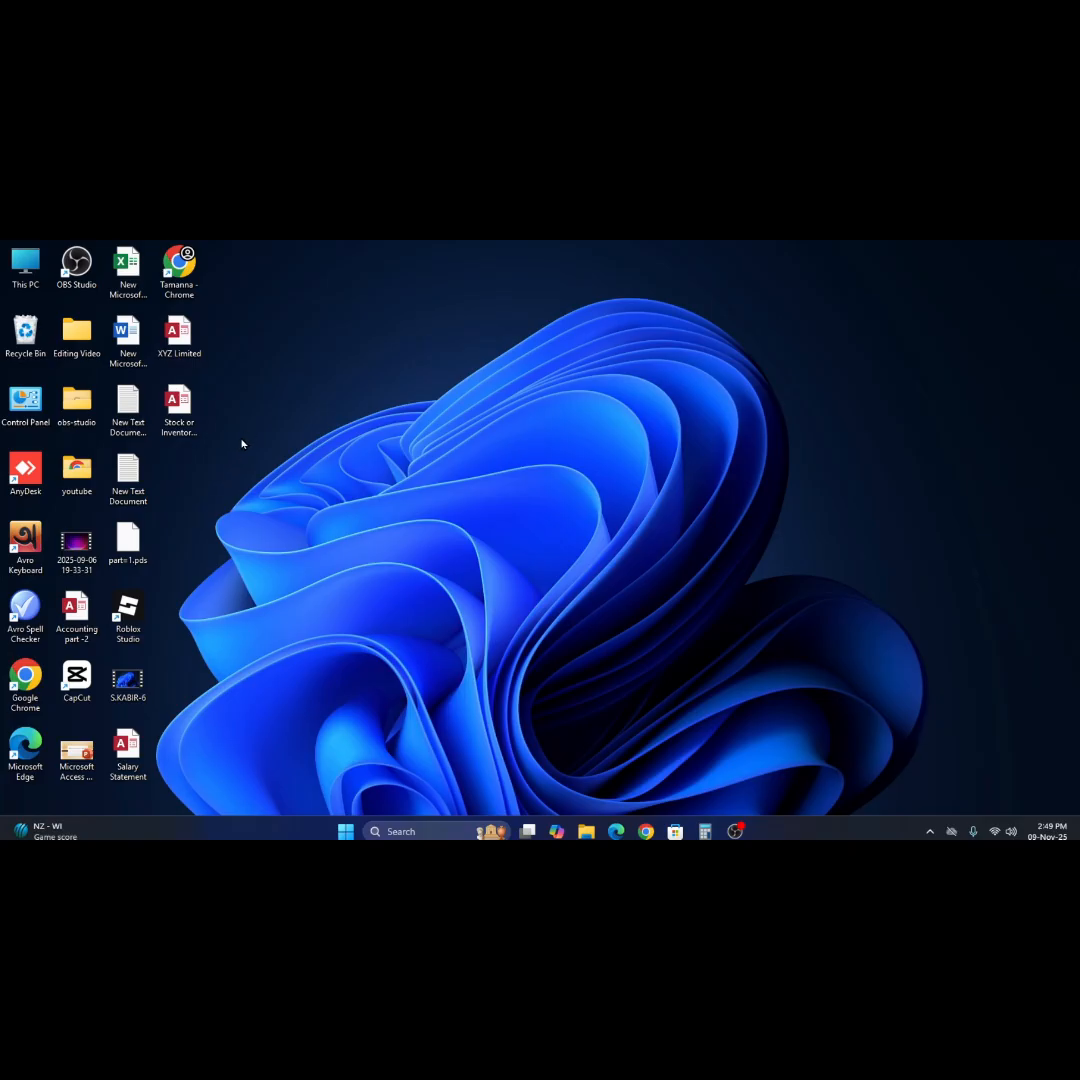
Open the Stock or Inventory Database from the desktop and open its Invoice_frm form.
double_click(178, 415)
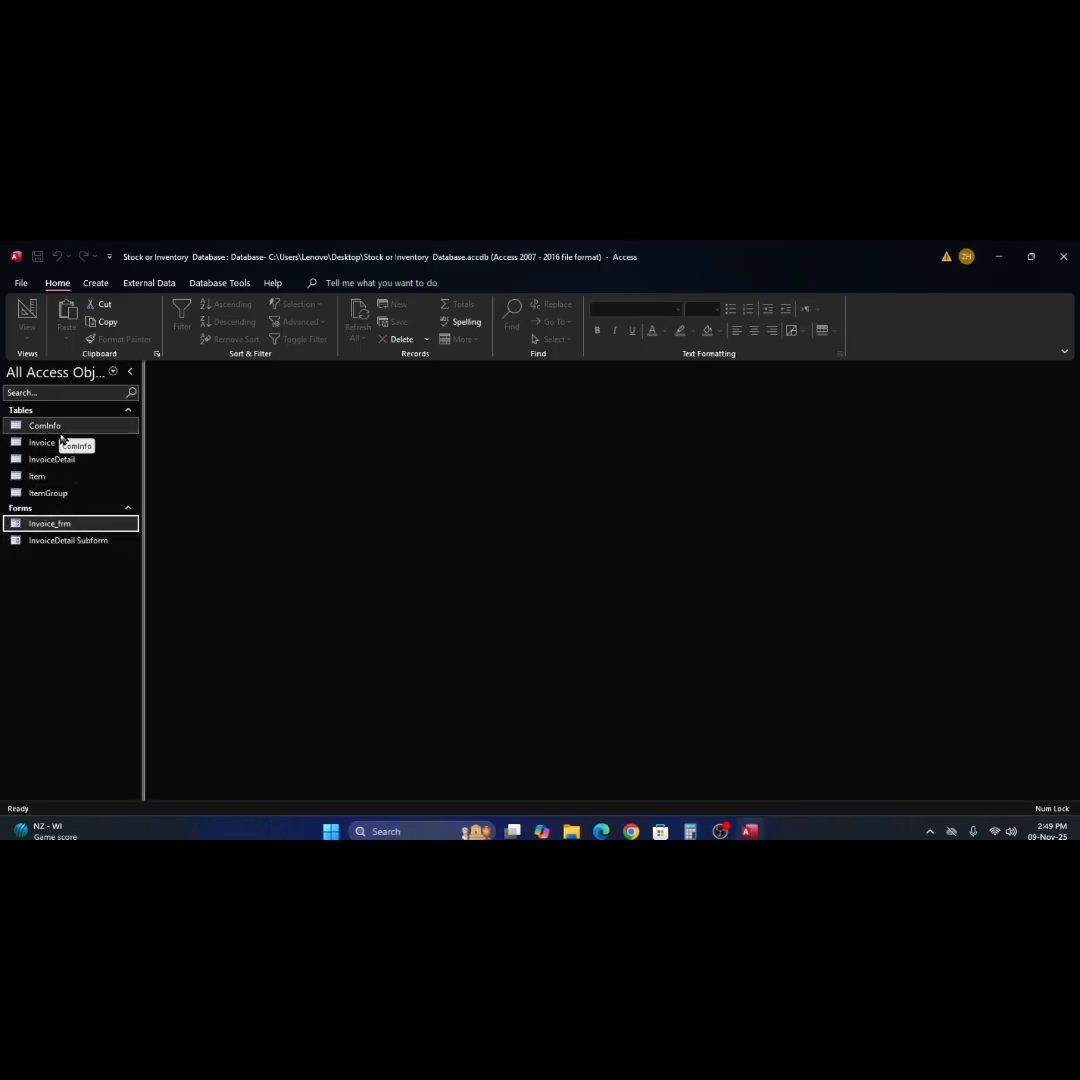
left_click(18, 428)
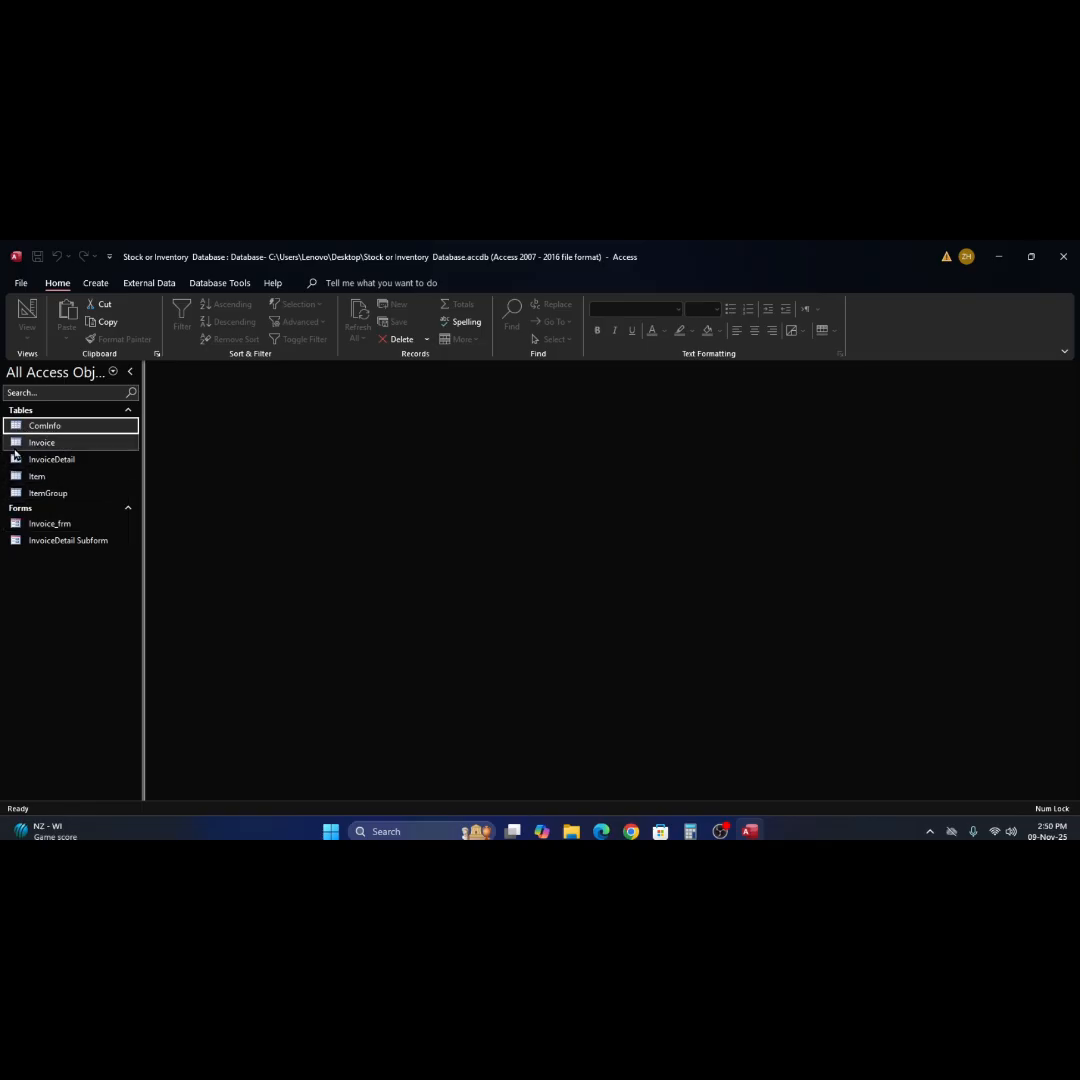
left_click(21, 447)
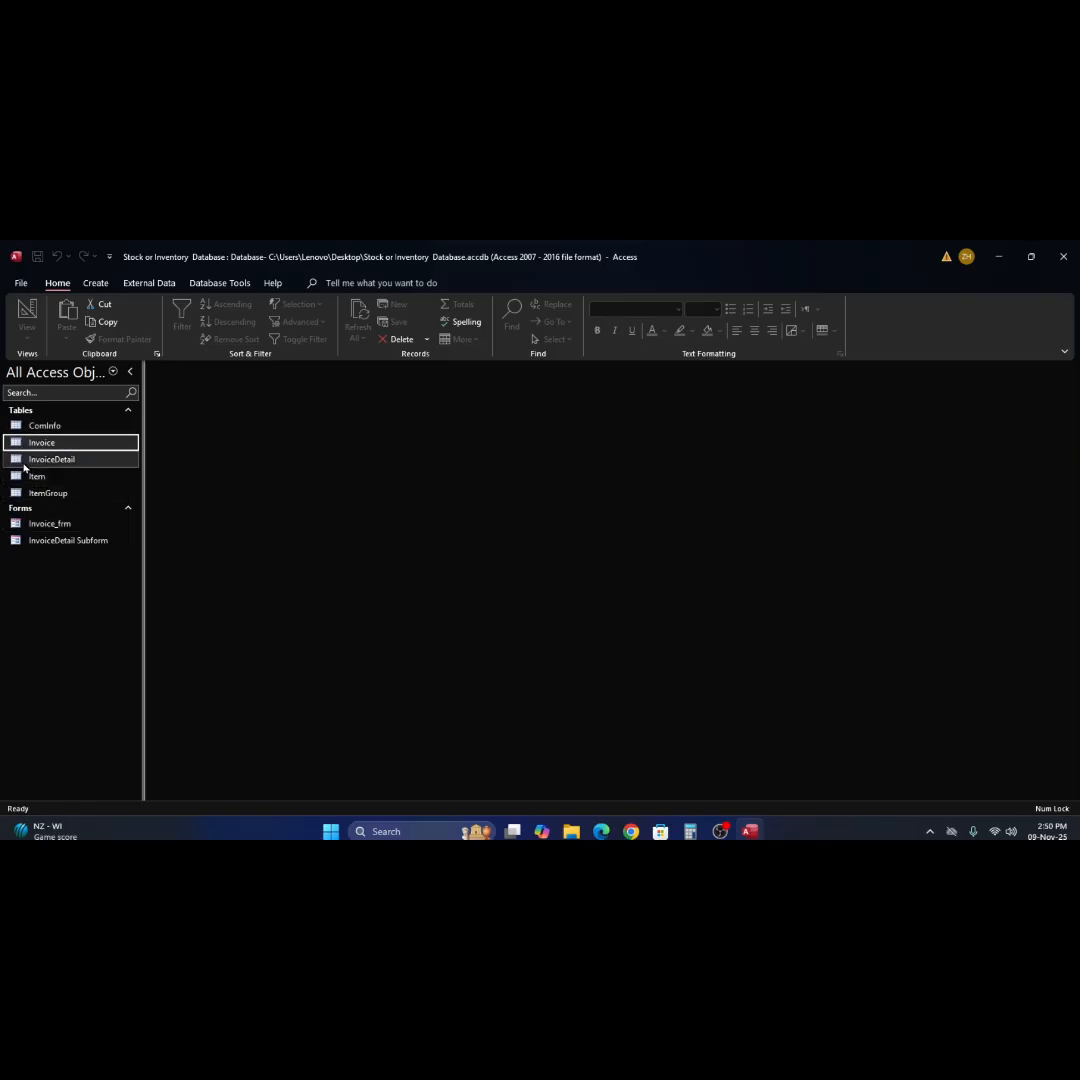
left_click(24, 462)
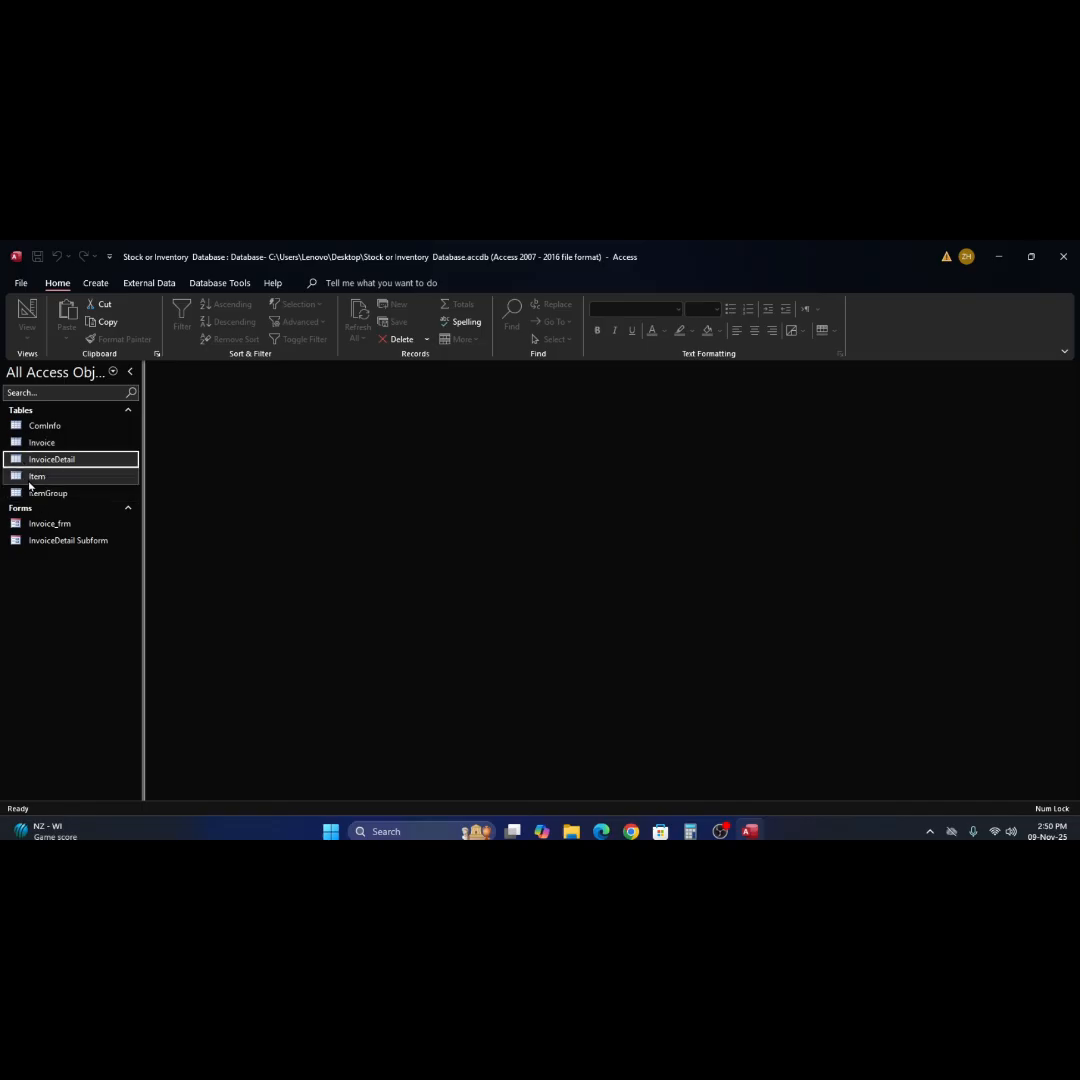
left_click(29, 477)
left_click(38, 495)
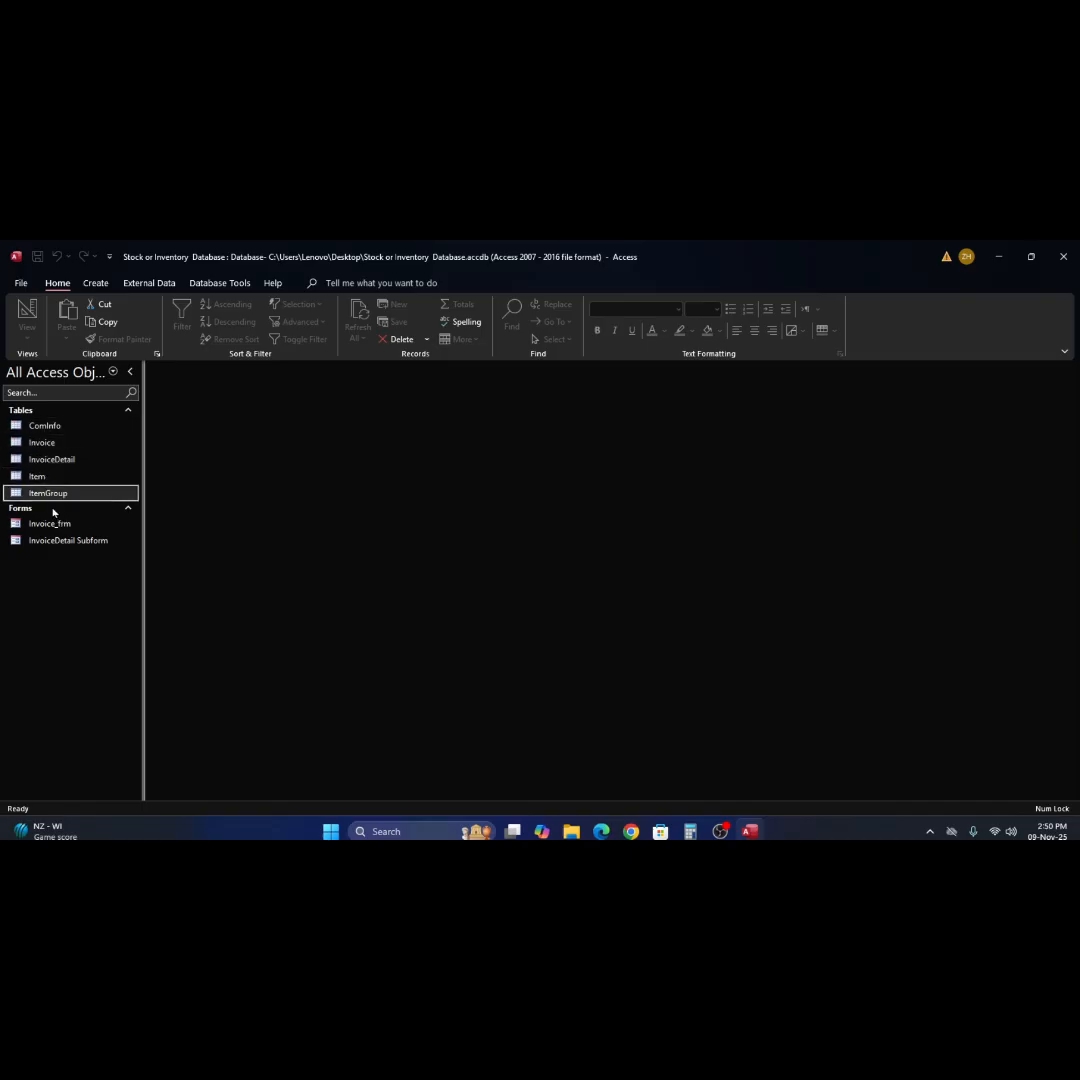
left_click(24, 530)
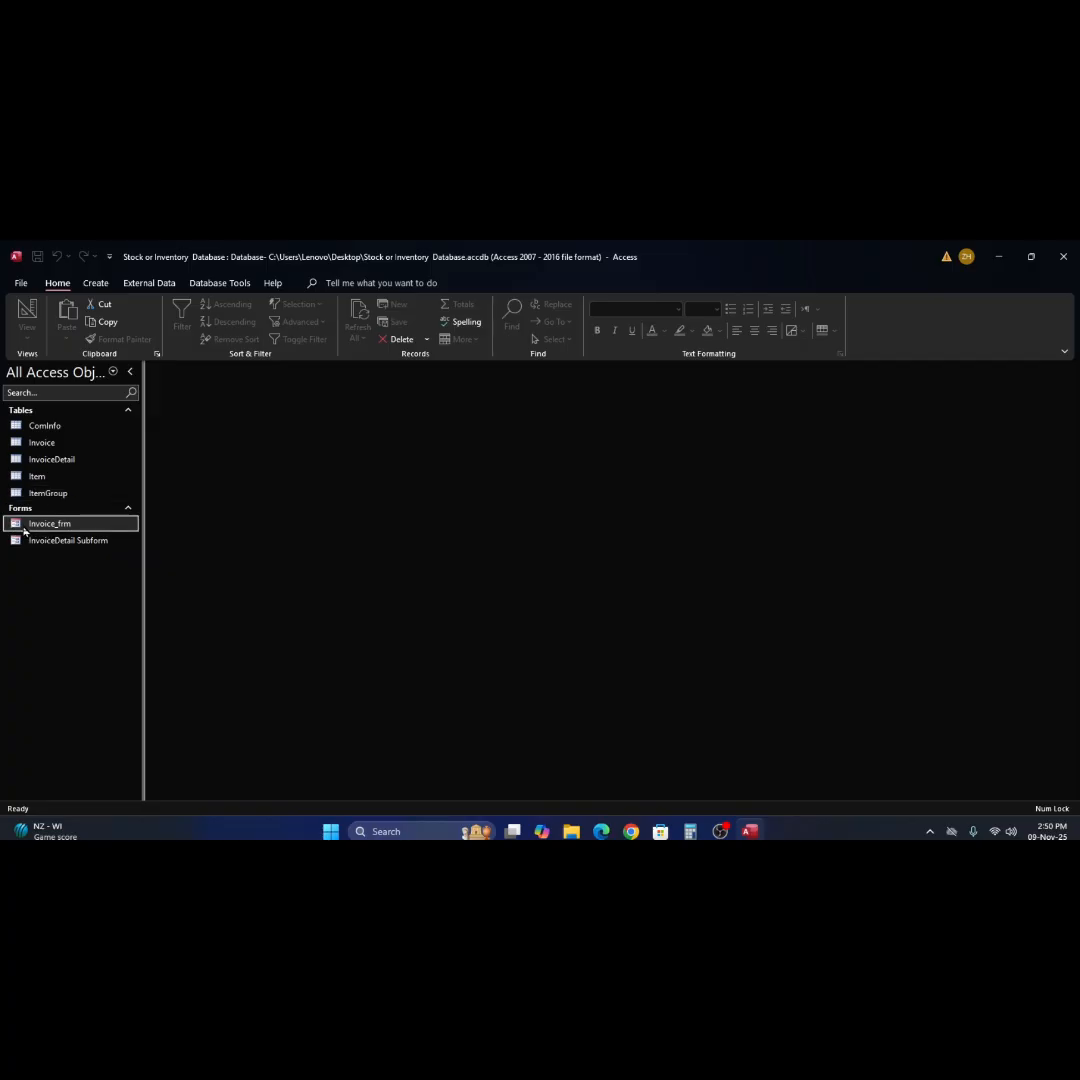
double_click(24, 528)
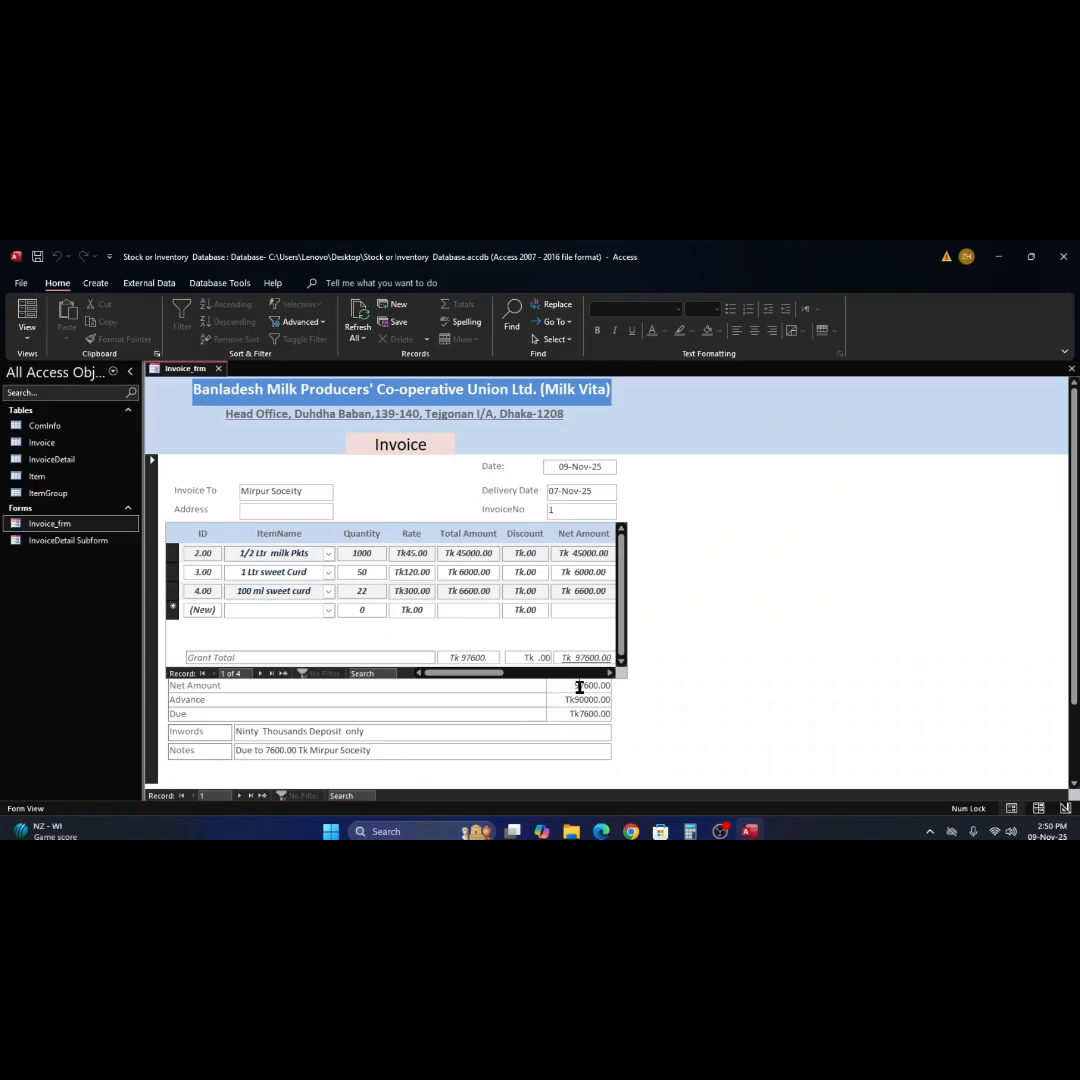
Add the existing Total field below the Notes row in Invoice_frm's Design View and widen its text box.
right_click(737, 588)
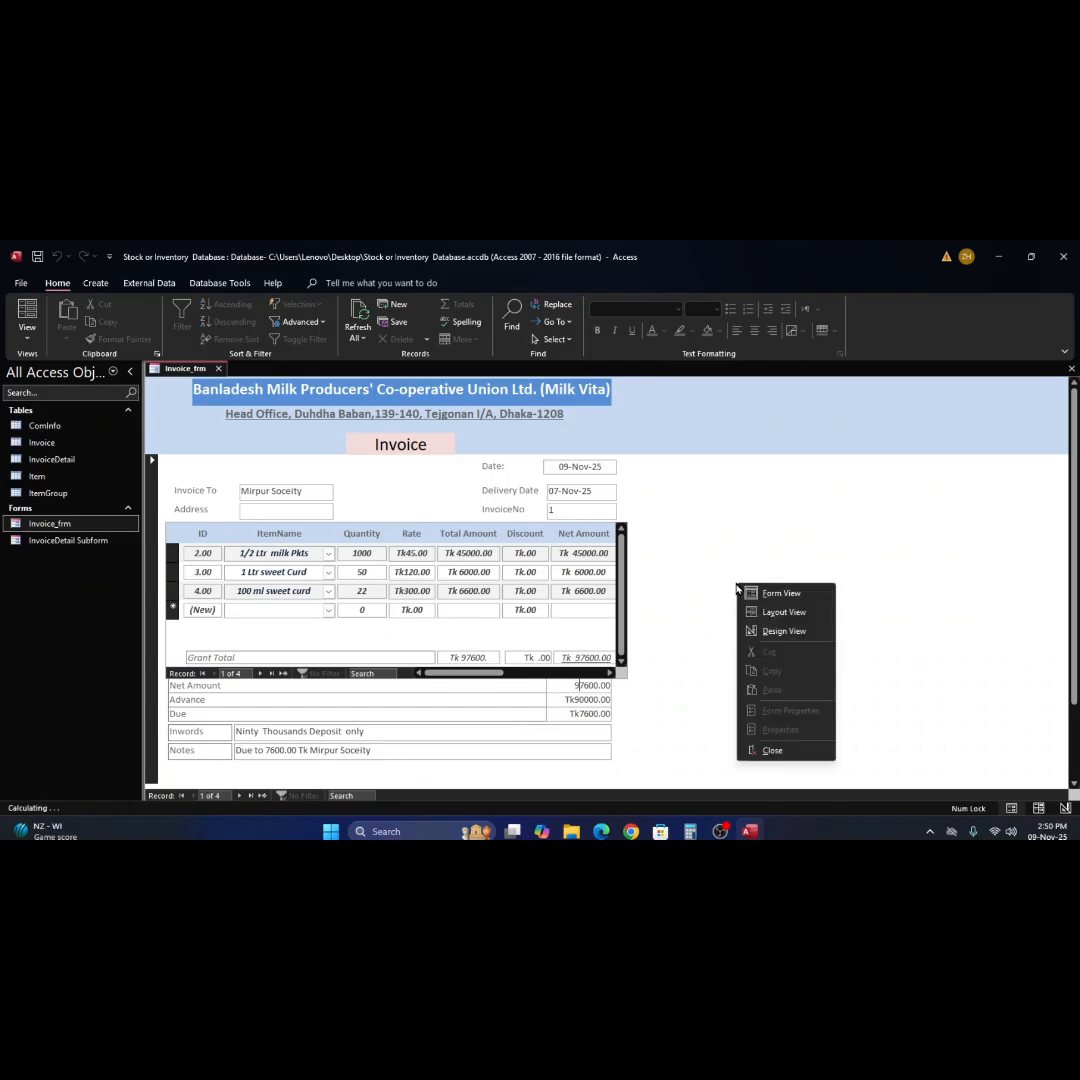
left_click(791, 637)
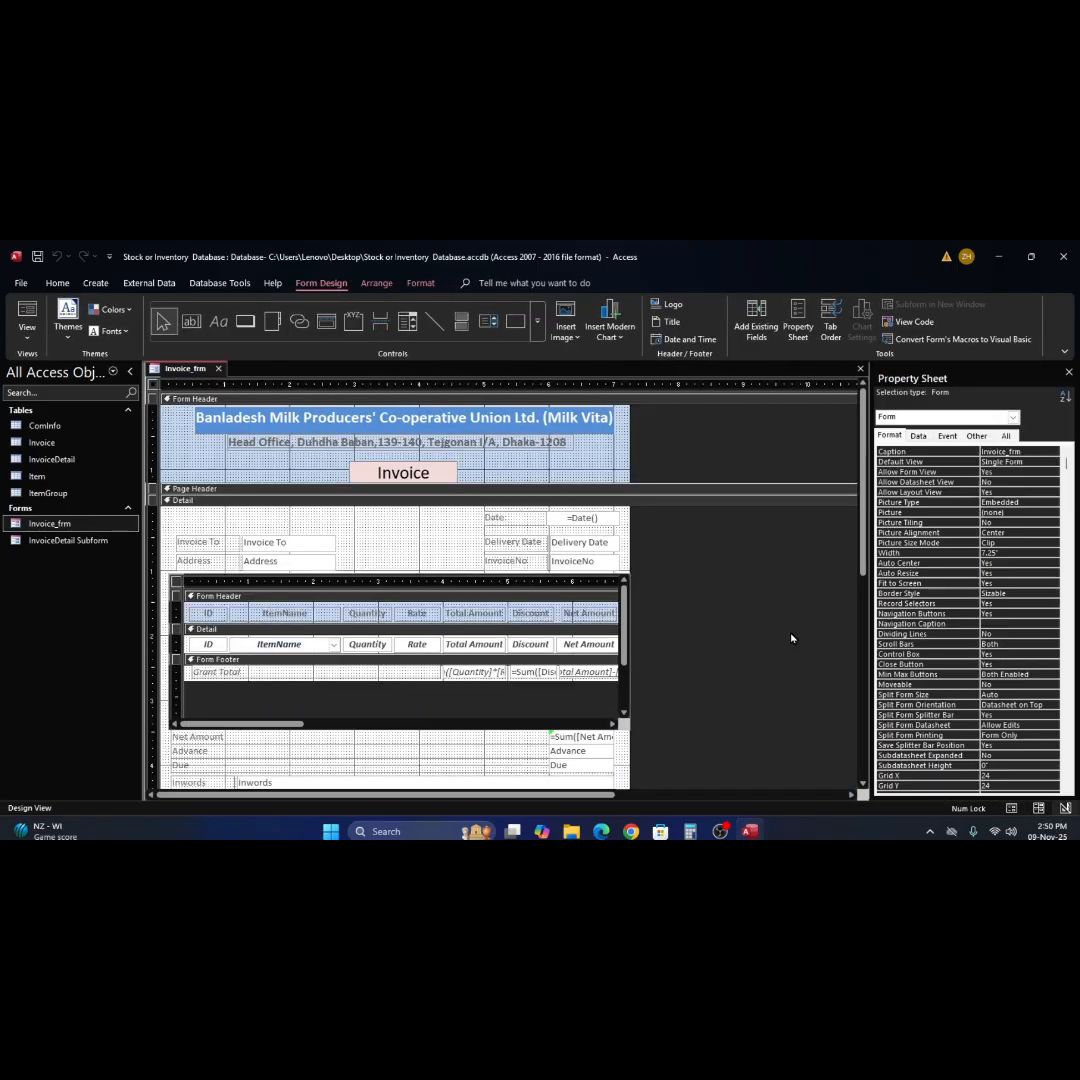
scroll(634, 684, "down", 3)
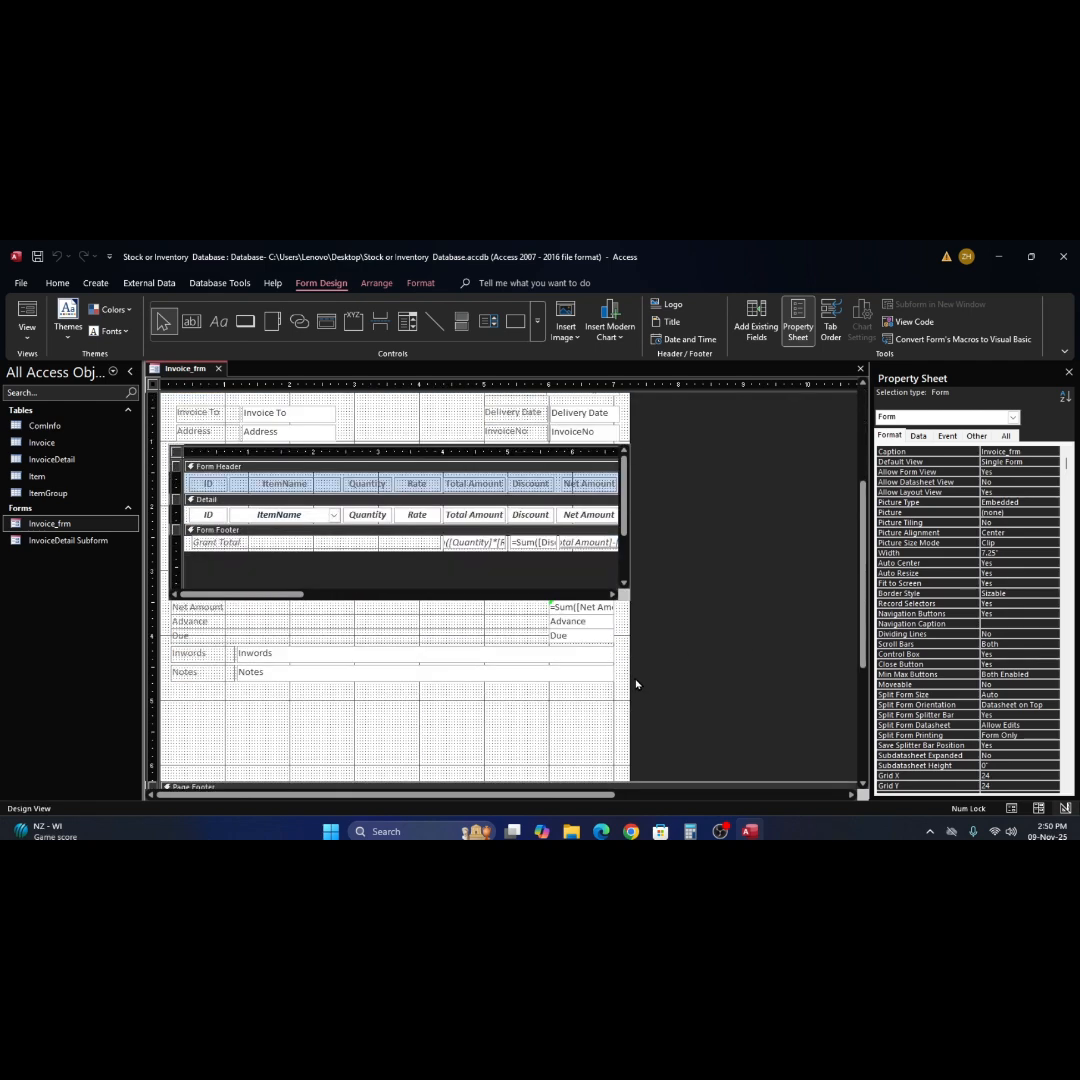
left_click(545, 623)
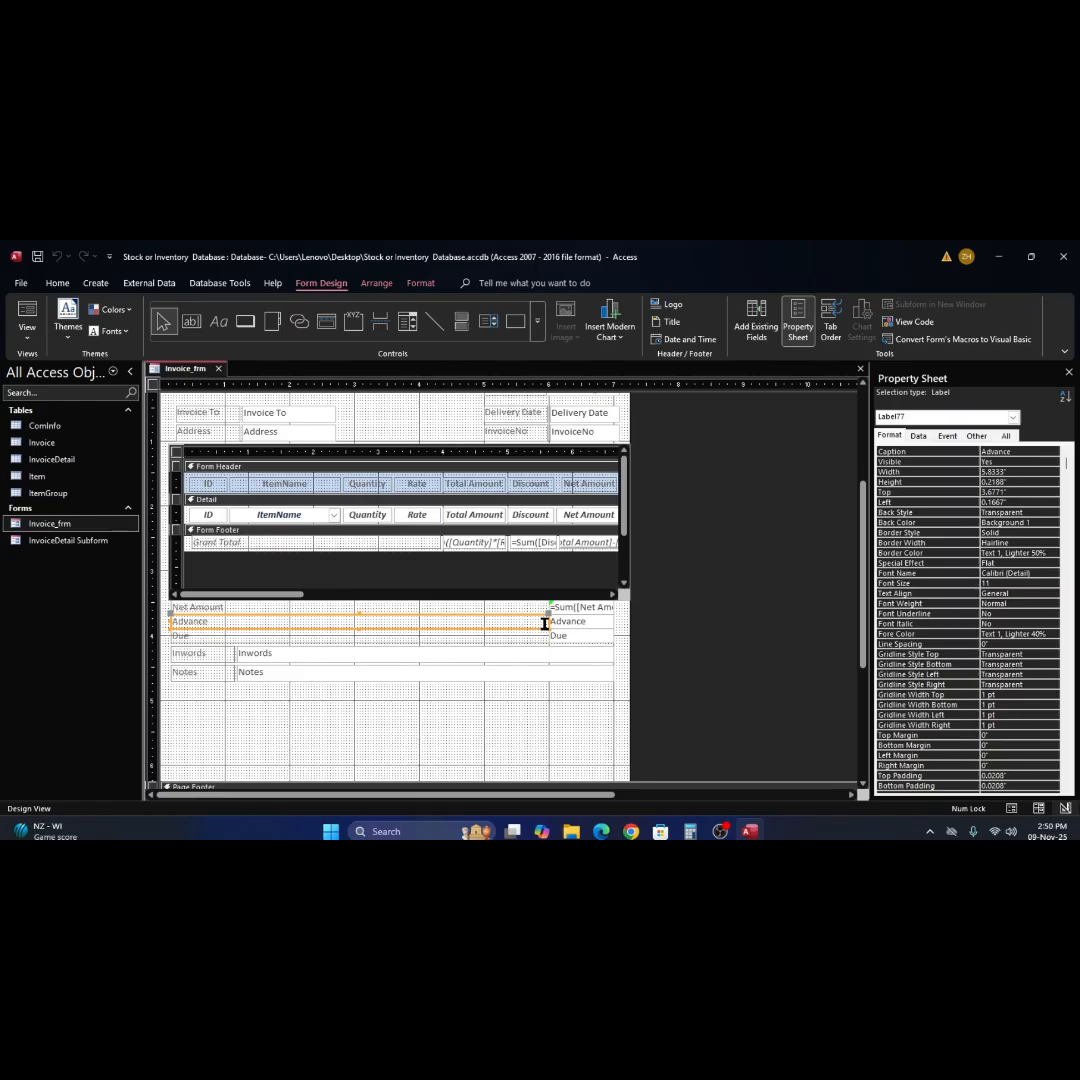
left_click(583, 626)
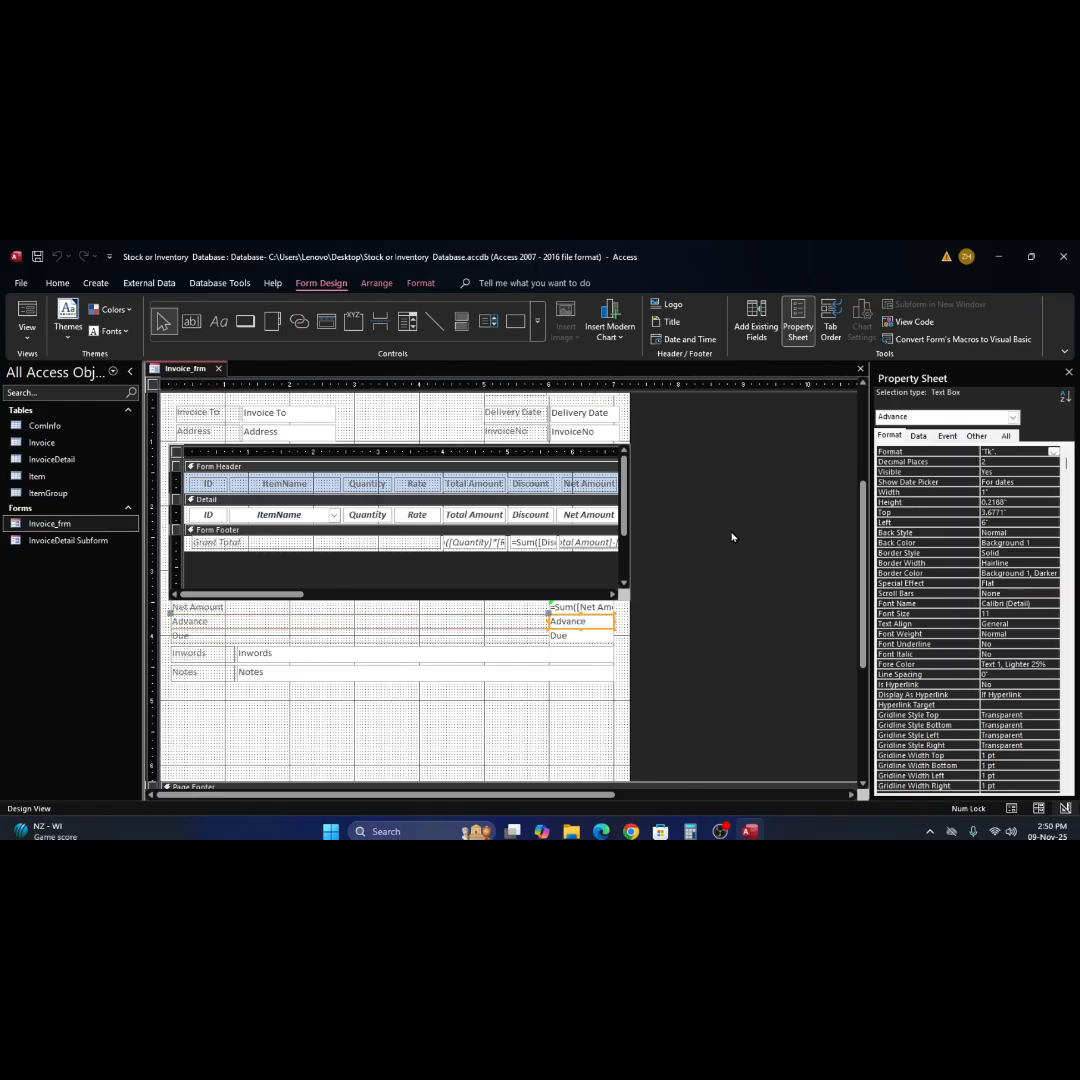
left_click(751, 322)
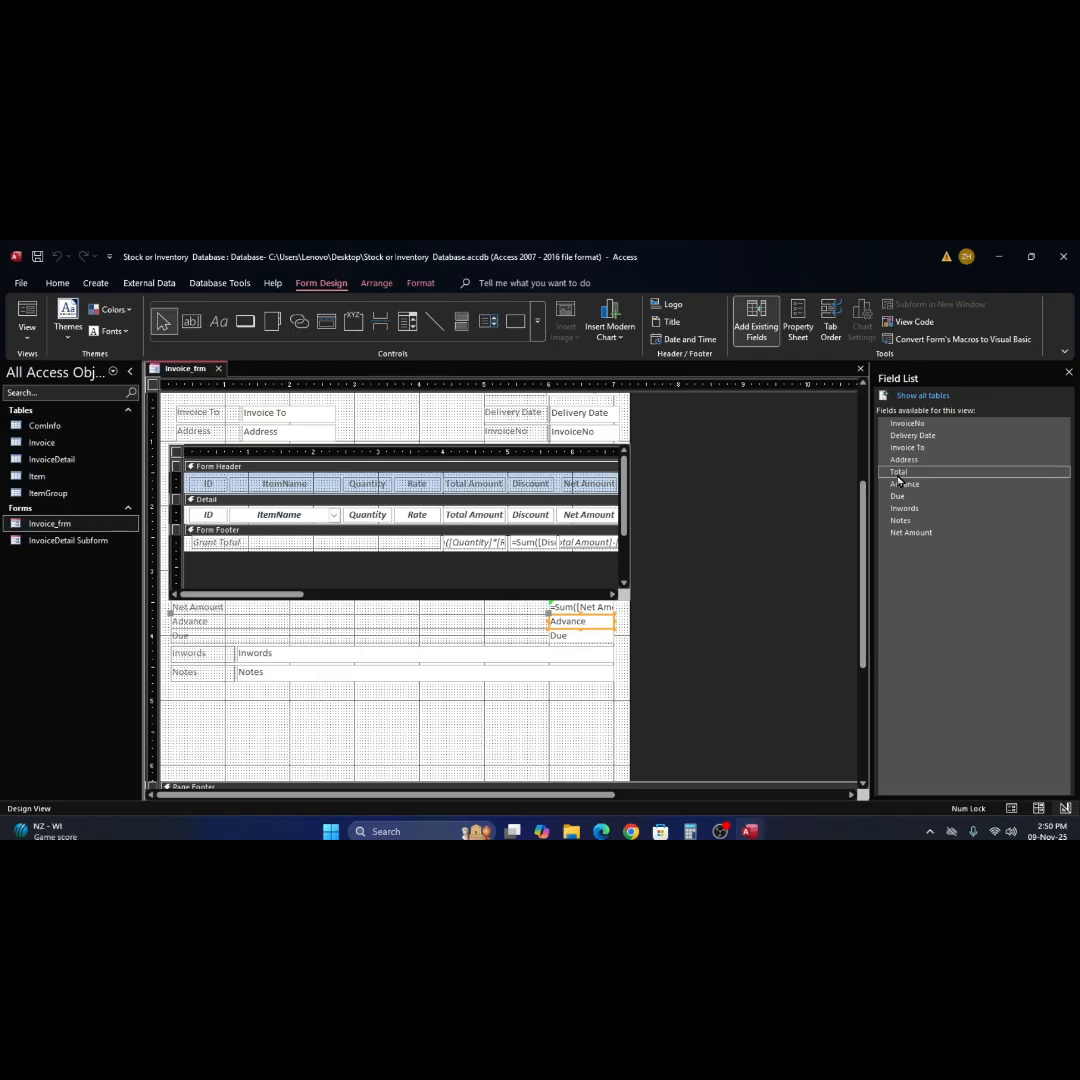
left_click_drag(898, 477, 499, 723)
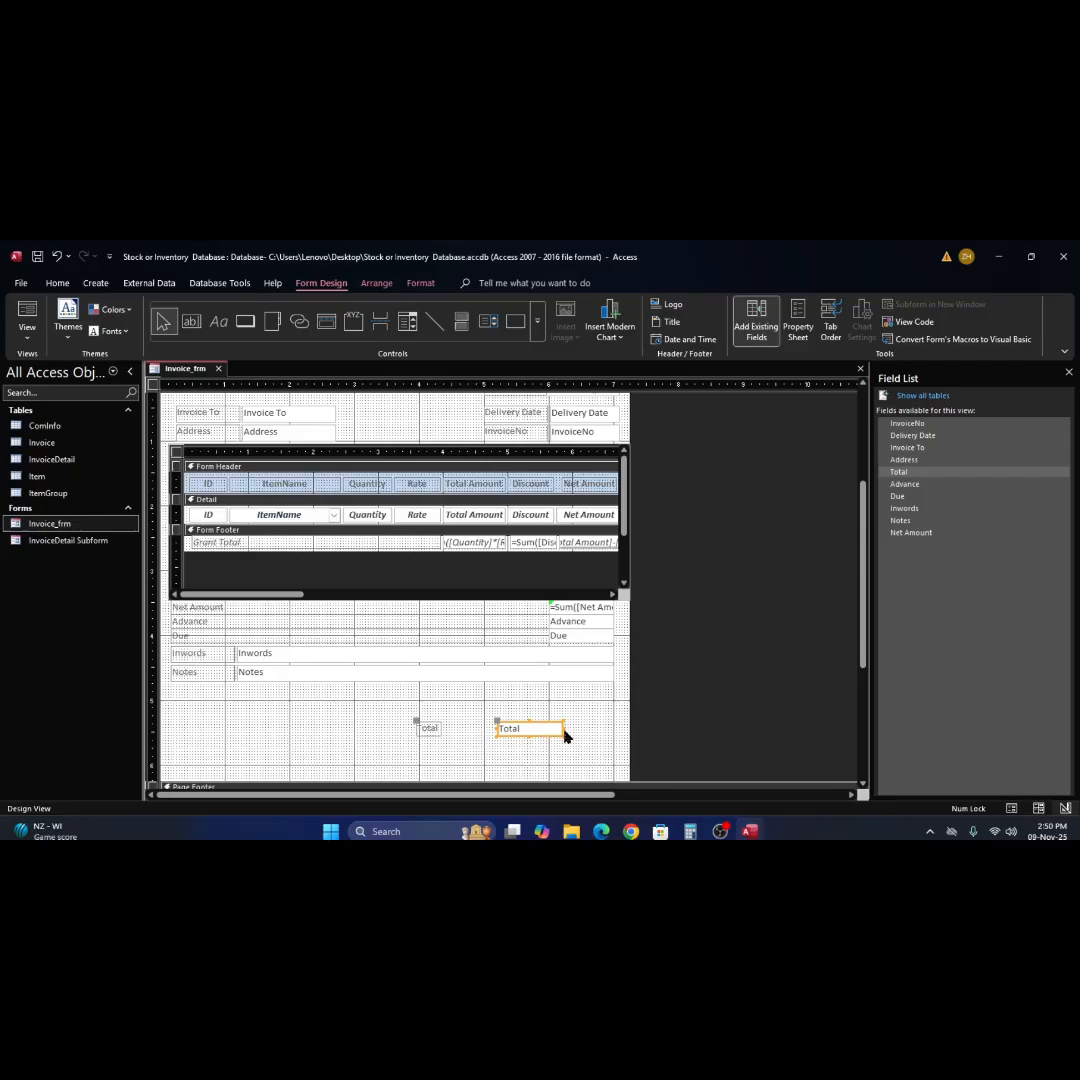
left_click_drag(564, 733, 596, 729)
Switch the invoice form to Form View and check the value in the added Total field.
left_click(27, 312)
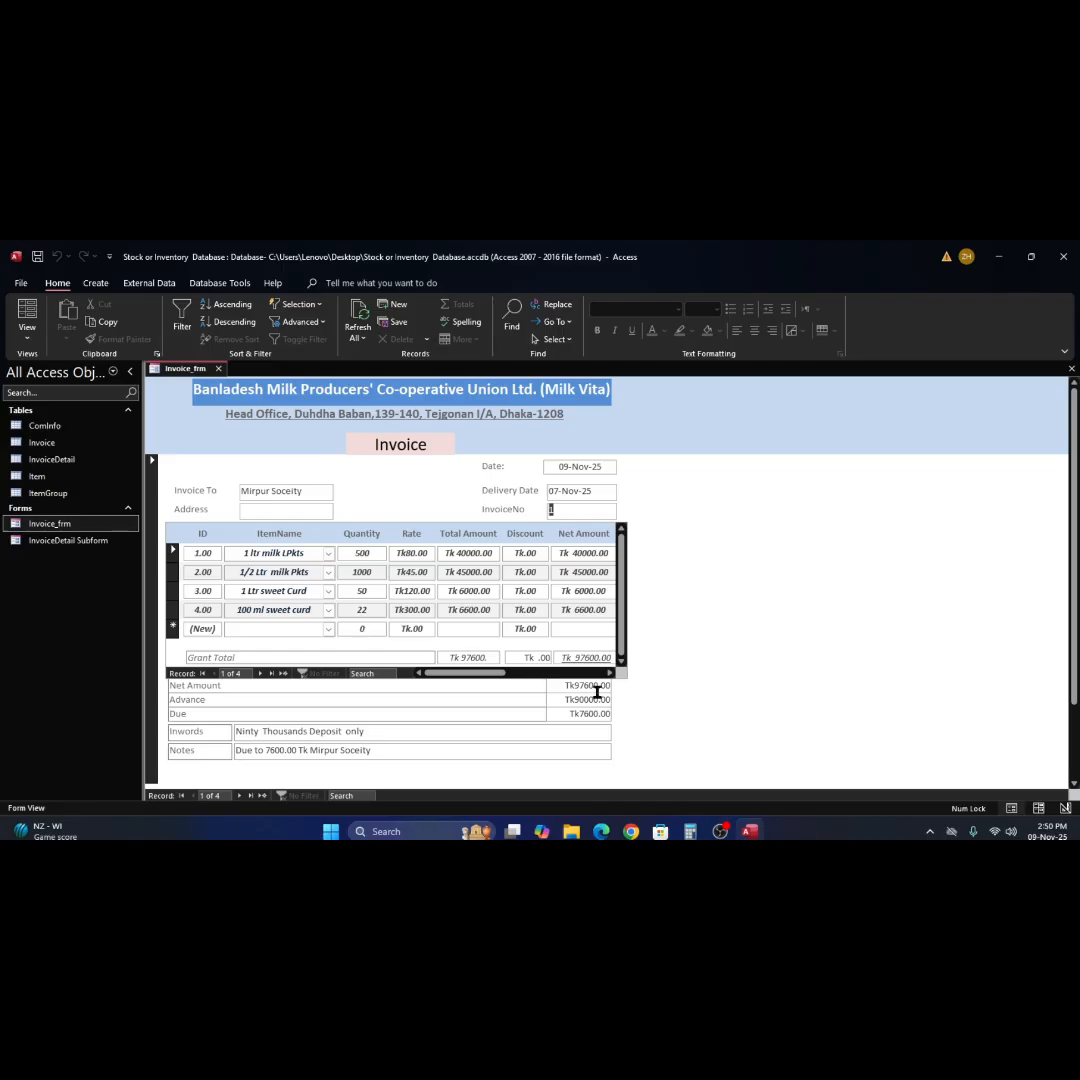
scroll(618, 746, "down", 2)
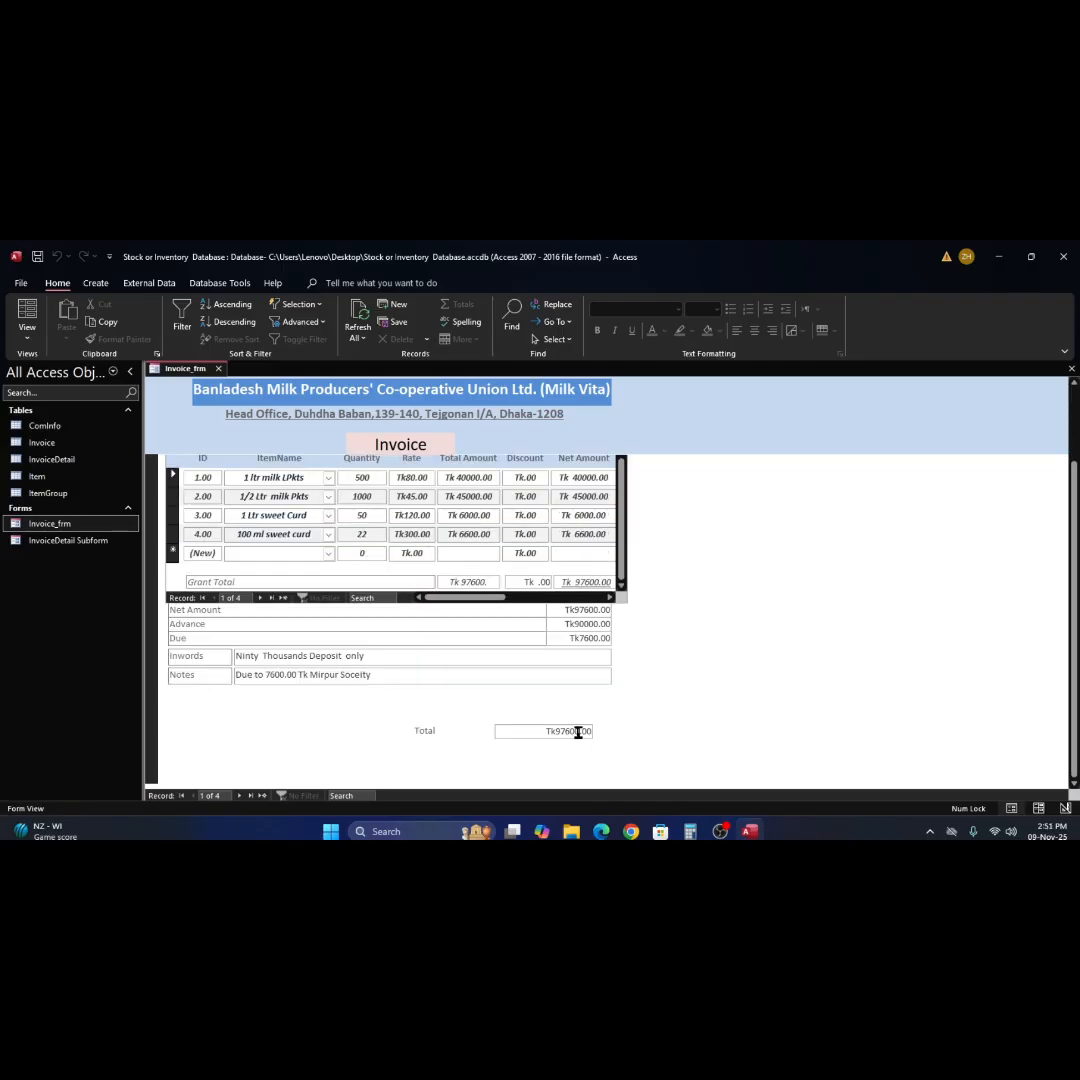
left_click(573, 731)
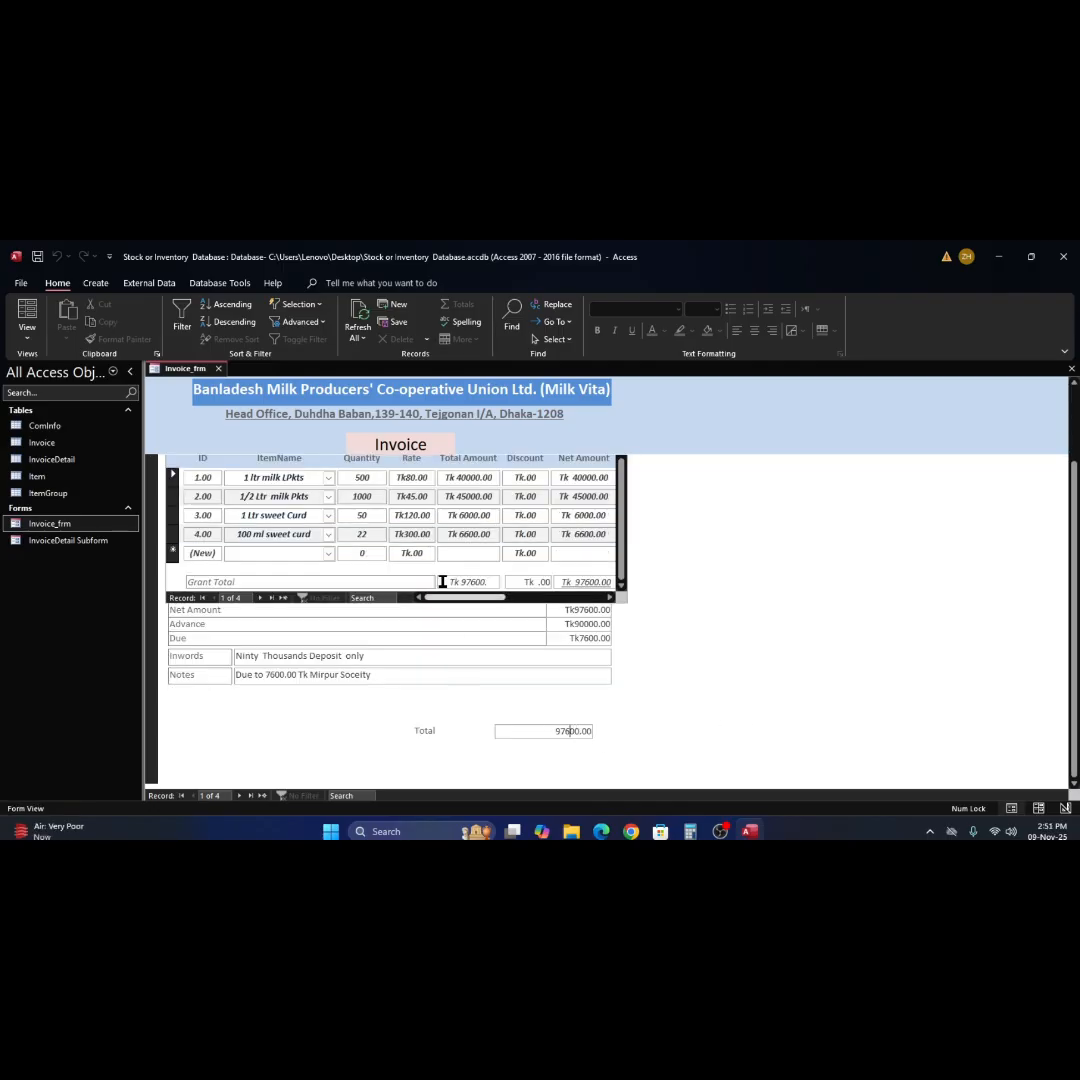
Delete the Total field below the Notes row in Invoice_frm's Design View.
right_click(707, 659)
left_click(752, 527)
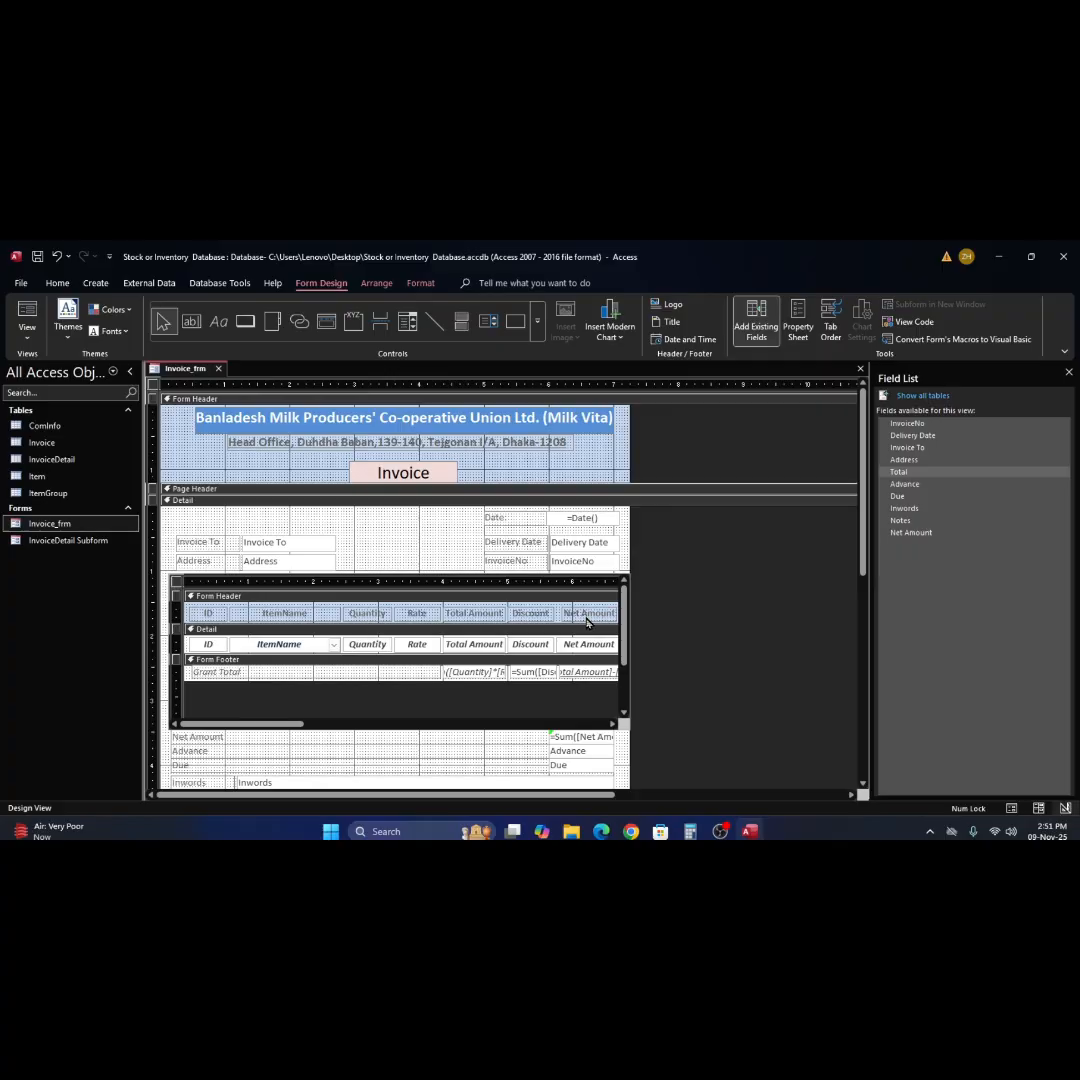
scroll(590, 744, "down", 2)
scroll(590, 746, "down", 4)
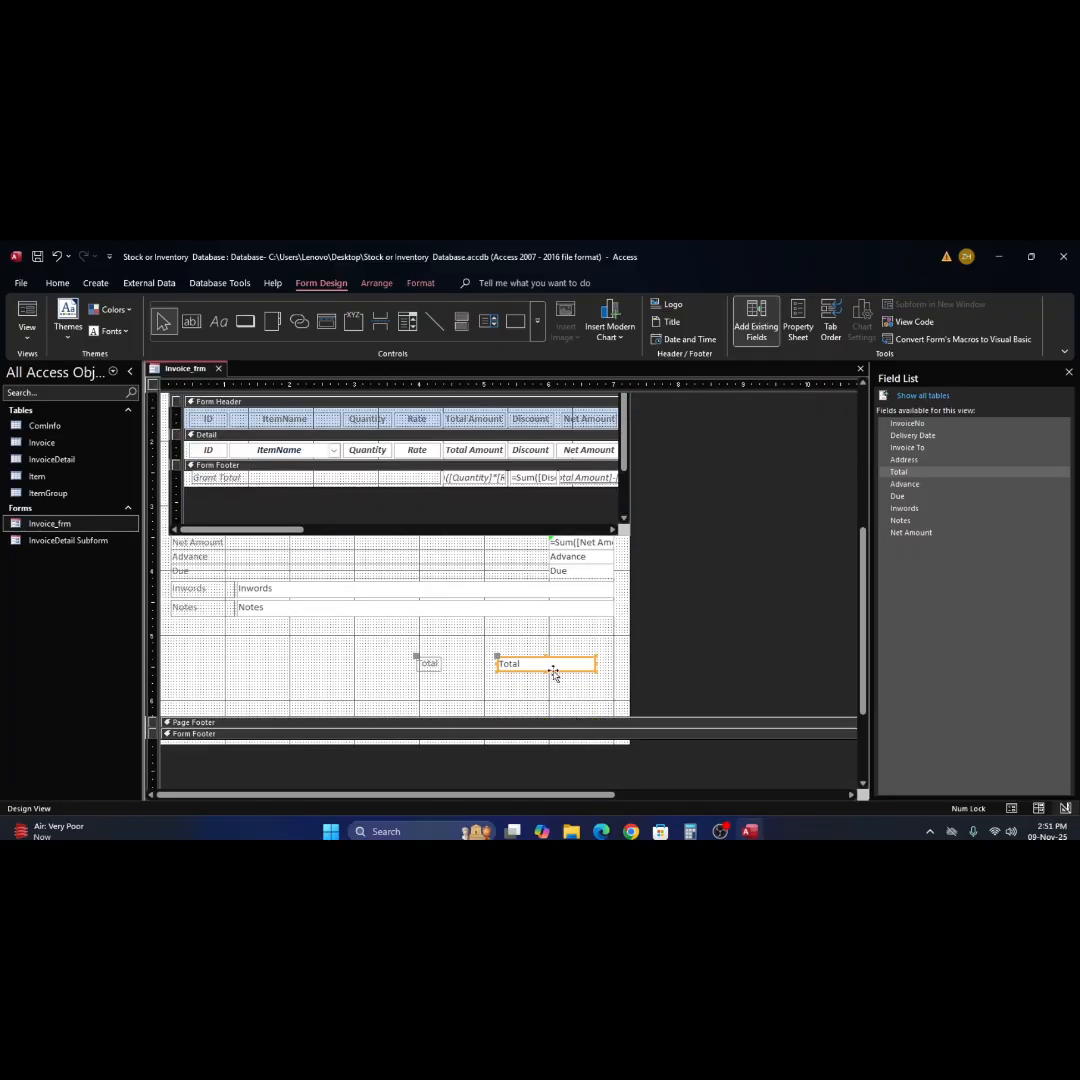
key("Delete")
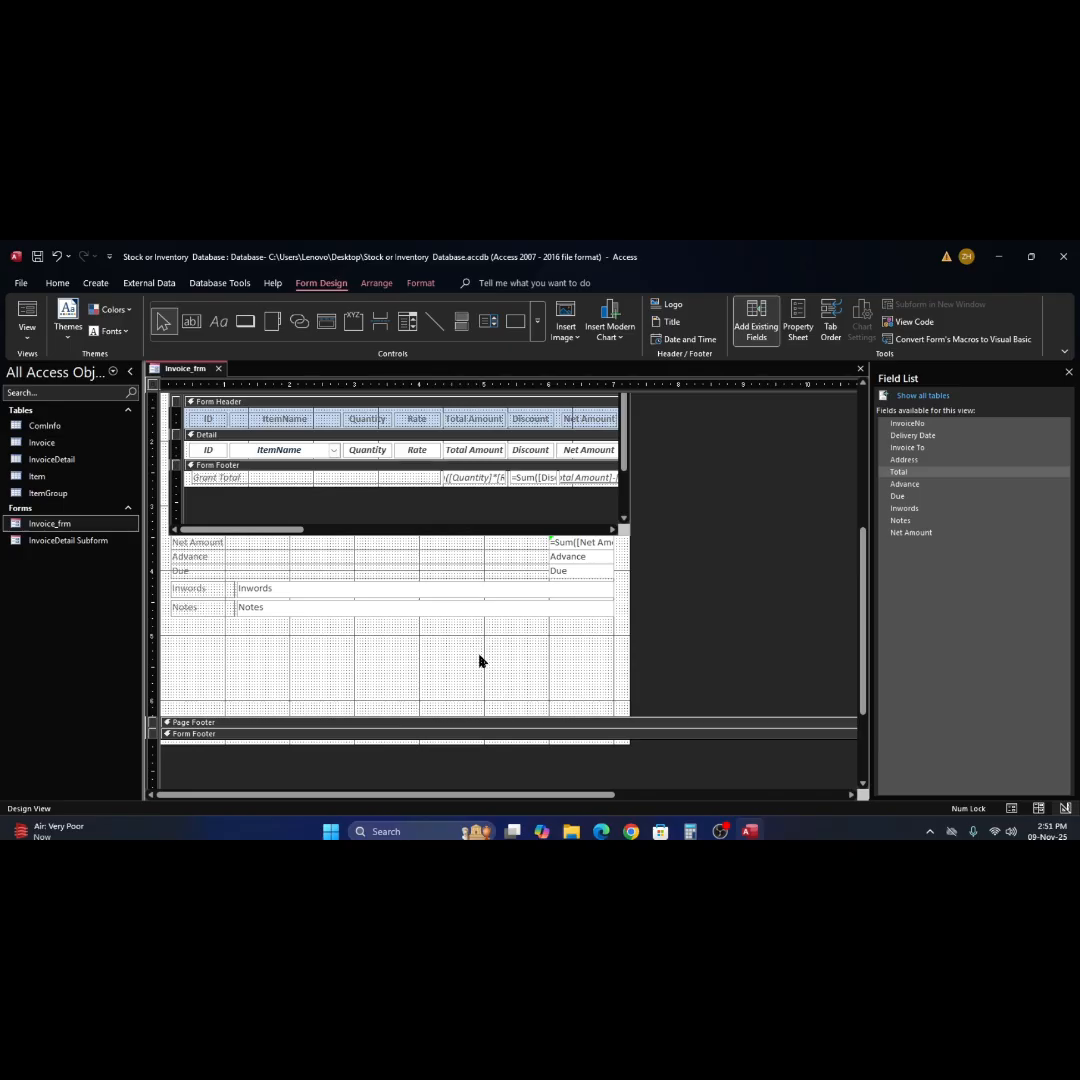
Review the Net Amount, Grant Total and item Discount fields of the invoice in Form View.
left_click(27, 318)
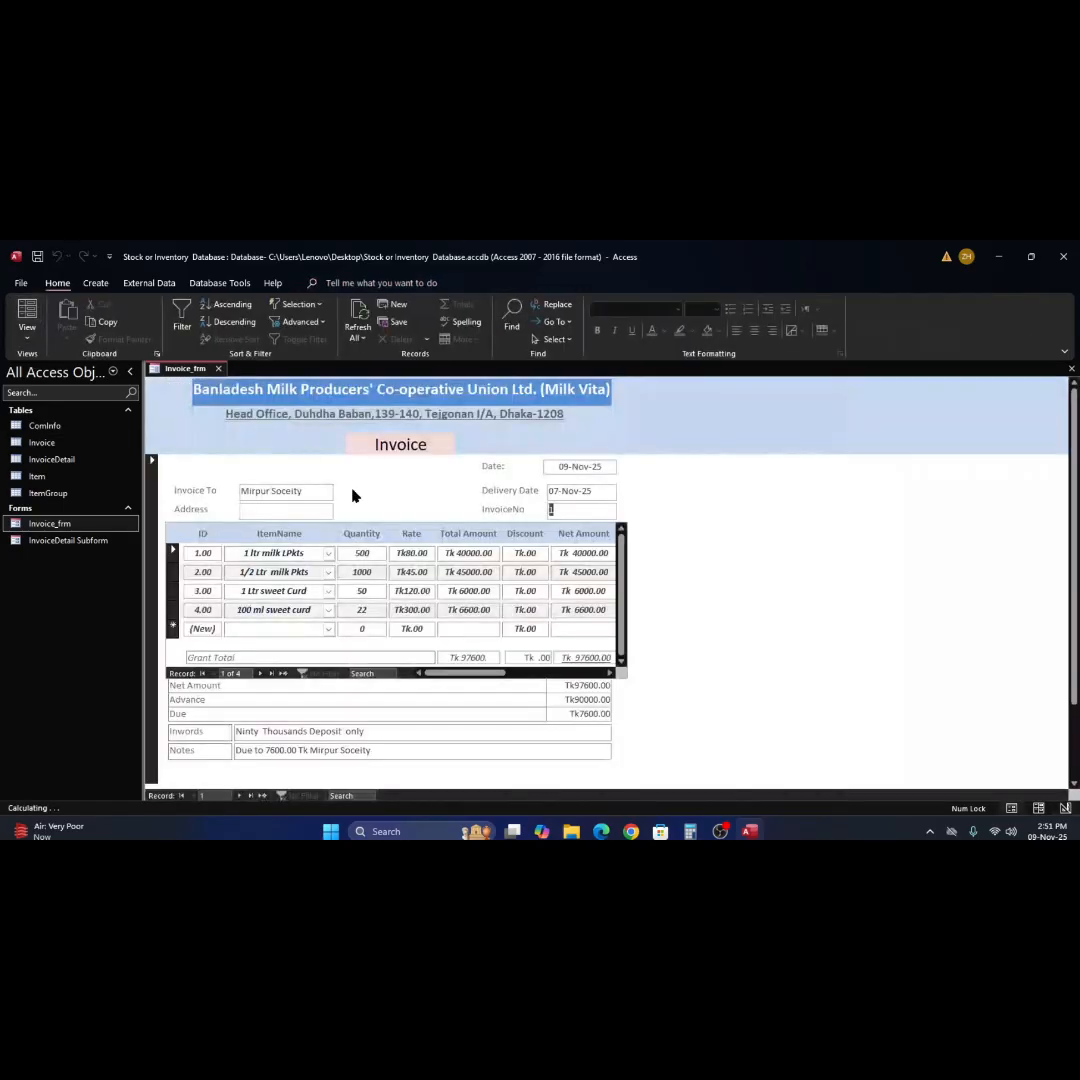
scroll(580, 592, "down", 1)
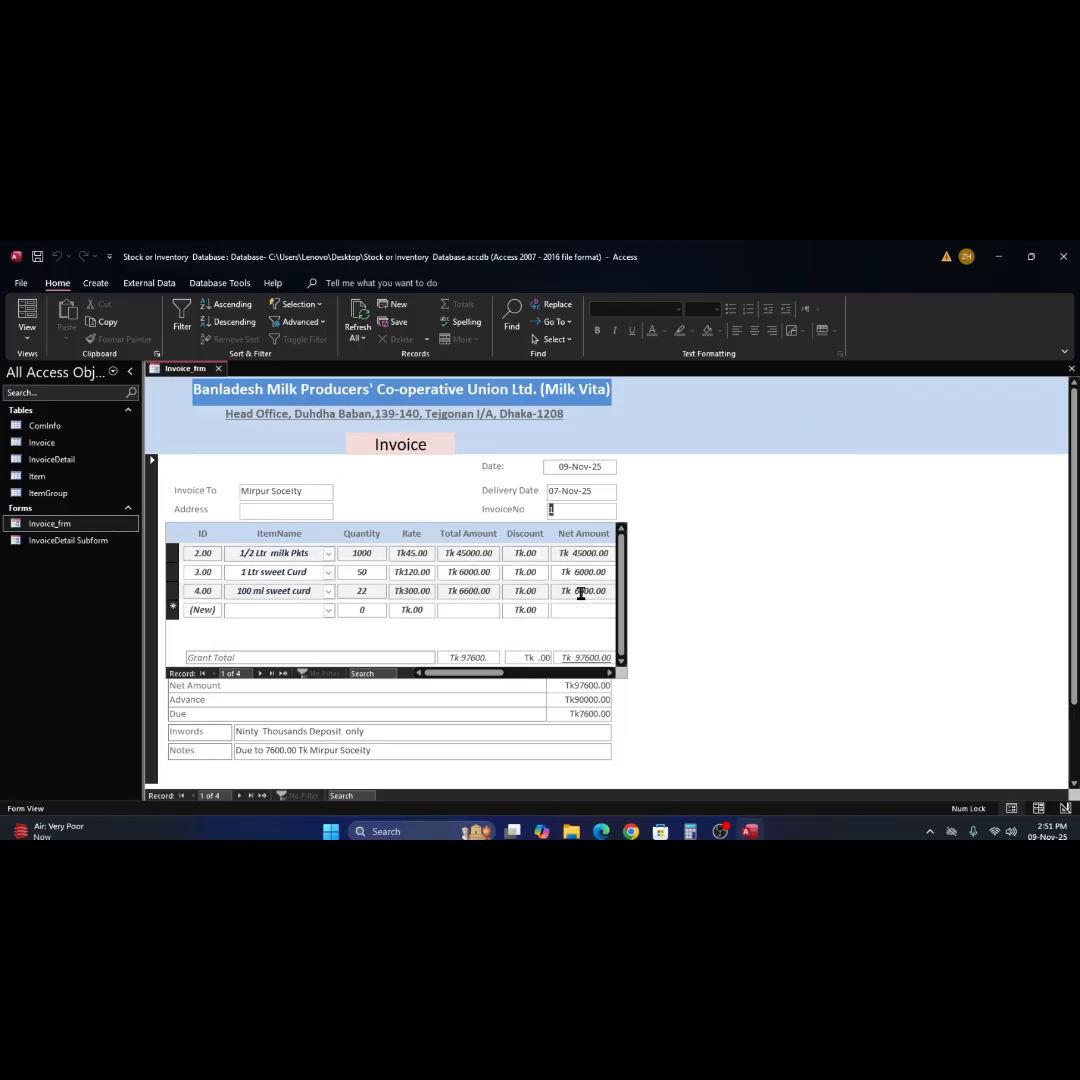
left_click(592, 687)
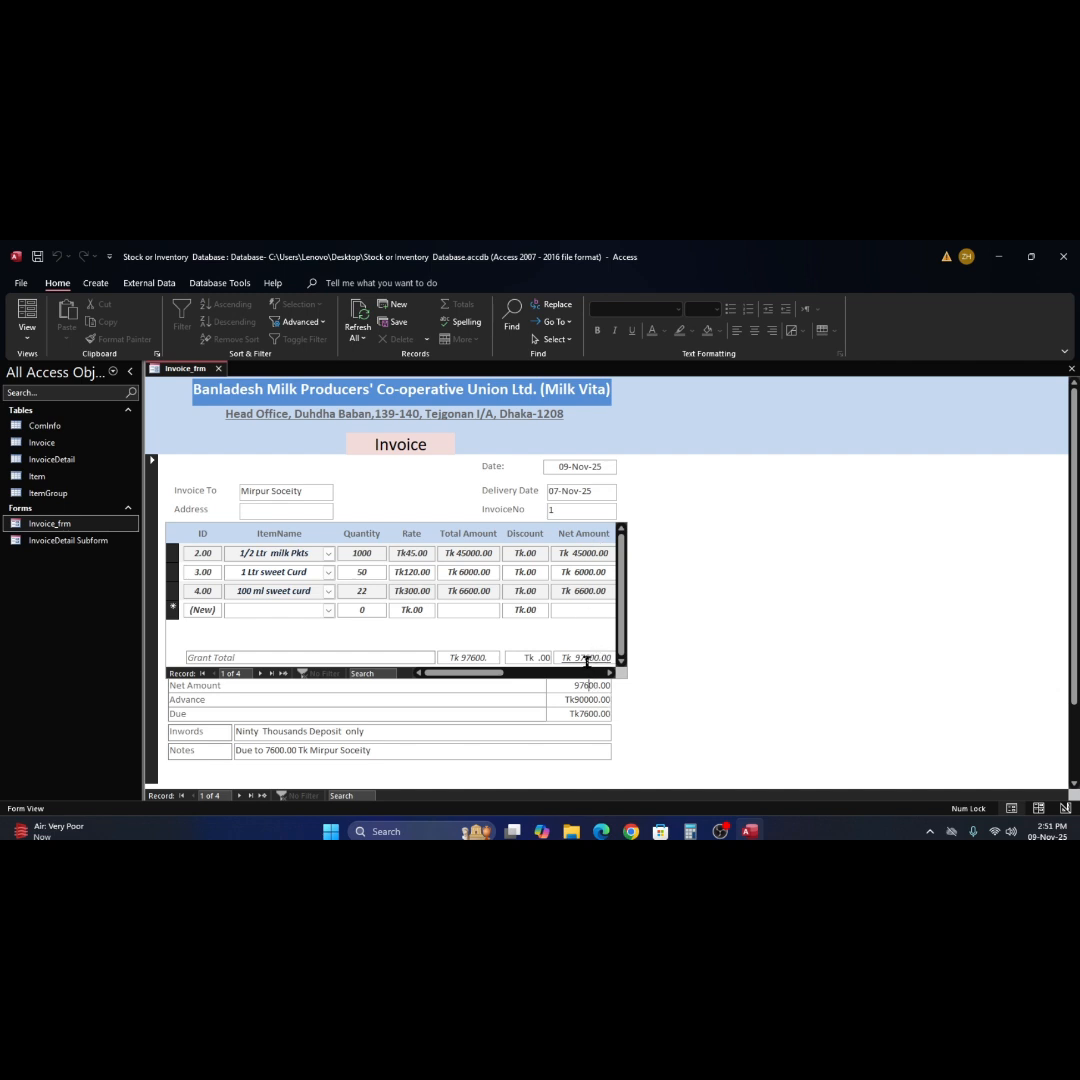
left_click(587, 660)
left_click(515, 560)
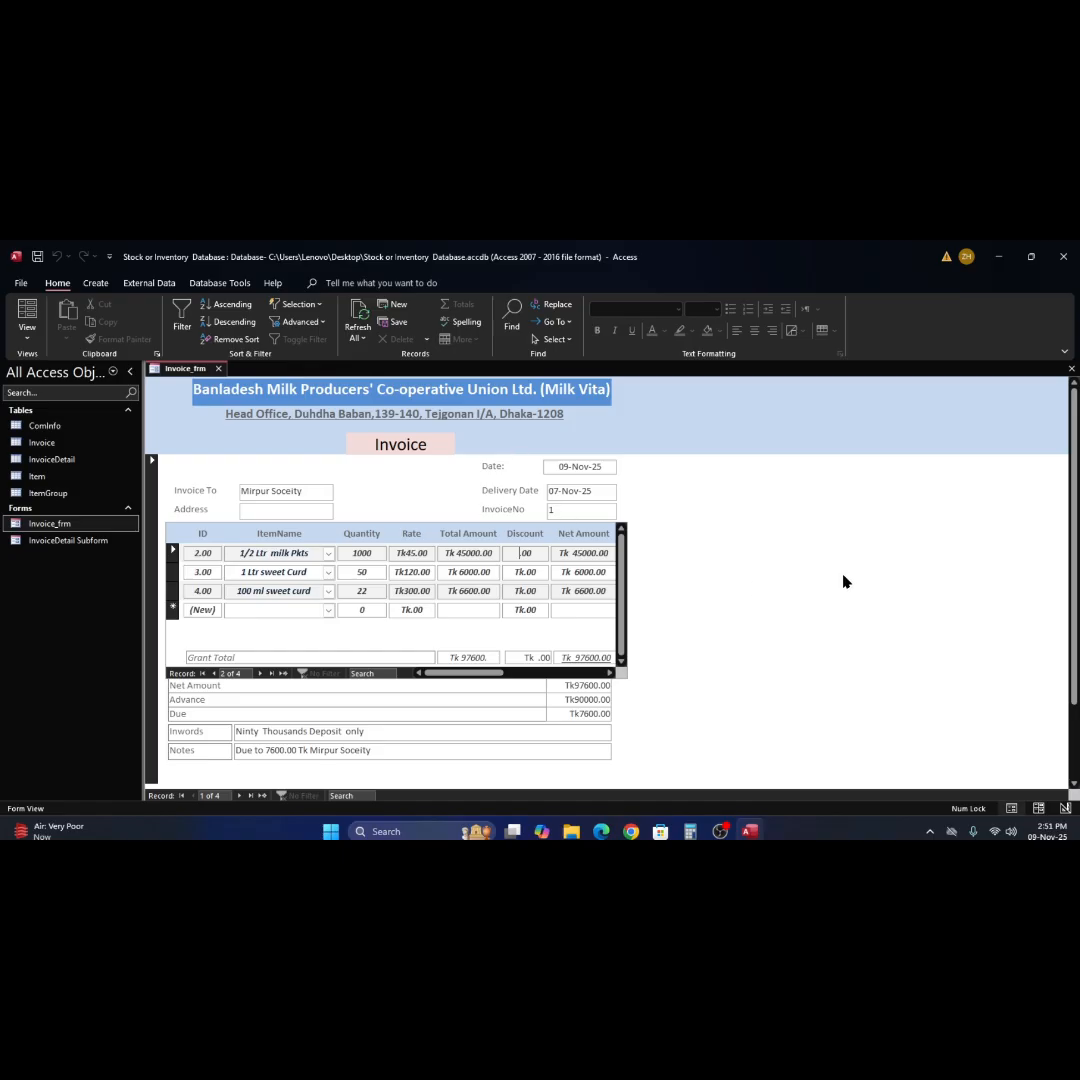
Set the Record Selectors property of the whole Invoice_frm form to No in Design View.
right_click(797, 504)
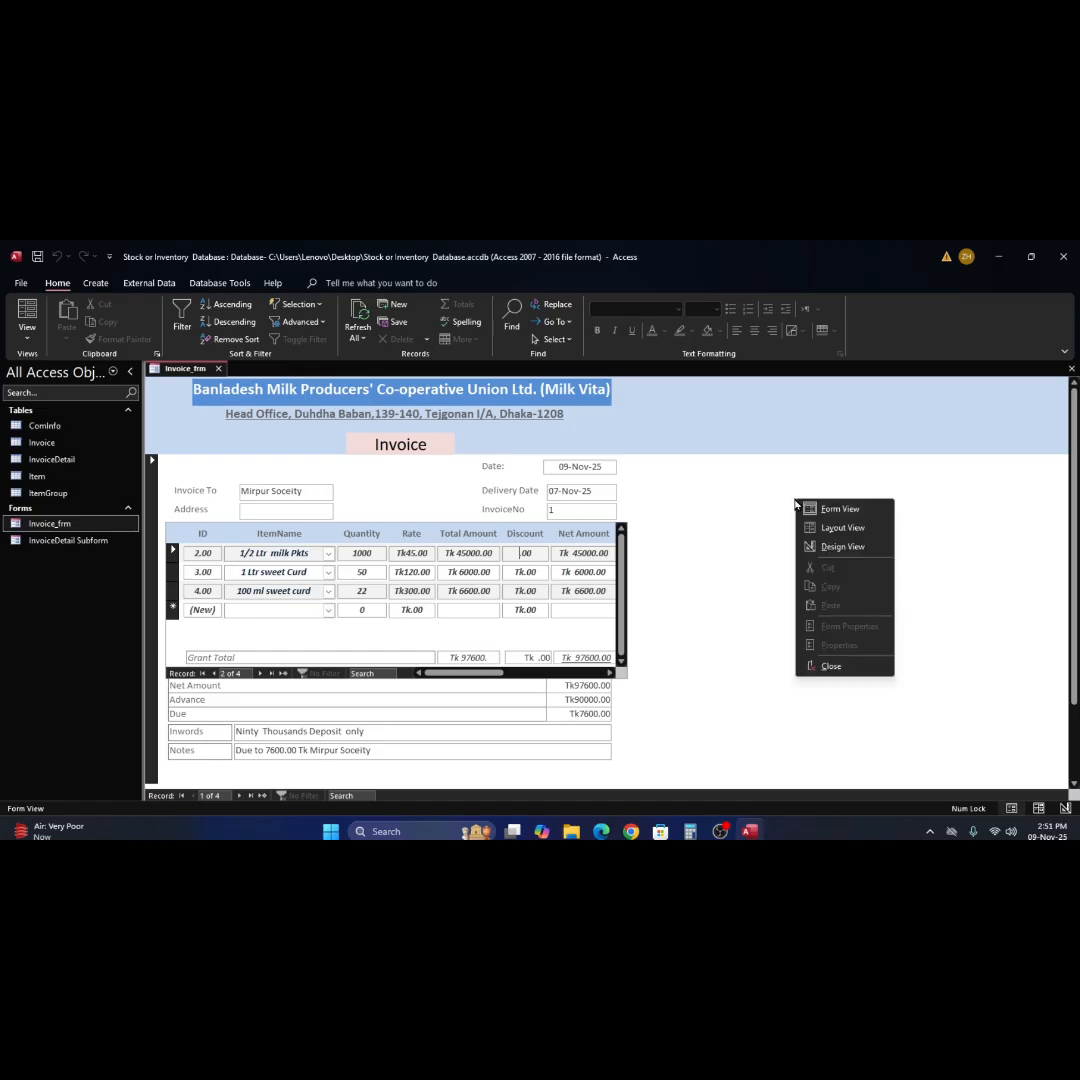
left_click(841, 547)
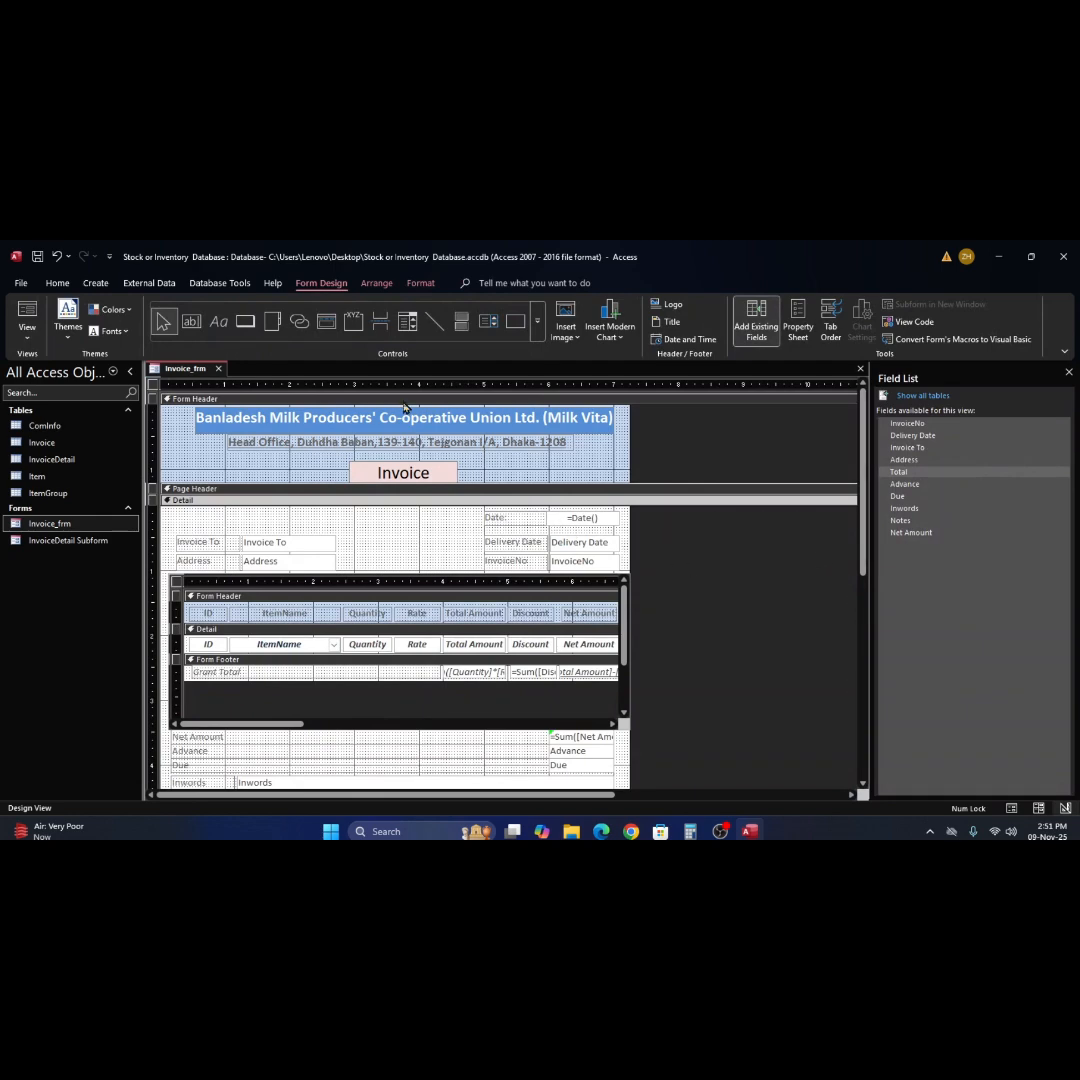
left_click(156, 400)
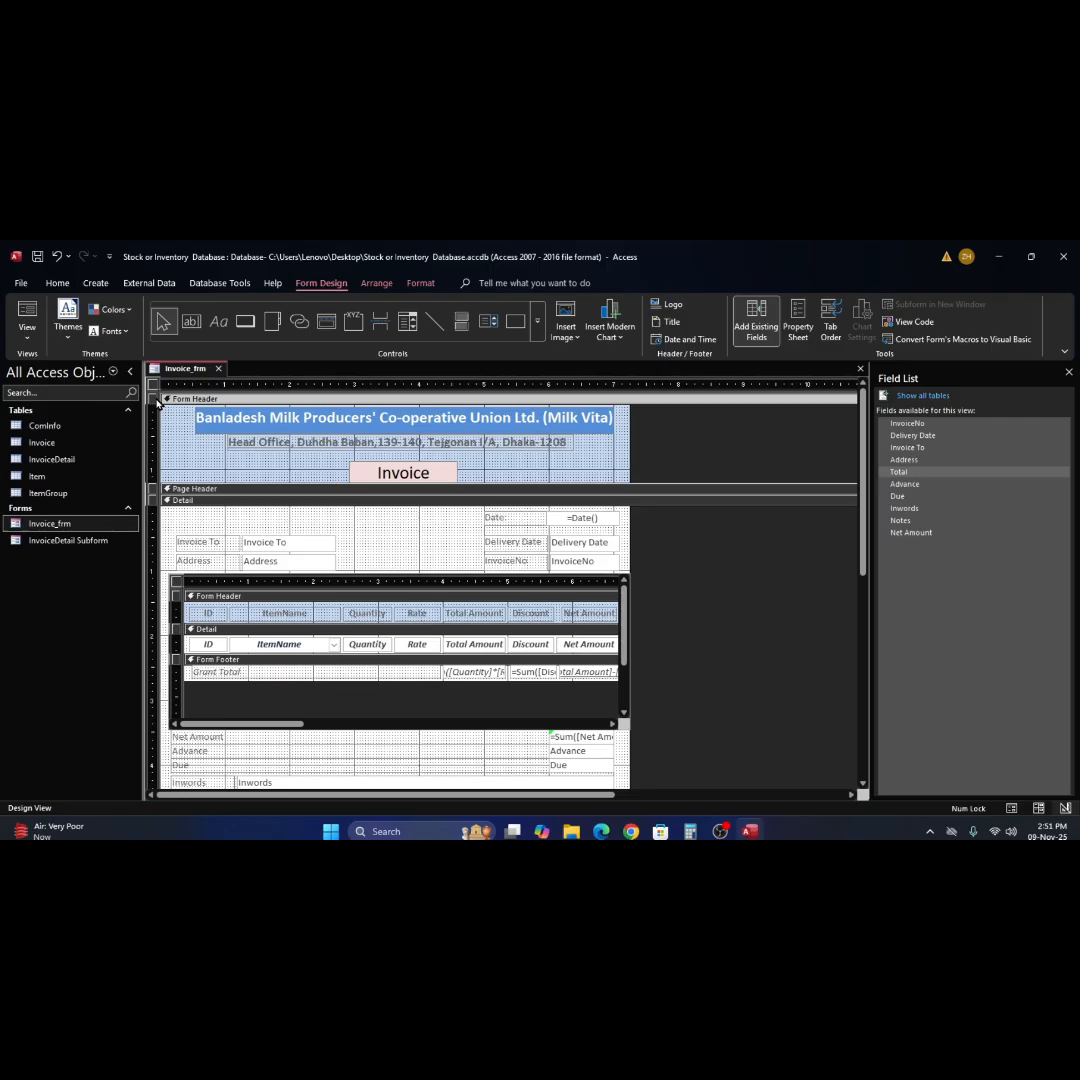
left_click(798, 330)
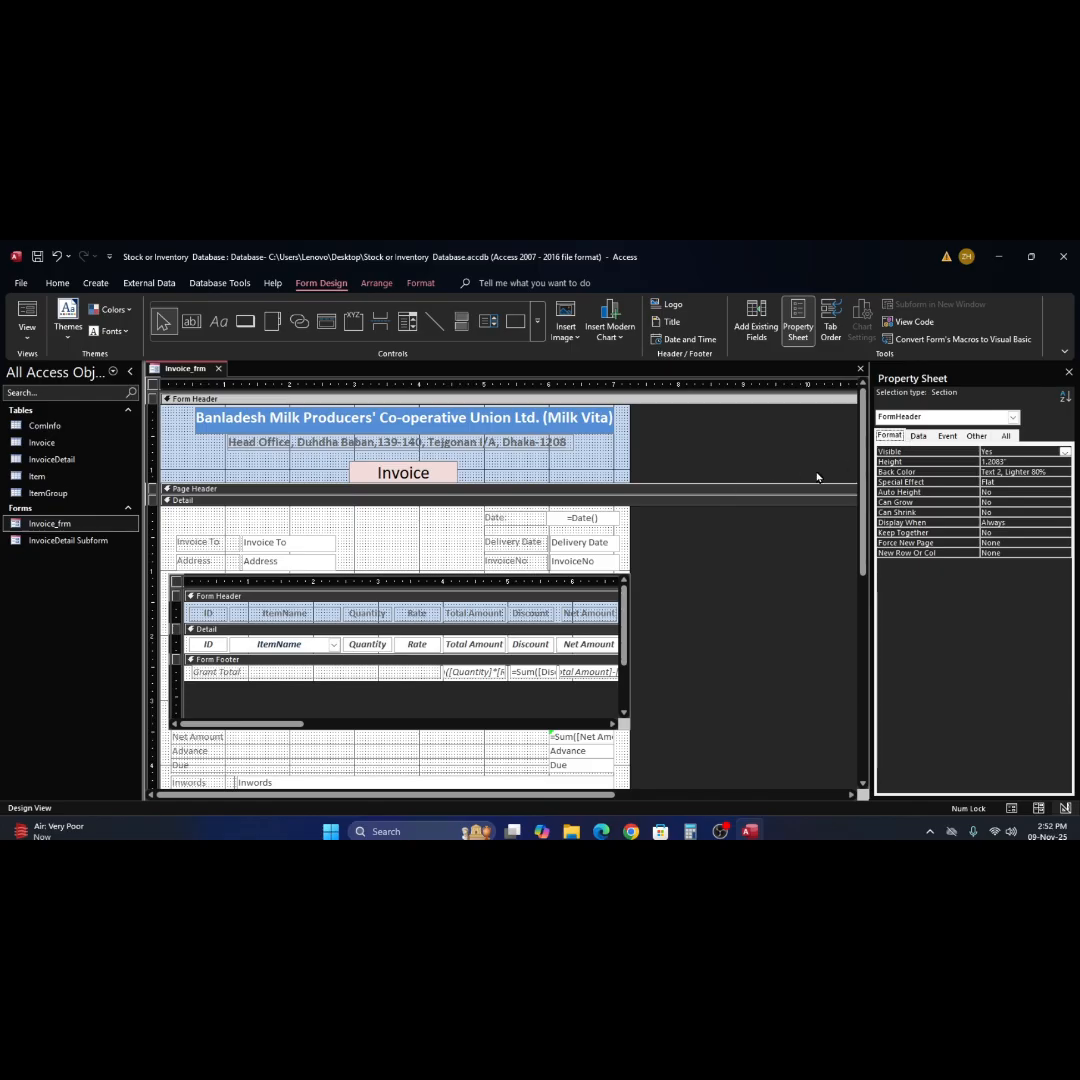
left_click(1007, 436)
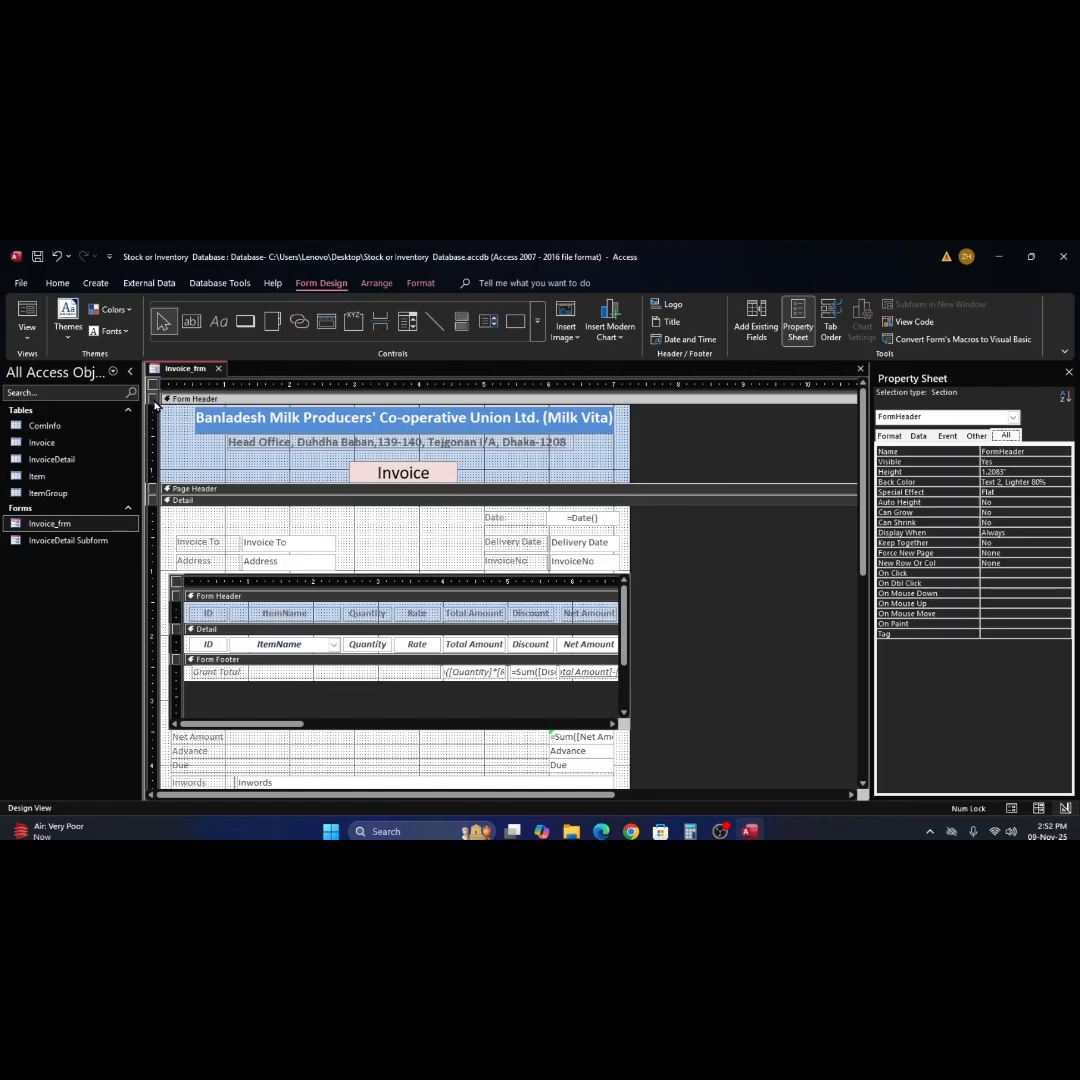
left_click(153, 385)
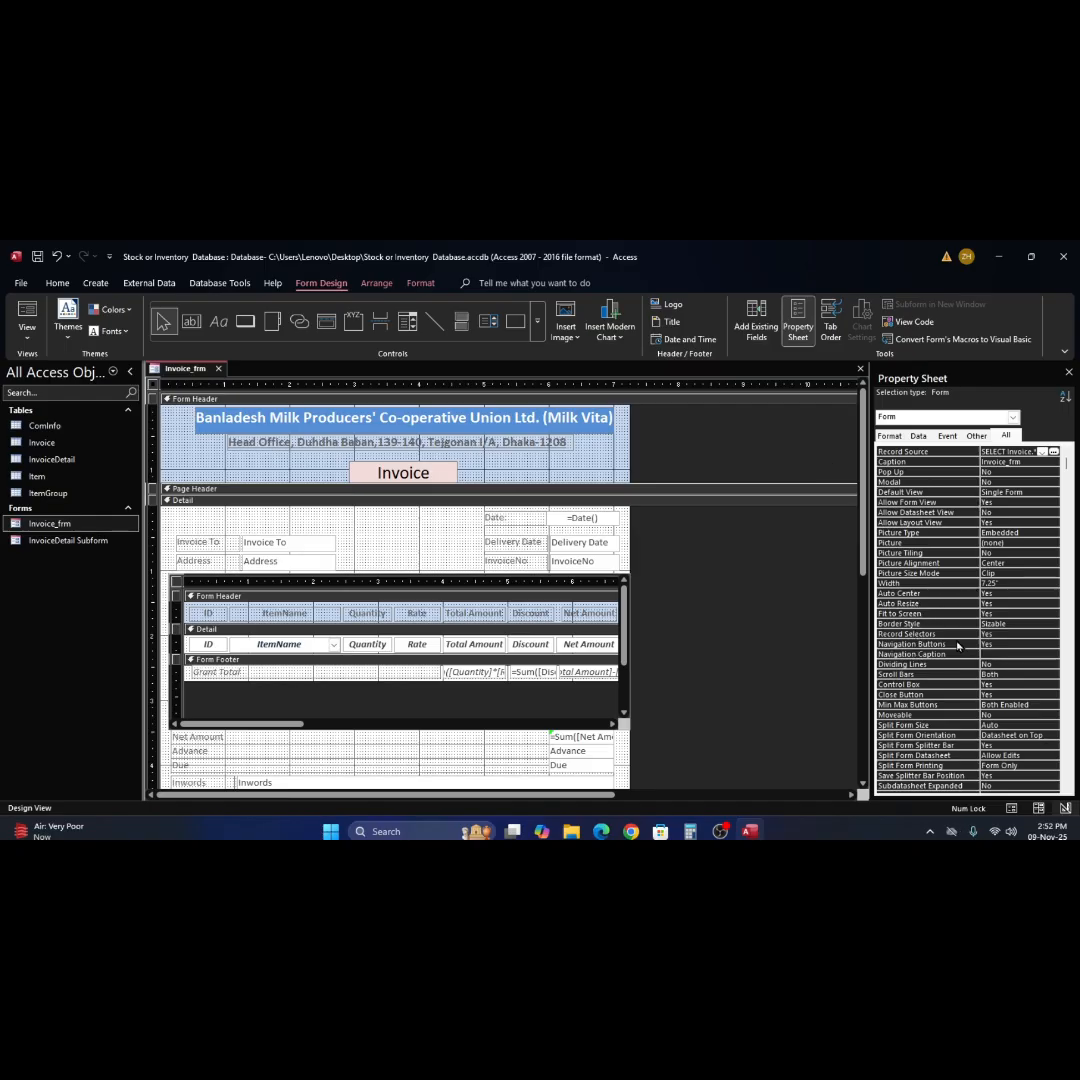
left_click(988, 634)
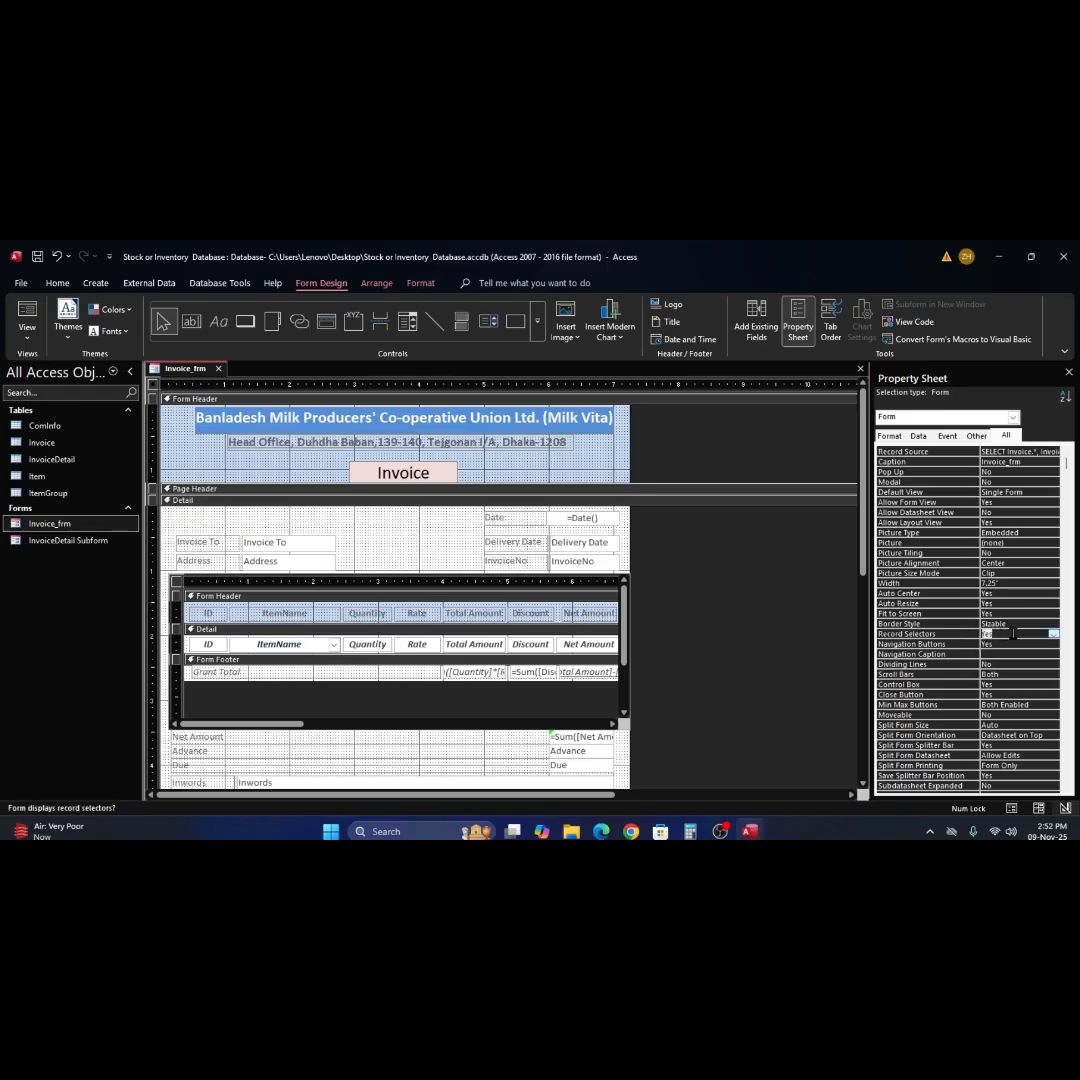
left_click(1053, 635)
left_click(1042, 655)
scroll(949, 699, "down", 2)
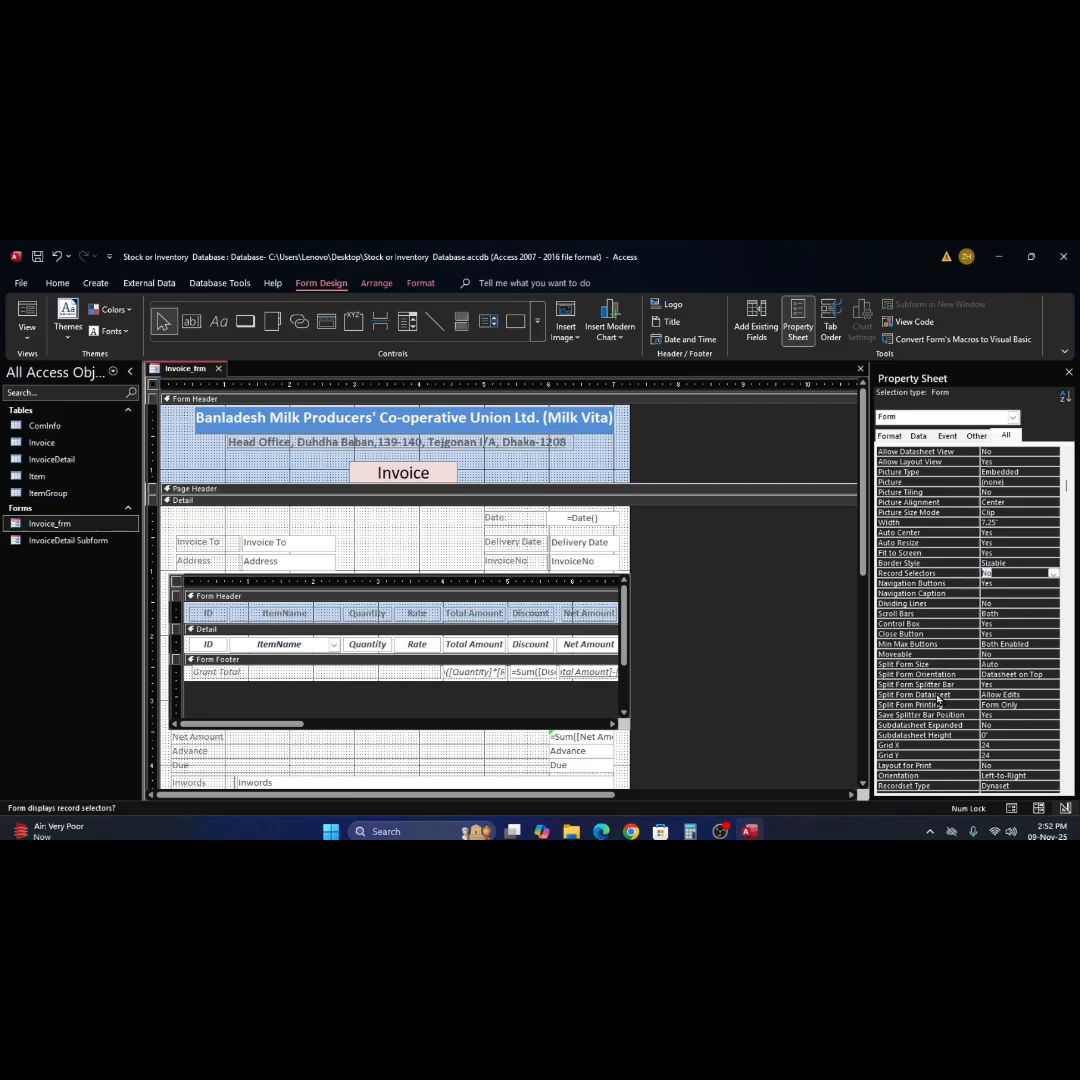
scroll(943, 690, "up", 2)
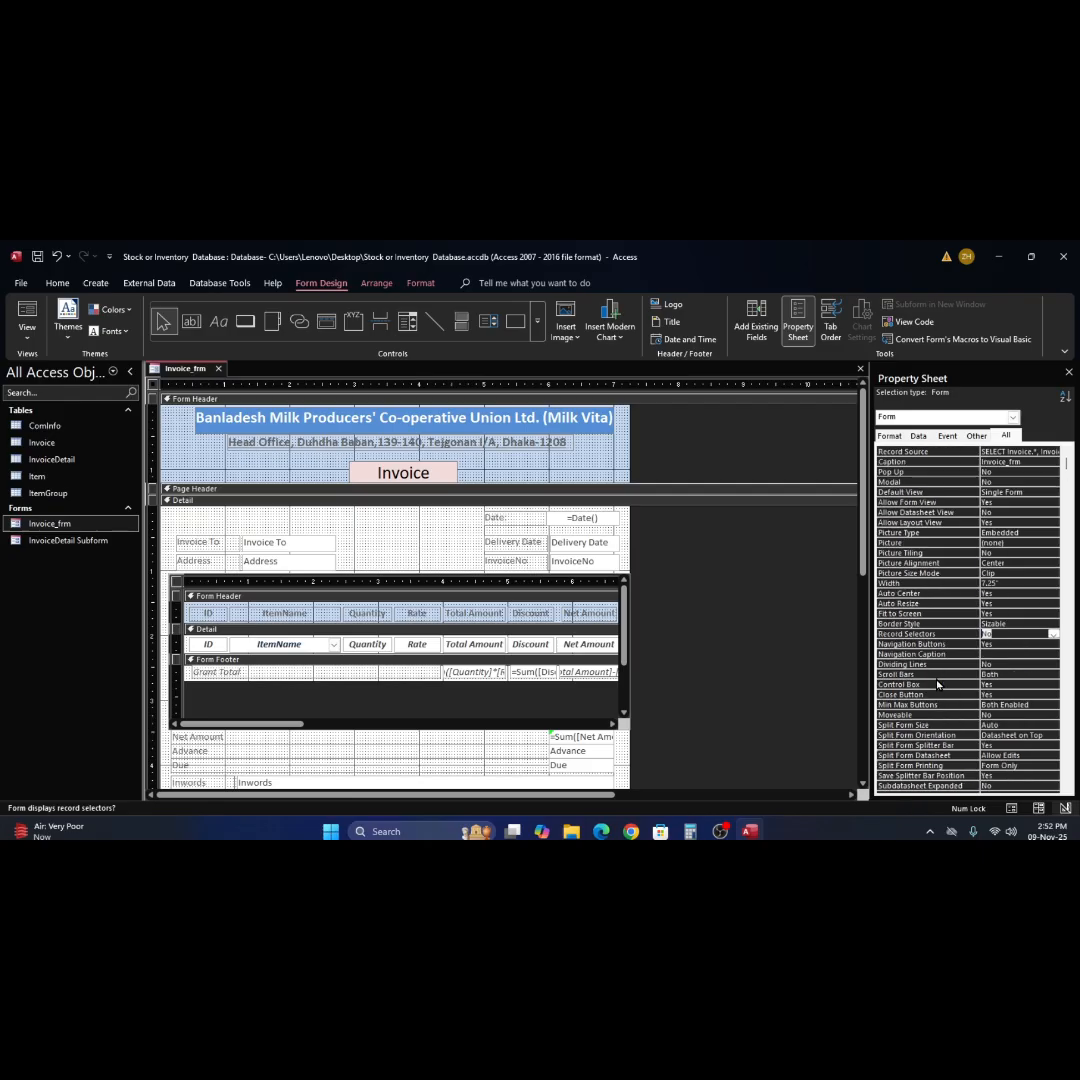
scroll(935, 608, "down", 2)
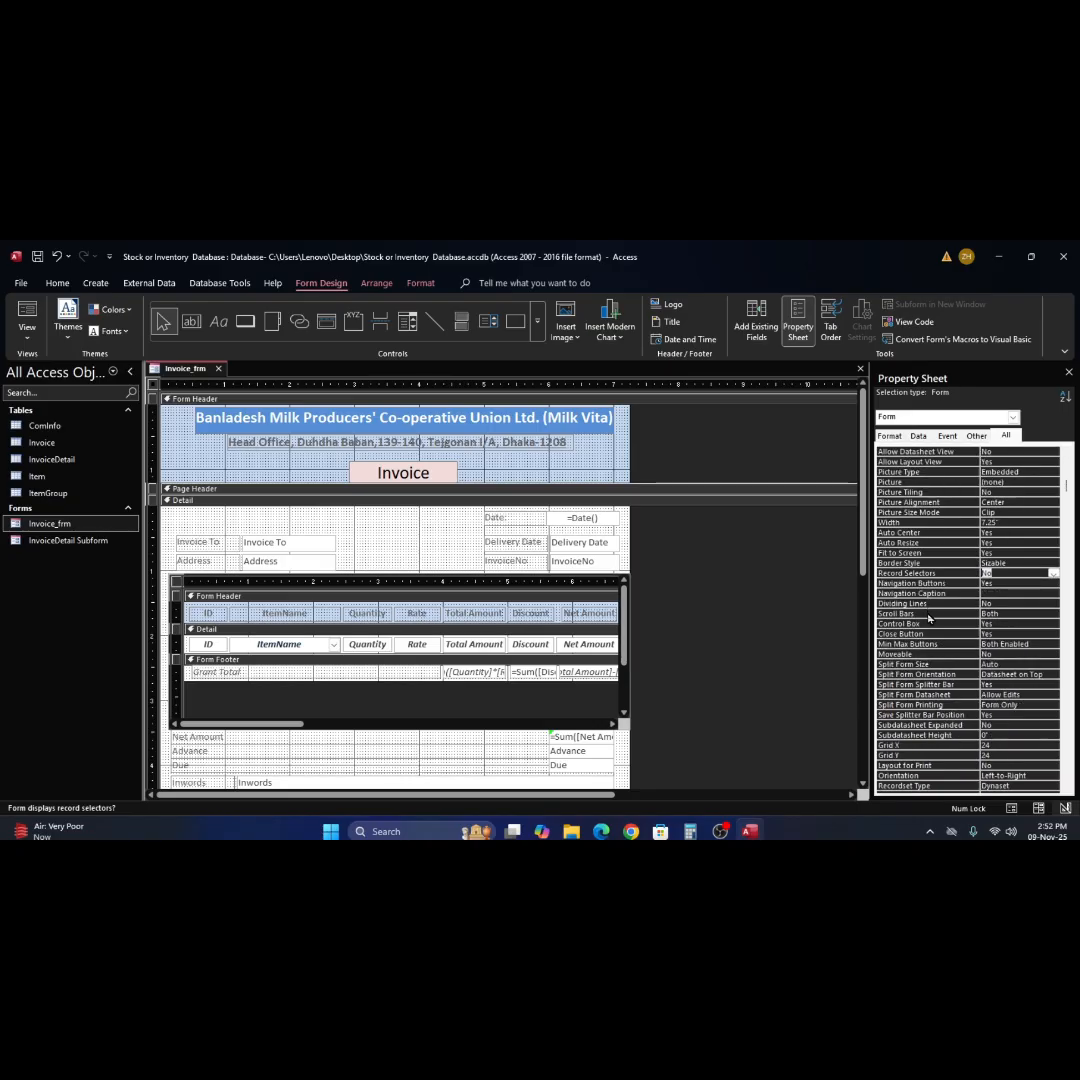
left_click(153, 399)
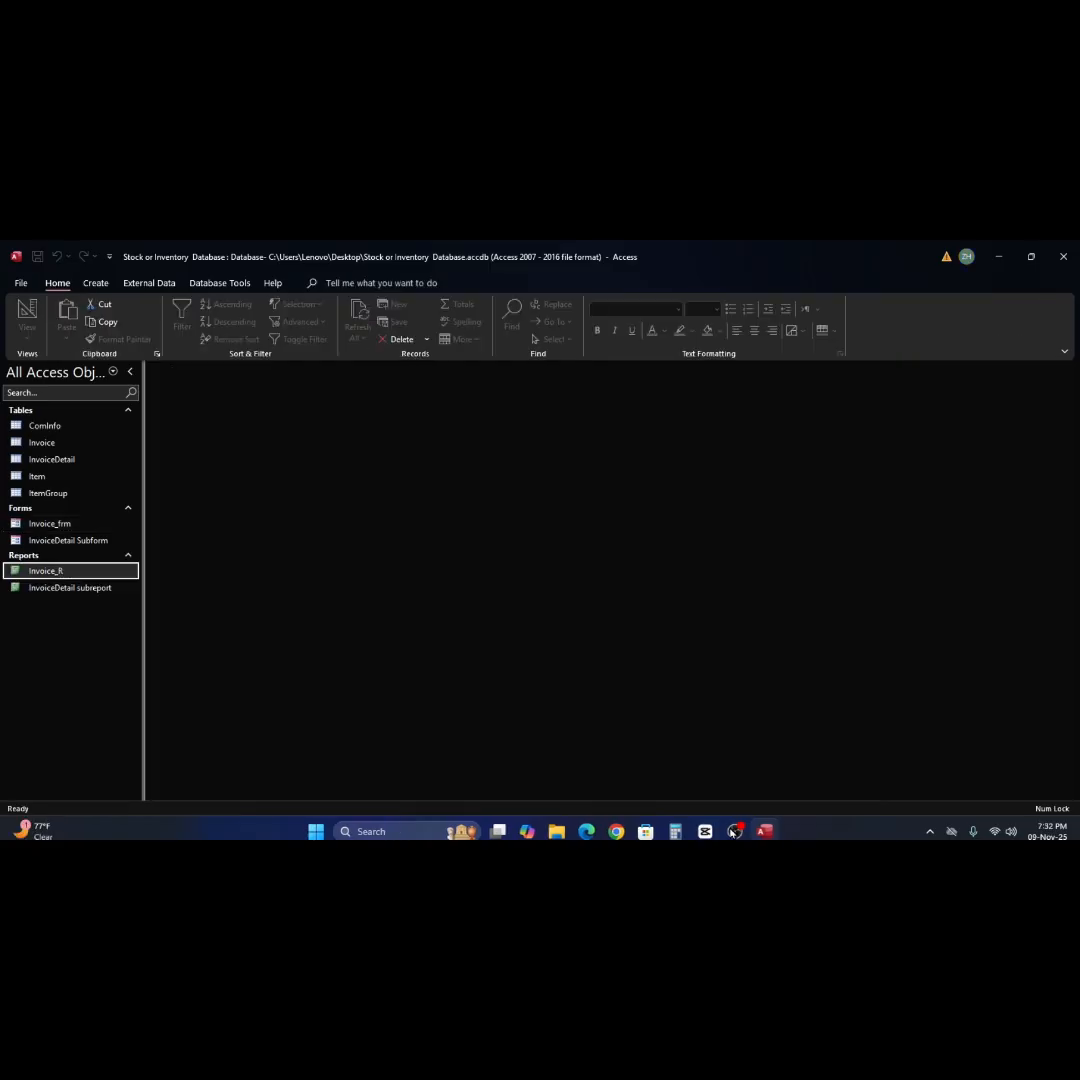
Minimize the database window to show the desktop.
left_click(999, 257)
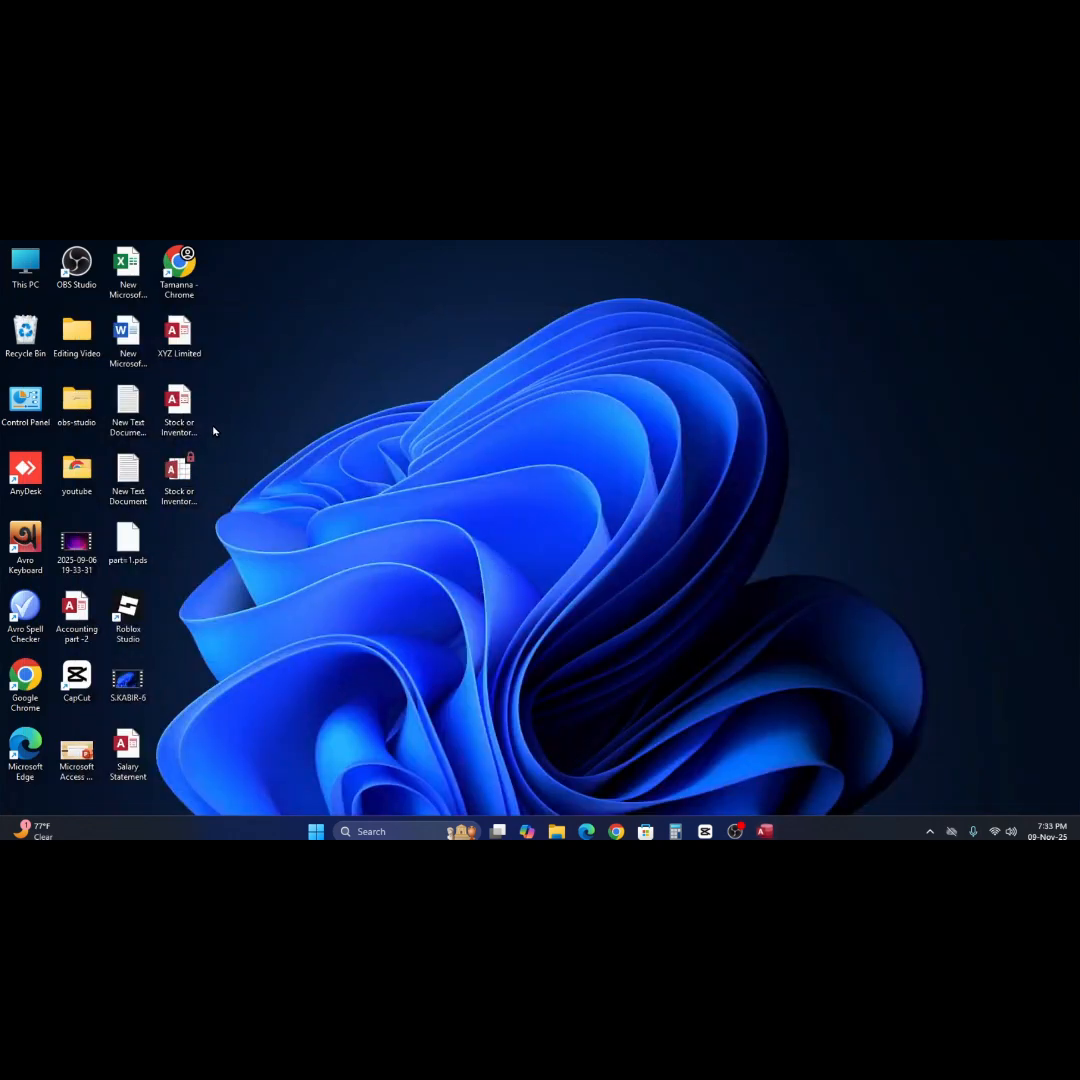
Switch back to the Access database and open the Invoice_R report in Design View.
left_click(763, 831)
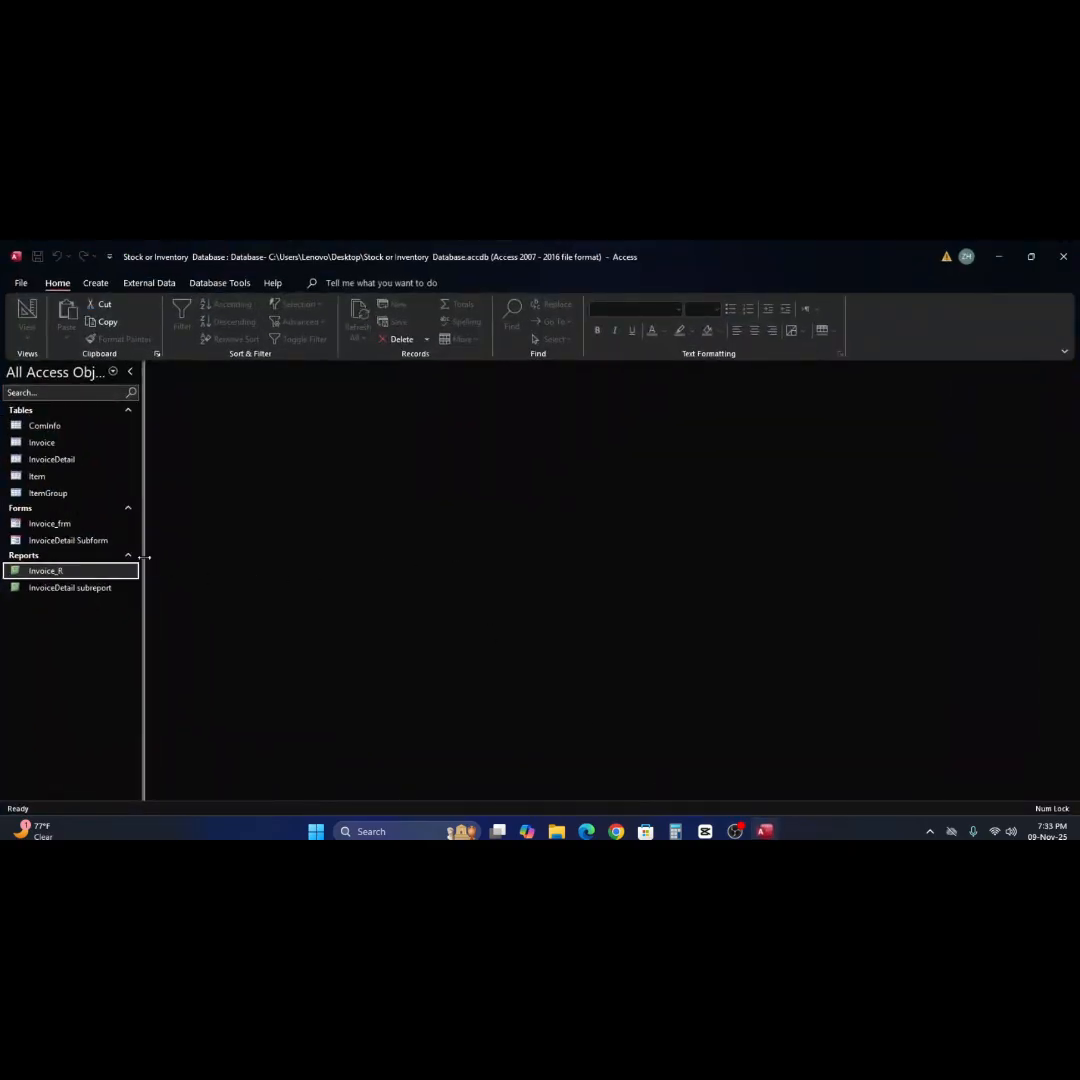
right_click(31, 576)
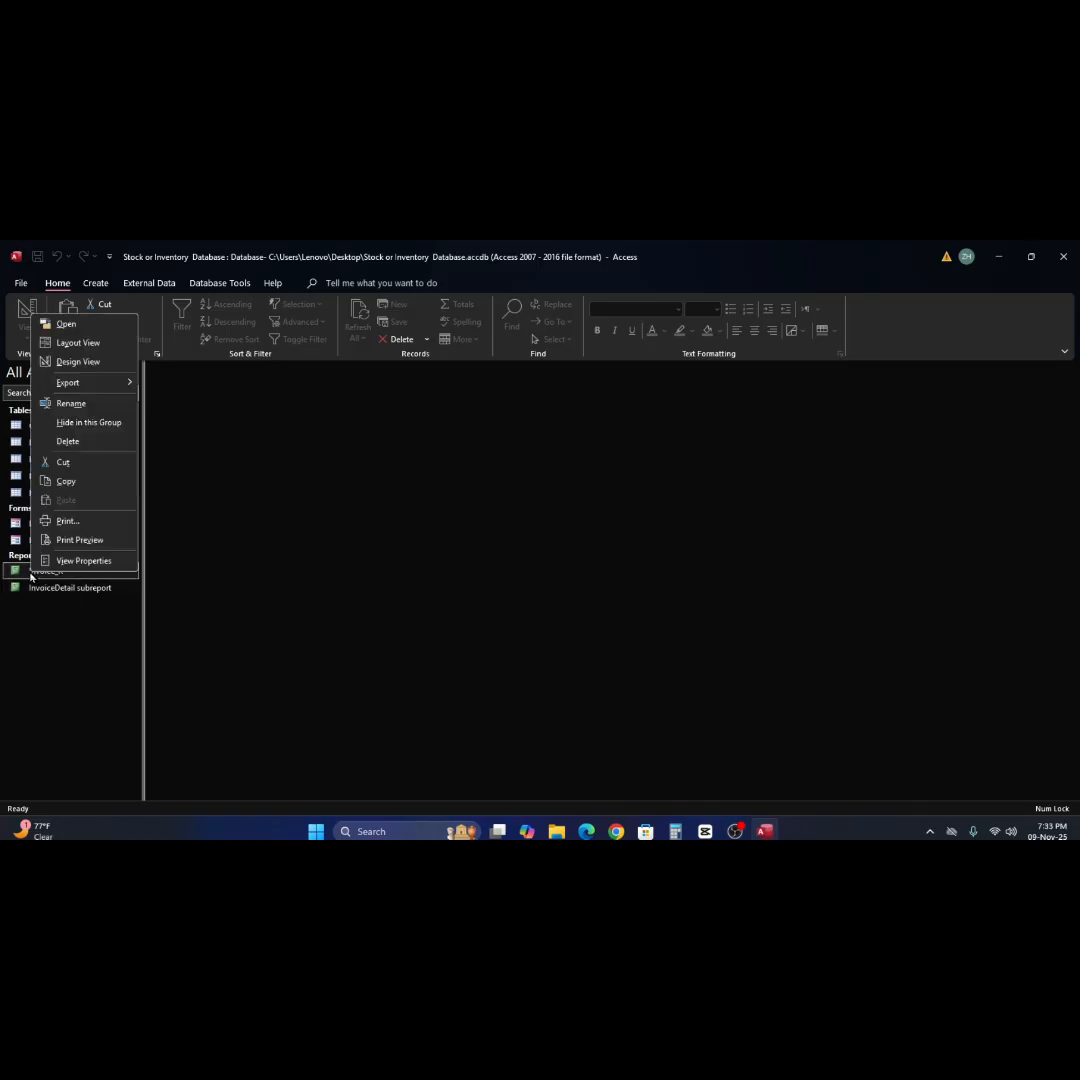
left_click(78, 361)
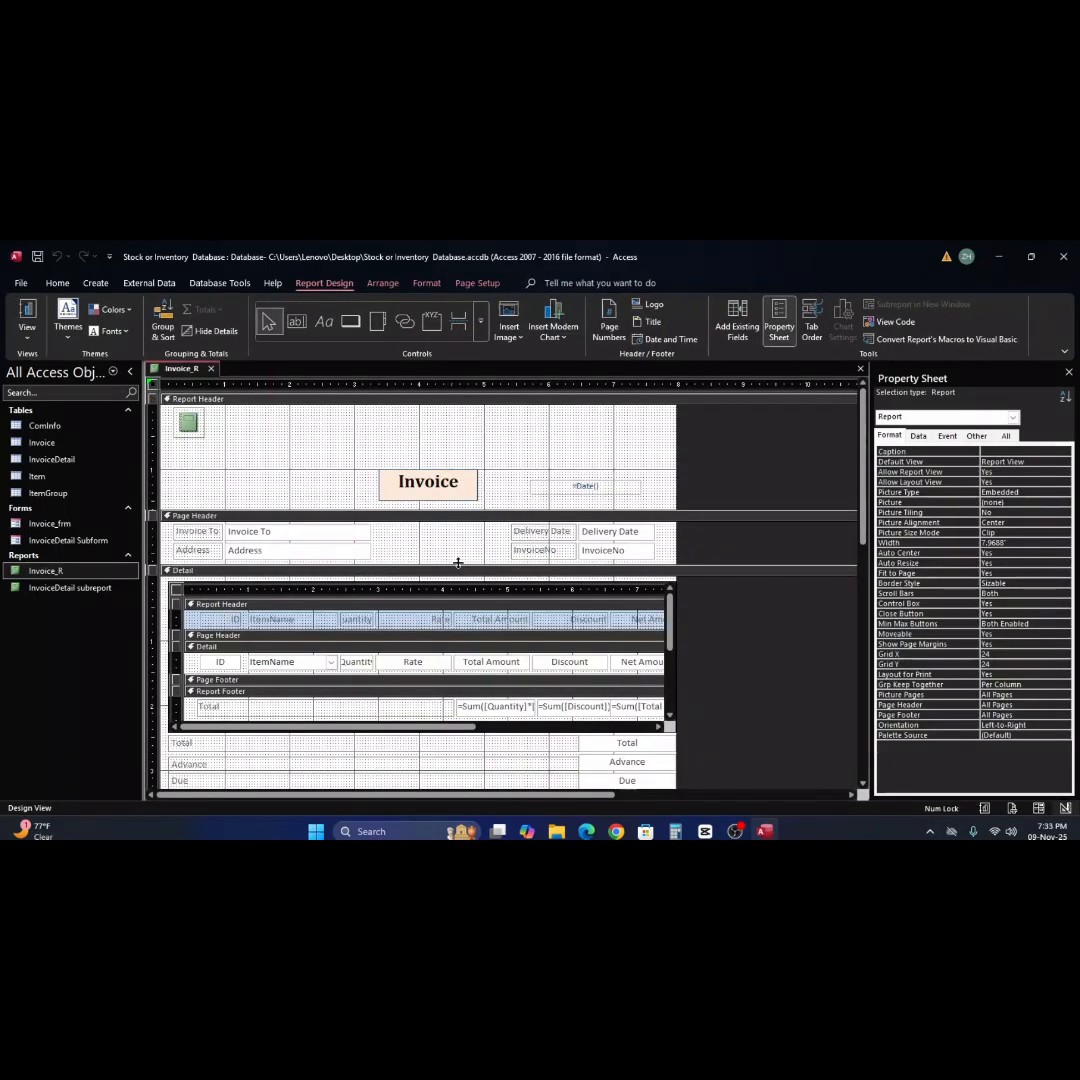
scroll(543, 604, "down", 3)
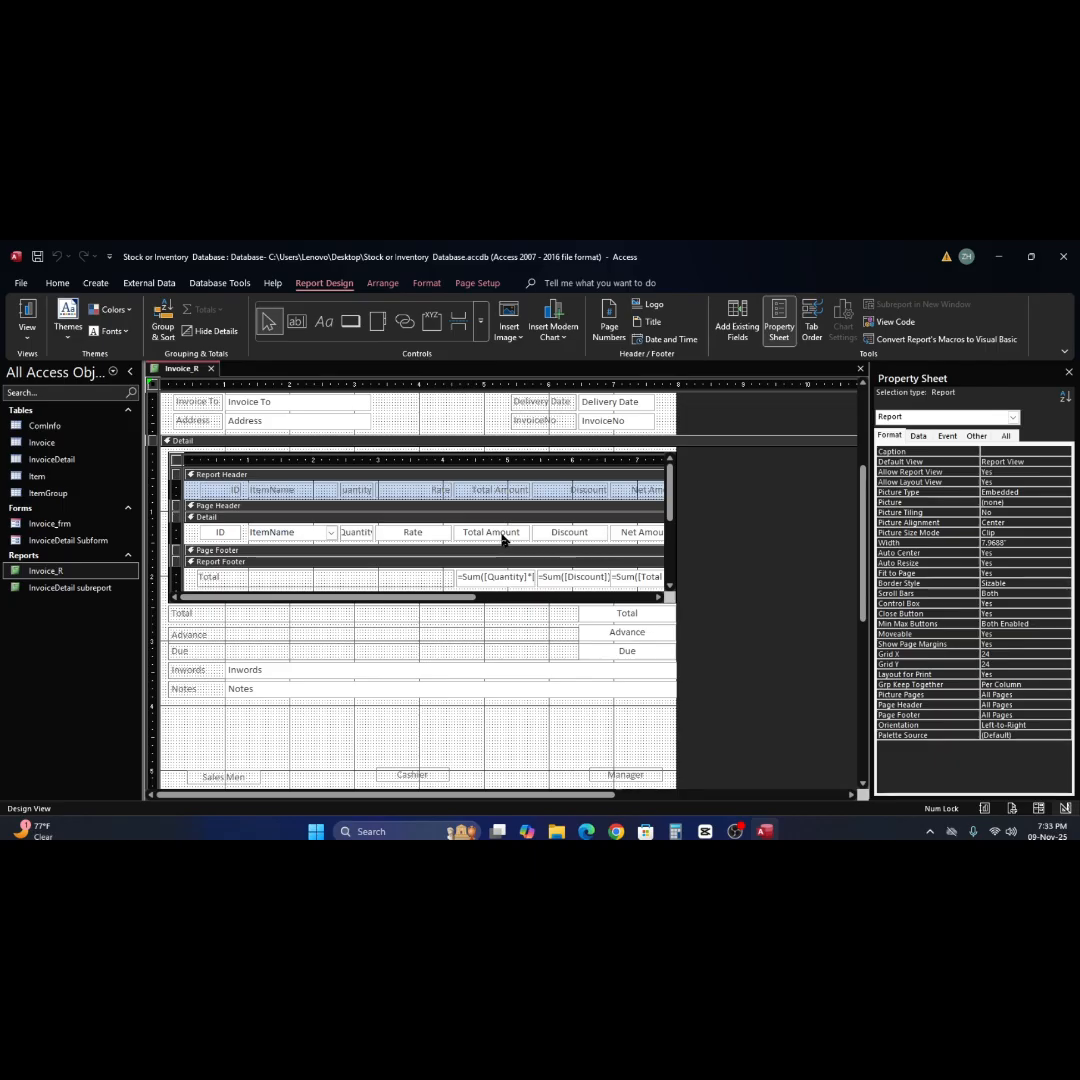
left_click(321, 582)
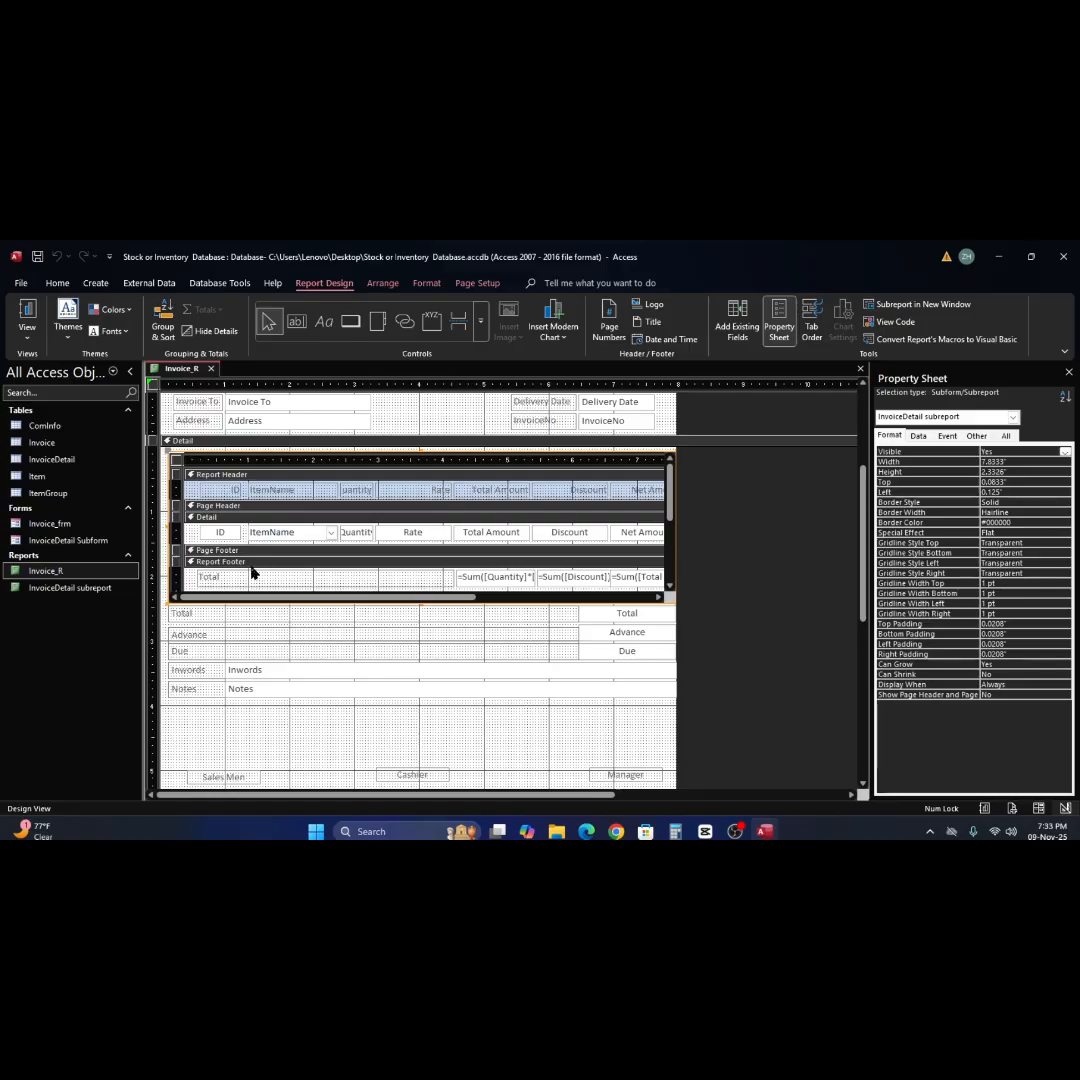
left_click(493, 583)
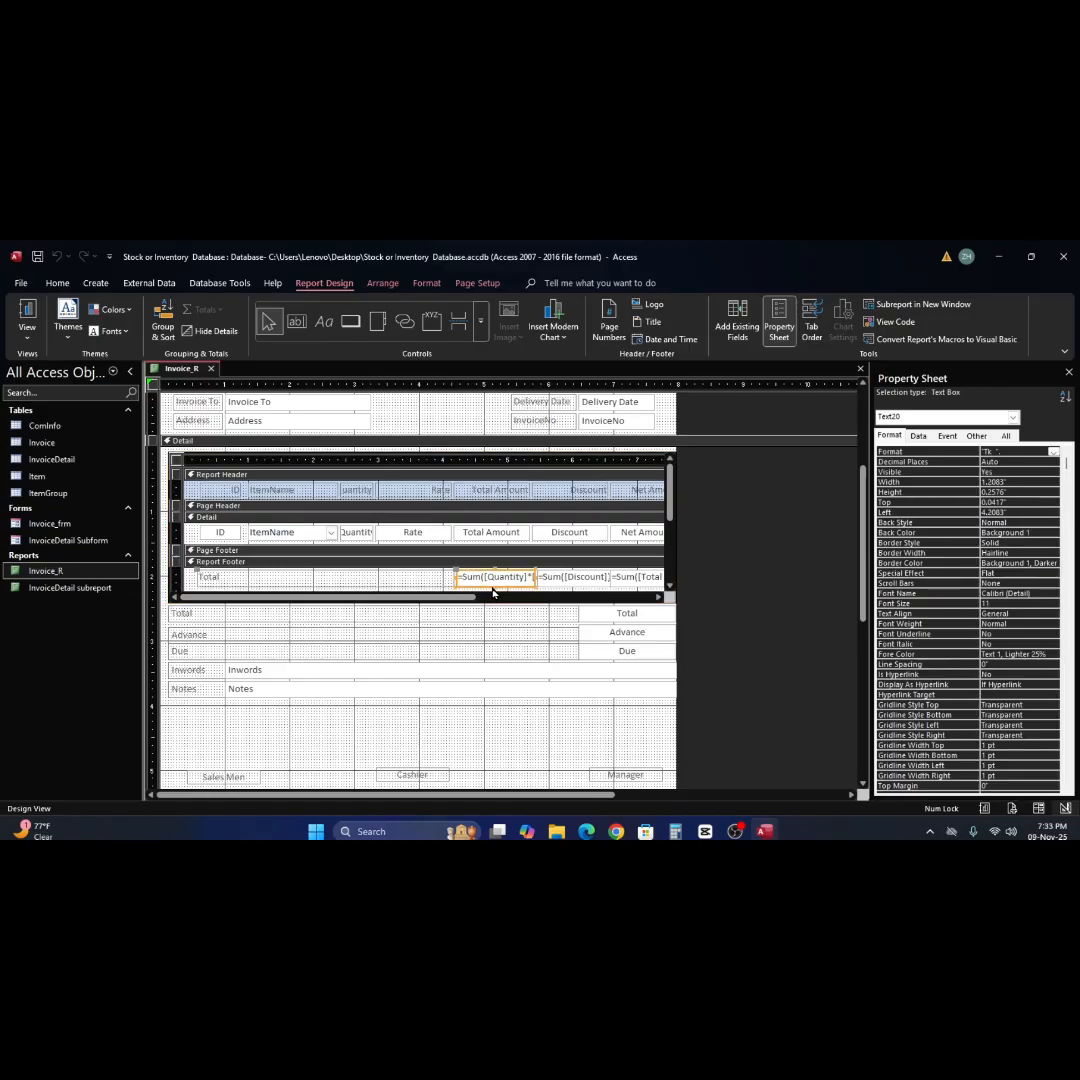
left_click_drag(494, 586, 499, 607)
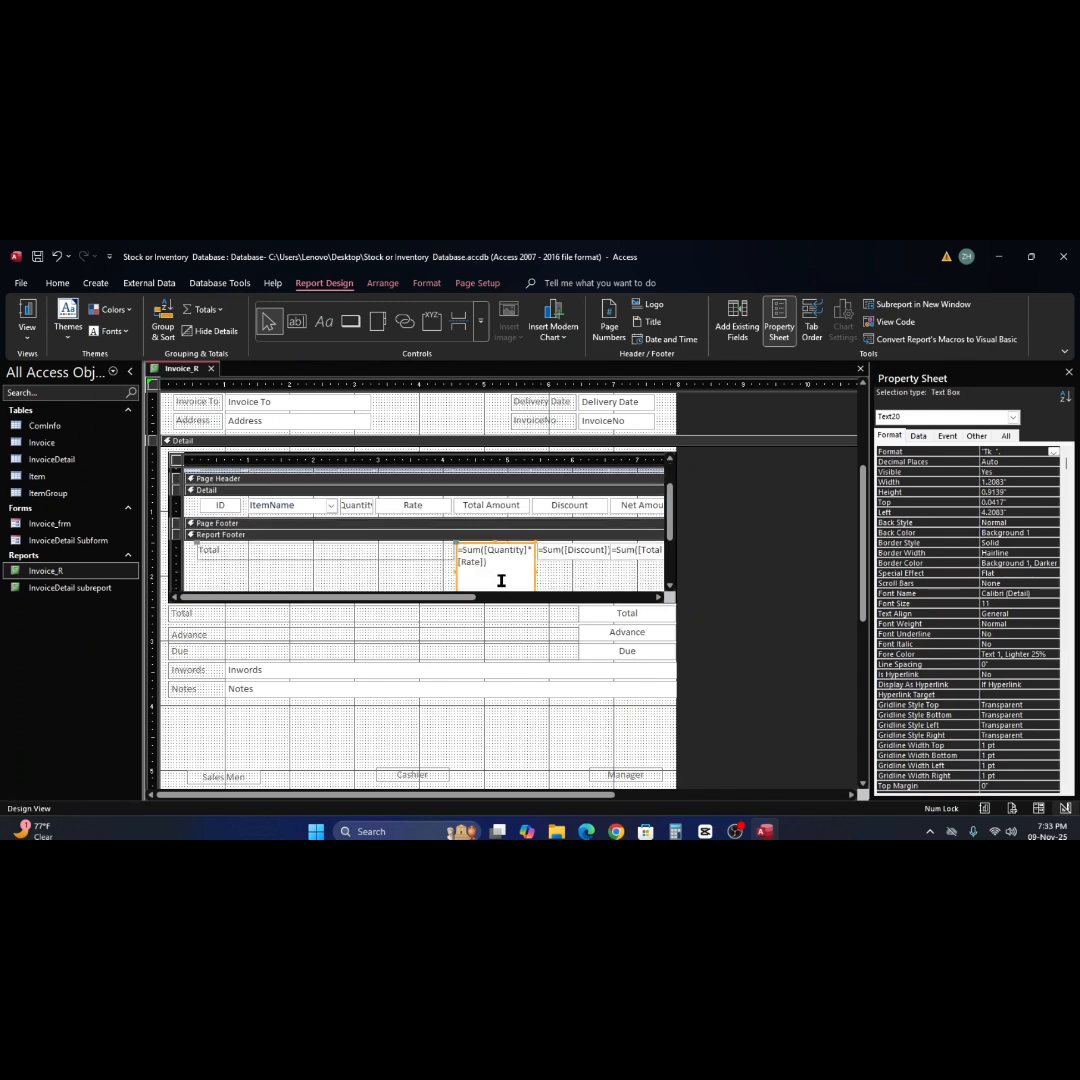
key("ctrl+z")
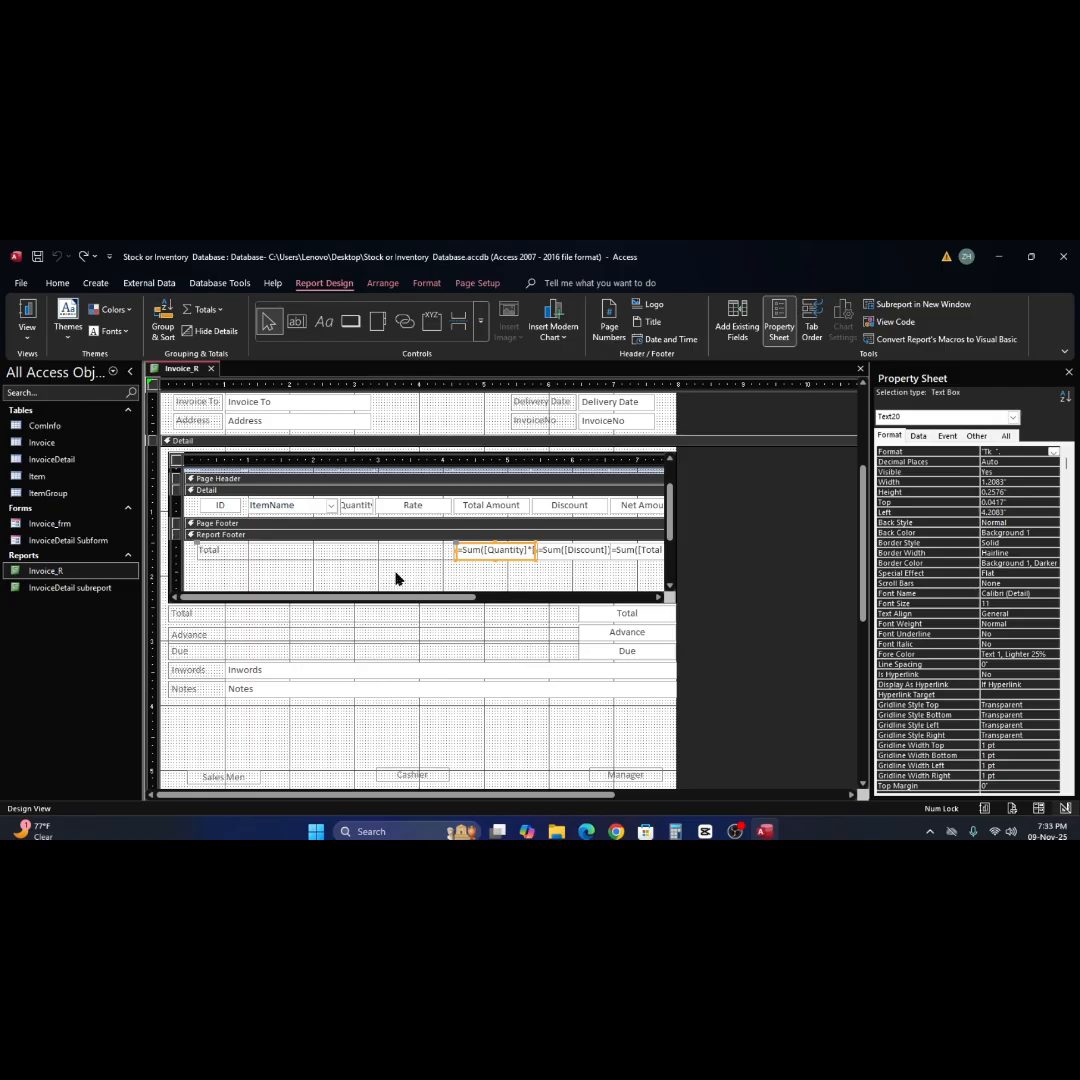
right_click(346, 568)
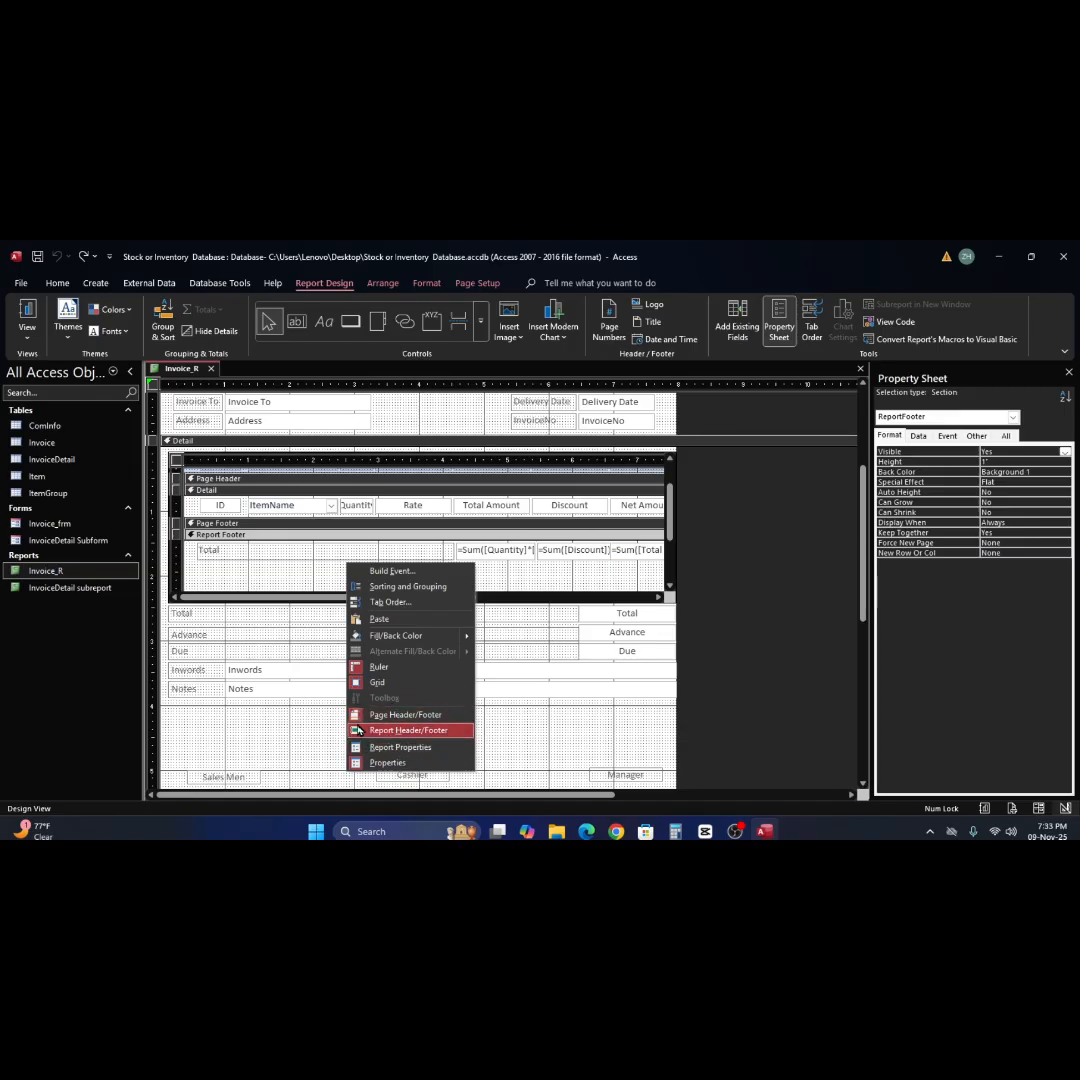
left_click(294, 576)
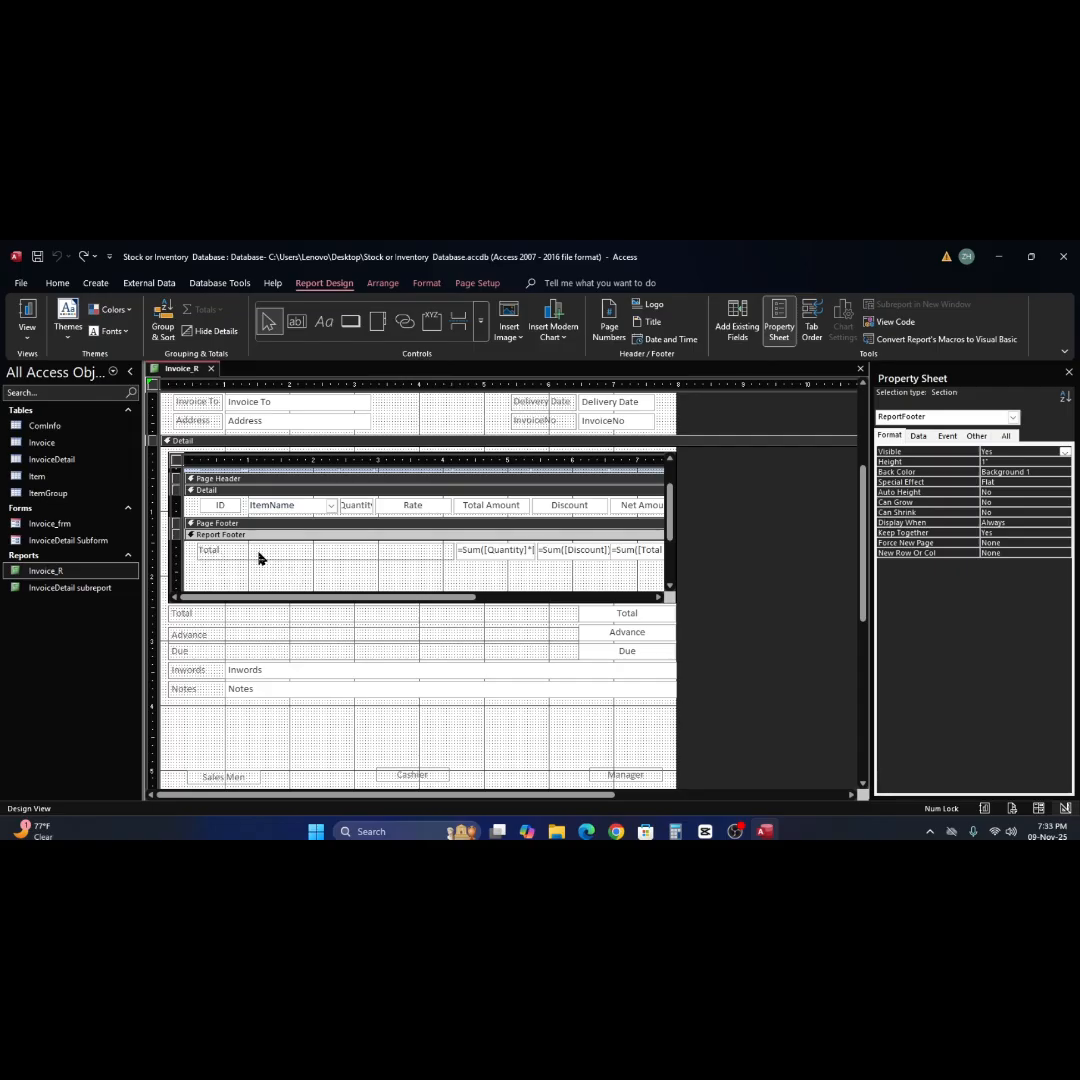
Examine the Total label and the Total Amount, Discount and Net Amount sum boxes in the subreport's Report Footer.
left_click(659, 597)
left_click(528, 550)
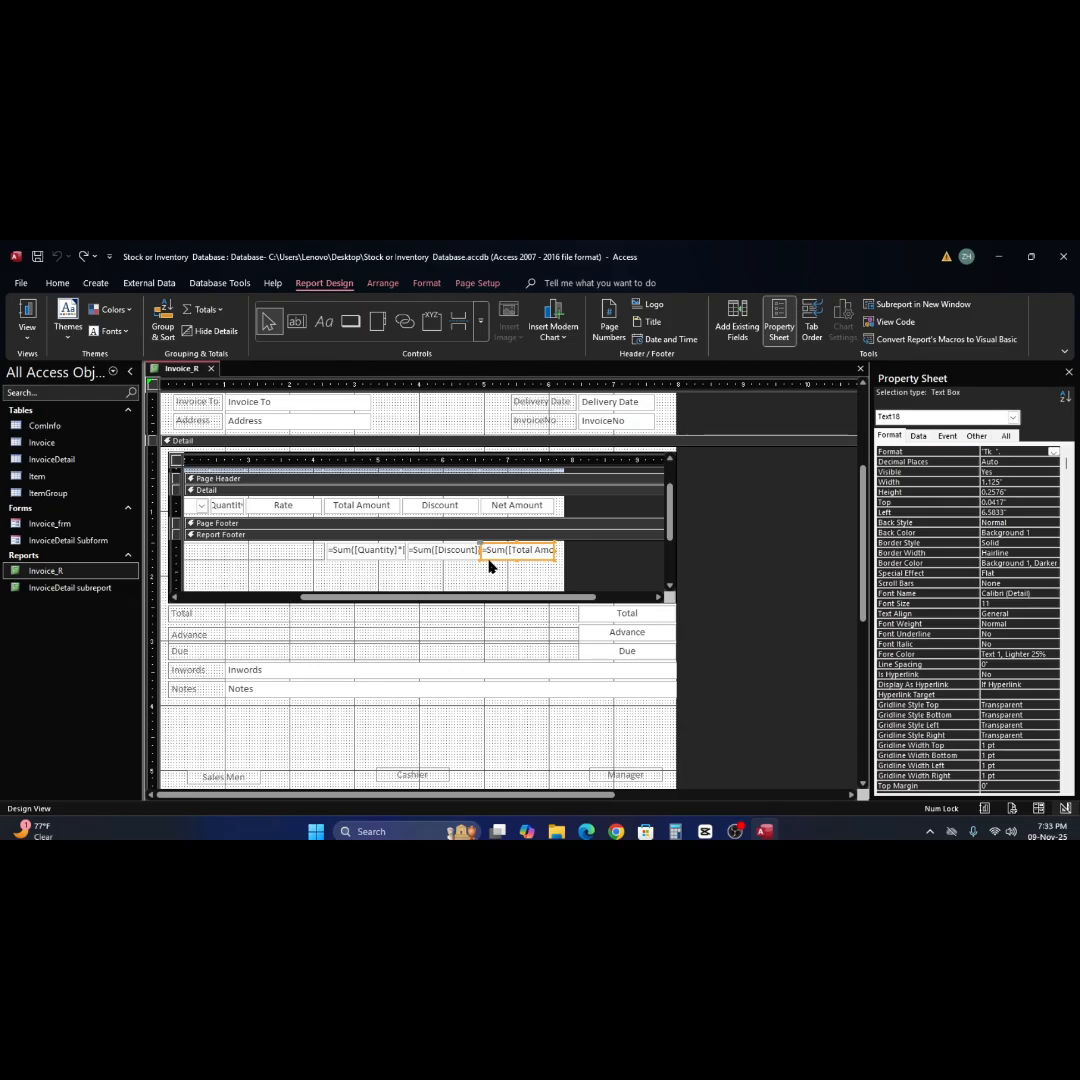
left_click(428, 551)
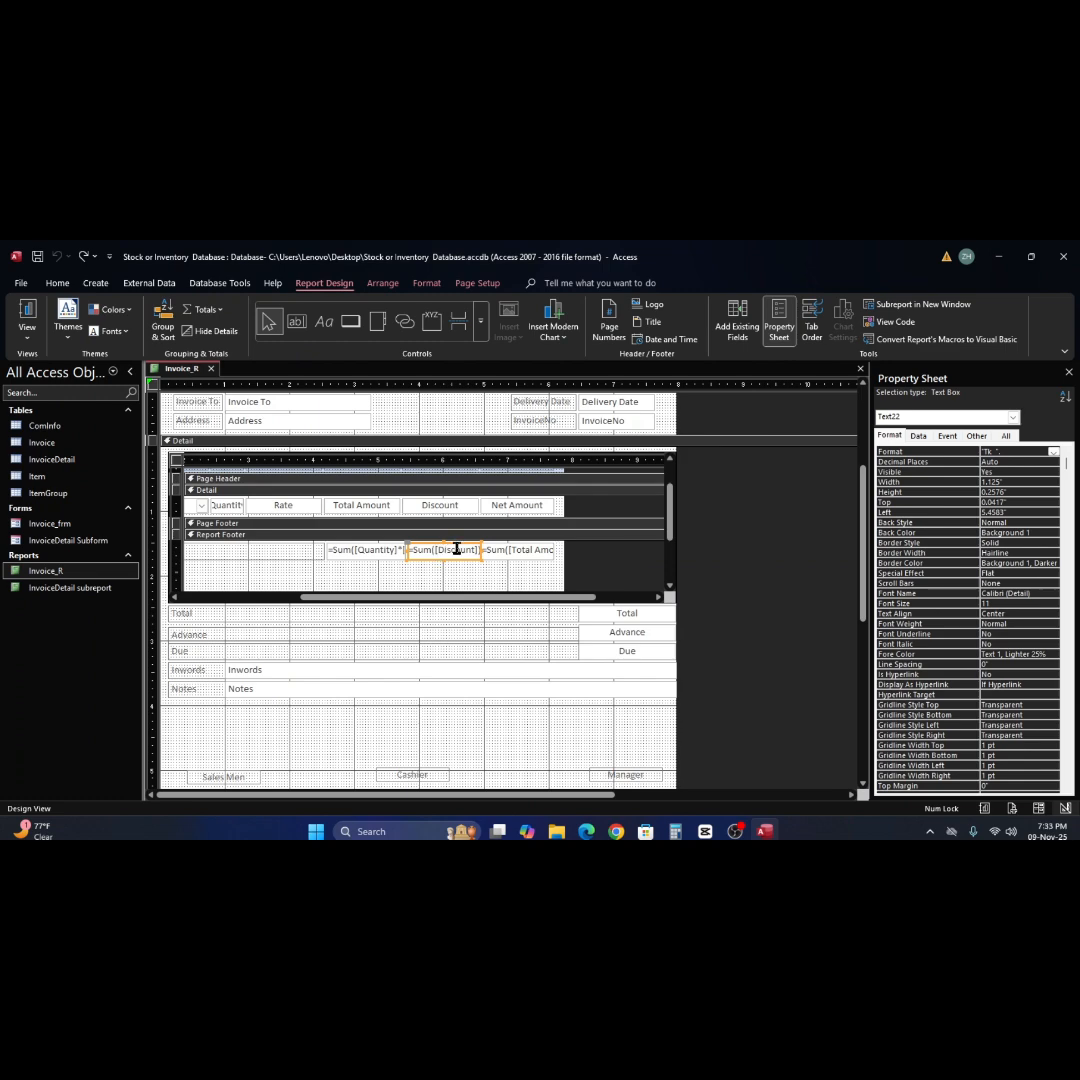
left_click(366, 553)
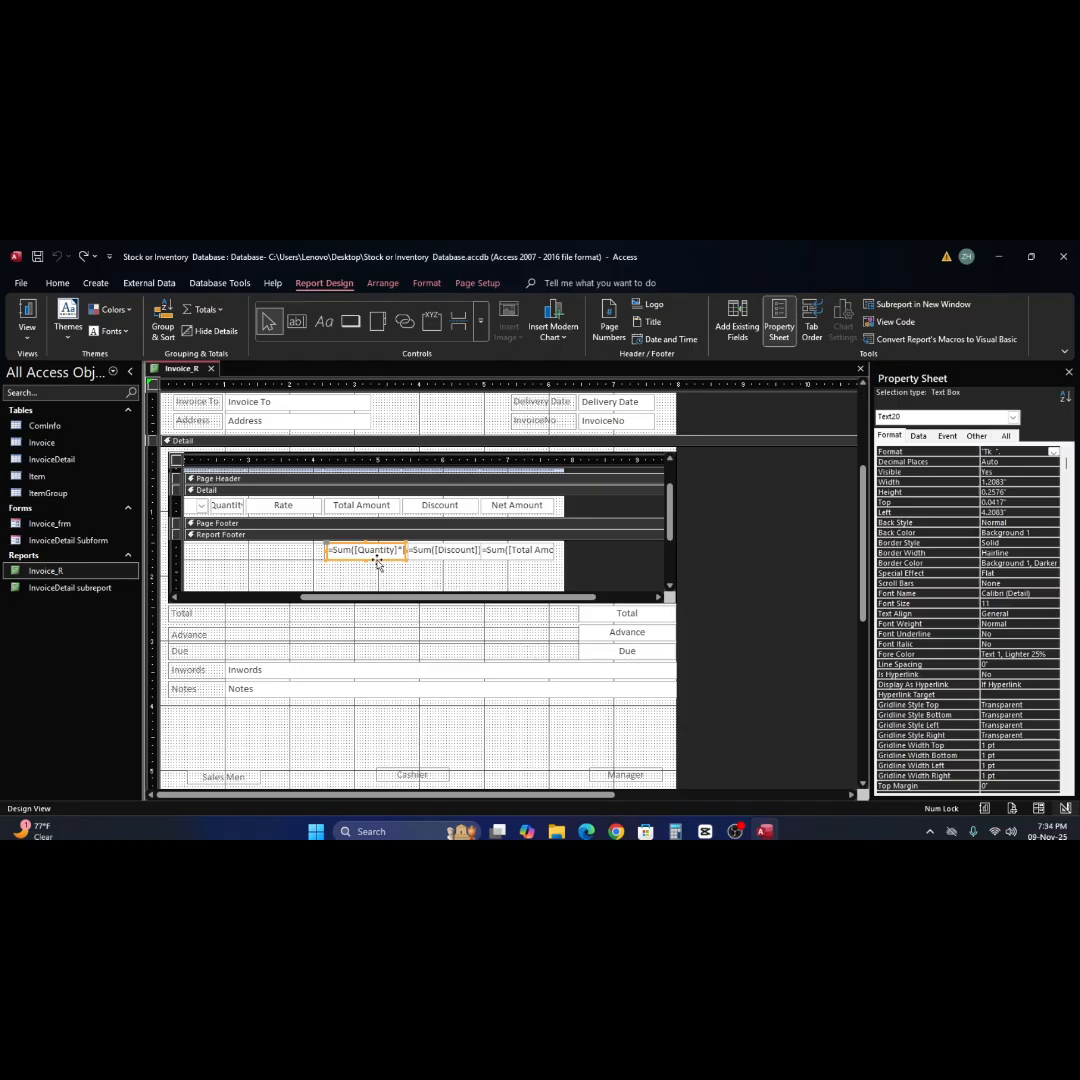
left_click(306, 552)
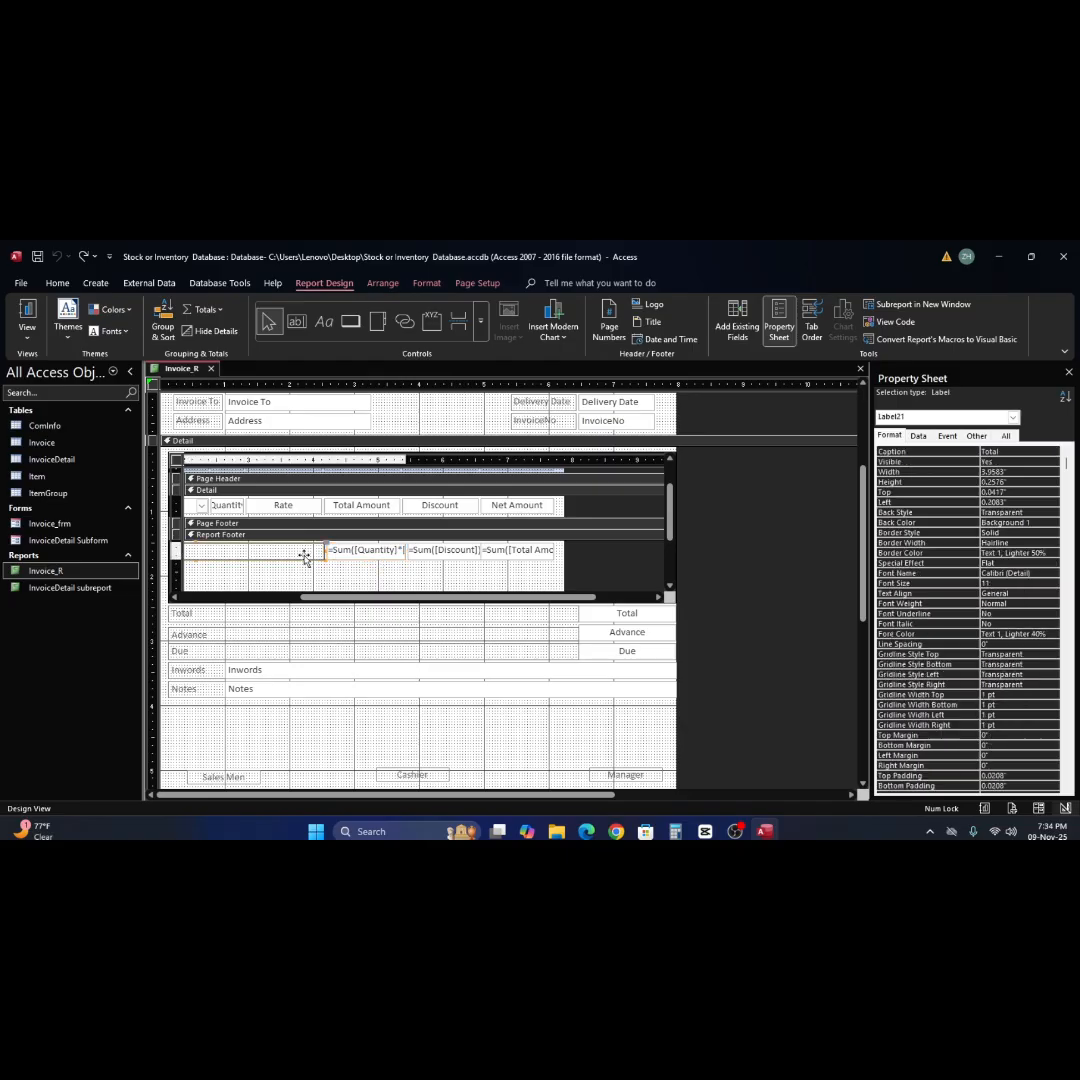
left_click_drag(362, 601, 231, 603)
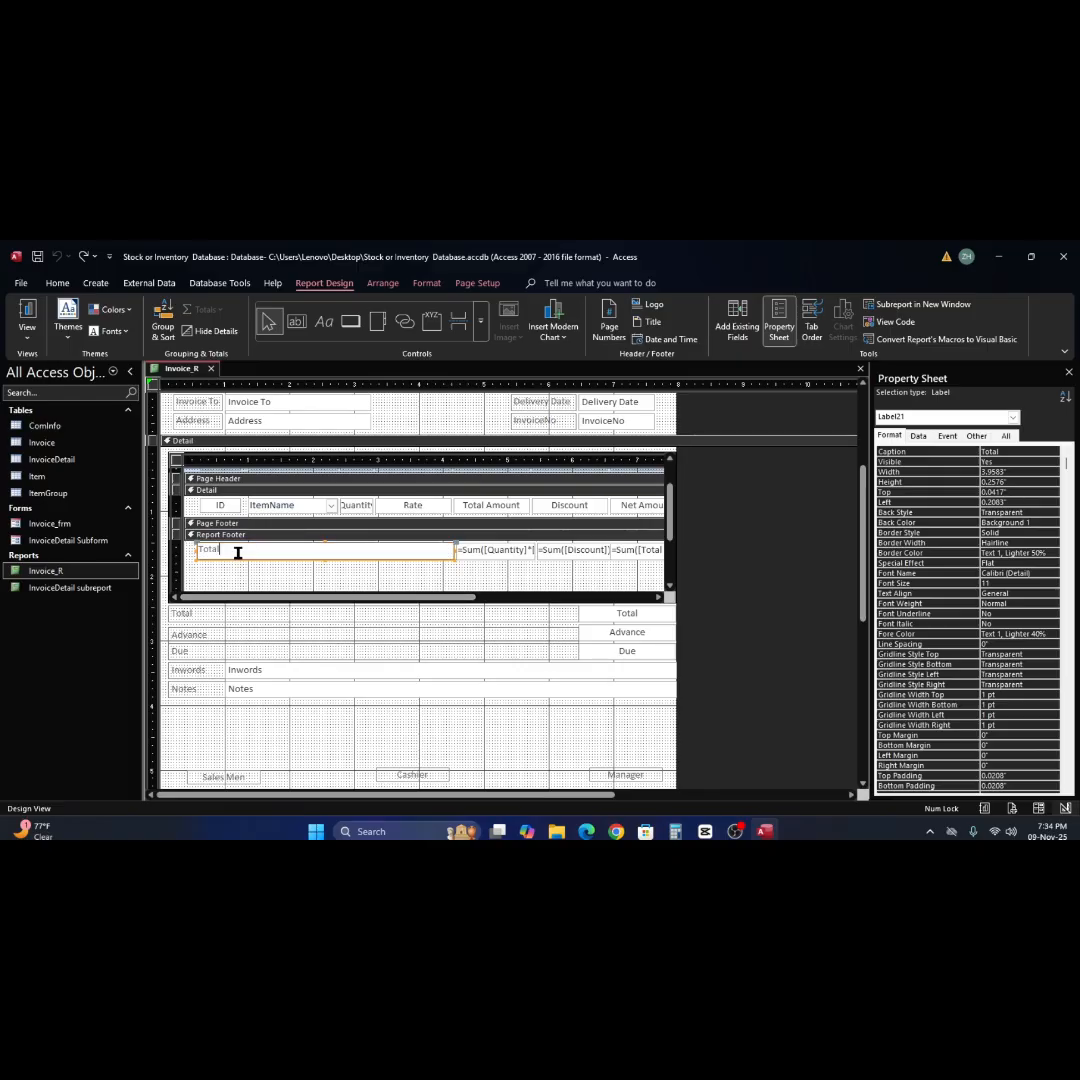
left_click_drag(453, 597, 526, 605)
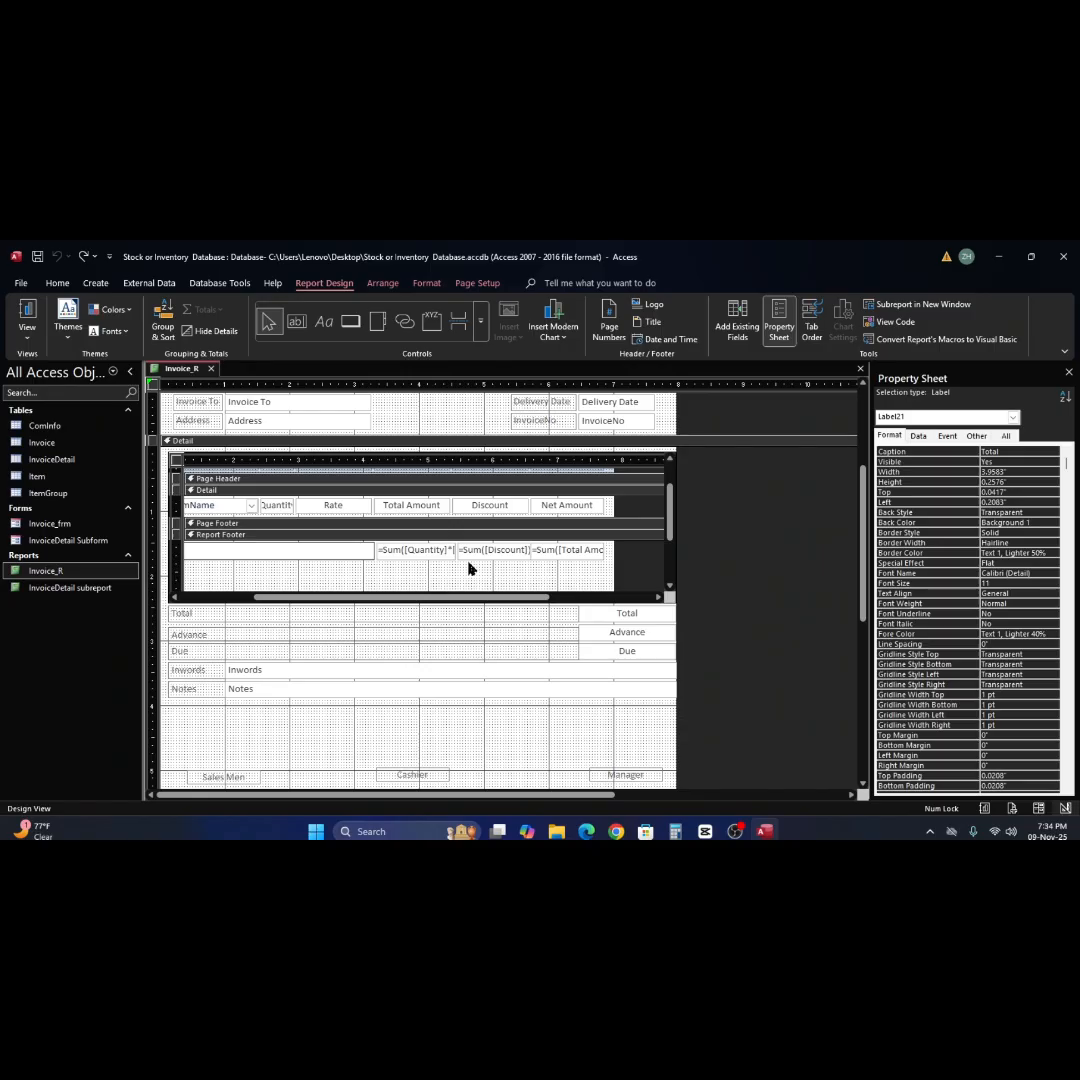
left_click_drag(527, 601, 569, 604)
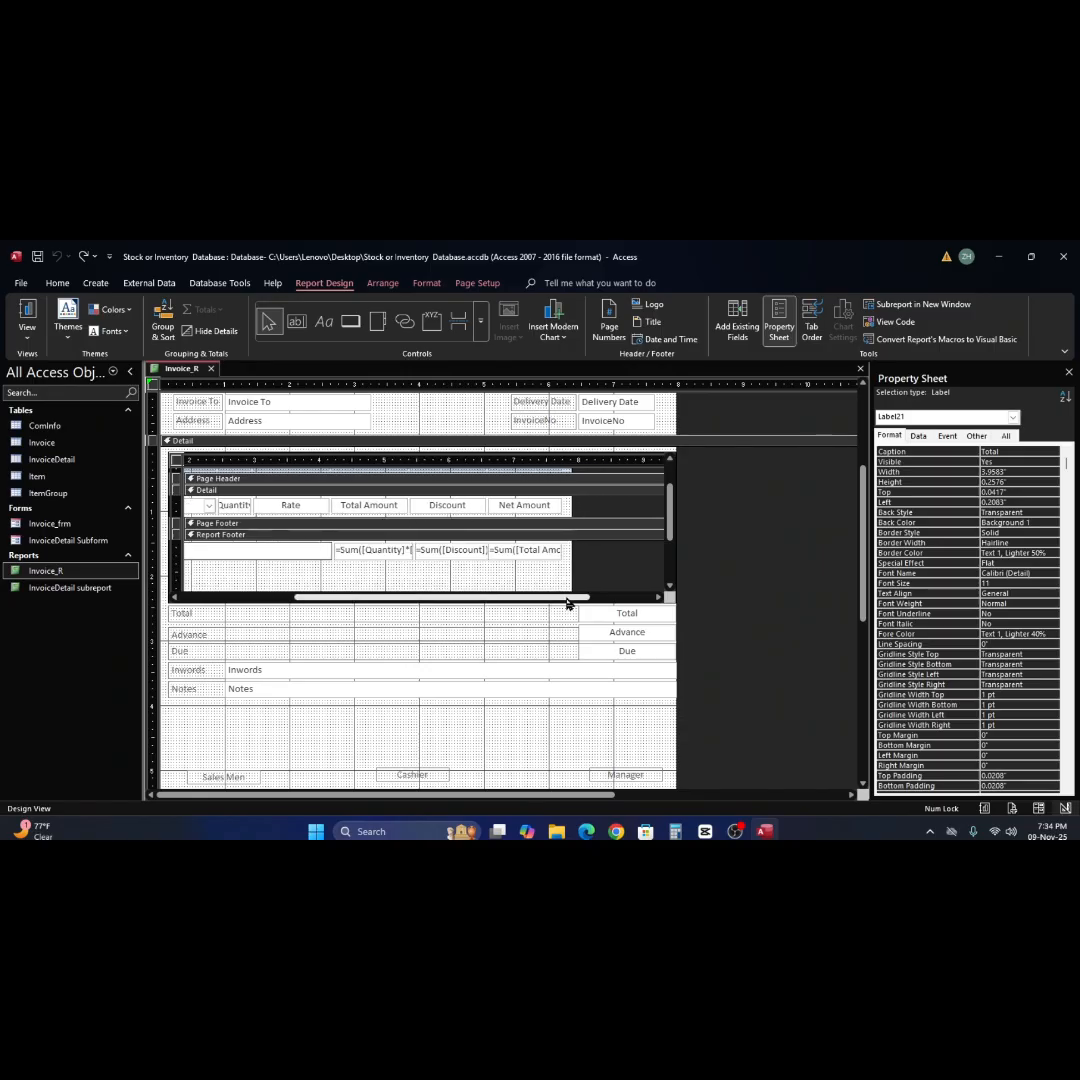
left_click(537, 570)
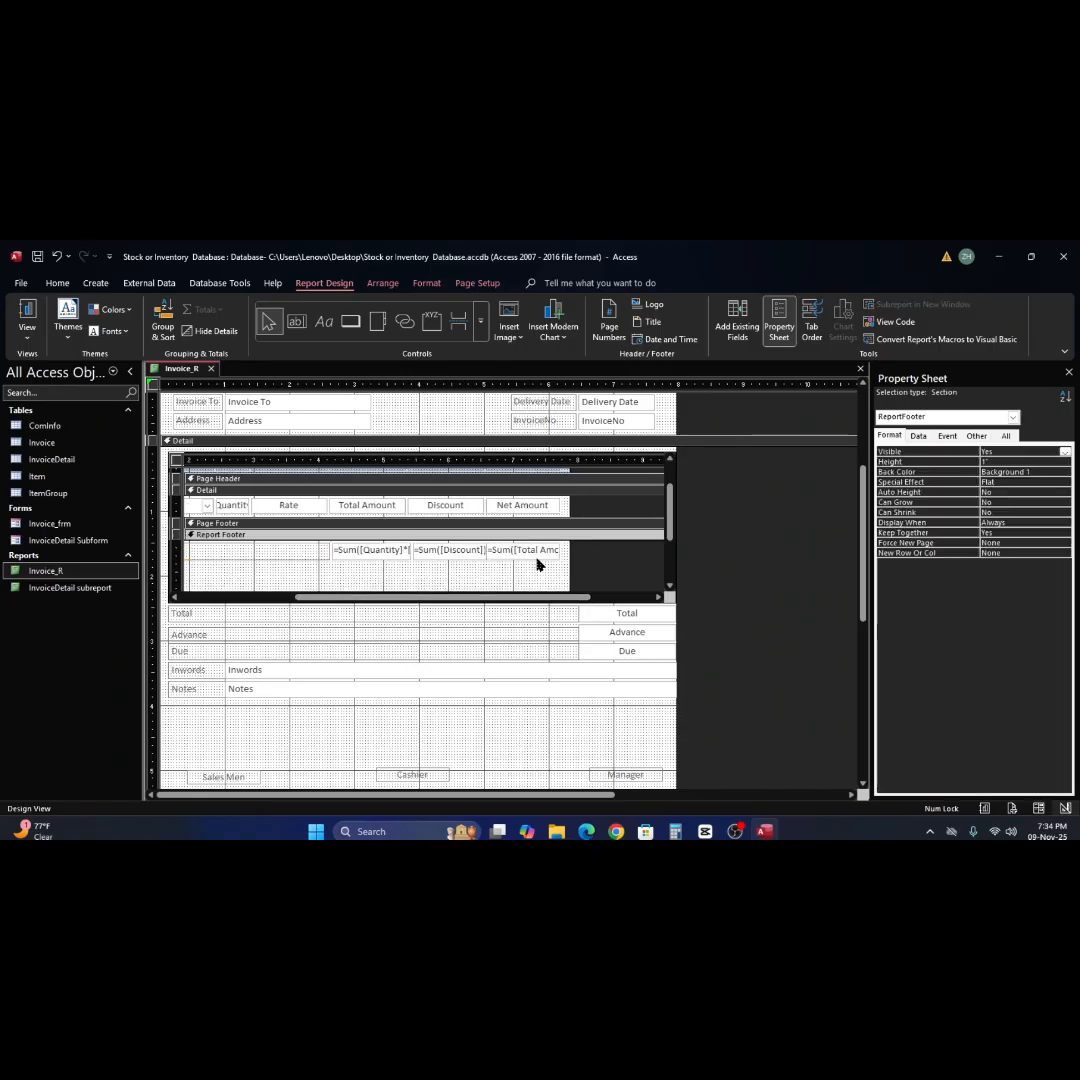
Check the Net Amount sum's Control Source in the Expression Builder and view the Total Amount sum's Control Source.
left_click(502, 552)
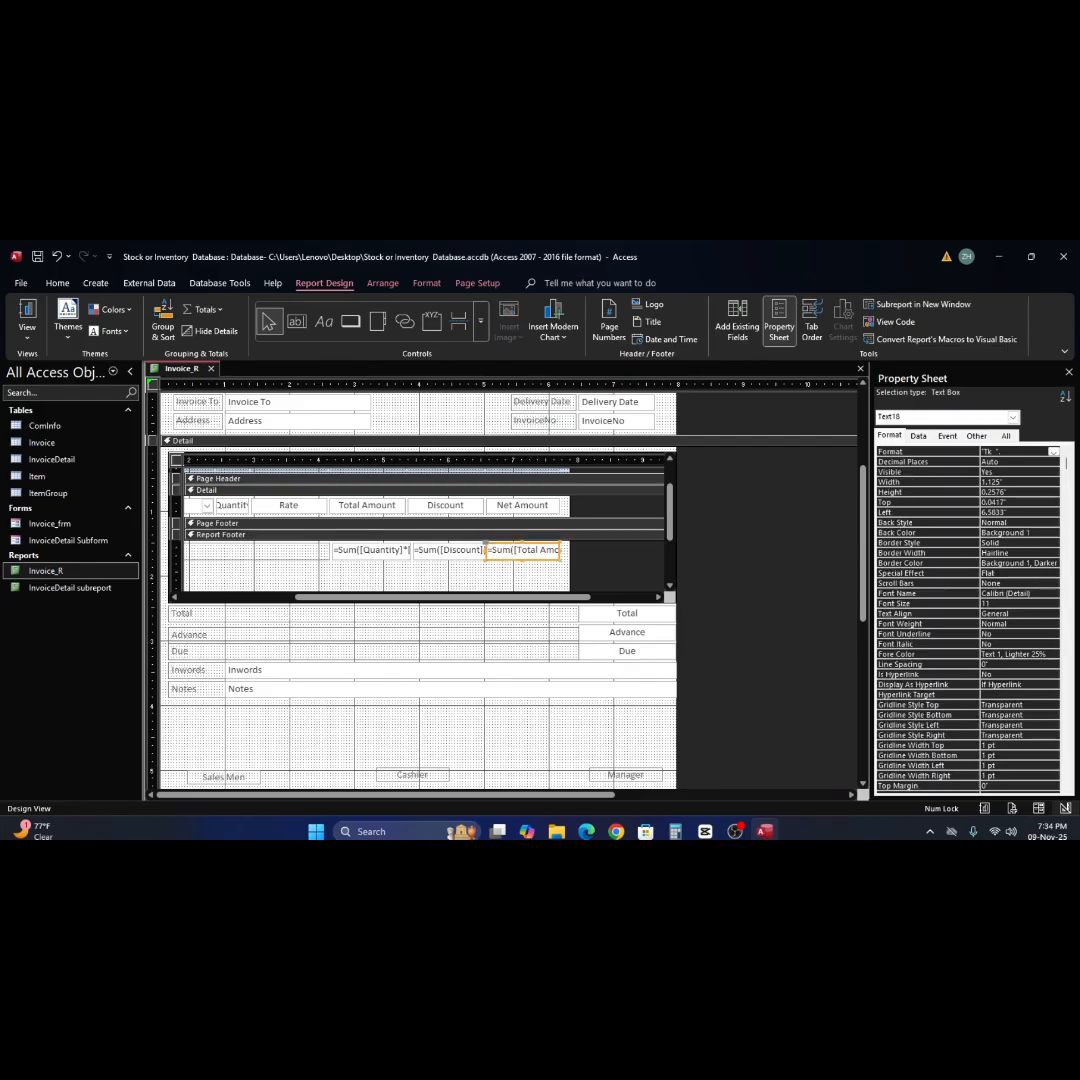
left_click(922, 437)
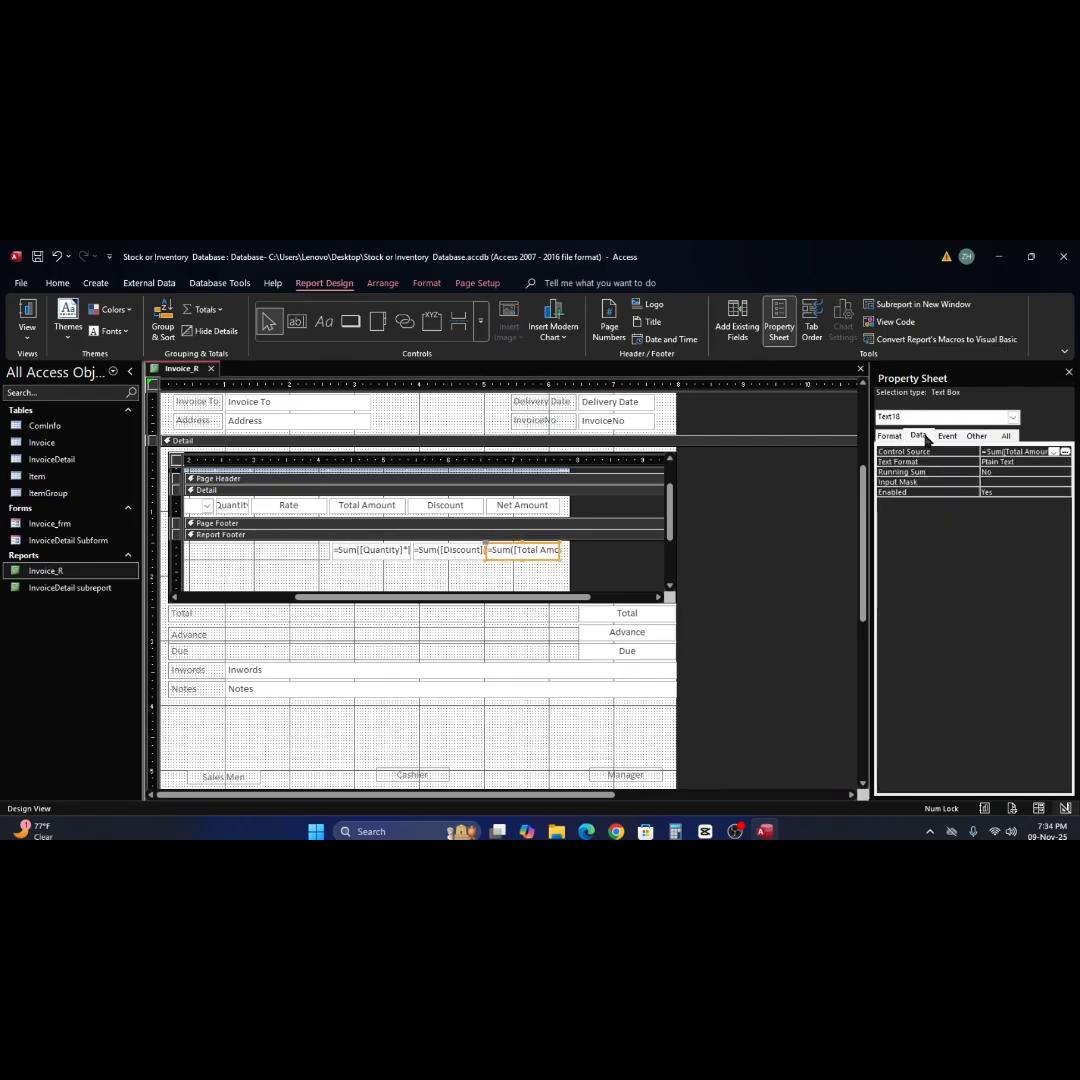
left_click(1065, 452)
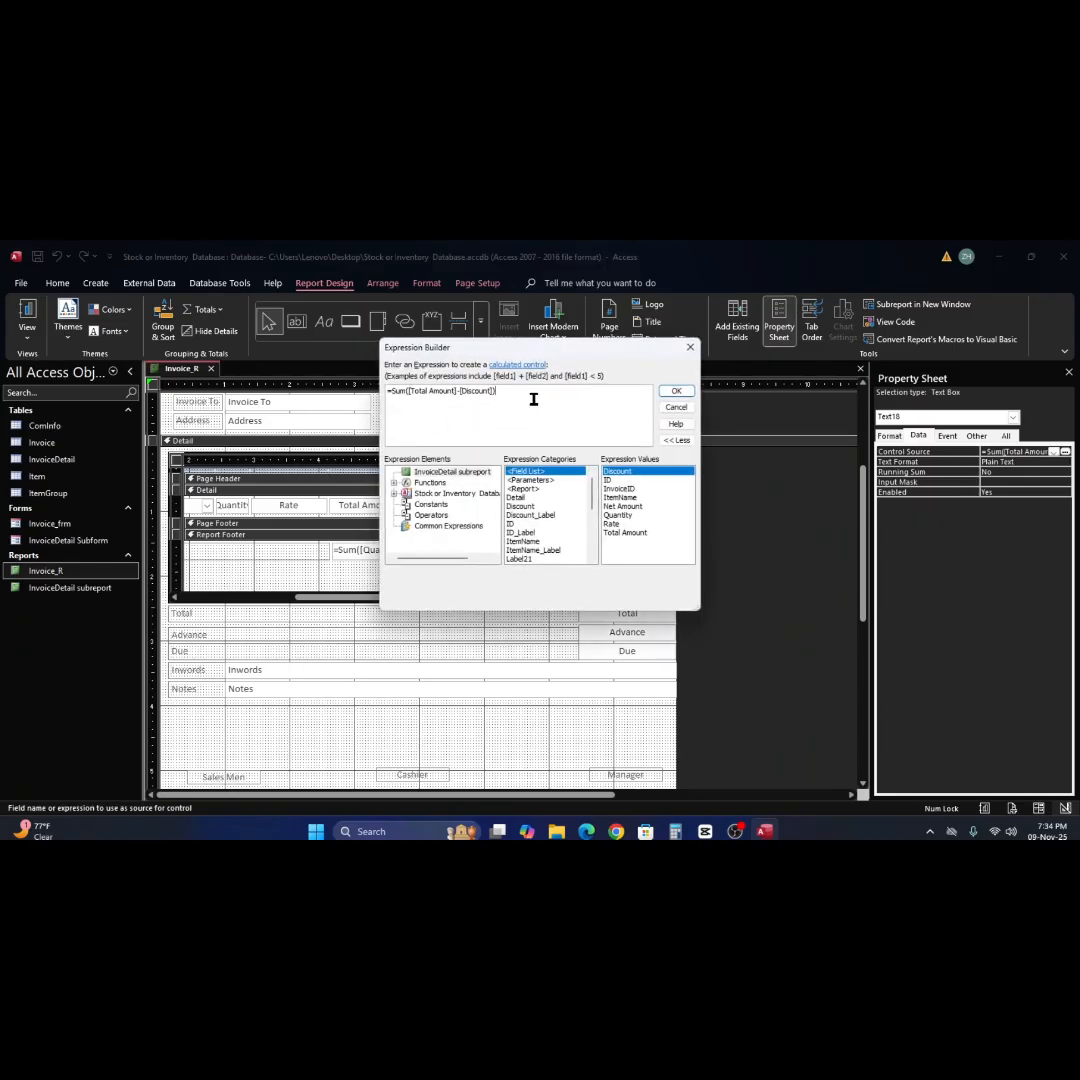
left_click(675, 393)
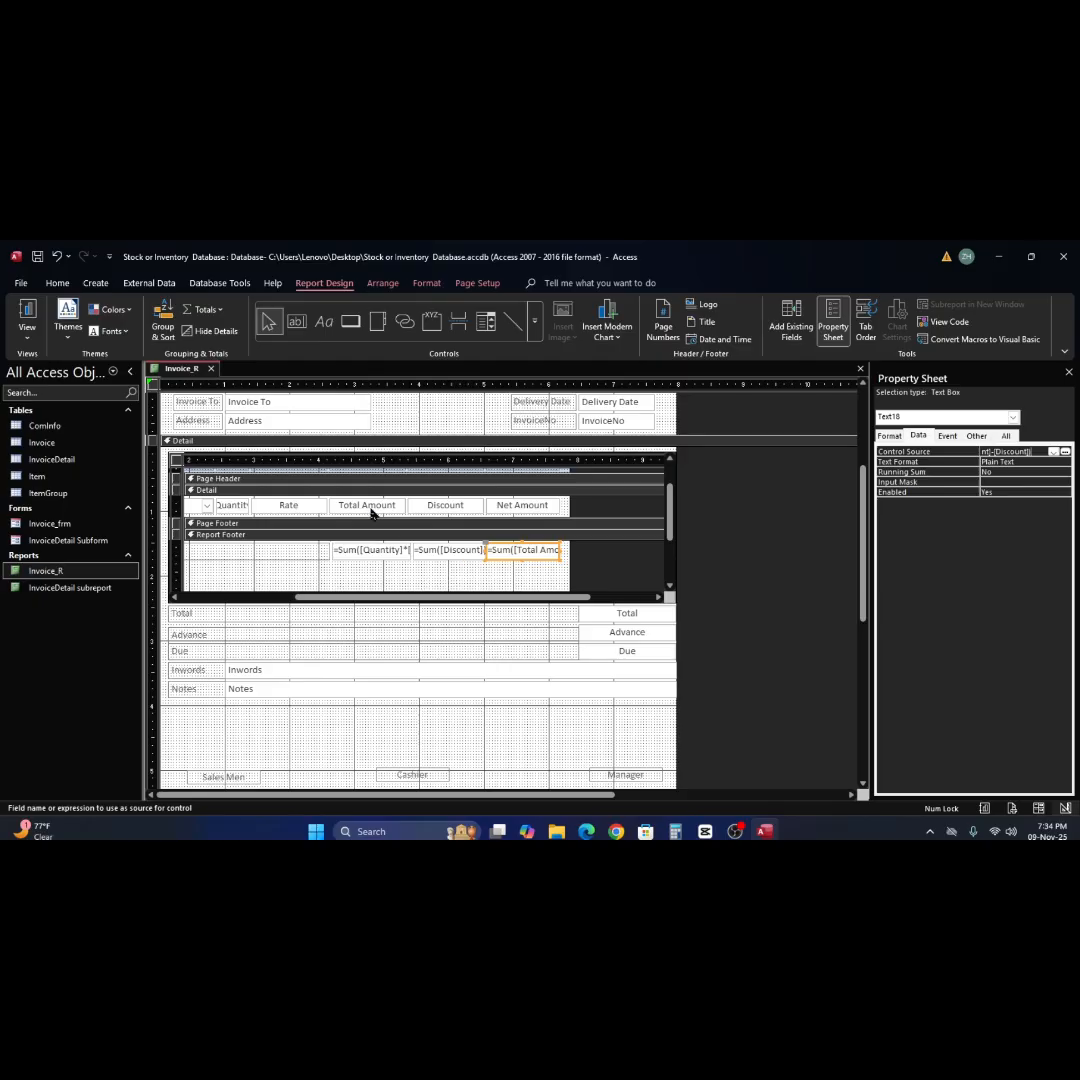
left_click(372, 557)
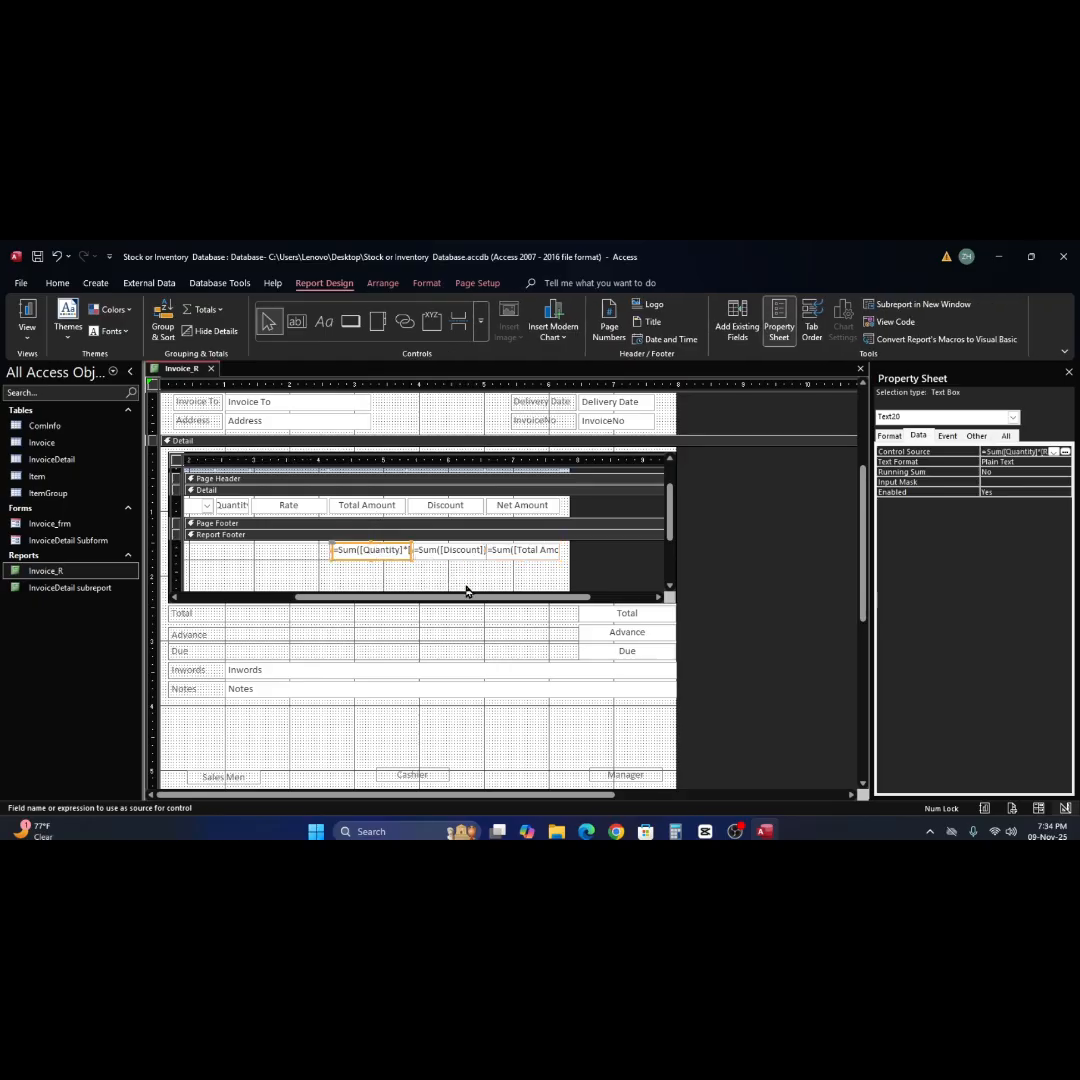
left_click(481, 578)
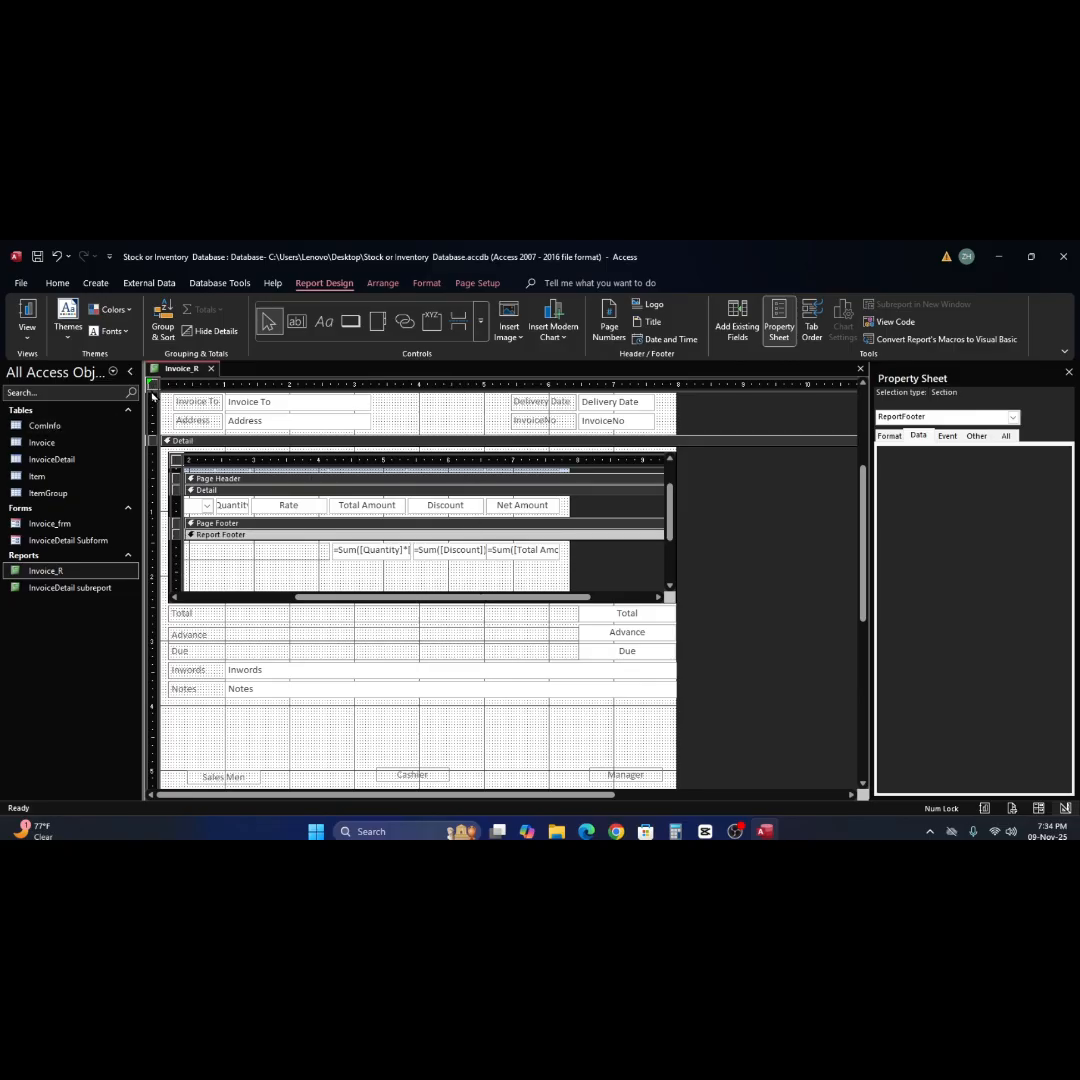
Review the Data and Format properties of the whole Invoice_R report and the options offered for its report-width error.
left_click(153, 390)
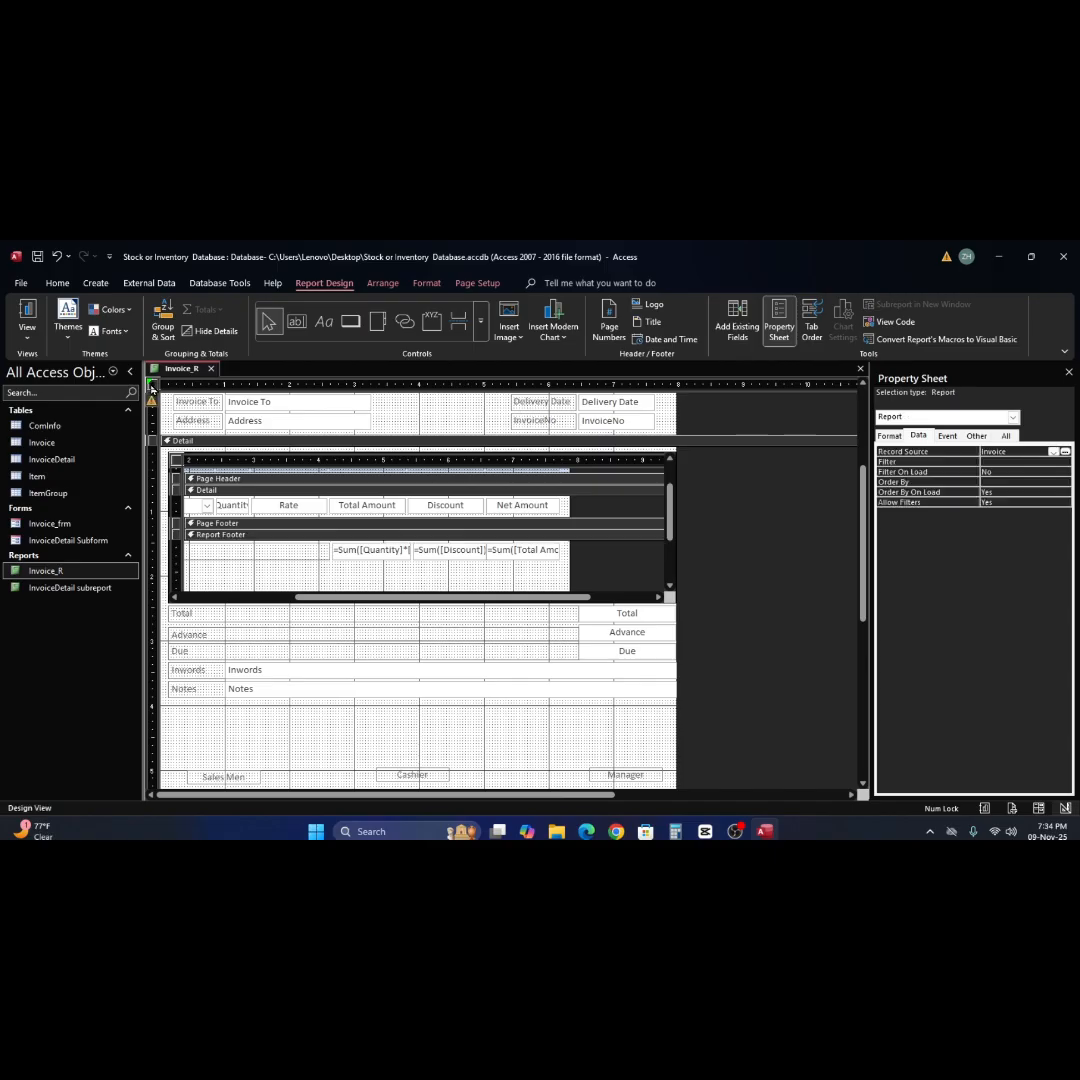
left_click(890, 436)
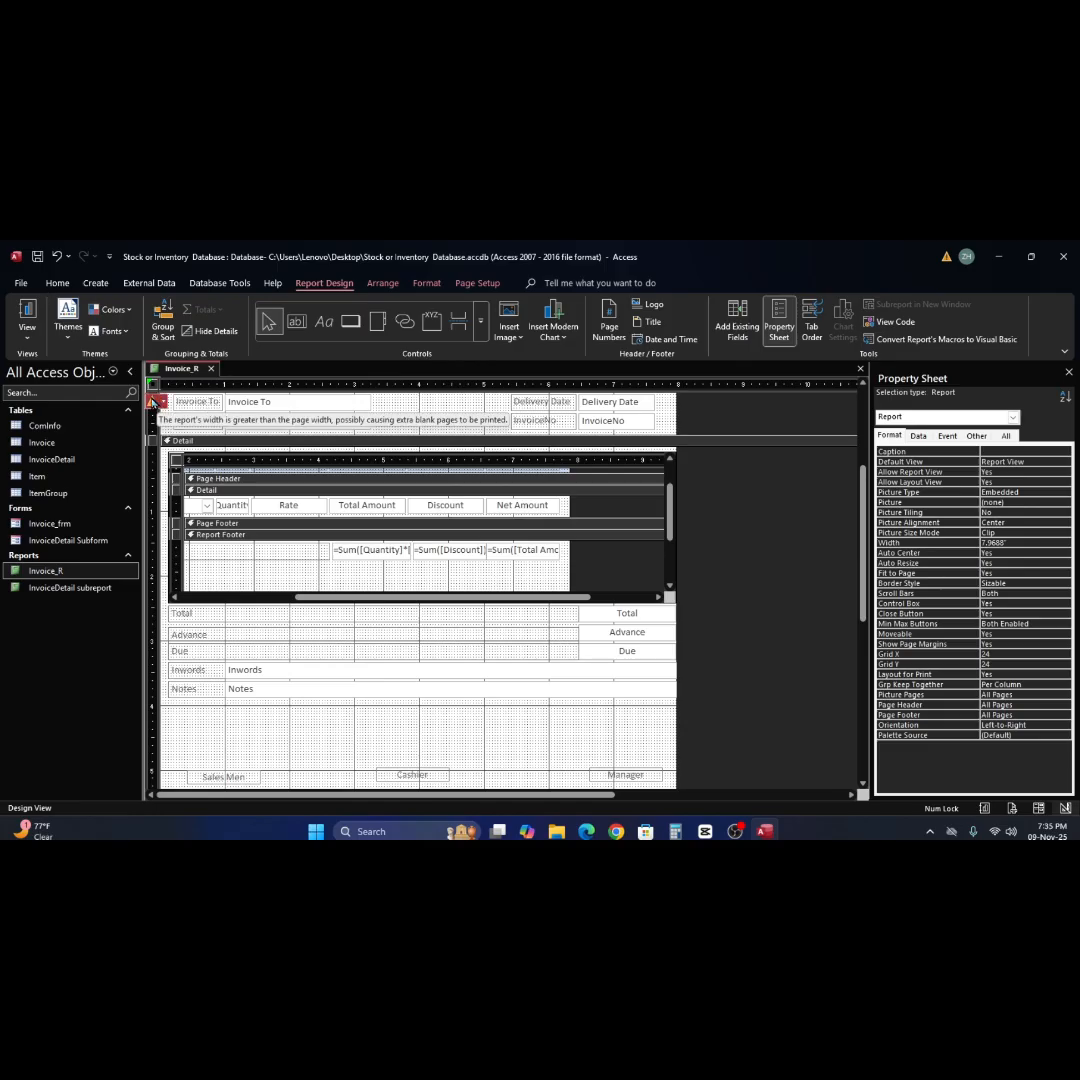
left_click(152, 402)
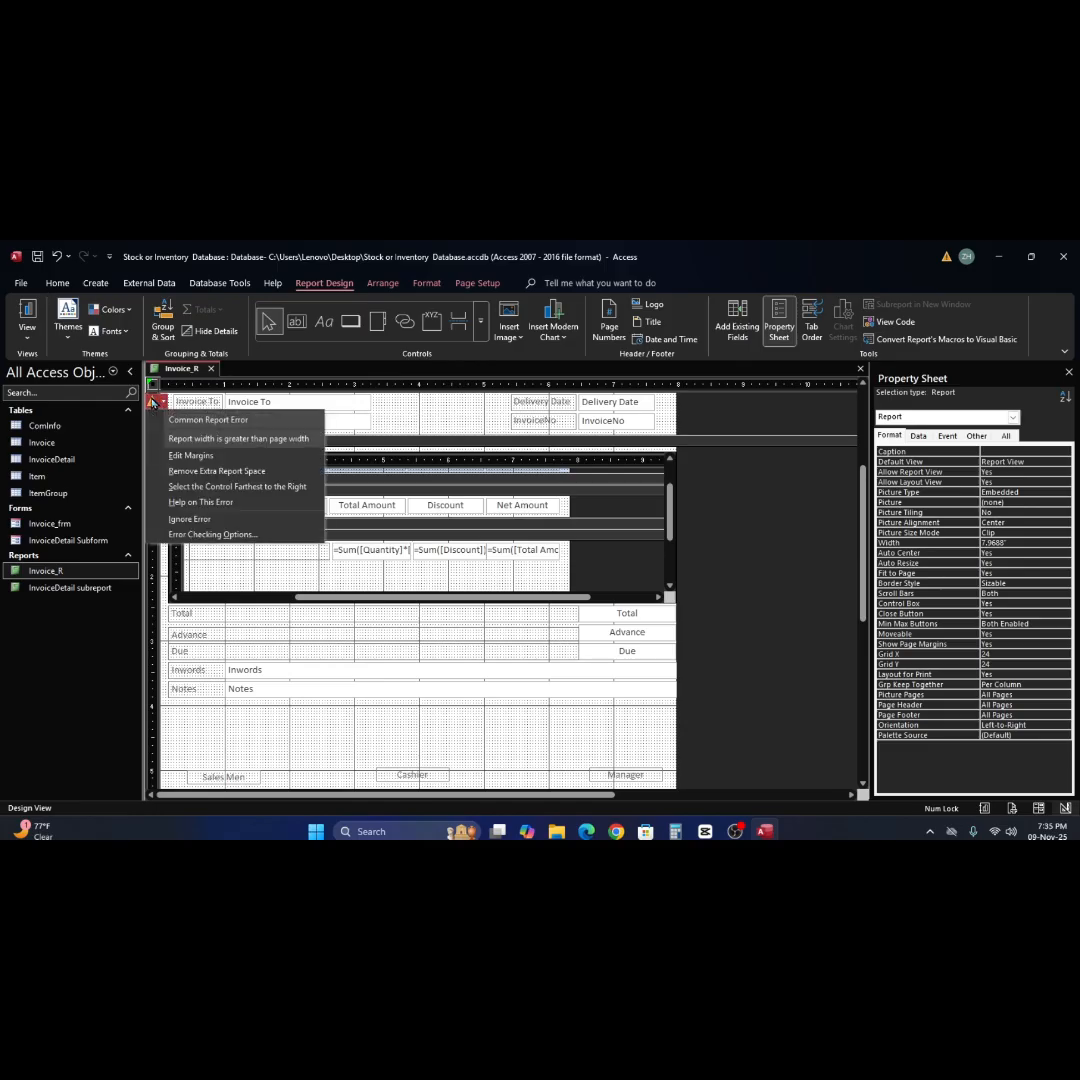
left_click(415, 412)
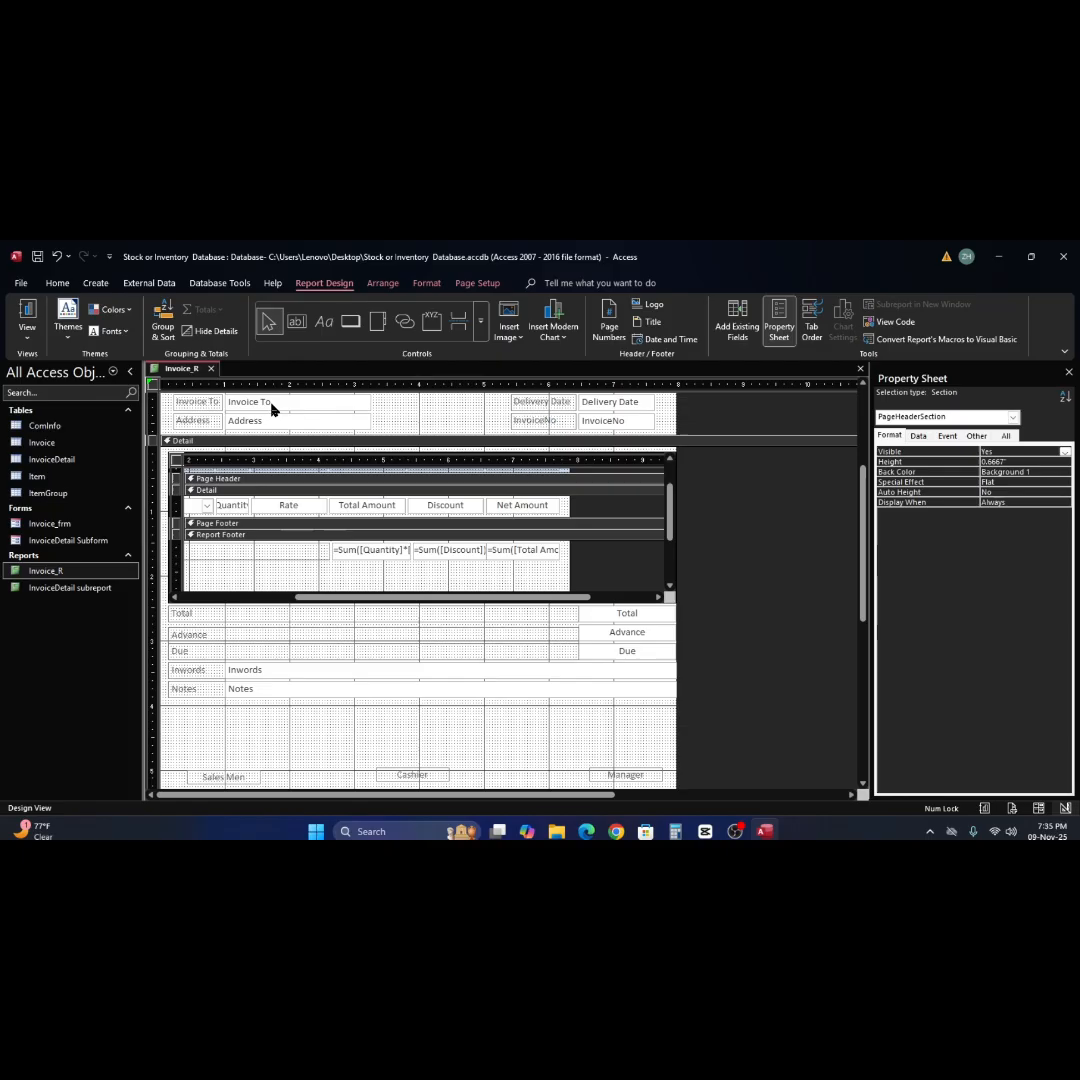
left_click(153, 387)
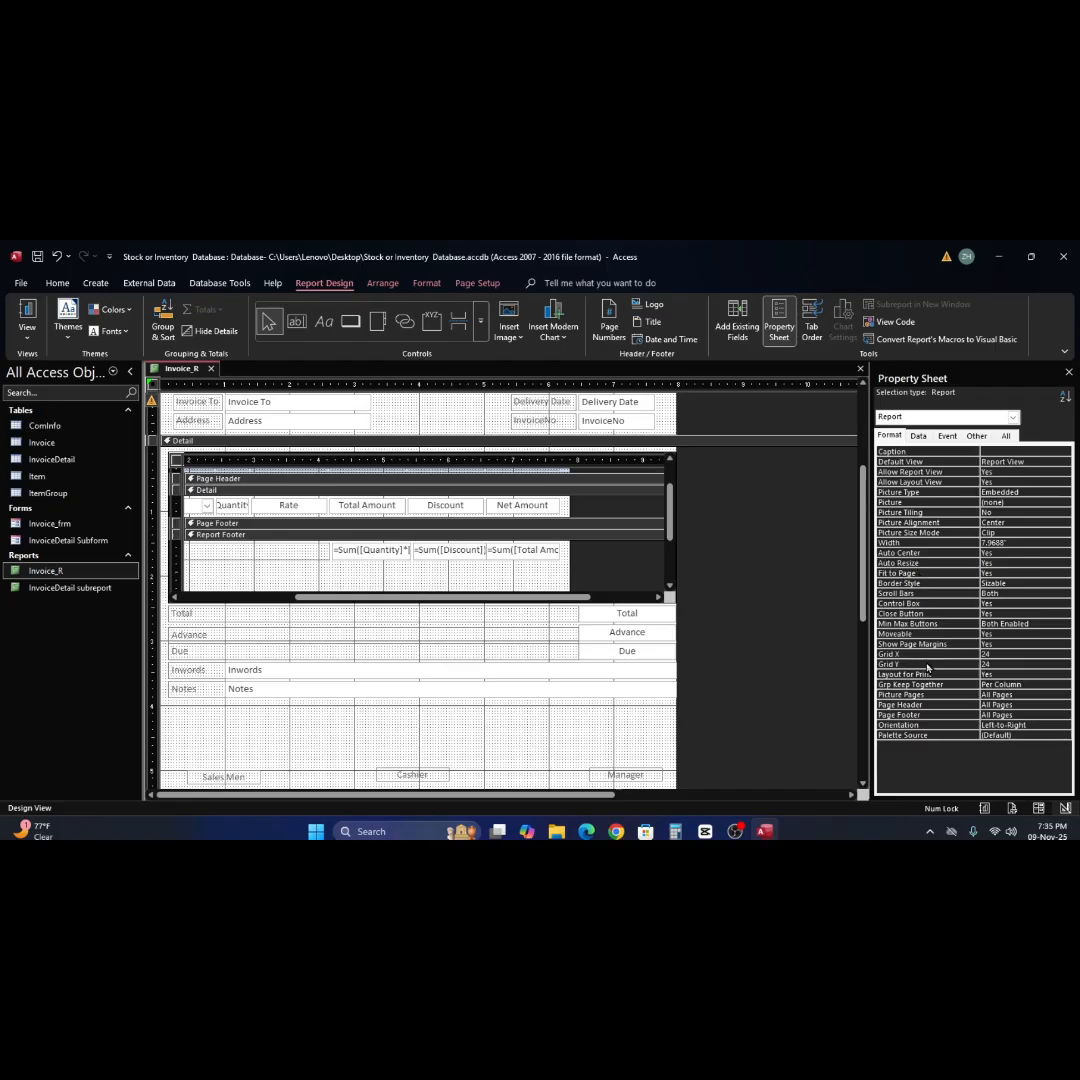
Compare the Format properties of the Inwords field, Detail section, InvoiceDetail subreport and Notes field with those of the report.
left_click(639, 670)
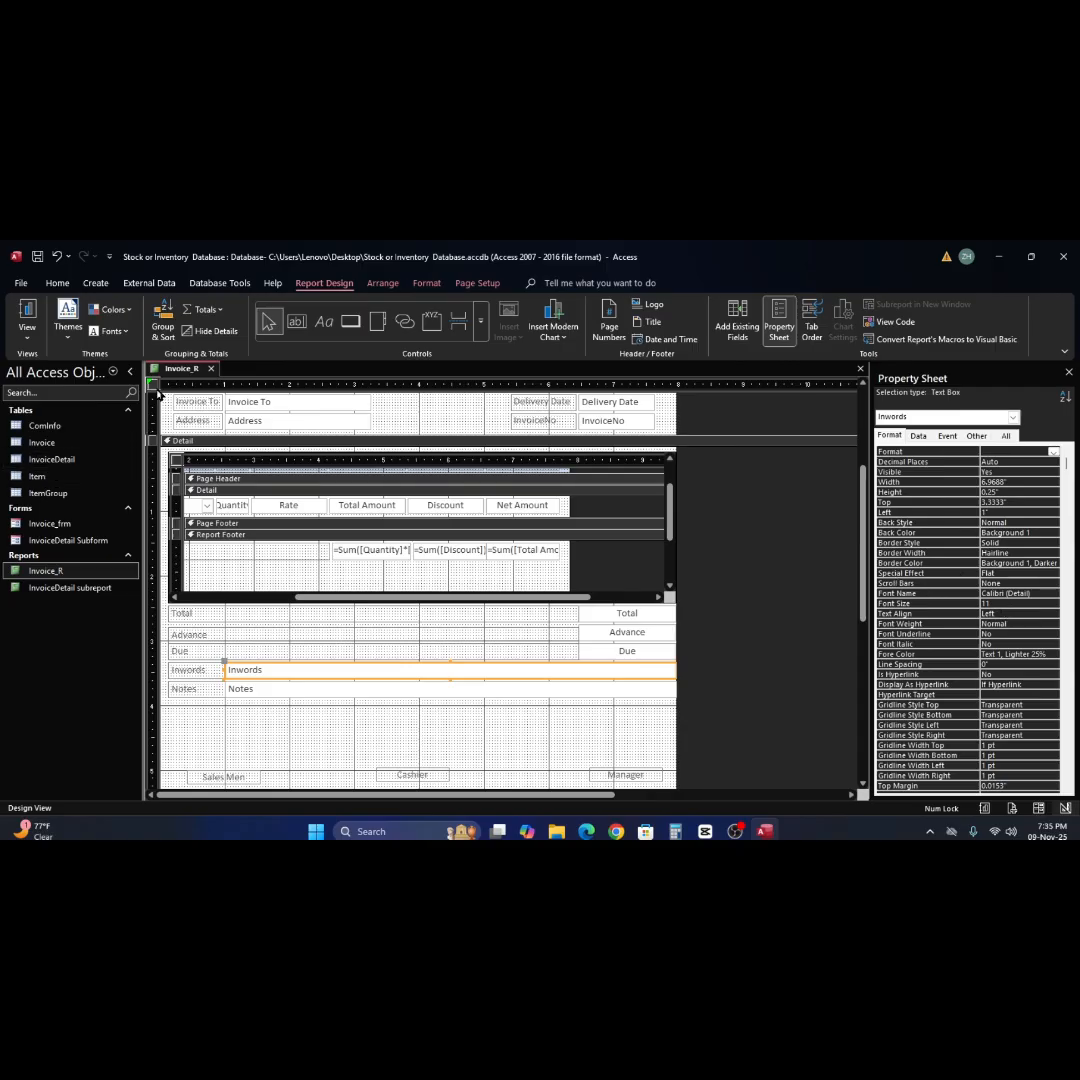
left_click(155, 445)
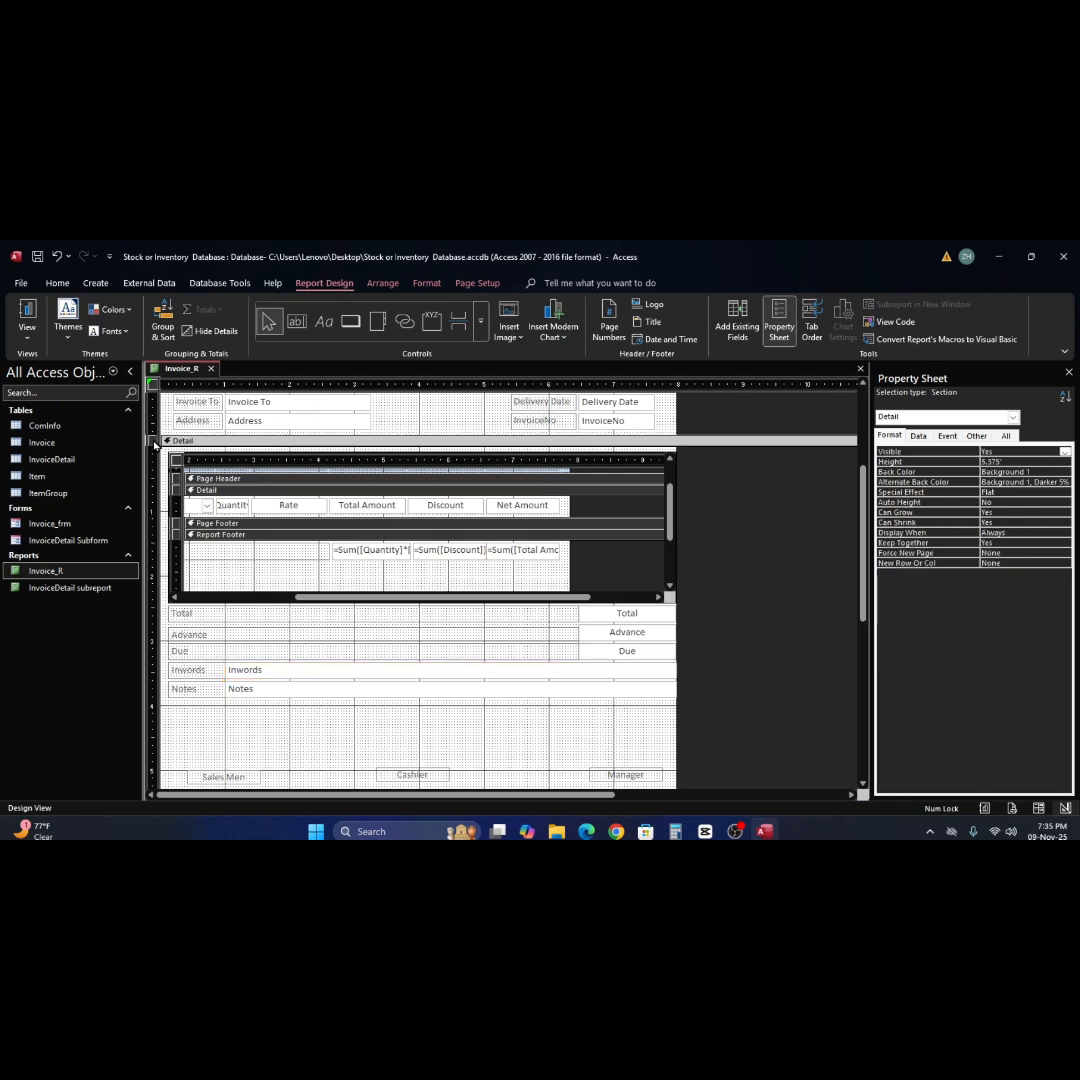
left_click(153, 384)
left_click(153, 444)
left_click(177, 465)
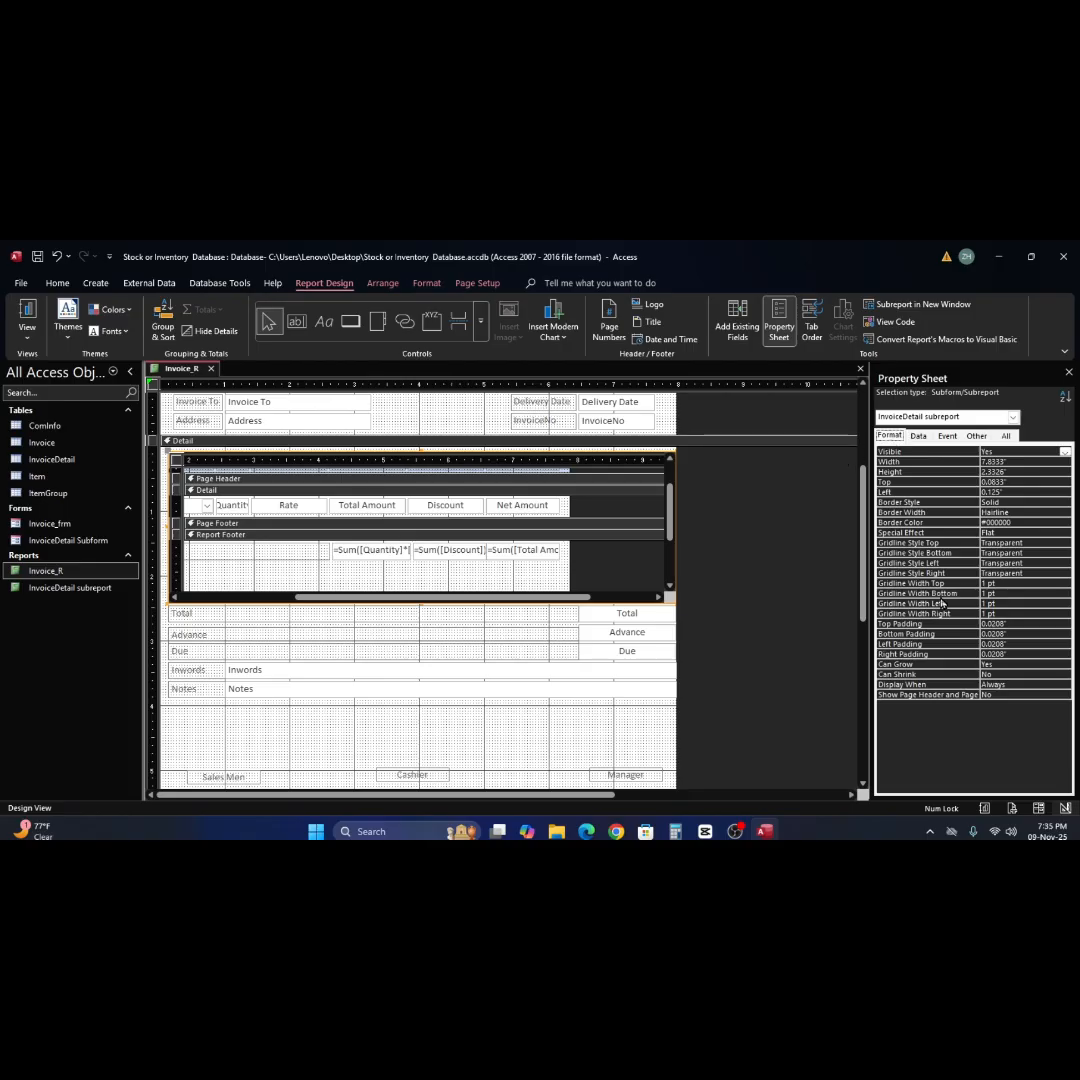
left_click(505, 686)
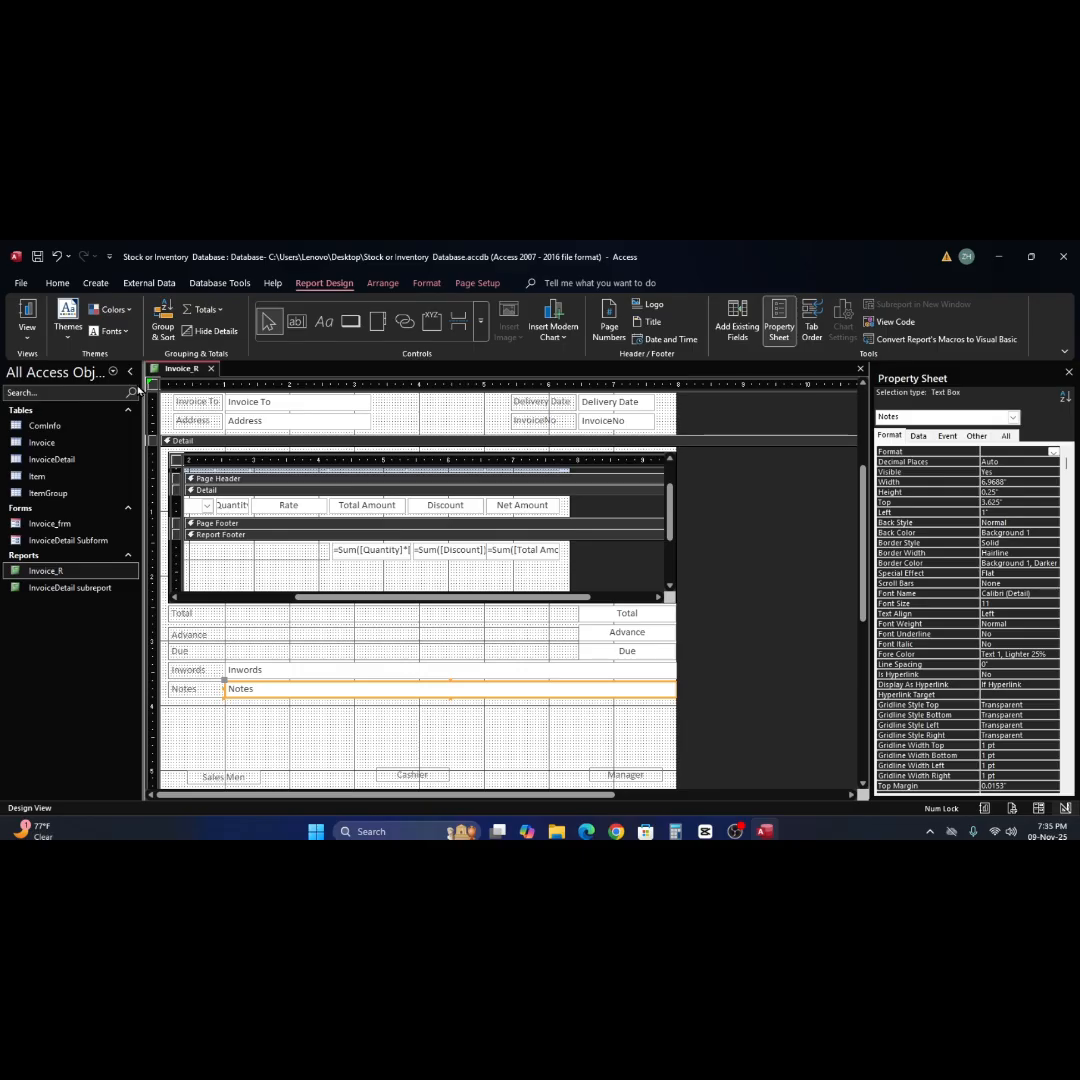
Show the Other properties of the whole Invoice_R report, including its Pop Up setting.
left_click(153, 386)
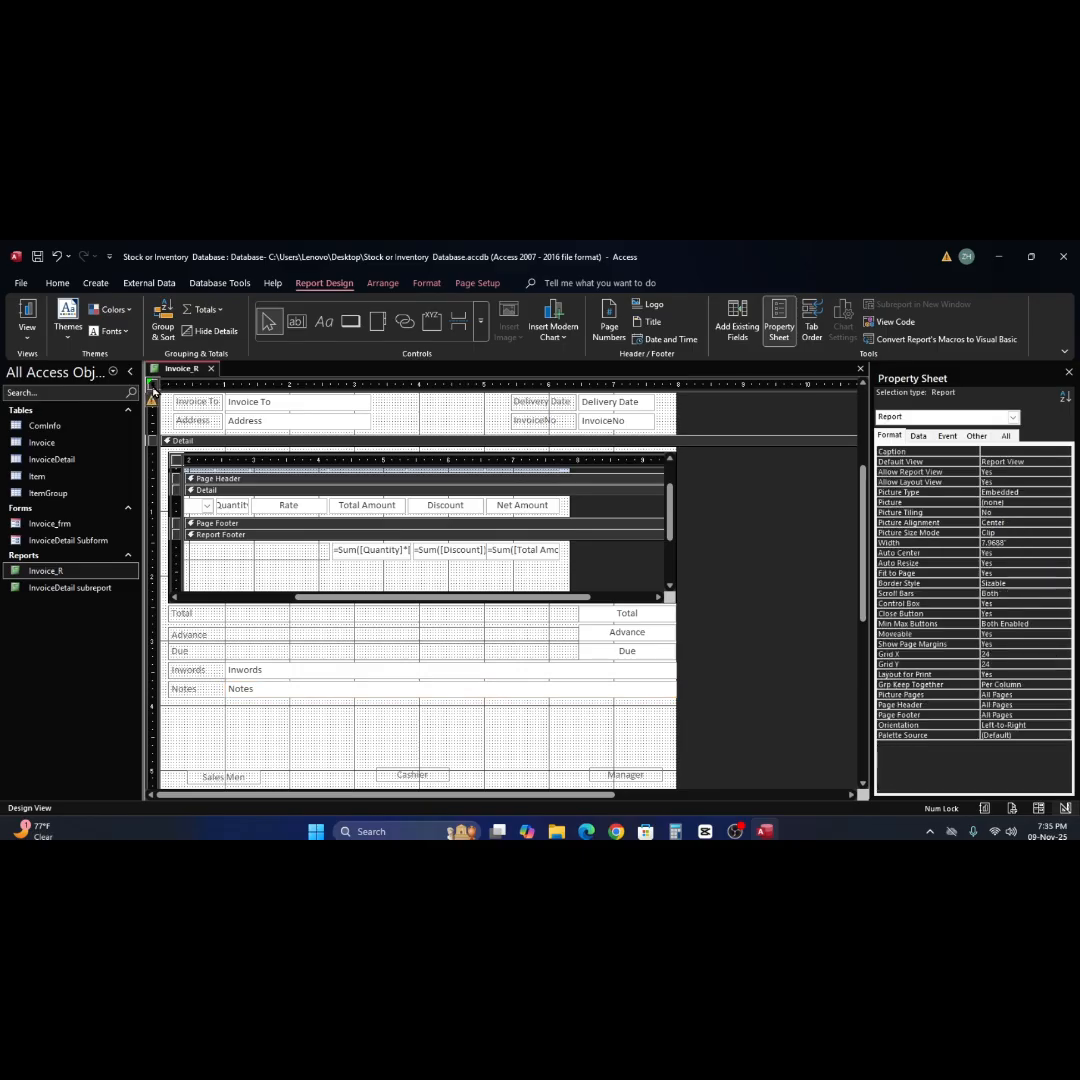
left_click(977, 437)
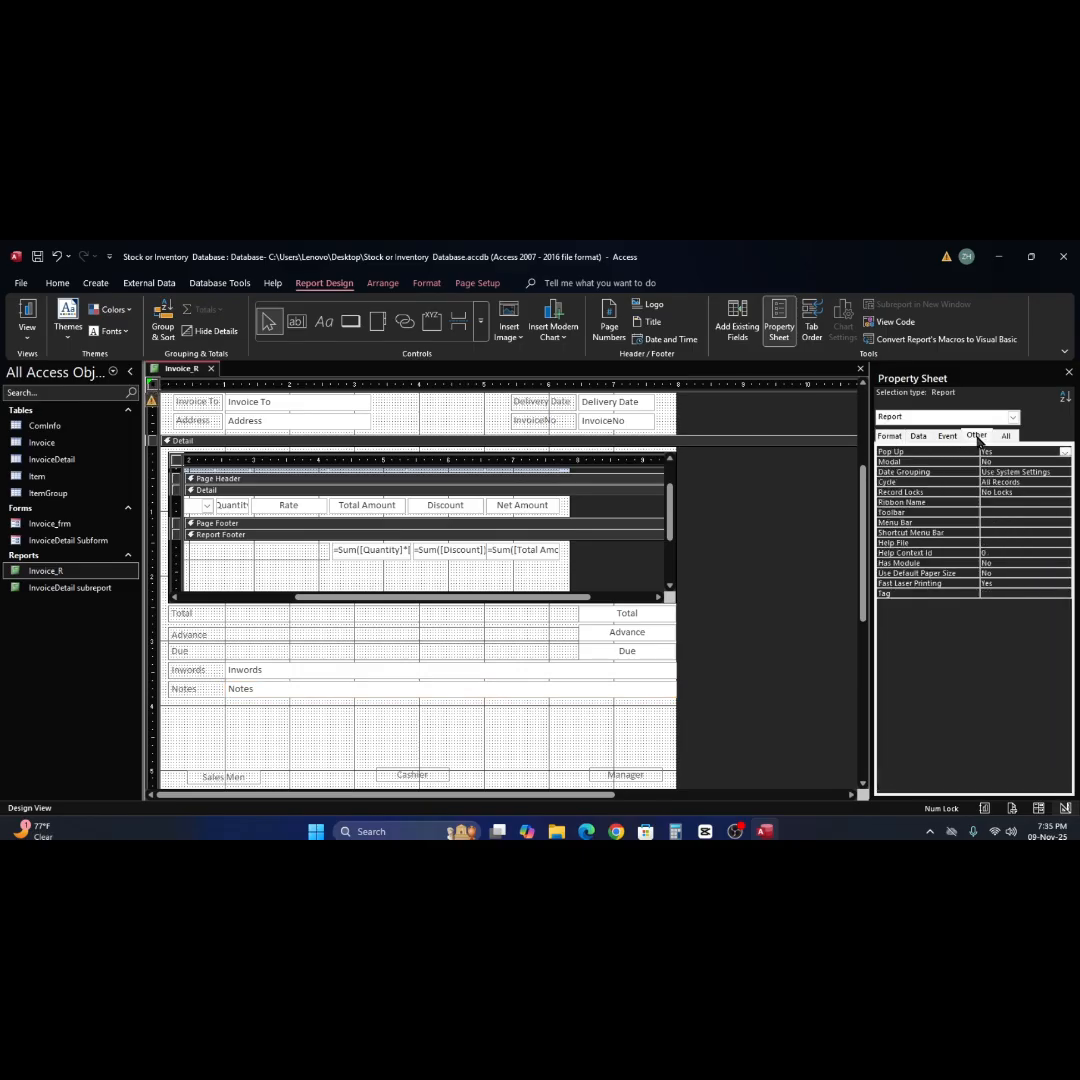
Set the Pop Up property of the Invoice_R report to Yes.
left_click(1012, 451)
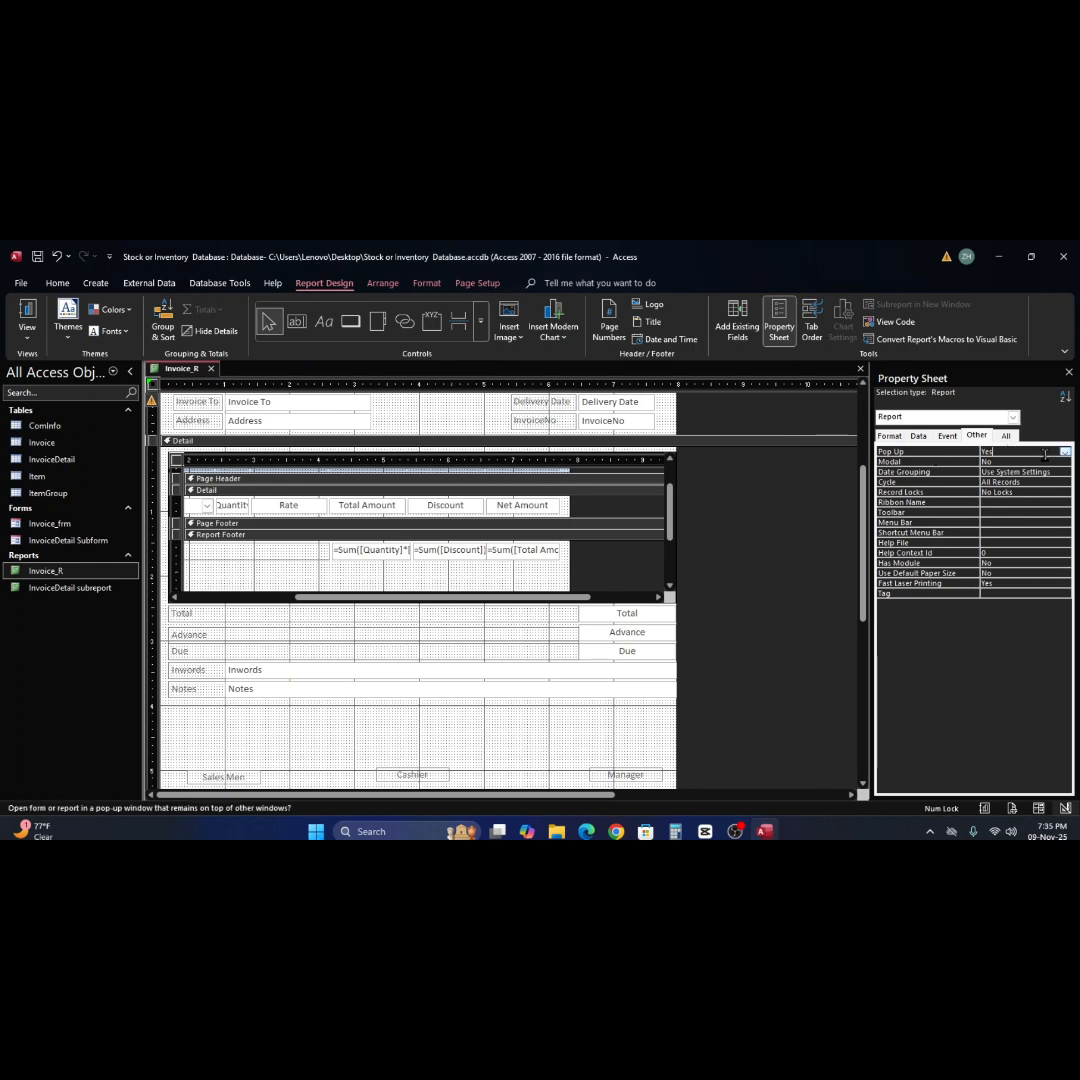
left_click(1065, 452)
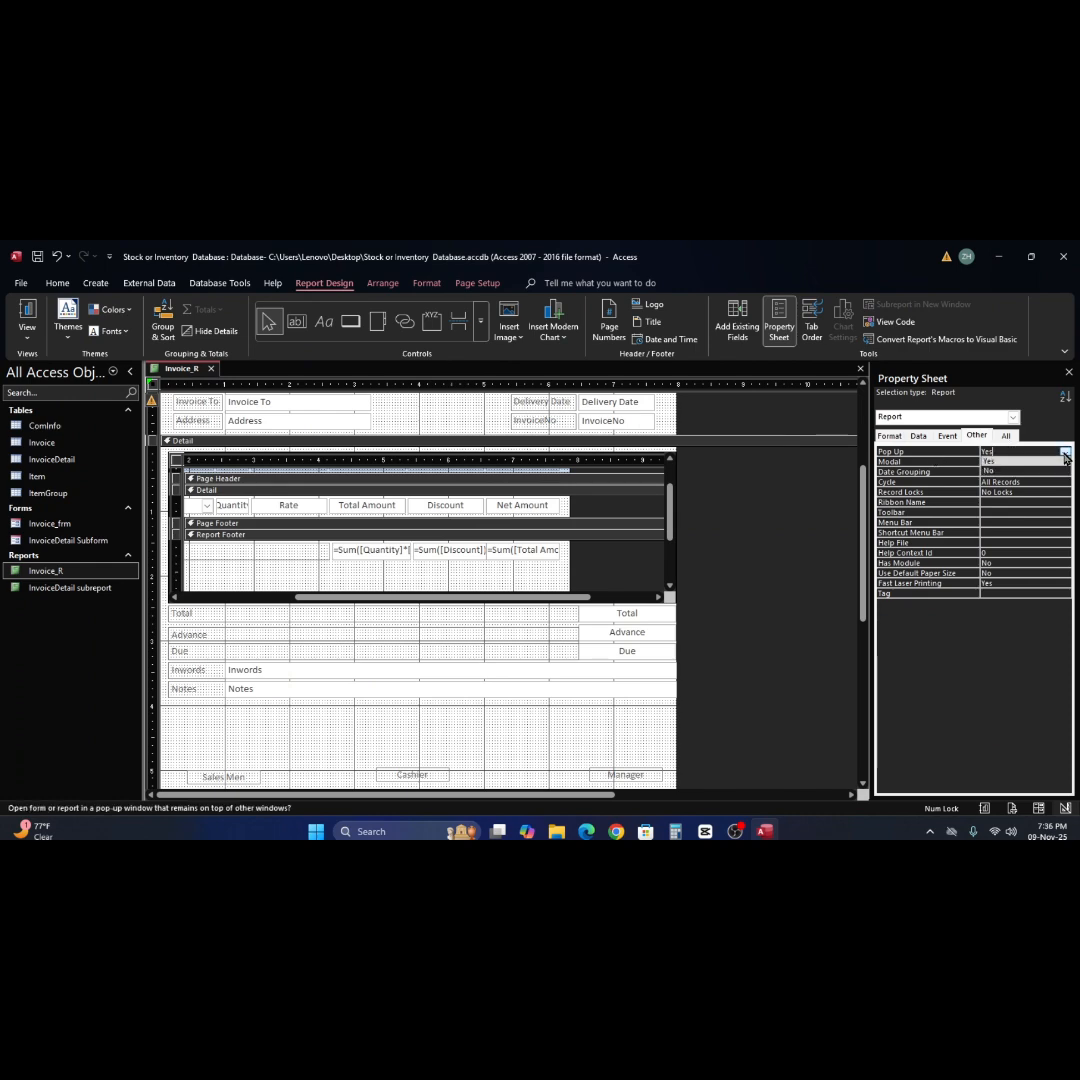
left_click(1036, 462)
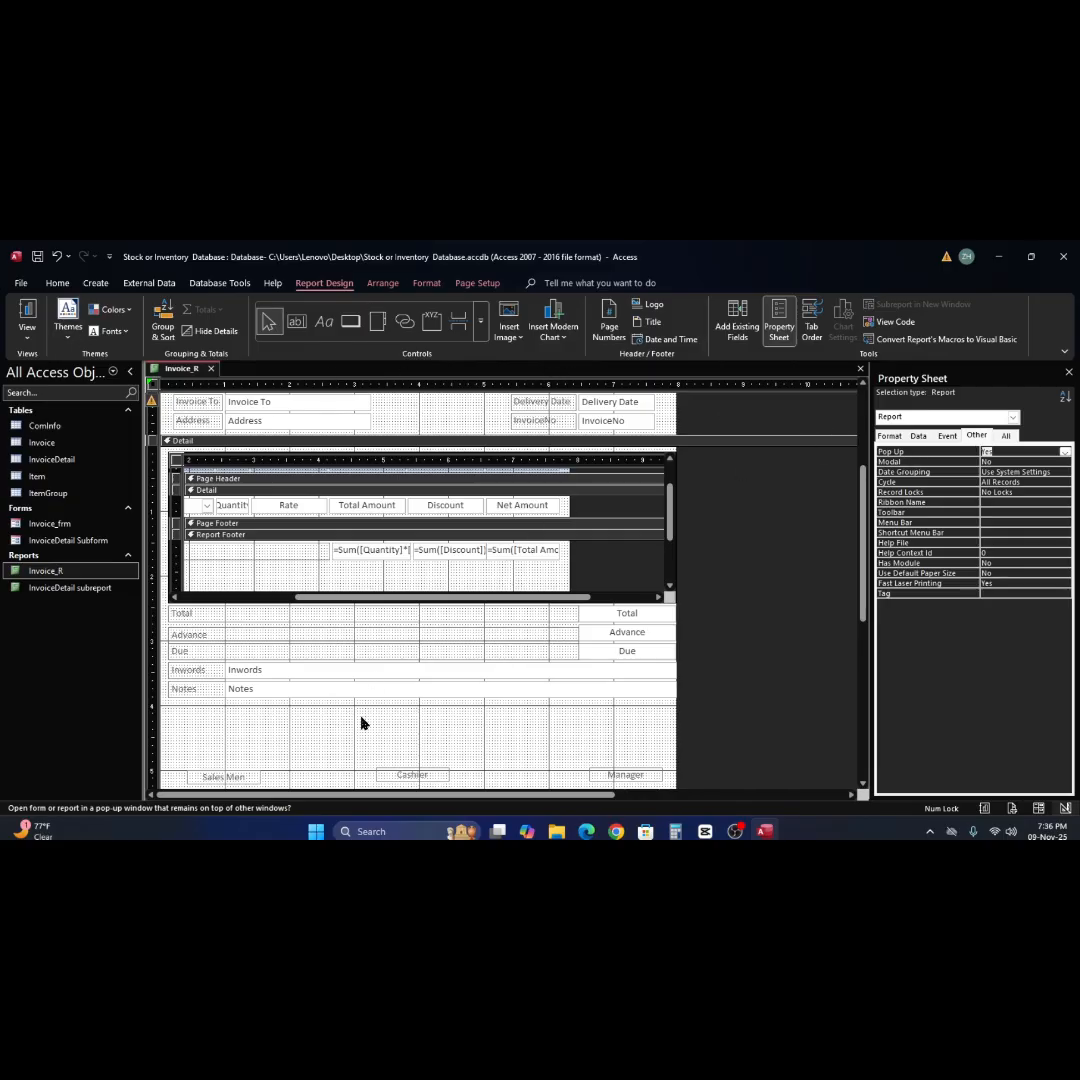
Close the Invoice_R report, saving the changes to both Invoice_R and the InvoiceDetail subreport.
left_click(446, 740)
scroll(451, 738, "down", 3)
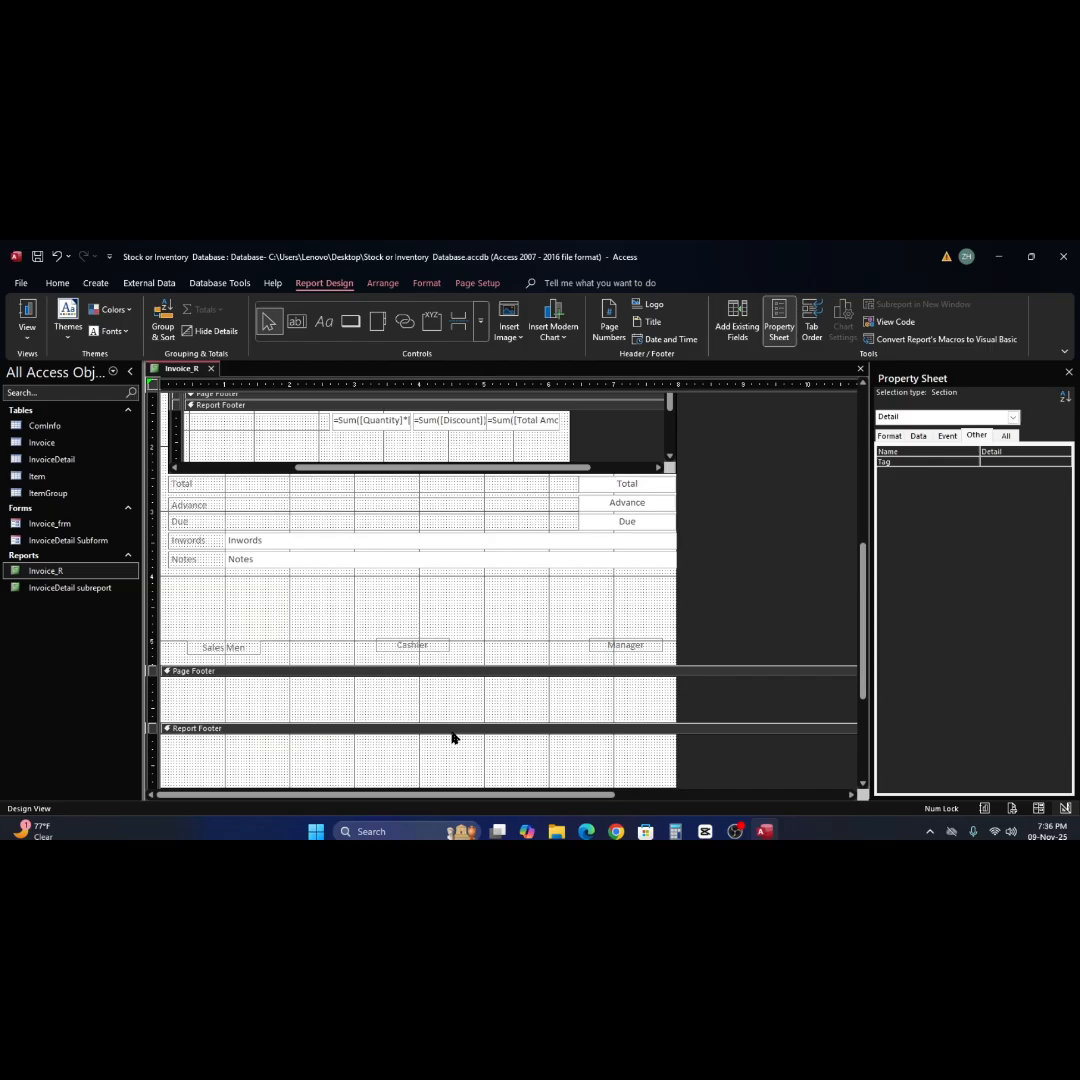
left_click(420, 609)
left_click(418, 609)
scroll(434, 622, "up", 3)
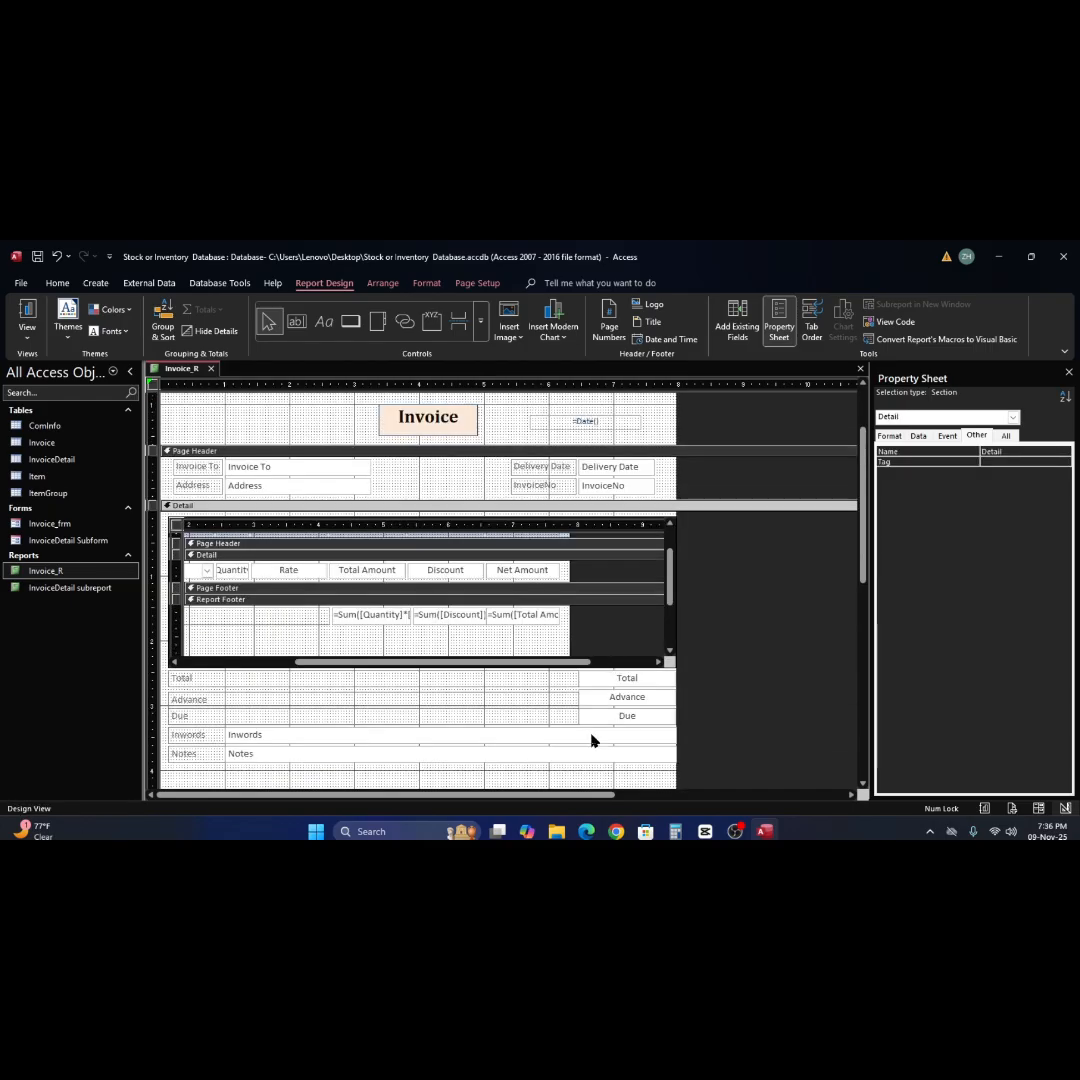
left_click(860, 369)
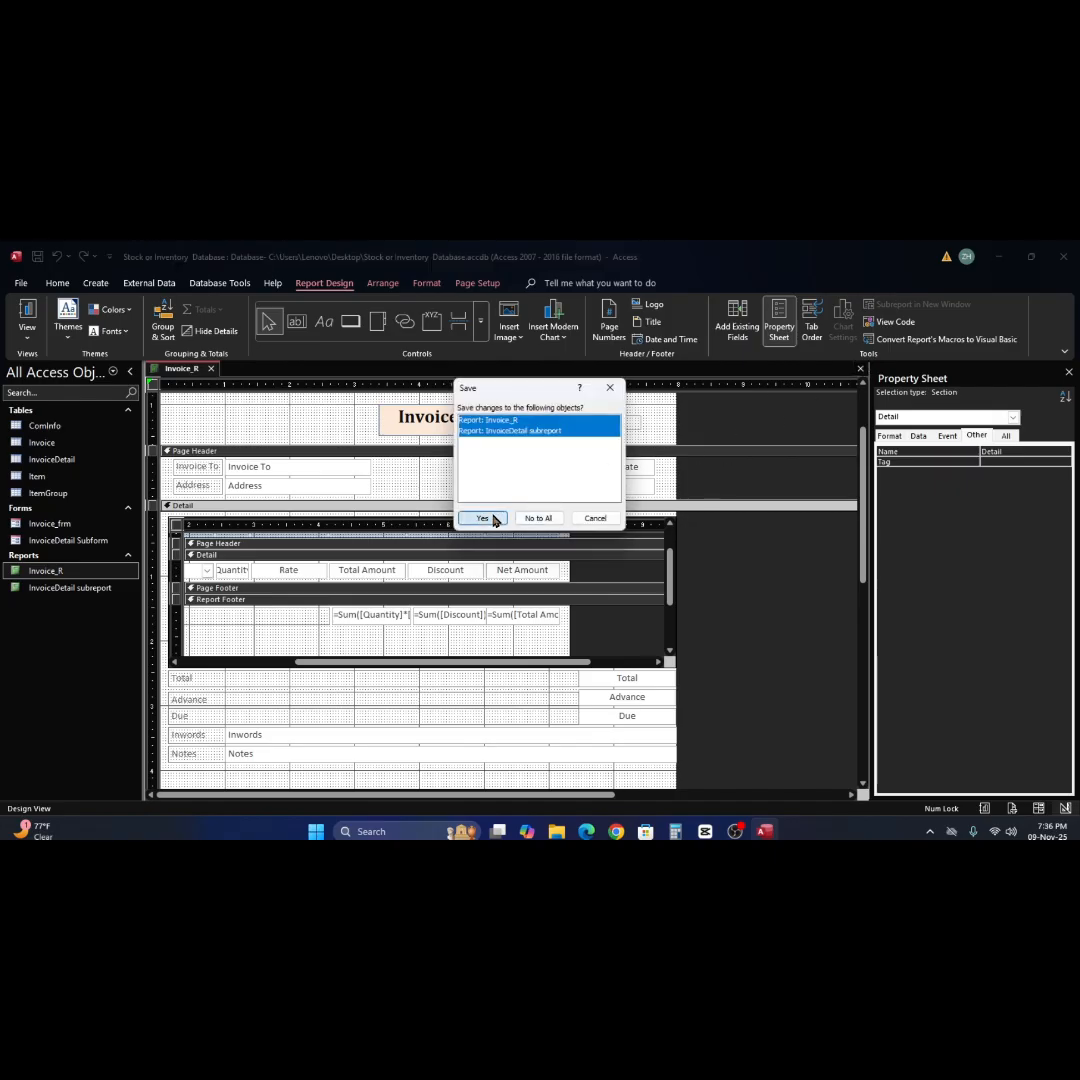
left_click(482, 516)
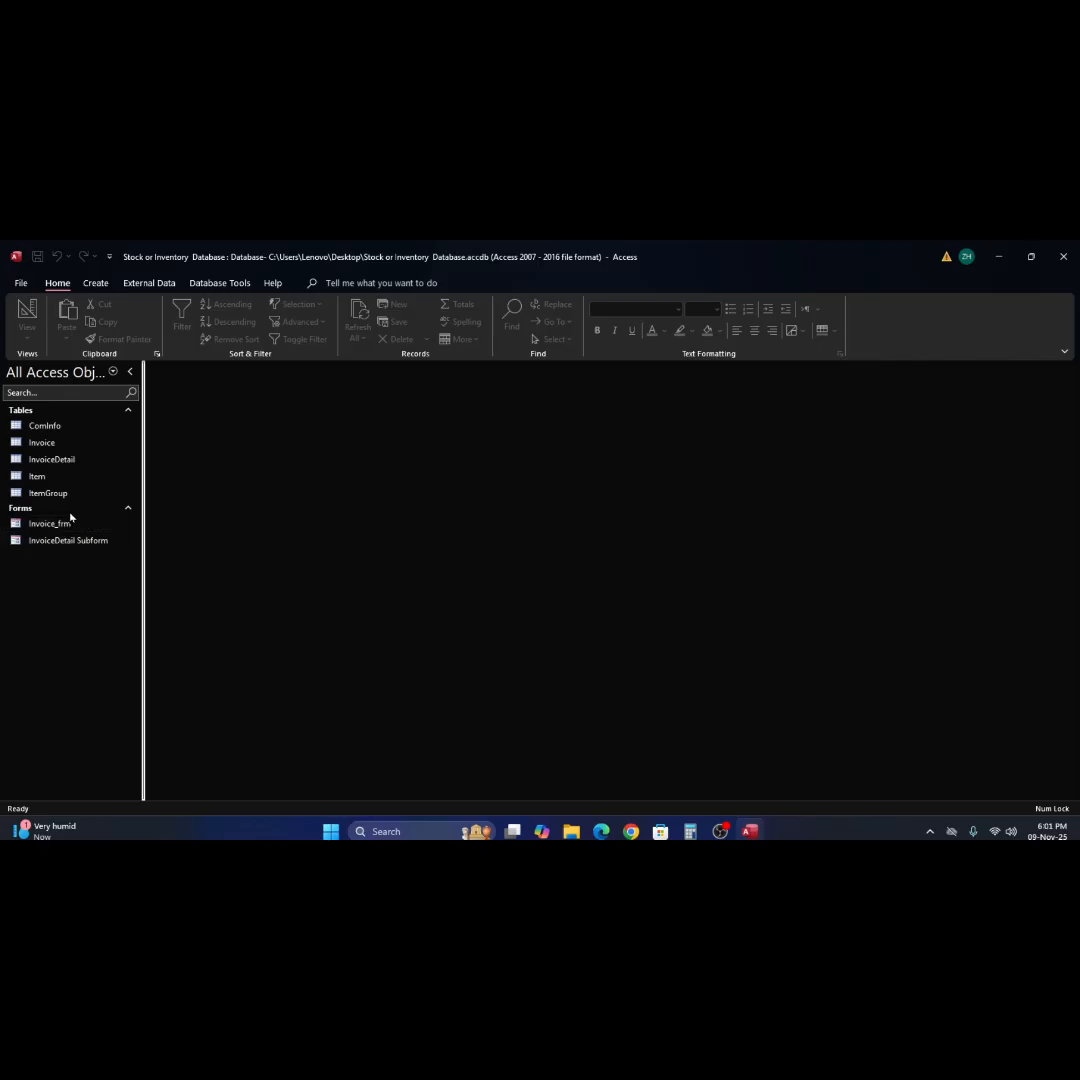
Start a new report with the Report Wizard and add all fields of the Invoice table.
left_click(95, 284)
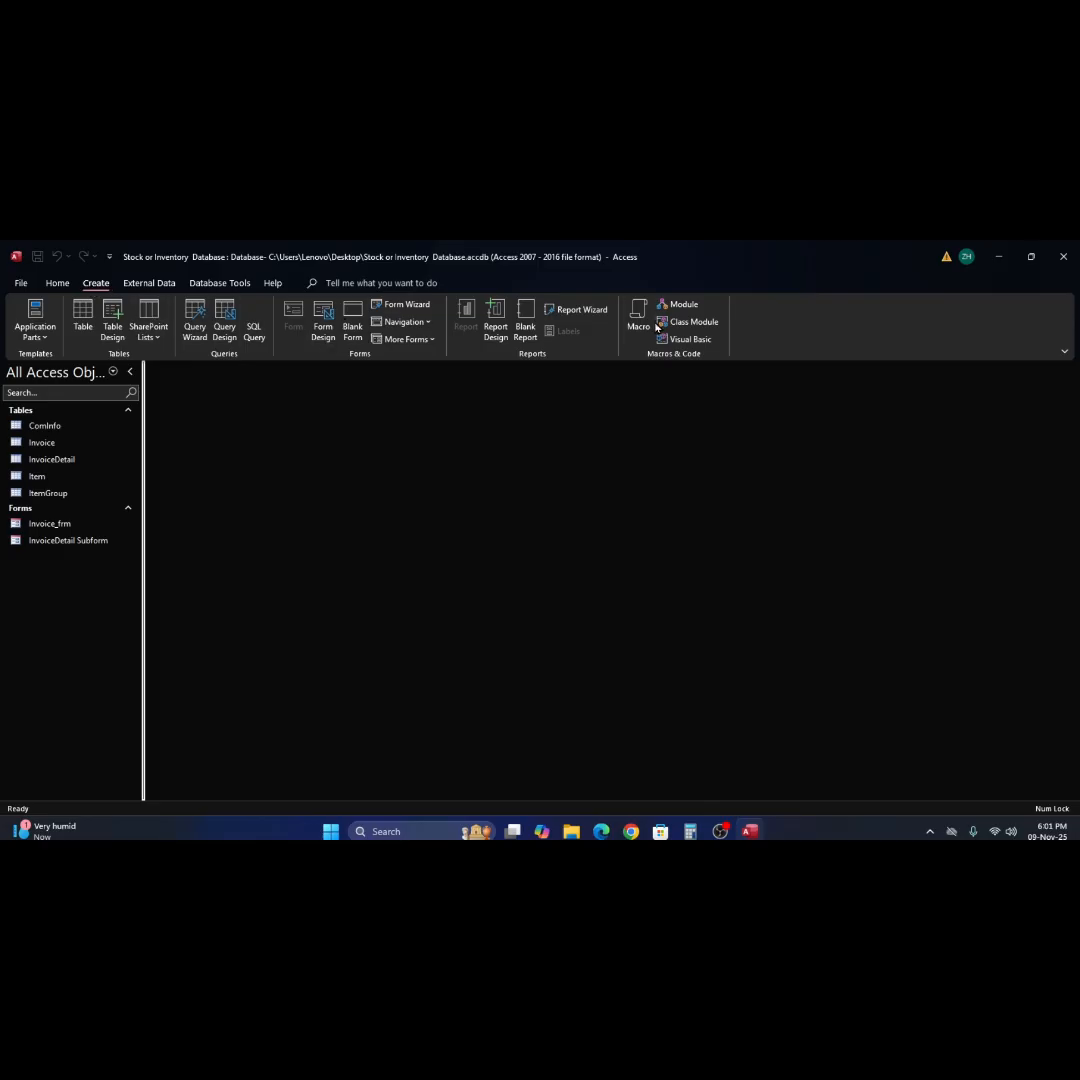
left_click(579, 313)
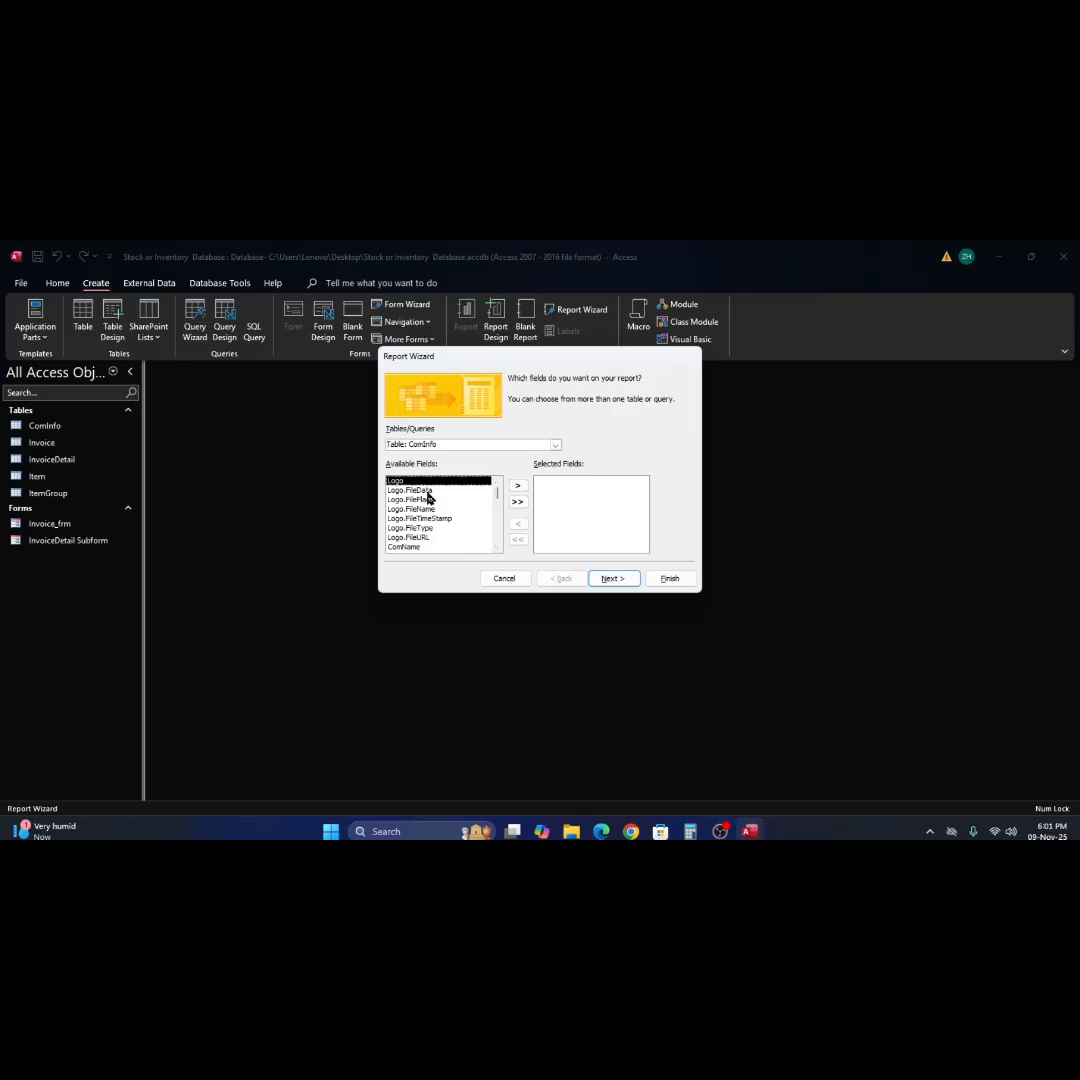
left_click(555, 446)
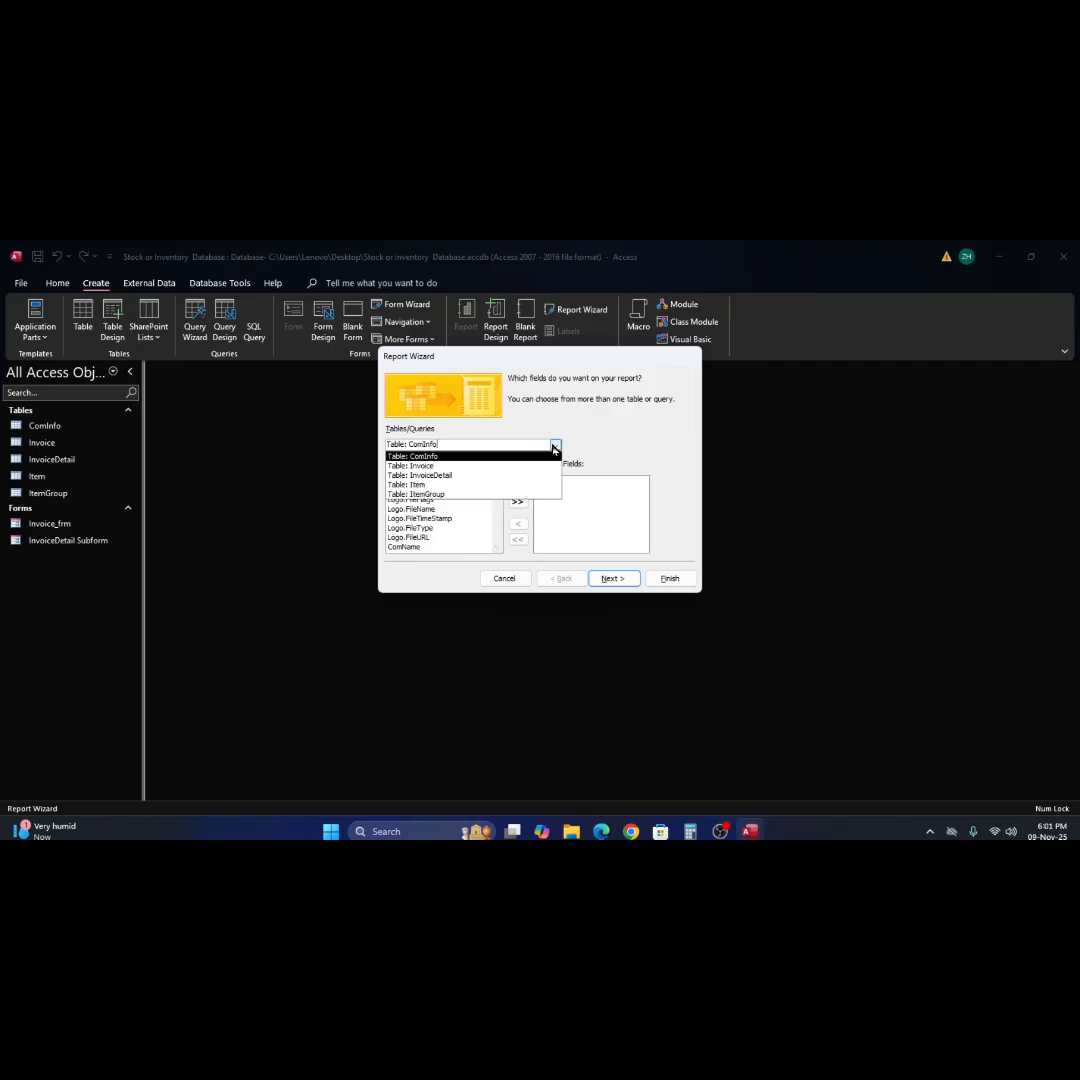
left_click(508, 467)
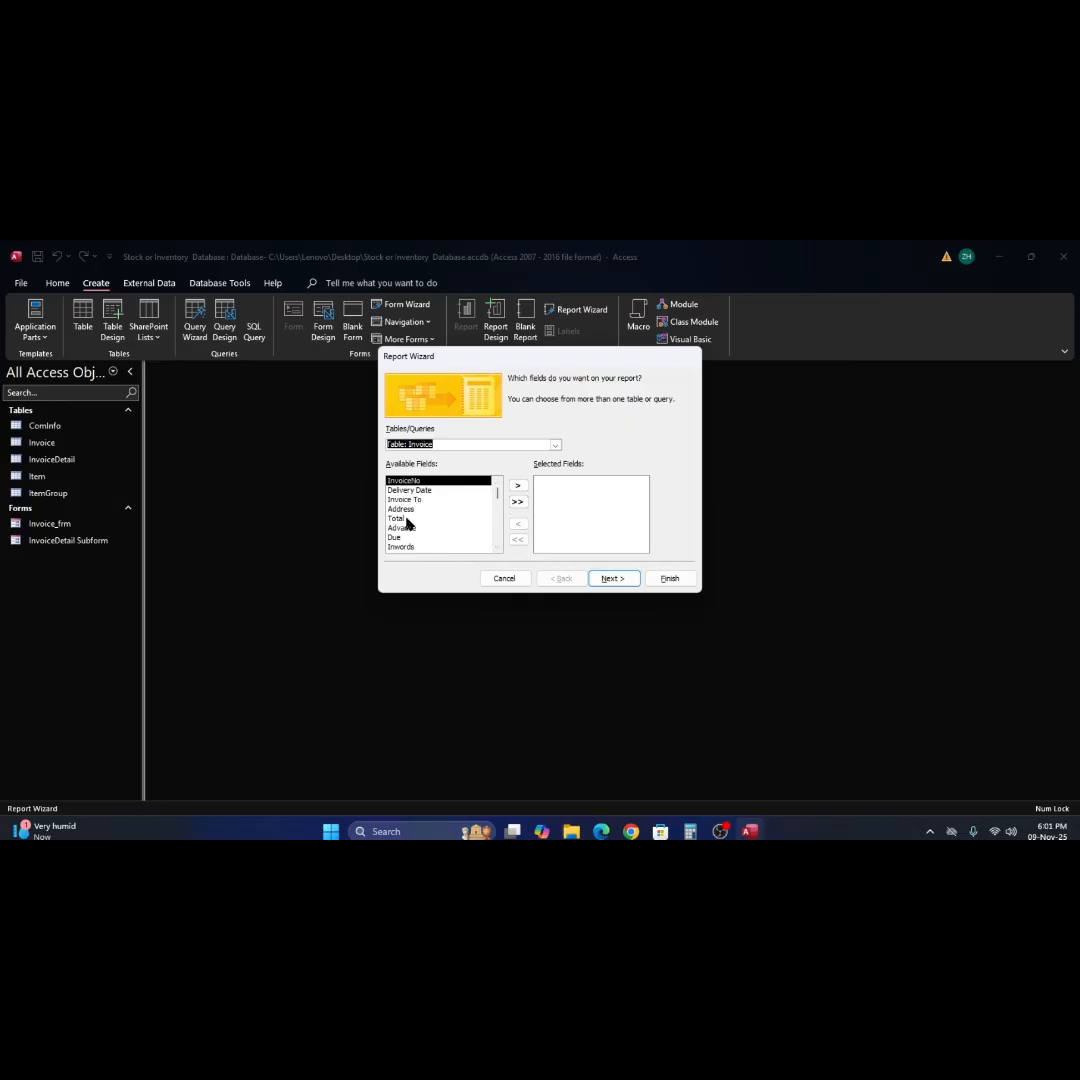
left_click(517, 503)
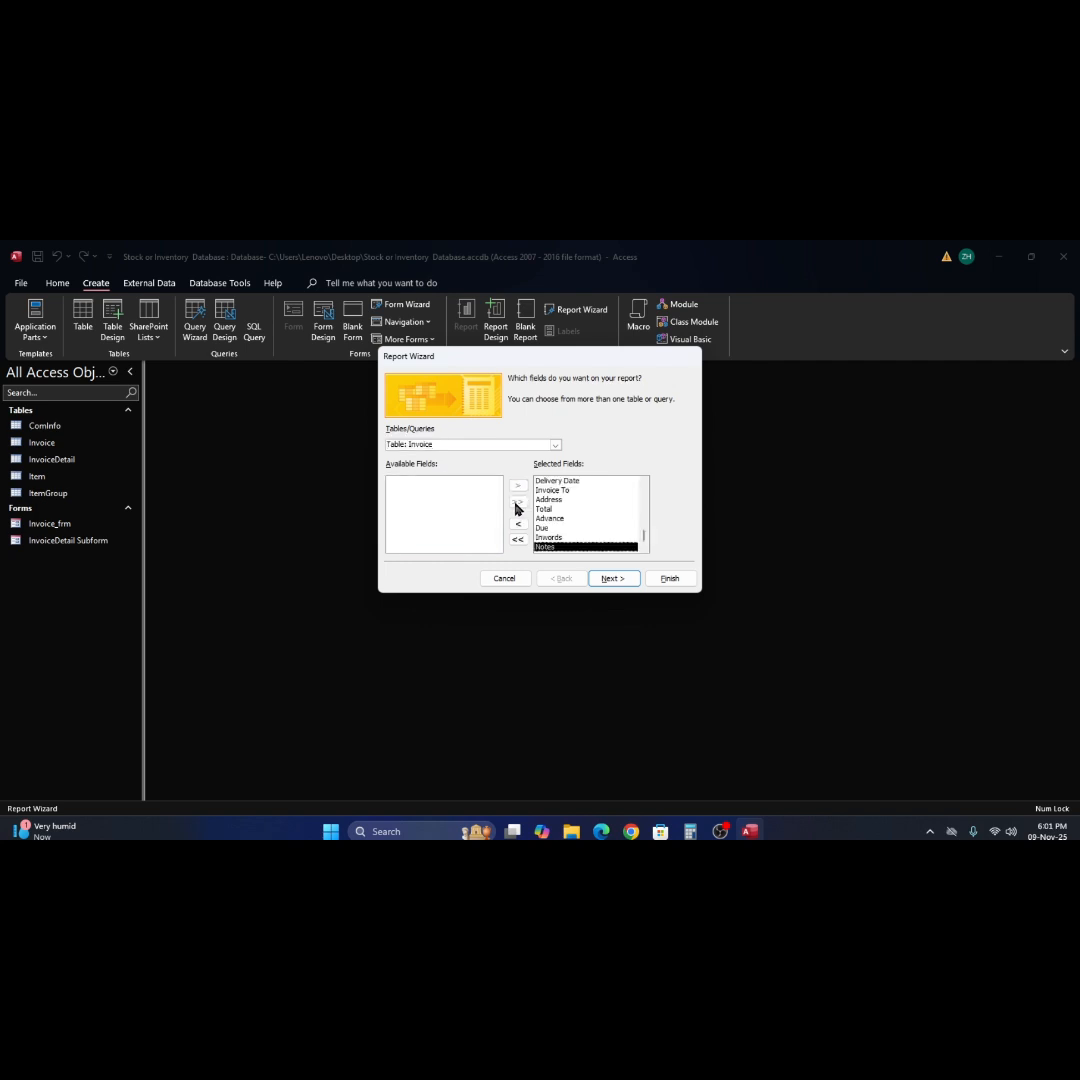
Add ID, ItemName, Quantity, Rate, Total Amount, Discount and Net Amount from the InvoiceDetail table, leaving out InvoiceID.
left_click(555, 446)
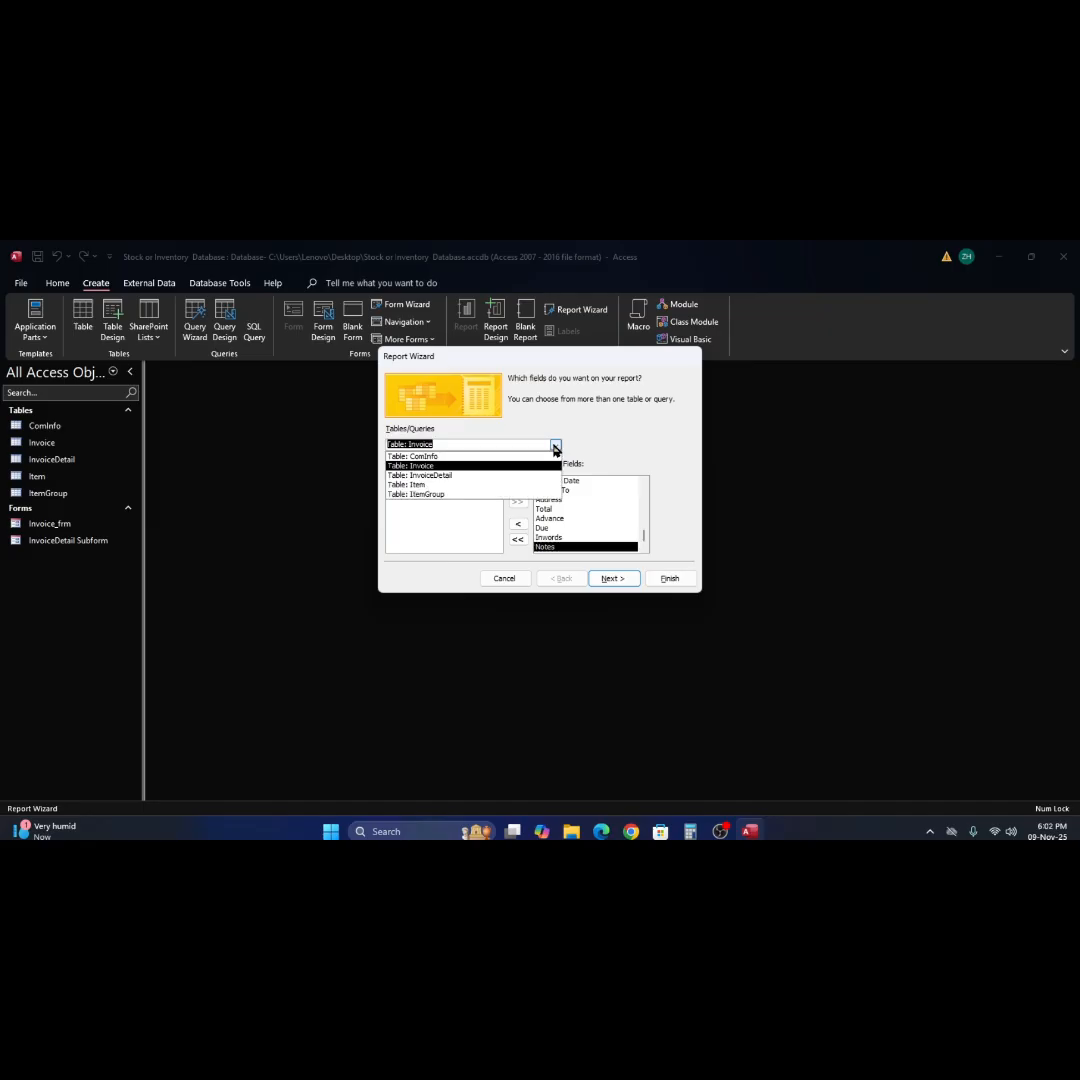
left_click(522, 476)
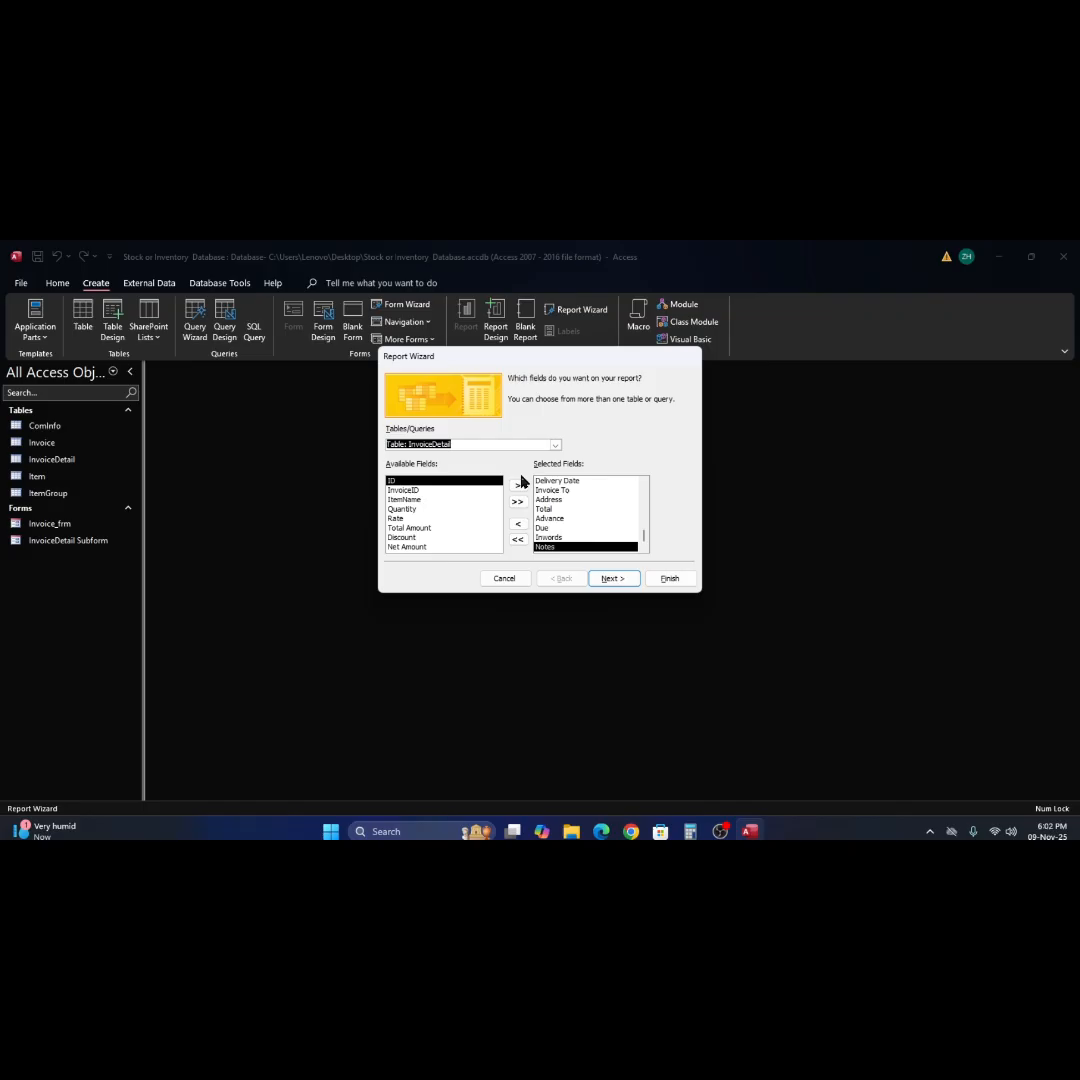
left_click(517, 487)
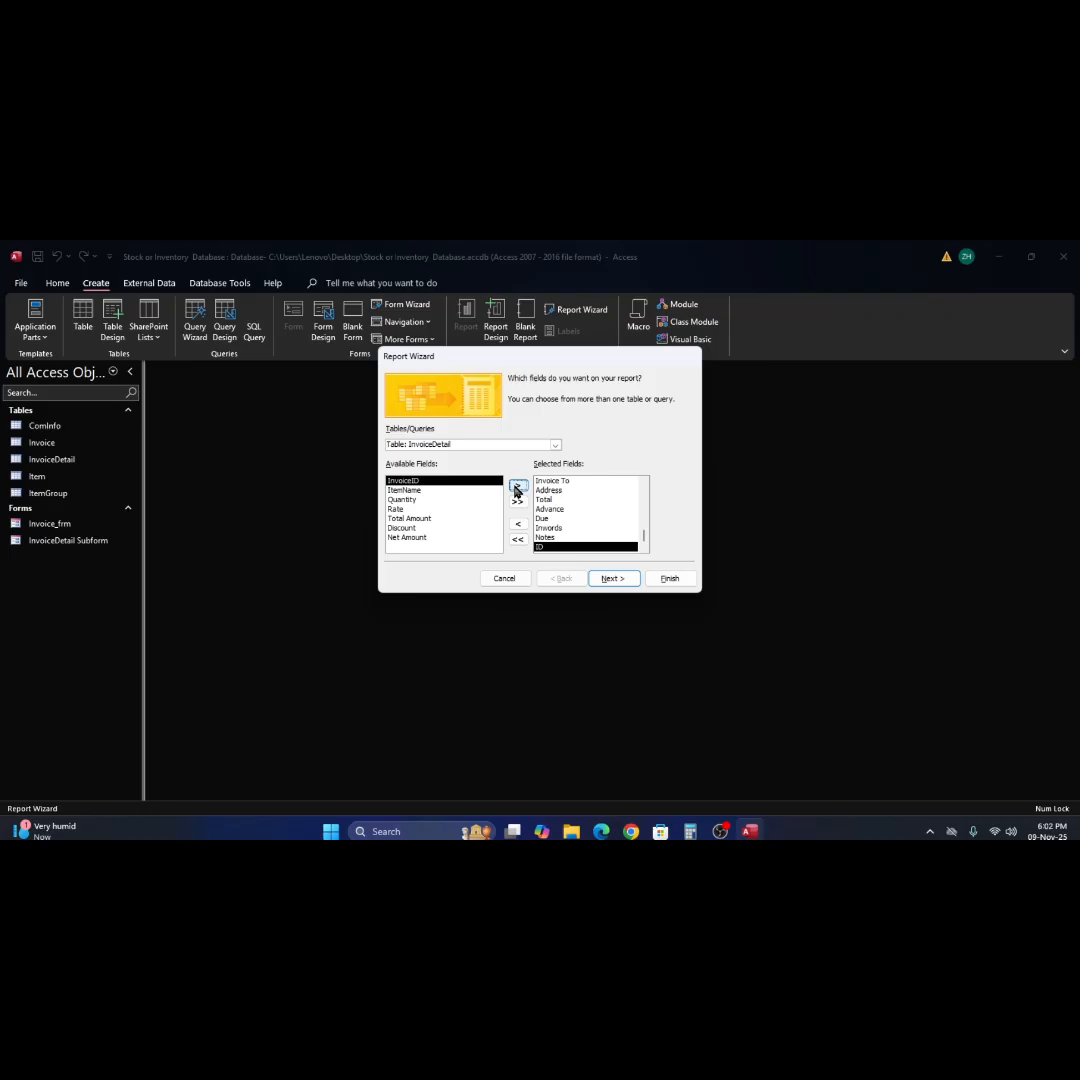
left_click(400, 490)
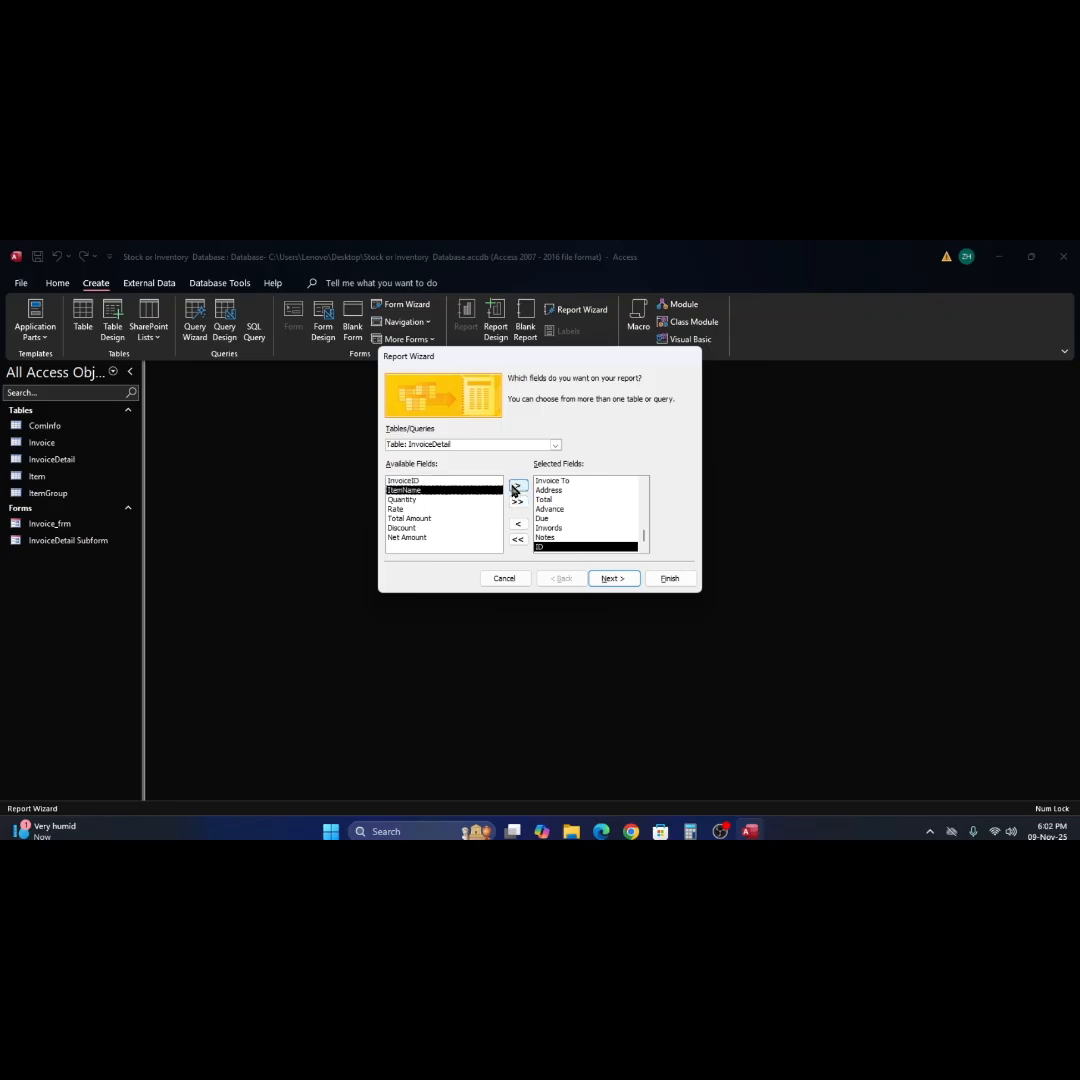
left_click(516, 487)
left_click(516, 487)
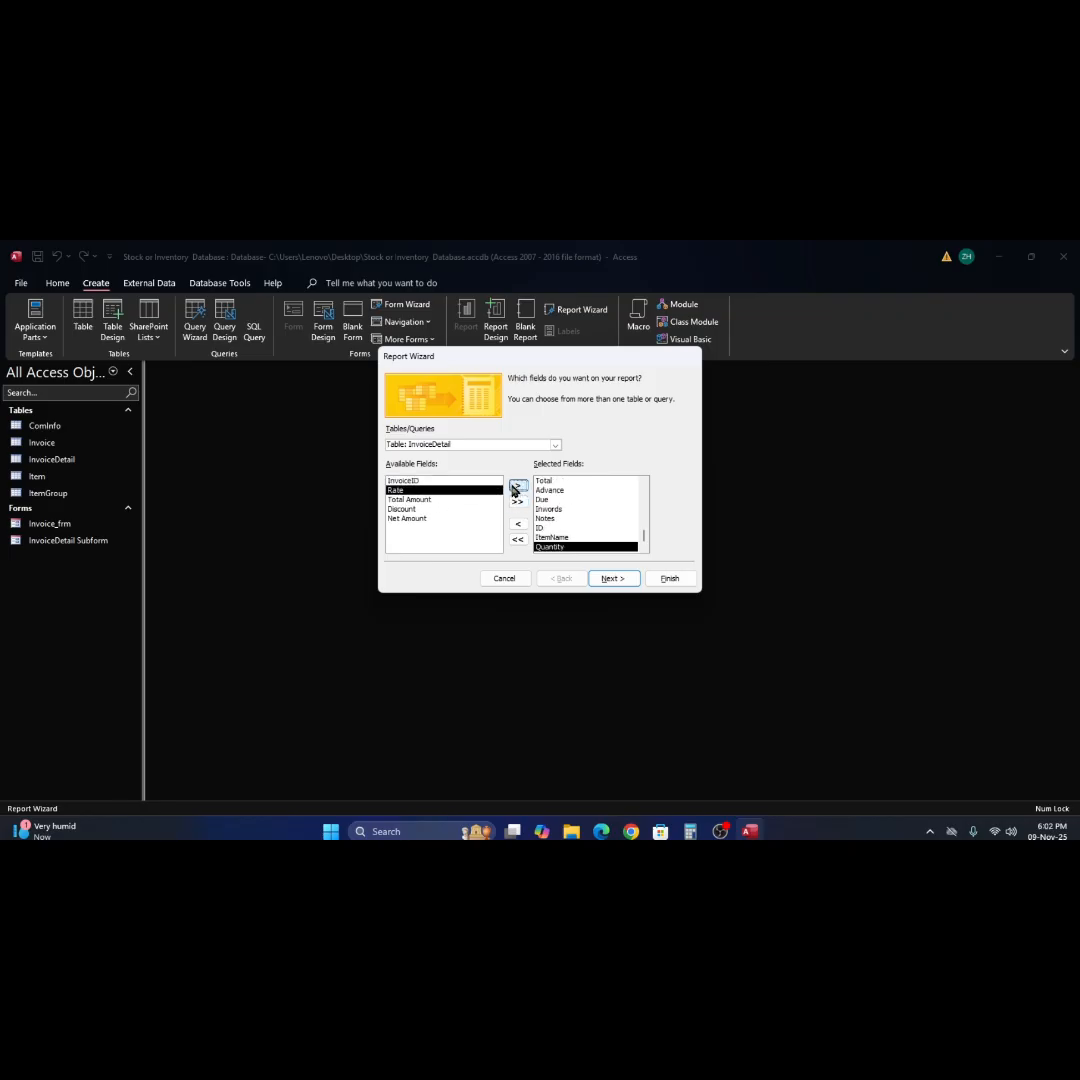
left_click(516, 487)
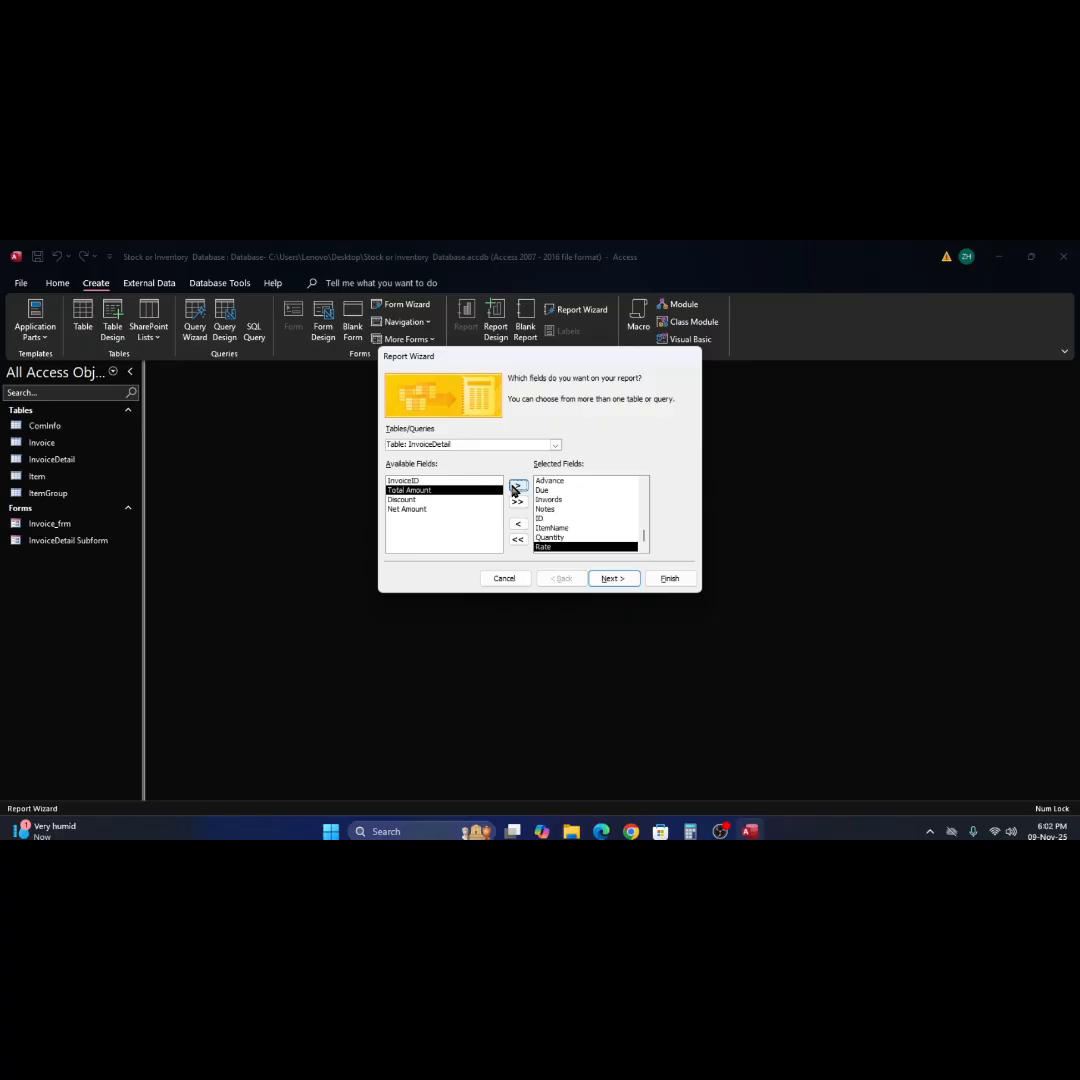
left_click(516, 487)
left_click(516, 487)
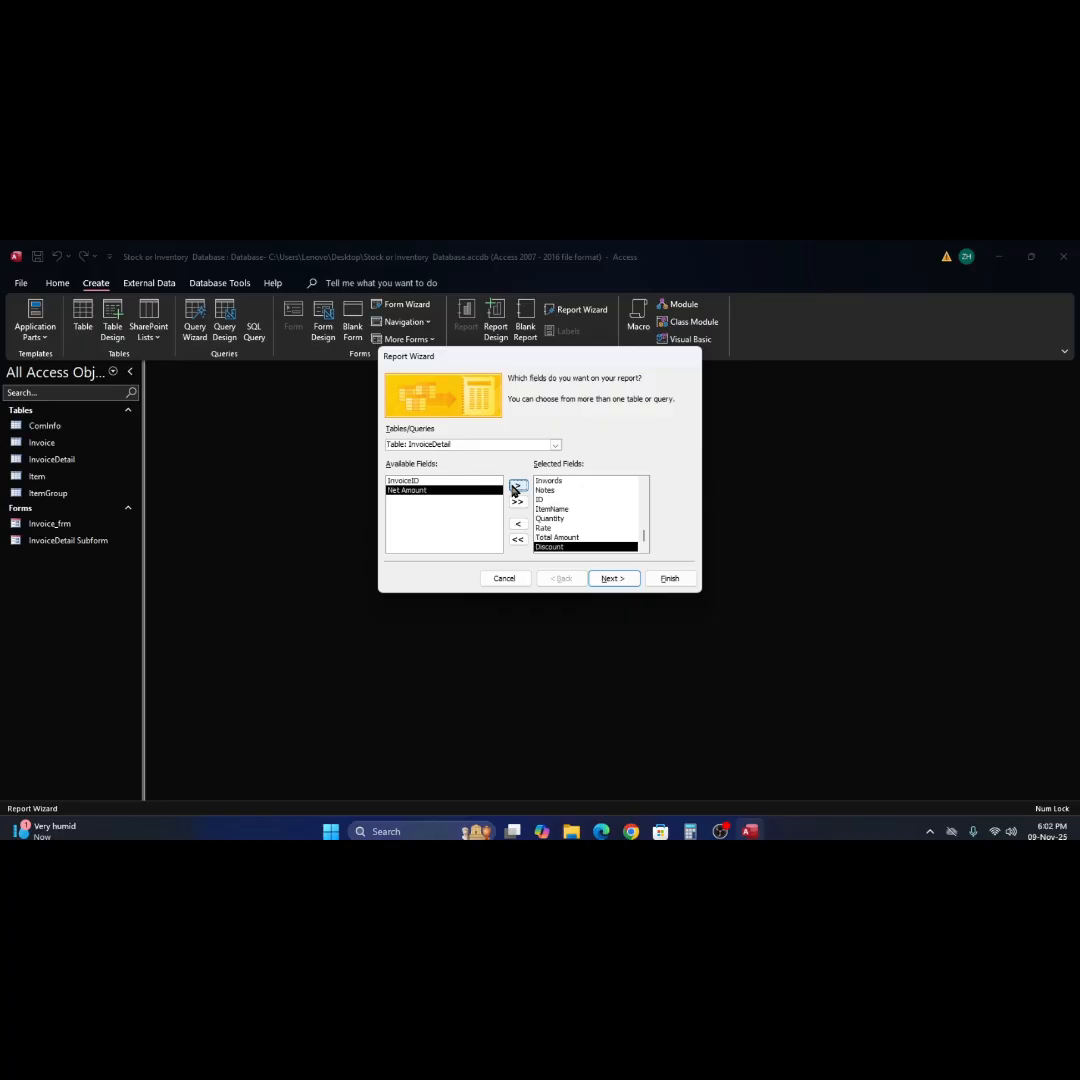
left_click(516, 487)
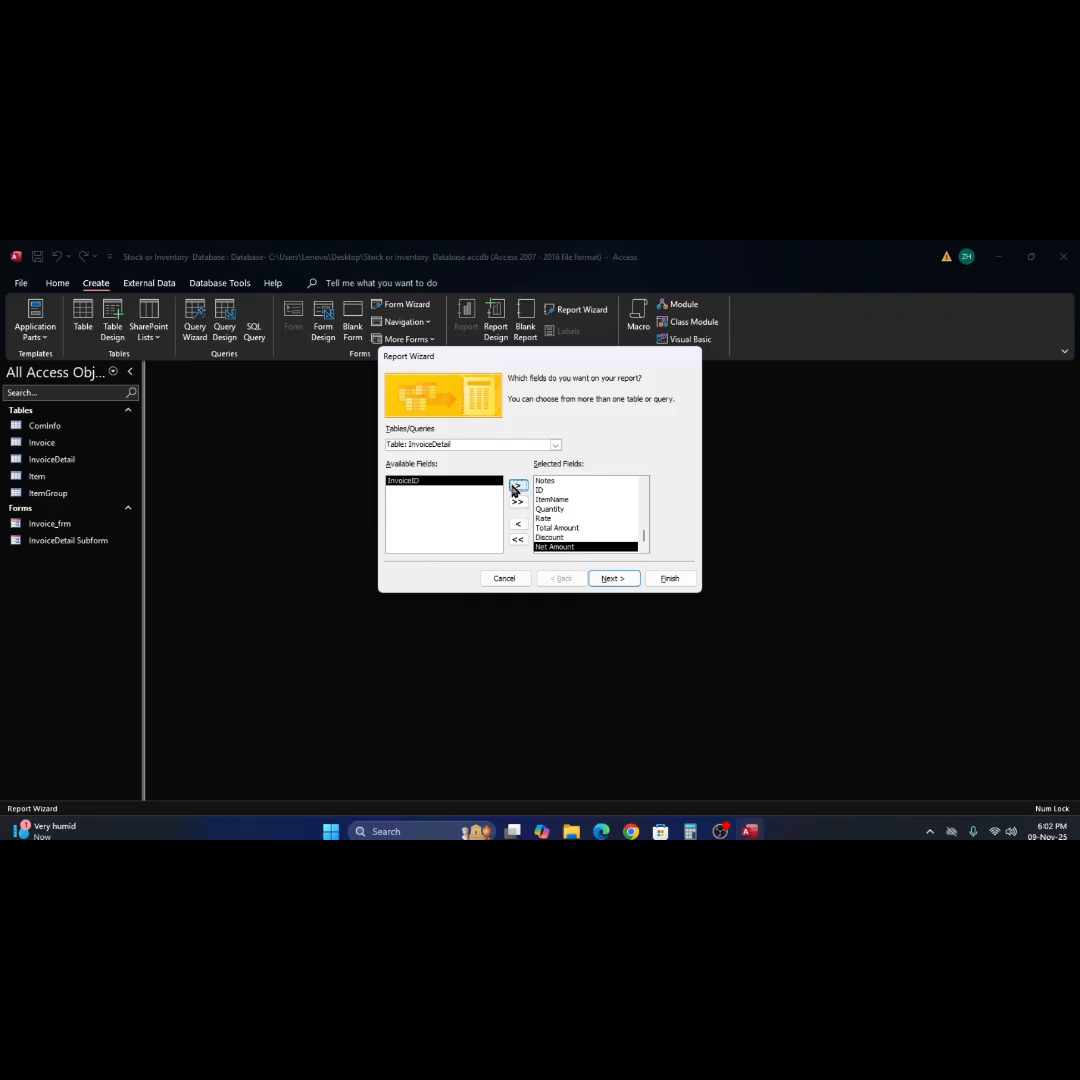
Keep the report data viewed by Invoice and add Total Amount as a grouping level.
left_click(607, 579)
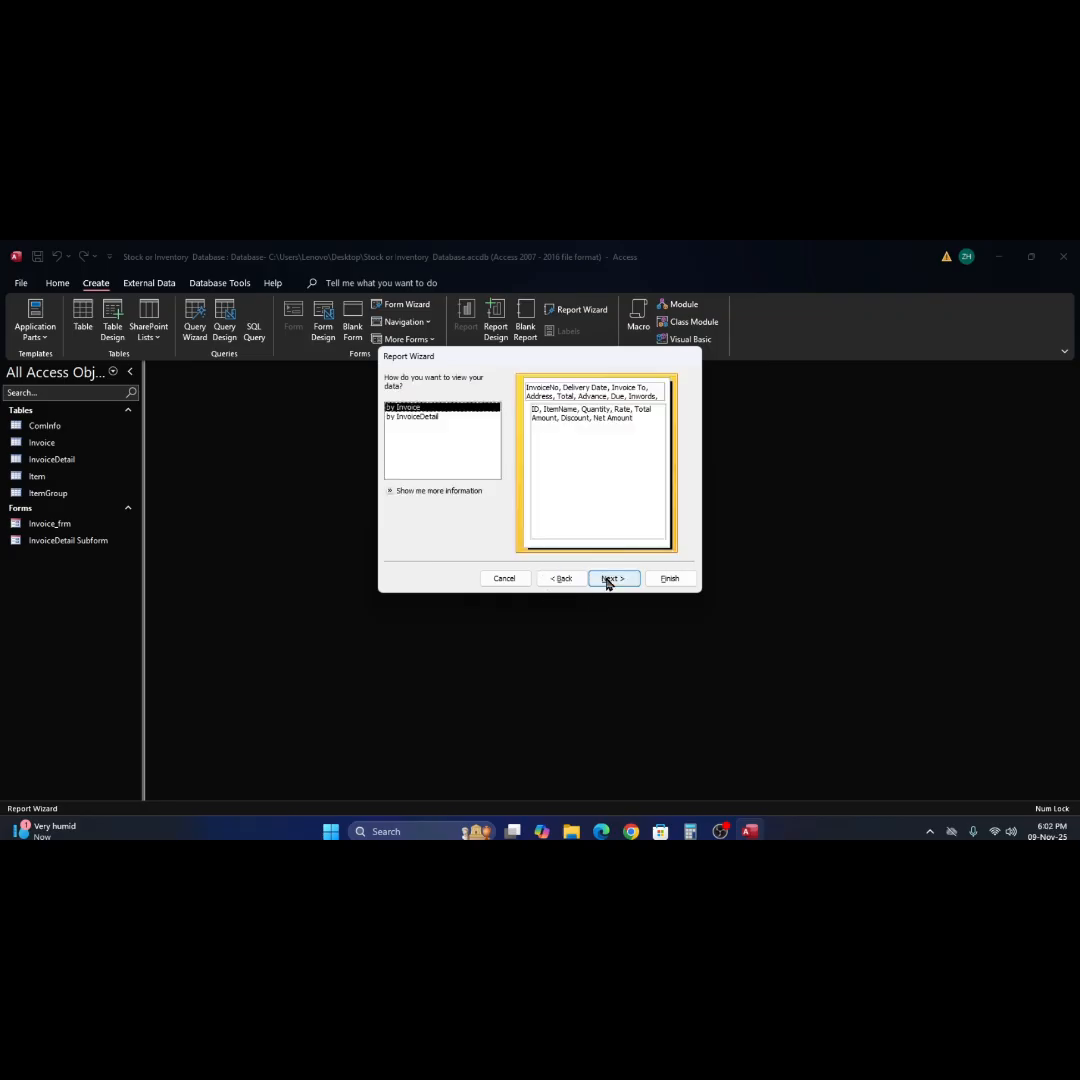
left_click(607, 579)
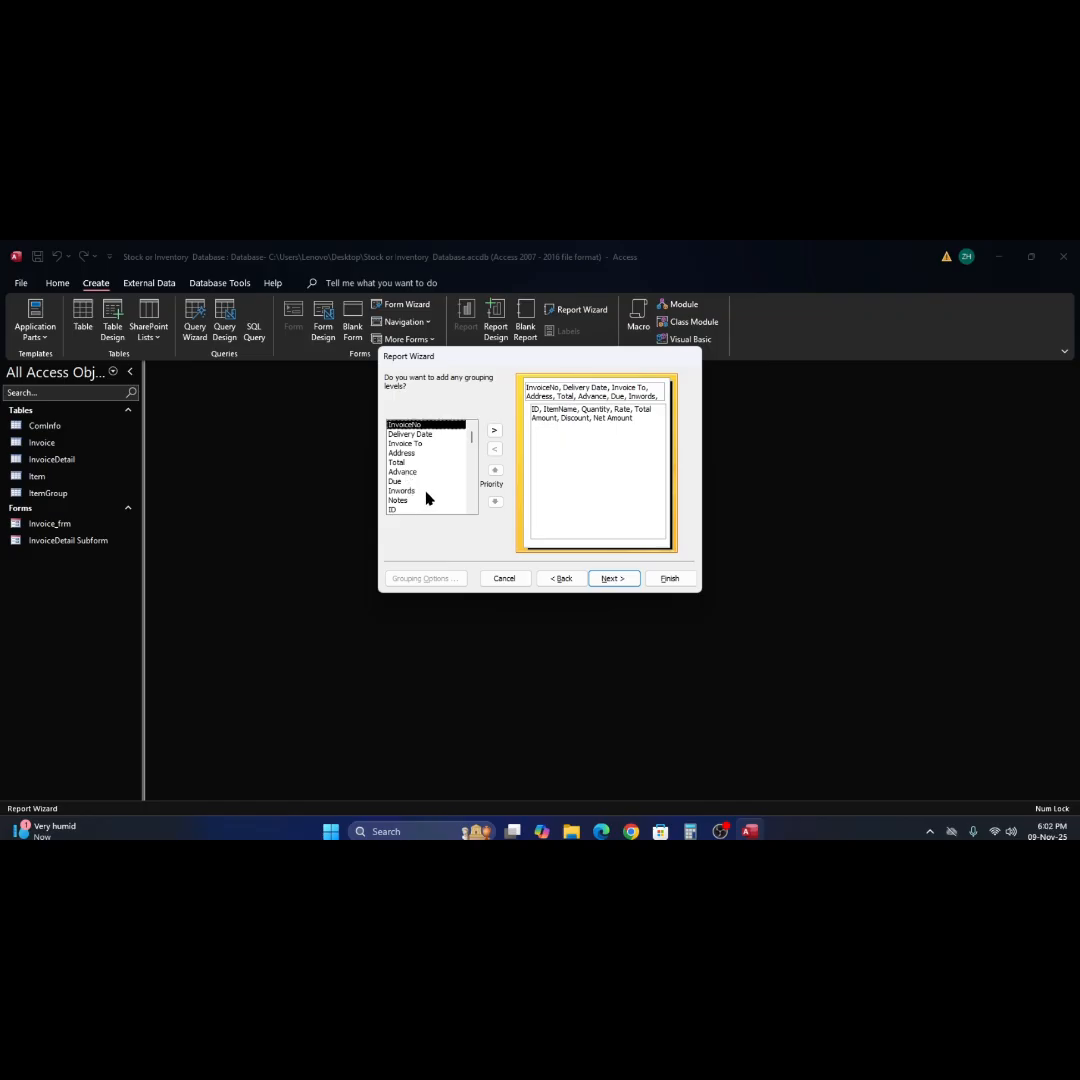
scroll(427, 498, "down", 1)
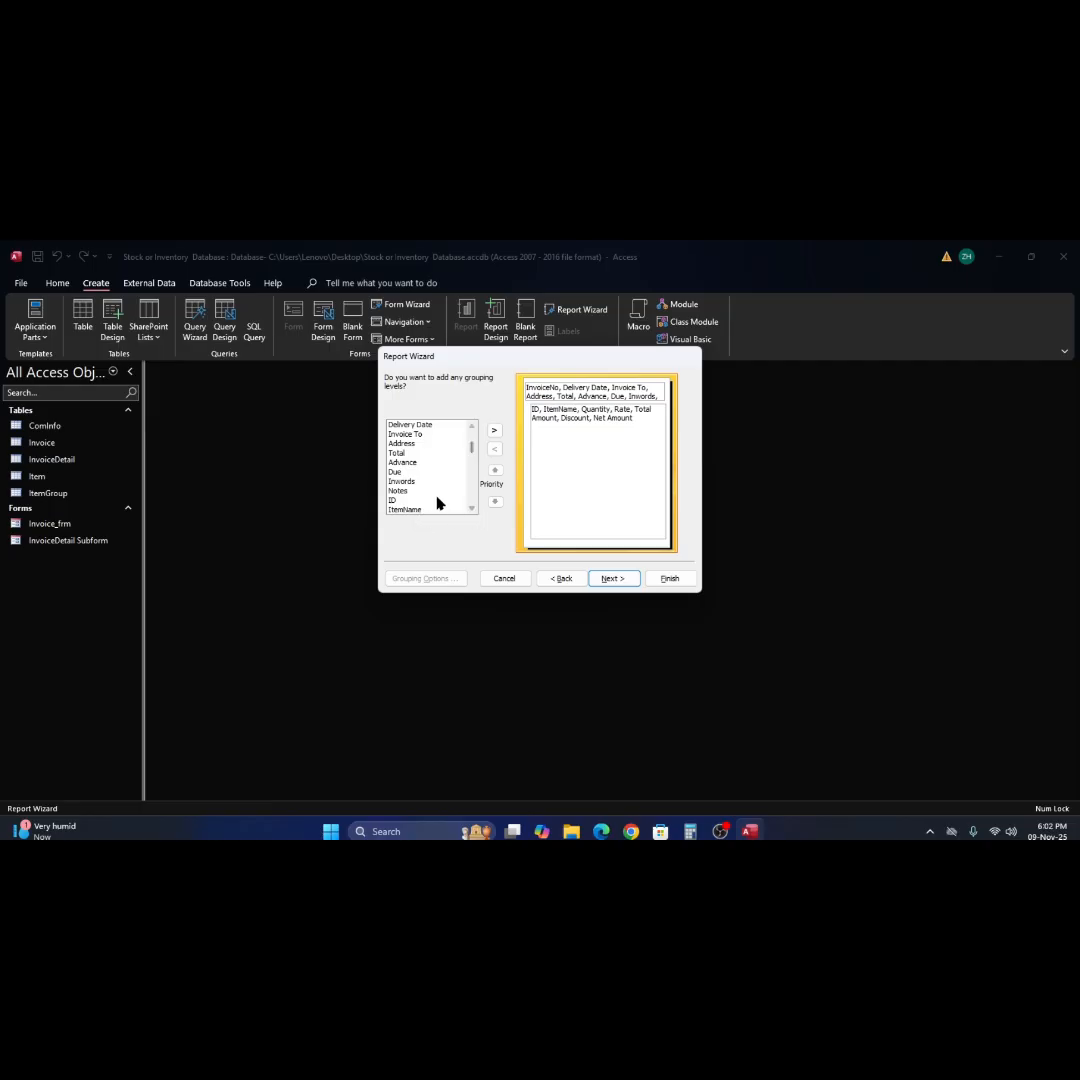
scroll(423, 447, "up", 1)
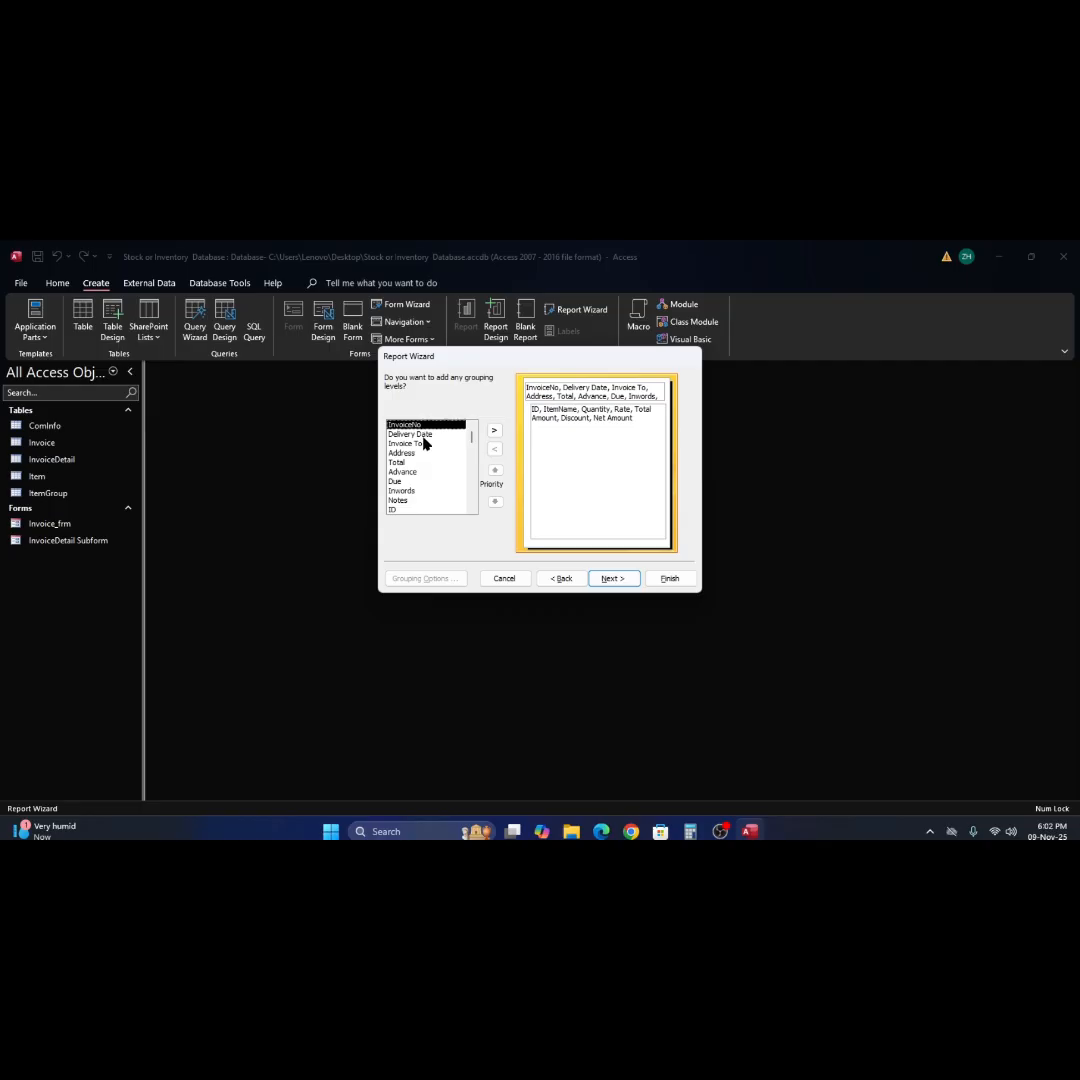
left_click(423, 438)
scroll(420, 504, "down", 1)
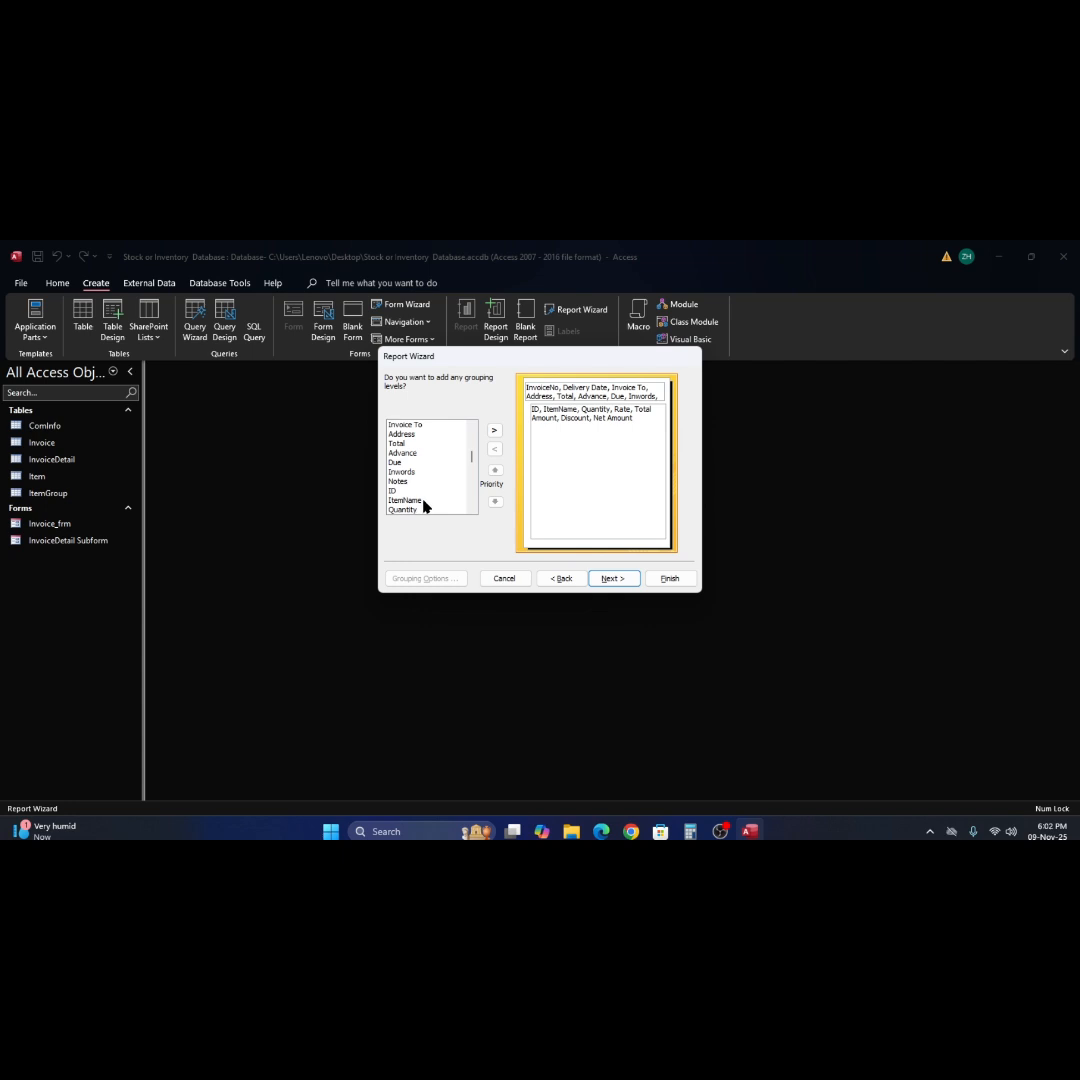
scroll(431, 507, "down", 1)
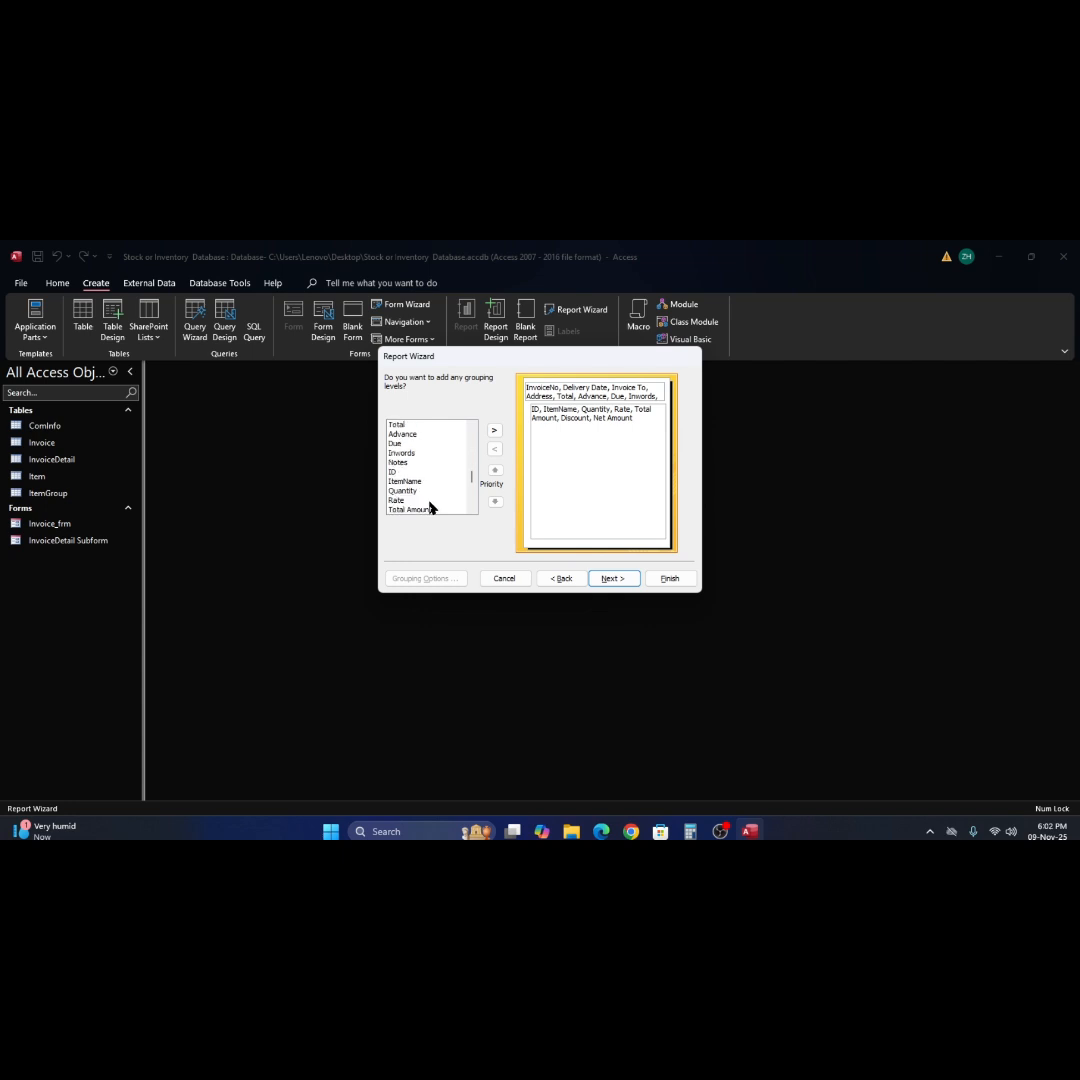
scroll(431, 507, "down", 1)
scroll(431, 507, "down", 1)
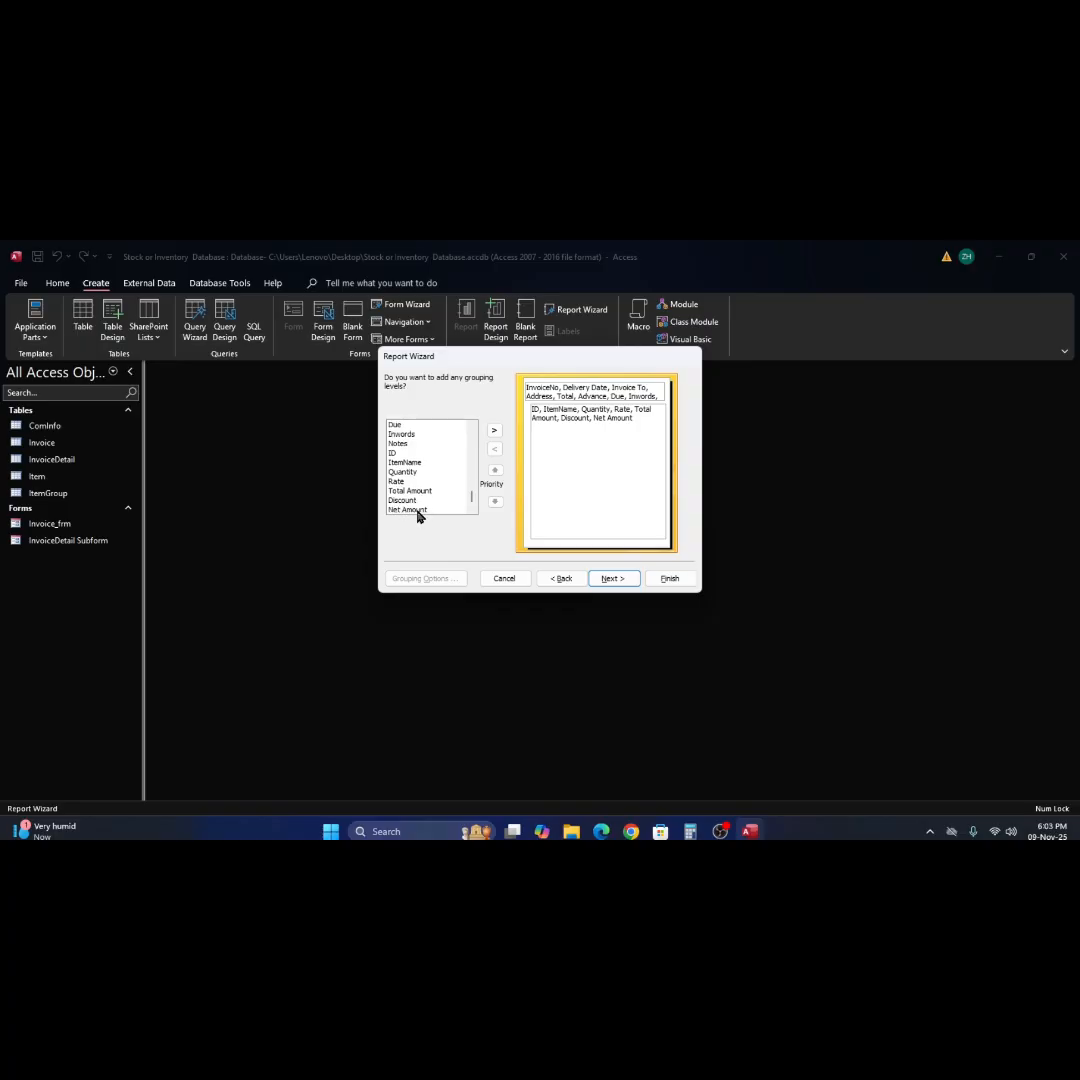
left_click(419, 512)
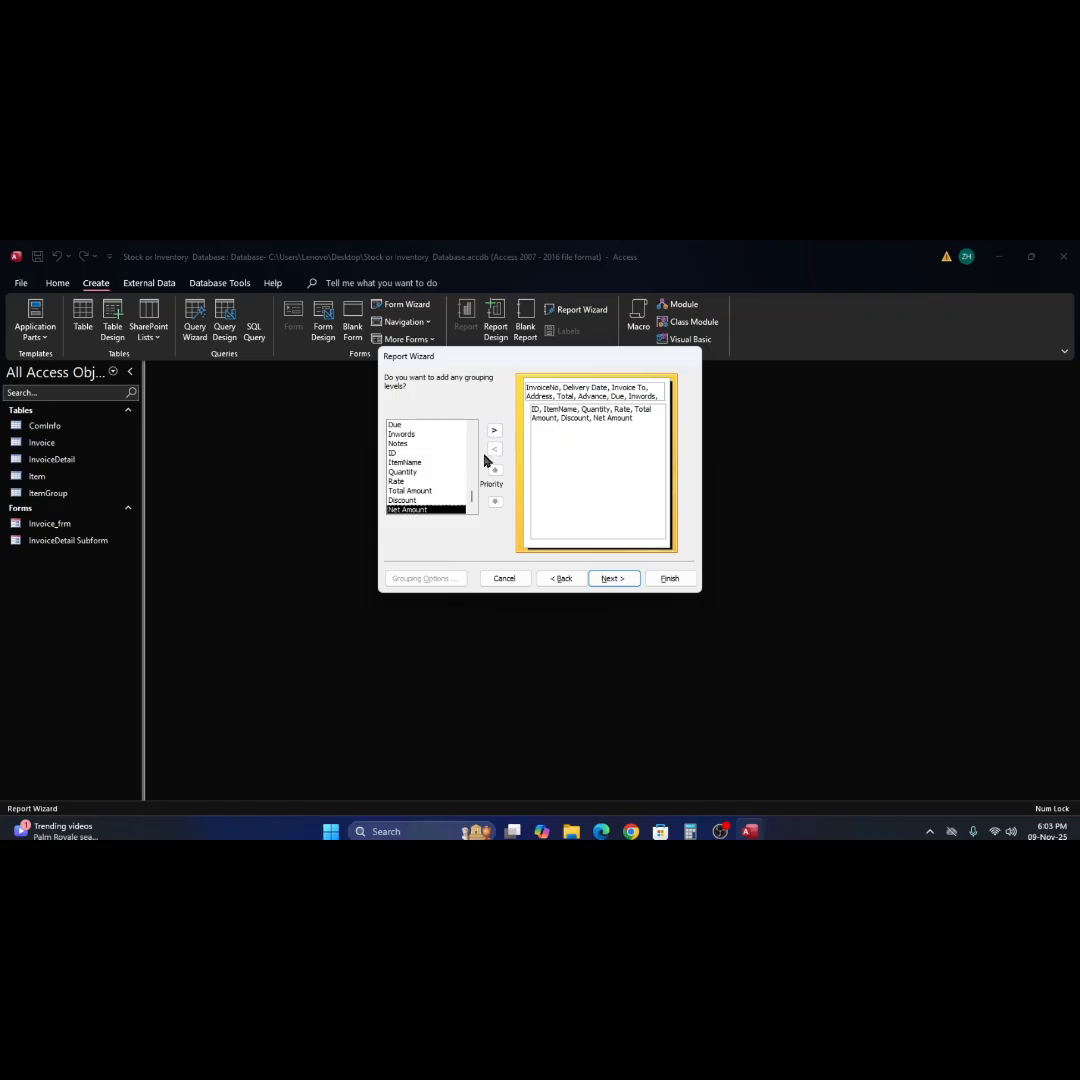
left_click(428, 491)
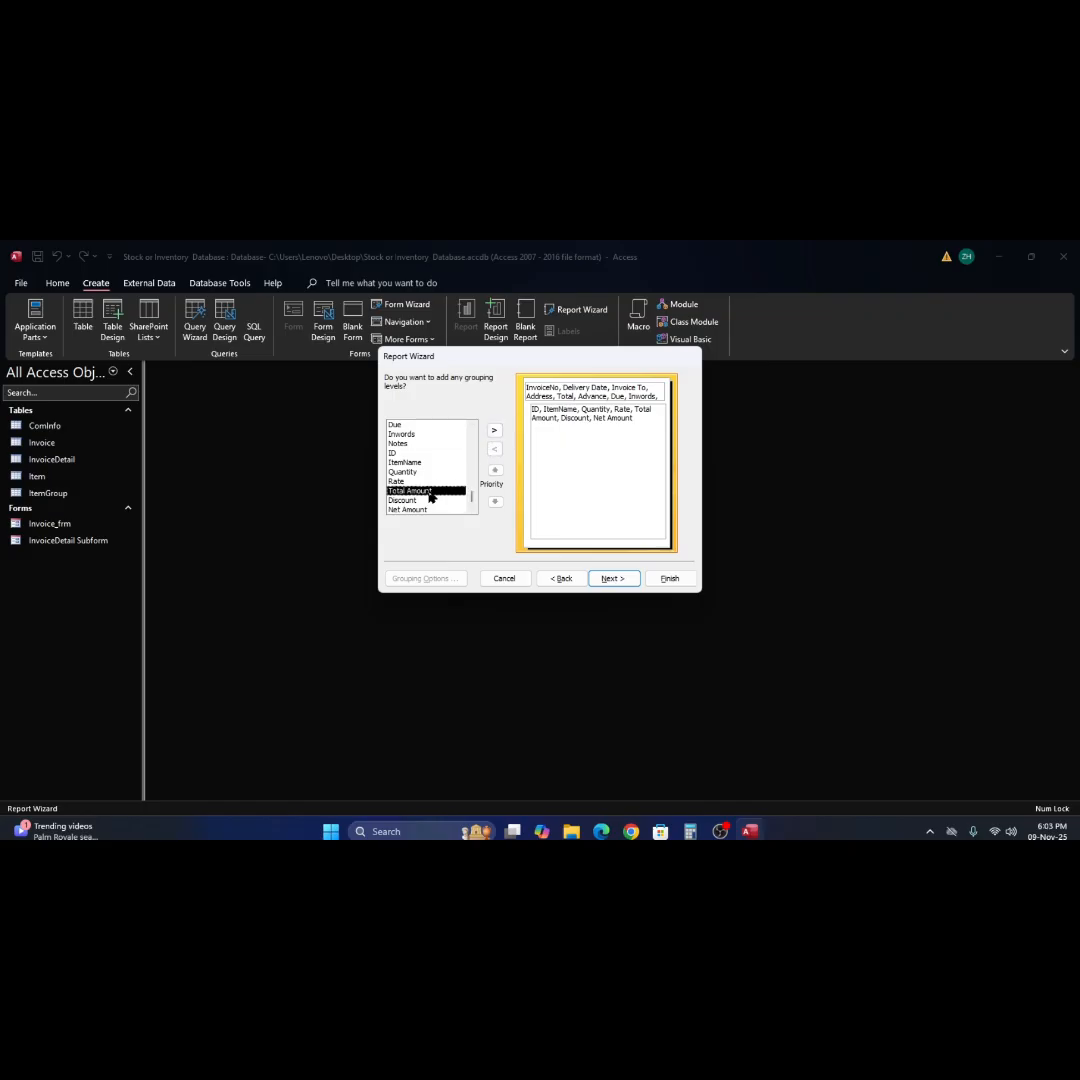
left_click(495, 432)
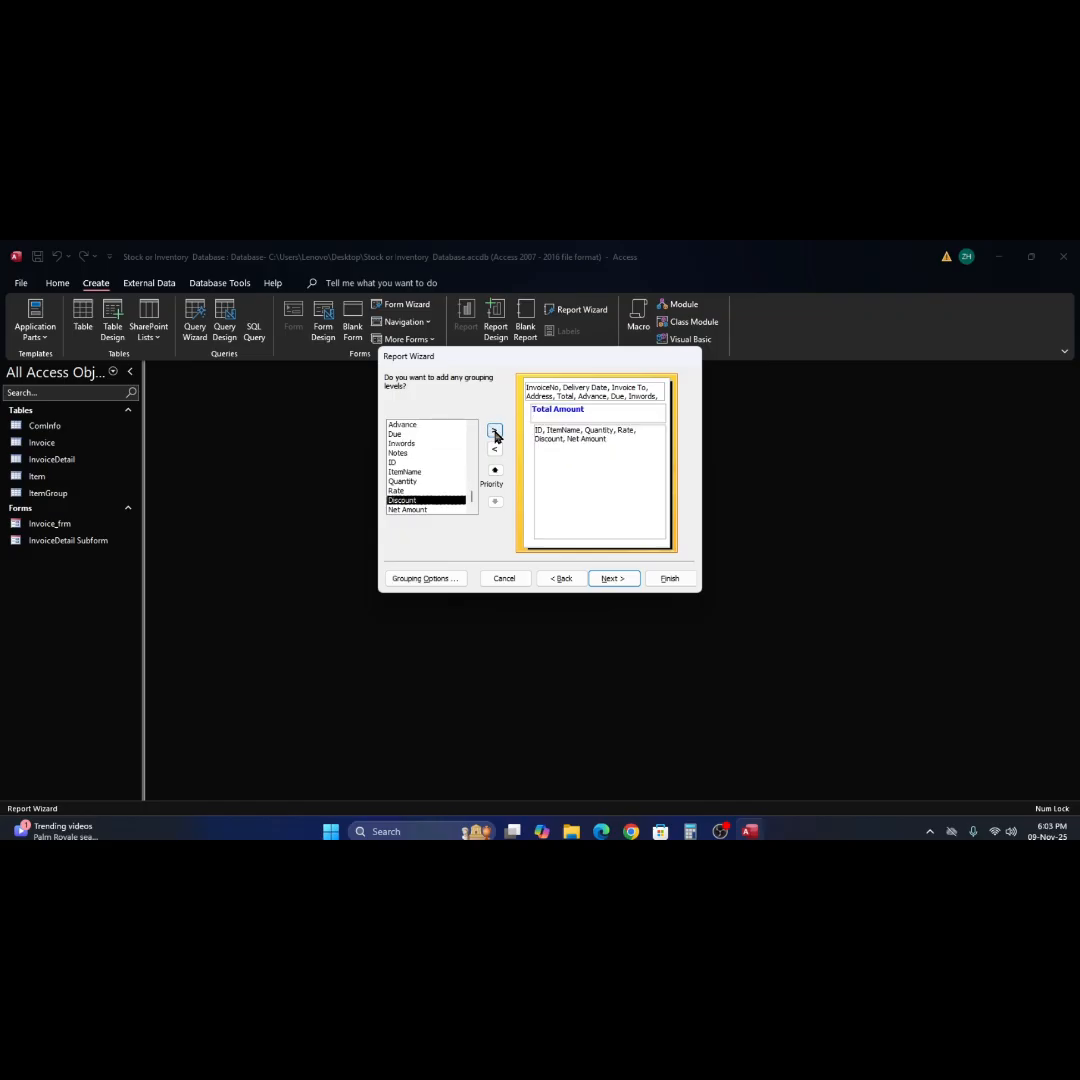
left_click(615, 581)
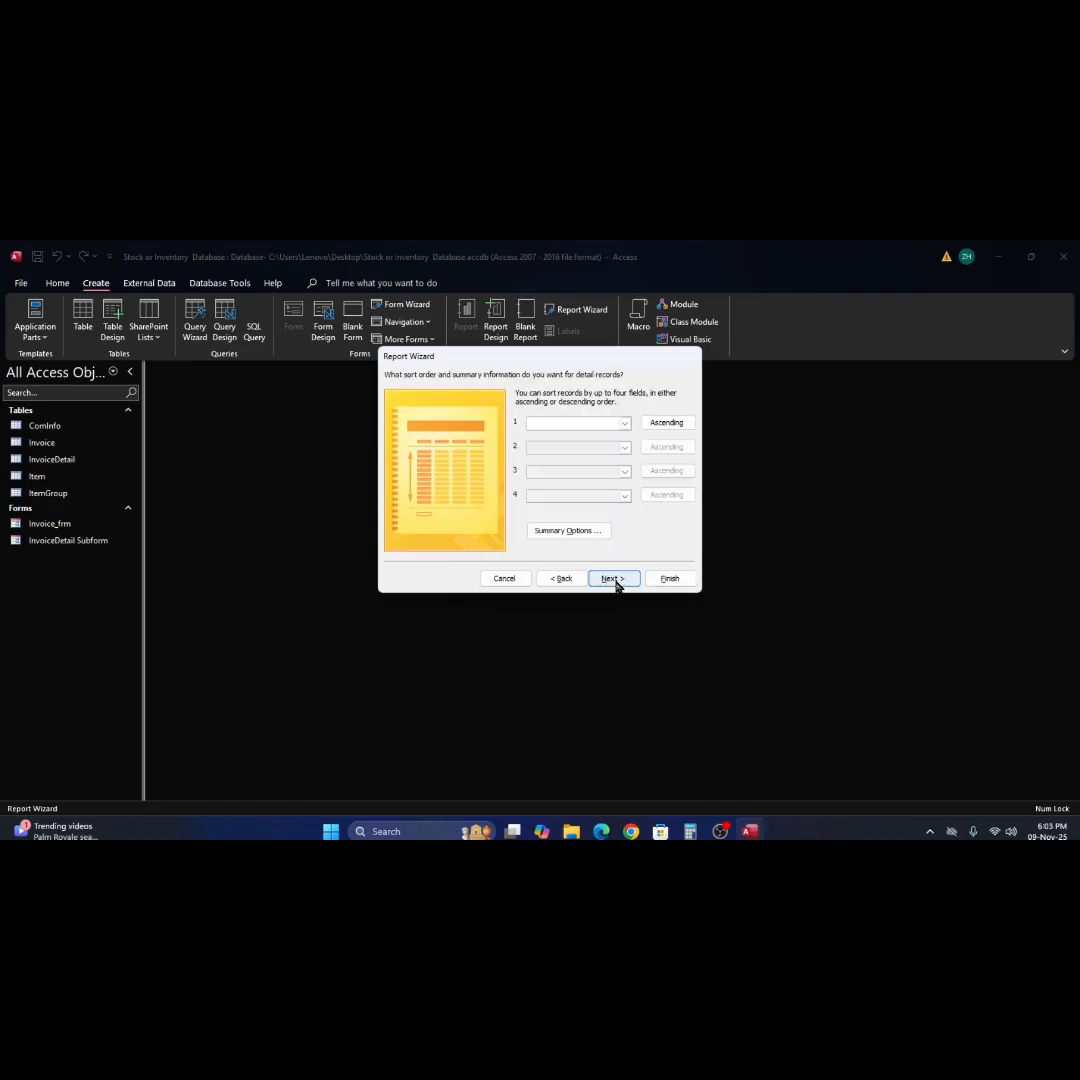
Sort the detail records by ItemName in ascending order and include the Sum of Net Amount in the summary options.
left_click(624, 424)
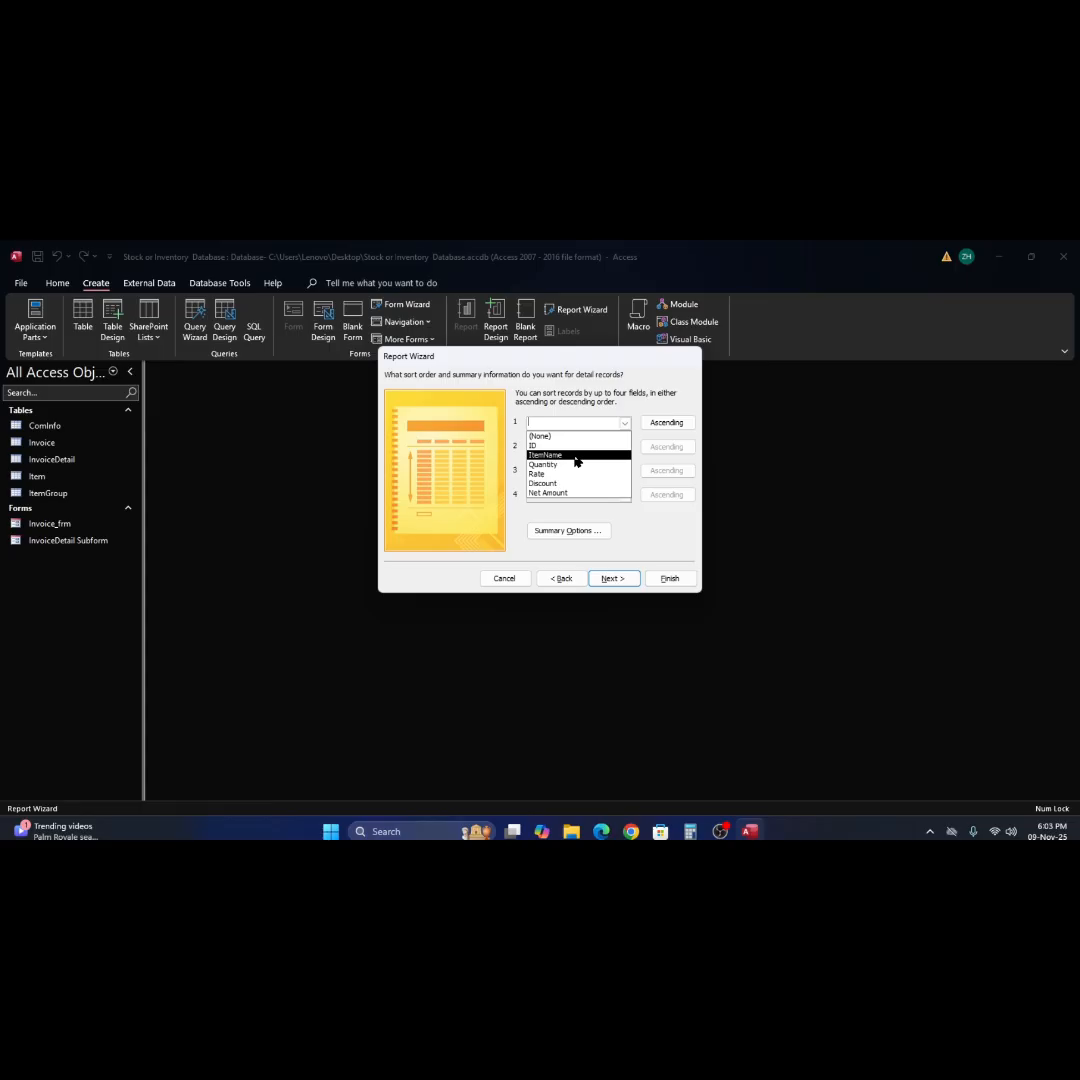
left_click(576, 456)
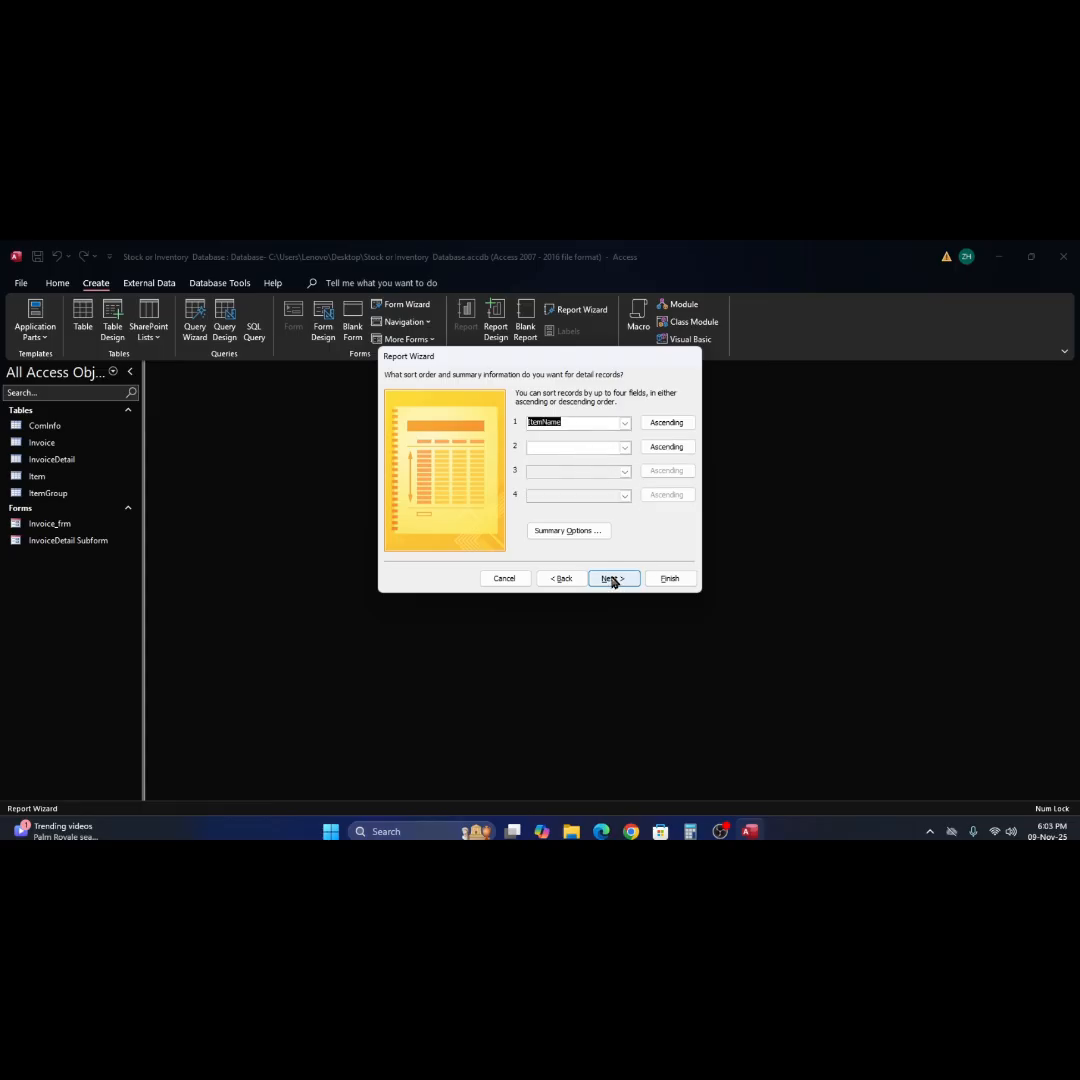
left_click(584, 535)
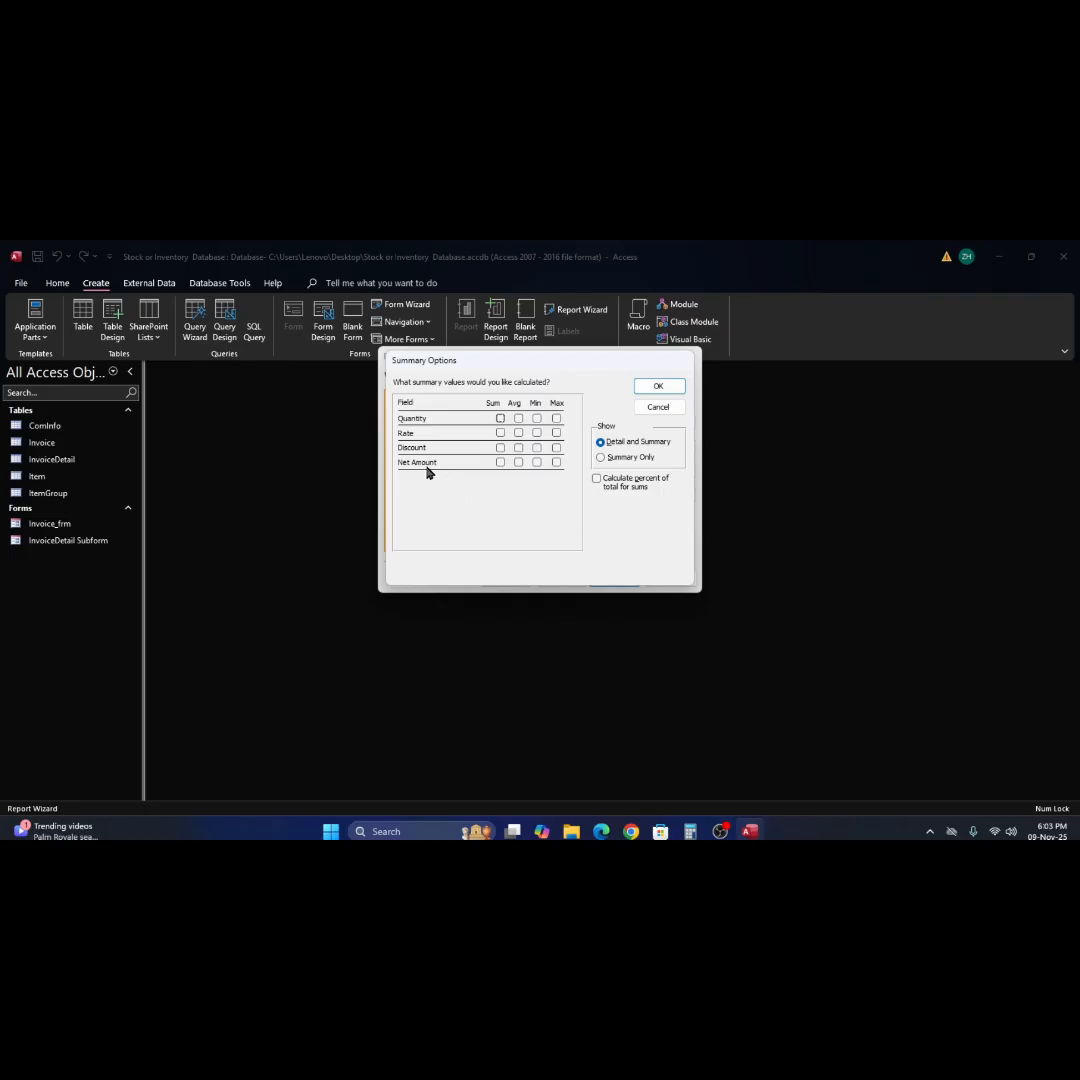
left_click(500, 463)
left_click(669, 389)
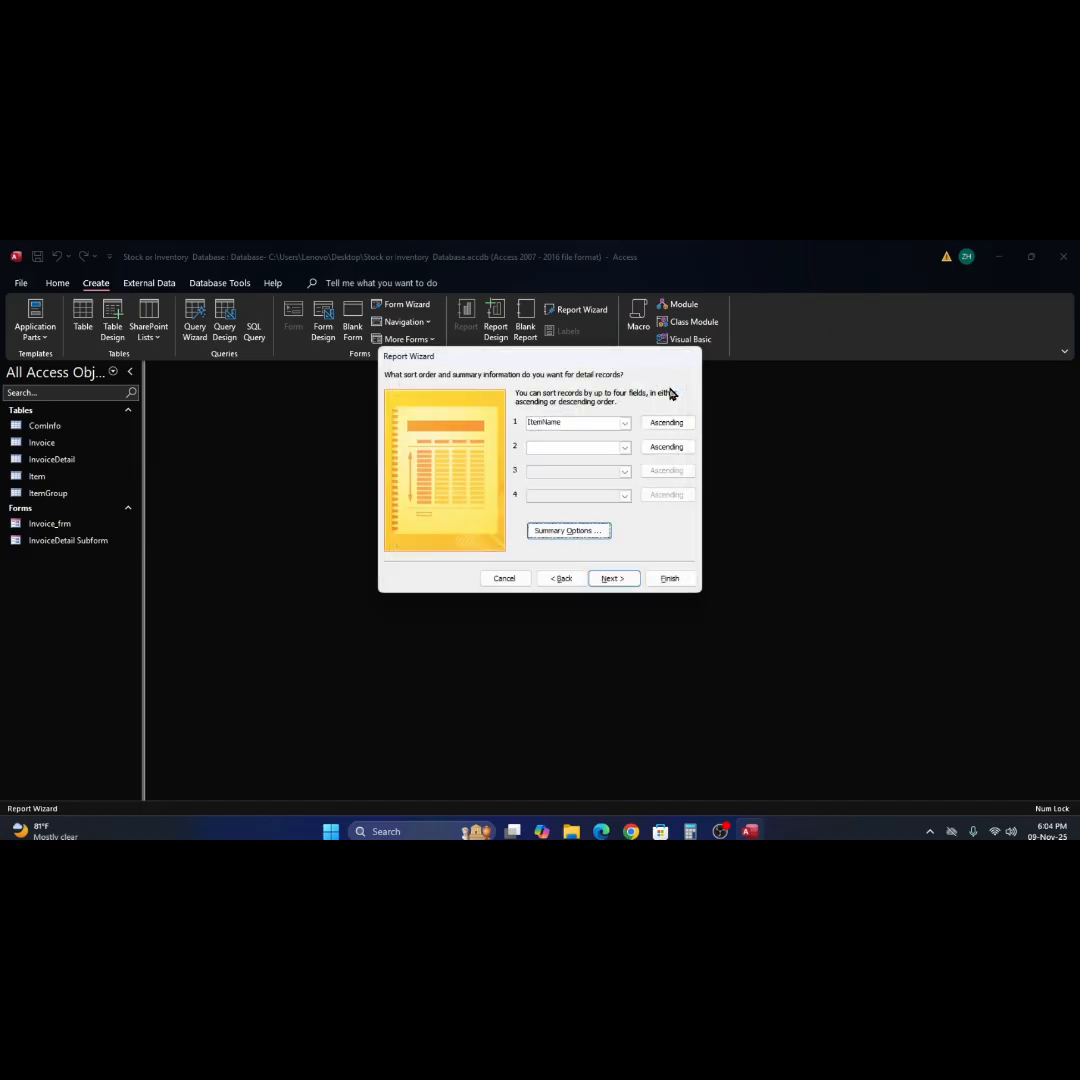
Finish the Report Wizard with the Stepped layout in Portrait orientation and title the report Invoice_frm.
left_click(614, 580)
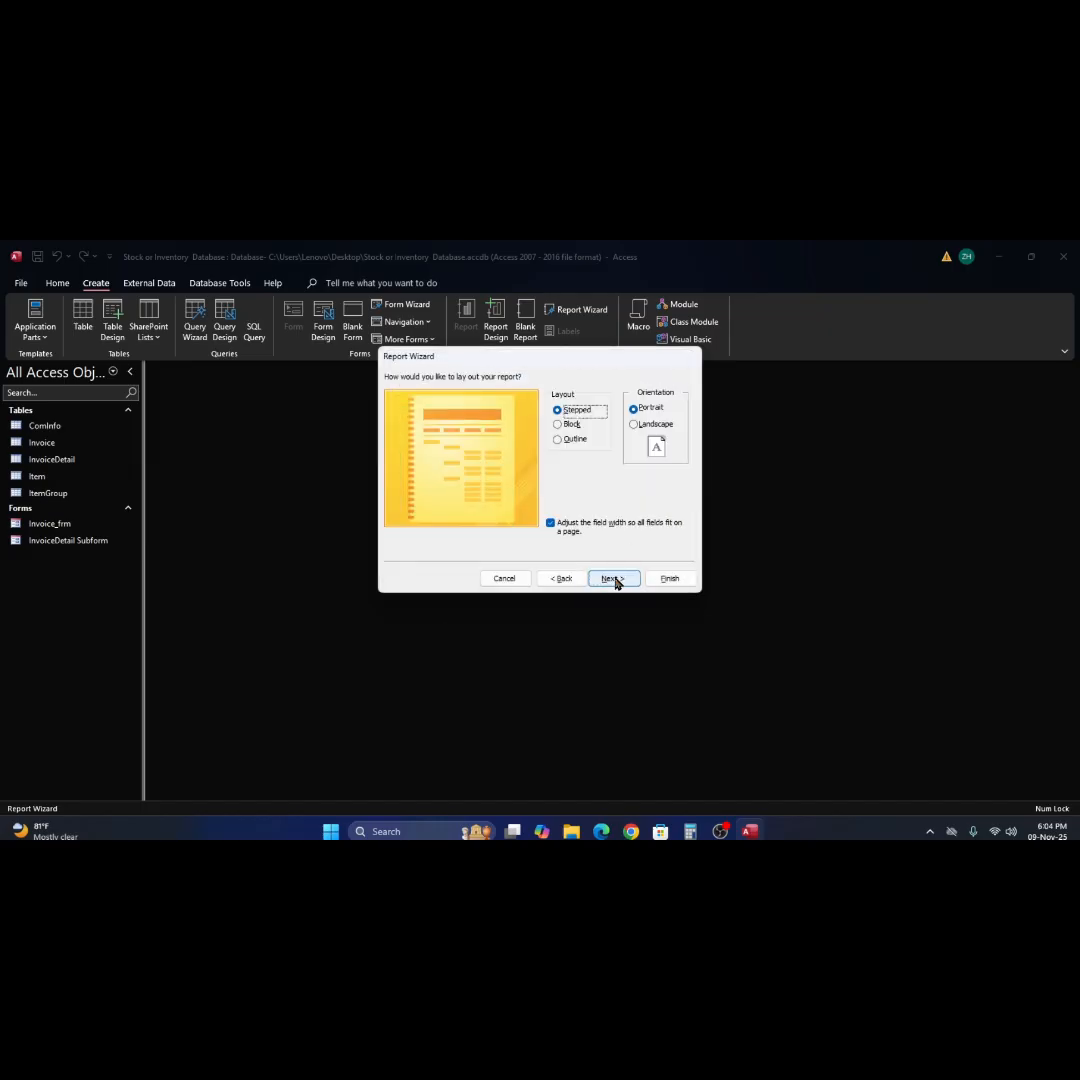
left_click(613, 579)
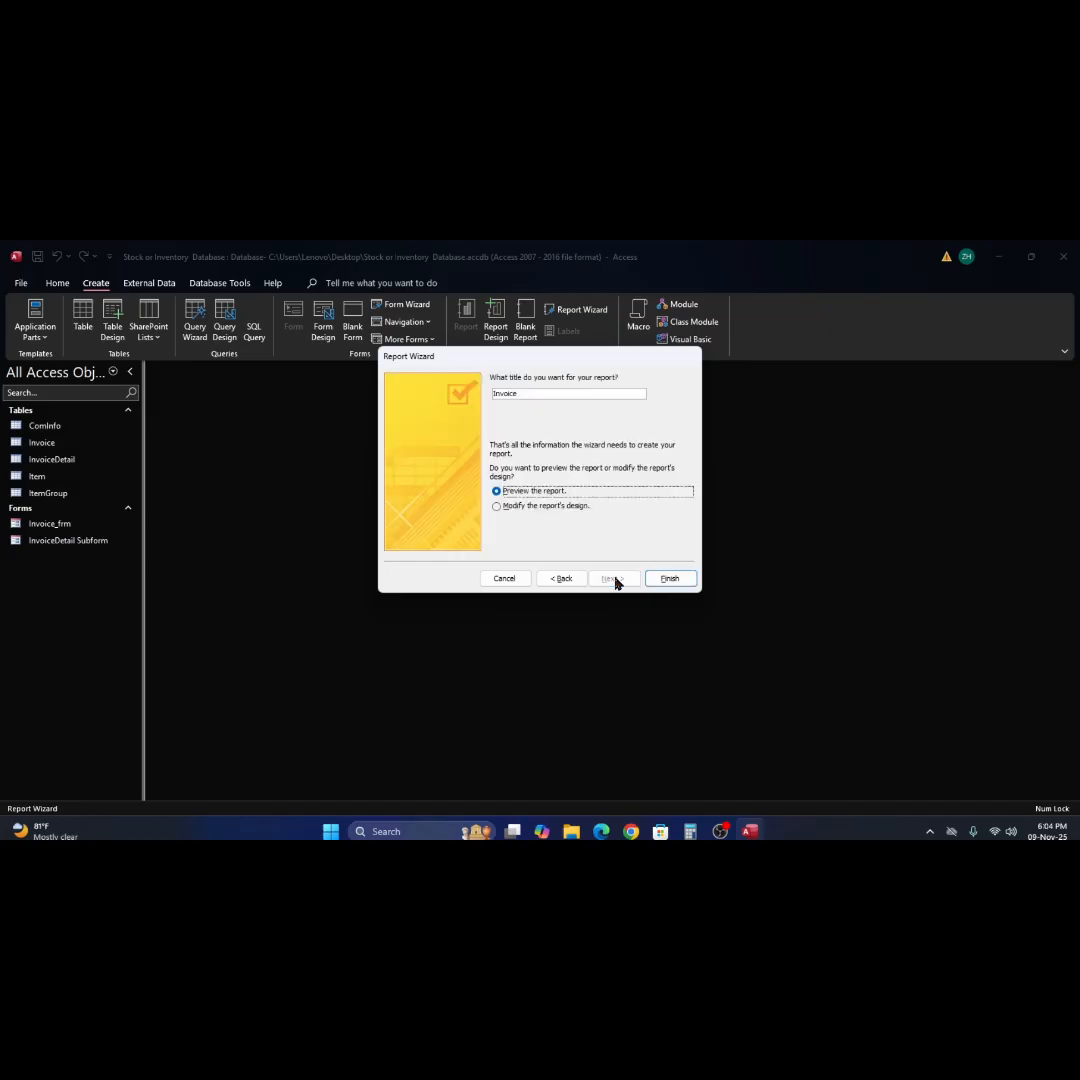
left_click(548, 396)
left_click(670, 579)
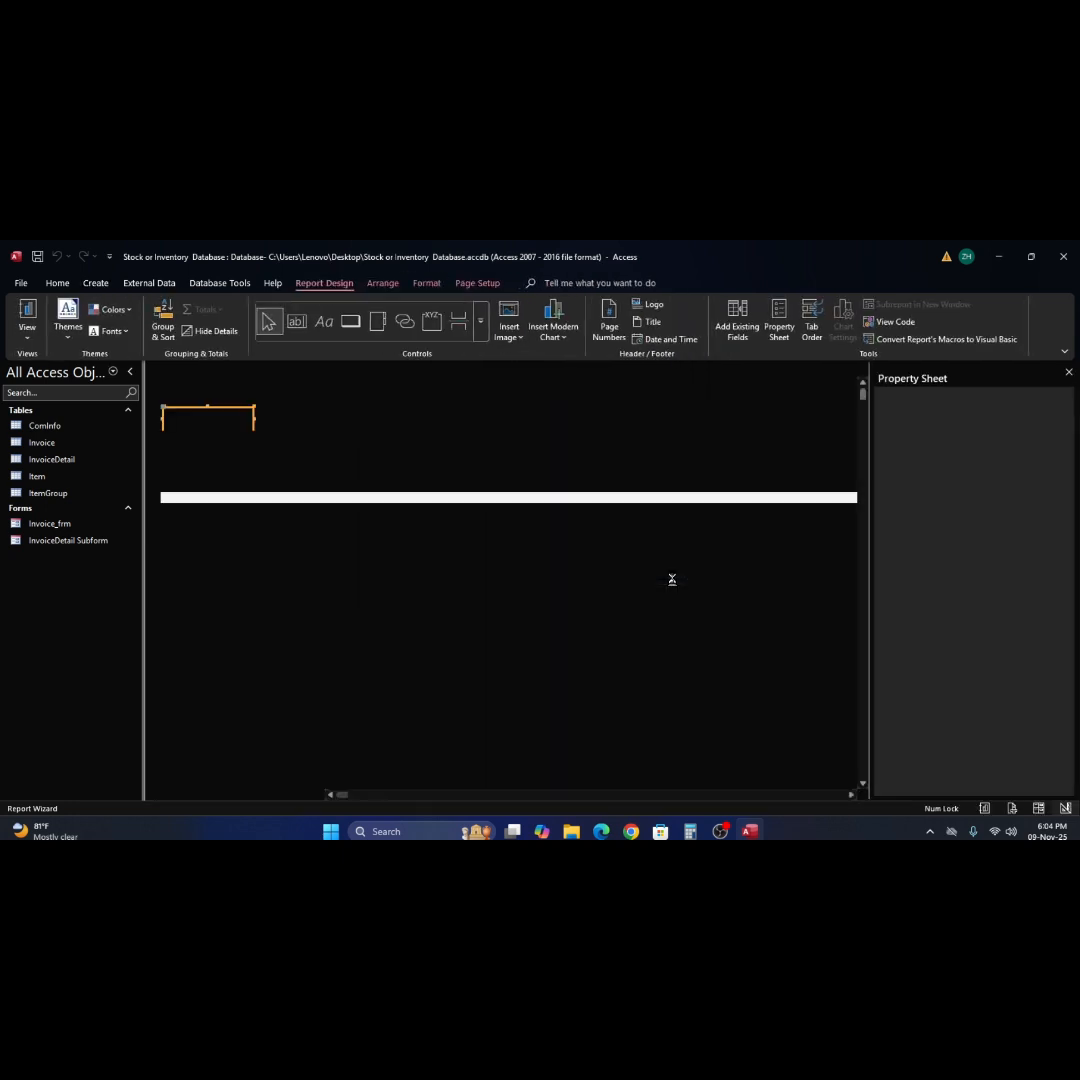
Examine the generated Invoice_frm report page in print preview, then open it in Design View.
scroll(541, 562, "down", 1)
scroll(541, 562, "down", 3)
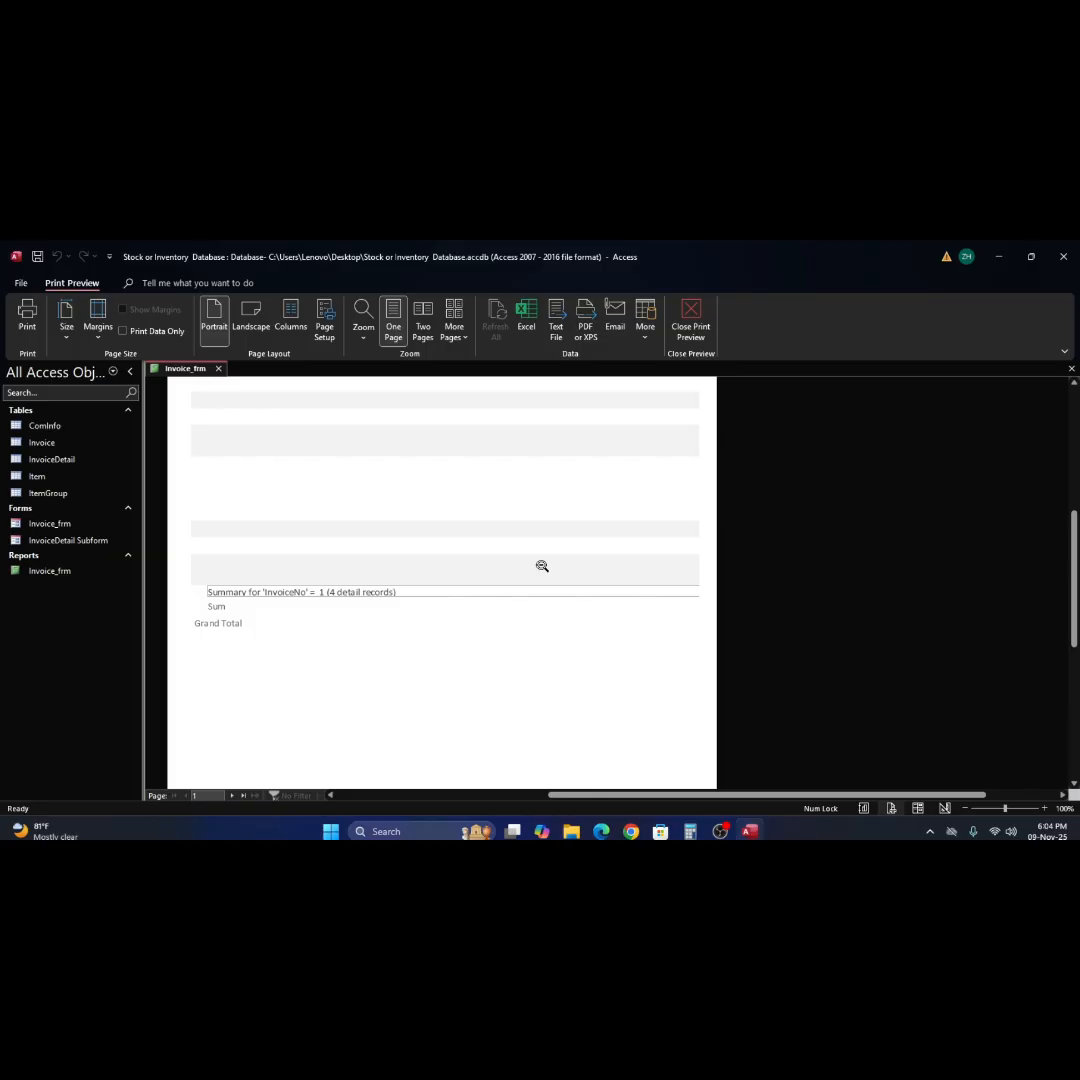
left_click(513, 501)
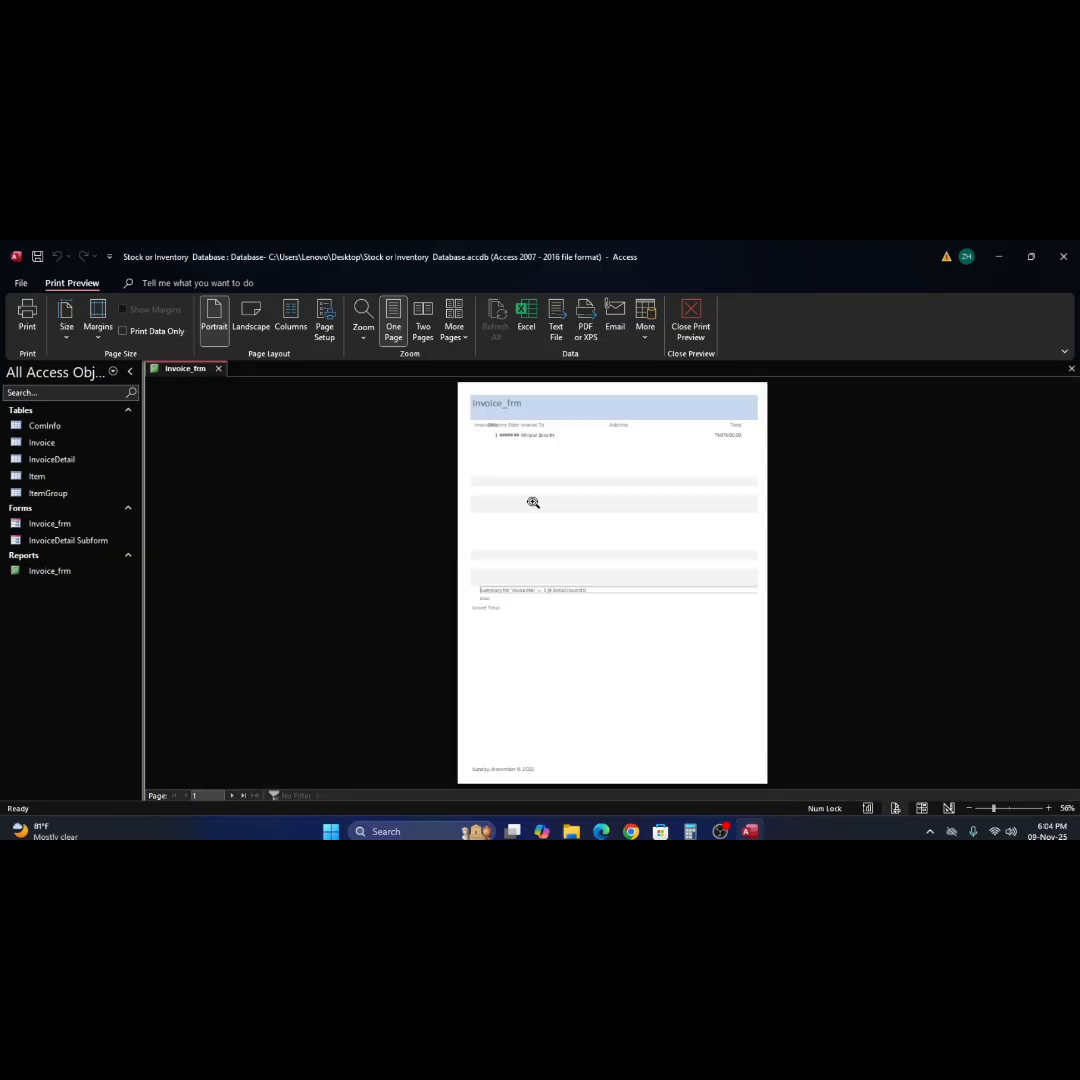
left_click(610, 485)
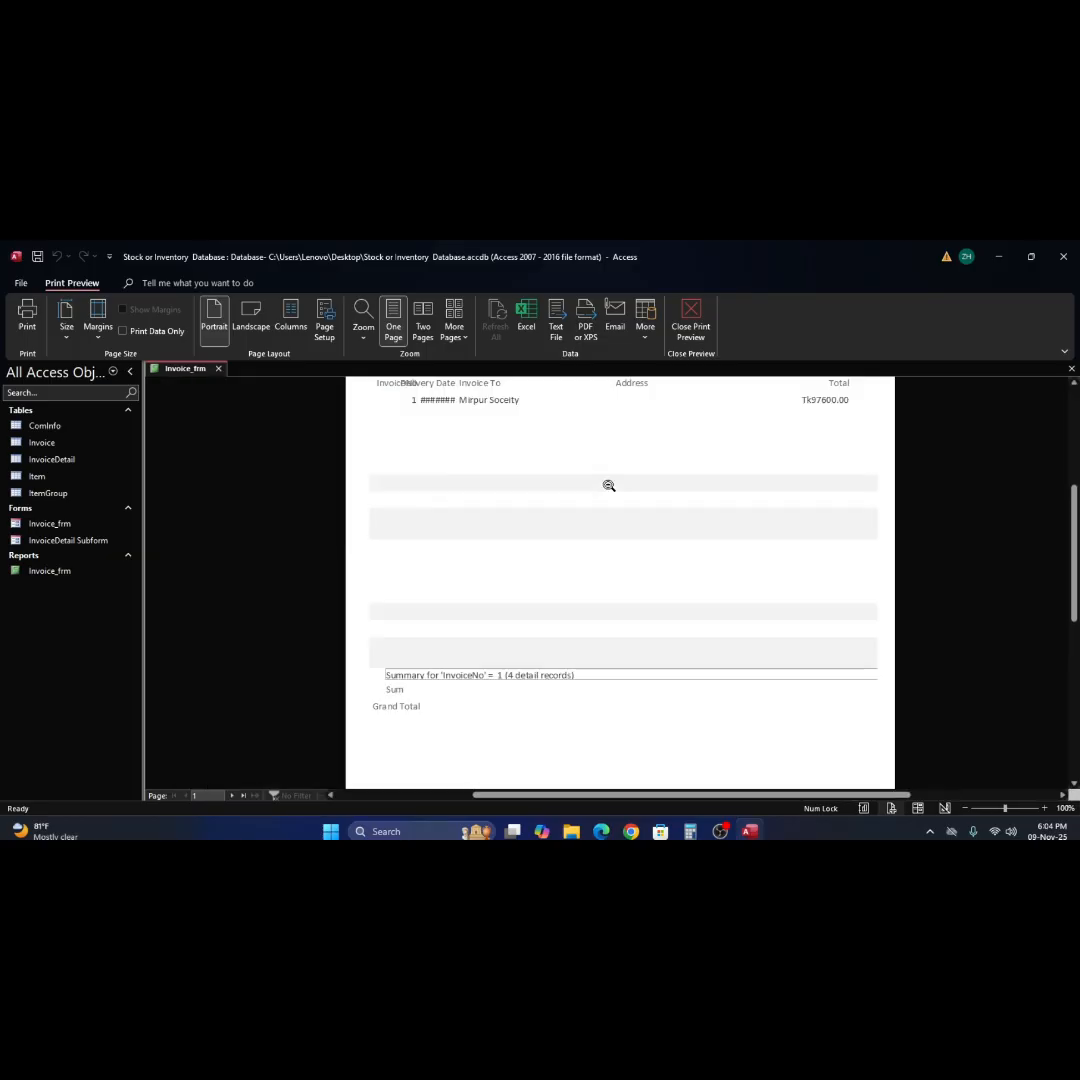
left_click(609, 485)
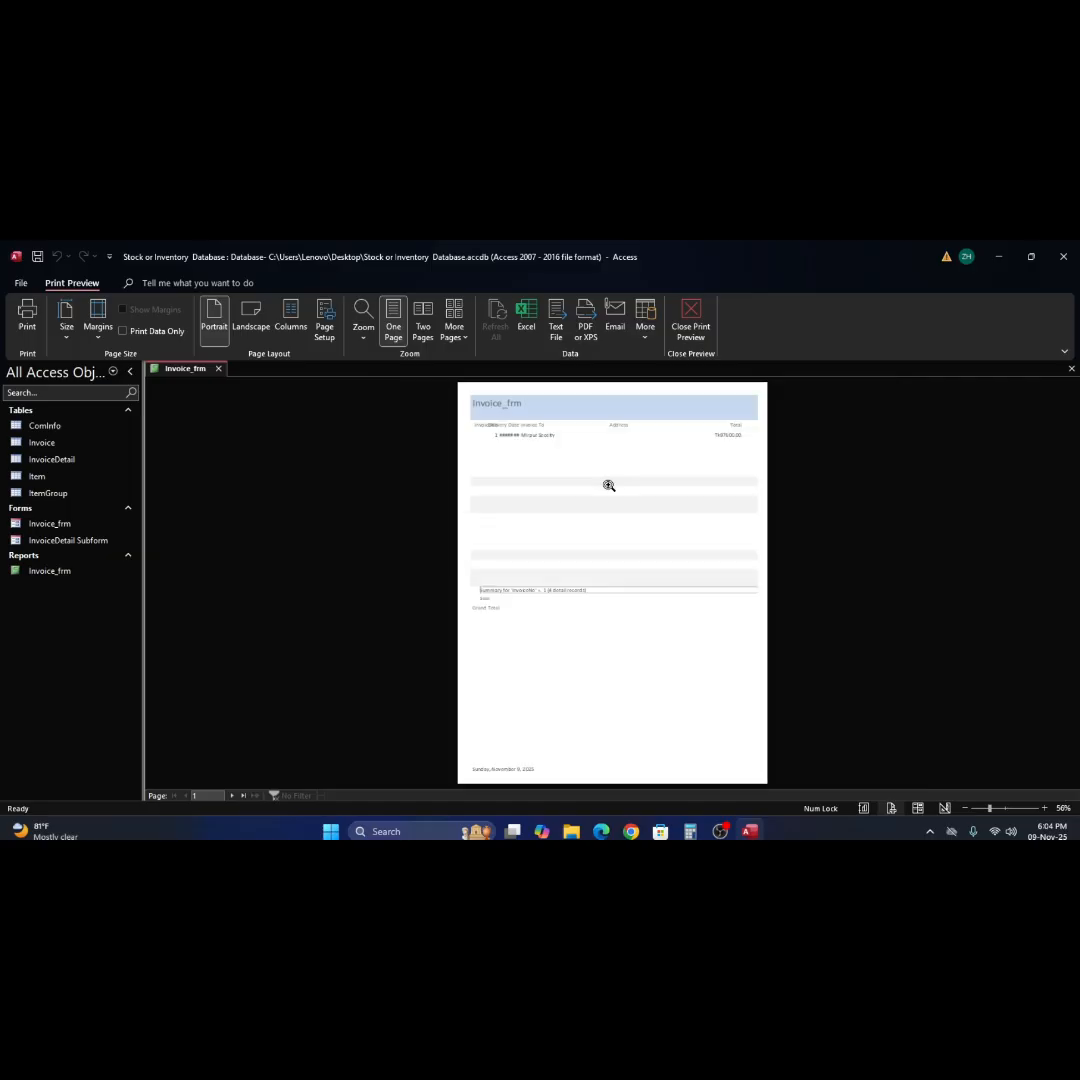
right_click(609, 485)
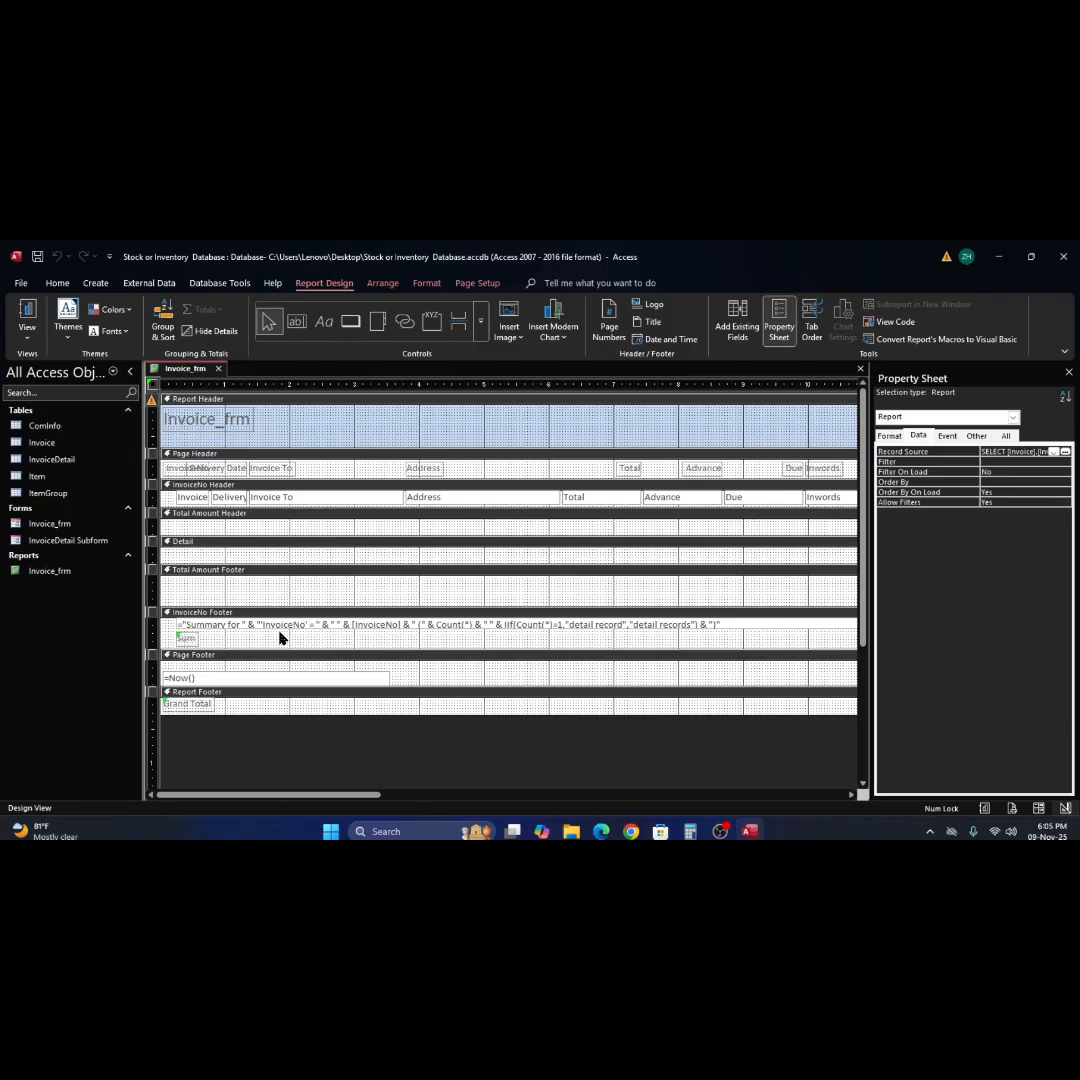
Close the Invoice_frm report and delete it from the database.
left_click(860, 369)
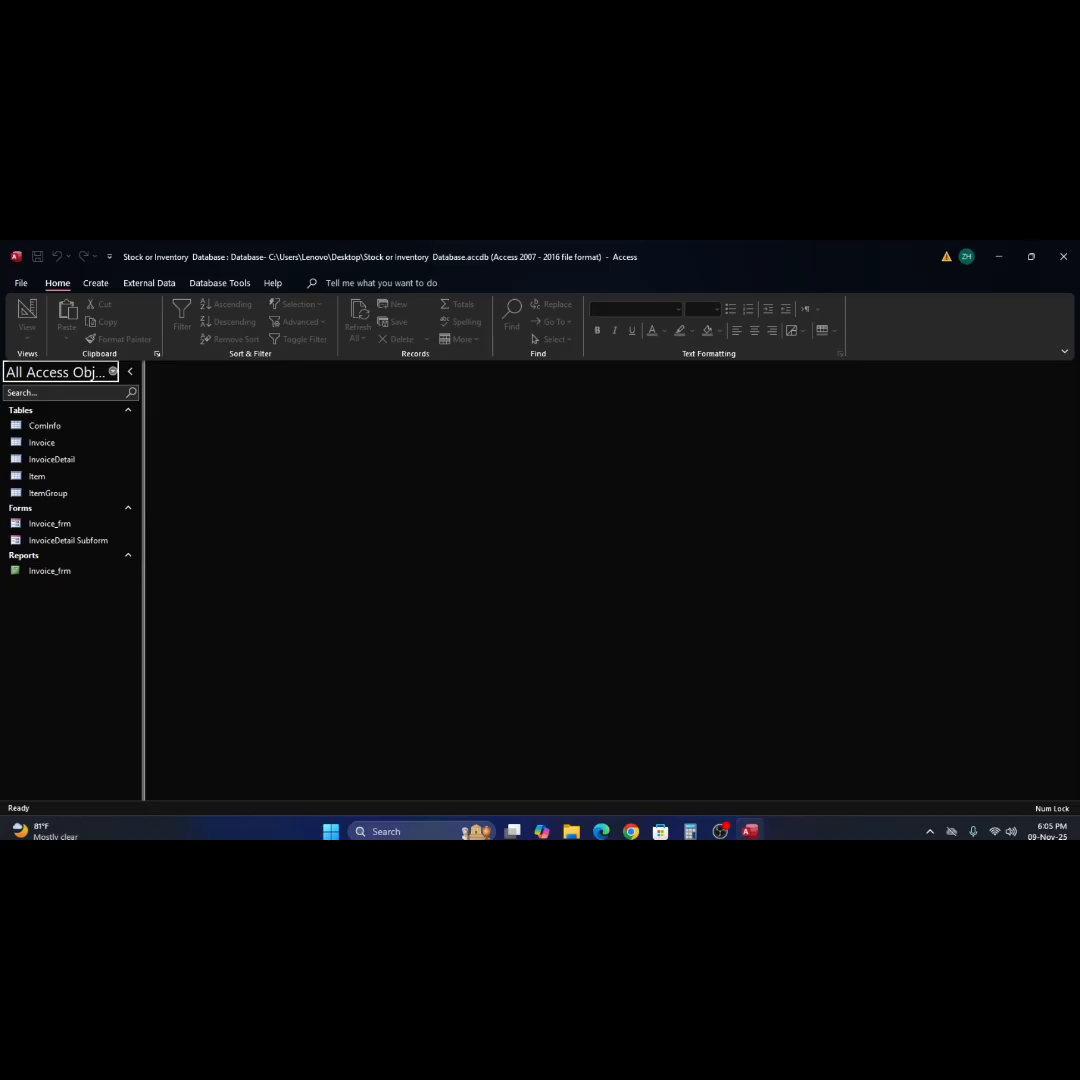
left_click(31, 573)
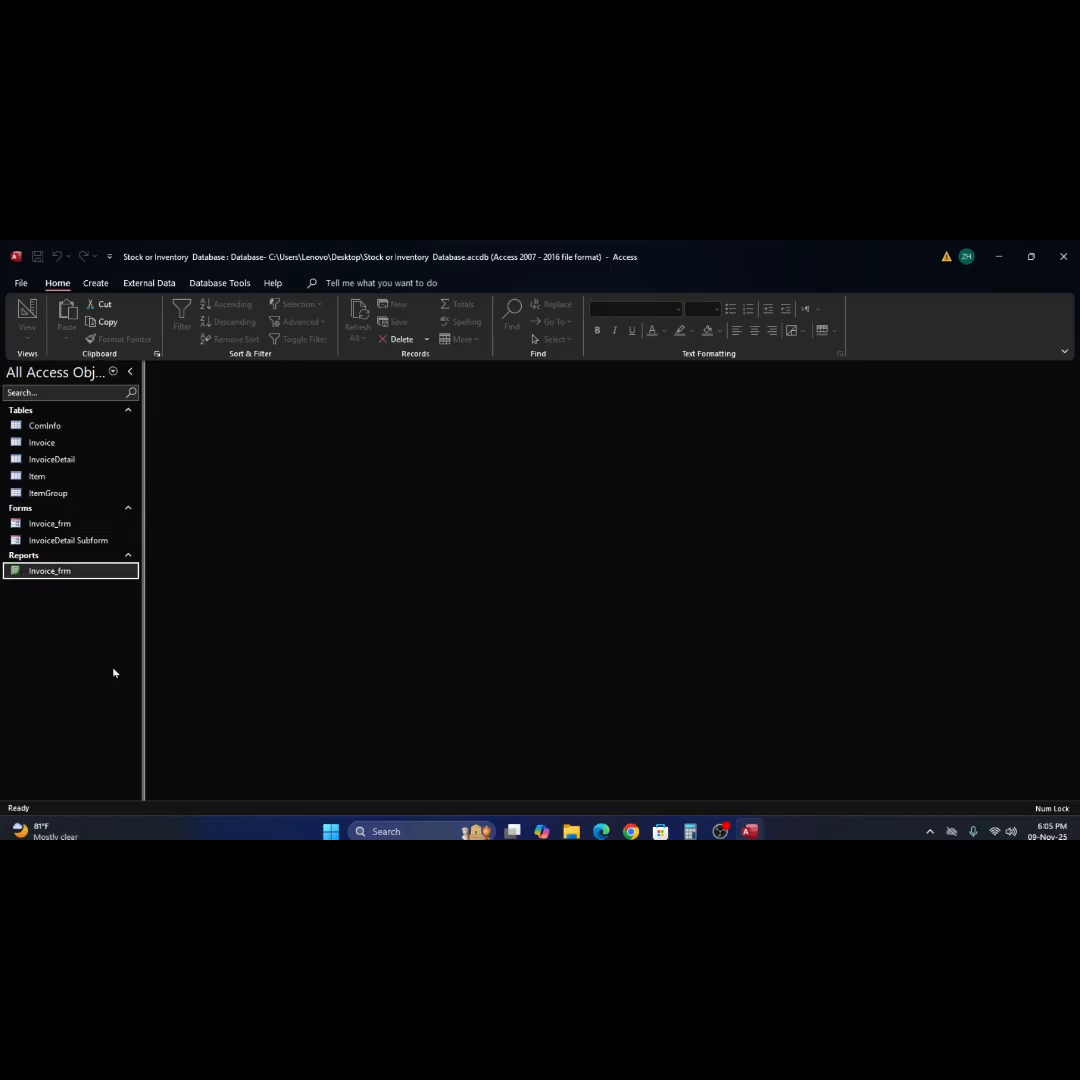
key("Delete")
left_click(517, 576)
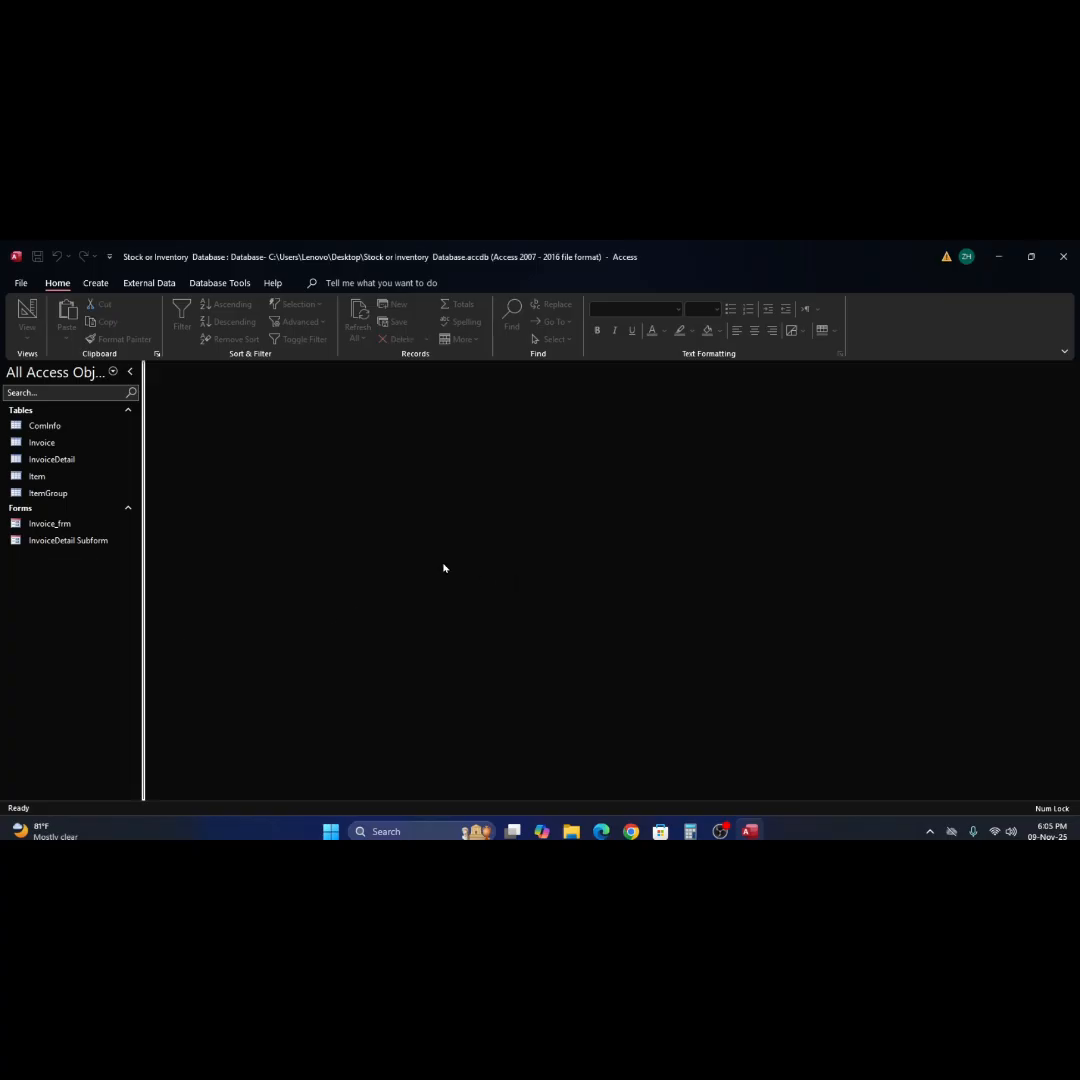
left_click(99, 283)
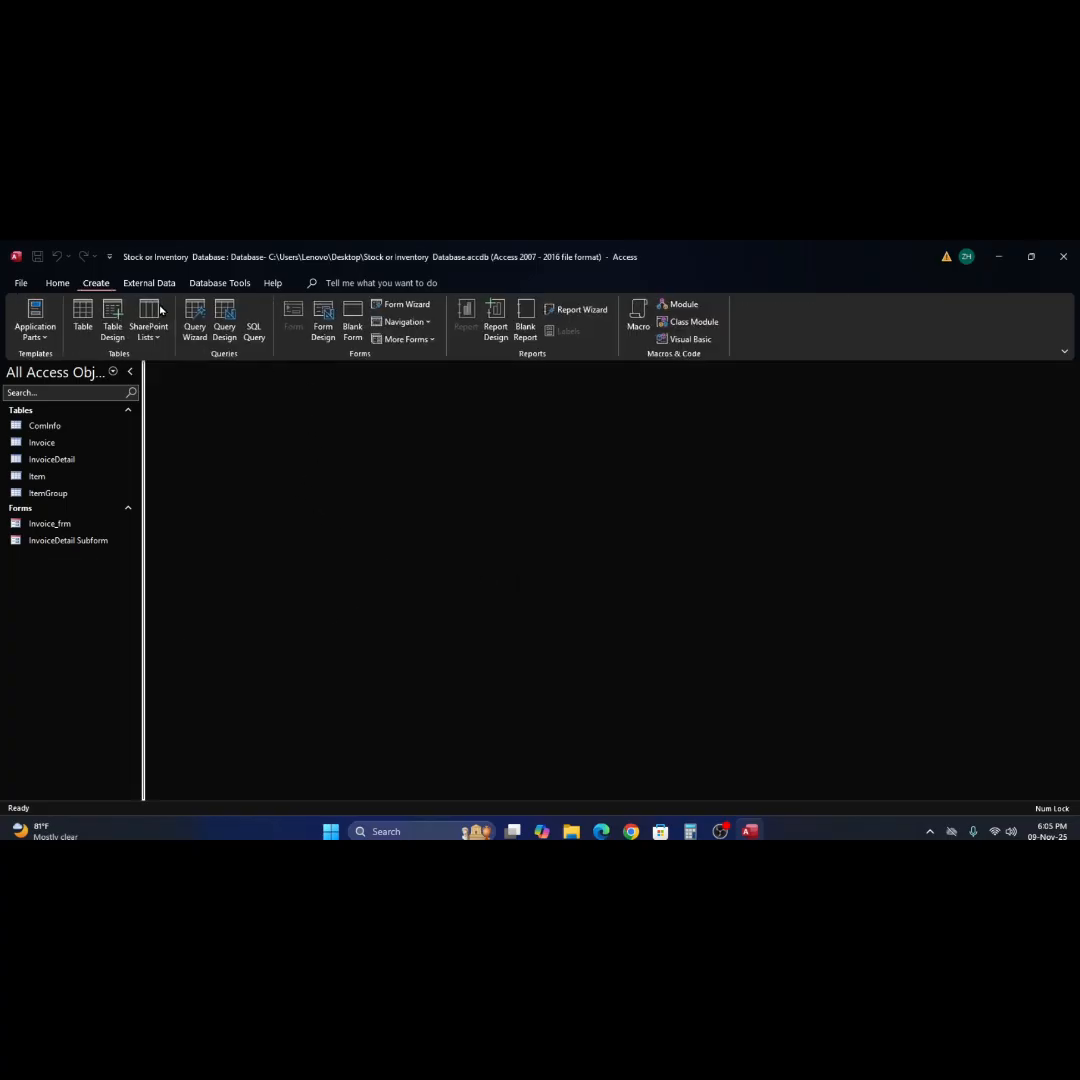
left_click(497, 318)
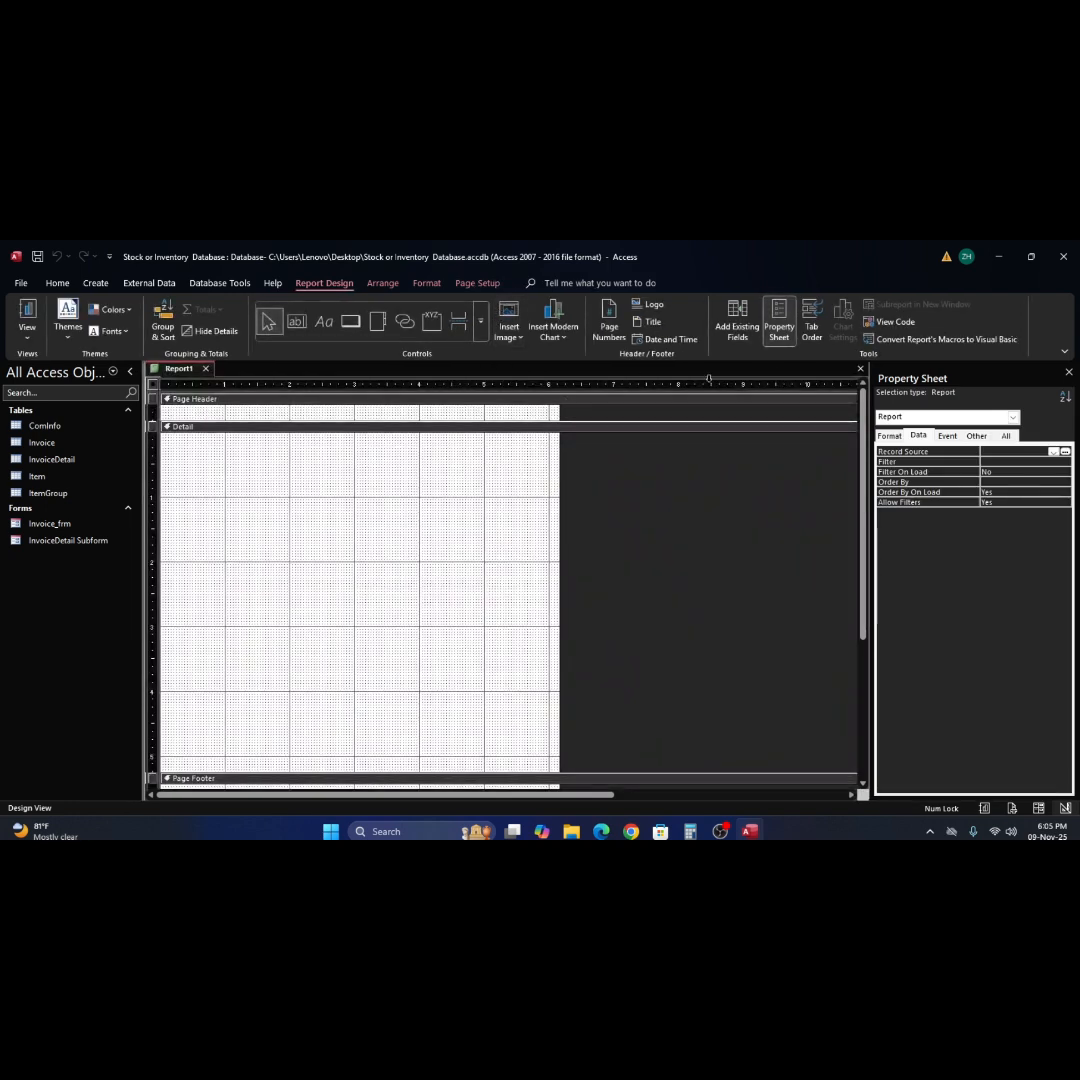
left_click(860, 368)
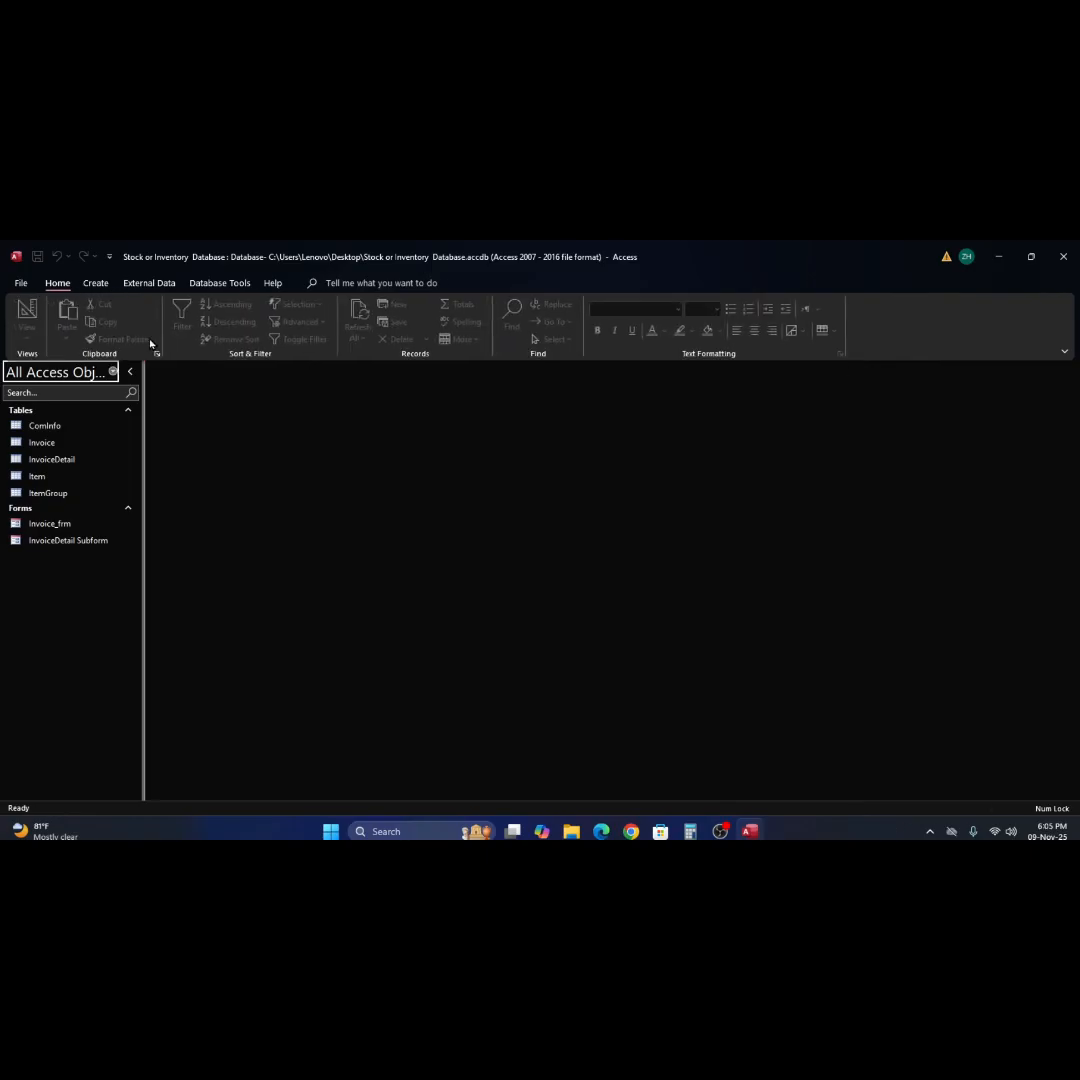
Create a basic report directly from the Invoice table and switch it to Design View.
left_click(95, 283)
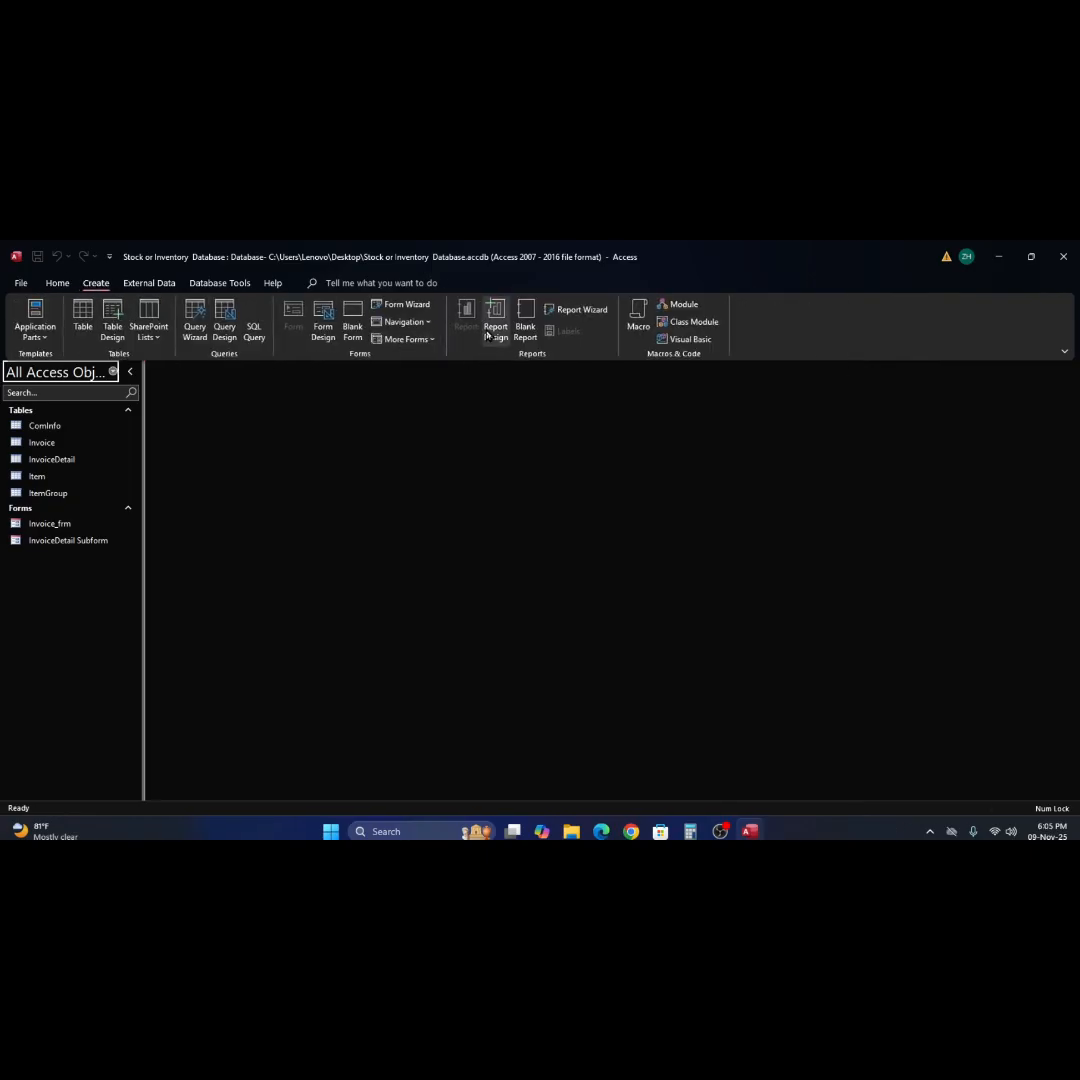
left_click(27, 446)
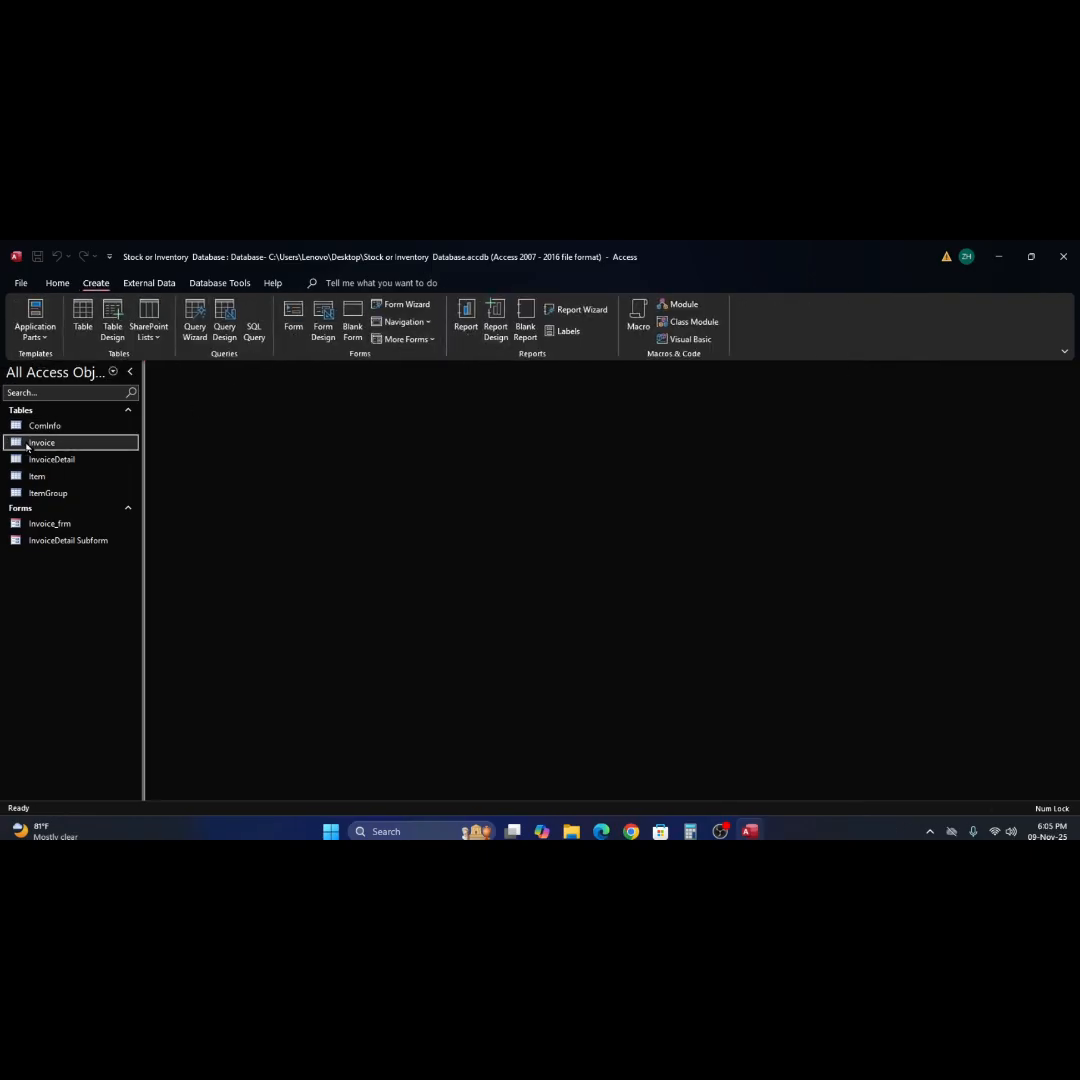
left_click(466, 320)
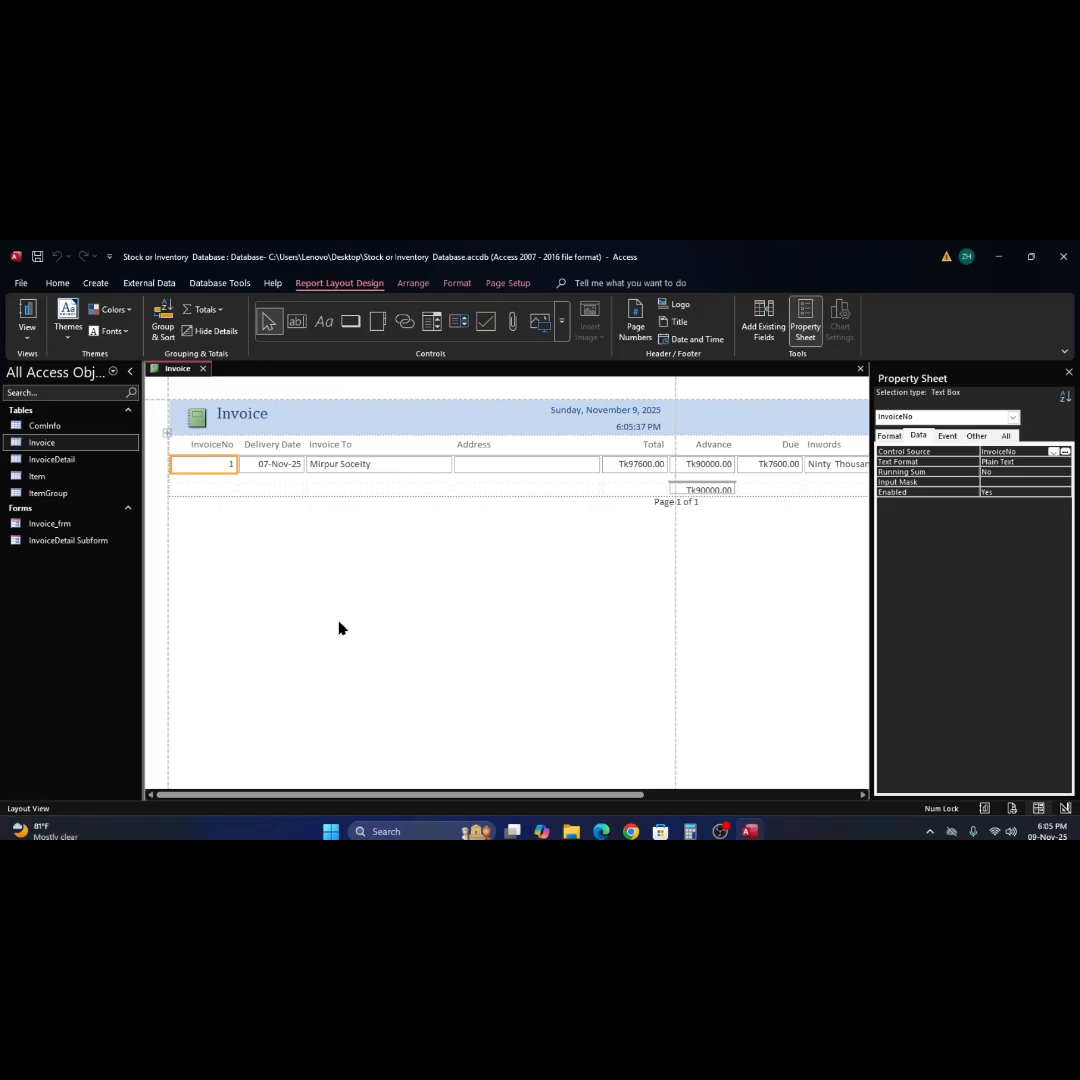
right_click(380, 535)
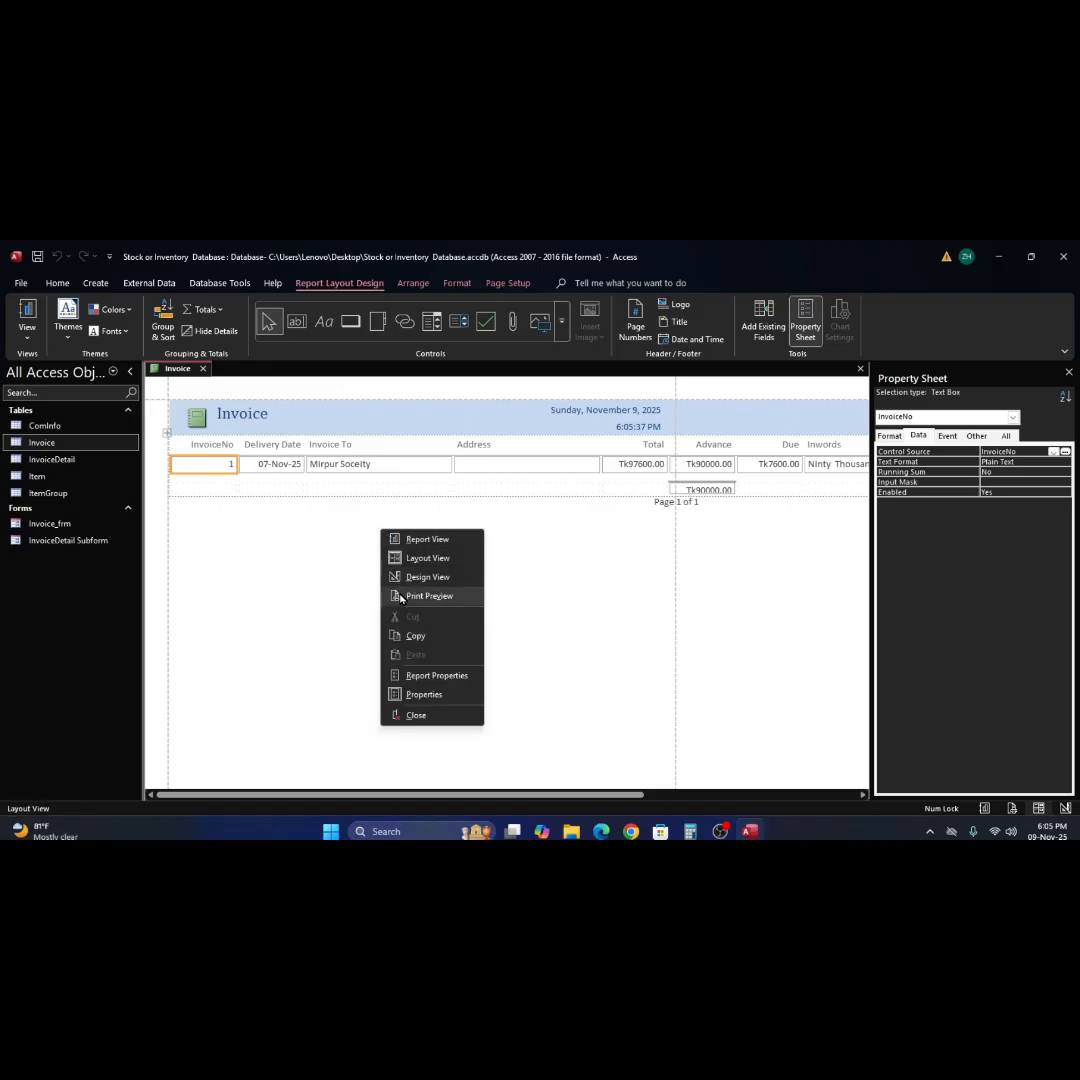
left_click(413, 580)
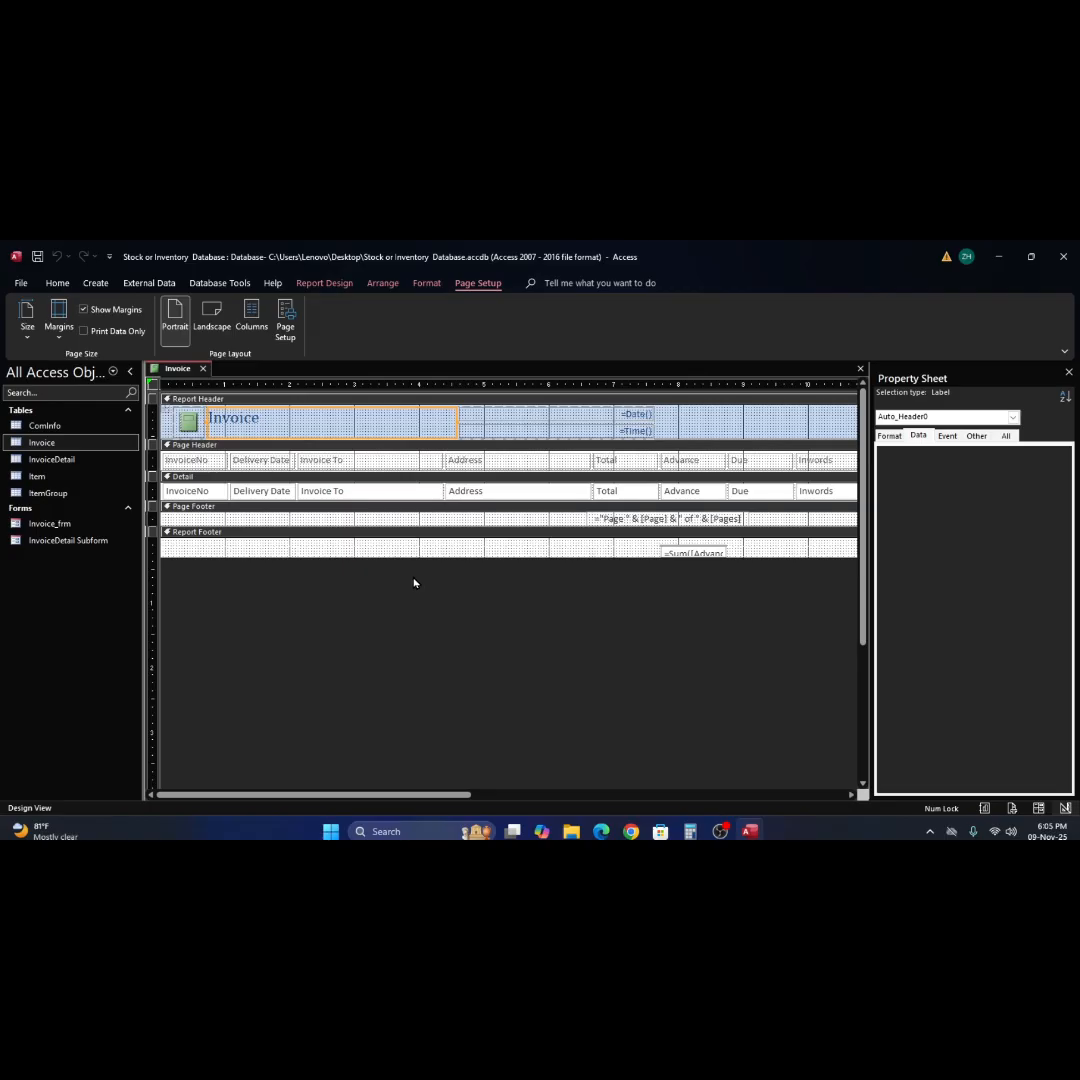
Delete the page-number text box from the Page Footer and increase the heights of the Detail and Page Header sections.
left_click(150, 515)
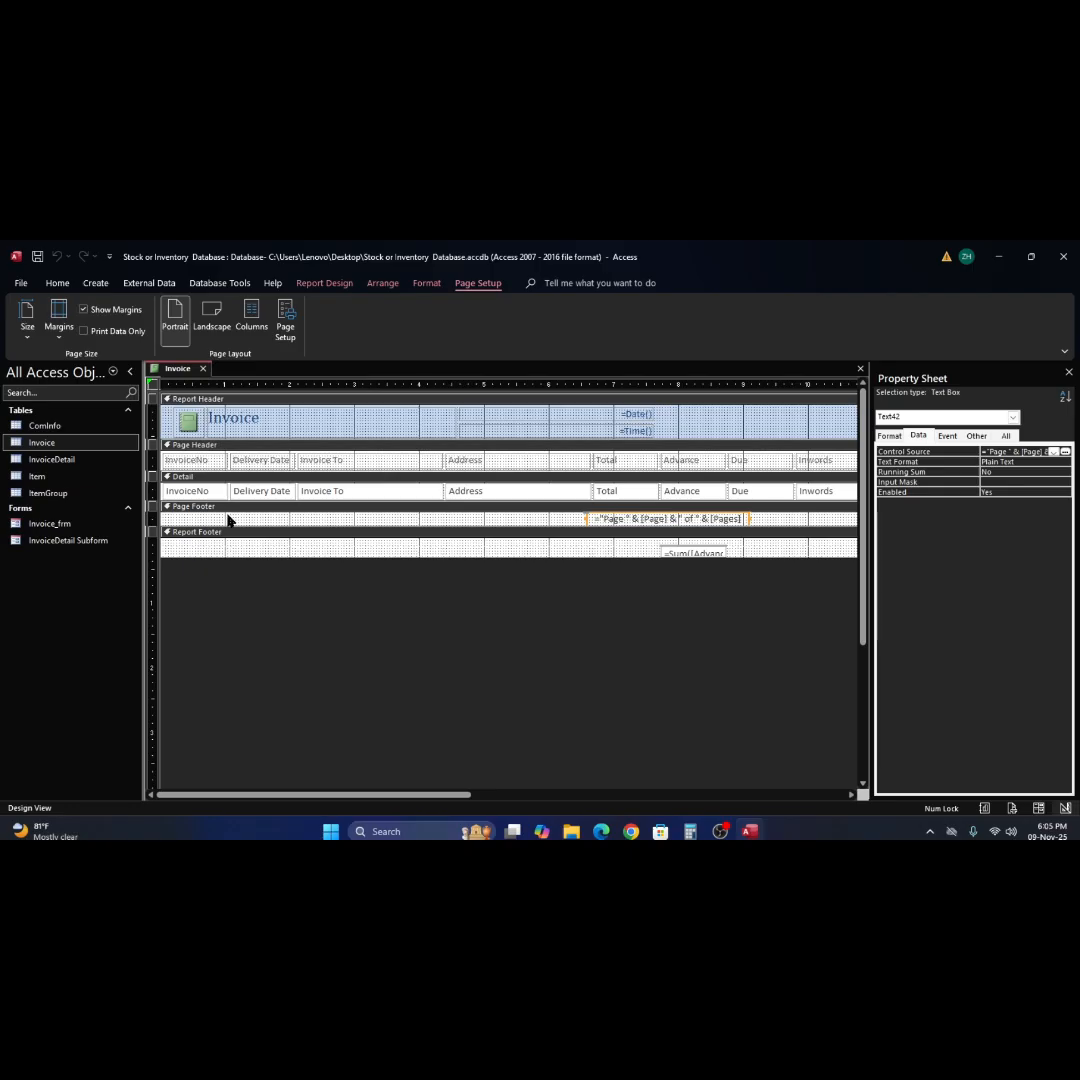
key("Delete")
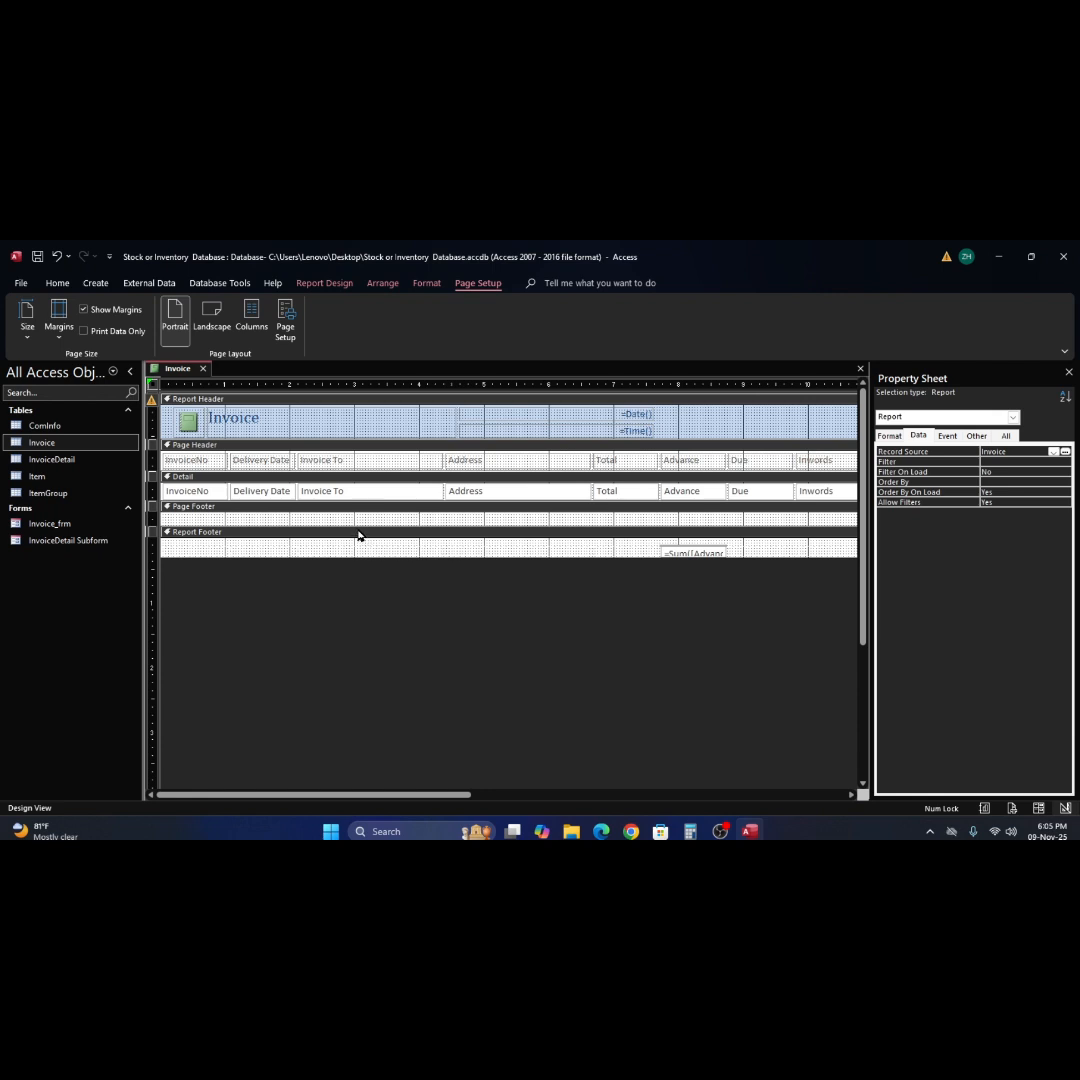
left_click_drag(362, 500, 353, 537)
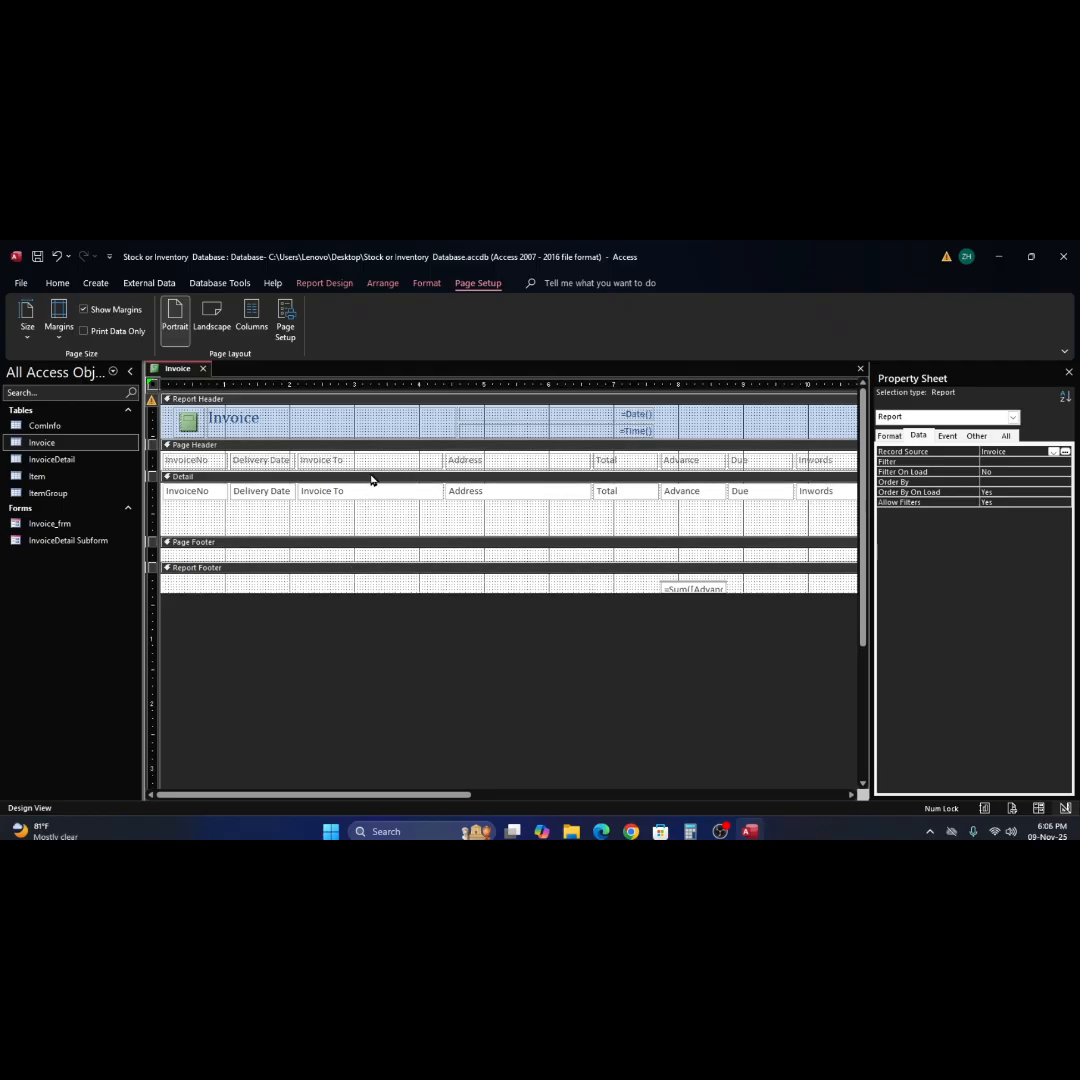
left_click_drag(366, 466, 366, 497)
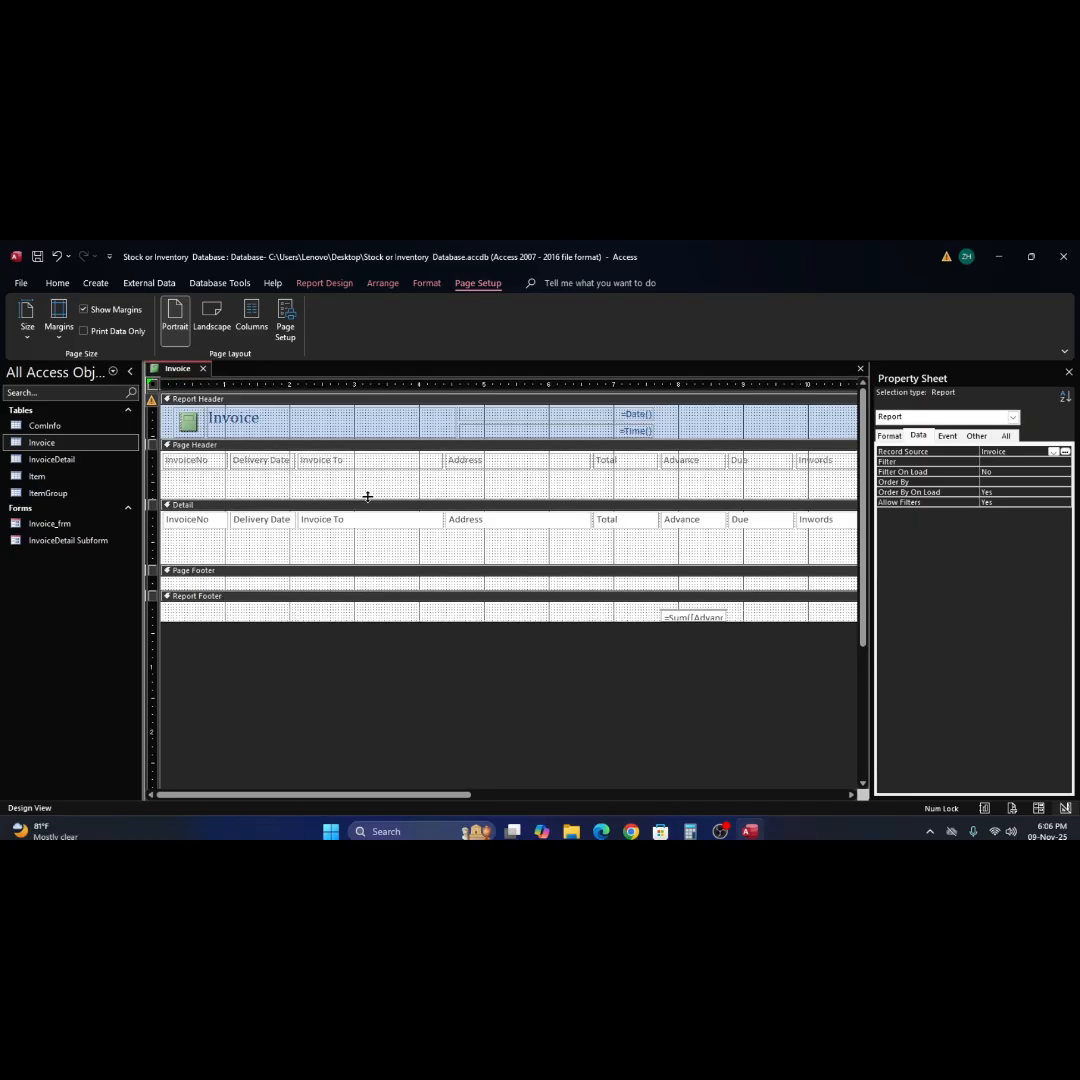
Remove the control layout from the whole row of field labels in the Page Header.
left_click(189, 466)
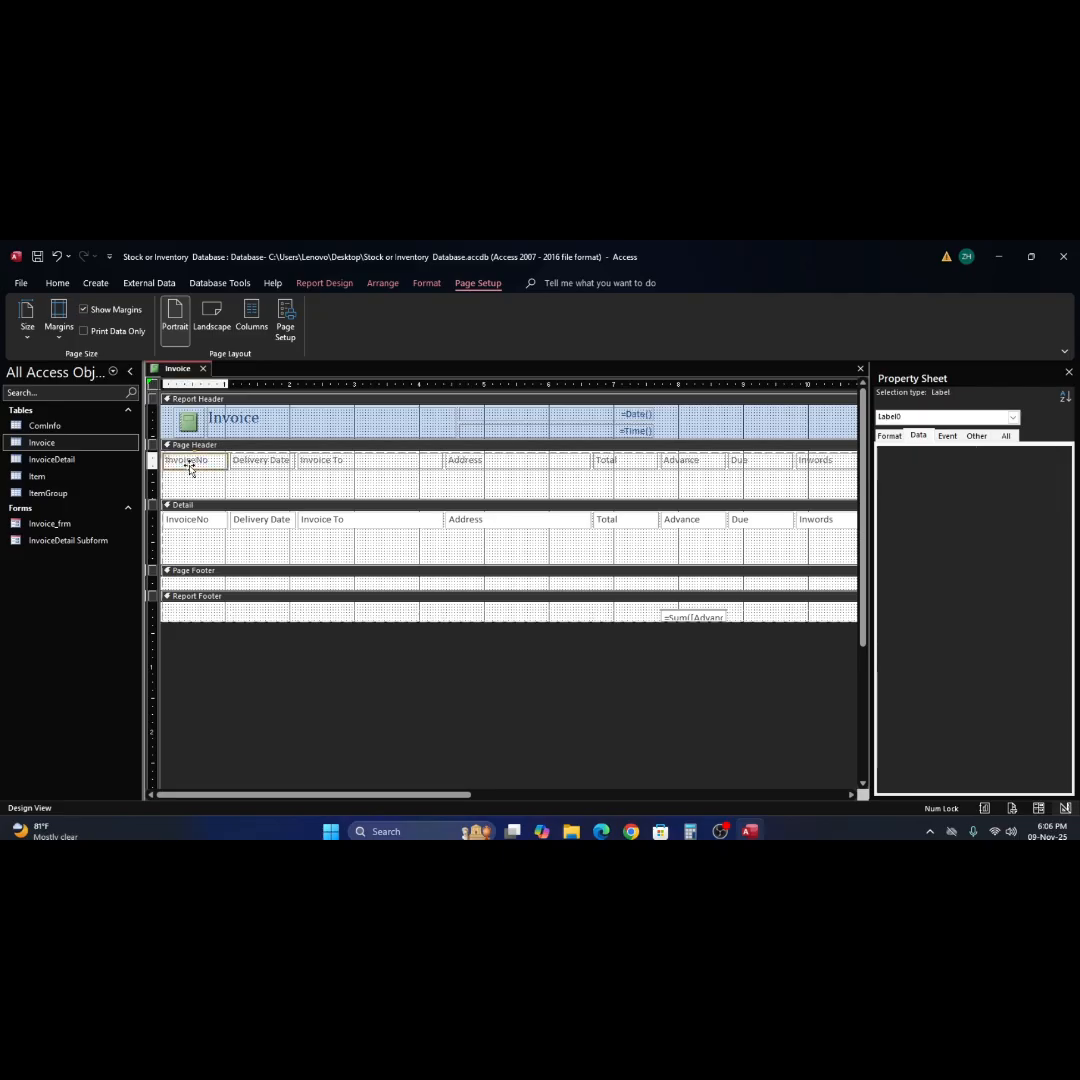
left_click(311, 487)
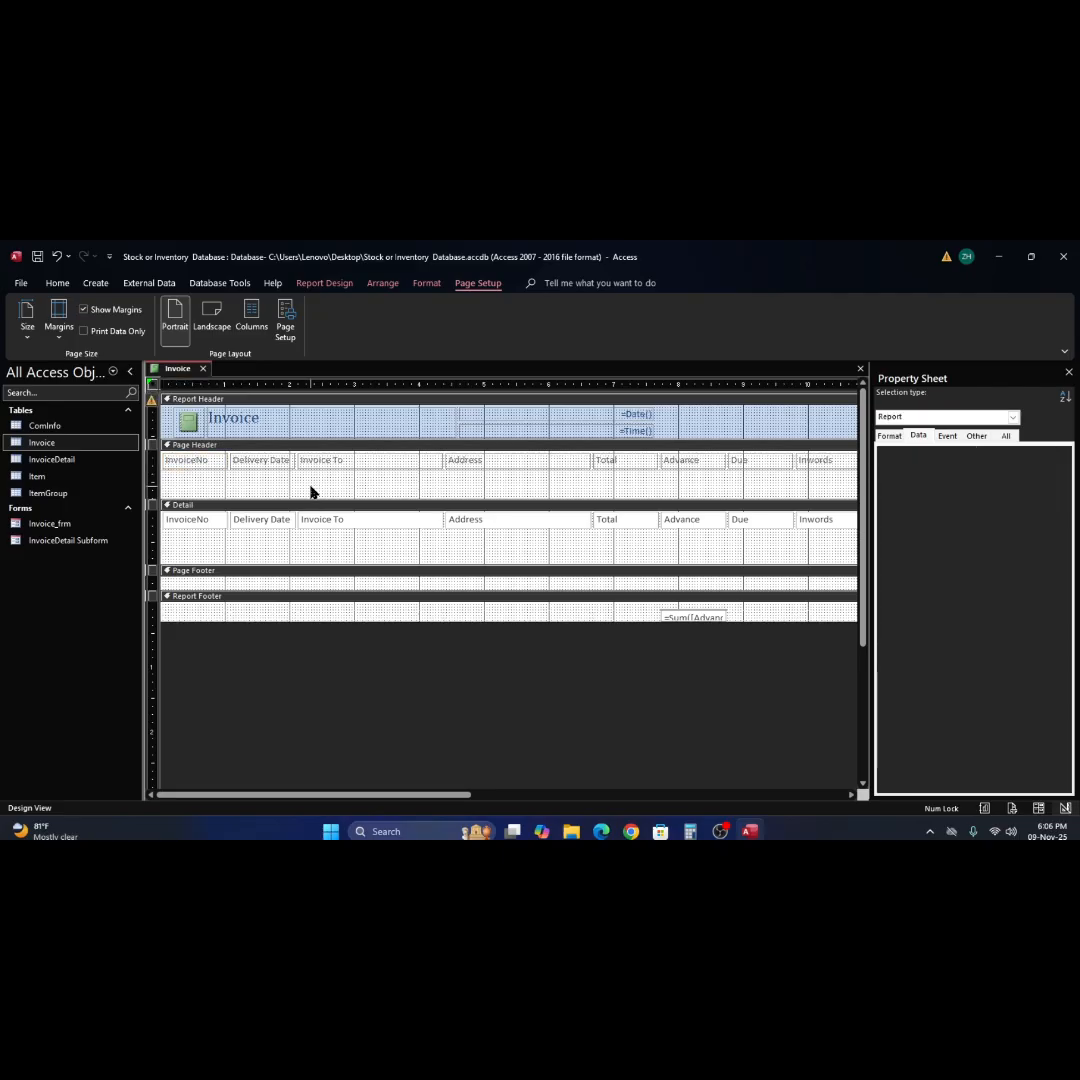
left_click(153, 466)
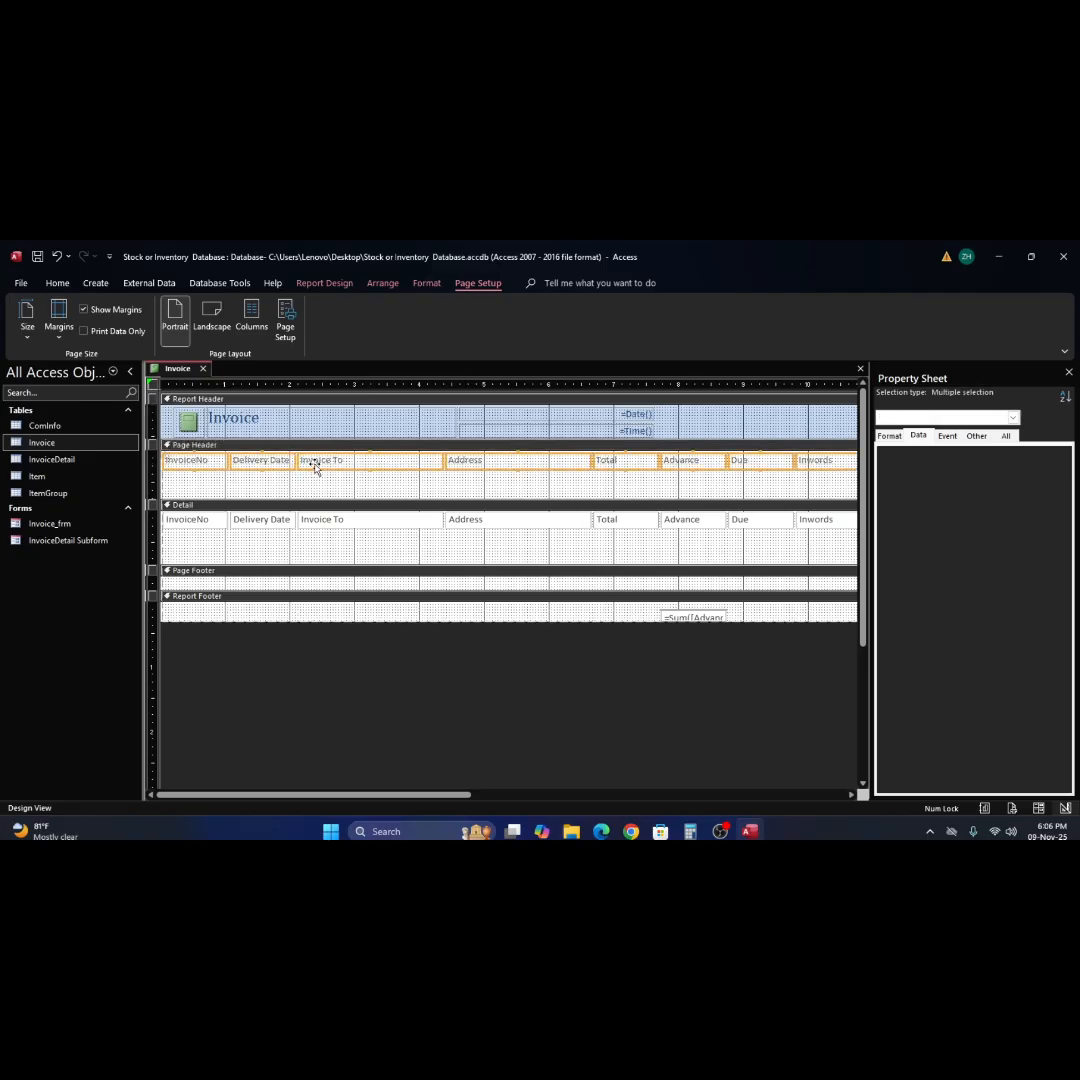
right_click(316, 468)
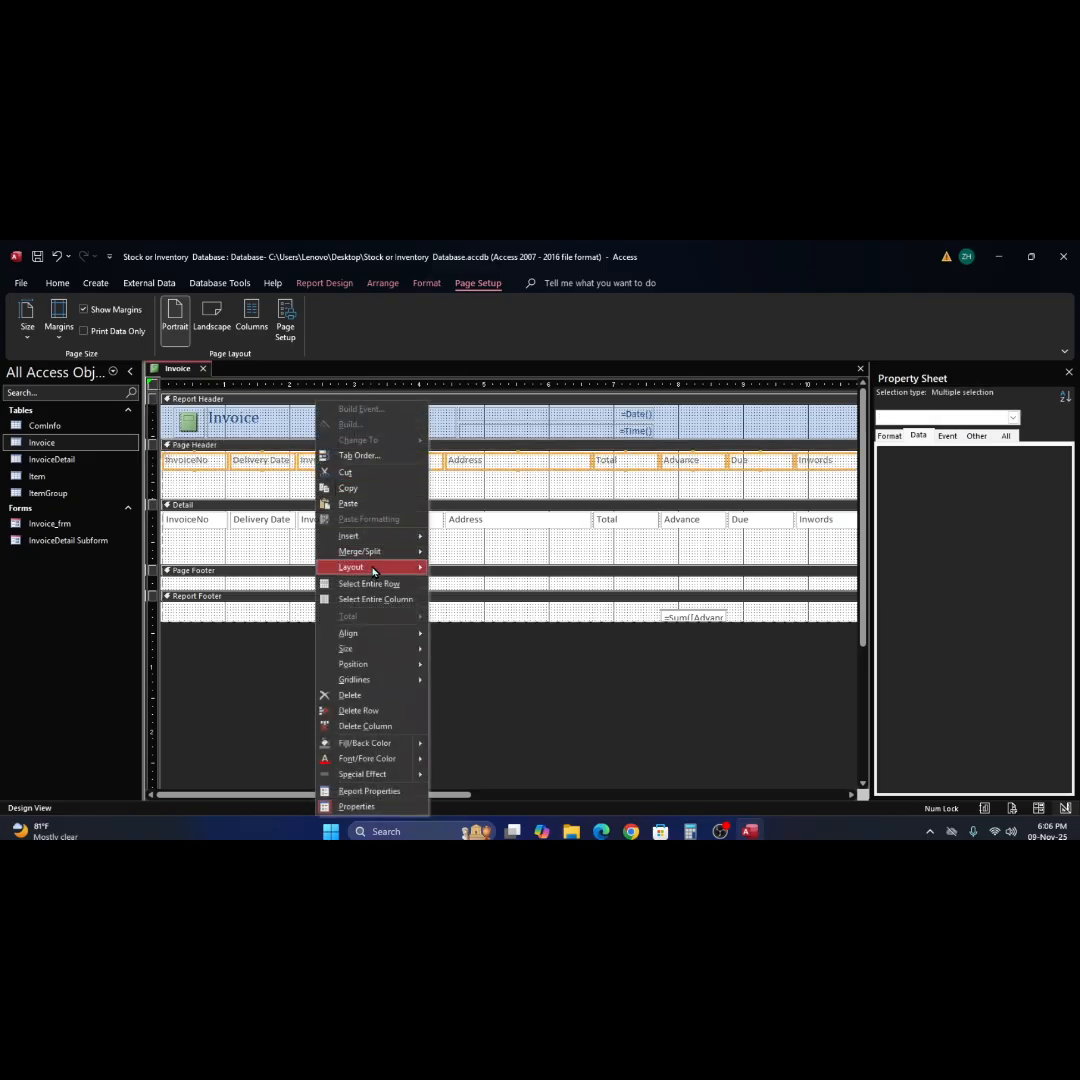
mouse_move(377, 573)
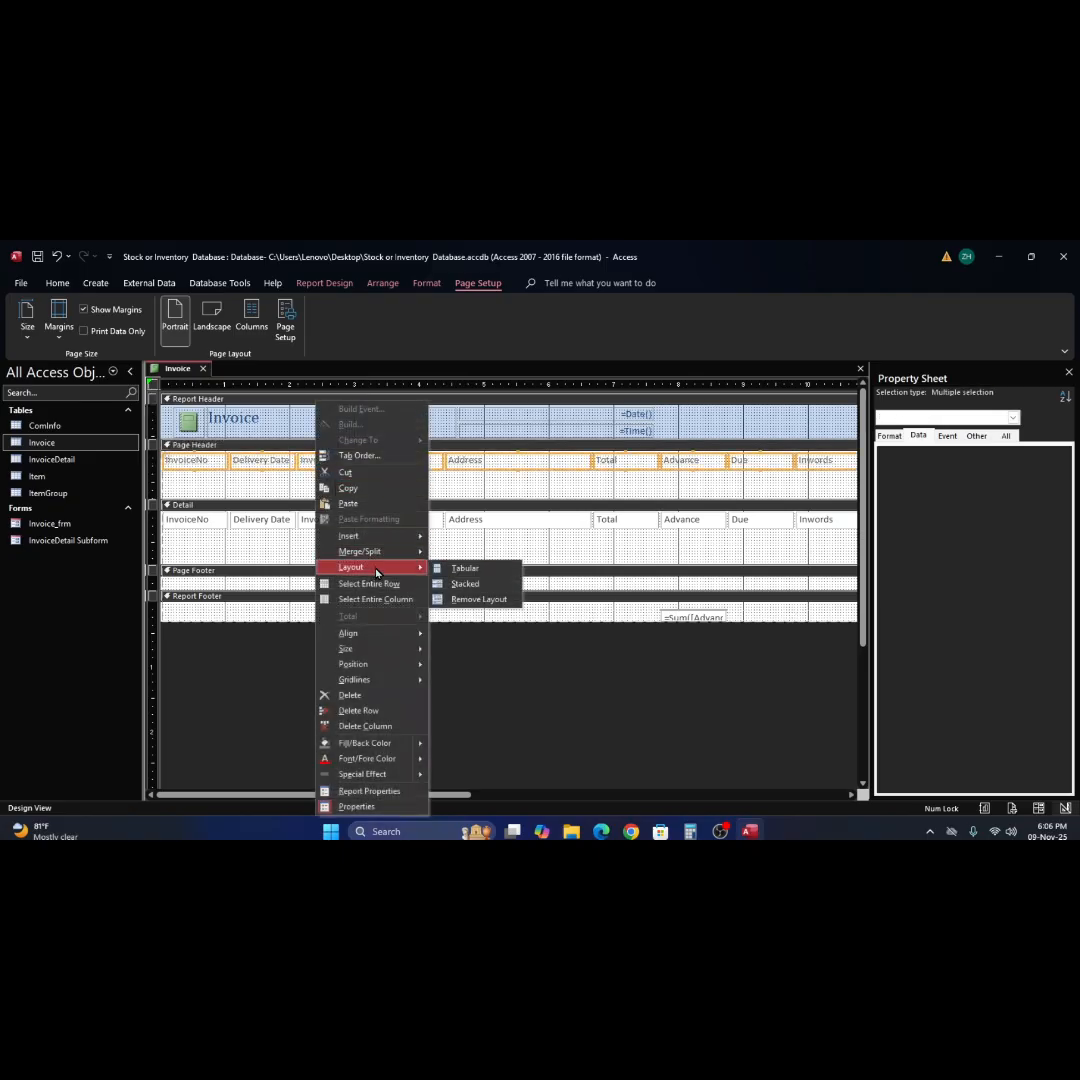
left_click(481, 602)
left_click(212, 477)
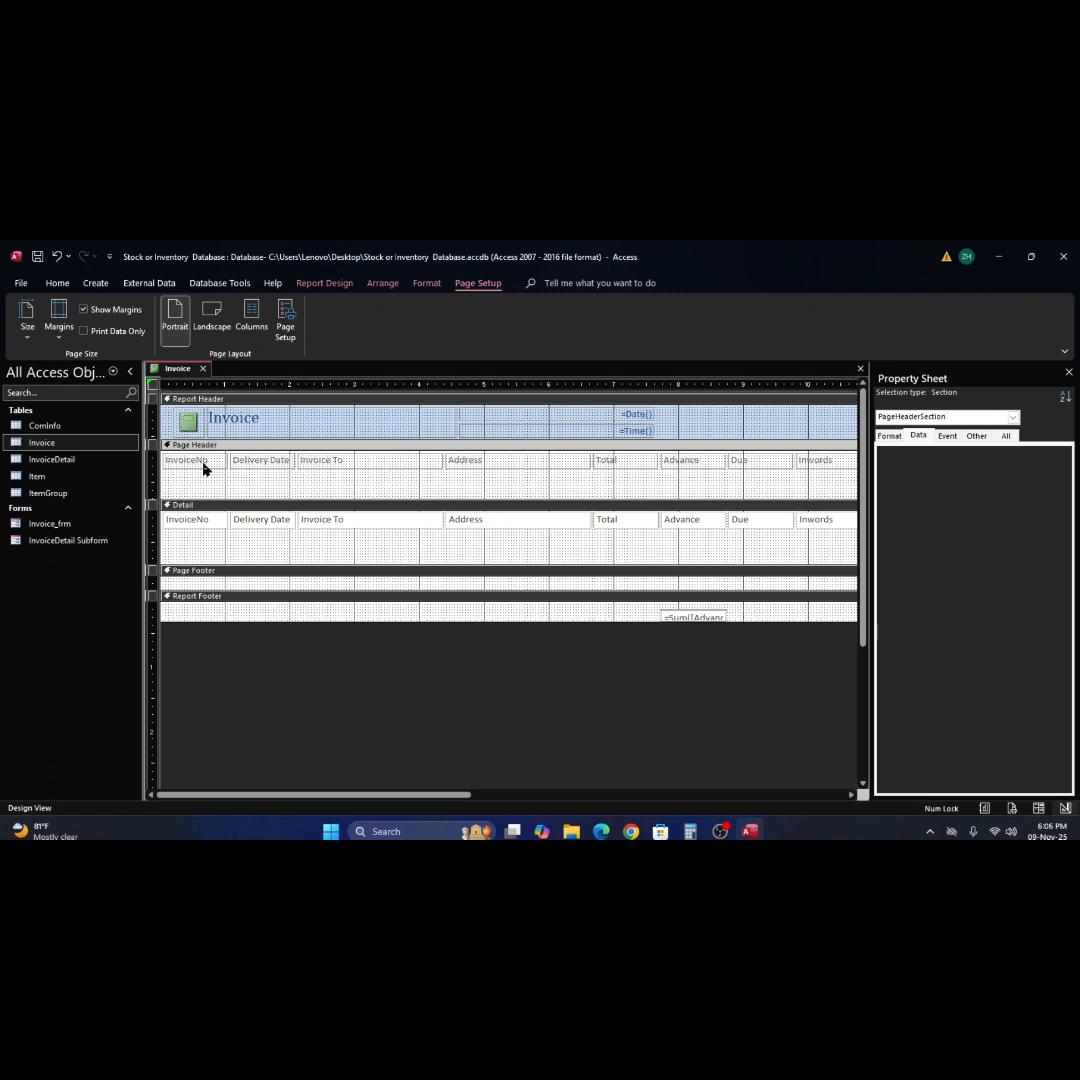
Remove the control layout from the whole row of text boxes in the Detail section.
left_click(193, 520)
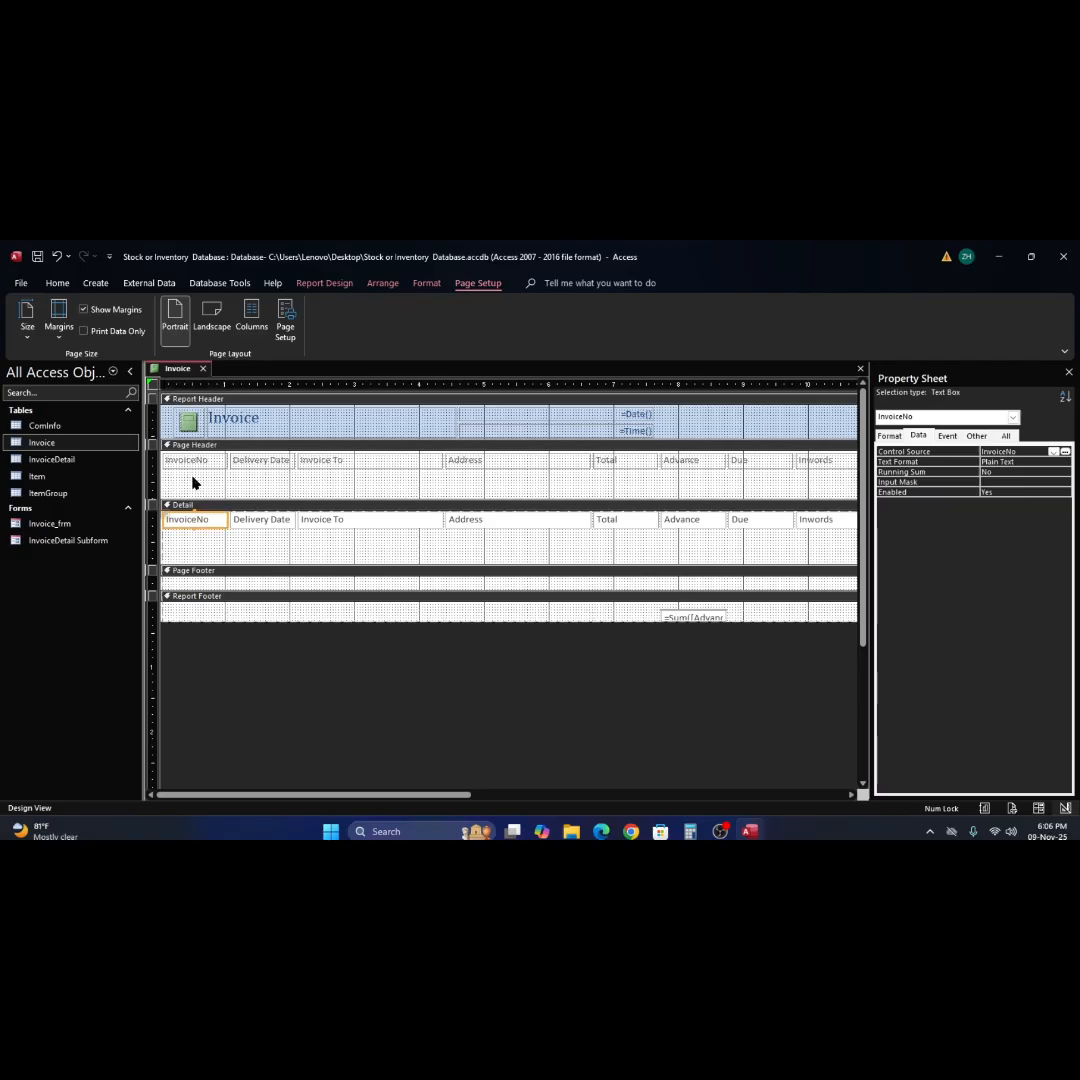
left_click(151, 519)
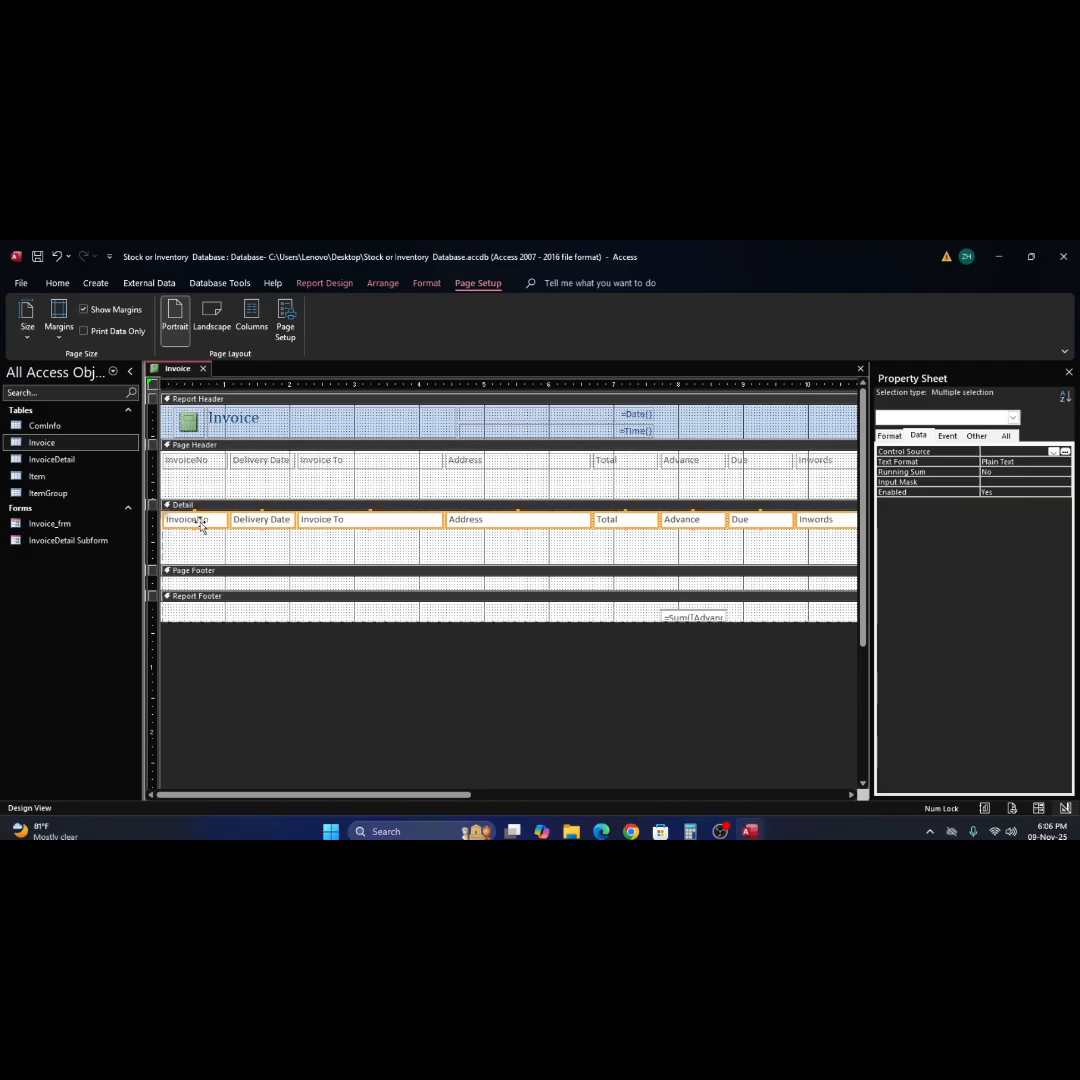
right_click(200, 458)
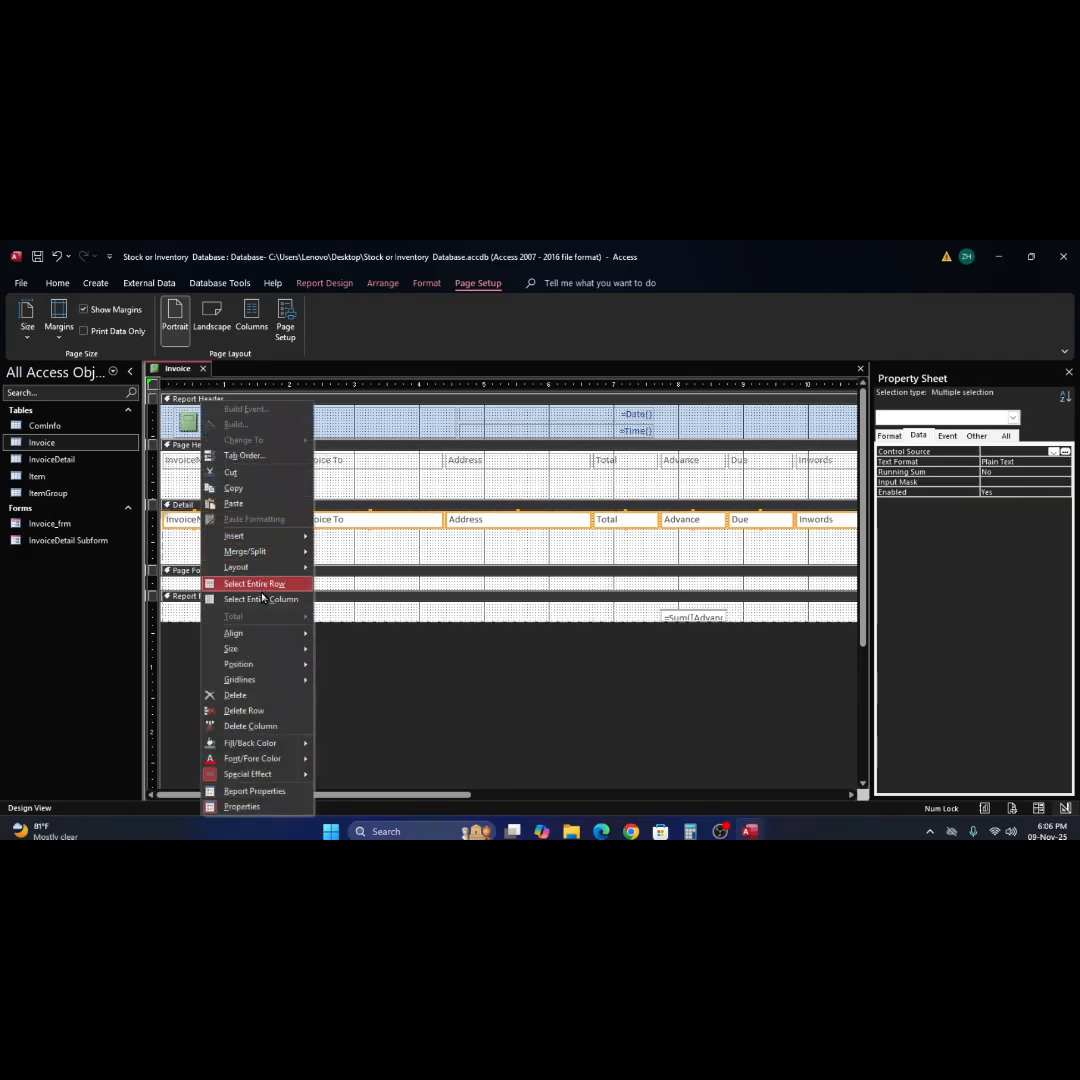
mouse_move(299, 571)
left_click(364, 599)
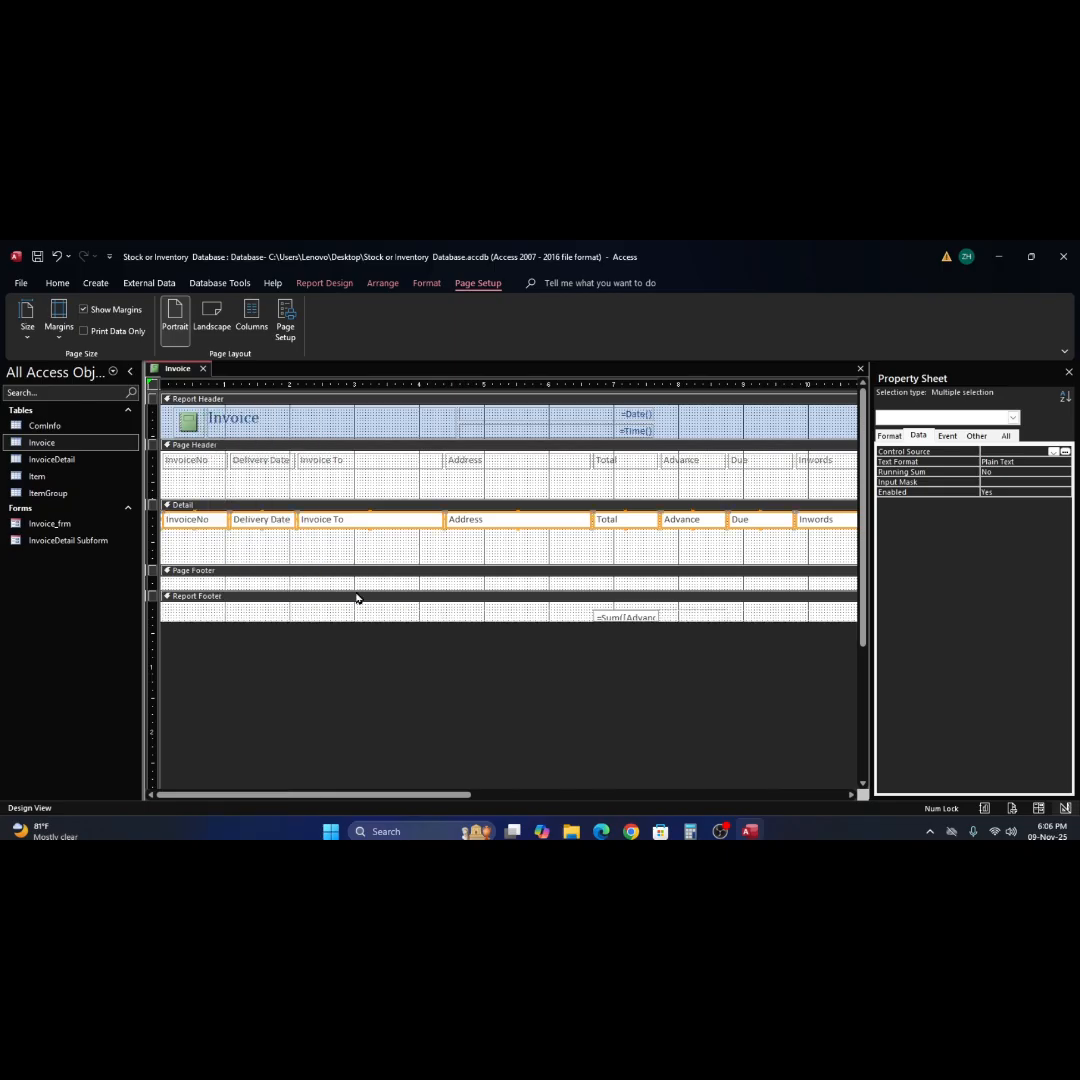
Move the InvoiceNo and Delivery Date text boxes from the Detail section into the Page Header, directly beneath their labels.
left_click(206, 546)
left_click_drag(205, 522, 202, 482)
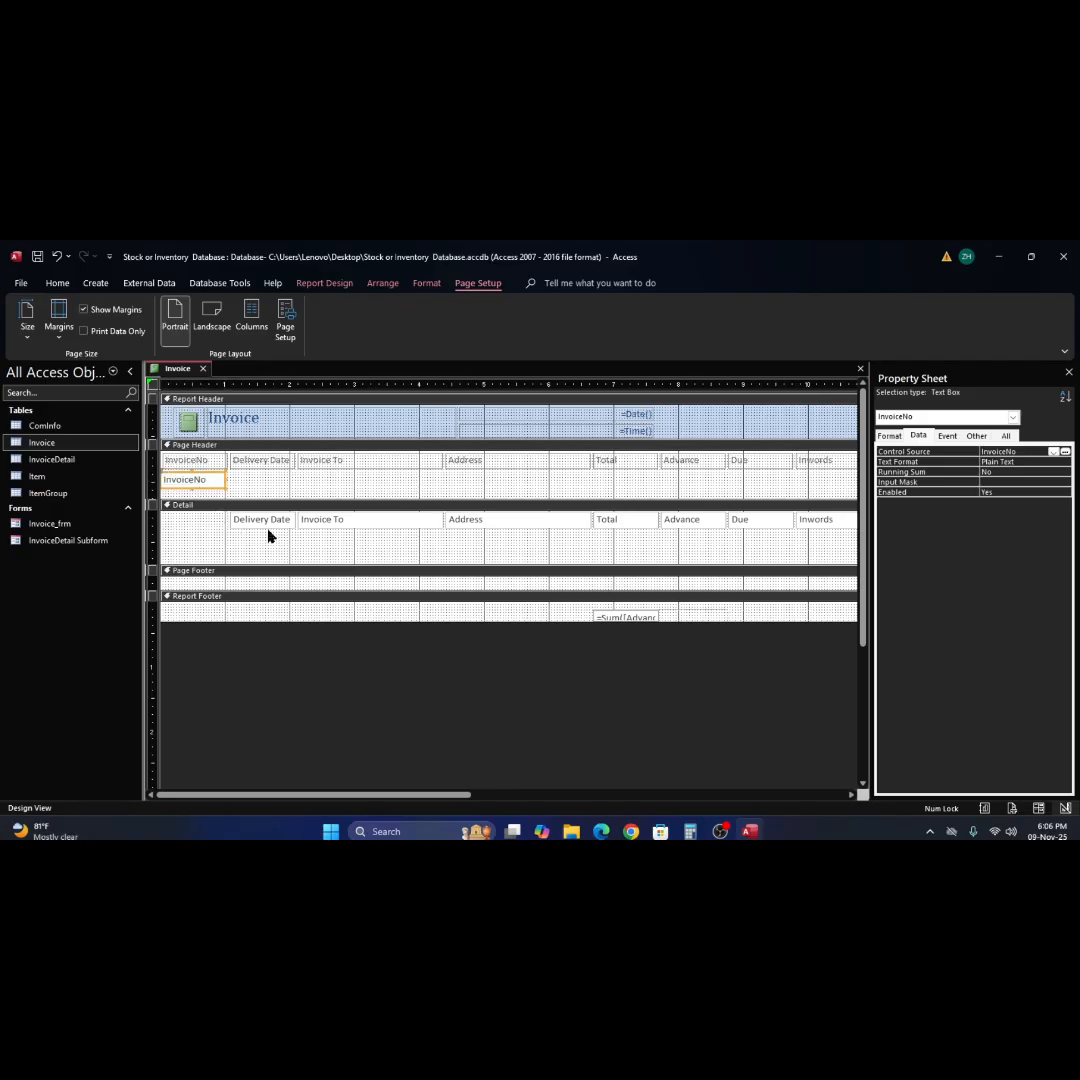
left_click_drag(265, 521, 263, 485)
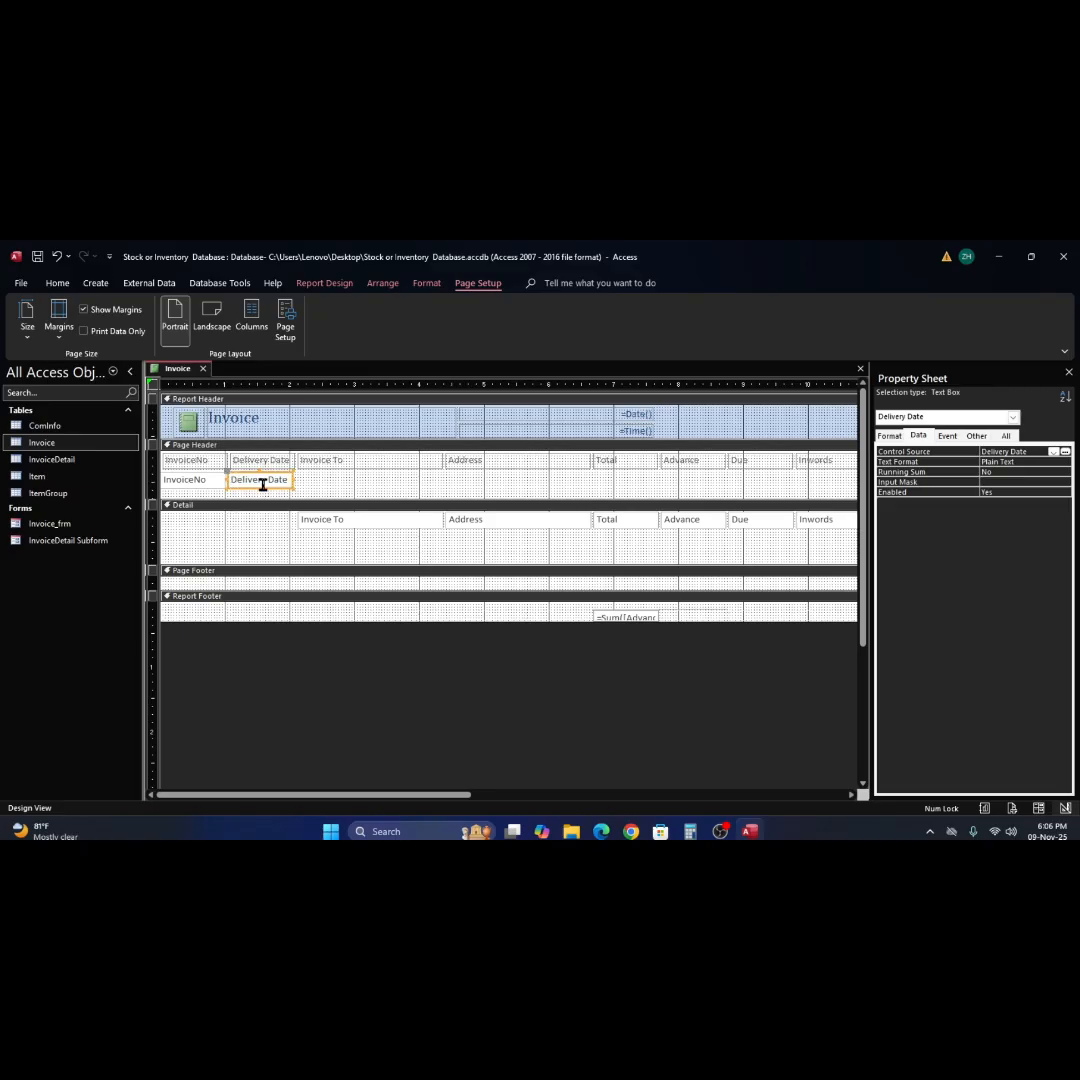
Move the Invoice To and Address text boxes from the Detail section into the Page Header, directly beneath their labels.
left_click_drag(338, 531, 338, 483)
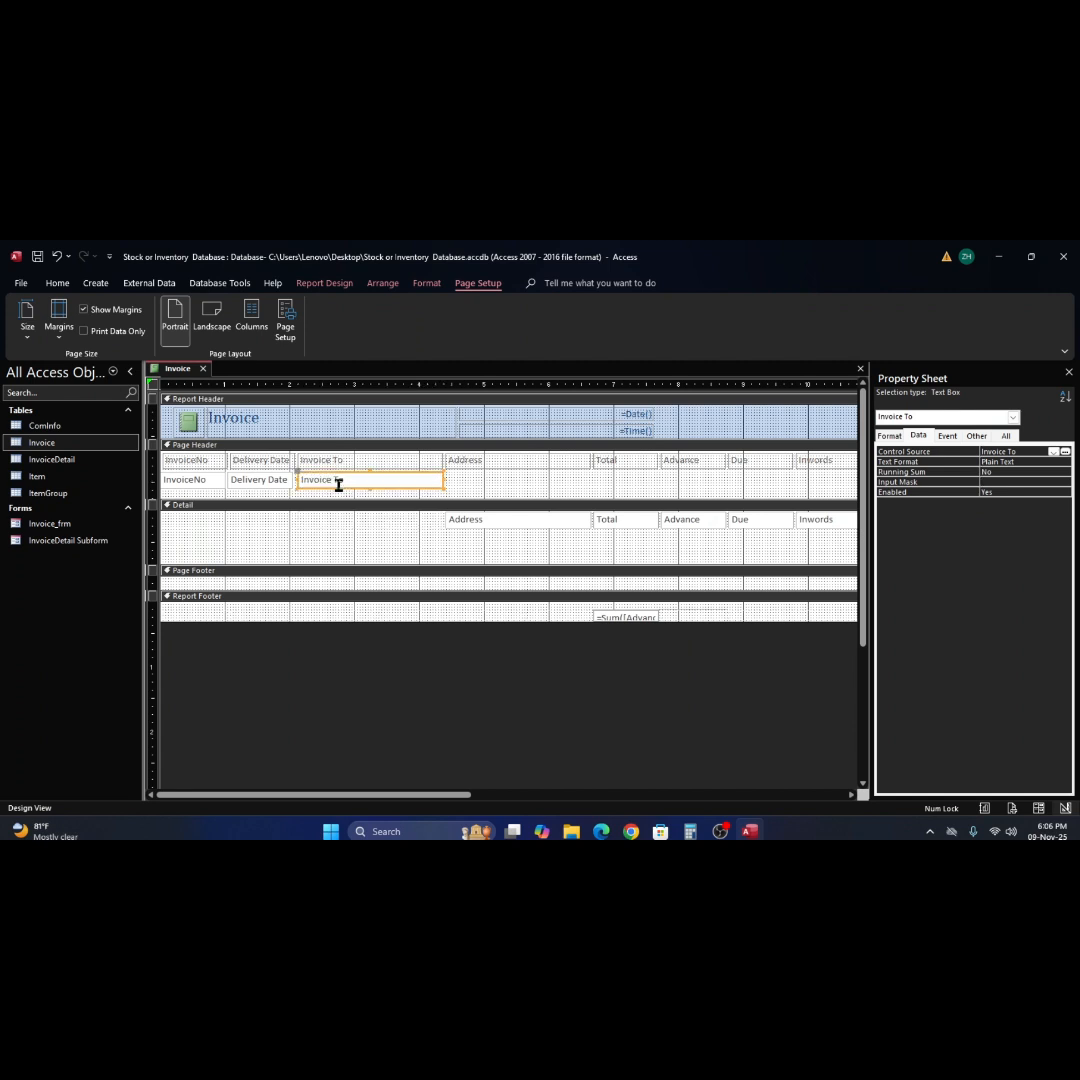
left_click(482, 515)
left_click_drag(482, 515, 482, 485)
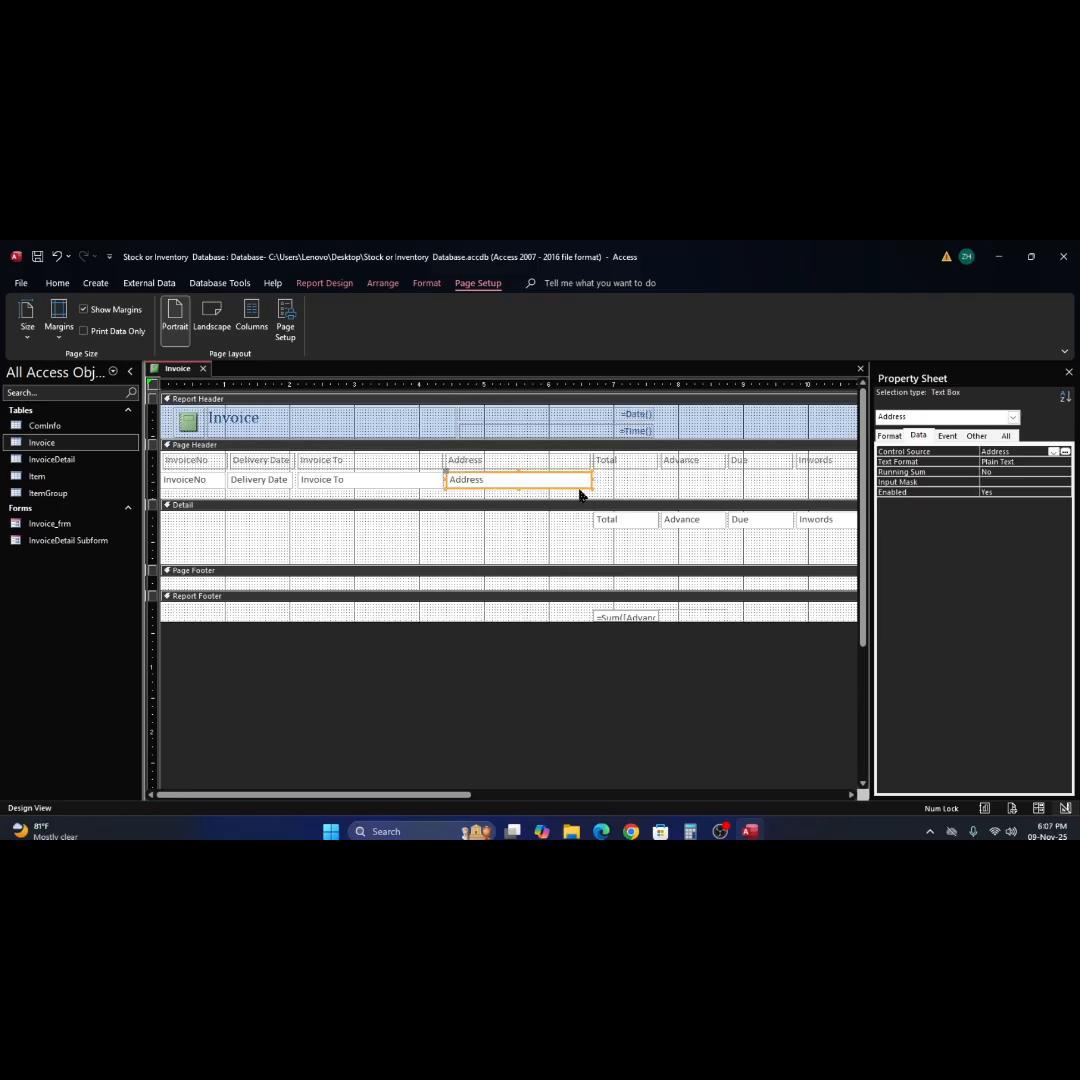
Try adjusting the width of the Address text box in the Page Header from its right edge.
left_click_drag(589, 480, 587, 481)
left_click(595, 490)
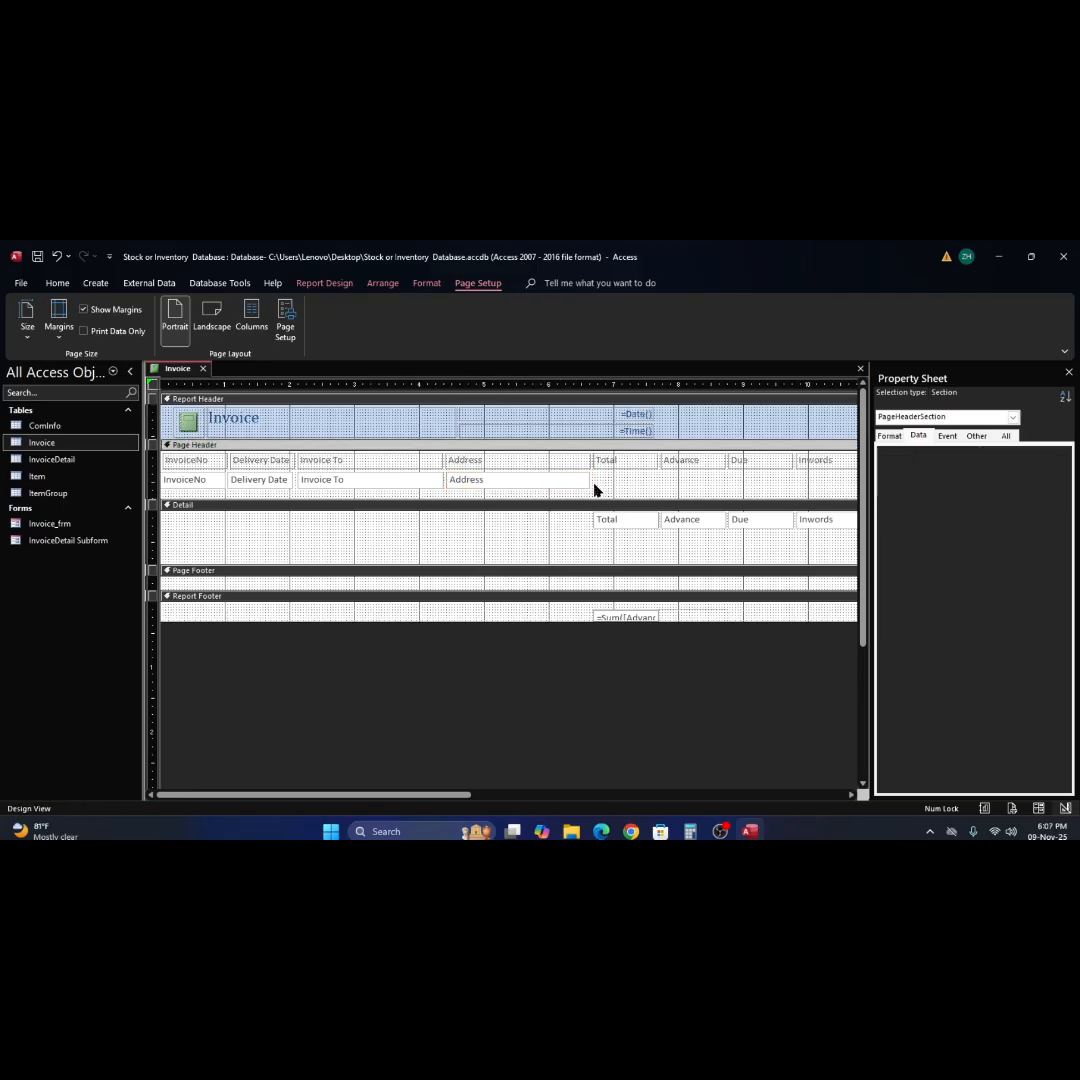
left_click(582, 480)
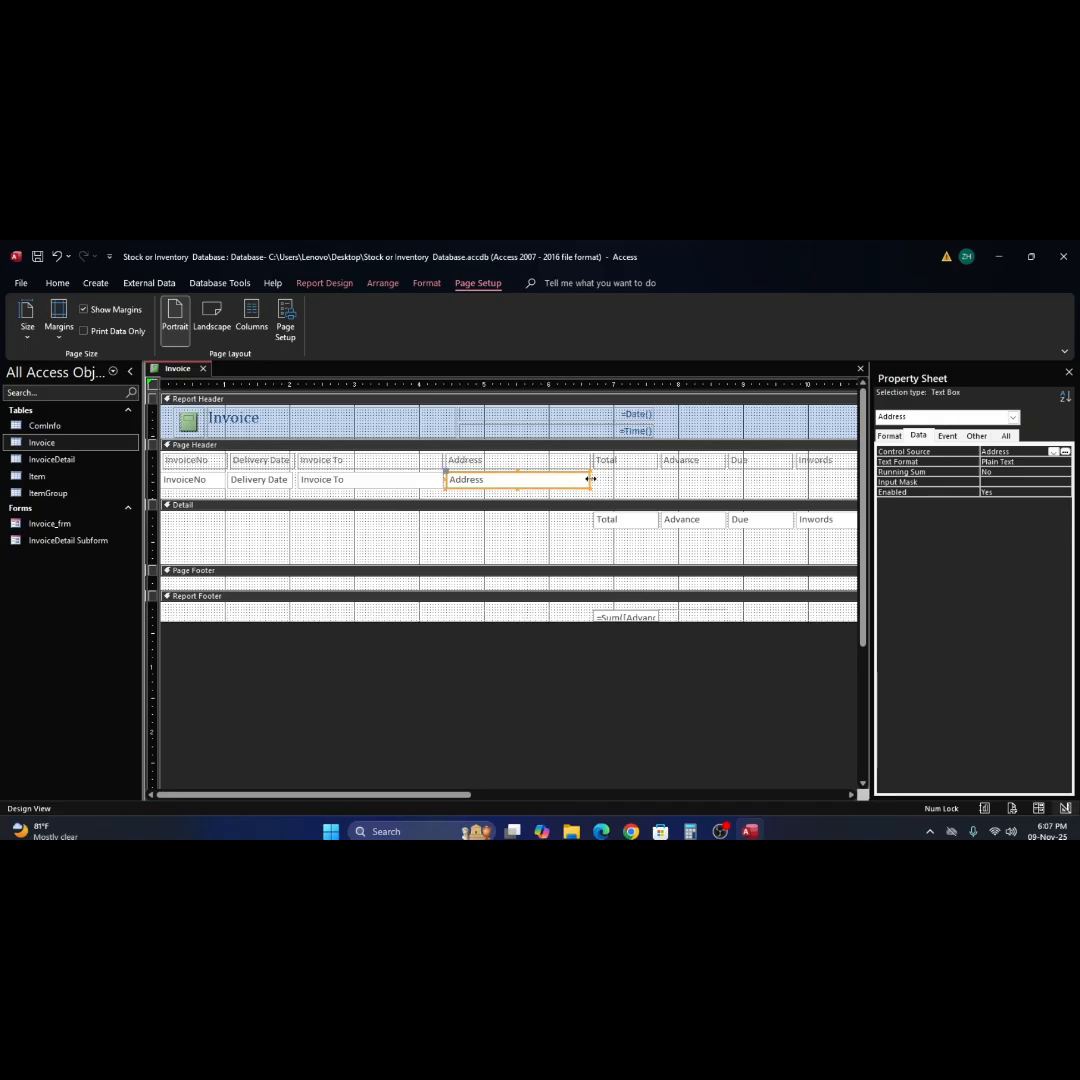
left_click(587, 479)
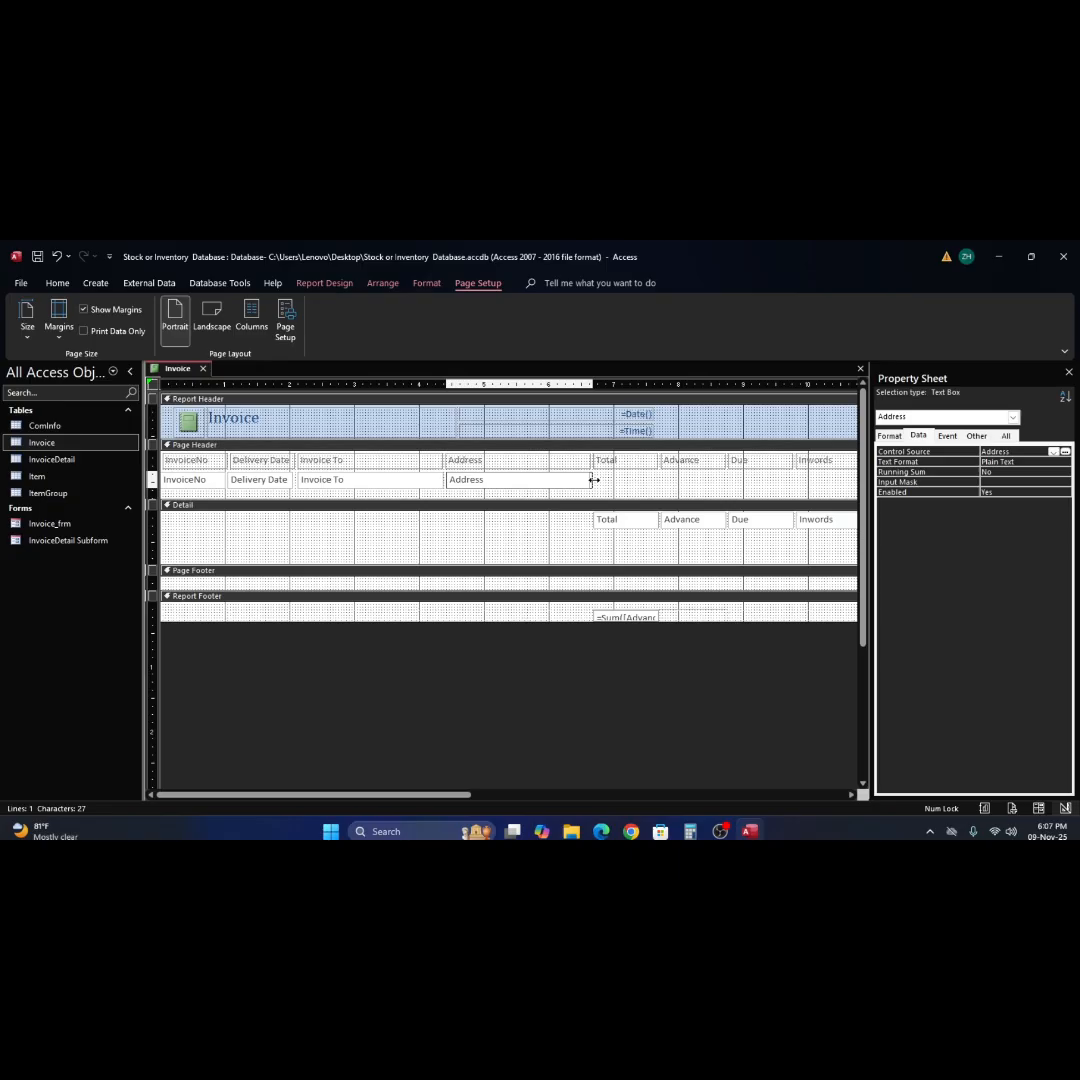
left_click_drag(590, 483, 594, 483)
left_click(603, 490)
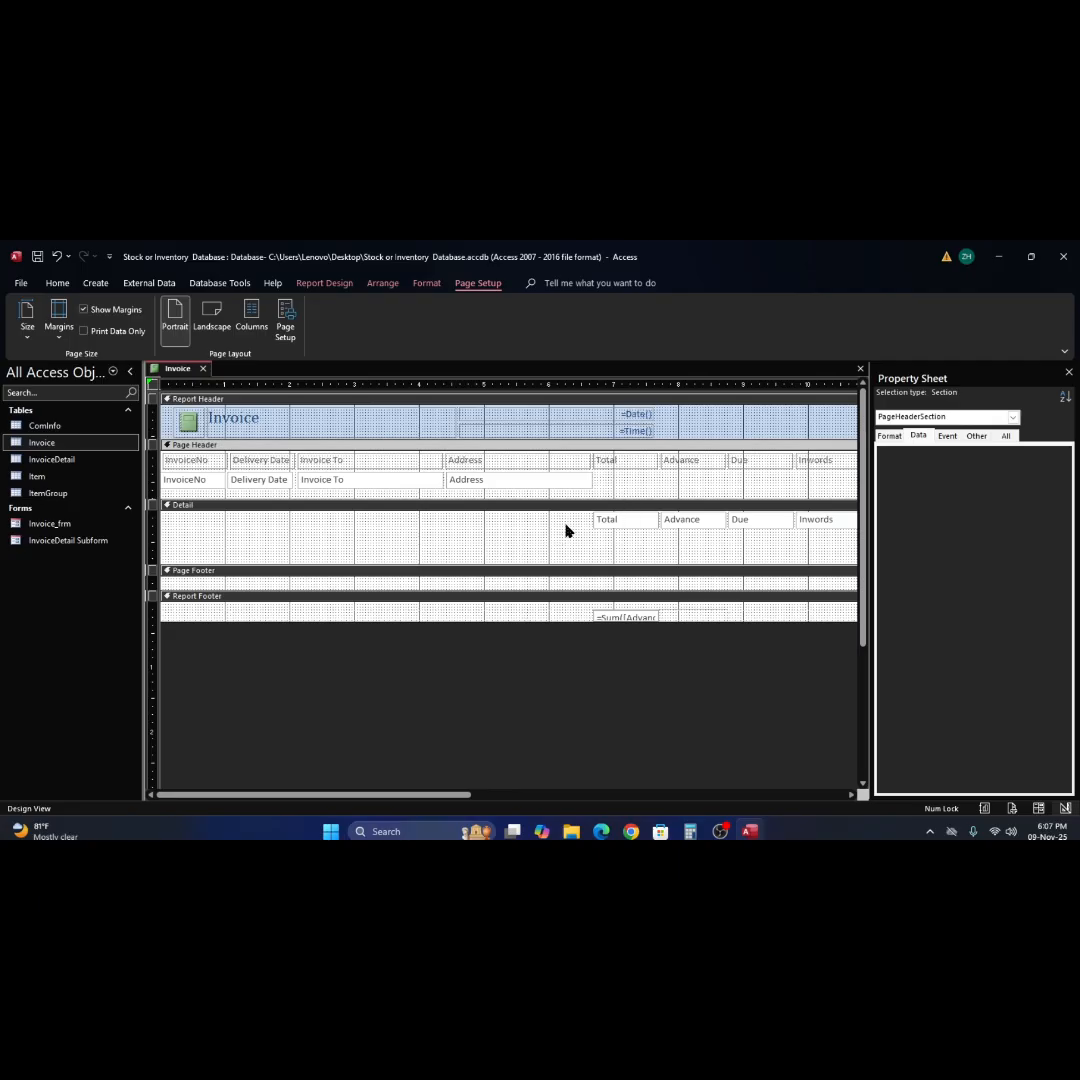
Nudge the Address, Total, Advance, Due, Inwords and Notes labels and text boxes slightly to the right.
left_click_drag(572, 514, 840, 457)
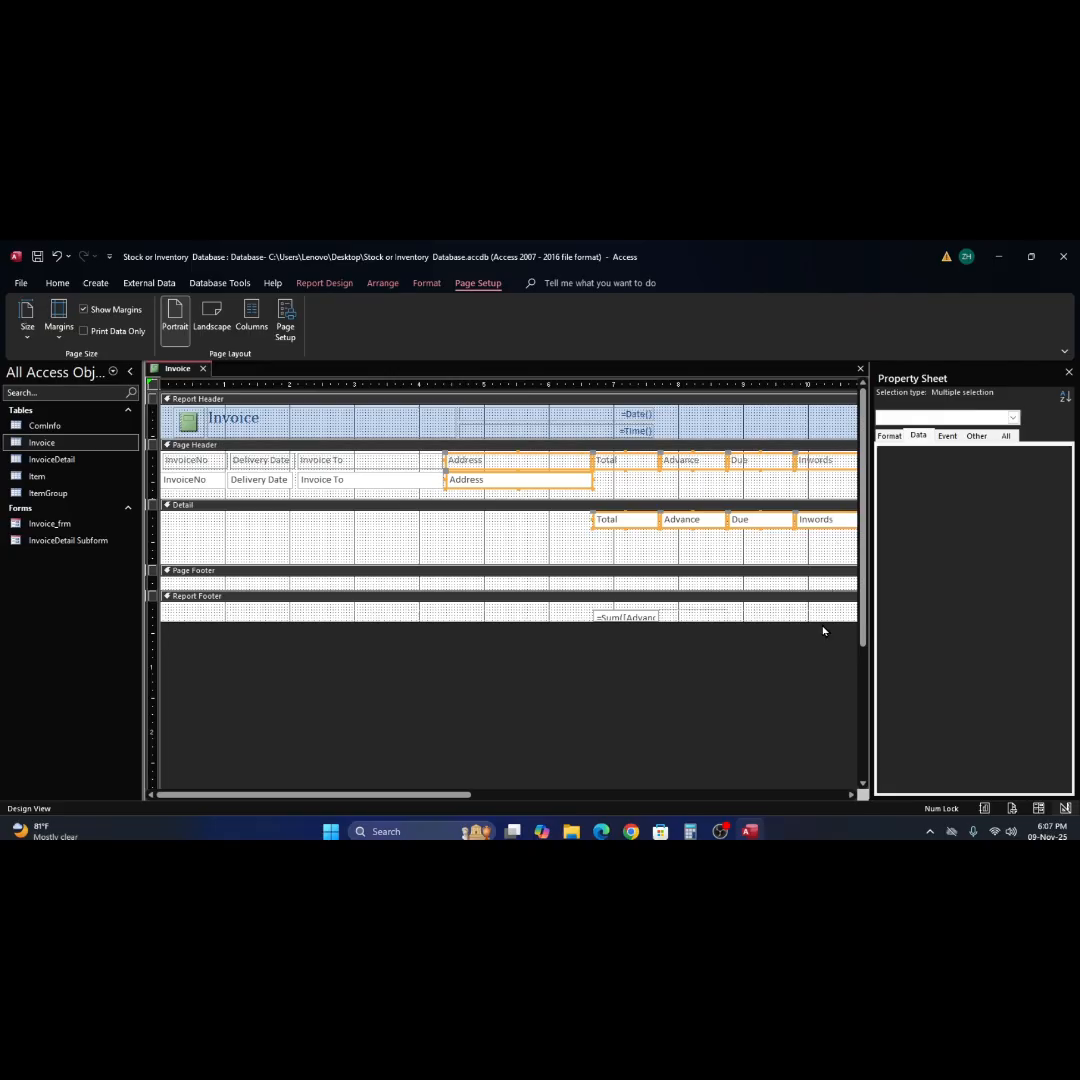
left_click_drag(851, 795, 851, 795)
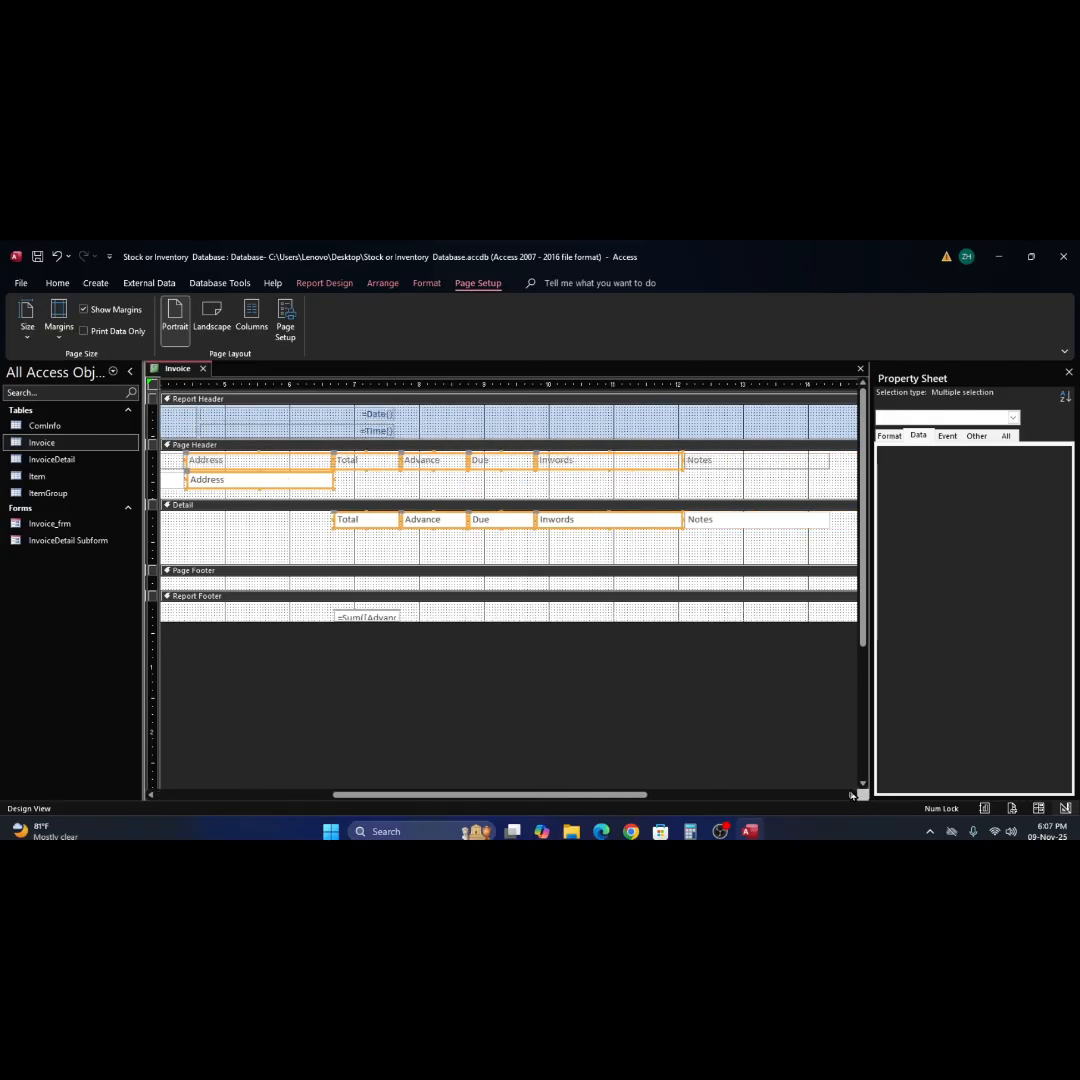
left_click(724, 463, "shift")
left_click(730, 524, "shift")
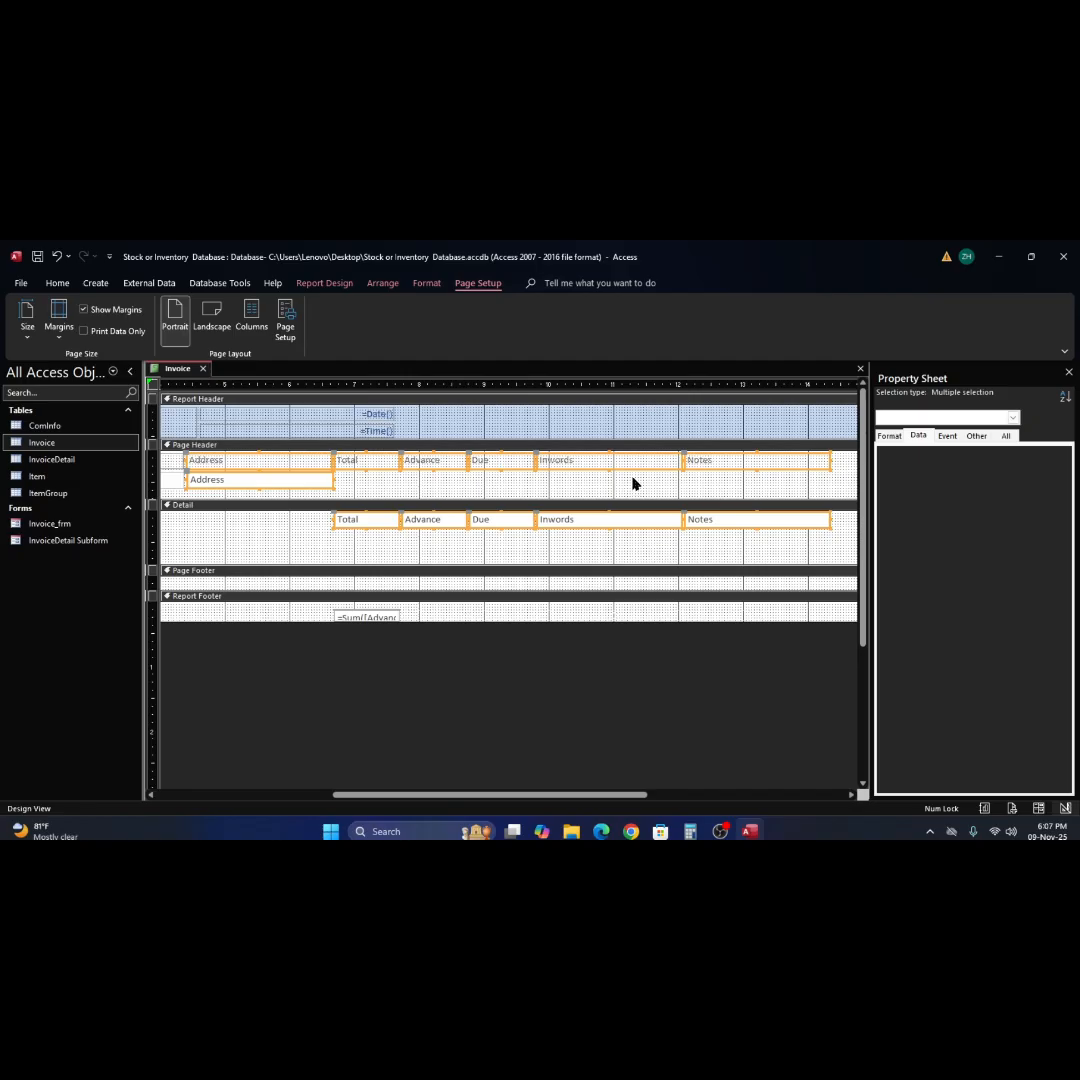
key("Right")
left_click(634, 544)
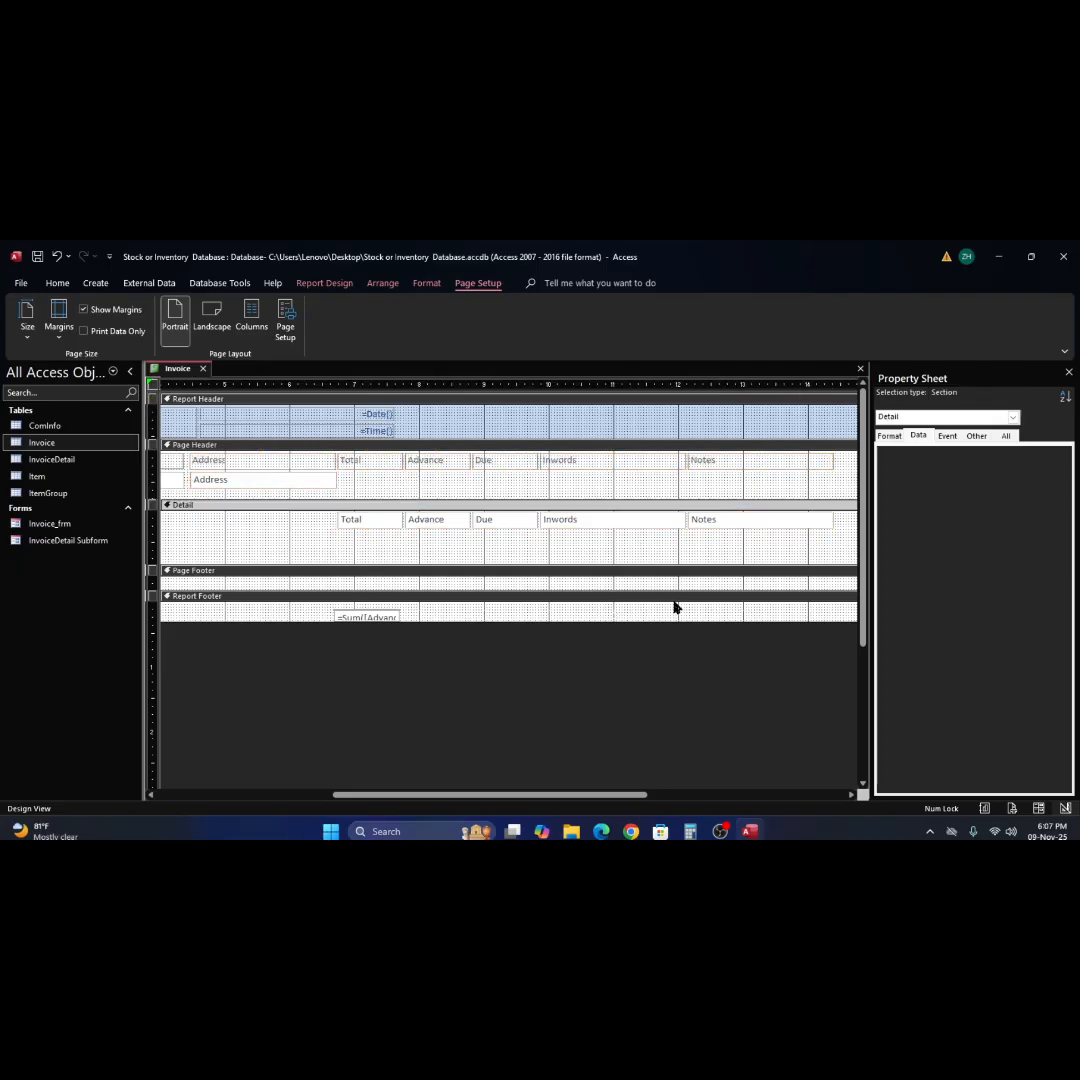
Apply a Stacked layout to the Total, Advance, Due, Inwords and Notes labels and text boxes.
left_click_drag(615, 797, 550, 789)
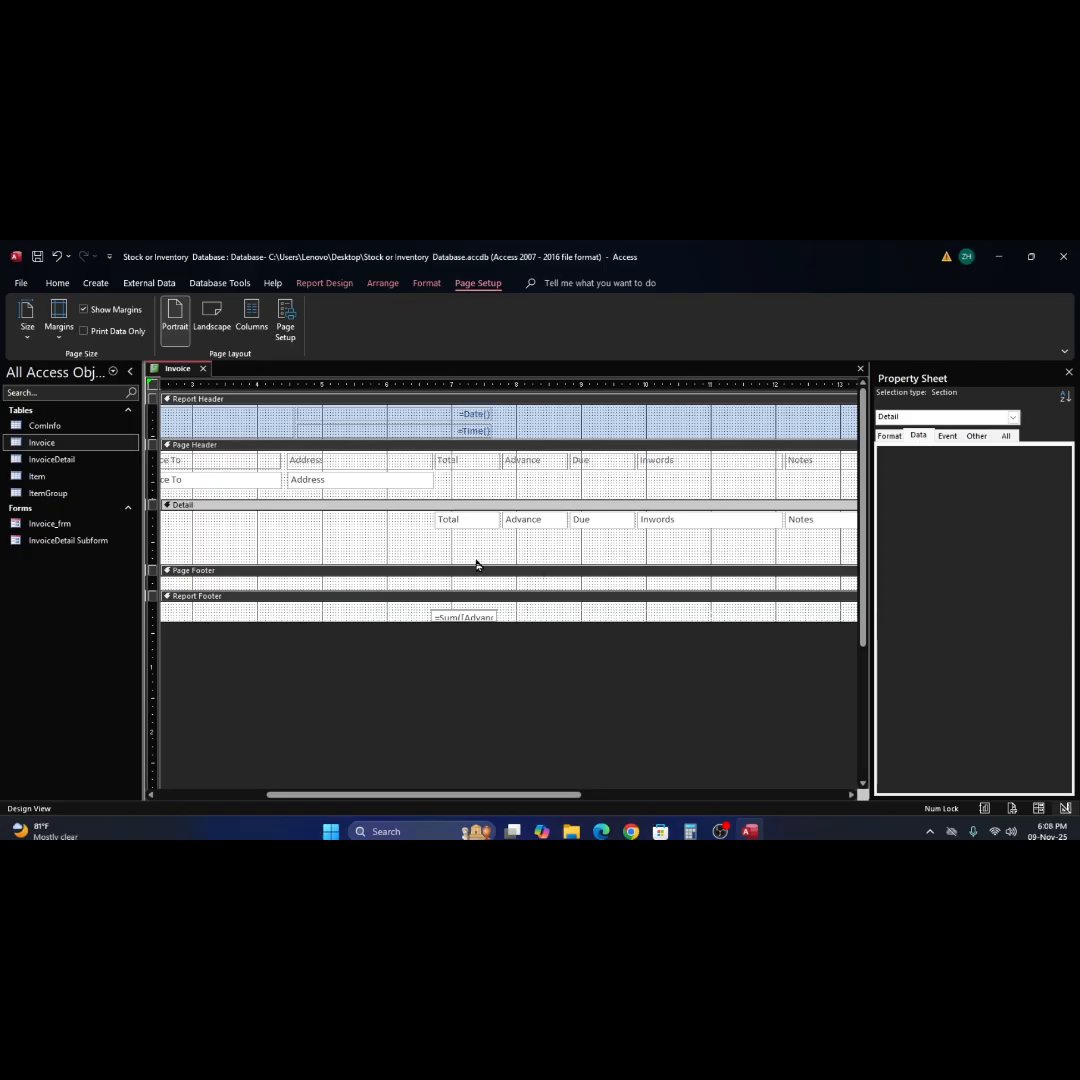
left_click_drag(476, 561, 829, 470)
left_click(683, 552)
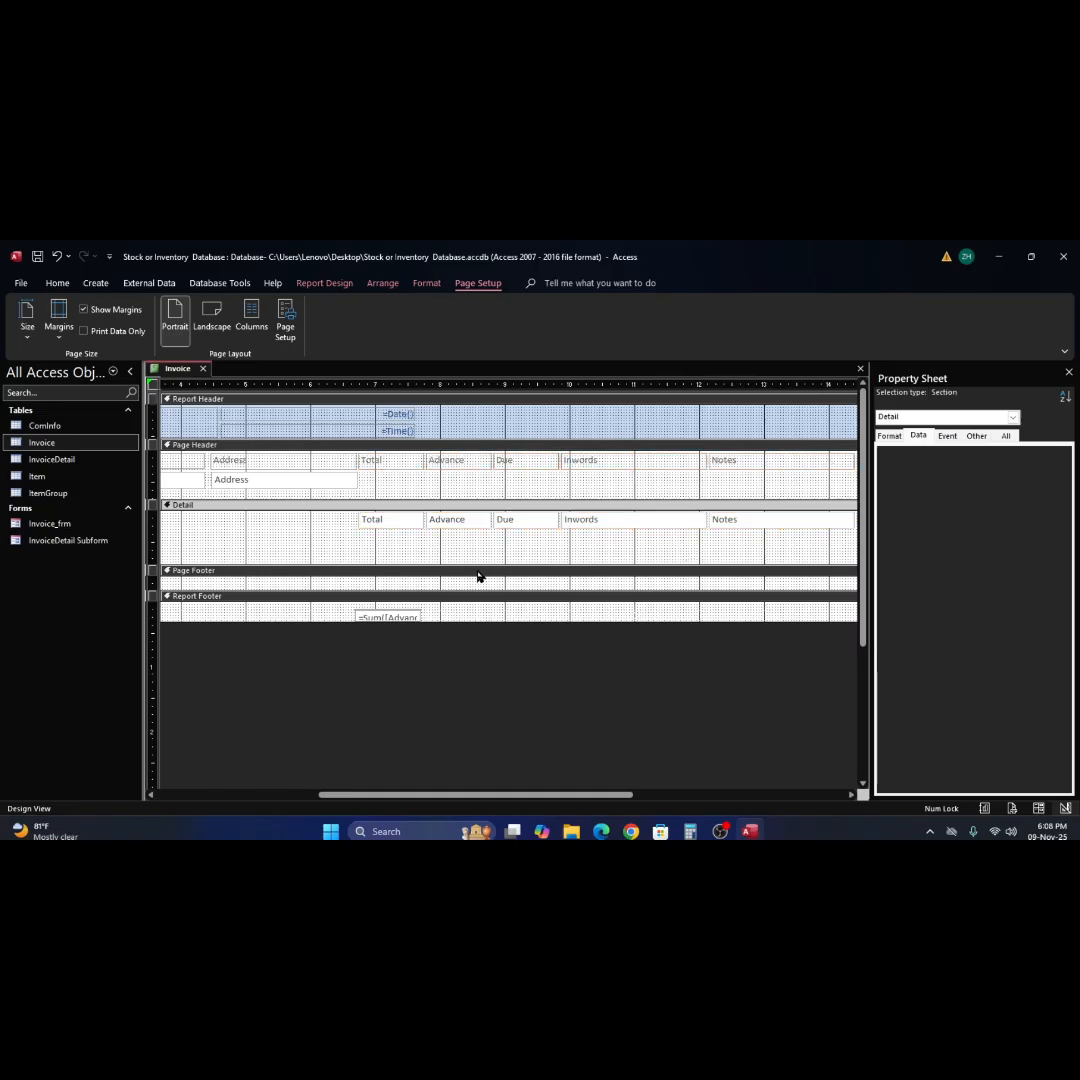
left_click_drag(393, 550, 830, 462)
right_click(757, 458)
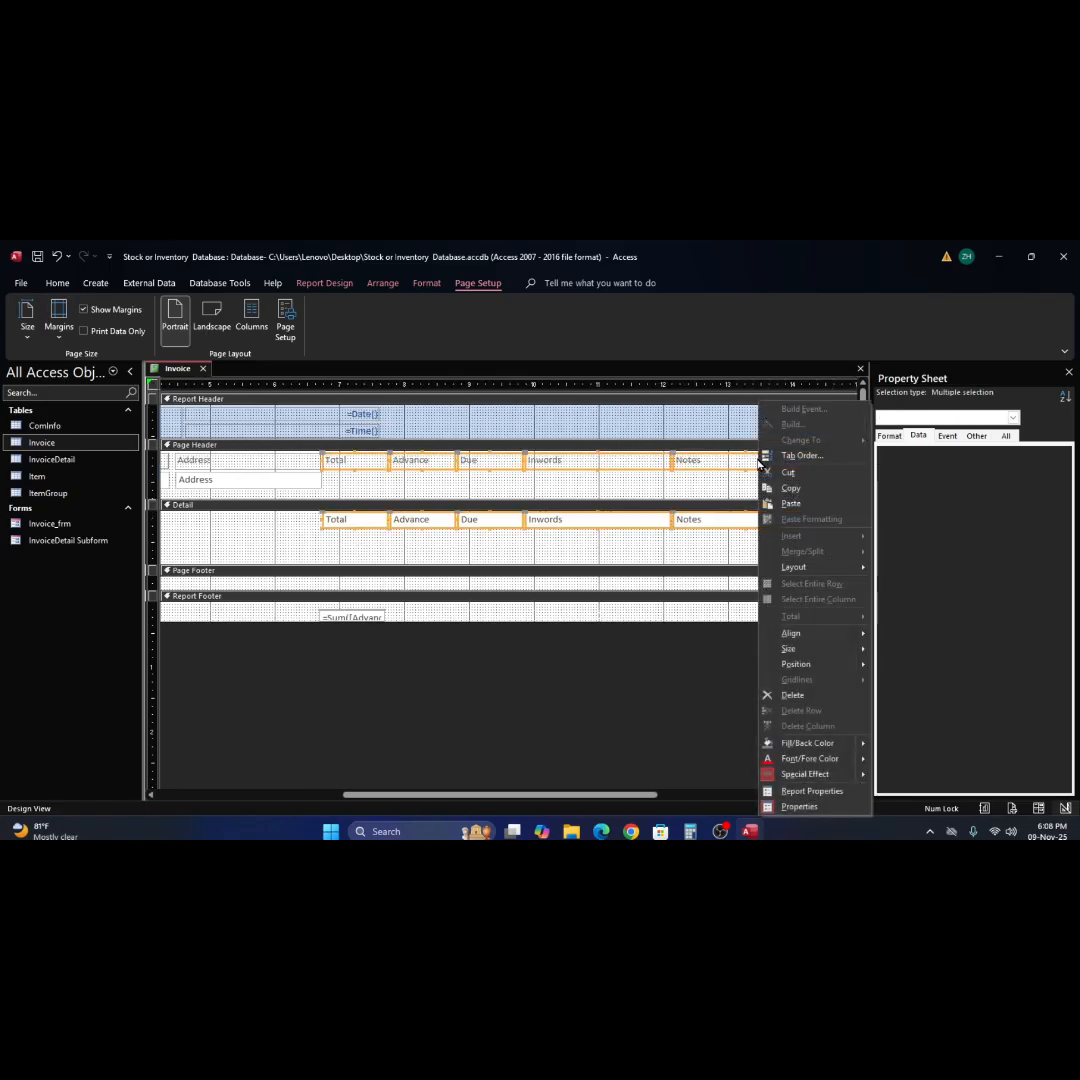
mouse_move(795, 567)
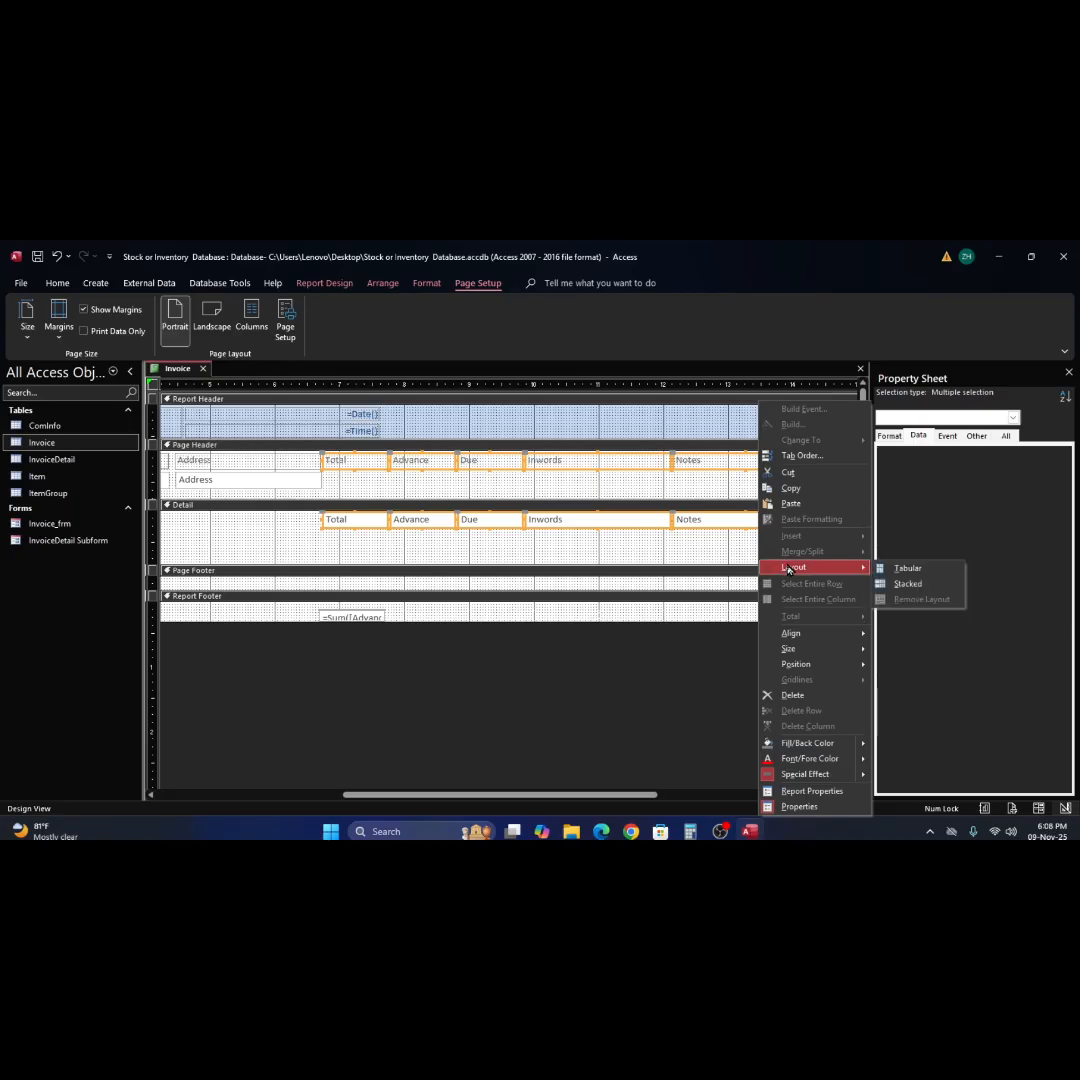
left_click(906, 584)
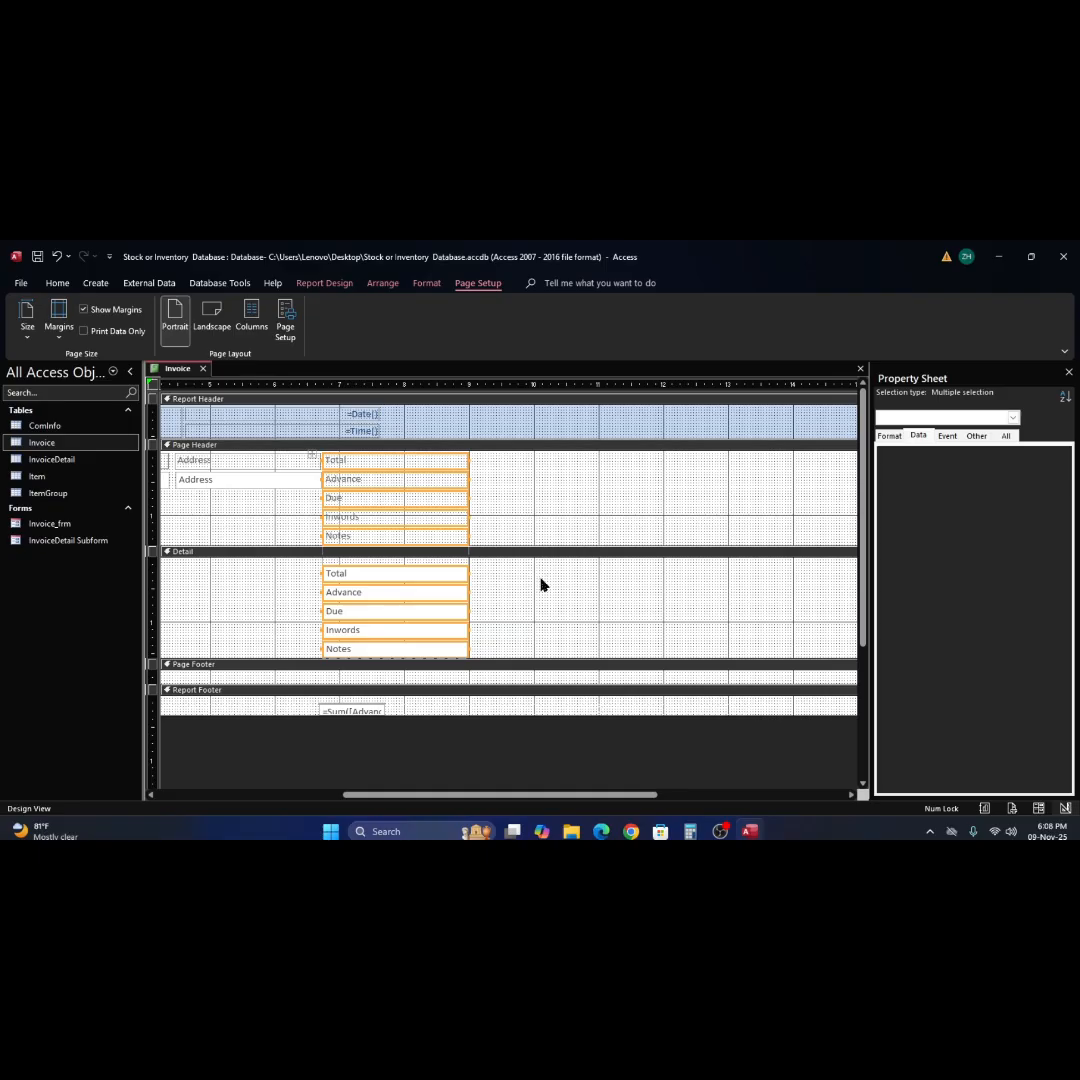
Remove the control layout from the stacked Total, Advance, Due, Inwords and Notes labels and text boxes.
right_click(440, 485)
mouse_move(505, 570)
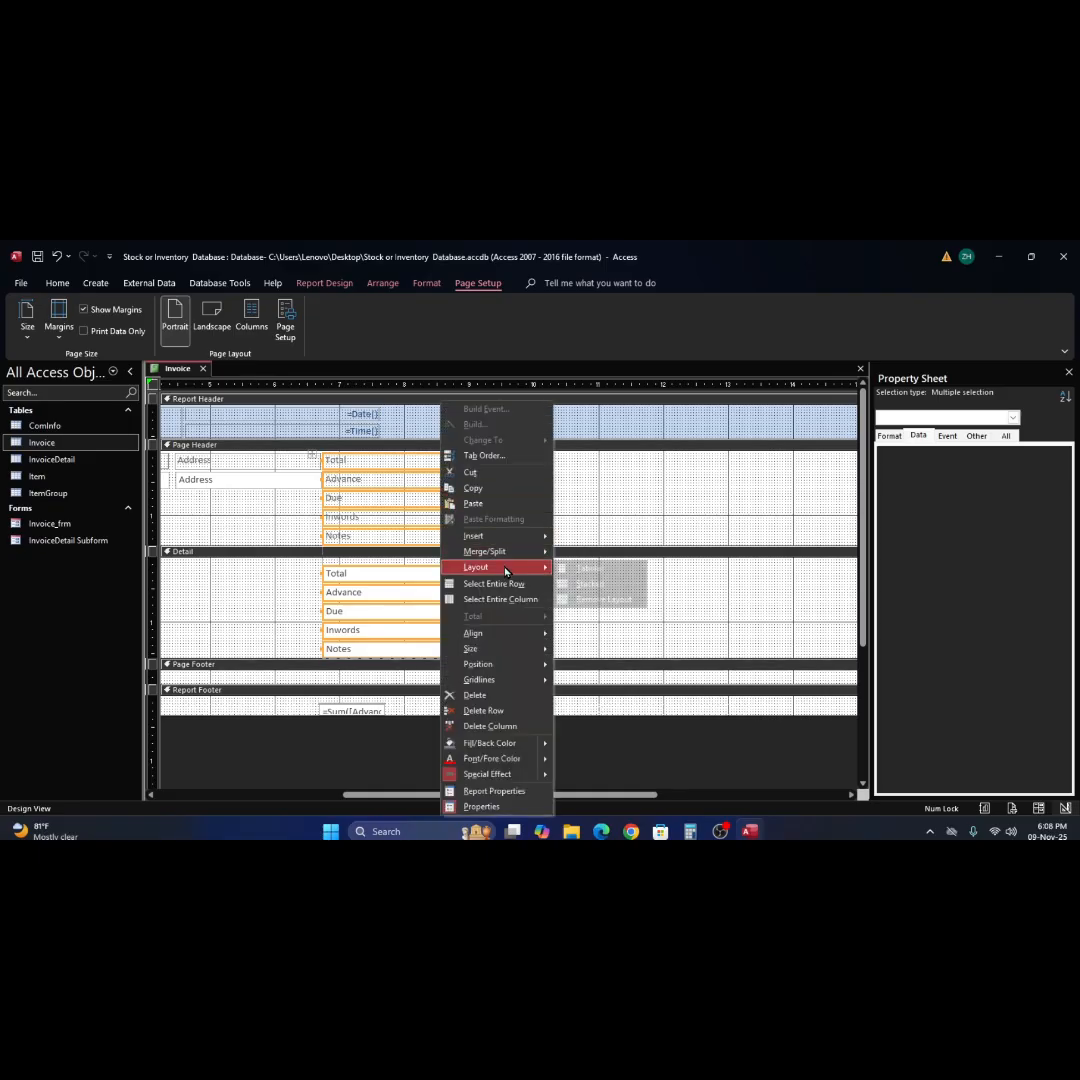
left_click(613, 600)
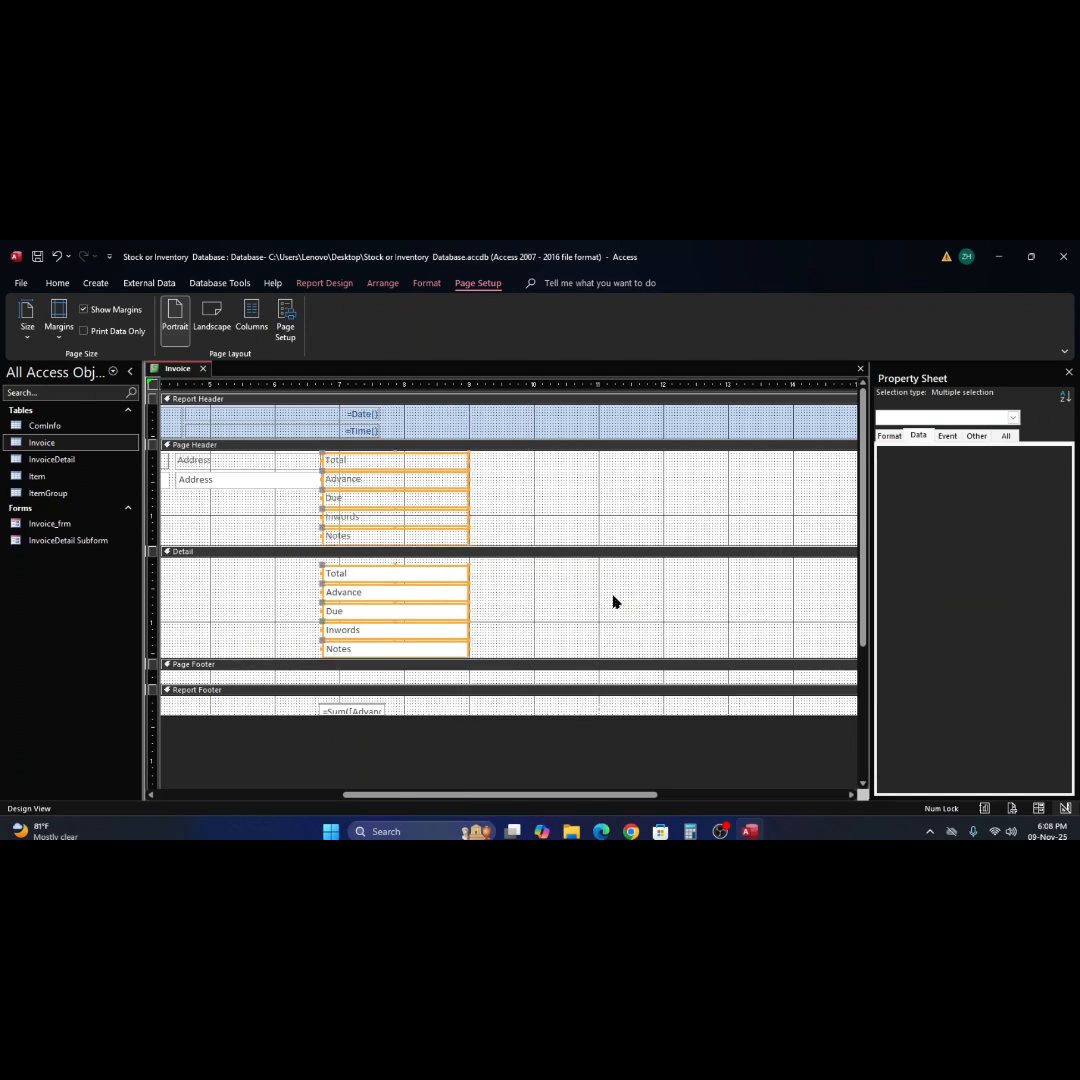
left_click(613, 600)
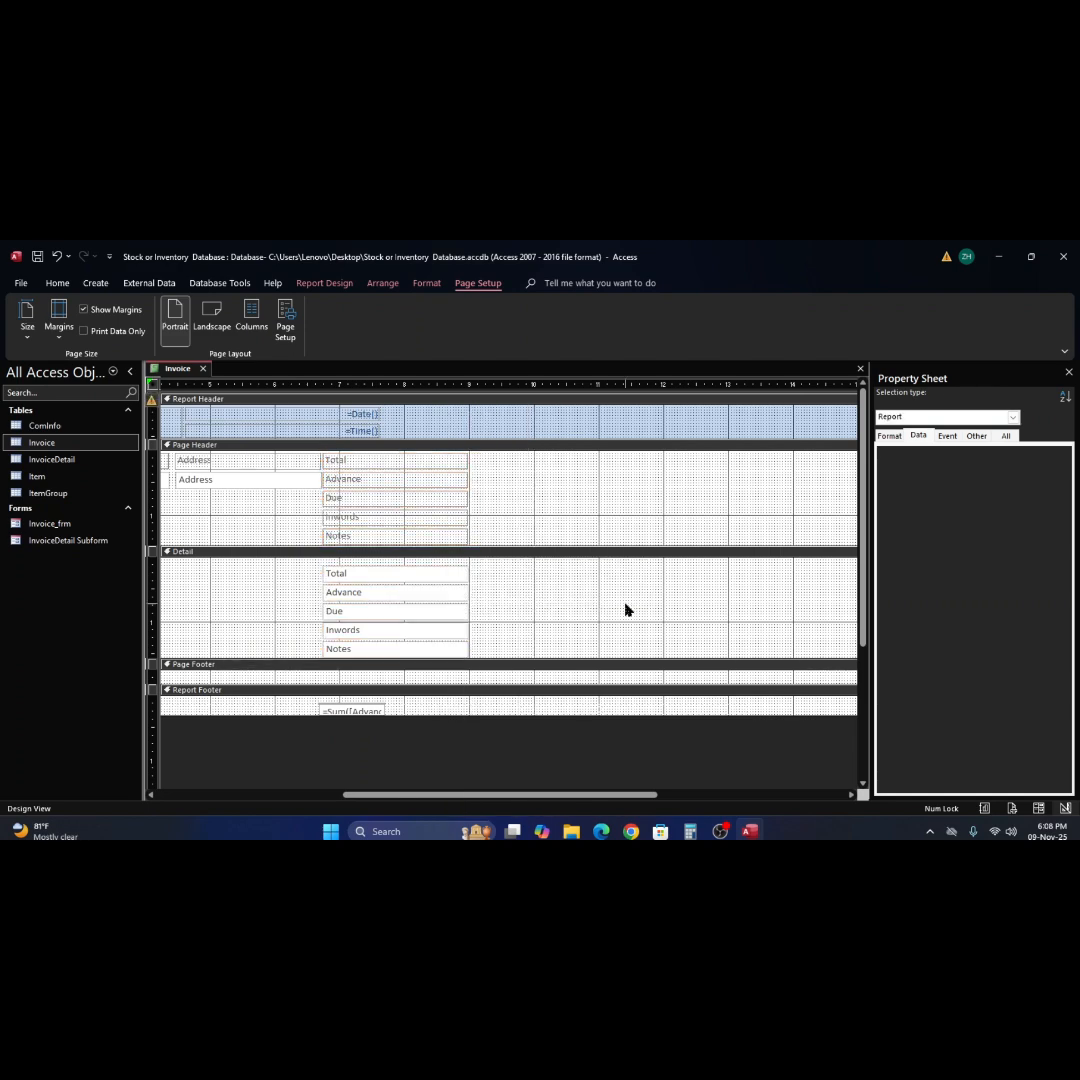
Move the stacked Total through Notes text boxes right within the Detail section, starting at about 10.75 inches on the ruler.
left_click(483, 570)
left_click_drag(484, 571, 306, 656)
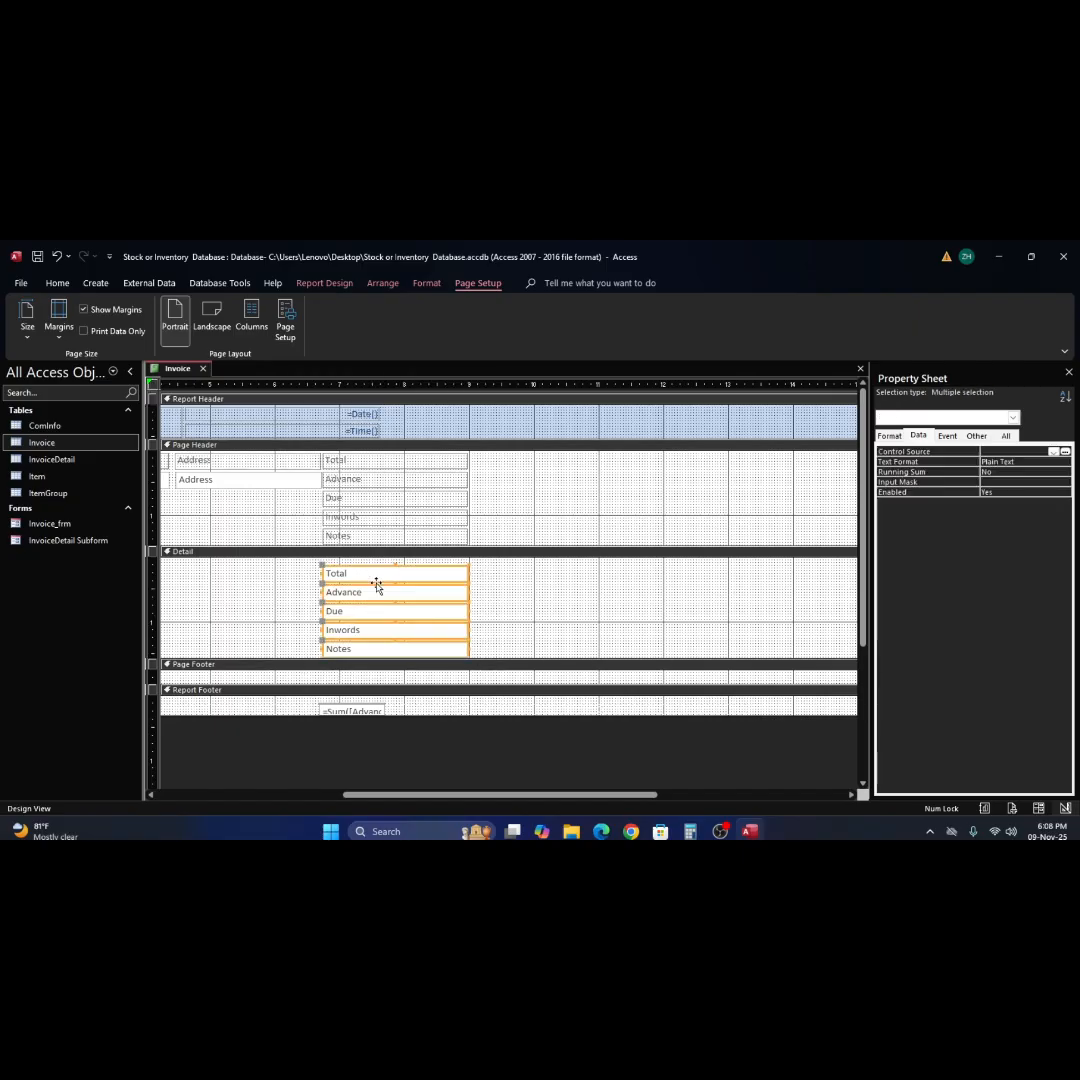
left_click_drag(378, 583, 648, 579)
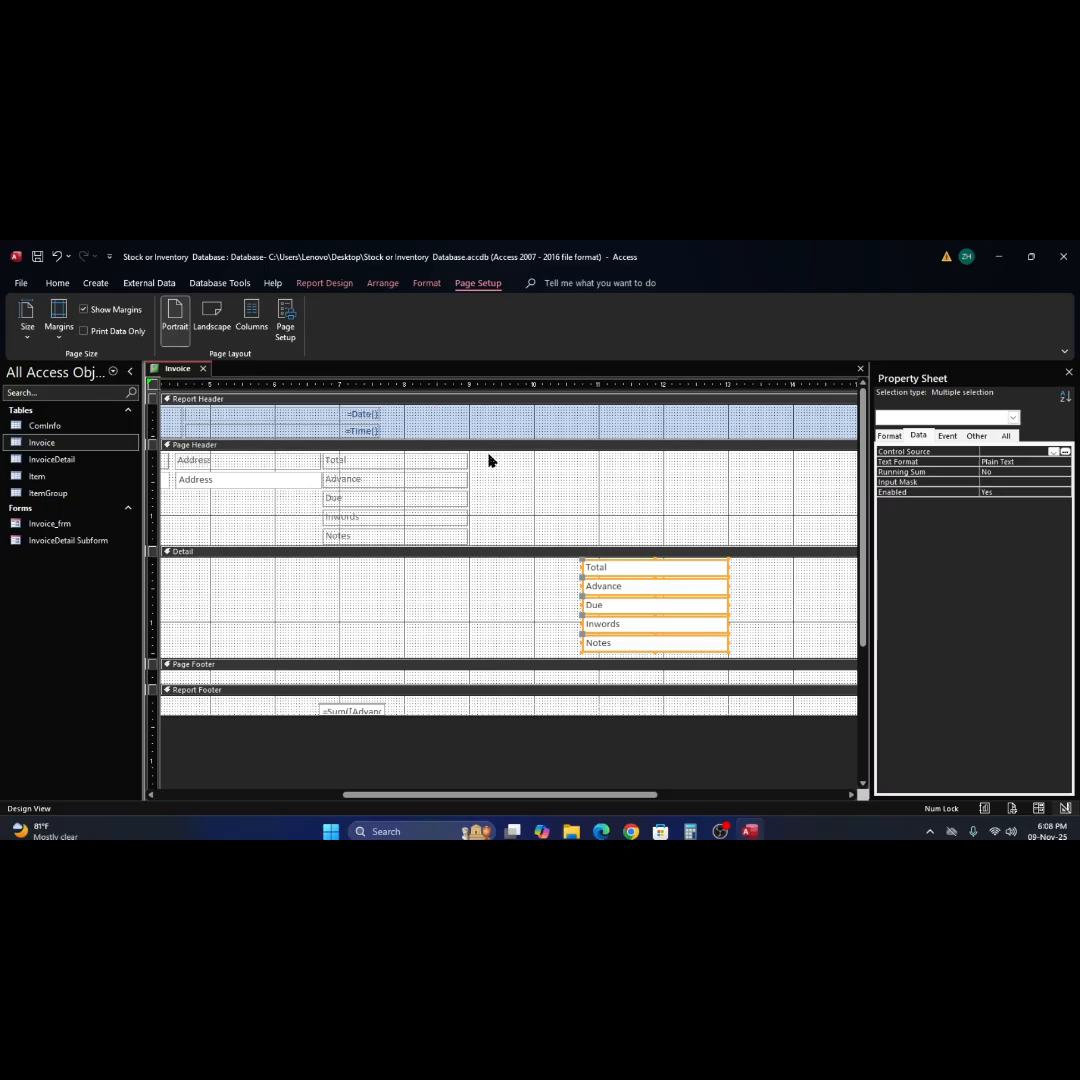
Move the Total, Advance, Due, Inwords and Notes labels from the Page Header into the Detail section, immediately left of their text boxes.
left_click_drag(489, 460, 330, 527)
left_click_drag(396, 463, 506, 573)
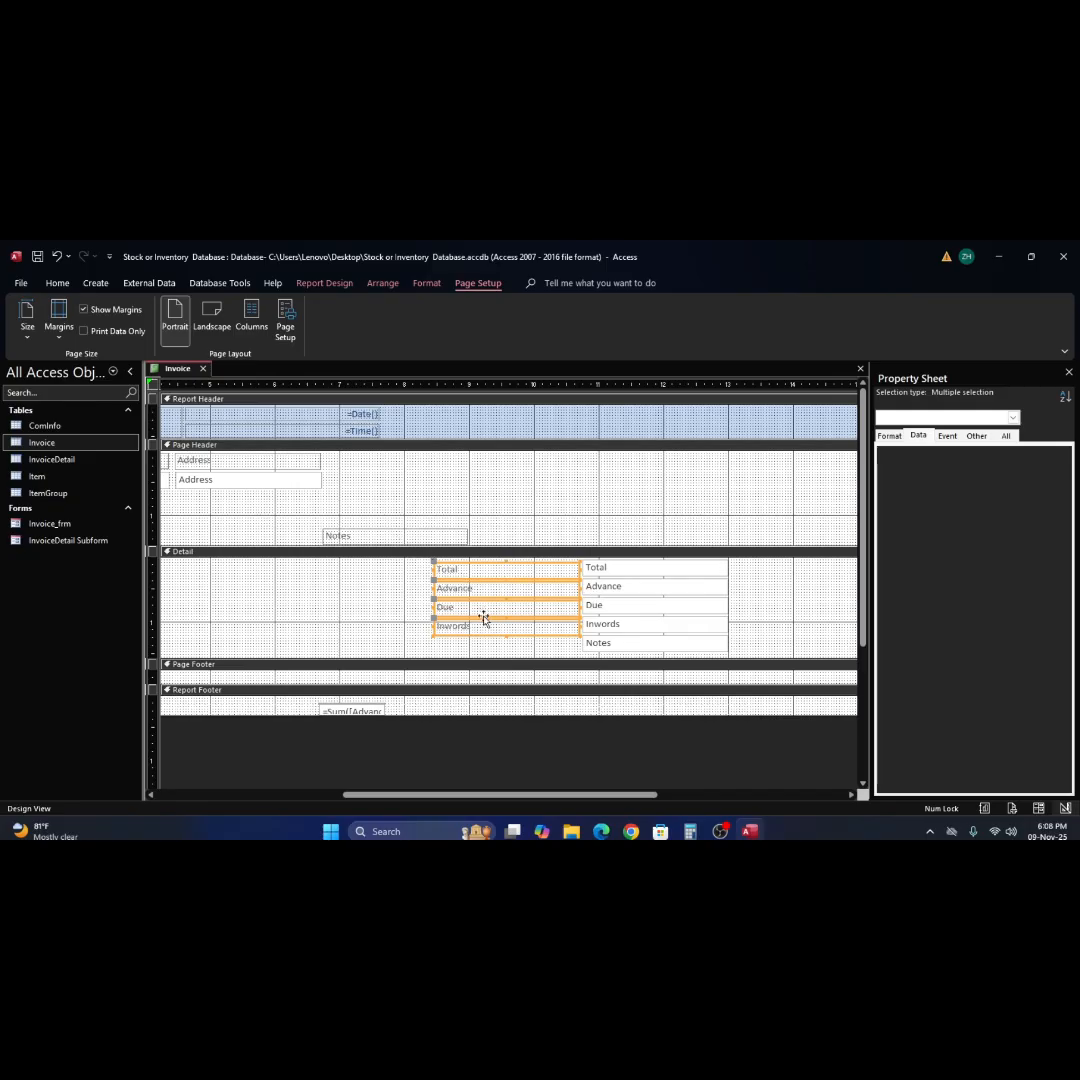
left_click_drag(378, 535, 492, 643)
left_click(642, 529)
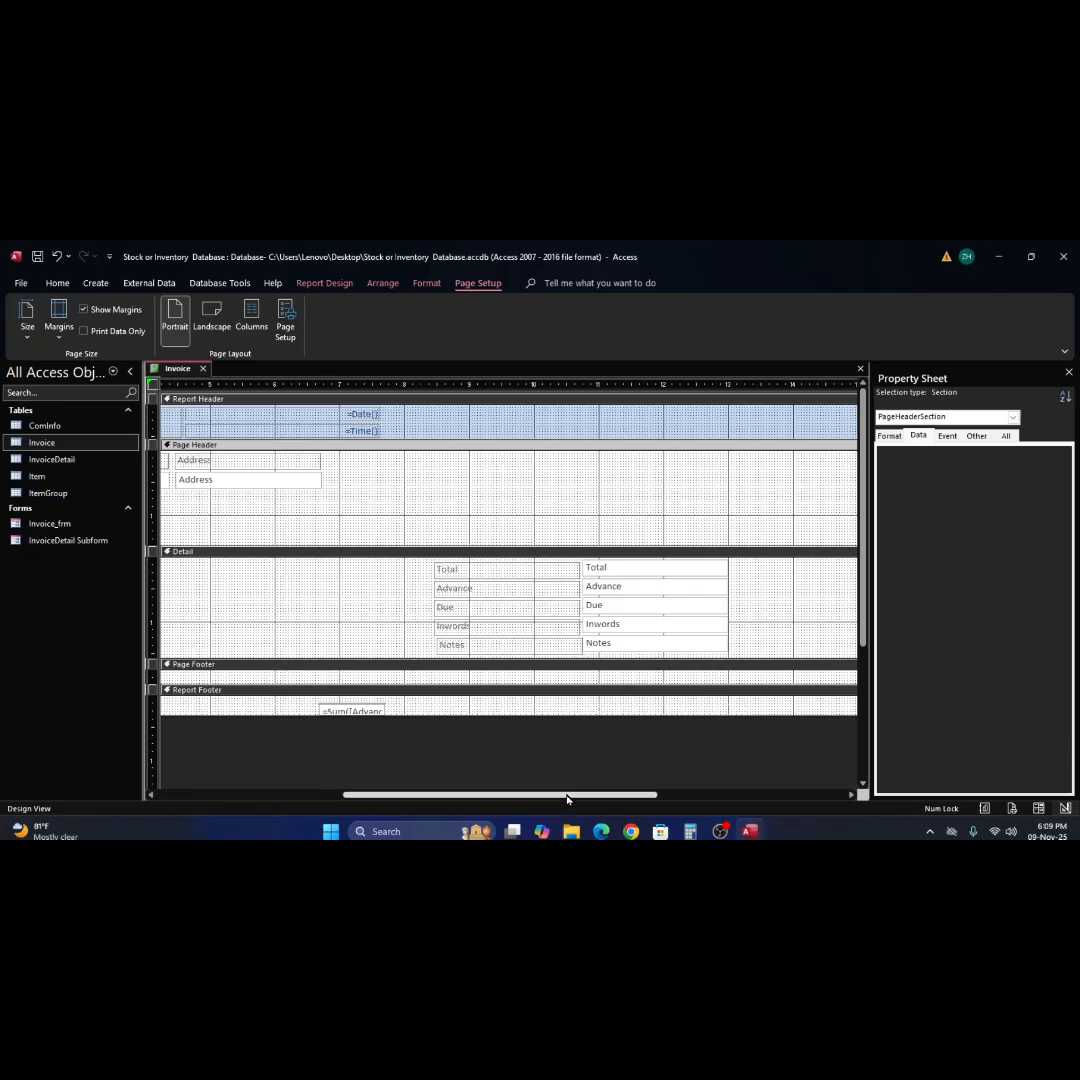
Shift the Total through Notes labels and text boxes left in Detail, spanning about 2.3 to 6.9 inches, and reduce the Page Header height.
left_click_drag(569, 797, 391, 793)
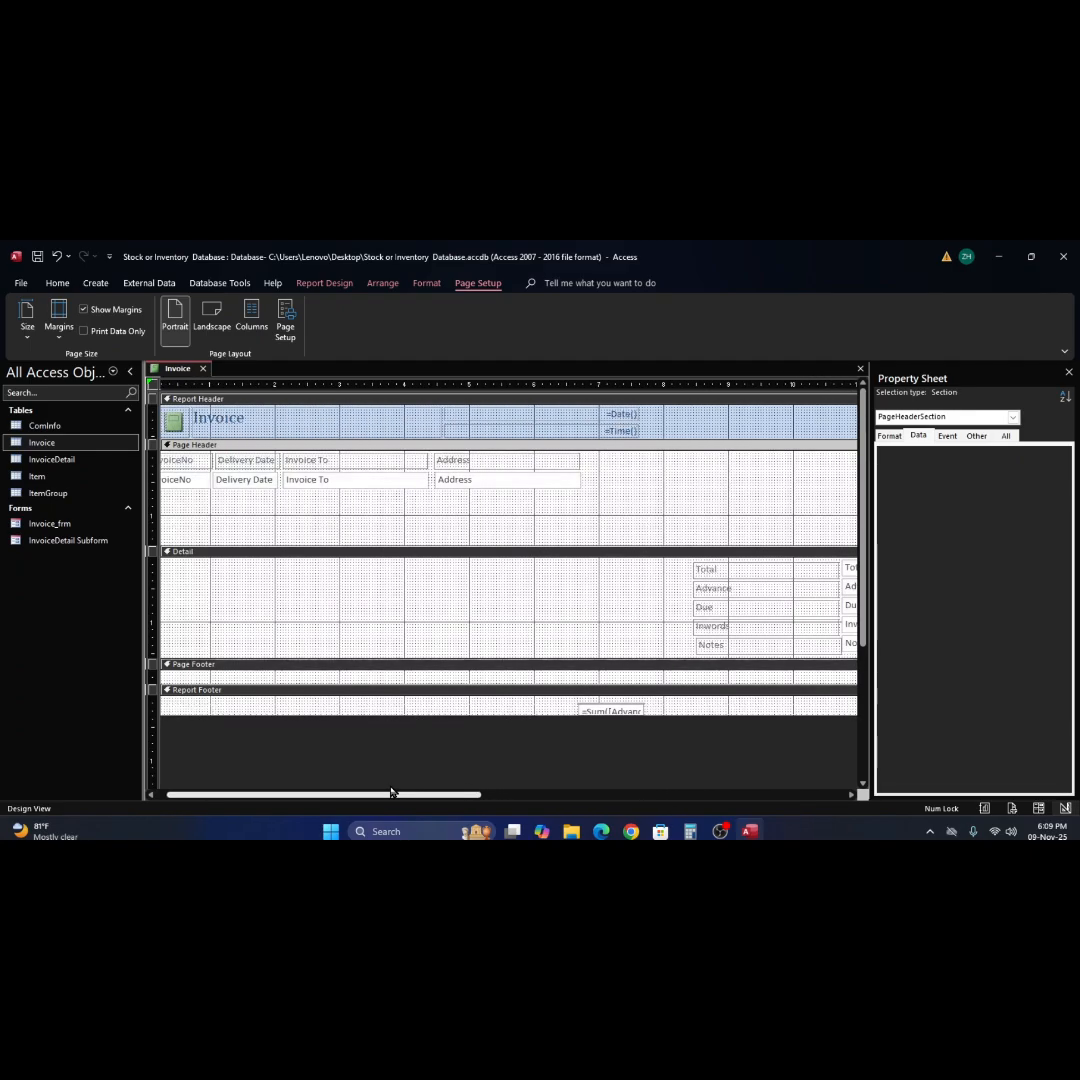
left_click_drag(397, 788, 420, 777)
left_click_drag(634, 572, 840, 650)
left_click_drag(778, 630, 386, 615)
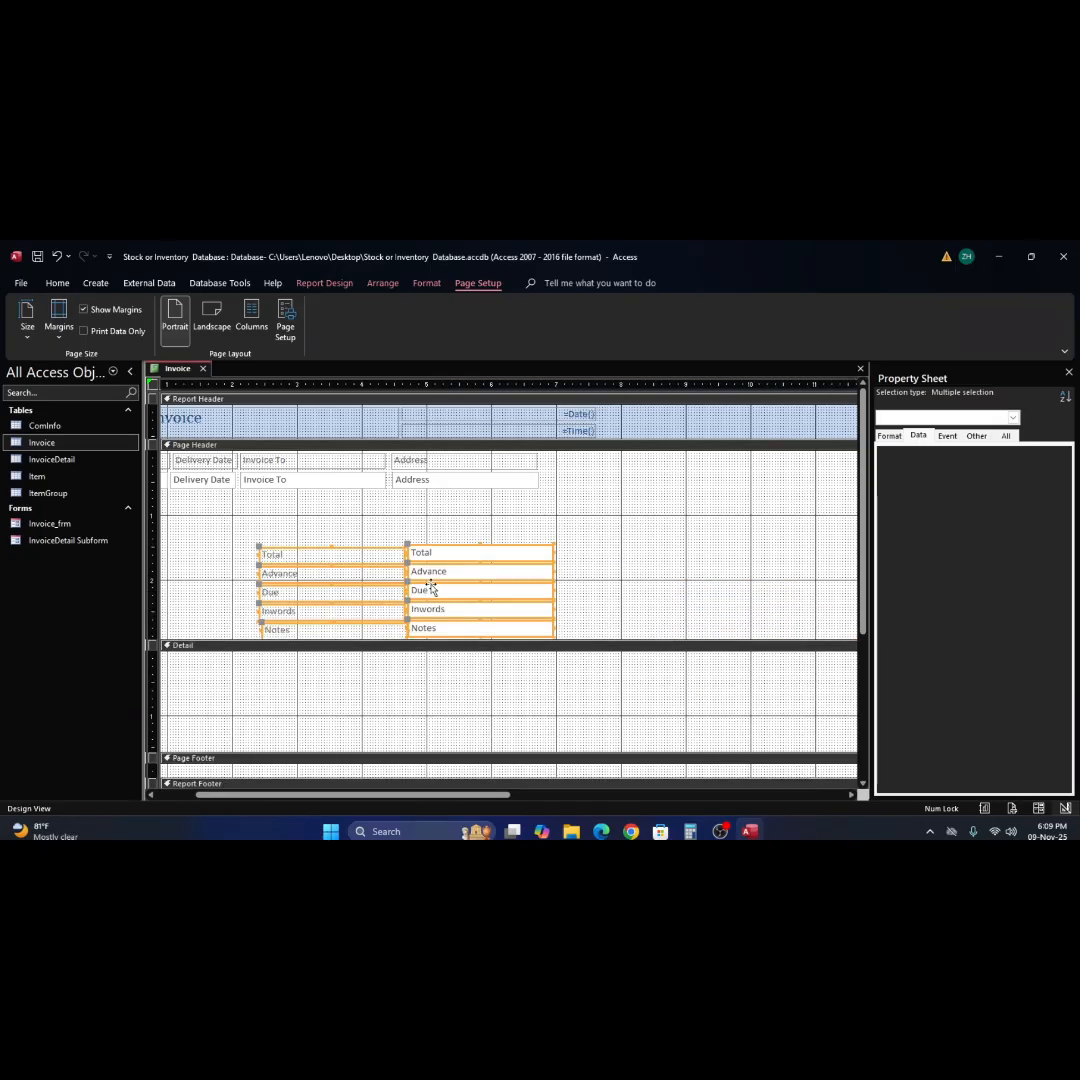
left_click_drag(446, 564, 500, 488)
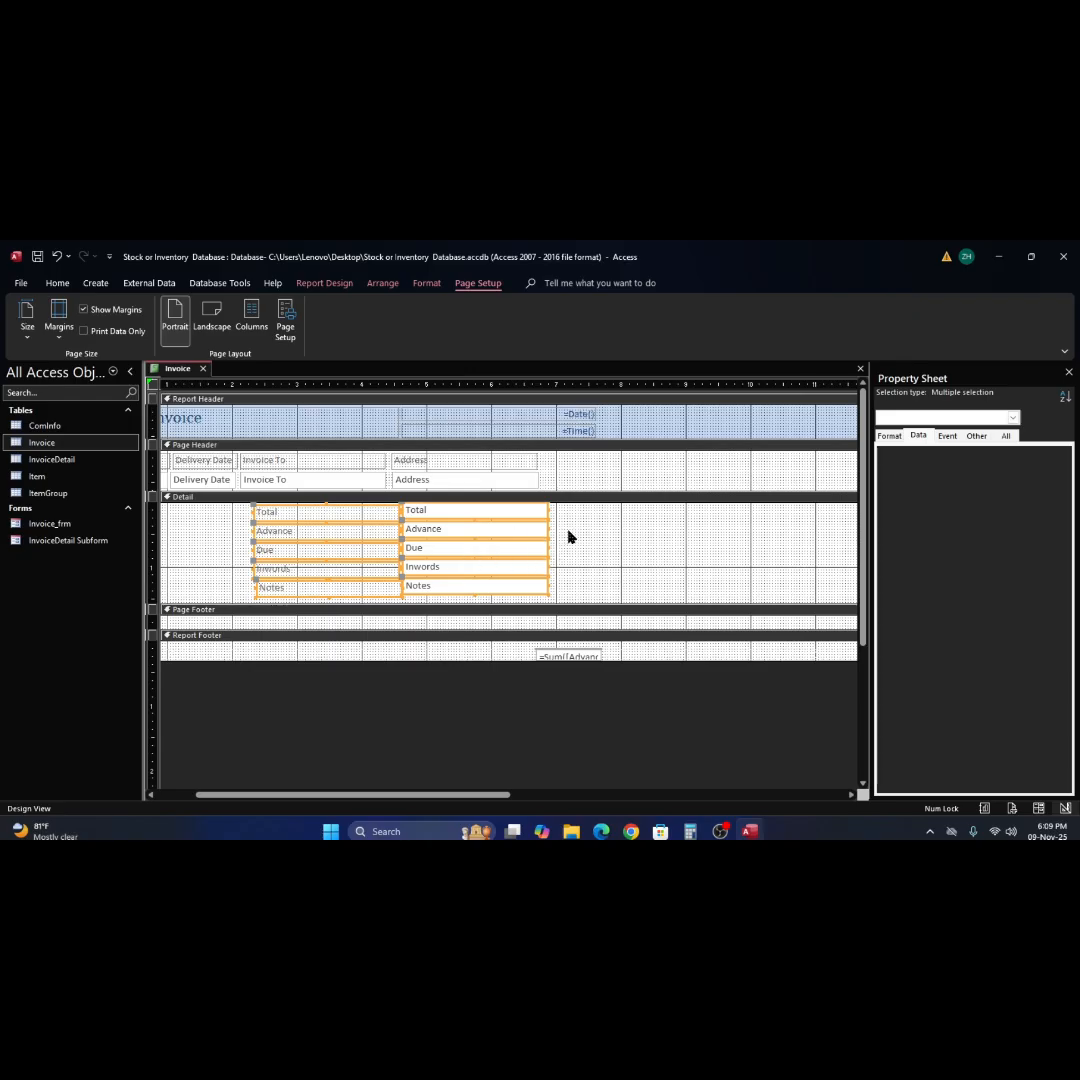
right_click(463, 516)
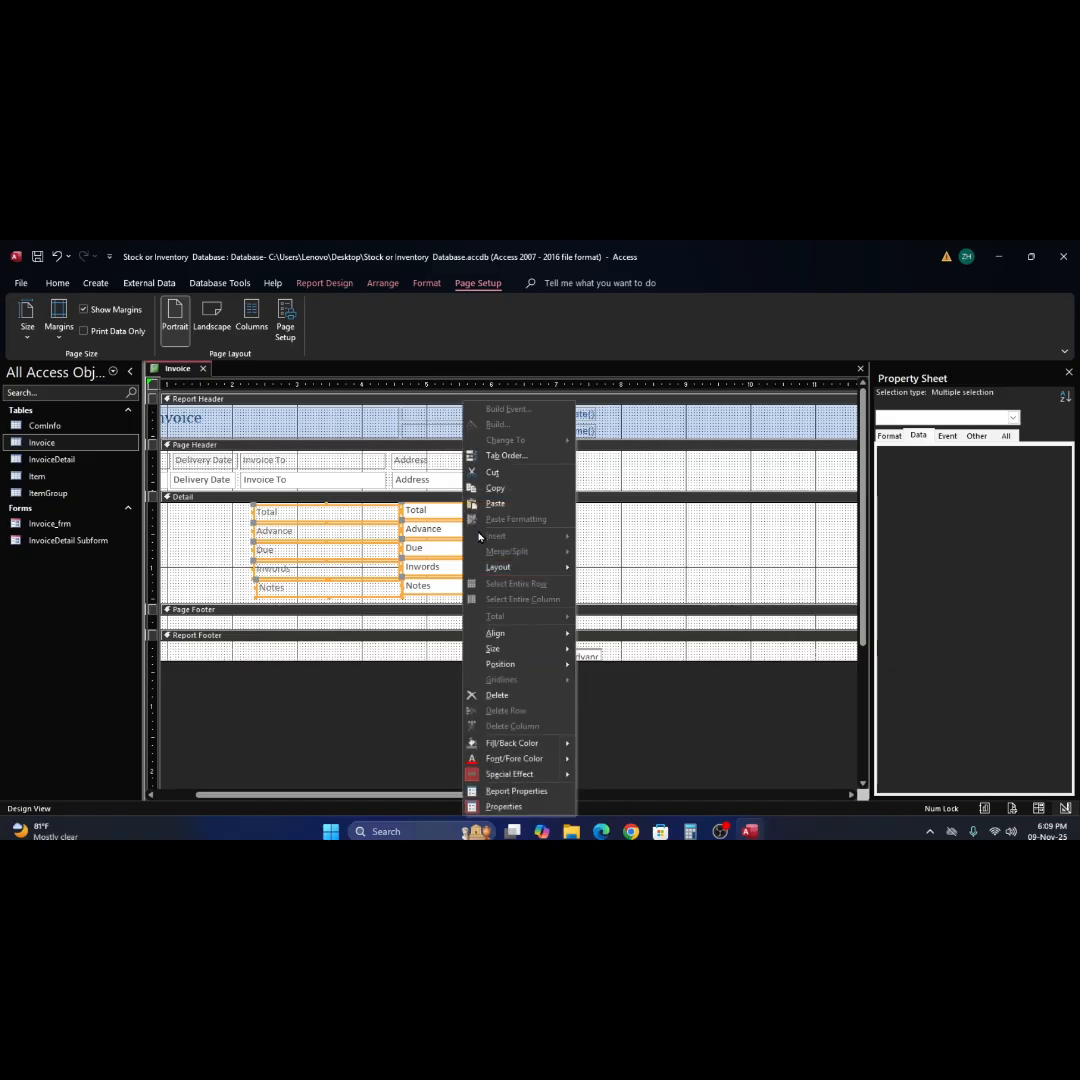
mouse_move(510, 567)
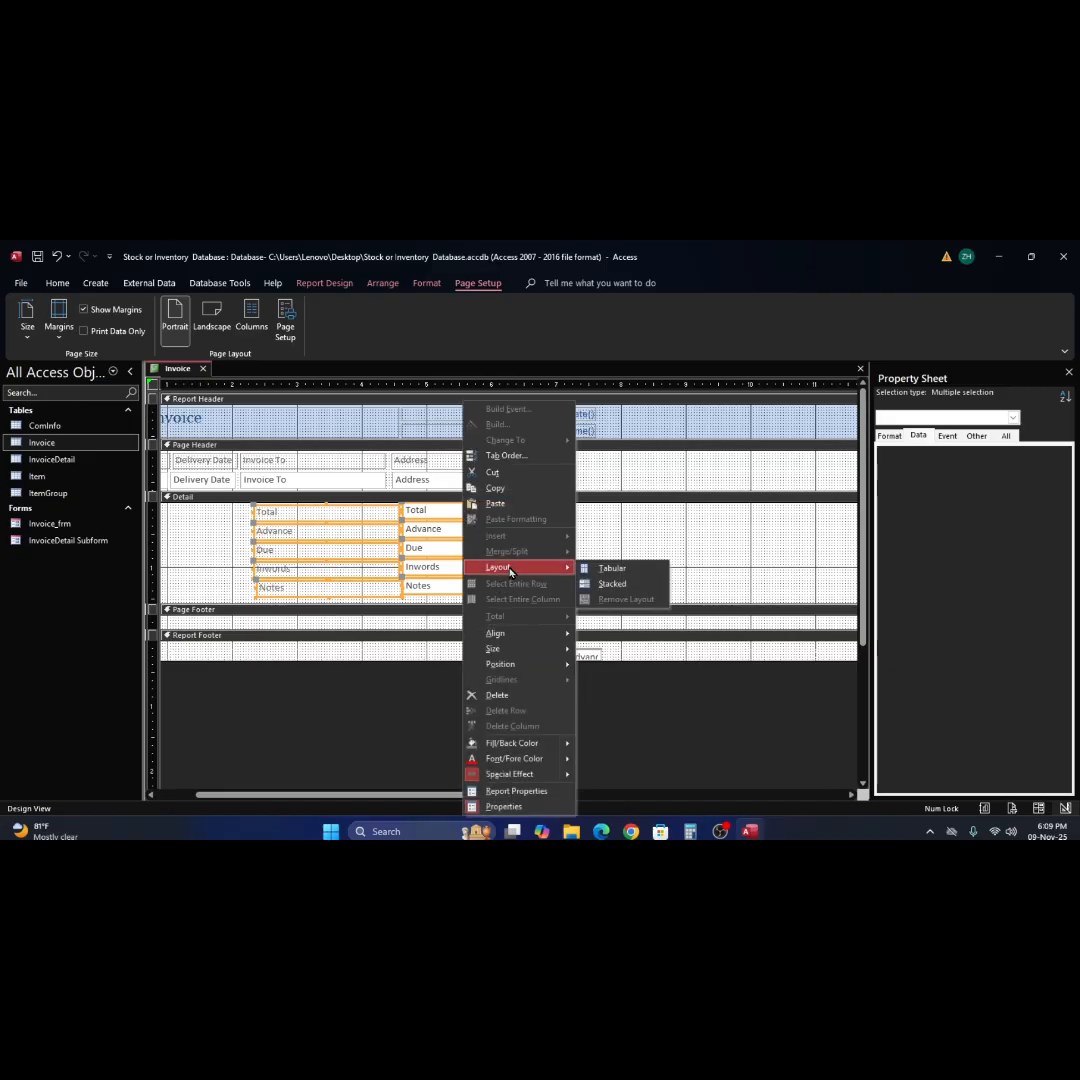
left_click(668, 540)
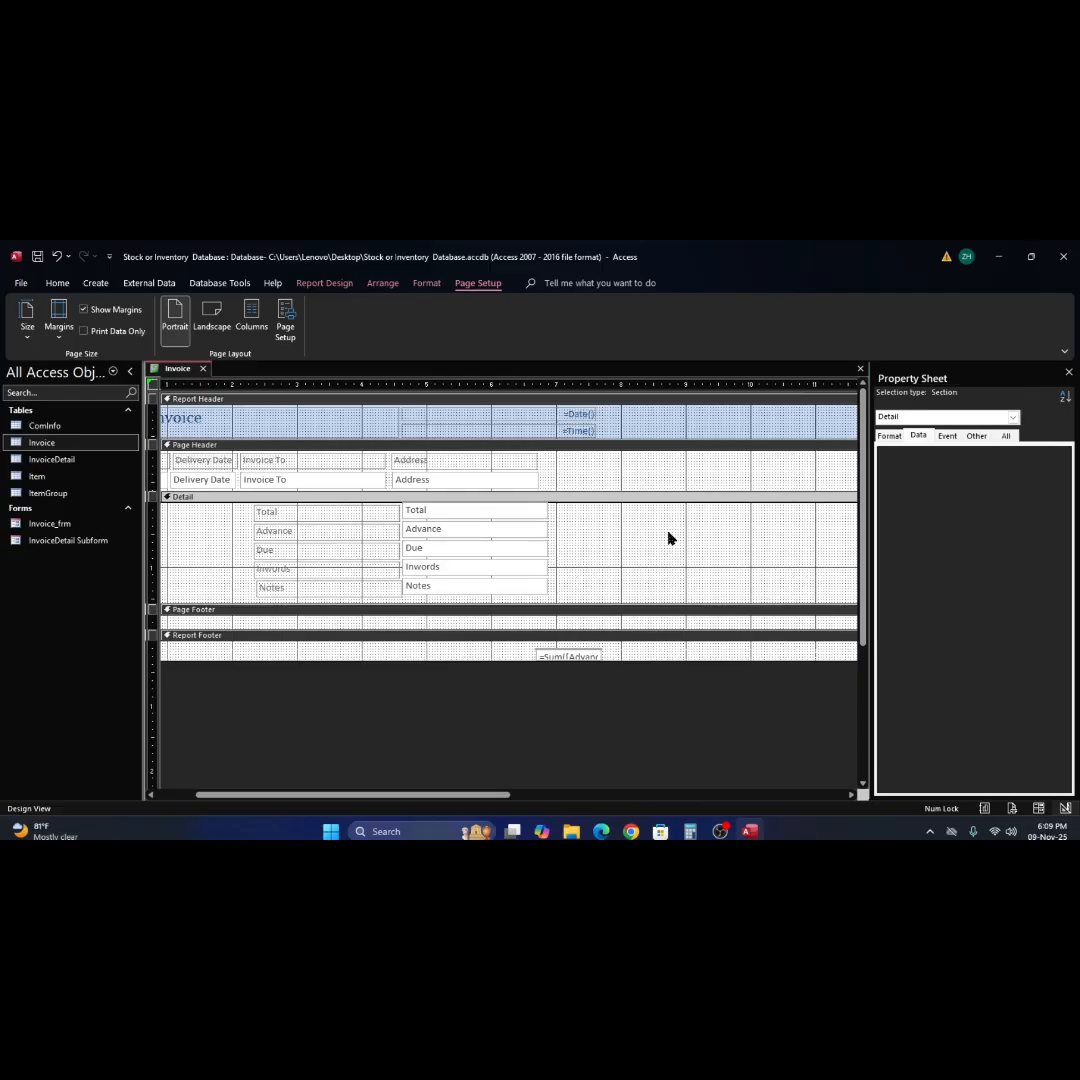
Try moving the Advance, Due, Inwords and Notes labels and text boxes right in the Detail section, and undo the move.
left_click_drag(246, 541, 700, 583)
mouse_move(500, 512)
left_mouse_down()
mouse_move(356, 538)
mouse_move(509, 509)
mouse_move(497, 510)
left_mouse_up()
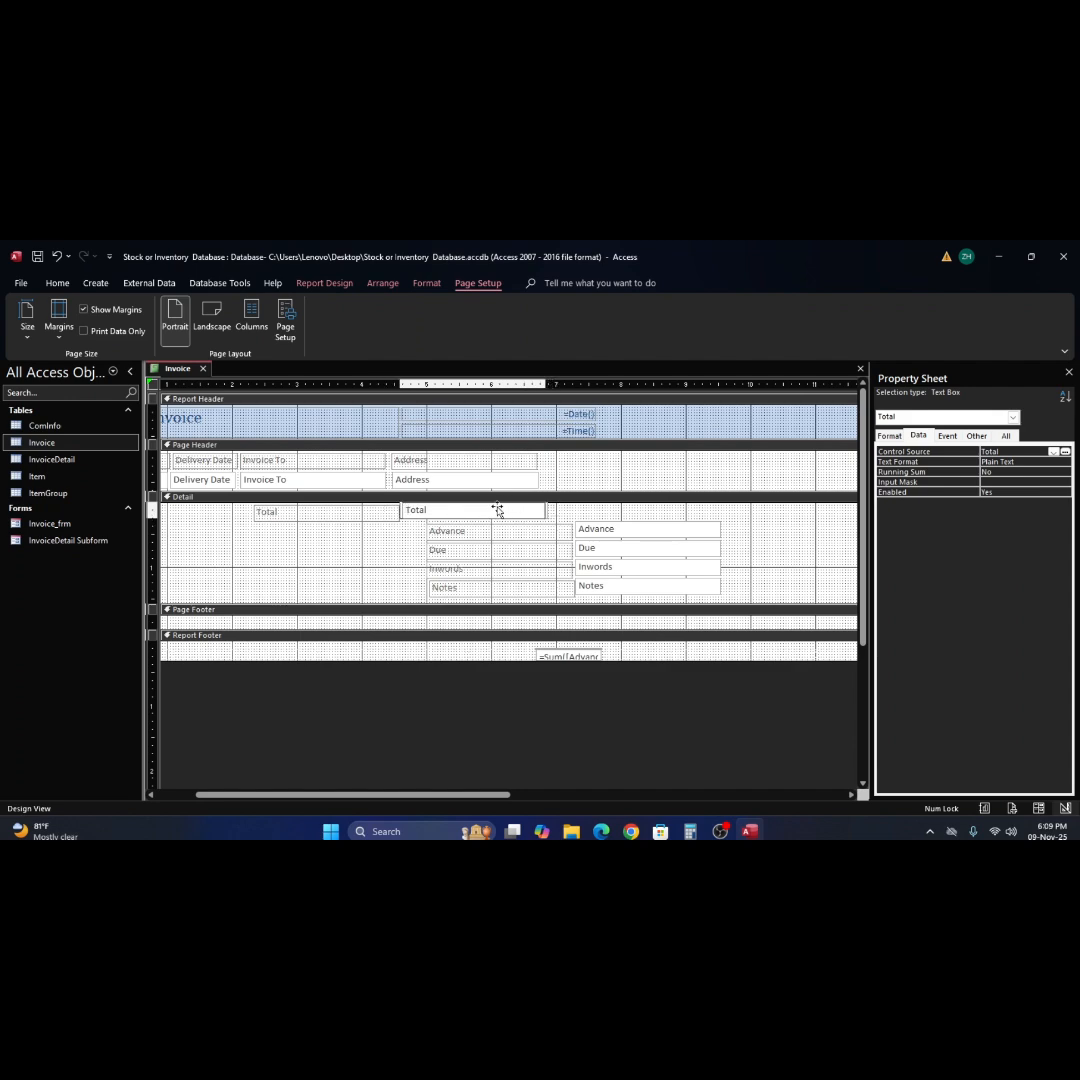
left_click(497, 510)
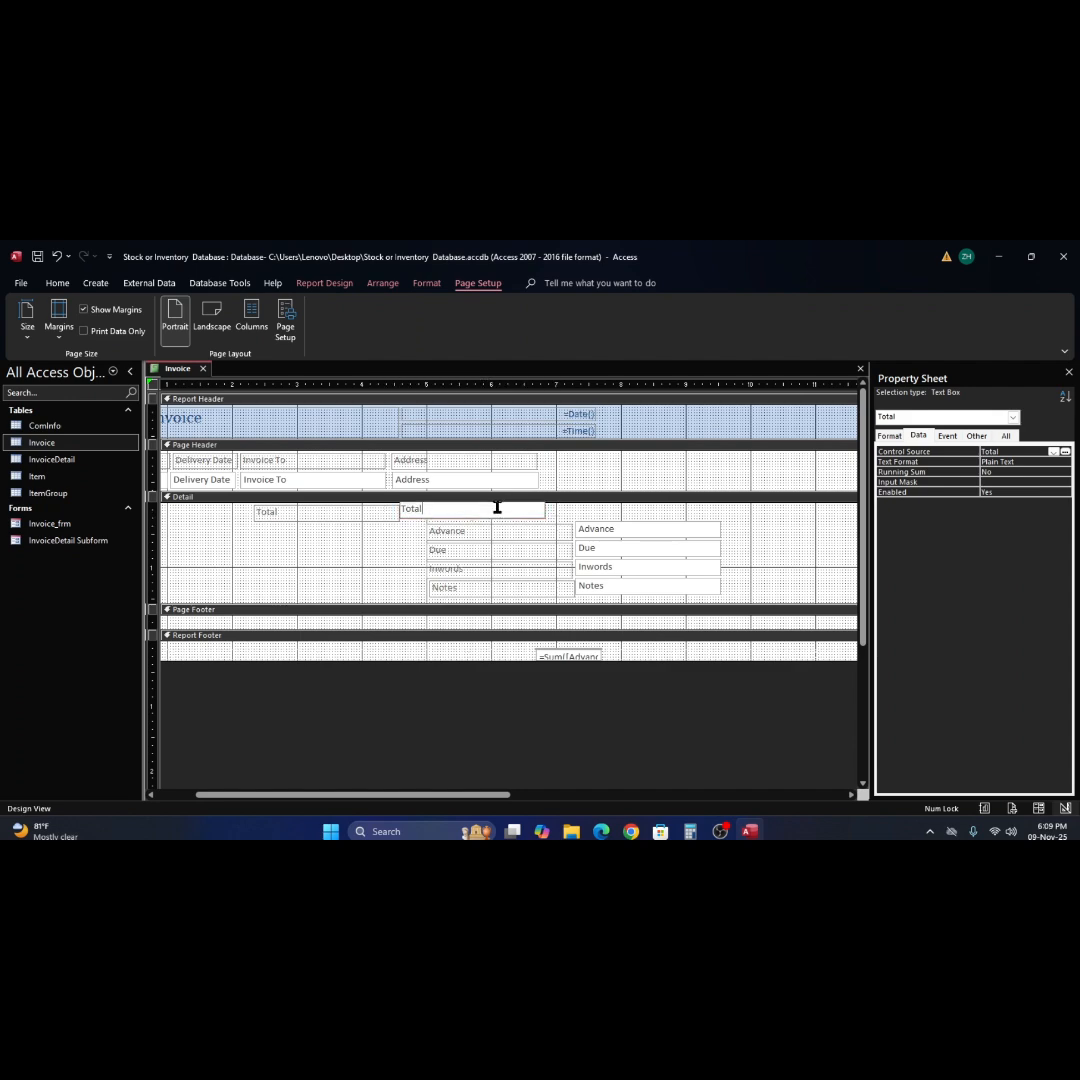
left_click(709, 519)
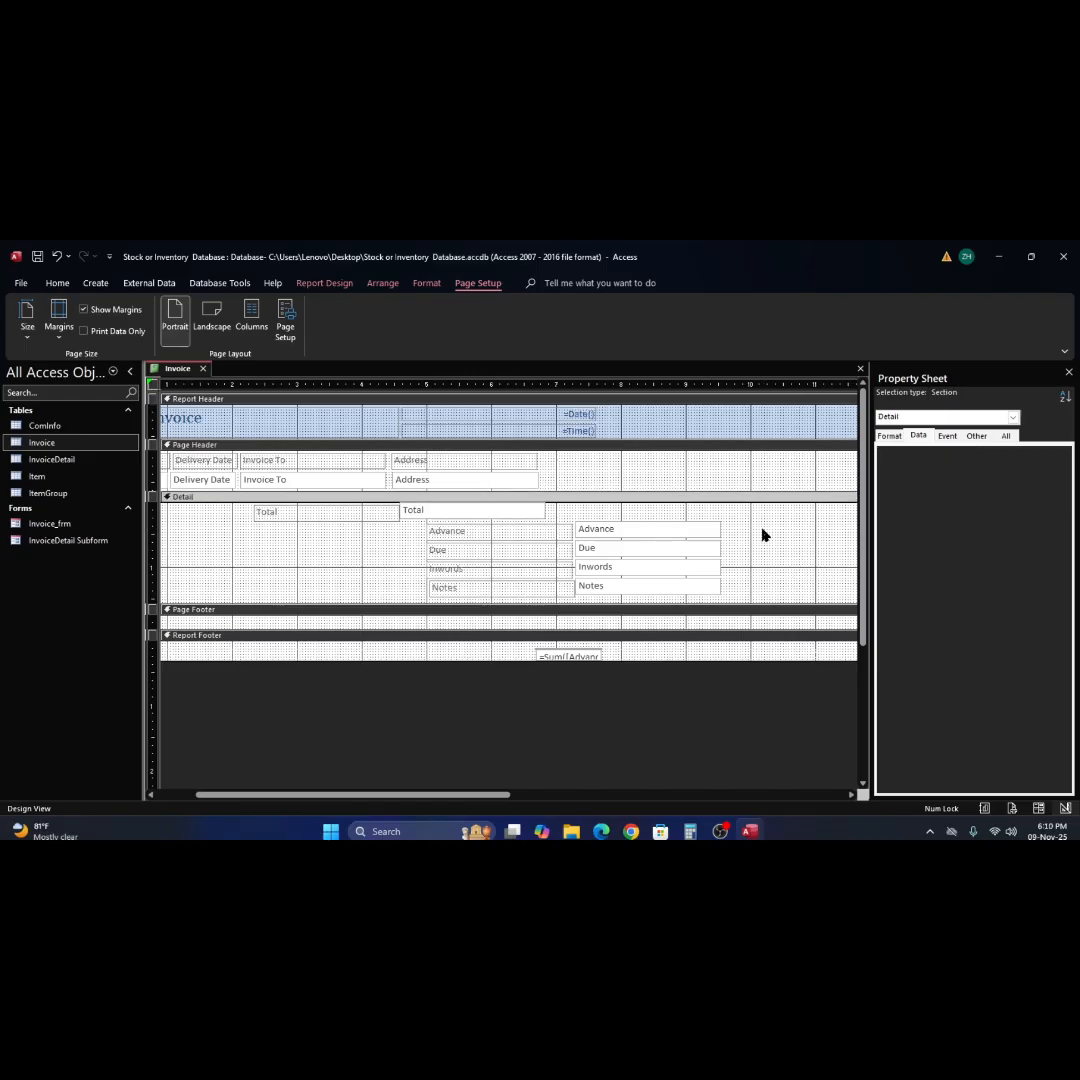
key("ctrl+z")
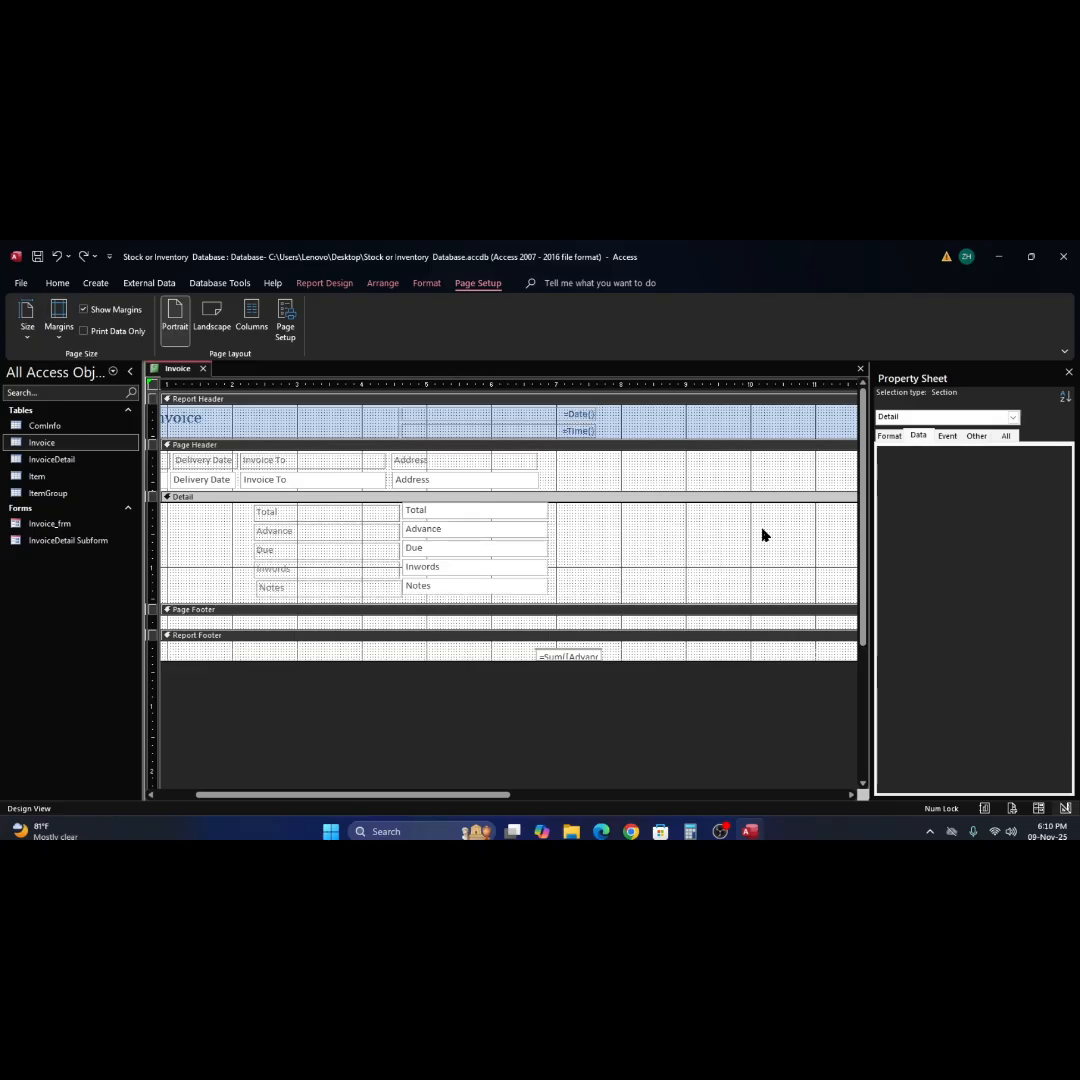
scroll(615, 550, "down", 3)
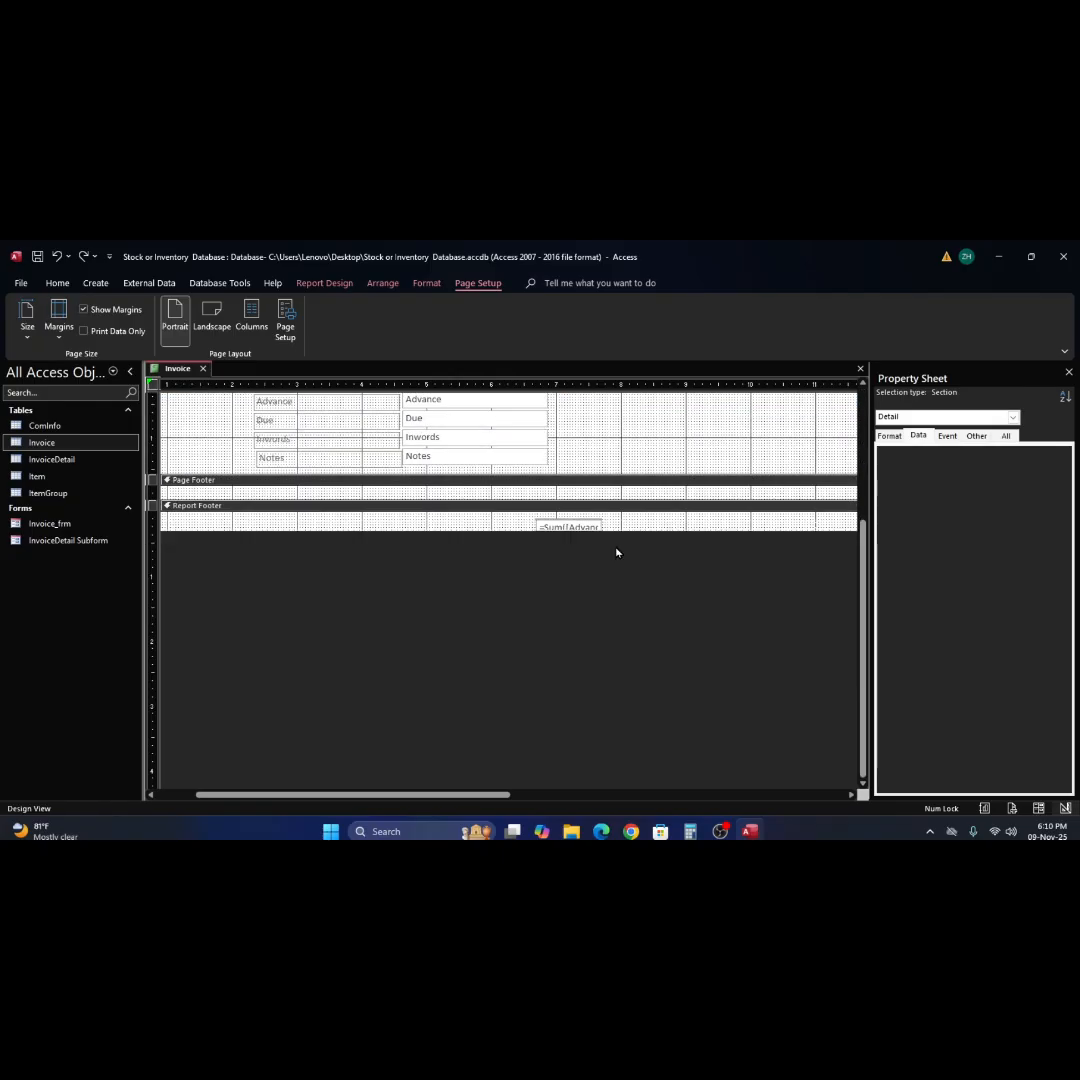
scroll(616, 552, "up", 2)
scroll(616, 552, "up", 2)
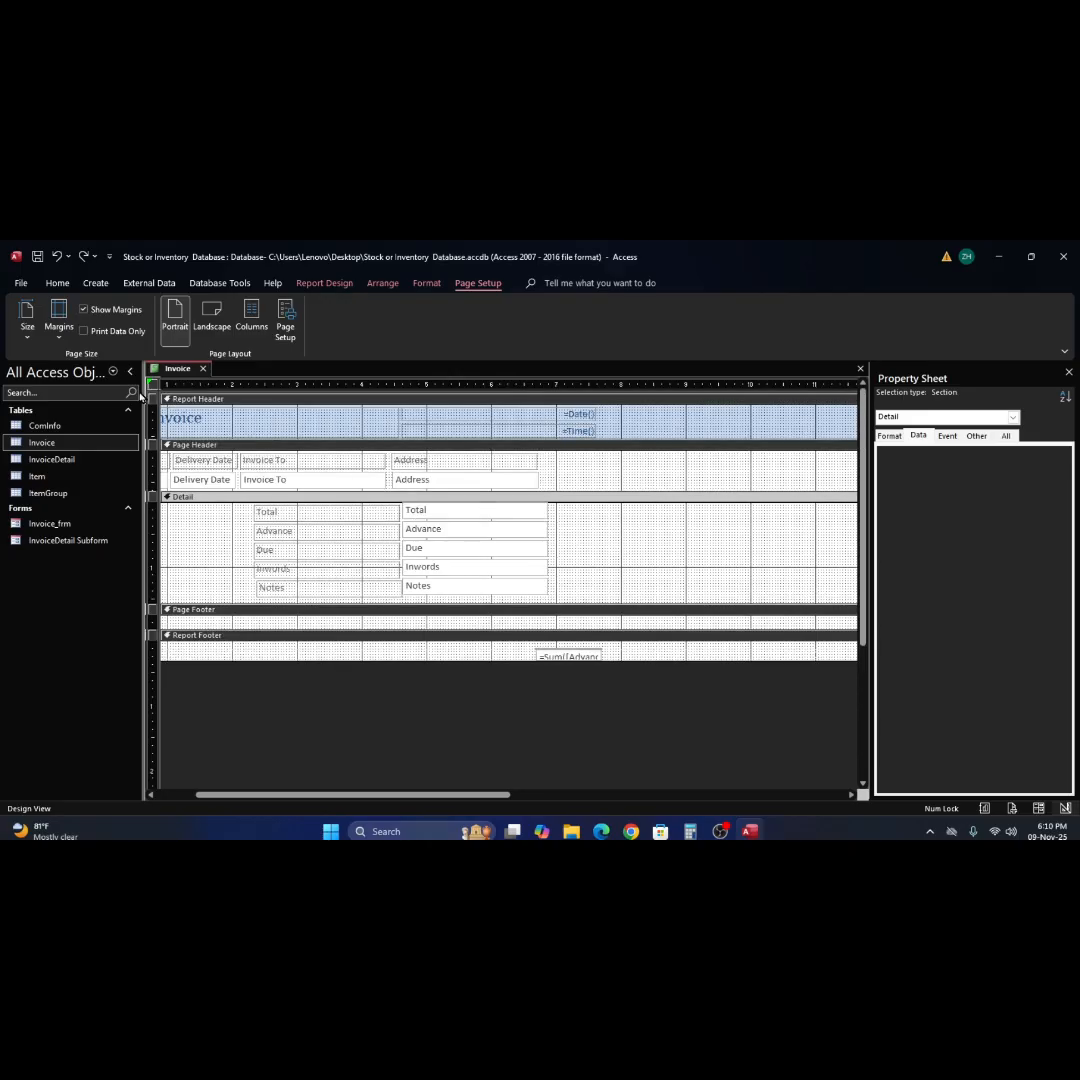
Check the invoice report in Report View, and return to Design View.
left_click(58, 284)
left_click(29, 313)
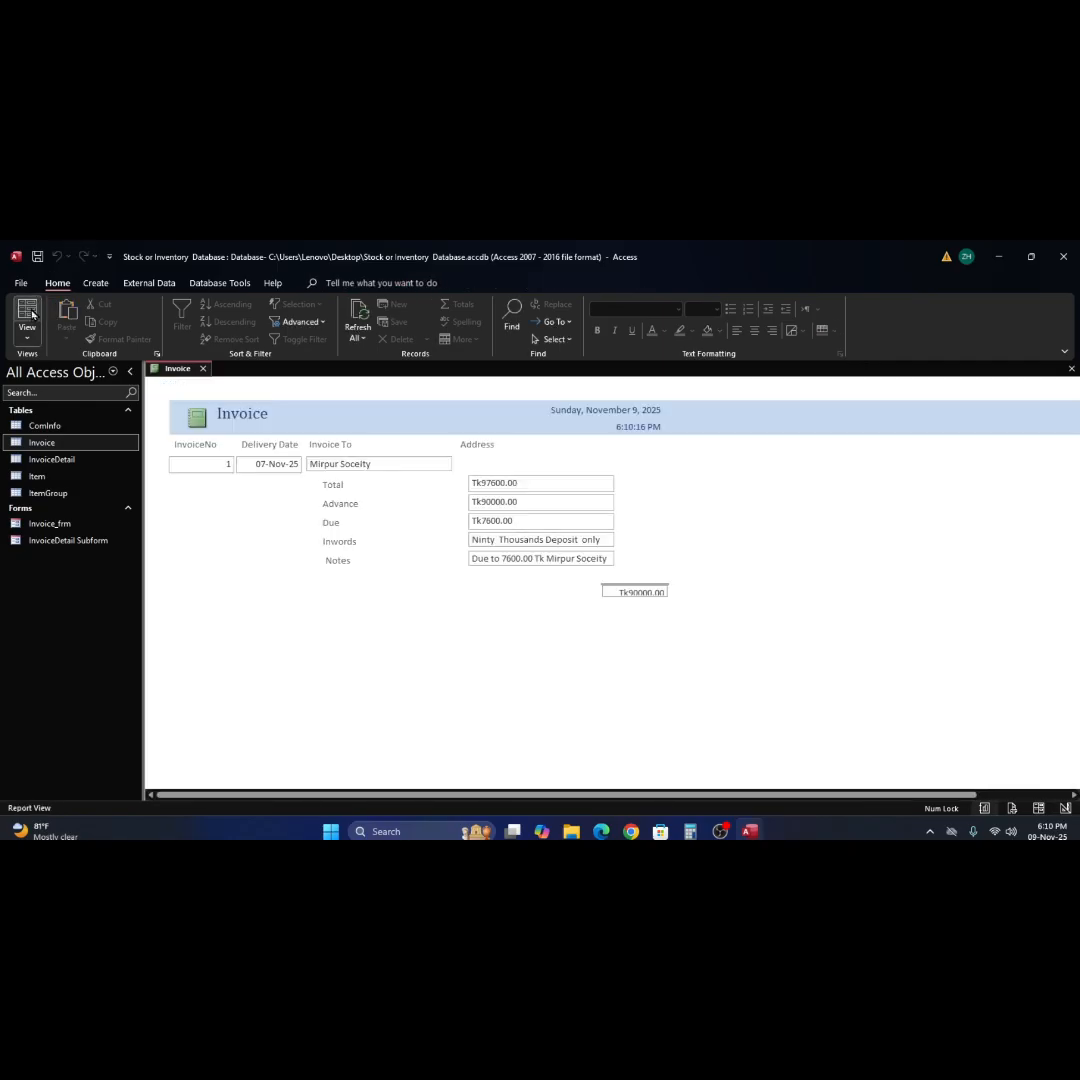
left_click(756, 525)
right_click(758, 524)
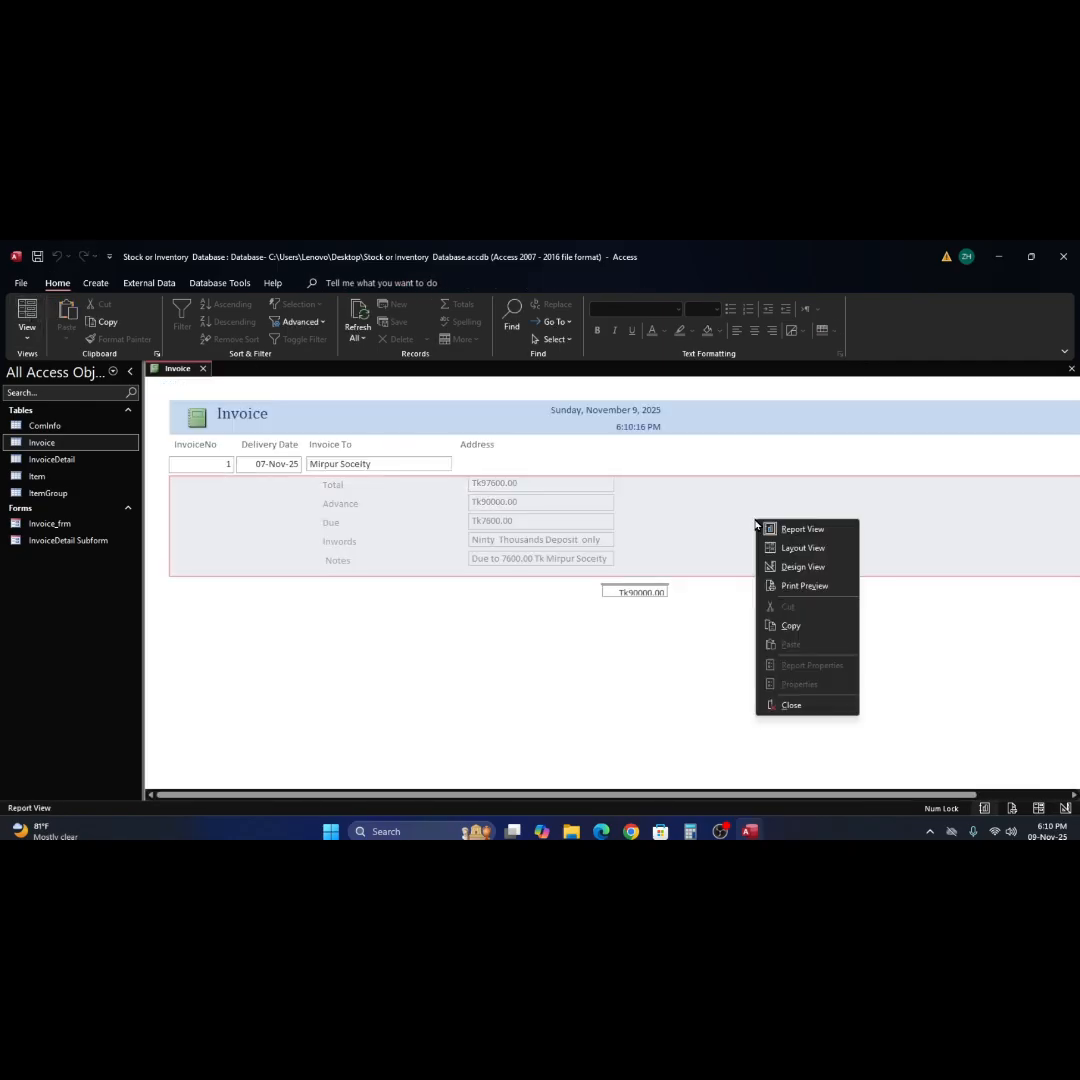
left_click(802, 567)
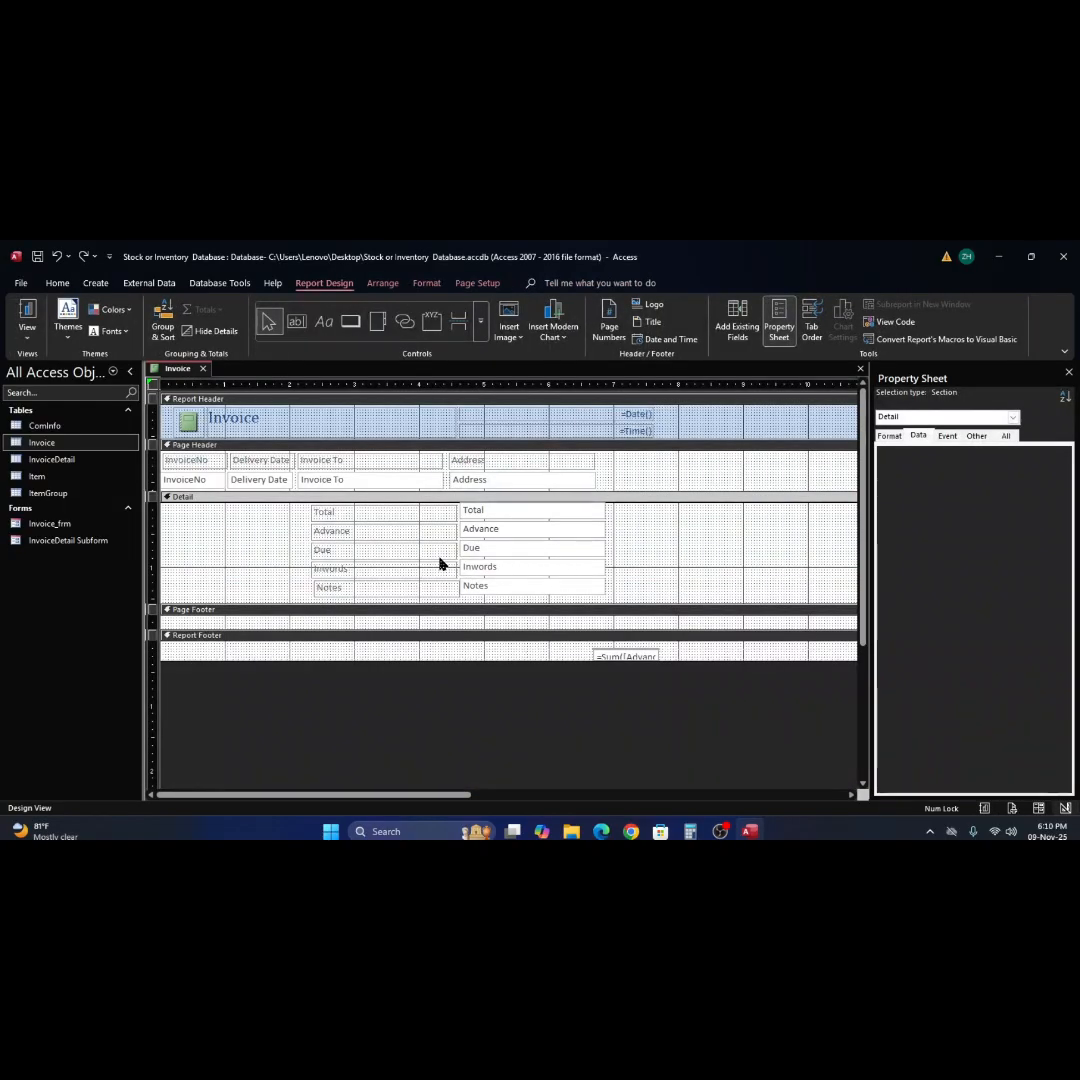
Extend the Detail section to about 3.5 inches tall and move the Total through Notes labels and text boxes down and right, starting at about 5.1 inches.
left_click_drag(460, 605, 460, 733)
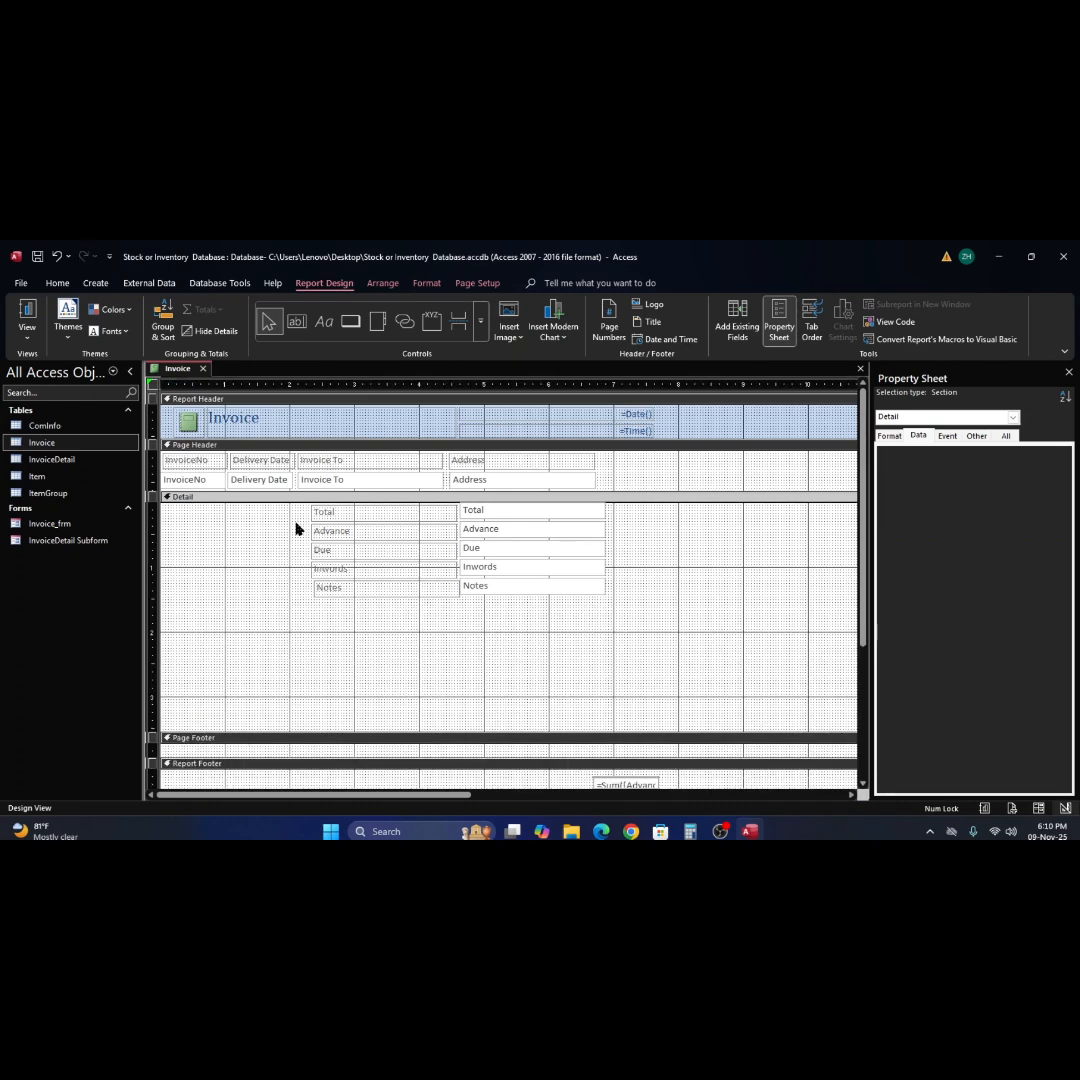
left_click_drag(295, 505, 651, 617)
left_click_drag(535, 554, 716, 700)
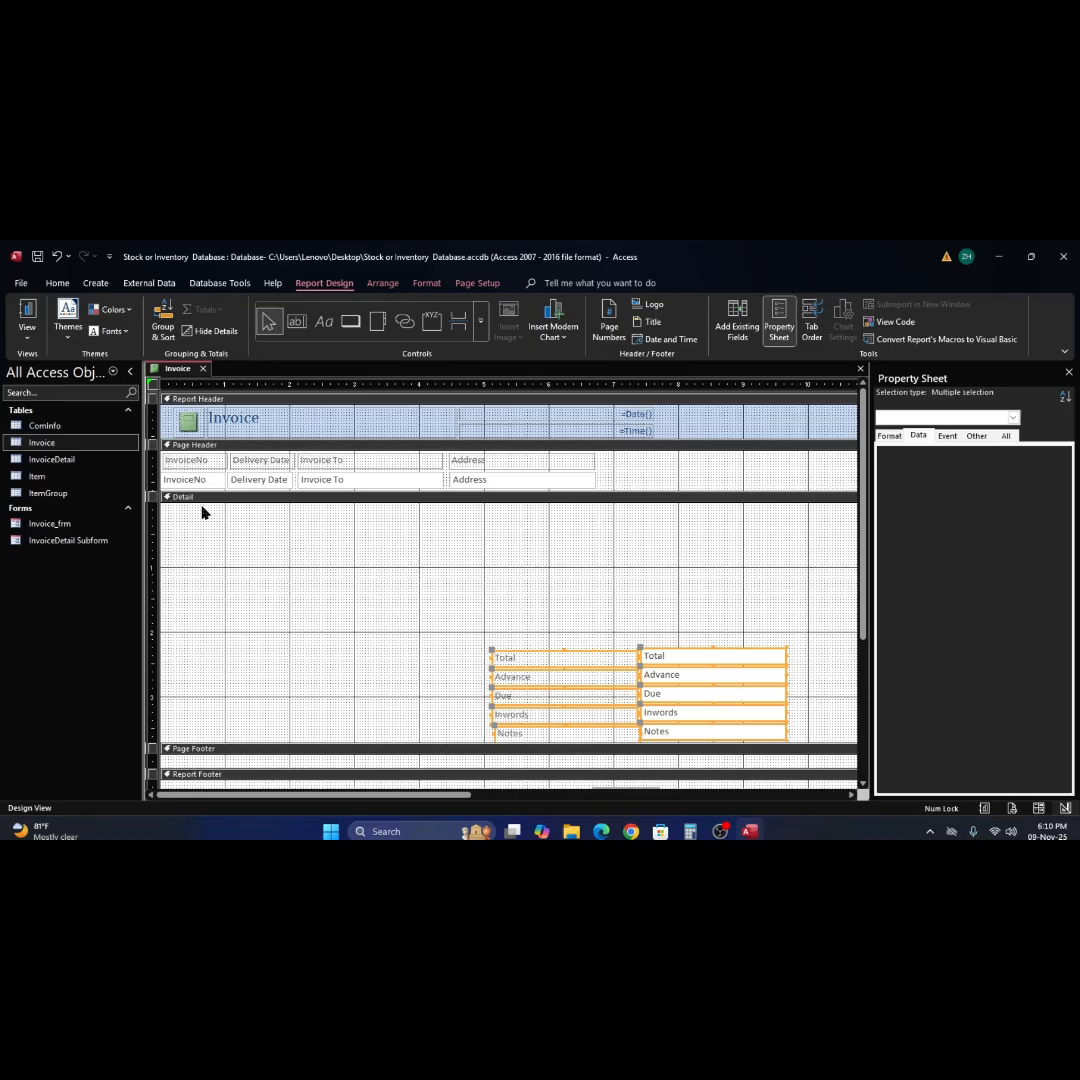
left_click(201, 512)
Add the InvoiceDetail table to the Detail section as InvoiceDetail subreport, shown for each Invoice record using InvoiceNo.
left_click(31, 462)
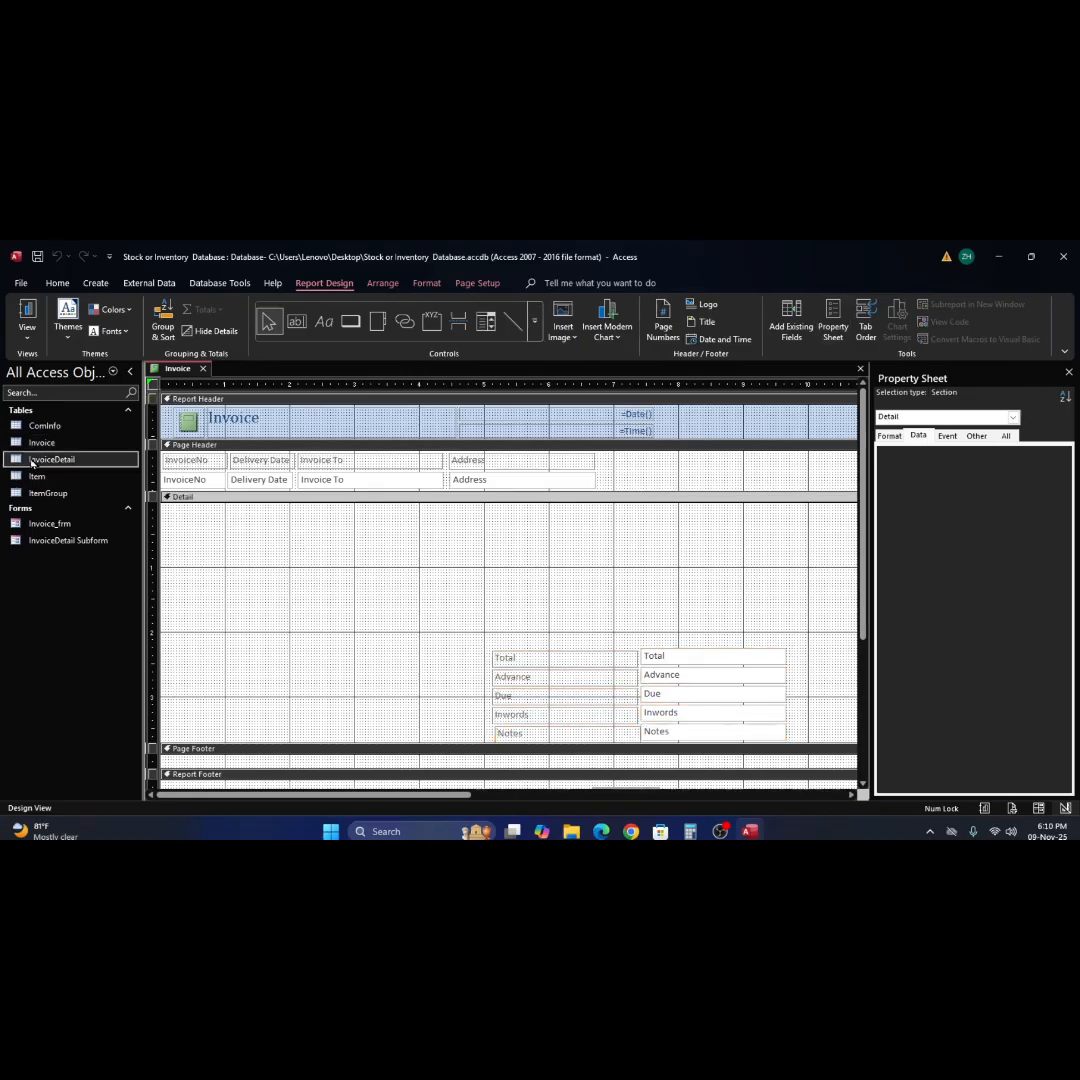
left_click_drag(31, 462, 334, 562)
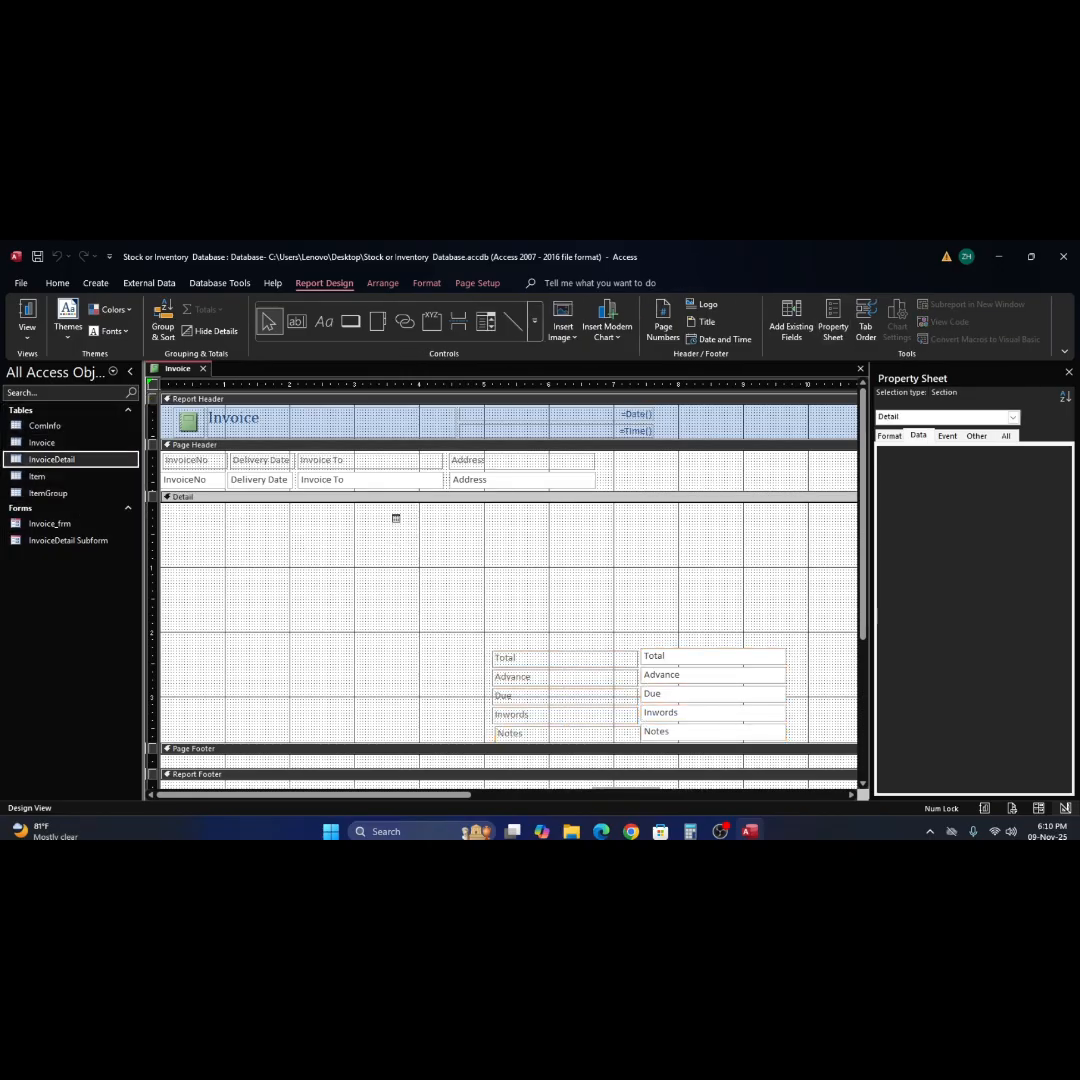
left_click_drag(395, 518, 401, 521)
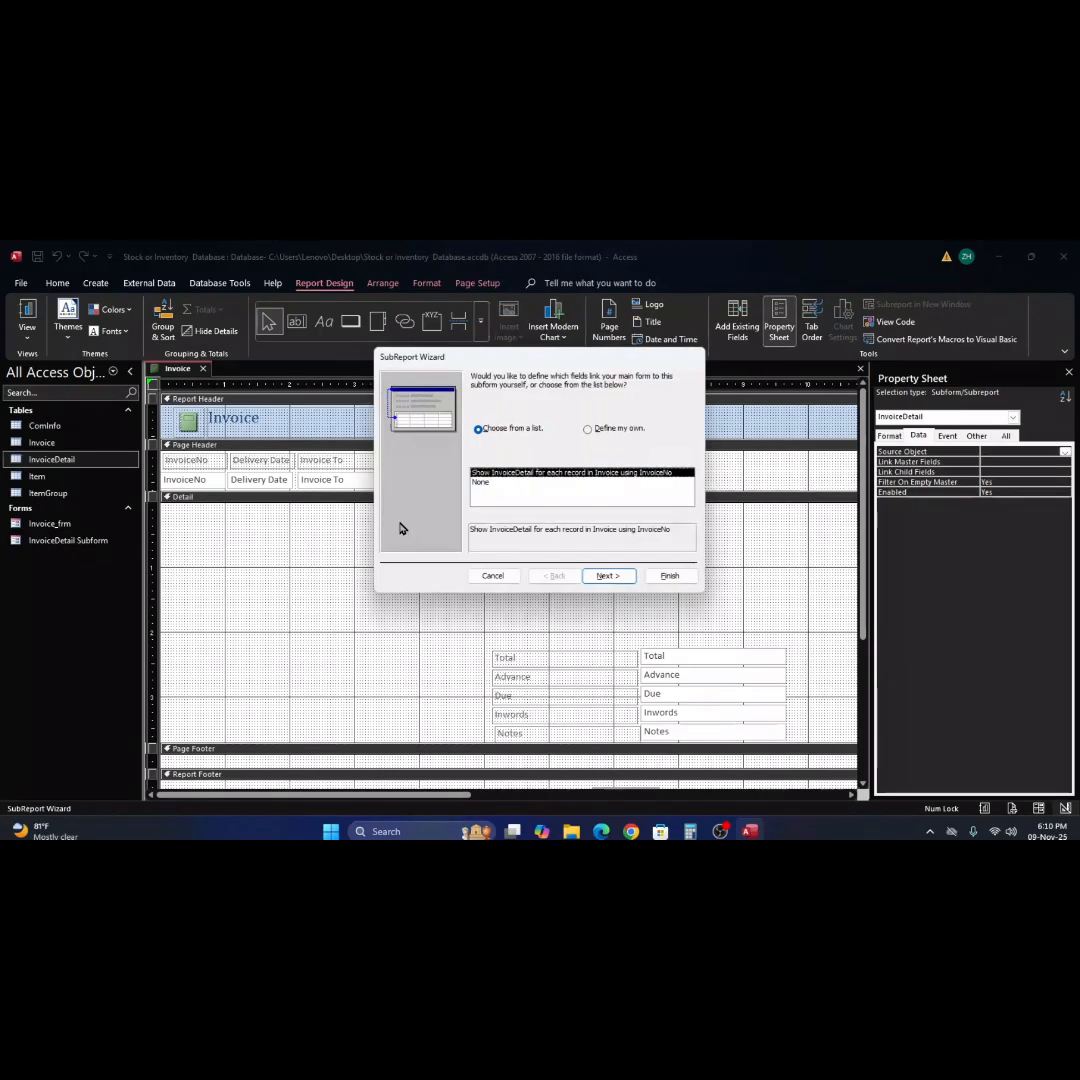
left_click(607, 576)
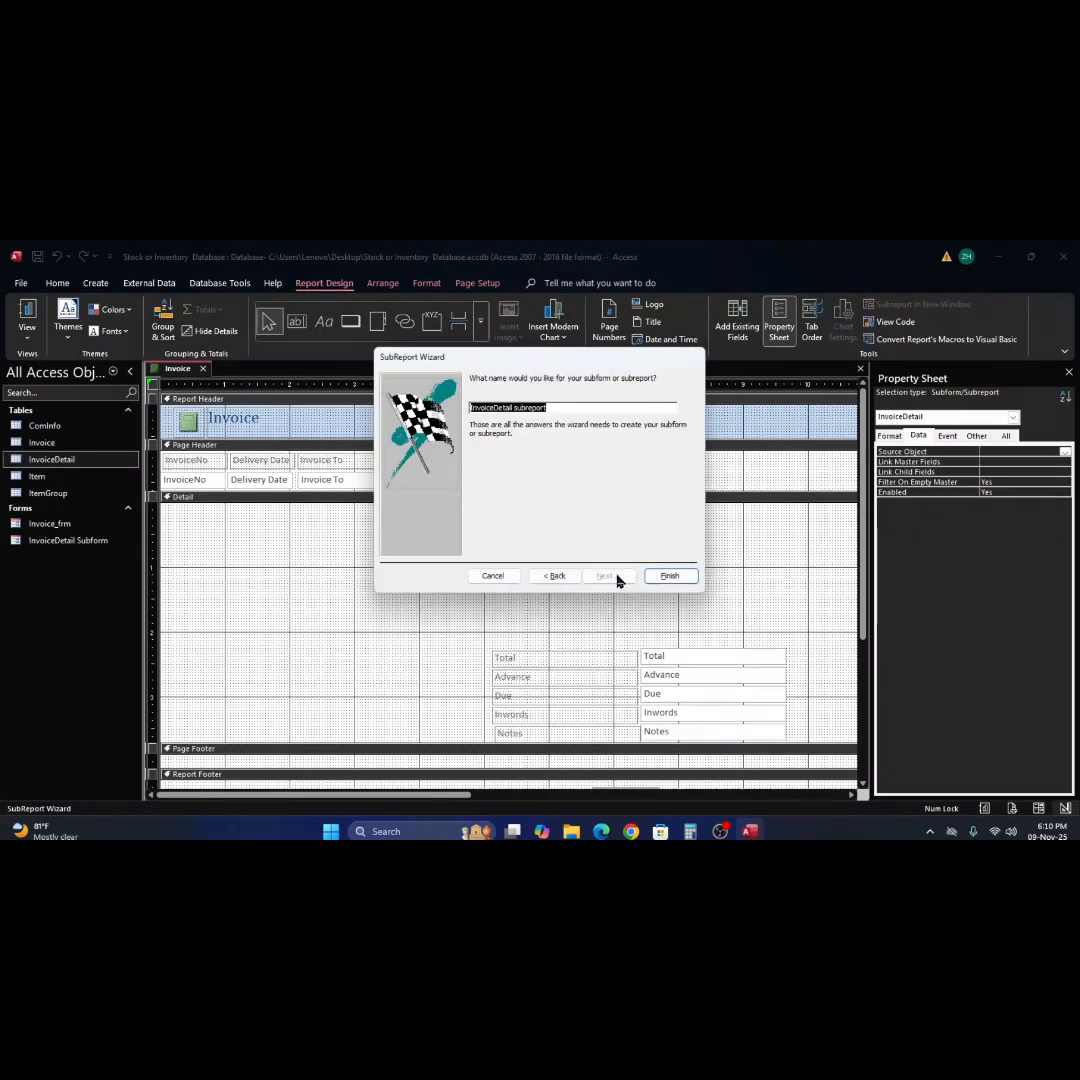
left_click(686, 579)
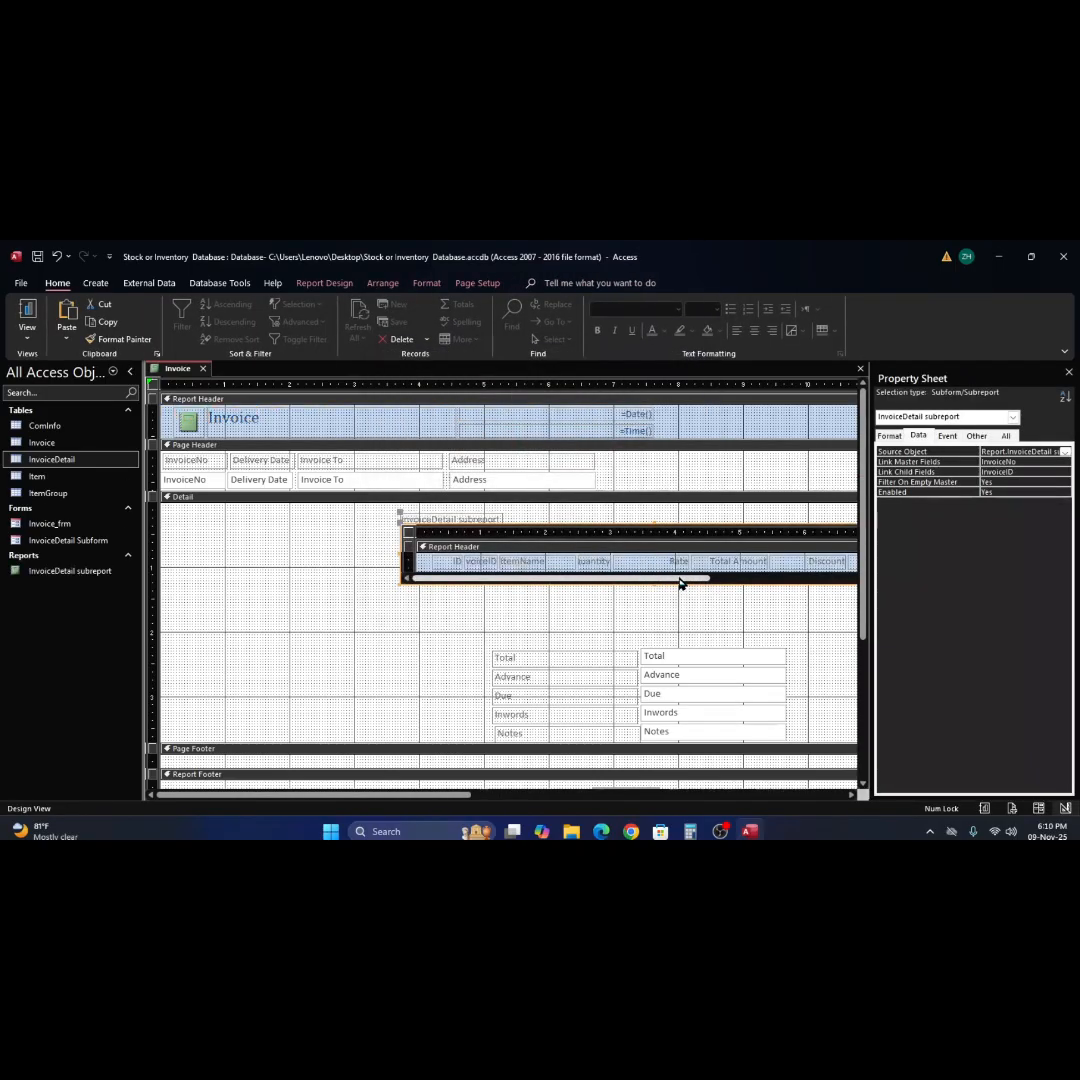
Move the InvoiceDetail subreport left within Detail, starting at about 0.7 inches, and delete its attached label.
left_click_drag(663, 524, 418, 517)
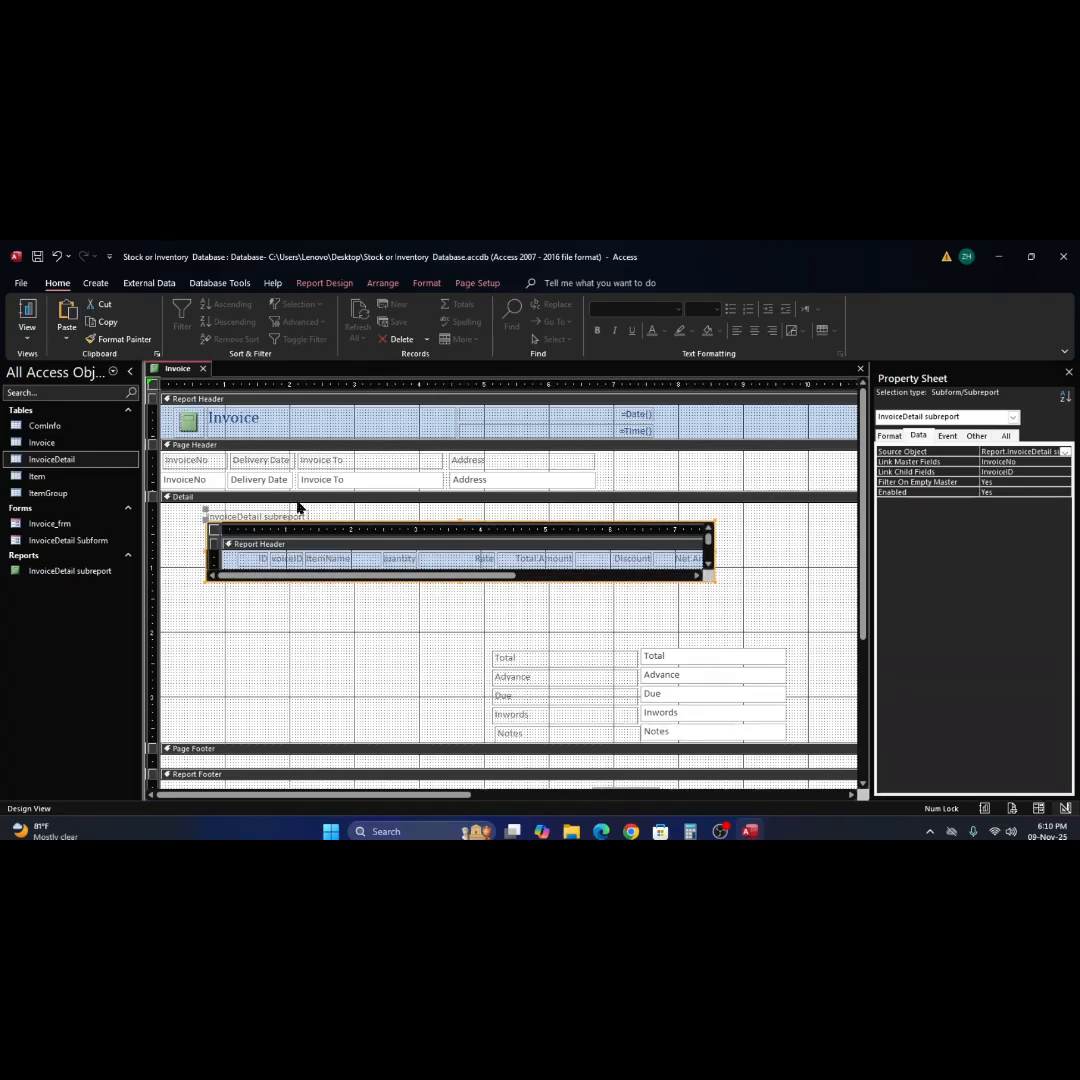
left_click(357, 515)
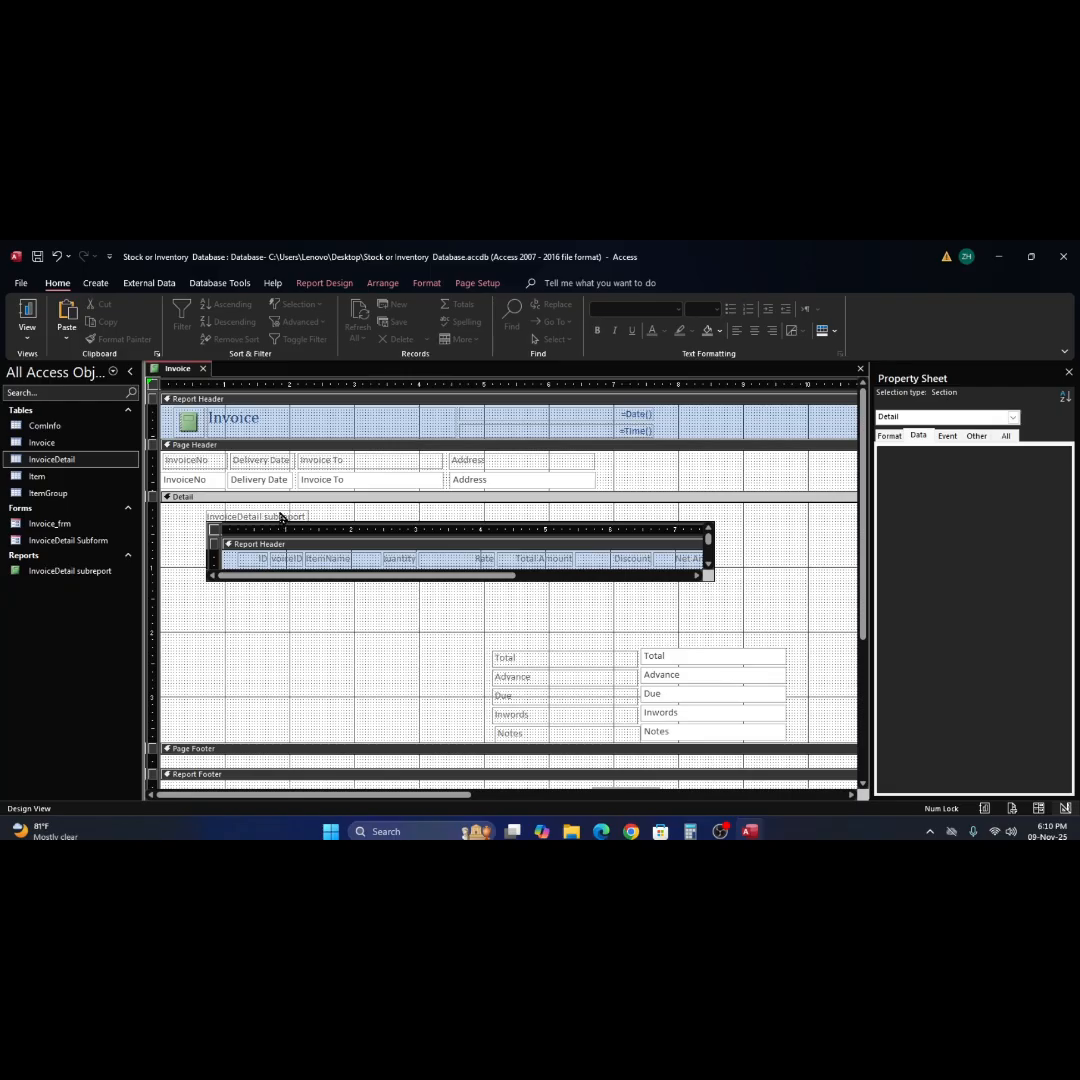
left_click(281, 518)
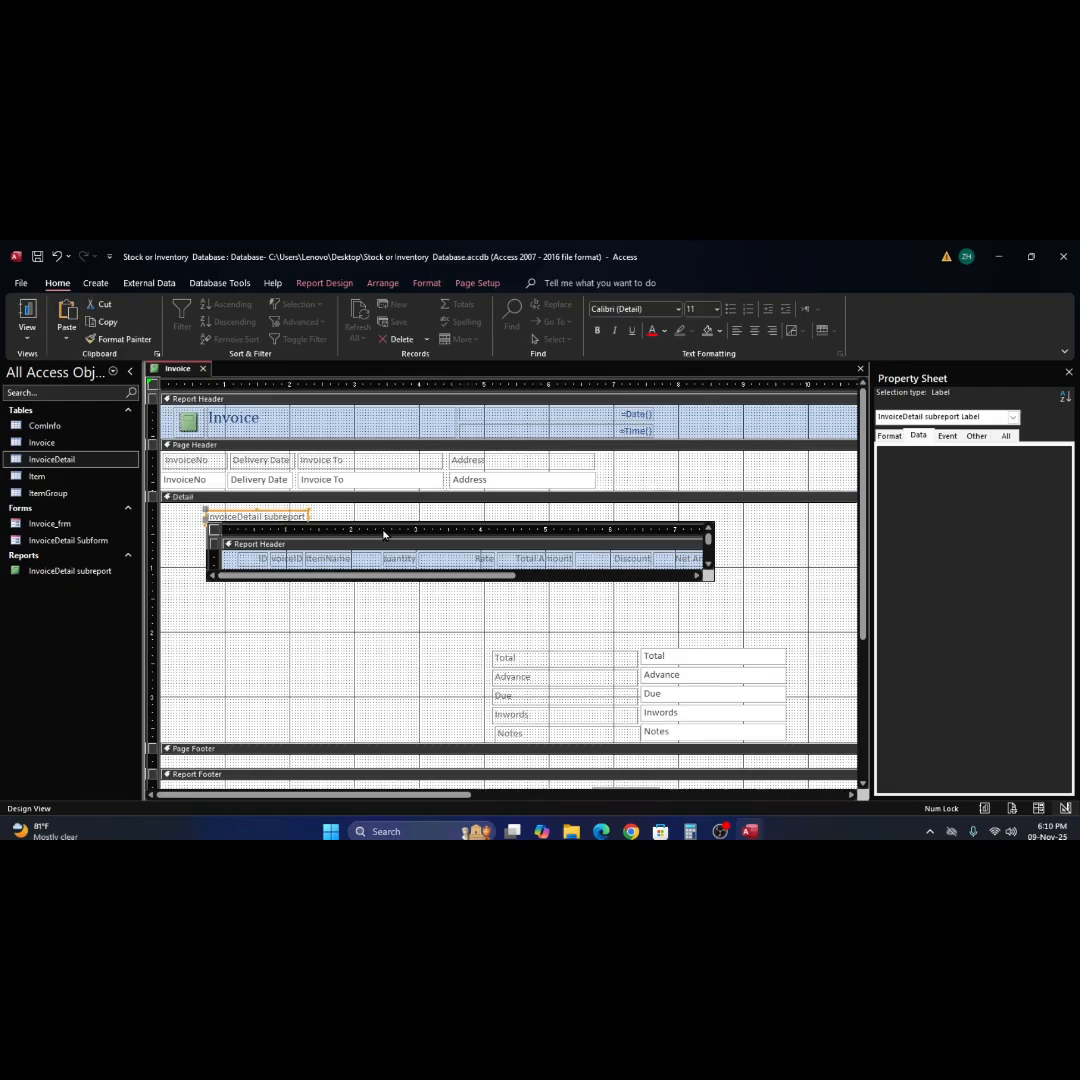
key("Delete")
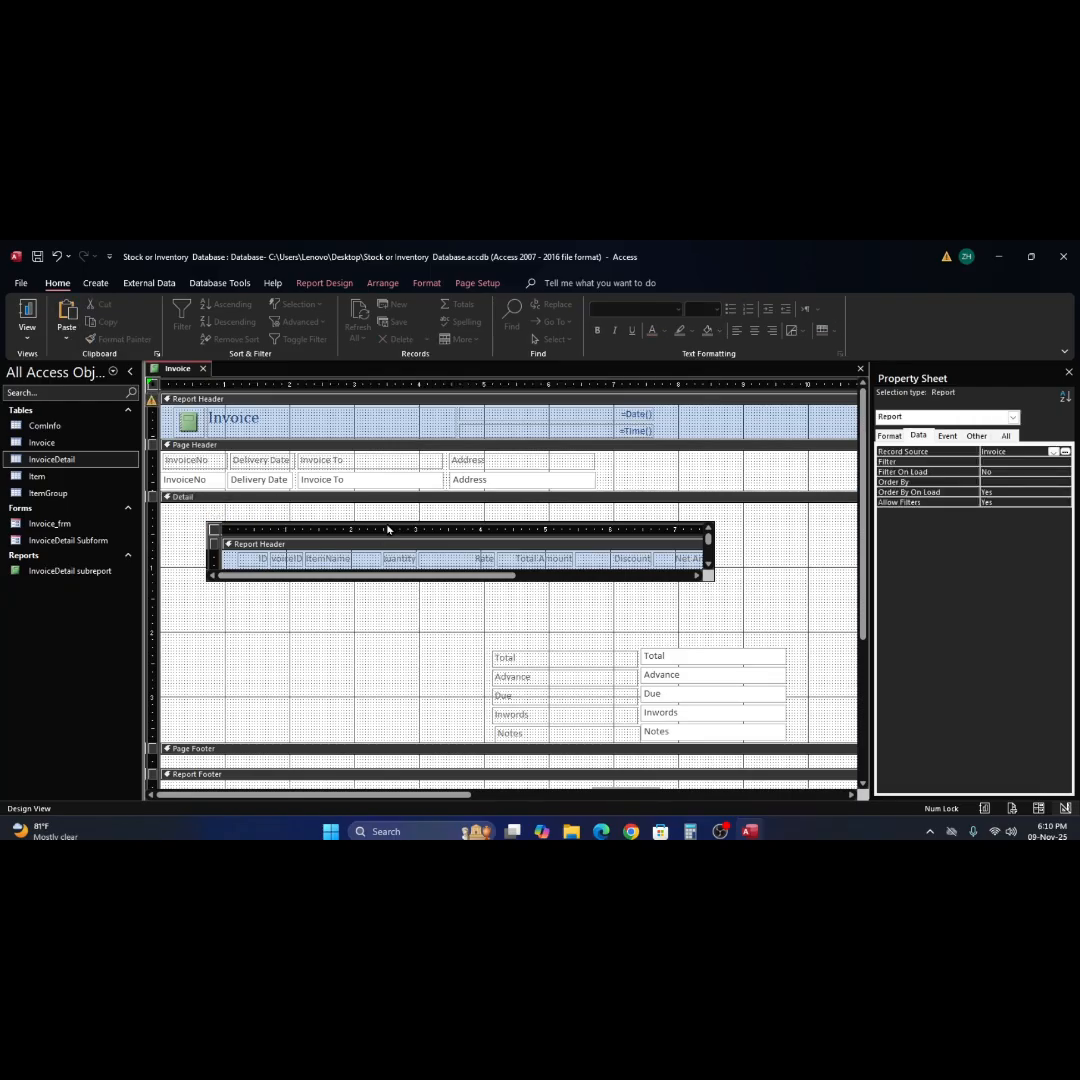
Shift the InvoiceDetail subreport to the left edge of the Detail section, leaving a small gap before the margin.
left_click_drag(388, 528, 350, 521)
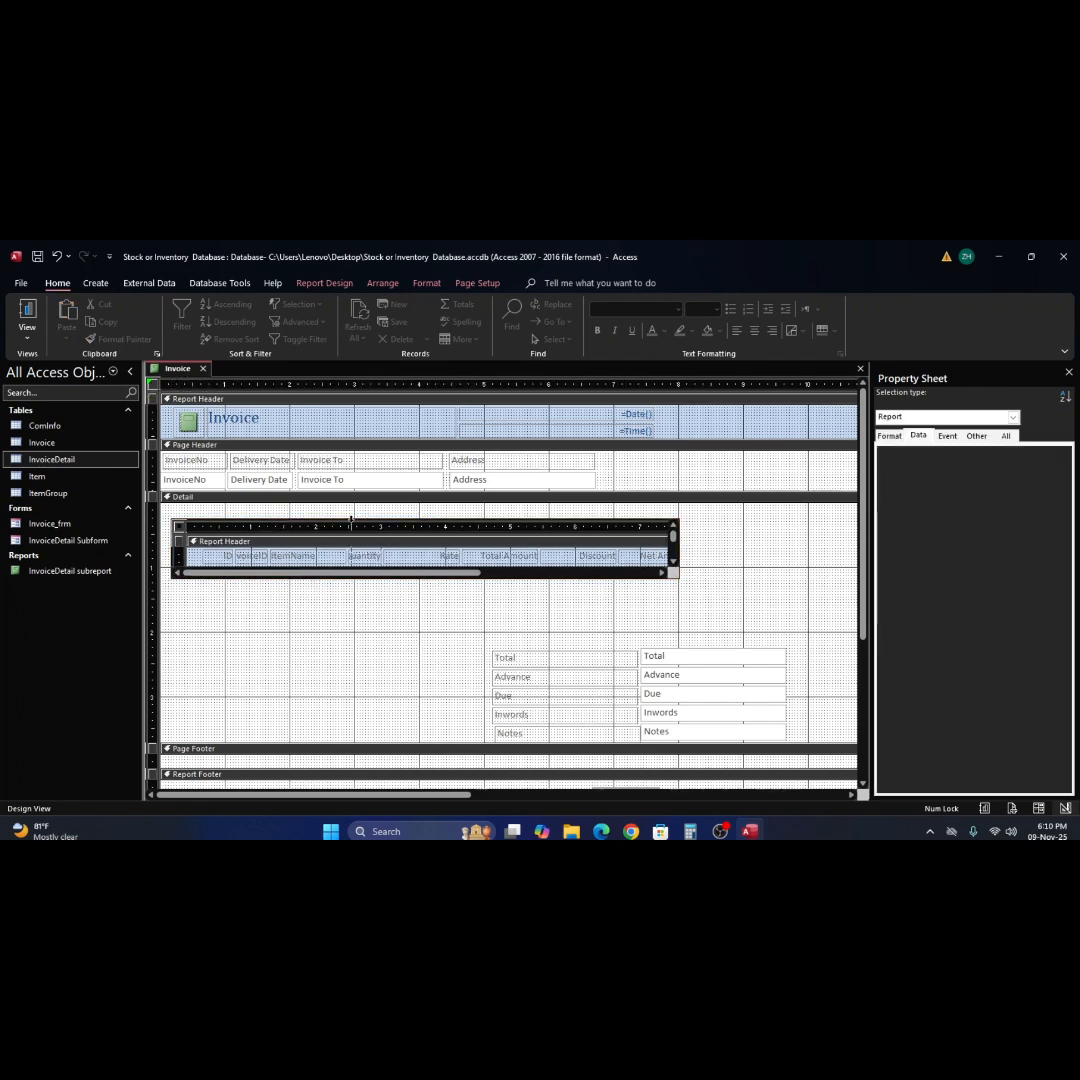
left_click(350, 521)
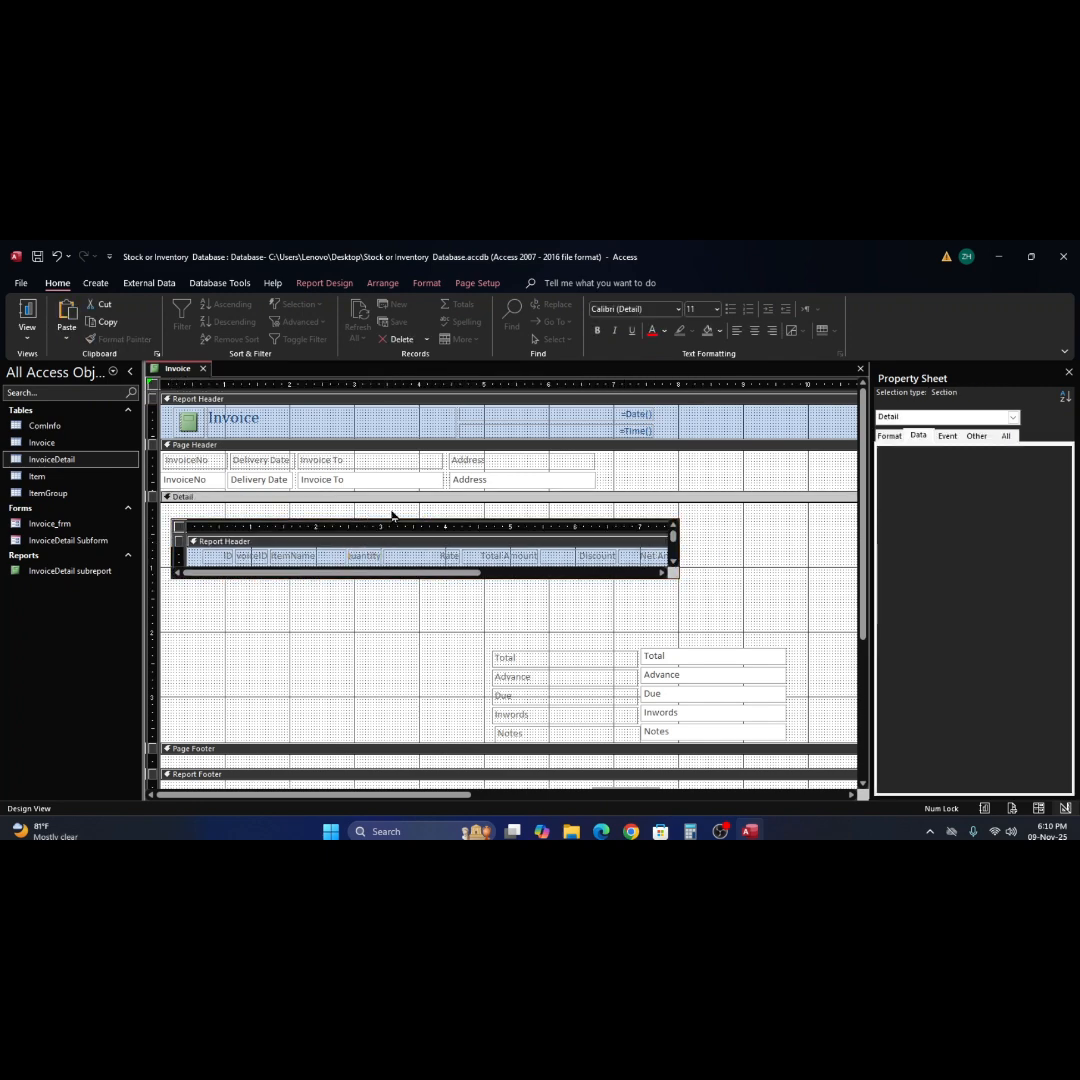
left_click_drag(392, 520, 369, 516)
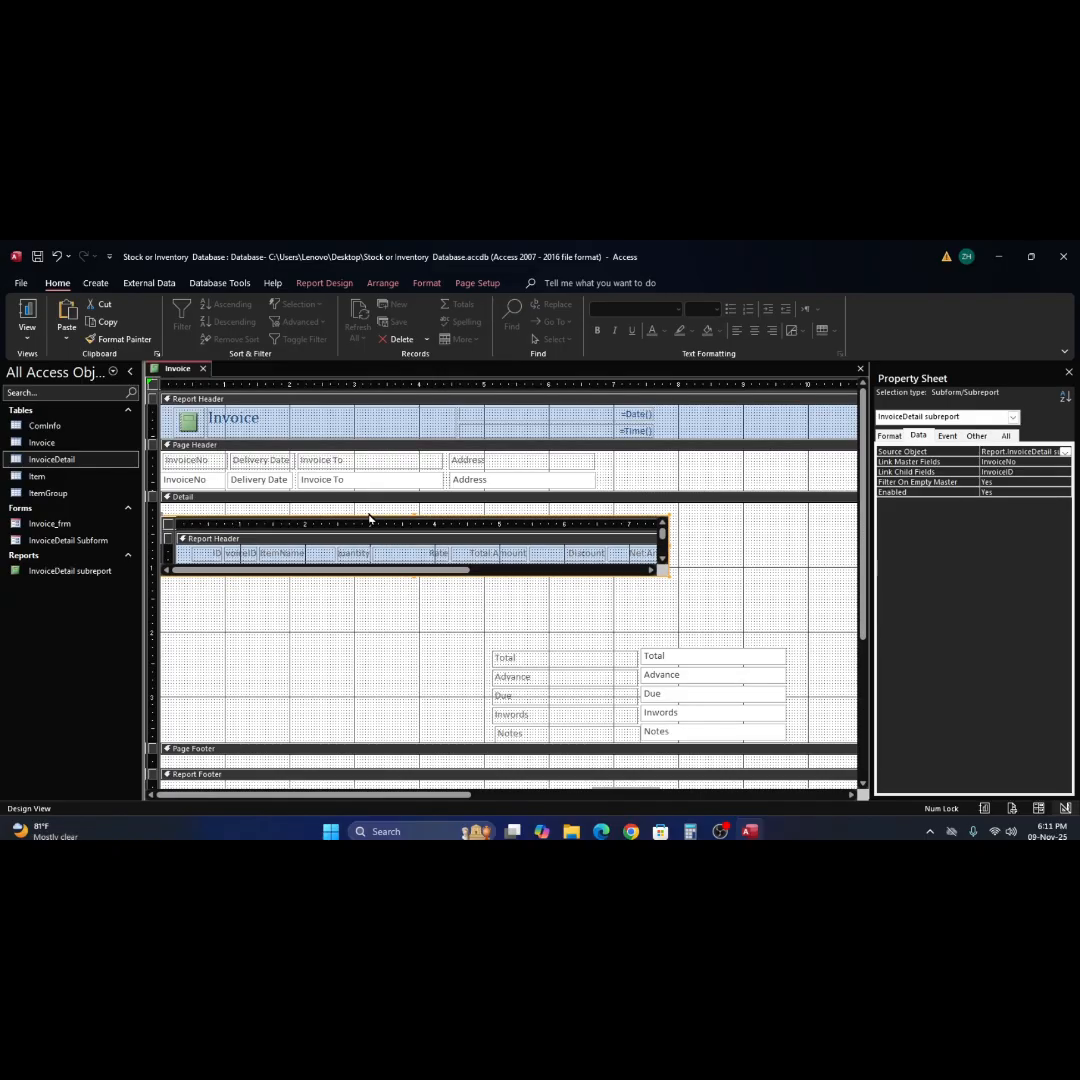
left_click(370, 517)
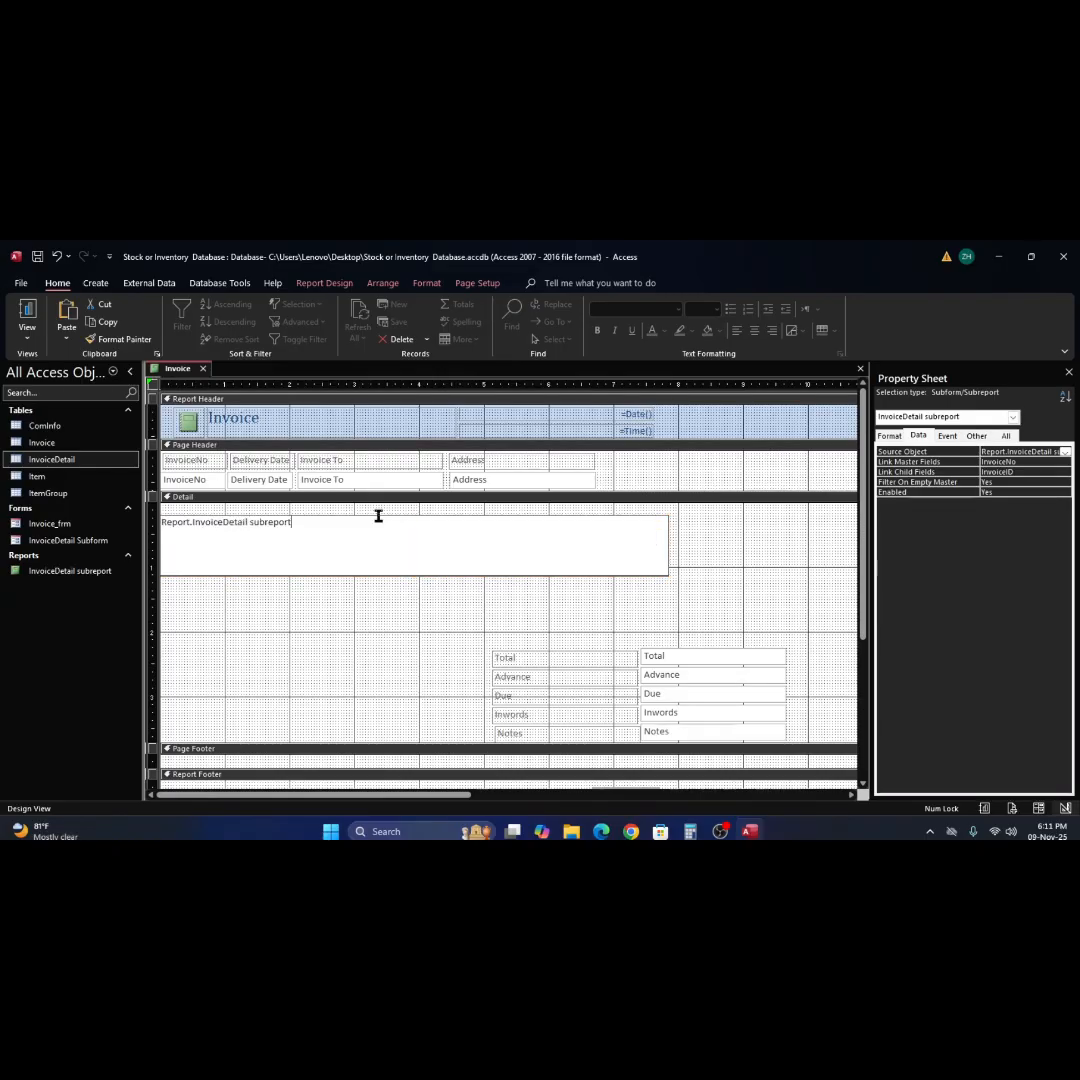
left_click(668, 625)
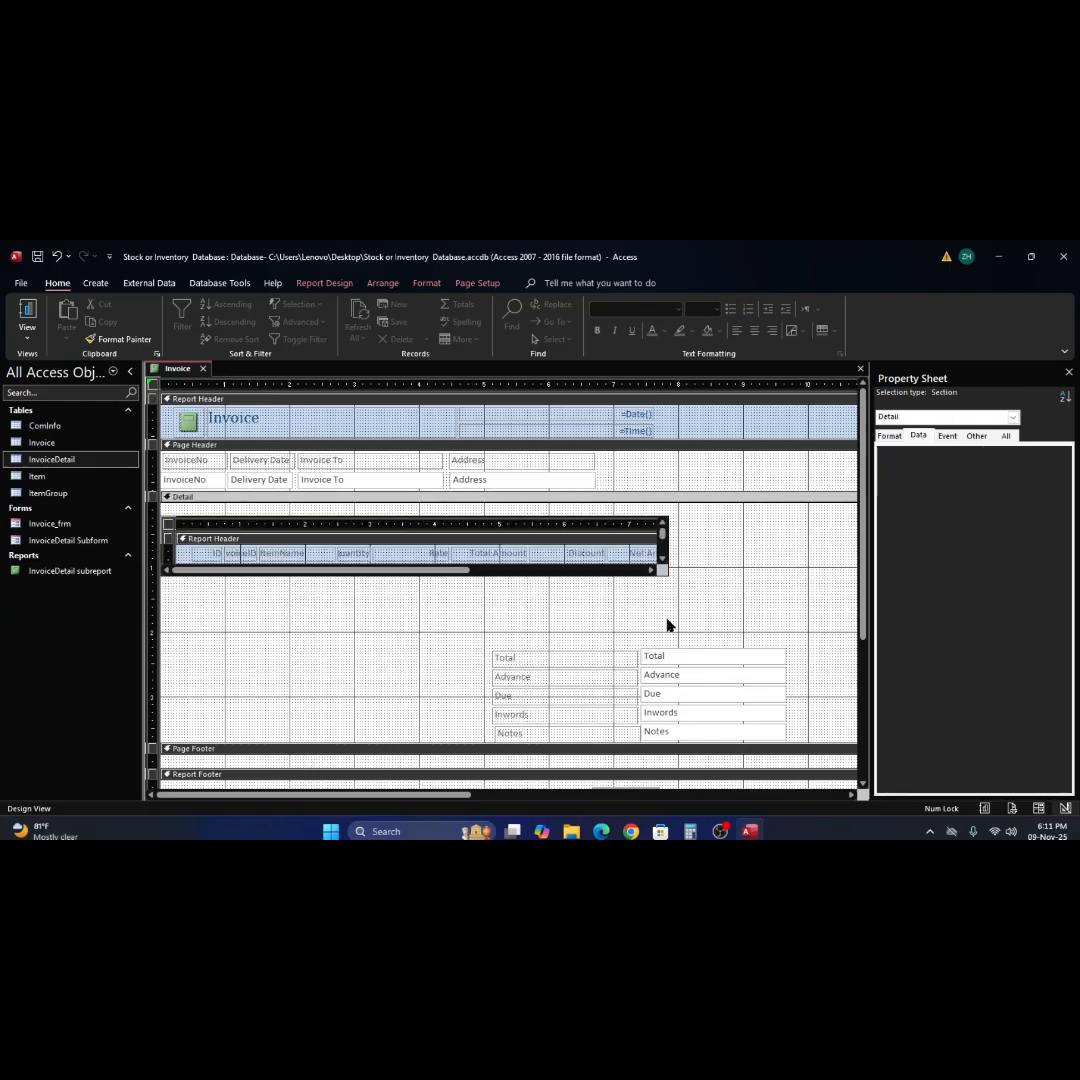
left_click(512, 517)
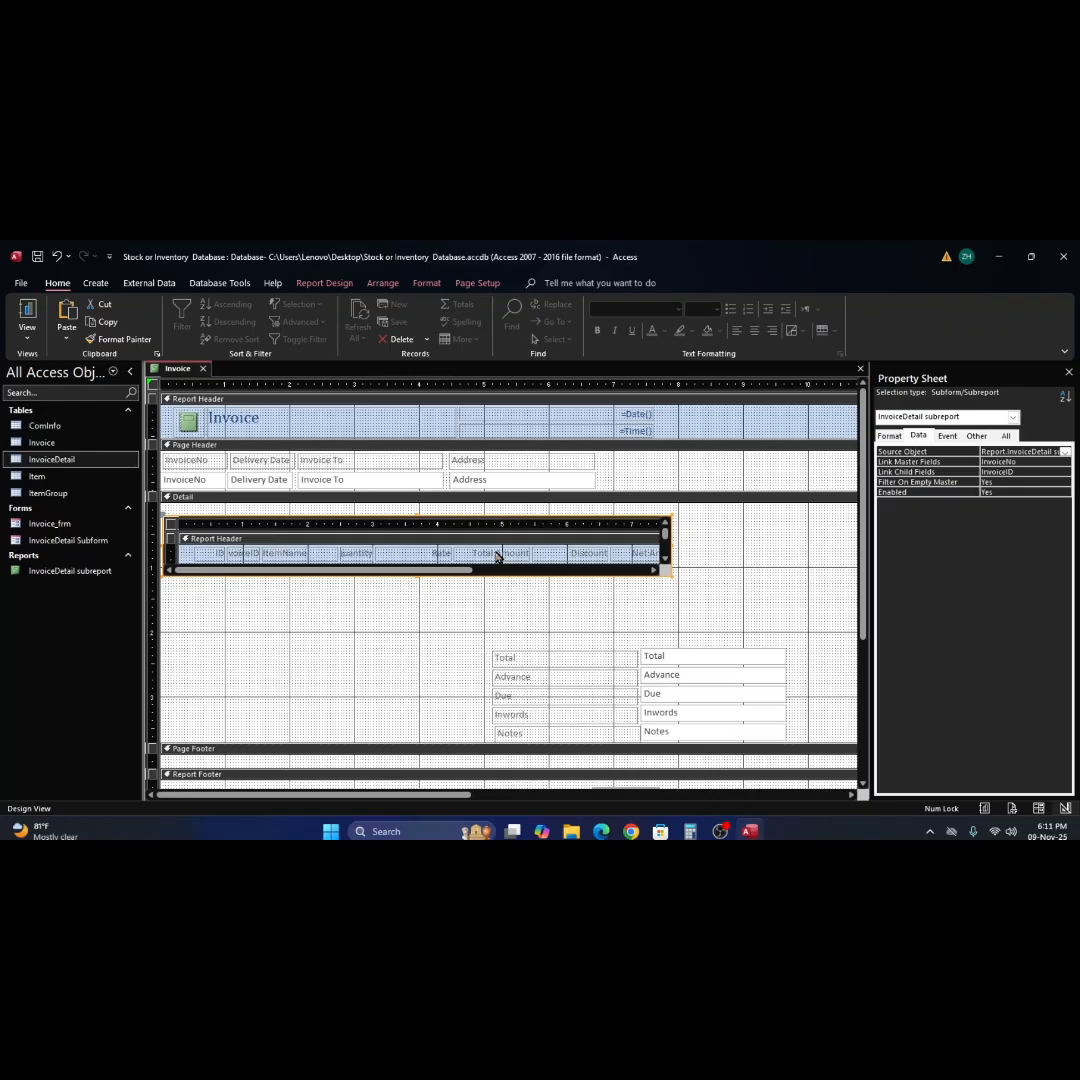
left_click(347, 646)
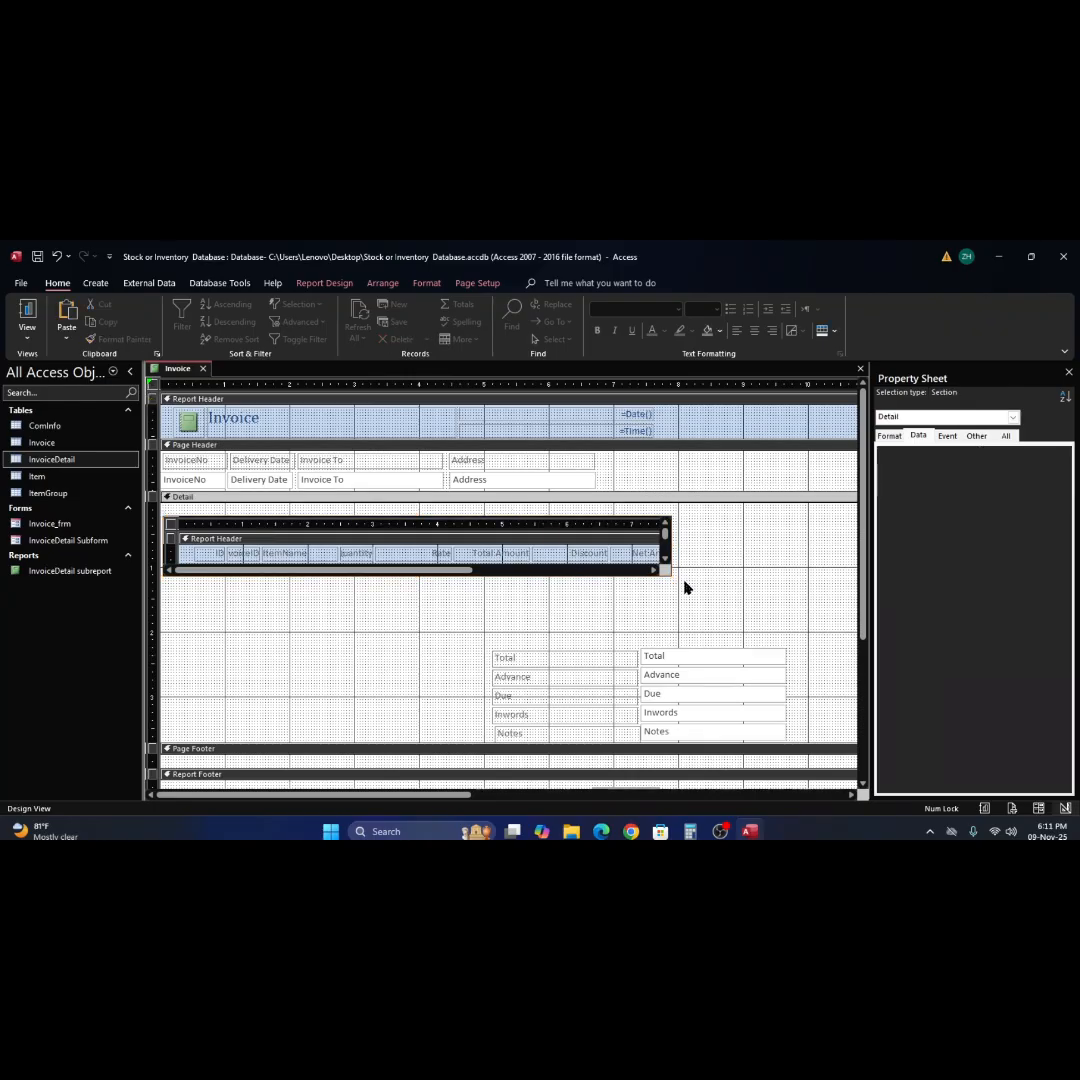
Enlarge the InvoiceDetail subreport to about 9.6 inches wide and 1.8 inches tall, and expand the Page Header section inside it.
left_click(643, 522)
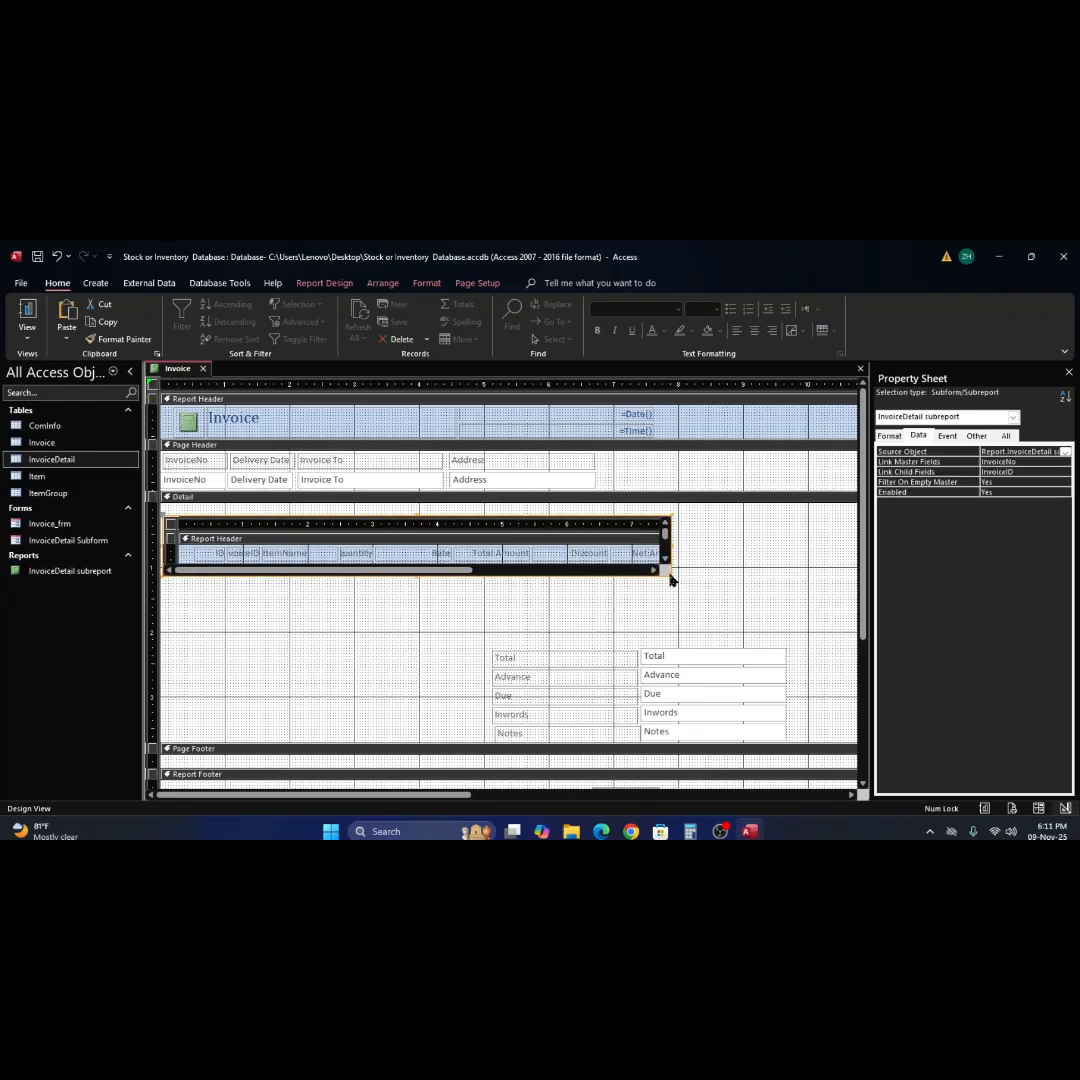
left_click_drag(668, 575, 782, 612)
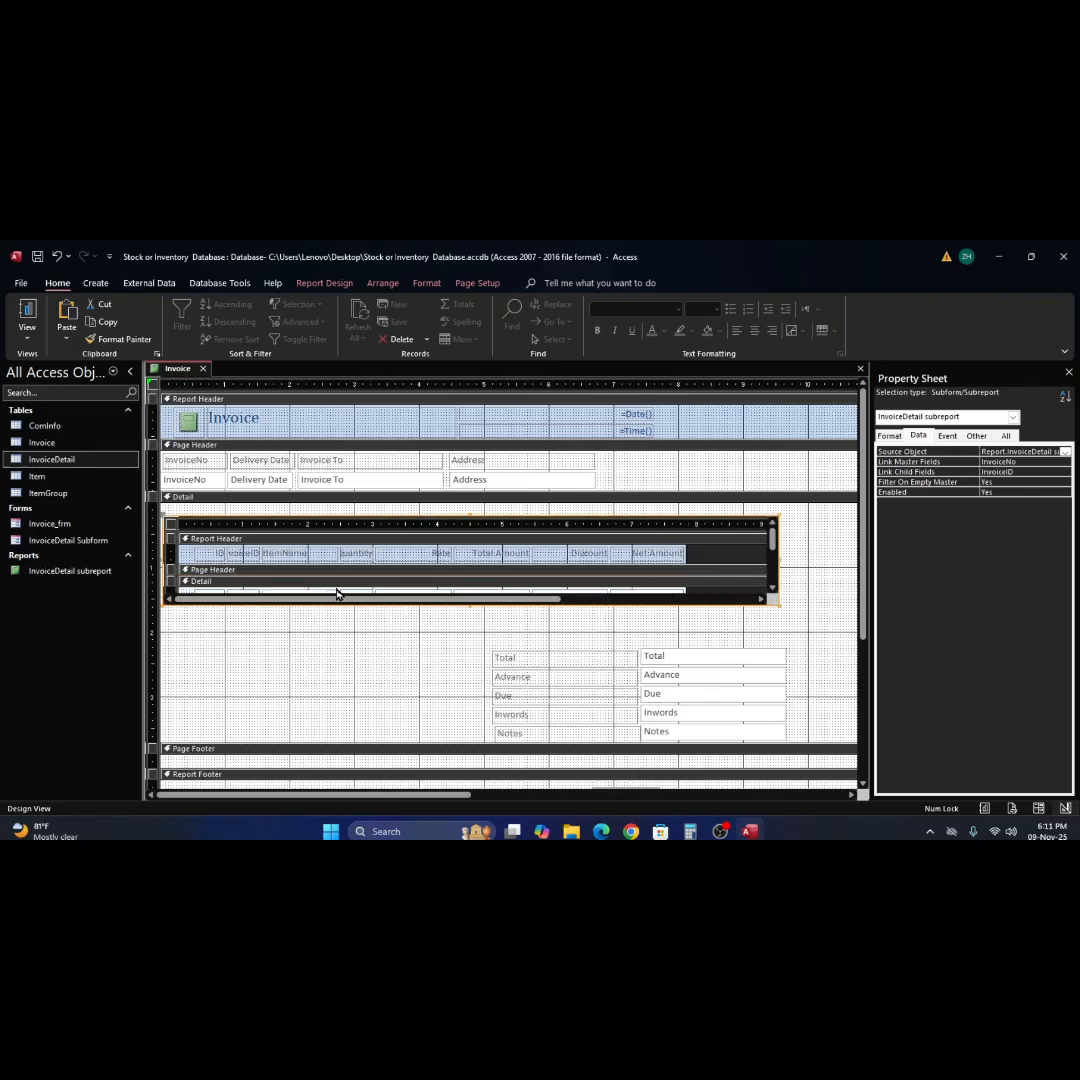
left_click_drag(376, 590, 378, 608)
scroll(404, 609, "up", 1)
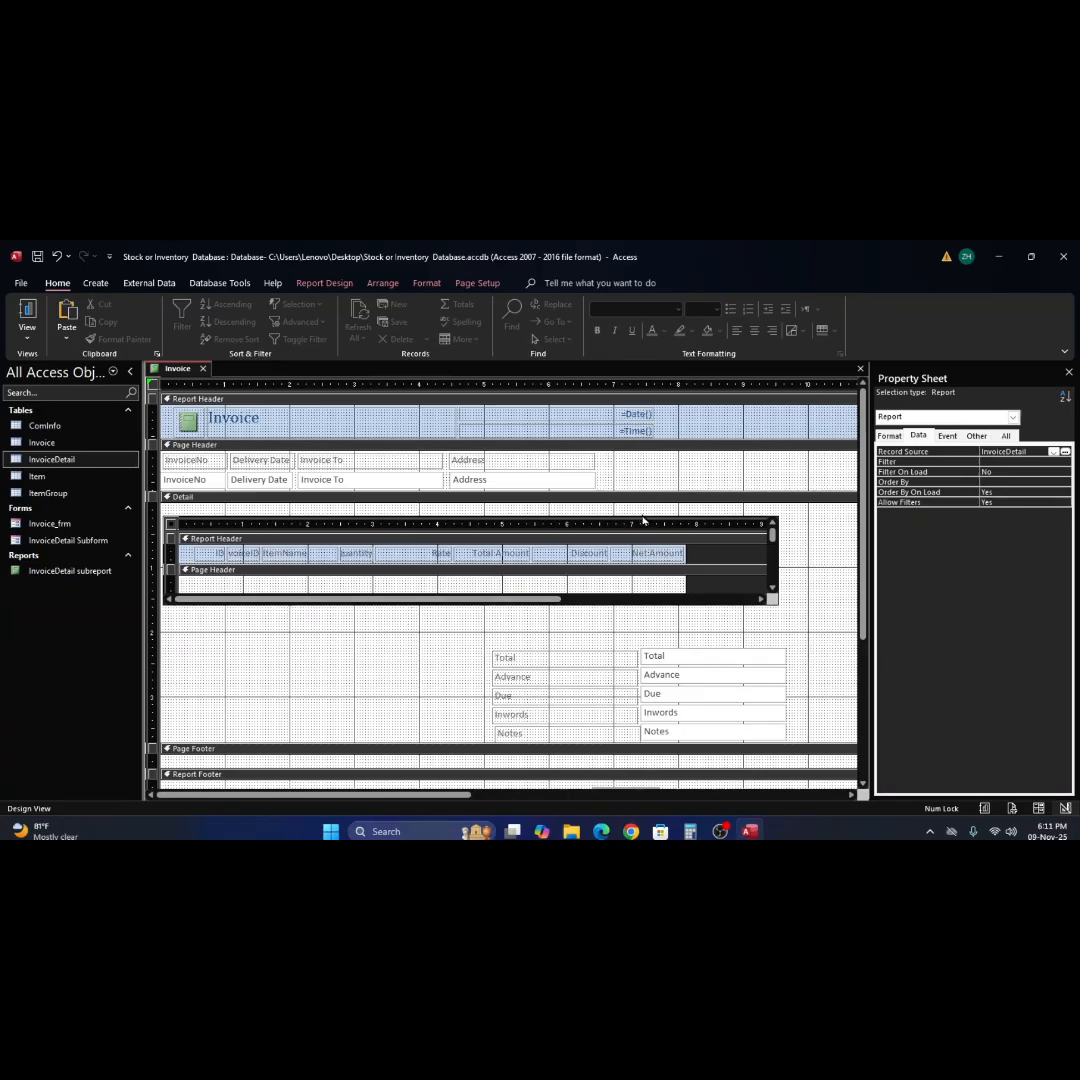
left_click(650, 521)
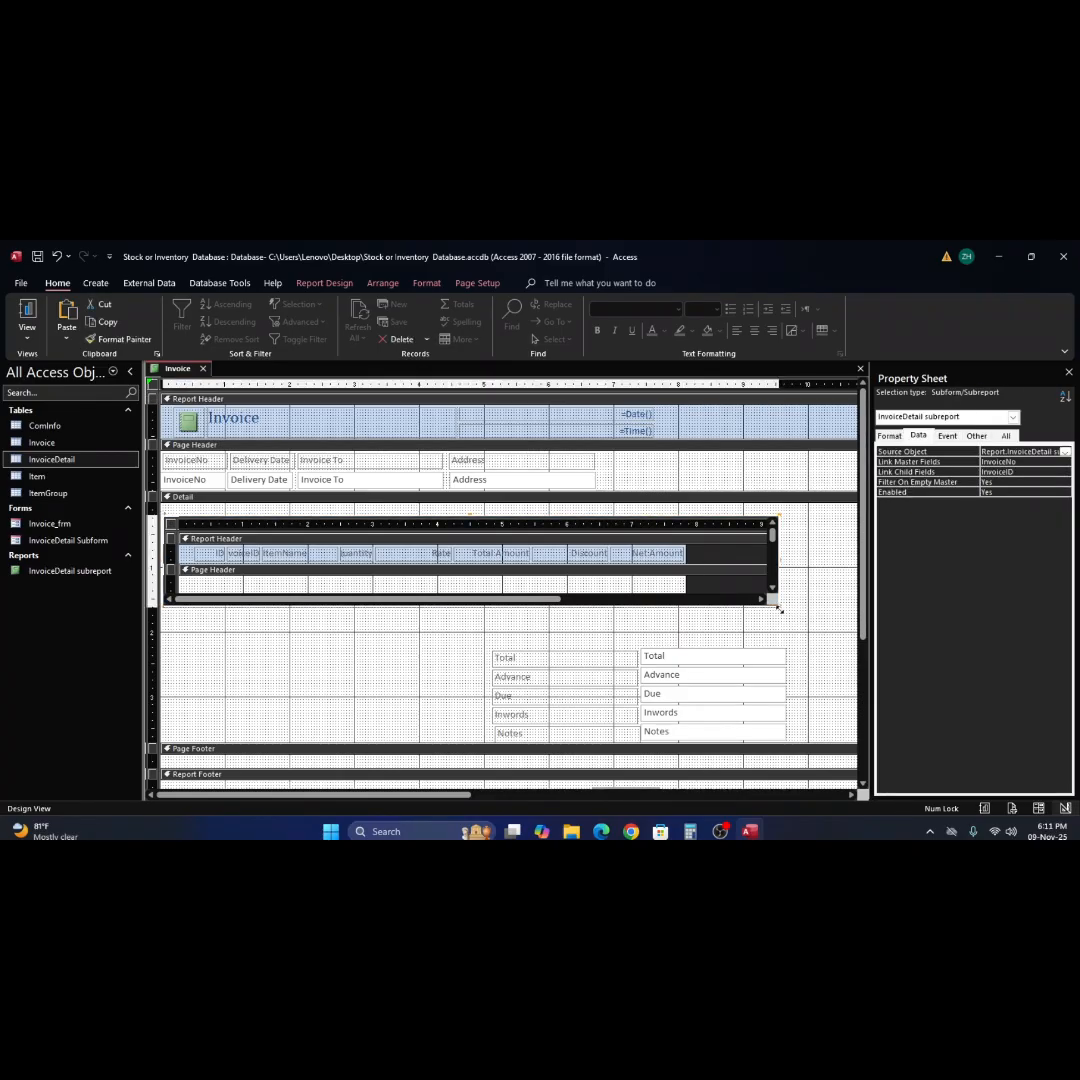
left_click_drag(776, 605, 787, 633)
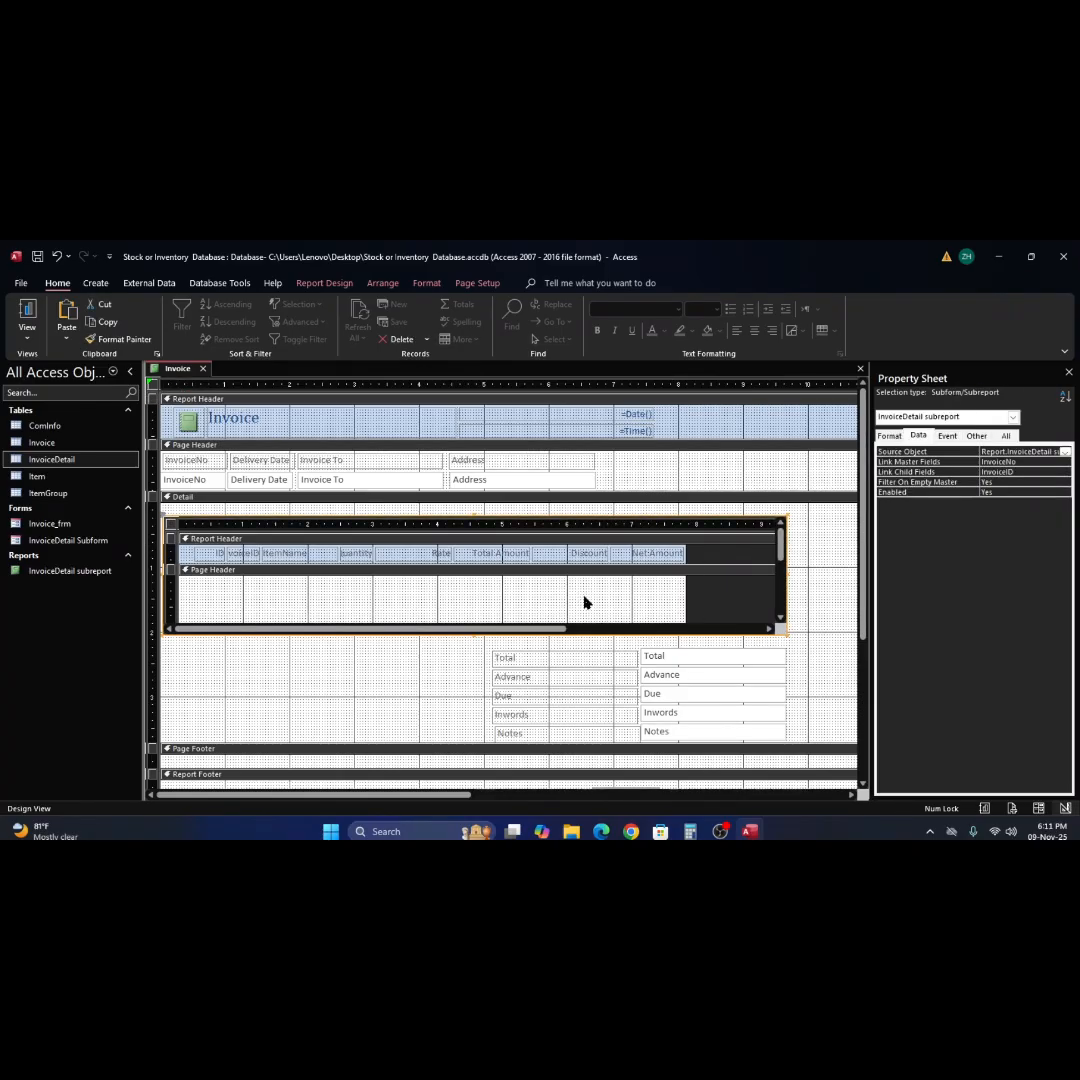
Collapse the empty Page Header section inside the InvoiceDetail subreport so its Detail fields sit directly beneath the column labels.
scroll(585, 603, "down", 3)
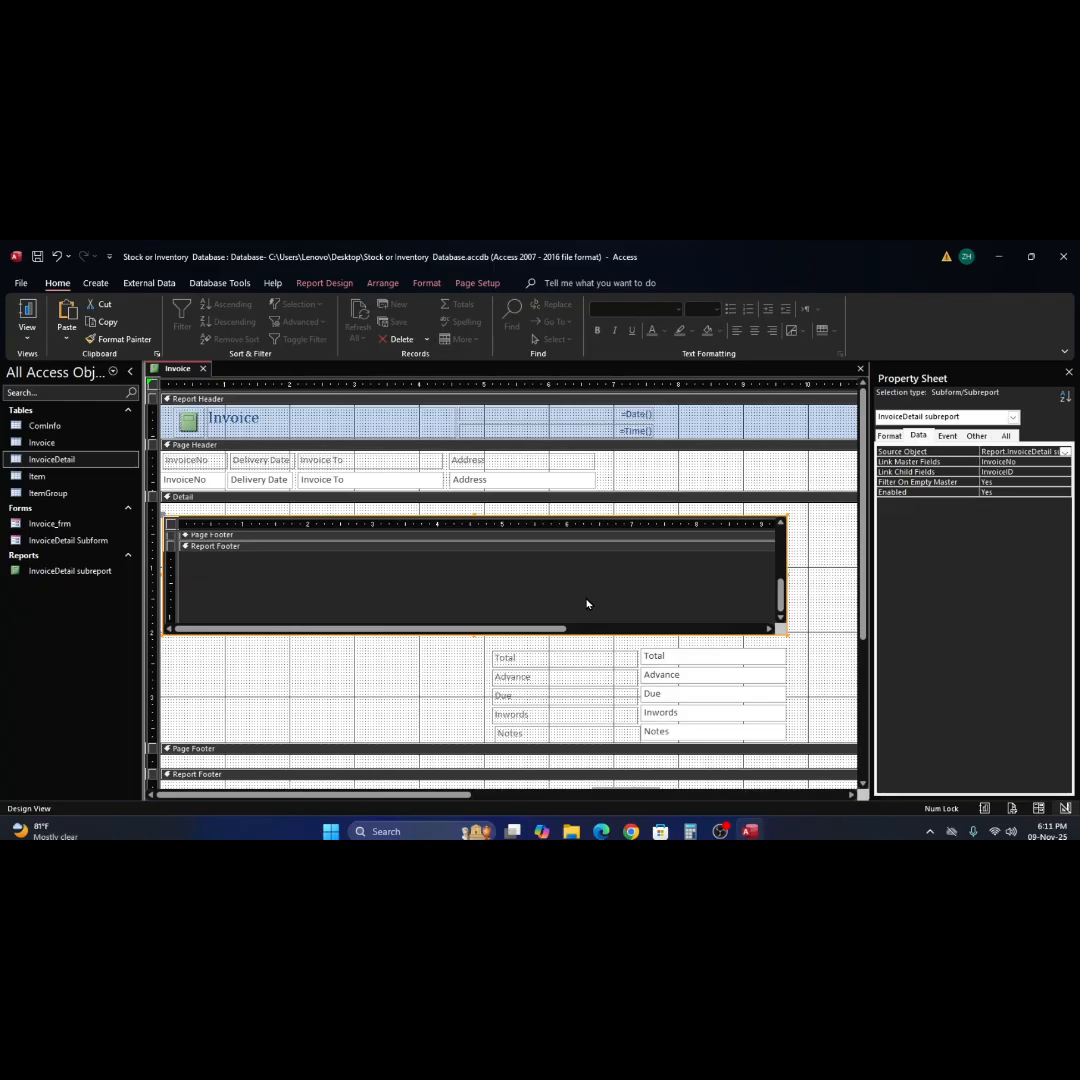
scroll(587, 603, "up", 3)
scroll(587, 603, "down", 1)
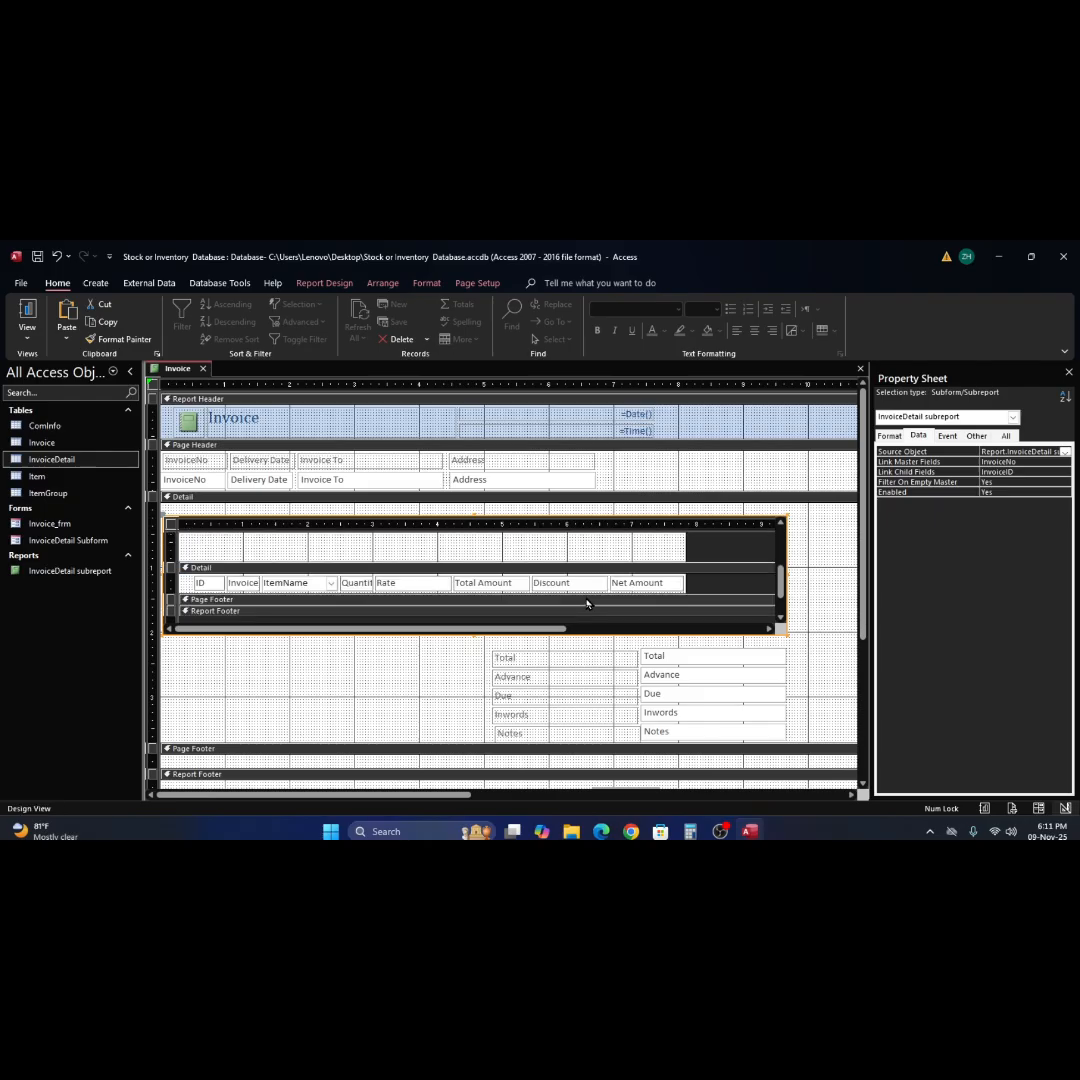
scroll(587, 603, "up", 2)
scroll(587, 603, "down", 2)
scroll(587, 603, "up", 2)
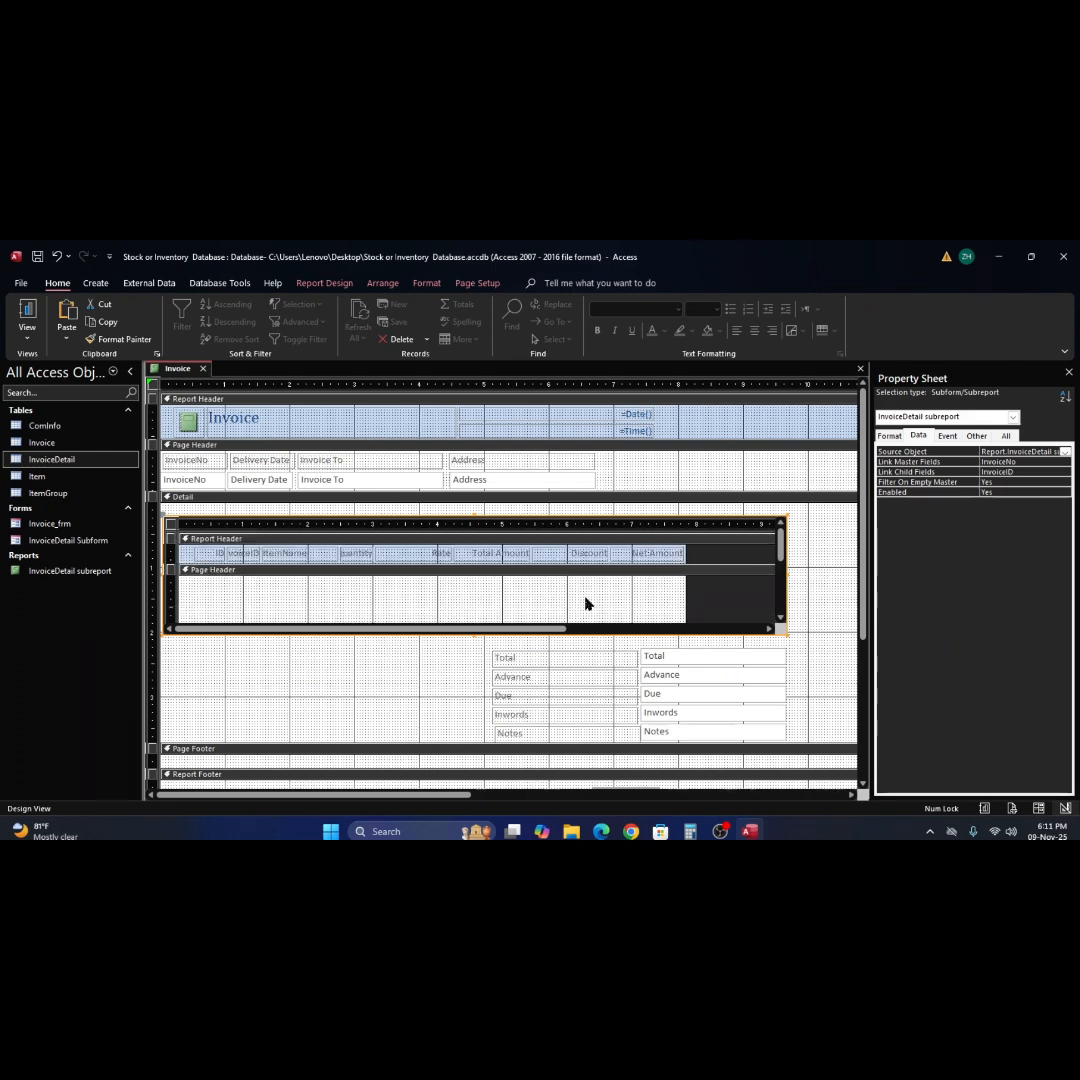
scroll(587, 603, "down", 2)
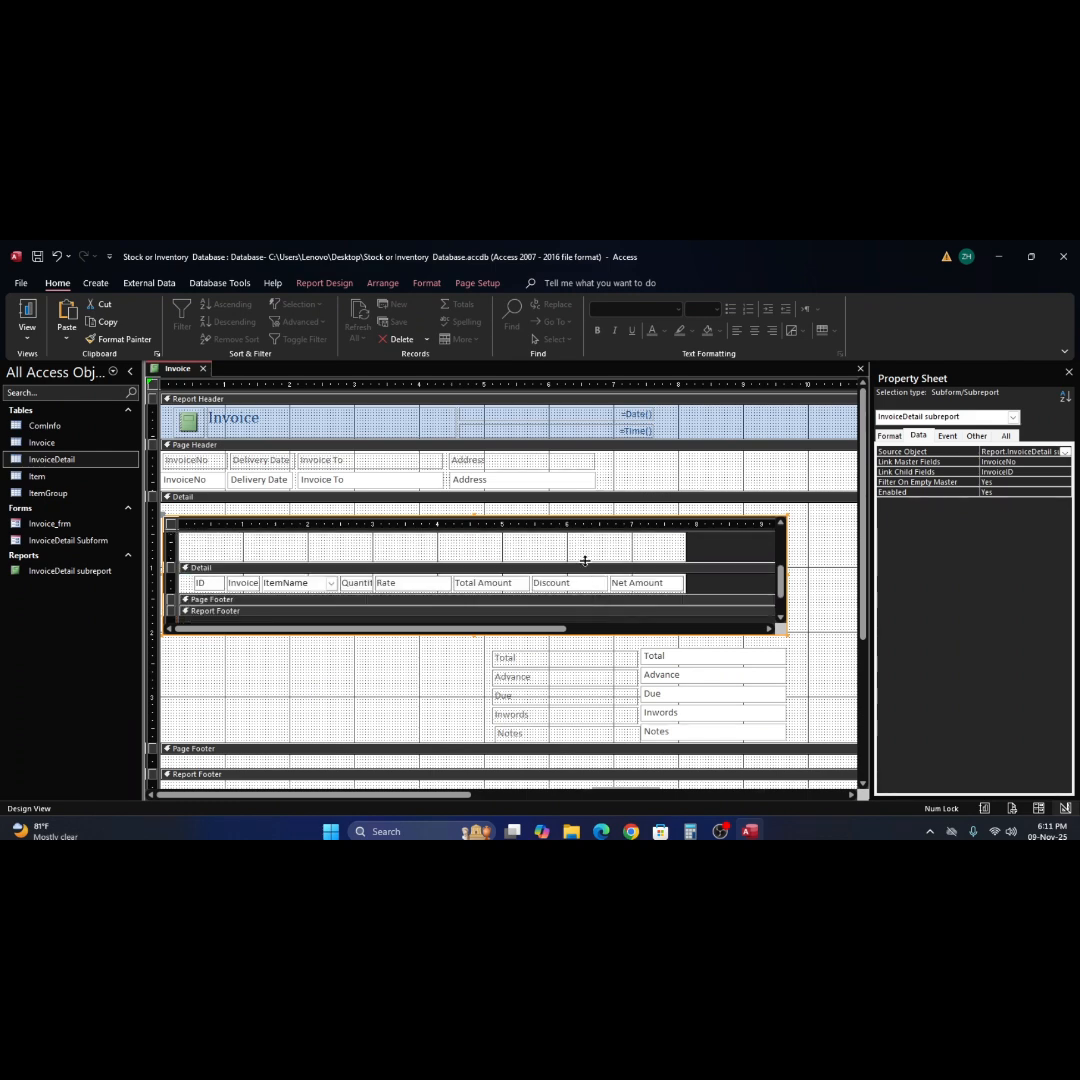
mouse_move(585, 561)
left_mouse_down()
mouse_move(584, 529)
mouse_move(582, 584)
mouse_move(578, 575)
left_mouse_up()
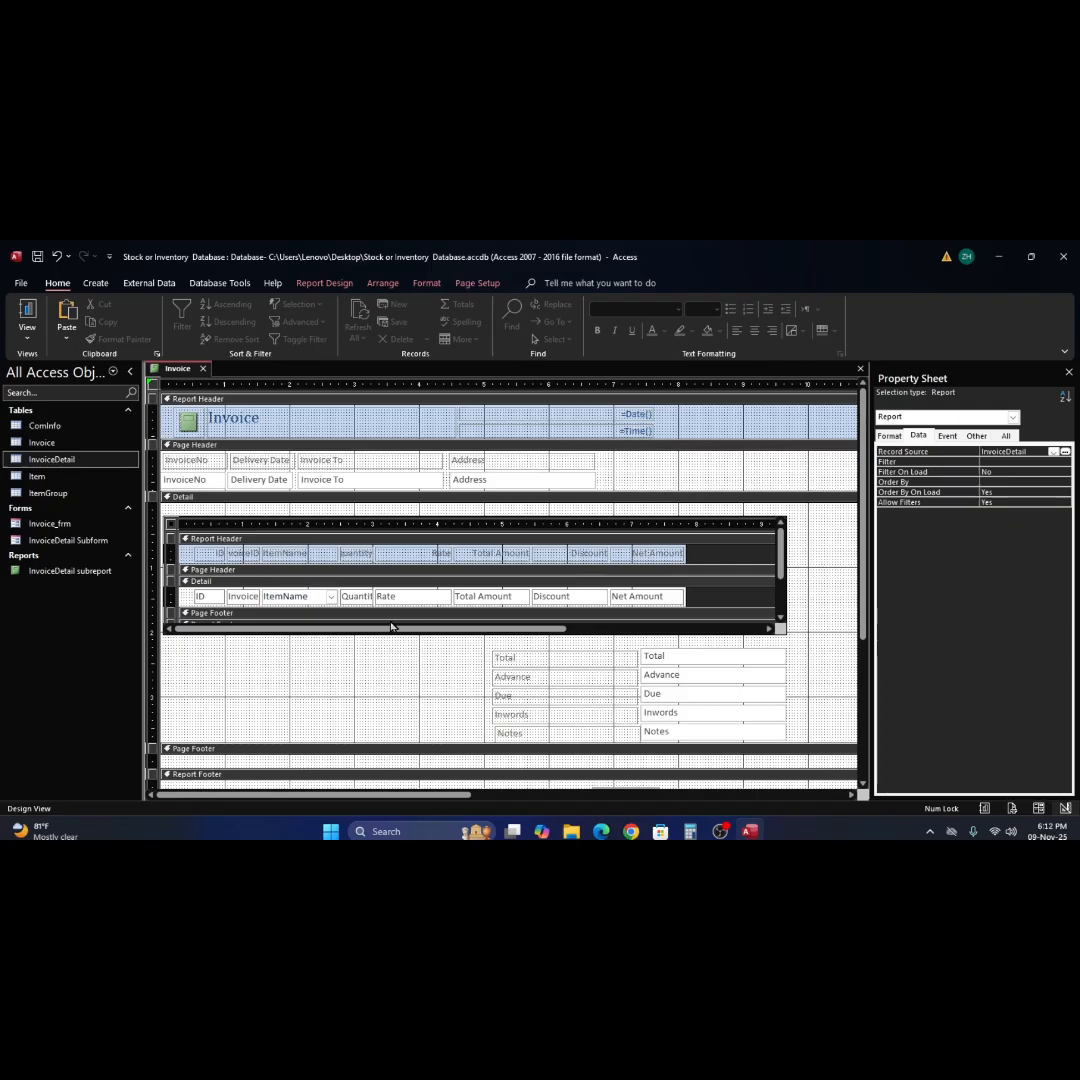
Expand the Page Footer section inside the InvoiceDetail subreport to more than one inch tall.
left_click_drag(345, 619, 342, 665)
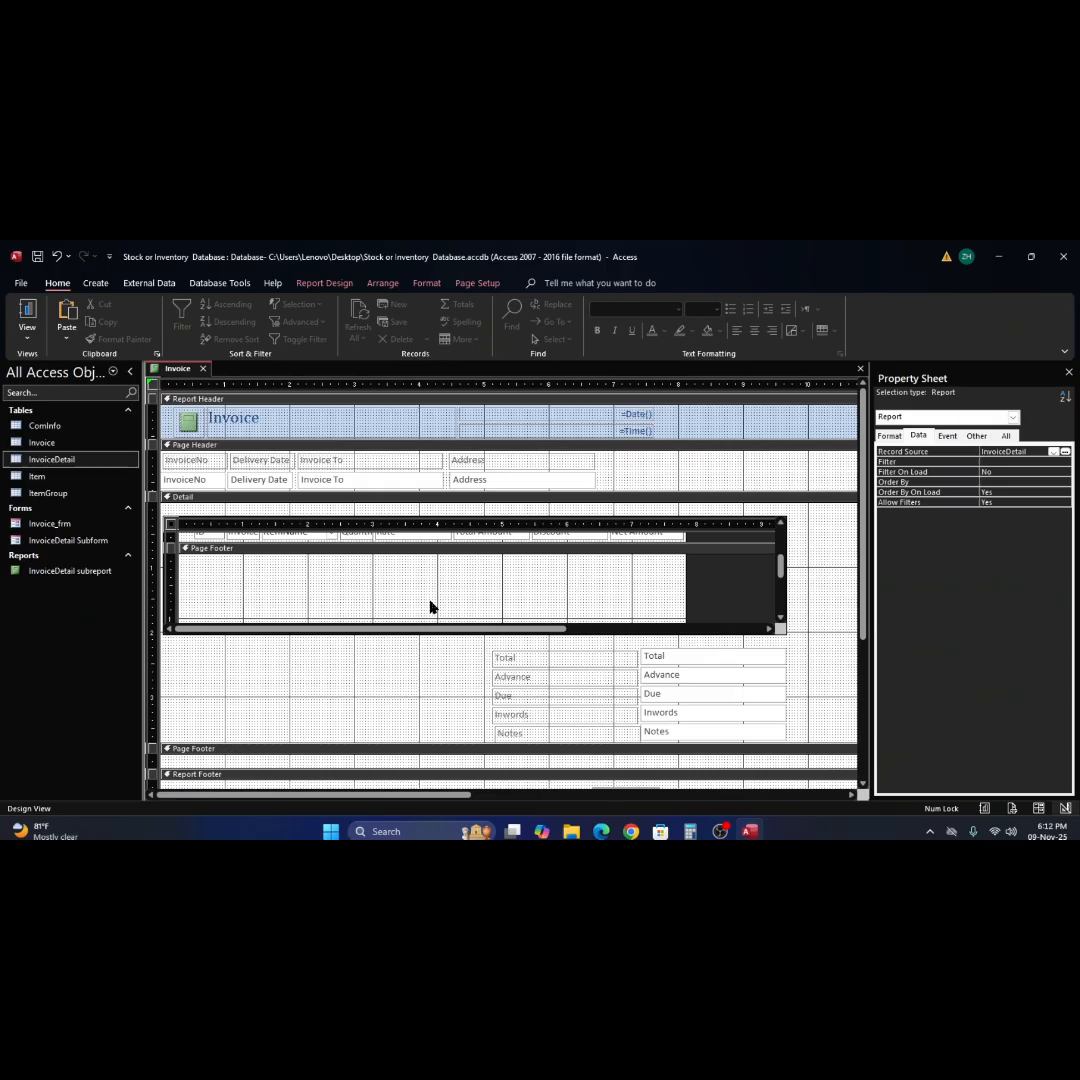
scroll(431, 606, "up", 1)
scroll(431, 606, "down", 2)
Nudge the whole InvoiceDetail subreport slightly upward within the main report's Detail section.
left_click(631, 518)
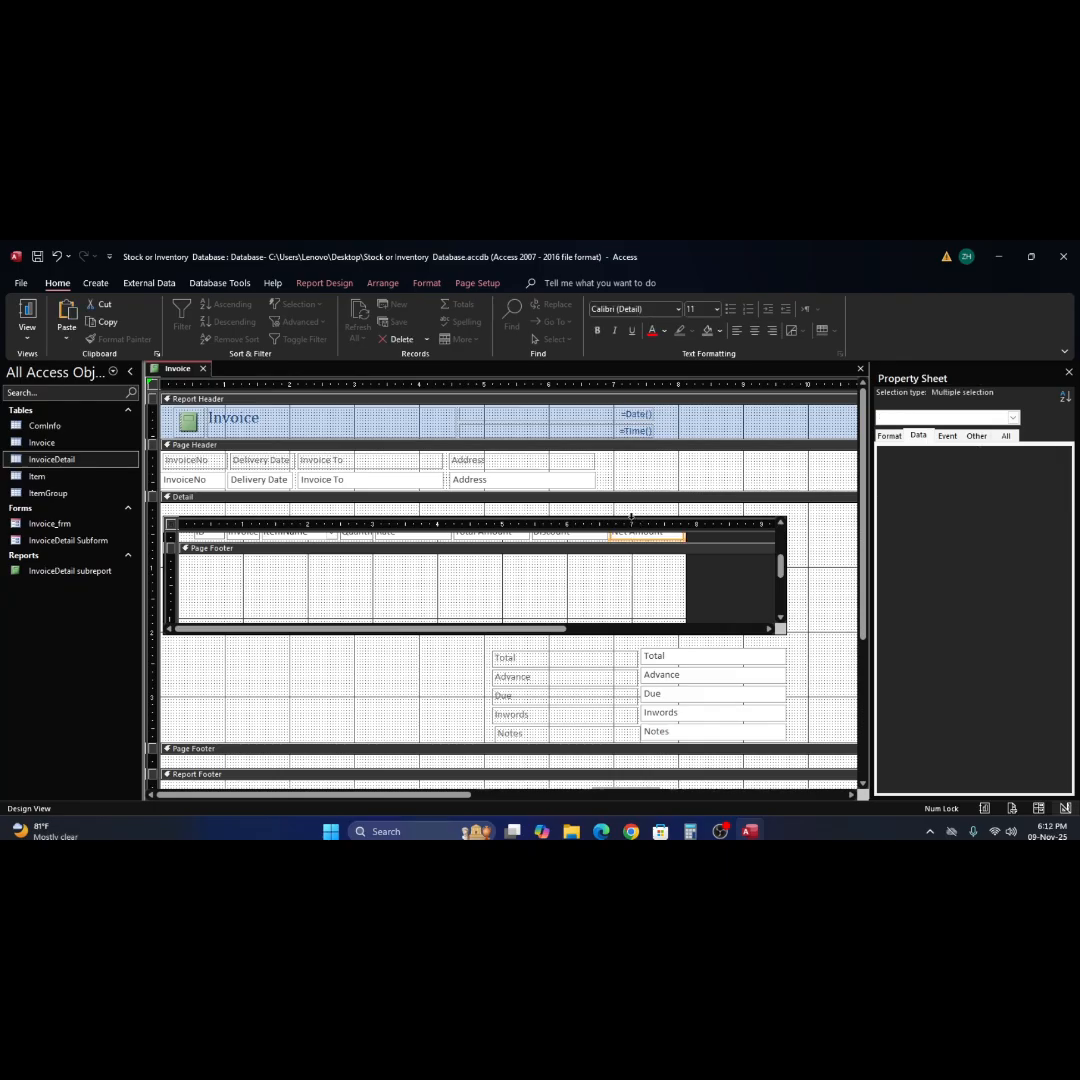
left_click(636, 517)
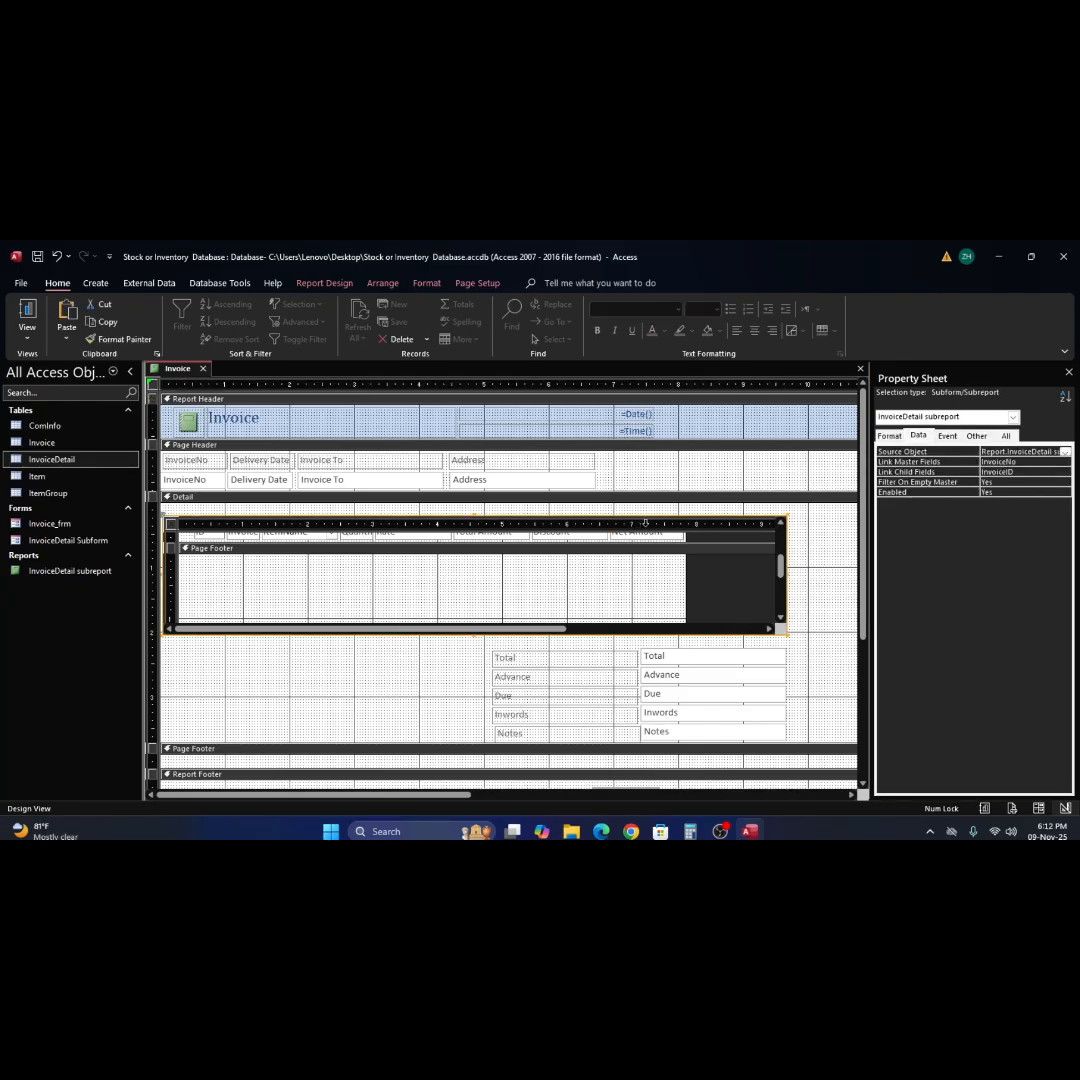
key("Up")
key("Up")
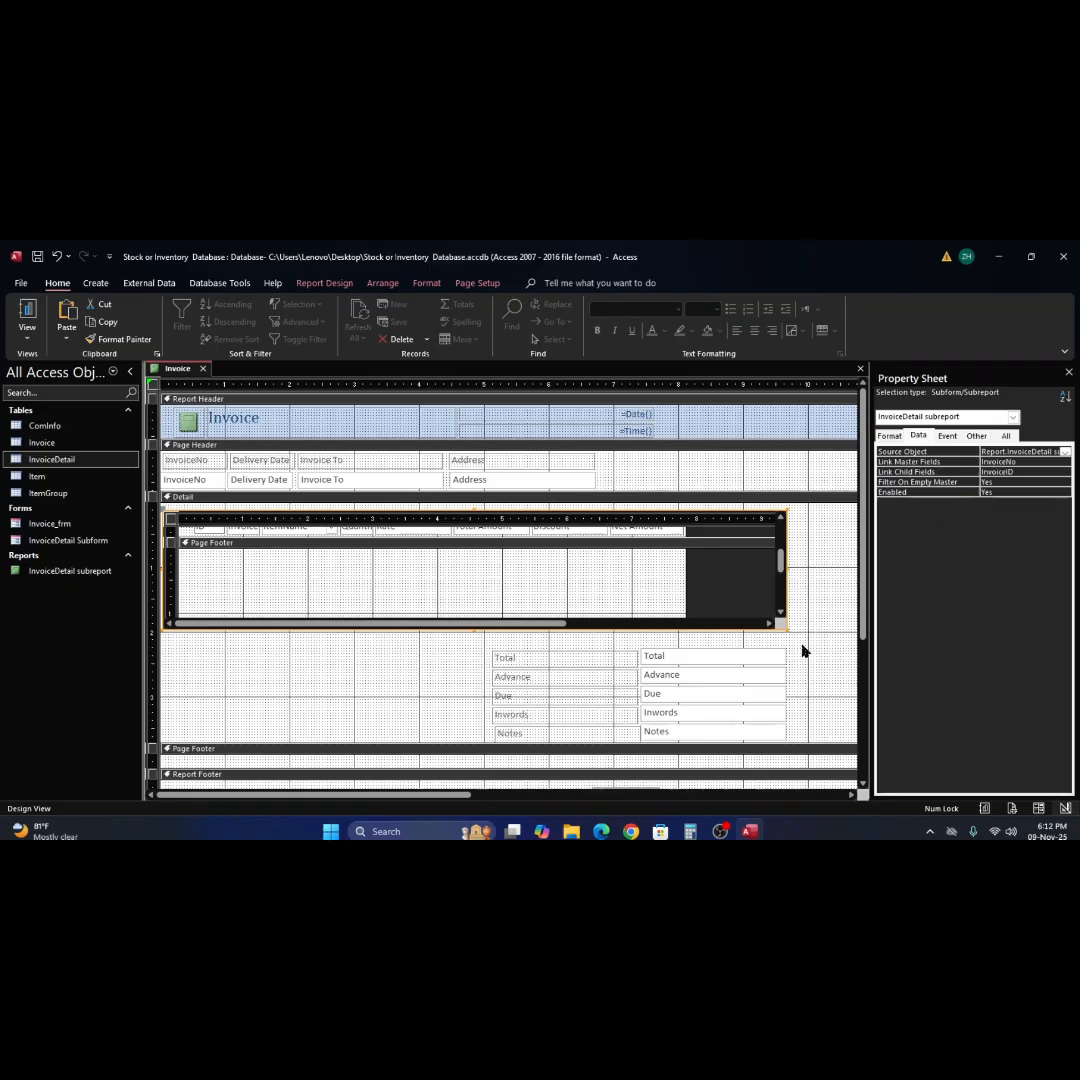
Enlarge the InvoiceDetail subreport in the main report's Detail section to about 9.7 inches wide and 2.1 inches tall.
left_click(790, 637)
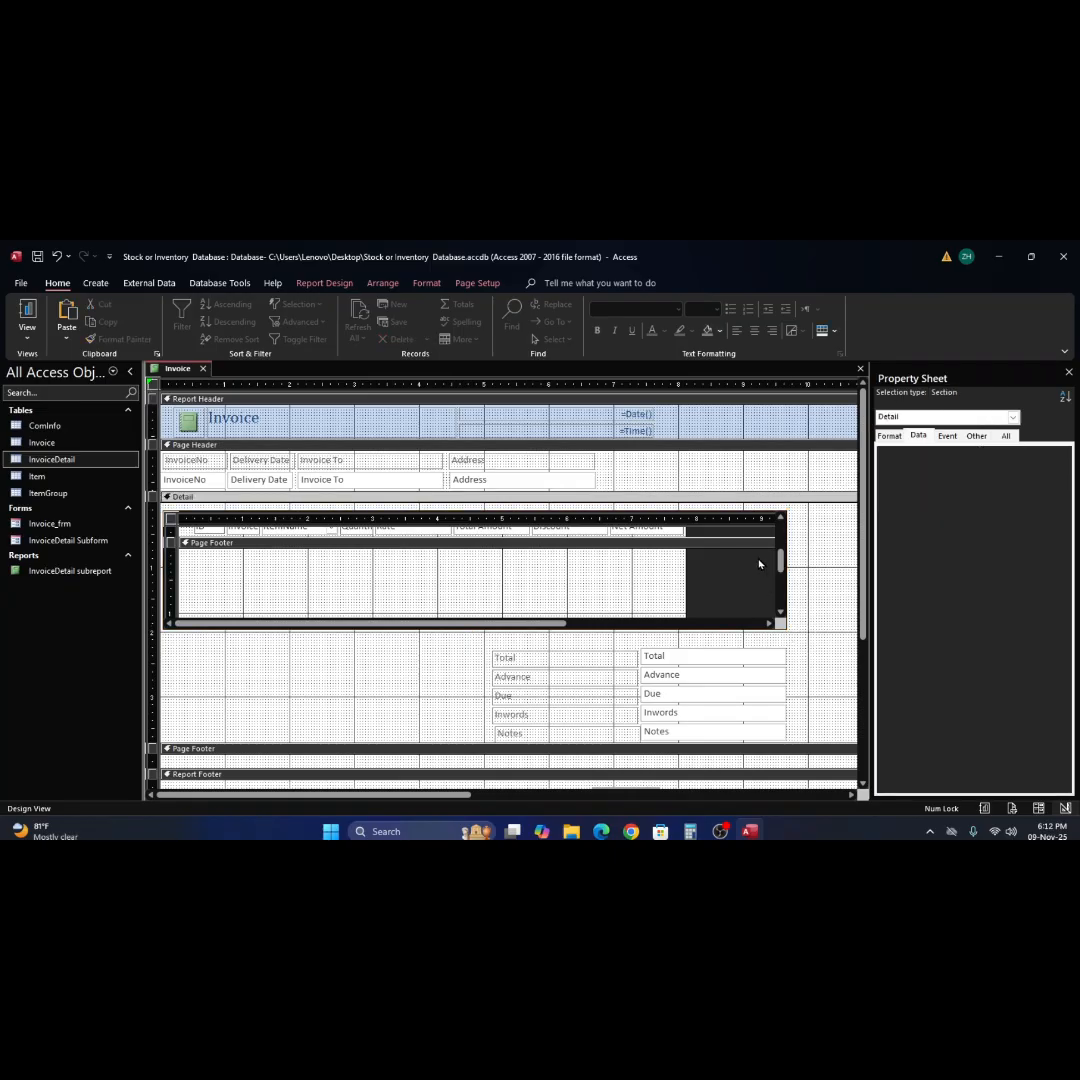
left_click(734, 514)
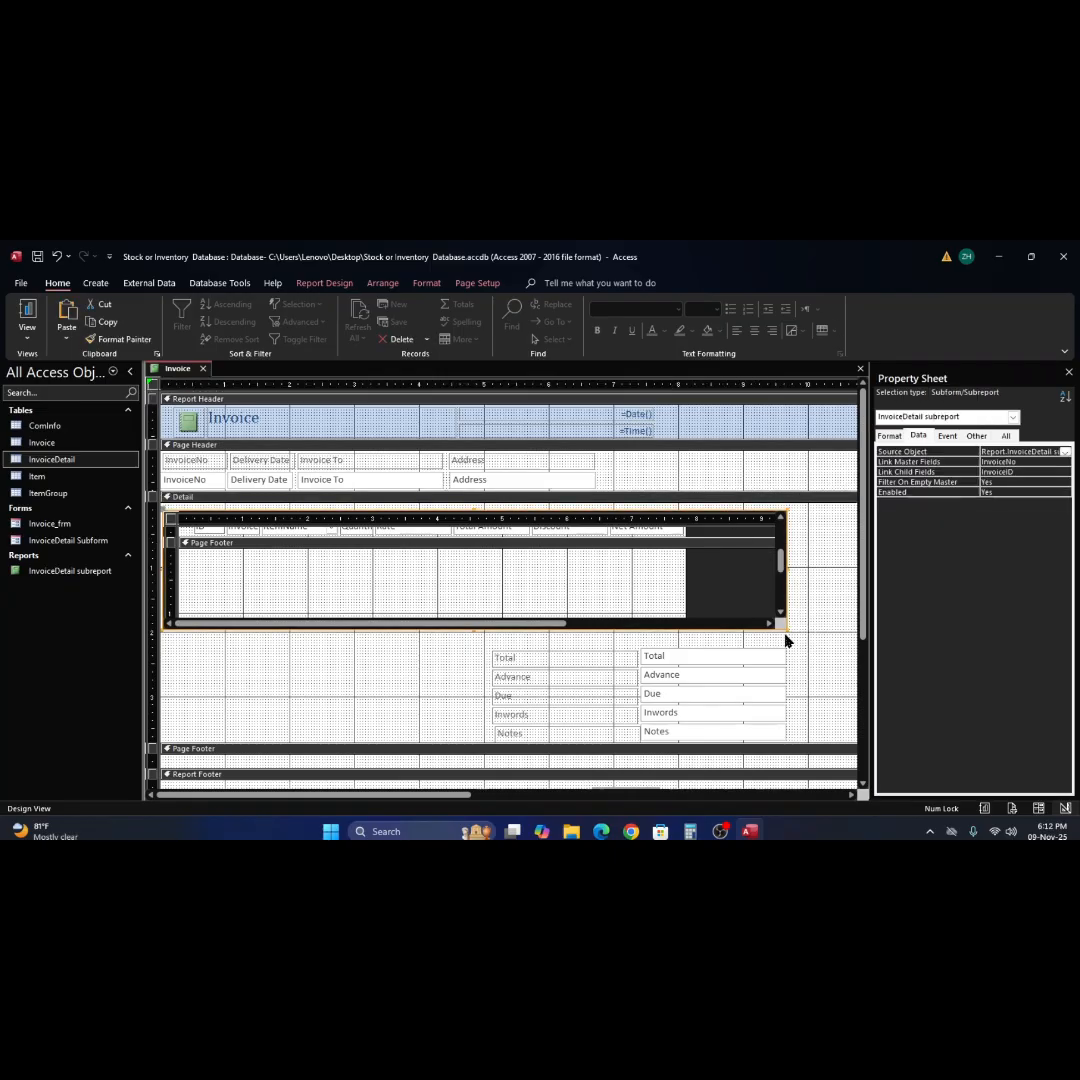
left_click_drag(793, 641, 796, 646)
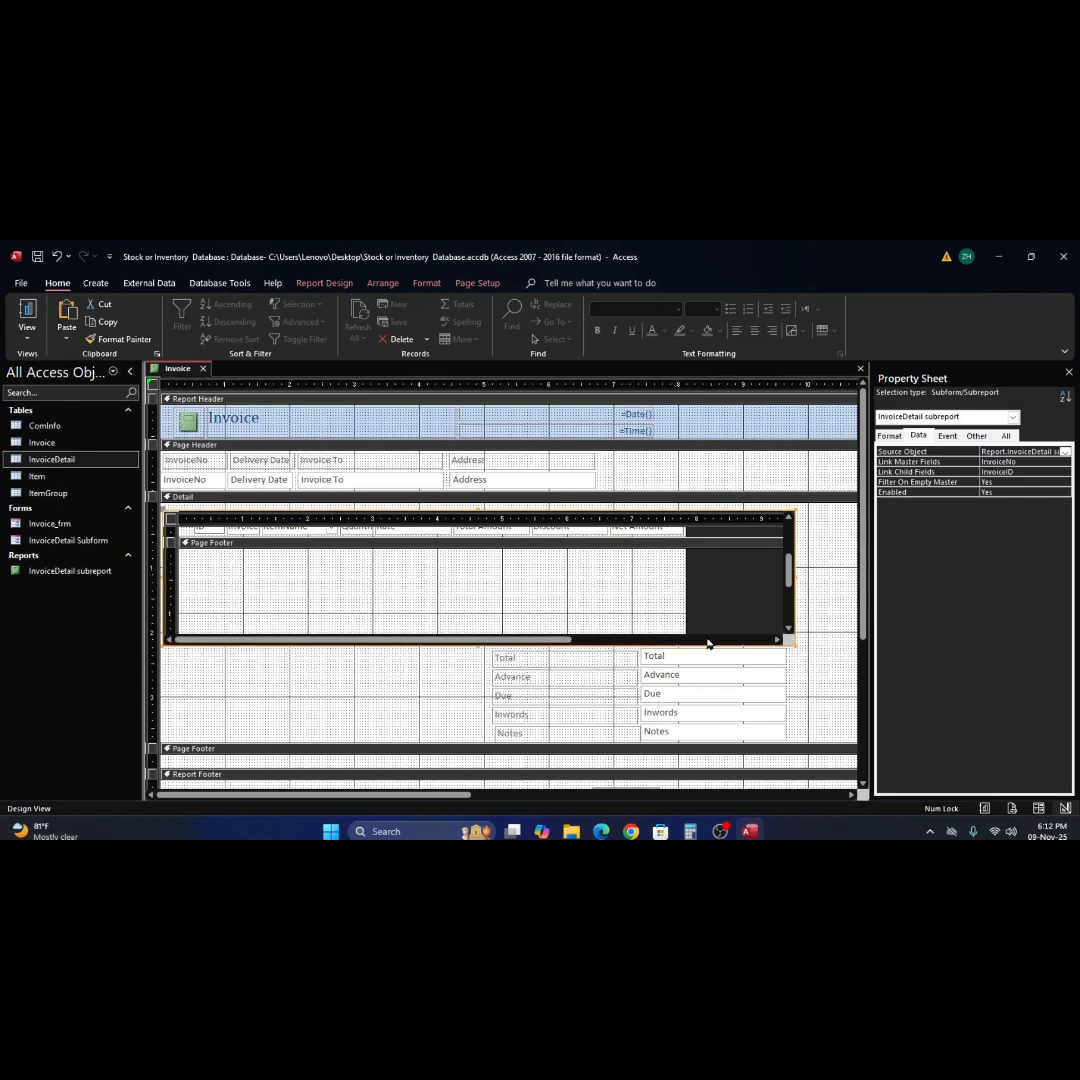
scroll(582, 612, "up", 3)
scroll(582, 612, "down", 3)
scroll(582, 612, "up", 3)
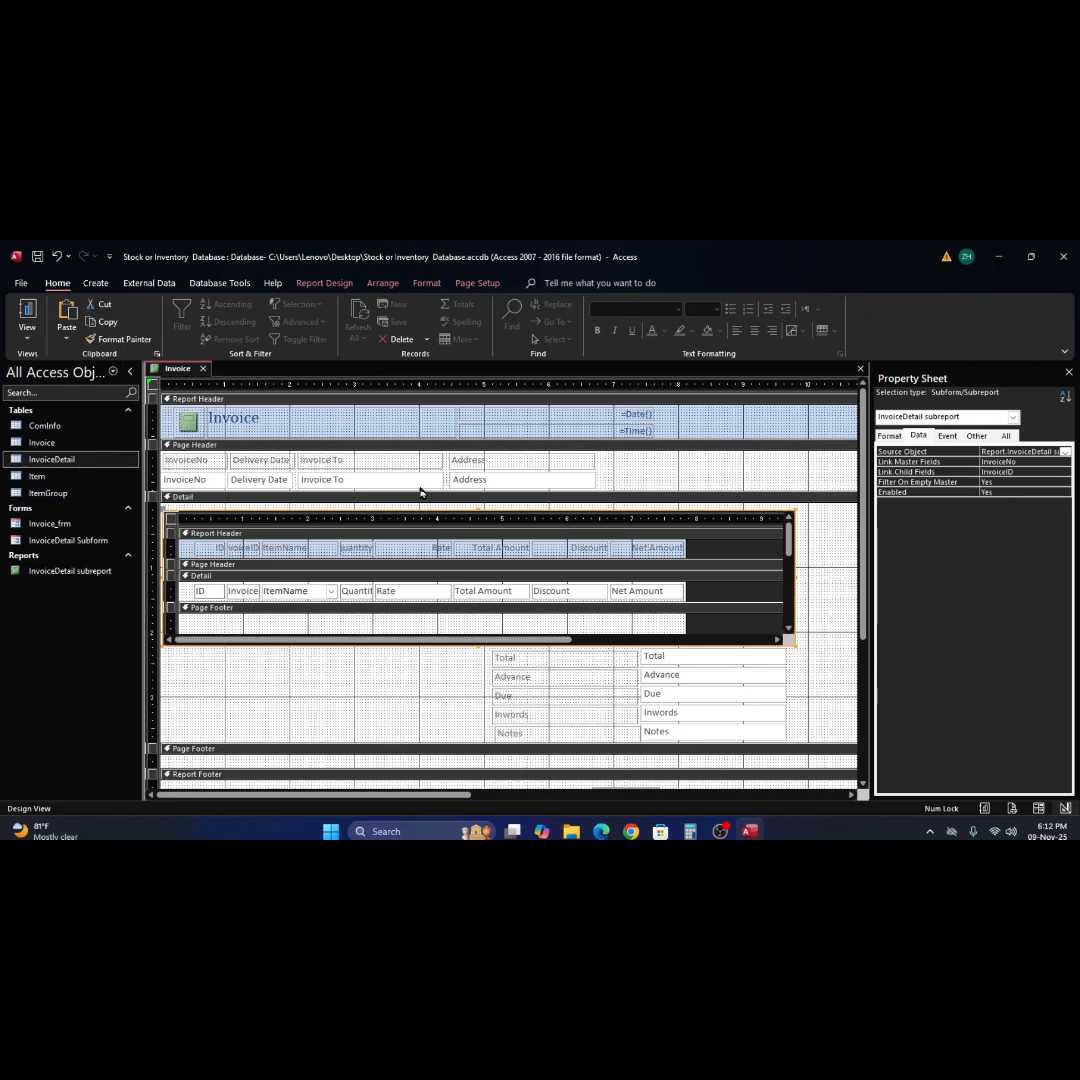
Save the invoice report under the name Invoice_frm.
key("ctrl+s")
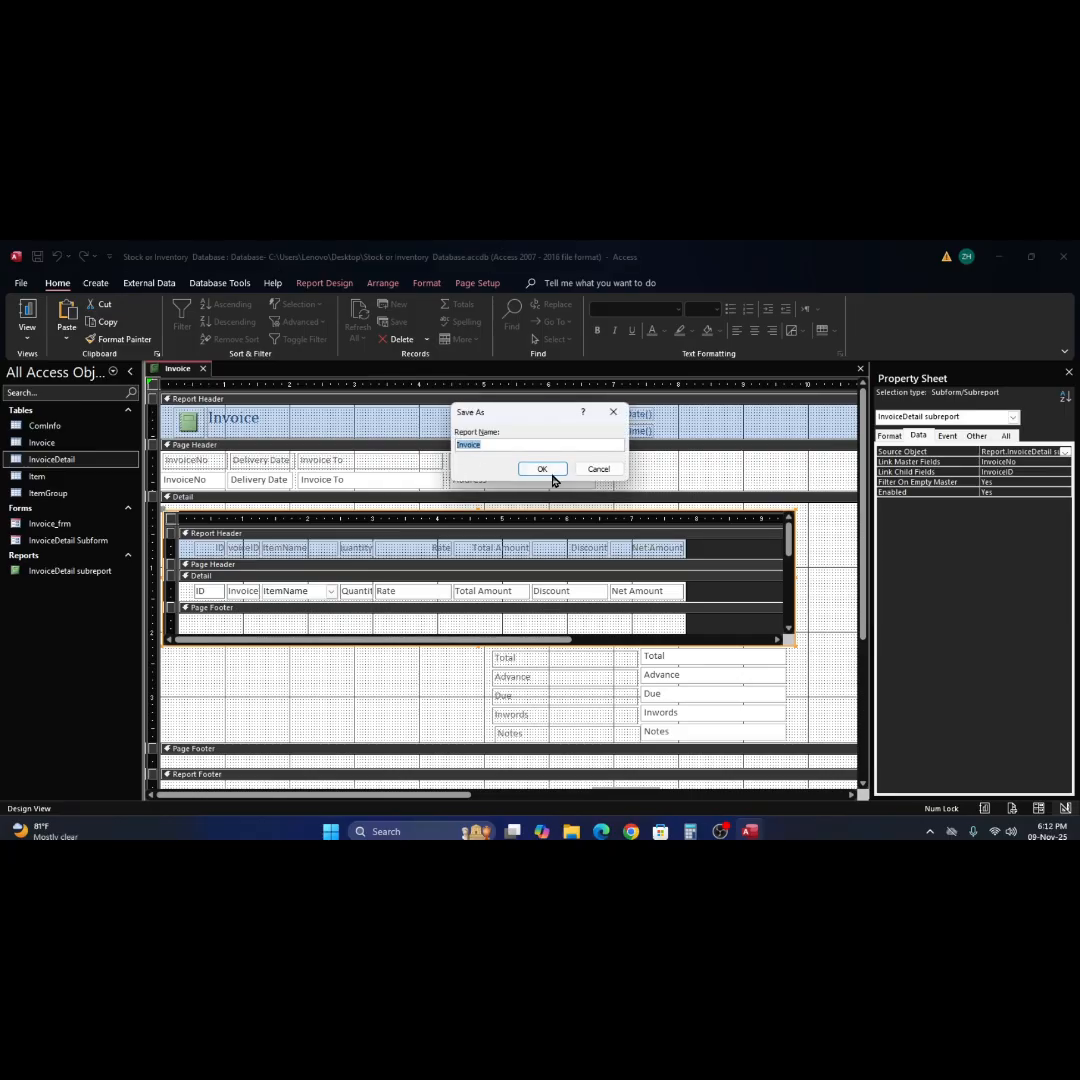
left_click(516, 443)
type("_frm")
key("Return")
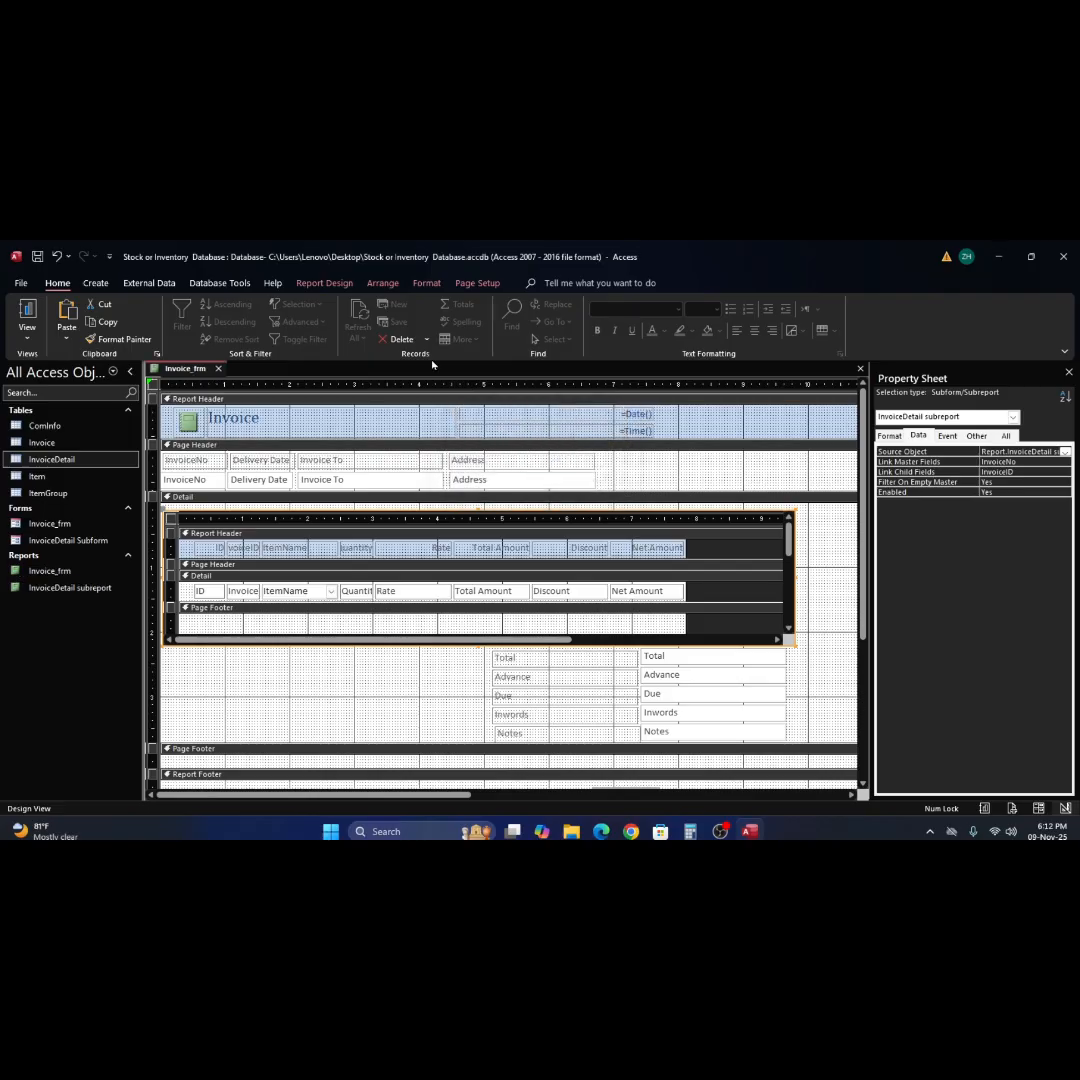
Check the saved invoice report's layout in Report View, and return to Design View.
left_click(22, 333)
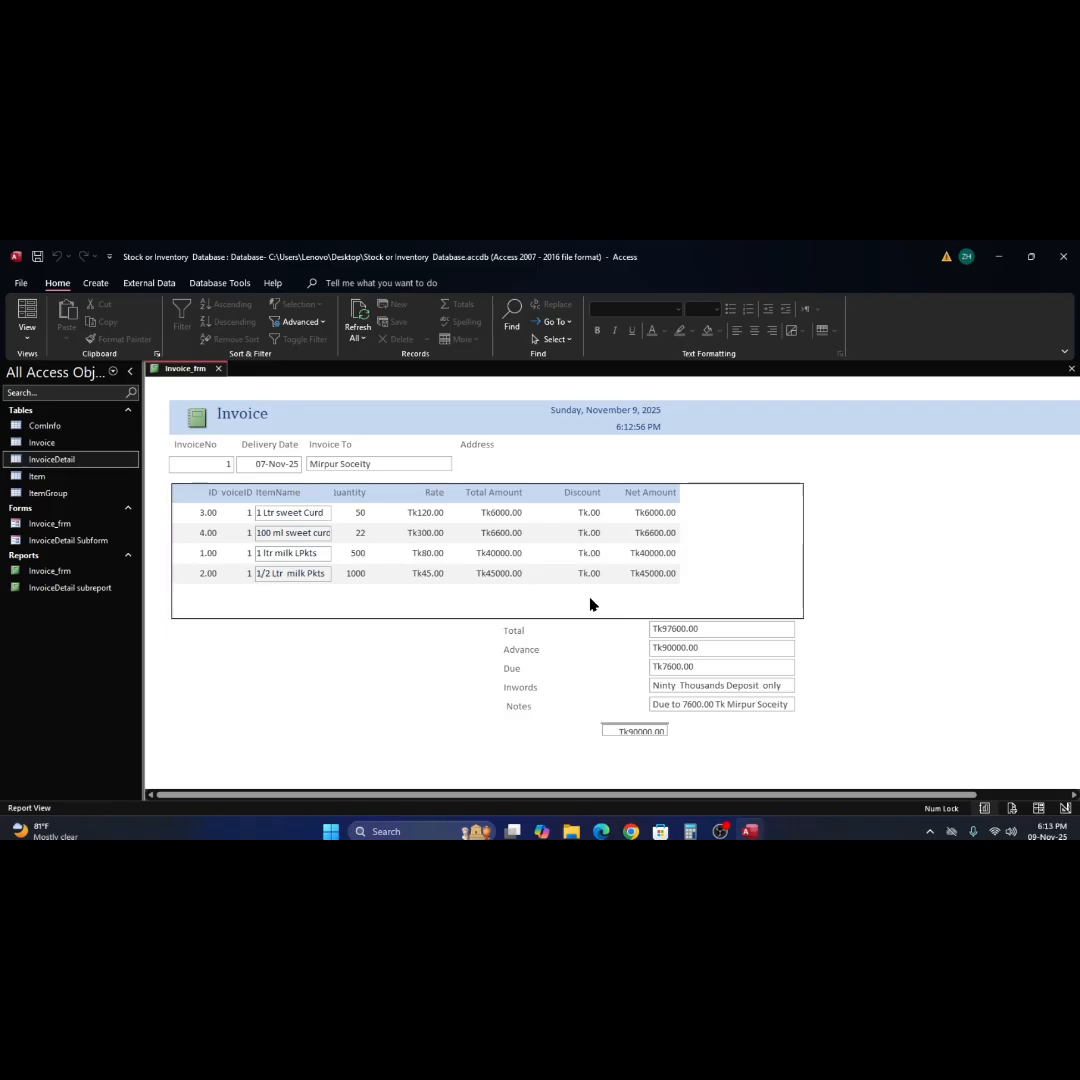
left_click(781, 748)
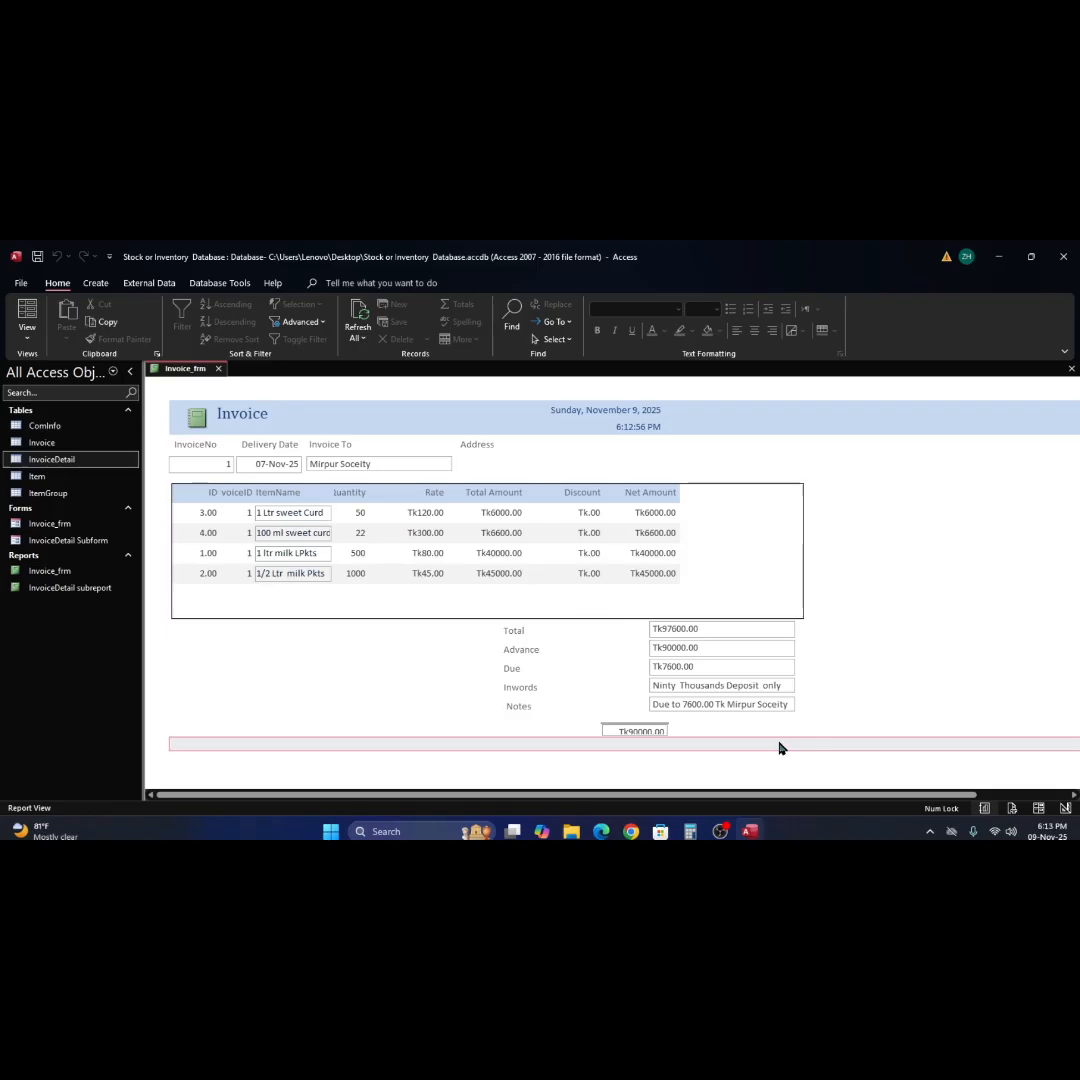
right_click(866, 624)
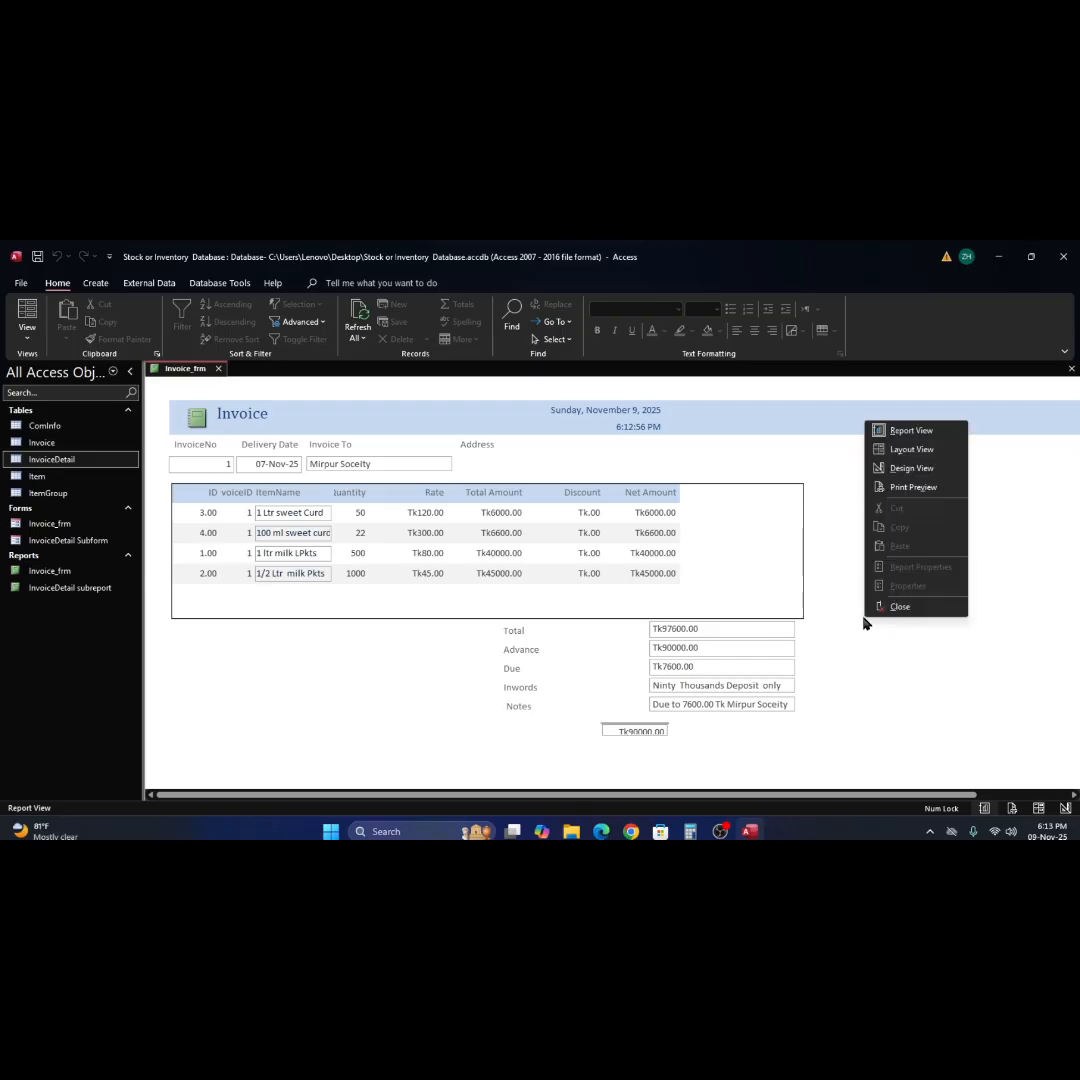
left_click(911, 468)
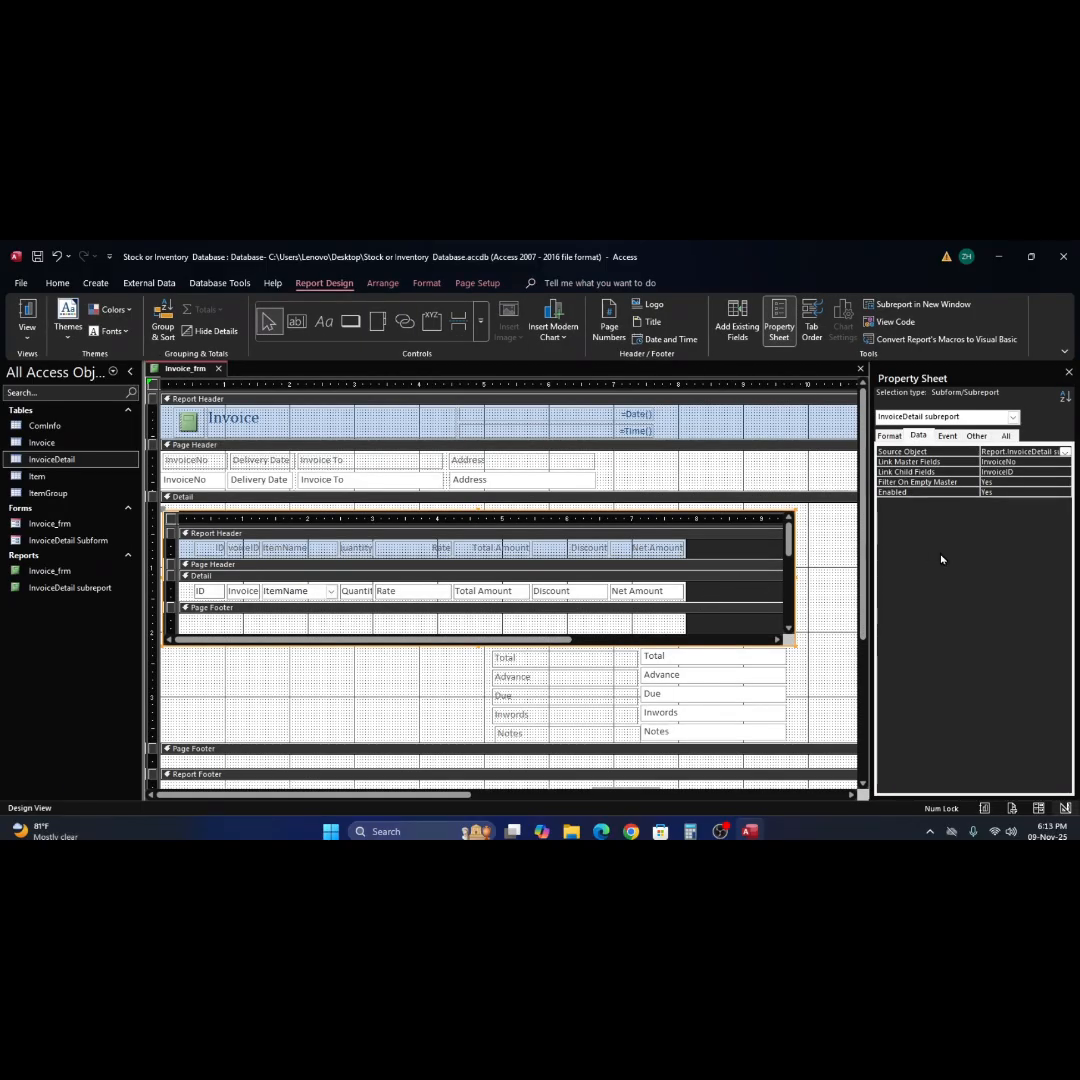
Add a text box beneath Net Amount in the InvoiceDetail subreport's Page Footer, with the control source =Sum([Total Amount]-[Discount]).
left_click(296, 322)
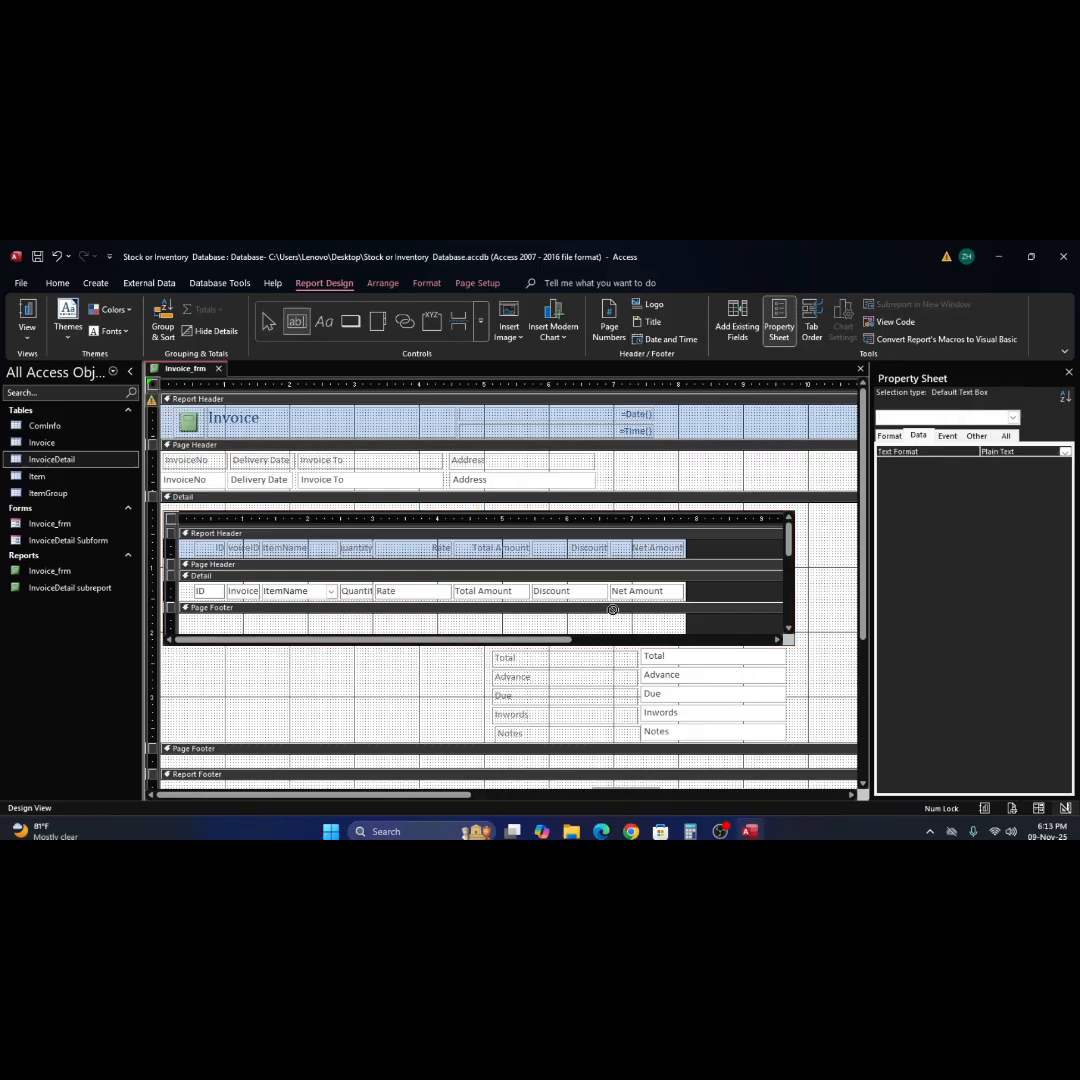
left_click_drag(615, 619, 683, 627)
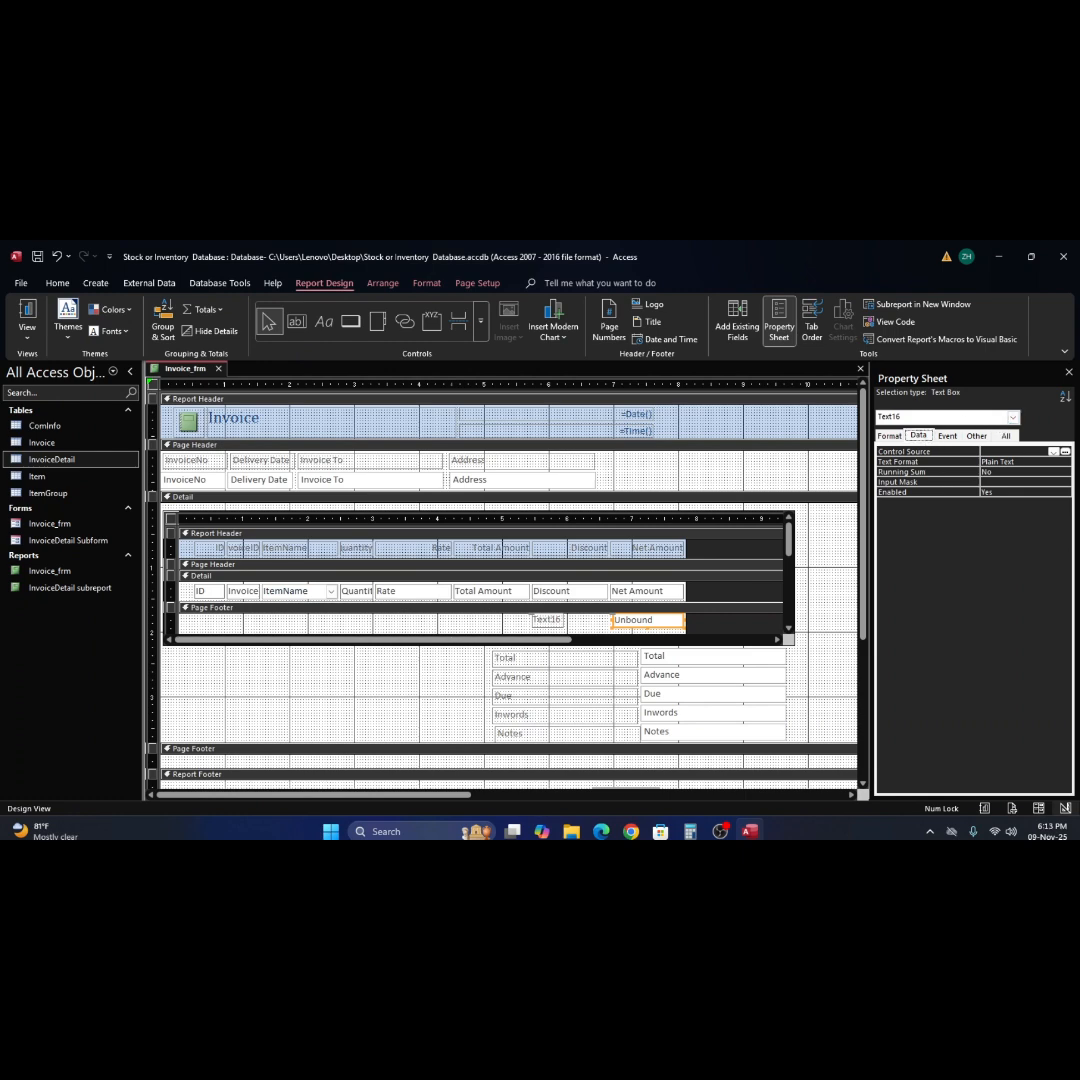
left_click(1064, 452)
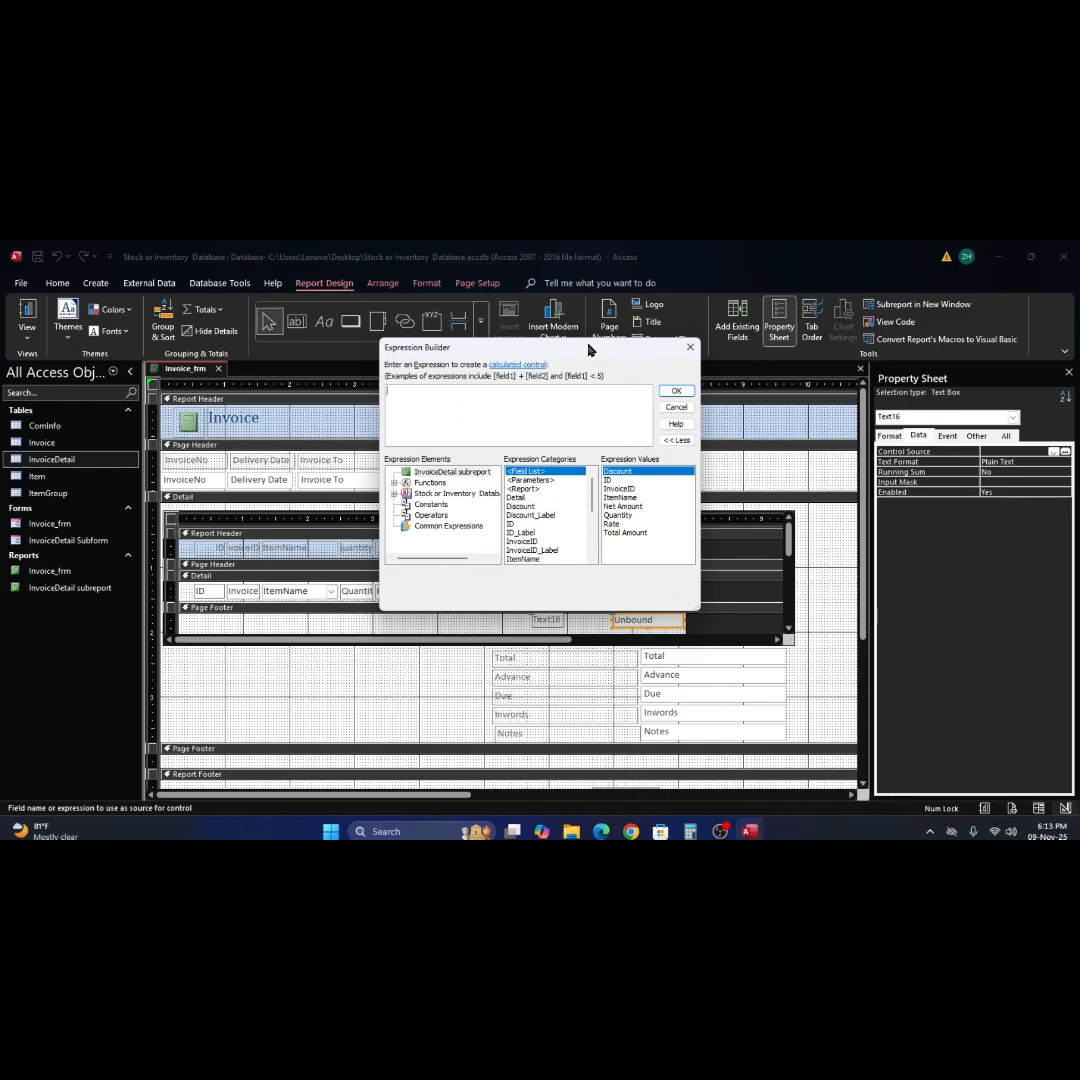
left_click_drag(593, 352, 470, 439)
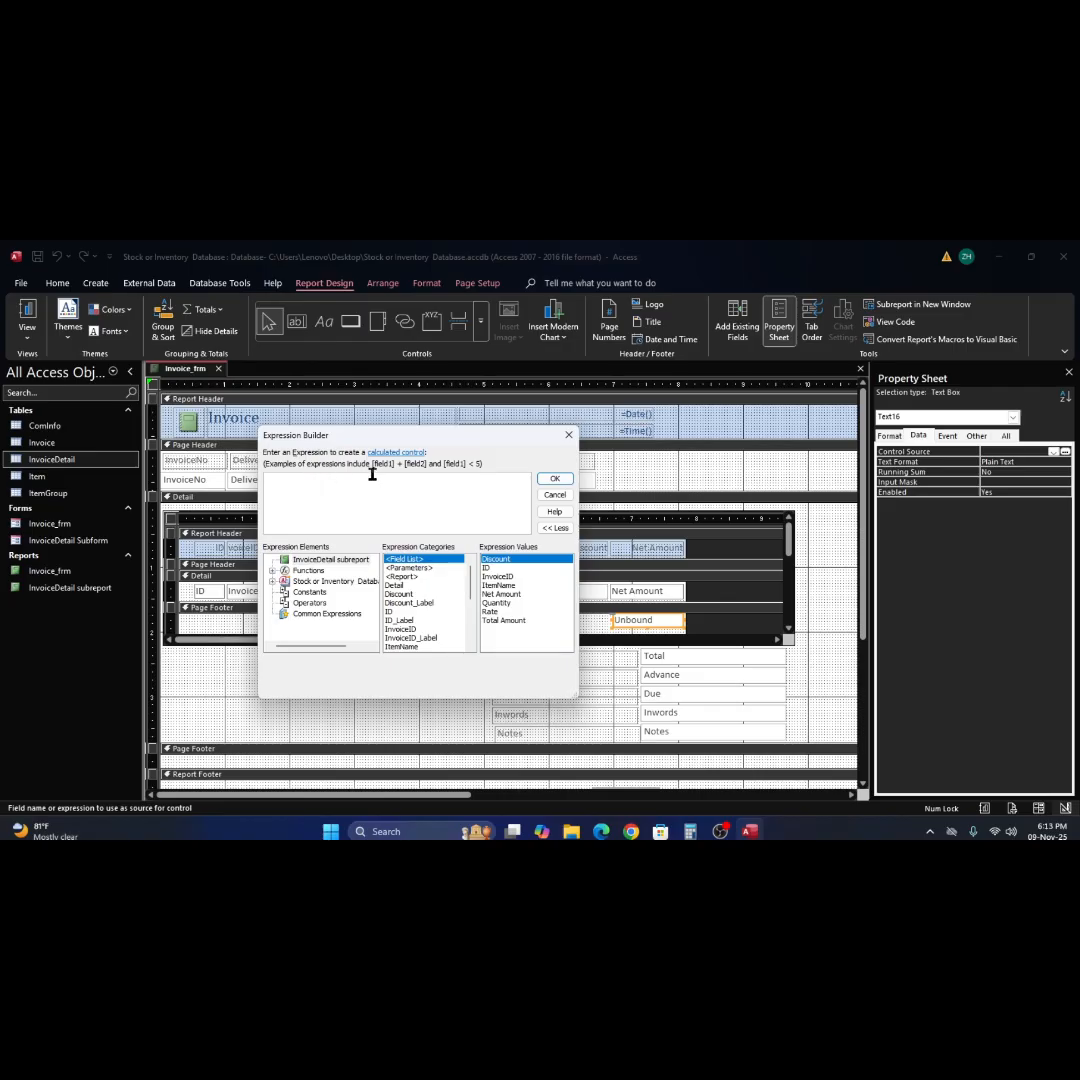
type("s")
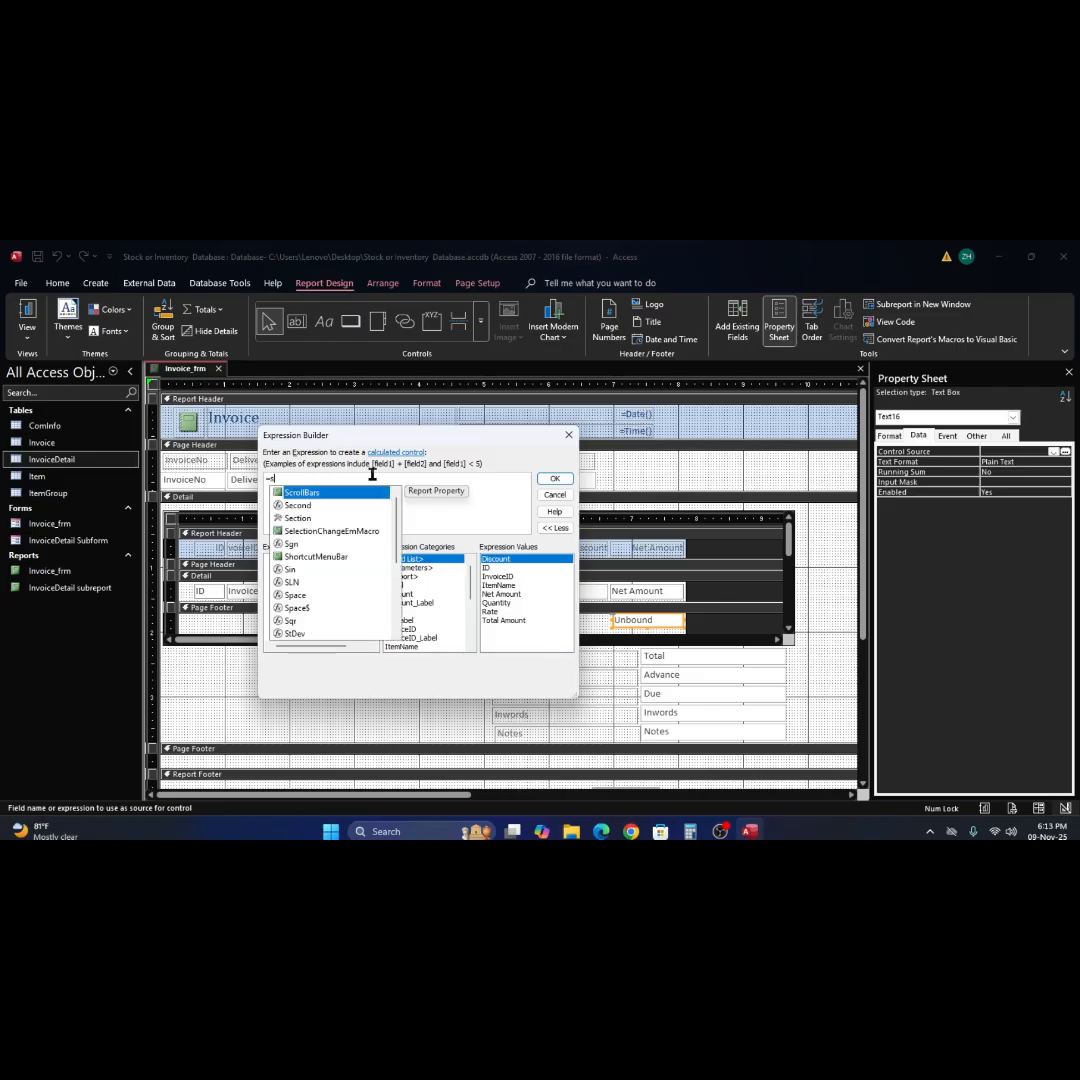
type("um(t")
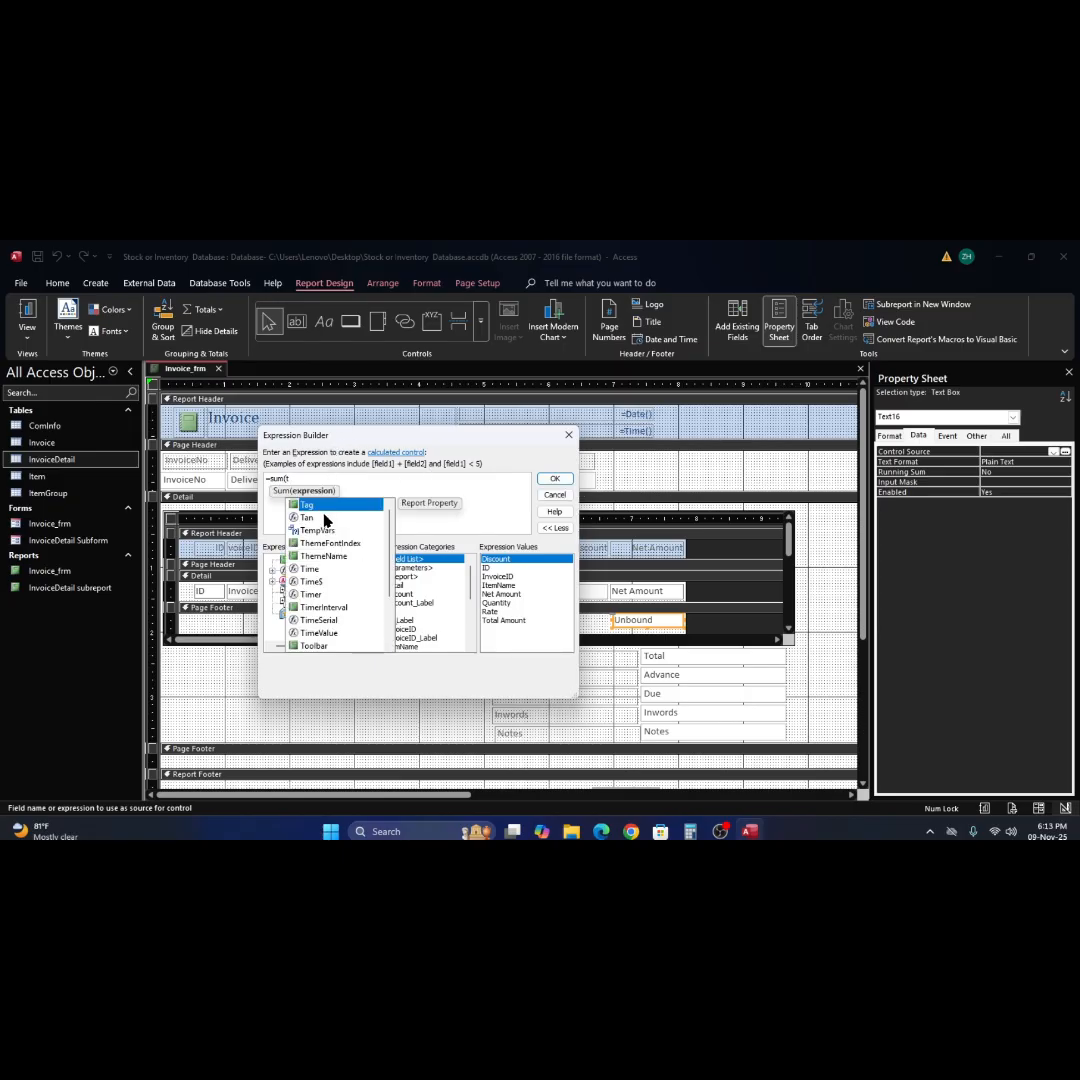
type("o")
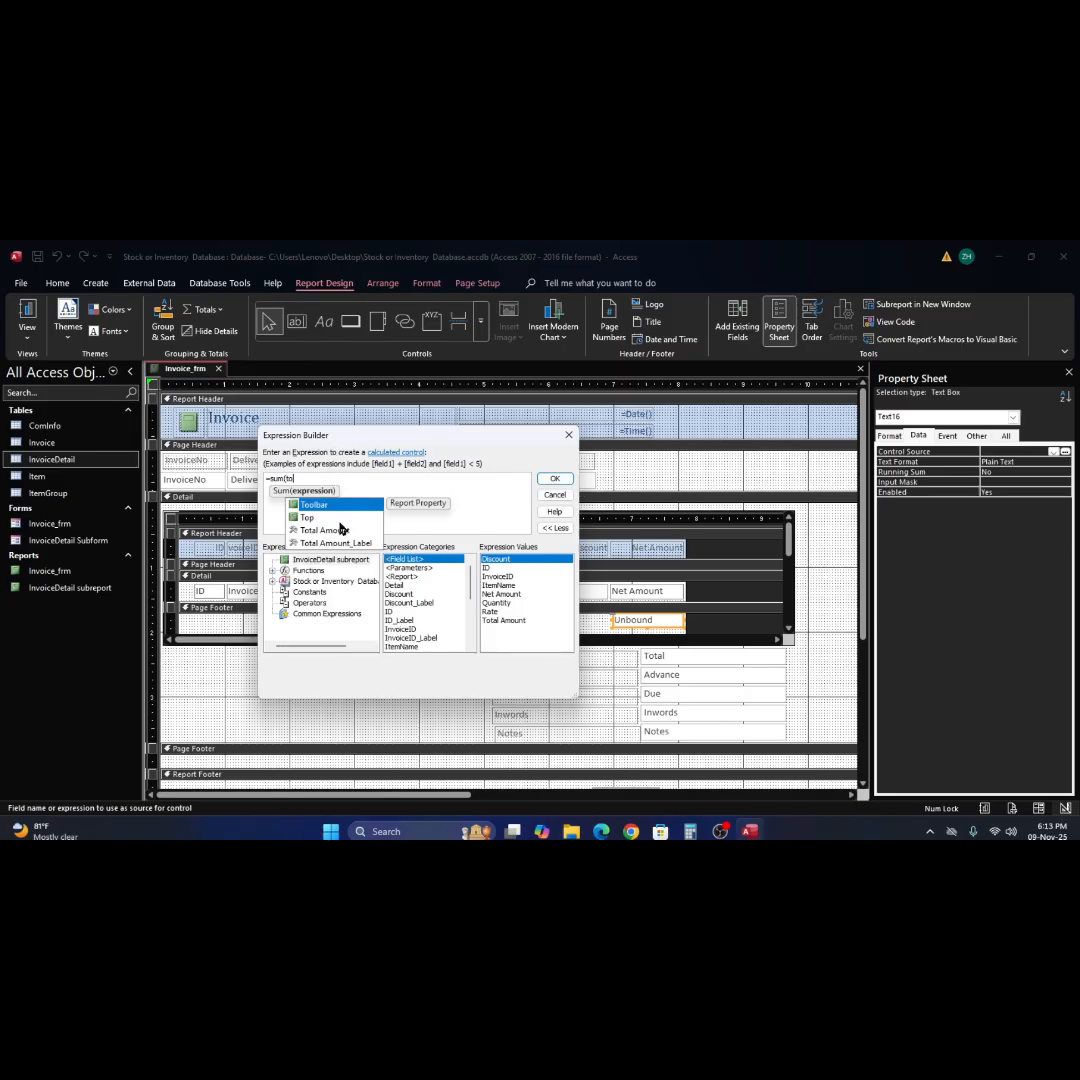
double_click(326, 530)
type(")")
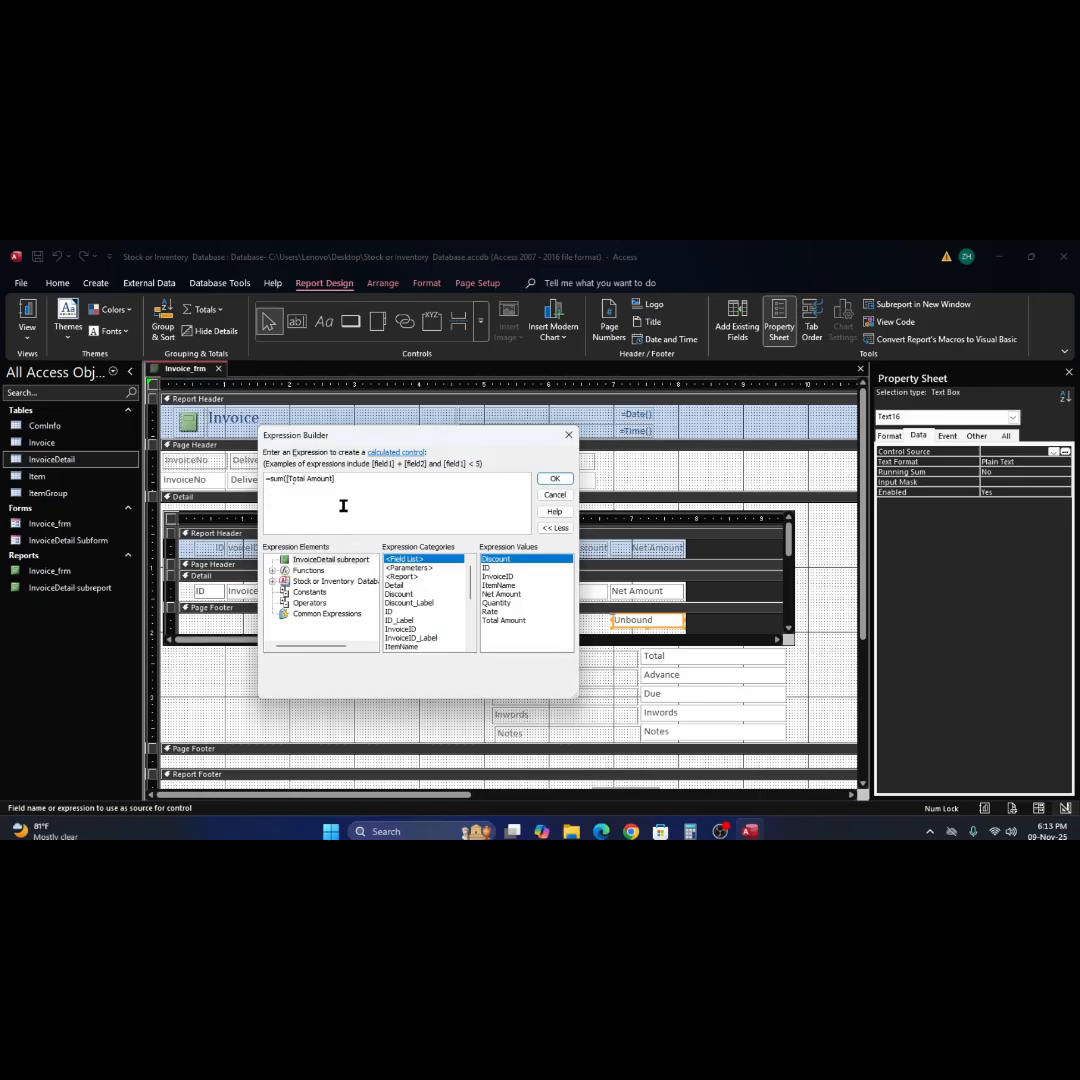
type("-dis")
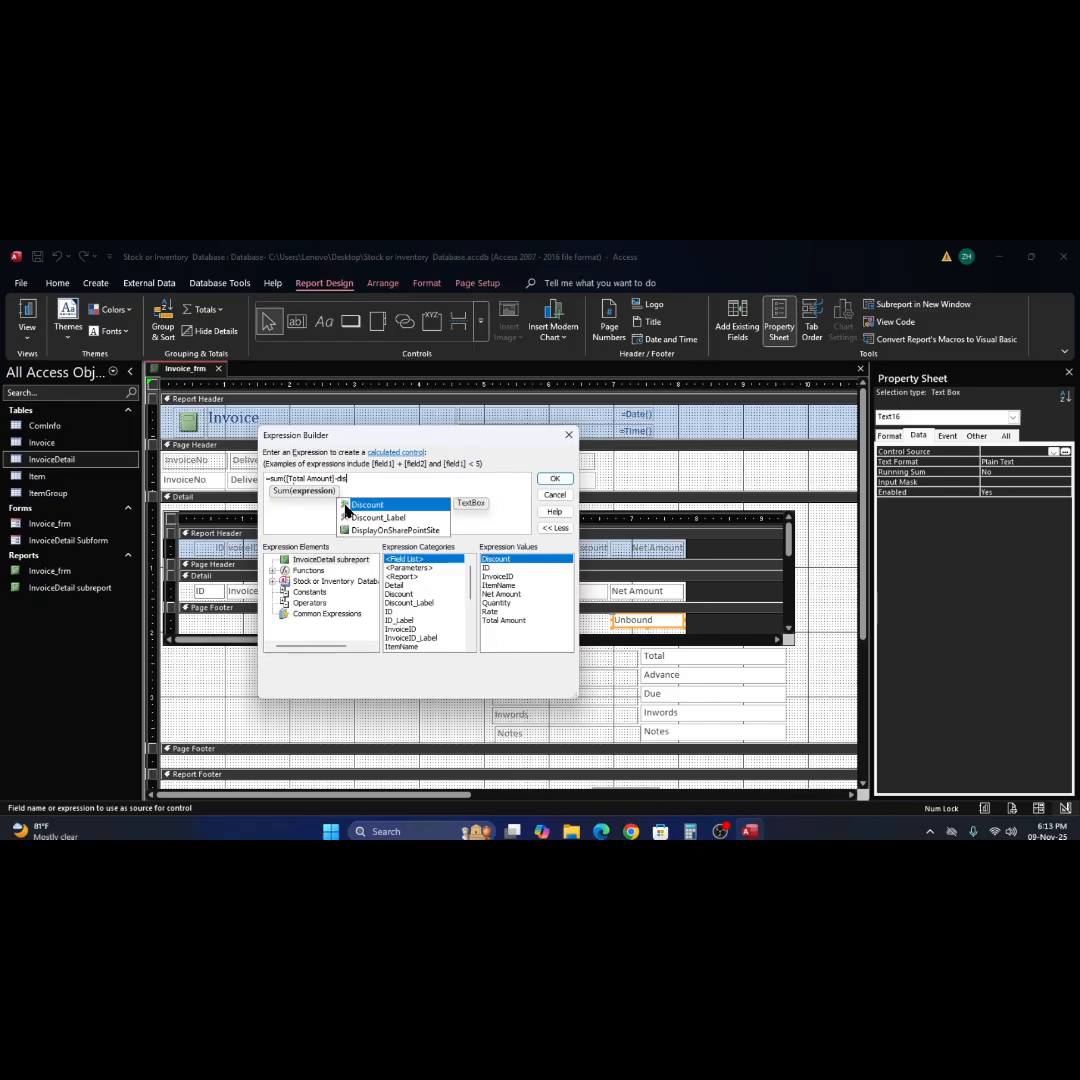
double_click(375, 508)
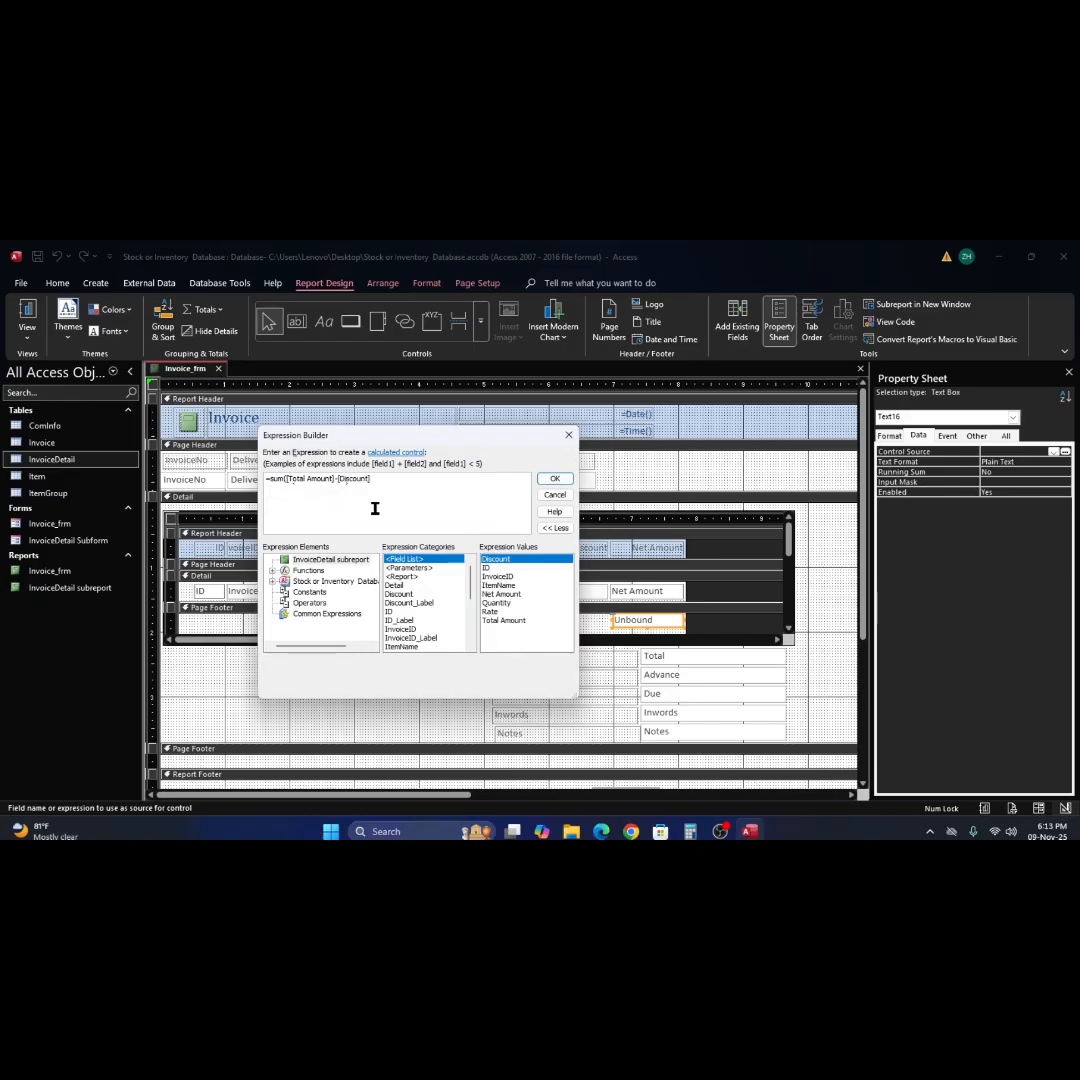
left_click(556, 479)
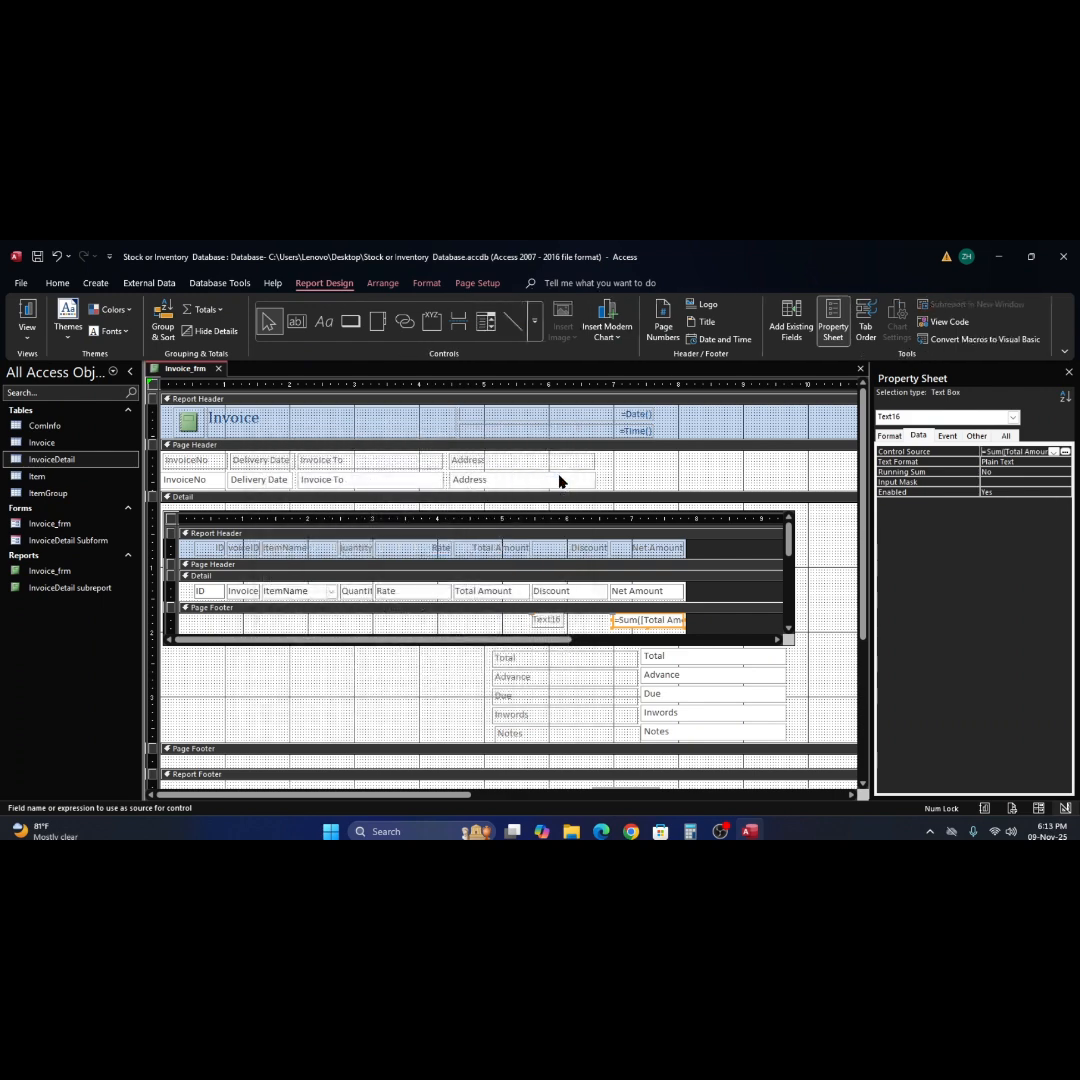
Check in Report View whether the subreport's Page Footer sum appears, and return to Design View.
left_click(27, 312)
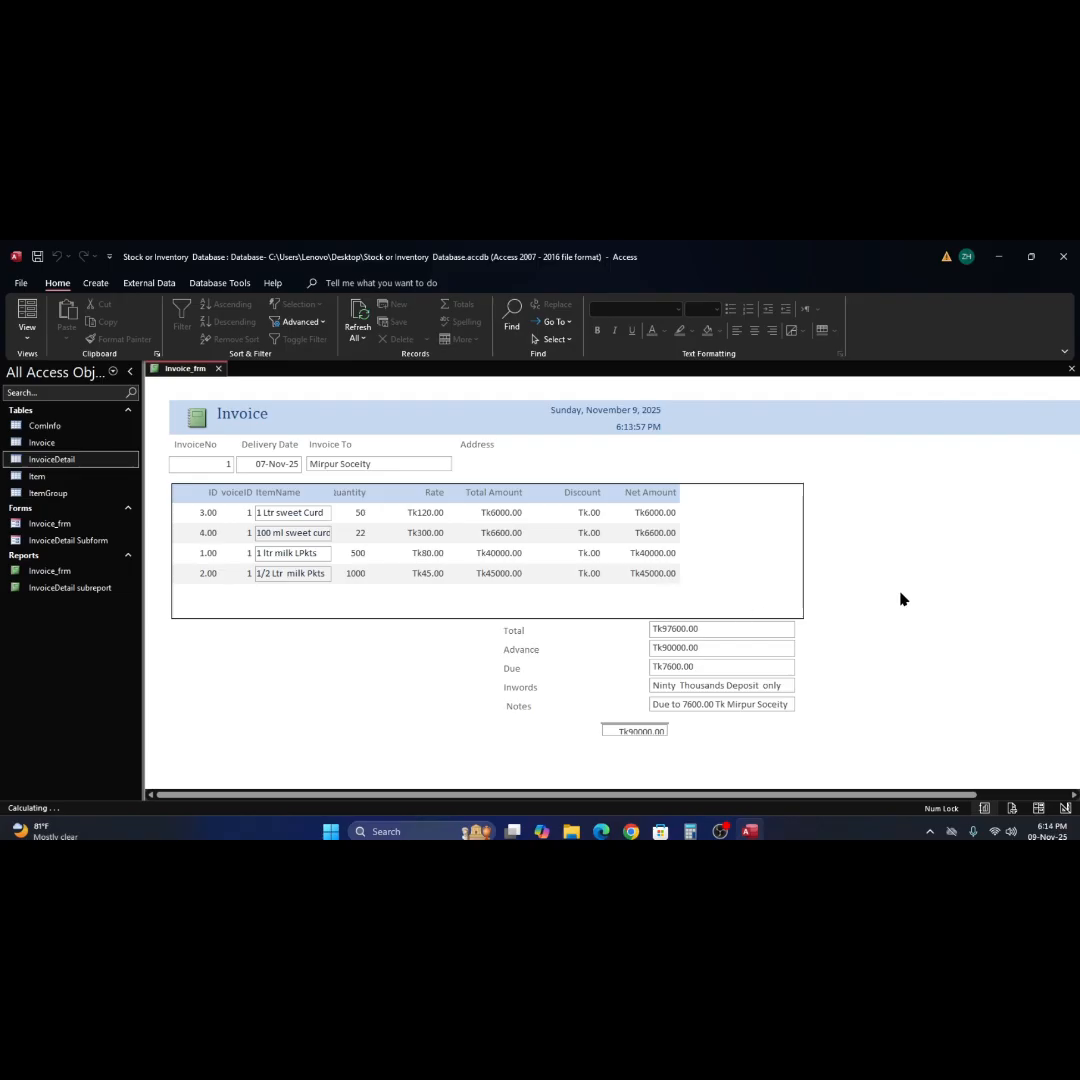
left_click(880, 621)
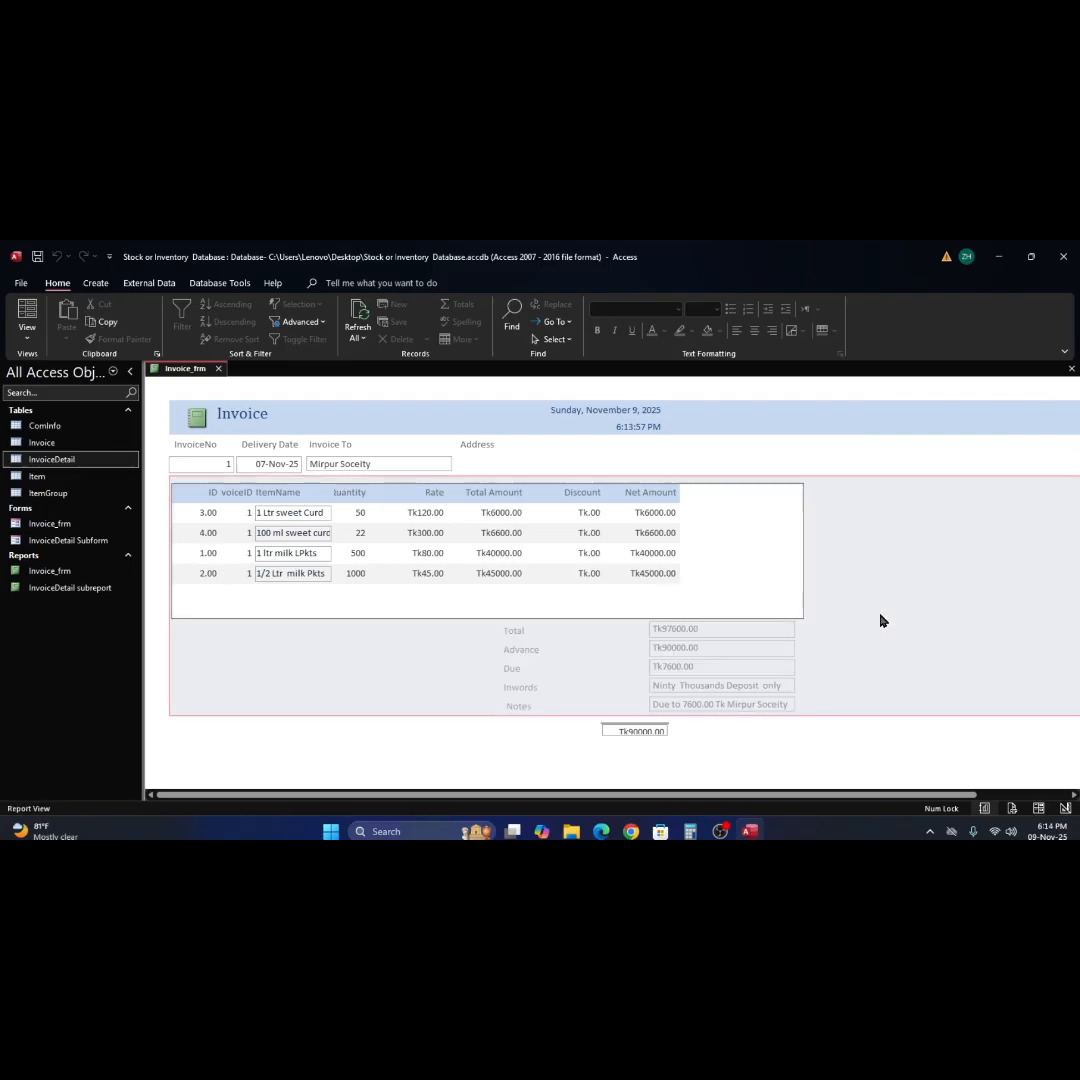
right_click(882, 547)
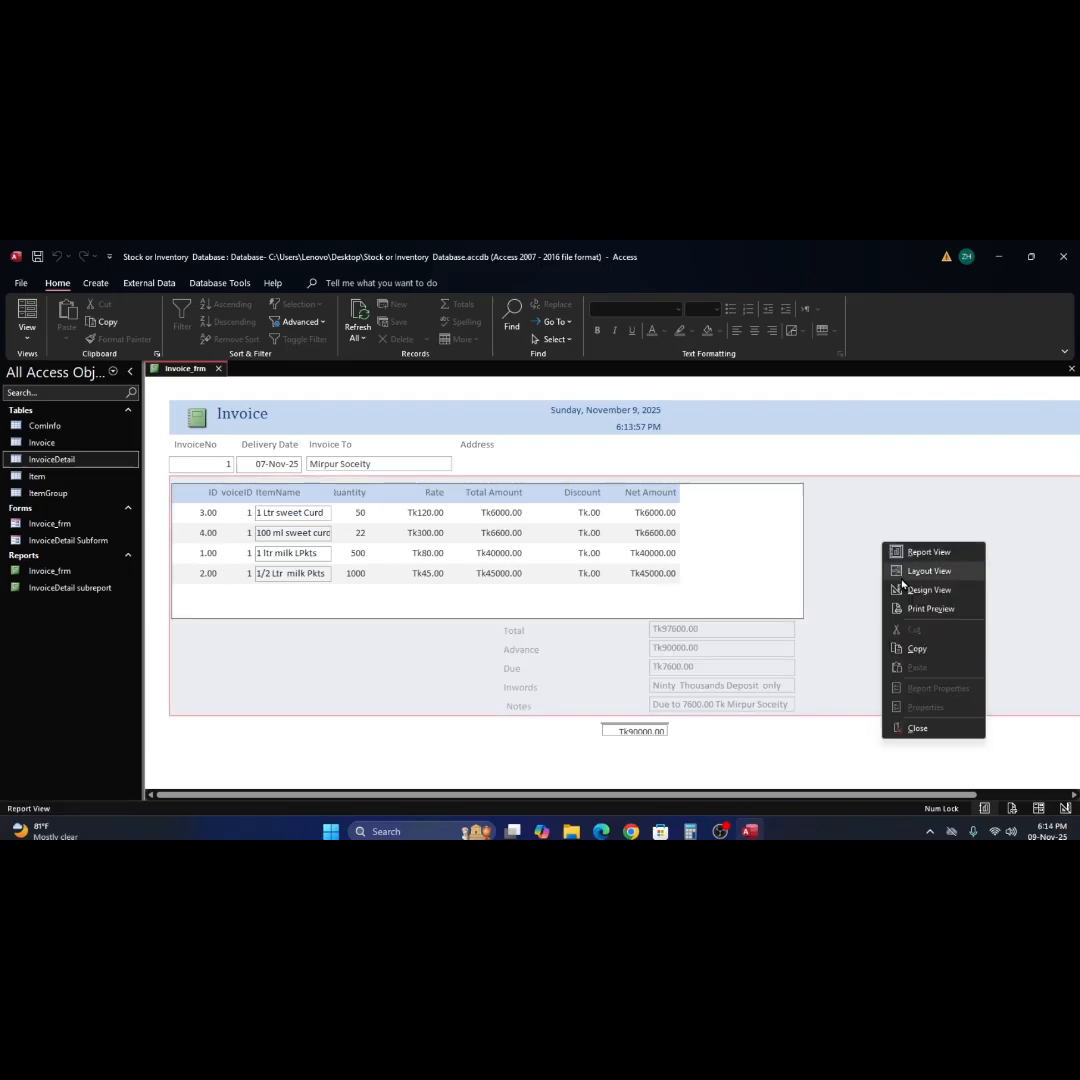
left_click(916, 590)
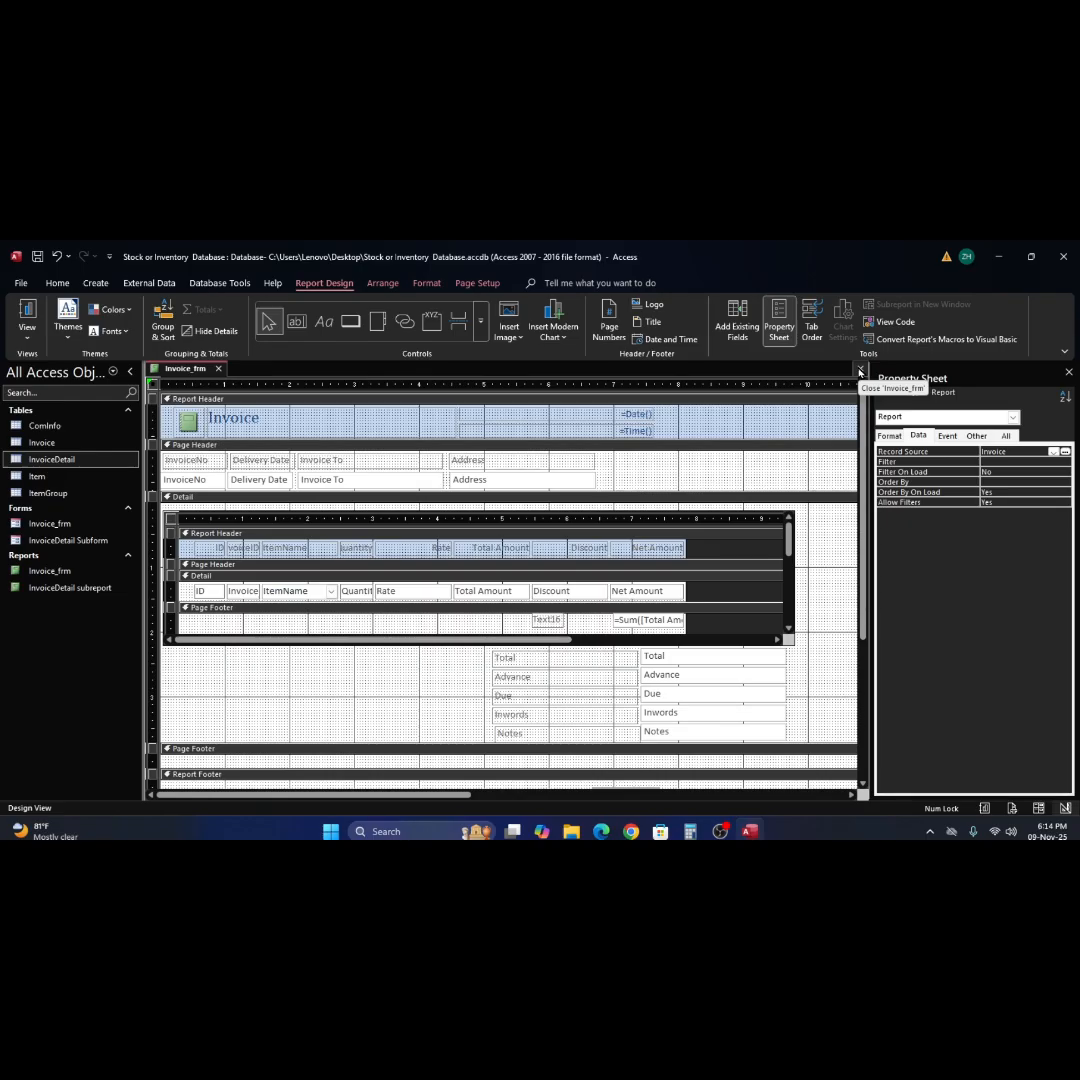
Switch to File Explorer and open the Stock or Inventory Database file stored on Local Disk (D:).
left_click(998, 256)
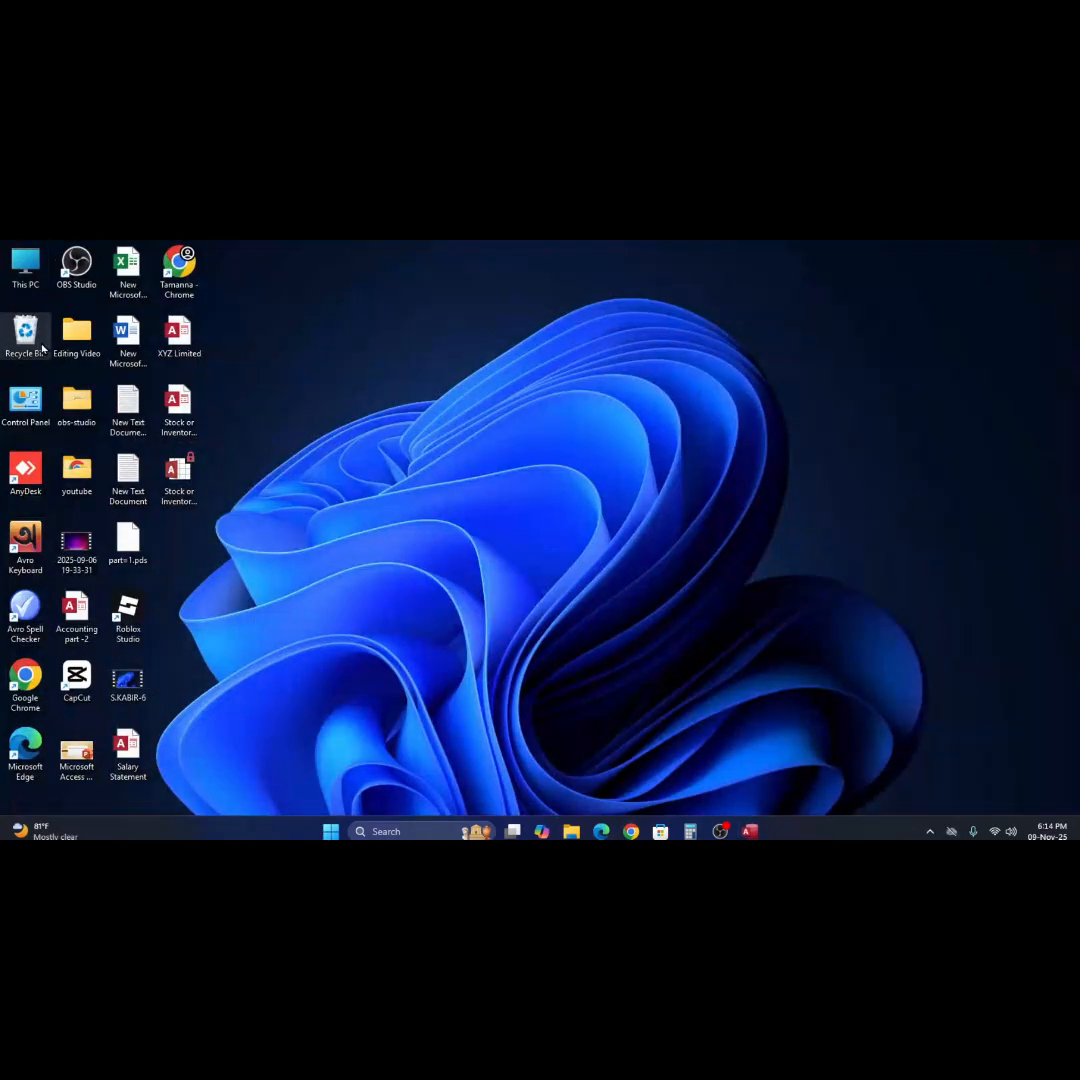
double_click(27, 271)
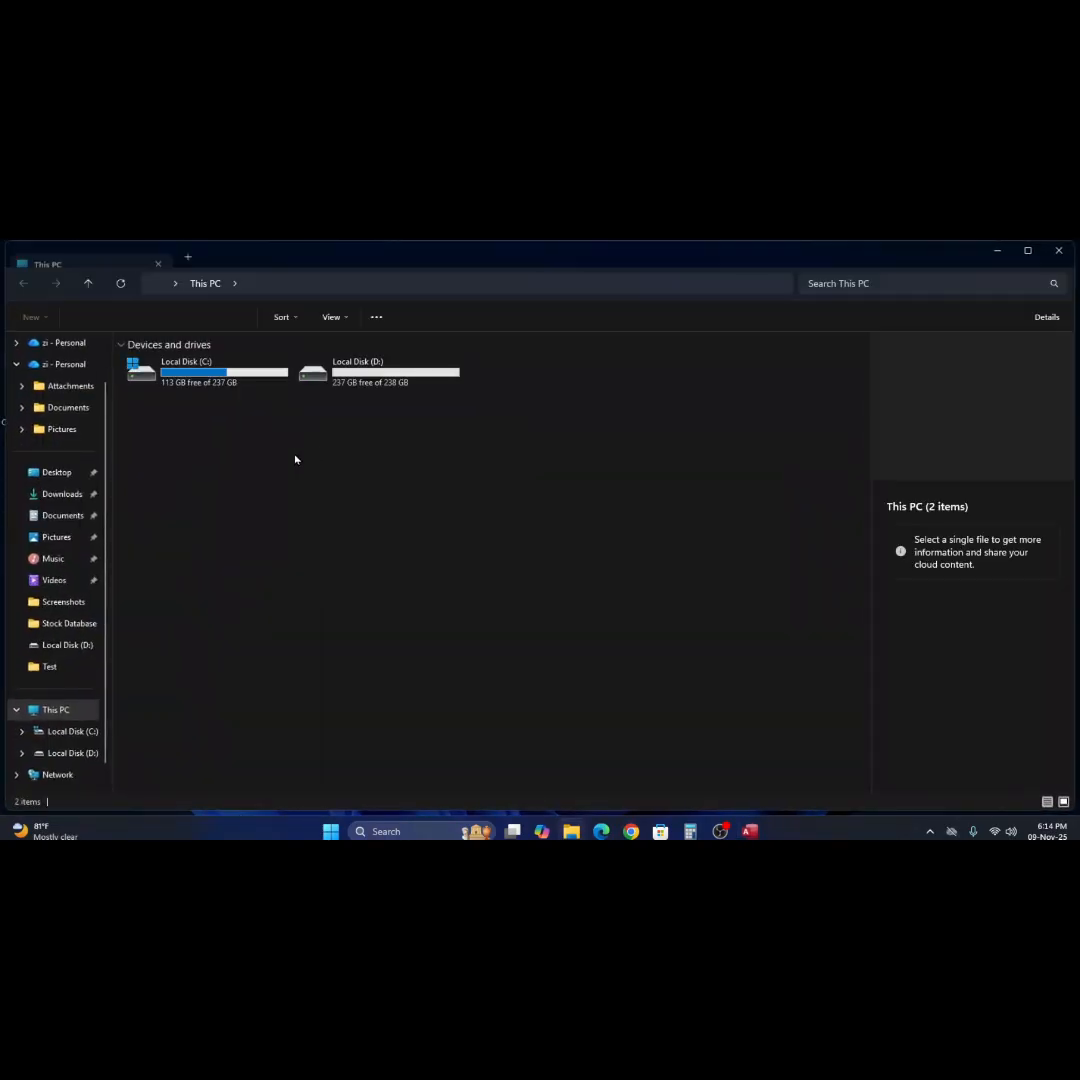
double_click(310, 376)
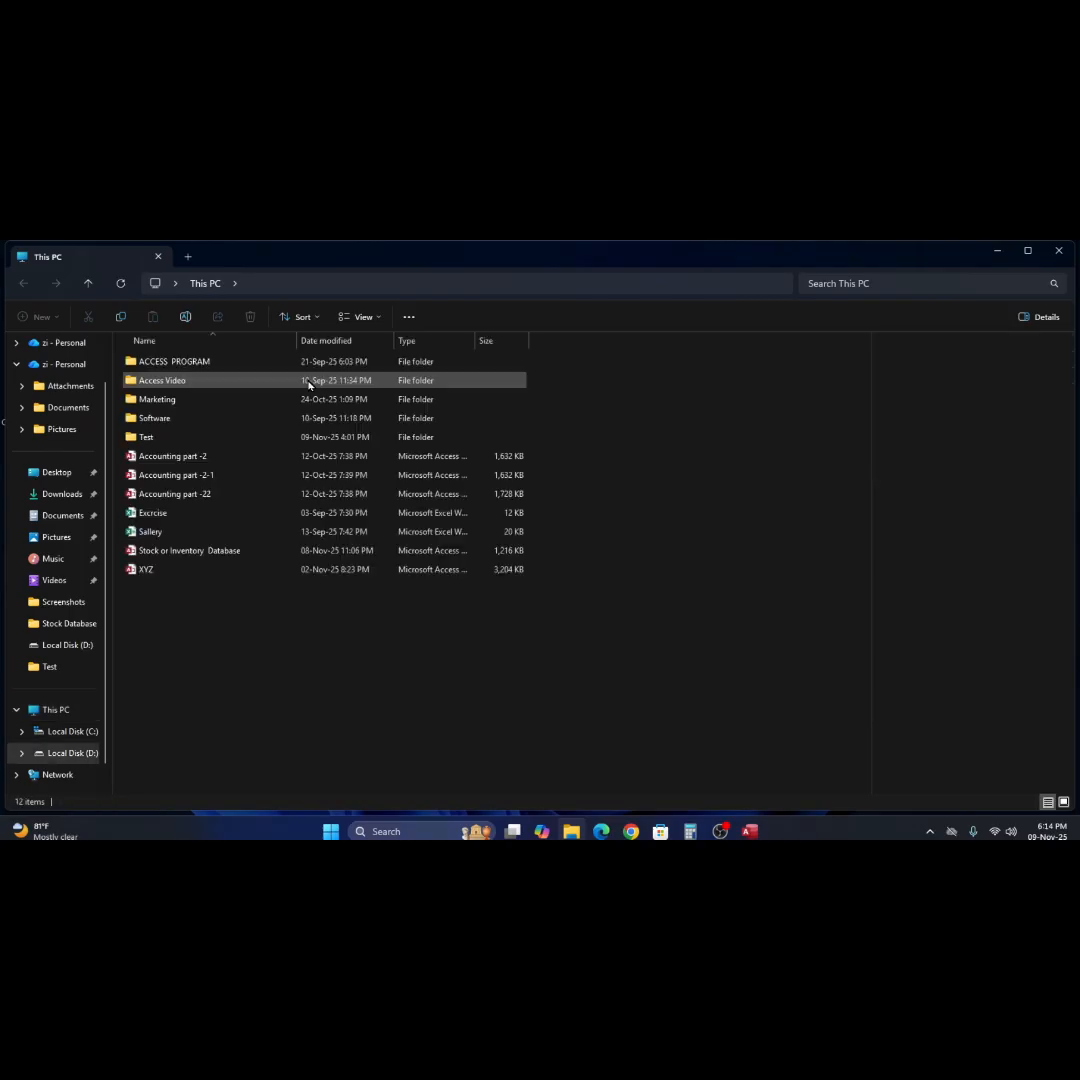
double_click(133, 556)
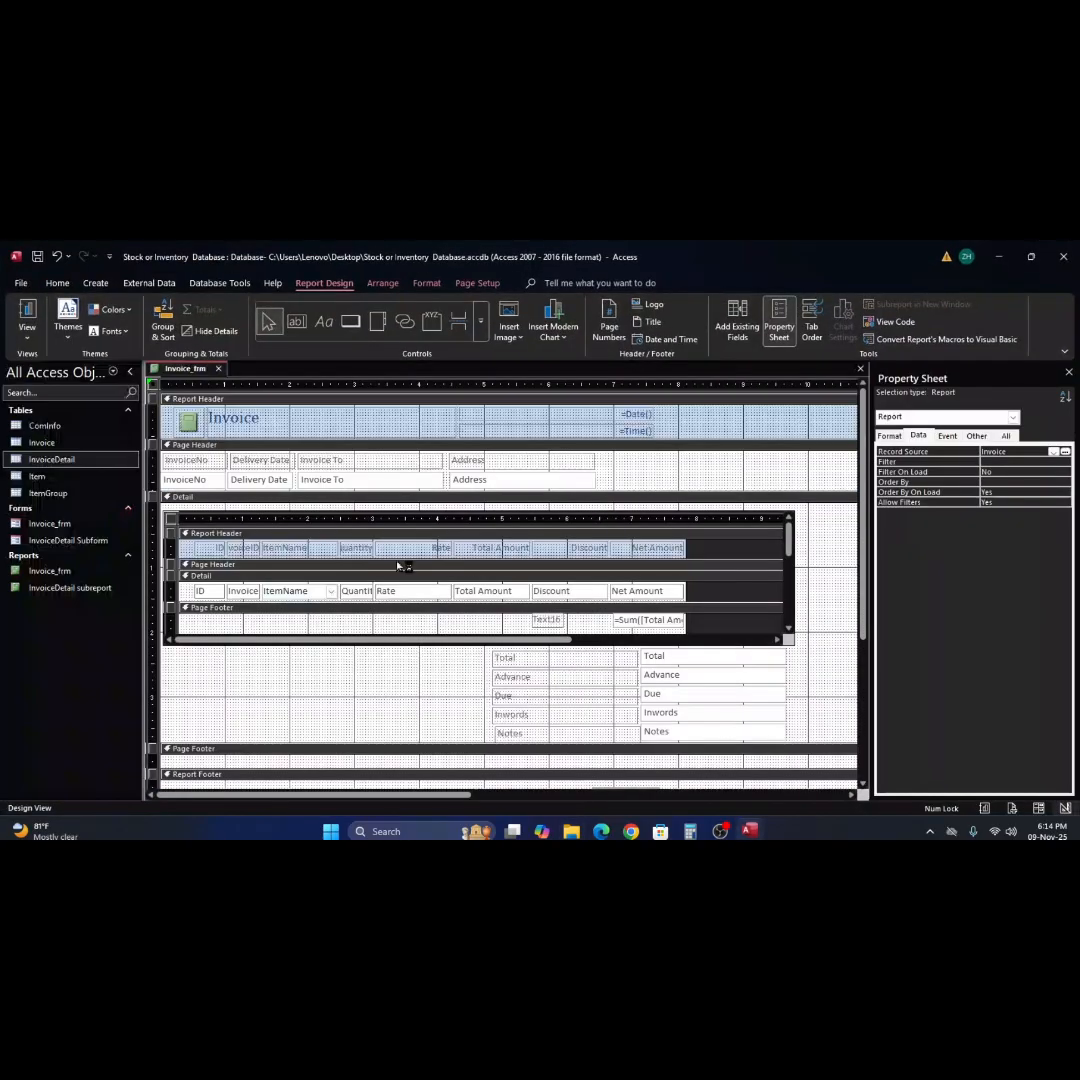
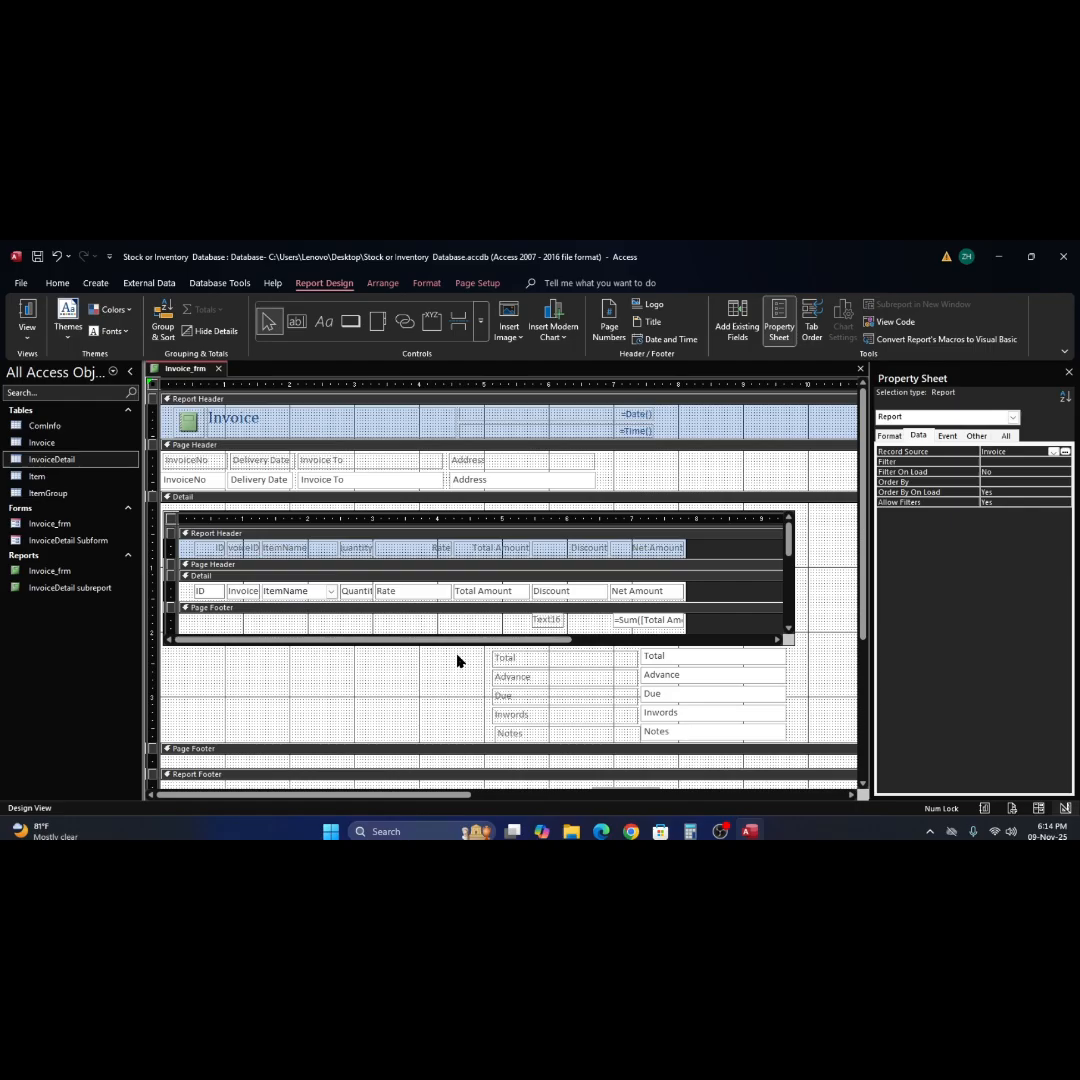
Increase the height of the InvoiceDetail subreport's Detail section to leave room beneath its fields.
left_click(475, 606)
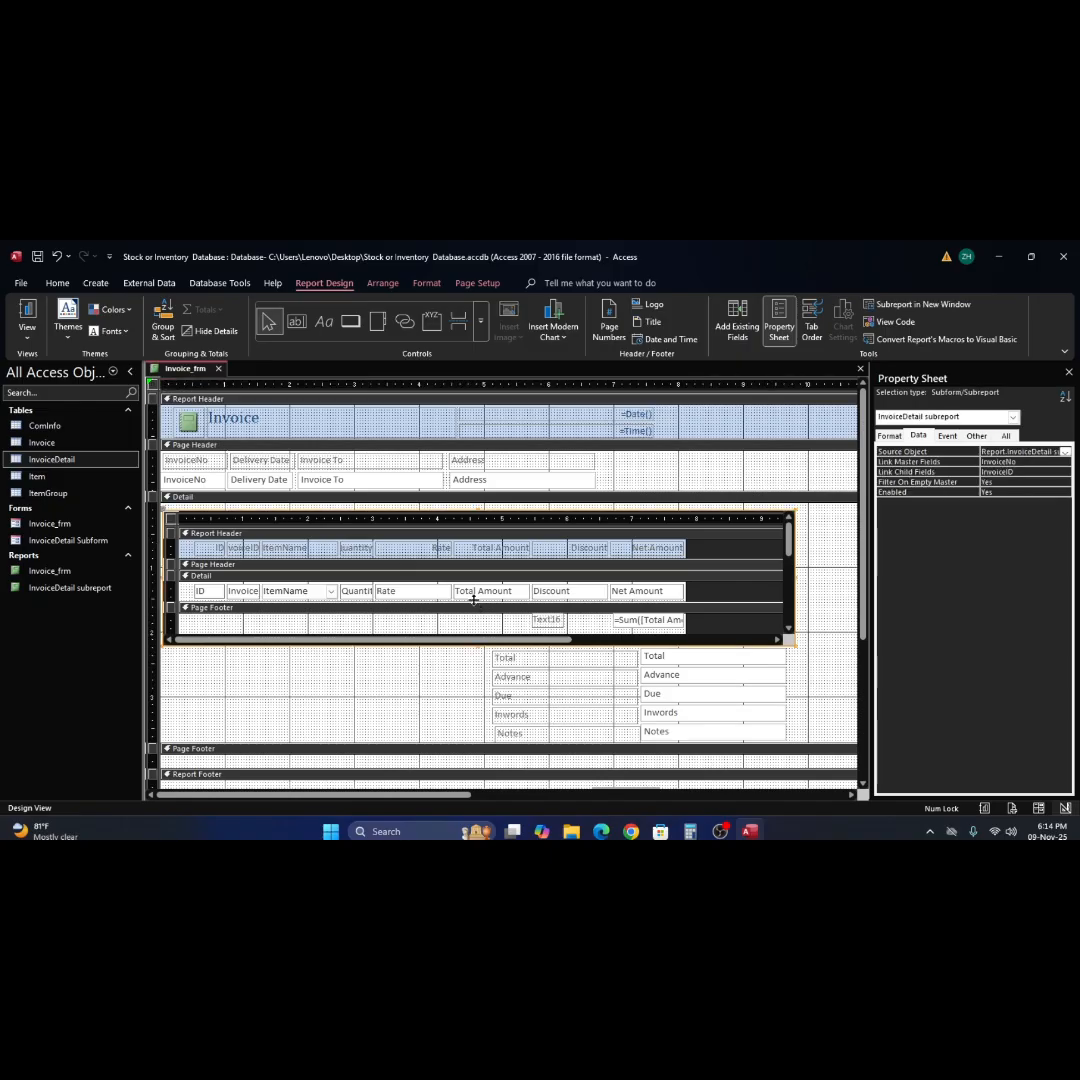
left_click(473, 612)
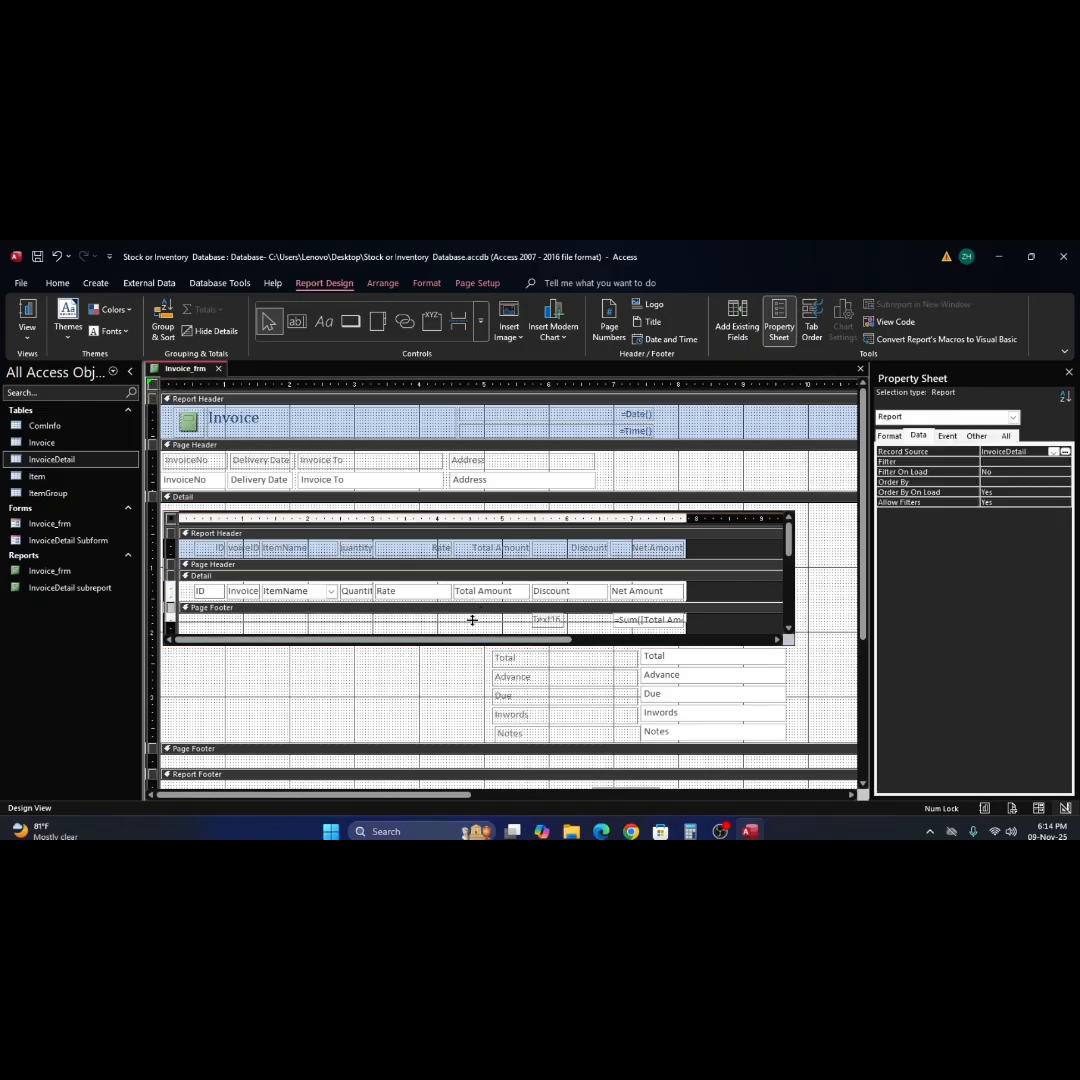
left_click_drag(473, 613, 473, 627)
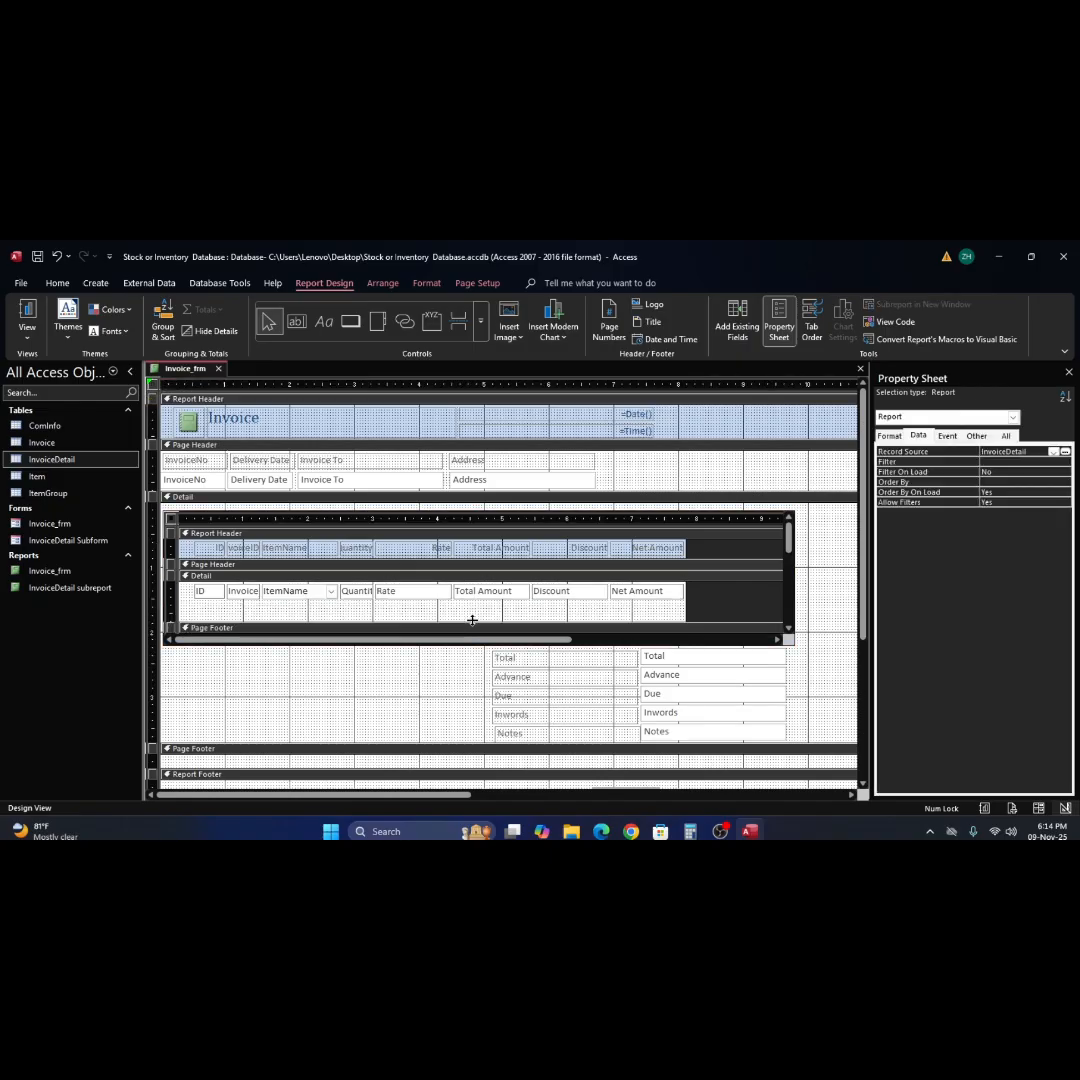
left_click(537, 635)
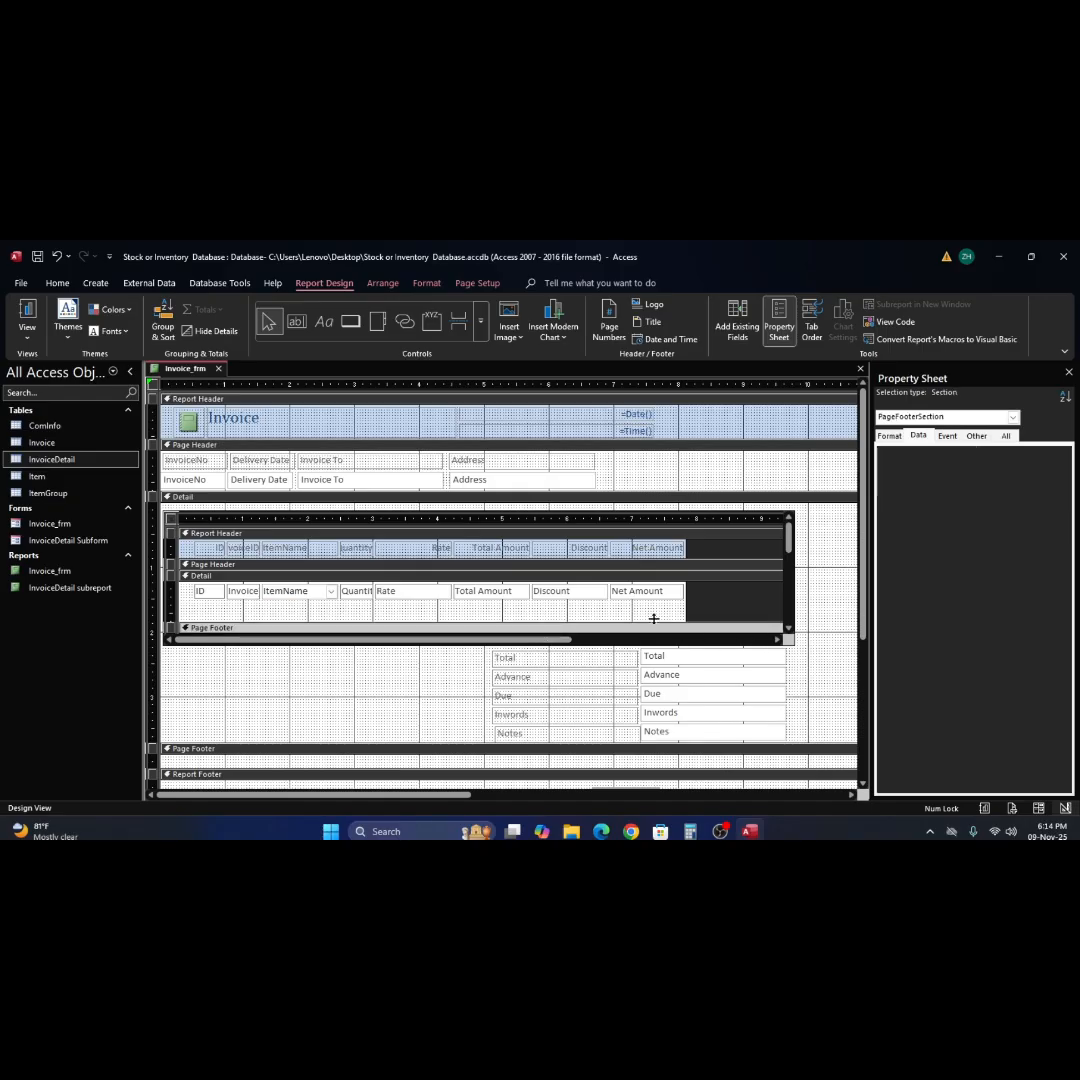
left_click_drag(585, 621, 586, 613)
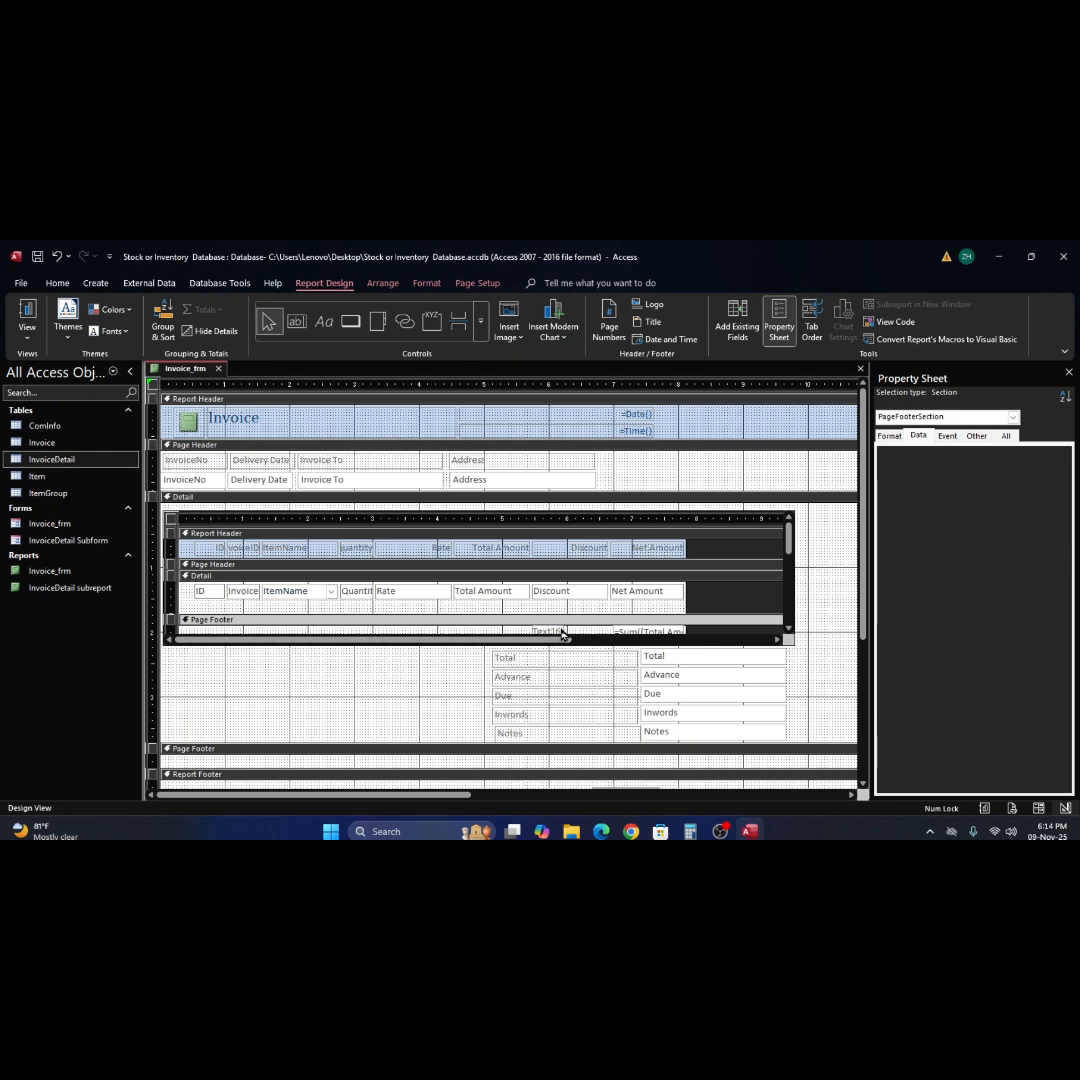
Move the sum text box and its label from the subreport's Page Footer into its Detail section, beneath Net Amount and Discount.
left_click(627, 632)
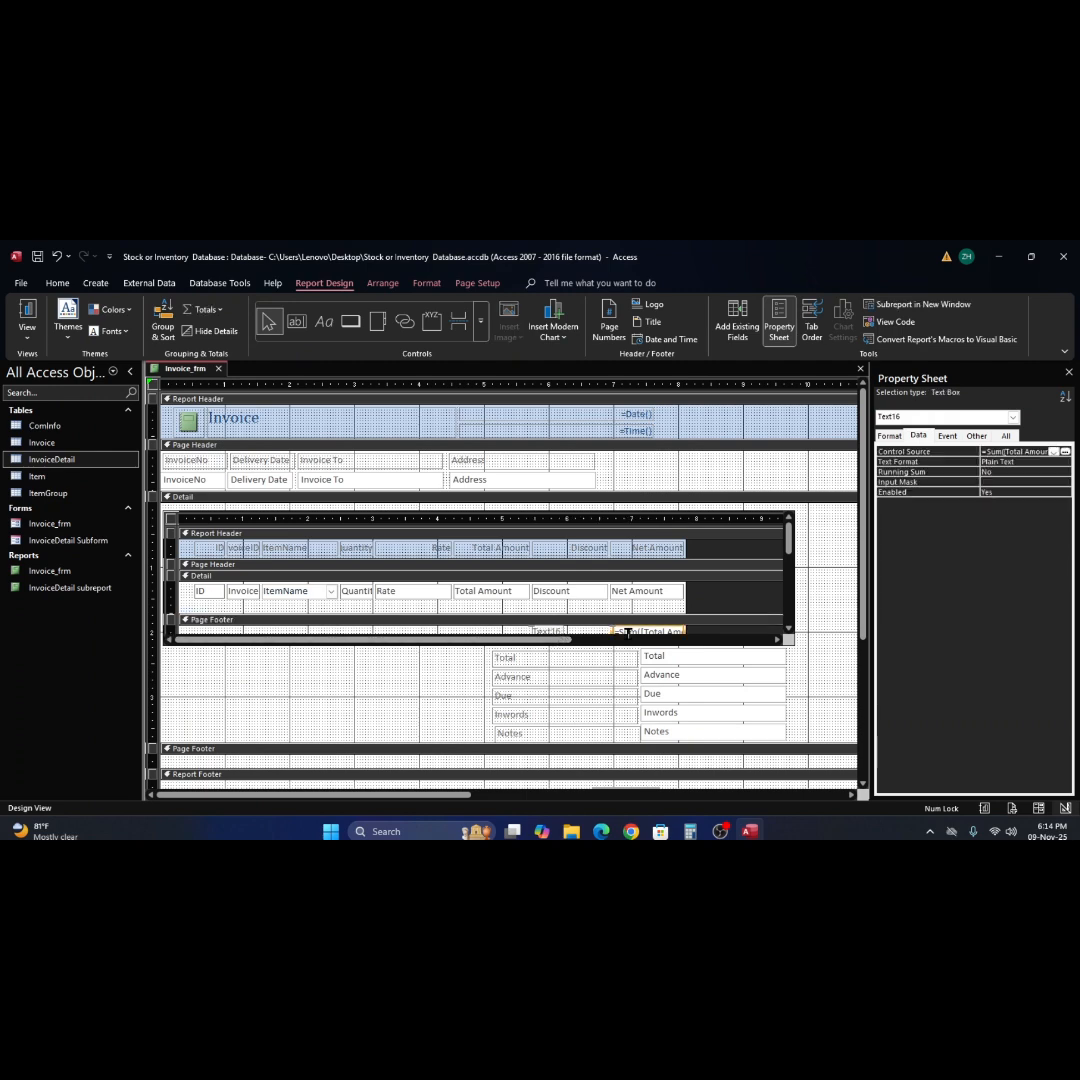
left_click(592, 636)
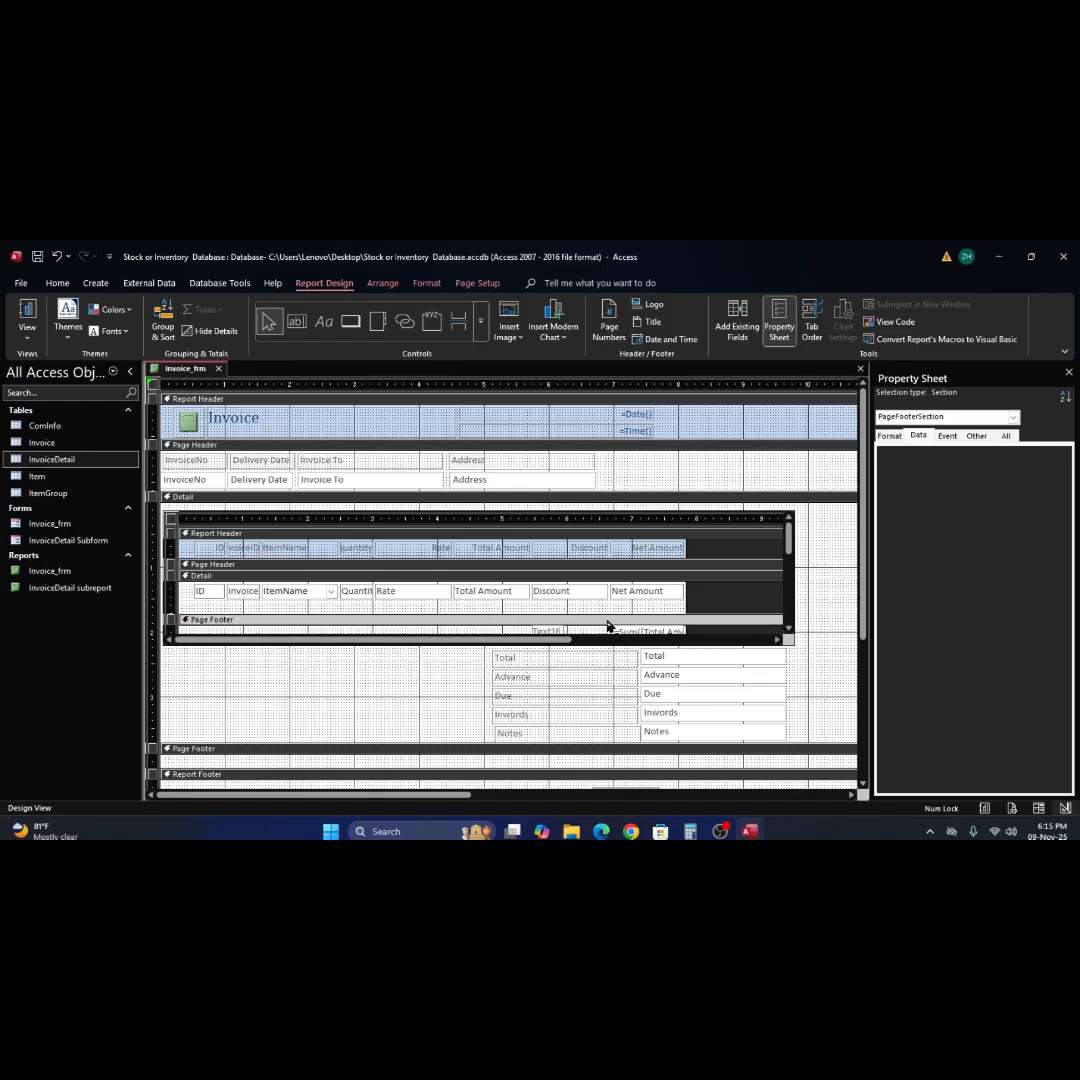
scroll(643, 615, "down", 3)
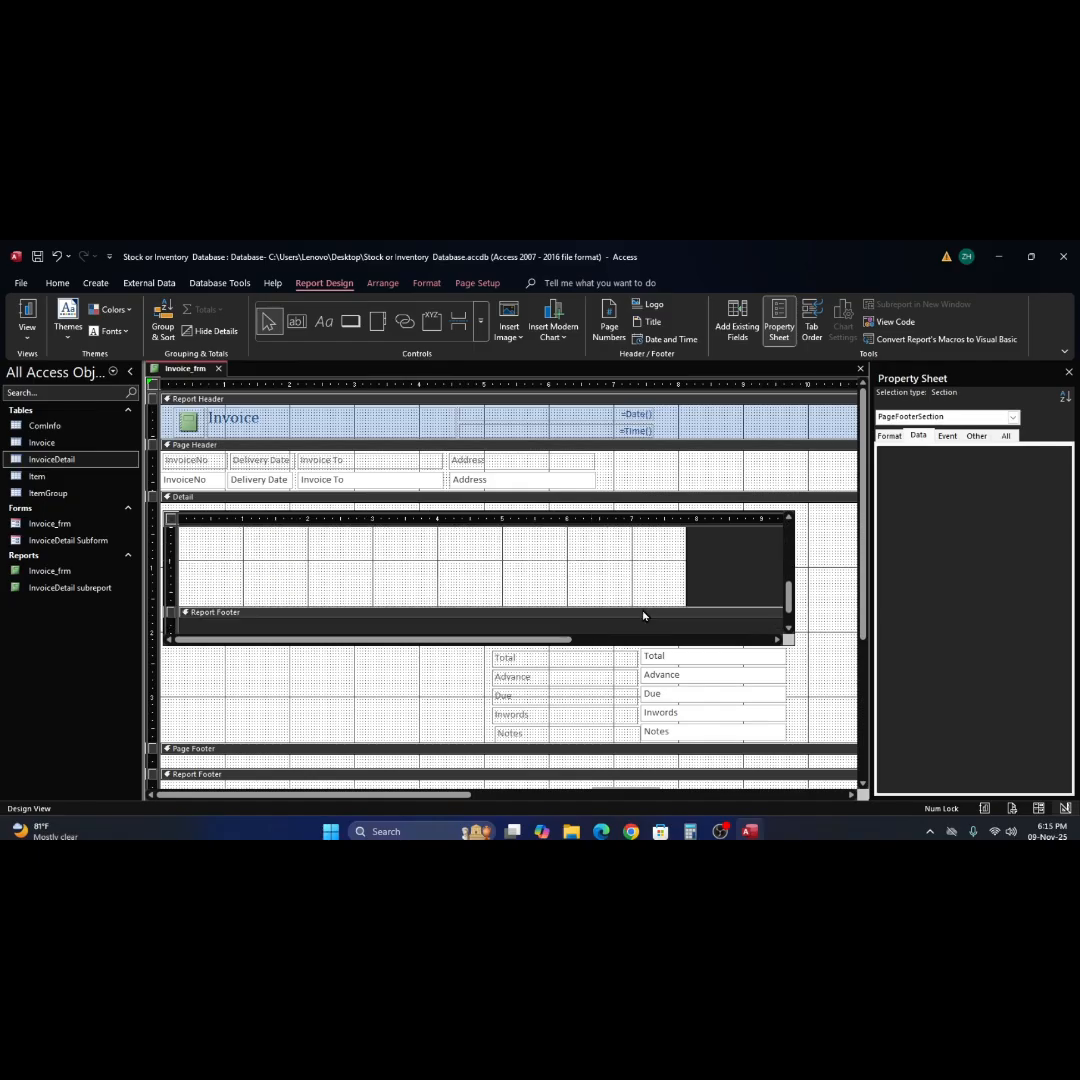
scroll(643, 615, "up", 2)
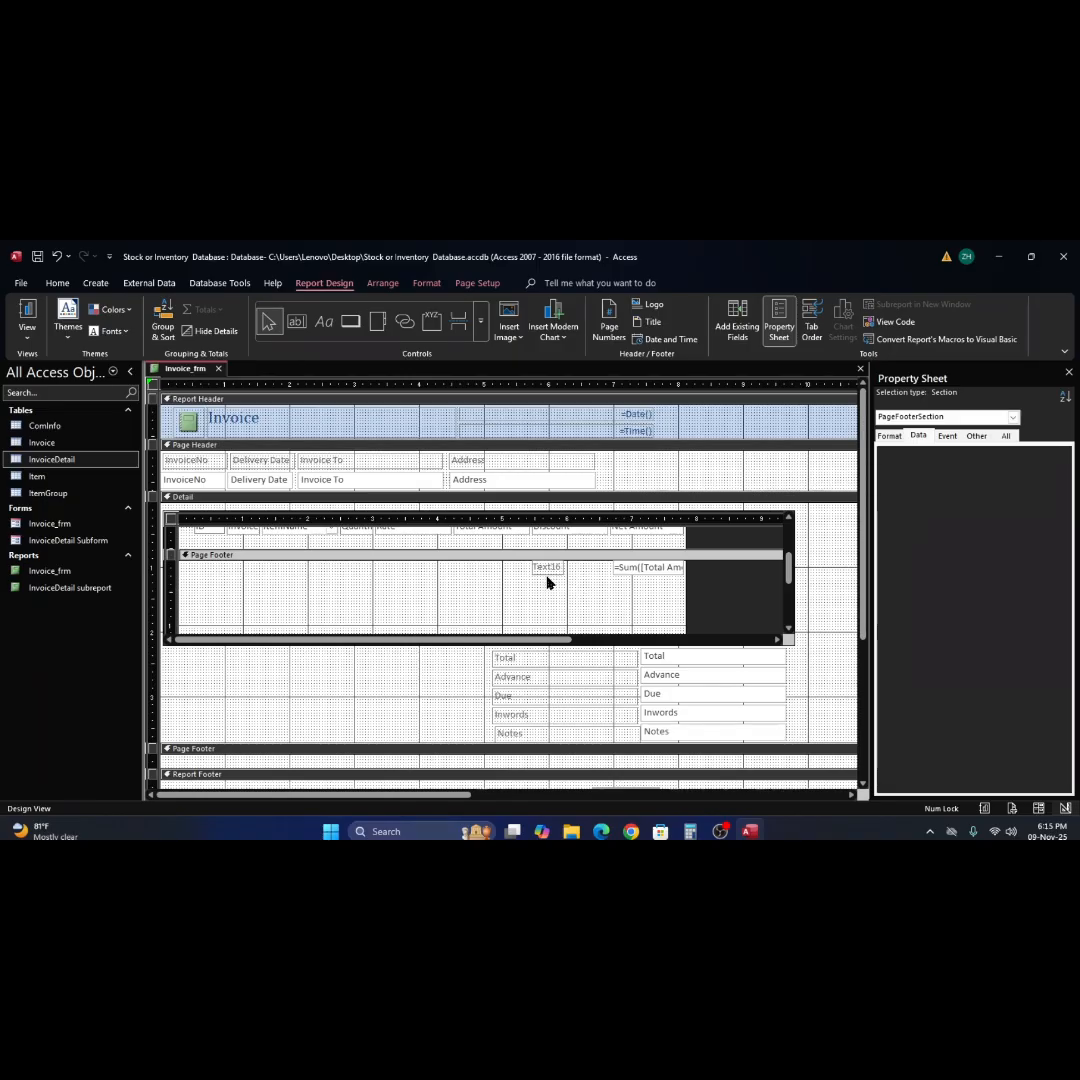
left_click(646, 568)
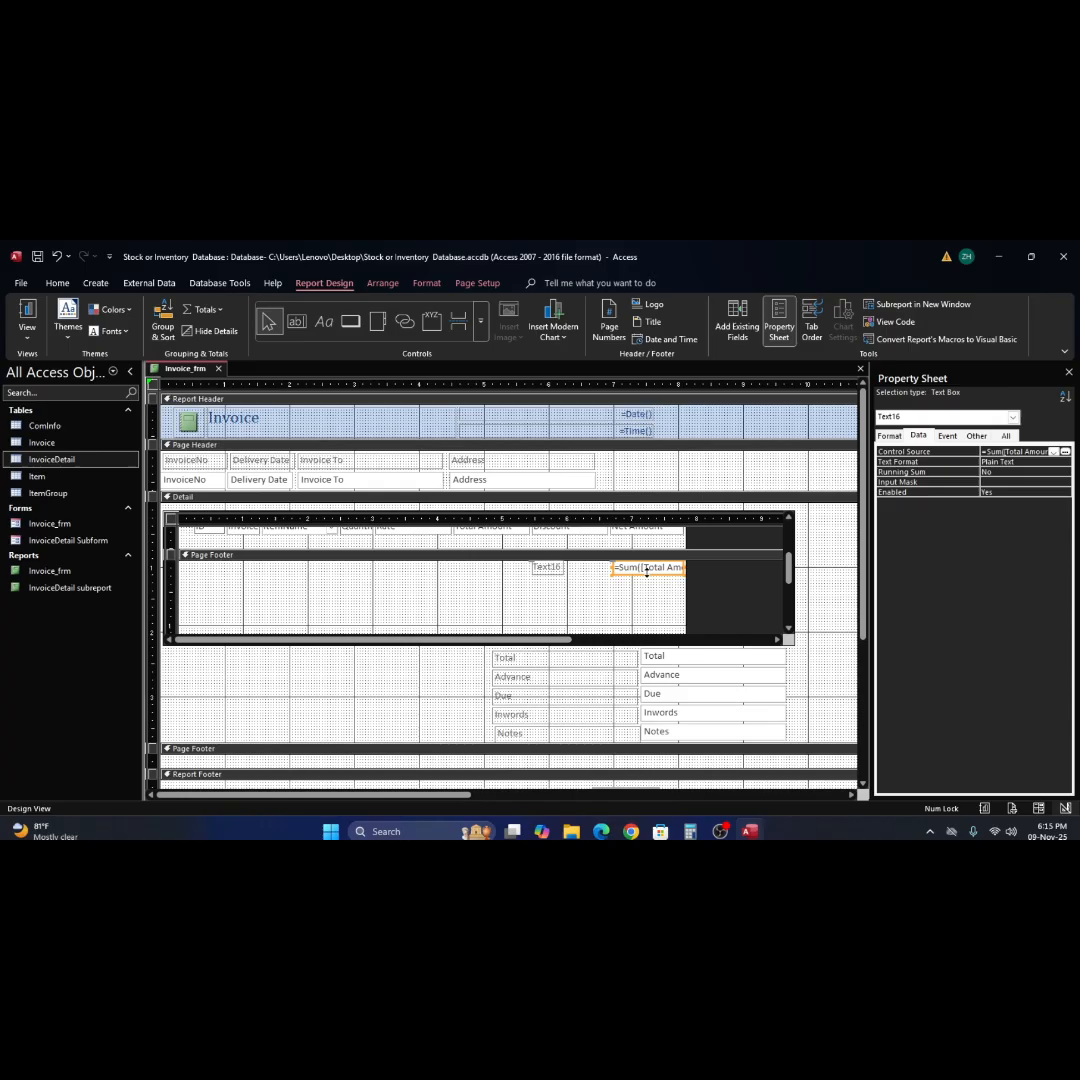
left_click(555, 572, "shift")
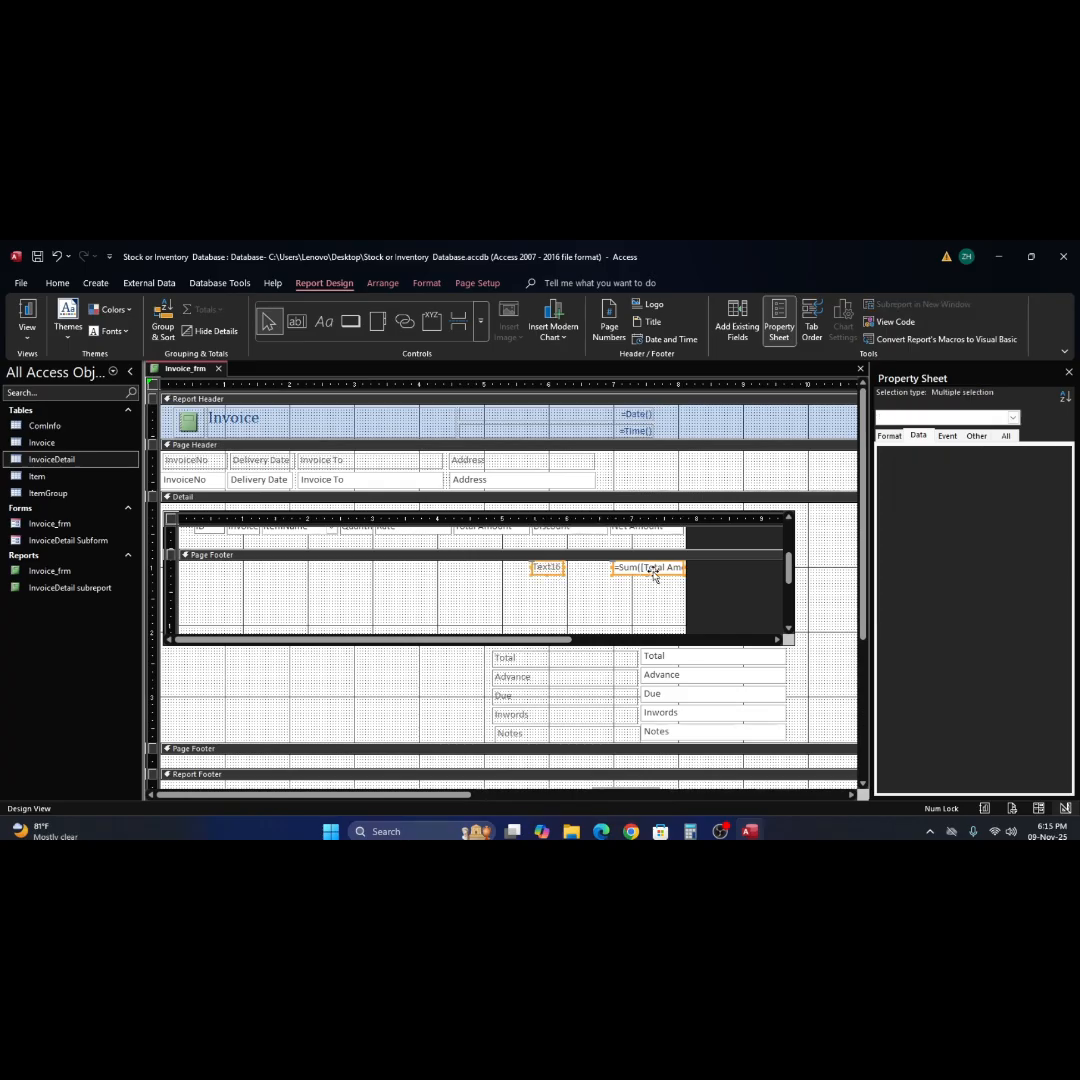
scroll(653, 580, "up", 3)
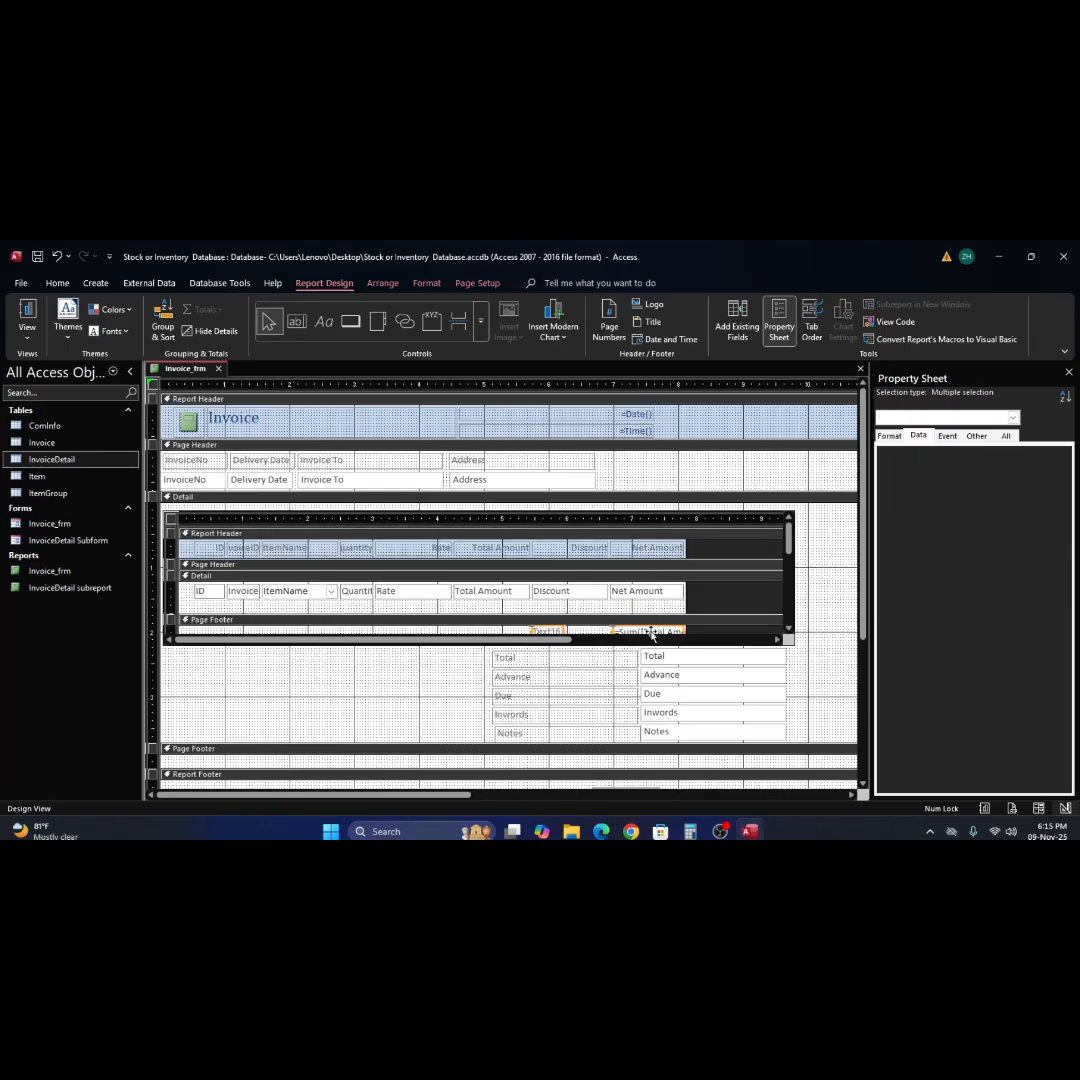
left_click_drag(651, 634, 630, 600)
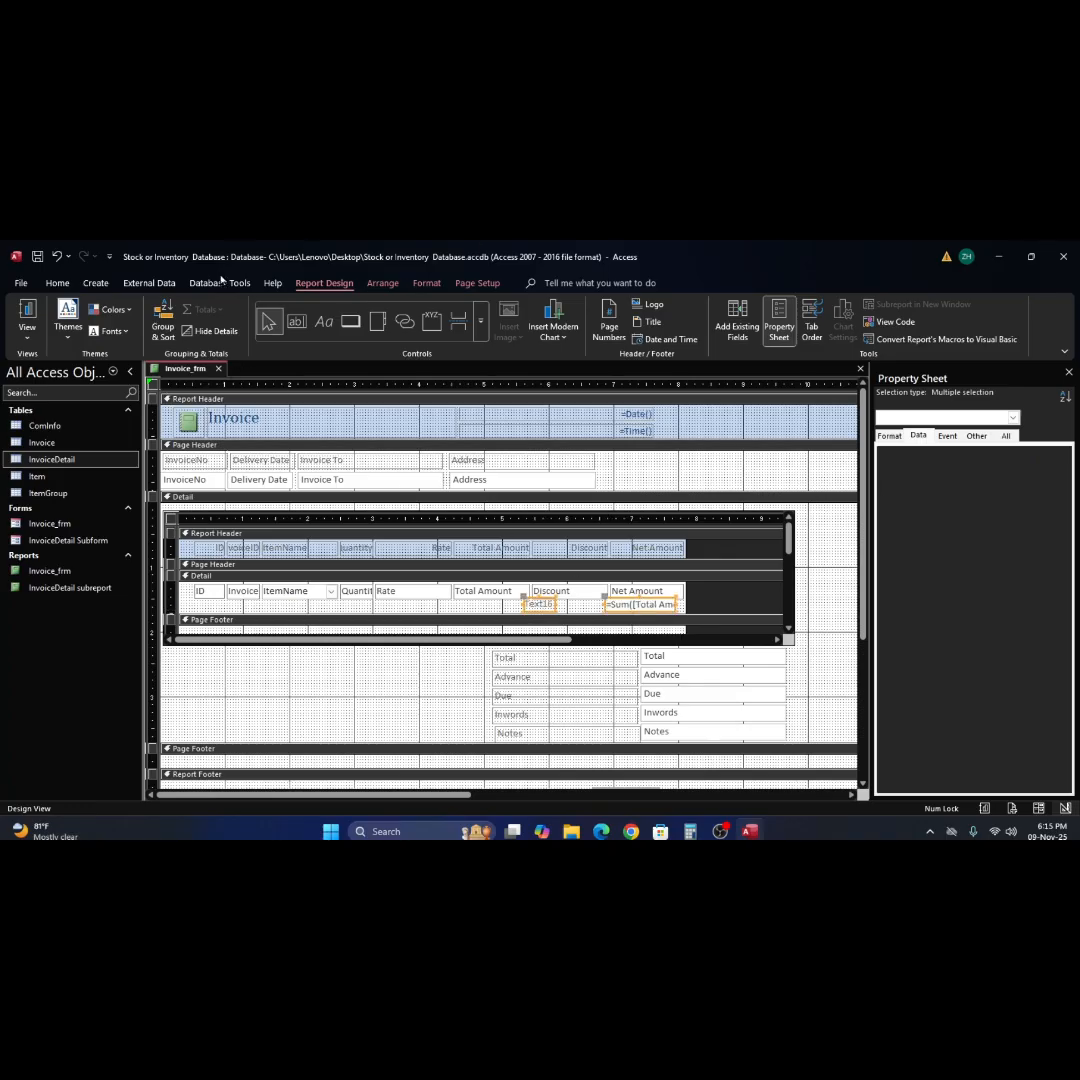
Check in Report View how the sum appears in the subreport's Detail section, and return to Design View.
left_click(28, 315)
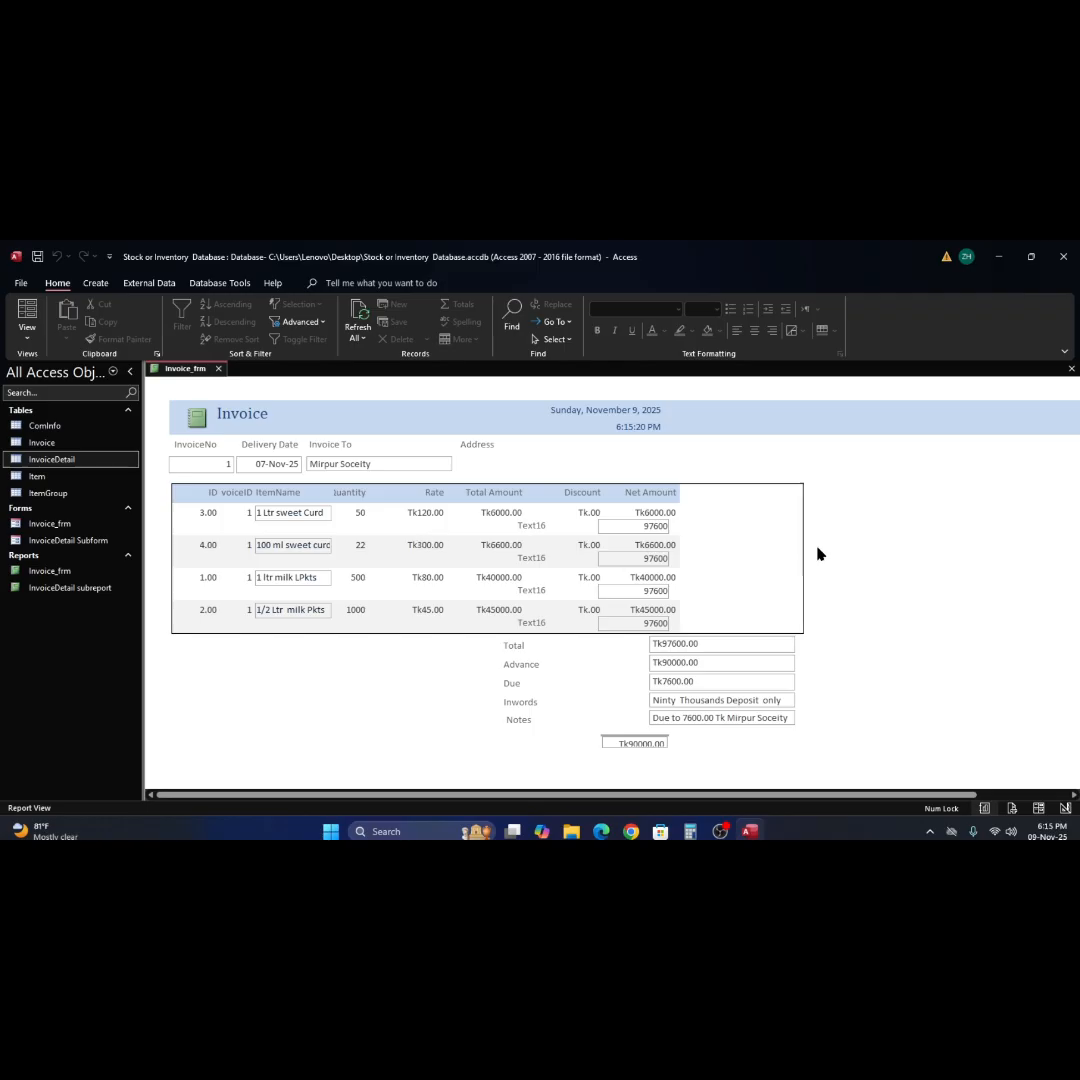
right_click(890, 535)
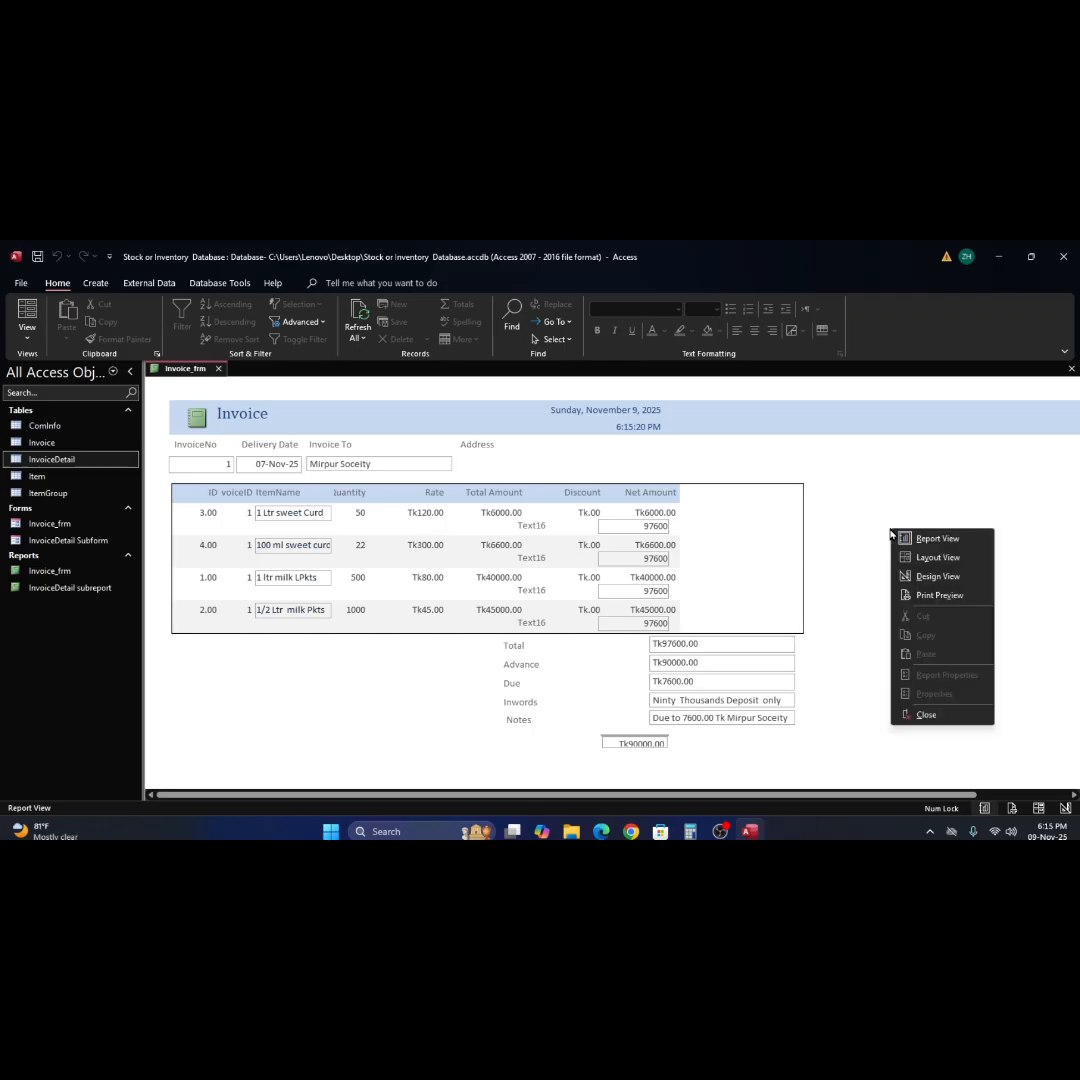
left_click(925, 576)
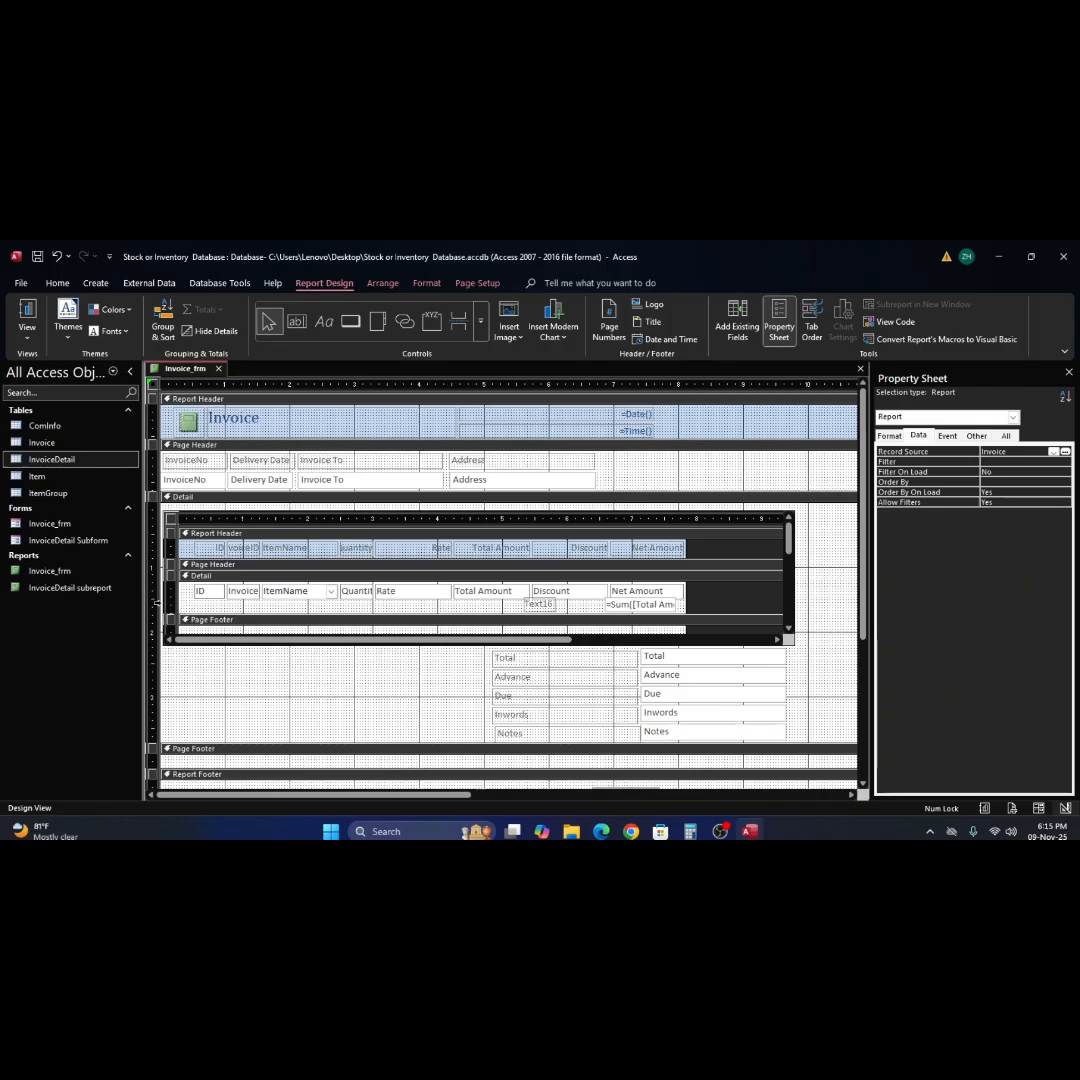
Cut the sum text box and its label from the subreport's Detail section.
left_click(160, 605)
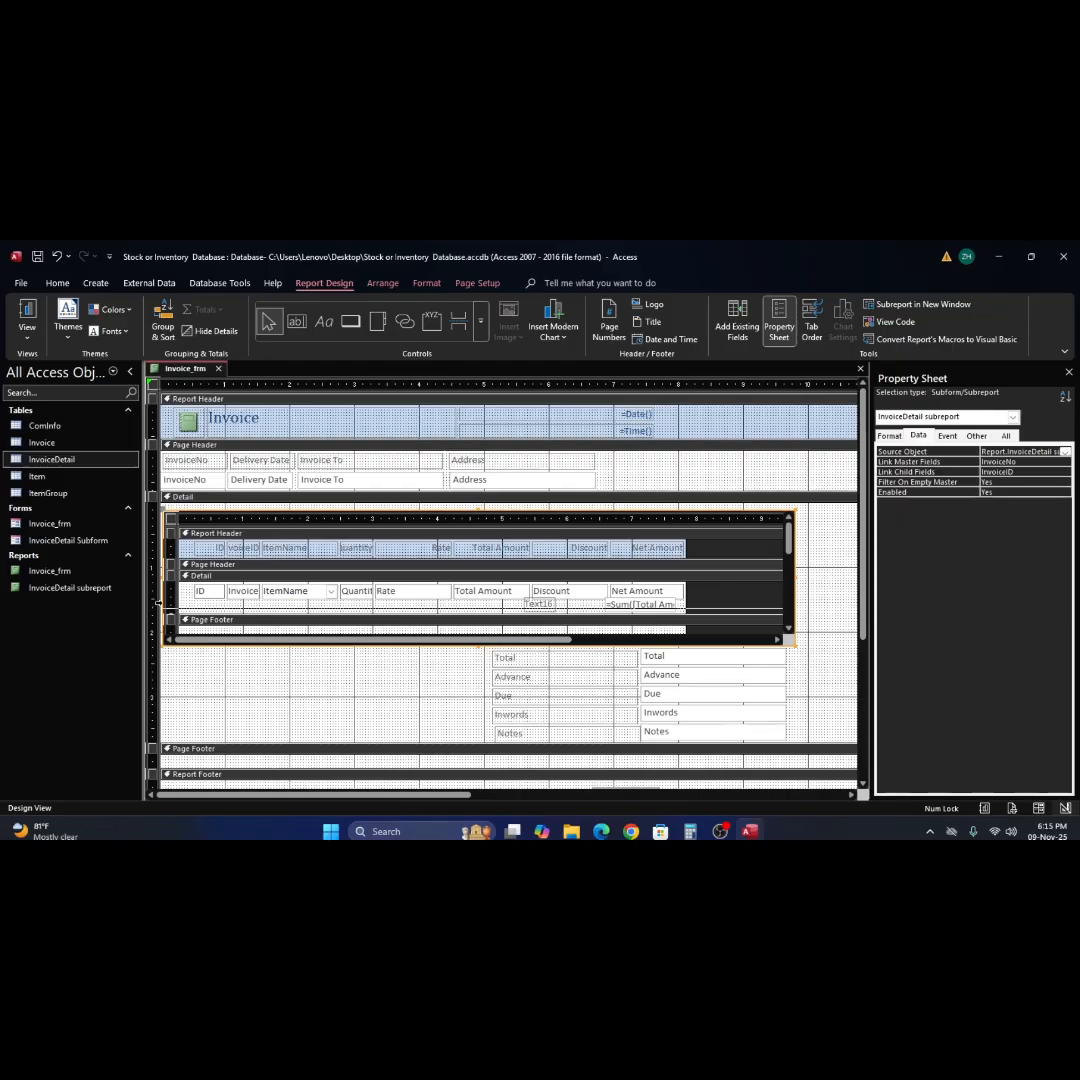
left_click(169, 604)
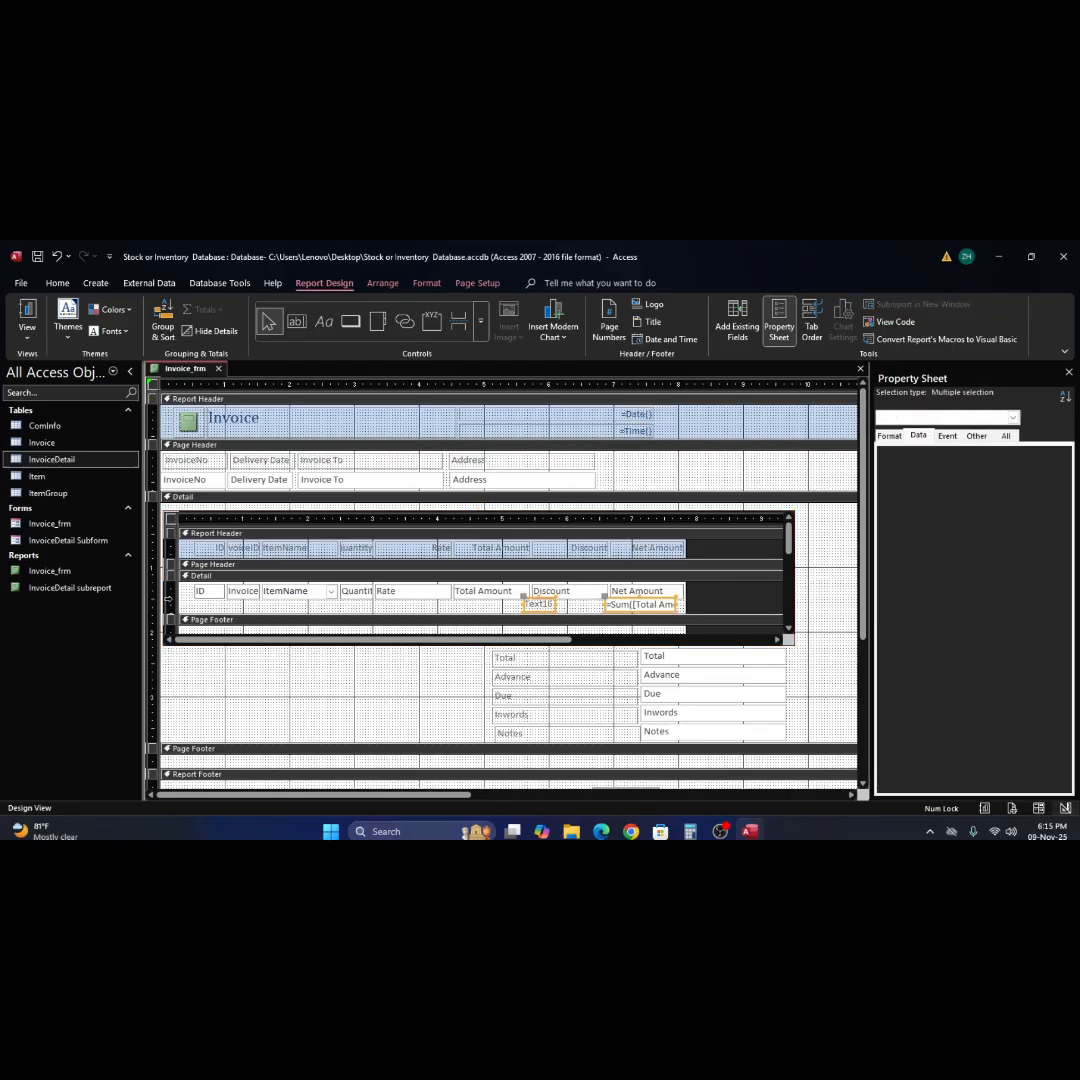
key("Delete")
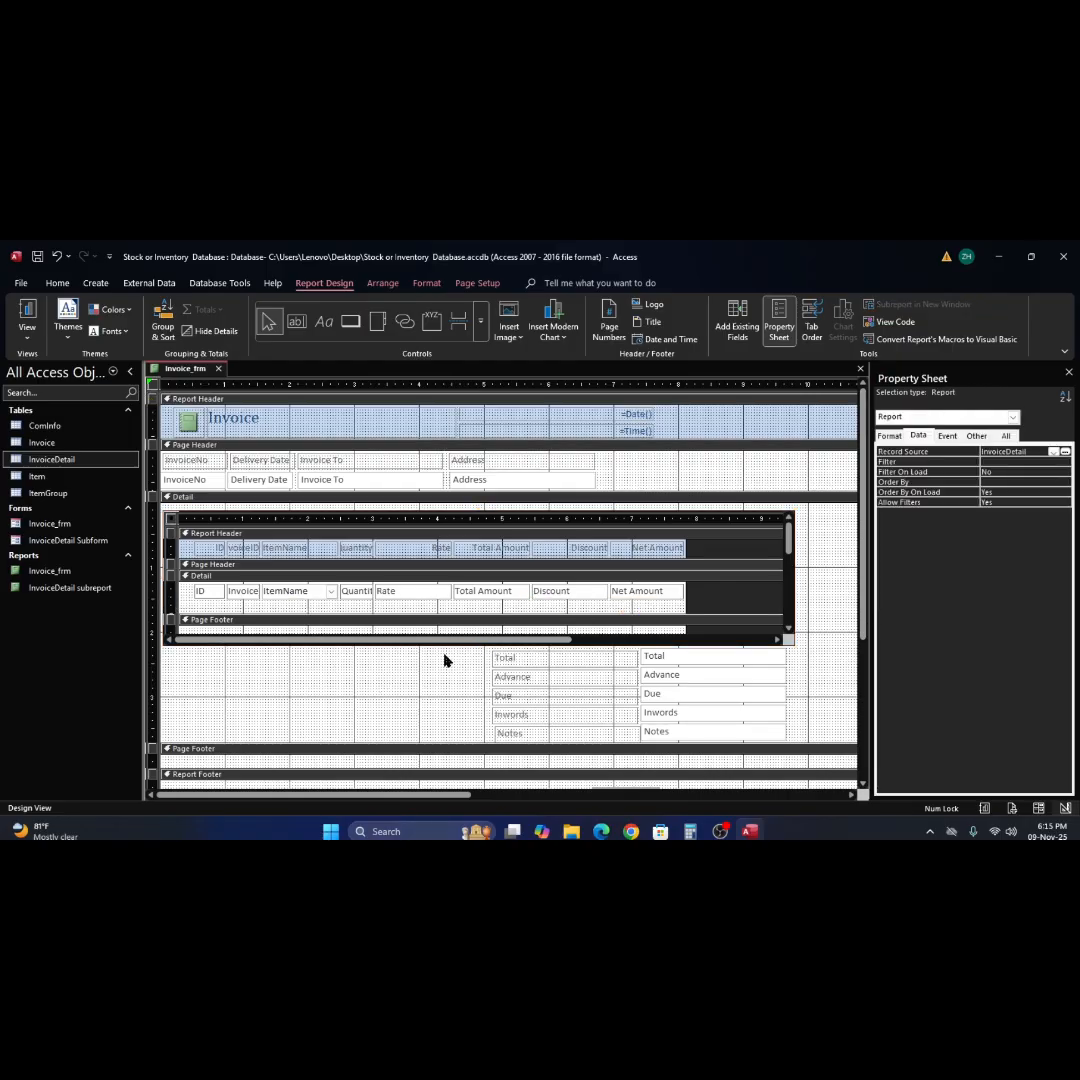
Shift the Total, Advance, Due, Inwords and Notes fields with their labels down to leave a gap beneath the subreport.
left_click_drag(470, 656, 728, 764)
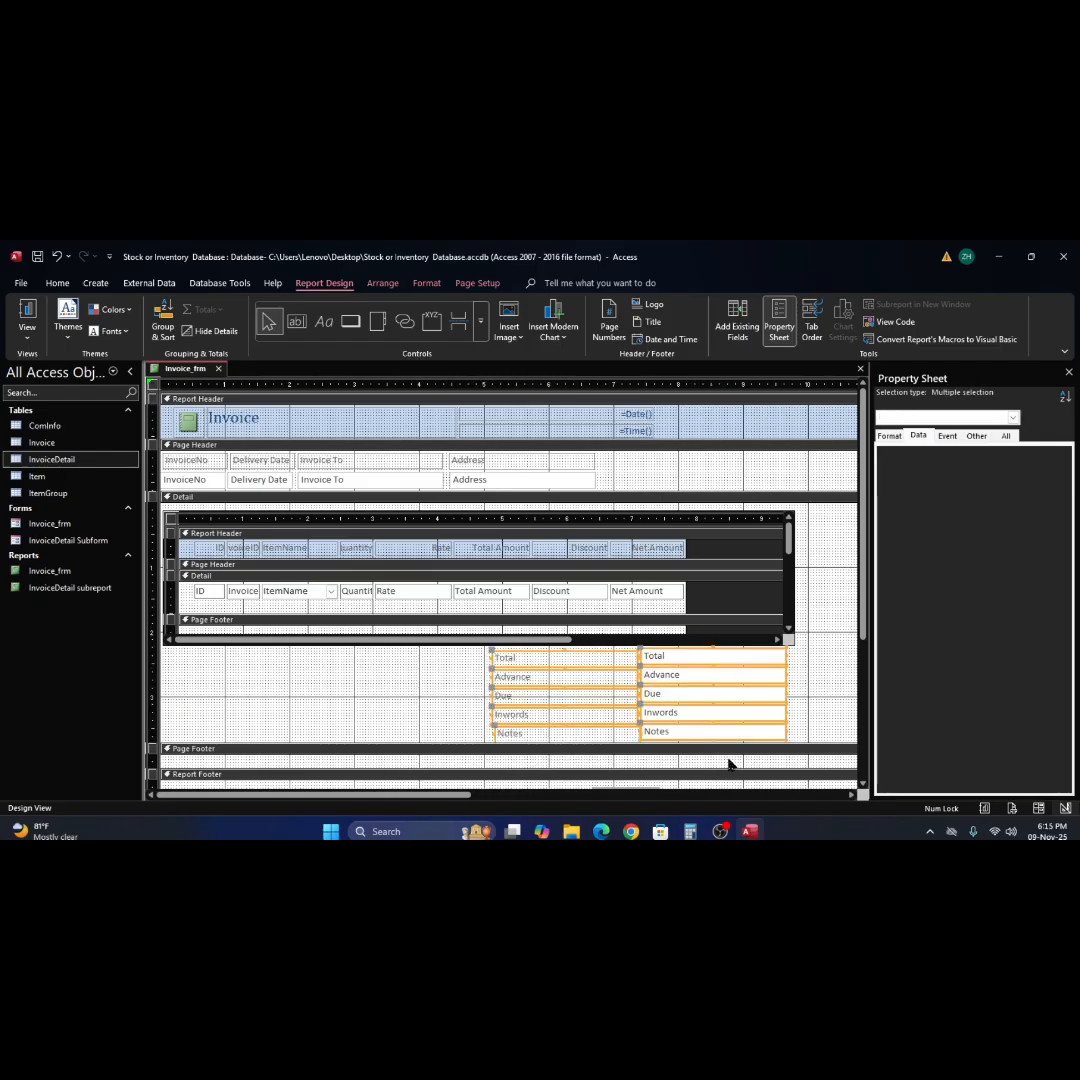
key("Down")
key("Down")
key("Down")
key("Down")
key("Down")
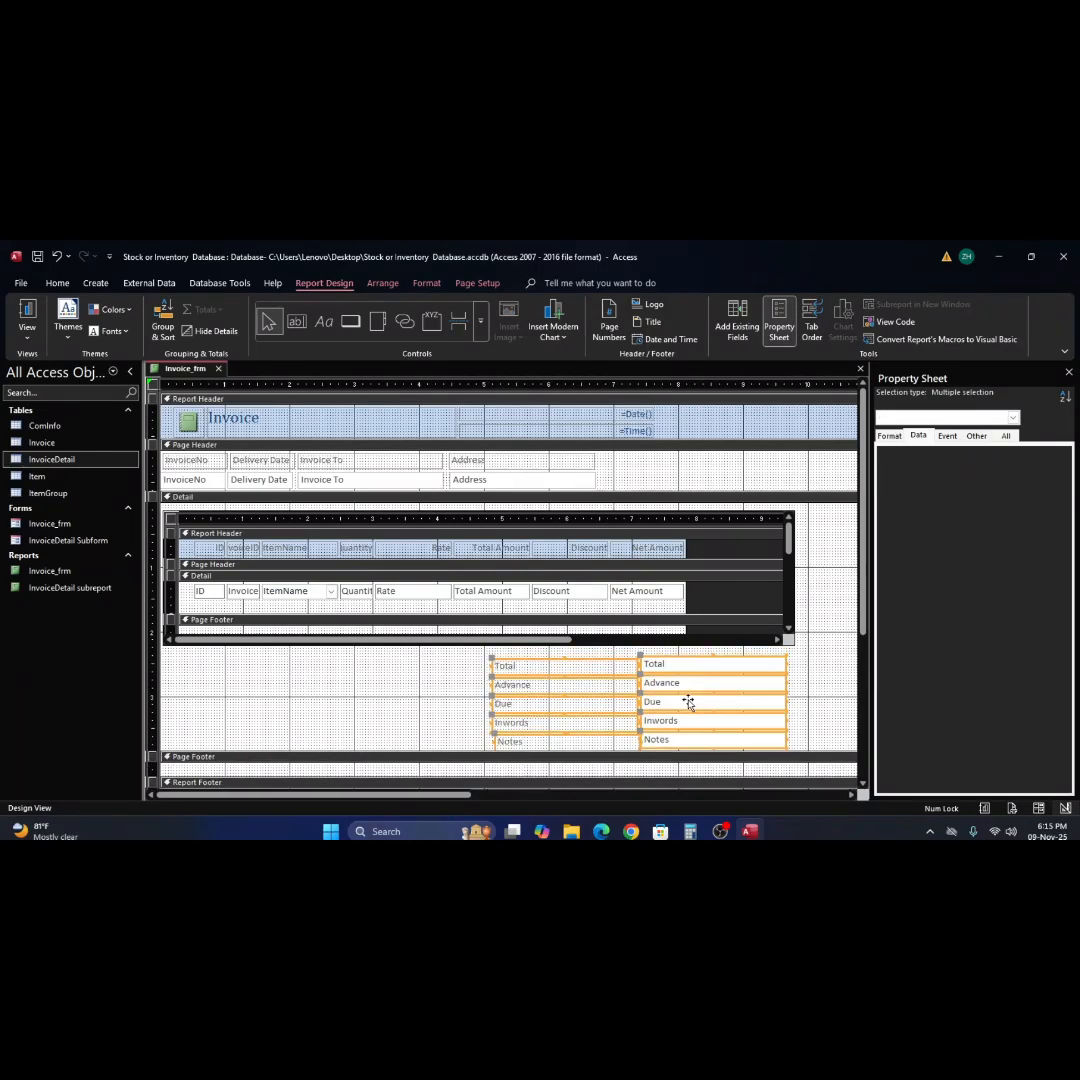
key("Down")
key("Down")
key("Down")
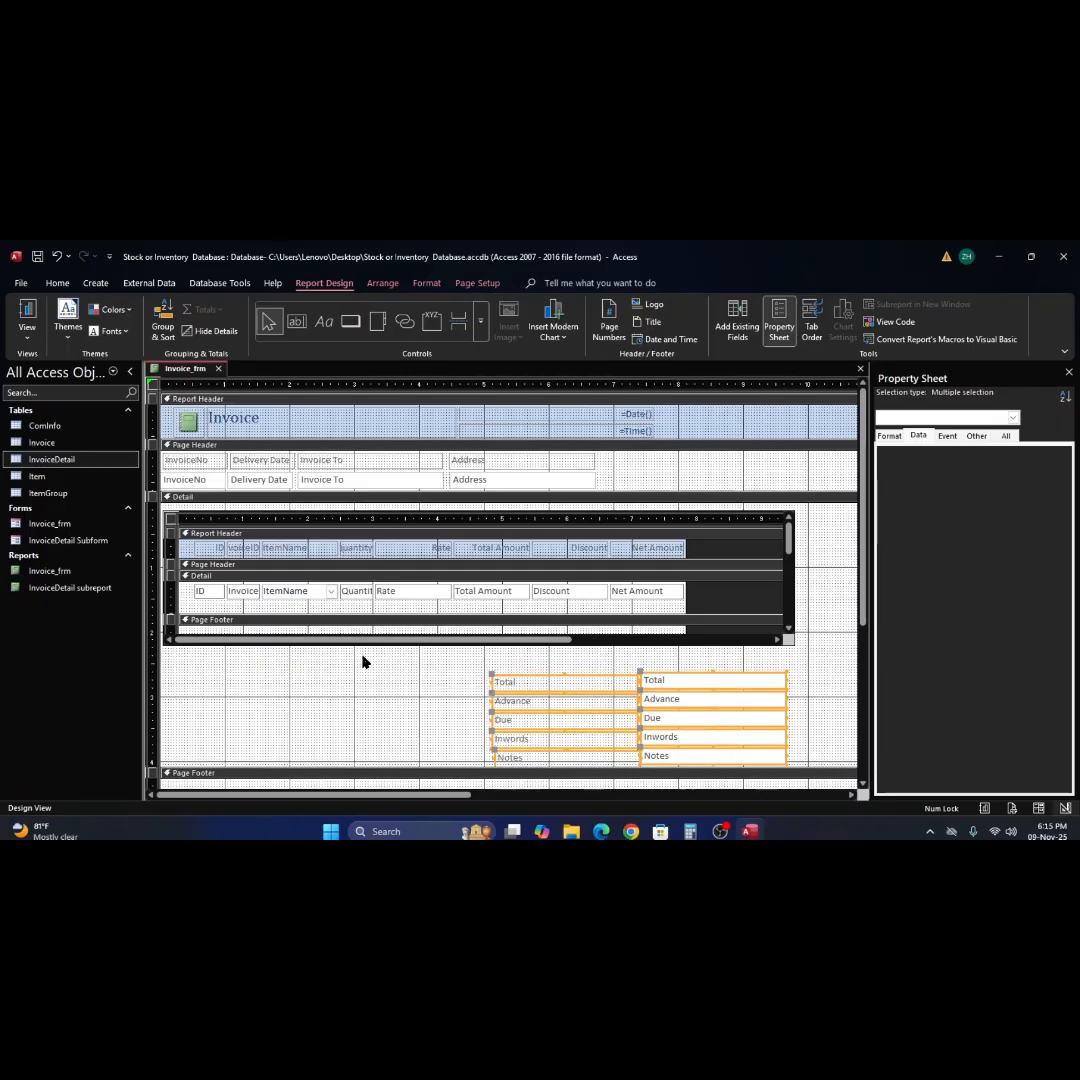
left_click(646, 670)
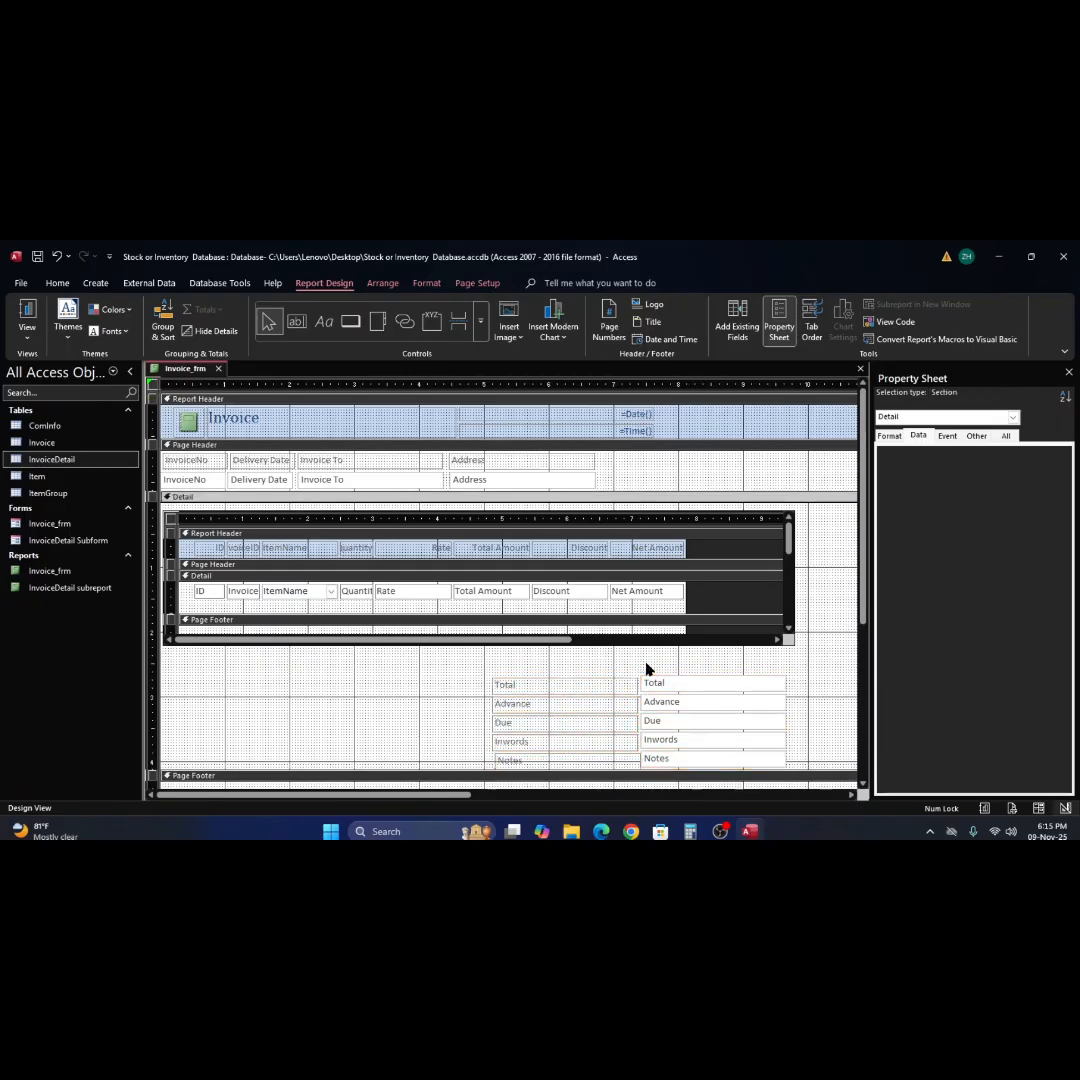
right_click(649, 661)
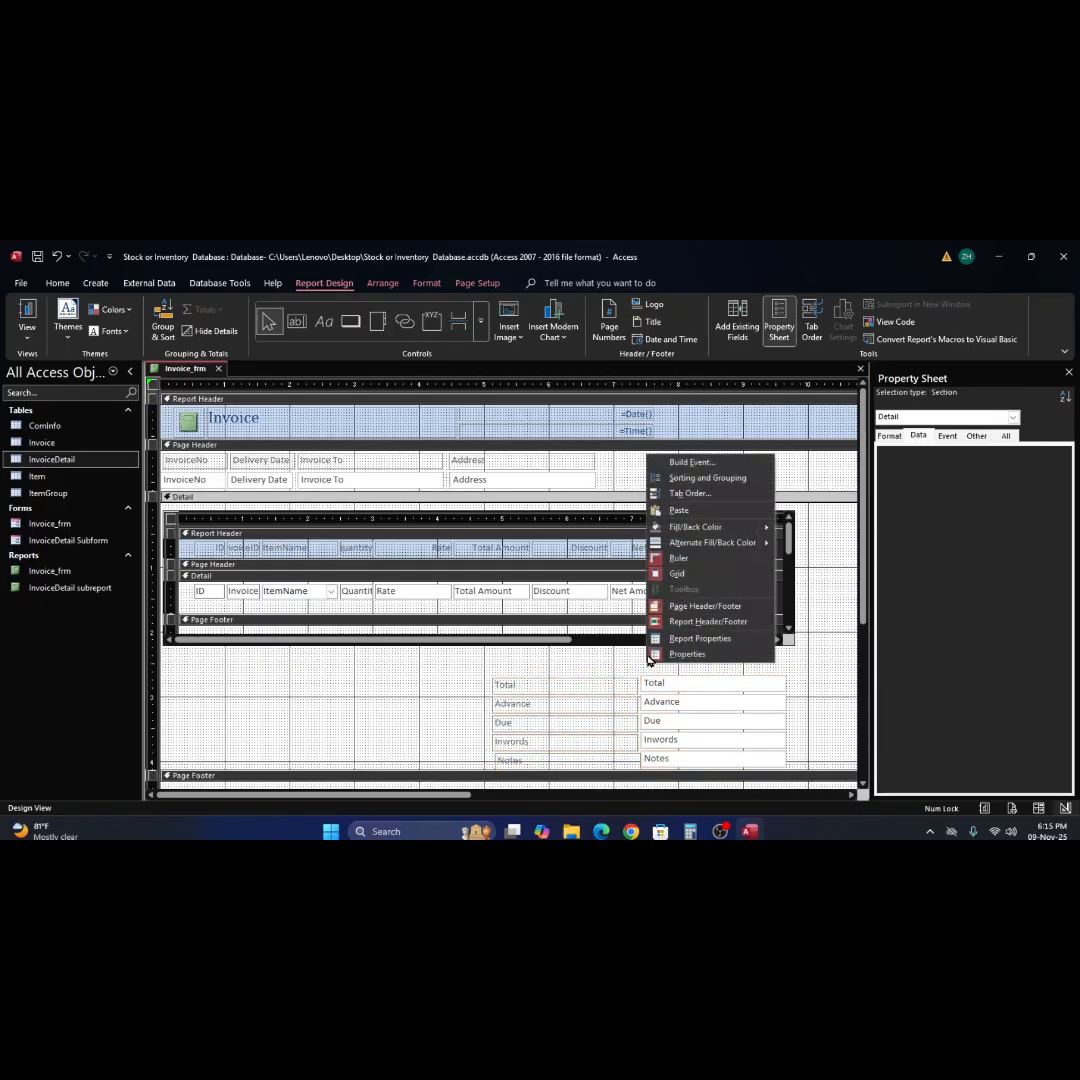
left_click(679, 510)
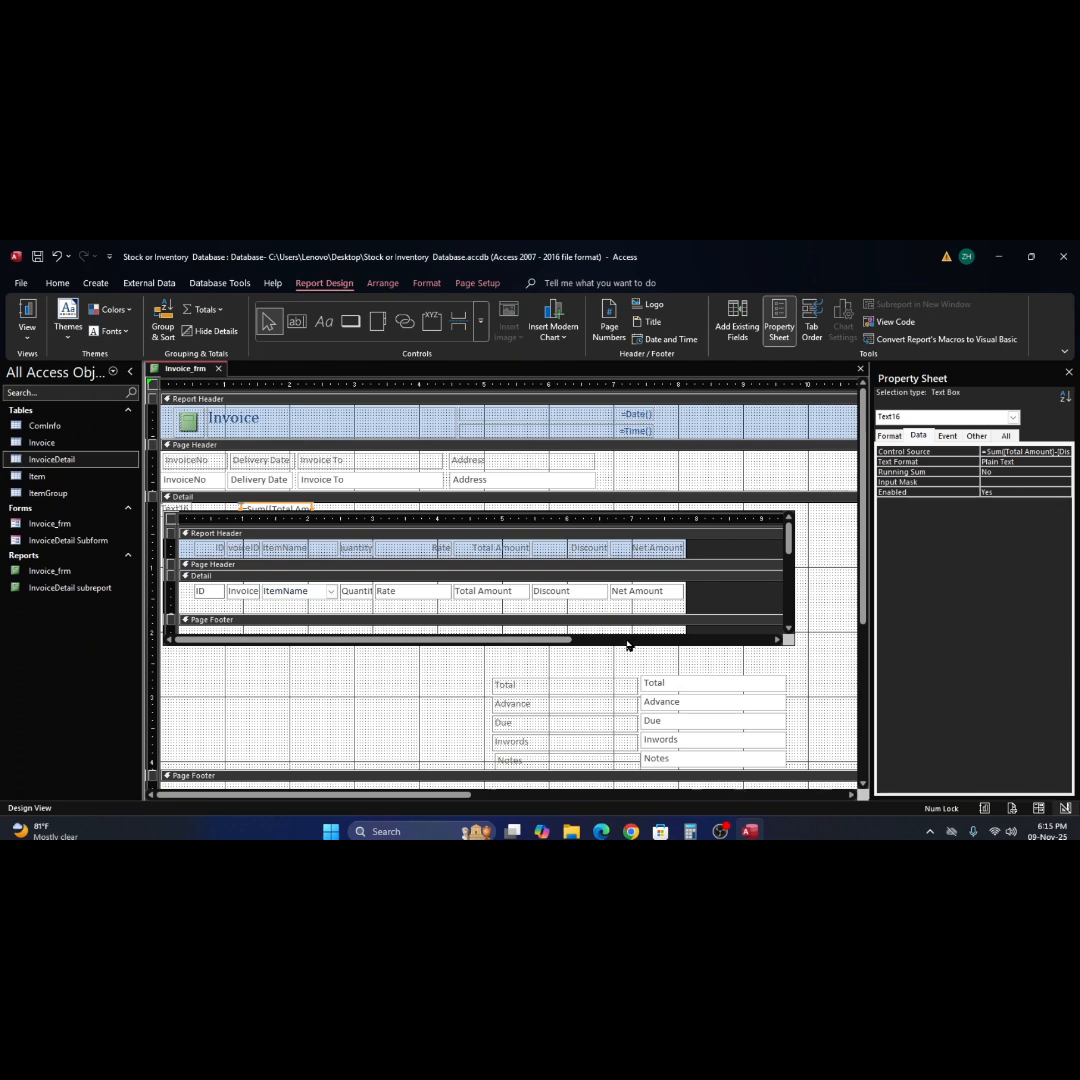
key("ctrl+z")
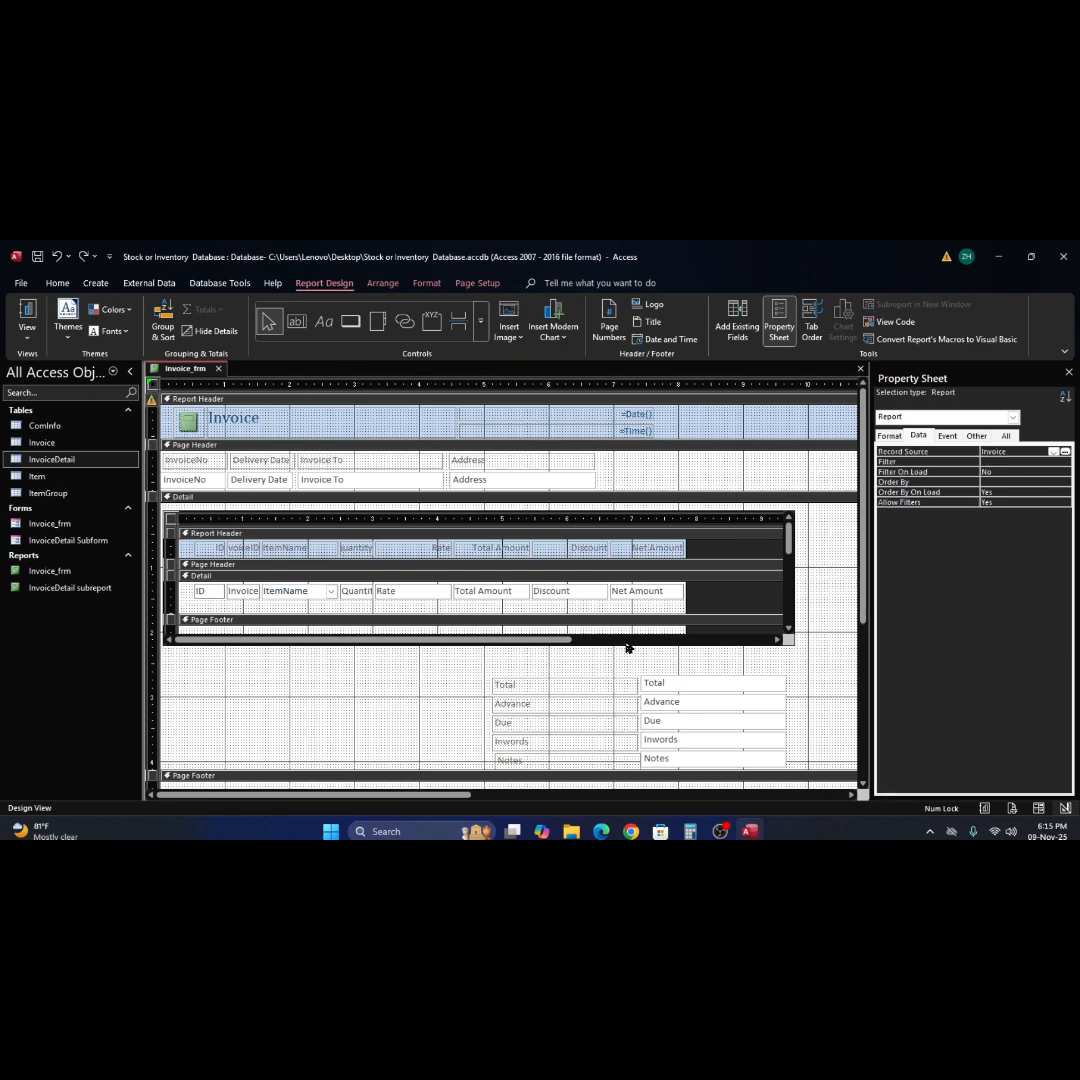
Paste the sum text box and label into the main report's Detail section and place them between the subreport and the Total field.
left_click(331, 693)
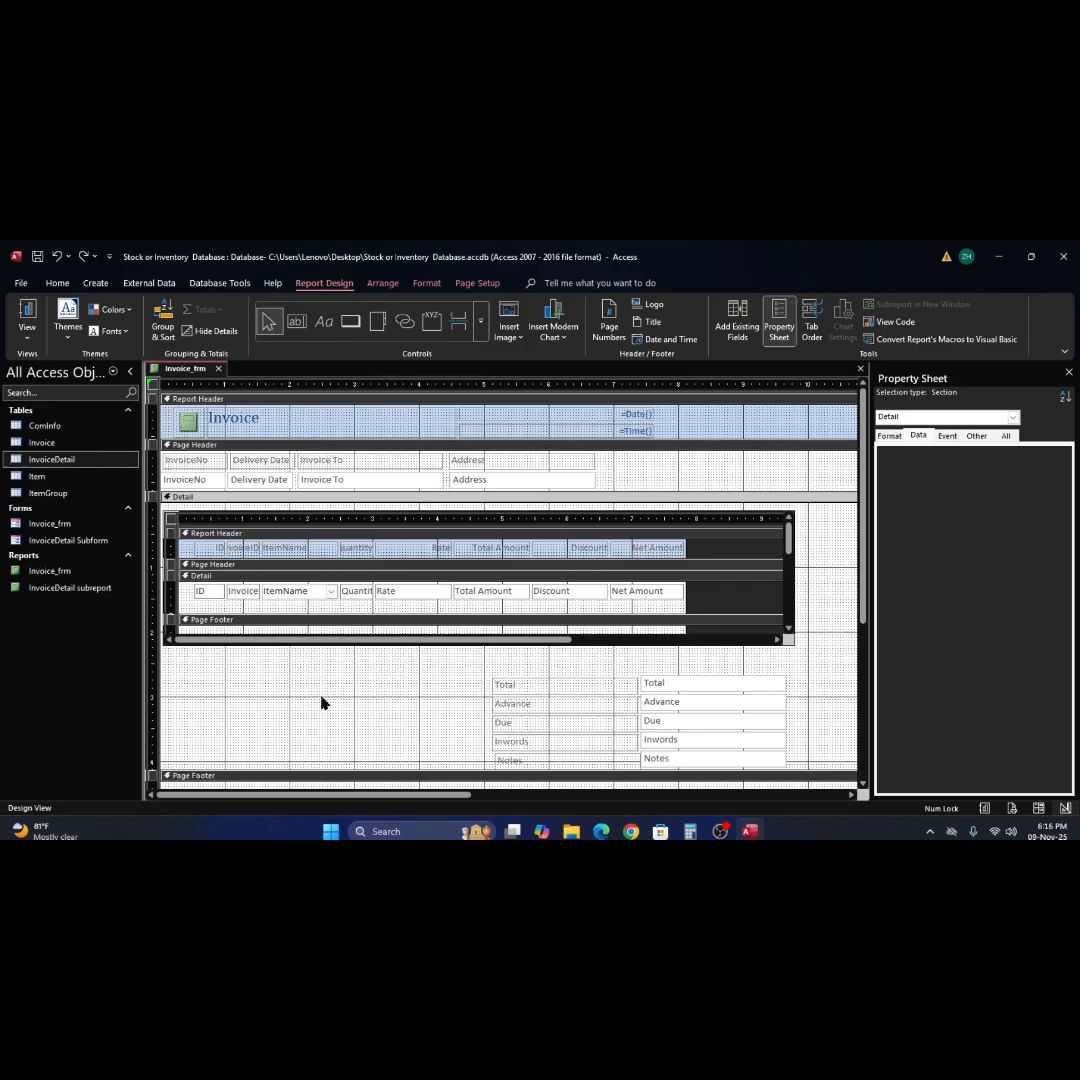
right_click(321, 703)
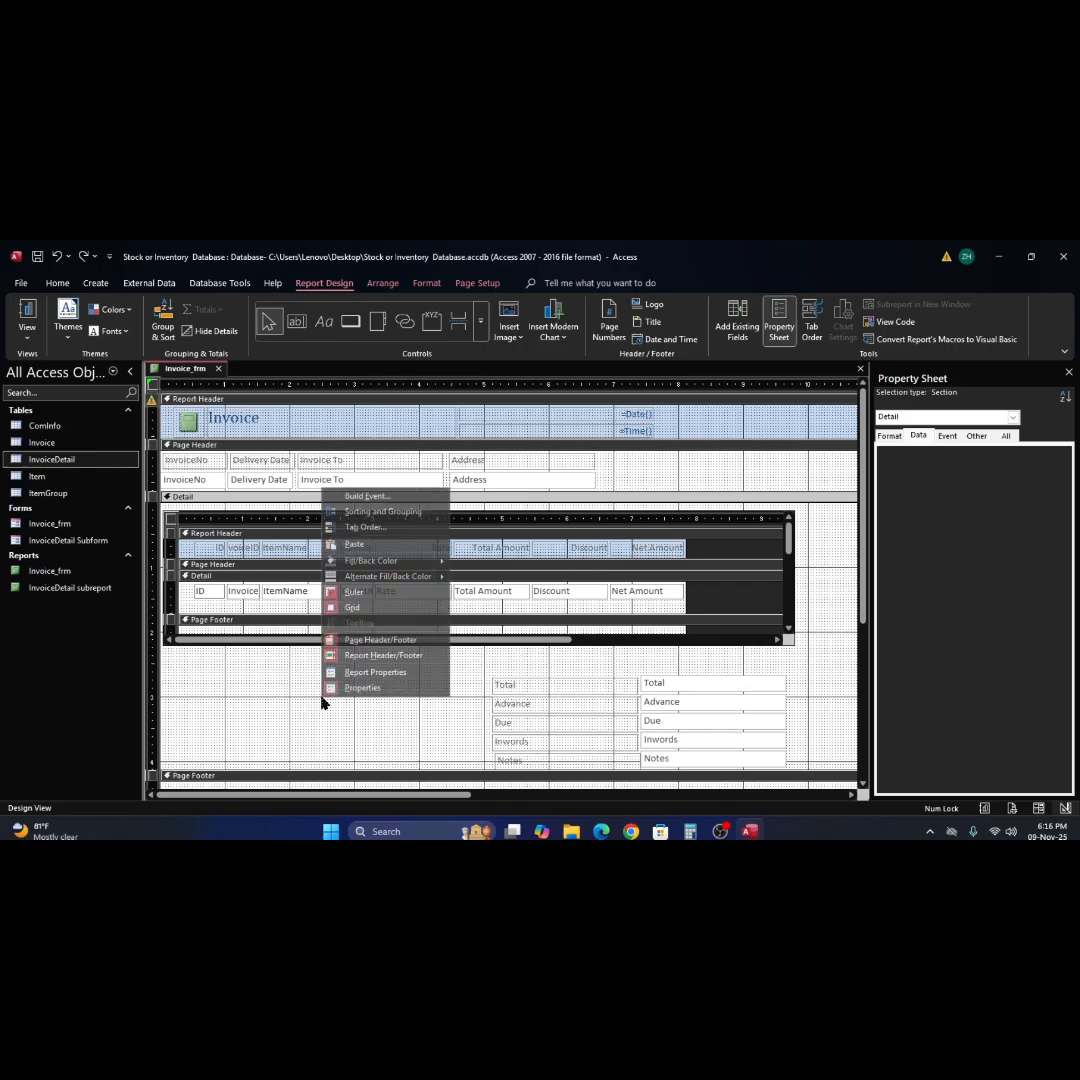
left_click(357, 547)
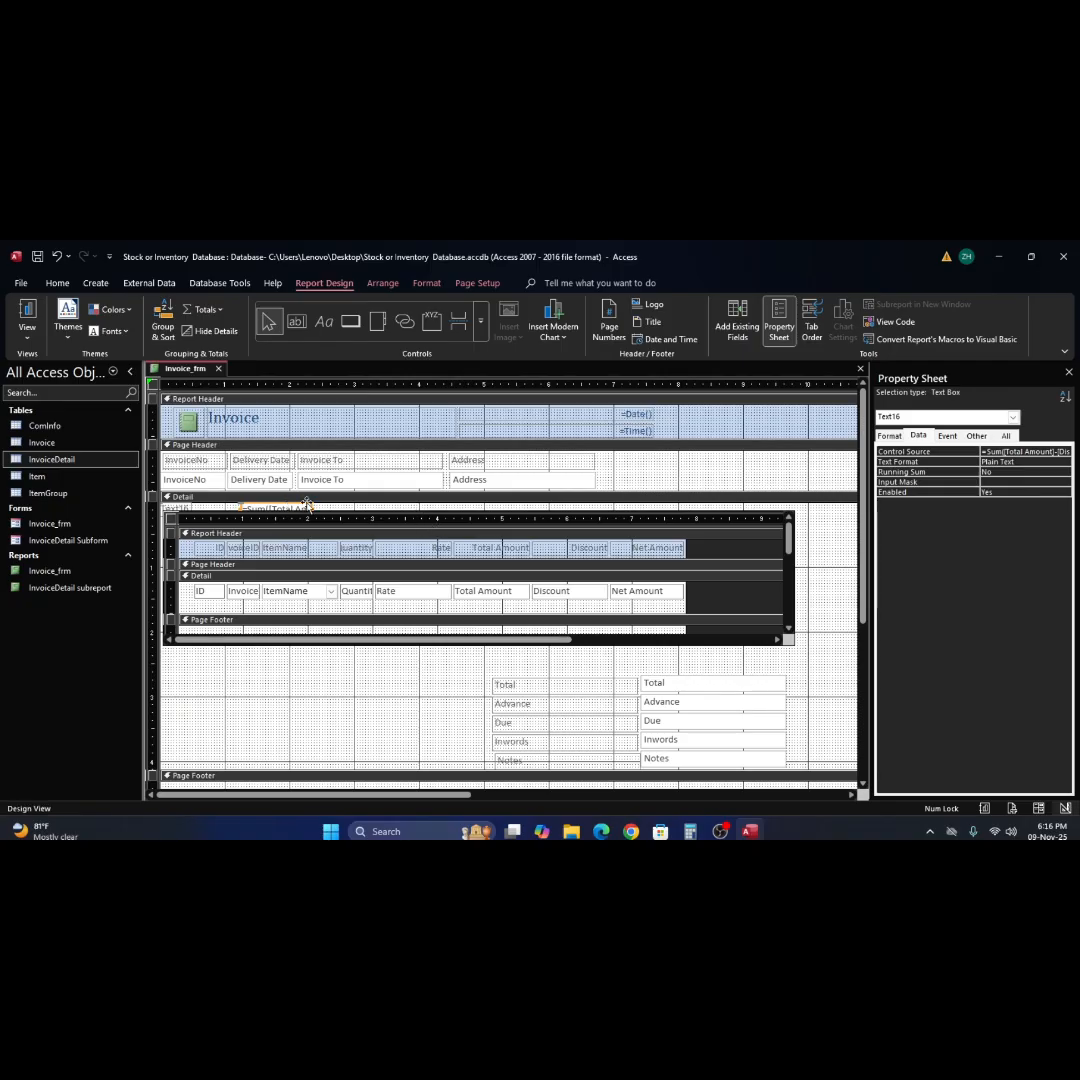
left_click_drag(307, 505, 738, 653)
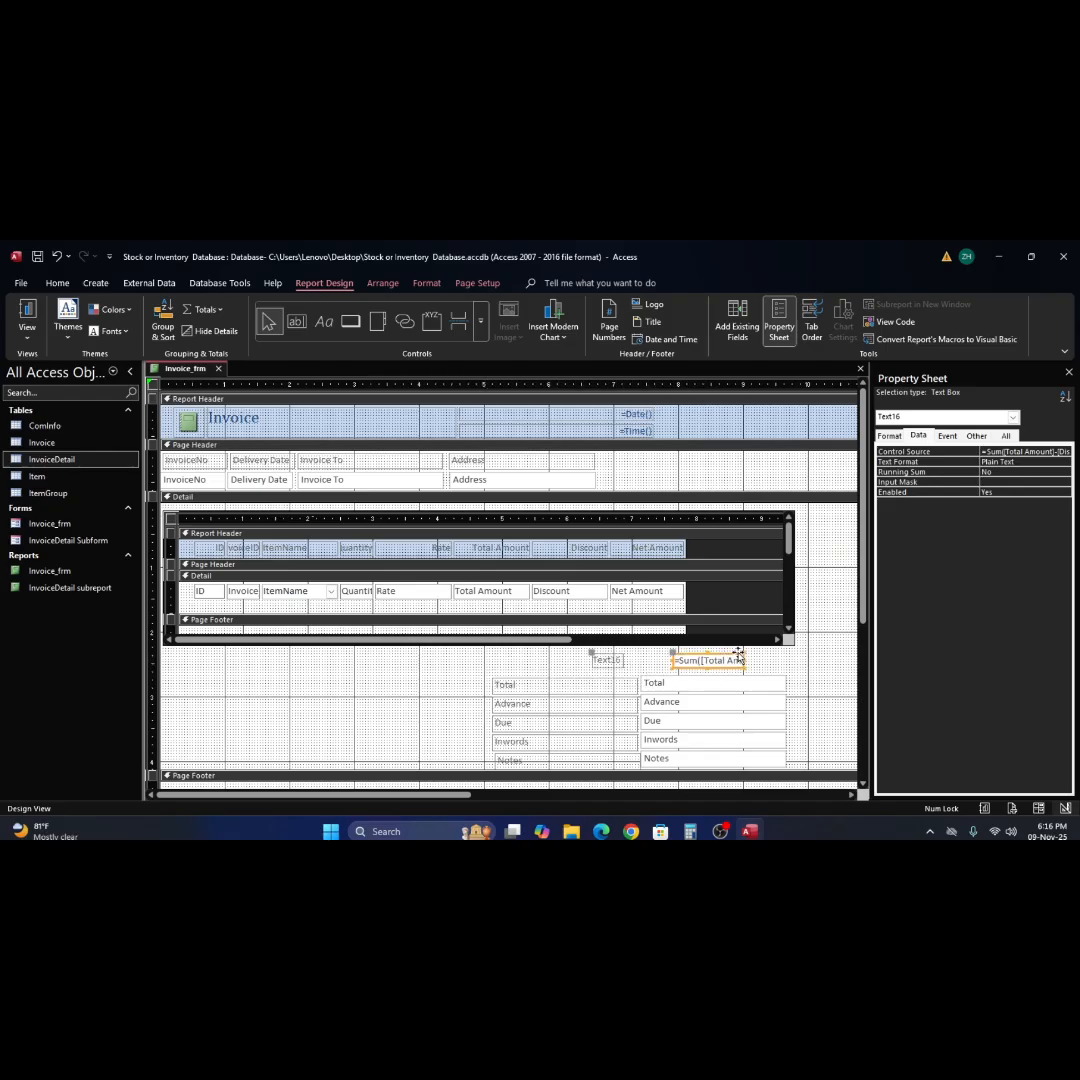
Shift the pasted sum text box and label slightly left above Total, and try Report View before and after, cancelling the Total Amount parameter request.
left_click(31, 316)
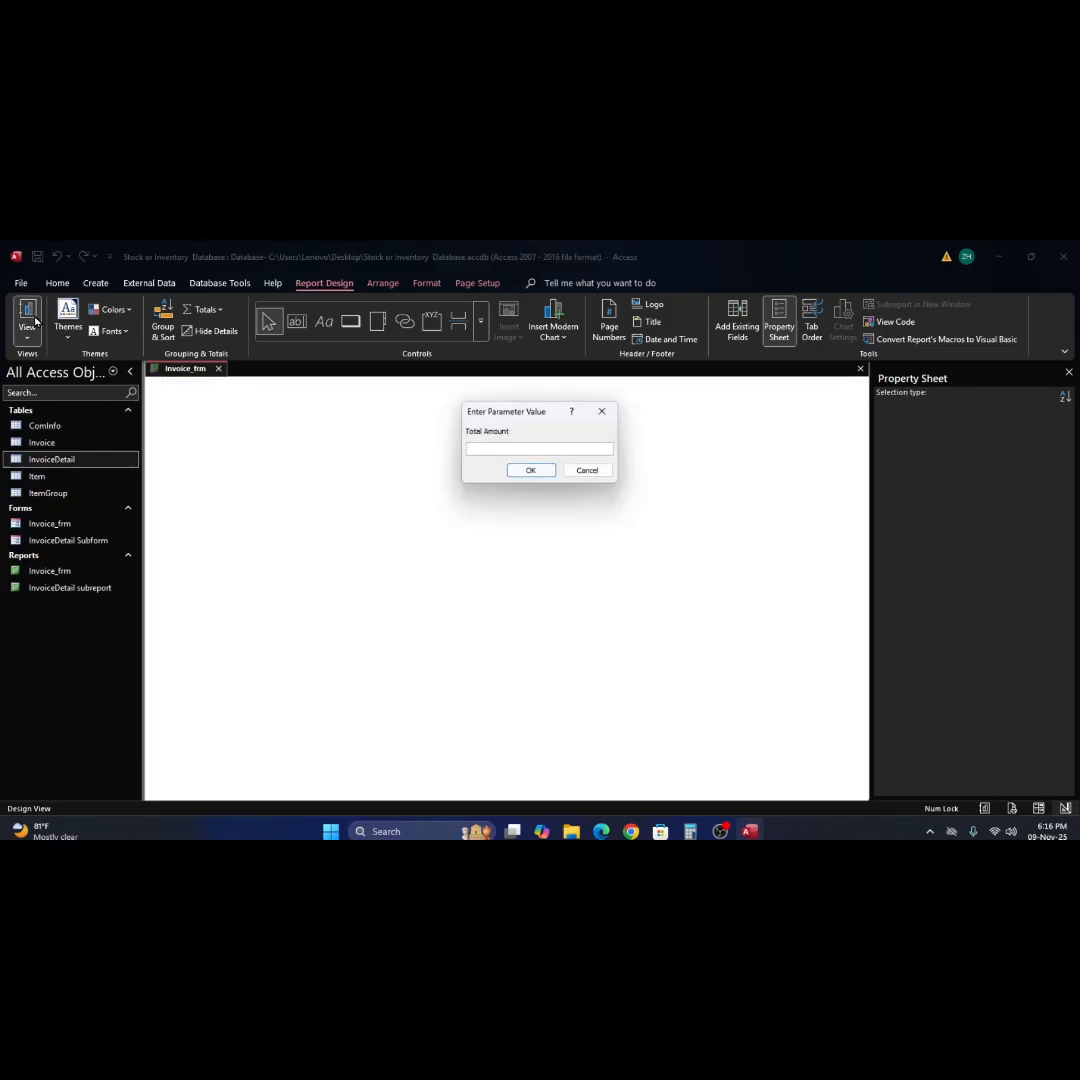
left_click(586, 472)
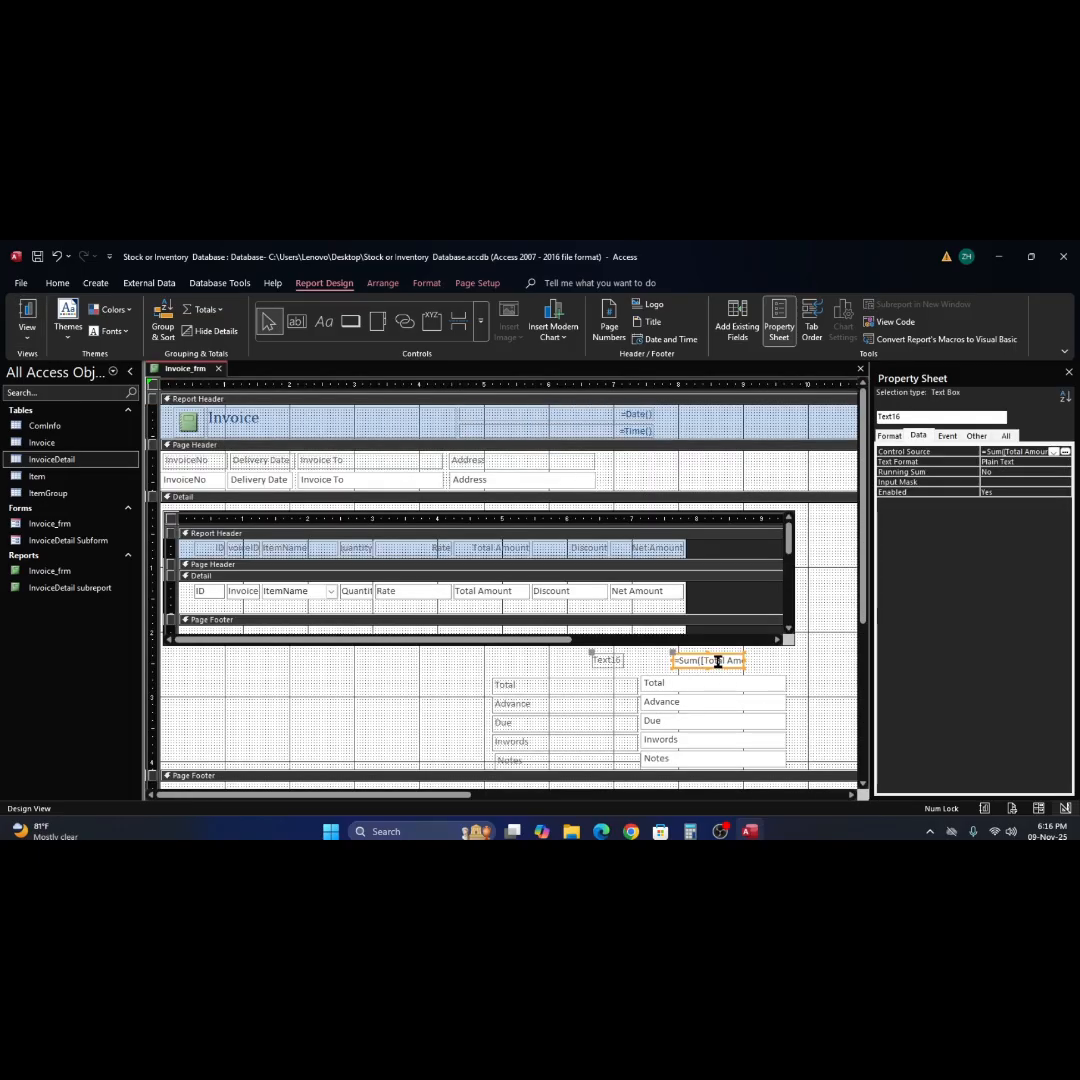
left_click_drag(744, 664, 703, 660)
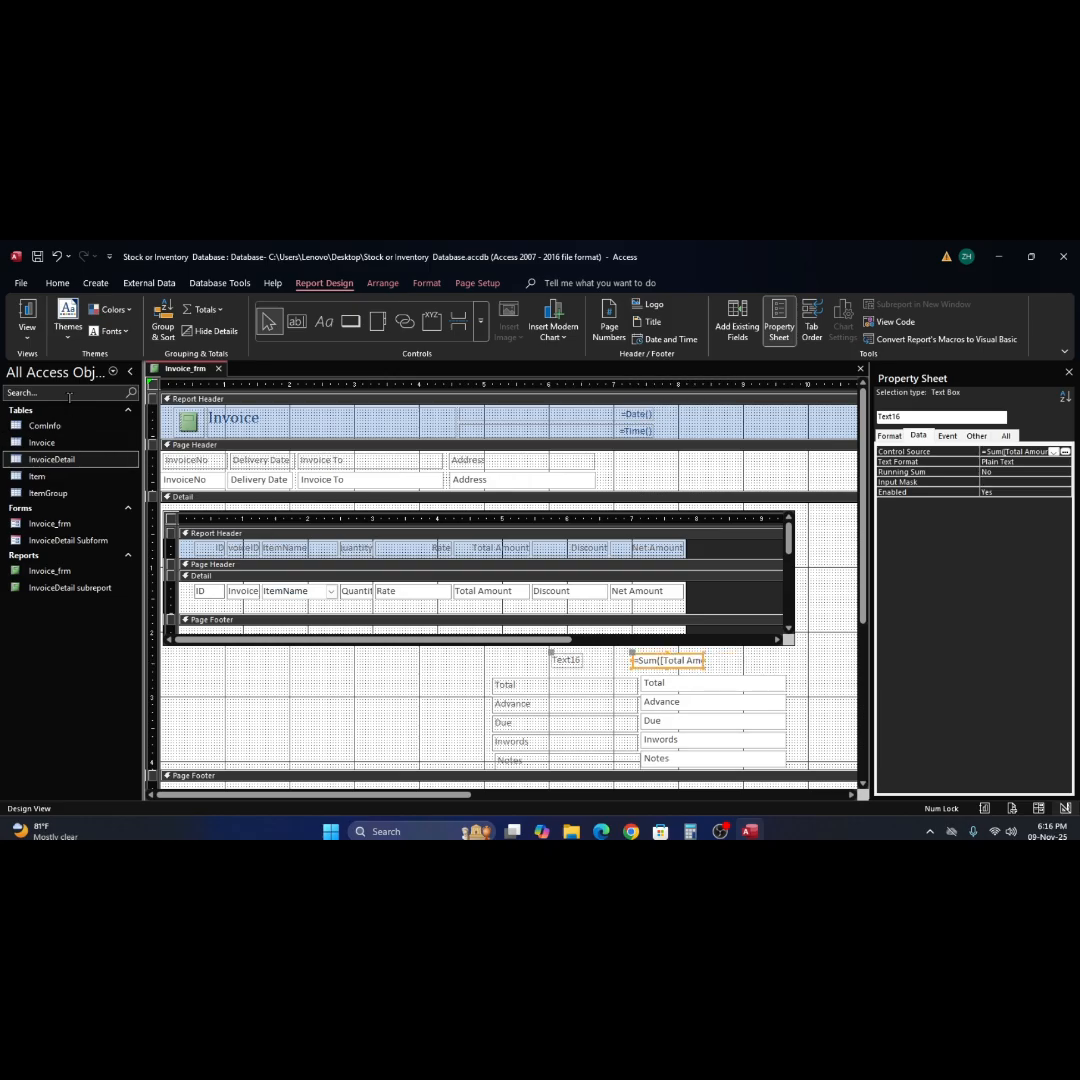
left_click(27, 315)
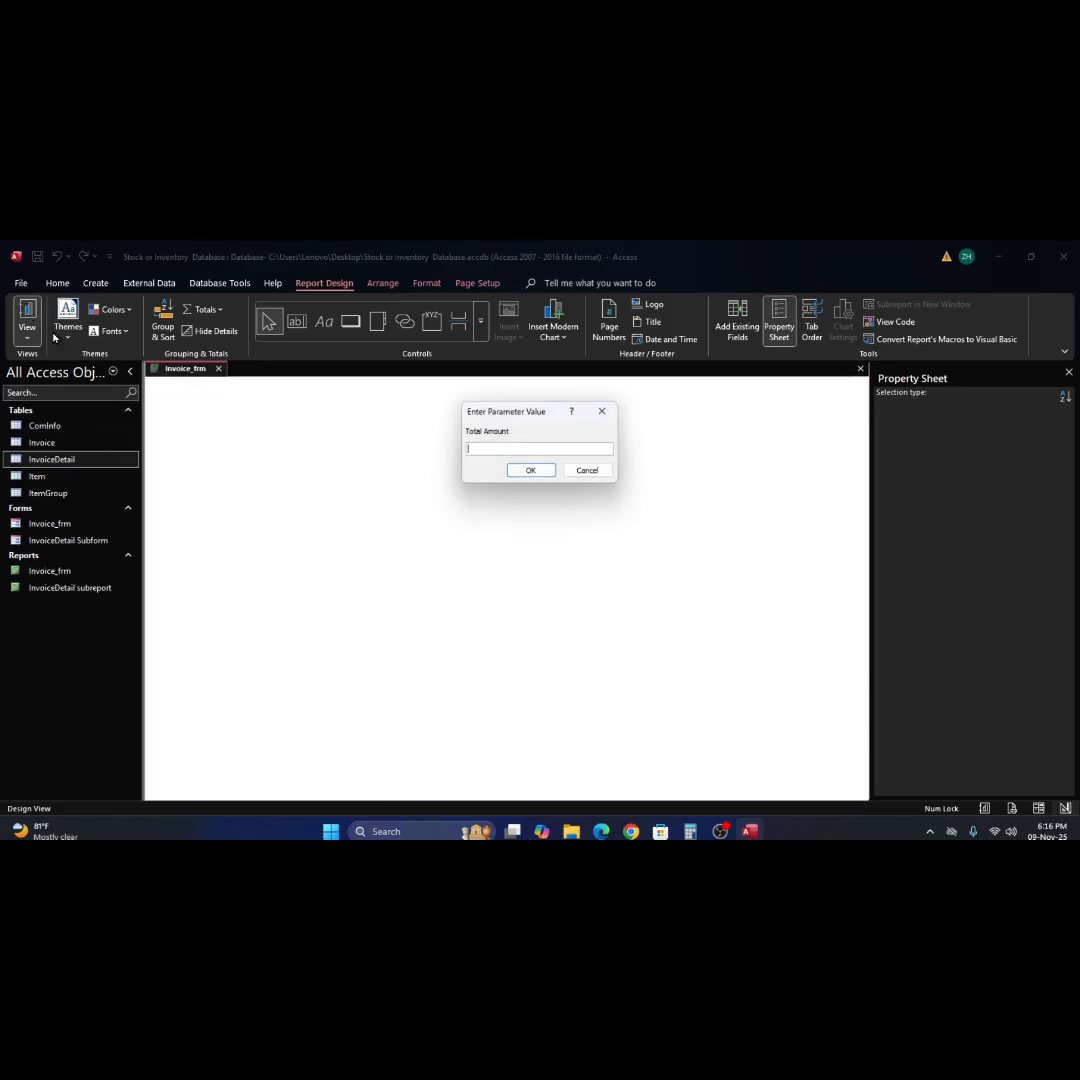
left_click(585, 471)
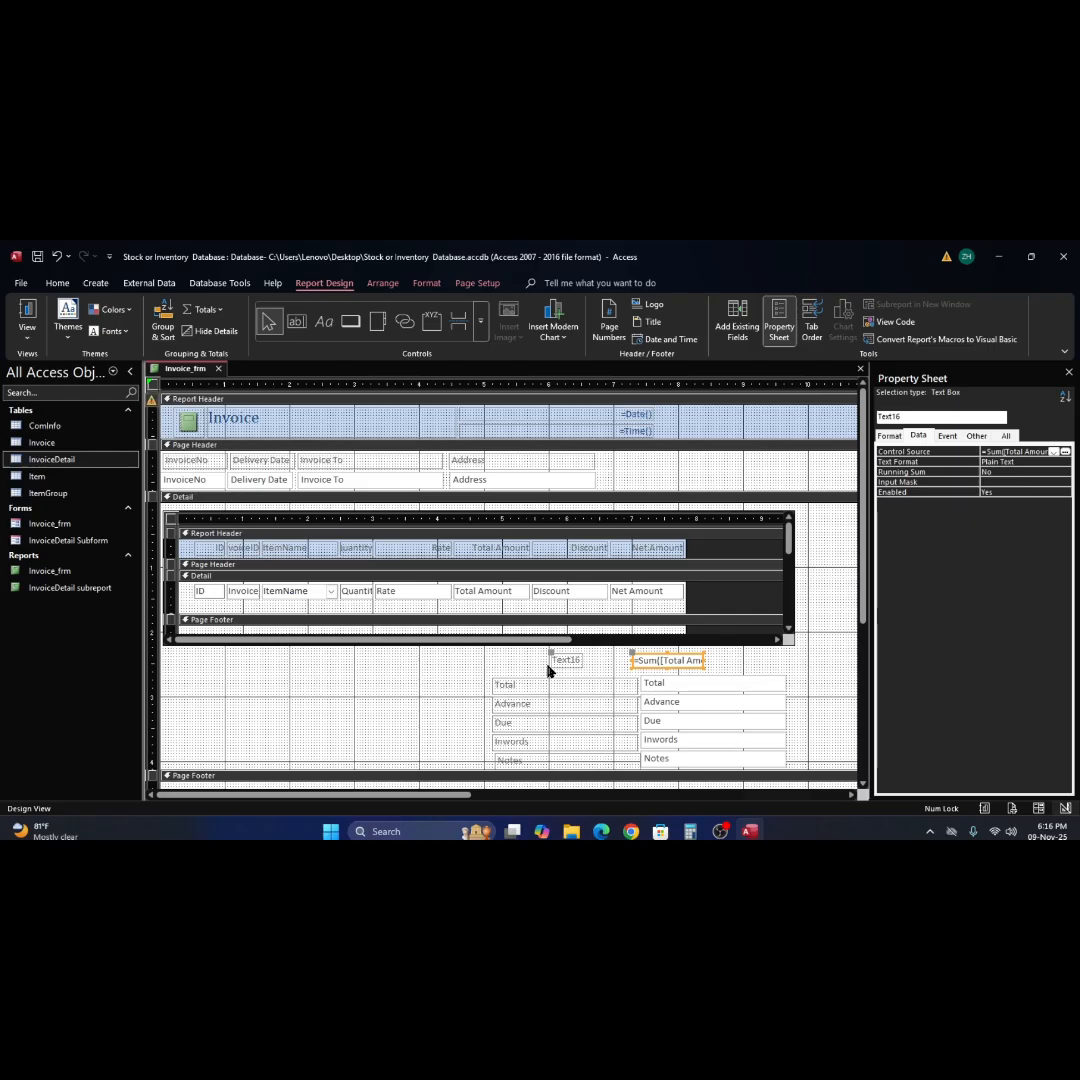
Move the sum text box and its label from the Detail section into an enlarged Page Footer, placing them beneath the Notes field.
key("Delete")
scroll(658, 694, "down", 1)
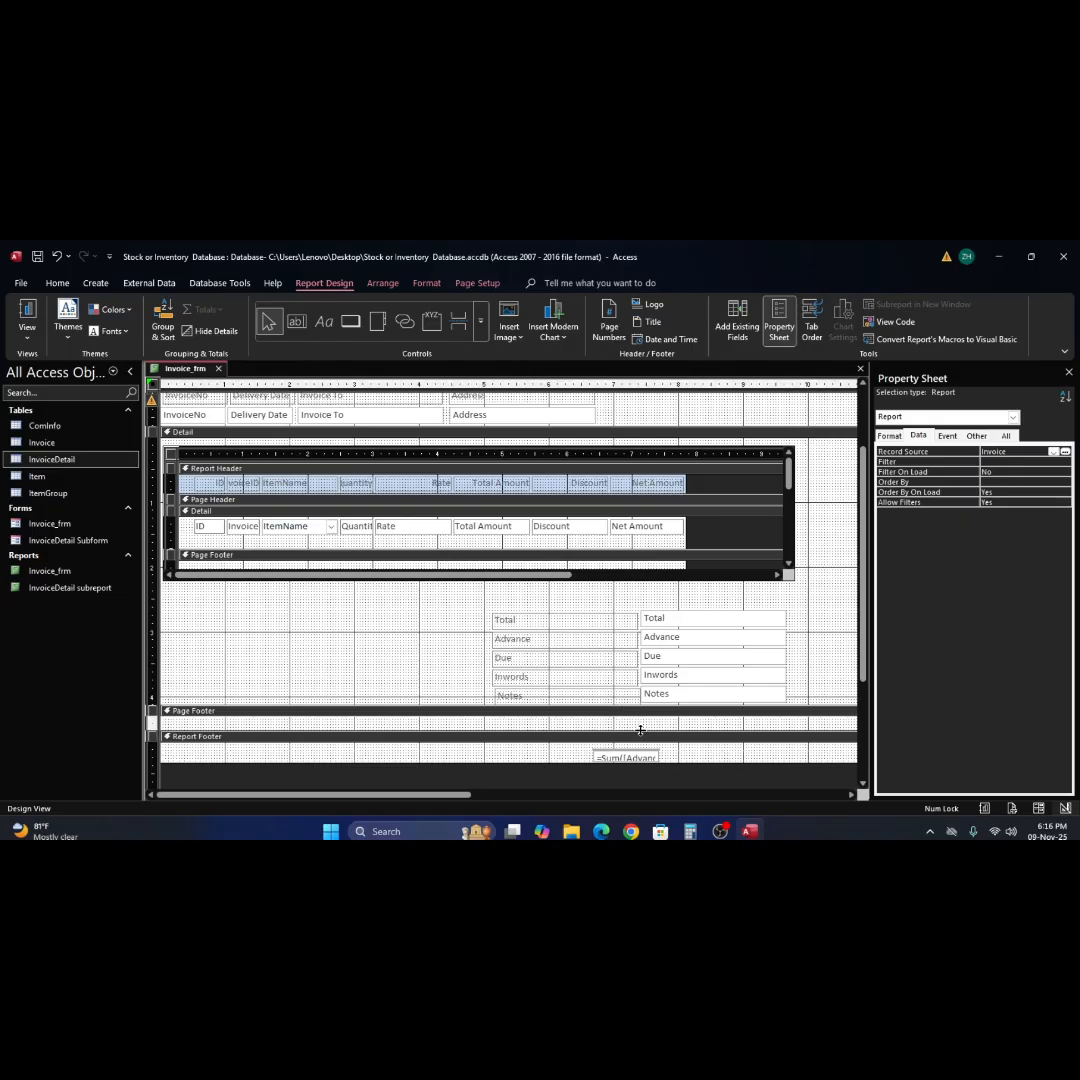
left_click_drag(640, 731, 648, 763)
left_click(685, 735)
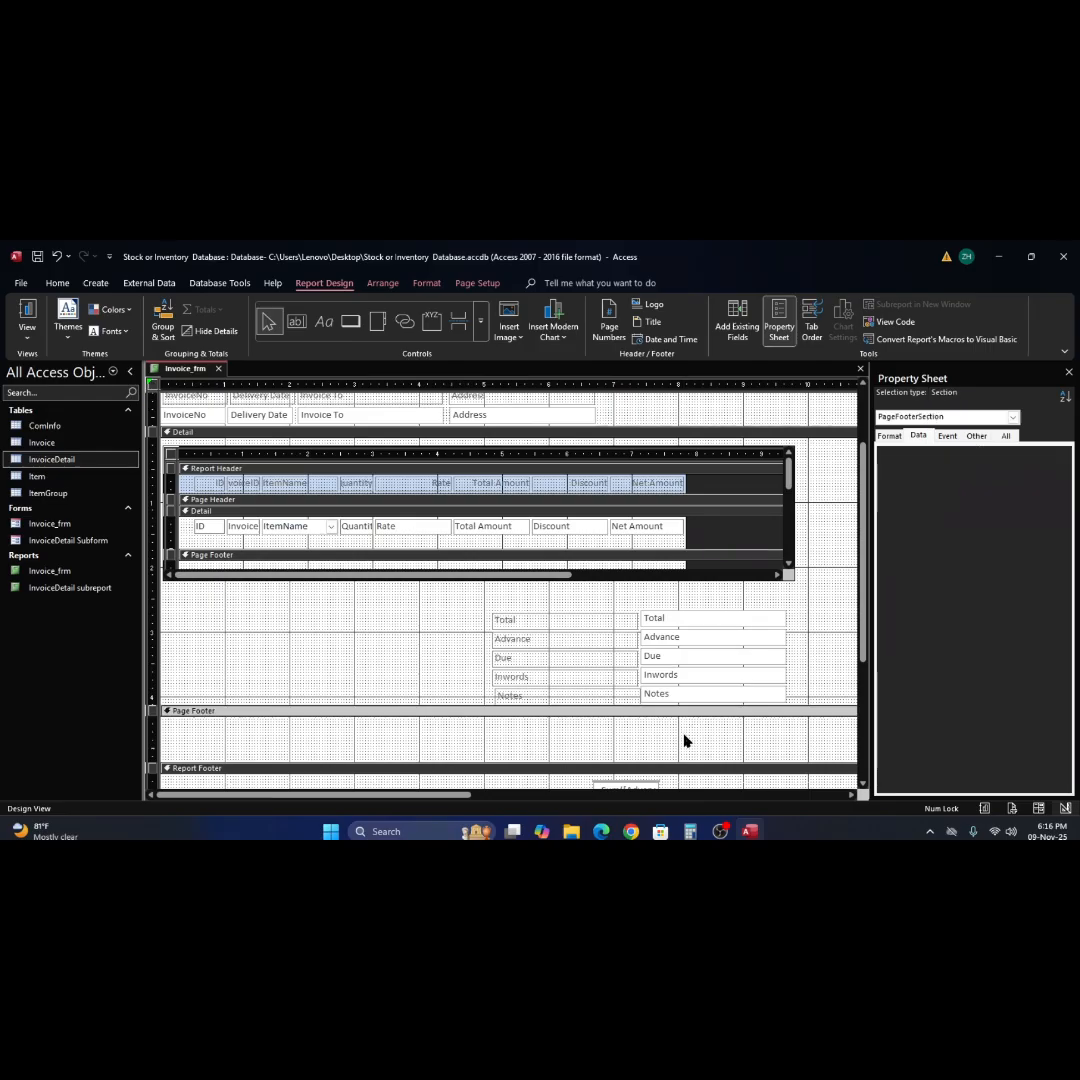
key("ctrl+v")
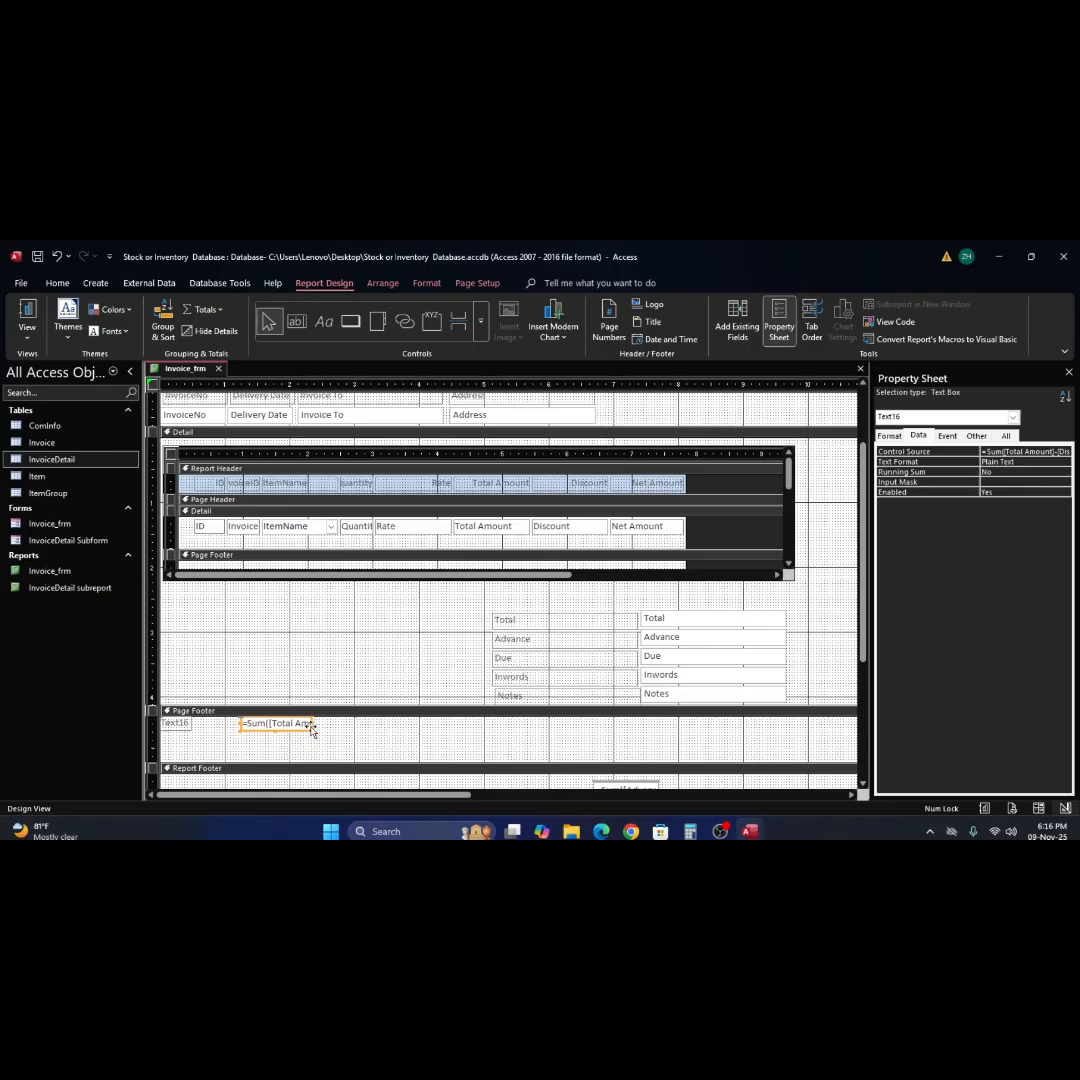
left_click_drag(311, 730, 745, 733)
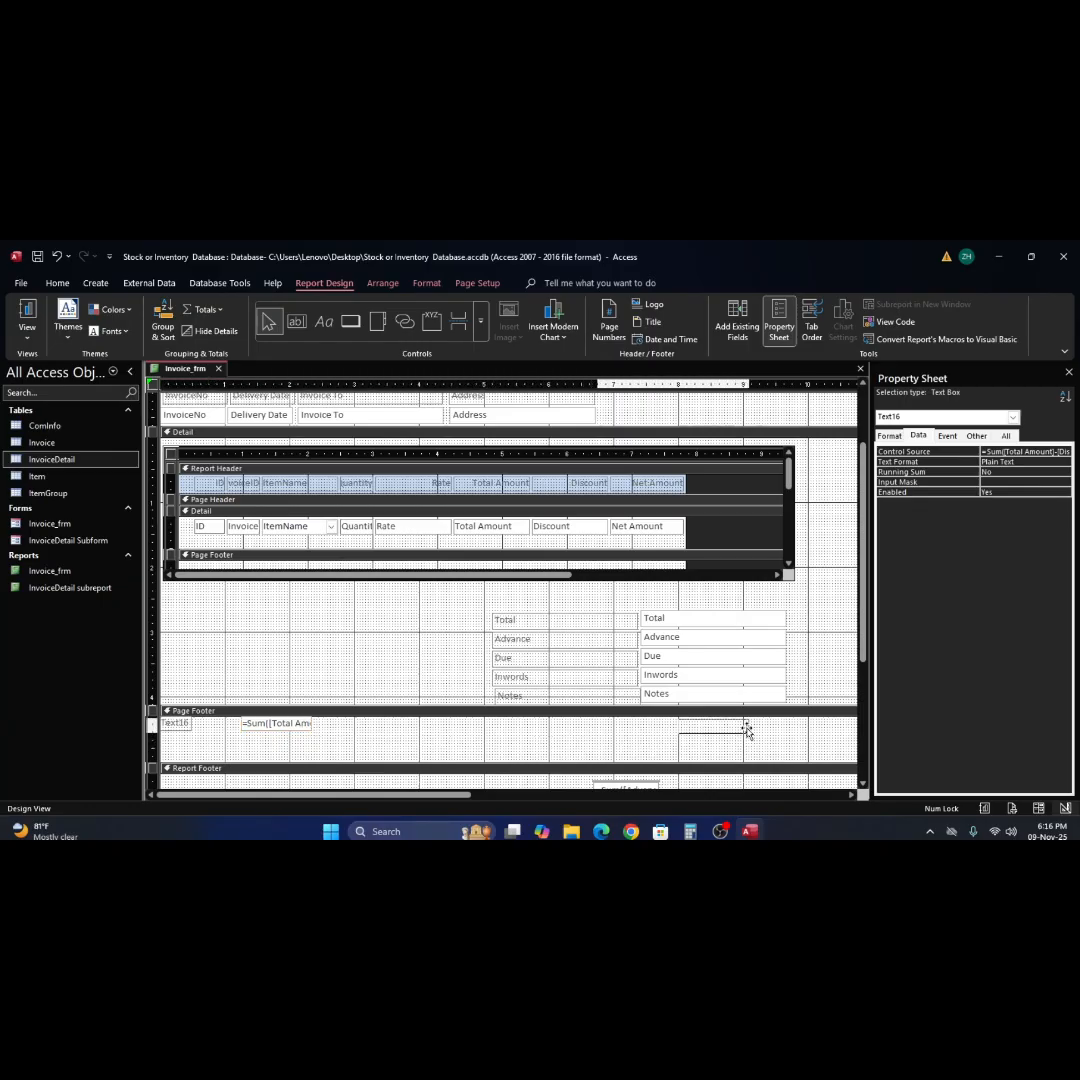
Examine the sum text box beneath the invoice fields in Report View, and return to Design View.
left_click(25, 316)
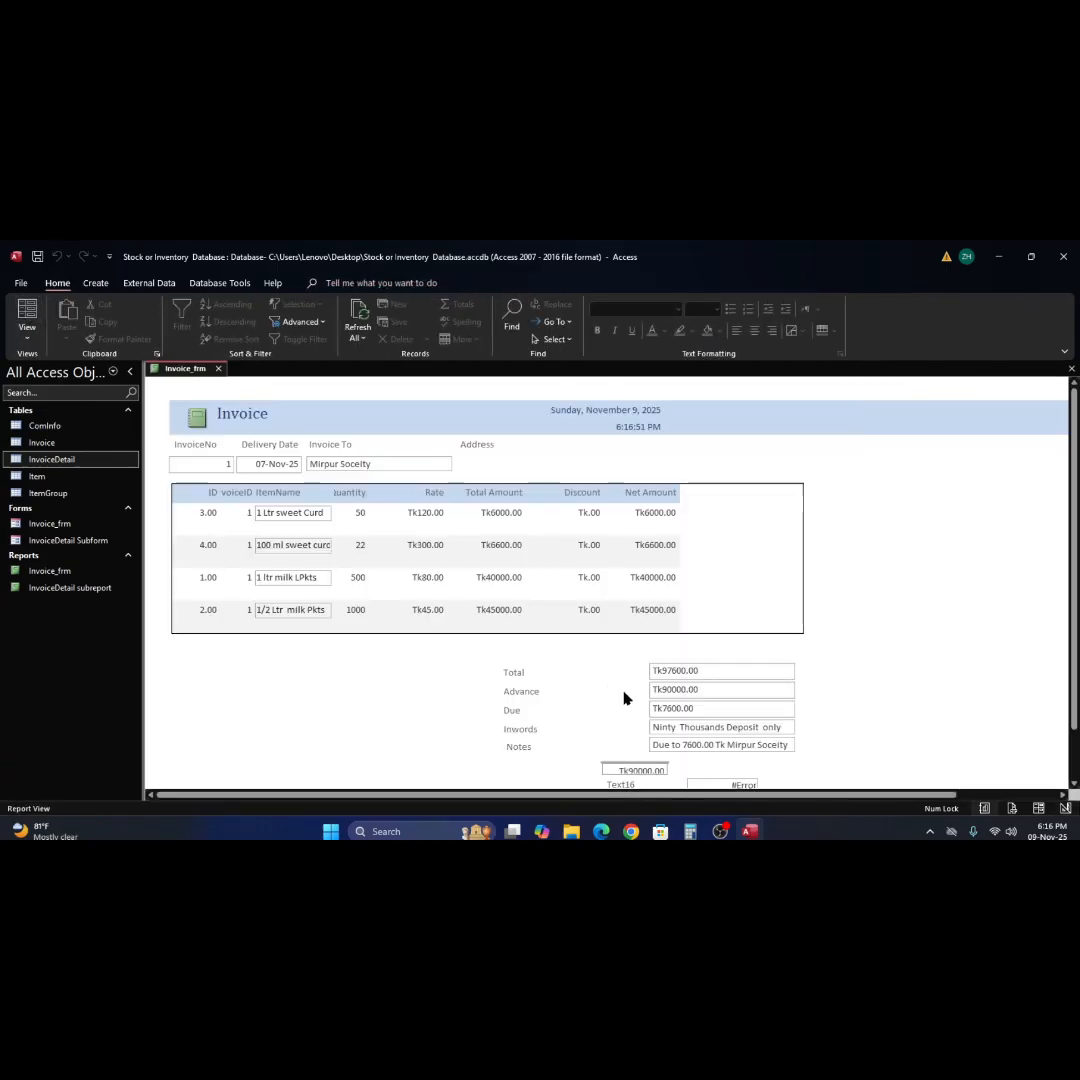
scroll(623, 698, "down", 1)
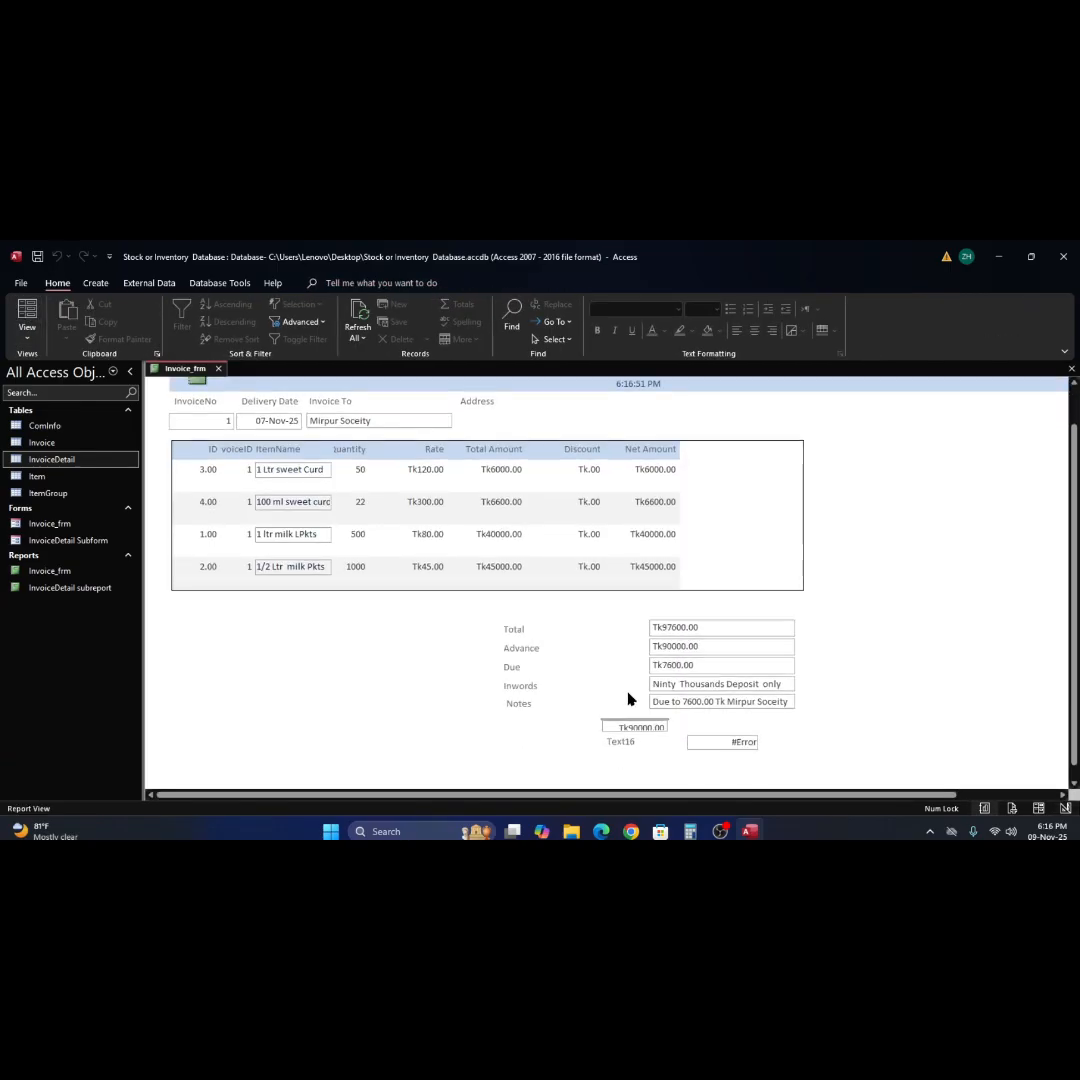
left_click(822, 697)
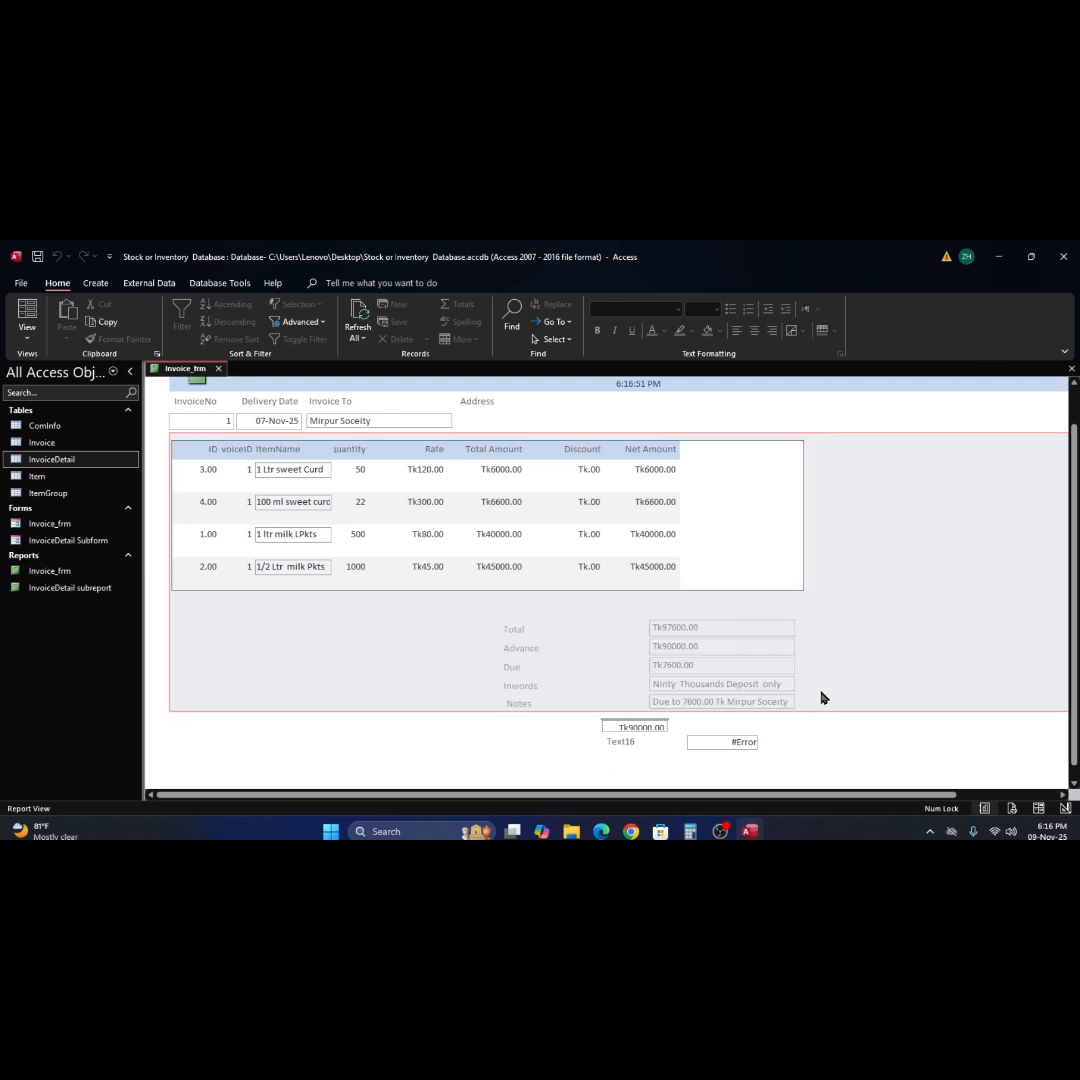
left_click(811, 753)
scroll(825, 705, "down", 1)
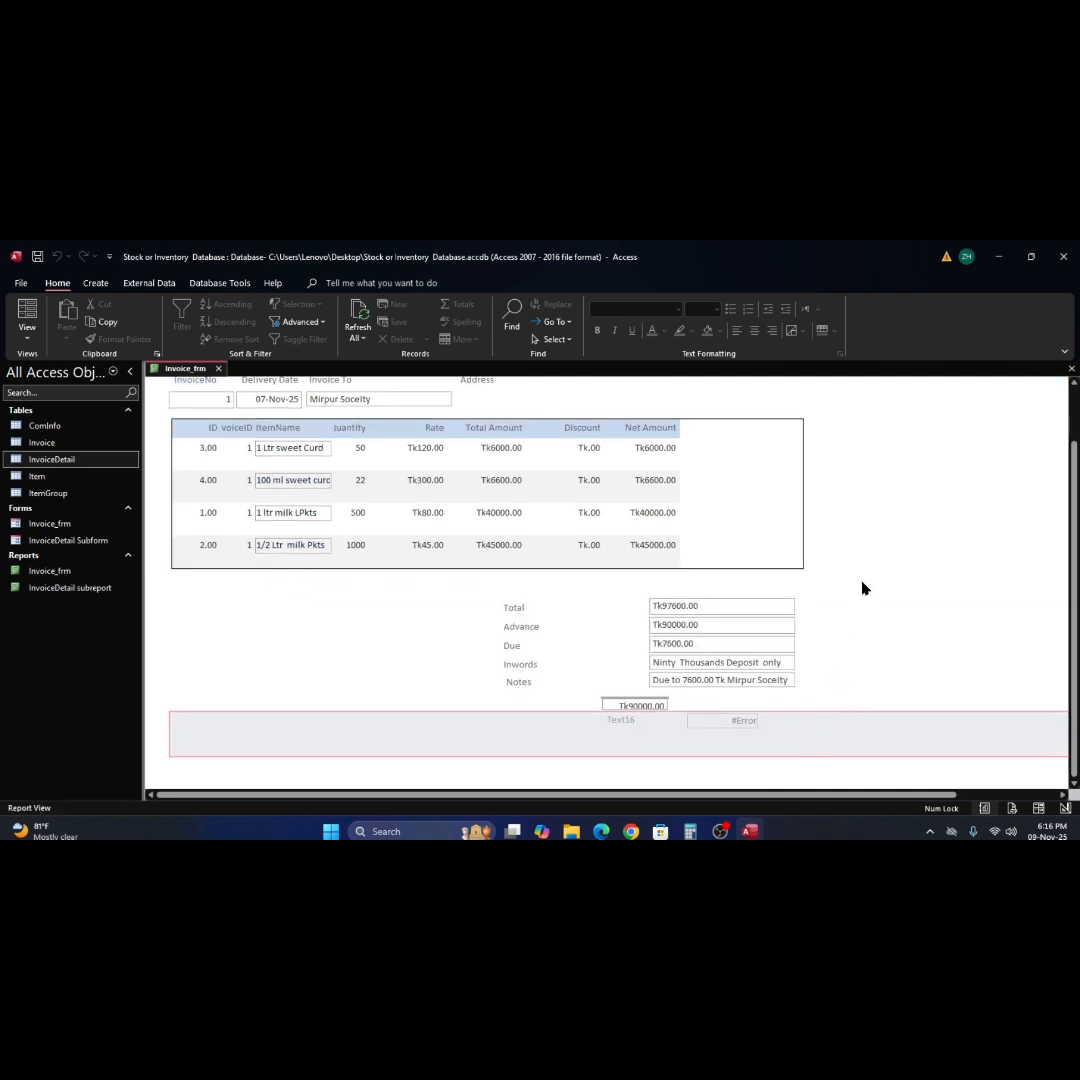
left_click(864, 580)
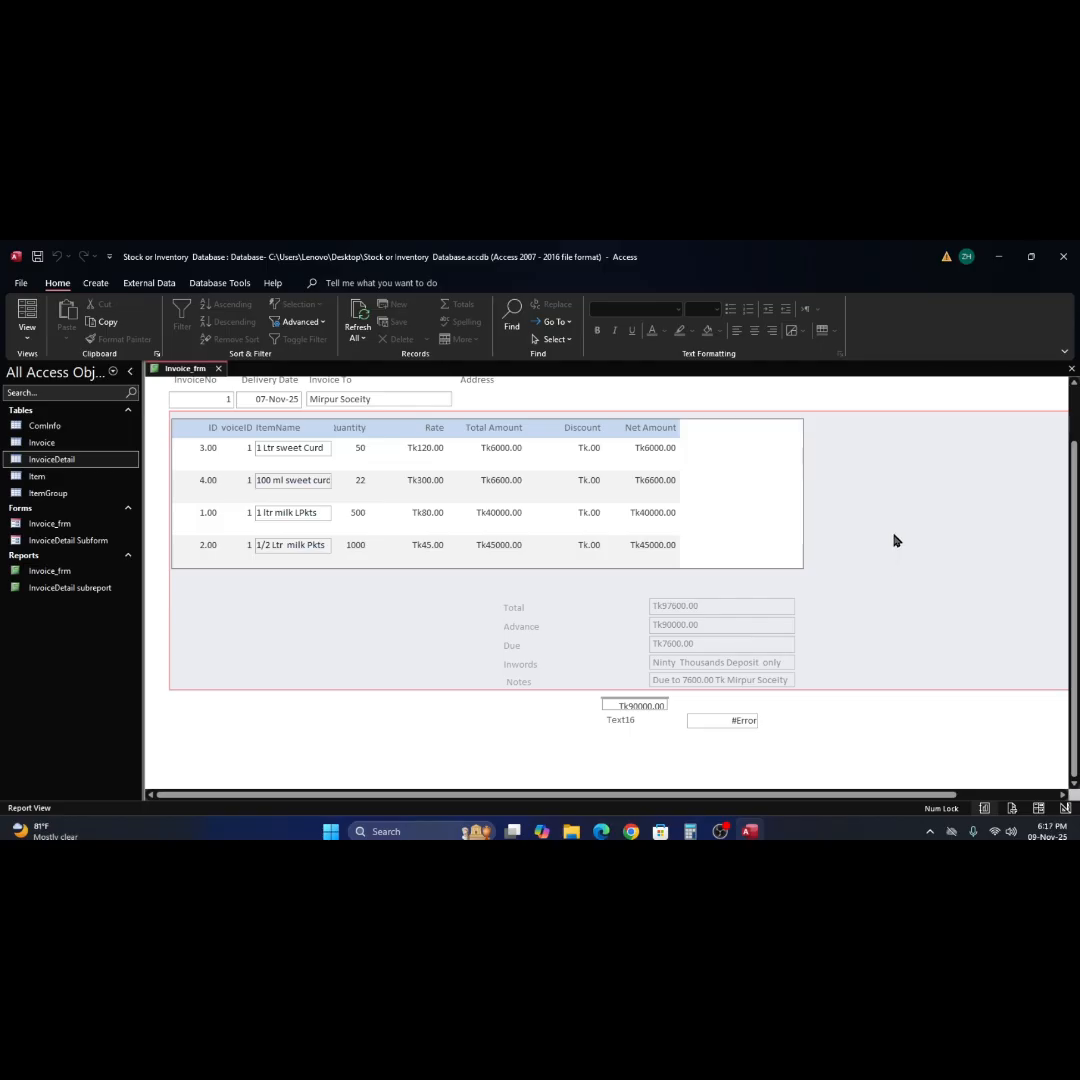
right_click(895, 538)
left_click(940, 582)
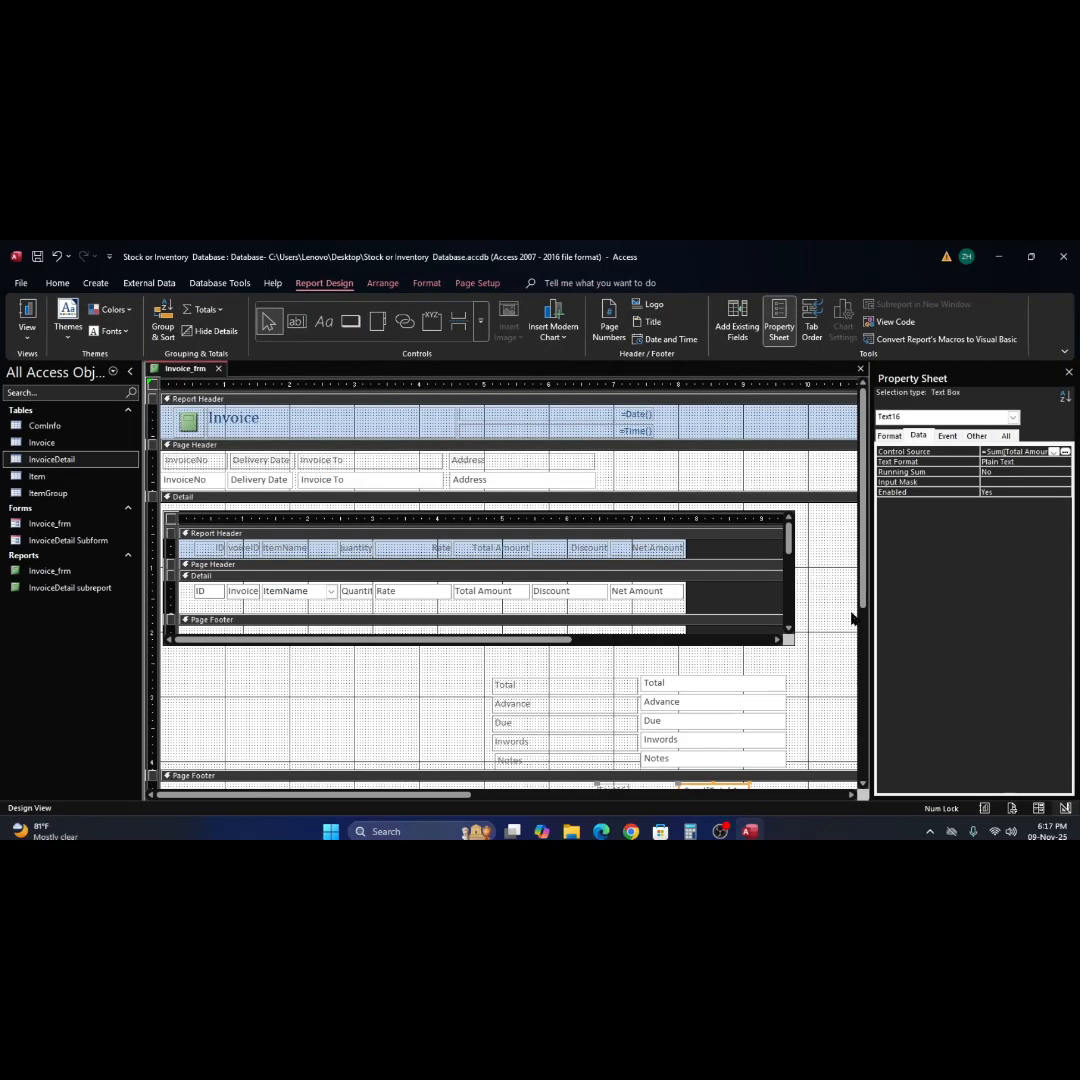
Make room in the Report Footer, move the Total Amount sum and label above the Advance sum, and try Report View, cancelling the parameter request.
scroll(839, 637, "down", 2)
scroll(839, 637, "down", 1)
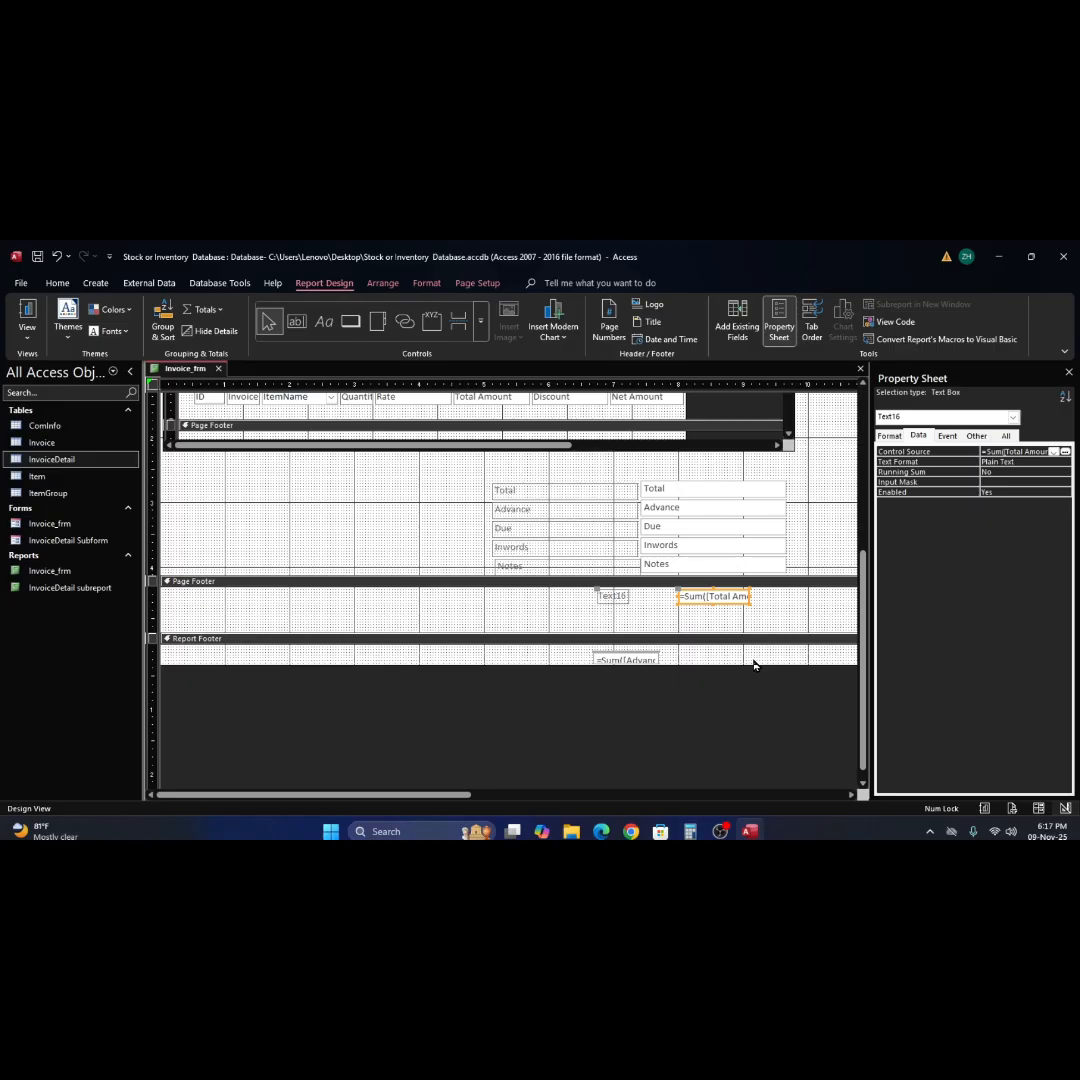
left_click_drag(750, 664, 750, 697)
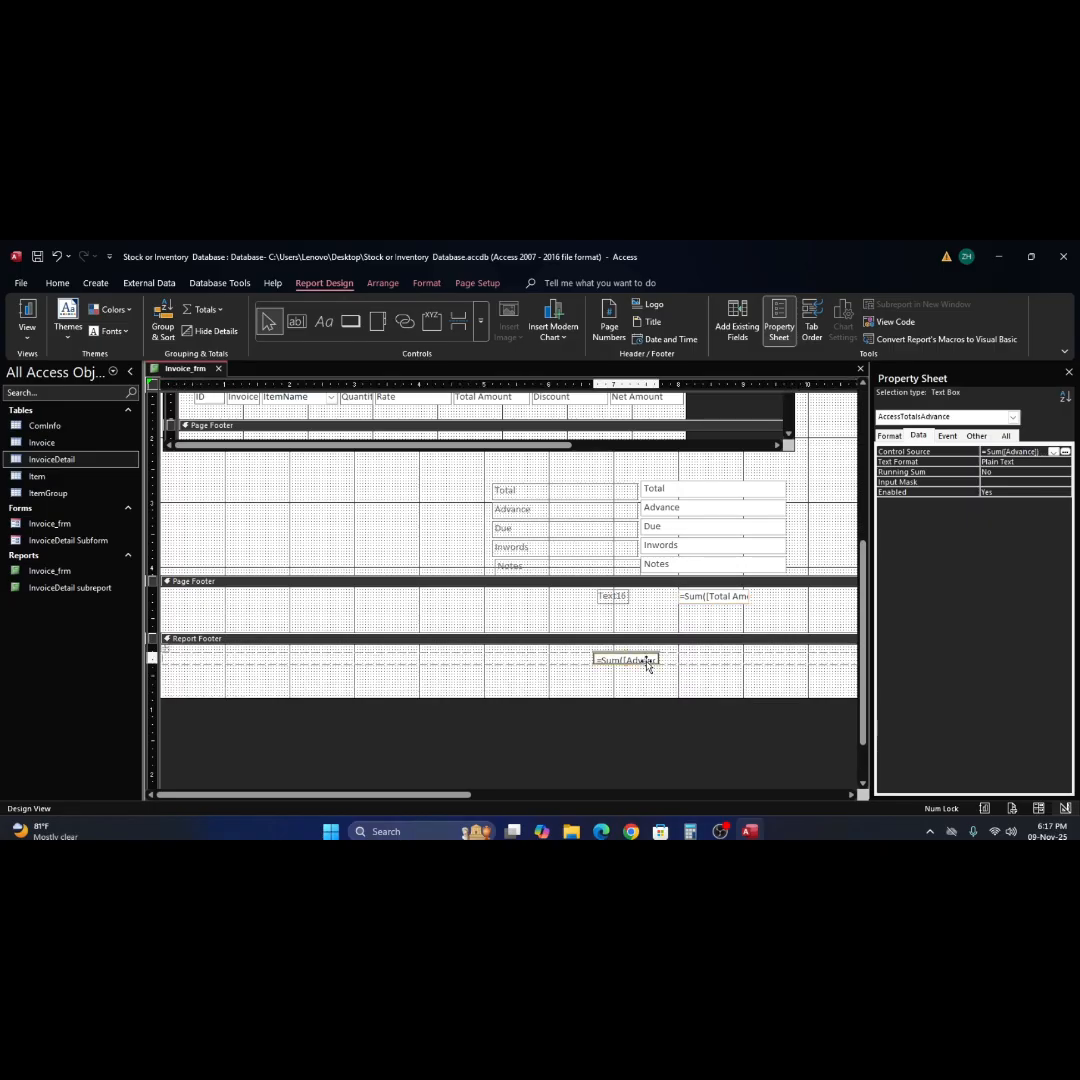
mouse_move(646, 658)
left_mouse_down()
mouse_move(376, 654)
mouse_move(388, 680)
left_mouse_up()
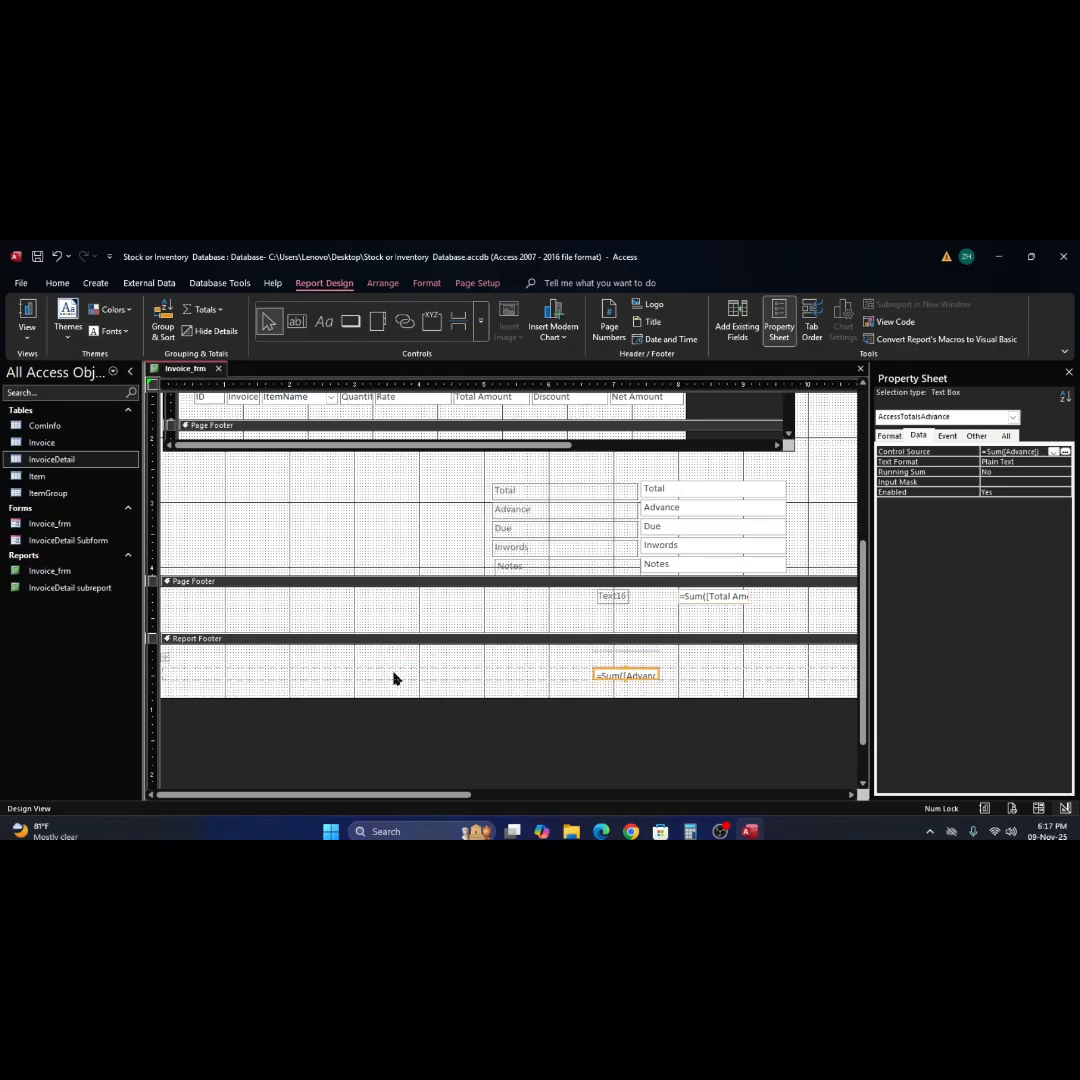
left_click(712, 598)
left_click_drag(712, 598, 717, 653)
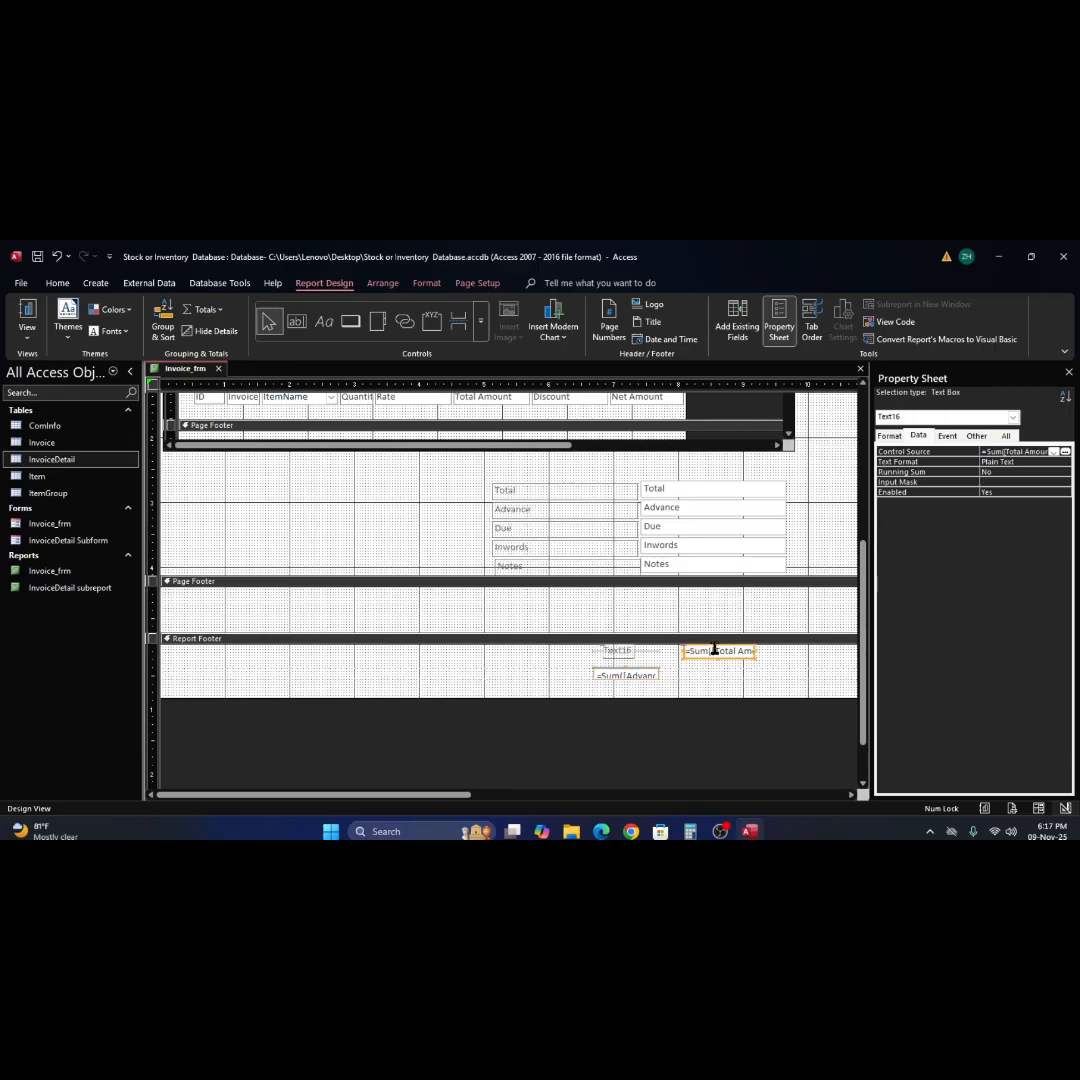
left_click(27, 318)
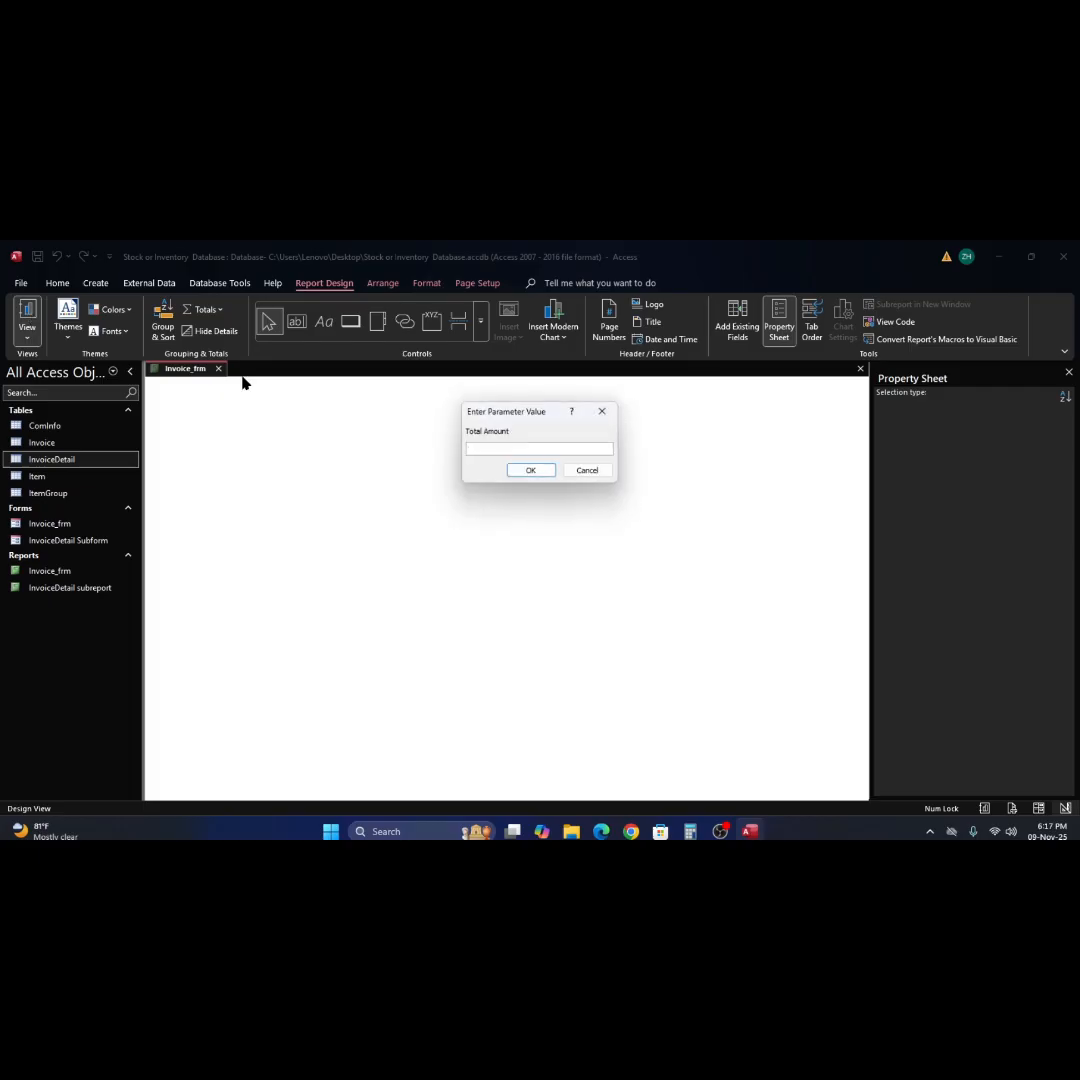
left_click(586, 472)
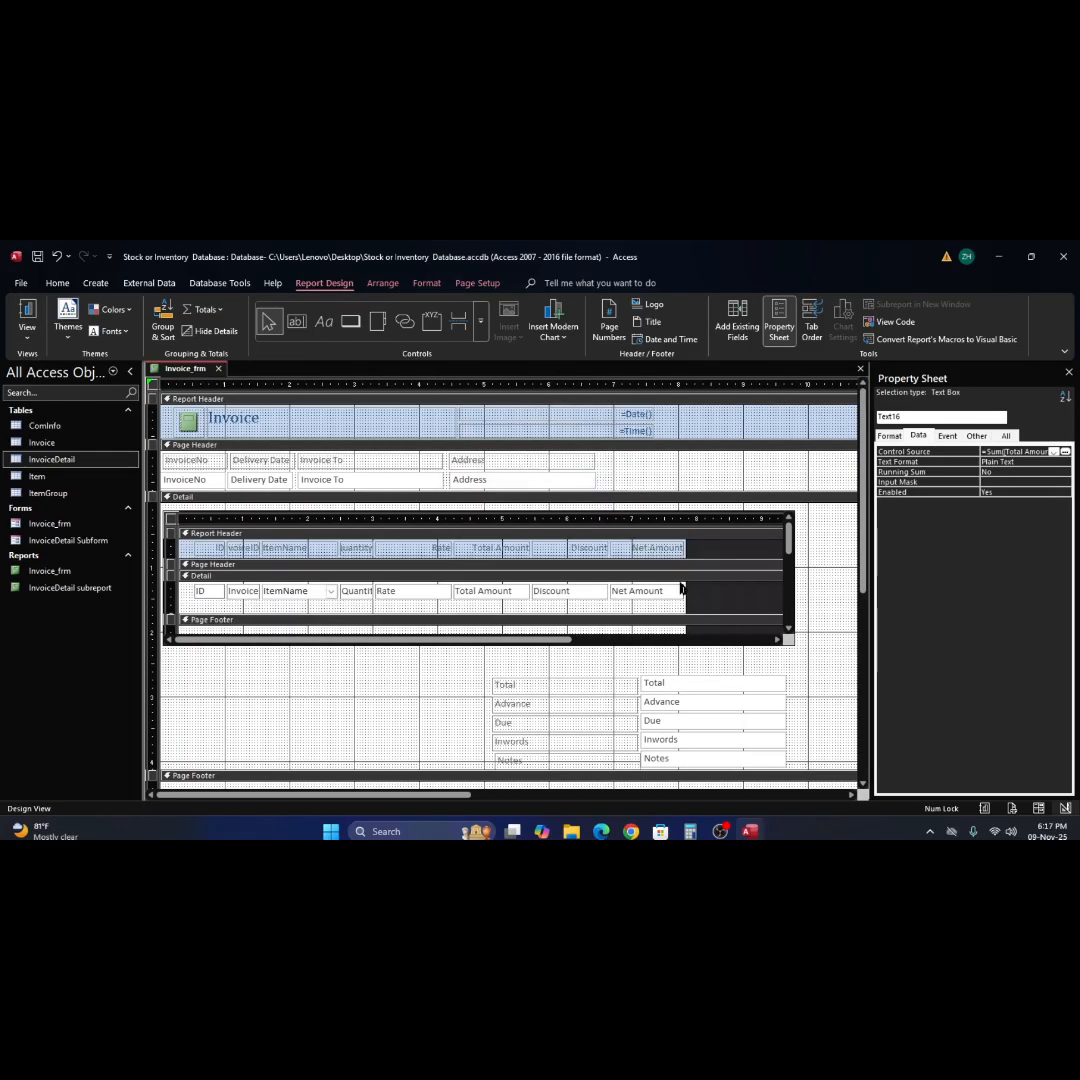
Delete the Advance sum text box from the Report Footer.
scroll(681, 588, "down", 3)
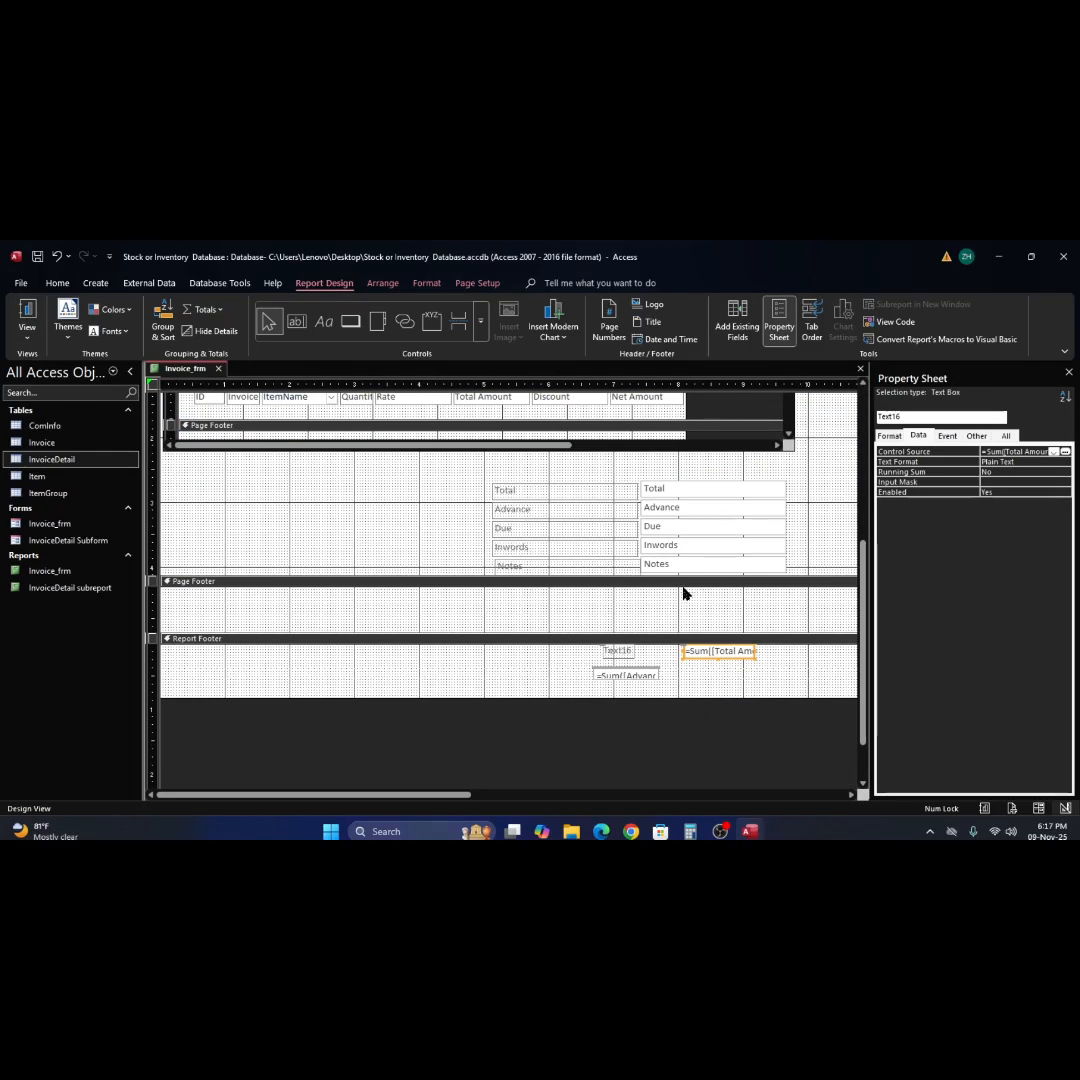
left_click(637, 678)
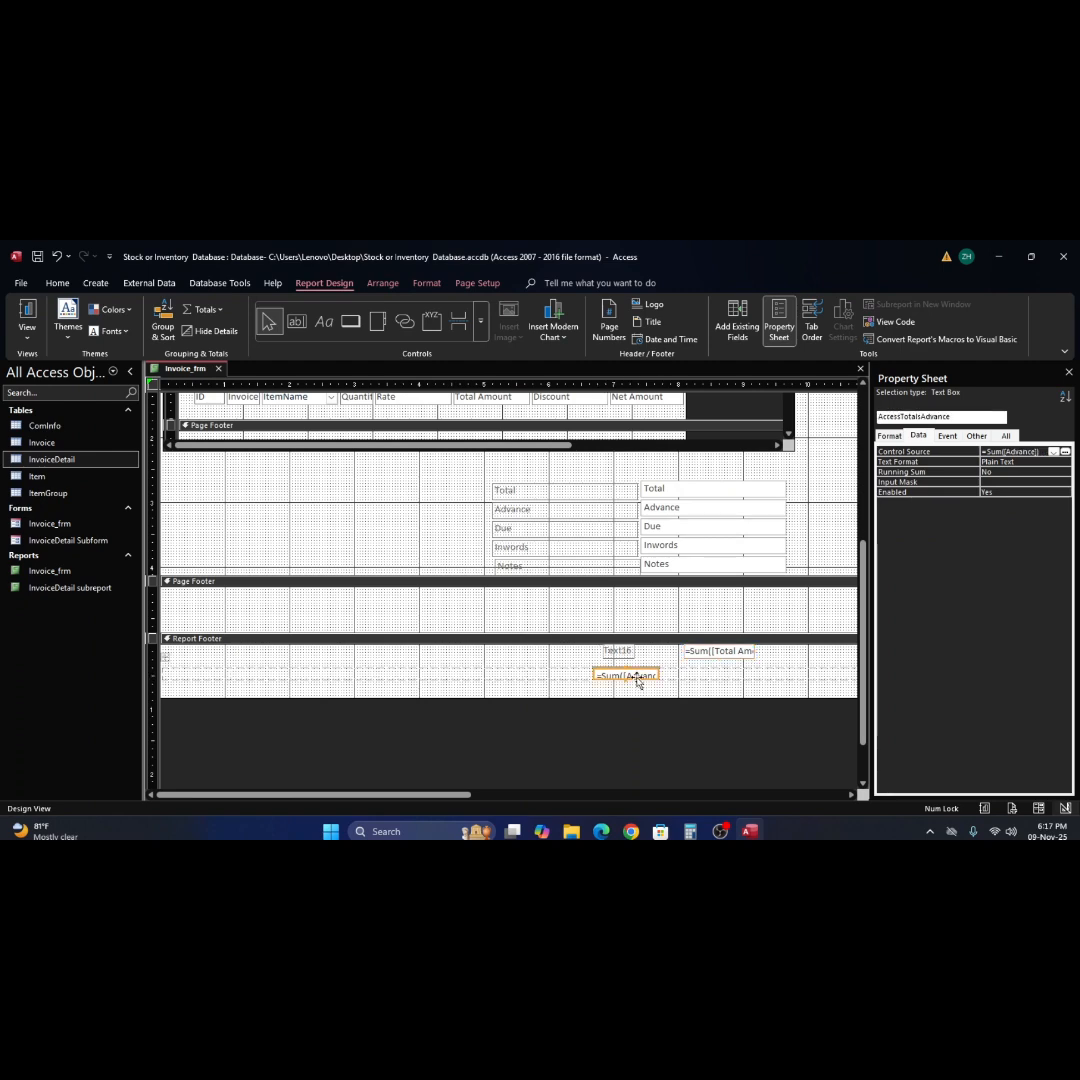
key("Delete")
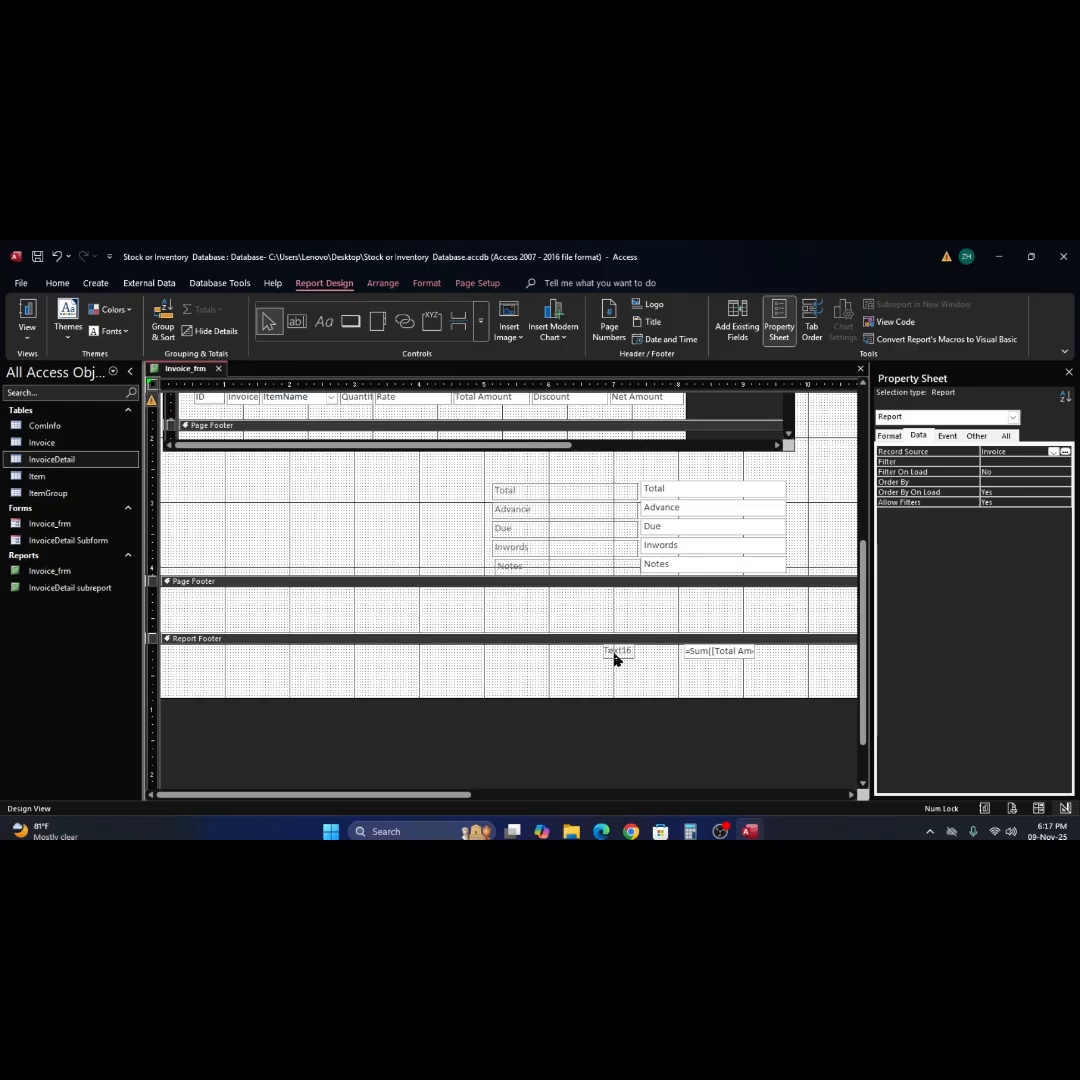
Check the Report Footer sum in Report View, leaving the Total Amount parameter blank.
left_click(33, 313)
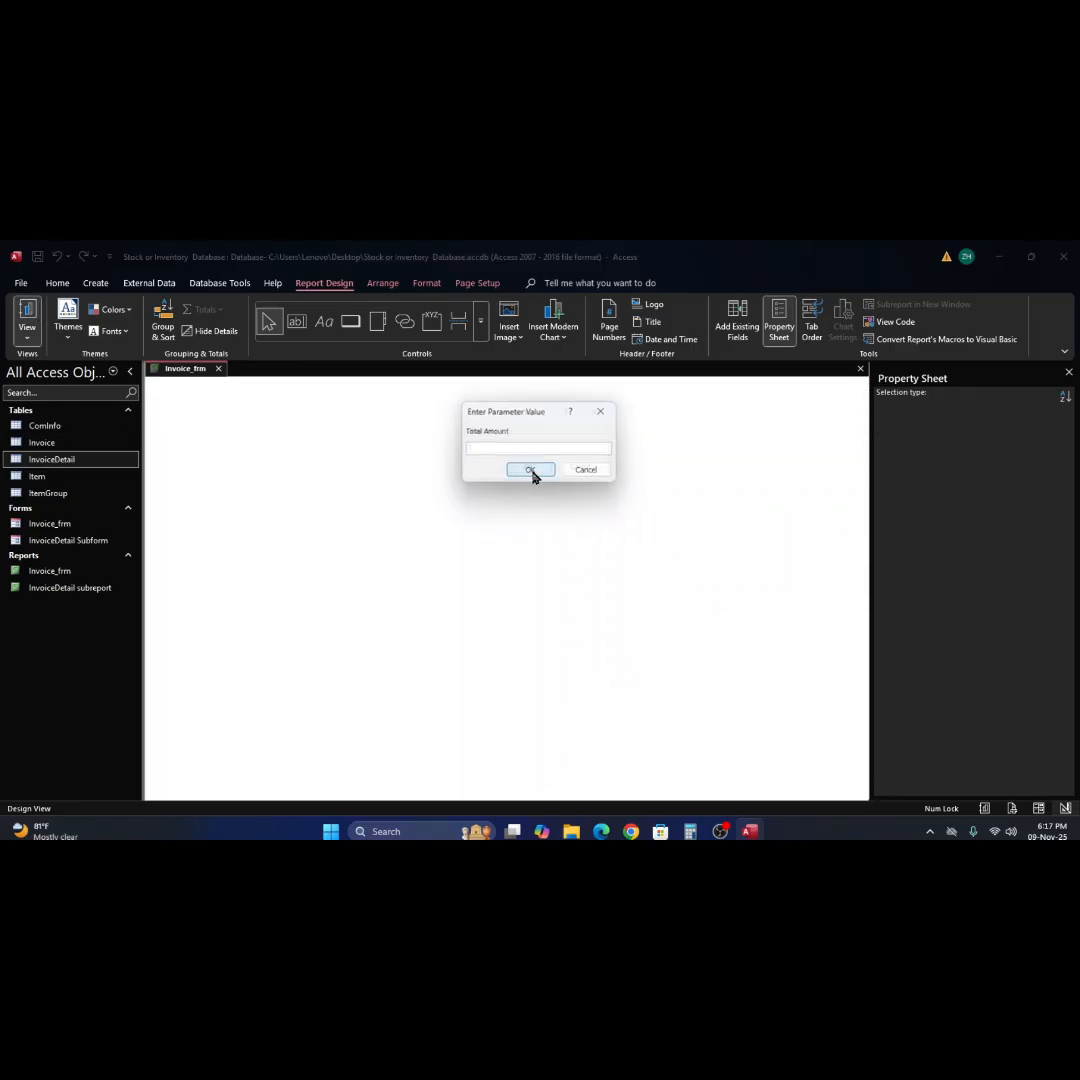
left_click(531, 471)
scroll(682, 524, "down", 2)
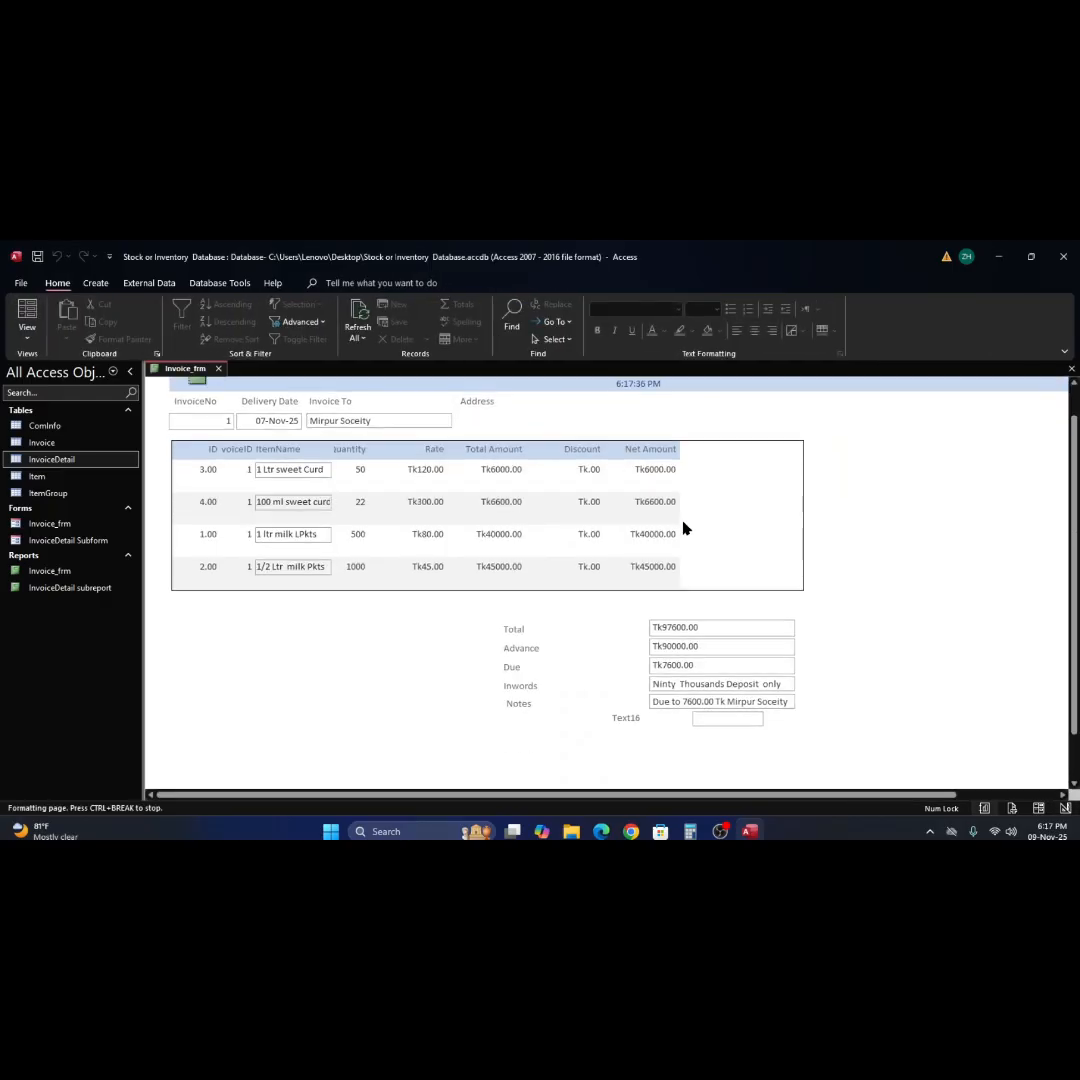
scroll(684, 528, "down", 1)
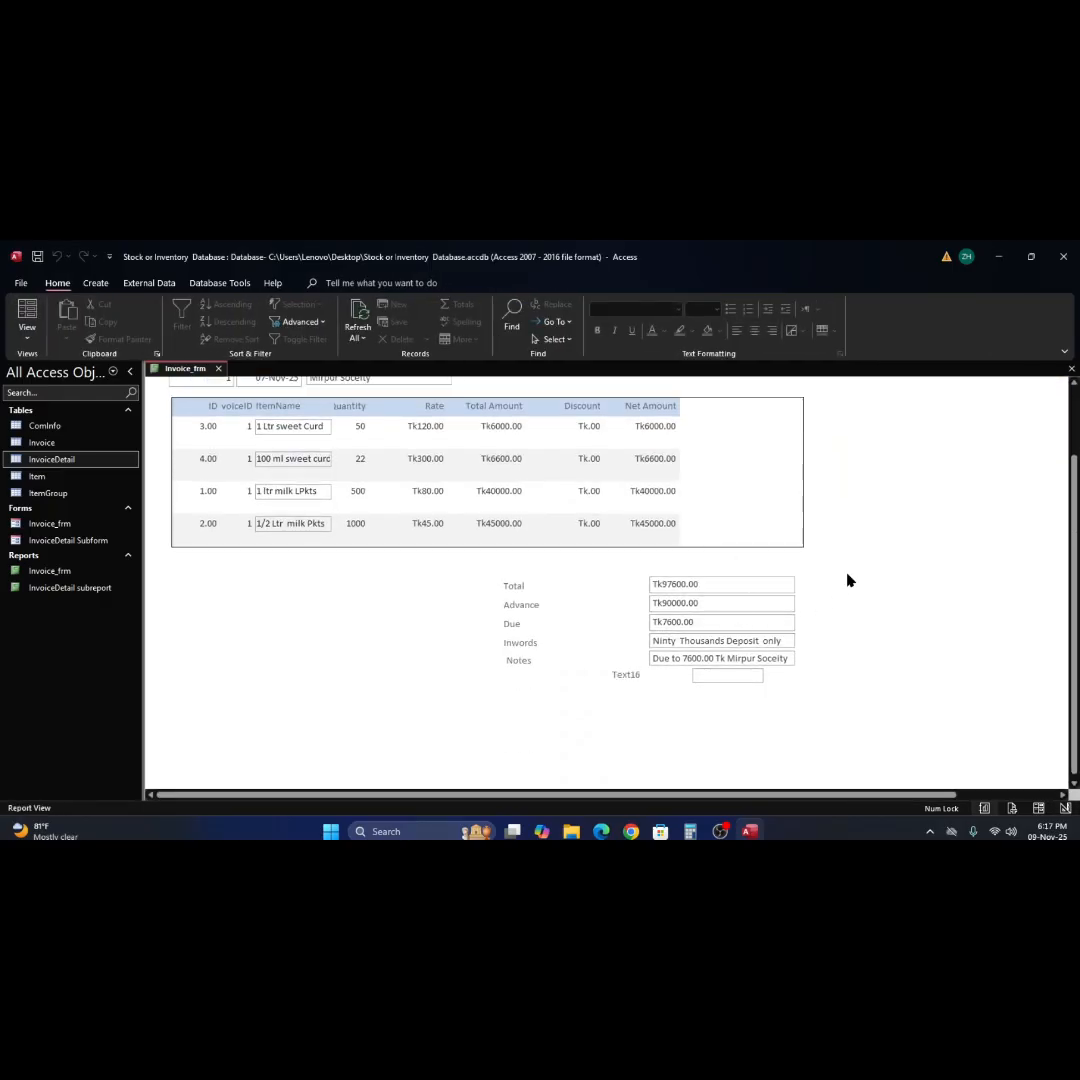
Inspect the invoice's lower area in Print Preview with the Total Amount parameter left blank, and return to Design View.
left_click(852, 546)
right_click(852, 546)
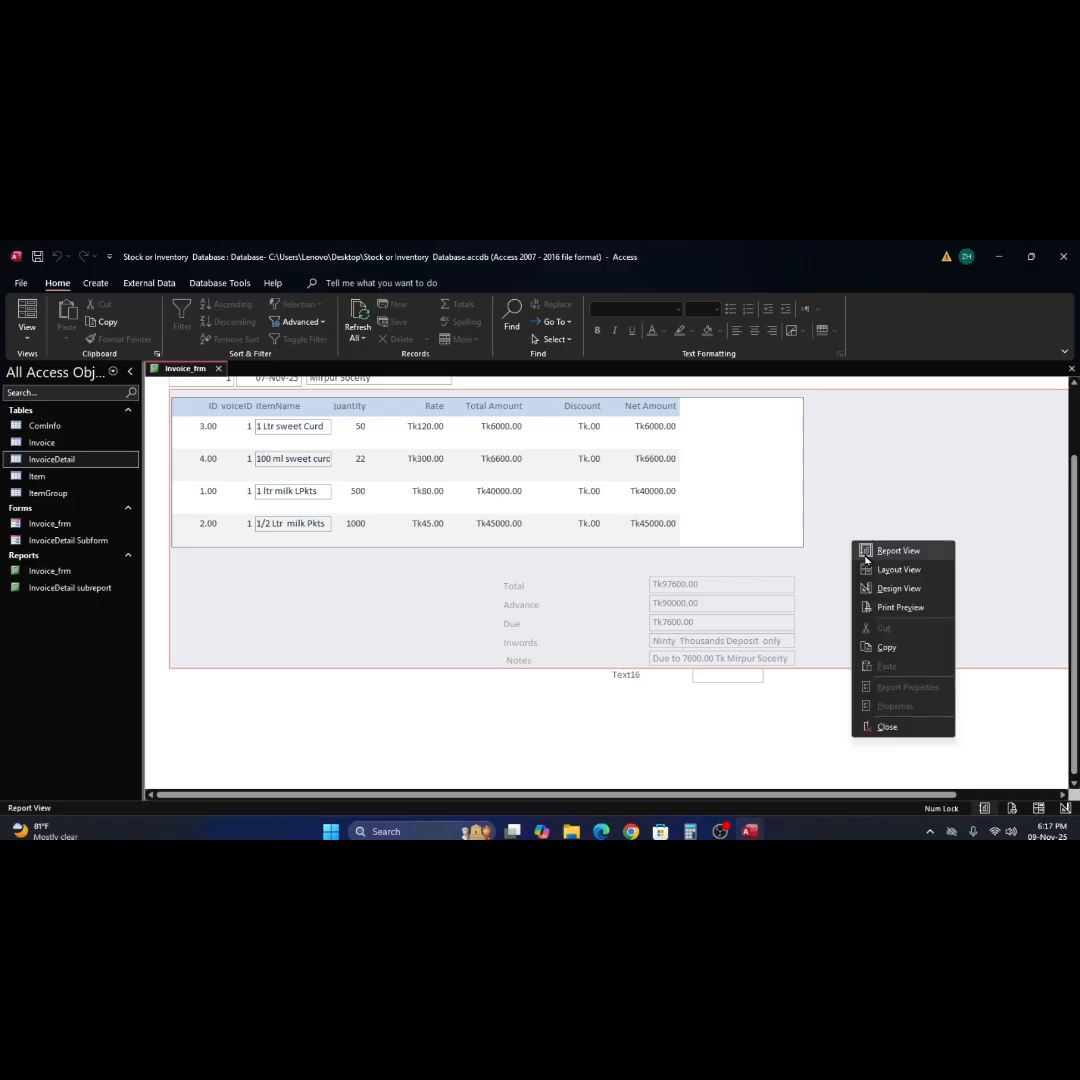
left_click(897, 612)
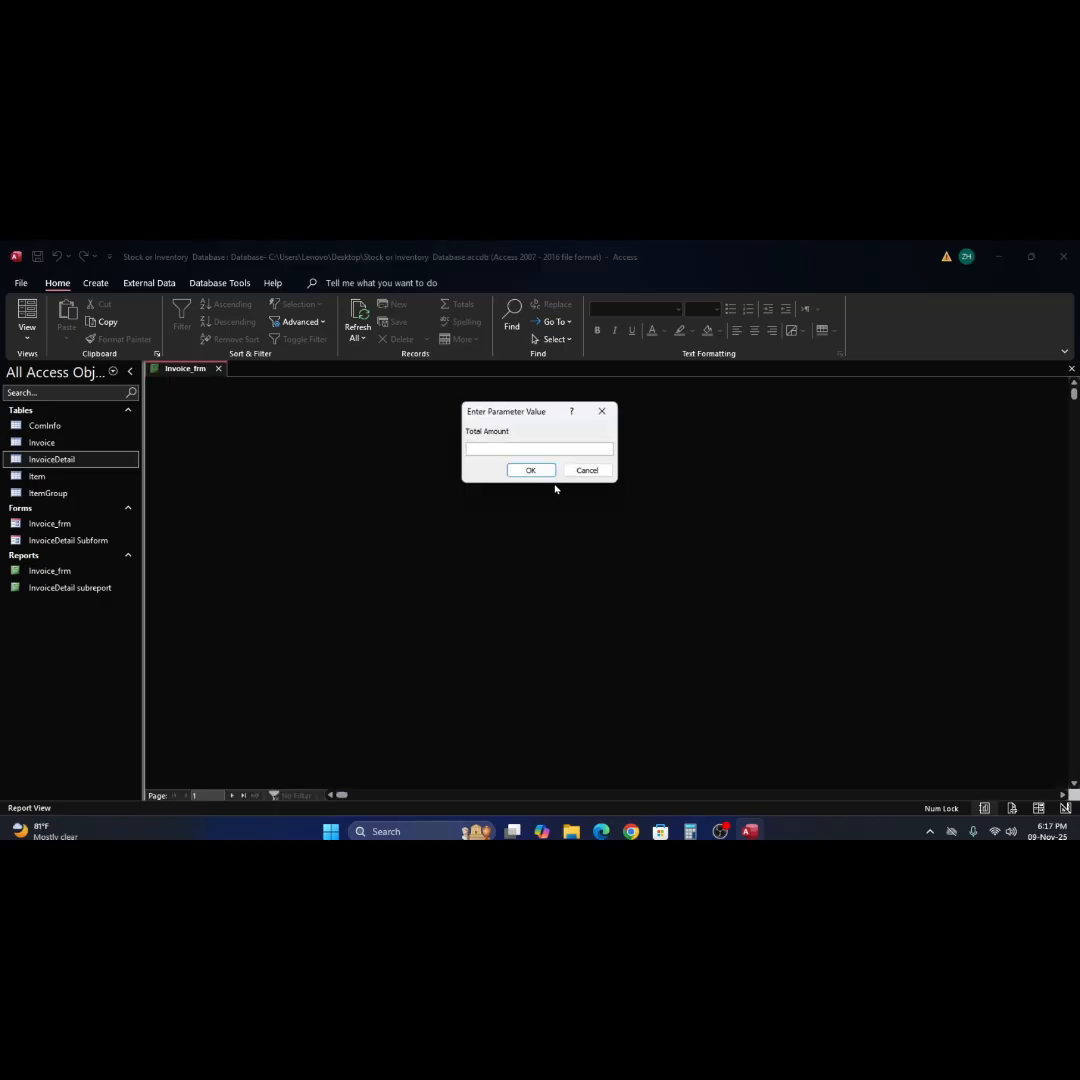
left_click(545, 476)
left_click(545, 476)
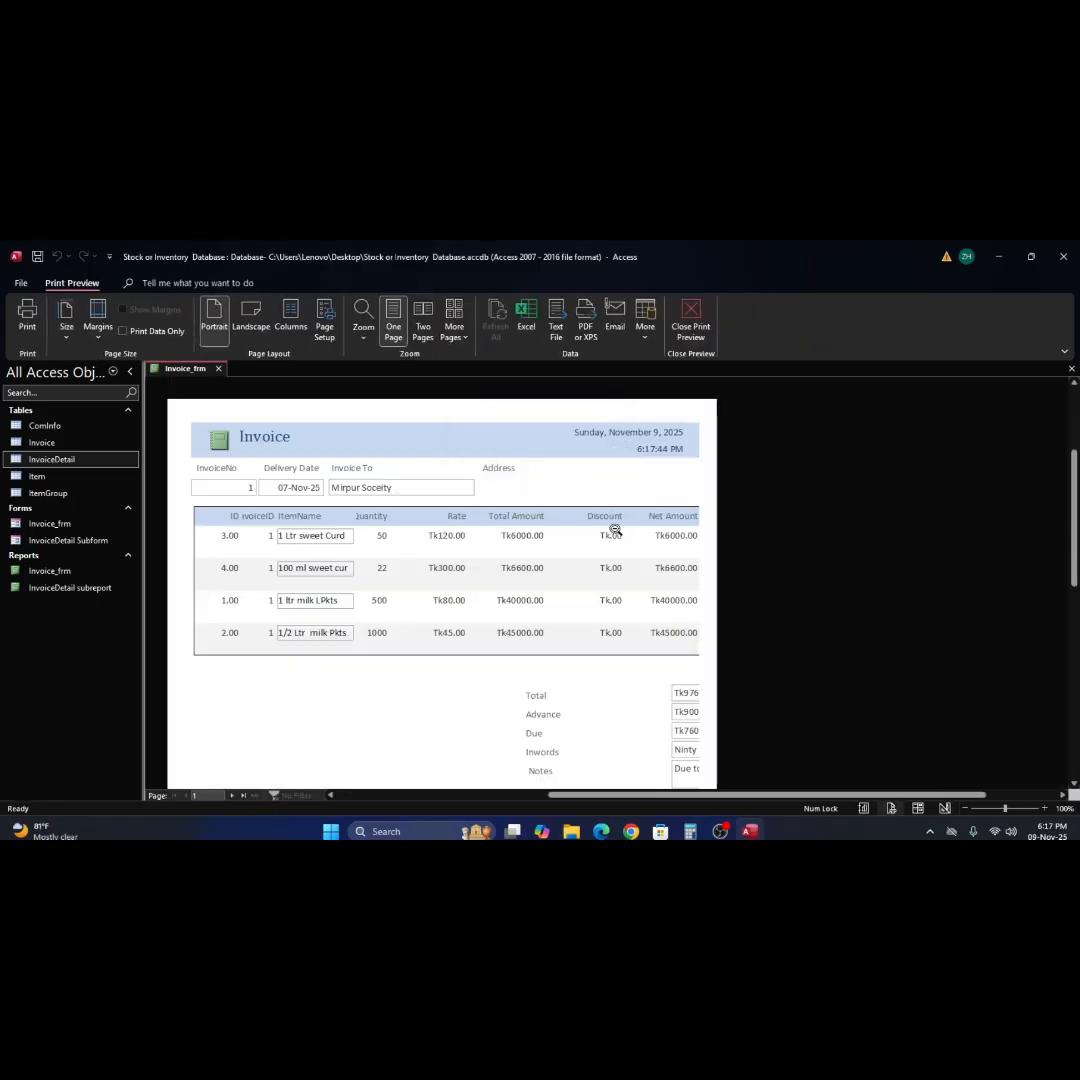
scroll(620, 540, "down", 2)
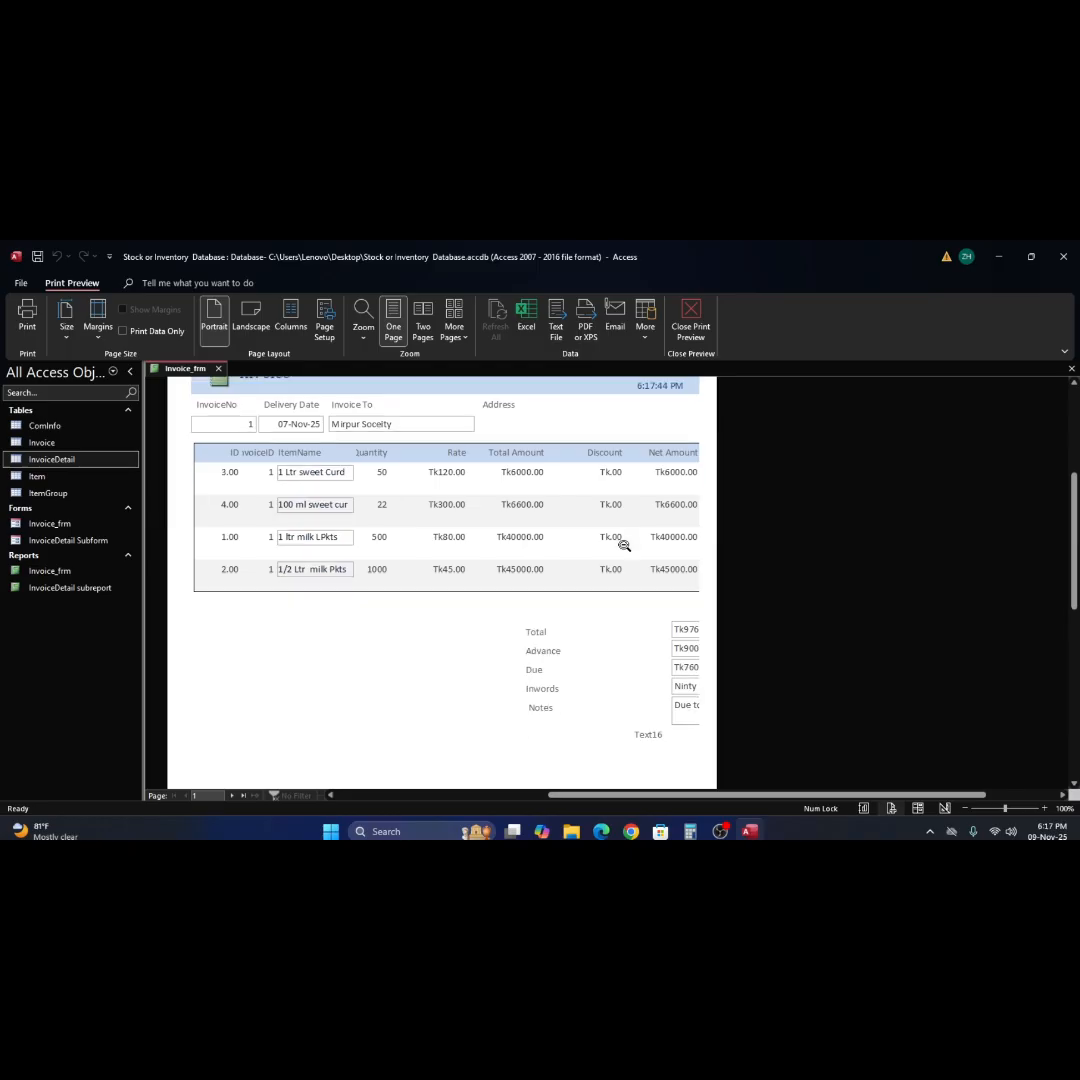
scroll(623, 544, "down", 3)
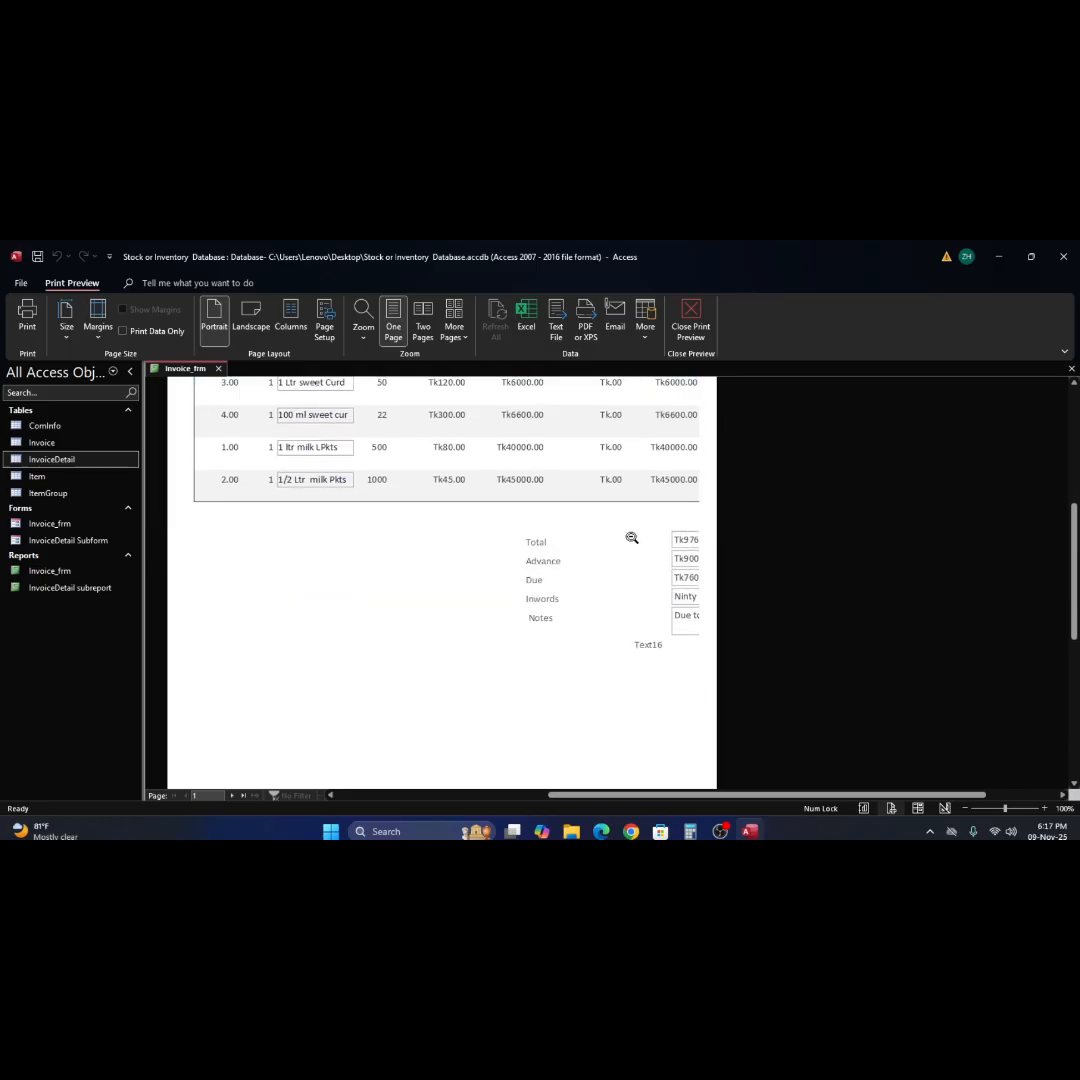
left_click(632, 538)
left_click(632, 538)
scroll(628, 538, "up", 1)
right_click(627, 537)
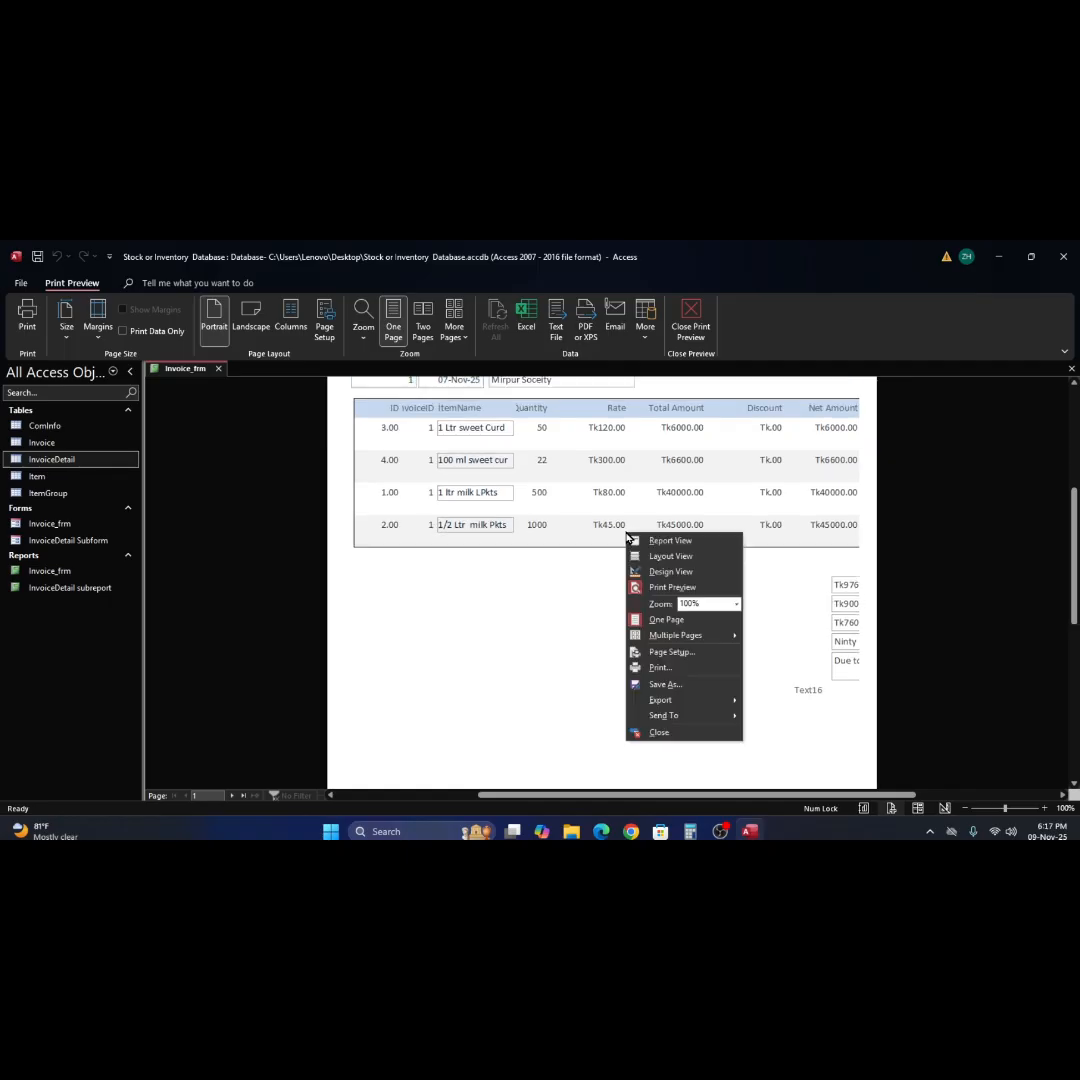
left_click(668, 571)
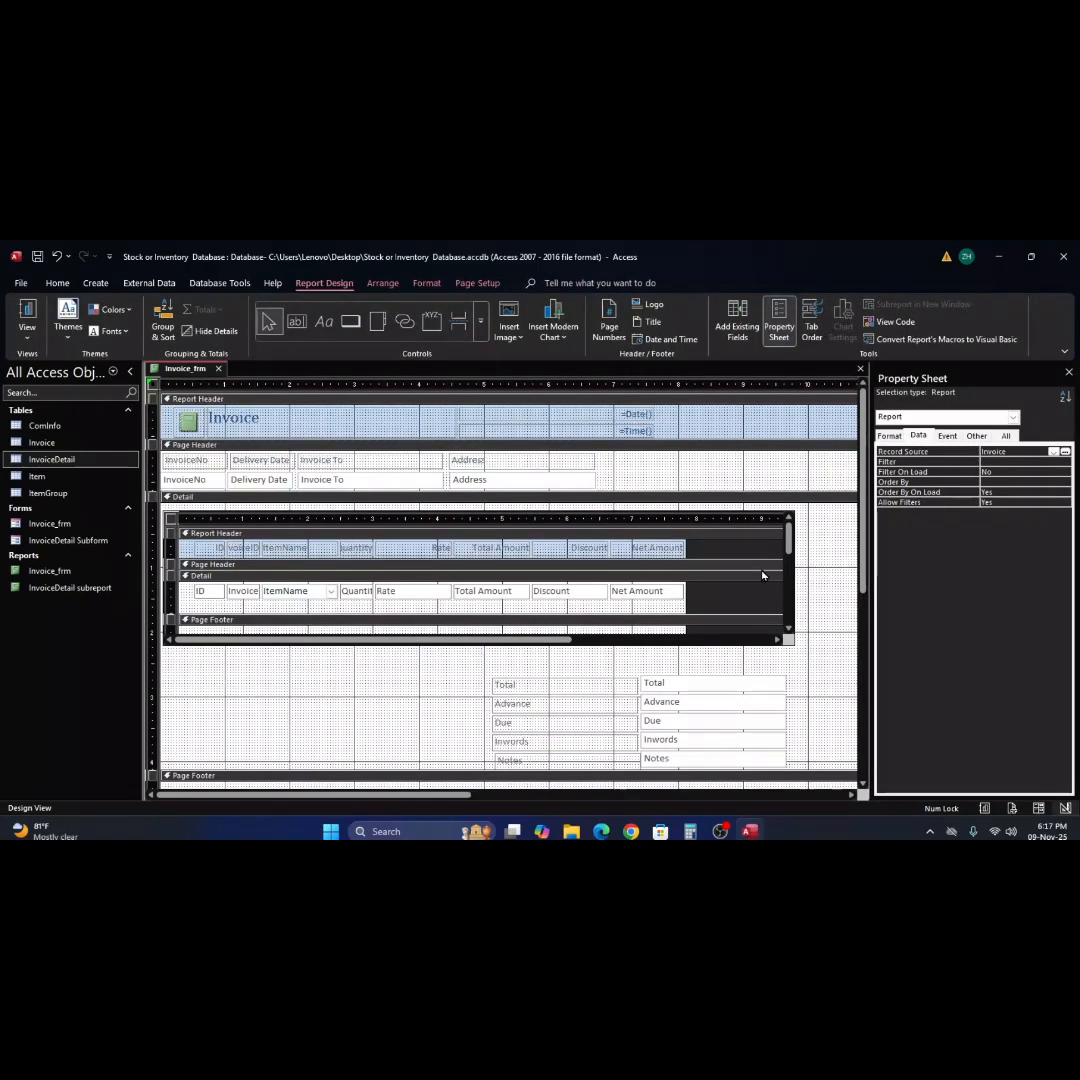
Shift the sum text box and label left within the Report Footer, and try Report View, cancelling the Total Amount request.
scroll(762, 575, "down", 5)
left_click_drag(728, 597, 660, 594)
left_click(27, 318)
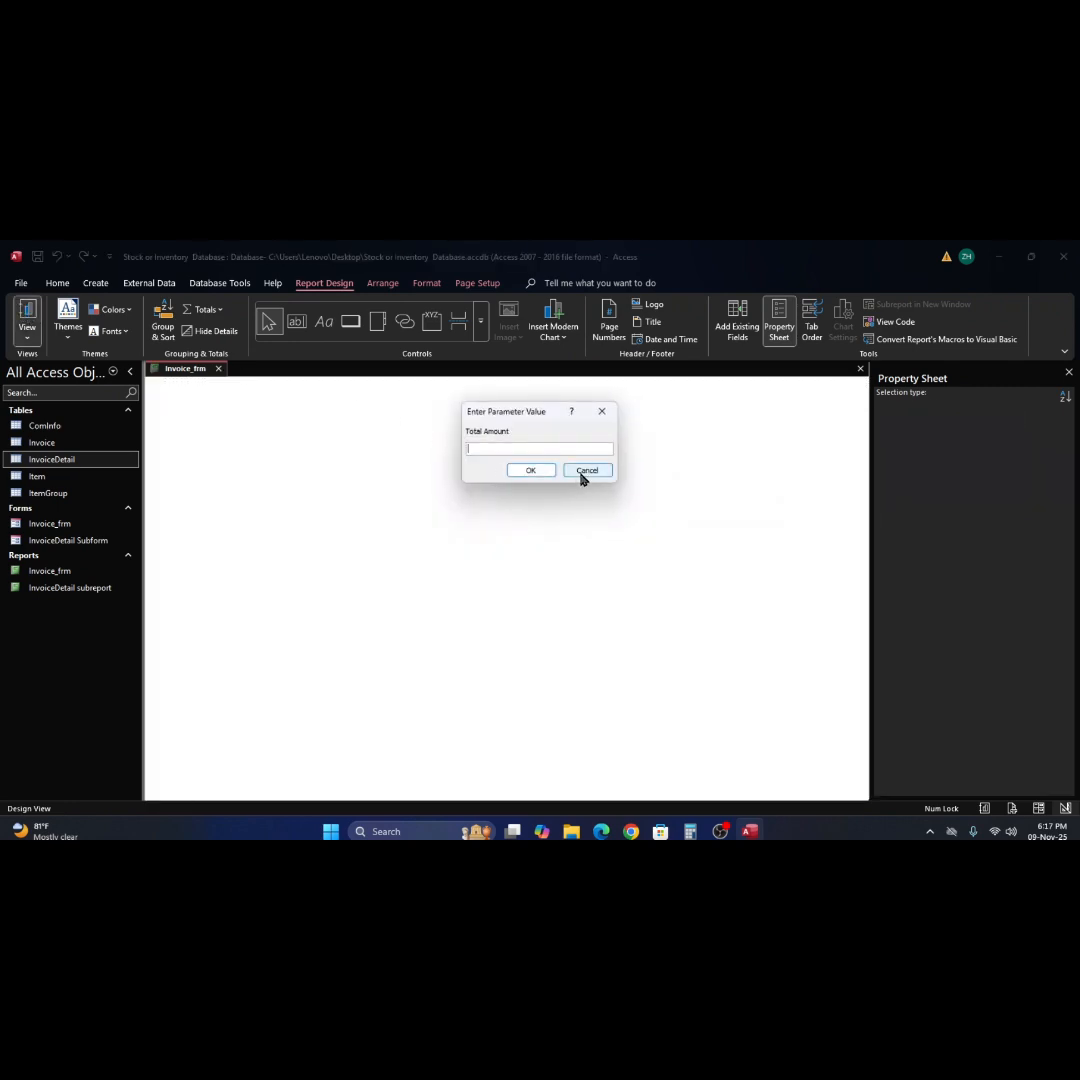
left_click(586, 471)
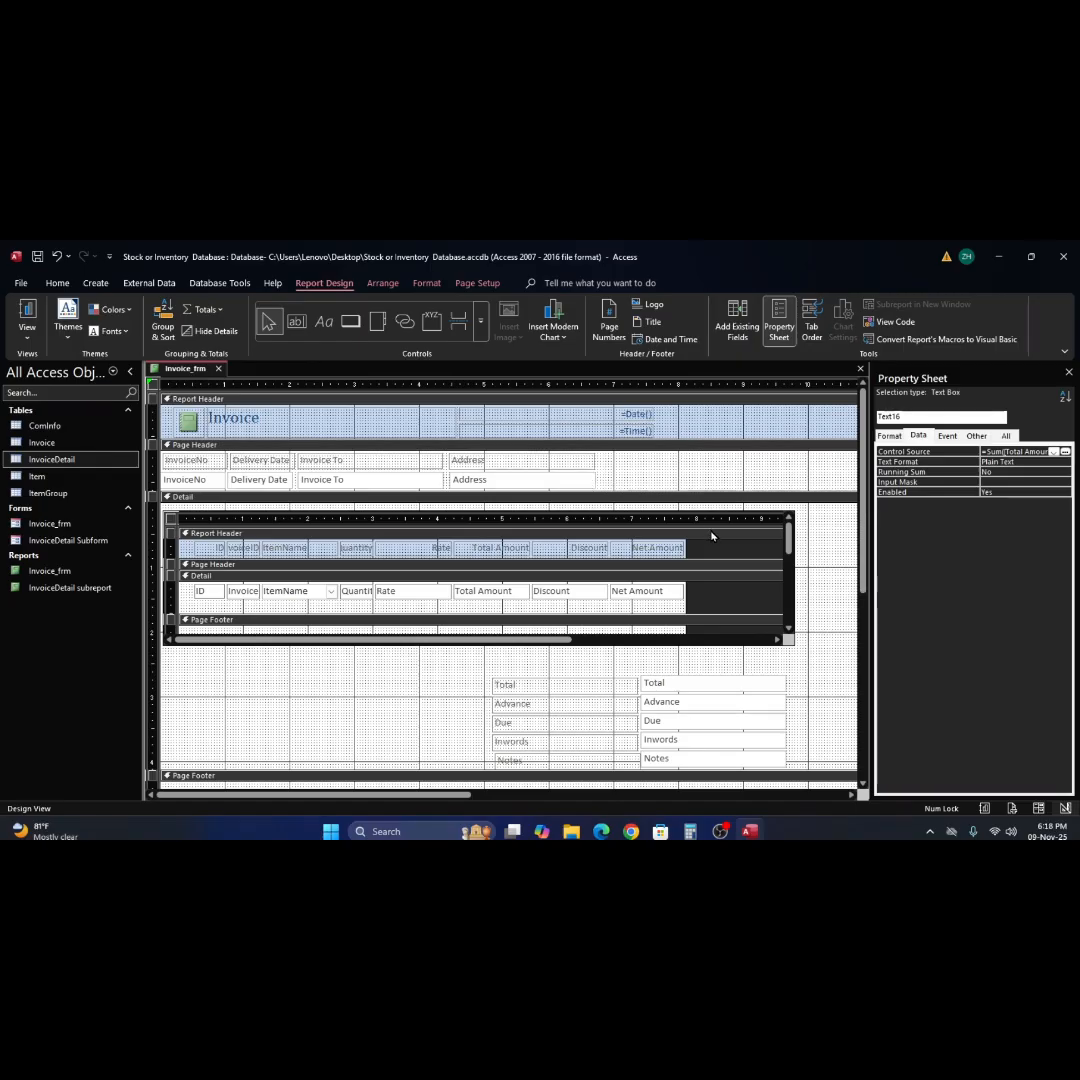
Move the sum text box and label from the Report Footer to above Total in Detail, and check Report View with Total Amount blank.
scroll(328, 725, "down", 3)
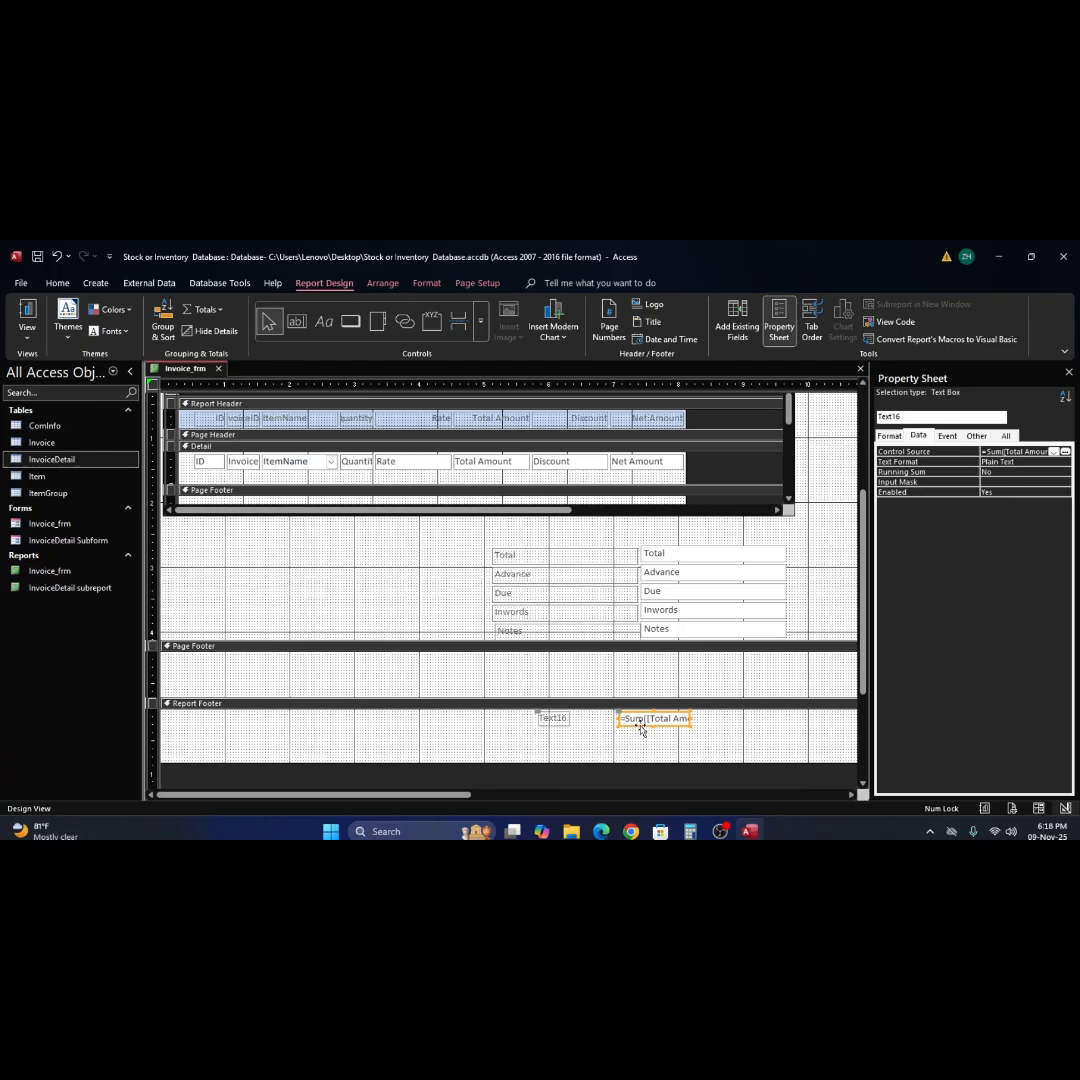
left_click_drag(641, 730, 634, 535)
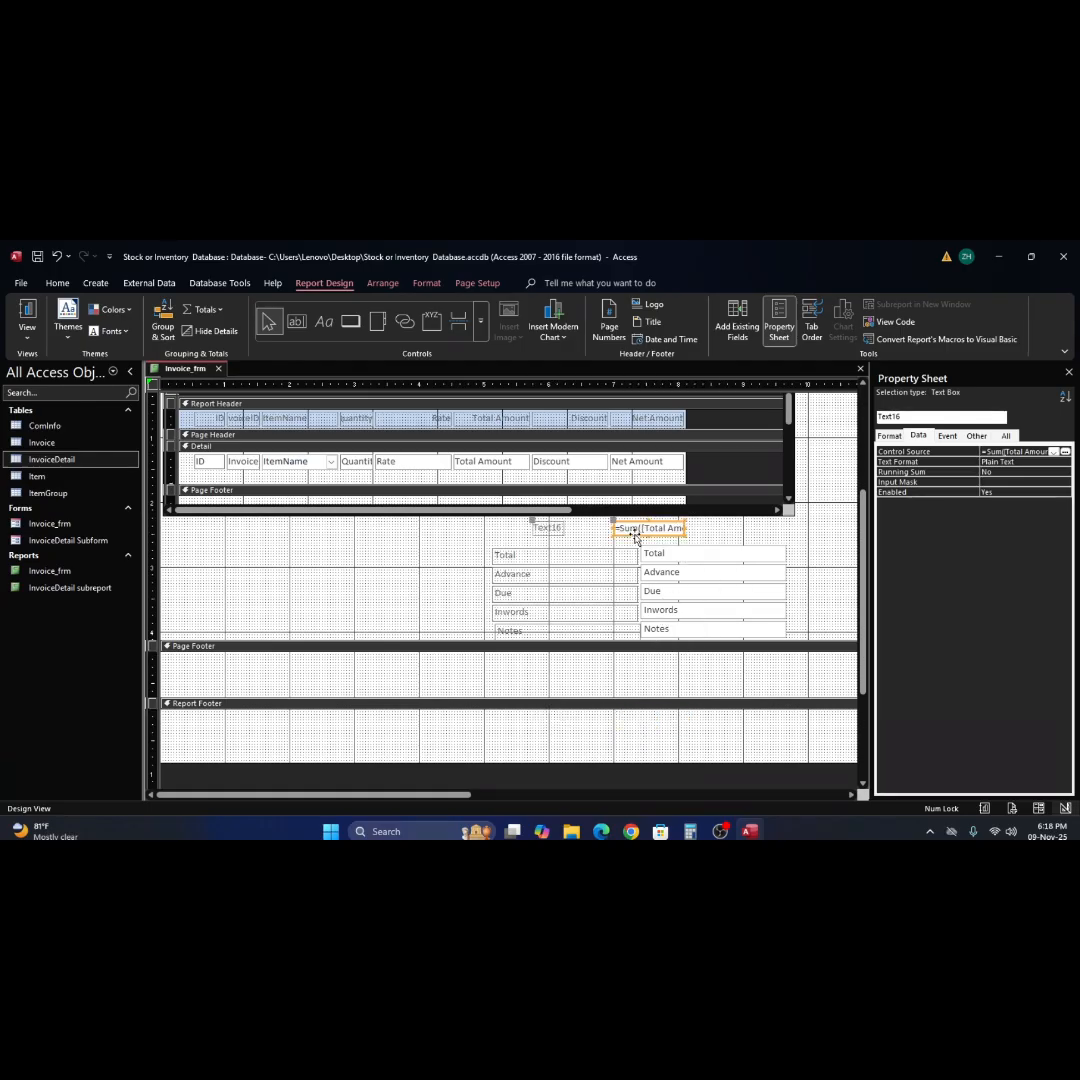
left_click(27, 312)
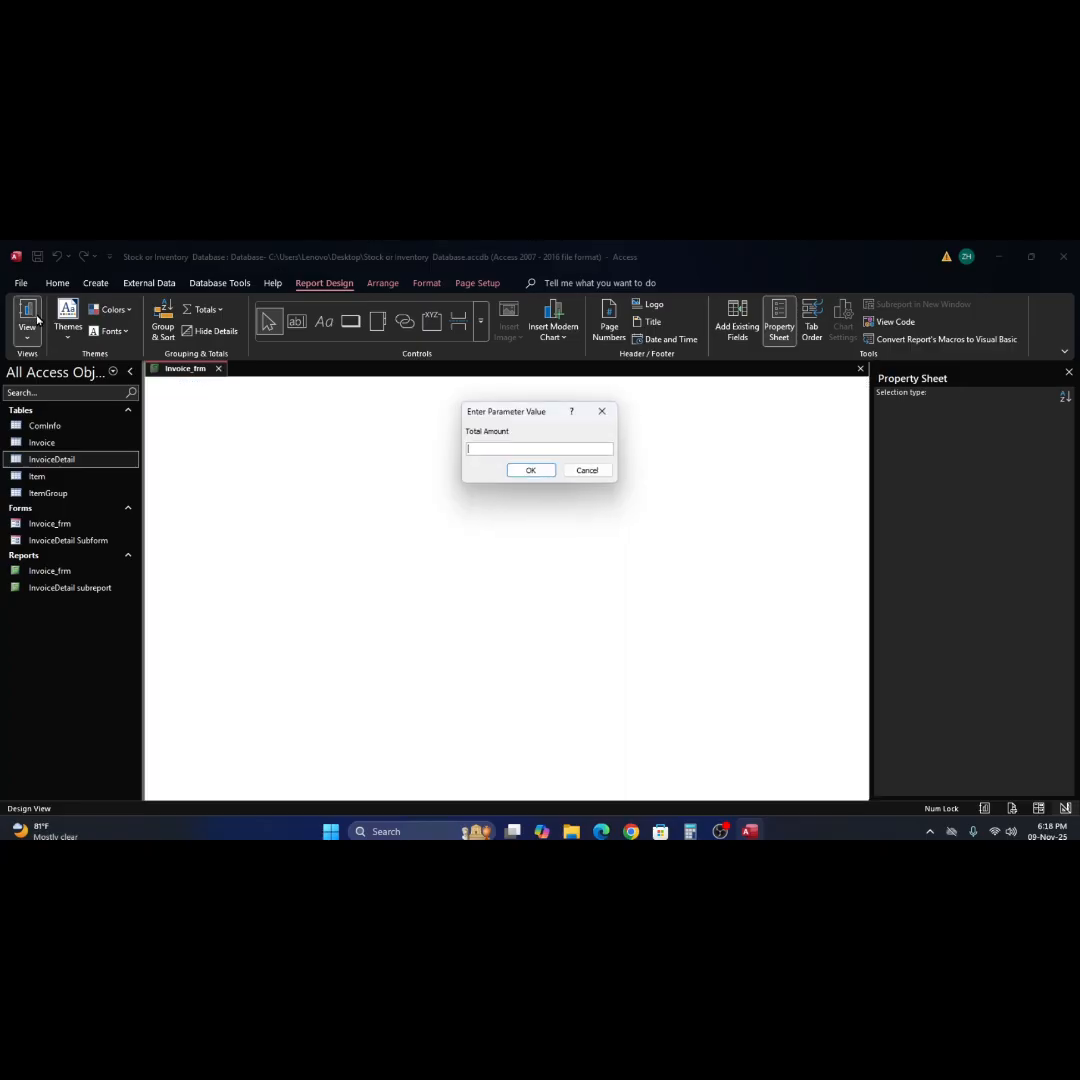
left_click(545, 470)
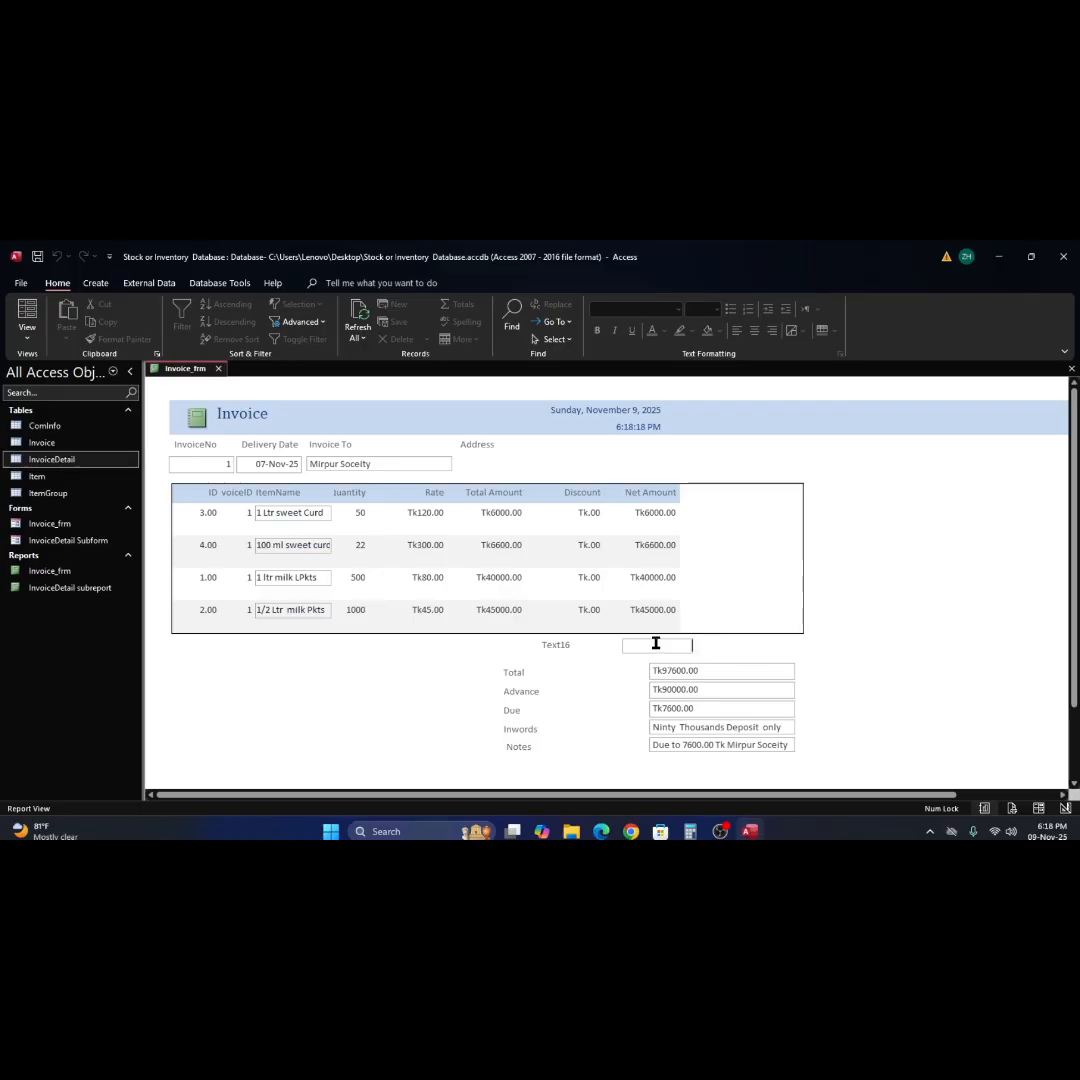
Return to Design View and slightly widen the InvoiceDetail subreport's design area at its Page Footer.
right_click(895, 530)
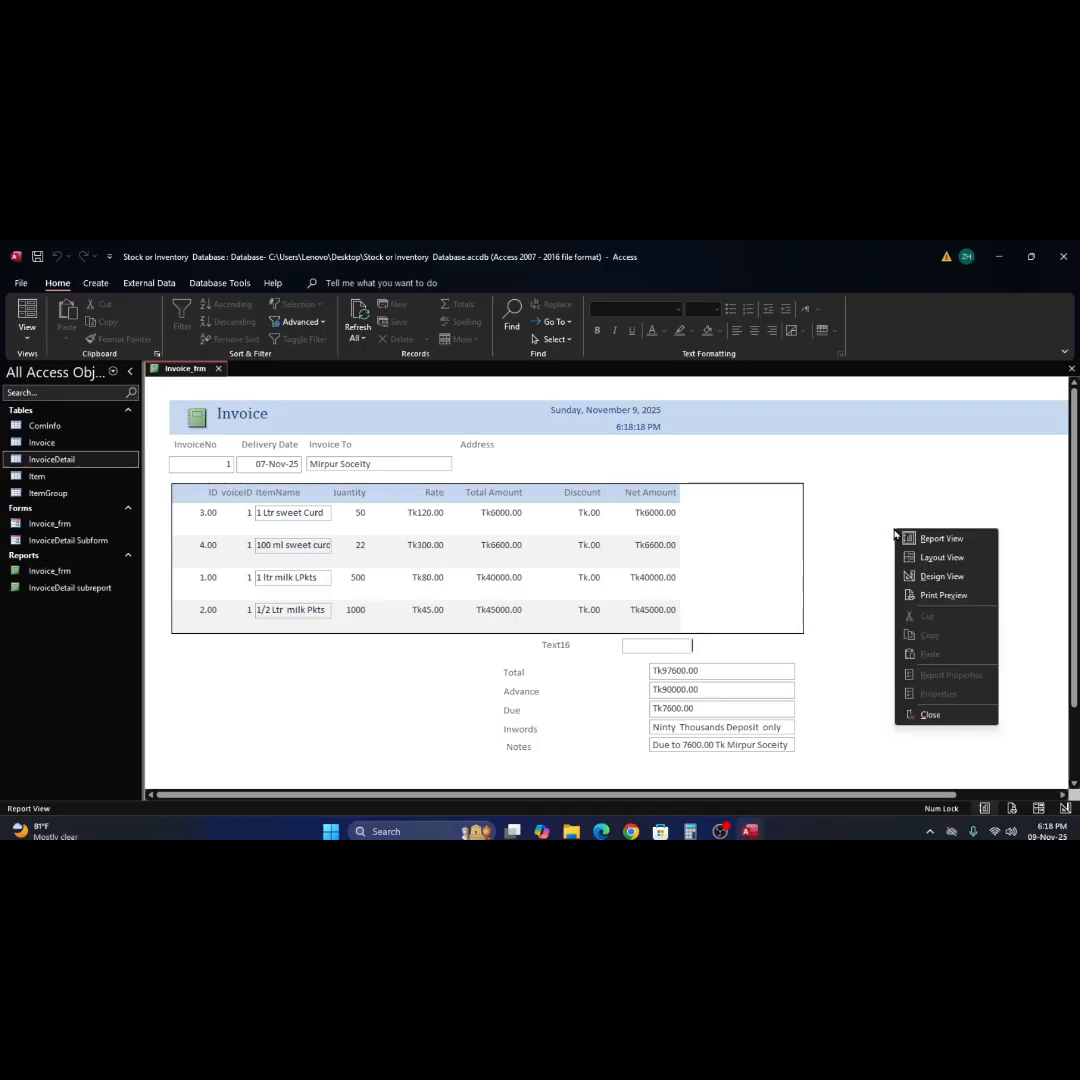
left_click(934, 577)
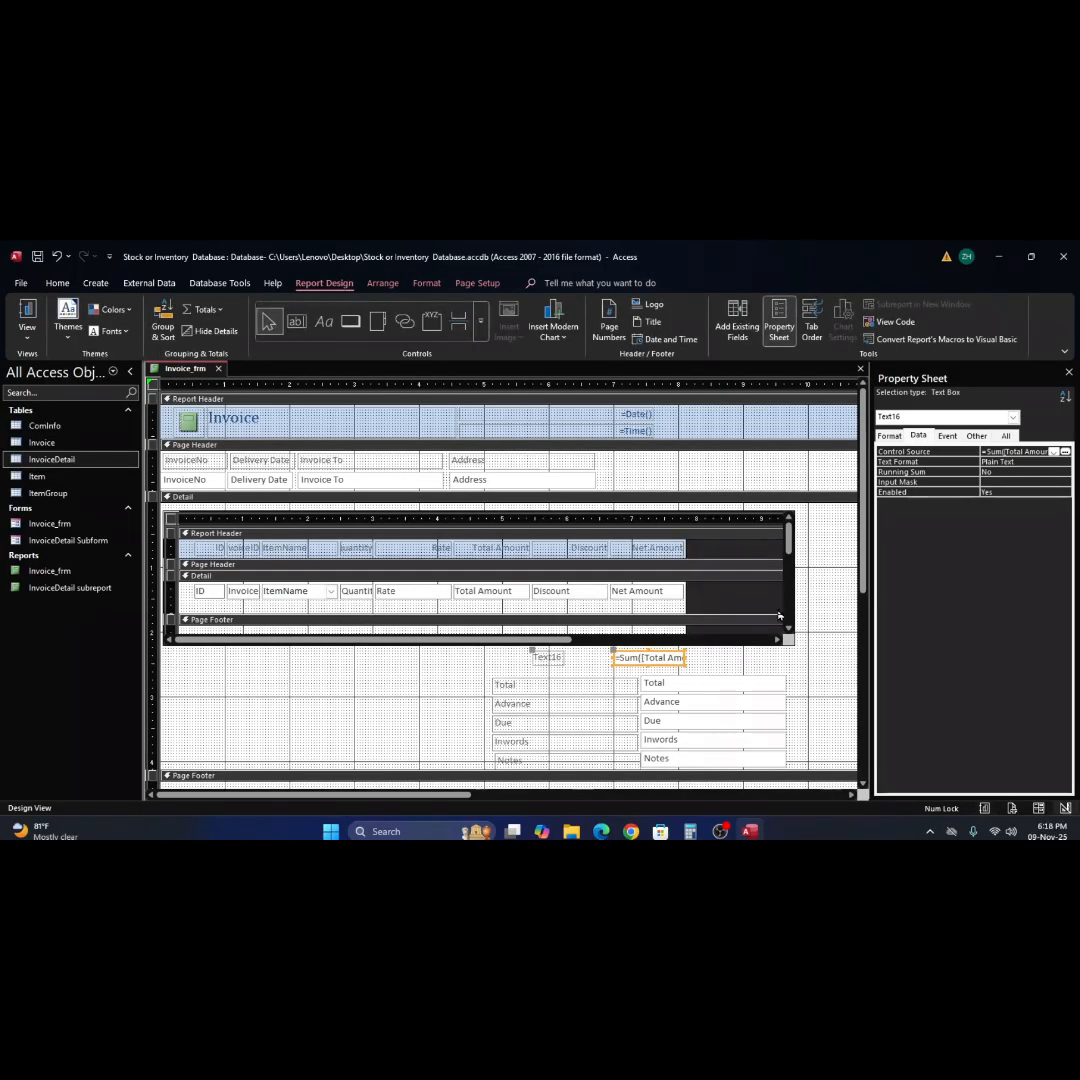
scroll(758, 620, "down", 3)
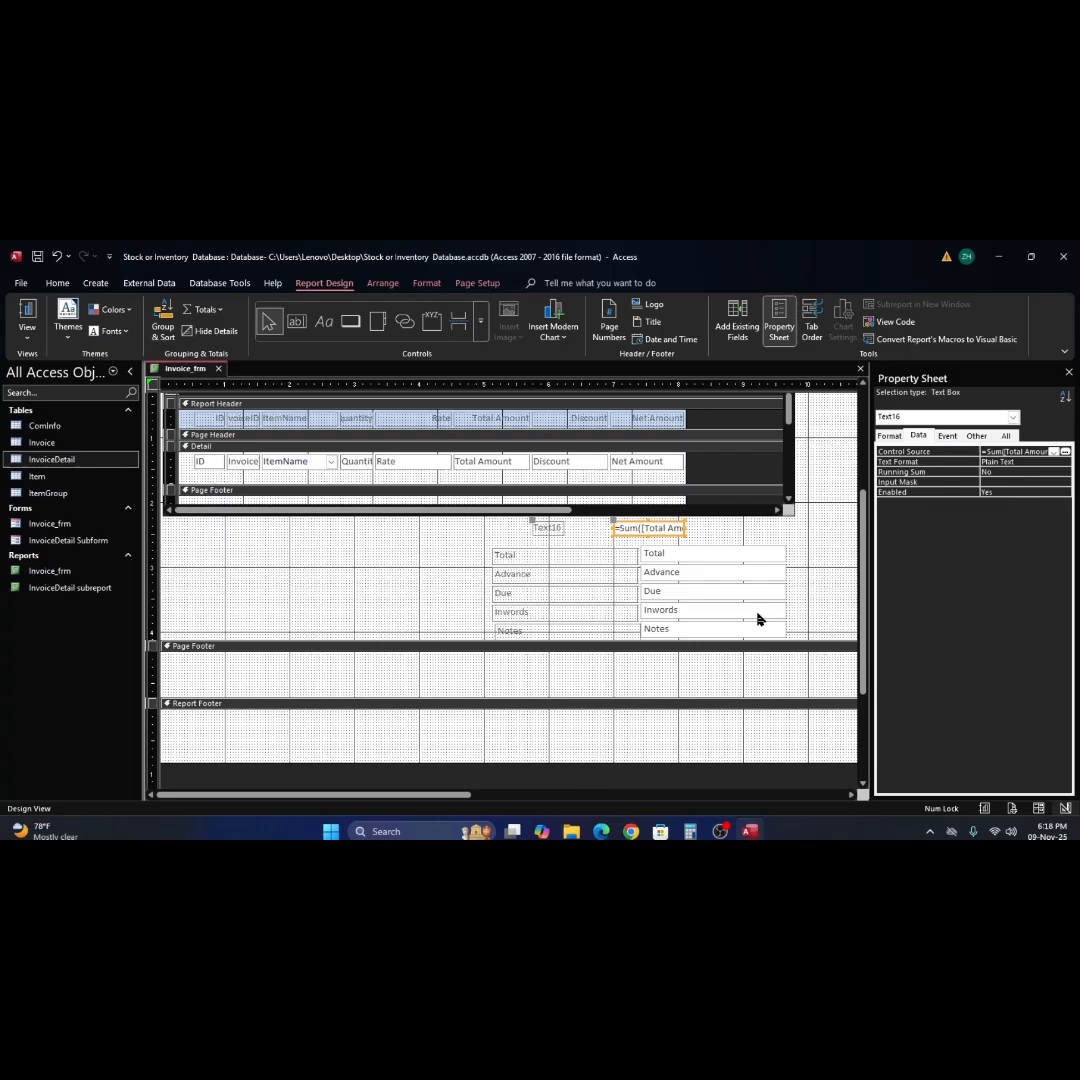
left_click(447, 506)
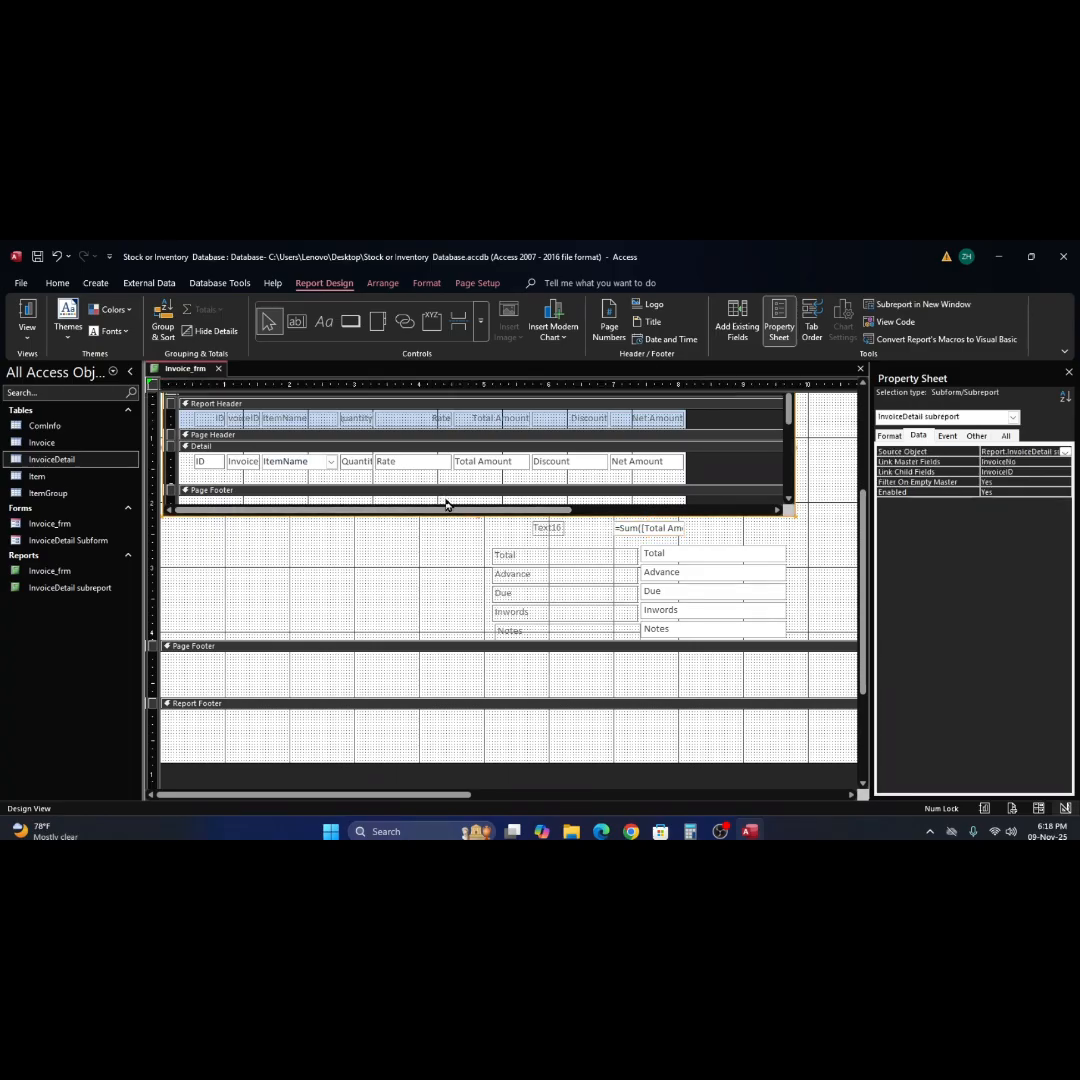
left_click(648, 508)
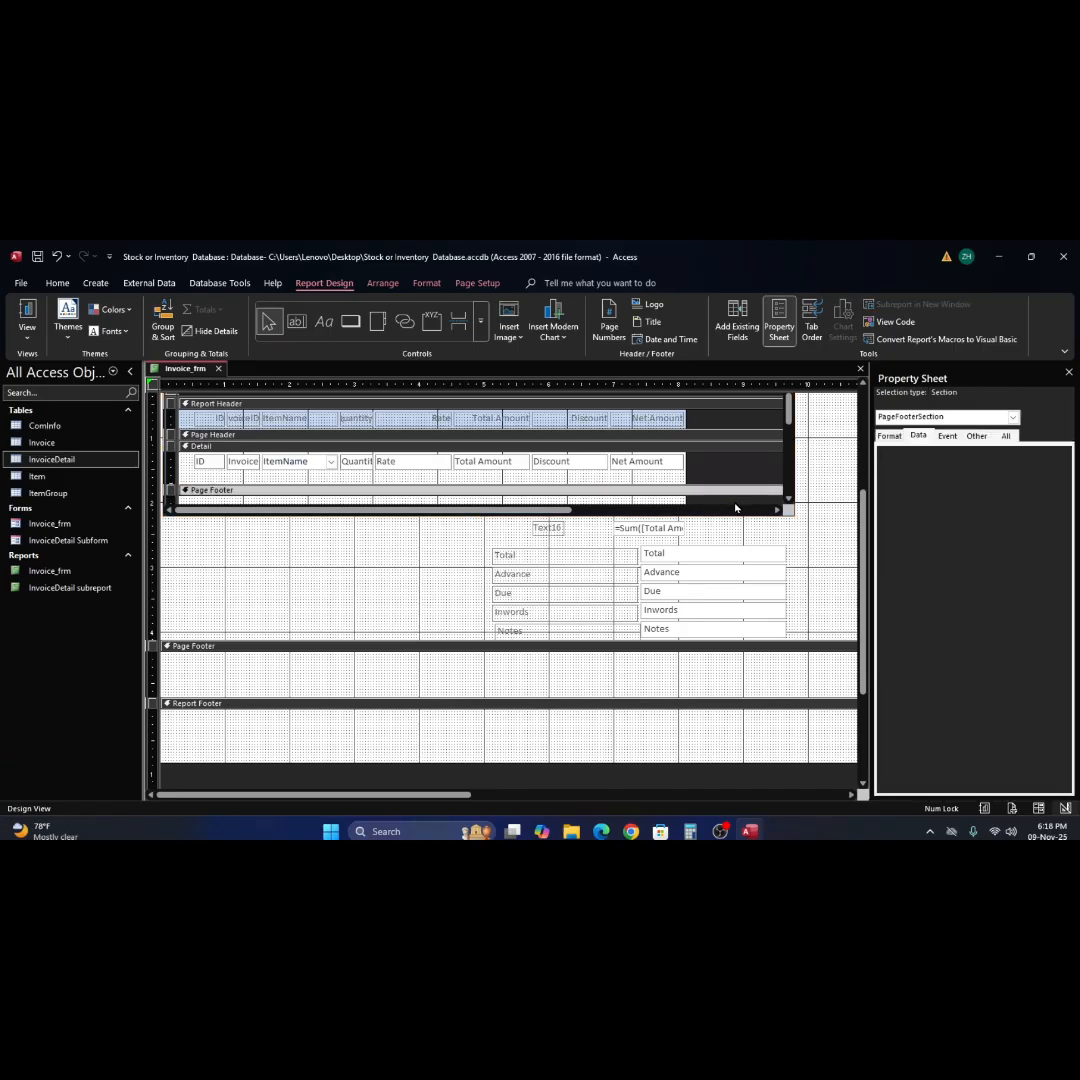
left_click_drag(686, 501, 649, 485)
Cut the sum text box and its label from above Total in the main report's Detail section.
scroll(652, 516, "up", 1)
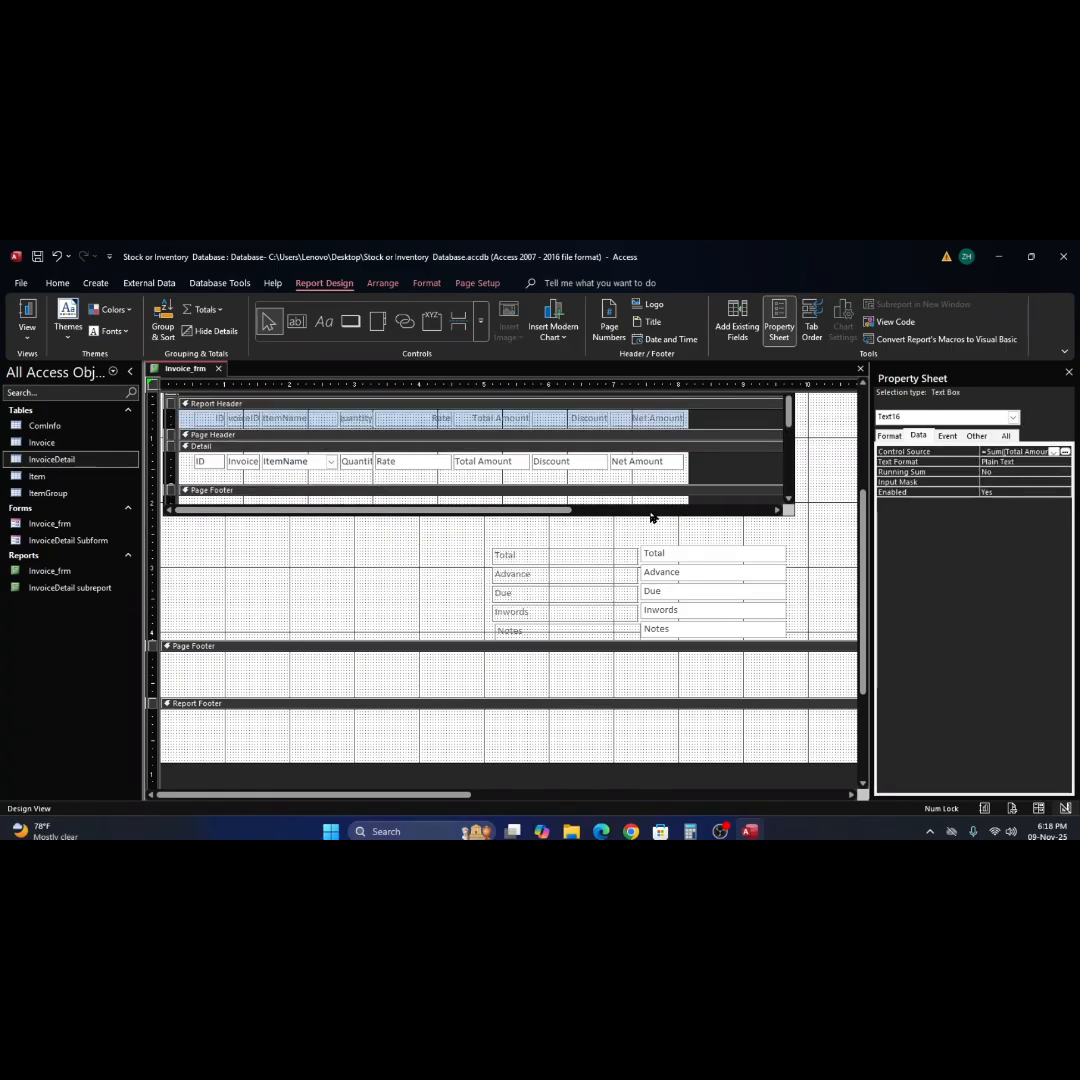
scroll(651, 517, "down", 1)
scroll(651, 517, "up", 2)
scroll(652, 517, "down", 1)
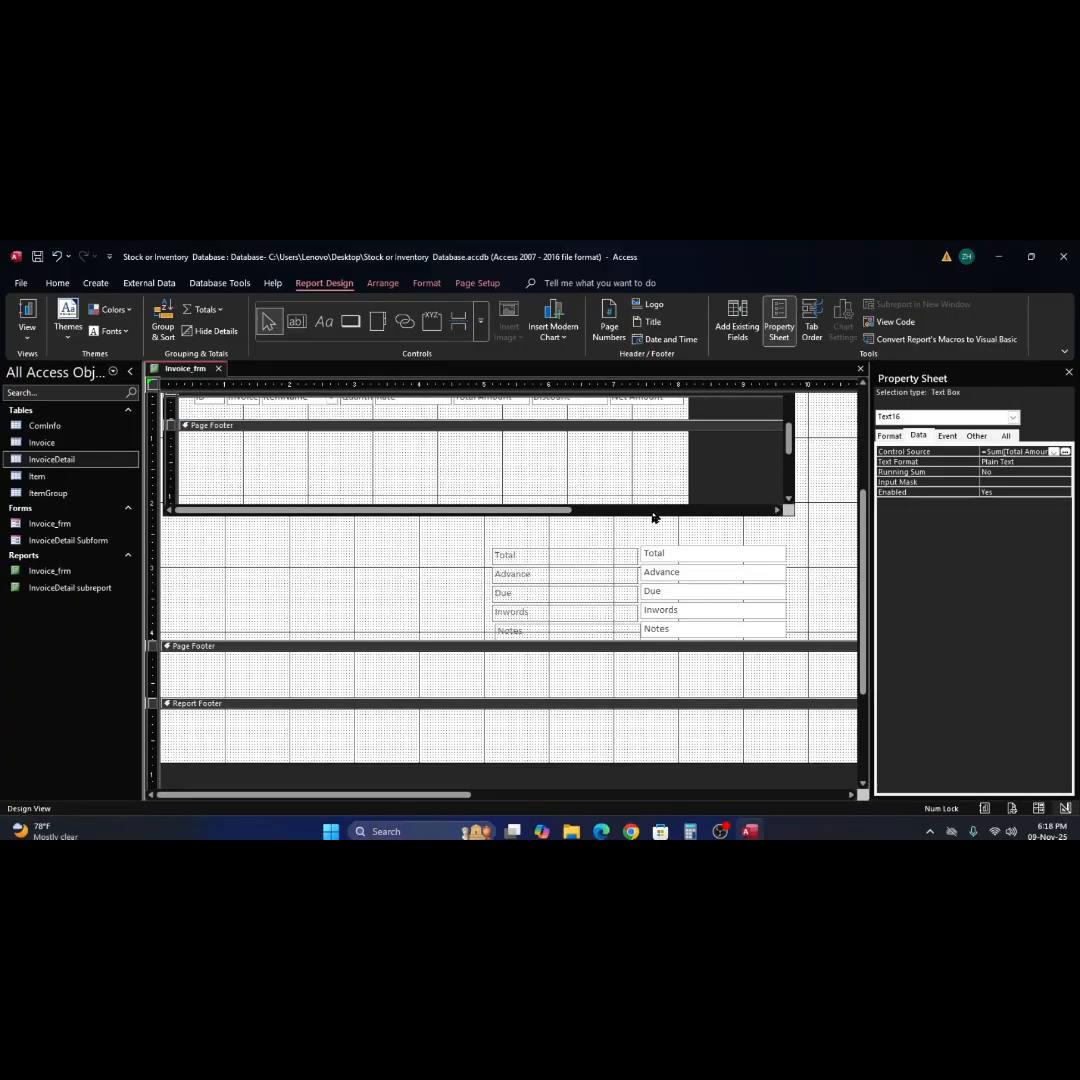
key("ctrl+z")
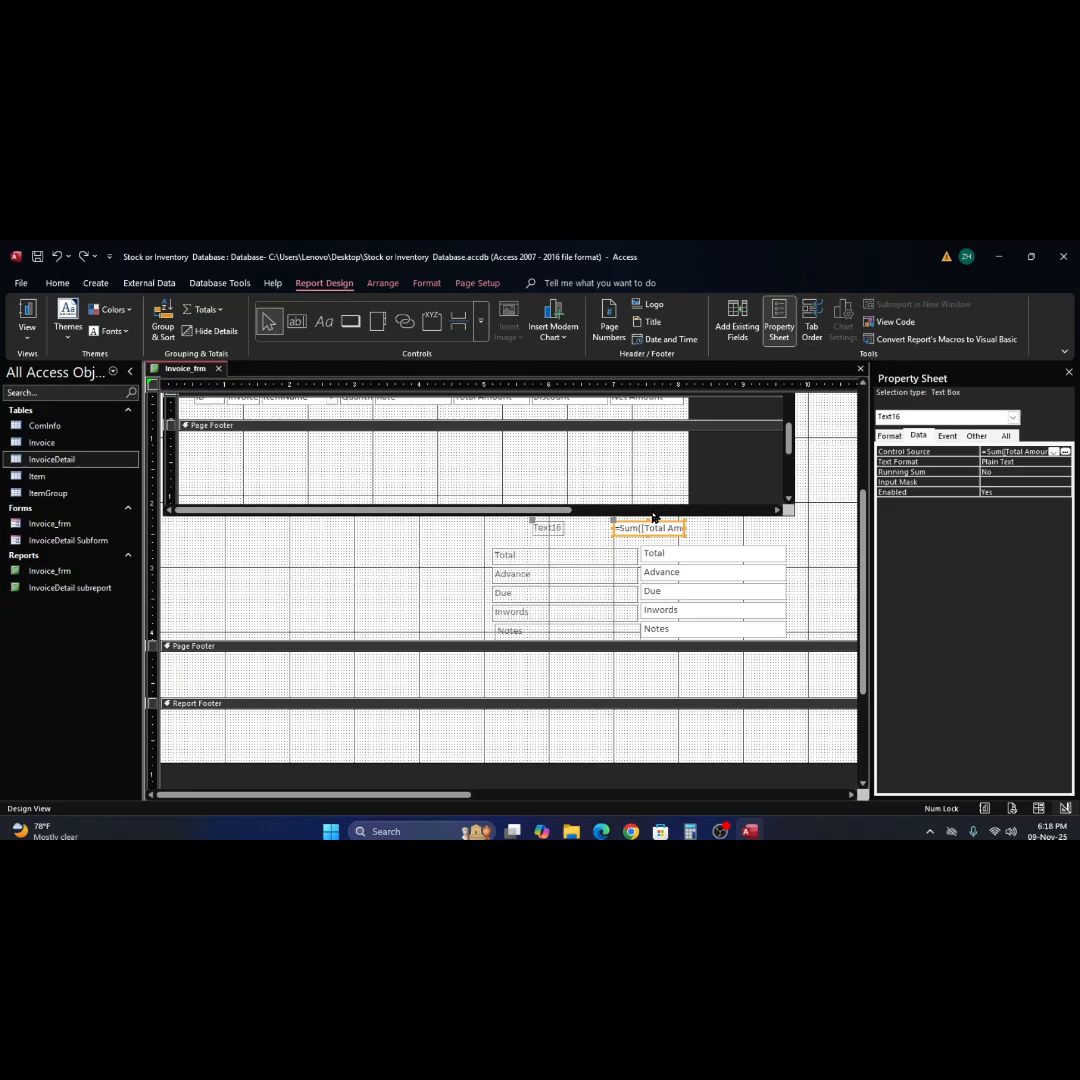
key("Delete")
Paste the sum text box and label into the InvoiceDetail subreport's Page Footer and shift them right, beneath the Discount column.
scroll(630, 514, "up", 1)
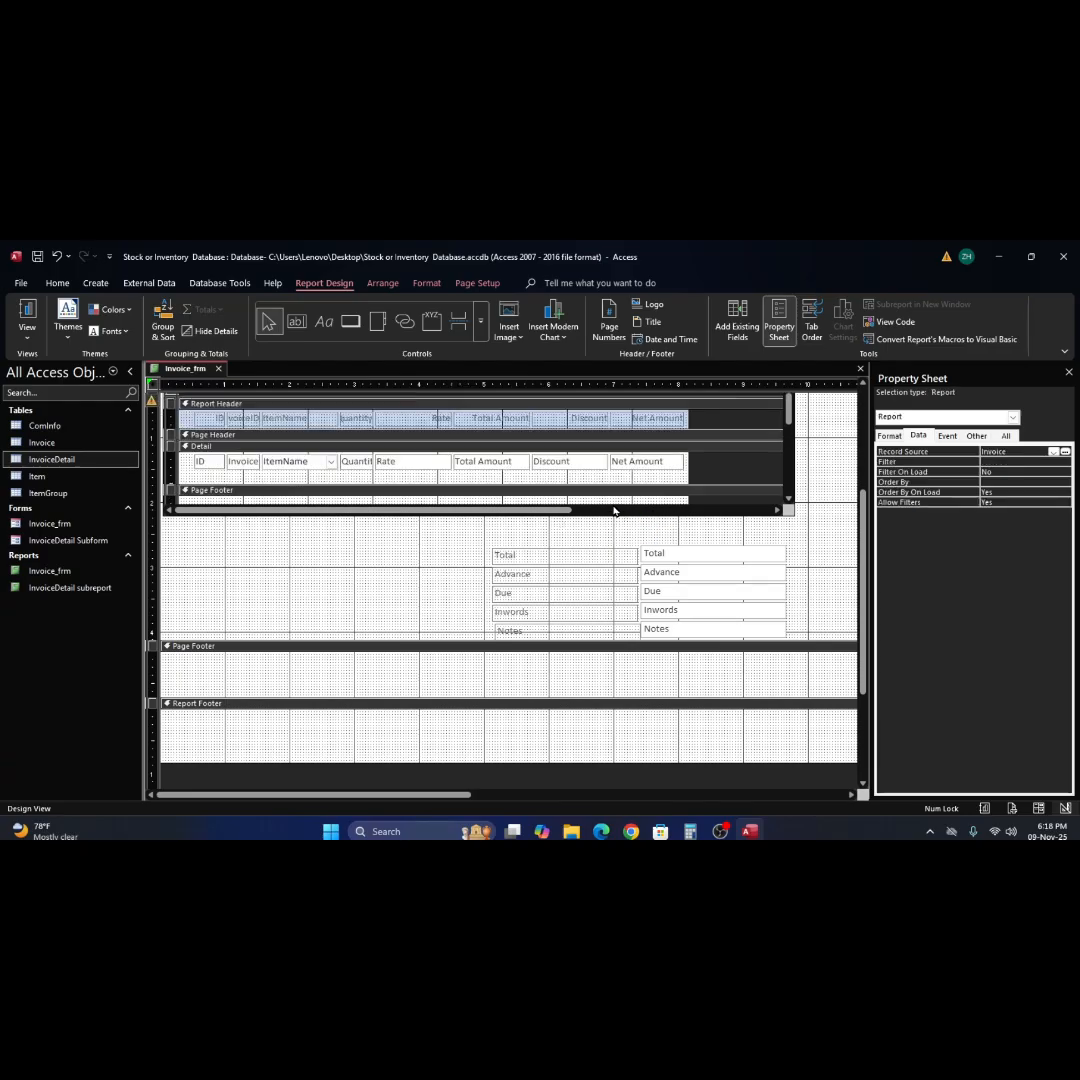
scroll(614, 508, "down", 2)
scroll(596, 509, "up", 3)
scroll(674, 502, "down", 1)
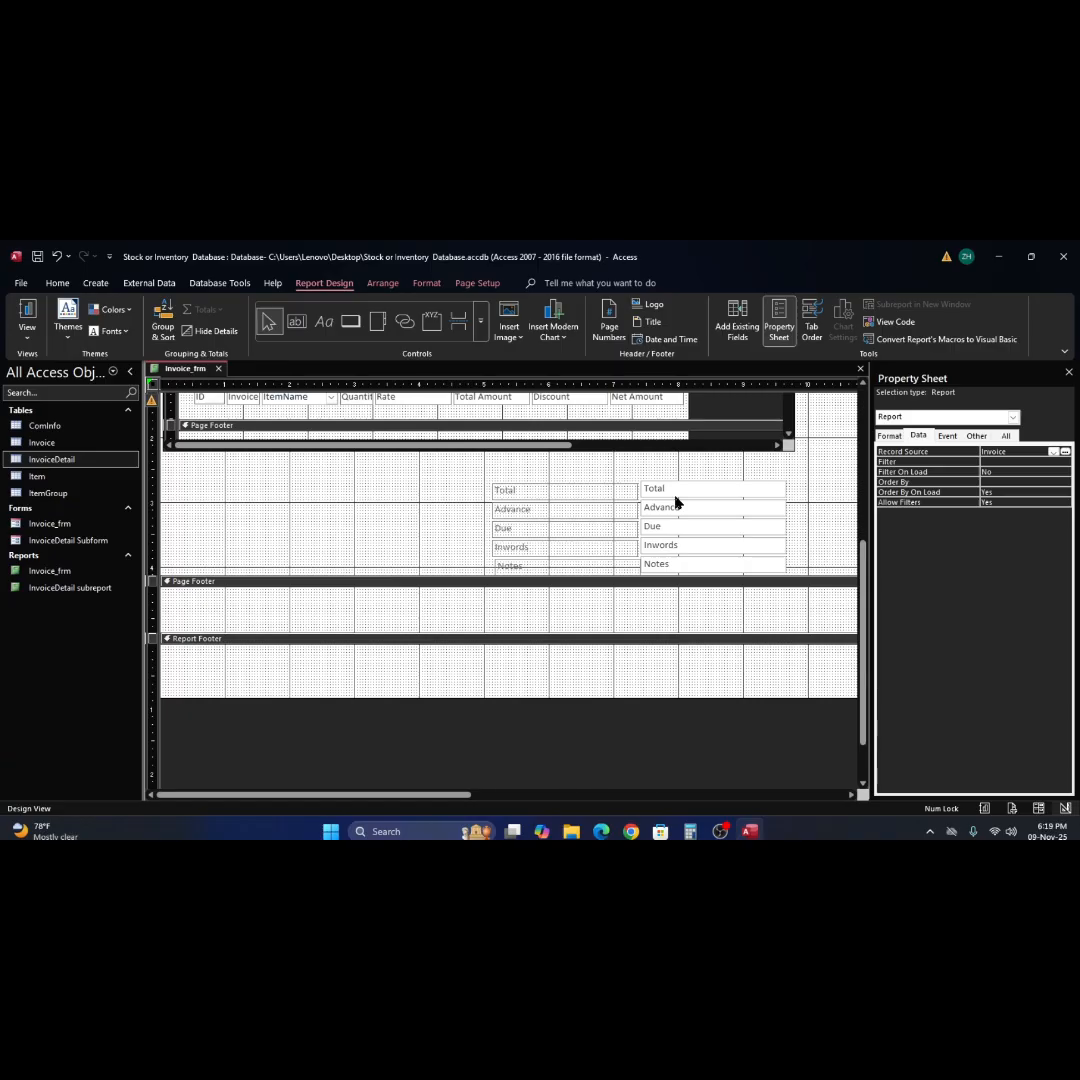
left_click(639, 428)
left_click(639, 435)
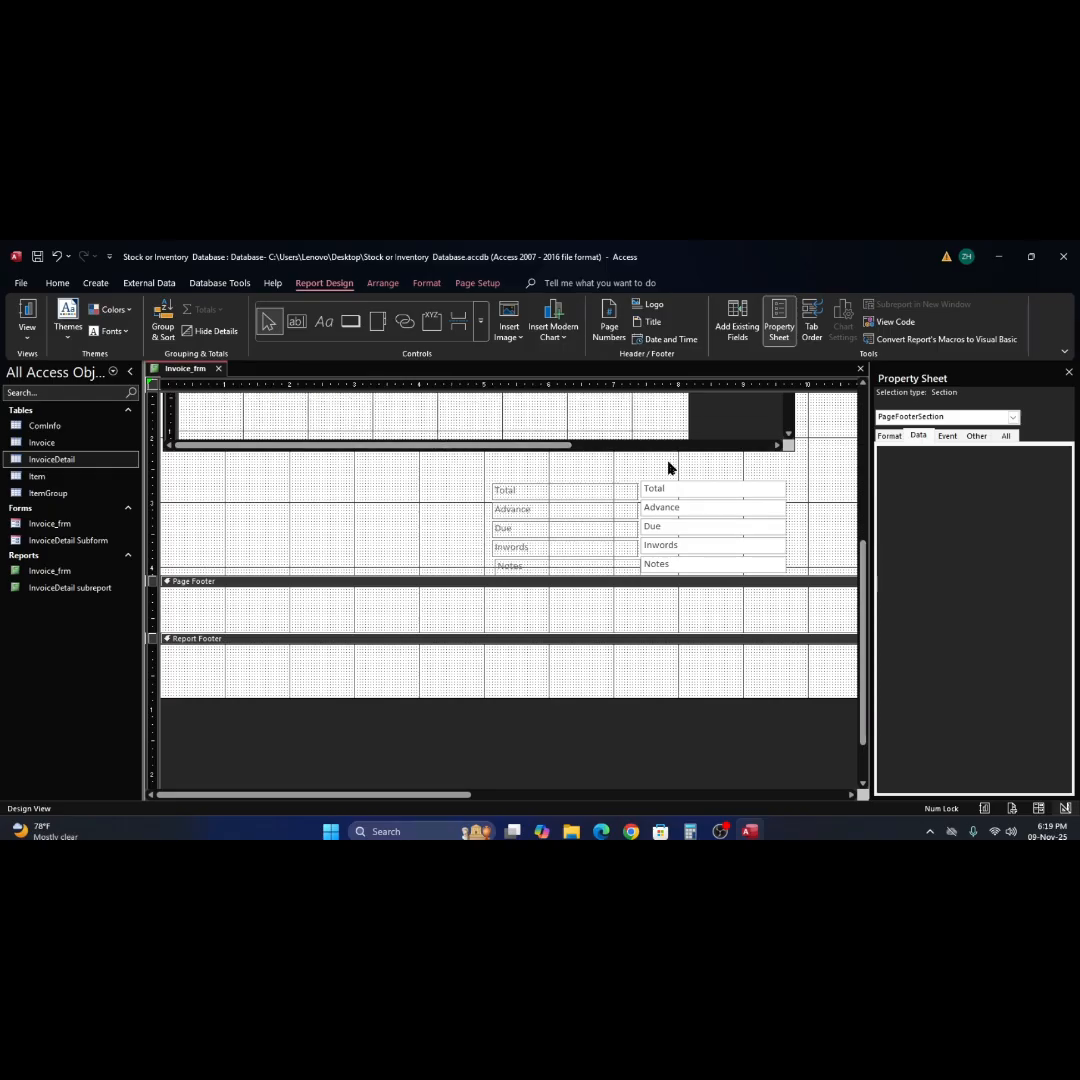
scroll(680, 465, "up", 1)
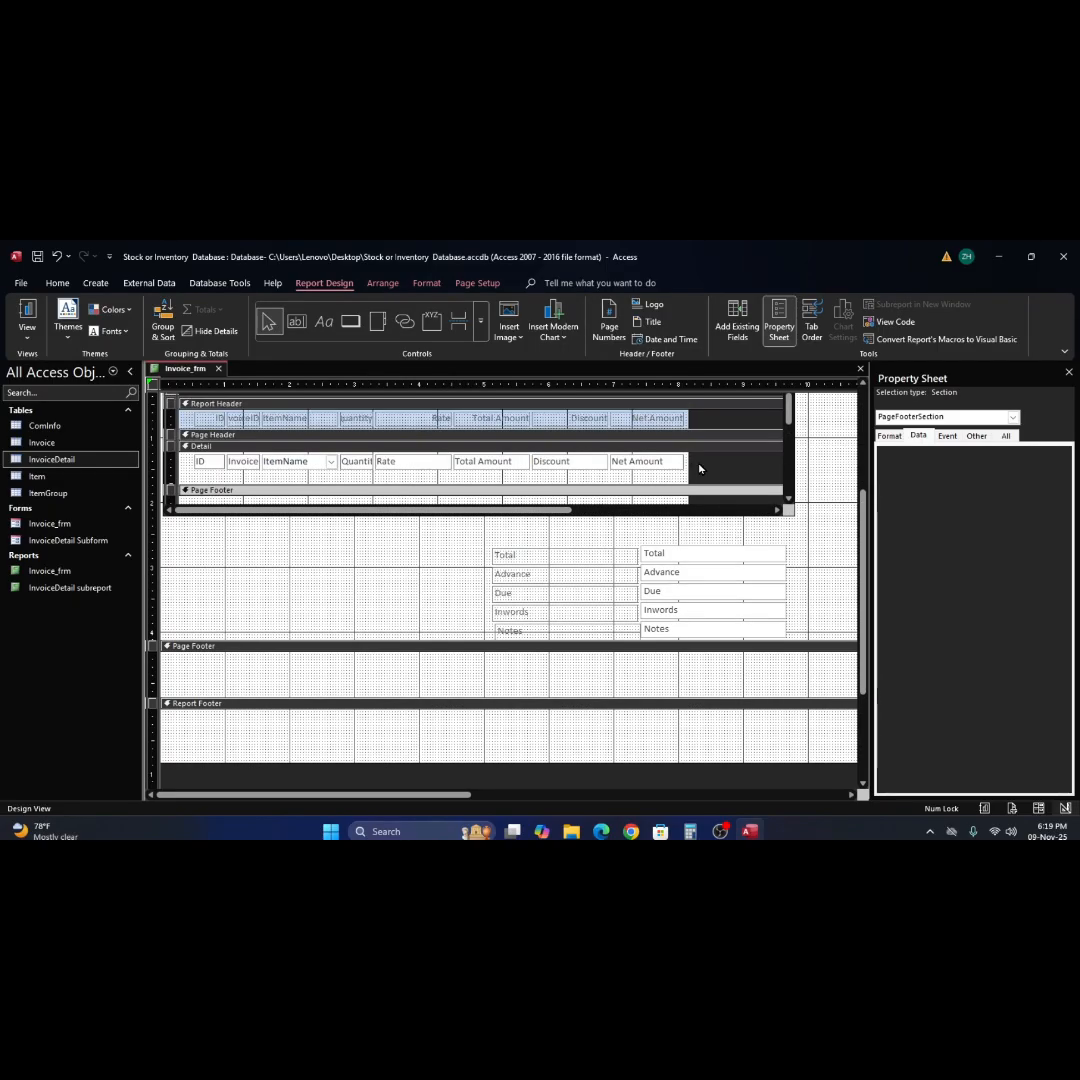
scroll(699, 468, "down", 1)
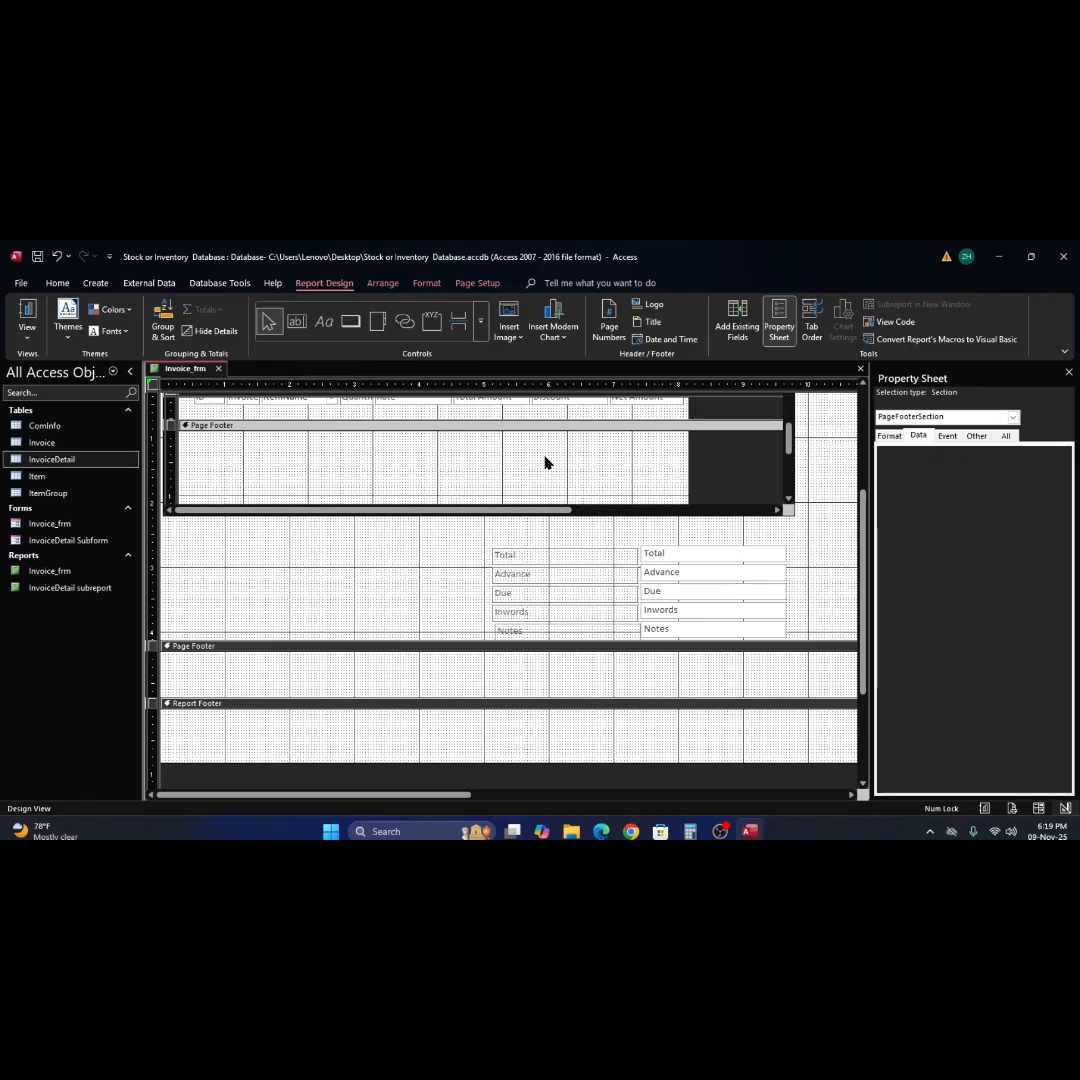
scroll(543, 462, "up", 1)
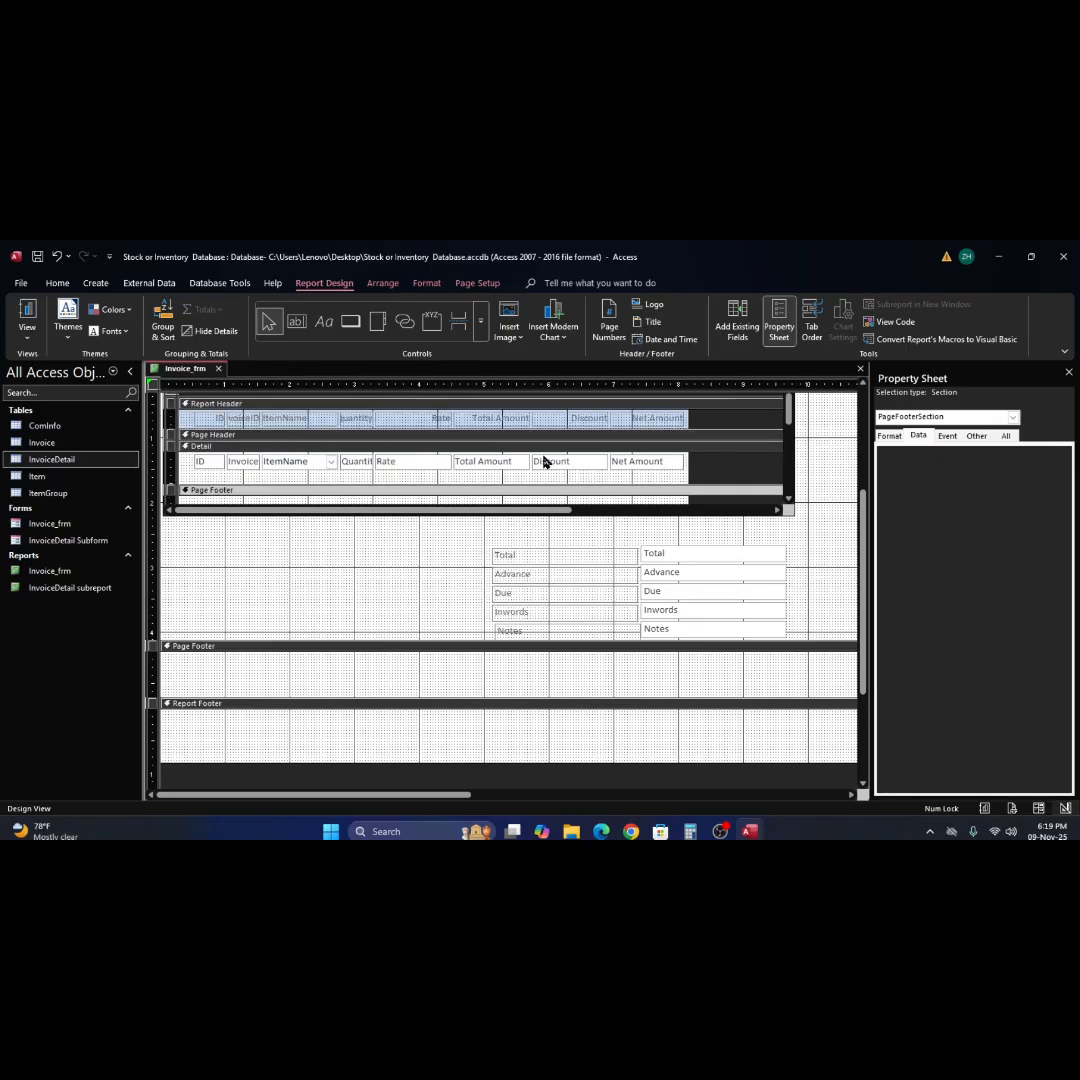
scroll(543, 462, "down", 1)
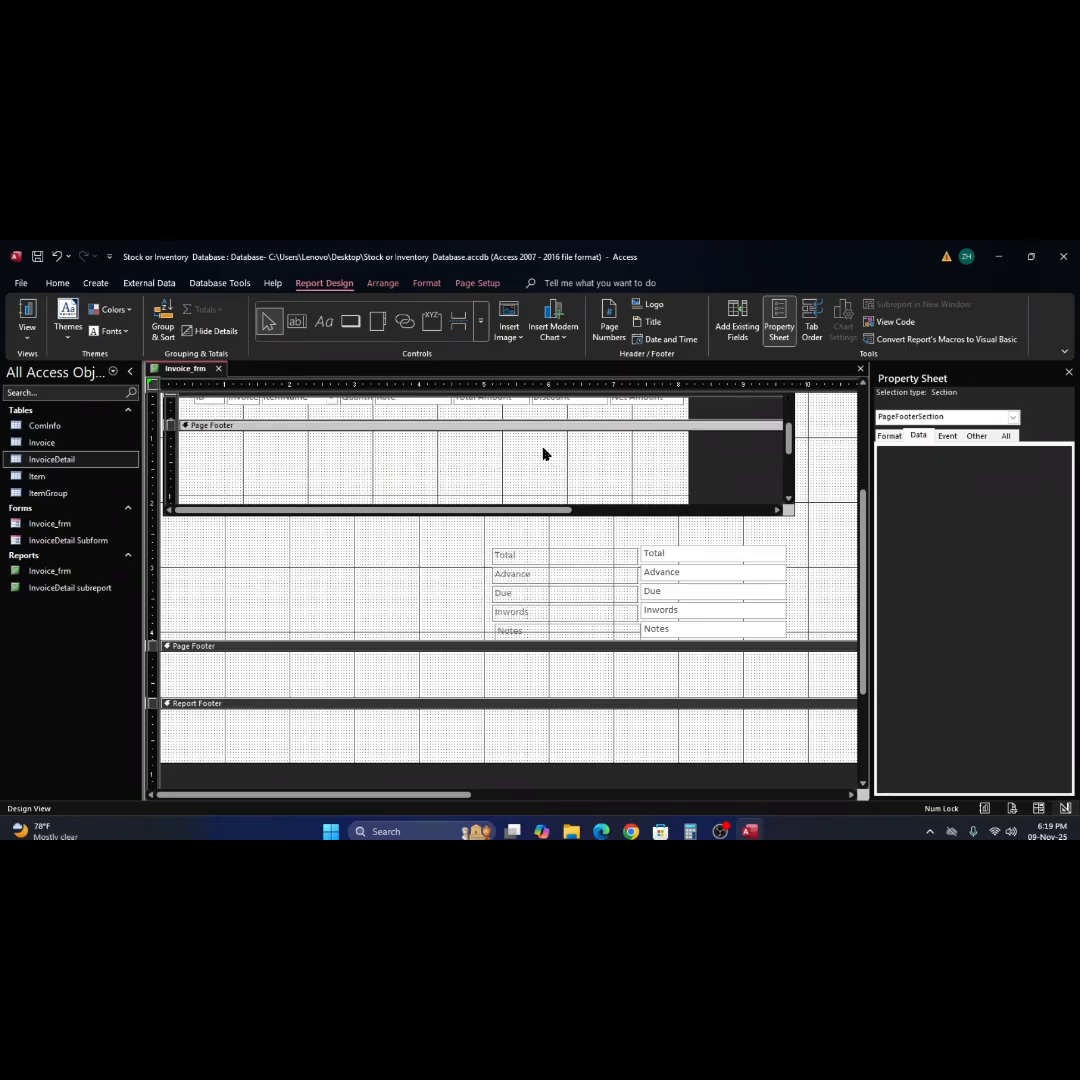
right_click(543, 454)
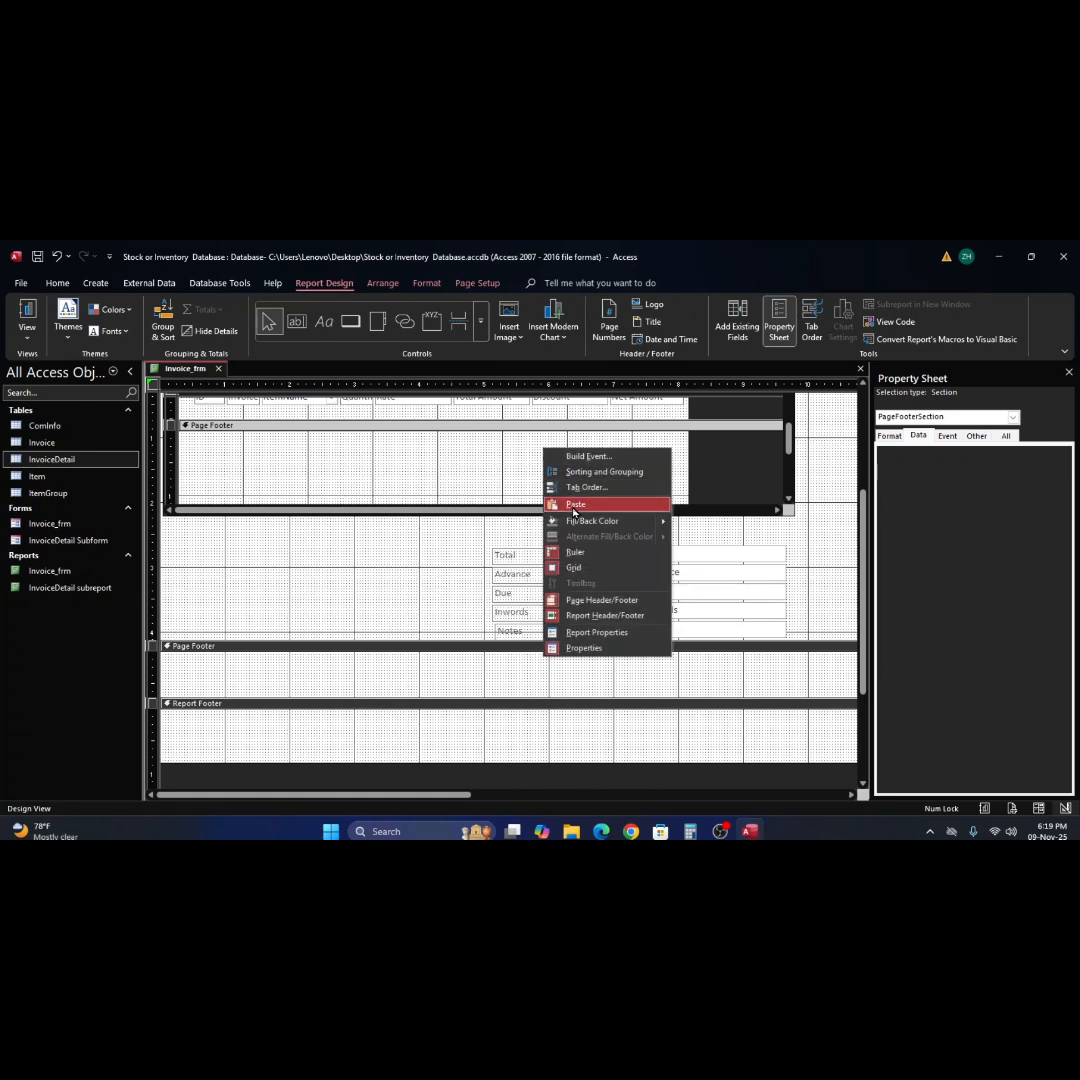
left_click(573, 505)
left_click_drag(315, 447, 614, 447)
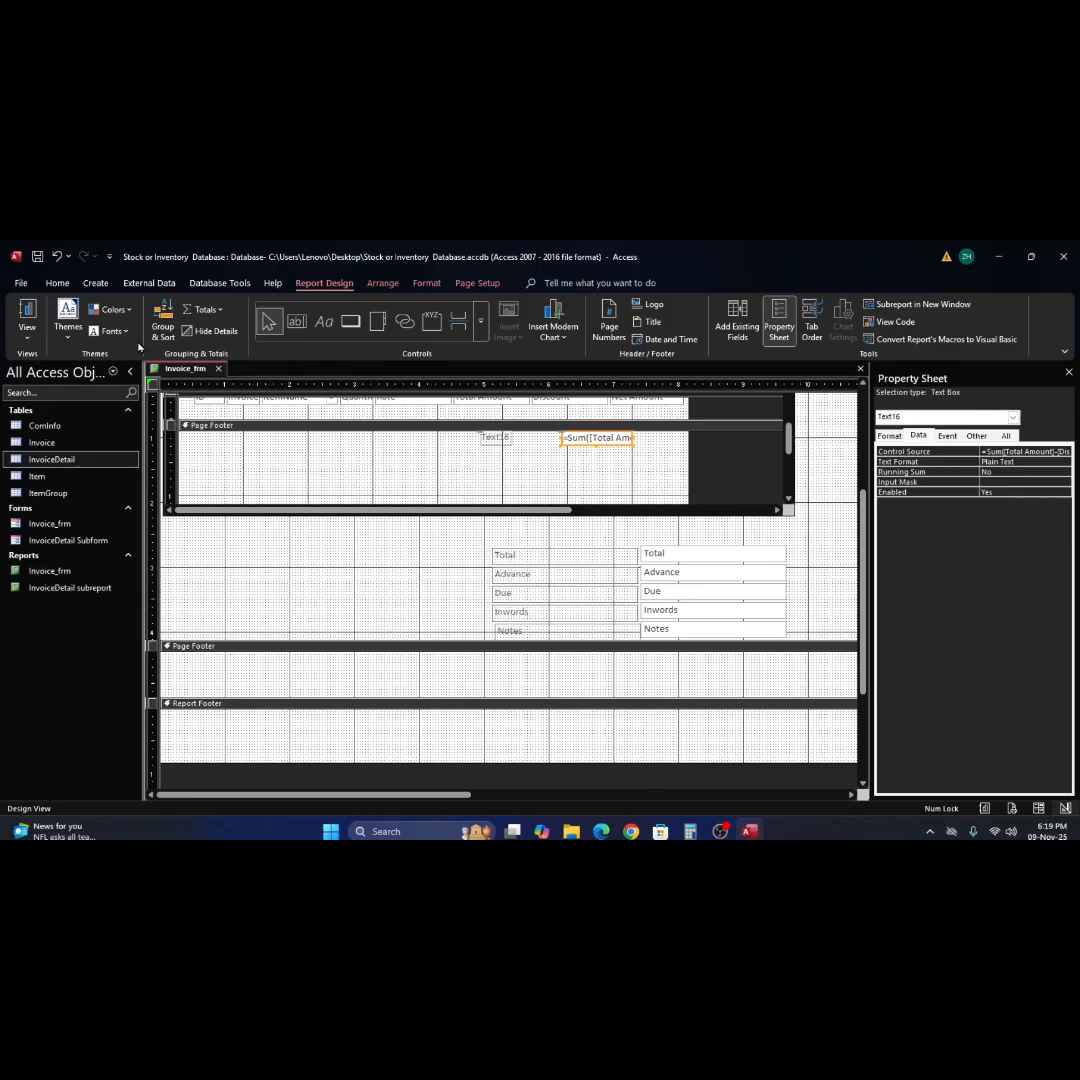
Check the invoice's subreport and lower area in Report View, and return to Design View.
left_click(27, 312)
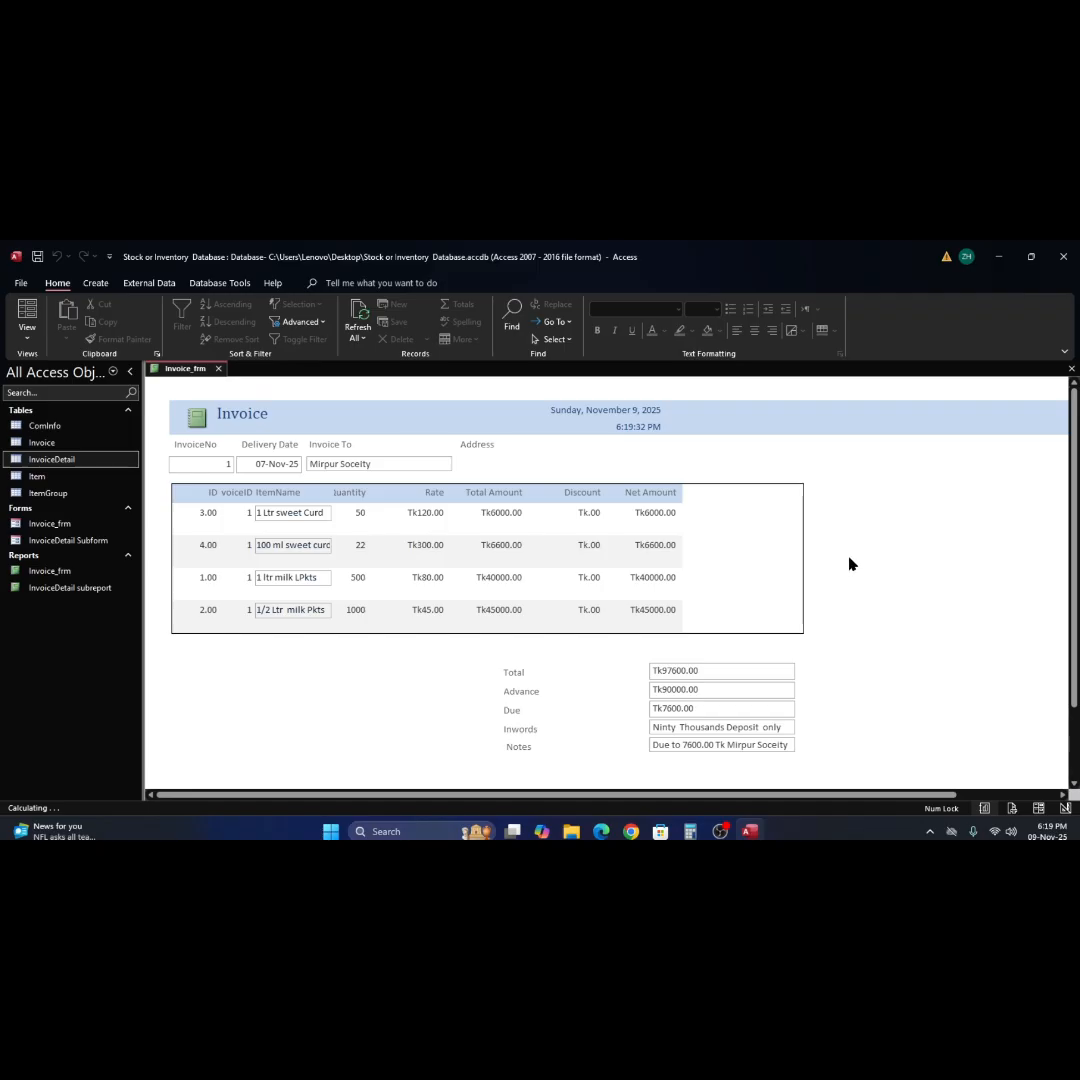
scroll(844, 600, "down", 3)
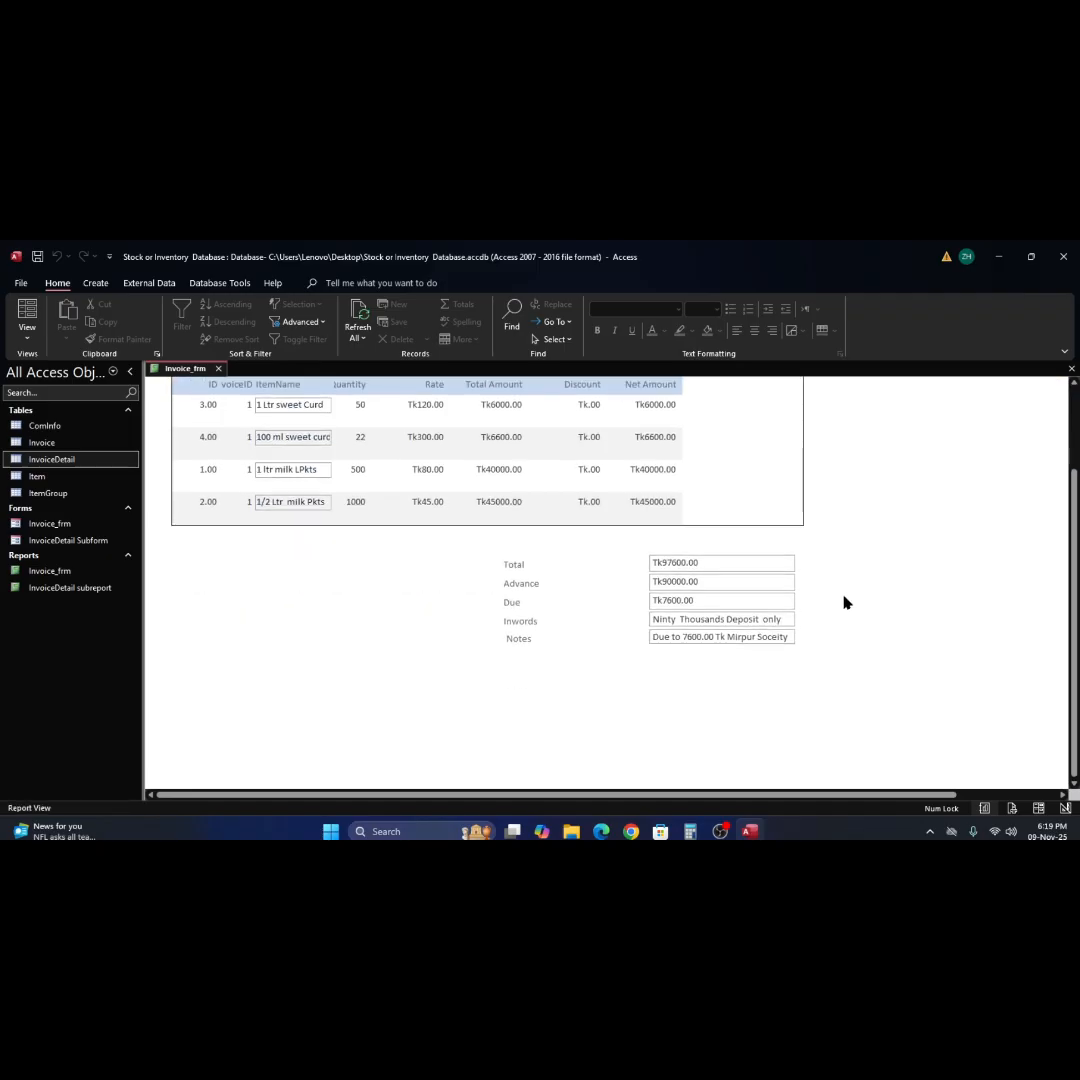
right_click(843, 602)
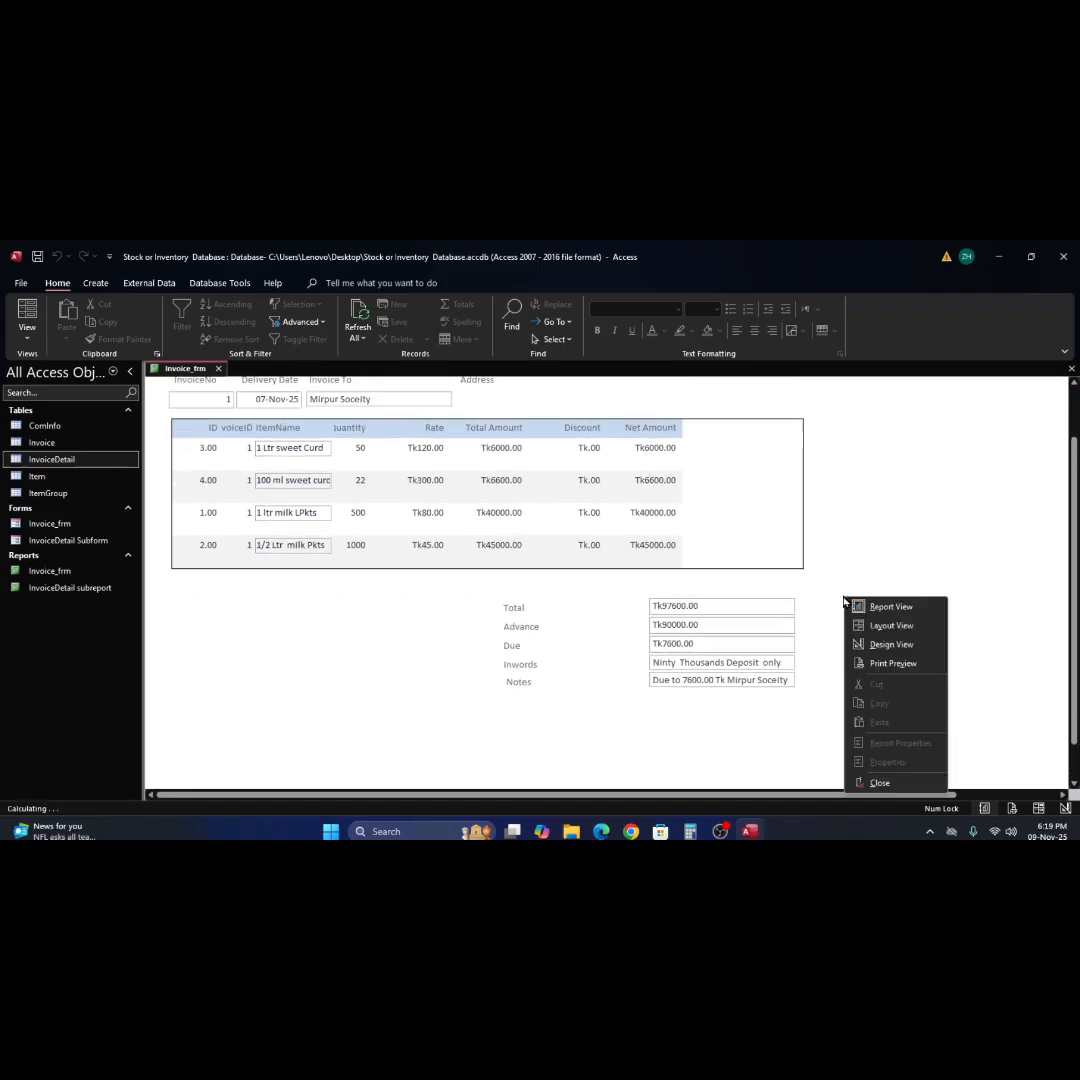
left_click(885, 645)
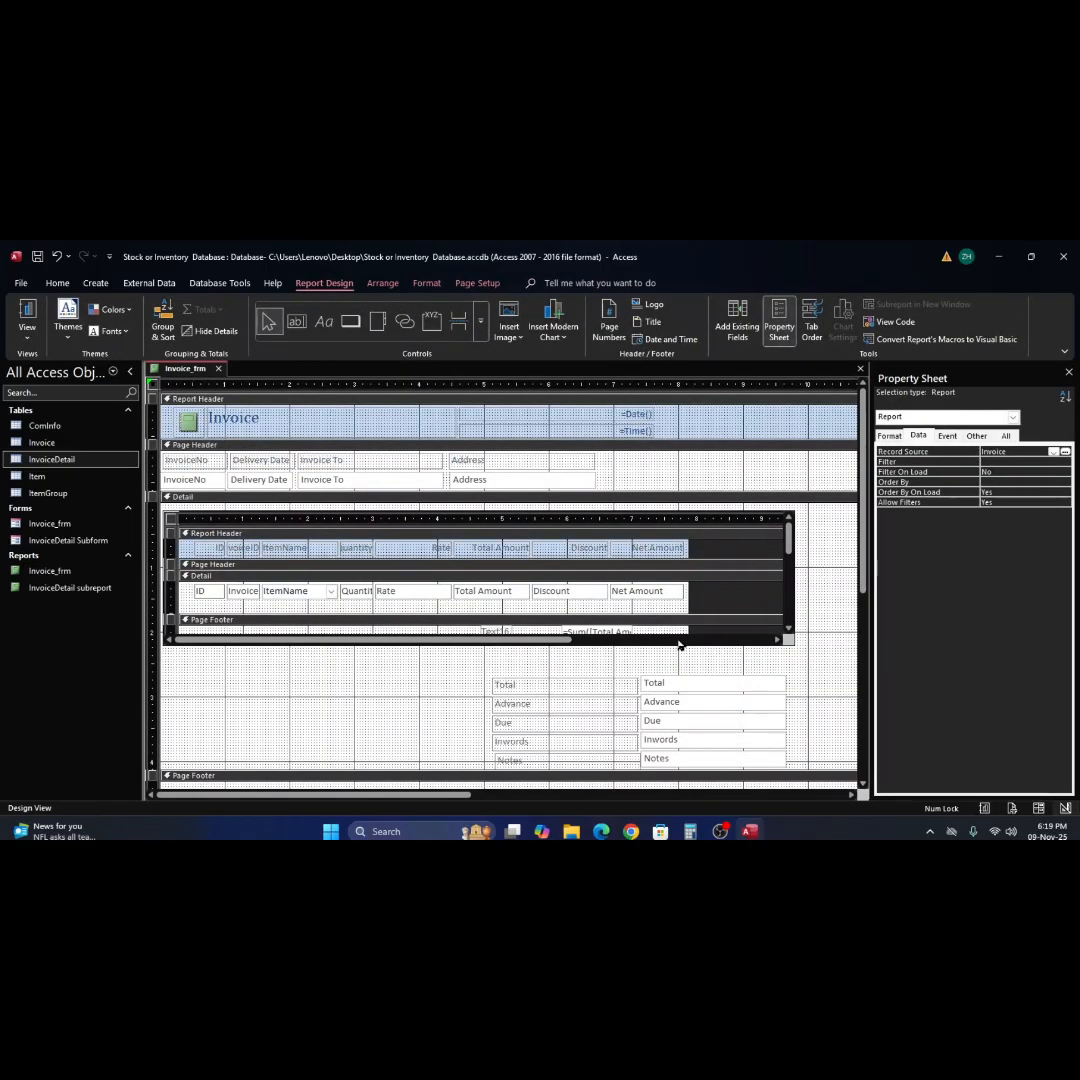
Delete the pasted sum text box and label from the subreport's Page Footer.
scroll(676, 641, "down", 2)
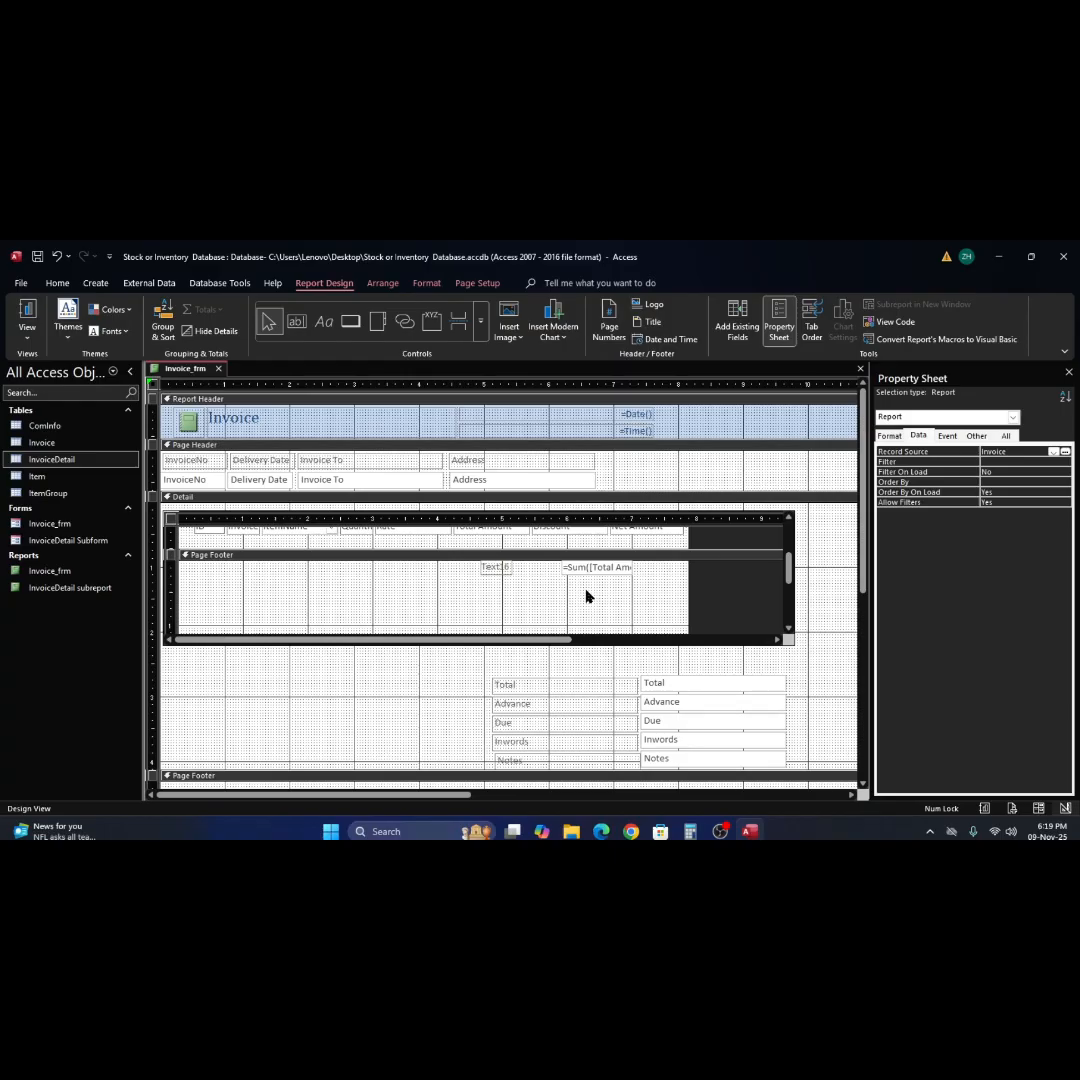
left_click(444, 595)
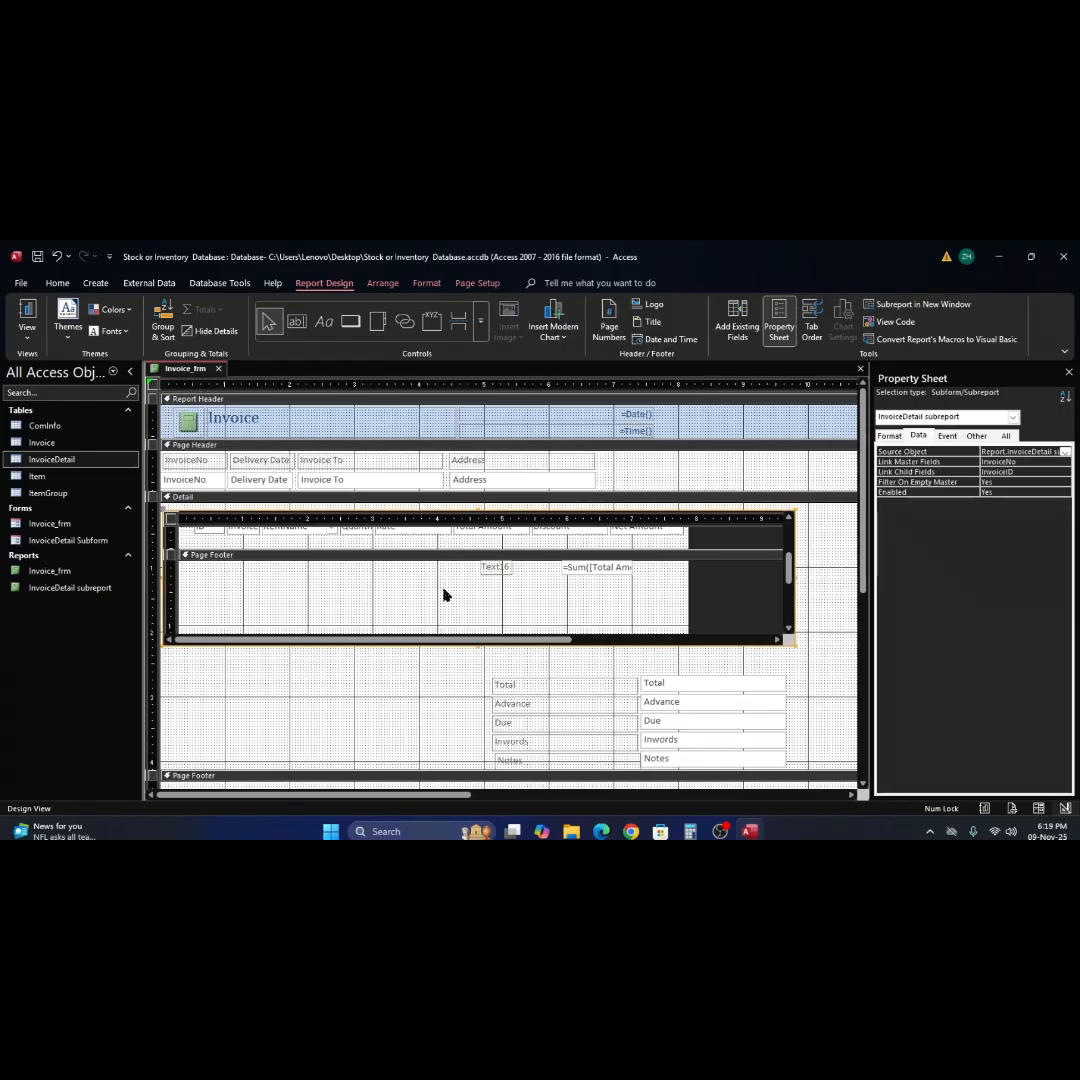
right_click(444, 595)
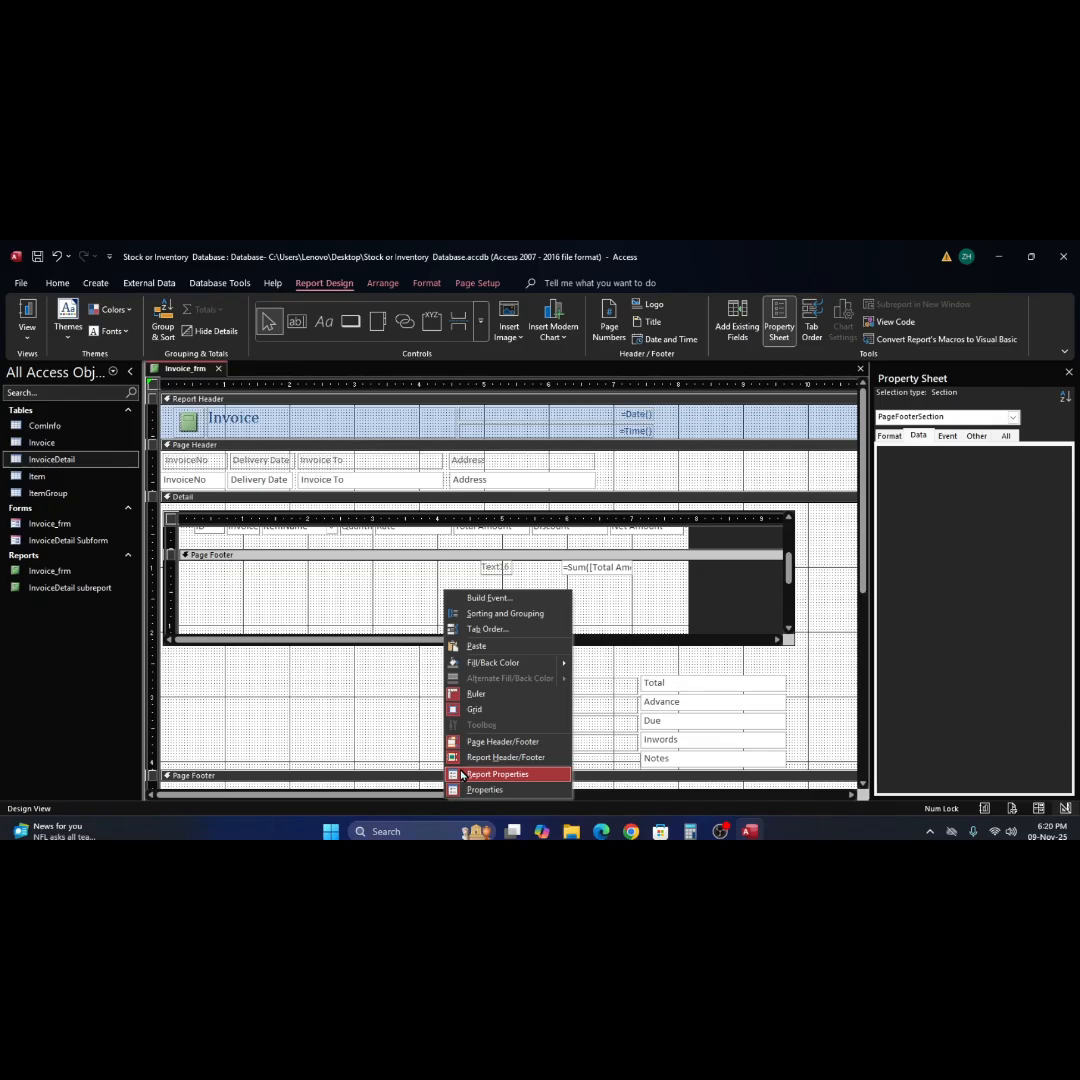
left_click(815, 666)
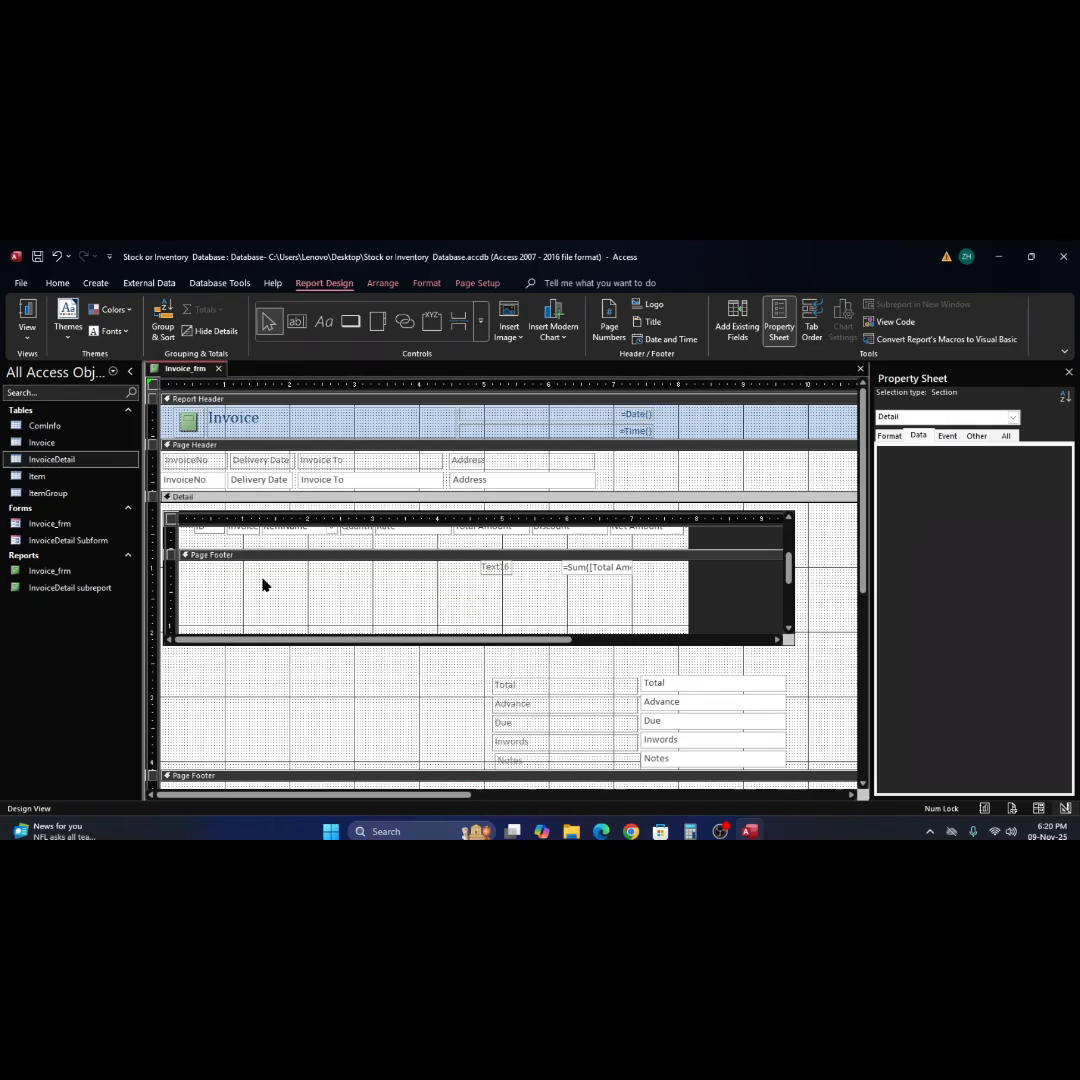
left_click(168, 567)
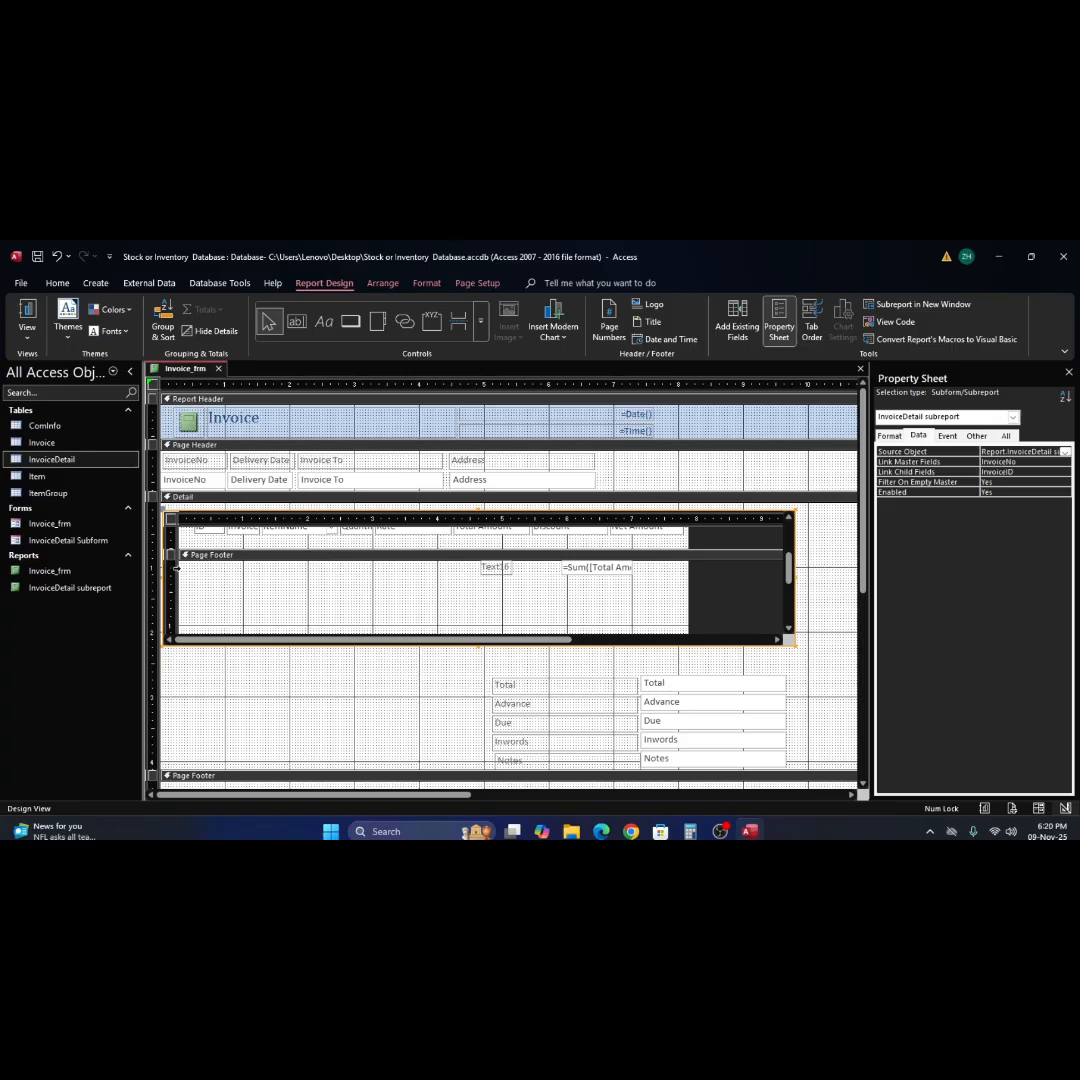
left_click(175, 567)
left_click(182, 576)
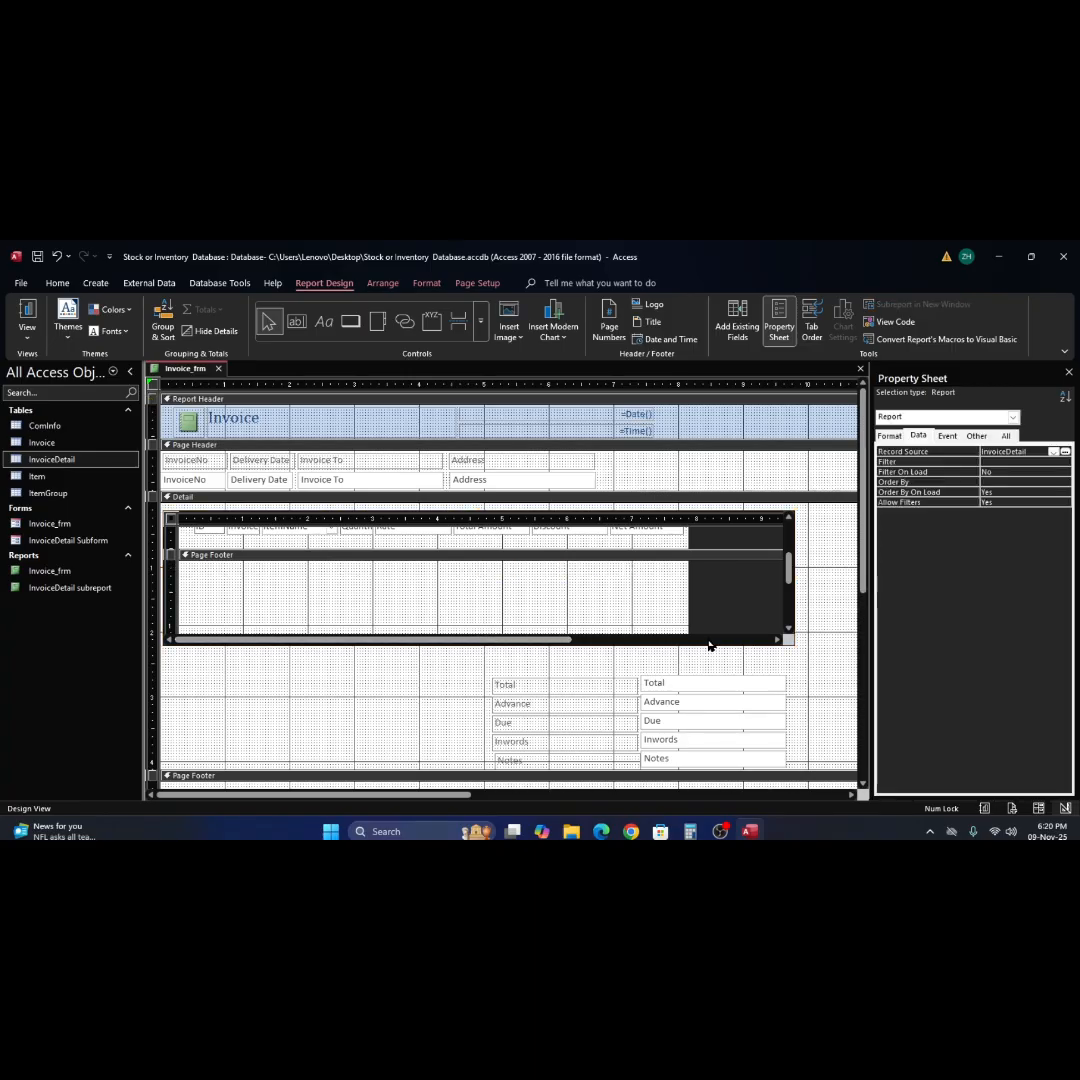
Reduce the heights of the subreport's Detail and Page Footer sections.
scroll(684, 630, "down", 2)
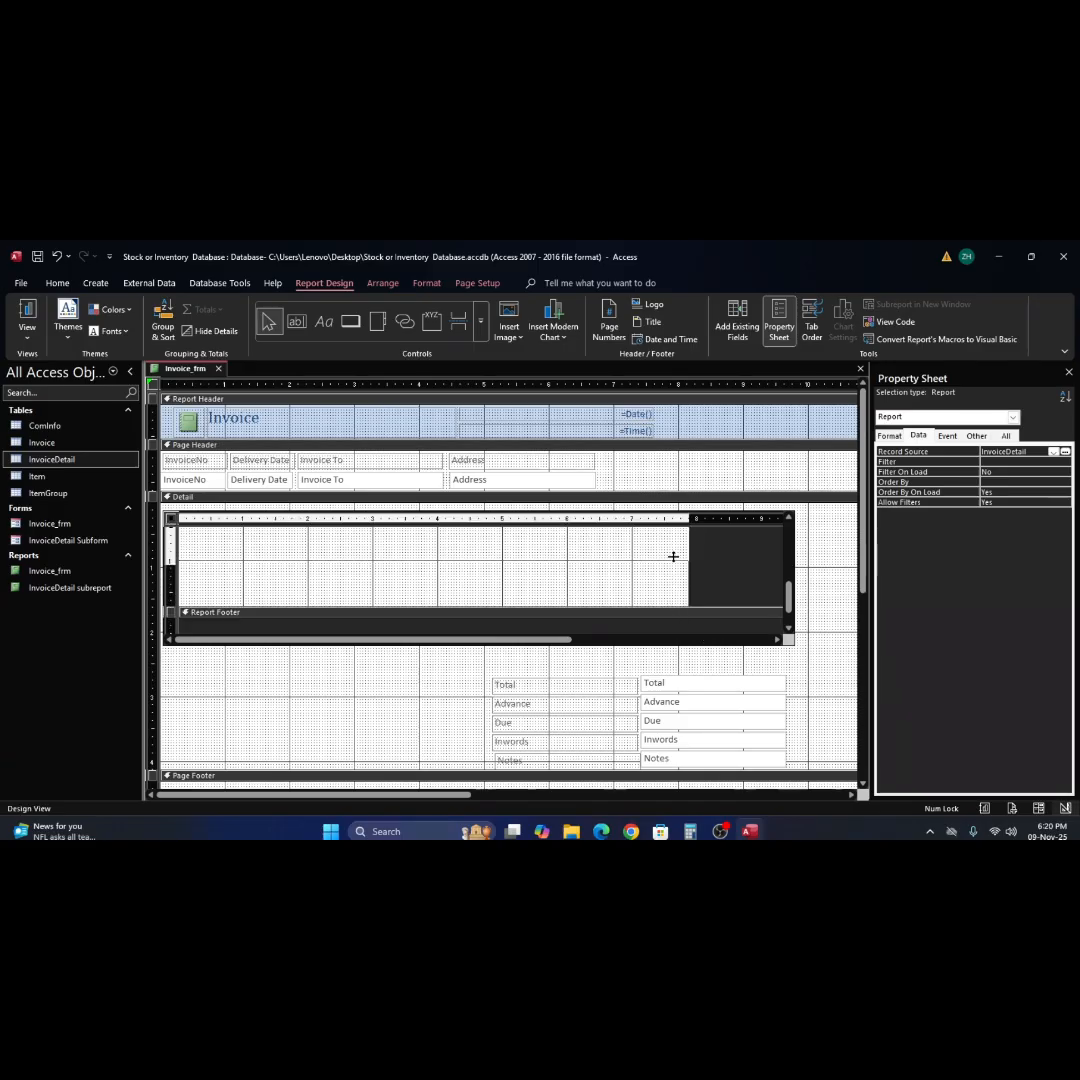
scroll(673, 560, "up", 3)
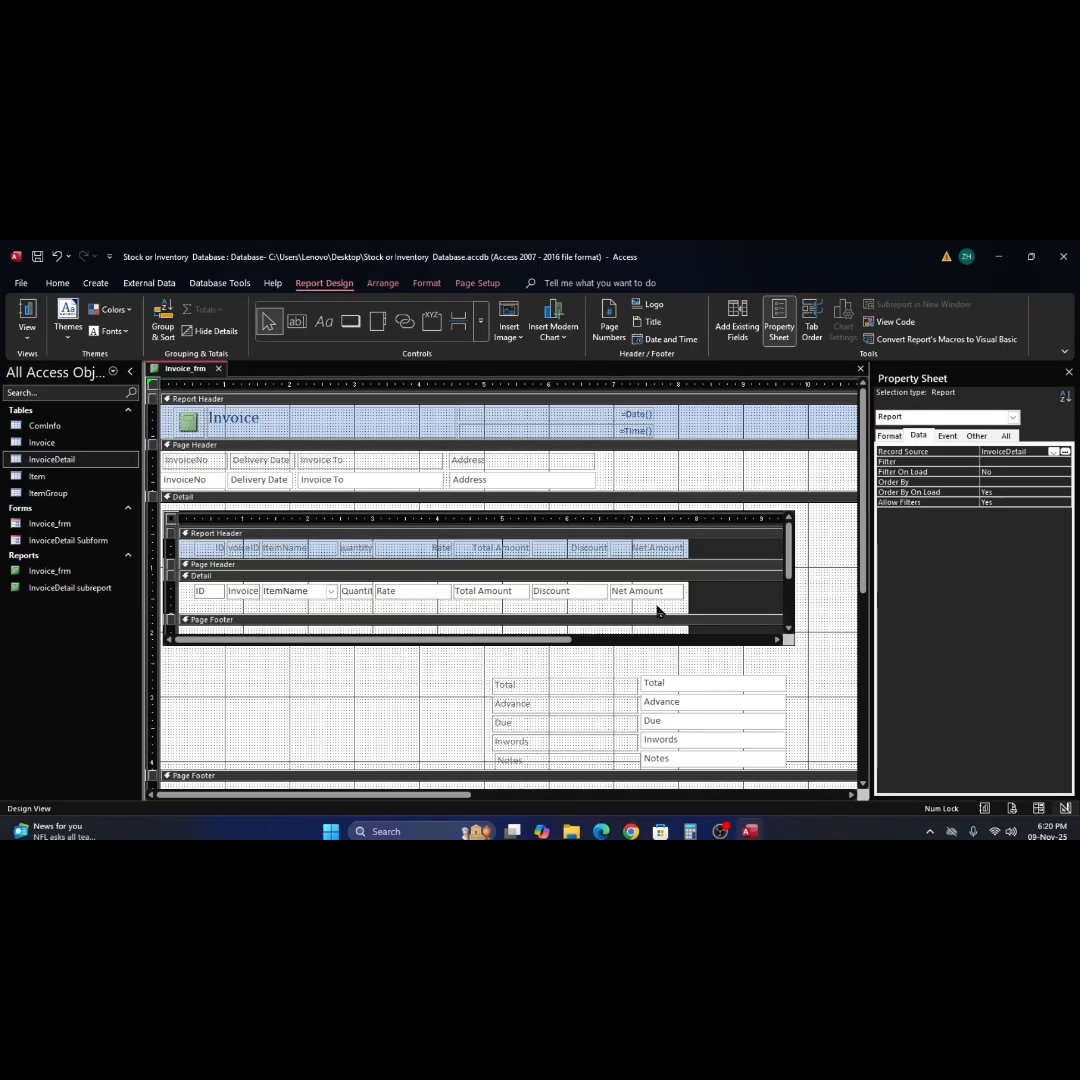
left_click_drag(652, 624, 652, 601)
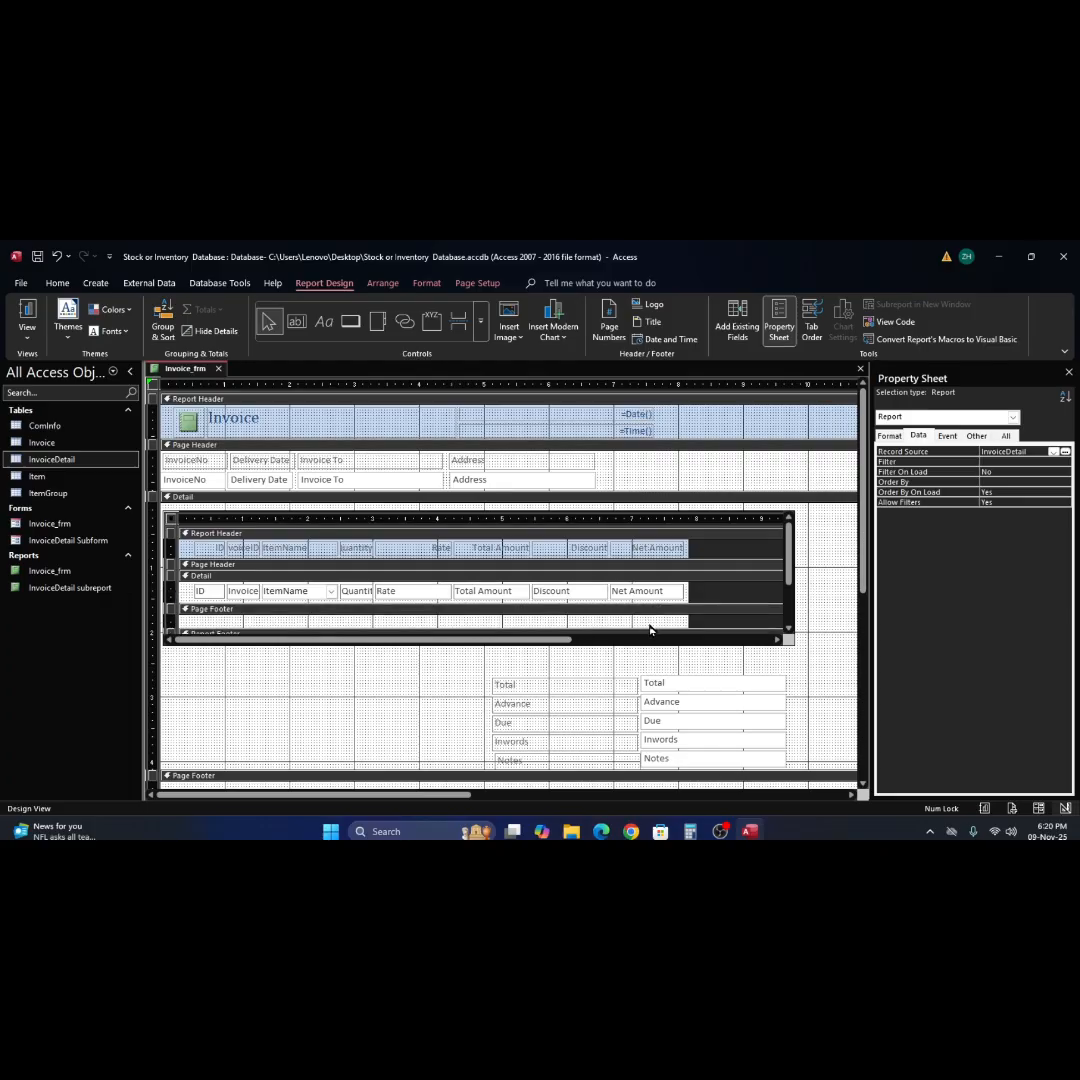
left_click(650, 630)
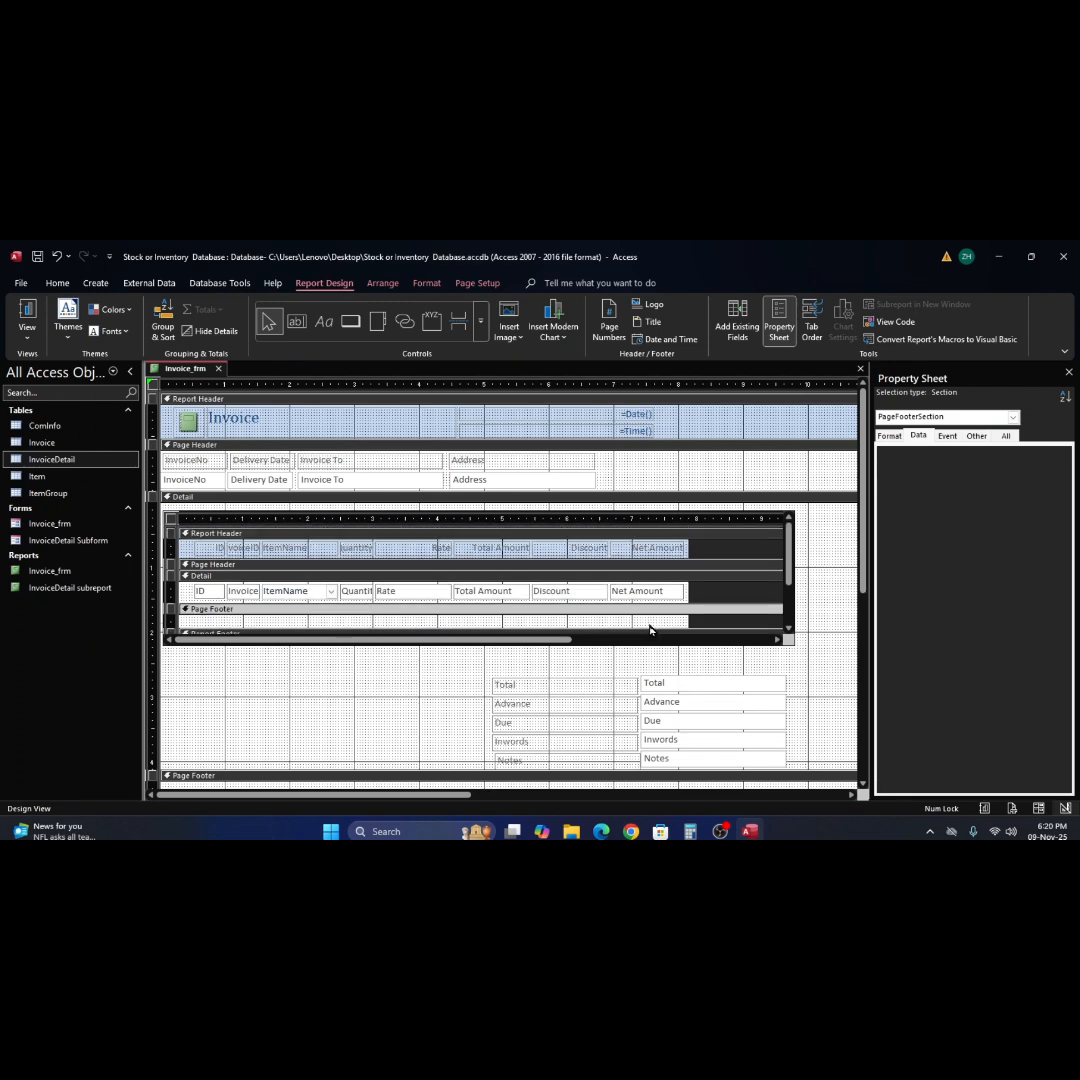
Make the subreport's Page Footer slightly taller and draw an unbound text box in it beneath Net Amount.
scroll(650, 630, "down", 3)
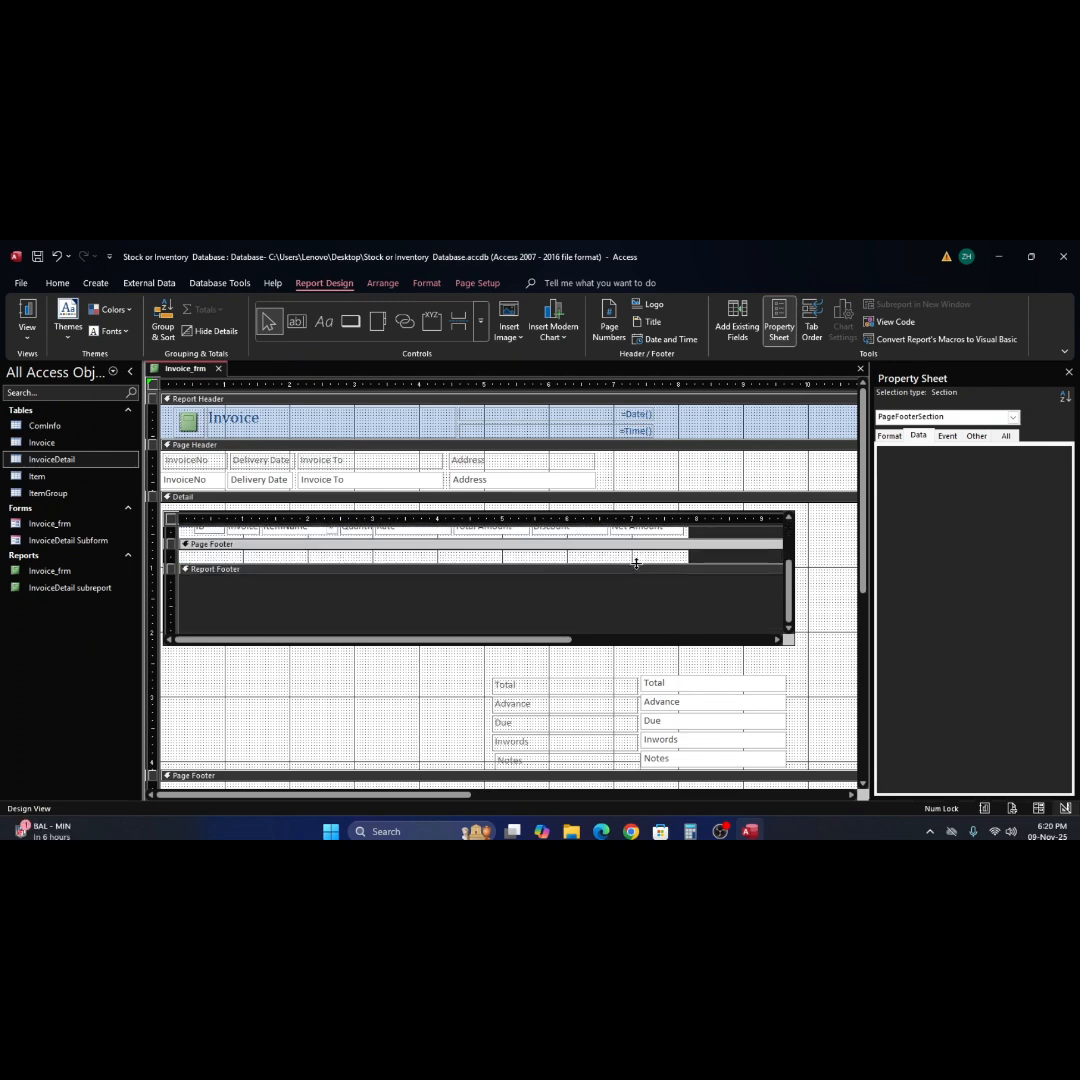
scroll(636, 590, "up", 3)
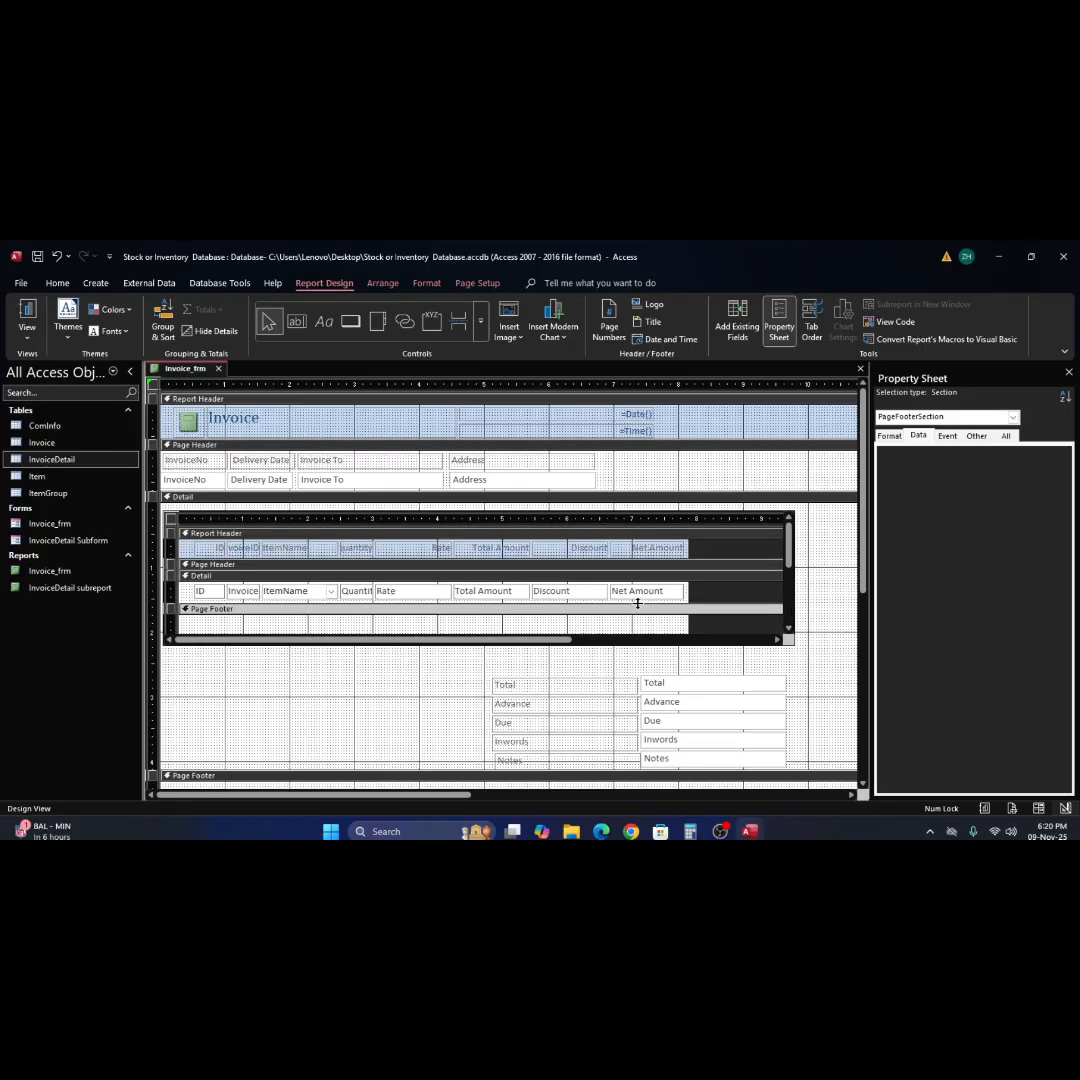
left_click(296, 320)
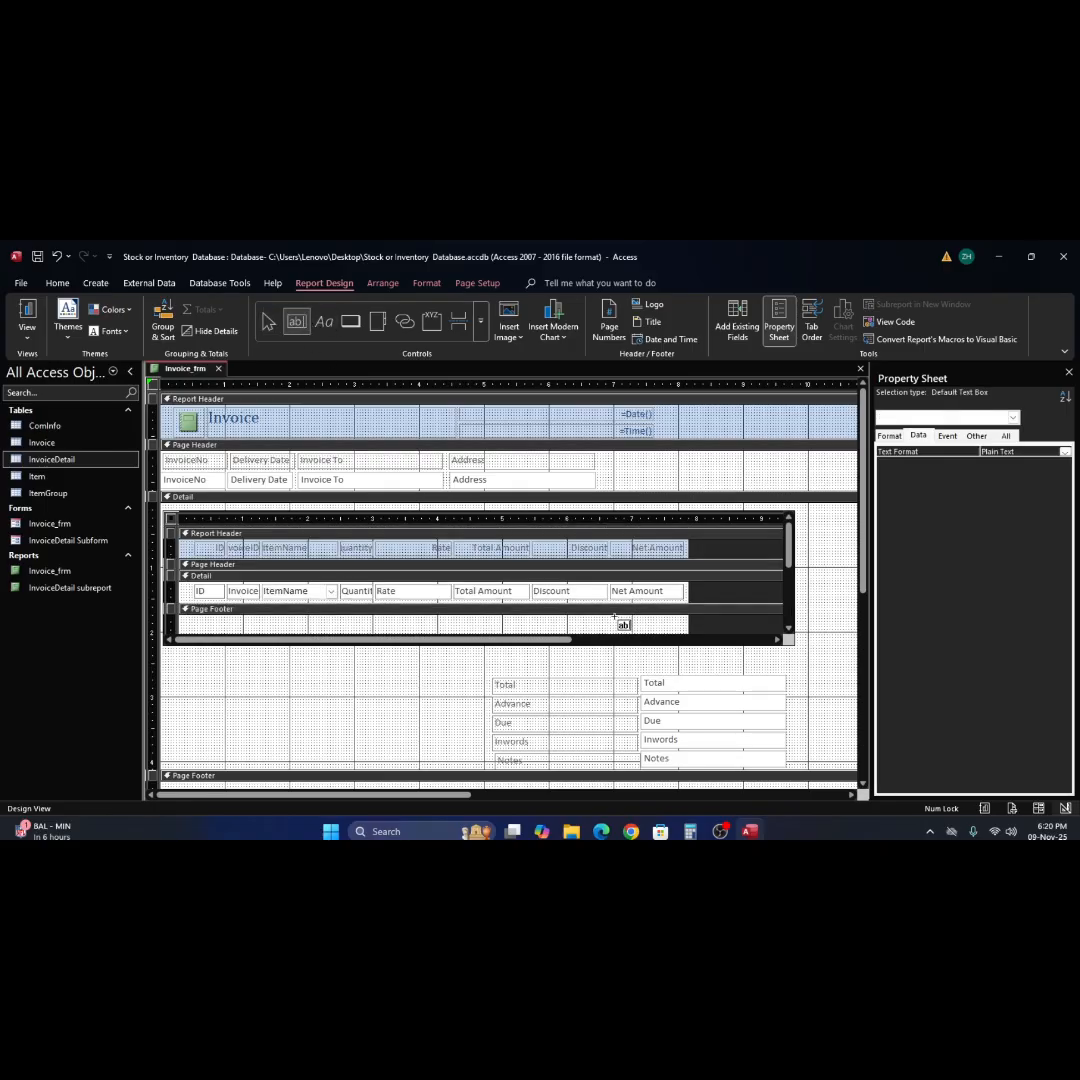
left_click_drag(617, 618, 683, 632)
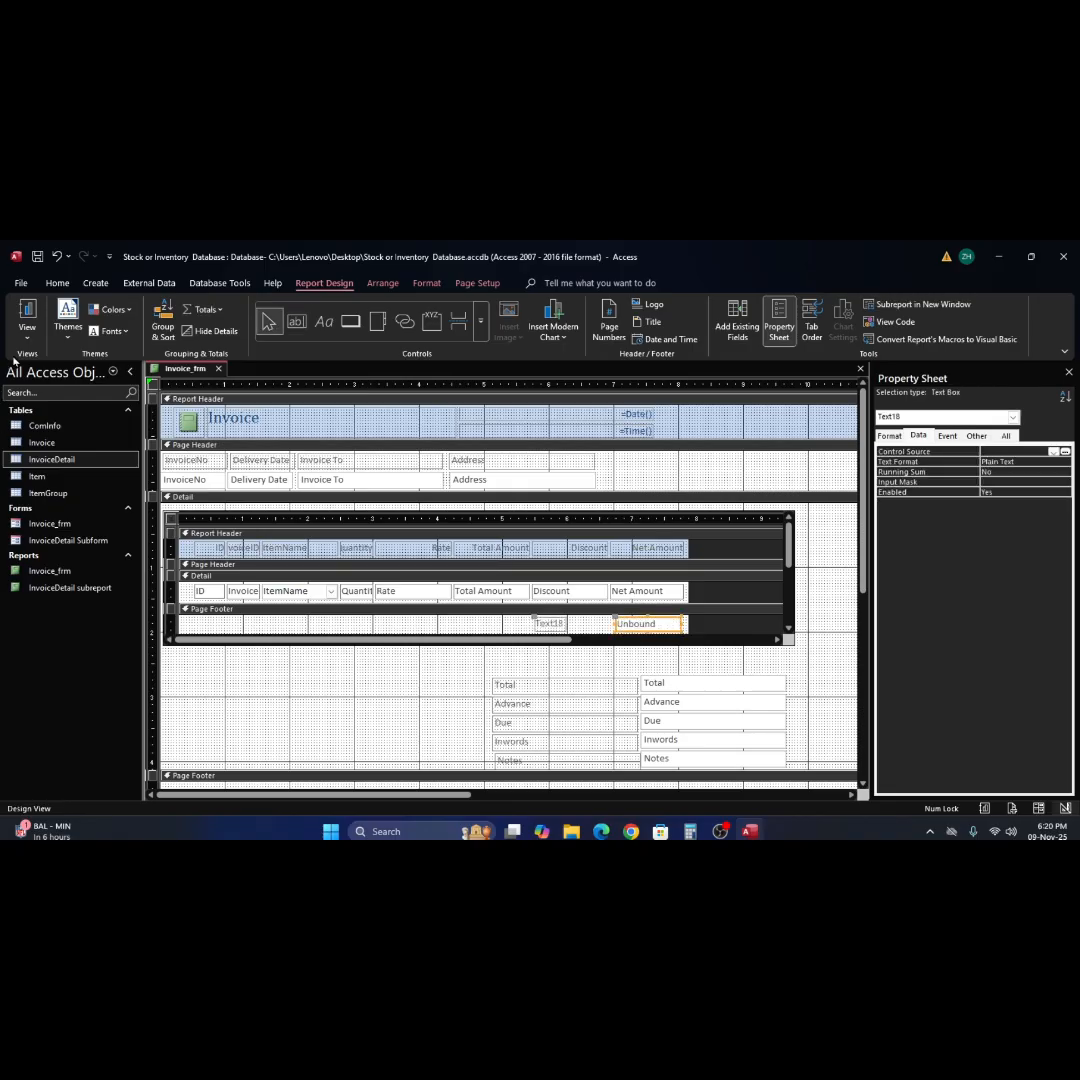
Check the invoice in Report View and Print Preview, including the area beneath the item rows, and return to Design View.
left_click(29, 314)
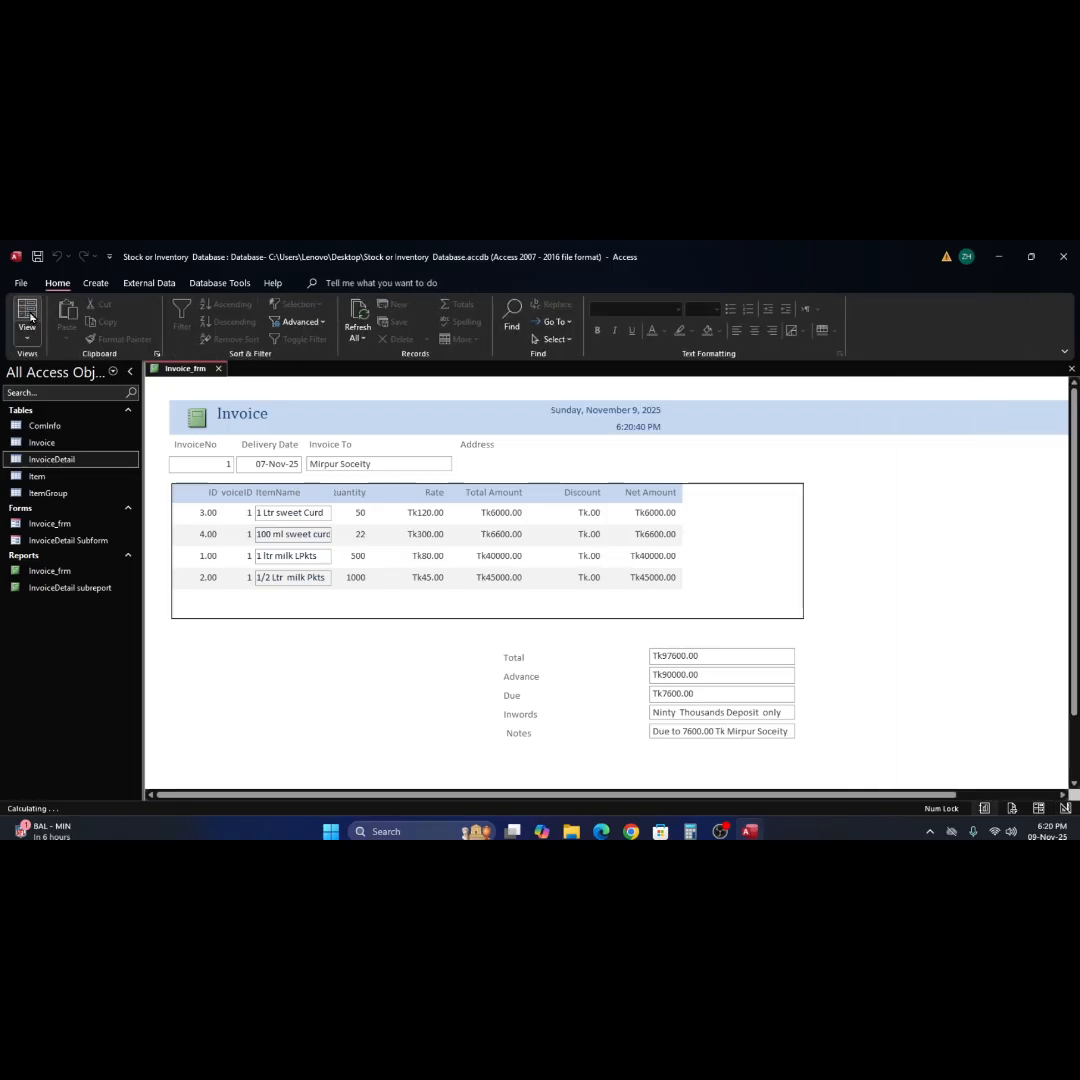
scroll(590, 545, "down", 2)
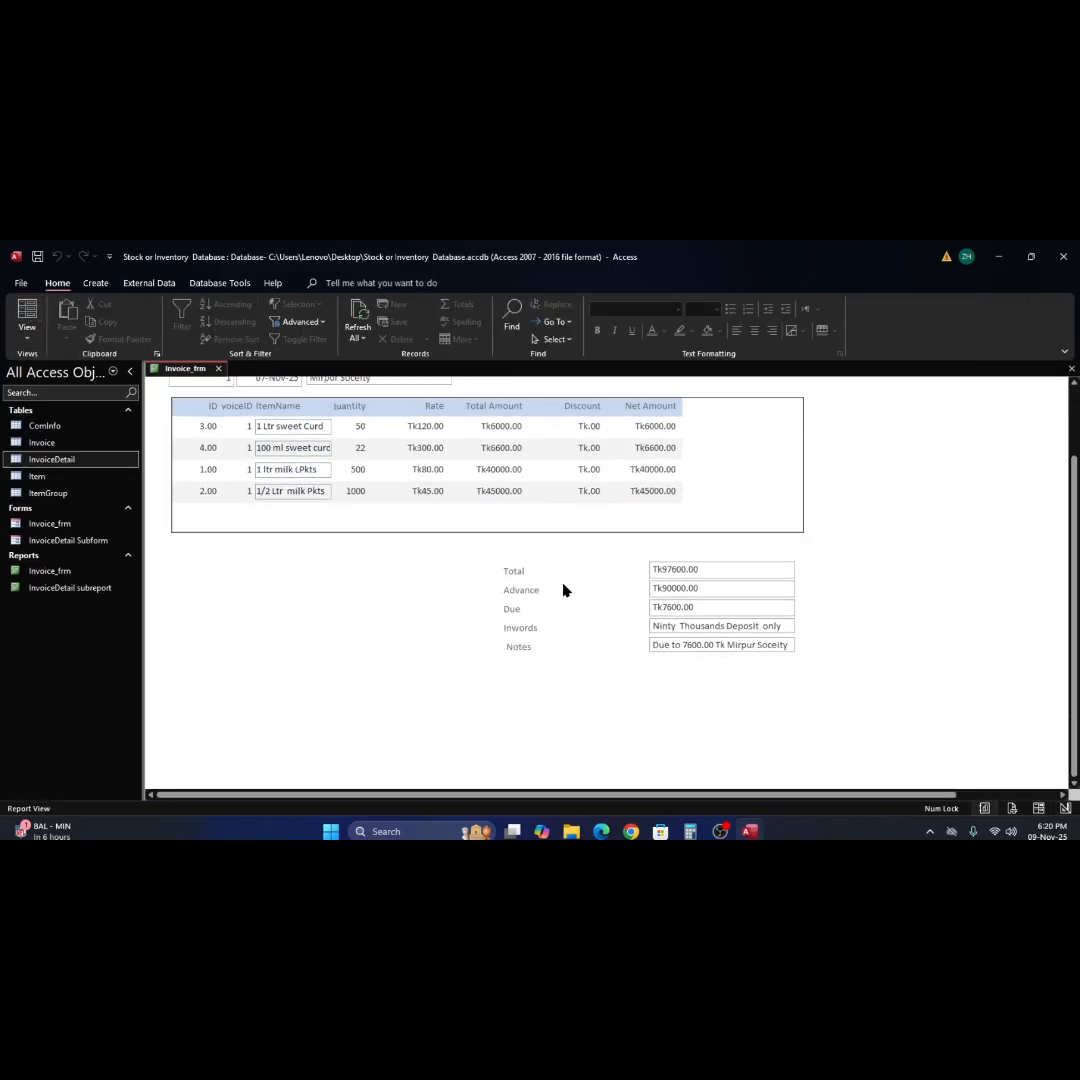
left_click(20, 284)
left_click(44, 491)
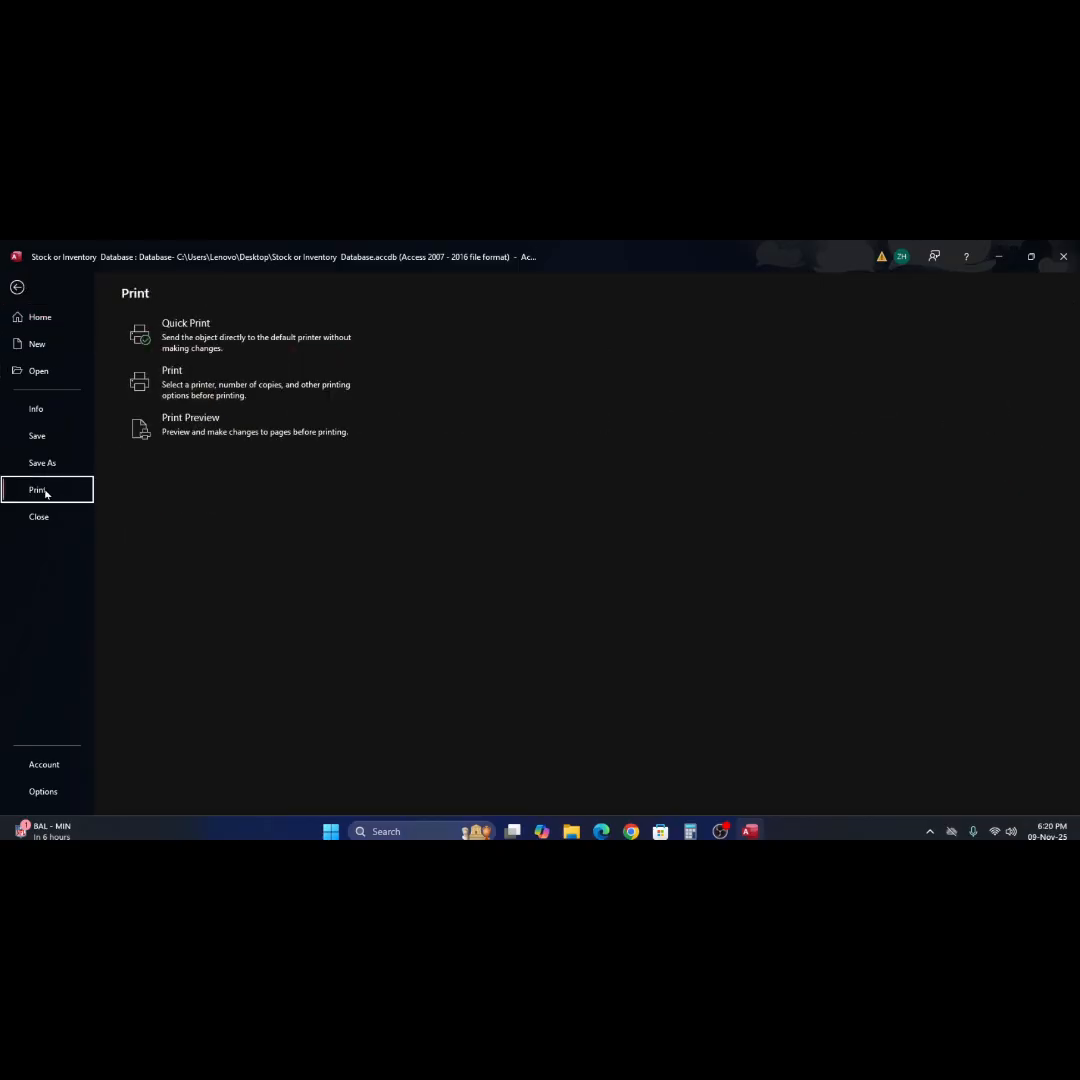
left_click(176, 428)
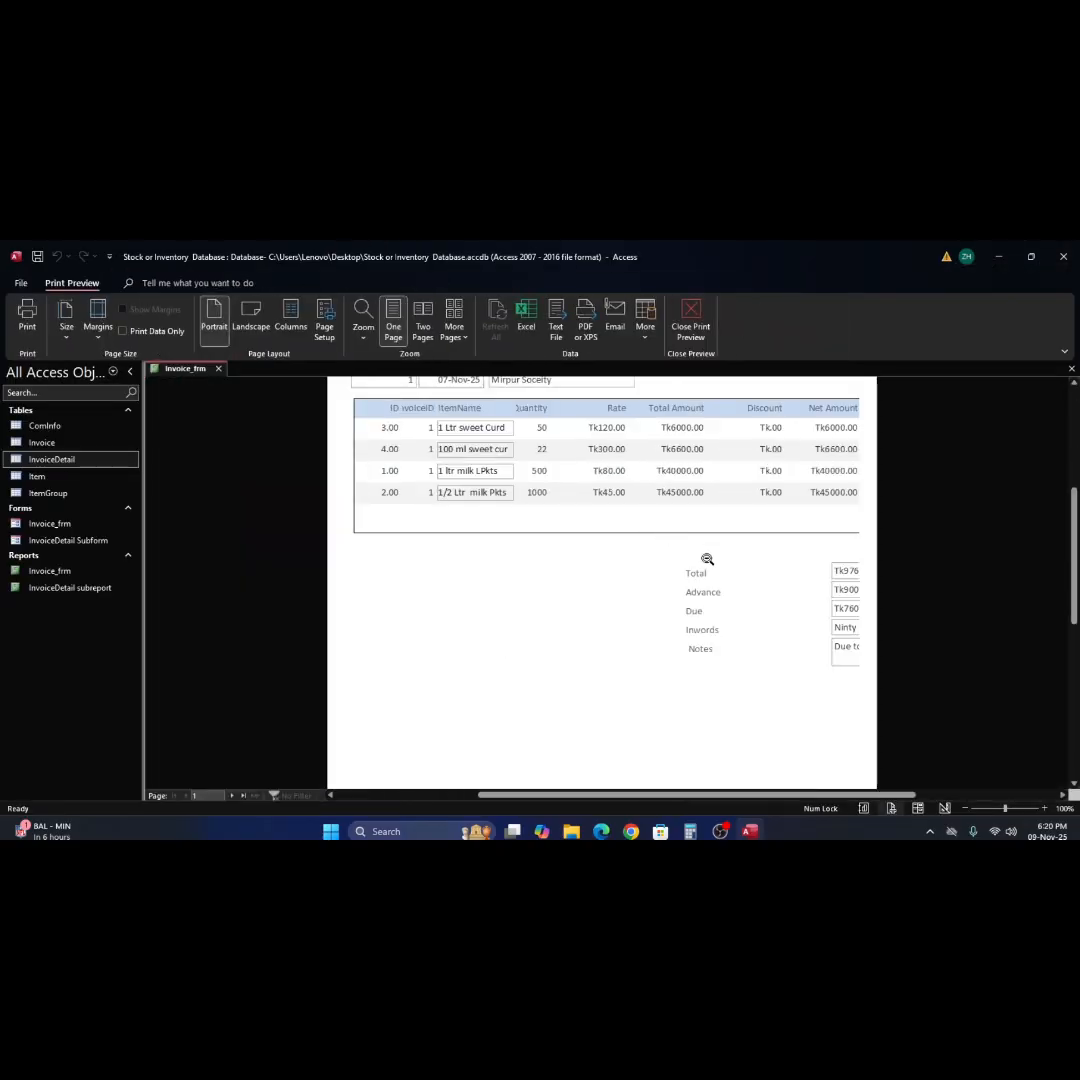
scroll(707, 559, "down", 3)
scroll(707, 561, "up", 2)
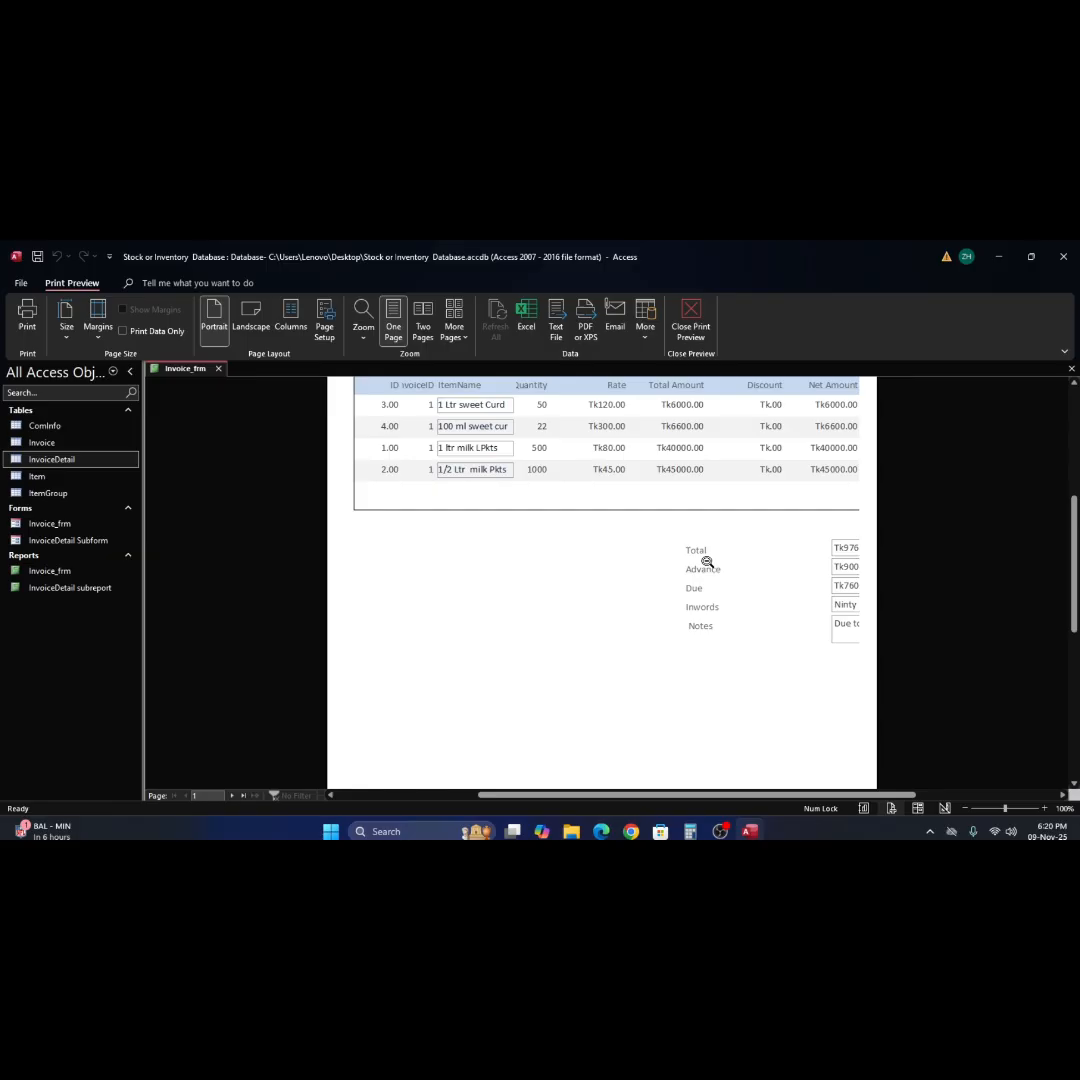
right_click(597, 546)
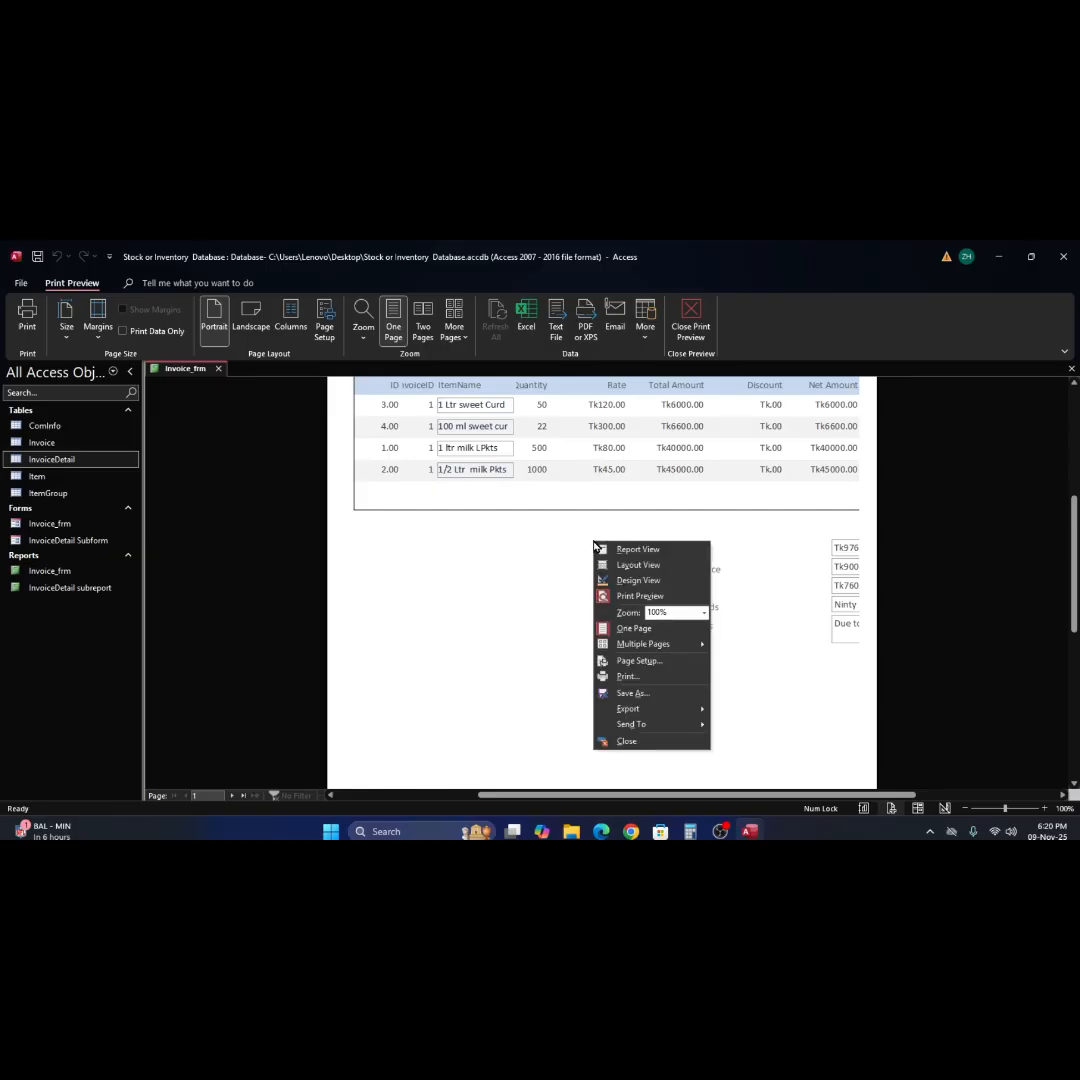
left_click(642, 586)
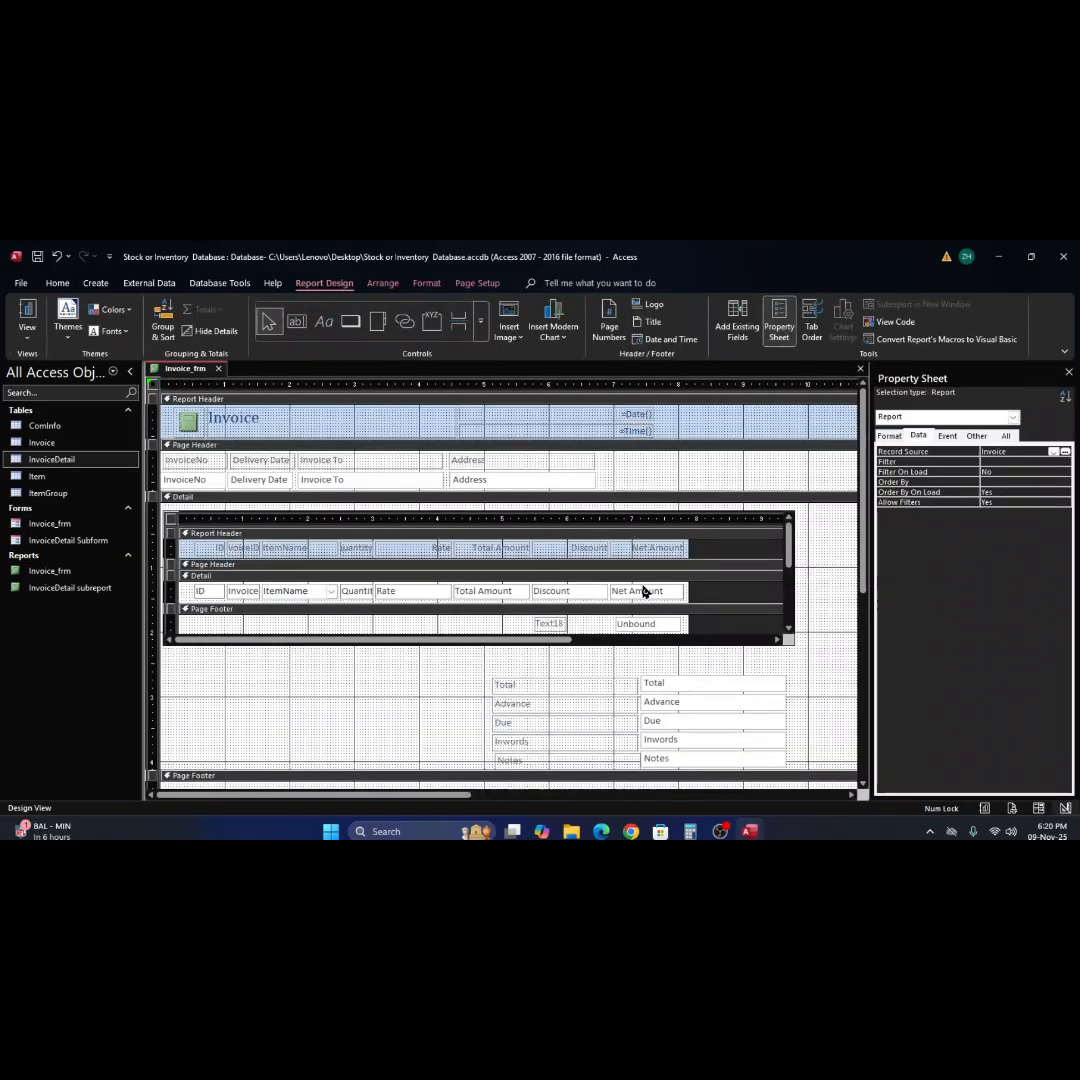
Cut the unbound text box and its label from the subreport's Page Footer.
left_click(636, 625)
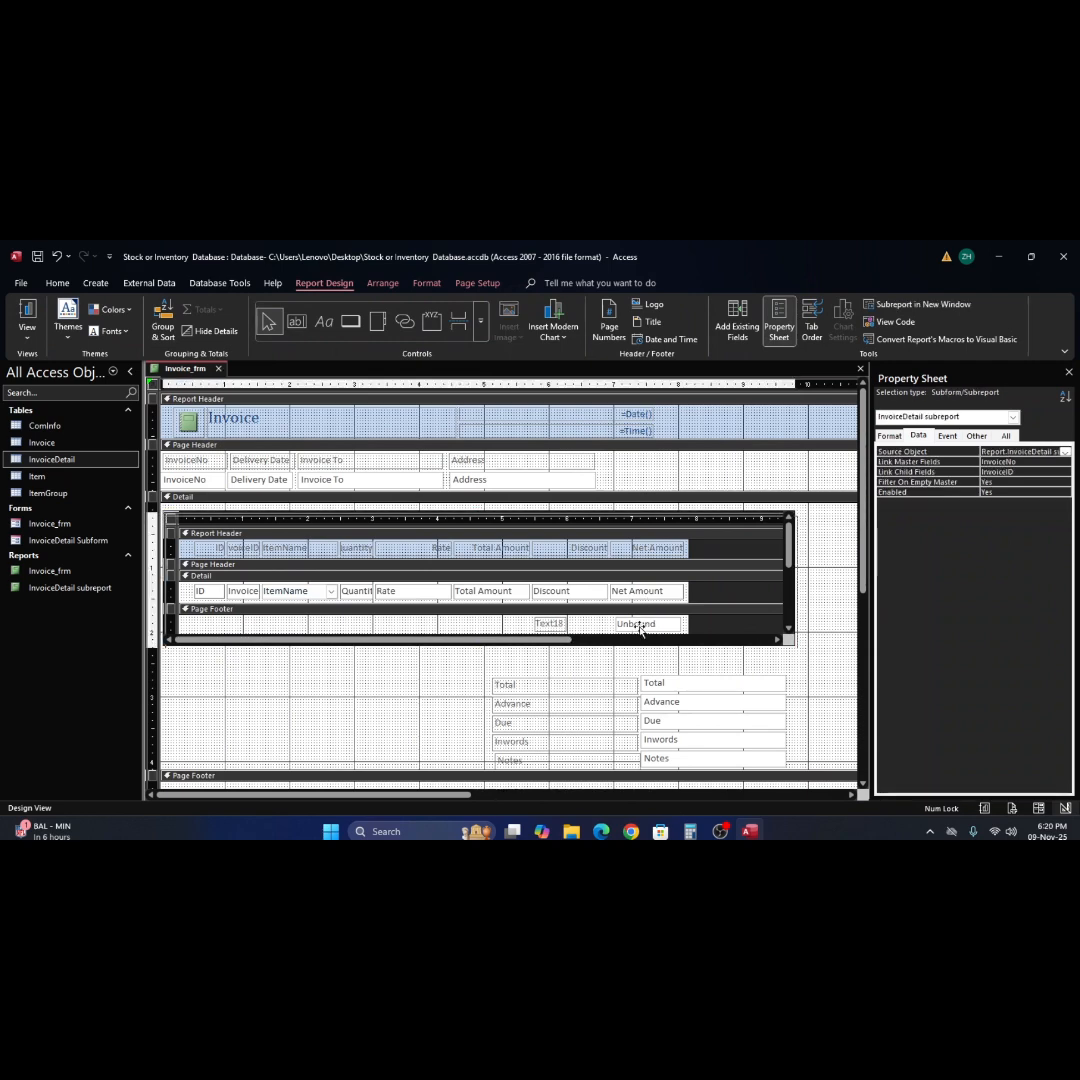
scroll(640, 614, "down", 1)
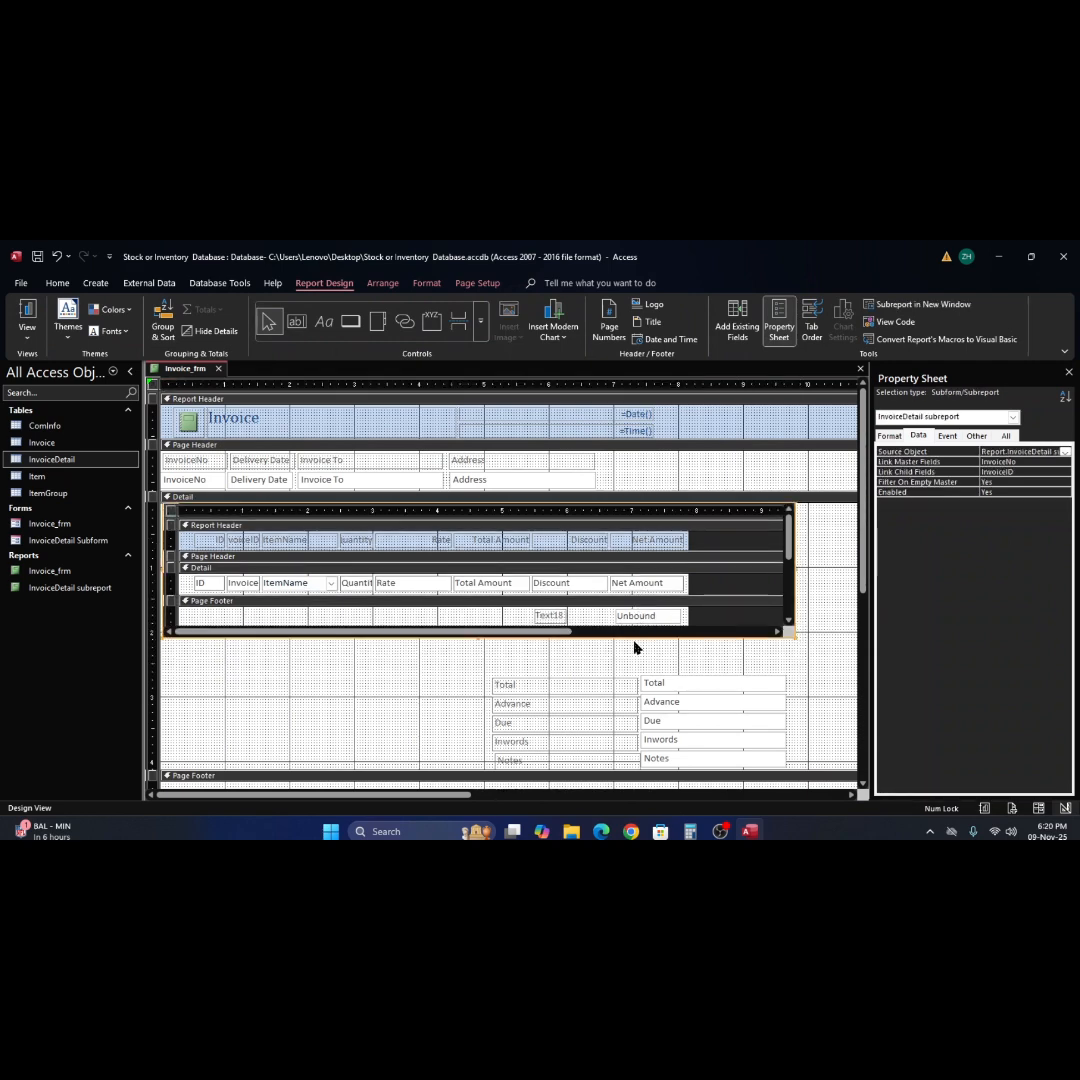
left_click(634, 617)
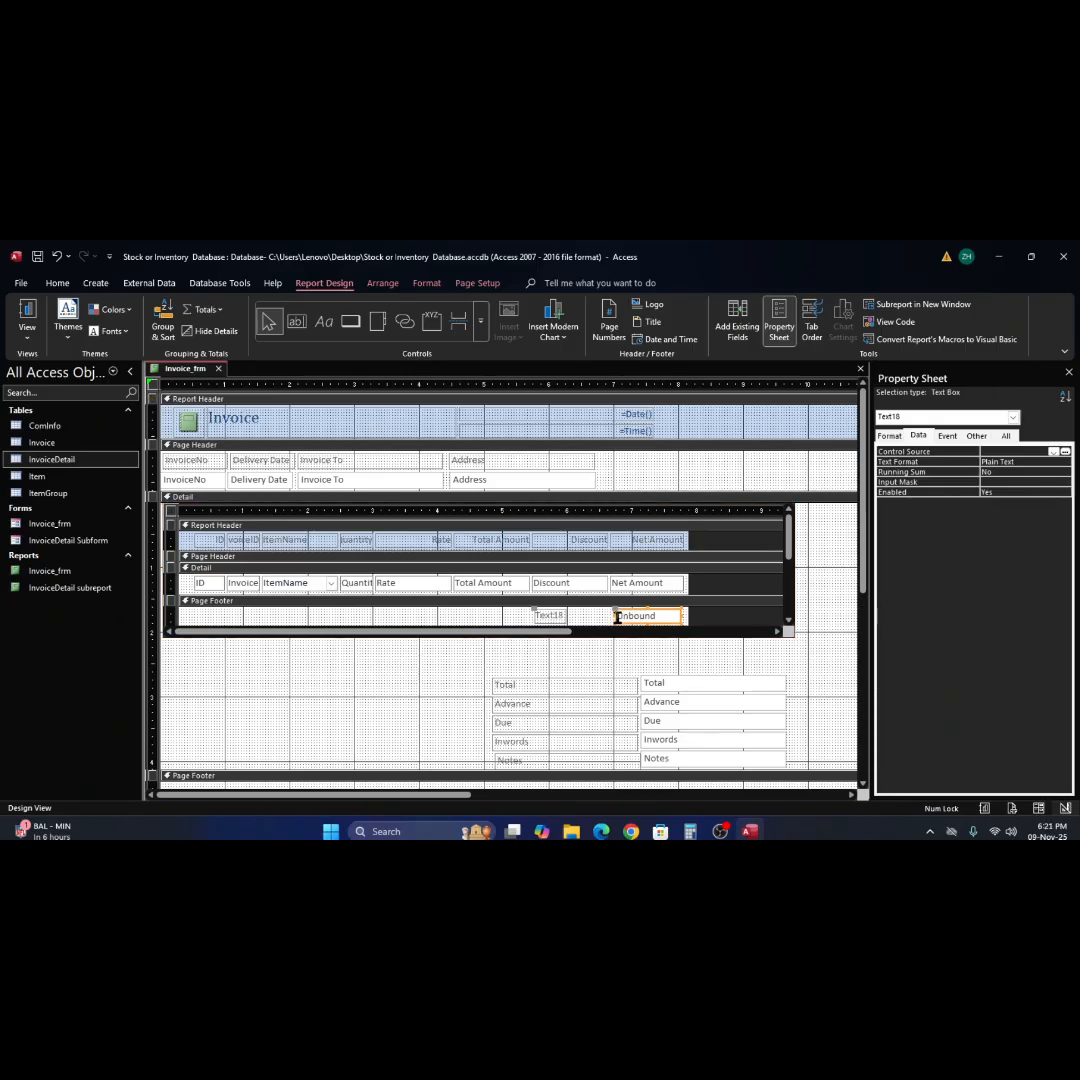
scroll(620, 630, "down", 3)
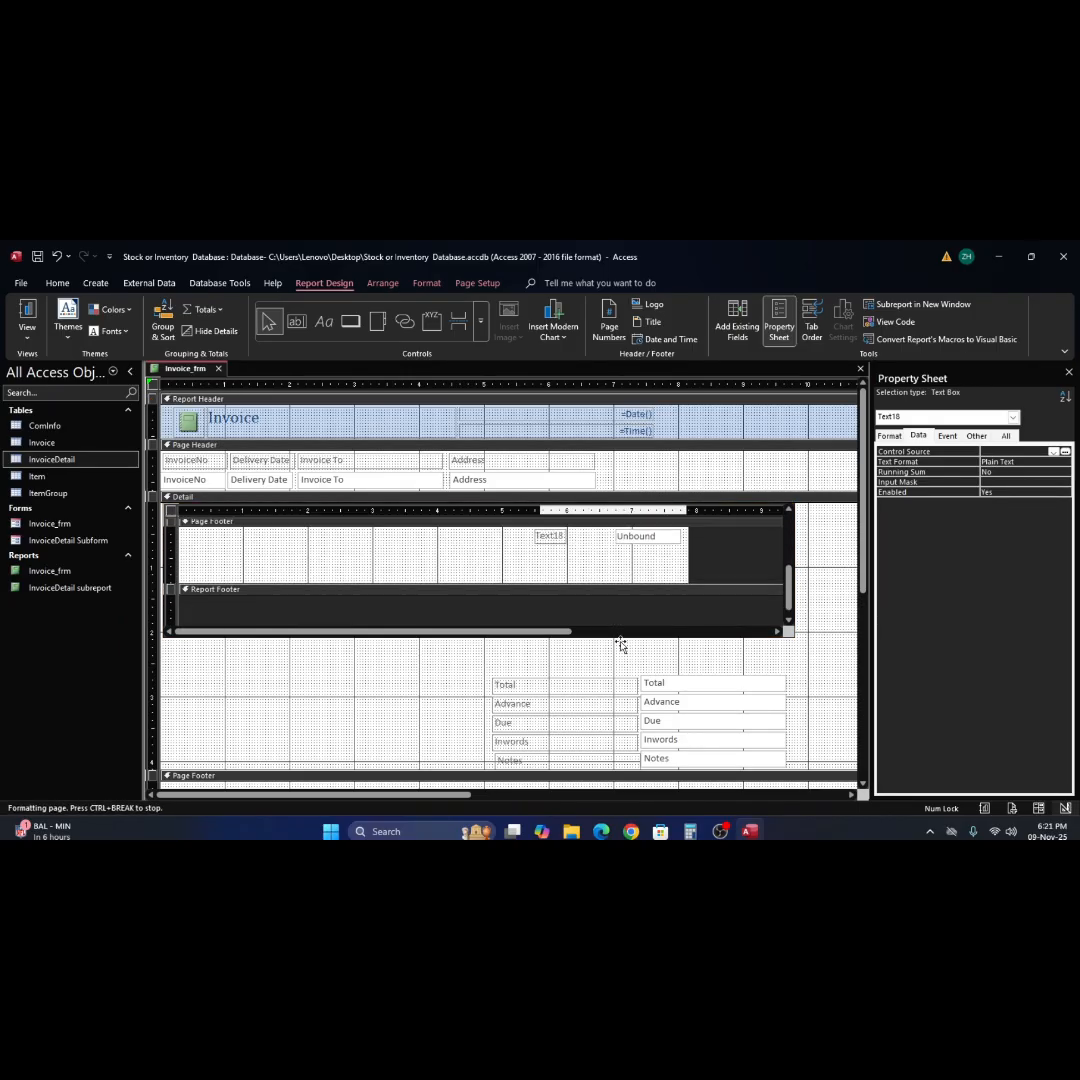
scroll(628, 640, "up", 3)
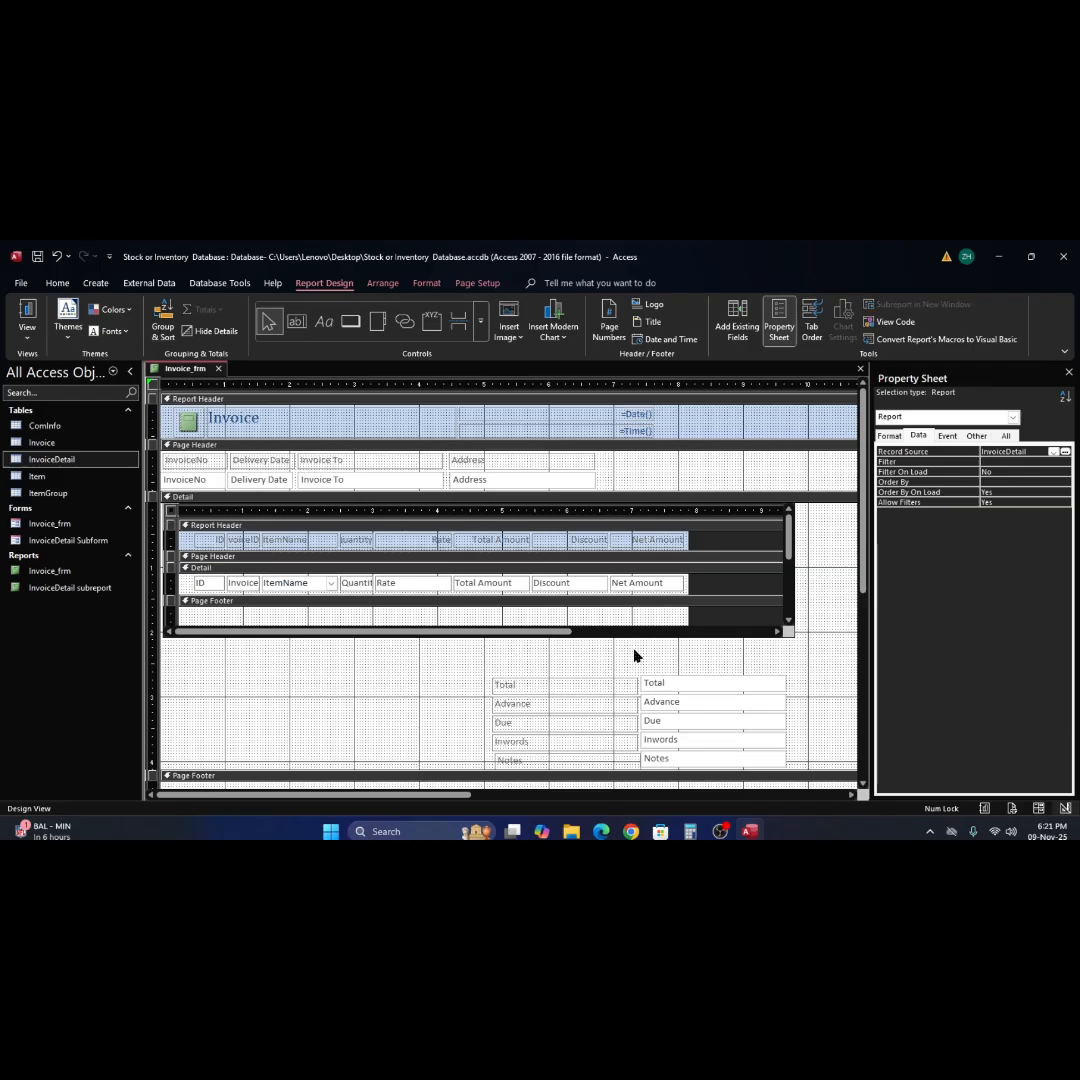
left_click(634, 657)
right_click(636, 655)
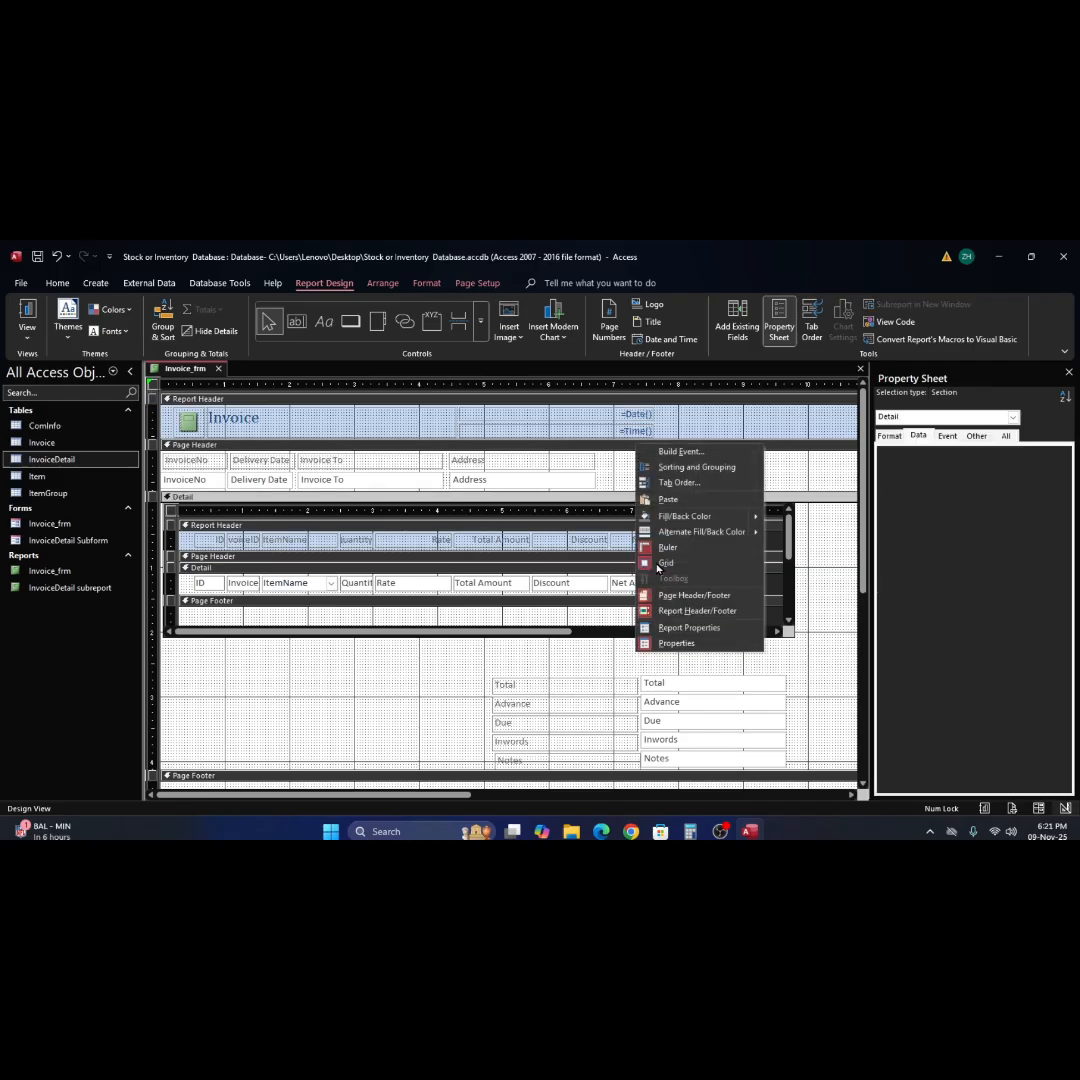
left_click(663, 503)
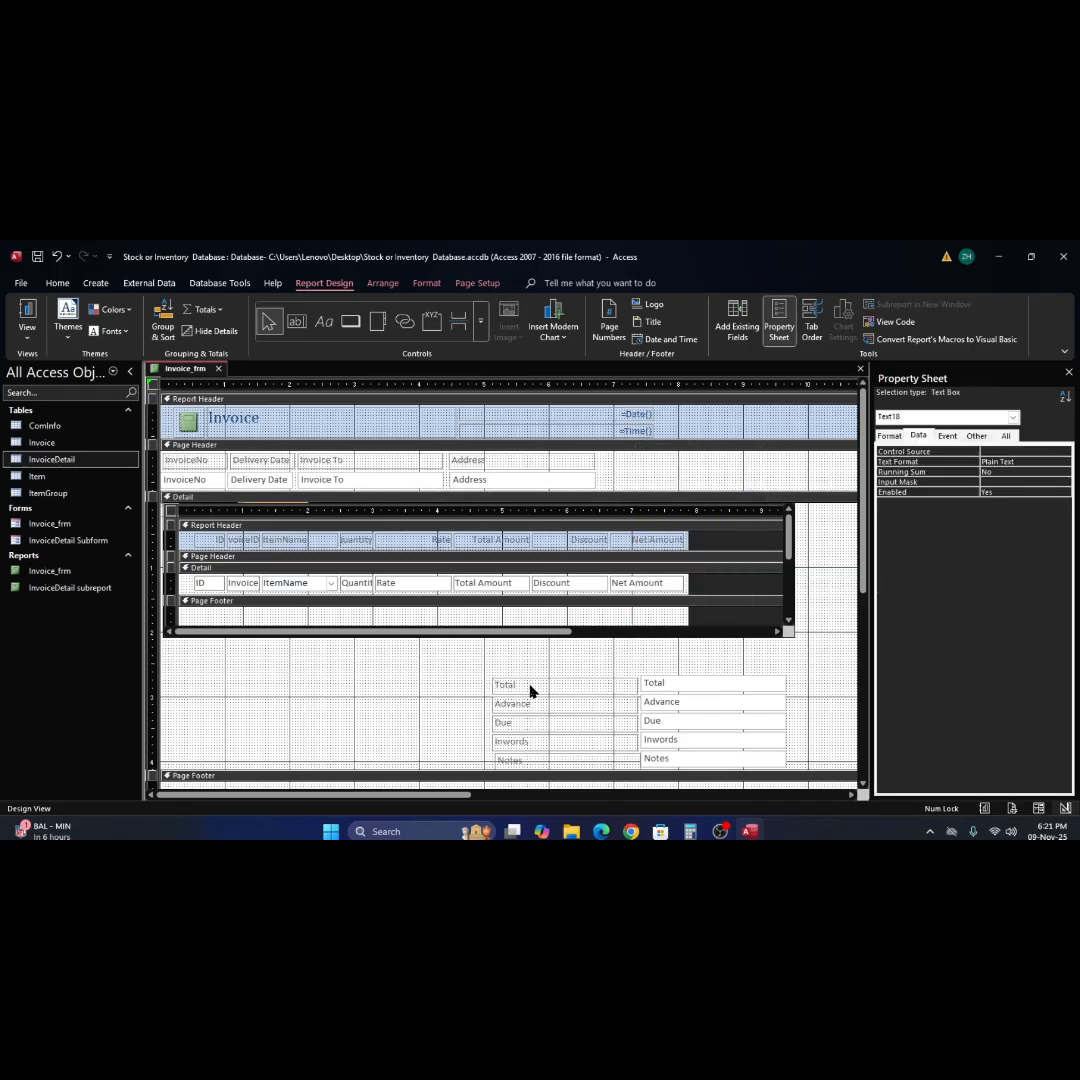
scroll(530, 692, "down", 3)
scroll(530, 692, "up", 3)
left_click(285, 505)
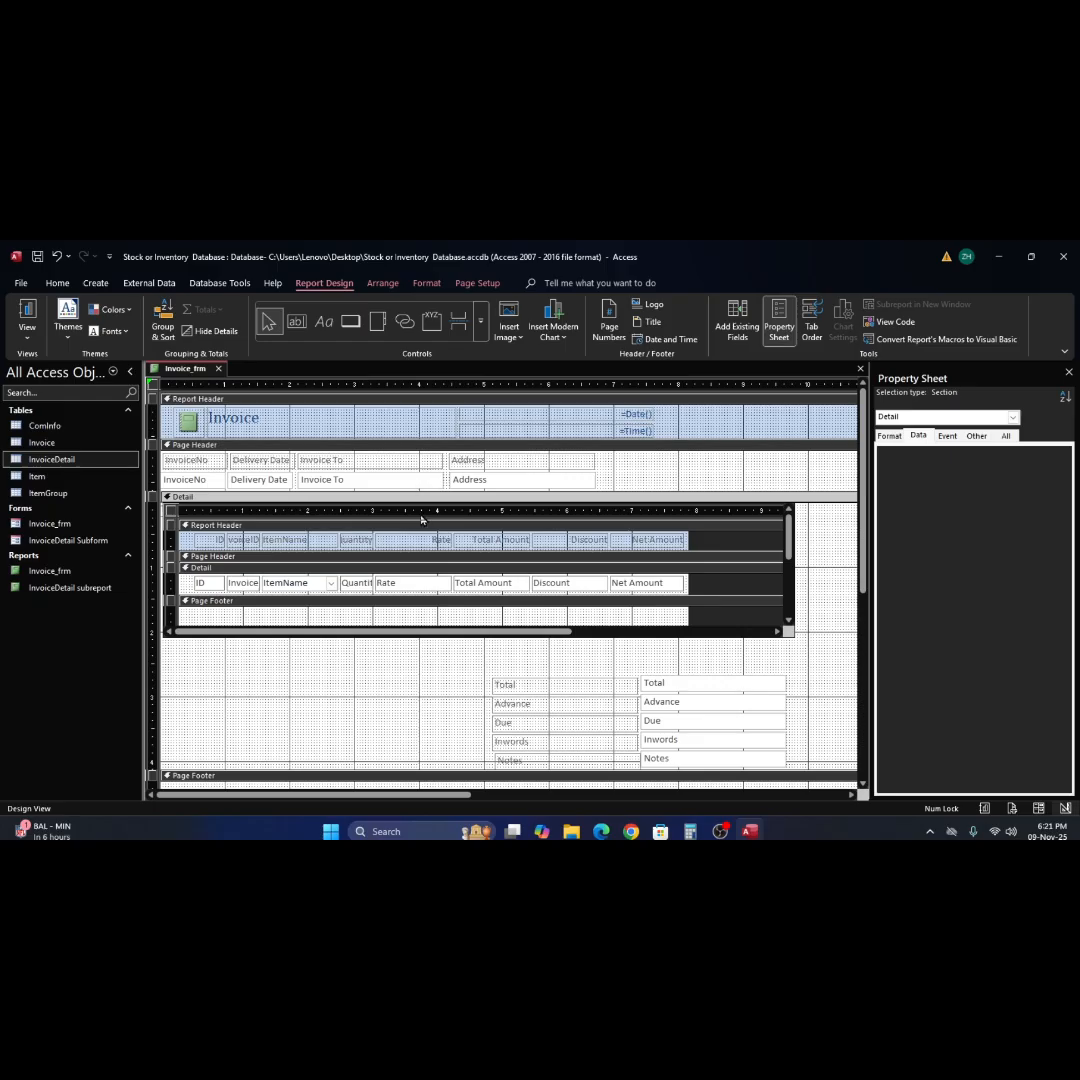
Paste the unbound text box into the main report's Detail section and move the subreport down to uncover it.
right_click(360, 686)
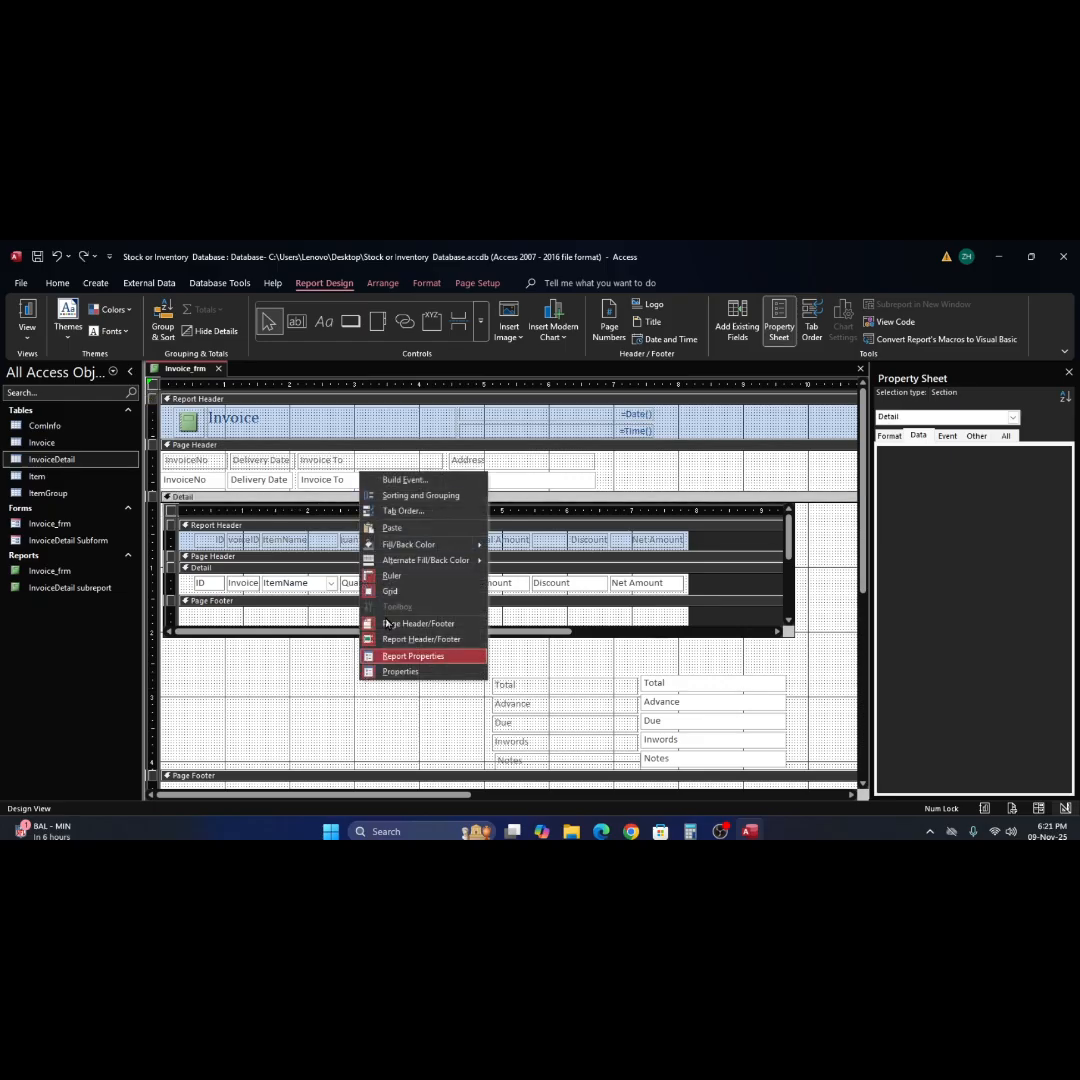
left_click(397, 529)
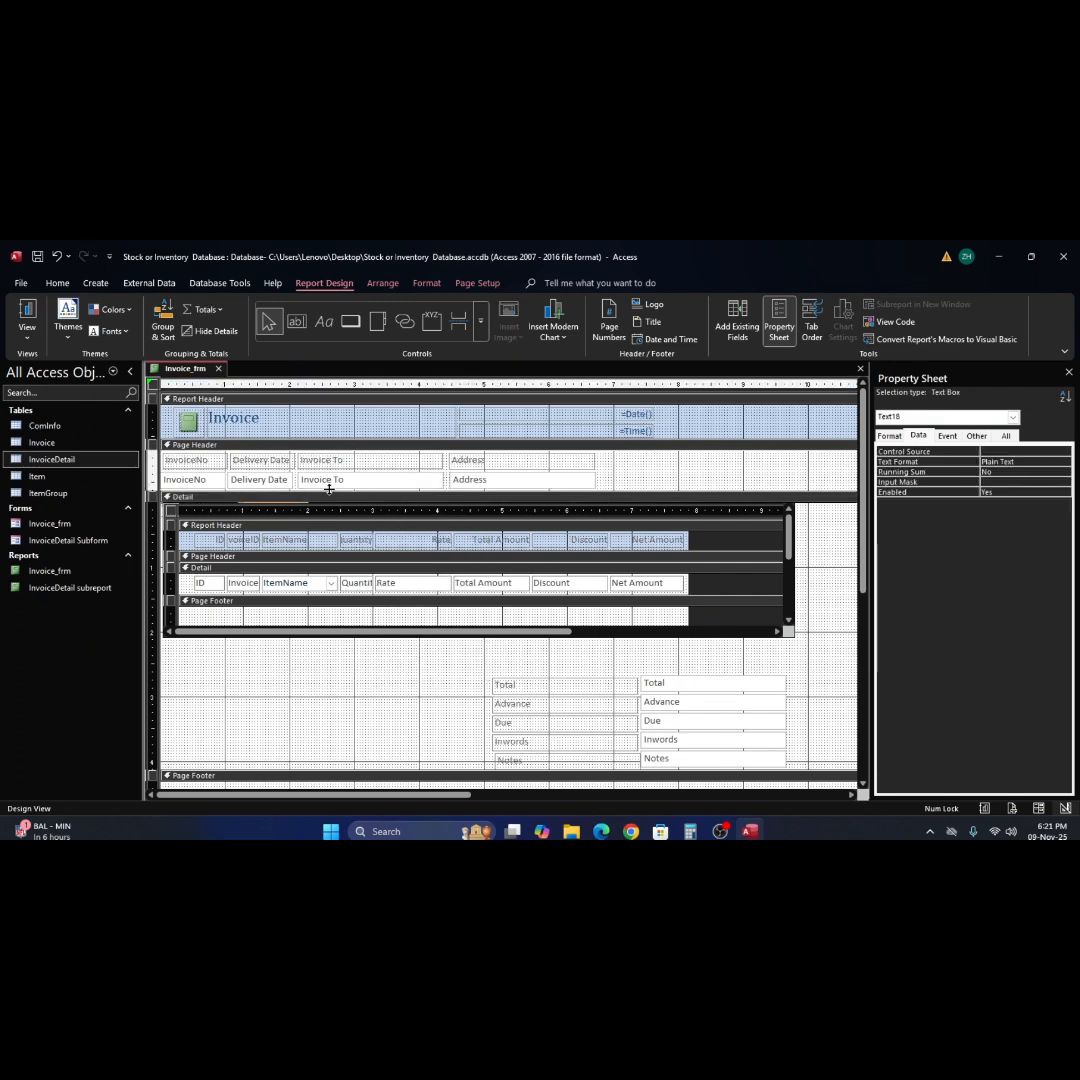
left_click_drag(329, 491, 349, 525)
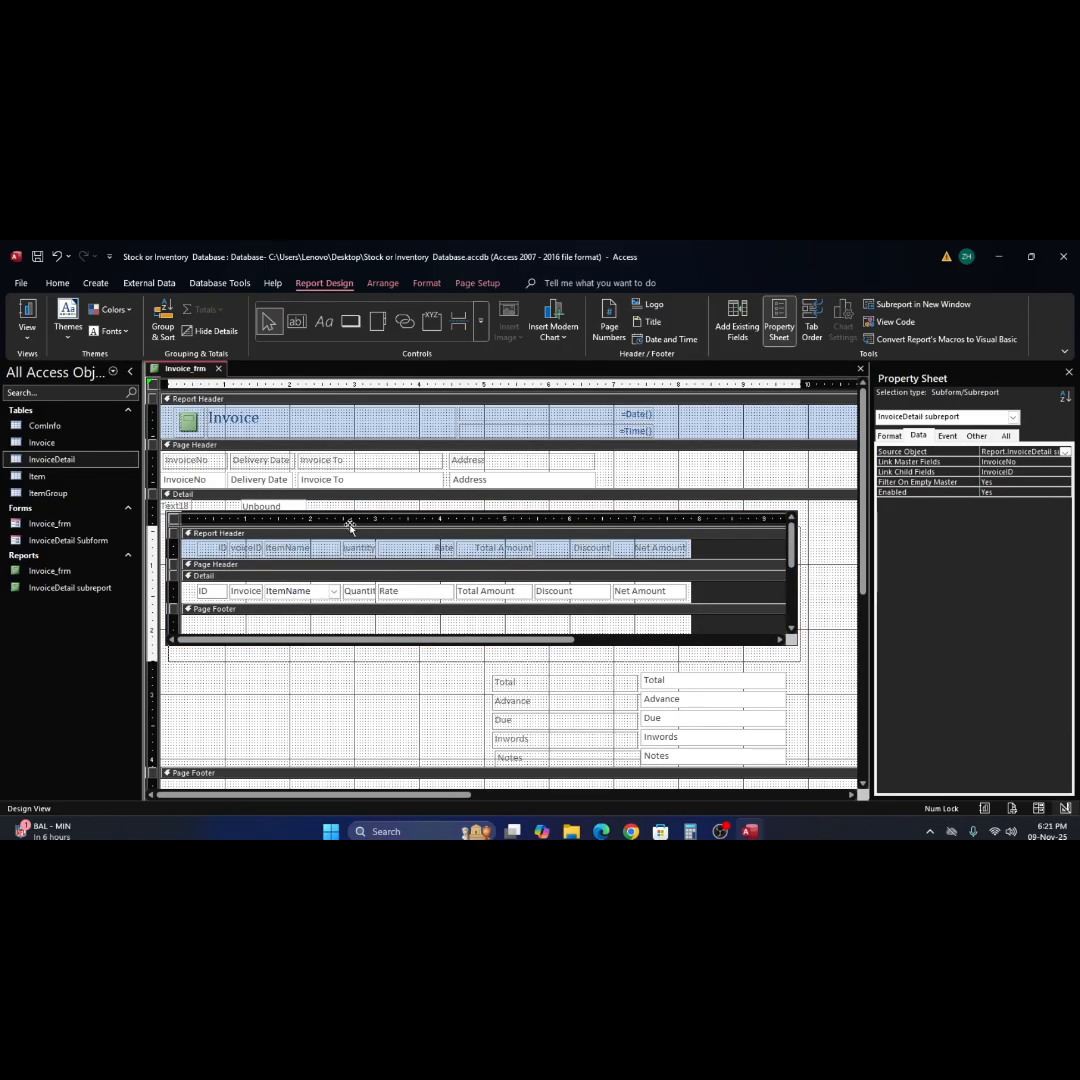
left_click(263, 509)
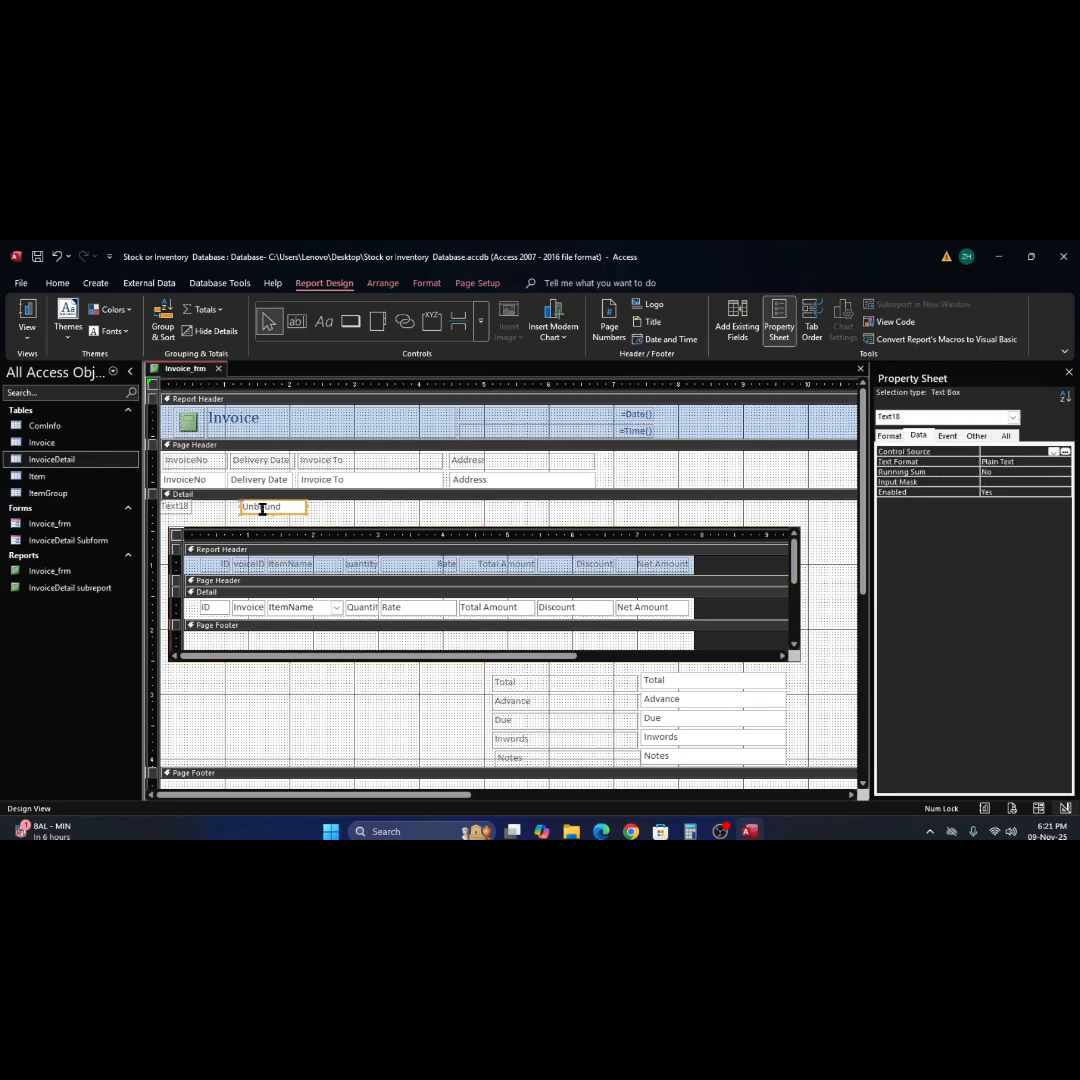
left_click(374, 522)
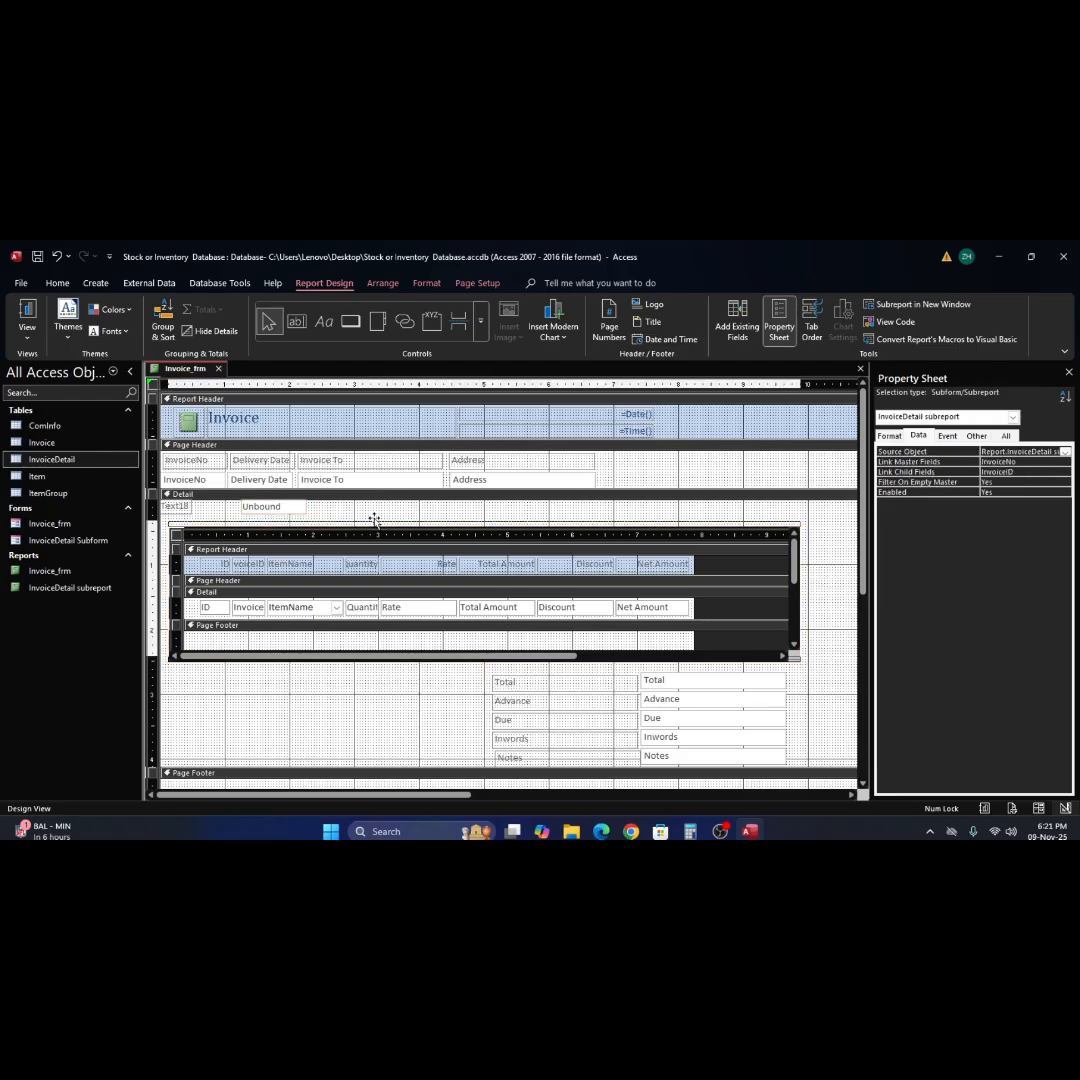
left_click_drag(374, 518, 374, 512)
Move the pasted text box between the subreport and the Total field, check it in Report View, and return to Design View.
left_click(285, 507)
left_click_drag(393, 607, 701, 664)
left_click(28, 328)
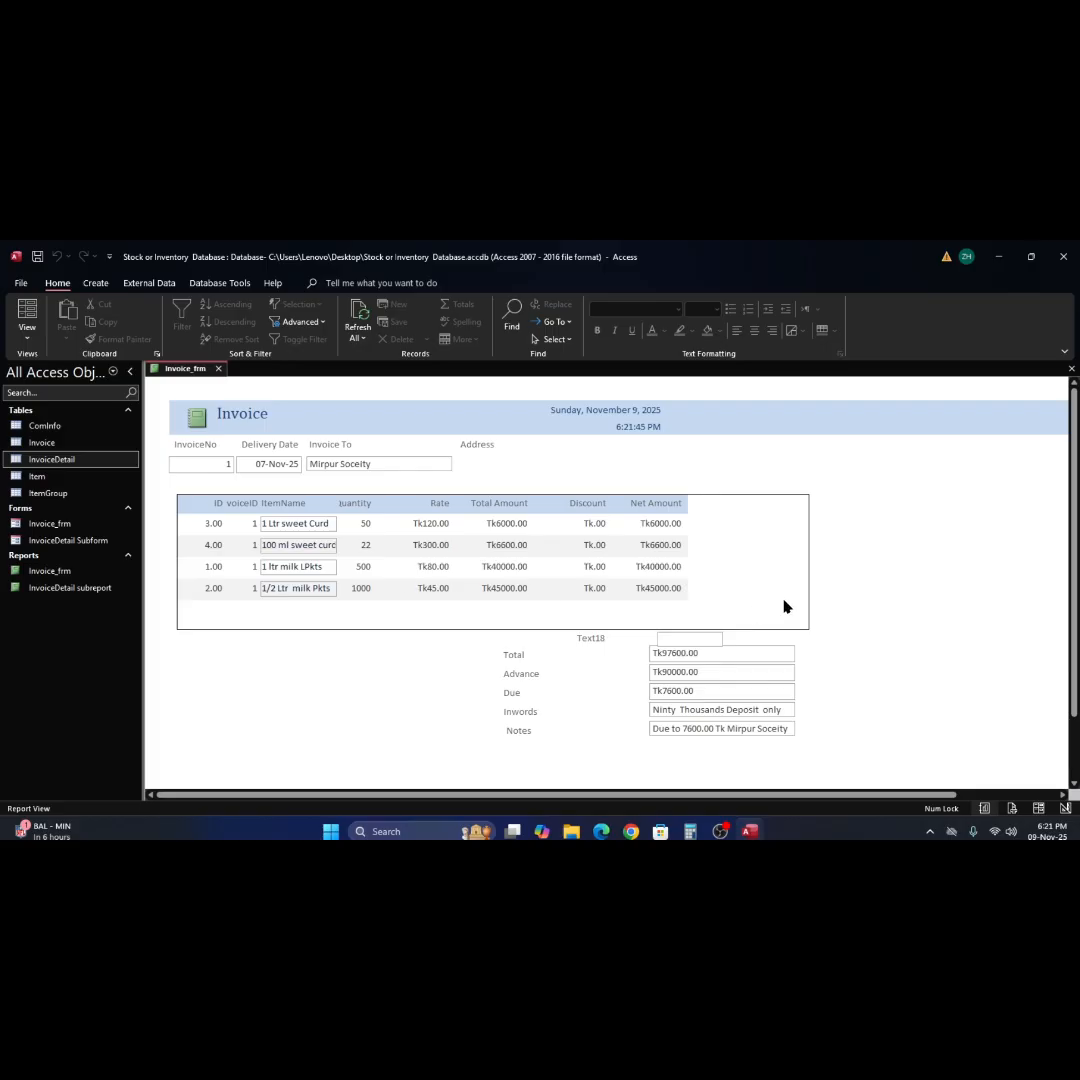
right_click(875, 568)
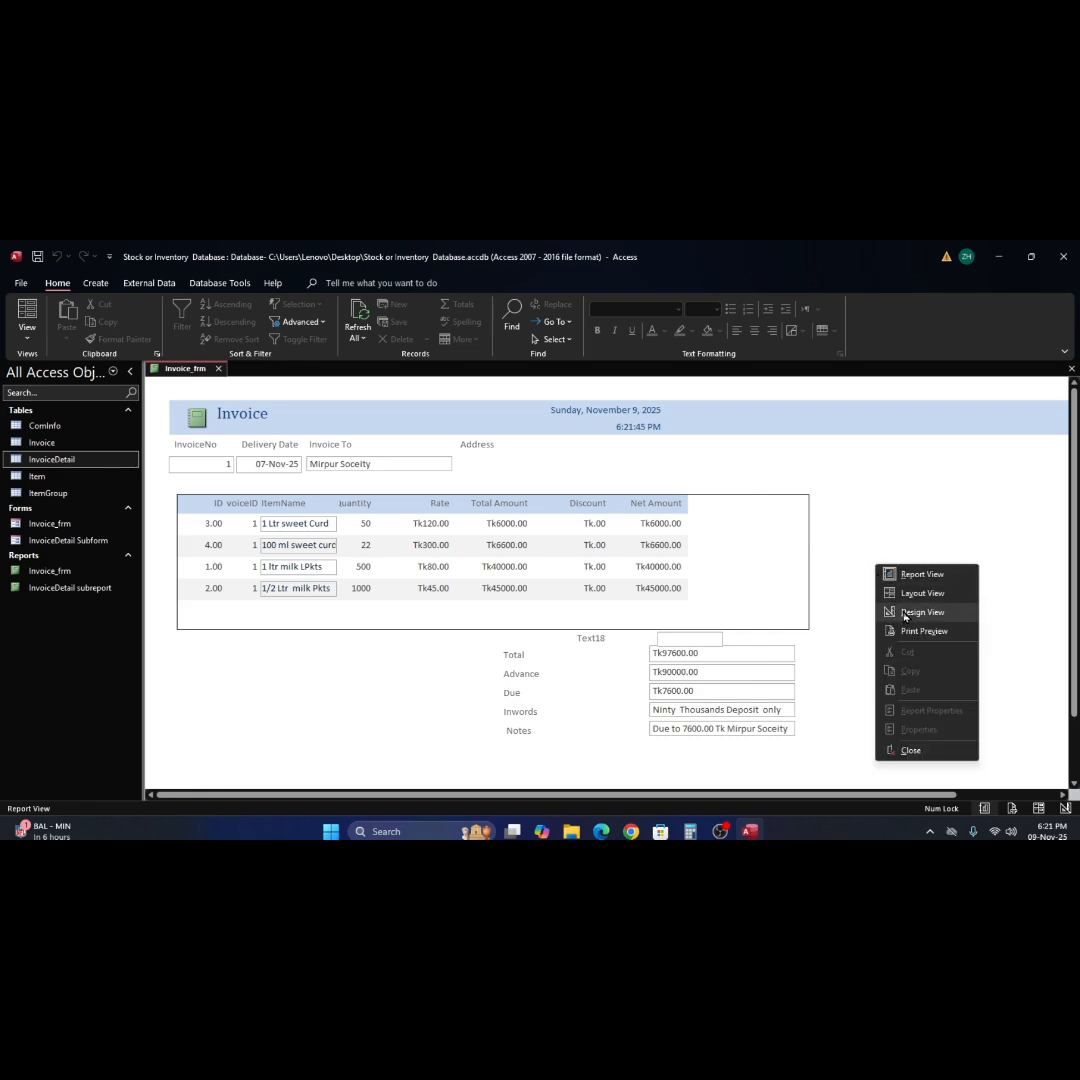
left_click(915, 614)
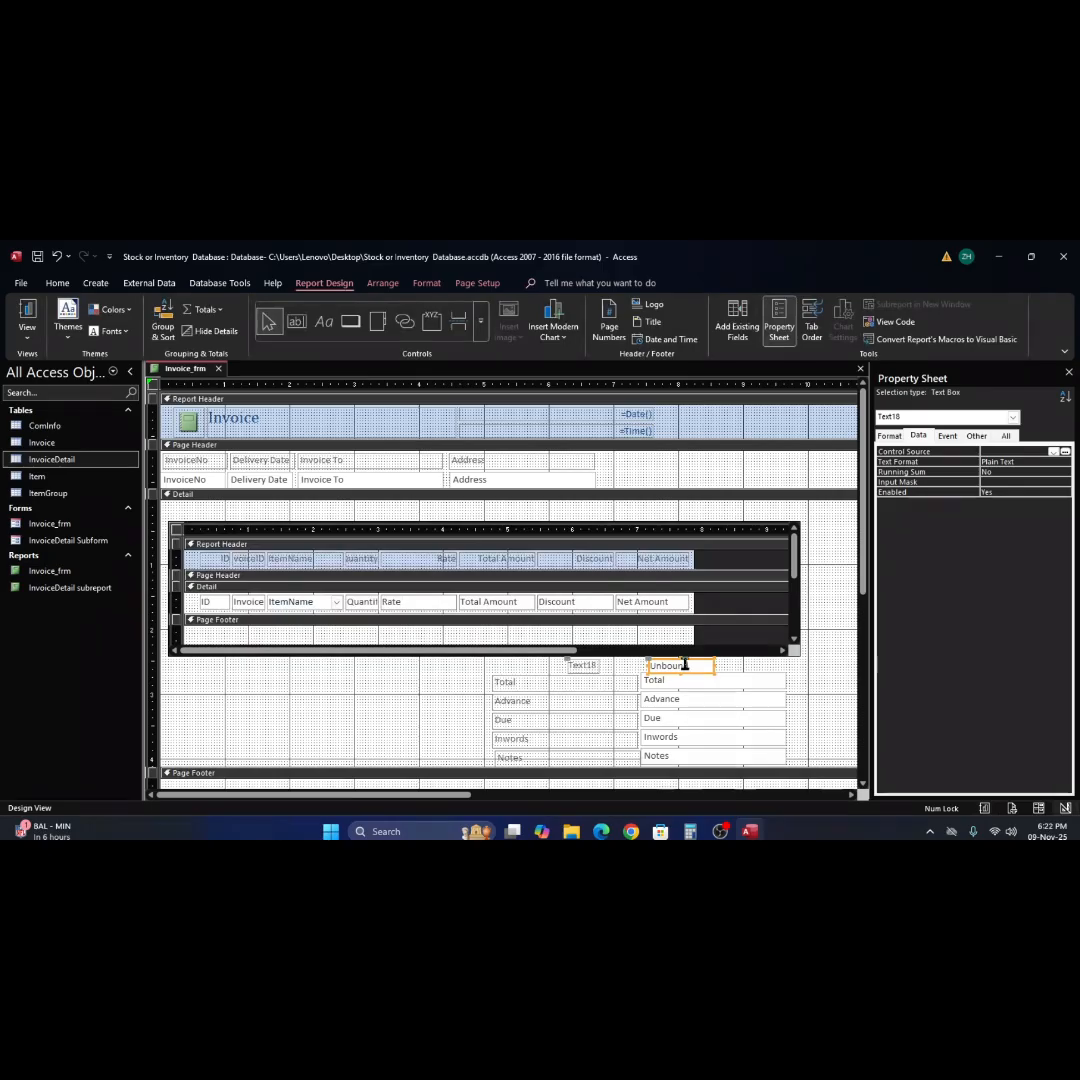
Open the Expression Builder for the Control Source of the unbound text box above Total and begin the expression =sum(.
left_click(1065, 452)
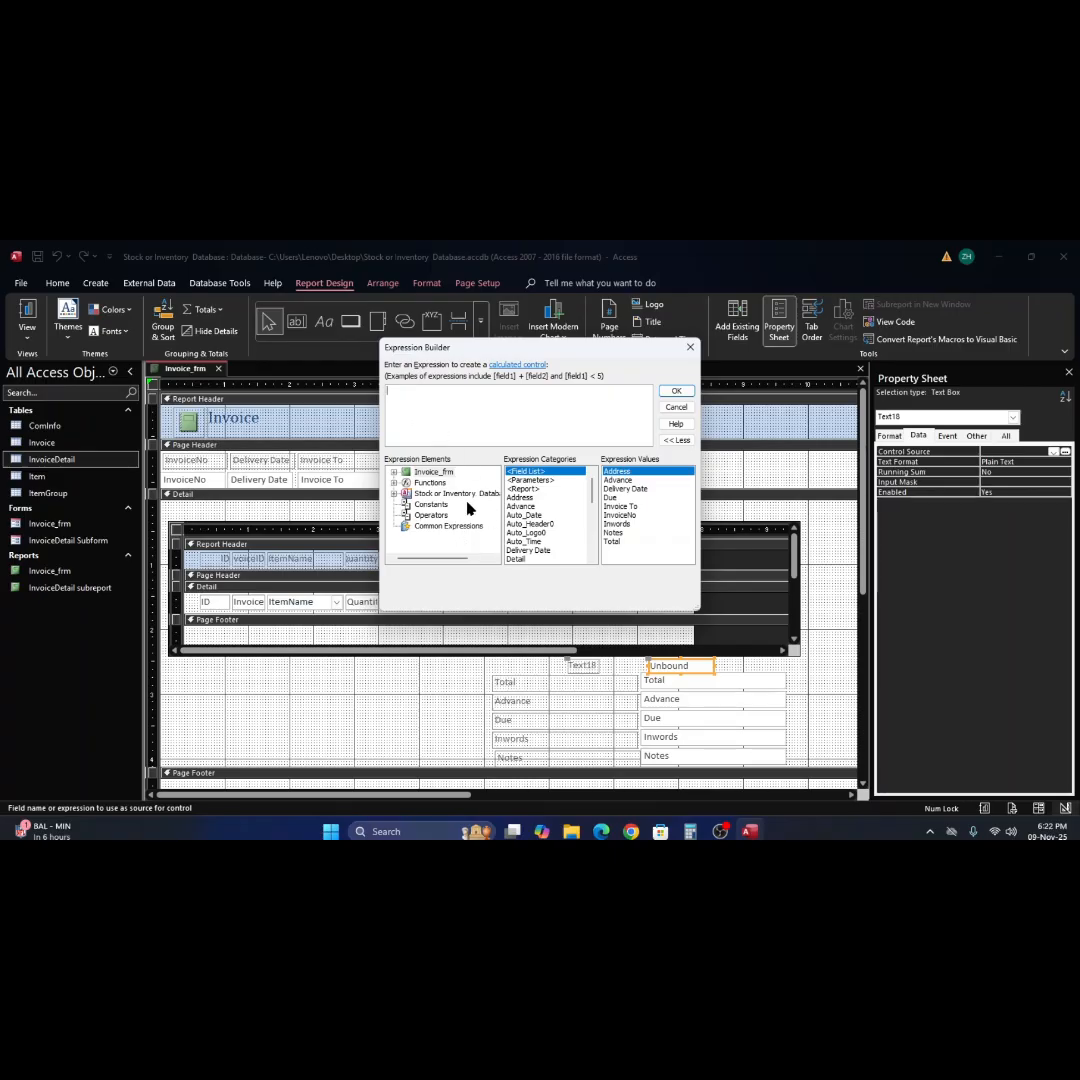
type("=sum")
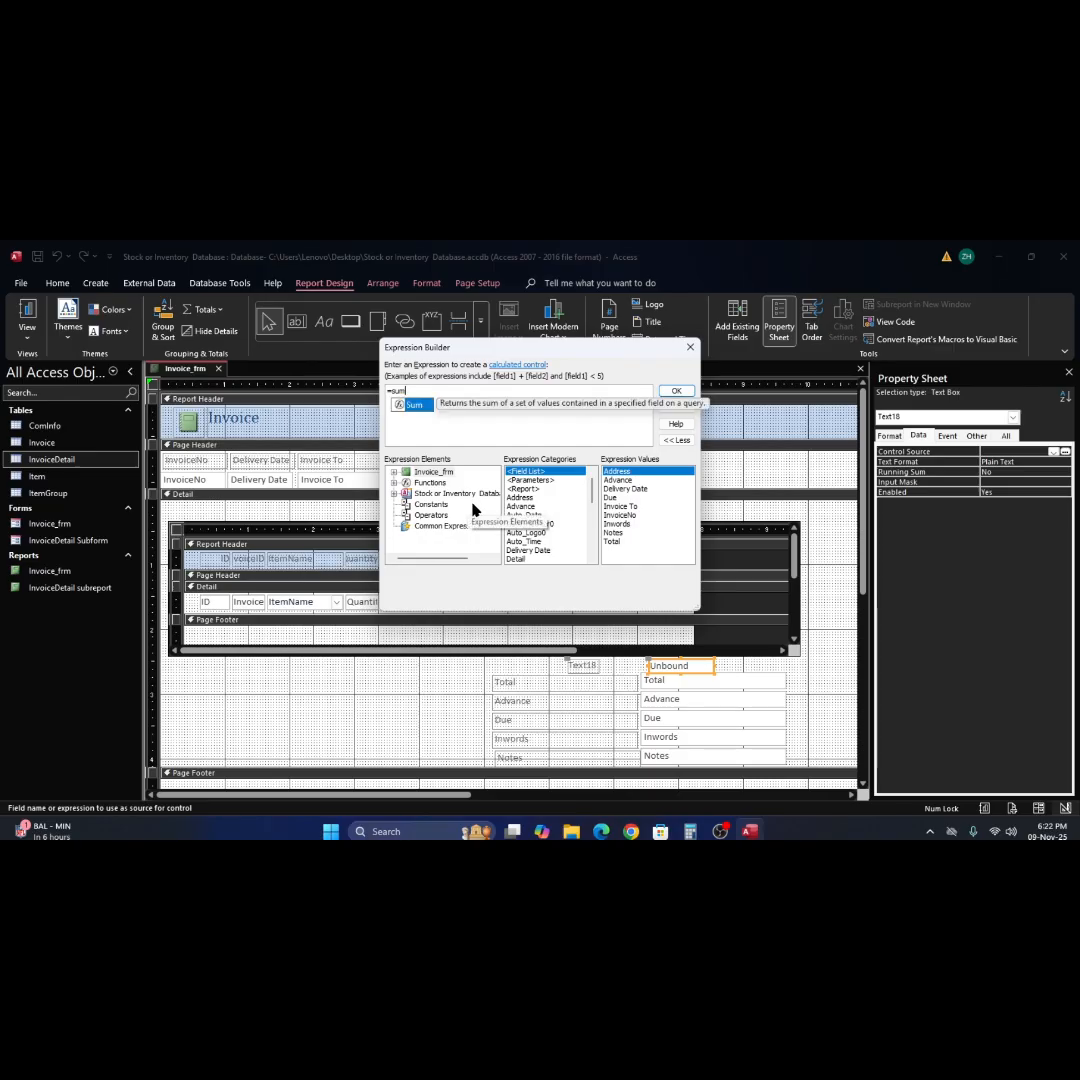
type("n")
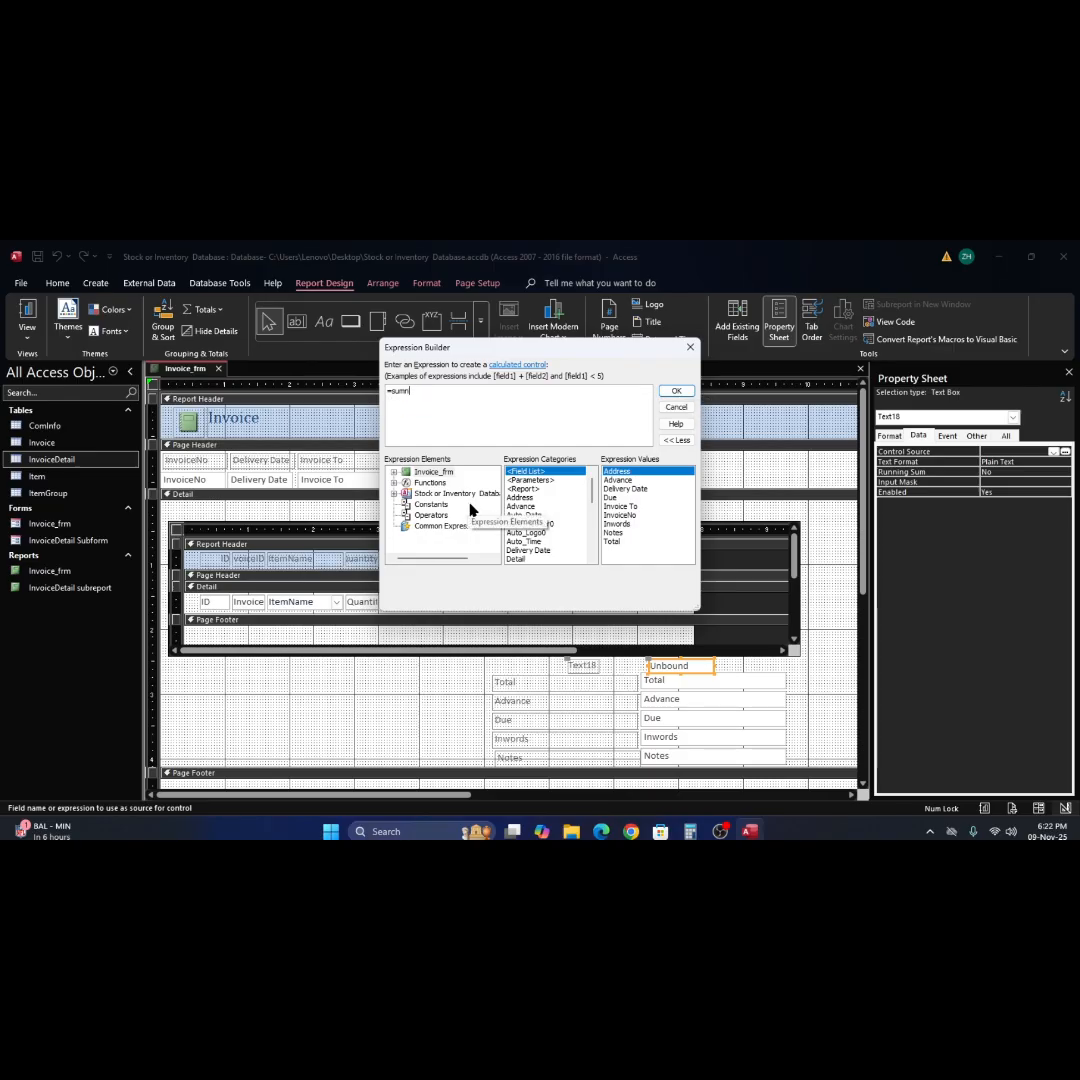
key("BackSpace")
type("(")
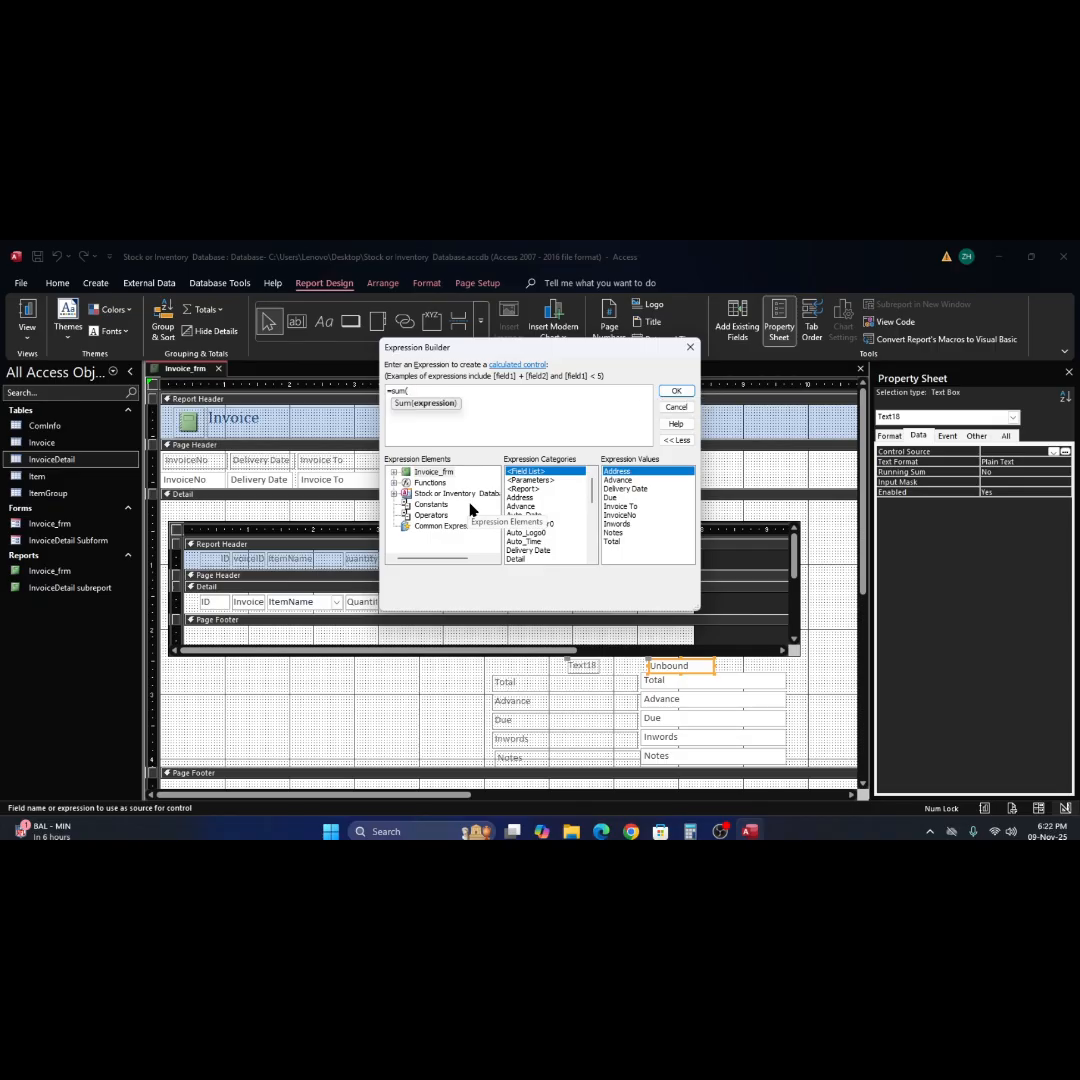
type("me")
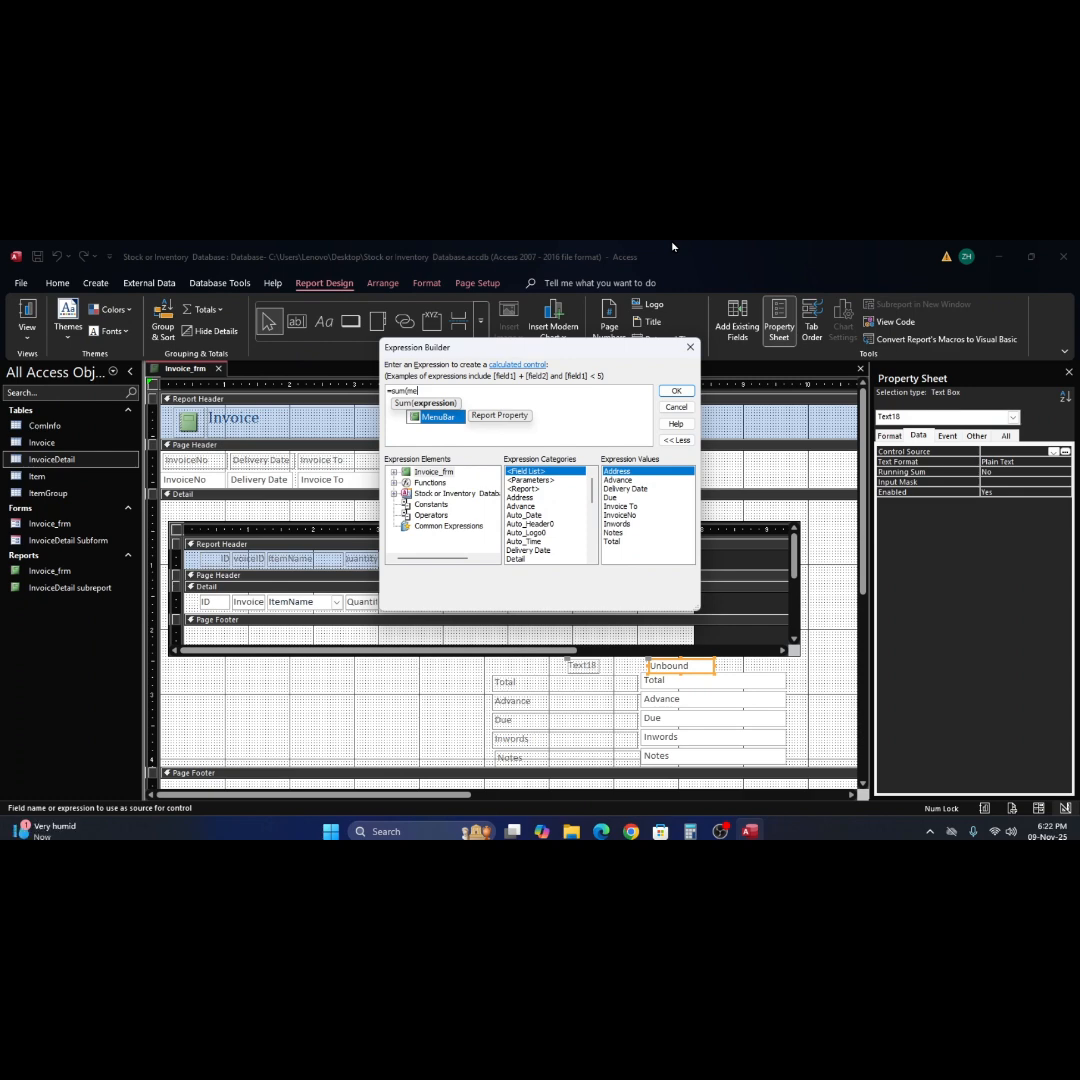
key("BackSpace")
key("BackSpace")
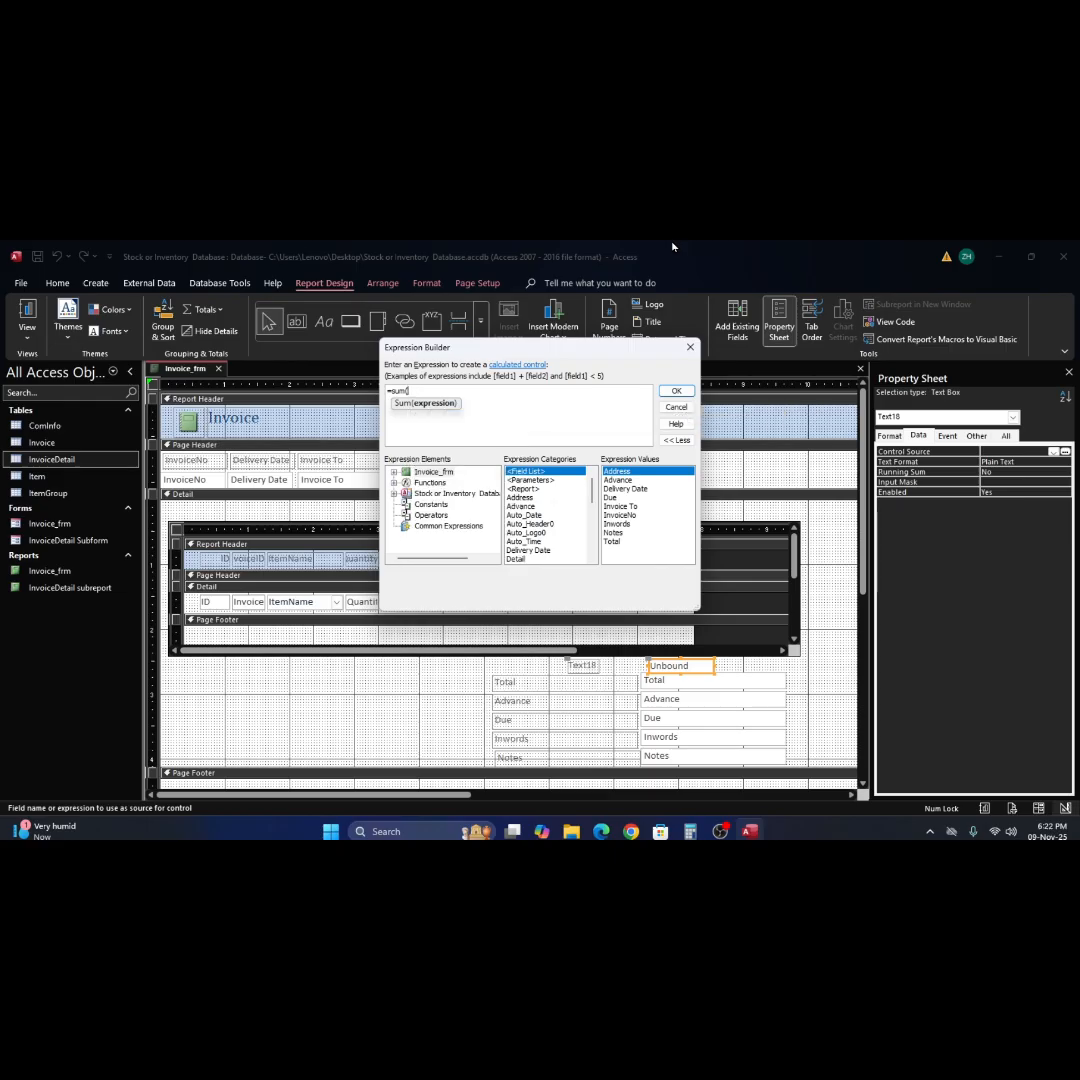
type("net")
key("BackSpace")
key("BackSpace")
key("BackSpace")
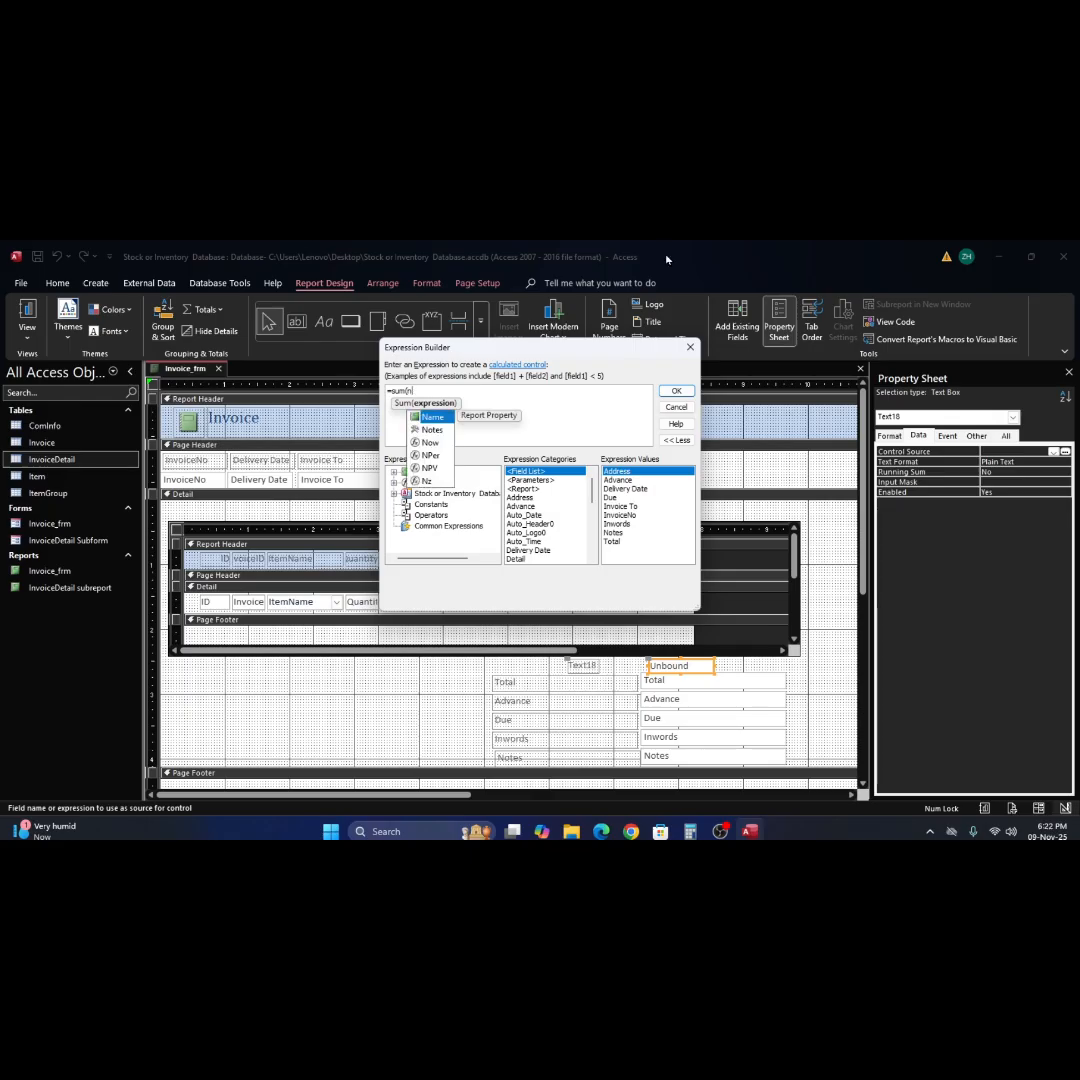
type("q")
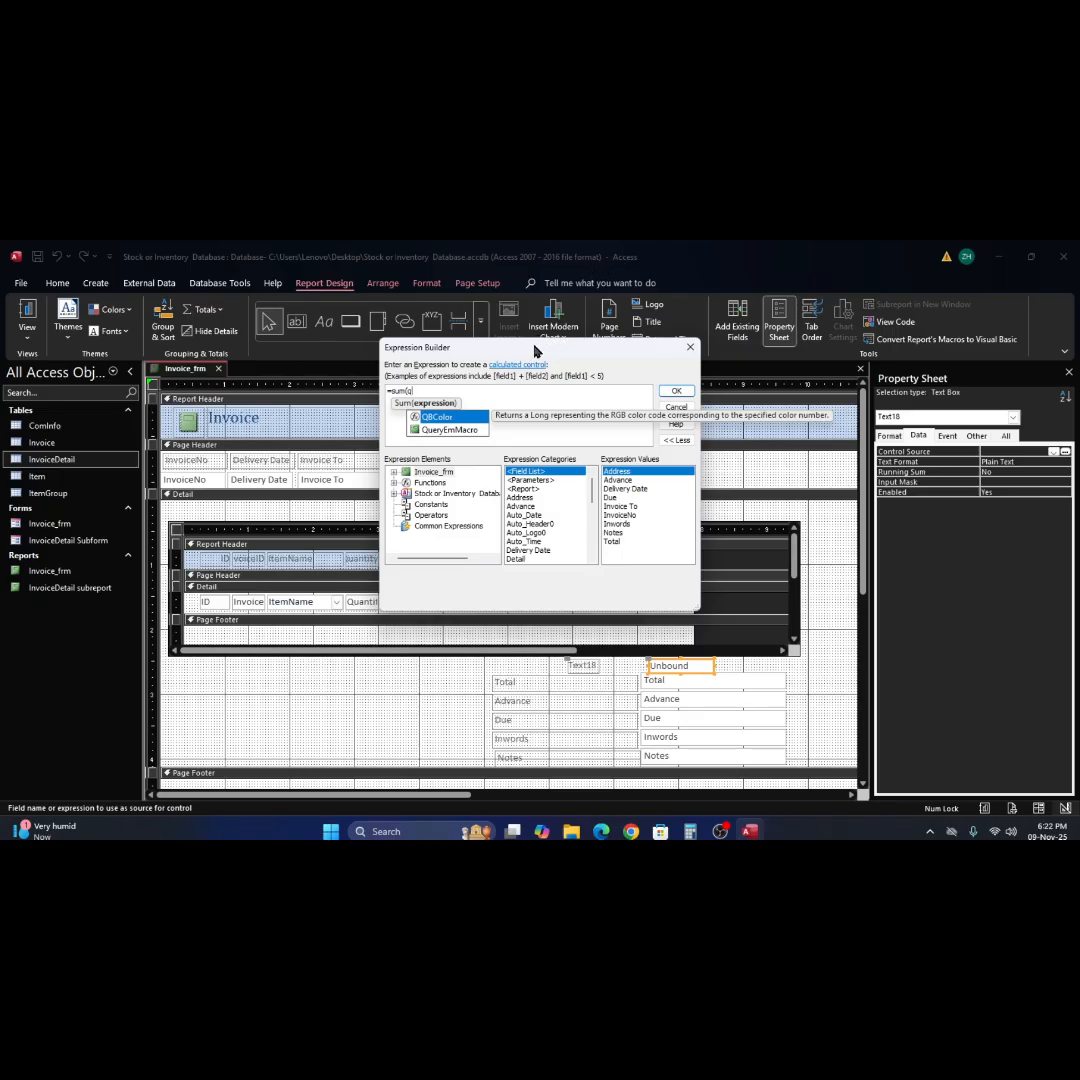
left_click(420, 393)
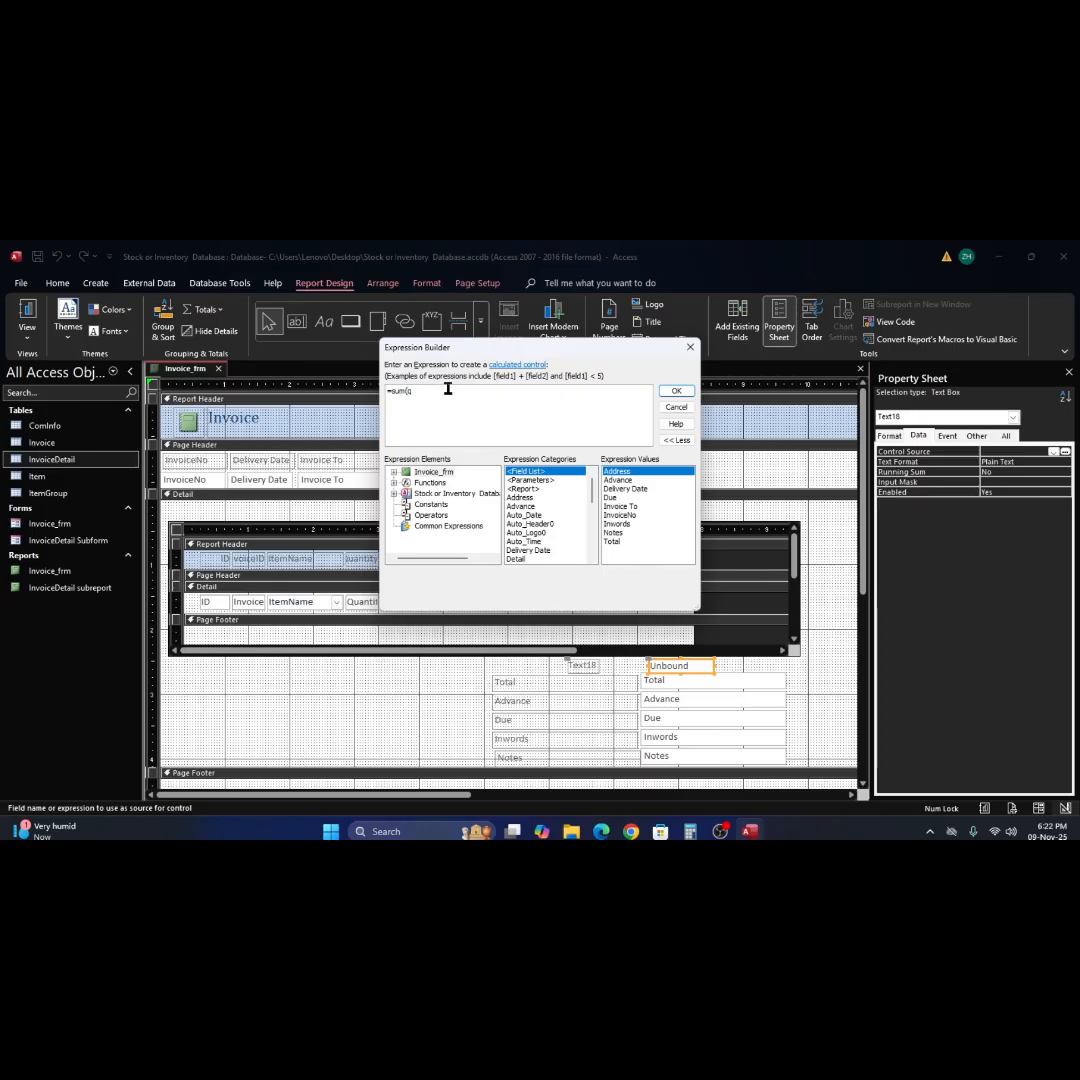
key("BackSpace")
key("BackSpace")
key("BackSpace")
key("BackSpace")
key("BackSpace")
type("n")
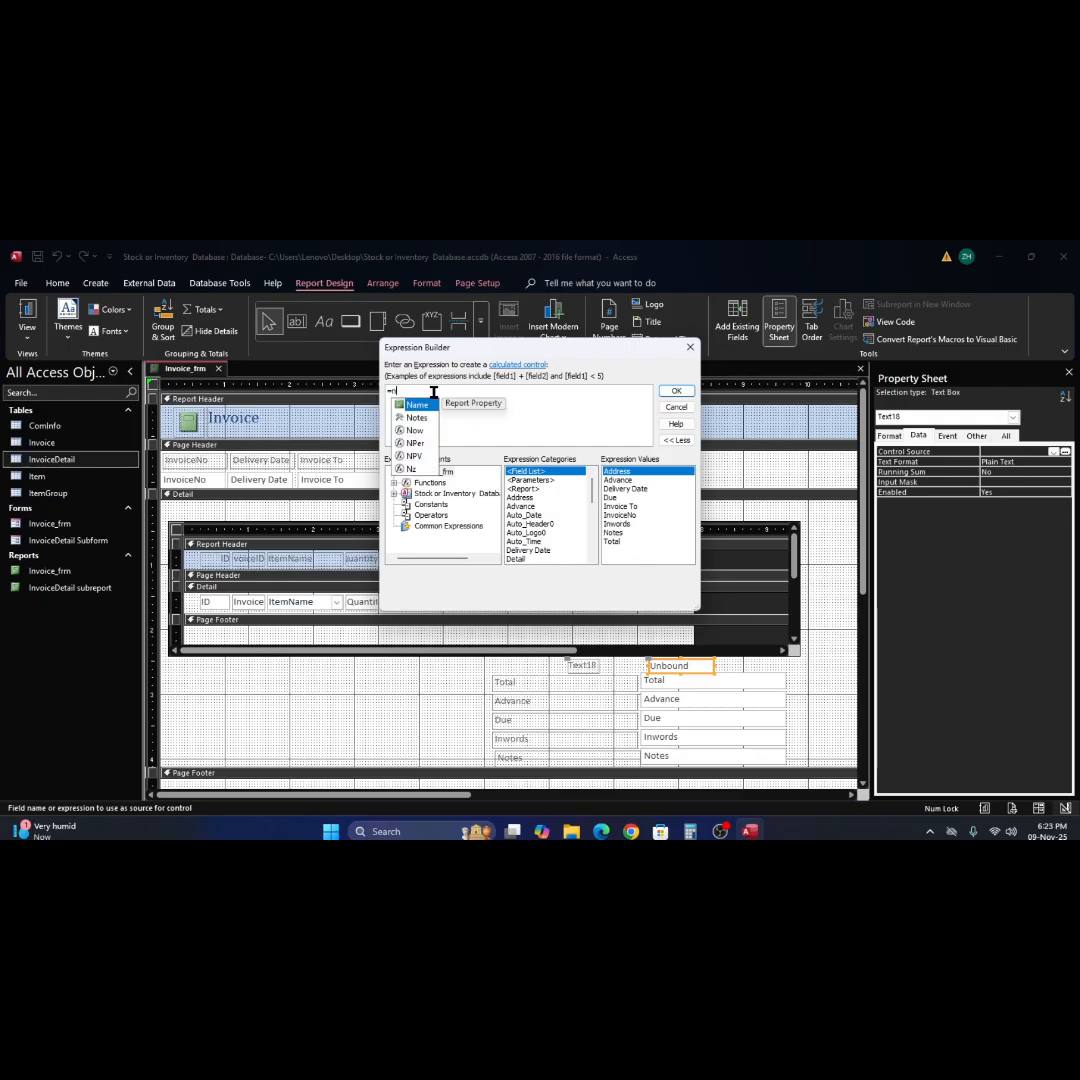
type("e")
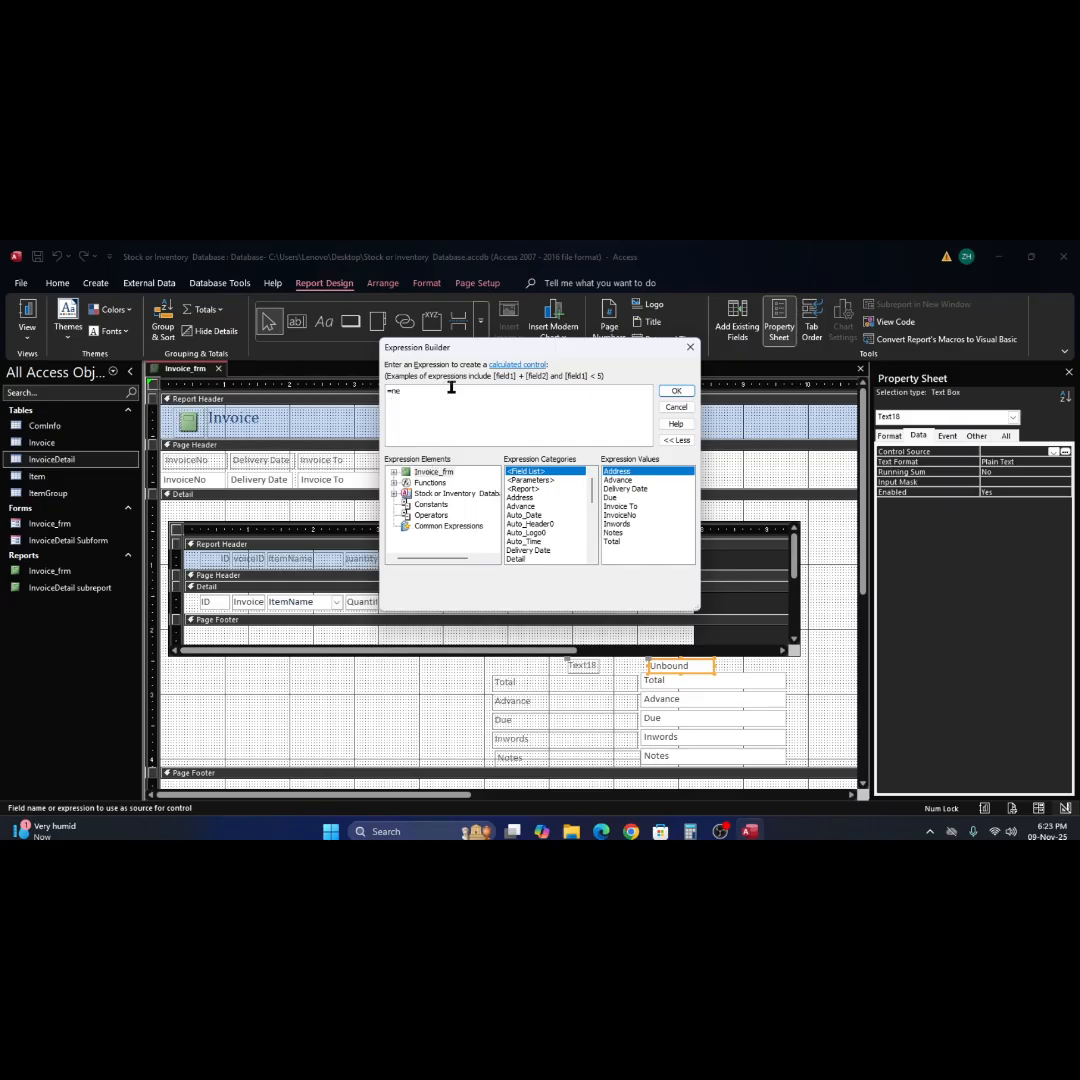
type("y")
key("BackSpace")
type("t")
left_click_drag(393, 392, 461, 401)
type("=sum")
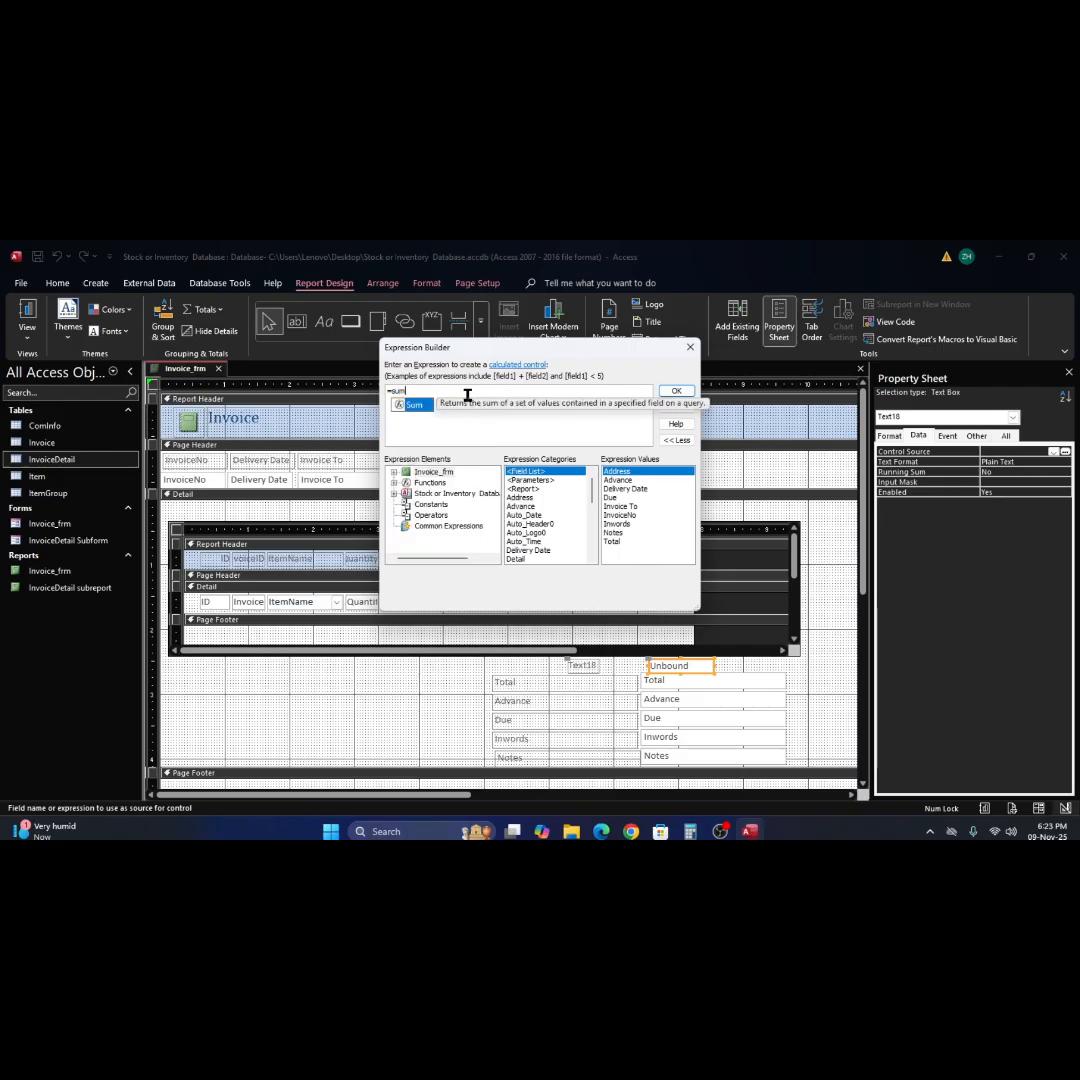
type("(")
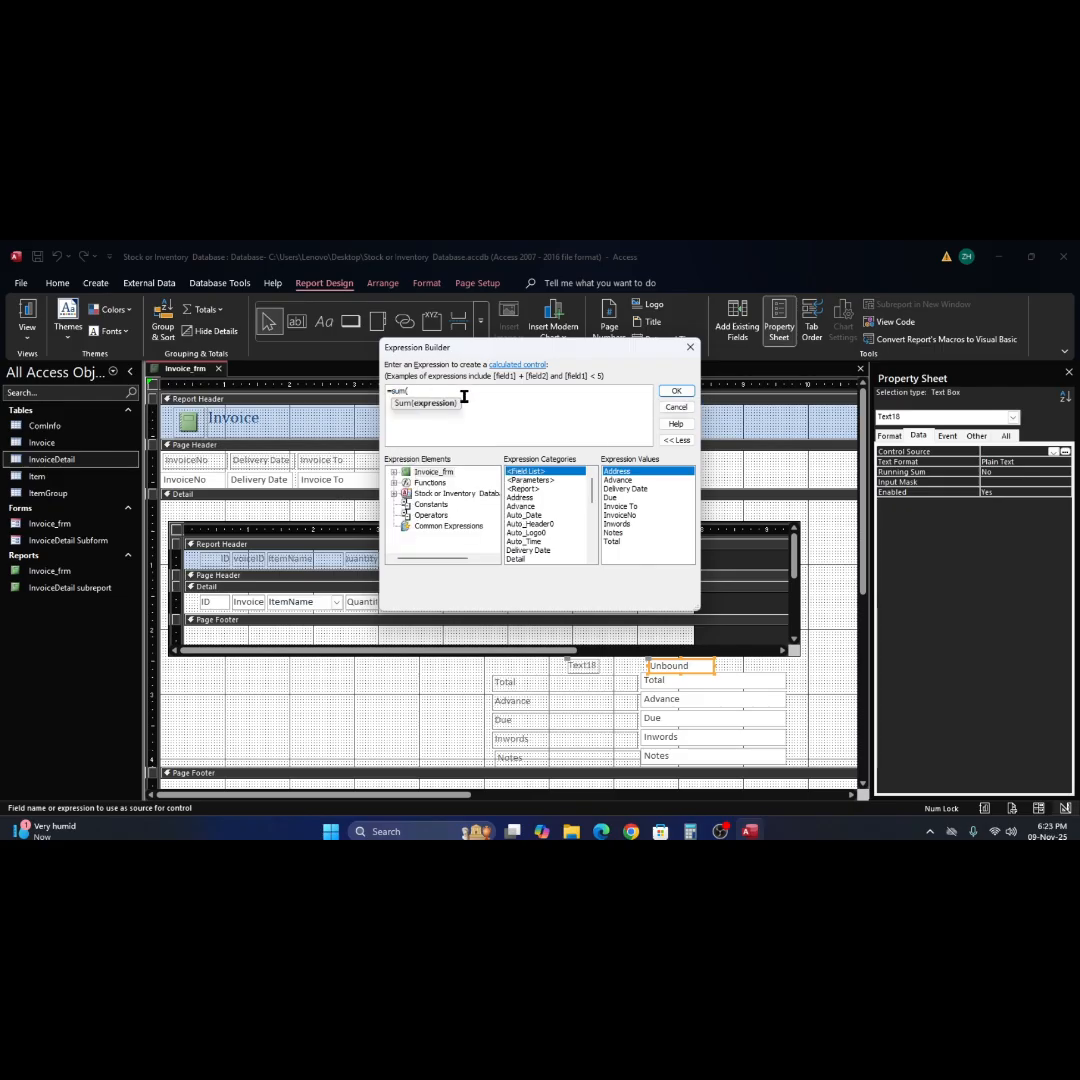
type("q")
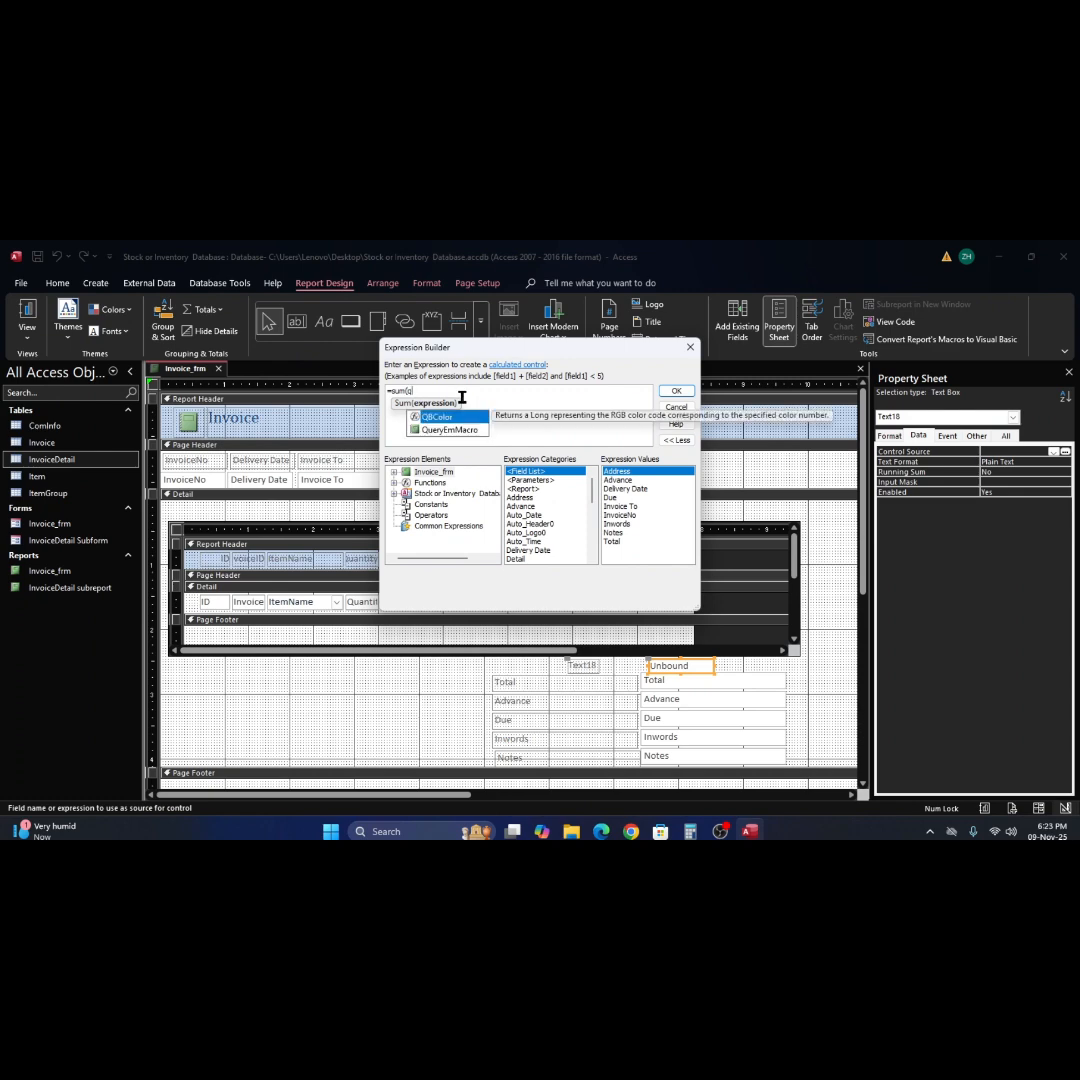
type("uan")
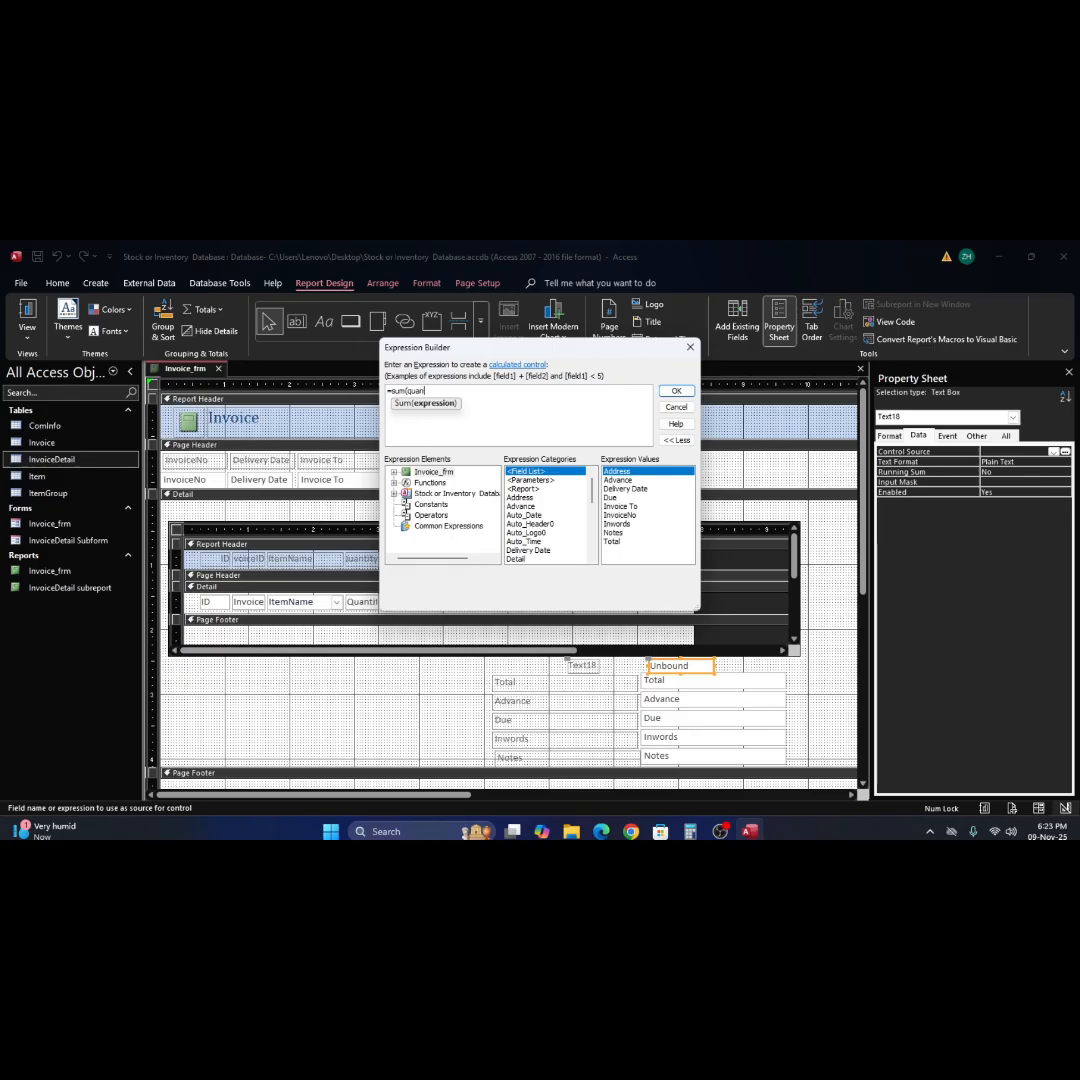
key("BackSpace")
key("BackSpace")
key("BackSpace")
key("BackSpace")
key("BackSpace")
key("BackSpace")
key("BackSpace")
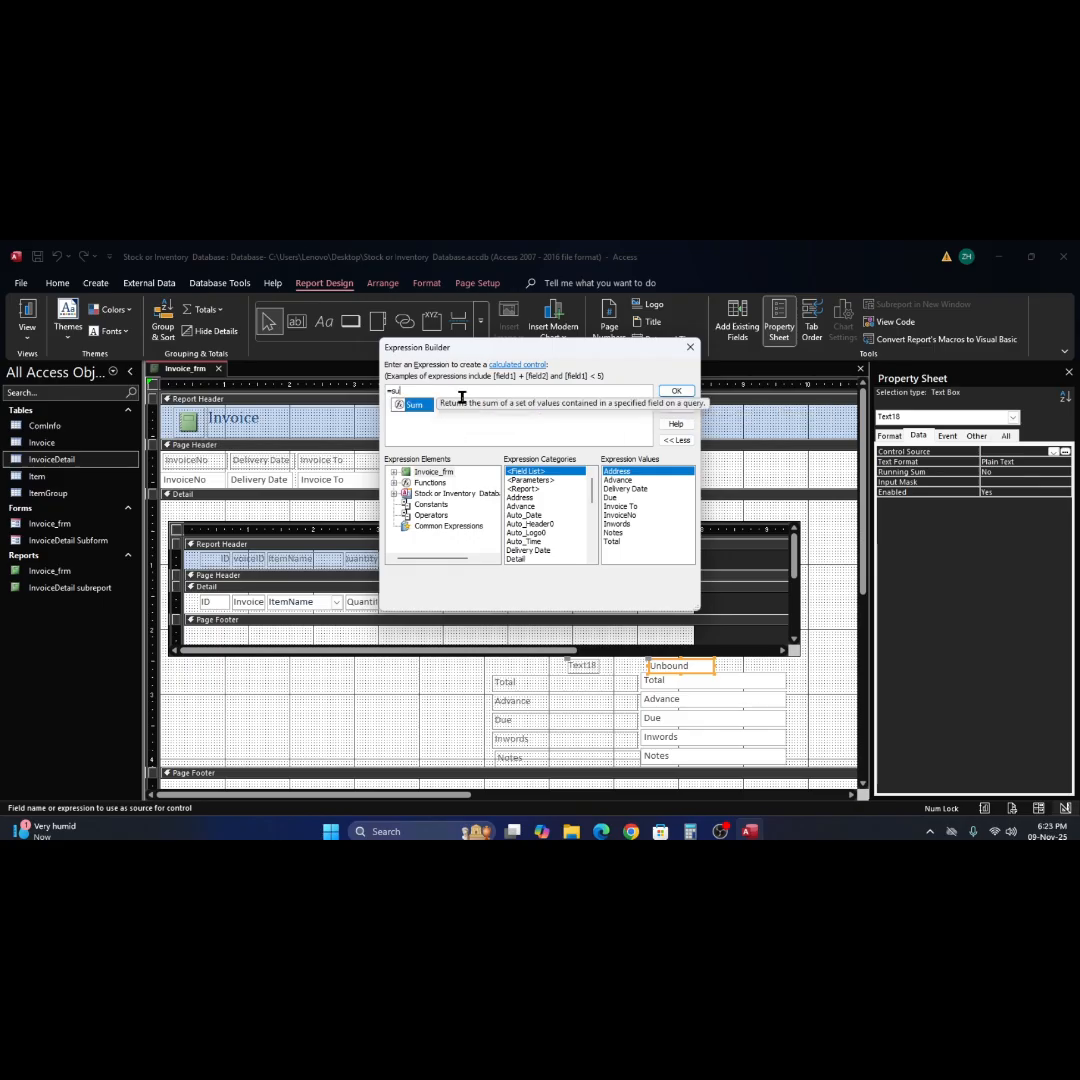
key("BackSpace")
type("q")
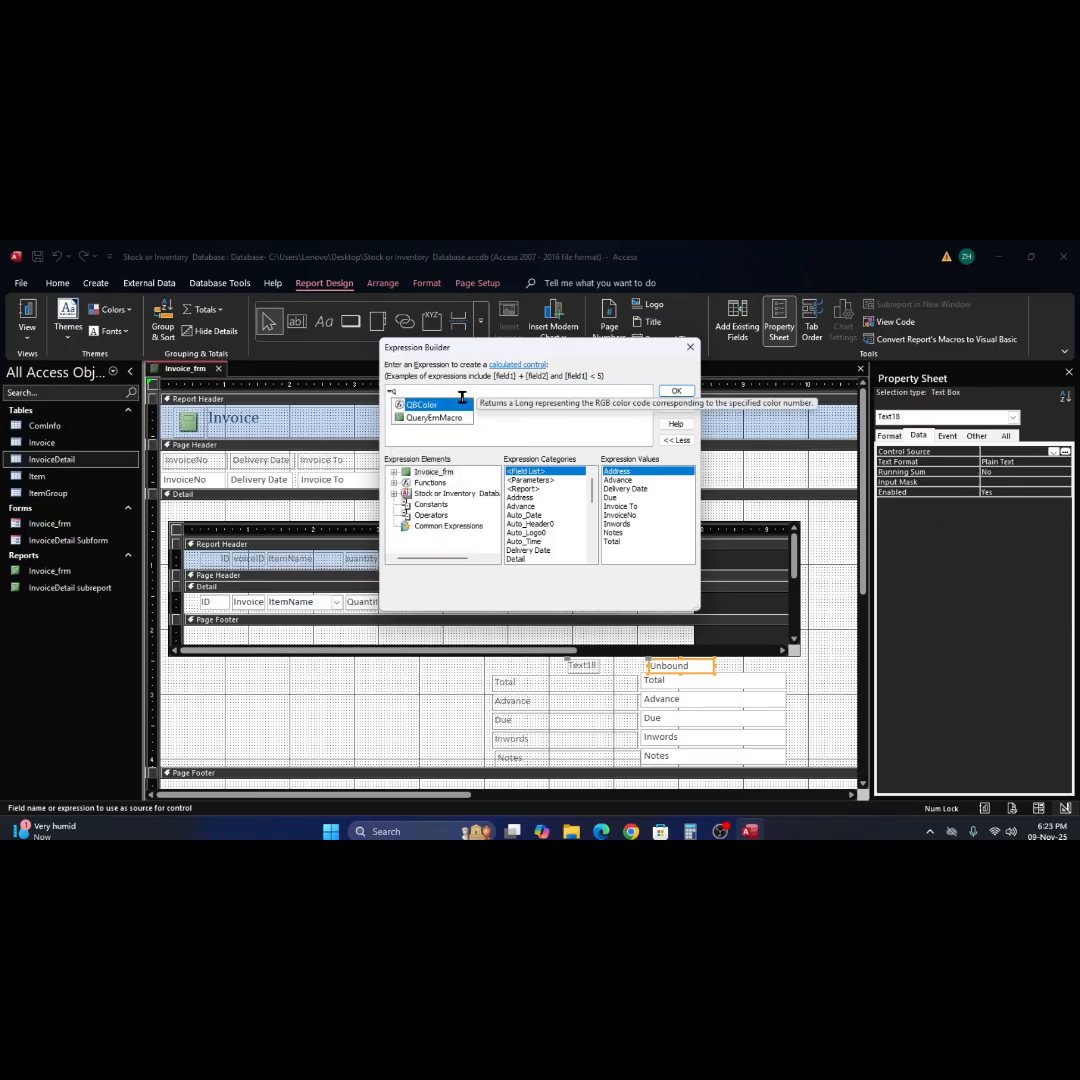
type("u")
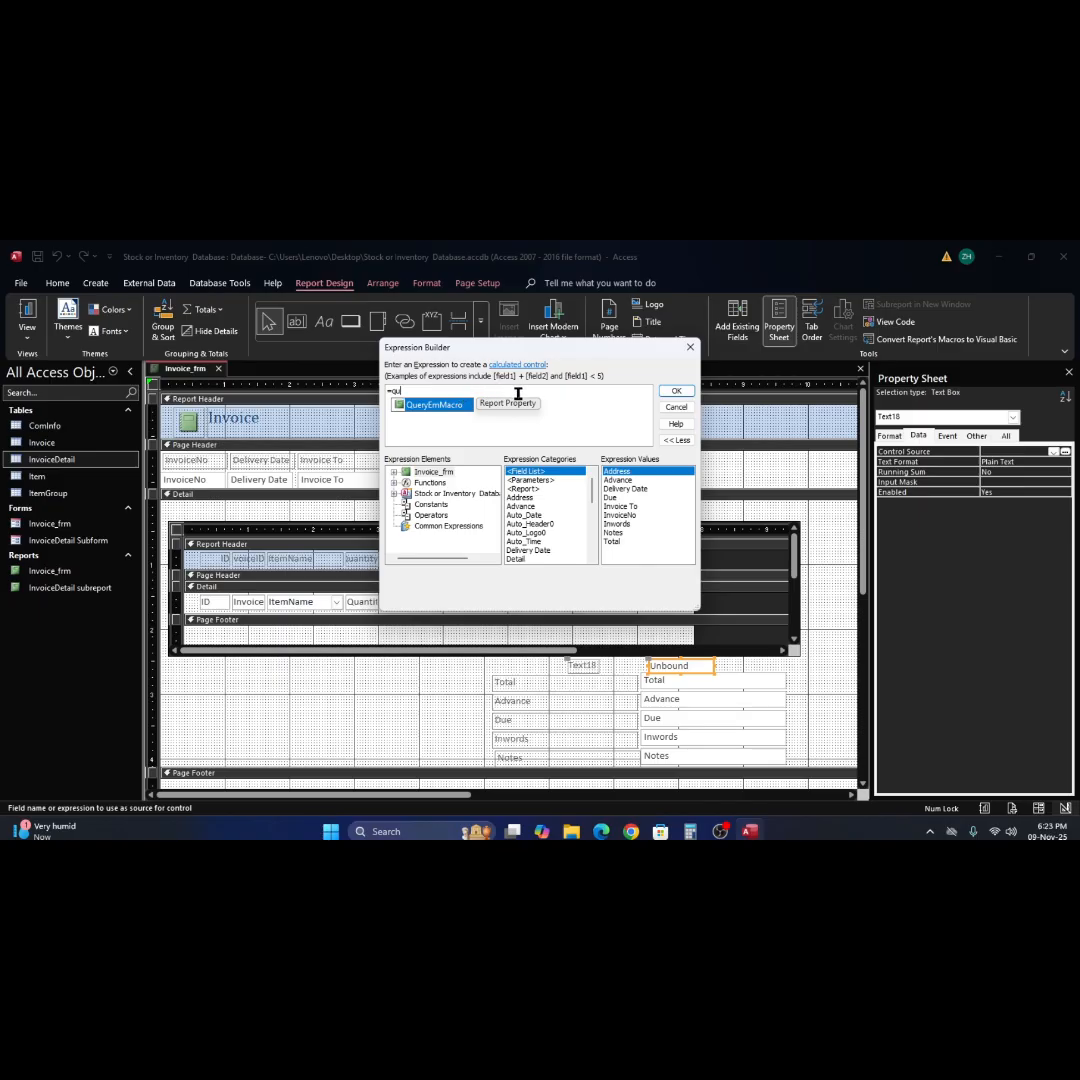
key("BackSpace")
key("BackSpace")
key("BackSpace")
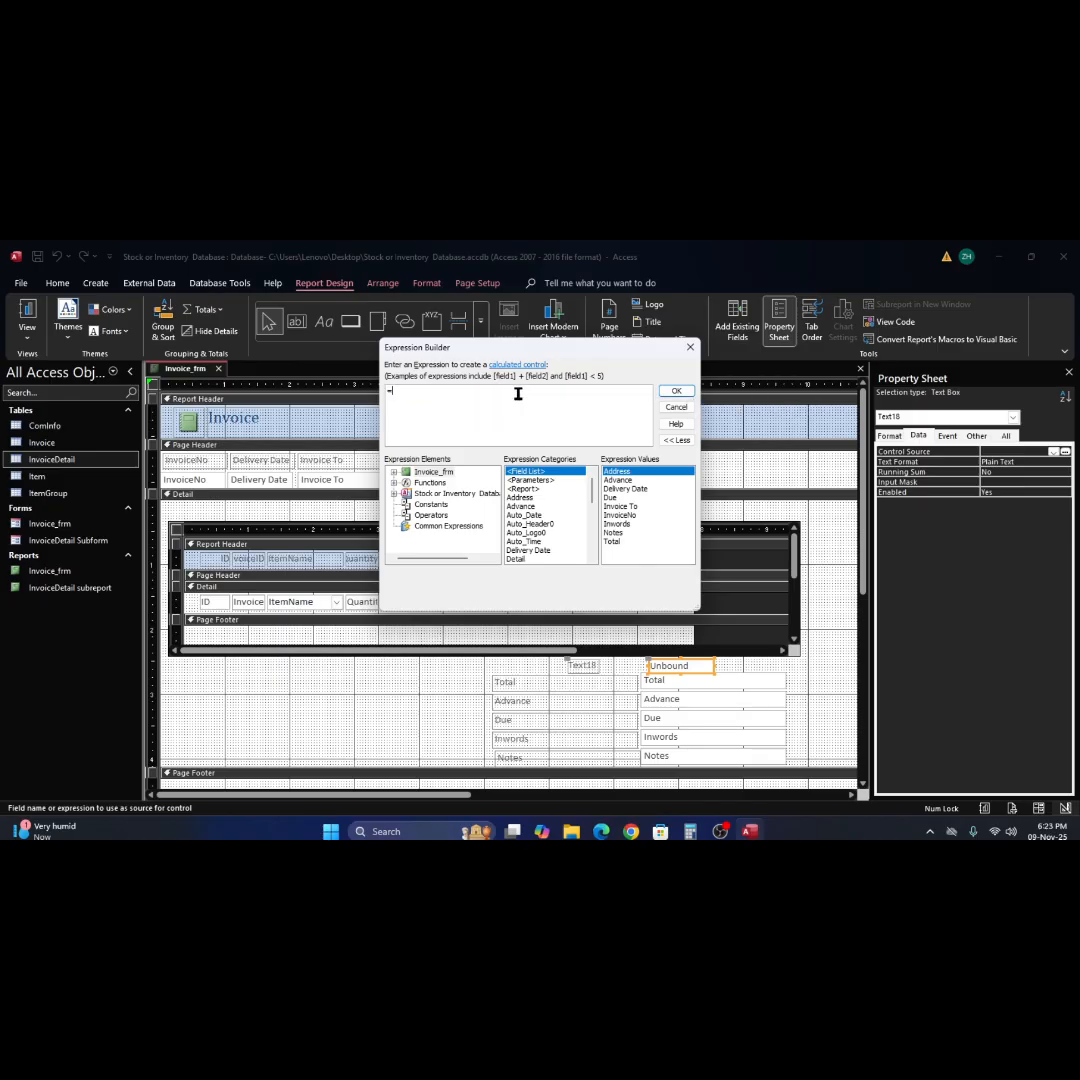
type("q")
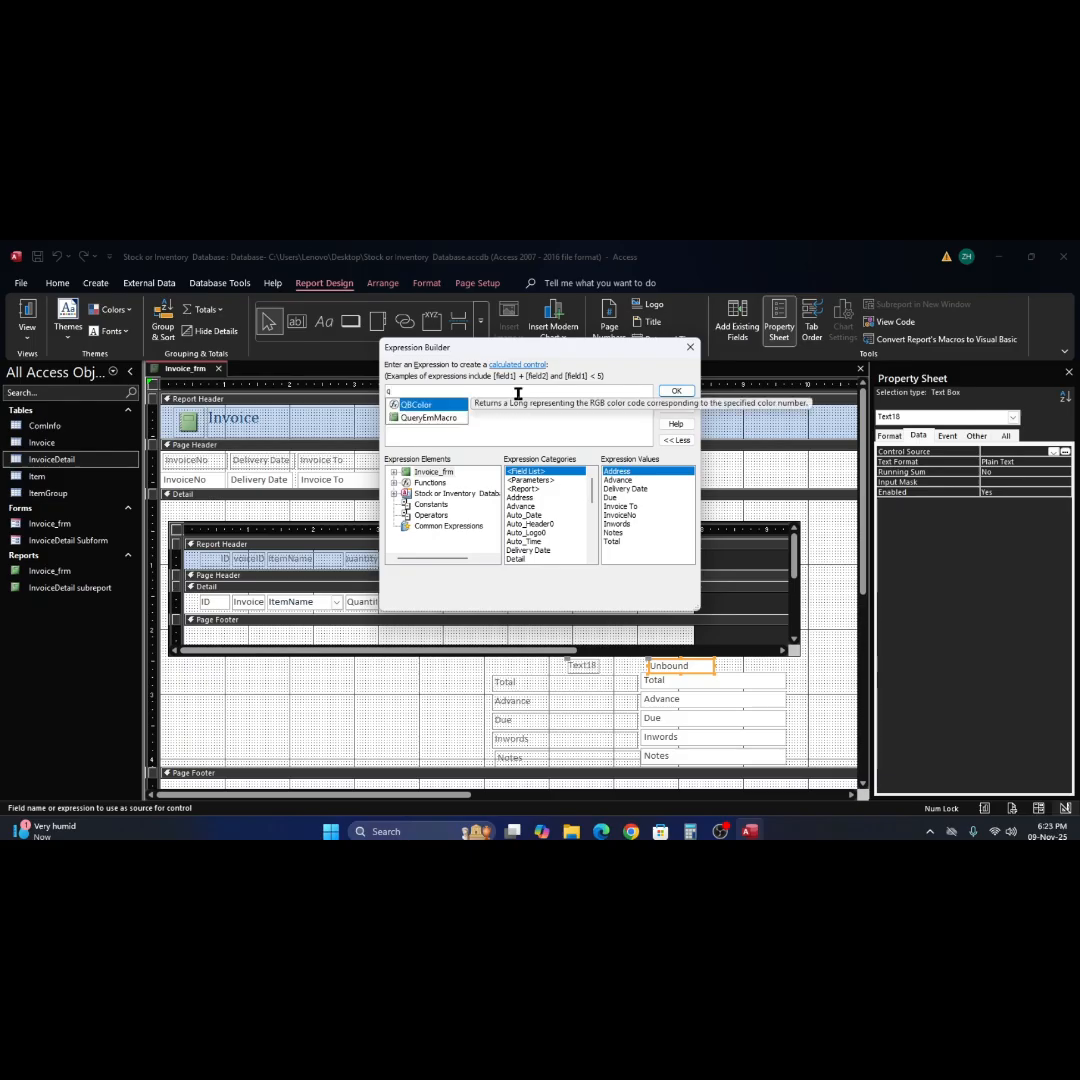
key("BackSpace")
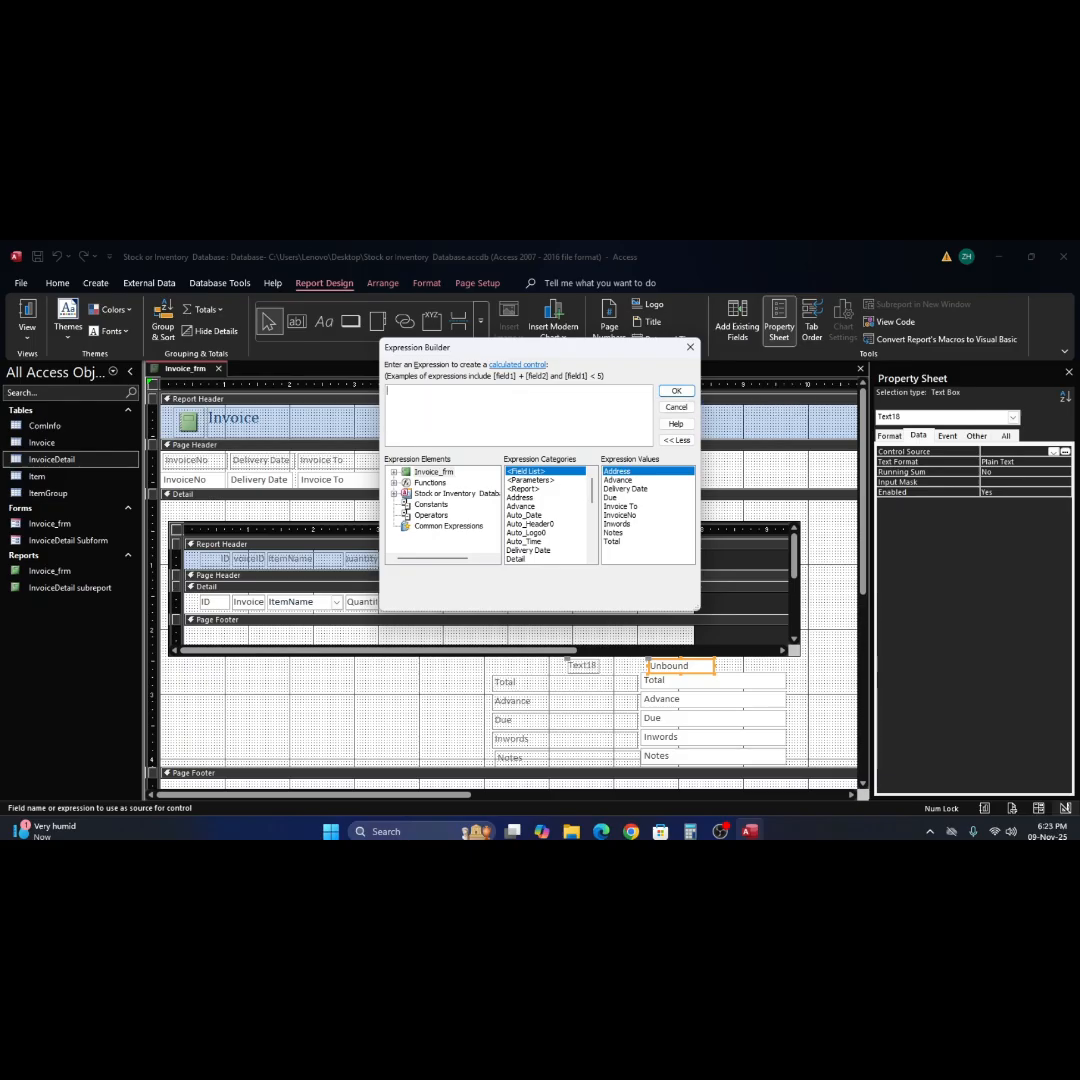
left_click(684, 409)
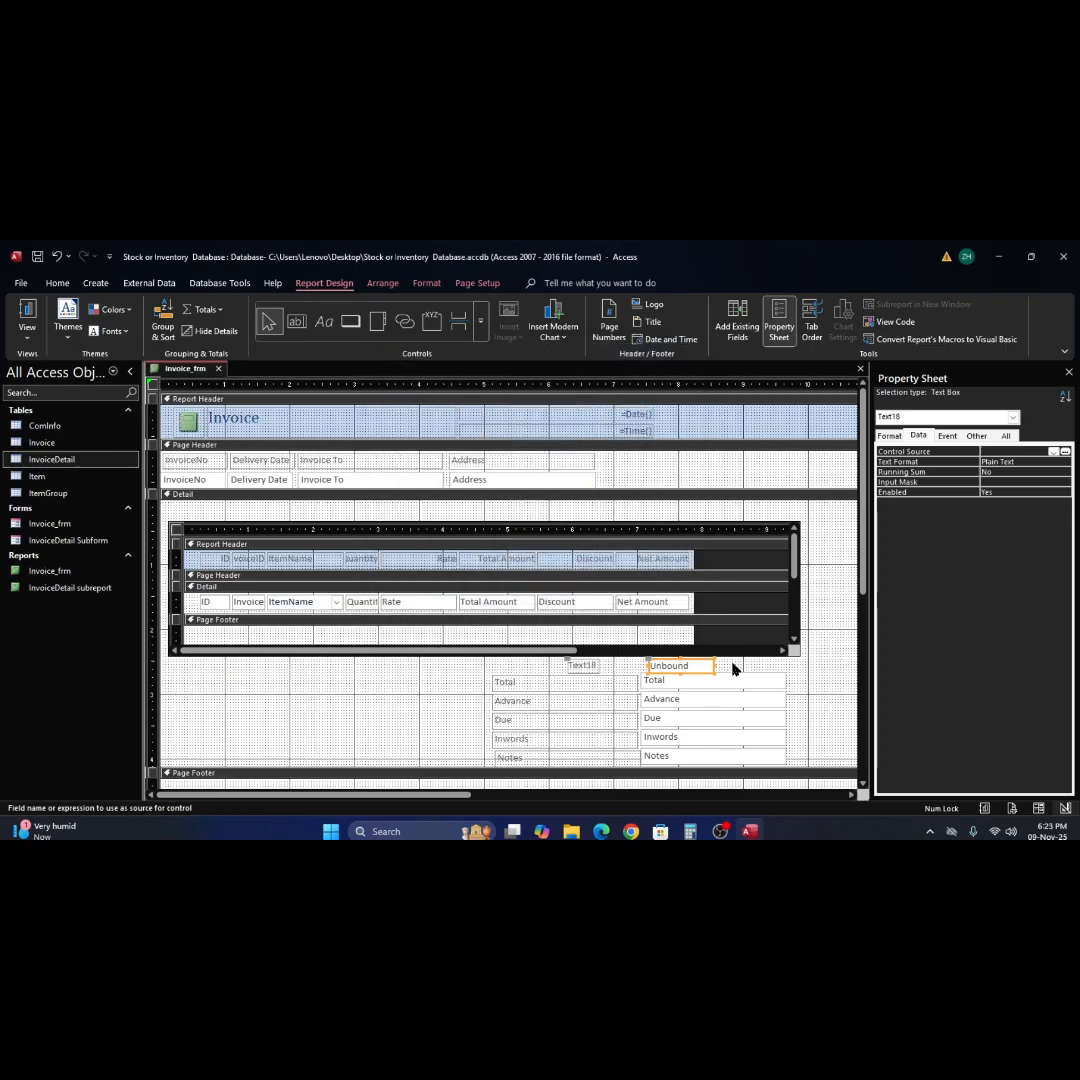
left_click(733, 668)
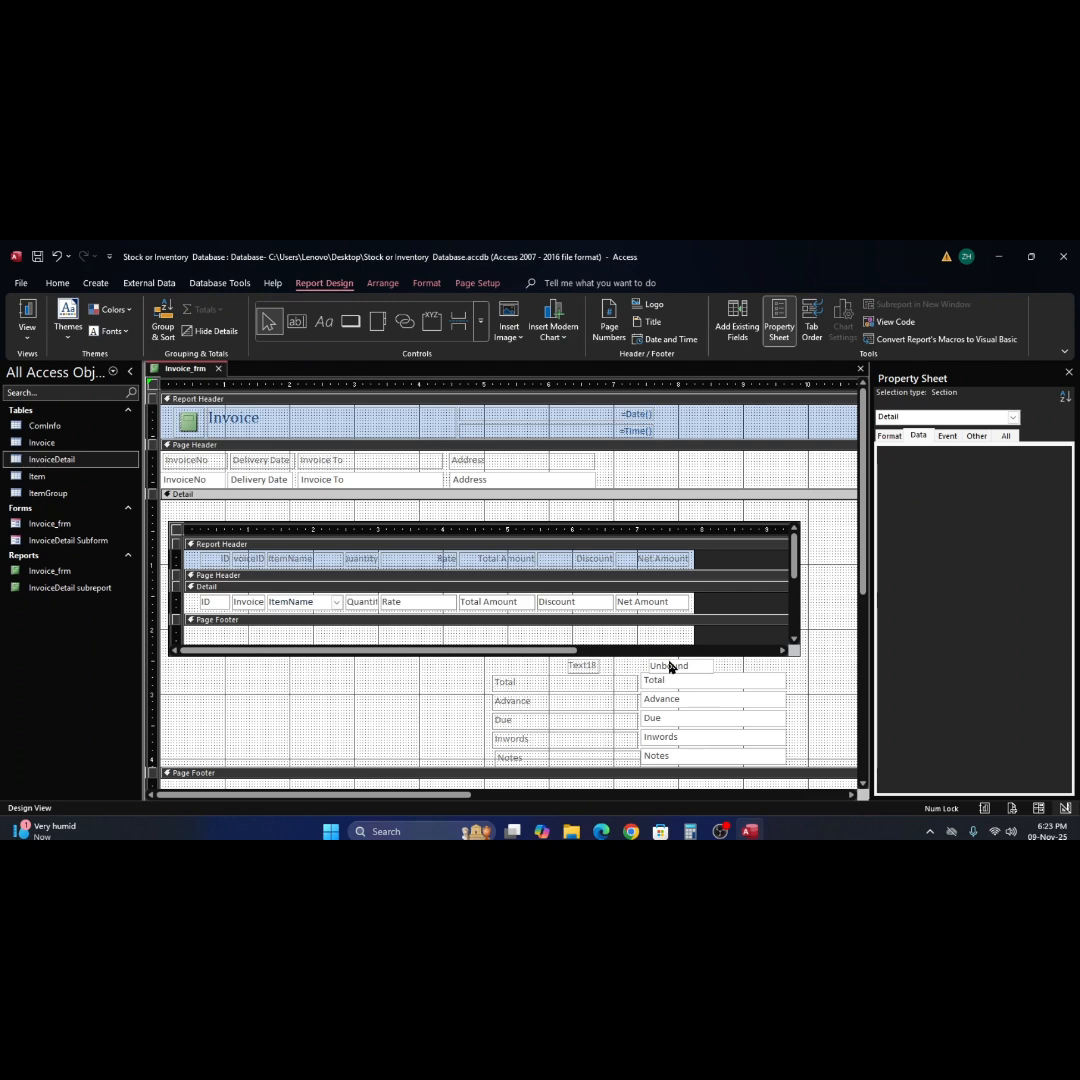
Collapse the subreport's Page Footer and open up its Report Footer section to a height of about 0.75 inch.
left_click(617, 638)
left_click(617, 638)
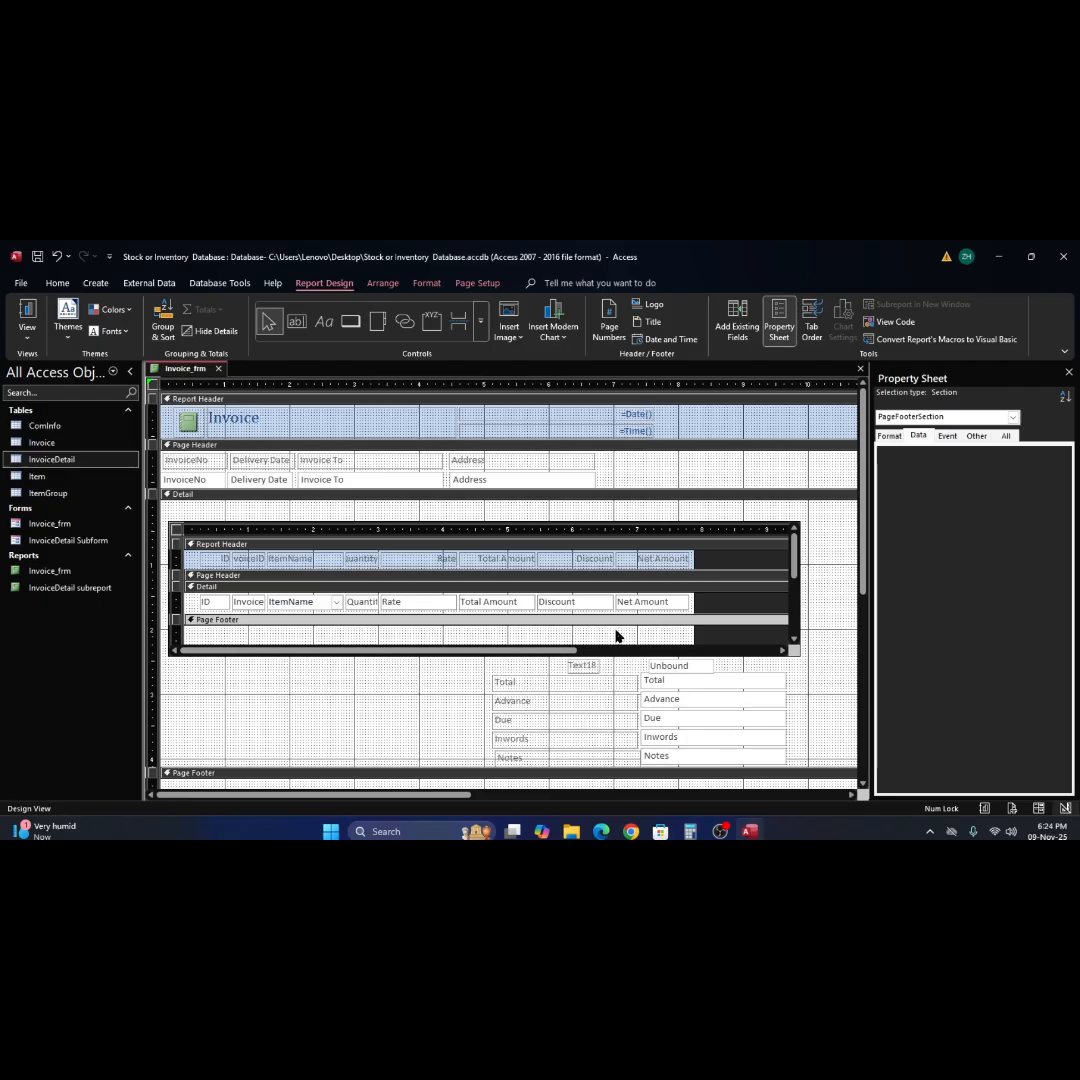
scroll(610, 612, "down", 3)
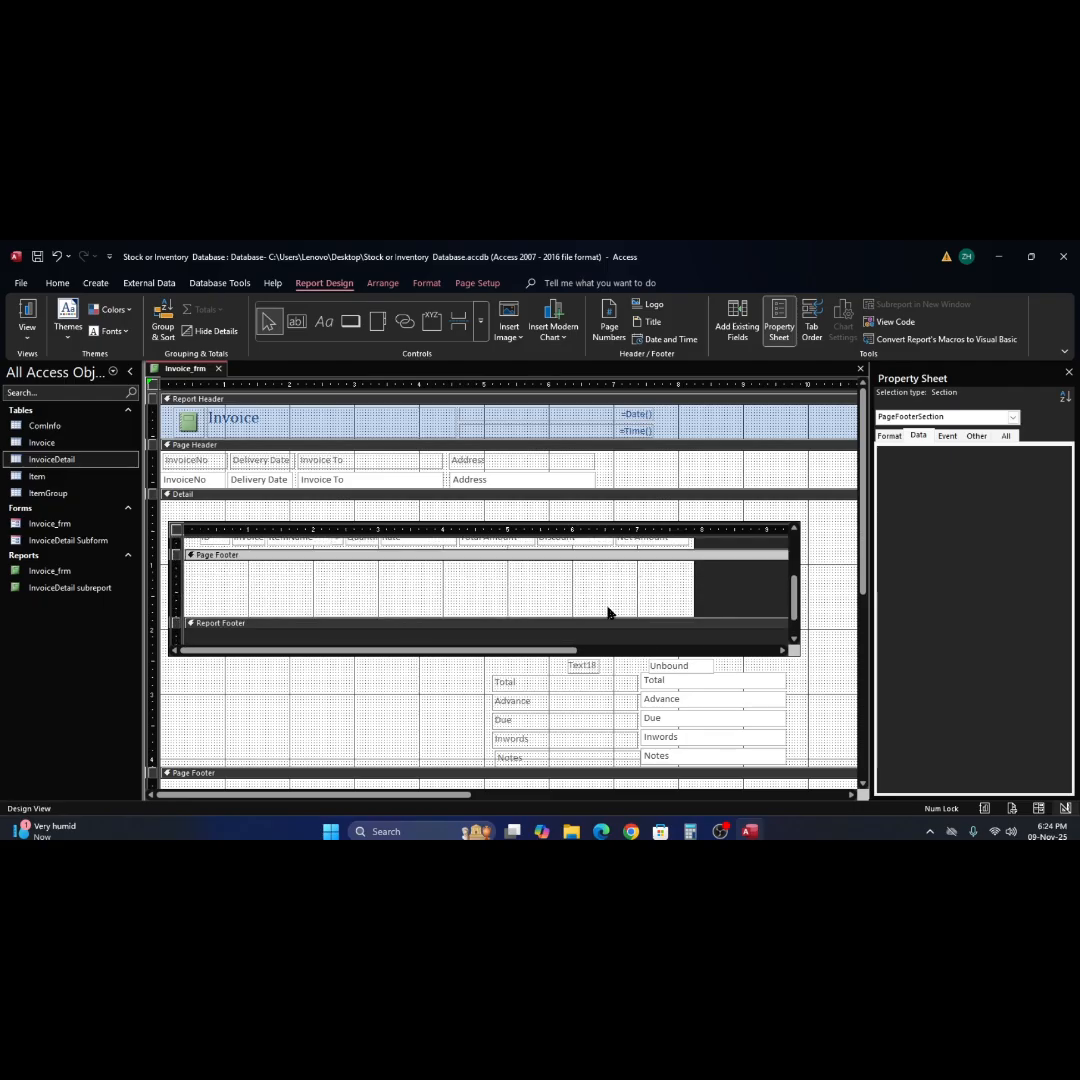
scroll(608, 613, "down", 2)
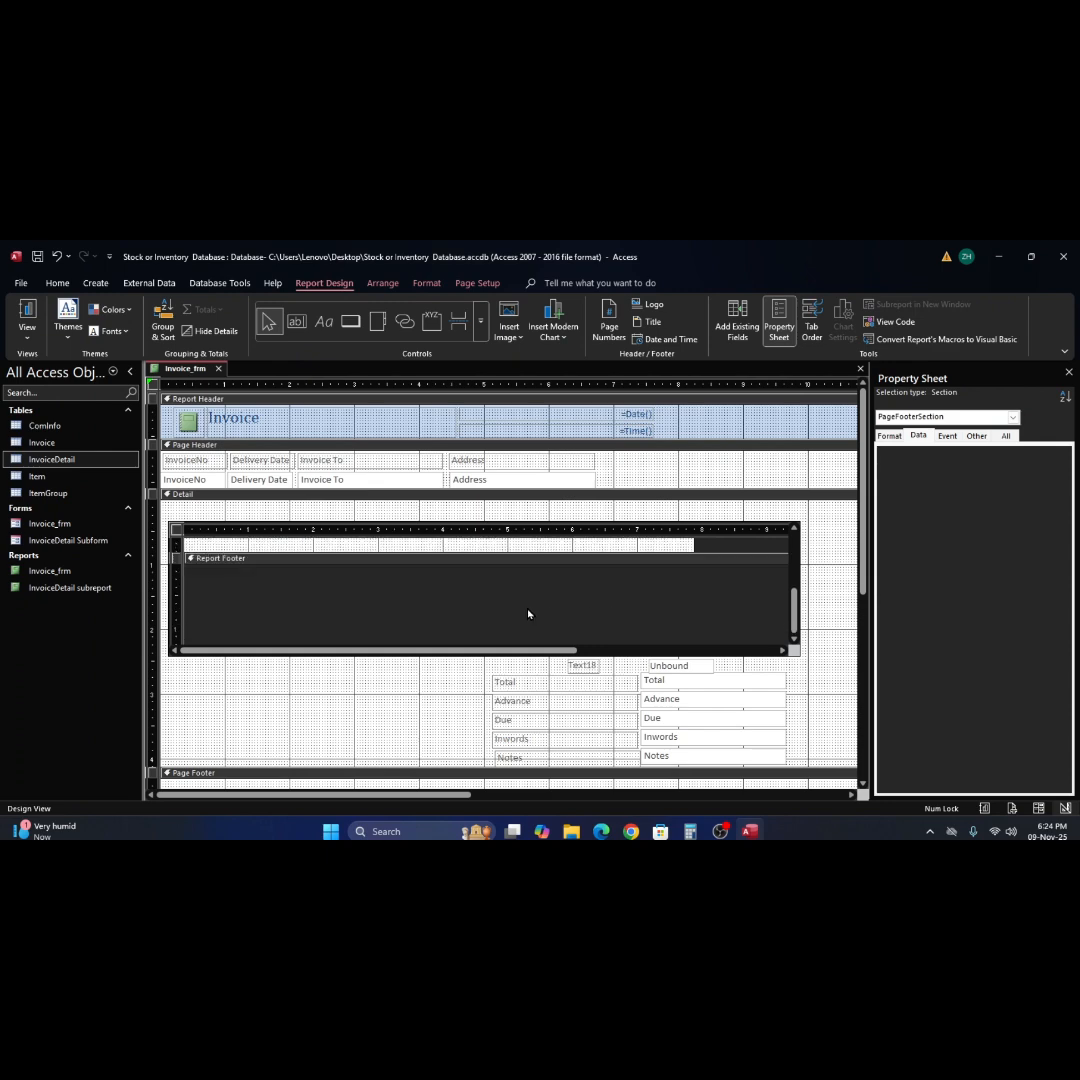
mouse_move(537, 564)
left_mouse_down()
mouse_move(533, 610)
mouse_move(547, 558)
left_mouse_up()
scroll(545, 579, "up", 1)
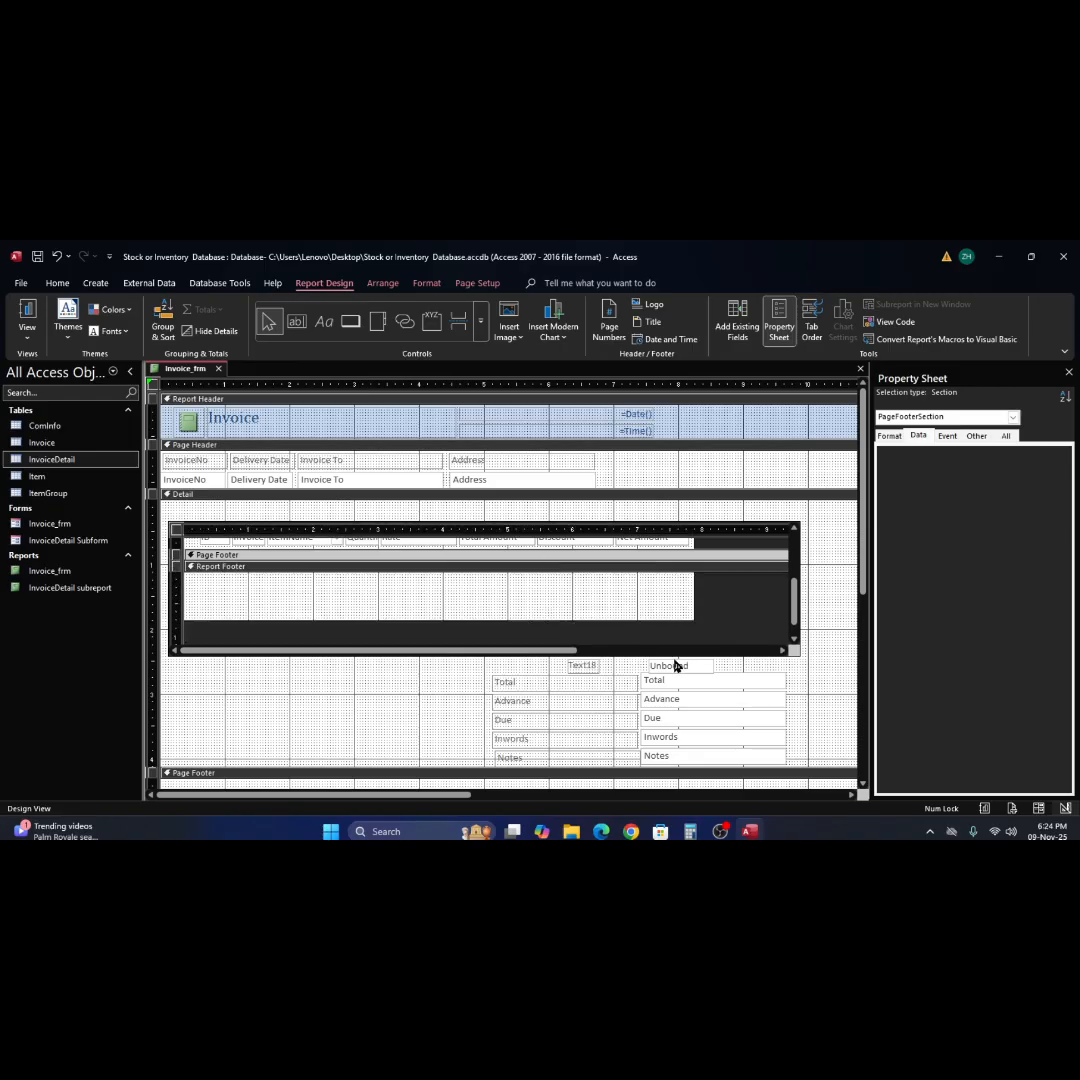
Delete the unbound text box above Total and paste its copy into the subreport's Report Footer, placed beneath the Discount column.
left_click_drag(675, 665, 622, 577)
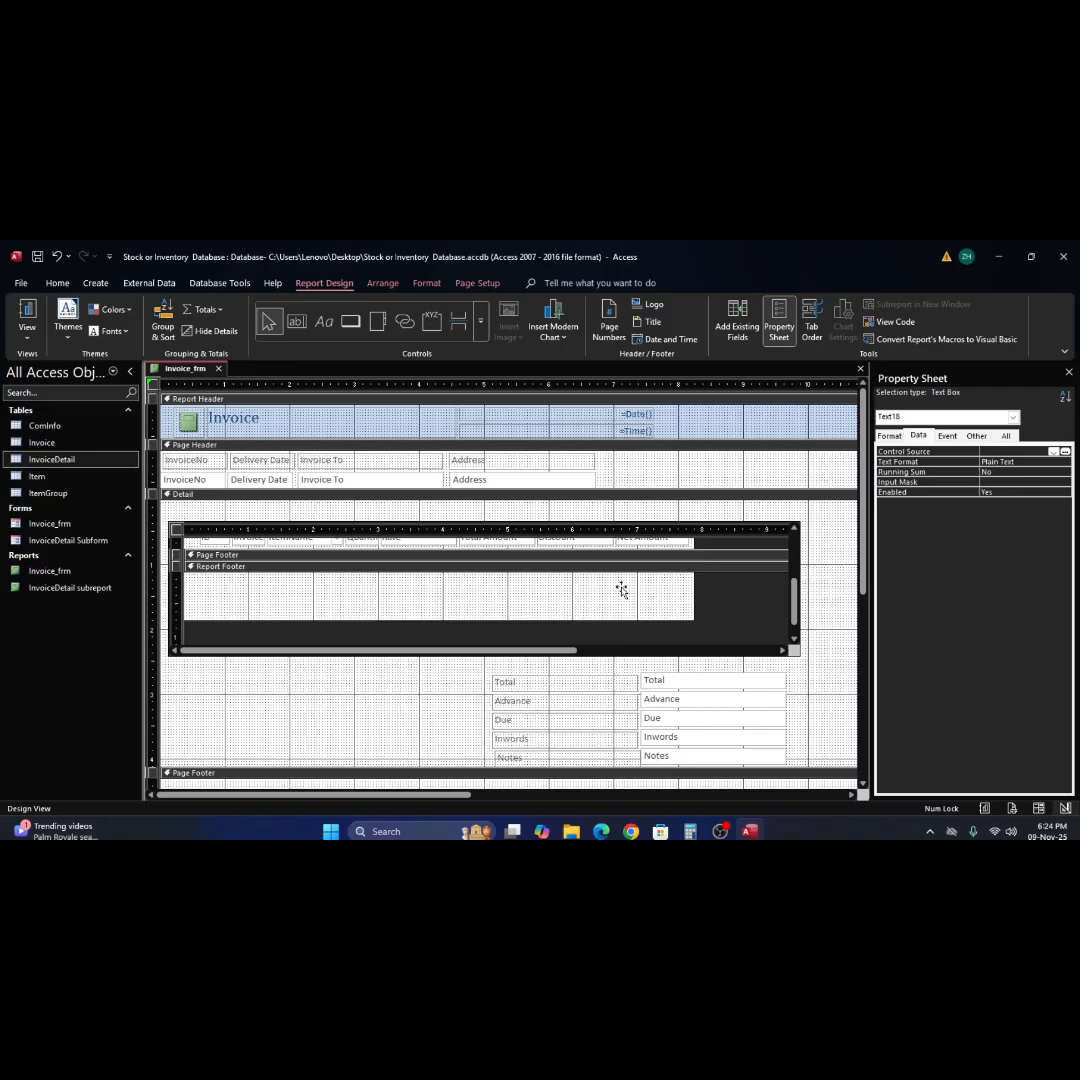
key("ctrl+z")
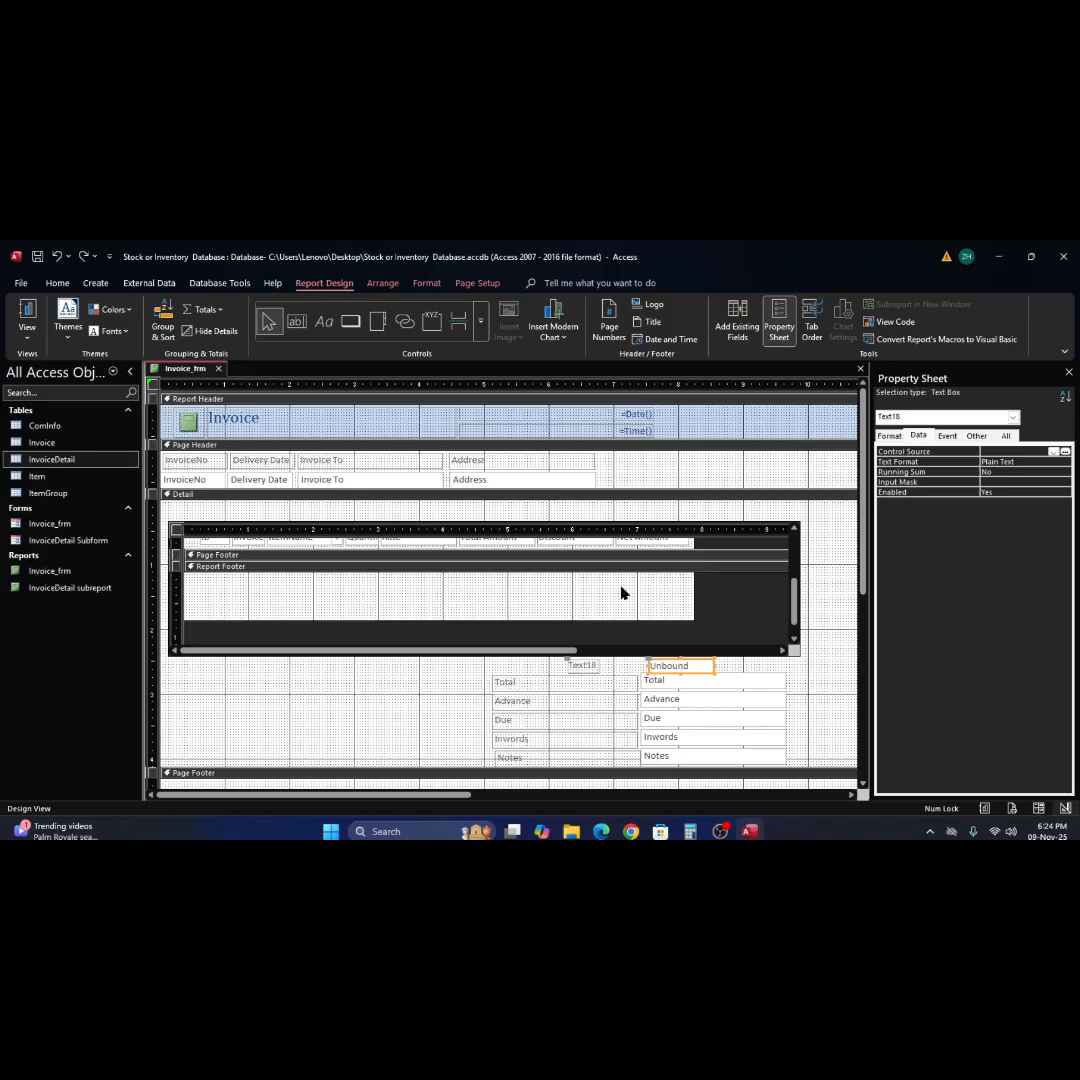
key("Delete")
left_click(608, 600)
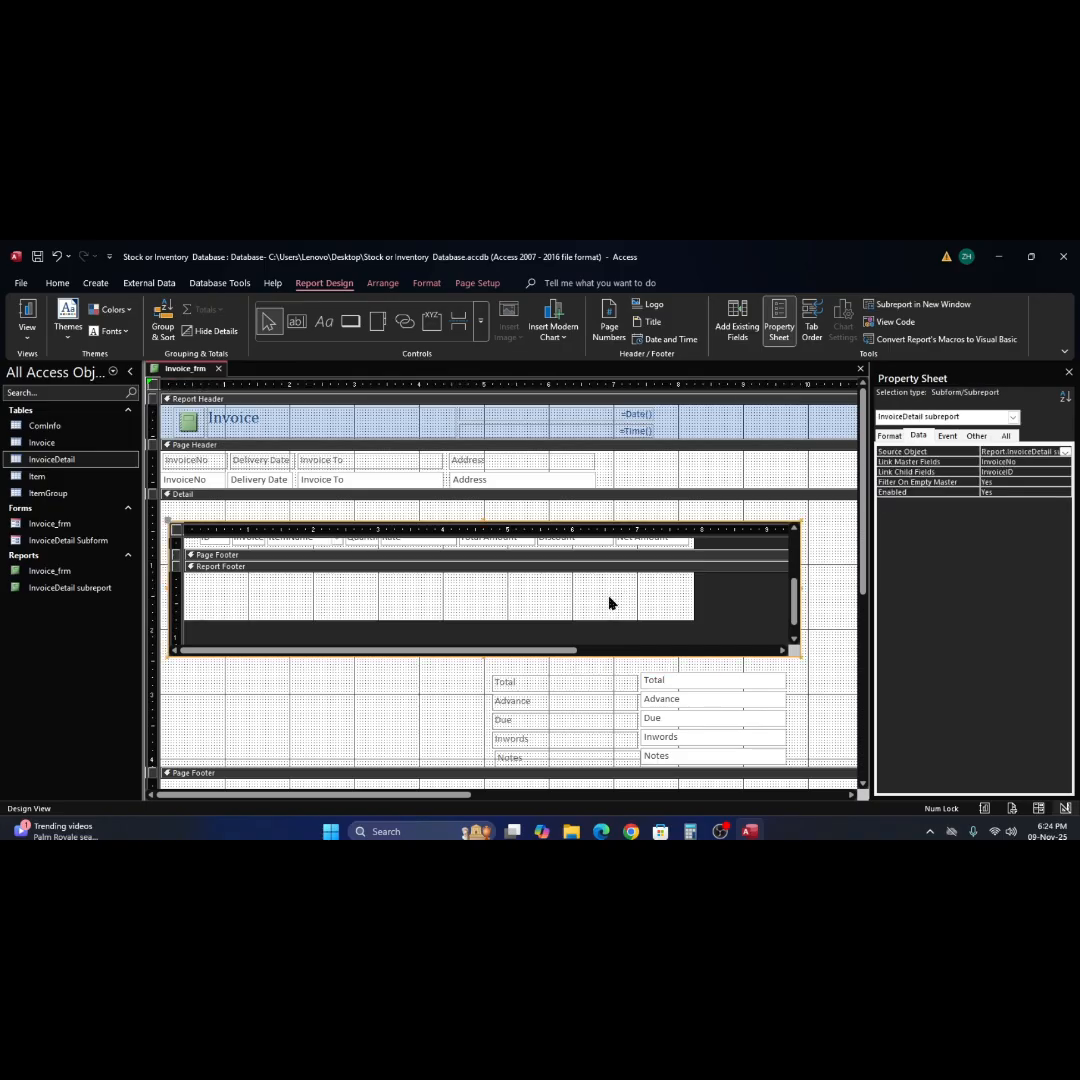
left_click(610, 600)
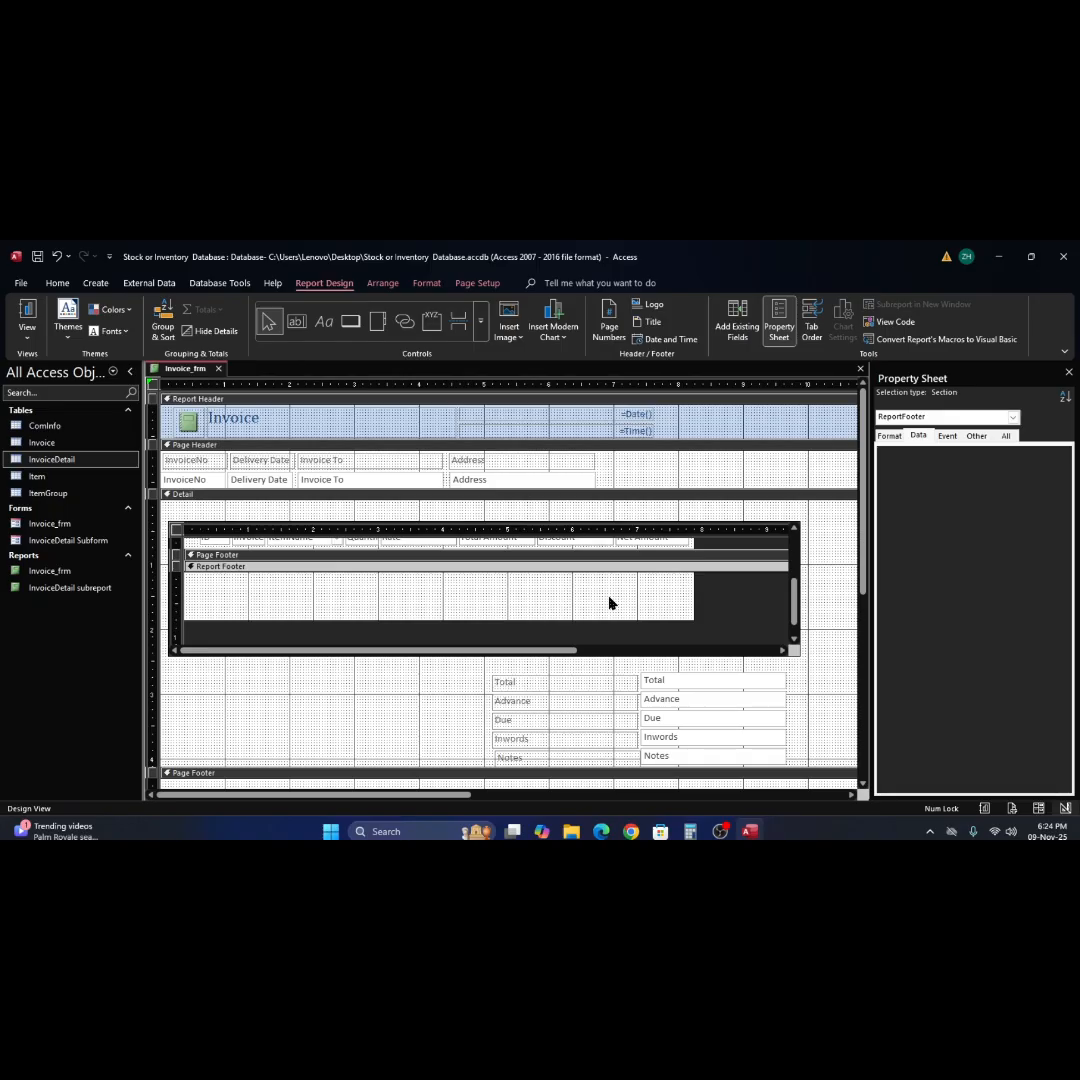
key("ctrl+v")
left_click_drag(328, 585, 642, 590)
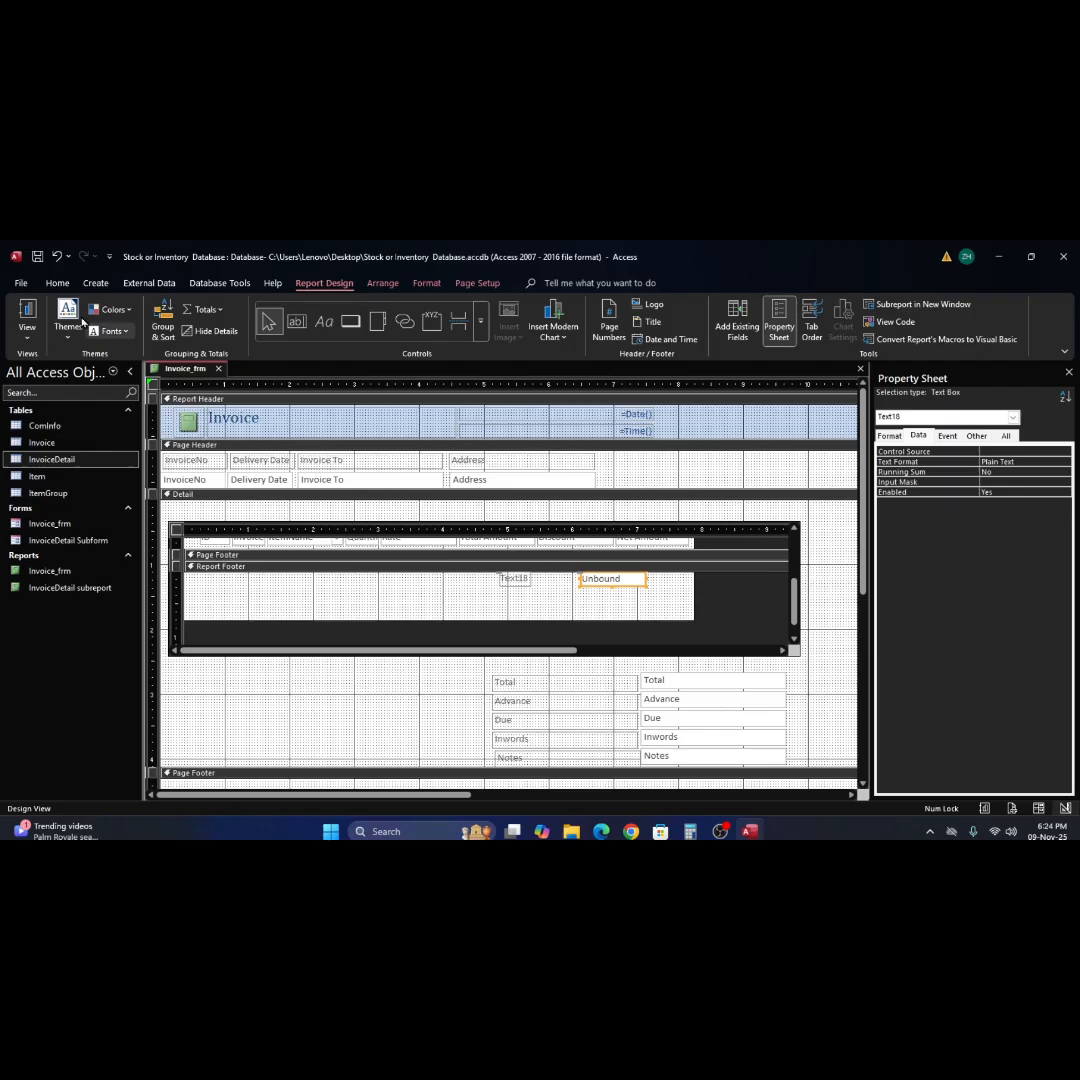
Check the text box beneath the invoice items in Report View, then return to Design View.
left_click(27, 315)
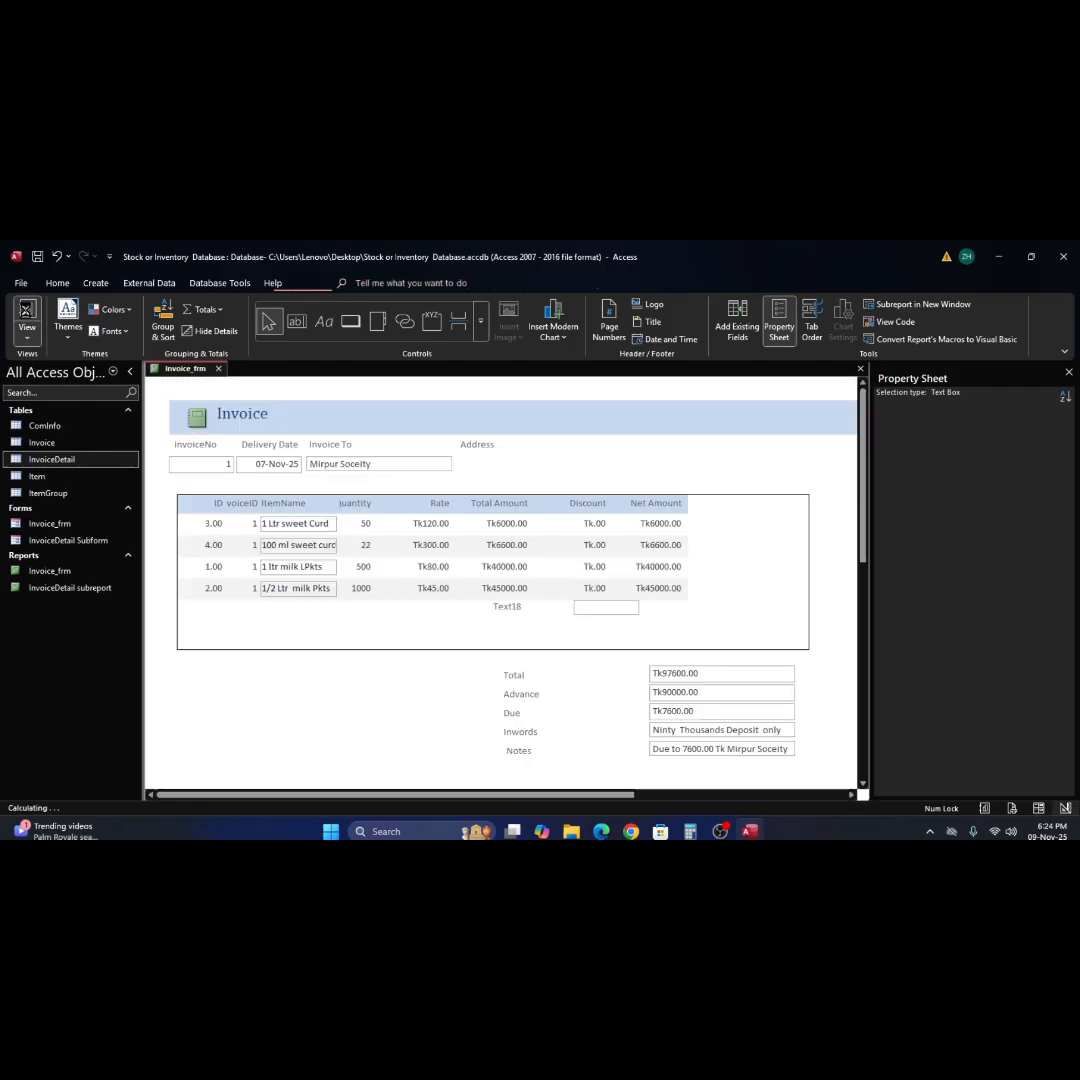
left_click(606, 607)
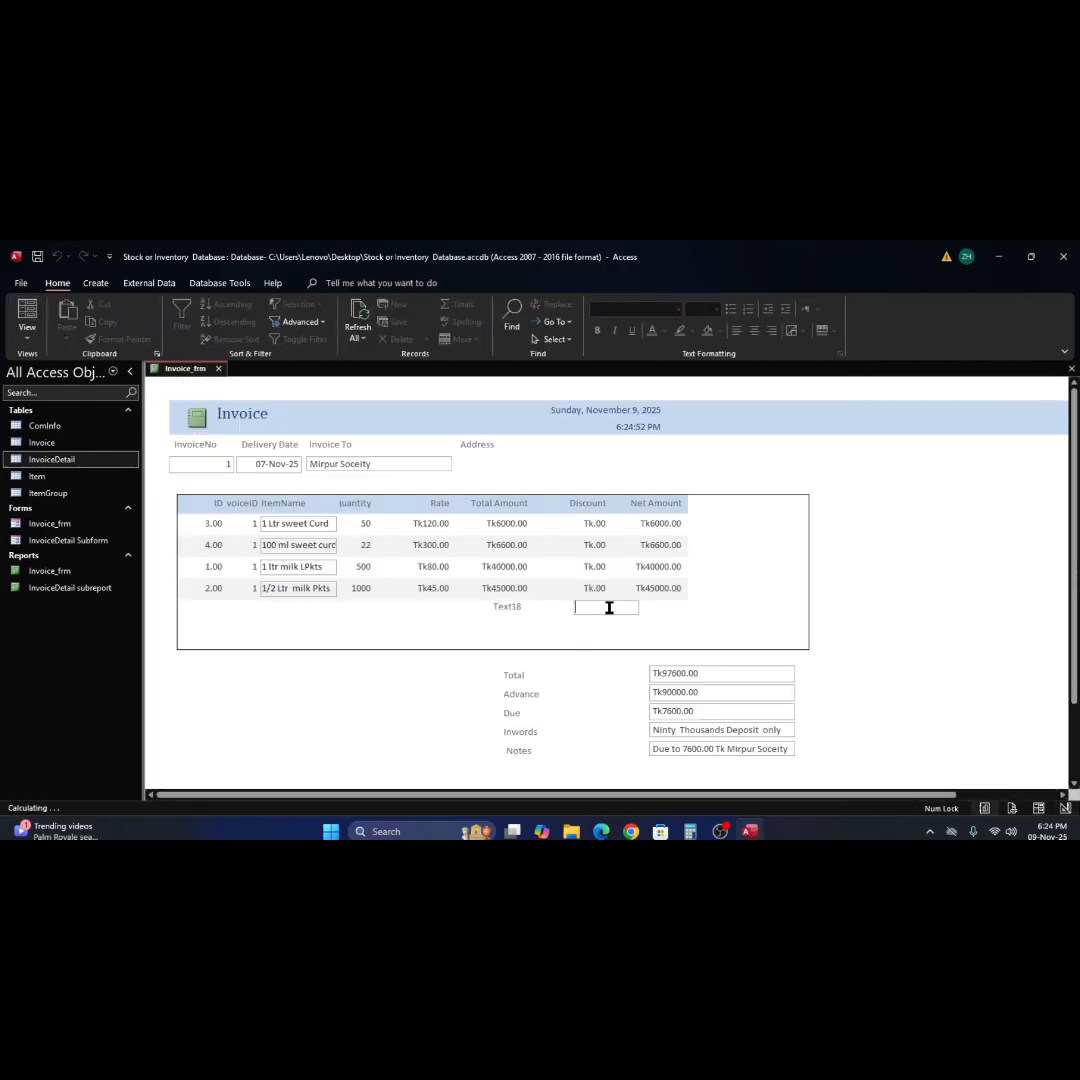
right_click(884, 578)
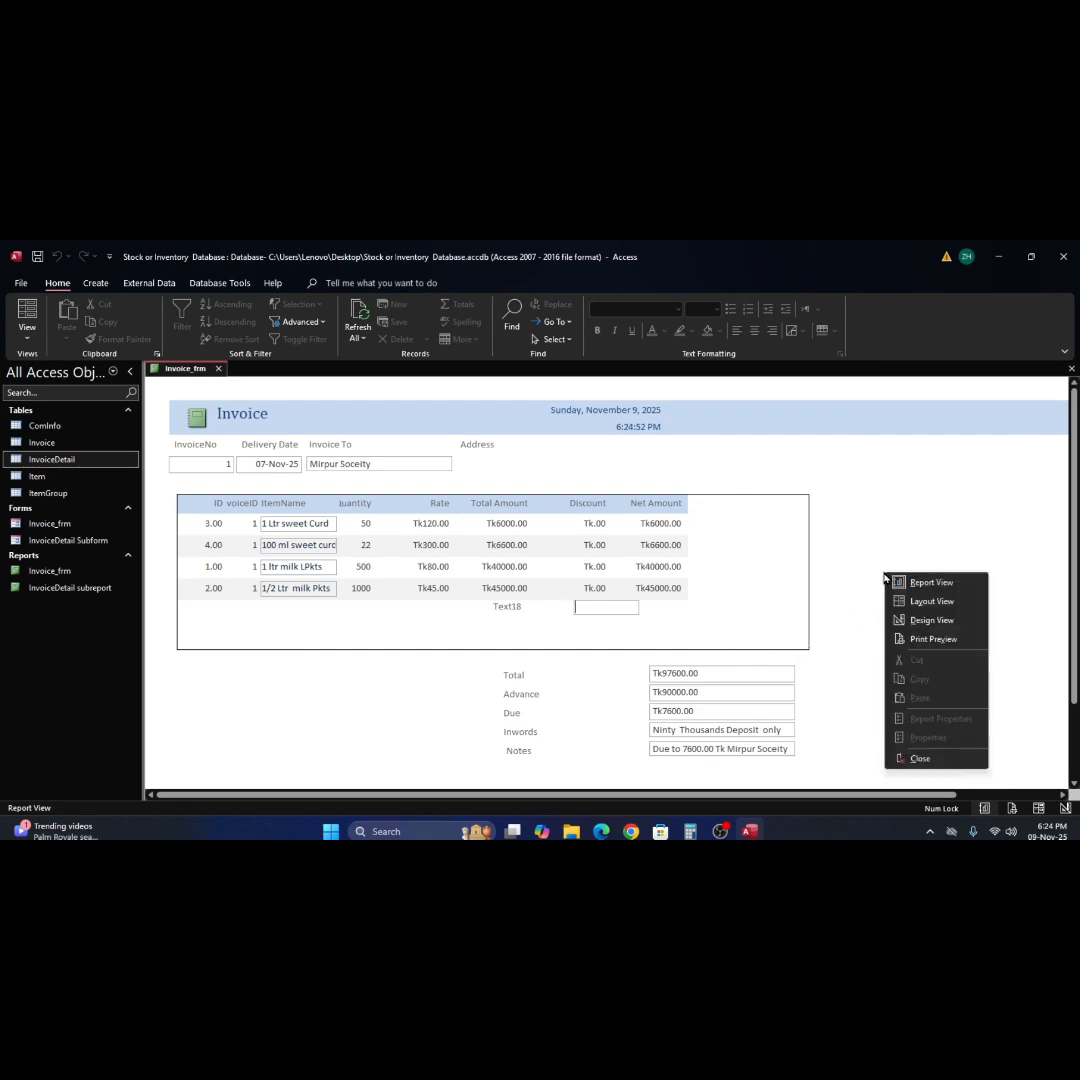
left_click(930, 621)
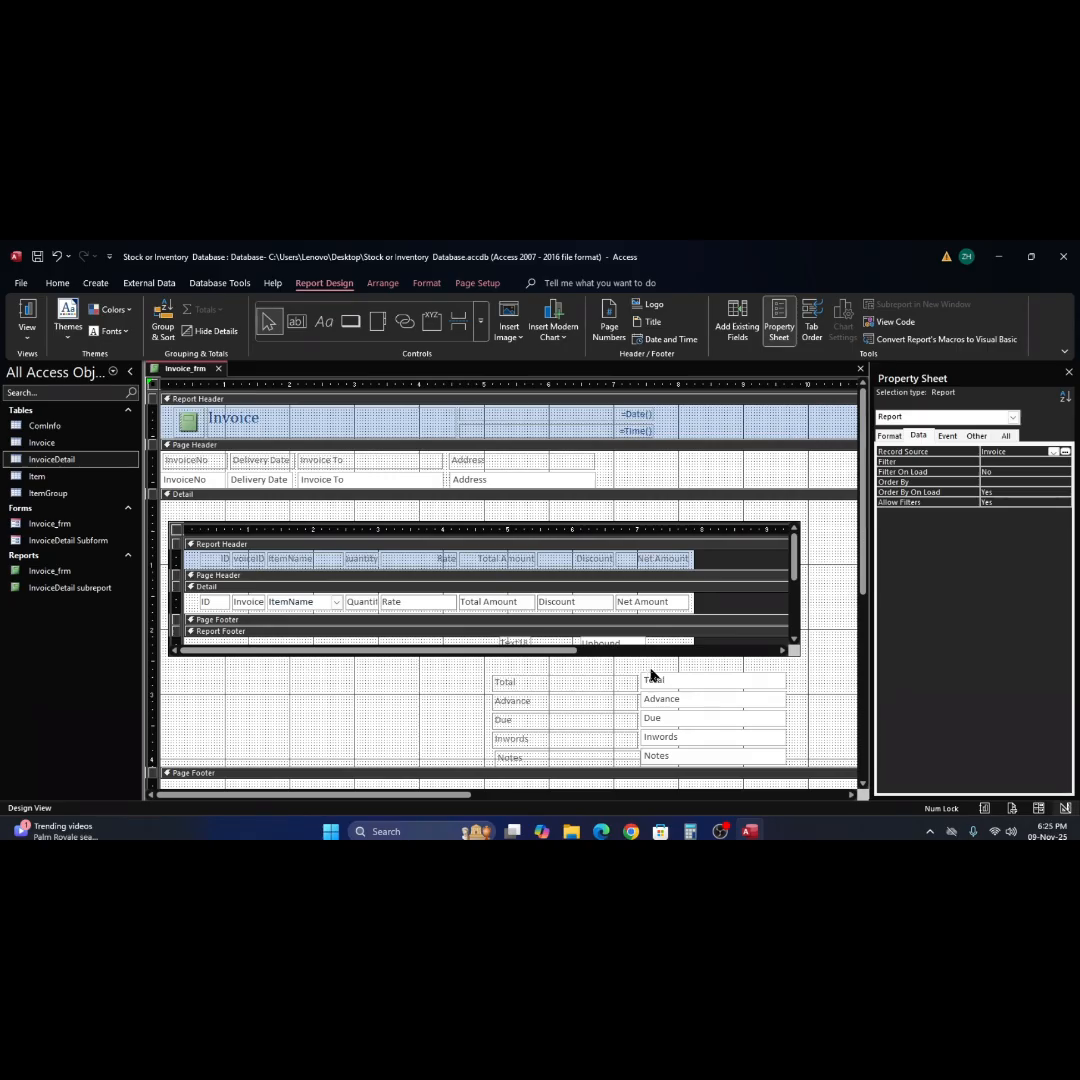
Move the unbound text box in the subreport's Report Footer beneath Net Amount and resize it to match that field's width.
scroll(634, 645, "down", 2)
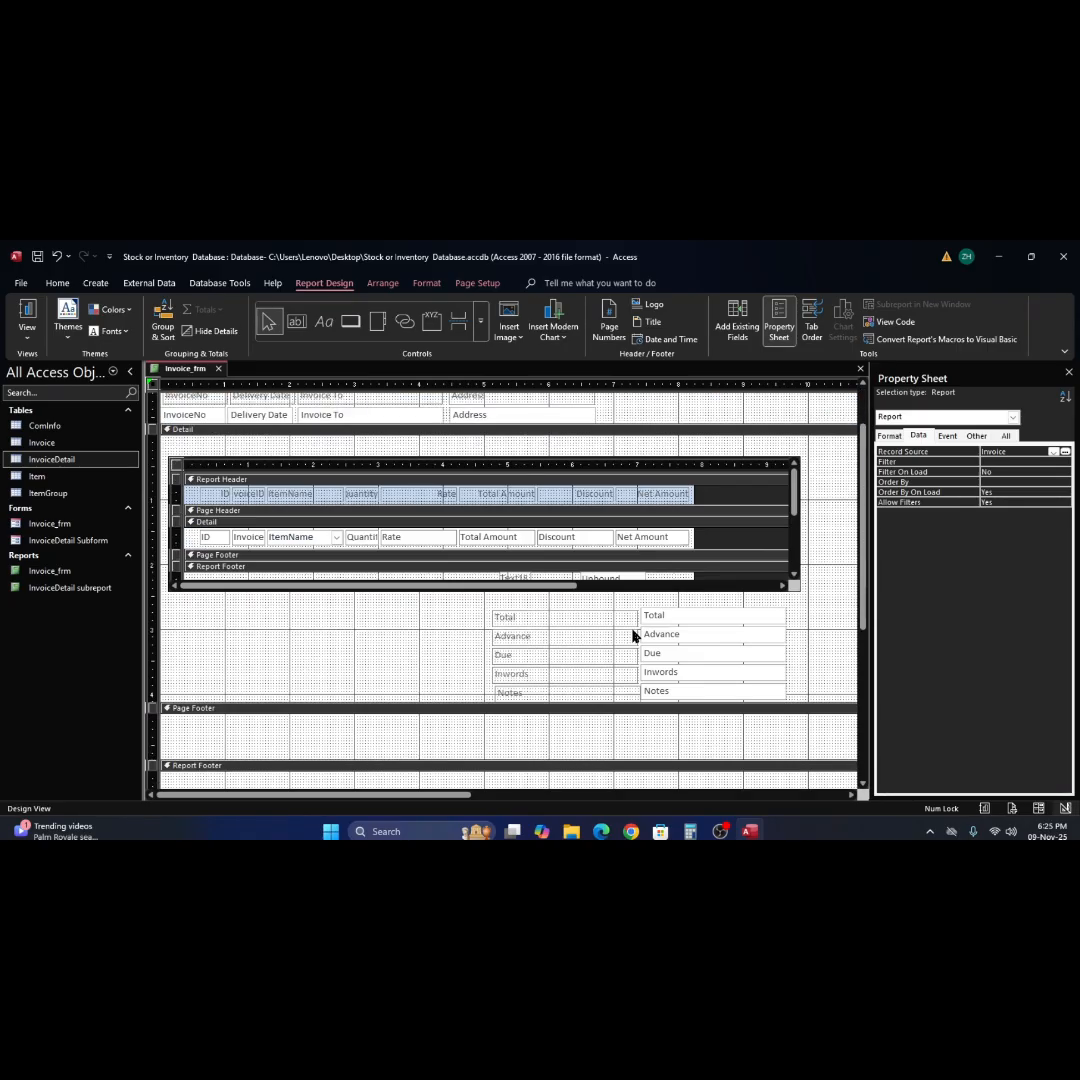
scroll(629, 610, "down", 2)
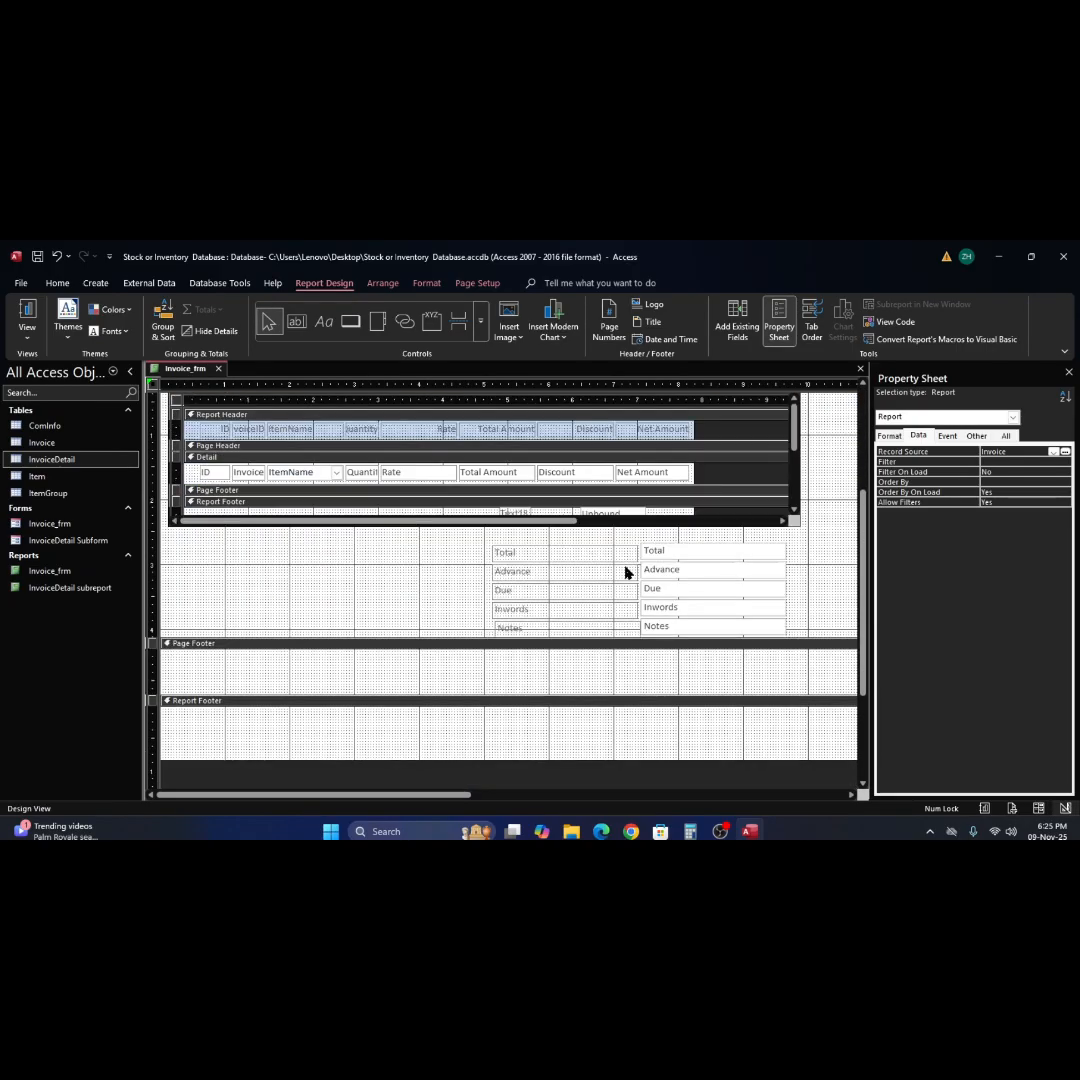
left_click(659, 517)
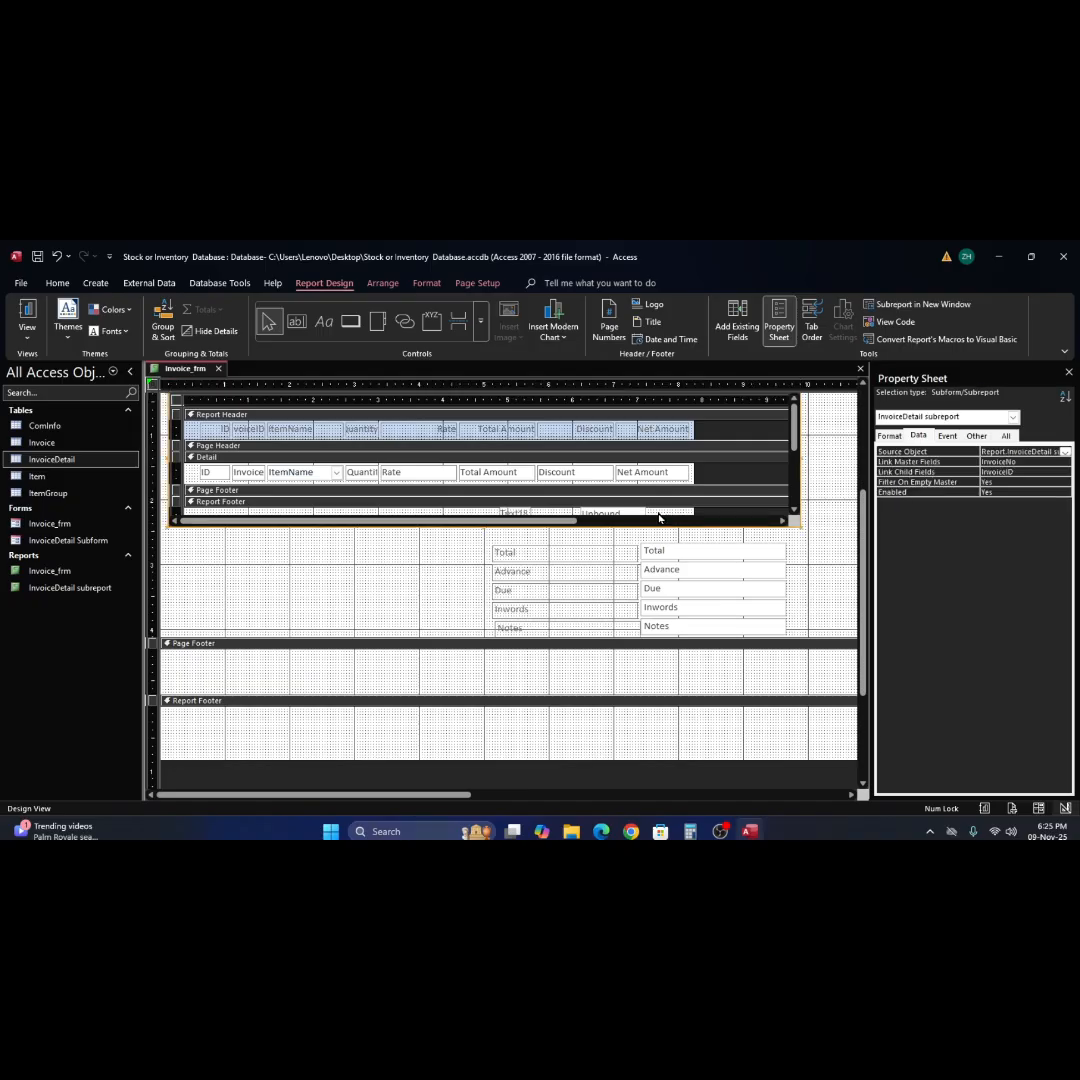
left_click(659, 517)
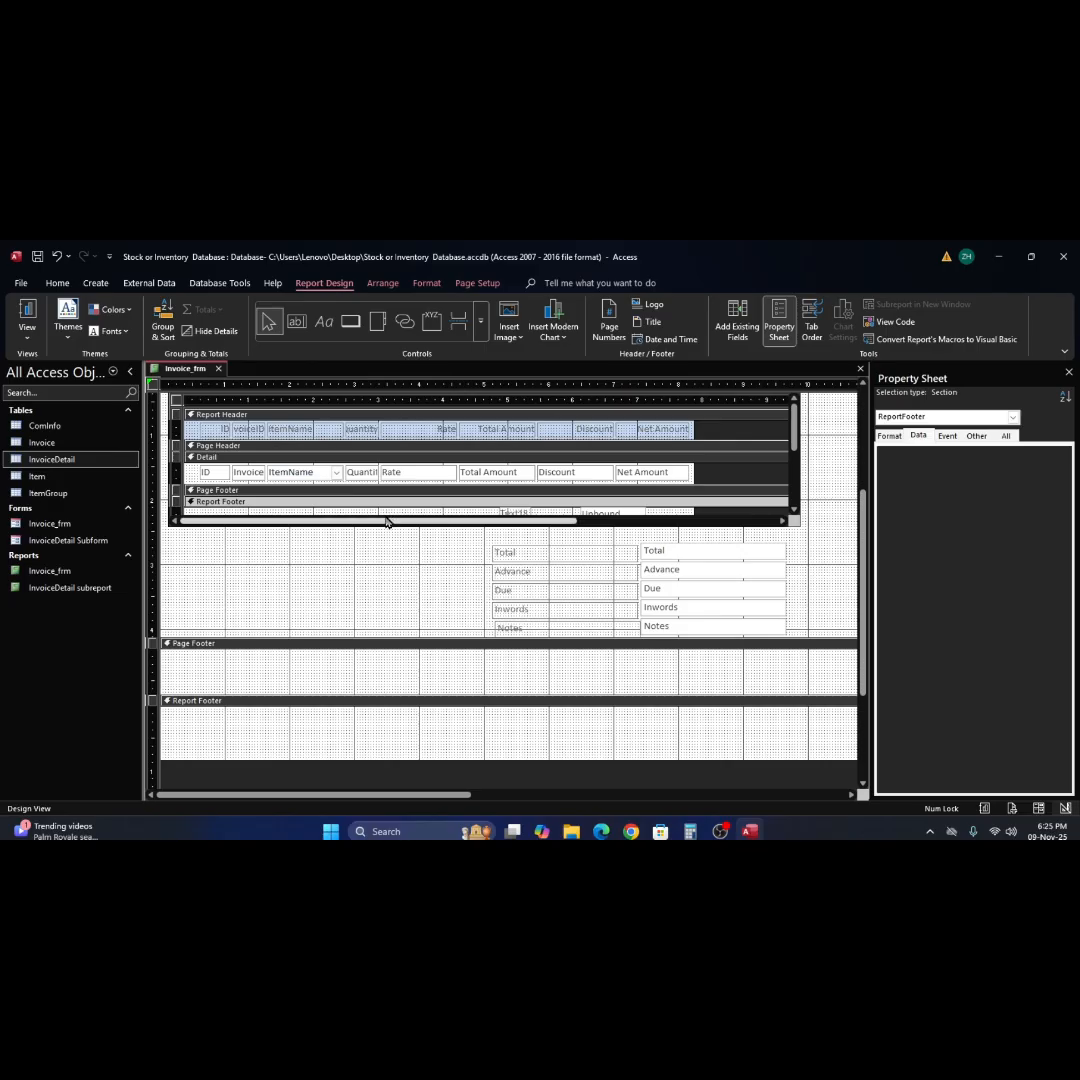
left_click(386, 518)
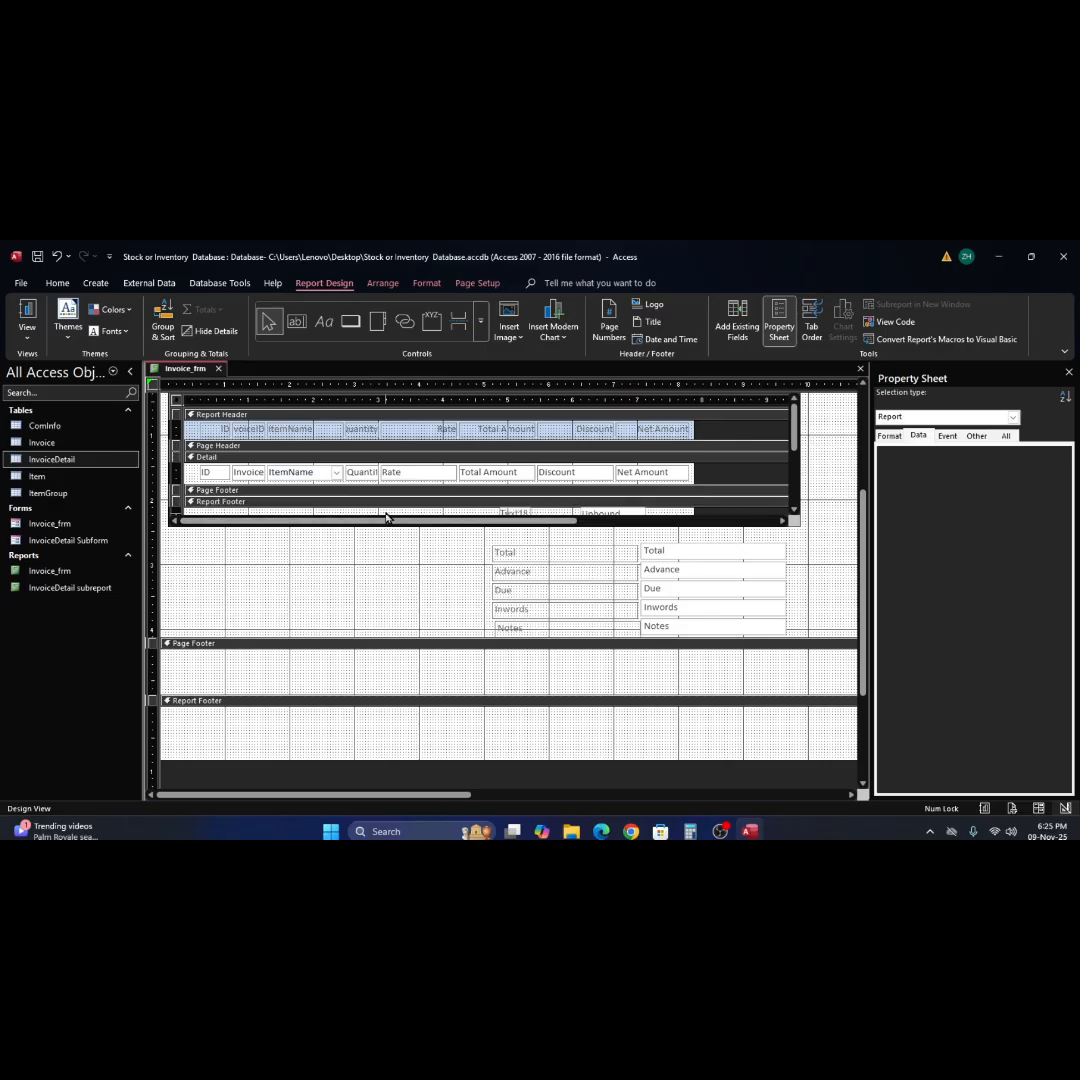
left_click_drag(386, 514, 388, 526)
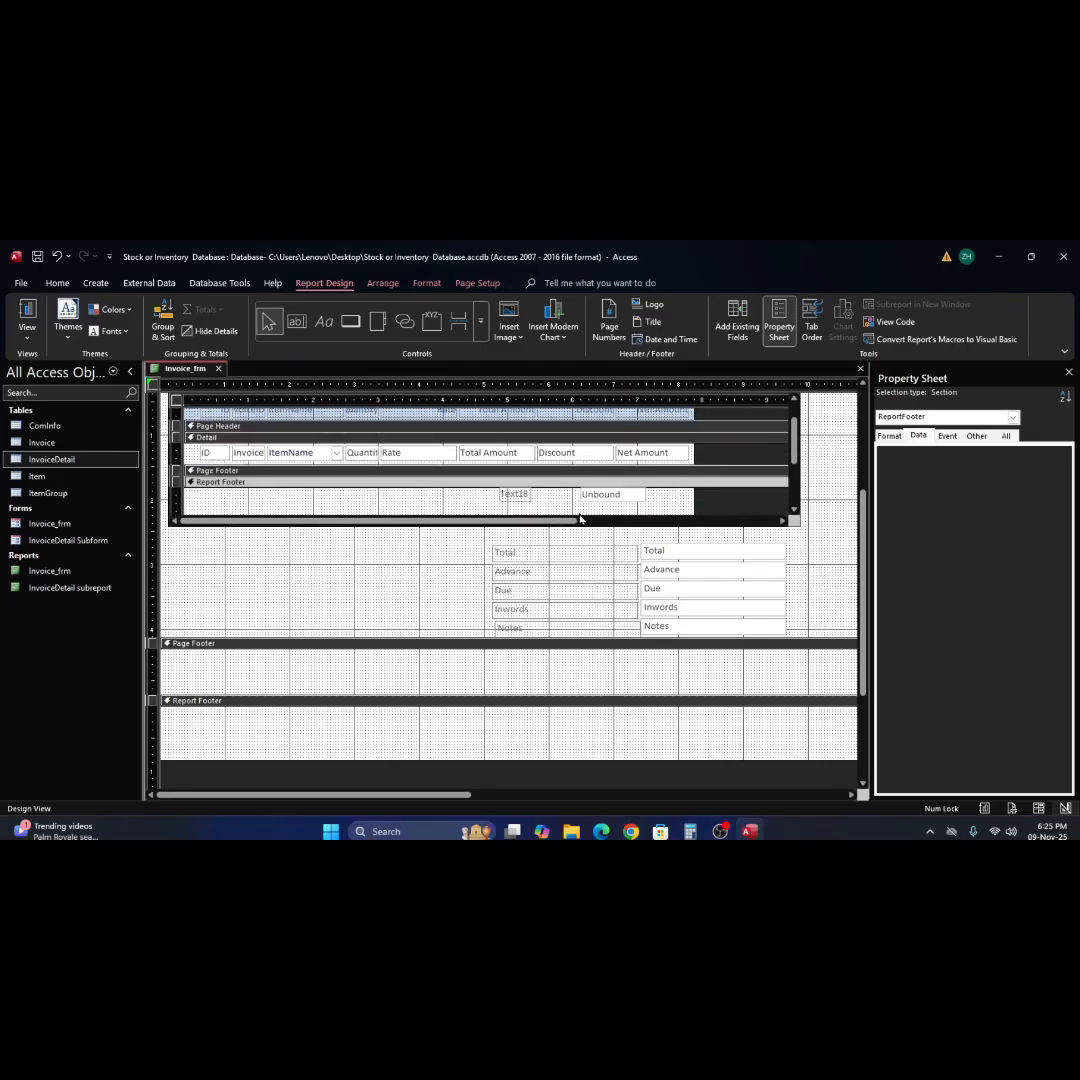
scroll(661, 499, "down", 1)
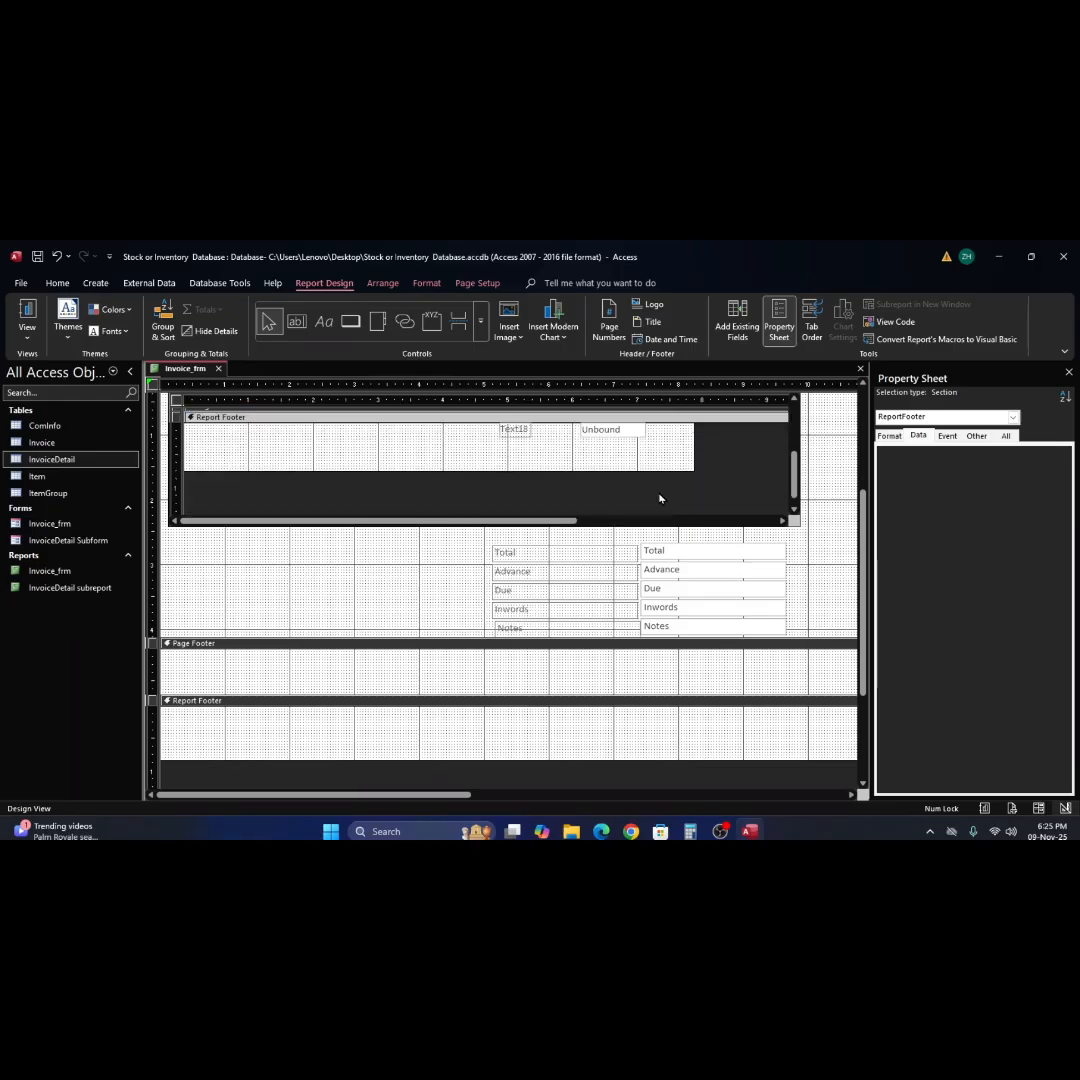
scroll(655, 497, "up", 1)
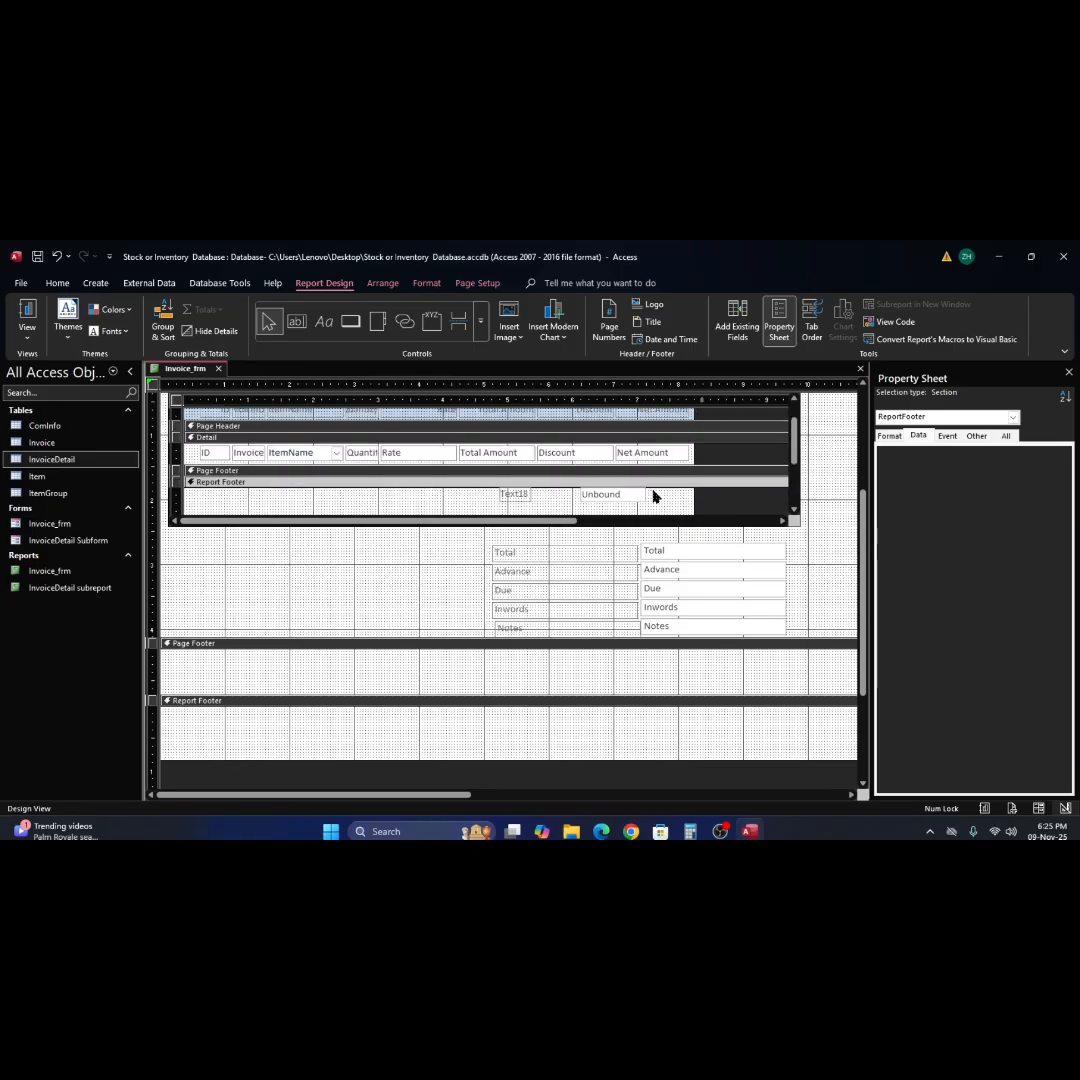
left_click(636, 500)
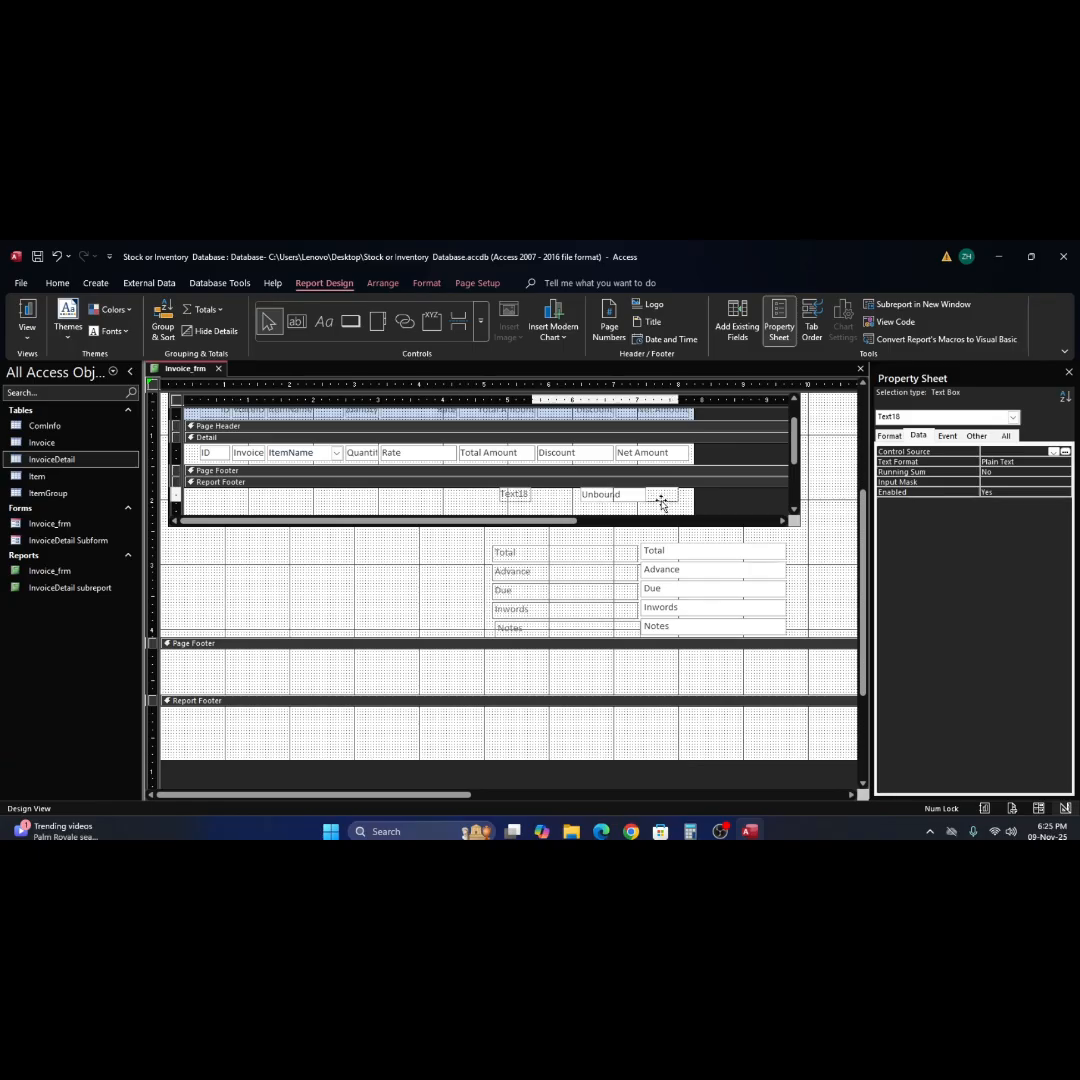
left_click_drag(661, 501, 614, 496)
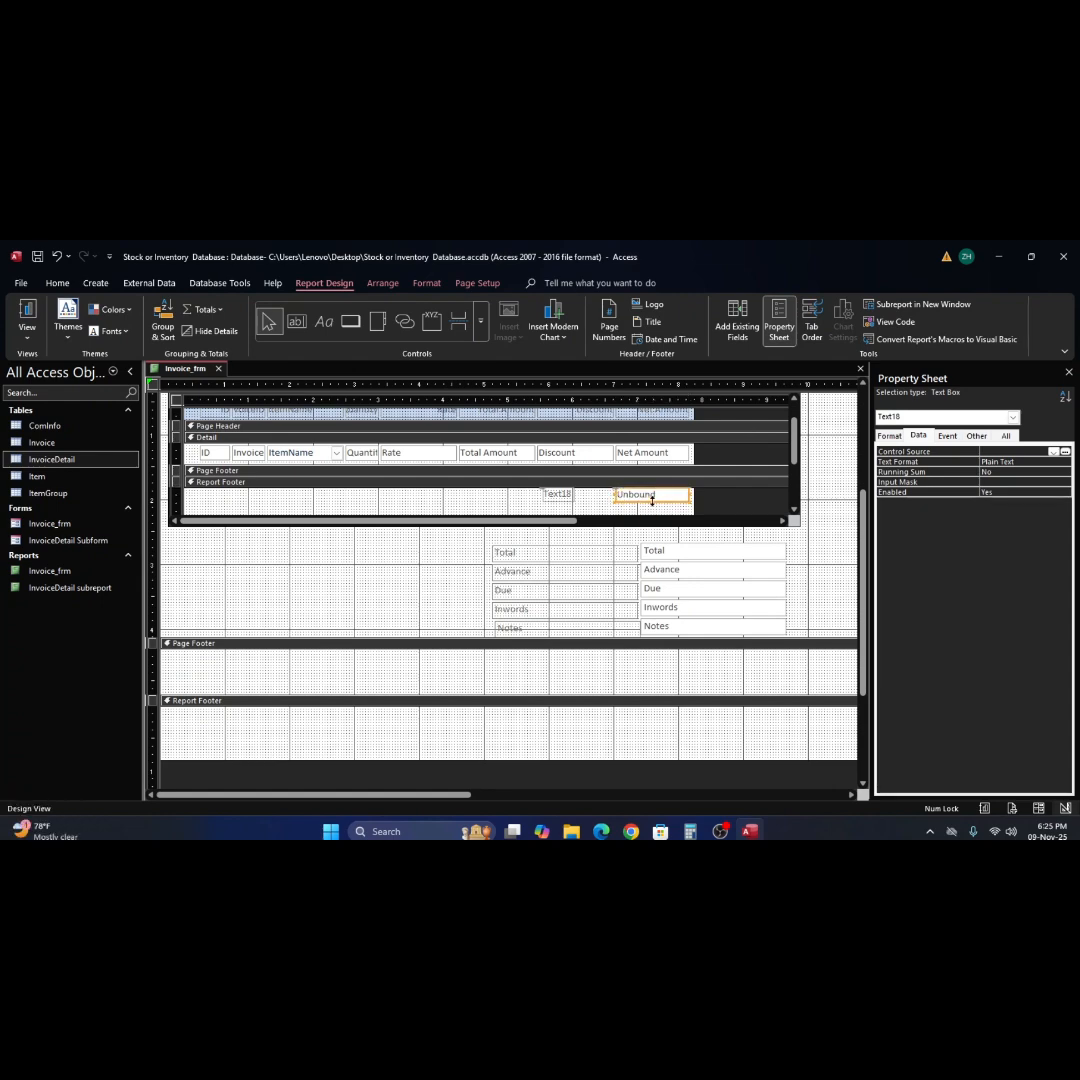
Start the Control Source expression of the unbound text box beneath Net Amount with =sum([Total Amount].
left_click(663, 509)
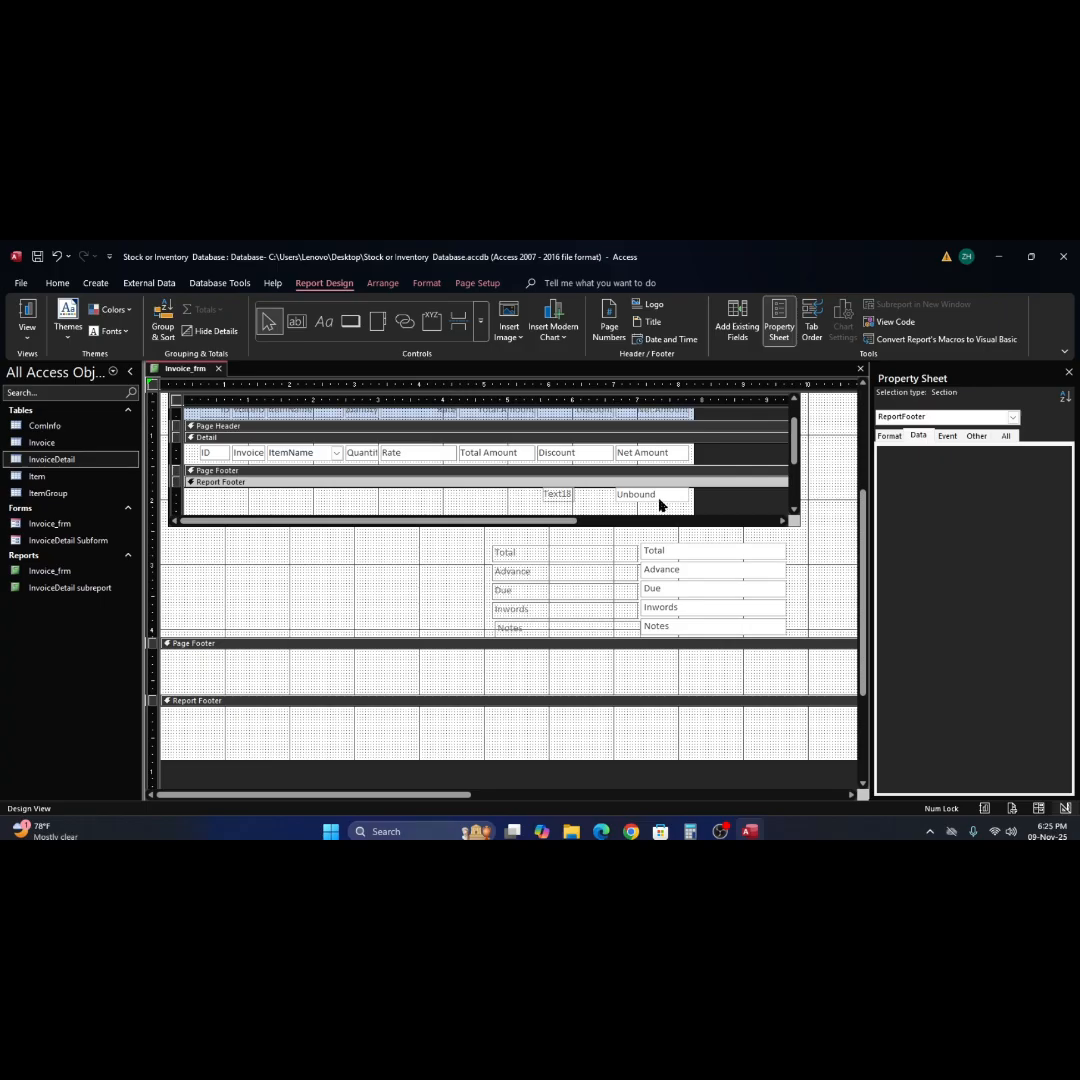
left_click(658, 499)
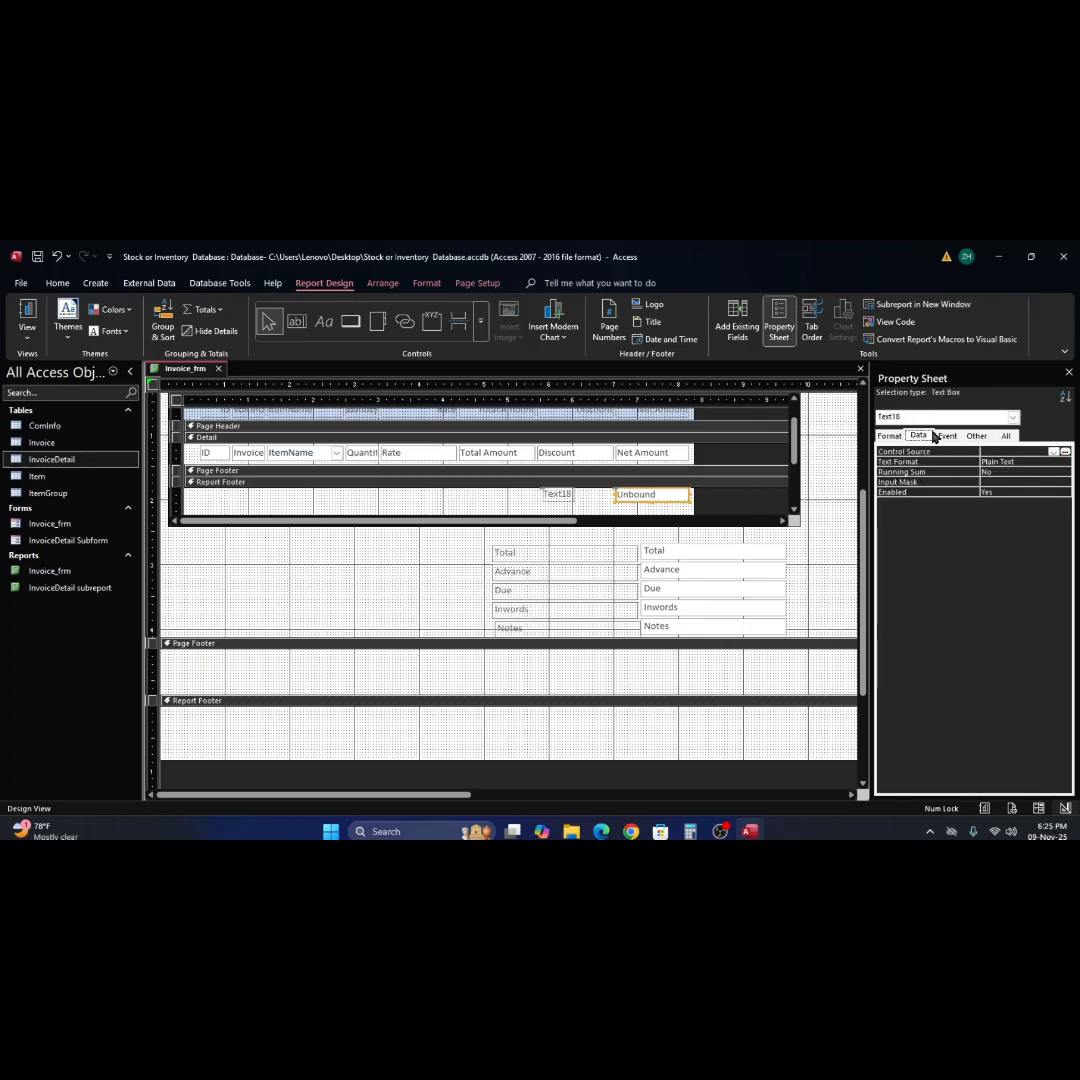
left_click(1064, 452)
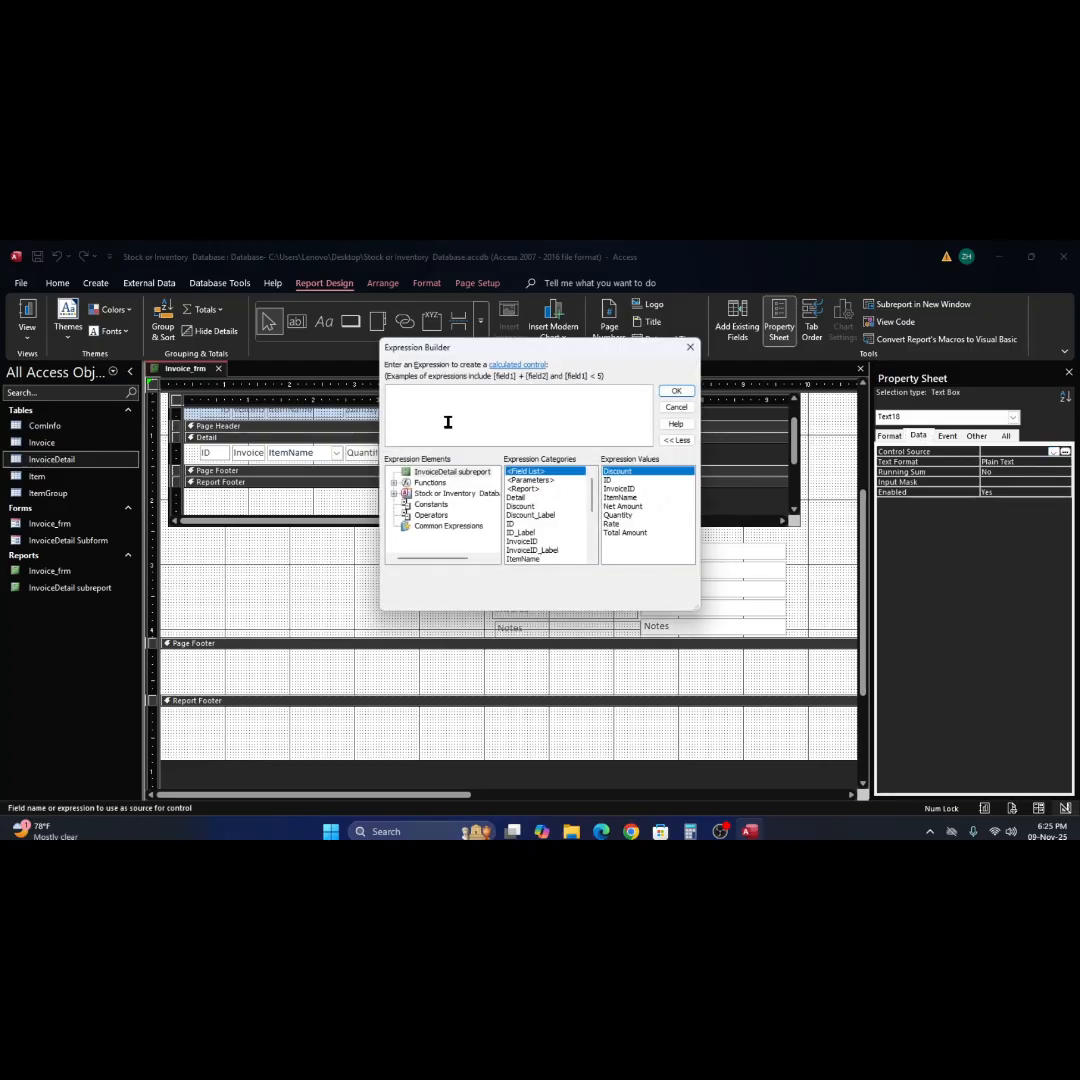
type("=s")
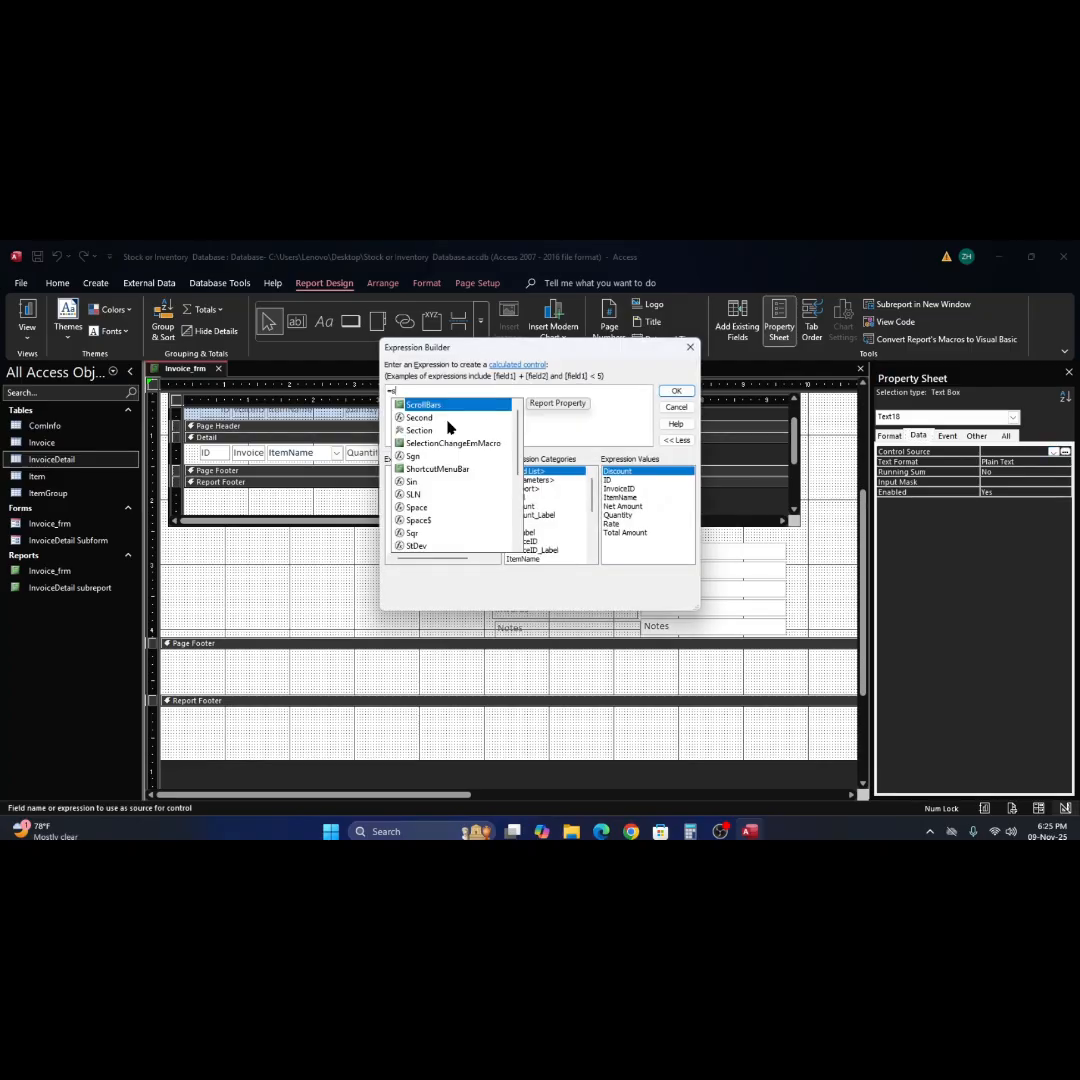
type("um(")
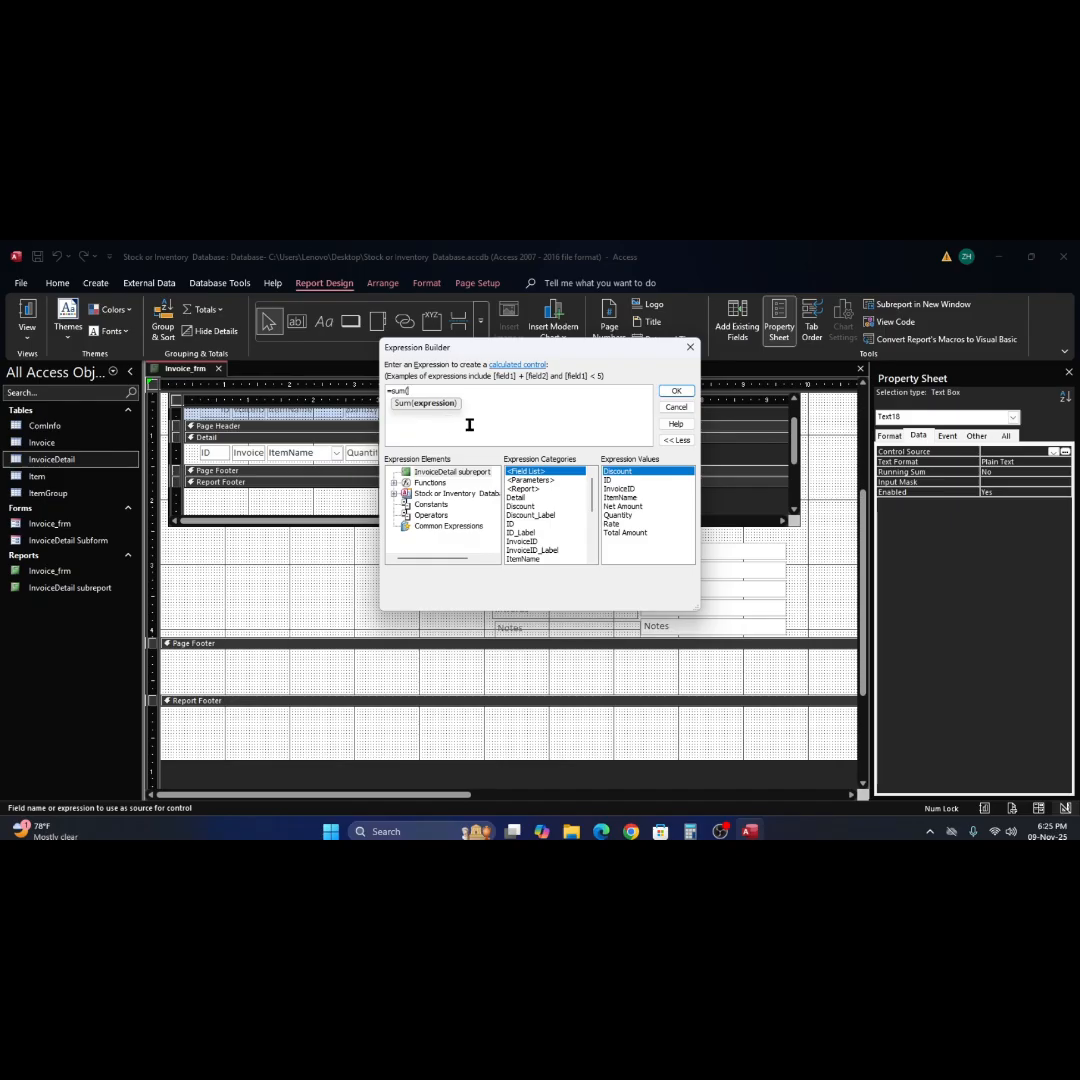
type("t")
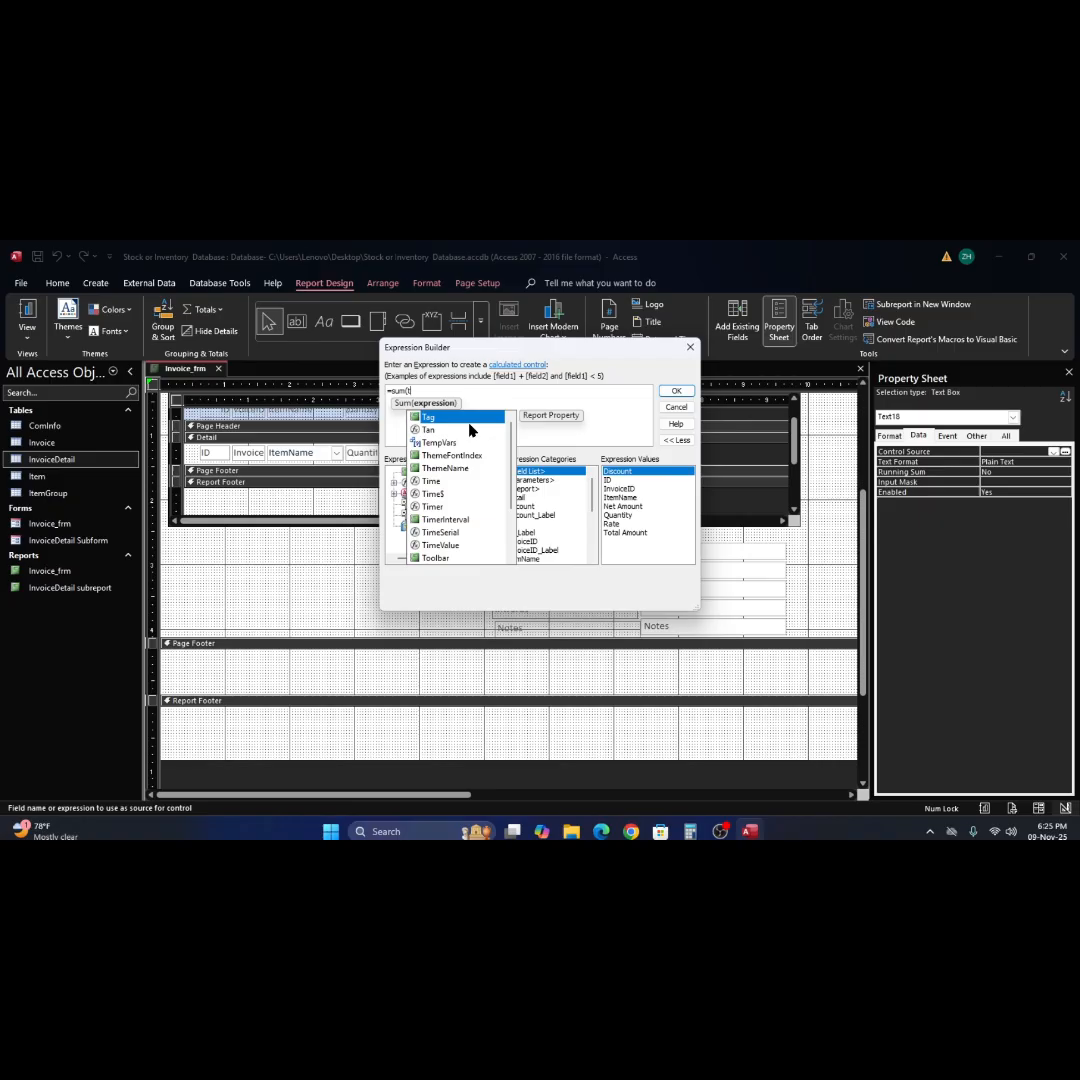
type("o")
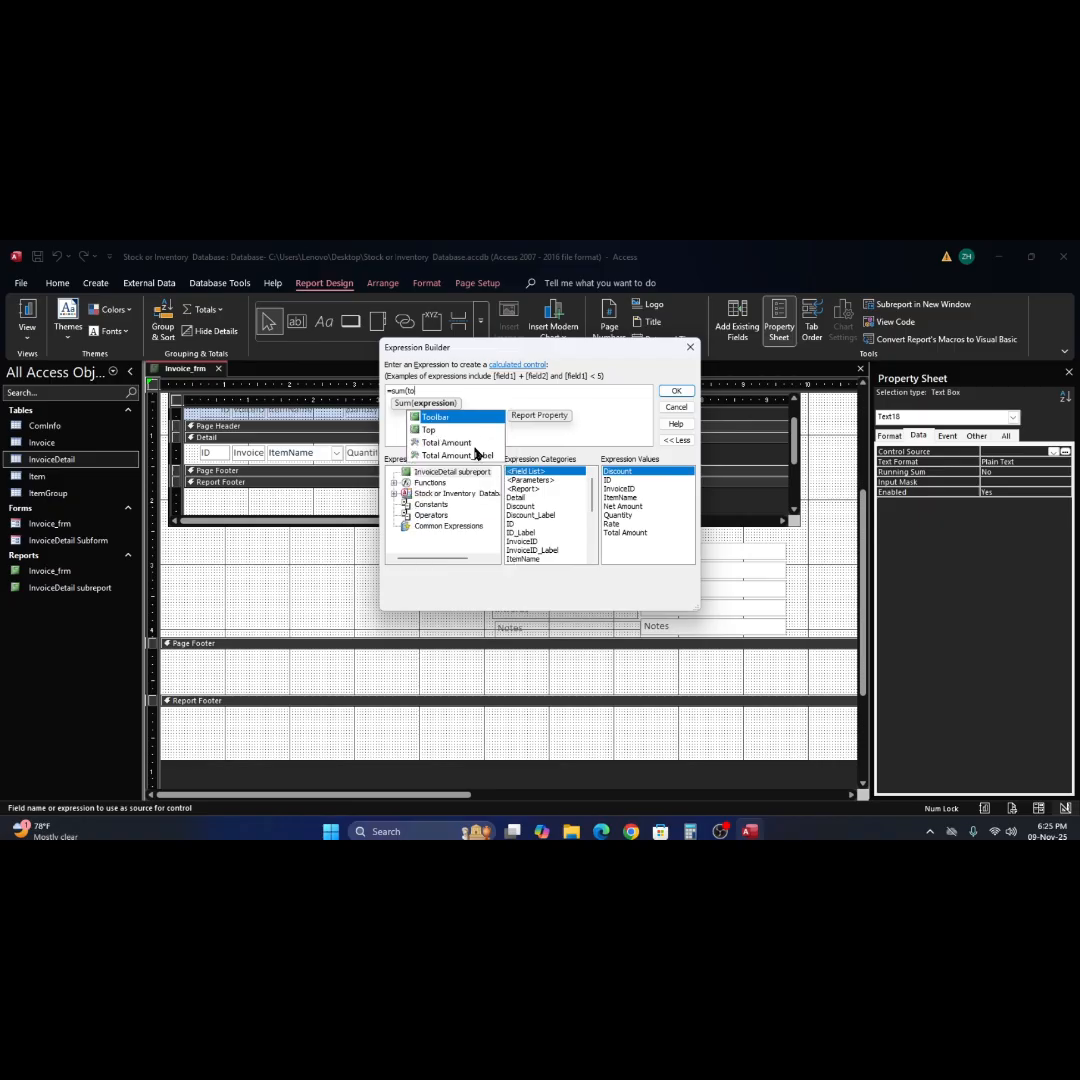
double_click(468, 443)
type(")")
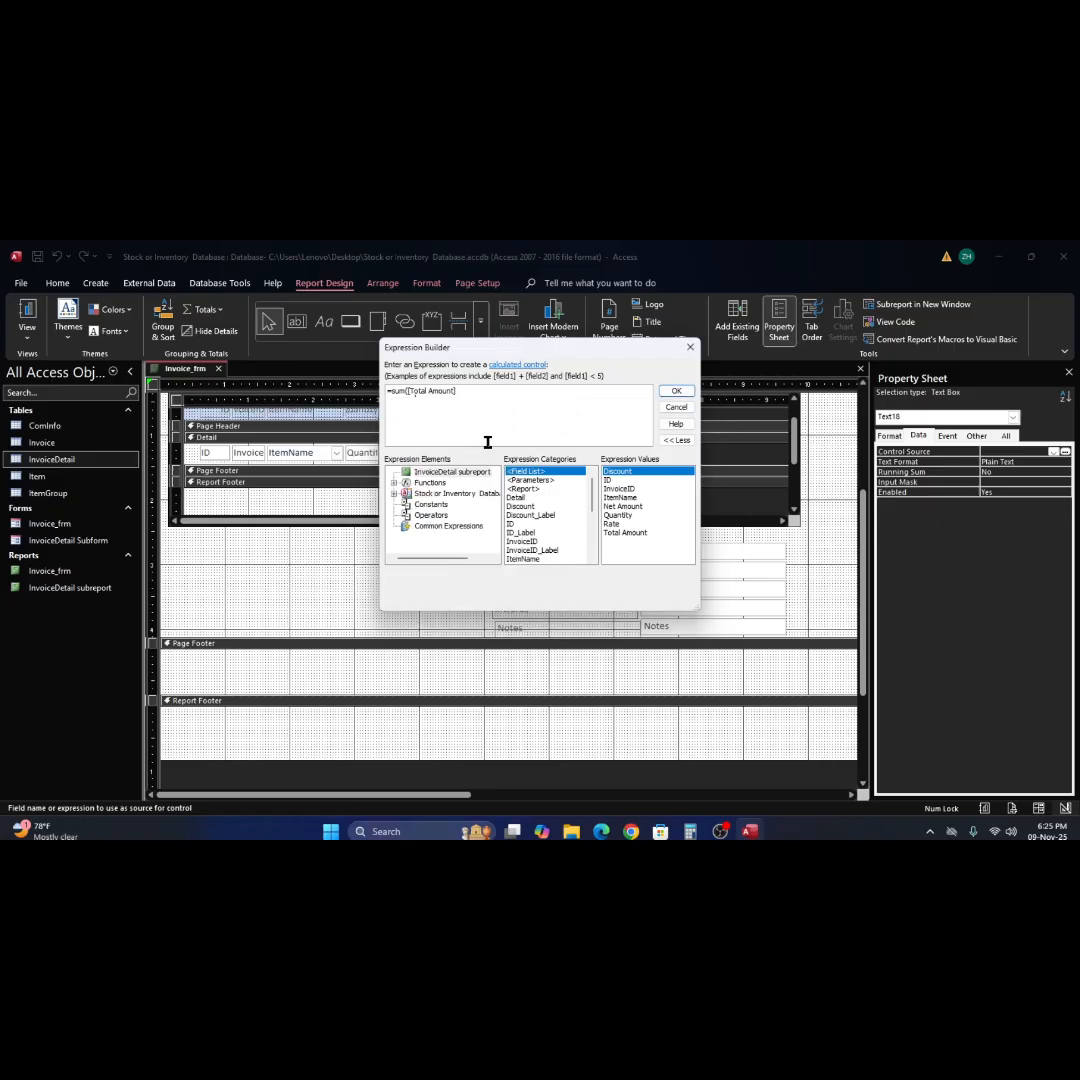
type("-")
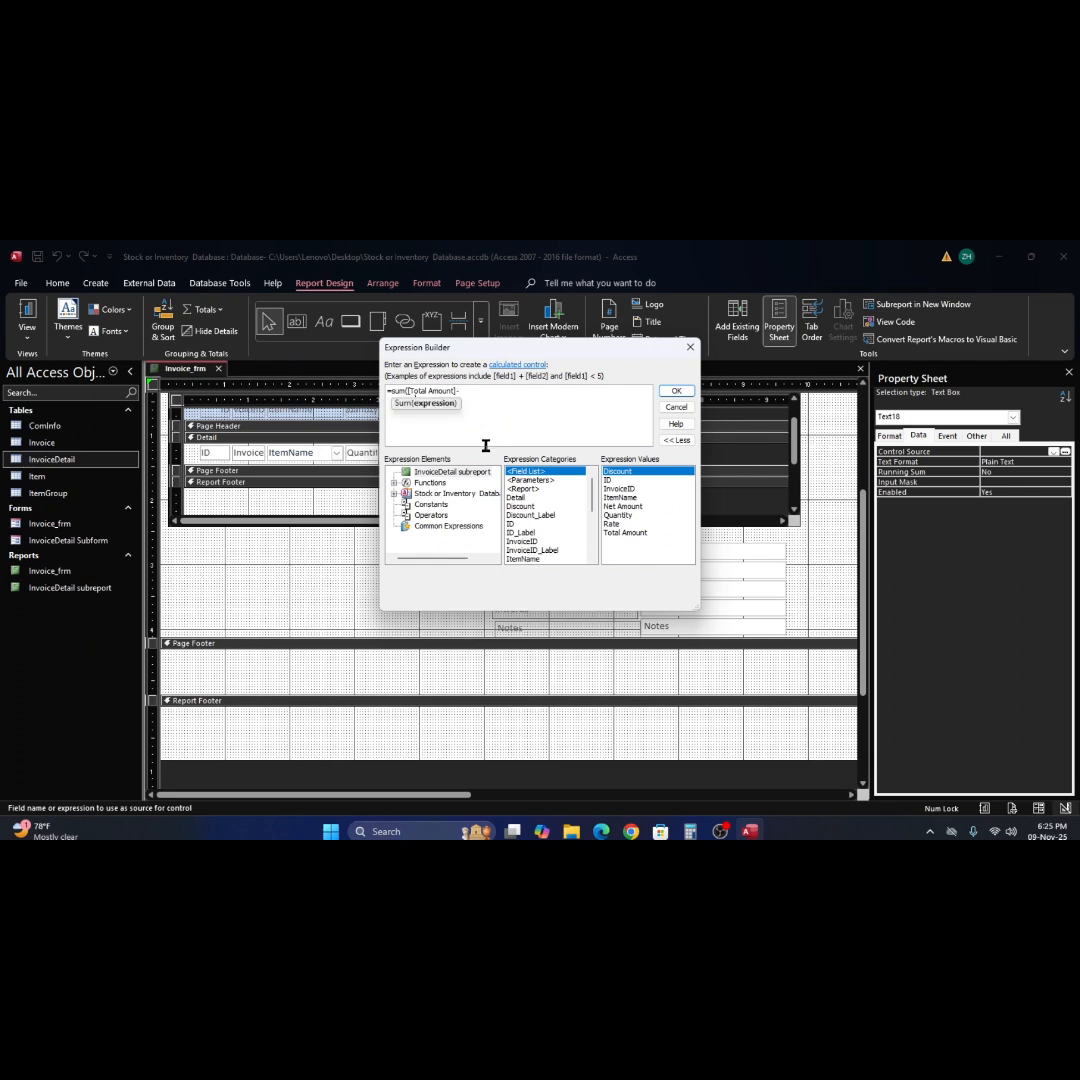
type("di")
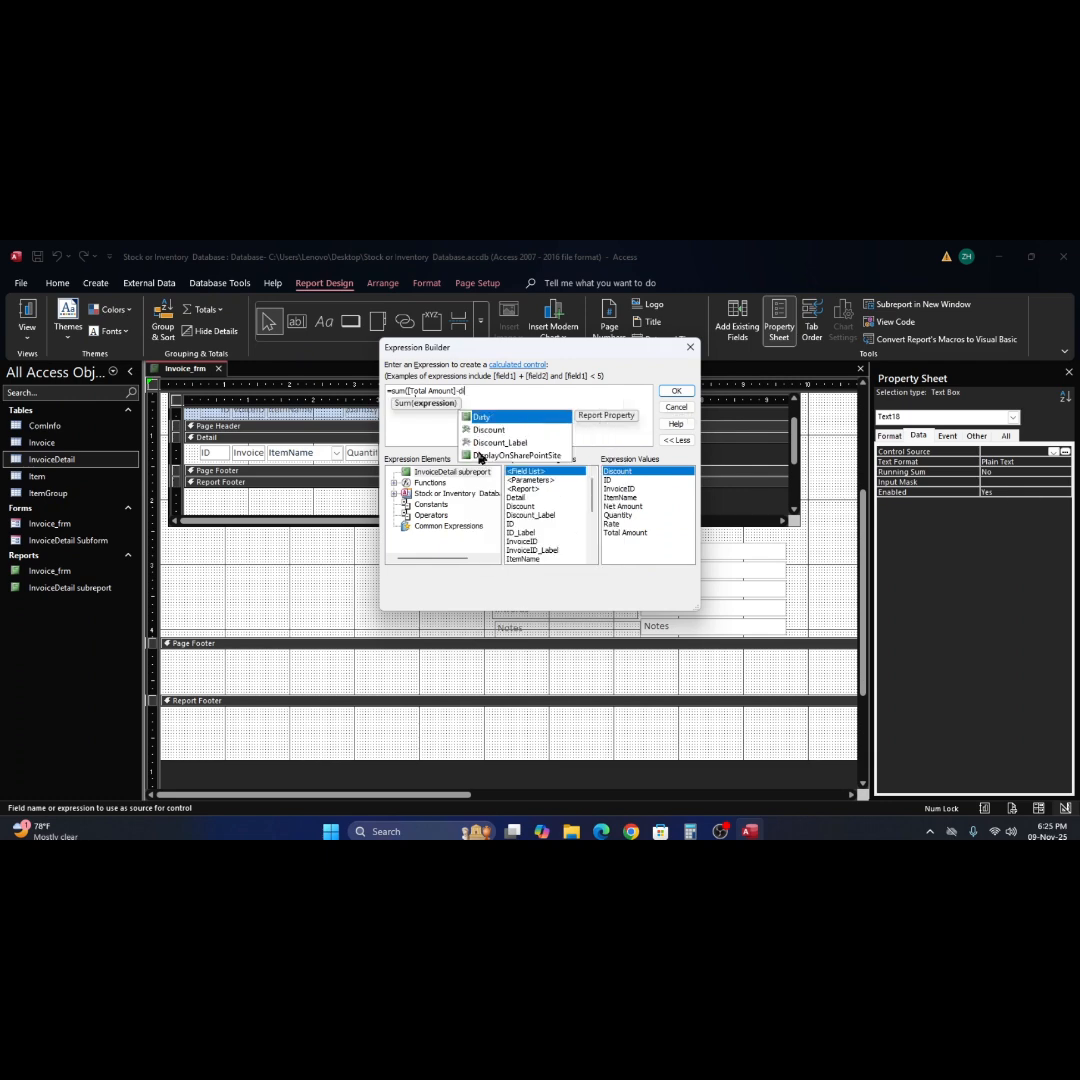
type("s")
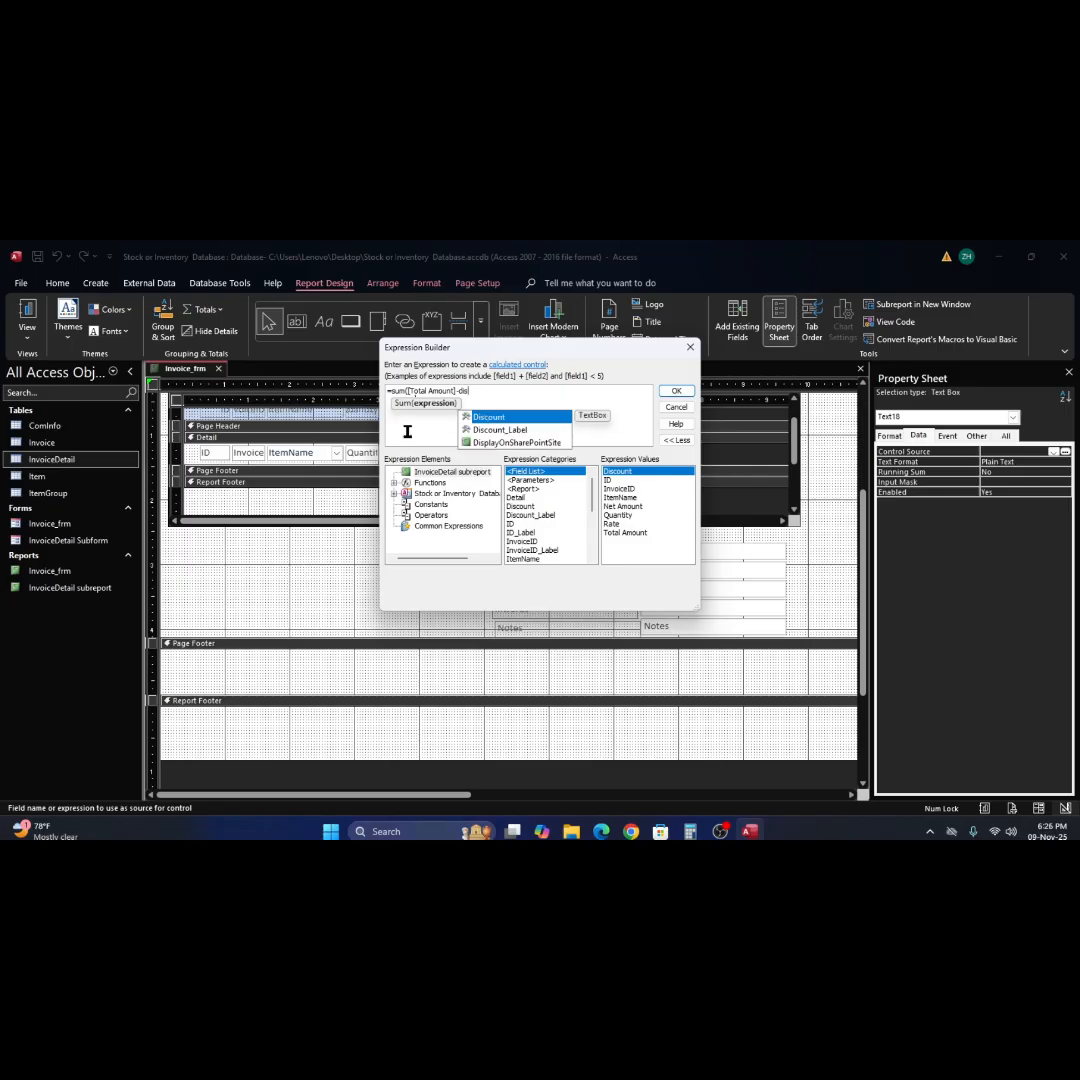
Complete the expression as =sum([Total Amount]-[Discount]) and apply it to the text box beneath Net Amount.
double_click(492, 430)
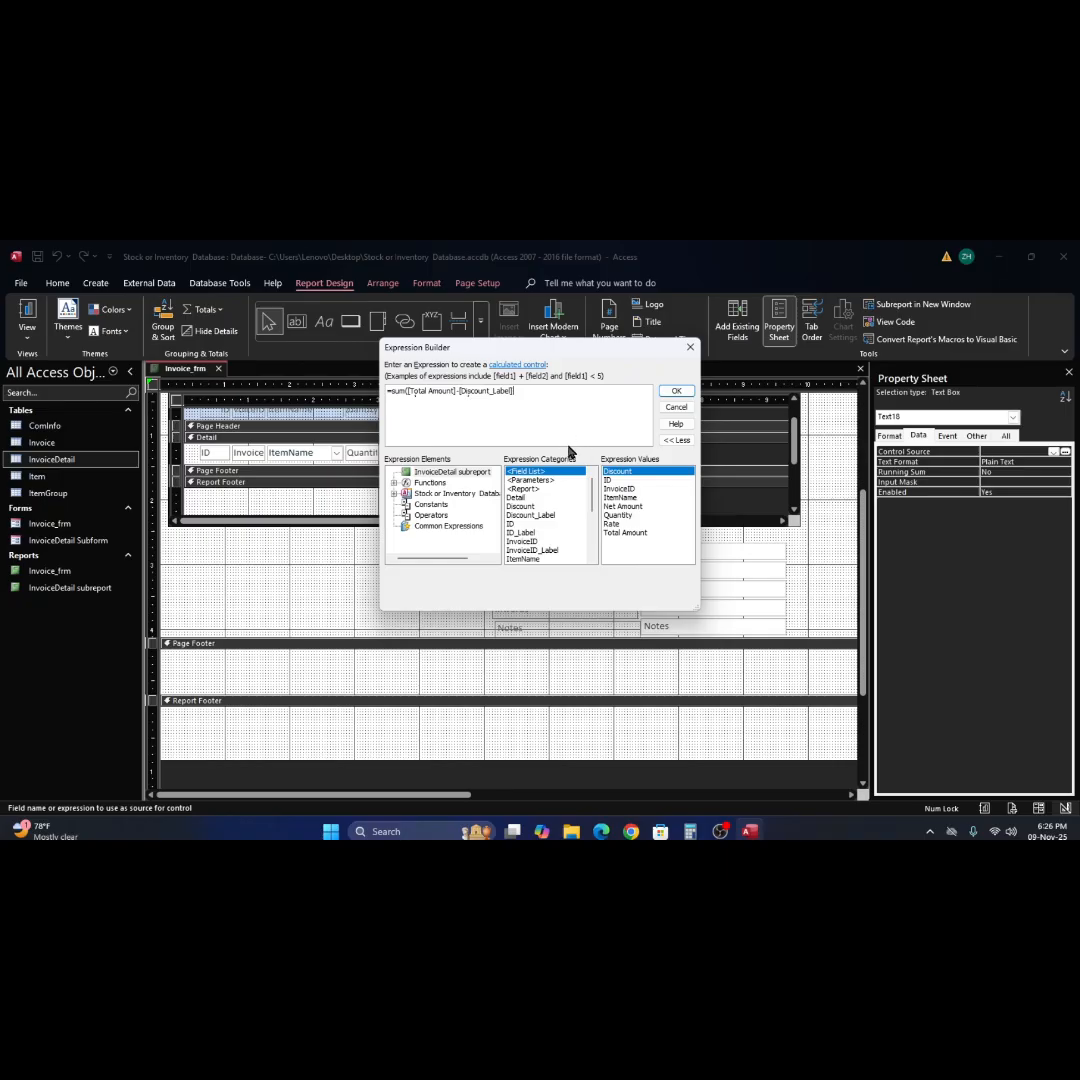
key("BackSpace")
key("BackSpace")
key("BackSpace")
key("BackSpace")
key("BackSpace")
key("BackSpace")
key("BackSpace")
key("BackSpace")
key("BackSpace")
key("BackSpace")
key("BackSpace")
key("BackSpace")
key("BackSpace")
key("BackSpace")
key("BackSpace")
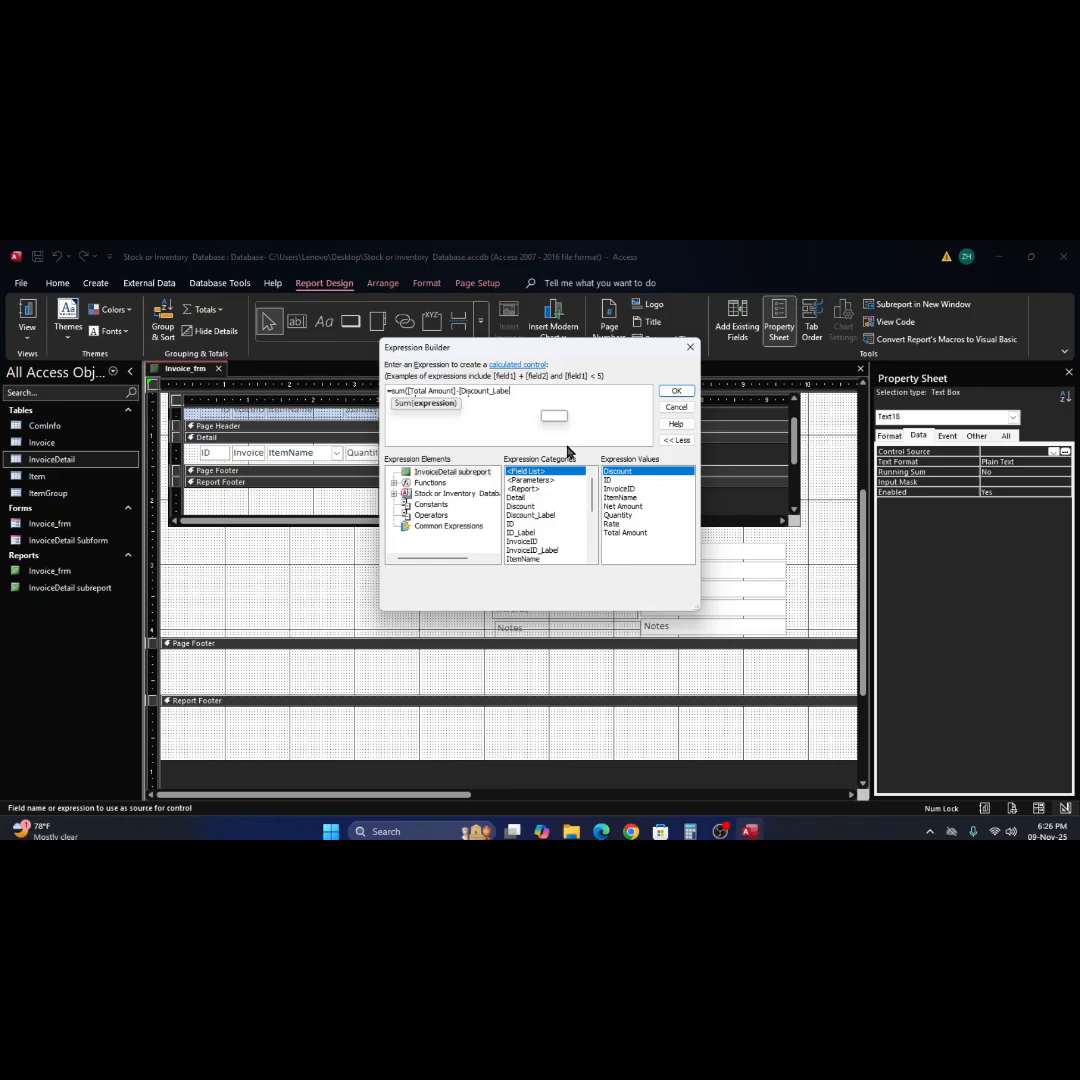
key("BackSpace")
key("BackSpace")
type("dis")
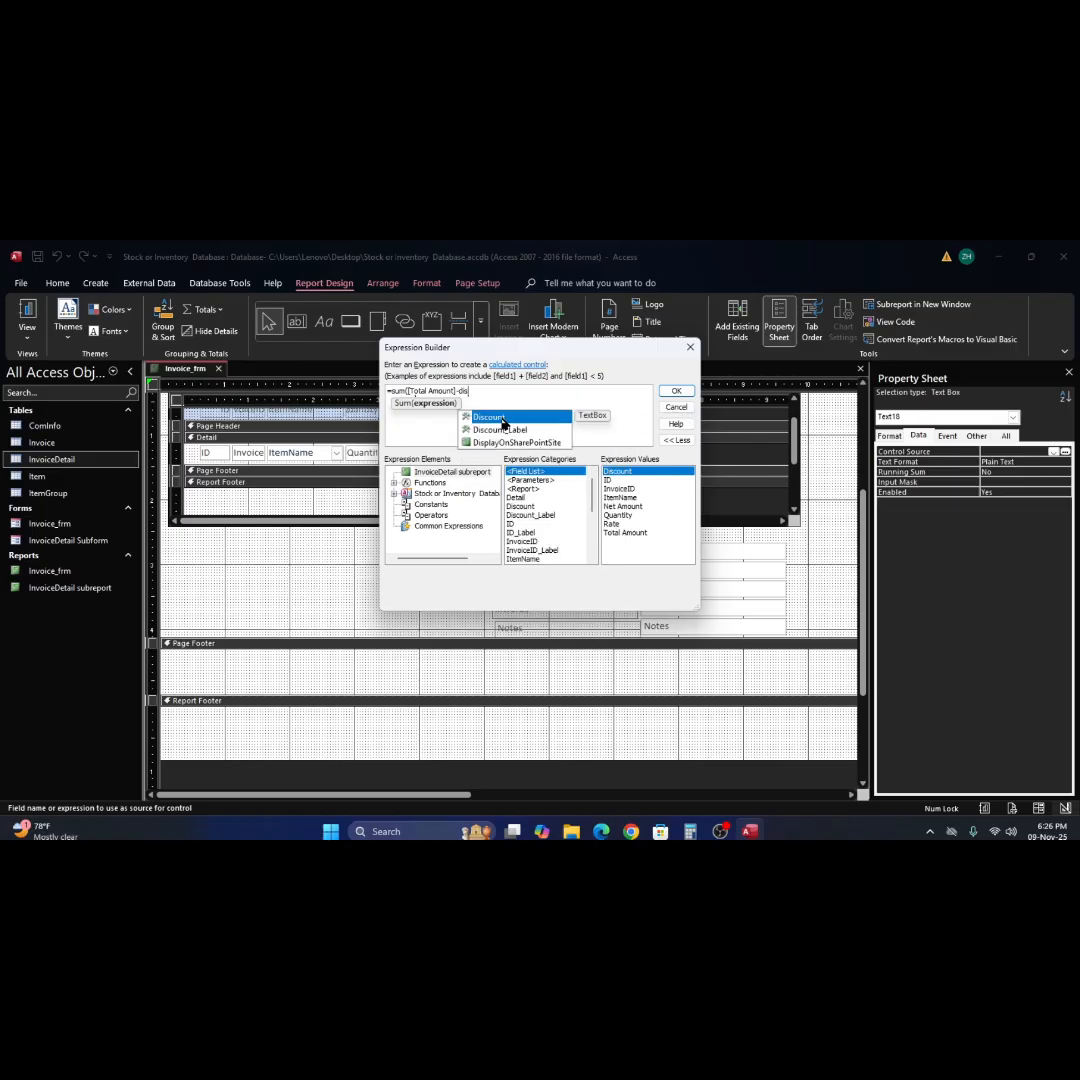
double_click(504, 419)
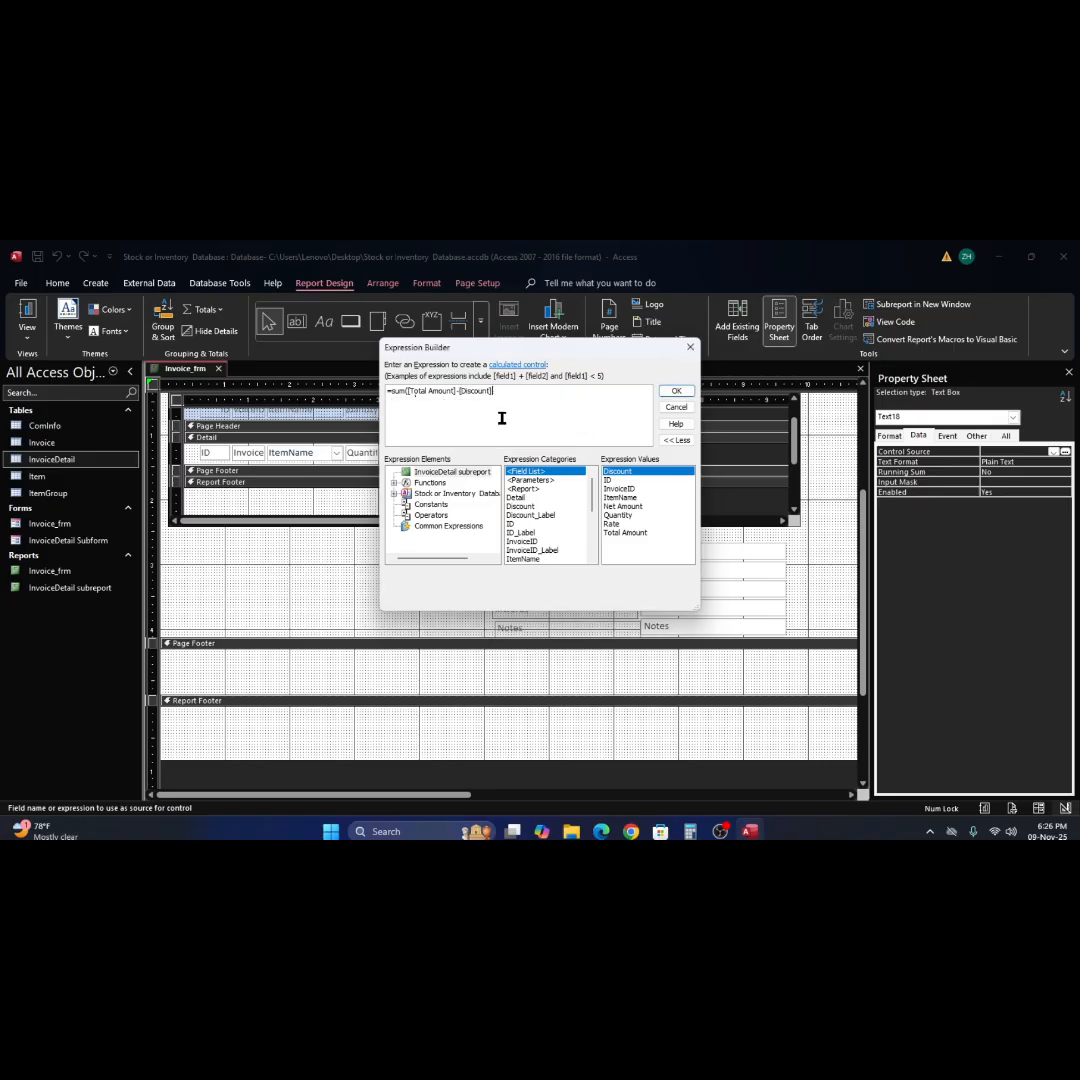
left_click(672, 391)
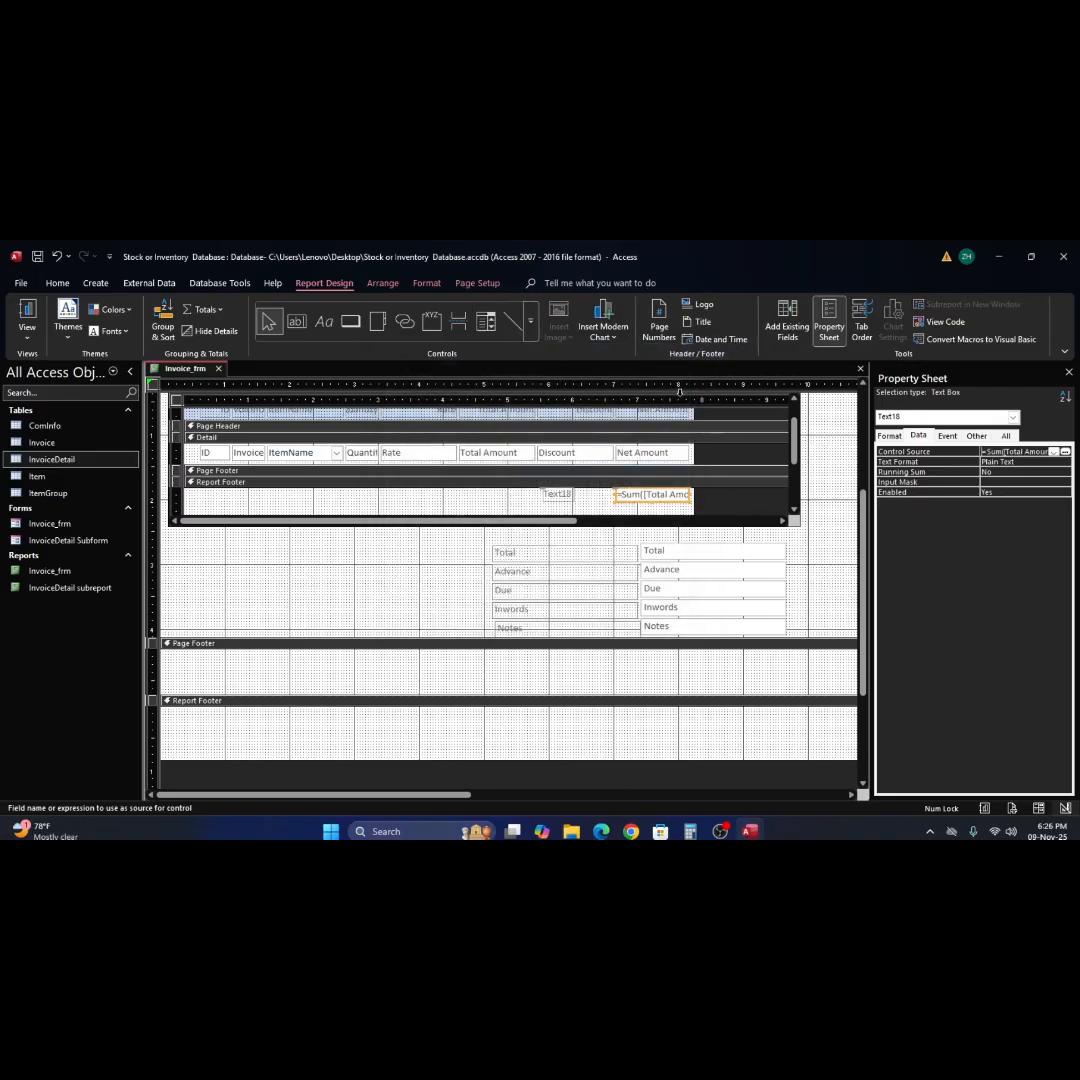
Compare the summed Net Amount beneath the items with the invoice's Total in Report View, then return to Design View.
left_click(27, 315)
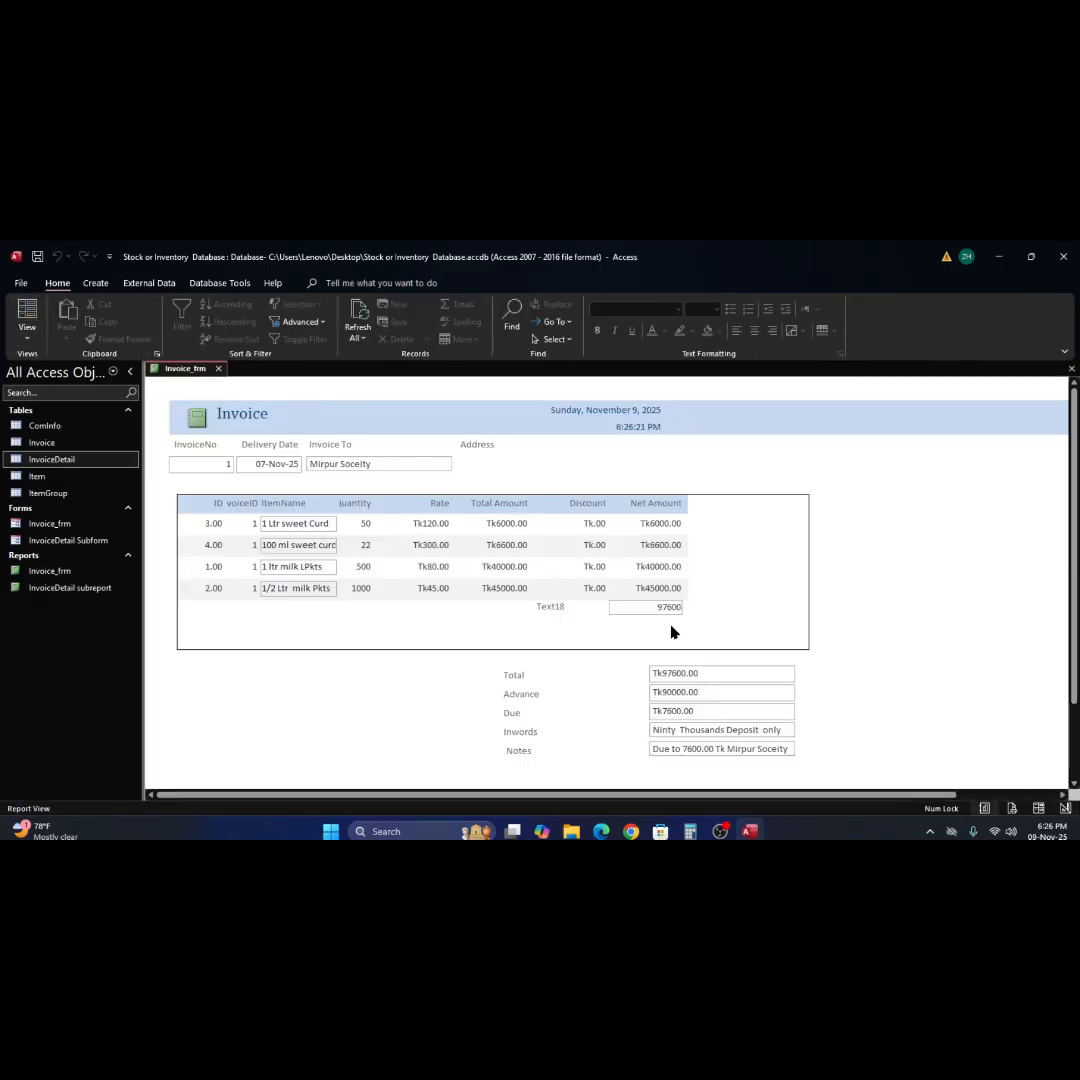
left_click(727, 607)
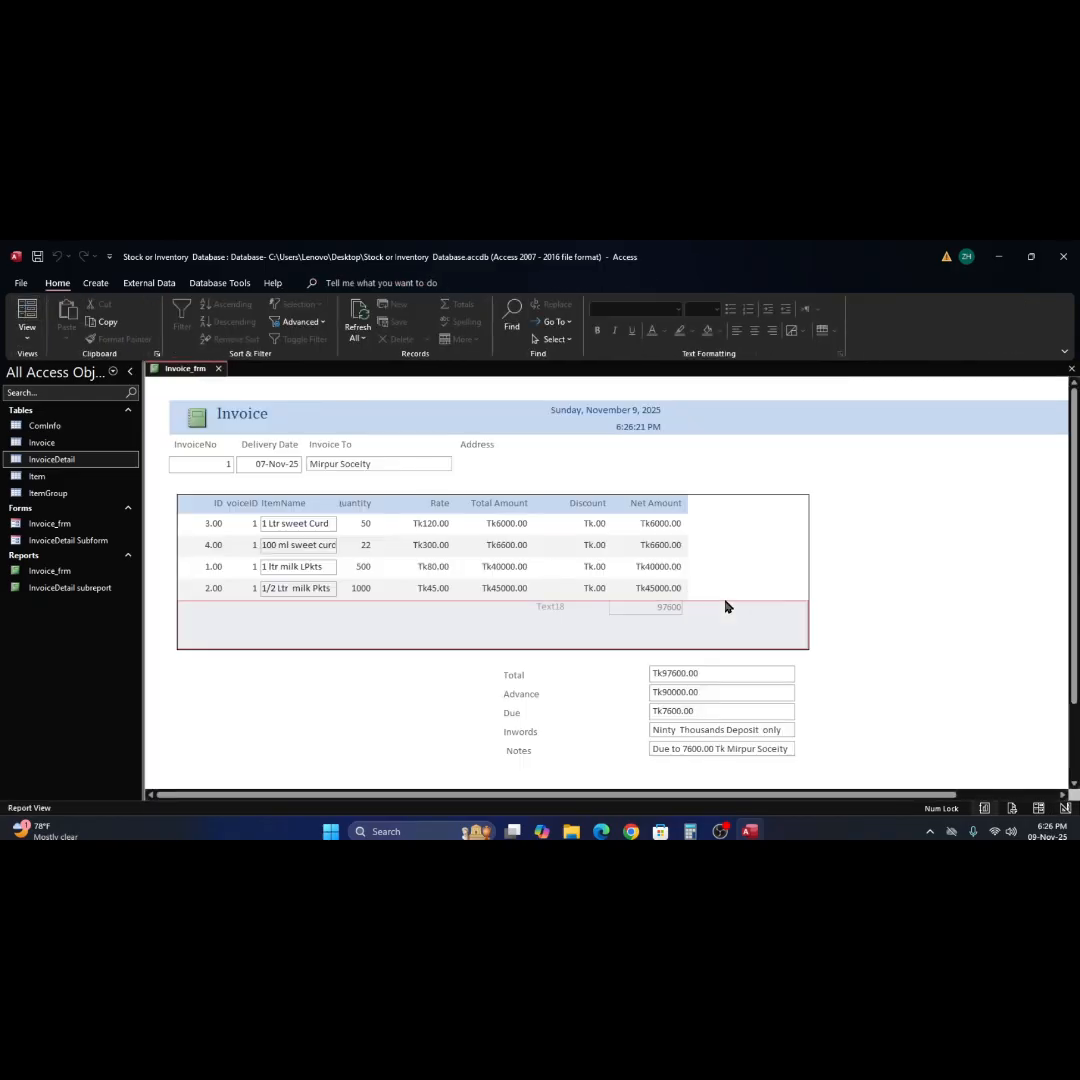
left_click(838, 578)
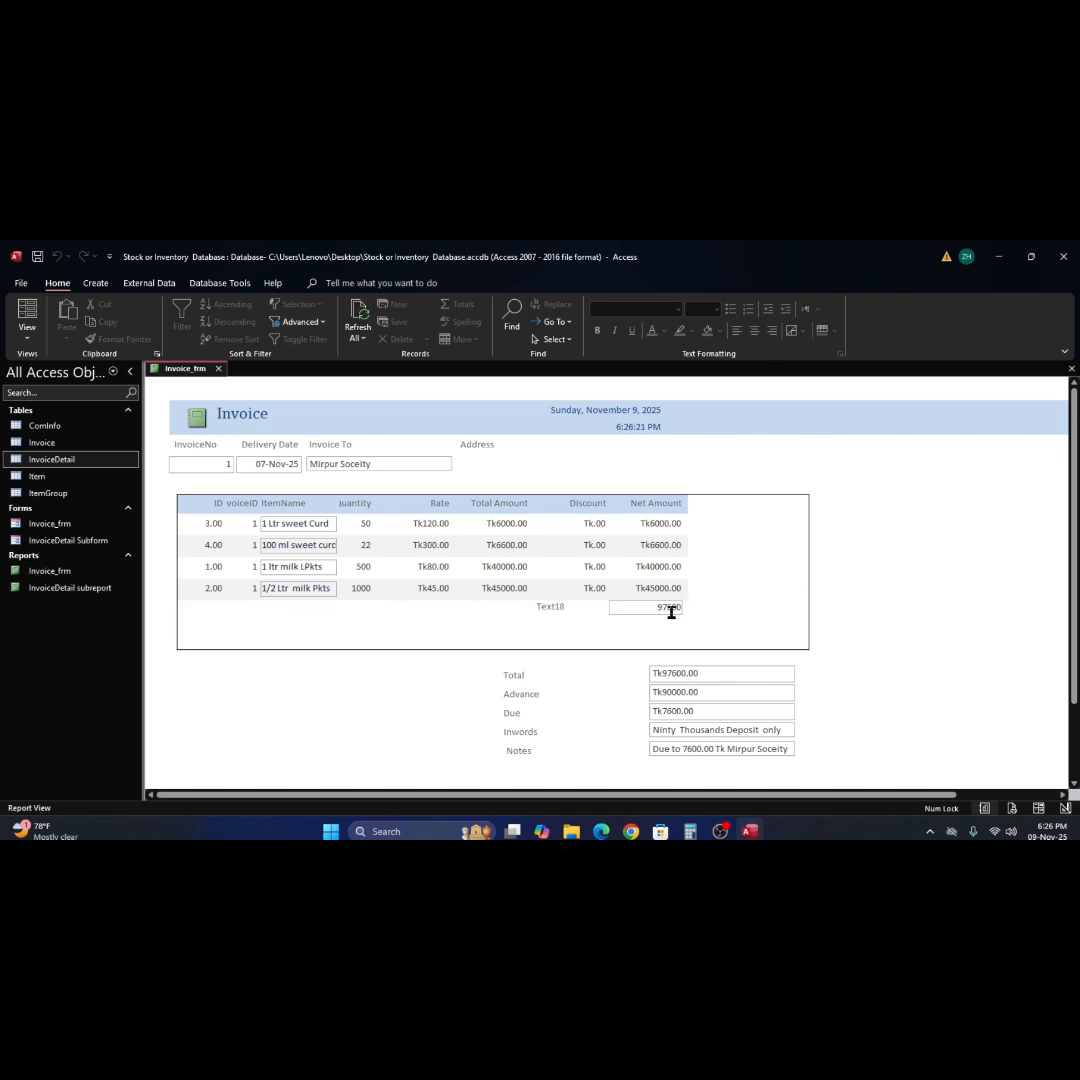
left_click(703, 671)
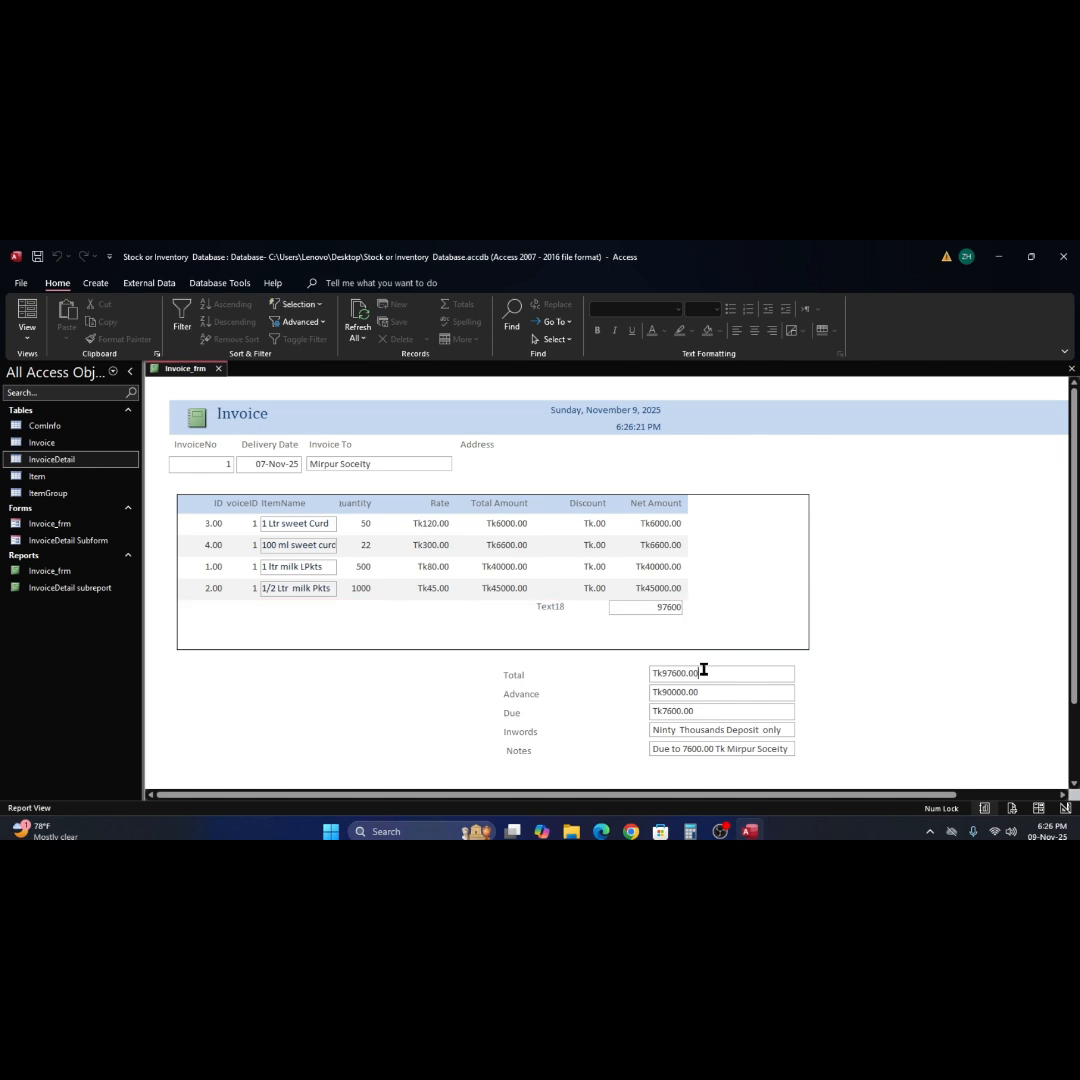
left_click(638, 609)
right_click(860, 622)
left_click(885, 663)
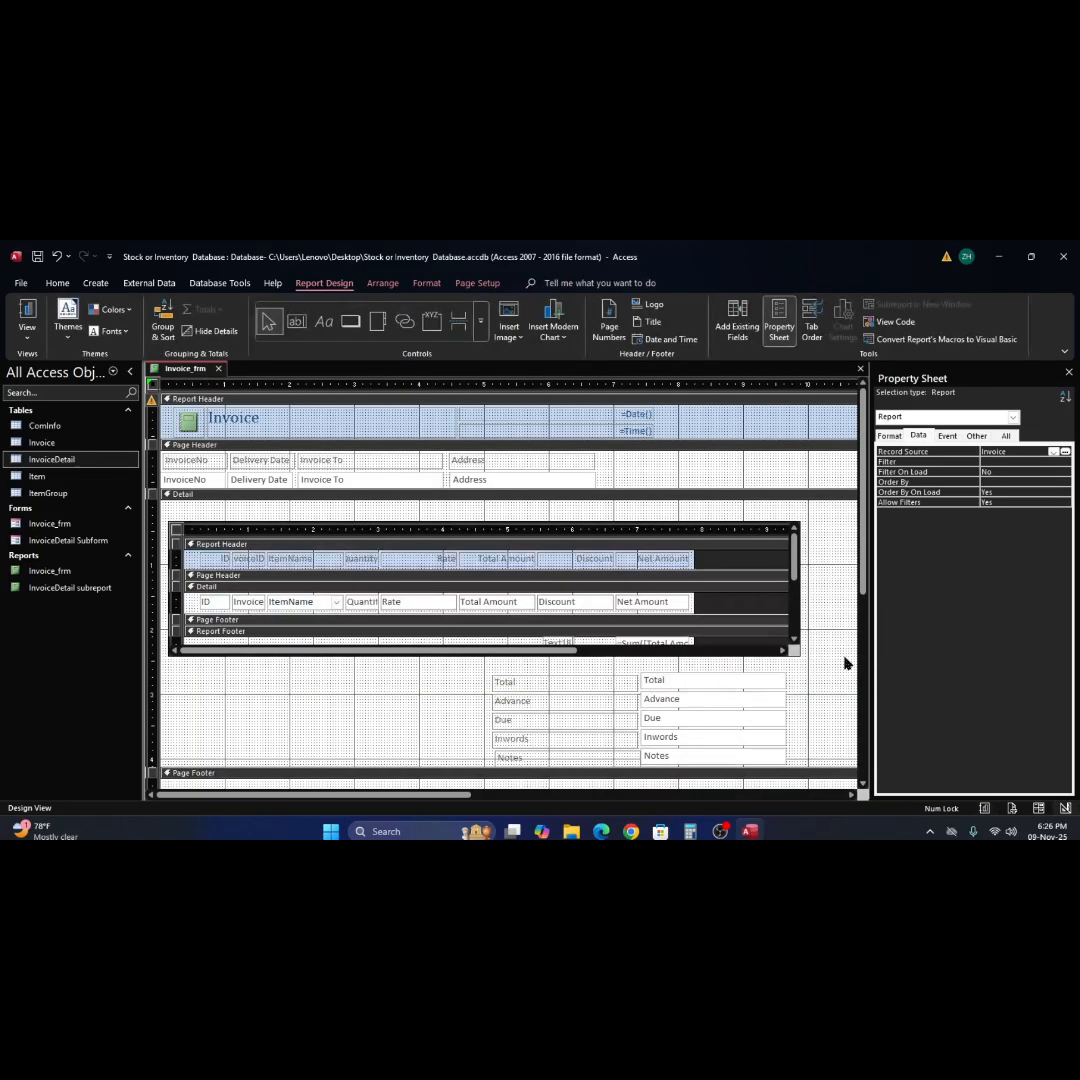
Delete the Text18 label beside the sum text box in the subreport's Report Footer.
left_click(595, 641)
scroll(595, 641, "down", 2)
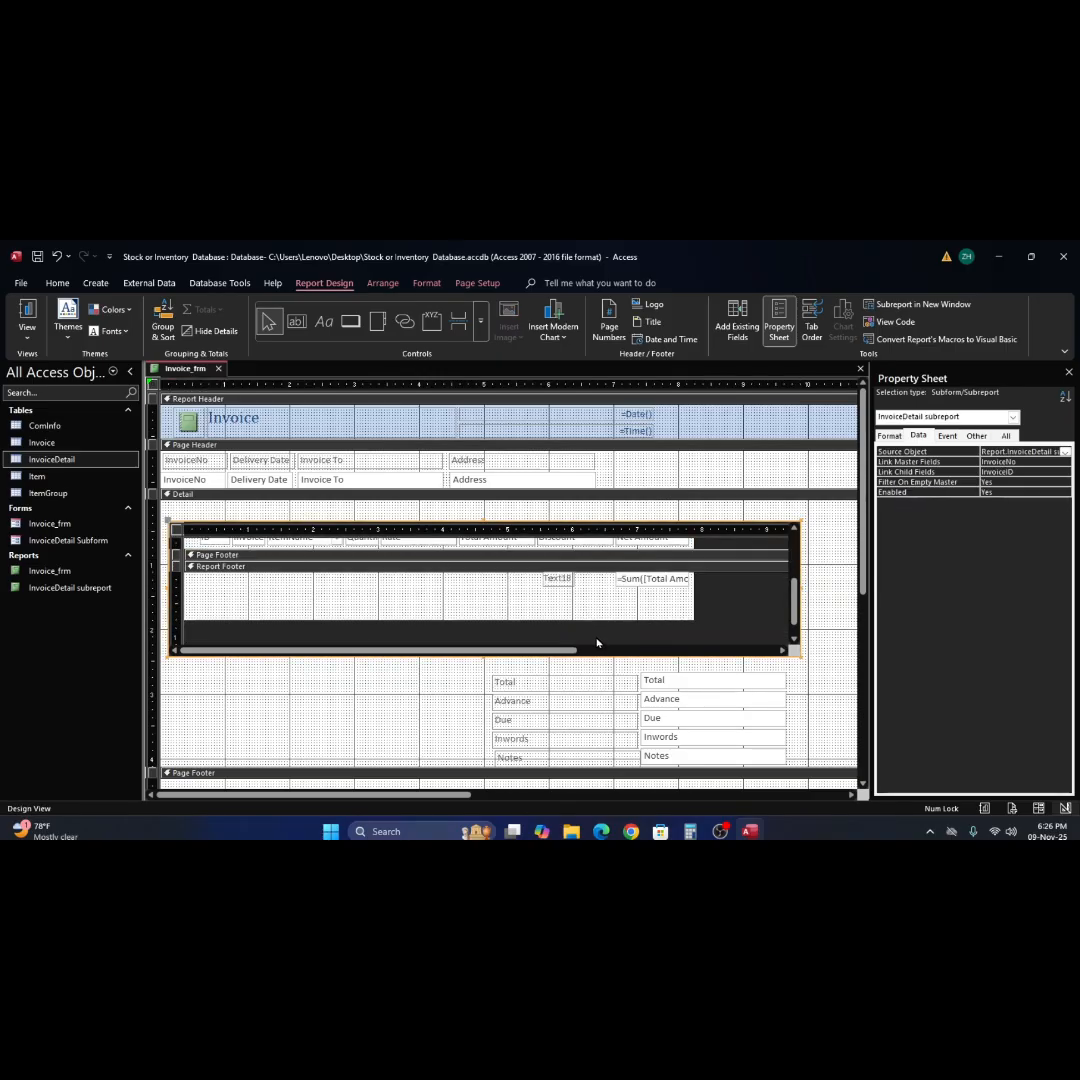
left_click(557, 582)
key("Delete")
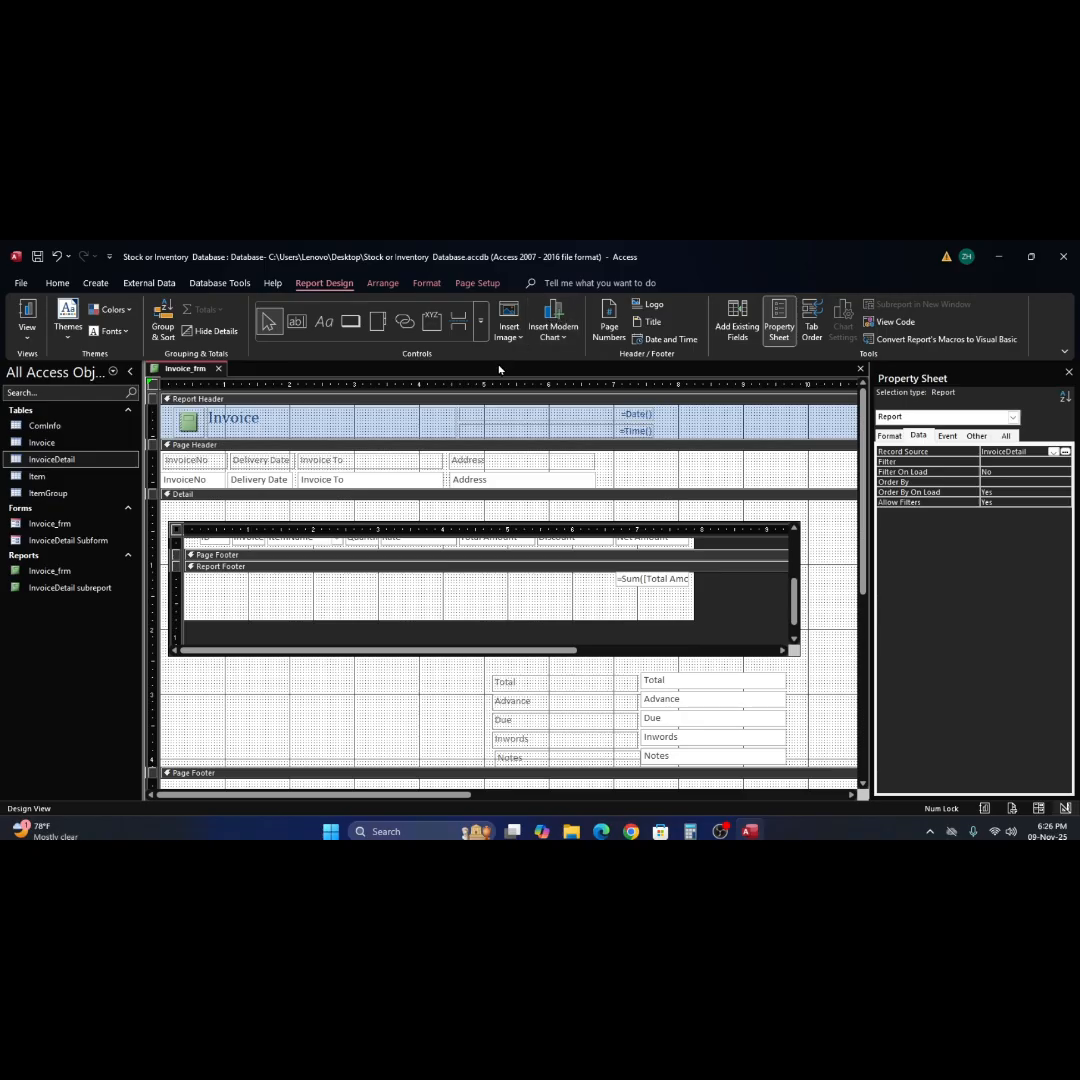
Draw a text box about 1.3 inches wide in the subreport's Report Footer, beneath the Total Amount column.
left_click(296, 320)
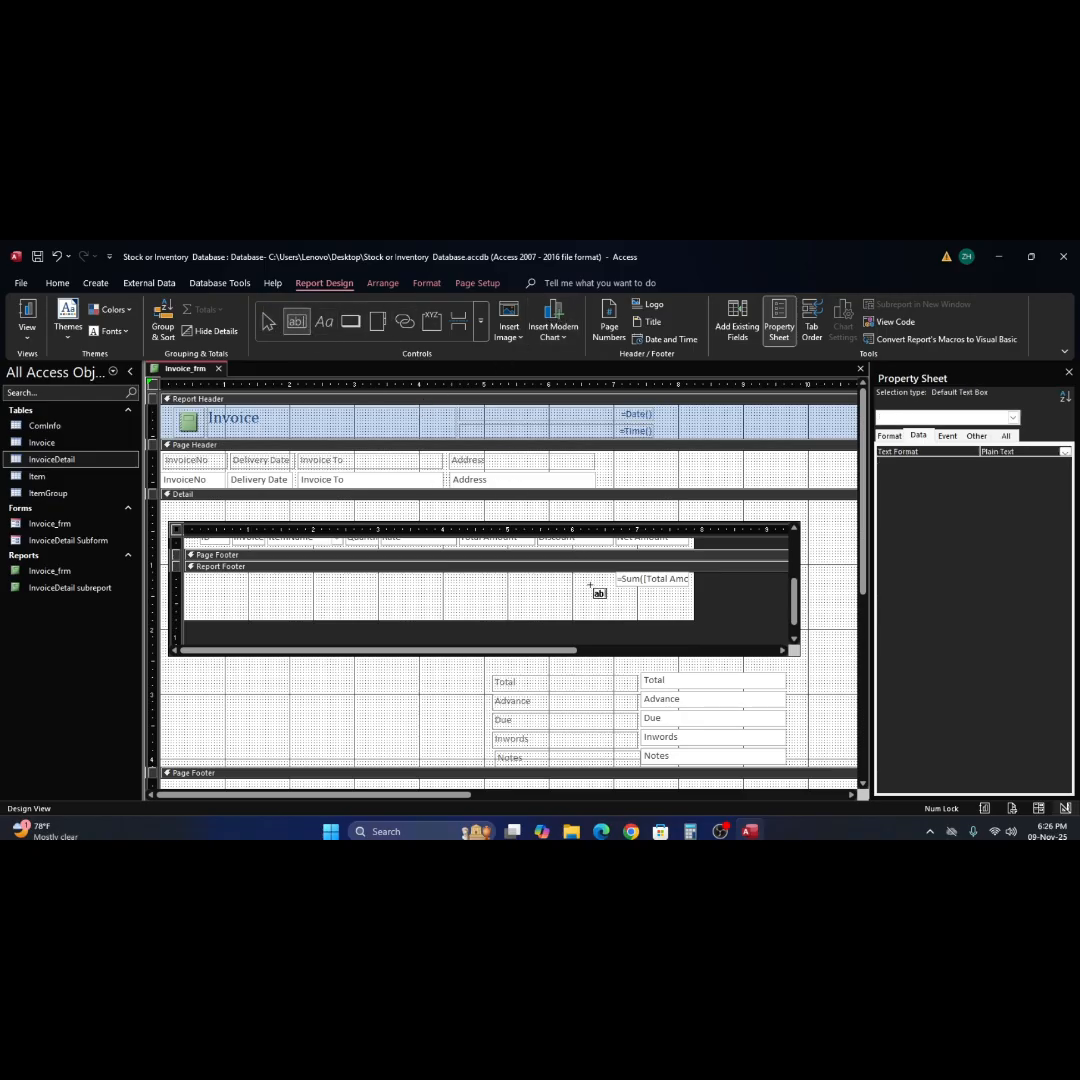
scroll(591, 585, "up", 3)
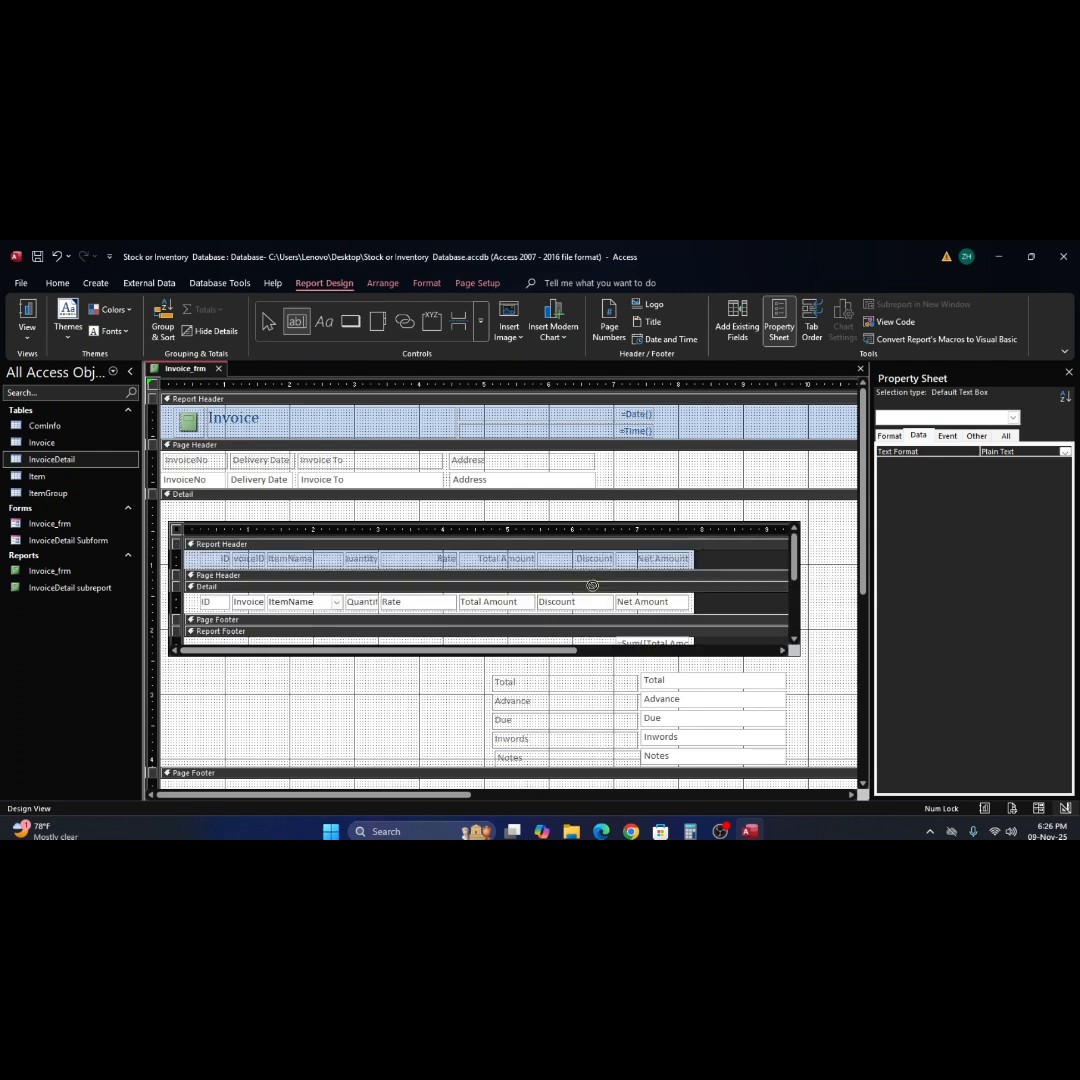
scroll(592, 585, "down", 3)
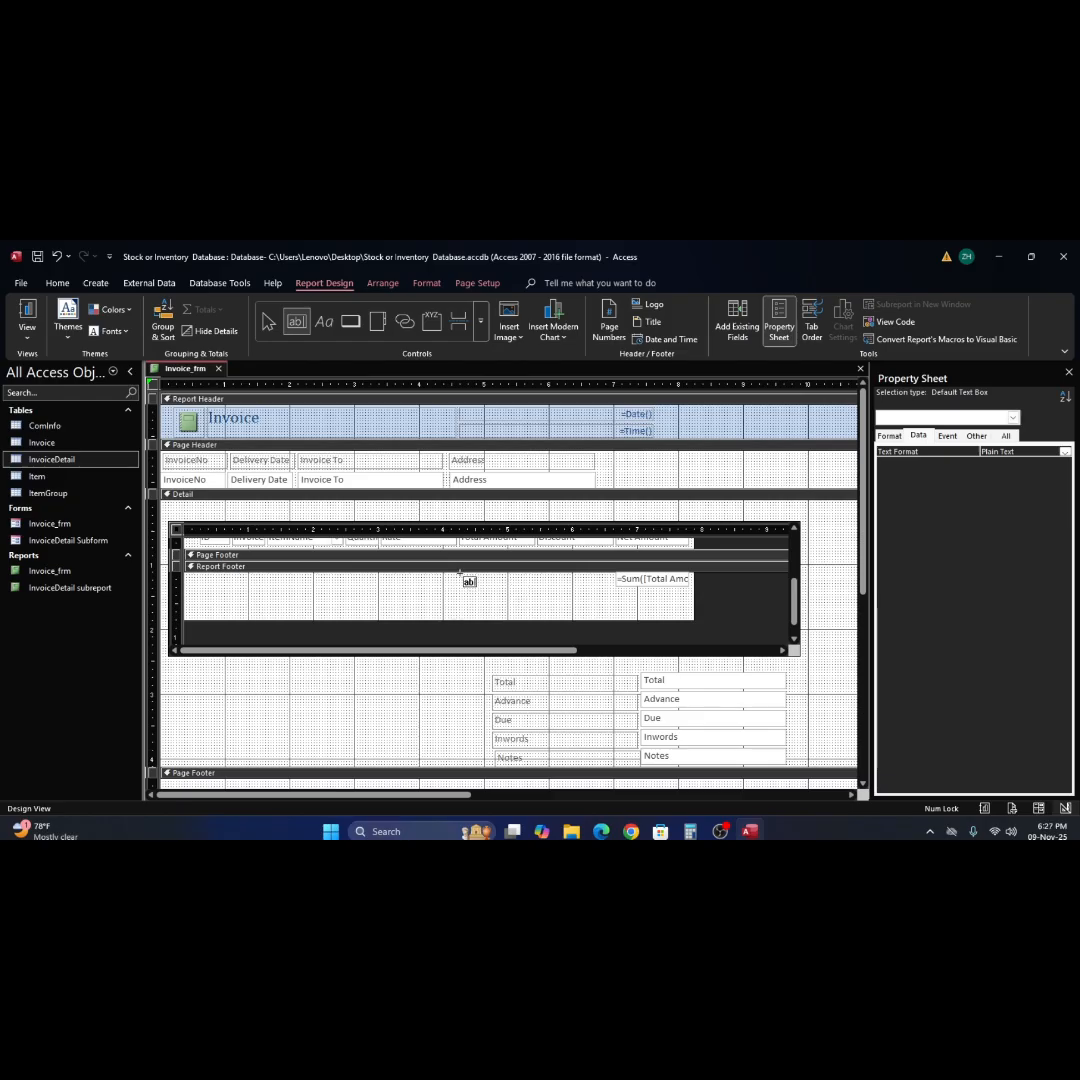
left_click_drag(460, 577, 542, 585)
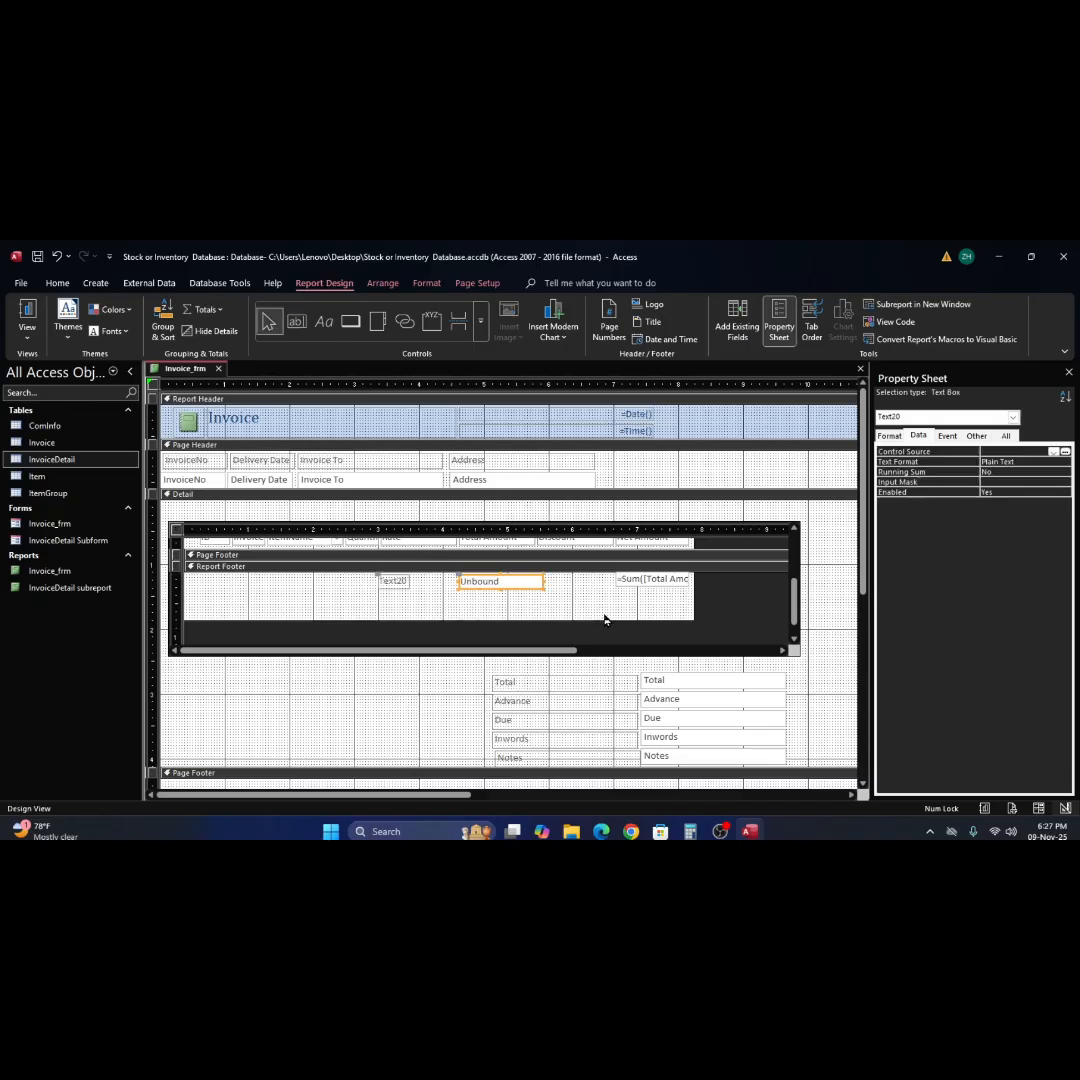
Increase the subreport's Report Footer height to about 1 inch and open its Page Footer to about 0.2 inch.
left_click_drag(615, 619, 616, 636)
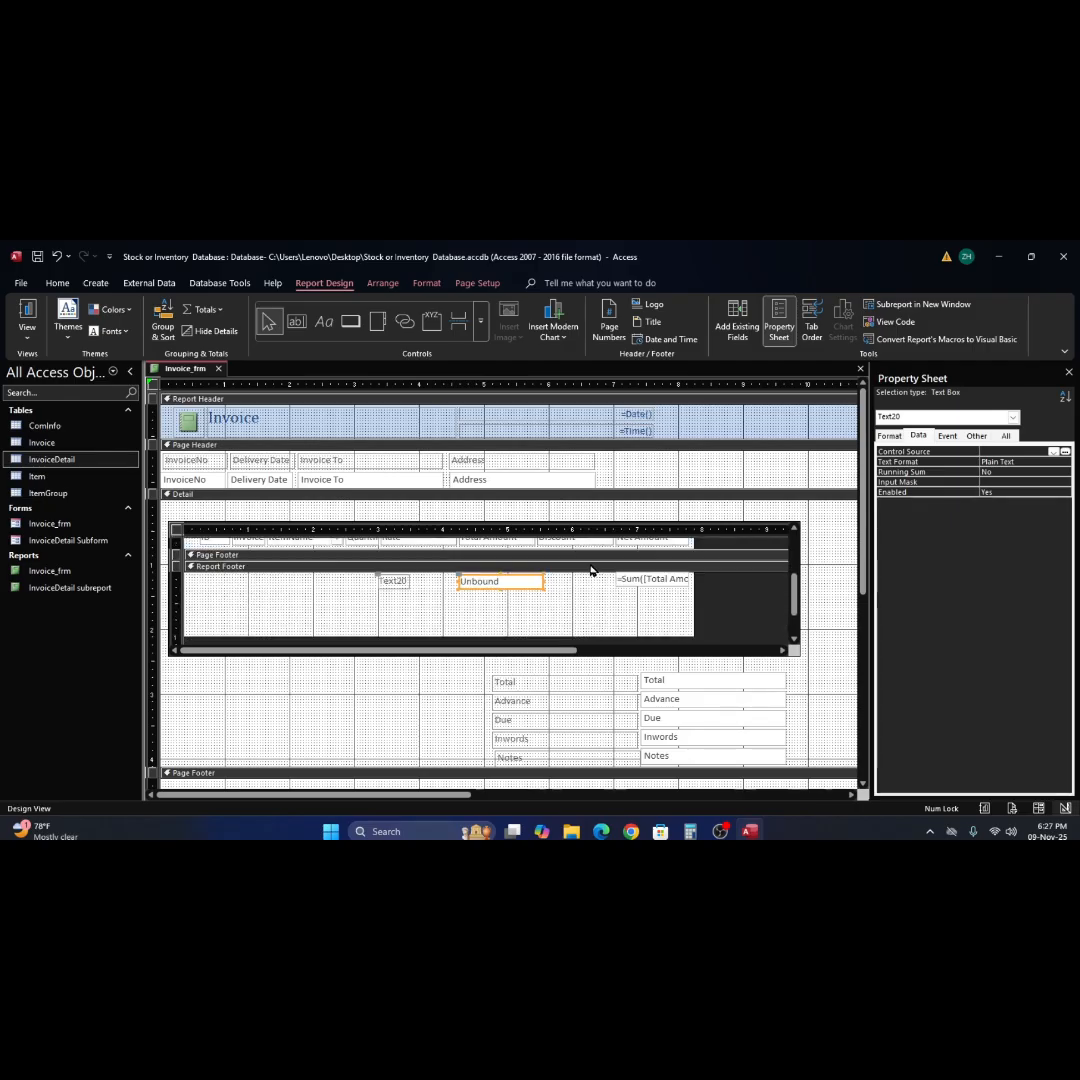
left_click_drag(588, 559, 591, 574)
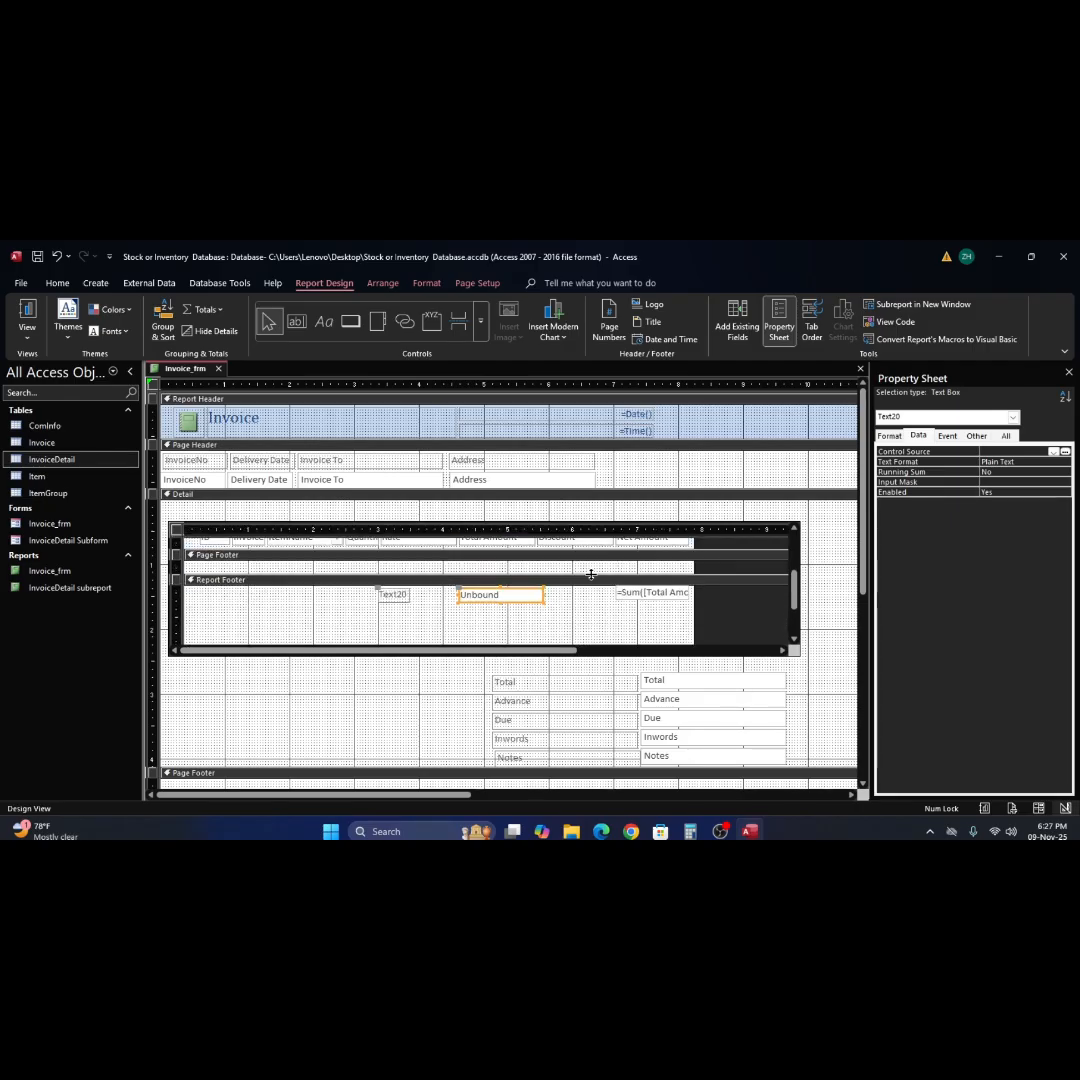
Extend the InvoiceDetail subreport's frame upward to just below the main report's Detail bar.
scroll(591, 574, "up", 3)
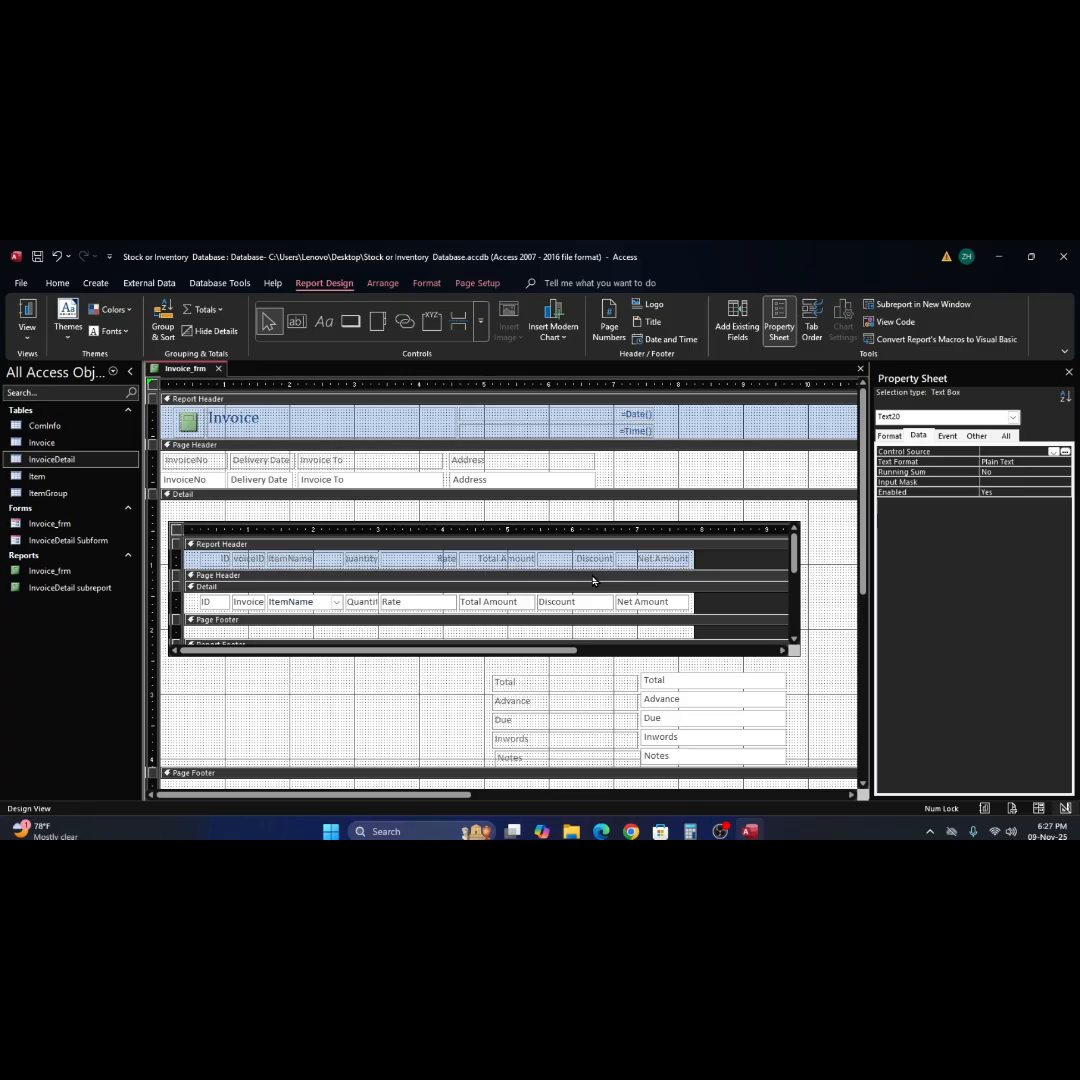
left_click(606, 522)
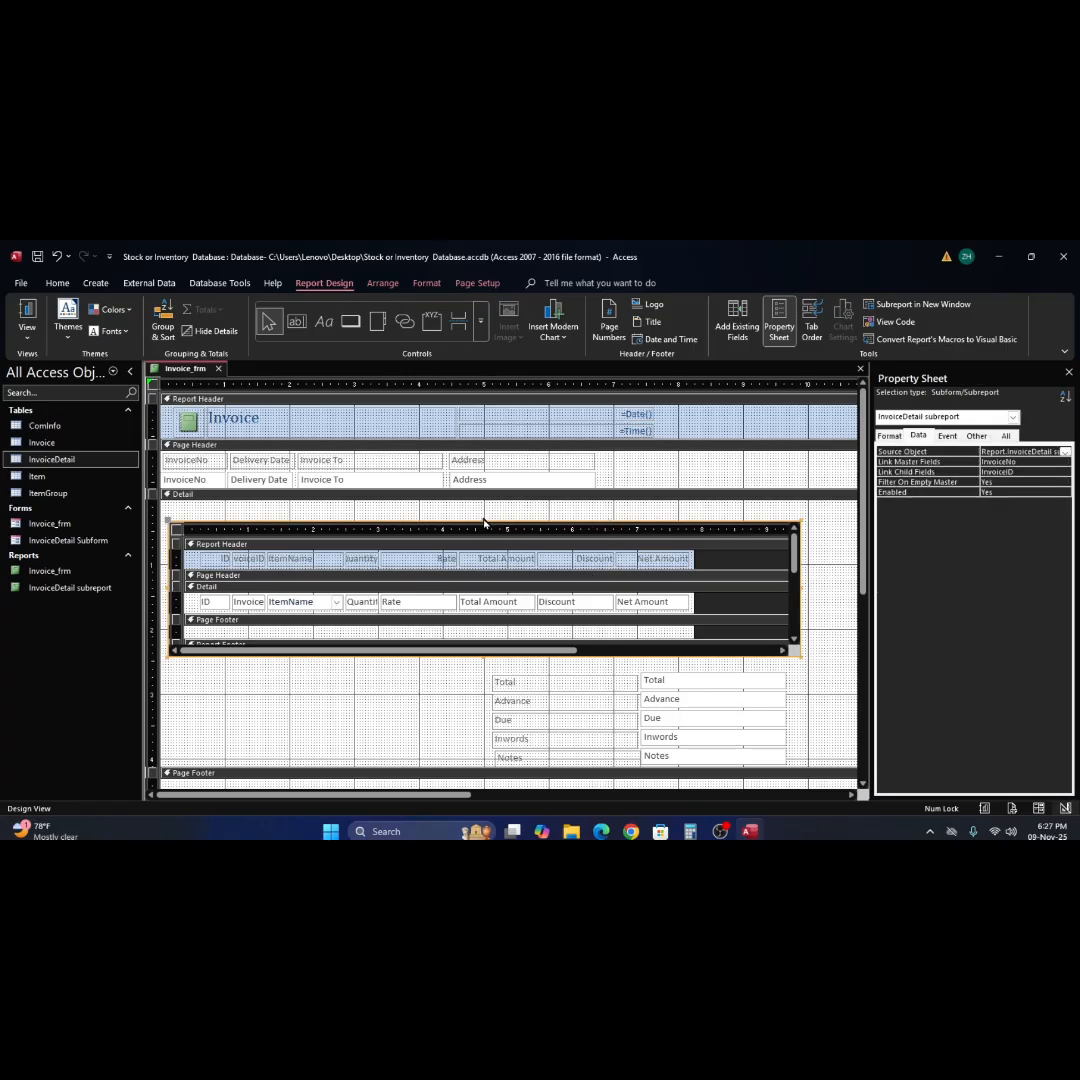
left_click_drag(483, 520, 486, 506)
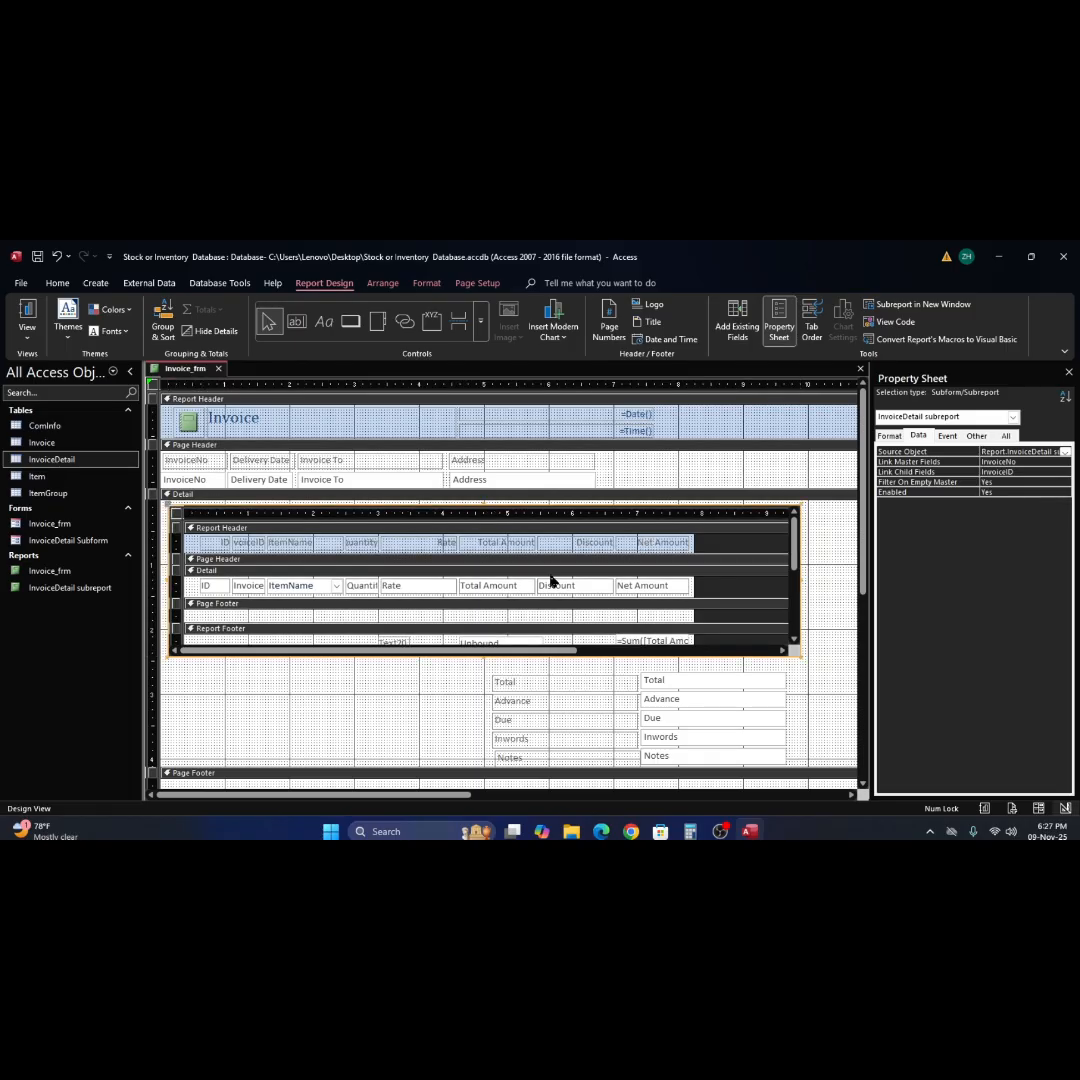
scroll(553, 582, "down", 3)
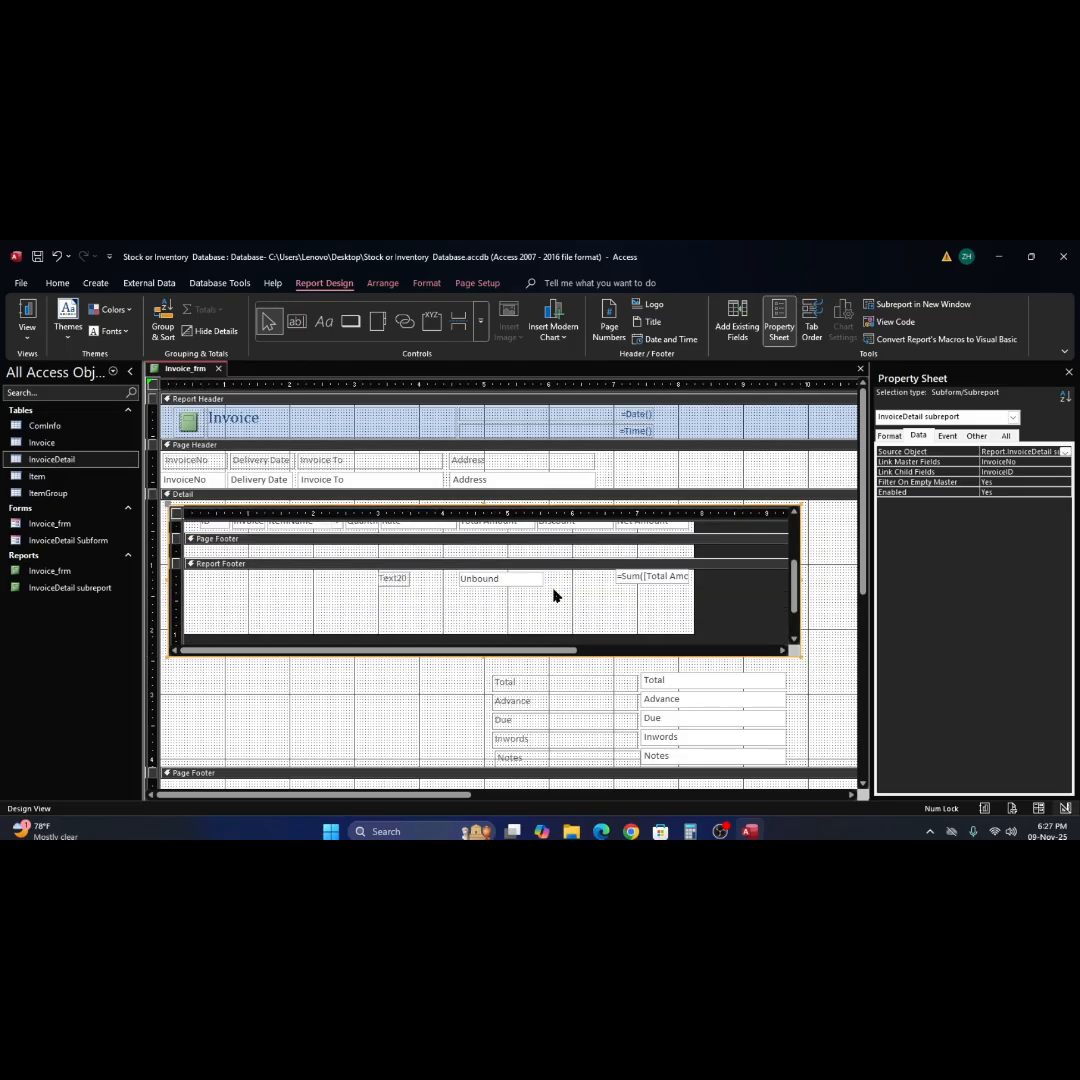
scroll(555, 596, "up", 3)
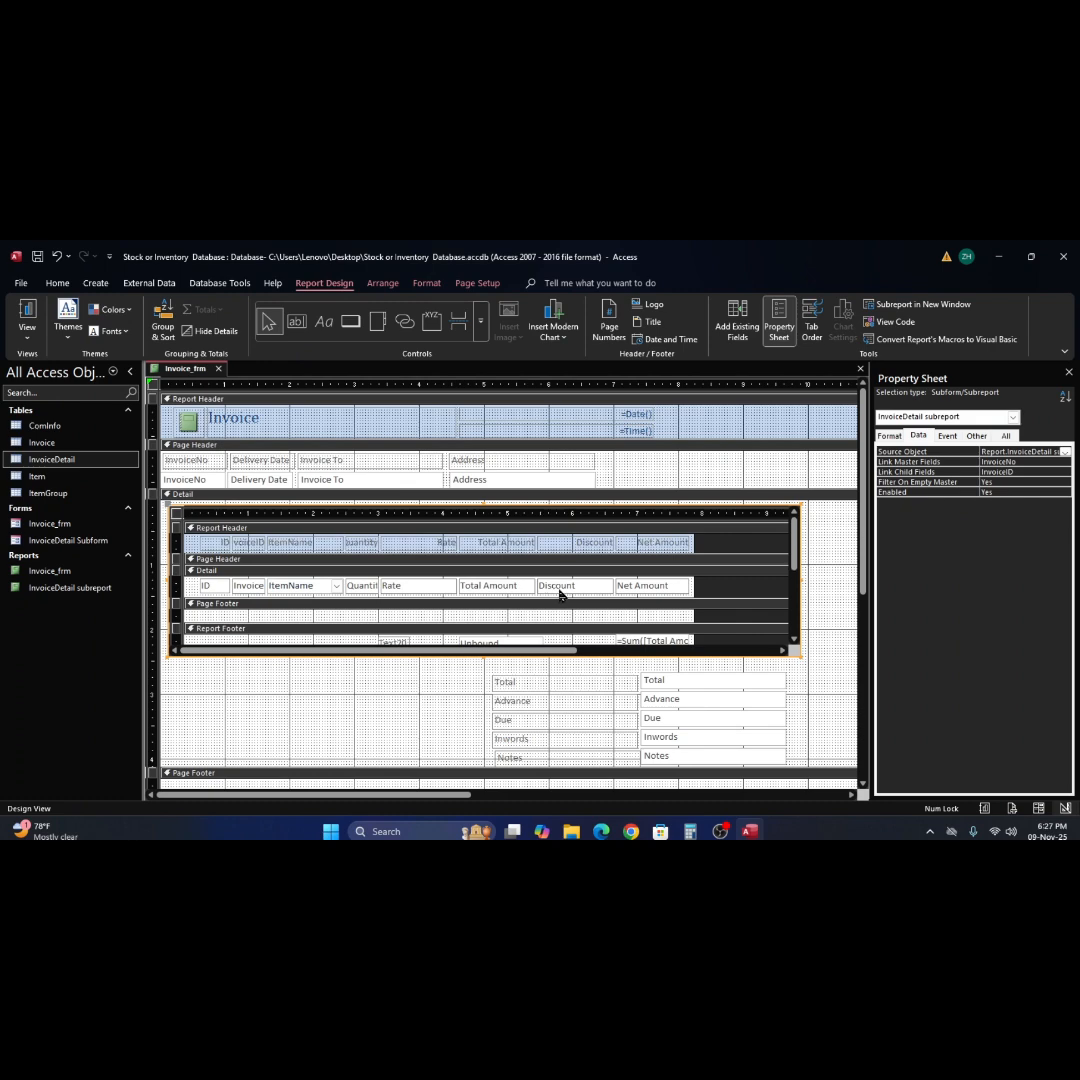
Narrow the unbound text box beneath Total Amount in the subreport's Report Footer to about 1.2 inches and nudge it slightly right.
left_click(523, 645)
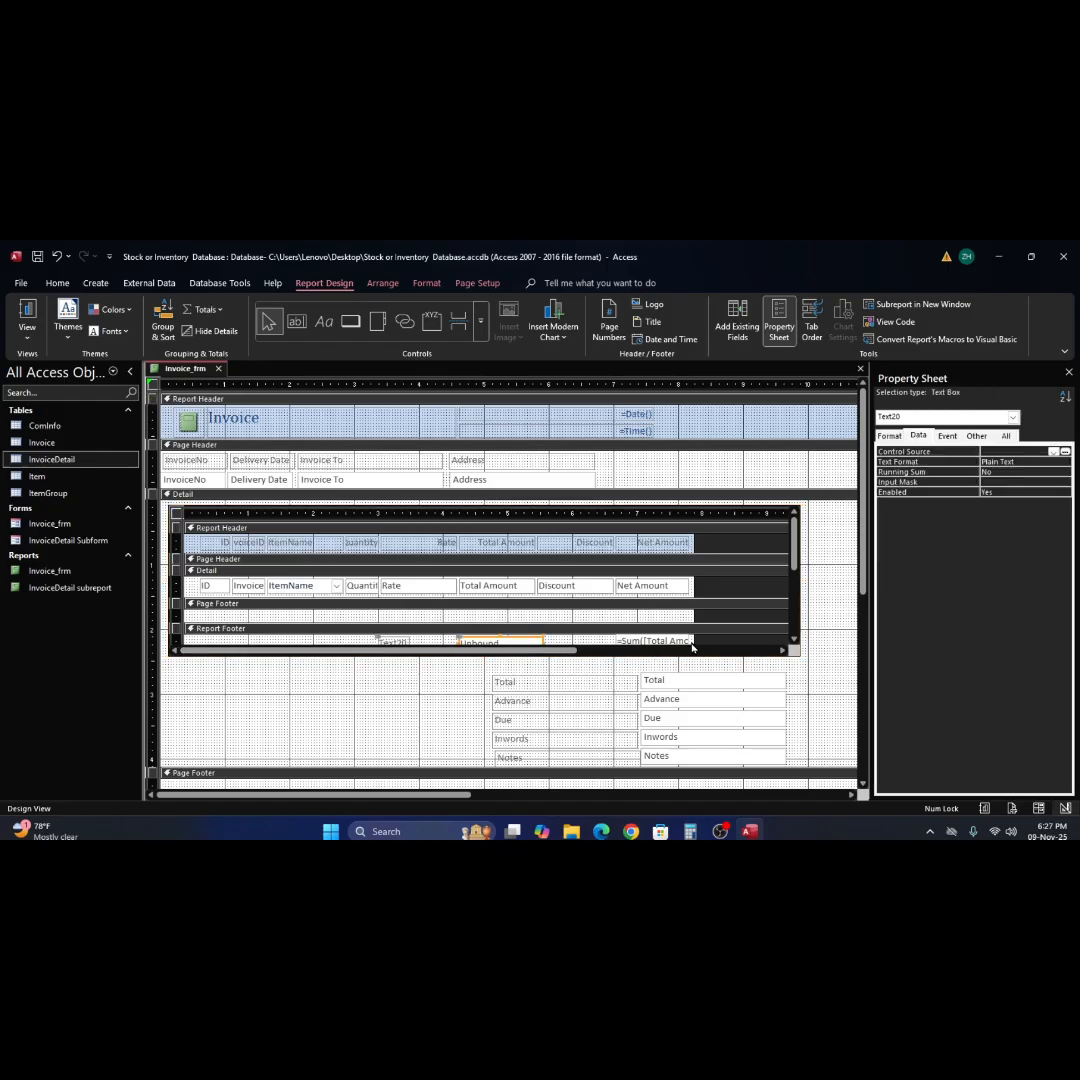
scroll(692, 642, "down", 1)
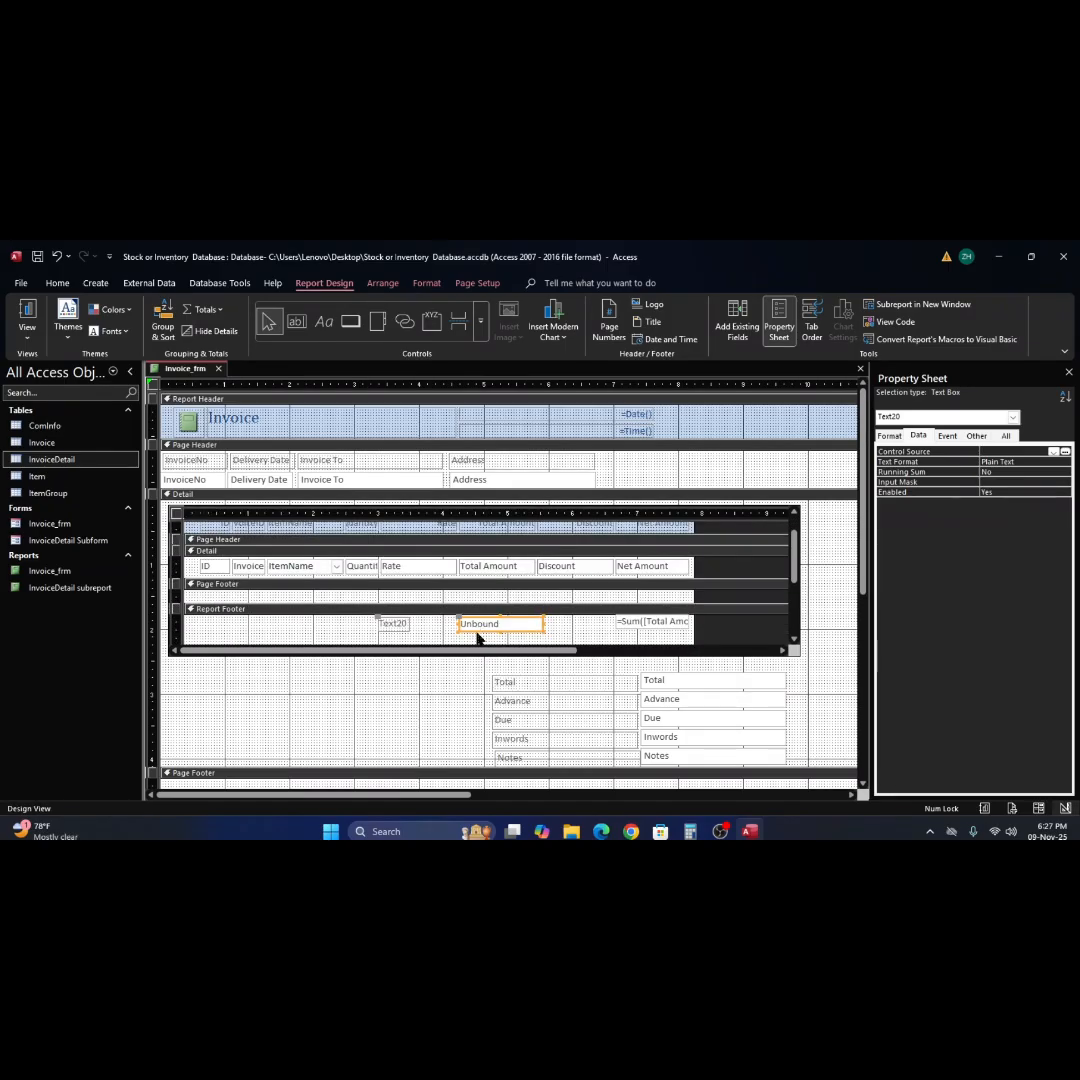
left_click(544, 624)
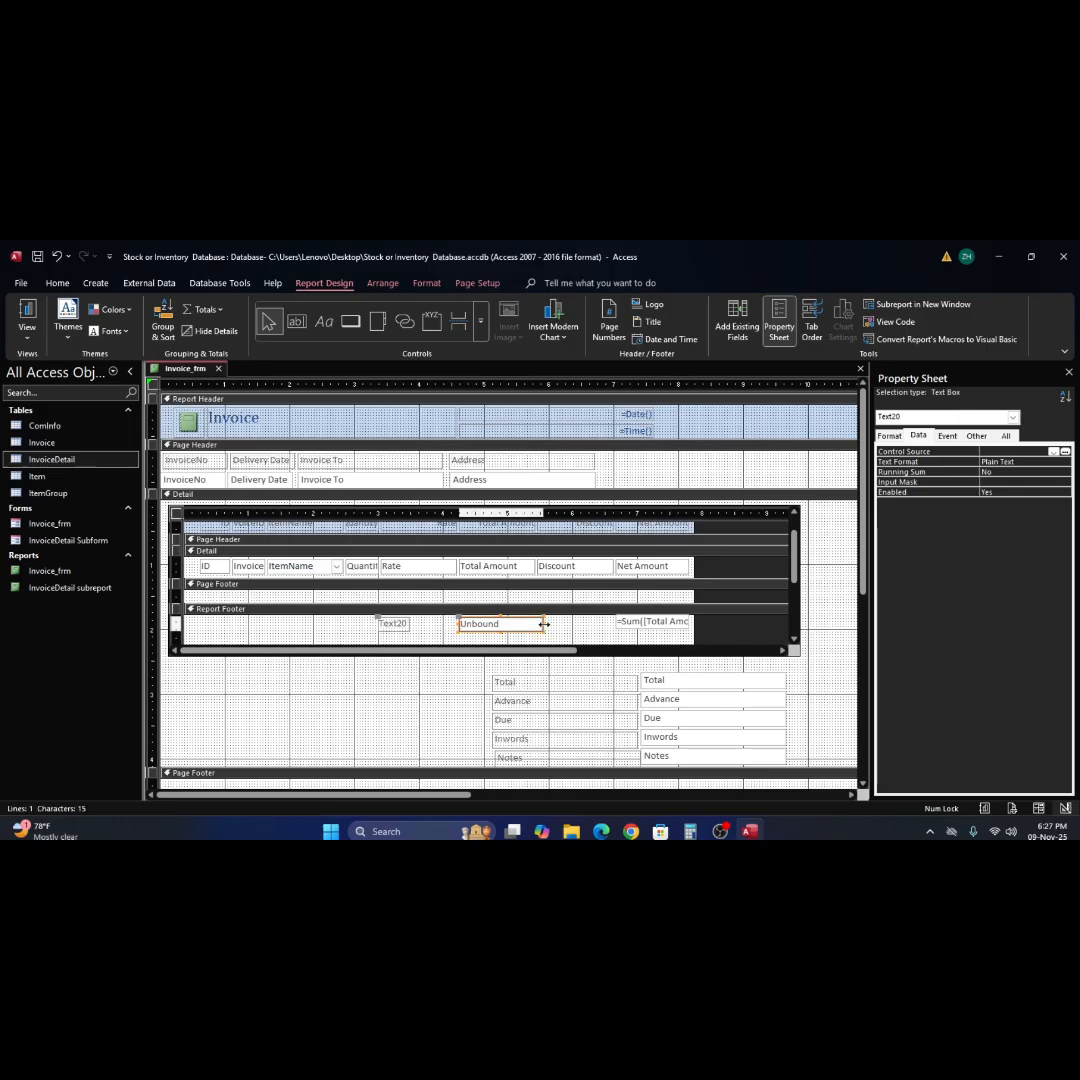
left_click_drag(544, 624, 540, 627)
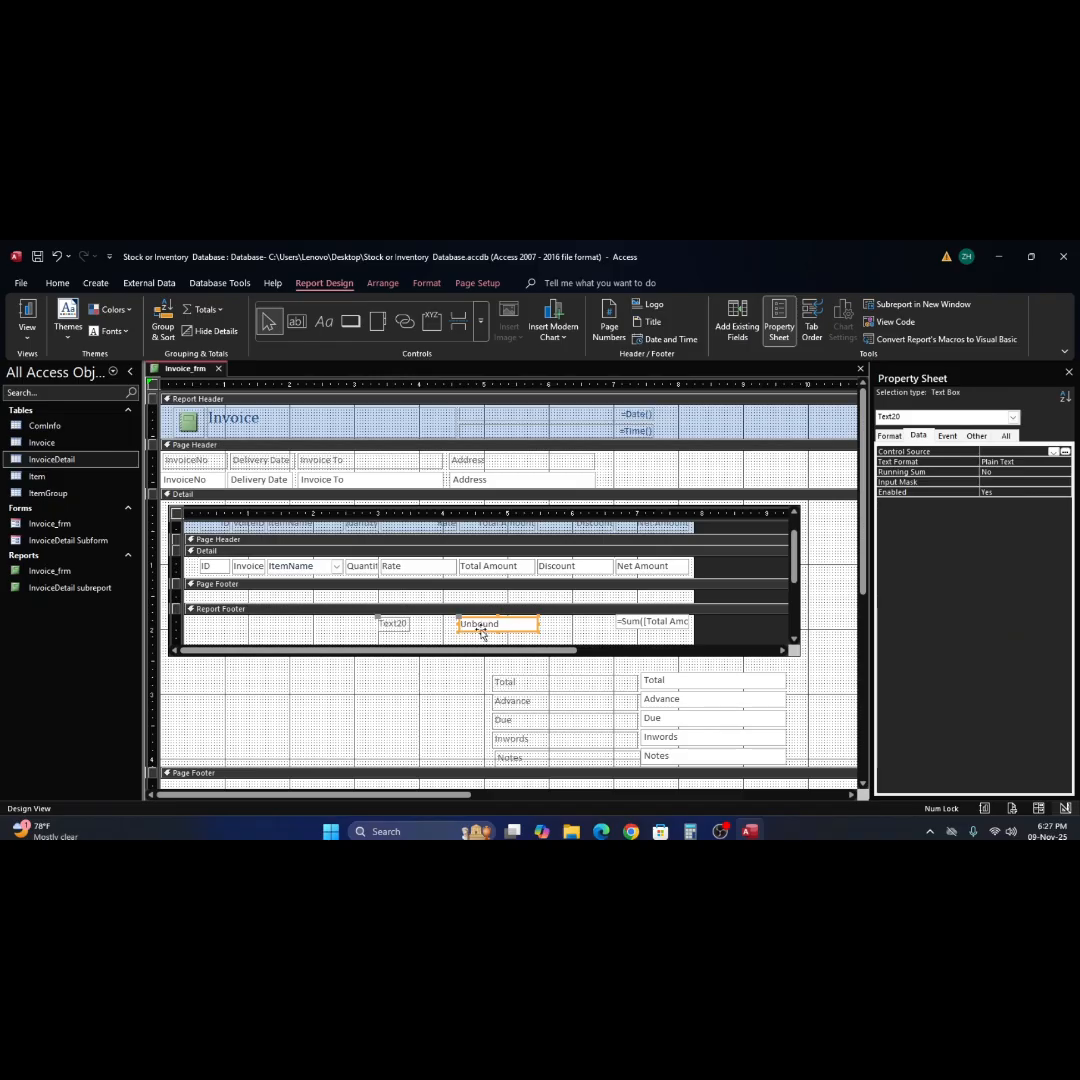
left_click_drag(490, 630, 493, 630)
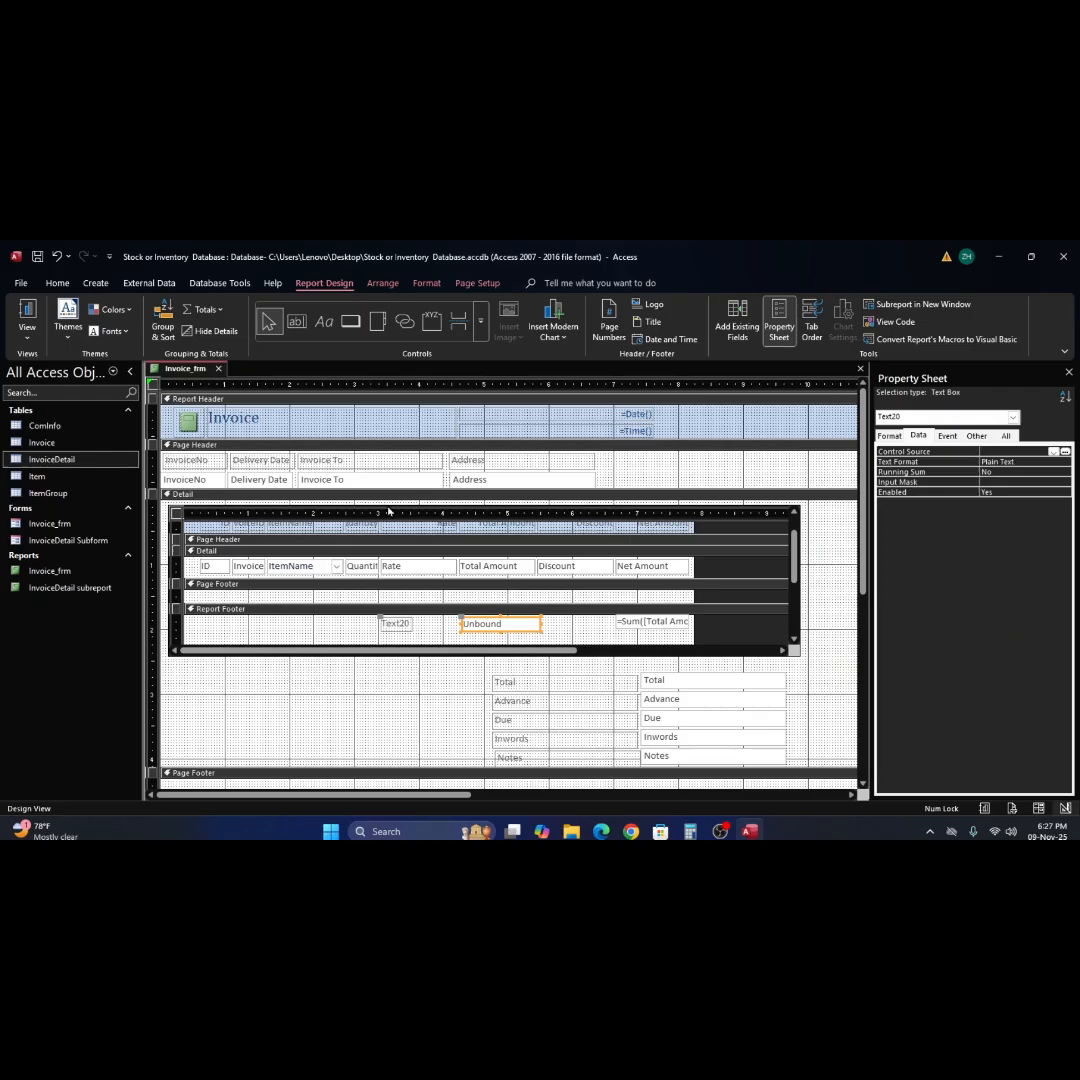
Draw a text box about 1.1 inches wide beneath the Discount column in the subreport's Report Footer and delete its attached label.
left_click(297, 326)
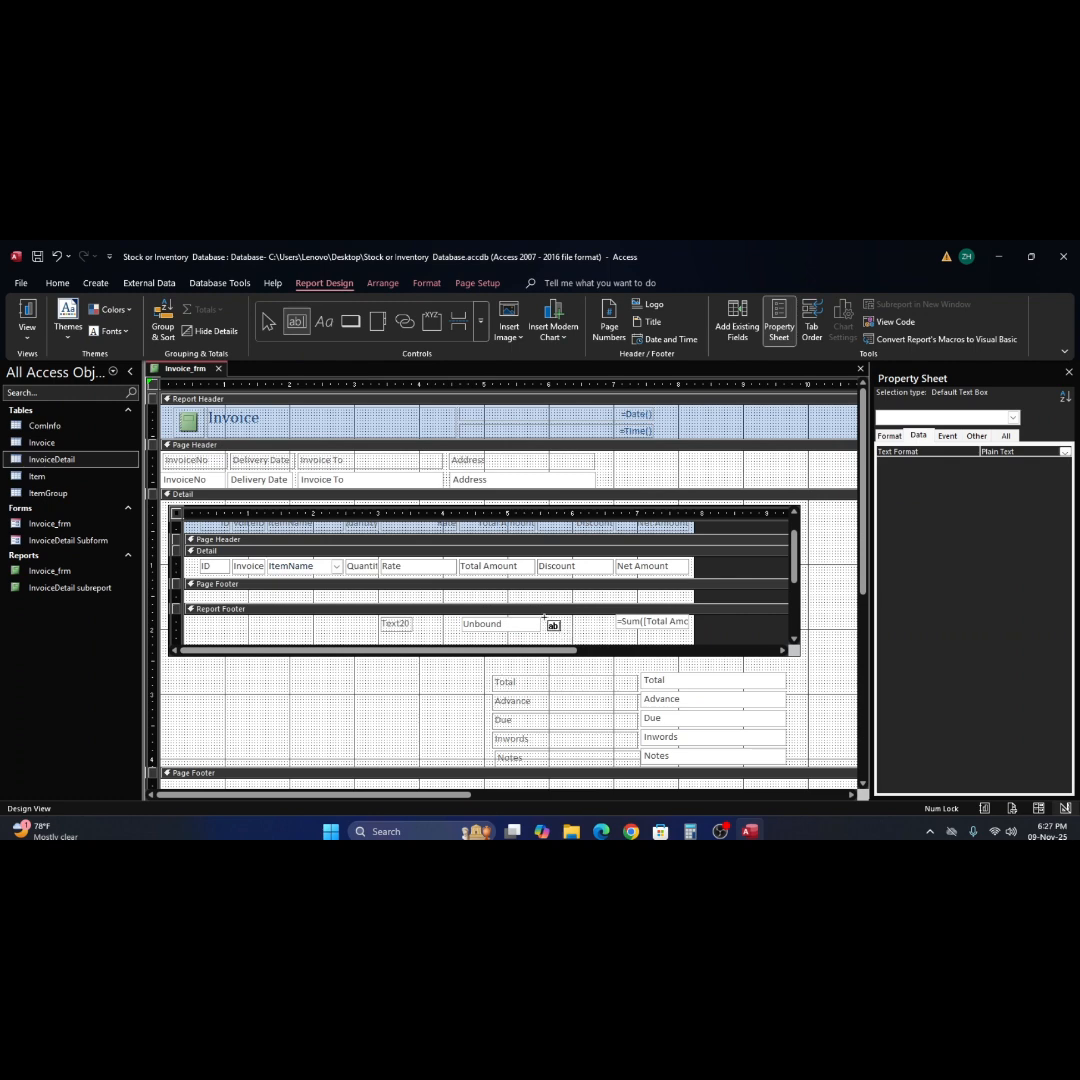
left_click_drag(544, 618, 614, 628)
left_click(476, 625)
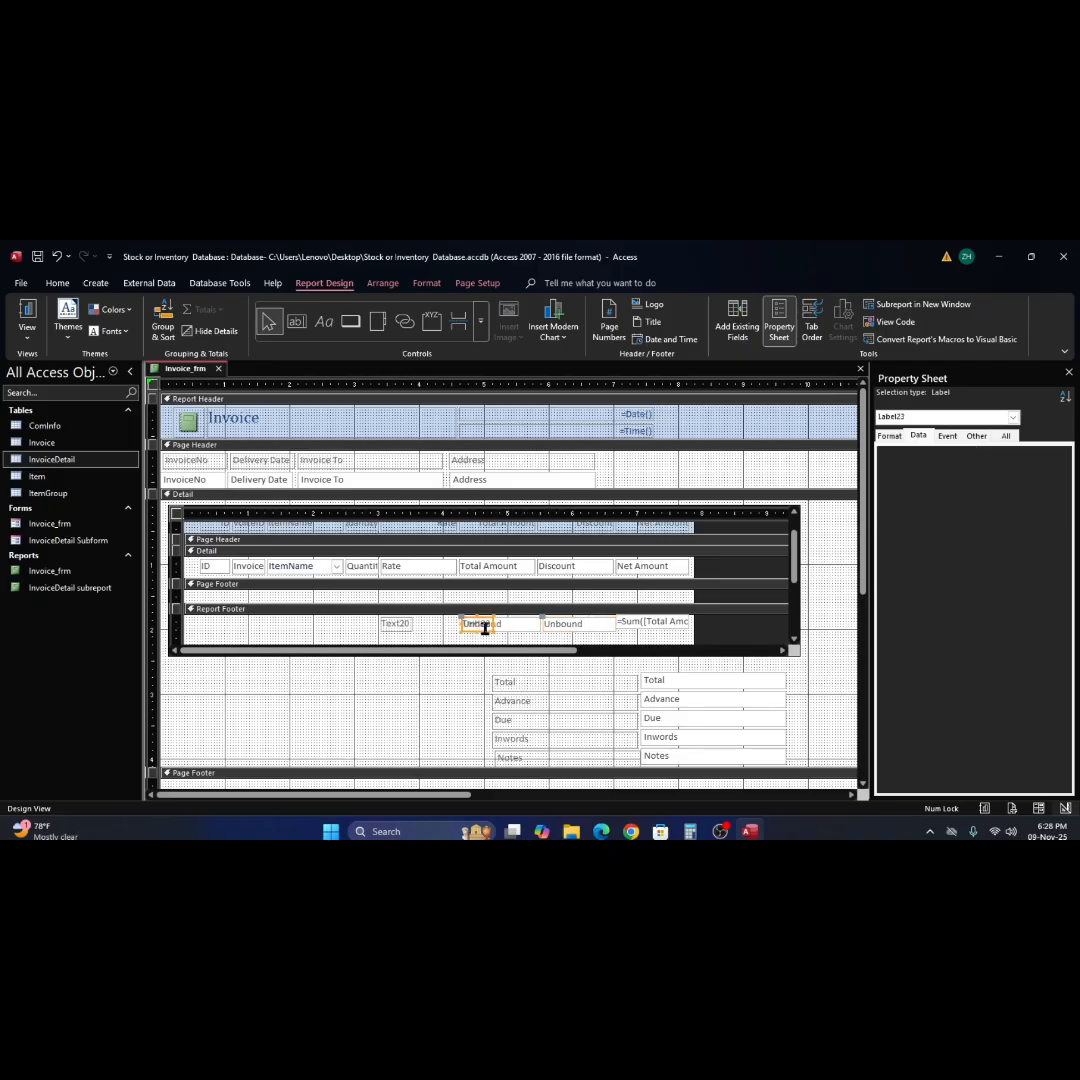
left_click(483, 628)
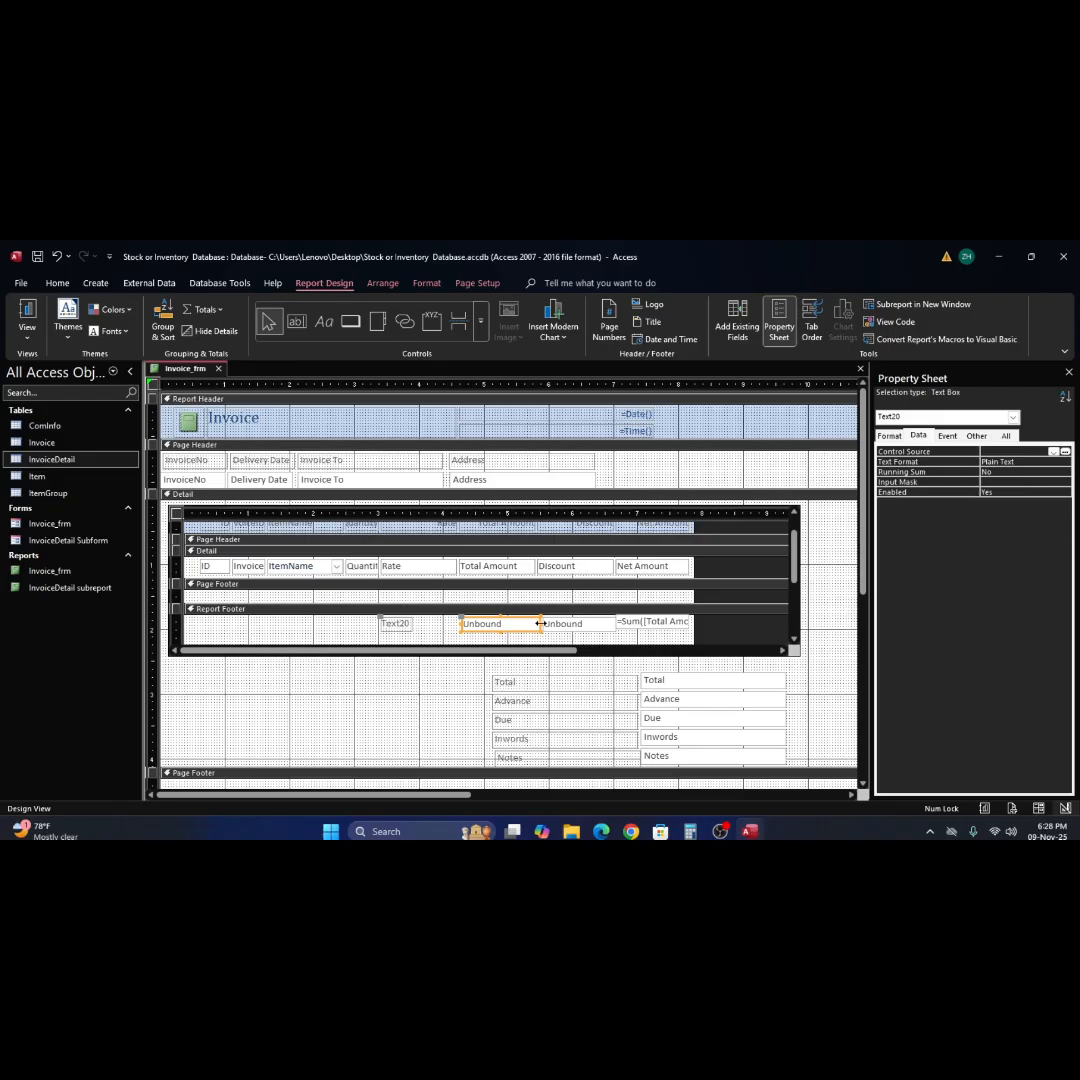
left_click_drag(541, 624, 542, 623)
left_click(562, 640)
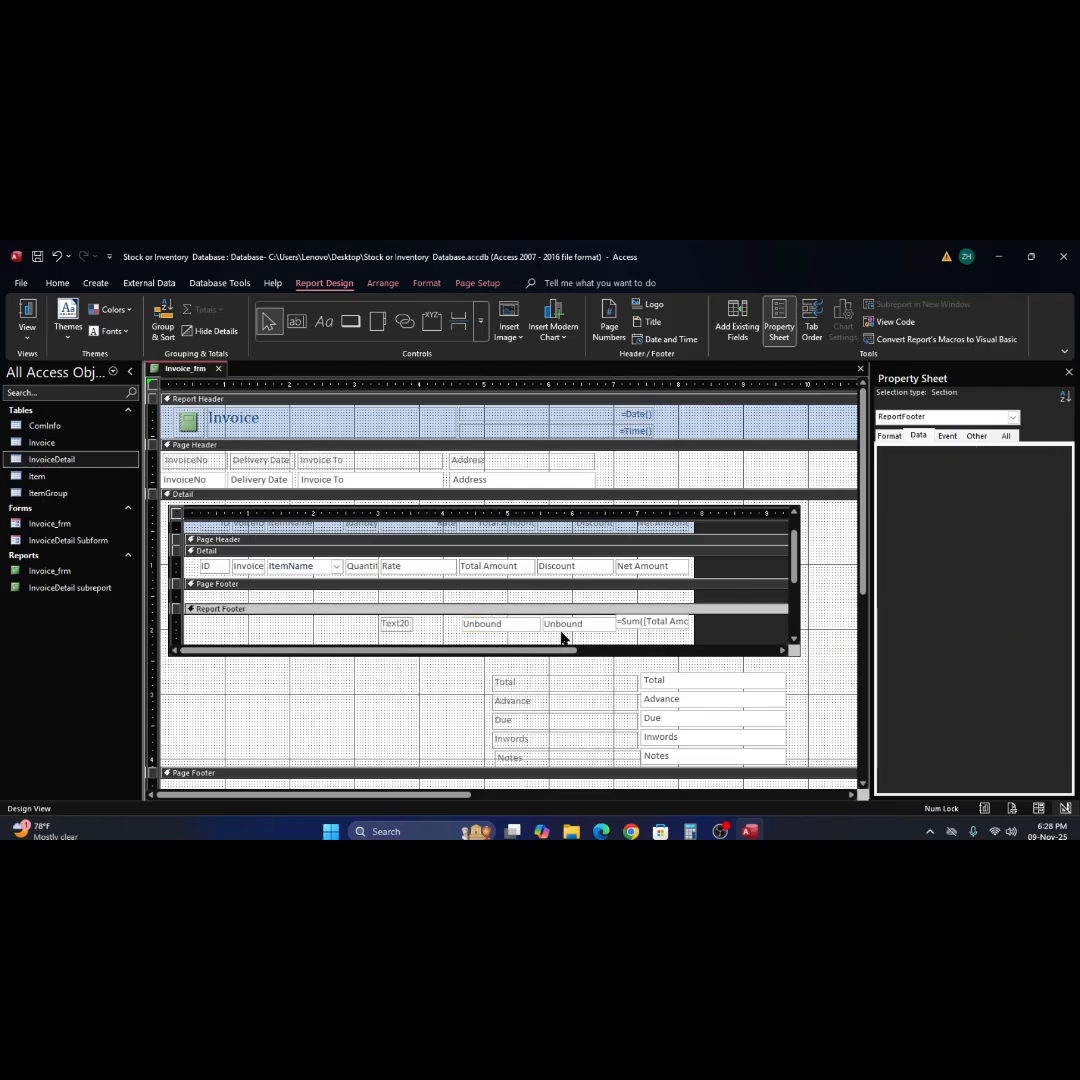
Set the Control Source of the text box beneath Discount to =Sum([Discount]) using the Expression Builder.
left_click(575, 627)
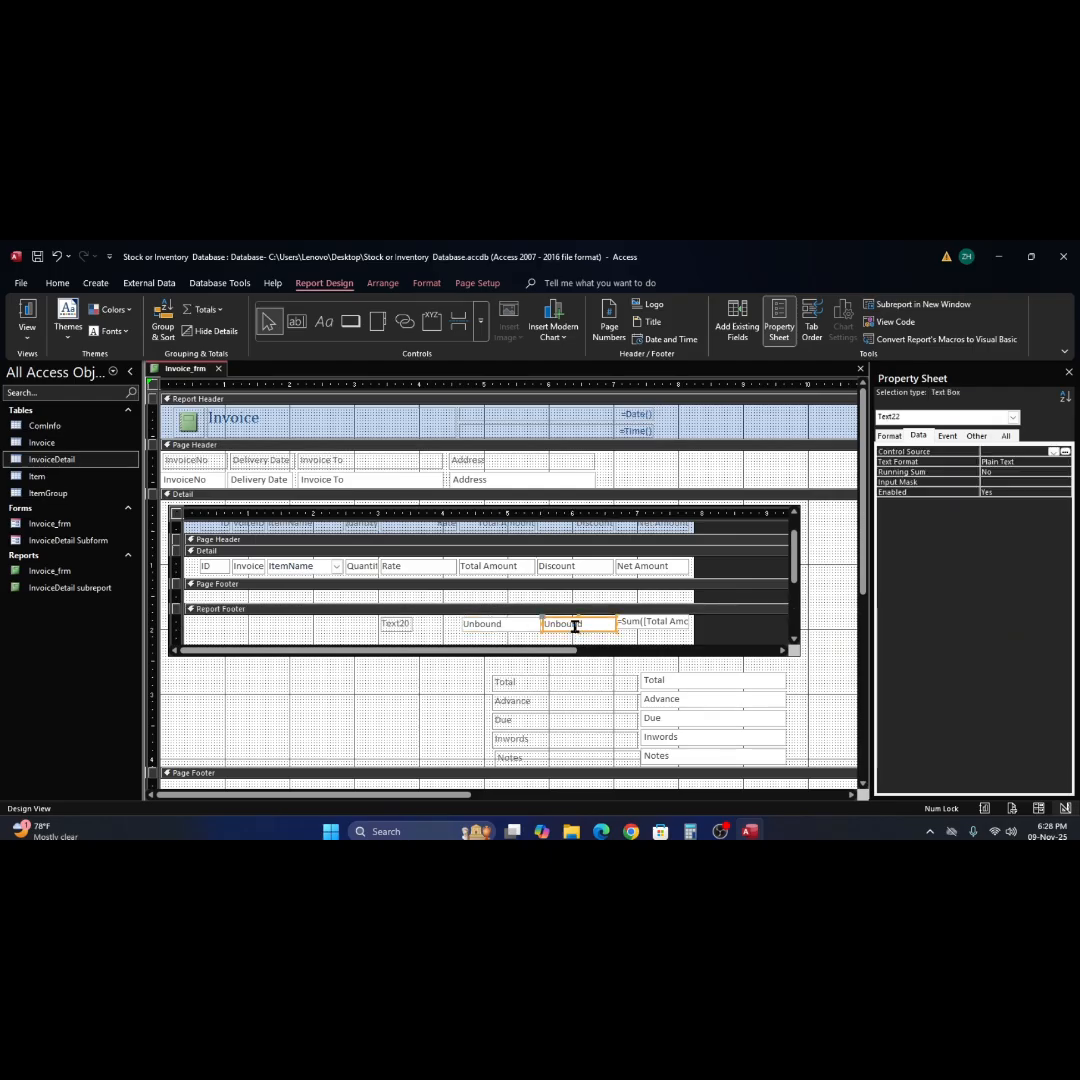
left_click(1065, 452)
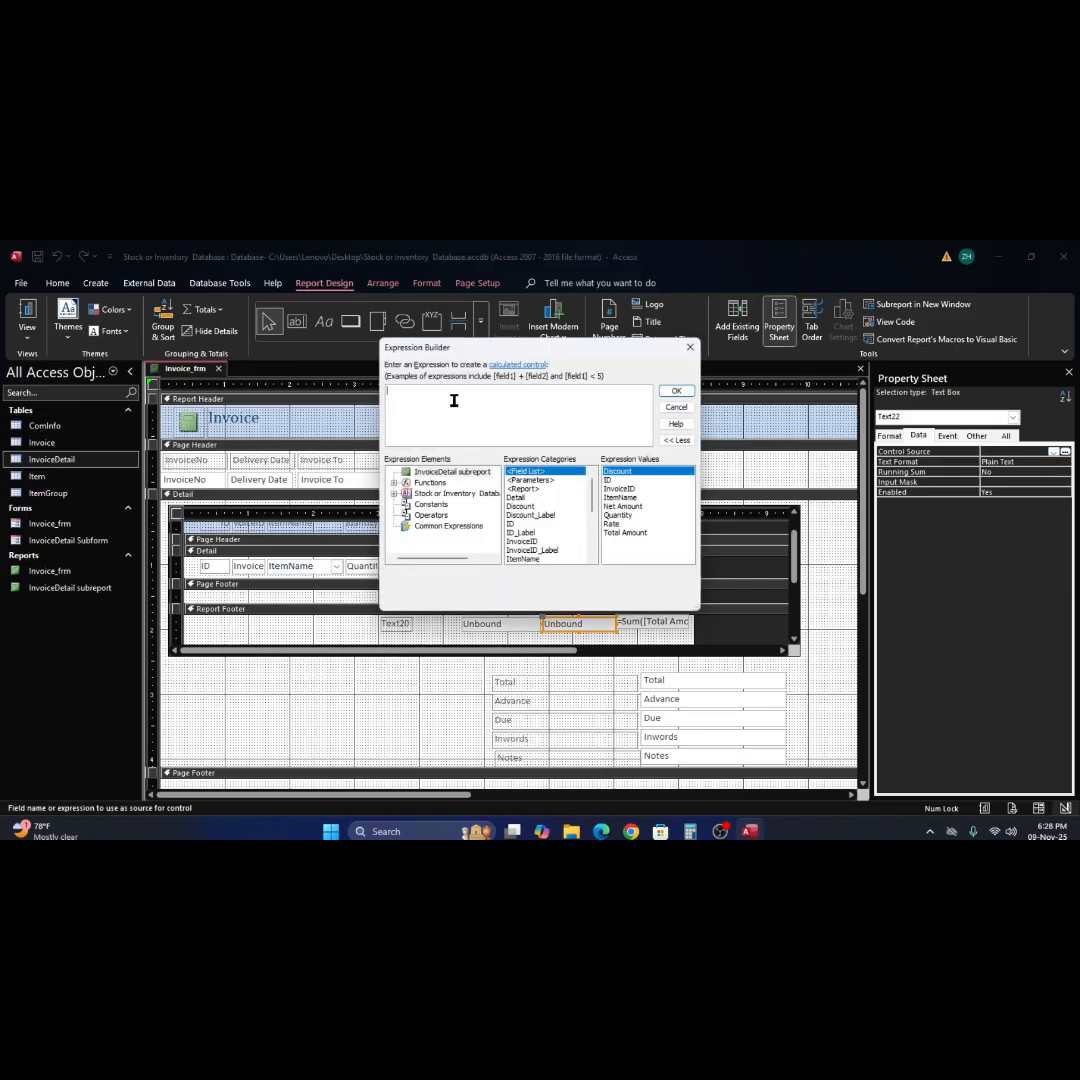
type("=s")
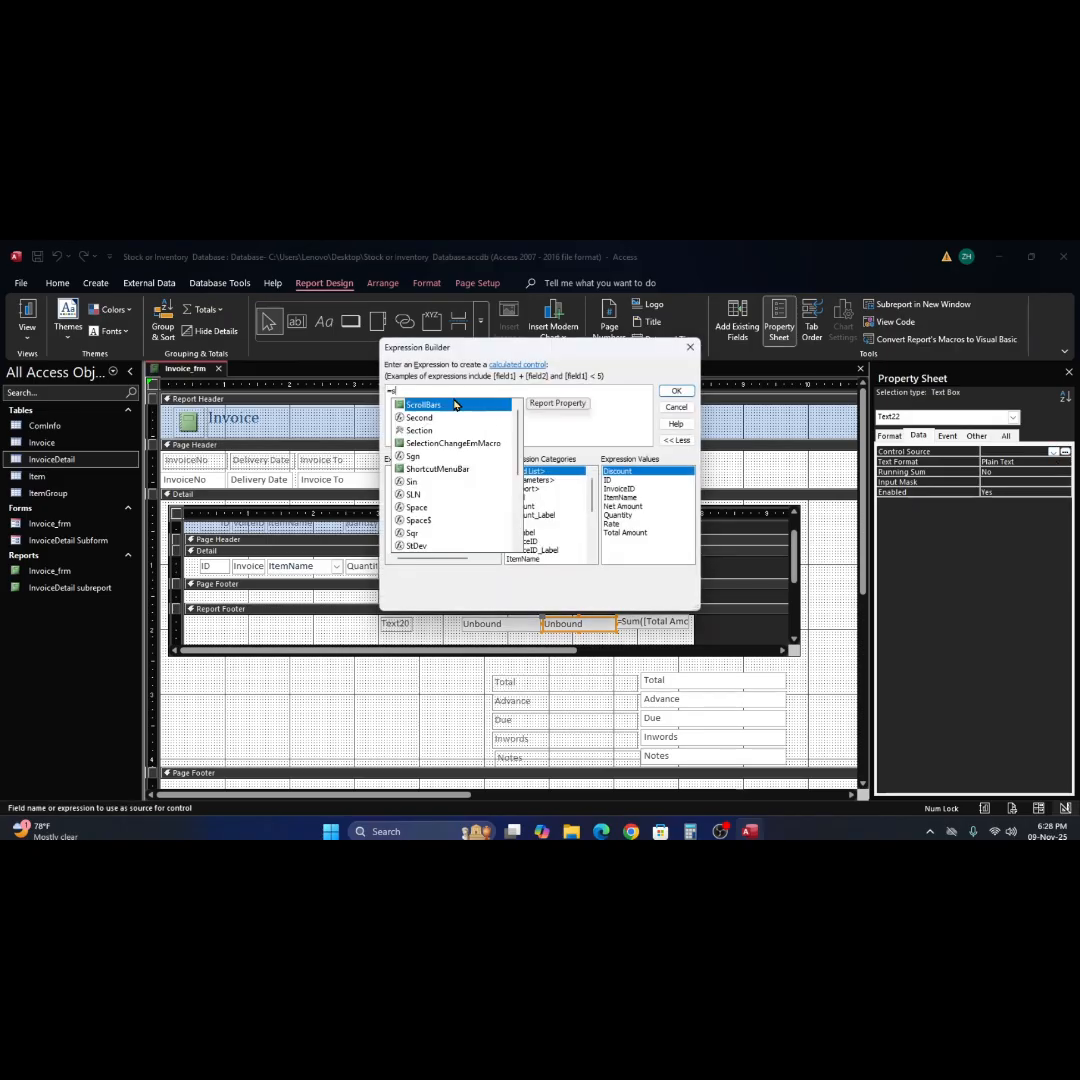
type("um(")
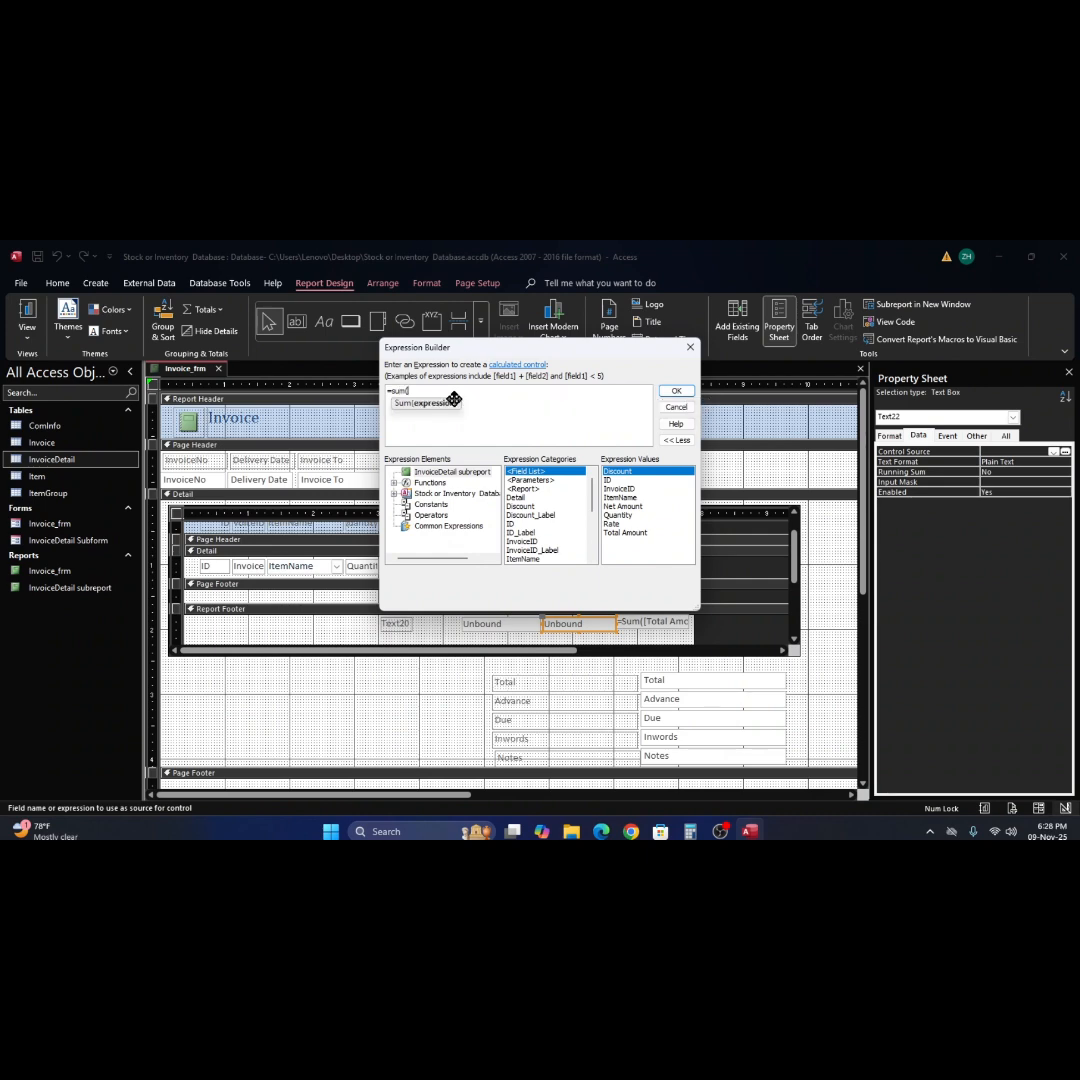
type("d")
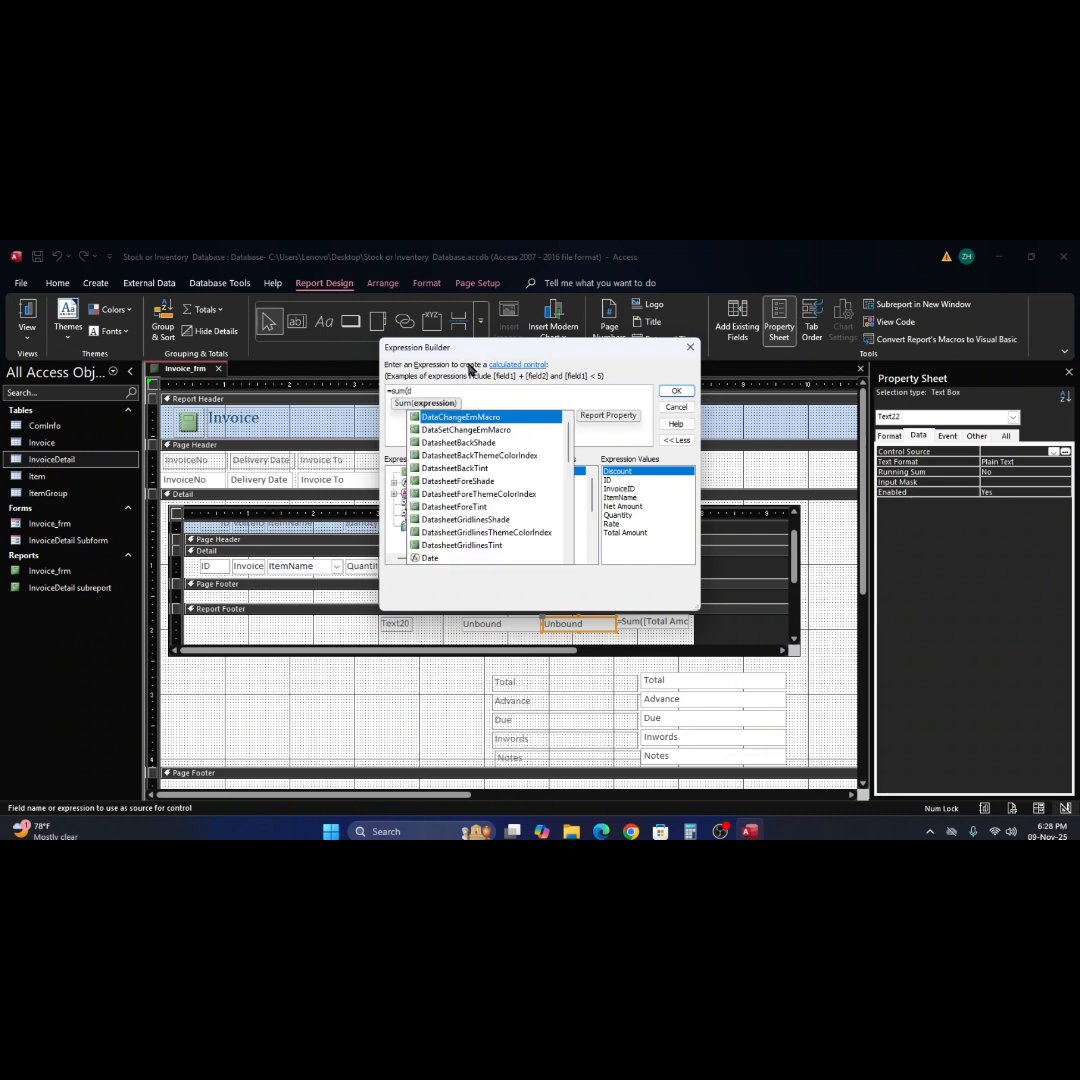
type("is")
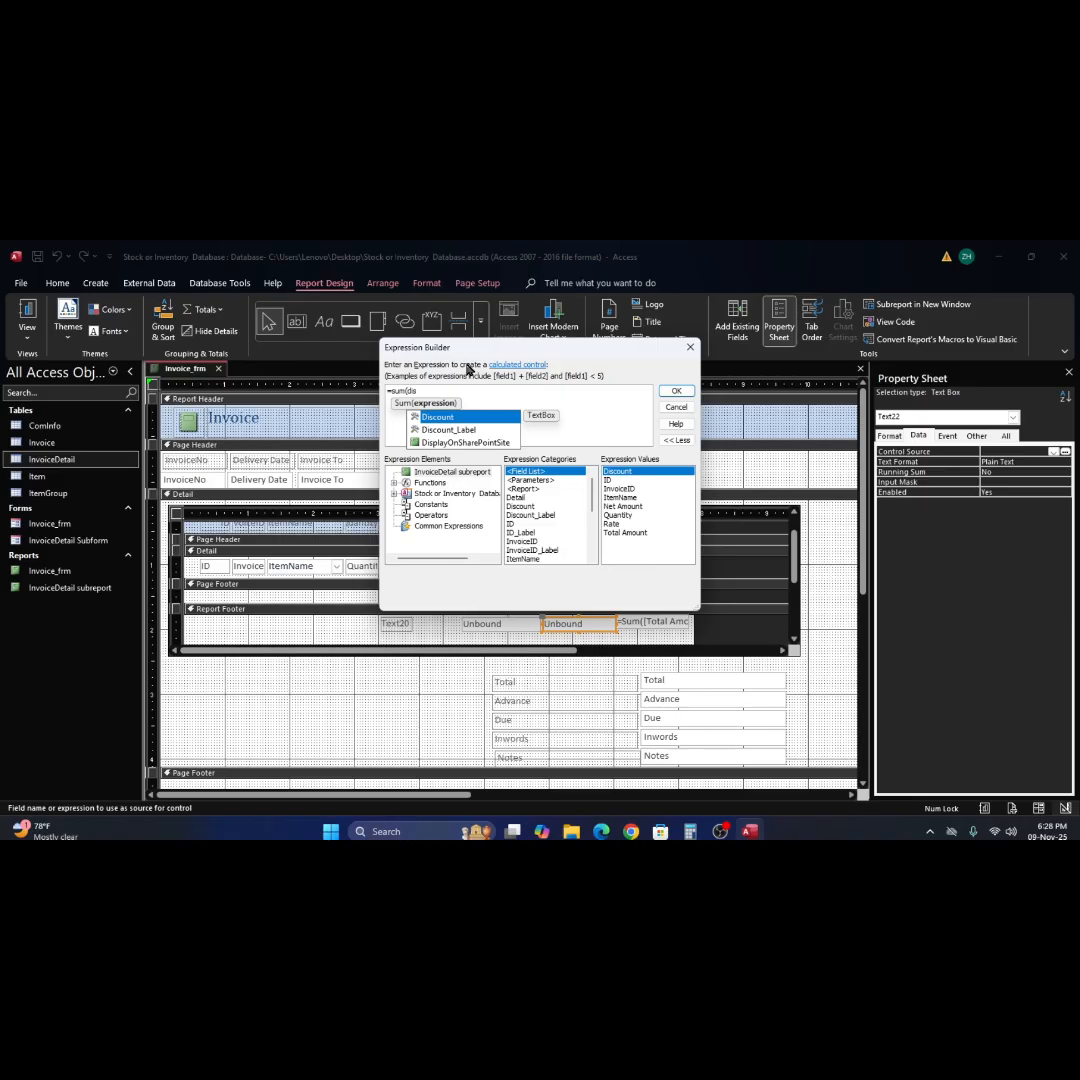
double_click(440, 418)
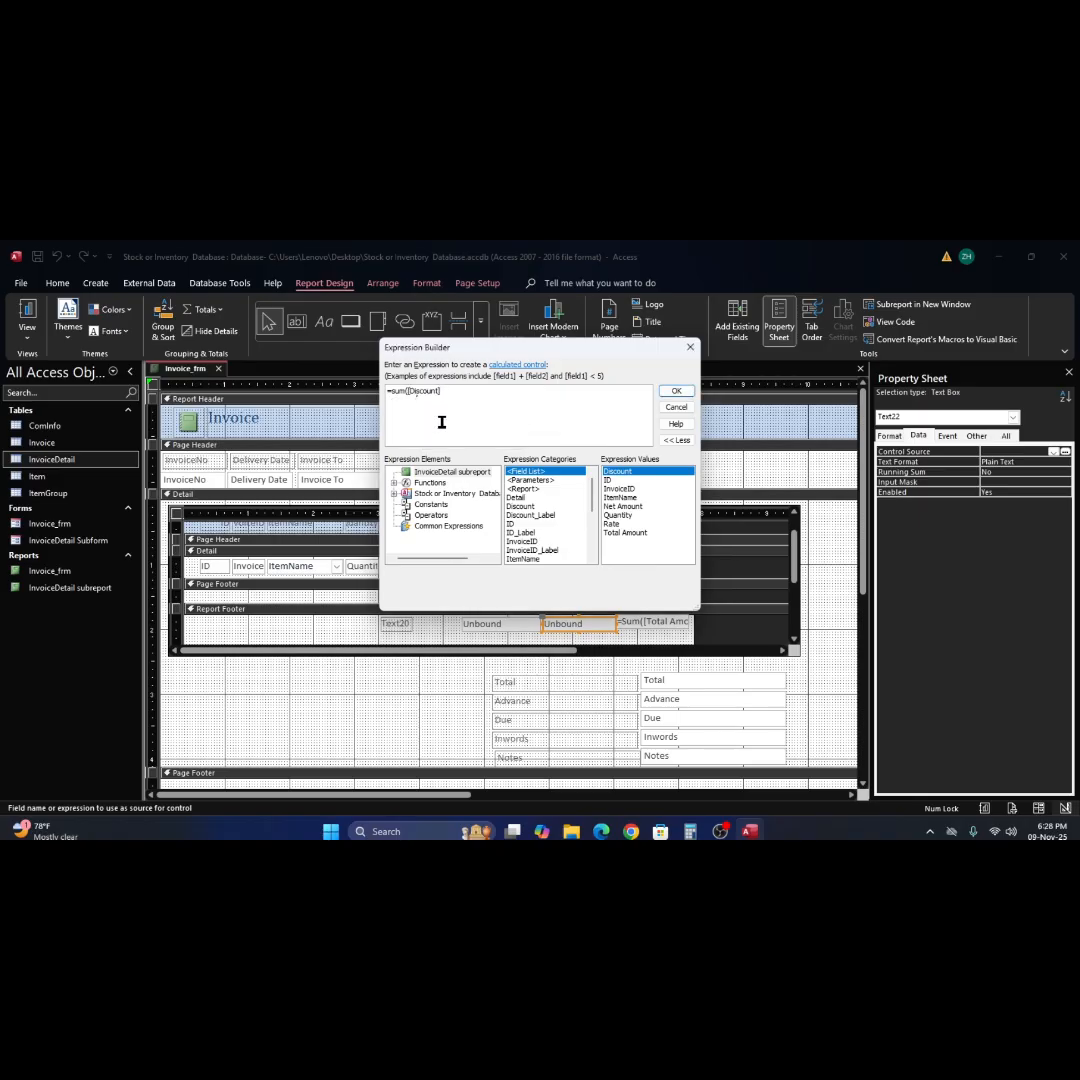
type(")")
left_click(676, 391)
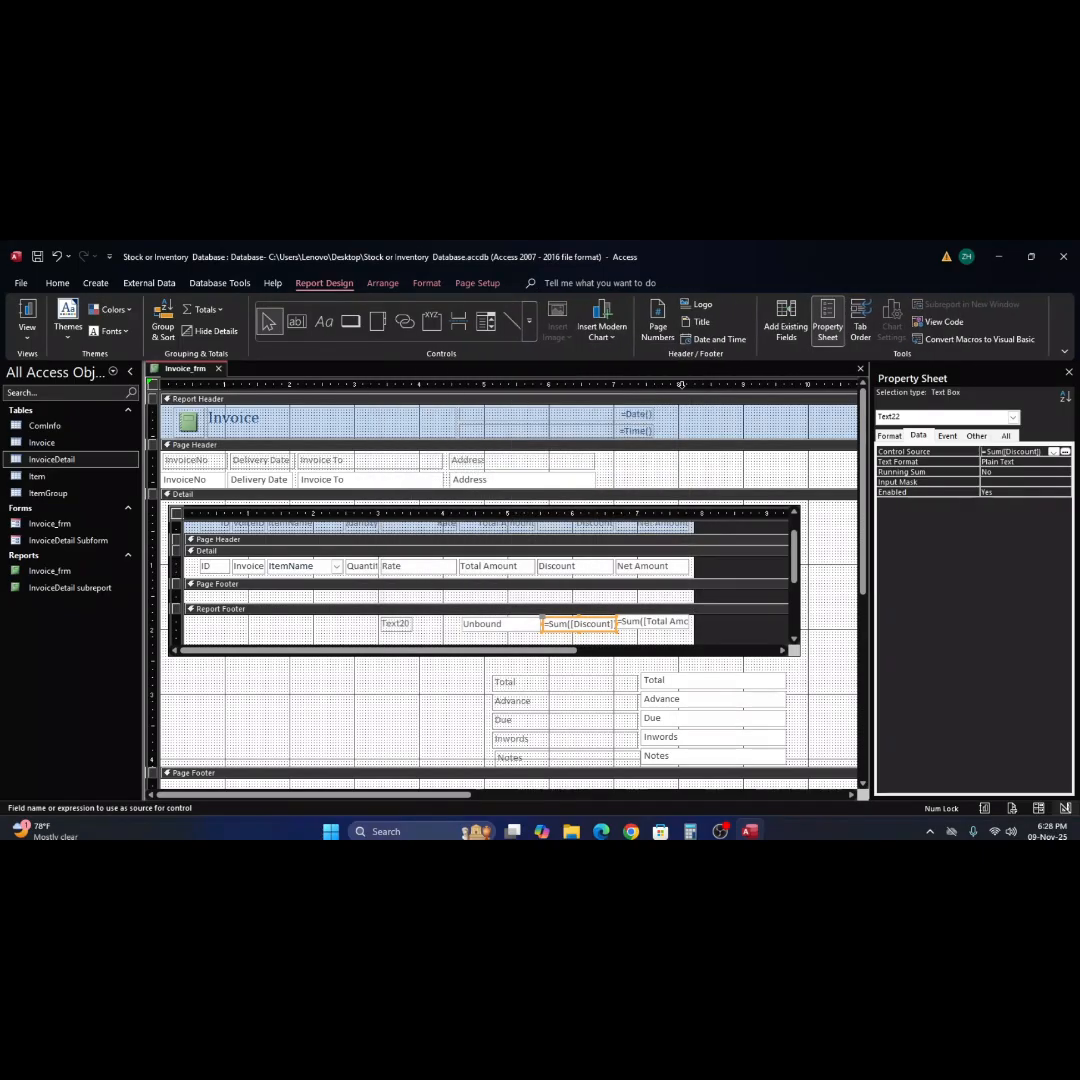
Apply a custom number format with a Tk currency prefix to all three amount text boxes in the subreport's Report Footer.
left_click(495, 628)
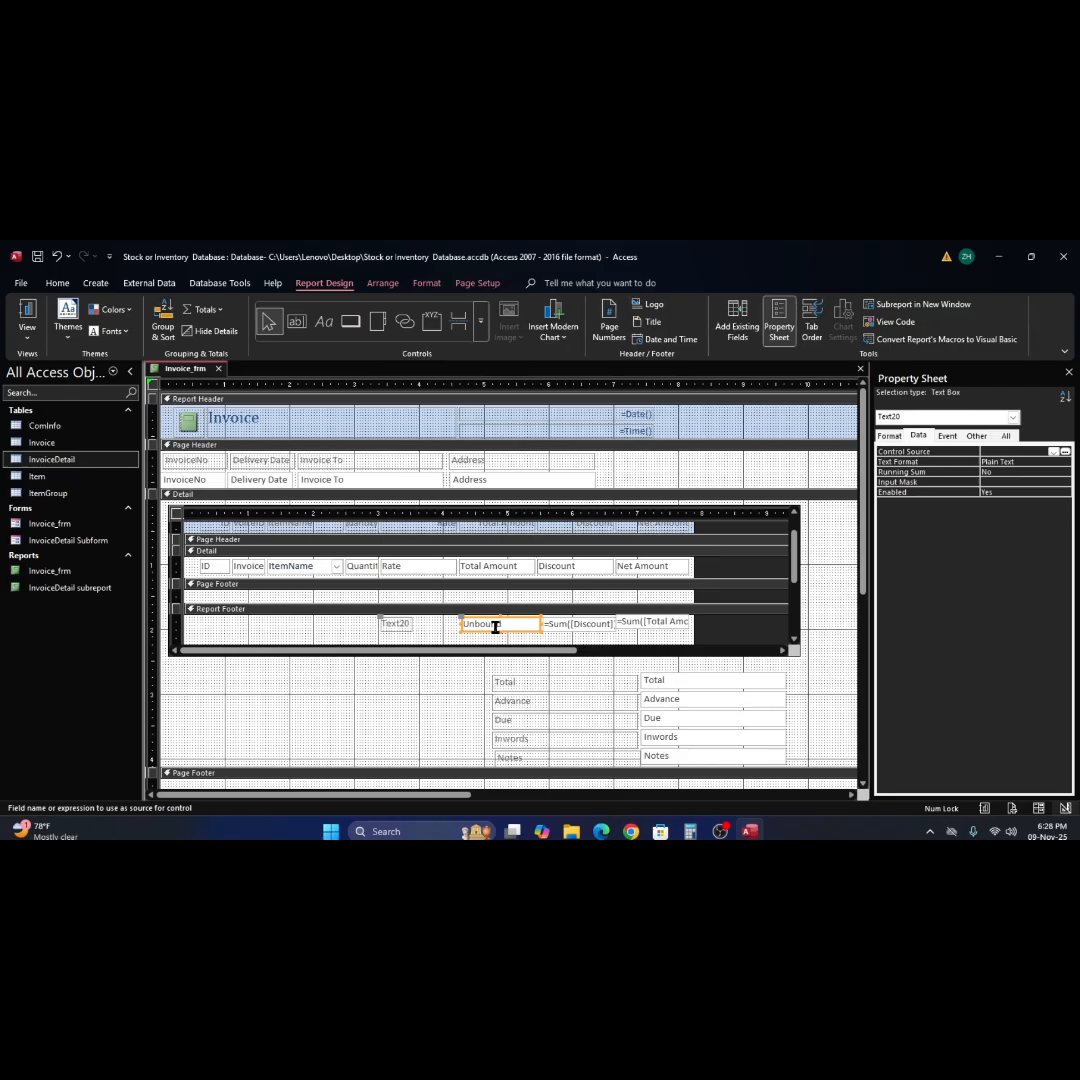
left_click(581, 626, "shift")
left_click(668, 623, "shift")
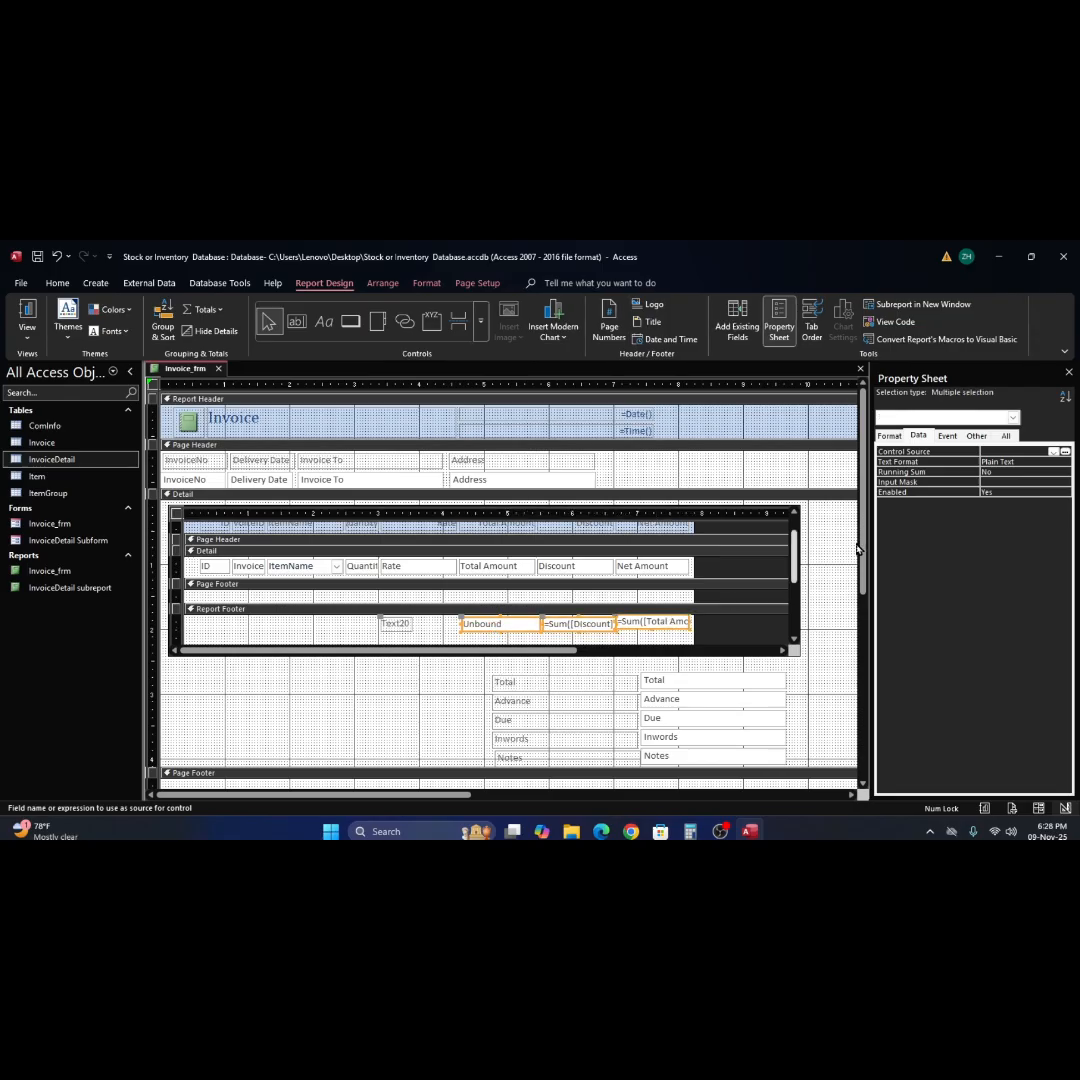
left_click(890, 437)
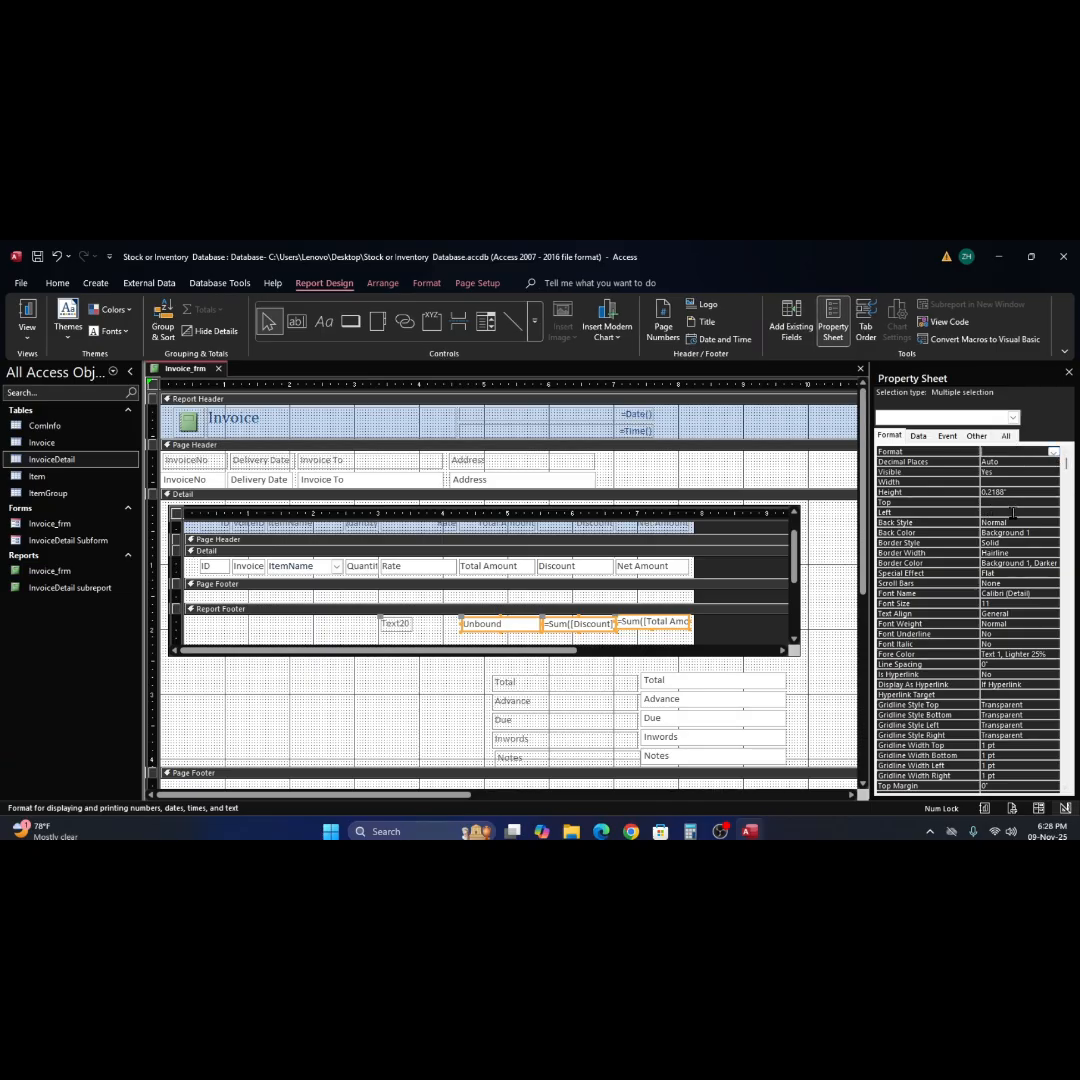
type("Tk.")
key("Return")
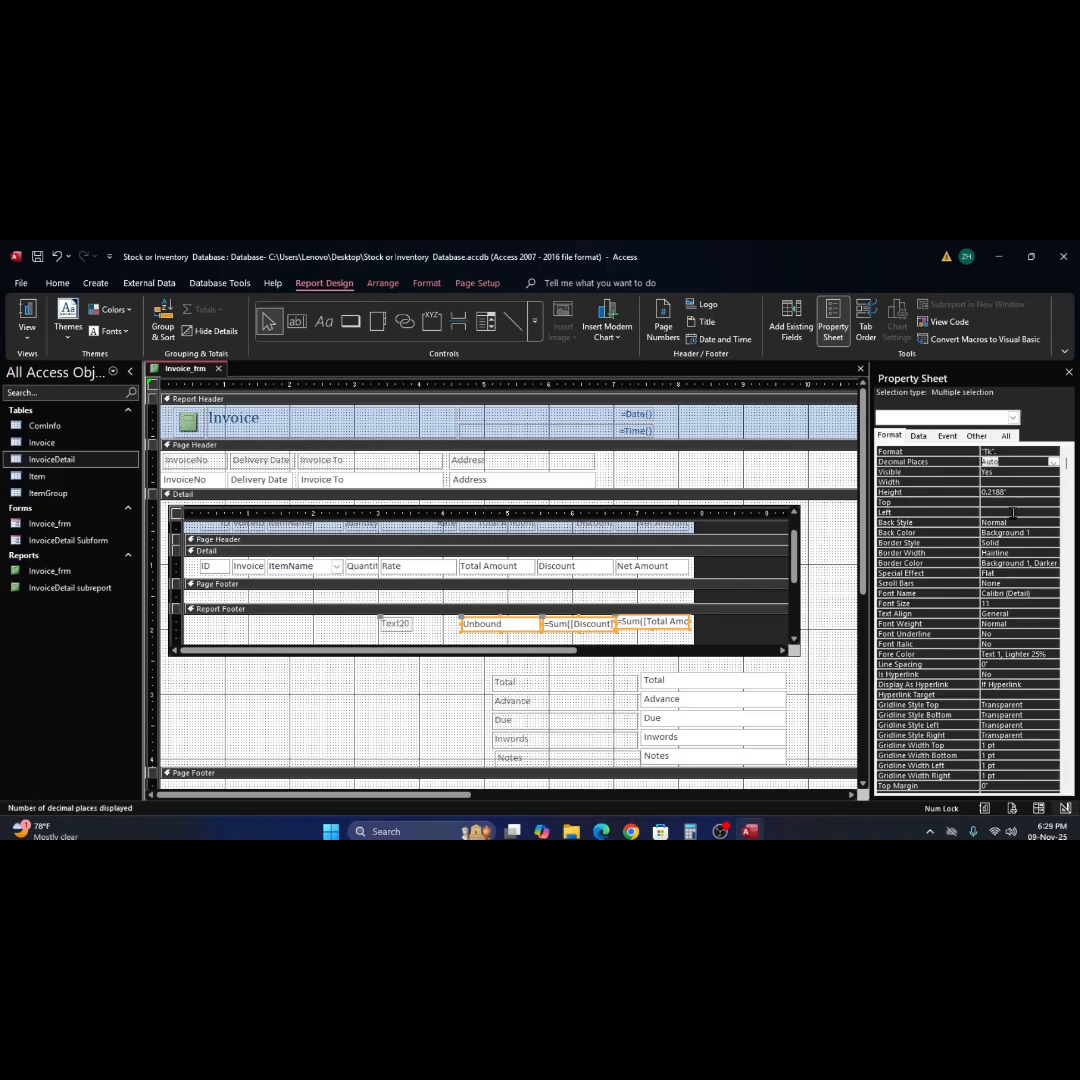
left_click(989, 452)
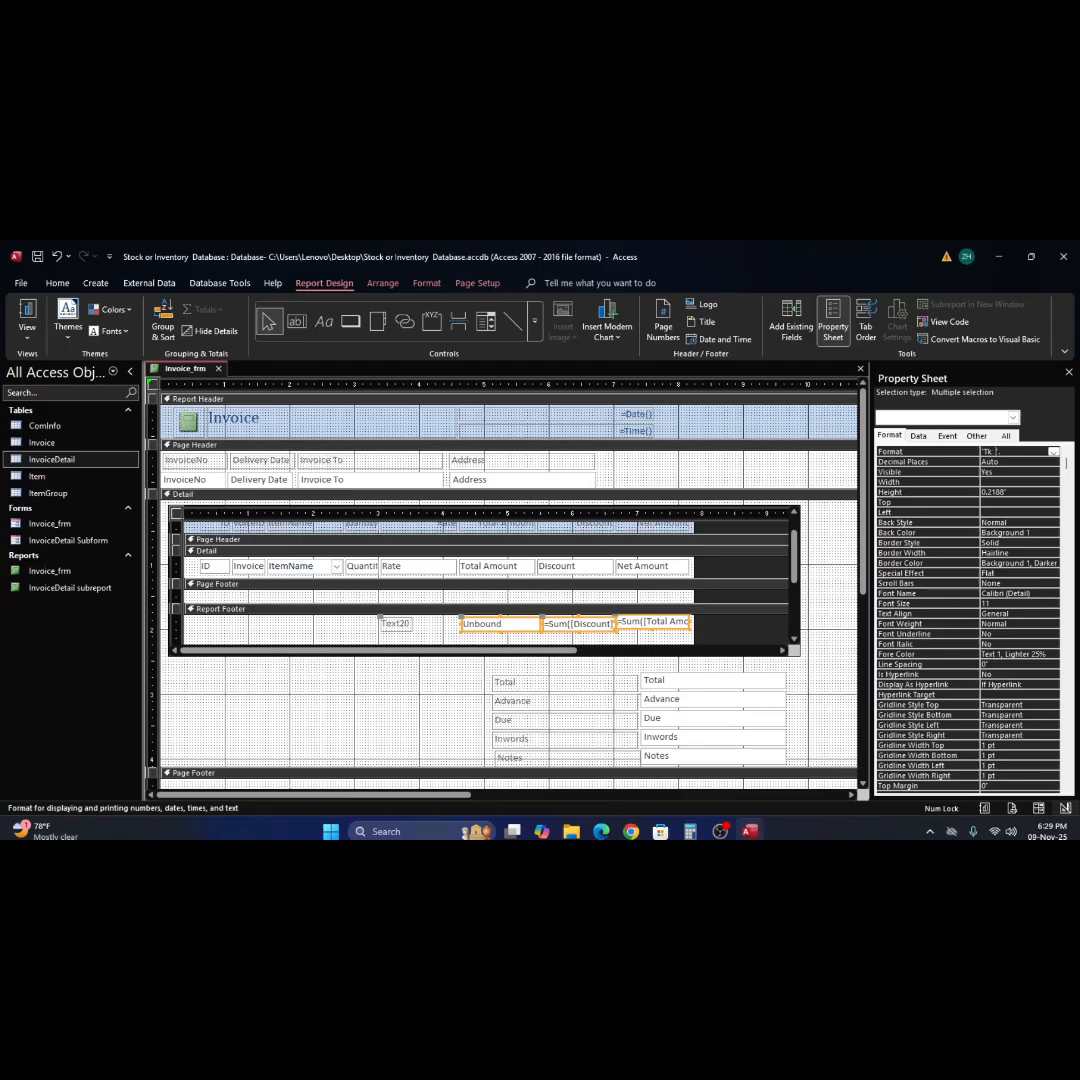
left_click(751, 475)
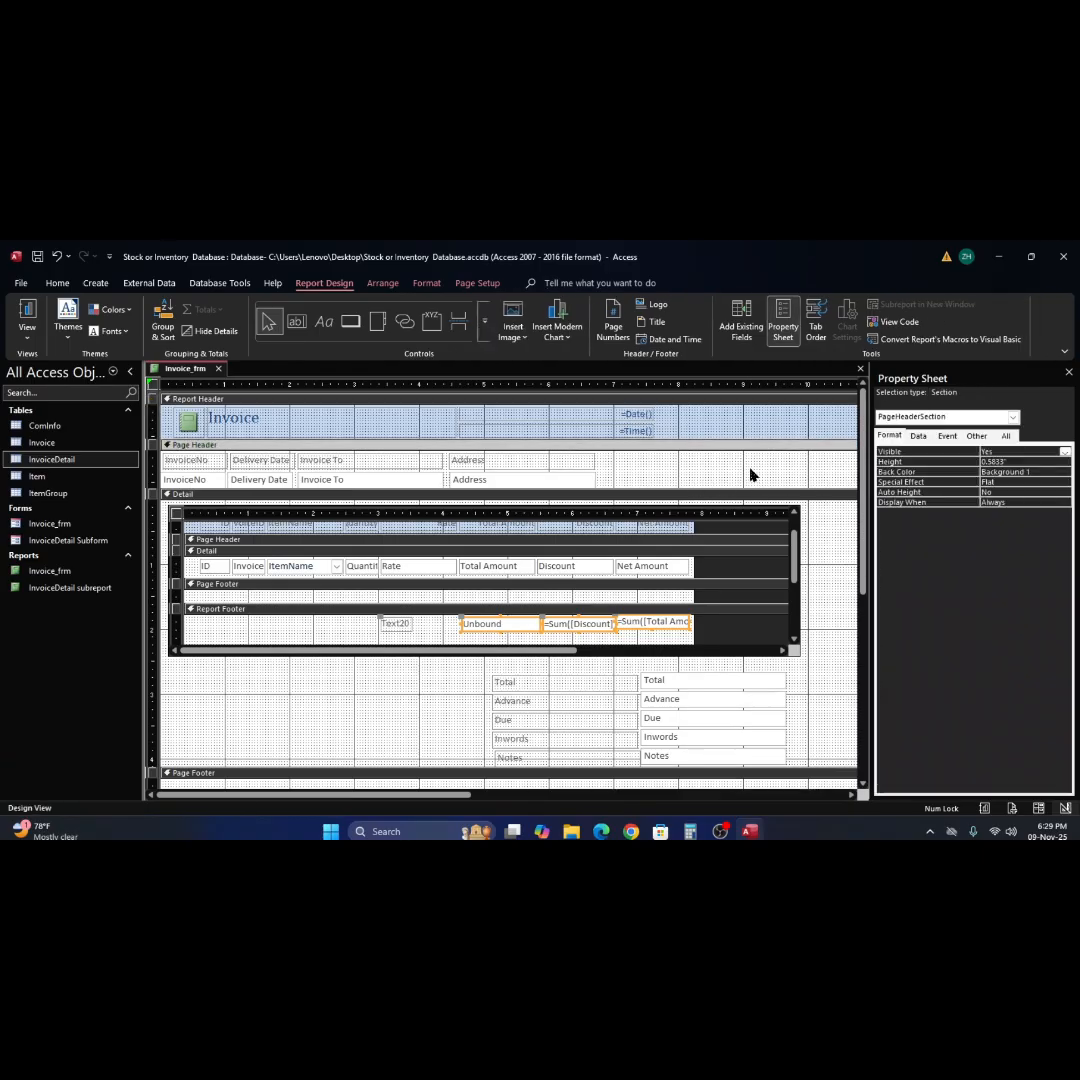
Preview the invoice report in Report View to check the footer sums, and return to Design View.
left_click(27, 318)
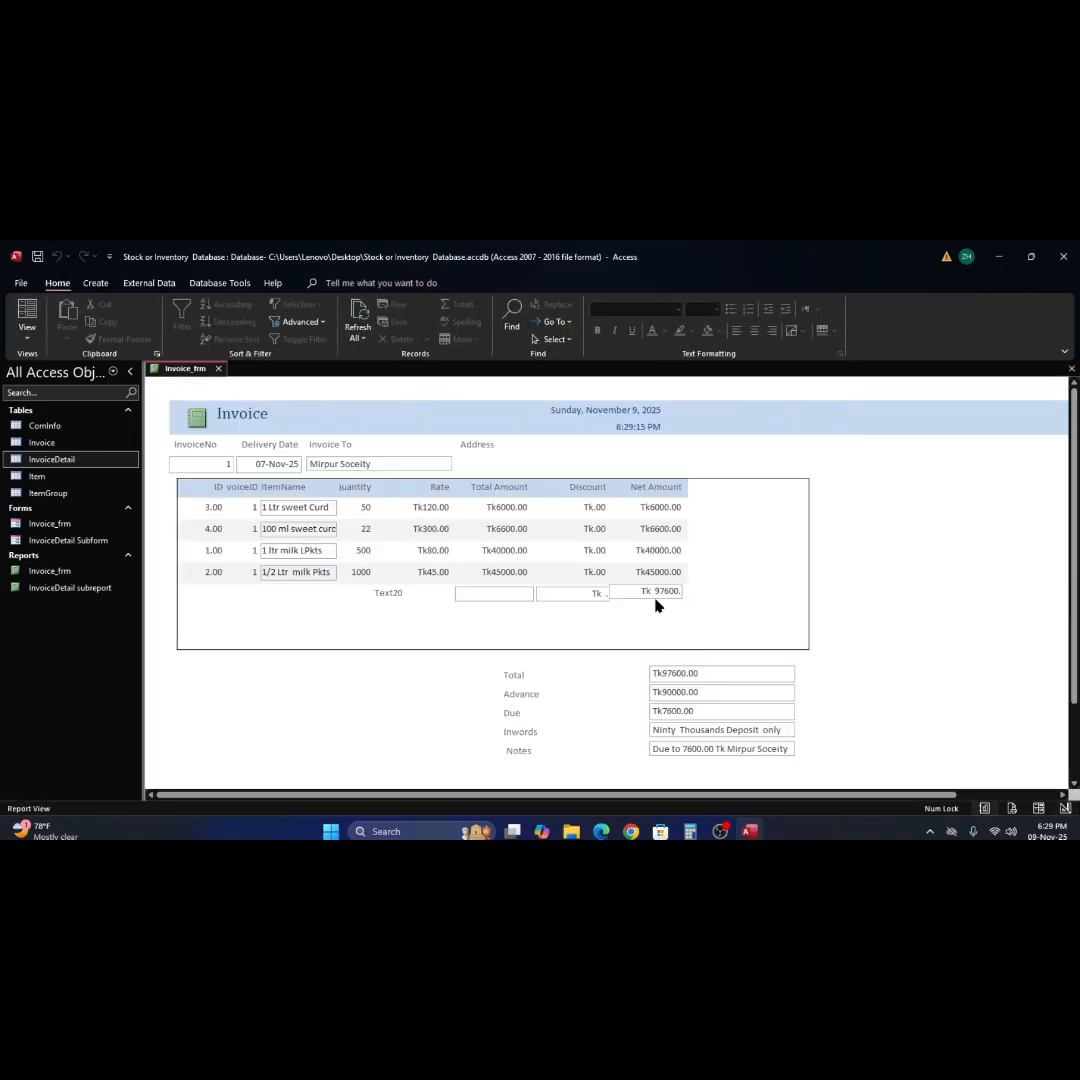
left_click(572, 590)
right_click(905, 519)
left_click(938, 567)
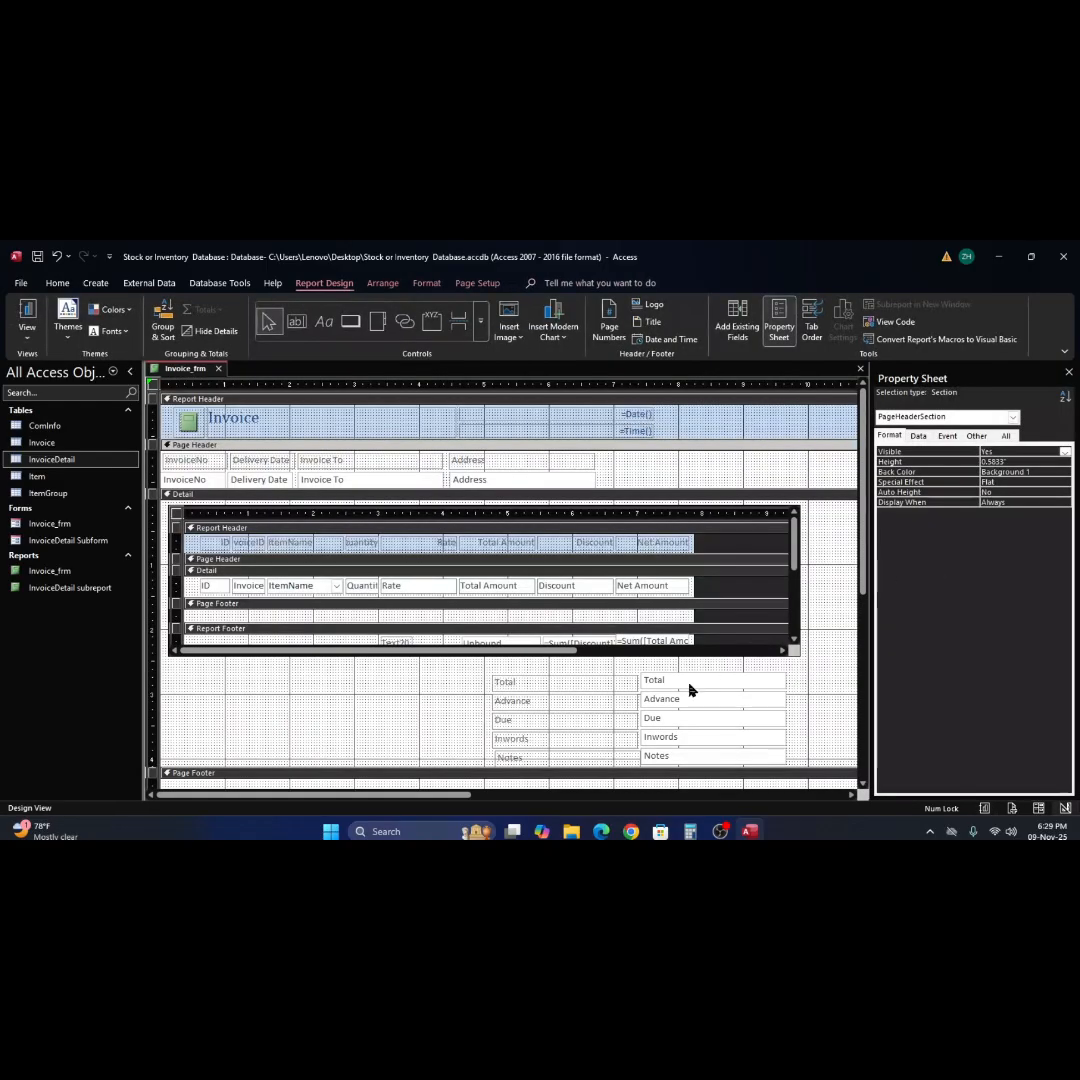
Center the text of all fields in the subreport's Detail section, but left-align the ItemName field.
left_click(587, 590)
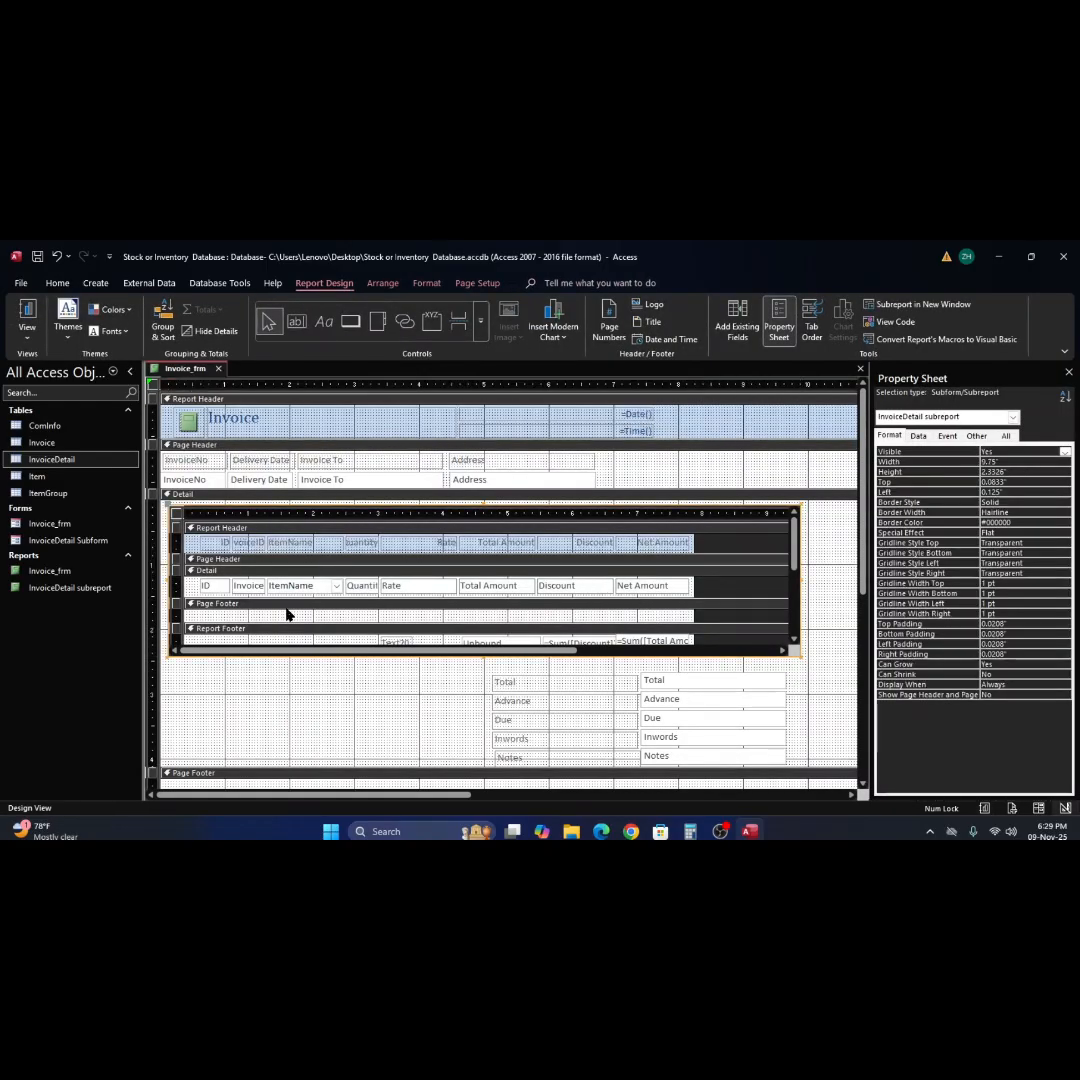
left_click(183, 588)
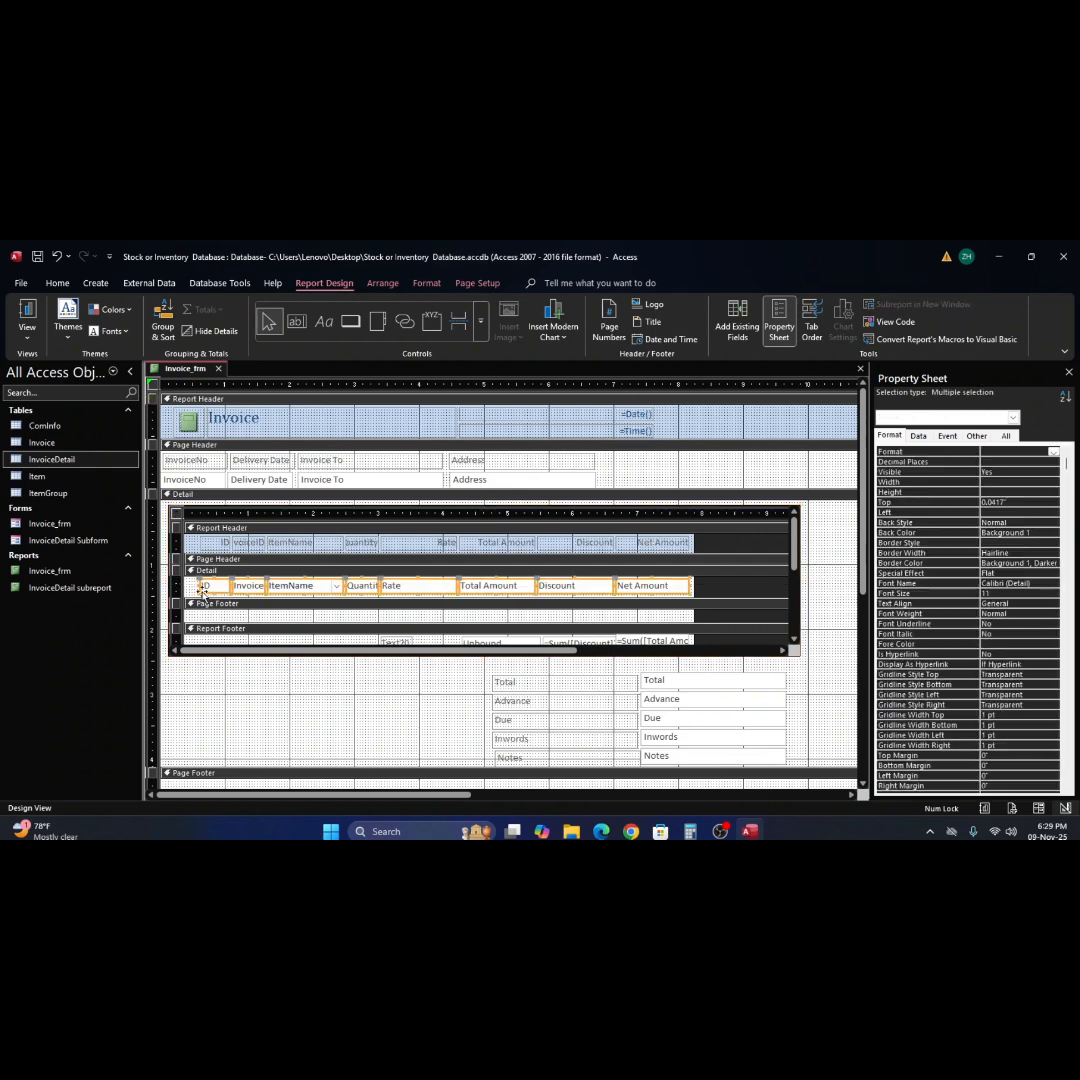
key("ctrl+e")
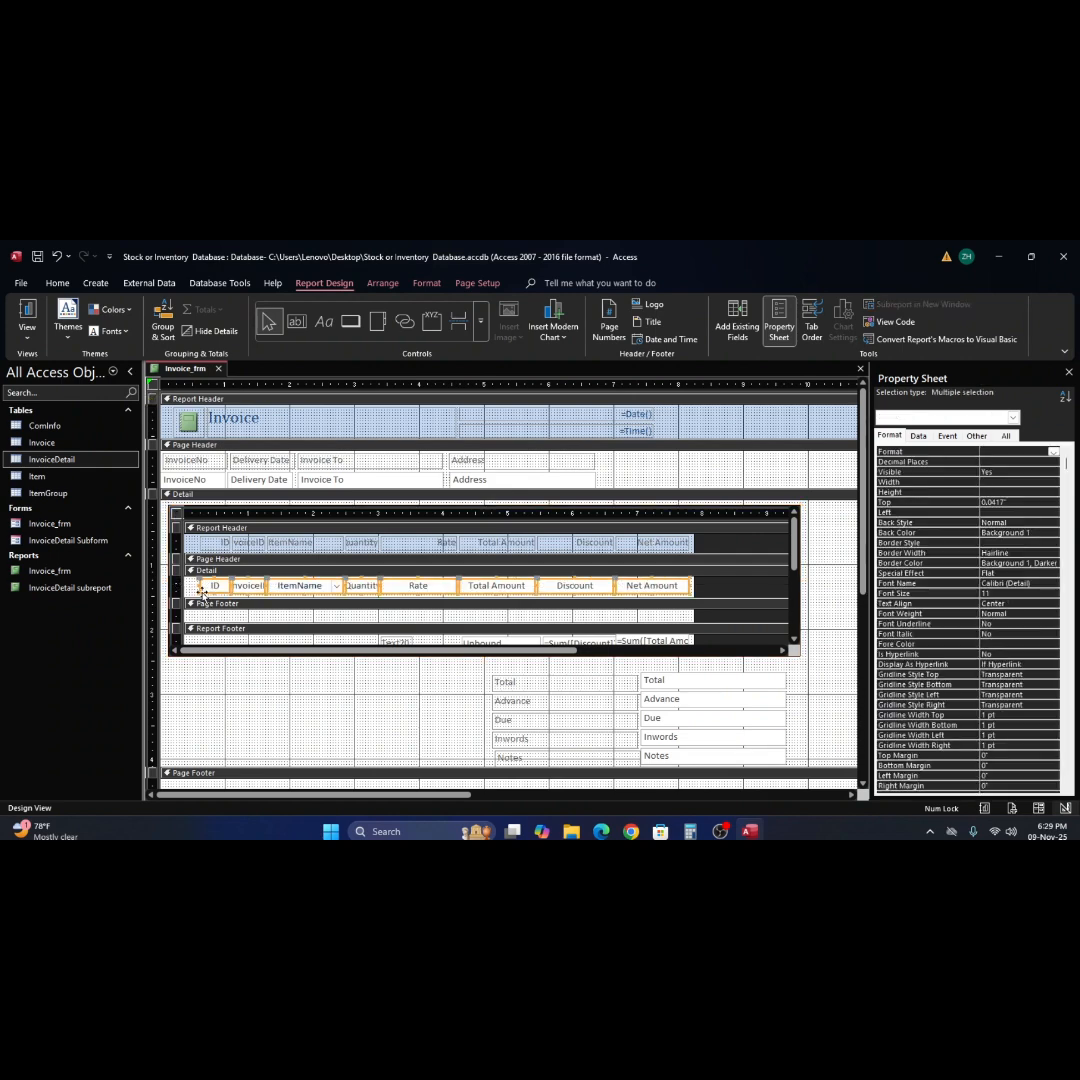
left_click(355, 610)
left_click(318, 587)
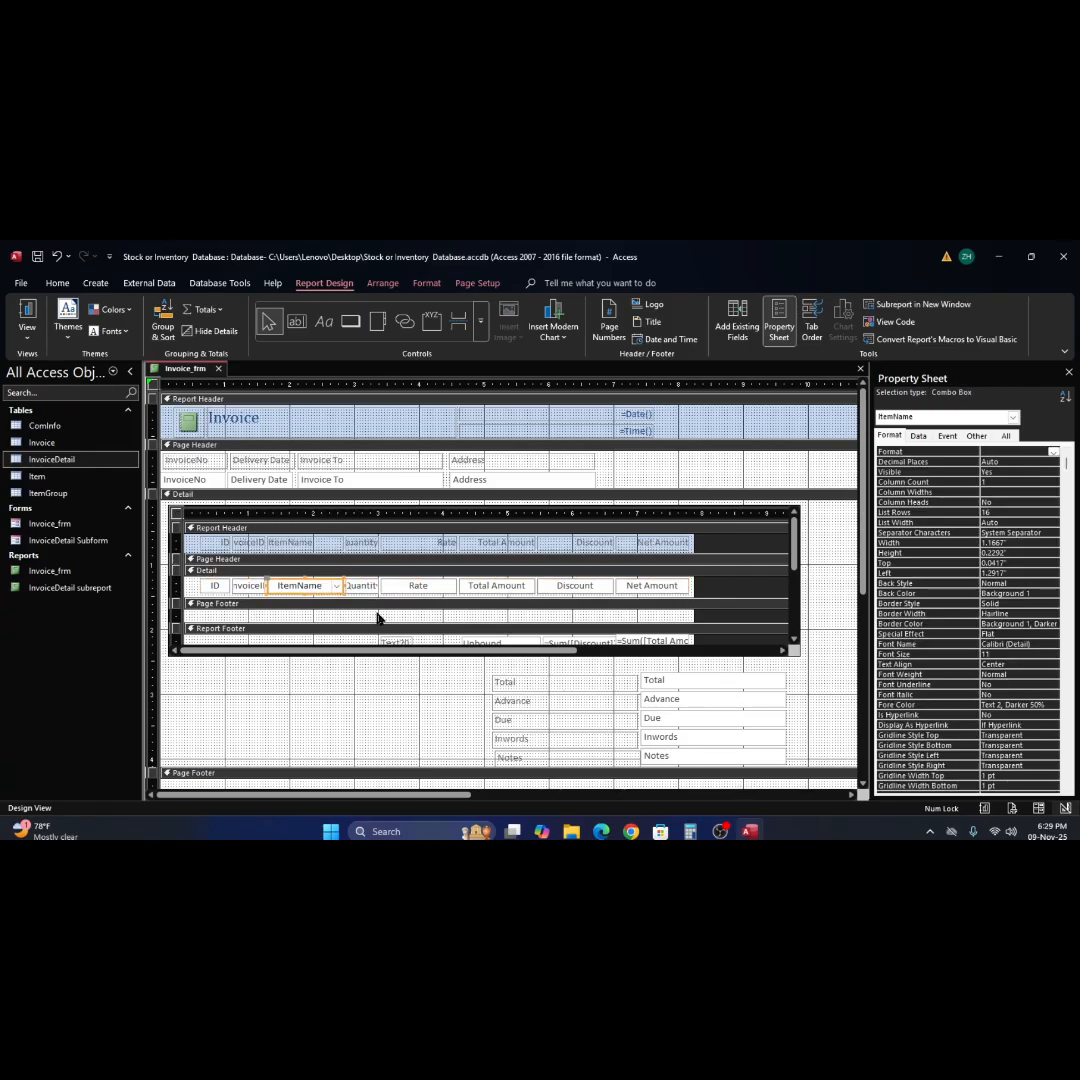
key("ctrl+l")
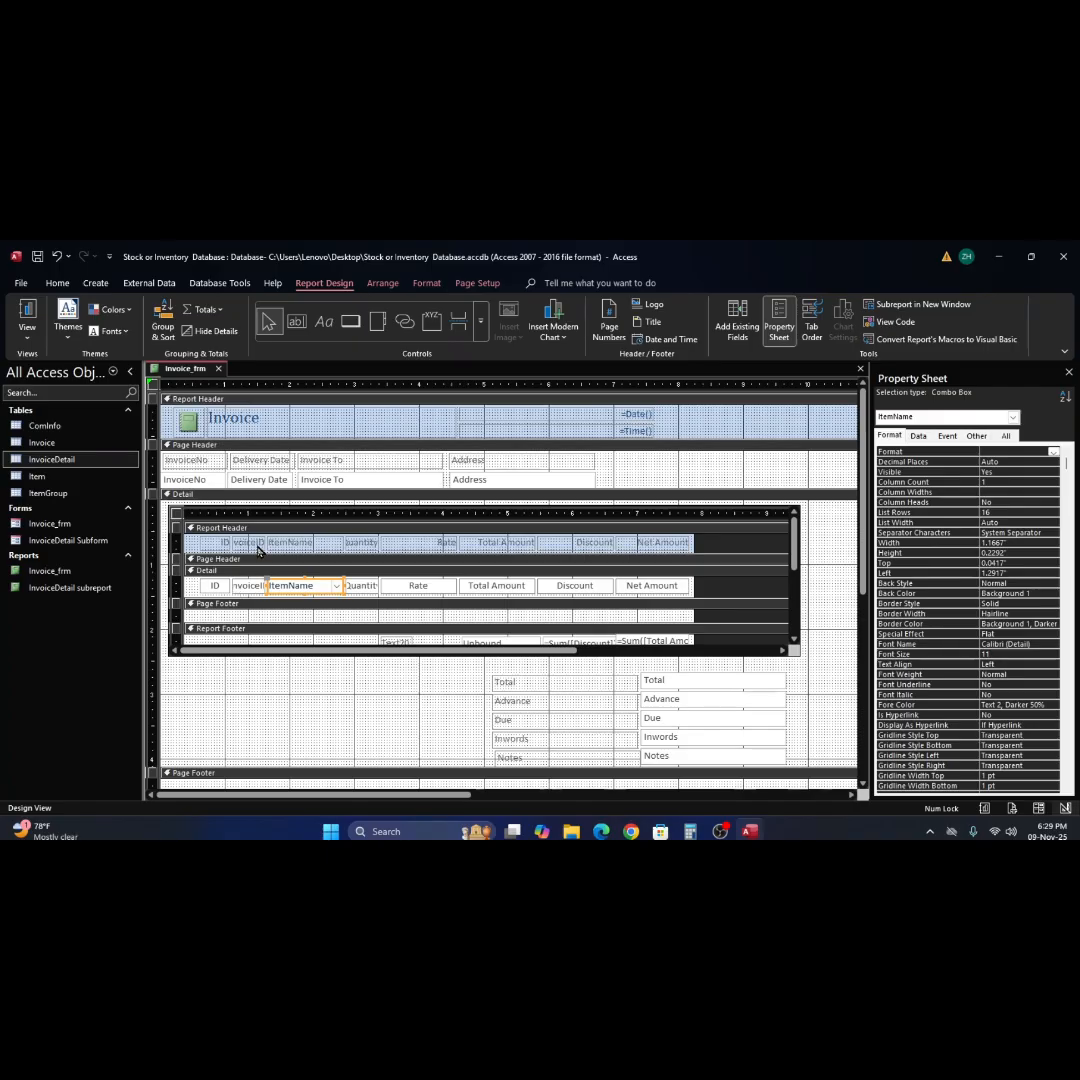
Delete the InvoiceID header label and the InvoiceID field from the subreport.
left_click(255, 543)
left_click(250, 588)
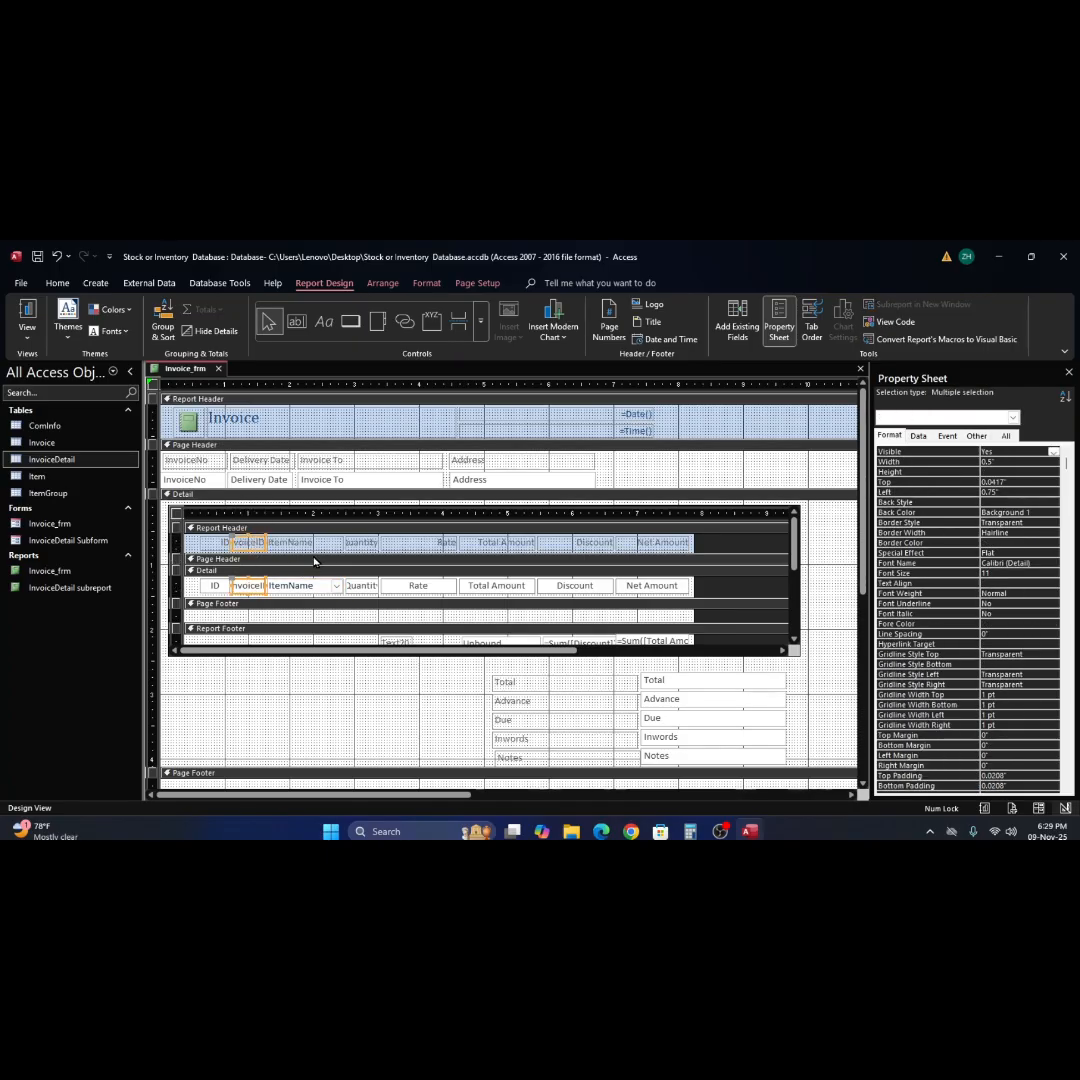
key("Delete")
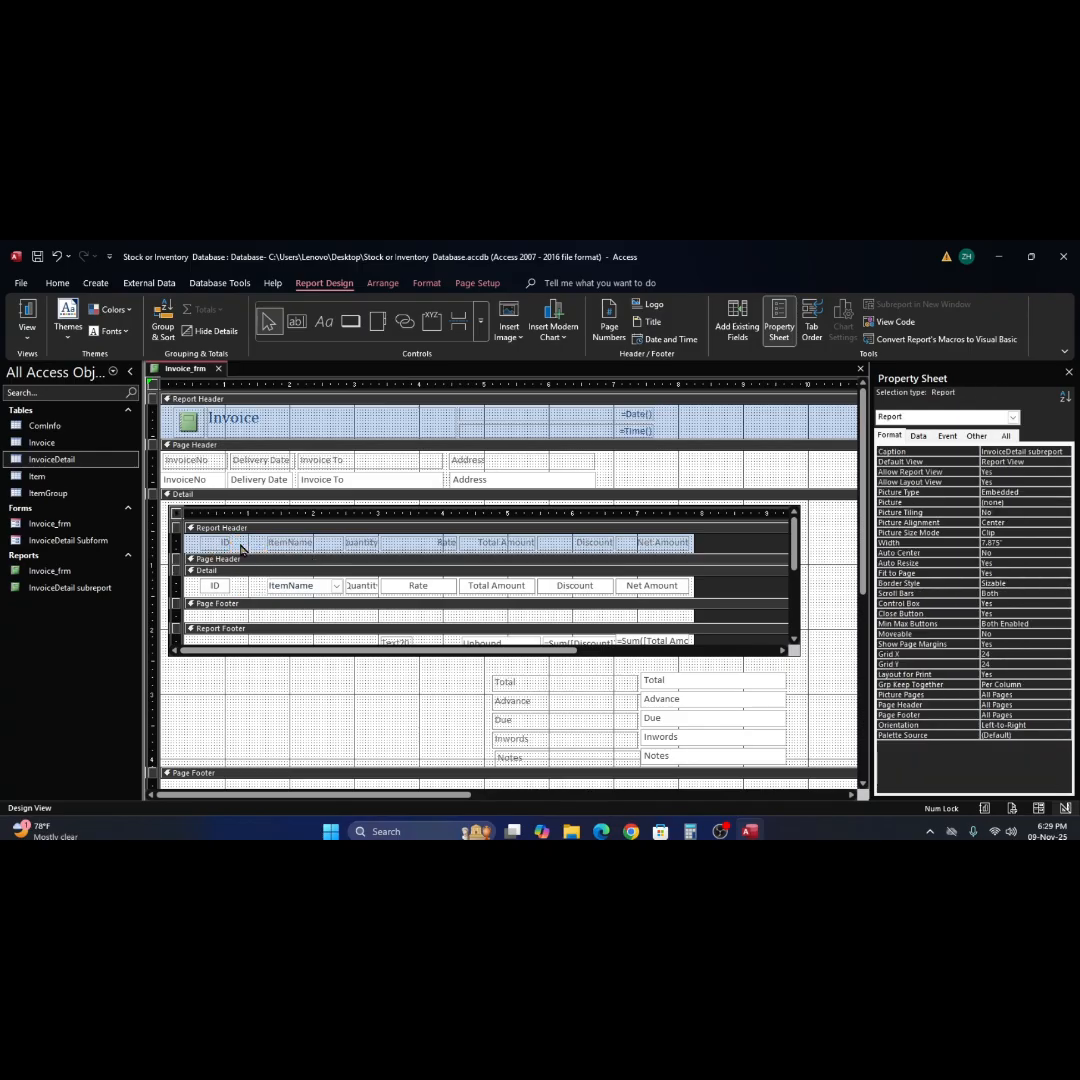
Widen the ItemName header label and field together by extending their left edges about 0.2 inch to the left.
left_click(289, 544)
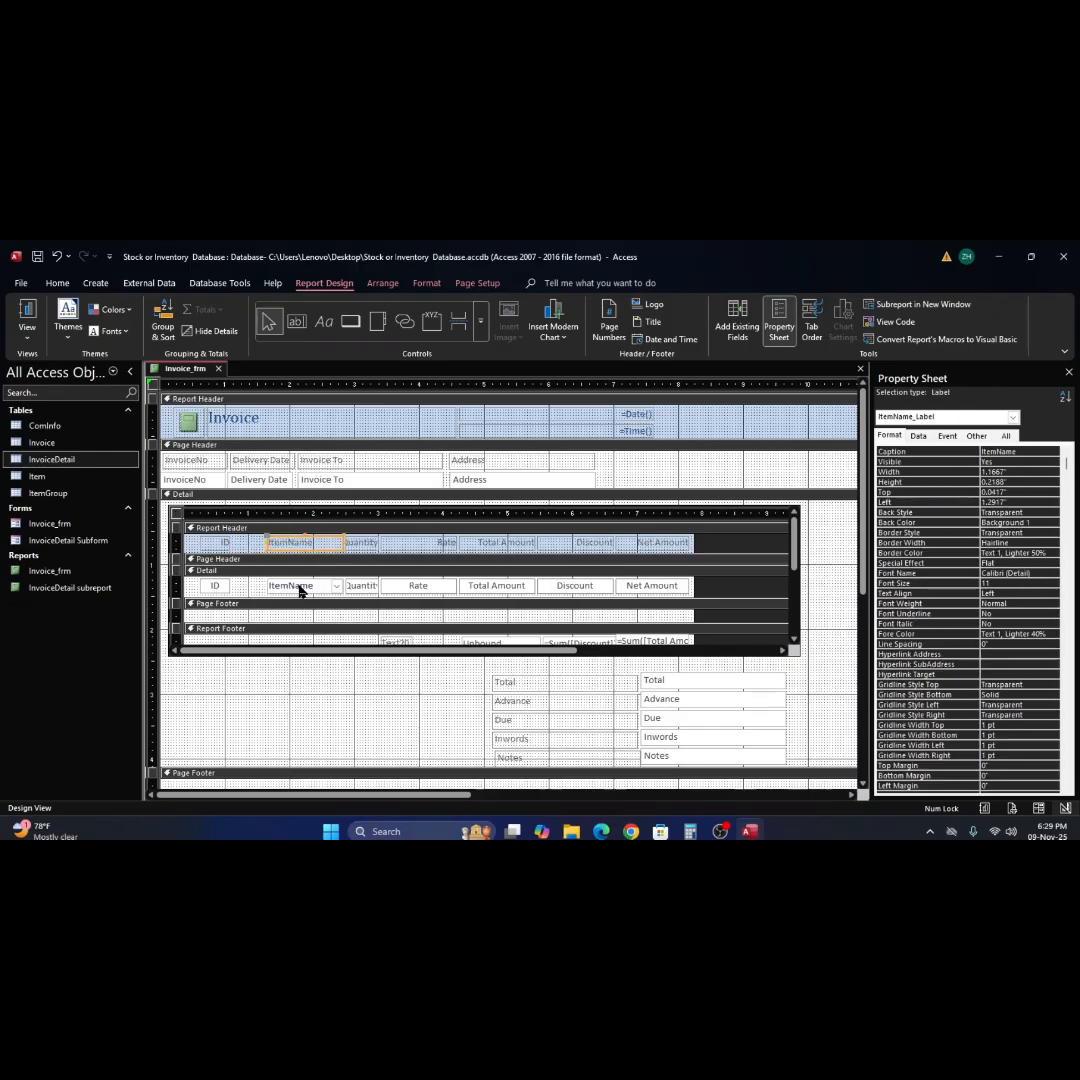
left_click(299, 587, "shift")
left_click_drag(272, 548, 251, 545)
Widen the ID header label and the ID field together to 0.625 inch by extending their right edges.
left_click(217, 546)
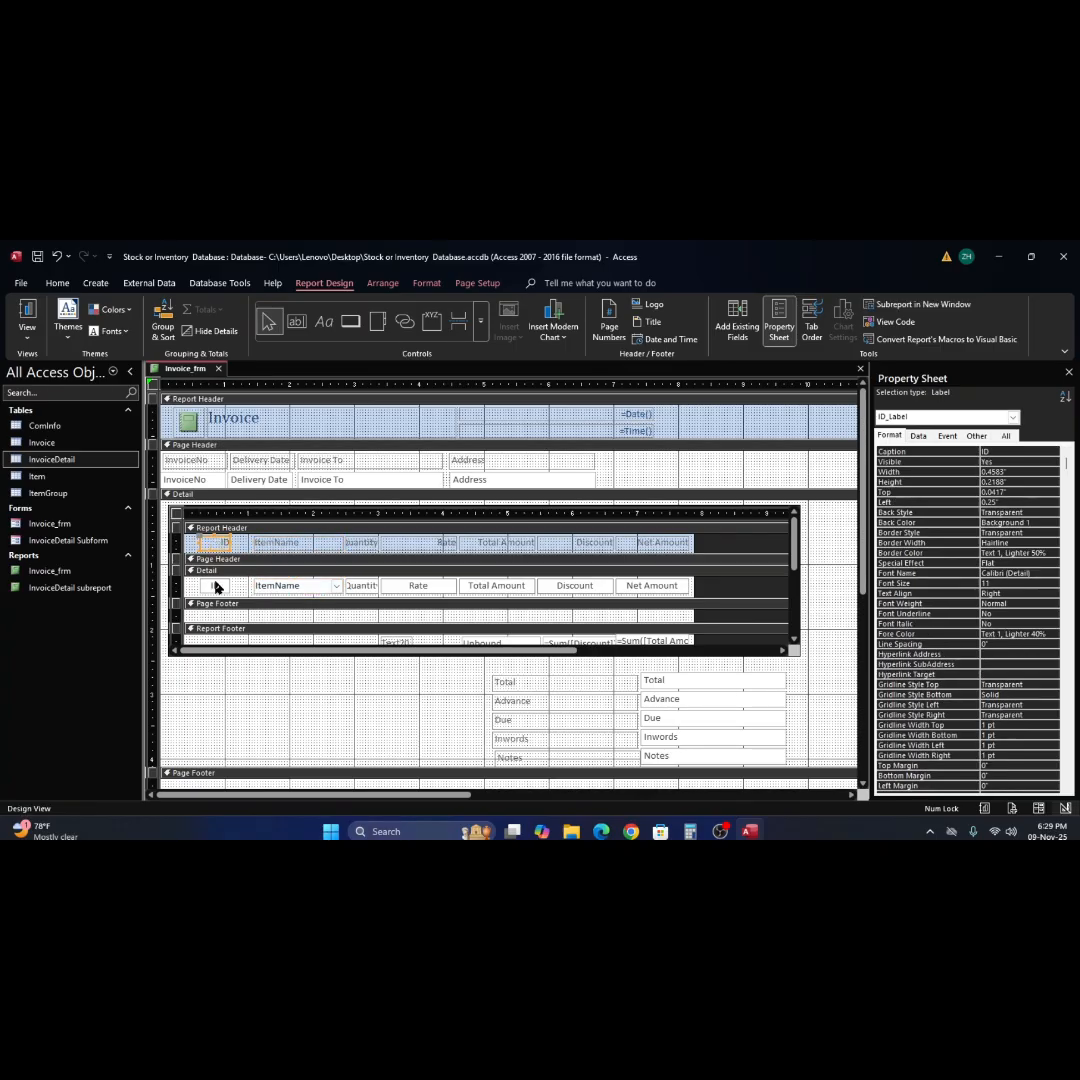
left_click(216, 587, "shift")
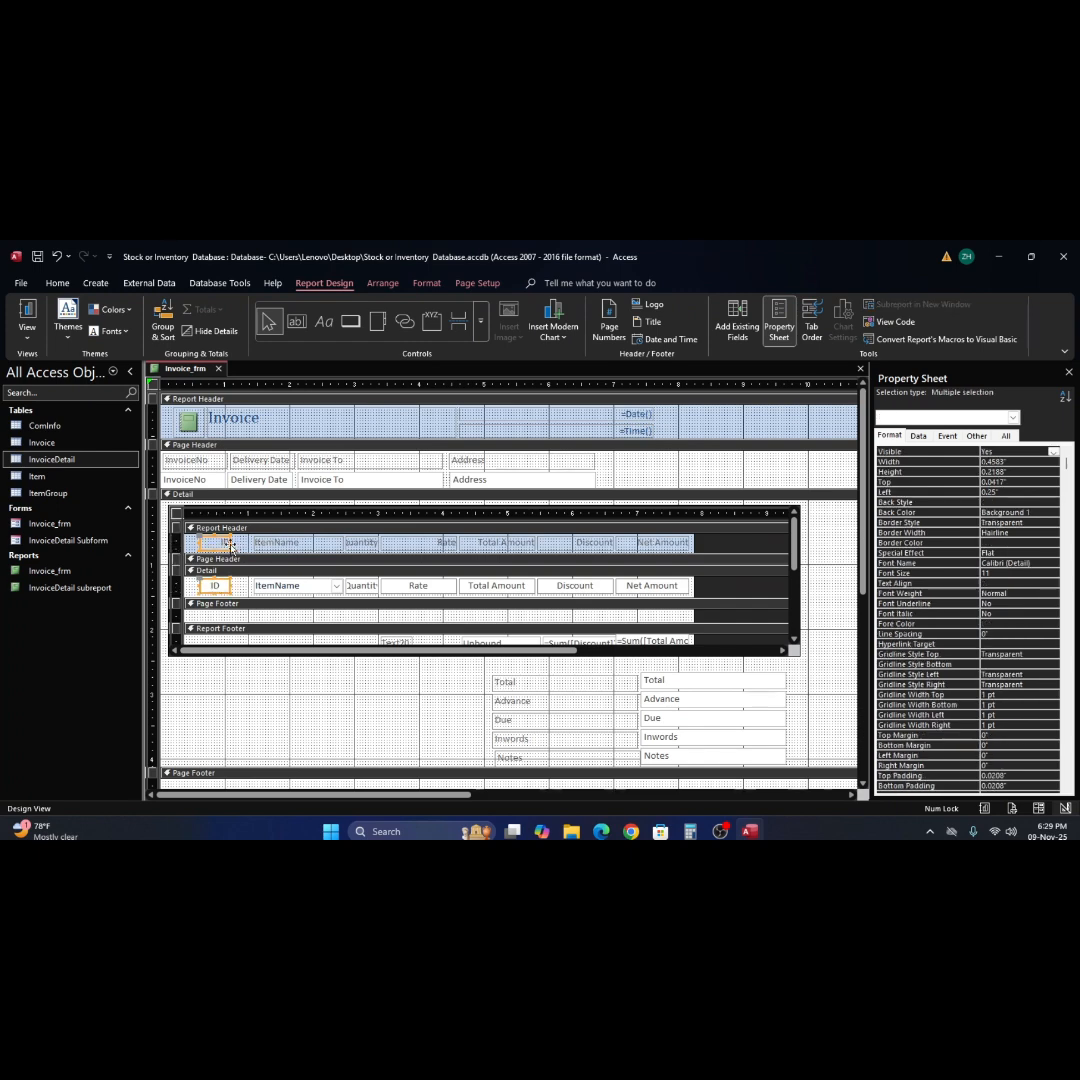
left_click_drag(231, 542, 243, 543)
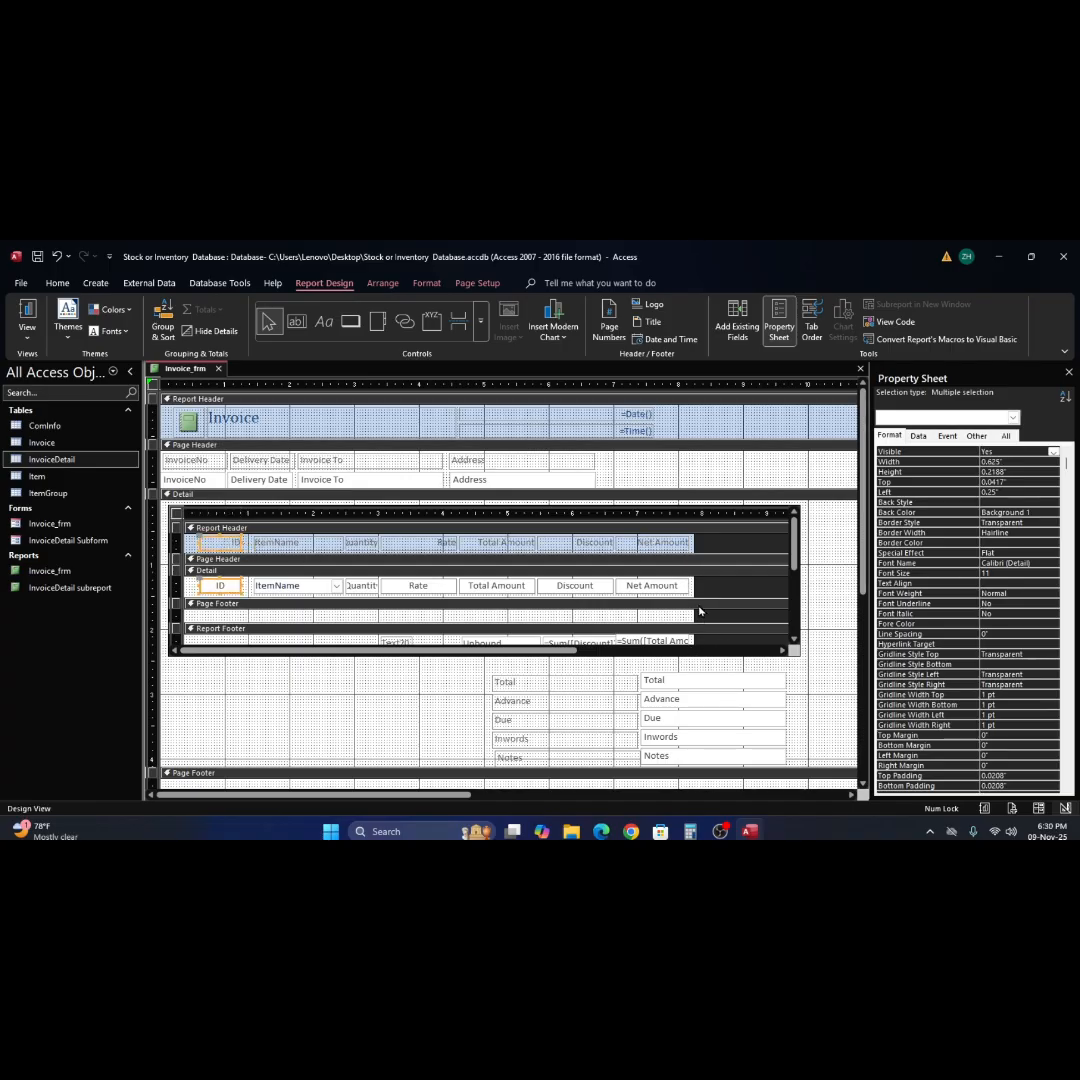
Shift the ItemName through Net Amount labels and fields slightly left toward the ID column, and trim the subreport's width to about 7.8 inches.
left_click_drag(695, 609, 719, 611)
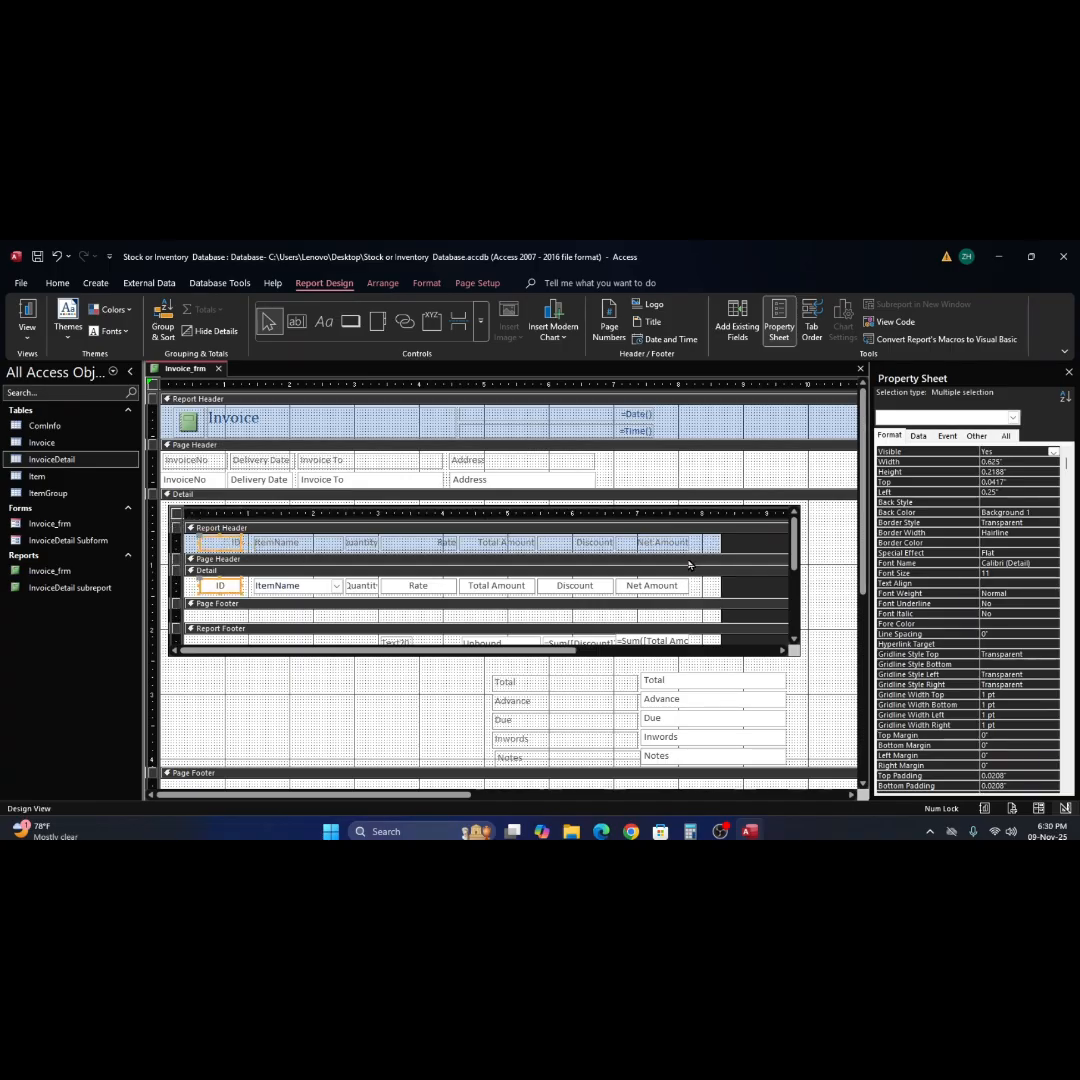
left_click(705, 547)
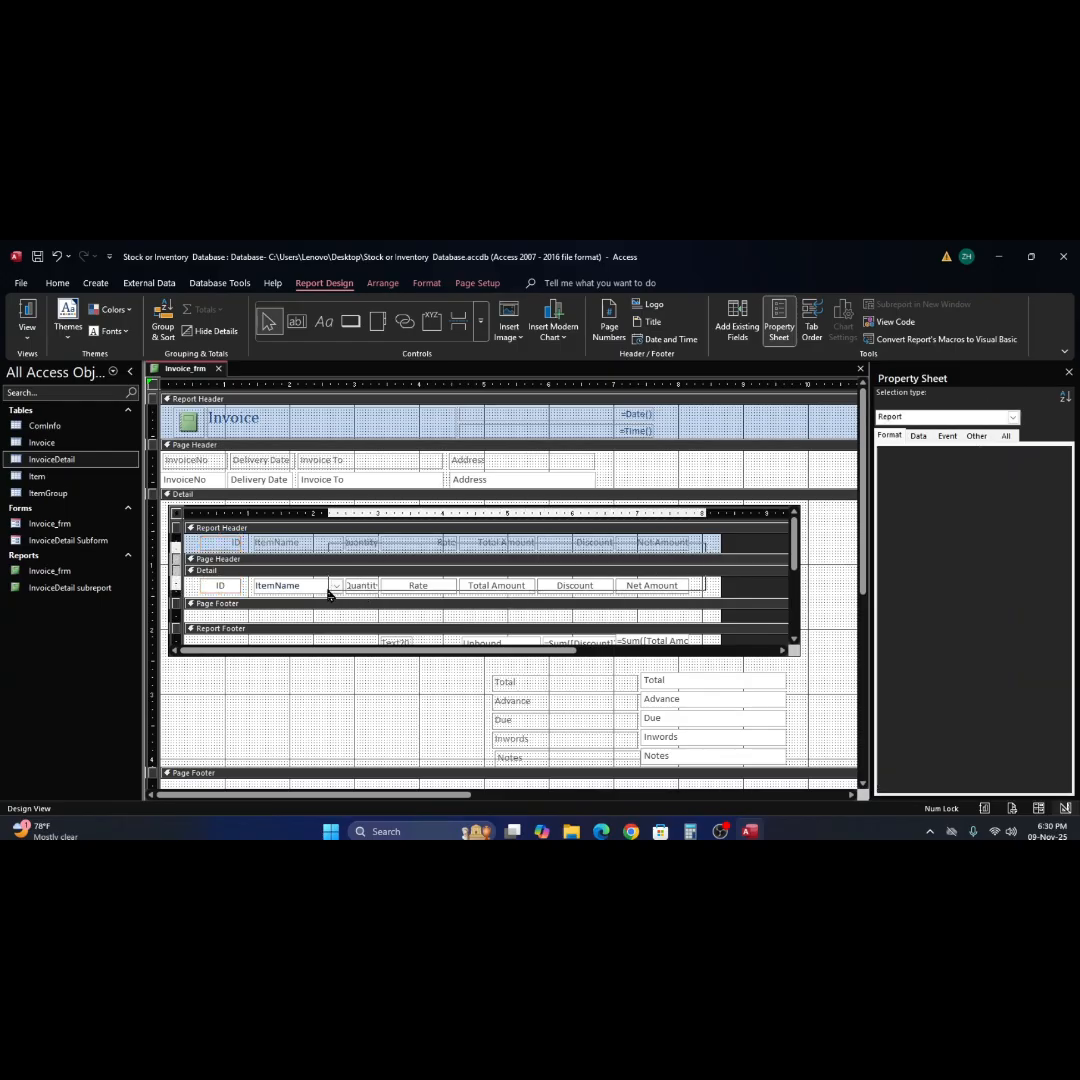
left_click_drag(353, 592, 299, 588)
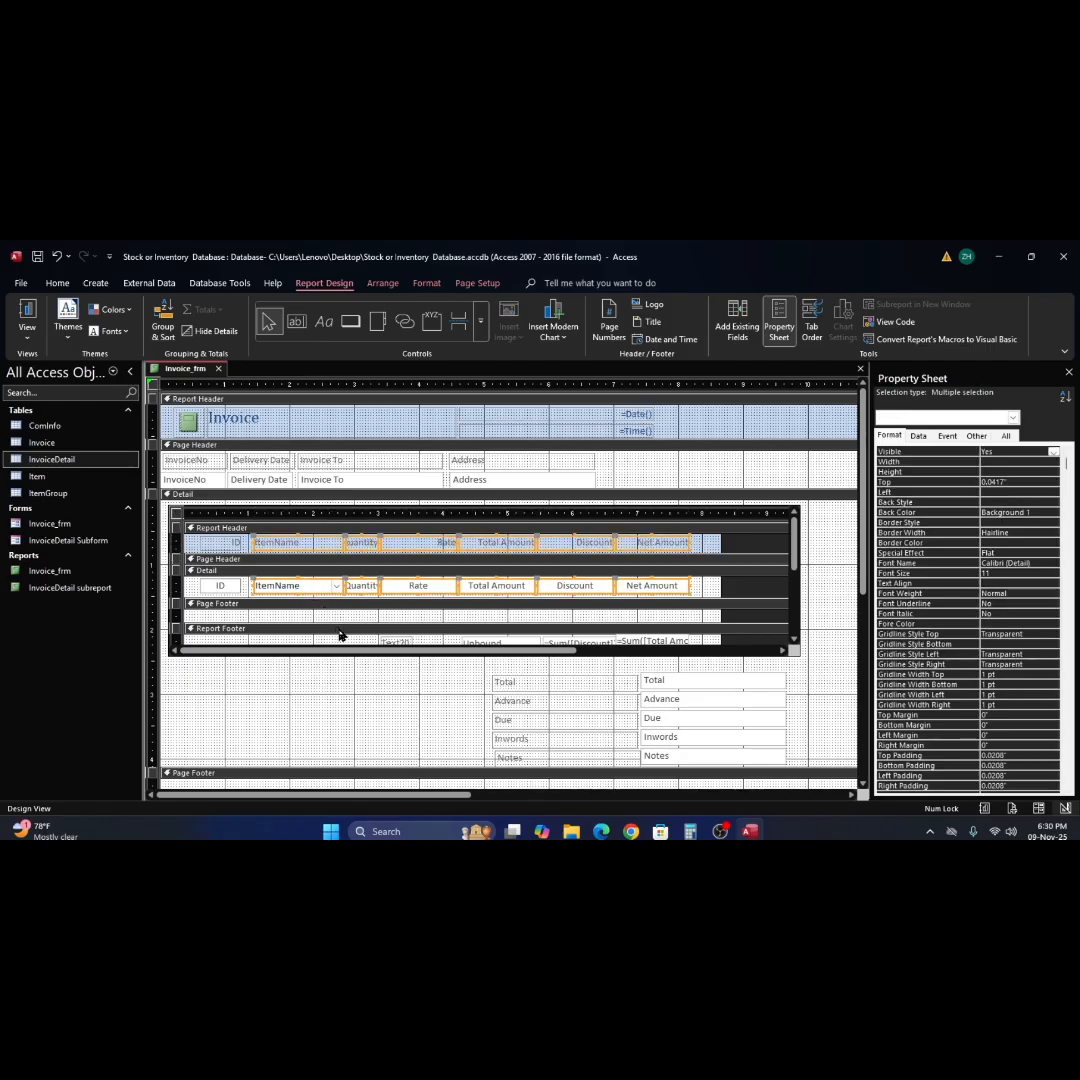
key("Left")
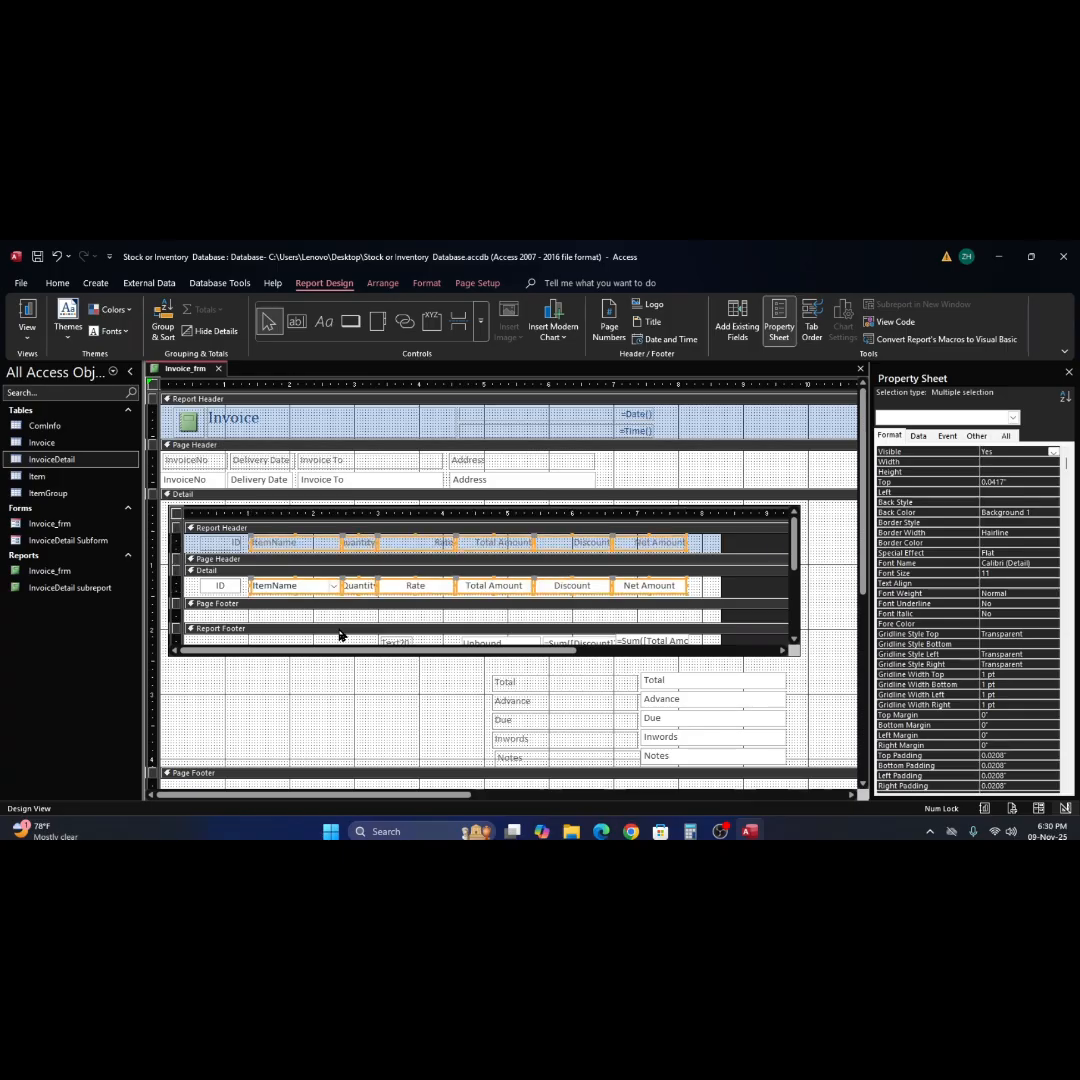
left_click(390, 620)
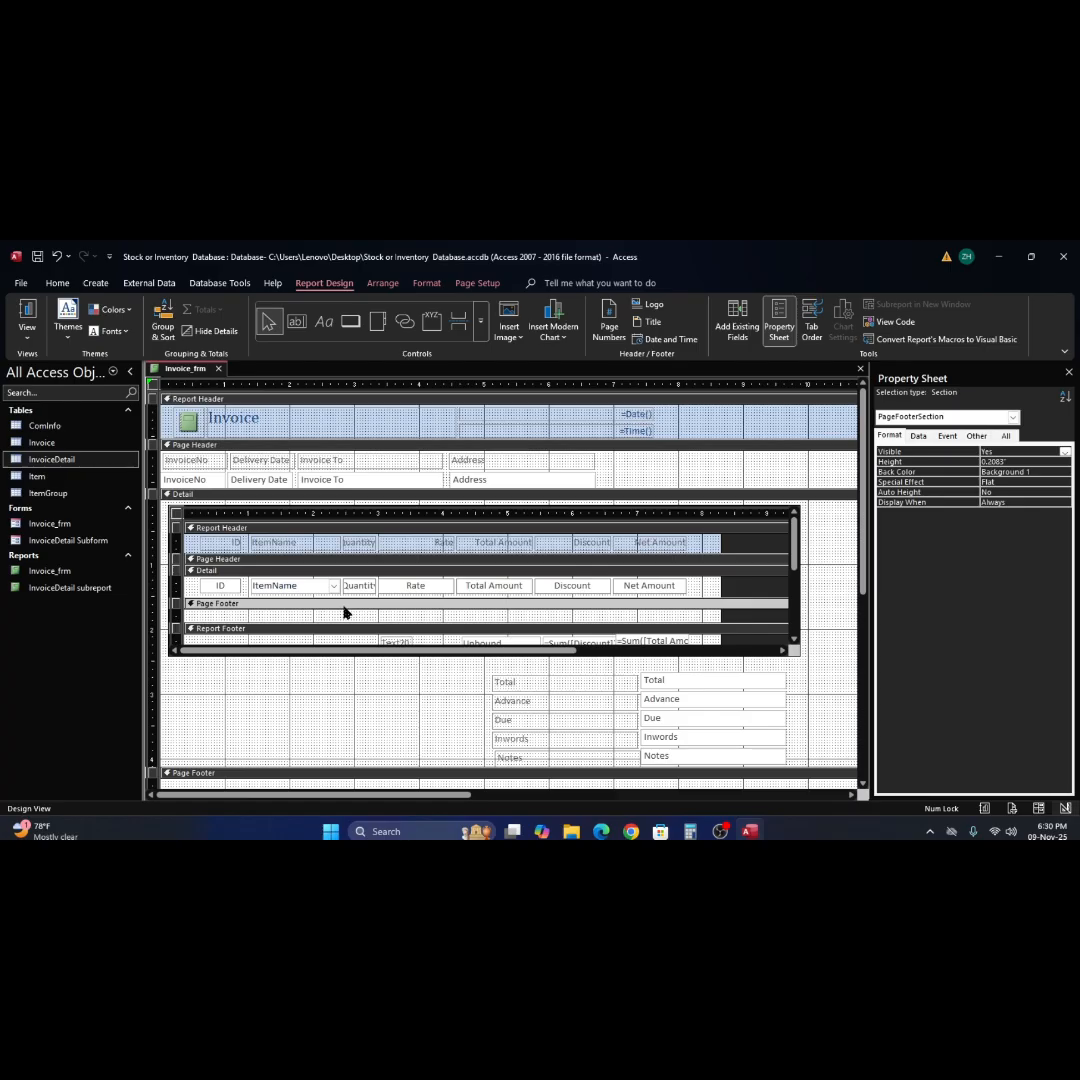
left_click_drag(704, 551, 305, 587)
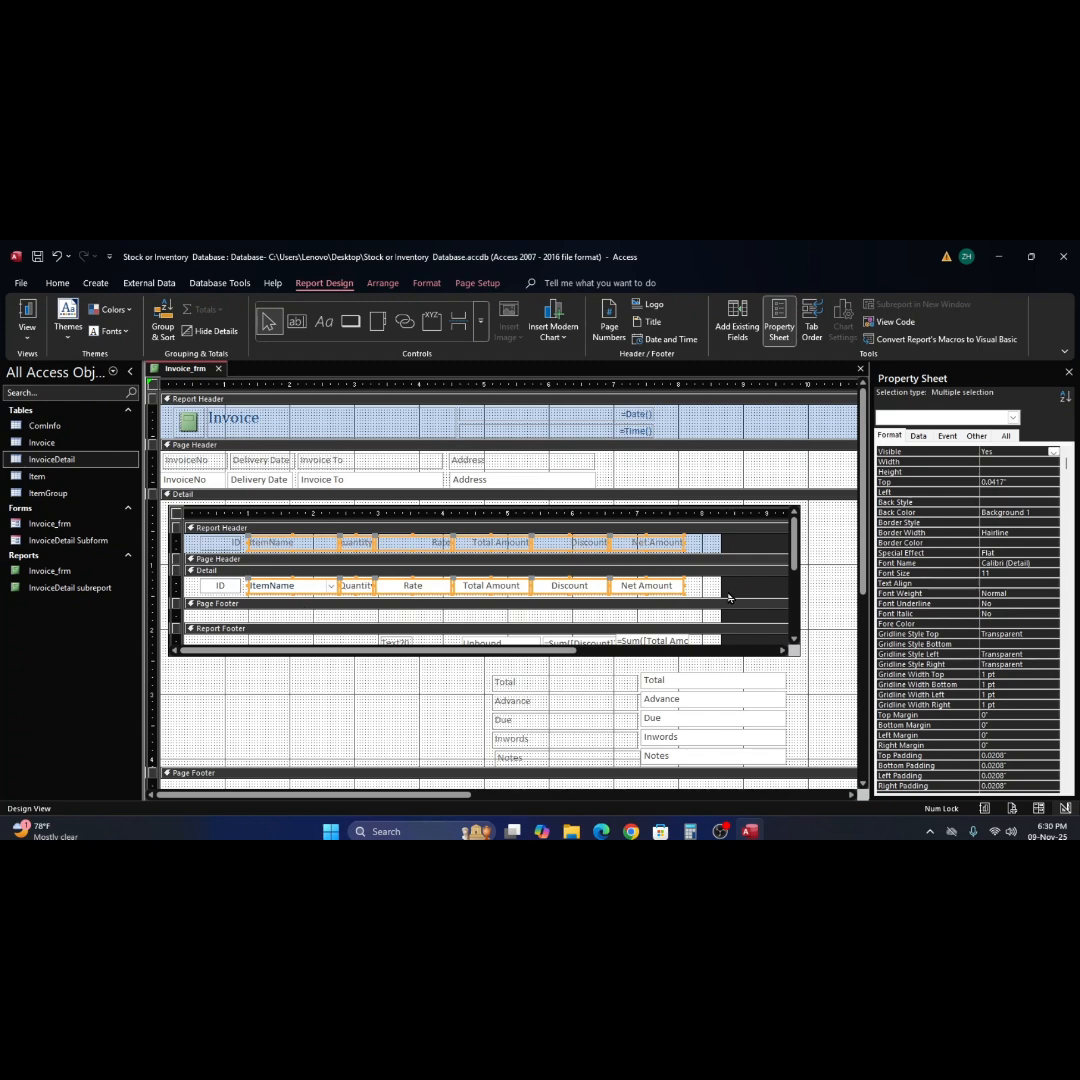
left_click_drag(703, 589, 686, 589)
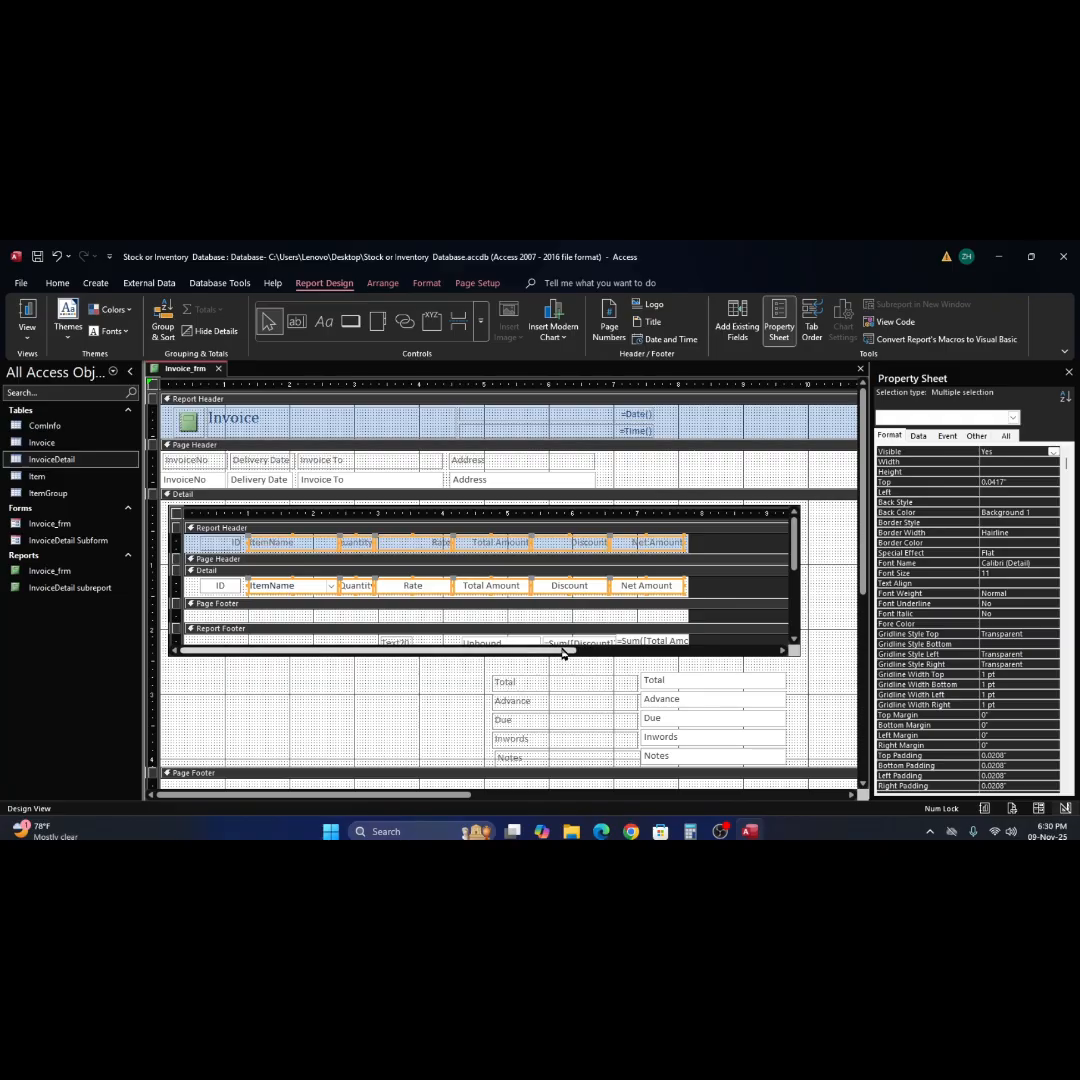
Set the Control Source of the unbound text box in the subreport's Report Footer to =sum([Quantity]*[Rate]).
scroll(585, 635, "down", 3)
left_click(584, 603)
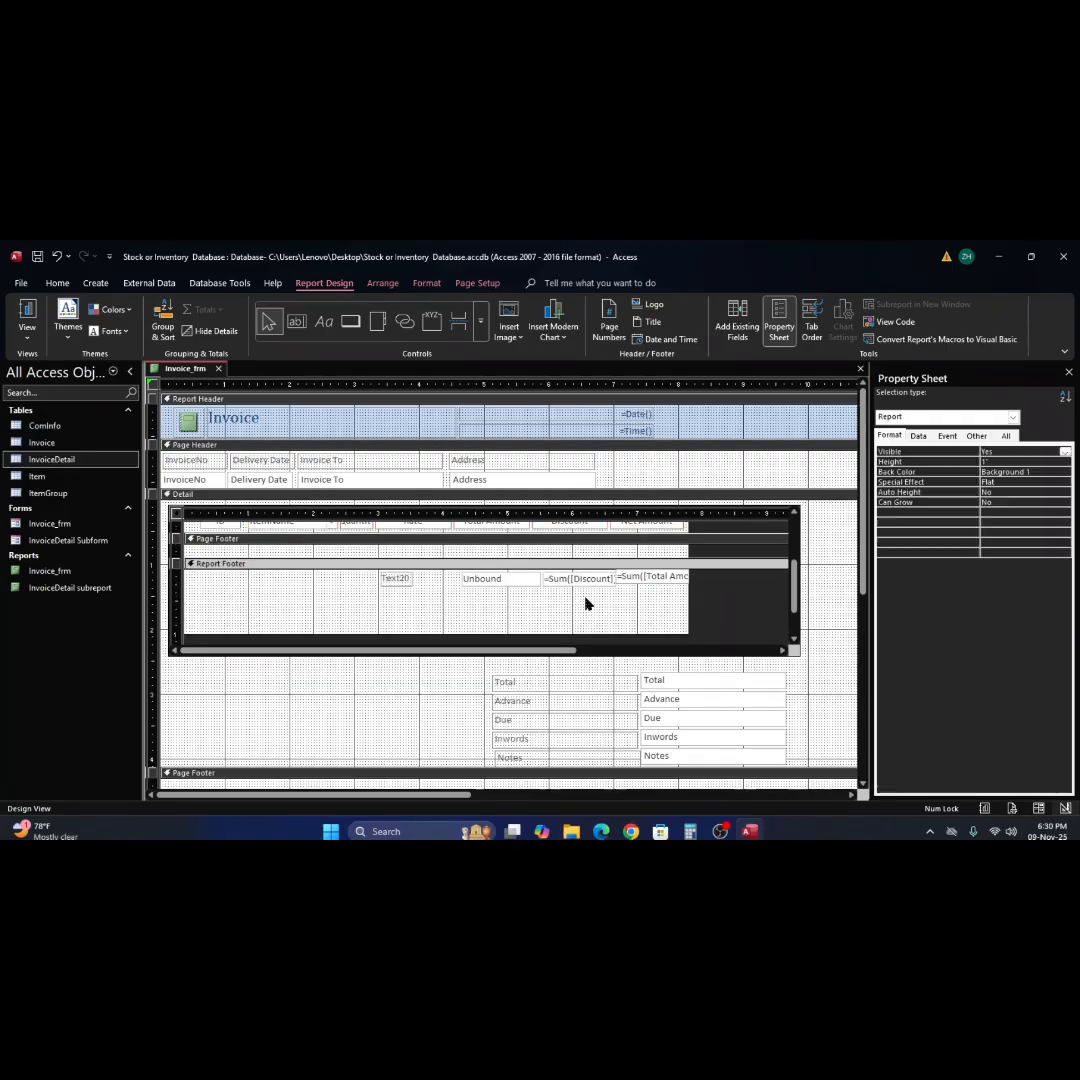
left_click(395, 579)
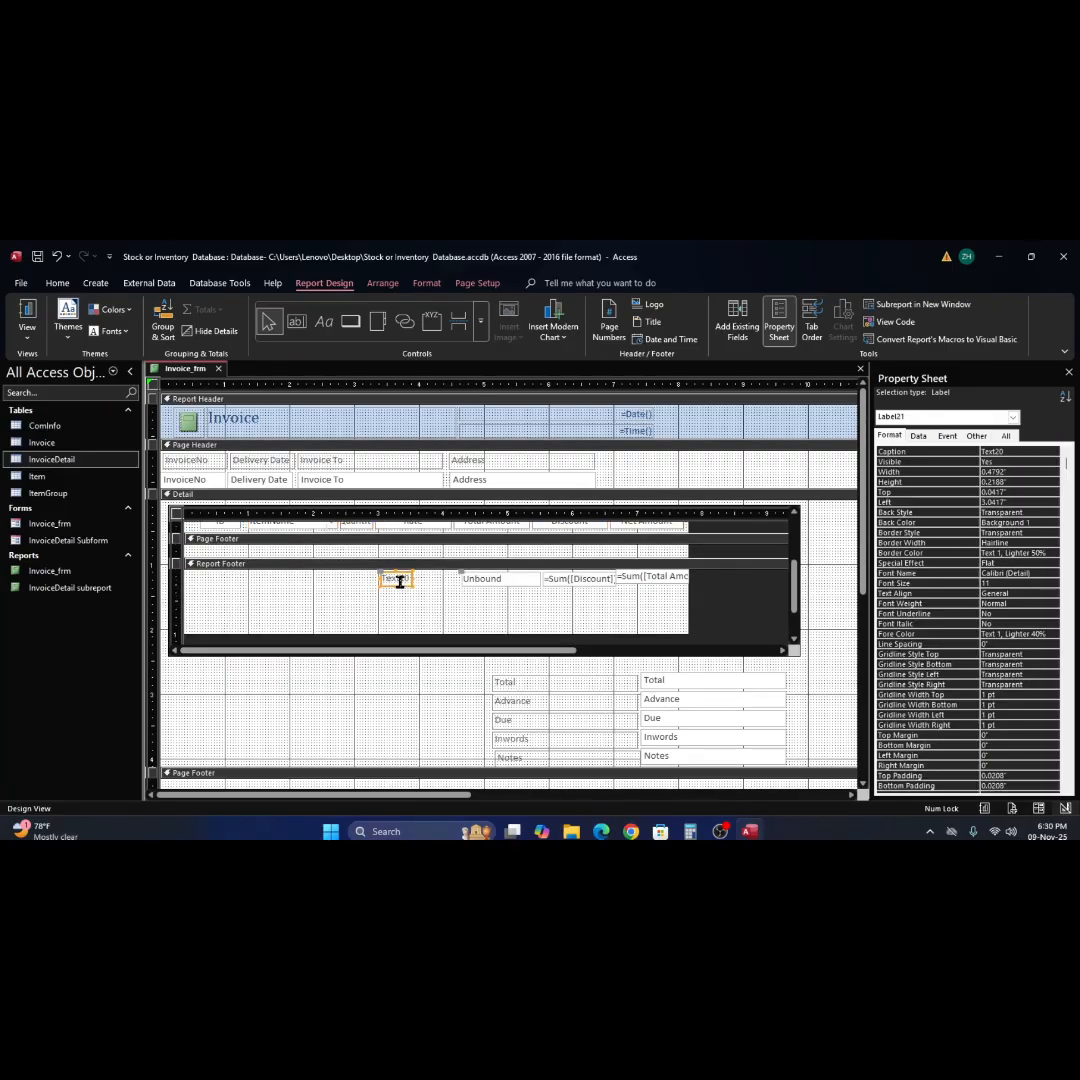
left_click(495, 581)
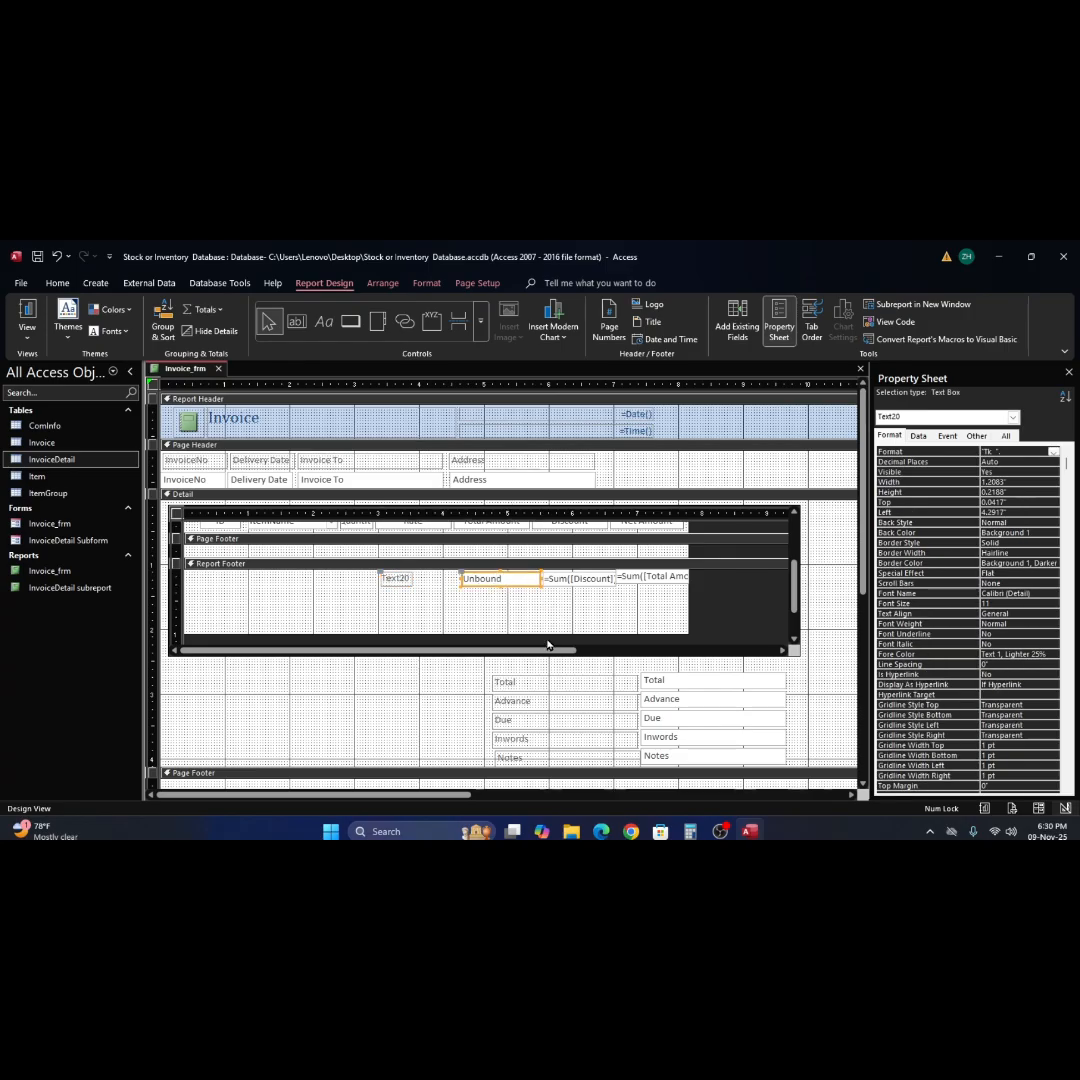
scroll(478, 598, "up", 3)
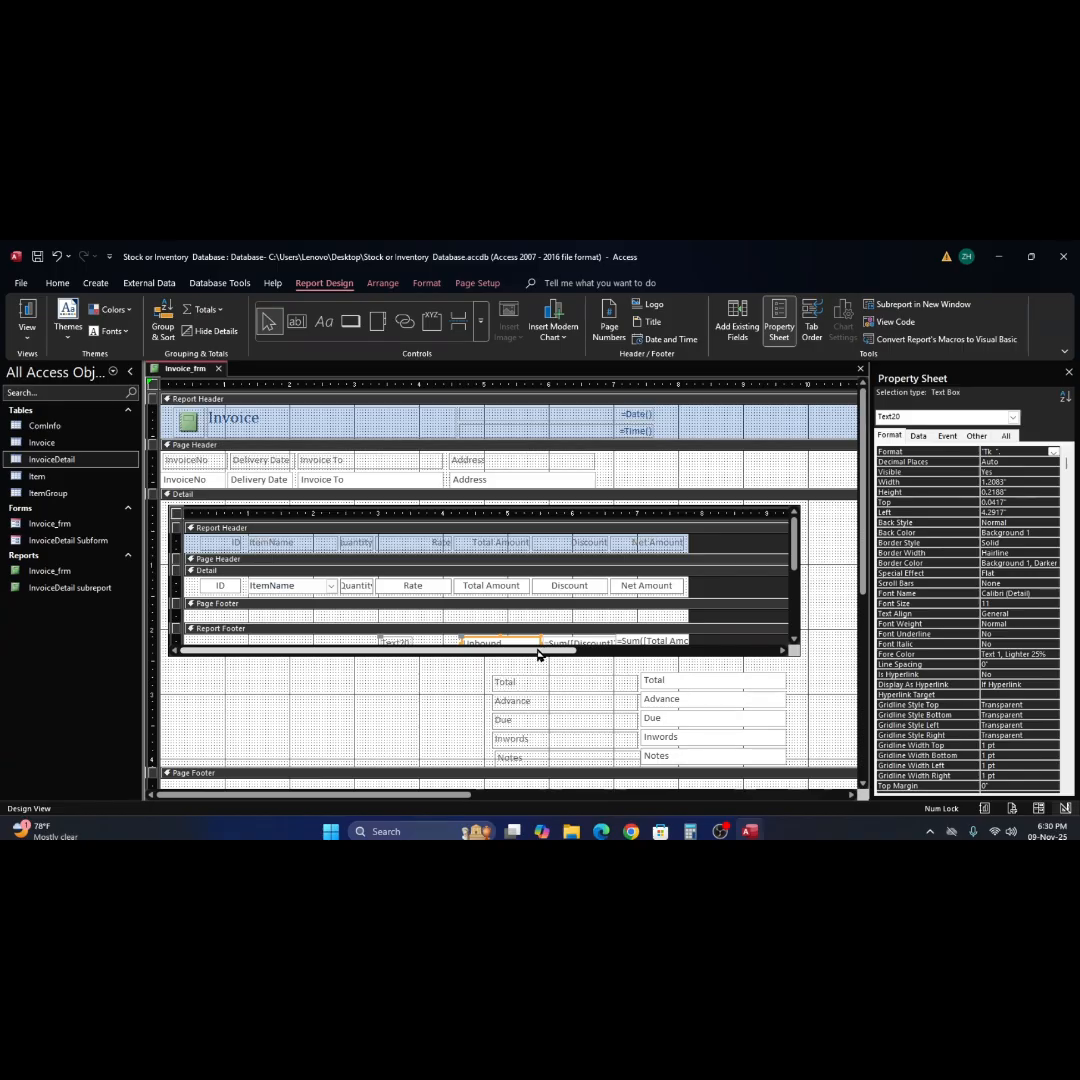
left_click(918, 436)
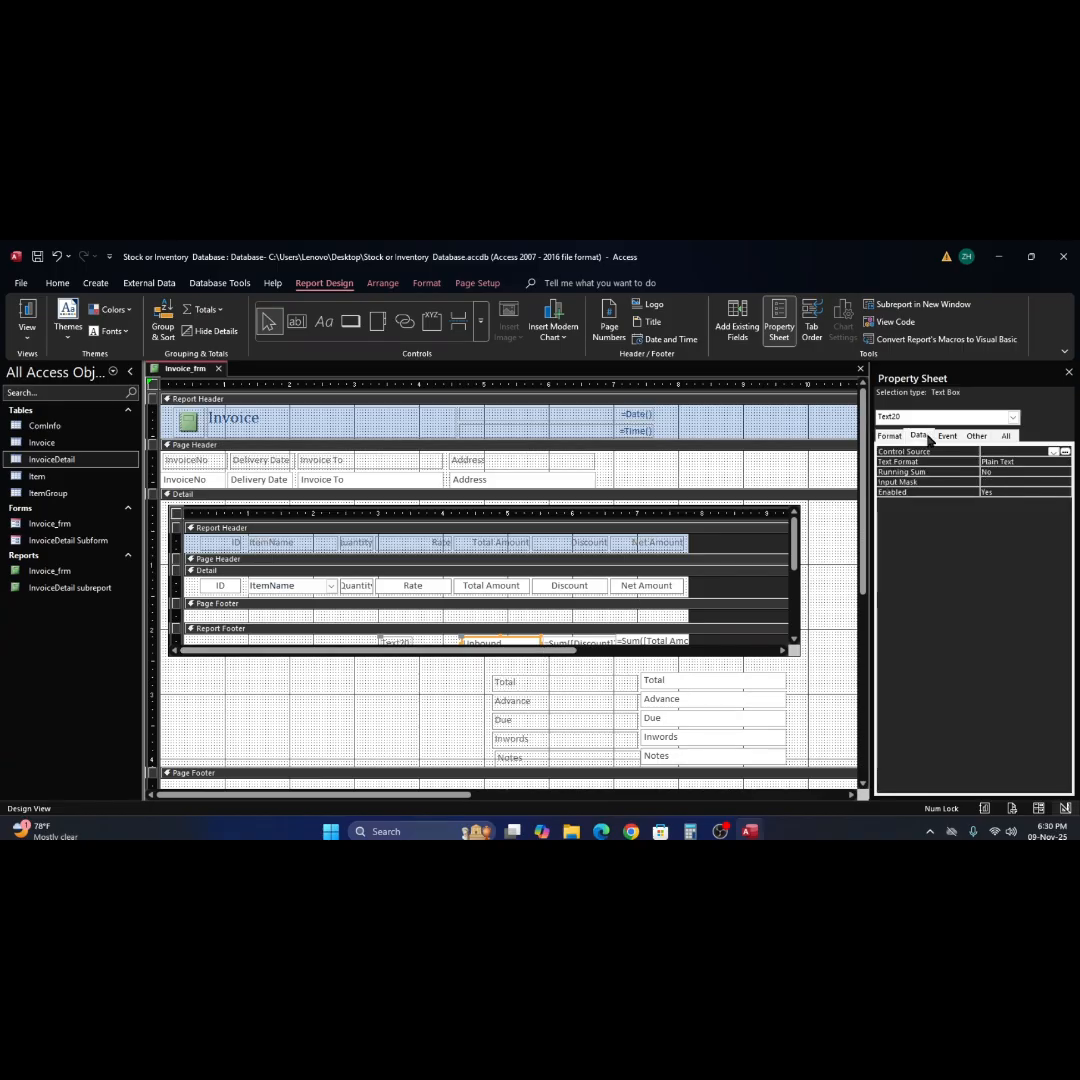
left_click(1064, 453)
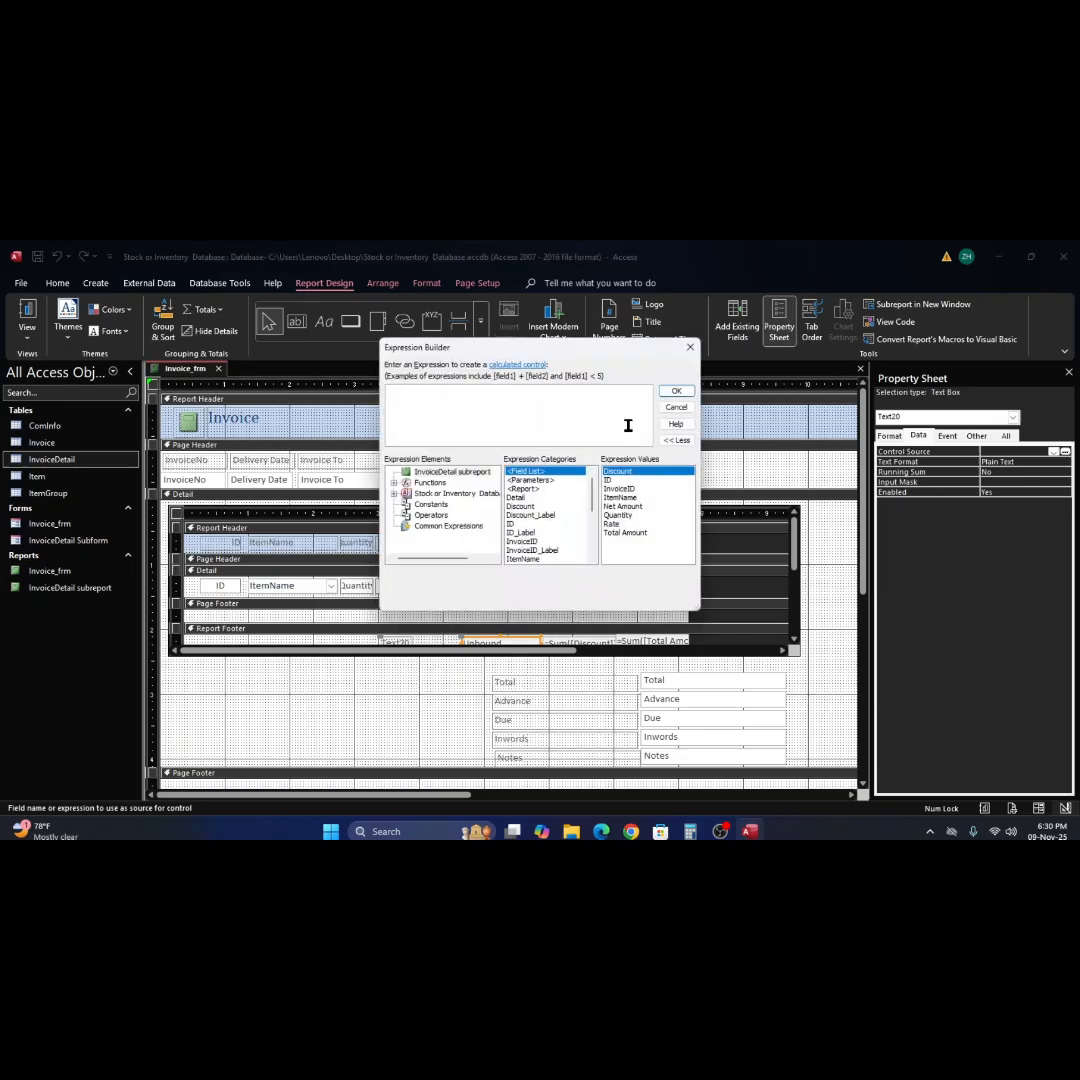
type("=sum")
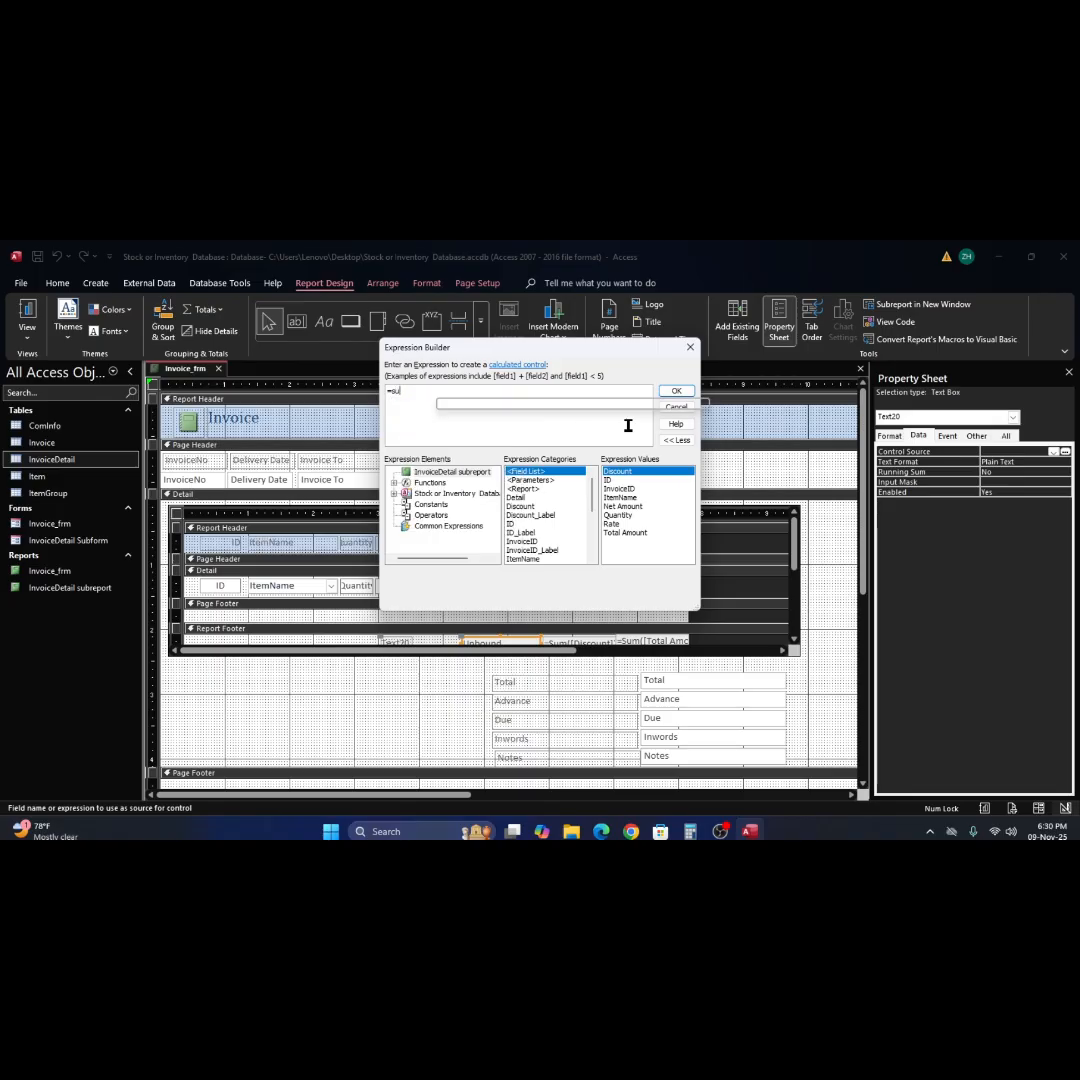
type("(")
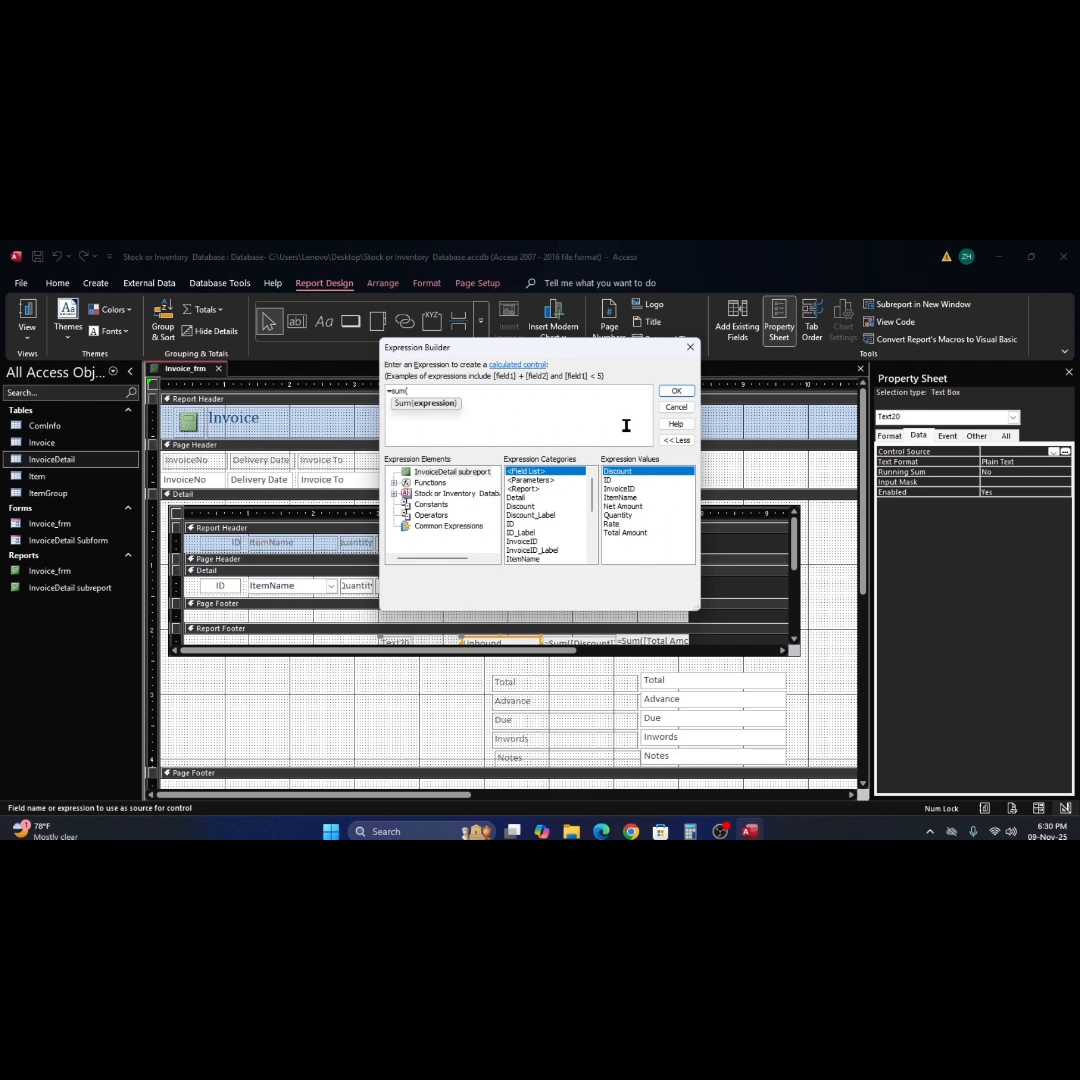
type("q")
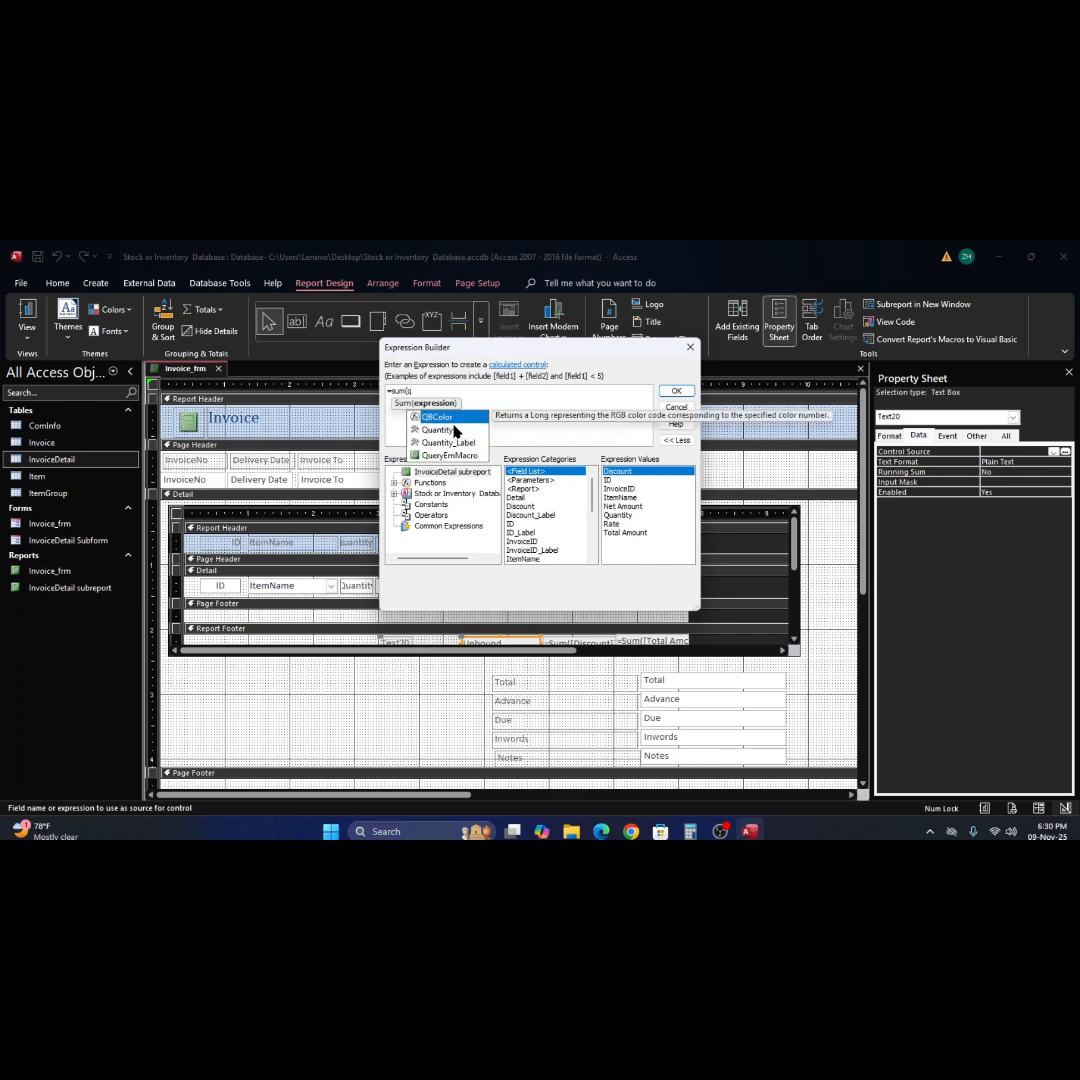
double_click(451, 432)
type("*")
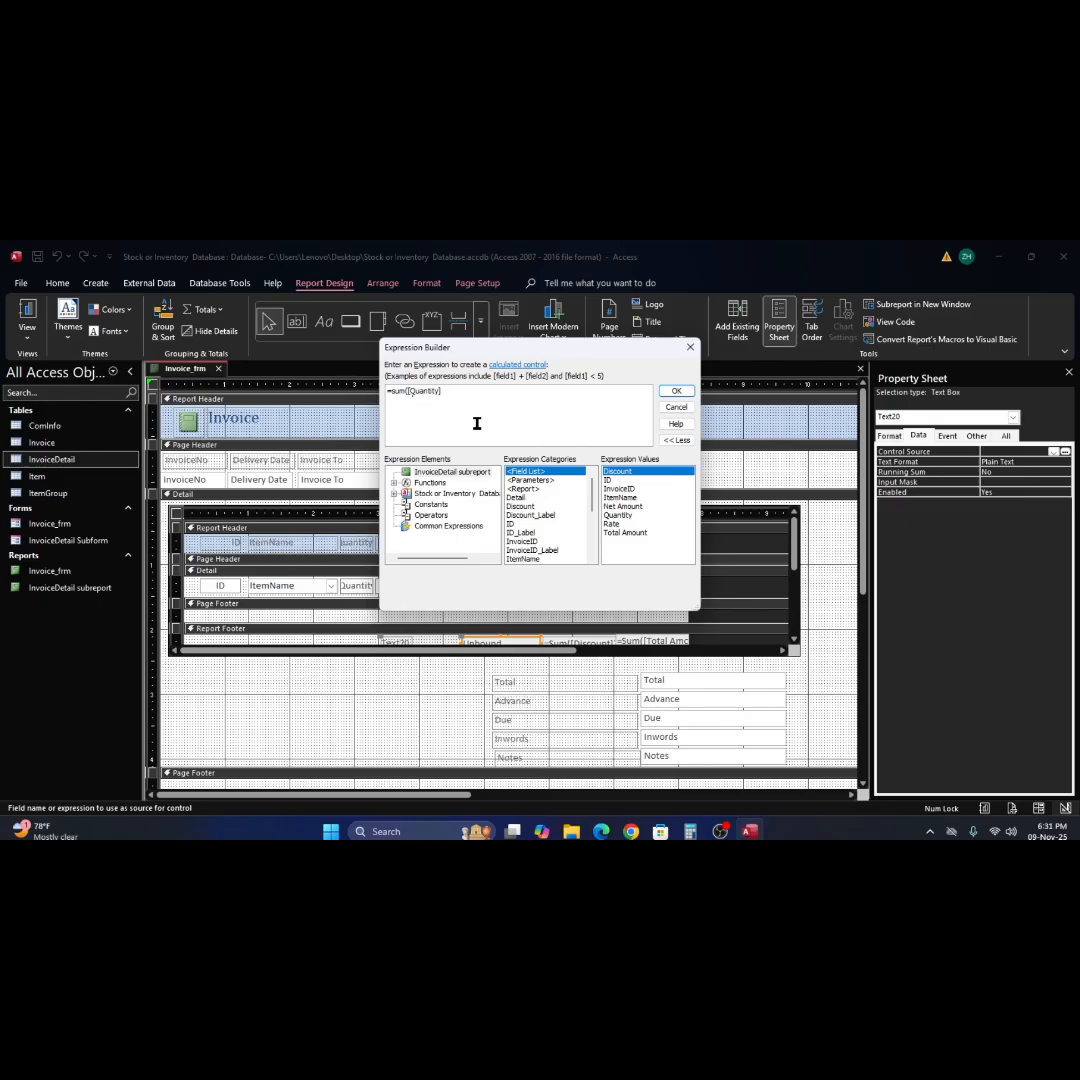
type("r")
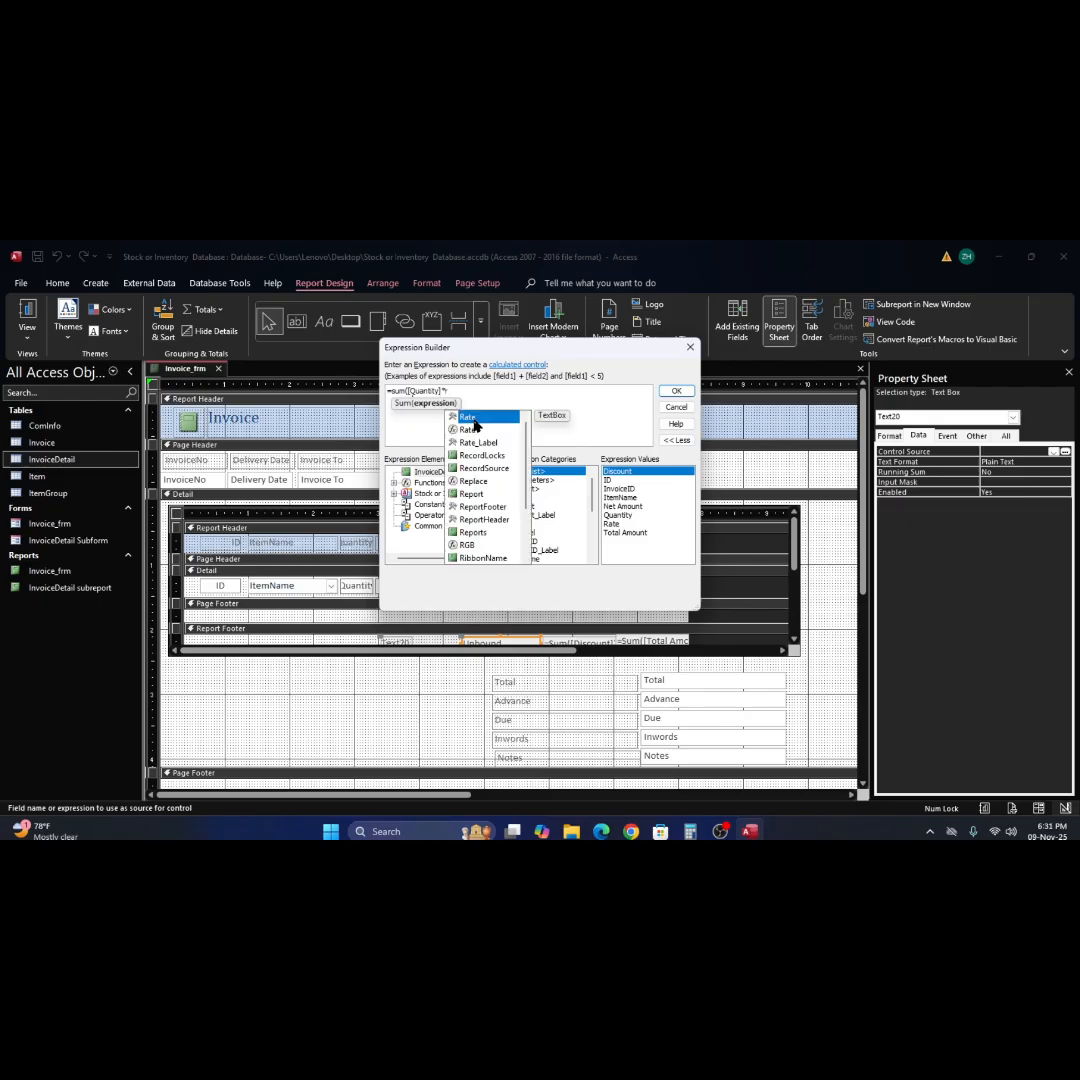
double_click(476, 418)
type(")")
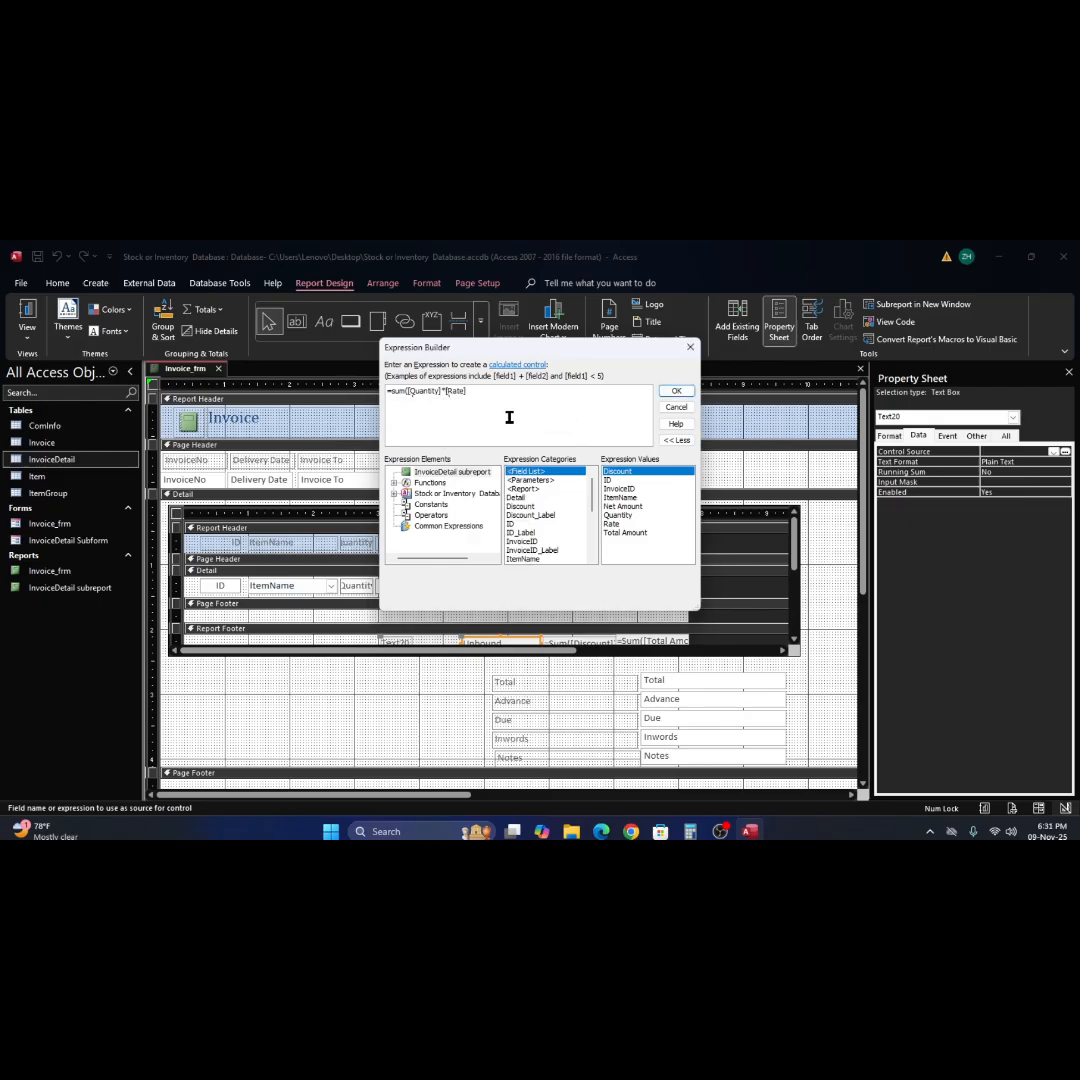
type(")-")
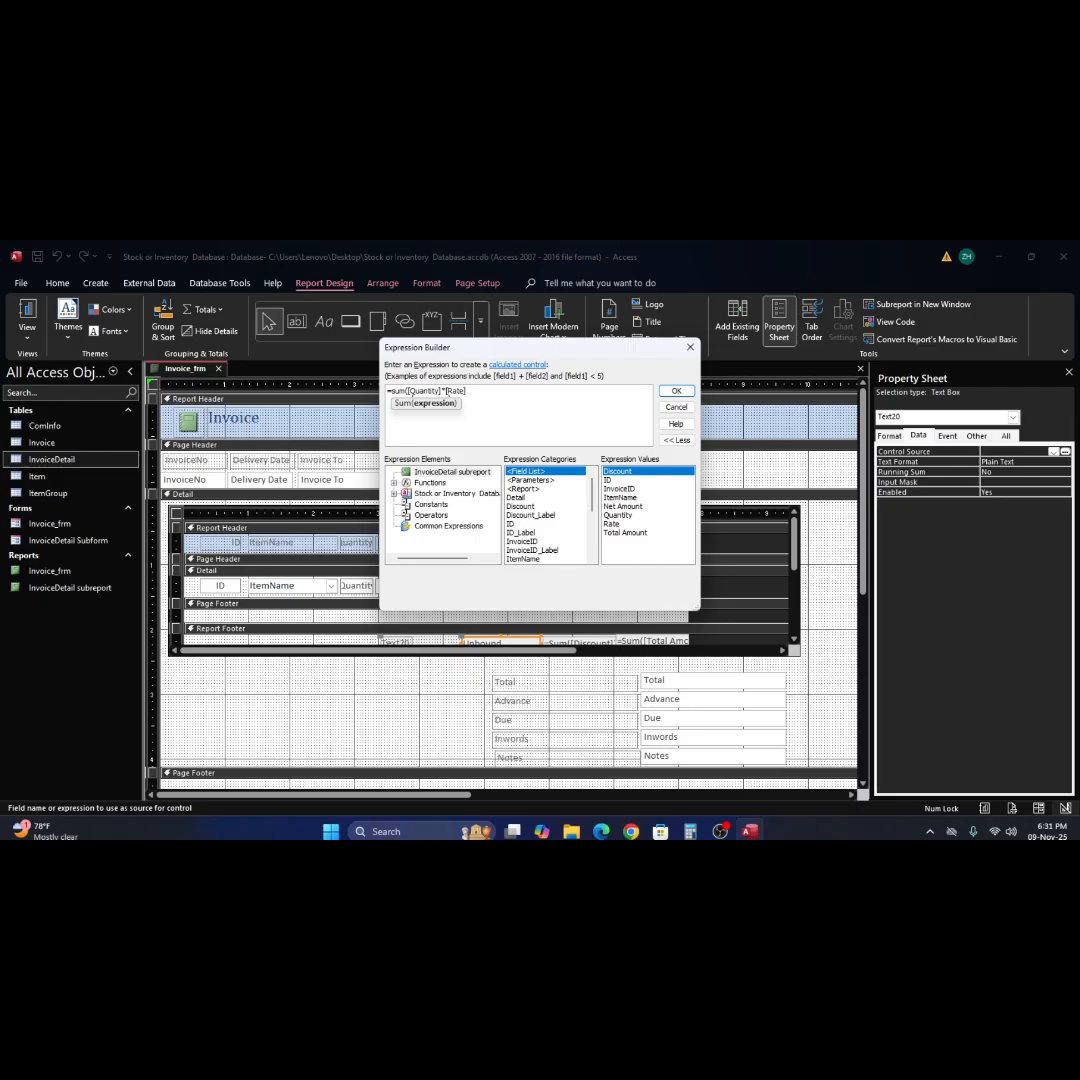
type(")")
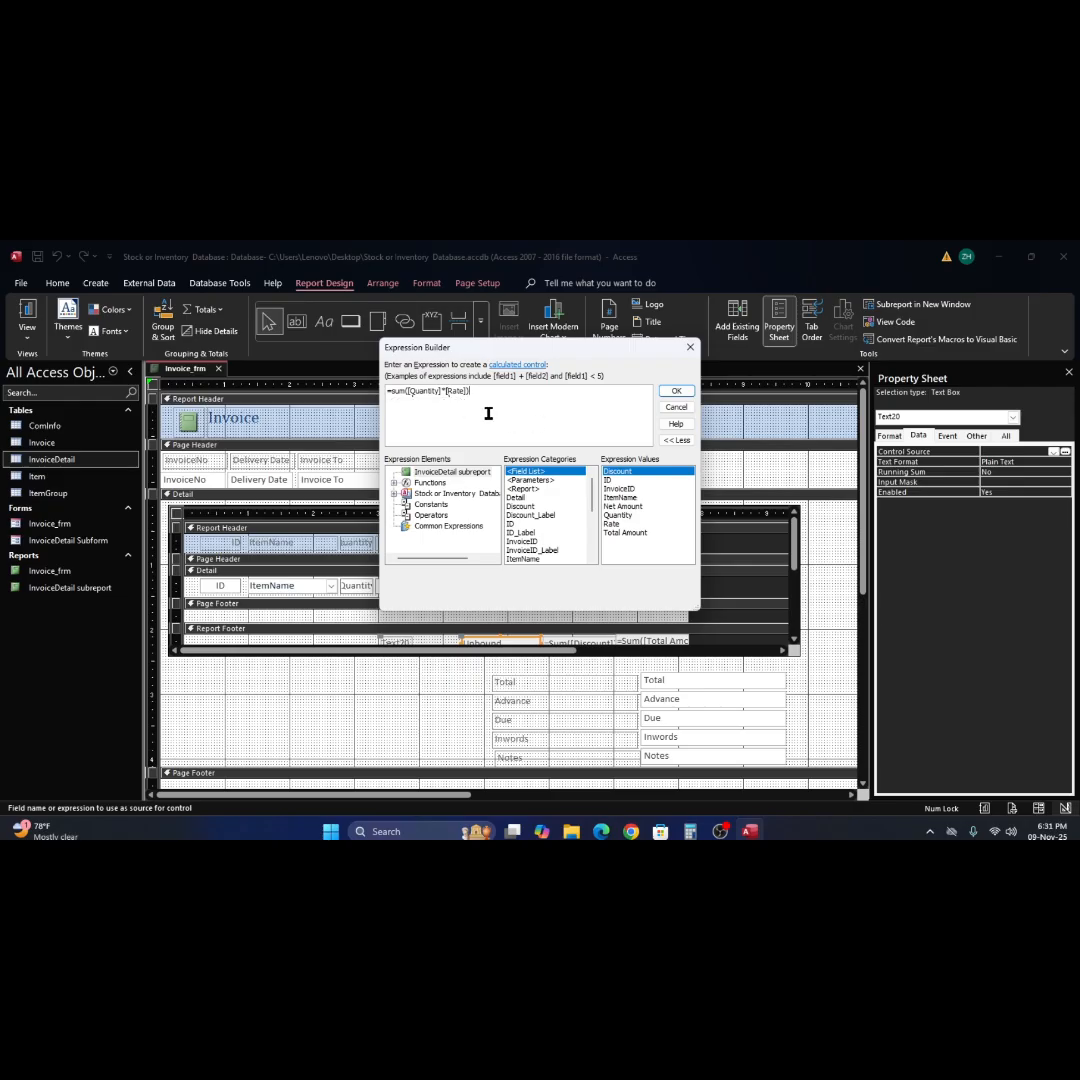
left_click(676, 391)
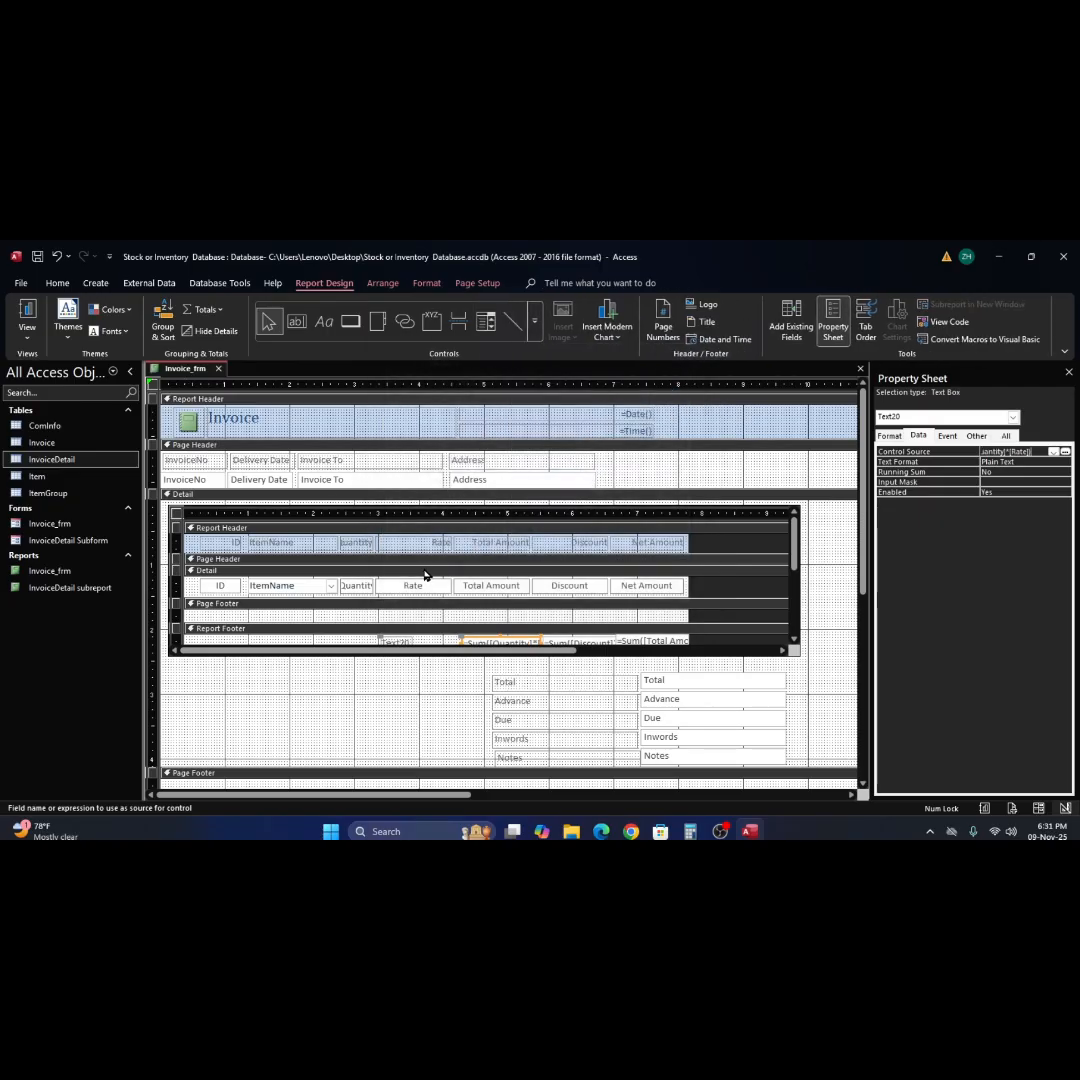
Preview the report in Report View to check the Quantity-times-Rate footer sum and the Discount column.
scroll(453, 579, "down", 2)
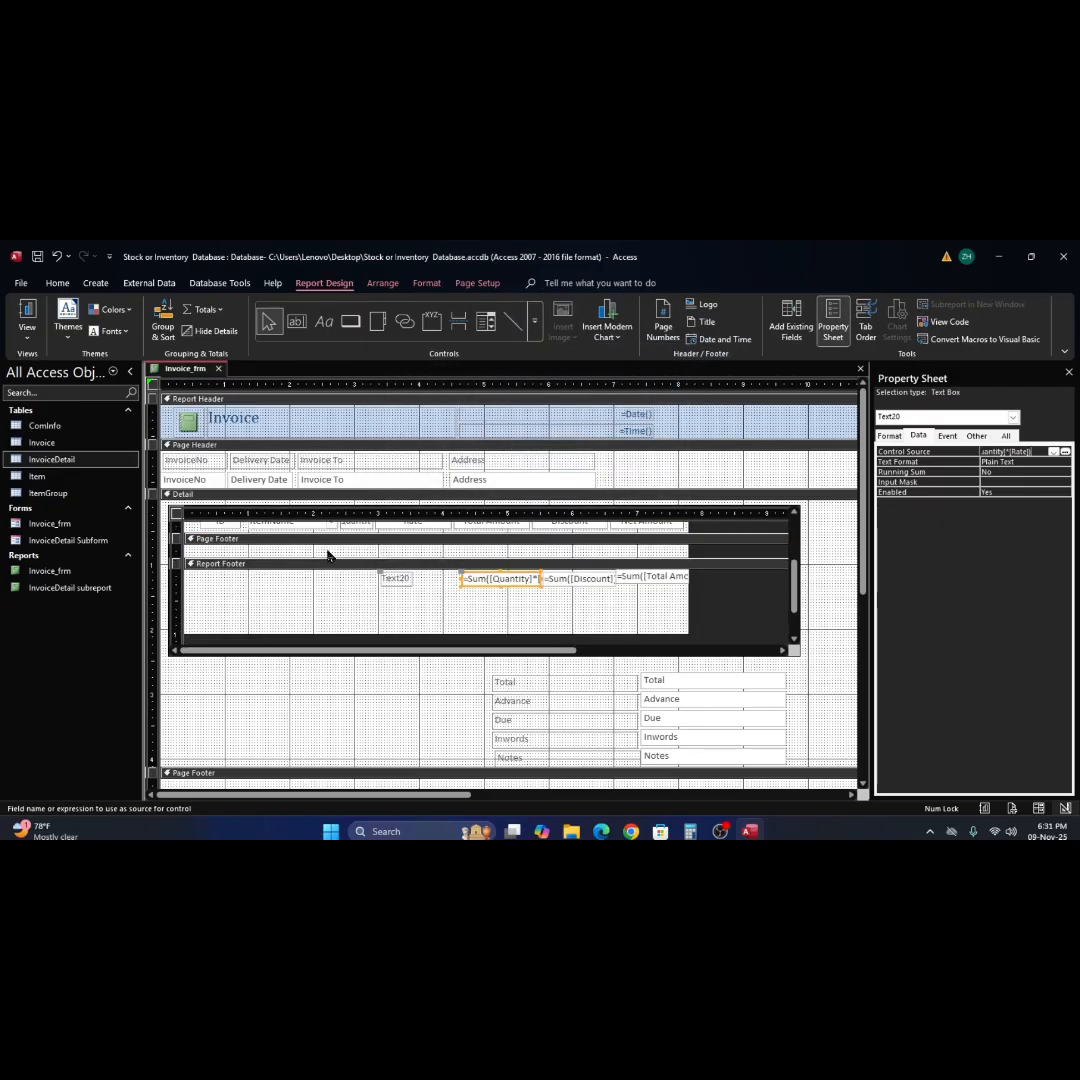
left_click(27, 316)
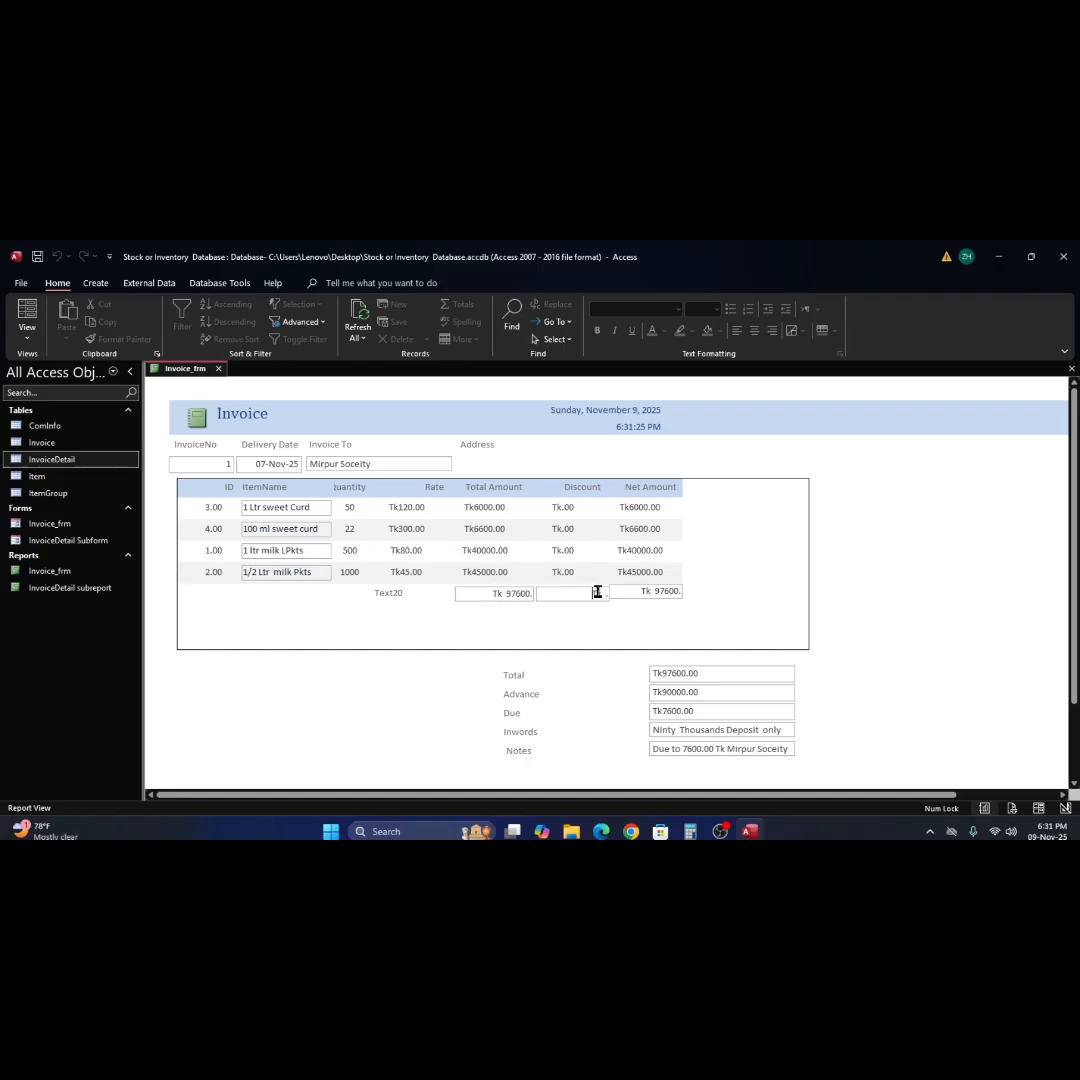
left_click(555, 555)
left_click(557, 529)
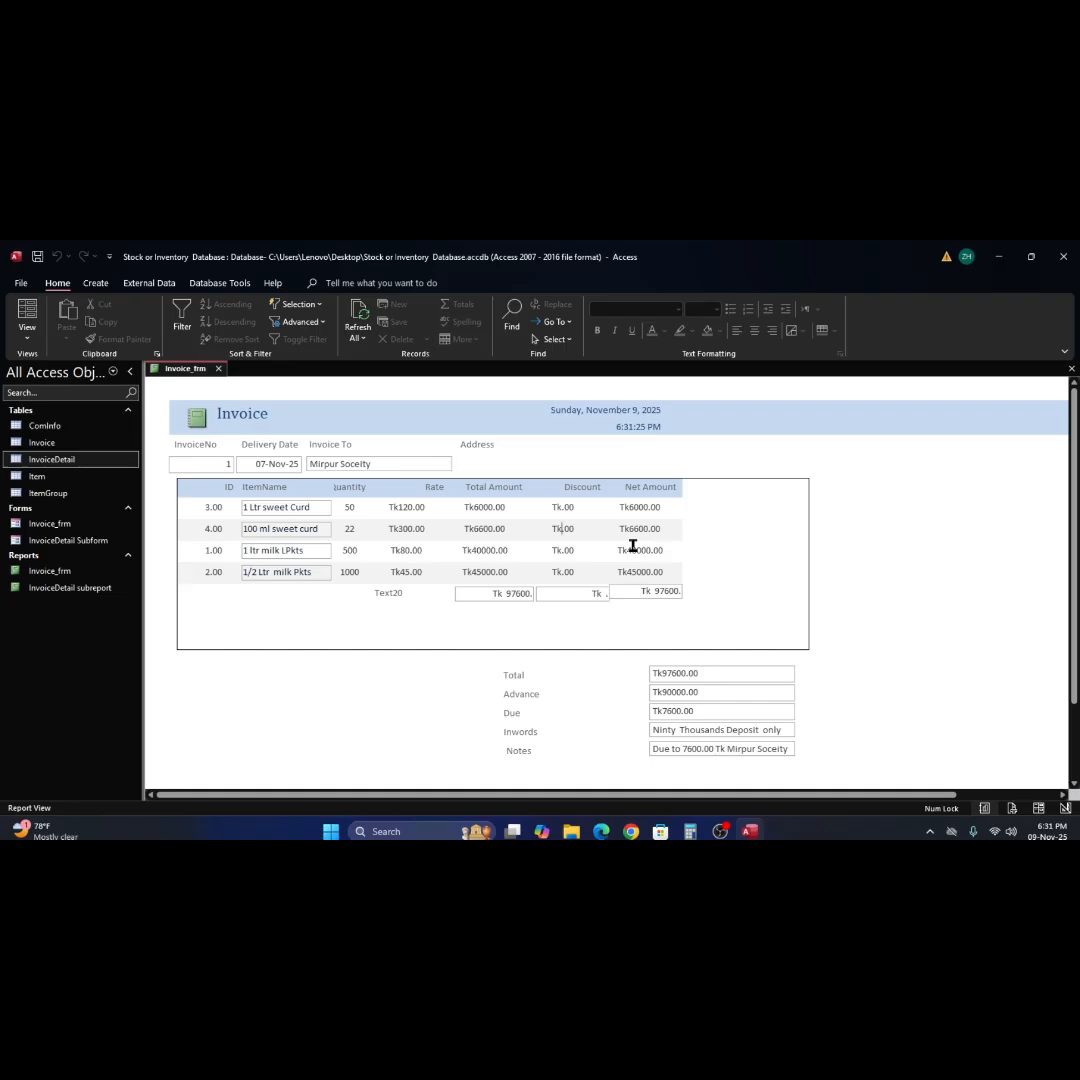
Close the invoice report, saving the changes to Invoice_frm and the InvoiceDetail subreport, and open the Invoice_frm form.
left_click(693, 539)
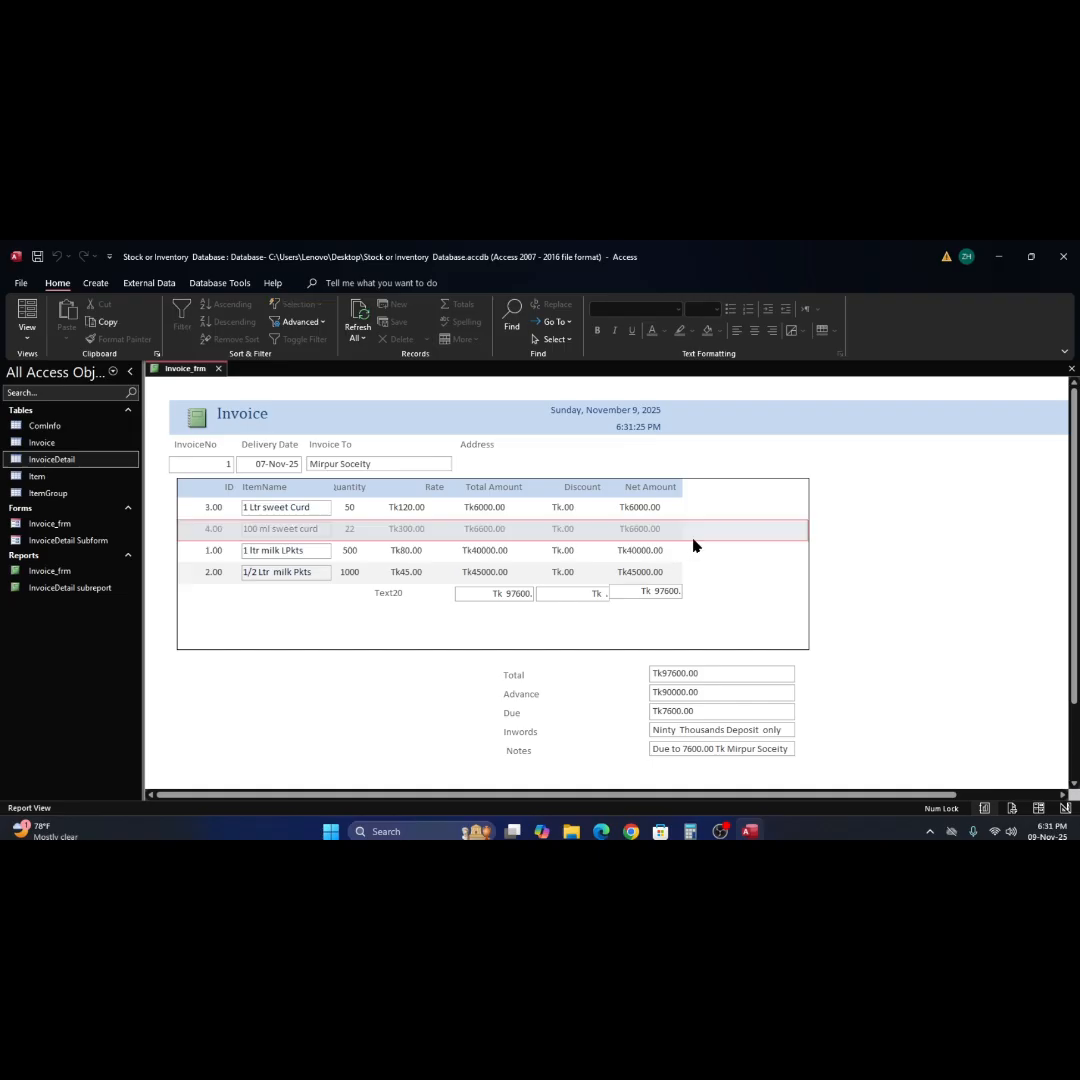
left_click(738, 568)
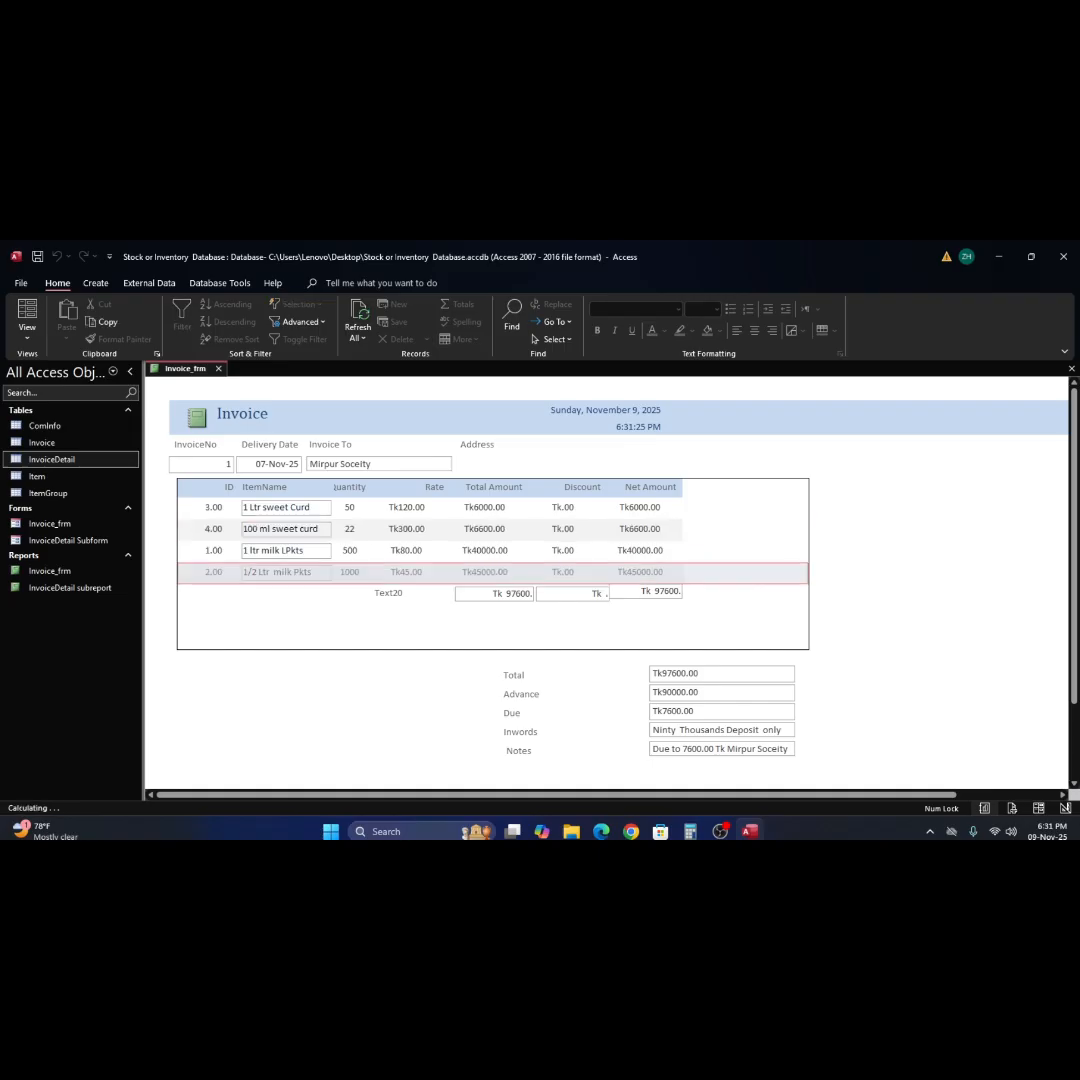
left_click(1071, 369)
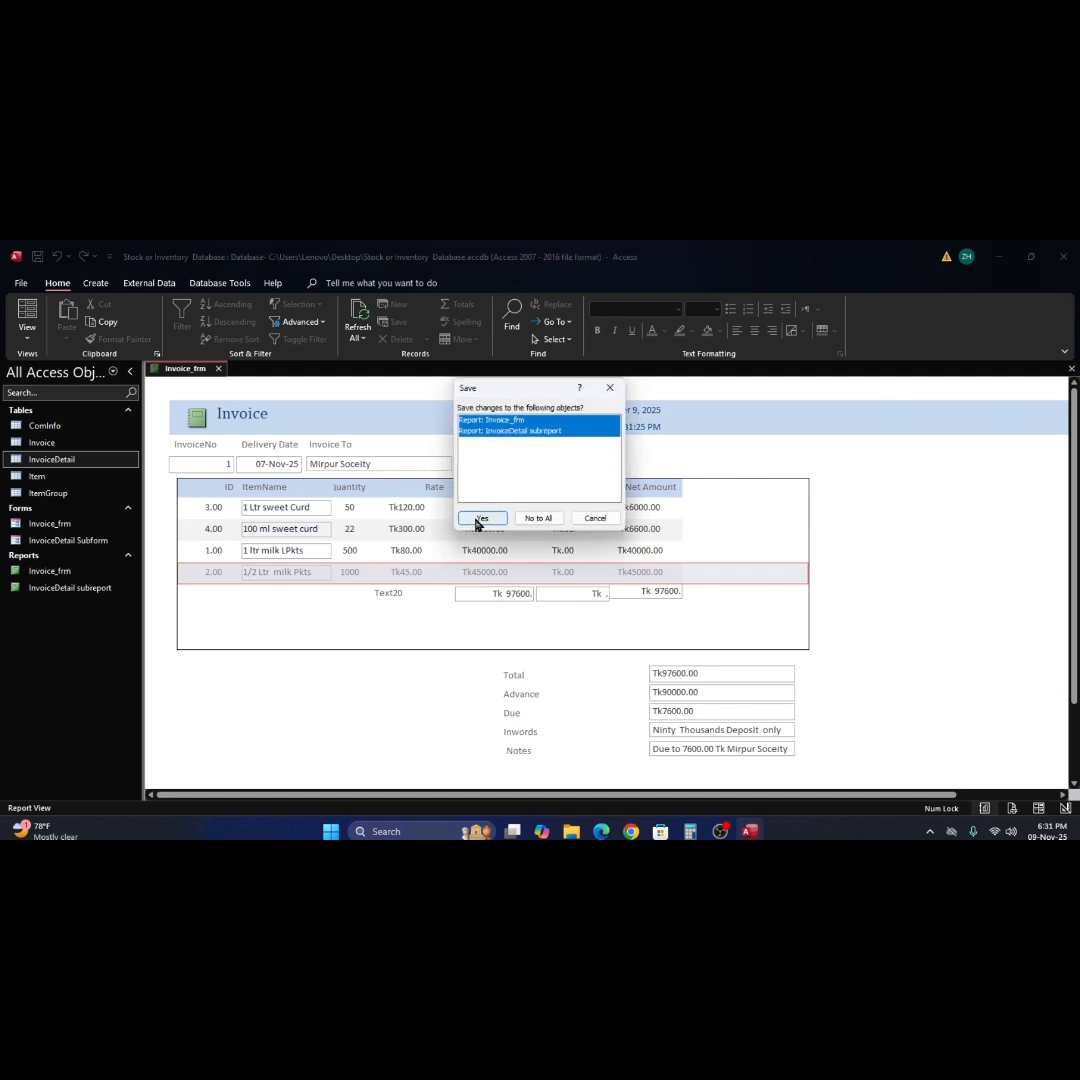
left_click(481, 518)
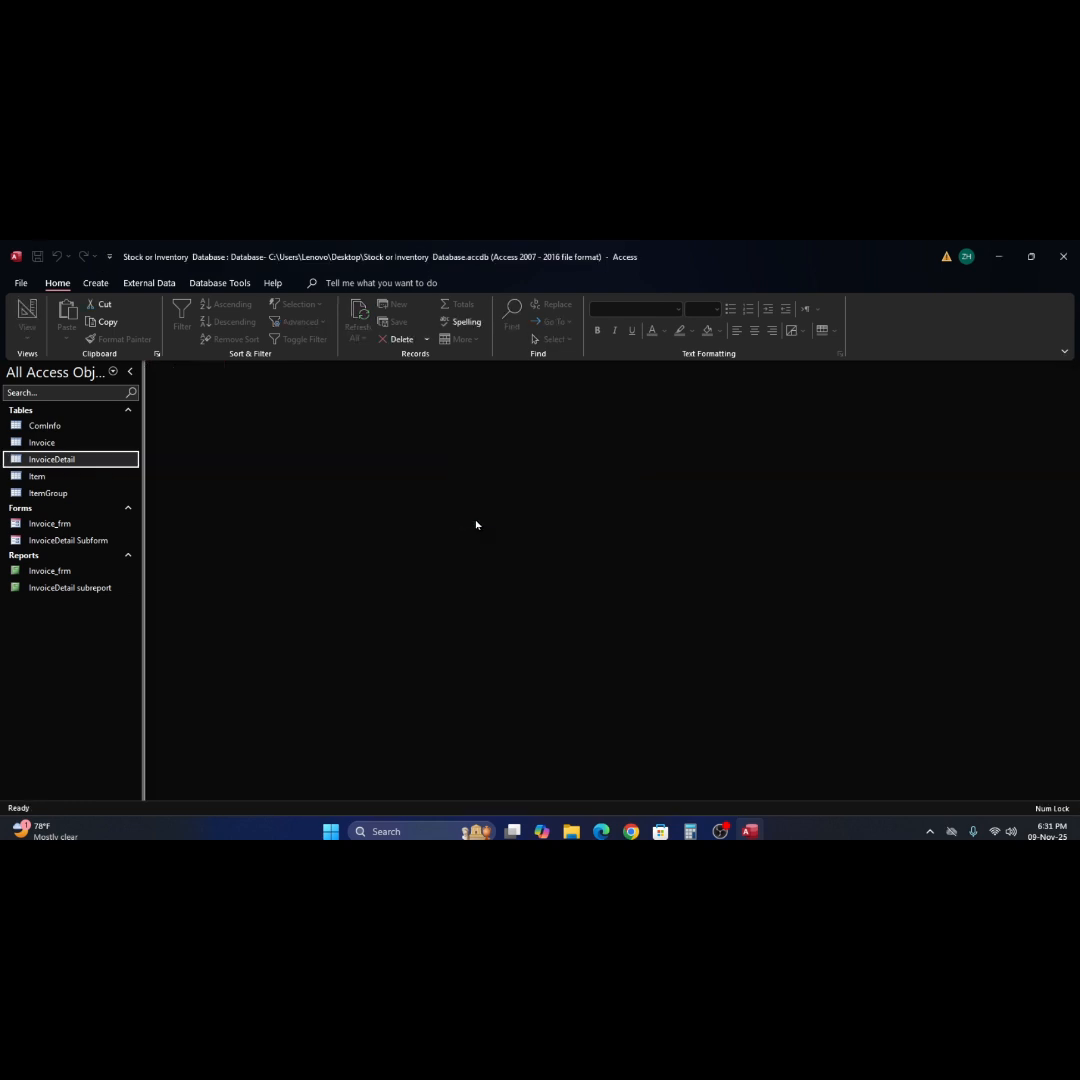
double_click(18, 527)
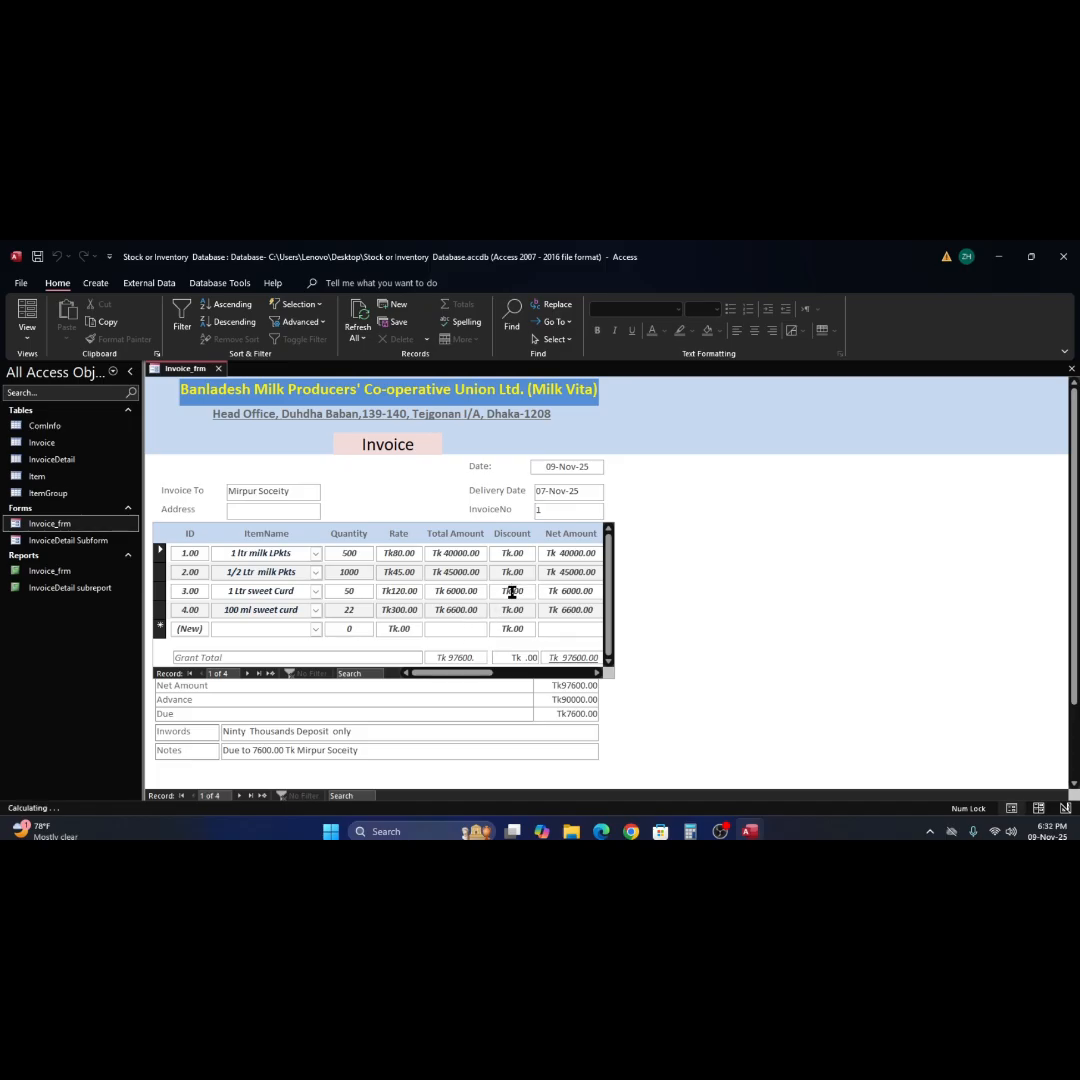
Enter a Discount of .20 for the 1 Ltr sweet Curd line in the invoice subform.
left_click(512, 591)
type("2000")
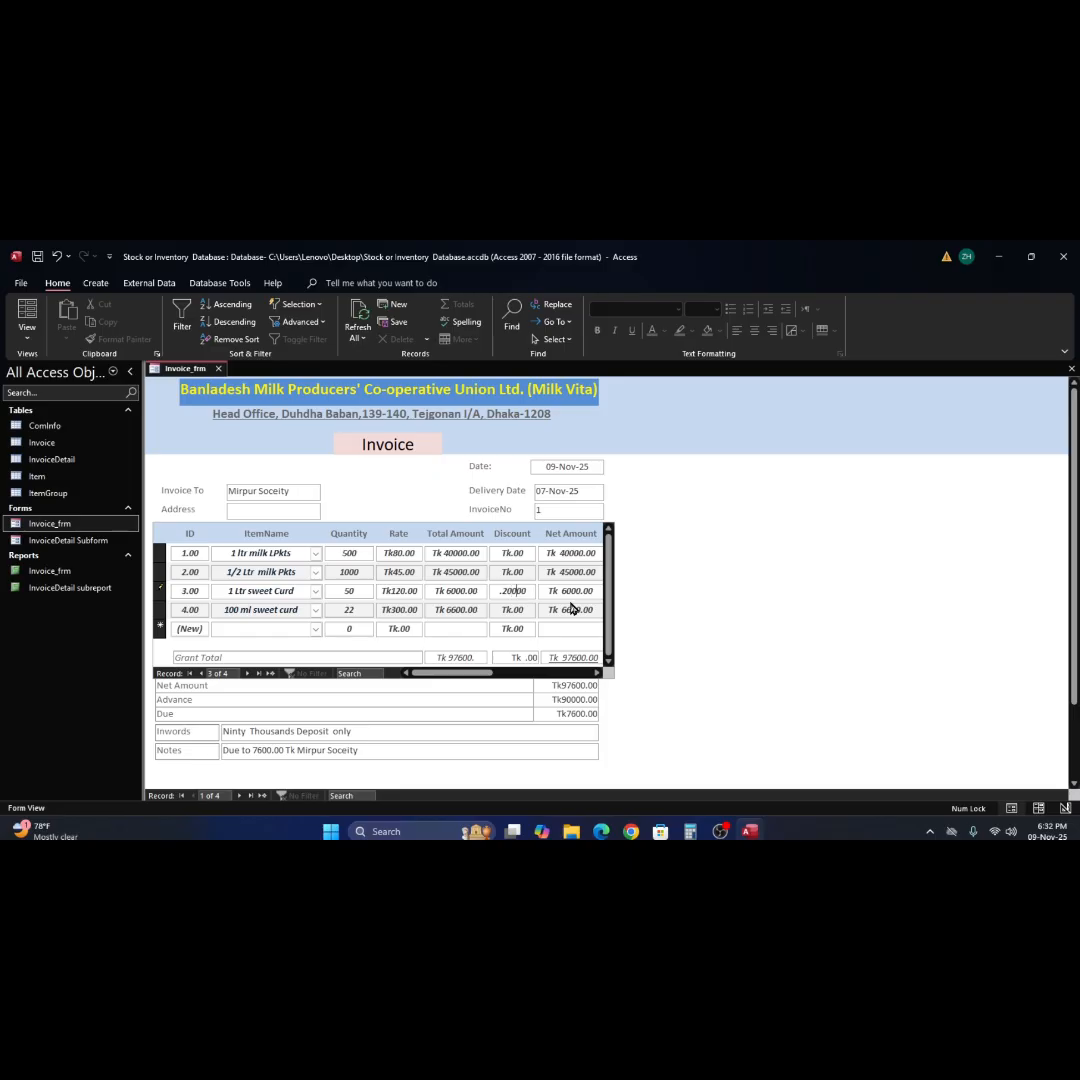
key("Delete")
key("Delete")
key("Tab")
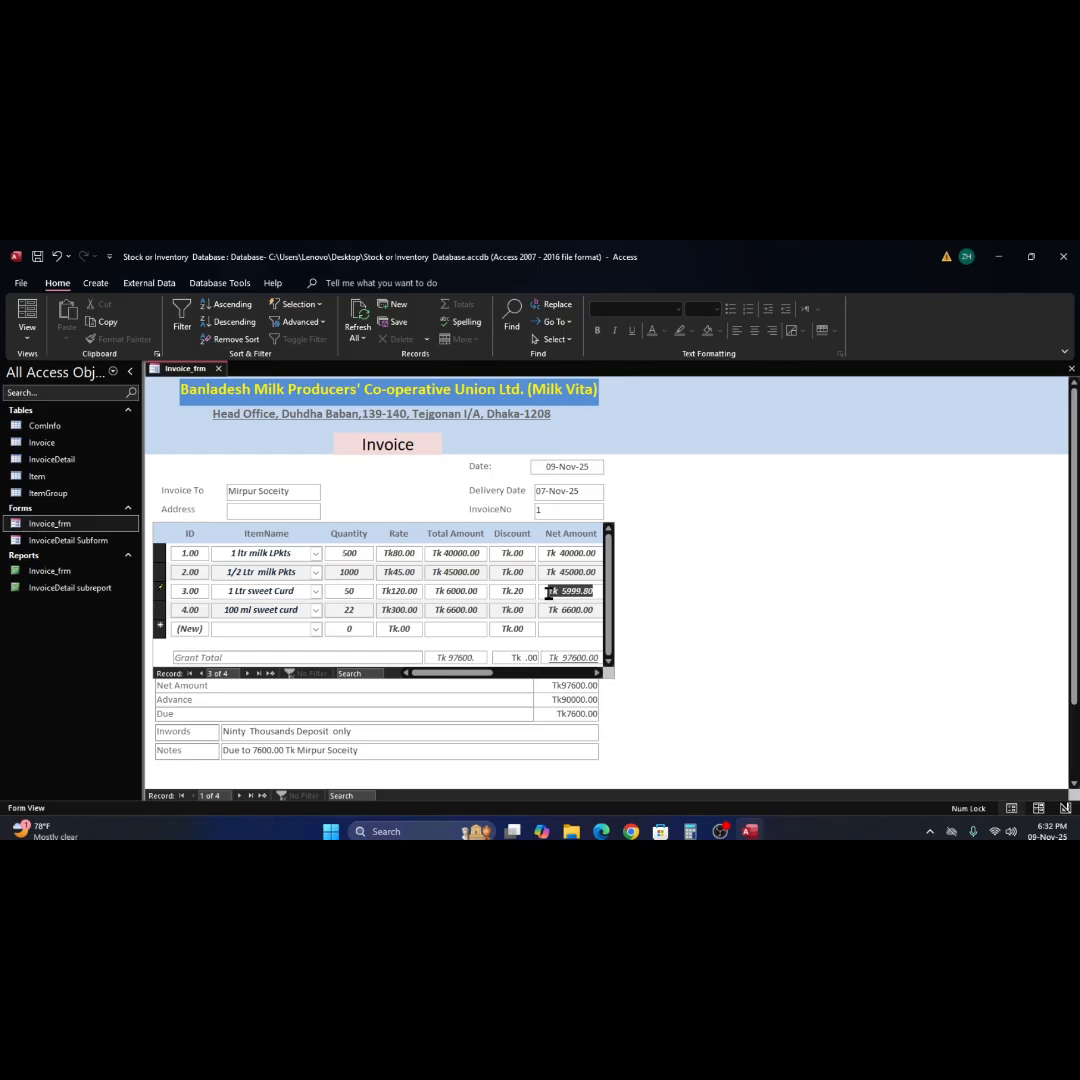
Raise the 1 Ltr sweet Curd line's Discount to 200 and refresh all records to recalculate the grand totals.
left_click(529, 595)
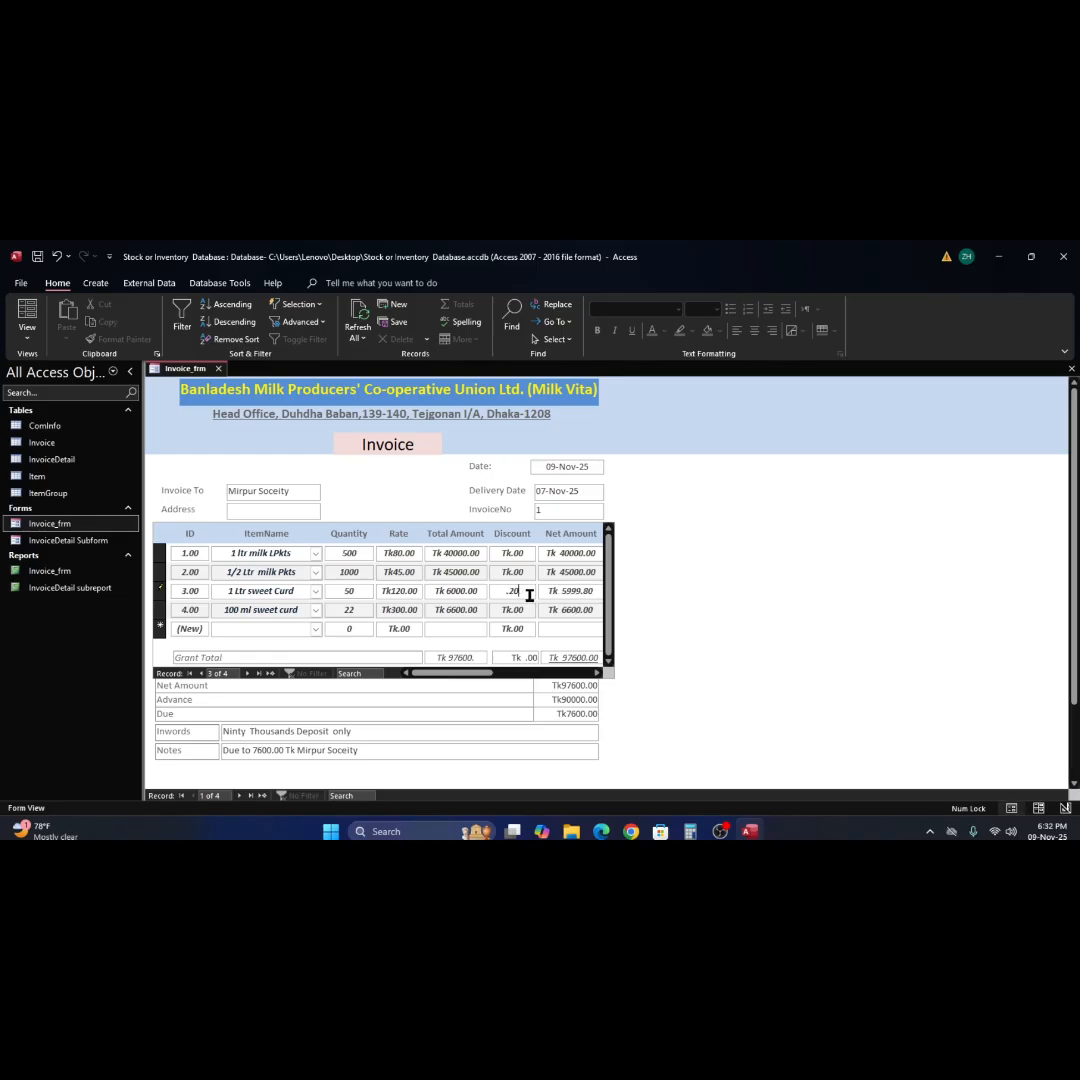
key("Tab")
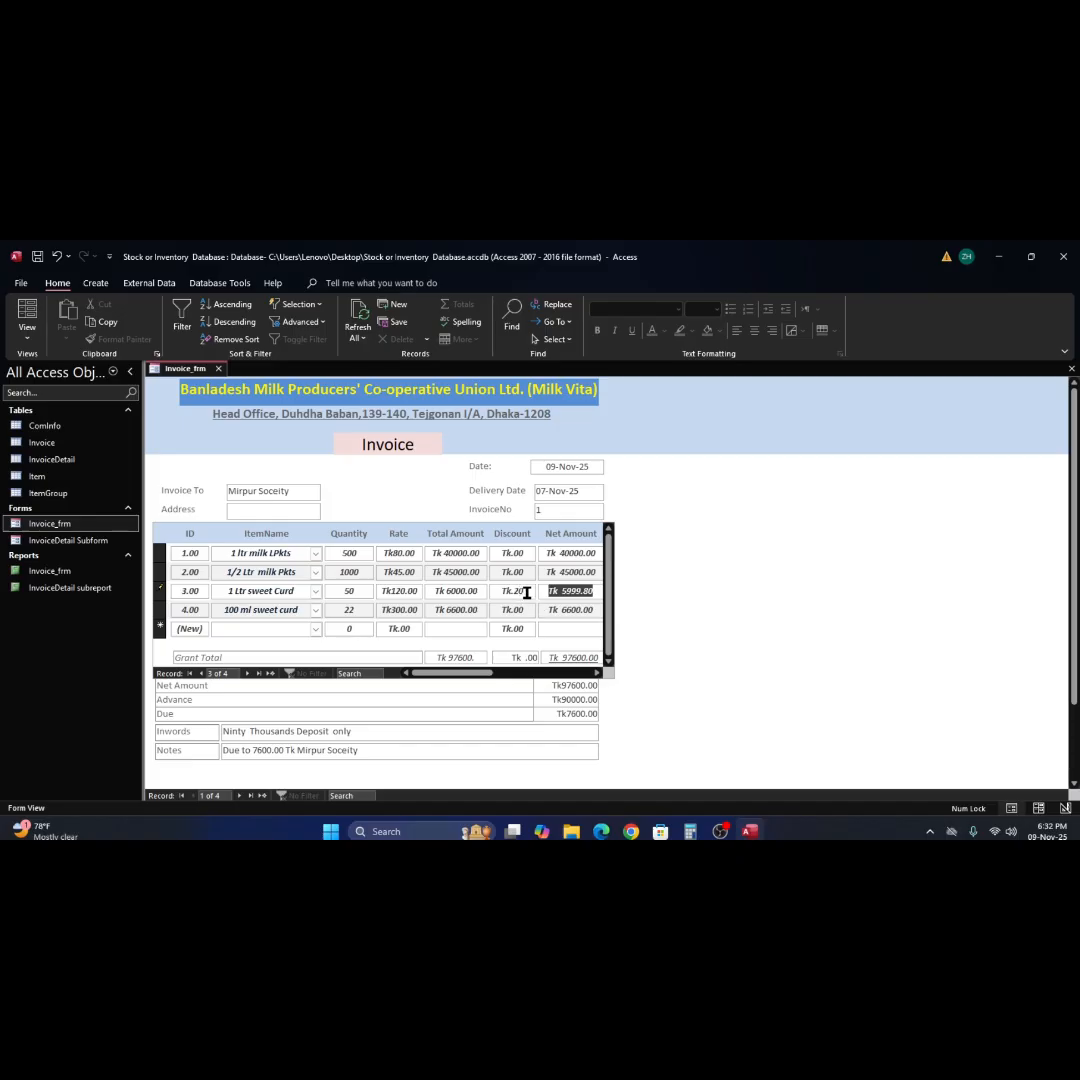
key("shift+Tab")
type("2")
key("Tab")
left_click(358, 318)
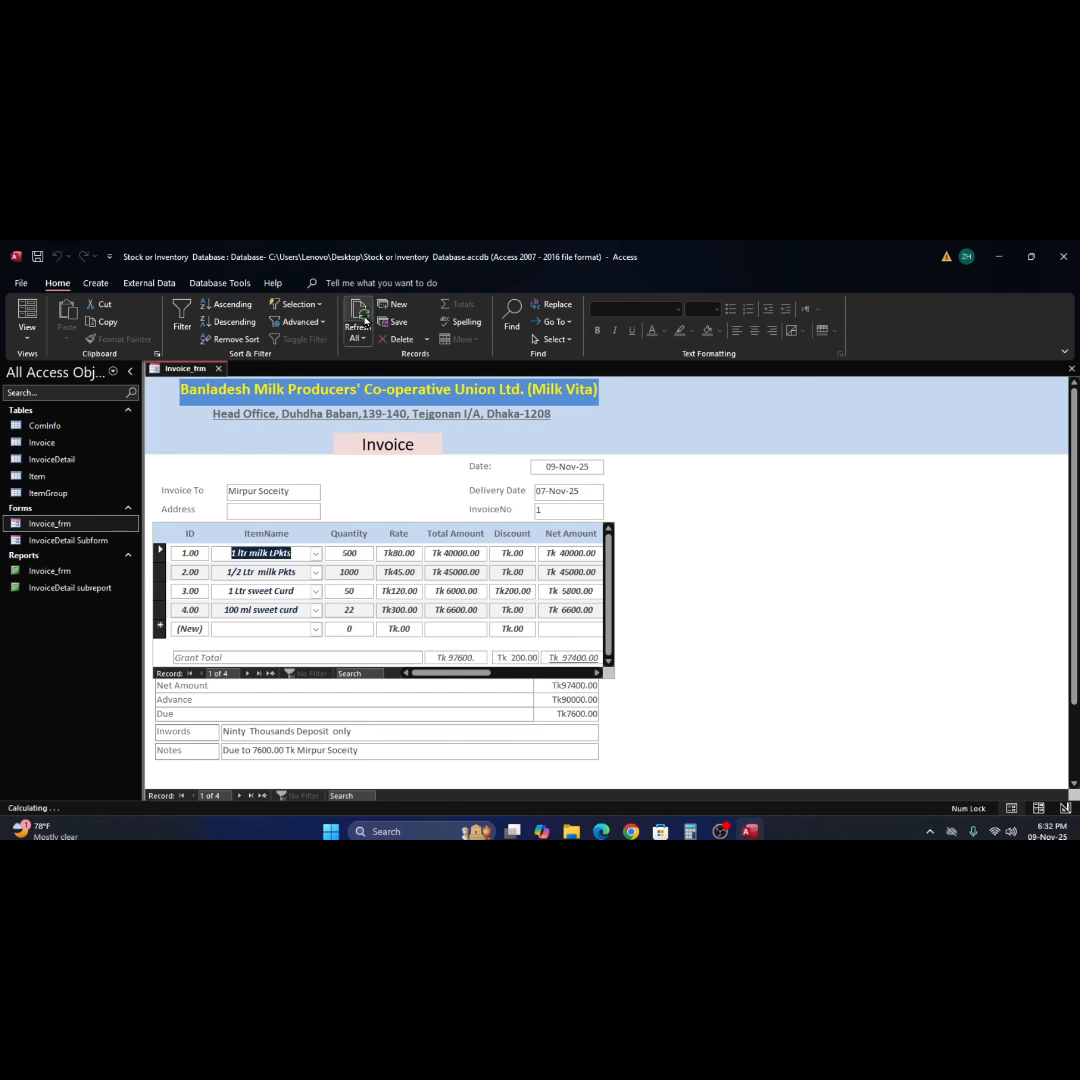
left_click(580, 657)
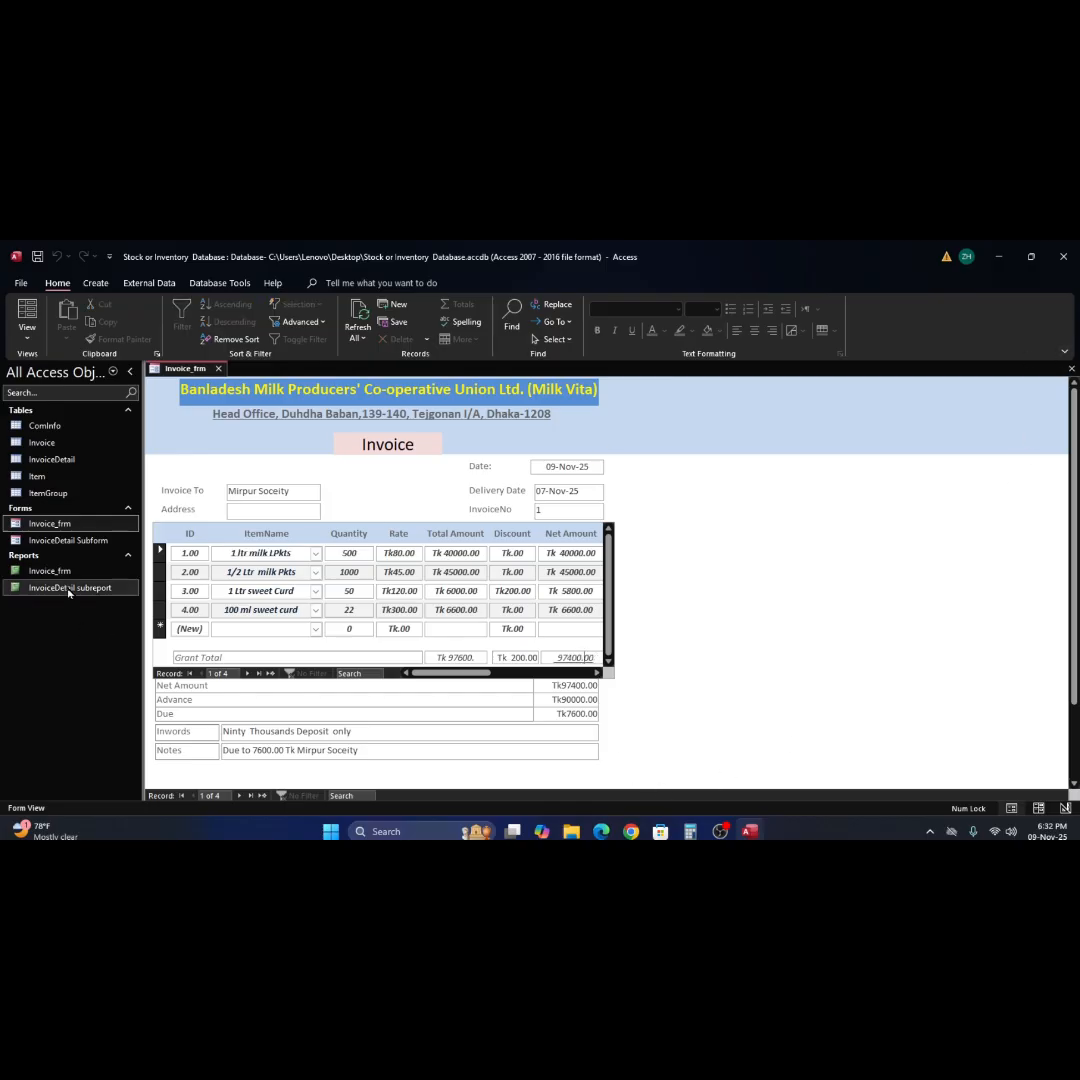
Open the Invoice_frm report, compare its Discount and Net Amount footer sums with the Total field, and close it.
left_click(35, 574)
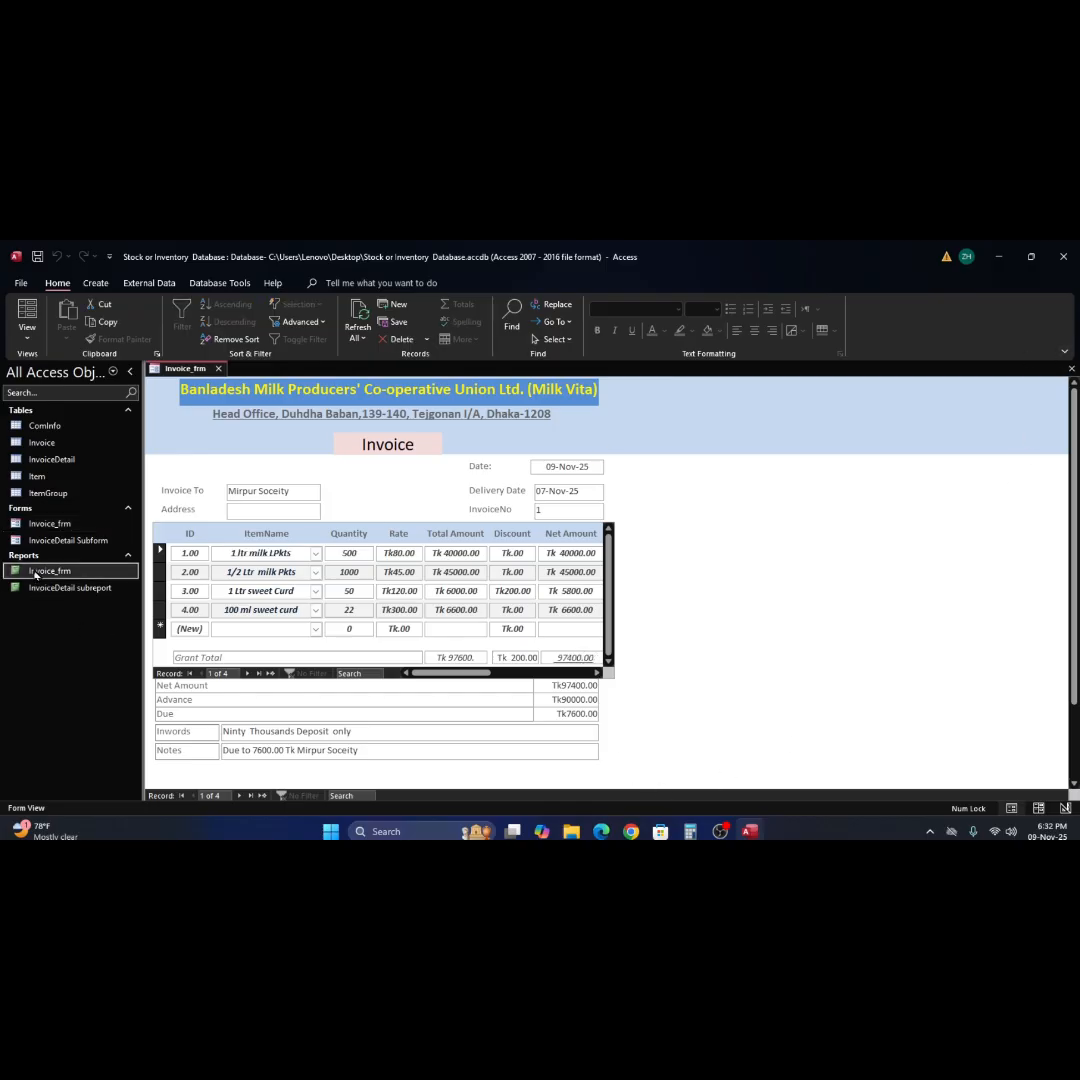
double_click(35, 572)
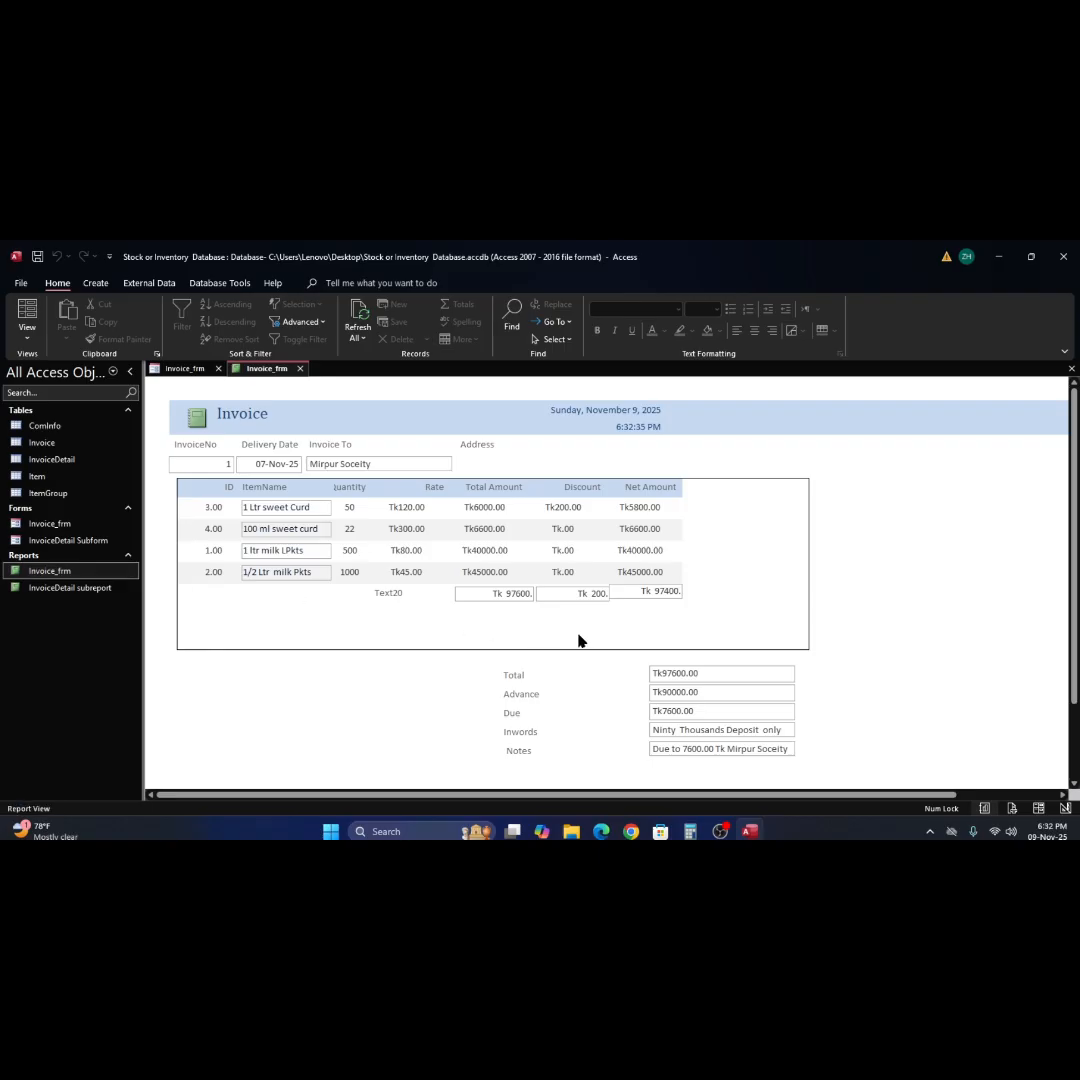
left_click(665, 591)
left_click(696, 676)
left_click(1068, 370)
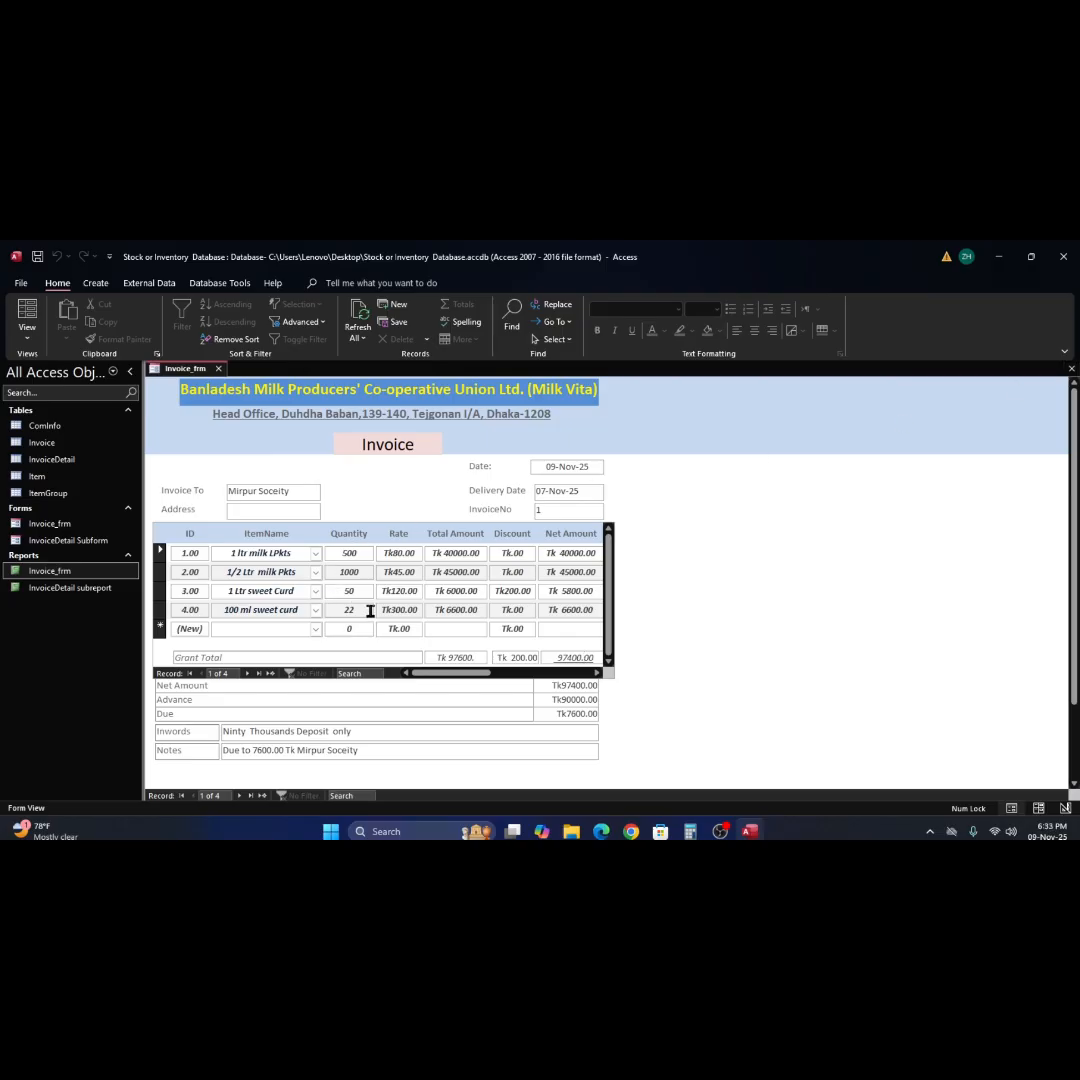
Reset the 1 Ltr sweet Curd line's Discount to 0.00 in the form and refresh all records.
left_click(511, 590)
key("BackSpace")
key("BackSpace")
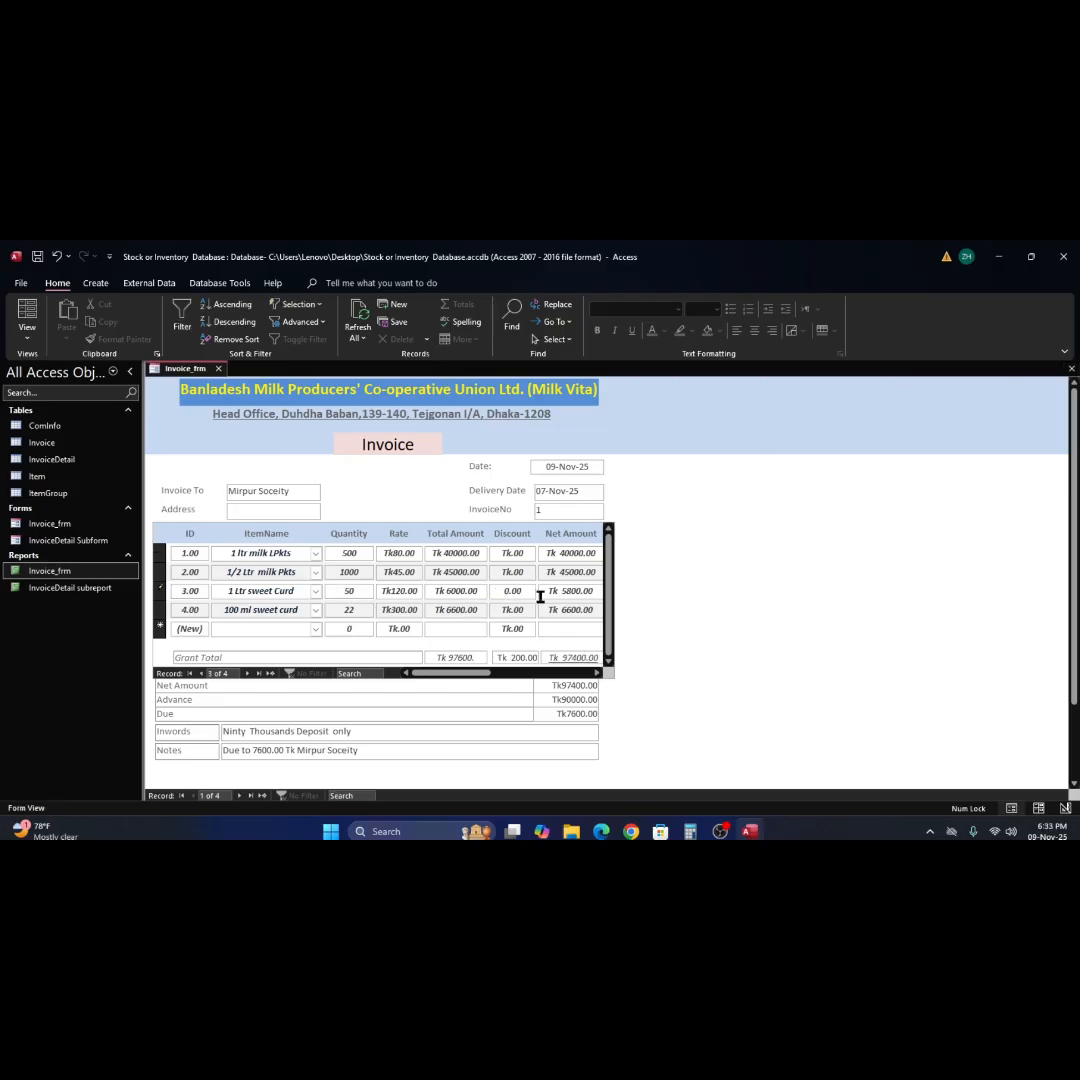
key("Tab")
key("Tab")
key("Tab")
key("Tab")
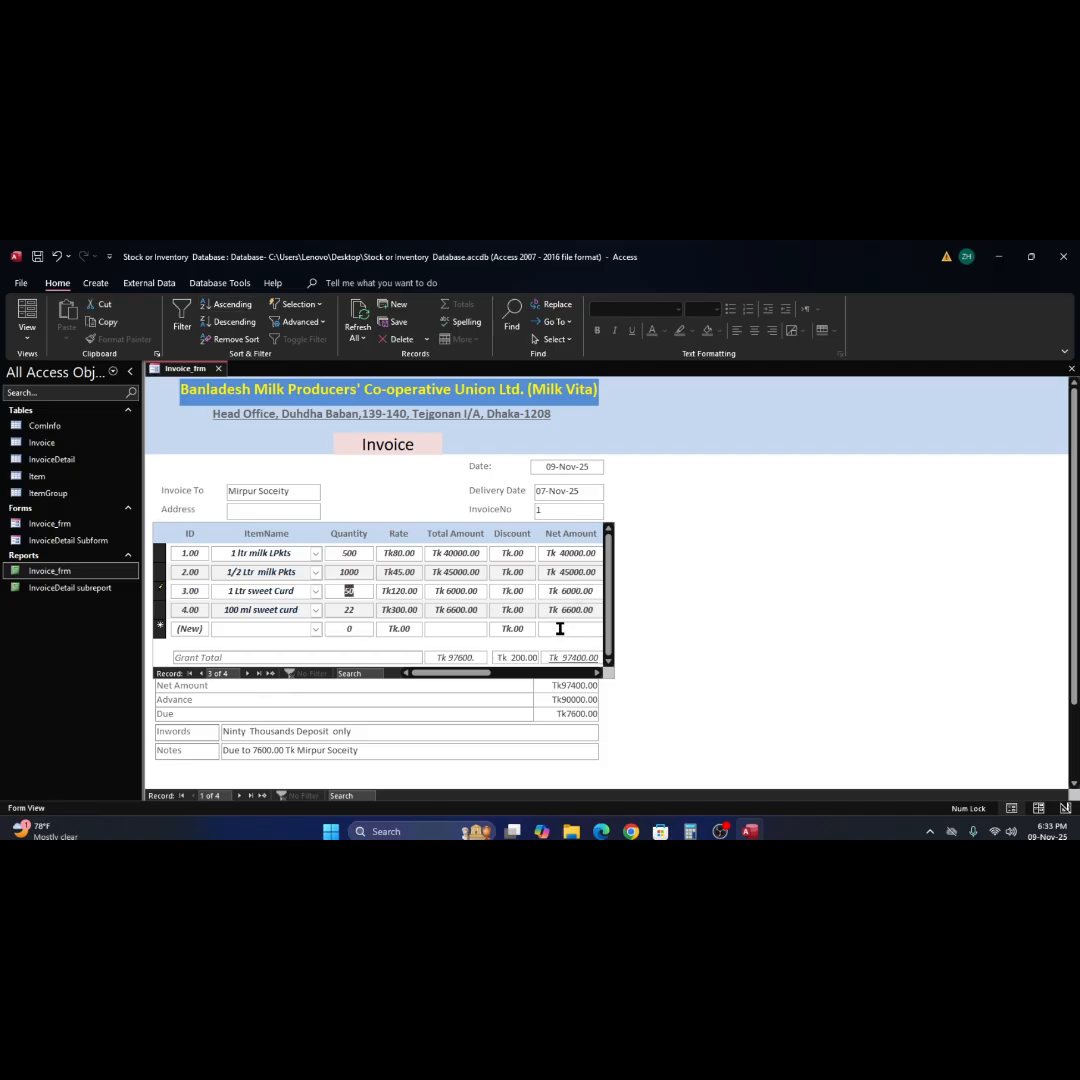
left_click(360, 330)
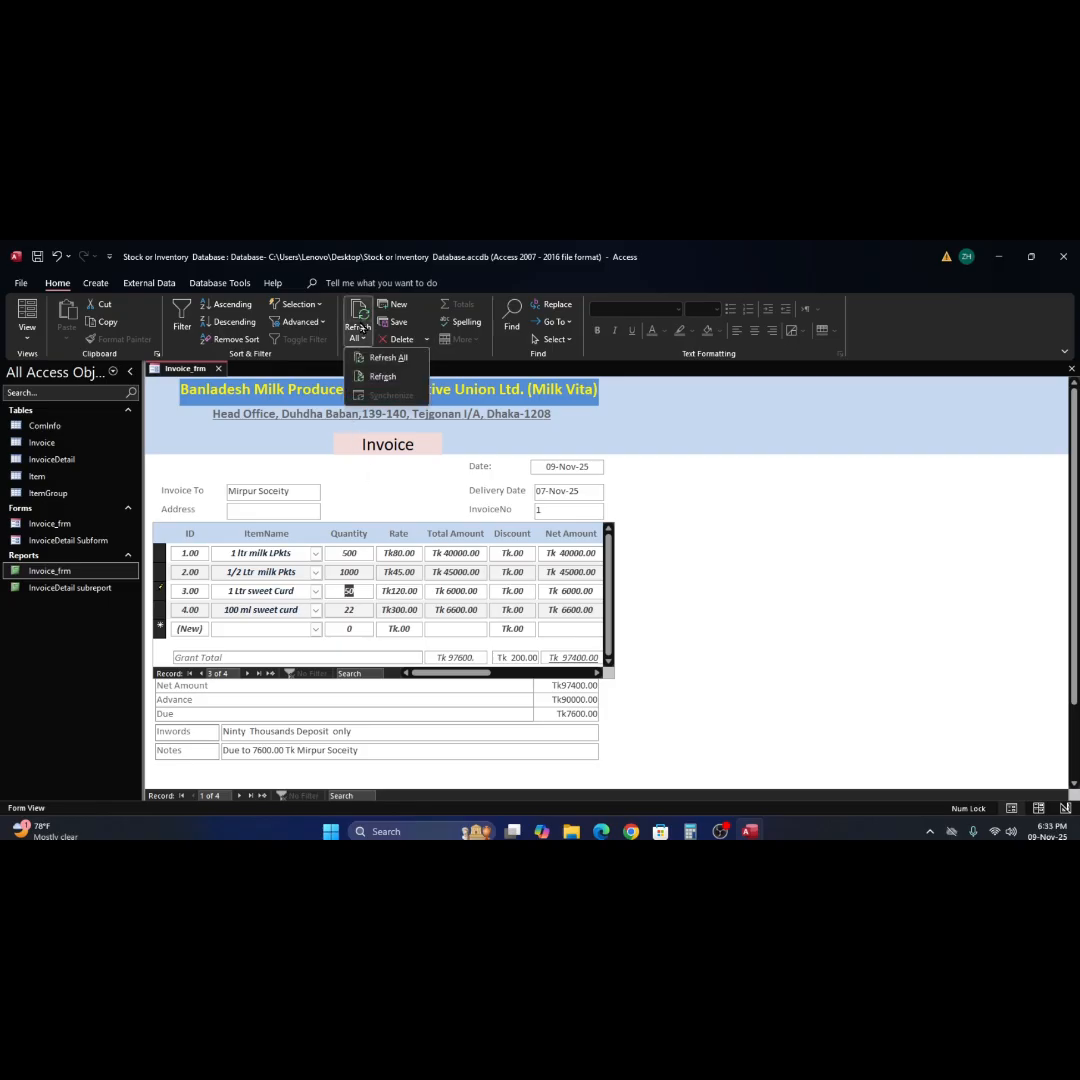
left_click(380, 358)
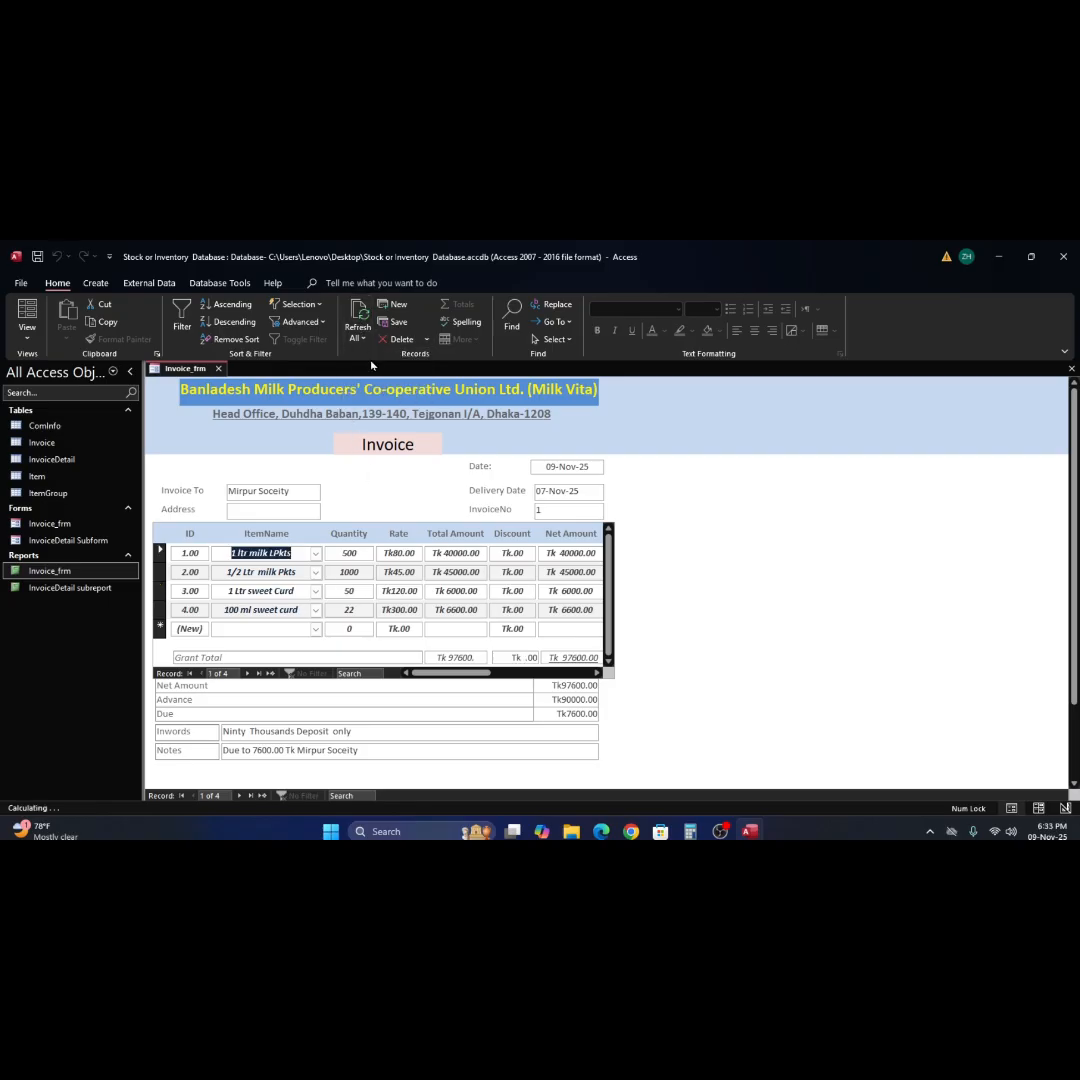
Examine the form's Grant Total row and the Net Amount line beneath the subform.
left_click(565, 658)
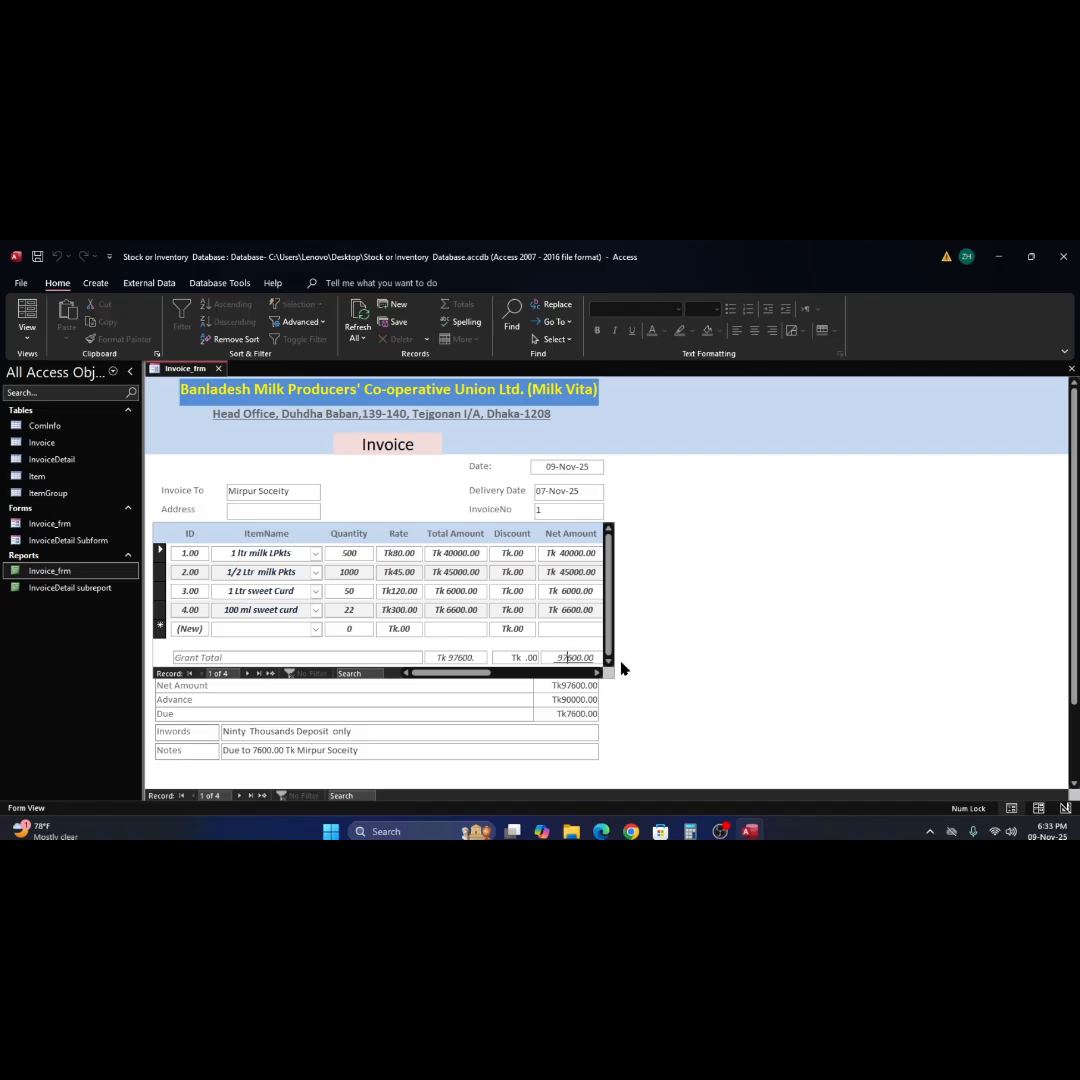
left_click(564, 631)
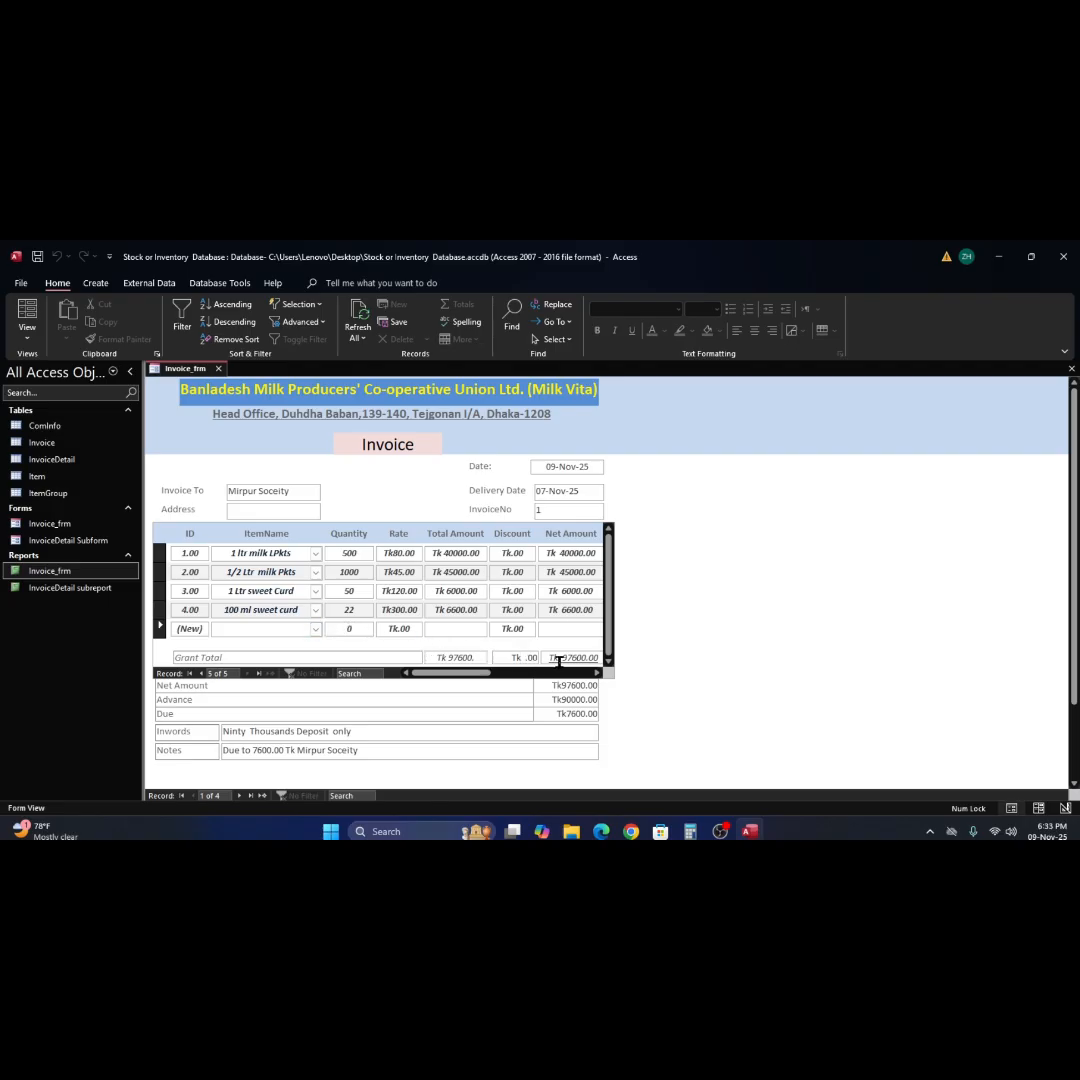
left_click(268, 657)
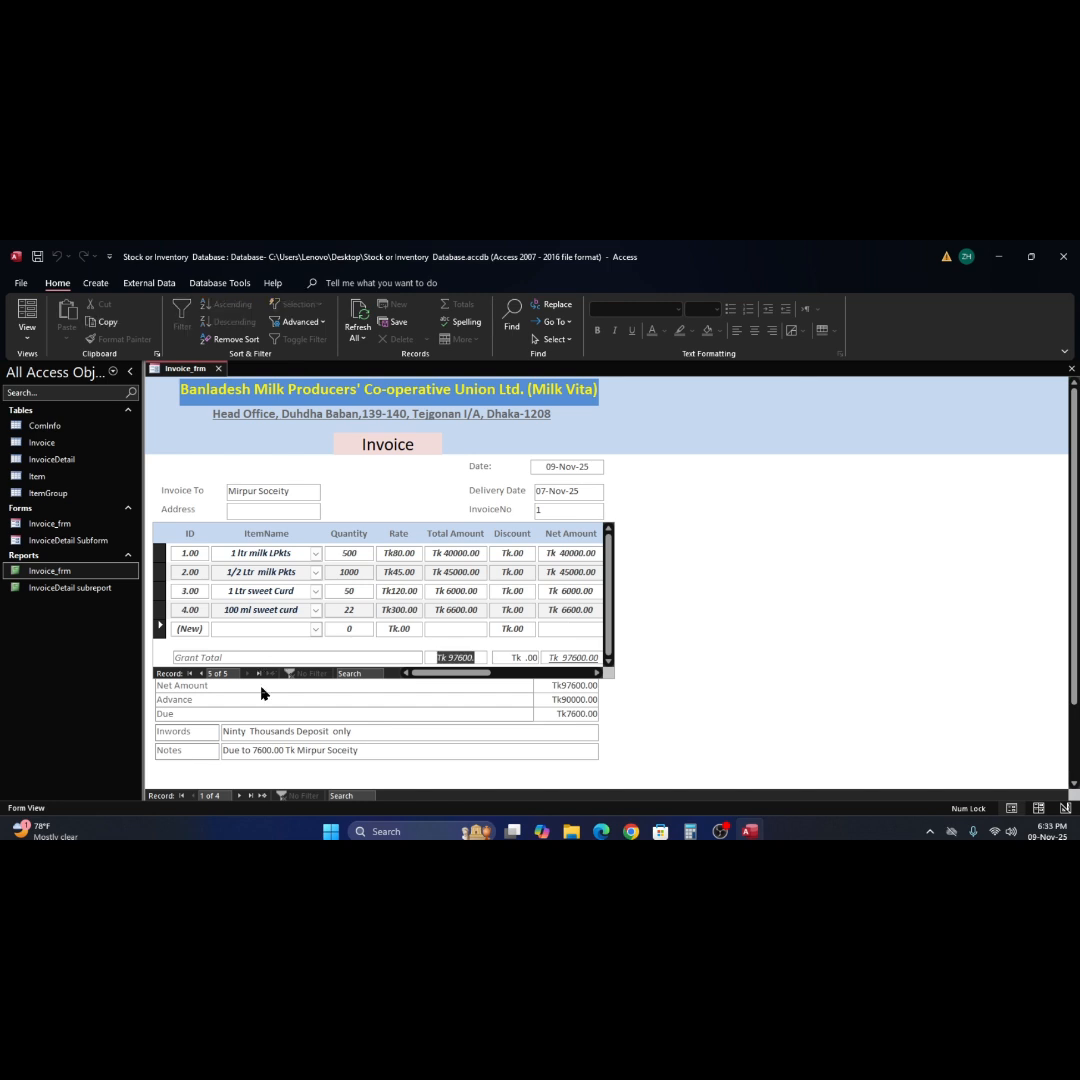
left_click(261, 688)
left_click(469, 658)
Right-align the Net Amount sum text box in the subform's Form Footer in Design View, and return to Form View.
right_click(683, 661)
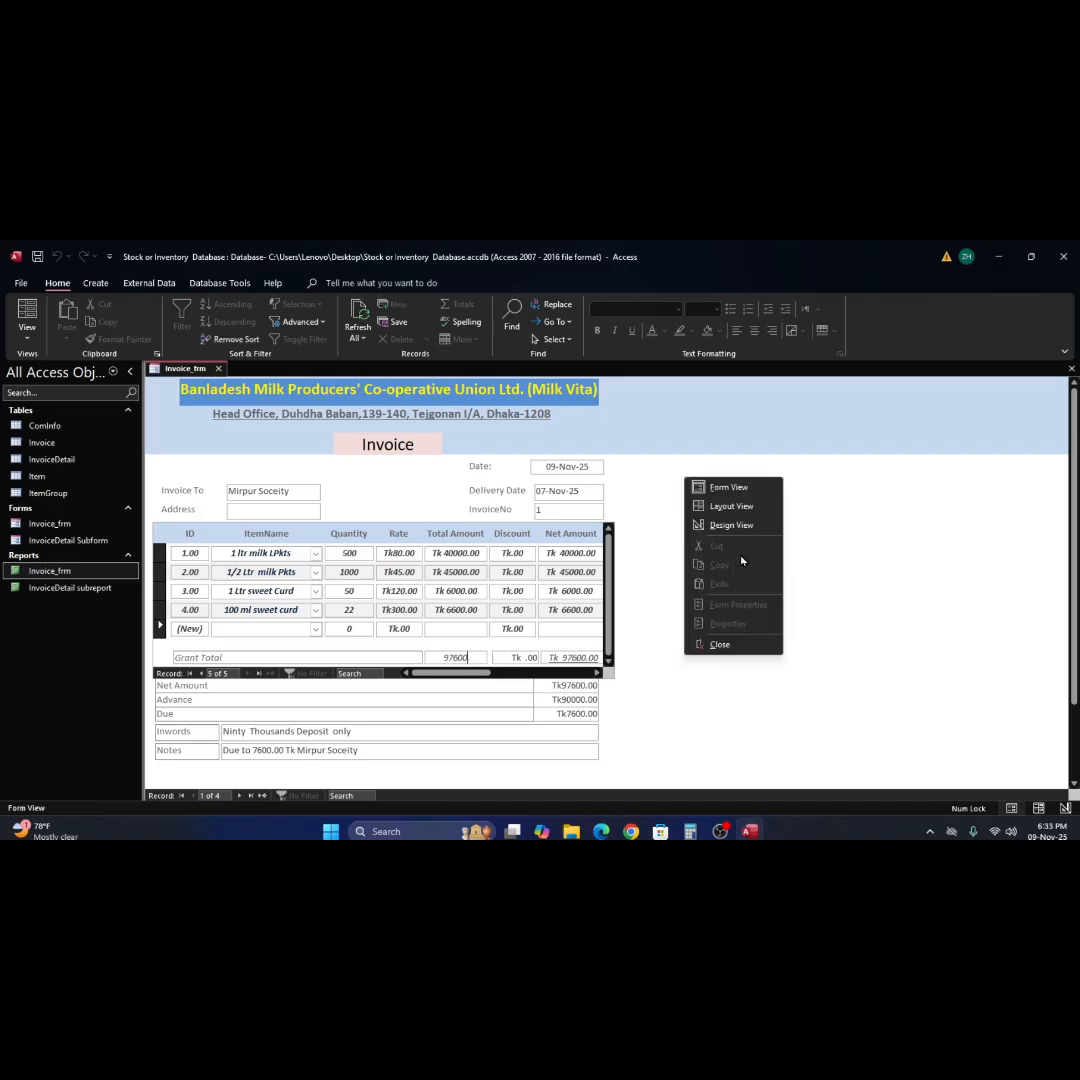
left_click(728, 523)
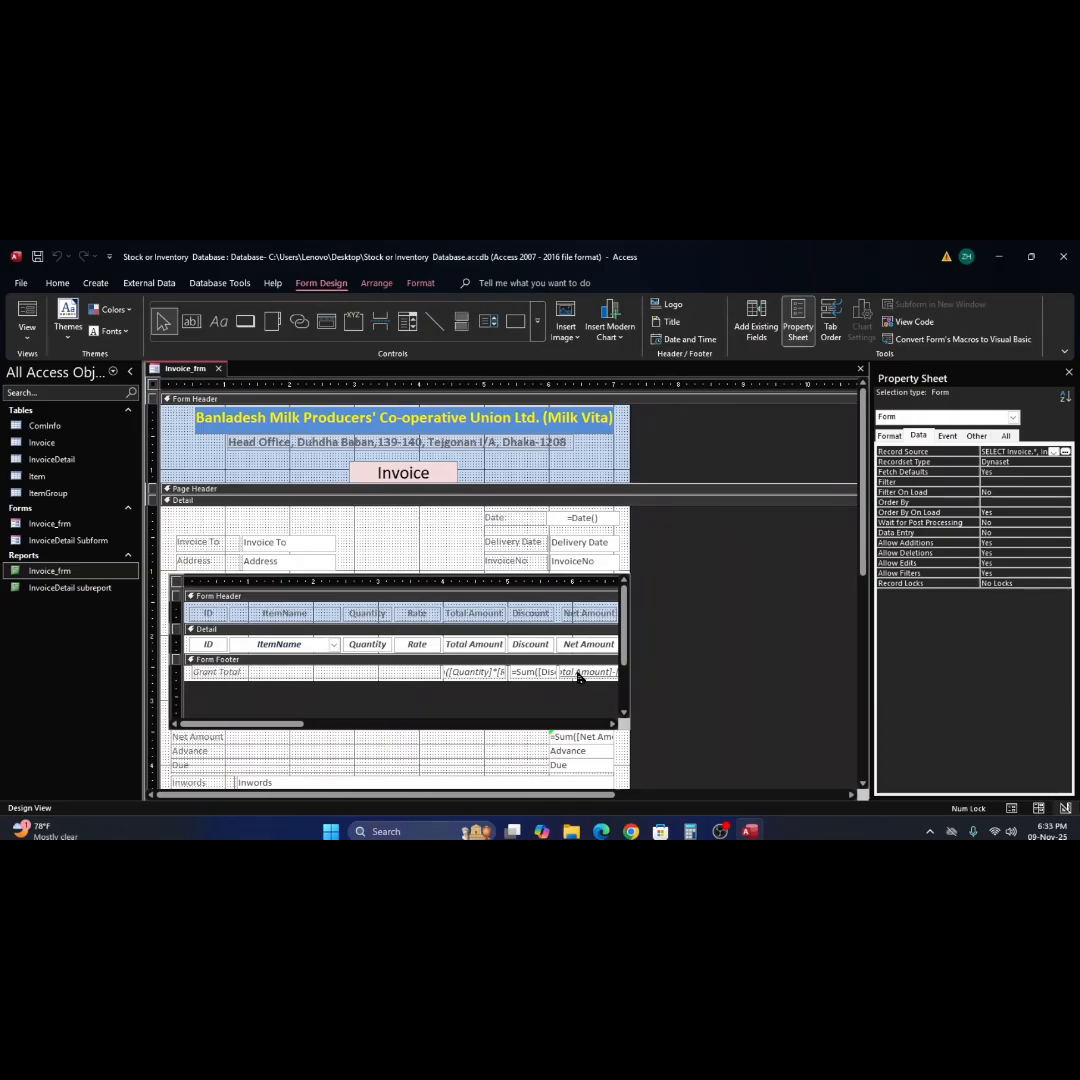
left_click(582, 678)
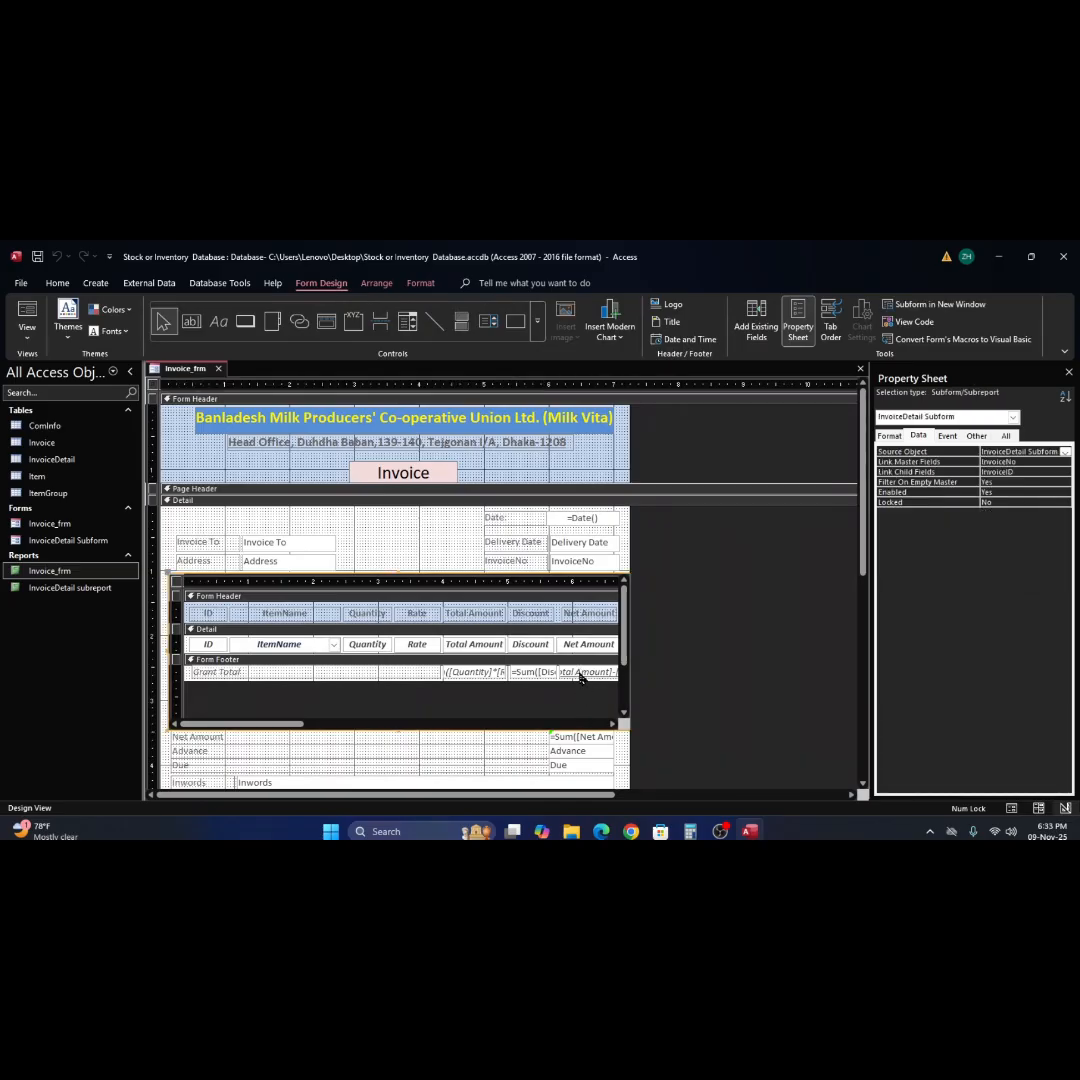
left_click(579, 673)
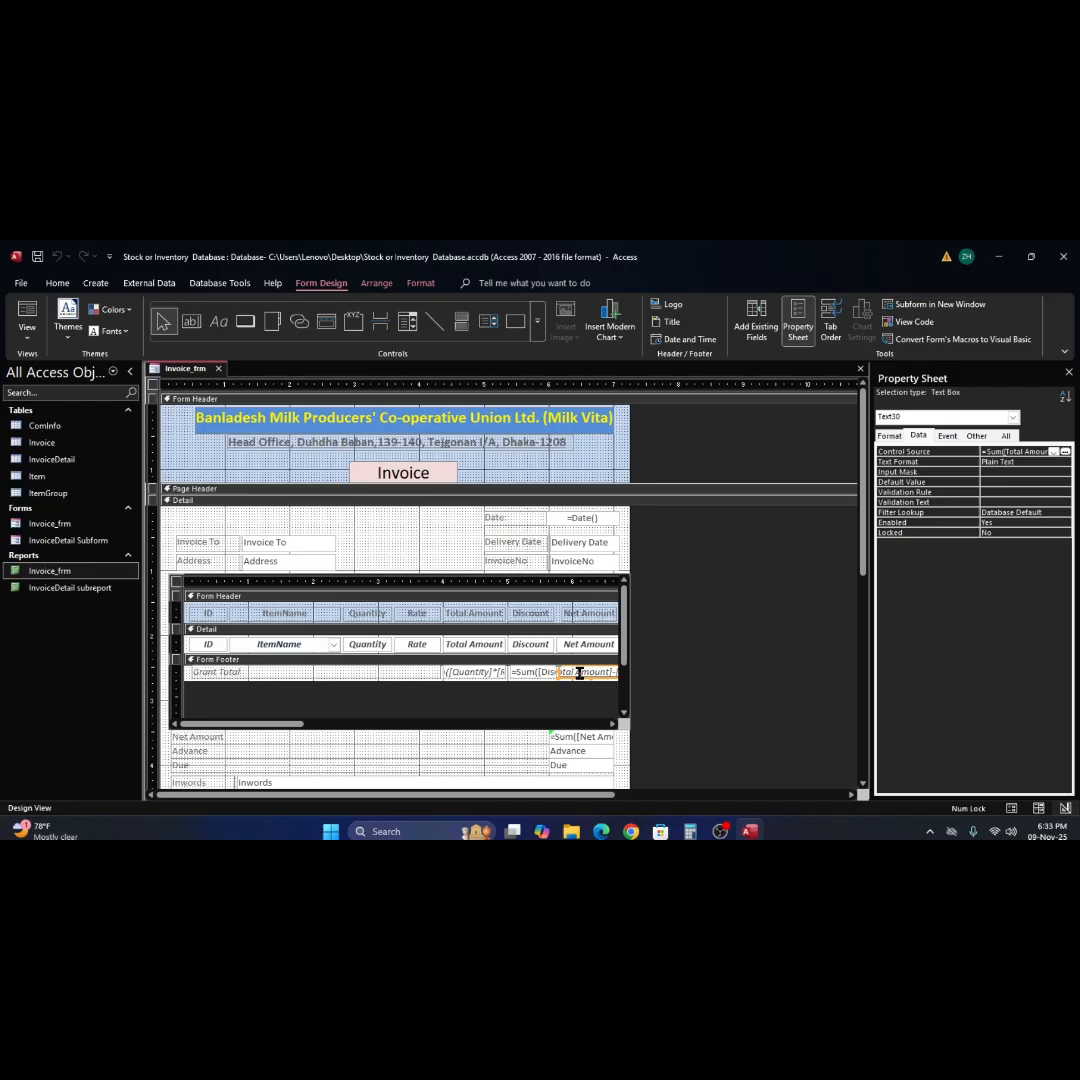
key("Return")
left_click(29, 316)
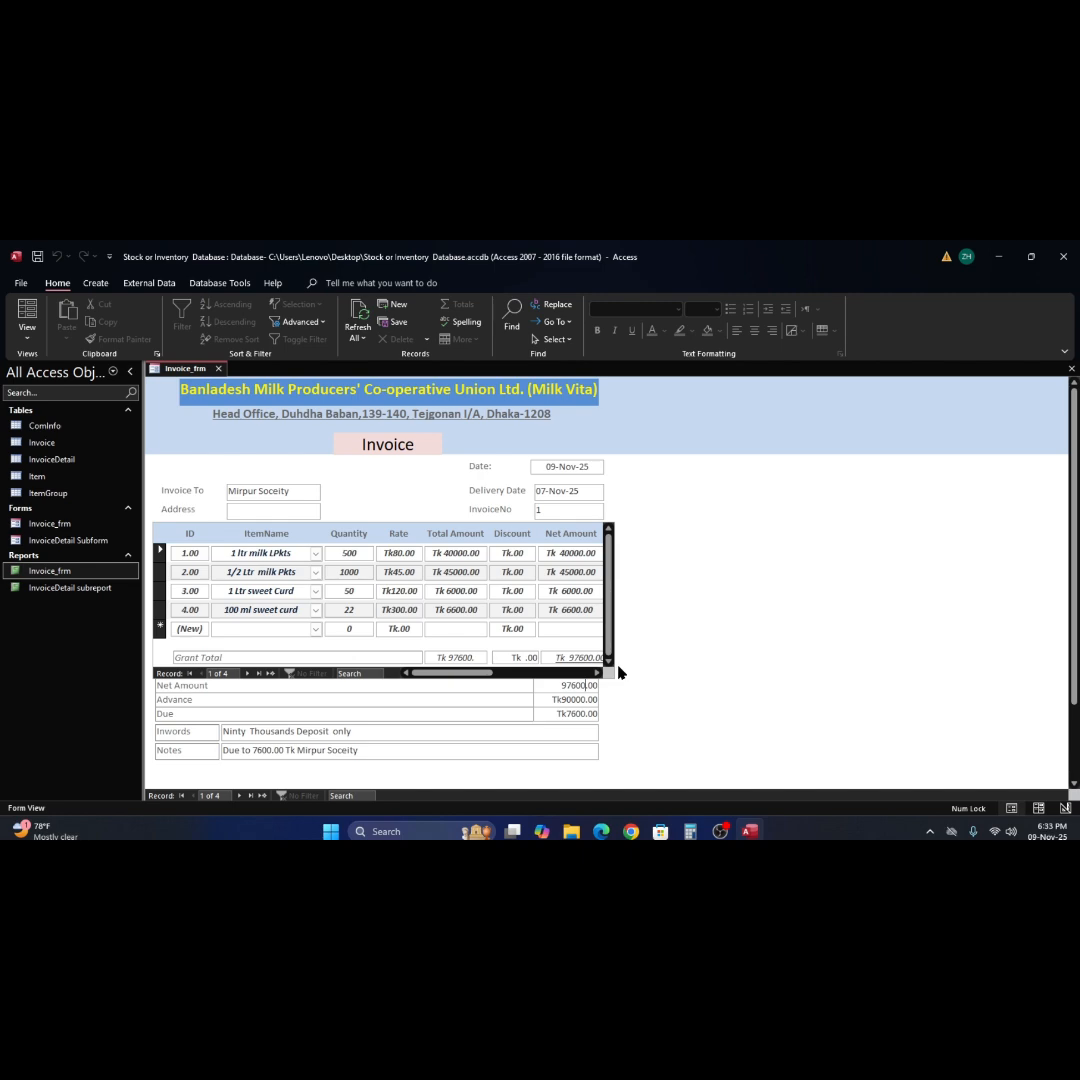
Check how the Net Amount grand total fits the subform's edge in both Design View and Form View.
right_click(673, 677)
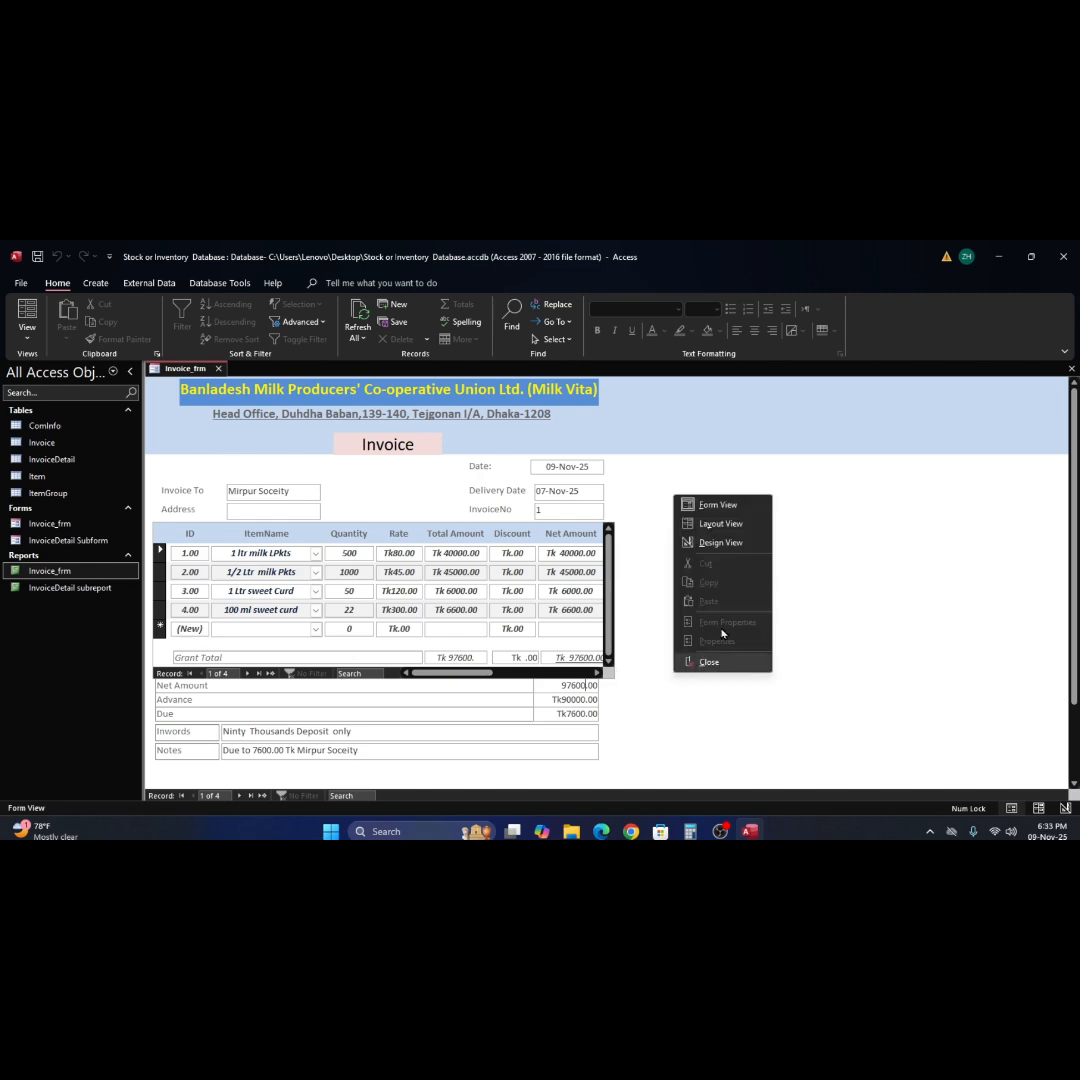
left_click(729, 543)
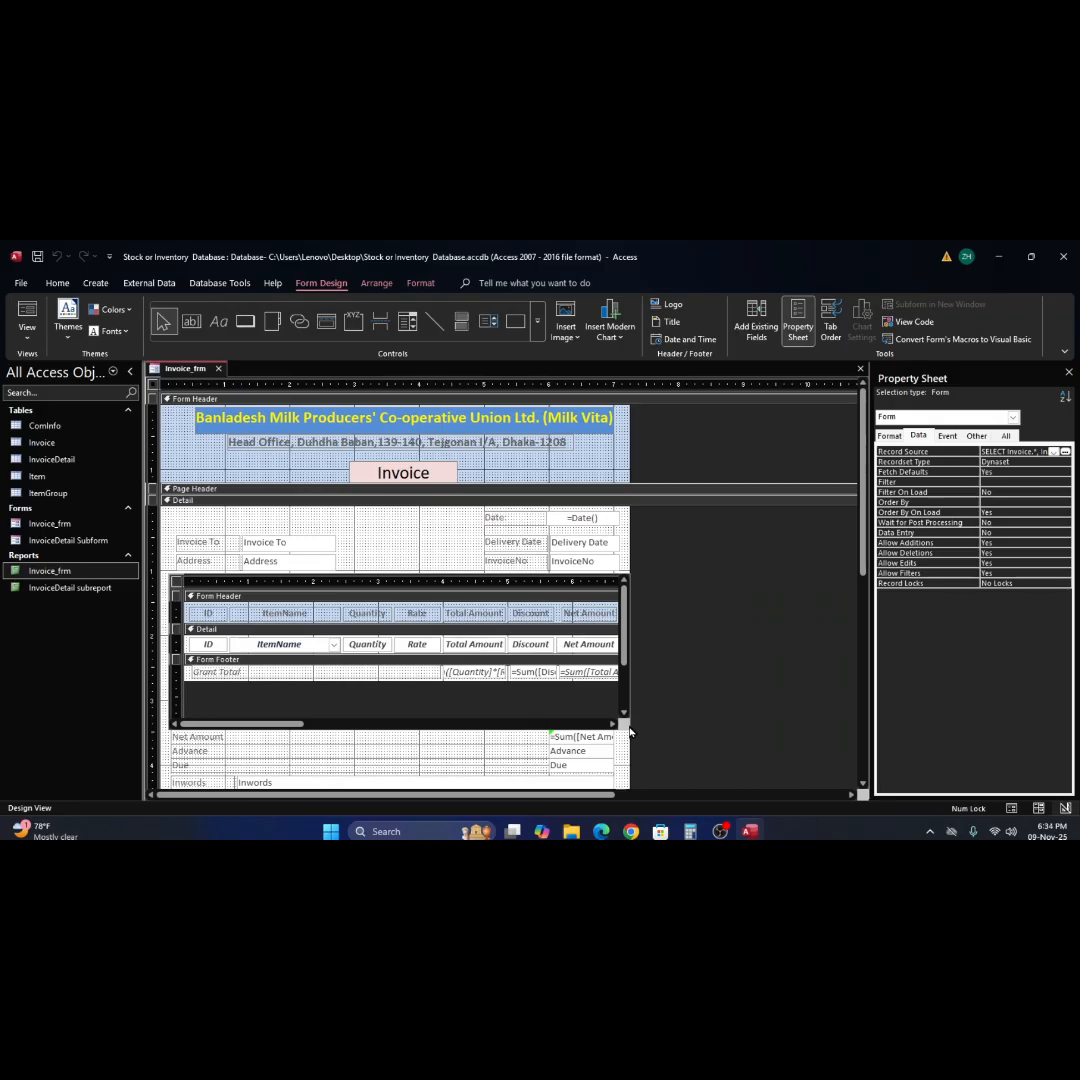
left_click(27, 318)
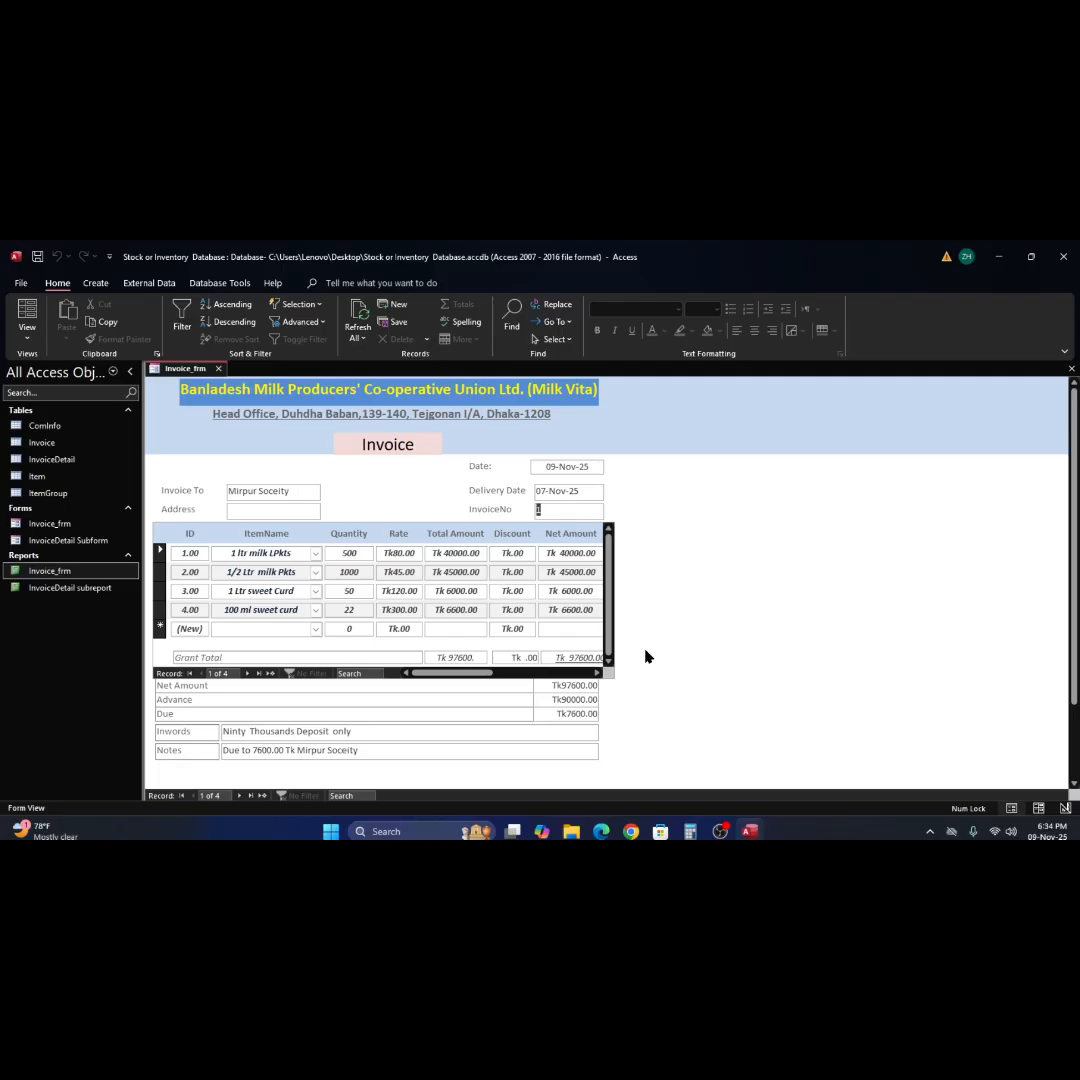
In Design View, widen the form to about 7.6 inches and extend the InvoiceDetail subform's right edge to about 7.4 inches.
right_click(645, 657)
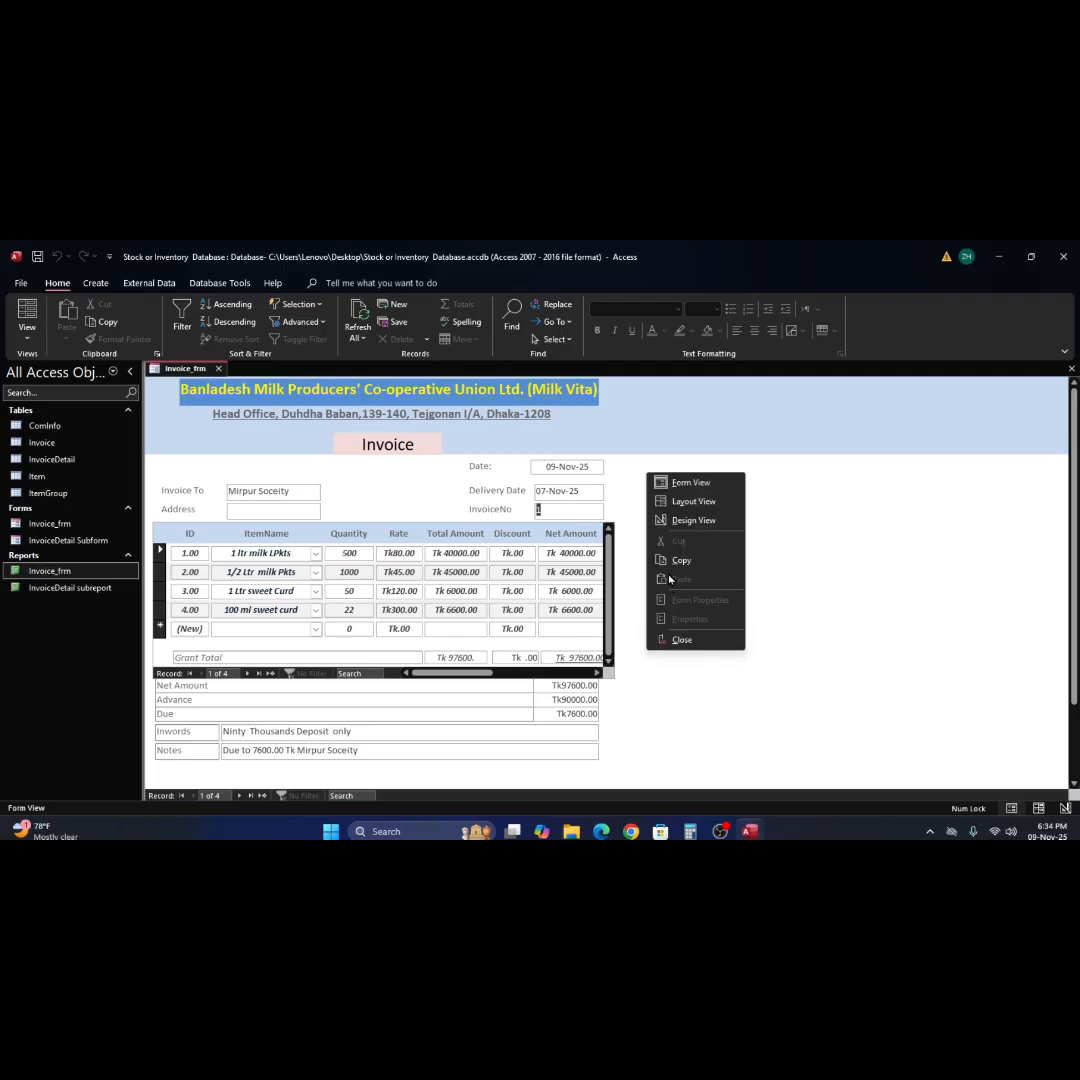
left_click(677, 520)
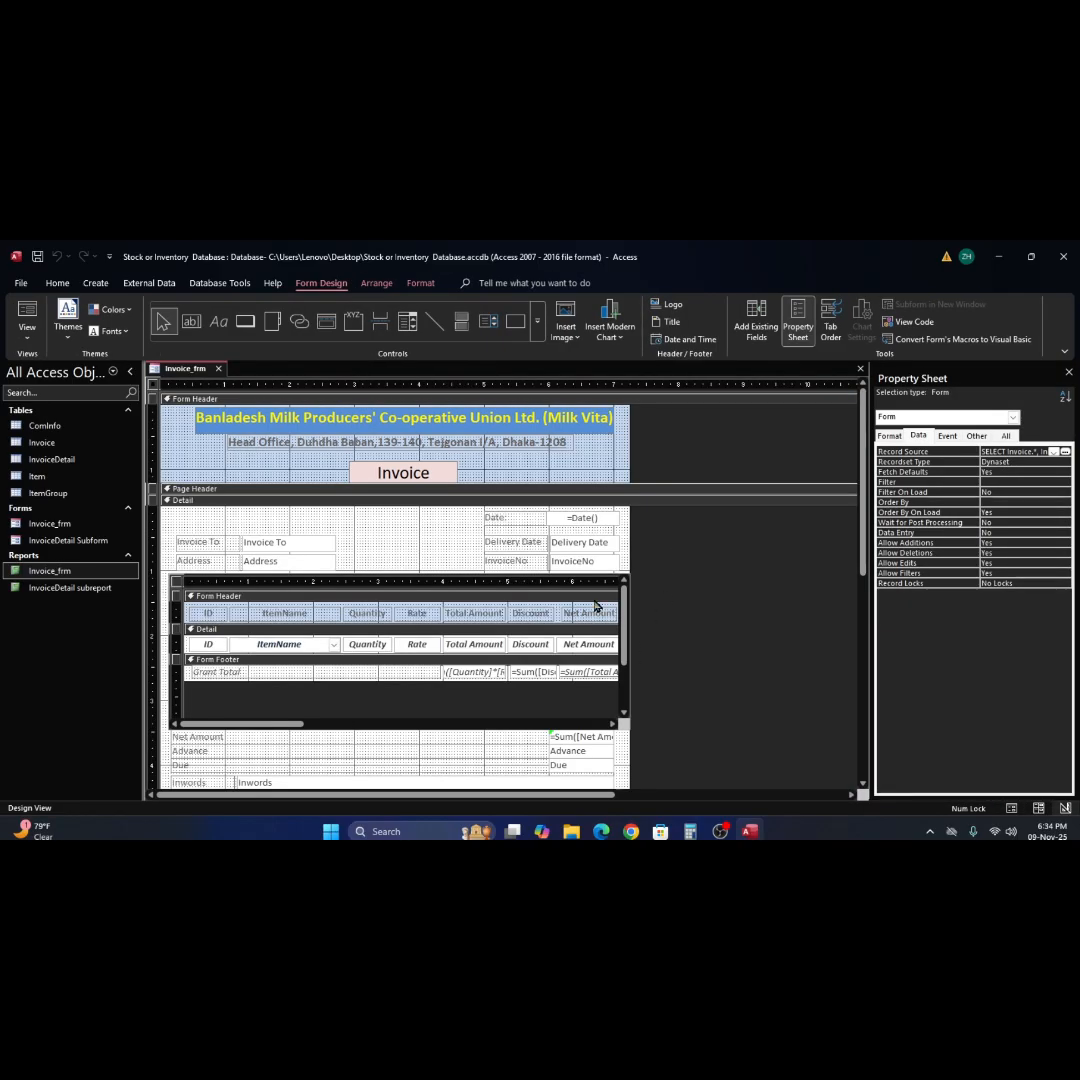
left_click(576, 578)
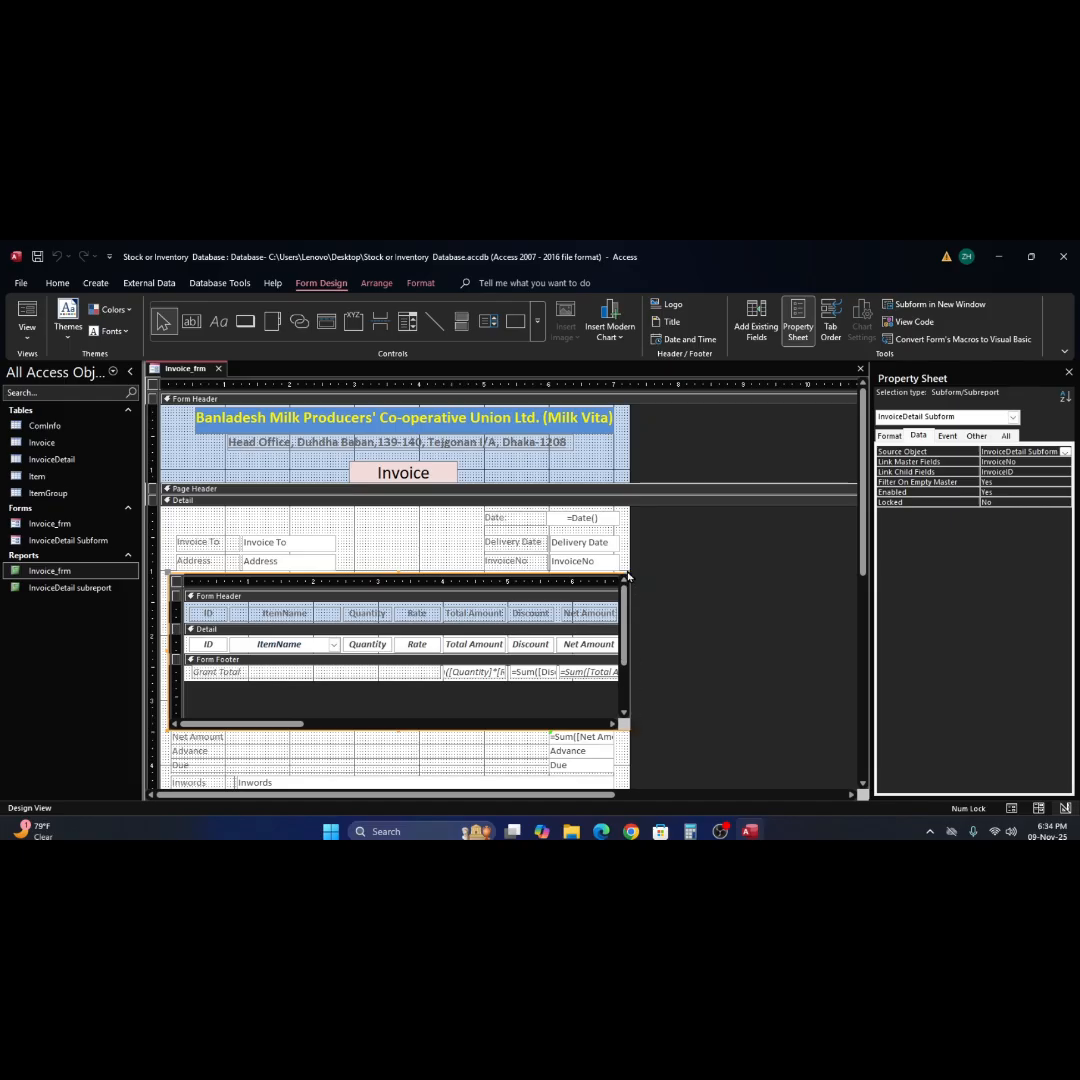
left_click_drag(629, 551, 654, 557)
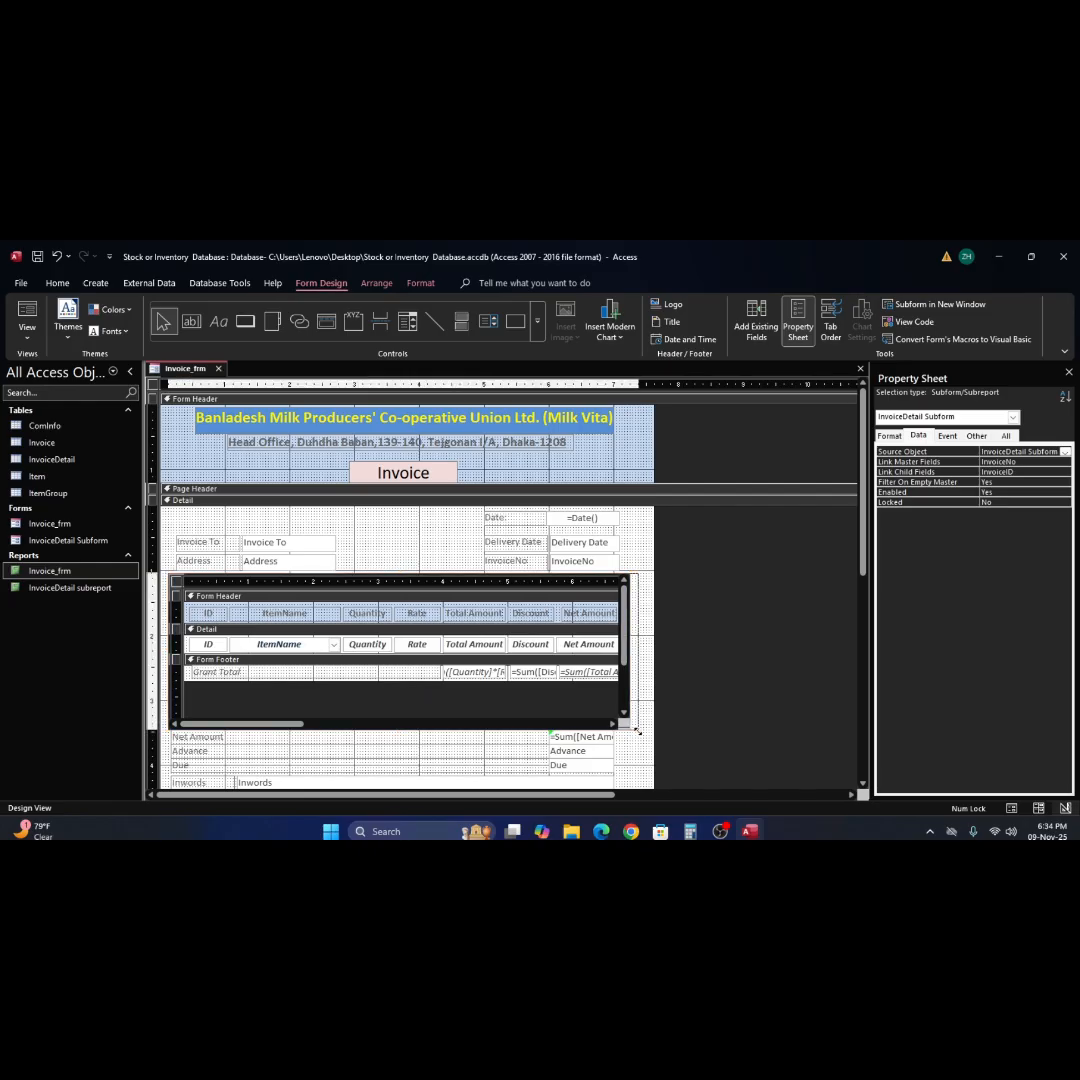
left_click_drag(635, 734, 638, 734)
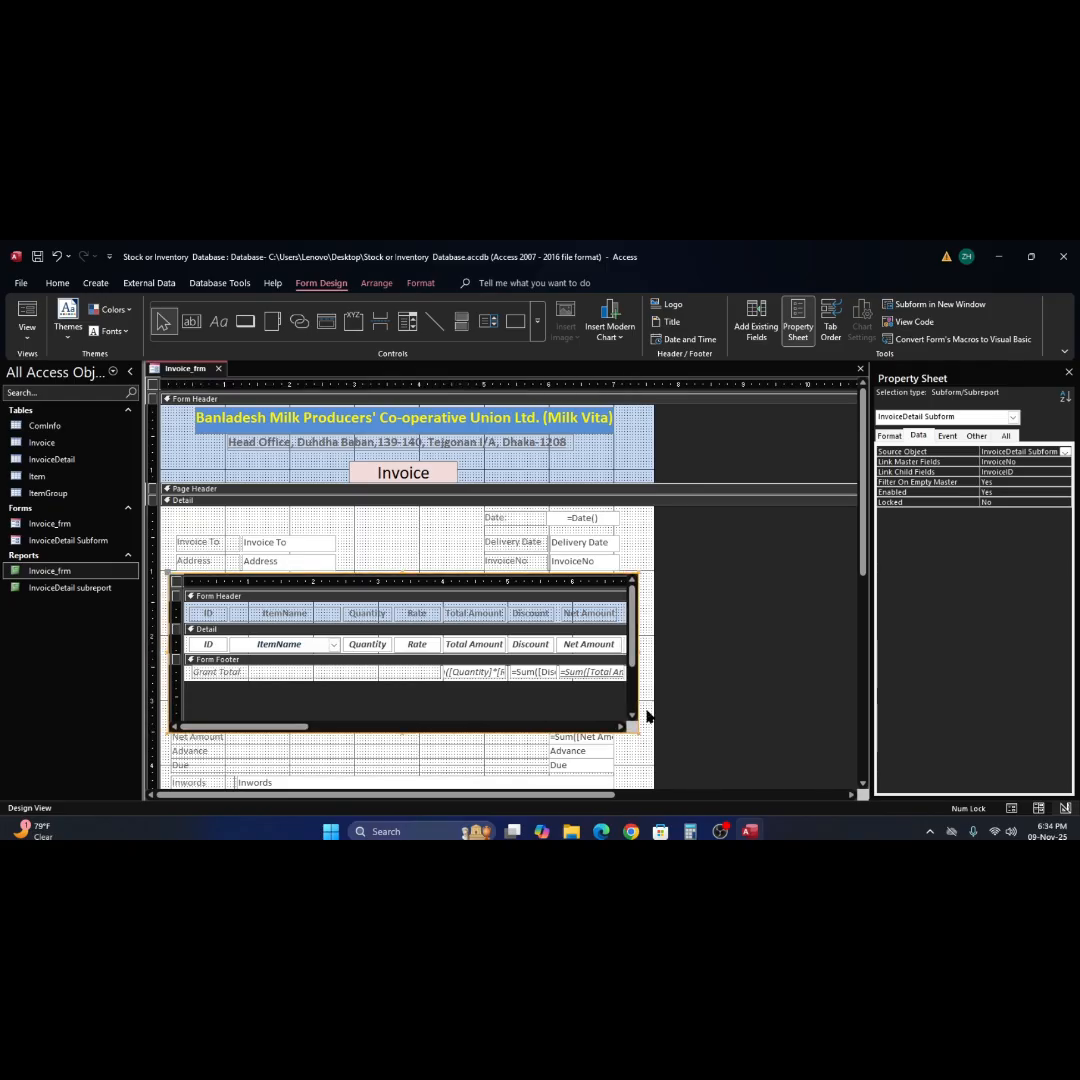
Extend the right edges of the Net Amount, Advance, Due, Inwords and Notes text boxes together to about 7.2 inches.
scroll(661, 755, "down", 2)
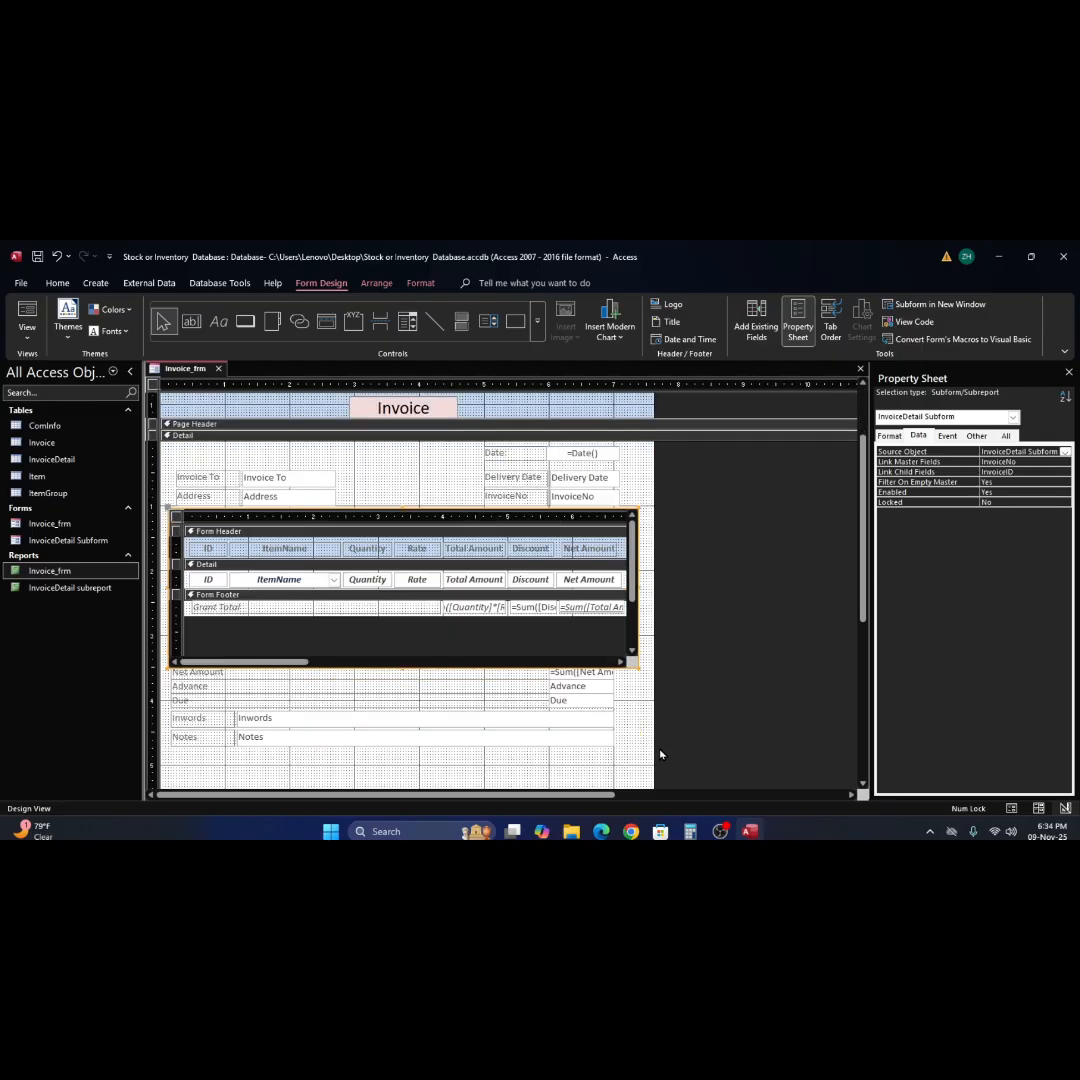
scroll(660, 754, "up", 2)
scroll(660, 754, "down", 2)
scroll(660, 754, "up", 2)
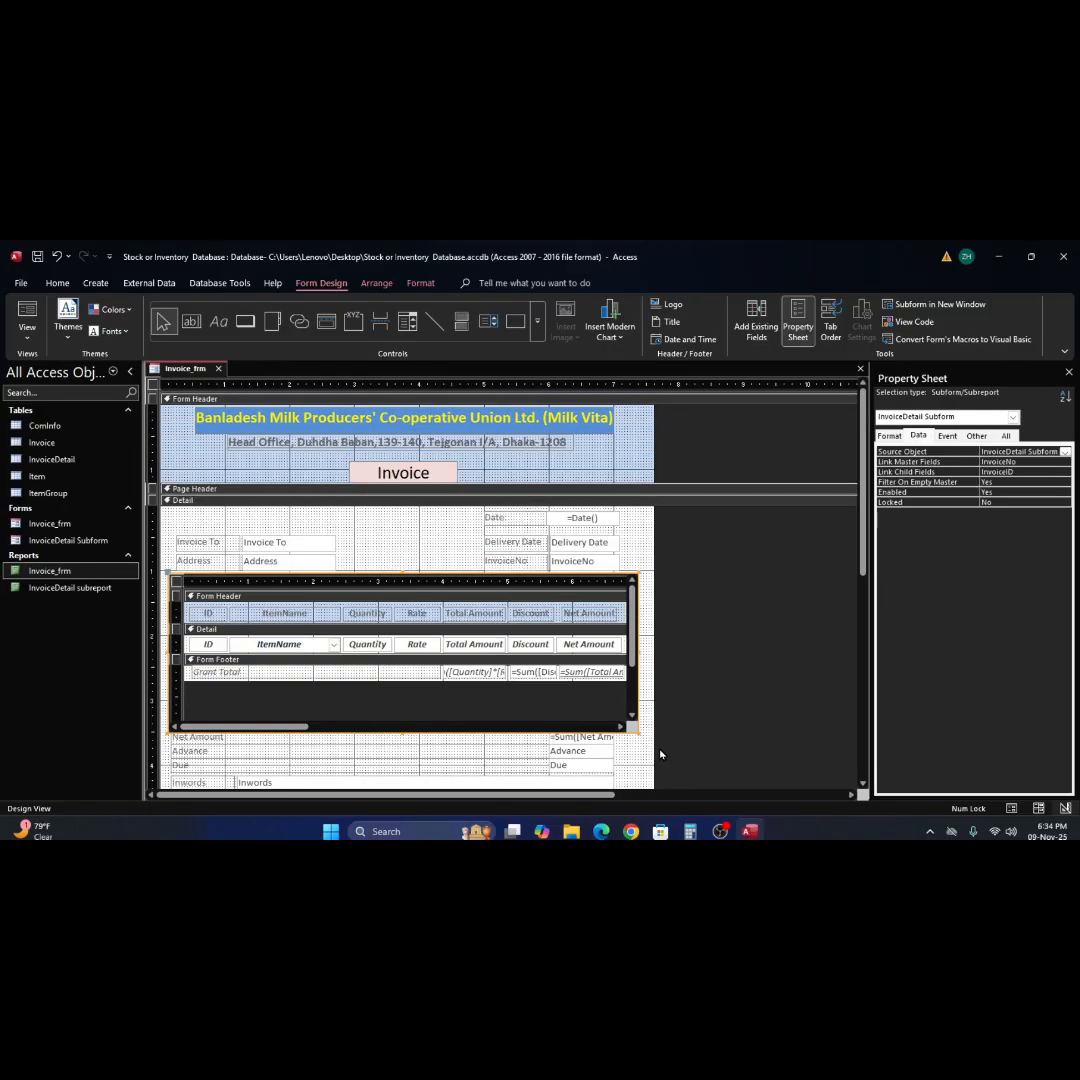
left_click(591, 738)
scroll(615, 765, "down", 2)
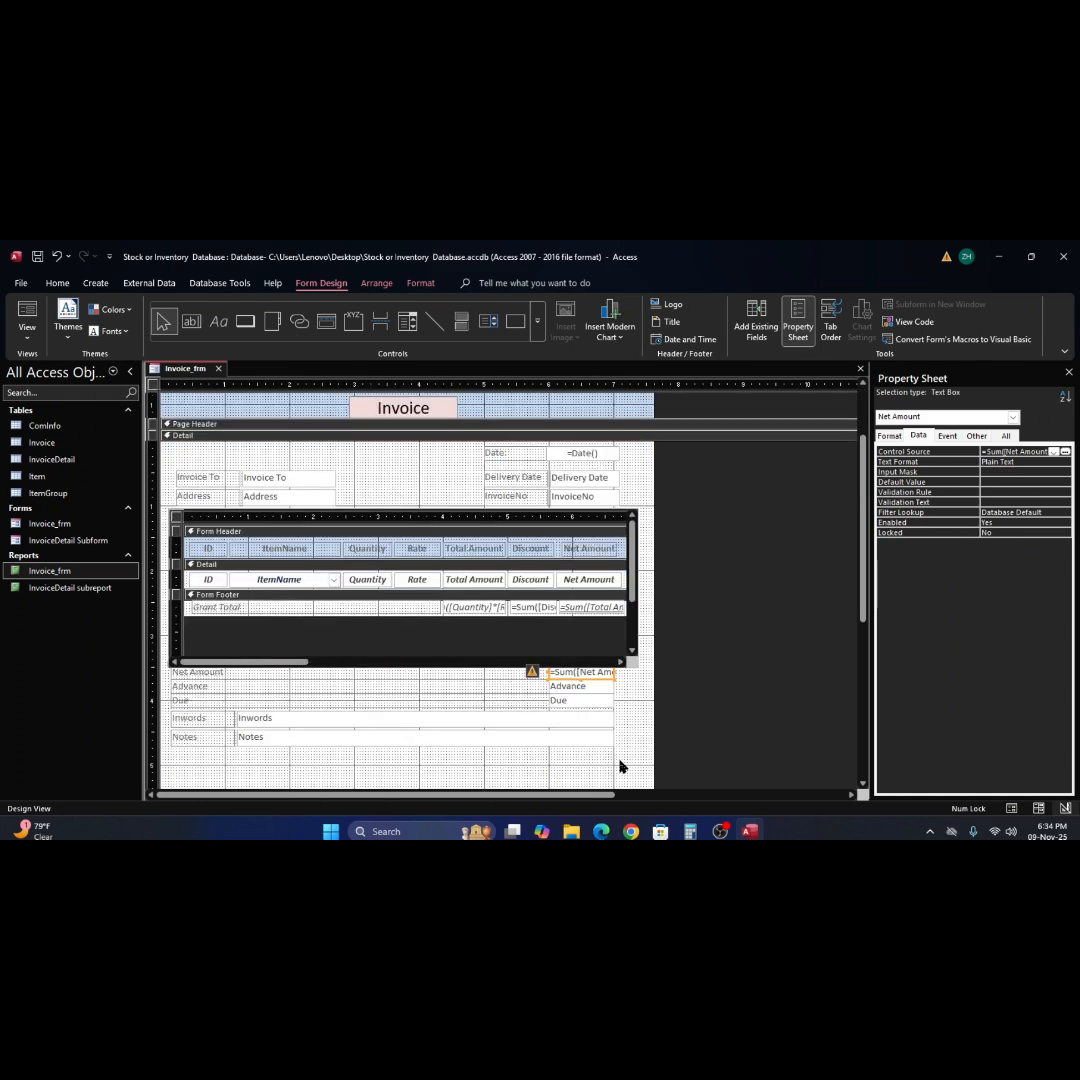
left_click(590, 686, "shift")
left_click(588, 701, "shift")
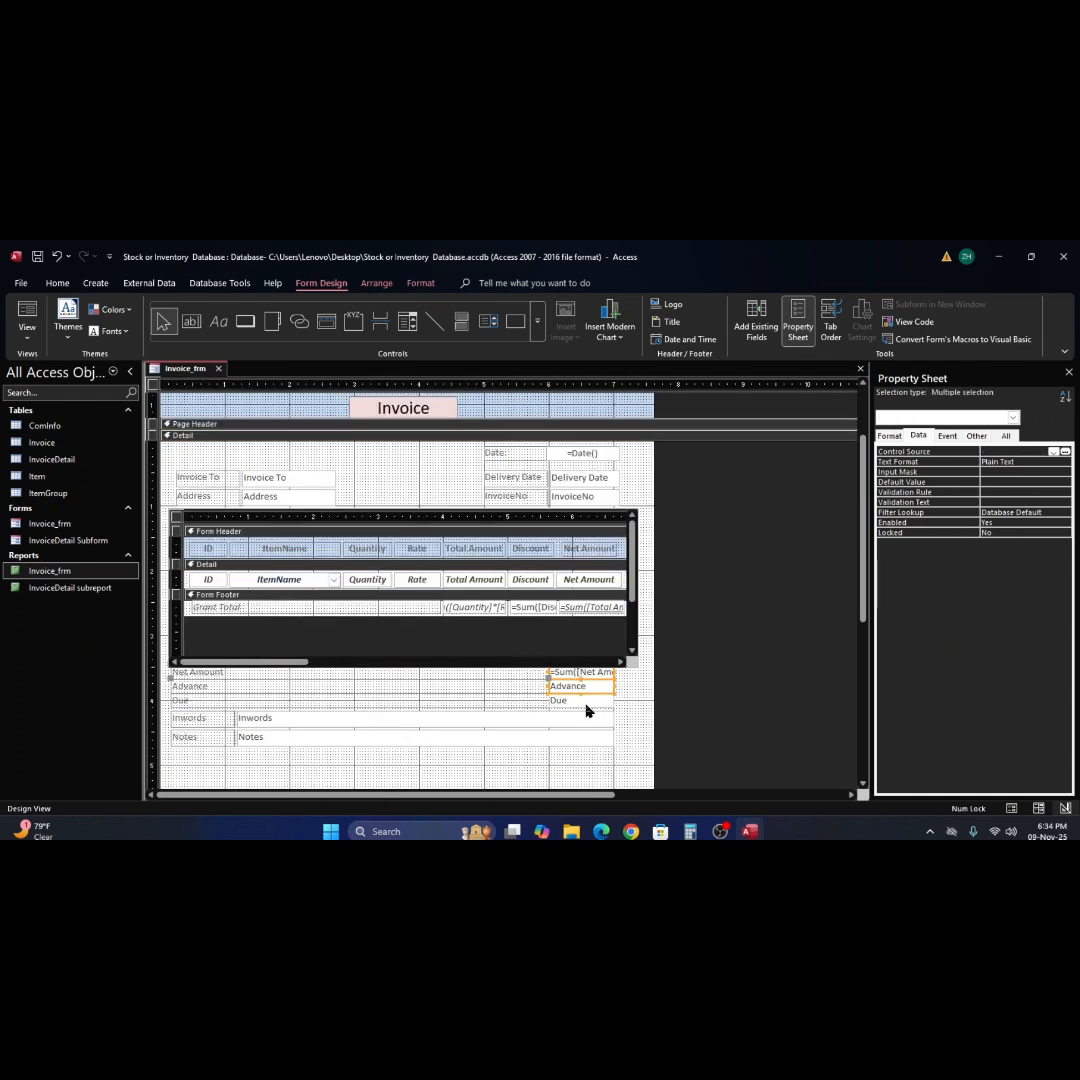
left_click(607, 718, "shift")
left_click(607, 739, "shift")
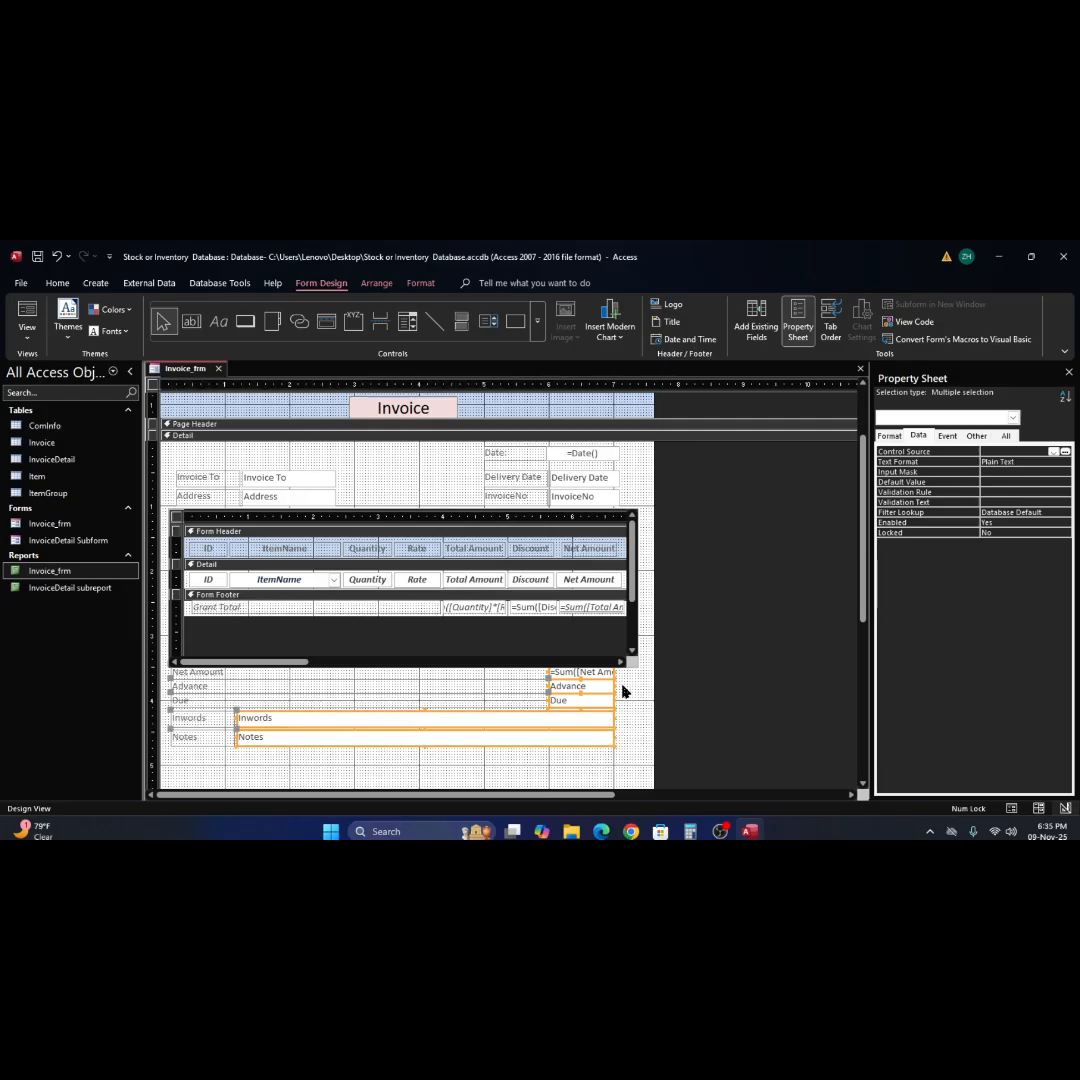
left_click_drag(613, 686, 624, 689)
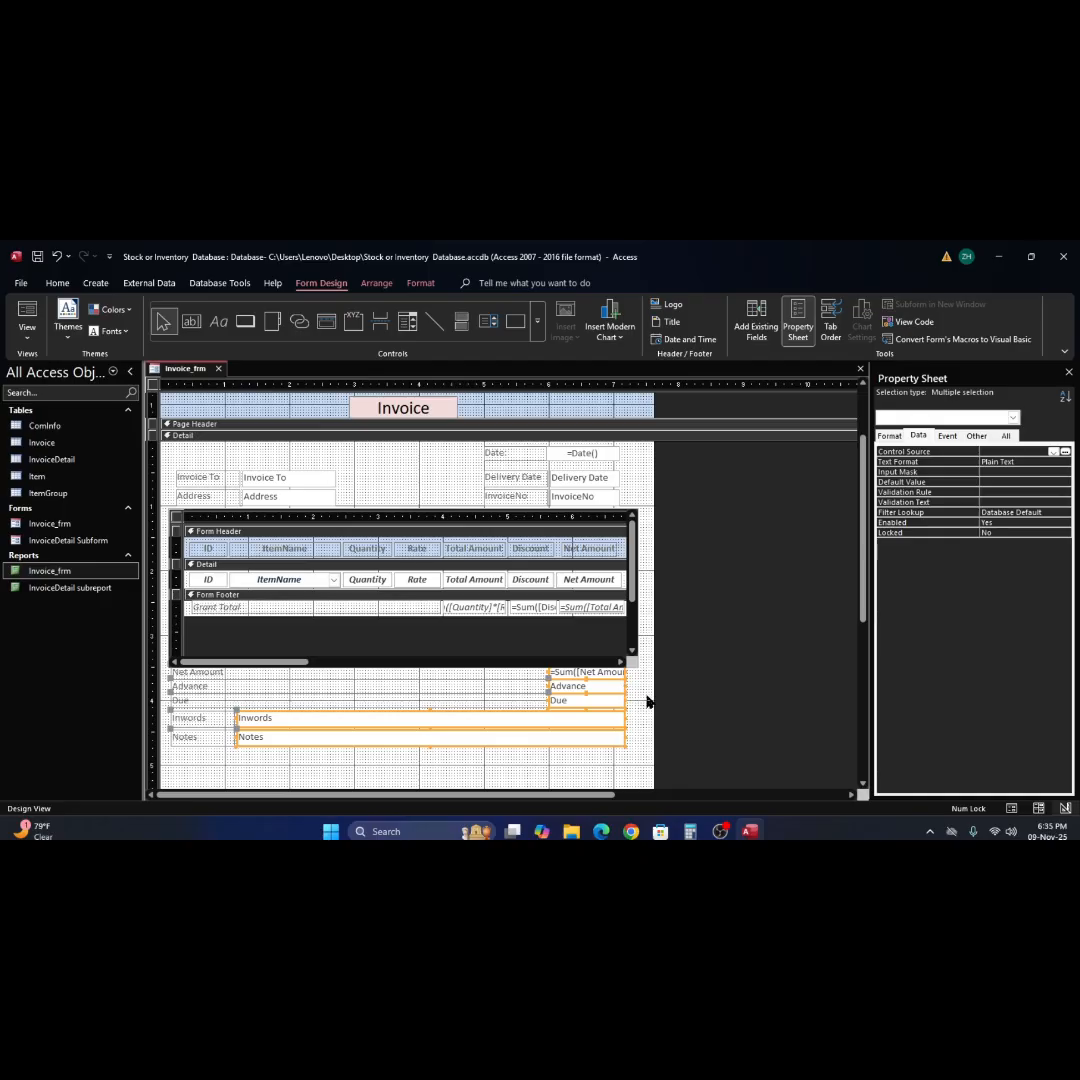
left_click(646, 700)
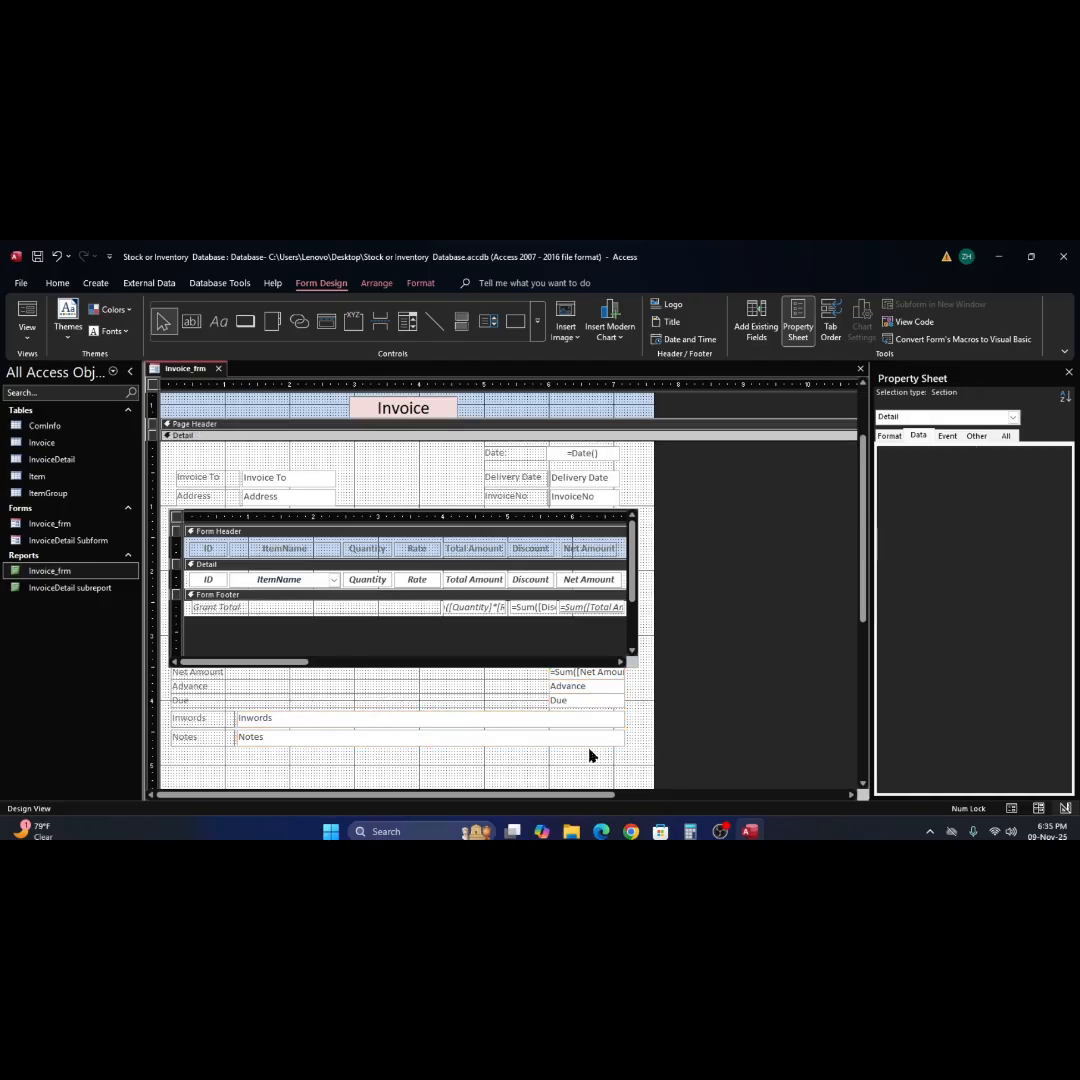
Check the widened amount and notes fields against the subform's edge in Form View, and close the Invoice_frm form.
left_click(27, 315)
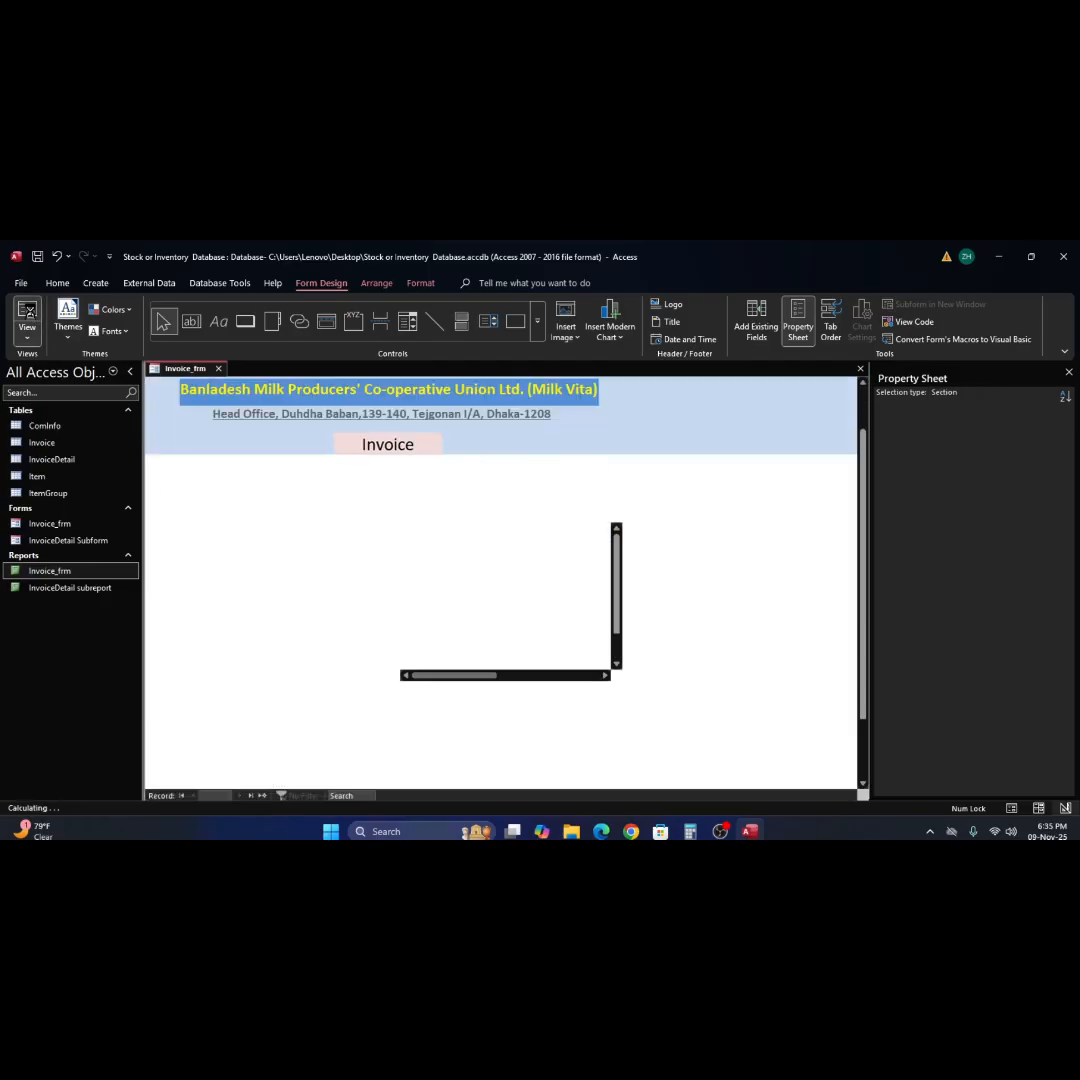
right_click(668, 701)
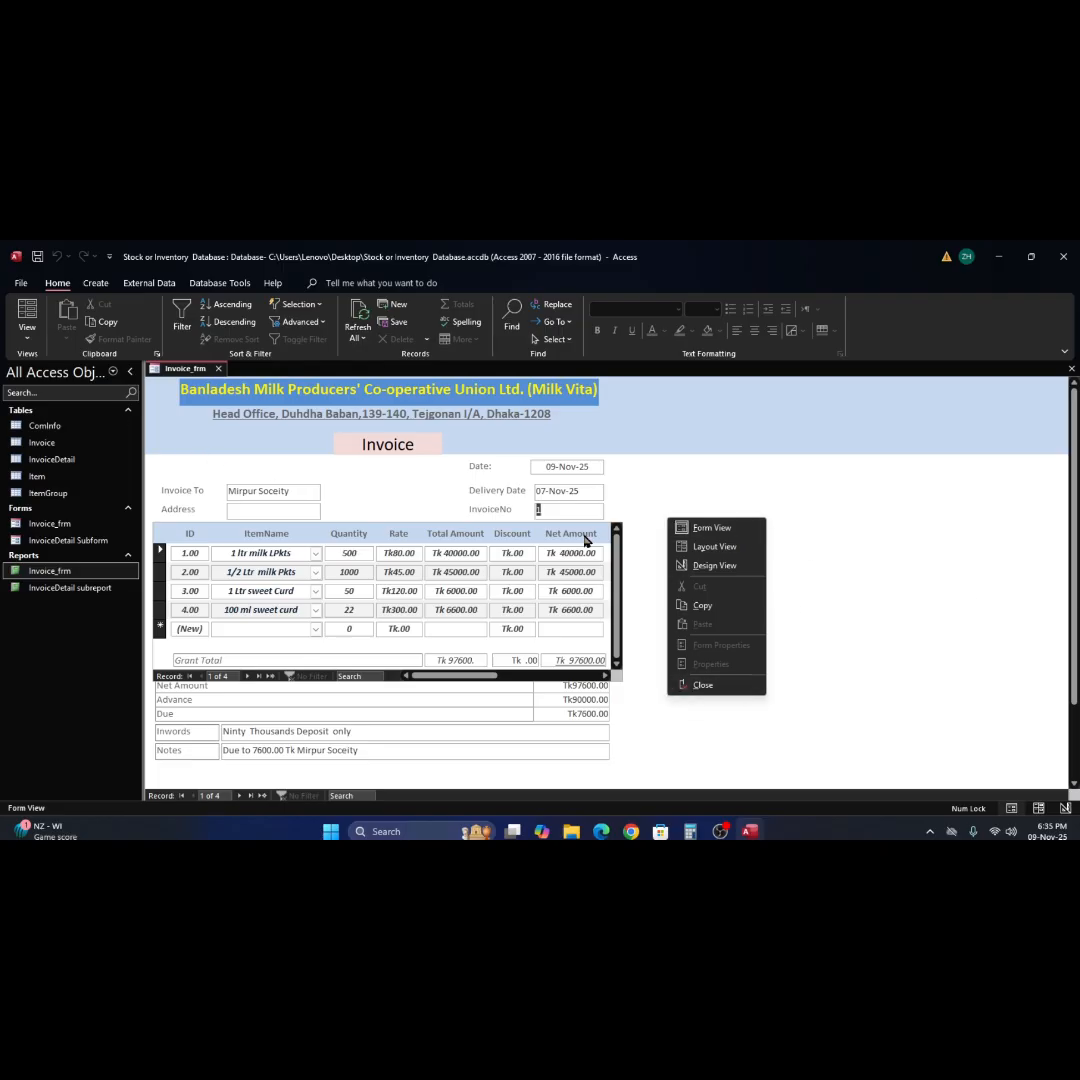
right_click(756, 442)
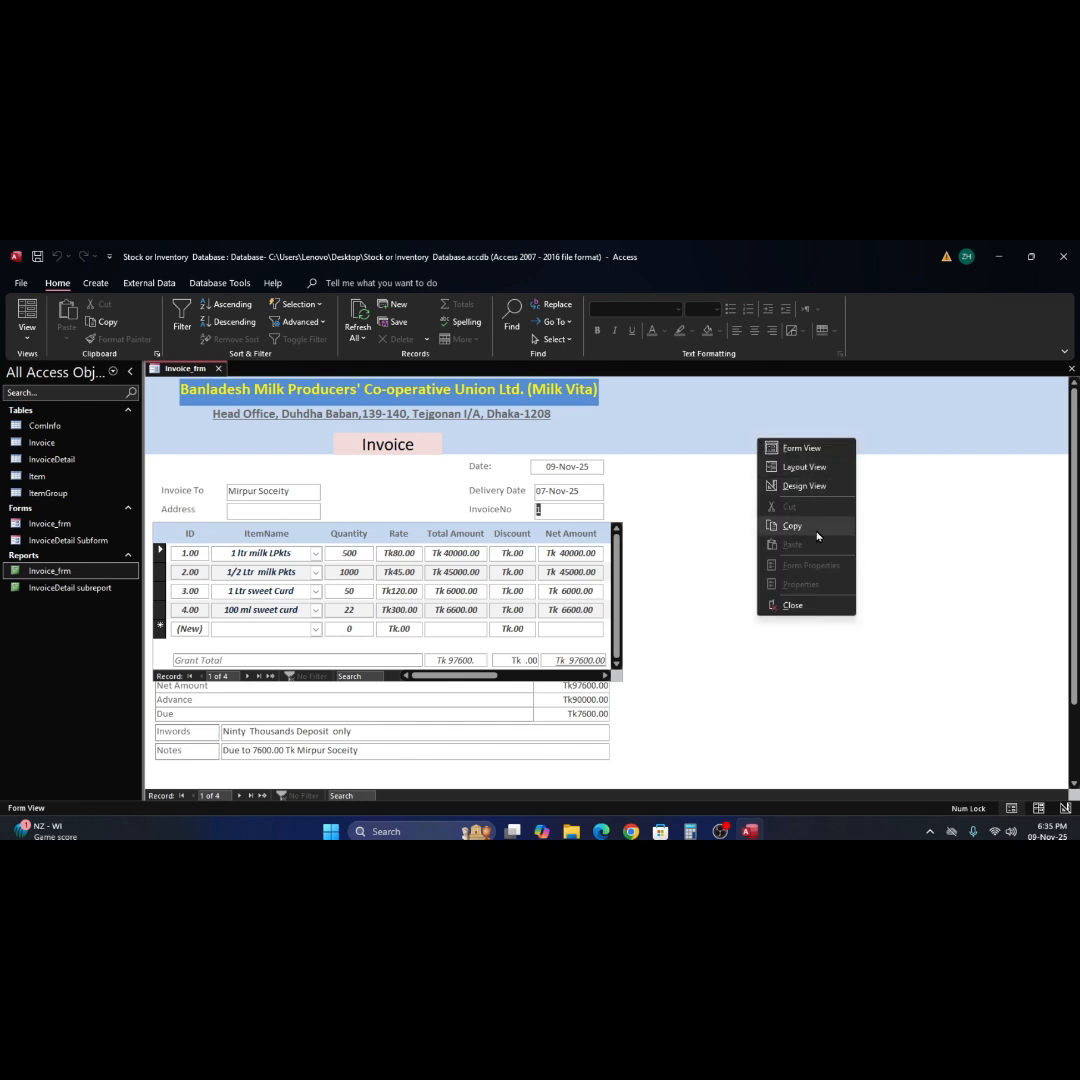
left_click(906, 550)
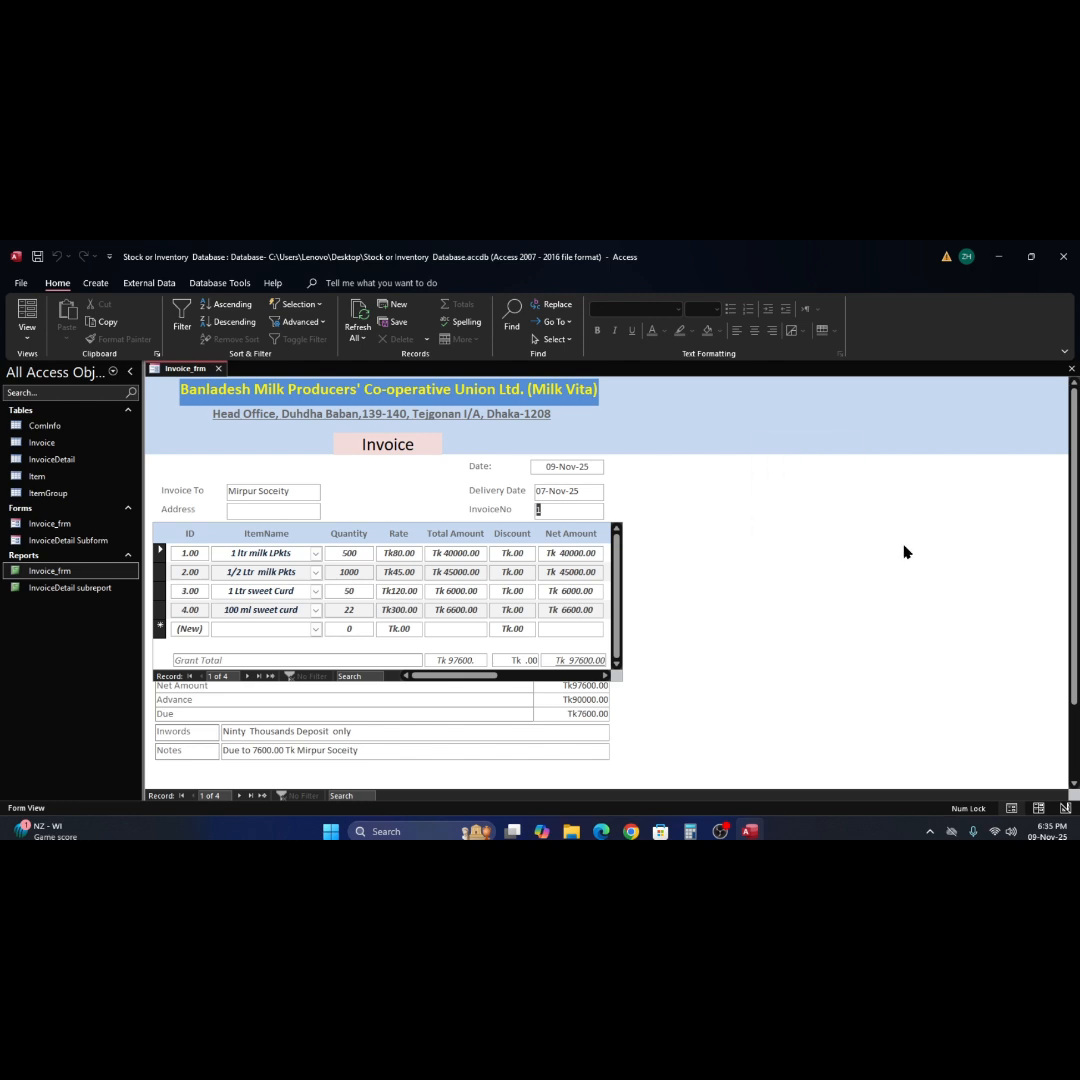
left_click(1070, 369)
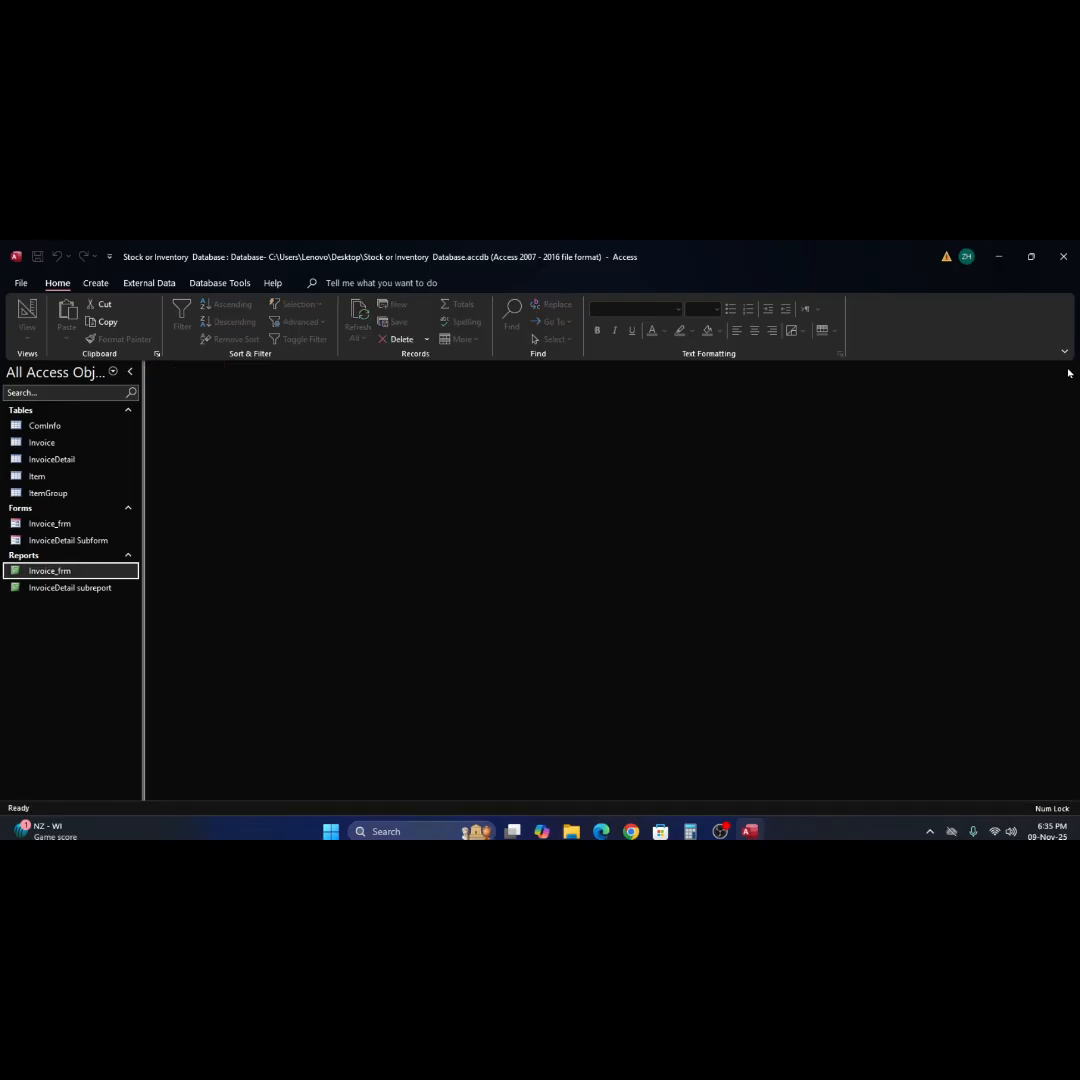
Open the Invoice_frm report in Design View, check its totals row in Report View, and return to Design View.
right_click(20, 575)
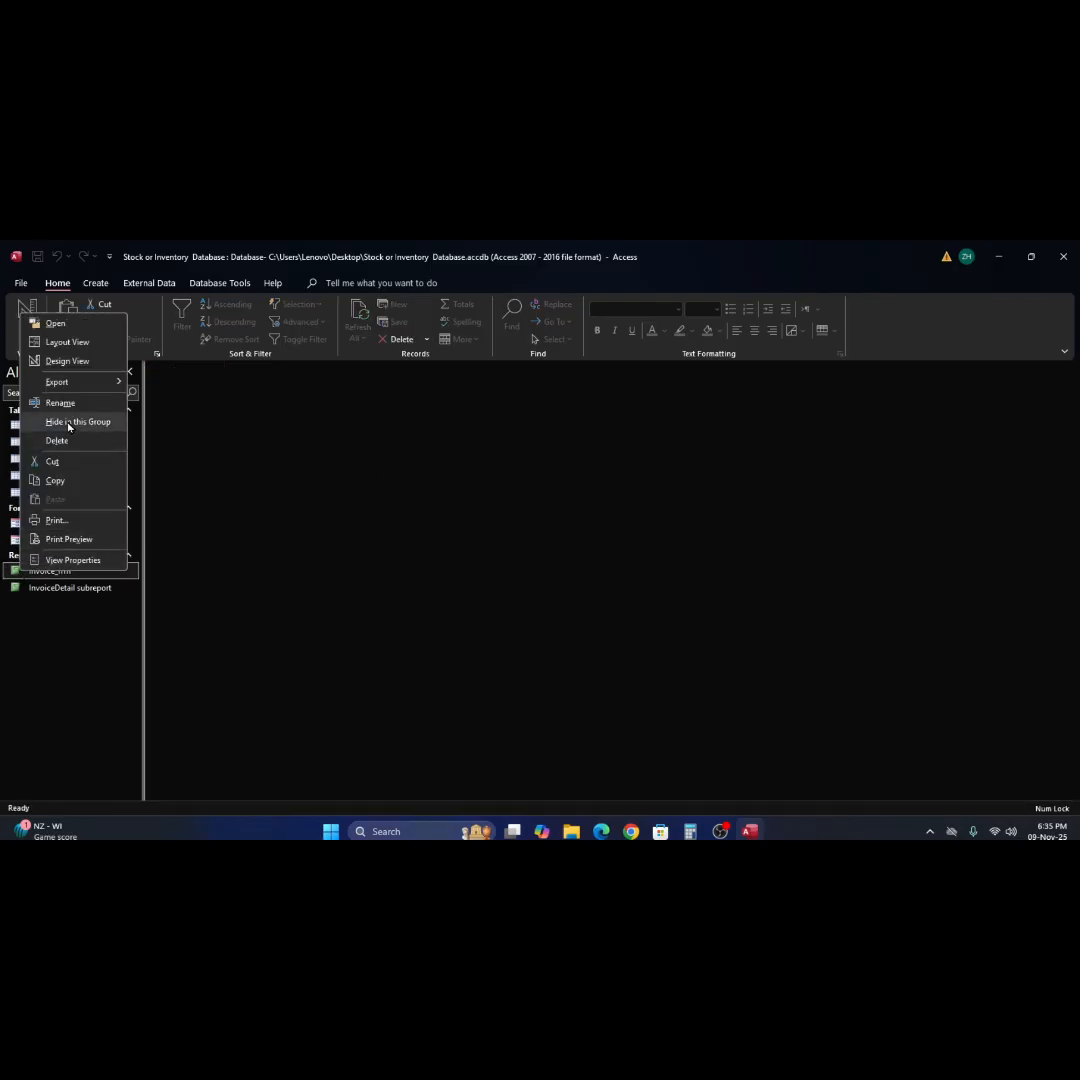
left_click(67, 361)
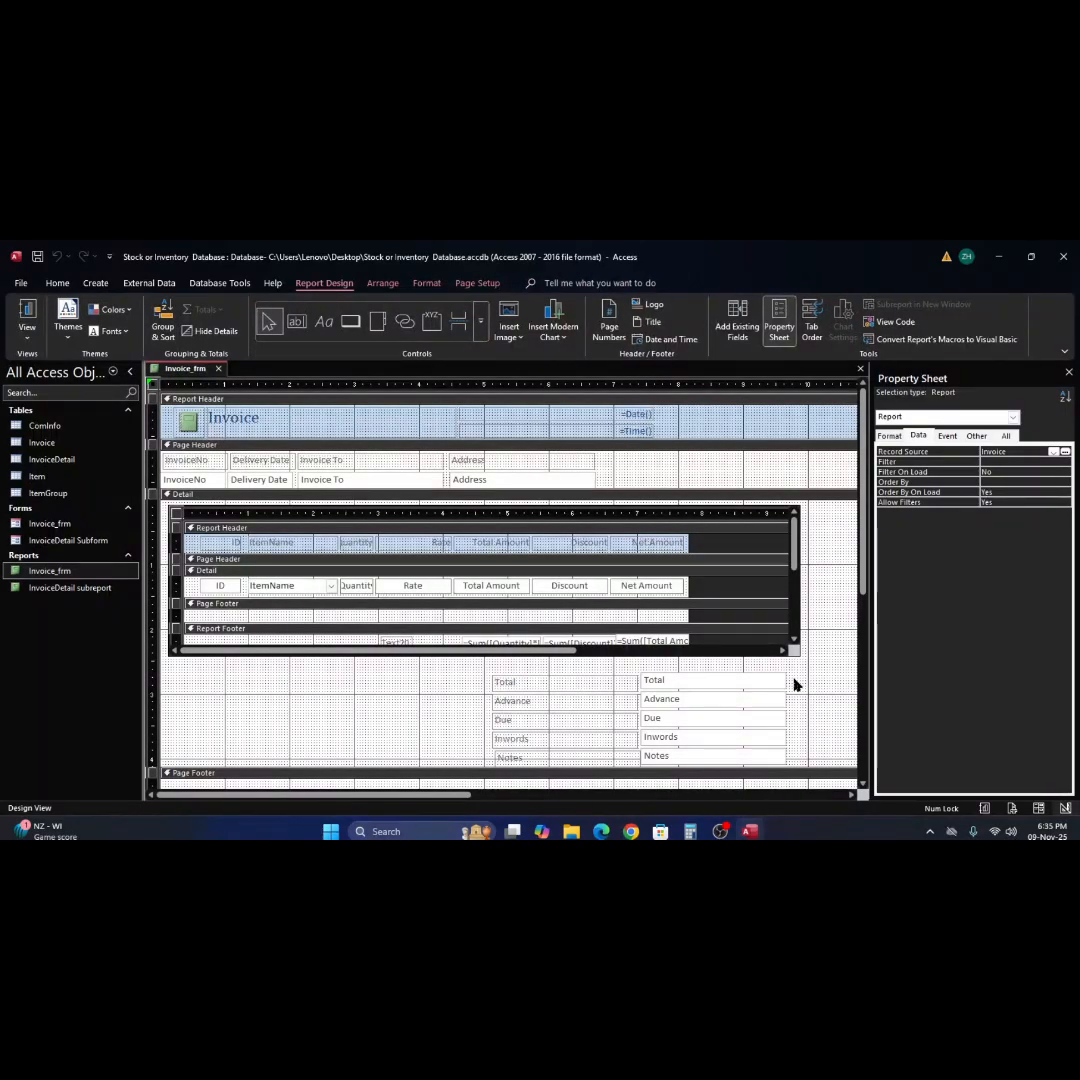
left_click(27, 313)
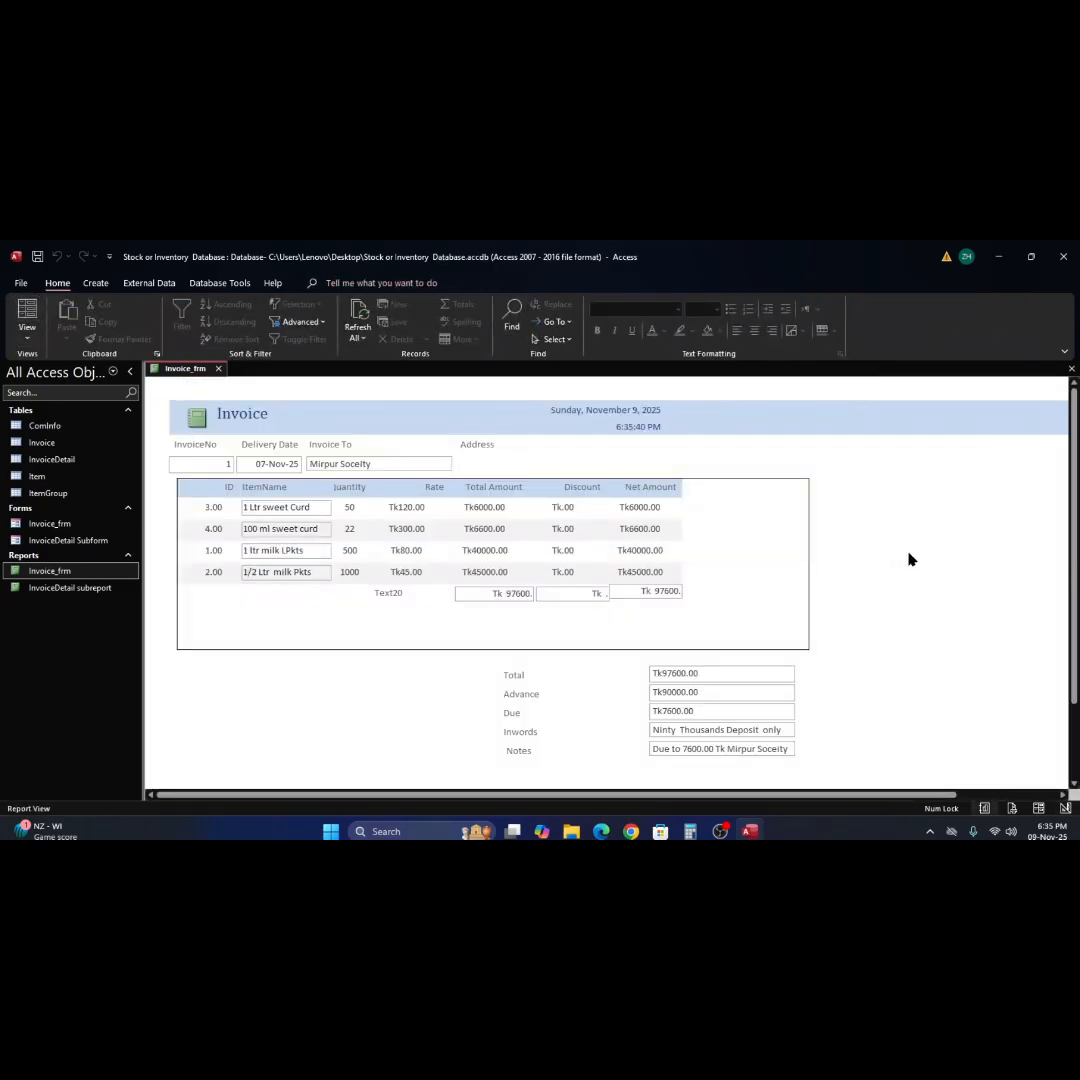
right_click(910, 559)
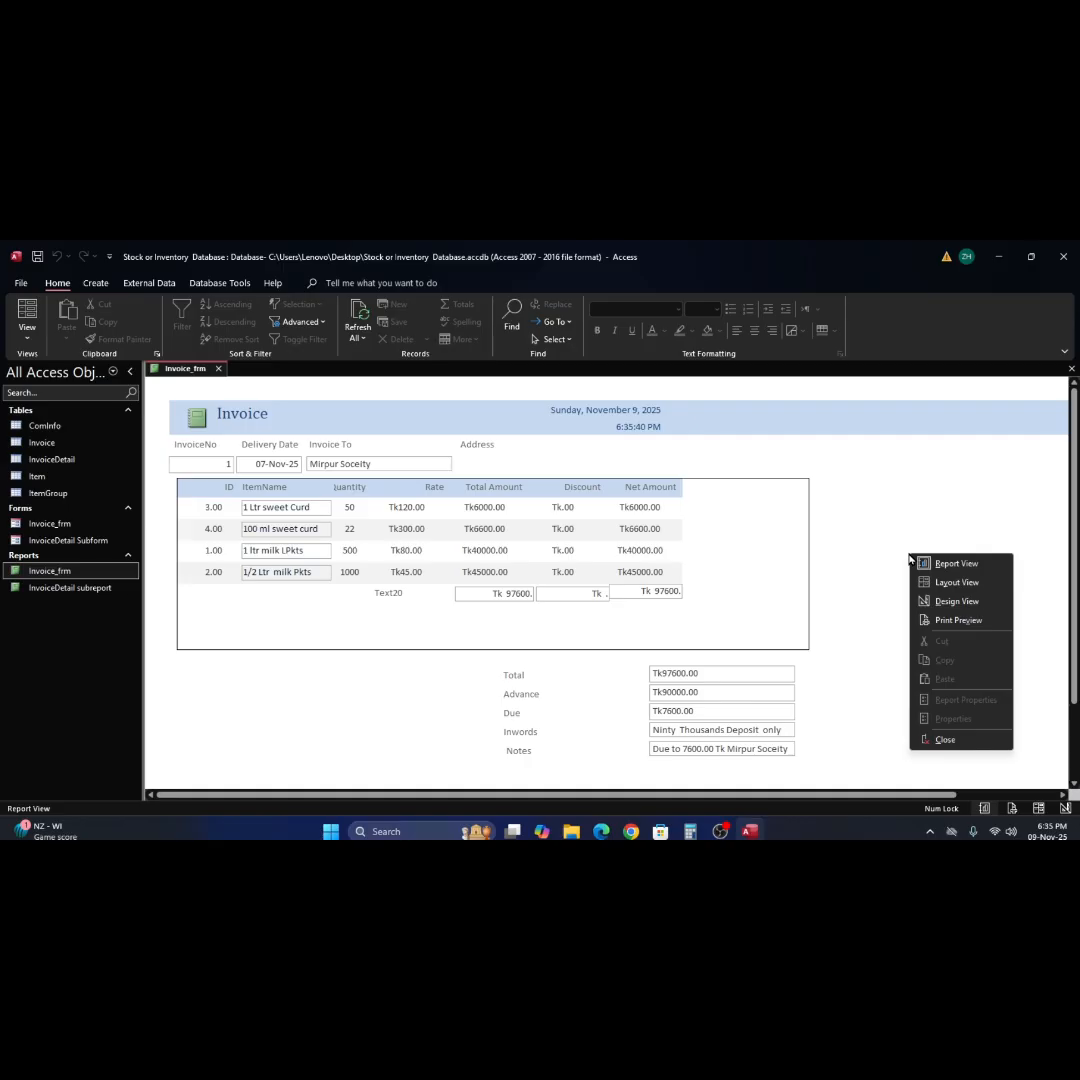
left_click(954, 603)
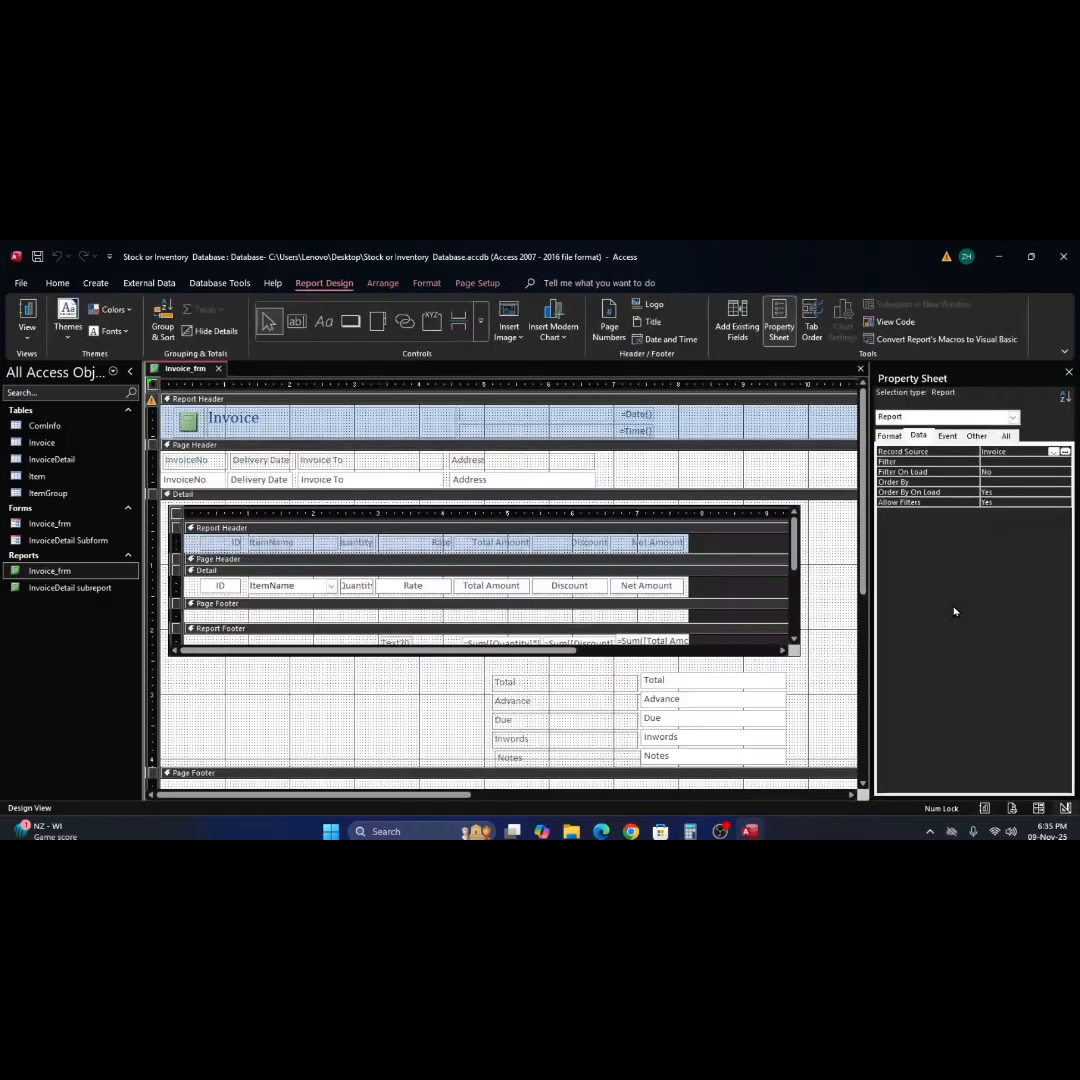
Widen the Text20 label in the subreport's Report Footer until it meets the Total Amount sum text box.
left_click(424, 648)
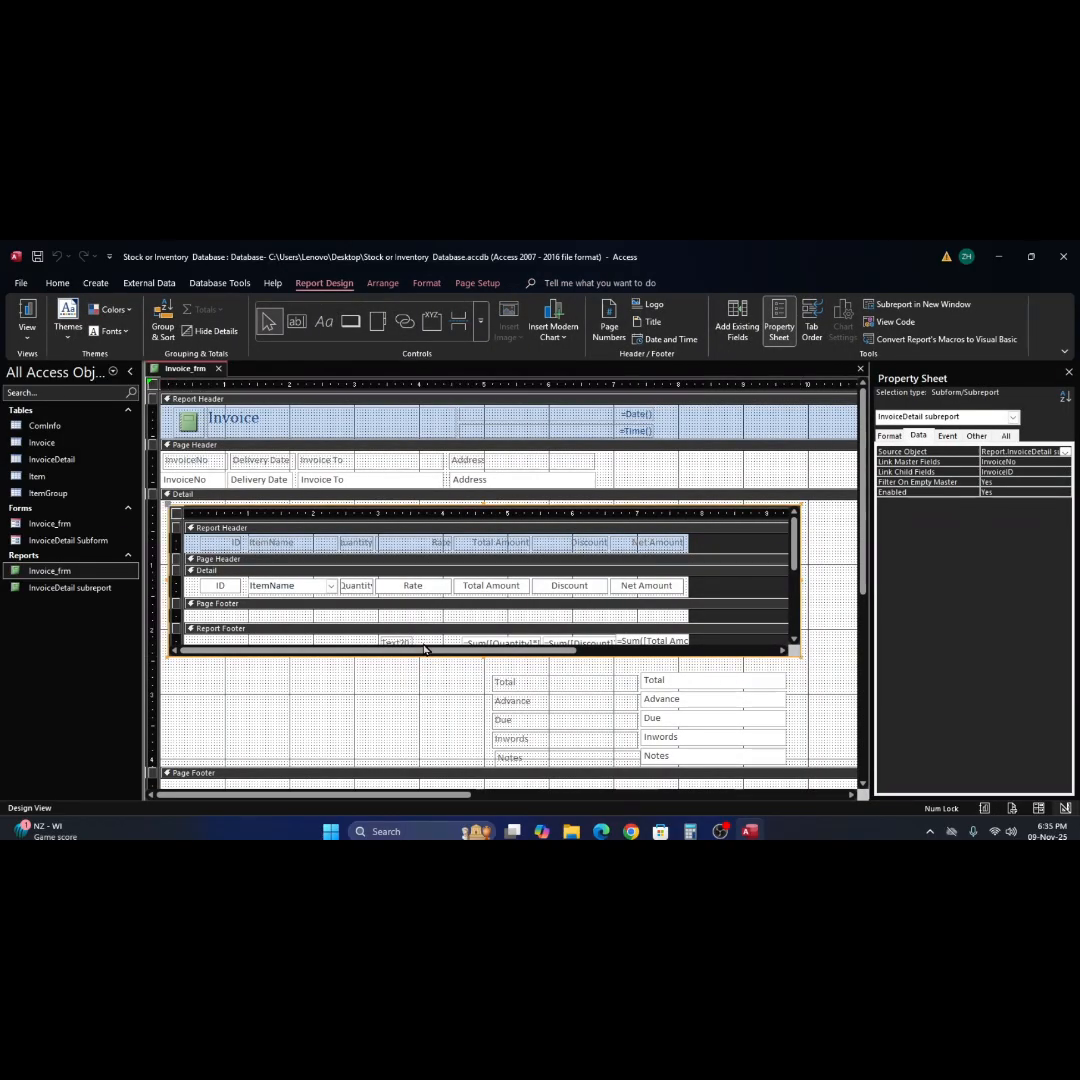
left_click(424, 641)
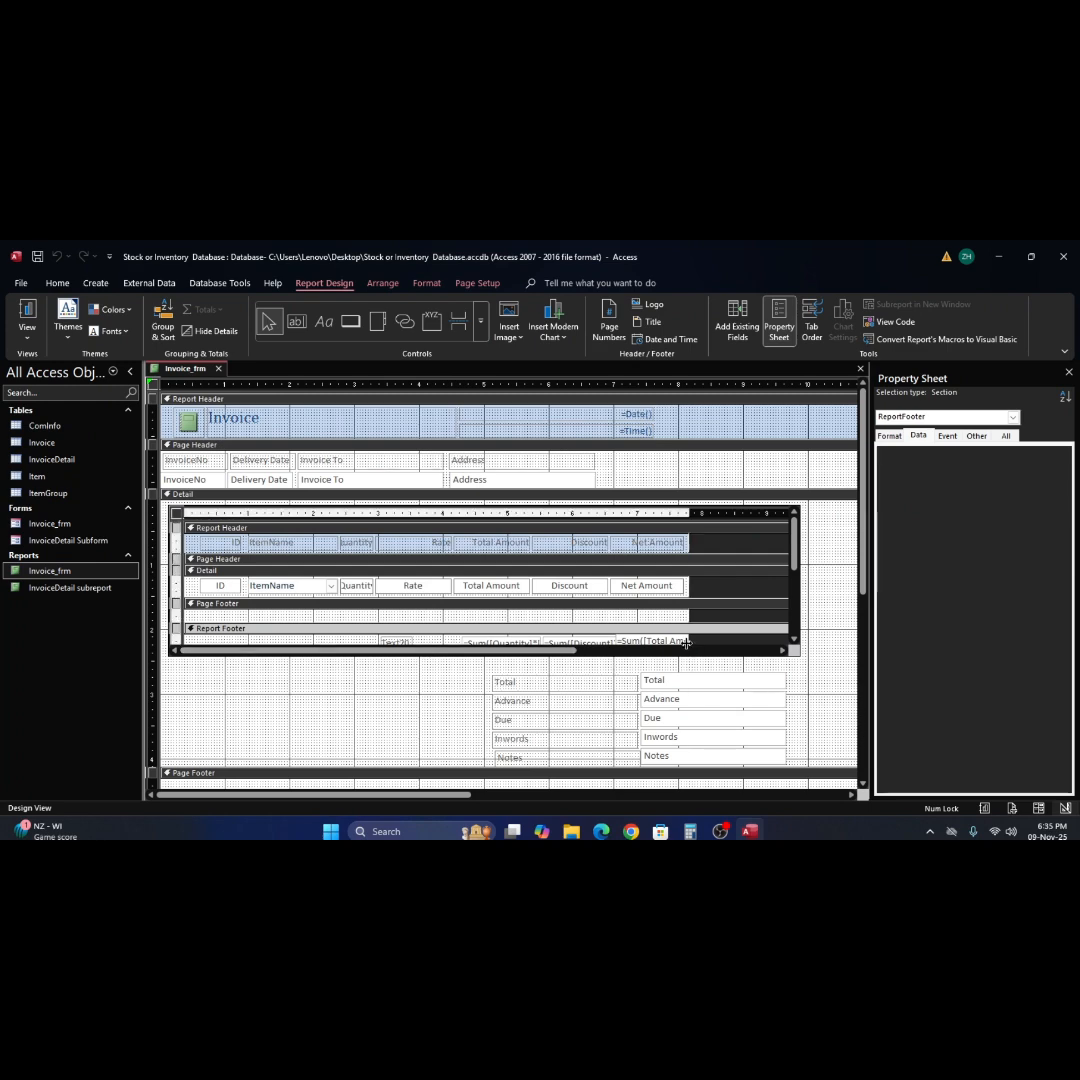
scroll(686, 645, "down", 1)
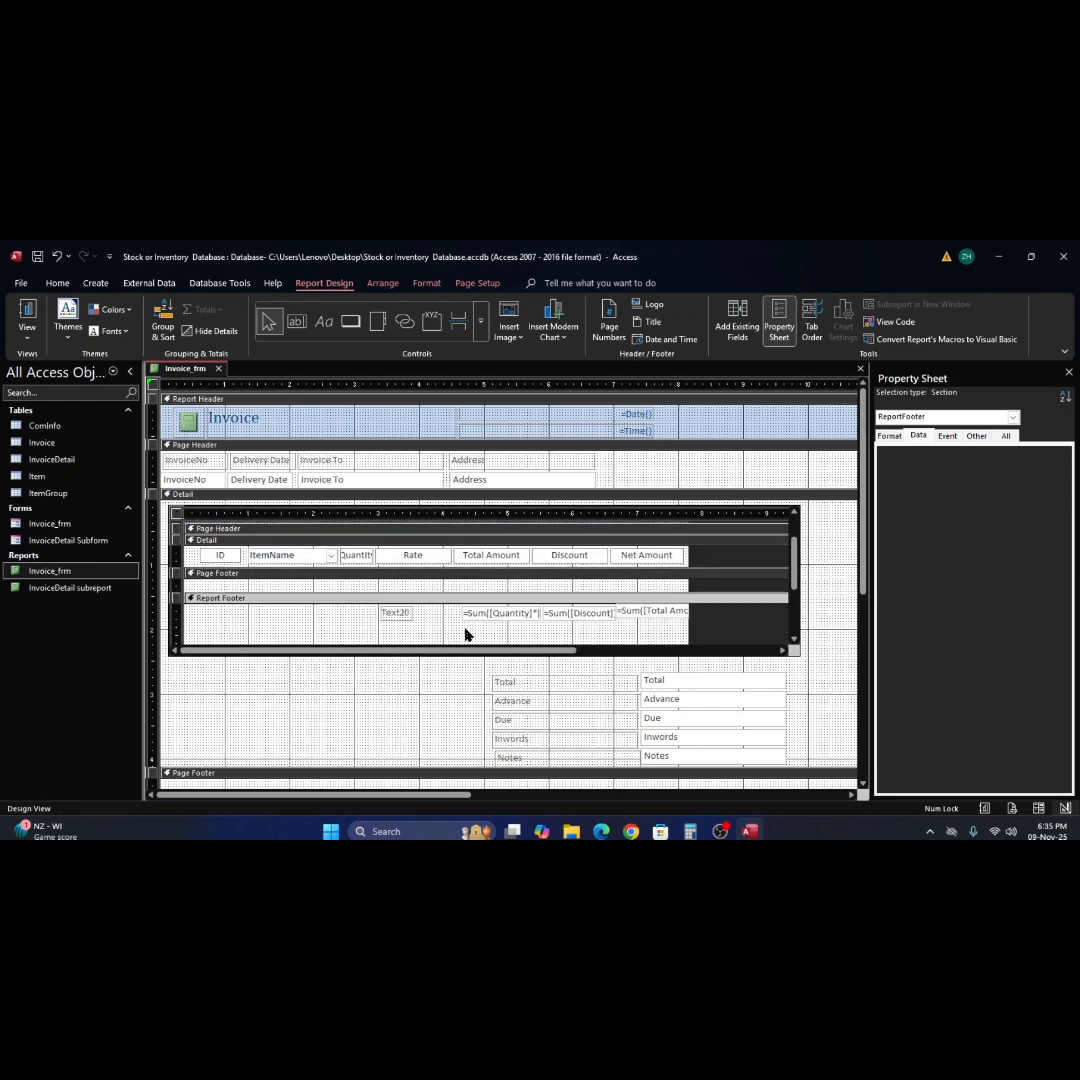
left_click(395, 613)
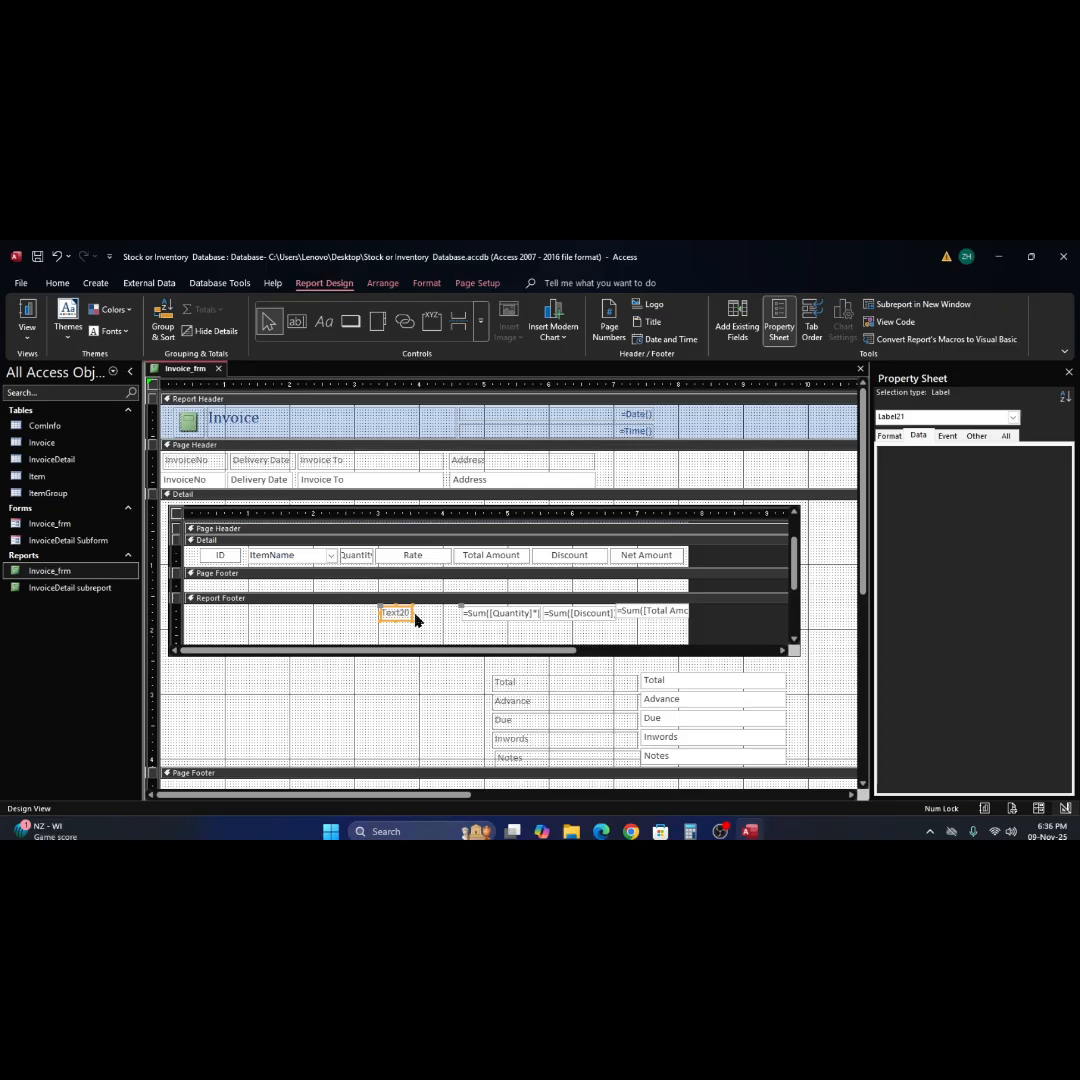
left_click_drag(413, 612, 466, 613)
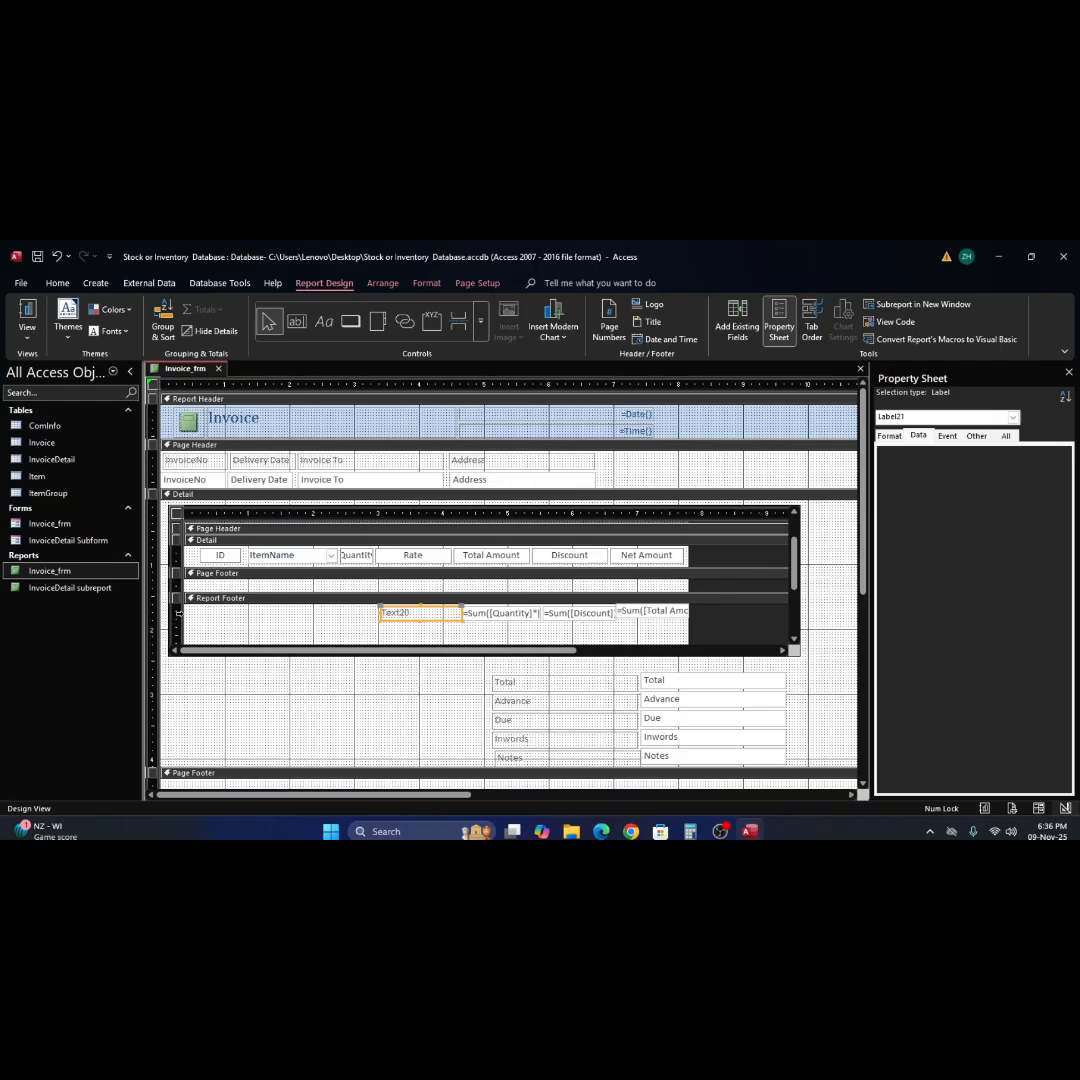
Set the height of the label and all three sum text boxes in the subreport's Report Footer to 0.2576 inches.
left_click(178, 612)
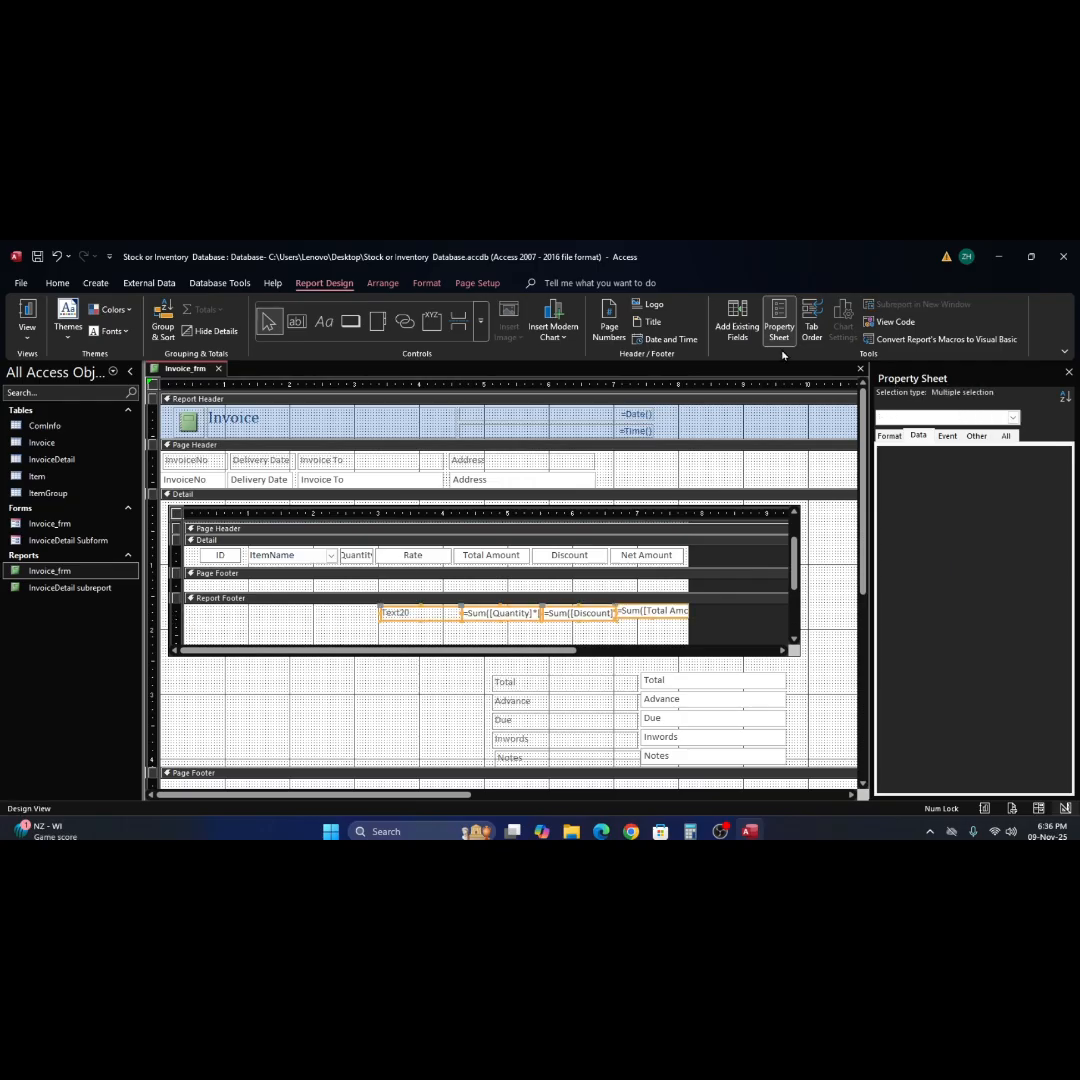
left_click(889, 435)
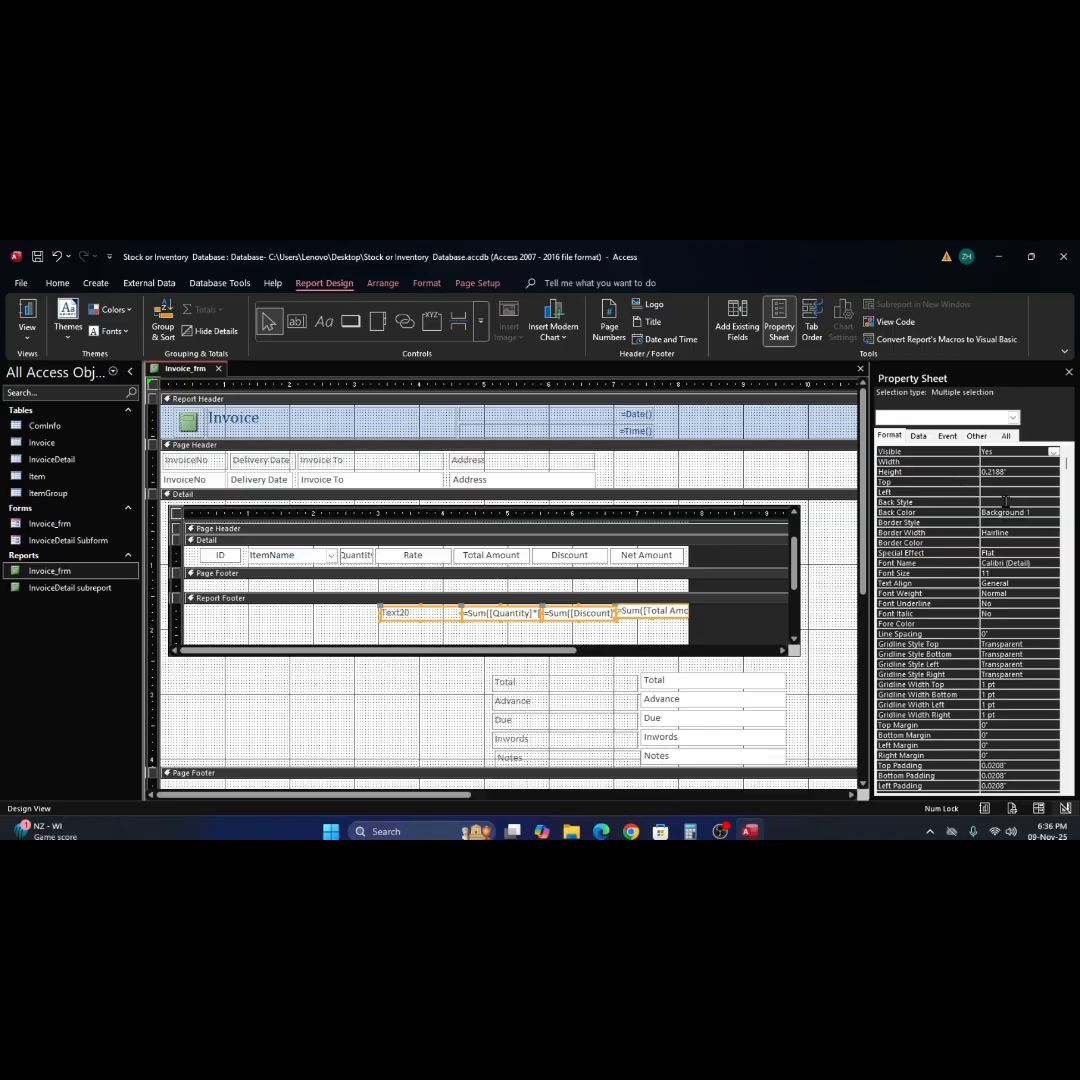
left_click(990, 473)
left_click_drag(998, 474, 1050, 491)
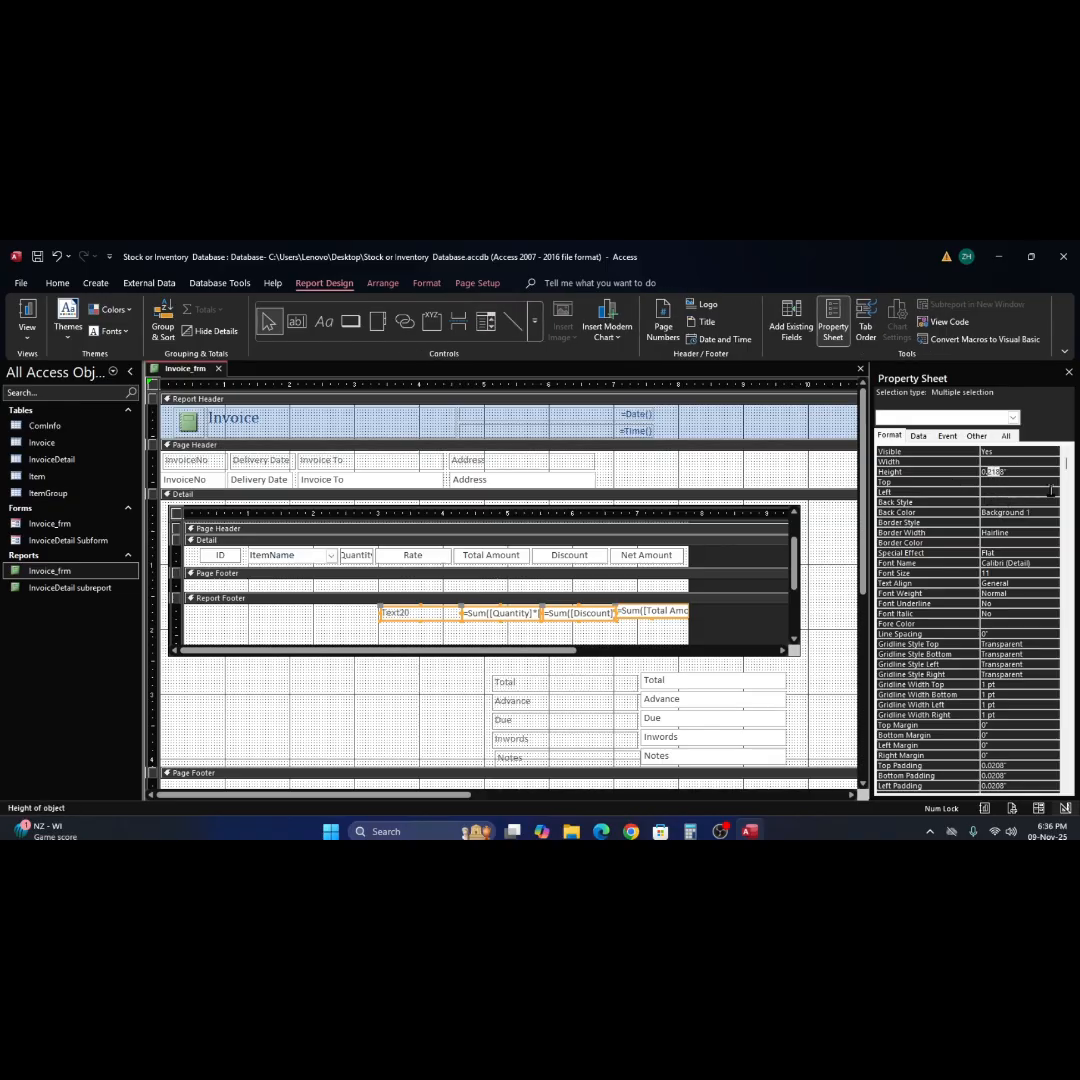
type("25")
key("Return")
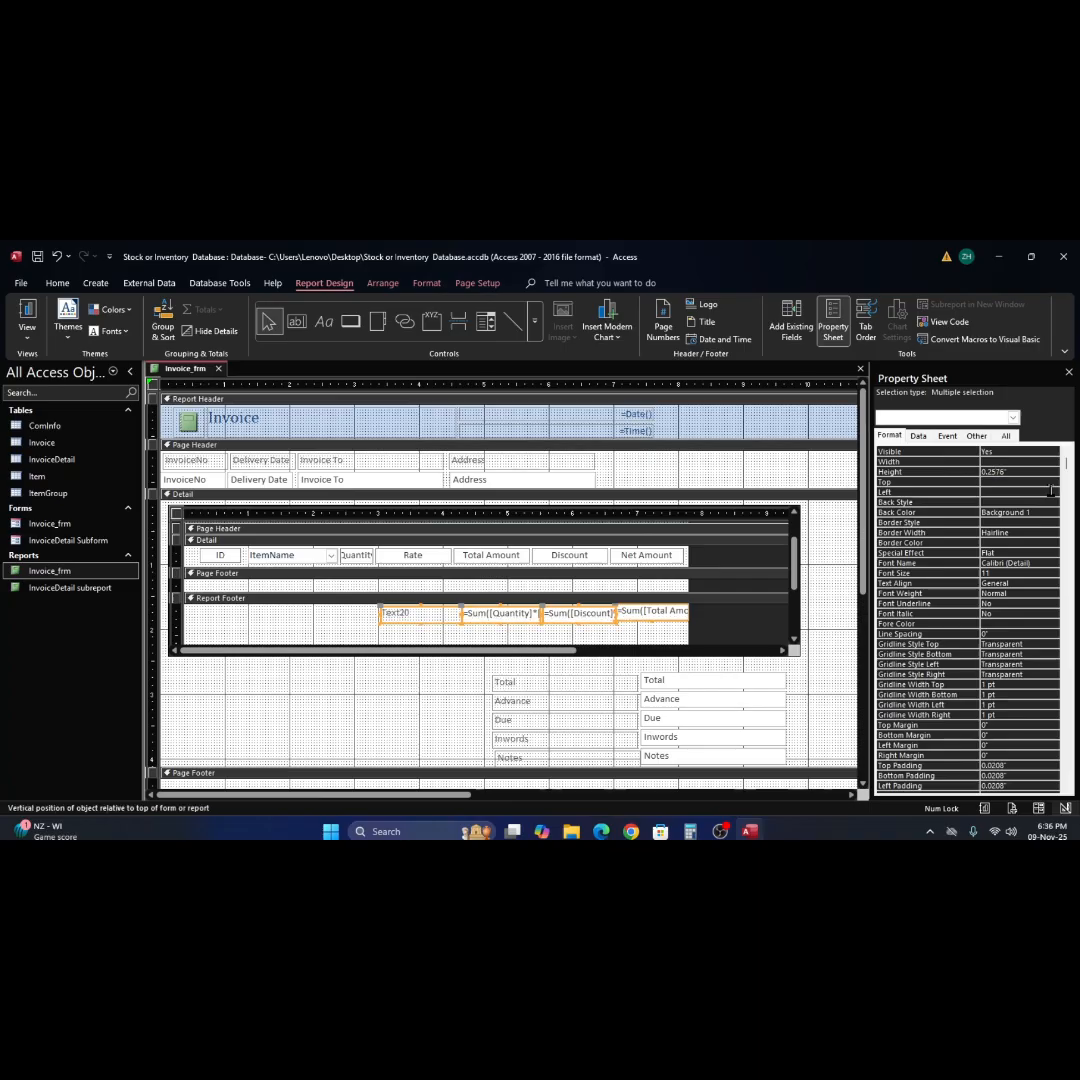
Move the Net Amount sum text box down to a top position of 0.0417 inches, in line with the other totals.
left_click(645, 638)
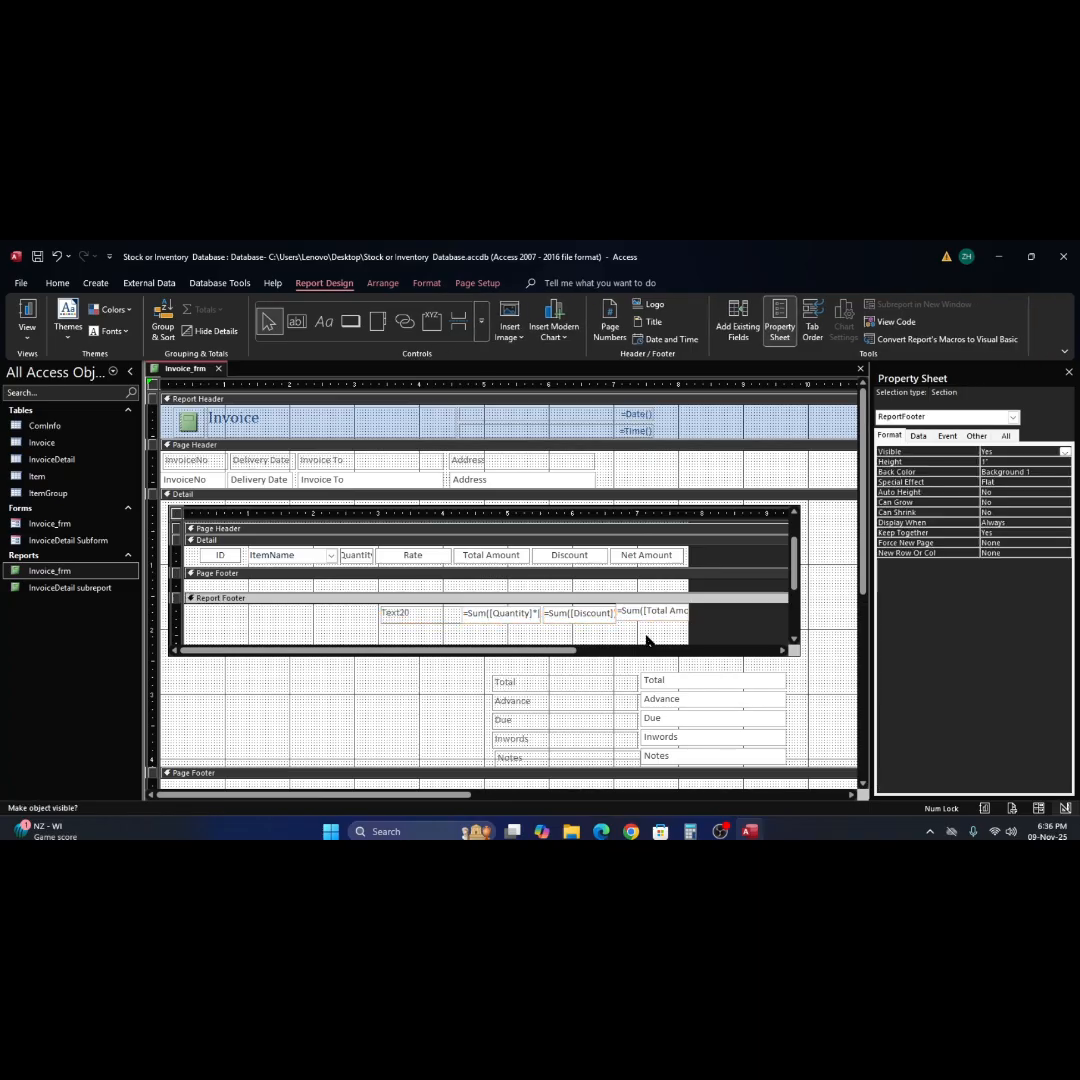
left_click(647, 614)
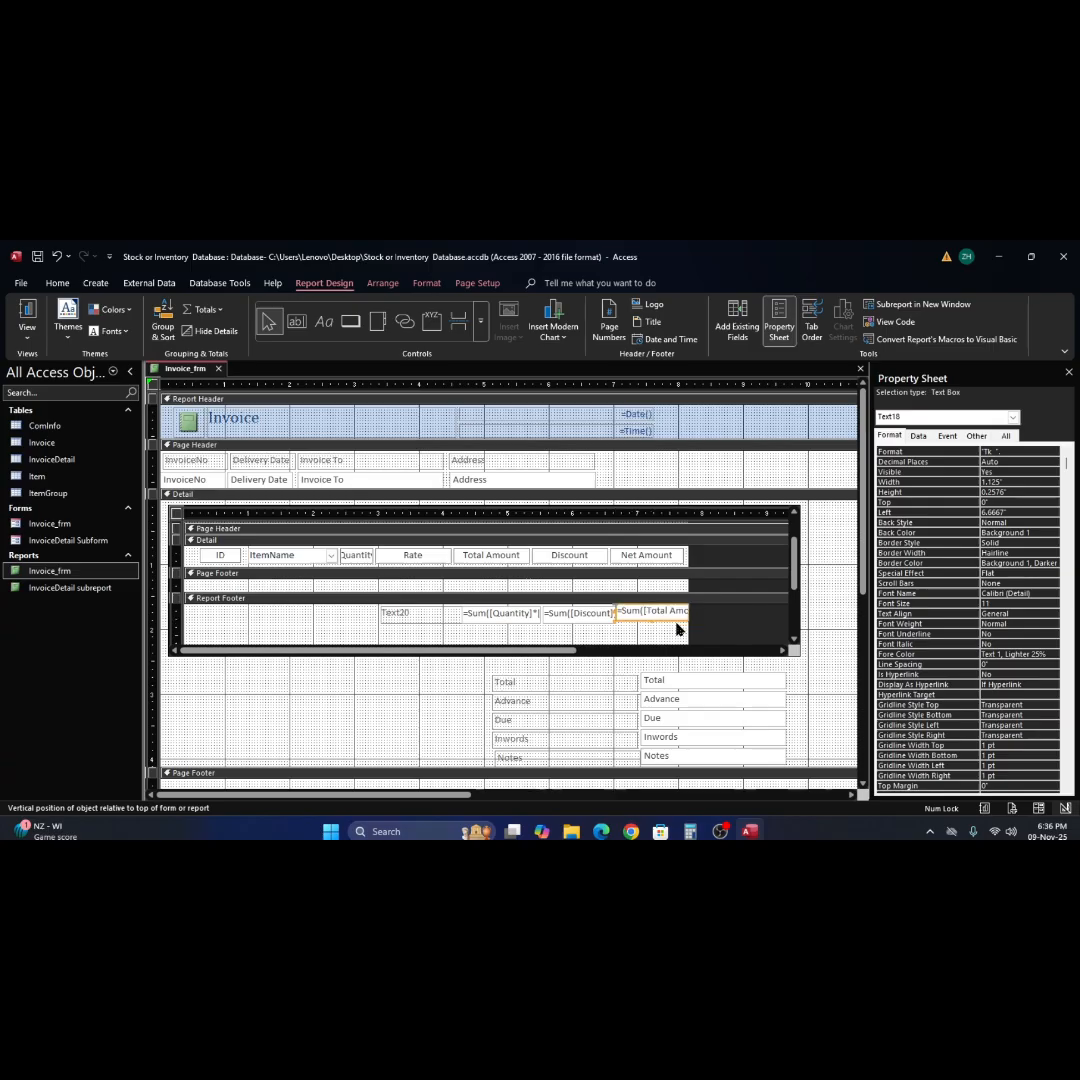
left_click(533, 637)
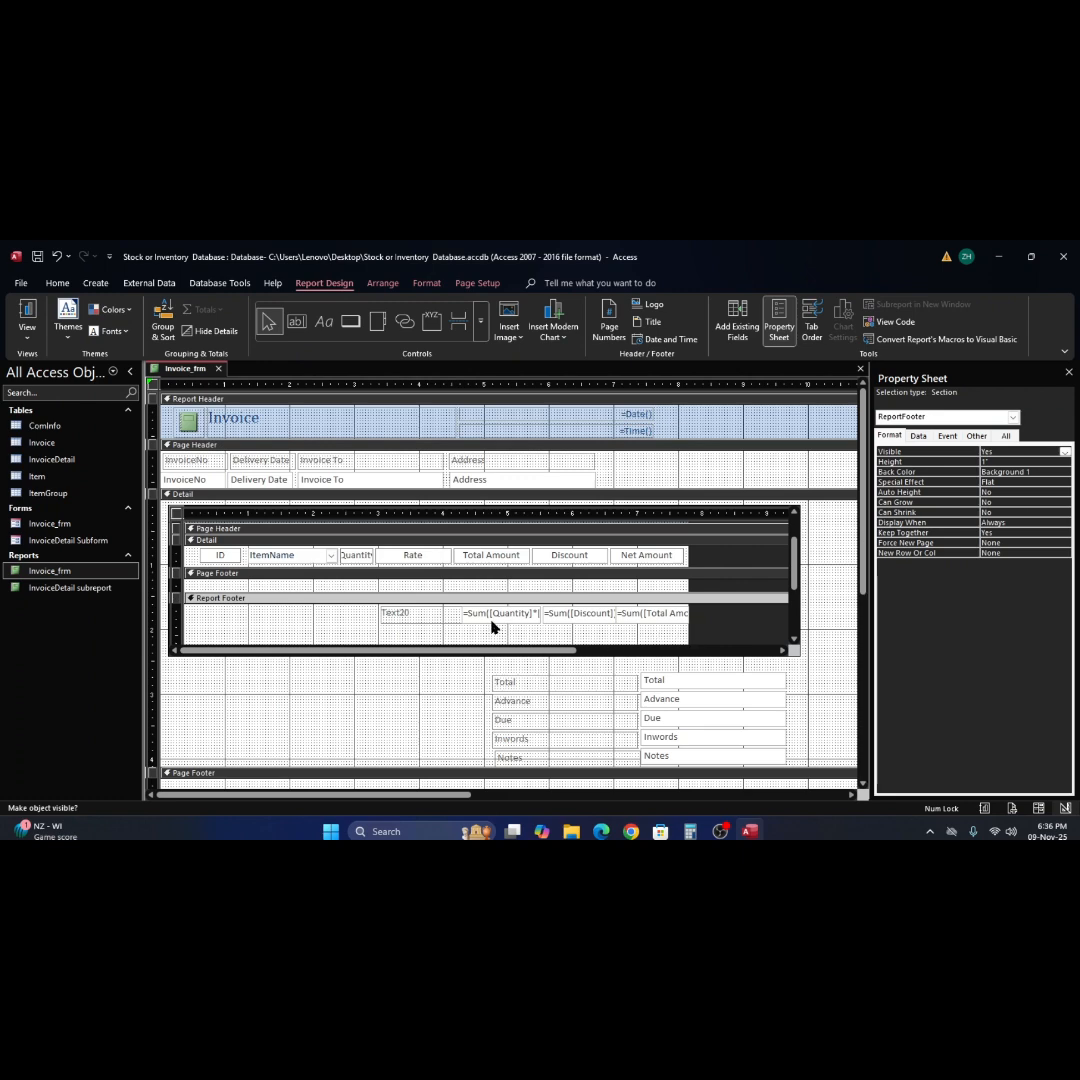
Widen the subreport's design area to about 7.9 inches and narrow the InvoiceDetail subreport control to about 8.17 inches.
left_click_drag(689, 580, 692, 580)
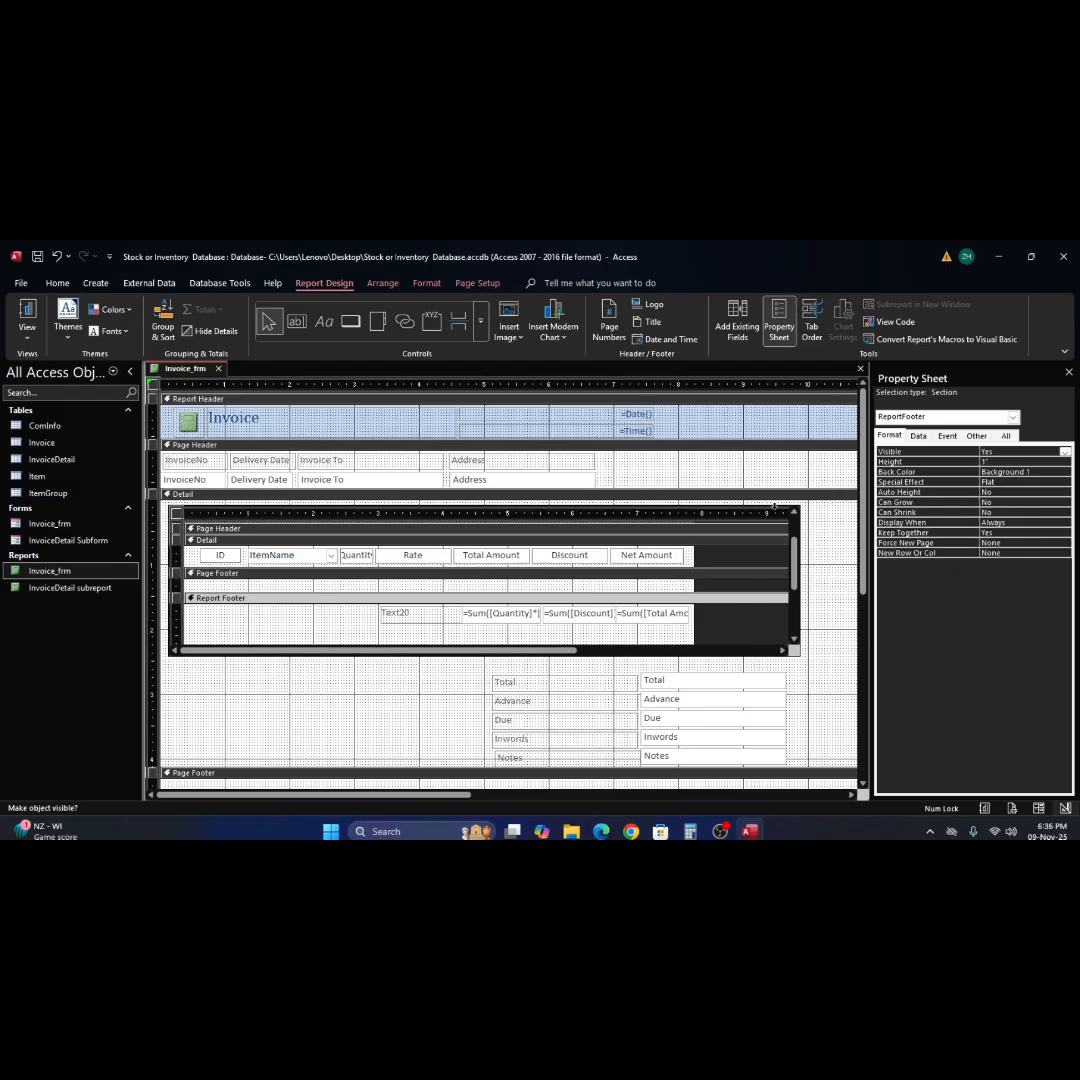
left_click(781, 512)
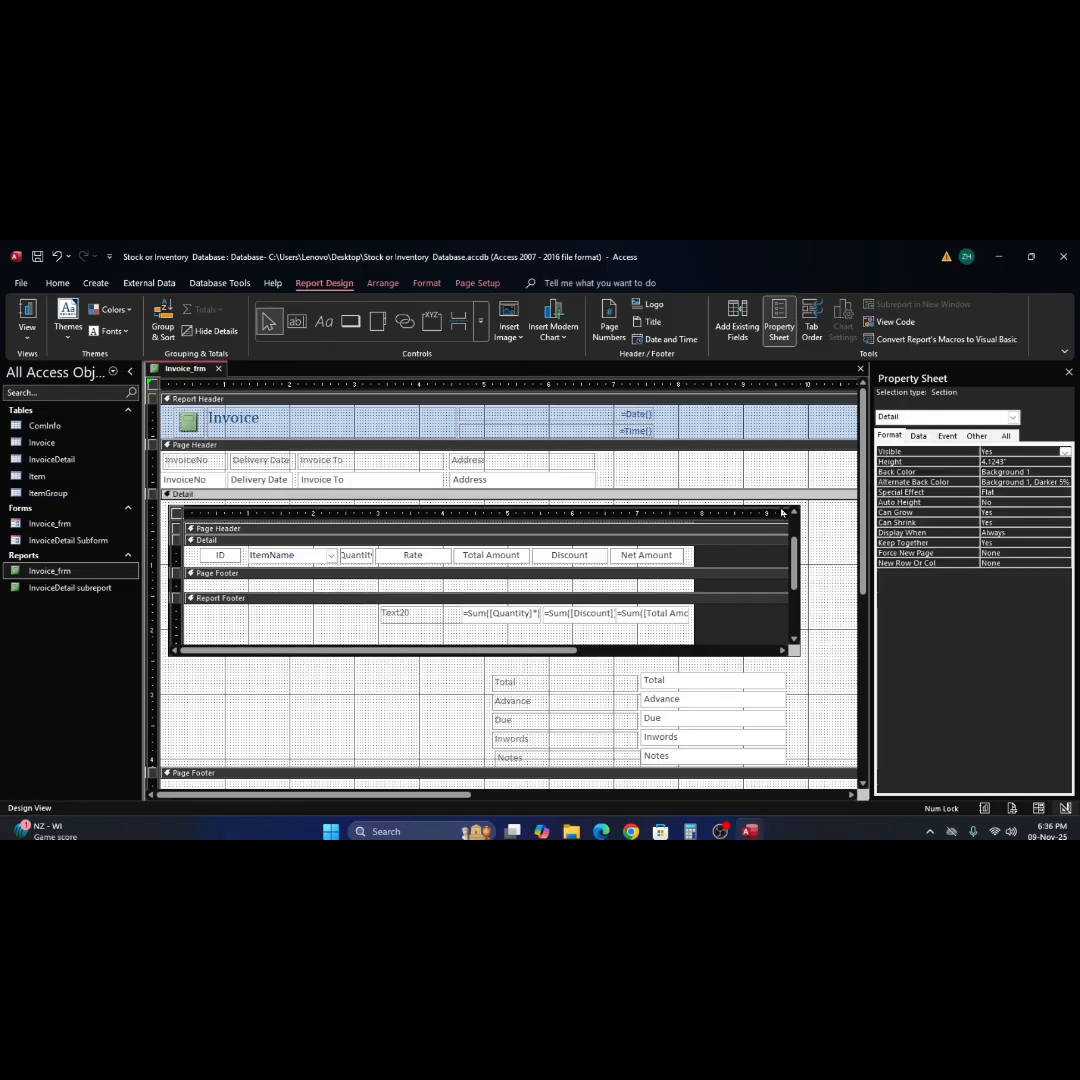
left_click(783, 512)
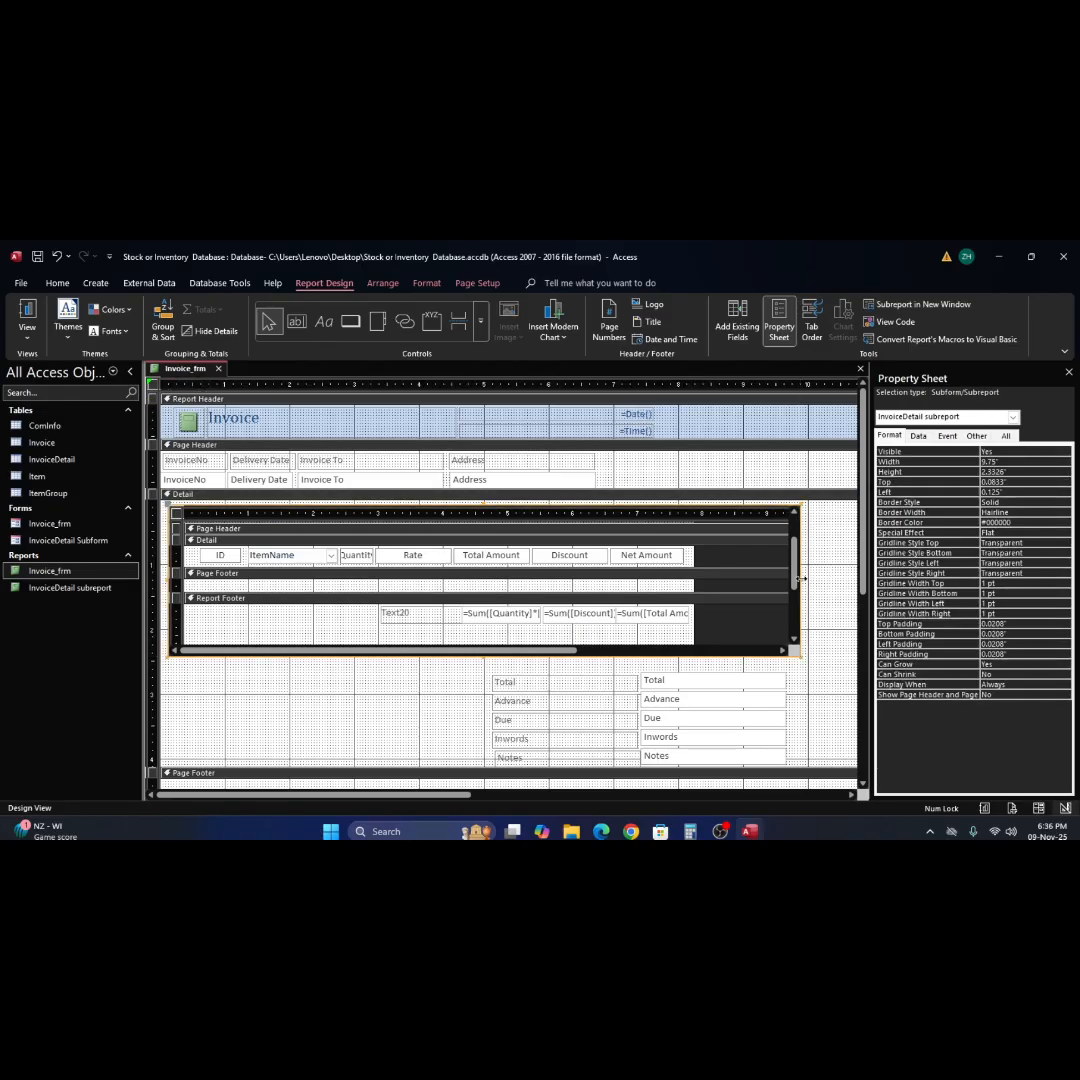
left_click_drag(801, 578, 699, 592)
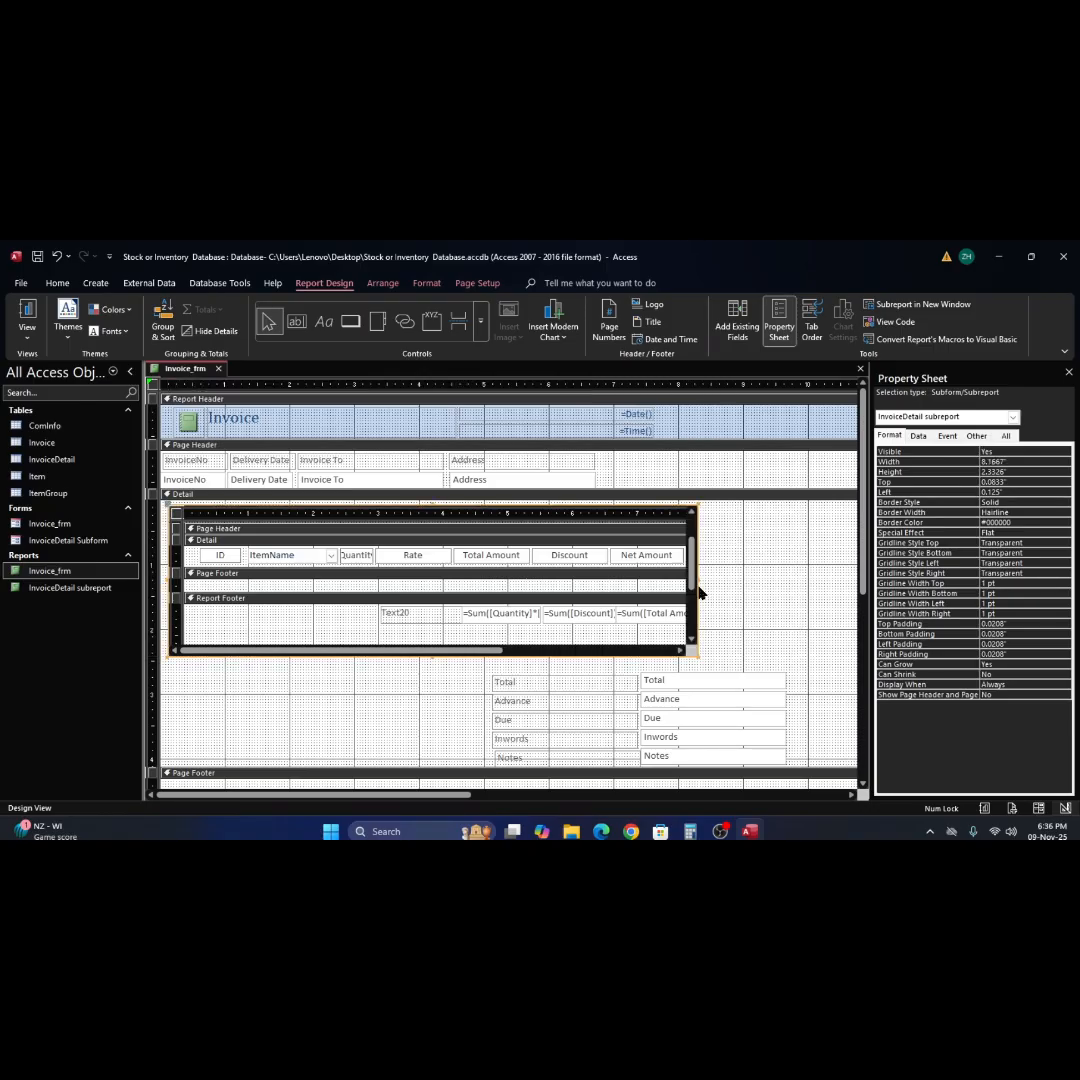
left_click(766, 562)
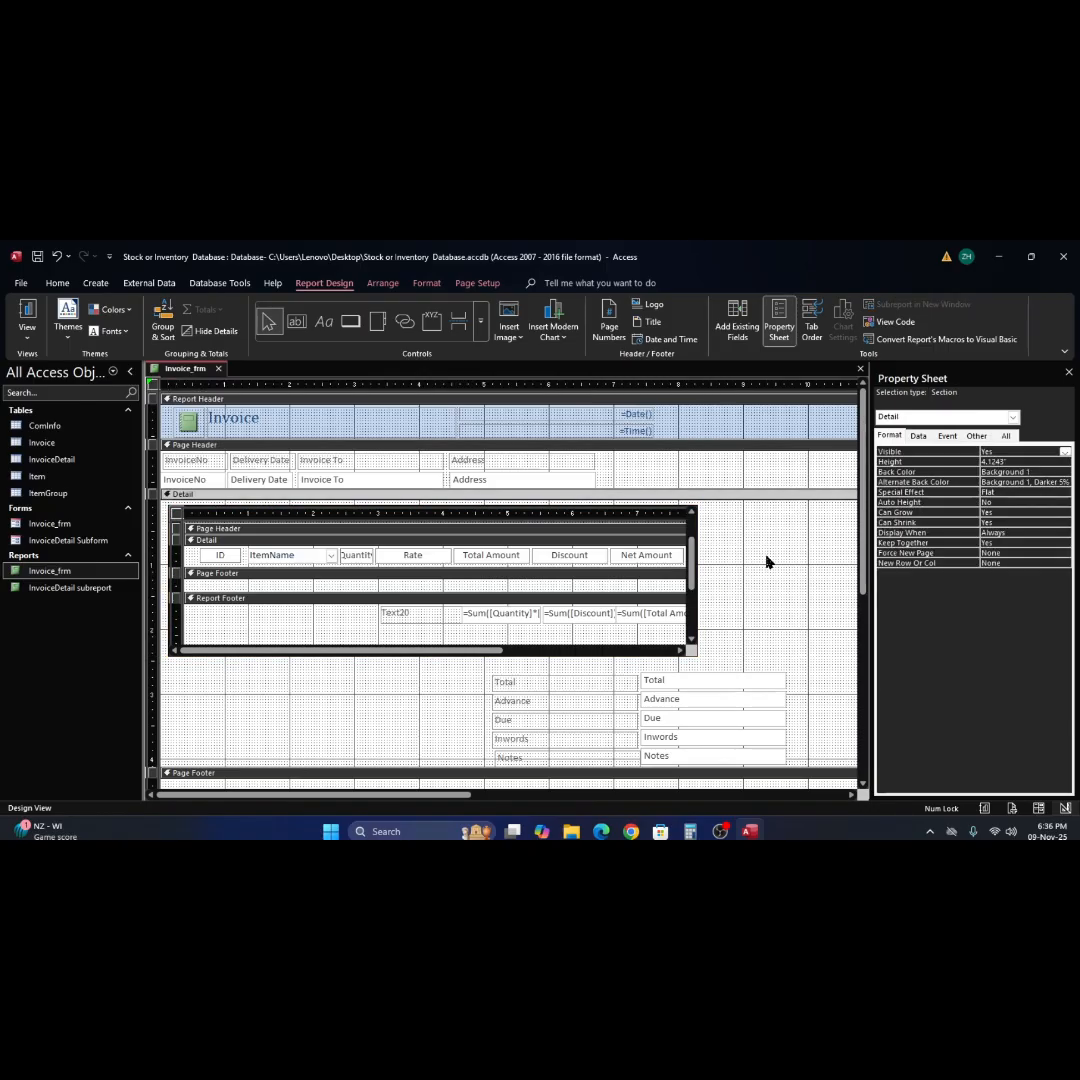
scroll(766, 562, "down", 2)
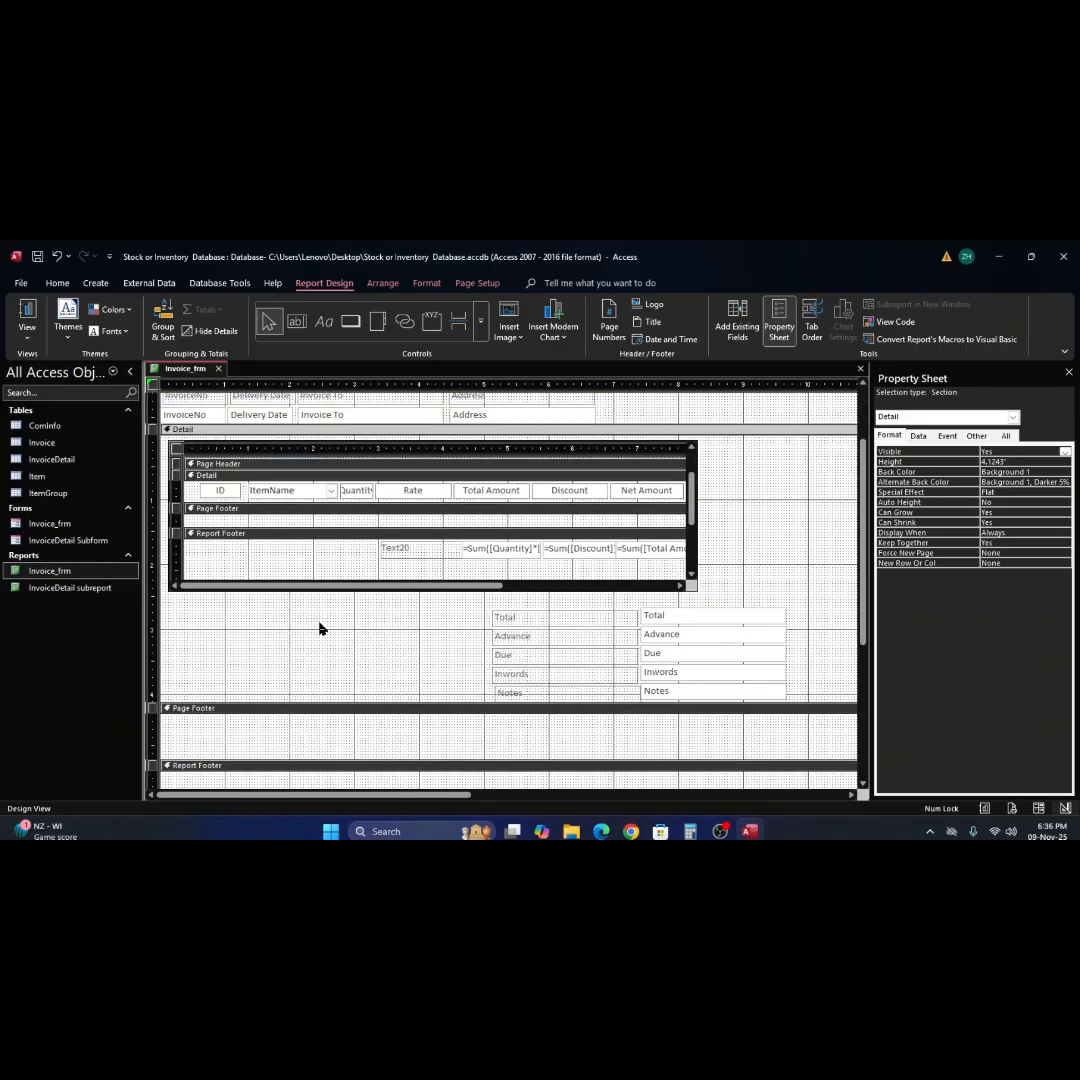
Move the Total through Notes labels and text boxes under the subreport, and narrow the Total, Advance and Due text boxes from their left edges.
left_click_drag(457, 619, 665, 661)
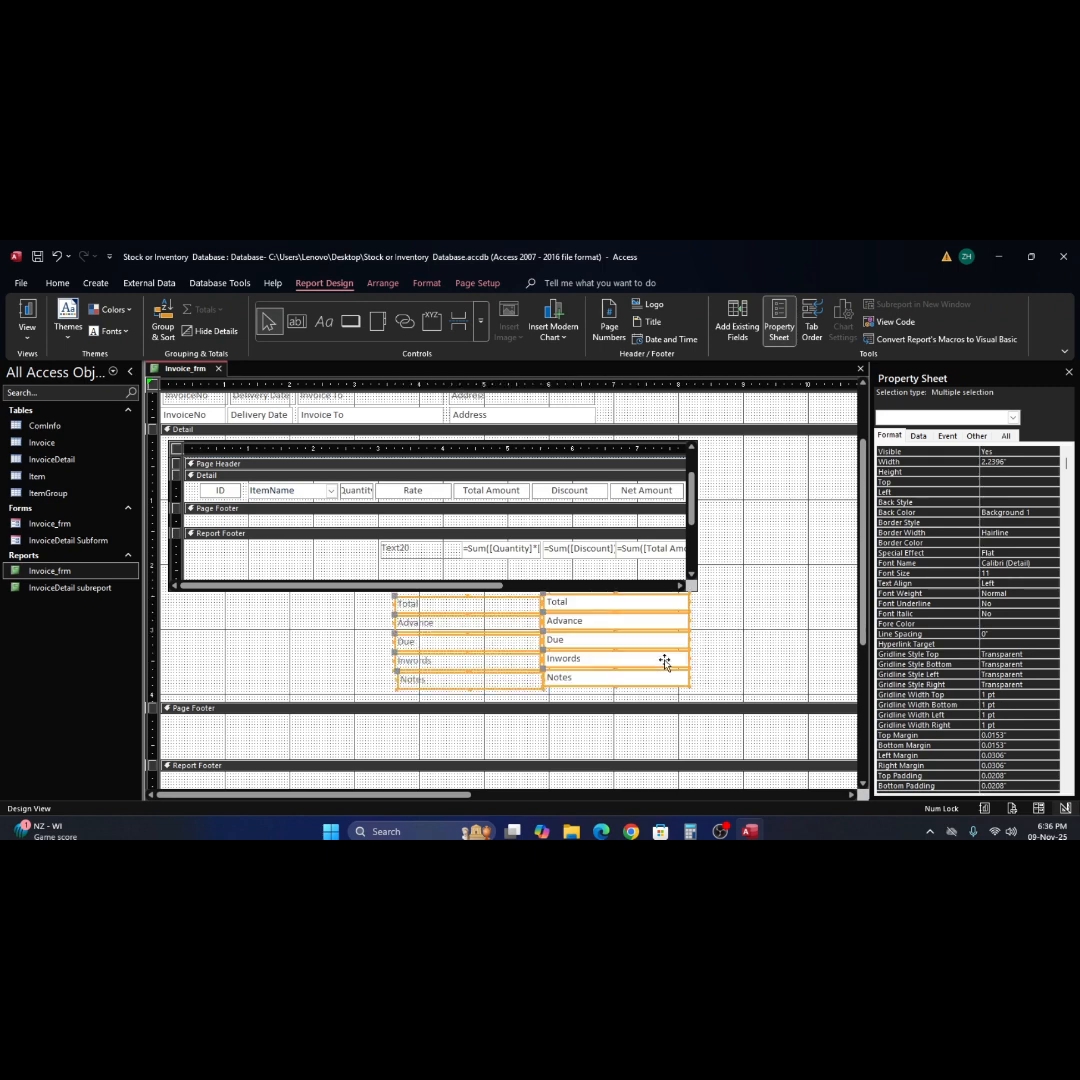
left_click(743, 640)
left_click(593, 603)
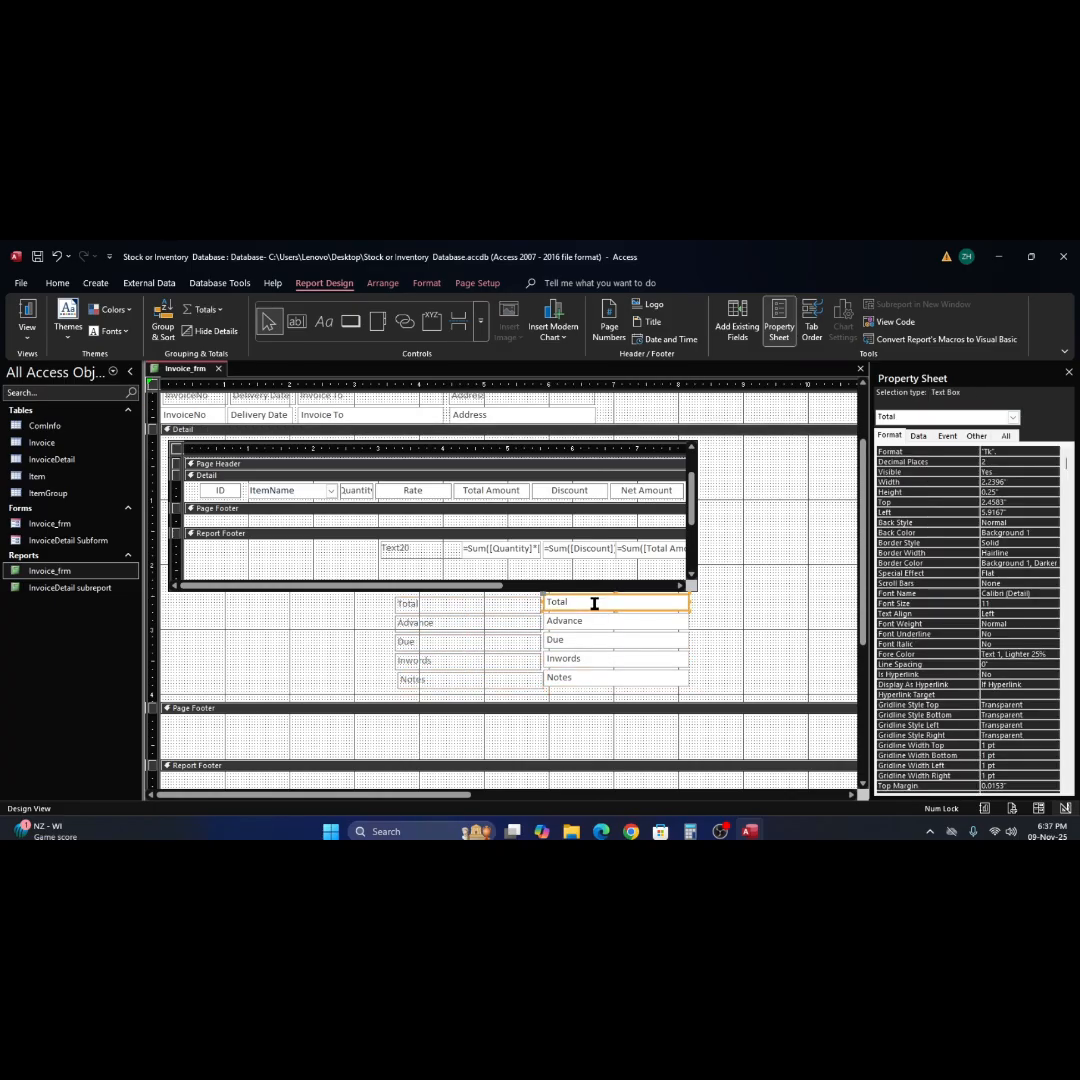
left_click_drag(705, 607, 571, 646)
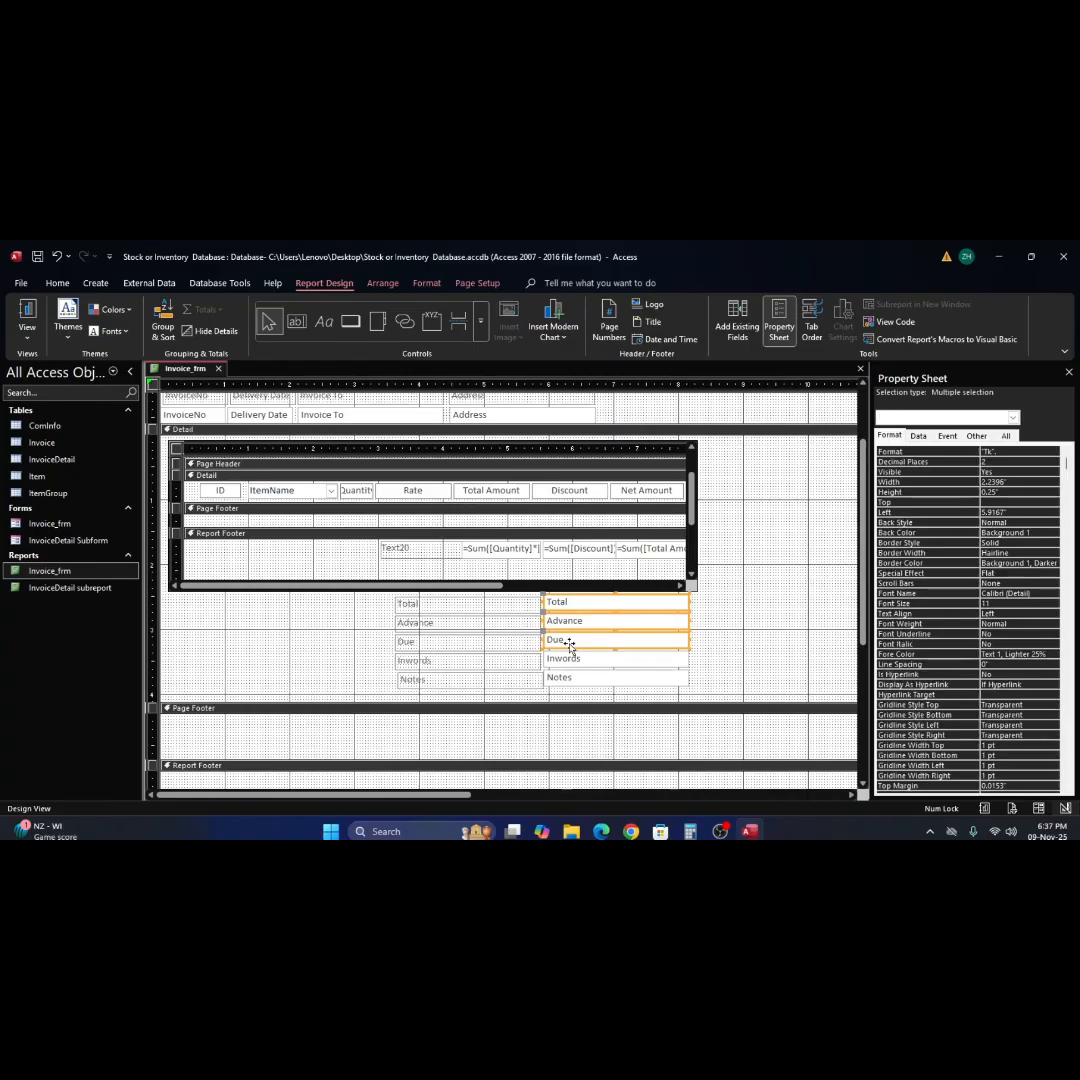
left_click(557, 602)
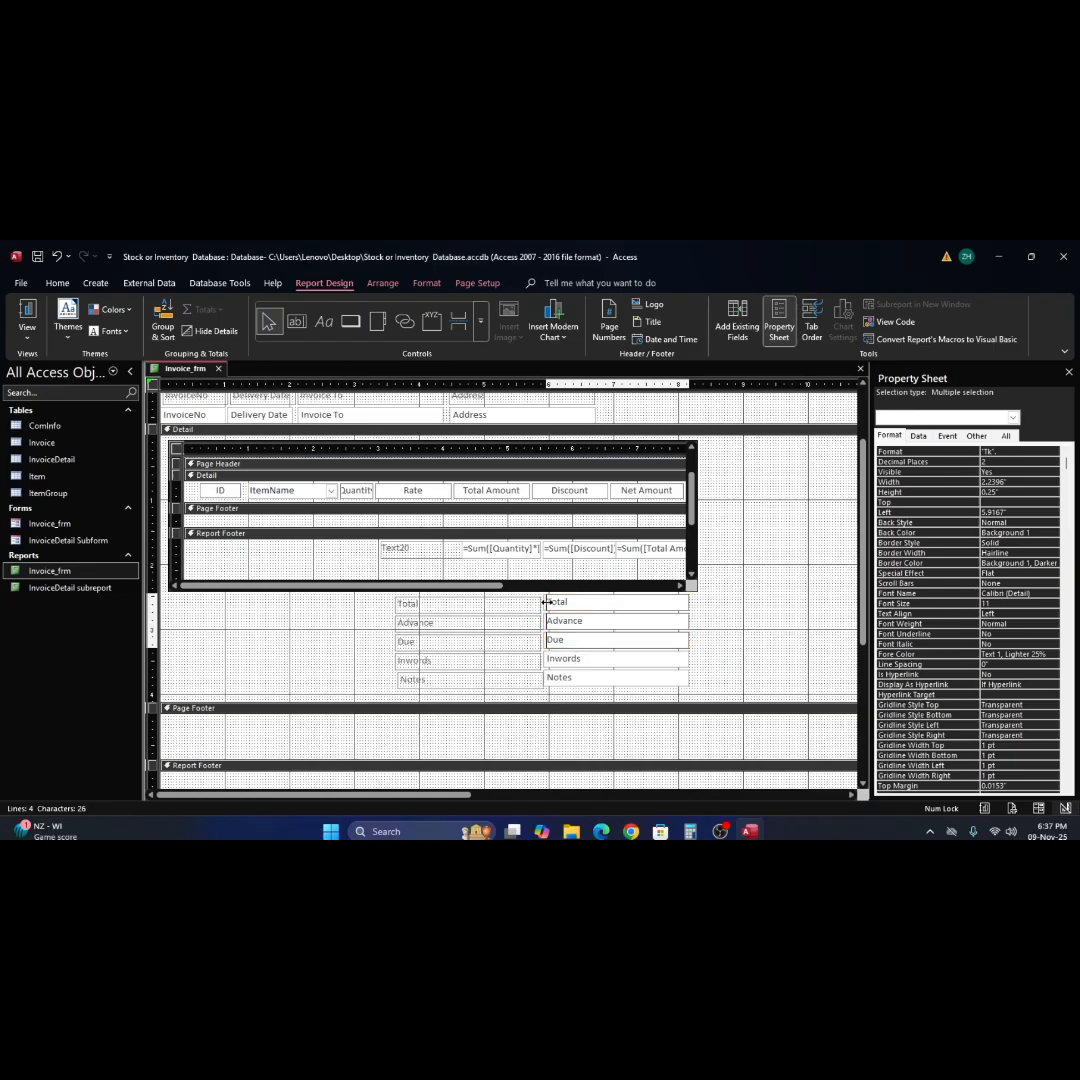
left_click_drag(558, 602, 579, 605)
Widen the Total, Advance and Due labels to about 2.83 inches so they meet their narrowed text boxes.
left_click(451, 606)
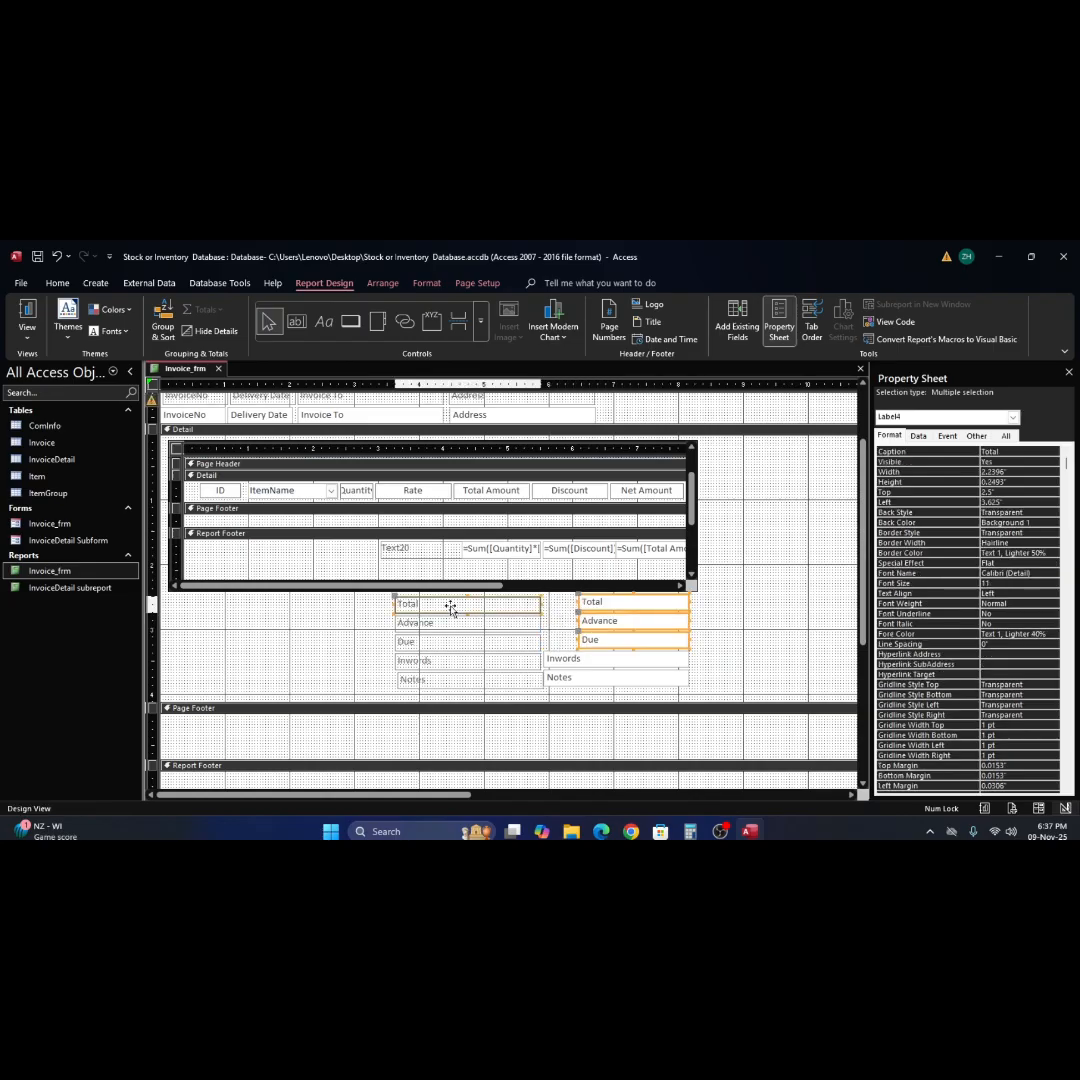
left_click(528, 623)
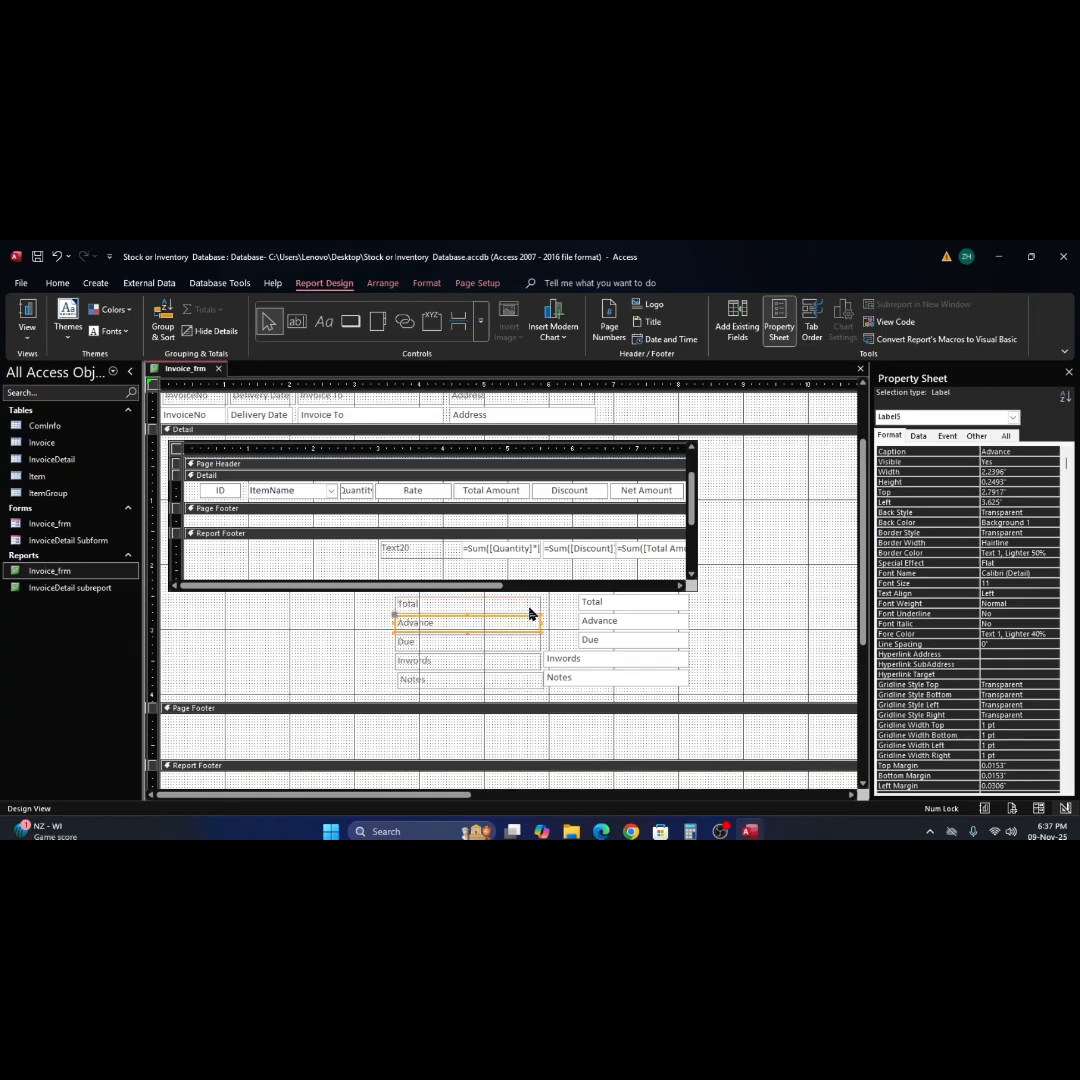
left_click(536, 605, "shift")
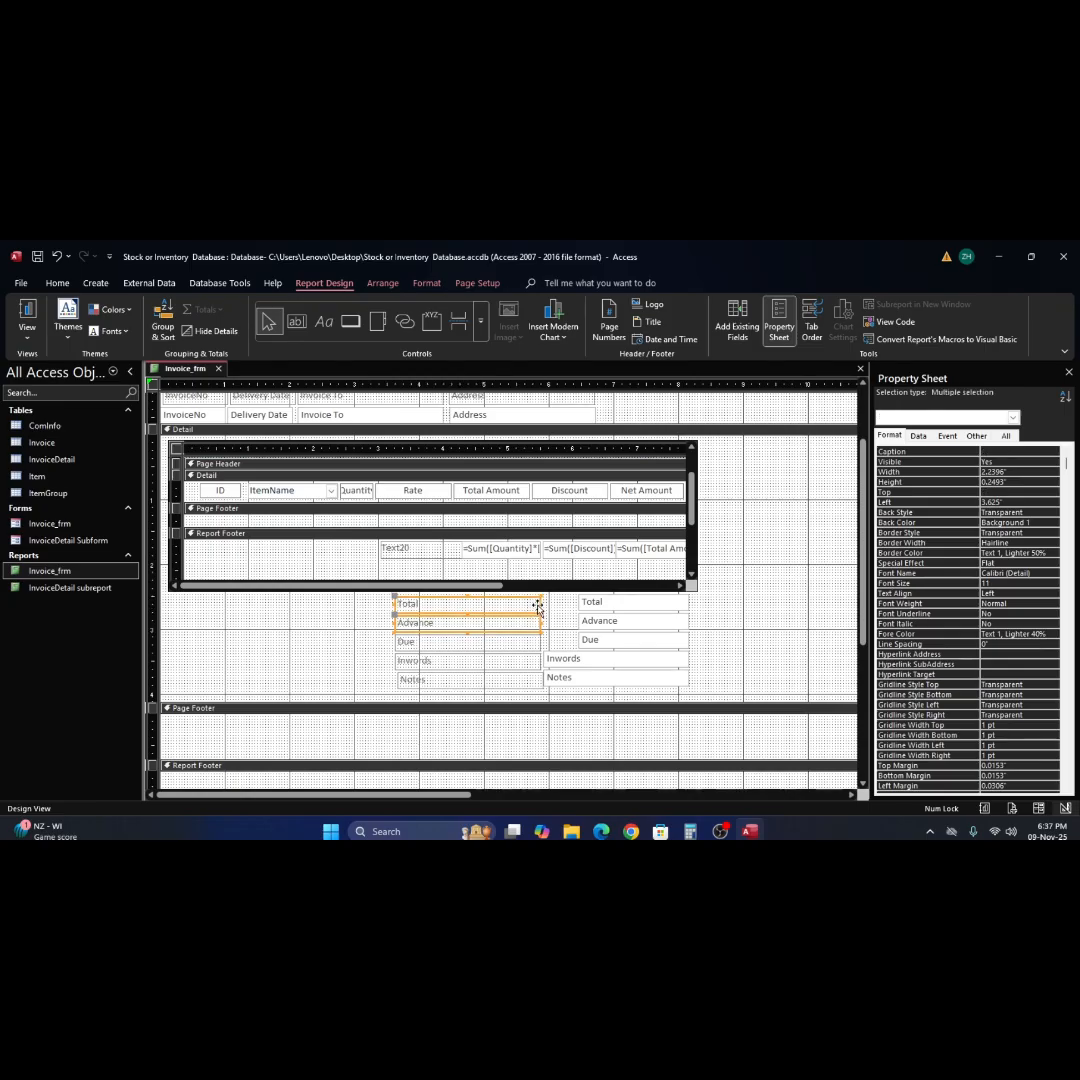
left_click_drag(538, 604, 575, 606)
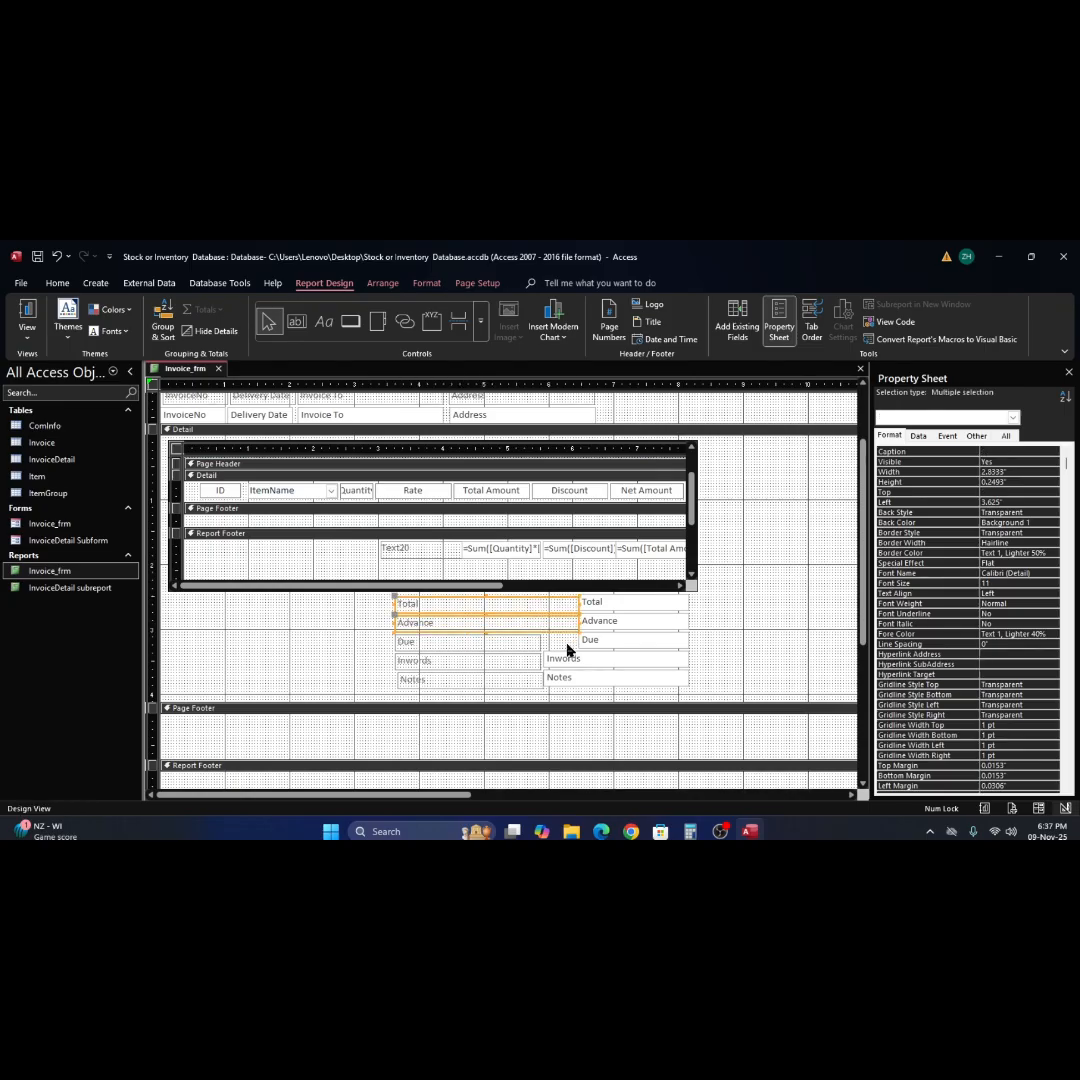
left_click(513, 645)
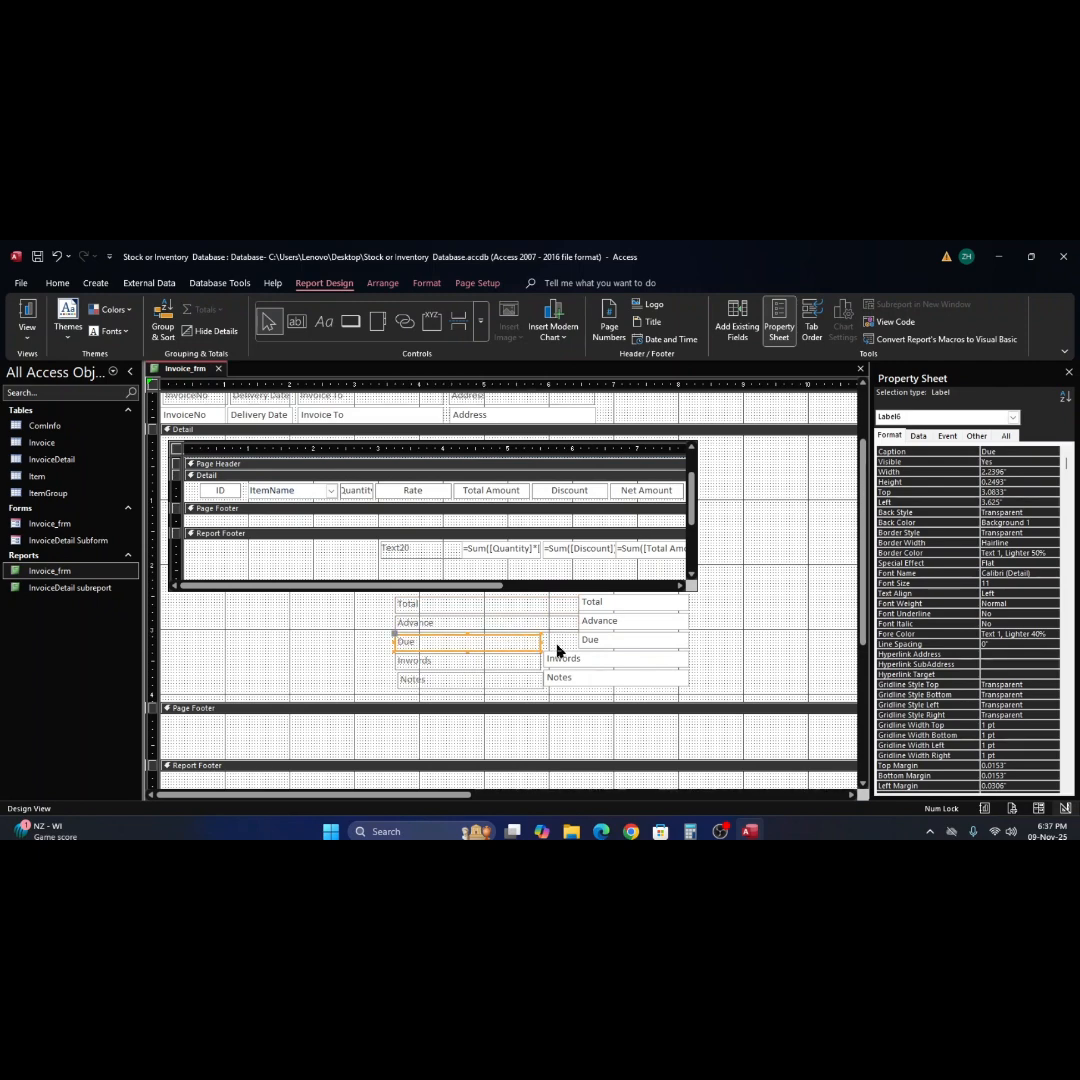
left_click(558, 649)
left_click(534, 646)
left_click_drag(540, 642, 580, 642)
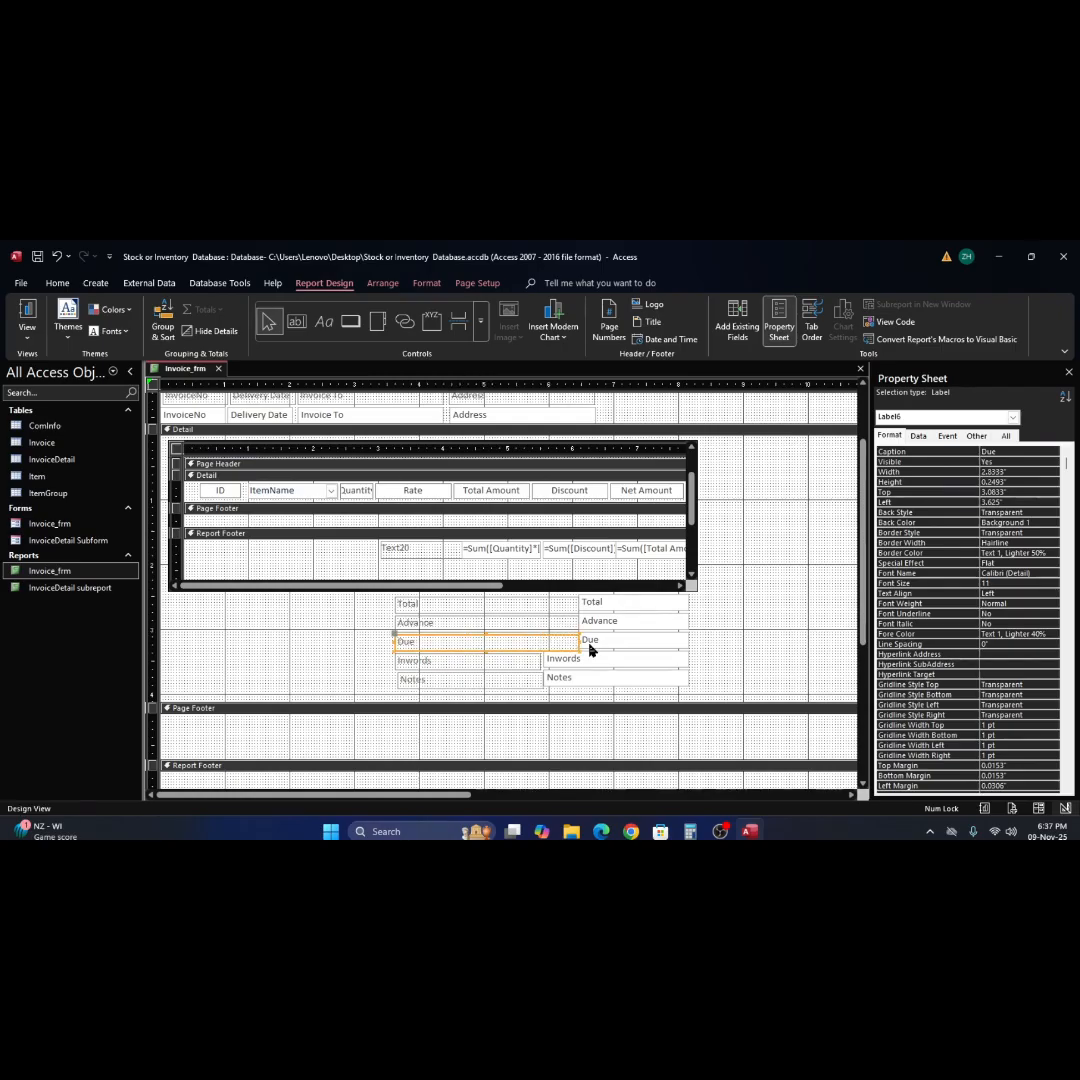
Nudge the Due, Inwords and Notes labels up in line with their text boxes, and trim the Notes label's right edge to match the Inwords label.
left_click(752, 640)
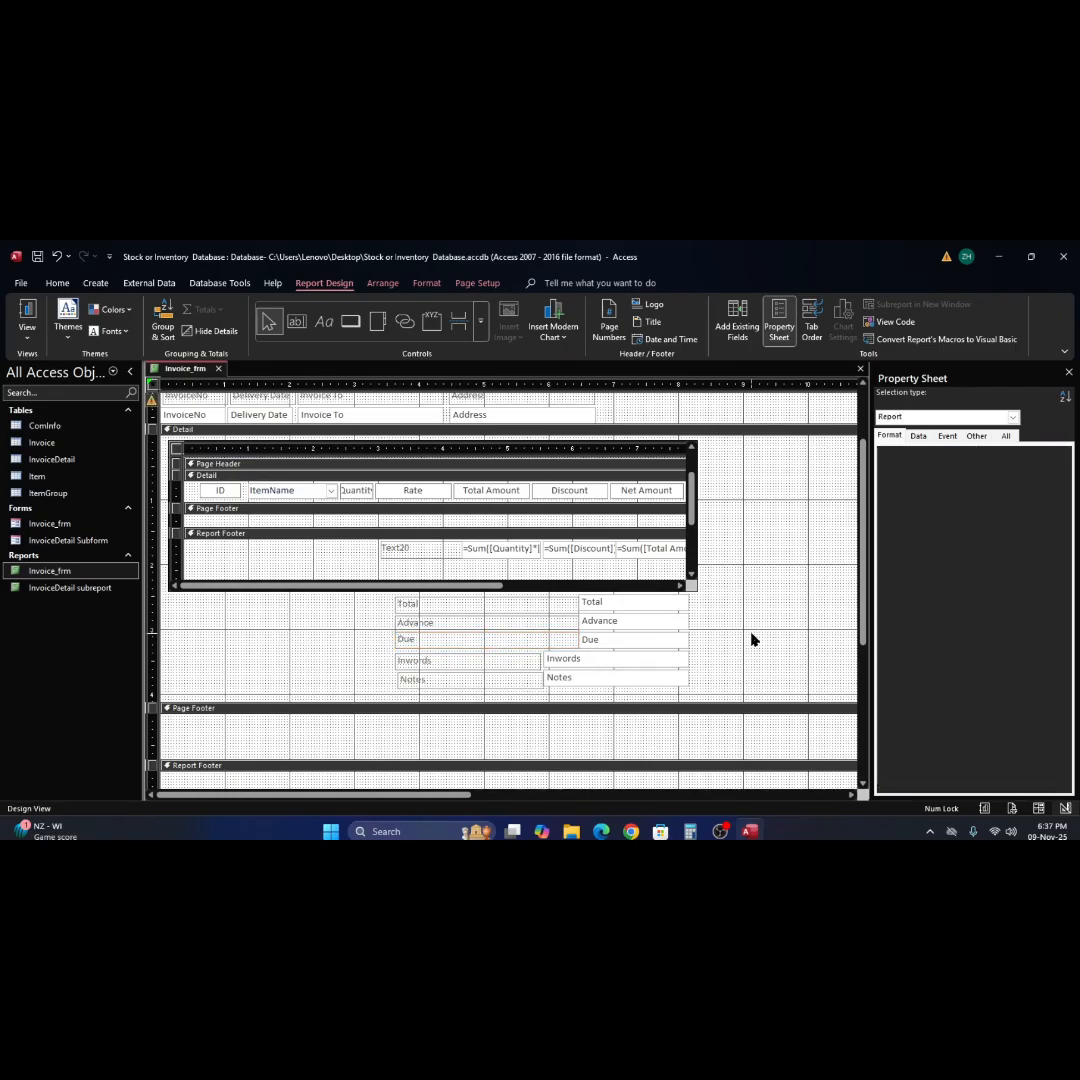
left_click(511, 659)
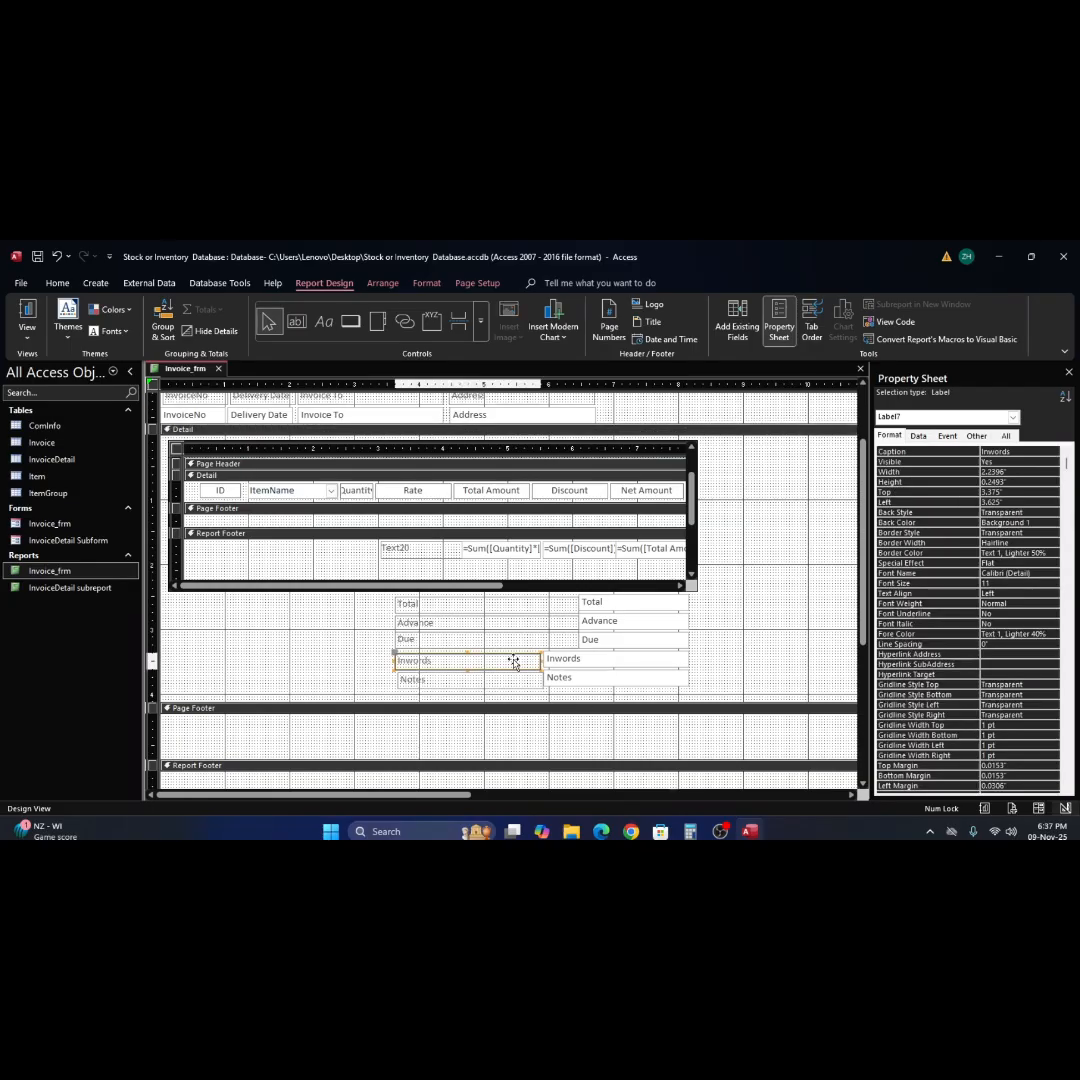
left_click(733, 651)
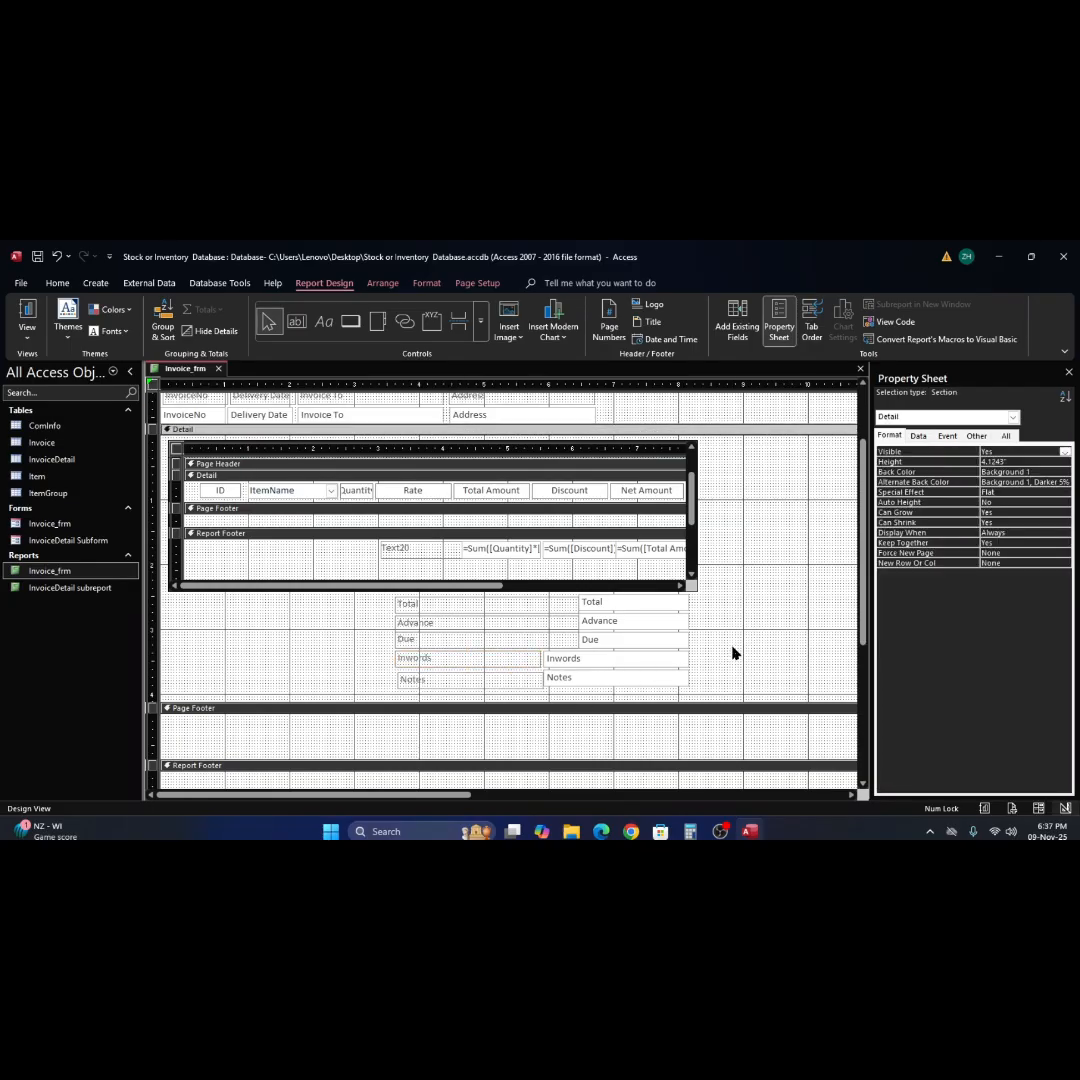
left_click(490, 682)
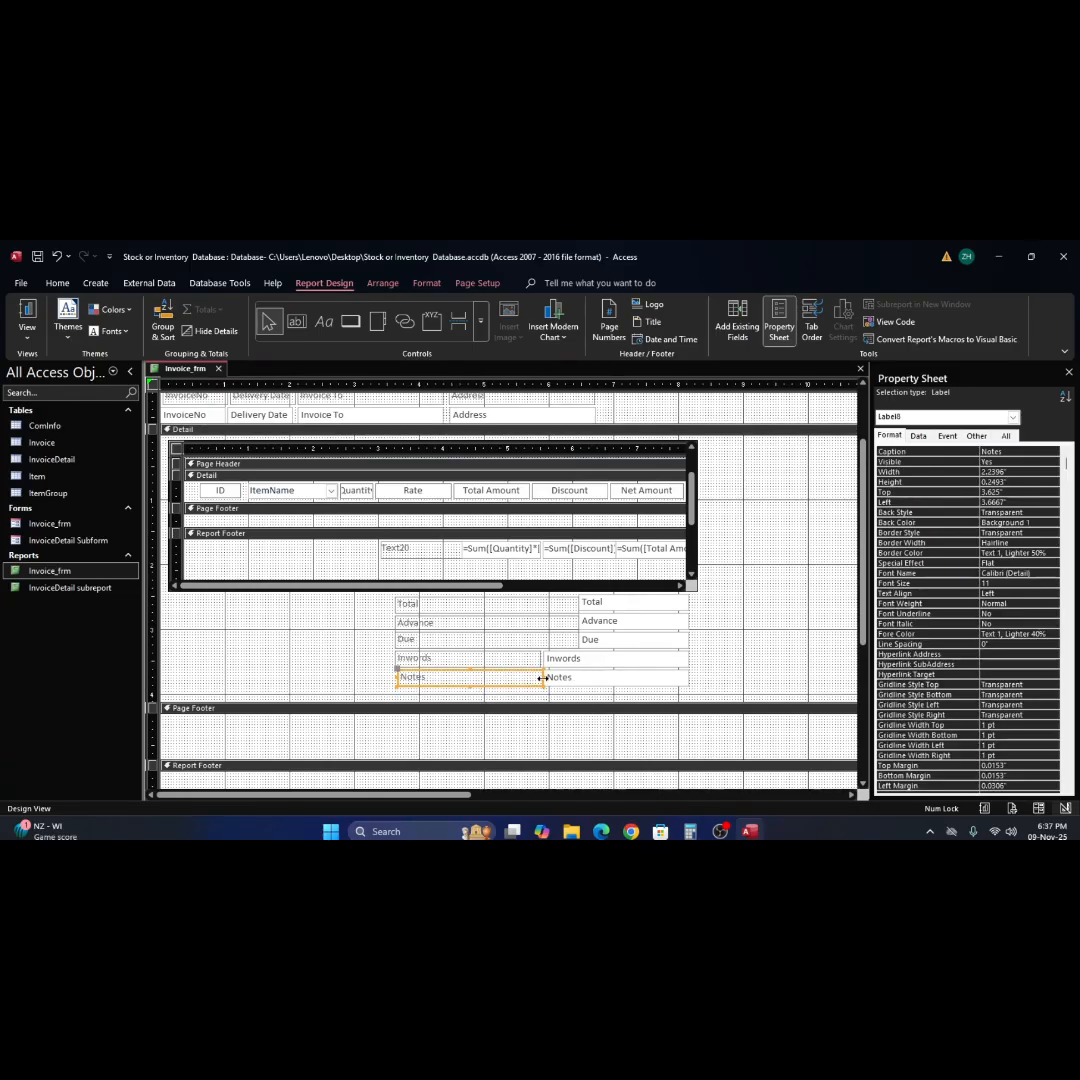
left_click_drag(543, 678, 541, 678)
left_click(583, 663)
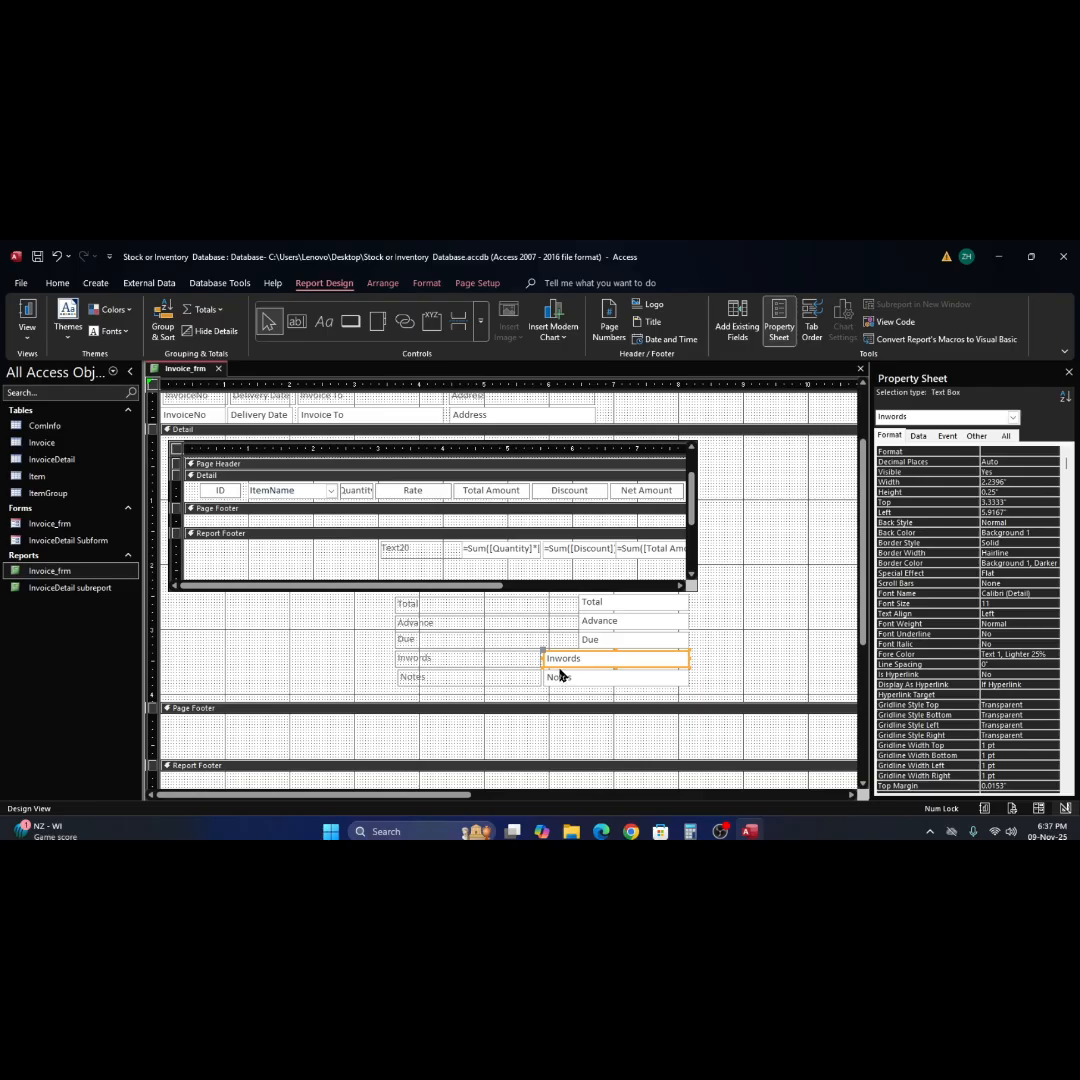
Extend the Inwords and Notes labels leftward so both start at a left position of 0.125 inches.
left_click(503, 662)
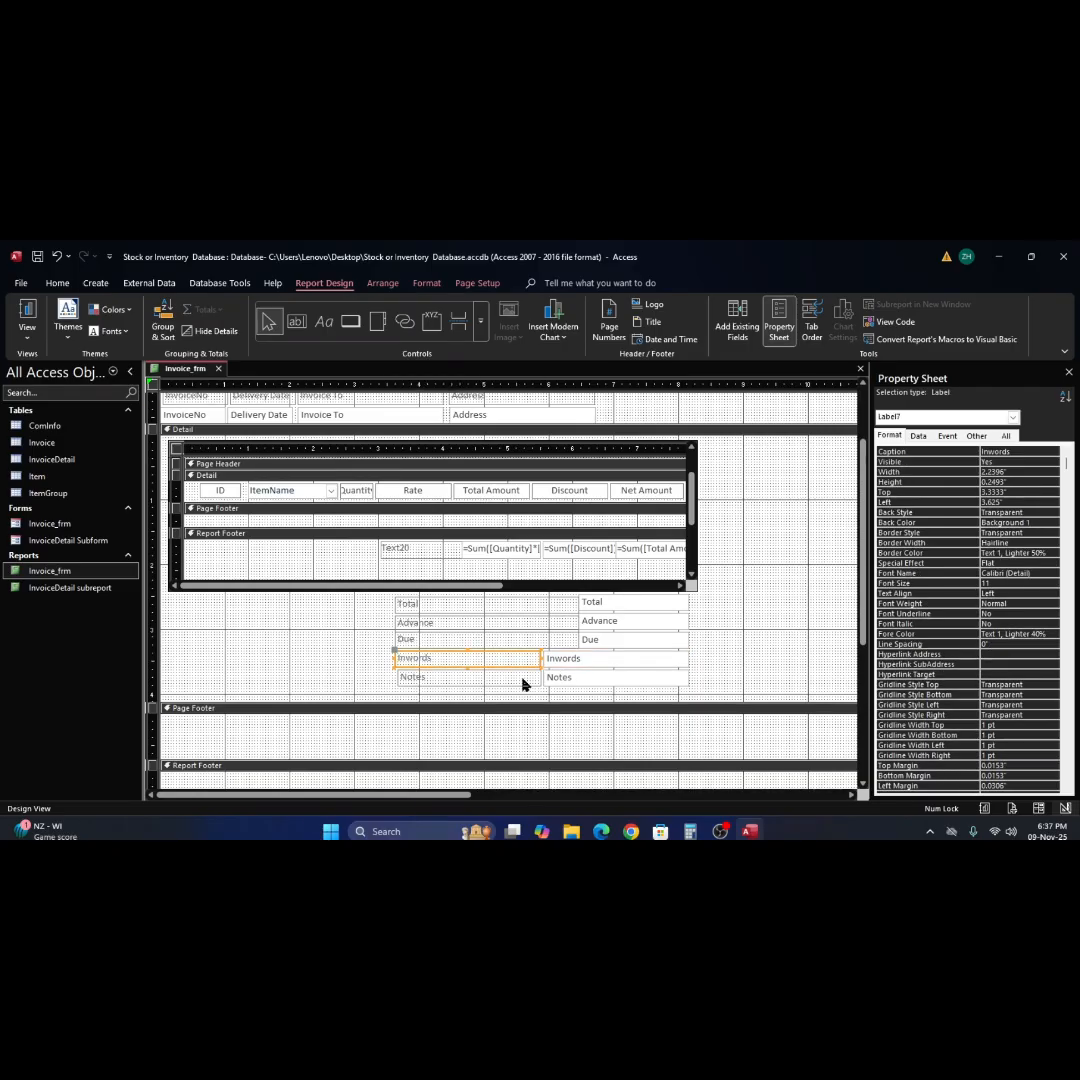
left_click(522, 679, "shift")
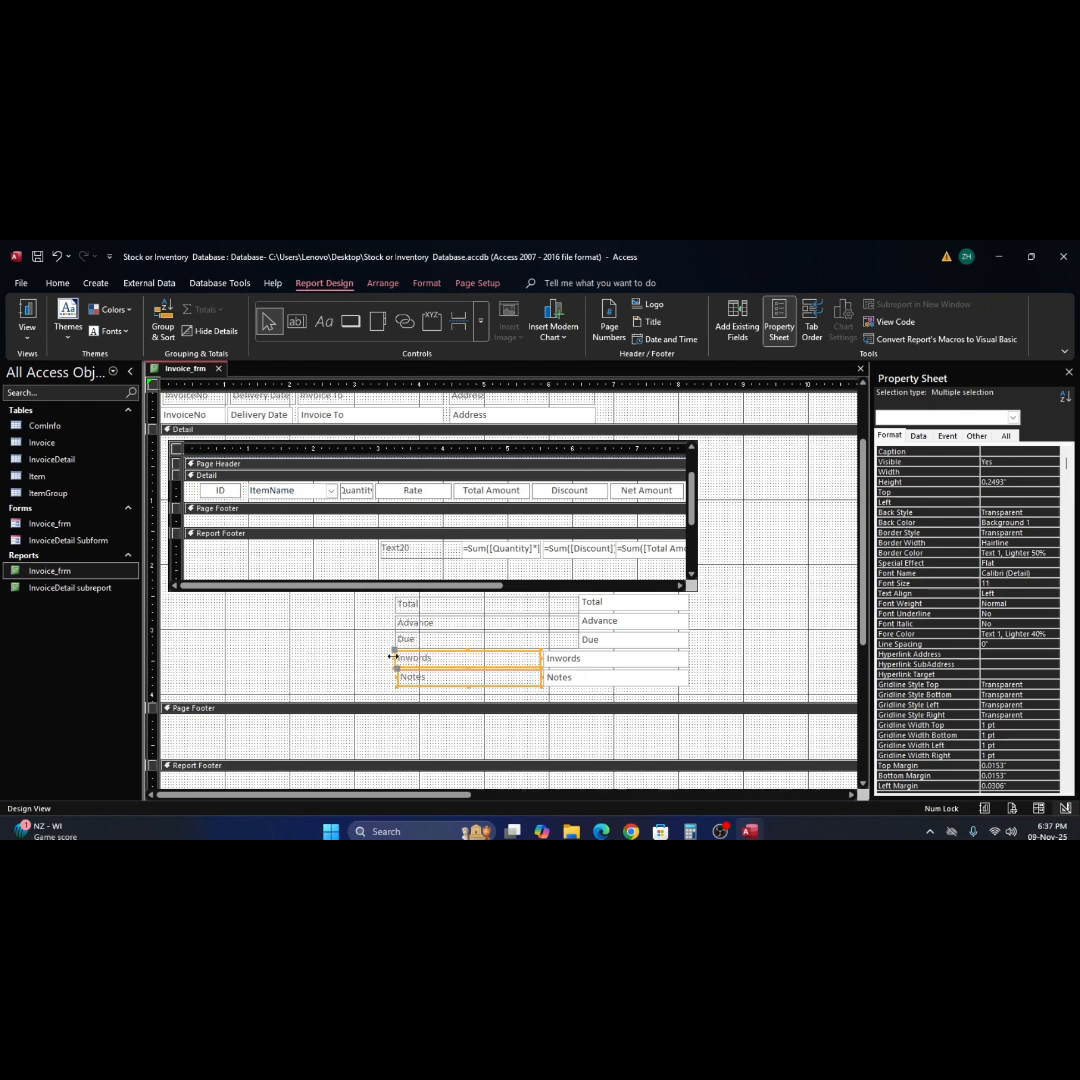
left_click_drag(393, 656, 212, 644)
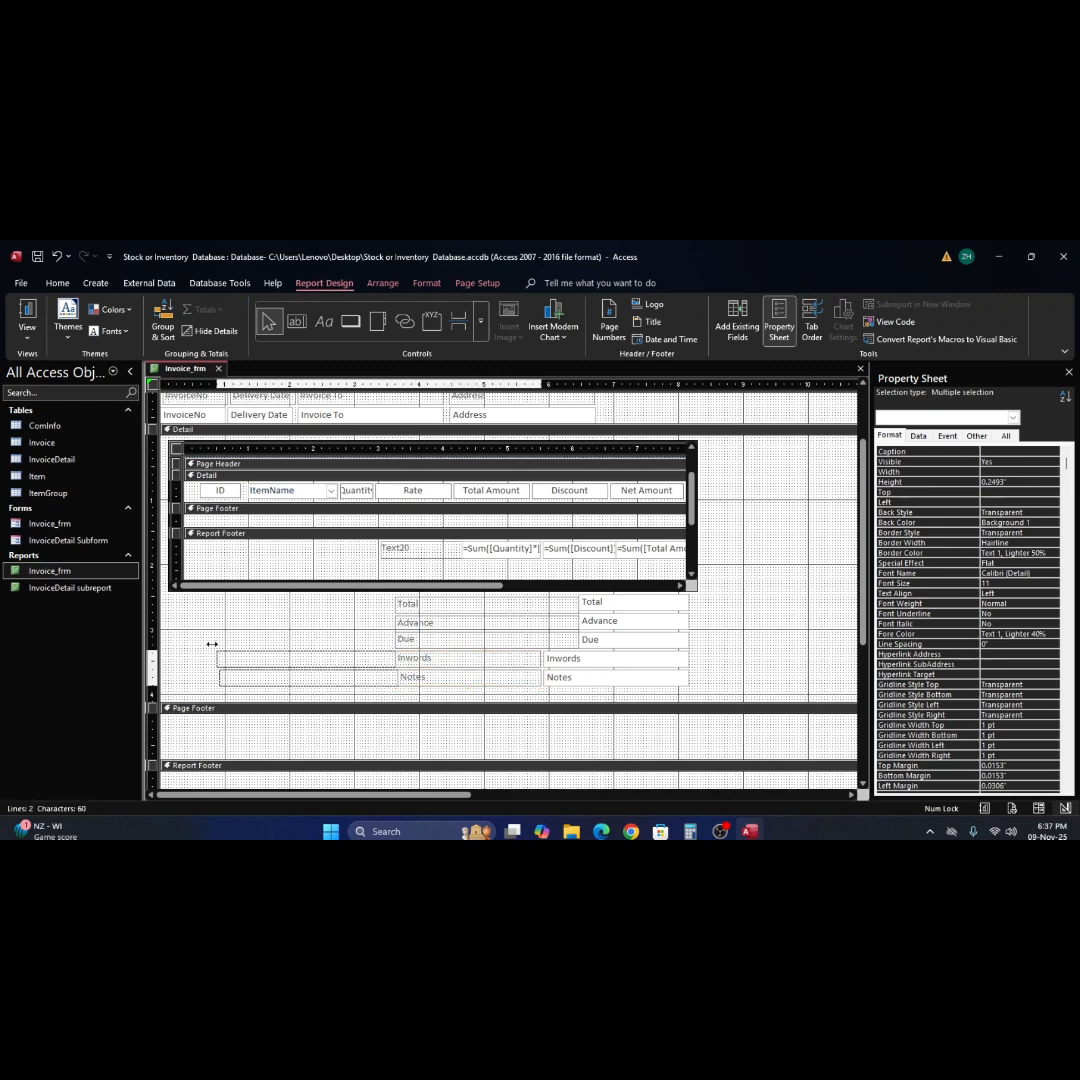
left_click_drag(200, 642, 171, 642)
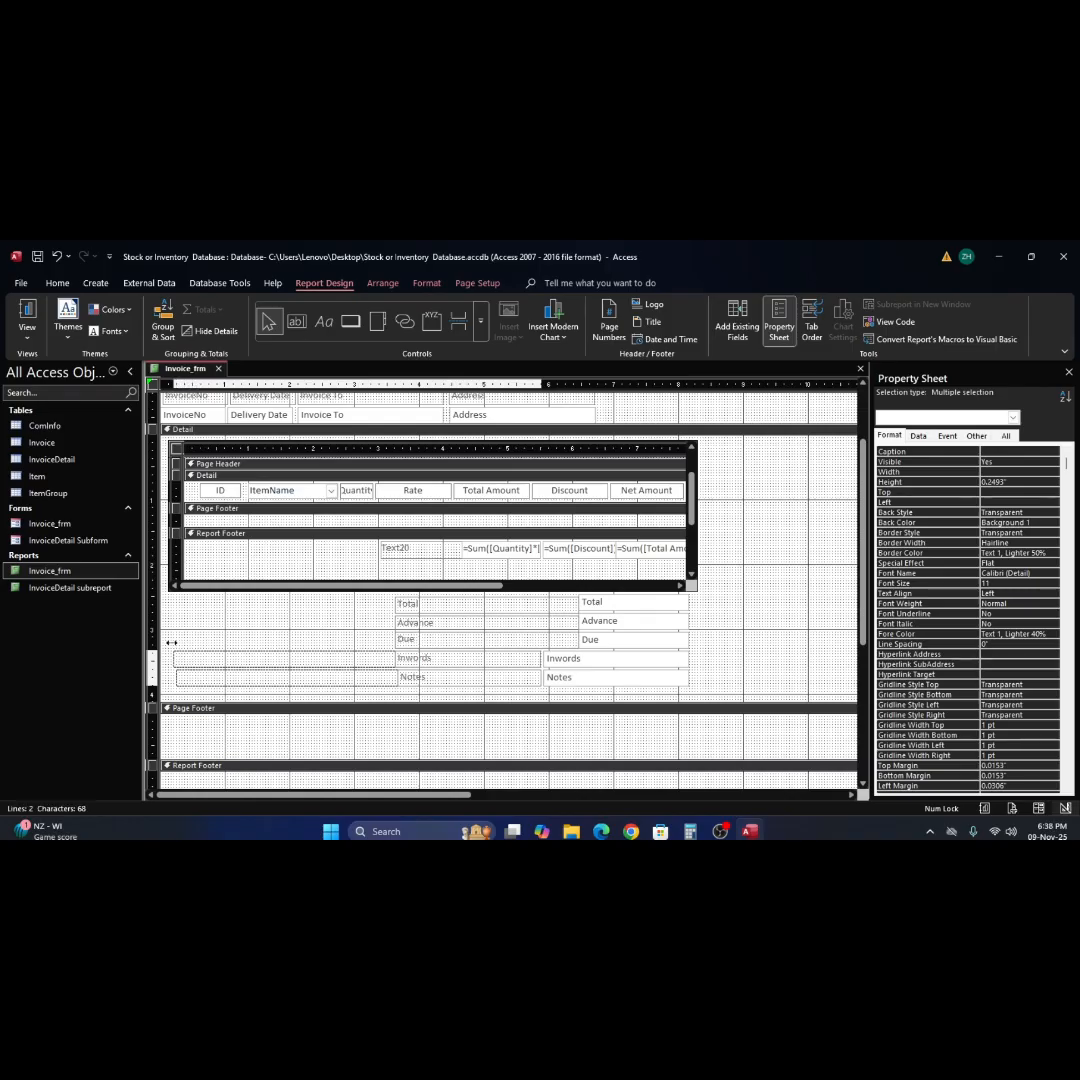
left_click(216, 686)
left_click(177, 677)
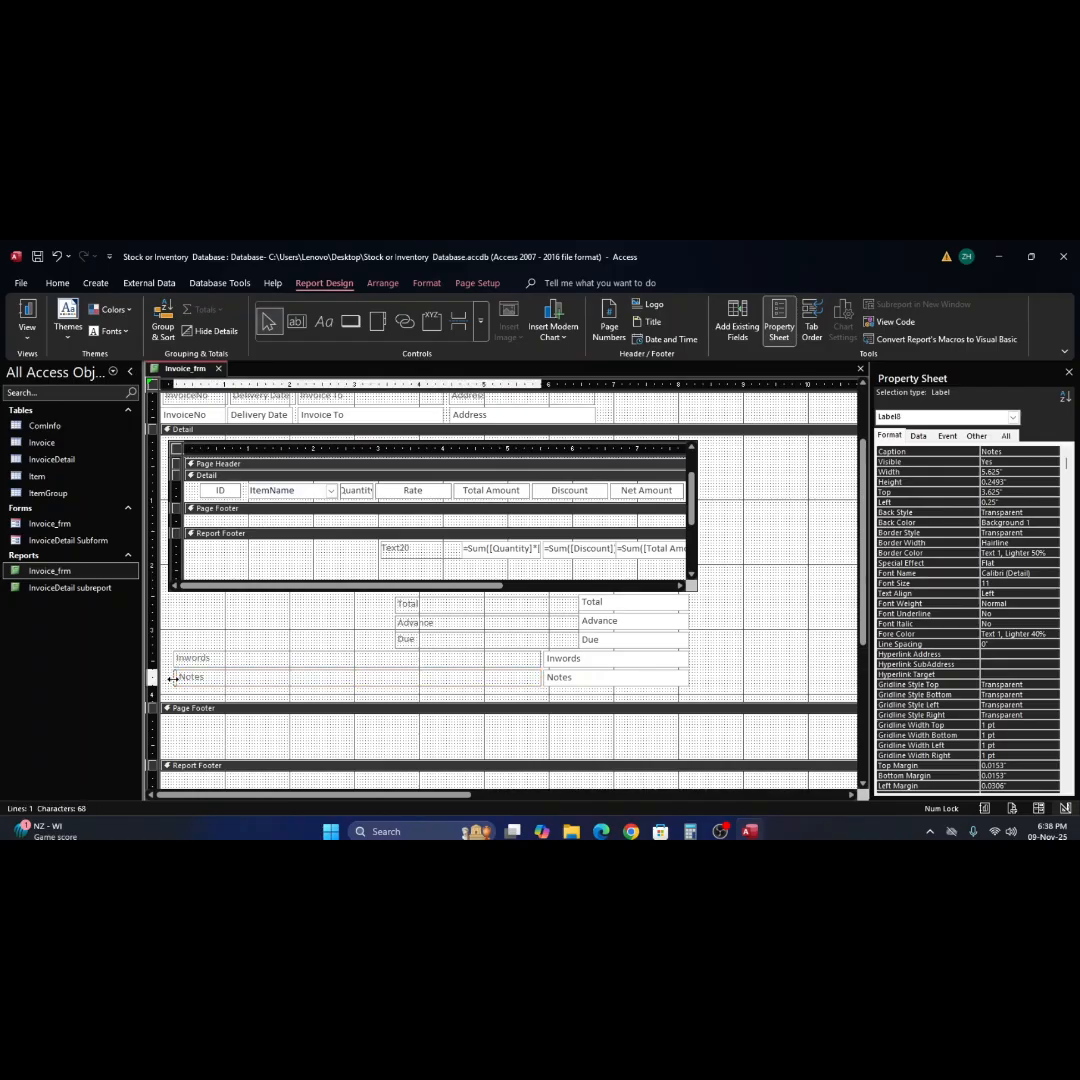
left_click_drag(172, 679, 169, 679)
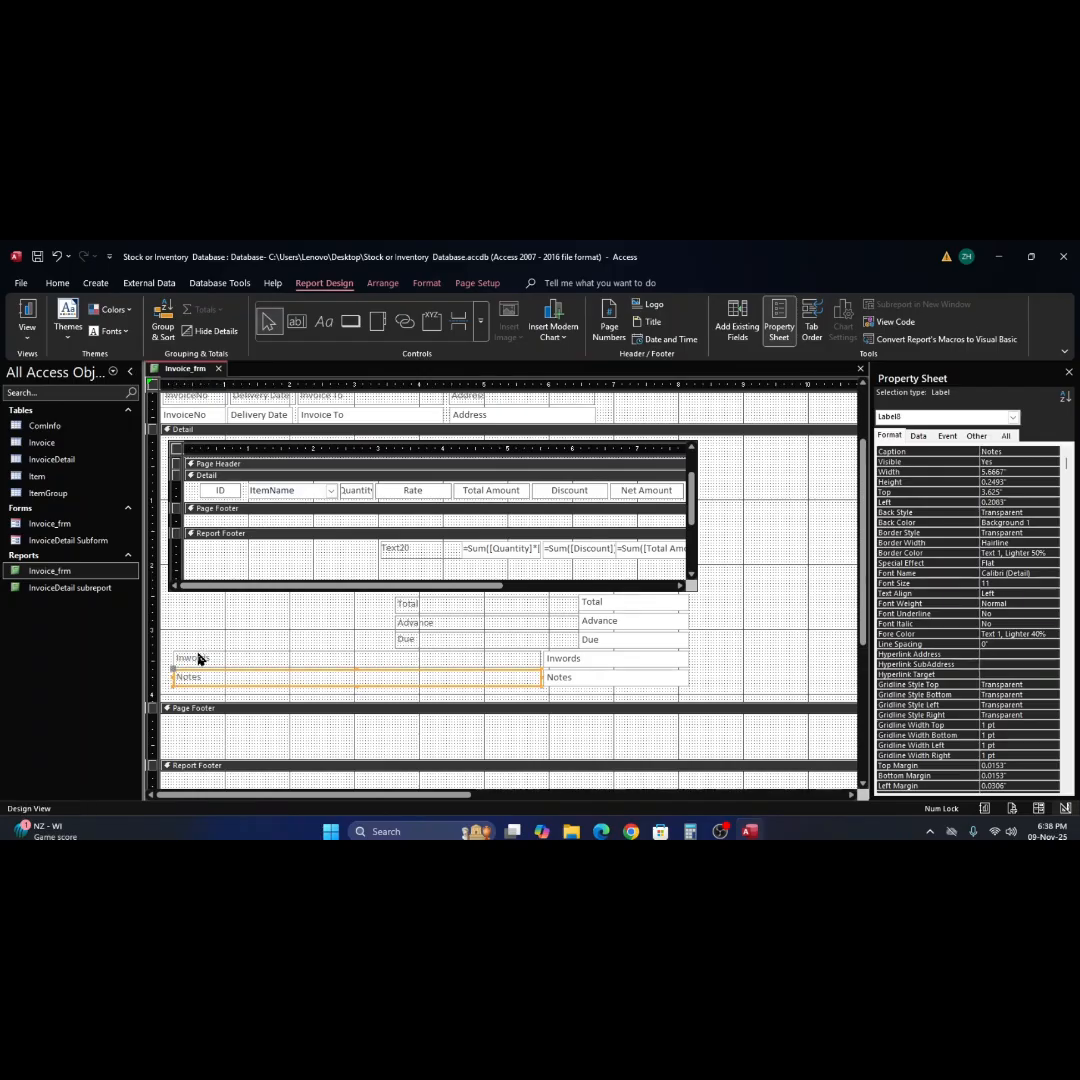
left_click(198, 658, "shift")
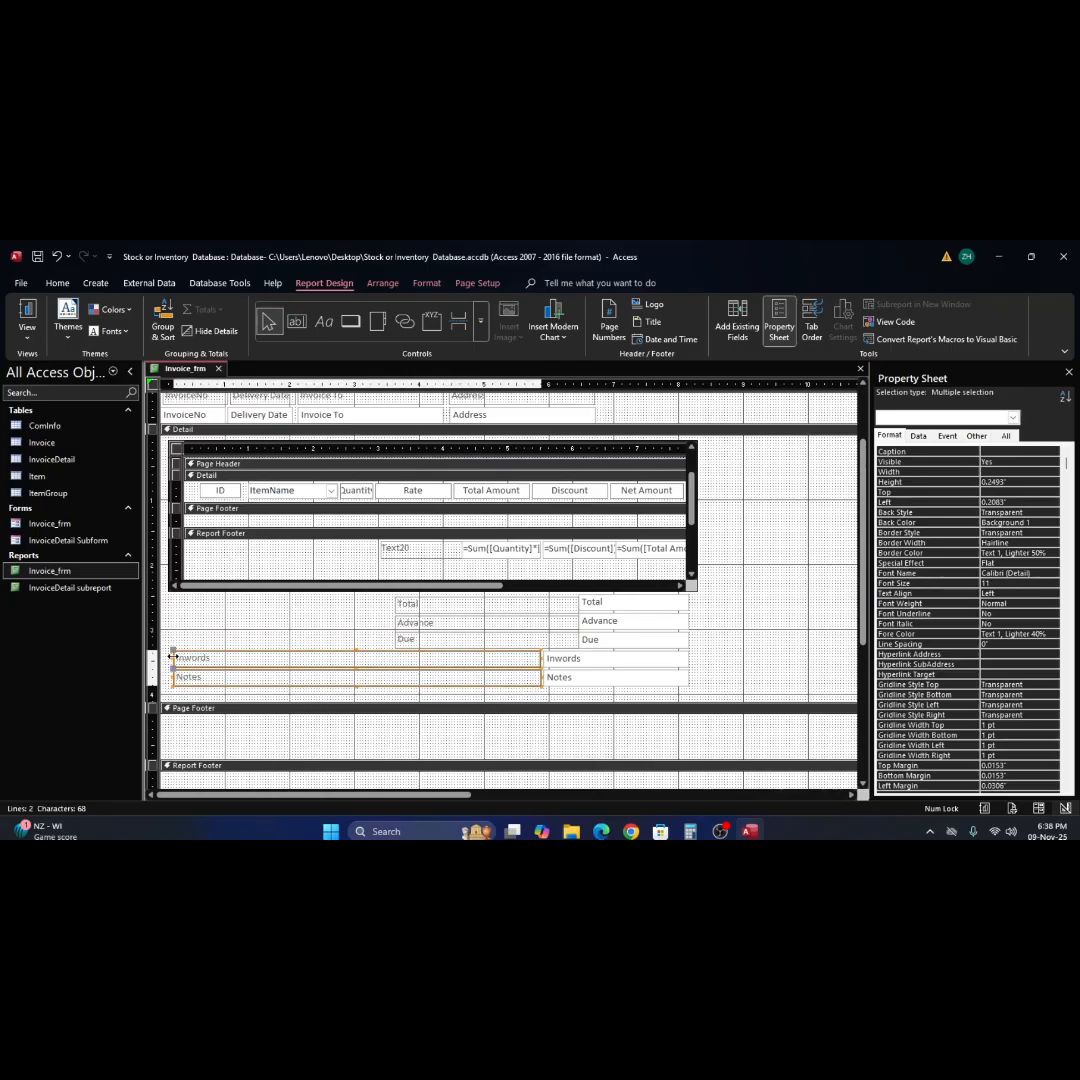
left_click_drag(173, 657, 168, 658)
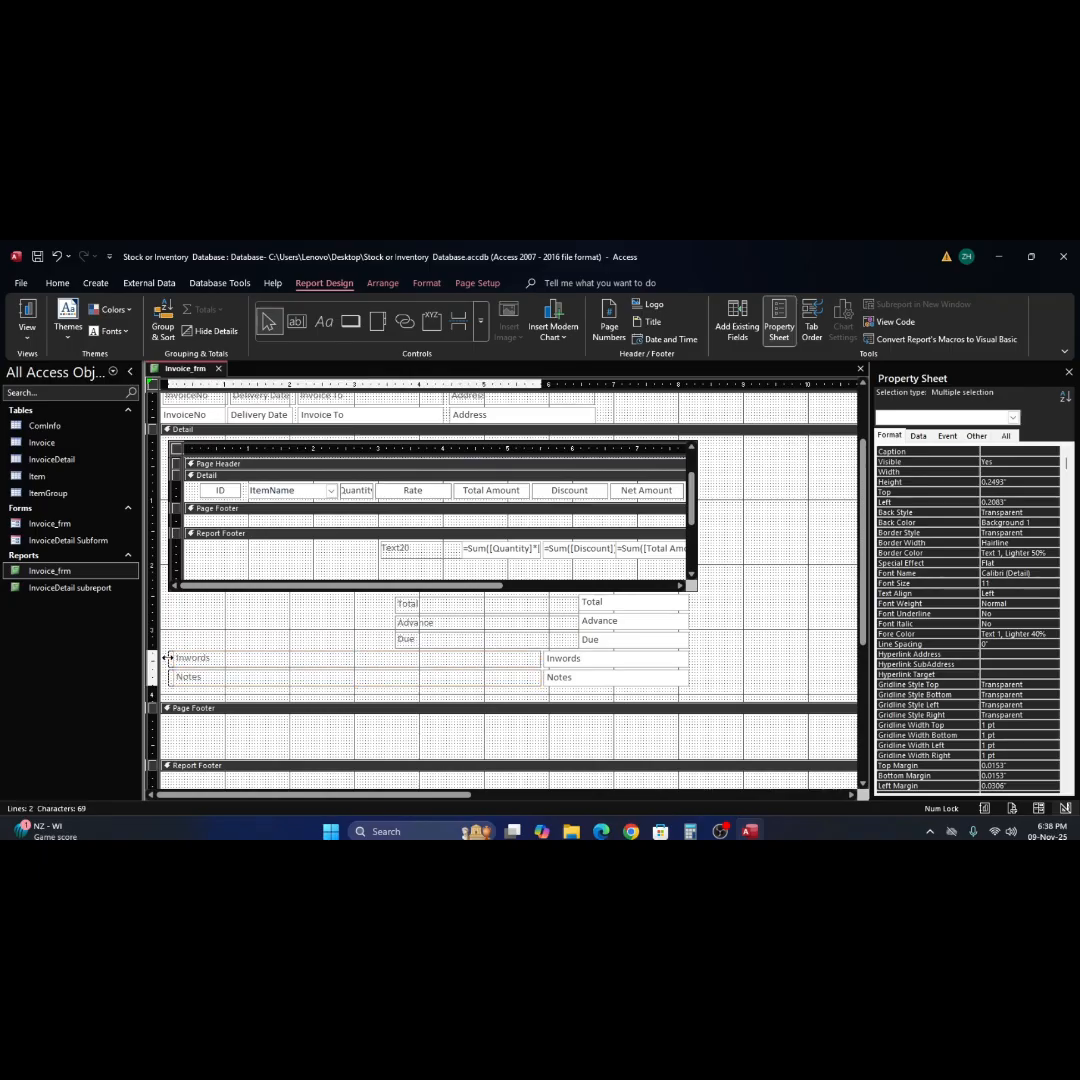
Extend the Total, Advance and Due labels leftward to a left position of 0.125 inches, making them about 6.33 inches wide.
left_click(427, 607)
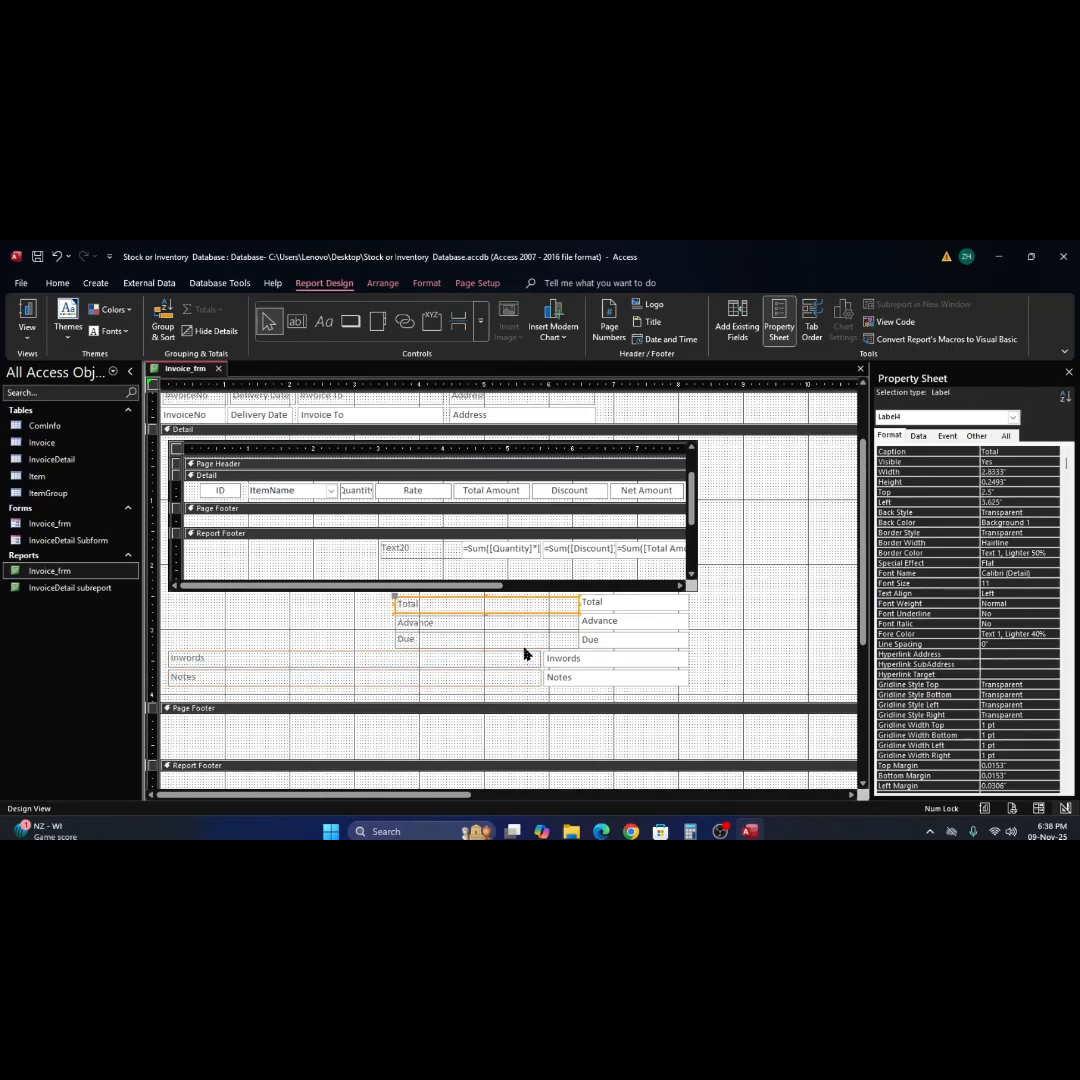
left_click(449, 642, "shift")
left_click(445, 624, "shift")
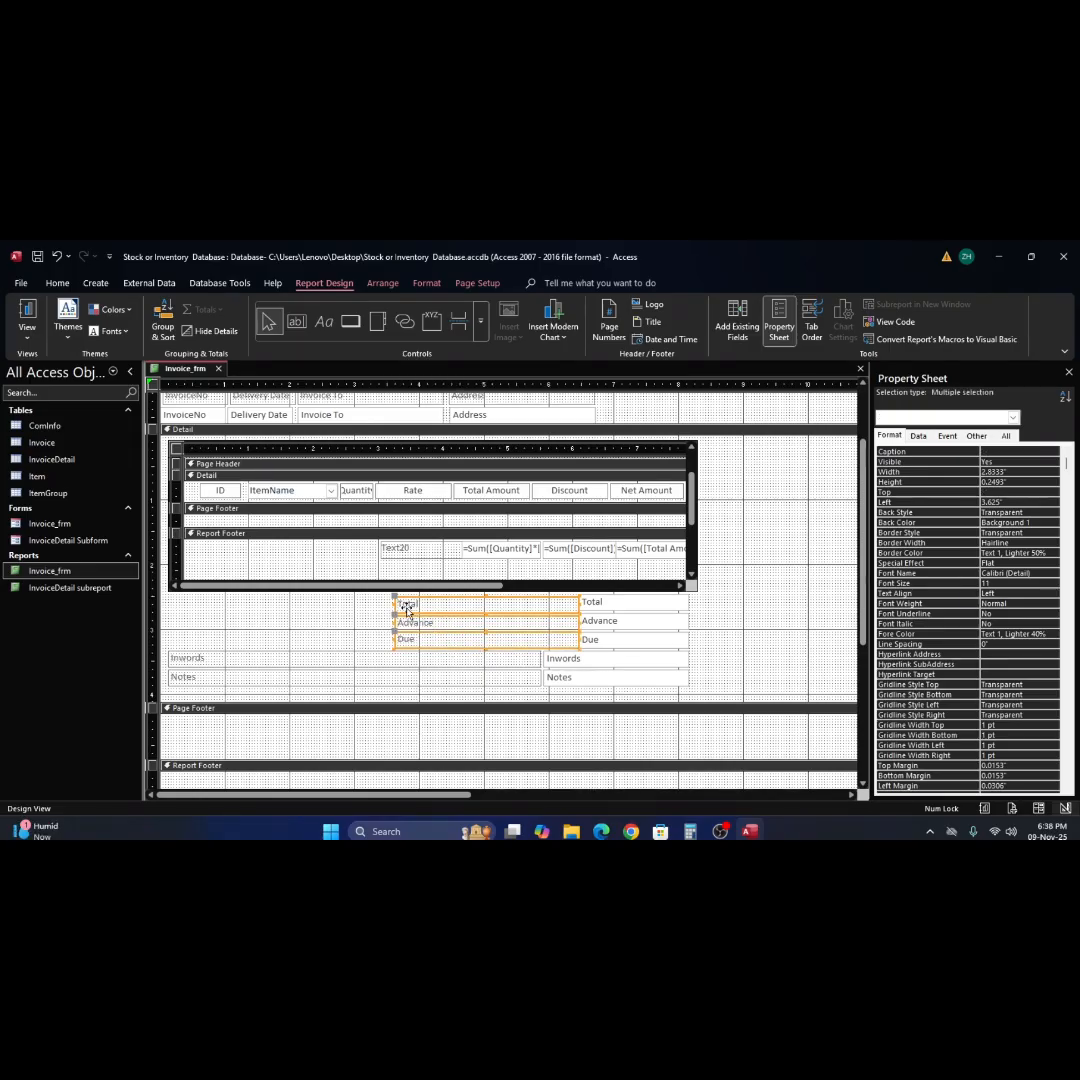
left_click_drag(393, 604, 168, 604)
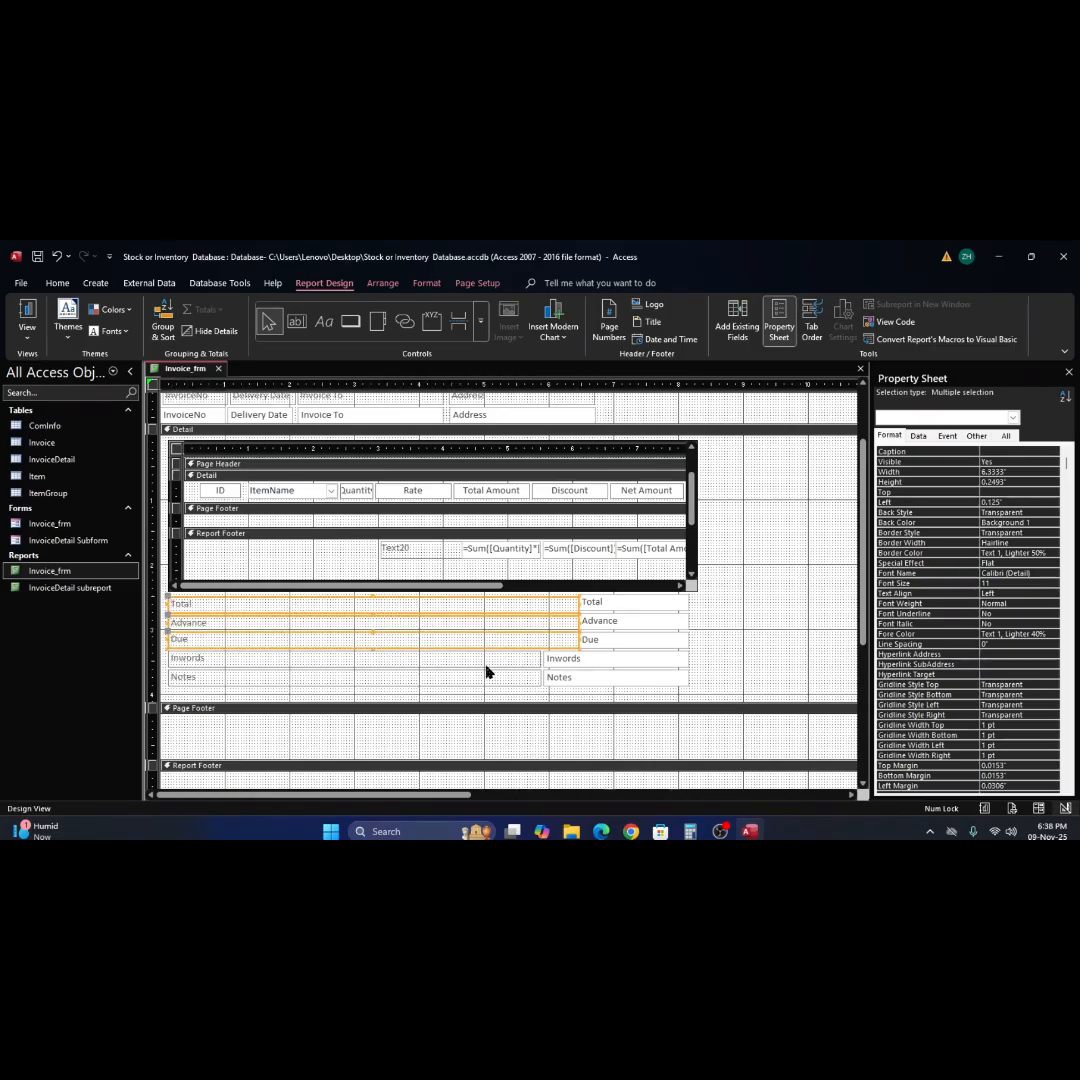
left_click(703, 678)
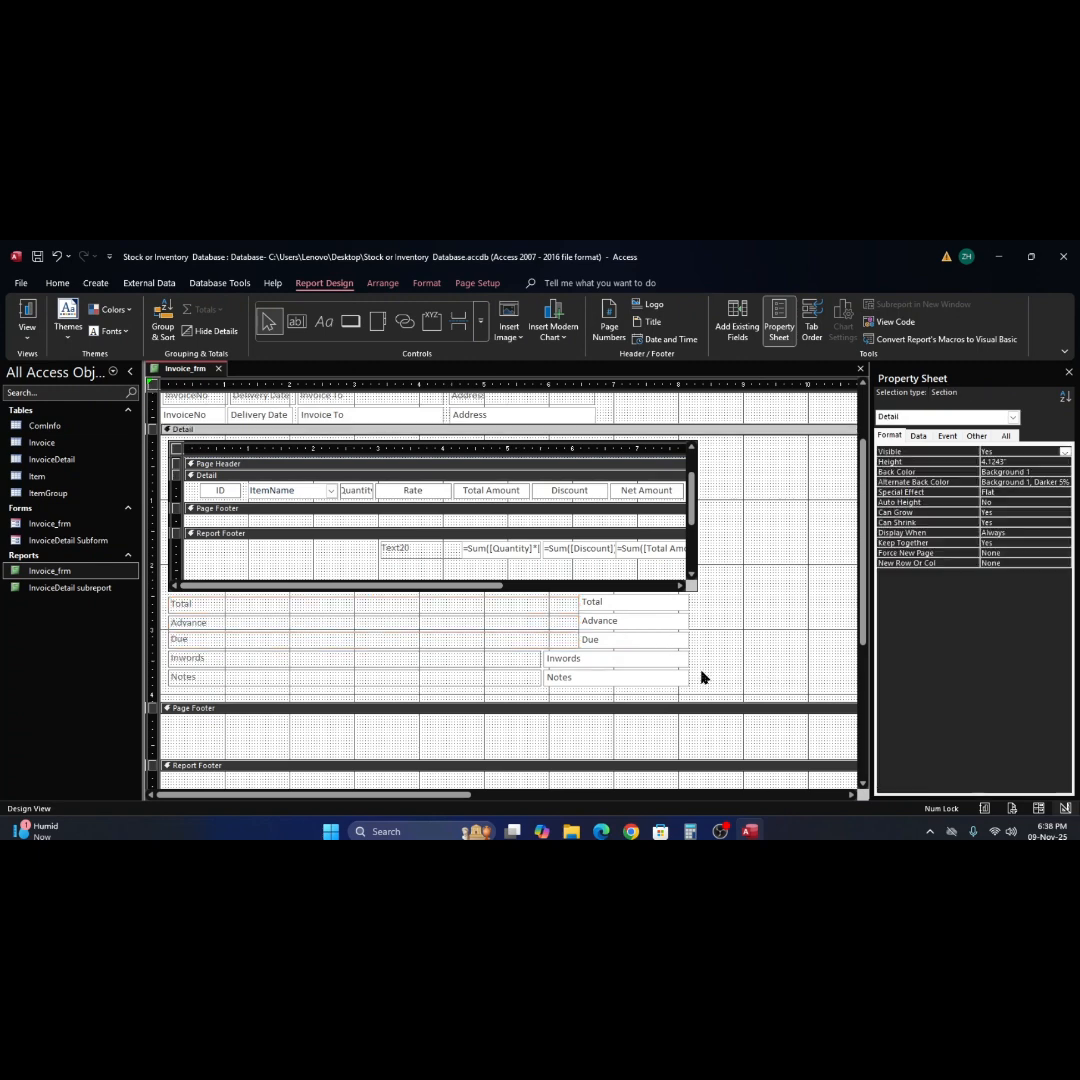
Extend the Inwords and Notes text boxes leftward to a left position of 1 inch, making them about 7.16 inches wide.
left_click(605, 677)
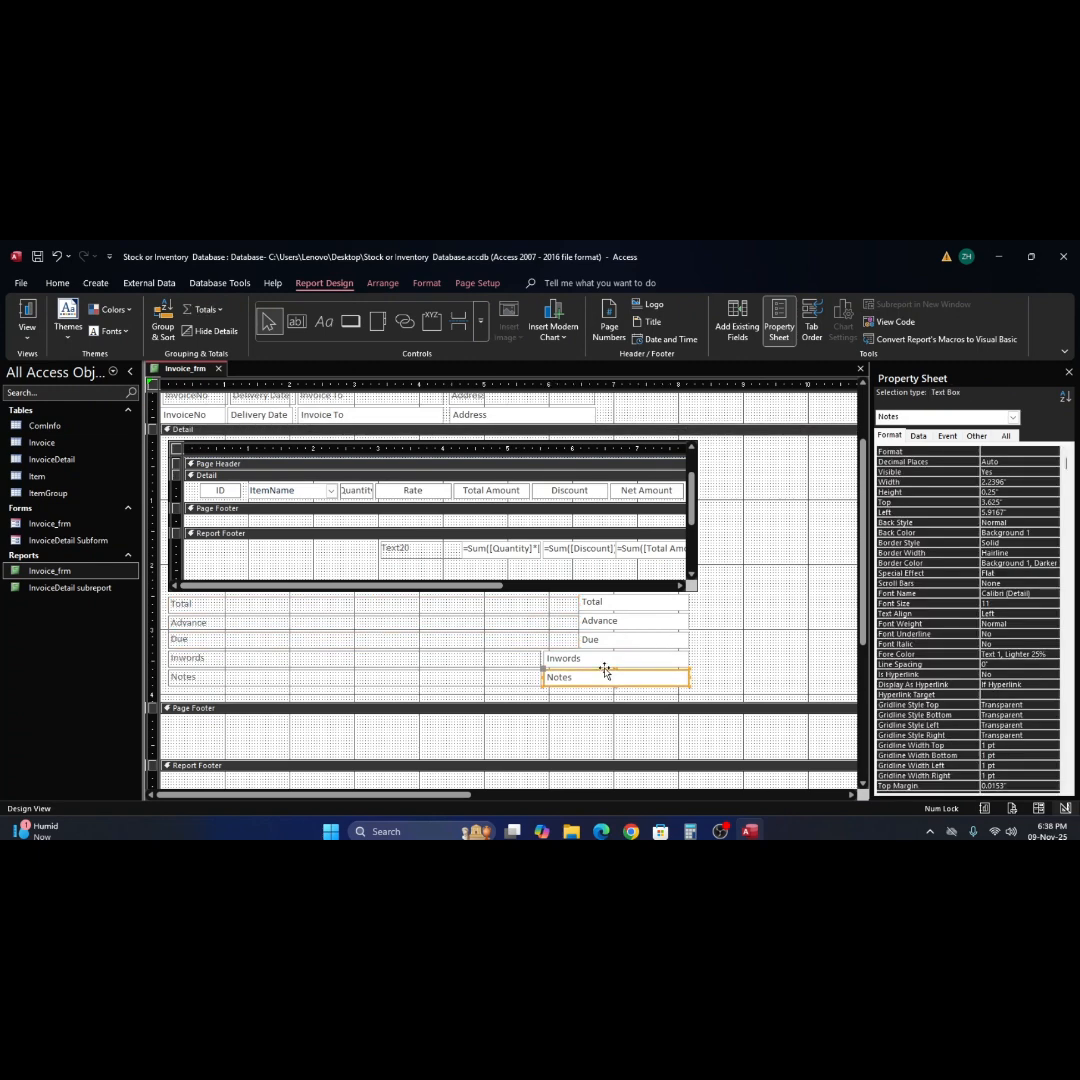
left_click(544, 658, "shift")
mouse_move(542, 658)
left_mouse_down()
mouse_move(553, 660)
mouse_move(219, 668)
mouse_move(225, 675)
left_mouse_up()
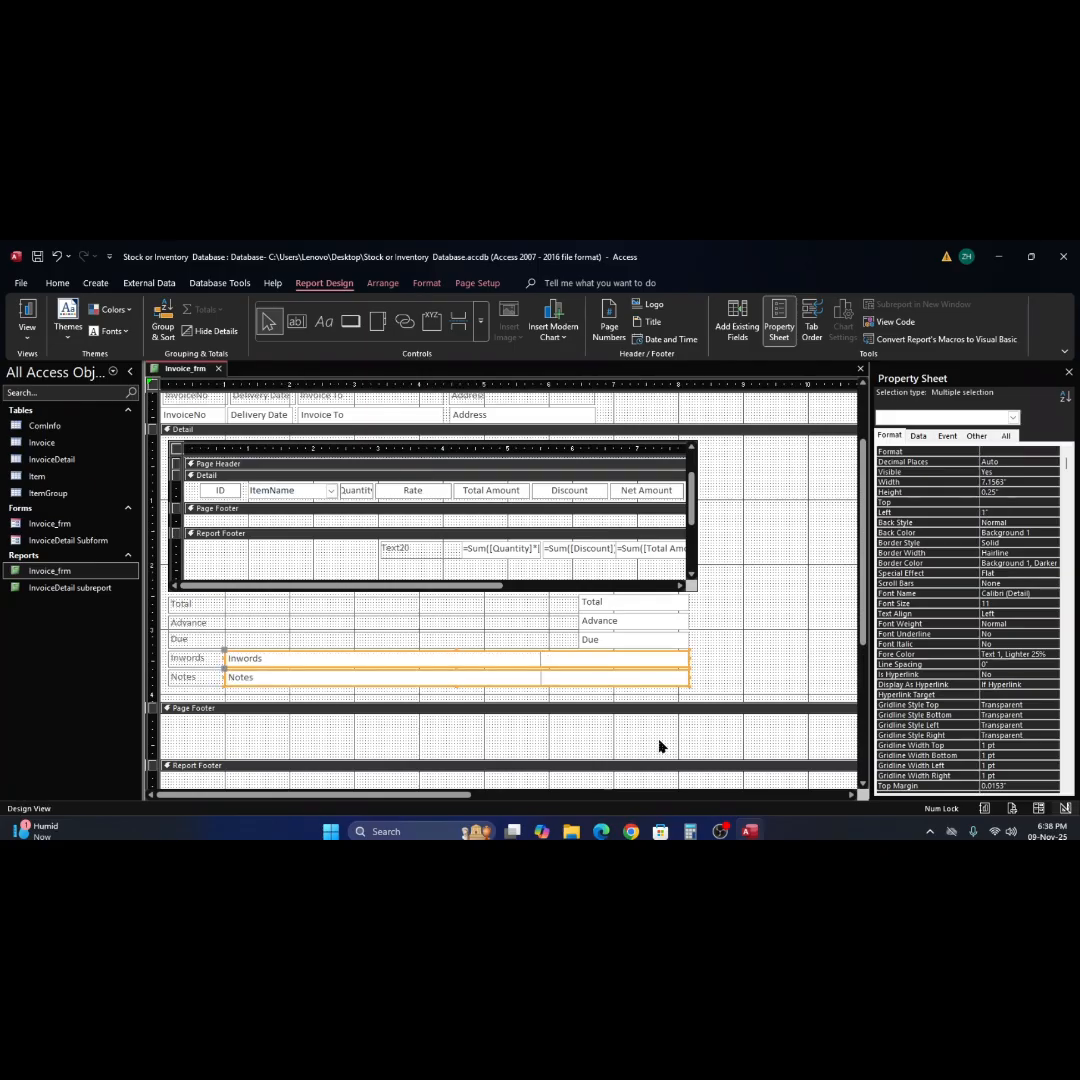
left_click(750, 661)
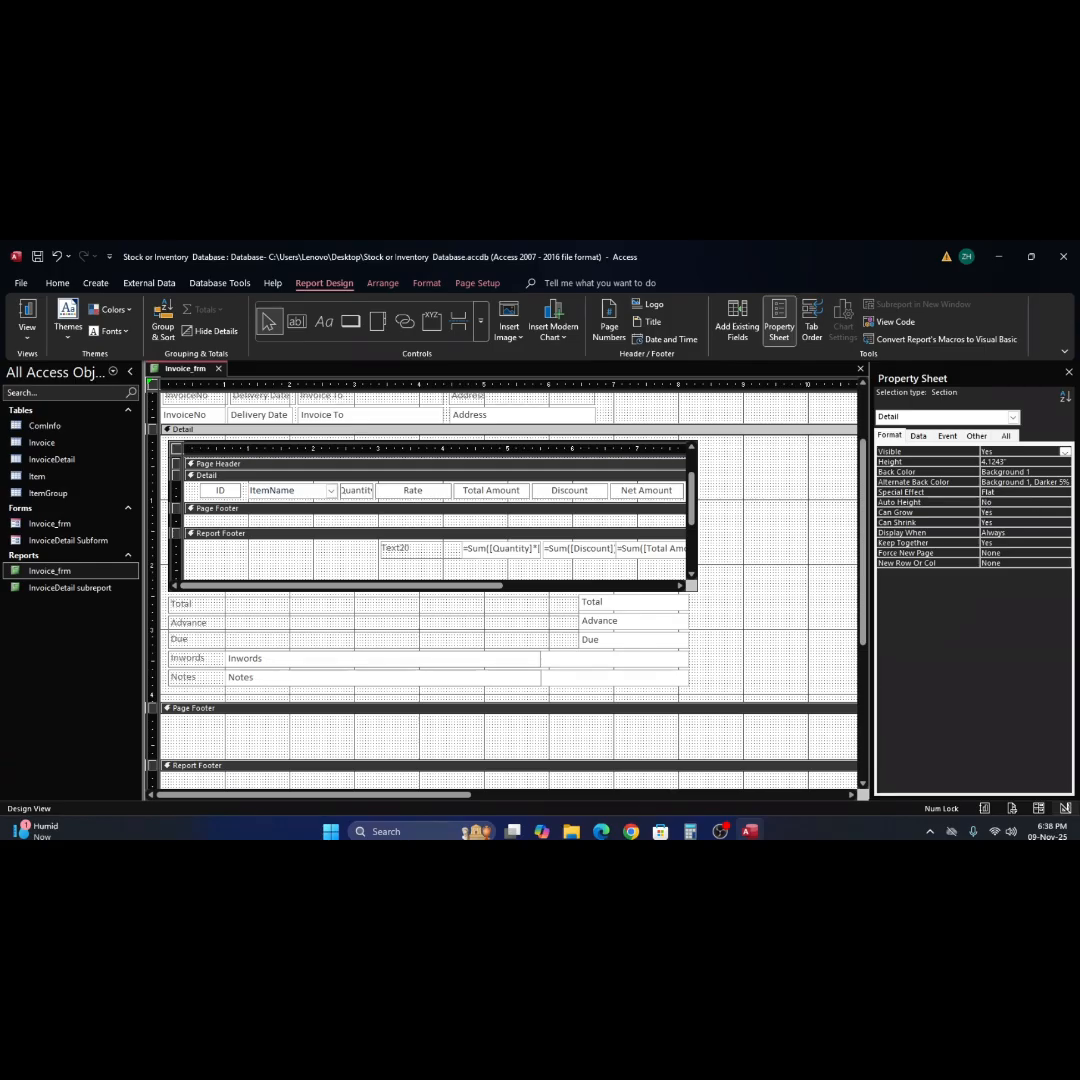
Preview the invoice in Report View to check the layout of the totals and notes, and return to Design View.
left_click(25, 316)
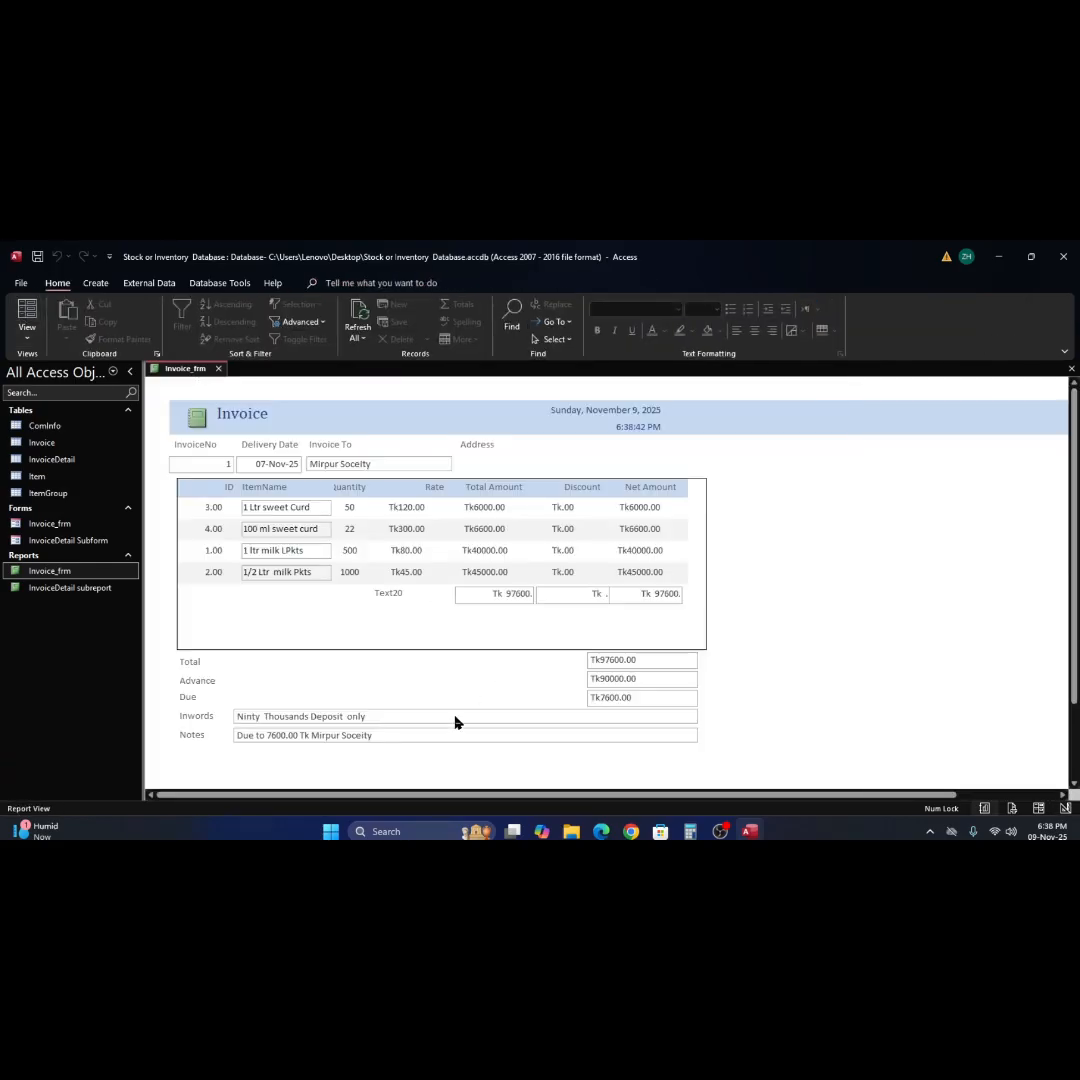
left_click(553, 620)
left_click(829, 597)
left_click(482, 507)
right_click(820, 532)
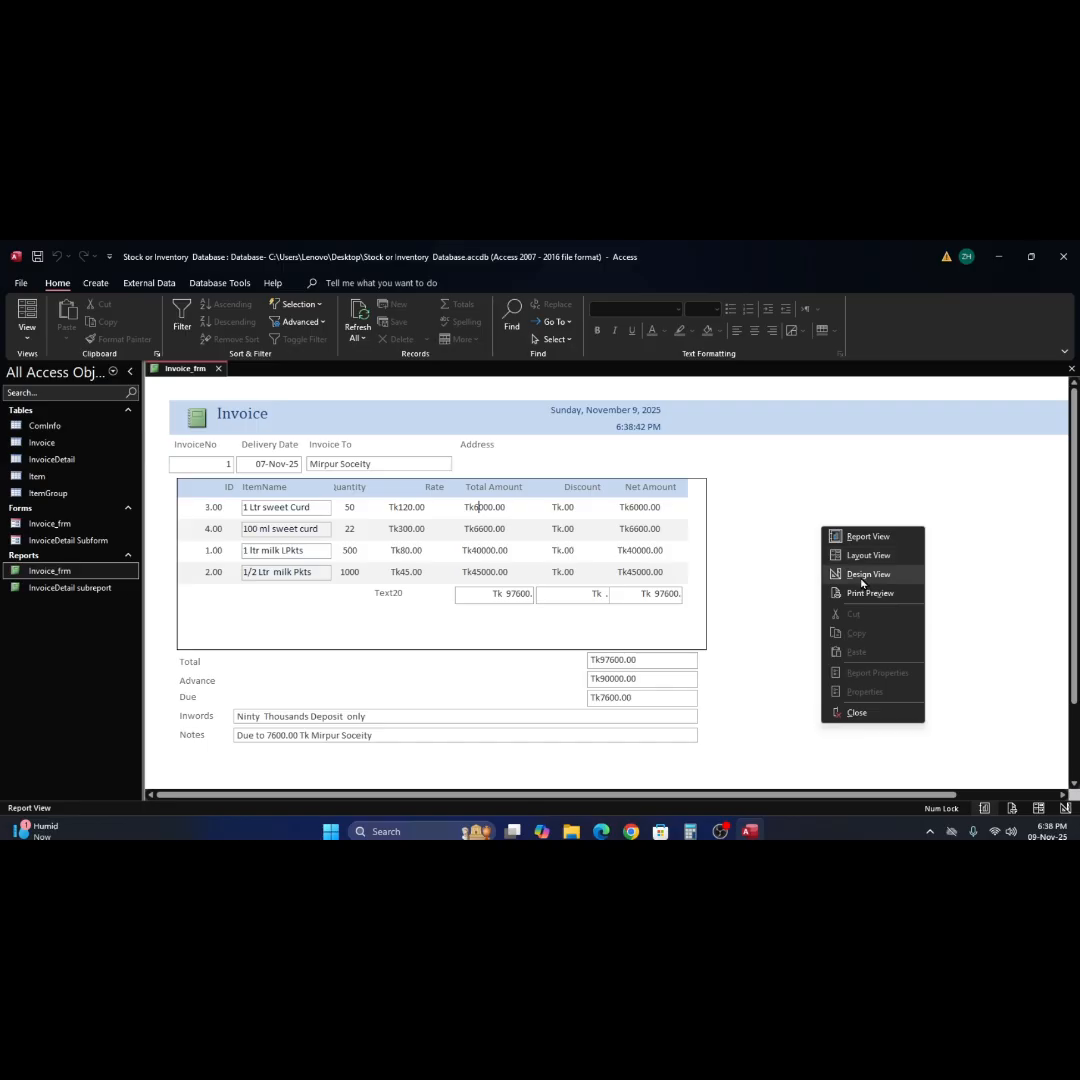
left_click(862, 574)
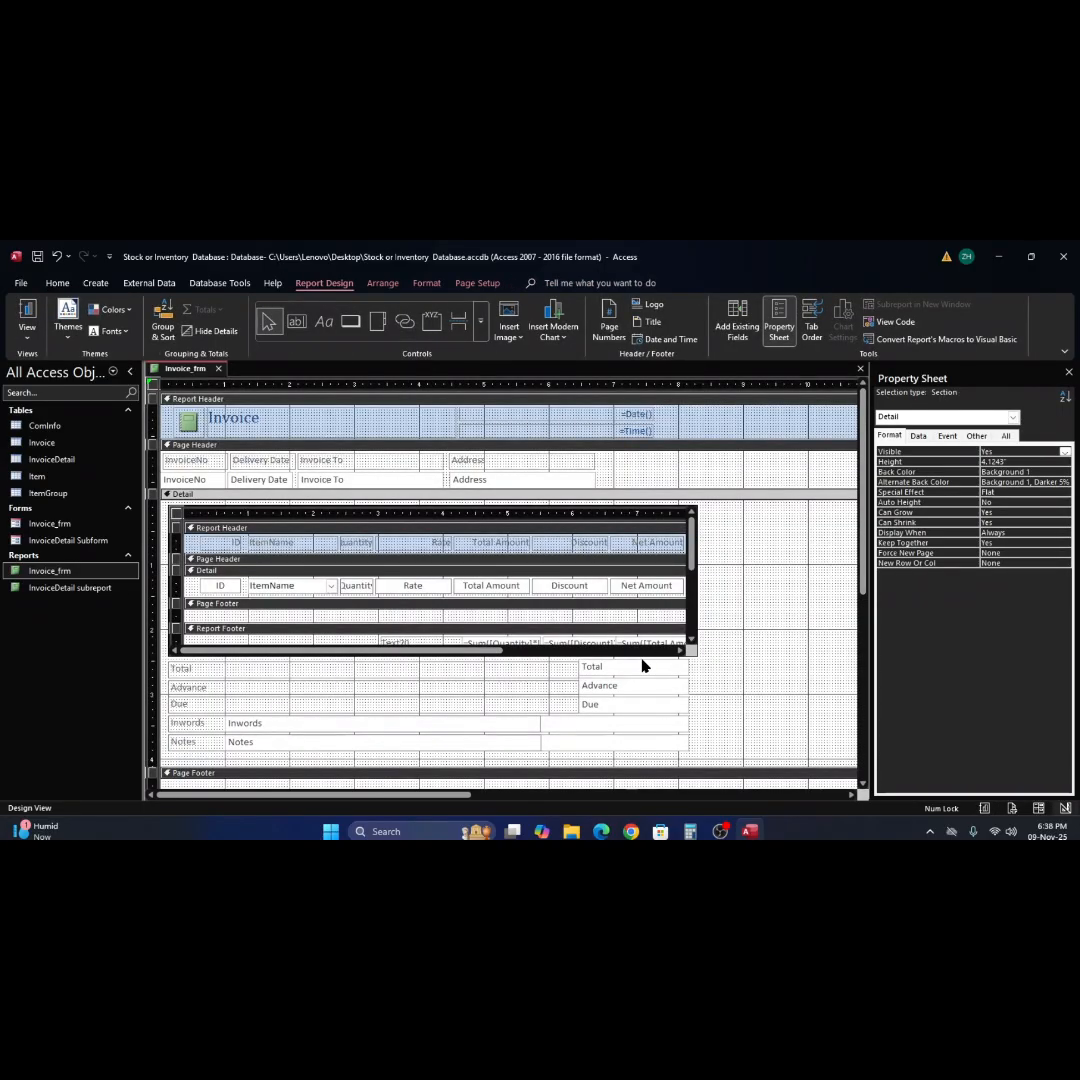
Set the border style to Solid for all column labels and detail fields in the InvoiceDetail subreport.
left_click(192, 548)
left_click(191, 546)
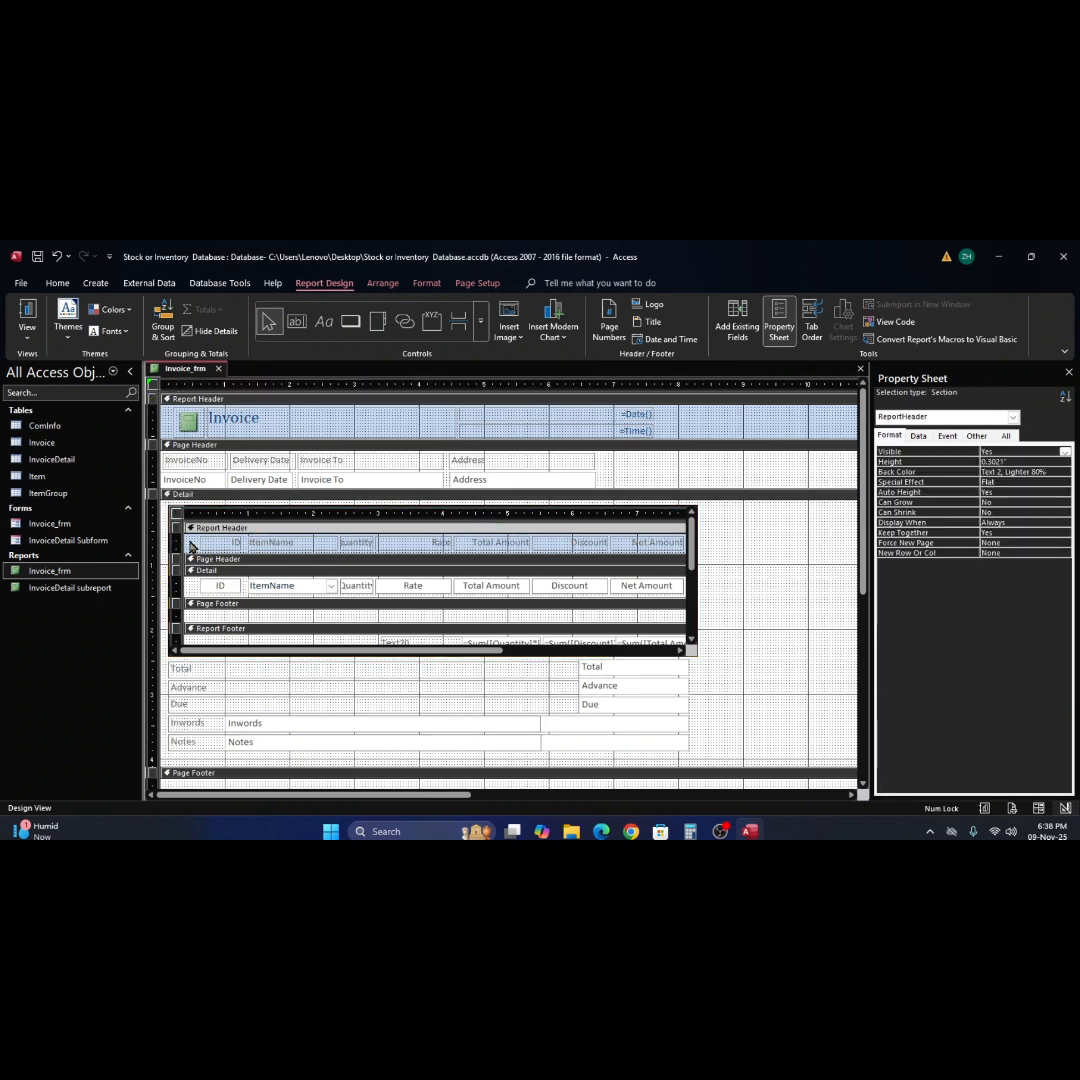
left_click_drag(191, 546, 675, 614)
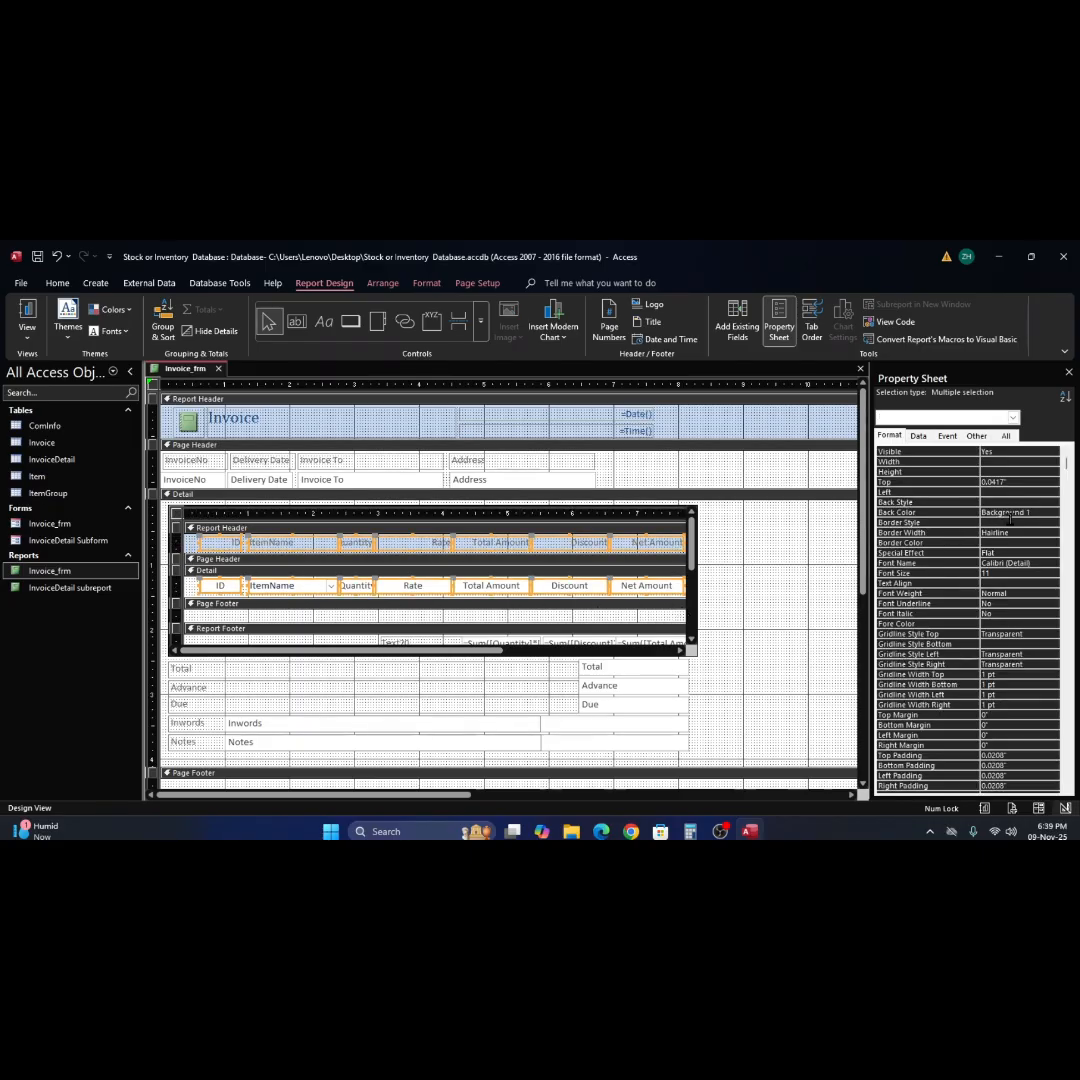
left_click(1053, 523)
left_click(1055, 525)
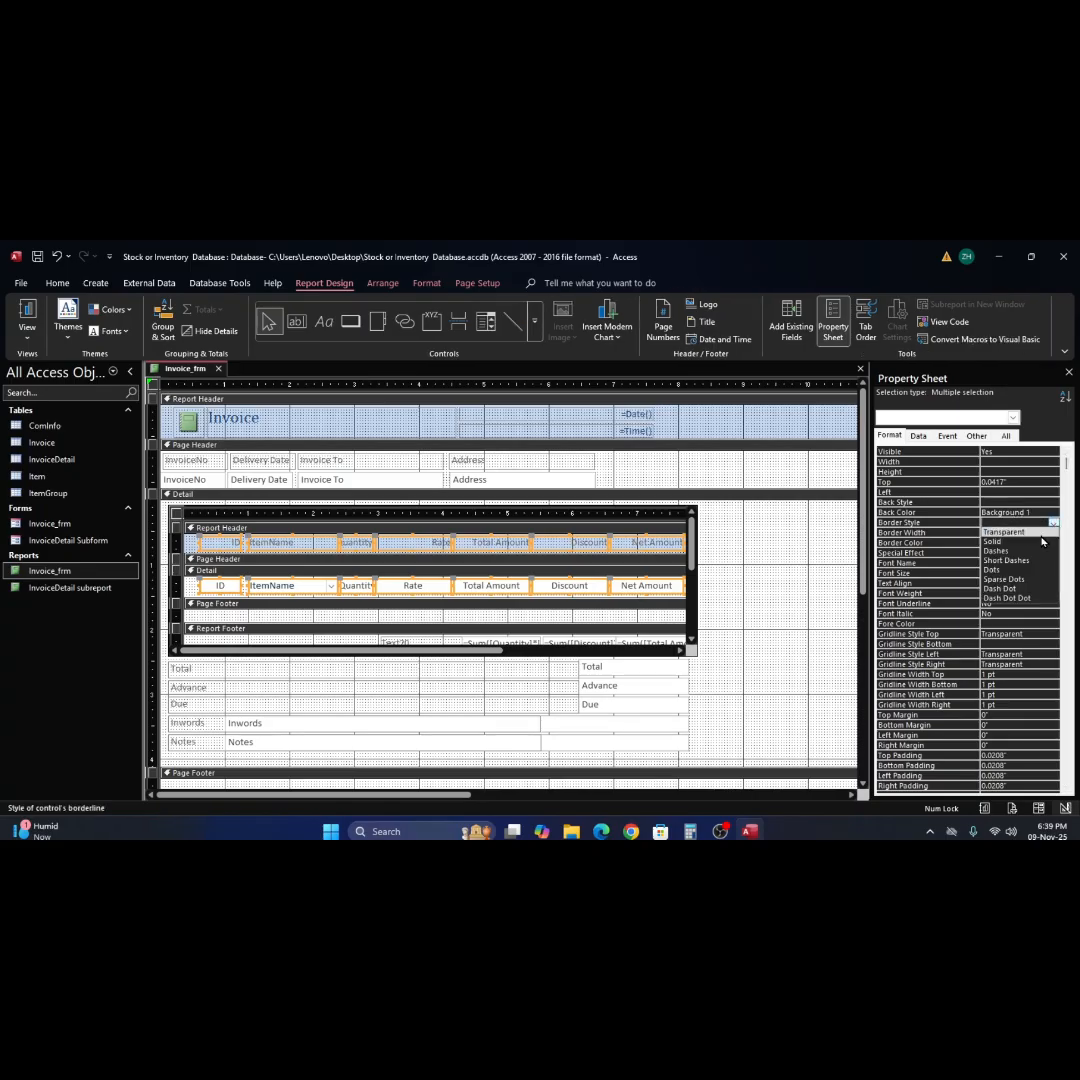
left_click(1040, 543)
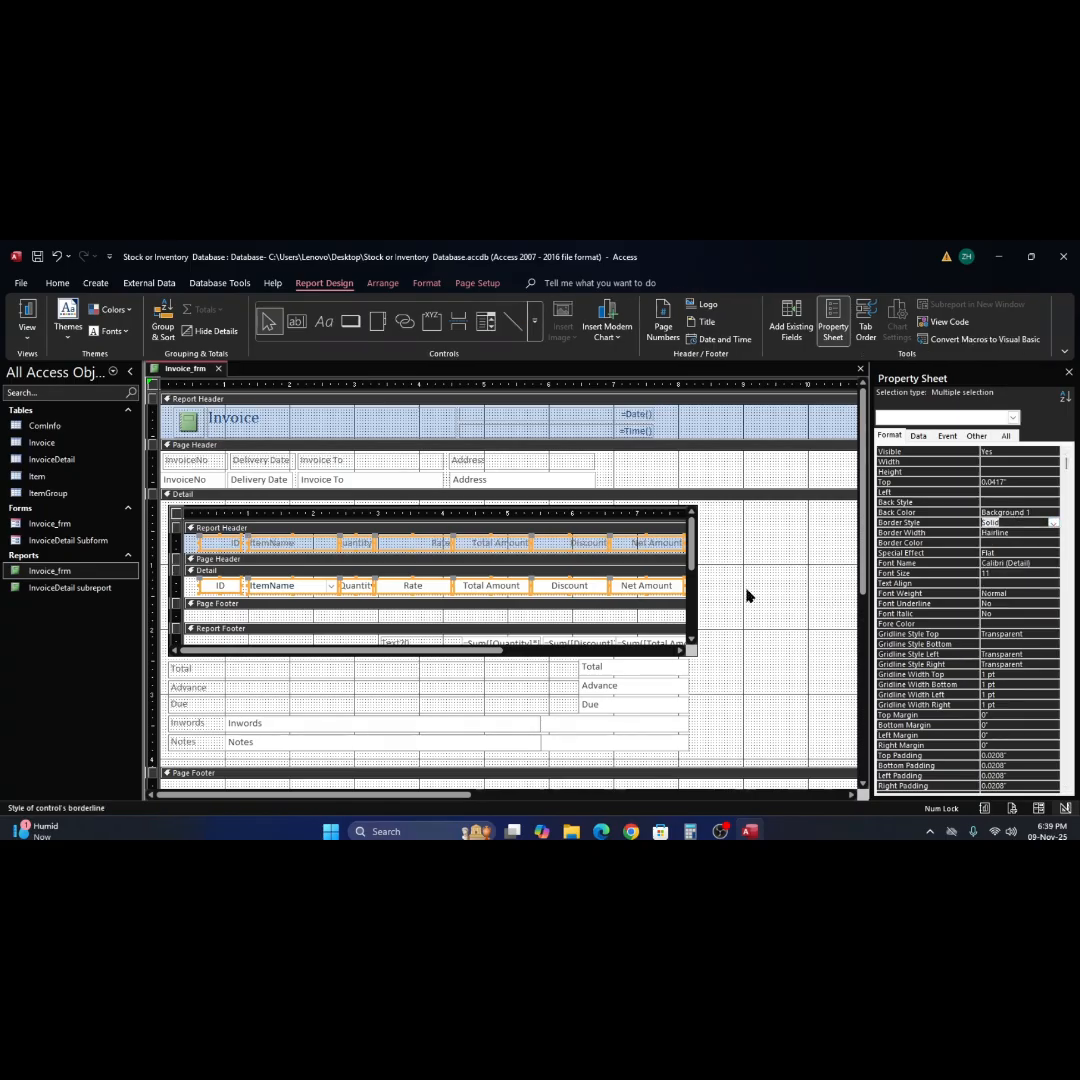
left_click(785, 589)
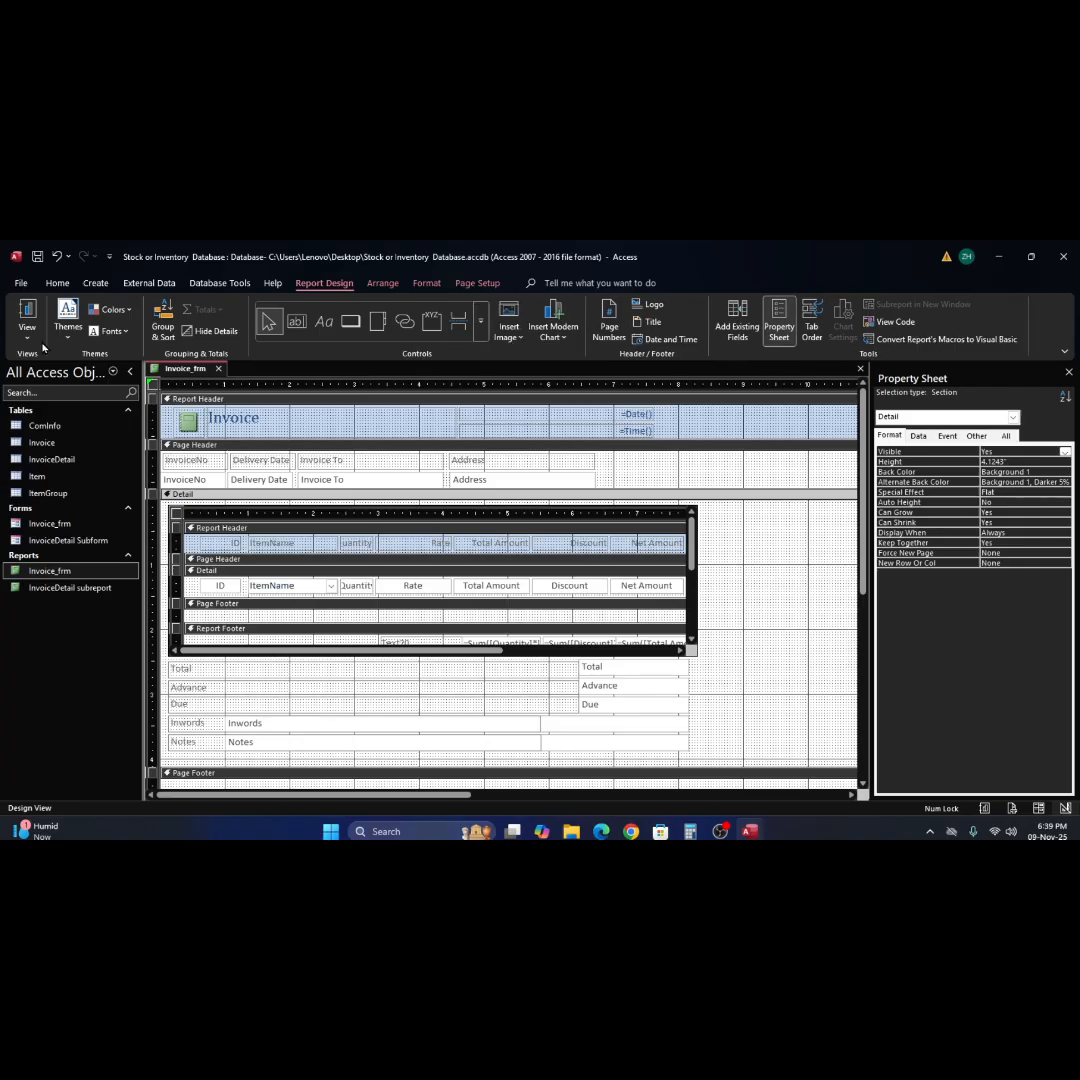
Preview the invoice in Report View to check the subreport's borders and footer totals, and return to Design View.
left_click(28, 316)
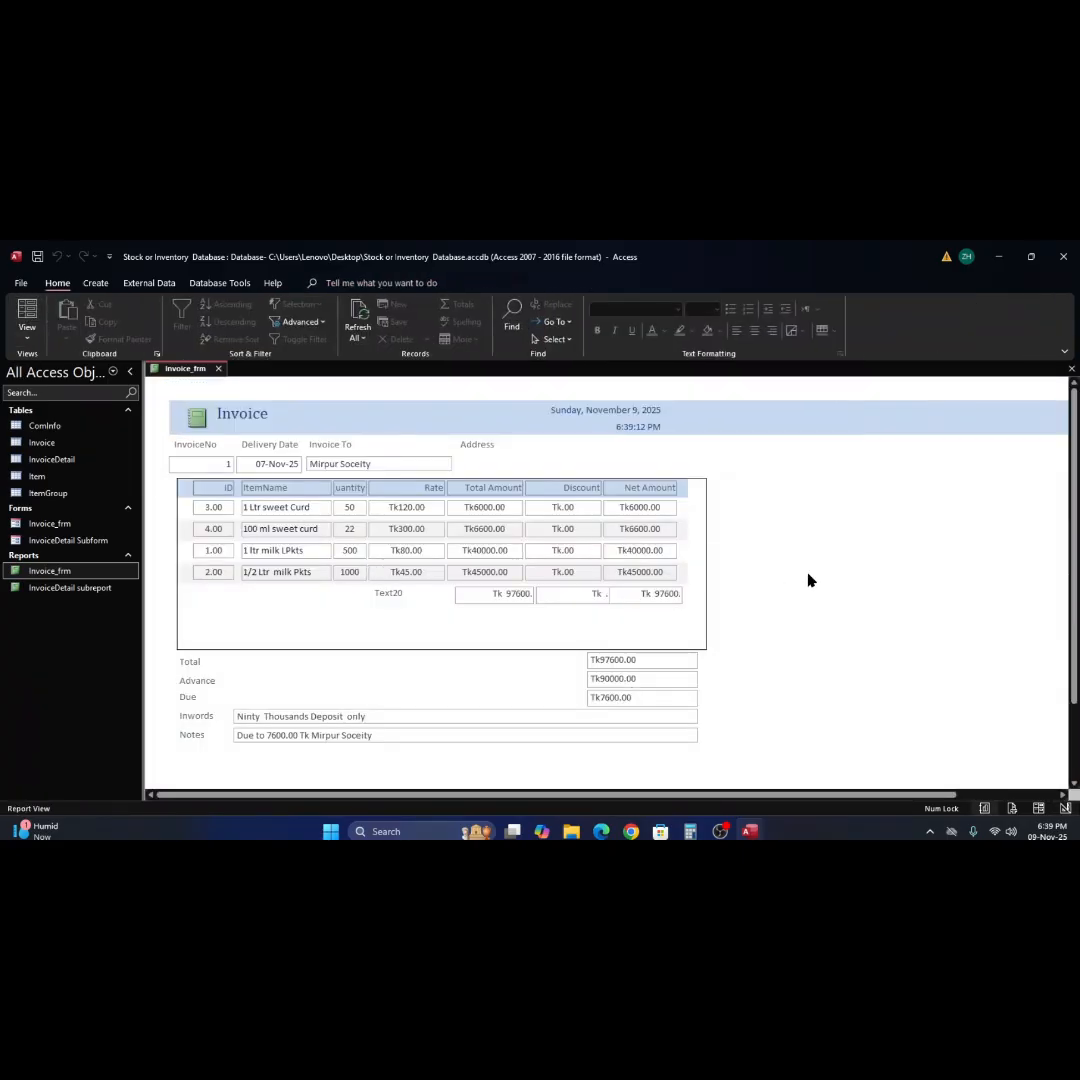
right_click(763, 602)
left_click(805, 648)
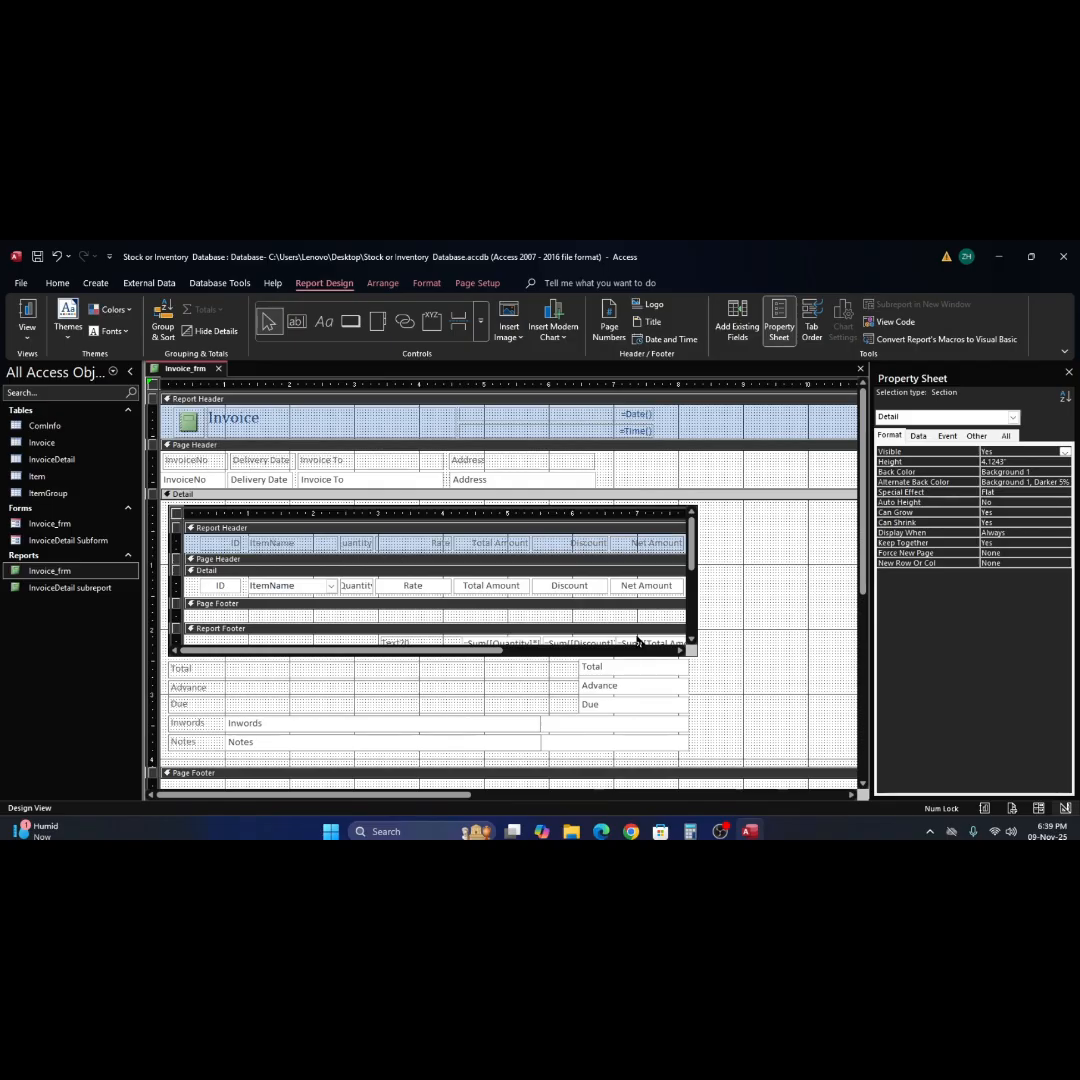
Collapse the empty Page Footer section of the InvoiceDetail subreport so the Report Footer sits directly beneath it.
scroll(639, 636, "down", 3)
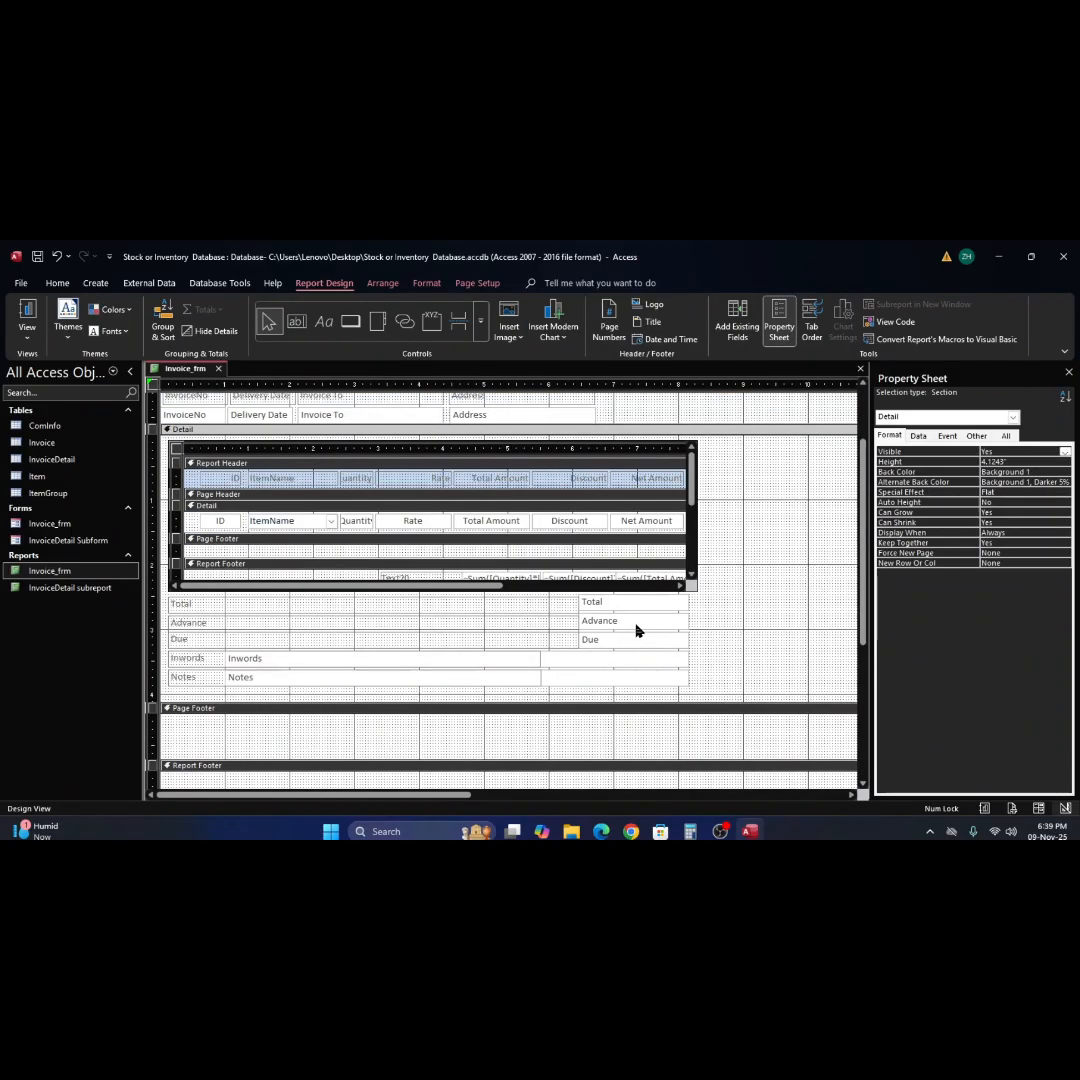
left_click(648, 558)
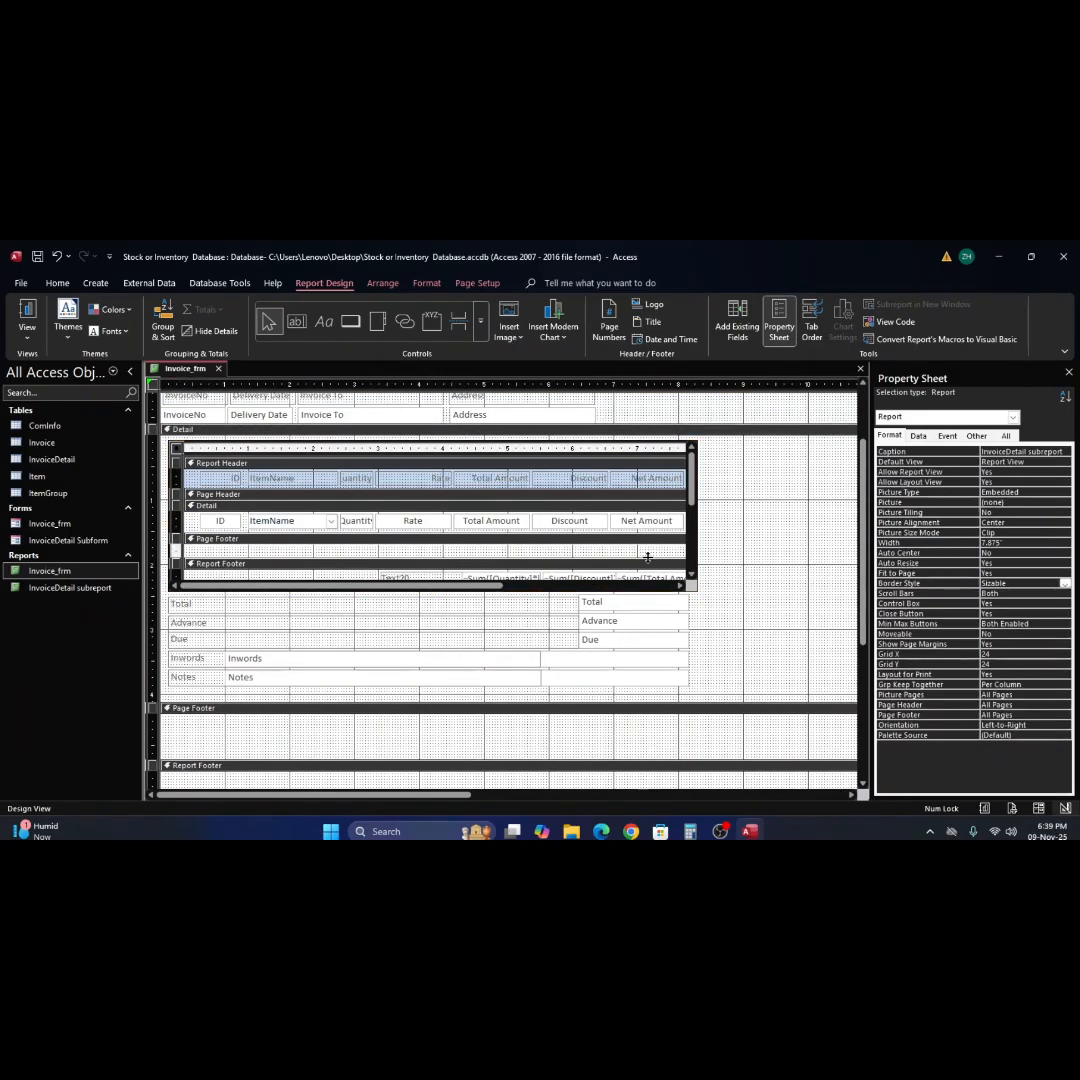
left_click(688, 588)
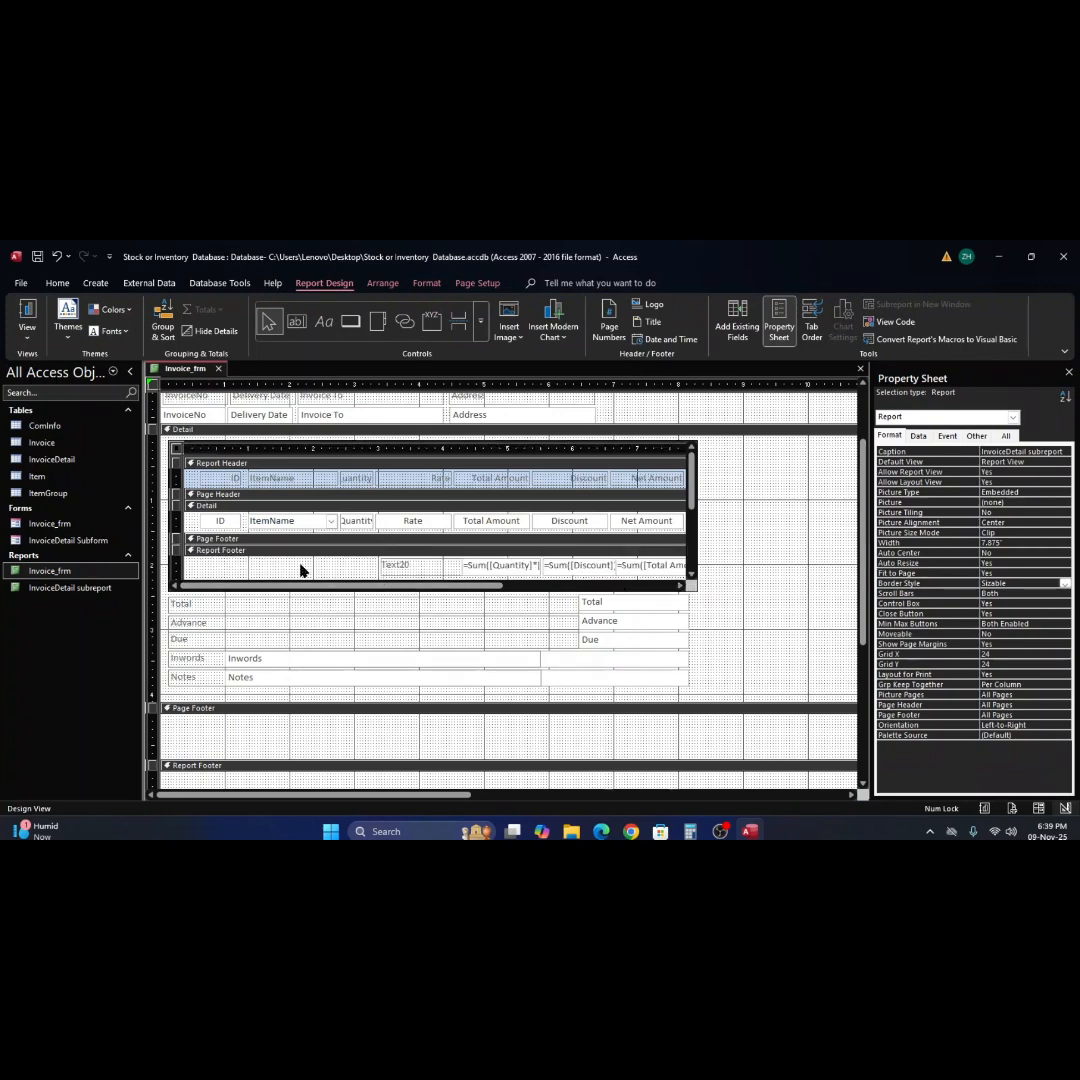
Nudge the Text20 label and the three sum boxes in the subreport's Report Footer slightly to the left.
left_click(178, 570)
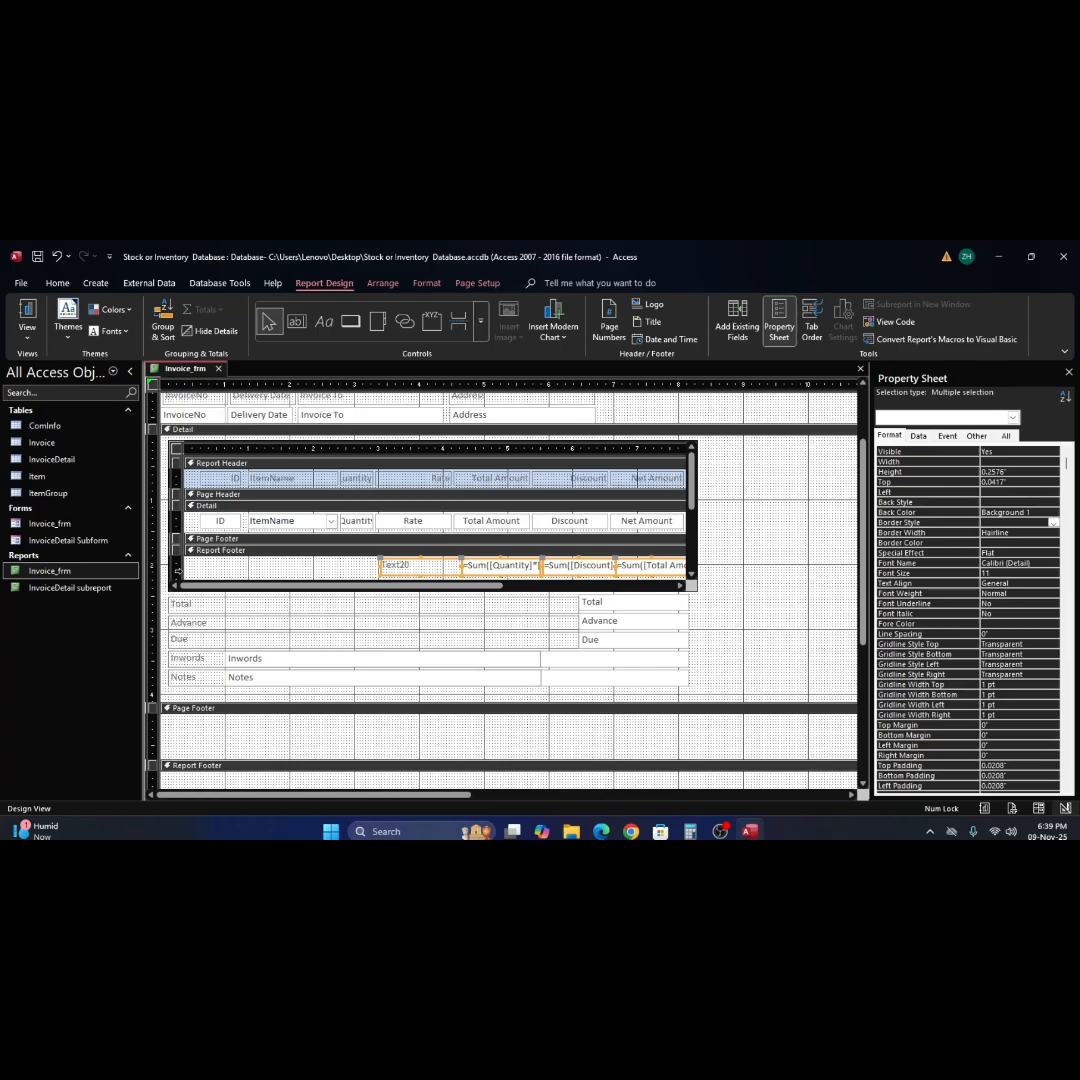
key("Left")
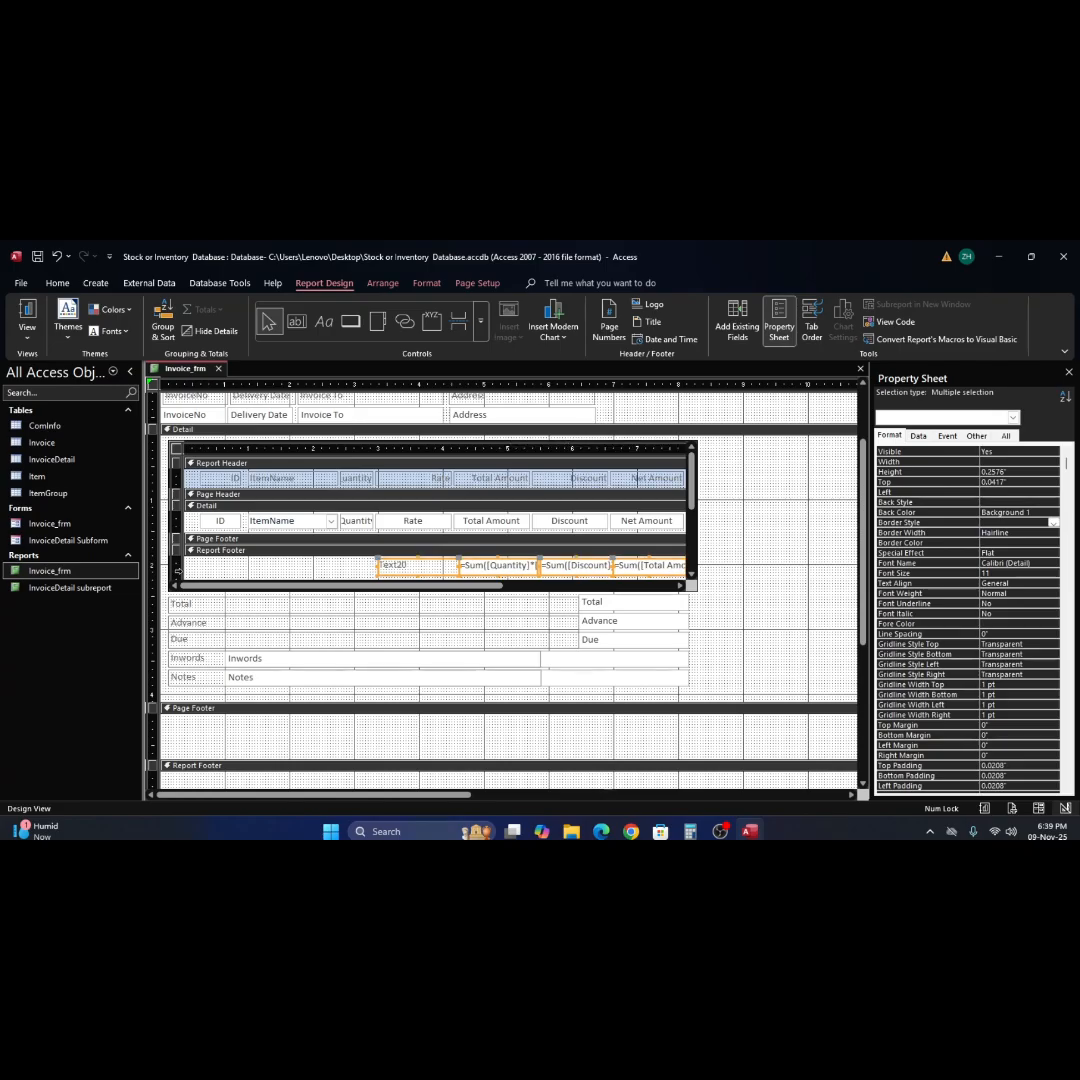
key("Left")
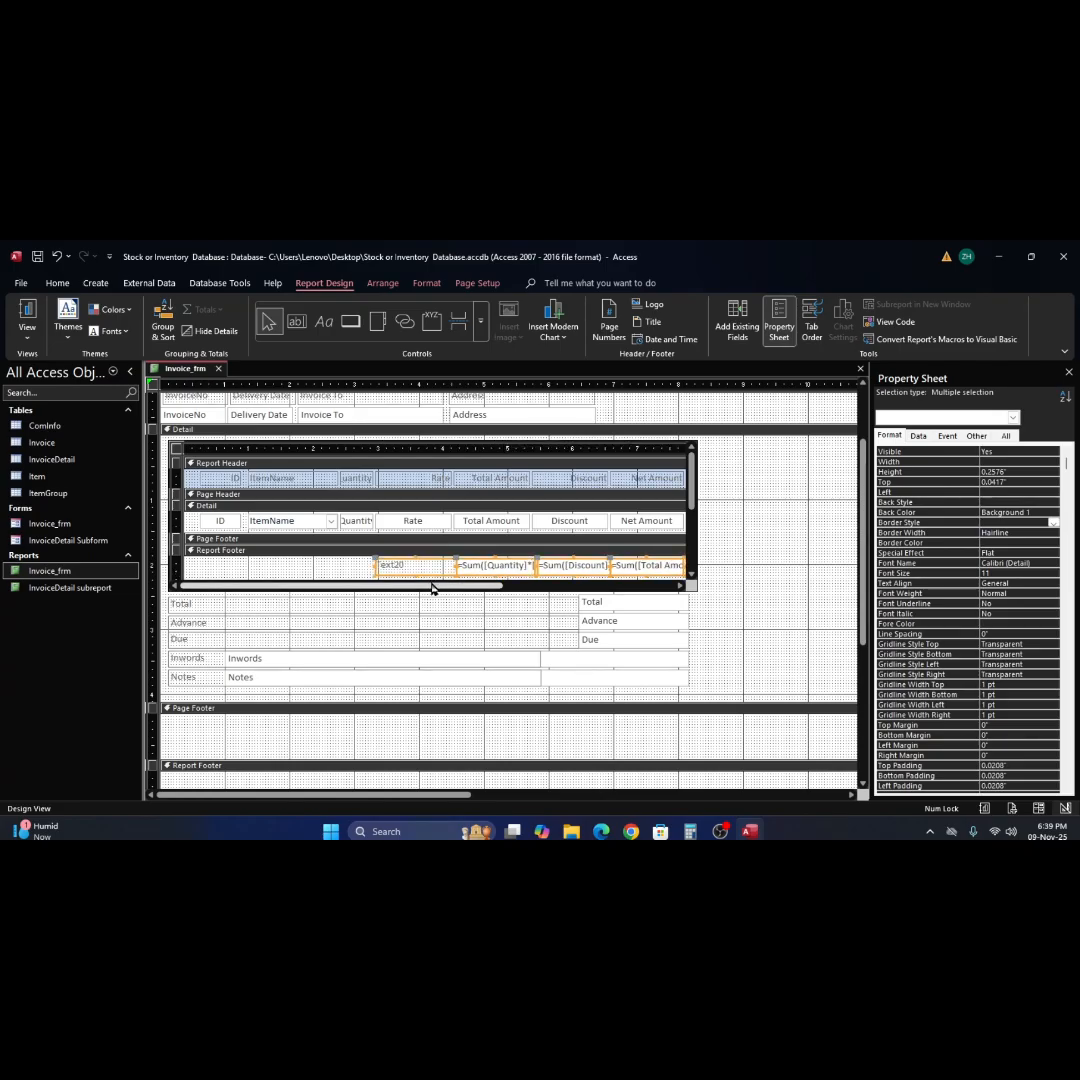
left_click(729, 612)
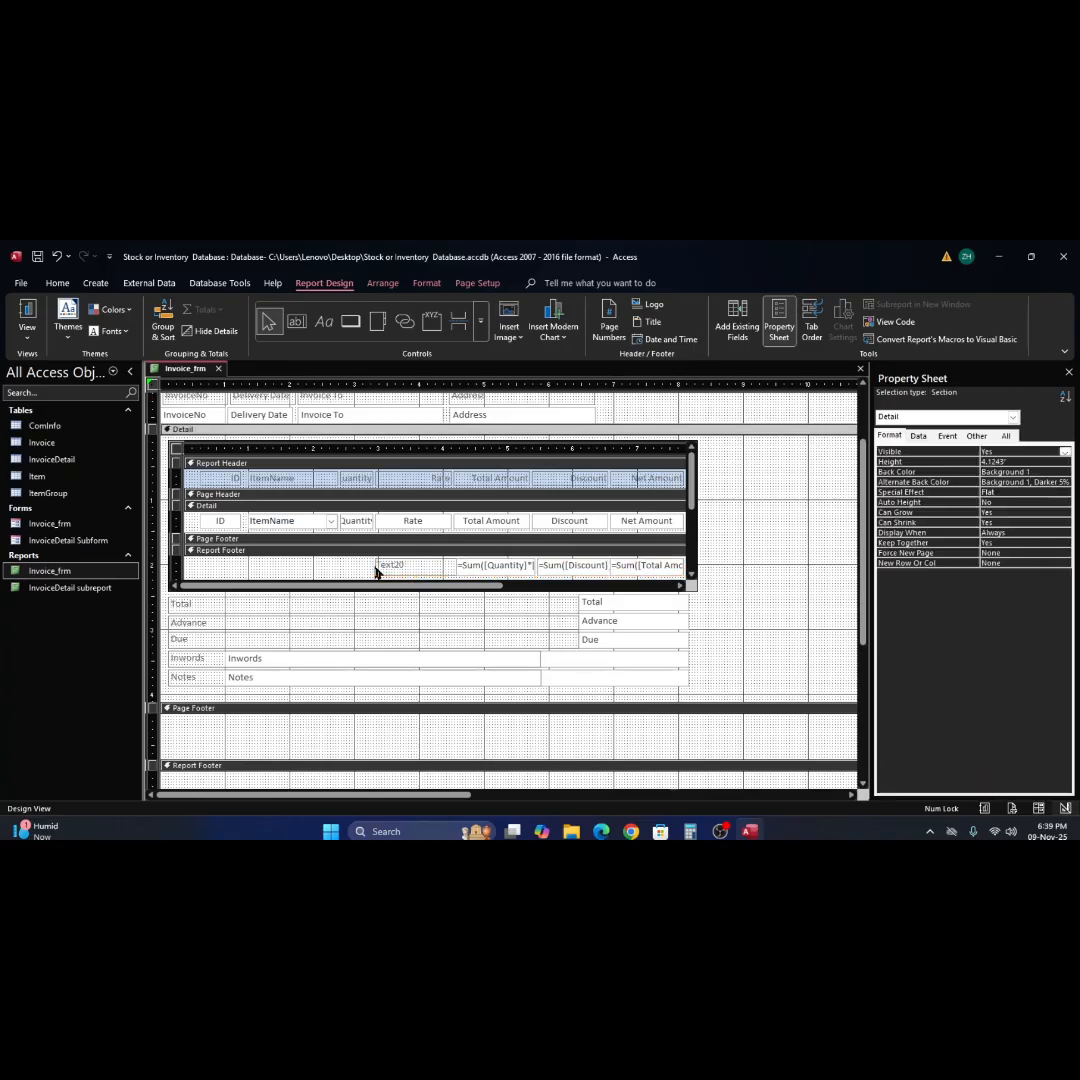
Change the caption of the Text20 label in the subreport's Report Footer to "Tota".
left_click(415, 571)
left_click(416, 571)
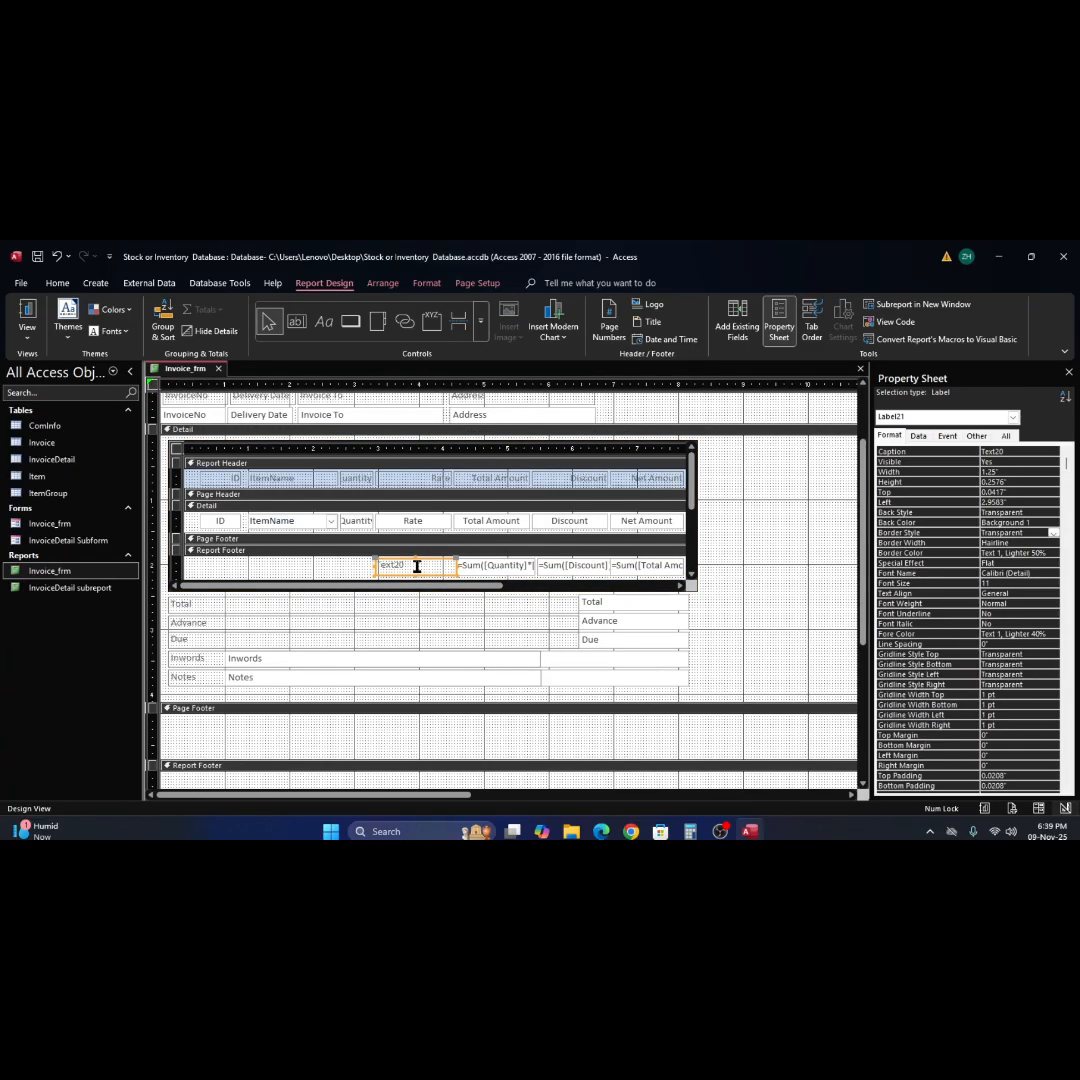
left_click(416, 571)
left_click_drag(416, 571, 379, 568)
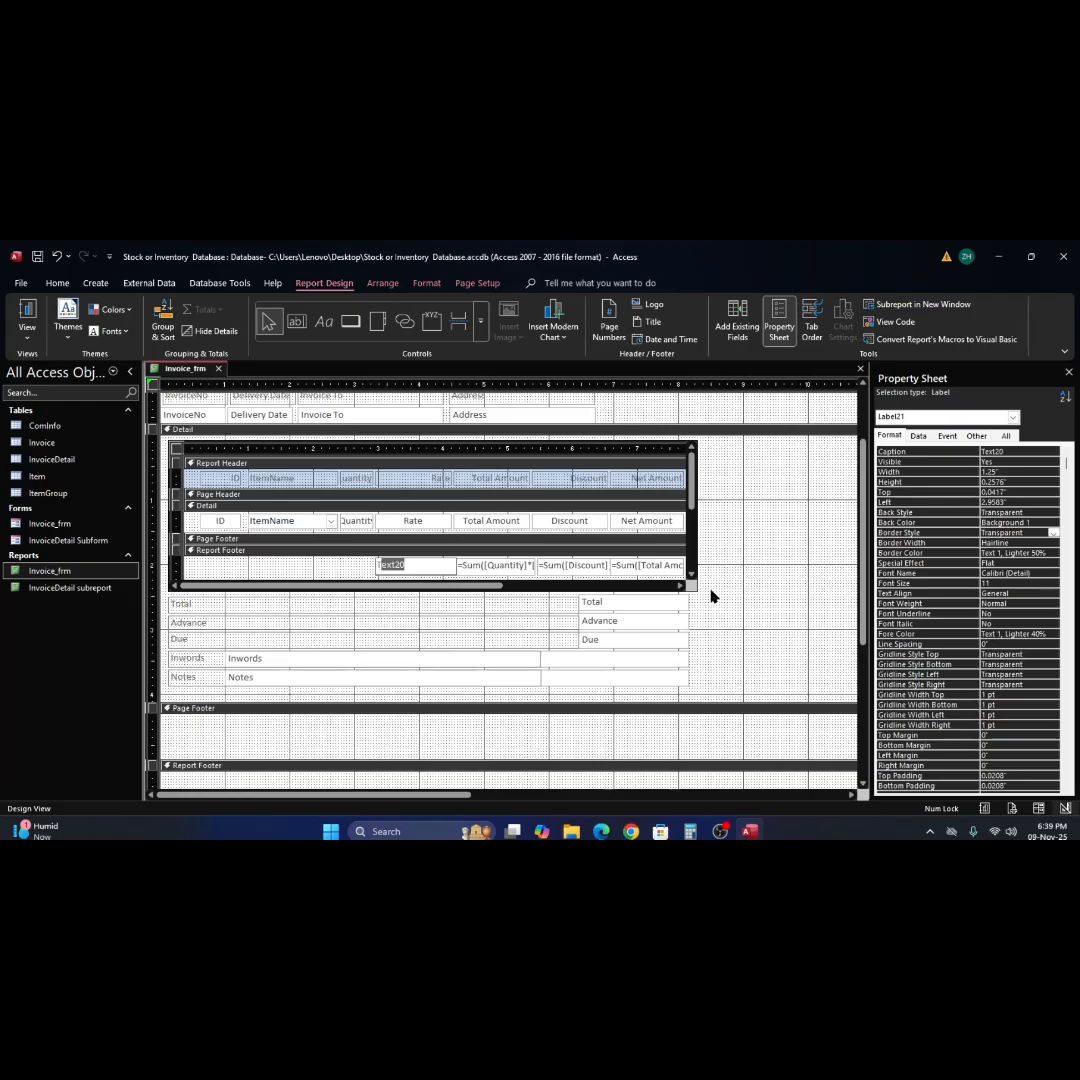
type("Tota")
key("Return")
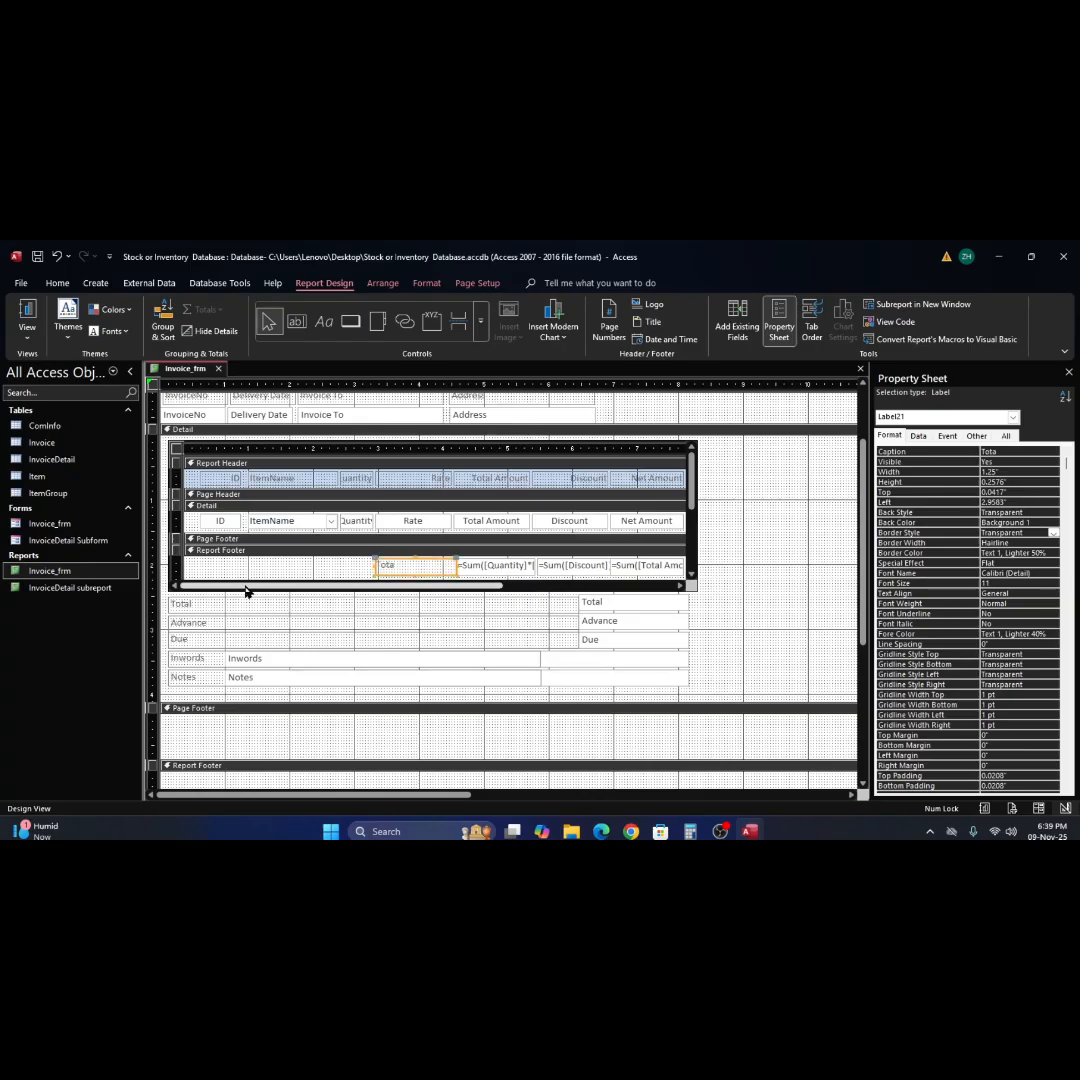
Extend the Report Footer's "Tota" label leftward to a left position of 0.2083 inches, making it 4 inches wide.
left_click(357, 572)
left_click(380, 566)
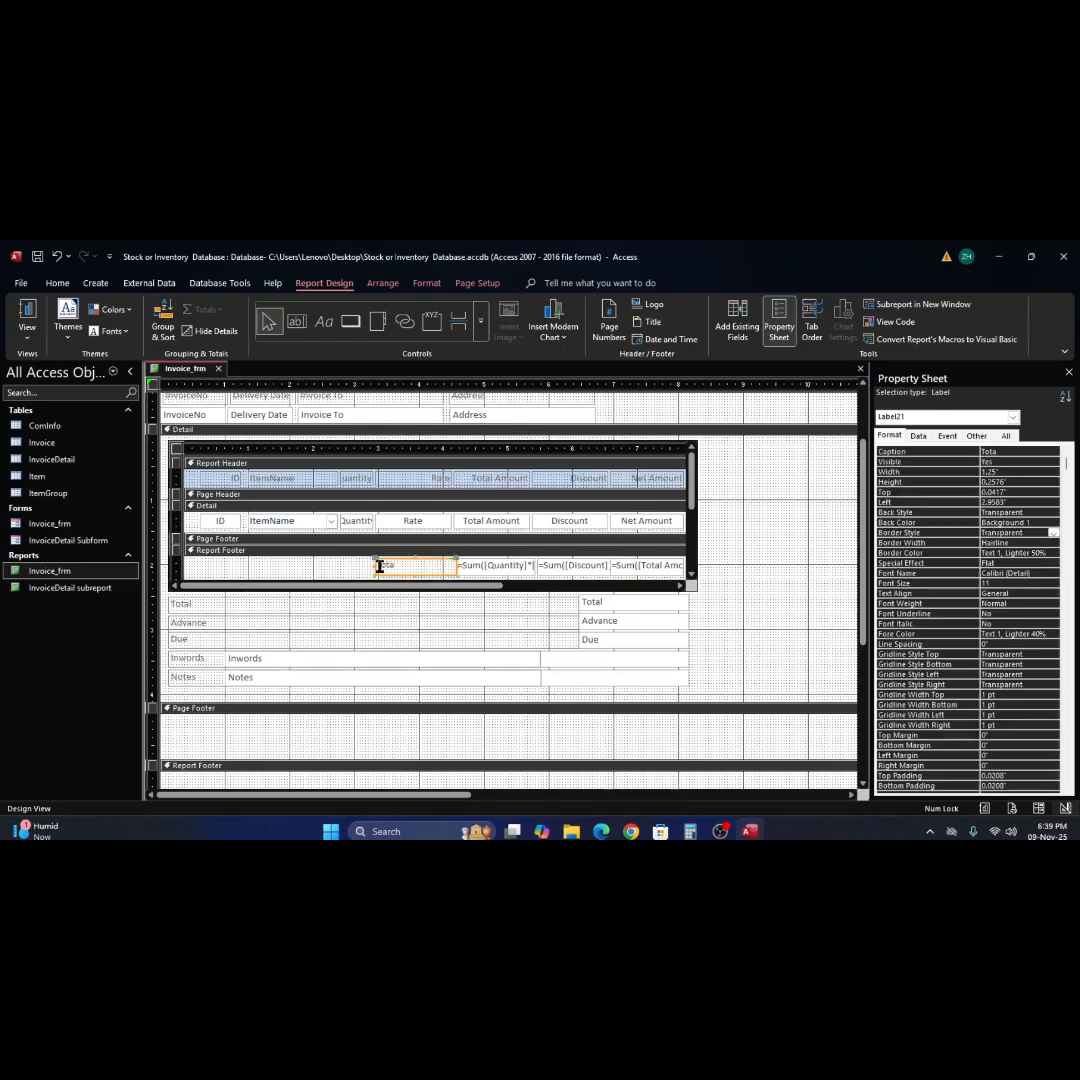
left_click_drag(377, 566, 197, 569)
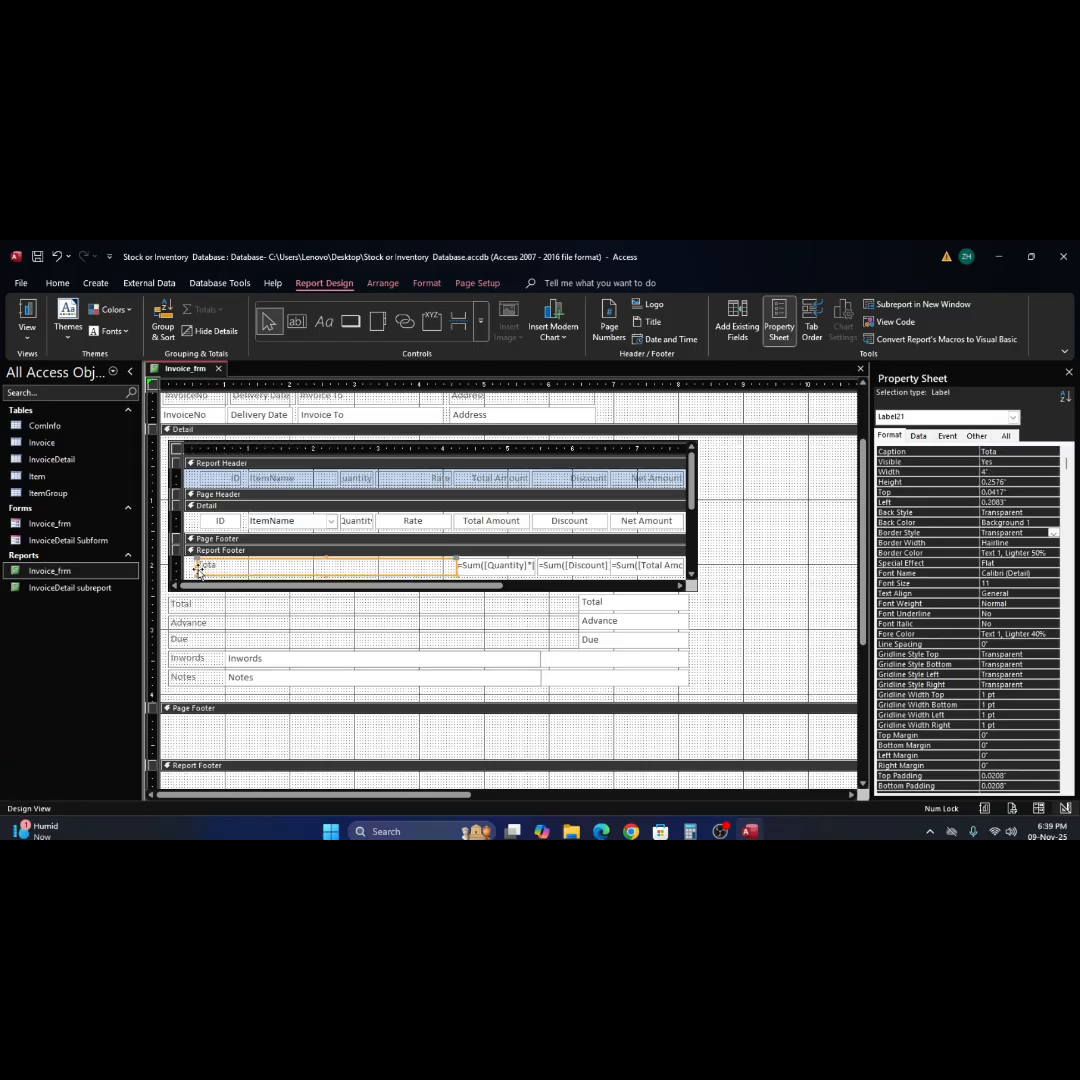
Check the control source of the subreport's ID text box and set its format to General Number.
left_click(222, 524)
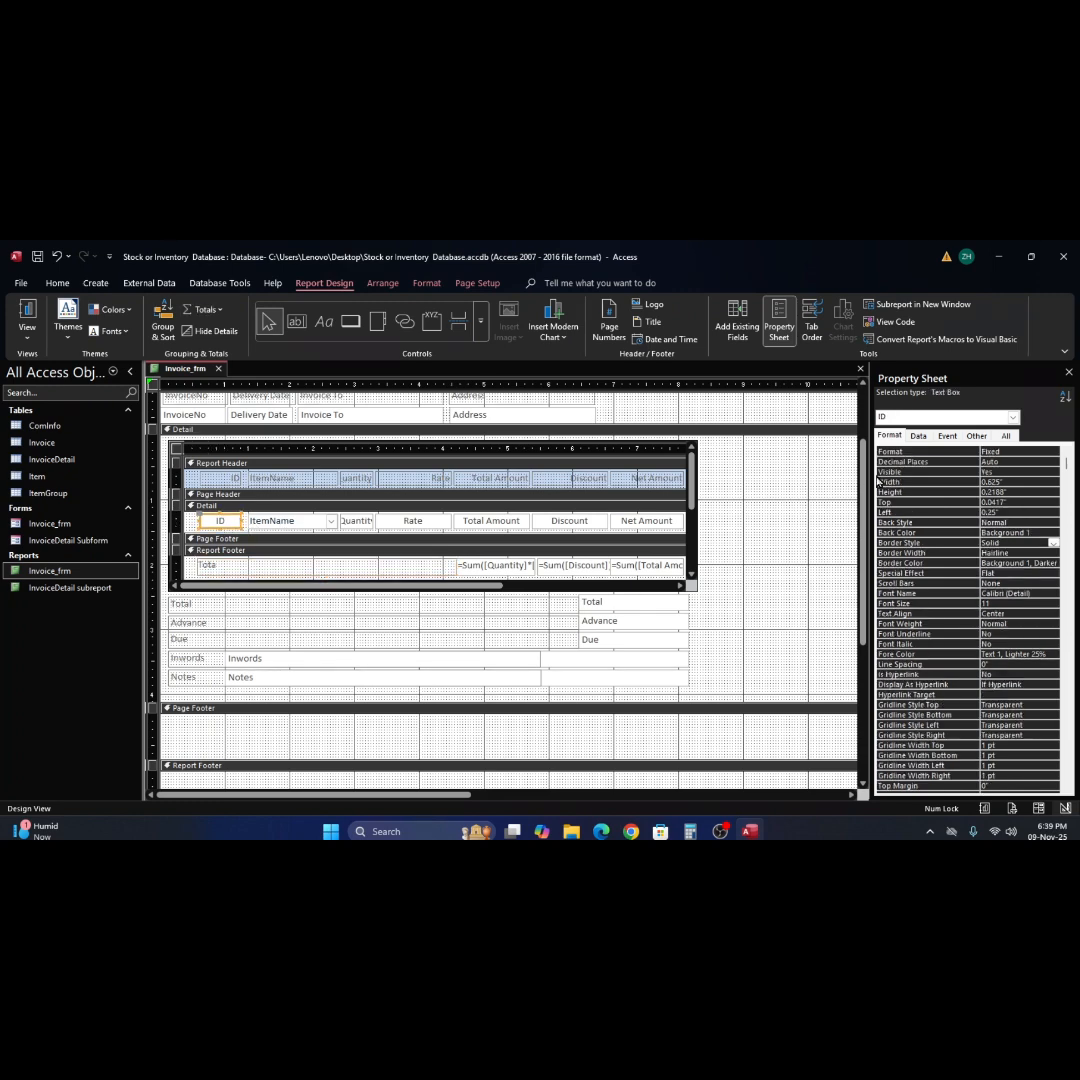
left_click(918, 436)
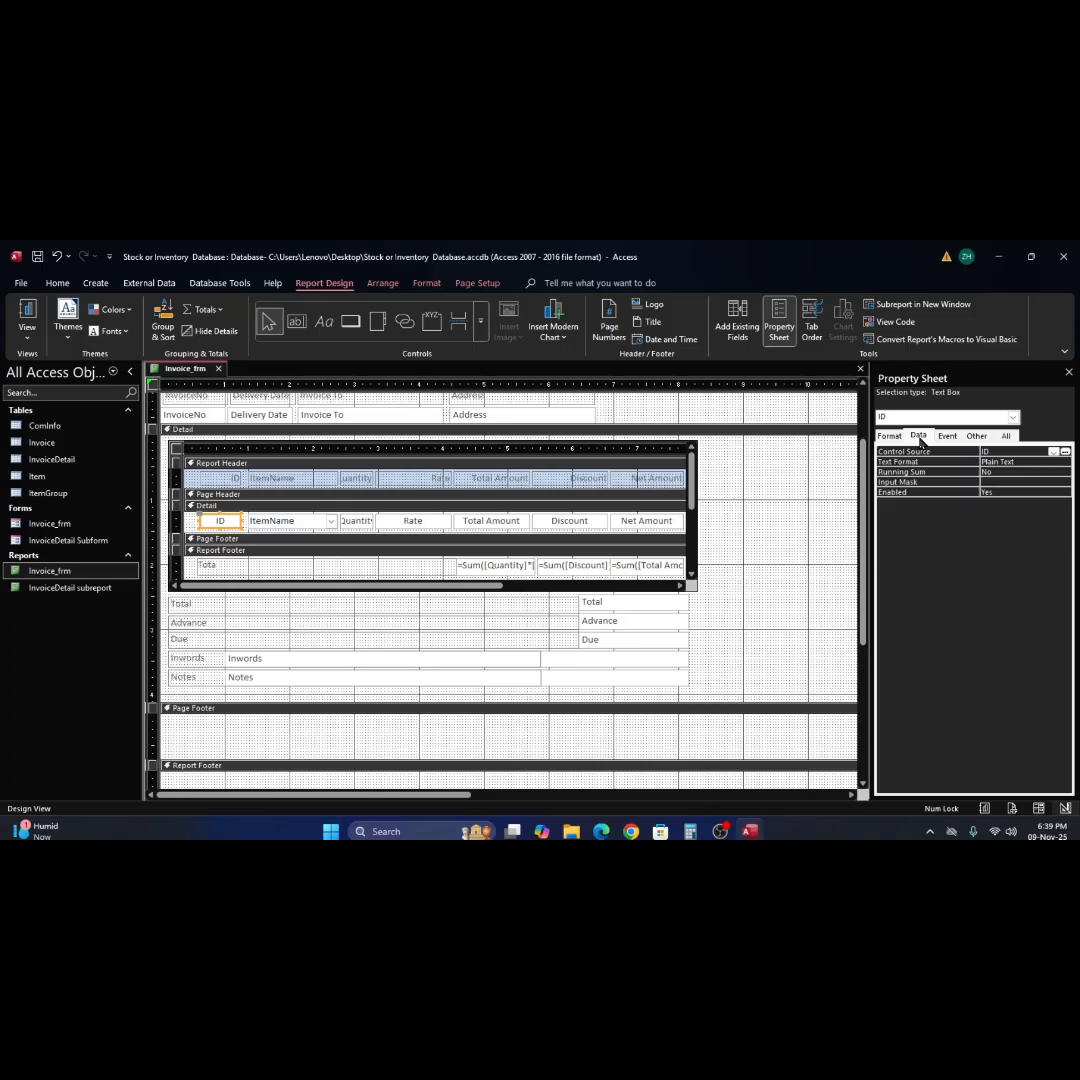
left_click(1055, 453)
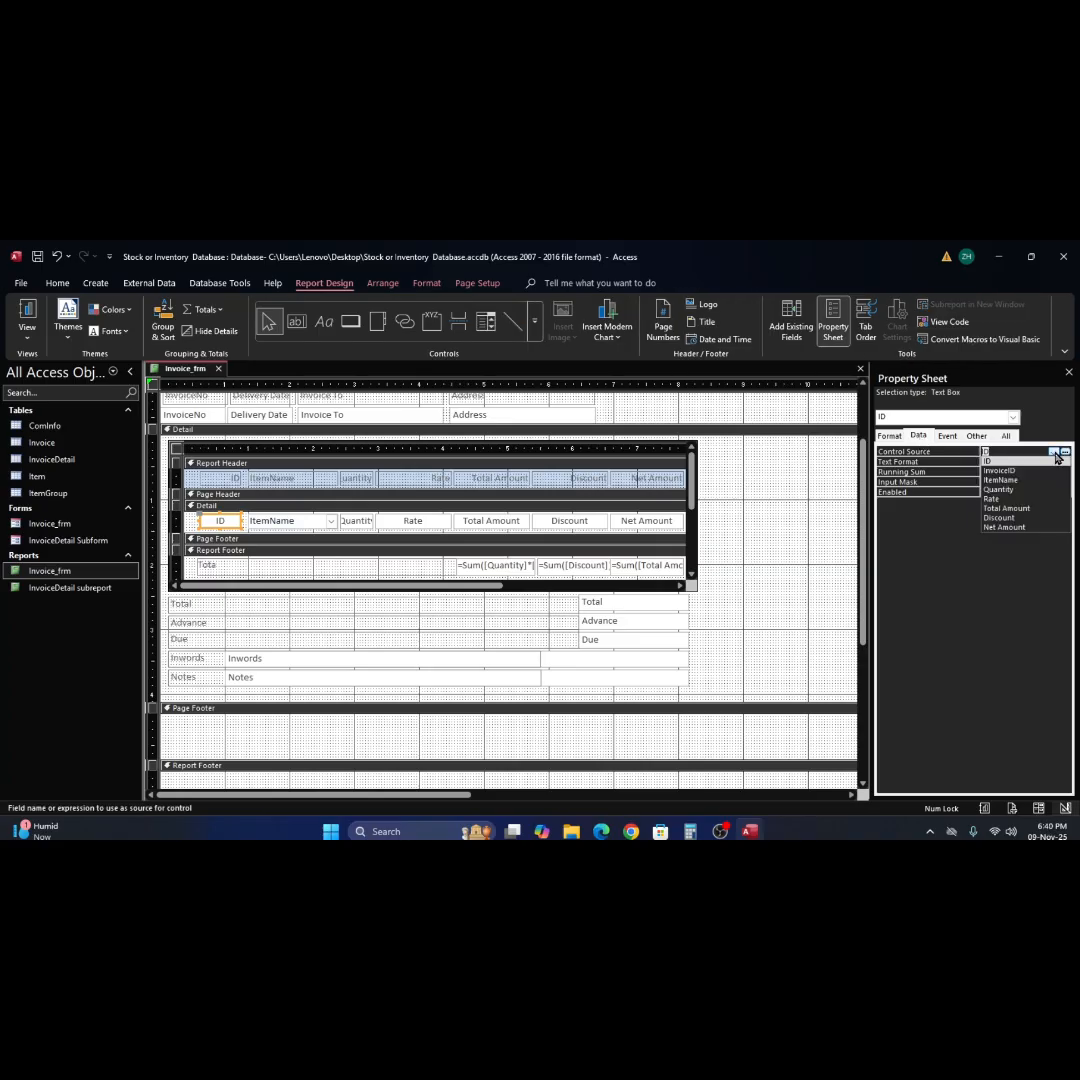
left_click(1055, 454)
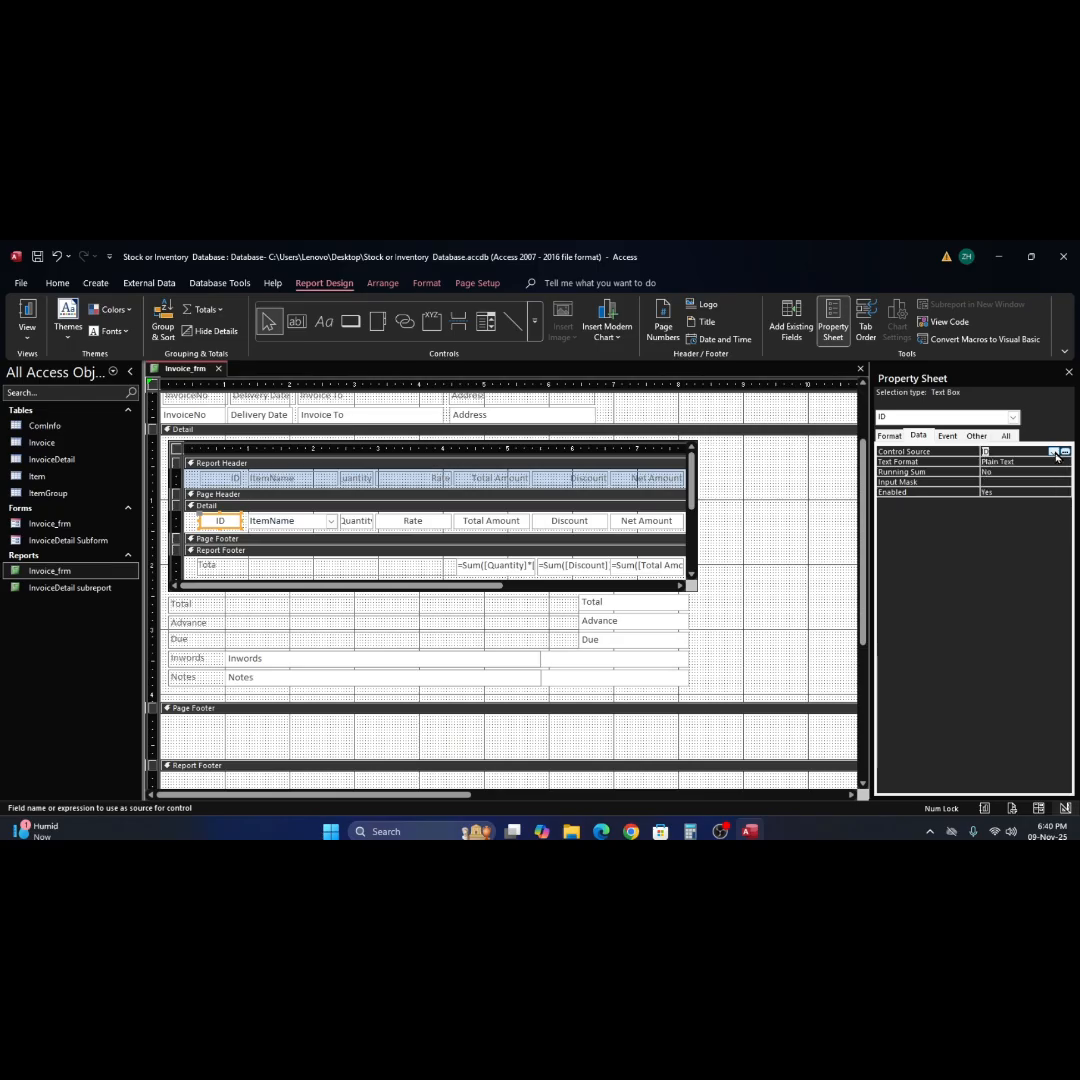
left_click(890, 436)
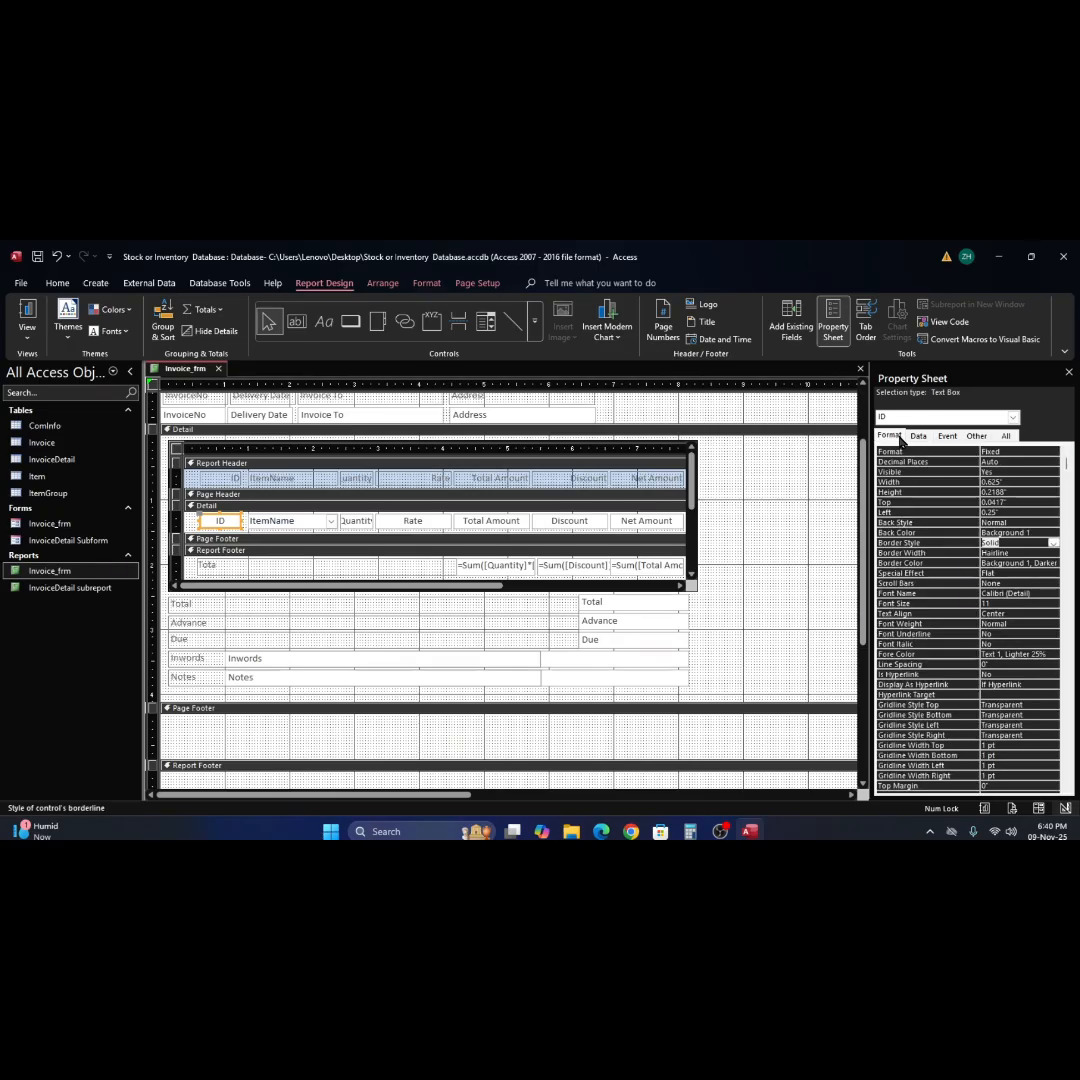
left_click(1050, 453)
left_click(1055, 454)
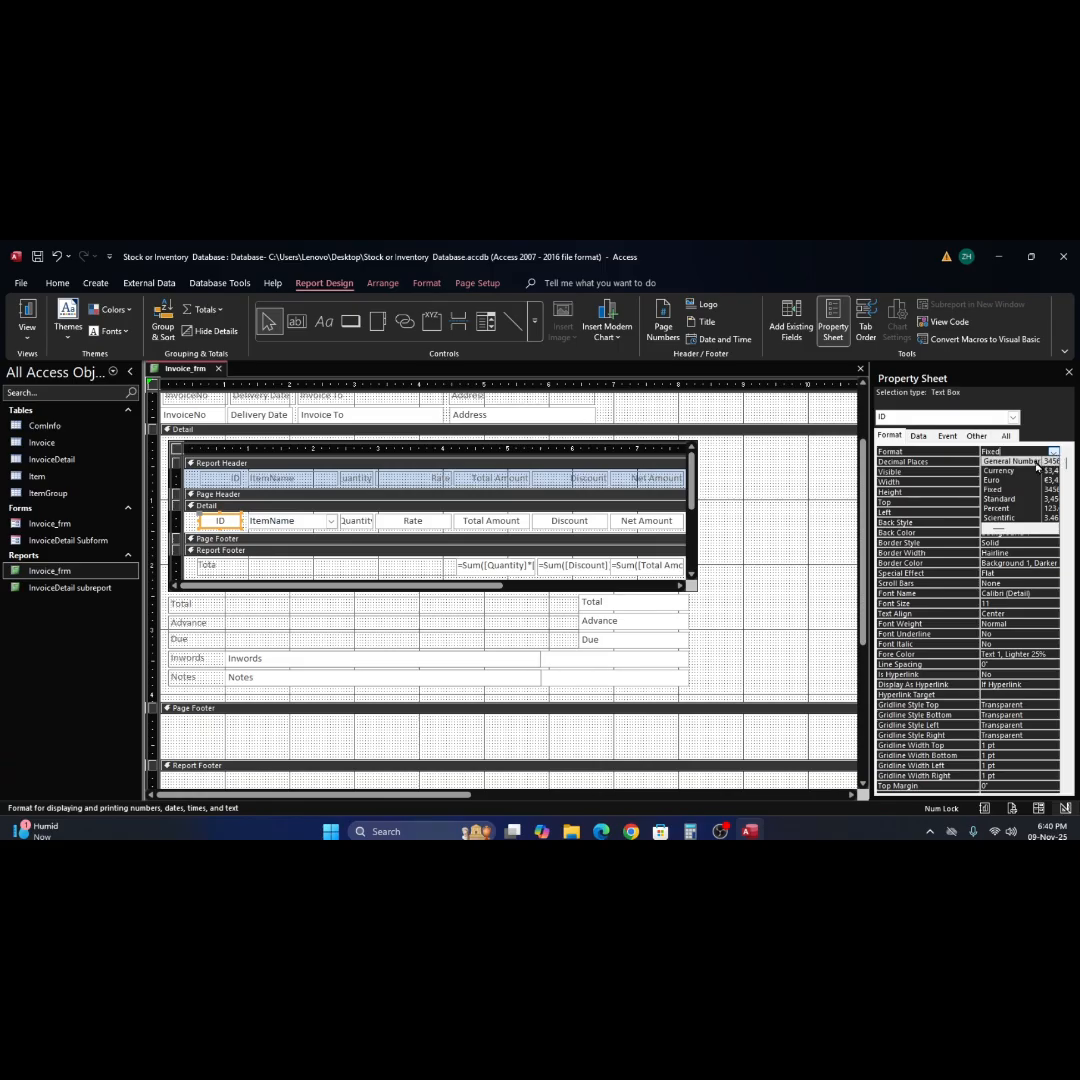
left_click(1036, 462)
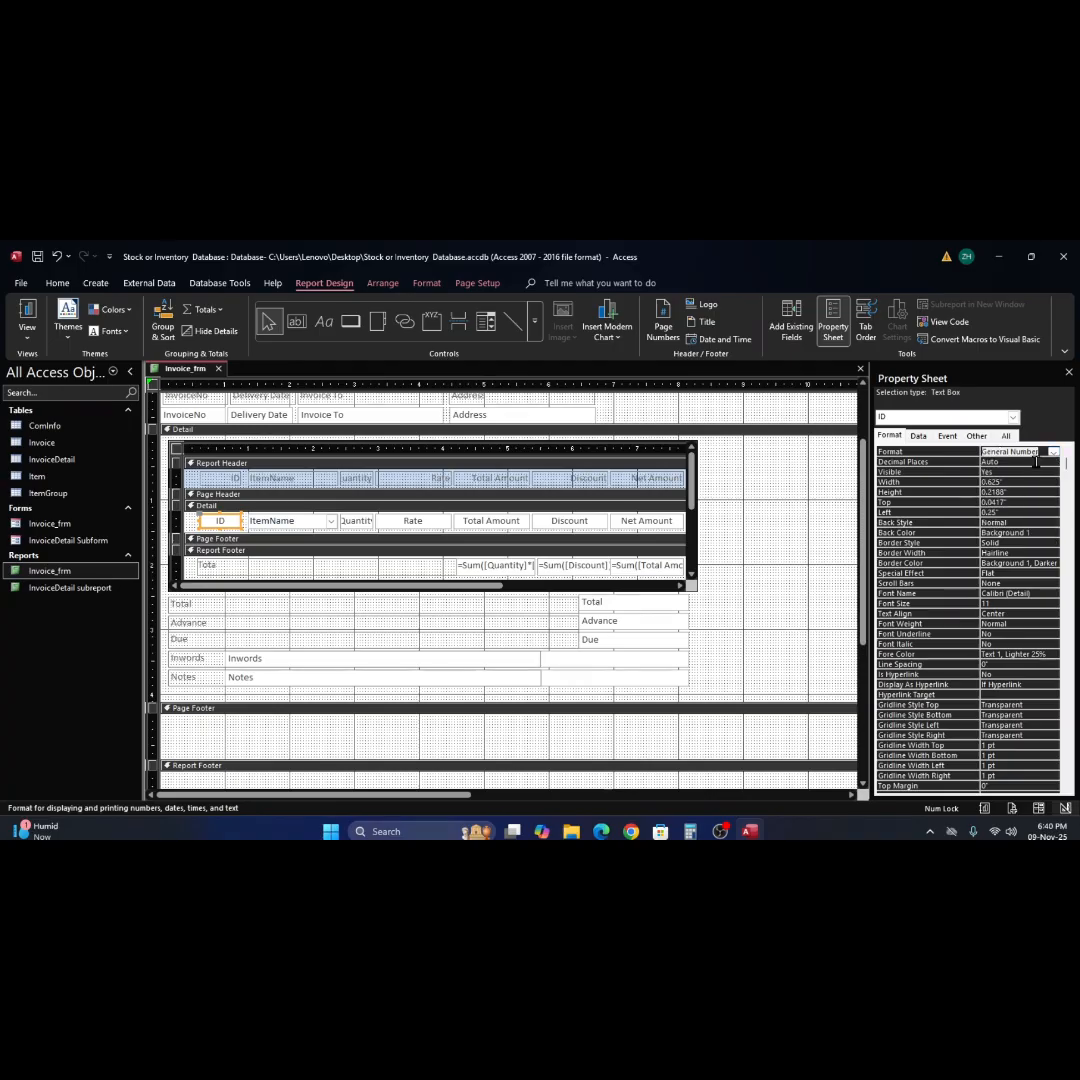
Try 0 decimal places for the subreport's ID text box, and return the setting to Auto.
left_click(1040, 462)
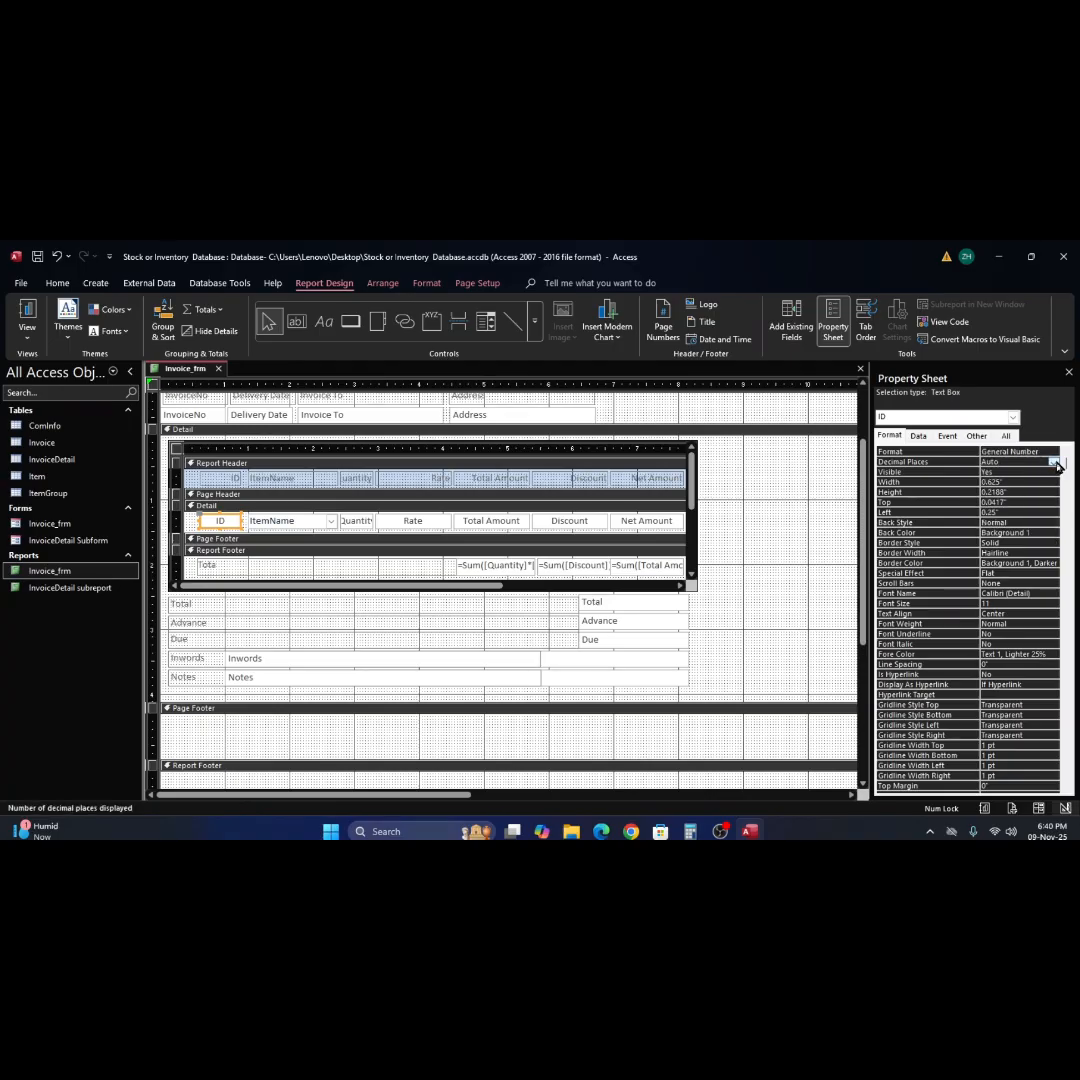
left_click(1055, 463)
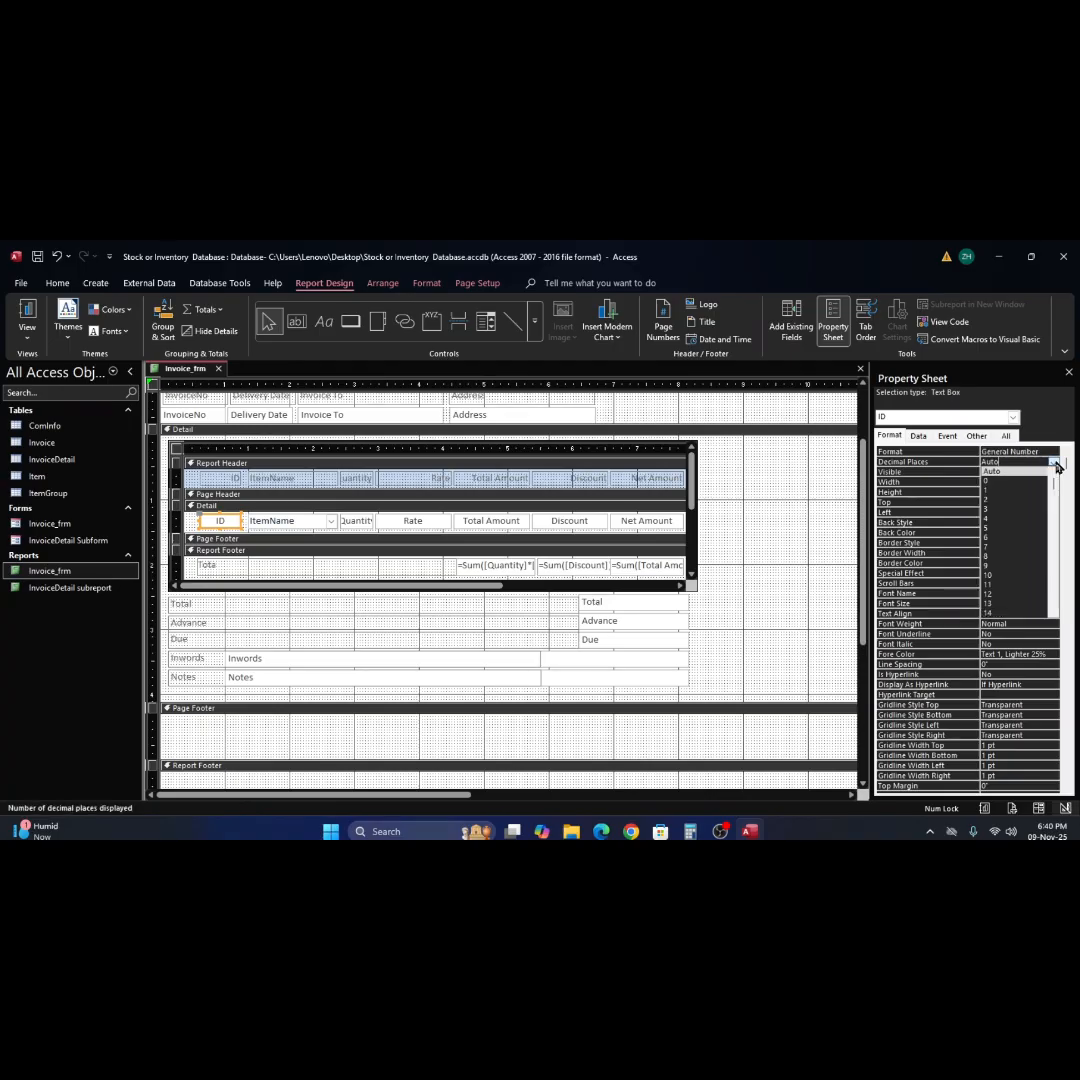
left_click(1025, 489)
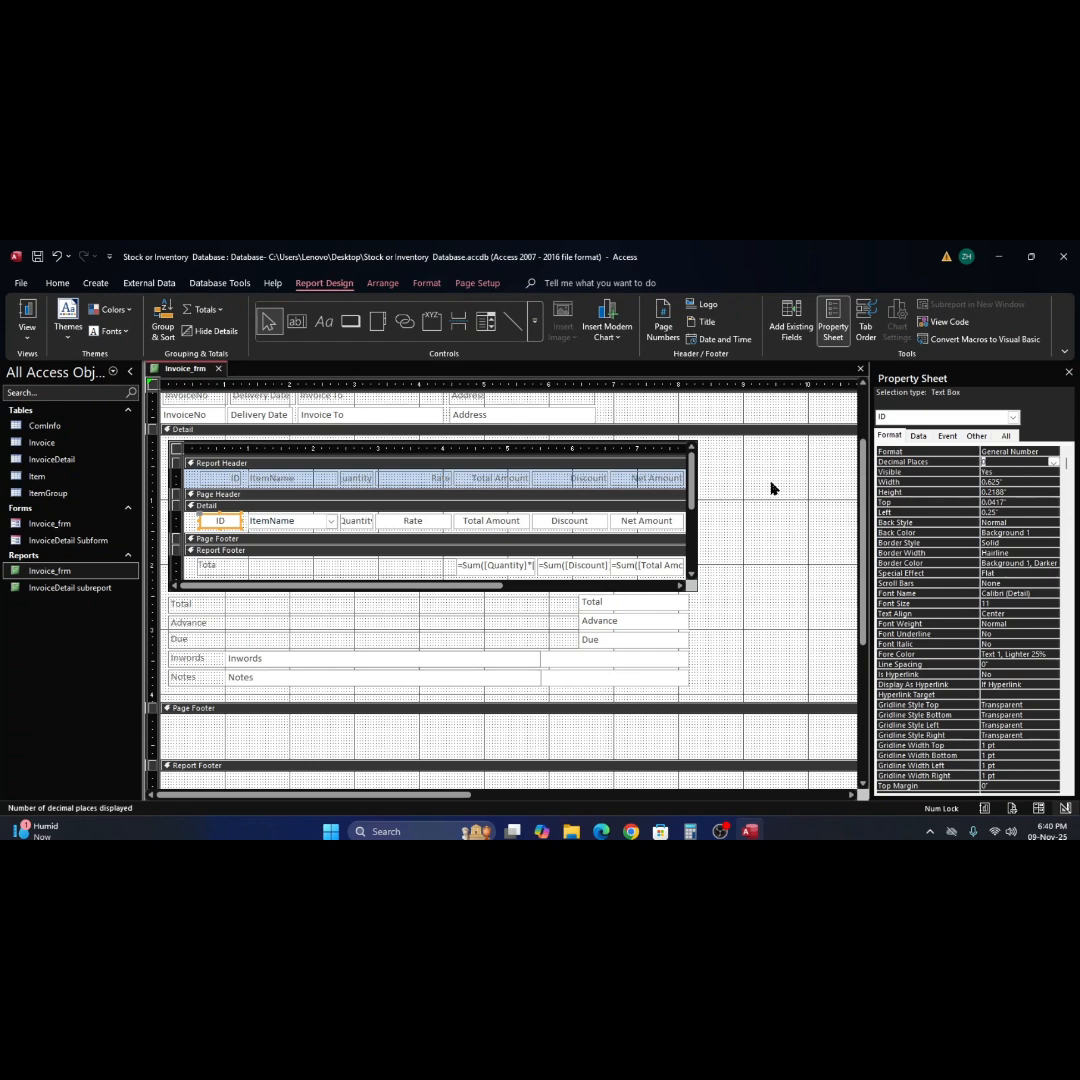
left_click(1055, 463)
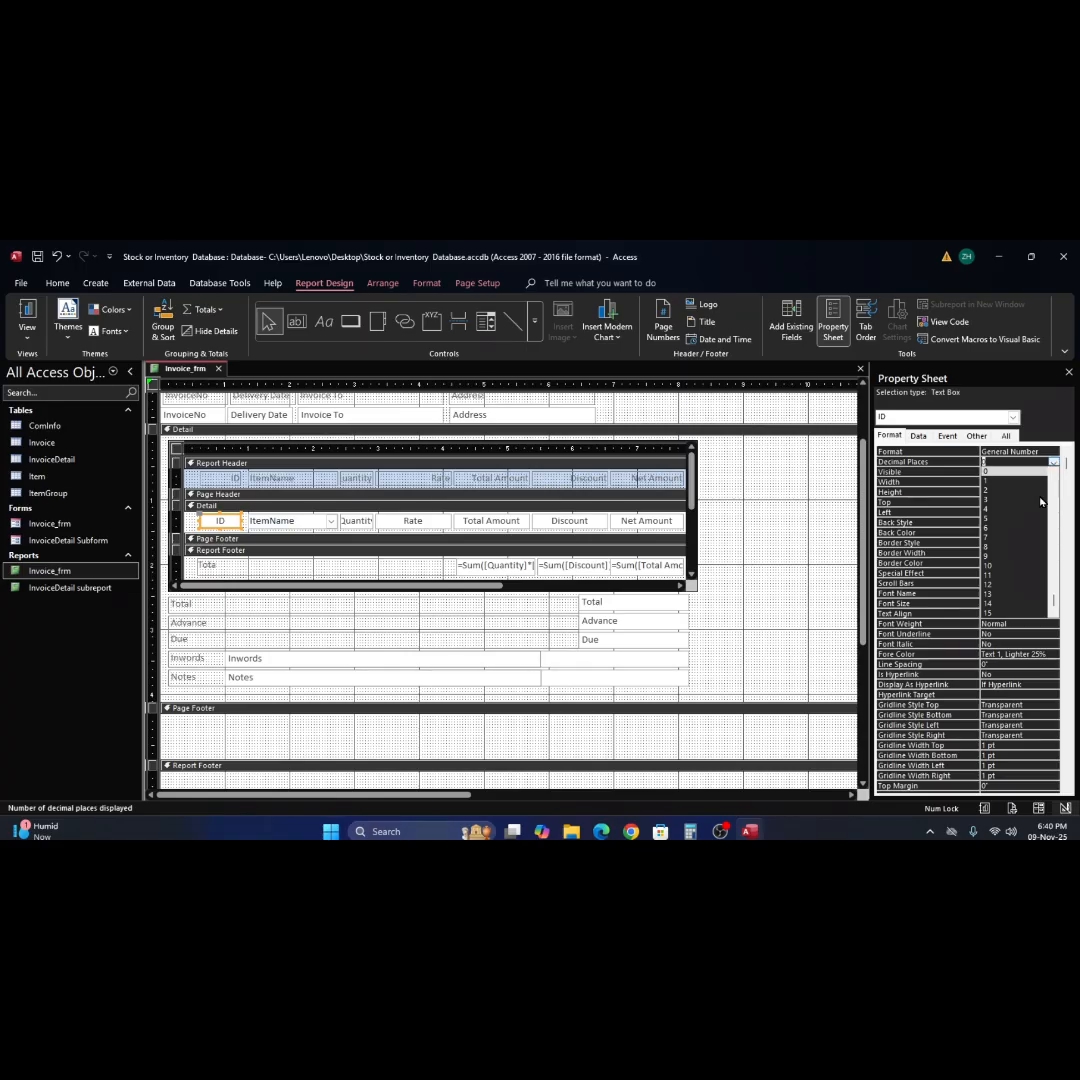
scroll(1025, 540, "up", 1)
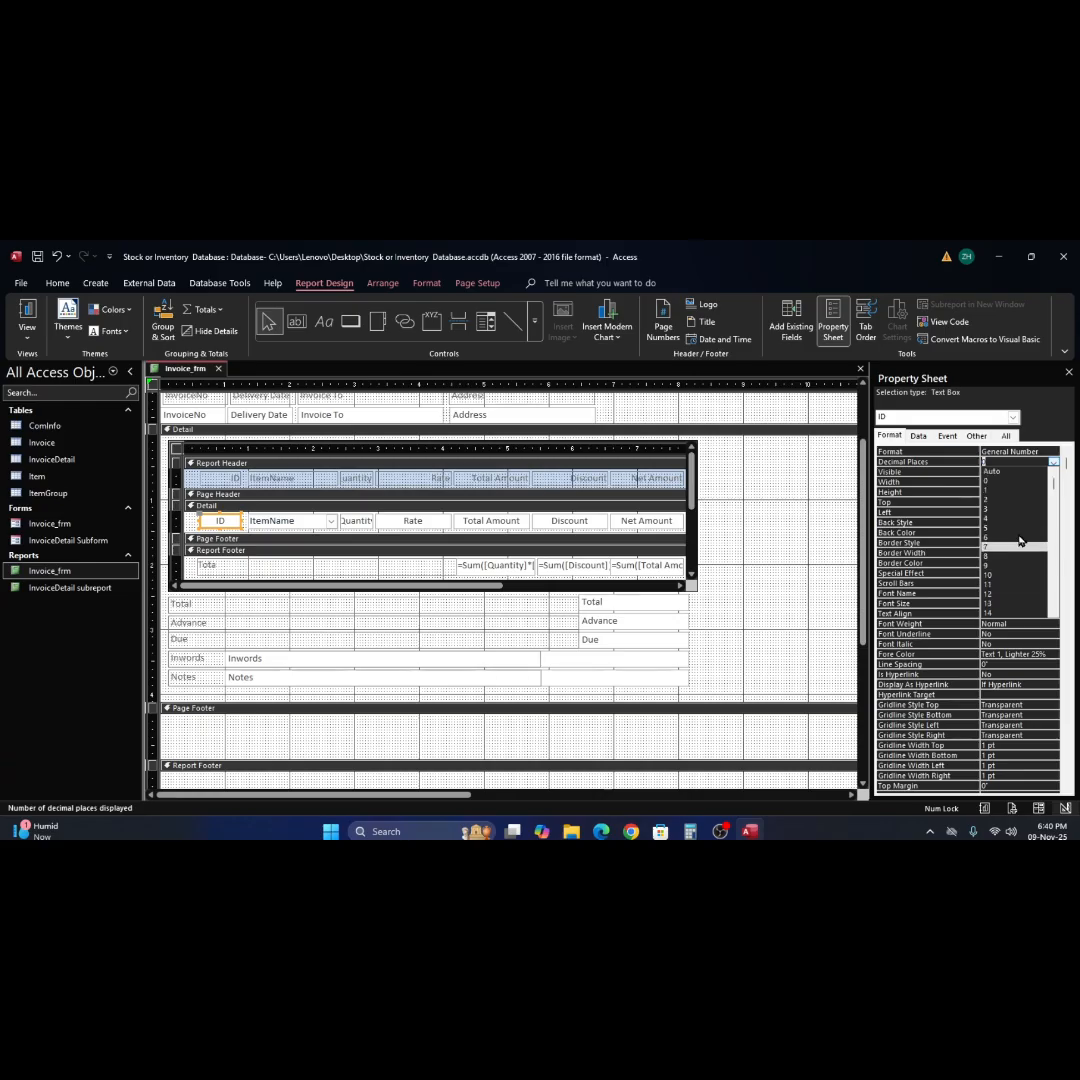
left_click(1012, 472)
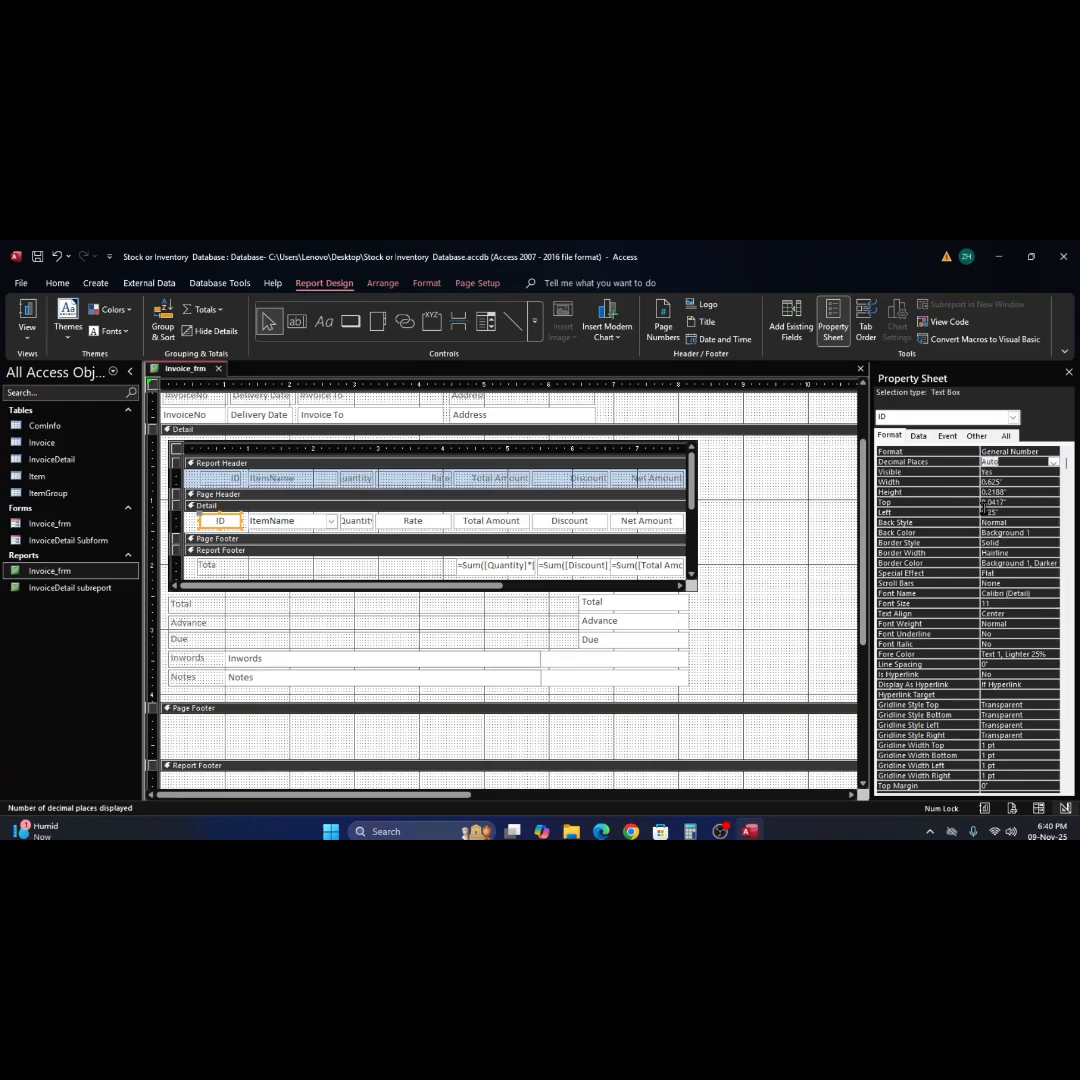
left_click(739, 514)
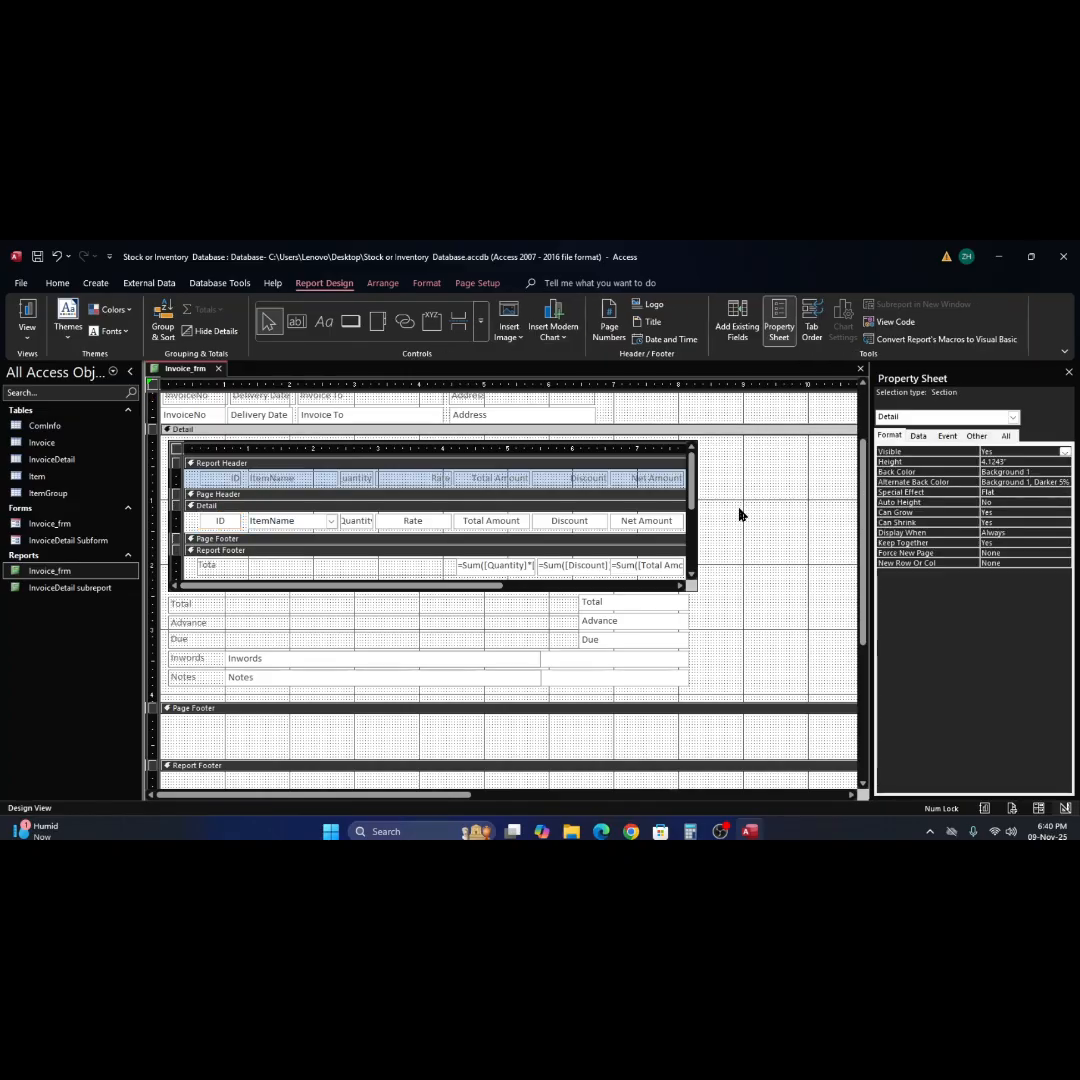
Review the format, data, event and other properties of the "Tota" label in the subreport's Report Footer, and close the Property Sheet.
left_click(224, 568)
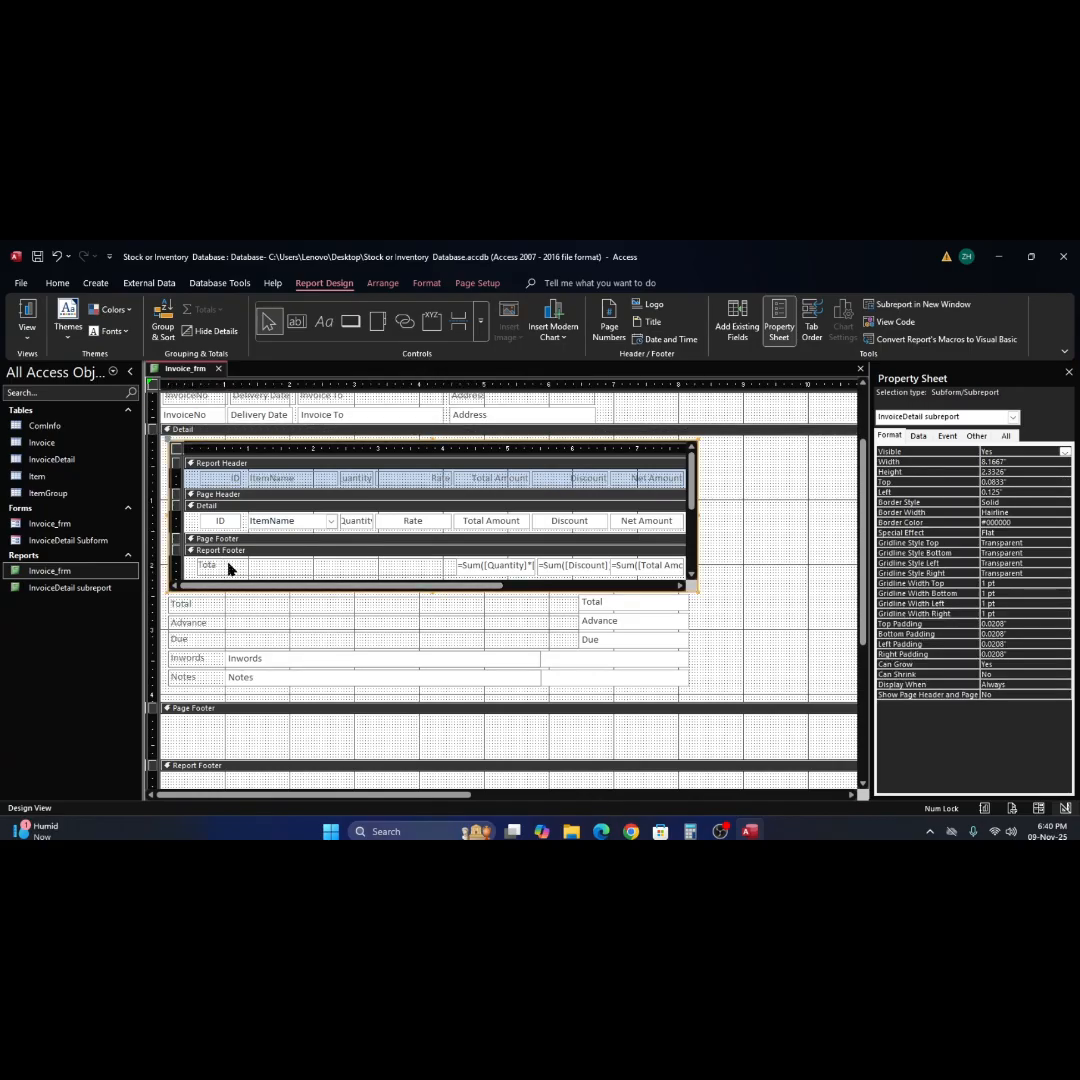
left_click(222, 566)
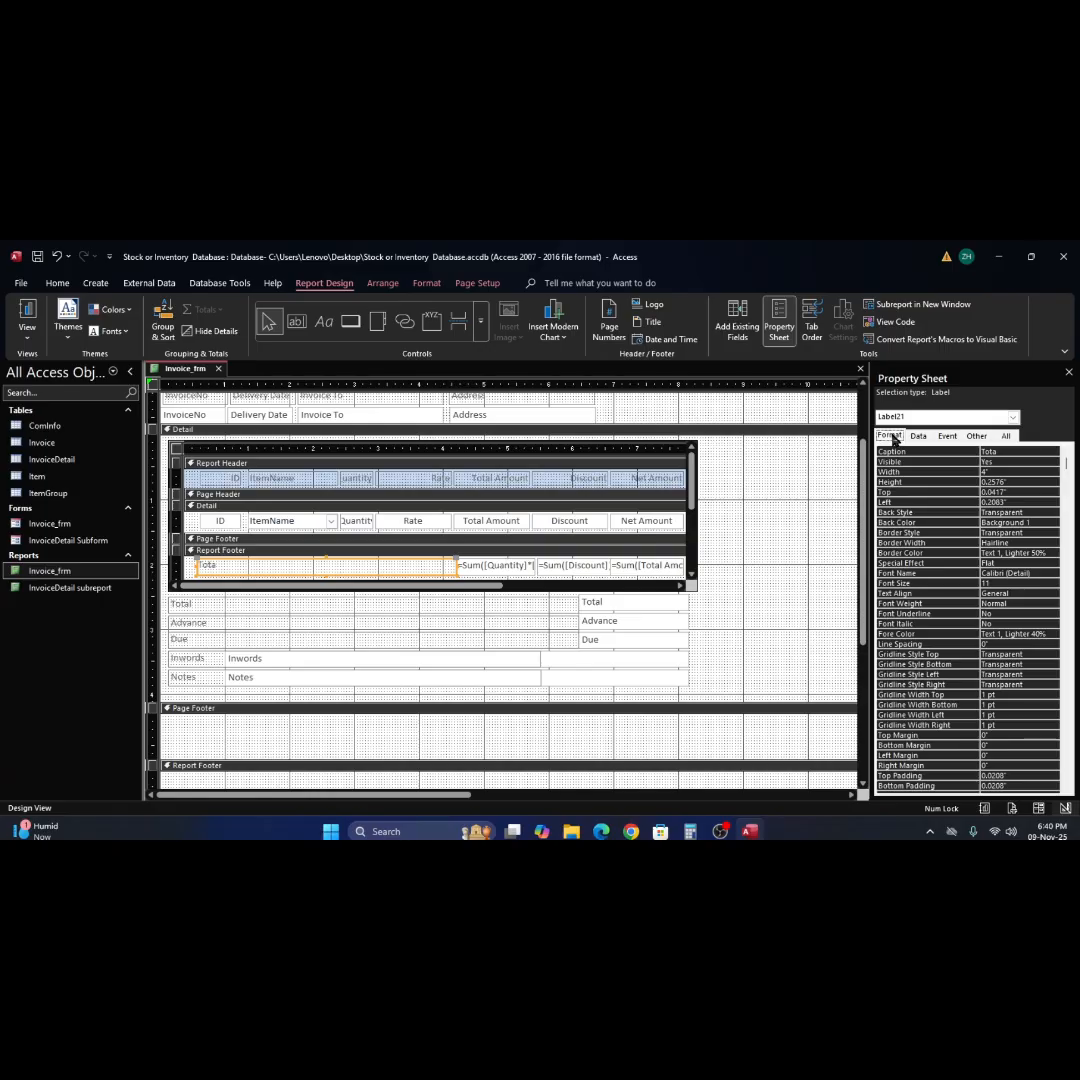
left_click(1025, 451)
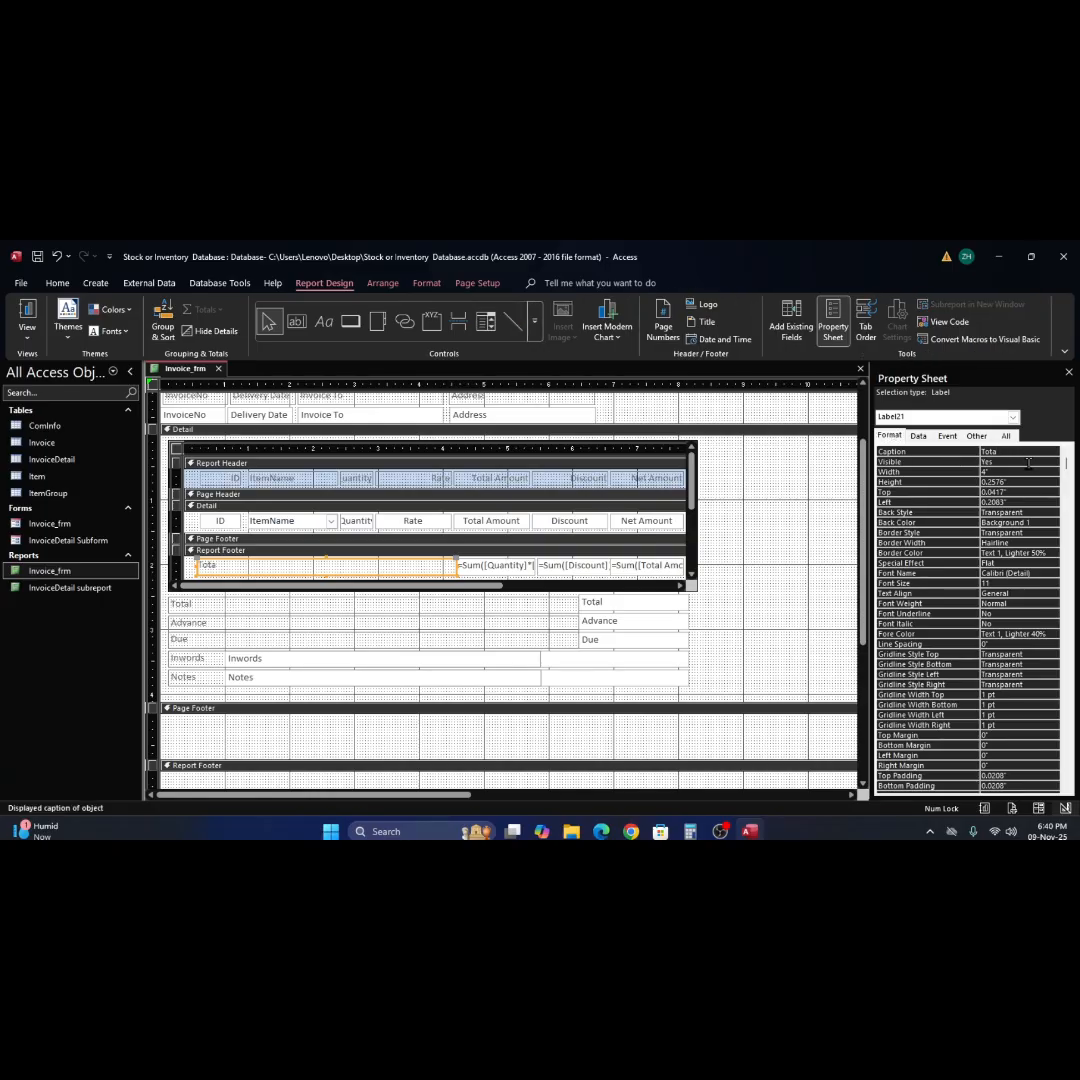
left_click(926, 438)
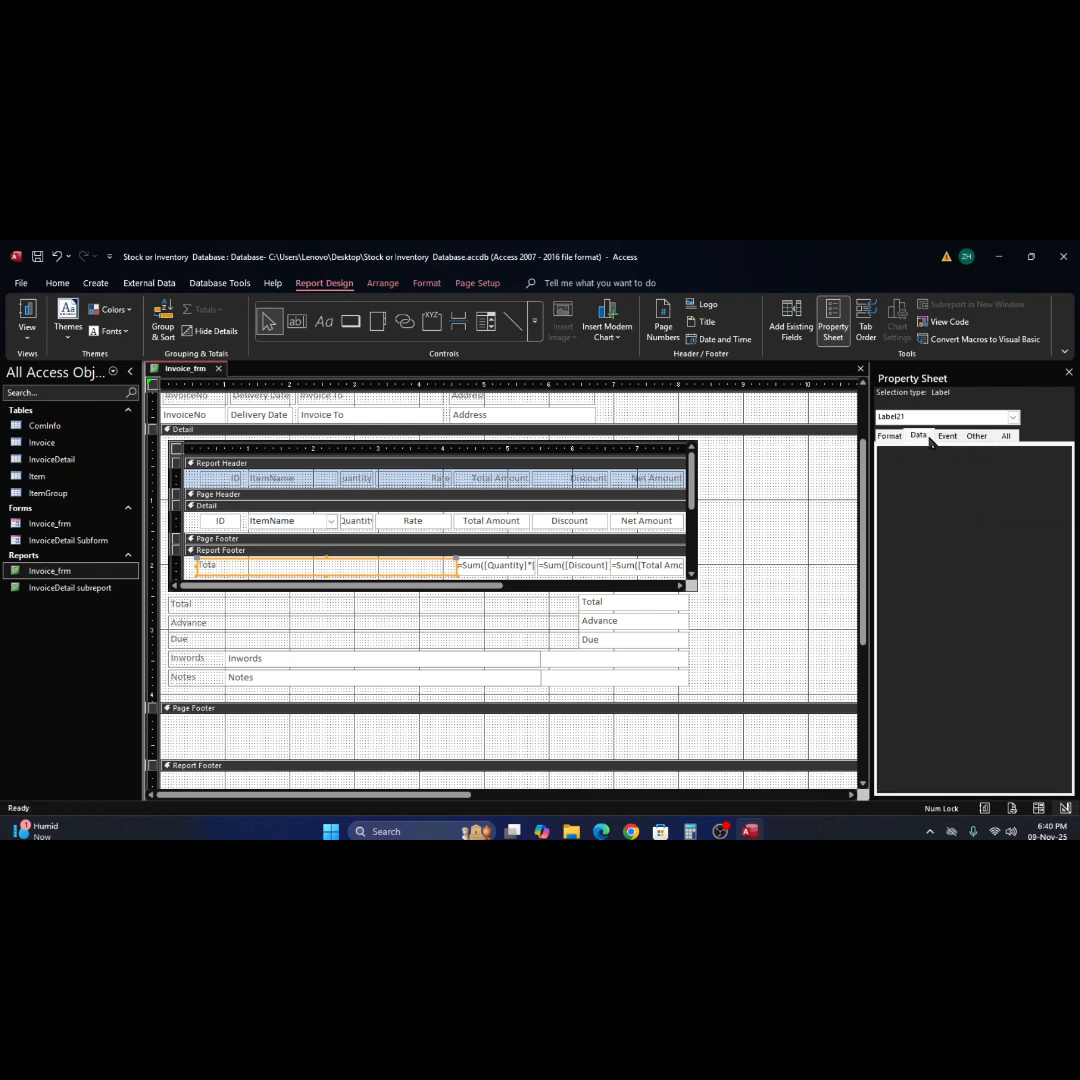
left_click(950, 437)
left_click(976, 437)
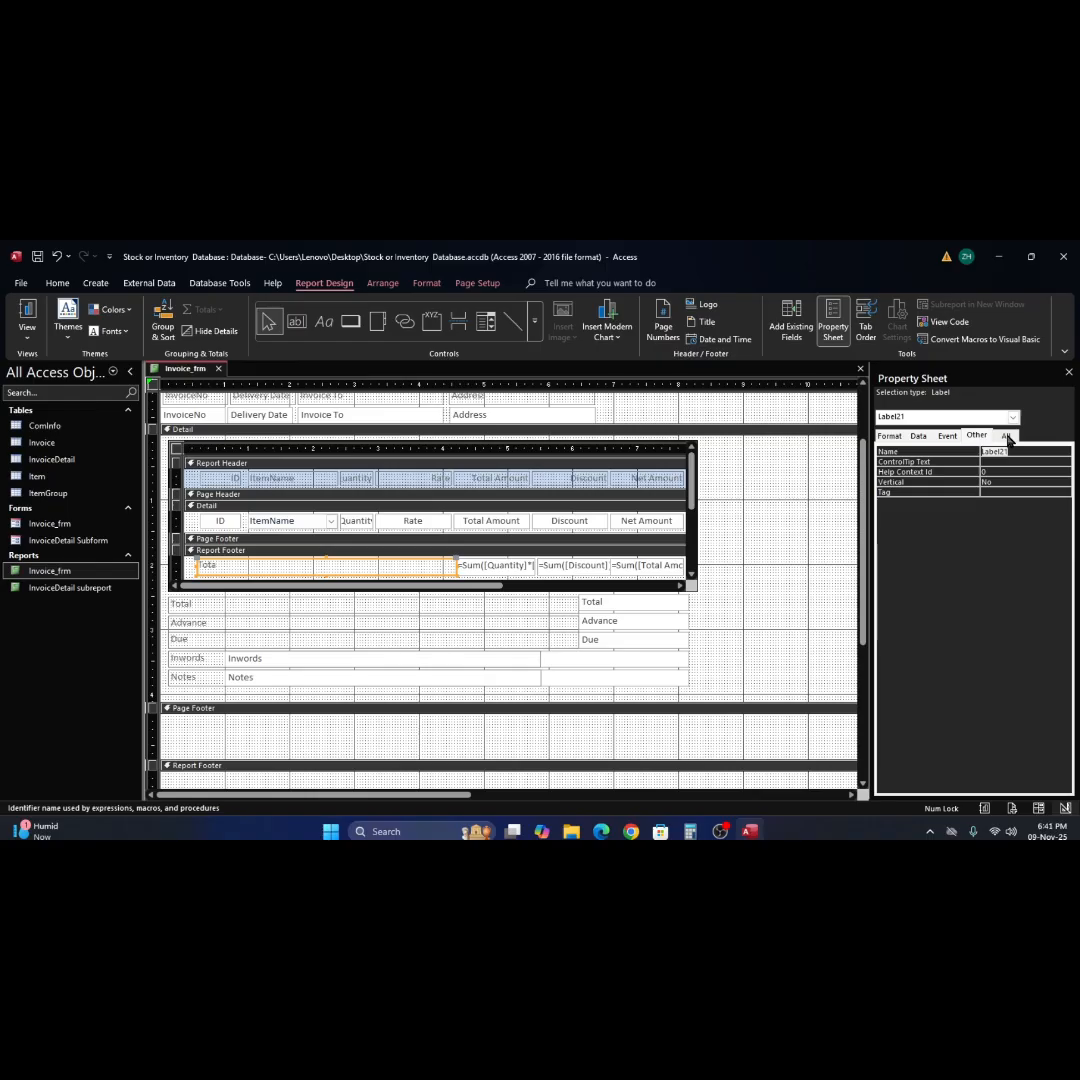
left_click(1006, 437)
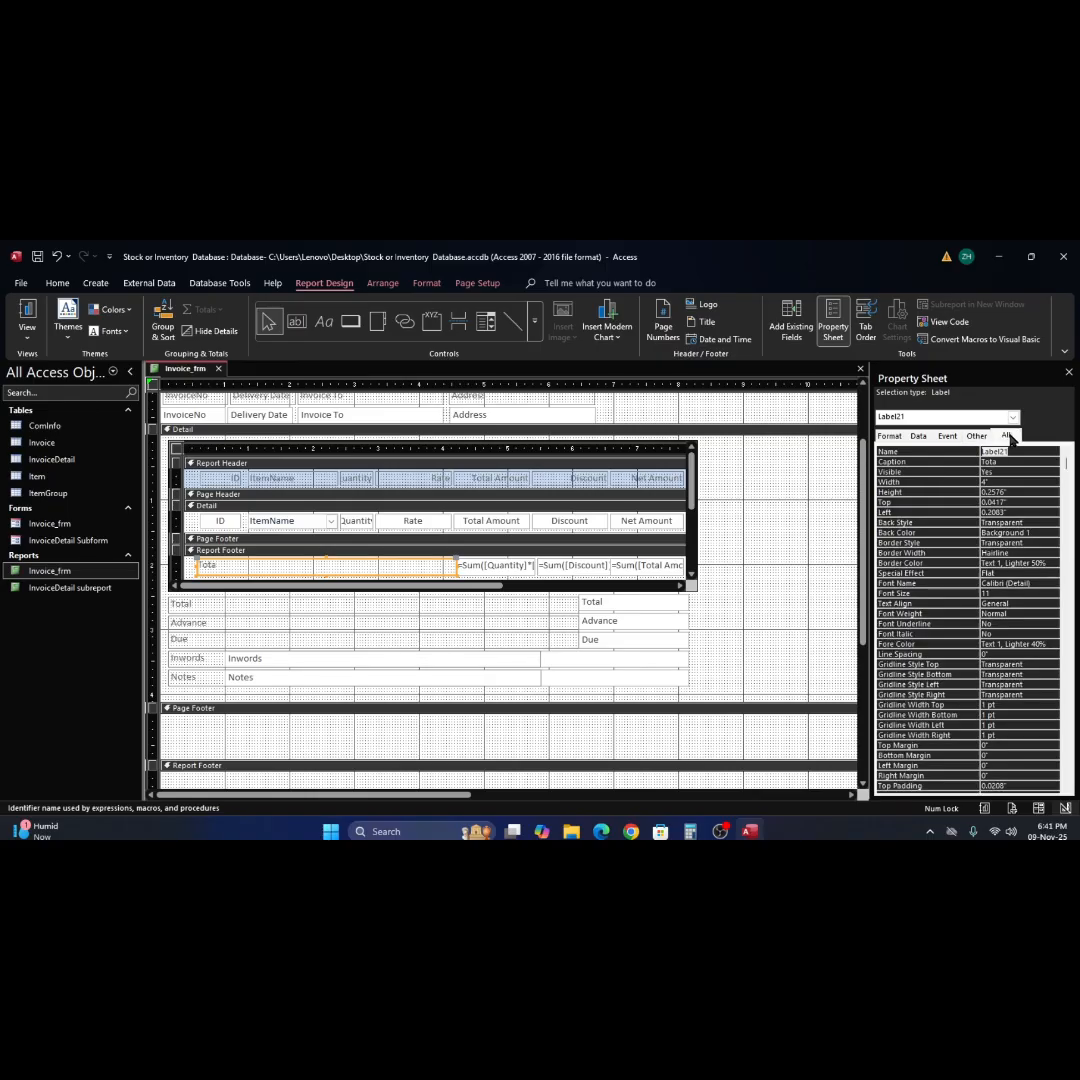
left_click(1069, 374)
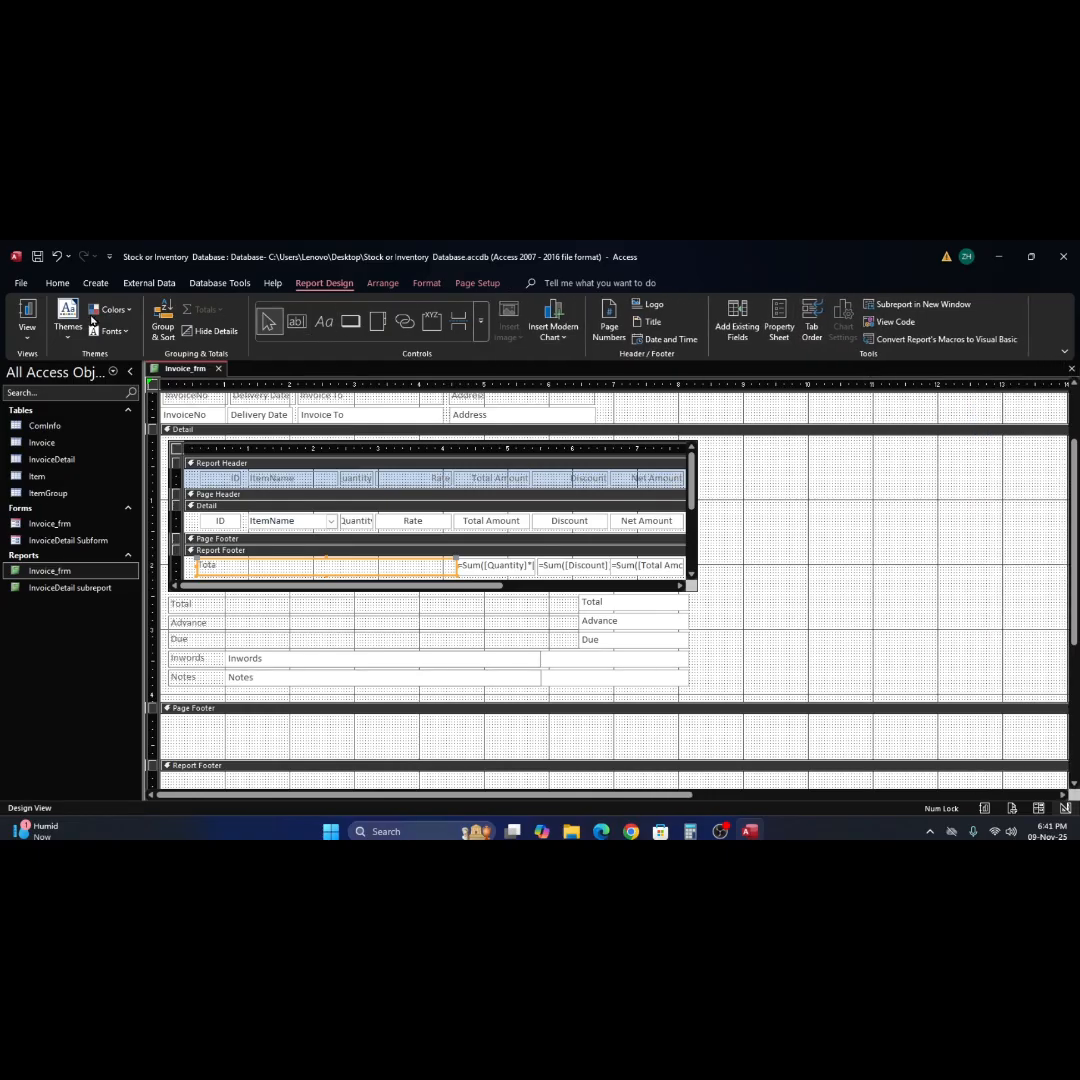
Preview the invoice in Report View and check the ID values in the subreport's item rows.
left_click(27, 316)
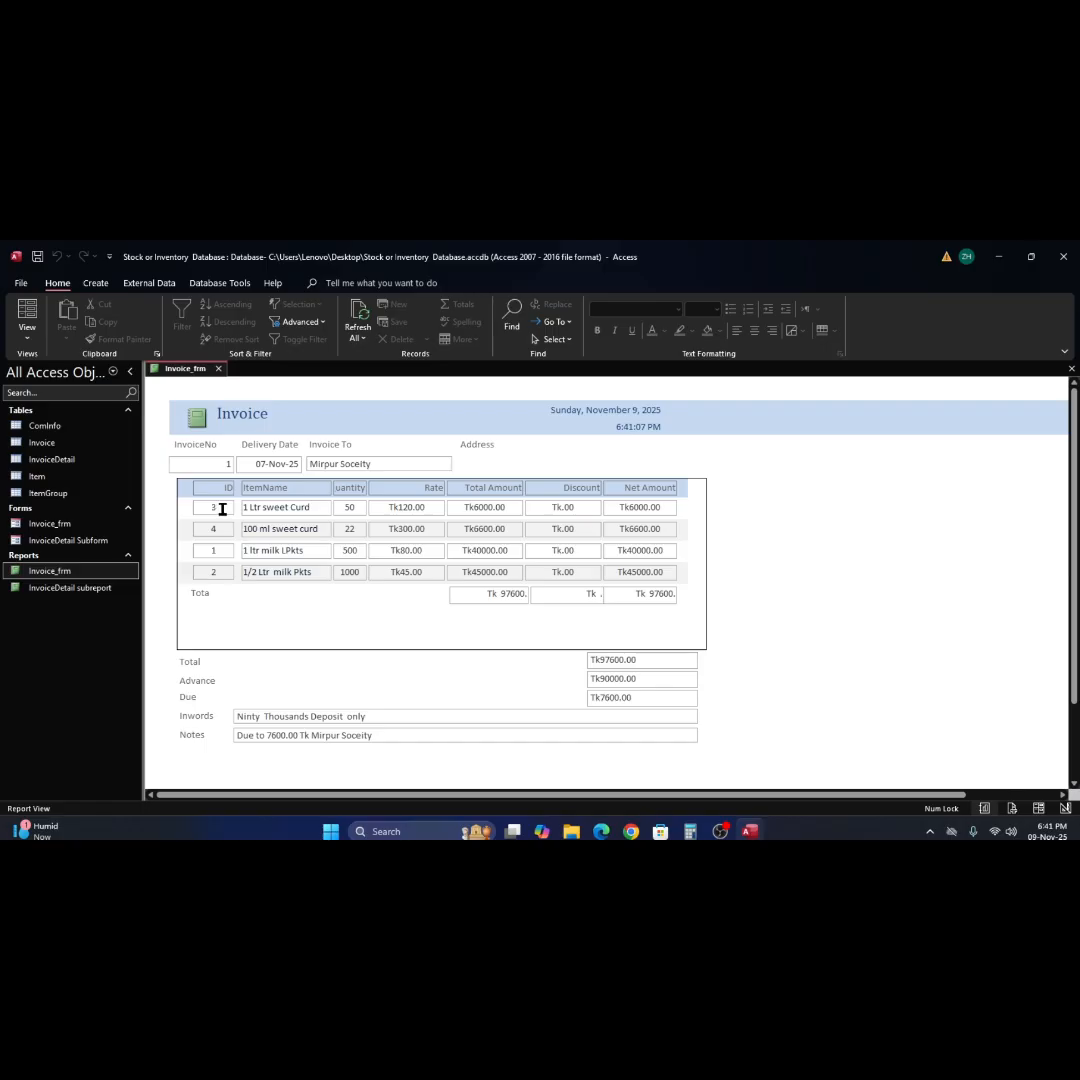
left_click(221, 549)
left_click(215, 510)
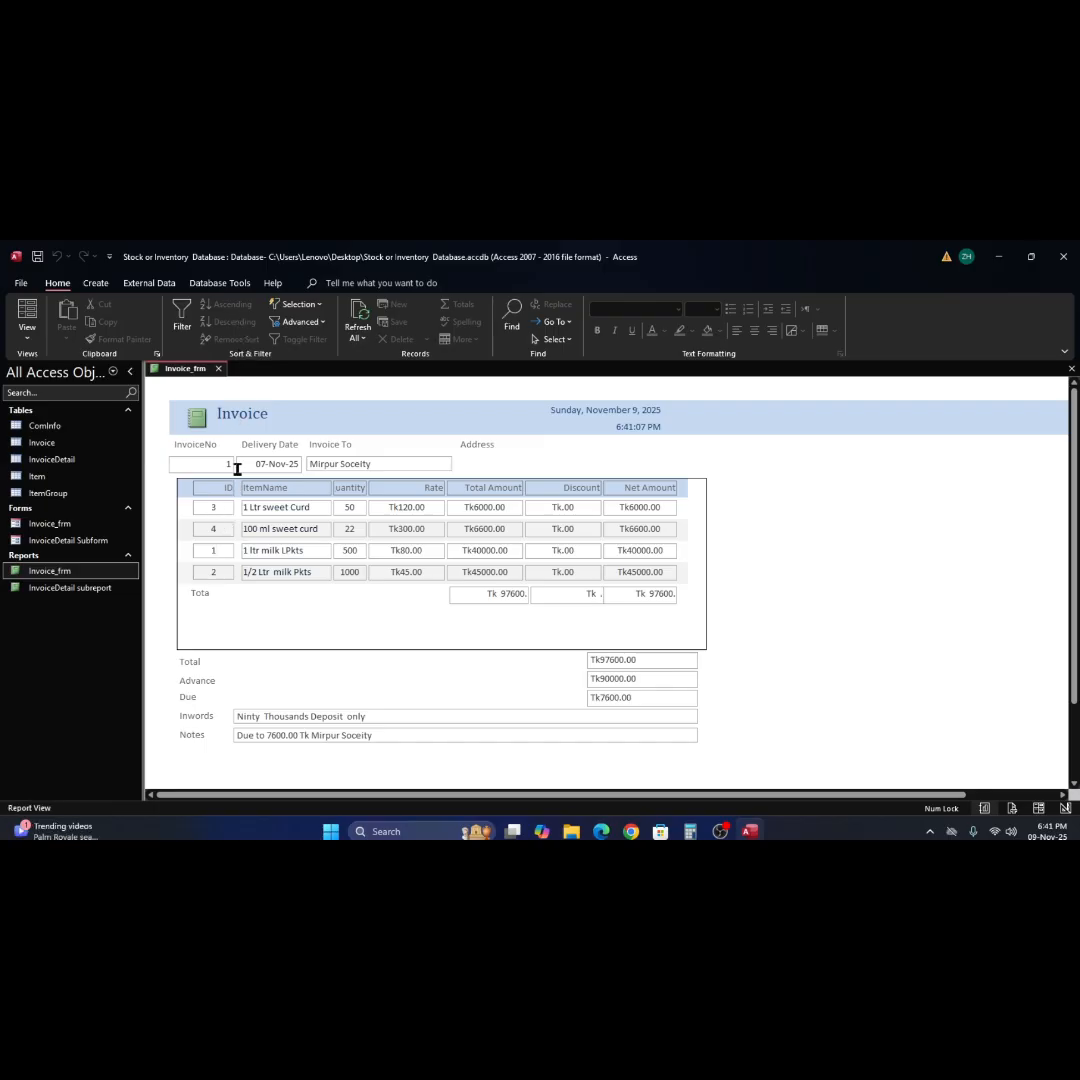
left_click(161, 286)
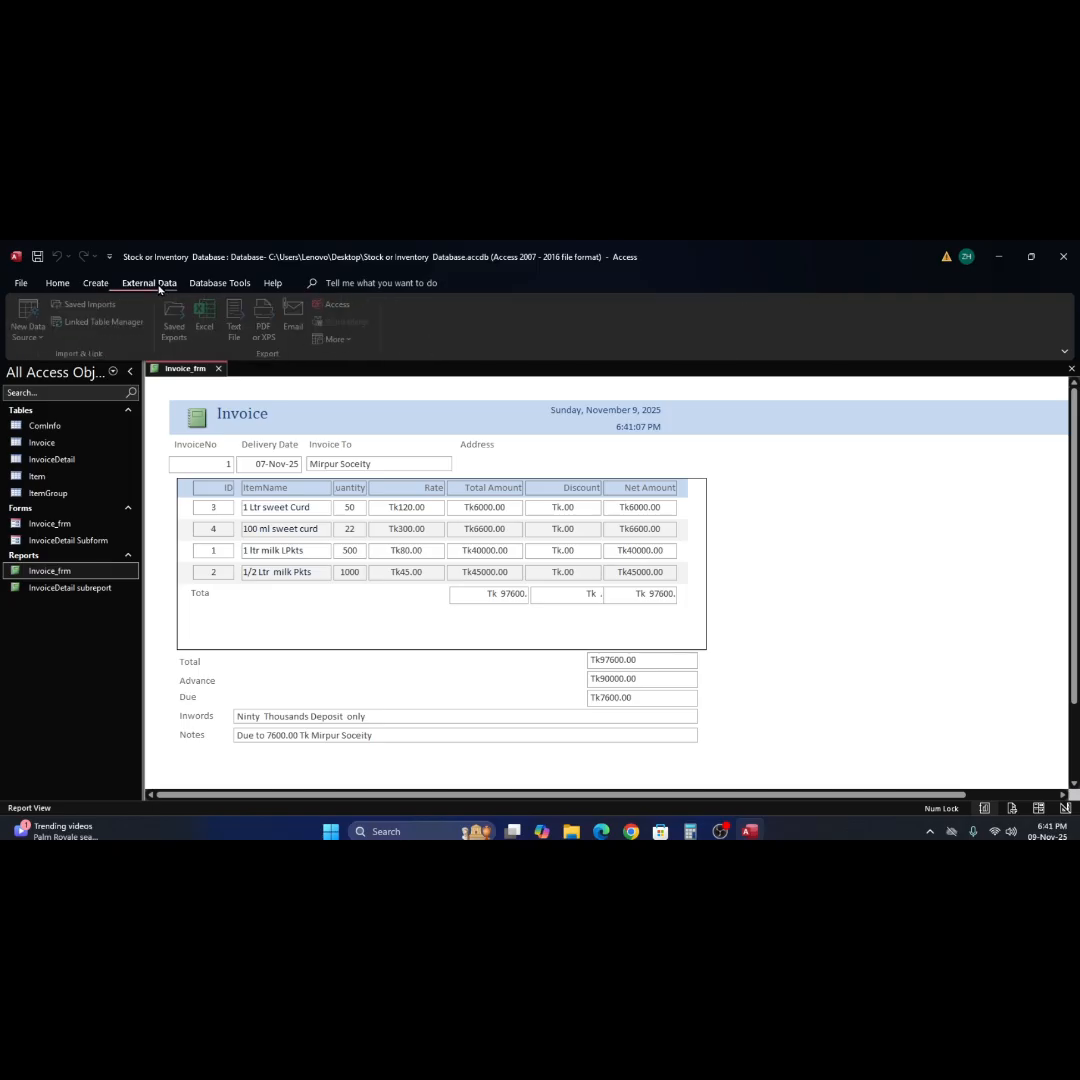
left_click(96, 284)
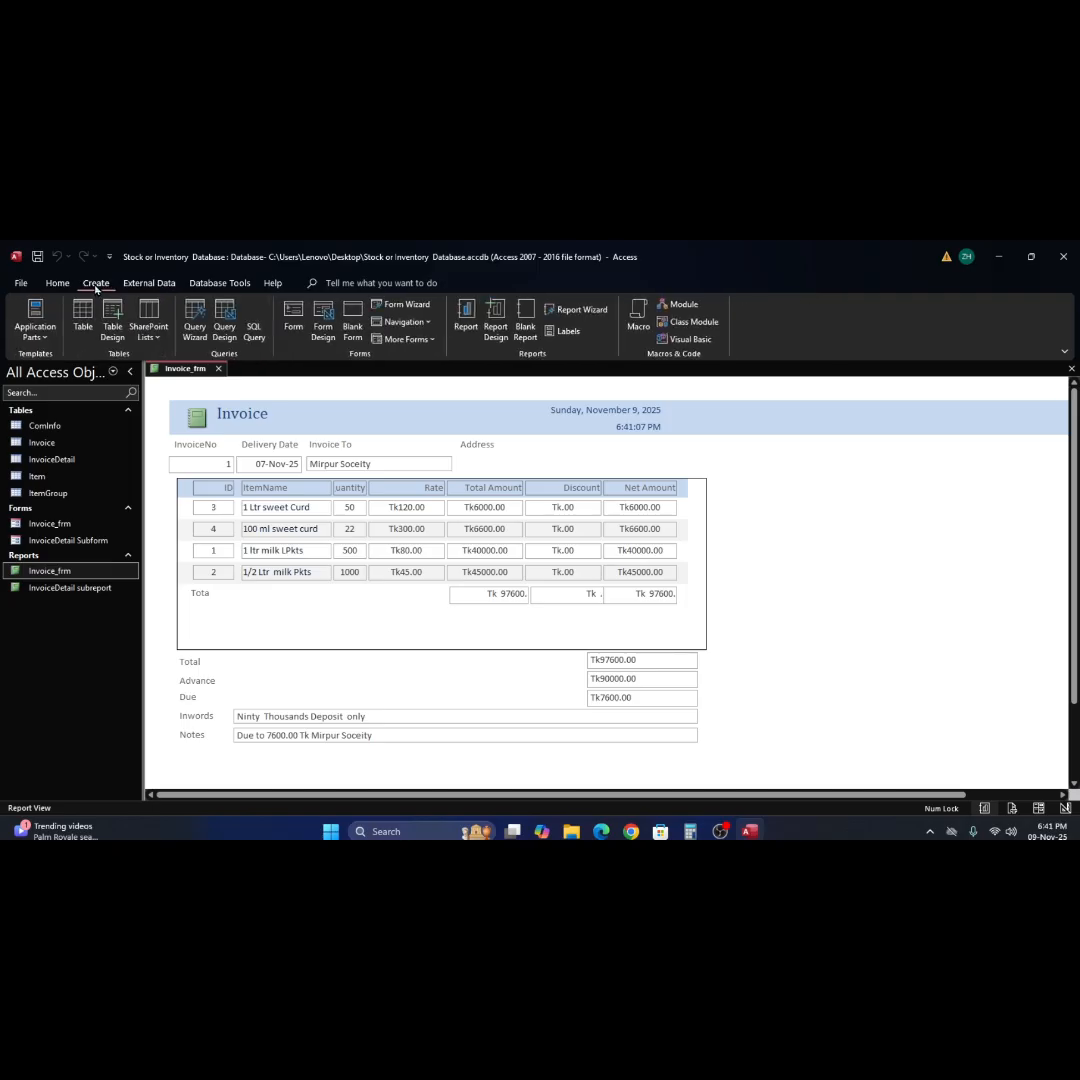
left_click(211, 285)
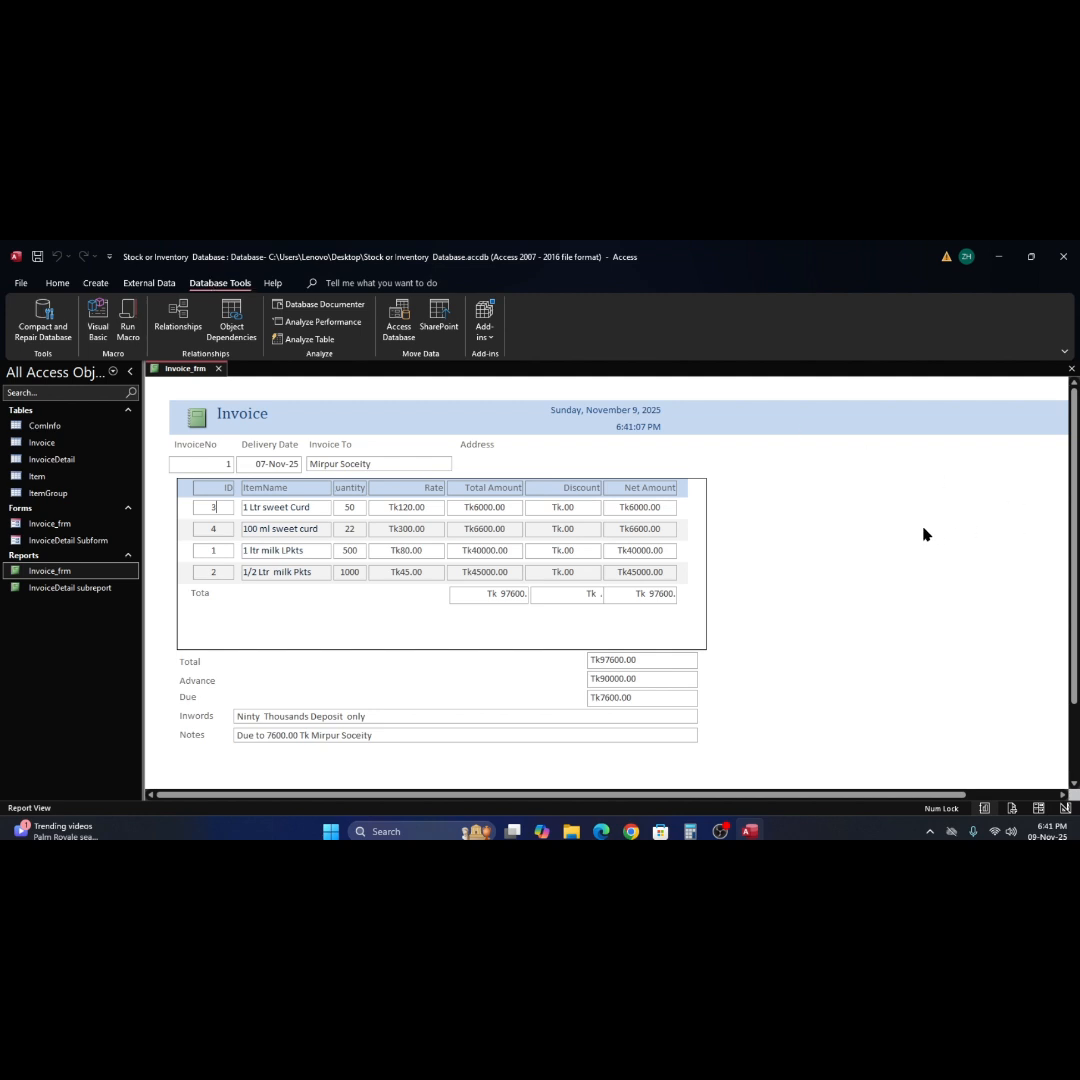
In Design View, narrow the InvoiceDetail subreport so its right edge aligns with the fields below, and preview the report.
right_click(841, 533)
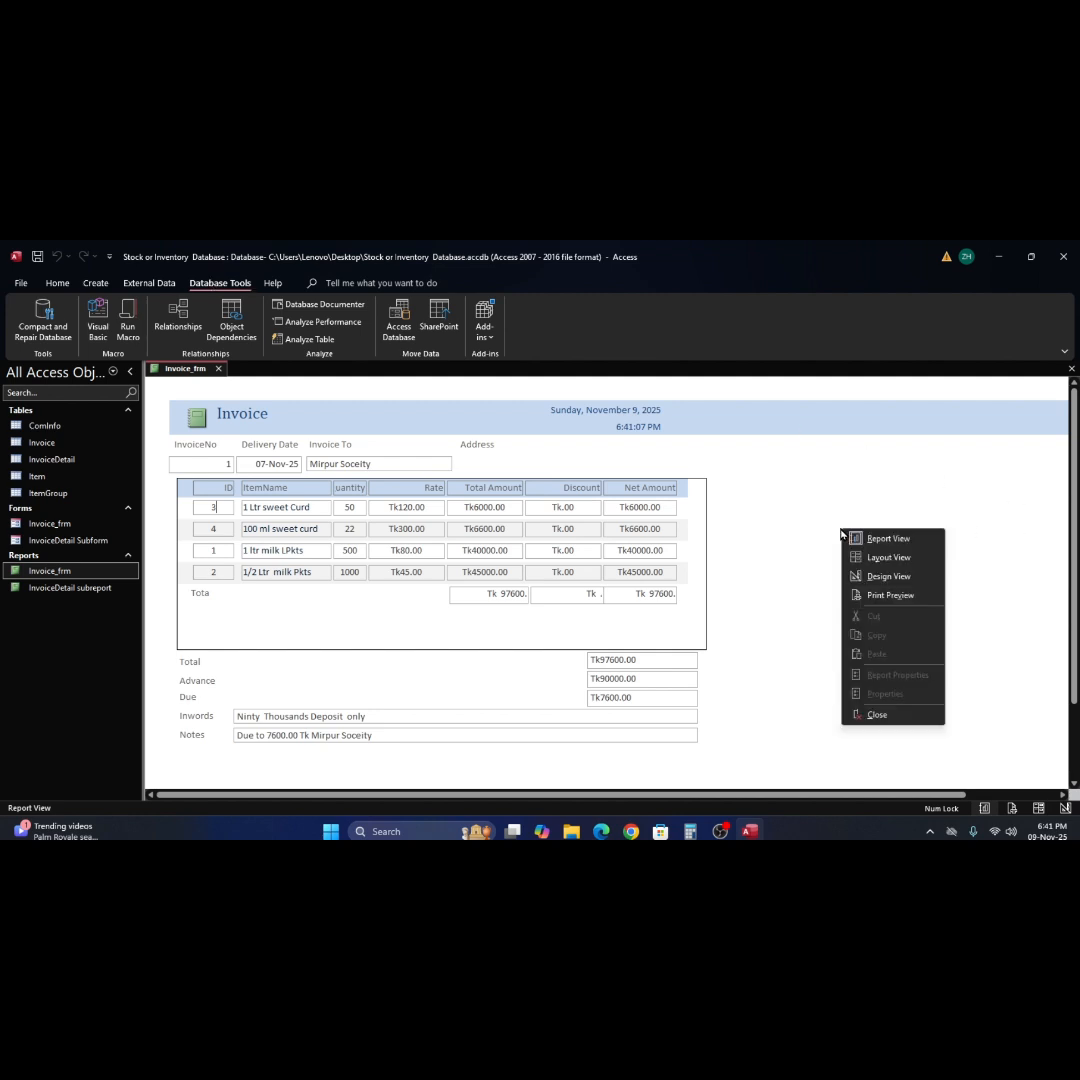
left_click(889, 577)
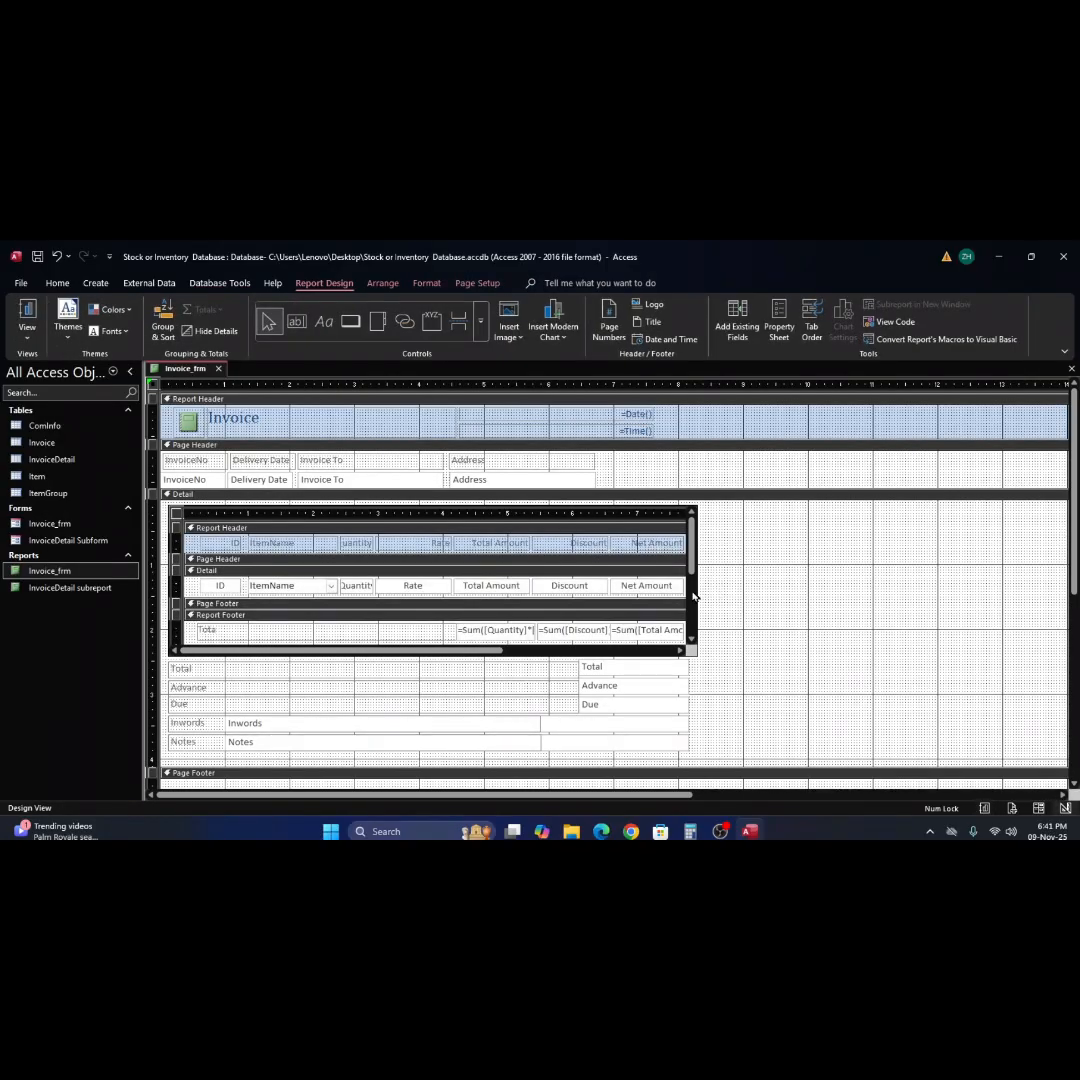
scroll(693, 596, "down", 3)
scroll(686, 594, "up", 3)
left_click(664, 511)
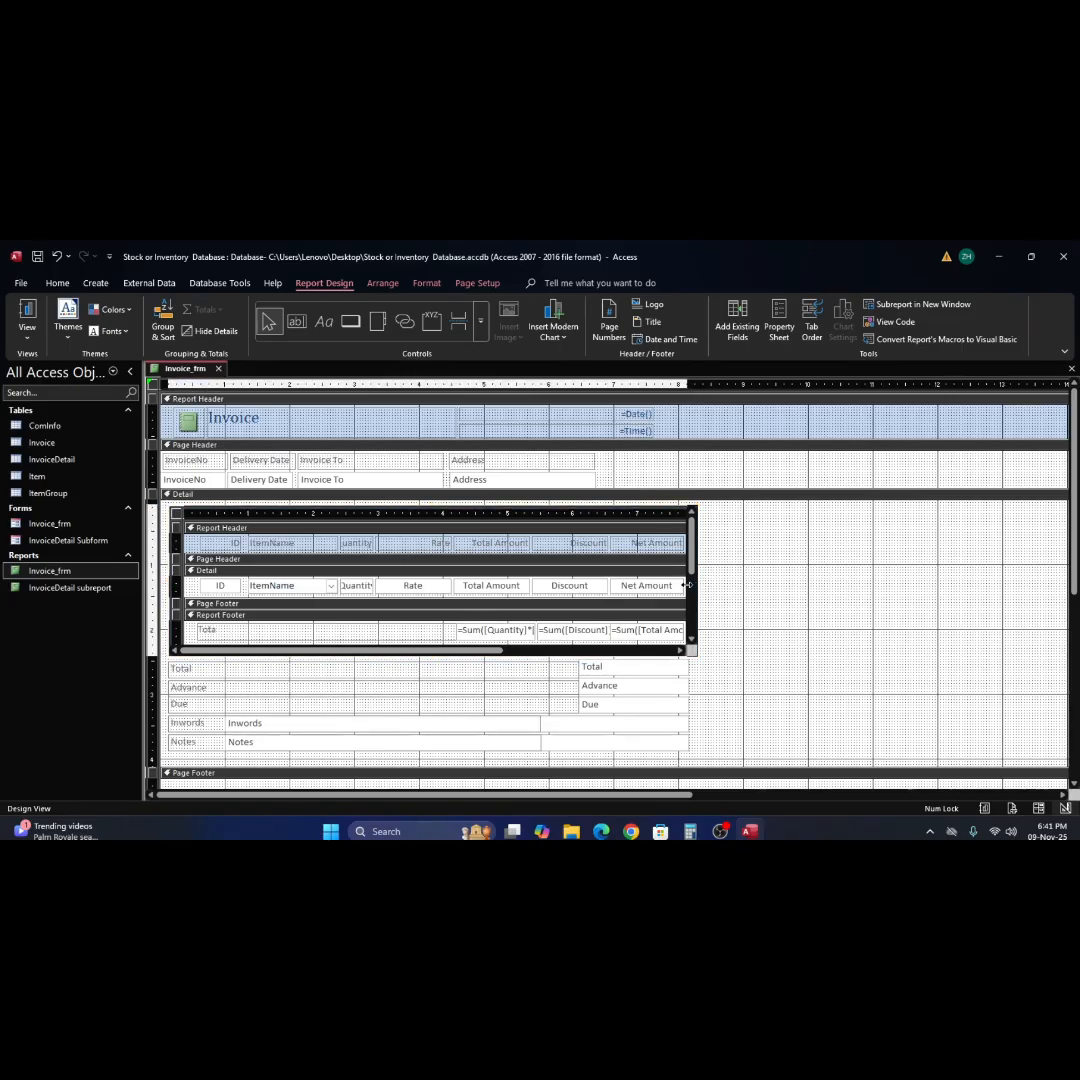
left_click_drag(687, 585, 677, 586)
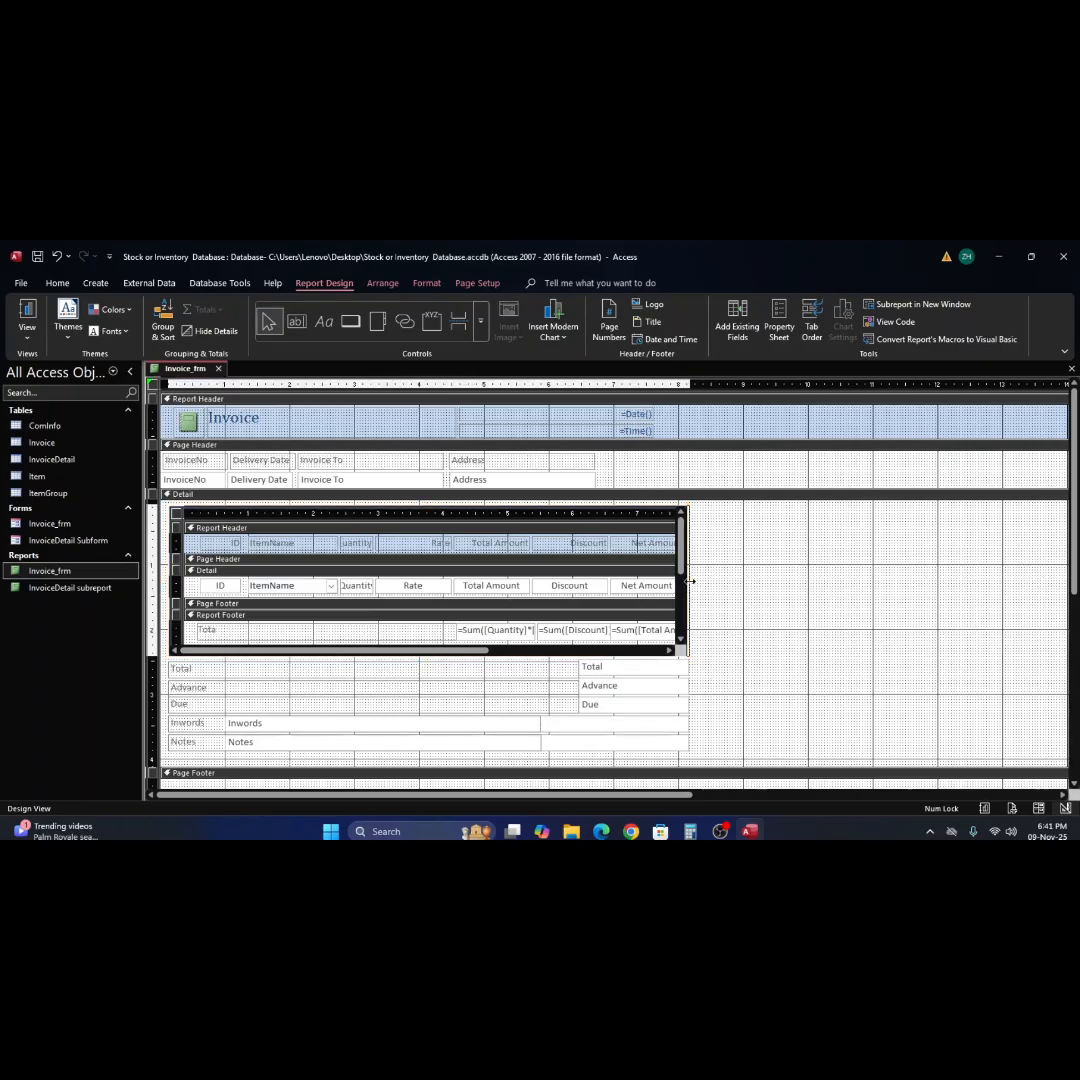
left_click_drag(687, 581, 690, 581)
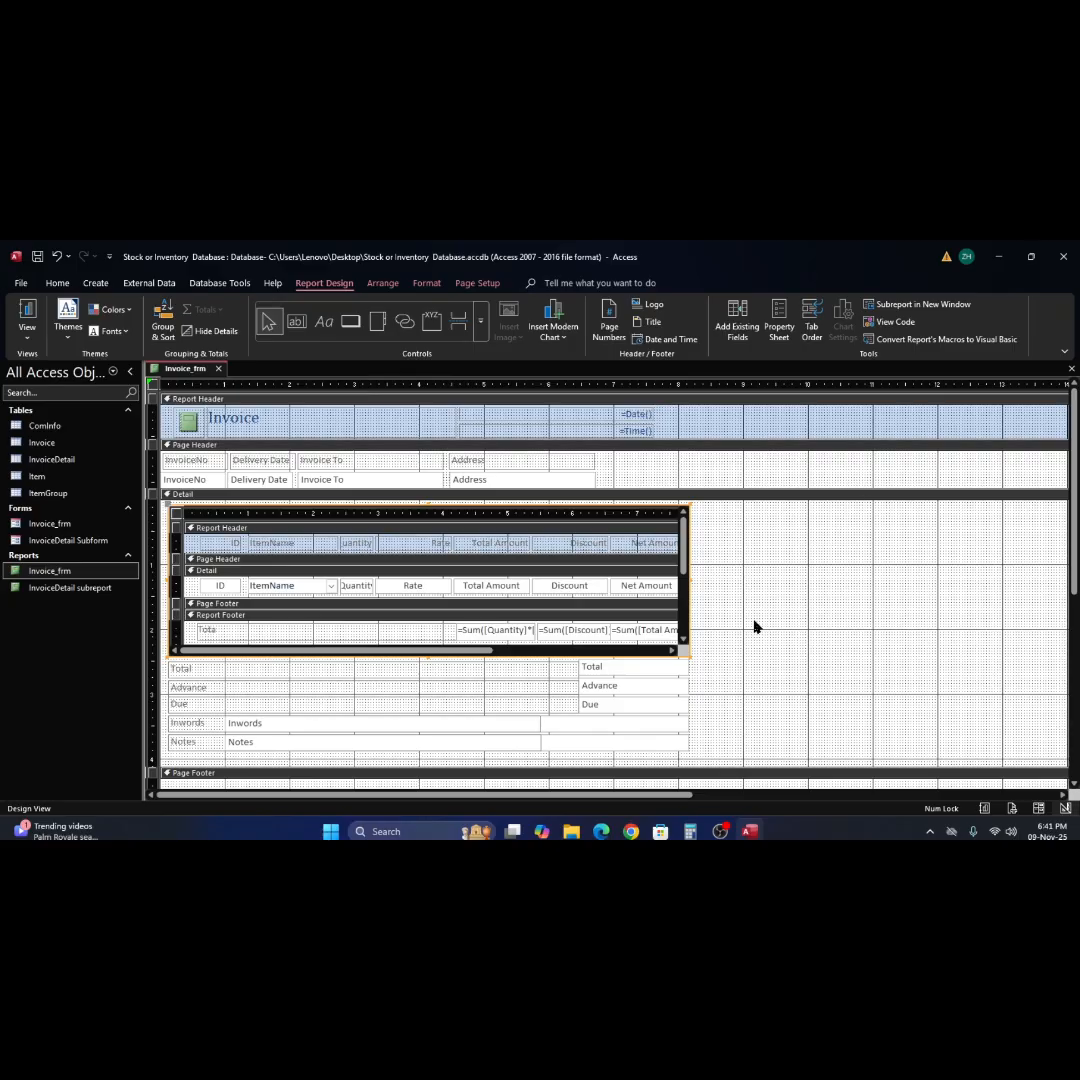
left_click(27, 312)
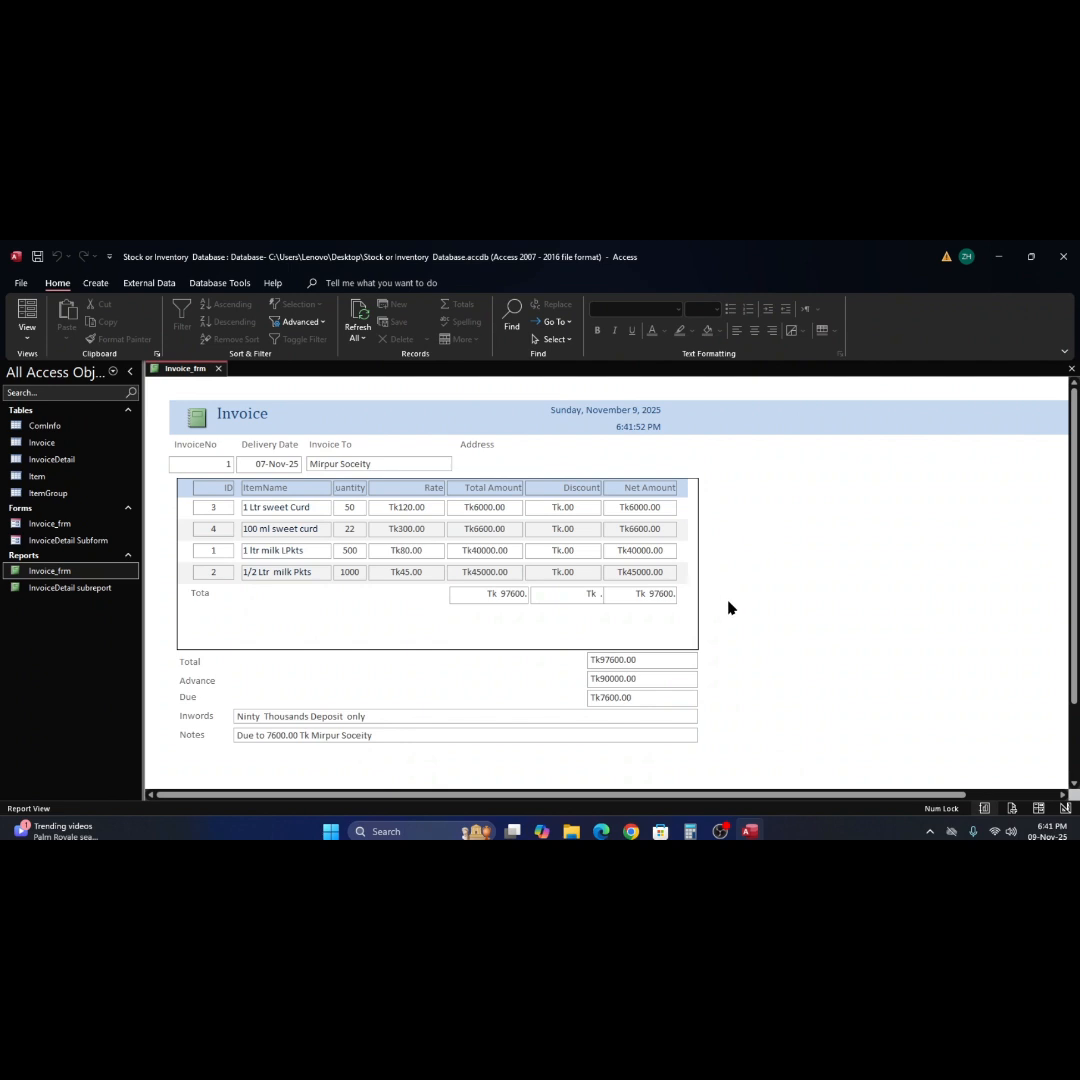
In Design View, set the border style of all Total, Advance, Due, Inwords and Notes labels and text boxes to Solid.
right_click(812, 672)
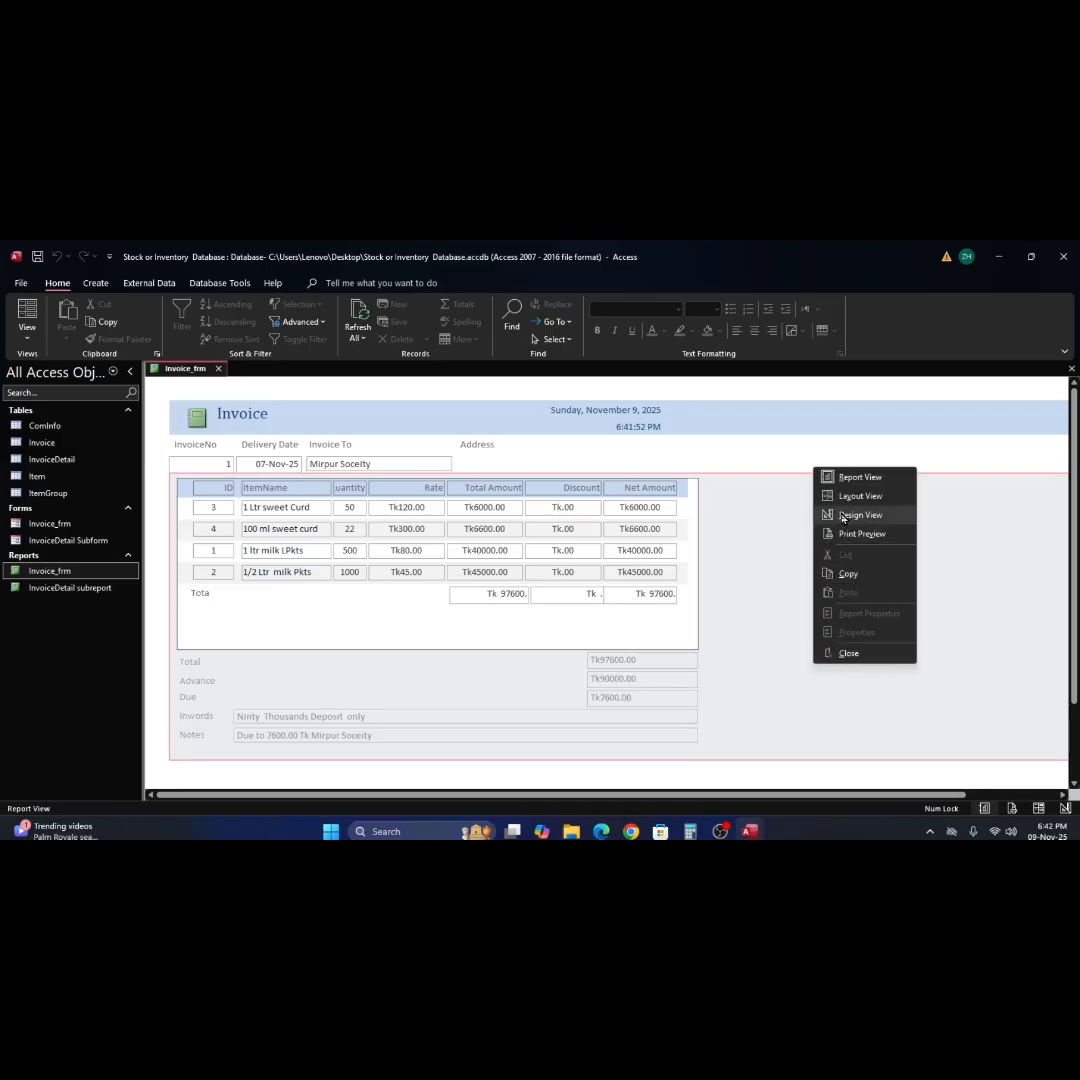
left_click(843, 515)
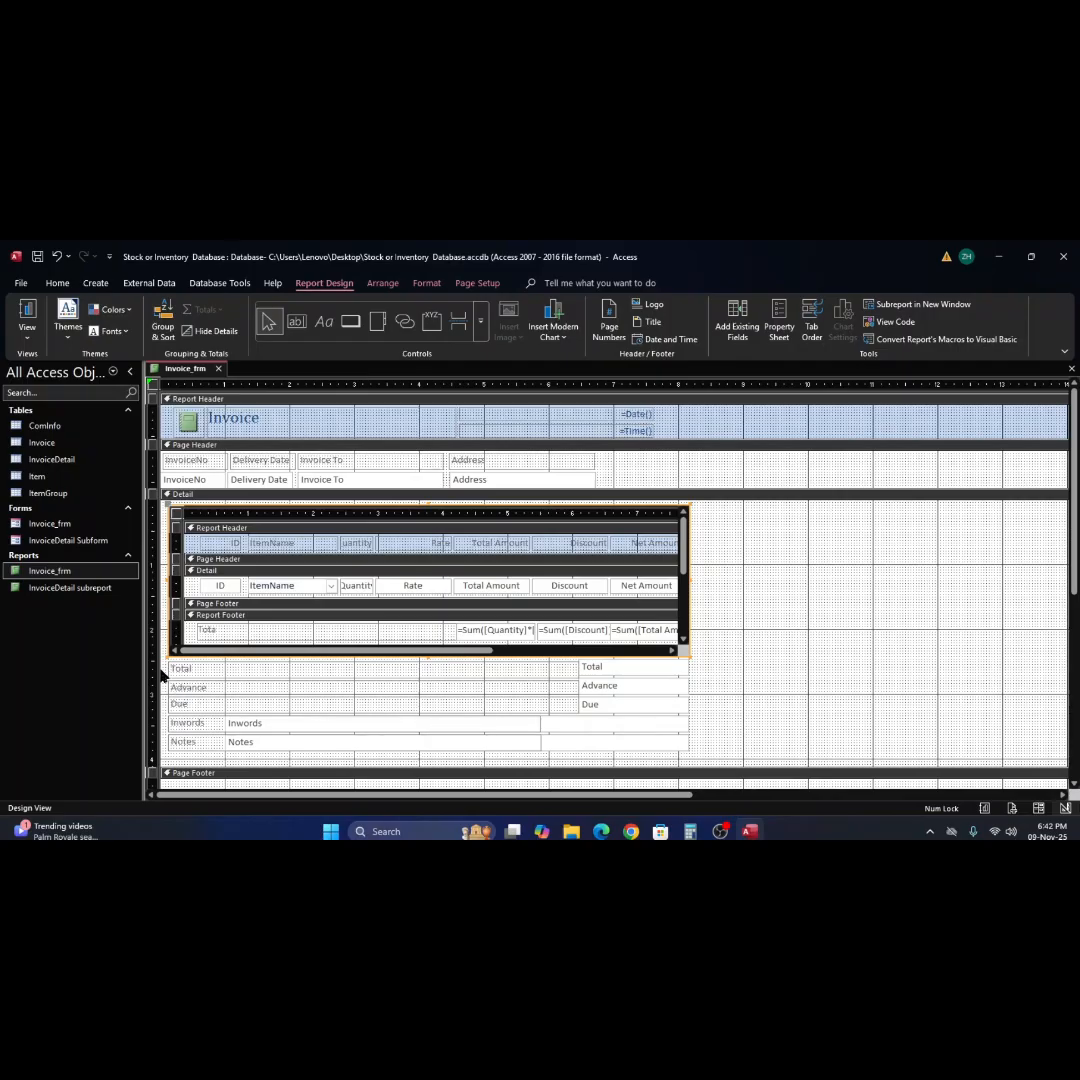
left_click(158, 673)
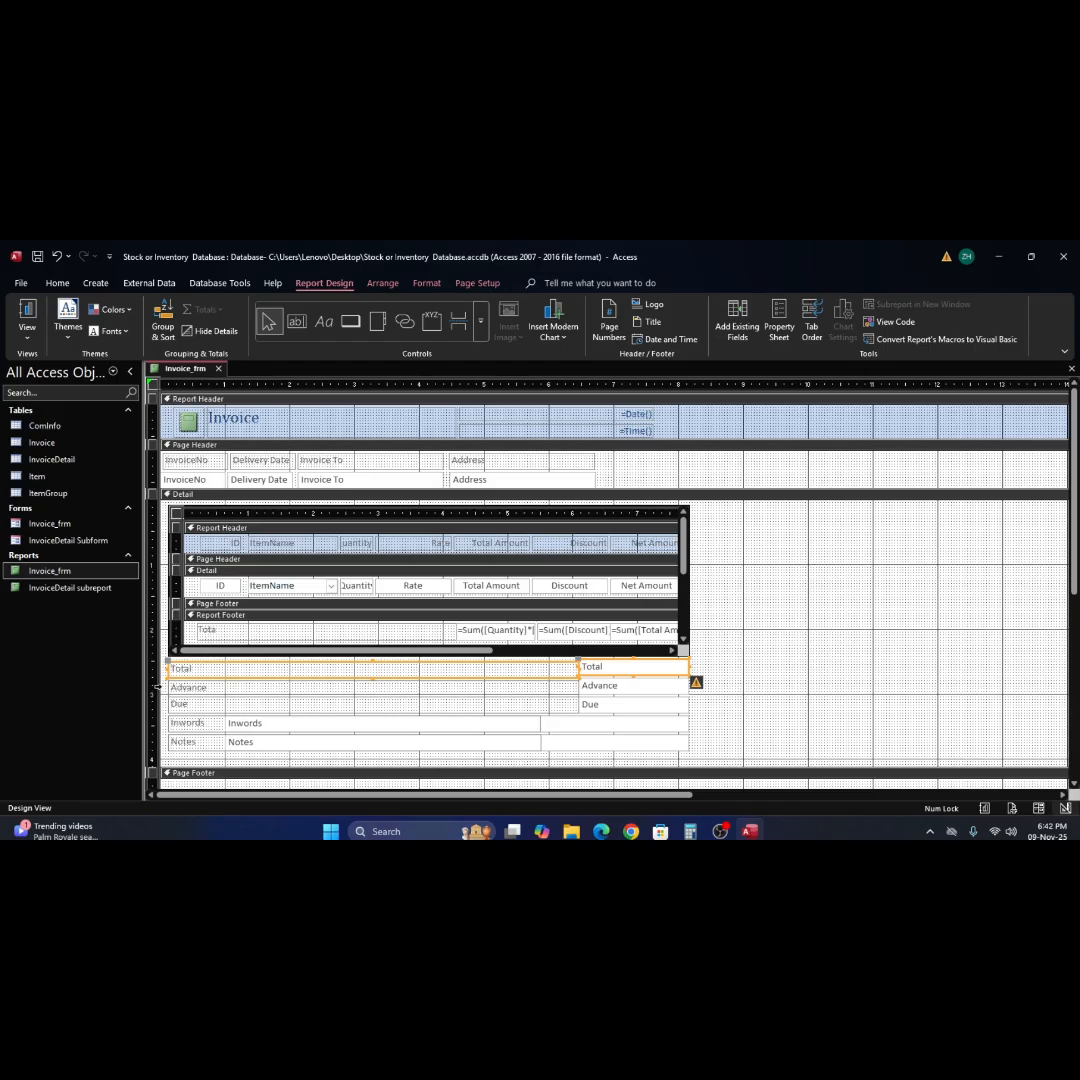
left_click(158, 687, "shift")
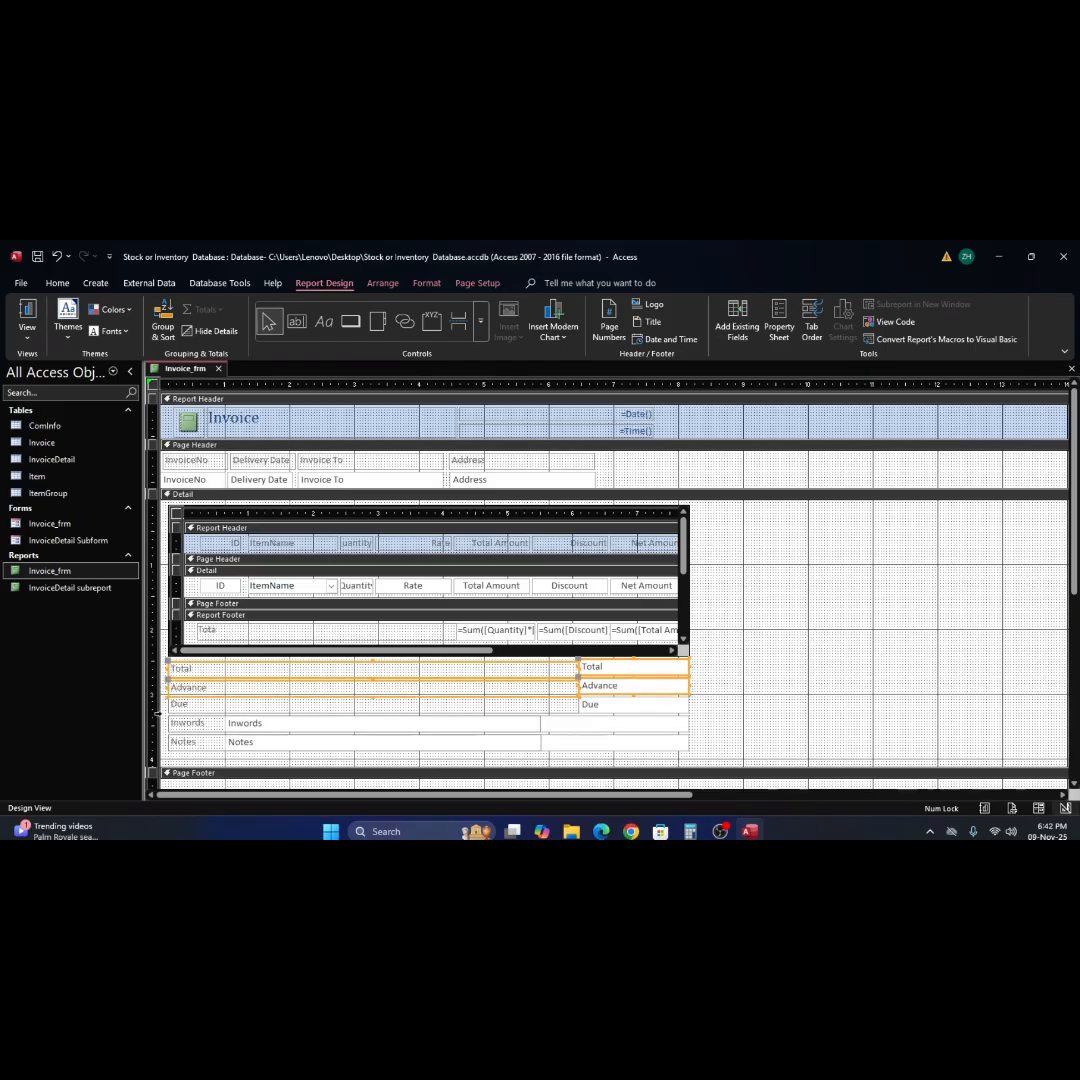
left_click(157, 705, "shift")
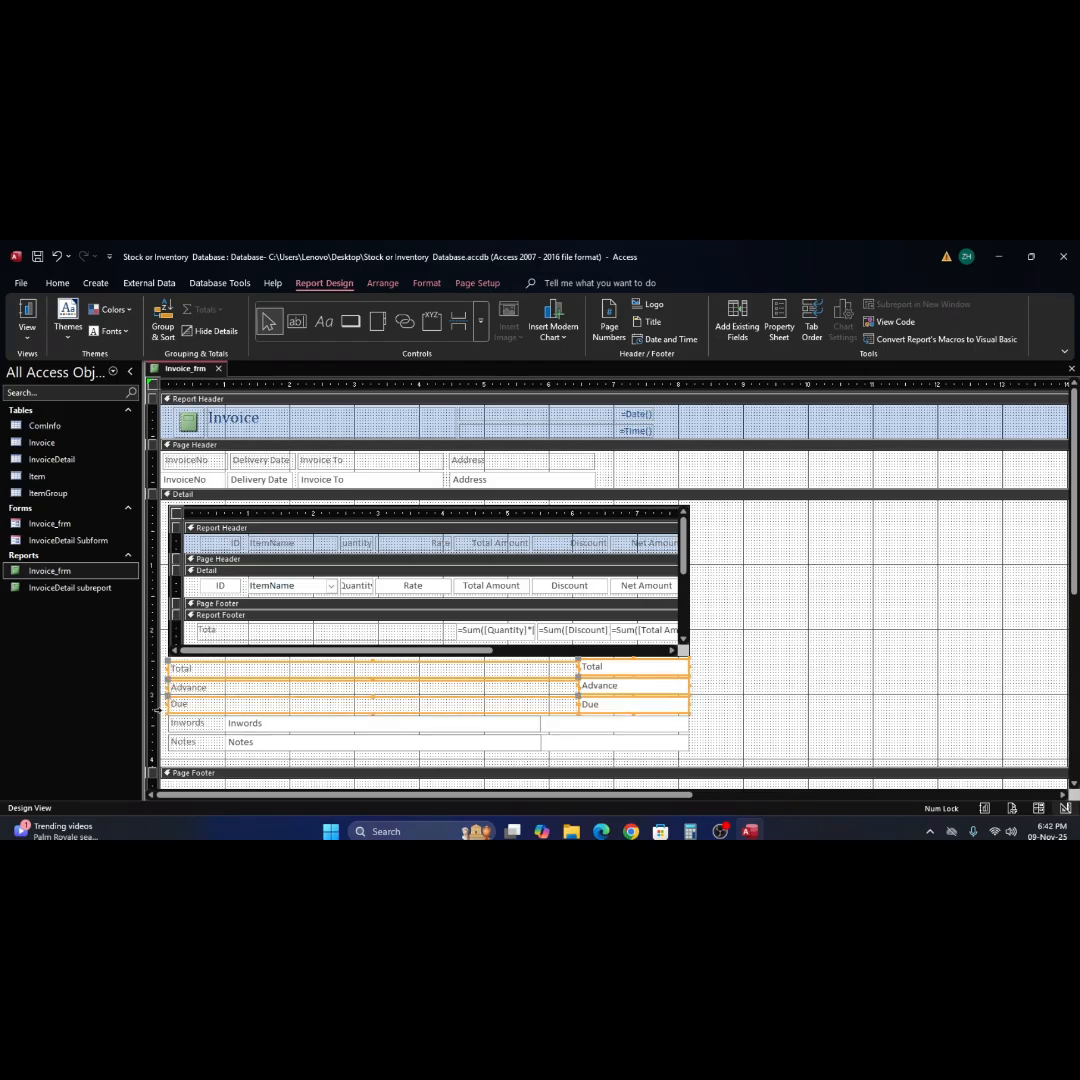
left_click(157, 723, "shift")
left_click(158, 742, "shift")
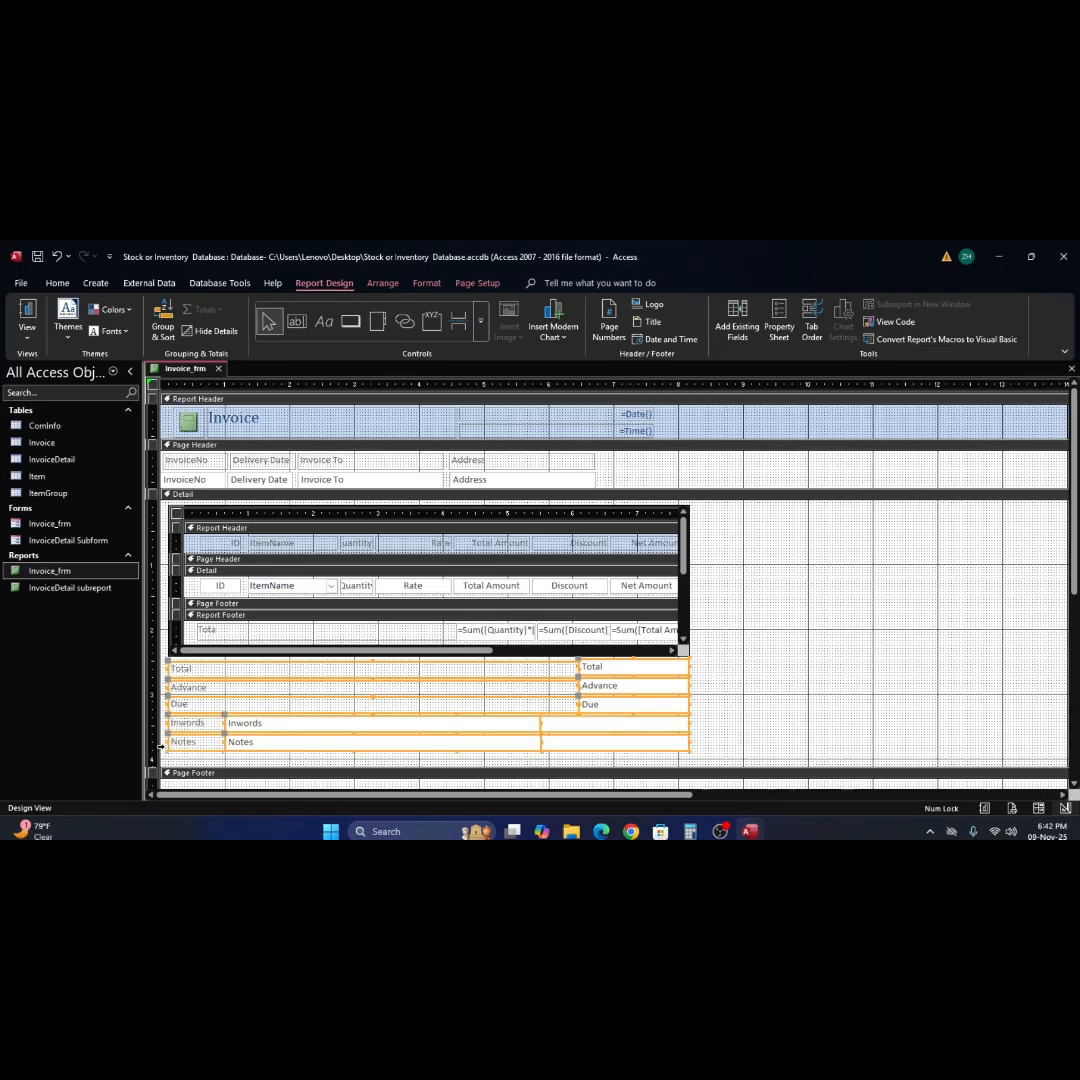
left_click(782, 327)
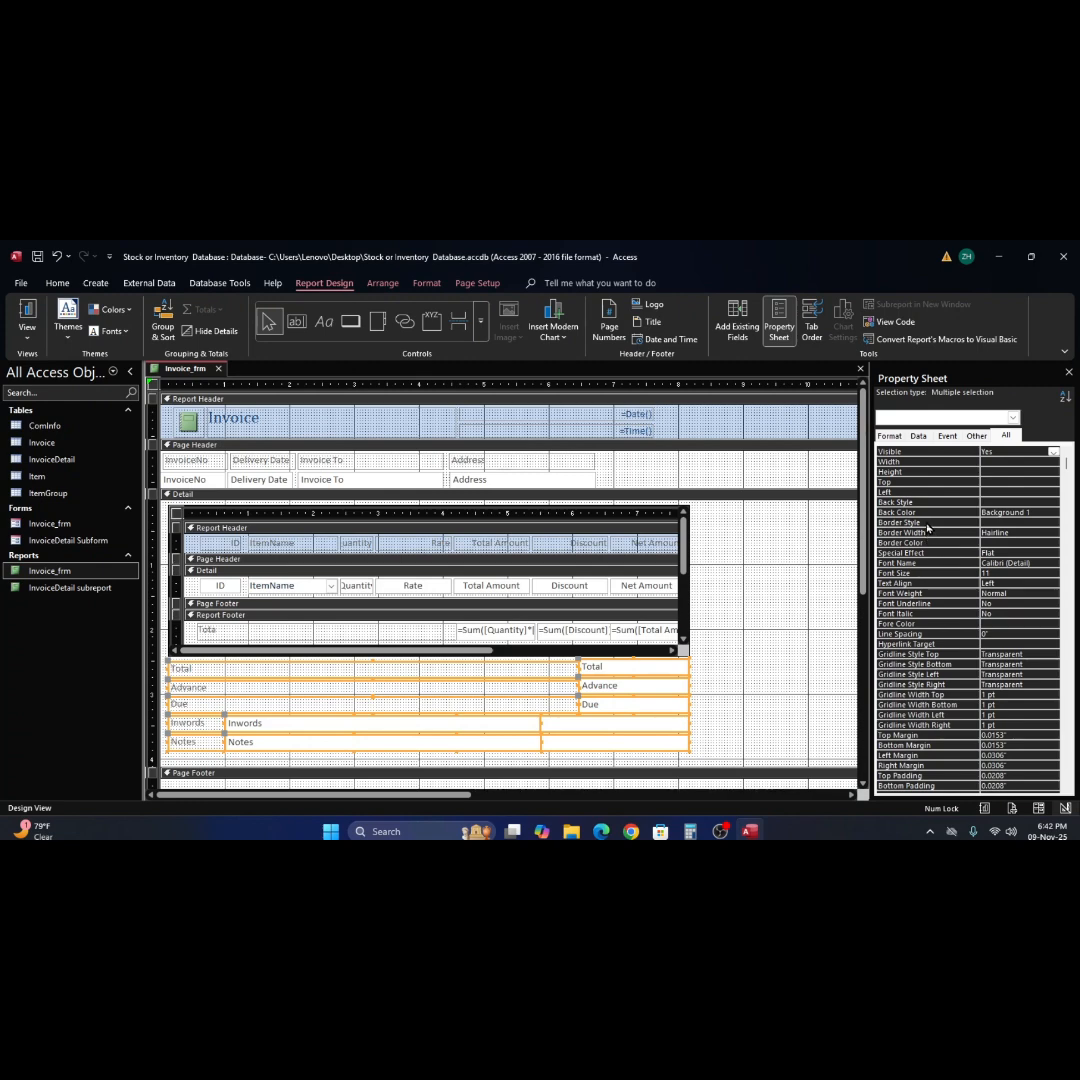
left_click(996, 521)
left_click(1052, 522)
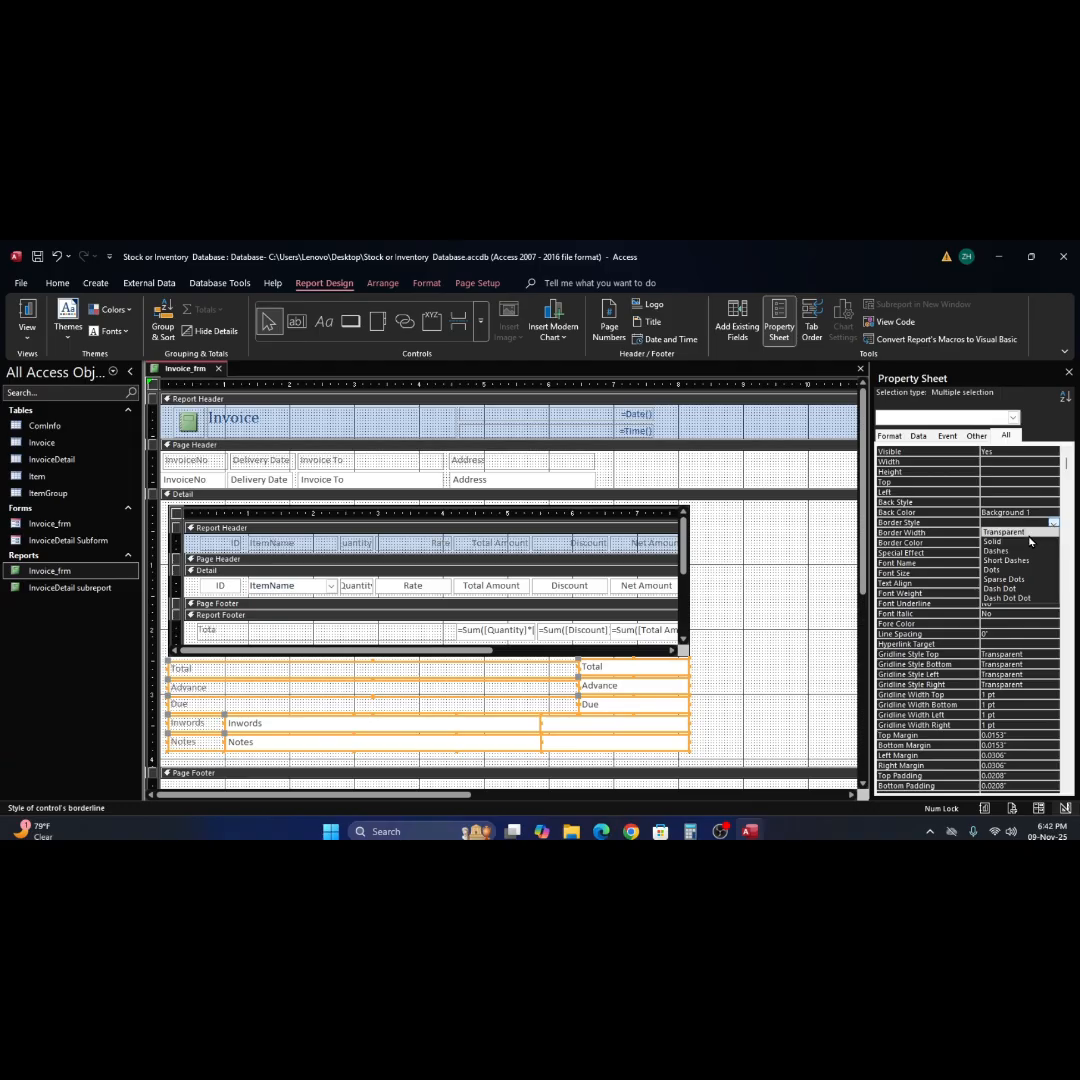
left_click(1021, 541)
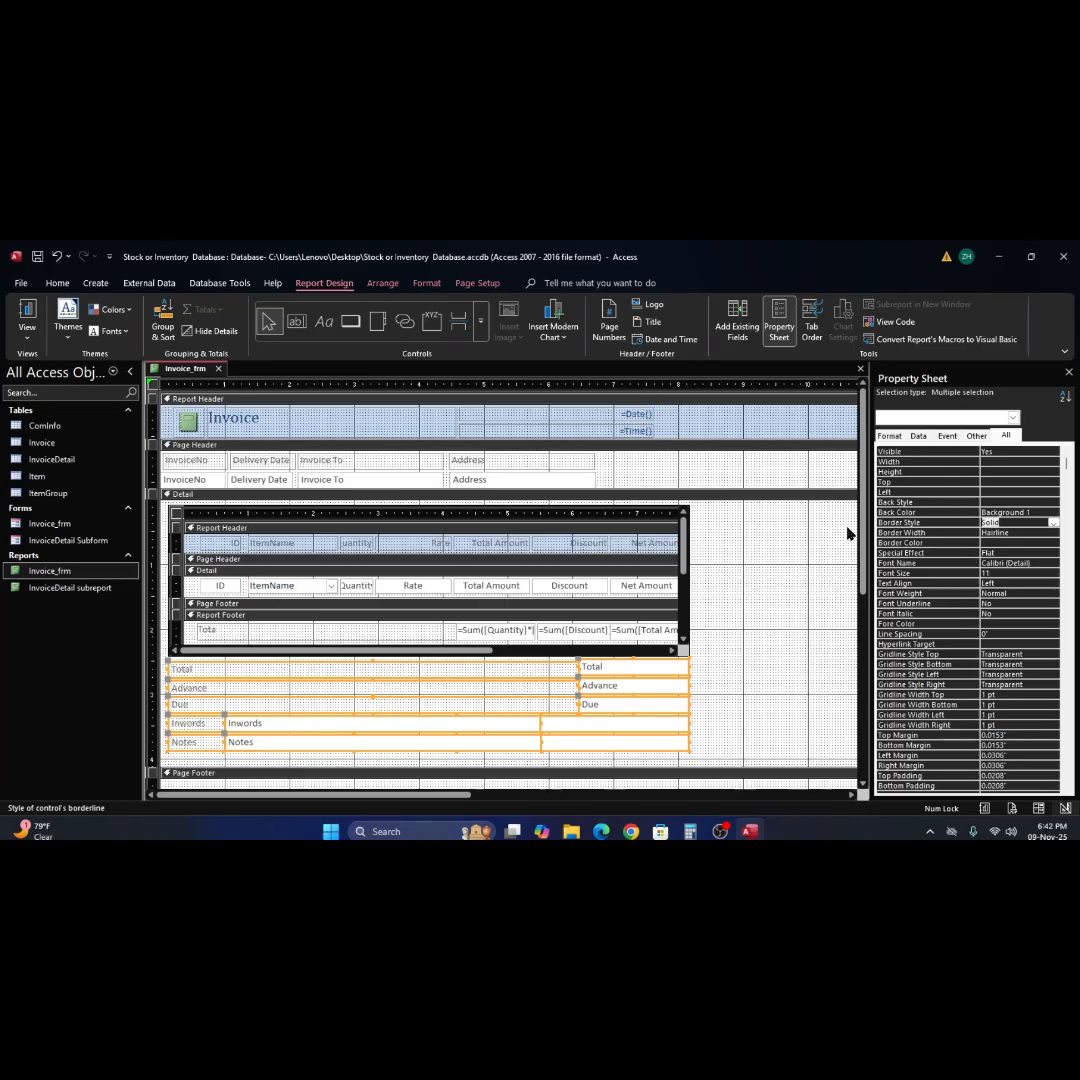
Preview the borders of the total and notes rows in Report View, and return to Design View.
left_click(27, 312)
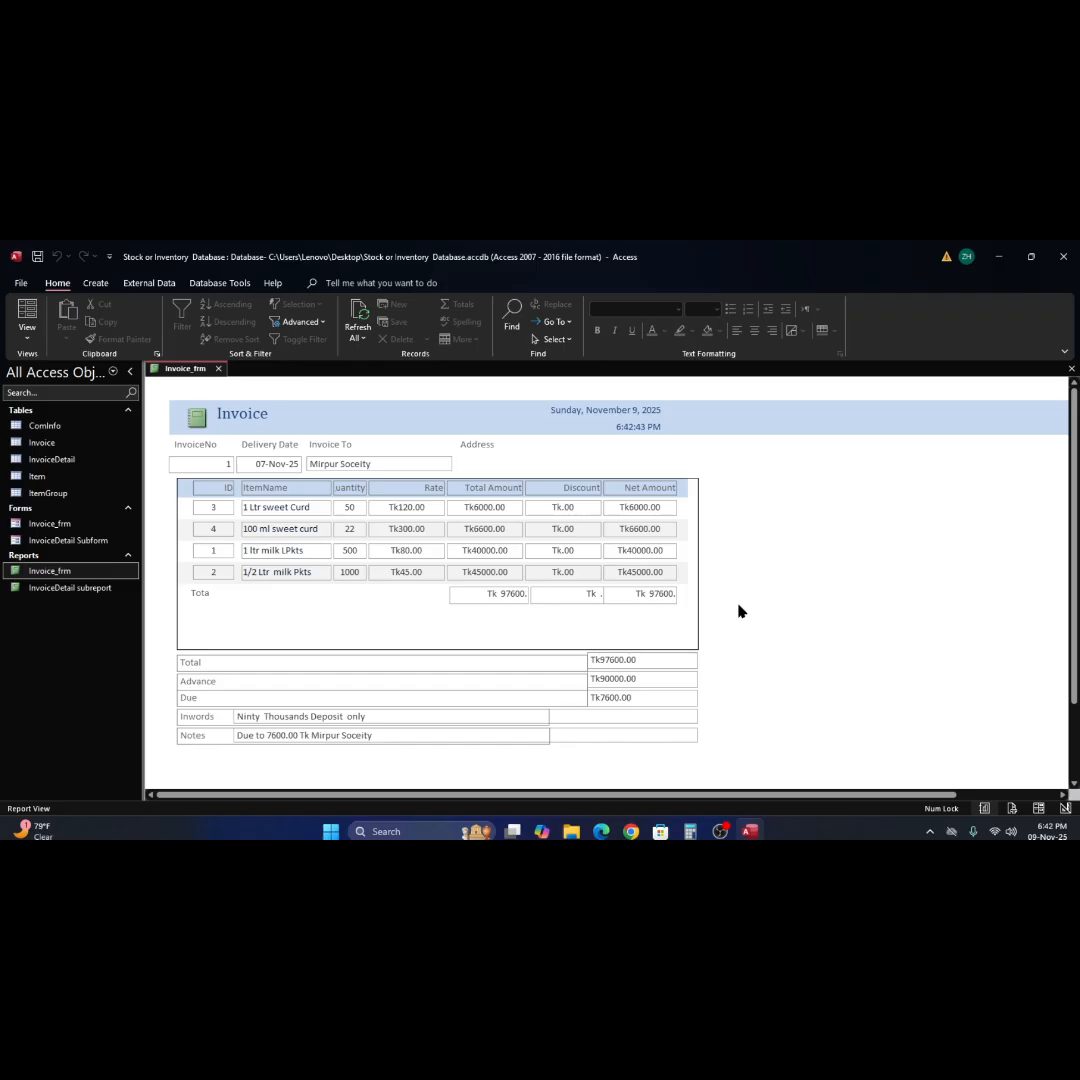
left_click(499, 719)
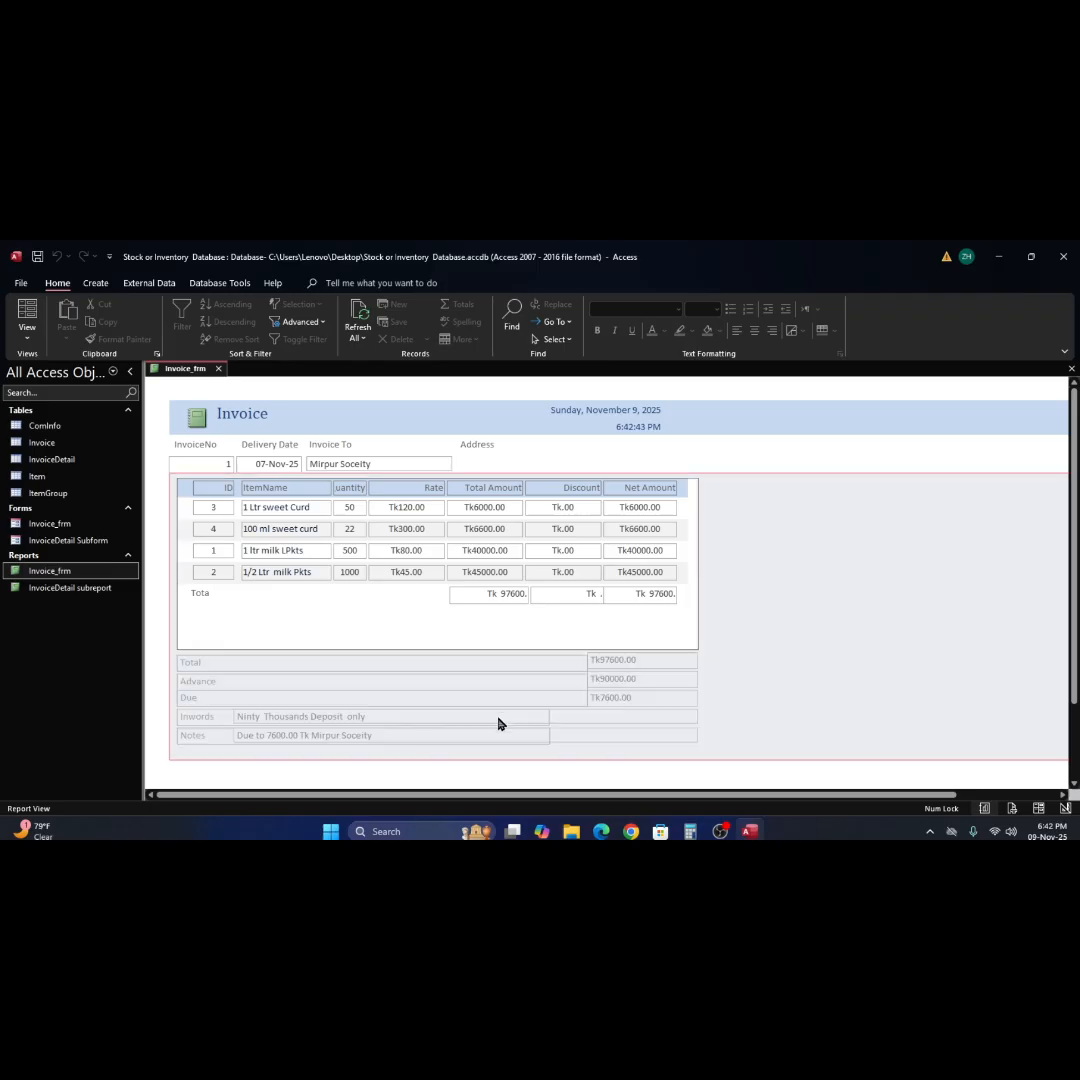
right_click(763, 649)
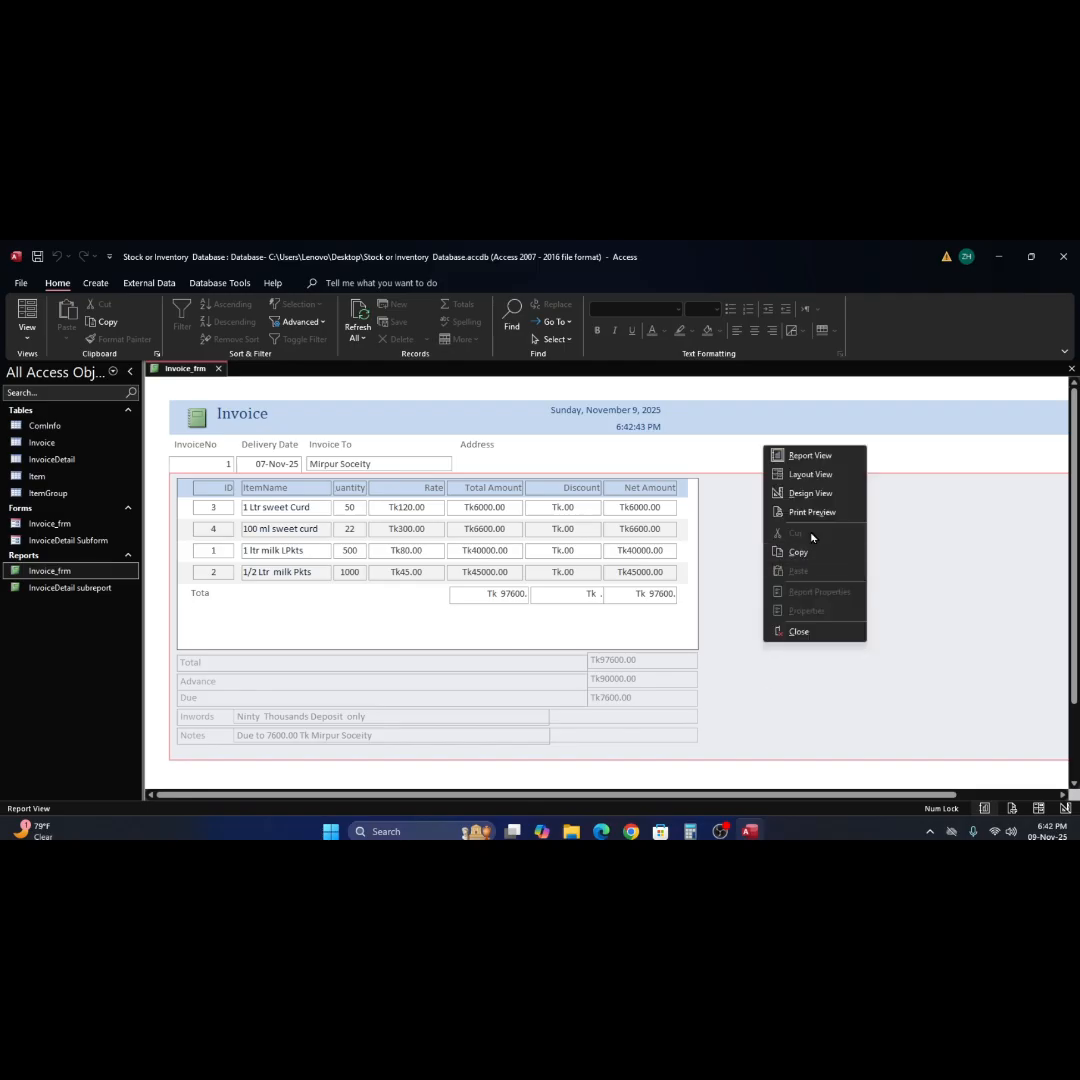
left_click(810, 492)
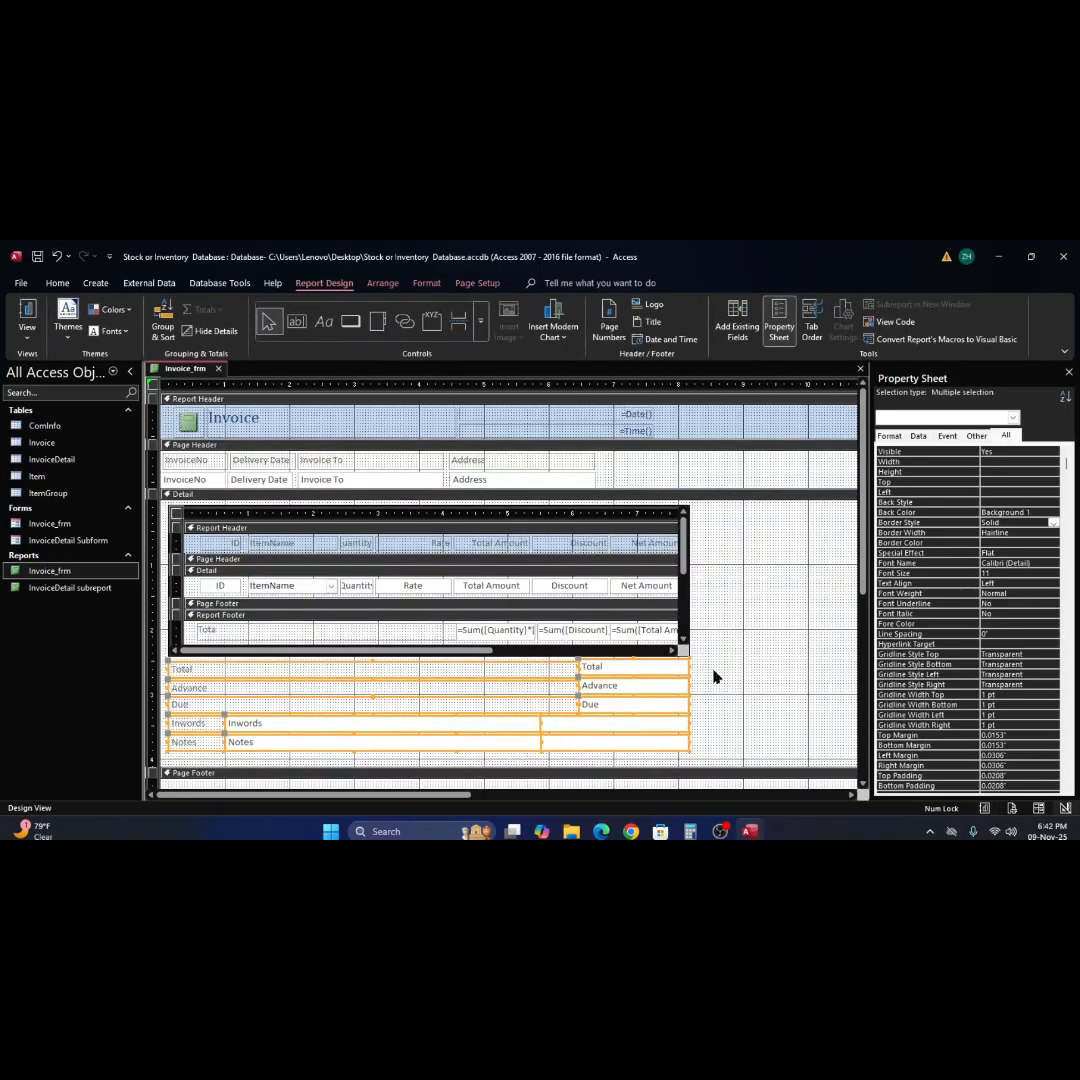
left_click(692, 654)
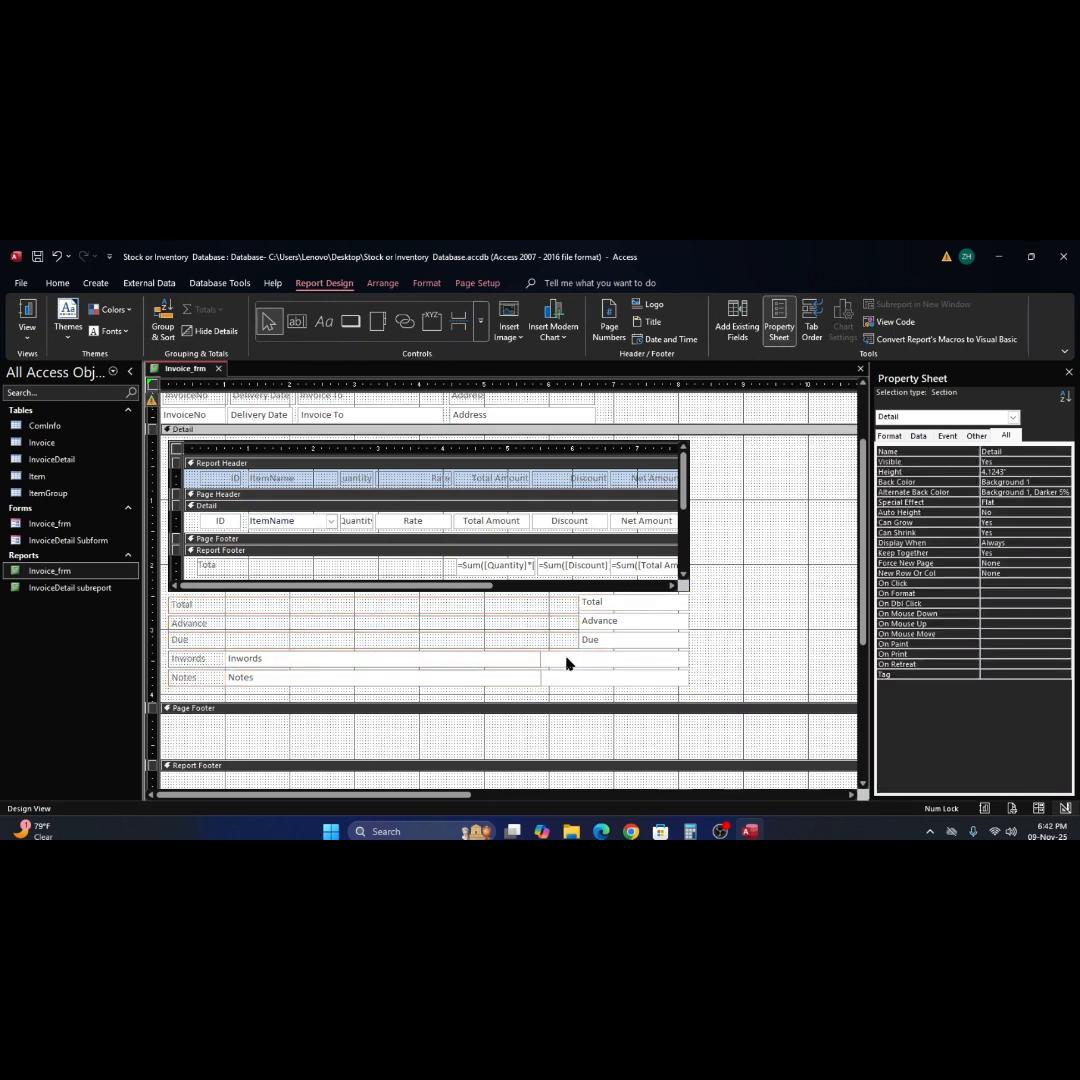
left_click(525, 662)
left_click(525, 662)
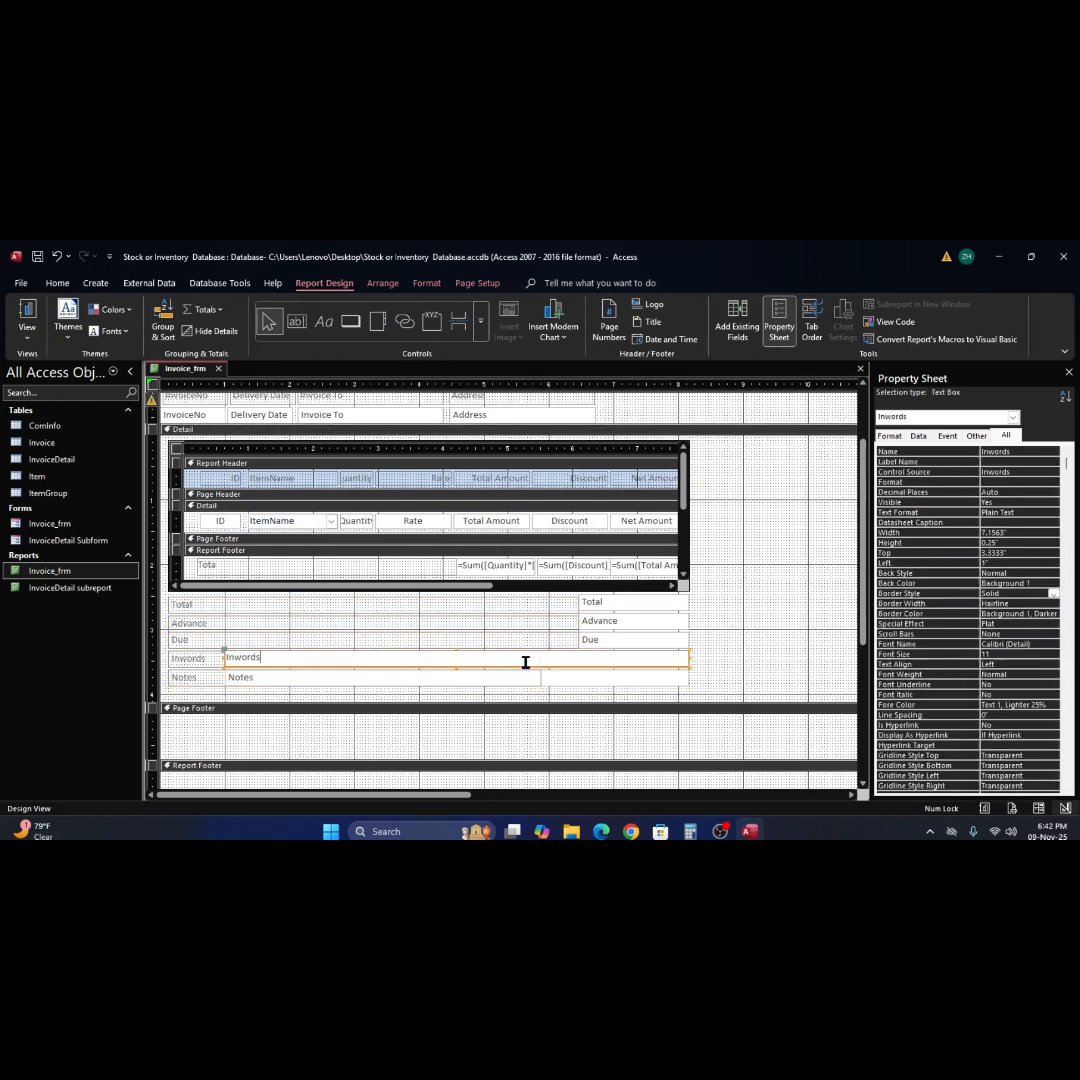
left_click(565, 677)
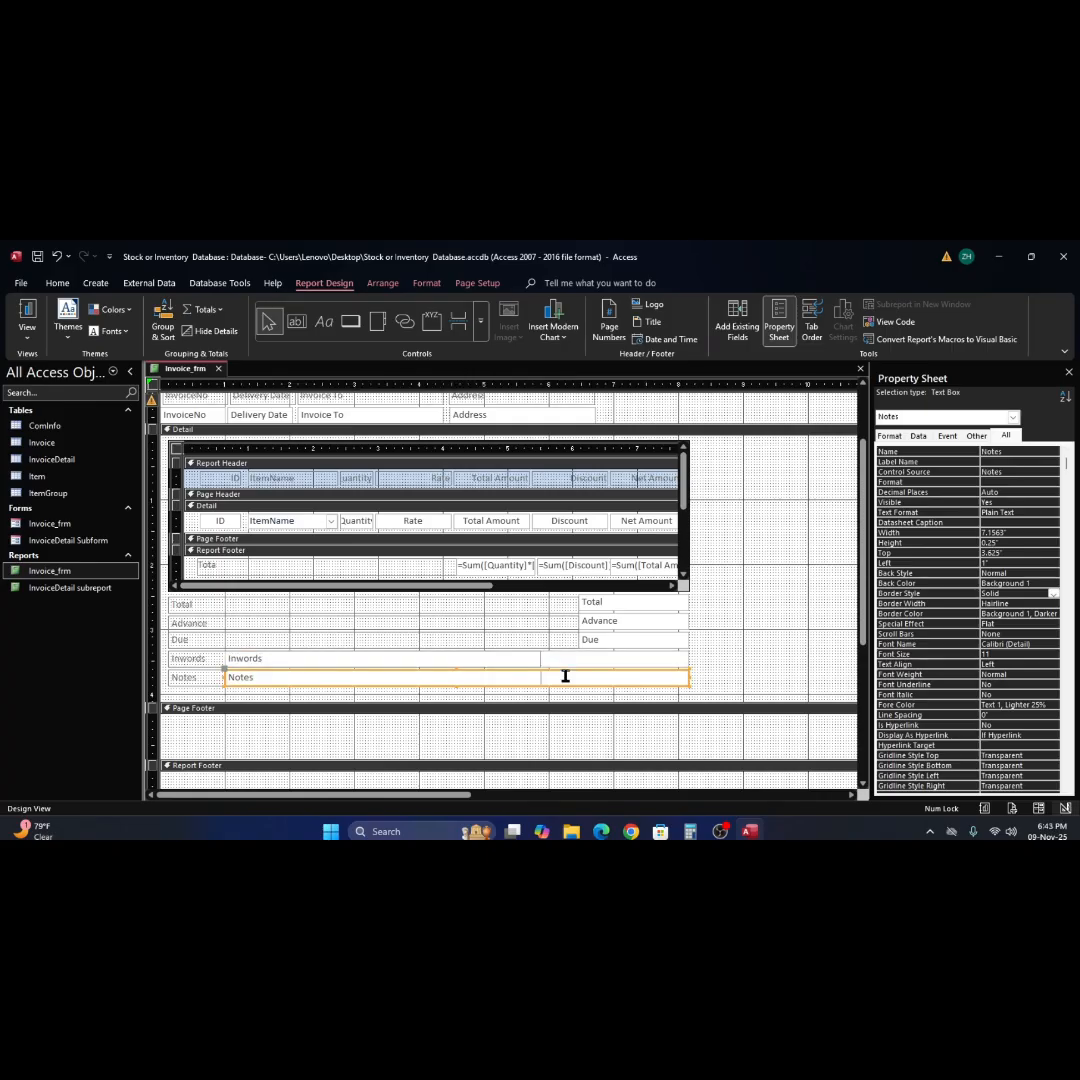
left_click(743, 655)
right_click(744, 653)
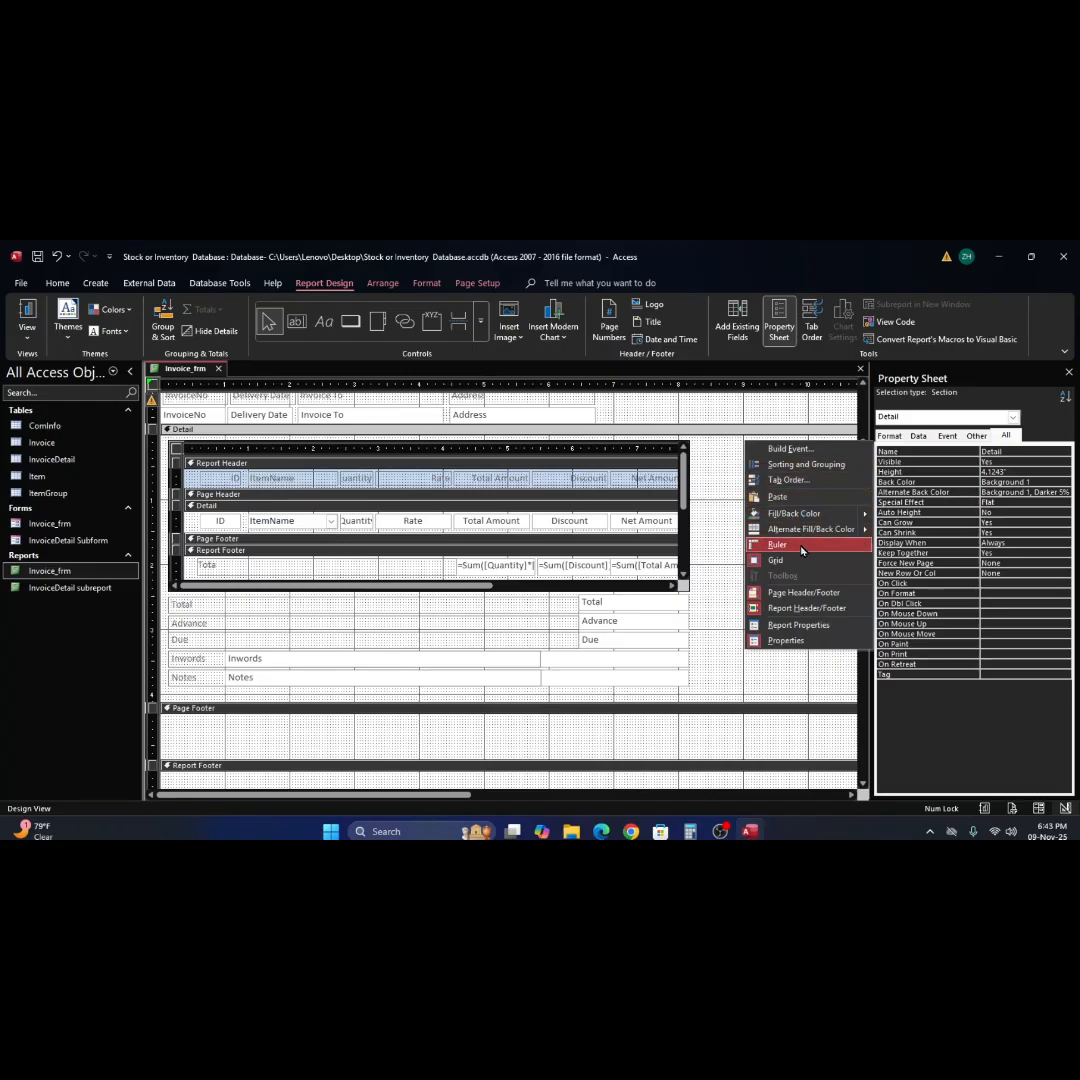
left_click(716, 512)
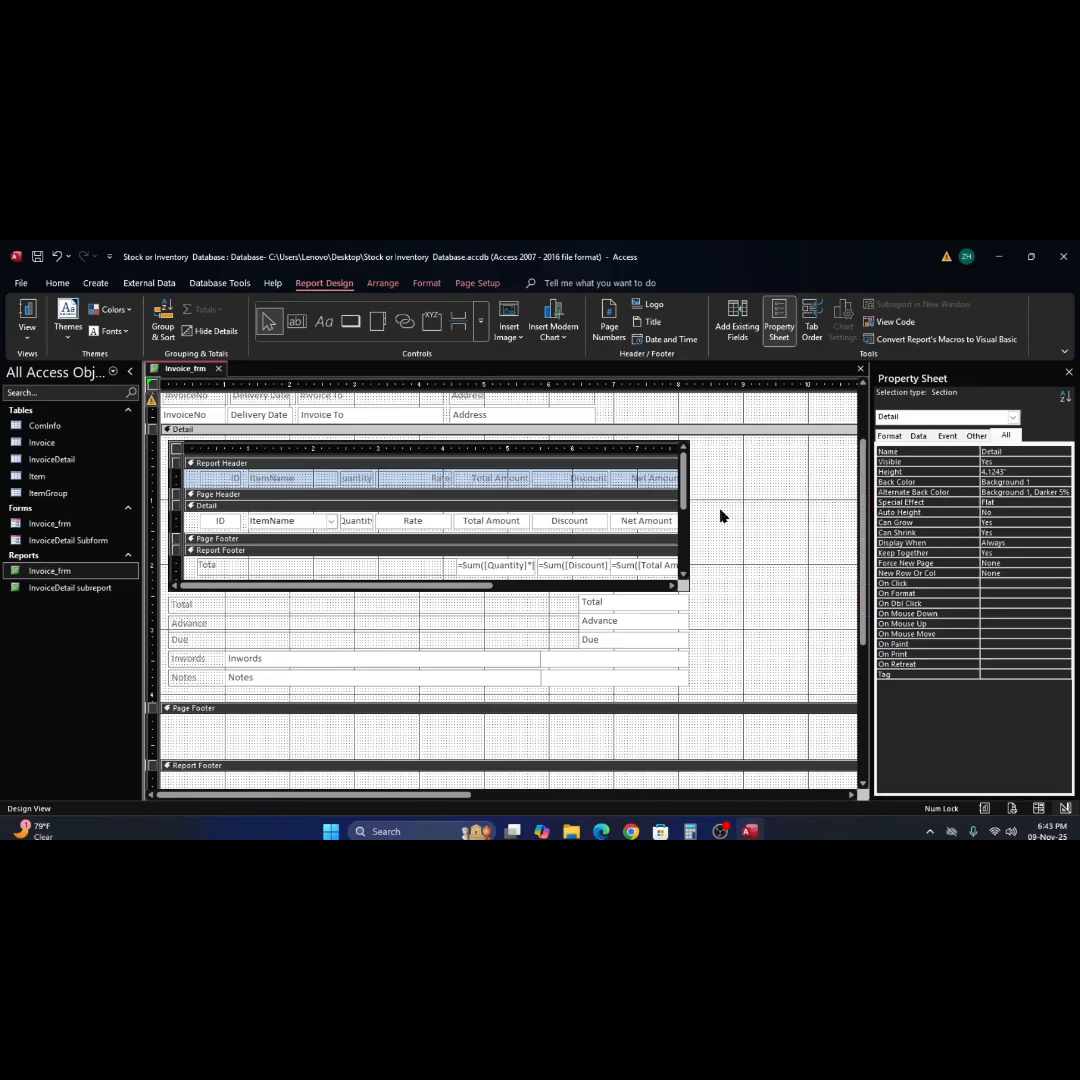
right_click(720, 516)
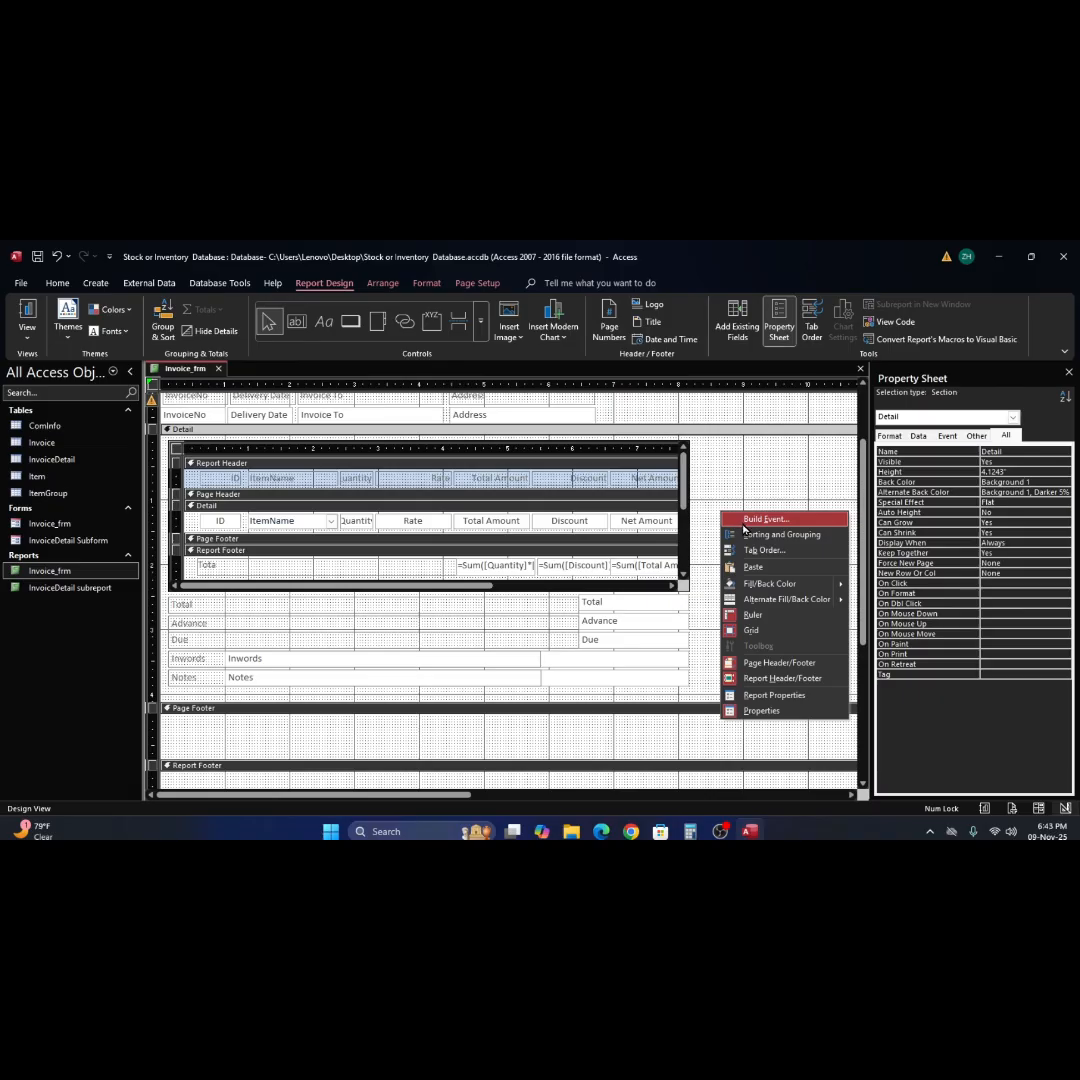
right_click(196, 372)
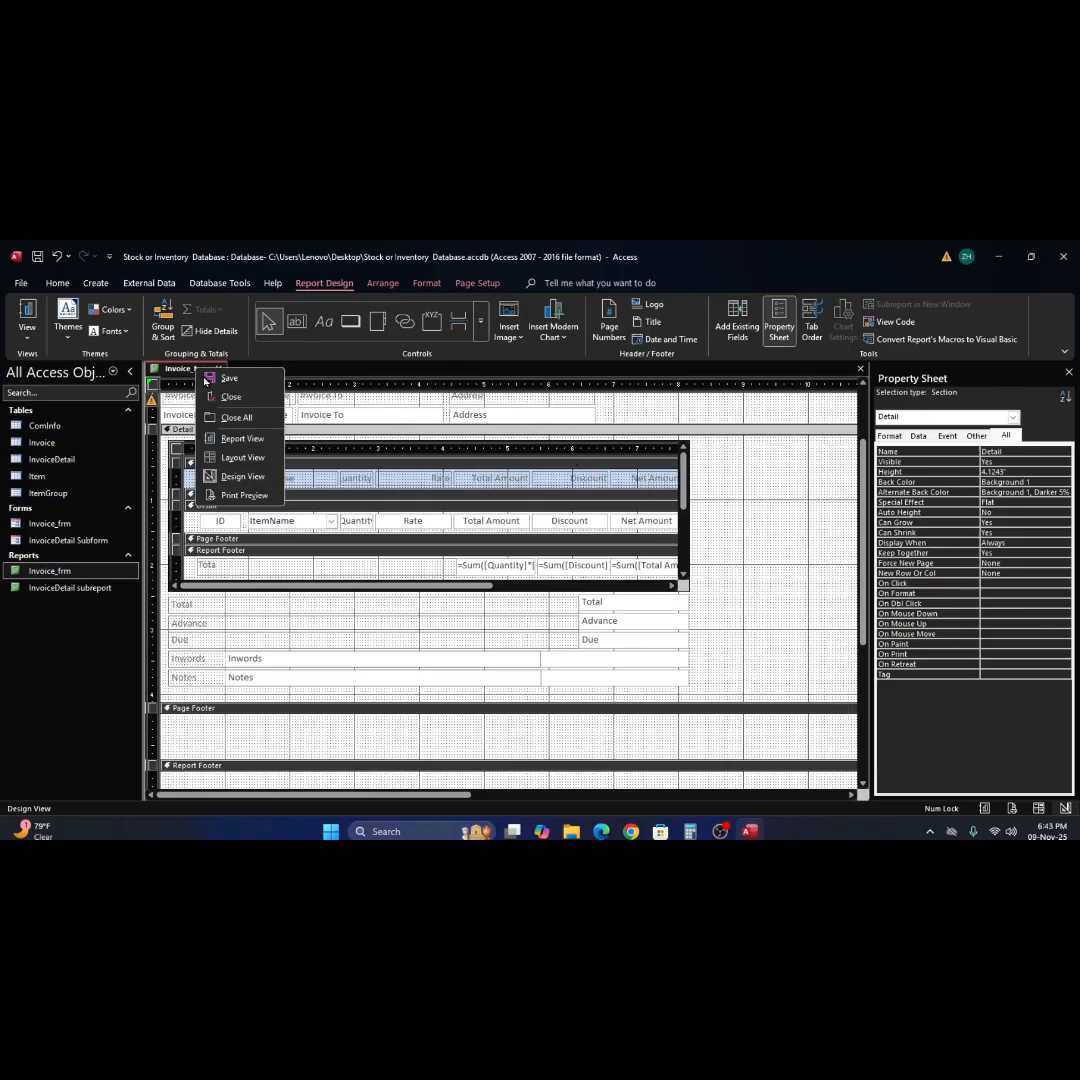
left_click(245, 476)
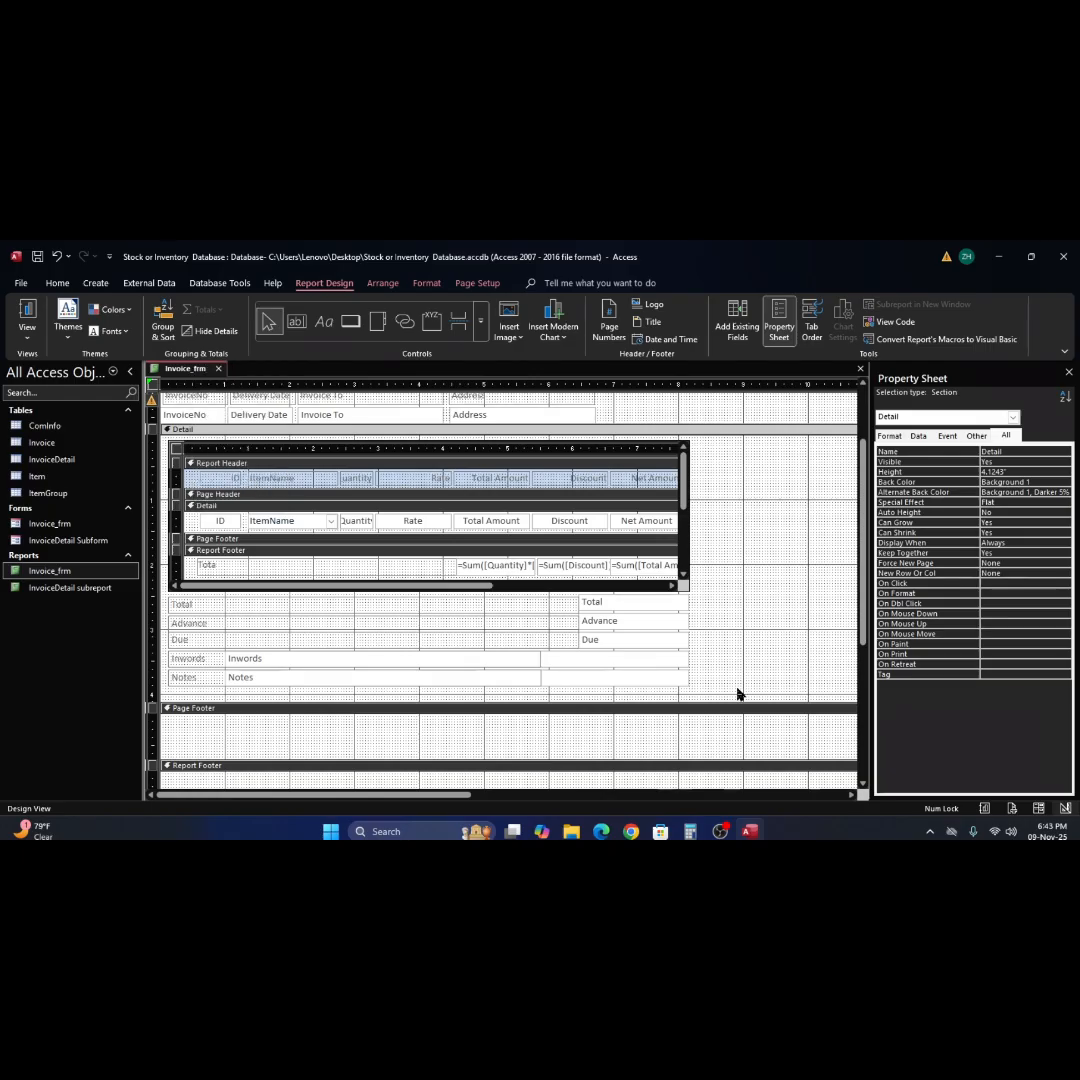
Narrow the Inwords text box to about 4.42" and the Notes text box to about 5.5" to expose the labels' right edges.
left_click(622, 662)
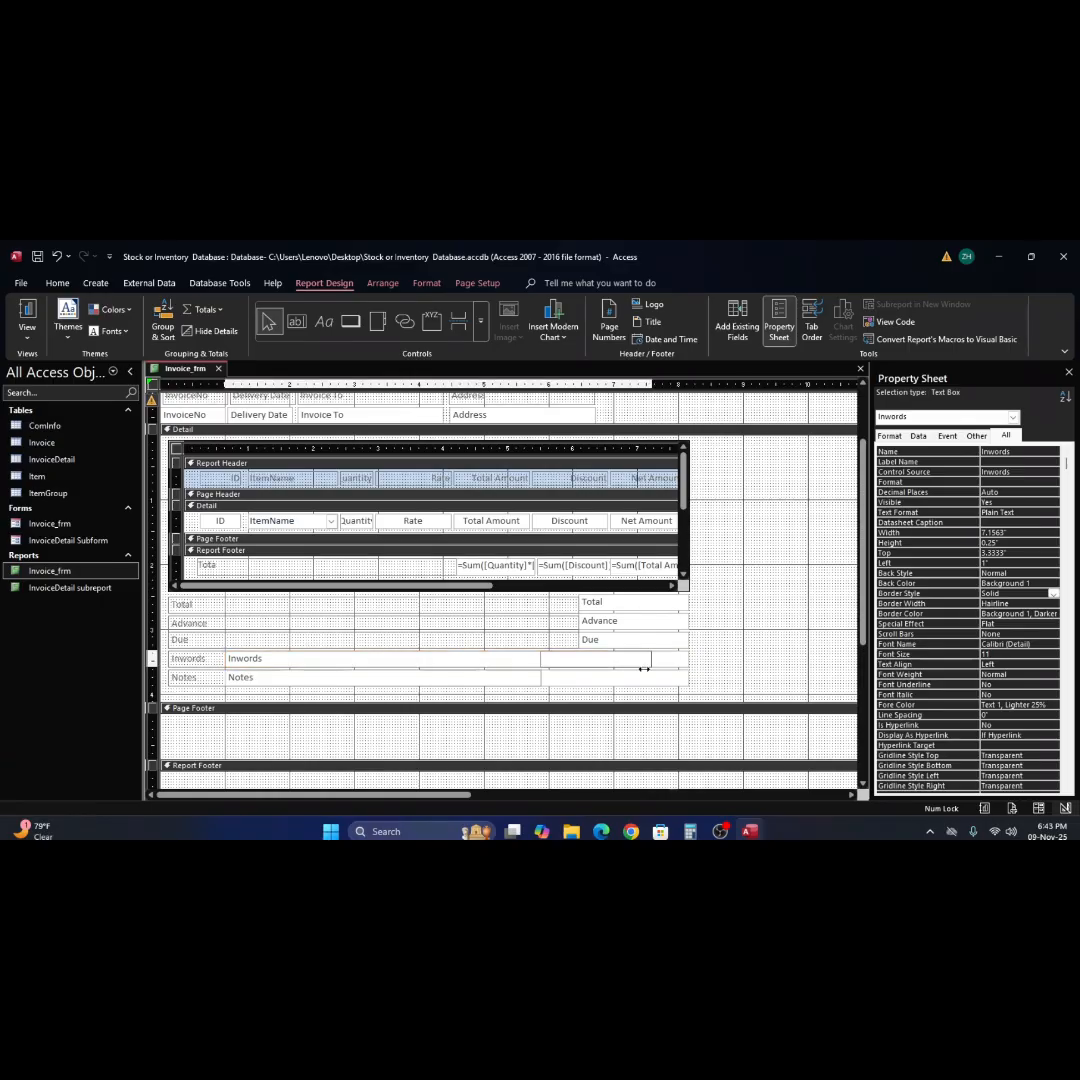
left_click_drag(559, 680, 499, 680)
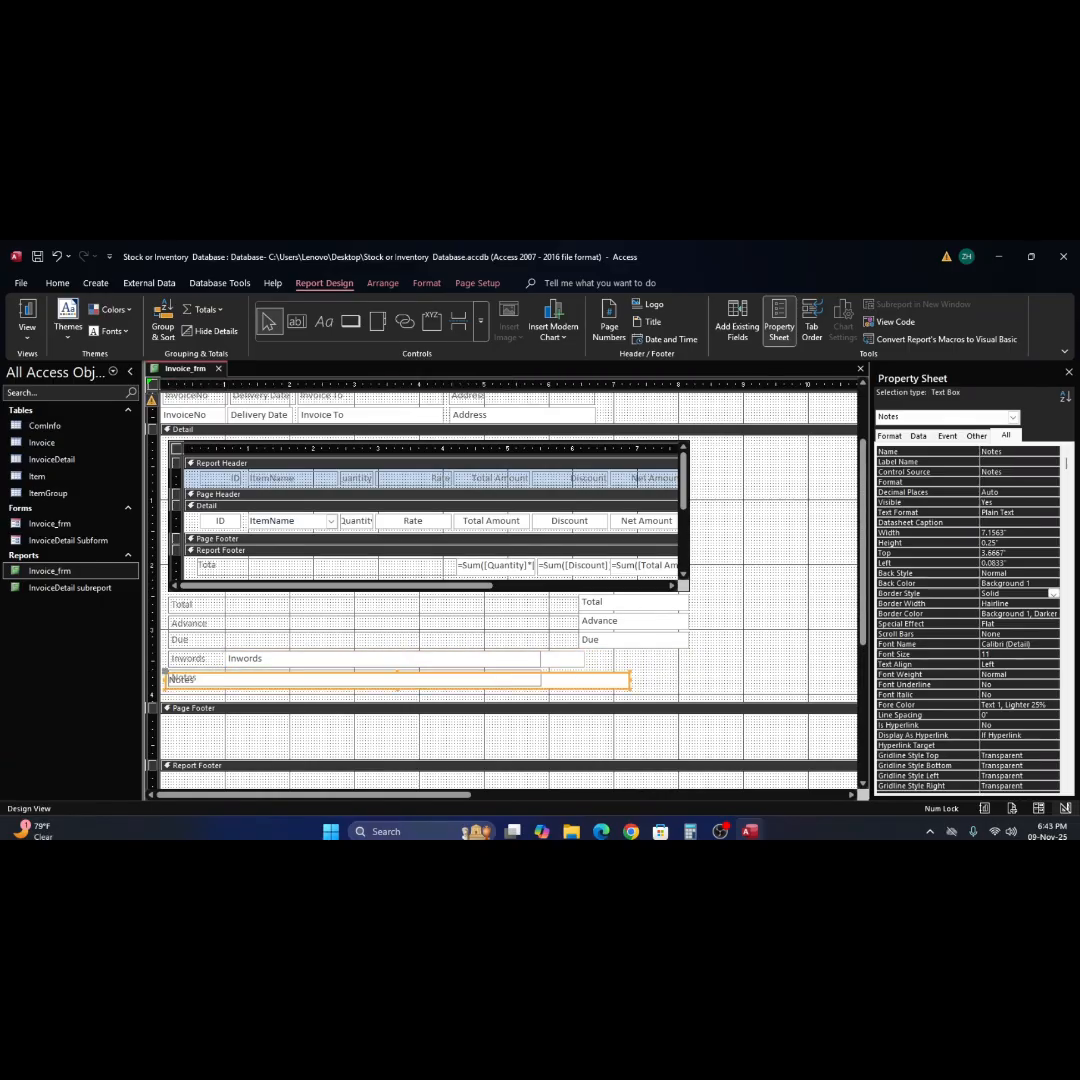
key("ctrl+z")
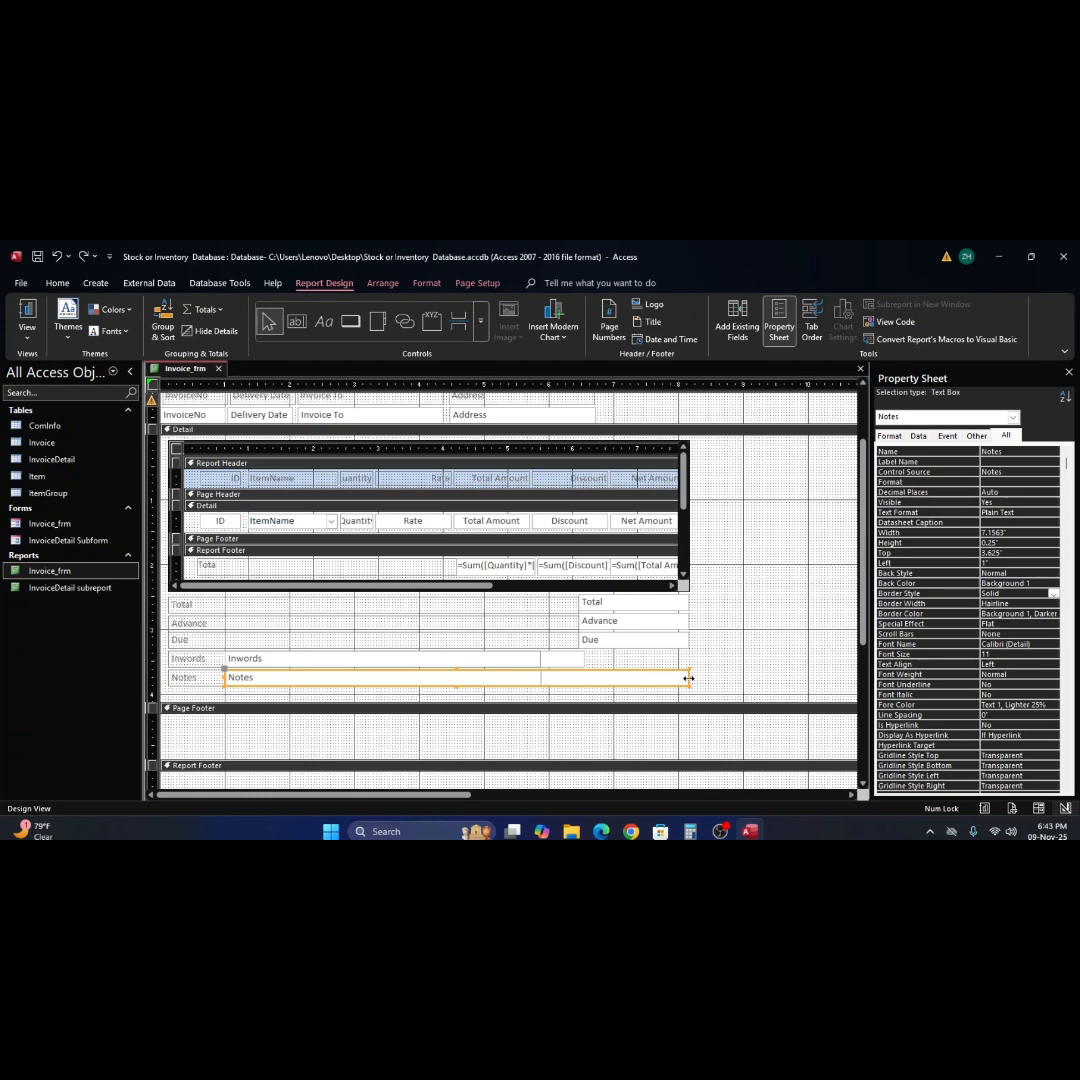
left_click_drag(688, 679, 542, 690)
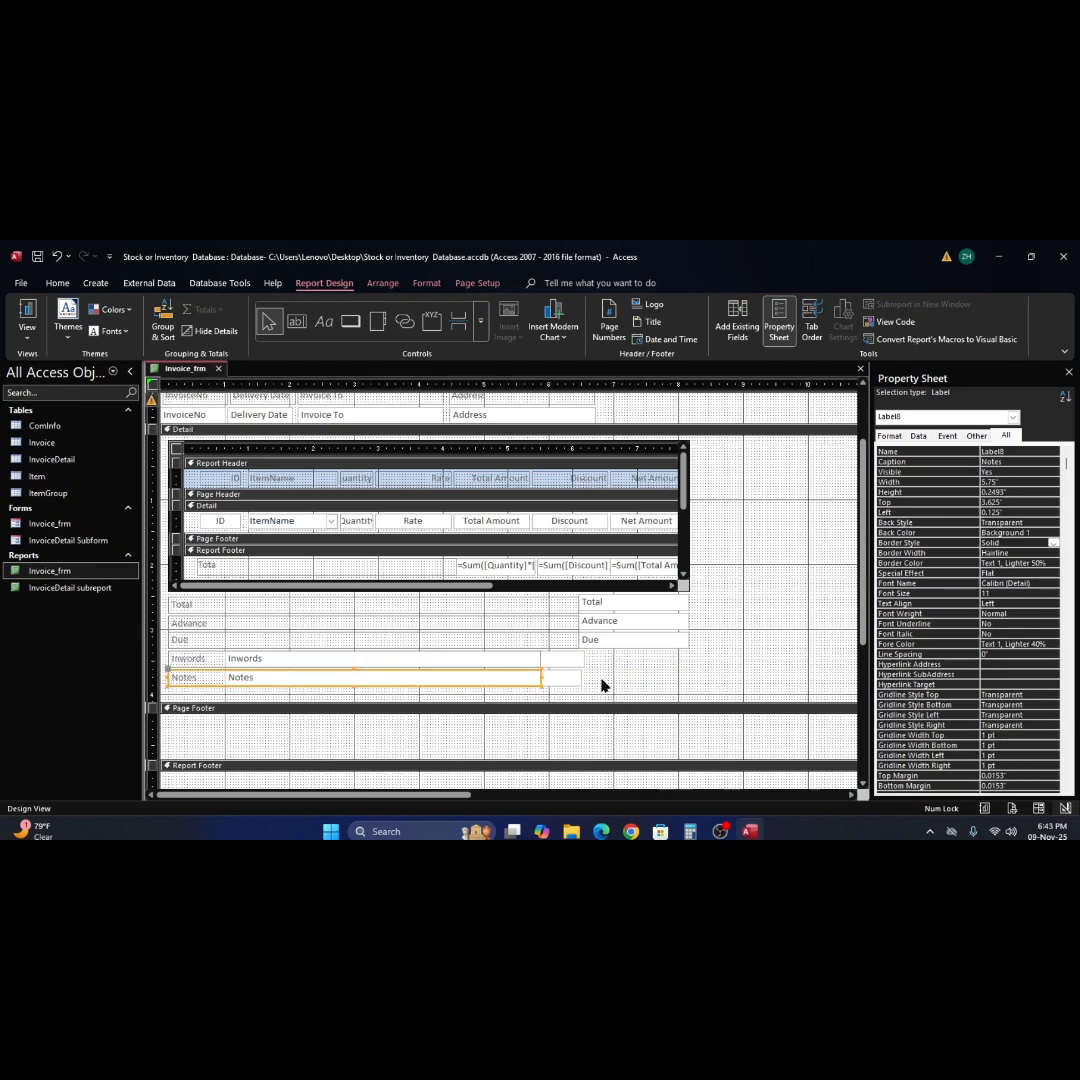
left_click(566, 659)
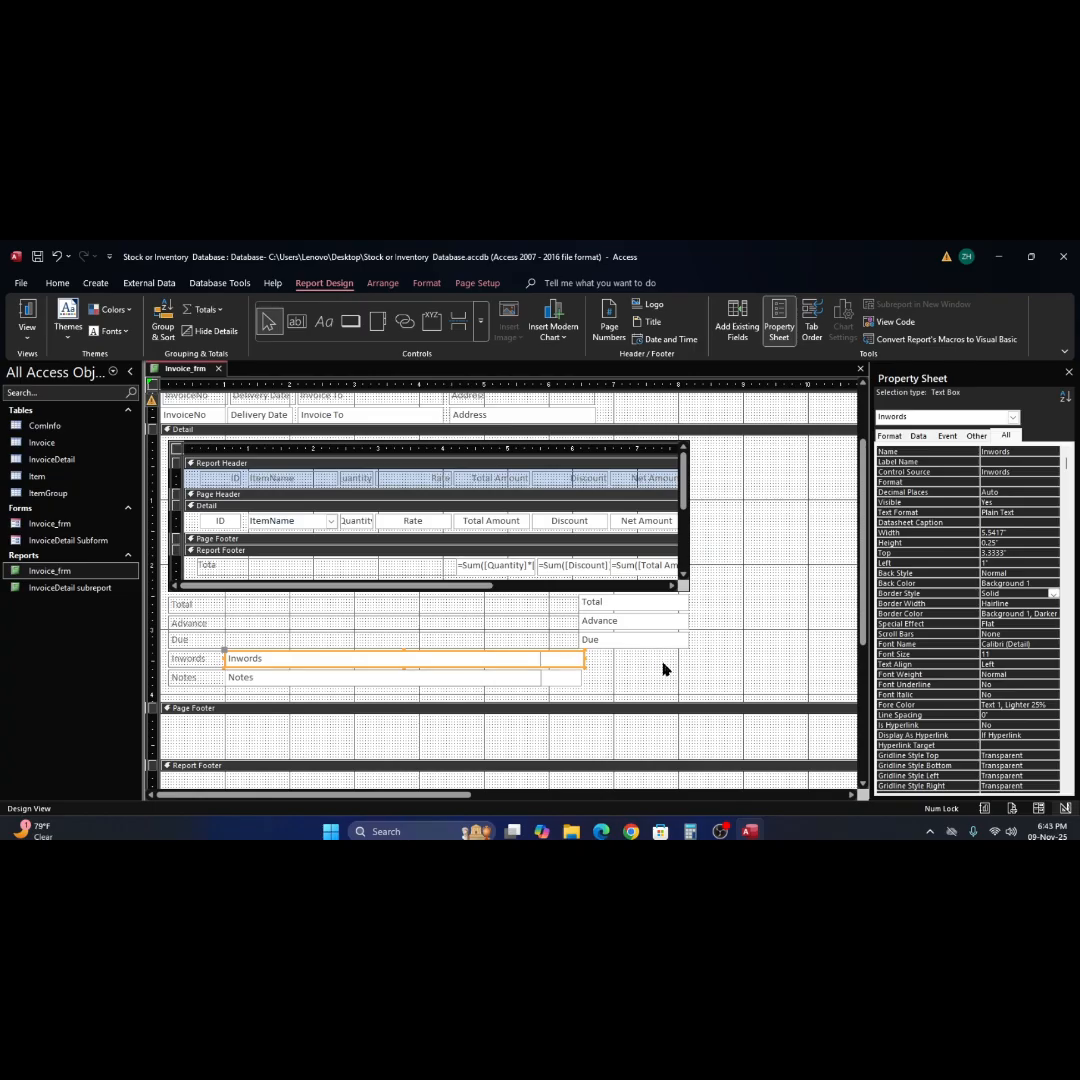
left_click_drag(584, 660, 512, 660)
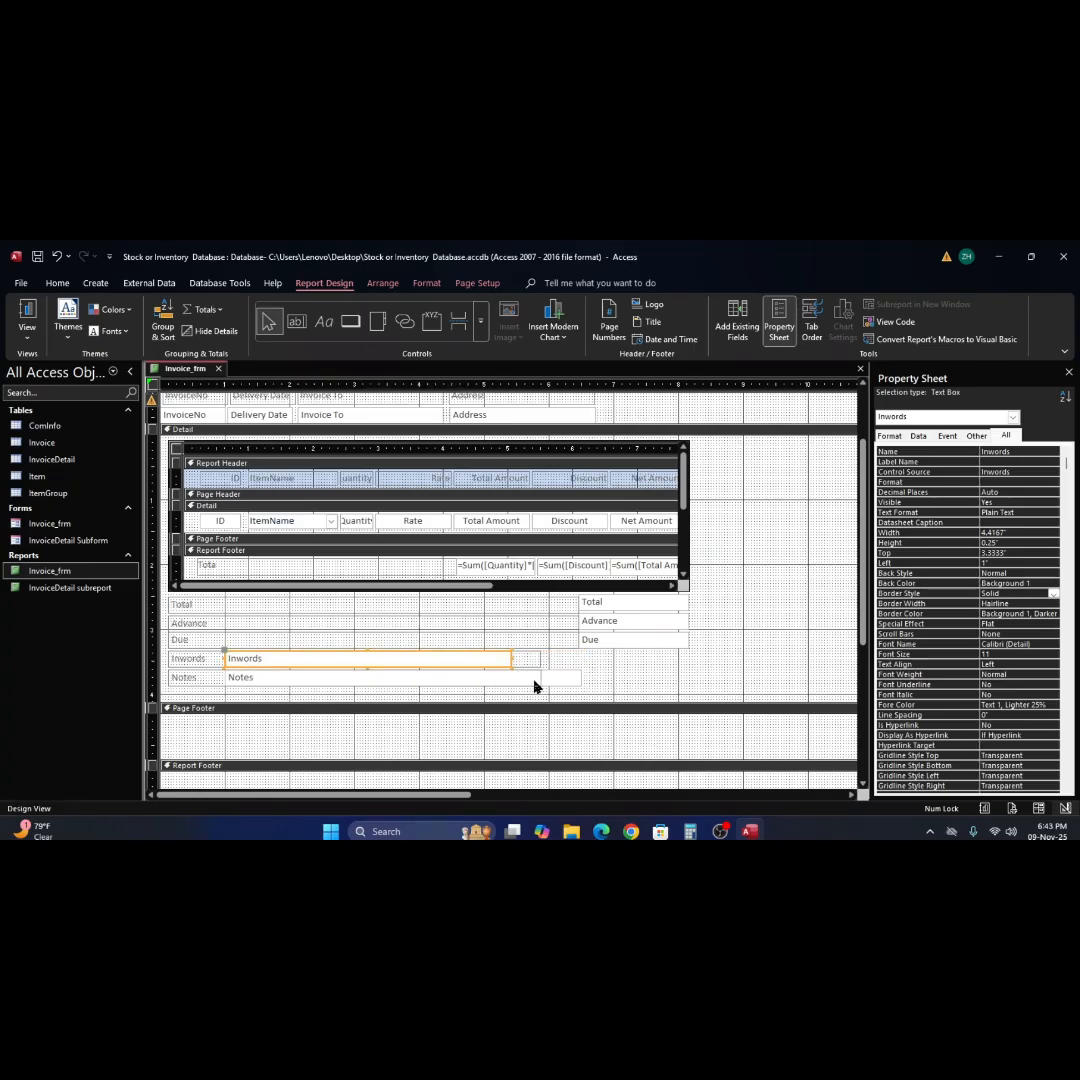
Shrink the Inwords and Notes labels to 0.875" wide so they end where their text boxes begin.
left_click(533, 661)
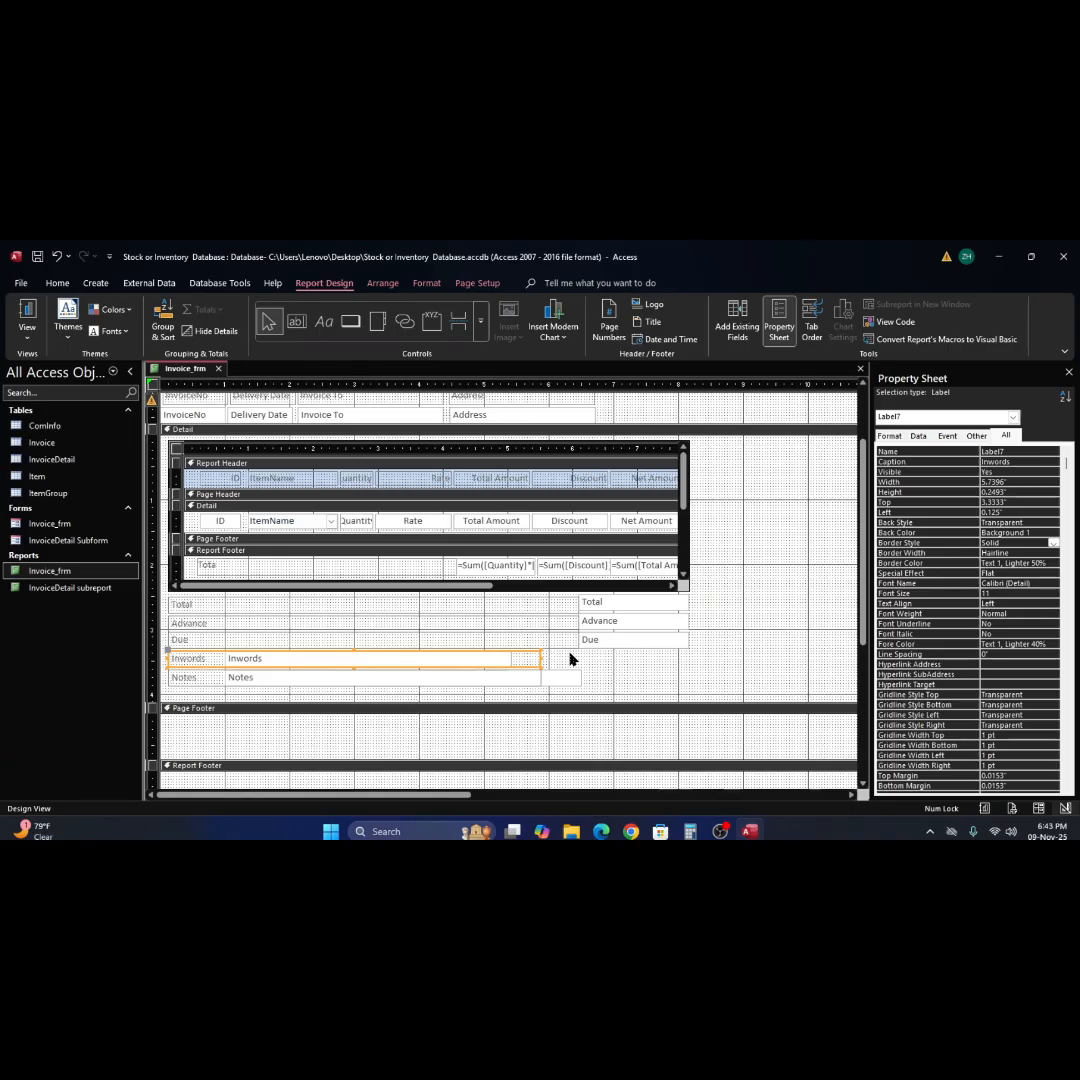
key("Delete")
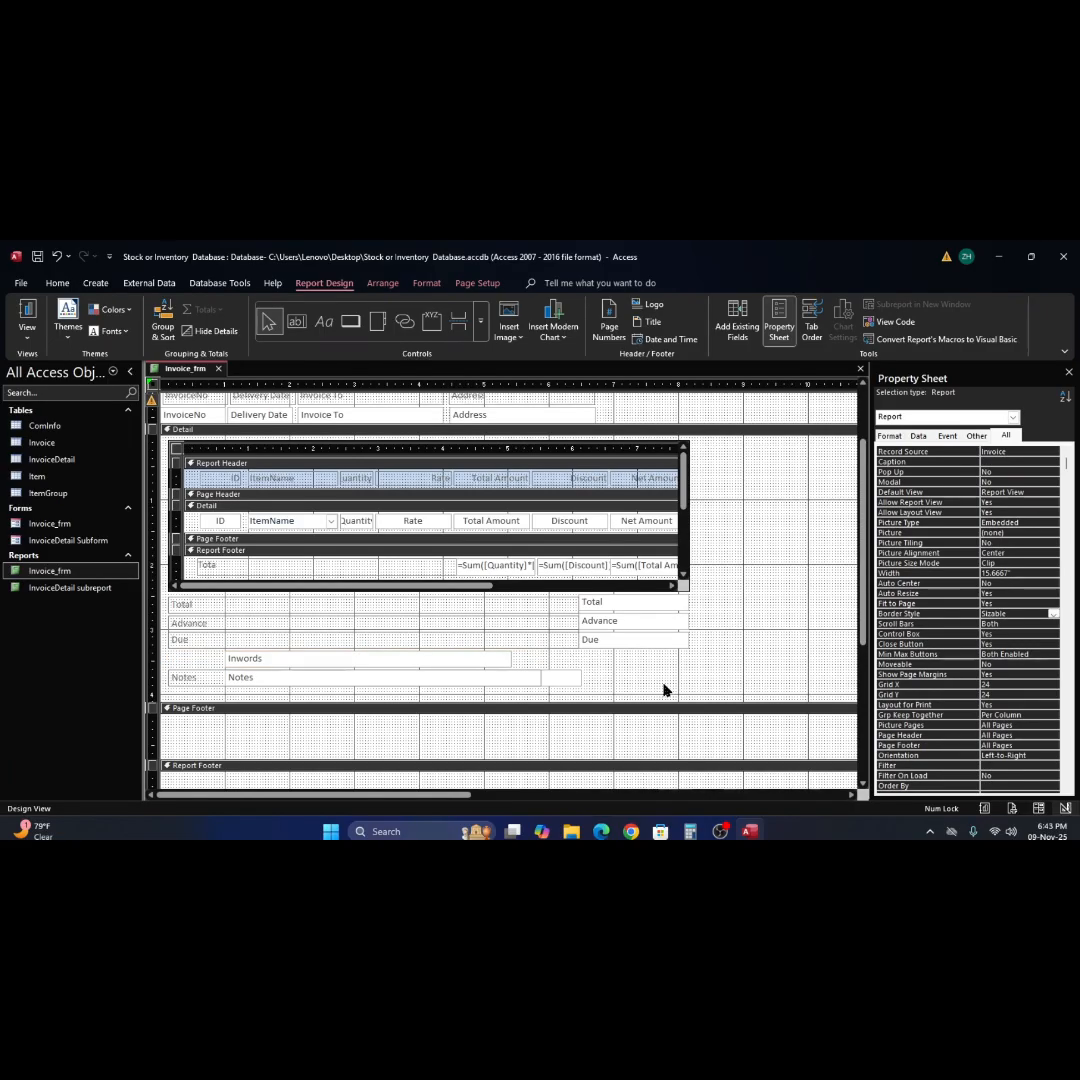
key("ctrl+z")
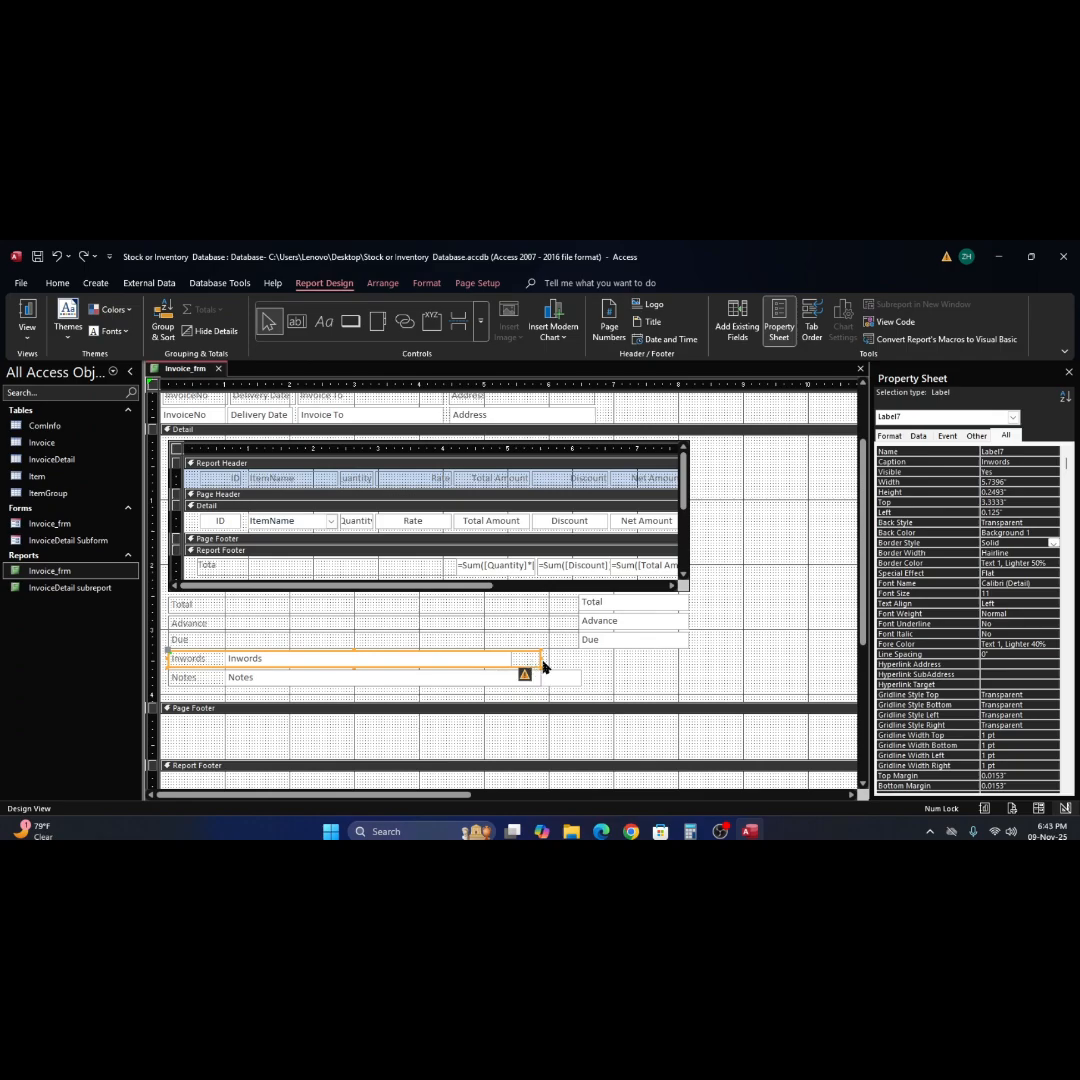
left_click_drag(540, 658, 225, 668)
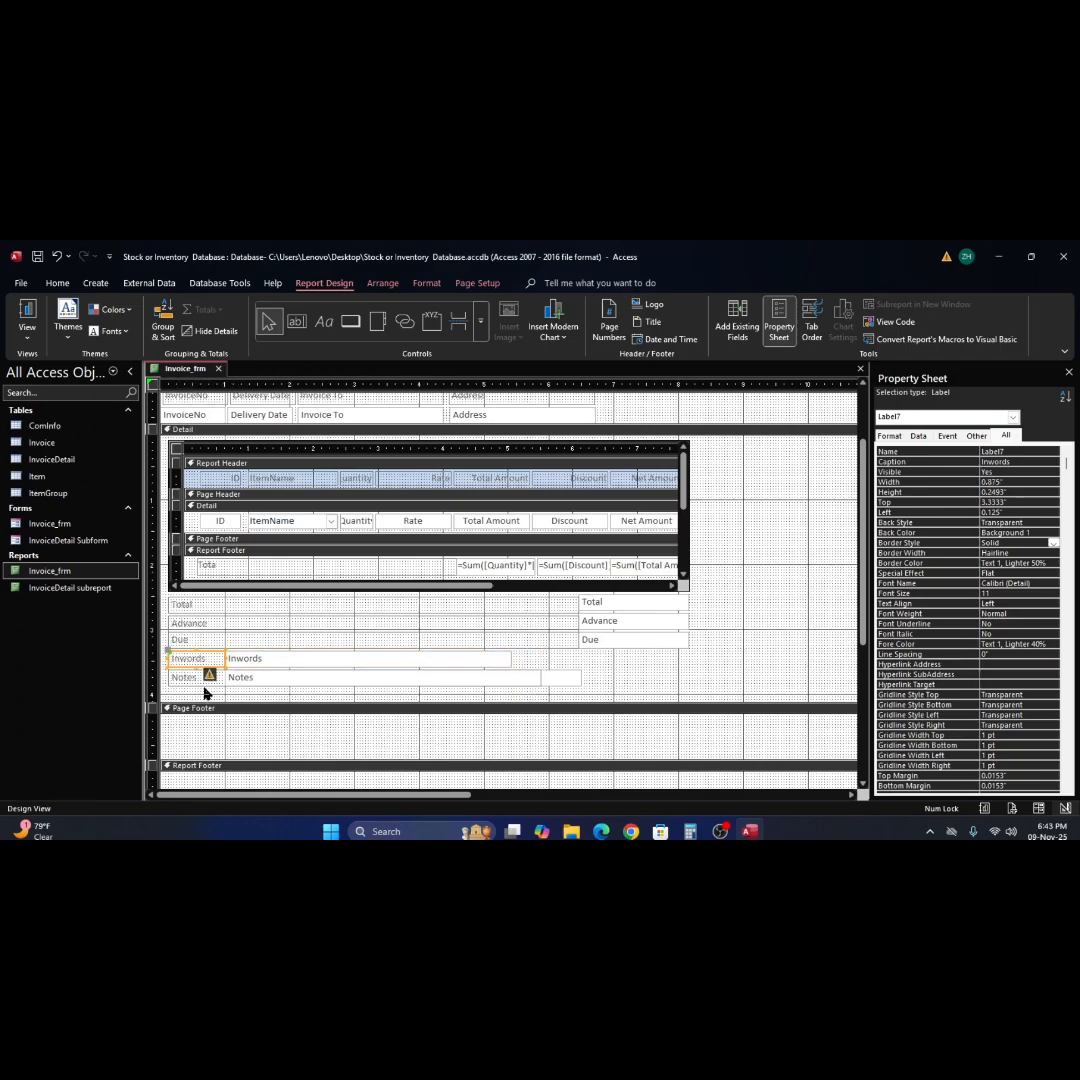
left_click(441, 680)
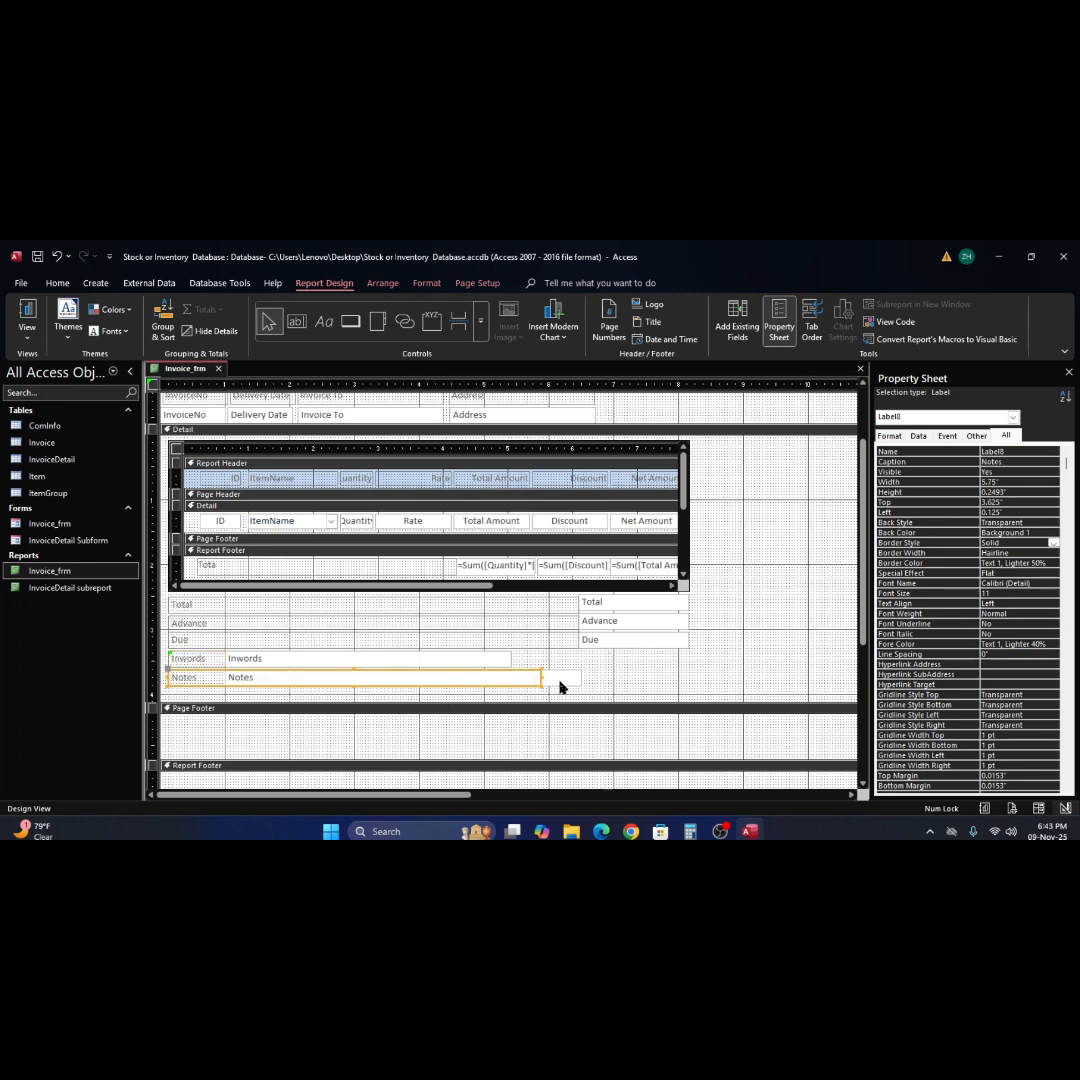
left_click(784, 651)
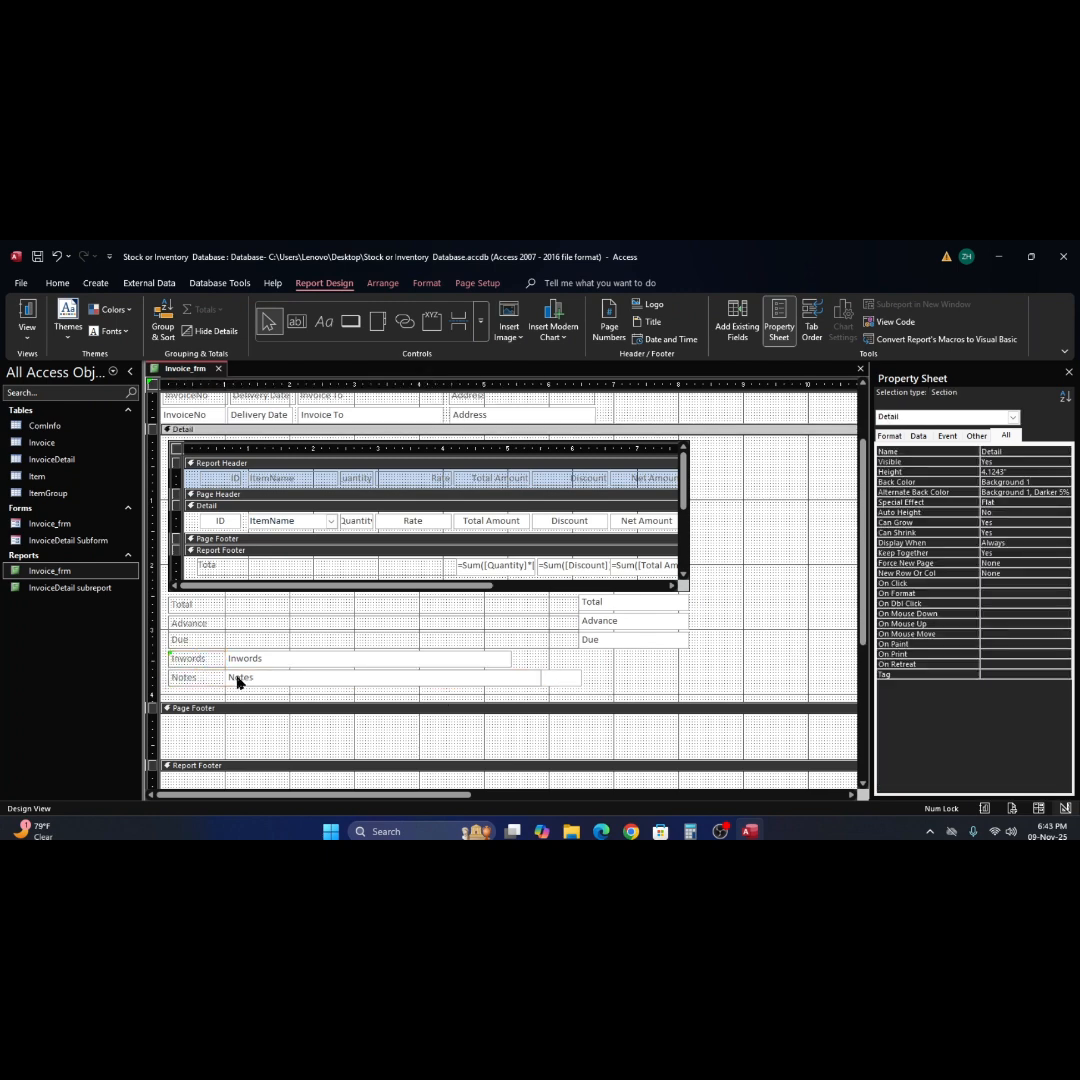
left_click(284, 680)
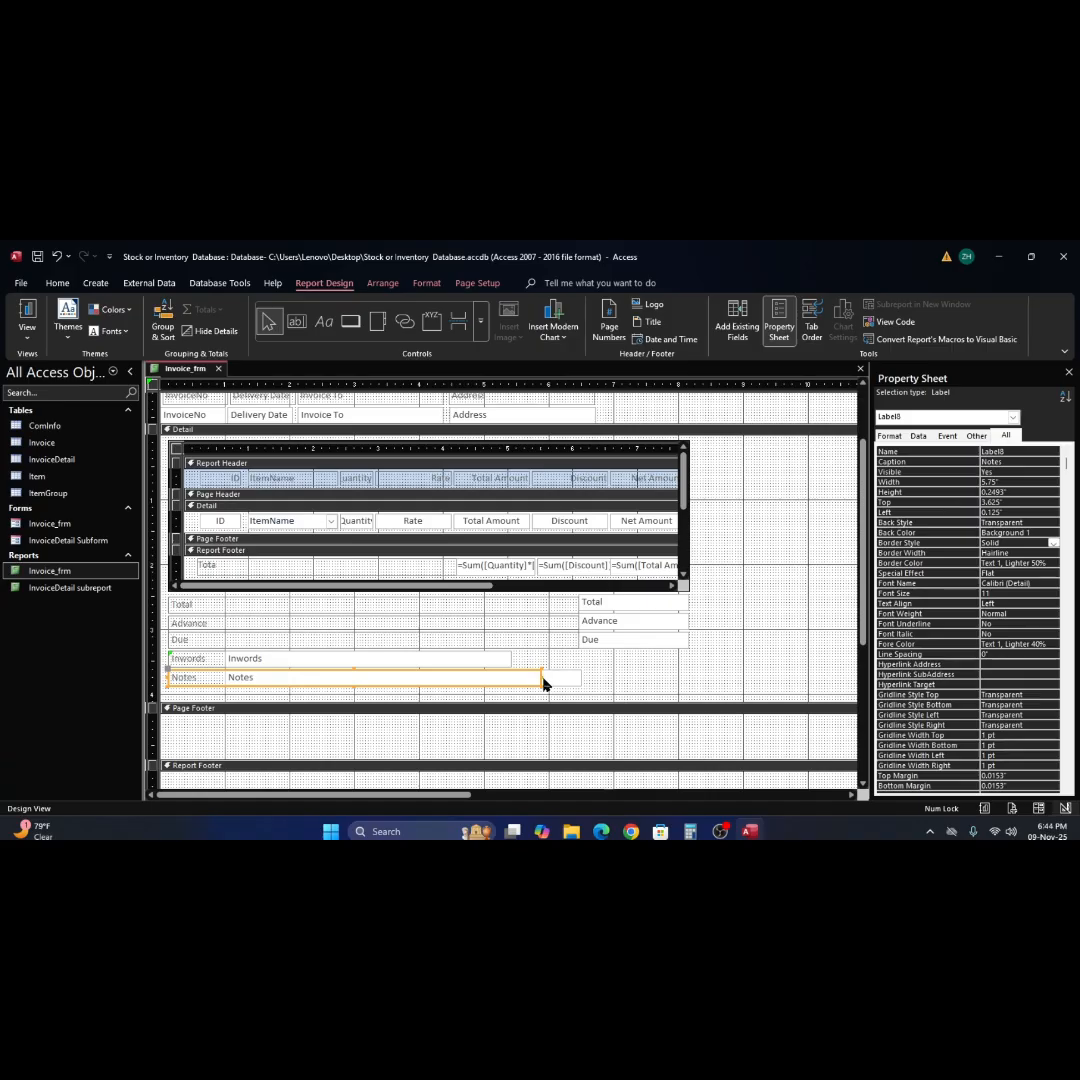
left_click_drag(543, 683, 227, 690)
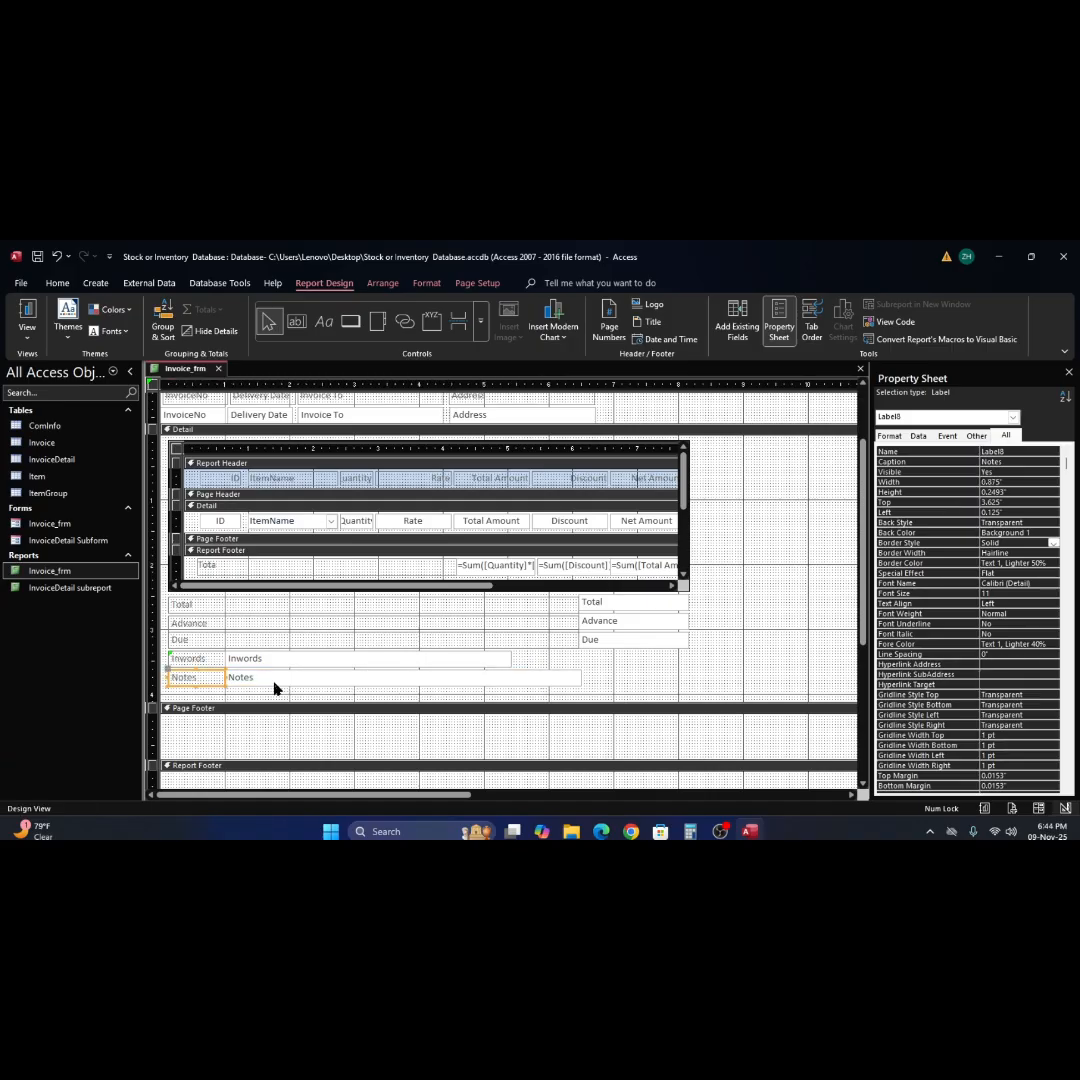
Widen the Inwords text box to match Notes at 5.5", and extend both to the right edge of the Due text box.
left_click(488, 660)
left_click_drag(511, 659, 580, 660)
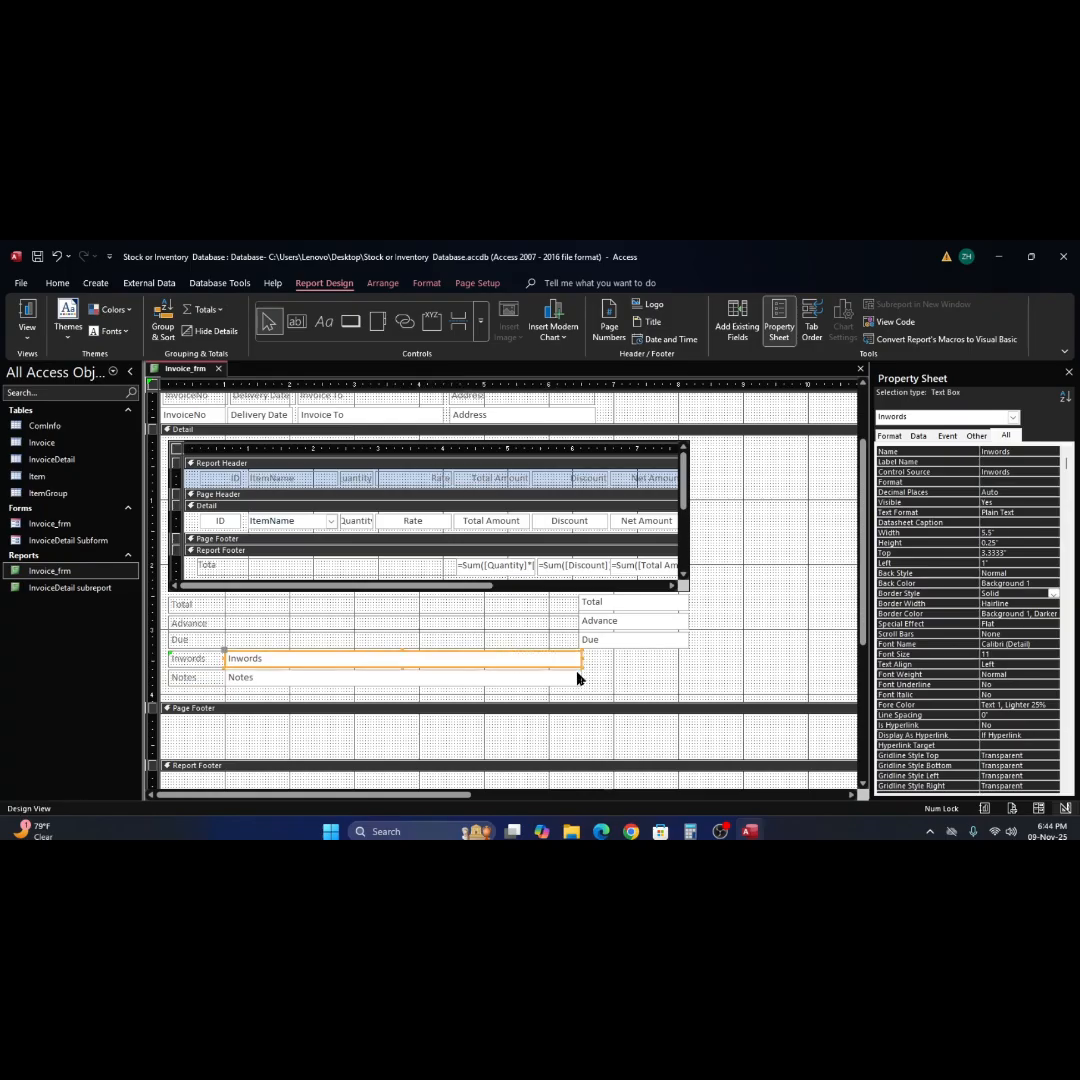
left_click(578, 682, "shift")
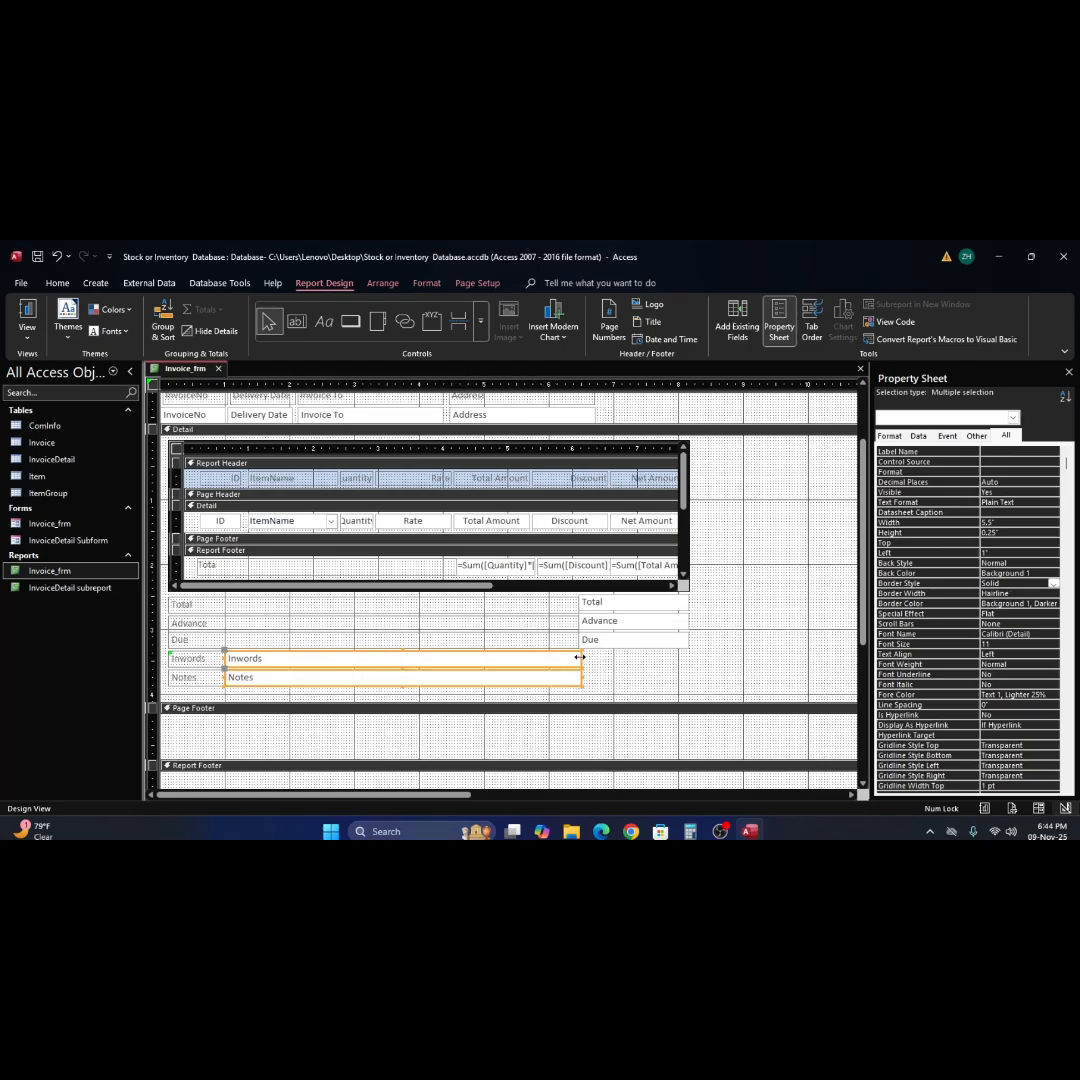
left_click_drag(579, 658, 688, 656)
left_click(740, 648)
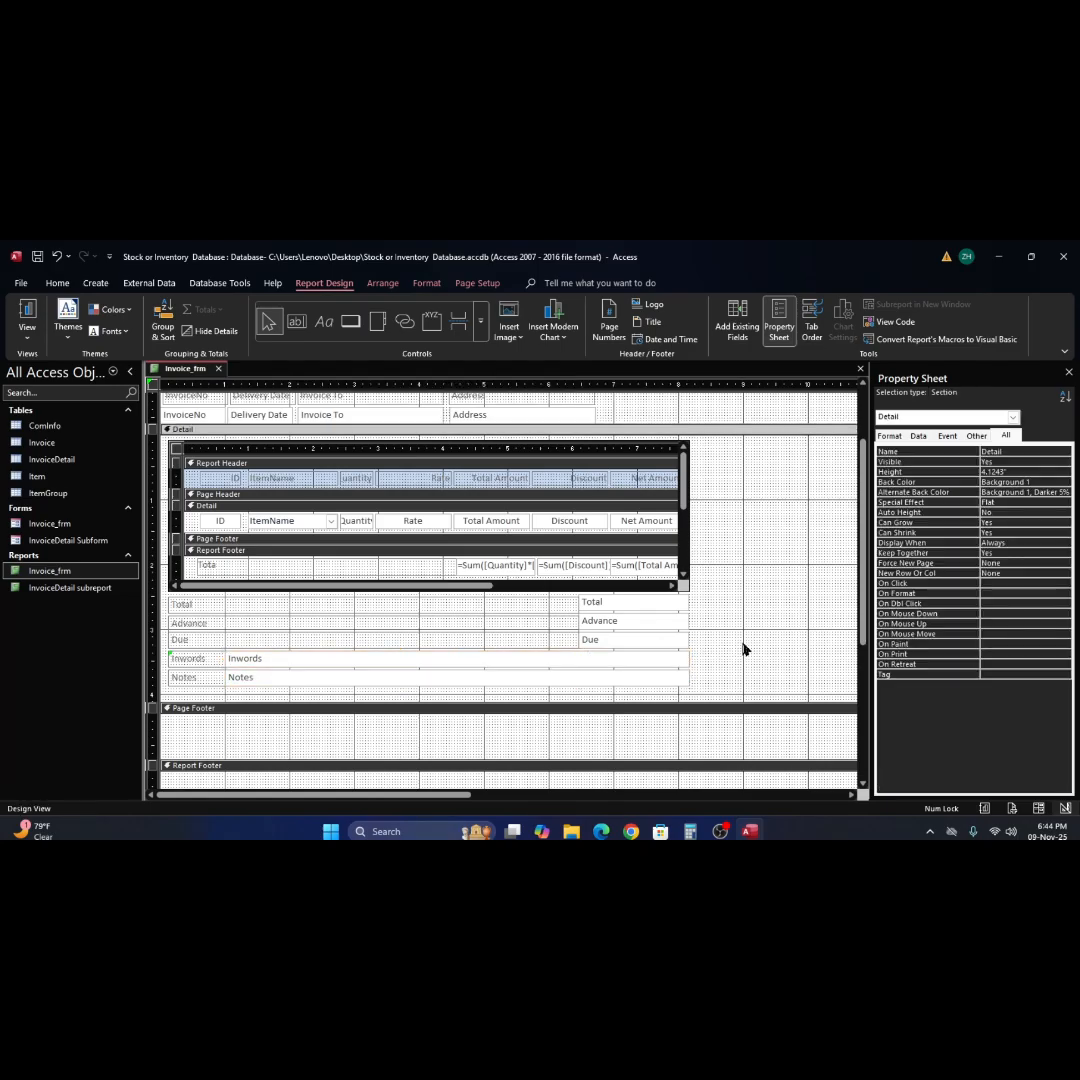
Preview the Inwords and Notes rows in Report View, and return to Design View.
left_click(27, 312)
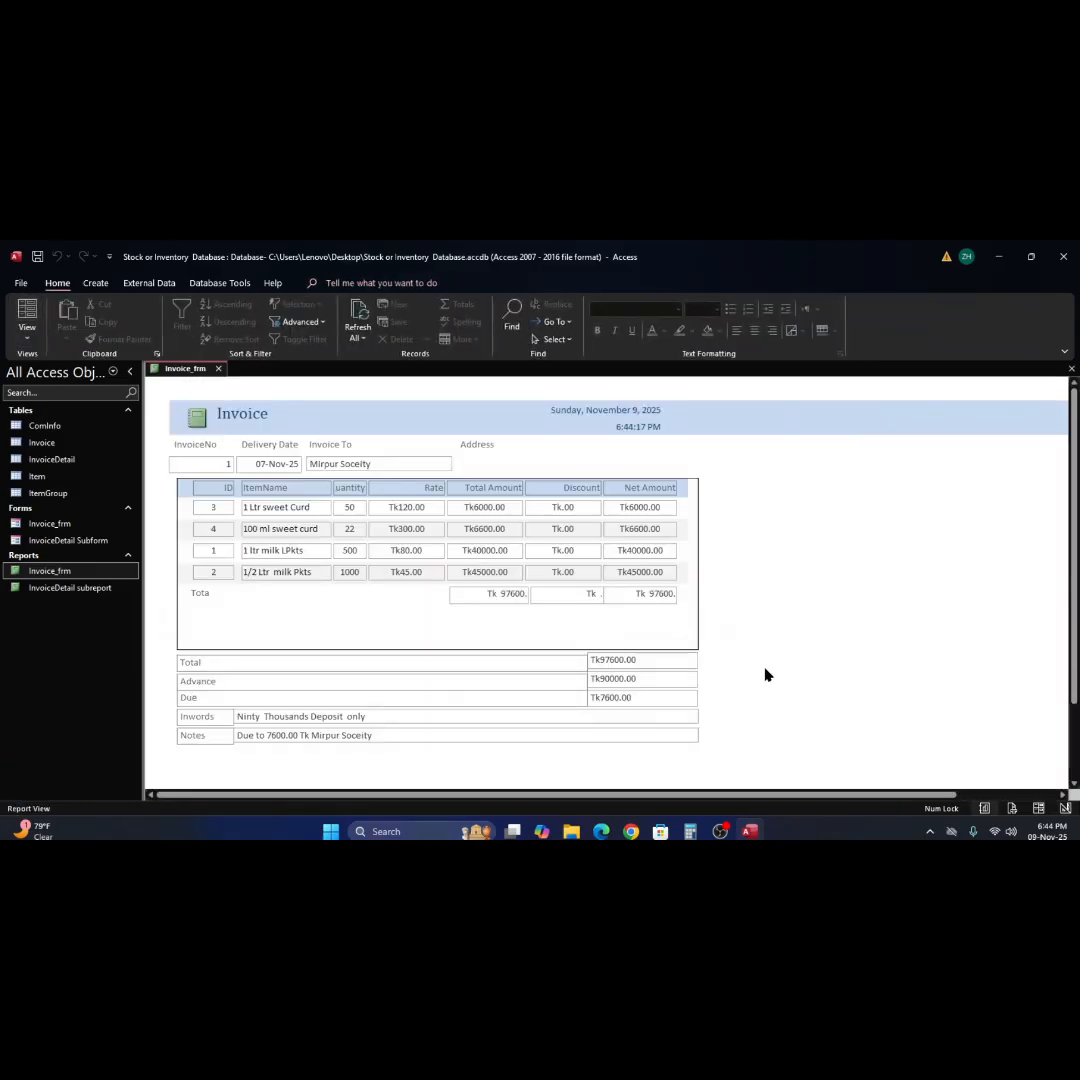
scroll(768, 674, "down", 1)
right_click(815, 571)
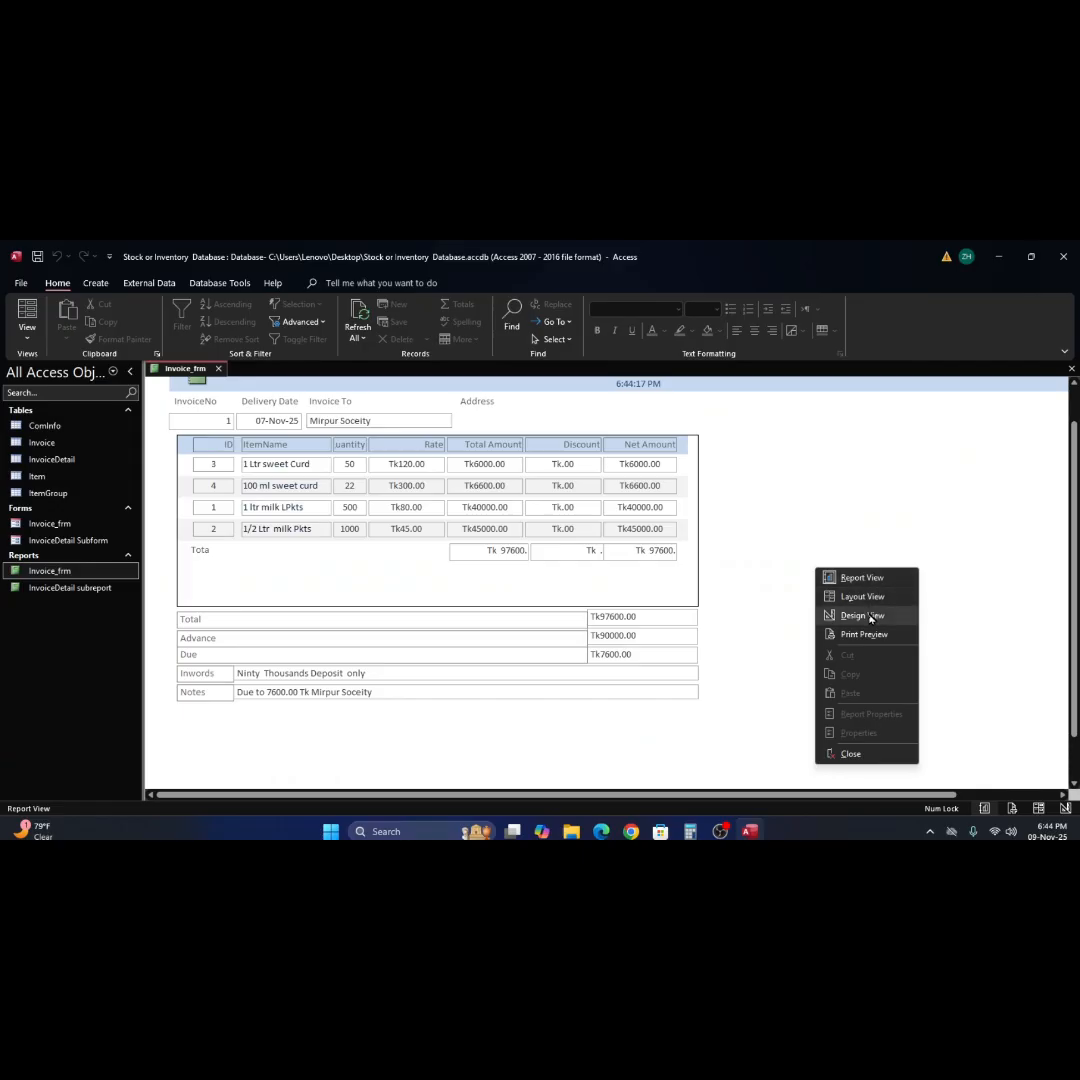
left_click(868, 617)
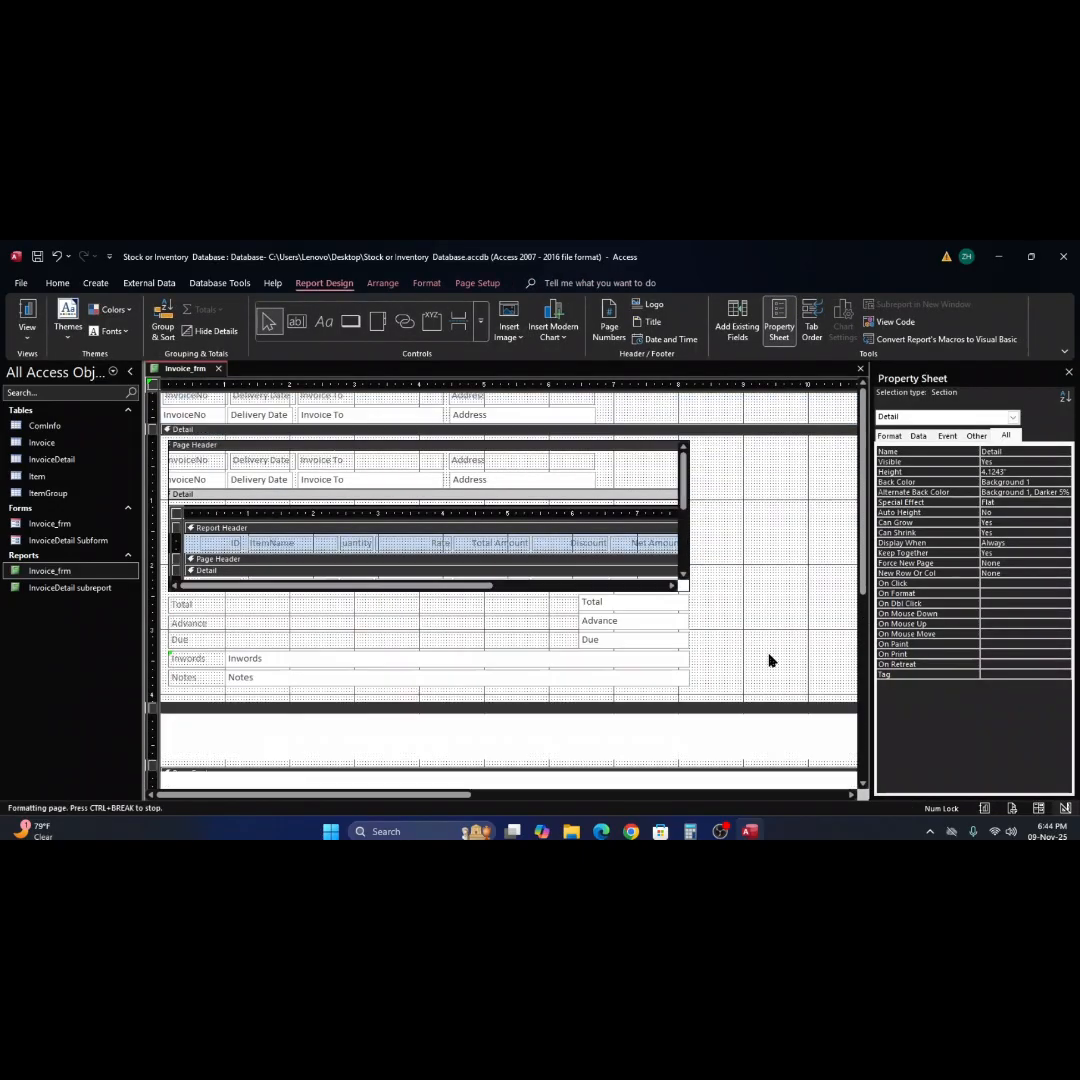
Center the text in the Total, Advance and Due text boxes.
left_click(613, 542)
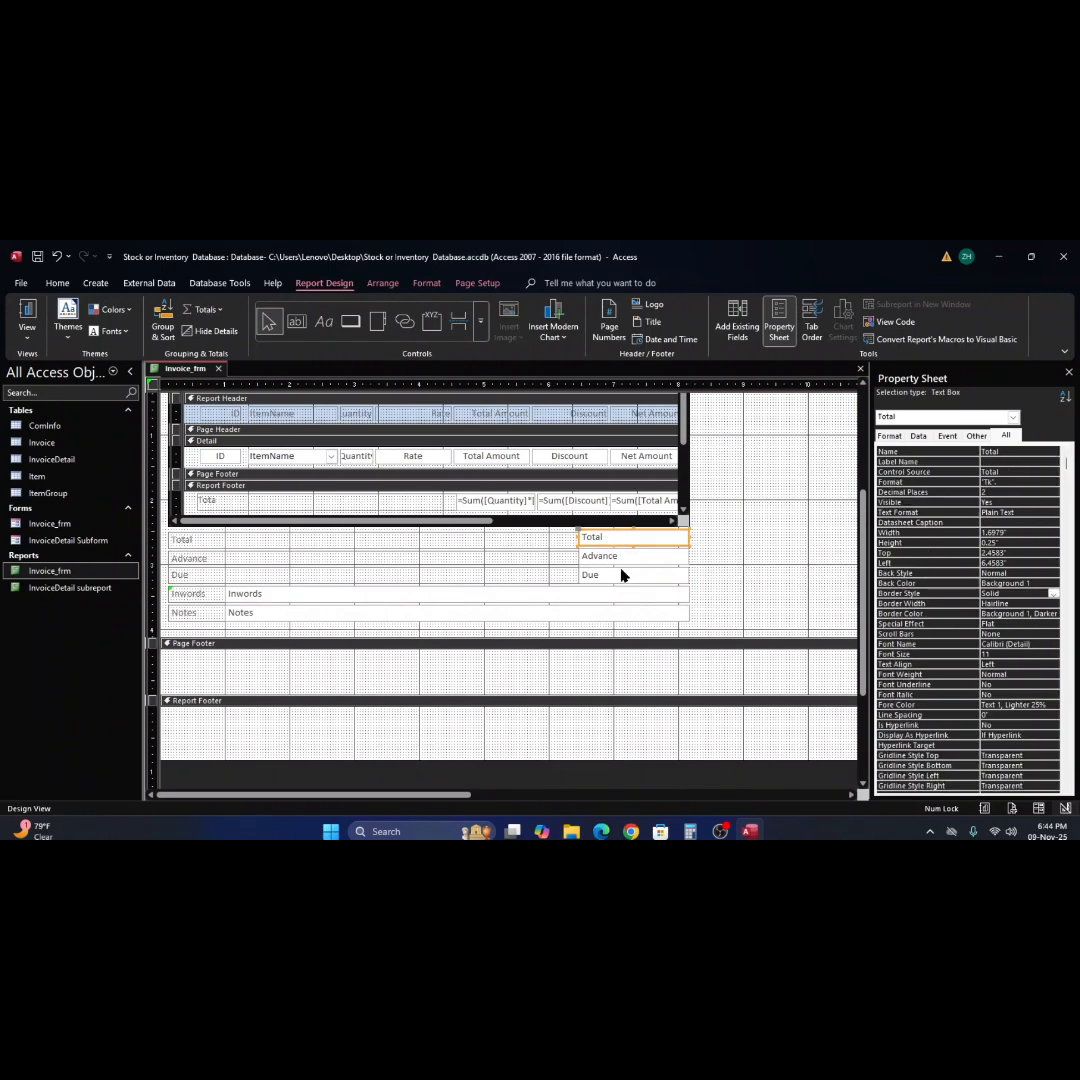
left_click(623, 557, "shift")
left_click(655, 578, "shift")
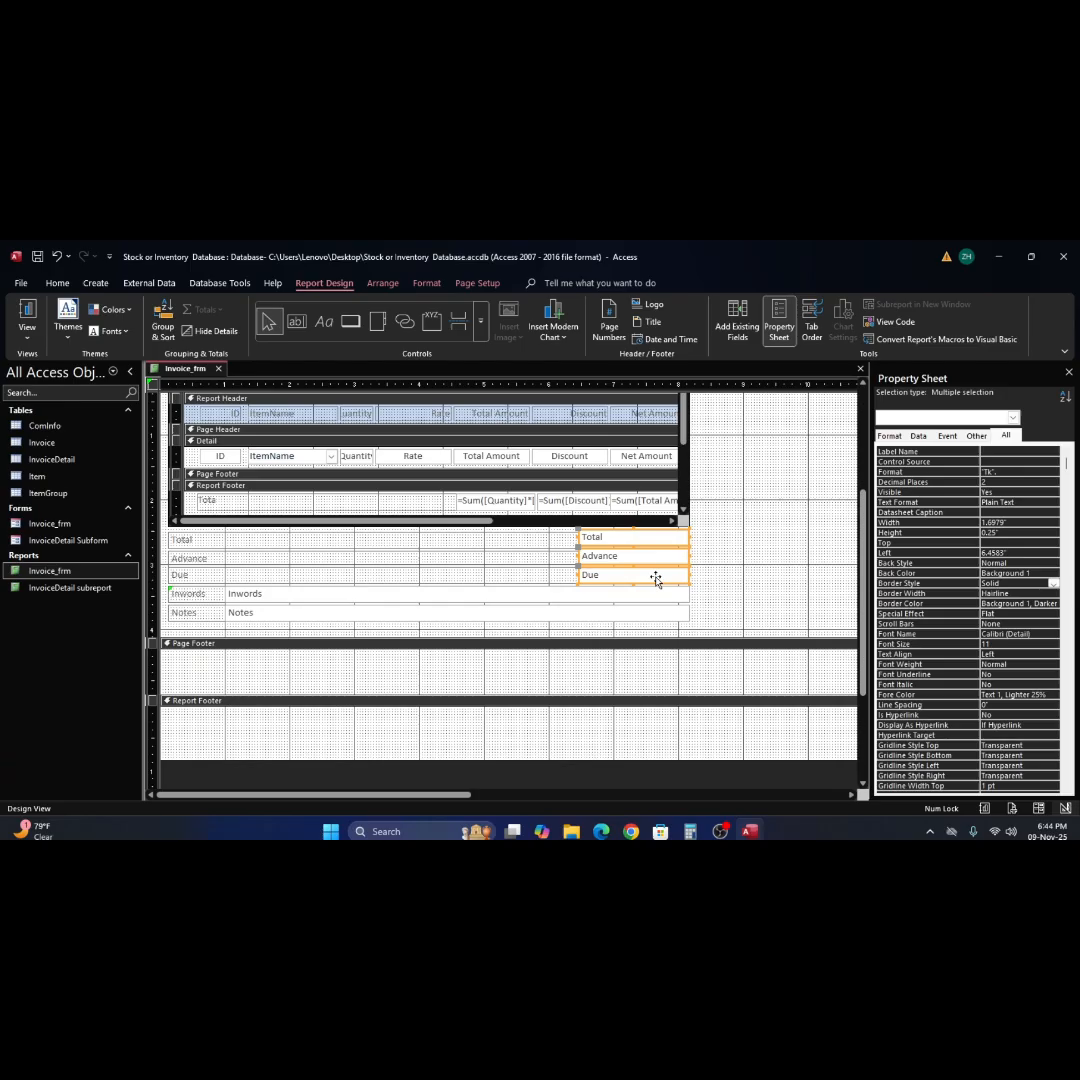
key("ctrl+e")
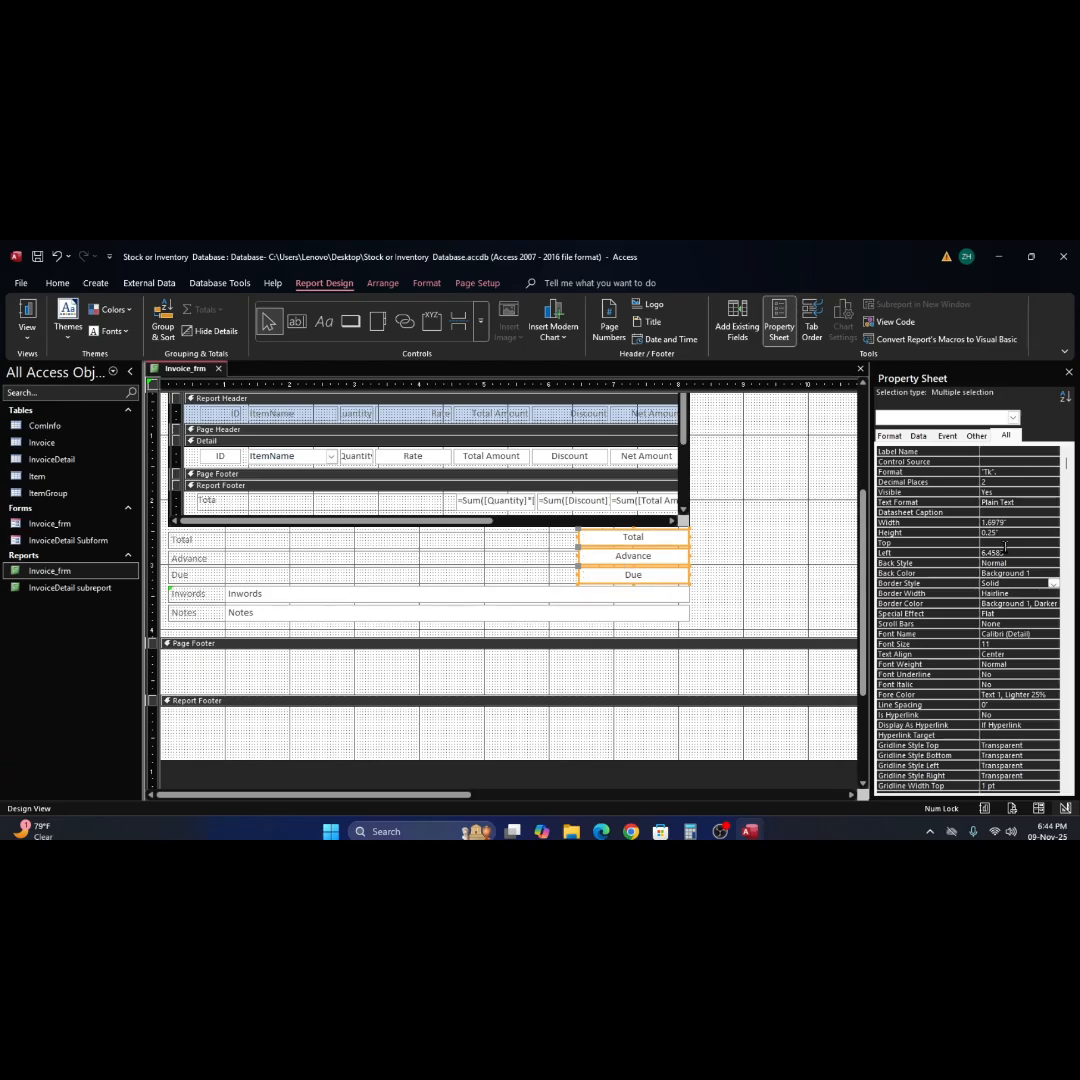
Add a space after Tk in the number format of the Total, Advance and Due text boxes, and preview the report.
left_click(889, 435)
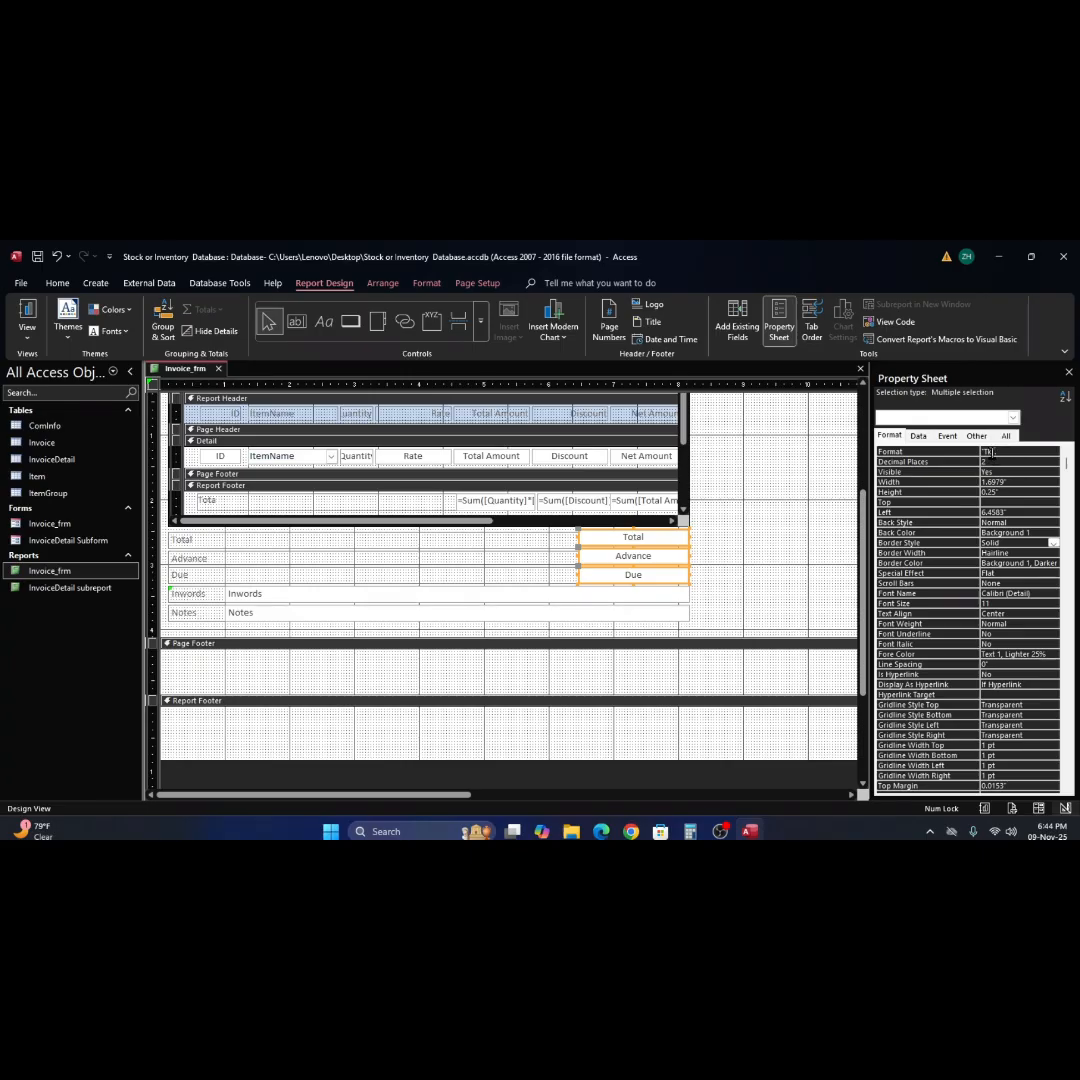
left_click(990, 452)
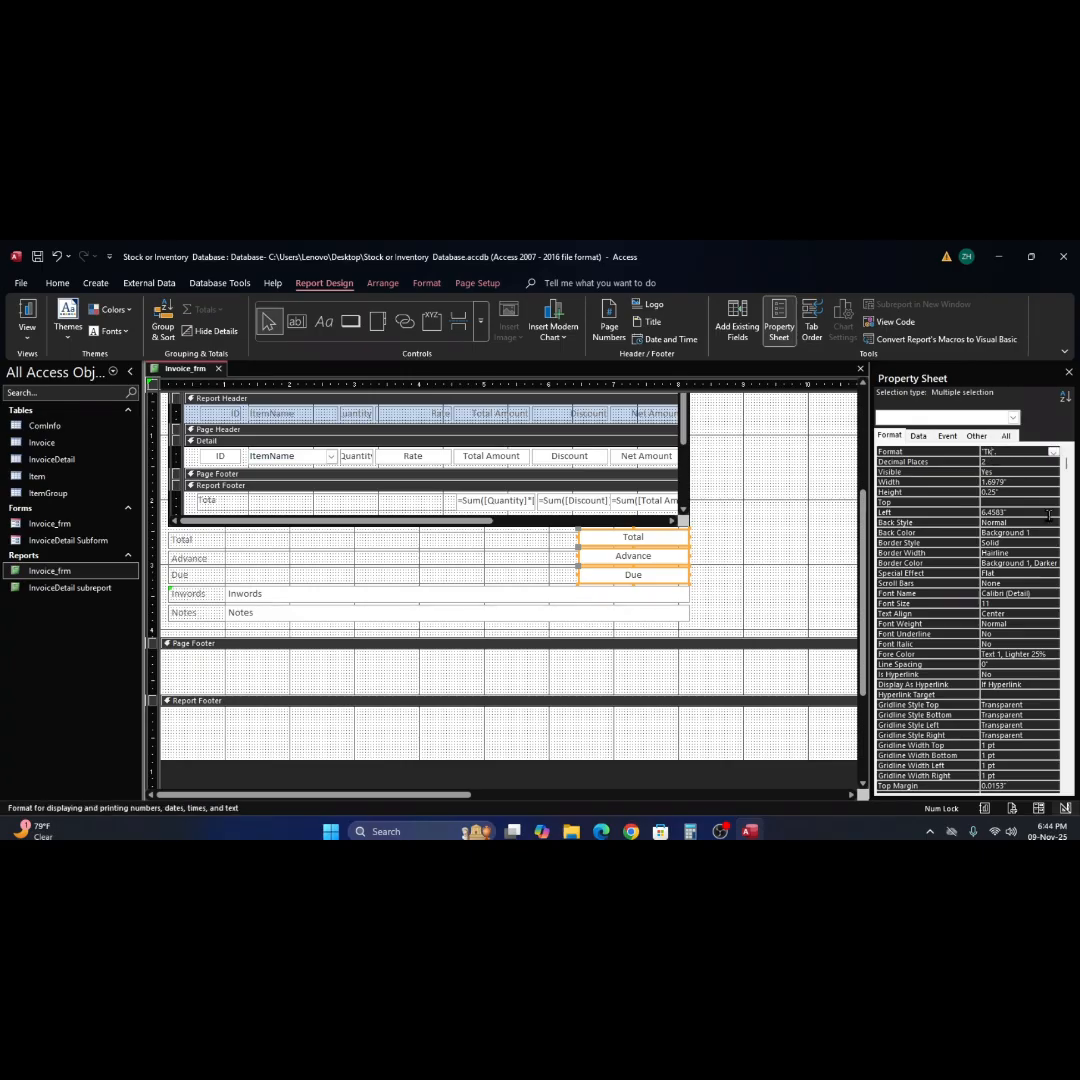
left_click(748, 566)
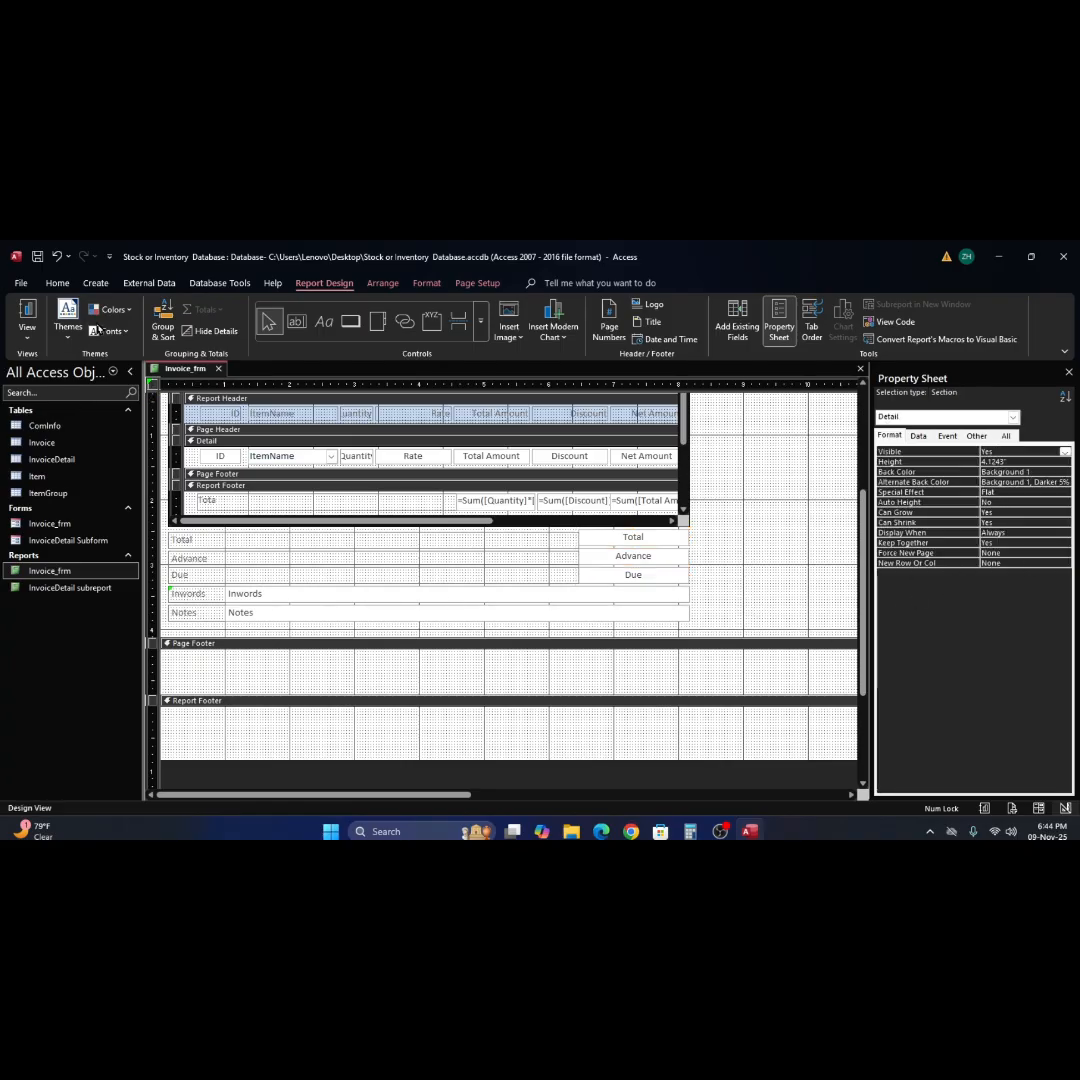
left_click(27, 314)
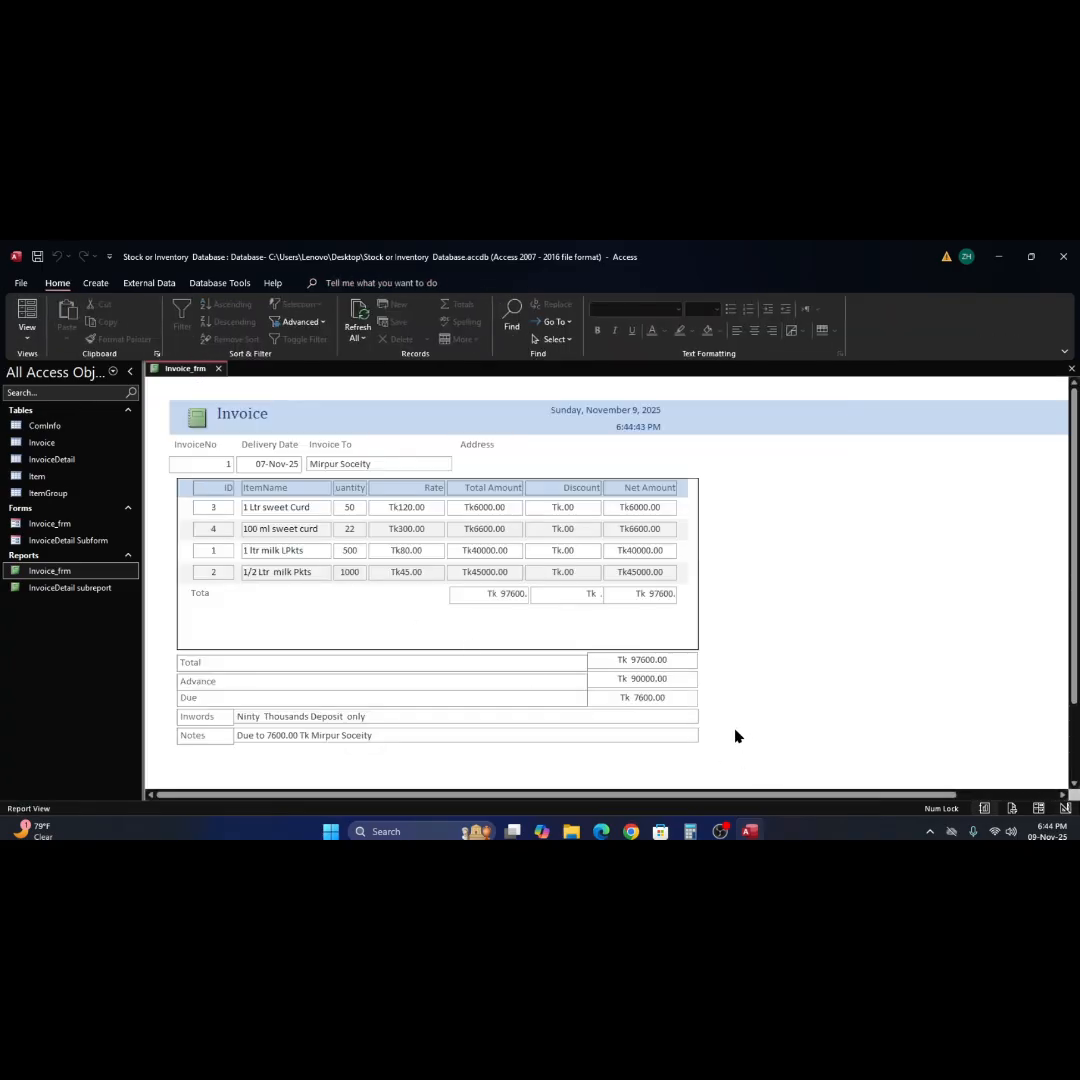
Return to Design View and correct the caption of the label in the subreport's Report Footer to Total.
right_click(820, 628)
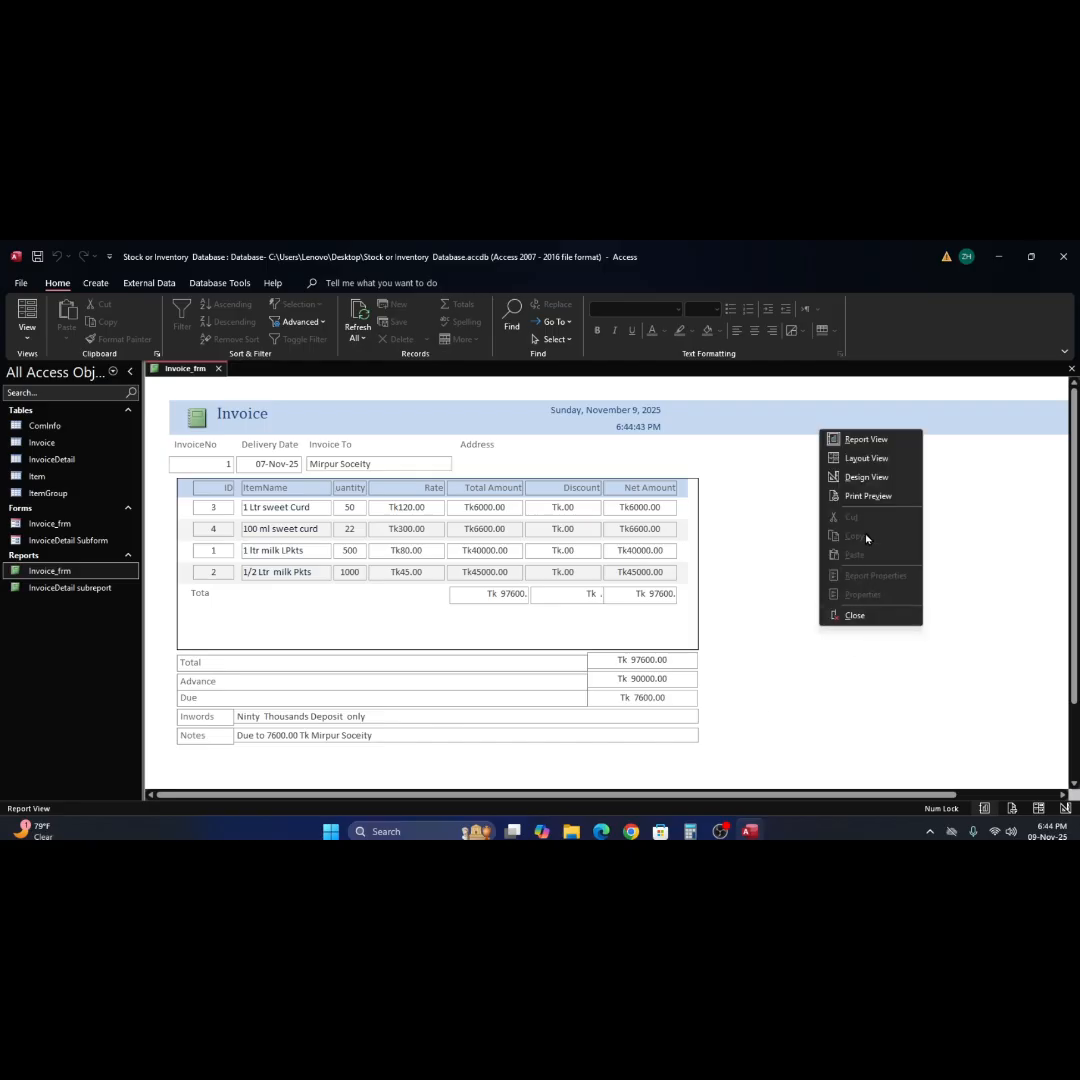
left_click(866, 477)
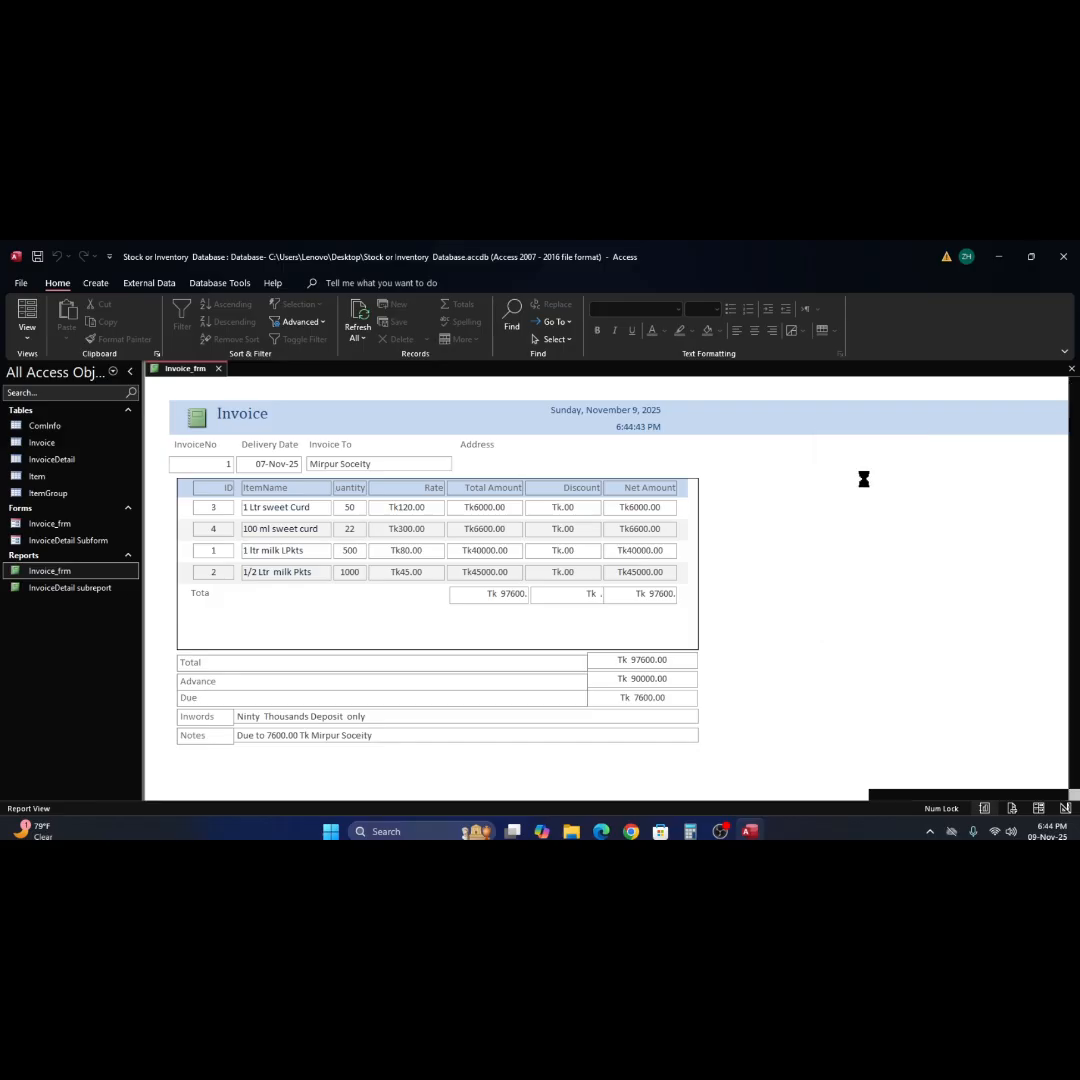
left_click(226, 636)
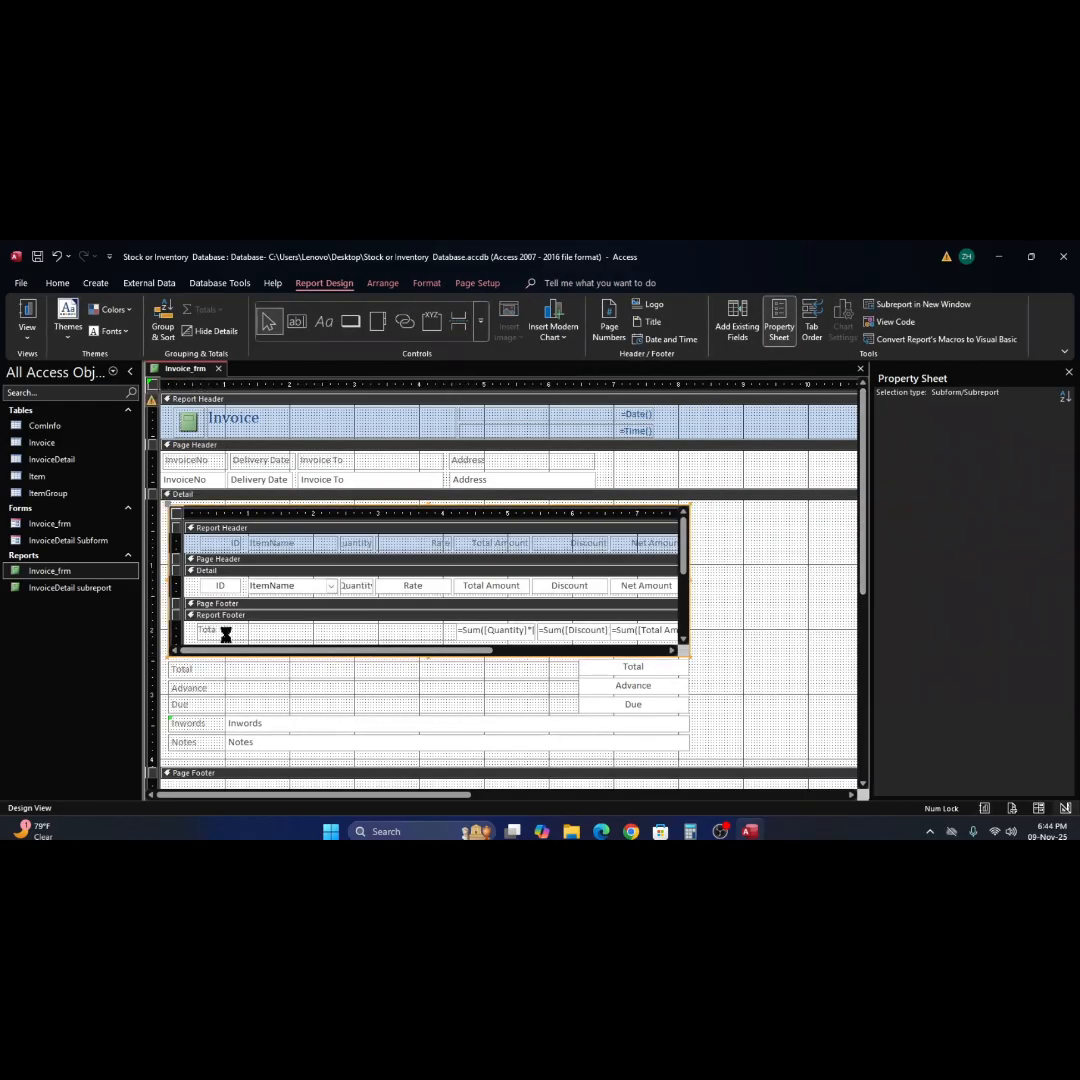
left_click(228, 635)
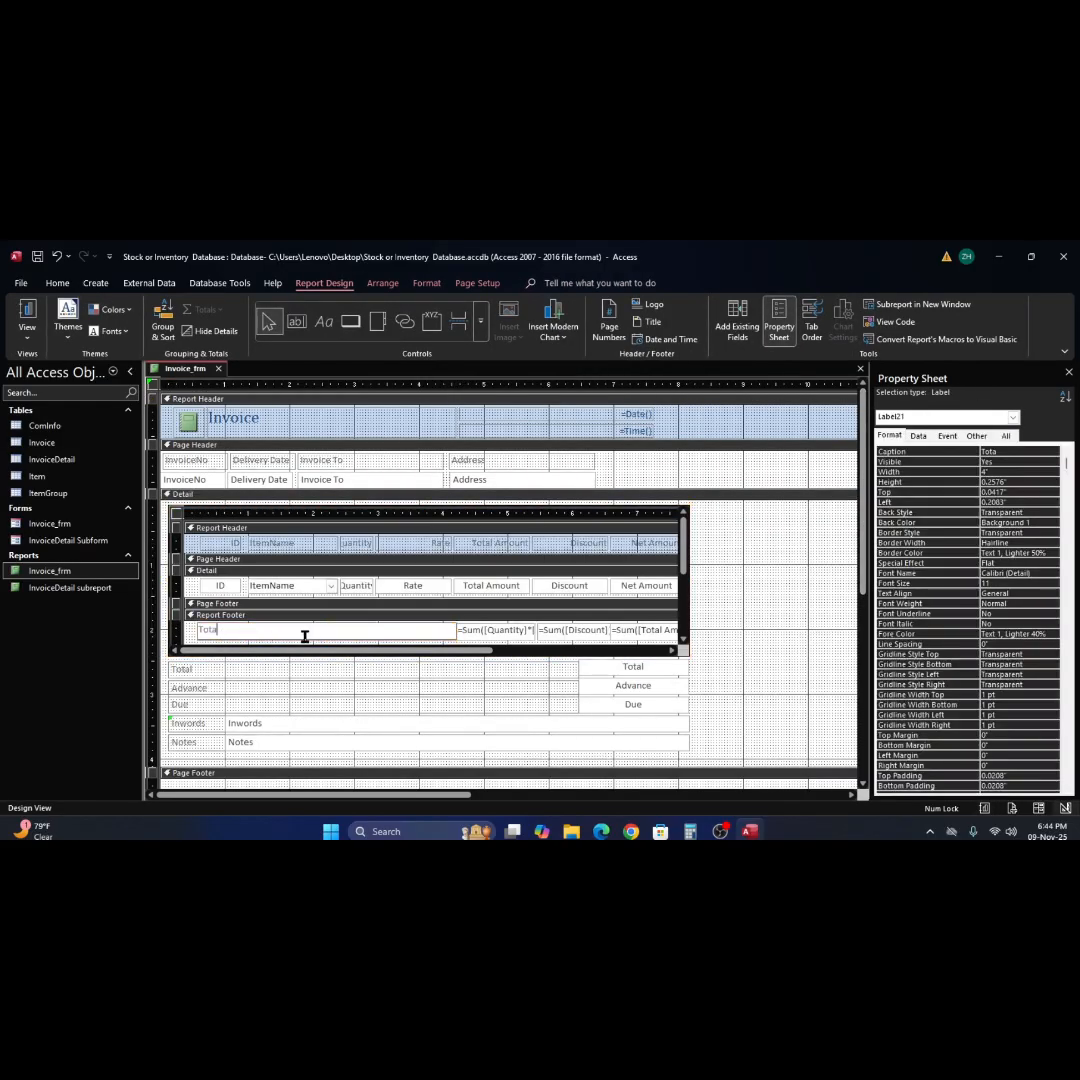
left_click(725, 621)
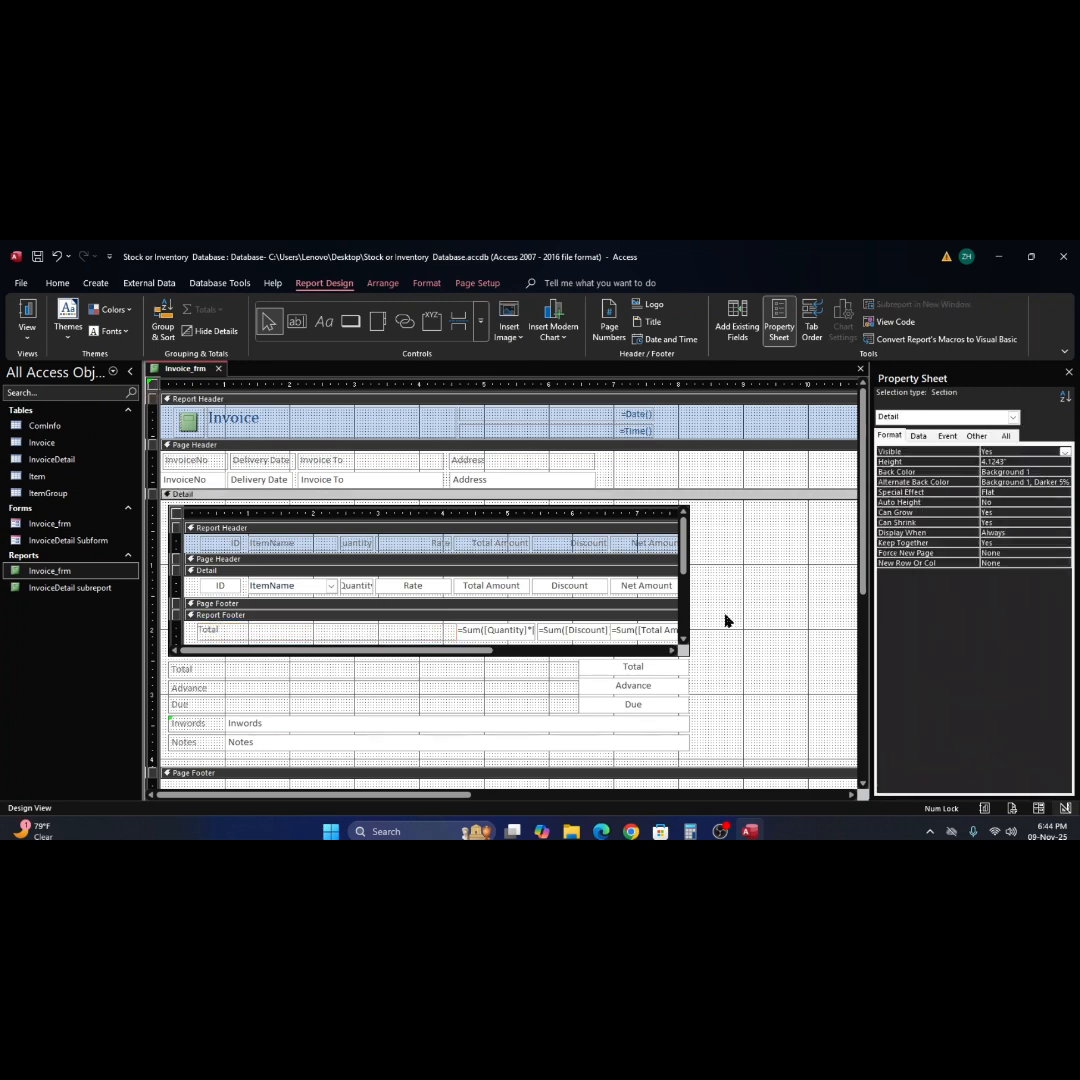
Set the border style of the subreport footer's Total label to Solid, and preview the report in Report View.
left_click(445, 637)
left_click(403, 629)
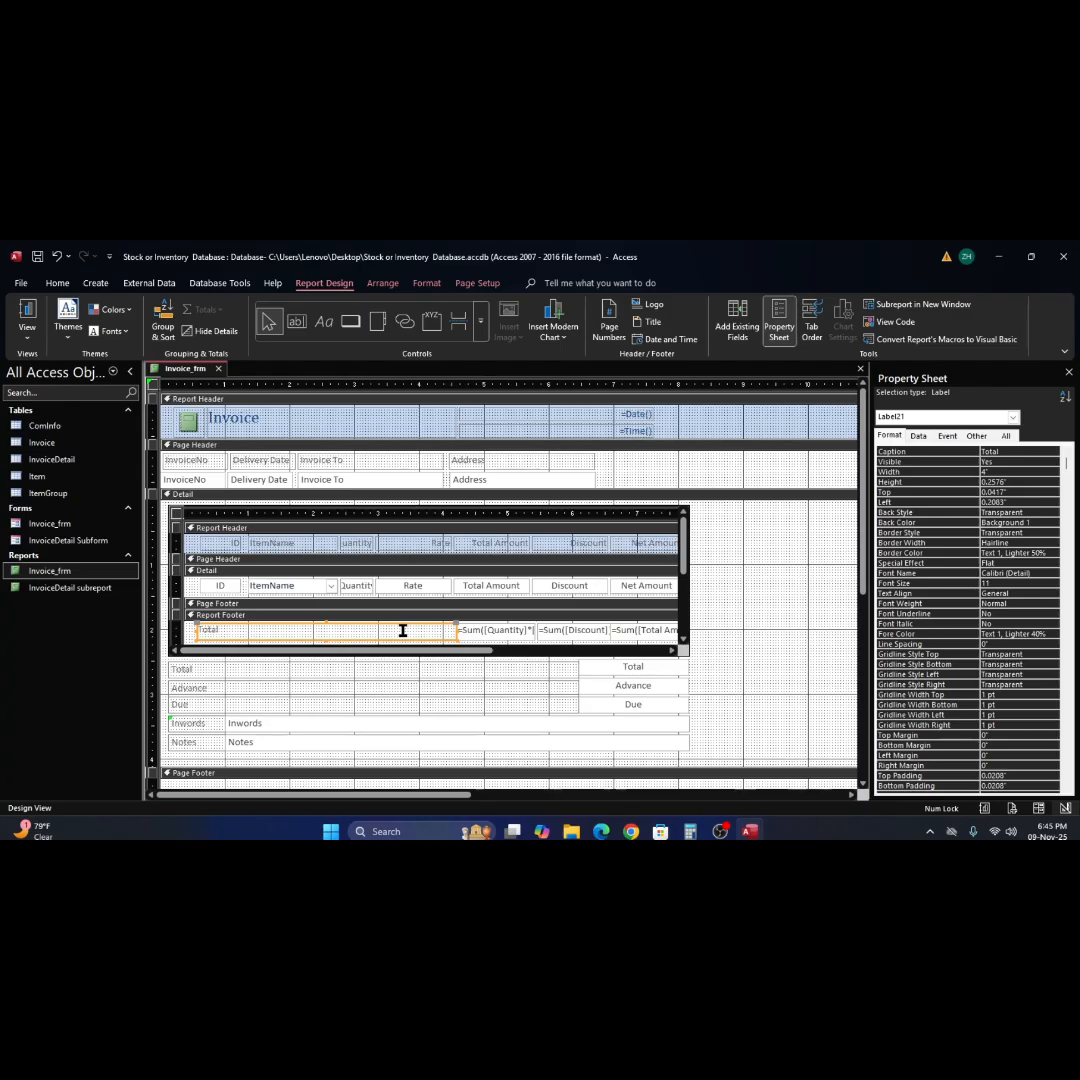
left_click(1050, 514)
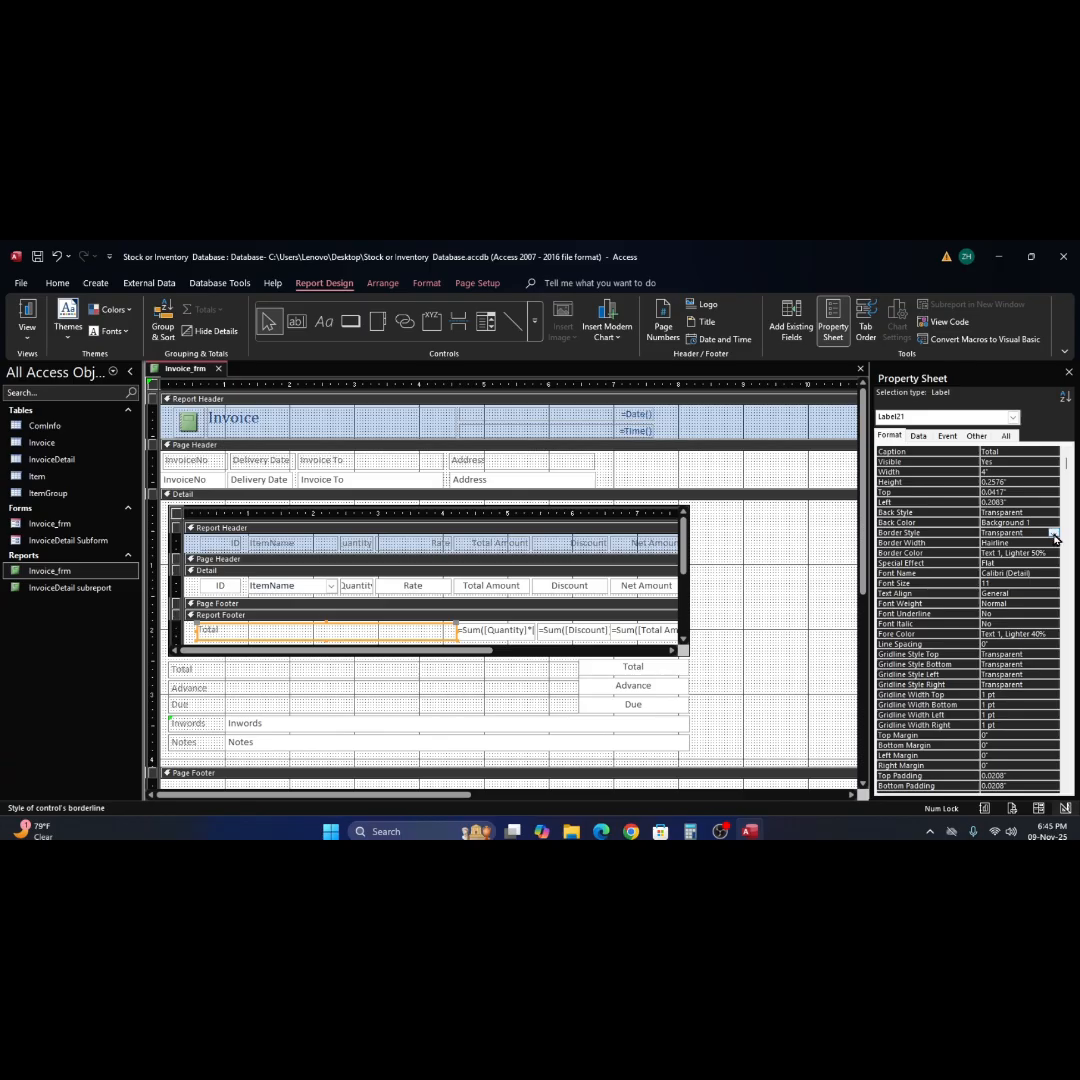
left_click(1052, 533)
left_click(788, 566)
left_click(27, 312)
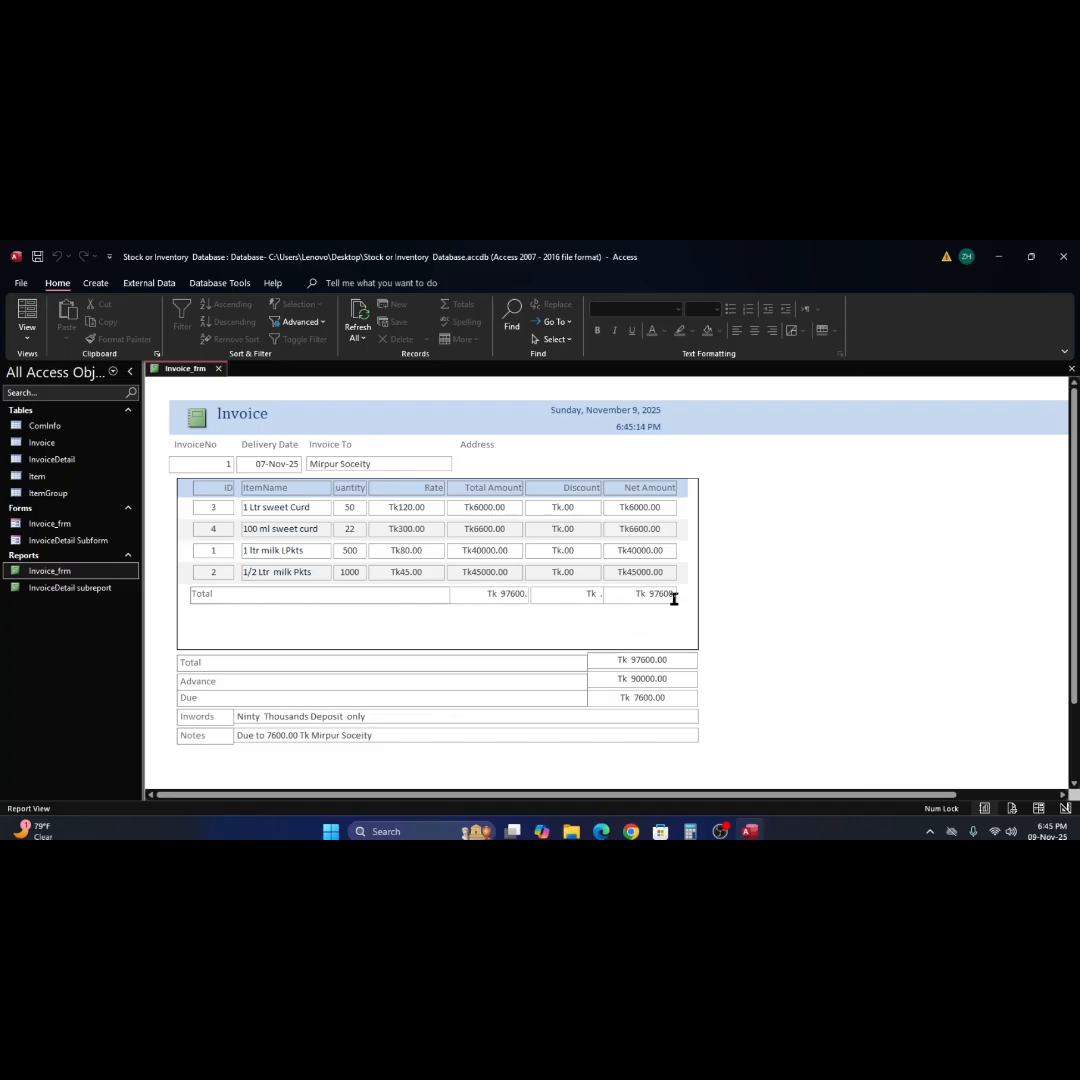
Center the text of the Discount sum text box in the subreport's Report Footer, and preview the report in Report View.
right_click(796, 551)
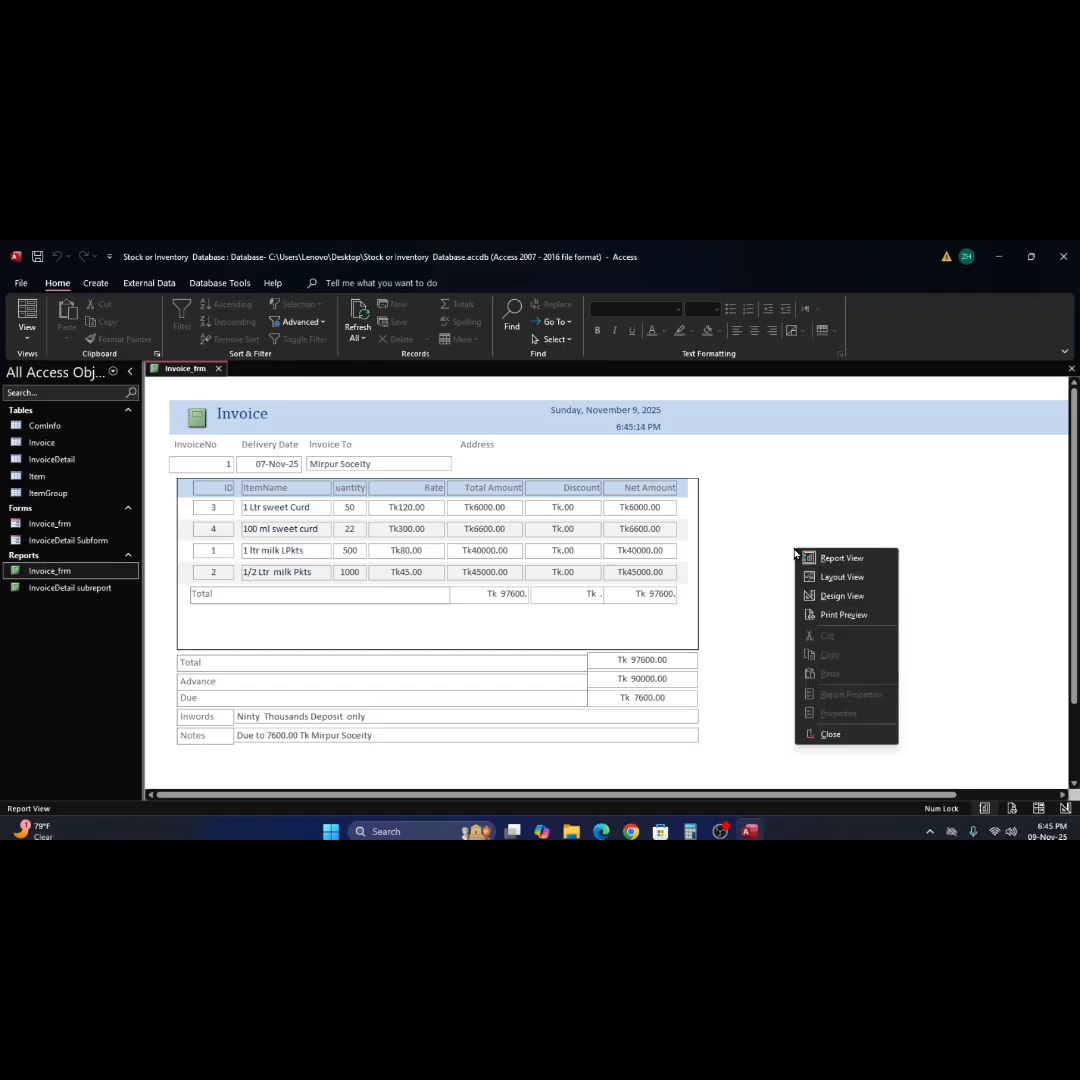
left_click(834, 596)
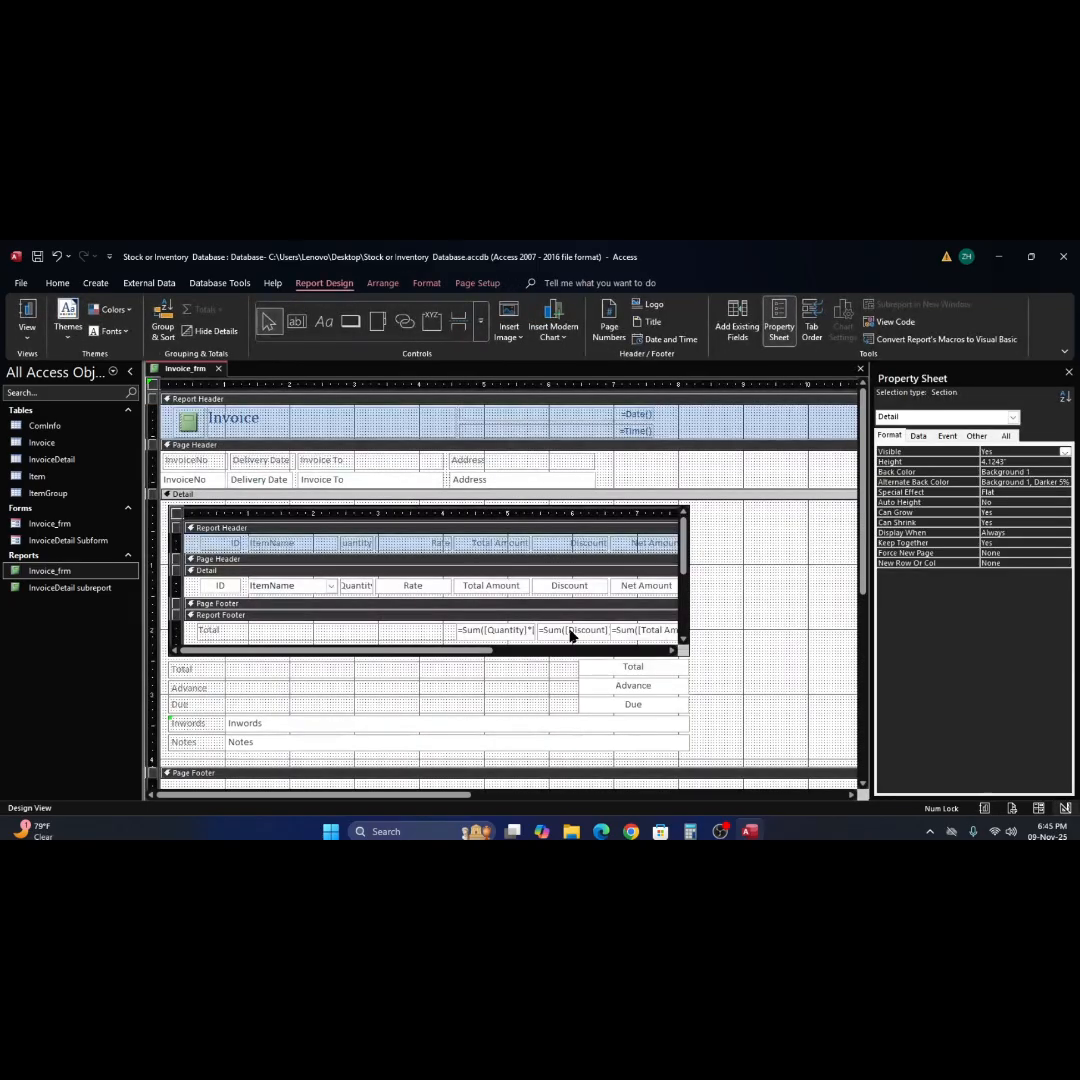
left_click(569, 636)
left_click(569, 636)
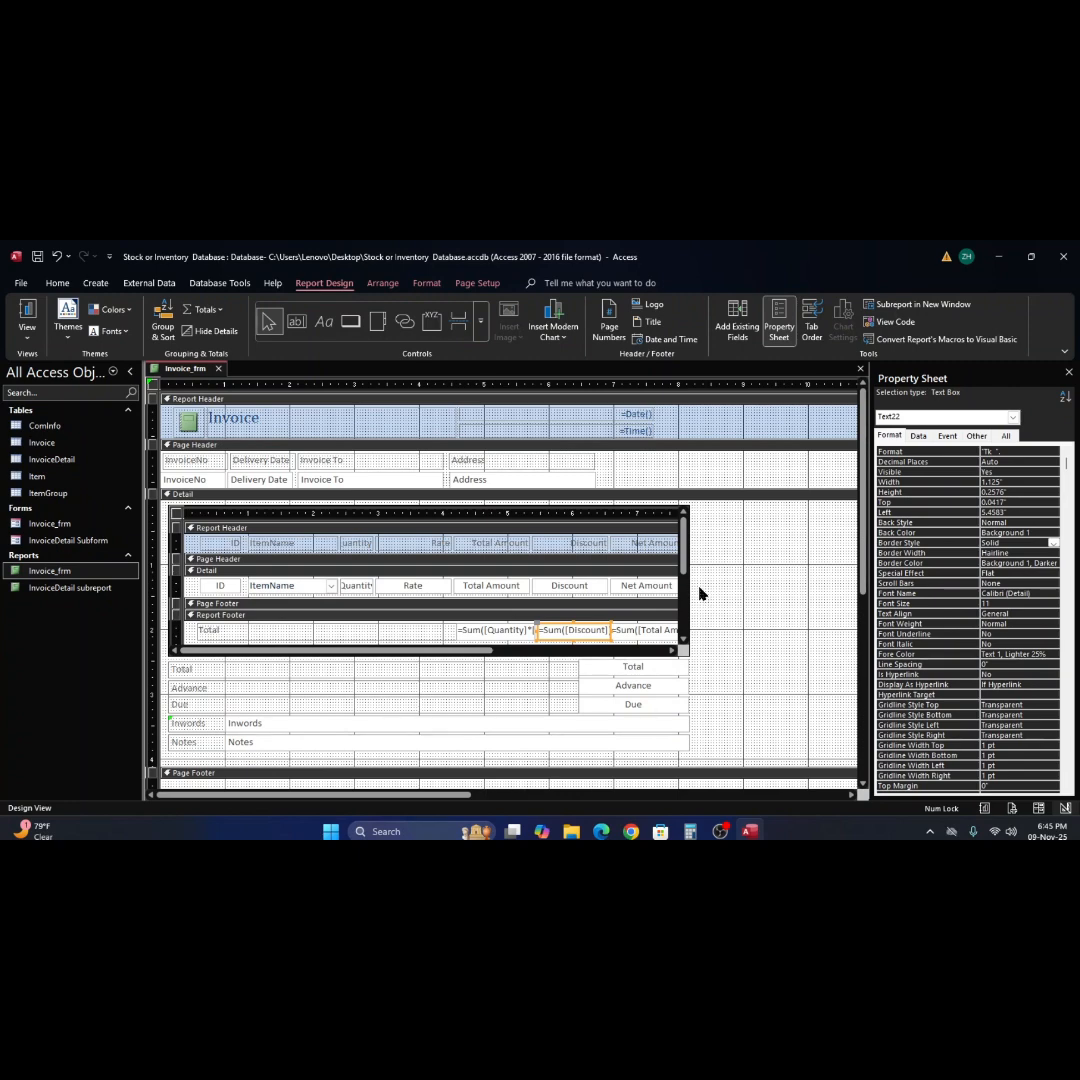
left_click(750, 579)
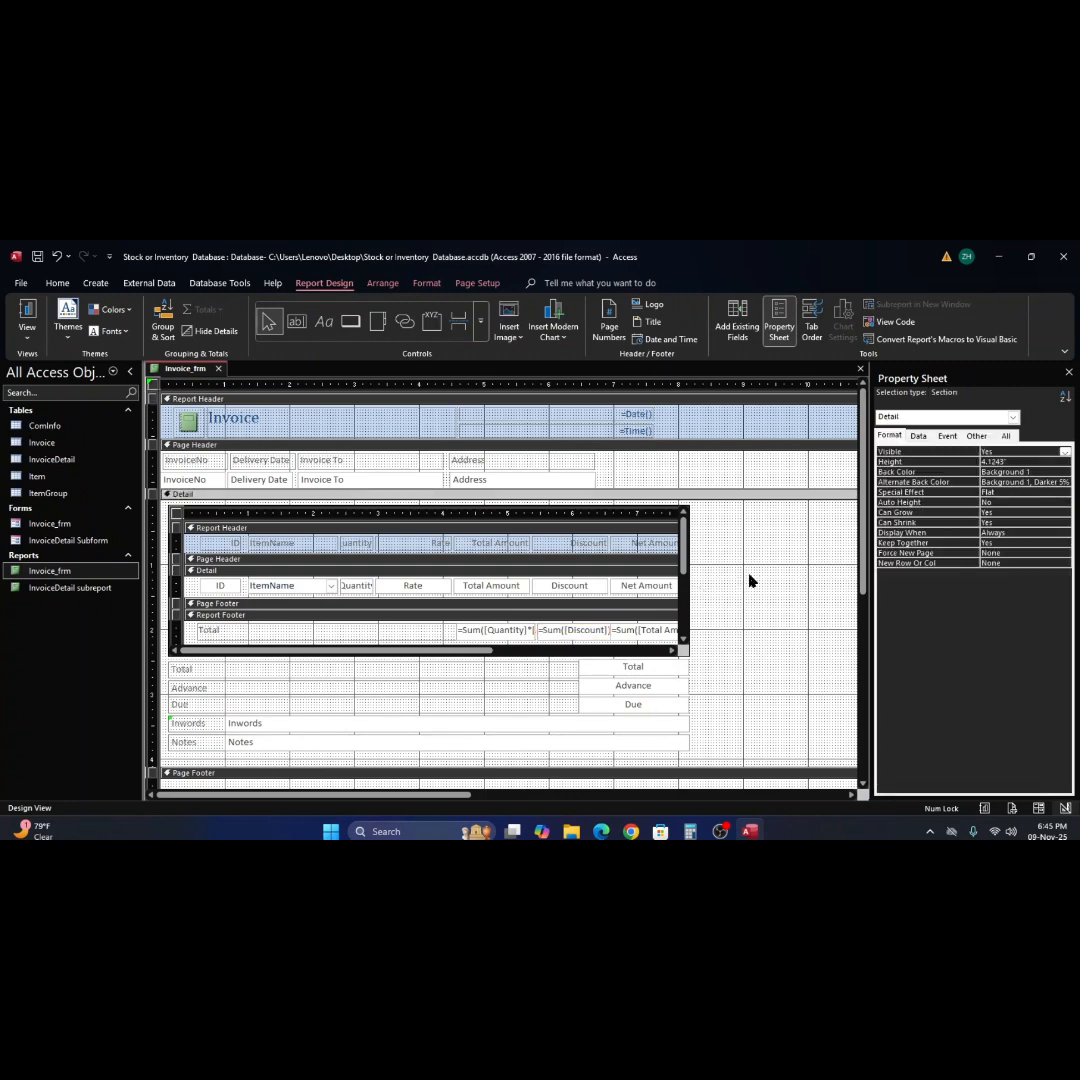
left_click(30, 336)
scroll(518, 557, "down", 1)
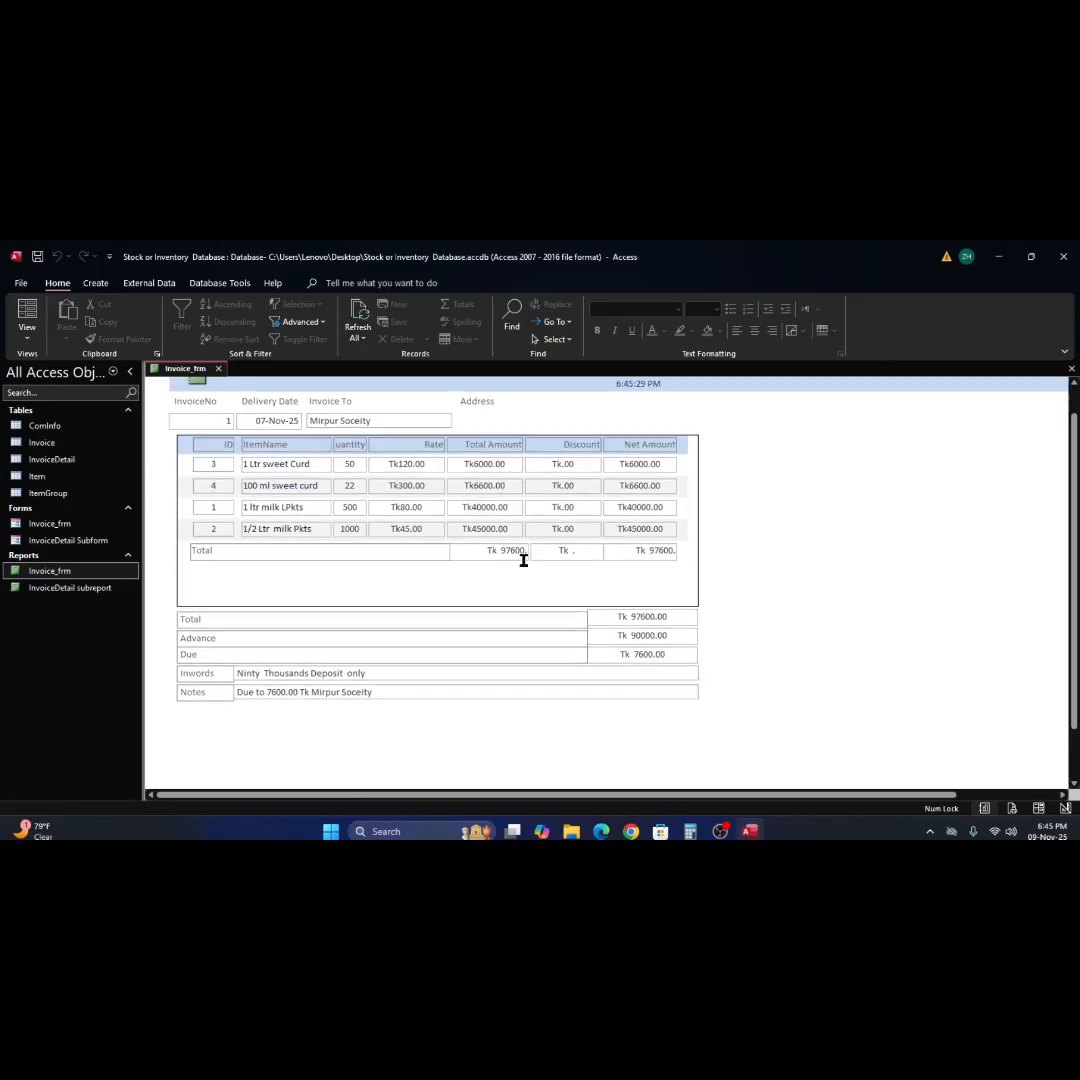
scroll(523, 560, "down", 2)
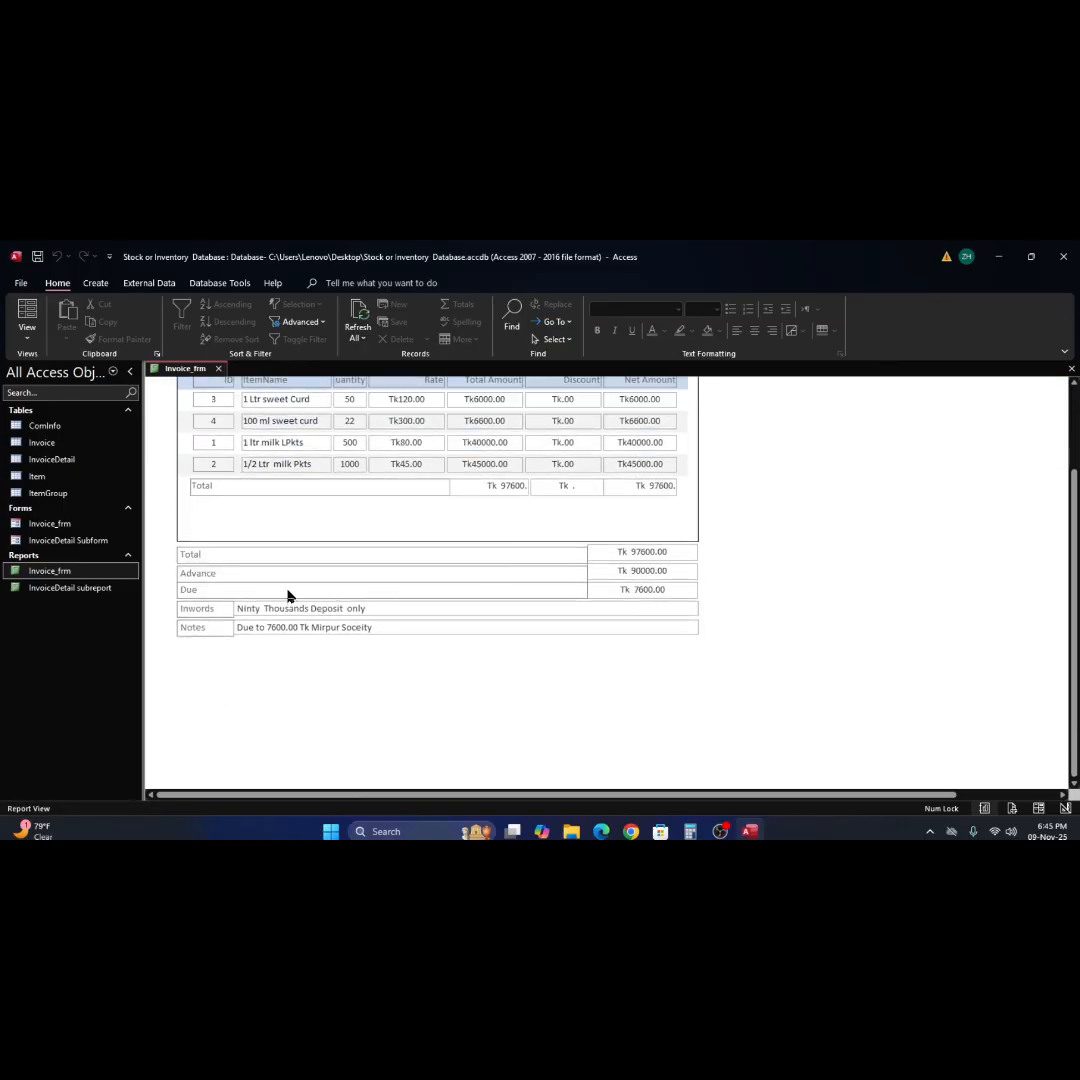
left_click(316, 567)
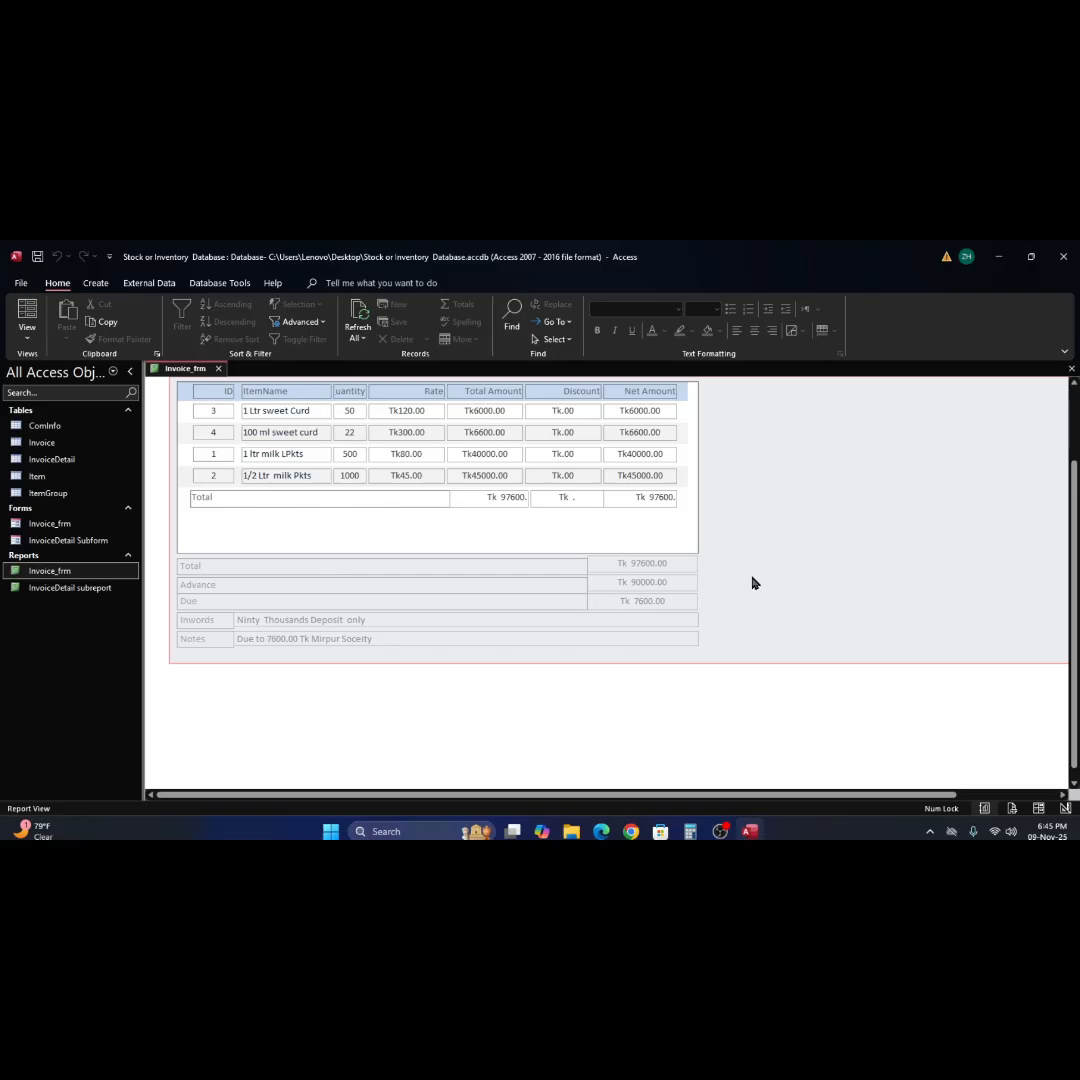
Examine the invoice's page layout and total rows in Print Preview, and return to Design View.
left_click(20, 284)
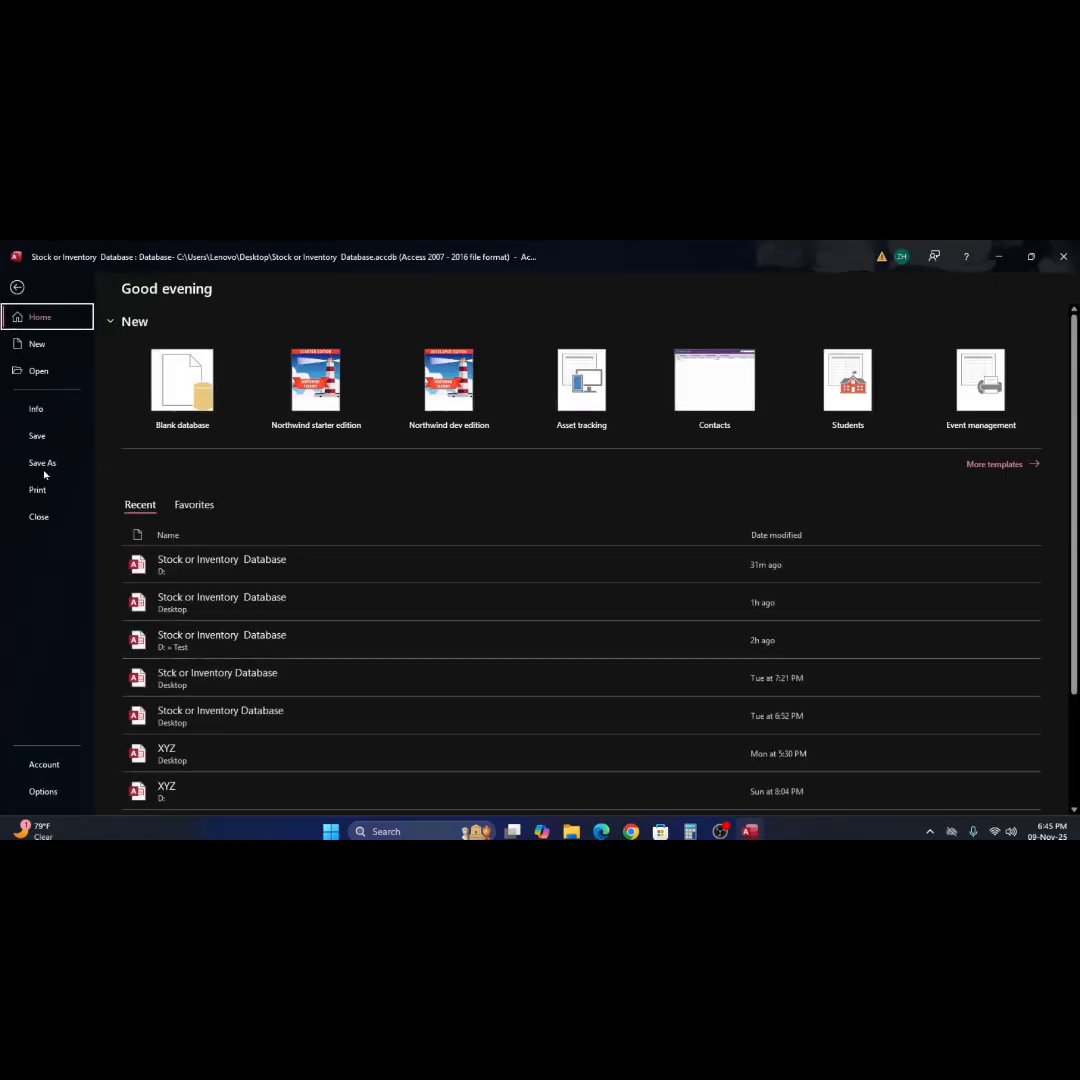
left_click(40, 490)
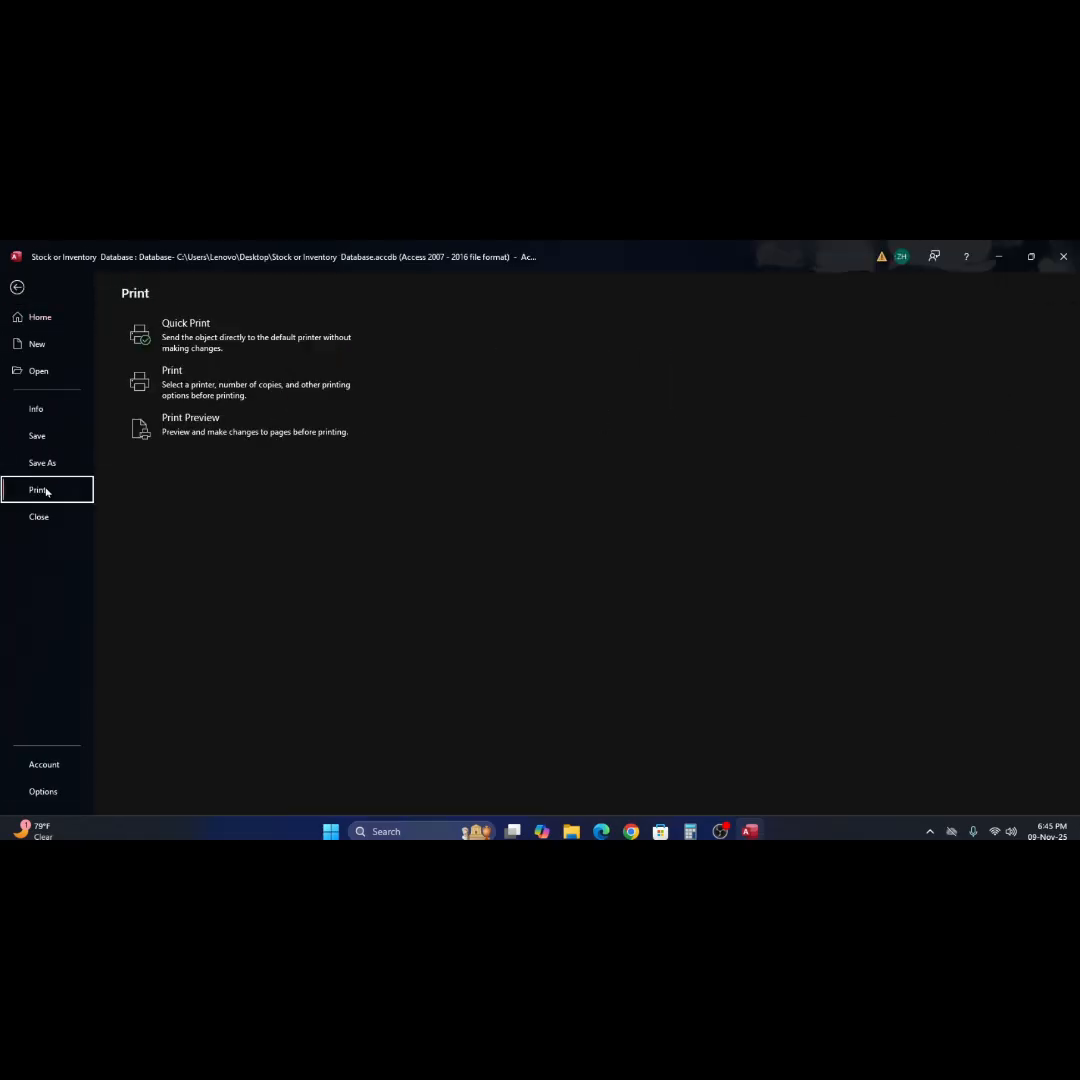
left_click(190, 431)
left_click(502, 527)
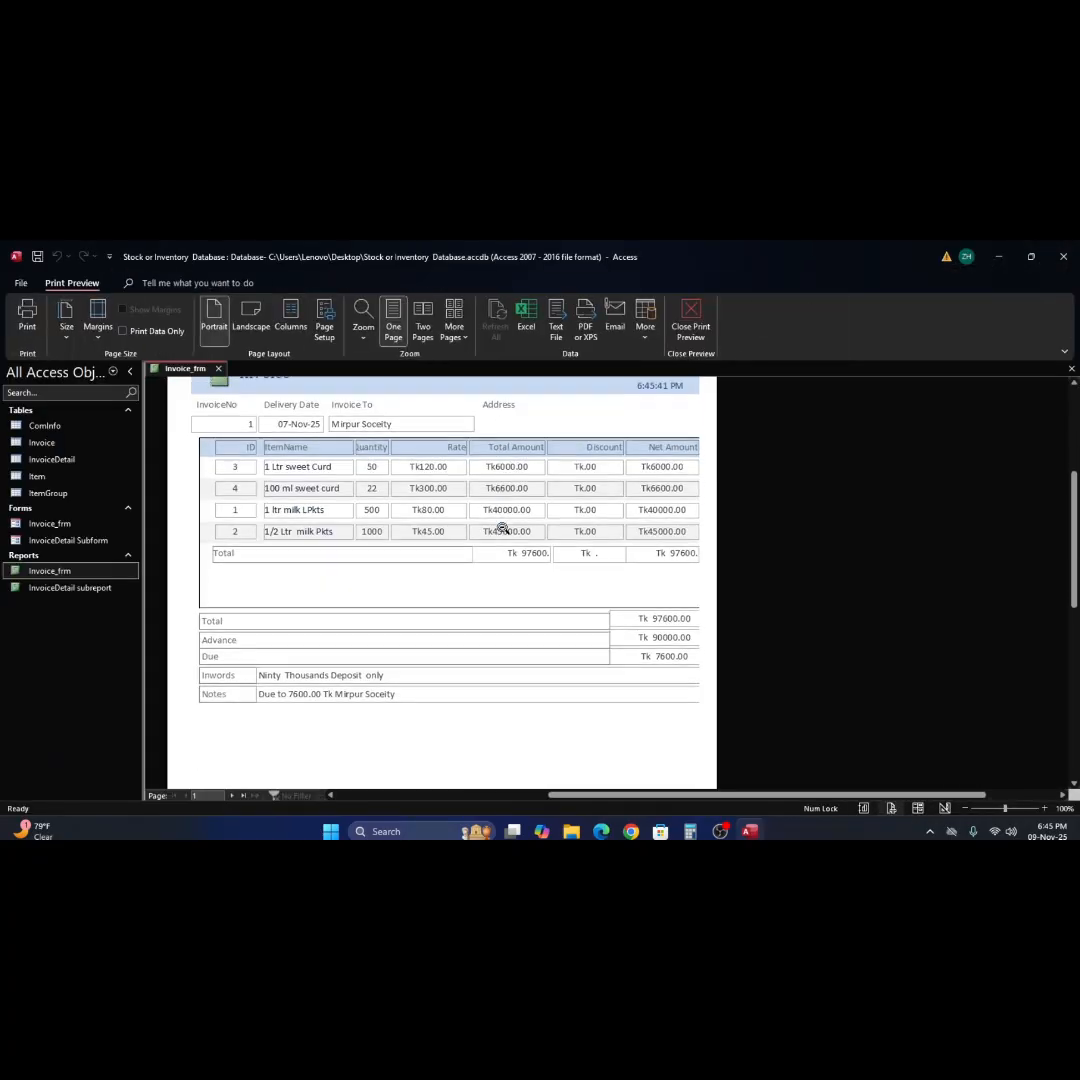
scroll(502, 528, "down", 3)
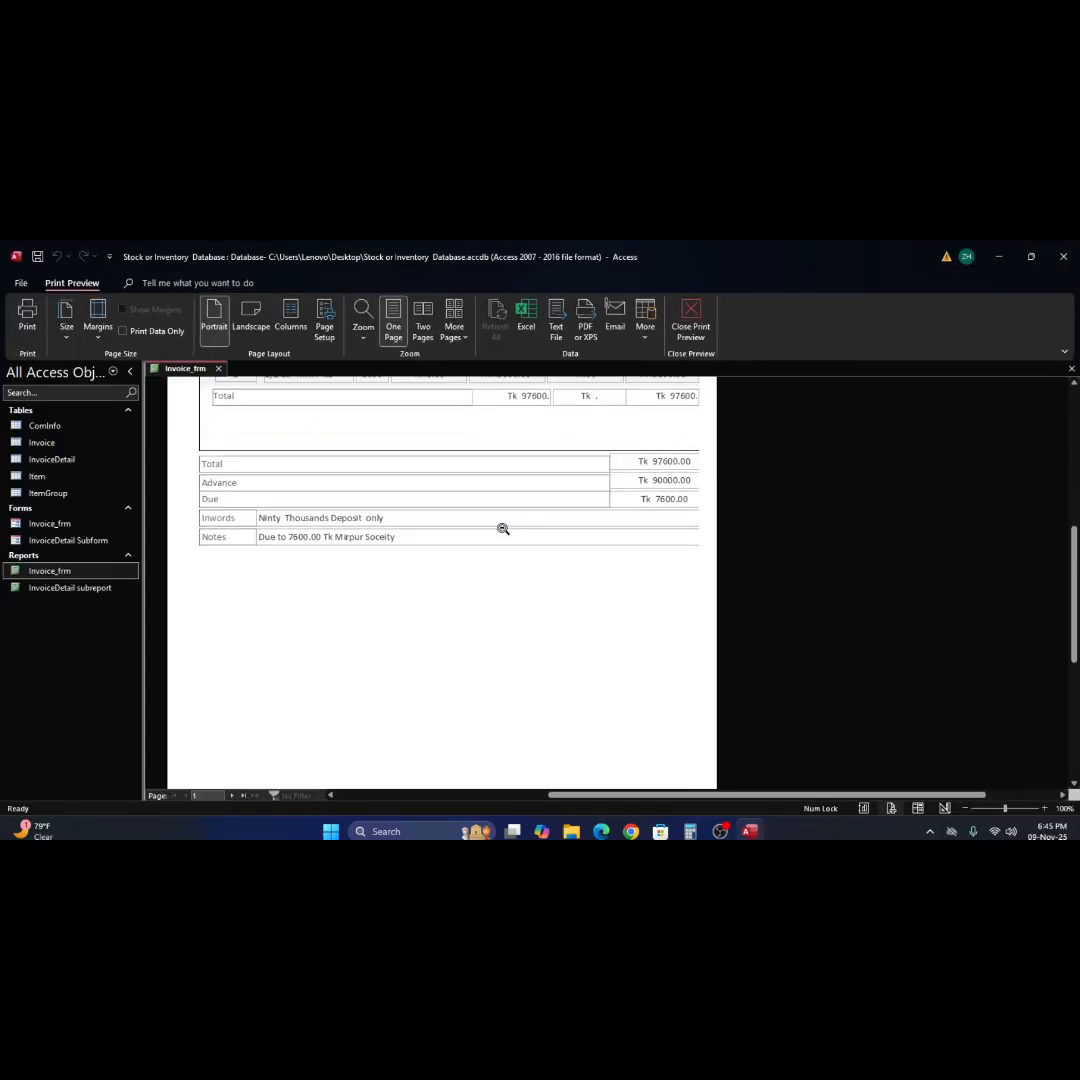
scroll(502, 528, "up", 1)
scroll(502, 528, "up", 1)
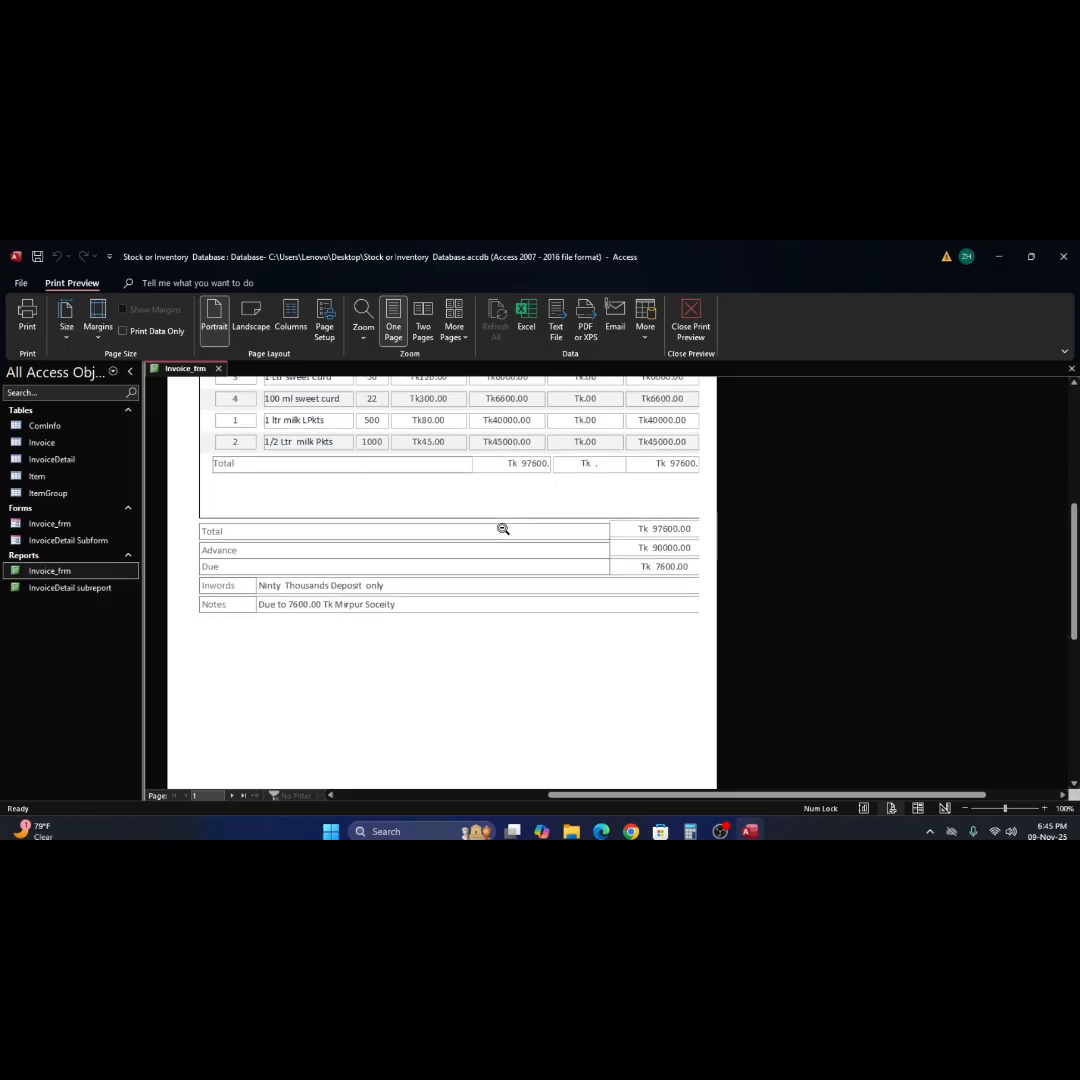
scroll(502, 528, "up", 1)
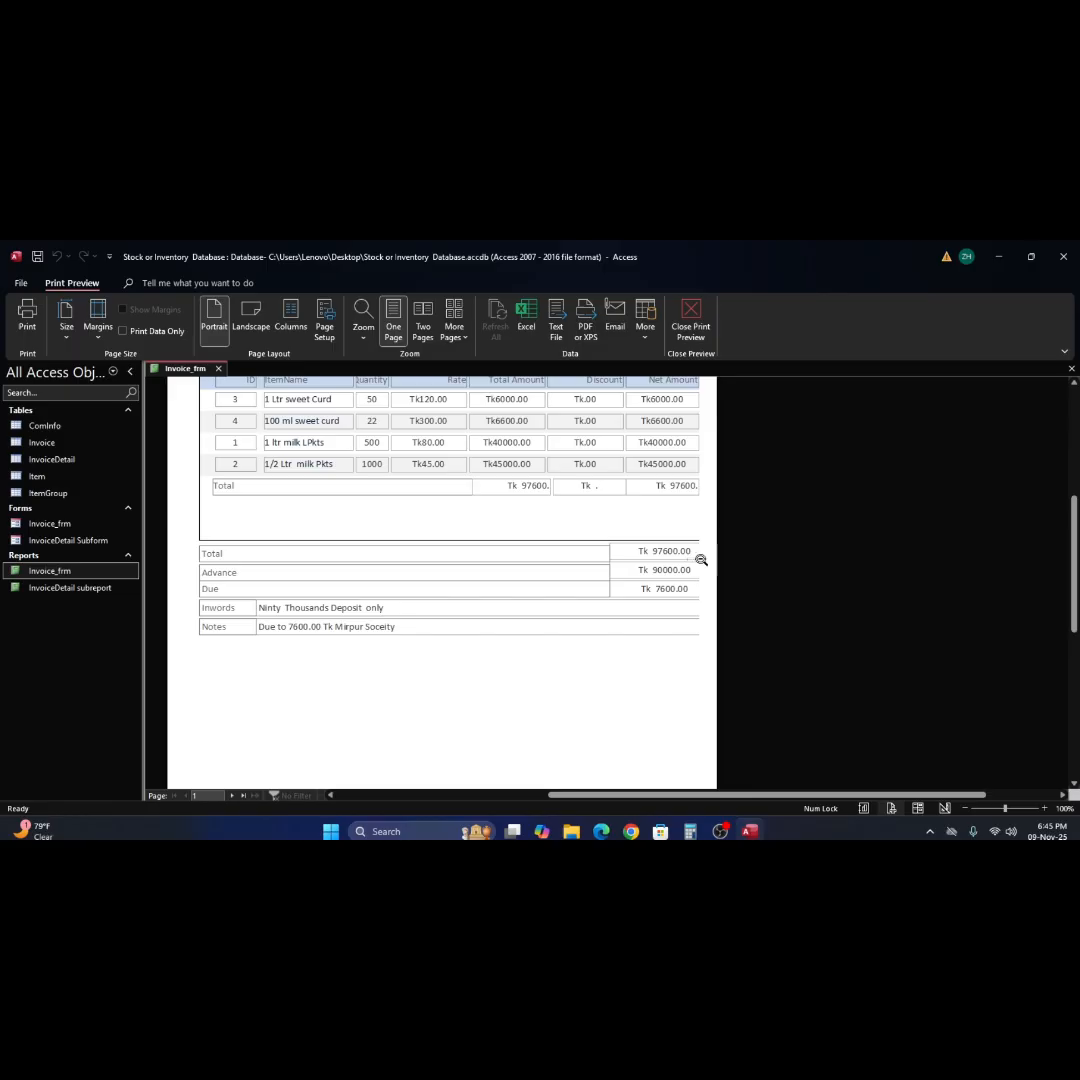
right_click(779, 517)
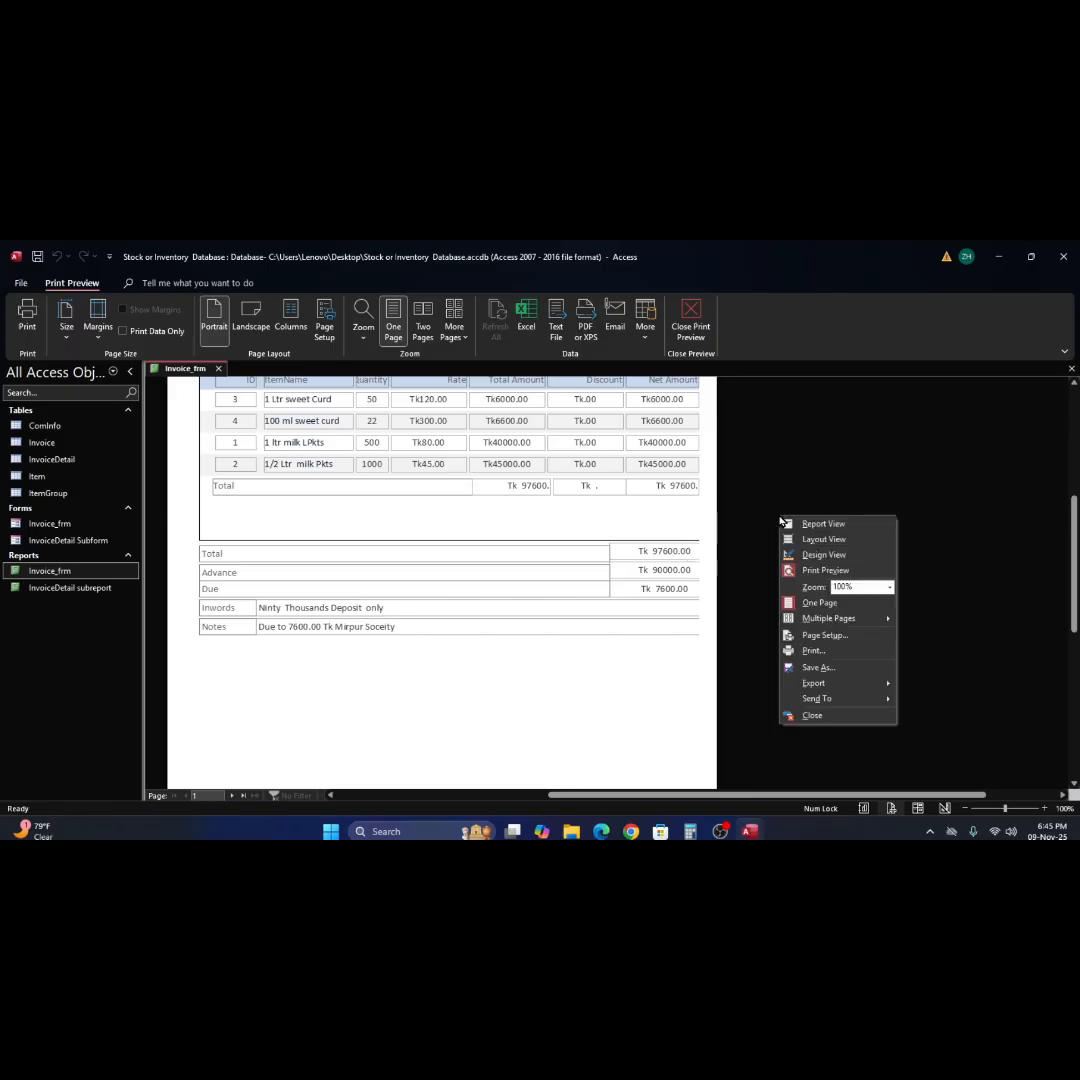
left_click(813, 557)
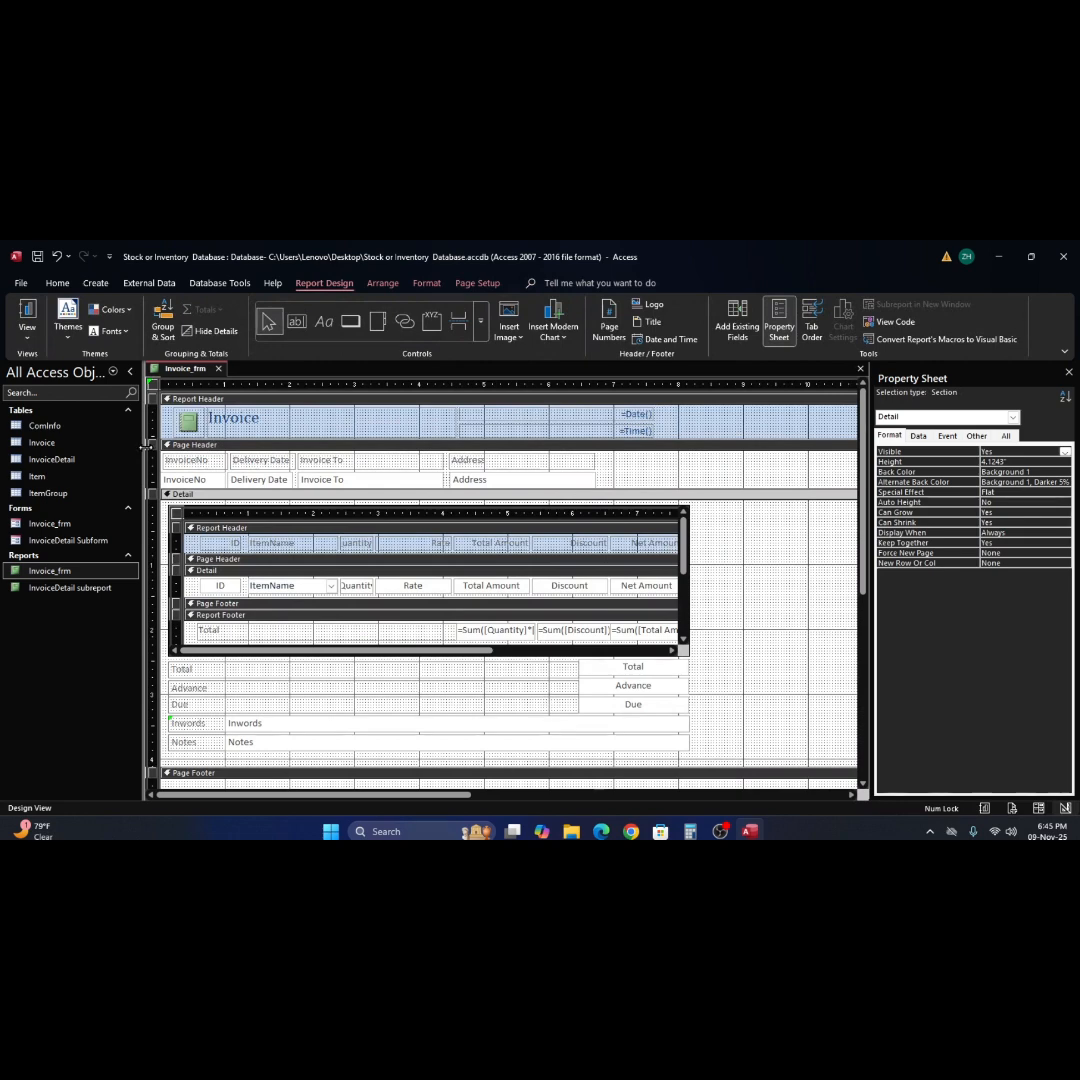
Move the main report's Total label up to 2.4583" from the top to align with the Total text box, and preview the report.
left_click(27, 318)
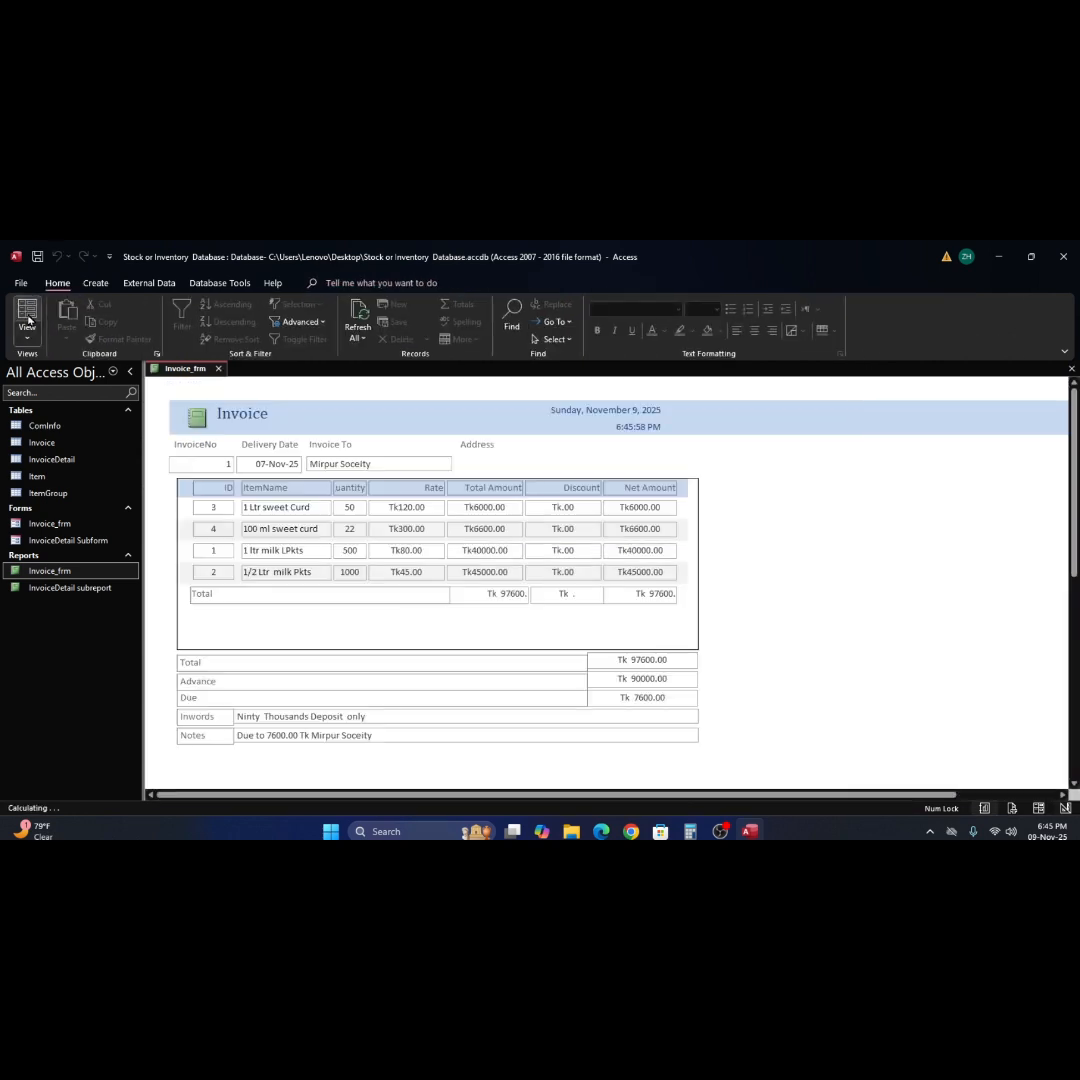
right_click(801, 649)
left_click(852, 498)
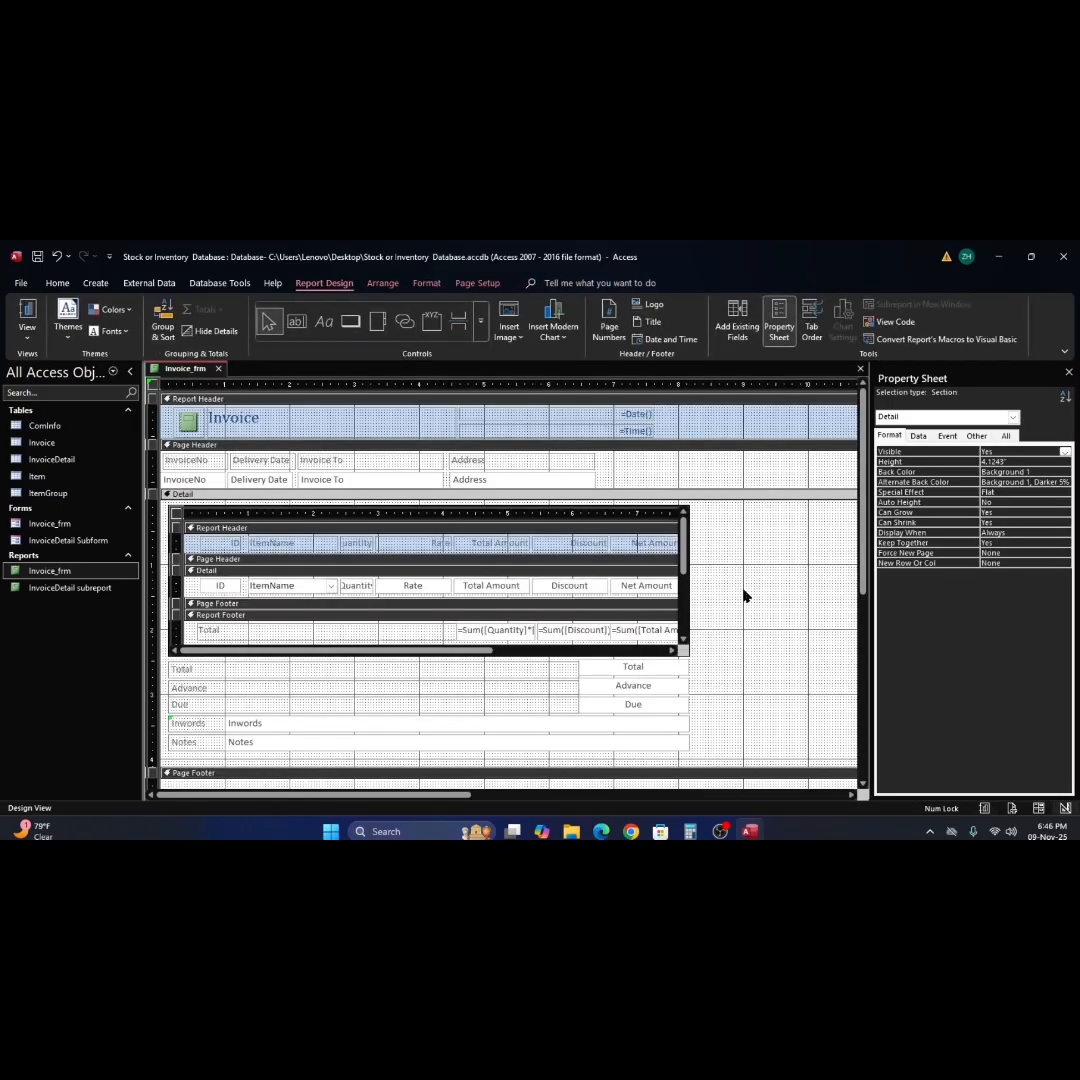
left_click(550, 670)
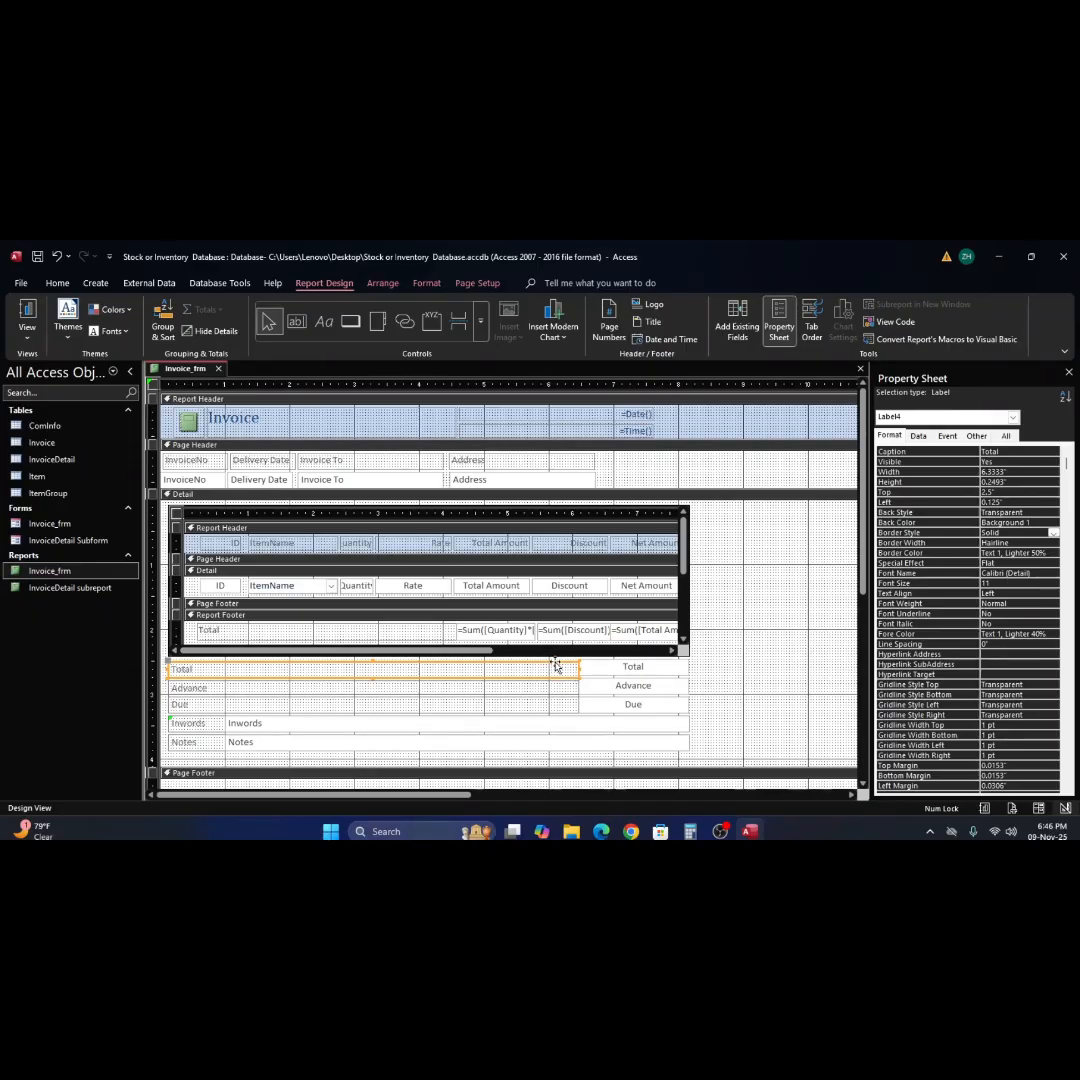
left_click(373, 660)
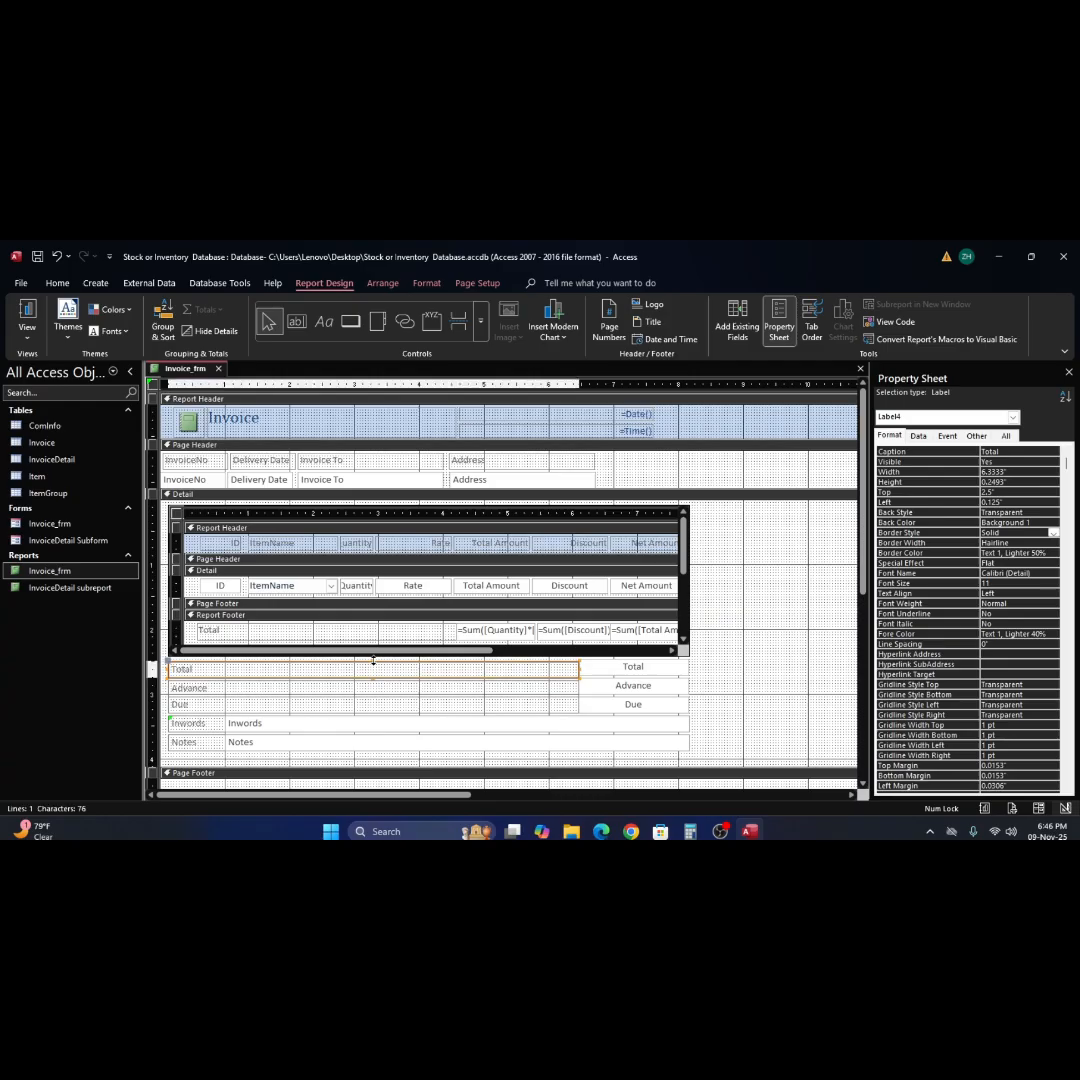
left_click_drag(375, 662, 373, 656)
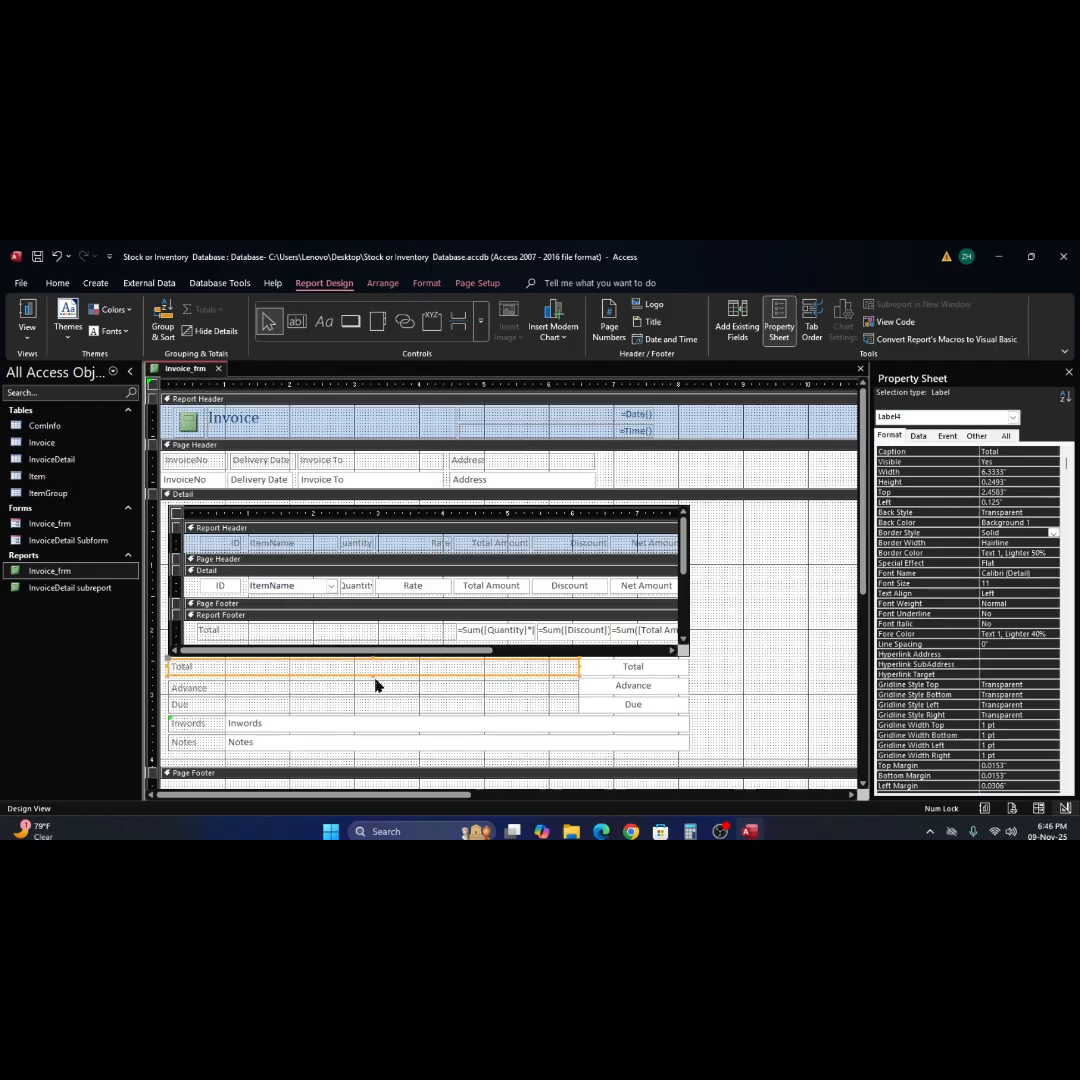
left_click(758, 670)
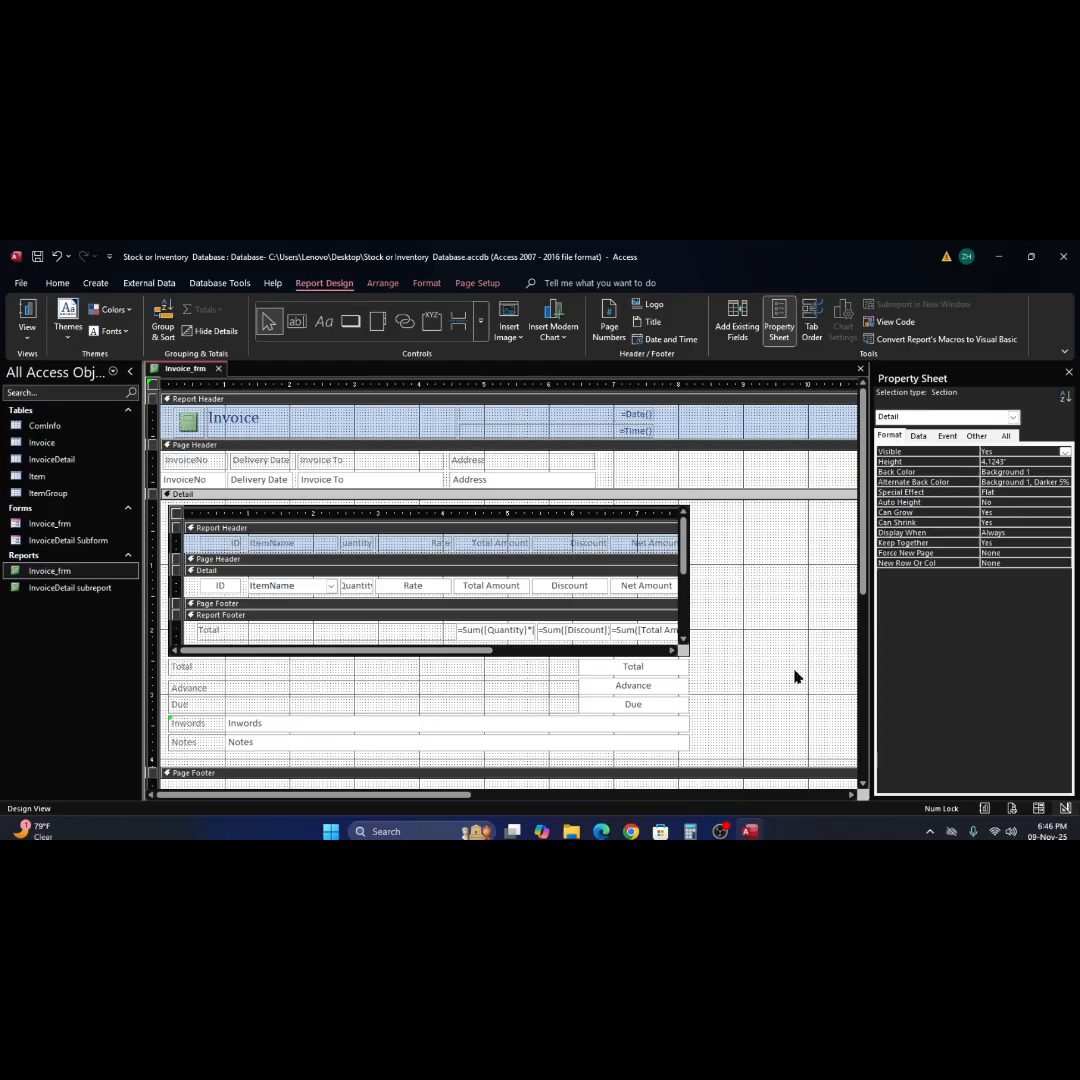
scroll(795, 672, "down", 1)
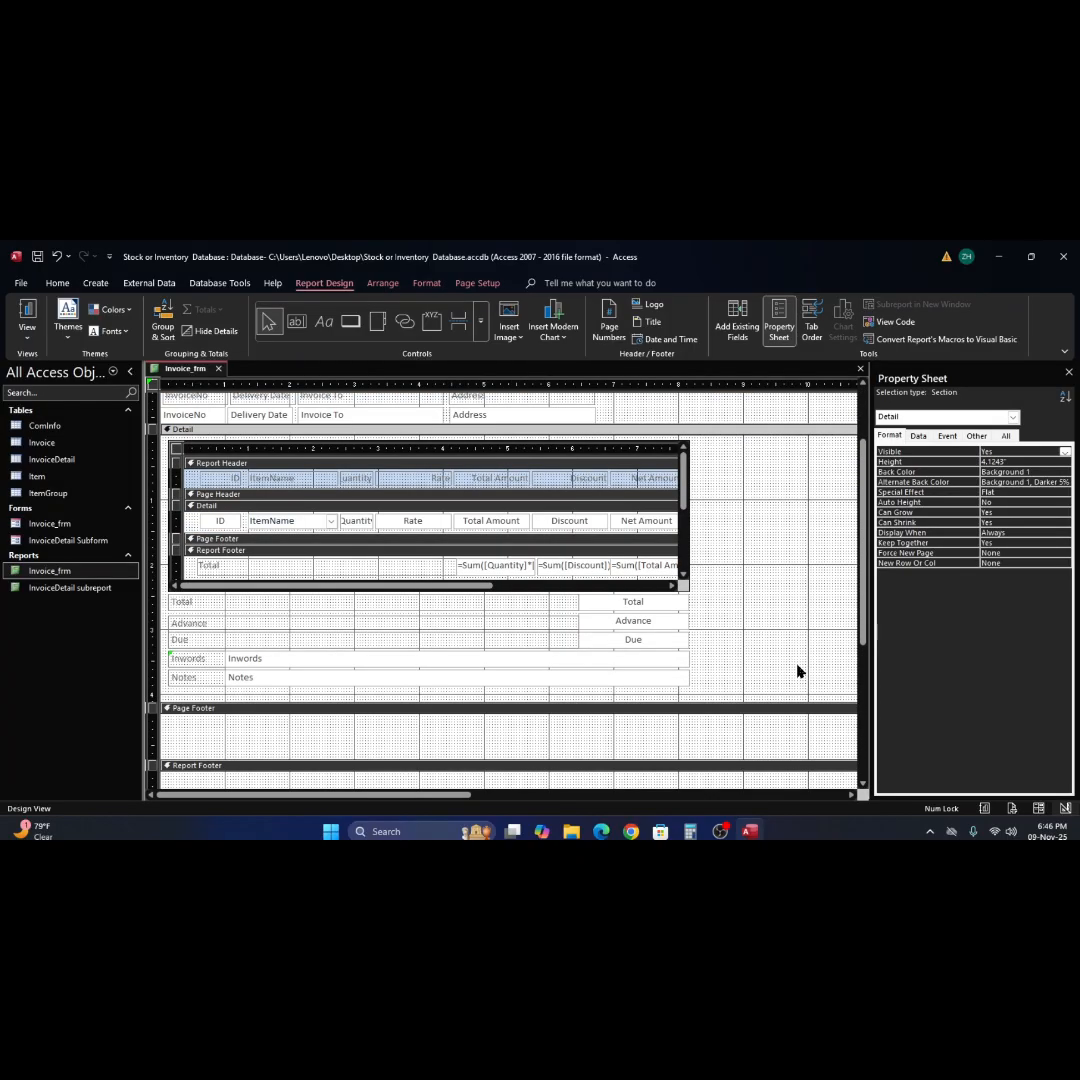
left_click(27, 310)
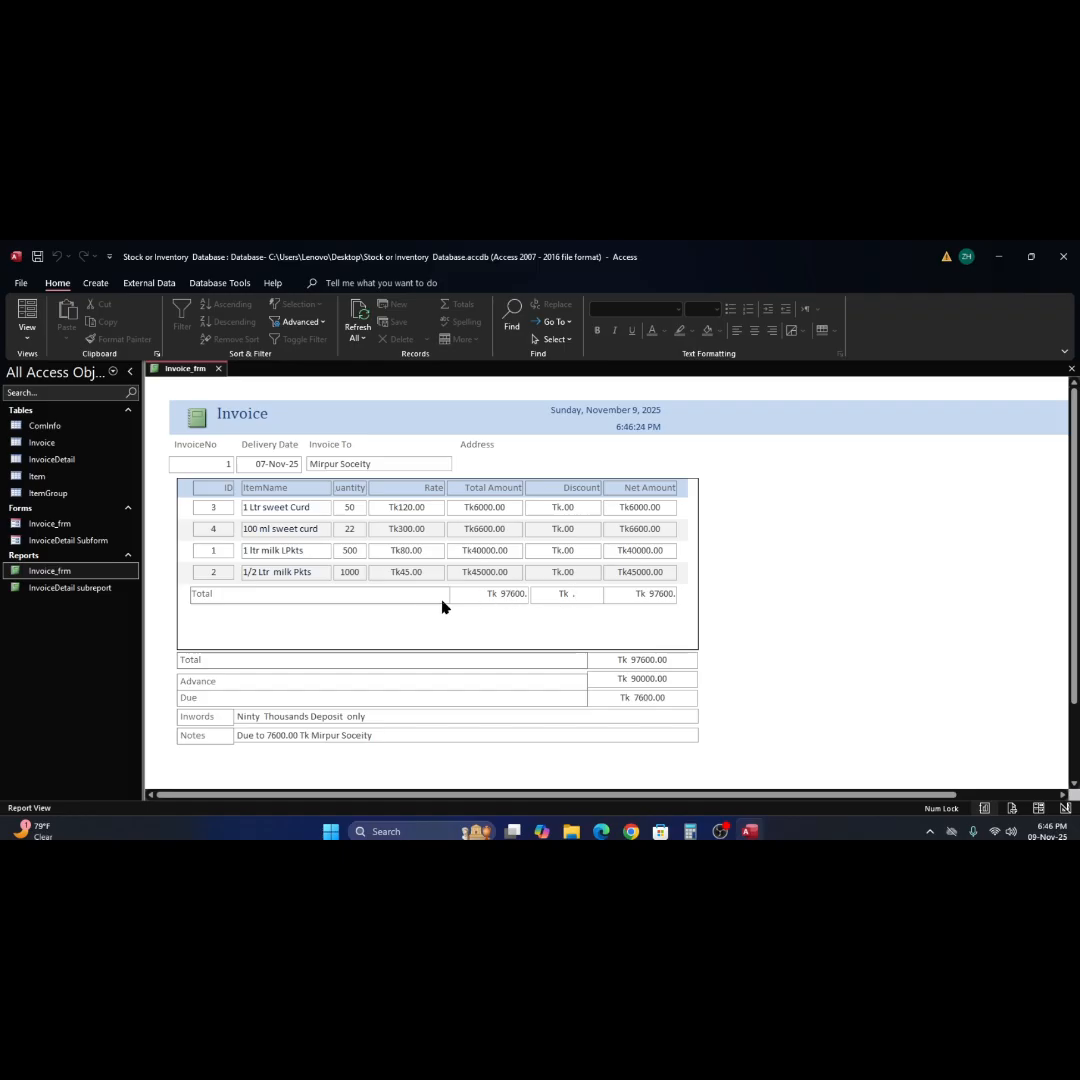
Narrow the Total label in the subreport's Report Footer to 3.9583" wide, and check the total rows in Report View.
left_click(840, 593)
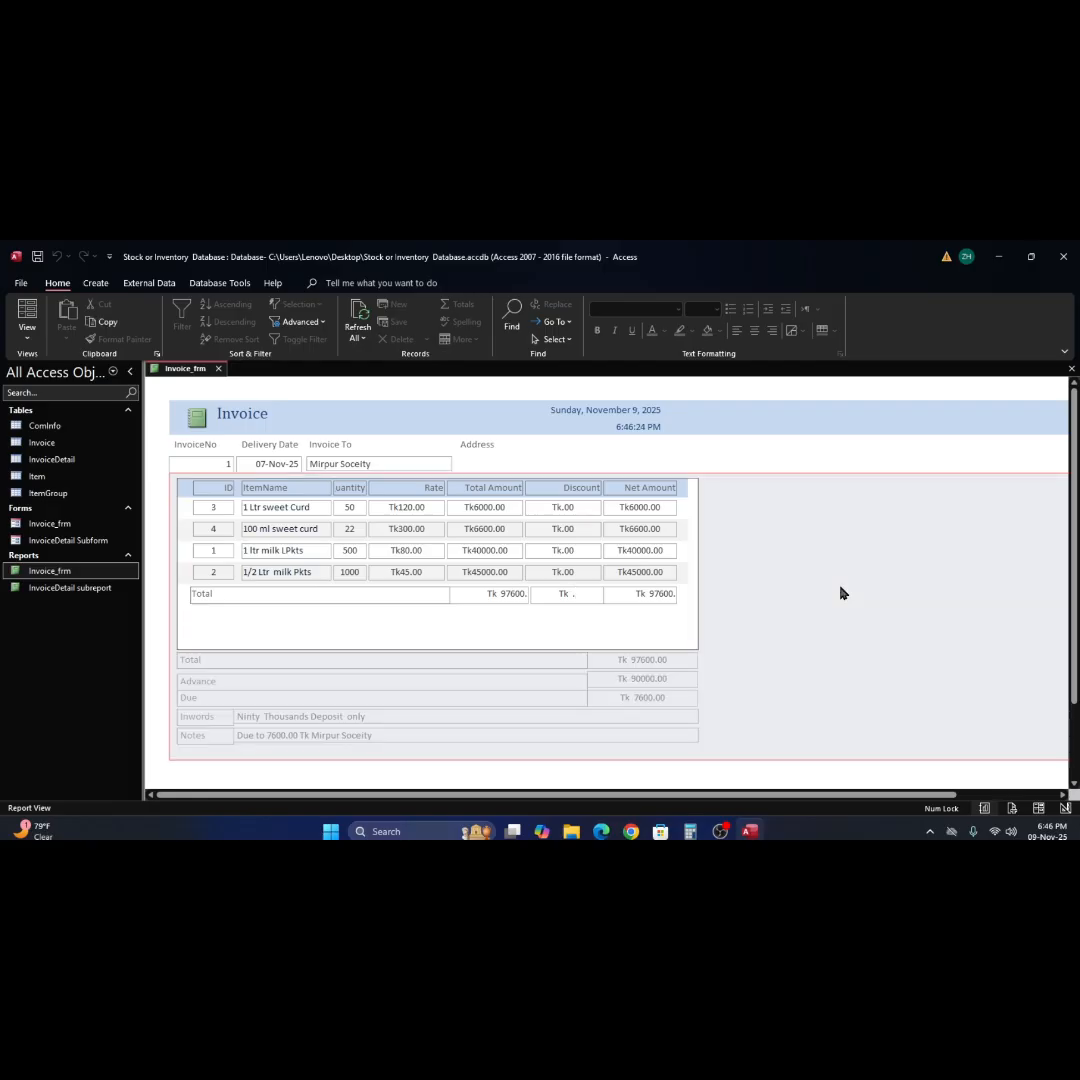
right_click(840, 593)
left_click(886, 636)
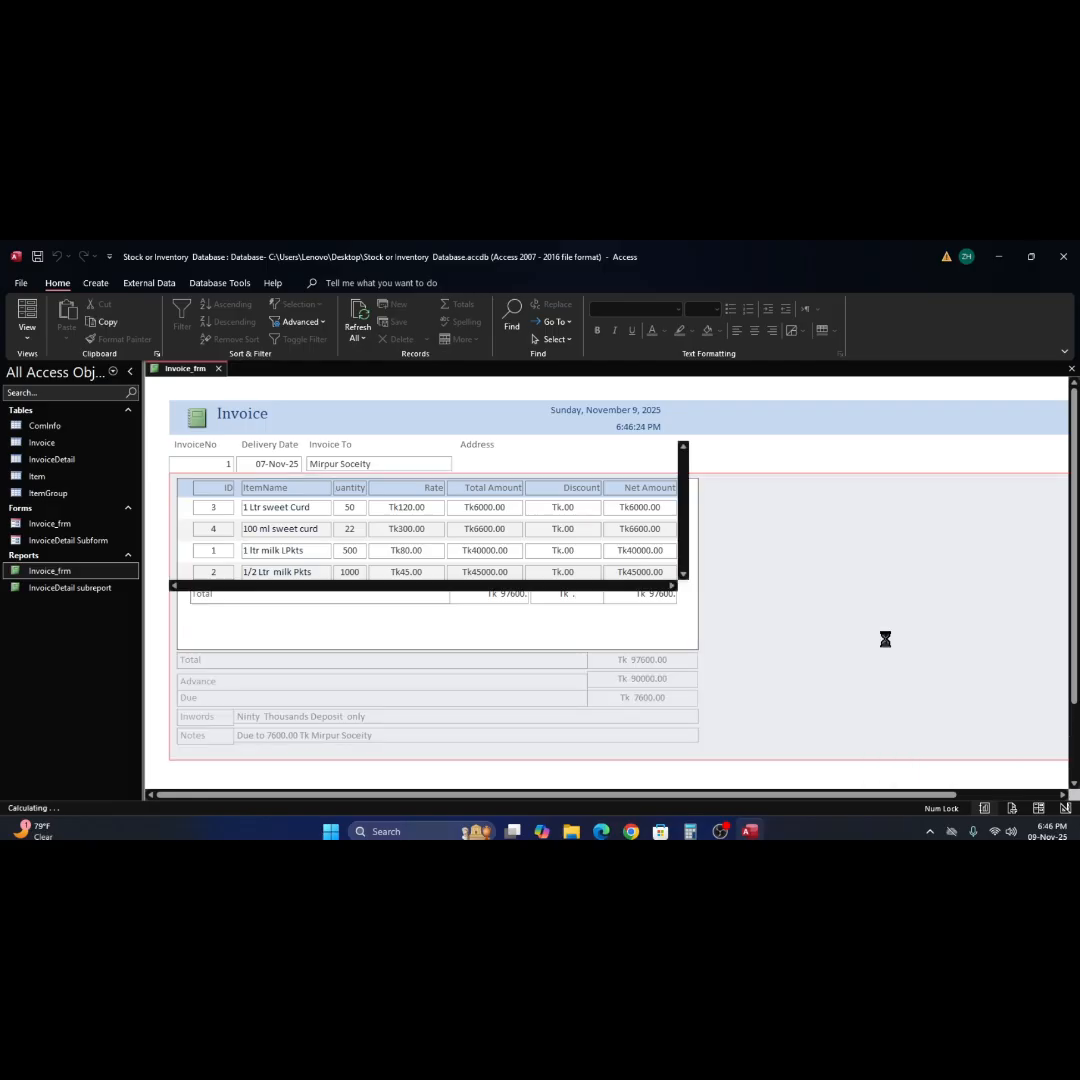
left_click(448, 636)
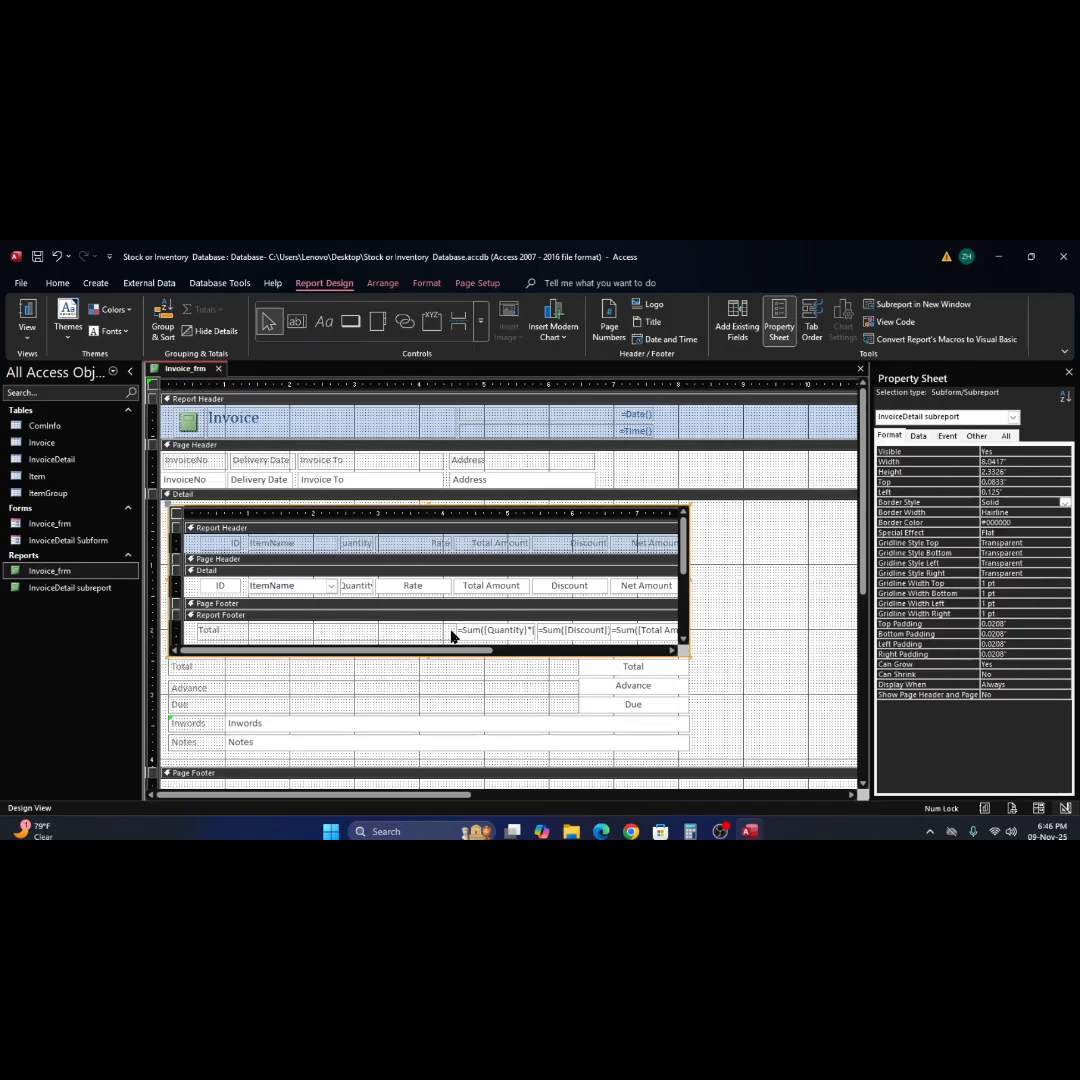
left_click(450, 633)
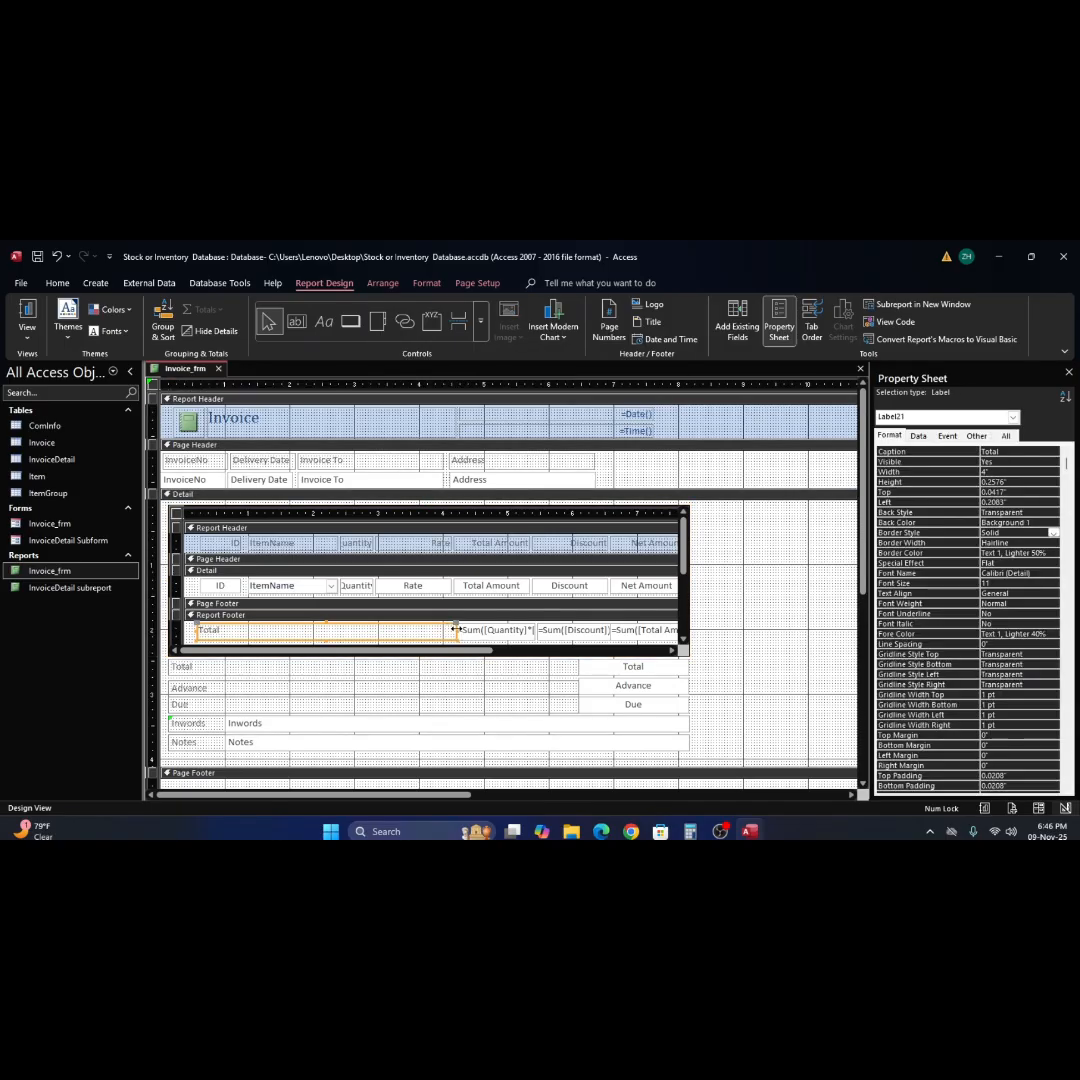
left_click_drag(456, 629, 456, 629)
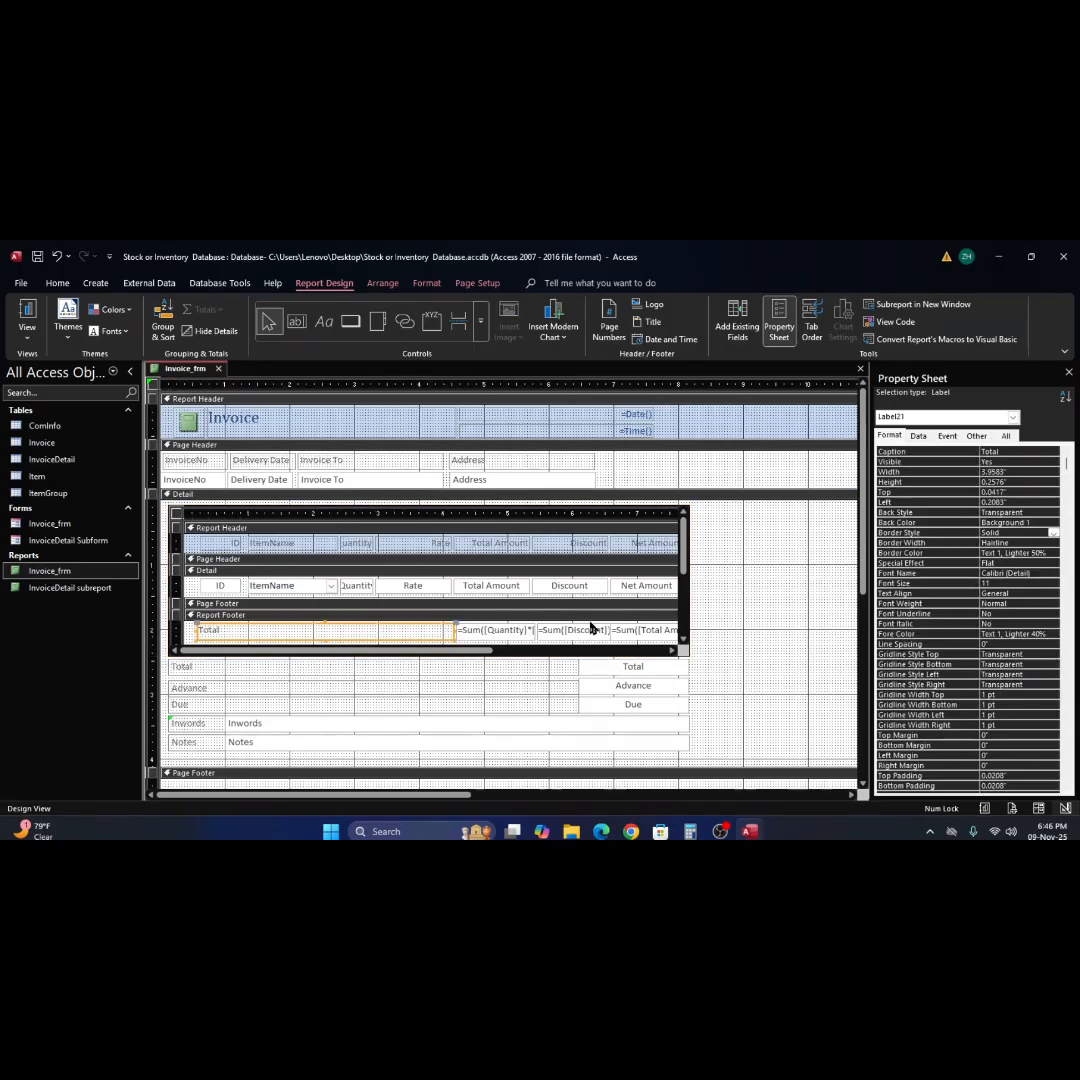
left_click(738, 574)
left_click(27, 314)
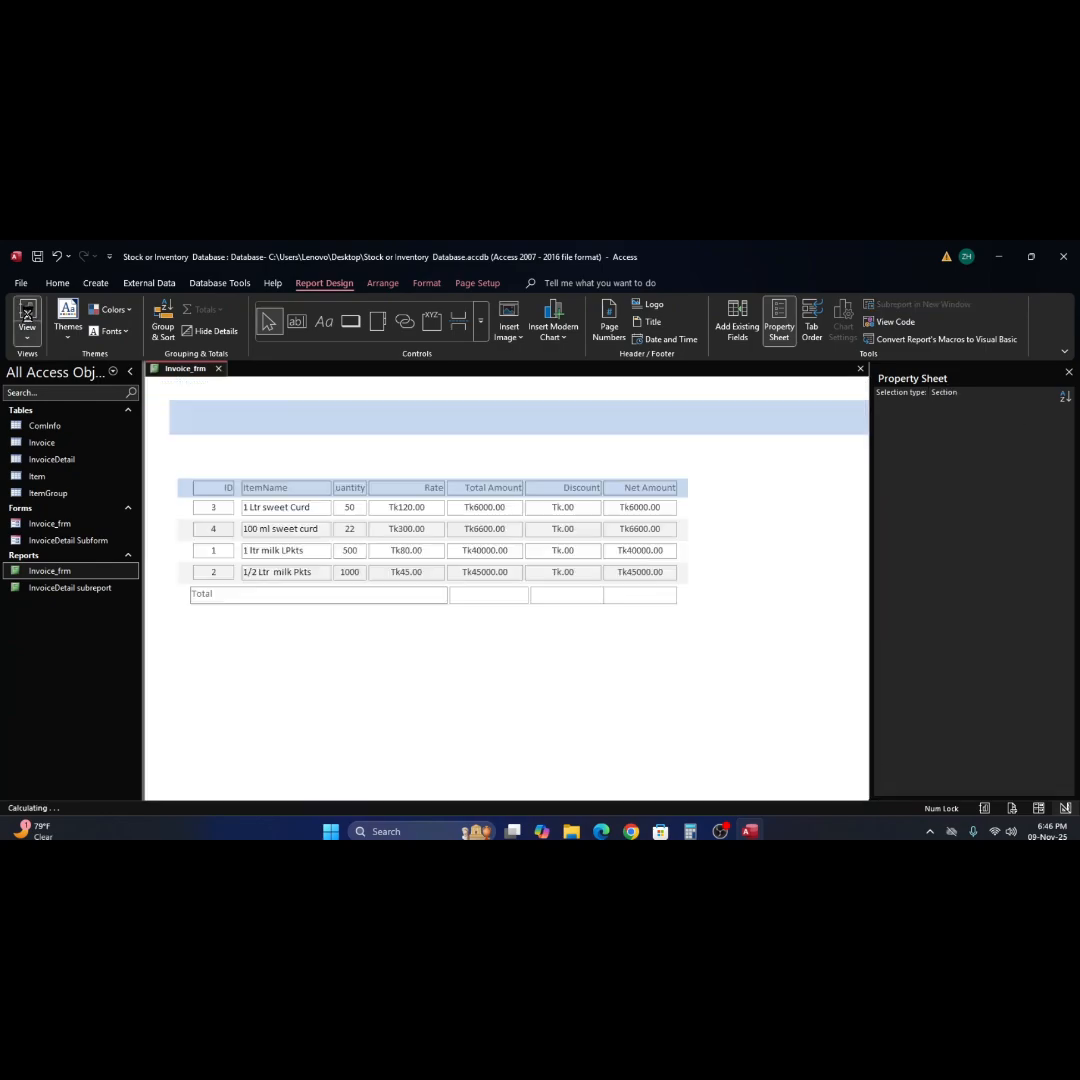
left_click(478, 597)
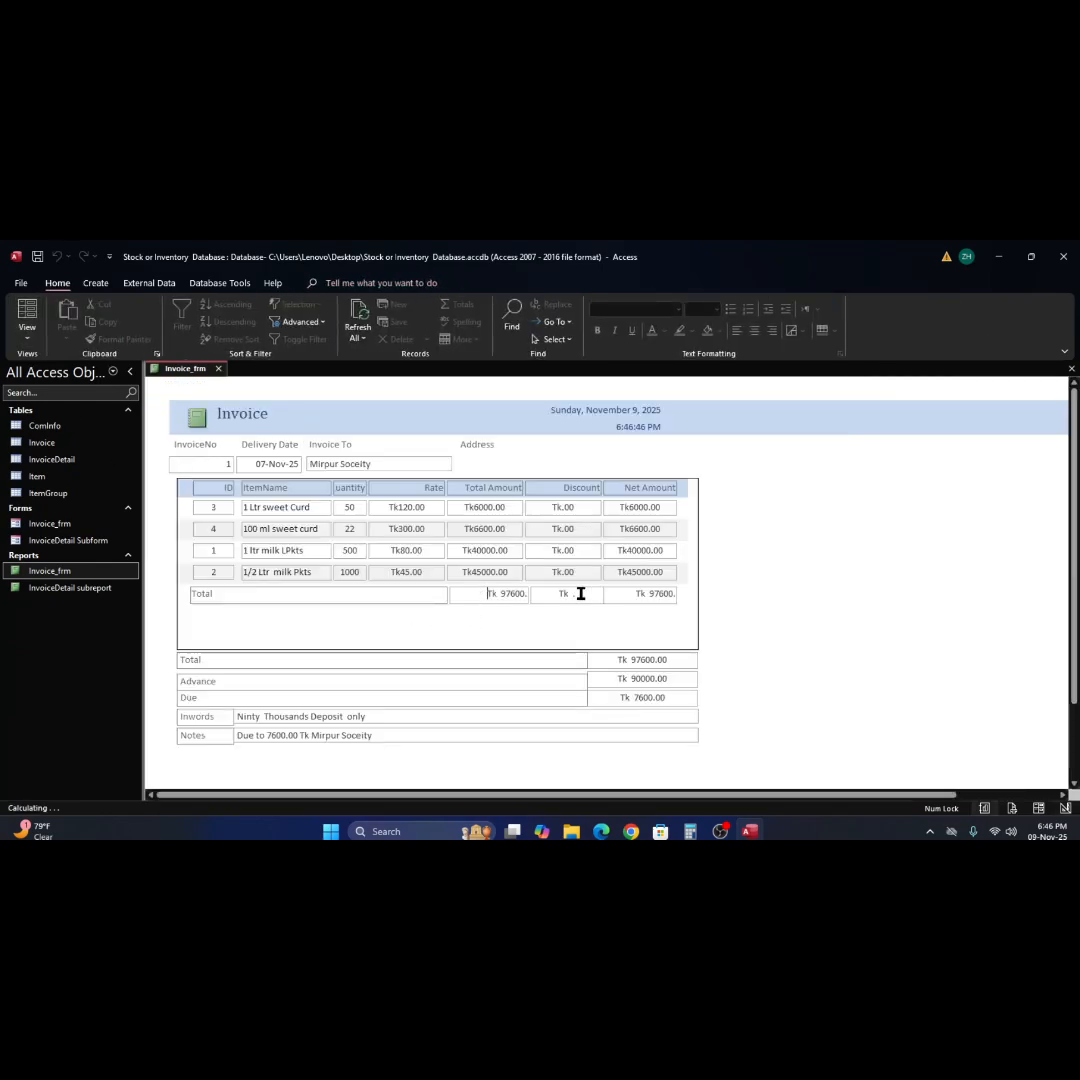
left_click(582, 594)
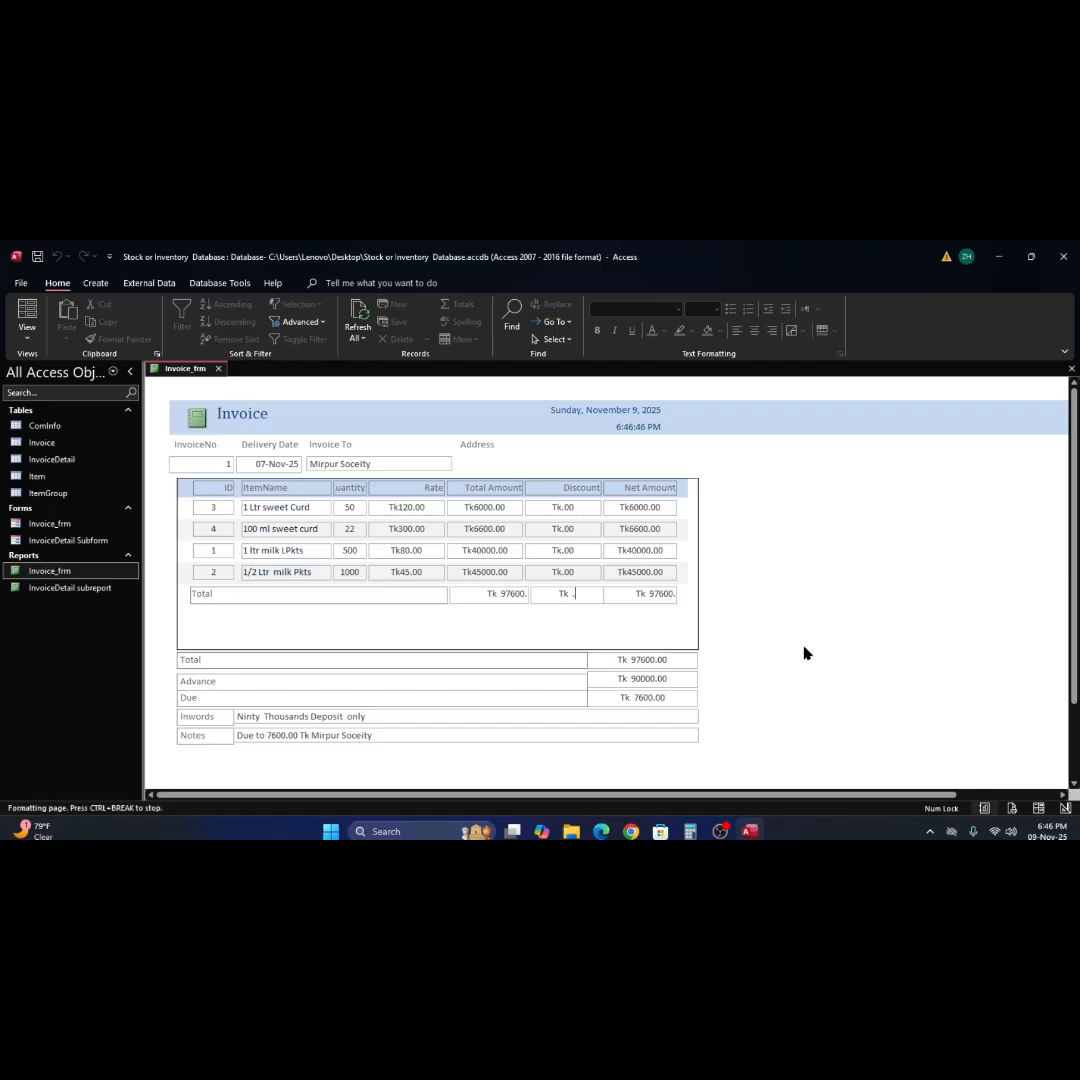
scroll(803, 651, "down", 2)
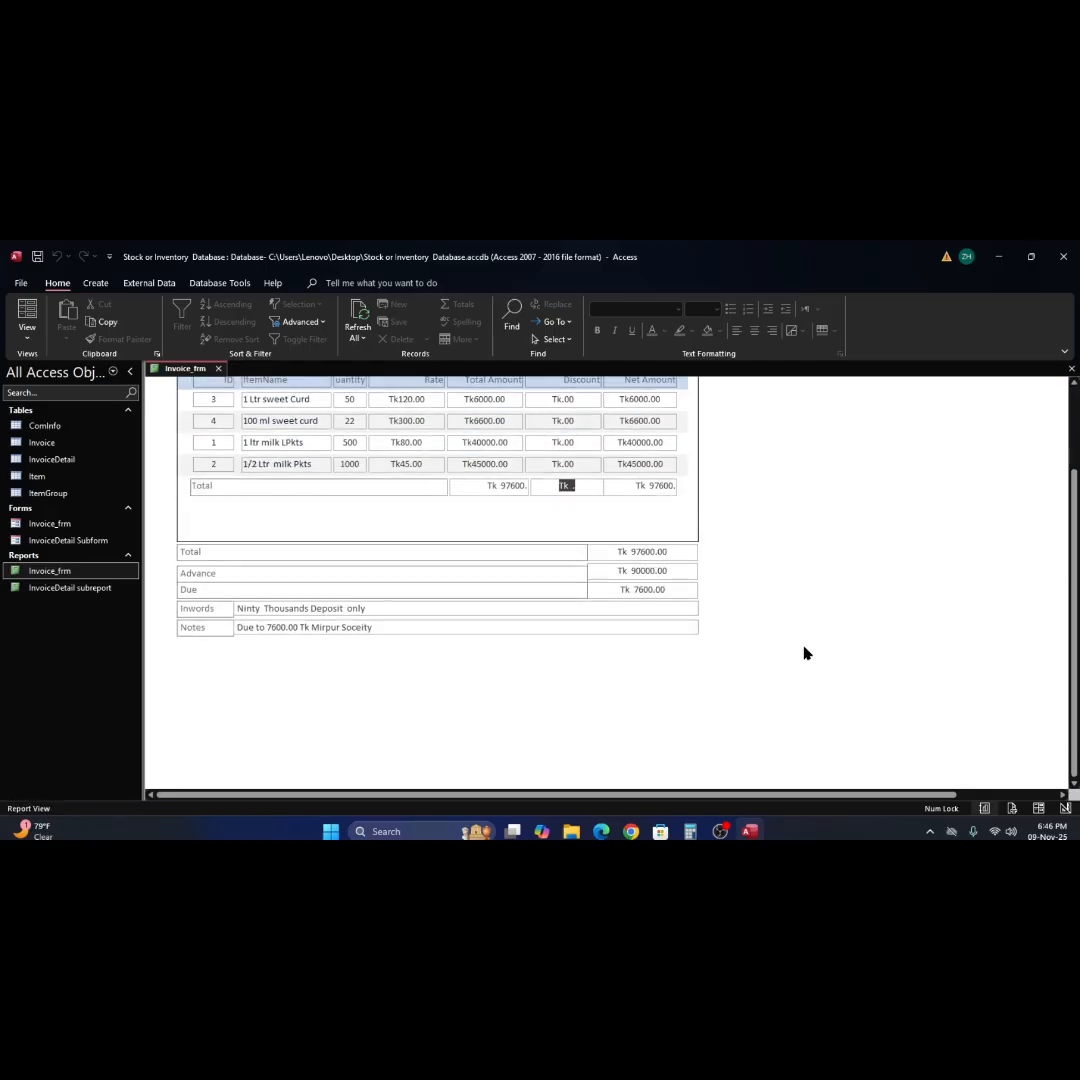
Return to Design View and extend the main report's Detail section to a height of 4.875".
right_click(812, 552)
left_click(850, 599)
scroll(771, 619, "down", 5)
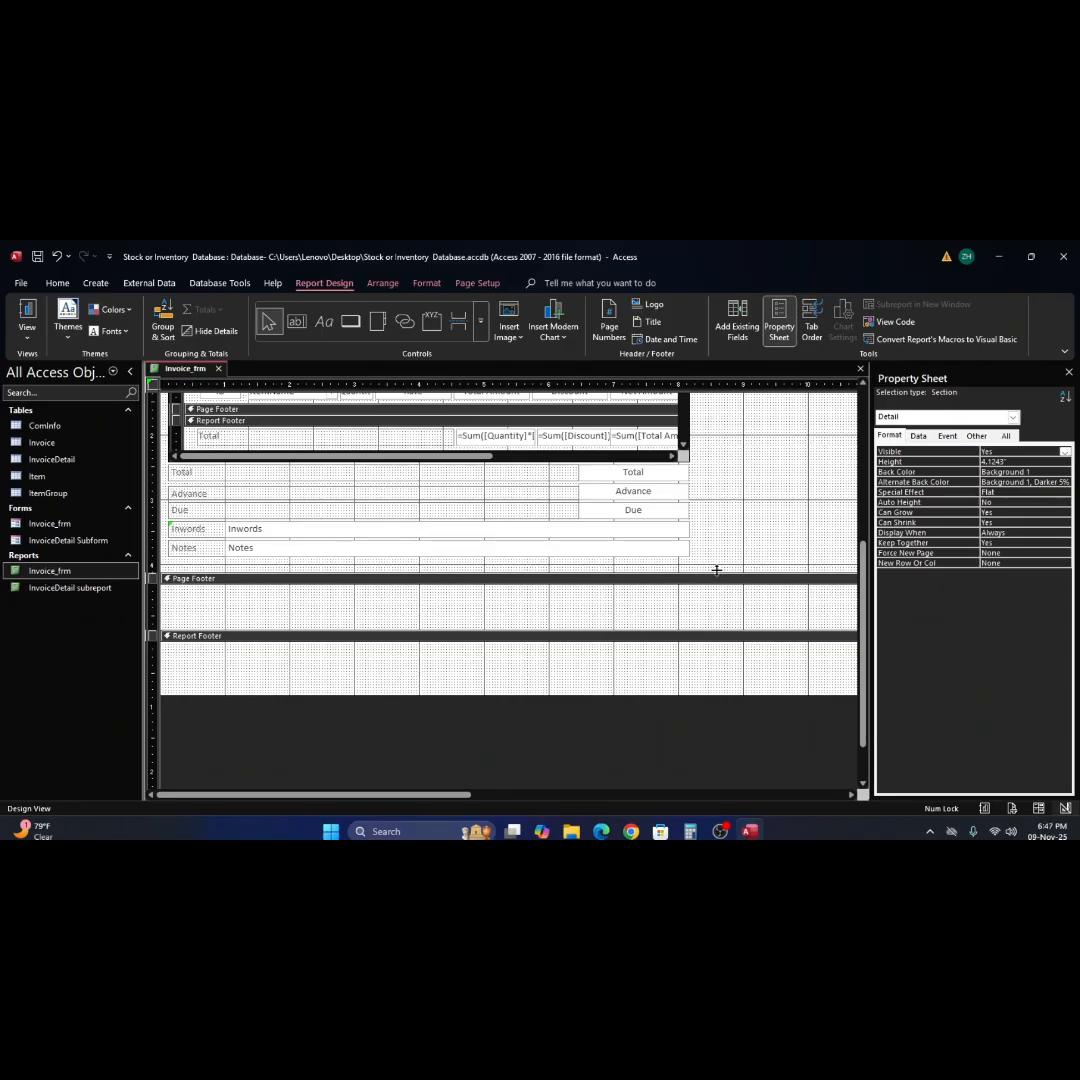
left_click_drag(716, 570, 711, 619)
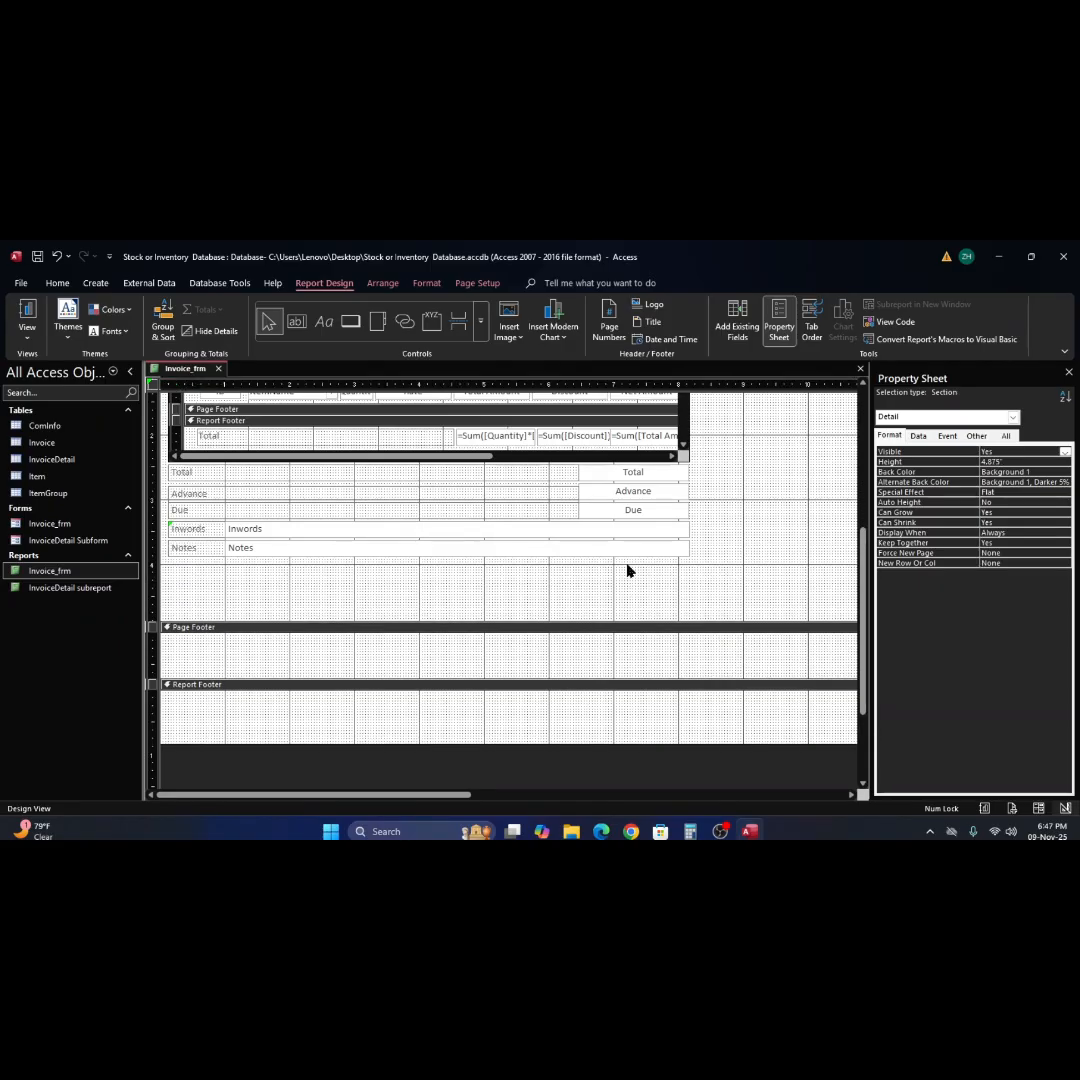
Add a label about 1.1" wide below the Notes row in the Detail section and begin its caption with "Sales Ma".
left_click(323, 321)
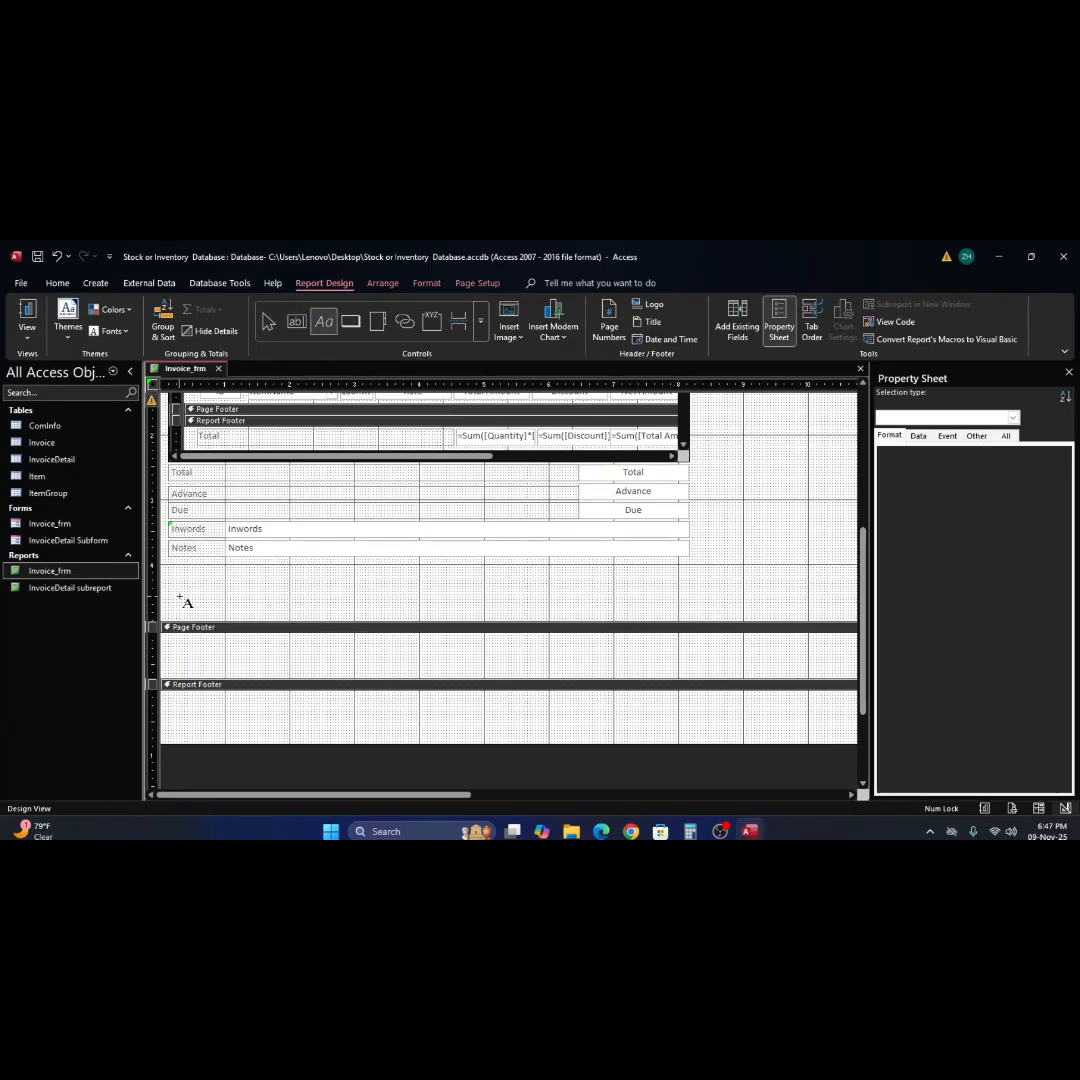
left_click_drag(180, 598, 250, 609)
key("Escape")
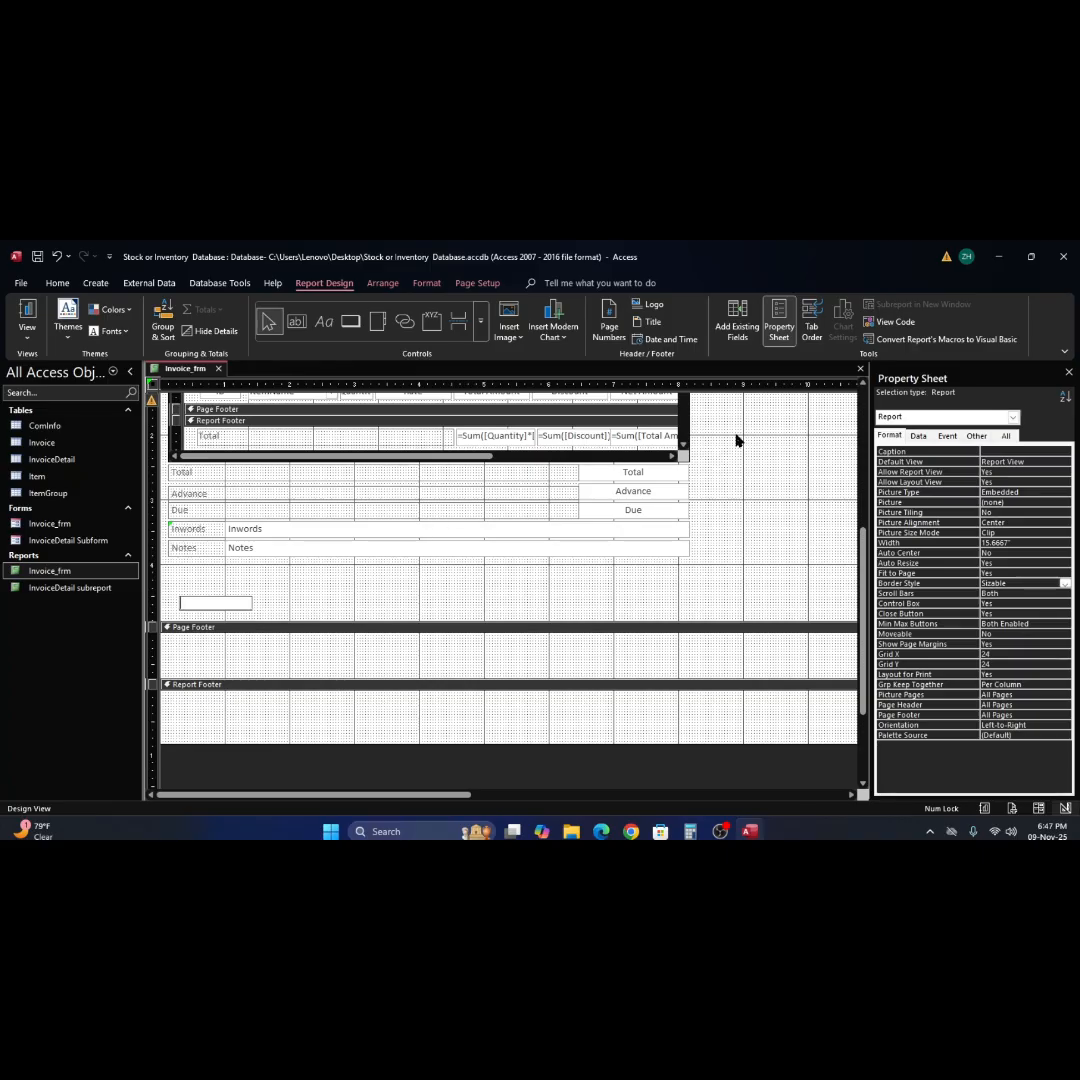
type("Sales Man")
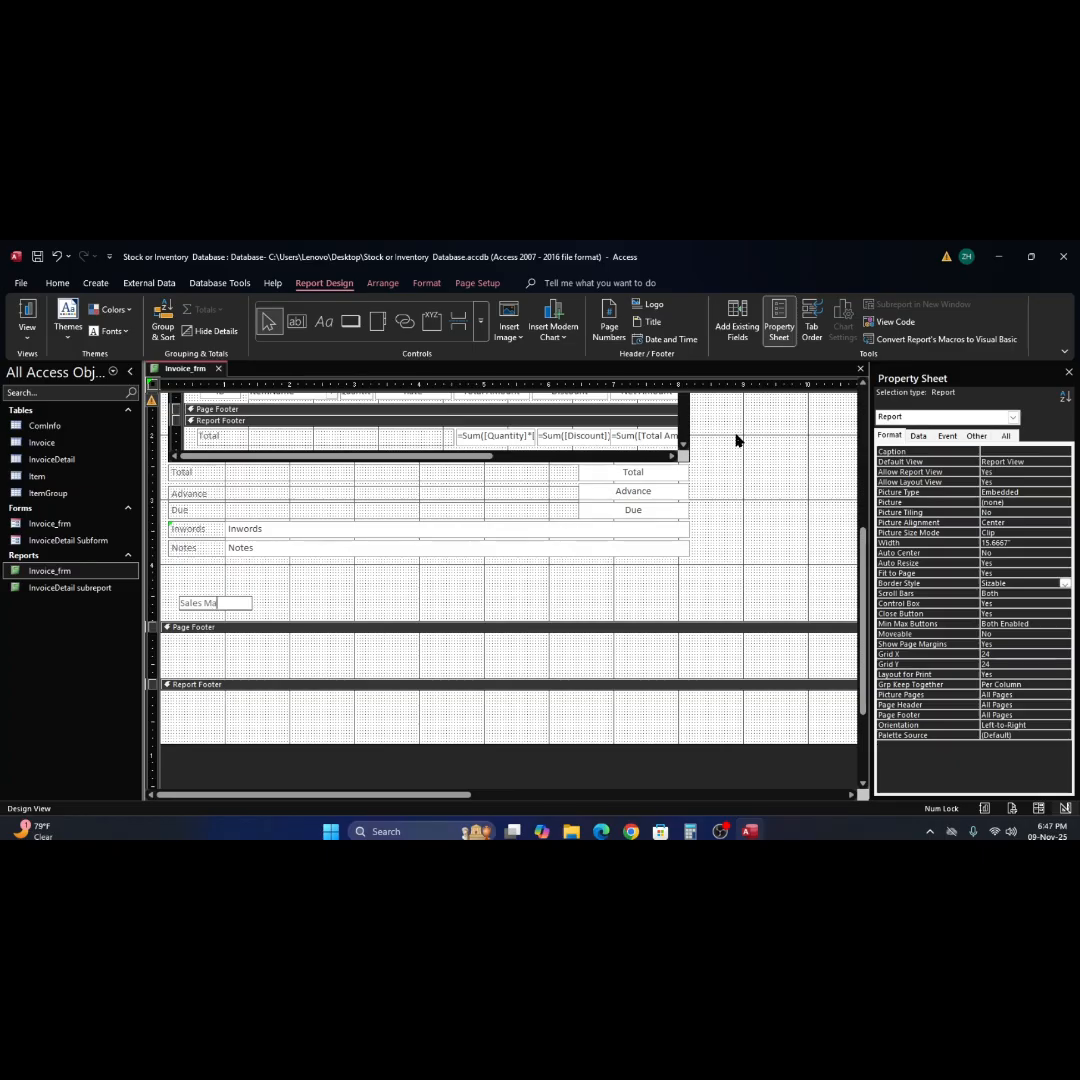
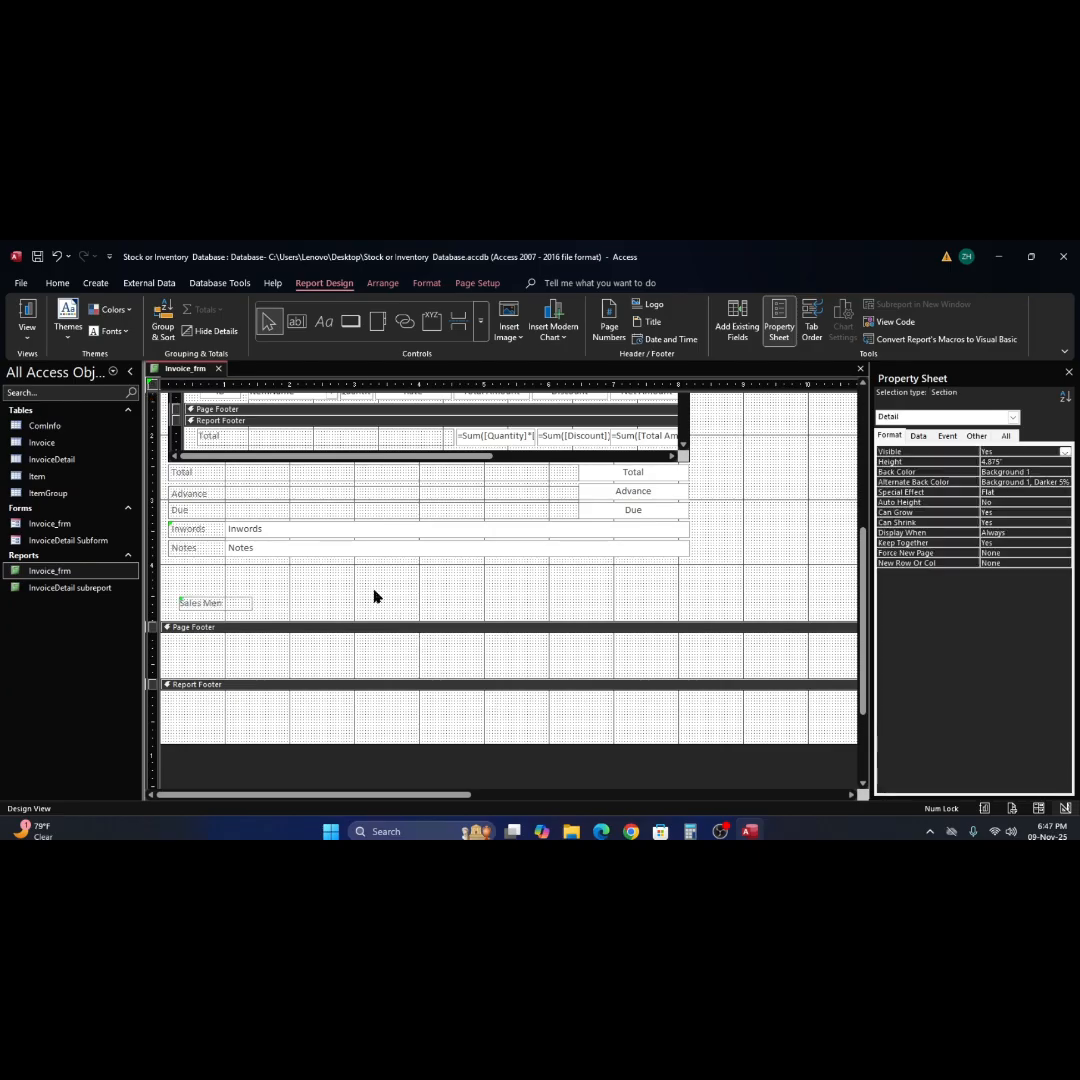
Move the "Sales Men" label below the Notes row to about 2.6" from the left edge and paste two copies under it.
left_click(232, 603)
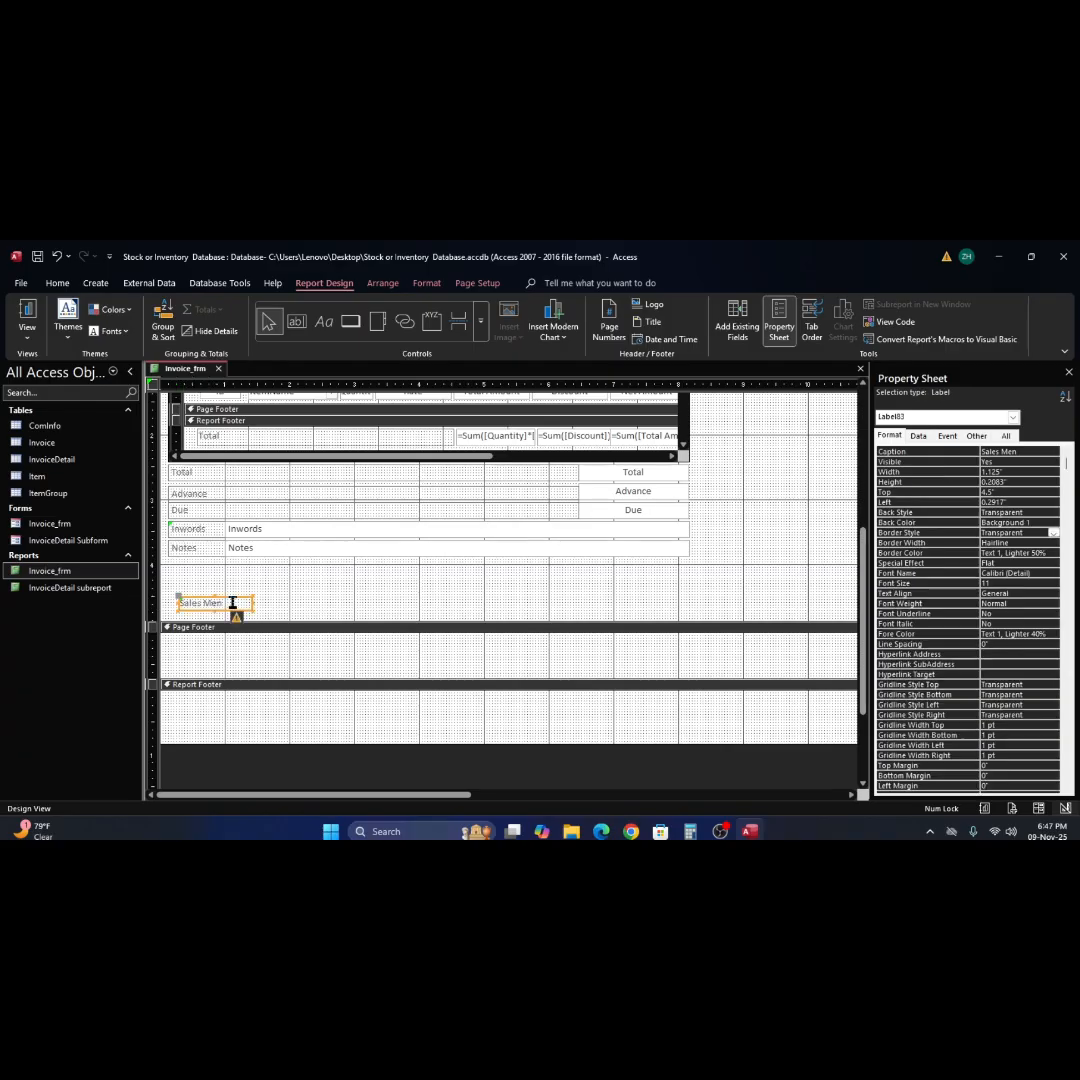
left_click(333, 607)
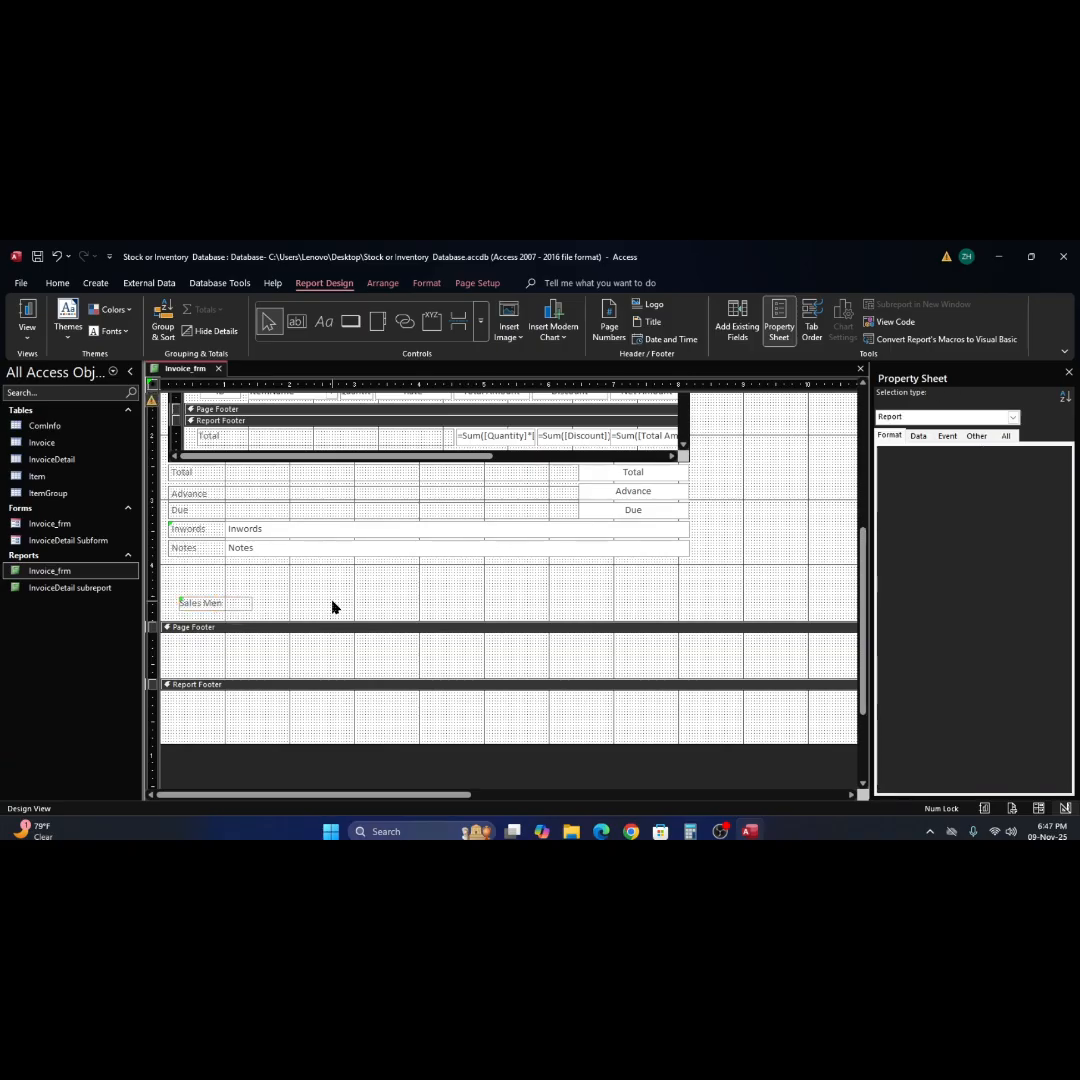
left_click(216, 608)
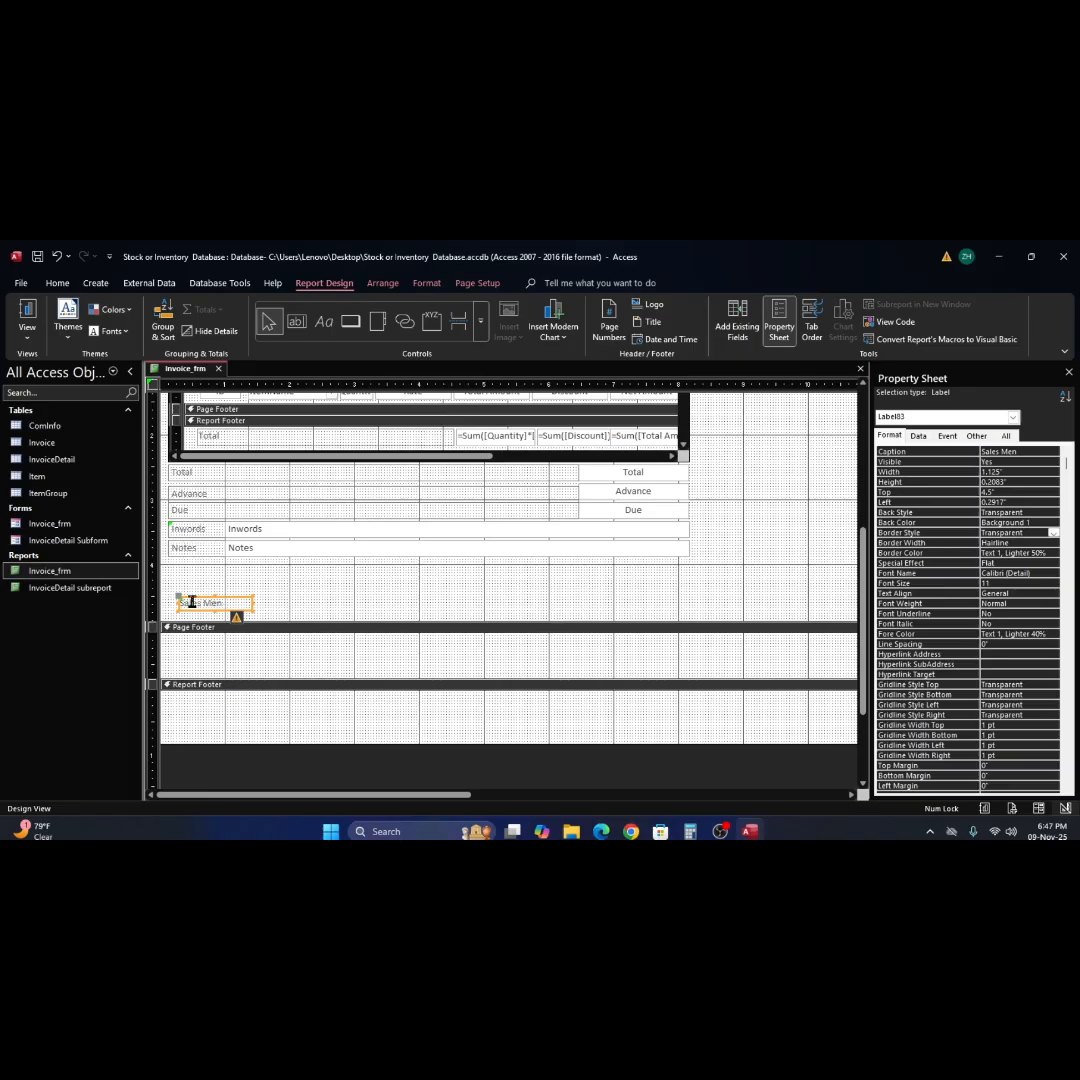
left_click(179, 607)
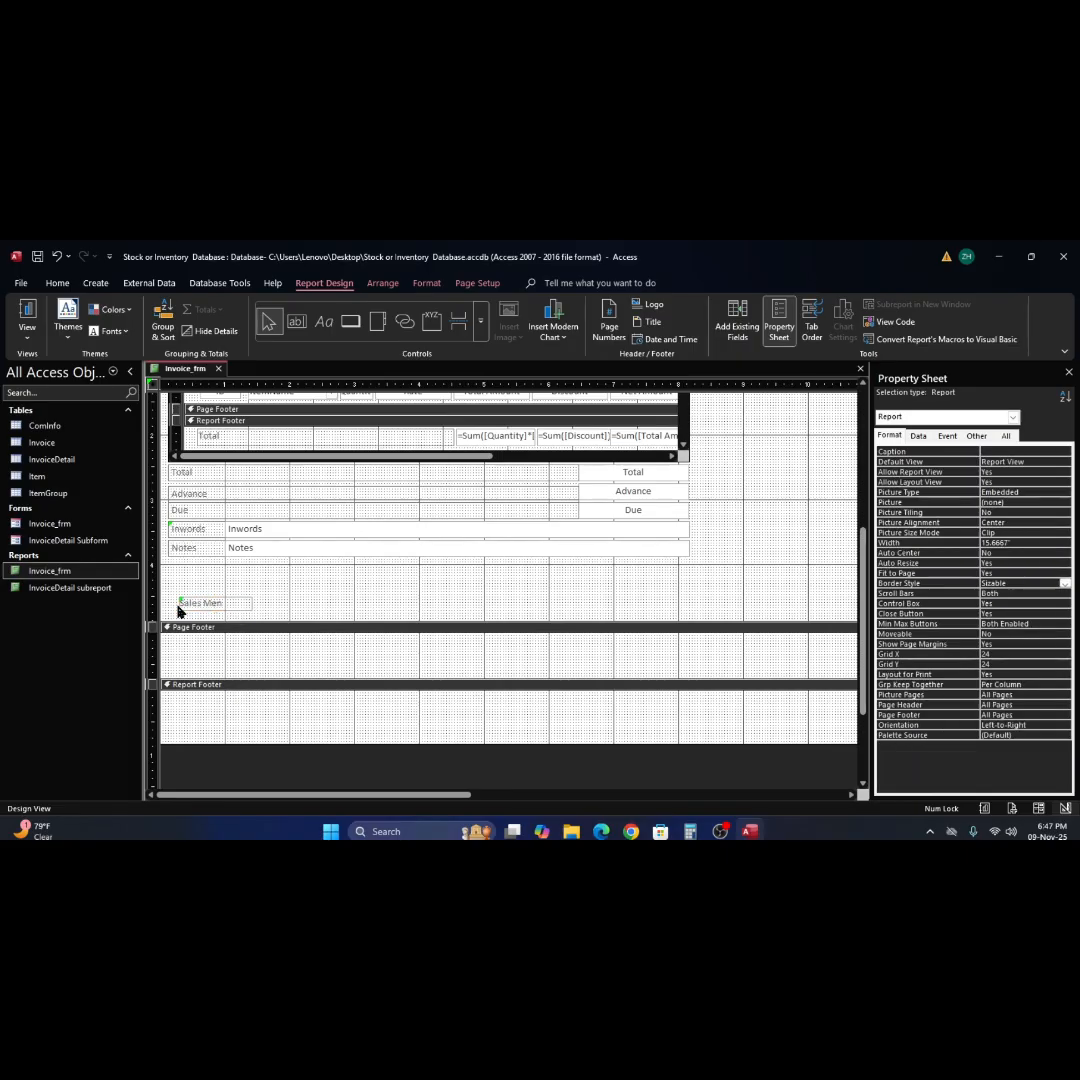
left_click_drag(192, 606, 341, 607)
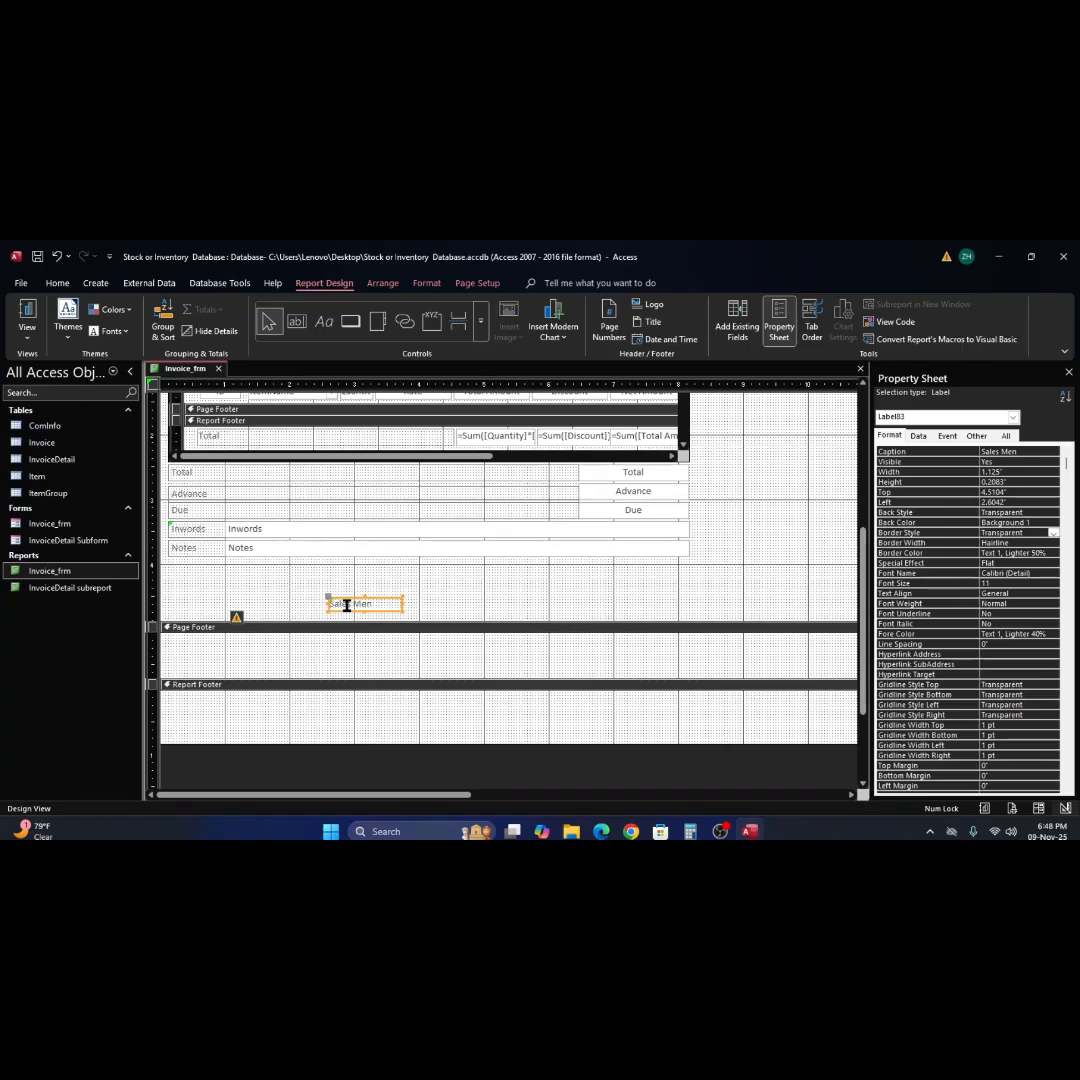
key("ctrl+v")
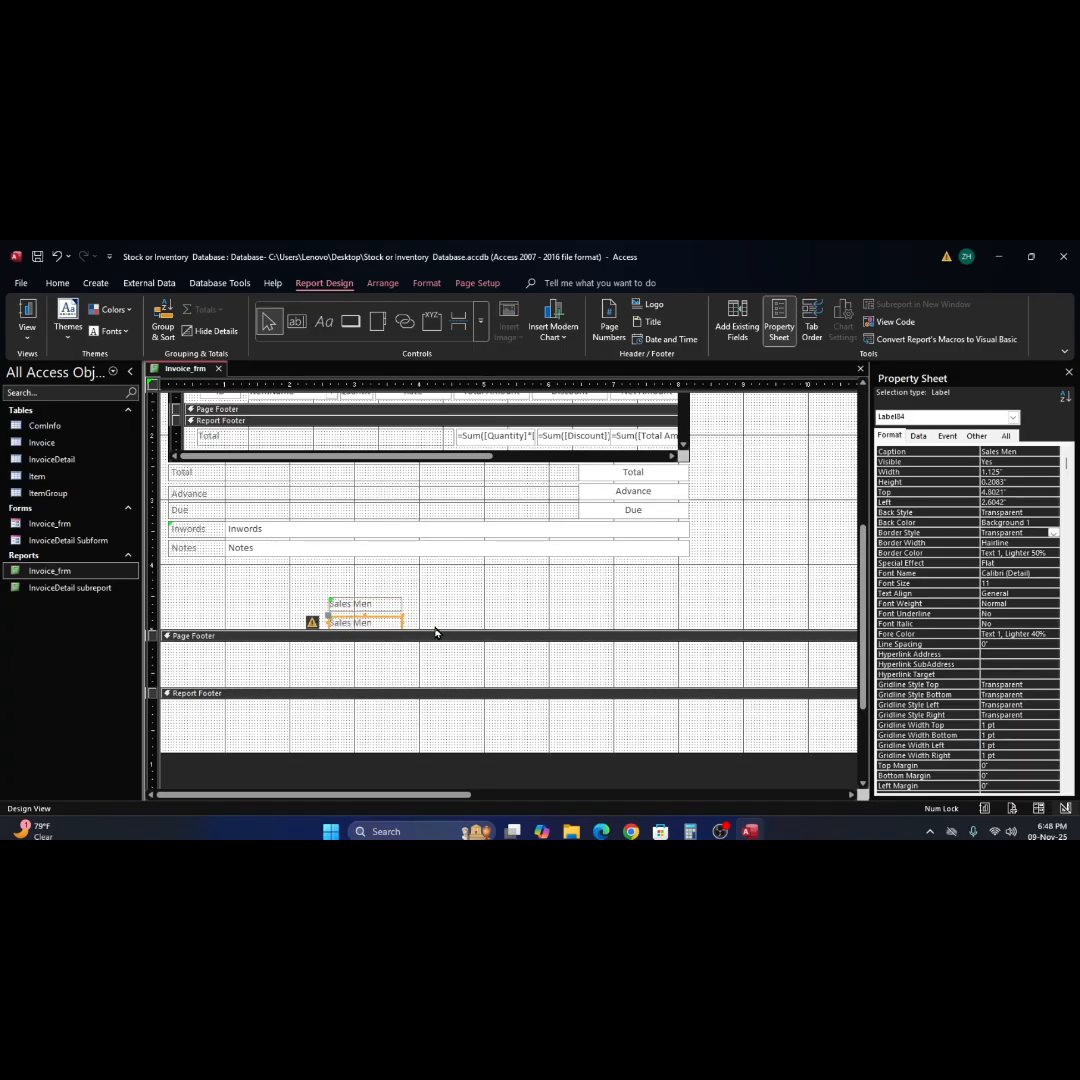
key("ctrl+v")
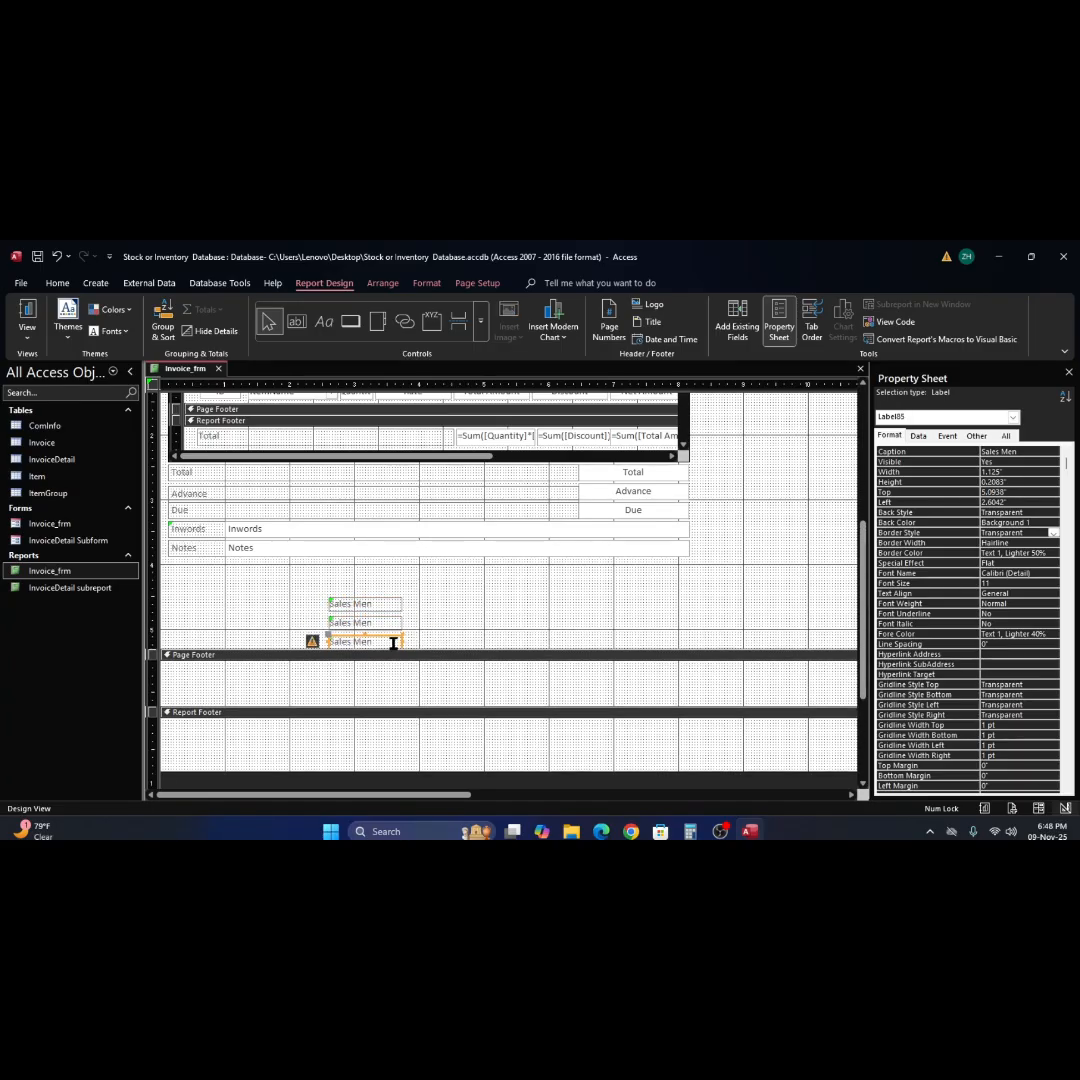
Spread the labels into one row, placing the original about 0.33" and the lowest copy about 5.08" from the left edge.
left_click(362, 606)
left_click(351, 606)
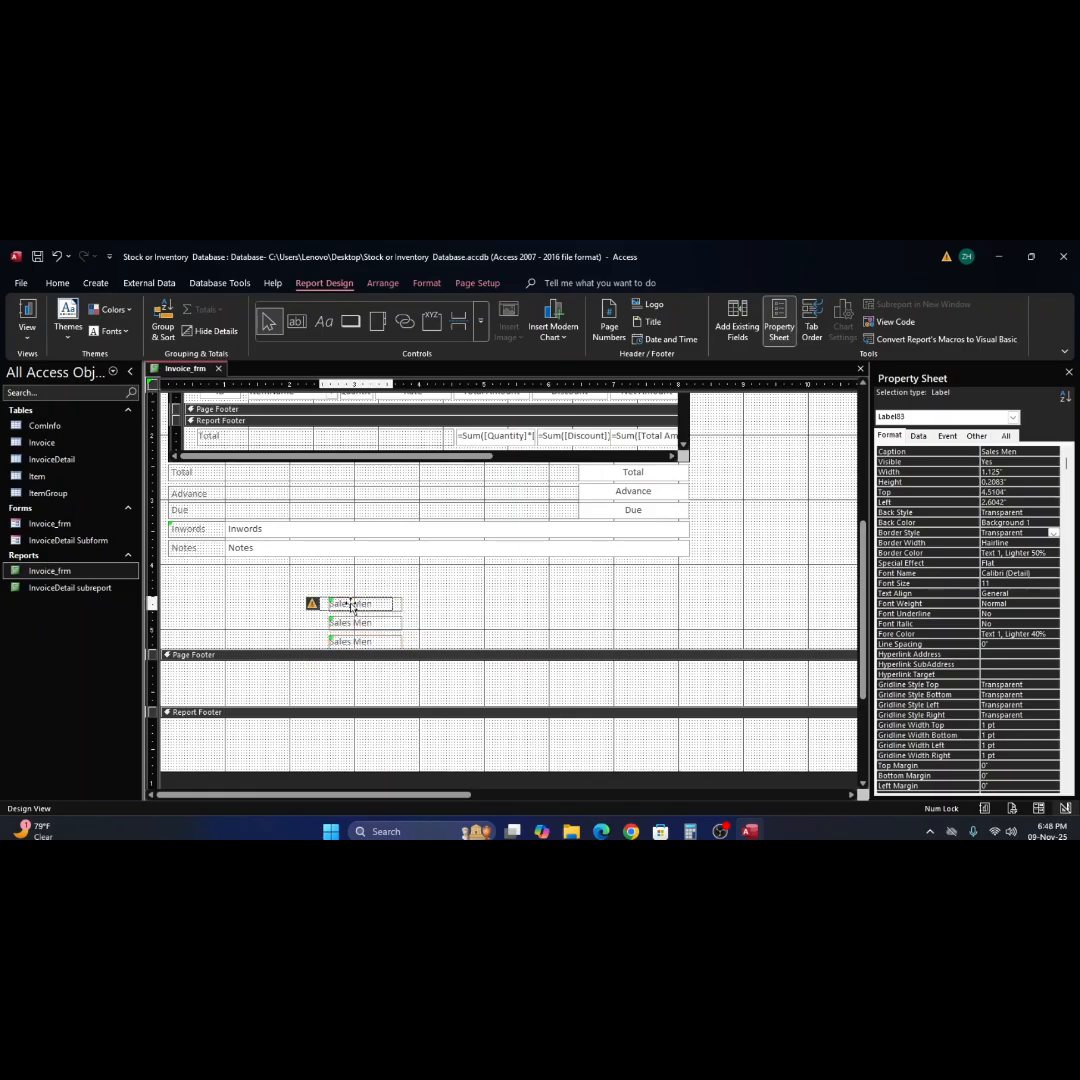
left_click_drag(351, 606, 212, 625)
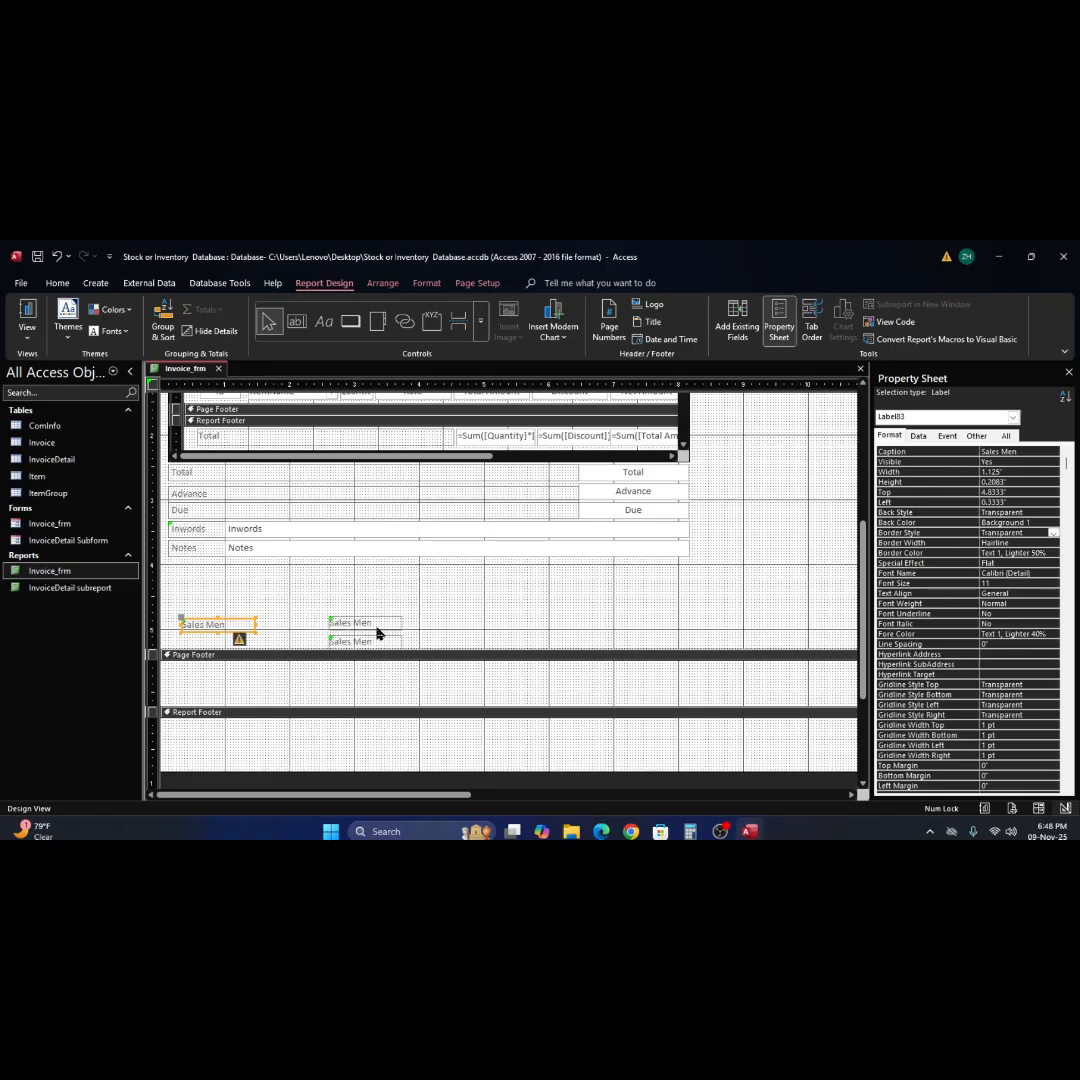
left_click_drag(376, 641, 524, 618)
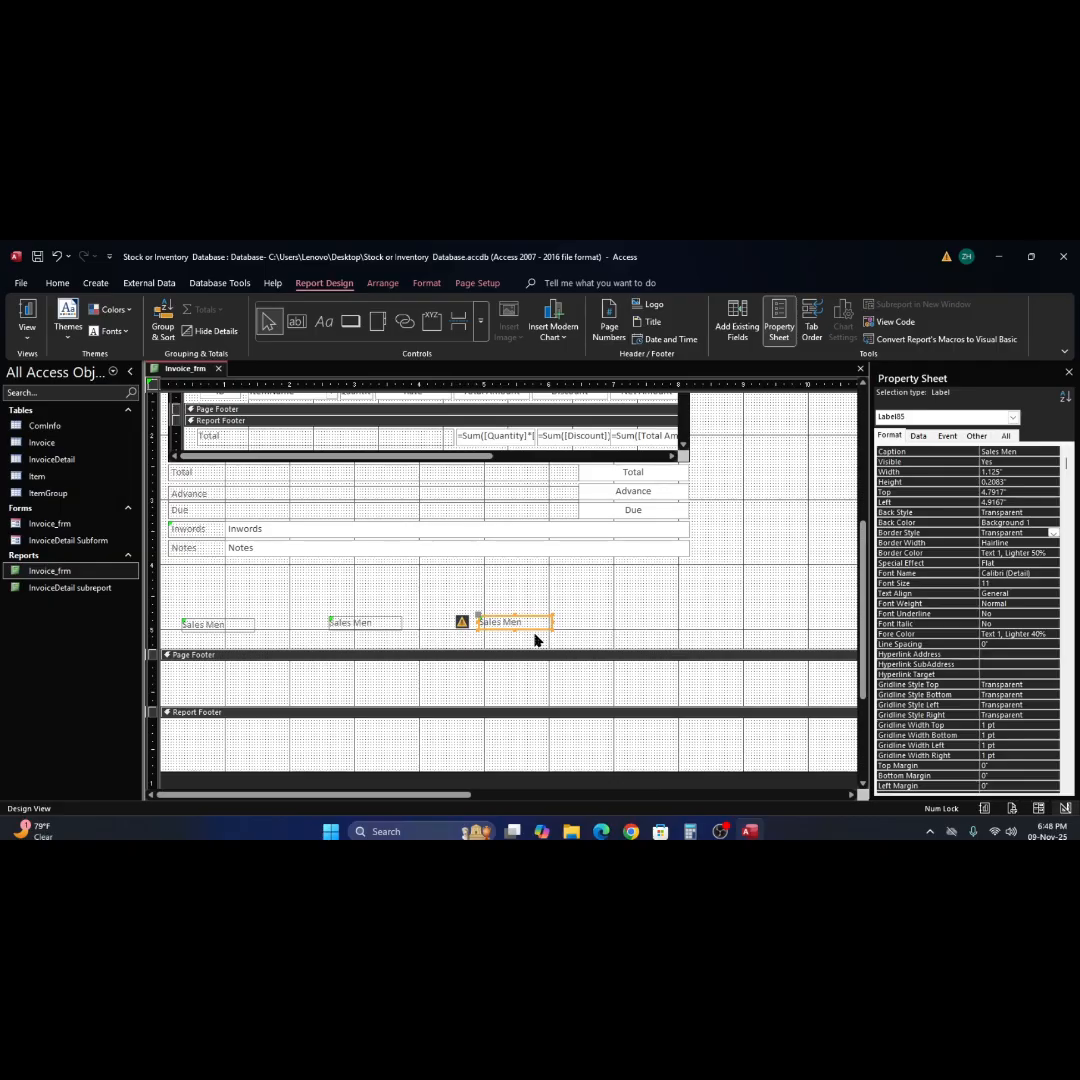
key("Right")
key("Right")
key("Right")
key("Right")
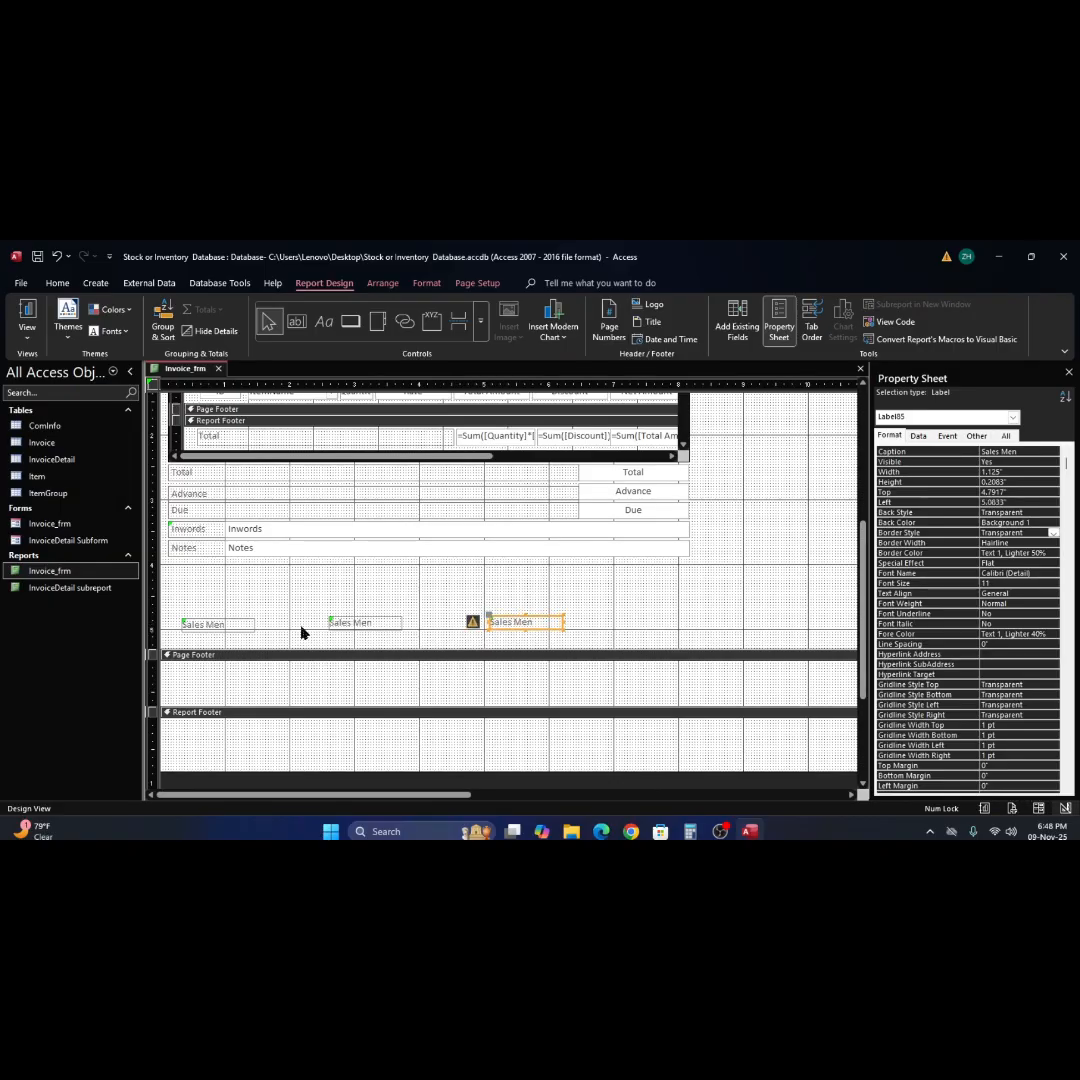
Shift all three "Sales Men" labels together about 0.54" to the right.
left_click_drag(176, 600, 587, 645)
key("Right")
key("Right")
key("Right")
key("Right")
key("Right")
key("Right")
key("Right")
key("Right")
key("Right")
key("Right")
key("Right")
key("Right")
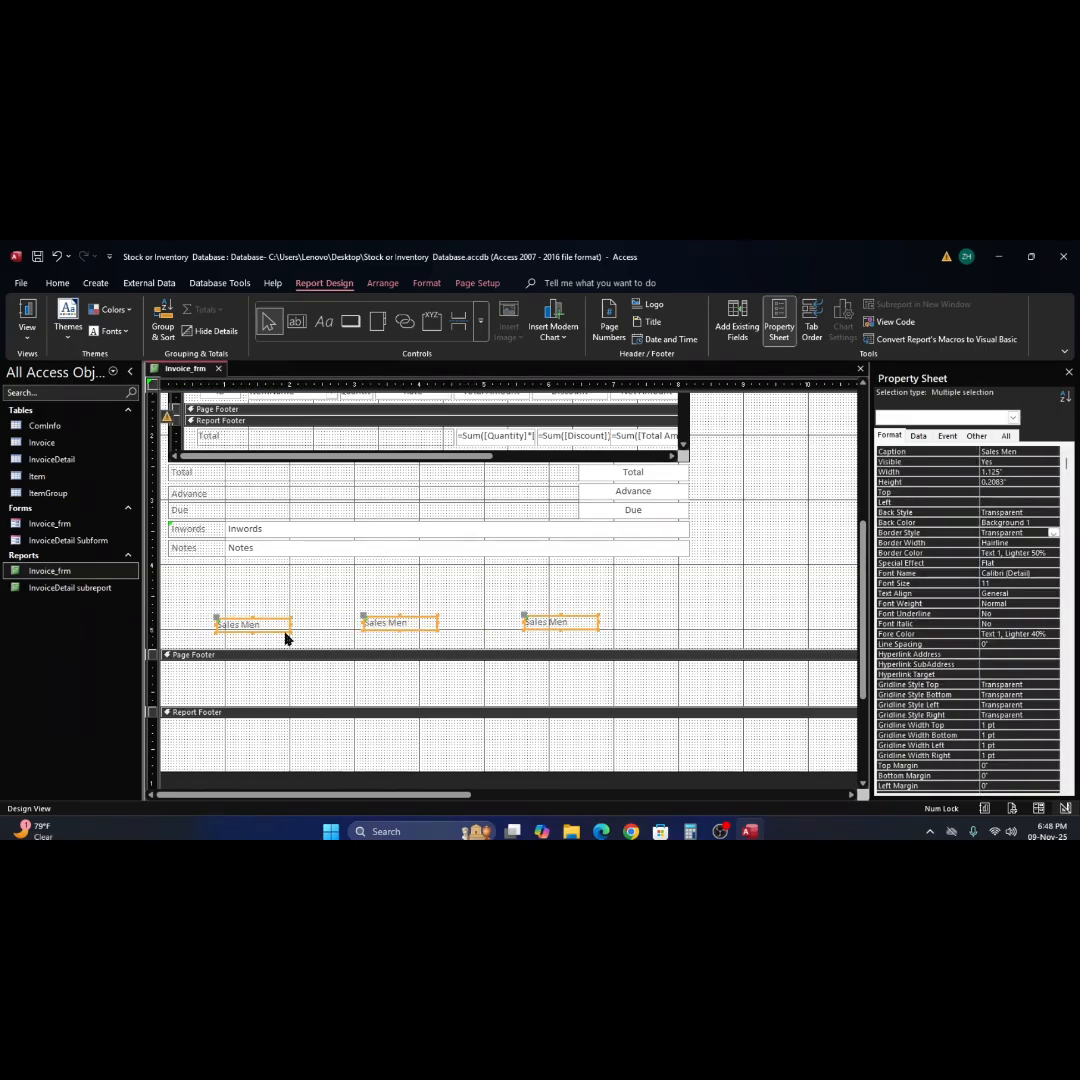
Move the leftmost "Sales Men" label back left to about 0.4" from the left edge.
left_click(300, 629)
left_click(267, 625)
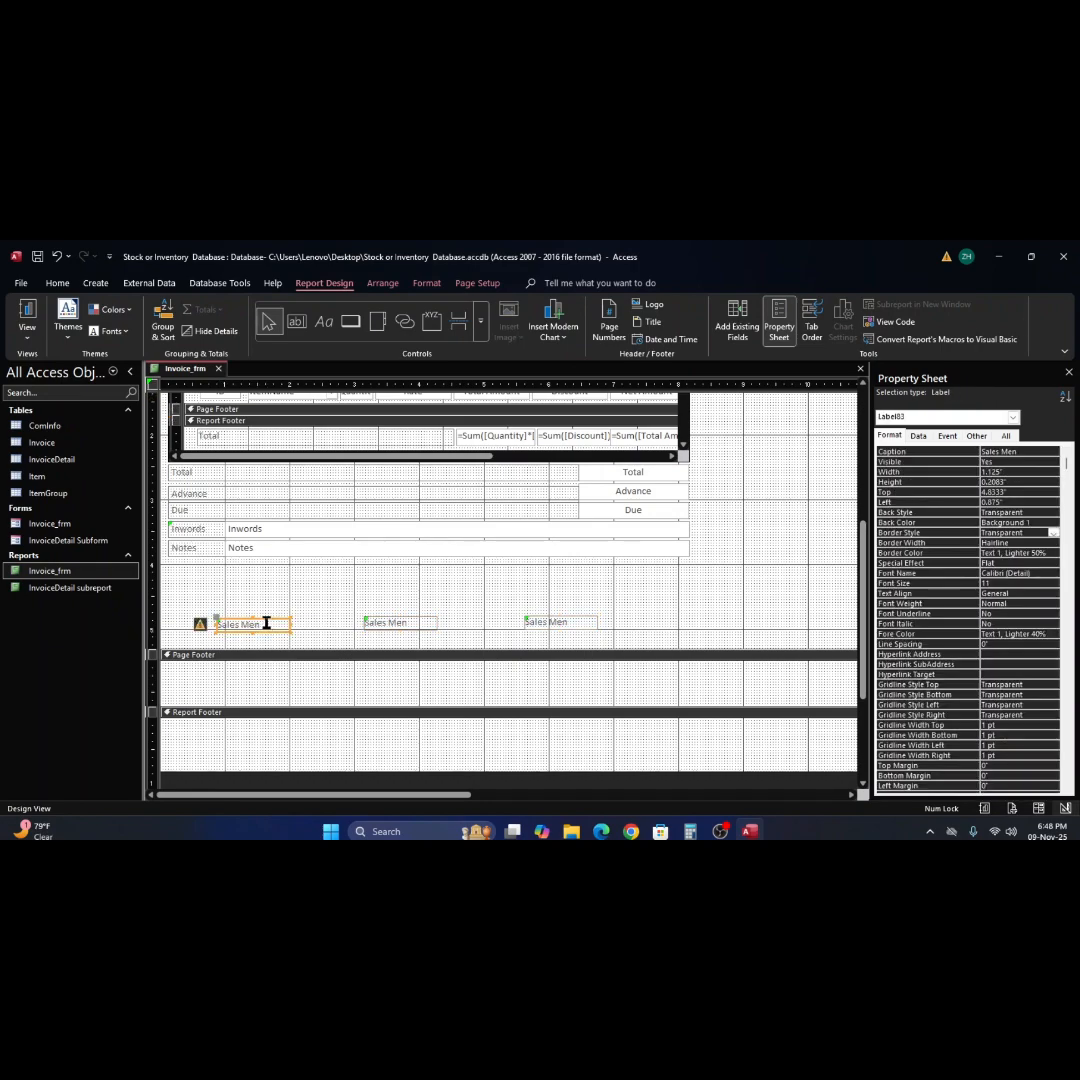
key("Left")
key("Left")
key("Left")
key("Left")
key("Left")
key("Left")
key("Left")
key("Left")
key("Left")
key("Left")
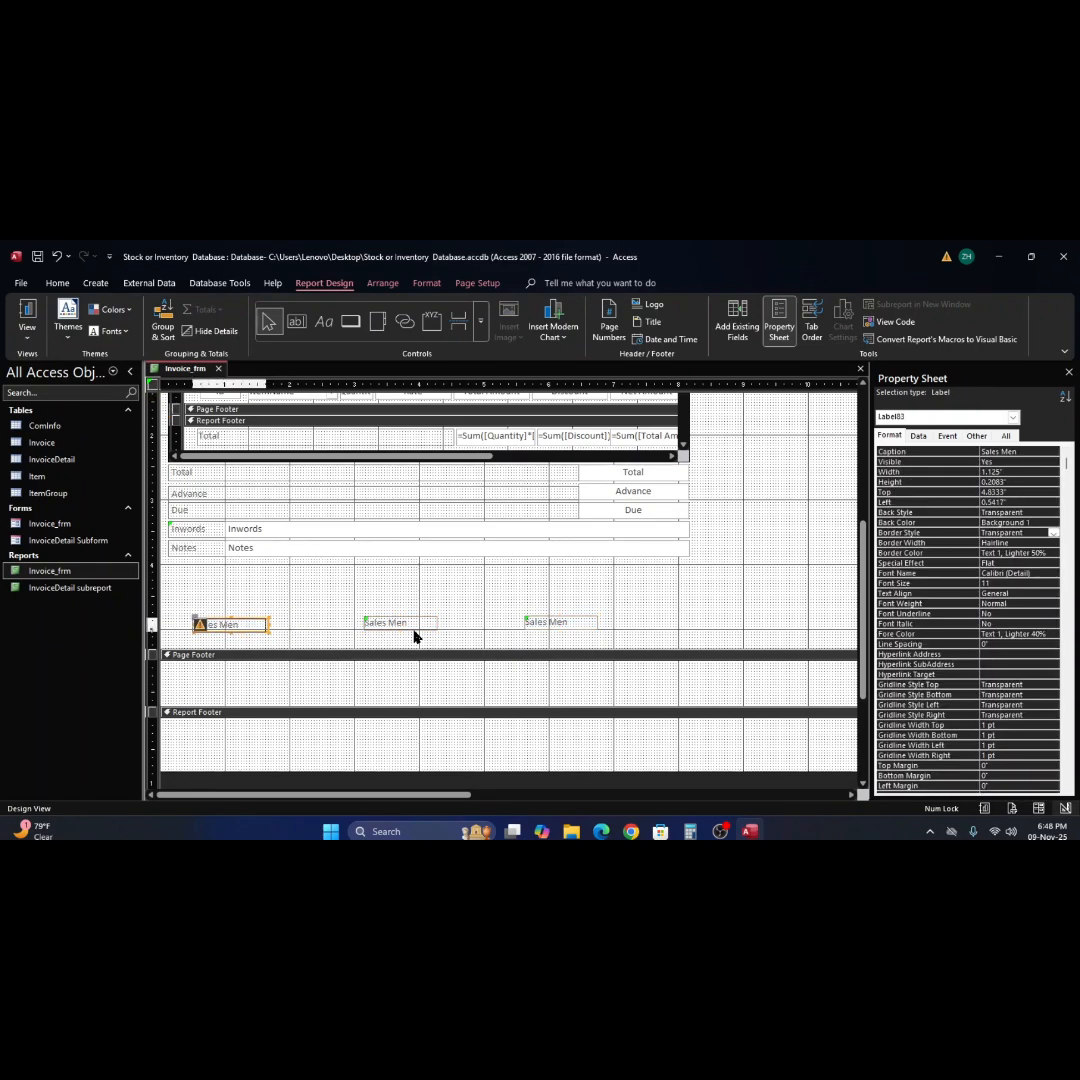
Move the rightmost "Sales Men" label to 6.625" and the middle one to 3.3333" from the left edge.
left_click(573, 627)
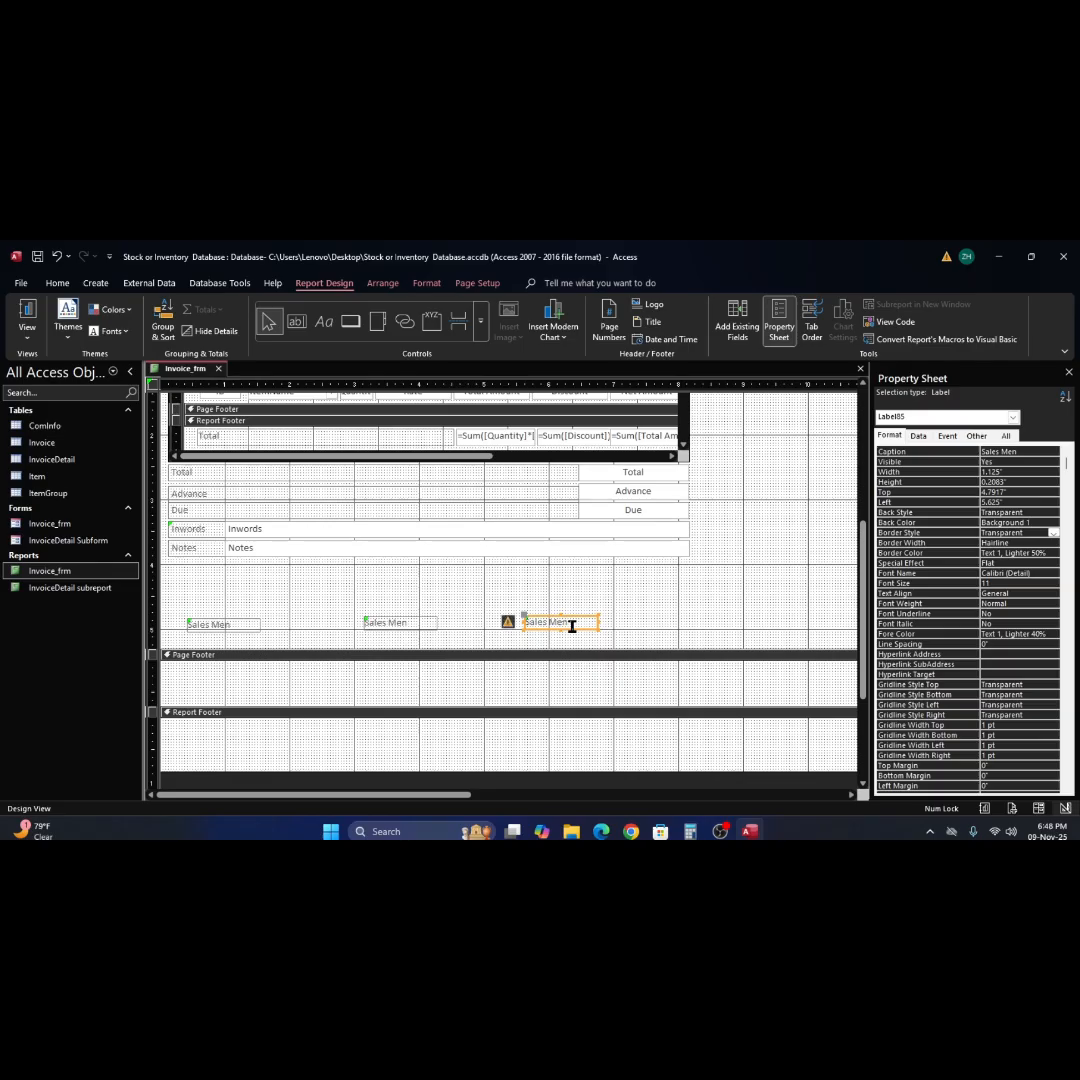
key("Right")
key("Right")
key("Right")
key("Right")
key("Right")
key("Right")
key("Right")
key("Right")
key("Right")
key("Right")
key("Right")
key("Right")
key("Right")
key("Right")
key("Right")
key("Right")
key("Right")
key("Right")
key("Right")
key("Right")
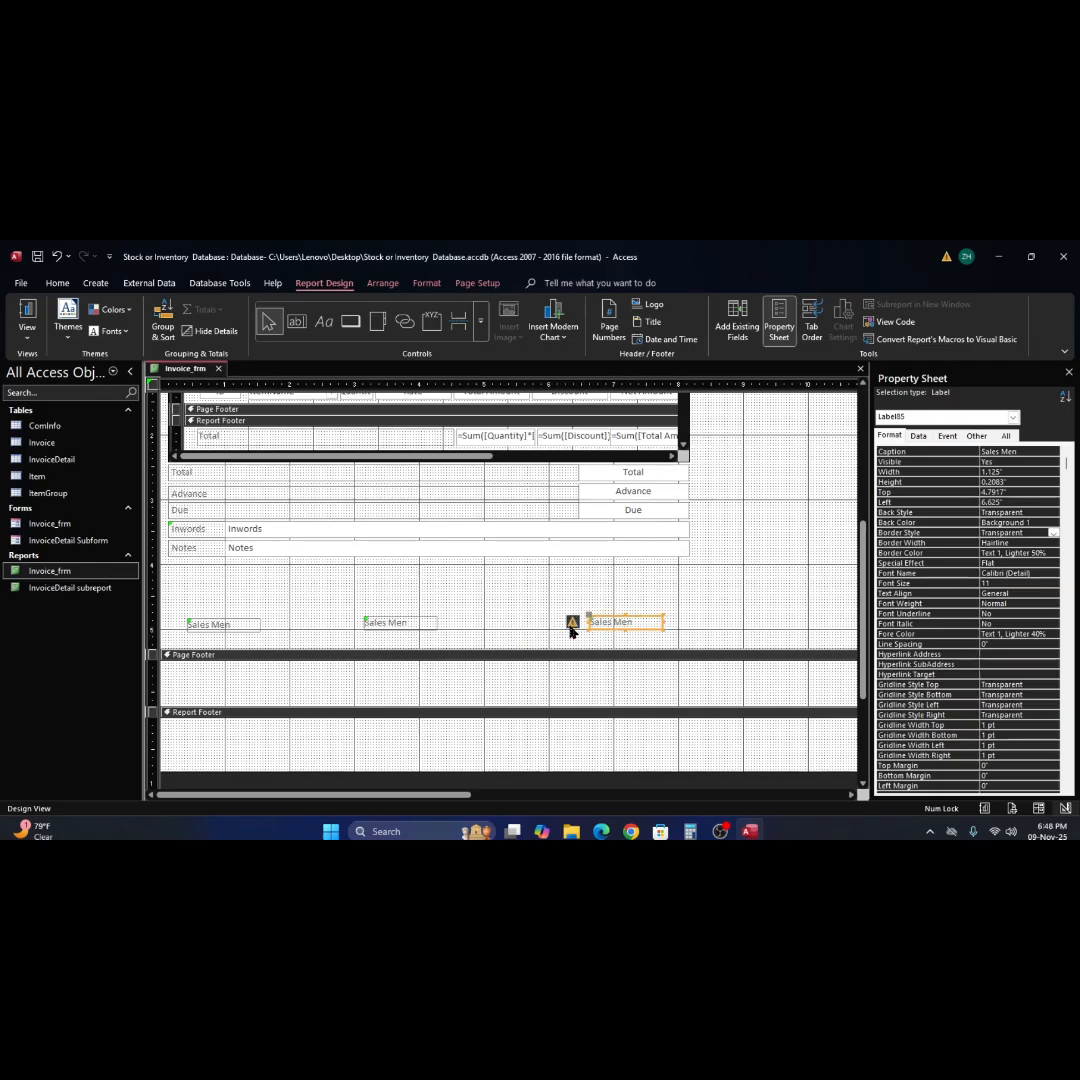
left_click(391, 624)
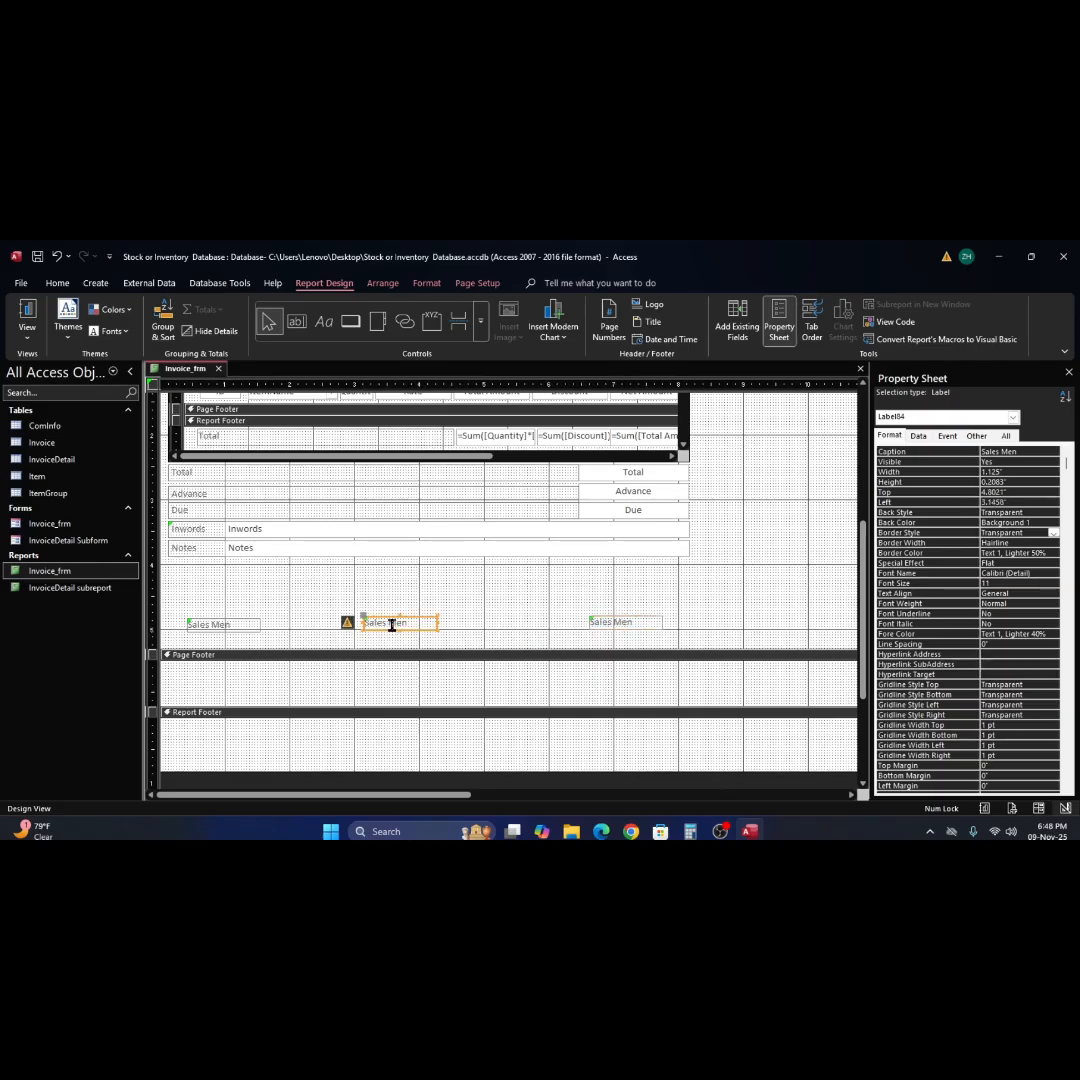
left_click_drag(391, 624, 404, 622)
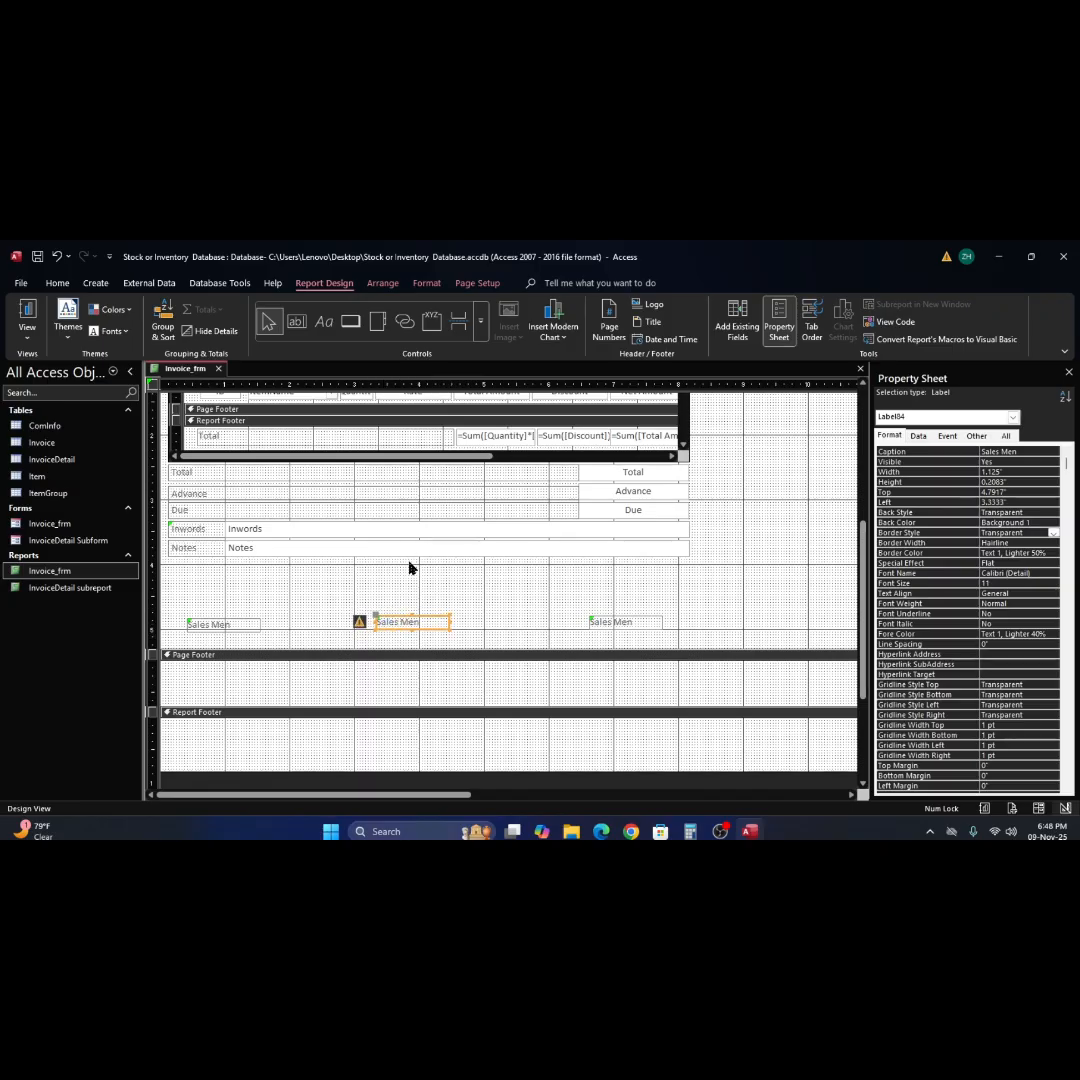
Open the report in Print Preview and examine the right page edge and the three labels below Notes.
left_click(20, 283)
left_click(40, 490)
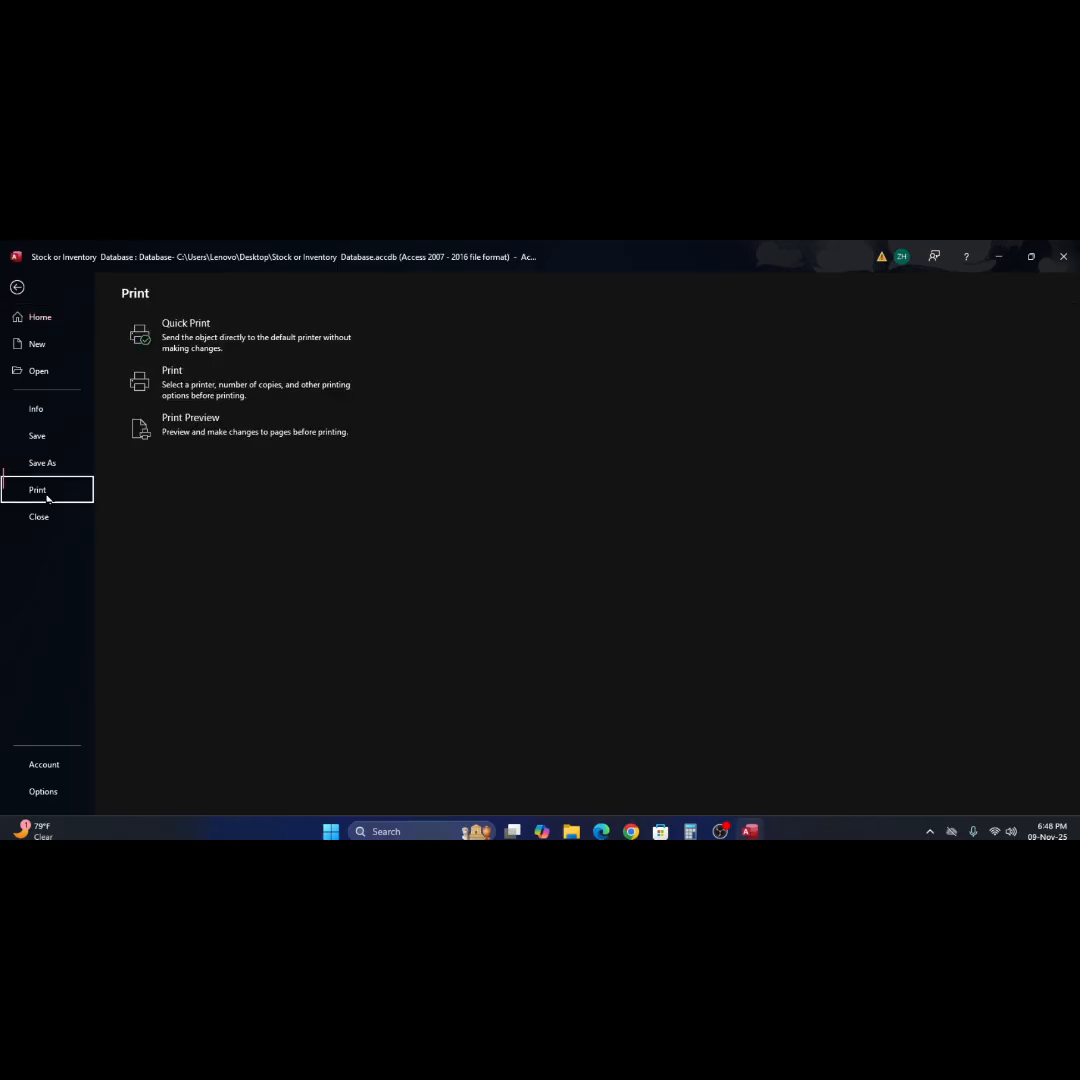
left_click(185, 421)
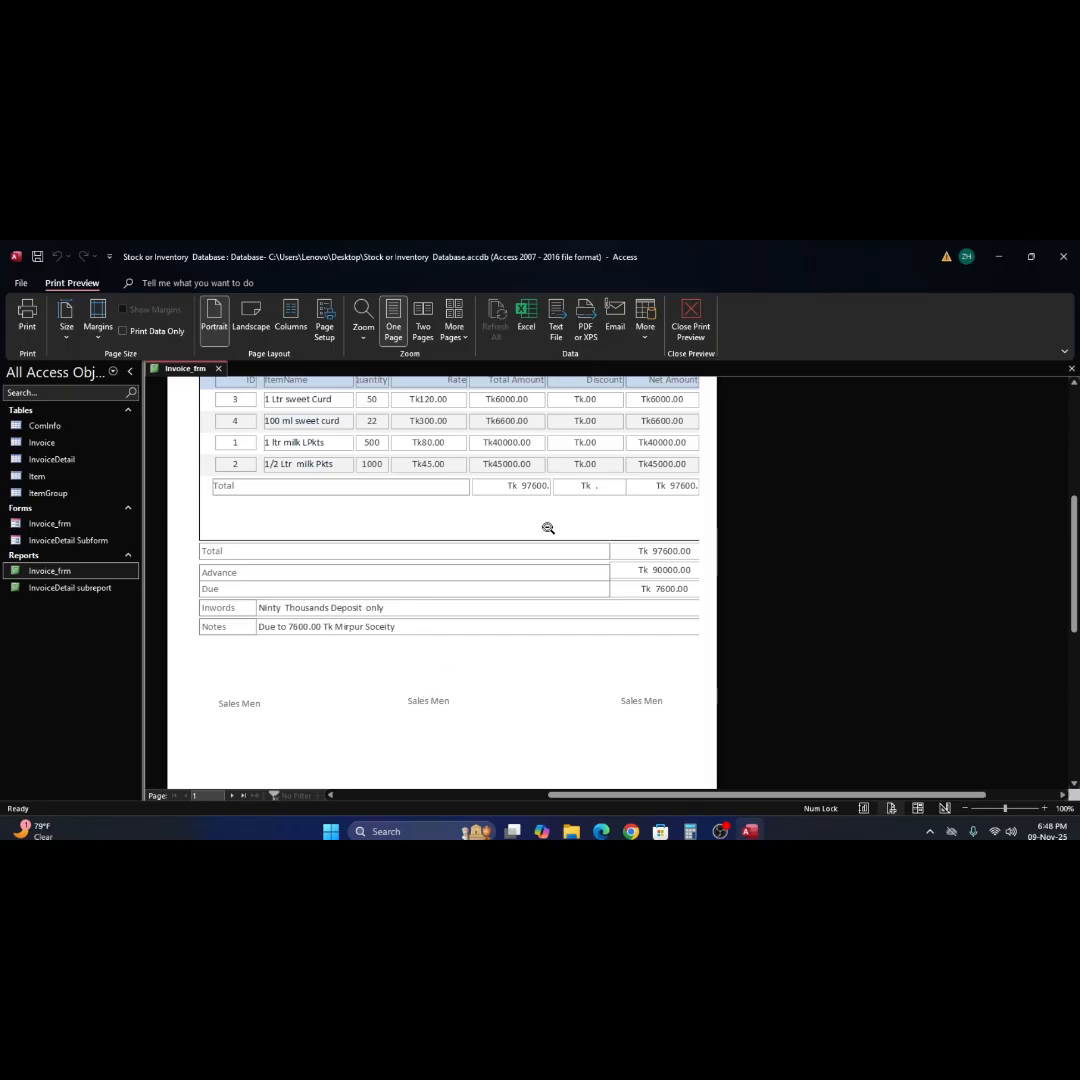
scroll(548, 520, "down", 1)
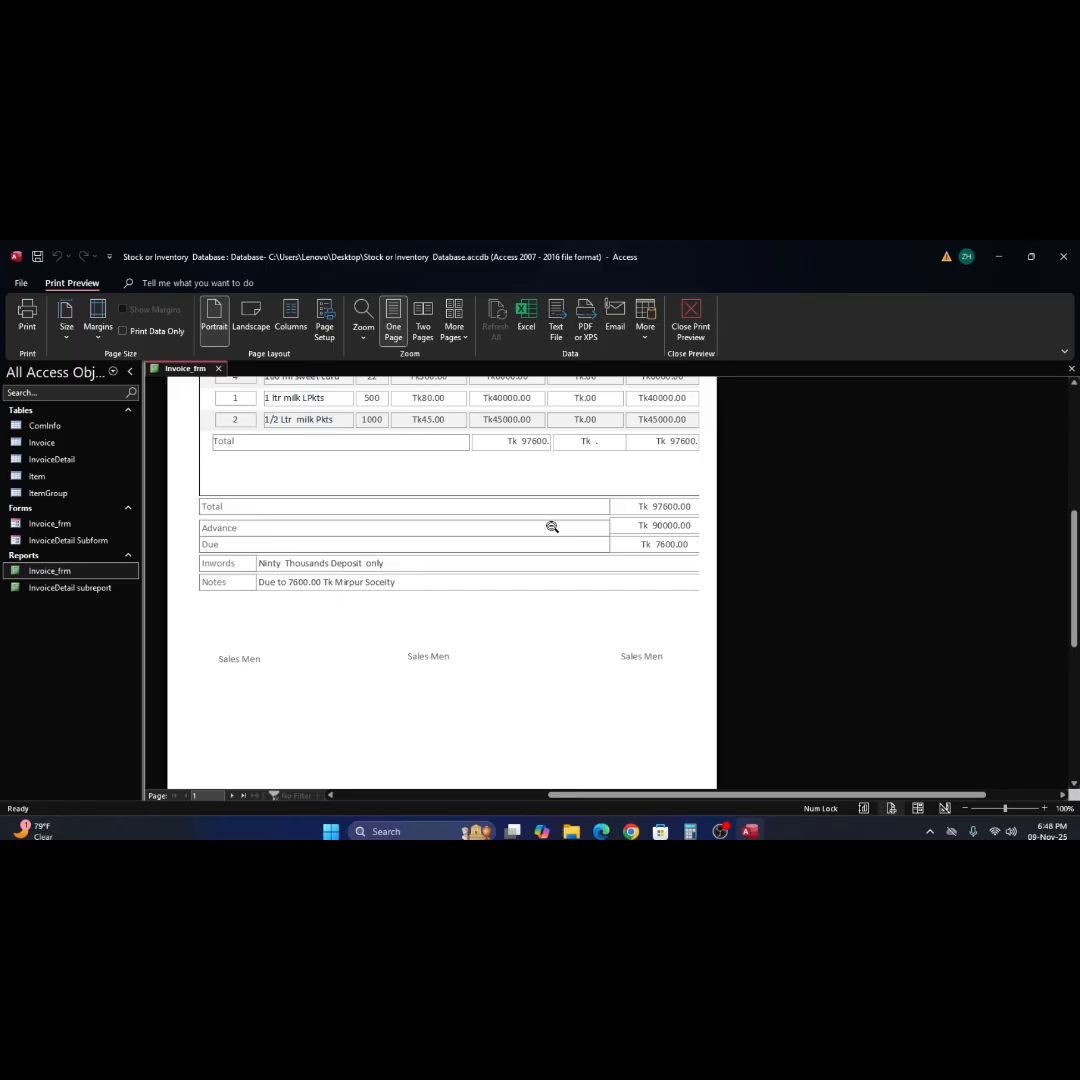
In Design View, narrow the Total, Advance and Due text boxes to 1.5833" with Inwords and Notes to match, and check Report View.
right_click(549, 477)
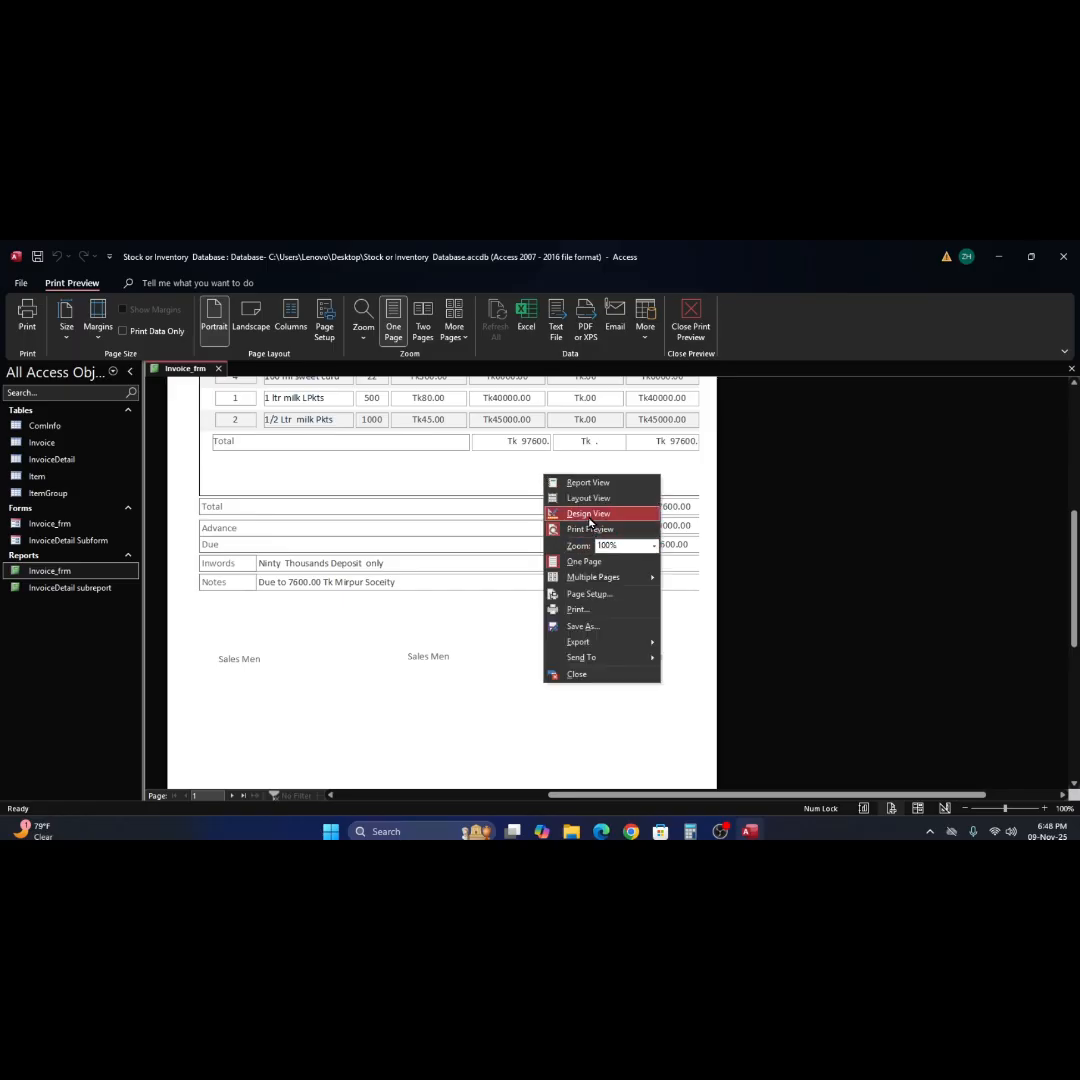
left_click(589, 514)
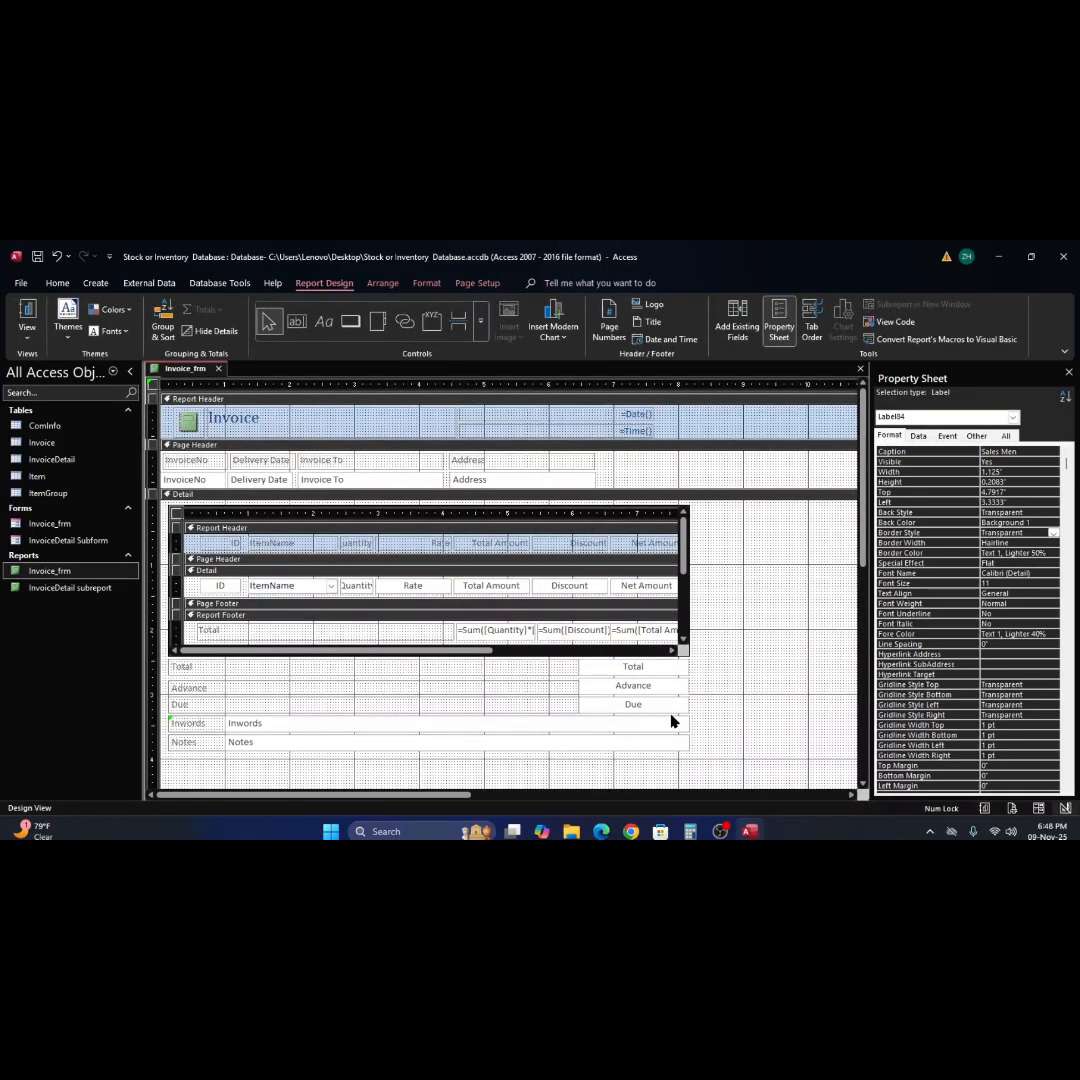
left_click(645, 668)
left_click(646, 689)
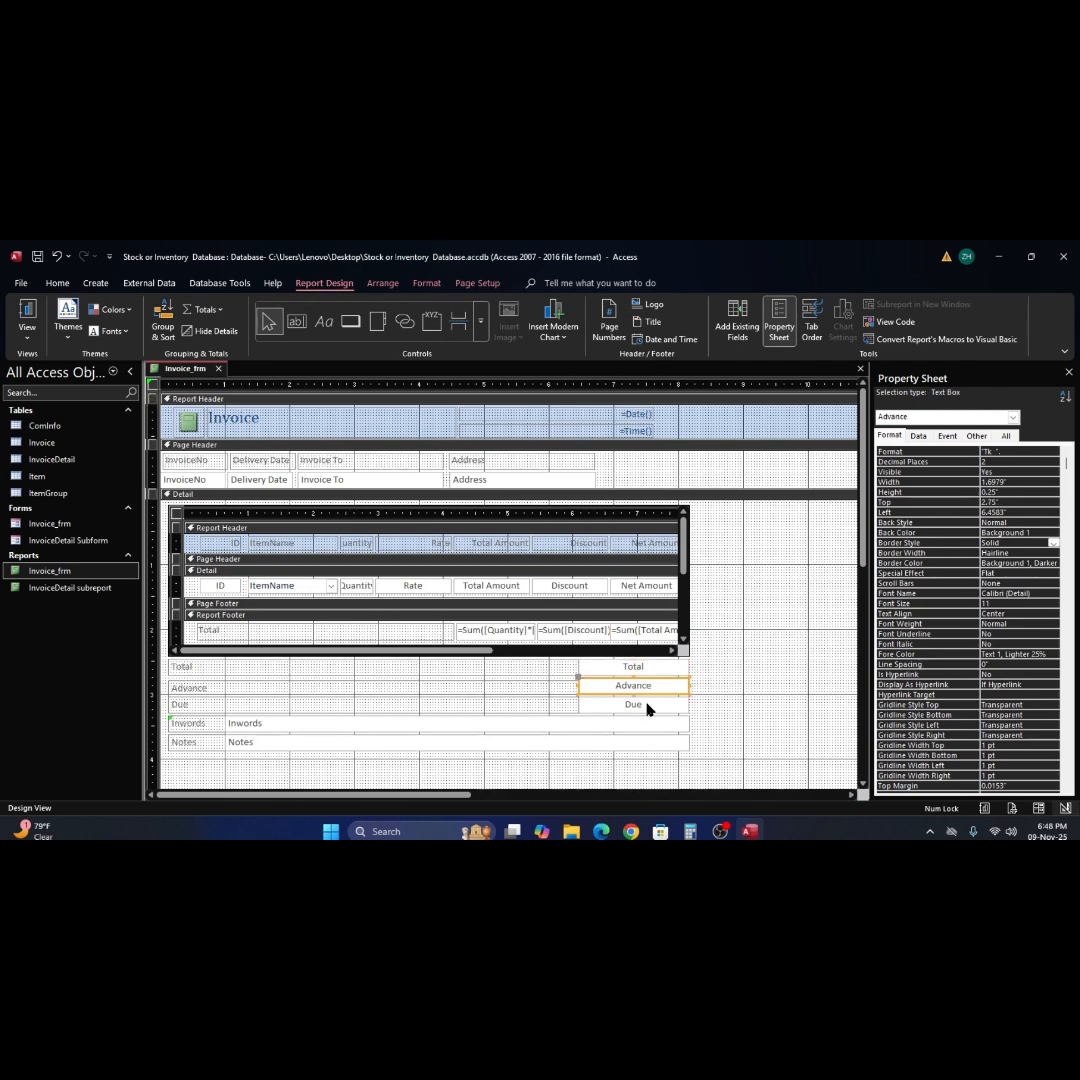
left_click(645, 703, "shift")
left_click(642, 668, "shift")
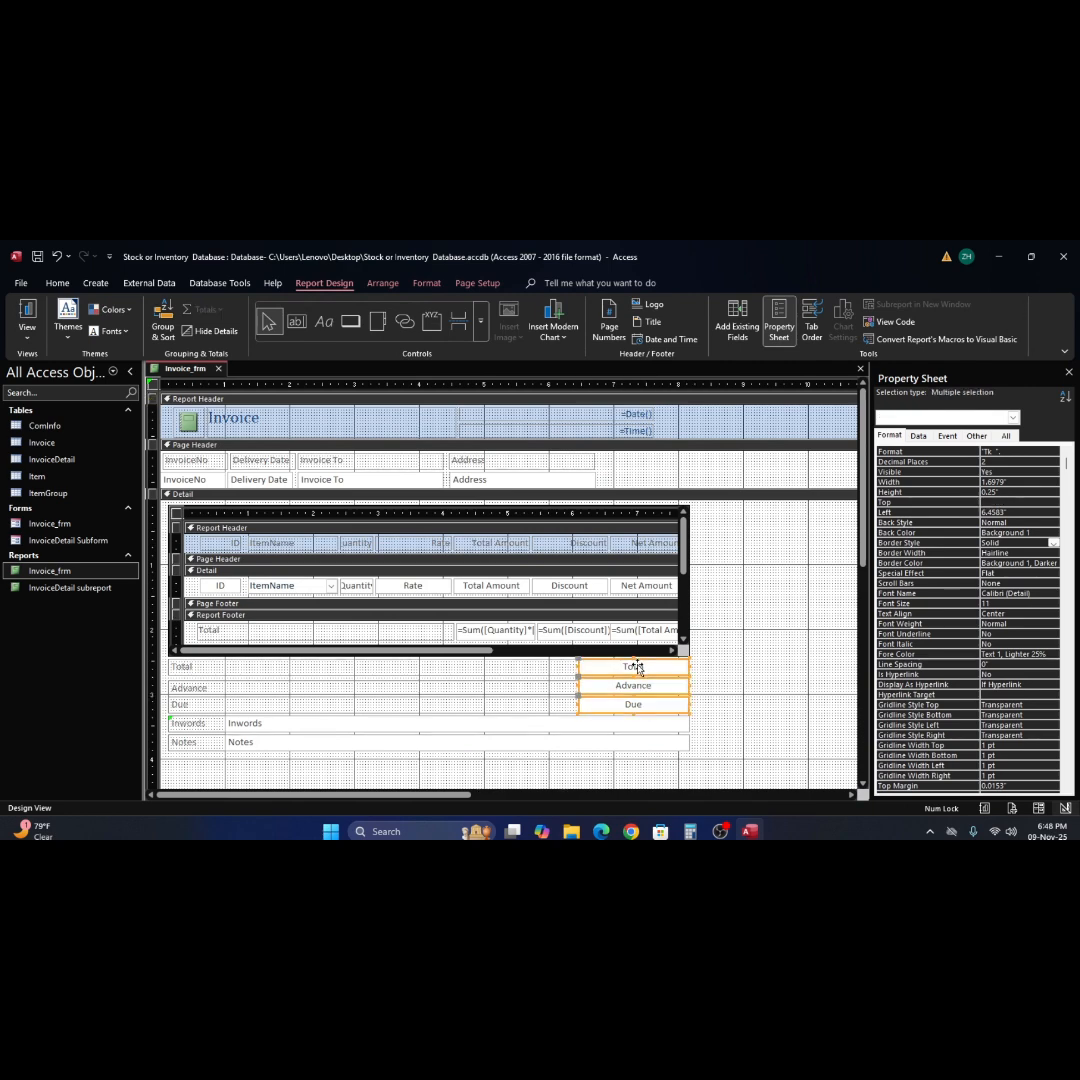
left_click(657, 727, "shift")
left_click(656, 744, "shift")
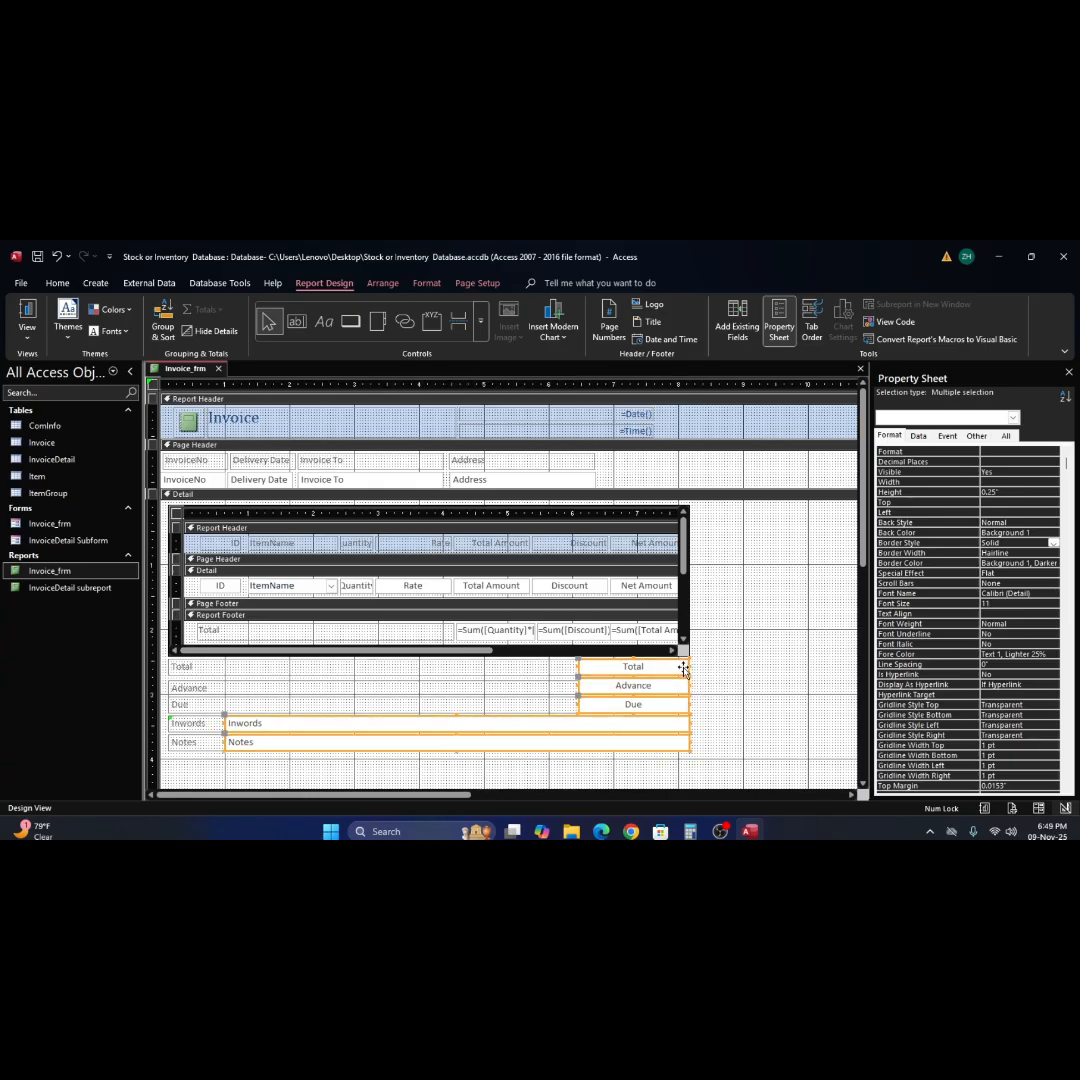
left_click_drag(687, 664, 679, 664)
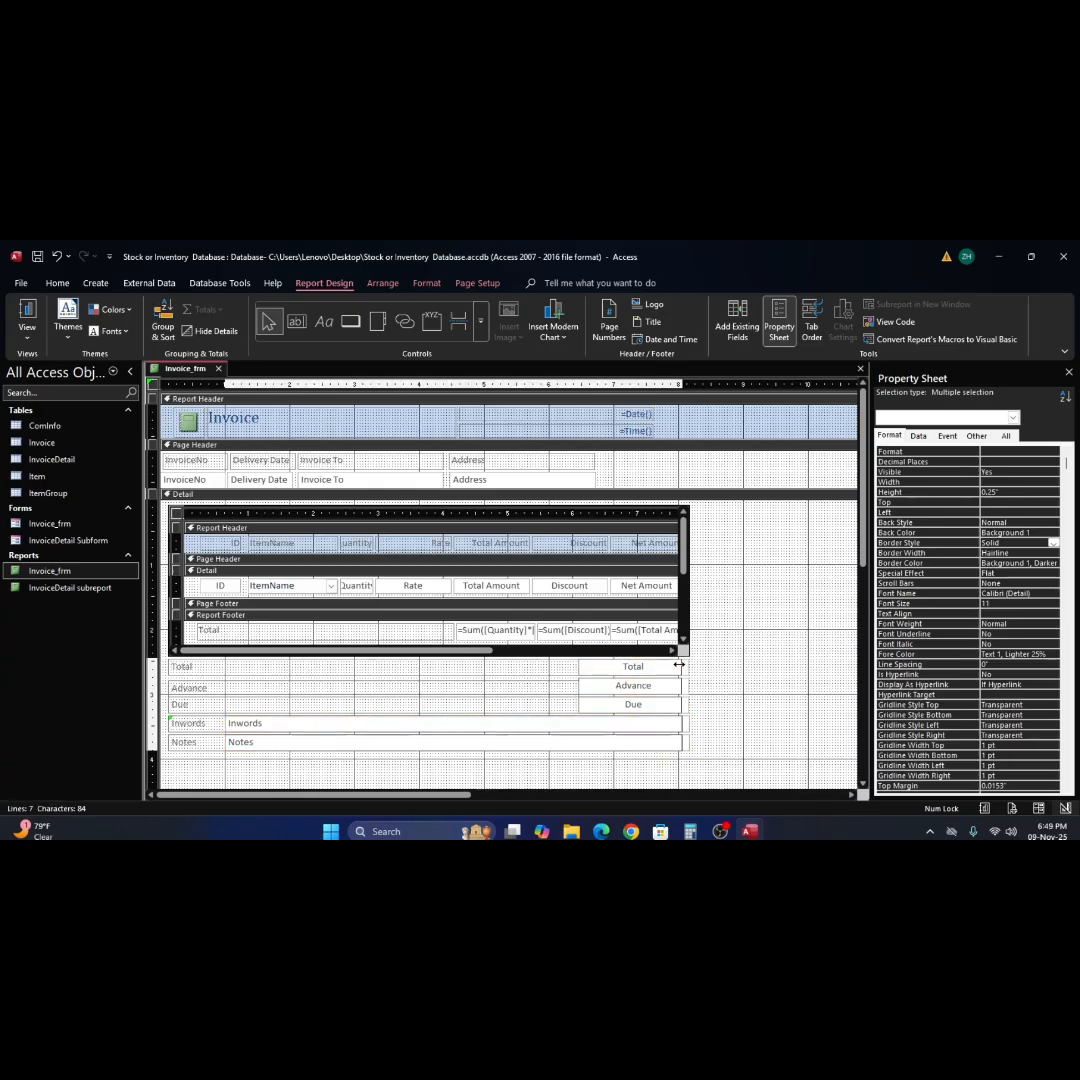
left_click(726, 670)
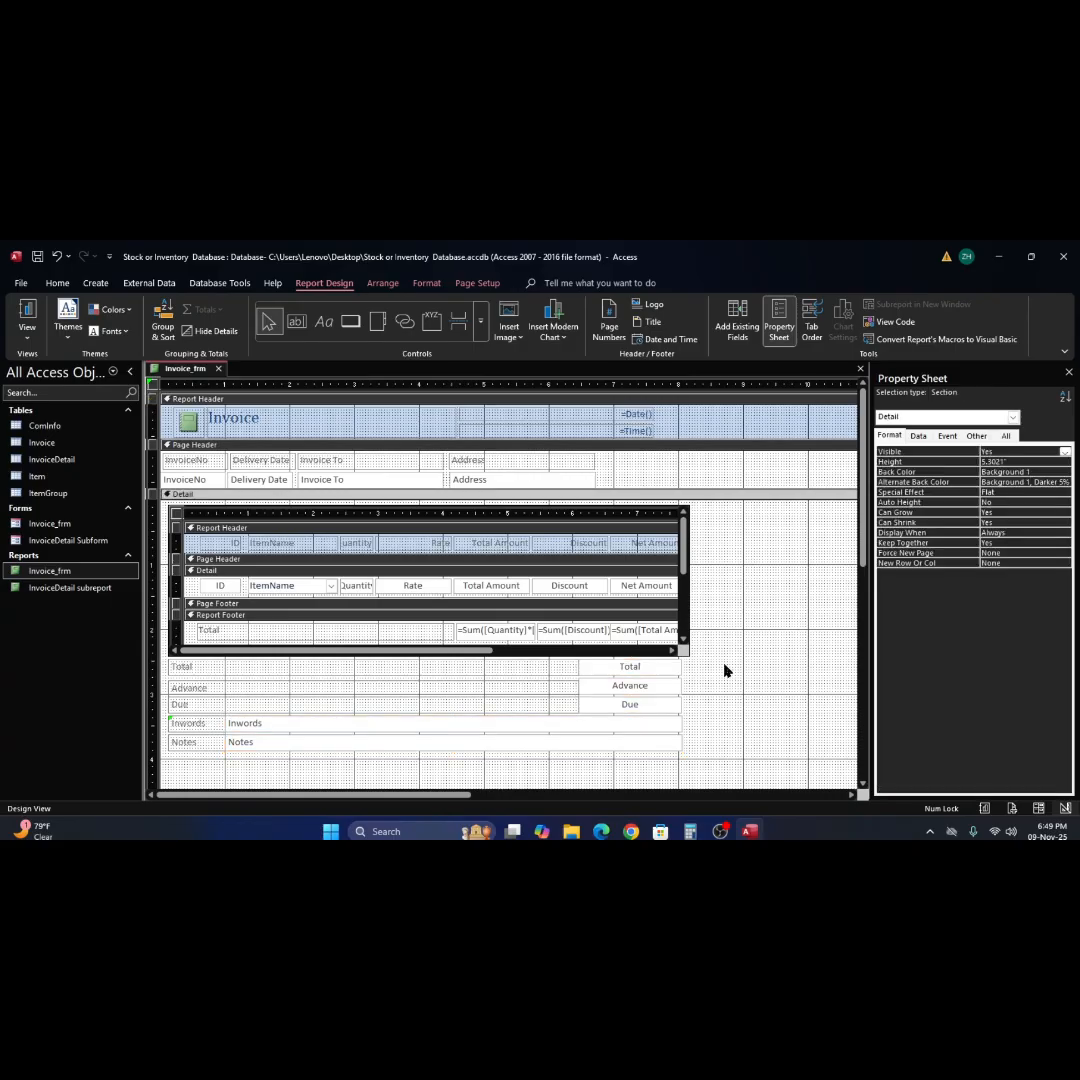
left_click(28, 316)
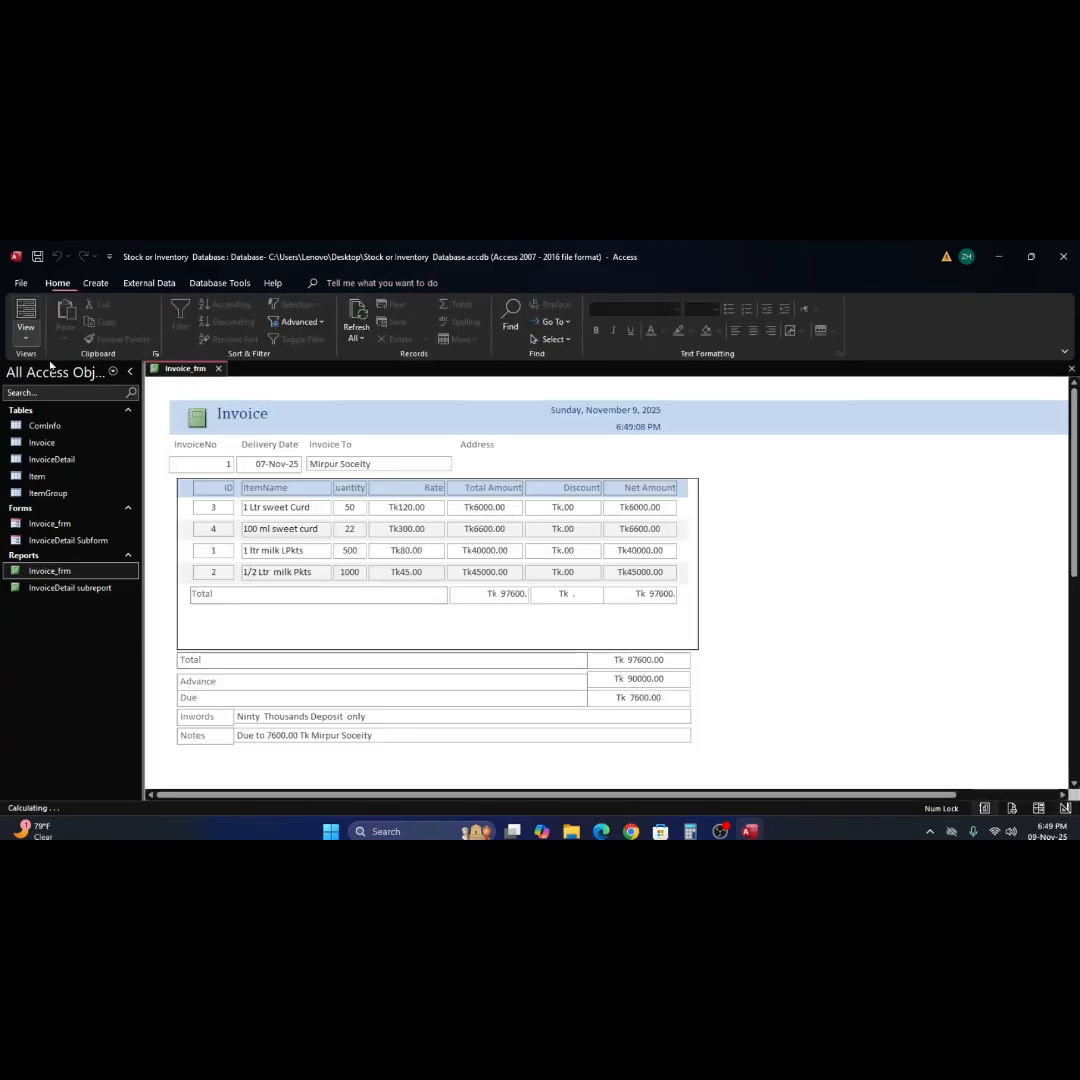
Return to Design View and narrow Total, Advance and Due to 1.5", pulling in the right edges of Inwords and Notes equally.
right_click(746, 686)
left_click(789, 532)
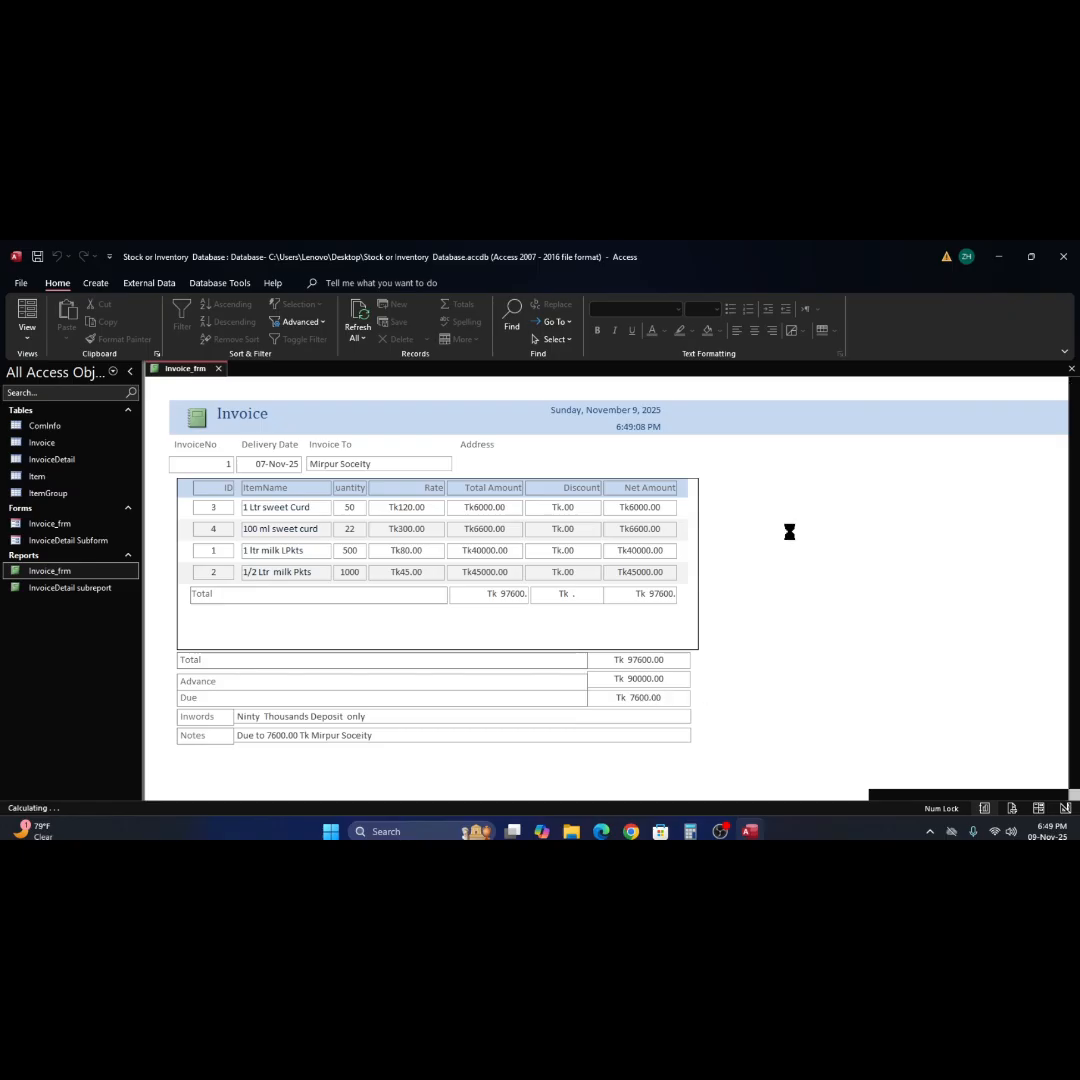
left_click(630, 668)
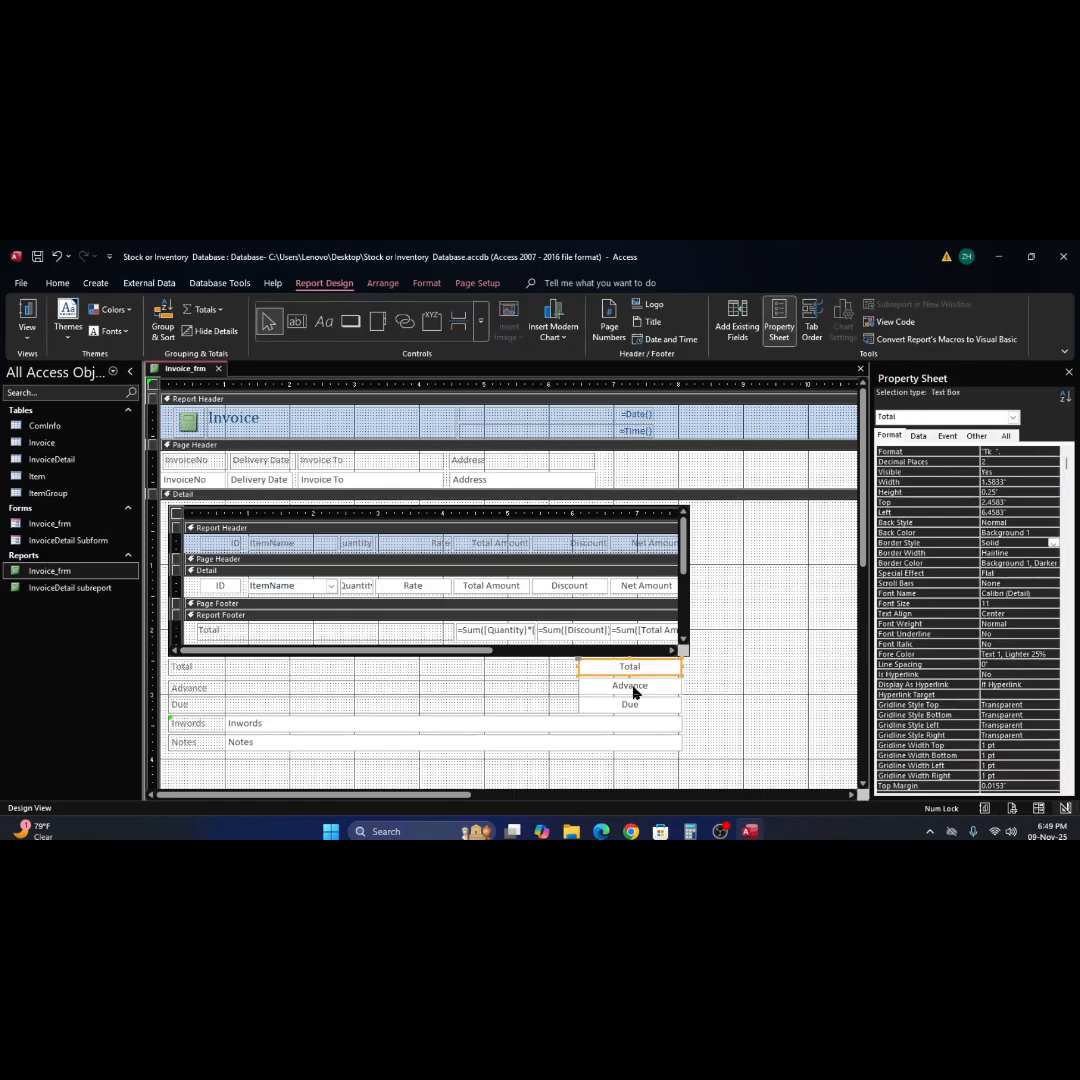
left_click(632, 690, "shift")
left_click(632, 705, "shift")
left_click(632, 725, "shift")
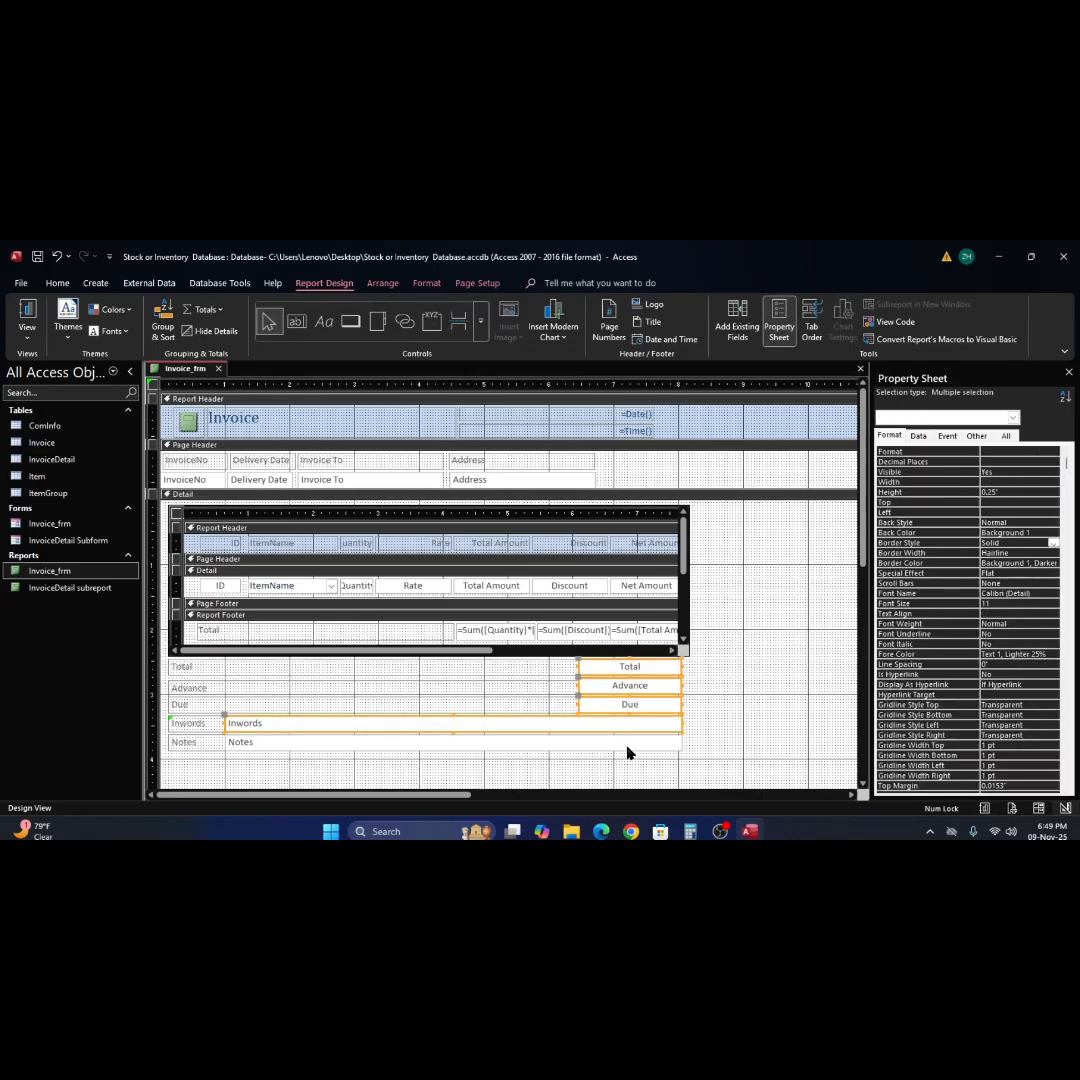
left_click(627, 746, "shift")
left_click_drag(680, 667, 675, 663)
left_click(674, 659)
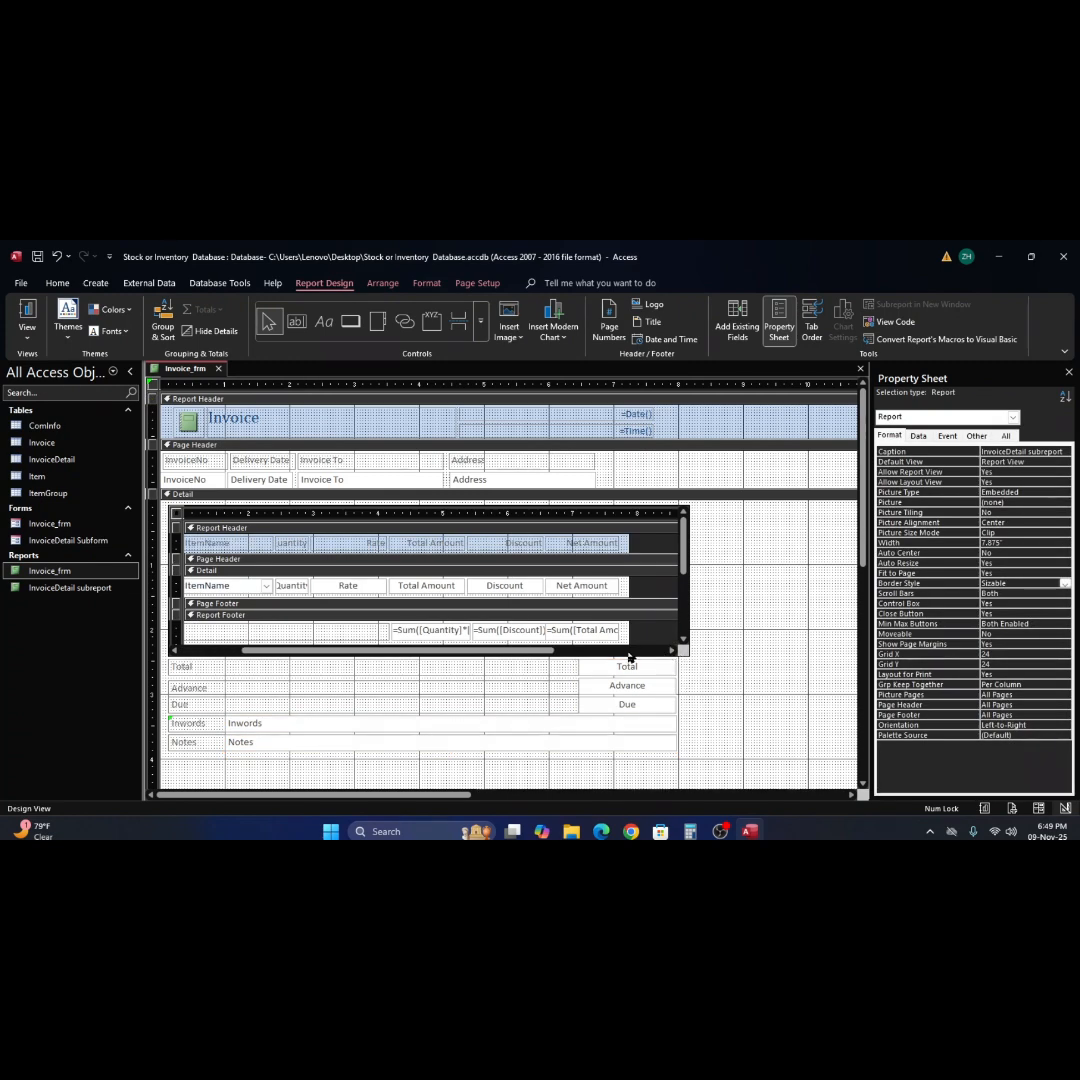
Extend the right edges of the Total, Advance, Due, Inwords and Notes text boxes slightly past the 8" mark and check Report View.
left_click_drag(535, 651, 463, 657)
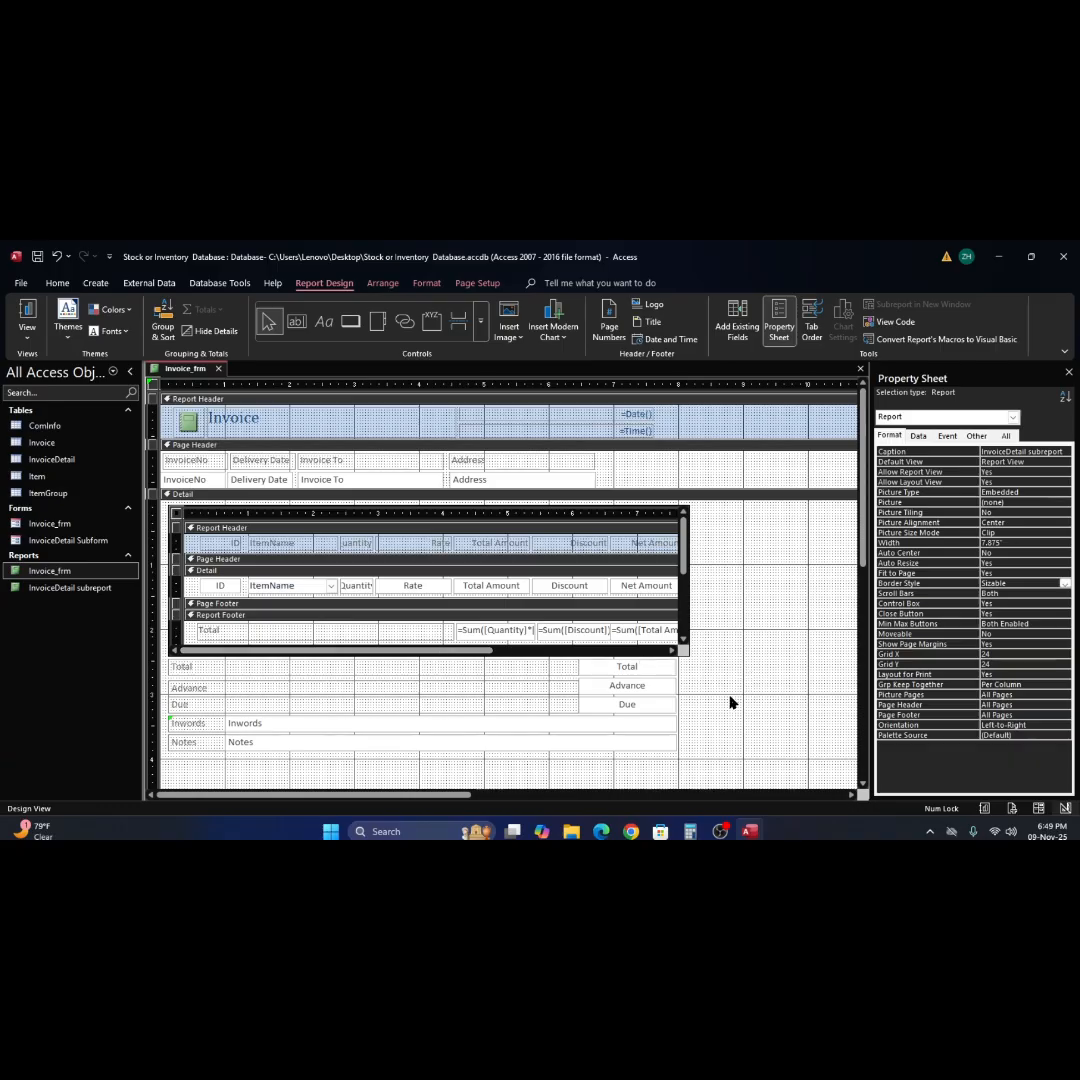
left_click(663, 669)
left_click(665, 686, "shift")
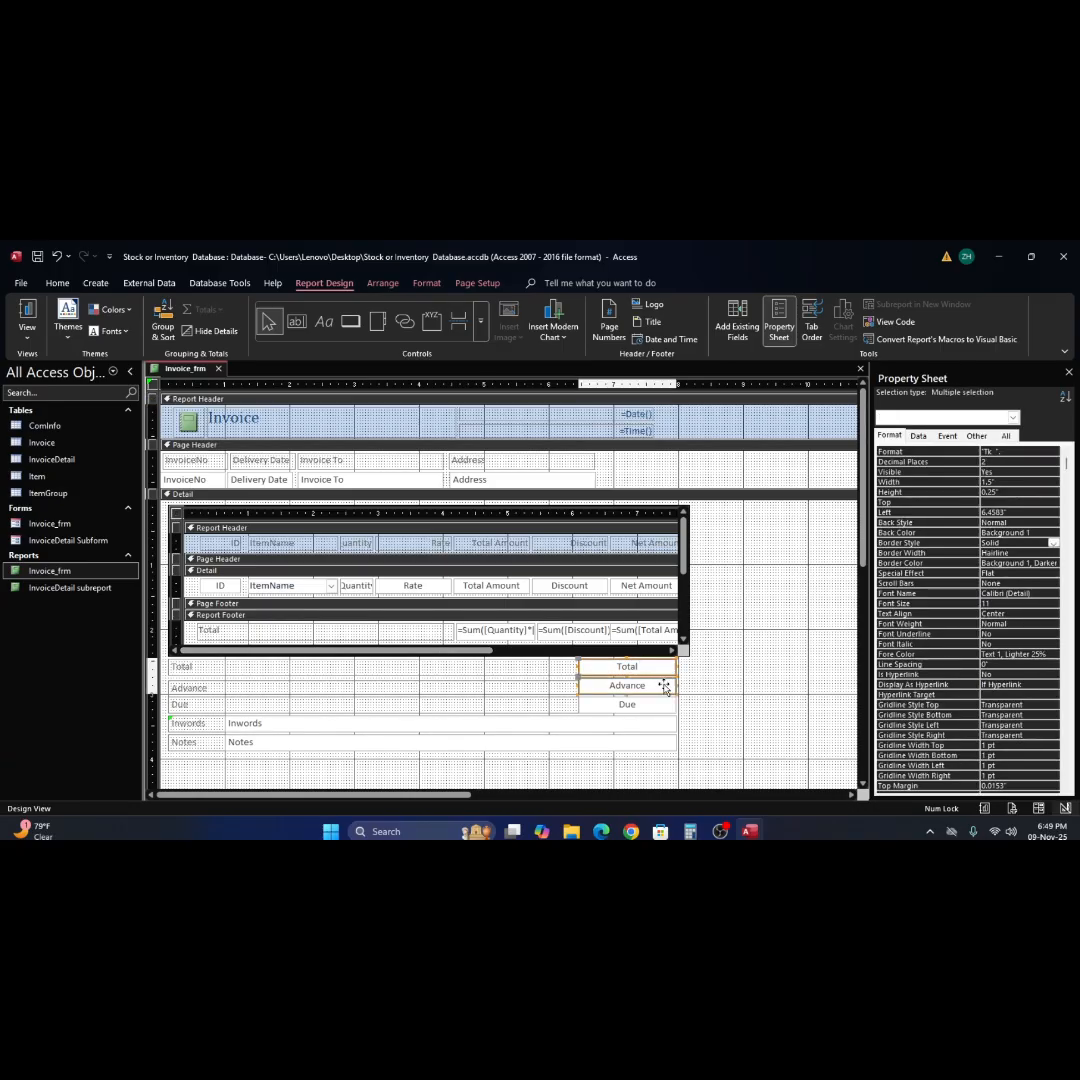
left_click(665, 703, "shift")
left_click(660, 725, "shift")
left_click(653, 744, "shift")
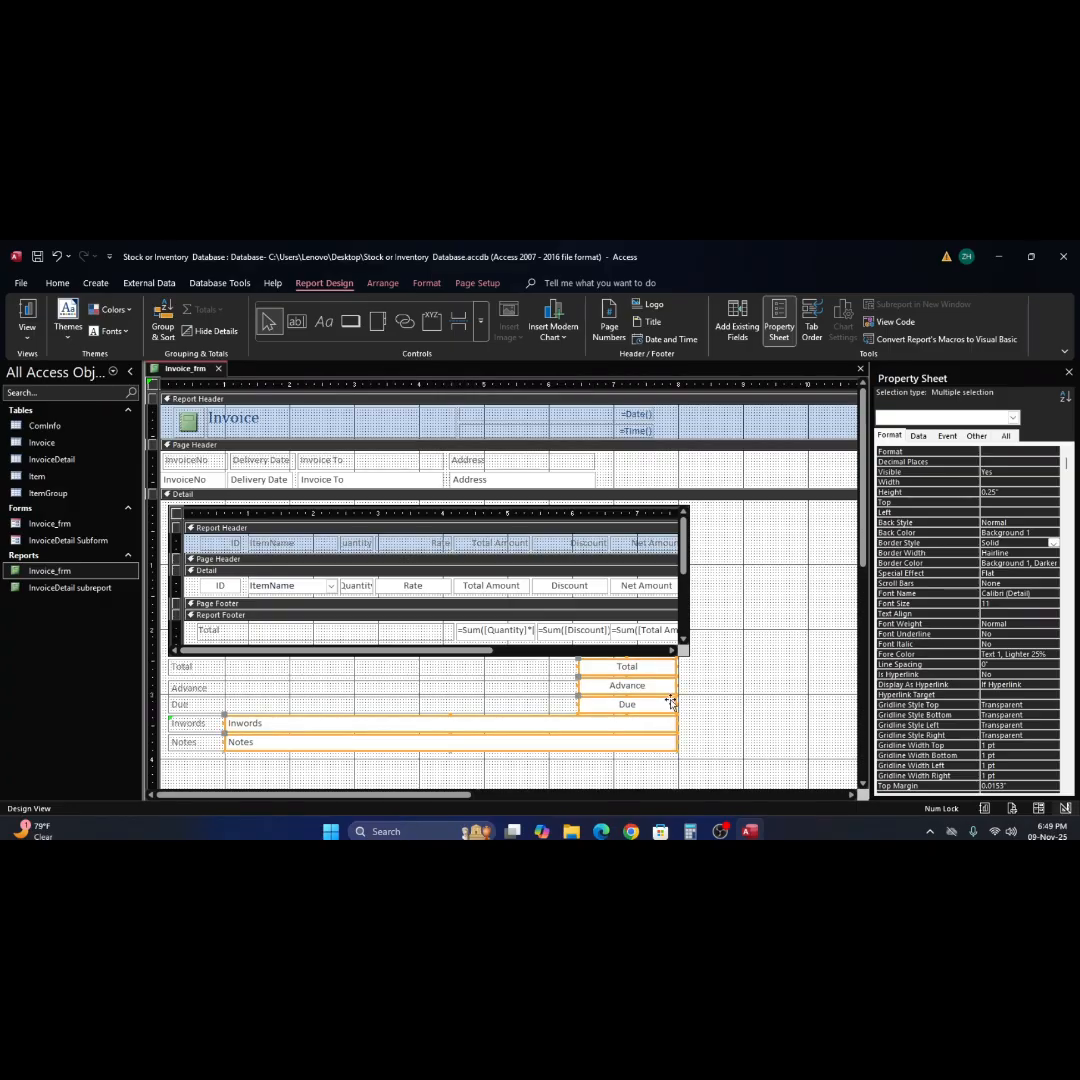
left_click_drag(676, 666, 679, 666)
left_click(718, 673)
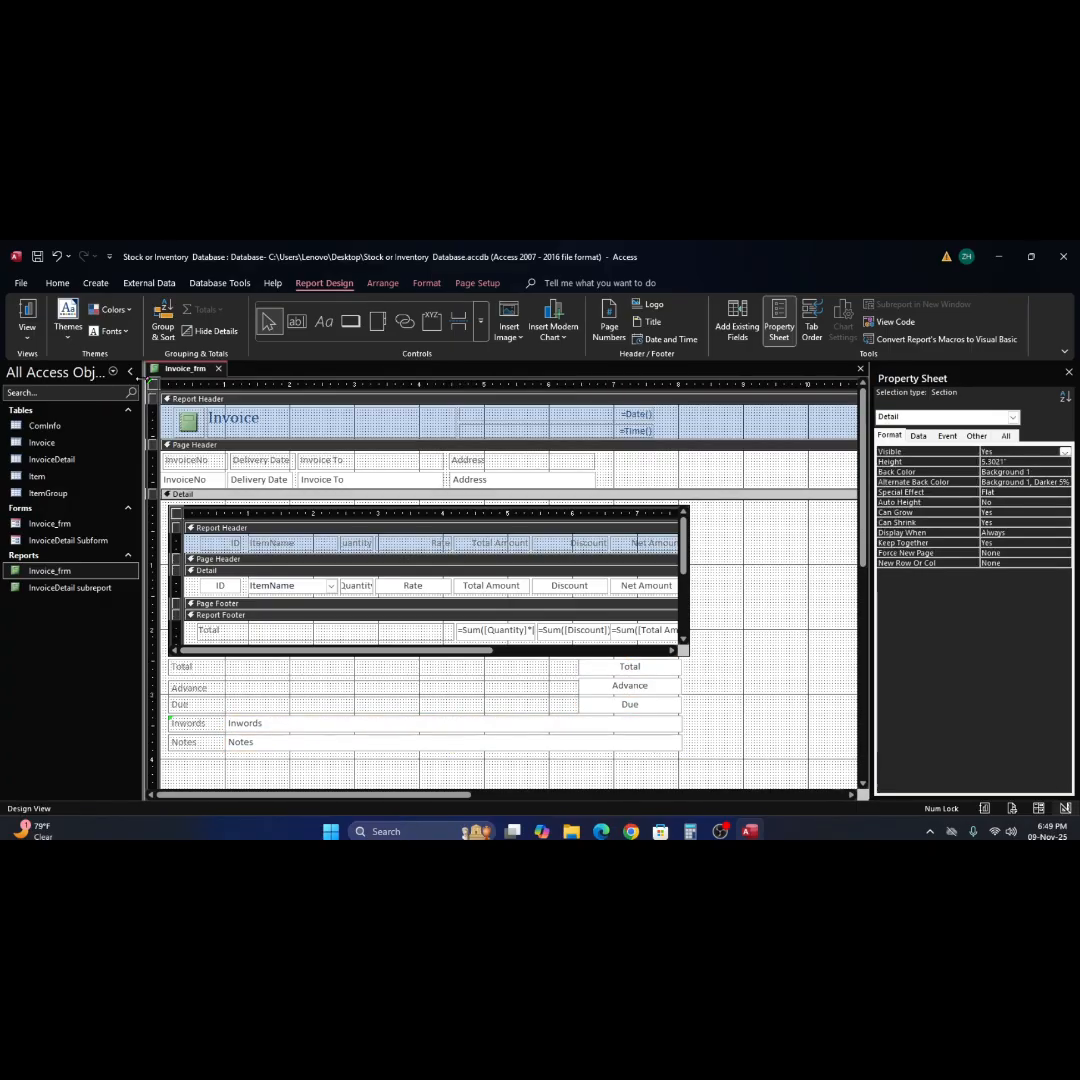
left_click(27, 315)
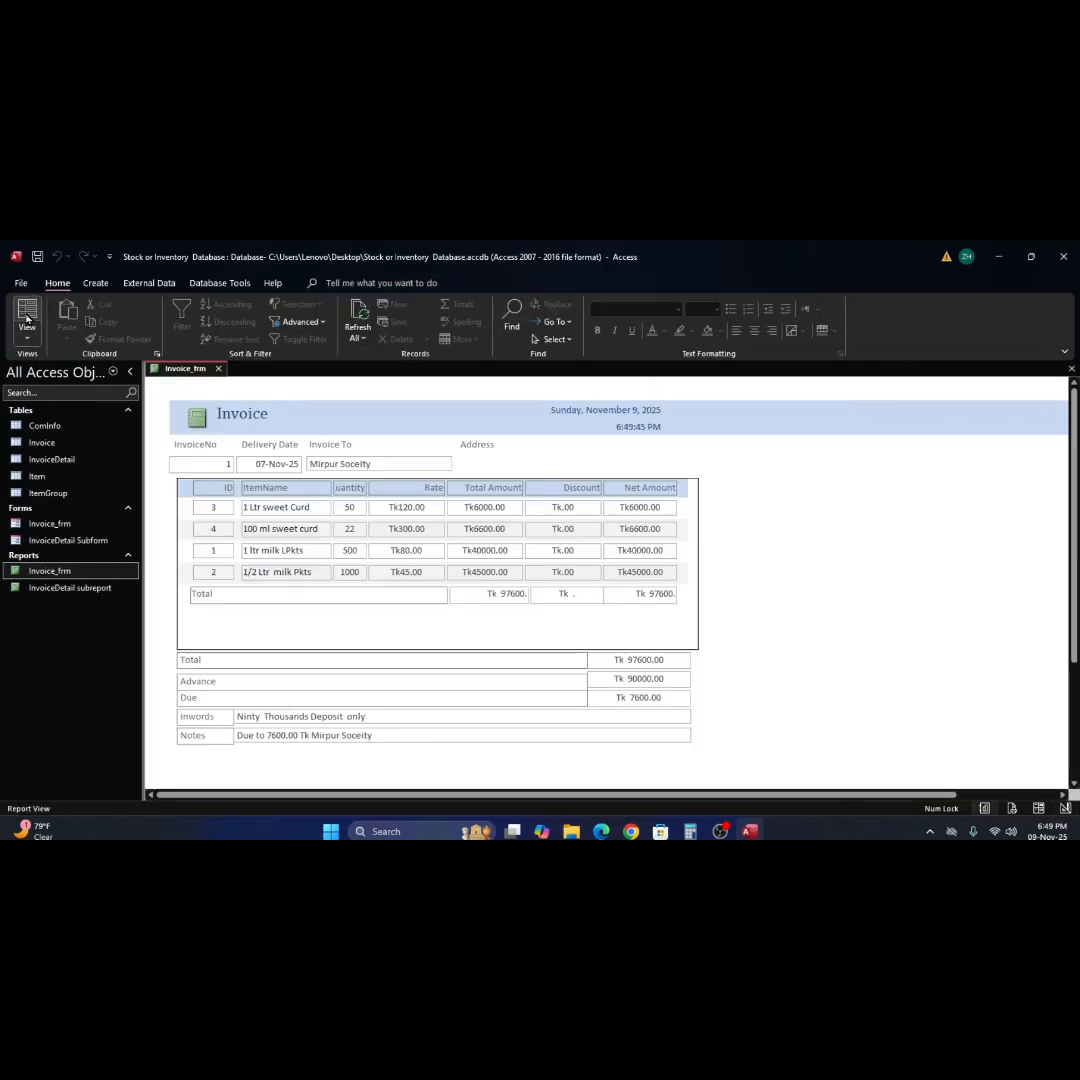
In Design View, pull the right edges of the Total, Advance, Due, Inwords and Notes text boxes back to the 8" mark.
right_click(730, 663)
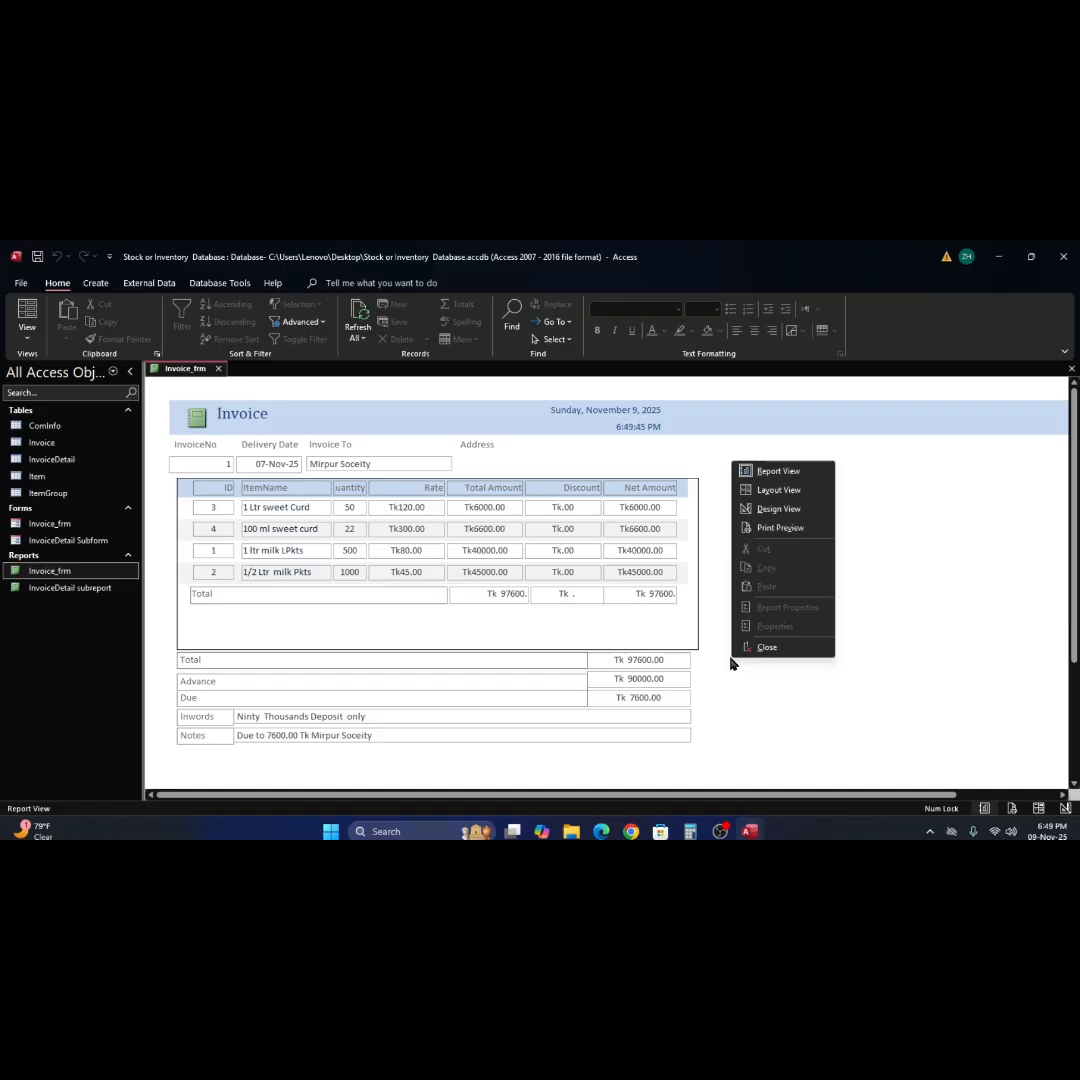
left_click(785, 510)
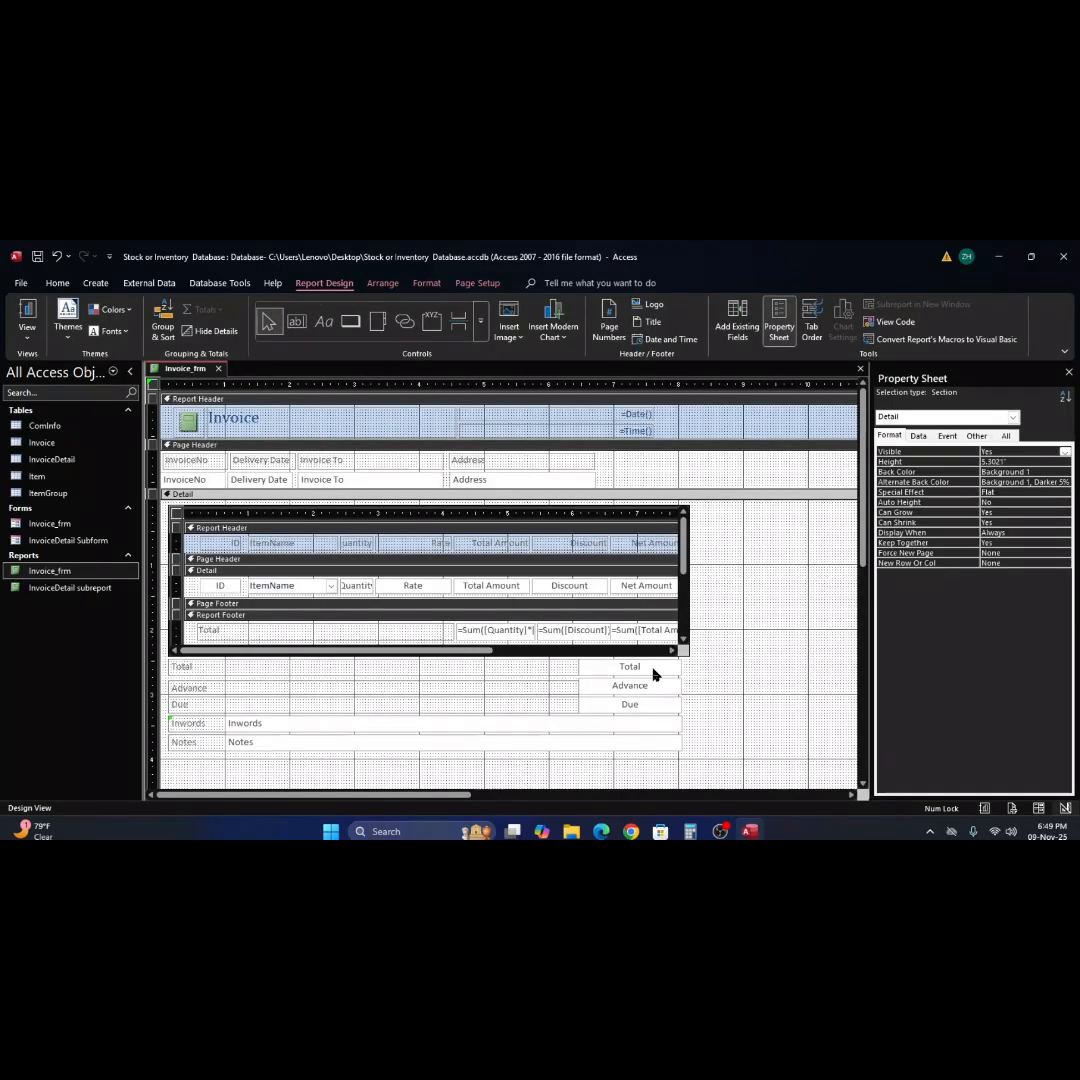
left_click(653, 670)
left_click(651, 688, "shift")
left_click(645, 708, "shift")
left_click(645, 724, "shift")
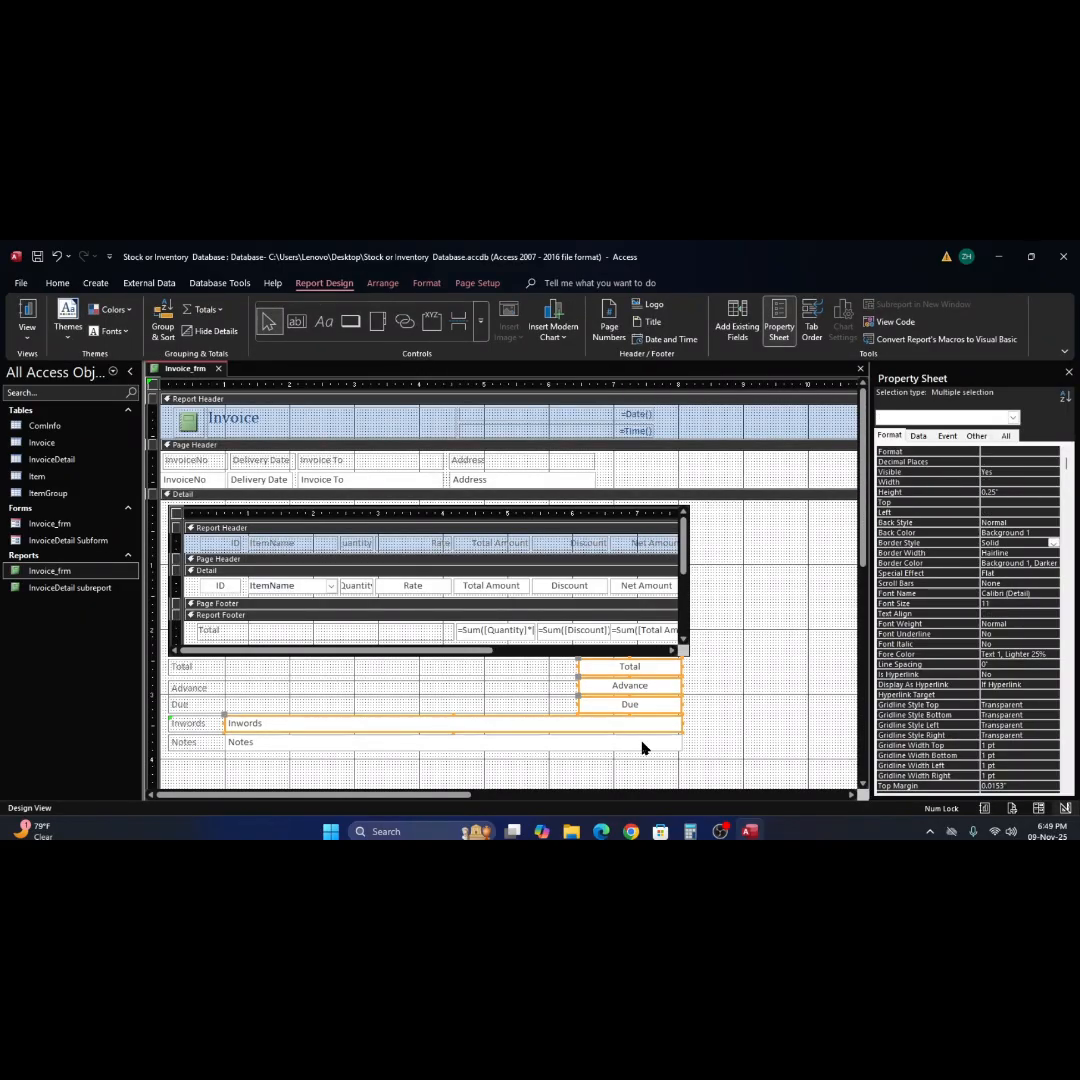
left_click(641, 745, "shift")
left_click_drag(683, 667, 679, 667)
Narrow the InvoiceDetail subreport control to 7.125" and check it in Report View.
left_click(675, 654)
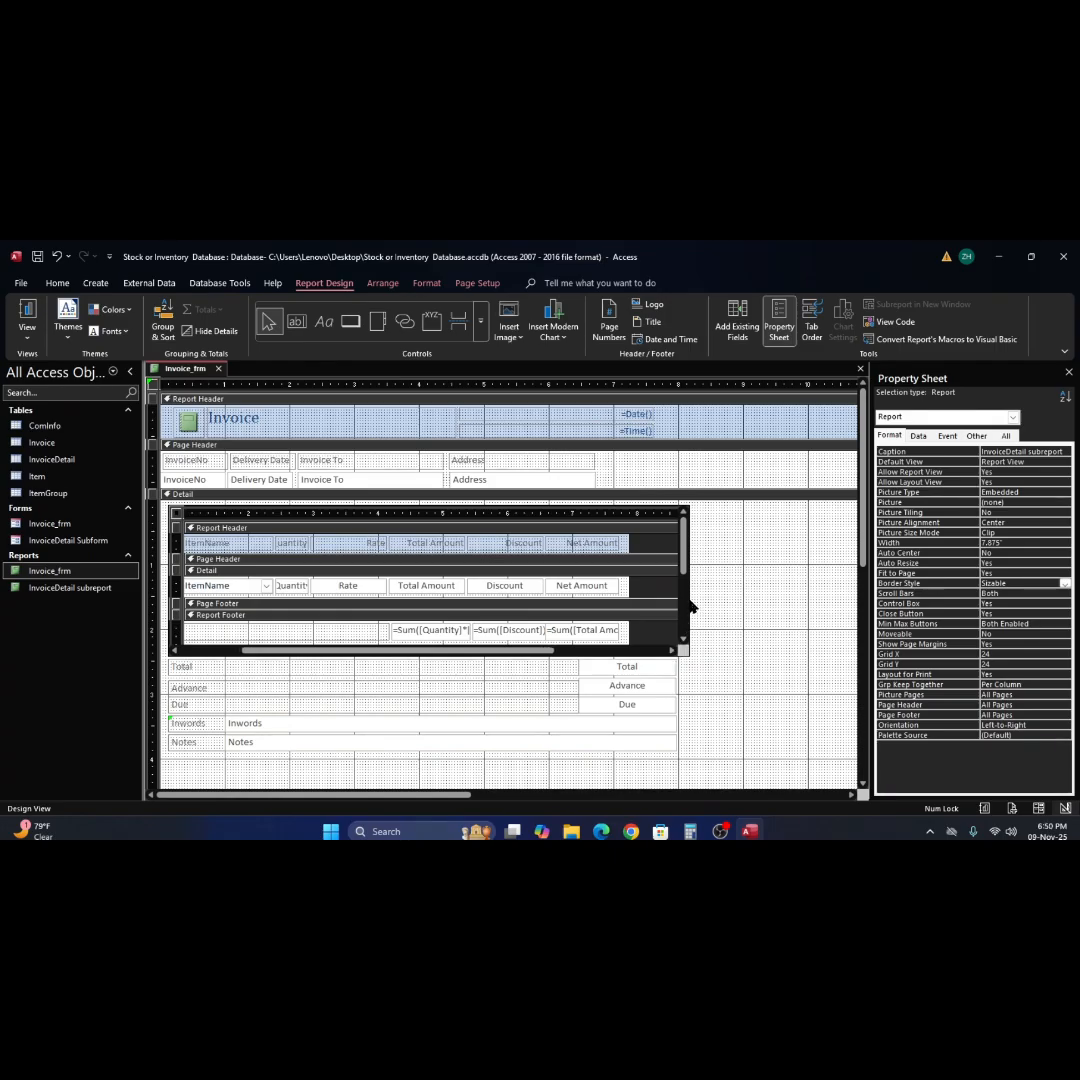
left_click(662, 509)
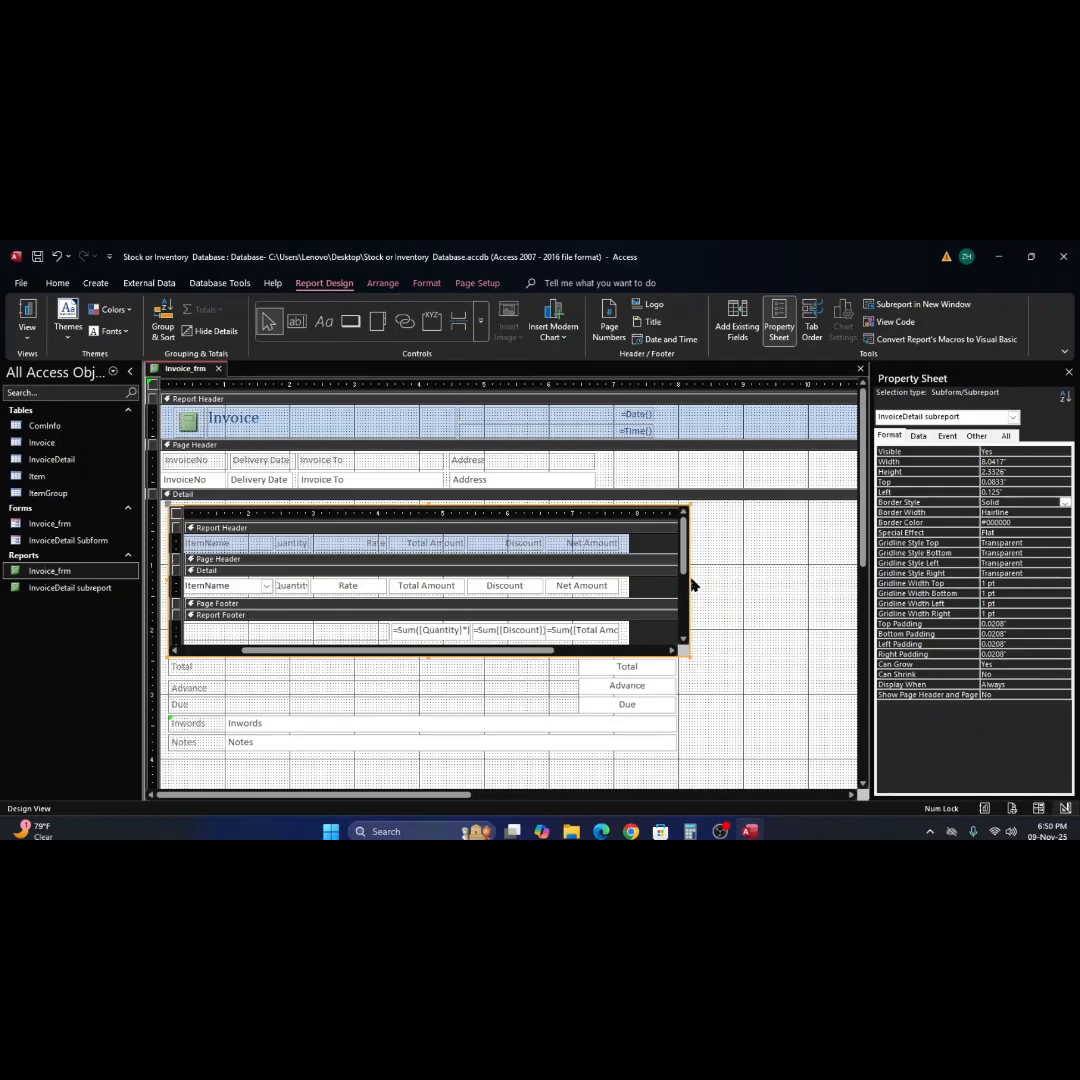
mouse_move(690, 580)
left_mouse_down()
mouse_move(606, 589)
mouse_move(630, 595)
left_mouse_up()
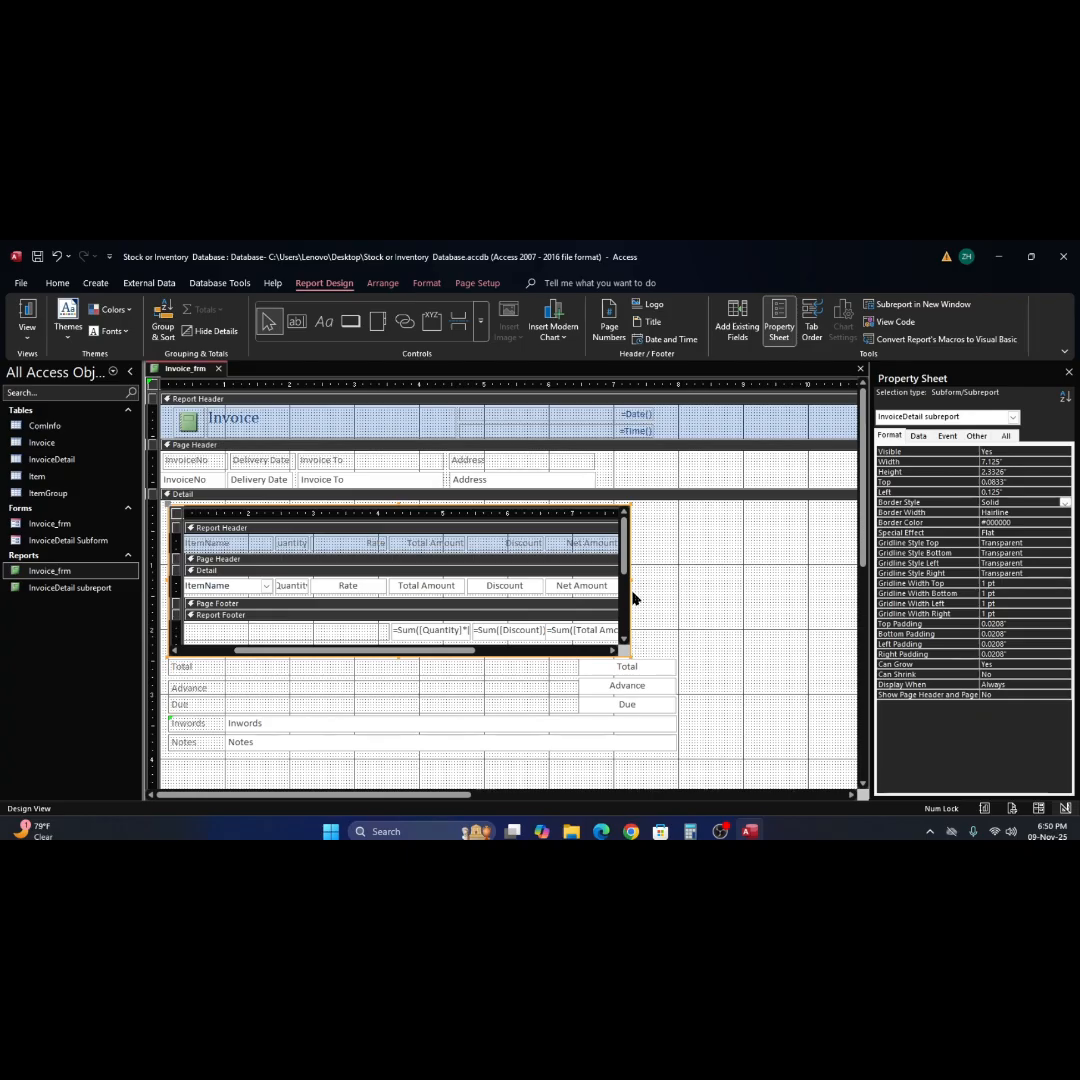
left_click(725, 650)
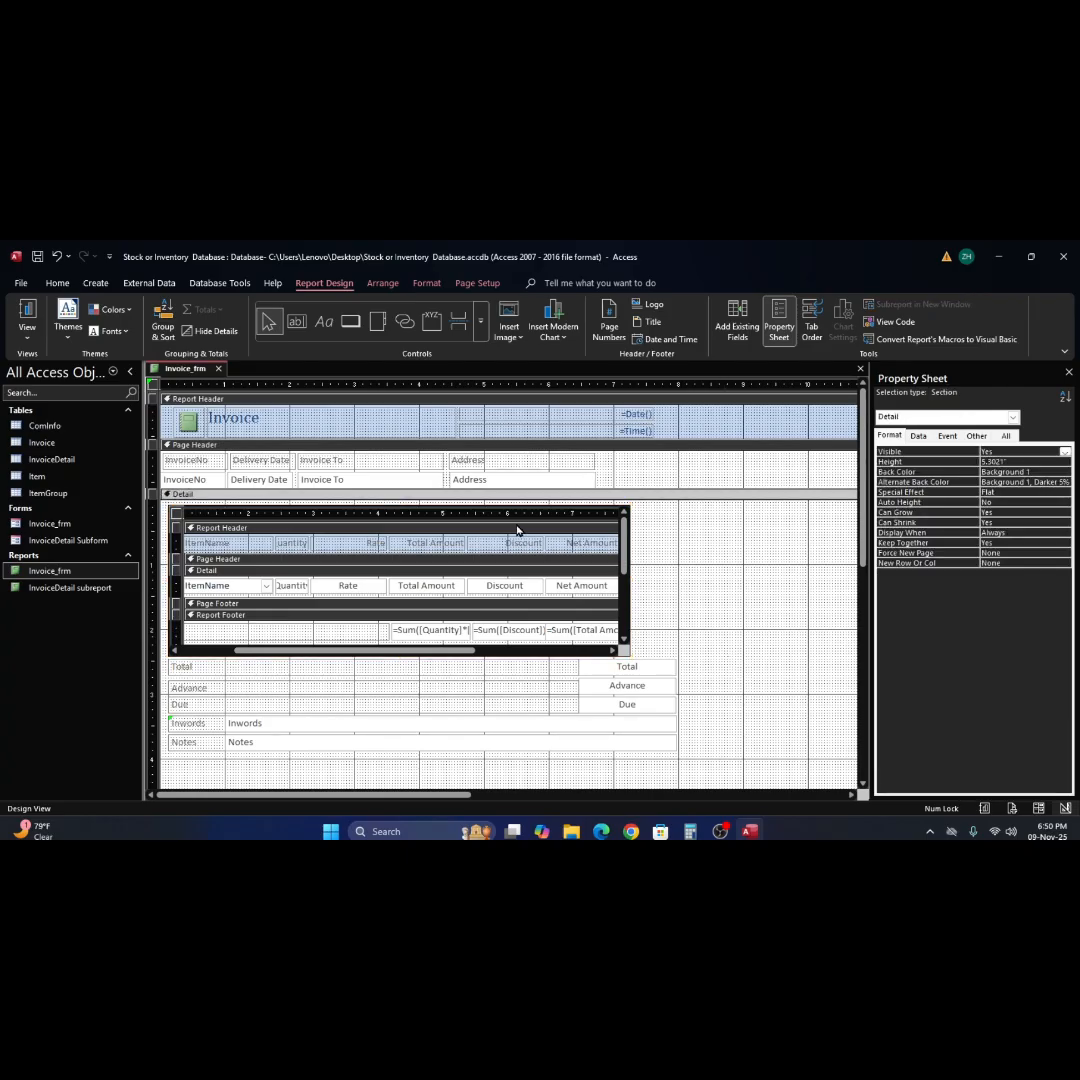
left_click(27, 316)
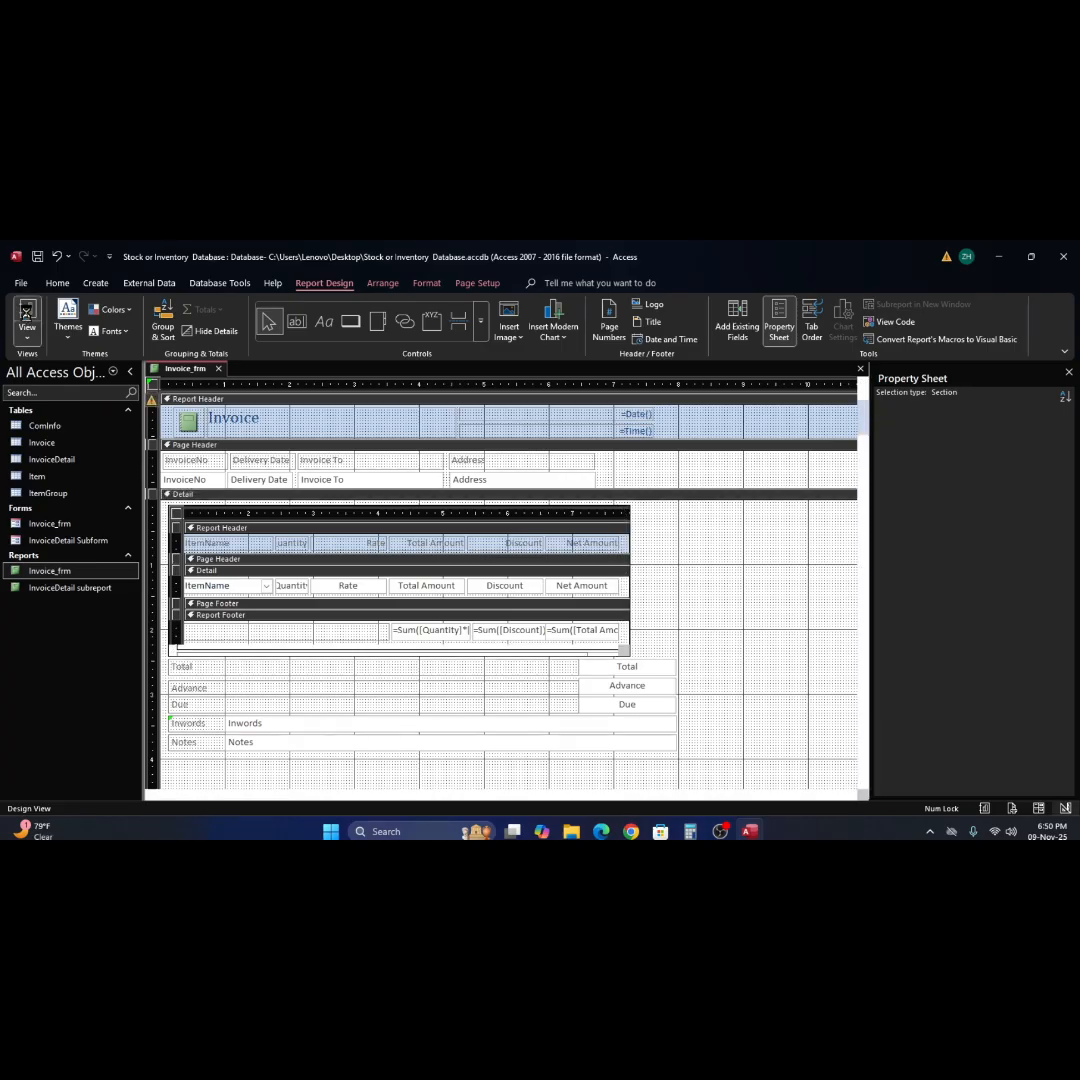
left_click(762, 600)
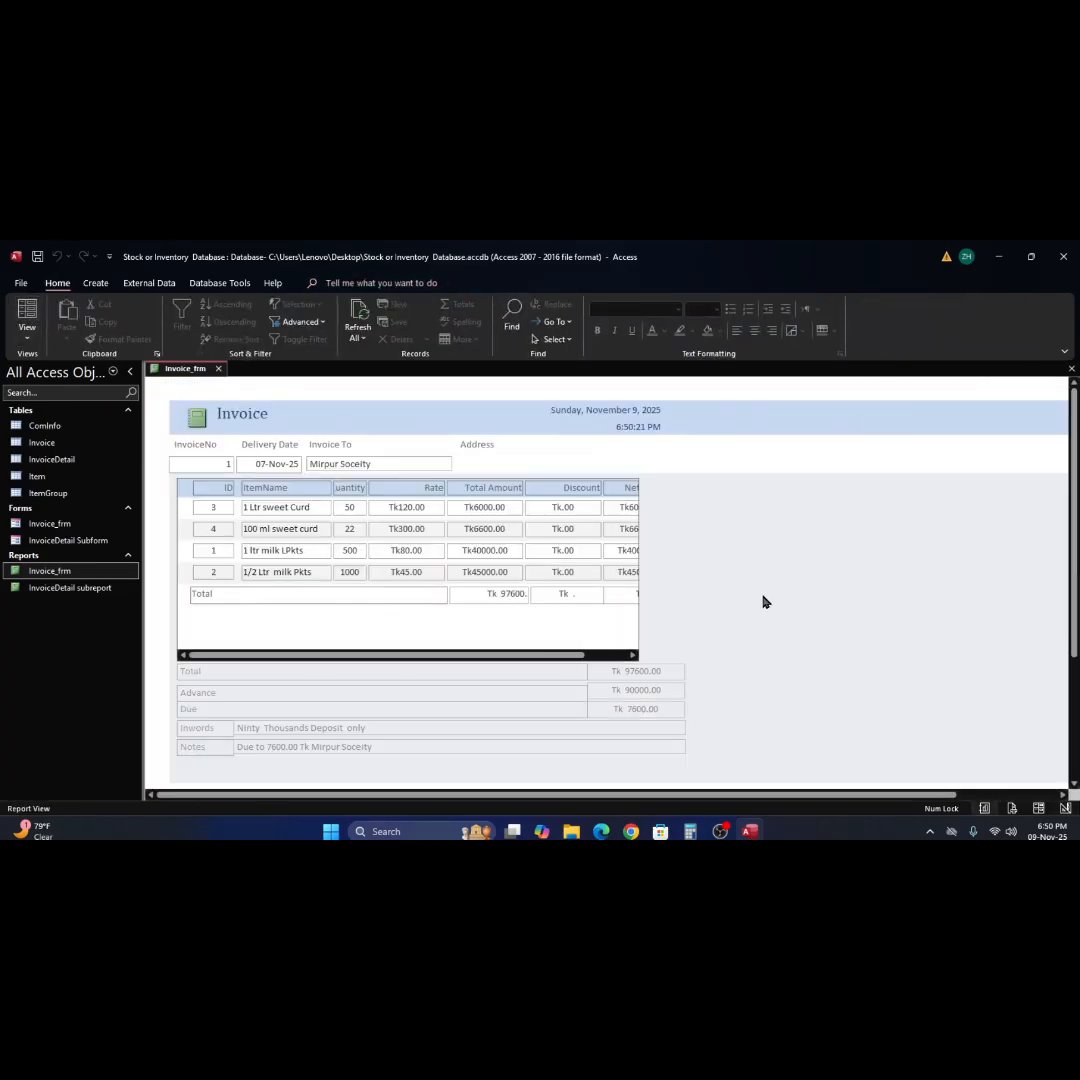
Return to Design View, set the InvoiceDetail subreport control's width to 7.8333" and check its right edge in Report View.
right_click(767, 604)
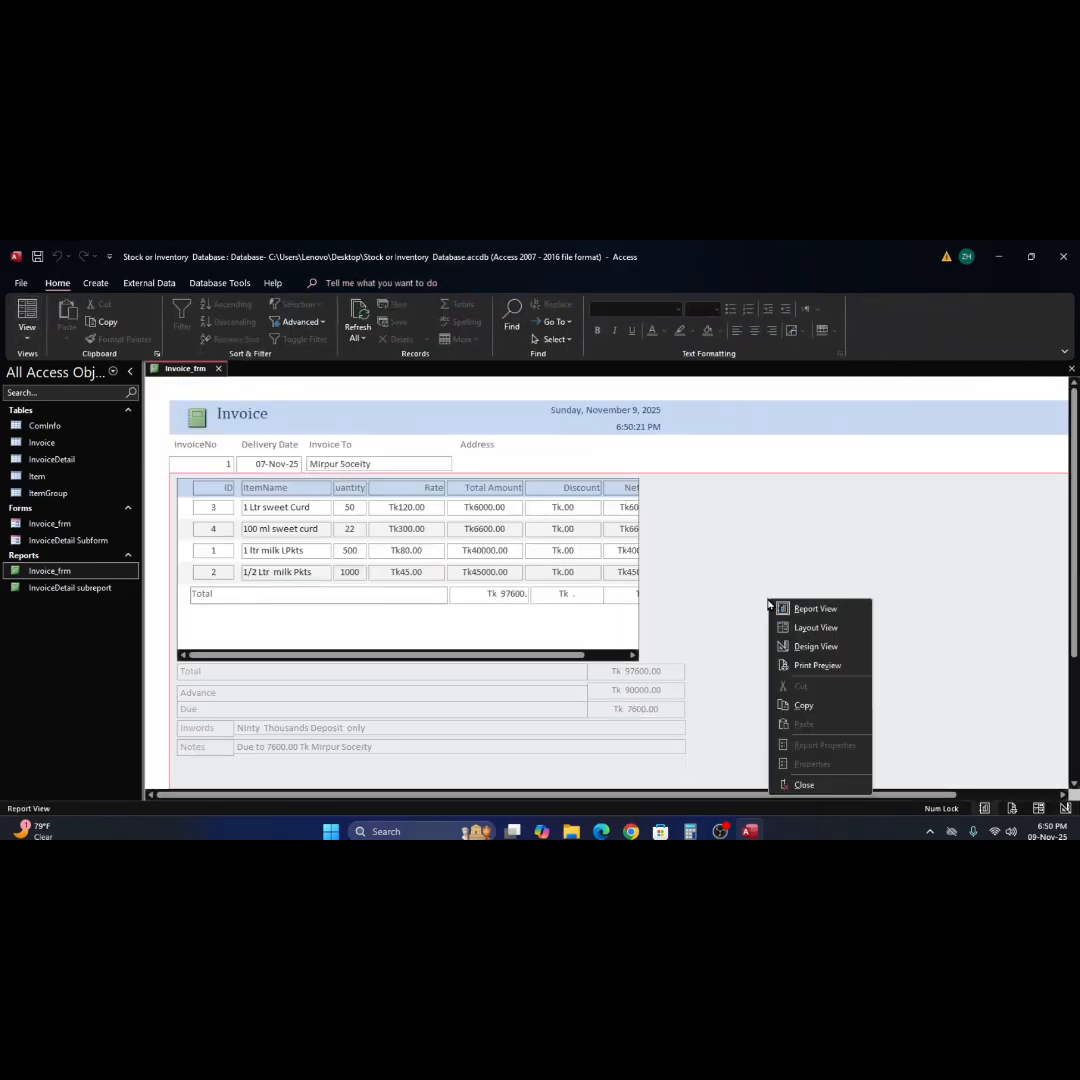
left_click(816, 647)
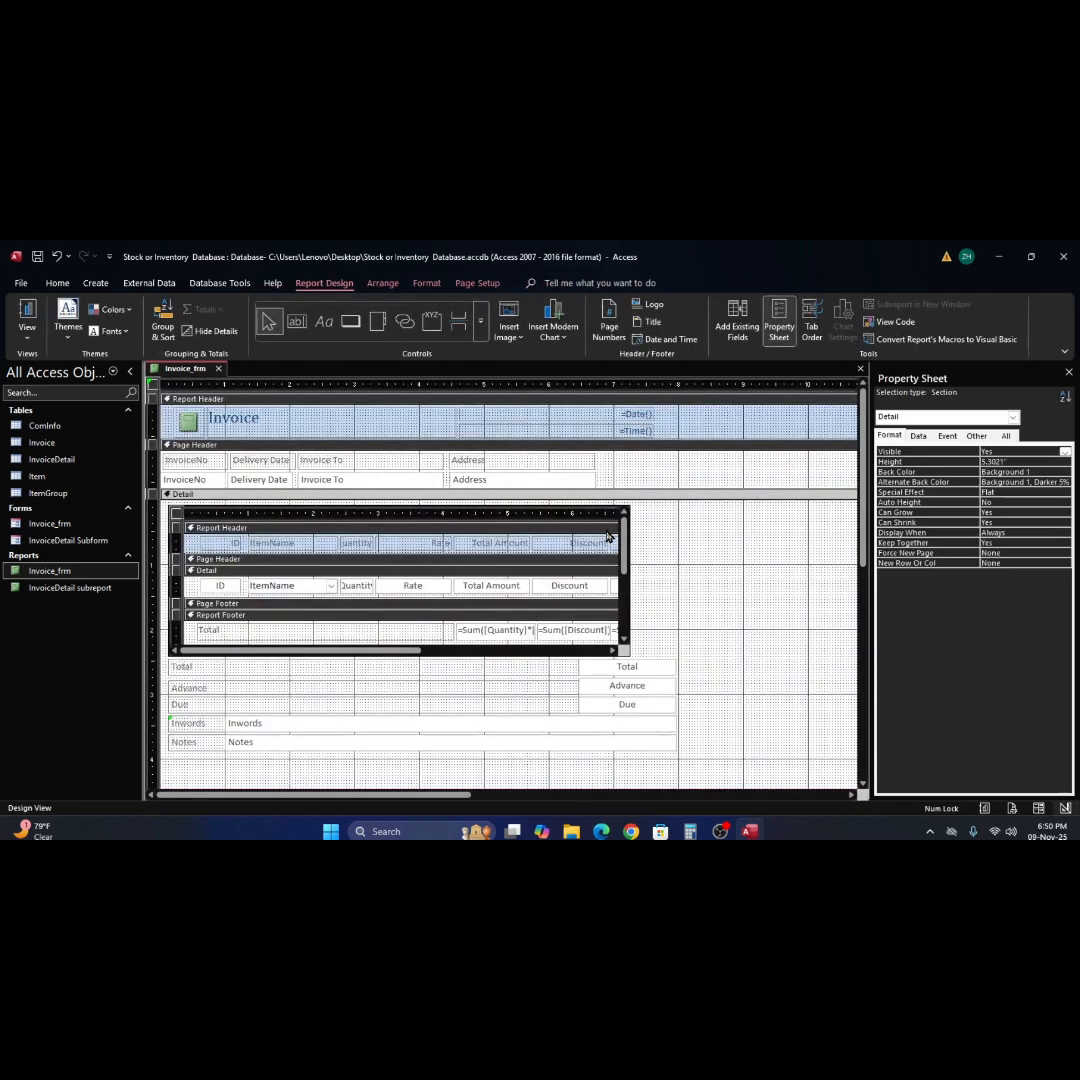
left_click(604, 510)
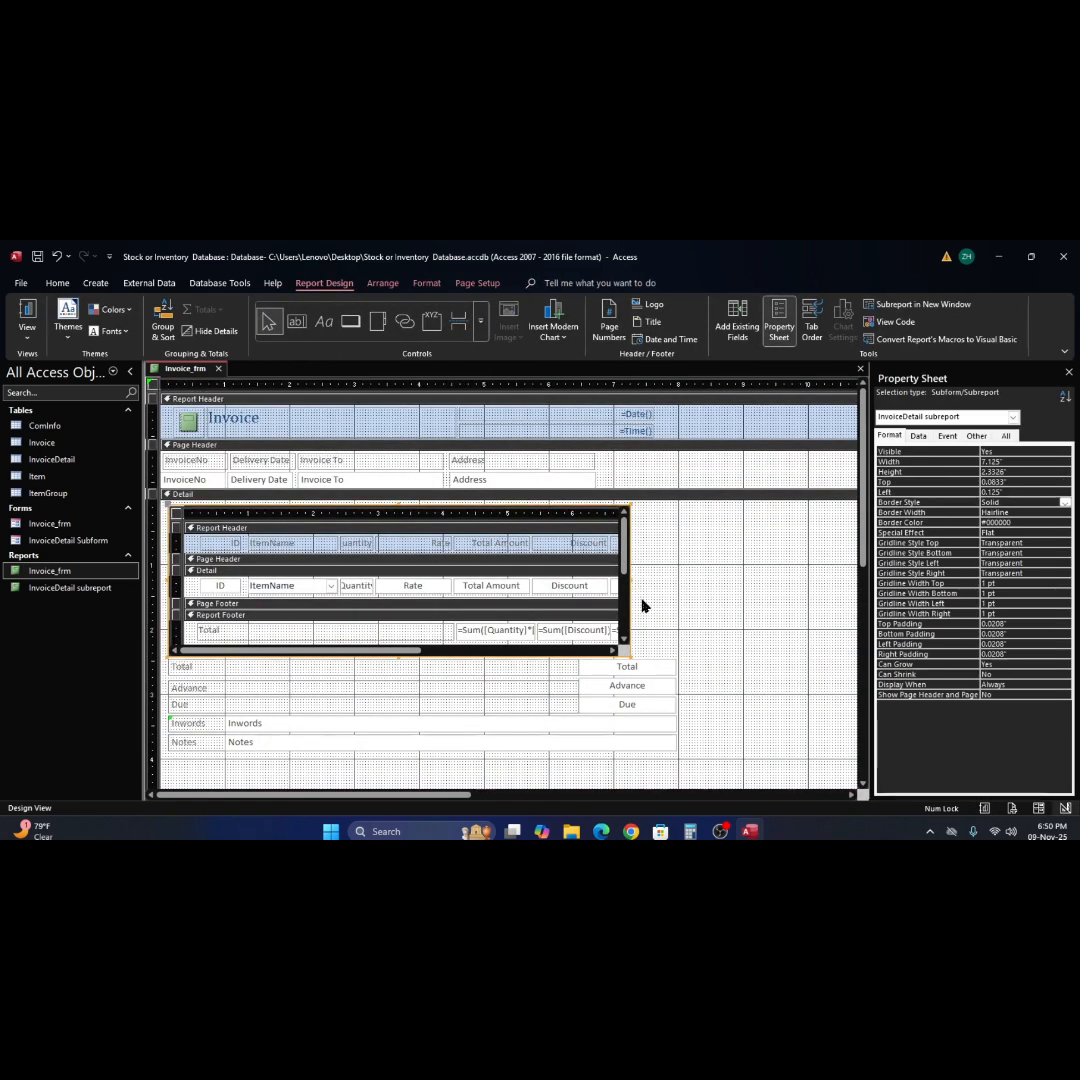
left_click_drag(630, 588, 676, 590)
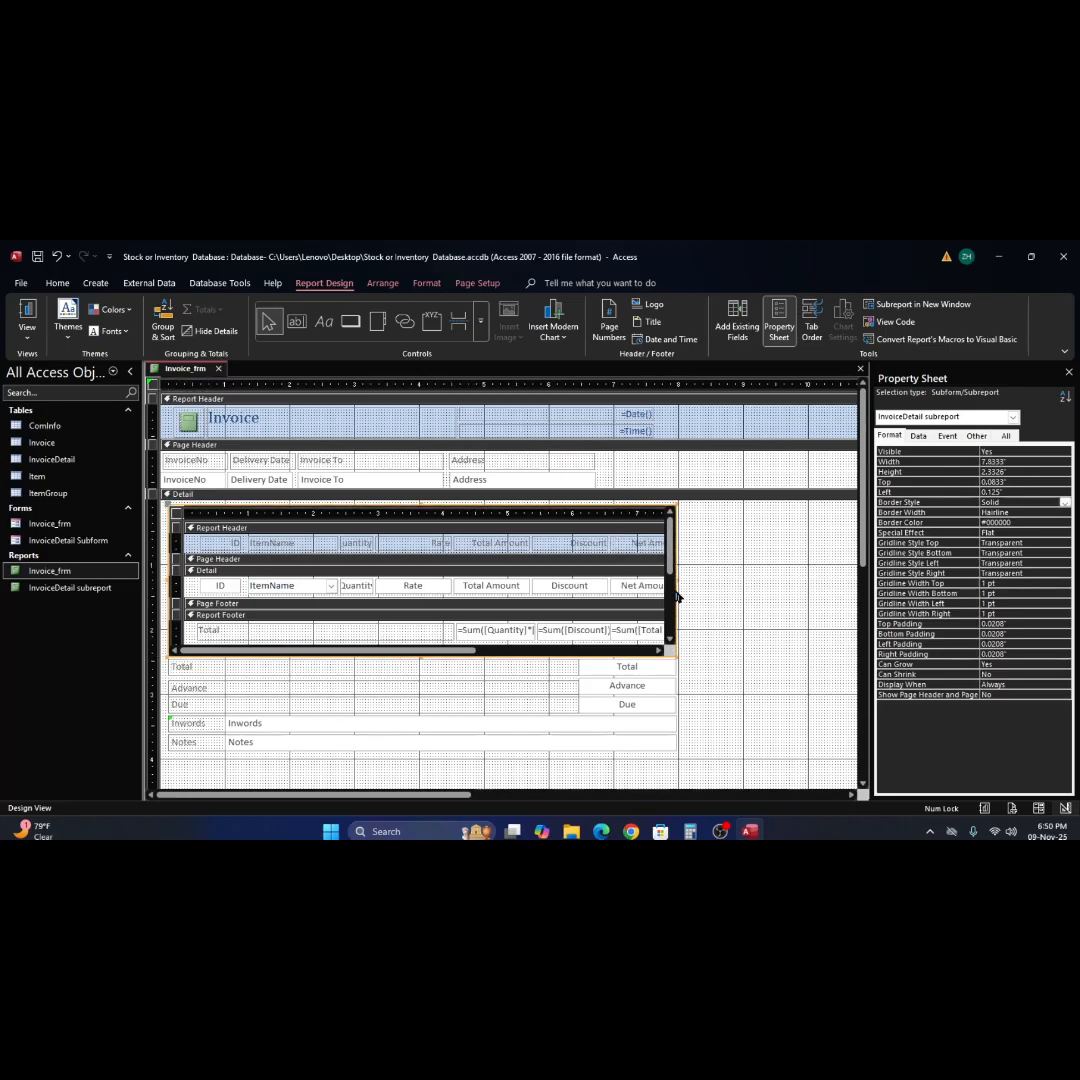
left_click(29, 322)
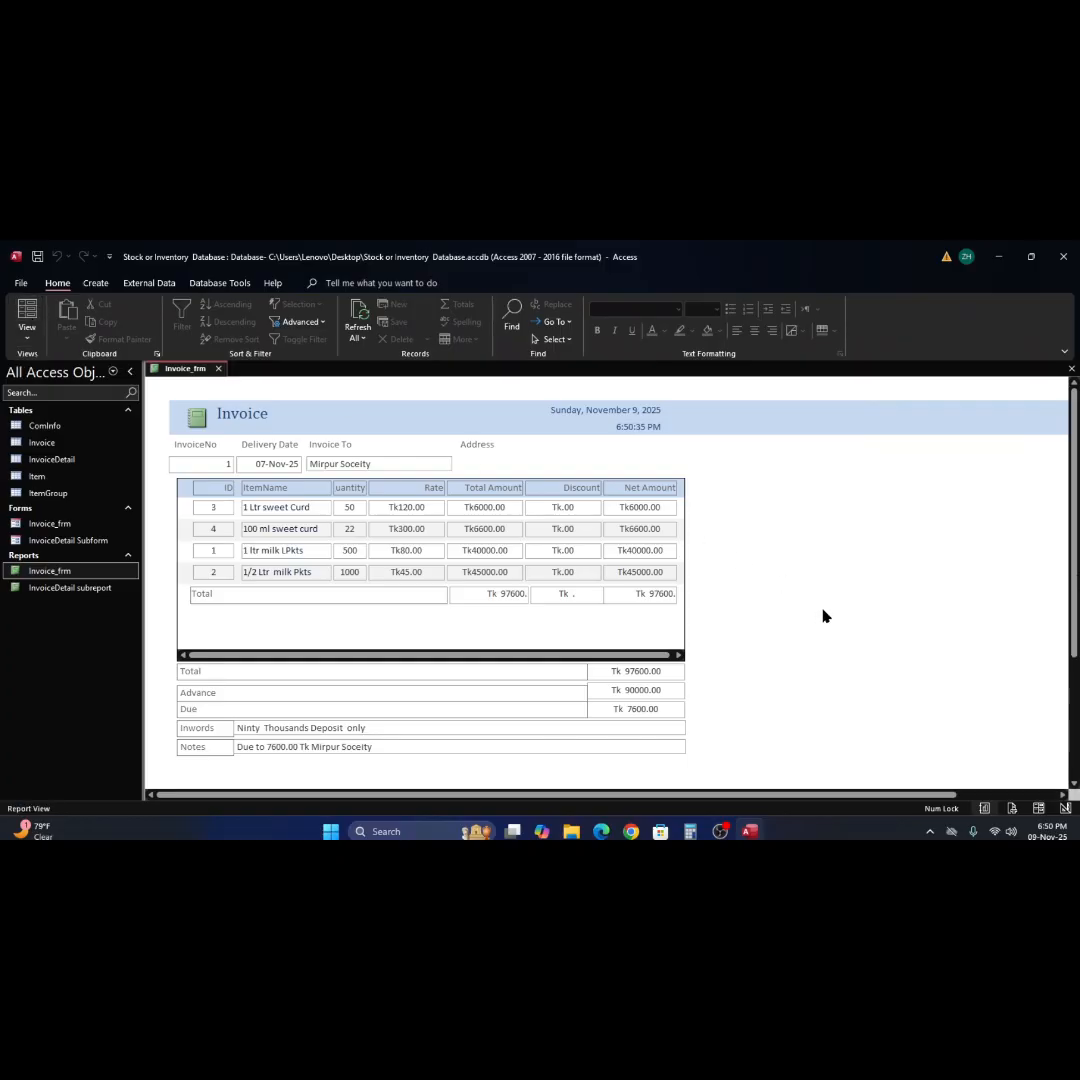
right_click(824, 575)
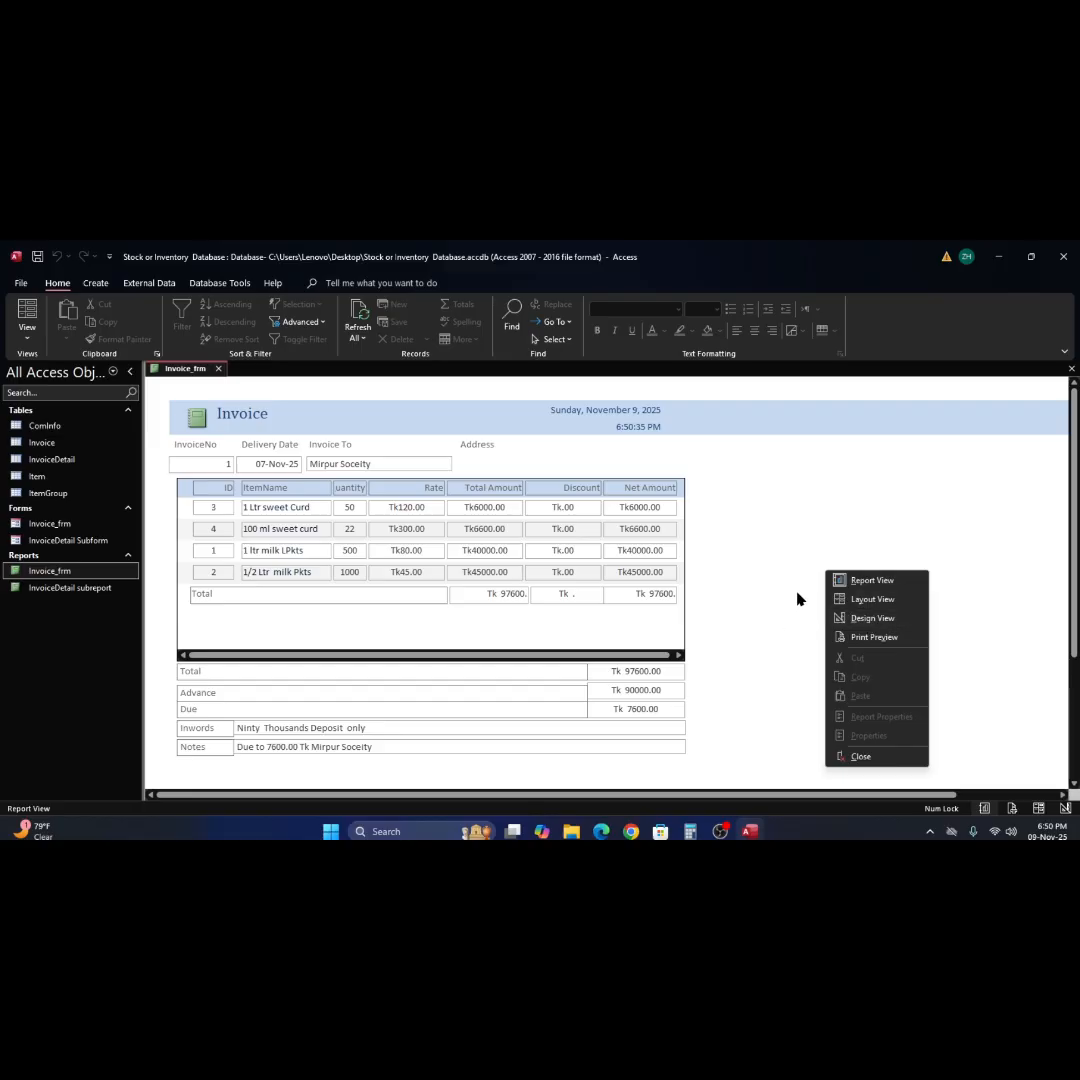
left_click(872, 618)
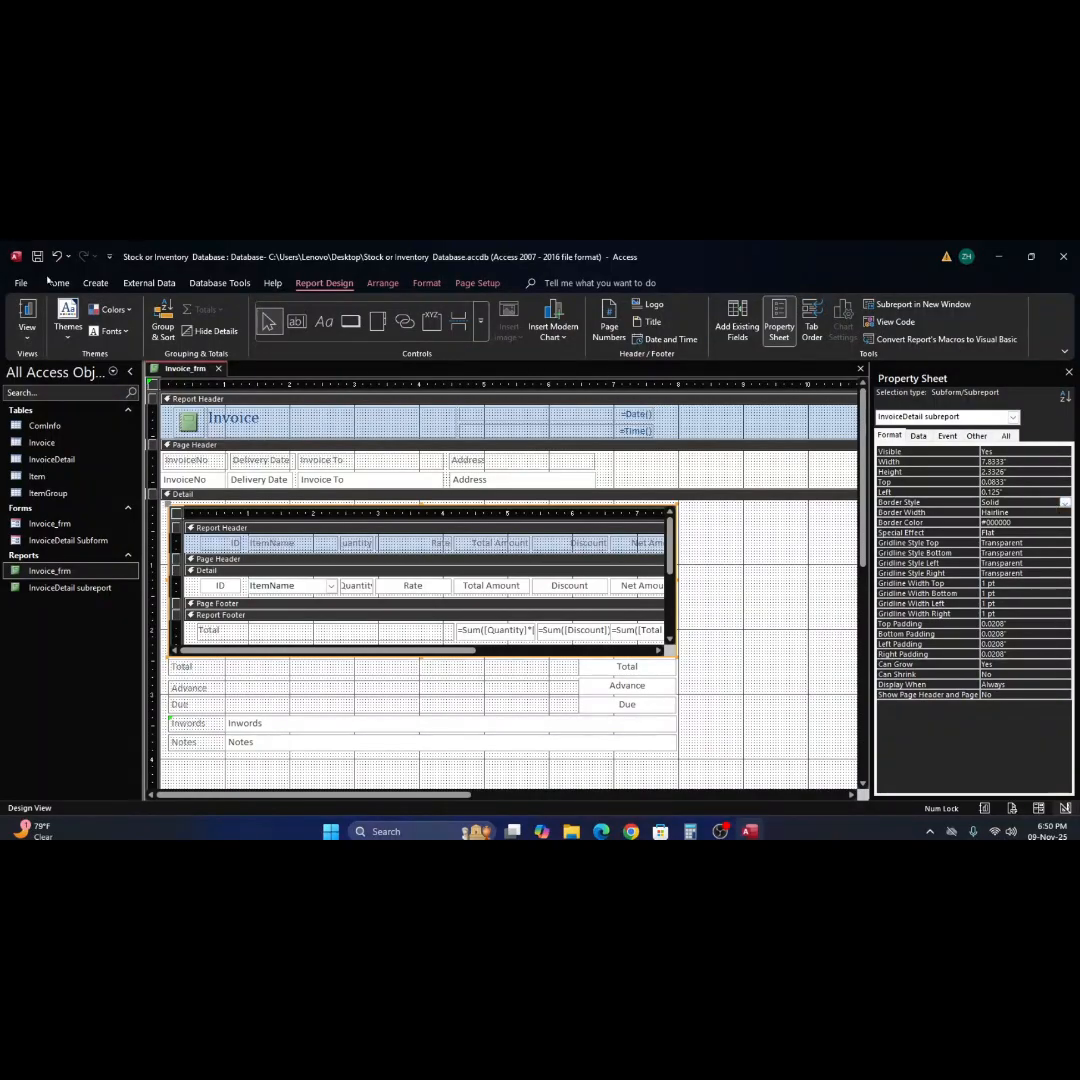
left_click(27, 312)
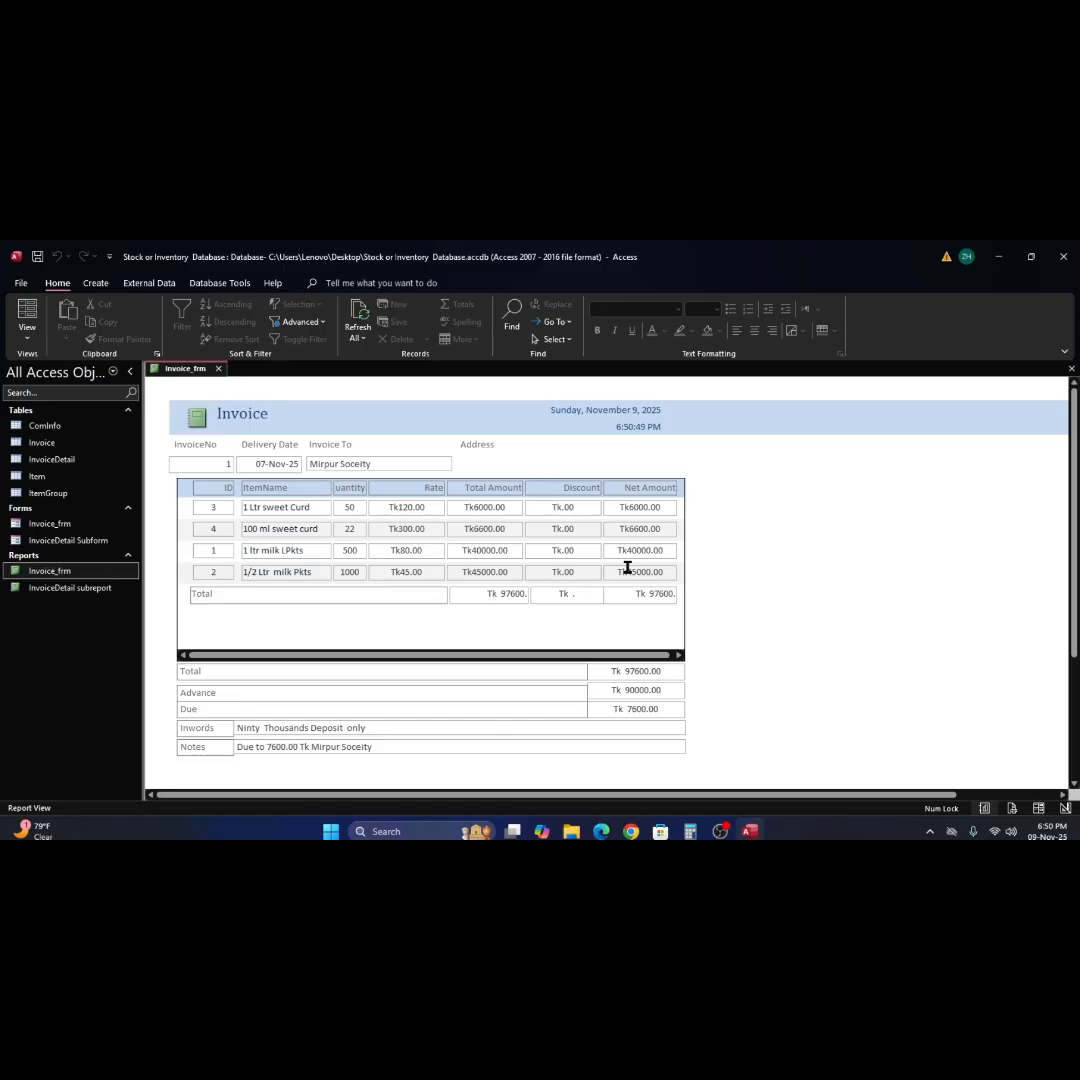
Return to Design View and increase the Page Header section's height to about 1.1".
right_click(742, 533)
left_click(778, 576)
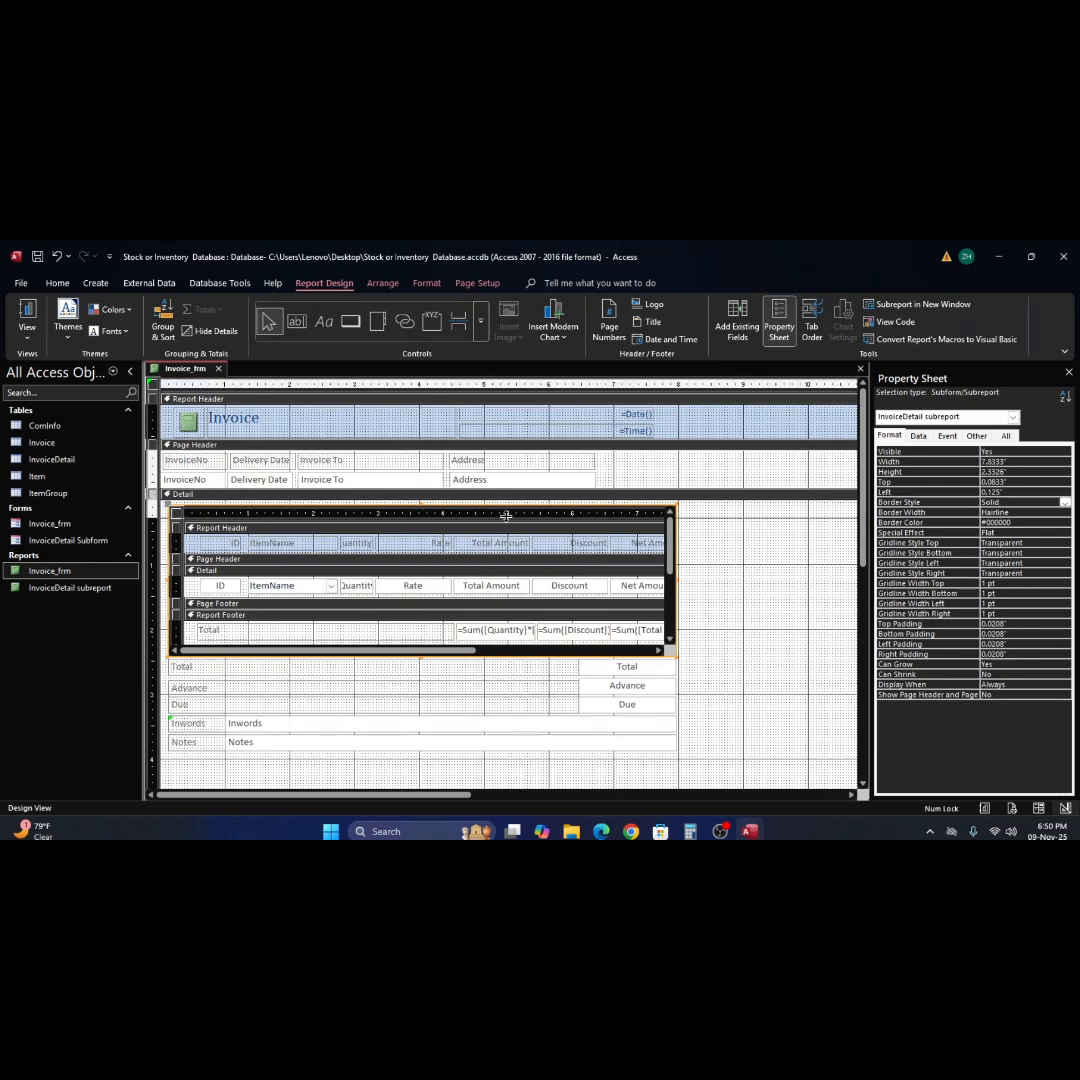
left_click_drag(506, 515, 506, 526)
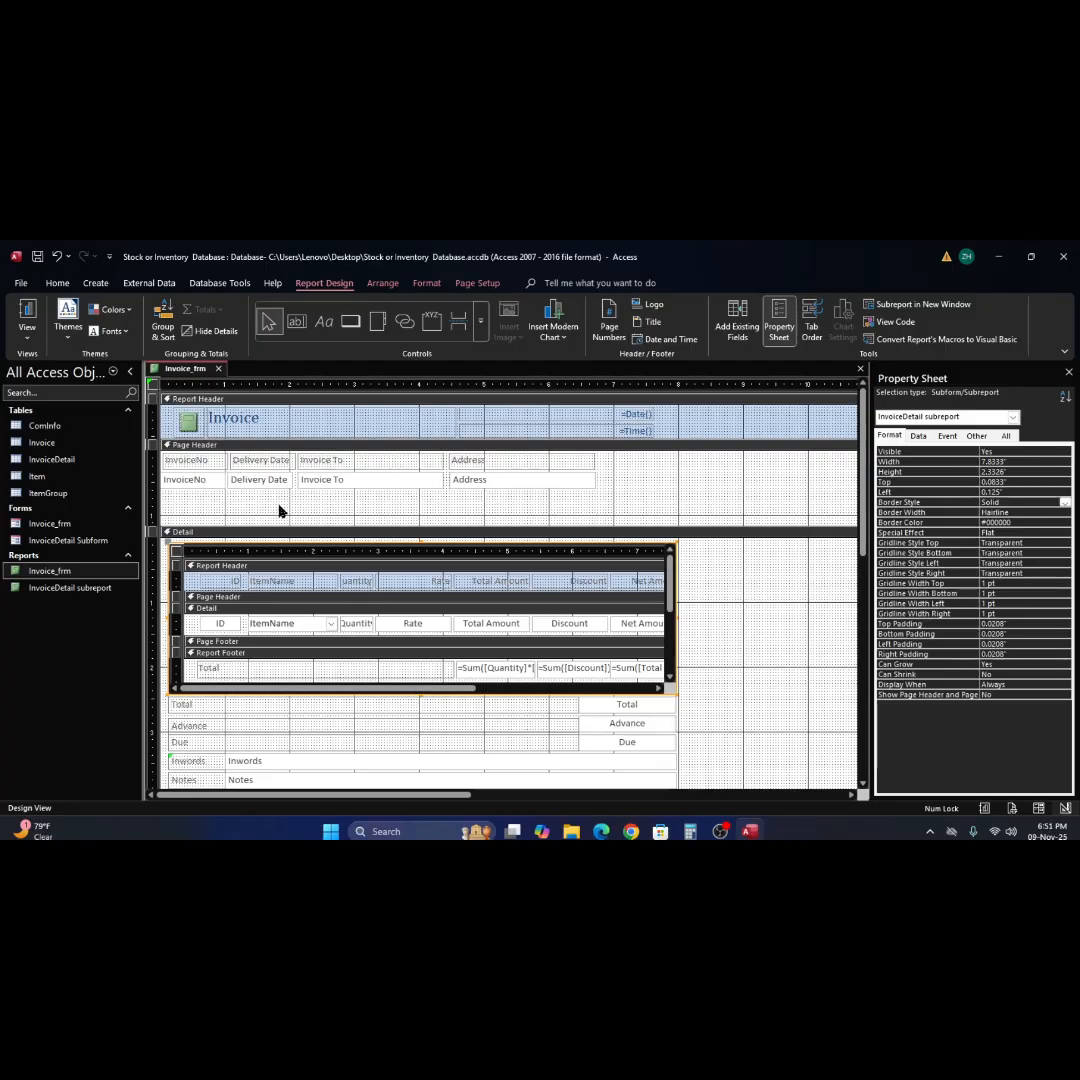
Move the Delivery Date label and text box to about 7.3" from the left edge and stack the InvoiceNo pair beneath them.
left_click_drag(283, 505, 253, 458)
left_click_drag(425, 491, 671, 461)
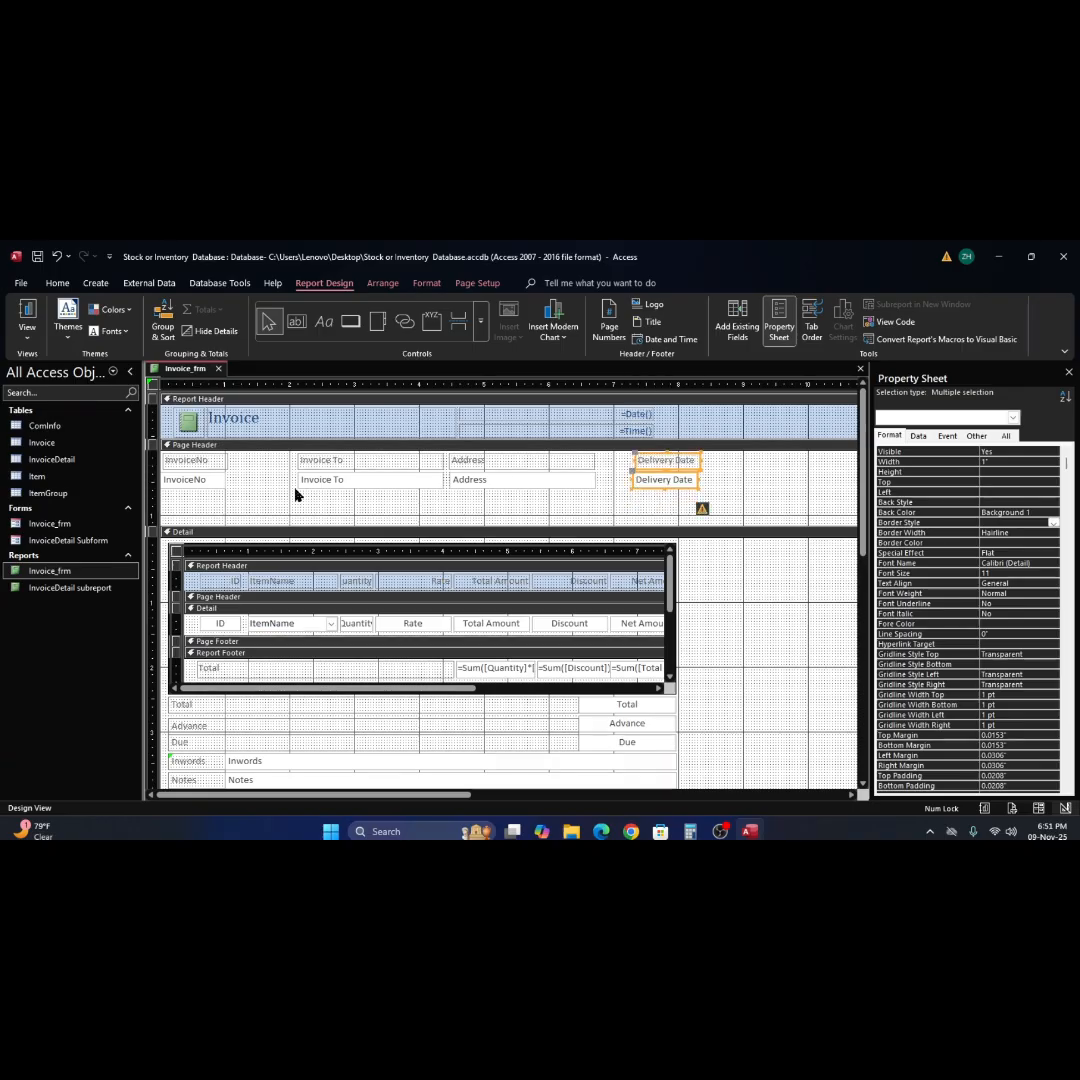
left_click_drag(238, 452, 276, 515)
left_click_drag(669, 510, 671, 500)
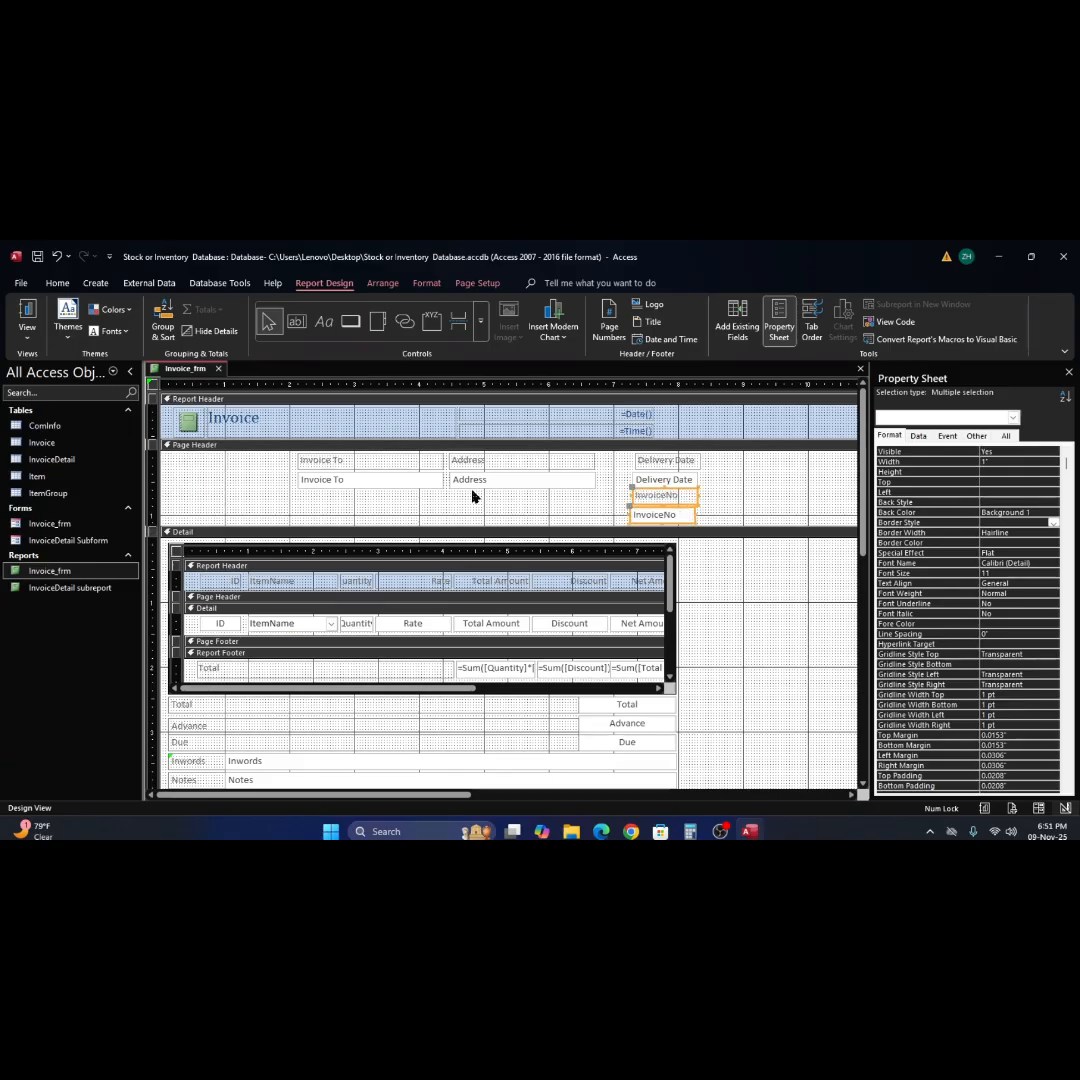
Place the Invoice To label 0.2083" from the left at 0.75" wide and its text box beside it at 1", 2.125" wide, both 0.2917" down.
left_click(362, 461)
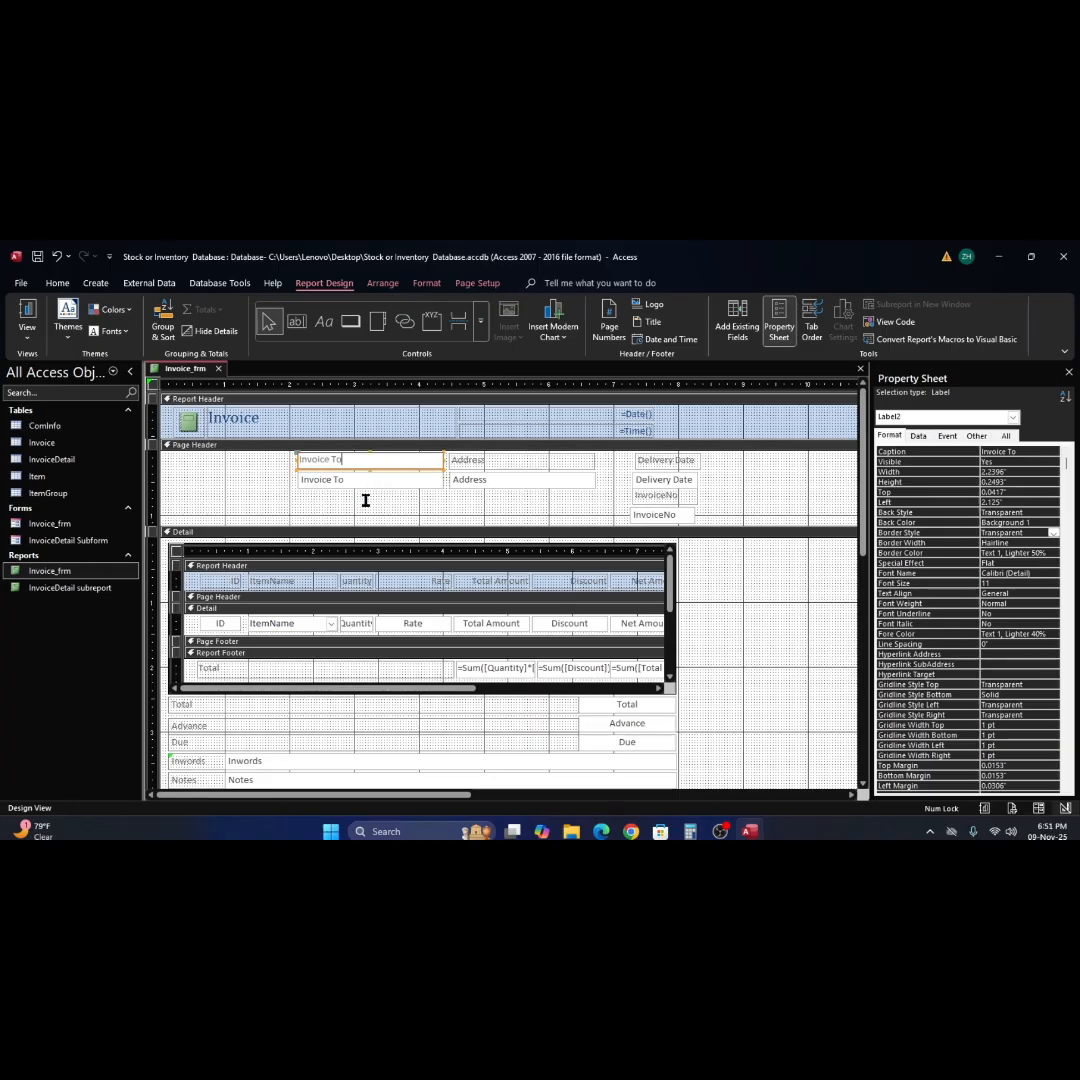
left_click(265, 485)
left_click_drag(383, 461, 251, 510)
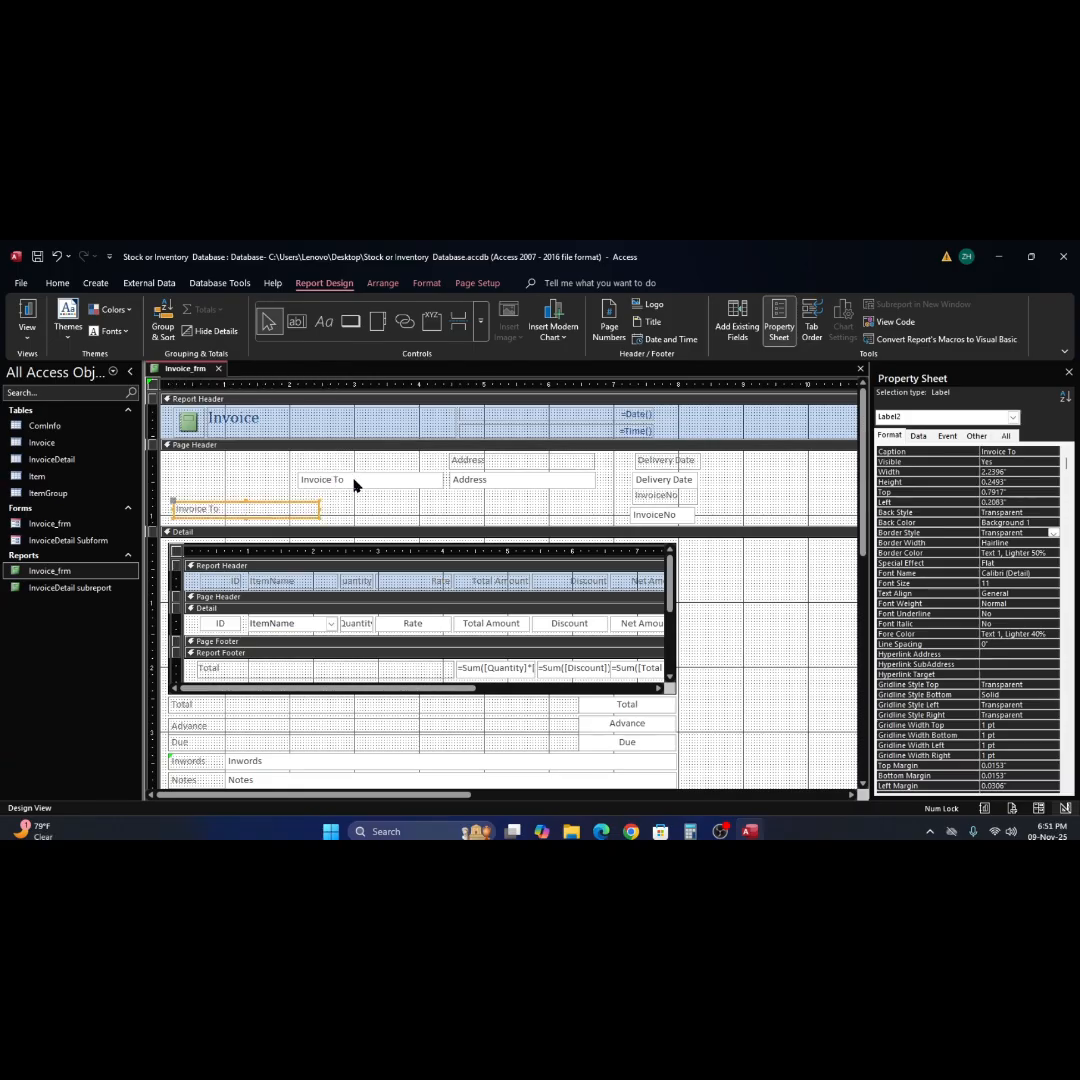
left_click(174, 510)
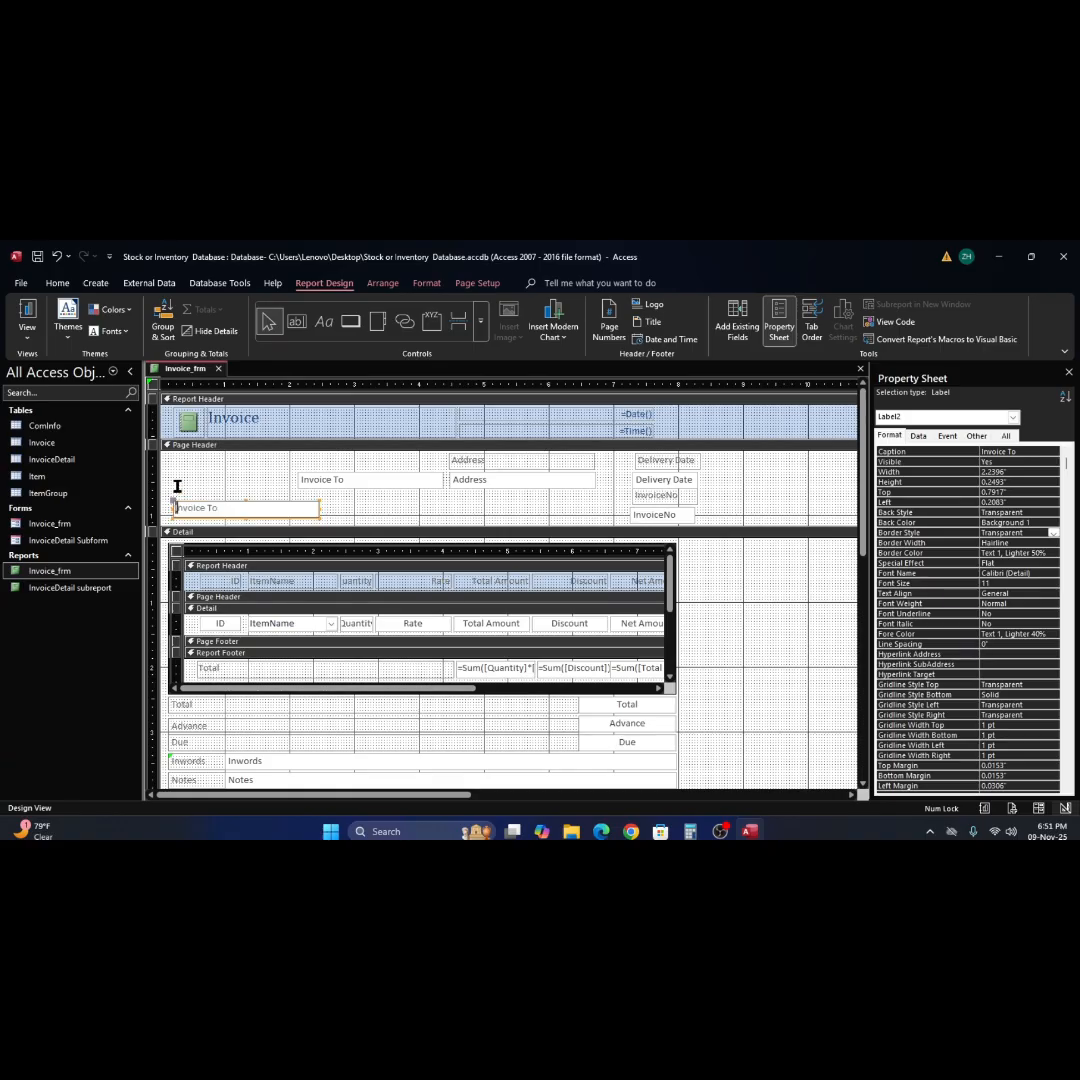
left_click(376, 499)
left_click_drag(281, 510, 226, 482)
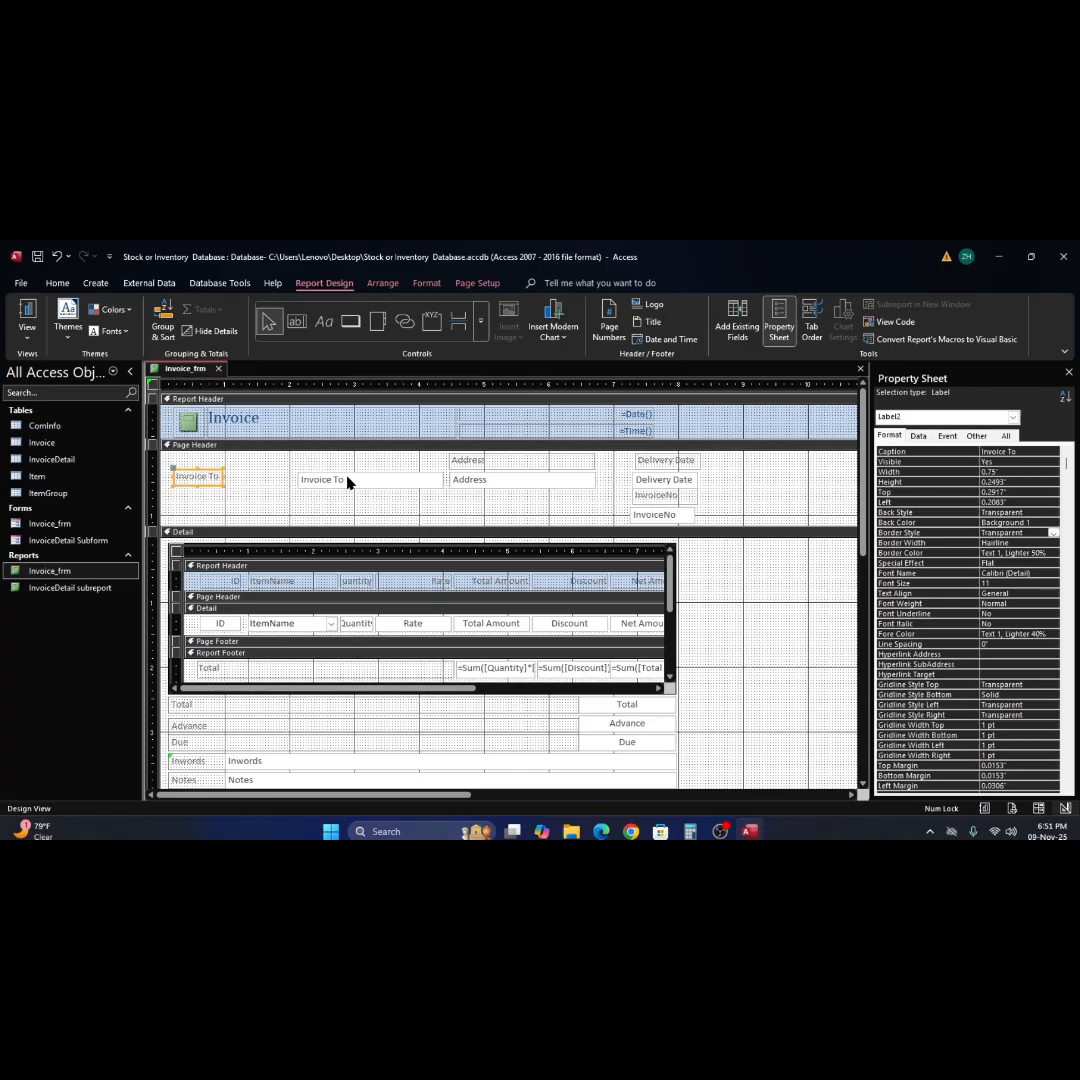
left_click_drag(348, 482, 275, 480)
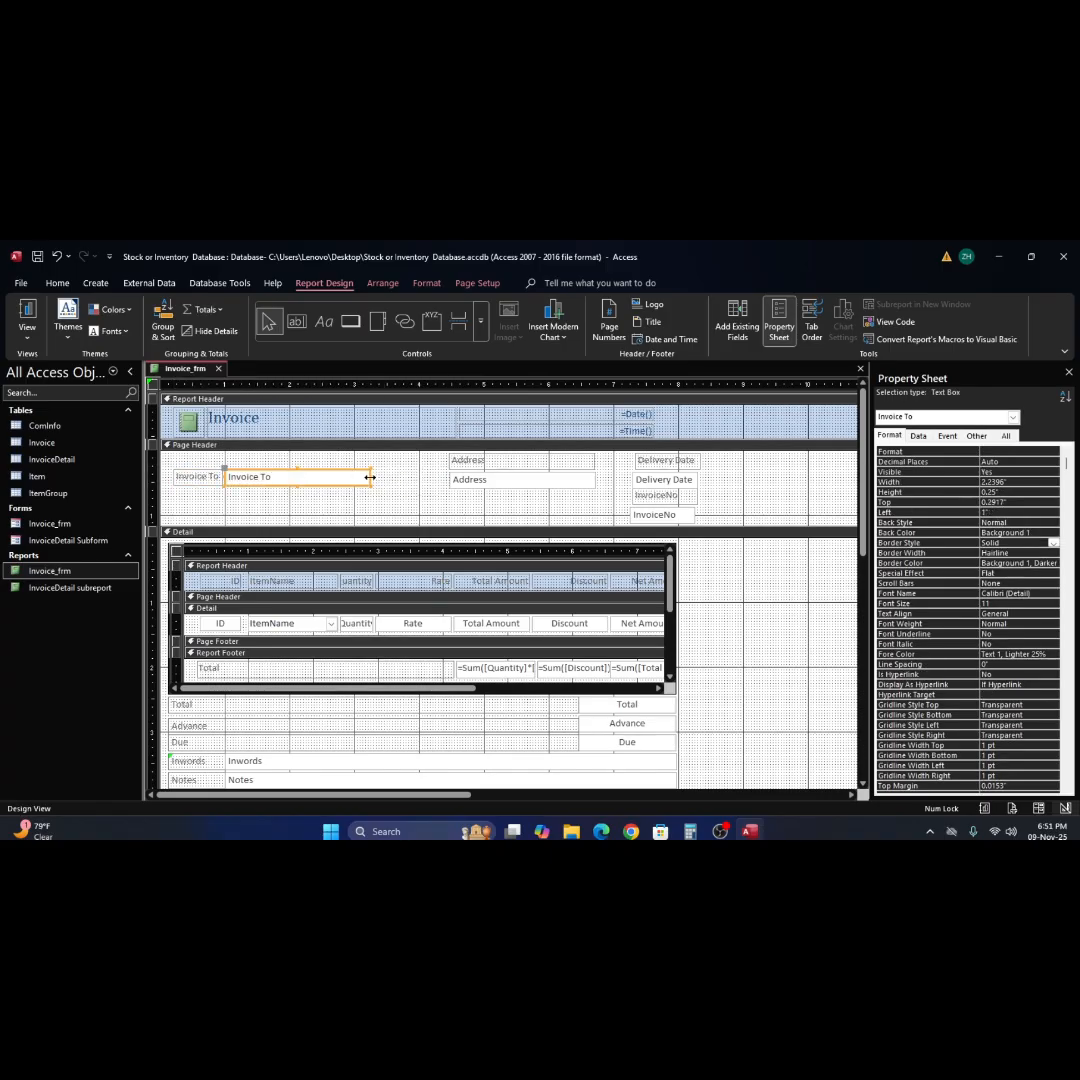
left_click_drag(370, 477, 362, 476)
Move the Address label beneath Invoice To, narrow it to match, and place its text box beside it at left 1", top 0.5833".
left_click_drag(475, 463, 205, 499)
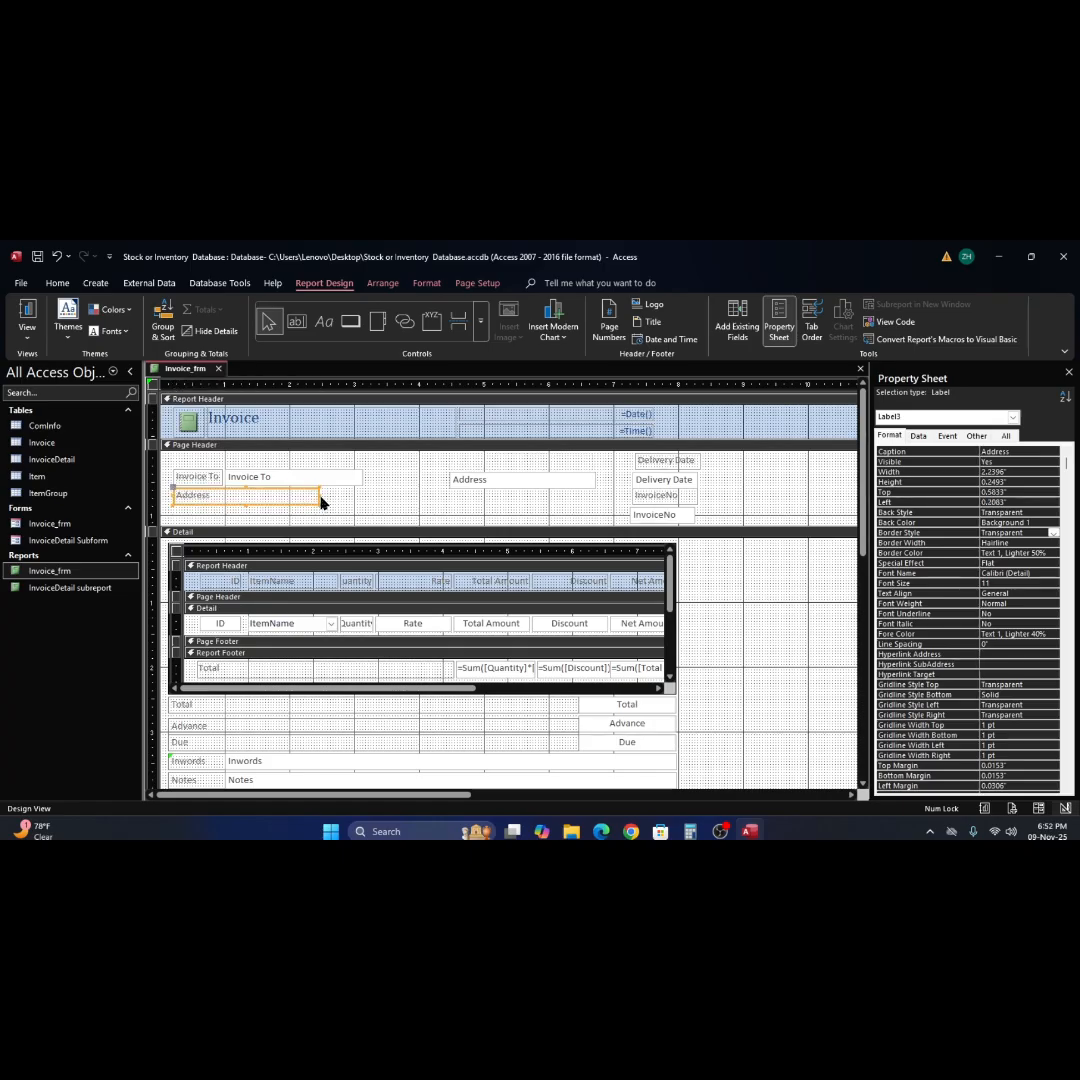
left_click_drag(317, 495, 222, 499)
left_click_drag(501, 482, 280, 496)
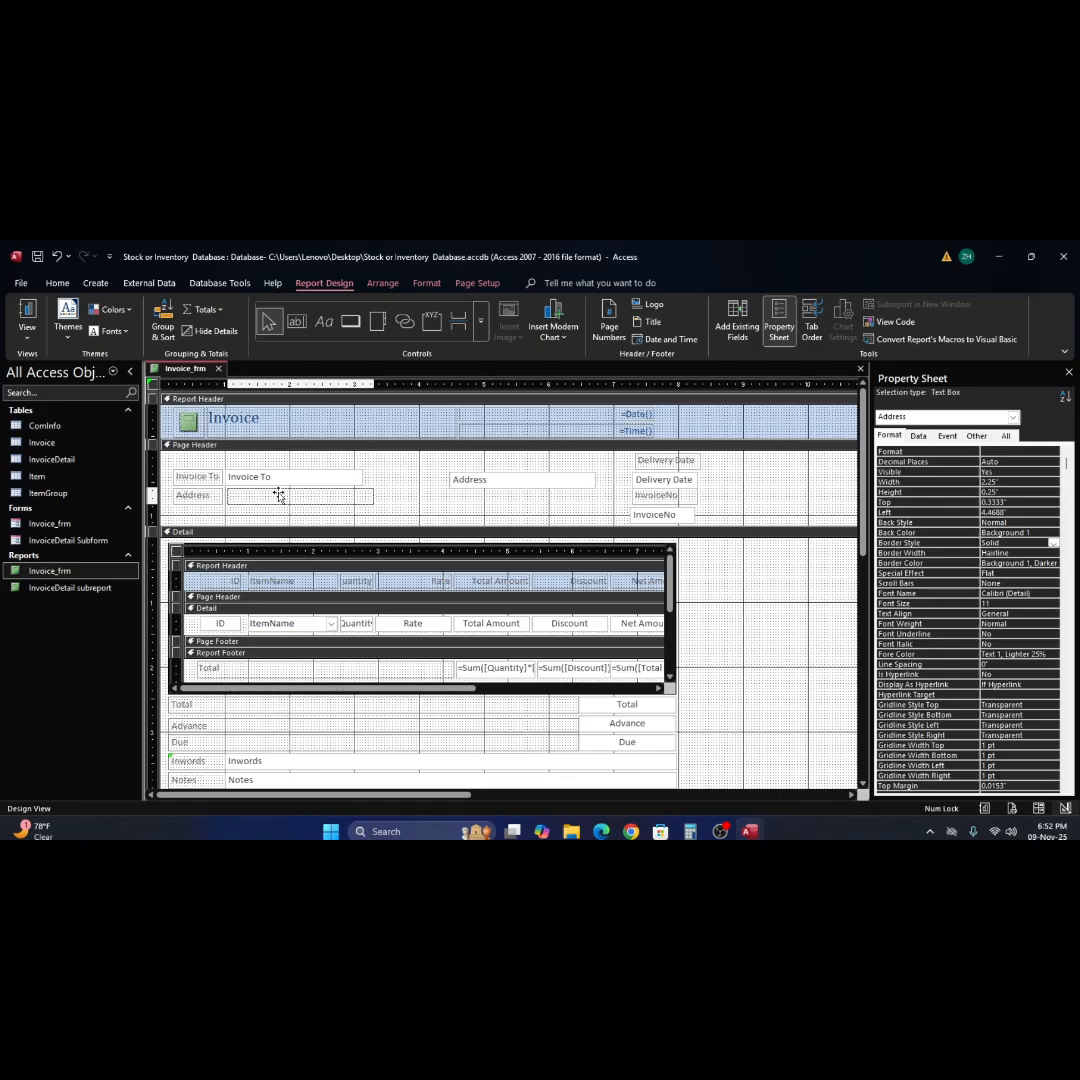
left_click_drag(278, 496, 277, 496)
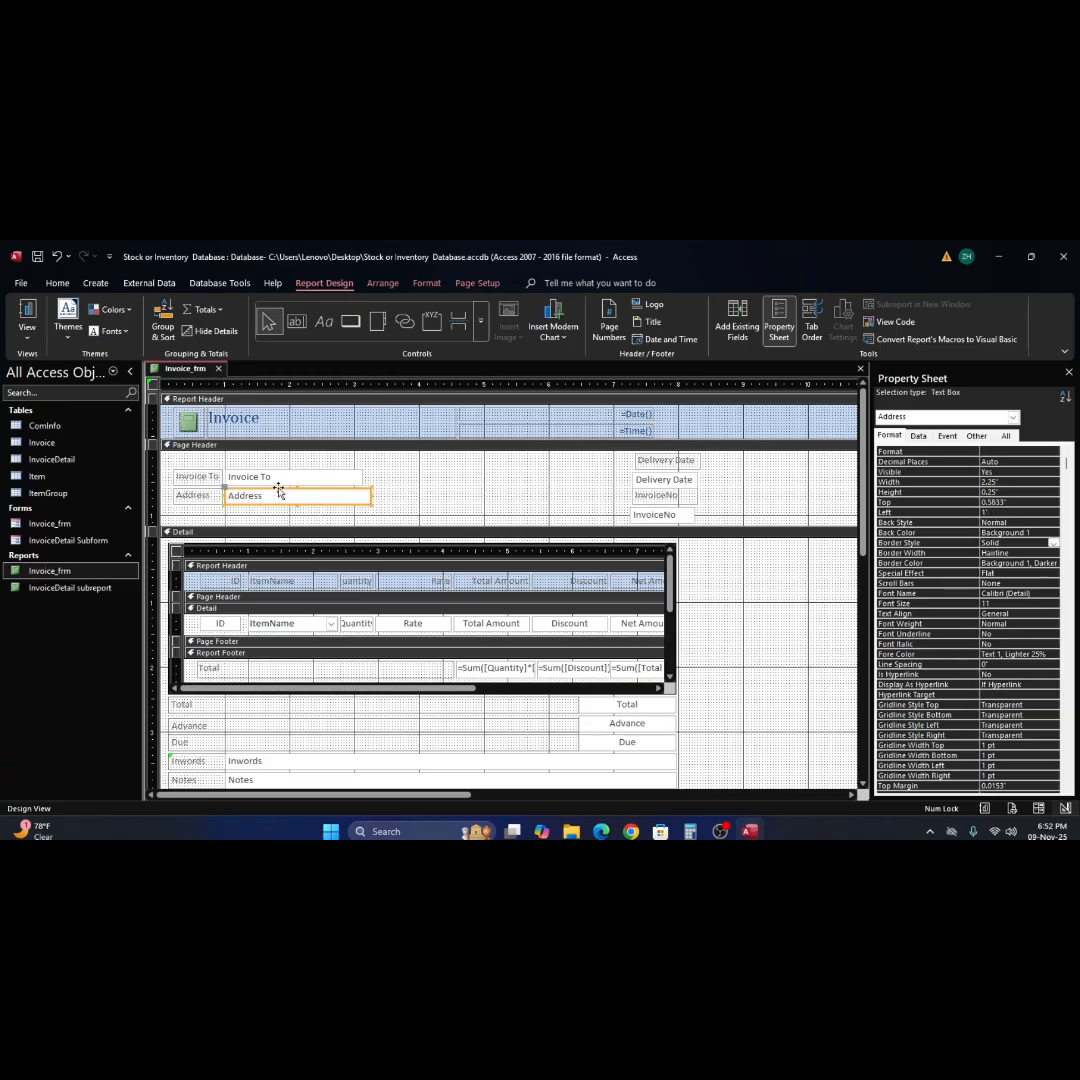
Widen the Invoice To text box in the Page Header to match the Address text box's width.
left_click(354, 478)
left_click(364, 476)
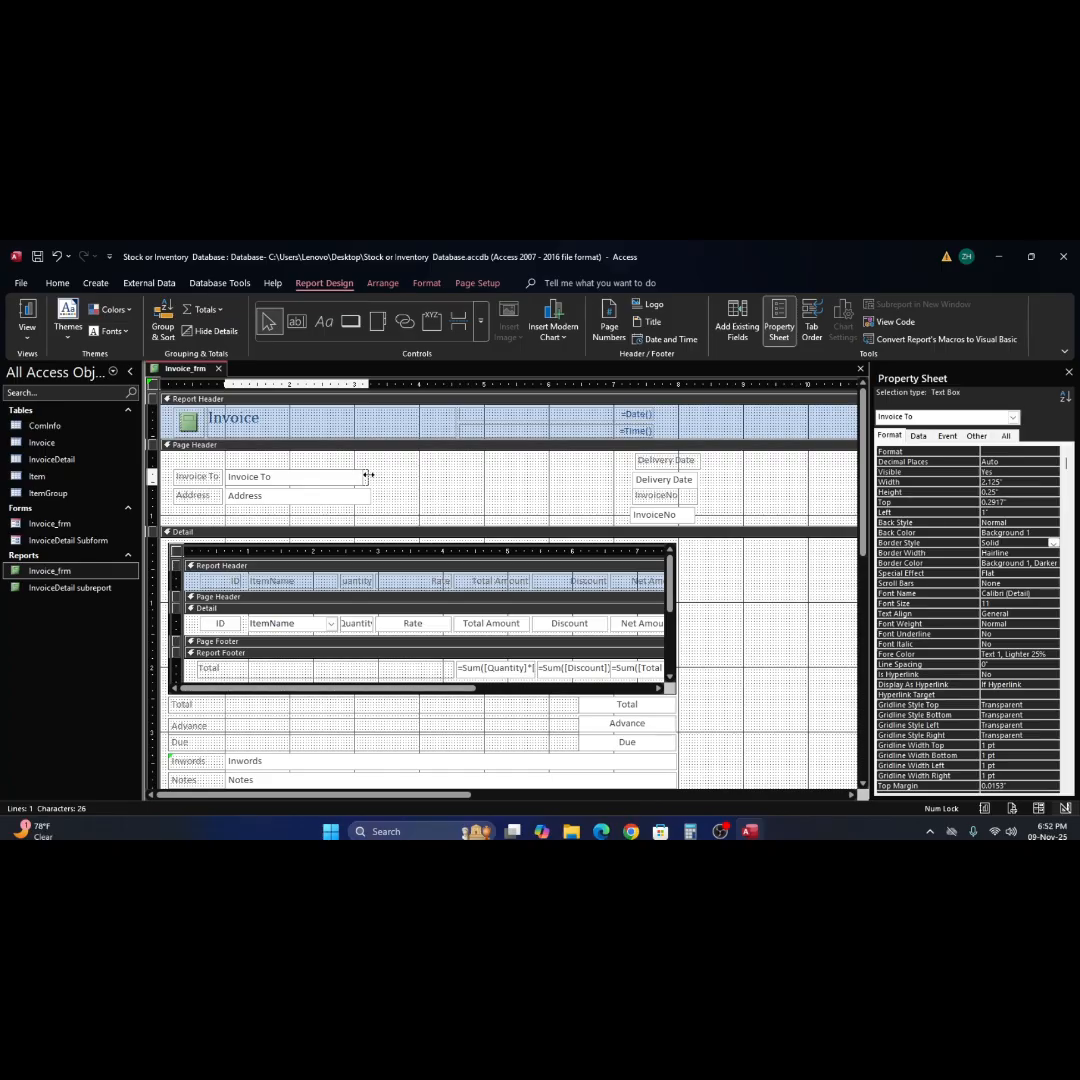
left_click_drag(367, 476, 369, 476)
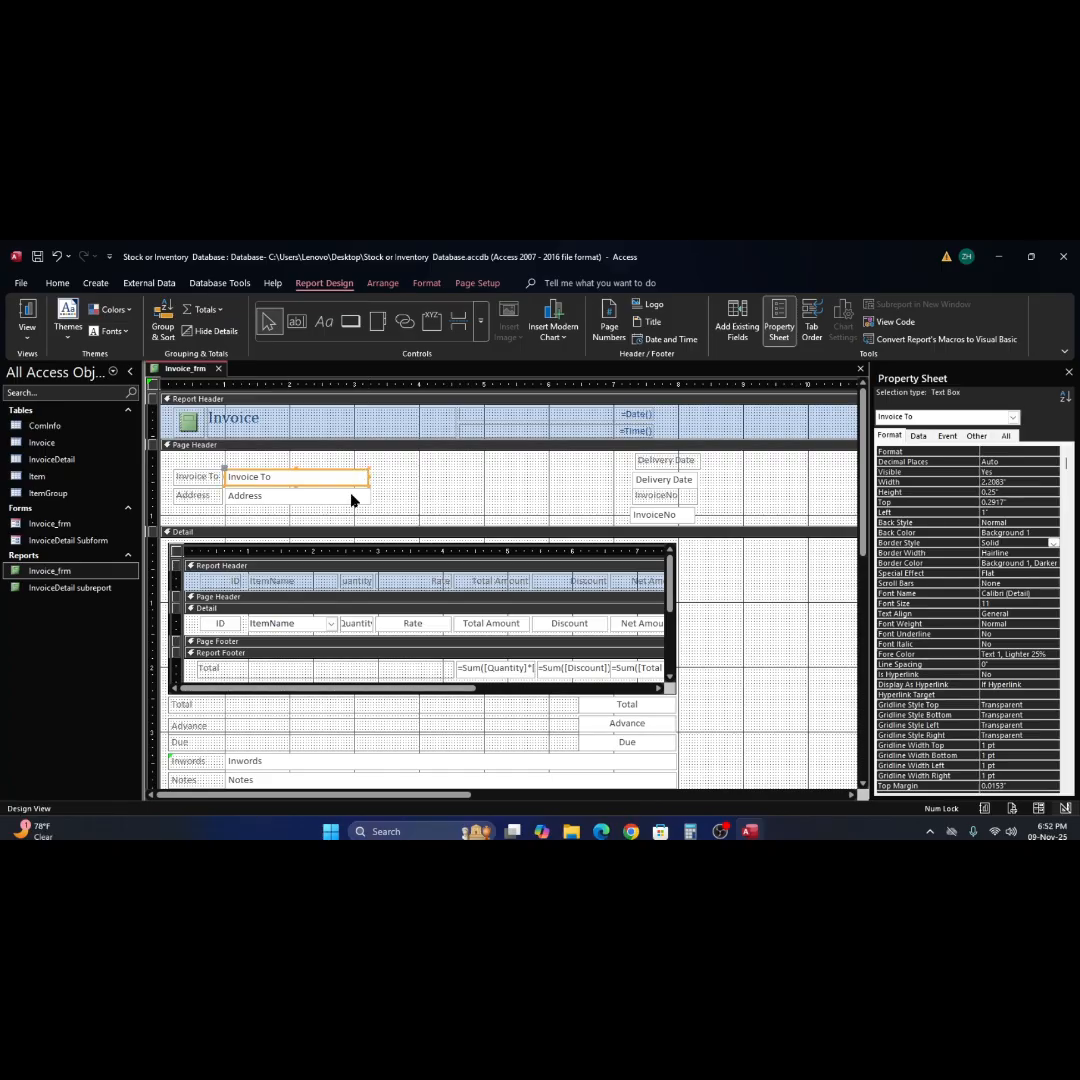
left_click(351, 500, "shift")
left_click(364, 485)
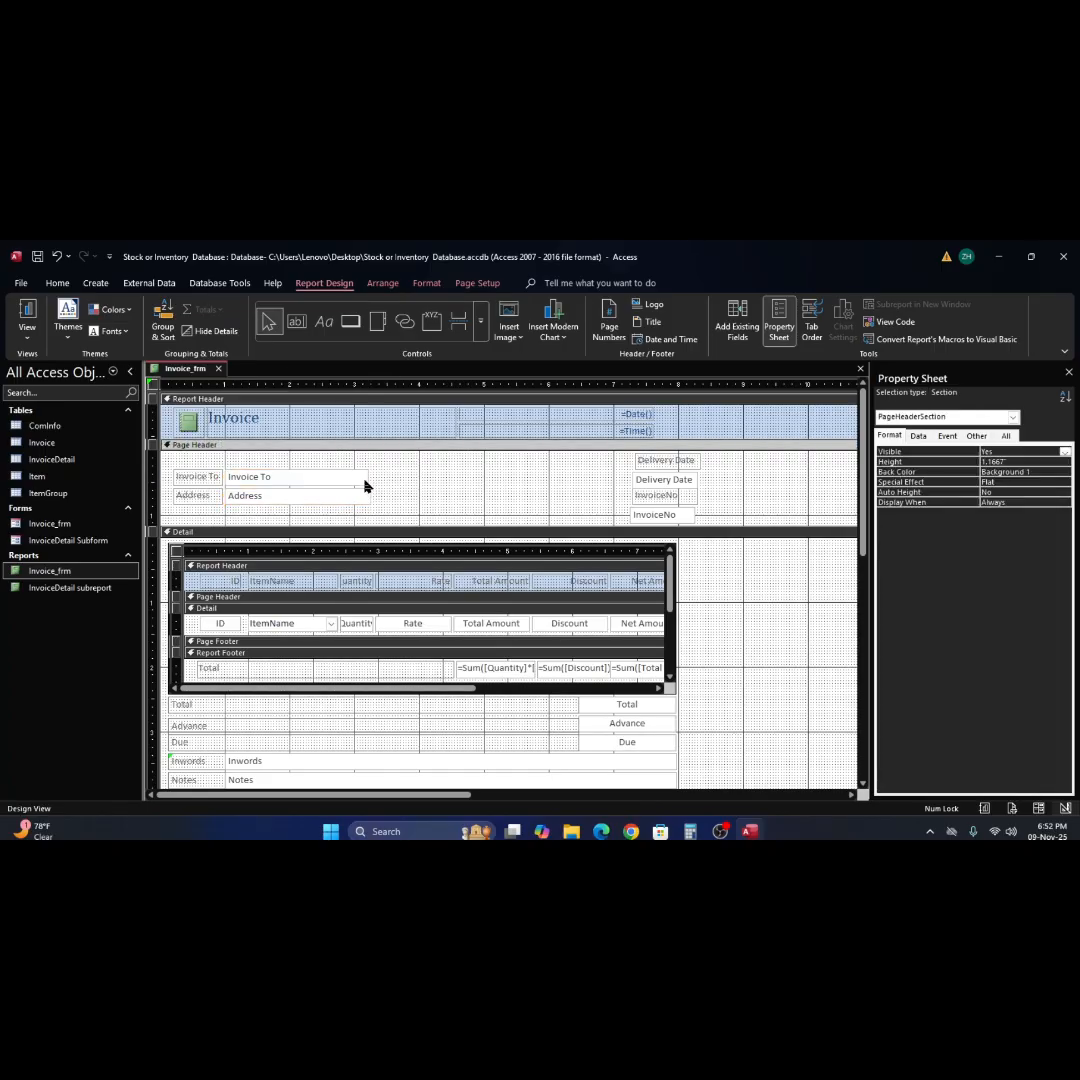
left_click(366, 478)
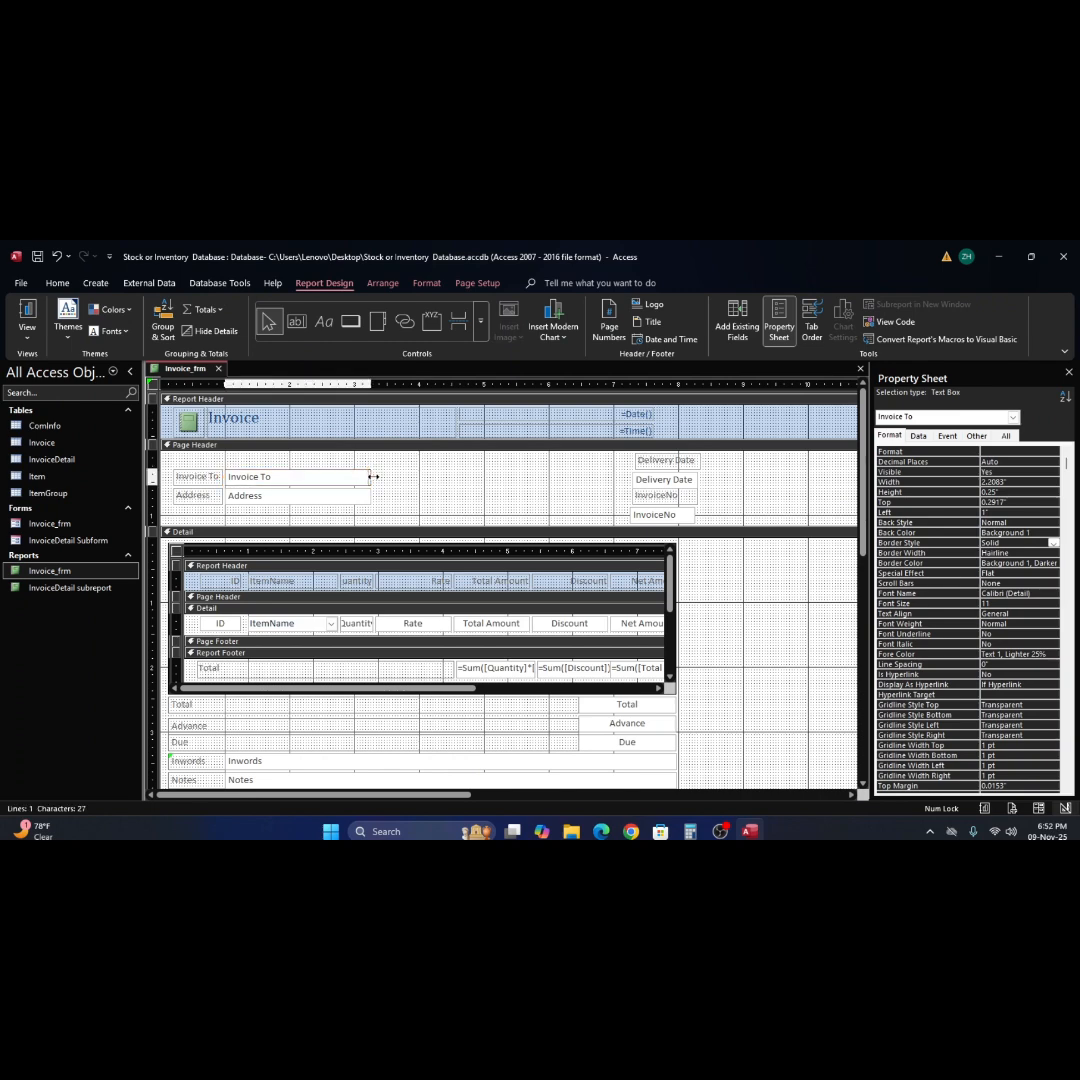
left_click(650, 472)
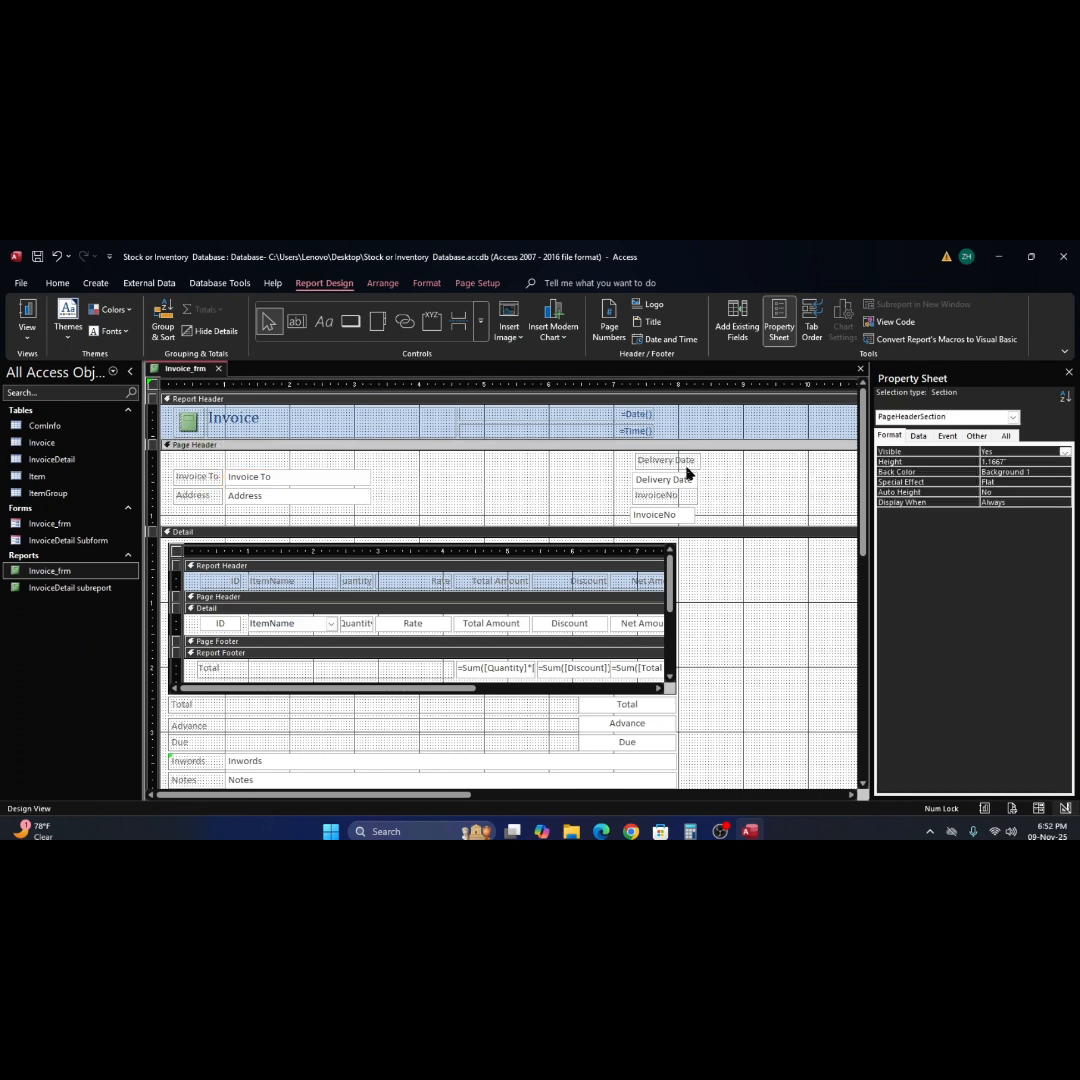
Place the Delivery Date label beside its text box, both 0.2917" down, and the InvoiceNo label and text box side by side beneath them.
left_click_drag(655, 460, 598, 481)
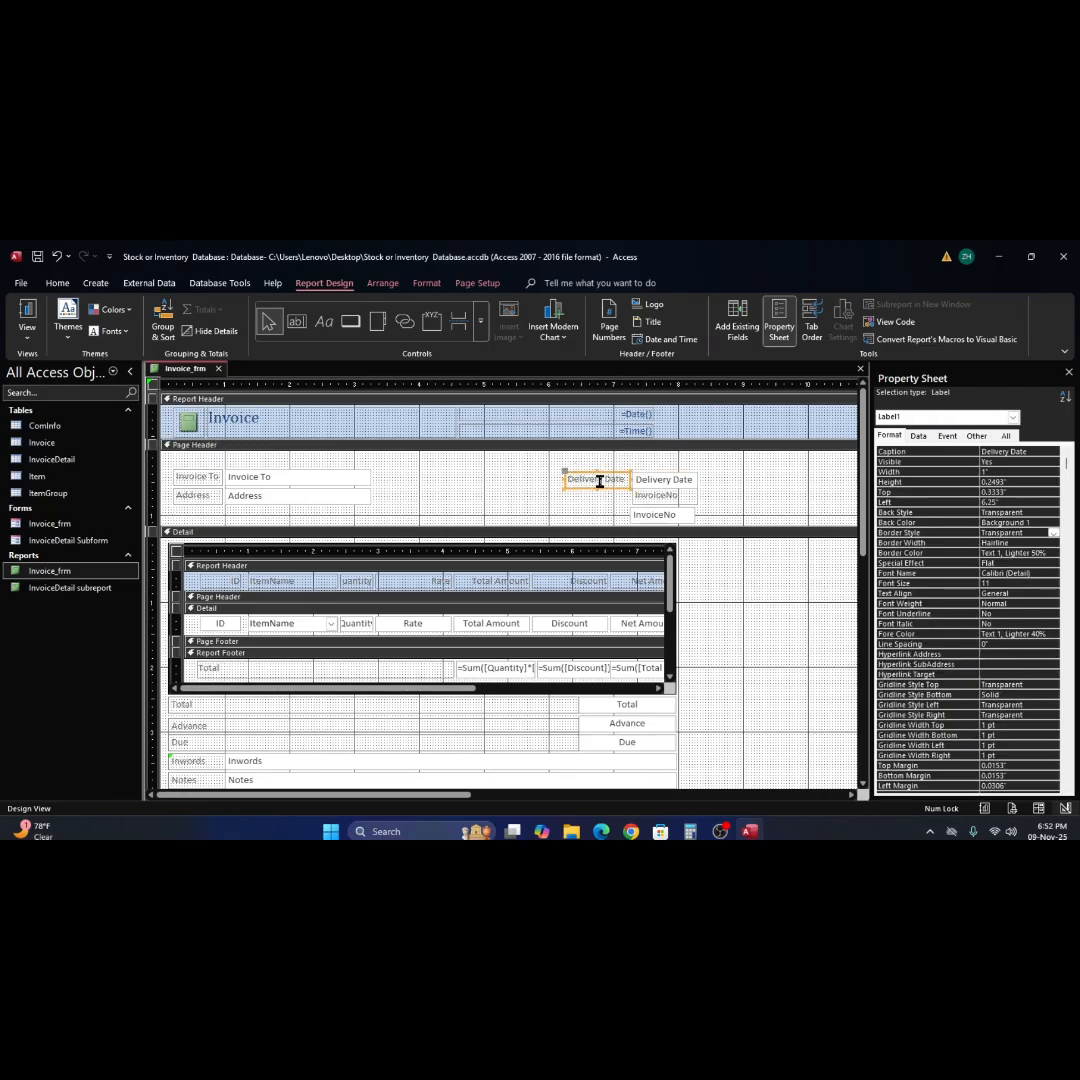
left_click(699, 485)
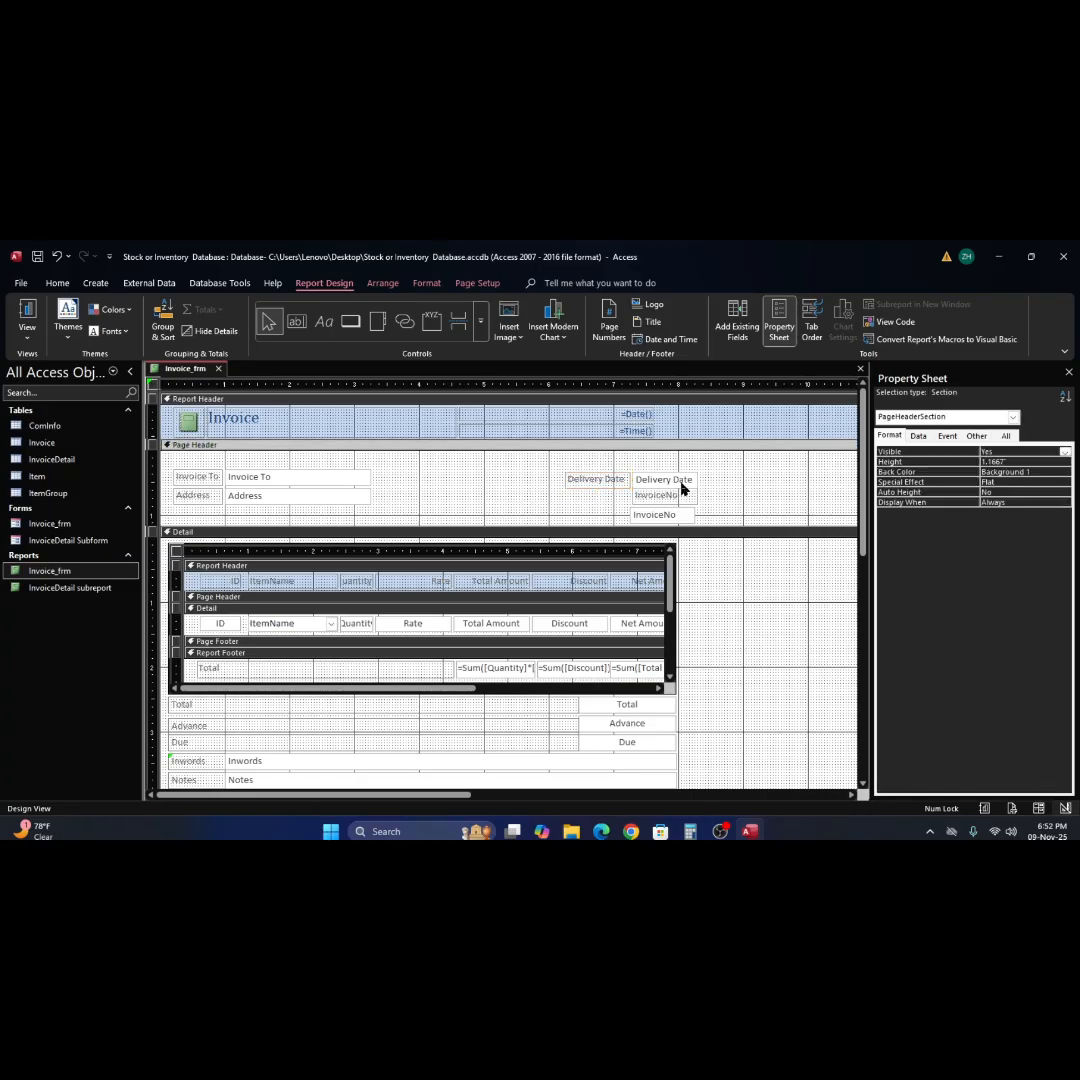
left_click(680, 481)
left_click_drag(680, 481, 687, 477)
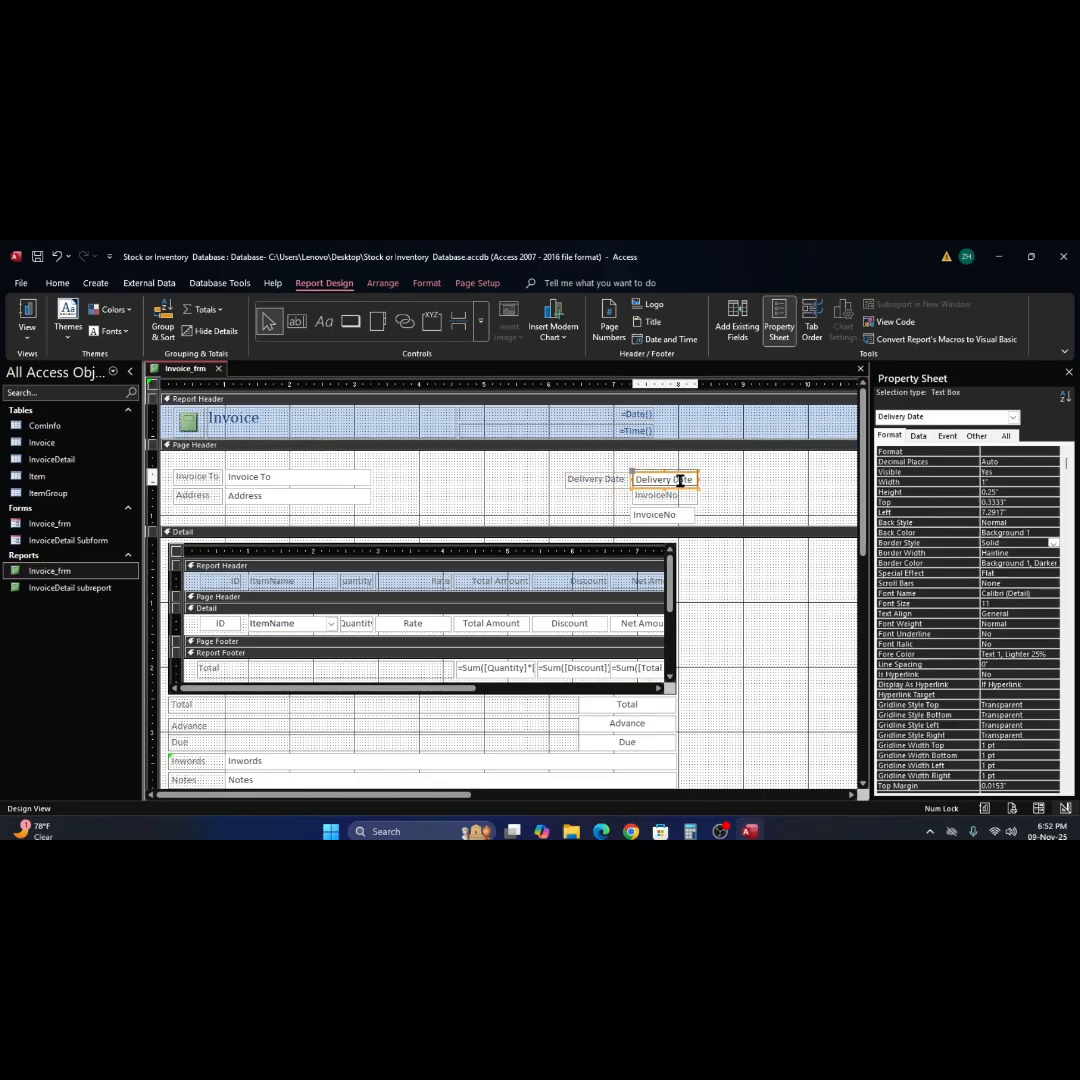
left_click(735, 492)
left_click(613, 482)
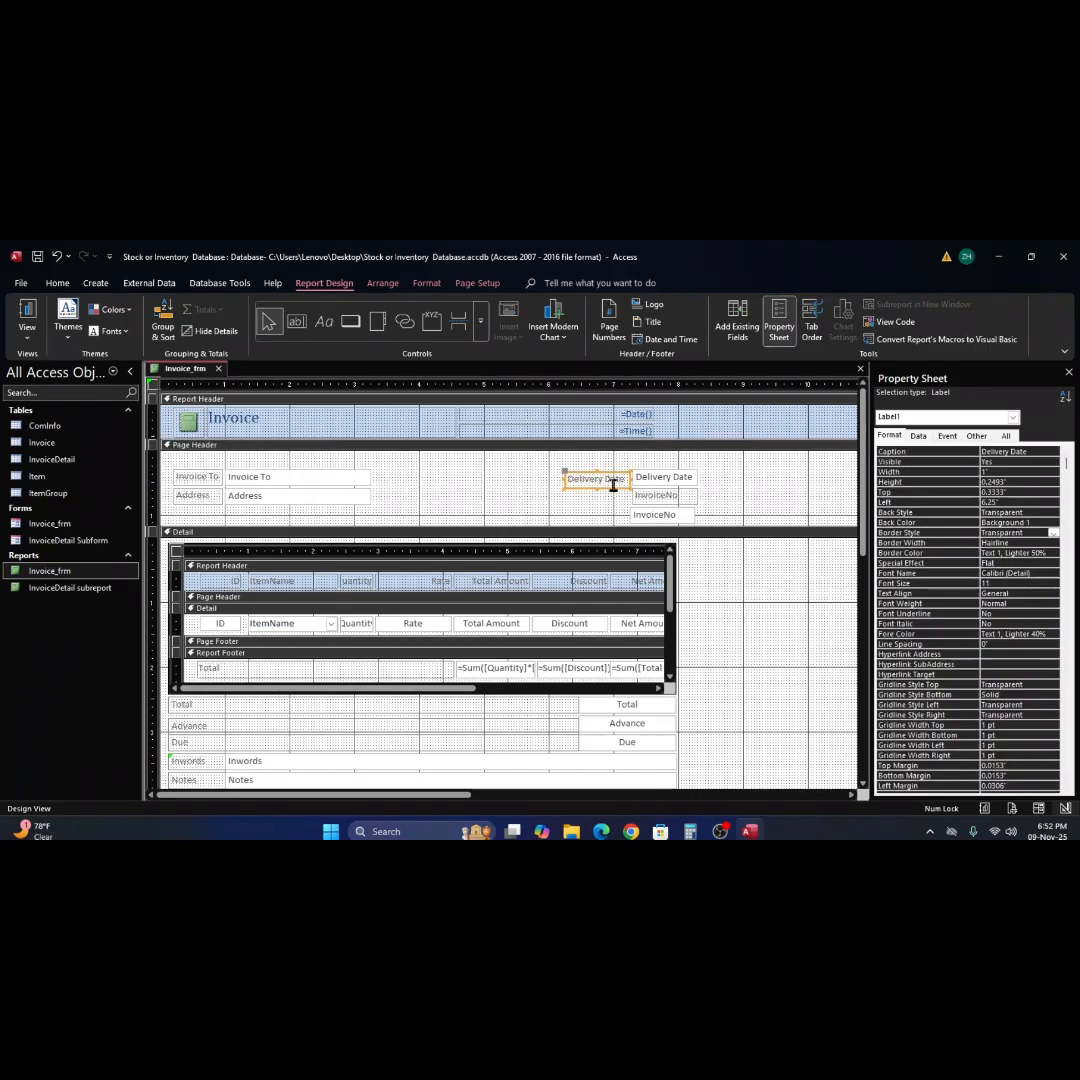
left_click(673, 499)
mouse_move(673, 499)
left_mouse_down()
mouse_move(605, 500)
mouse_move(669, 516)
mouse_move(672, 497)
left_mouse_up()
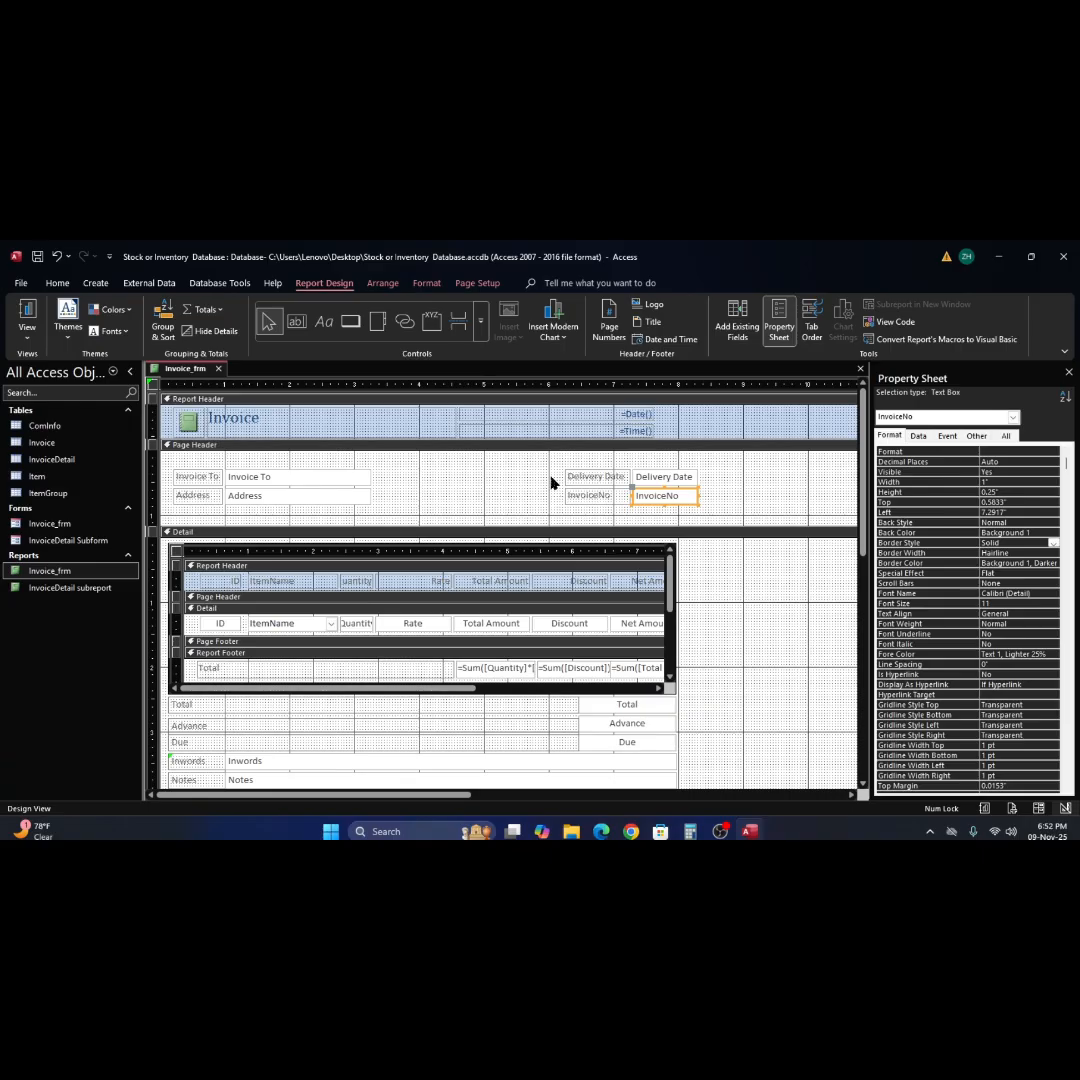
Shift the Delivery Date and InvoiceNo labels and text boxes left together until the text boxes start at 6.5833".
left_click_drag(551, 477, 726, 511)
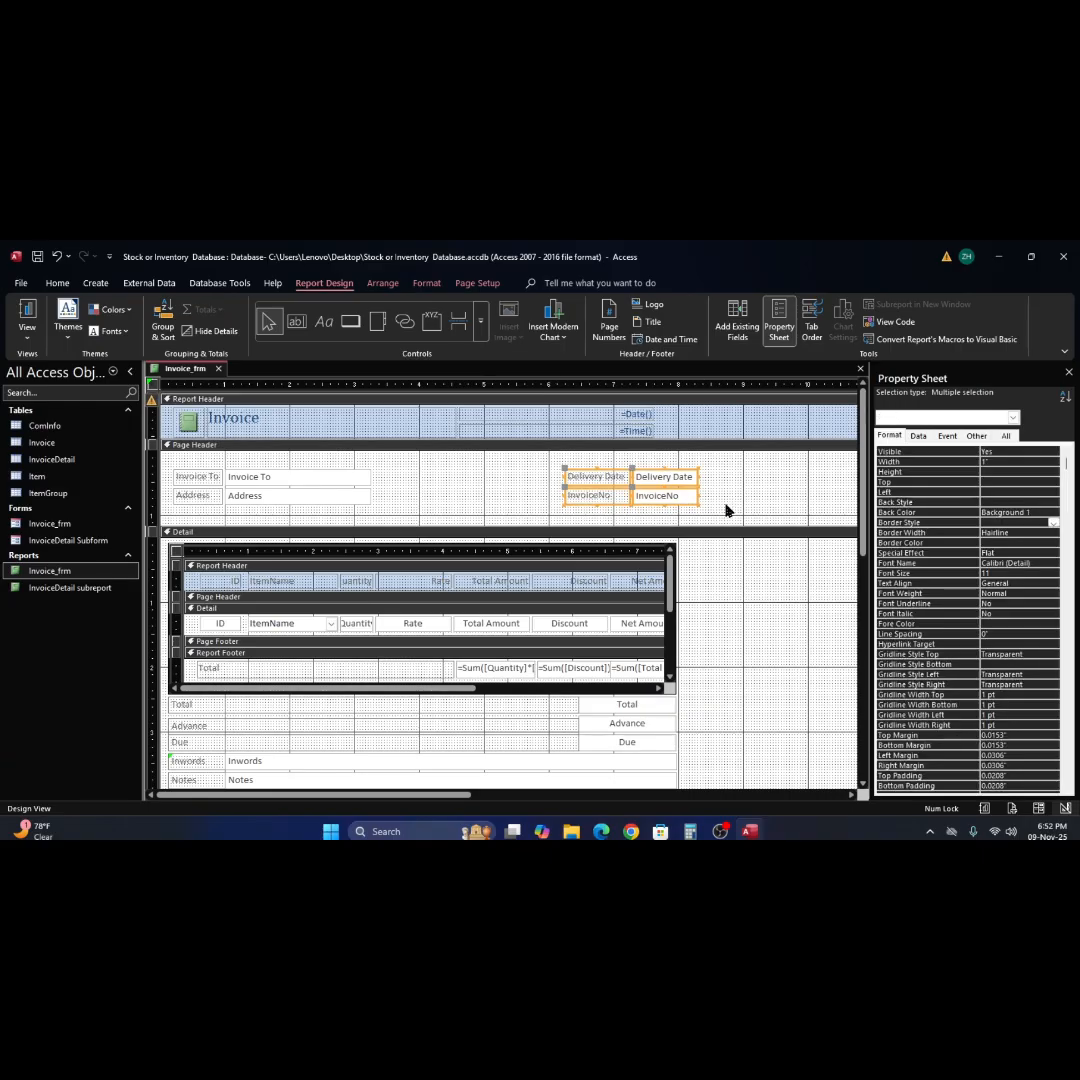
key("Left")
key("Left")
key("Left")
key("Left")
key("Left")
key("Left")
key("Left")
key("Left")
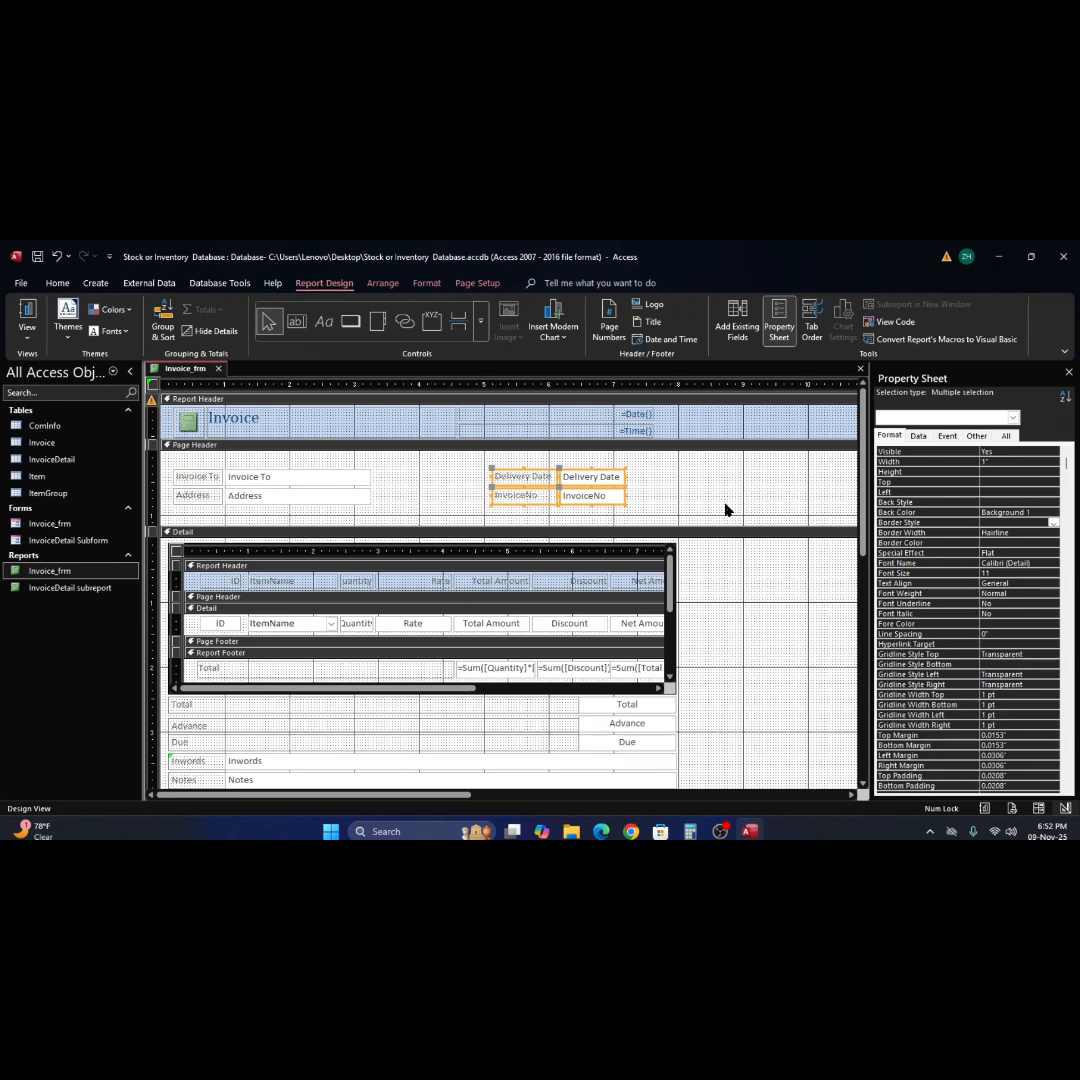
key("Right")
key("Right")
key("Right")
key("Right")
key("Right")
key("Right")
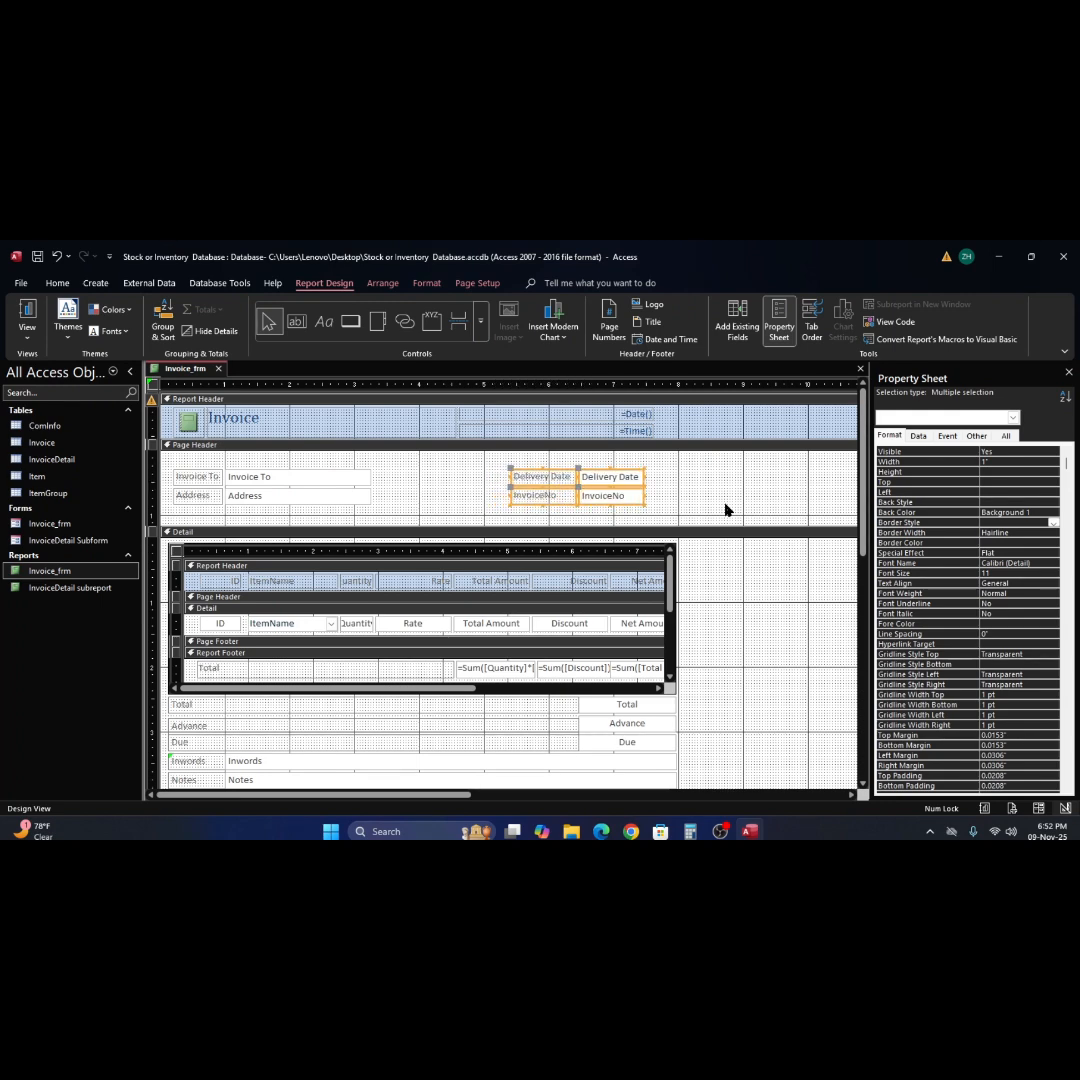
key("Right")
key("Right")
key("Right")
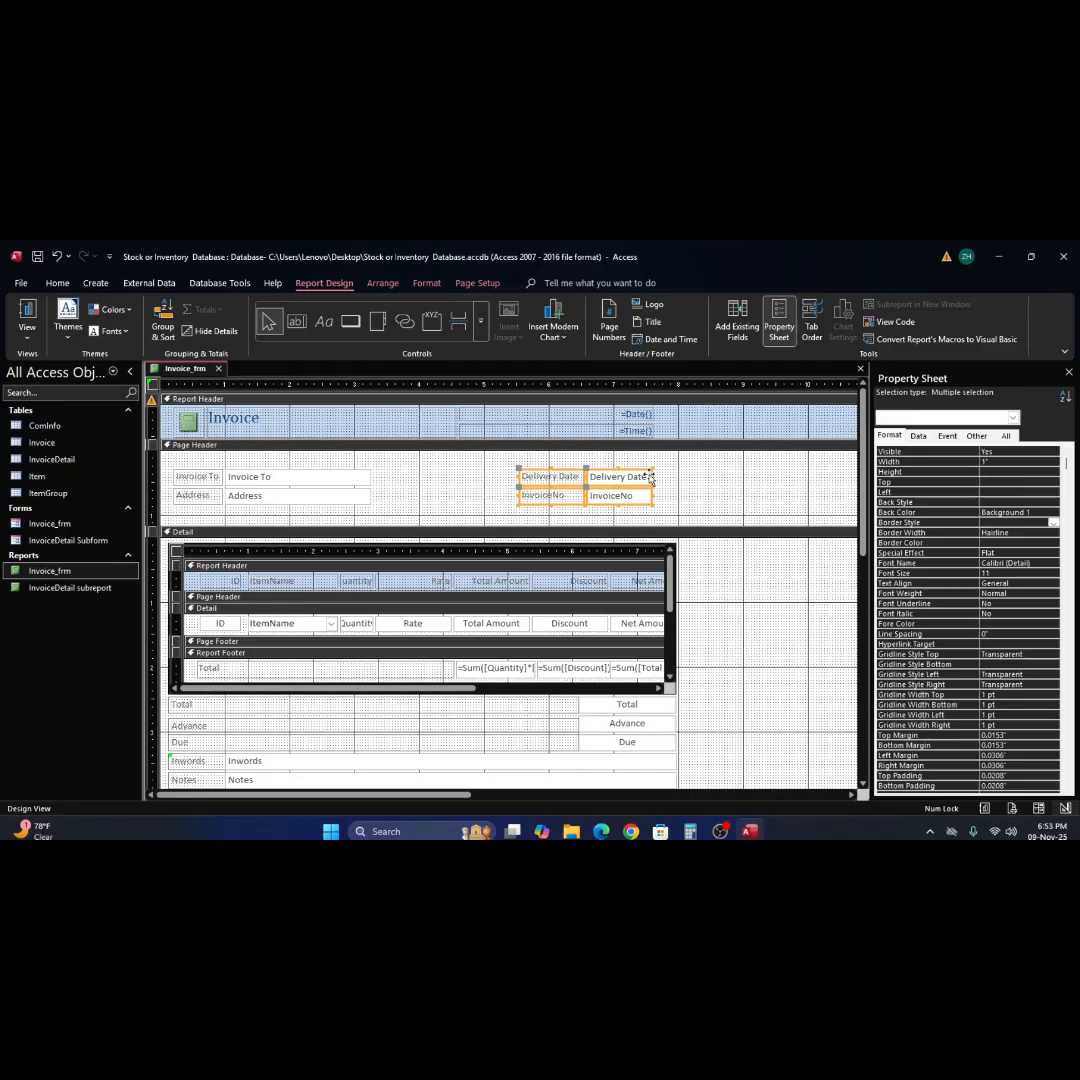
Widen the Delivery Date and InvoiceNo text boxes together so their right edges reach about 7.75".
left_click(634, 481)
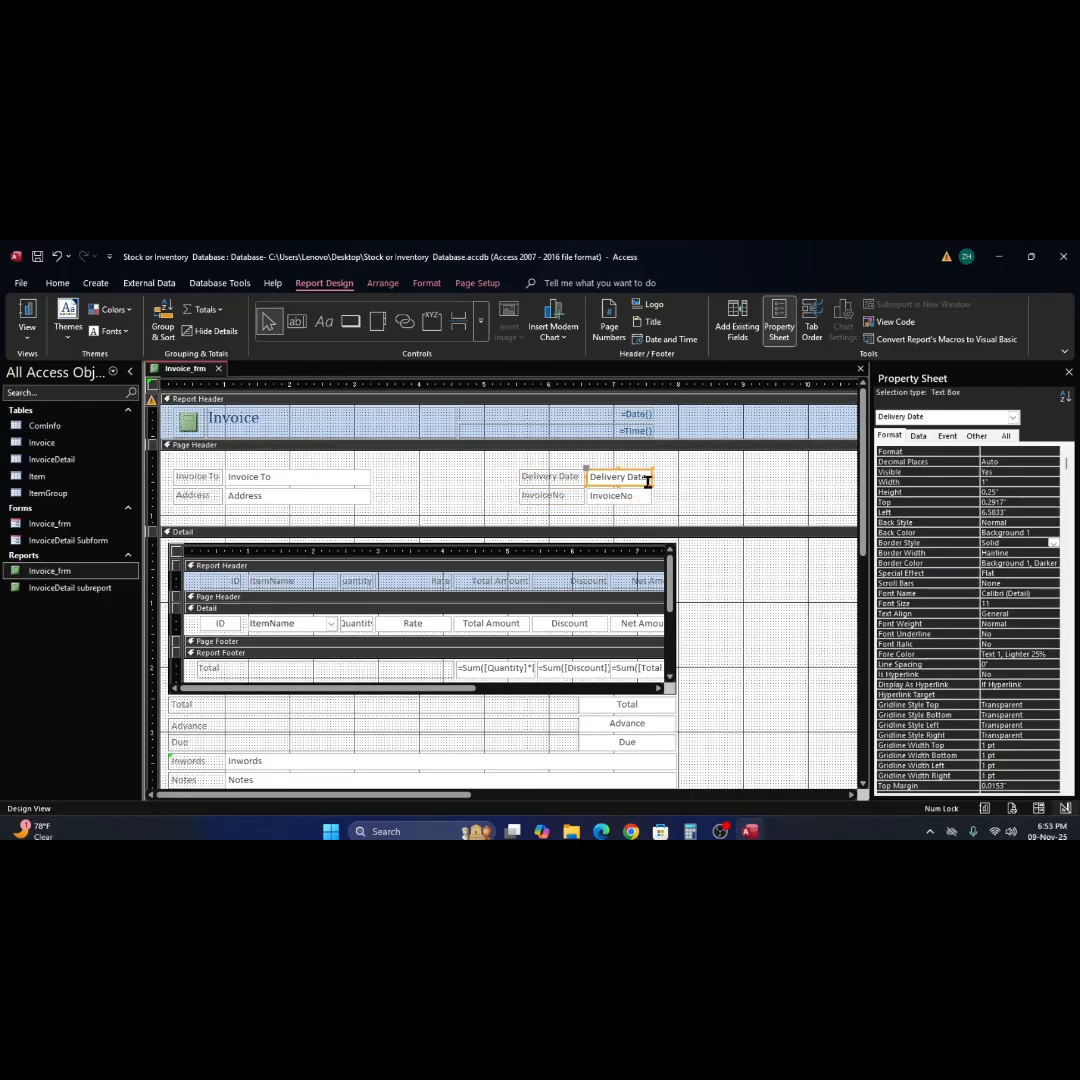
left_click(633, 506, "shift")
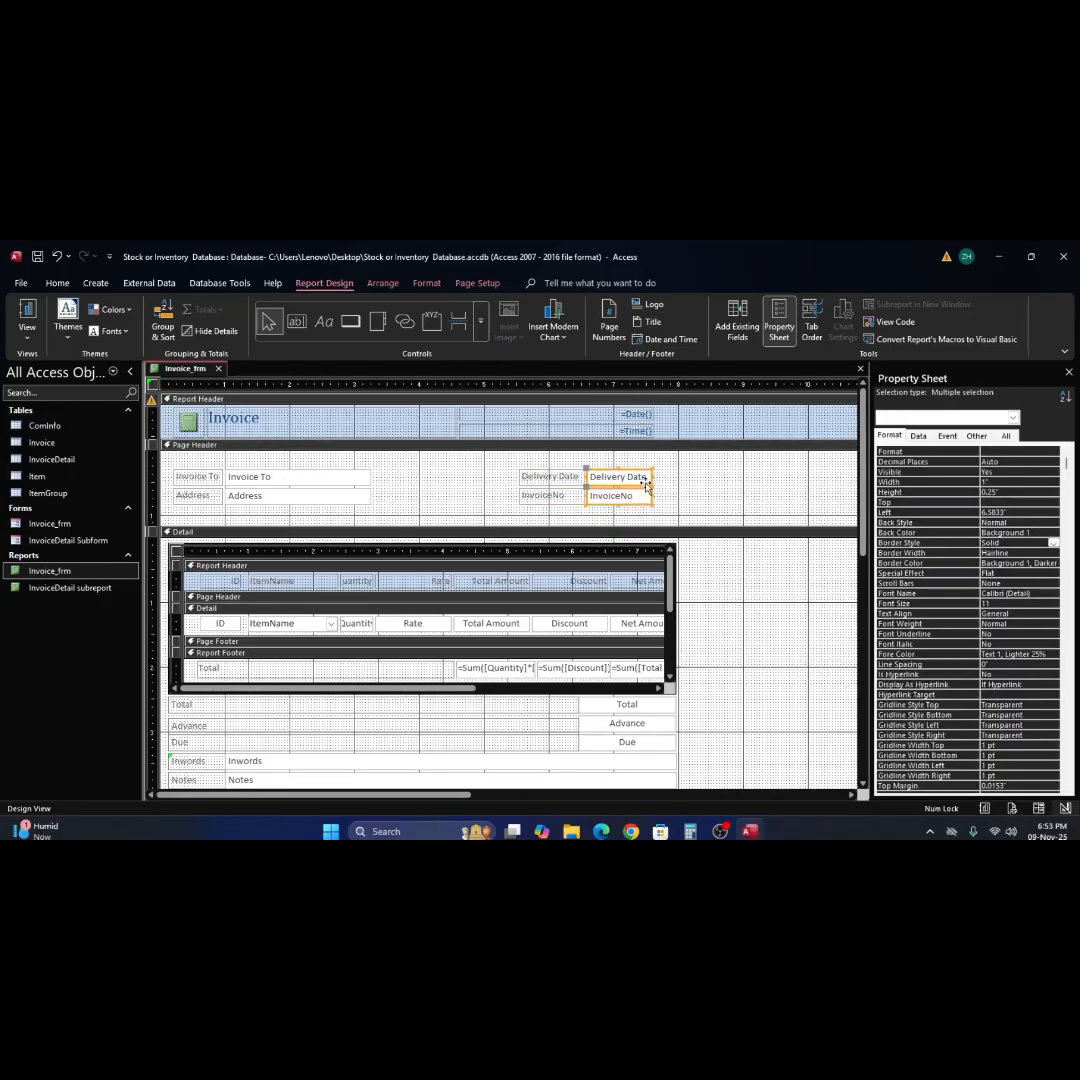
left_click_drag(653, 478, 664, 478)
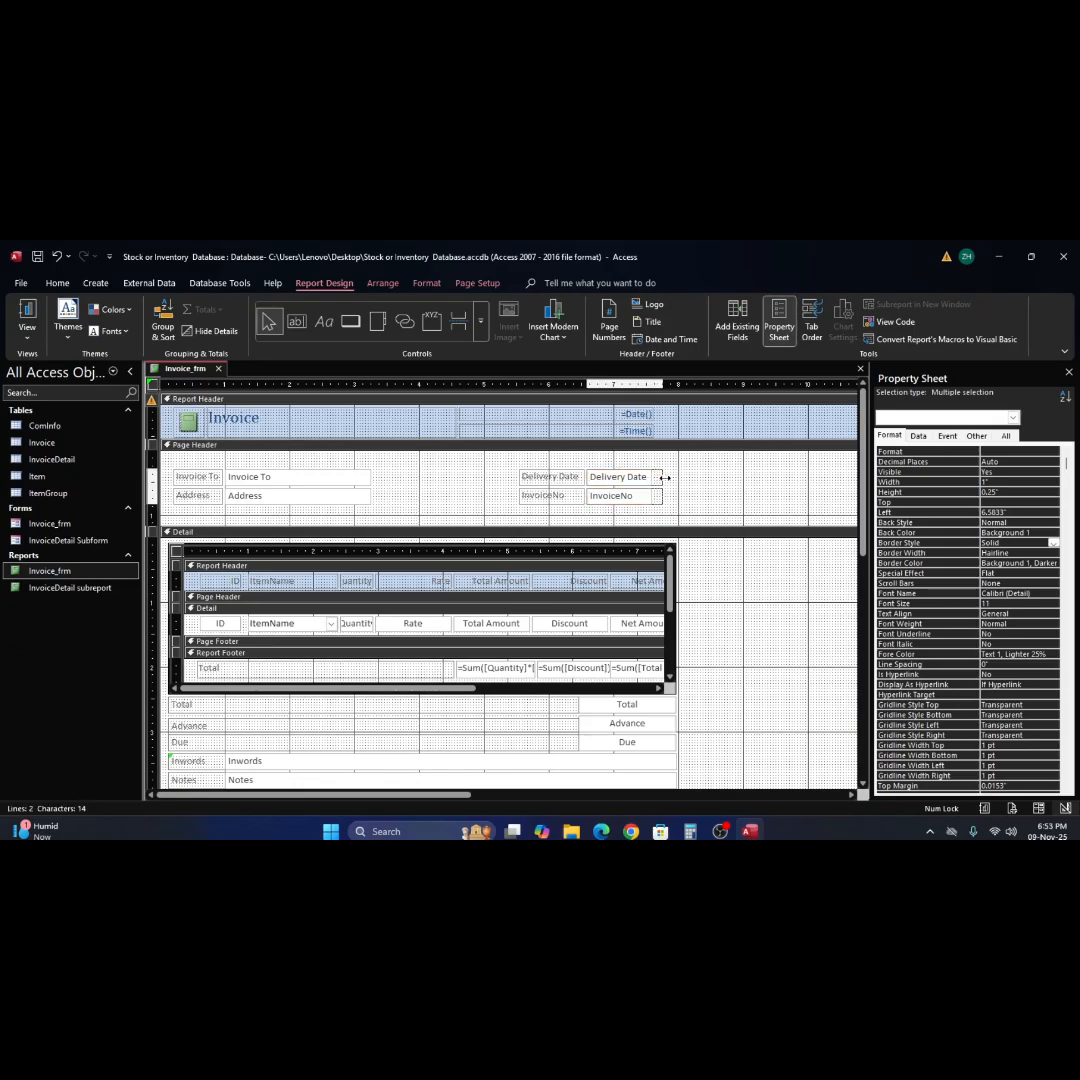
left_click(472, 497)
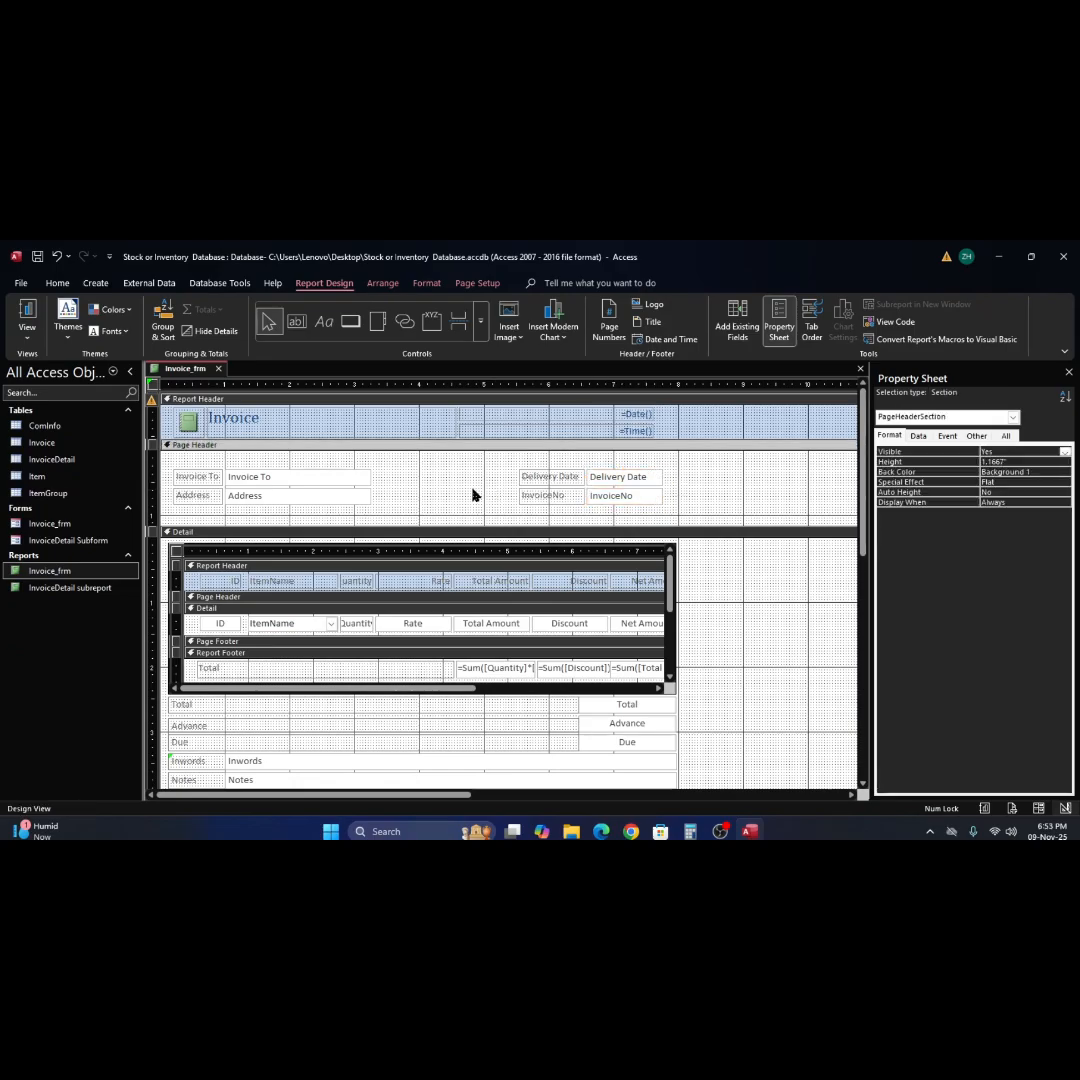
Move the Invoice To and Address text boxes and the Delivery Date and InvoiceNo pairs down together by about 0.3".
left_click_drag(709, 473, 275, 500)
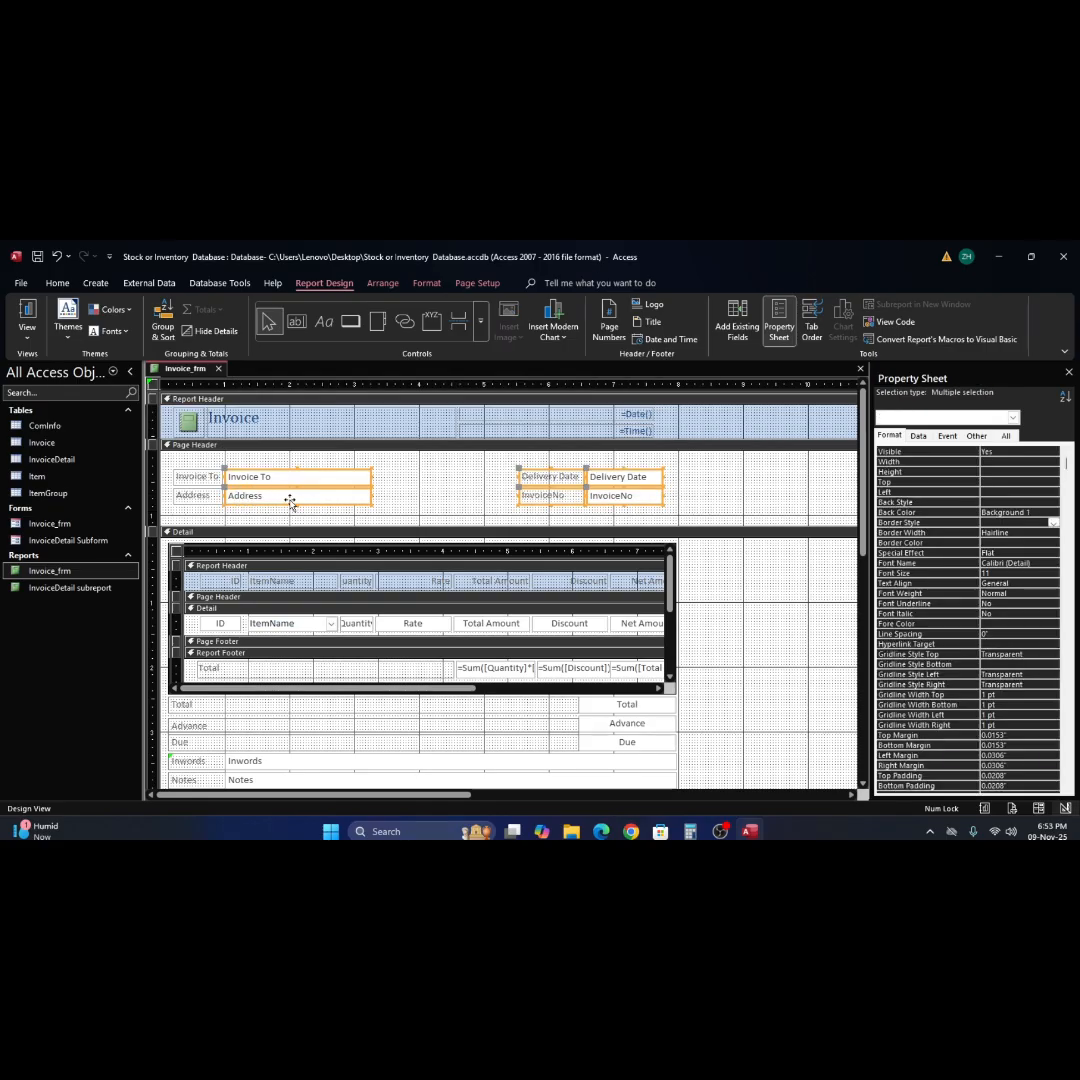
left_click_drag(292, 501, 293, 502)
key("Down")
key("Down")
key("Down")
key("Down")
key("Down")
key("Down")
key("Down")
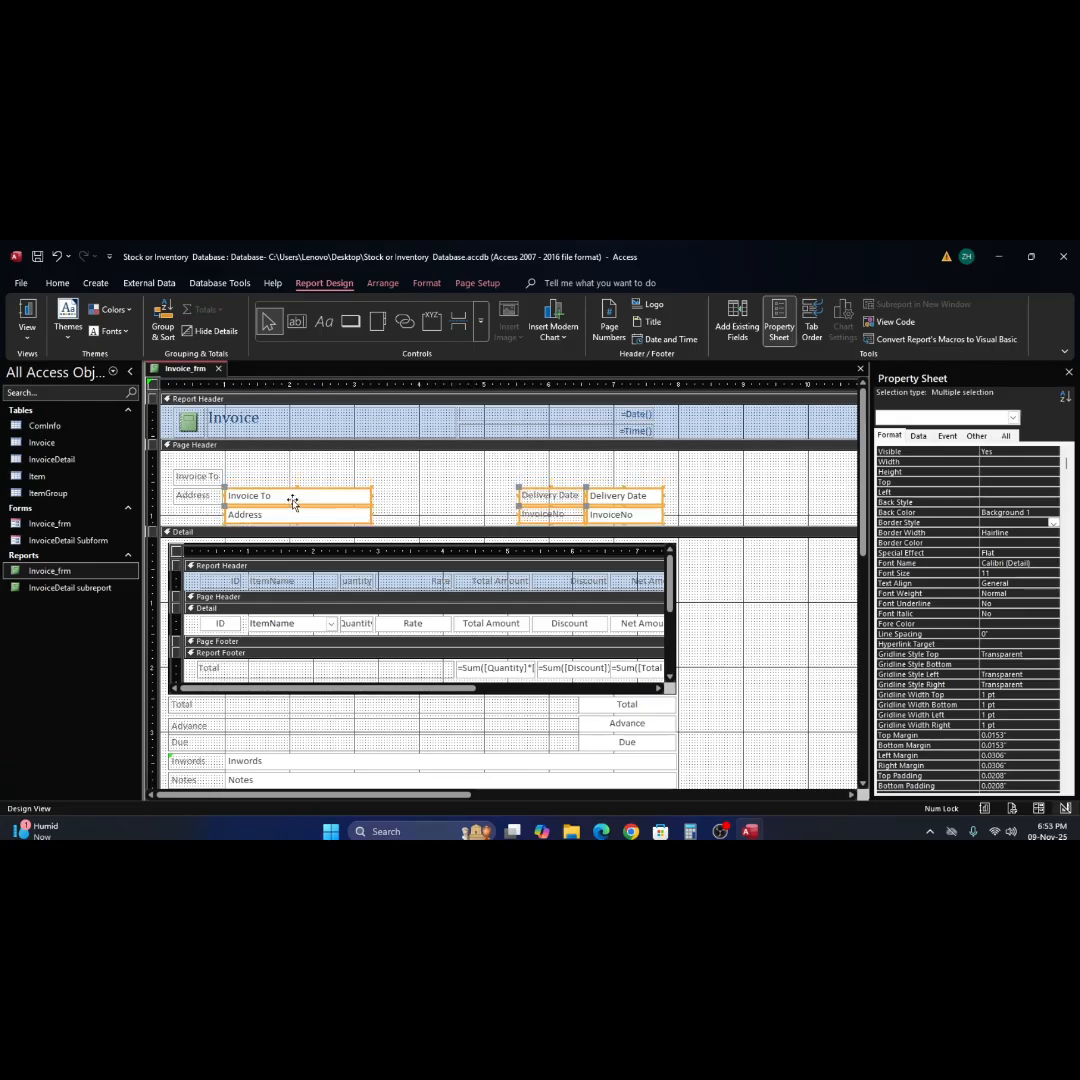
left_click(374, 470)
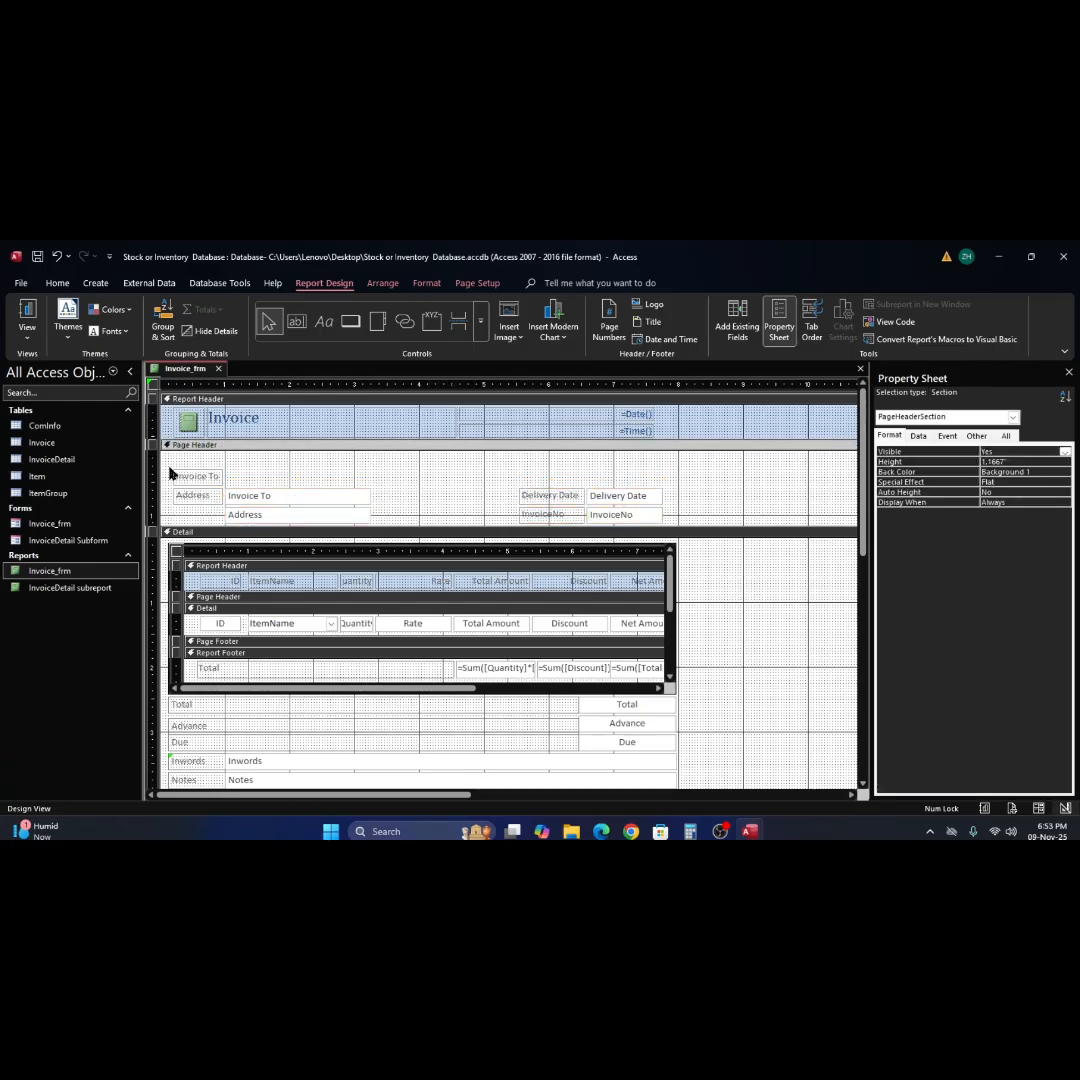
Move the Invoice To and Address labels down level with their text boxes.
left_click_drag(170, 474, 213, 523)
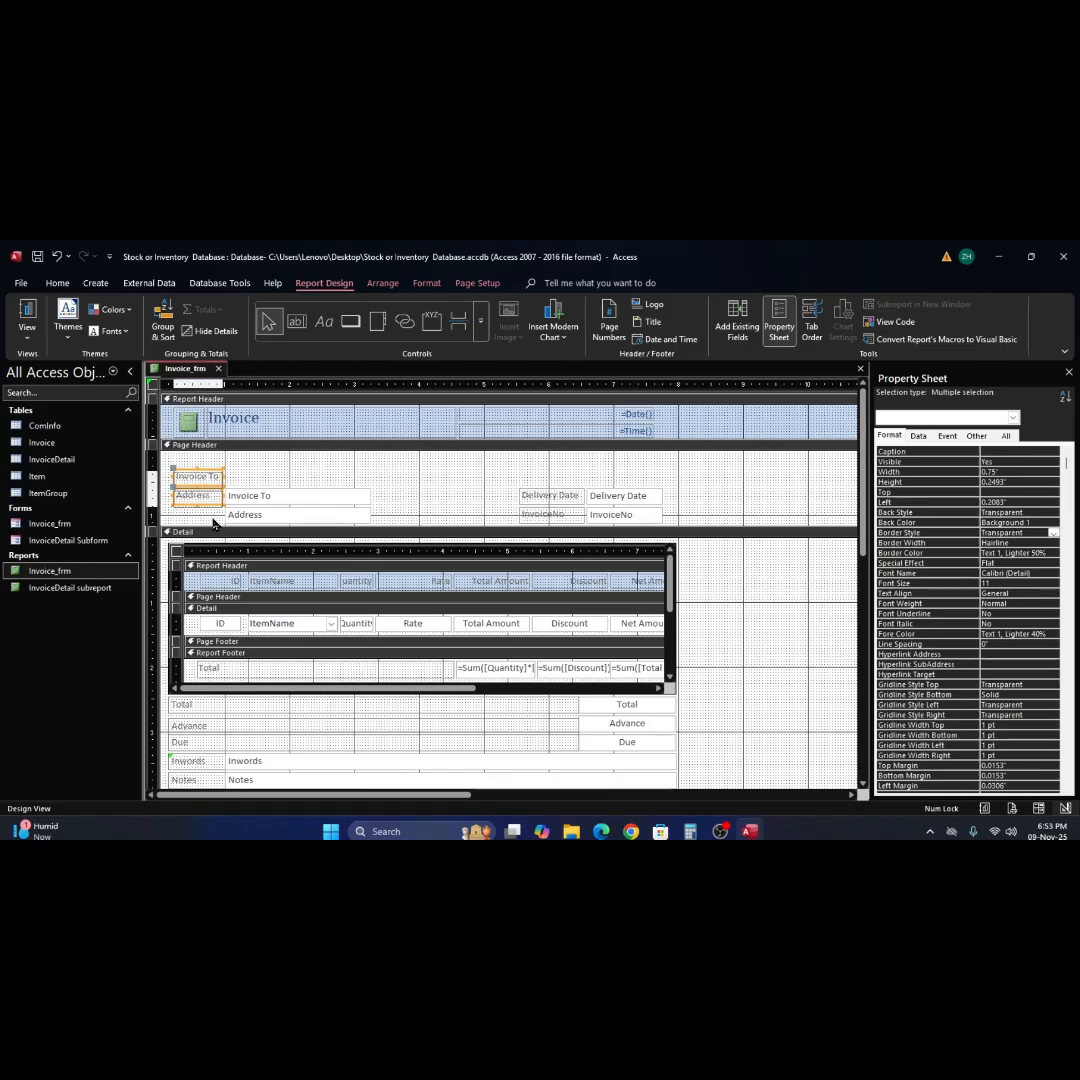
key("Down")
key("Down")
key("Down")
key("Down")
key("Down")
key("Down")
key("Down")
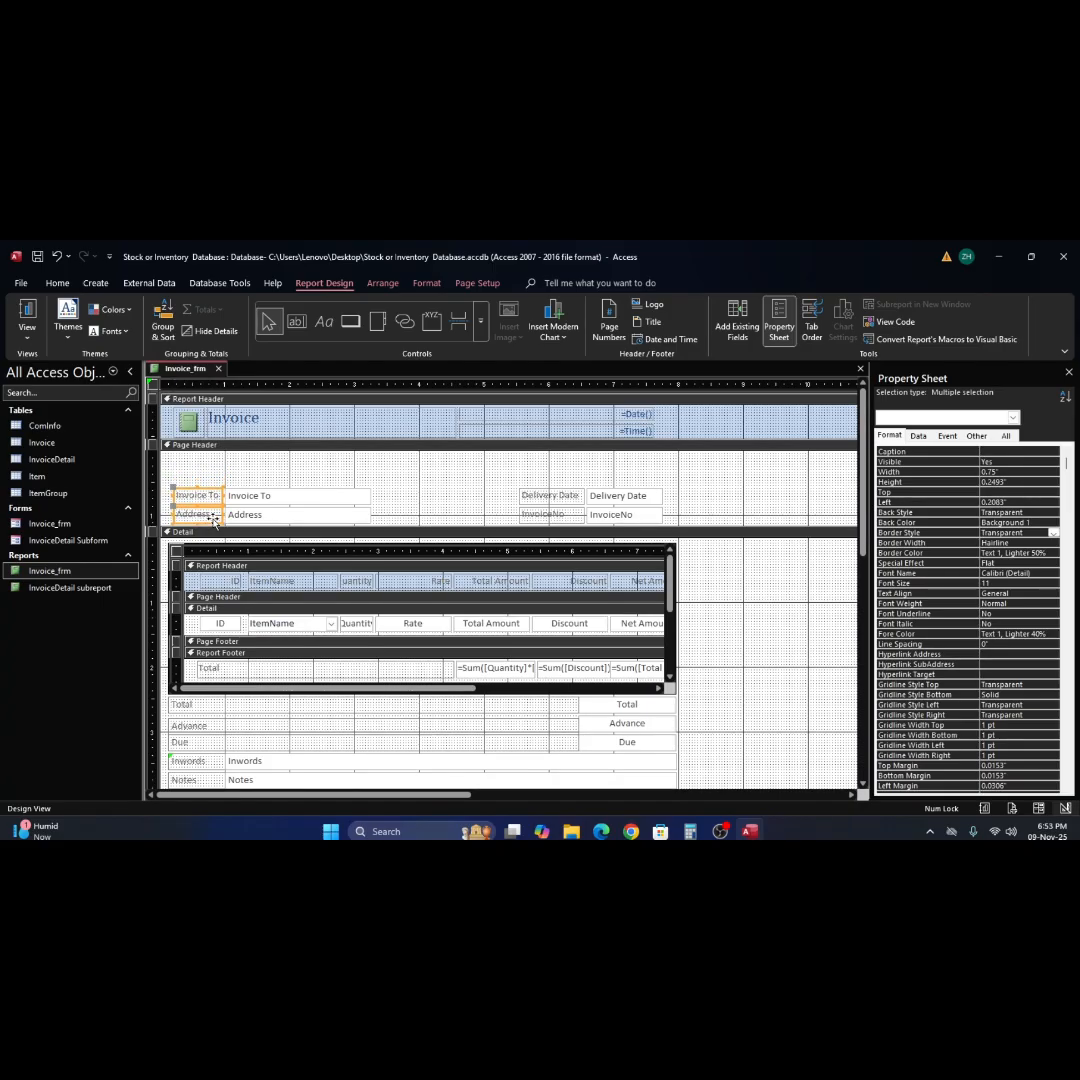
left_click(480, 490)
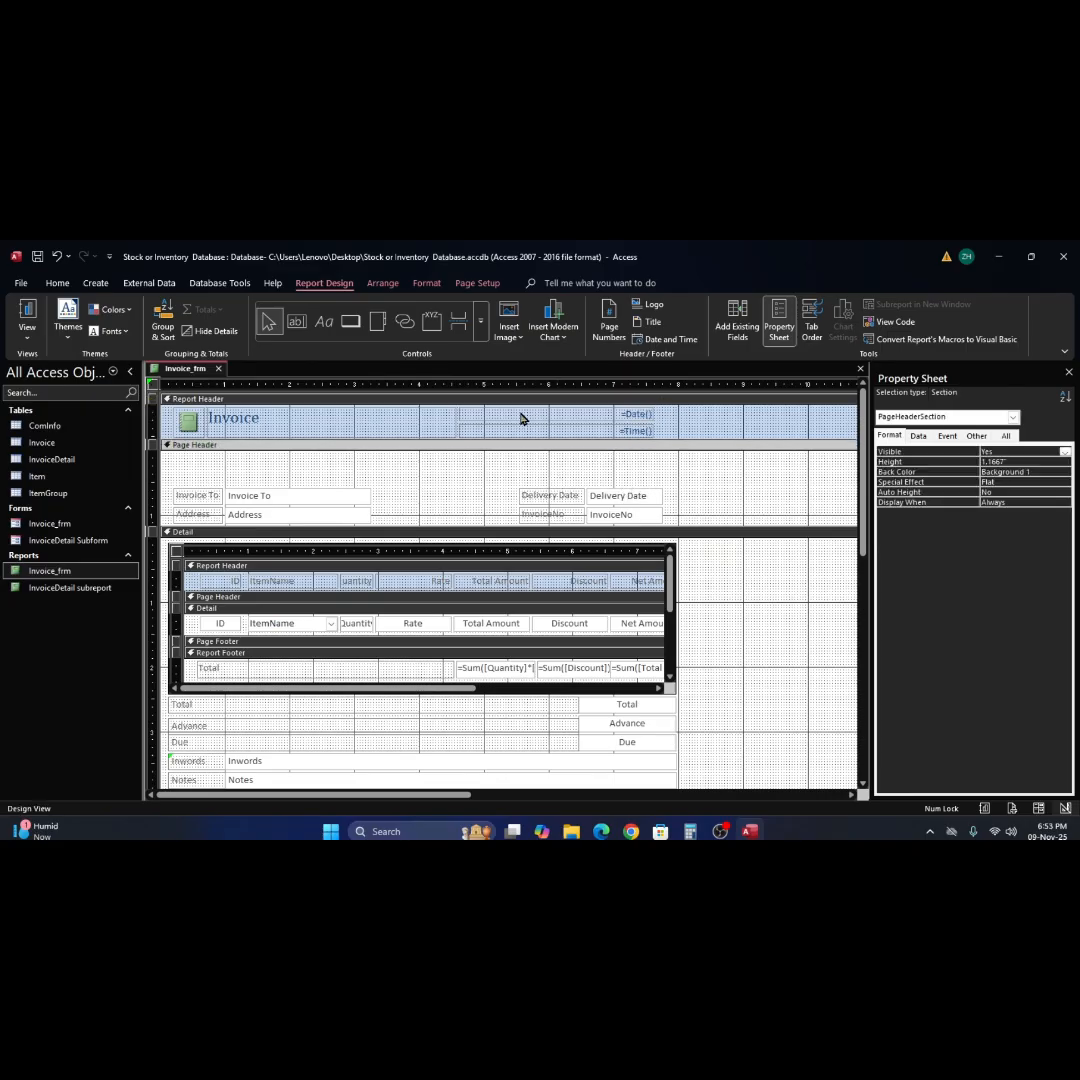
Delete the =Time() text box from the Report Header.
left_click(376, 422)
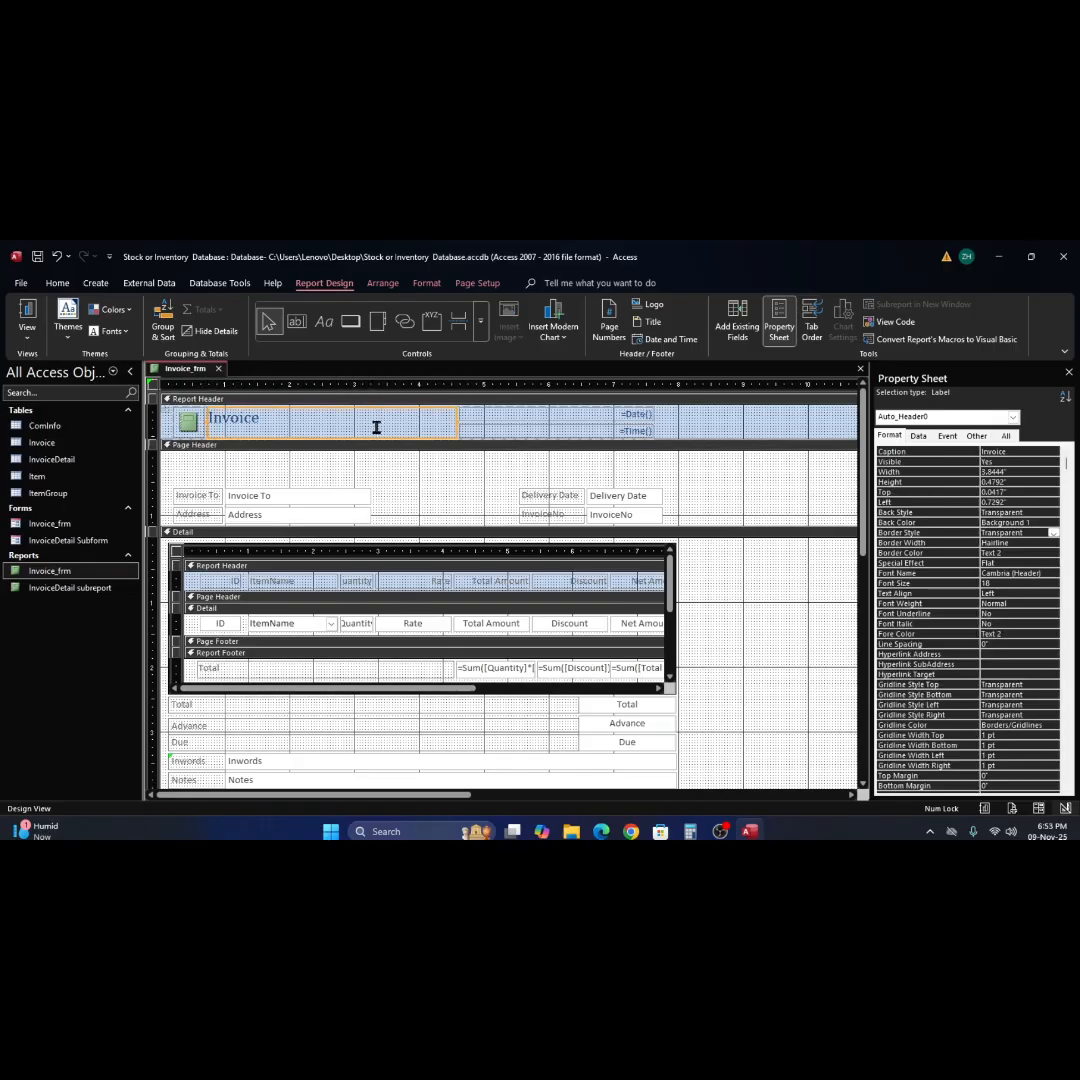
left_click(290, 416)
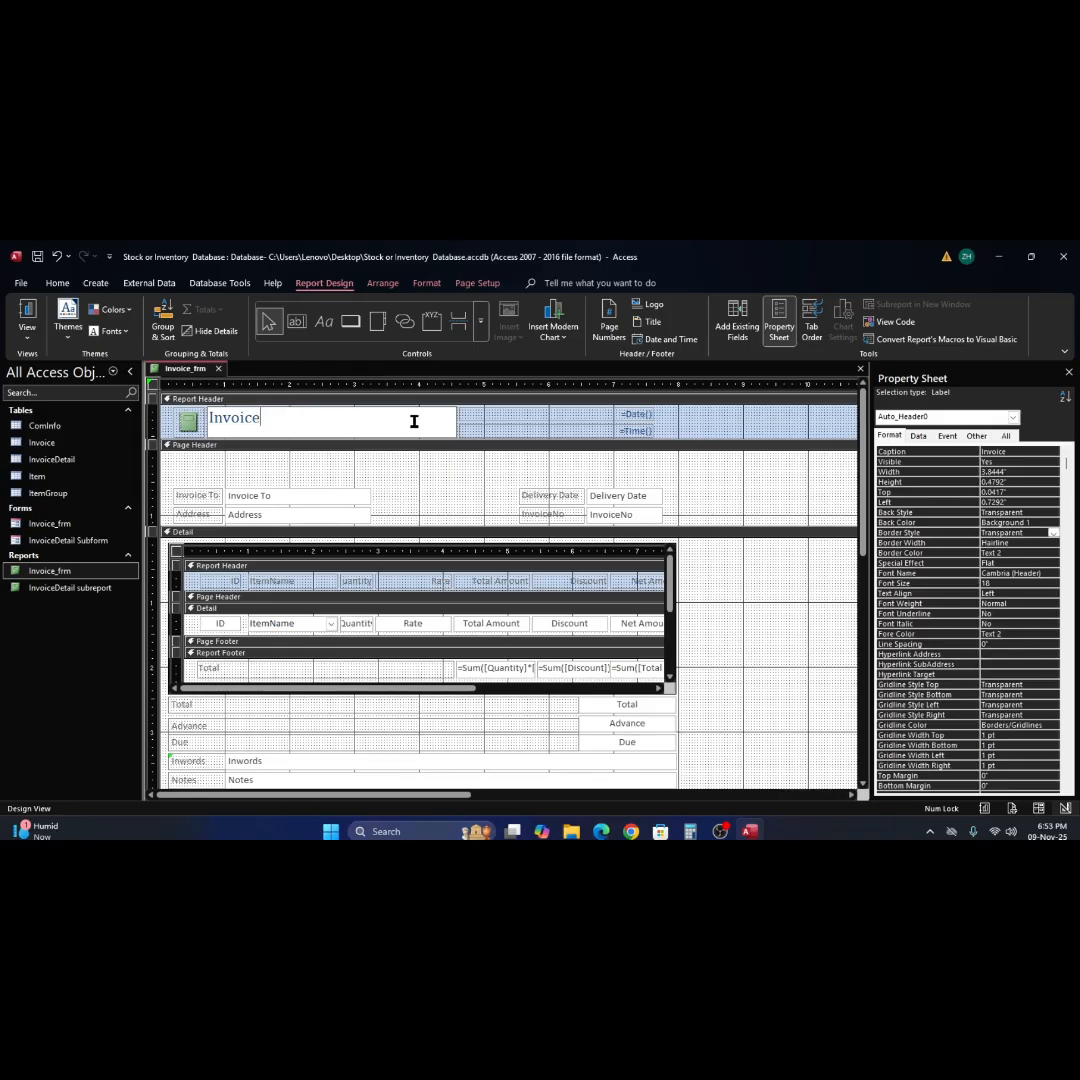
left_click(601, 432)
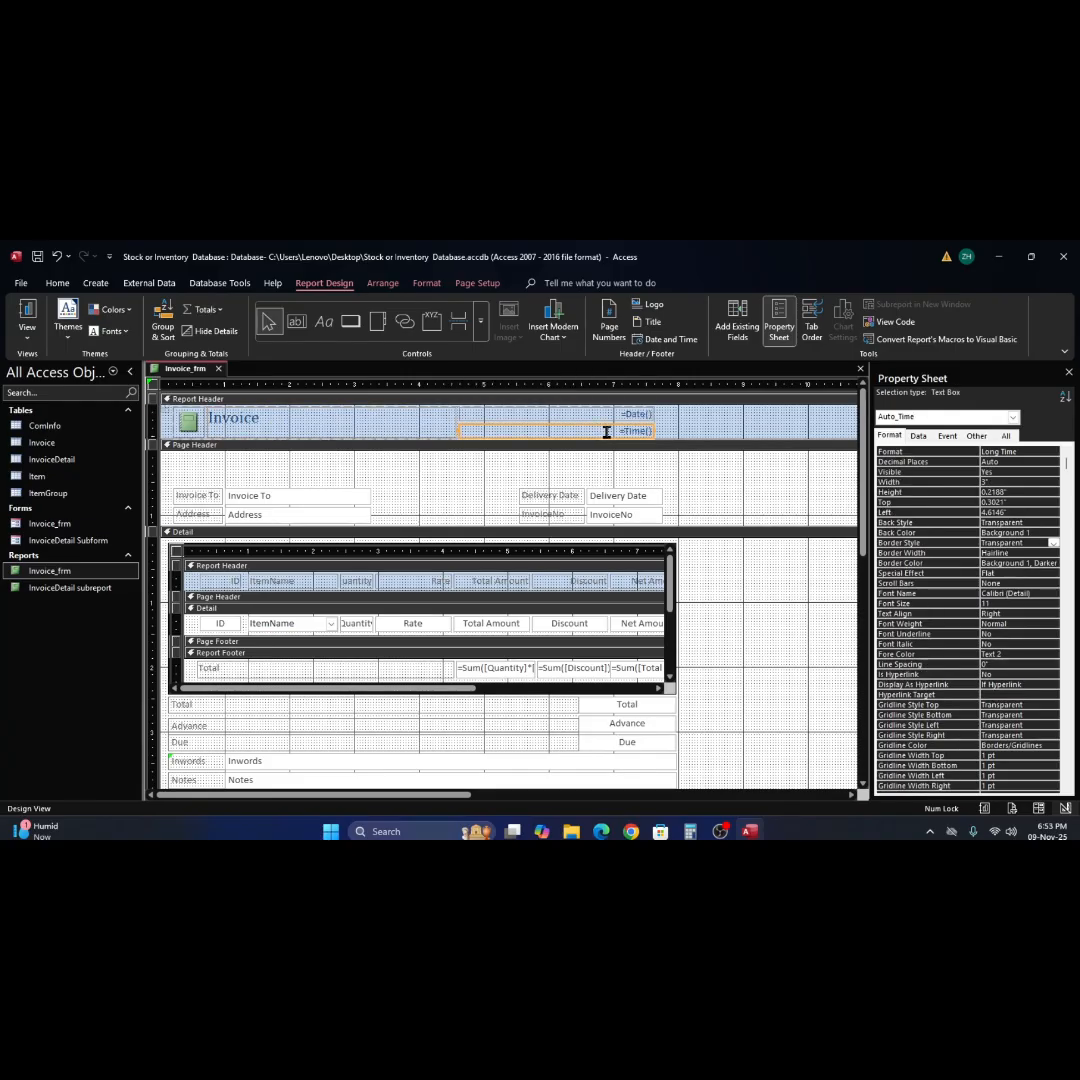
key("Delete")
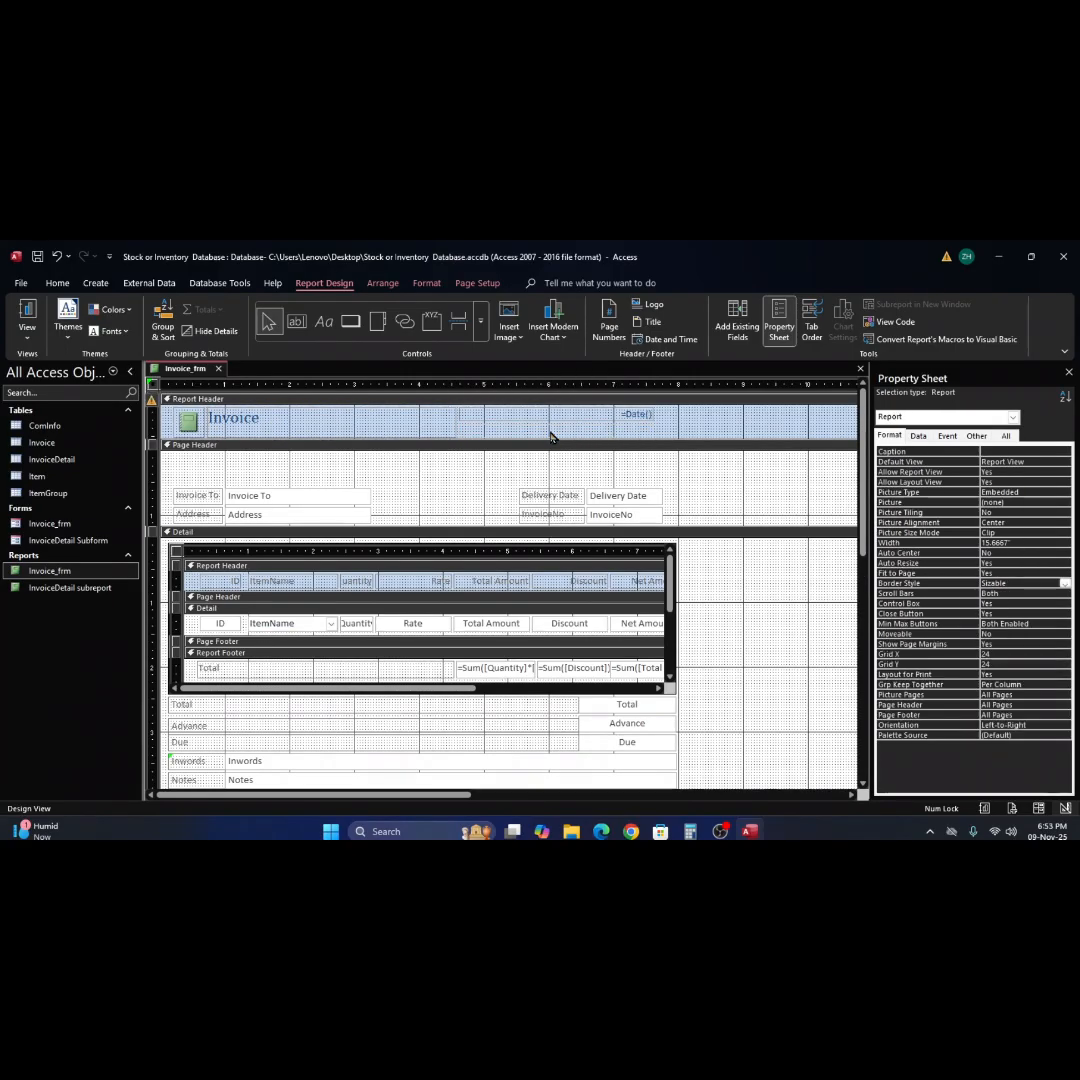
Narrow the Invoice title label in the Report Header so its right edge sits at about 2.3".
left_click(489, 415)
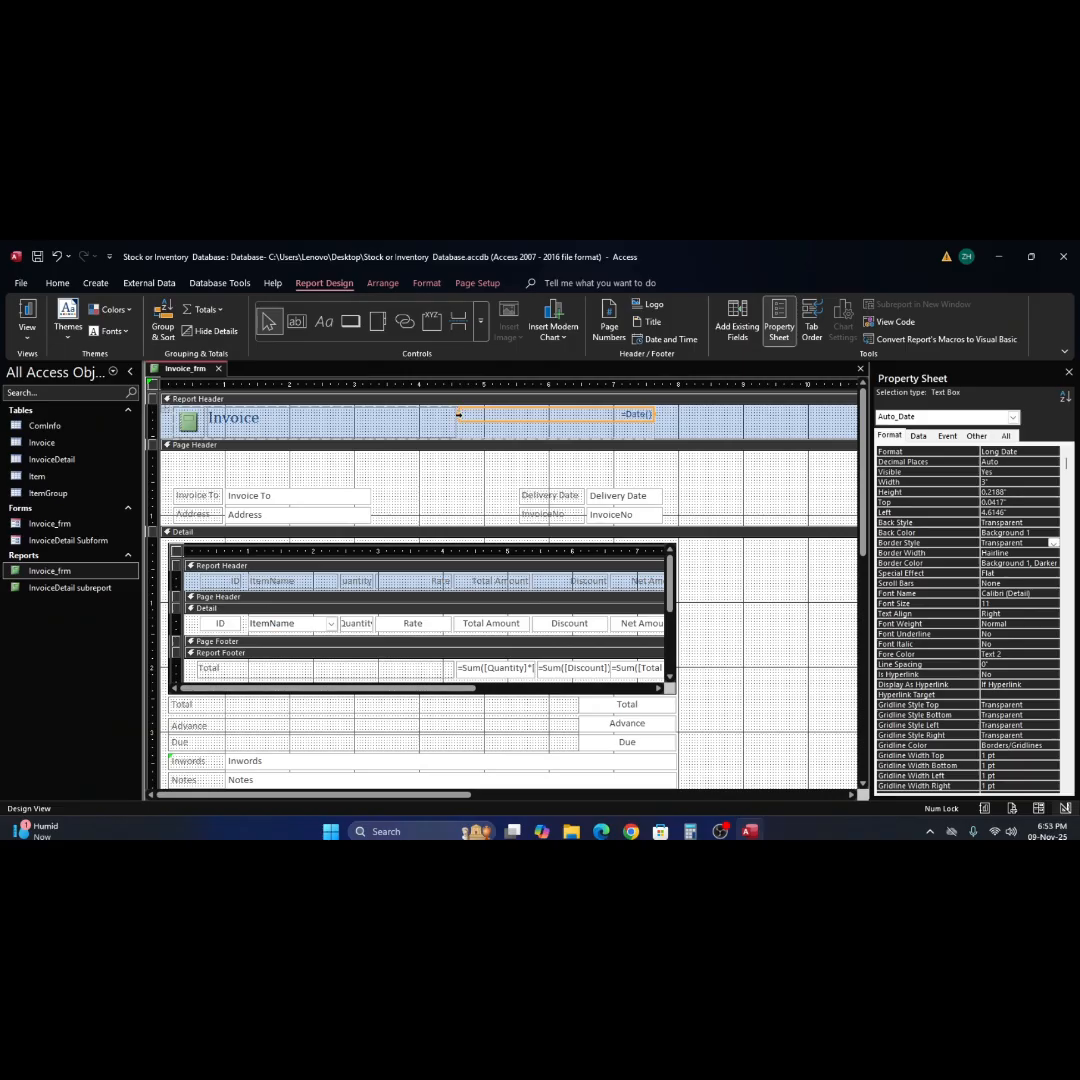
left_click(418, 420)
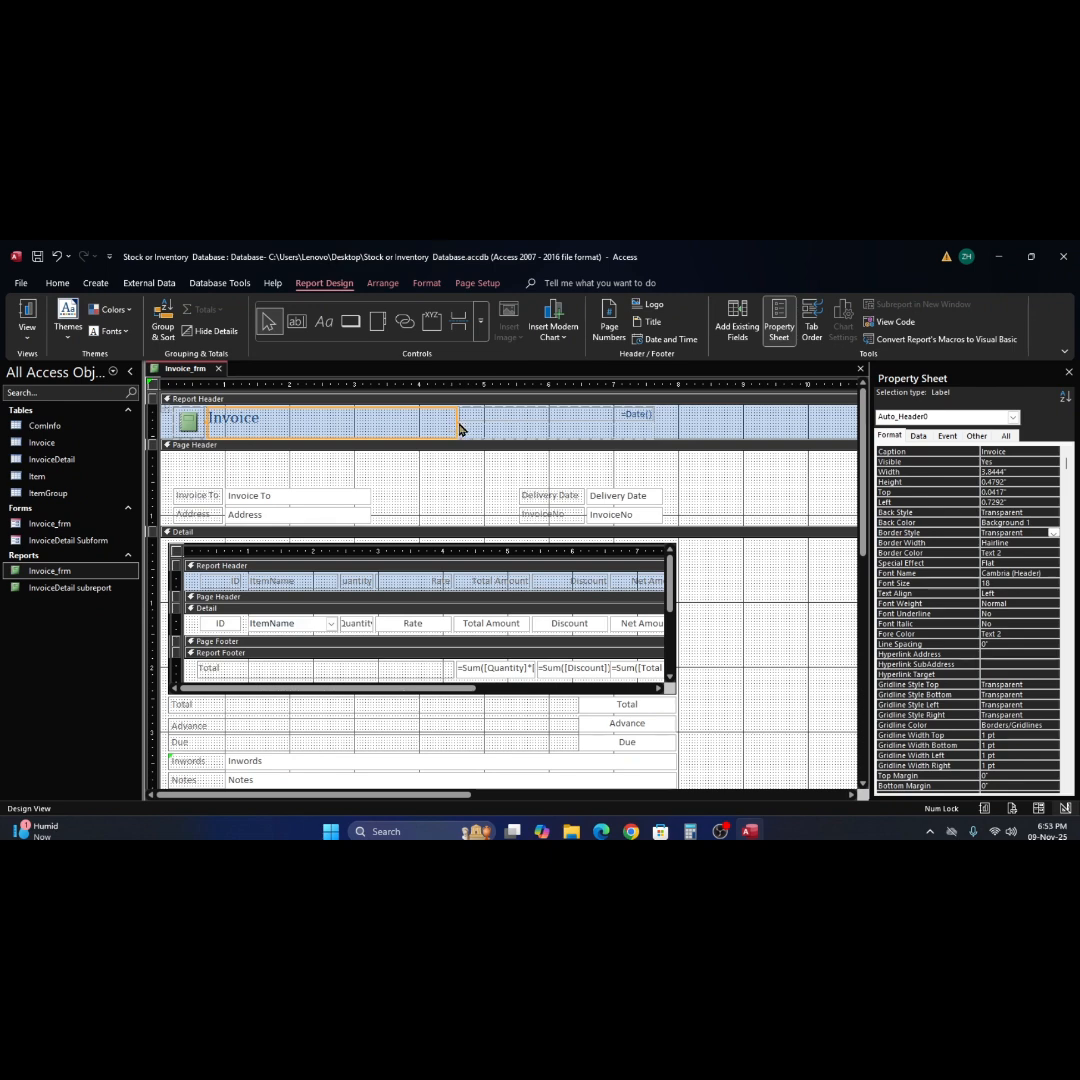
left_click(454, 424)
left_click_drag(326, 426, 303, 430)
Remove the layout from the =Date() text box and move it to left 4.75", top 0.125" in the Report Header.
left_click(483, 415)
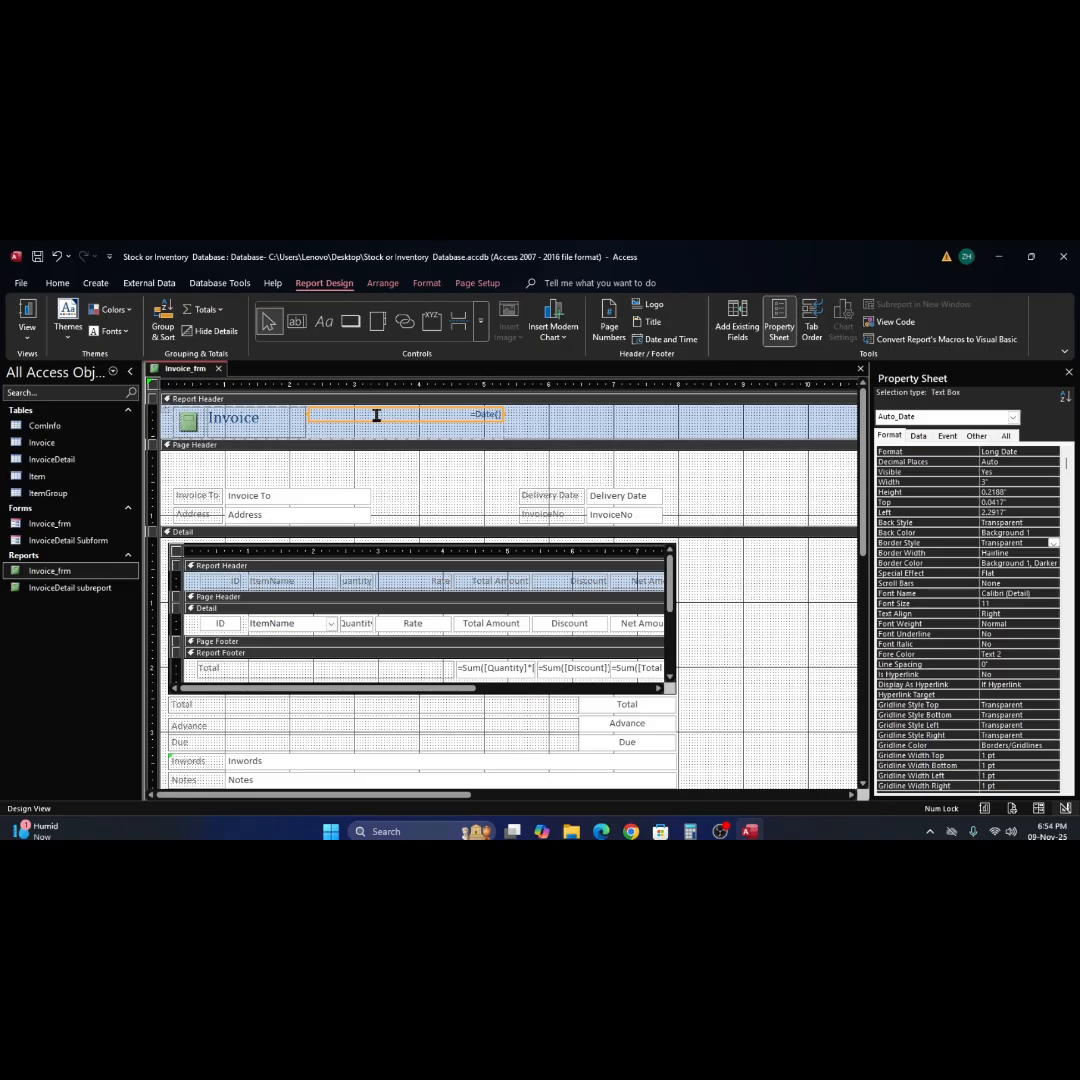
right_click(472, 417)
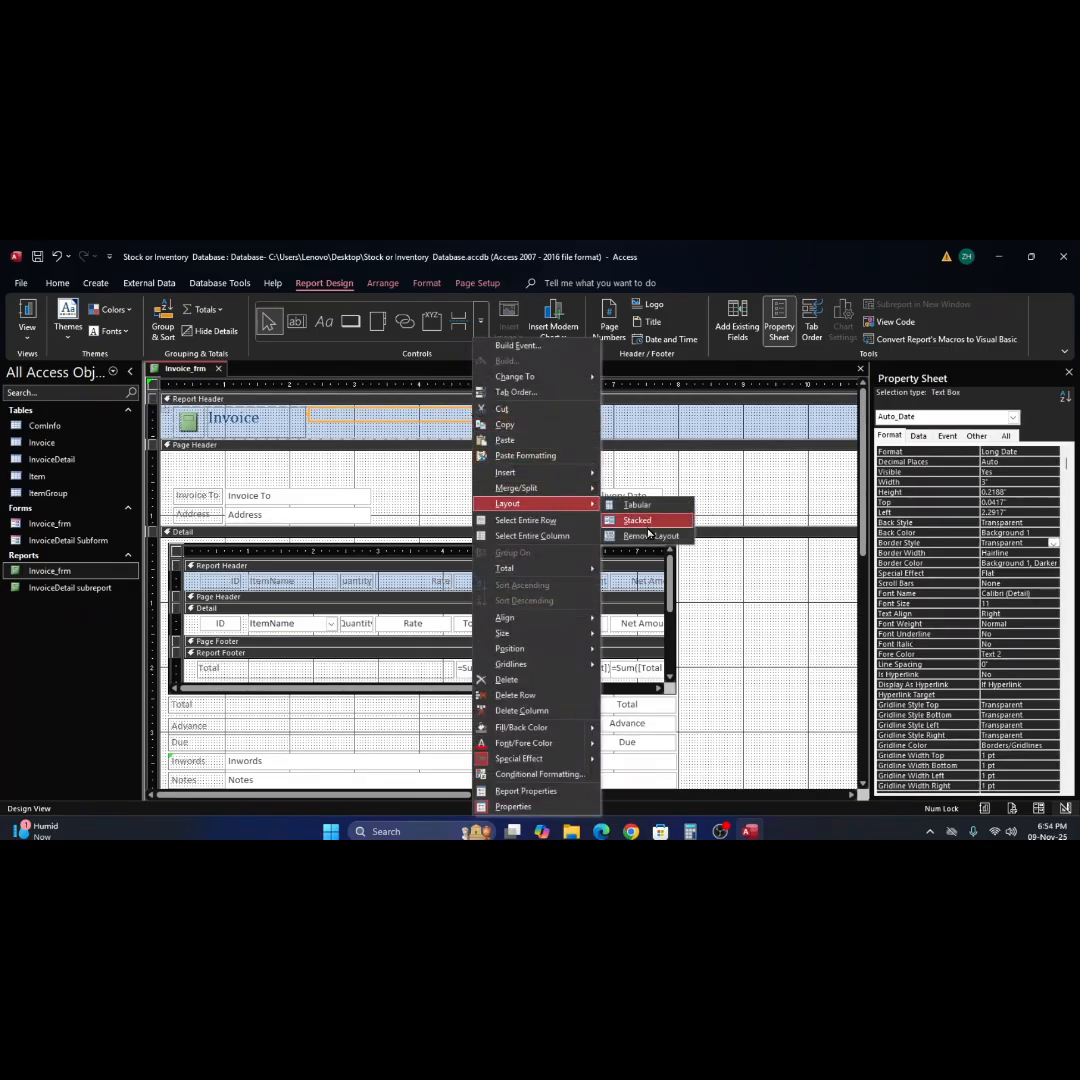
left_click(640, 537)
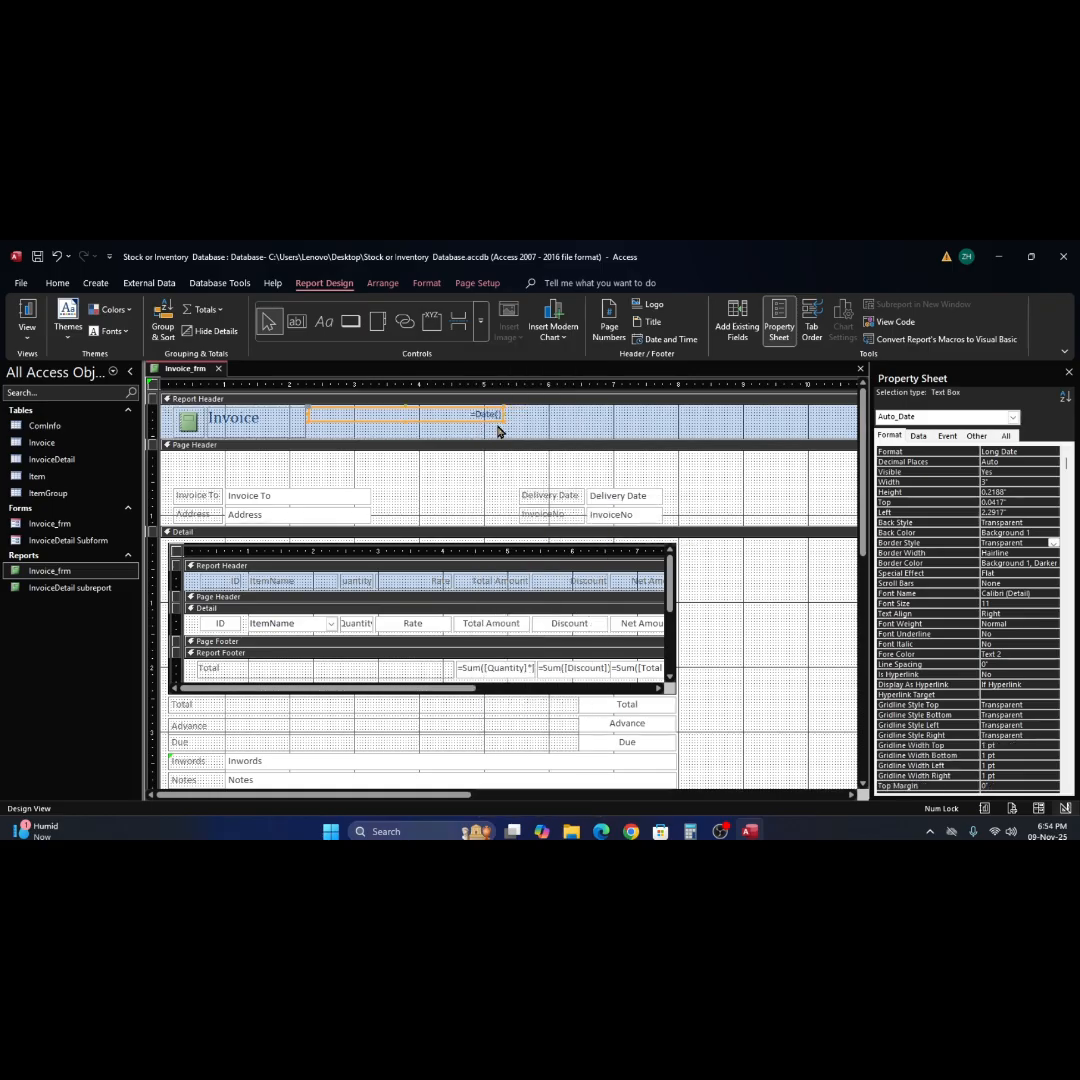
left_click_drag(498, 424, 639, 428)
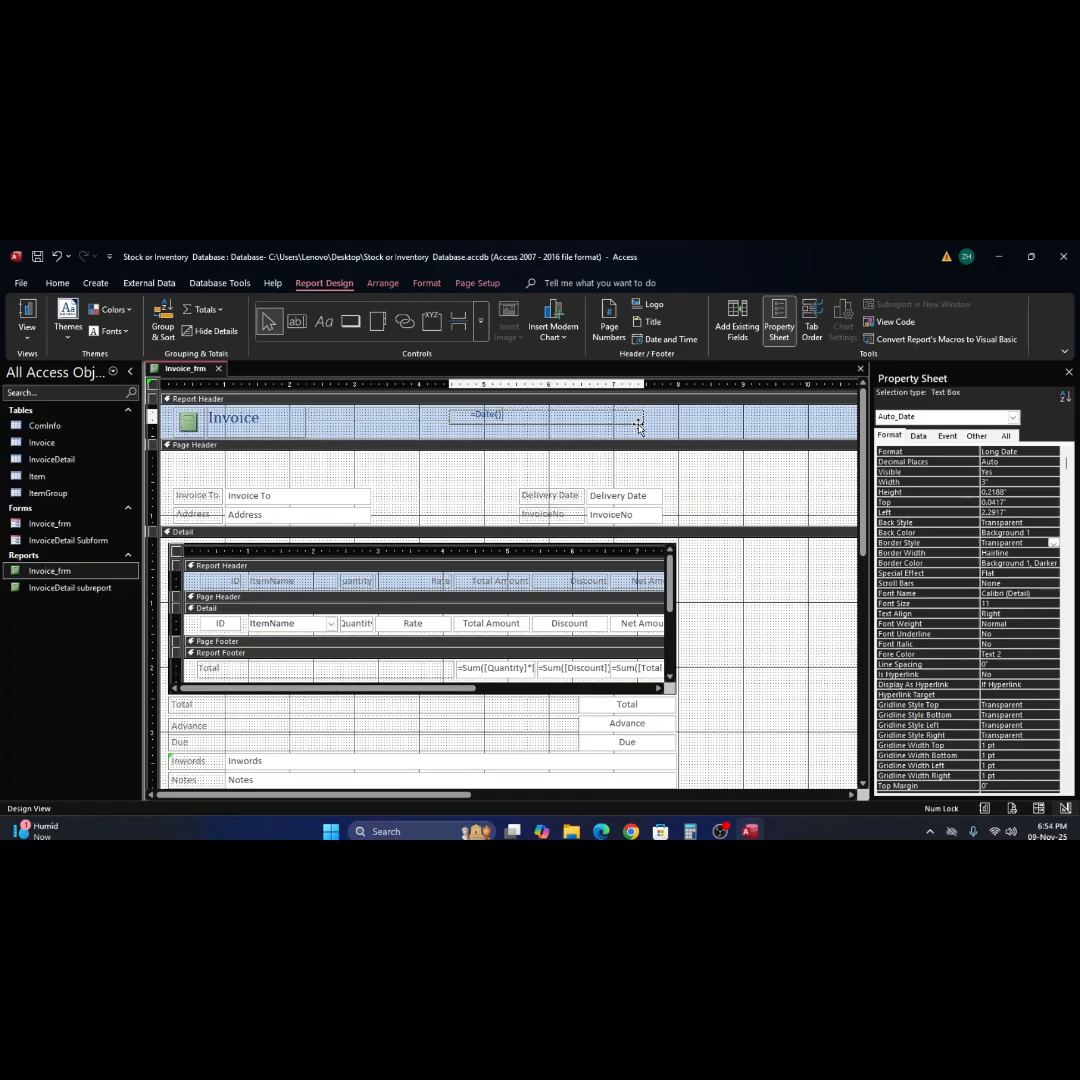
left_click_drag(639, 428, 656, 426)
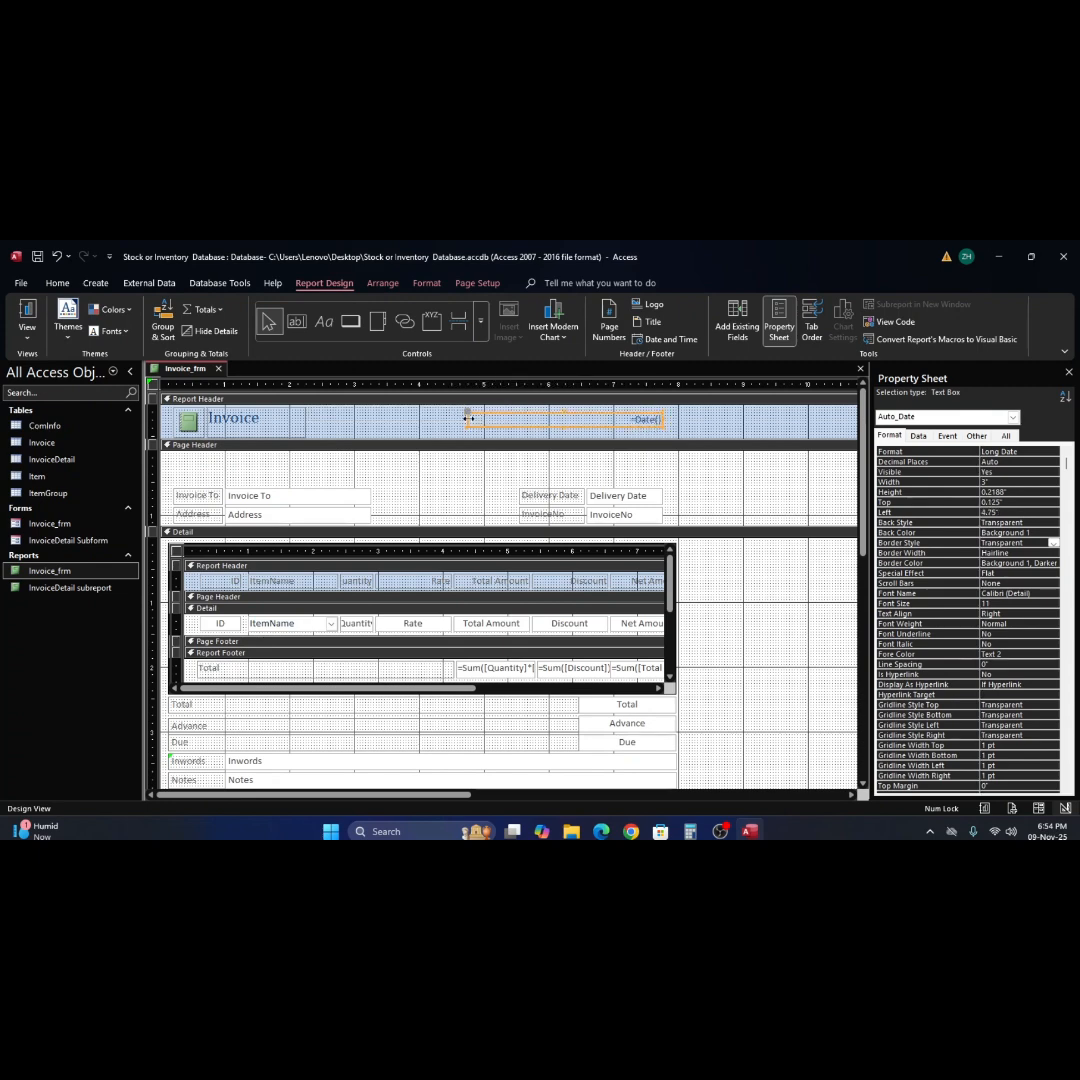
Narrow the =Date() text box to 1.2083" wide and move it to left 6.3333", top 0.25" in the Report Header.
left_click_drag(467, 418, 589, 419)
left_click(587, 425)
left_click(589, 424)
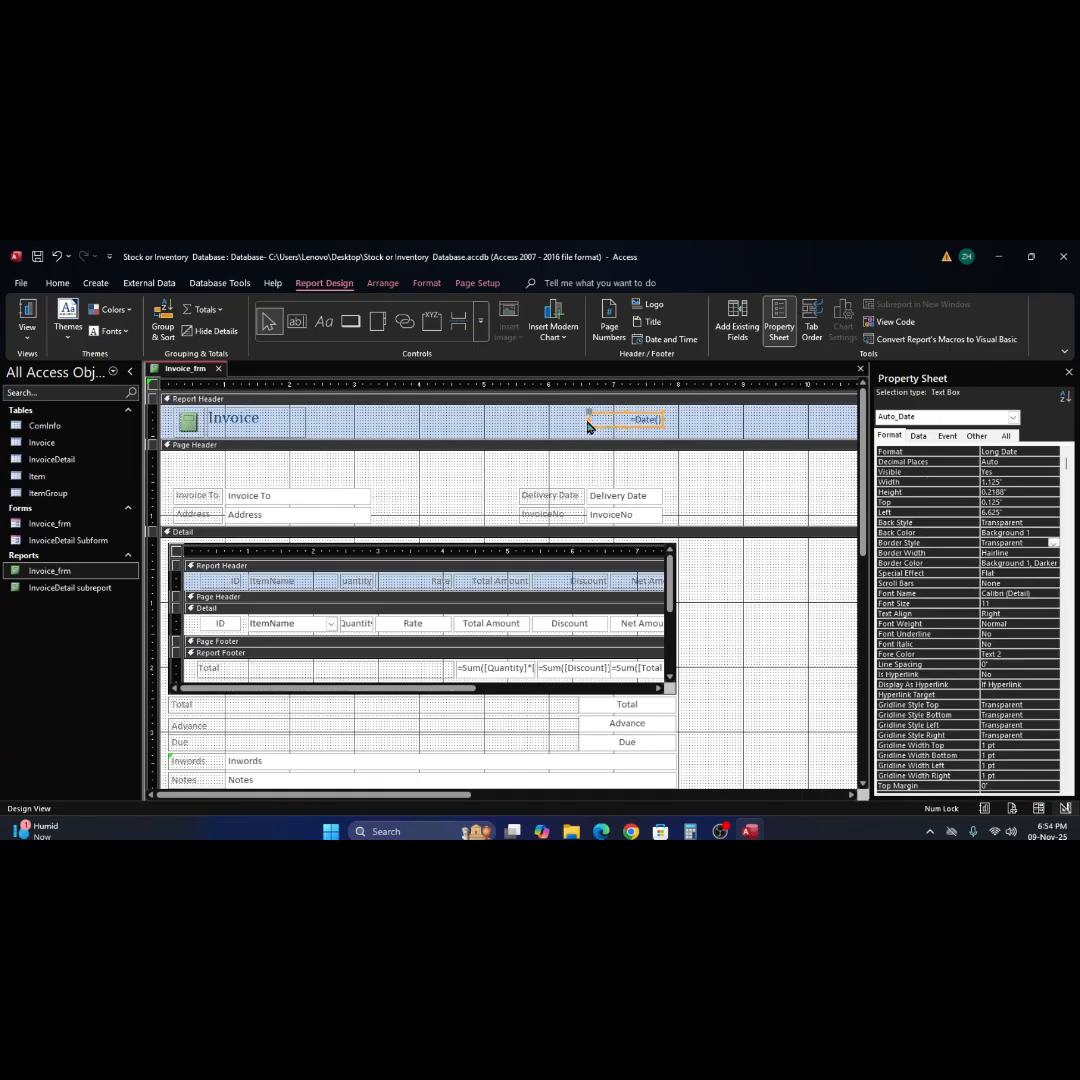
left_click(588, 419)
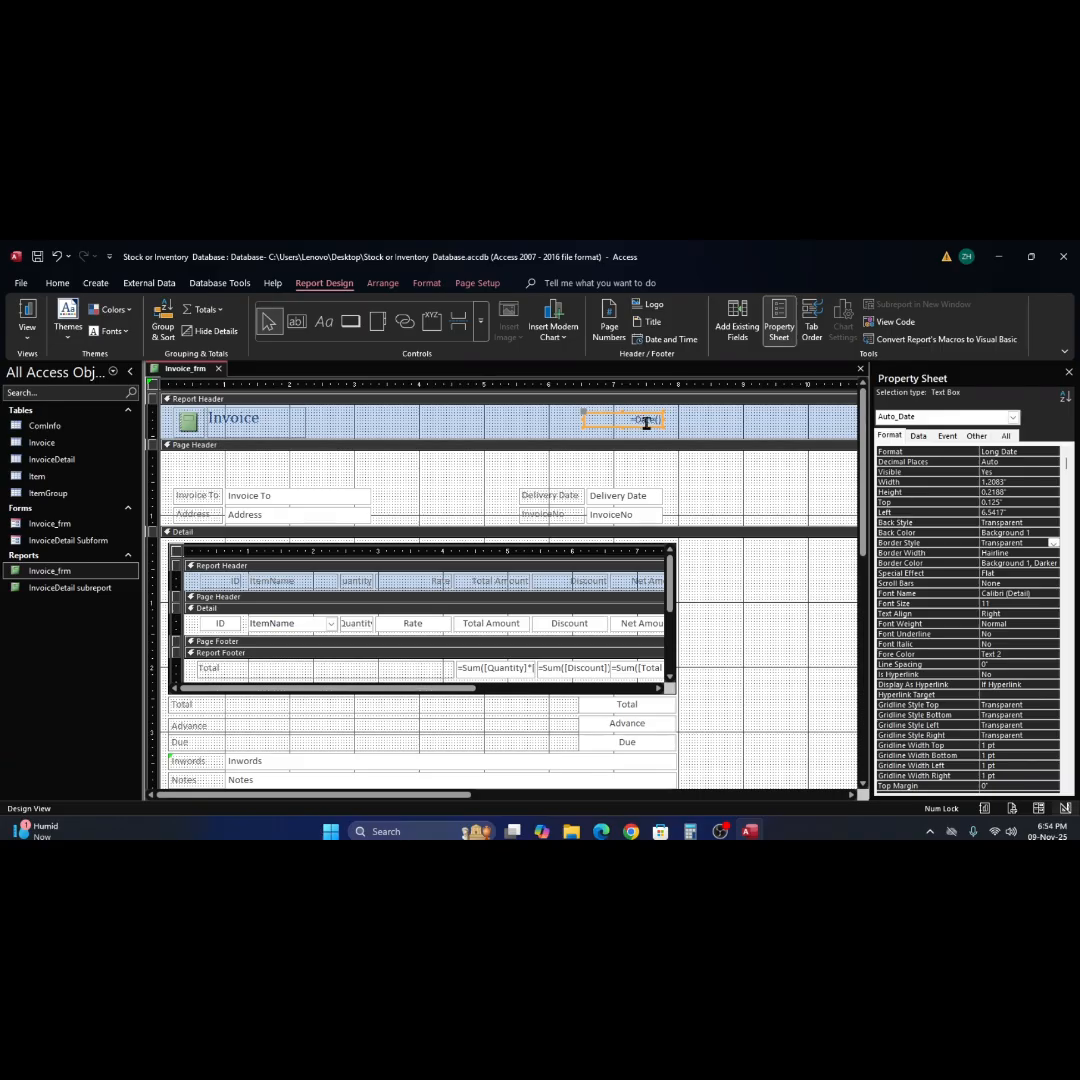
left_click_drag(640, 428, 626, 437)
Remove the layout from the logo image and Invoice title label in the Report Header.
left_click(257, 425)
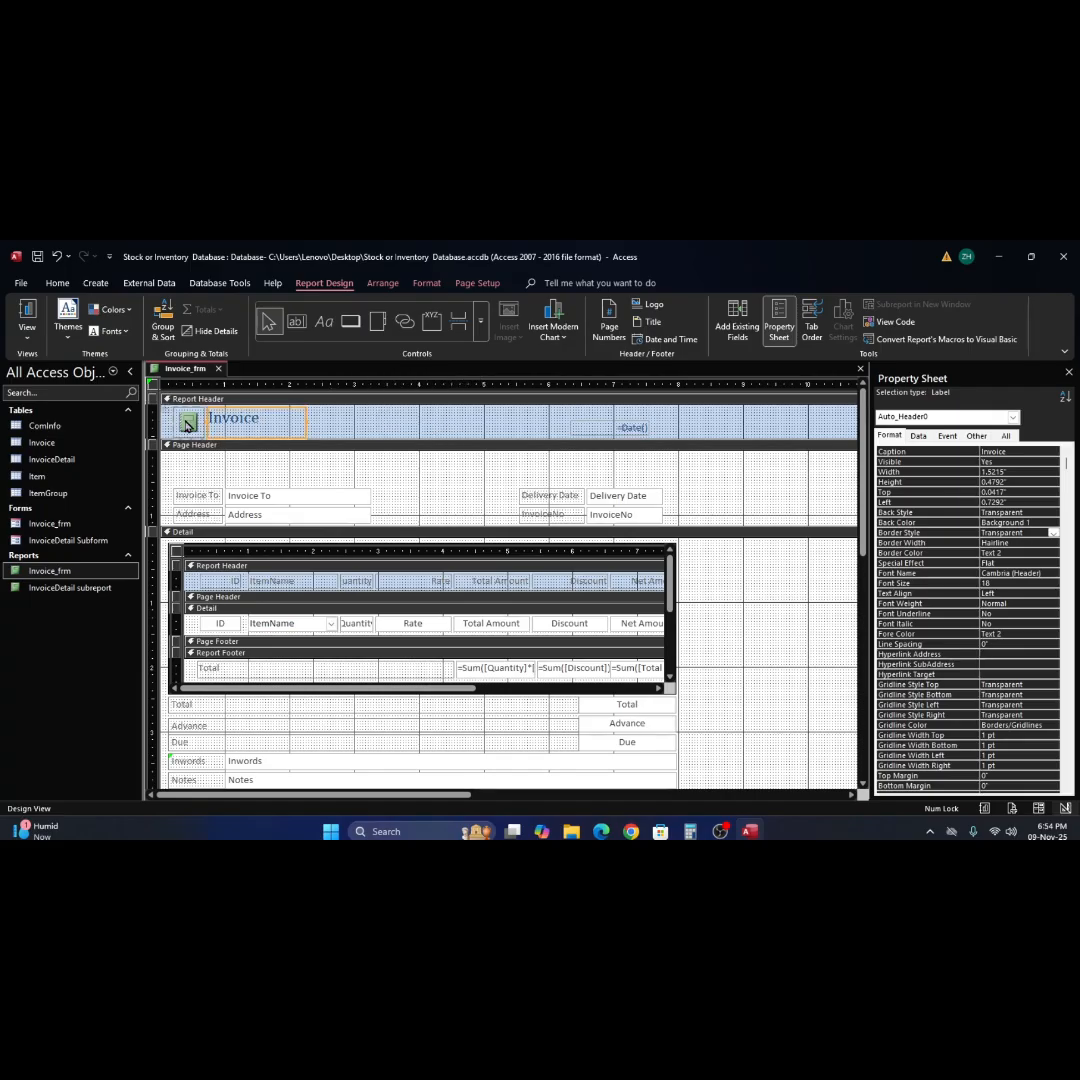
left_click_drag(164, 406, 230, 421)
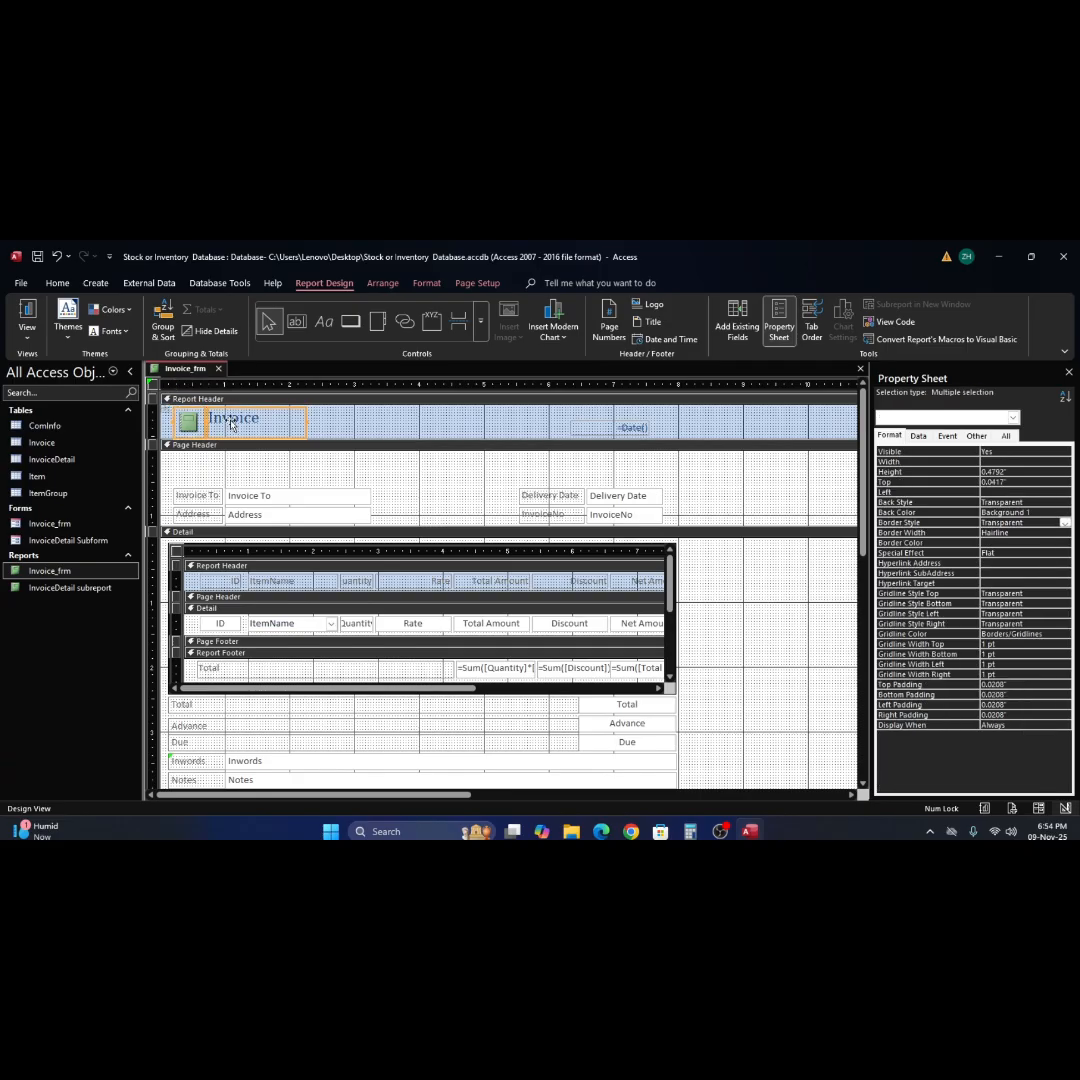
right_click(235, 424)
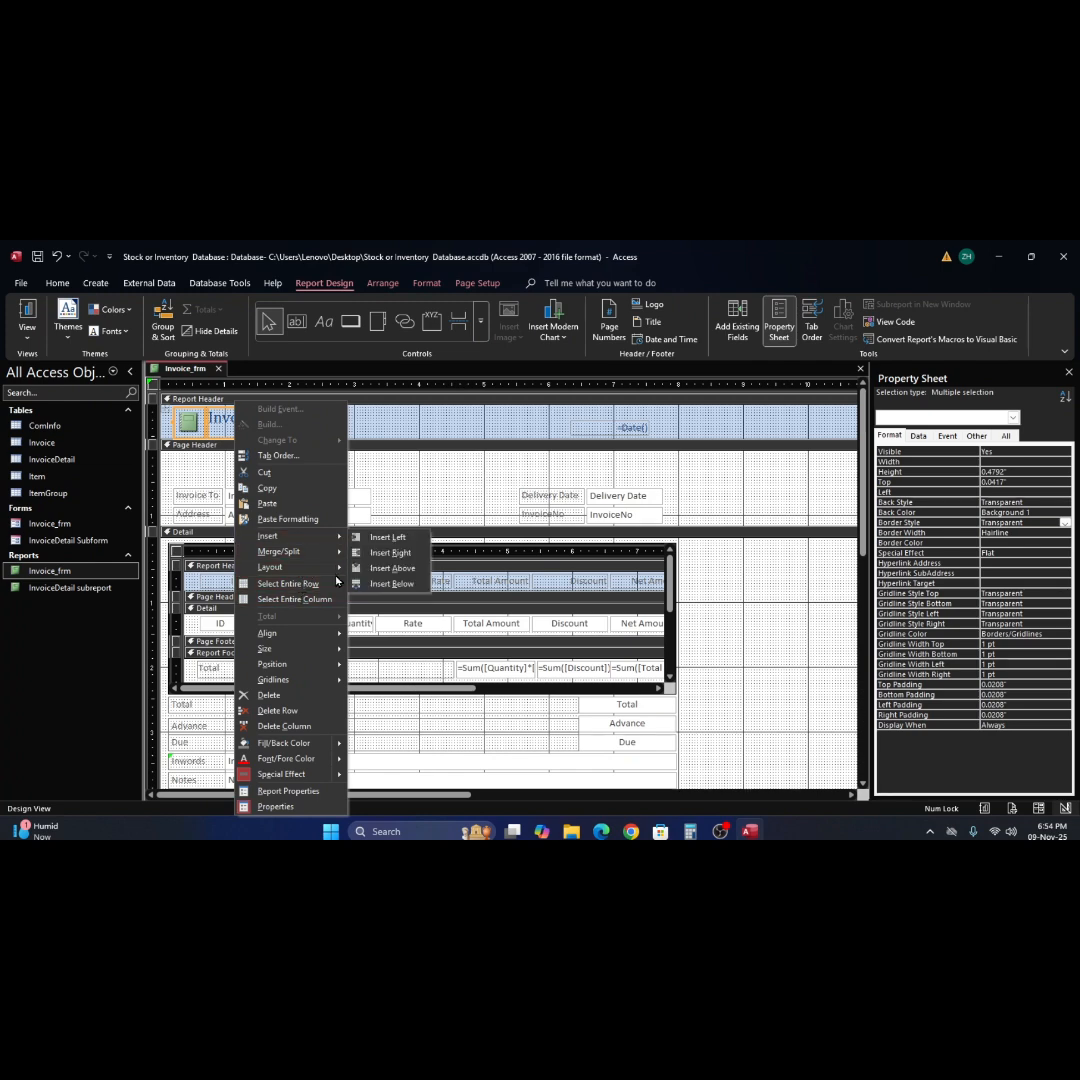
mouse_move(341, 571)
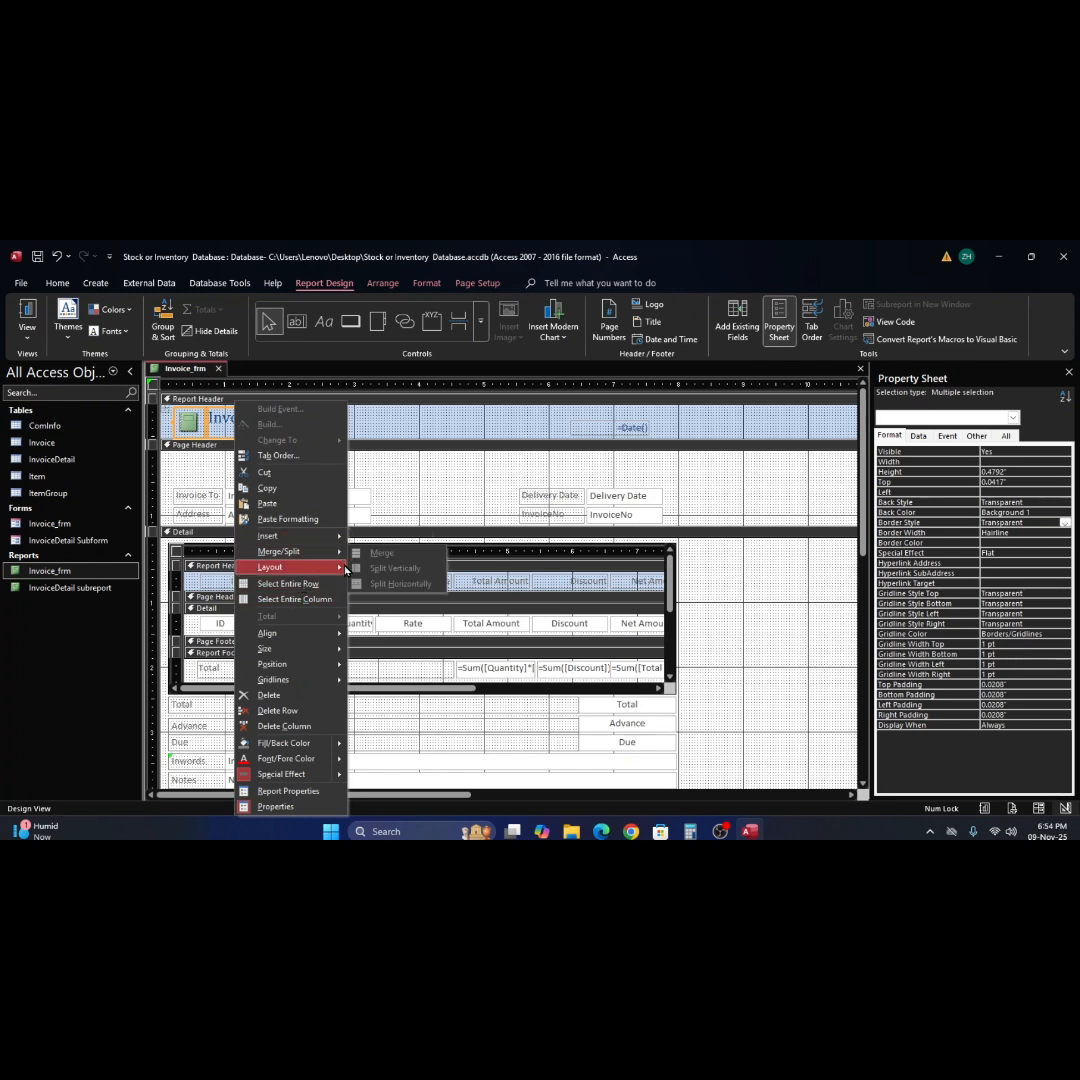
left_click(372, 600)
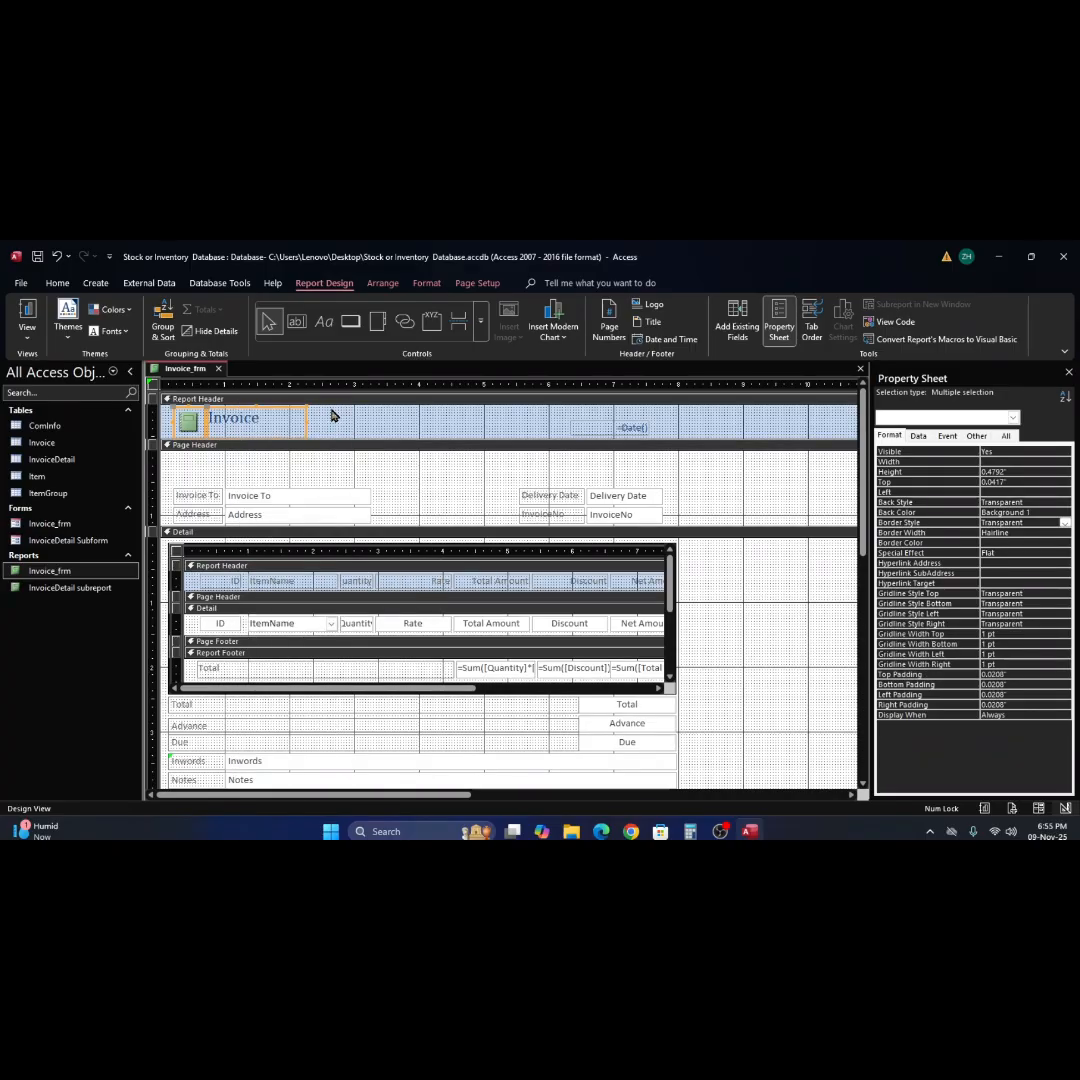
Move the Invoice title label to left 3.6875" and place the logo image separately at left 0.2083".
left_click_drag(304, 429, 497, 429)
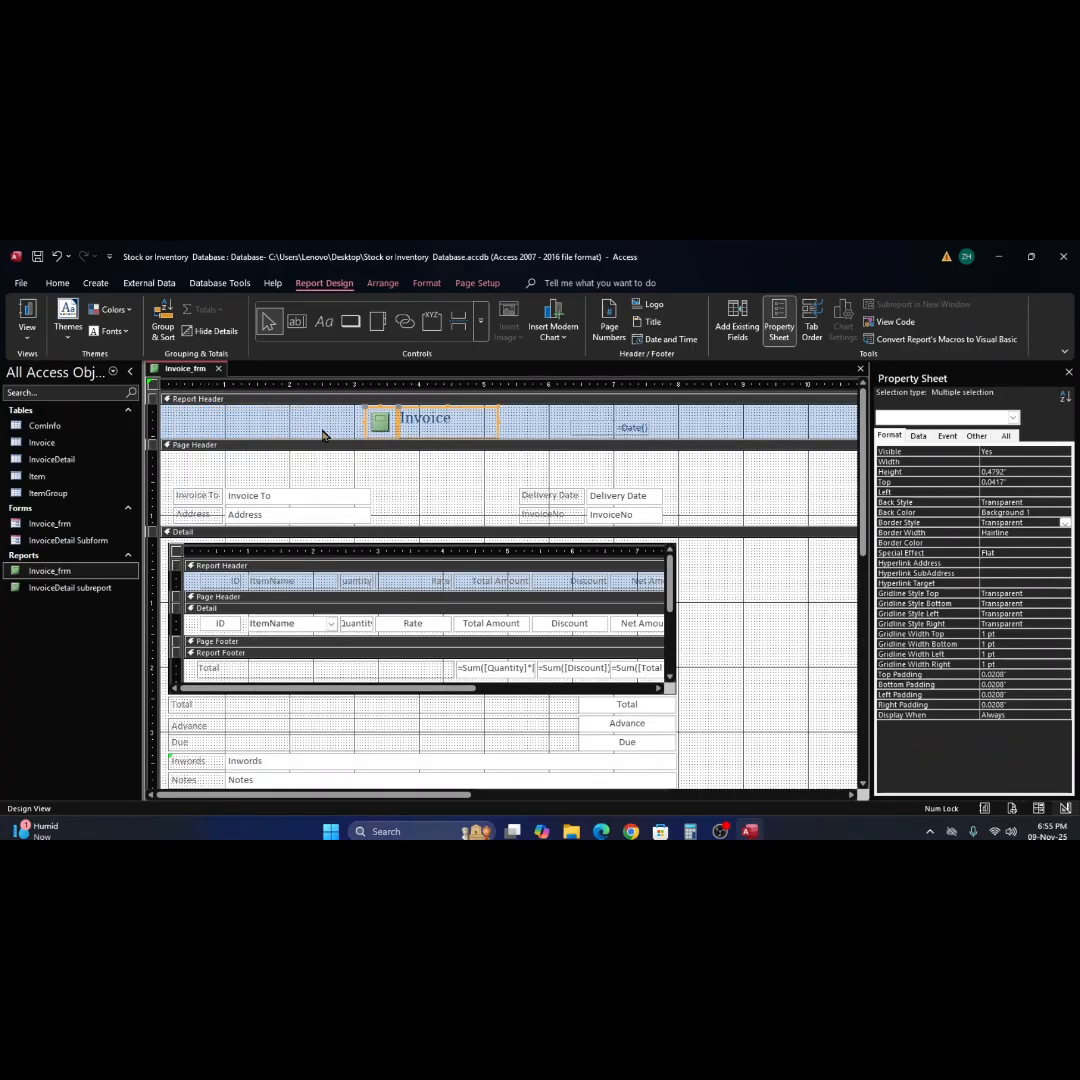
left_click(345, 429)
left_click(376, 424)
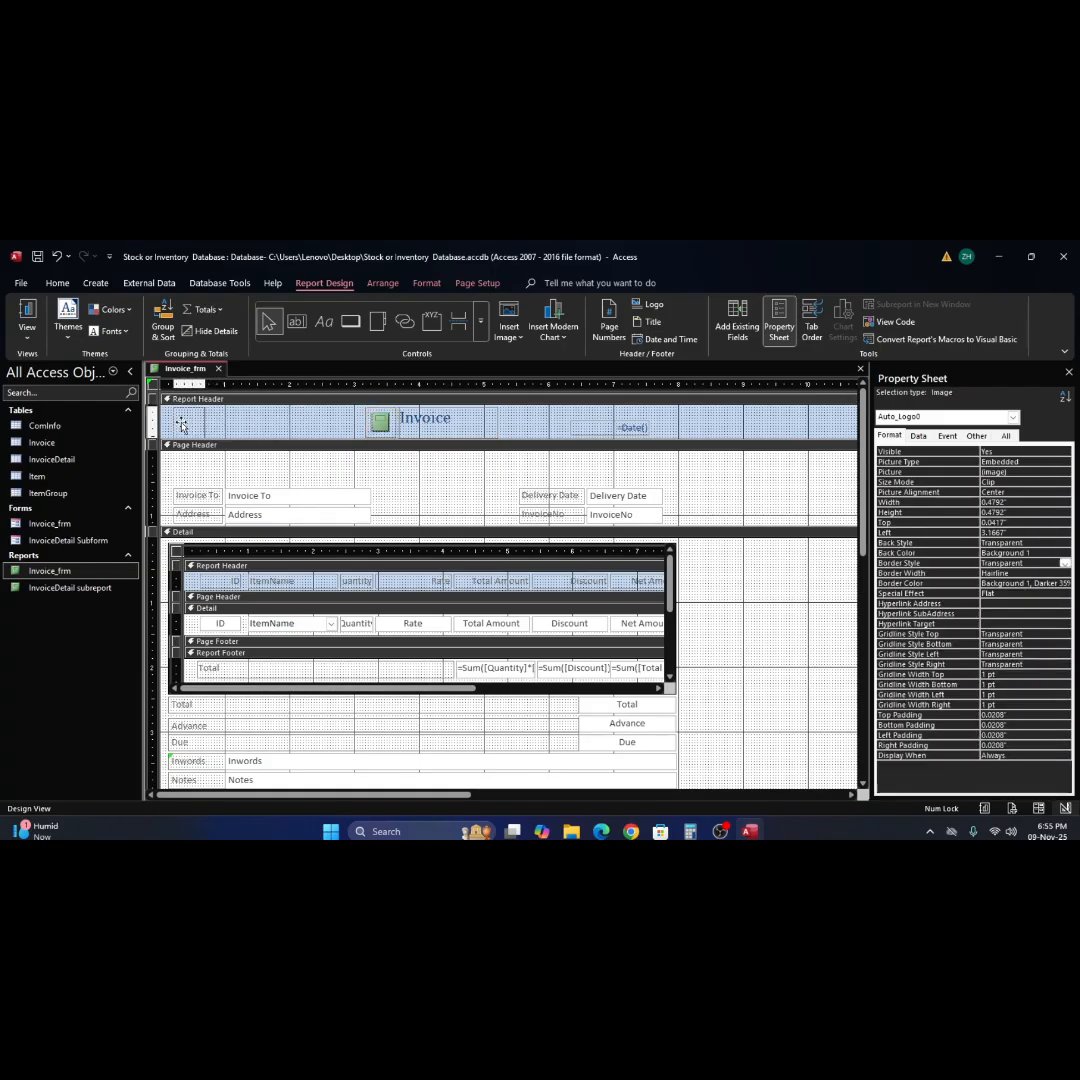
left_click_drag(182, 424, 184, 424)
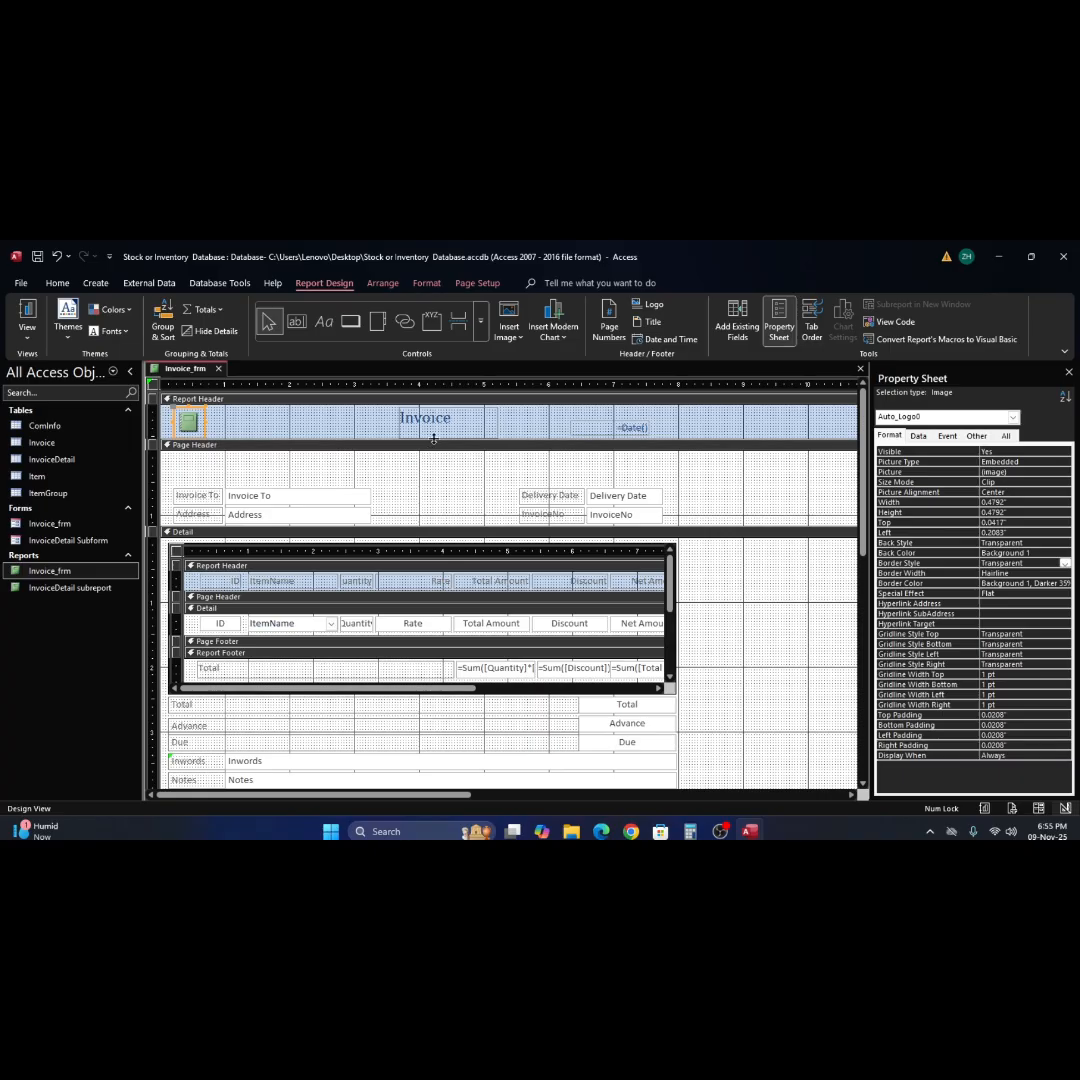
Increase the Report Header's height to about 1.08" and trim the Page Header's lower edge slightly up to its fields.
left_click_drag(433, 441, 429, 476)
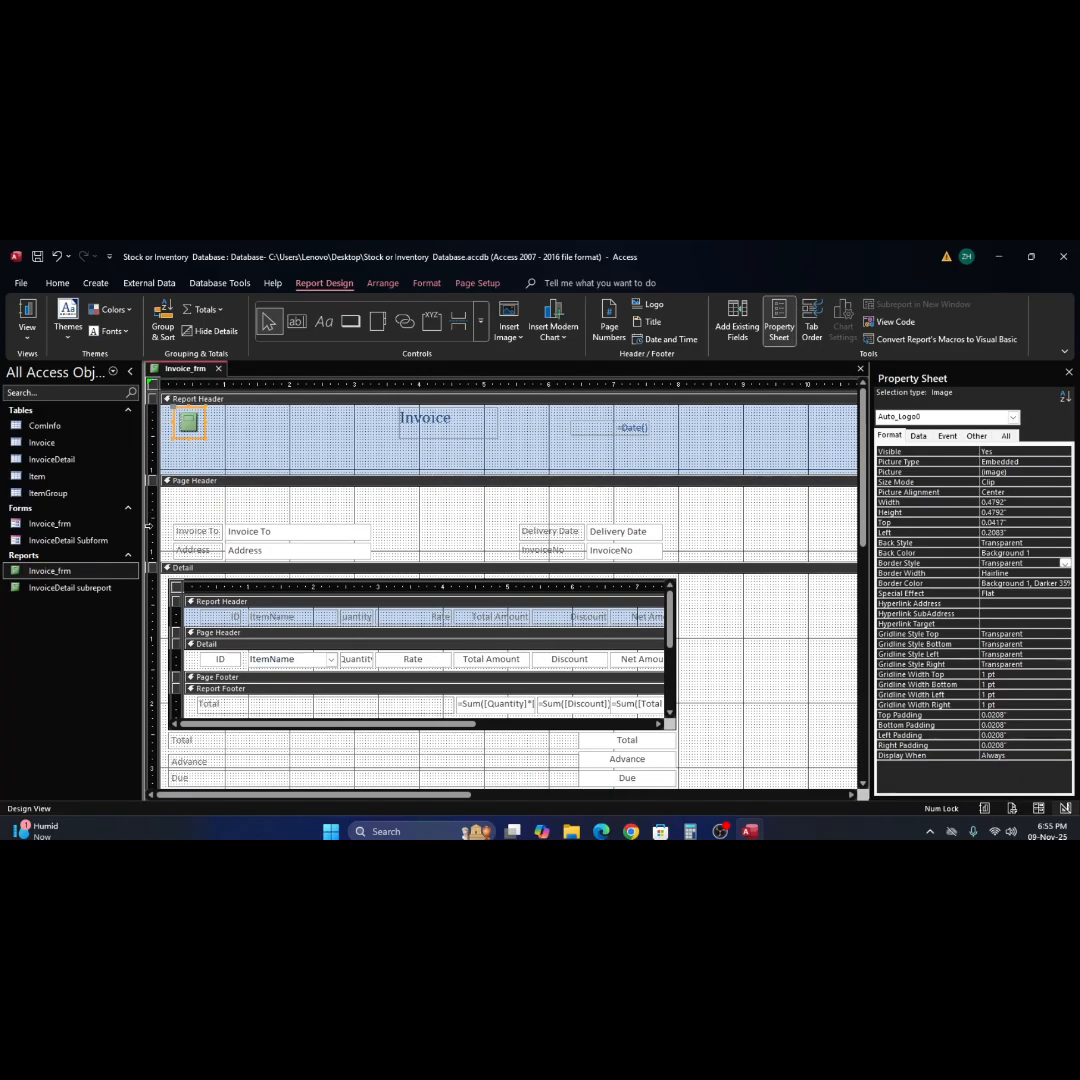
left_click_drag(176, 516, 687, 769)
scroll(687, 769, "up", 3)
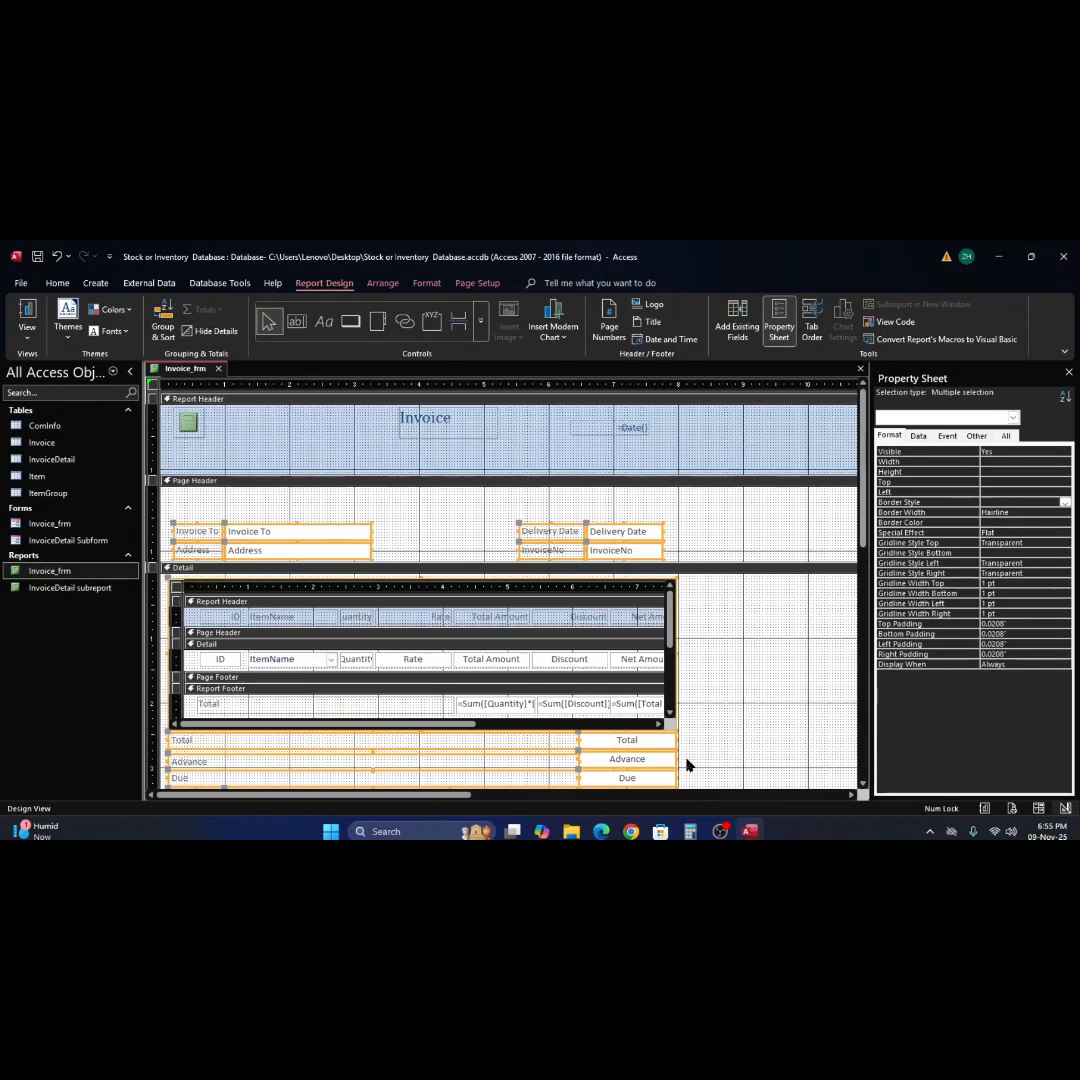
left_click(516, 624, "shift")
left_click_drag(475, 557, 477, 548)
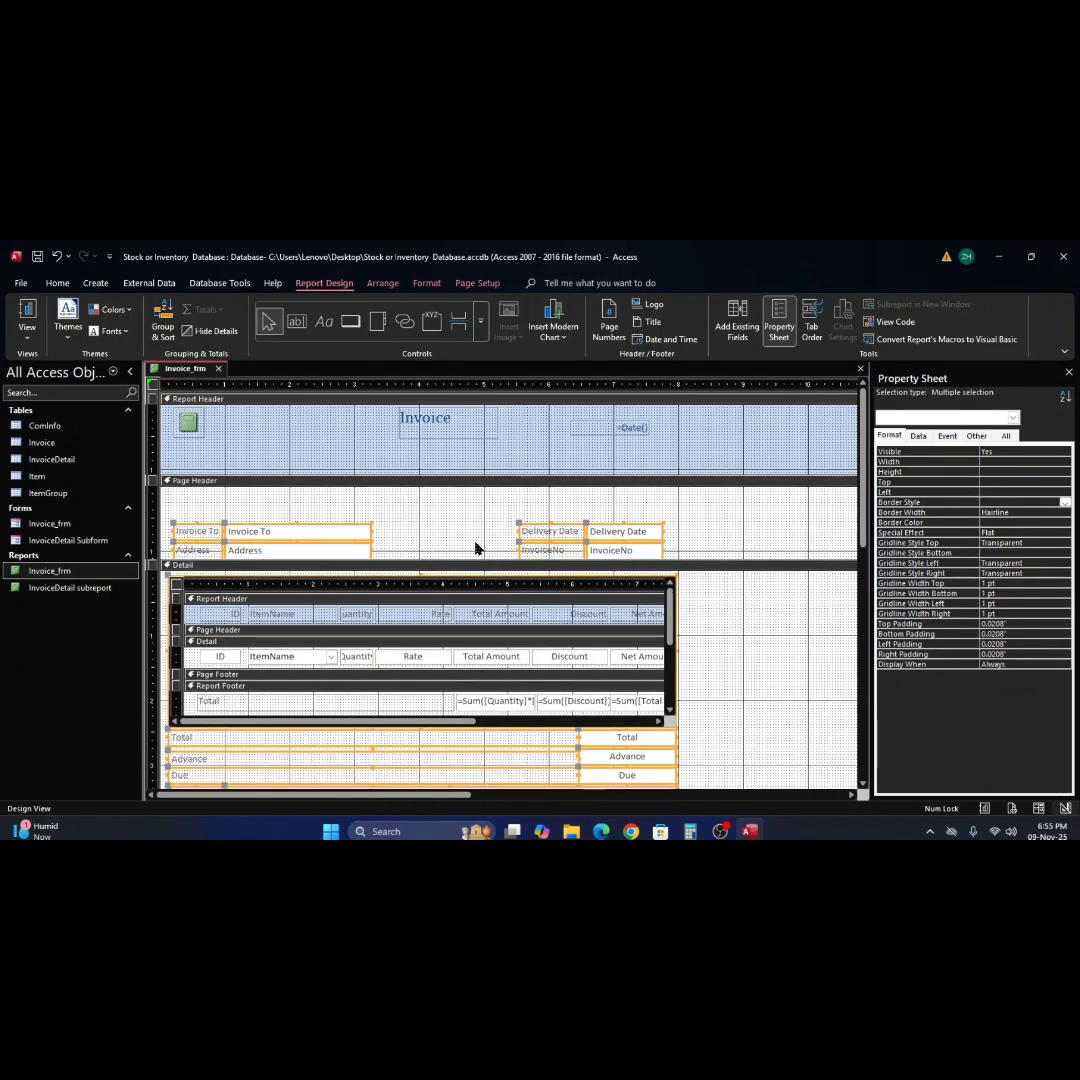
left_click(752, 648)
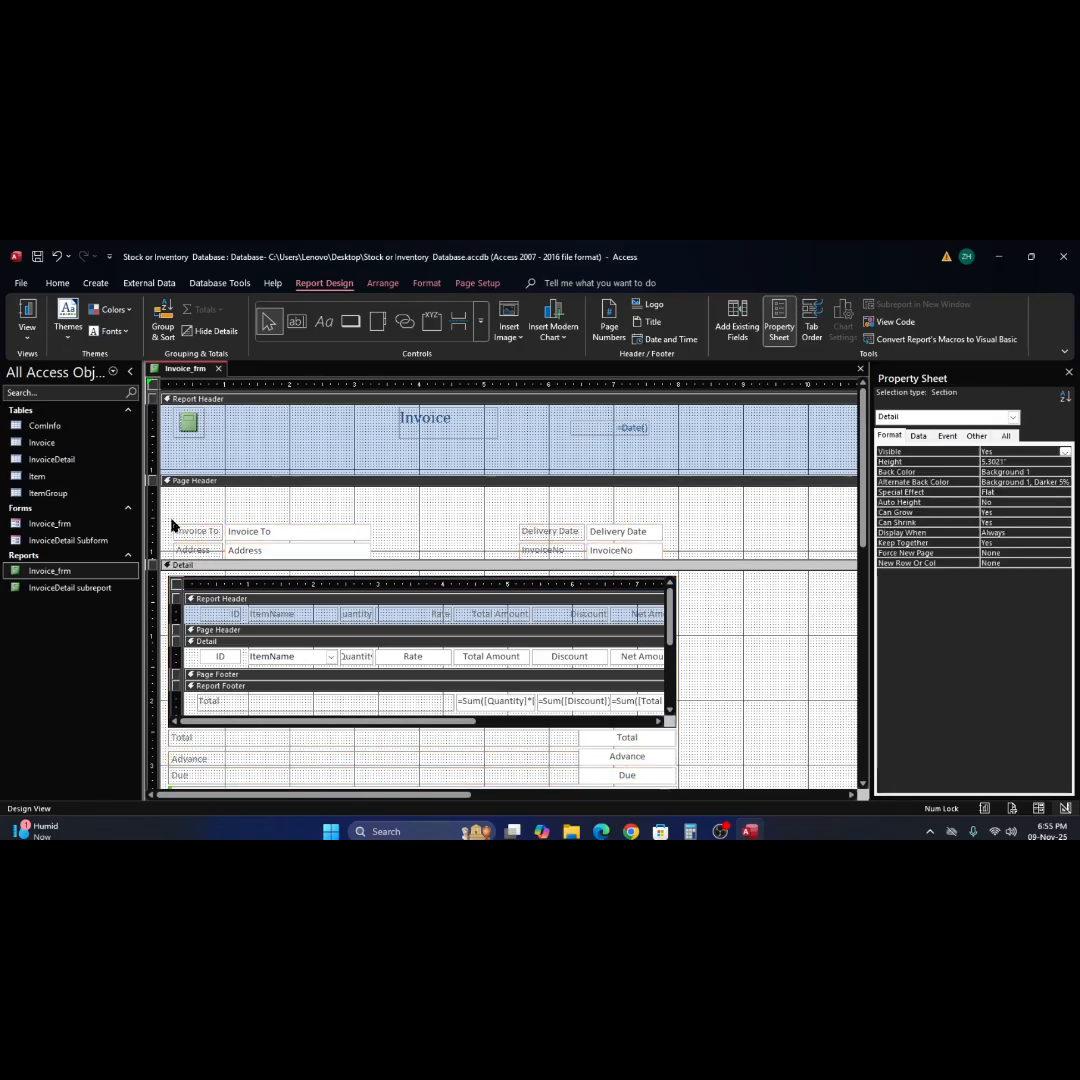
Move all Page Header labels and text boxes up to the section's top edge and shrink the Page Header to fit them.
left_click_drag(202, 553, 661, 551)
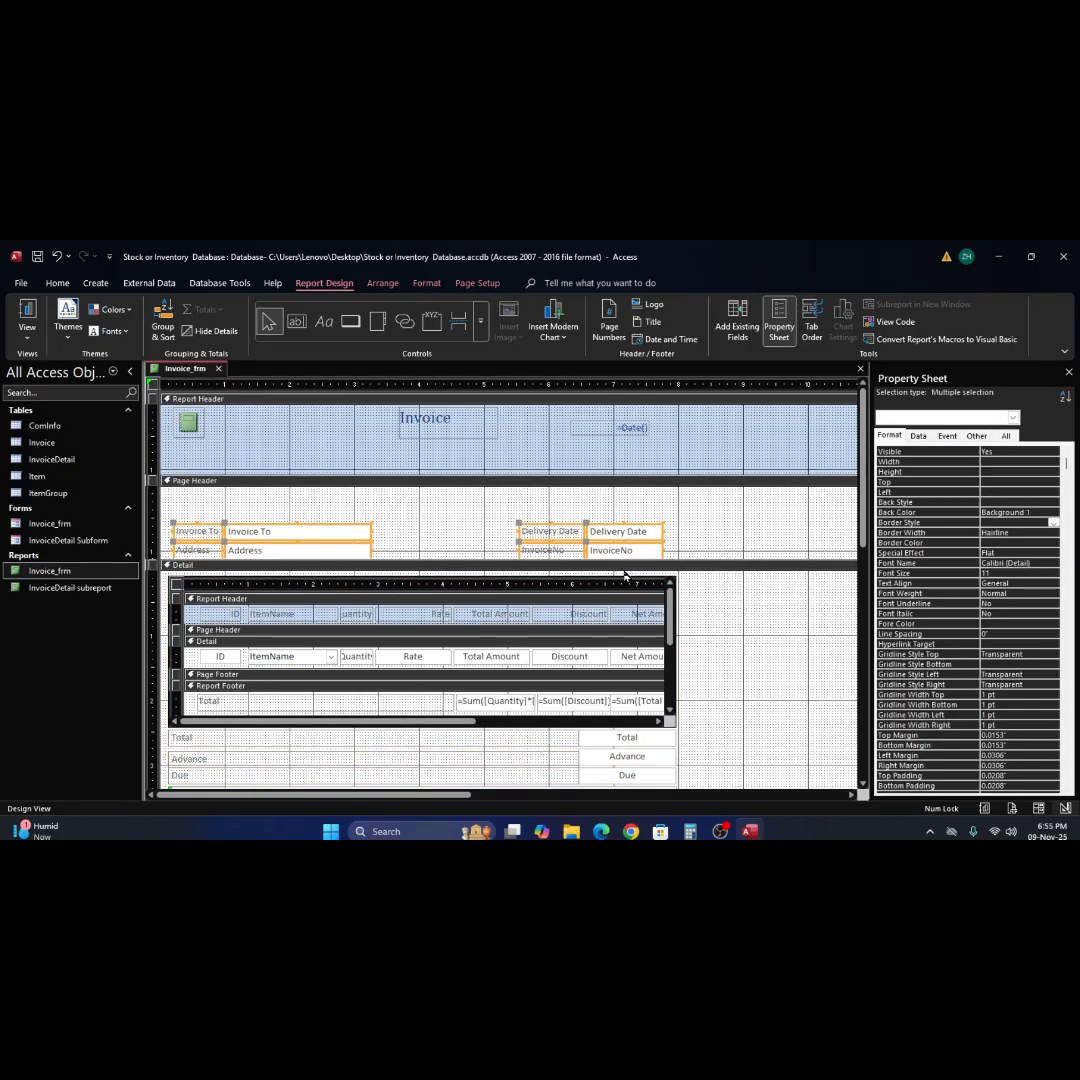
key("Up")
key("Up")
key("Up")
key("Up")
key("Up")
key("Up")
key("Up")
key("Up")
key("Up")
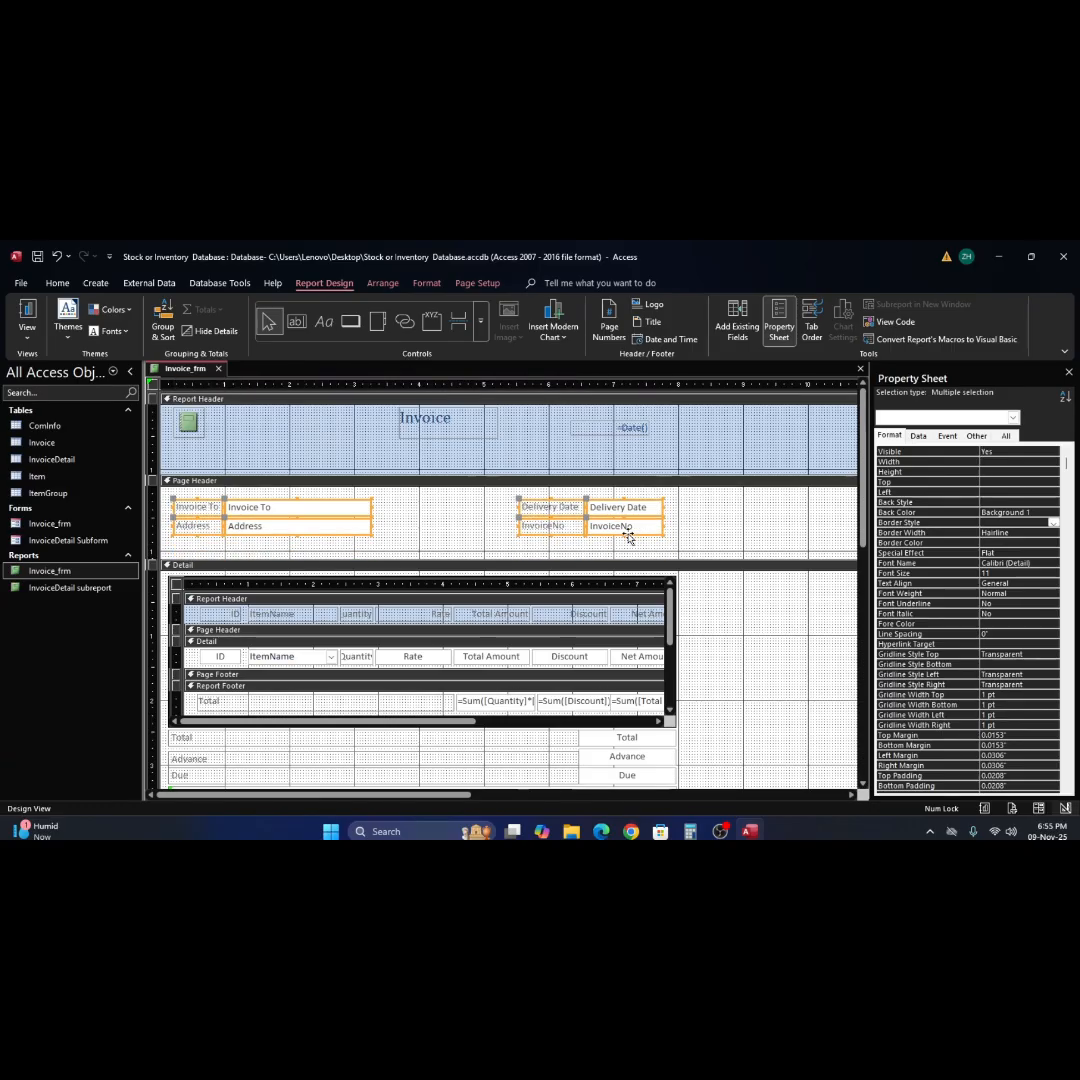
key("Up")
key("Up")
key("Up")
key("Up")
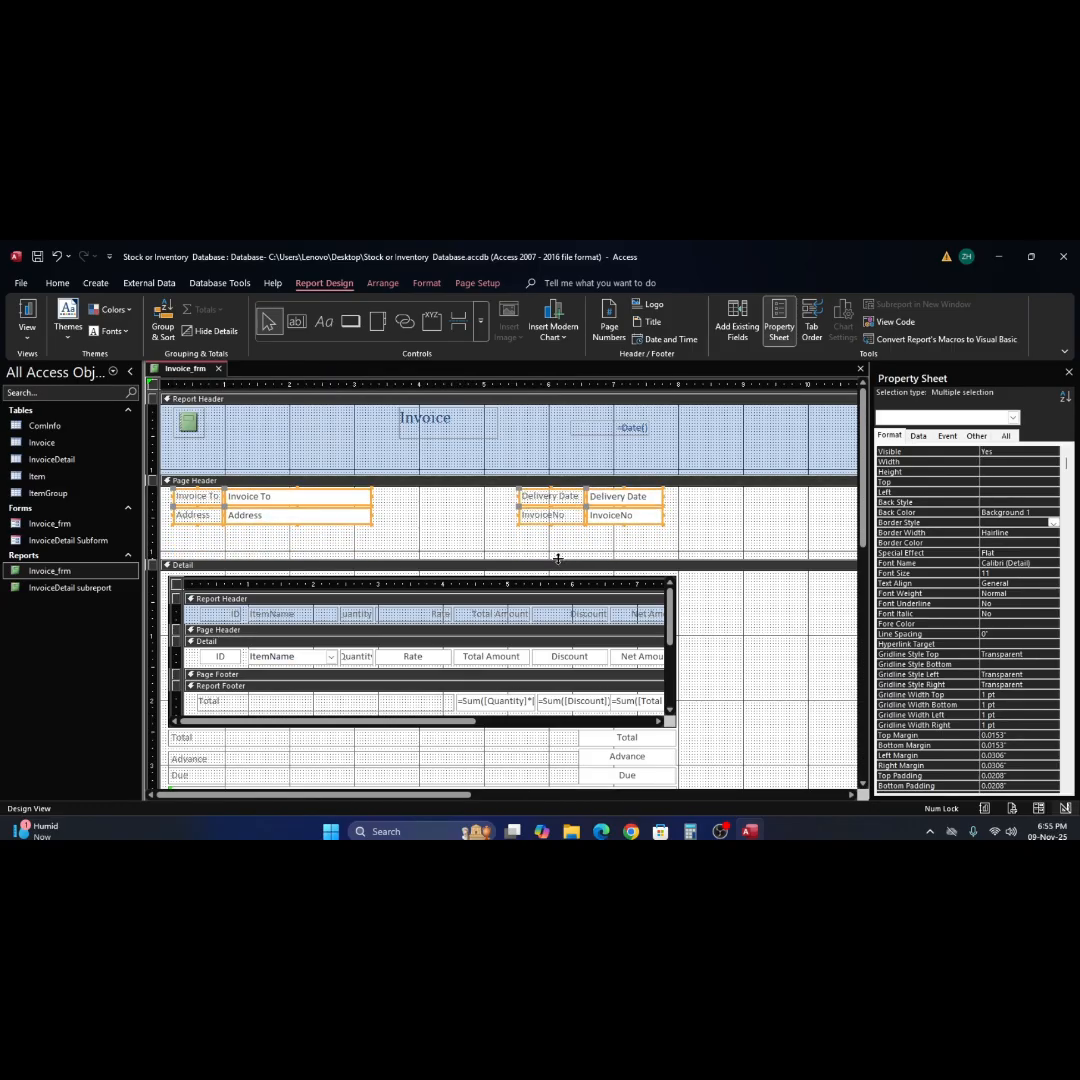
left_click_drag(558, 558, 558, 527)
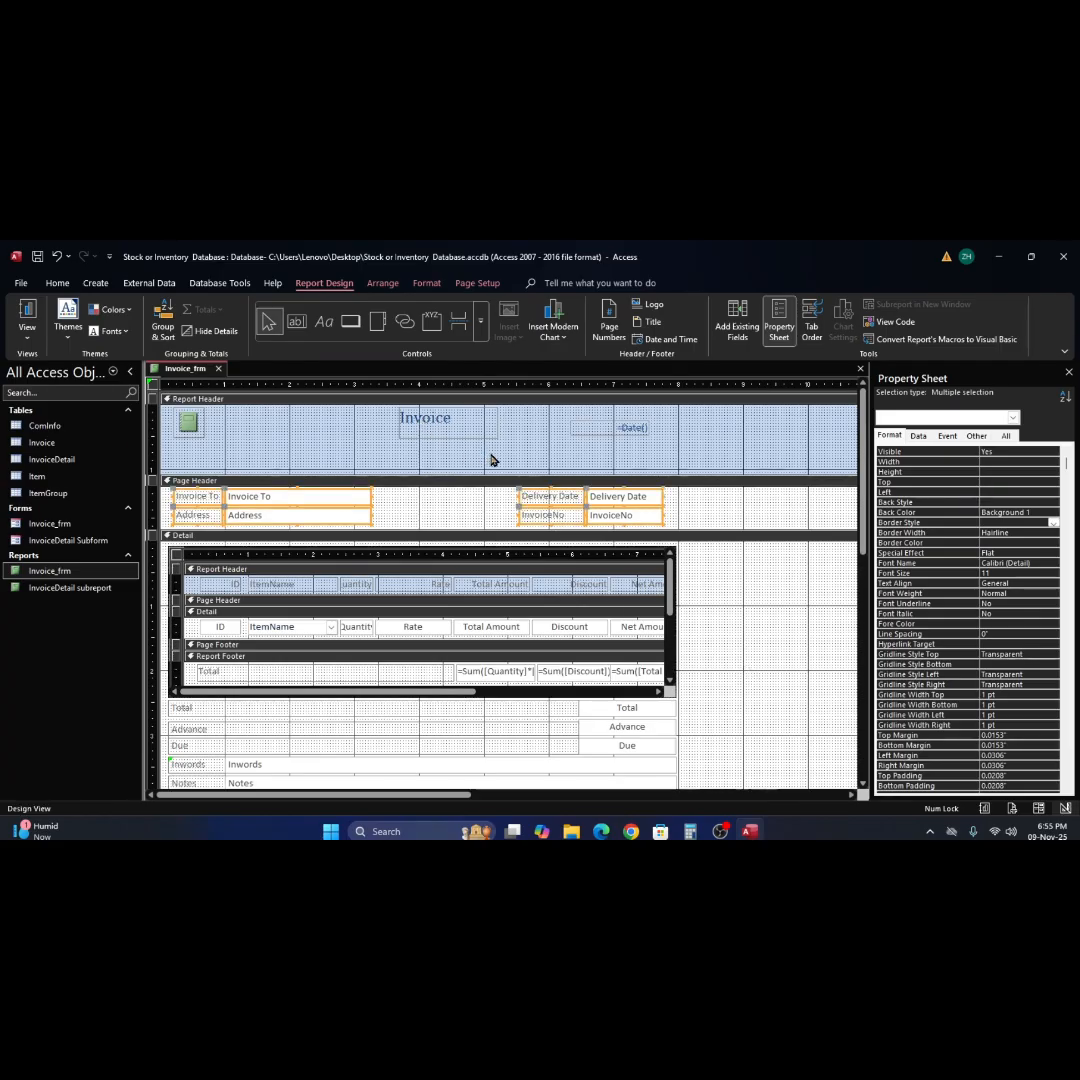
Preview the invoice report in Report View and return to Design View.
left_click(452, 433)
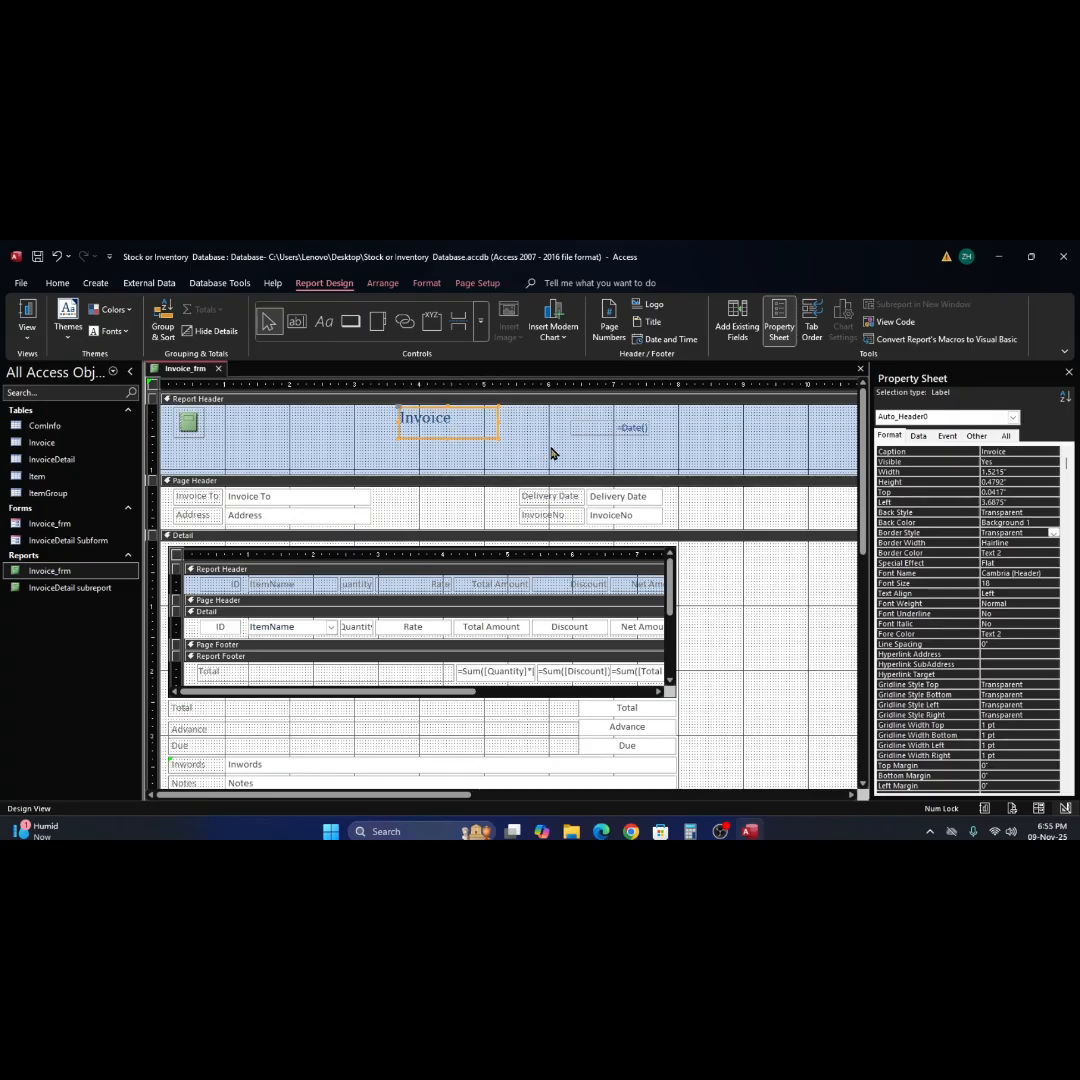
left_click(27, 312)
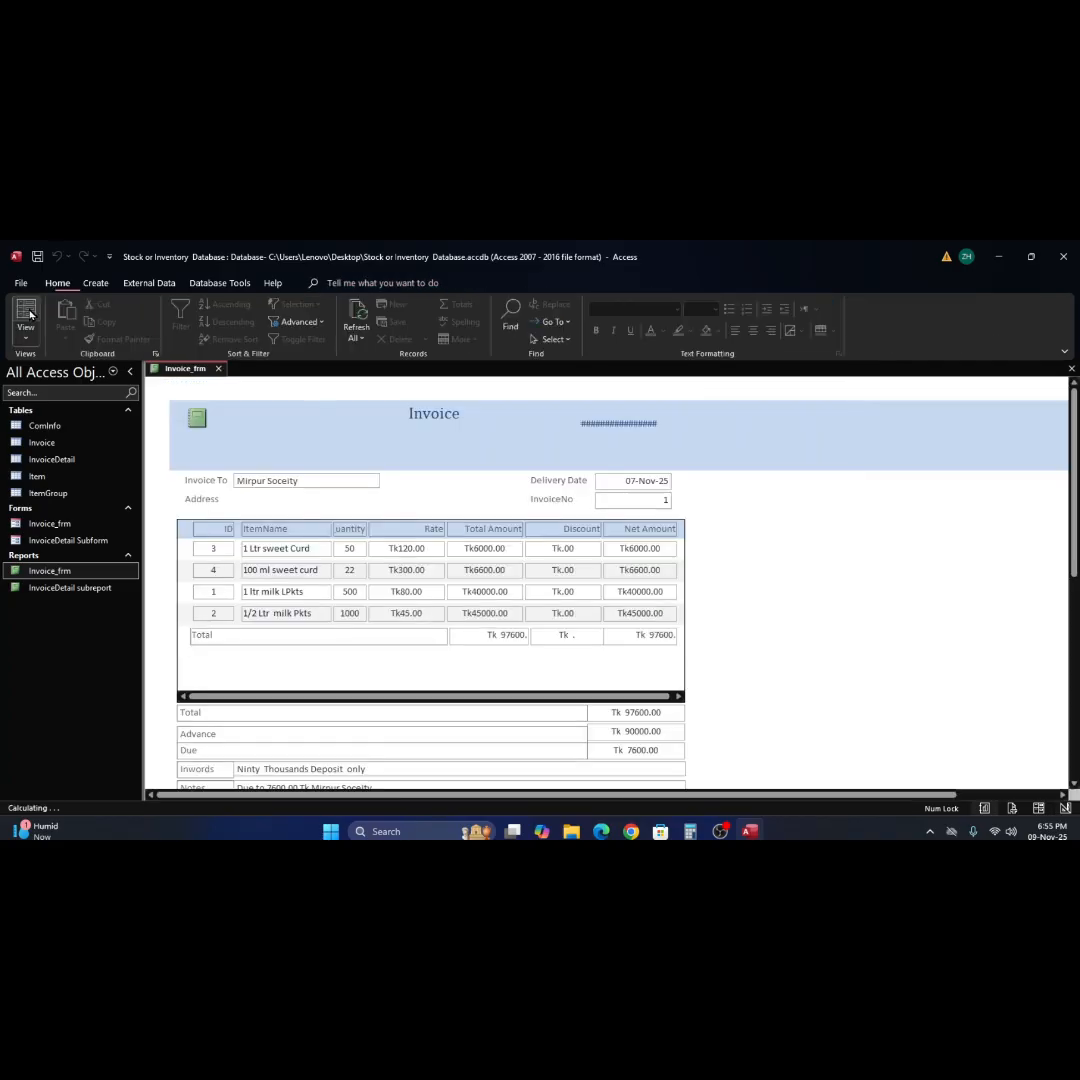
right_click(630, 447)
left_click(660, 489)
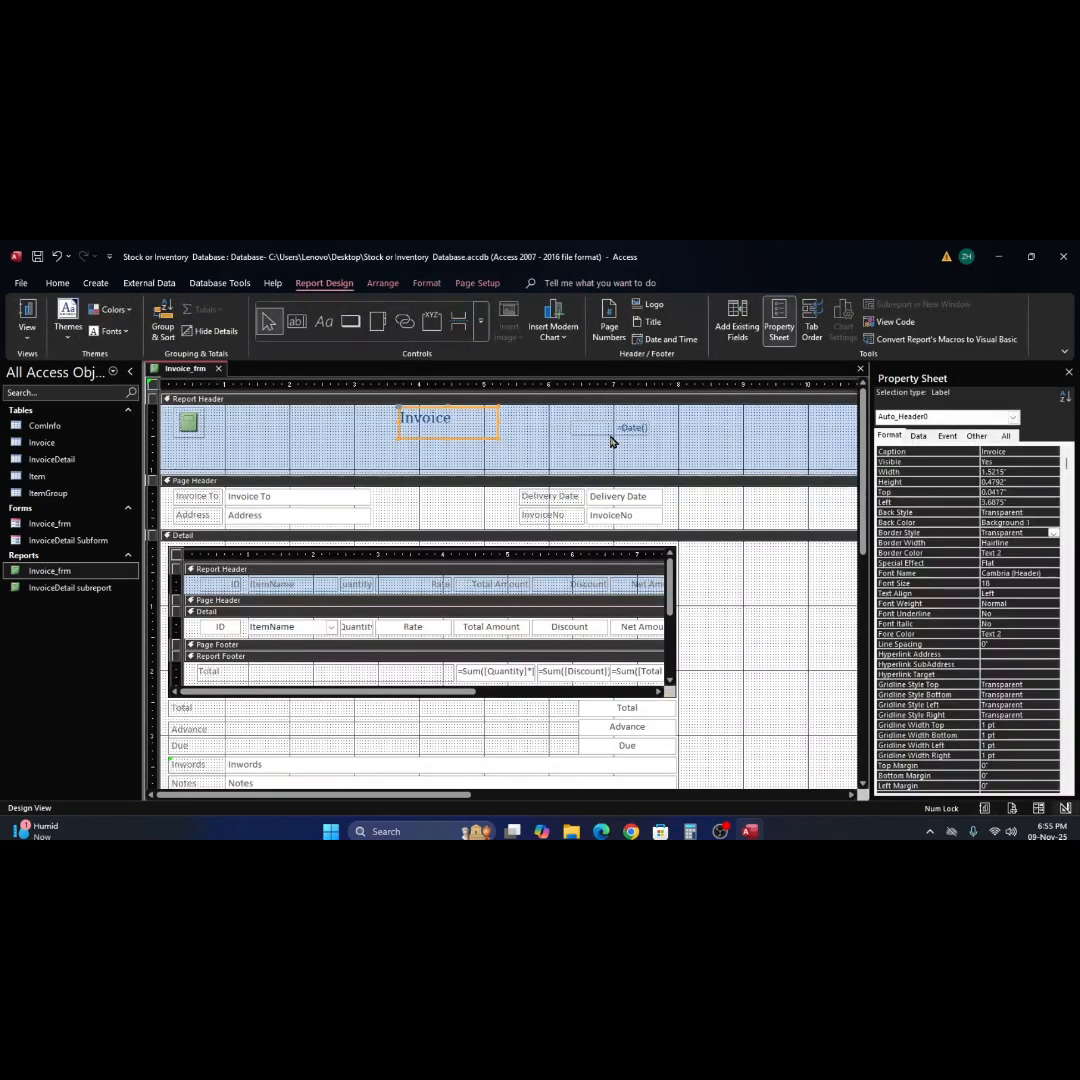
Widen the =Date() text box to 1.7083" and move it down and left, to about left 5.7" in the Report Header.
left_click(574, 428)
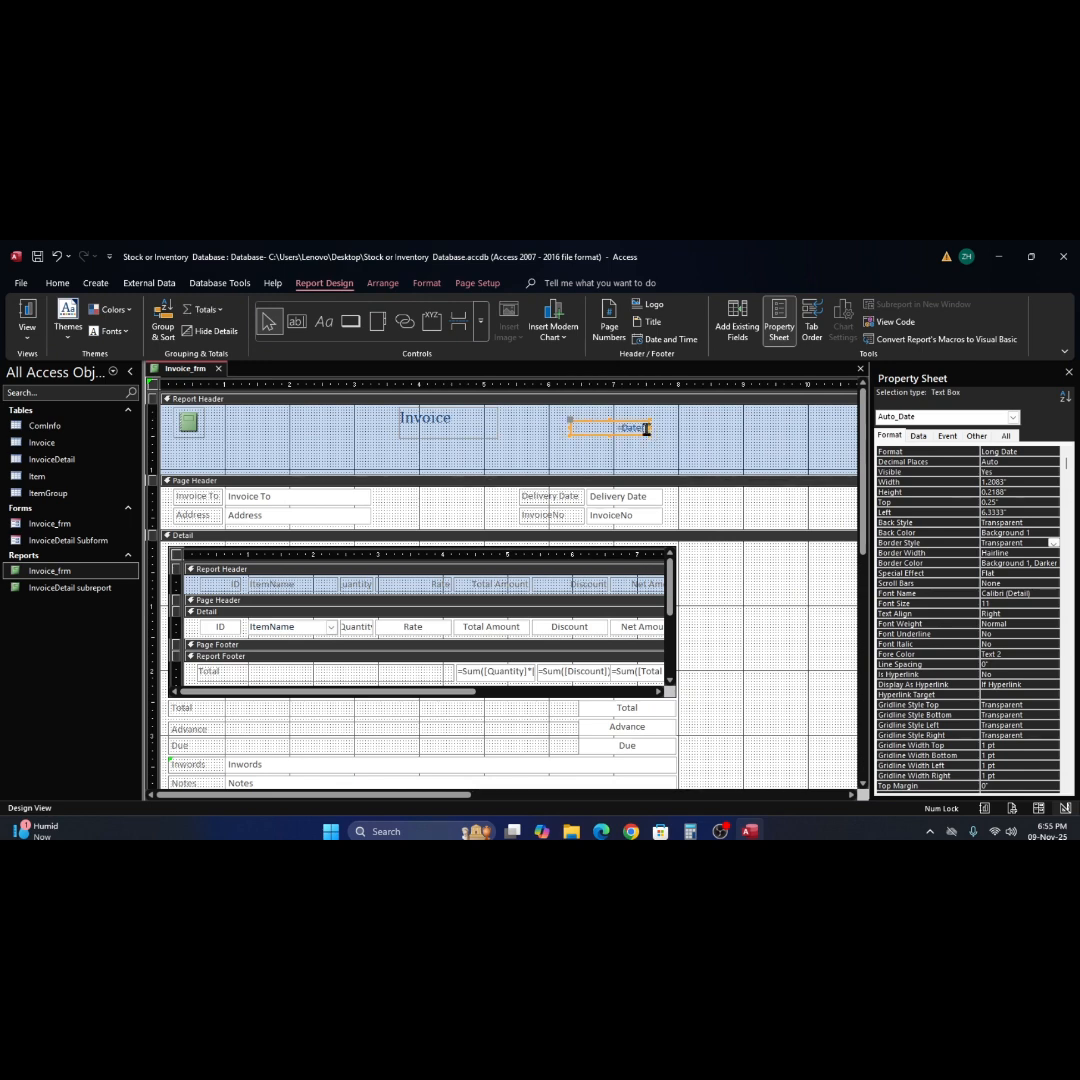
left_click_drag(649, 428, 660, 428)
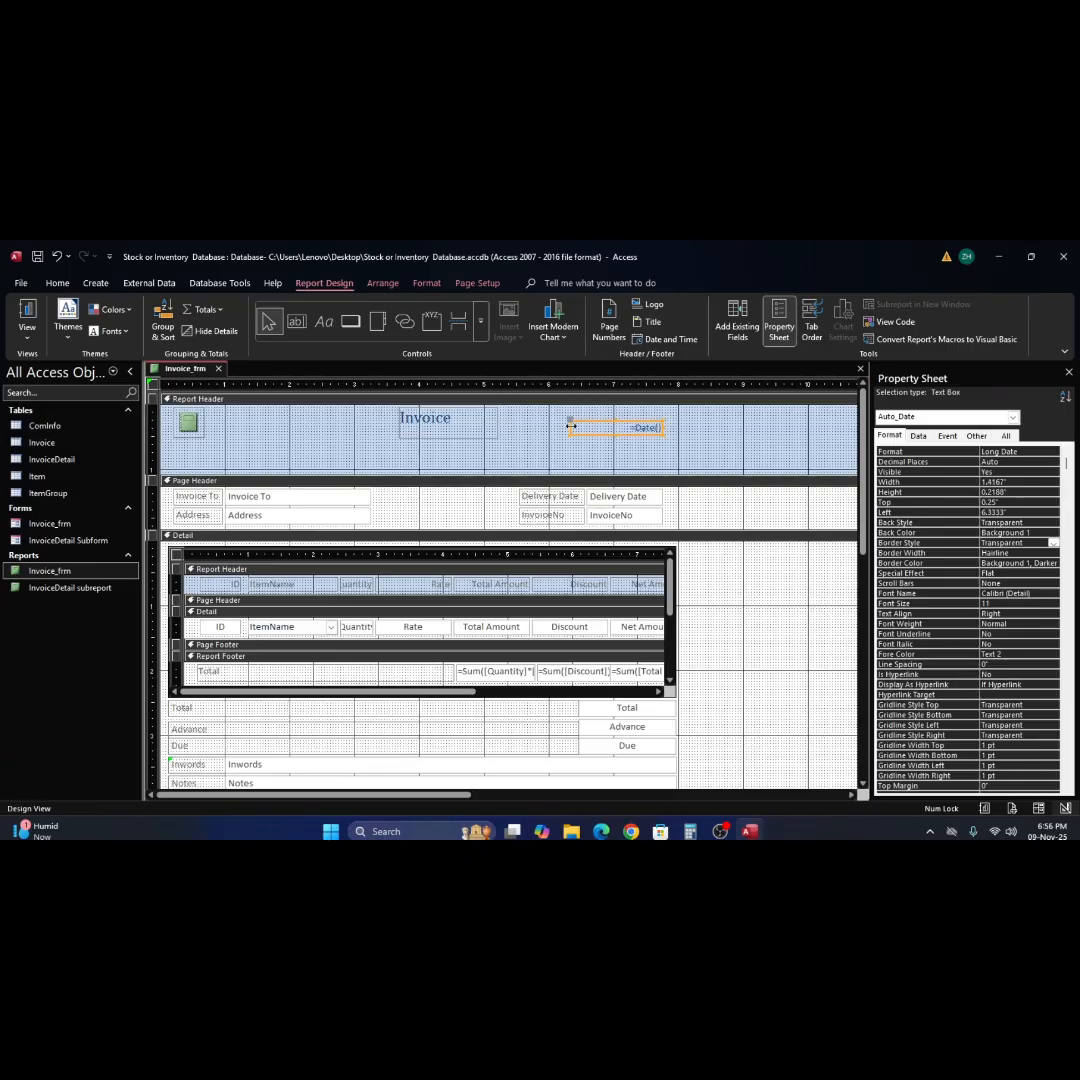
left_click_drag(569, 427, 550, 428)
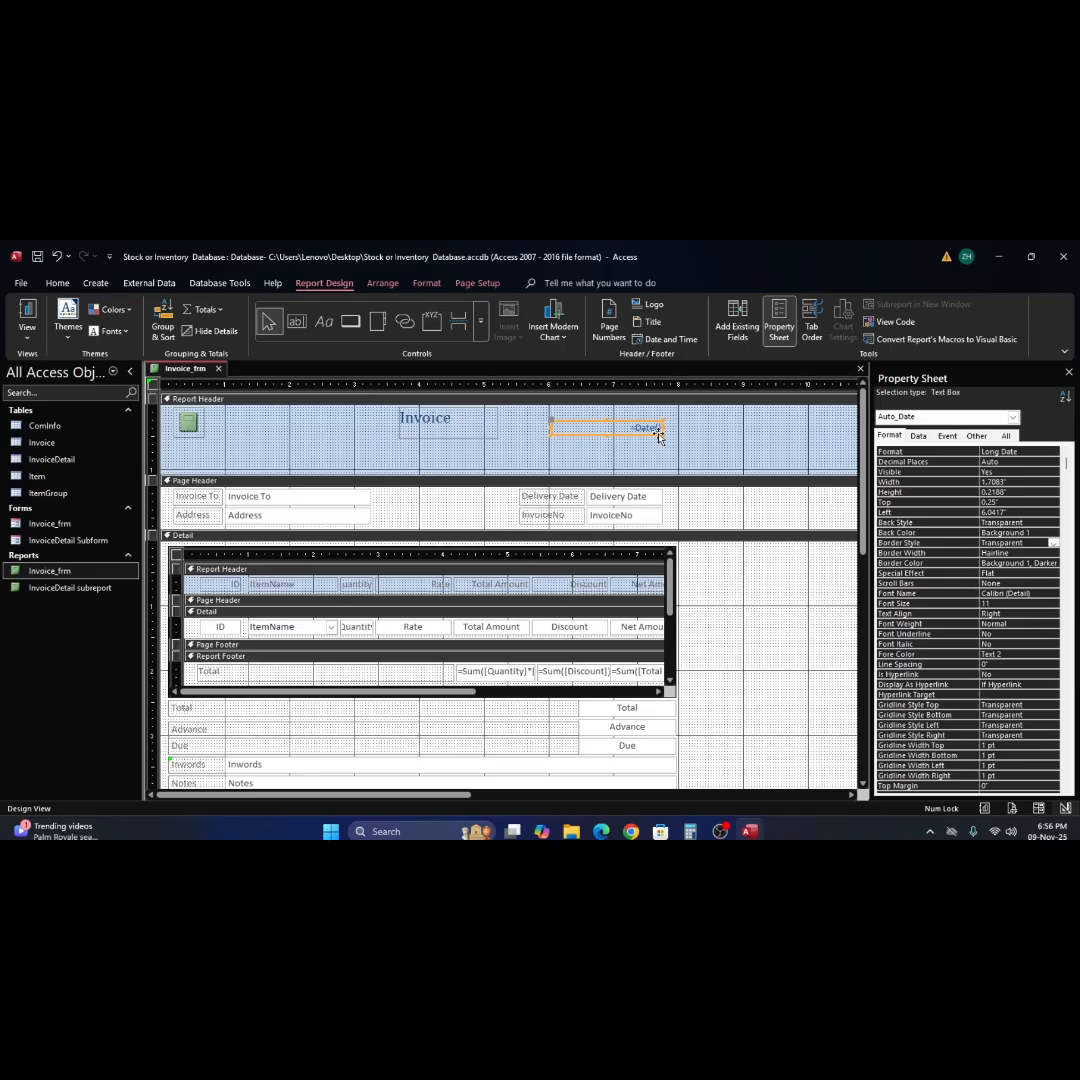
left_click_drag(658, 435, 634, 462)
Move the Invoice title label to left 3.375", top 0.5" and format its text centered, bold and size 20.
left_click_drag(458, 435, 436, 458)
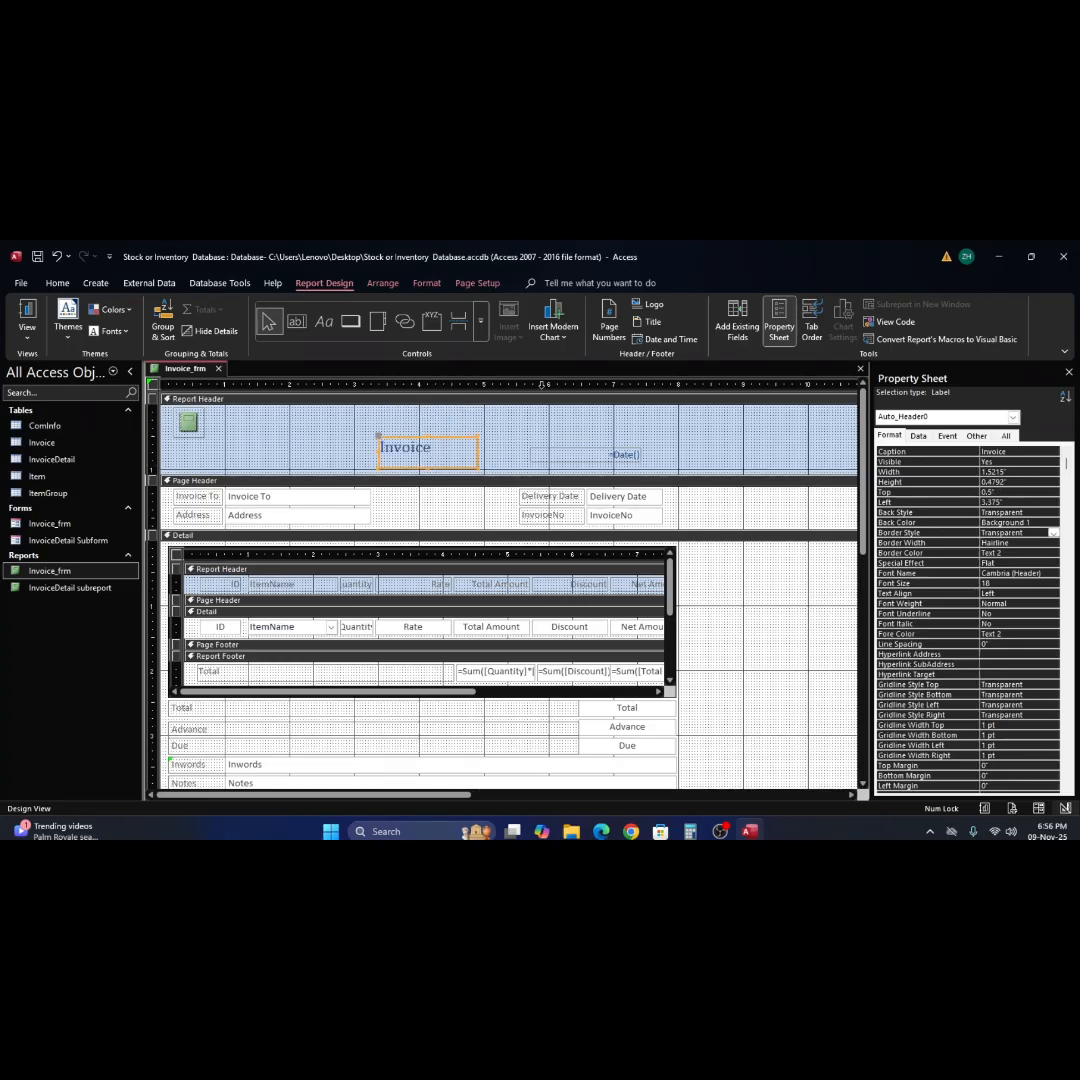
key("ctrl+e")
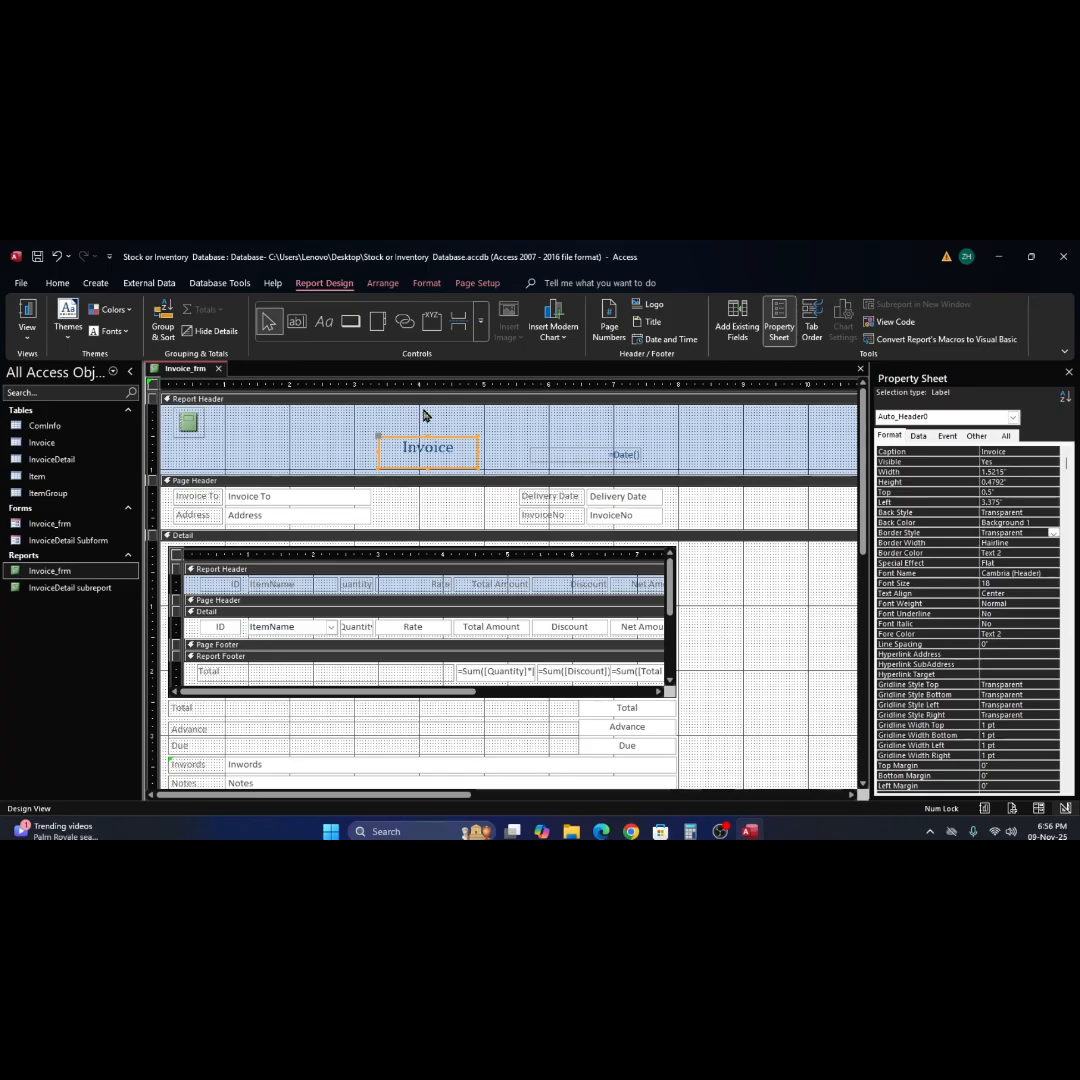
left_click(57, 283)
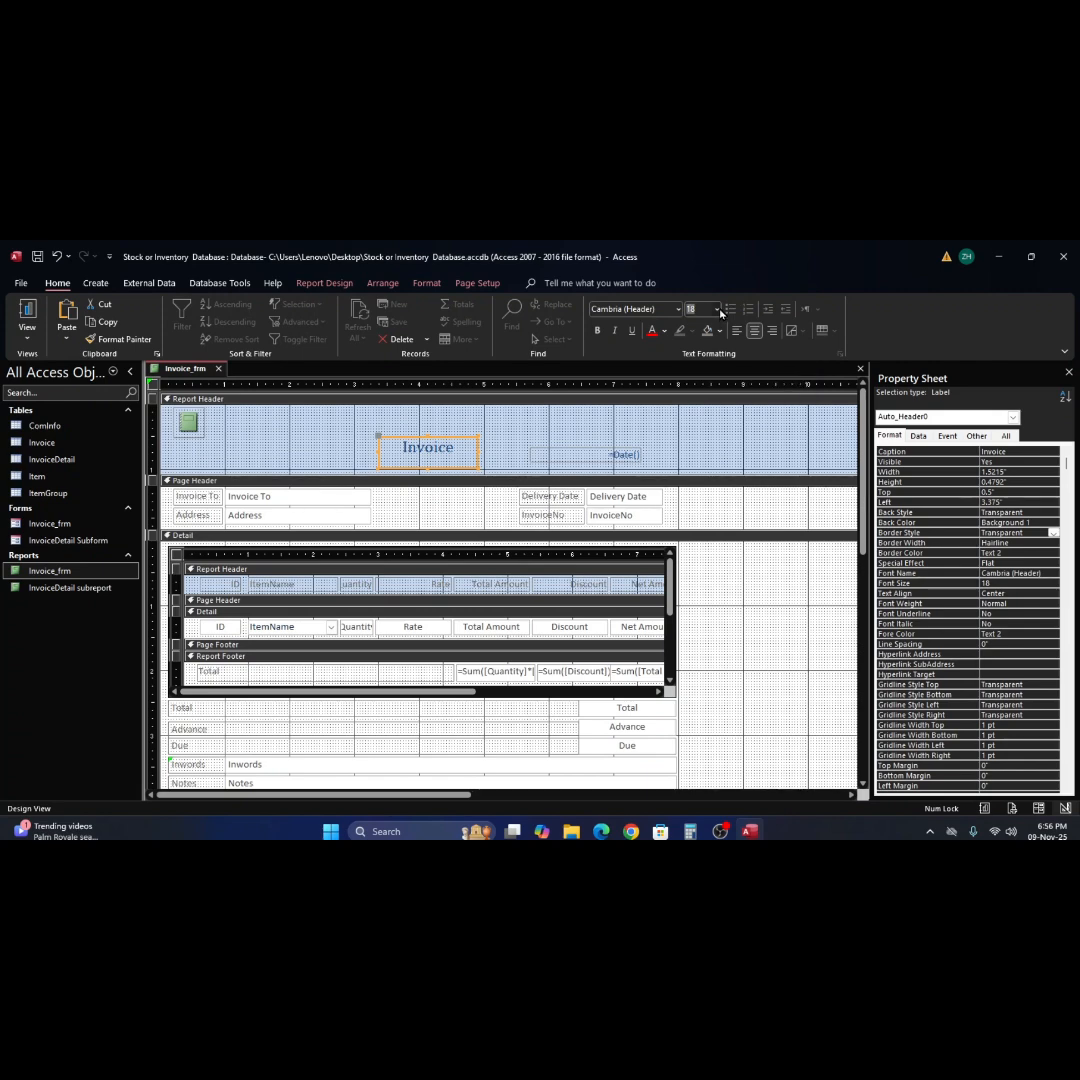
left_click(717, 310)
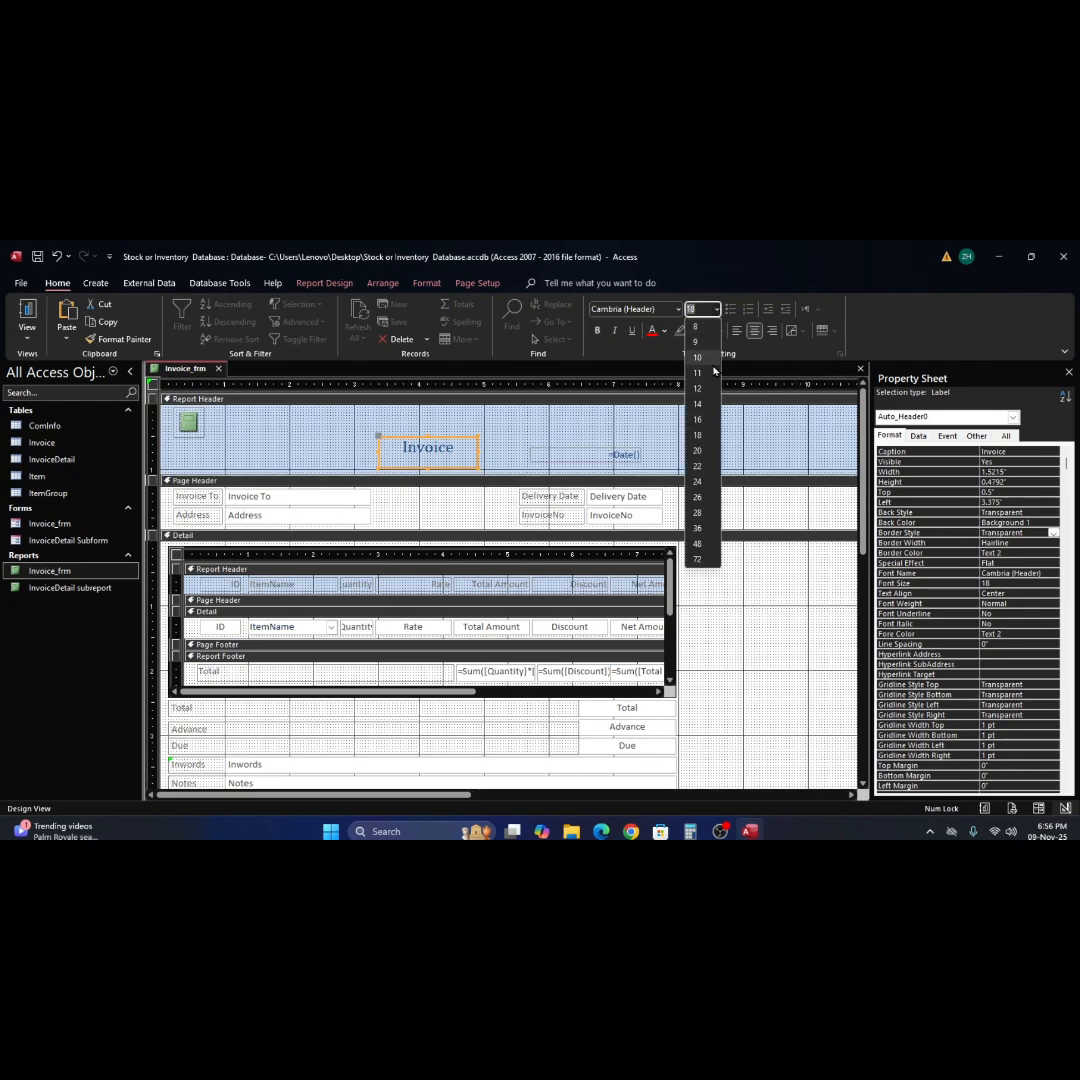
left_click(698, 451)
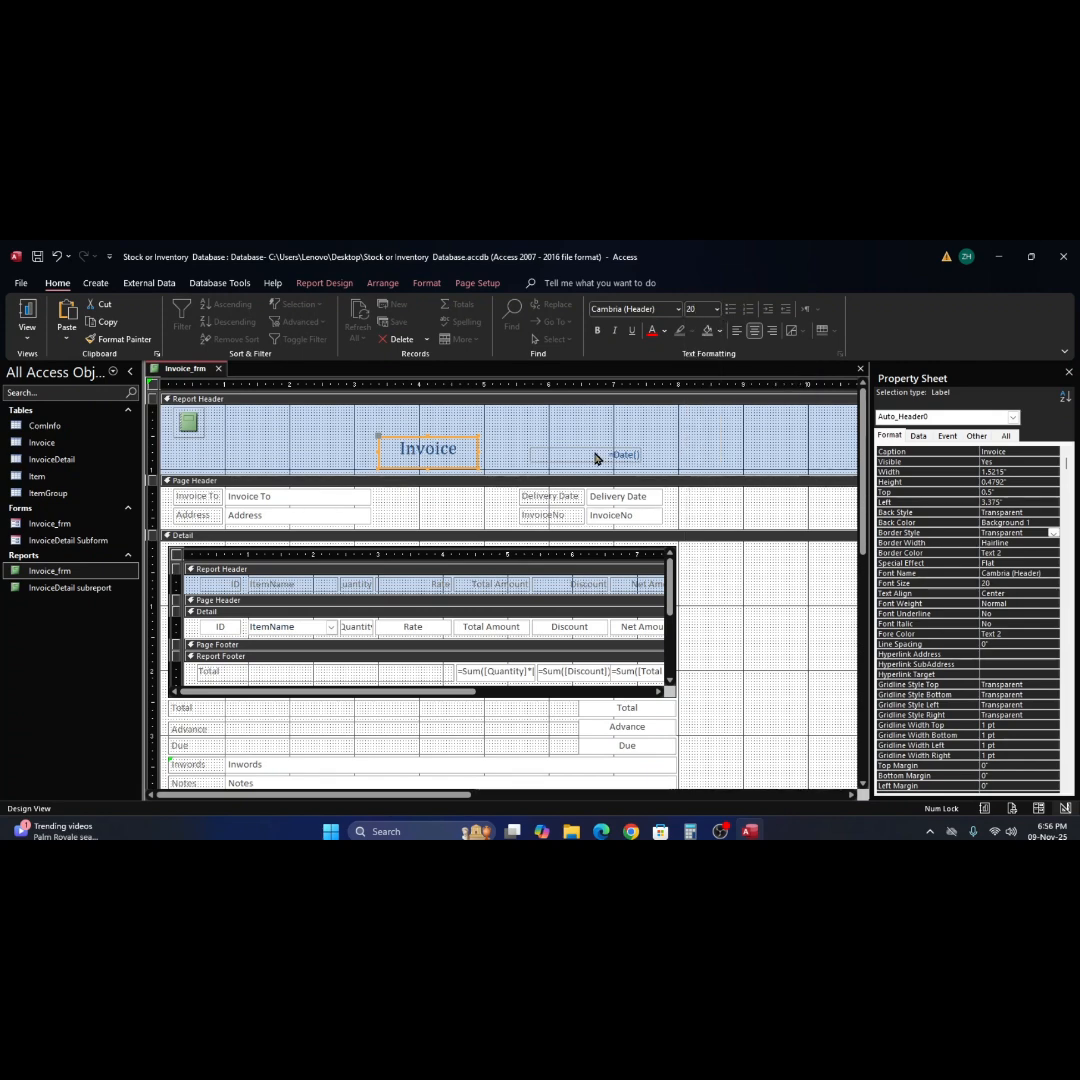
left_click(598, 331)
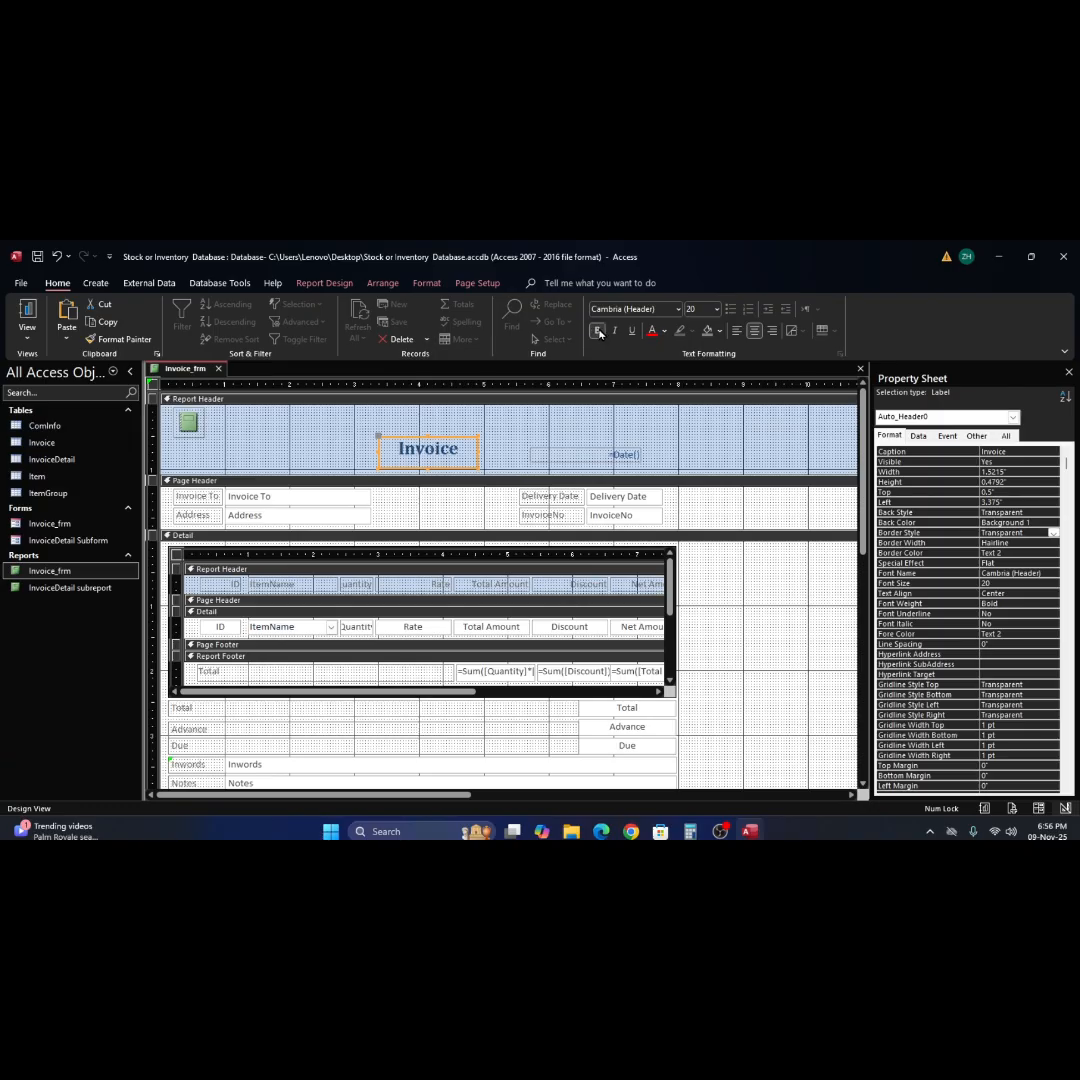
left_click(512, 437)
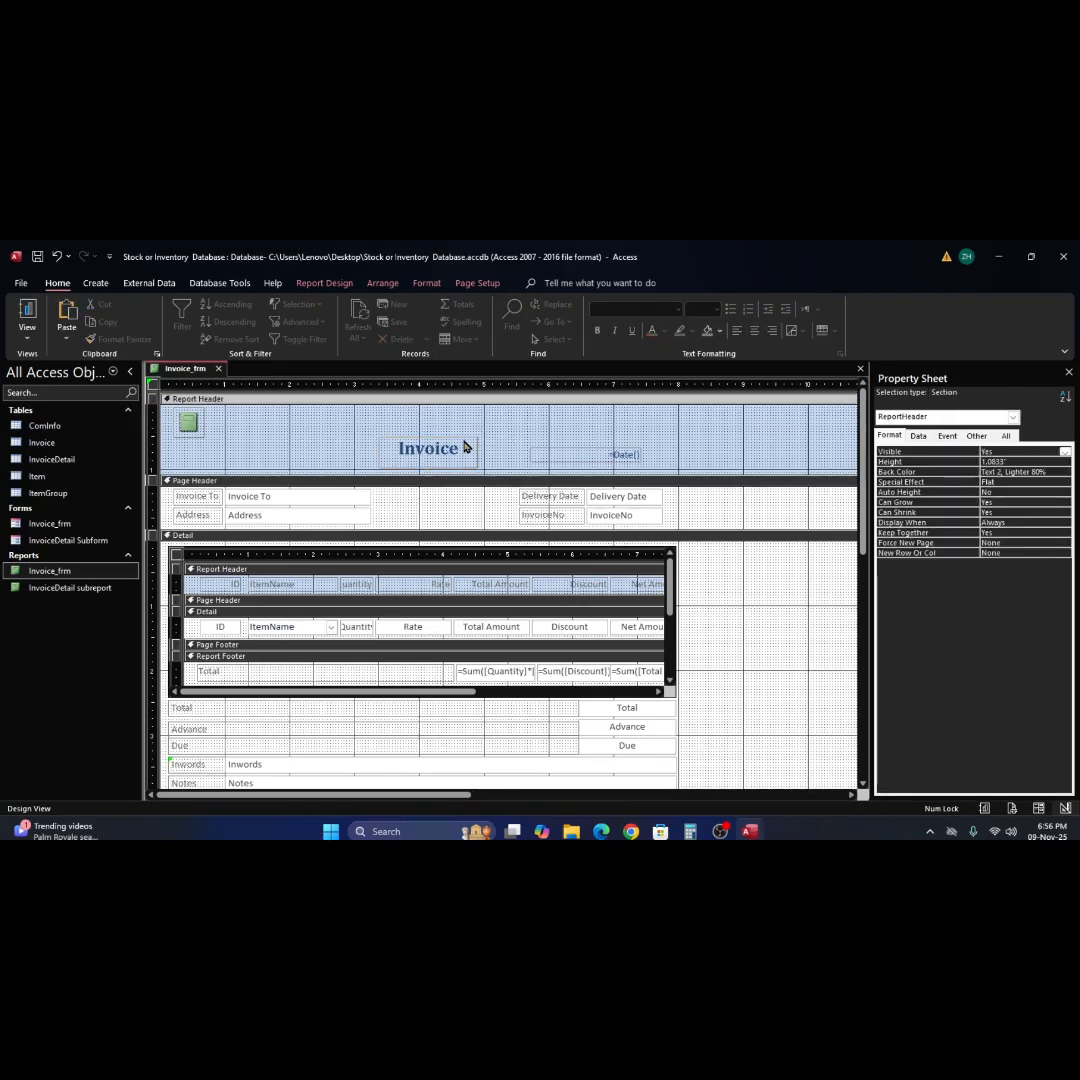
Increase the Report Header's height to 1.625" and move the Invoice title and =Date() text box down near its lower edge.
left_click_drag(416, 473, 416, 510)
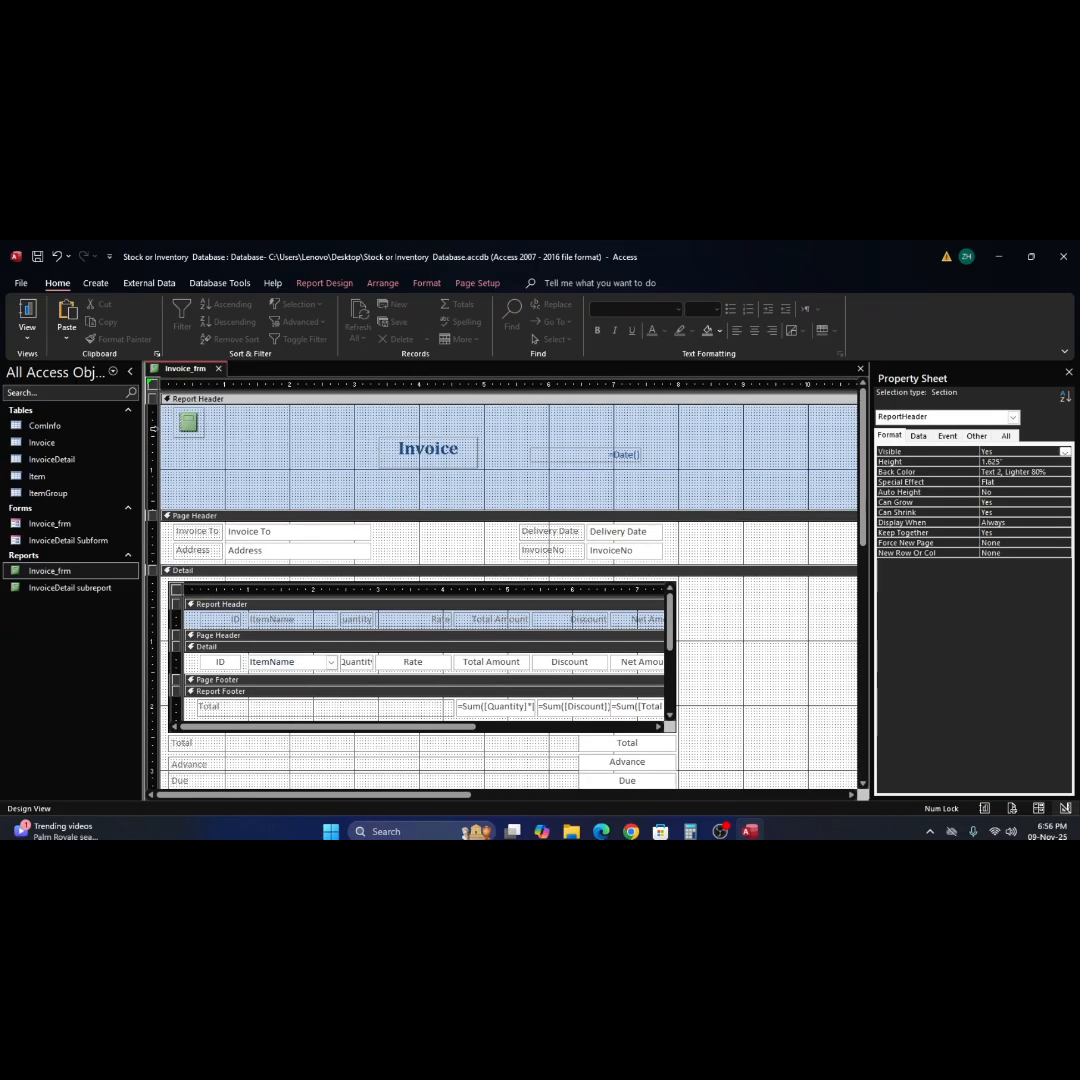
left_click_drag(352, 437, 618, 494)
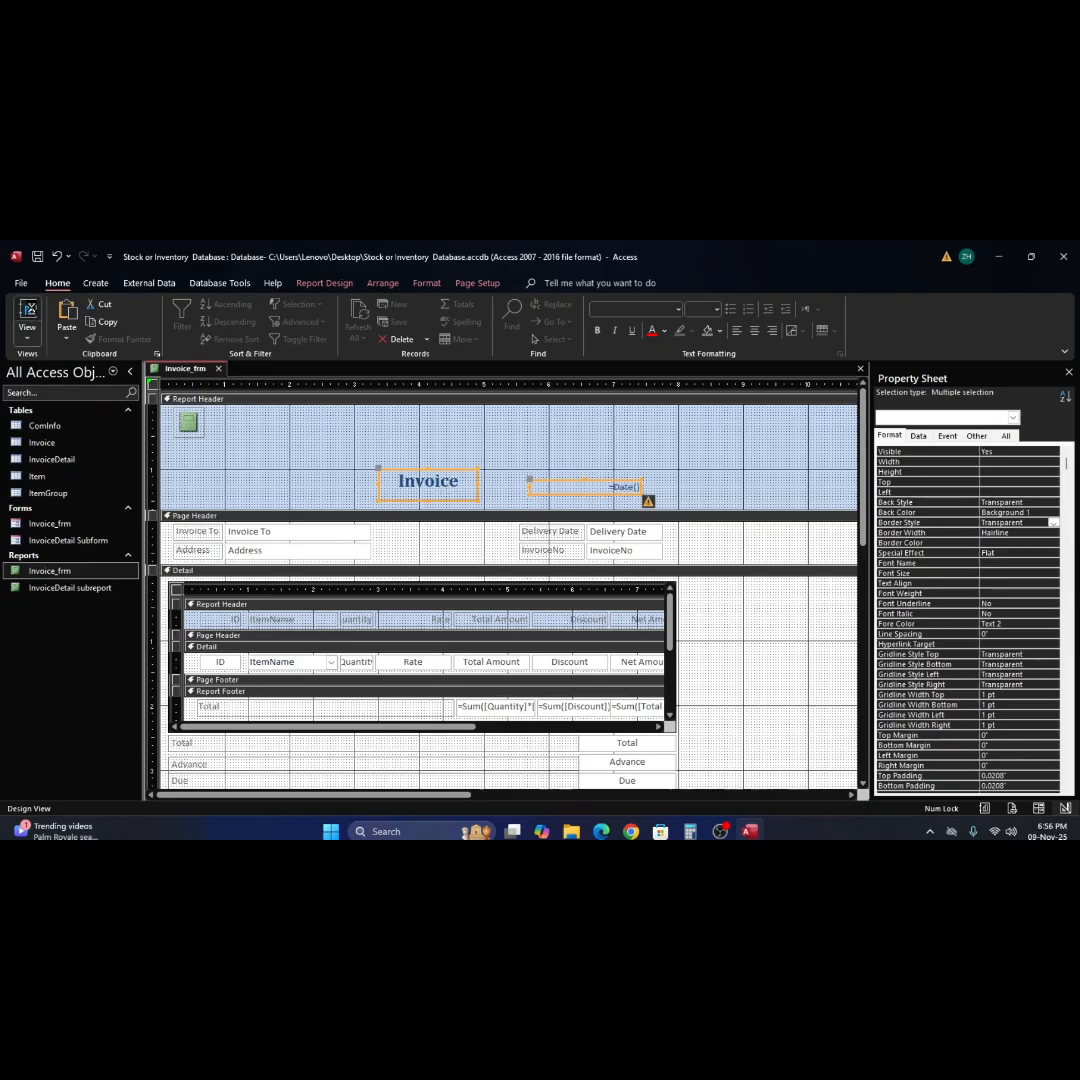
Check the taller report header's title and date in Report View and reopen the report in Design View.
left_click(28, 312)
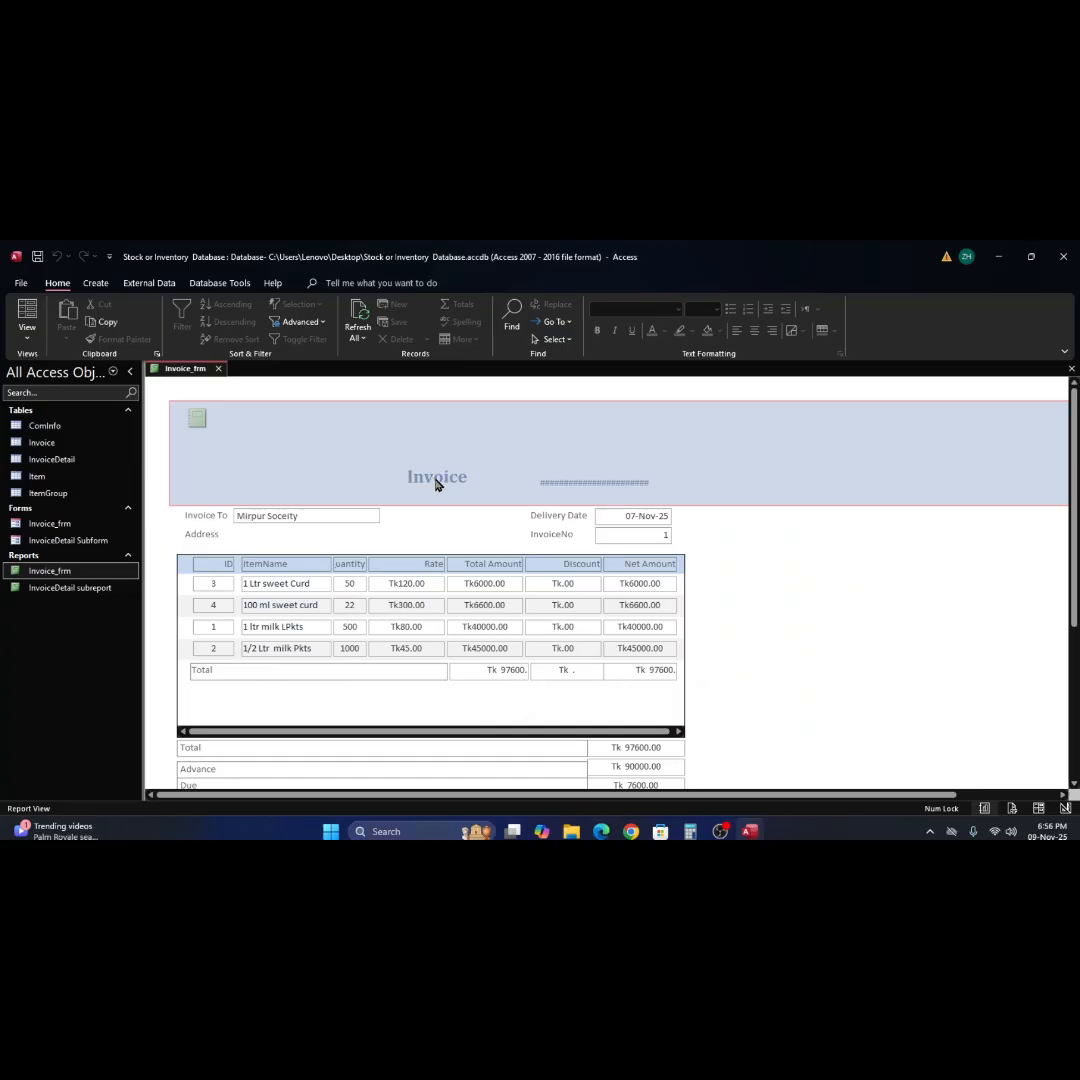
right_click(564, 441)
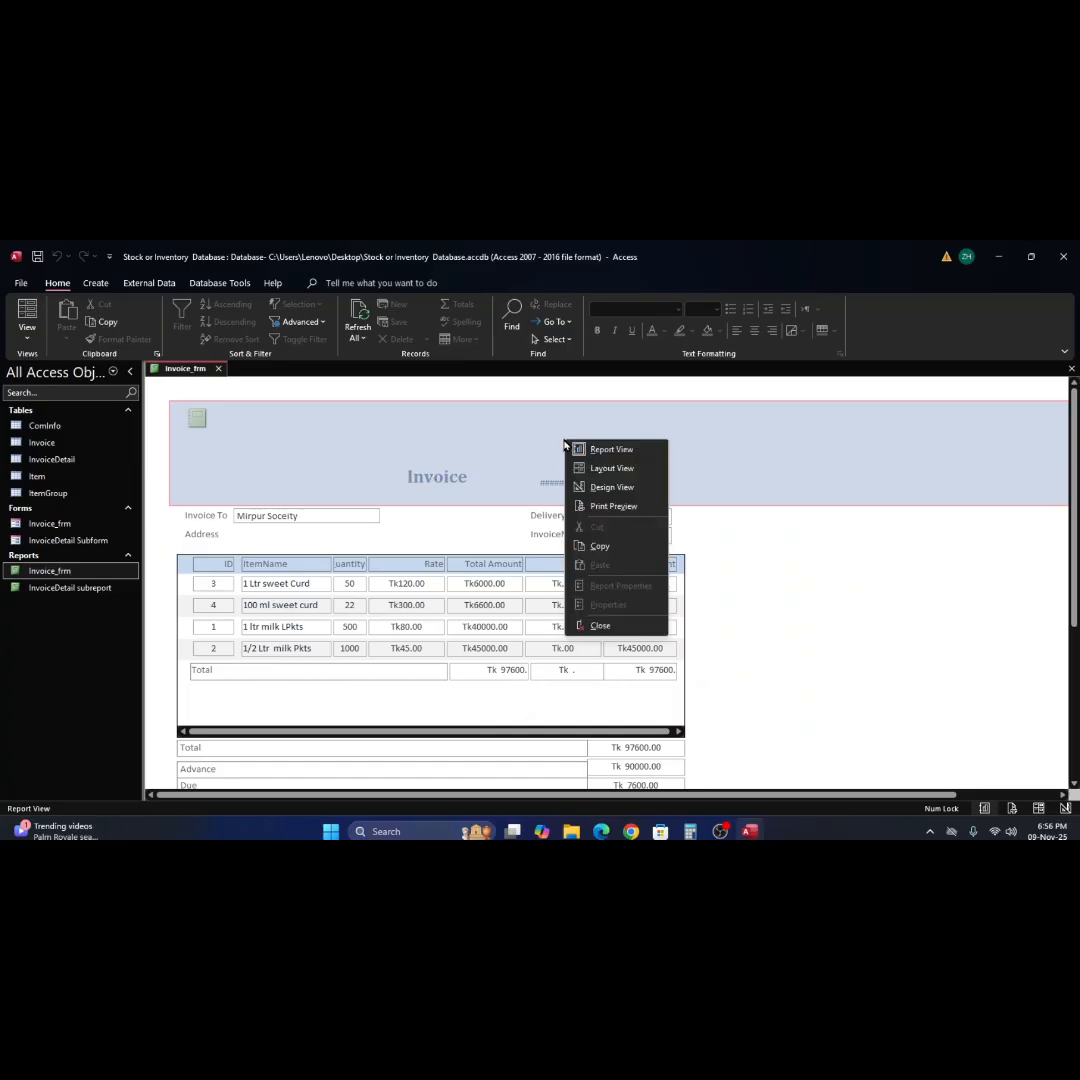
left_click(612, 487)
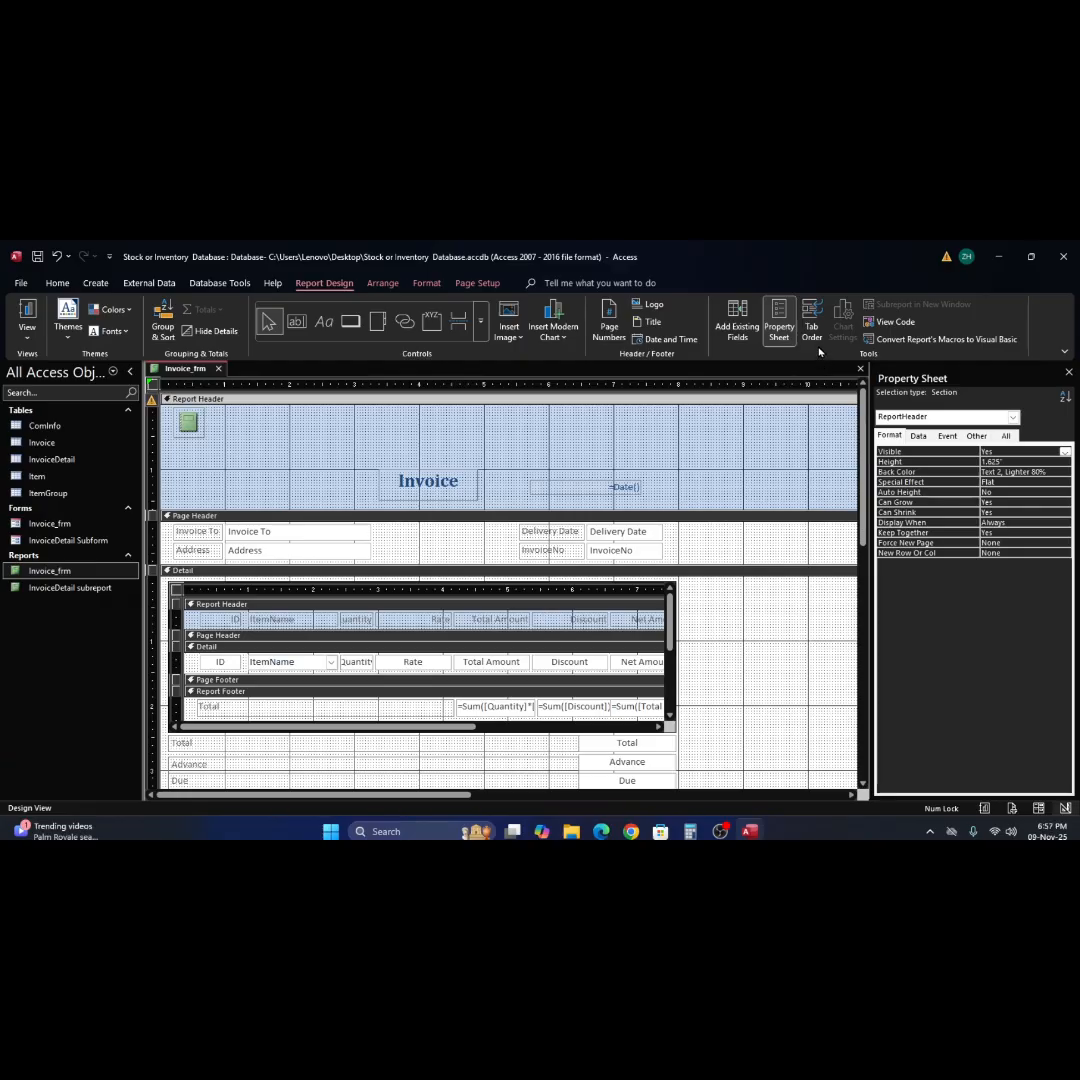
Fill the Report Header with White, Background 1, Darker 5%, check it in Report View and return to Design View.
left_click(58, 283)
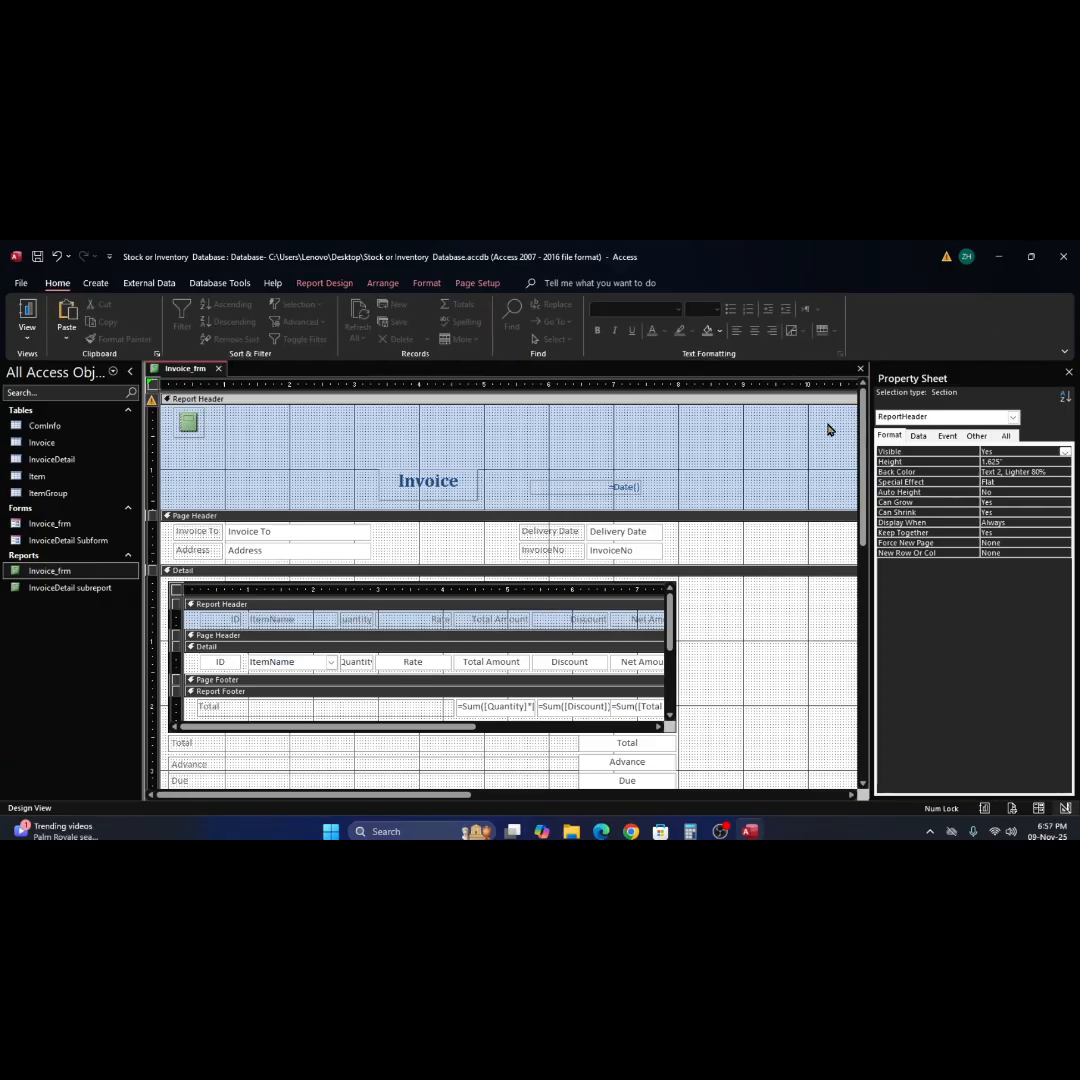
left_click(722, 333)
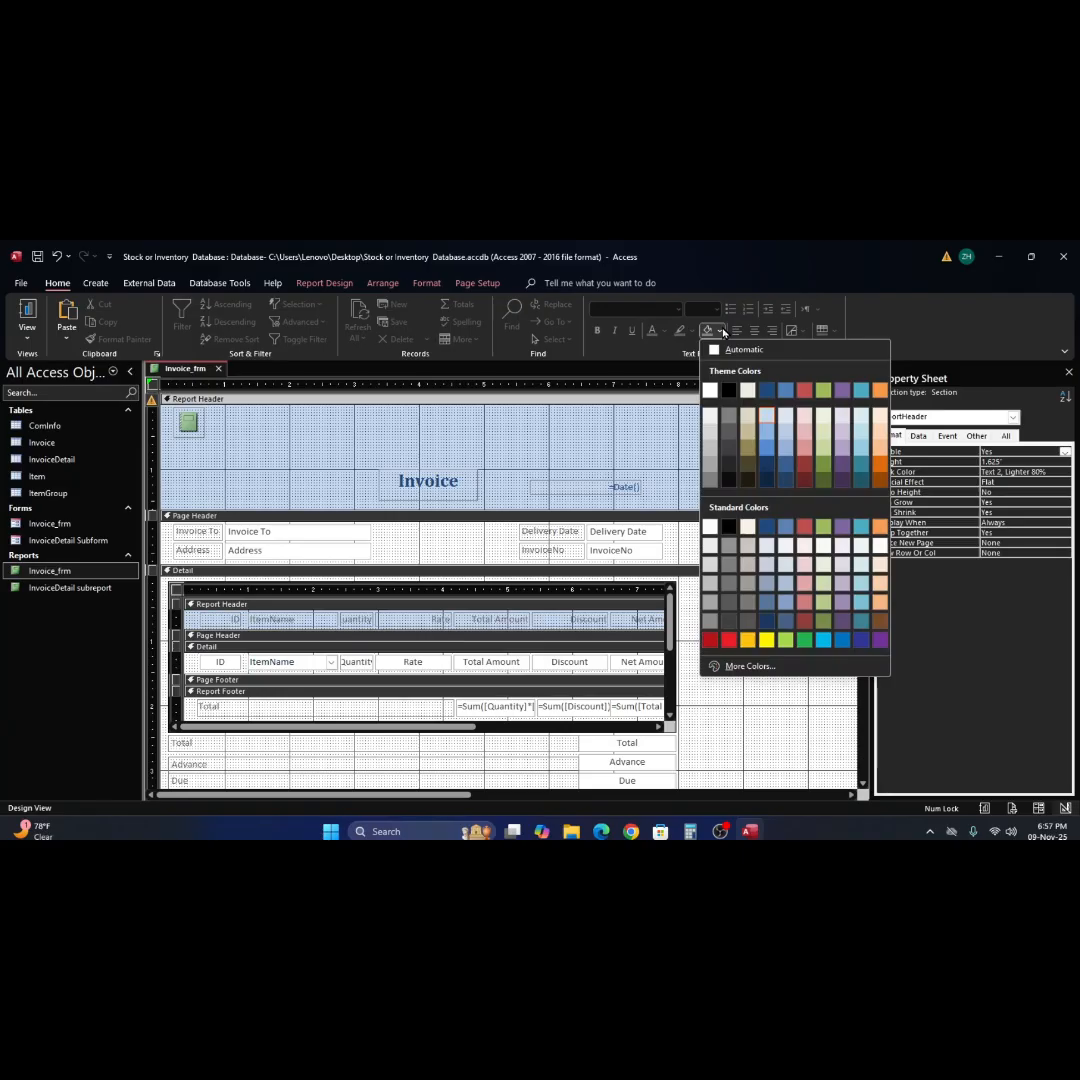
left_click(710, 415)
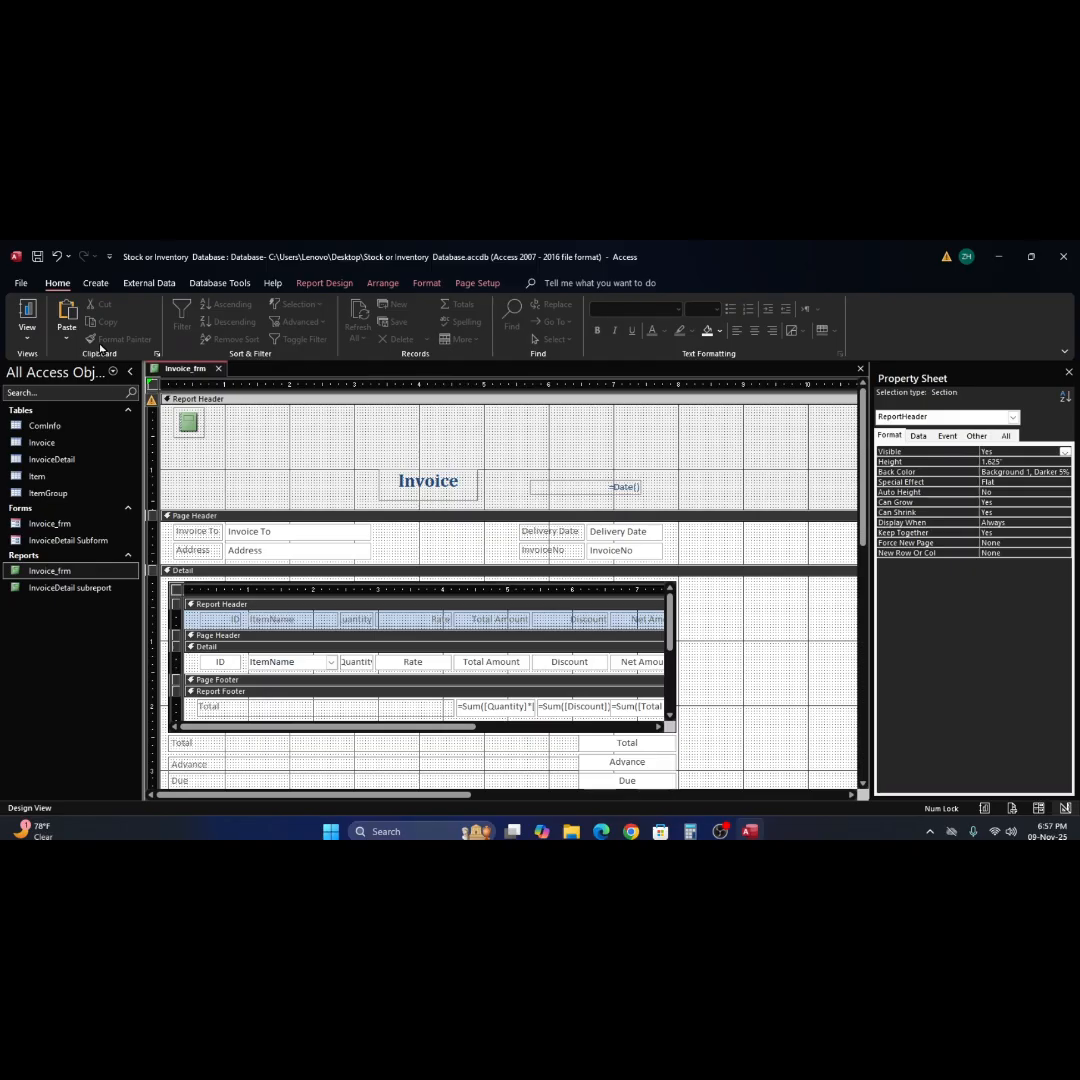
left_click(27, 318)
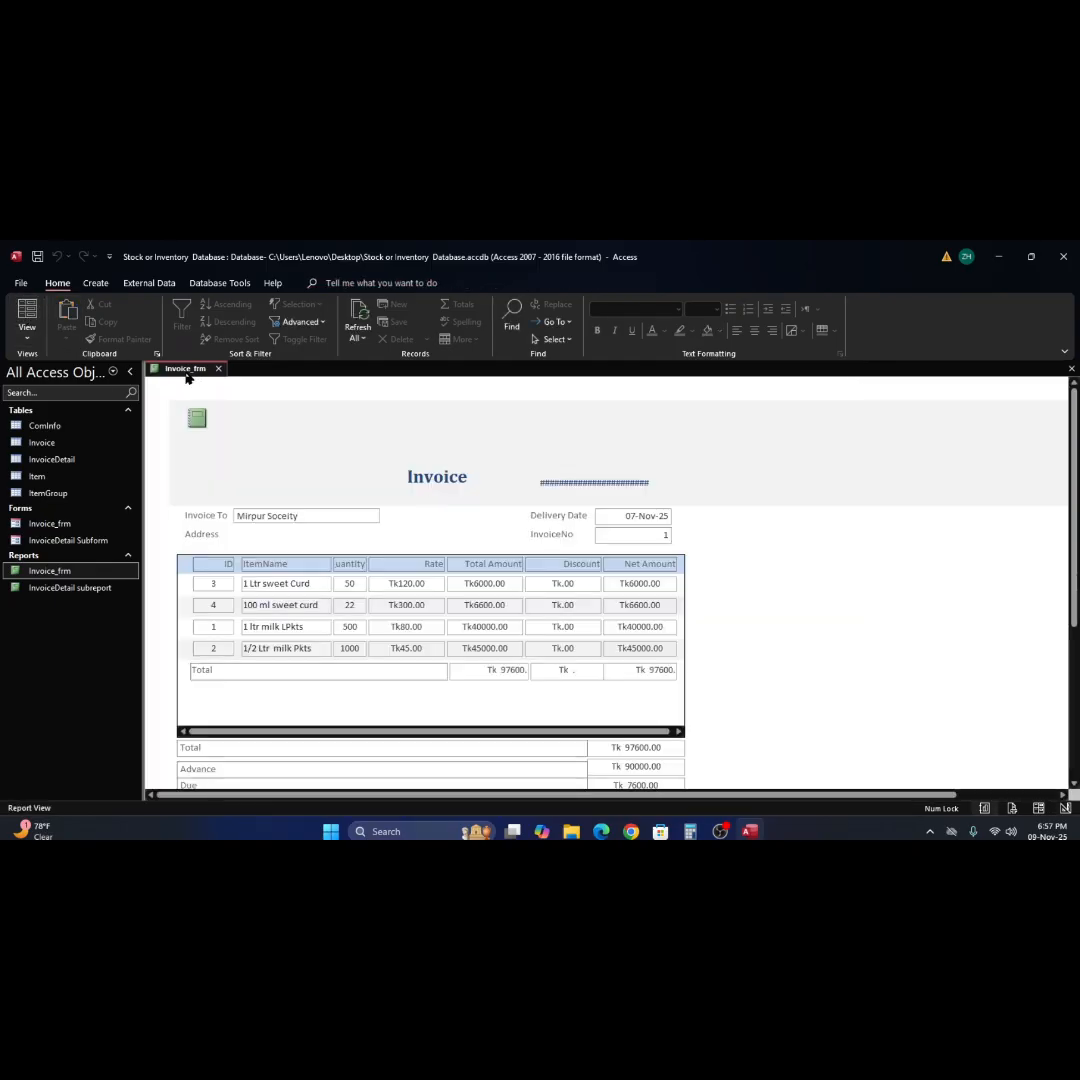
right_click(726, 467)
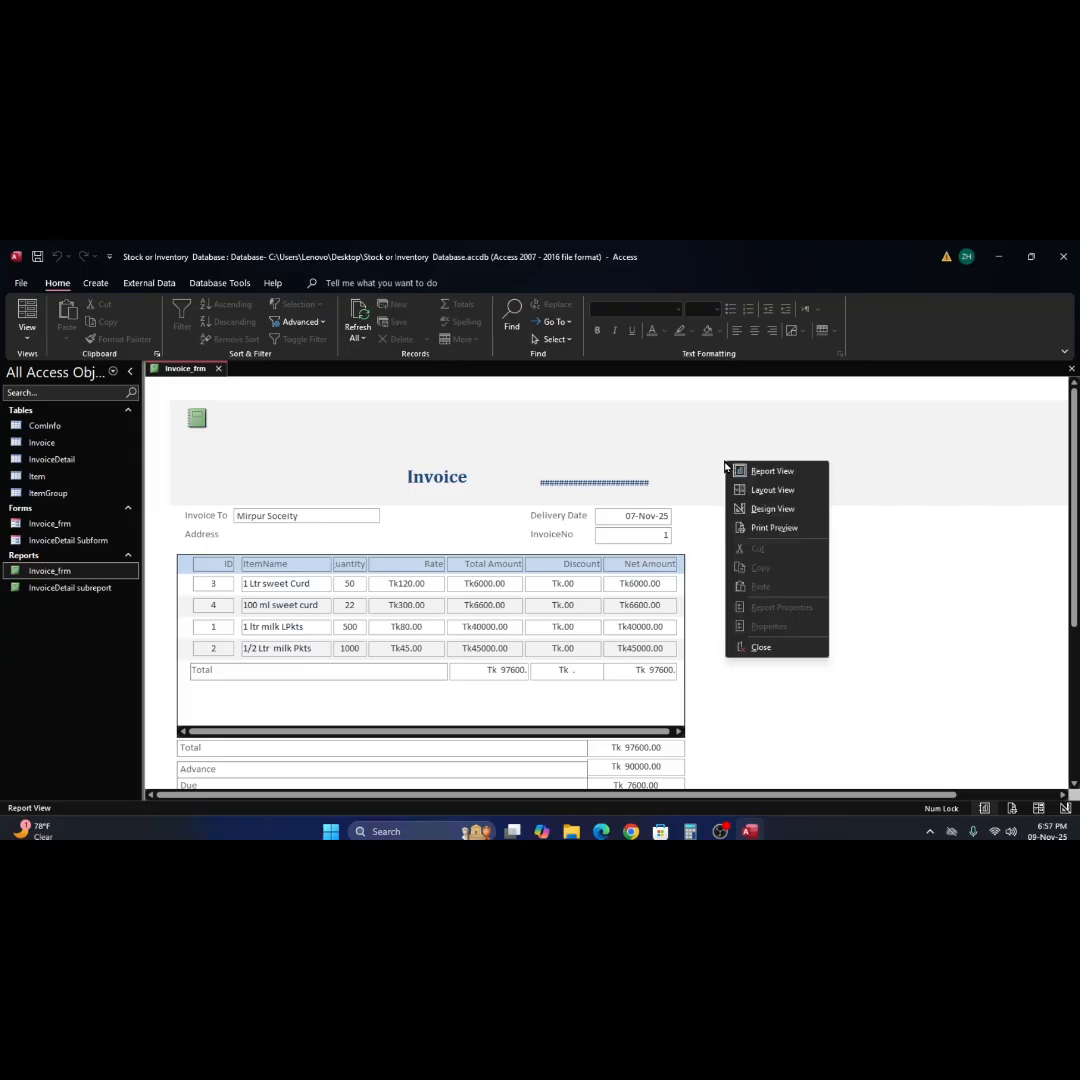
left_click(769, 510)
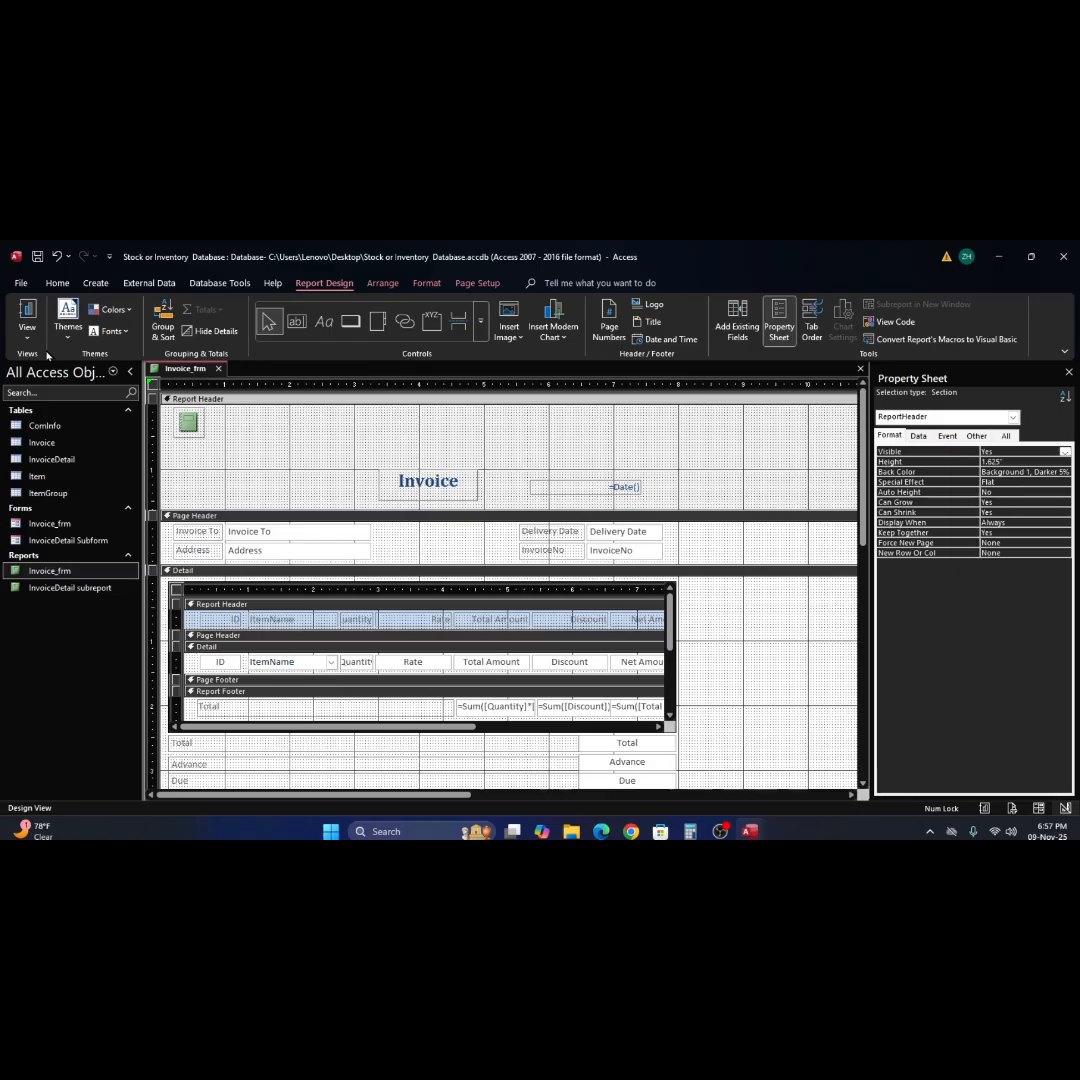
Set the Report Header's background to White, Background 1, check it in Report View and return to Design View.
left_click(58, 283)
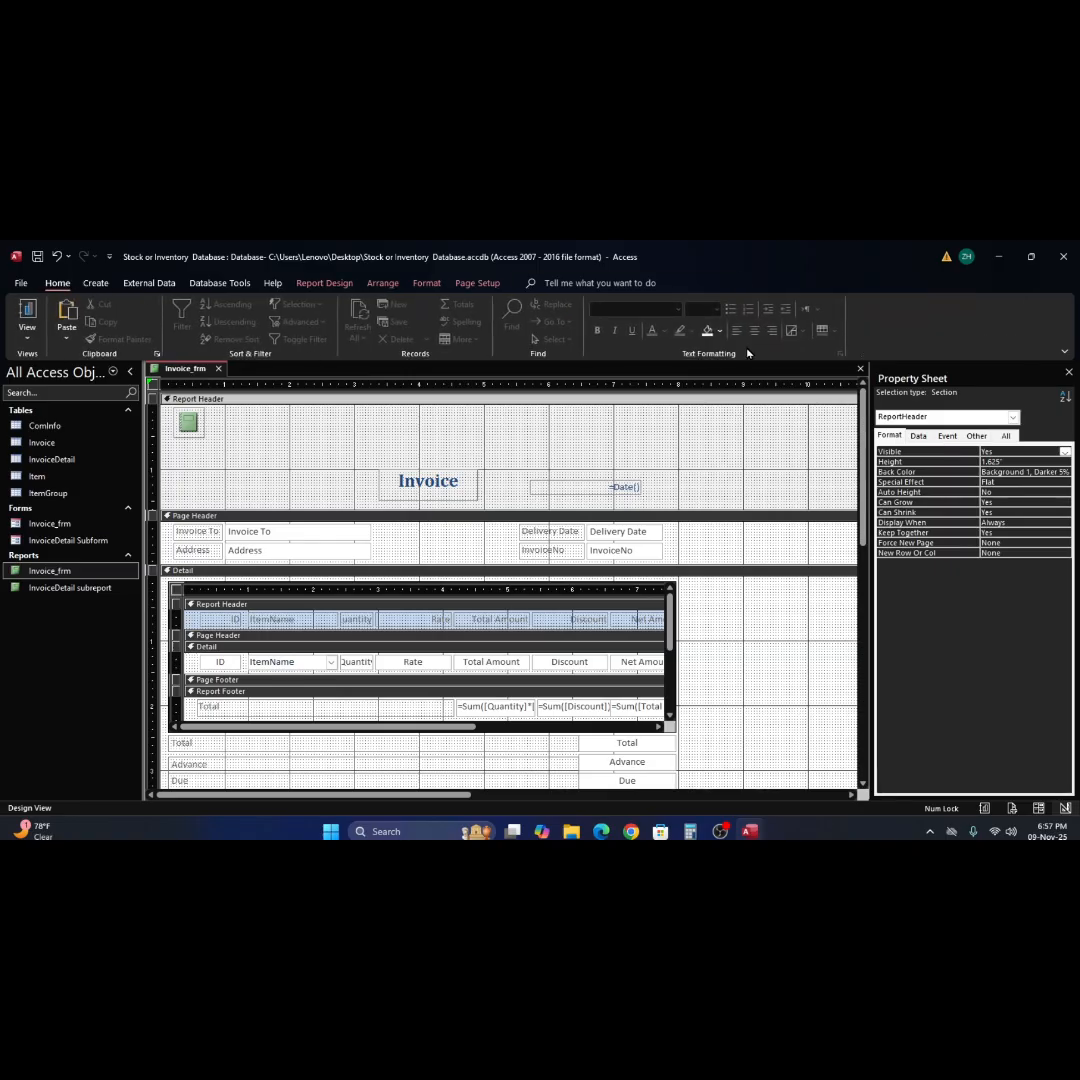
left_click(718, 331)
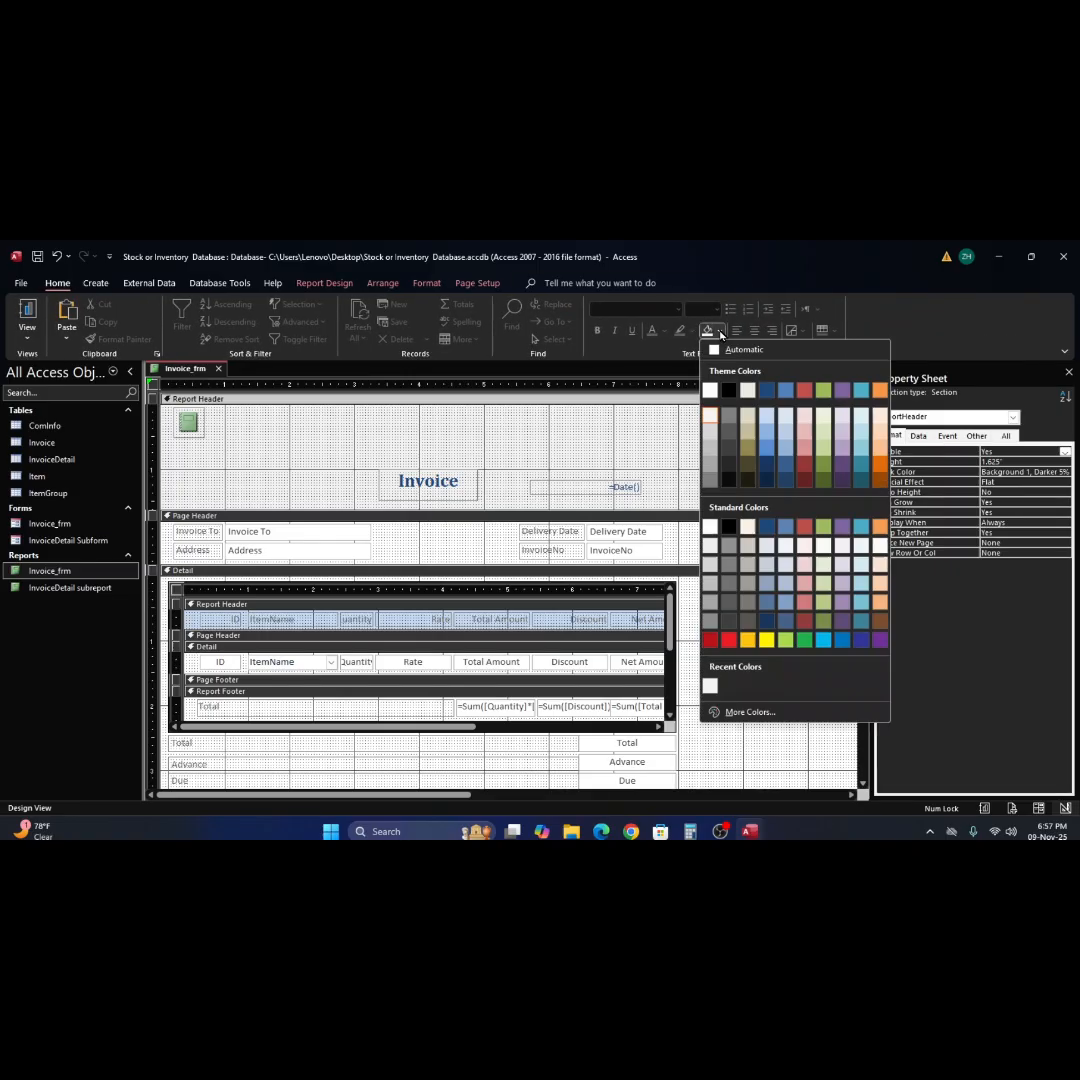
left_click(711, 392)
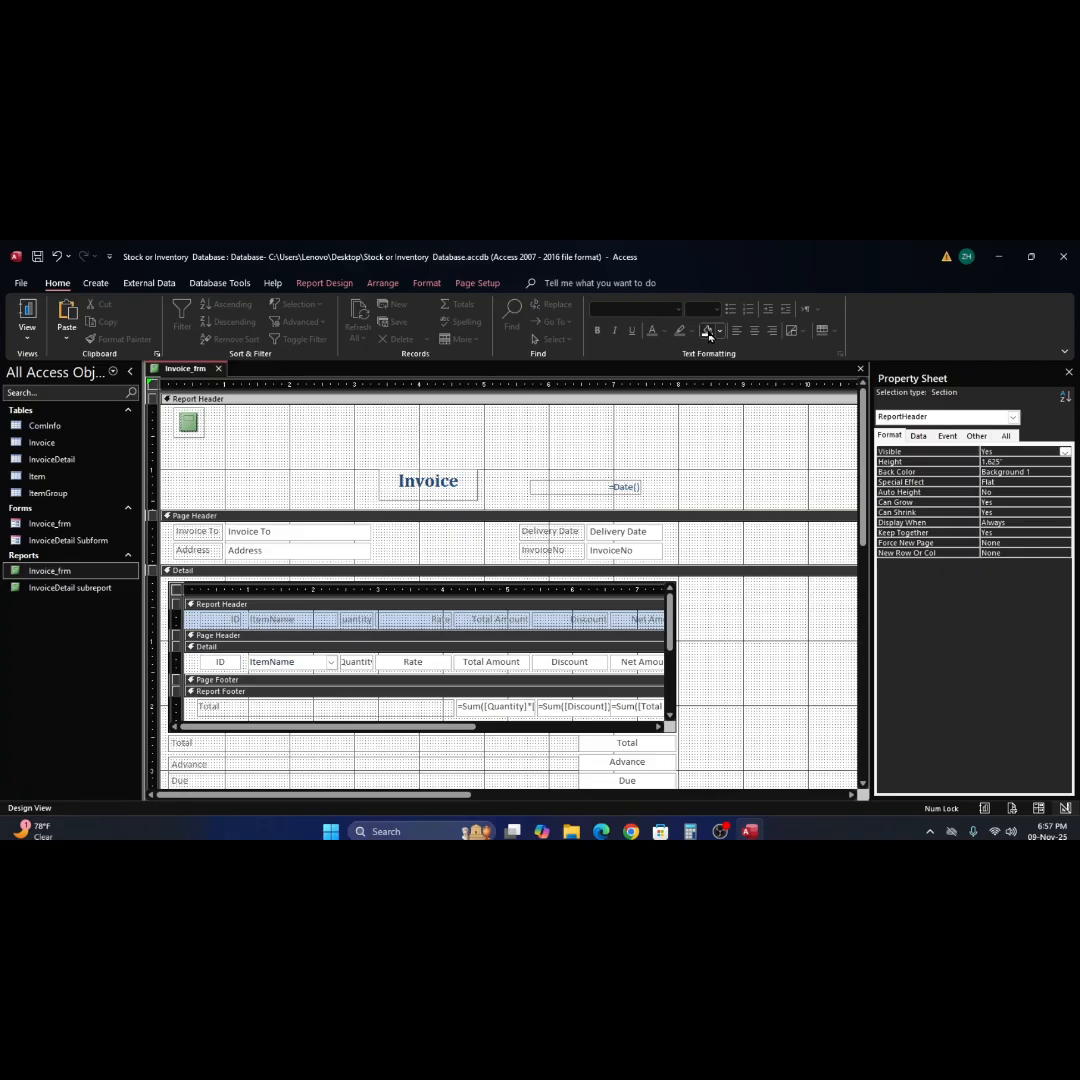
left_click(27, 310)
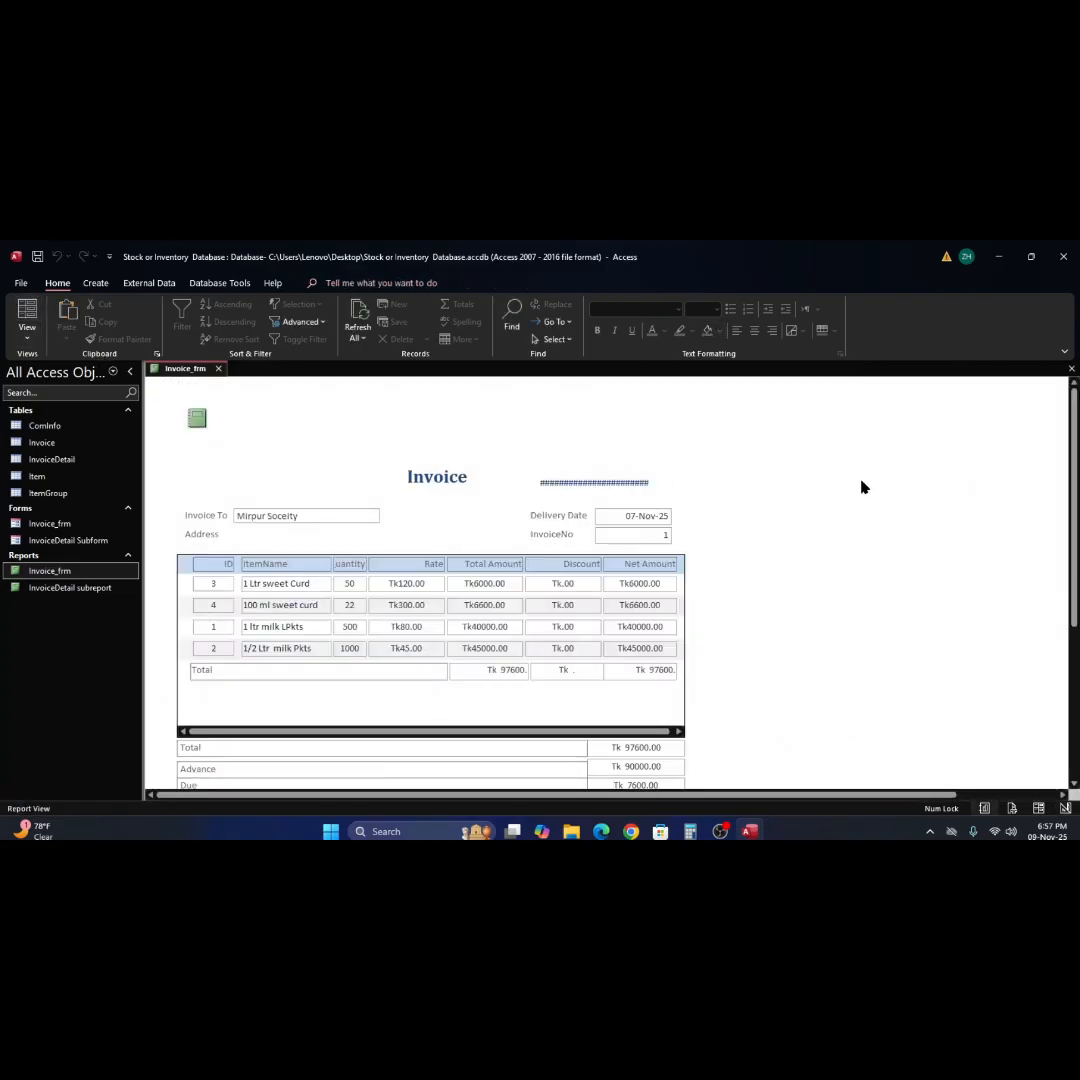
right_click(860, 488)
left_click(884, 529)
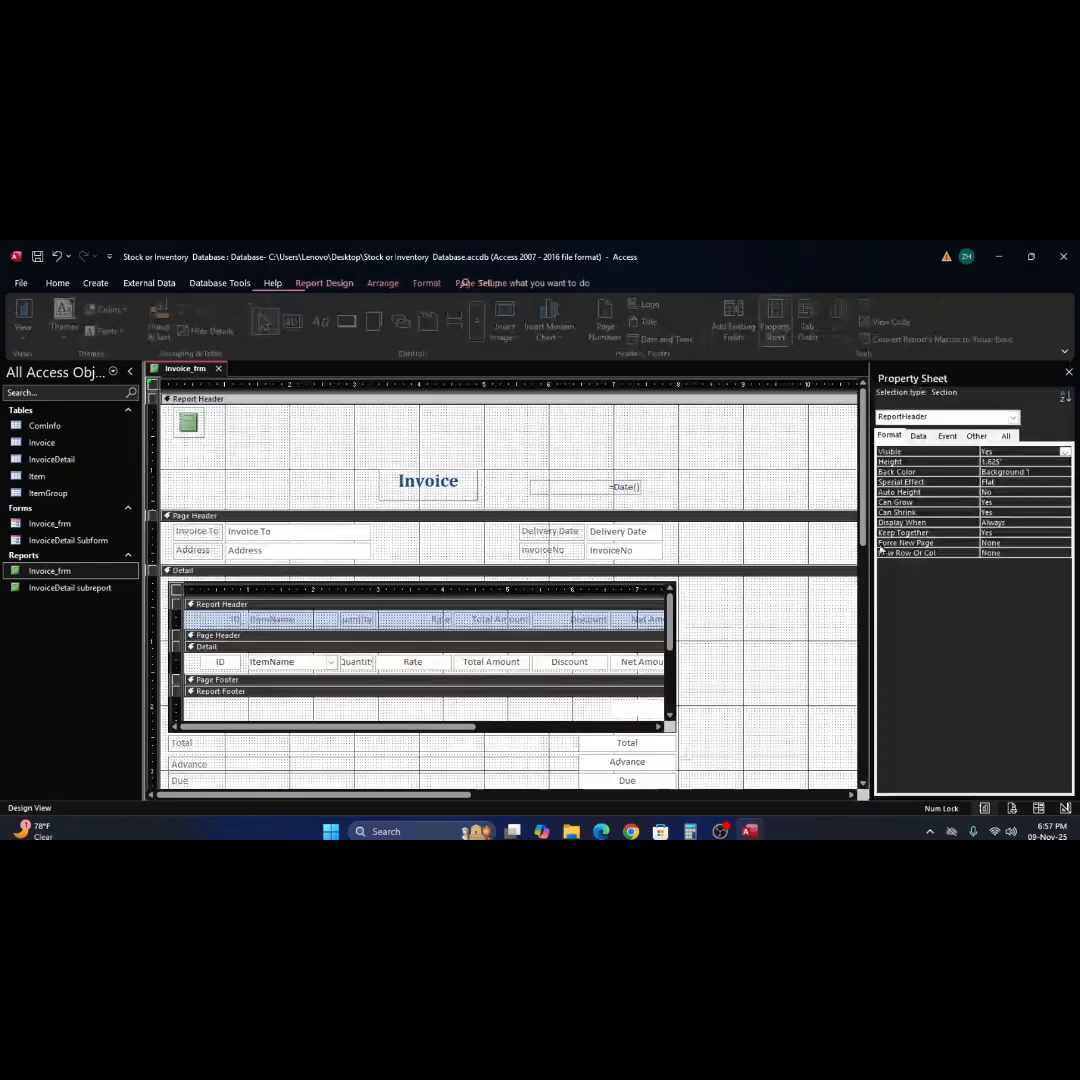
Set the =Date() text box's font size to 10, center its text and check the date in Report View.
left_click(604, 488)
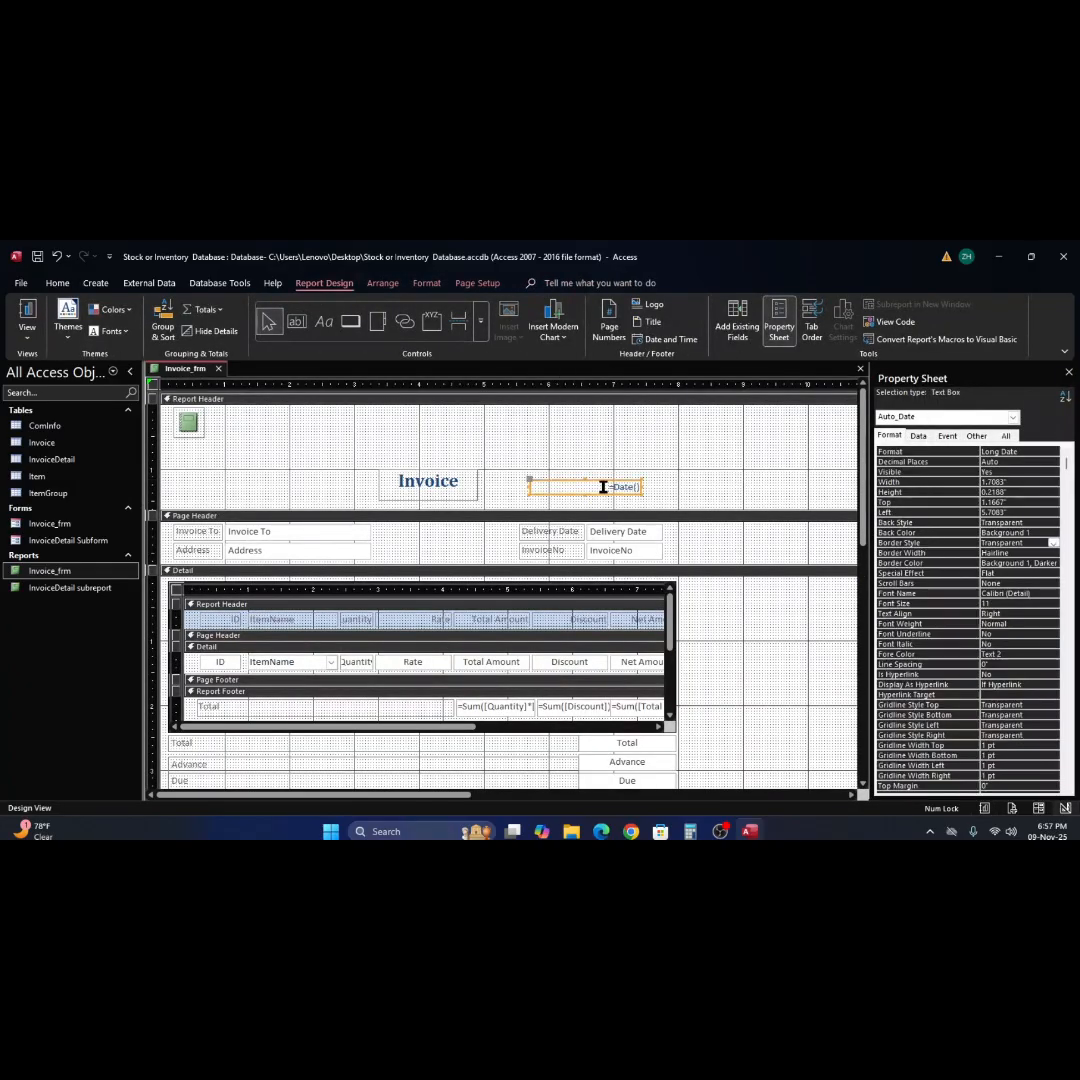
left_click(57, 284)
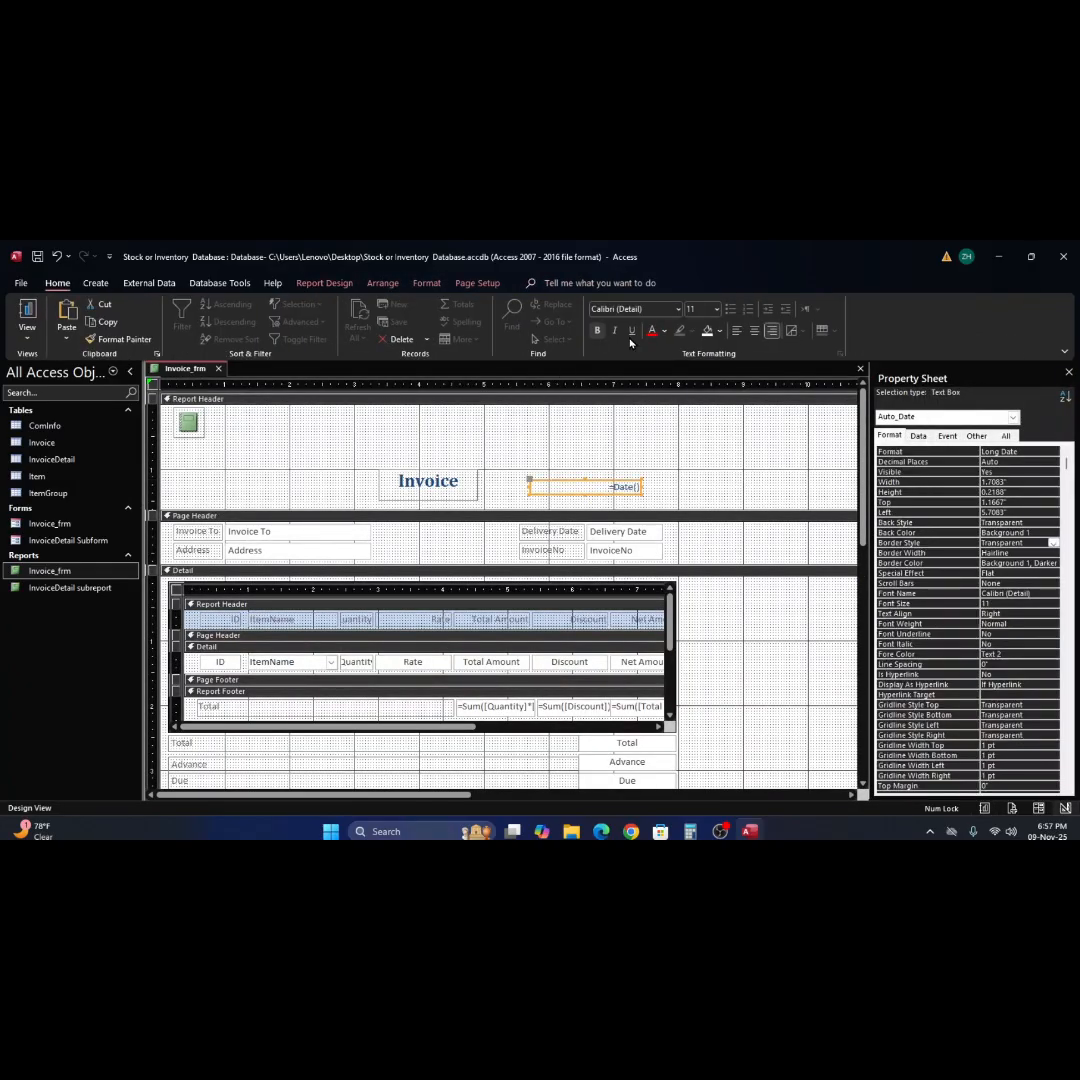
left_click(716, 310)
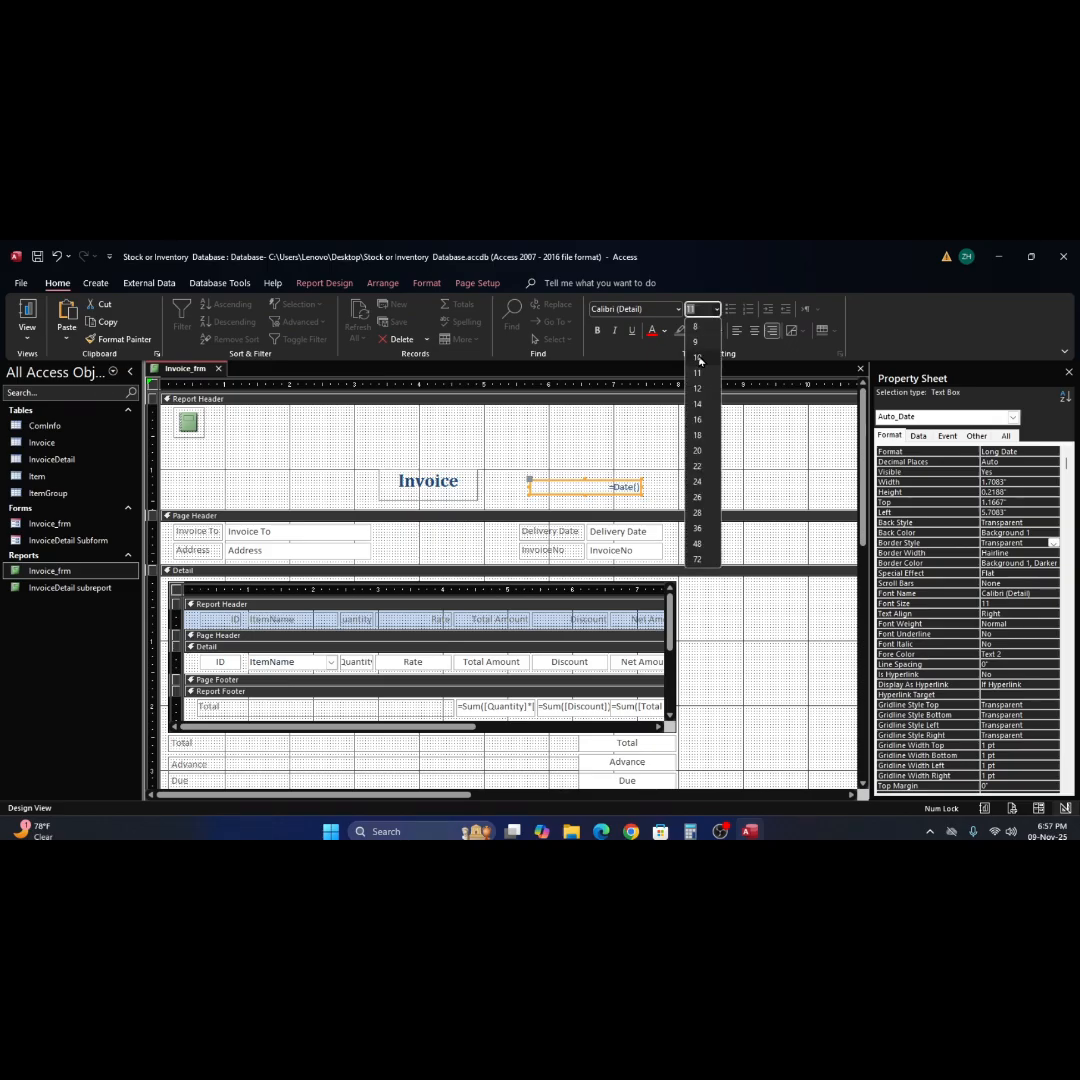
left_click(697, 355)
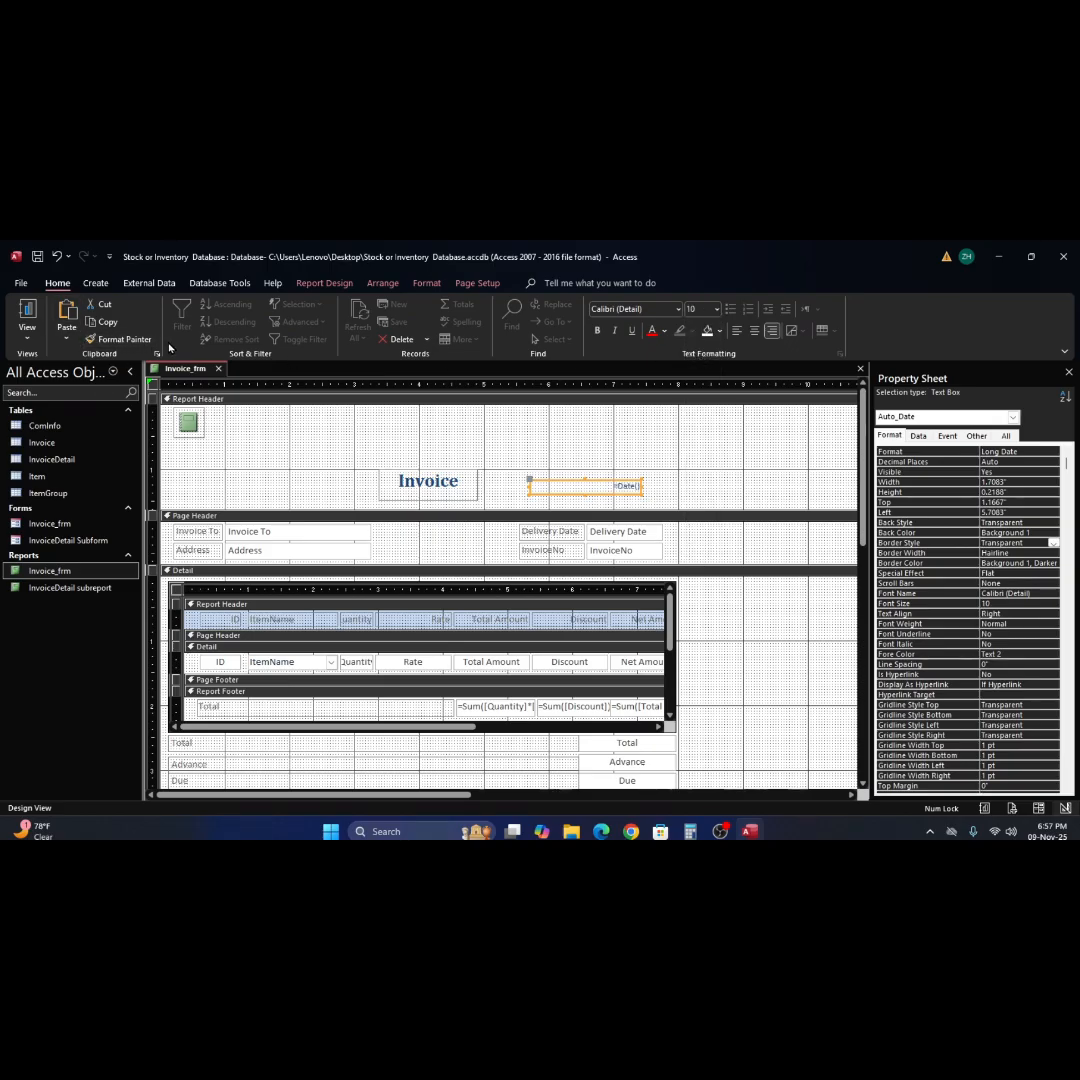
key("ctrl+e")
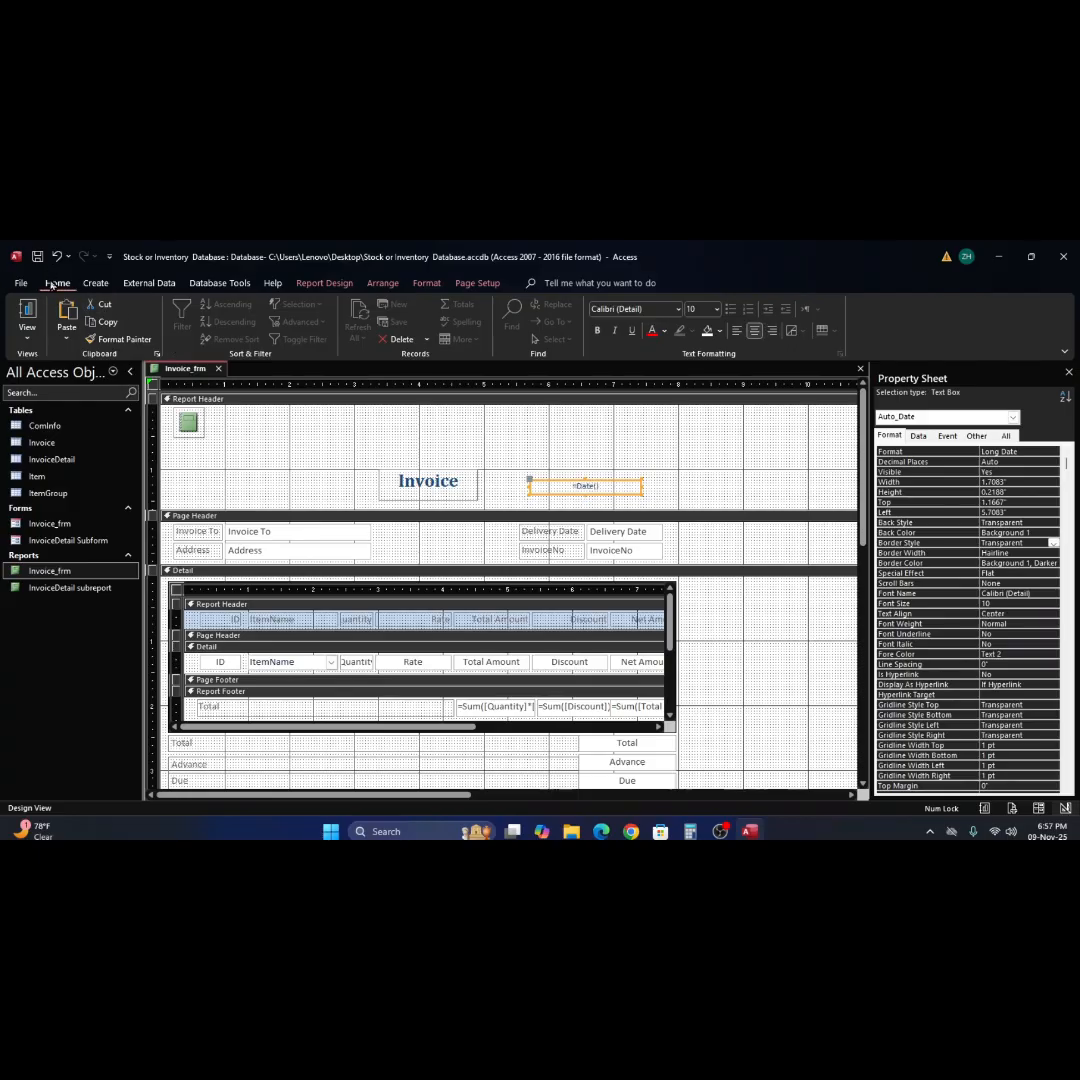
left_click(27, 314)
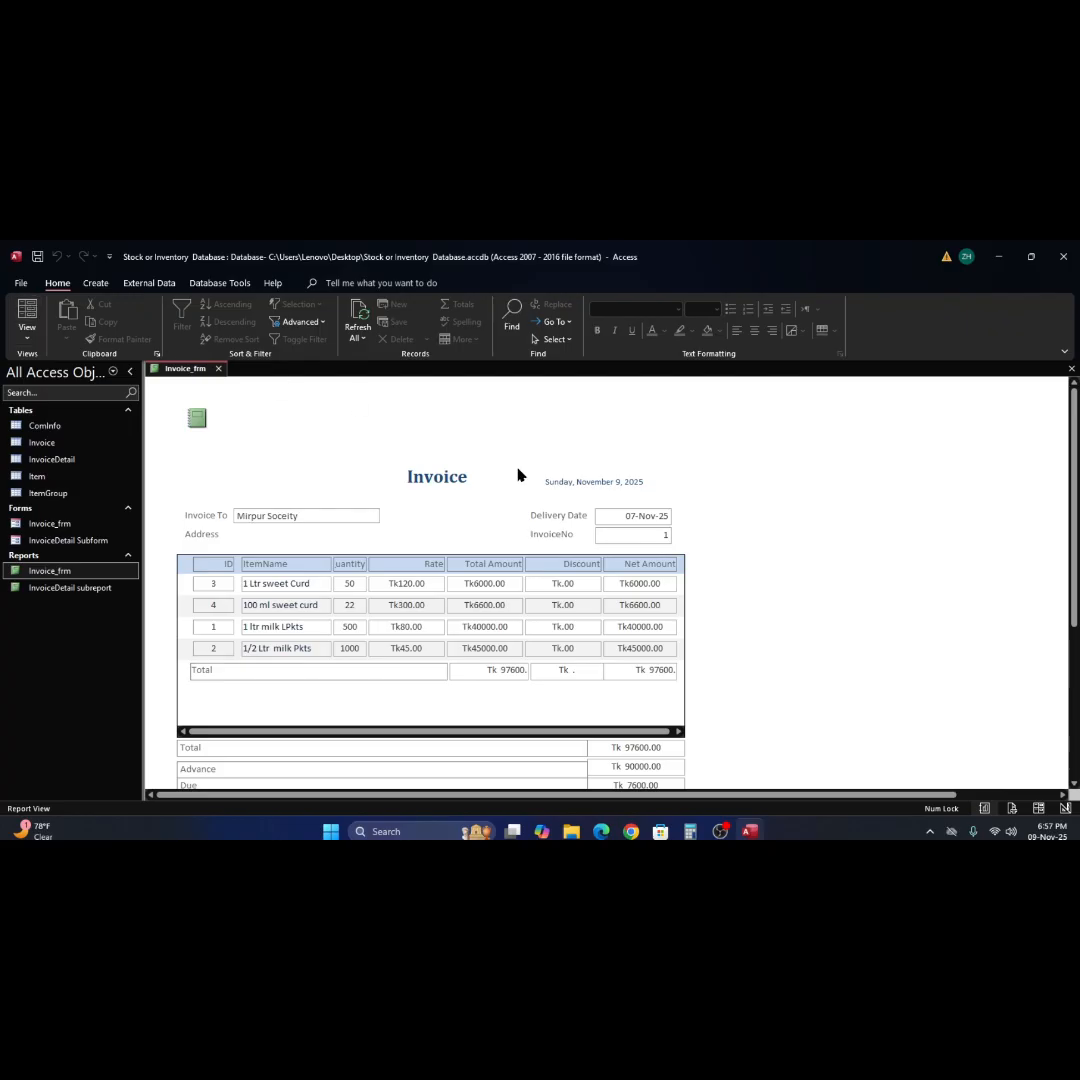
Return to Design View and set the border style of the =Date() text box and the Invoice title label to Solid.
right_click(724, 479)
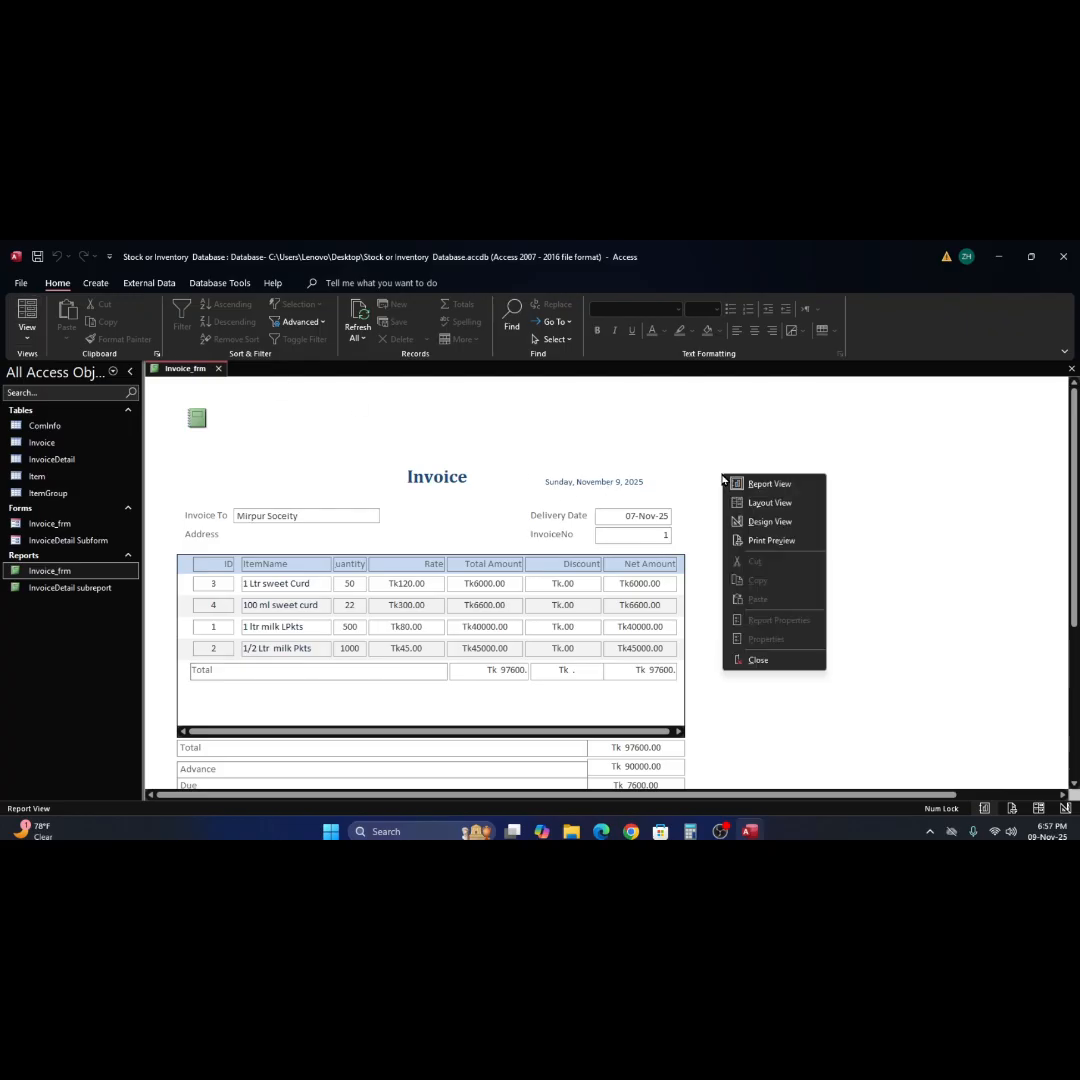
left_click(770, 521)
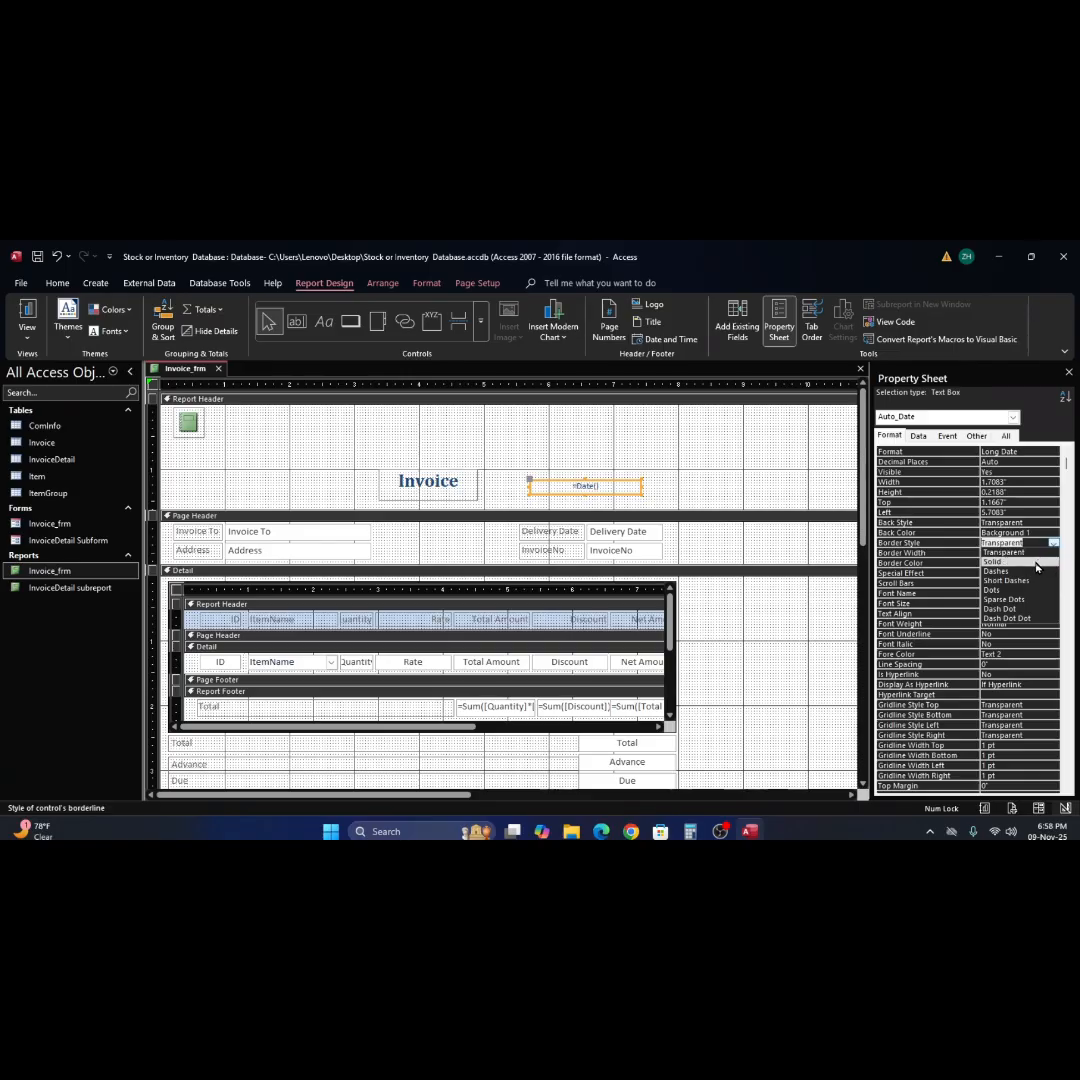
left_click(508, 474)
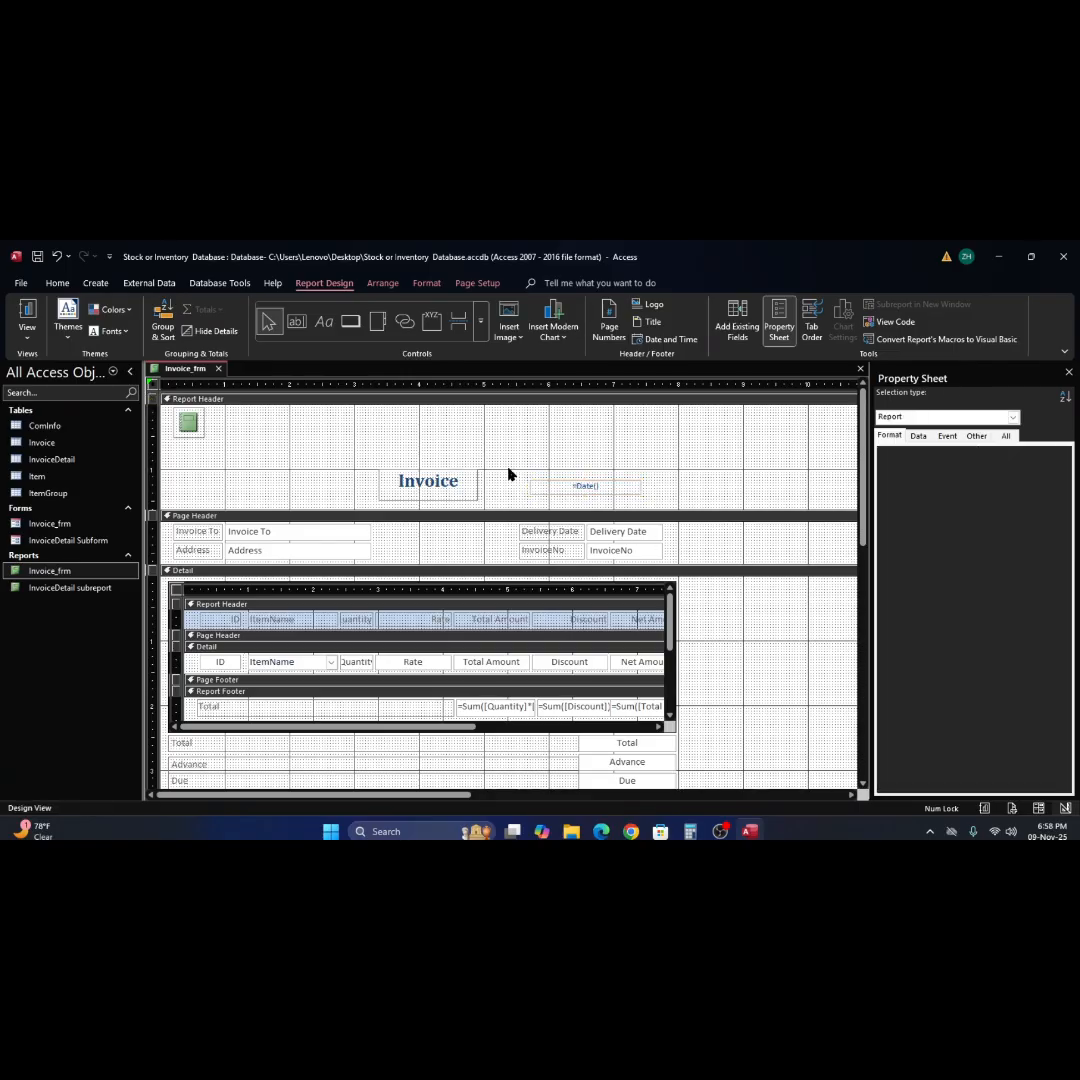
left_click(425, 481)
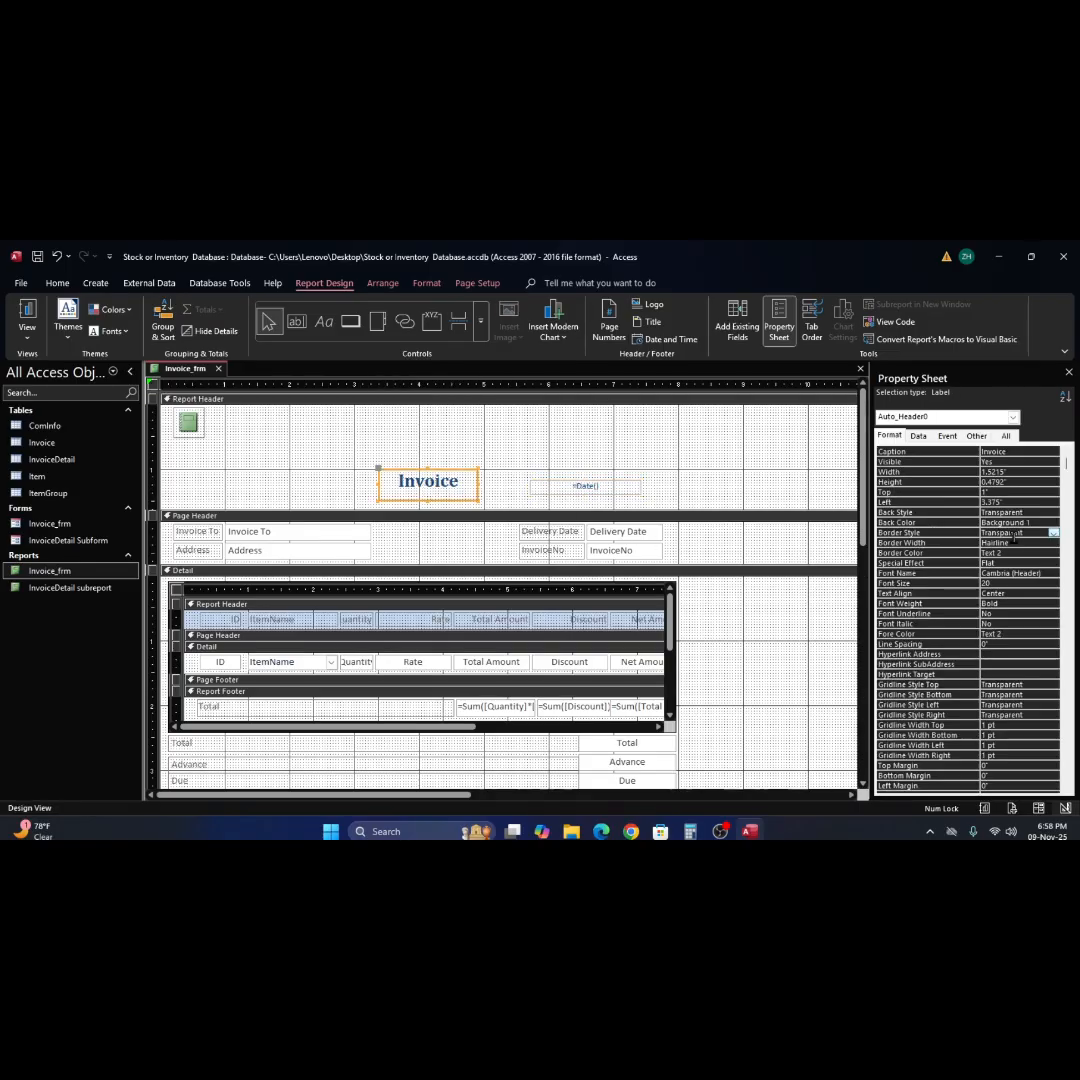
left_click(1057, 538)
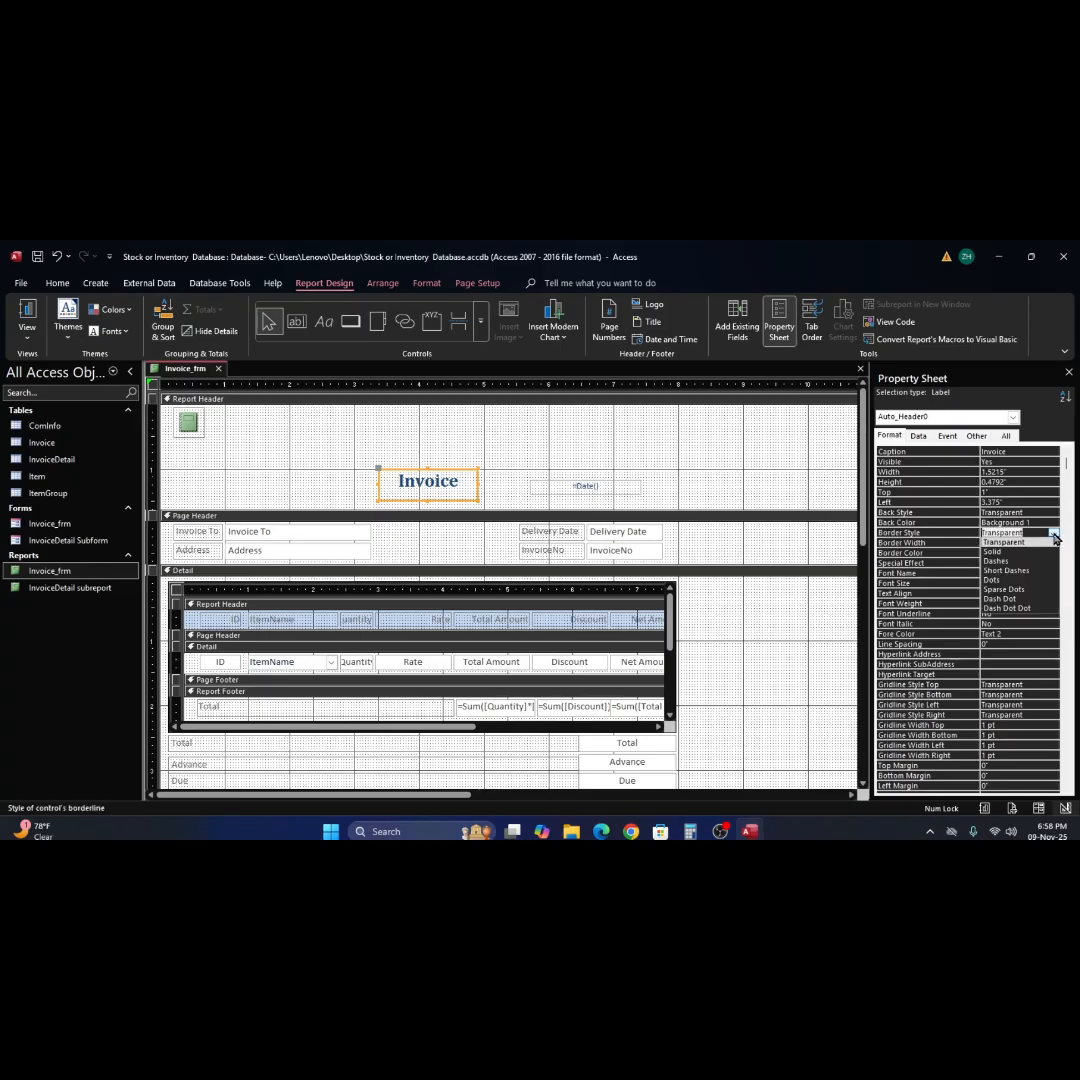
left_click(1038, 552)
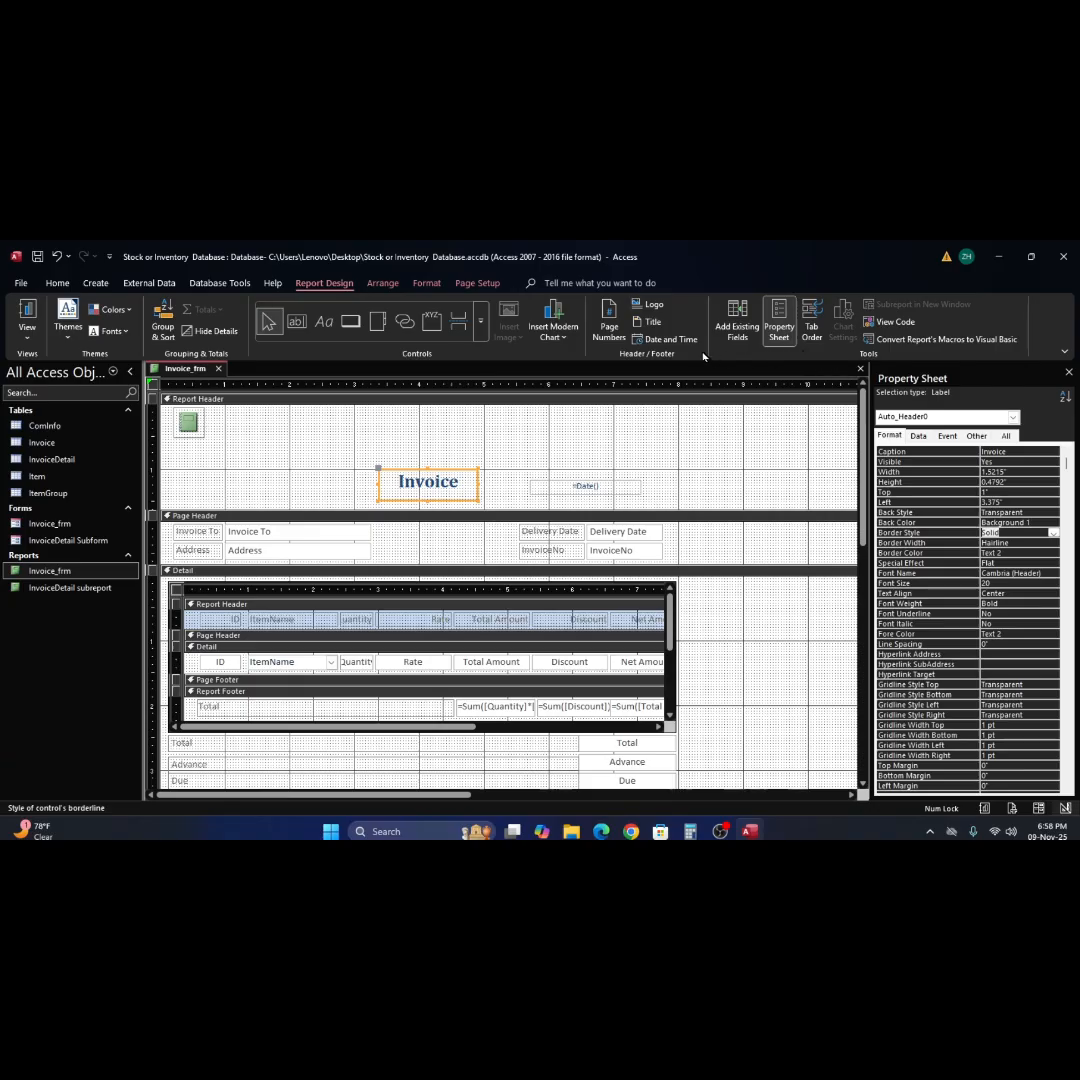
Fill the Invoice title label with Accent 5, Lighter 40% and set its font color to White, Background 1.
left_click(57, 283)
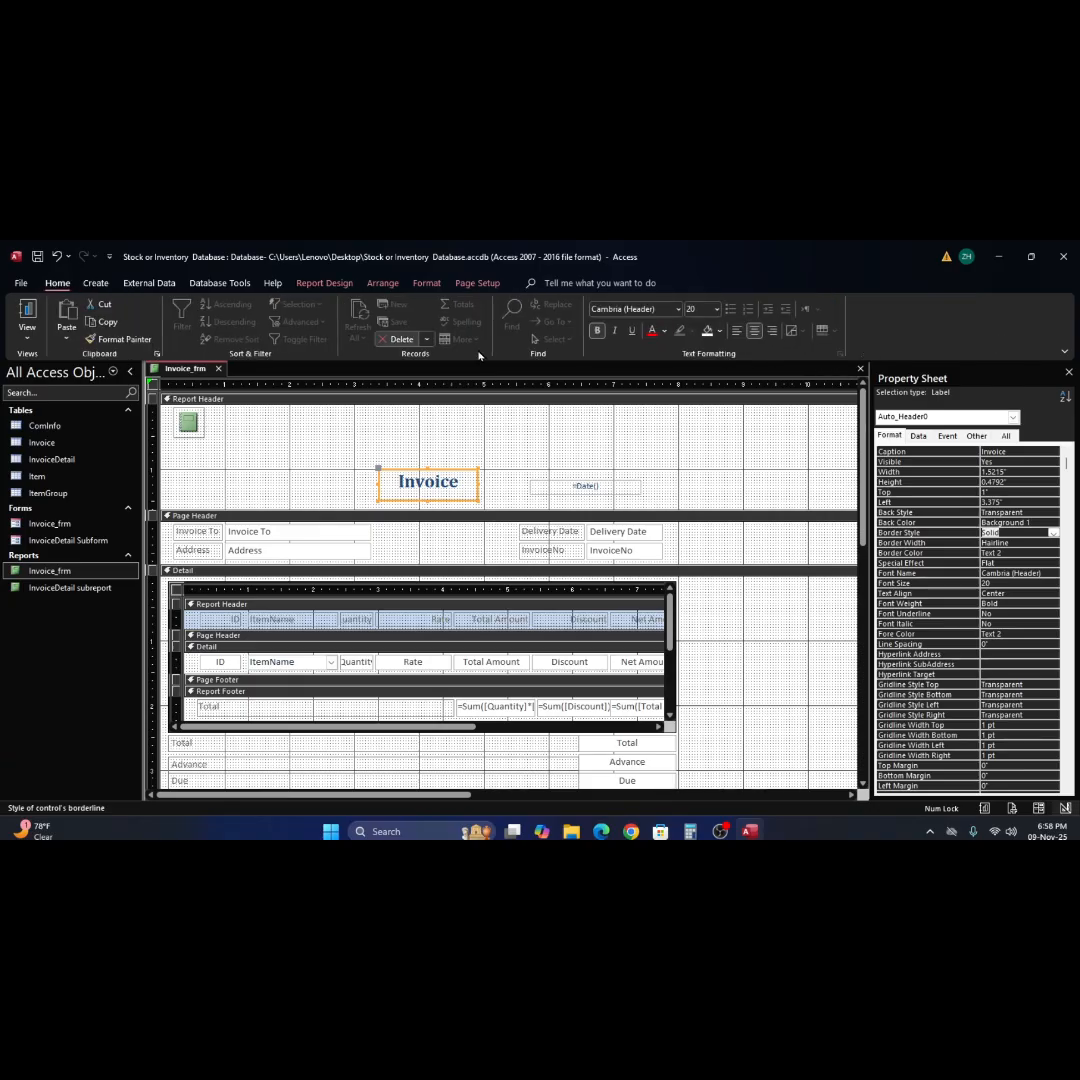
left_click(720, 333)
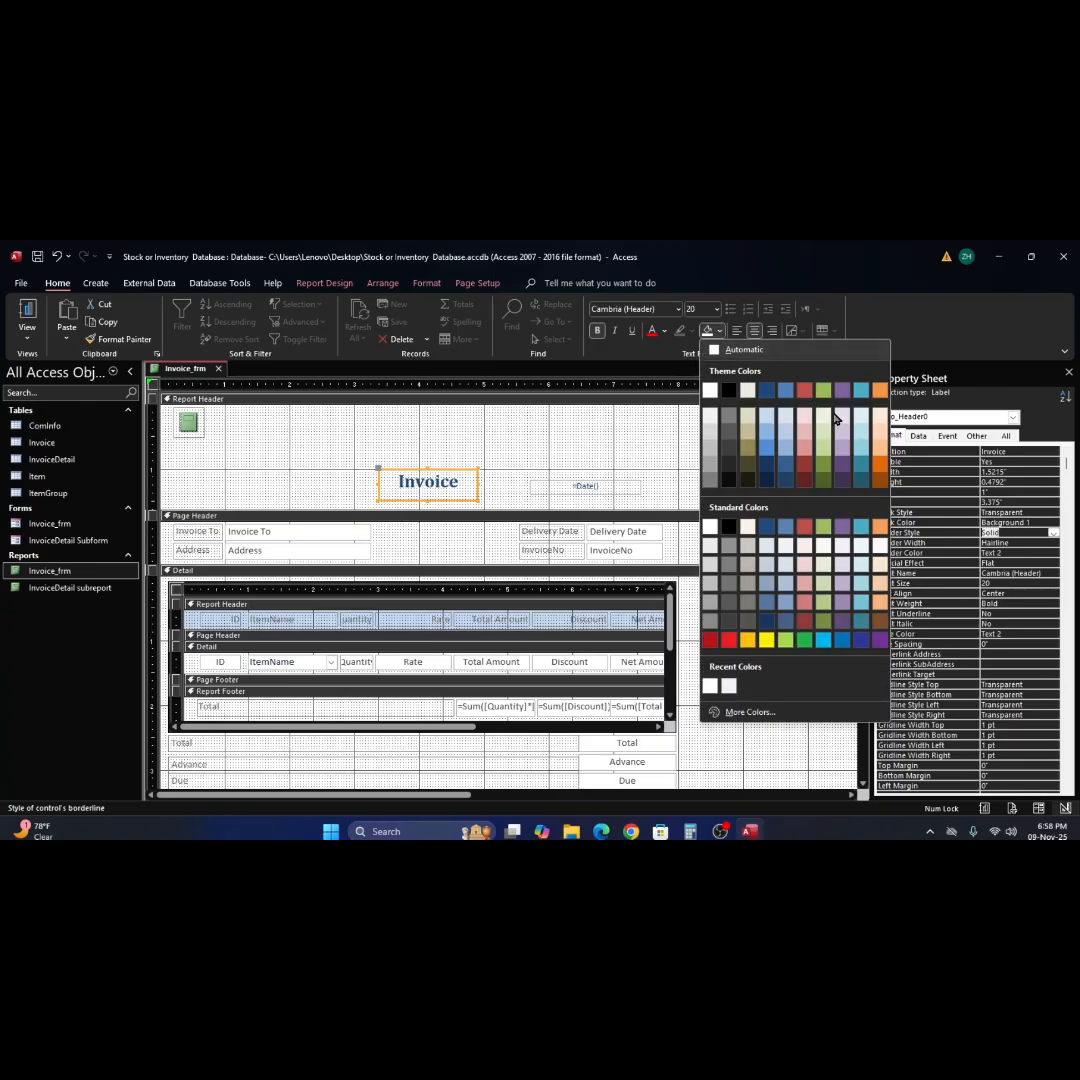
left_click(862, 454)
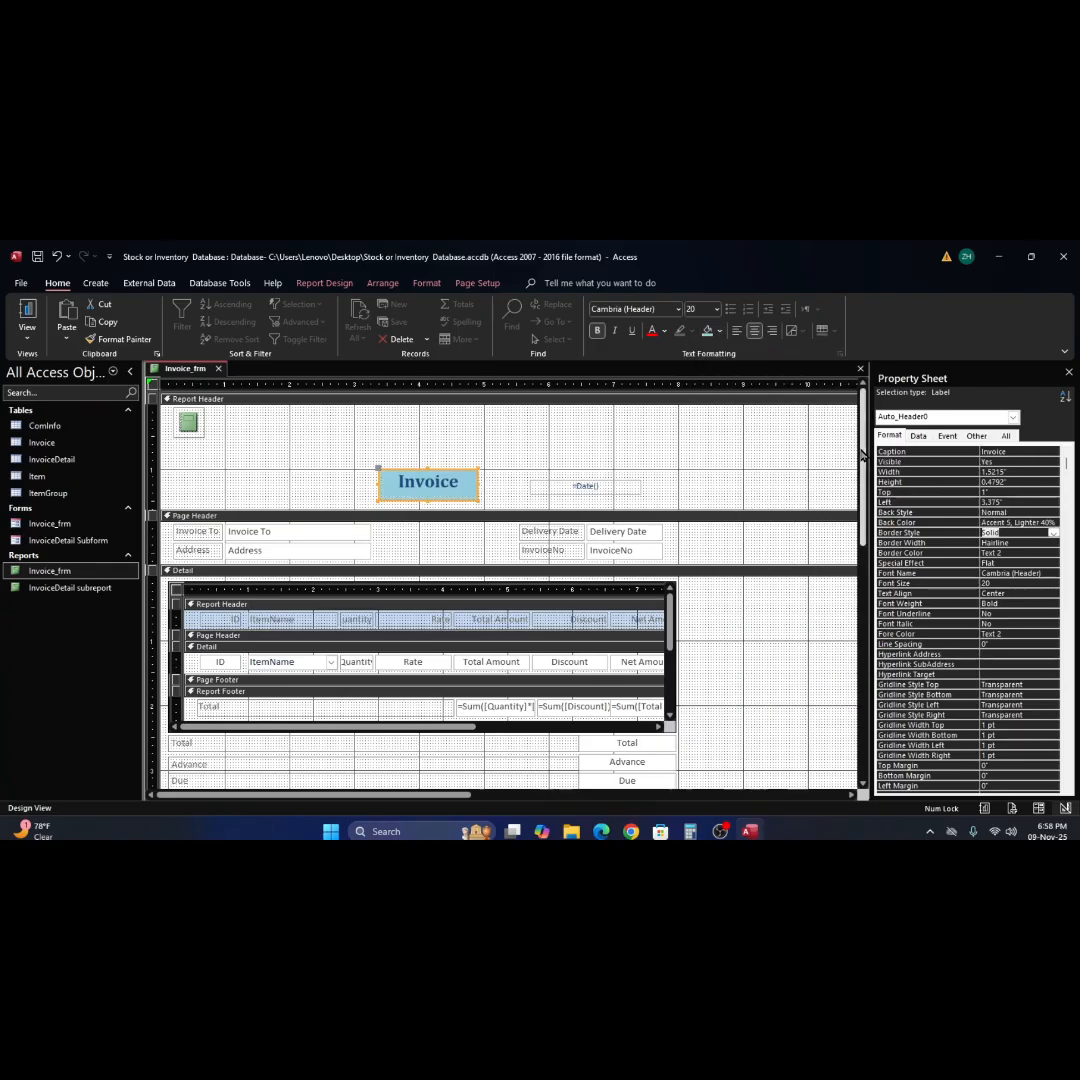
left_click(665, 332)
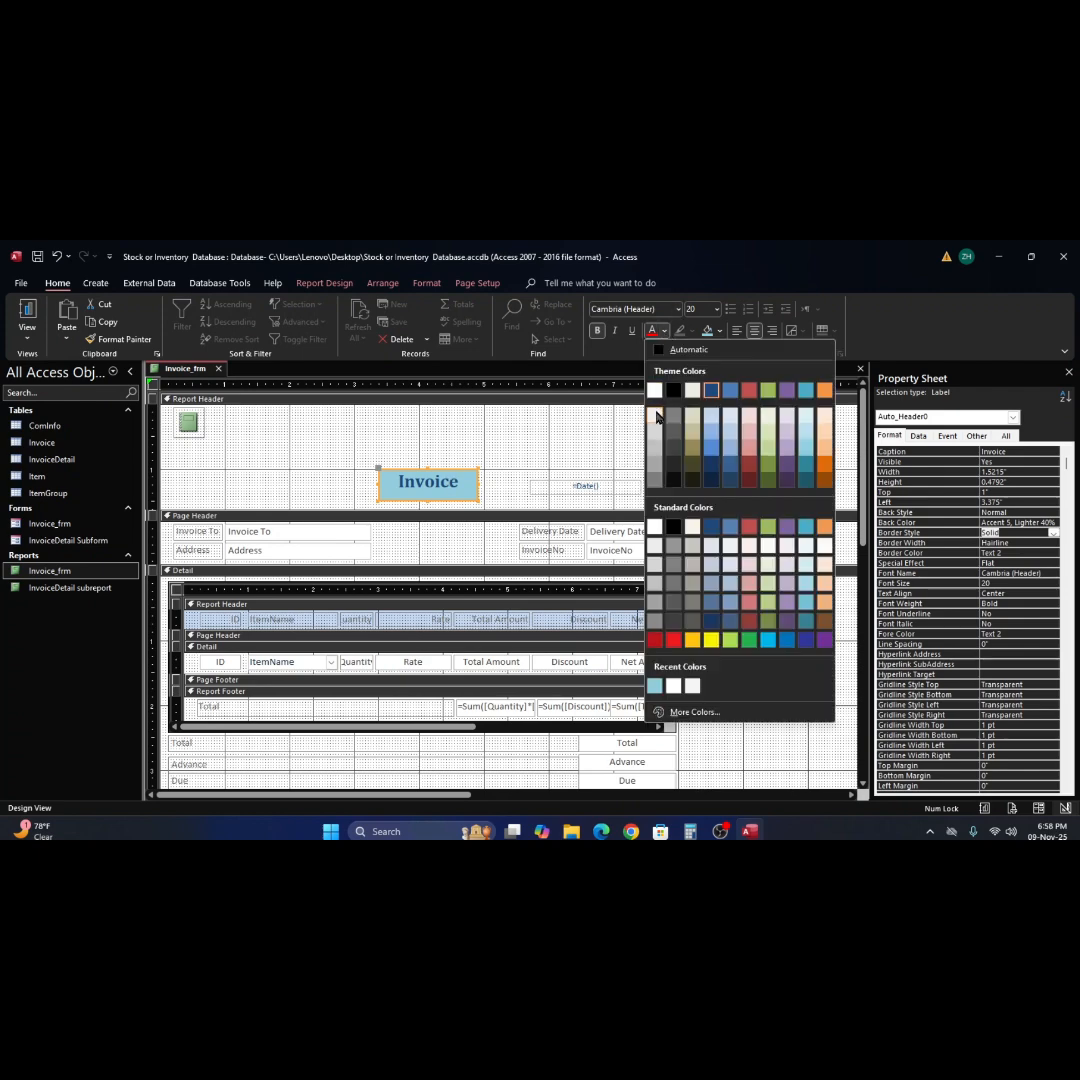
left_click(654, 390)
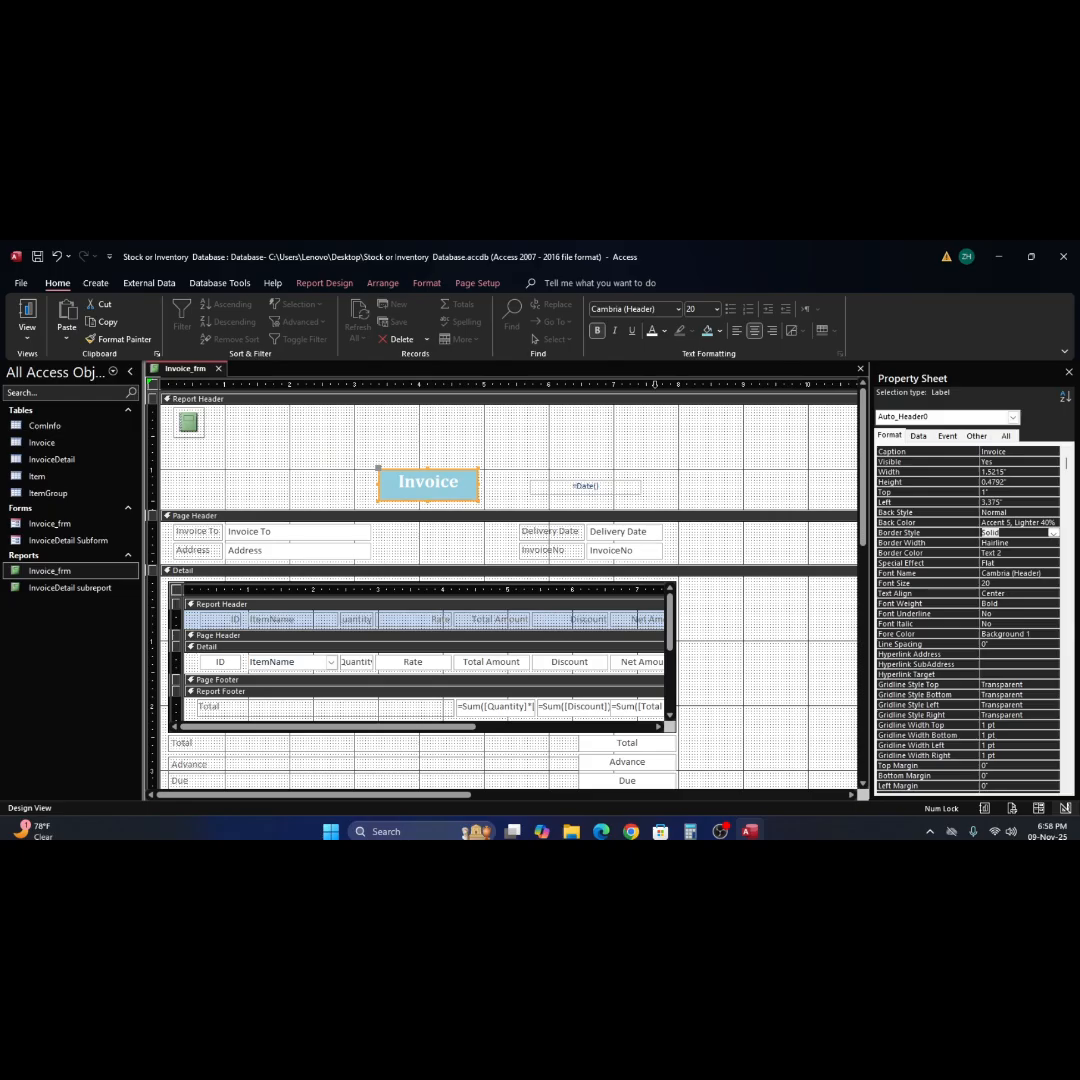
left_click(610, 441)
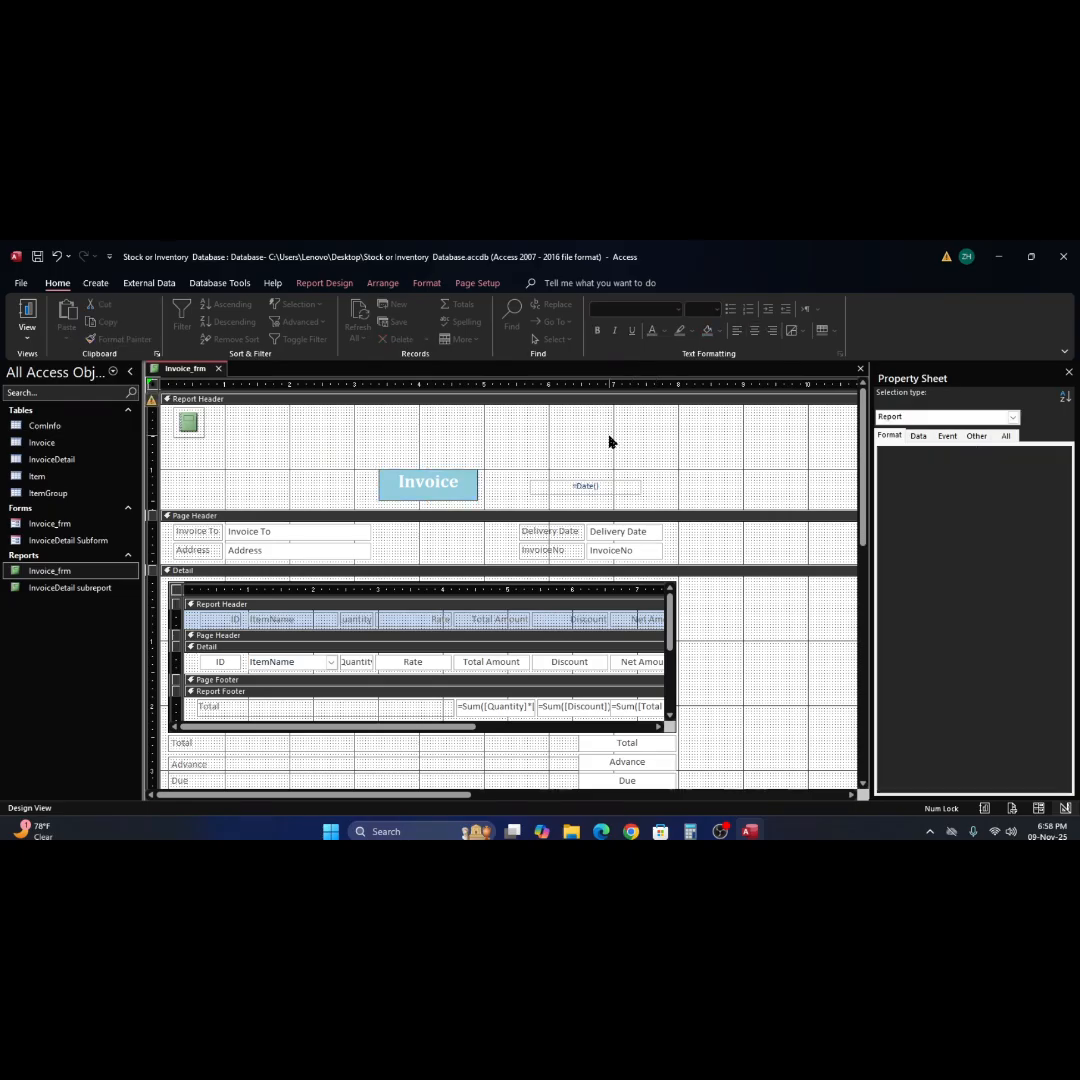
Check the recolored Invoice title and bordered date in Report View and reopen the report in Design View.
left_click(27, 312)
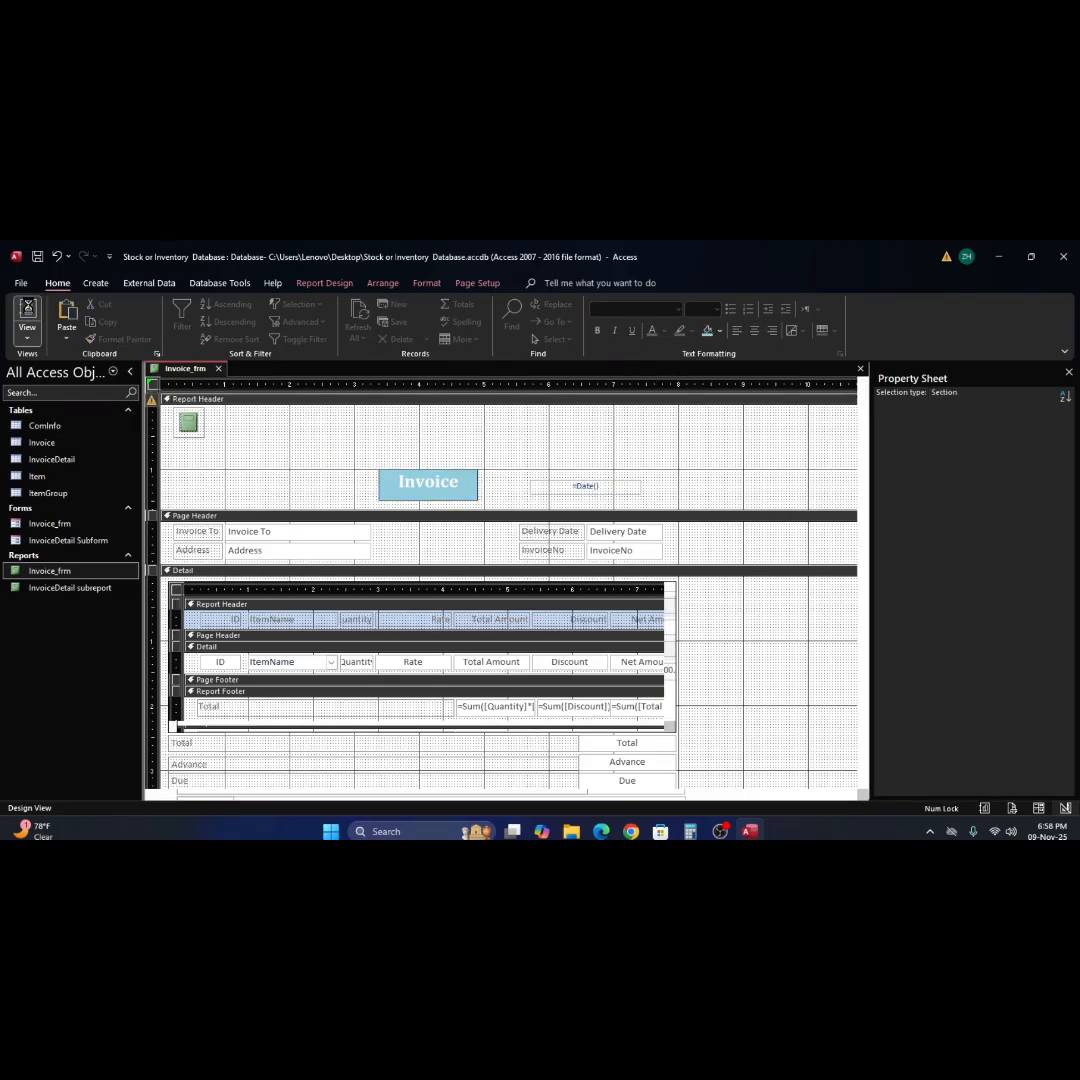
left_click(585, 427)
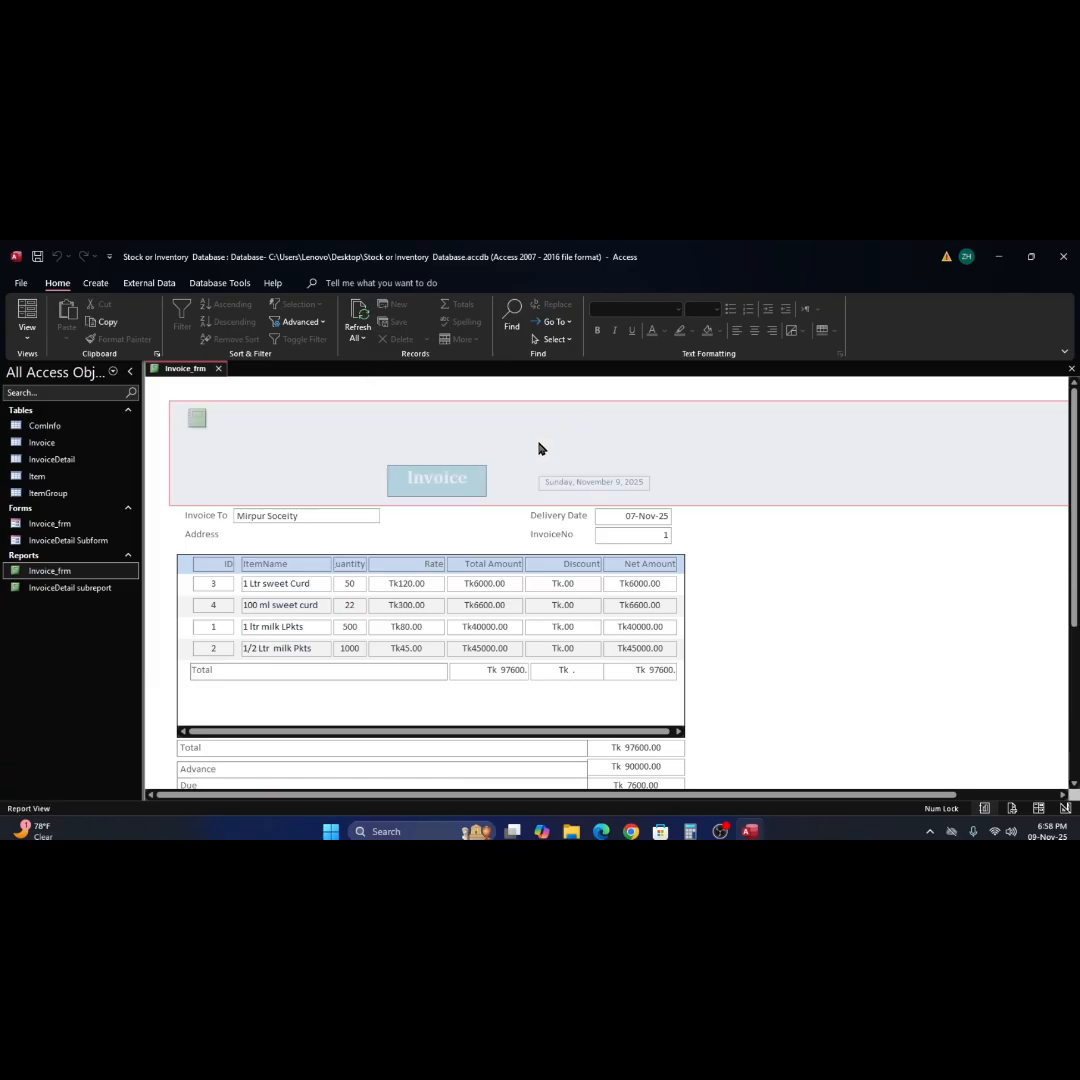
left_click(950, 526)
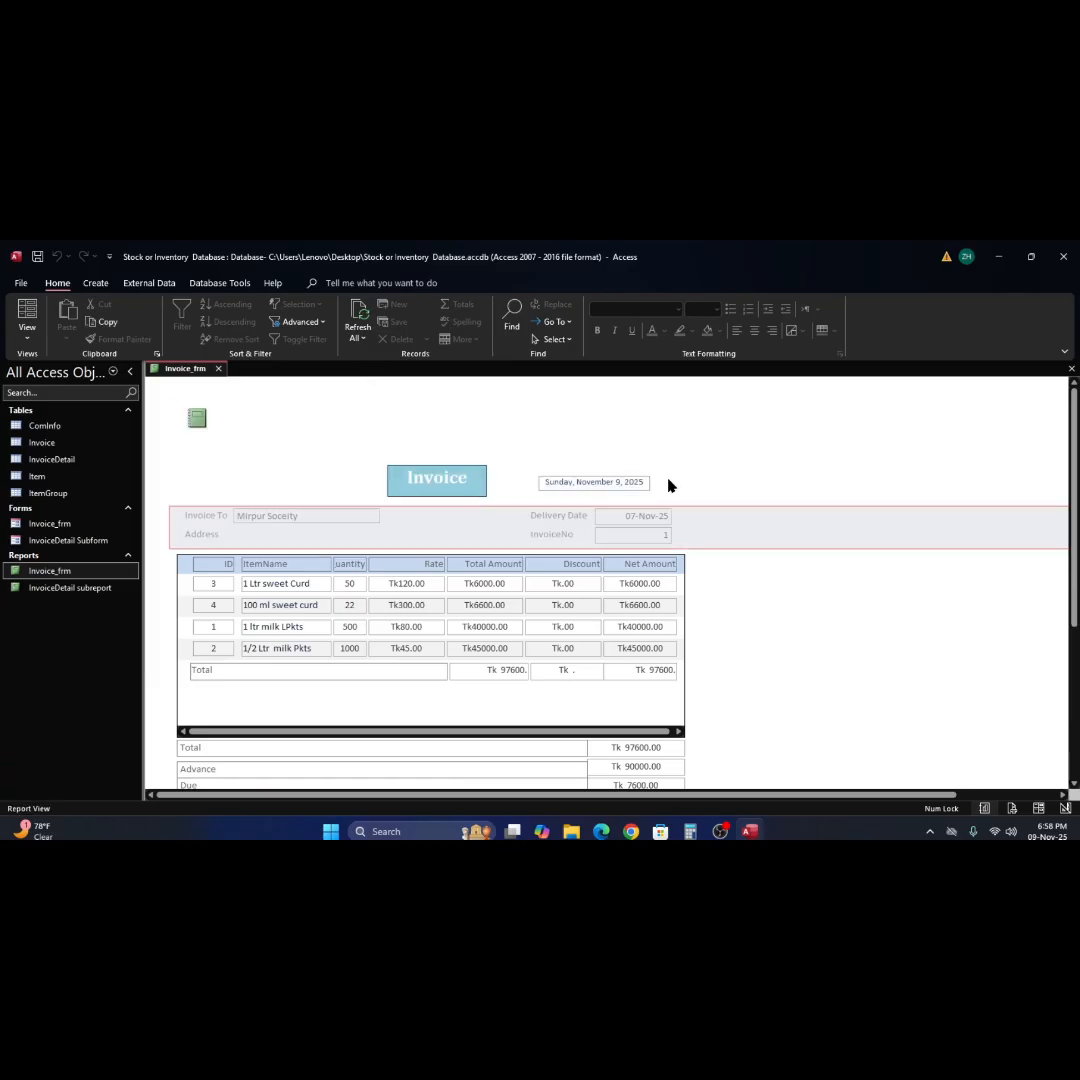
right_click(709, 441)
left_click(767, 487)
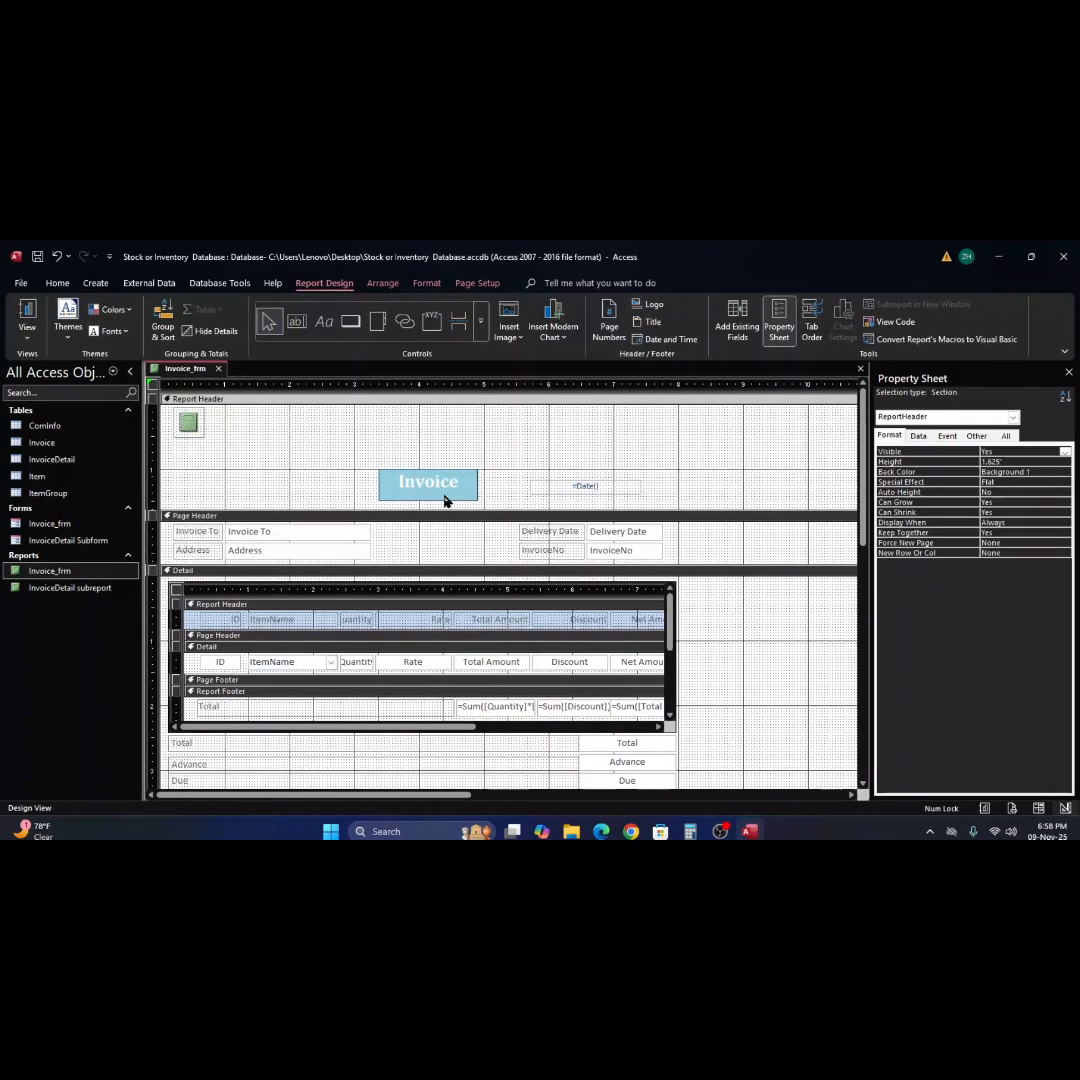
Fill the Invoice title label with Accent 6, Lighter 80% and set its font color to Text 1, Lighter 5%.
left_click(445, 490)
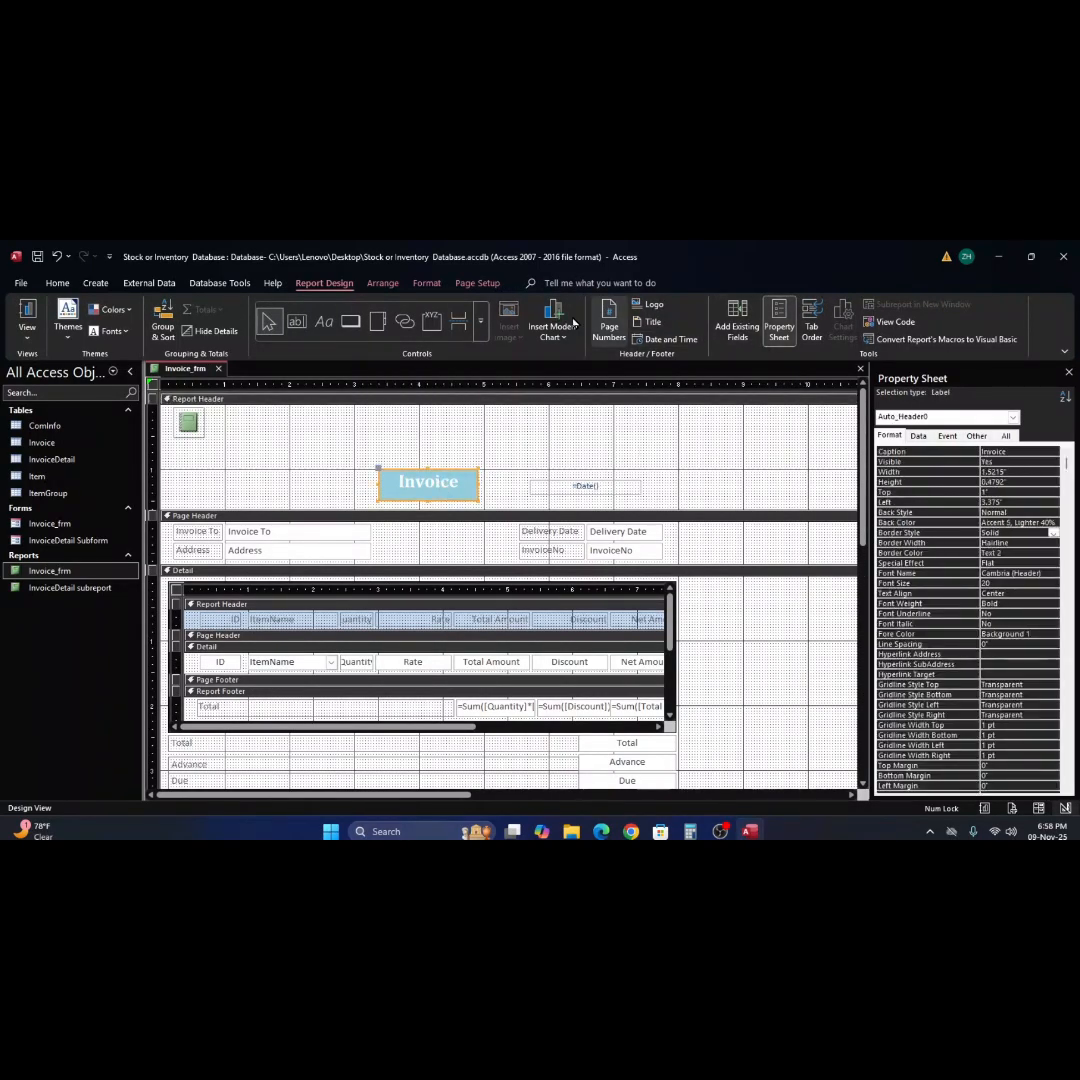
left_click(57, 283)
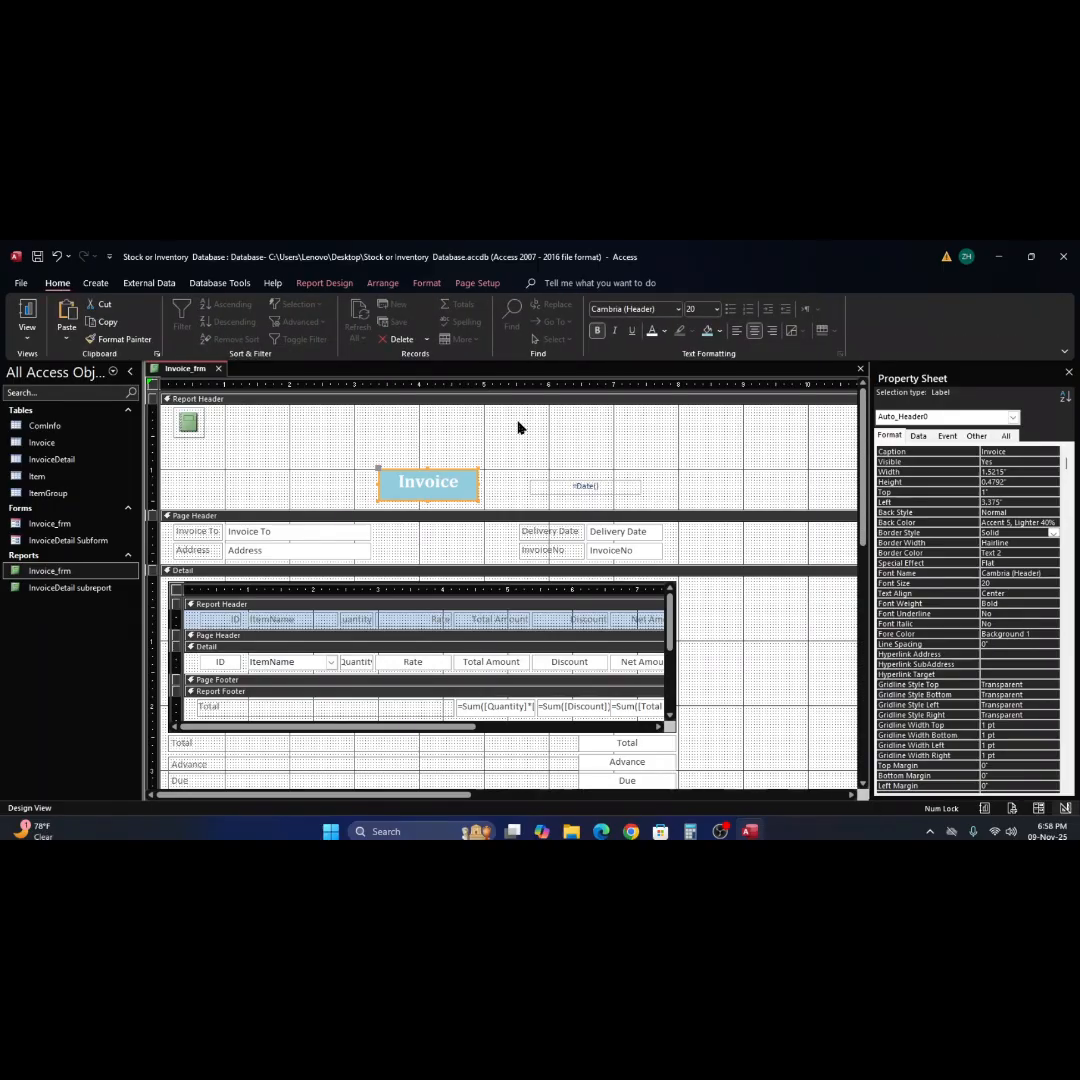
left_click(720, 332)
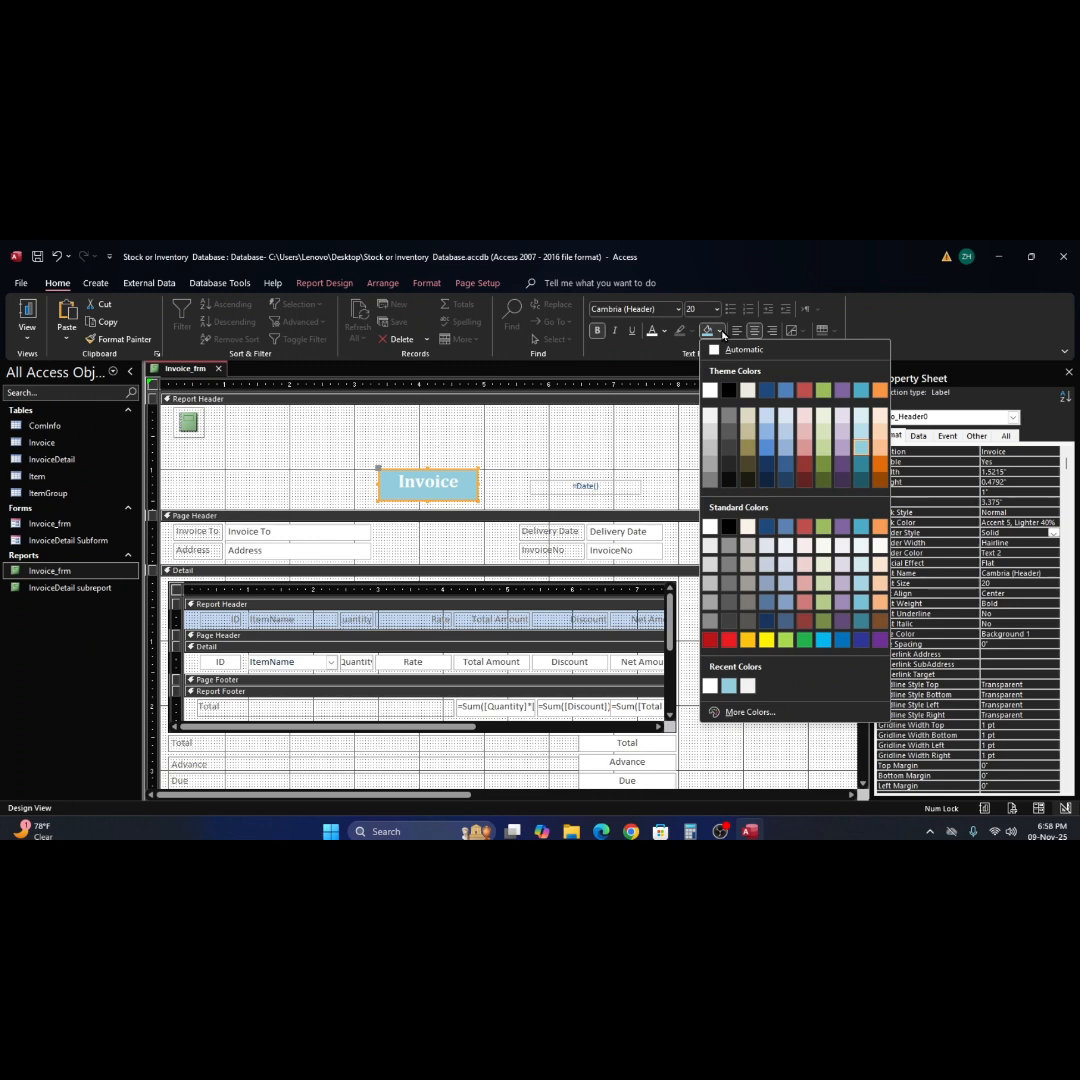
left_click(880, 419)
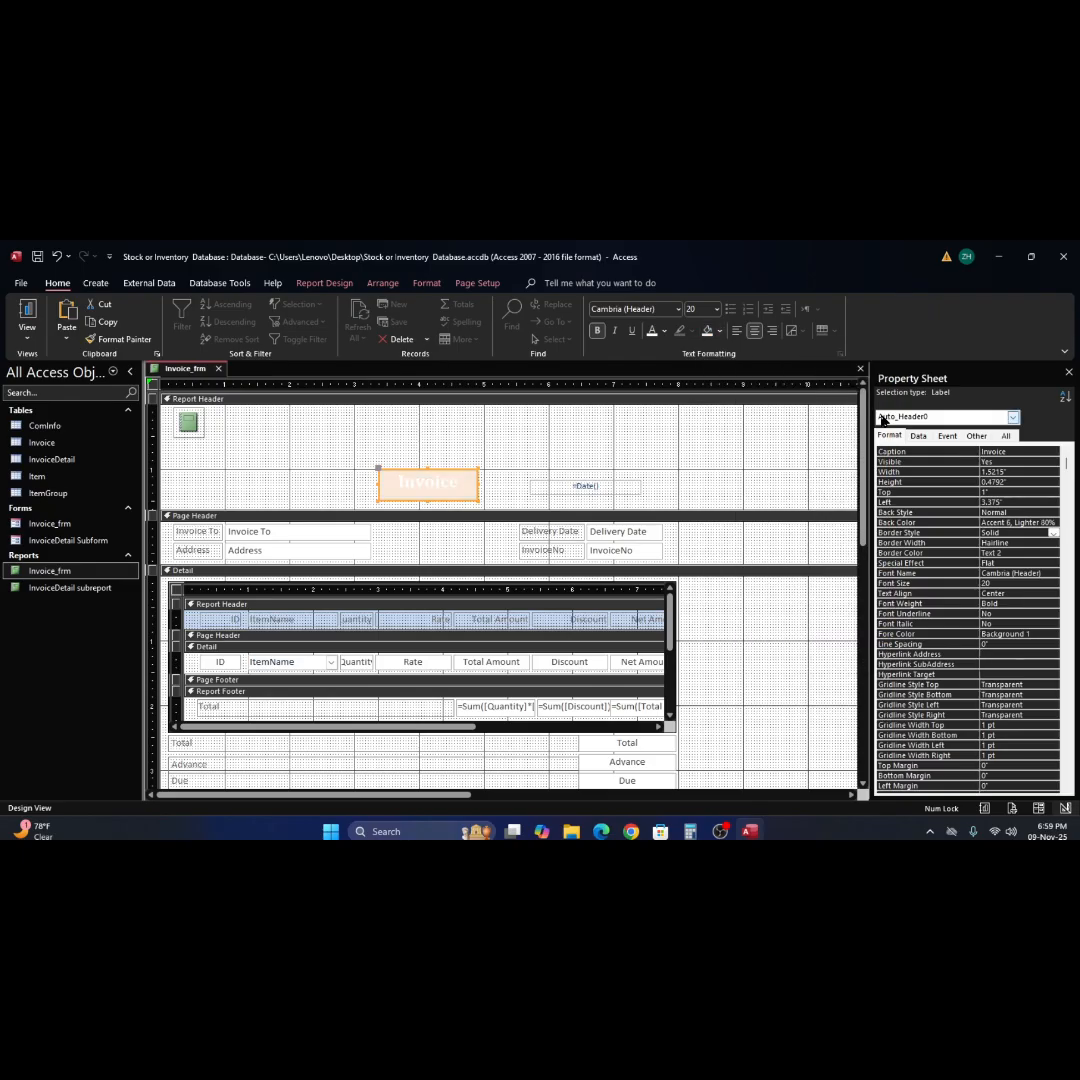
left_click(663, 332)
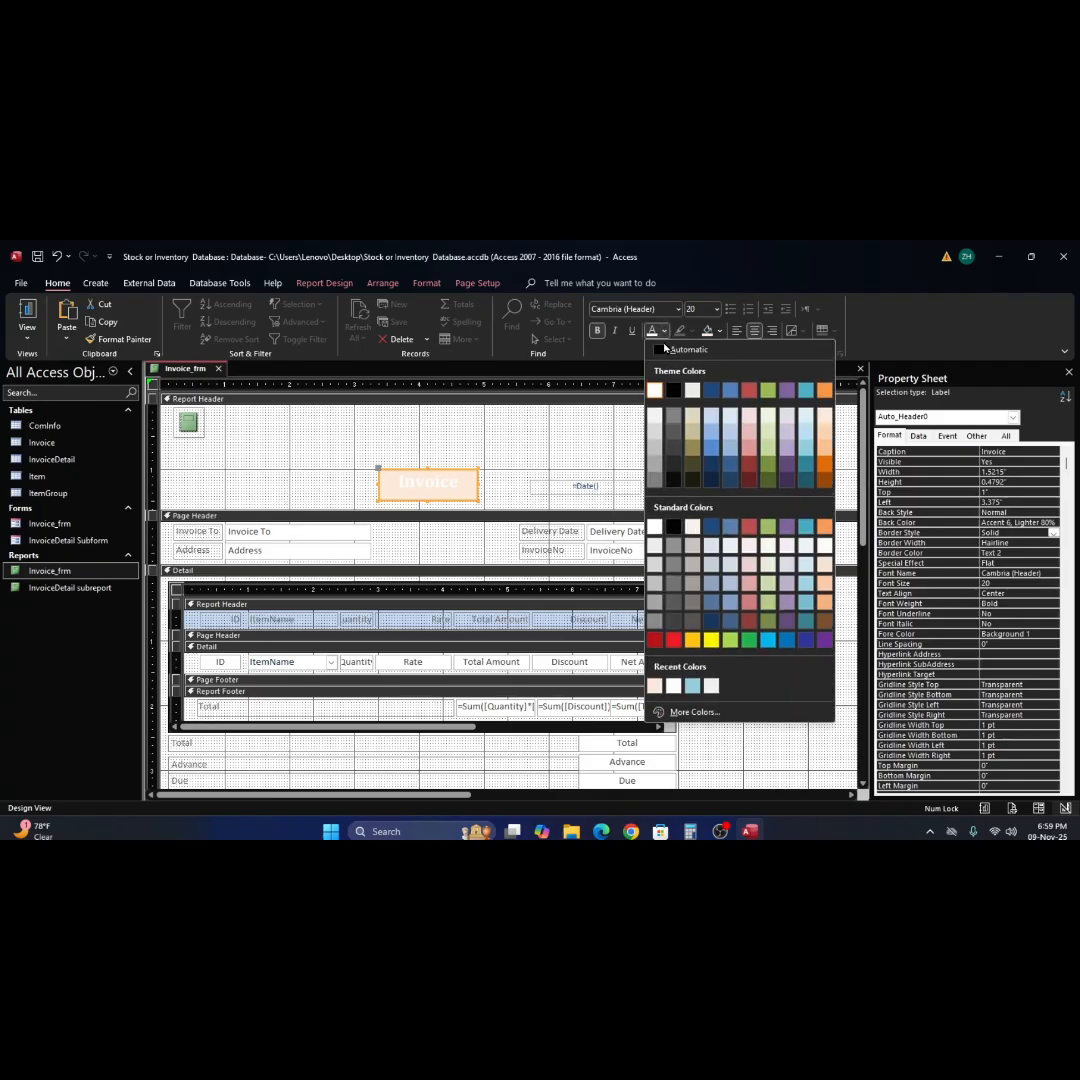
left_click(668, 484)
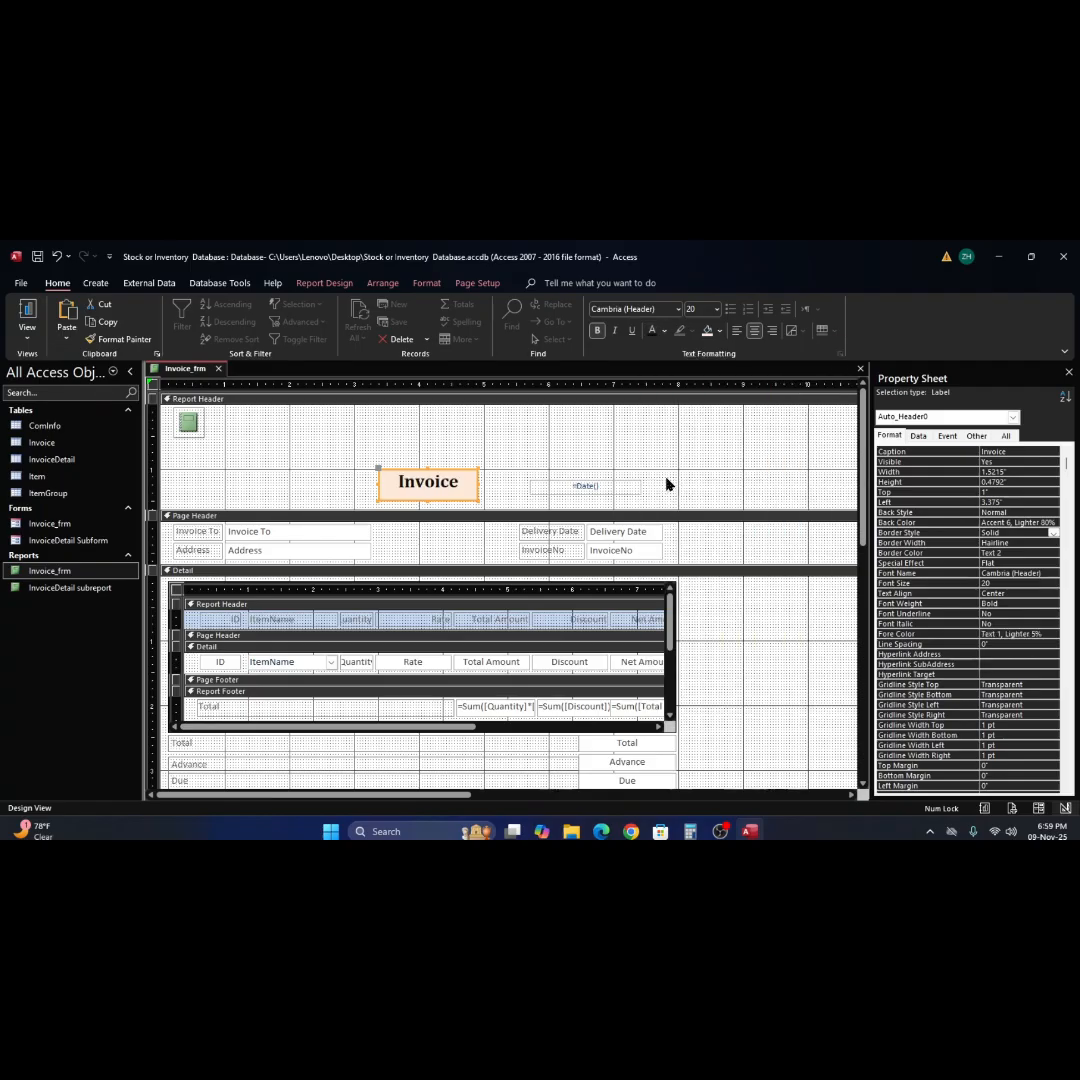
left_click(557, 451)
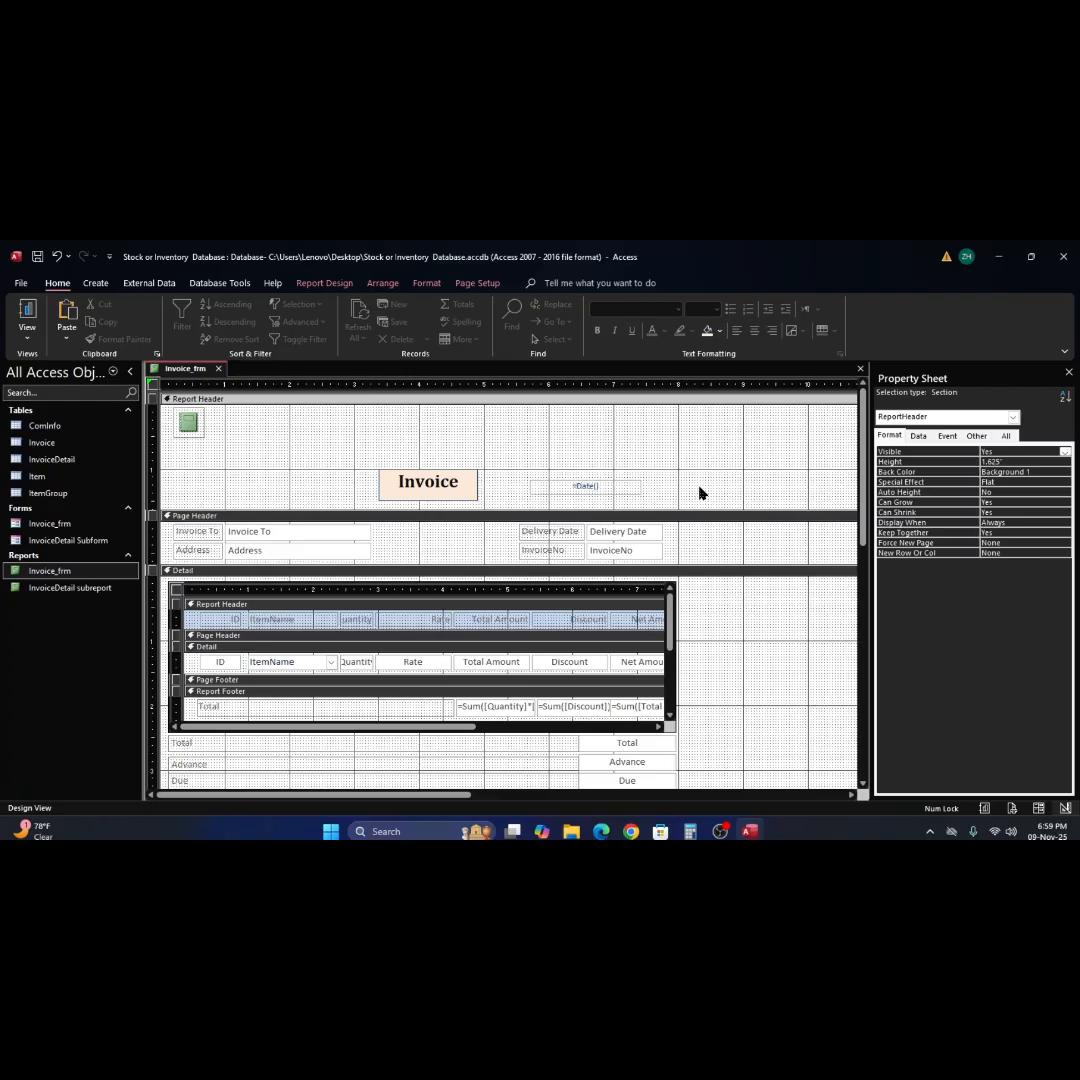
Align the Invoice title label in the report header to the grid.
right_click(409, 486)
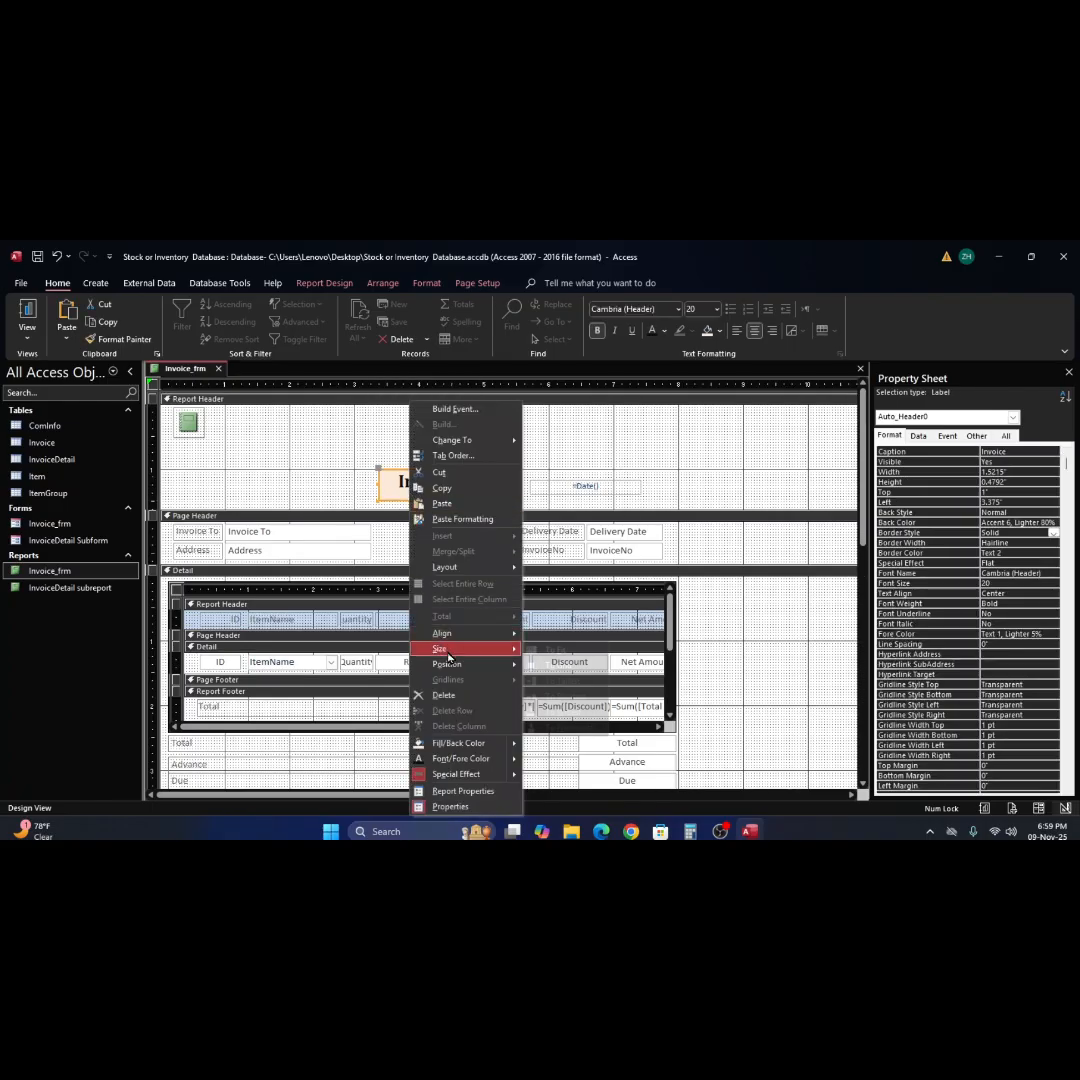
mouse_move(460, 641)
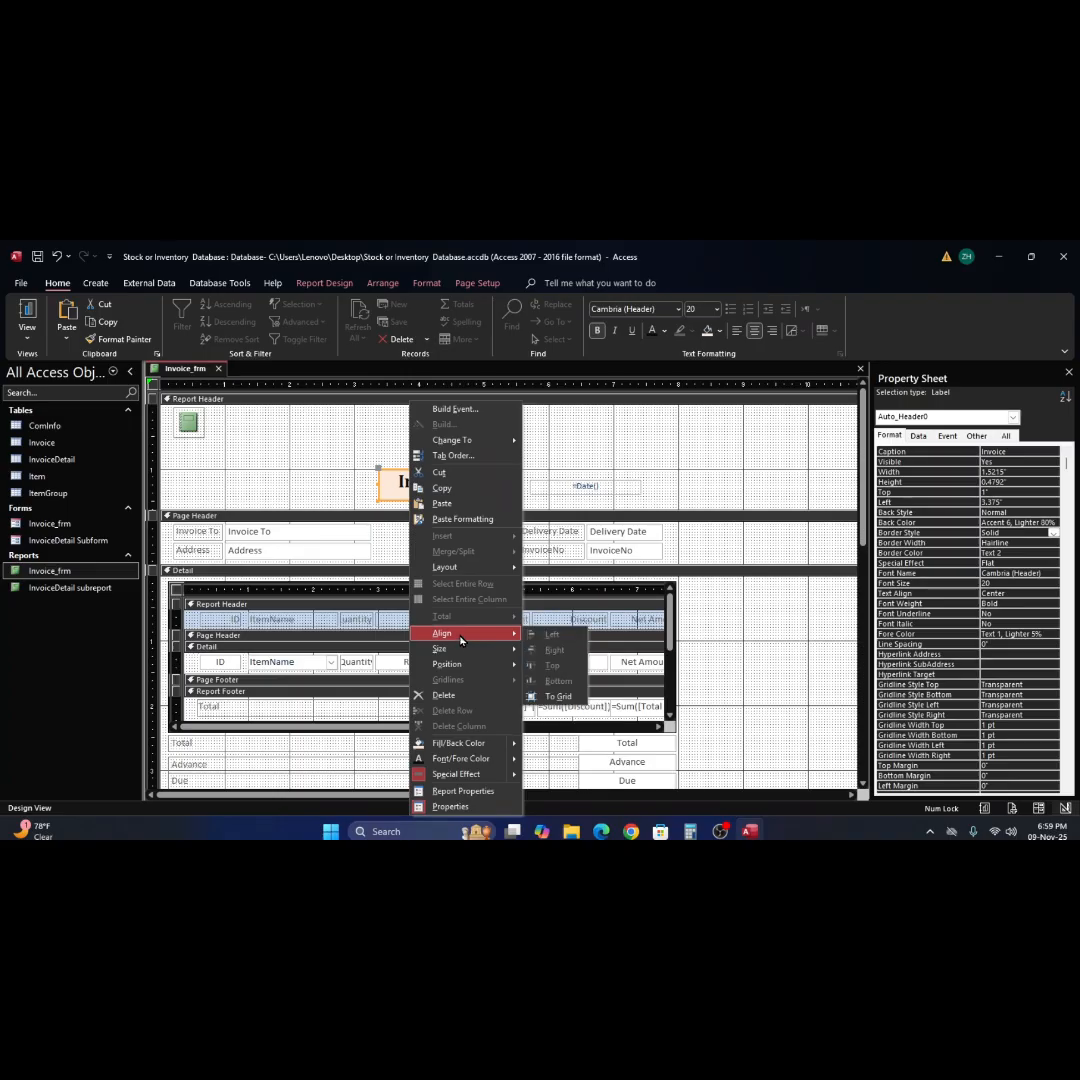
left_click(559, 697)
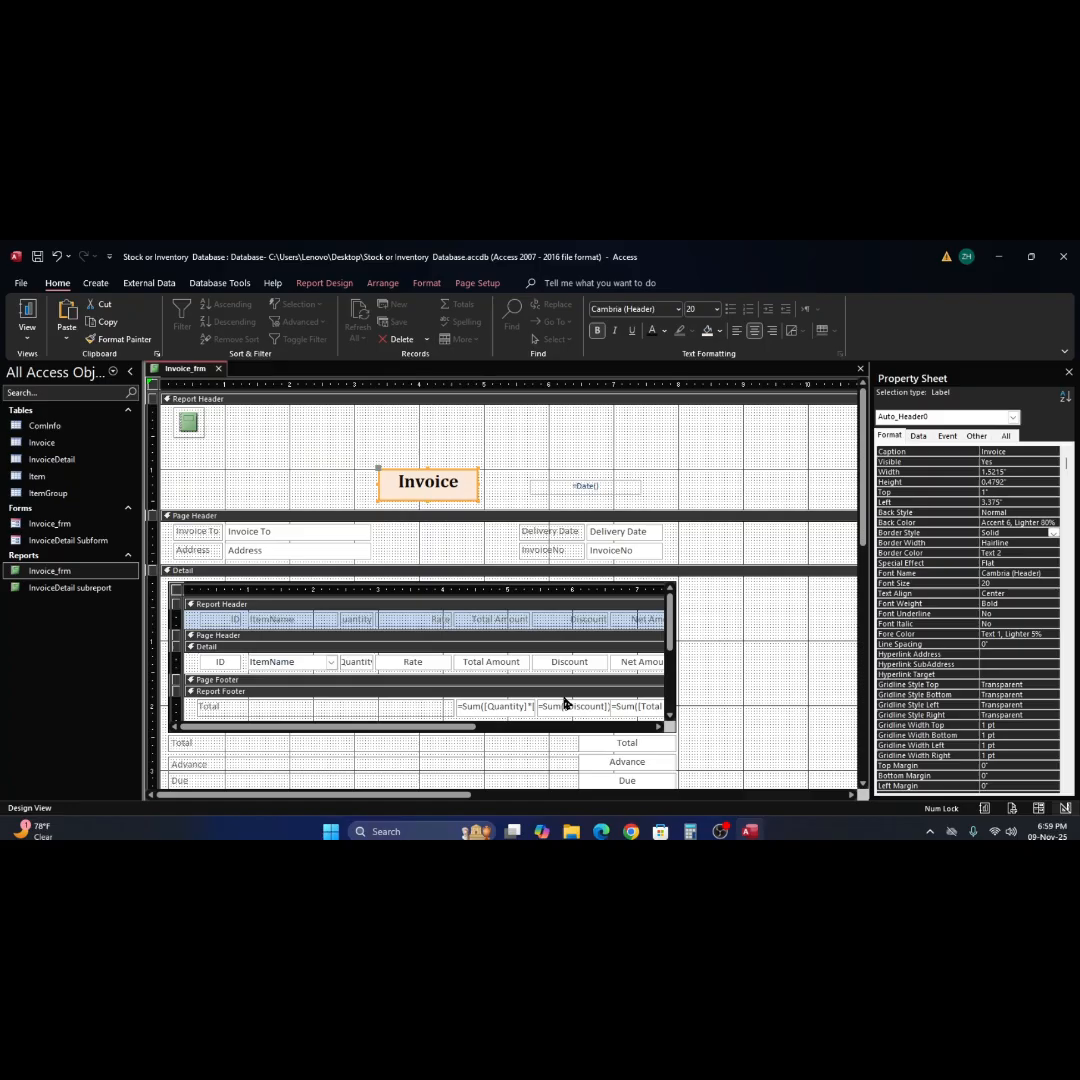
left_click(500, 476)
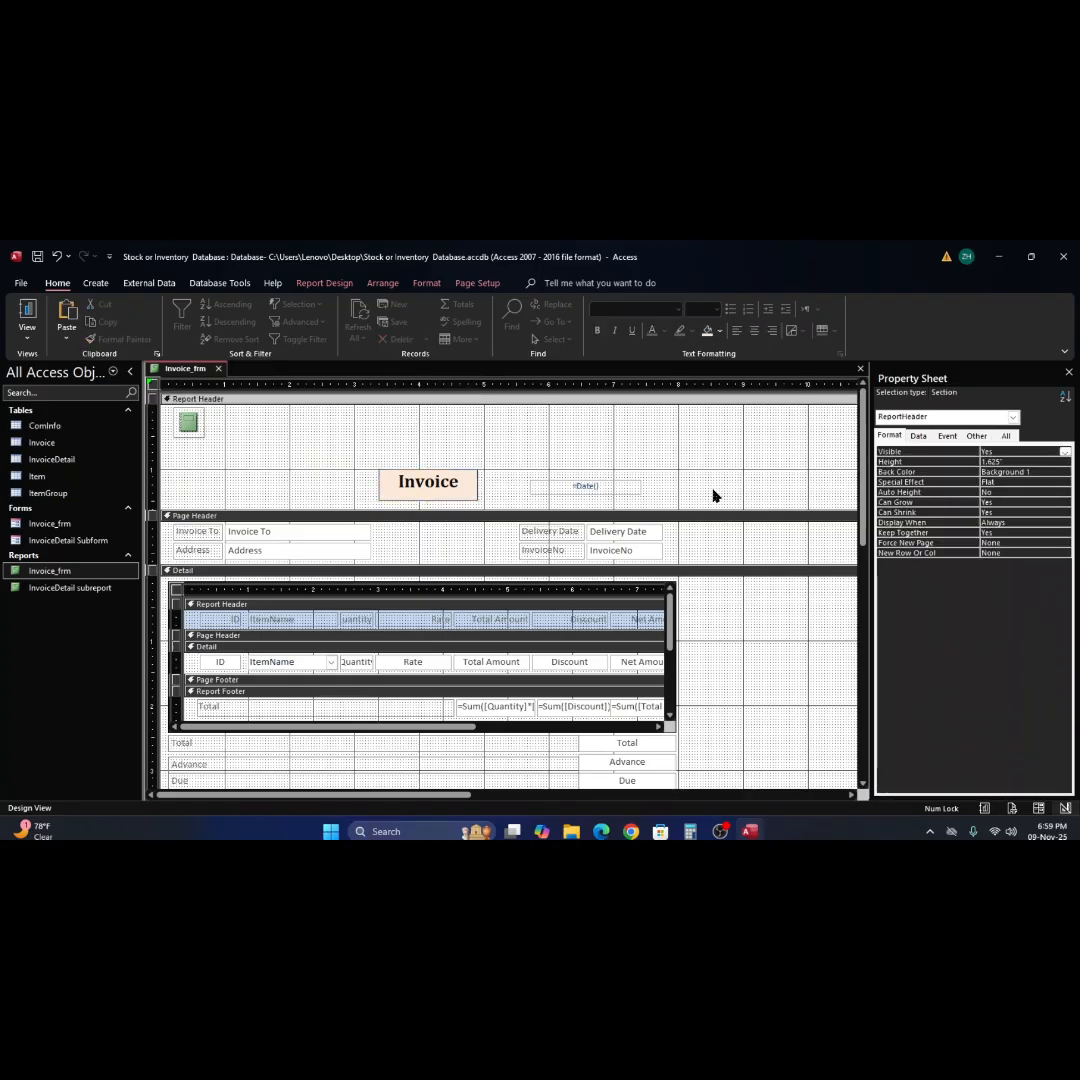
Change the caption of the middle Sales Men signature label below the Notes field to Cashier.
left_click(188, 423)
scroll(725, 613, "down", 5)
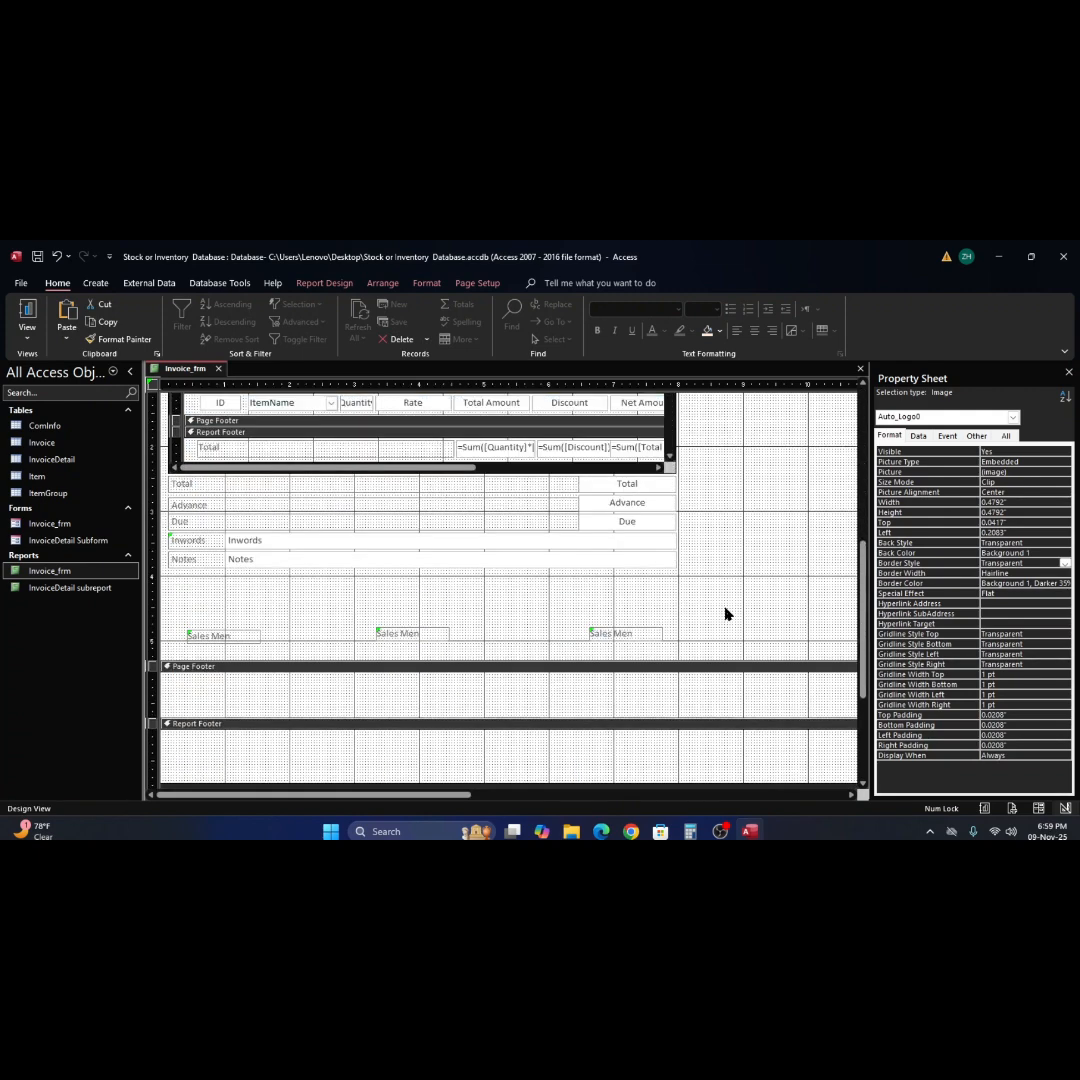
left_click(230, 640)
left_click(428, 636)
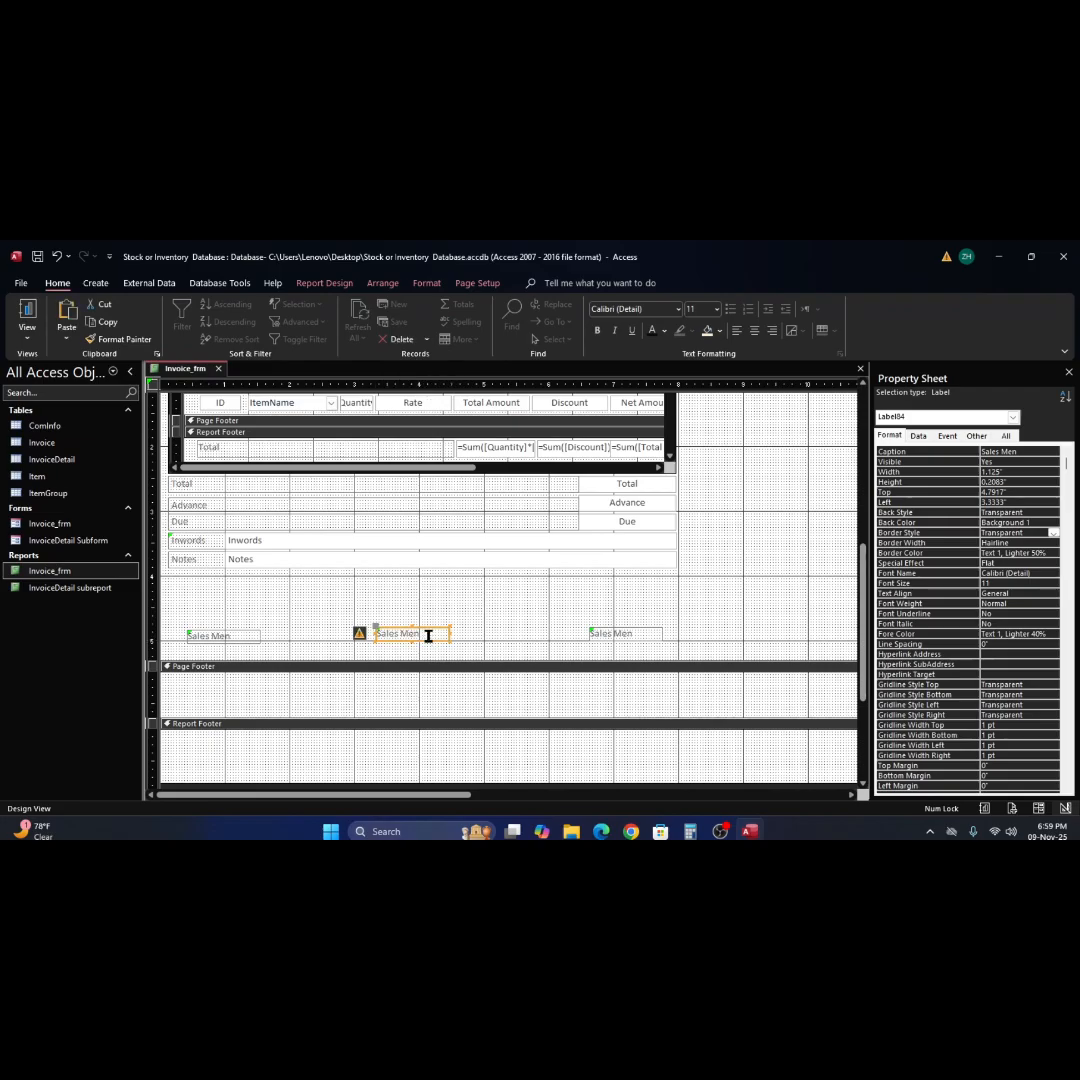
left_click_drag(428, 636, 375, 634)
type("Cas")
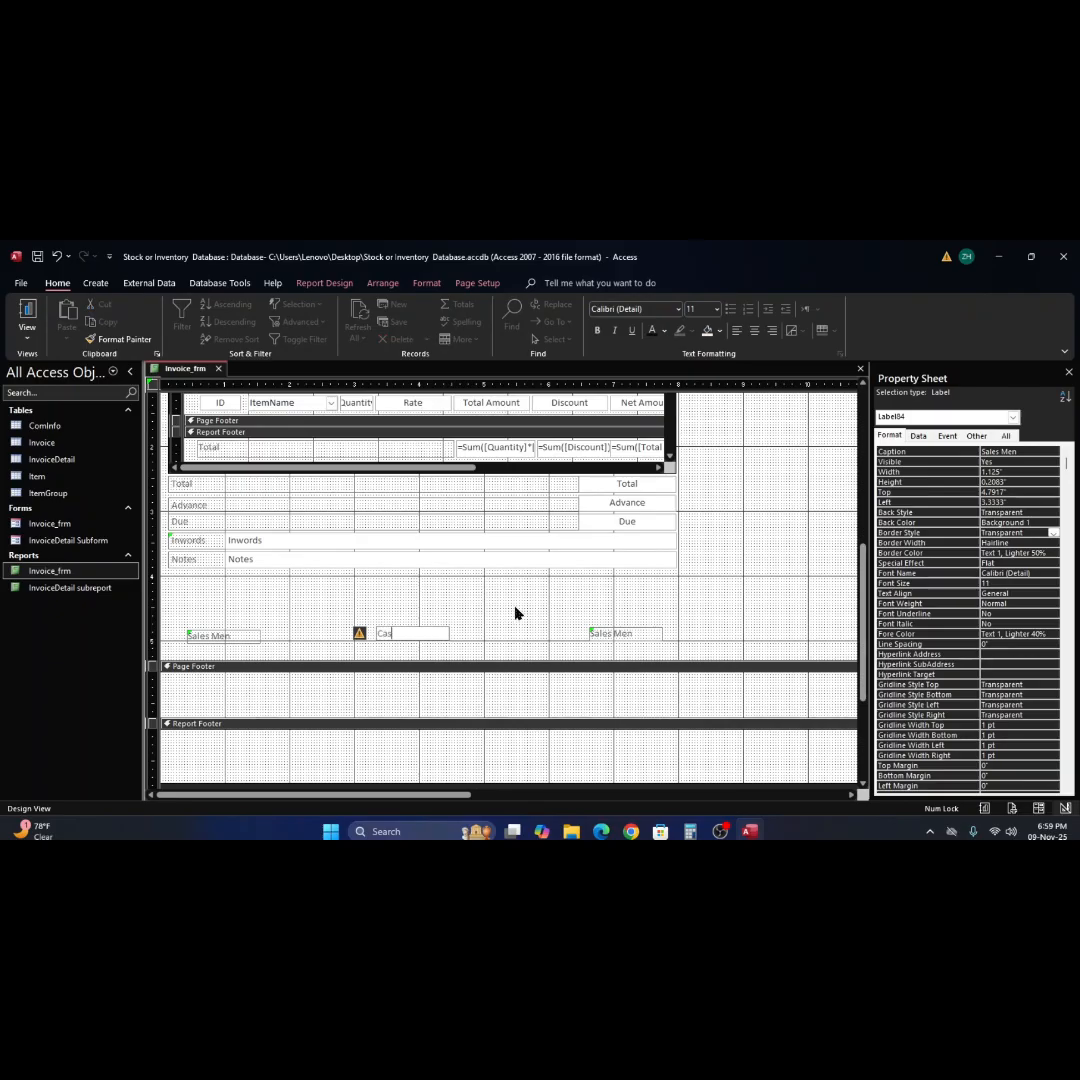
type("hier")
Change the caption of the rightmost Sales Men signature label in the Detail section to Manager.
left_click(625, 633)
left_click(640, 633)
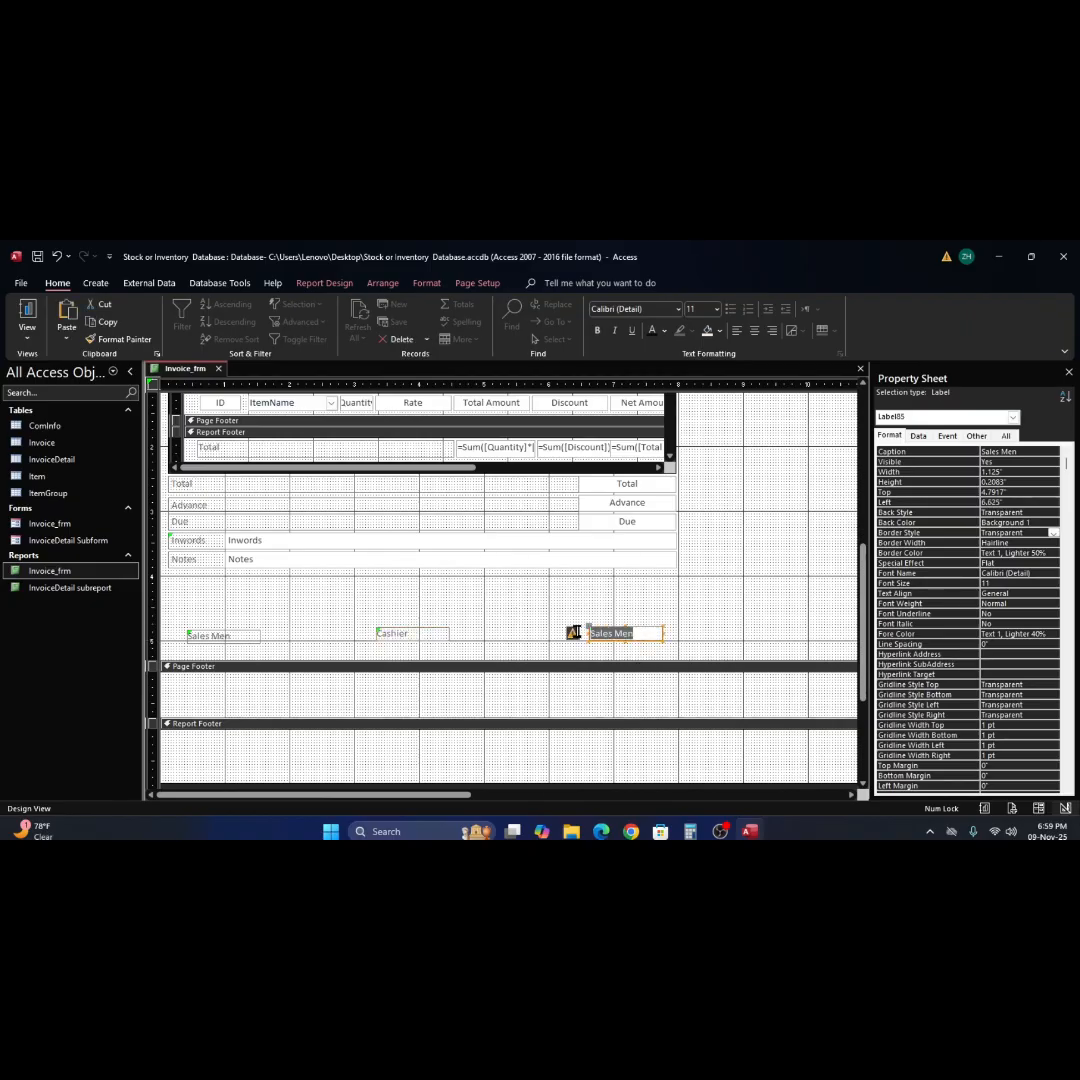
type("Ma")
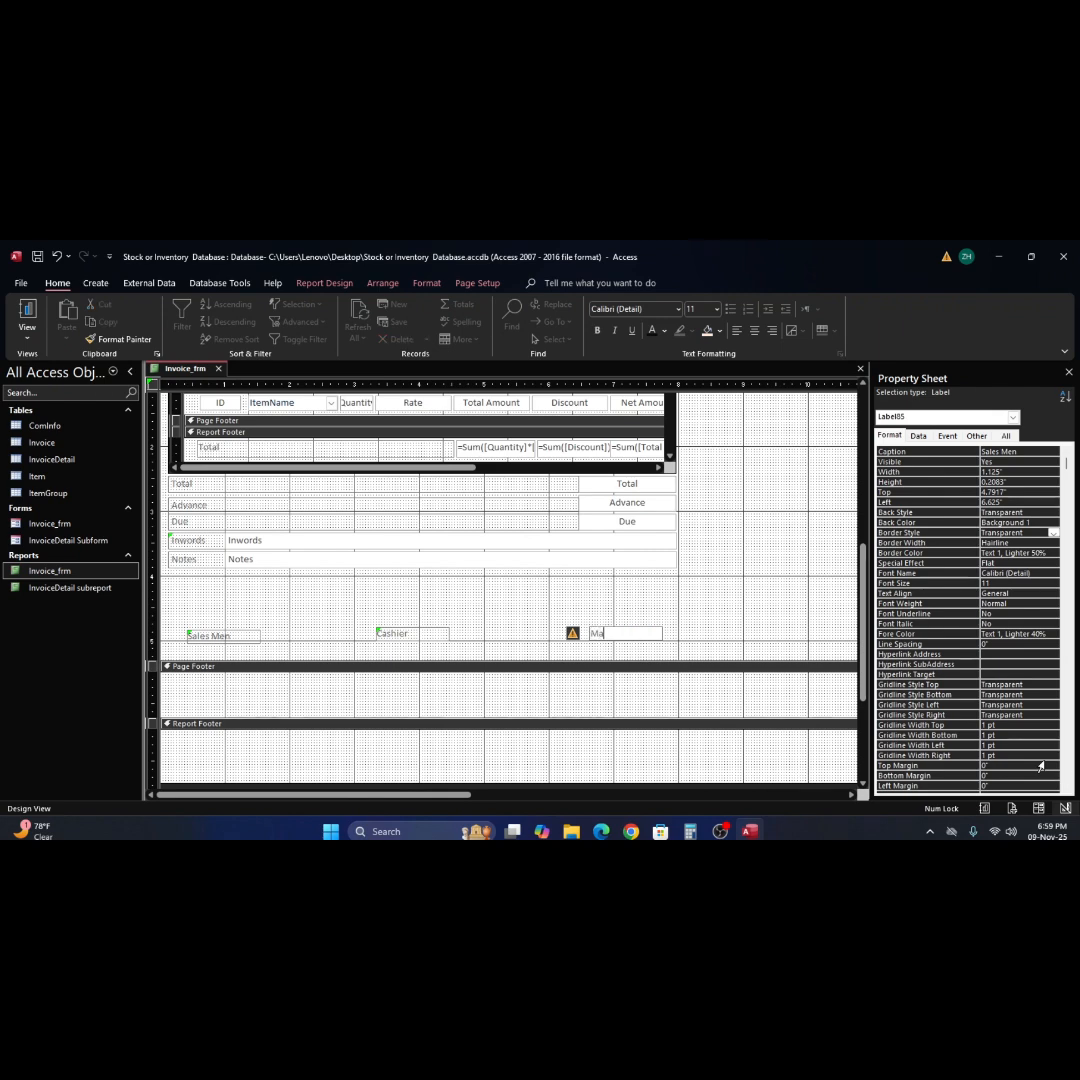
type("nager")
left_click(735, 595)
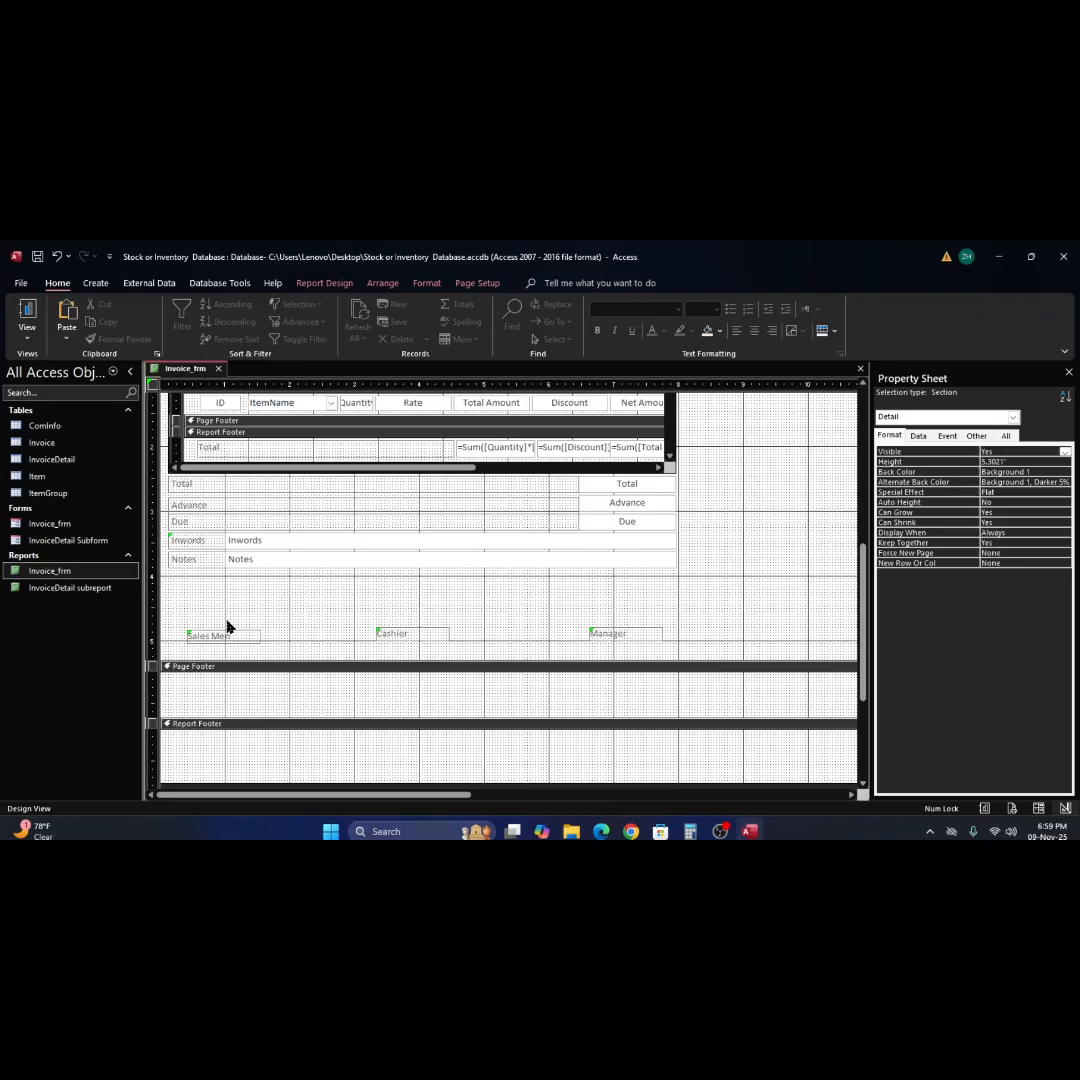
Center the text of the three signature labels, nudge them down together and slightly extend the Detail section.
left_click(152, 635)
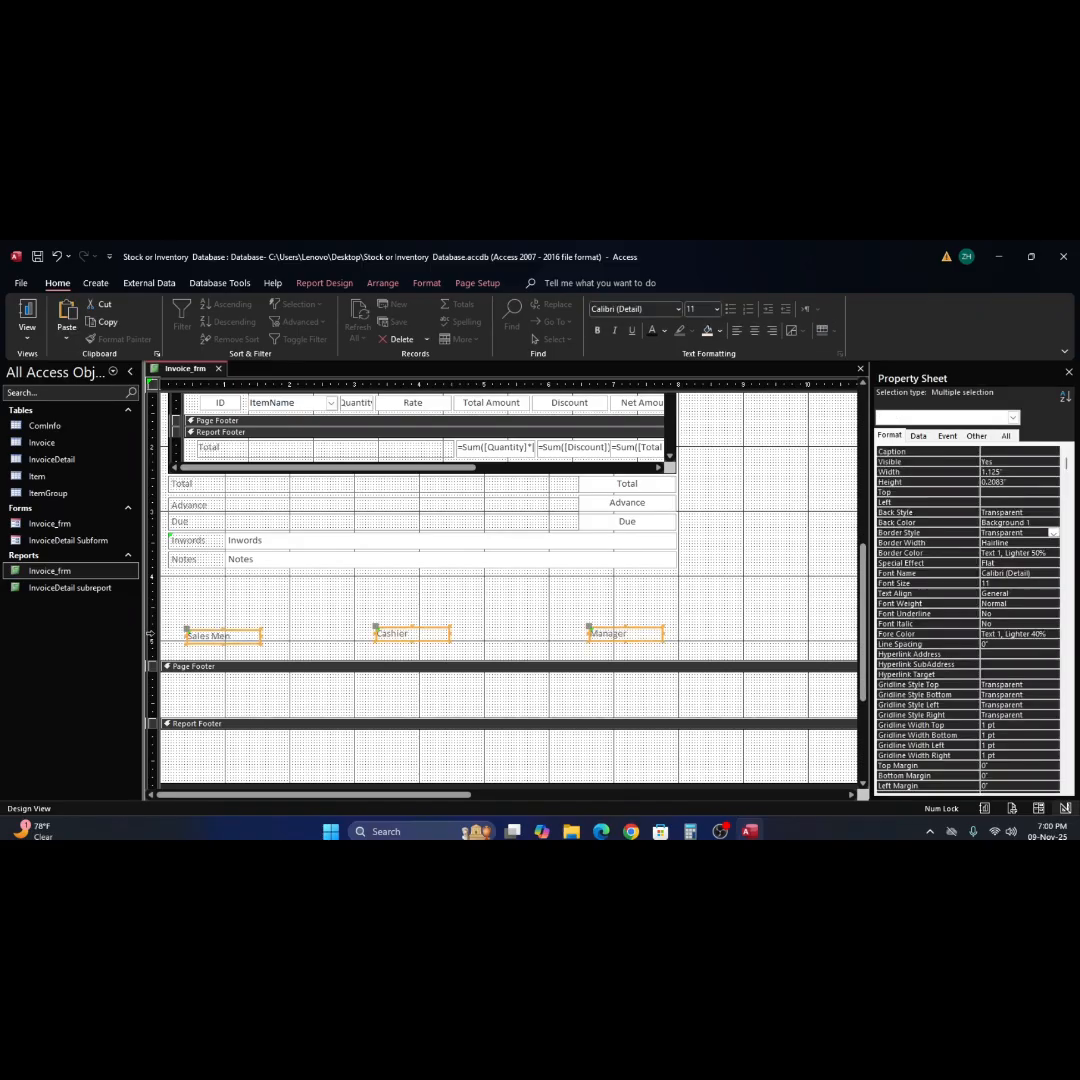
key("ctrl+e")
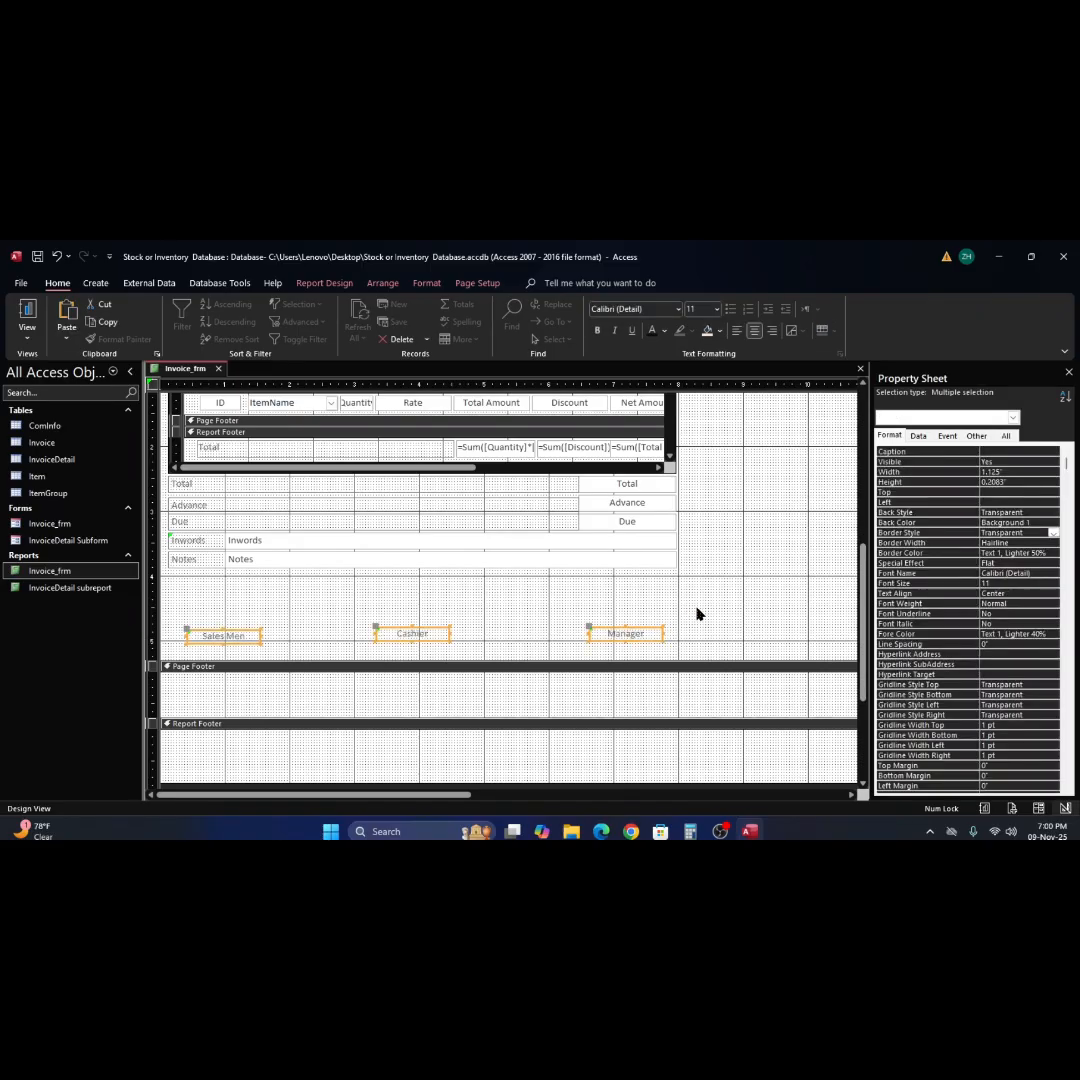
key("Down")
key("Down")
key("Down")
key("Down")
key("Down")
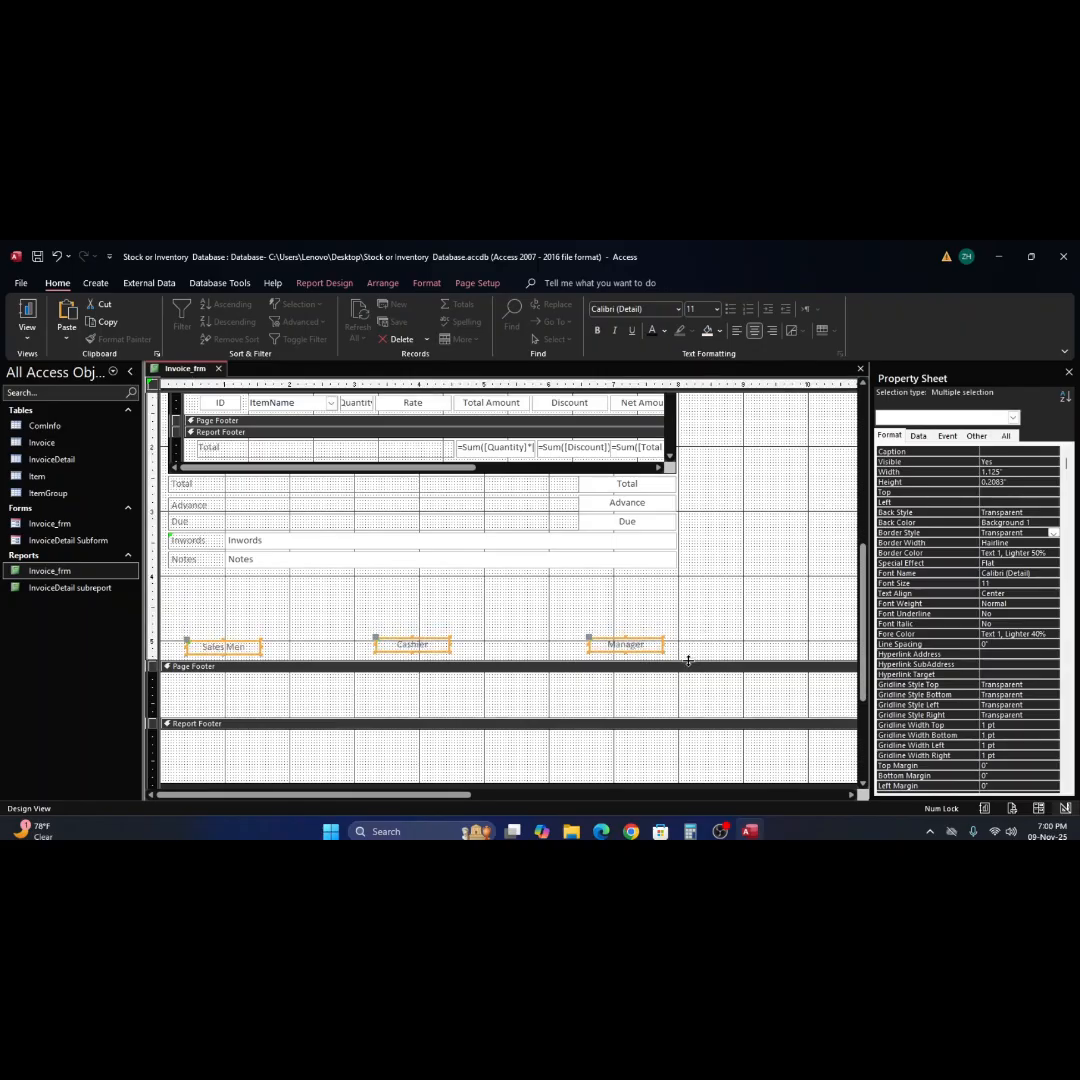
left_click_drag(688, 659, 688, 664)
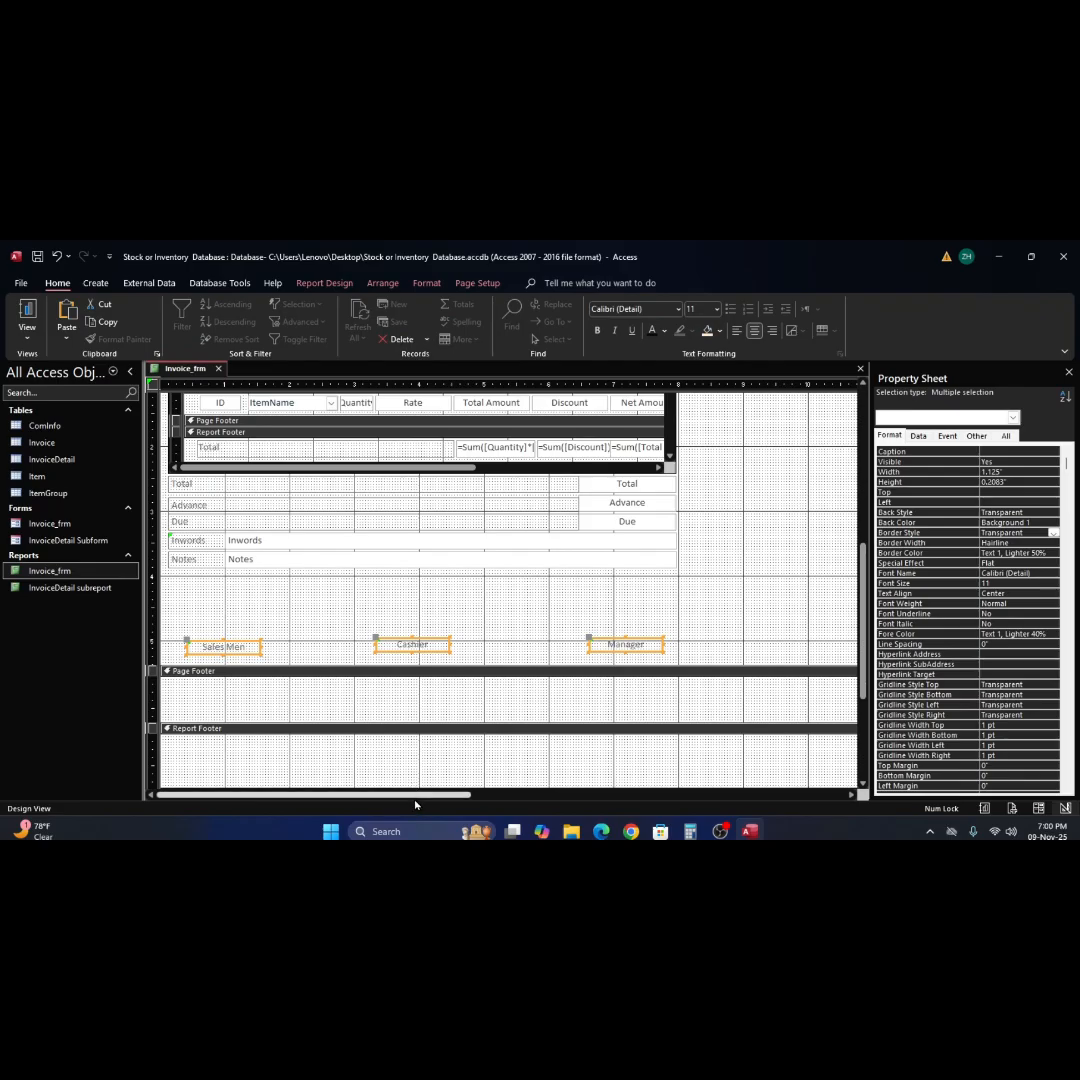
Narrow the report to 8" wide so its right edge meets the invoice fields.
left_click_drag(412, 790, 731, 810)
left_click_drag(710, 619, 212, 617)
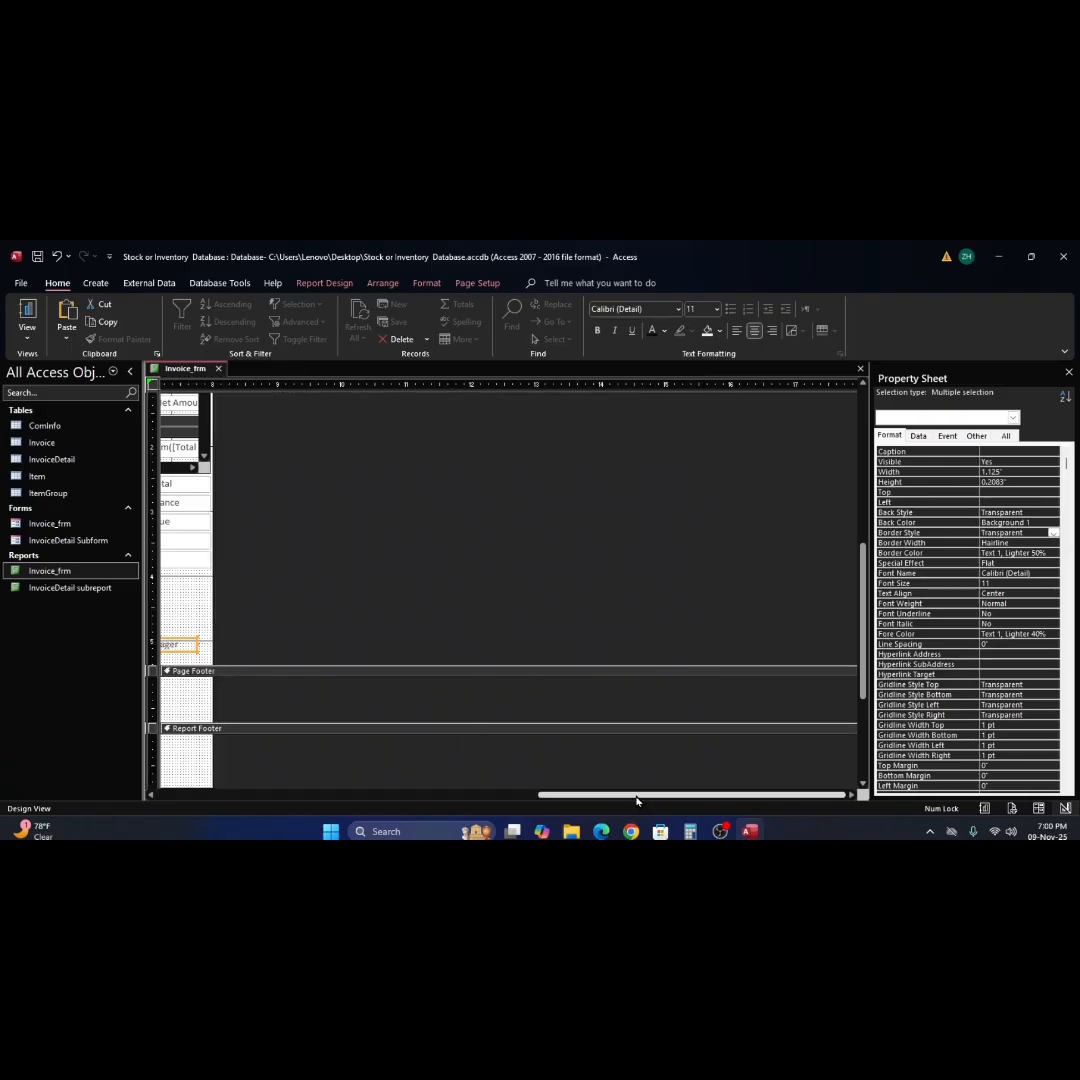
left_click_drag(636, 800, 3, 615)
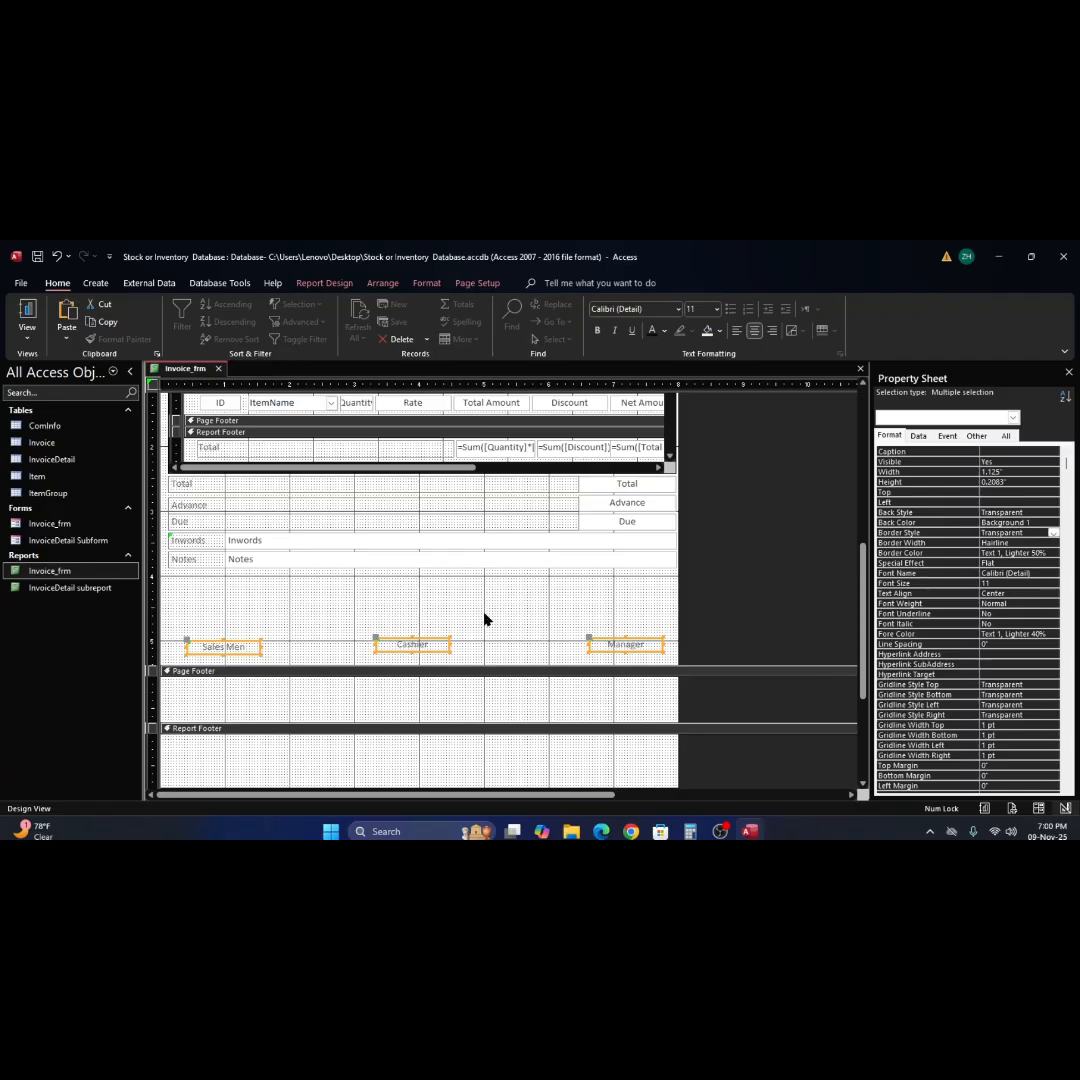
Close the Invoice_frm report, reopen it to check the layout in Report View, and return to Design View.
scroll(484, 620, "up", 4)
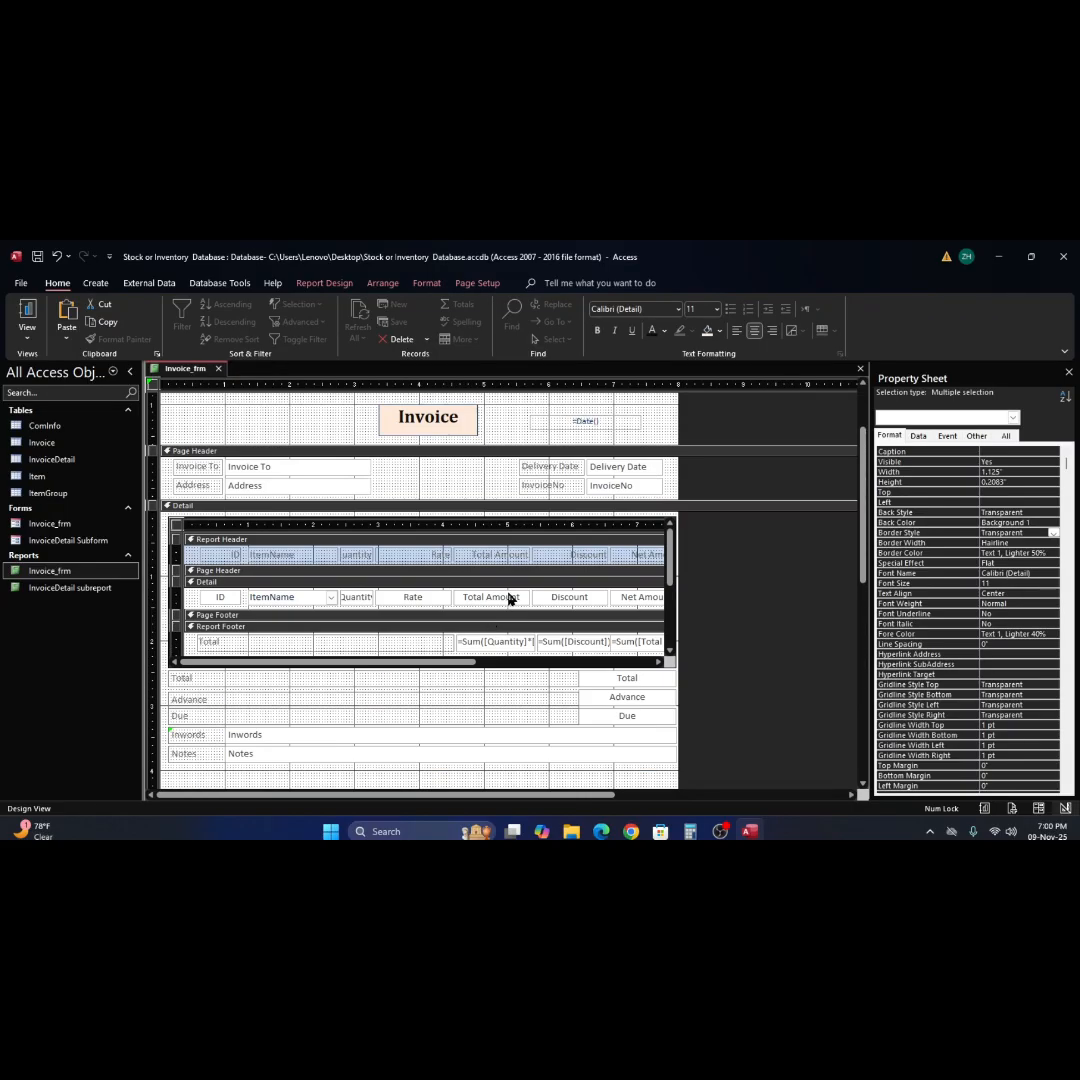
left_click(860, 369)
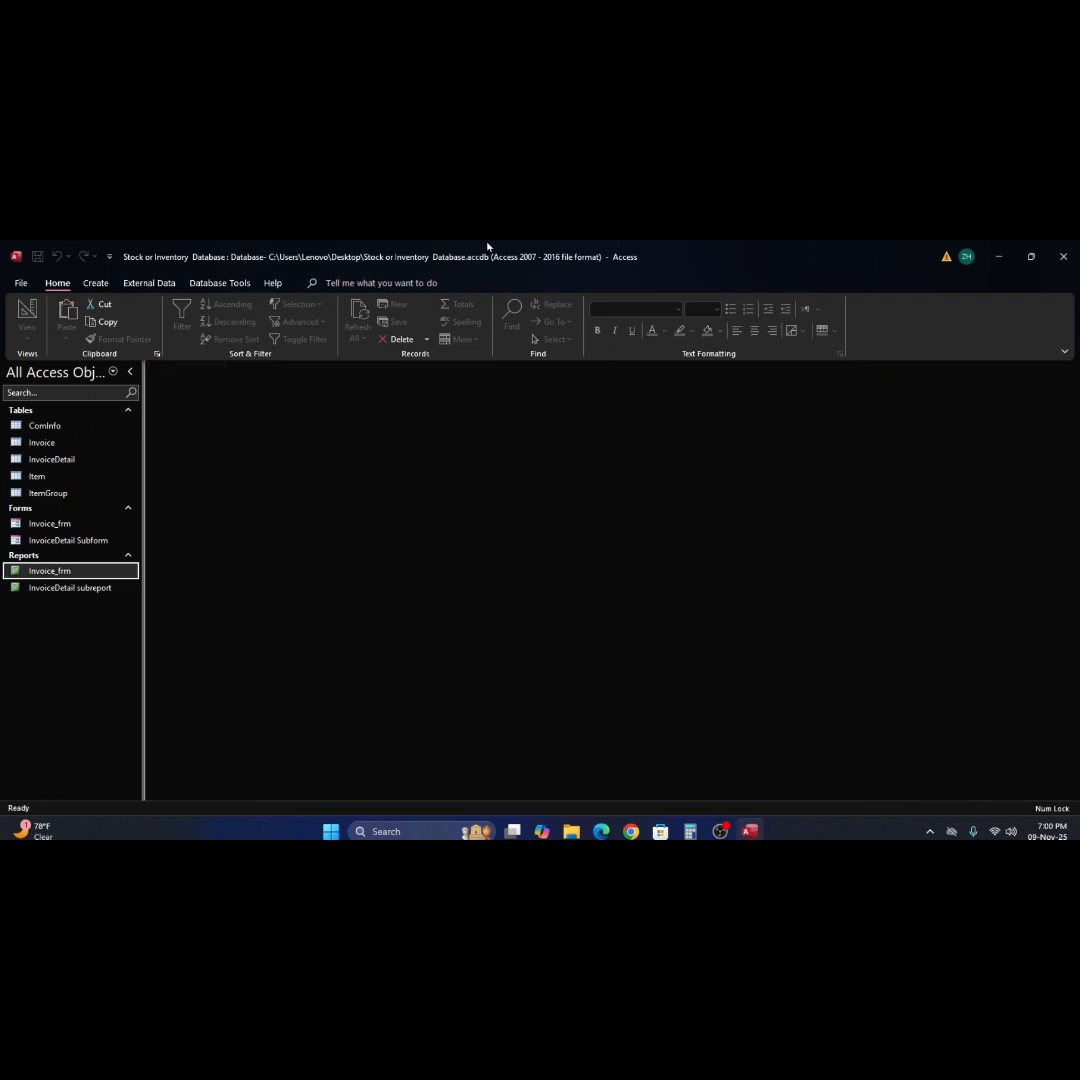
double_click(16, 572)
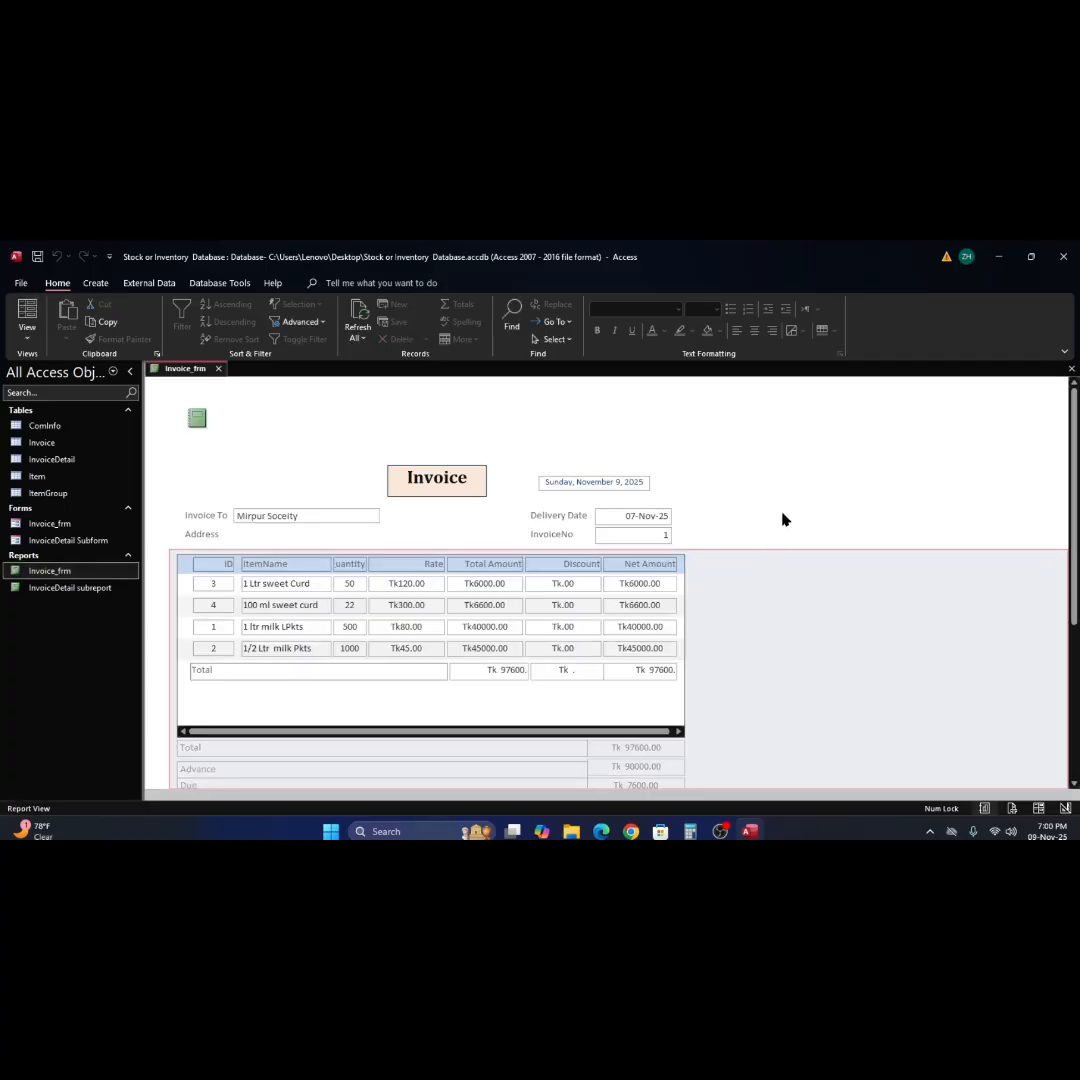
right_click(783, 512)
left_click(830, 558)
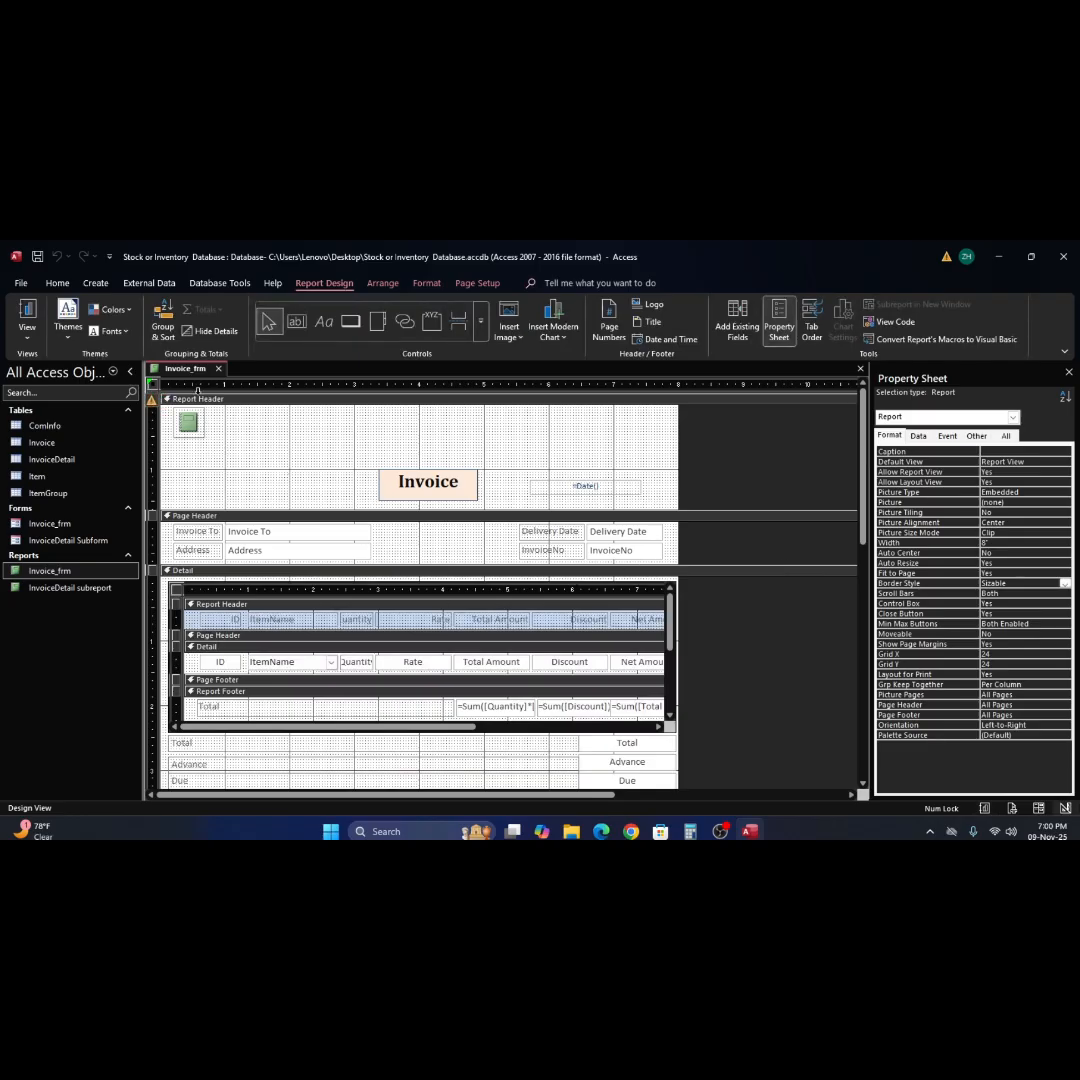
Set the Auto Center property of the whole report to Yes.
left_click(262, 436)
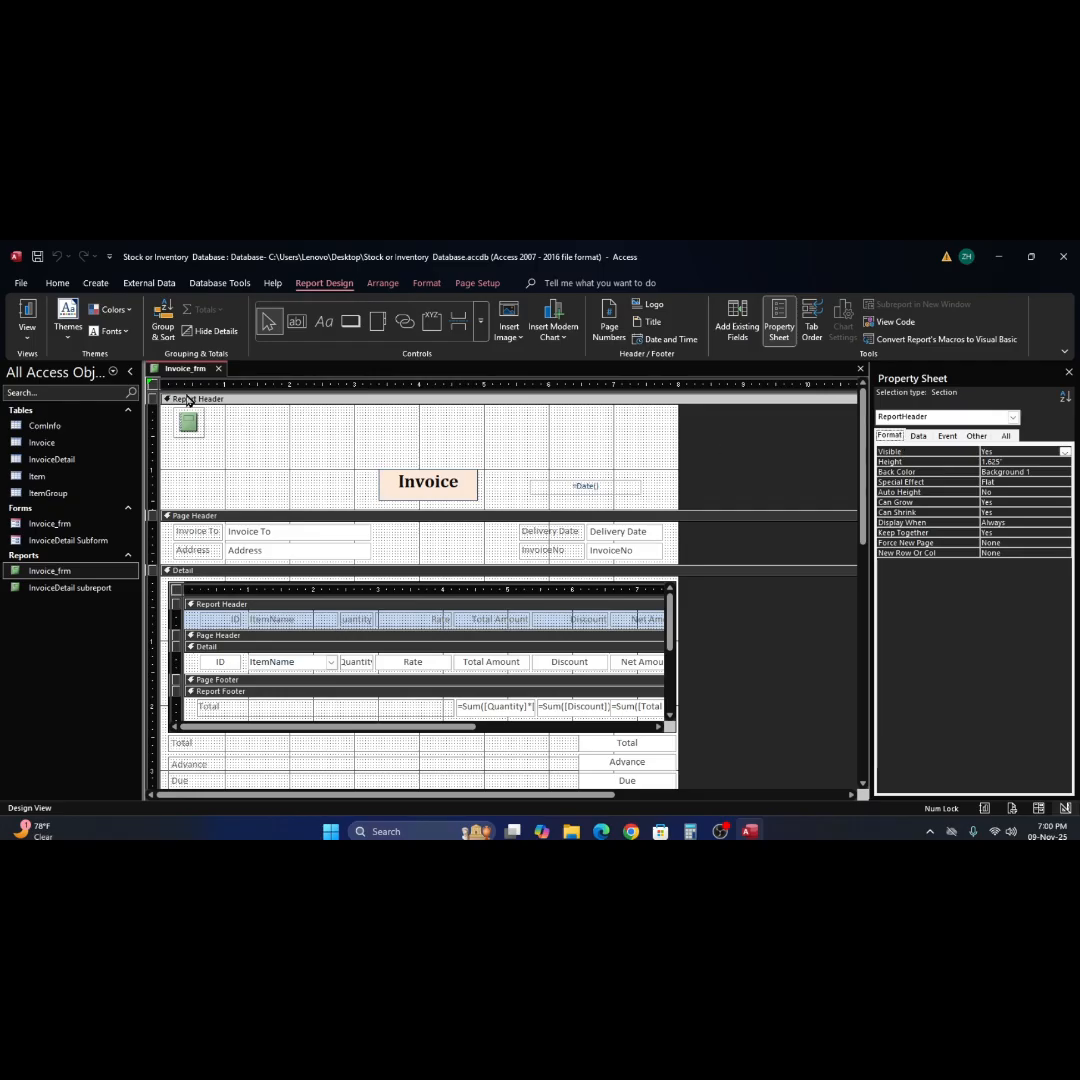
left_click(155, 385)
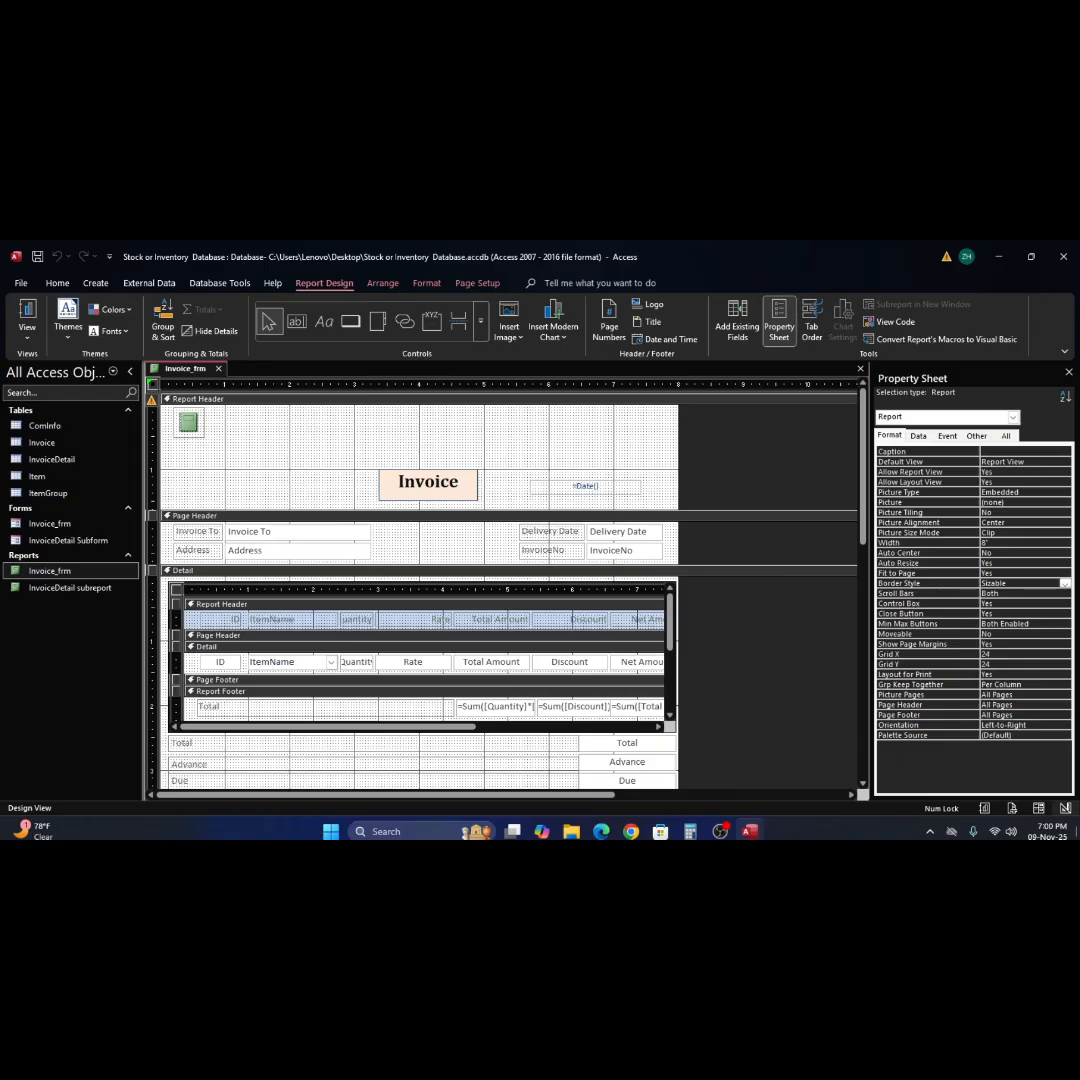
left_click(941, 556)
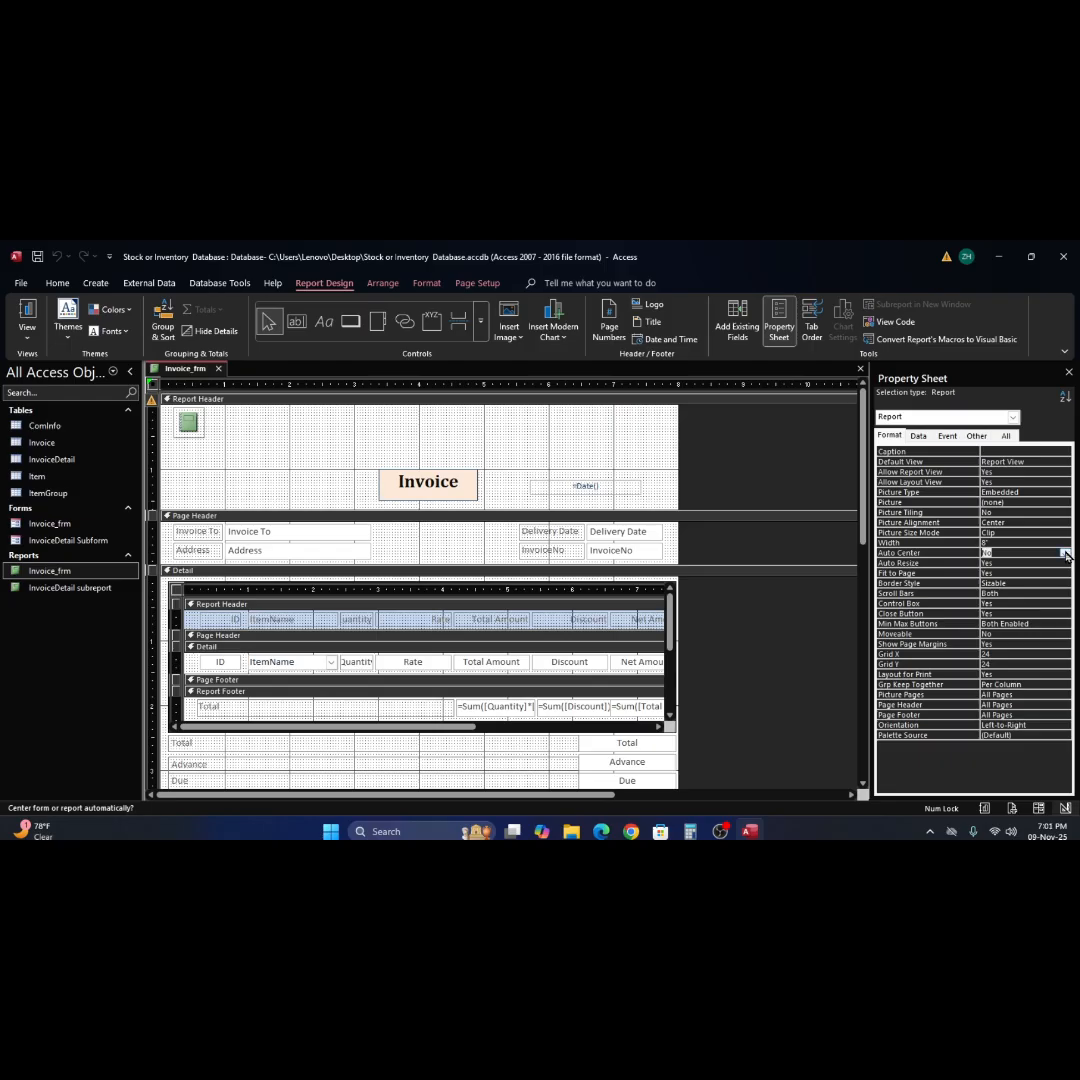
left_click(1066, 554)
left_click(1040, 563)
left_click(154, 399)
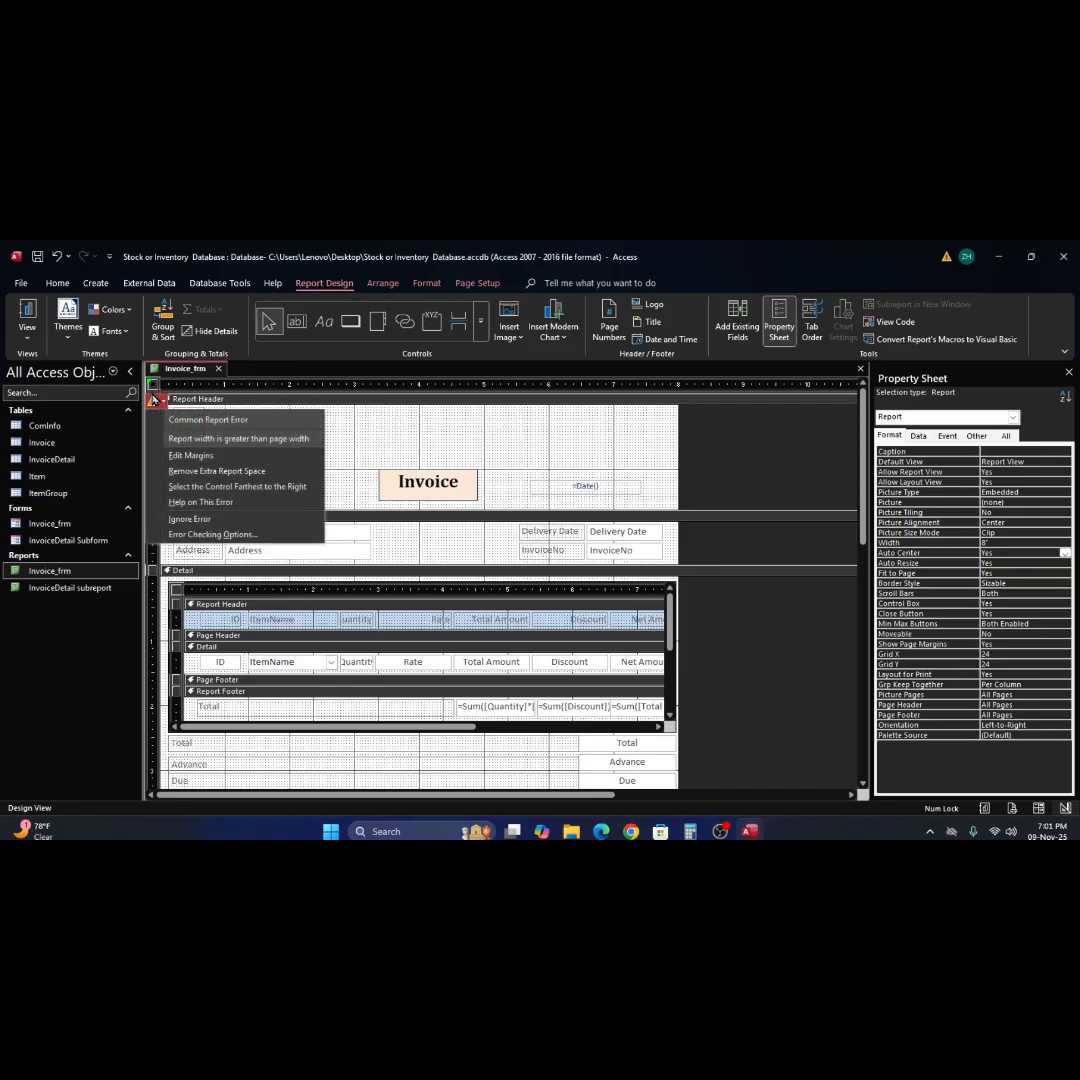
left_click(153, 398)
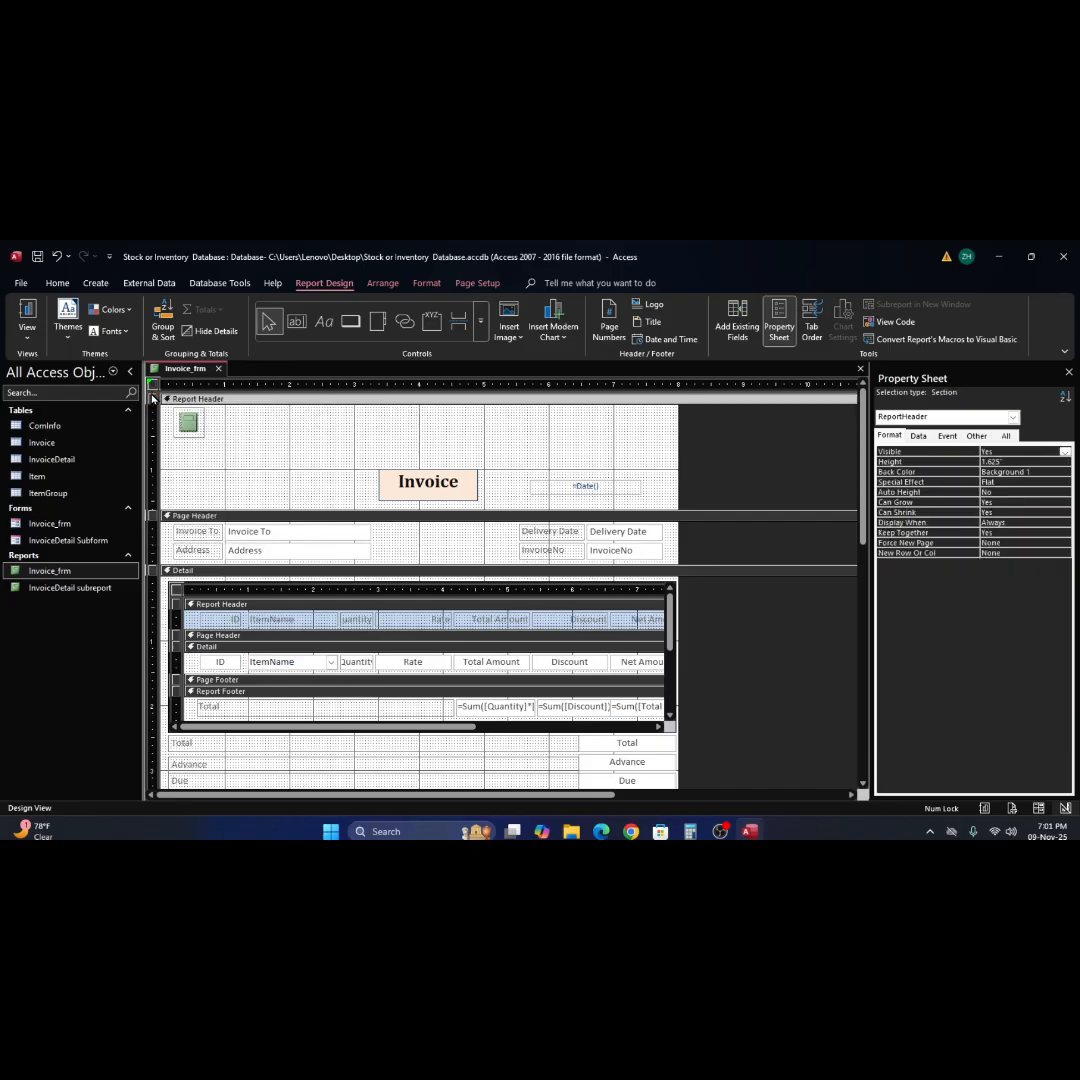
left_click(1013, 418)
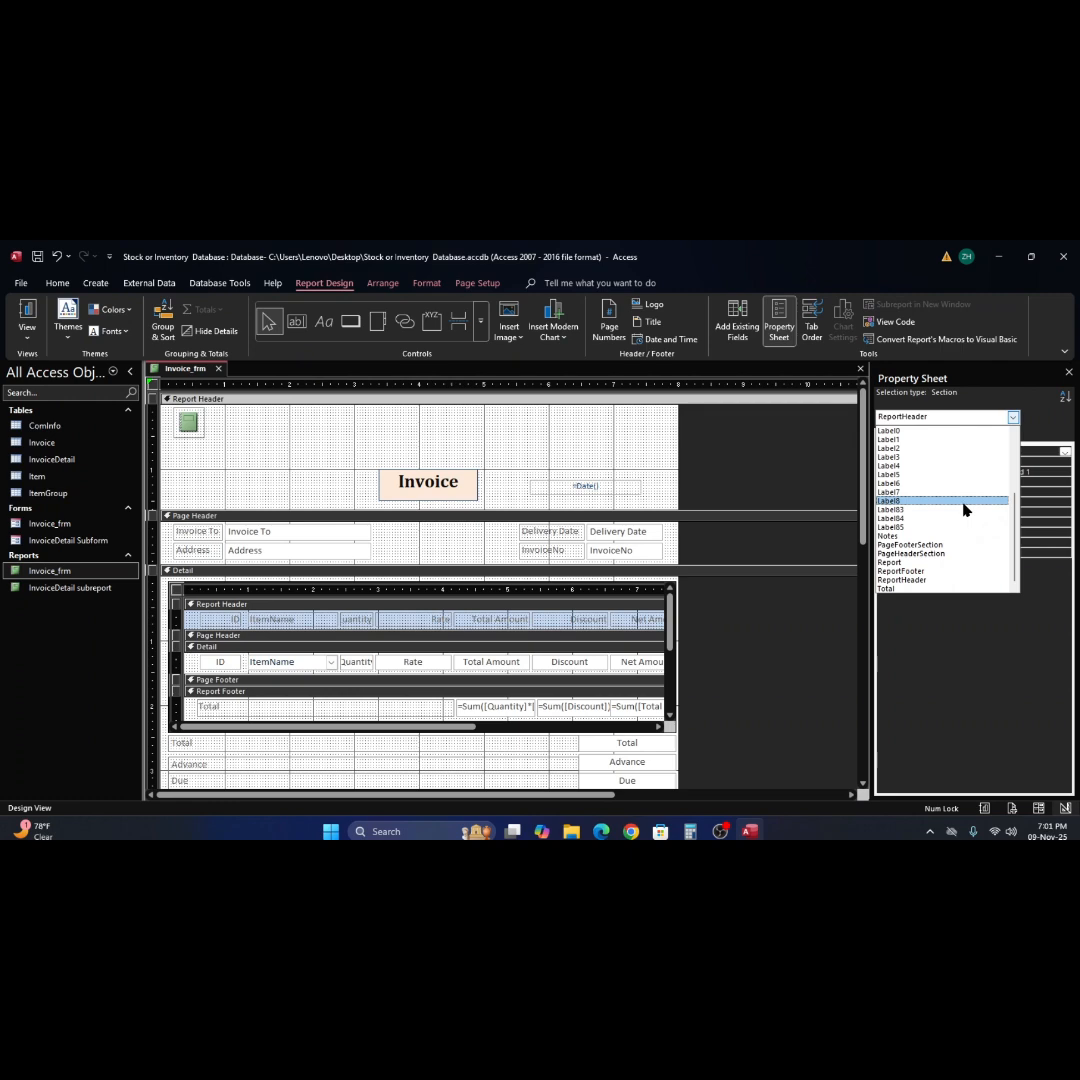
left_click(572, 430)
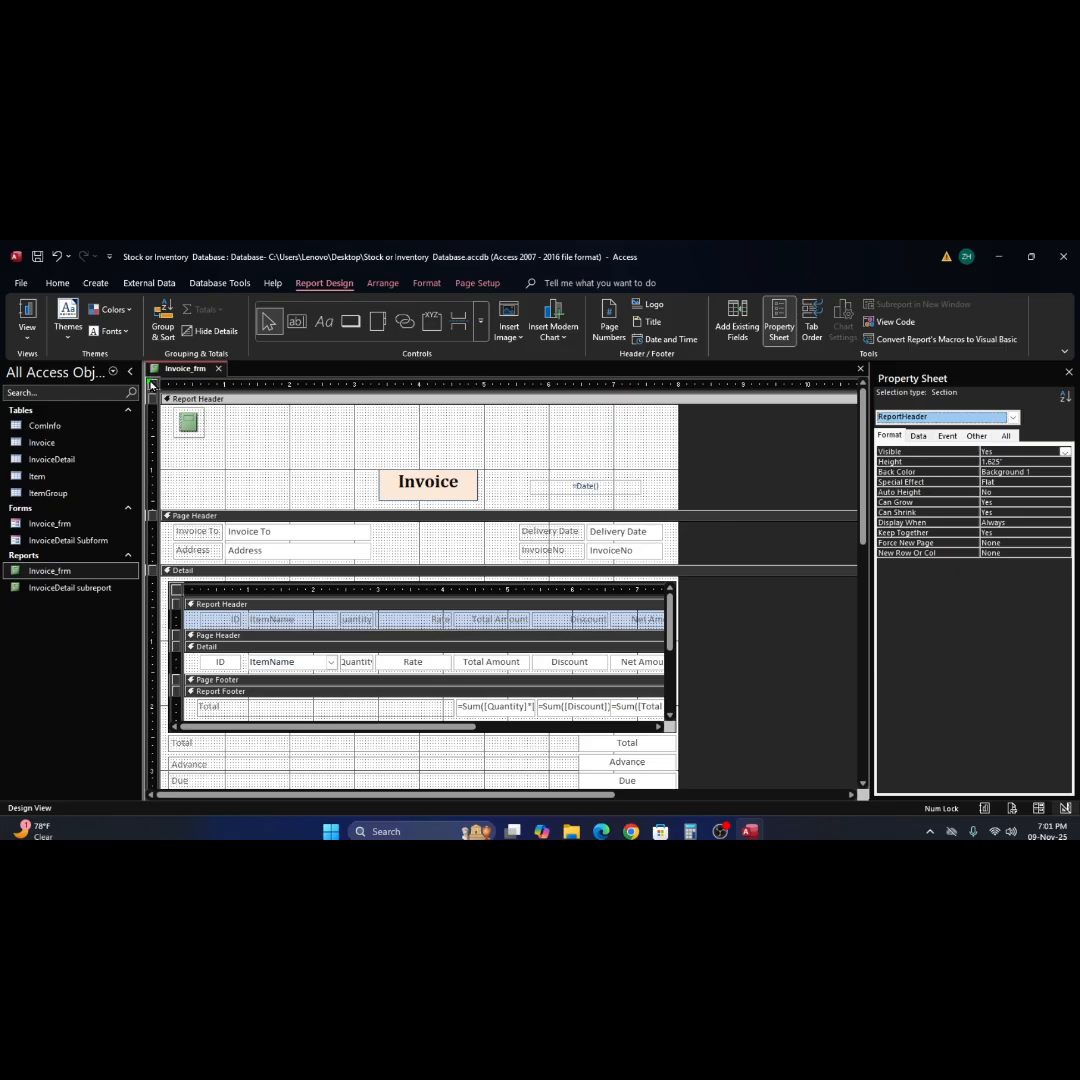
left_click(155, 388)
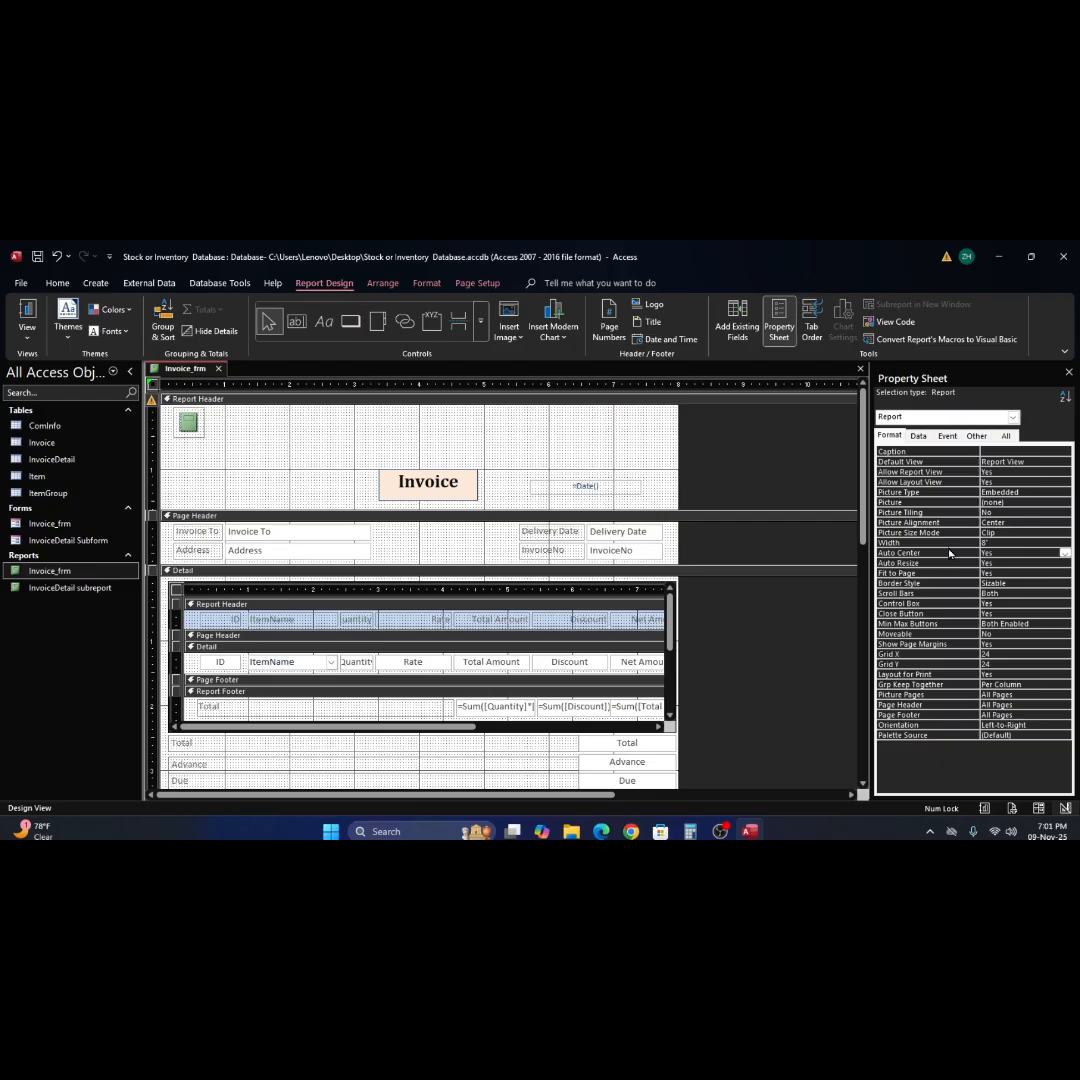
Set the report's Pop Up property to Yes and close Invoice_frm, saving the design changes.
left_click(947, 436)
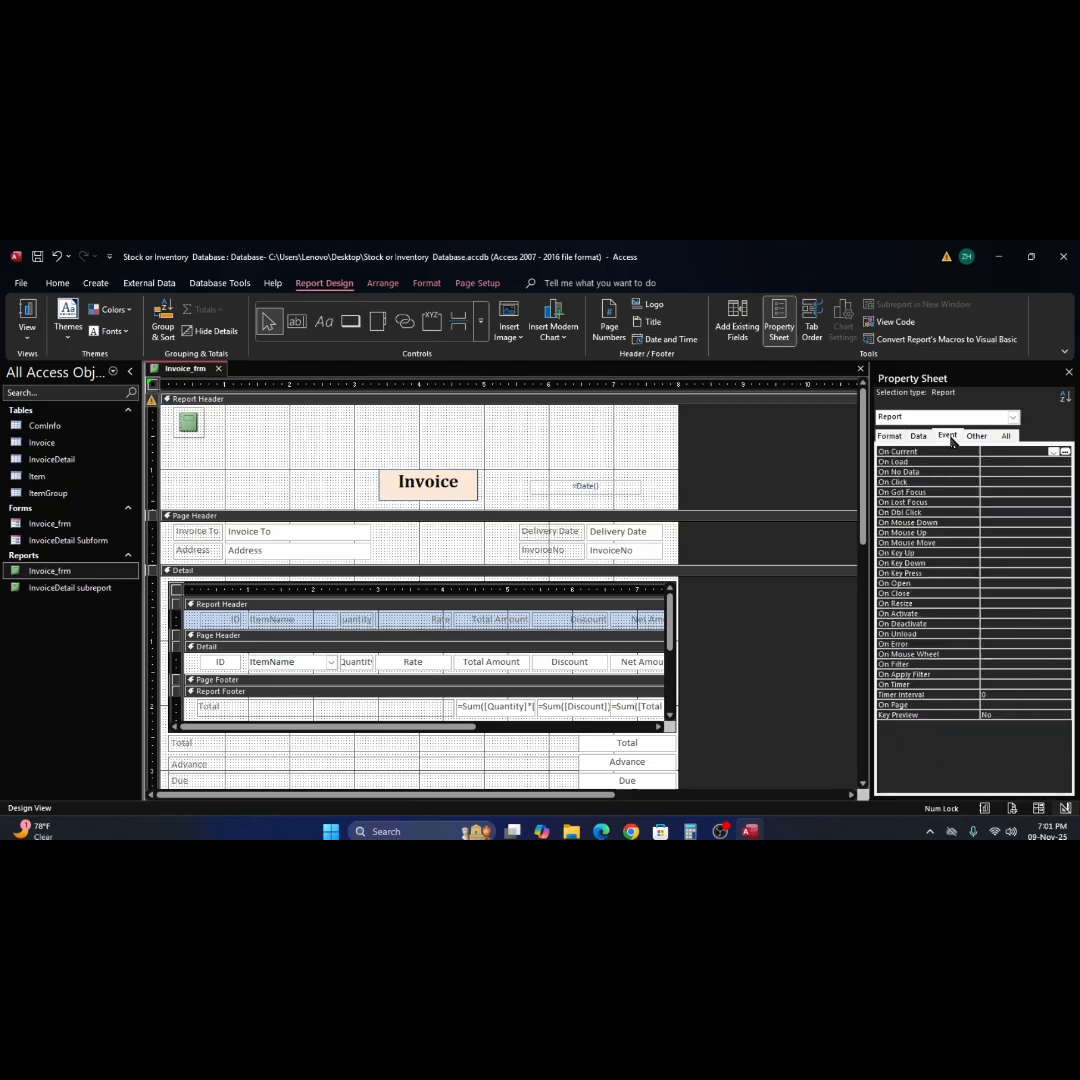
left_click(1053, 453)
left_click(1052, 453)
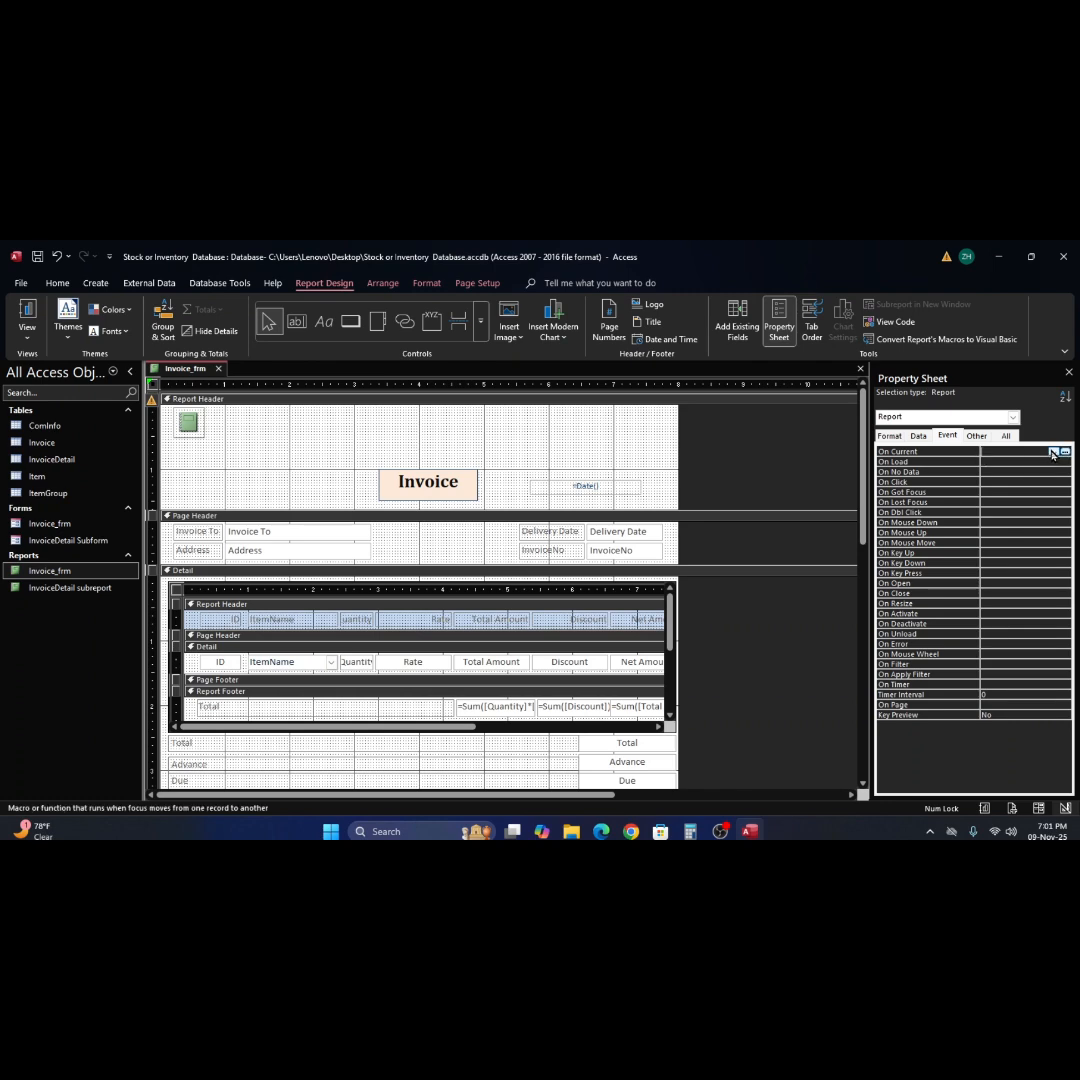
left_click(981, 437)
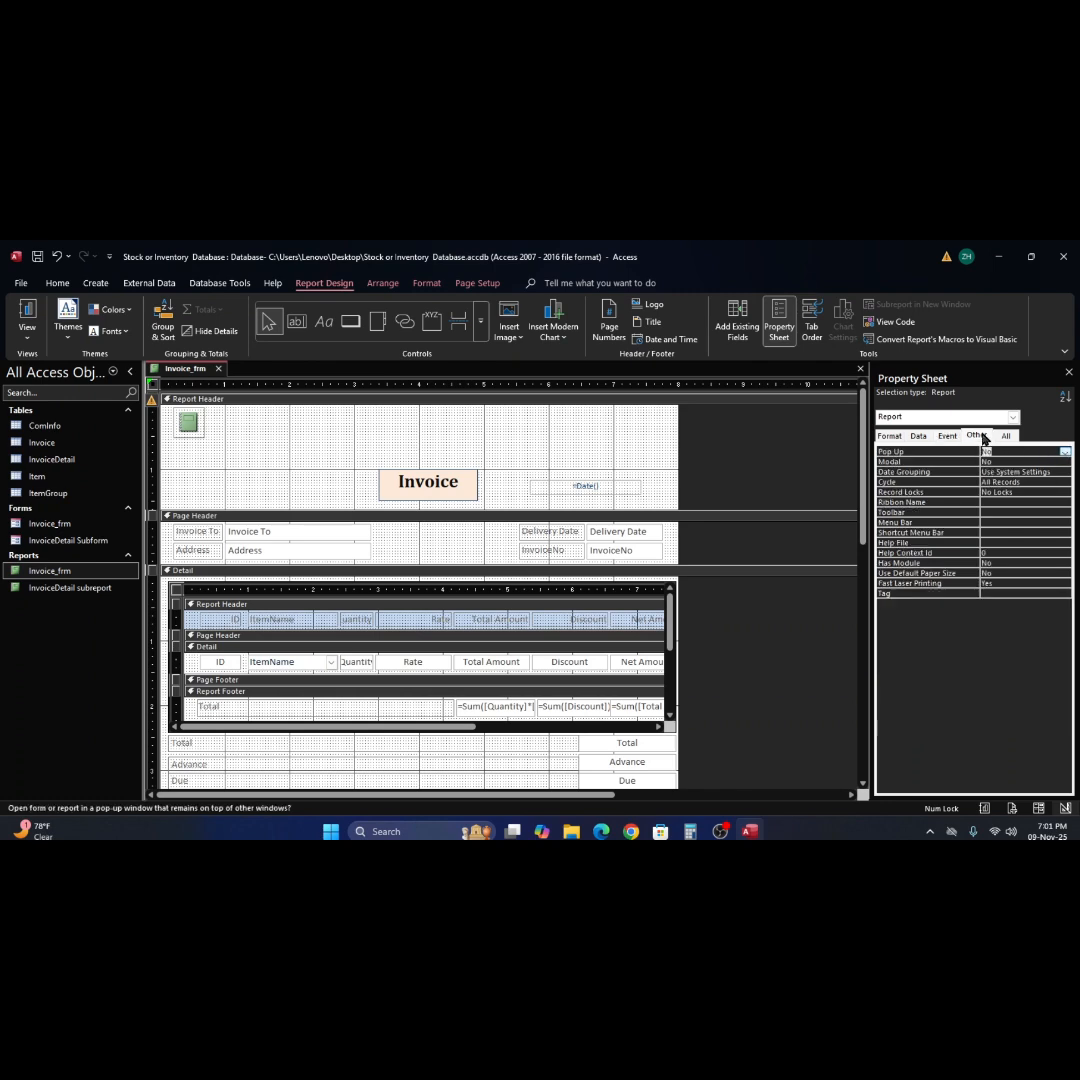
left_click(1056, 456)
left_click(1041, 461)
left_click(860, 369)
left_click(491, 571)
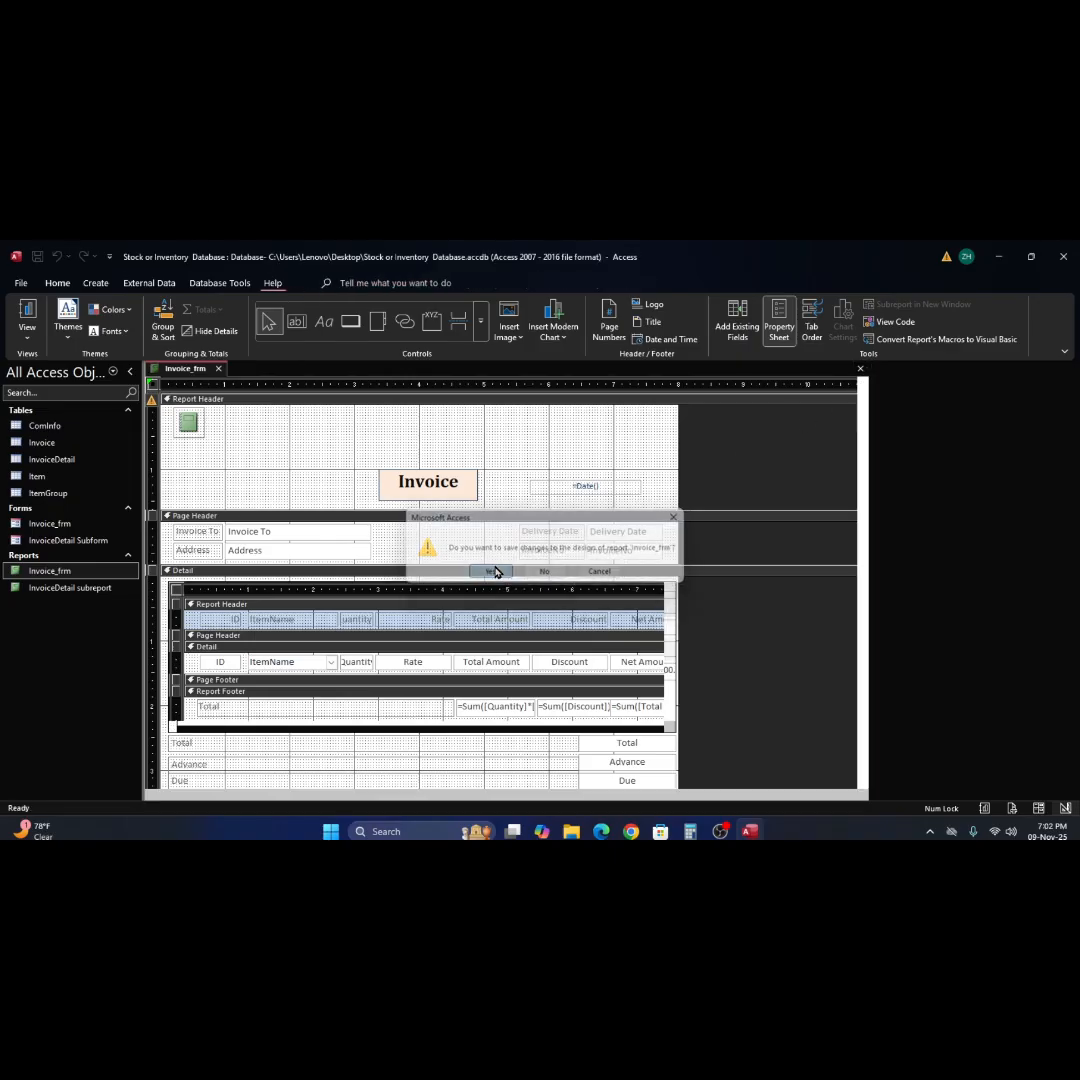
Reopen the Invoice_frm report as a pop-up, widen its window and examine the layout down to the signature labels.
double_click(13, 572)
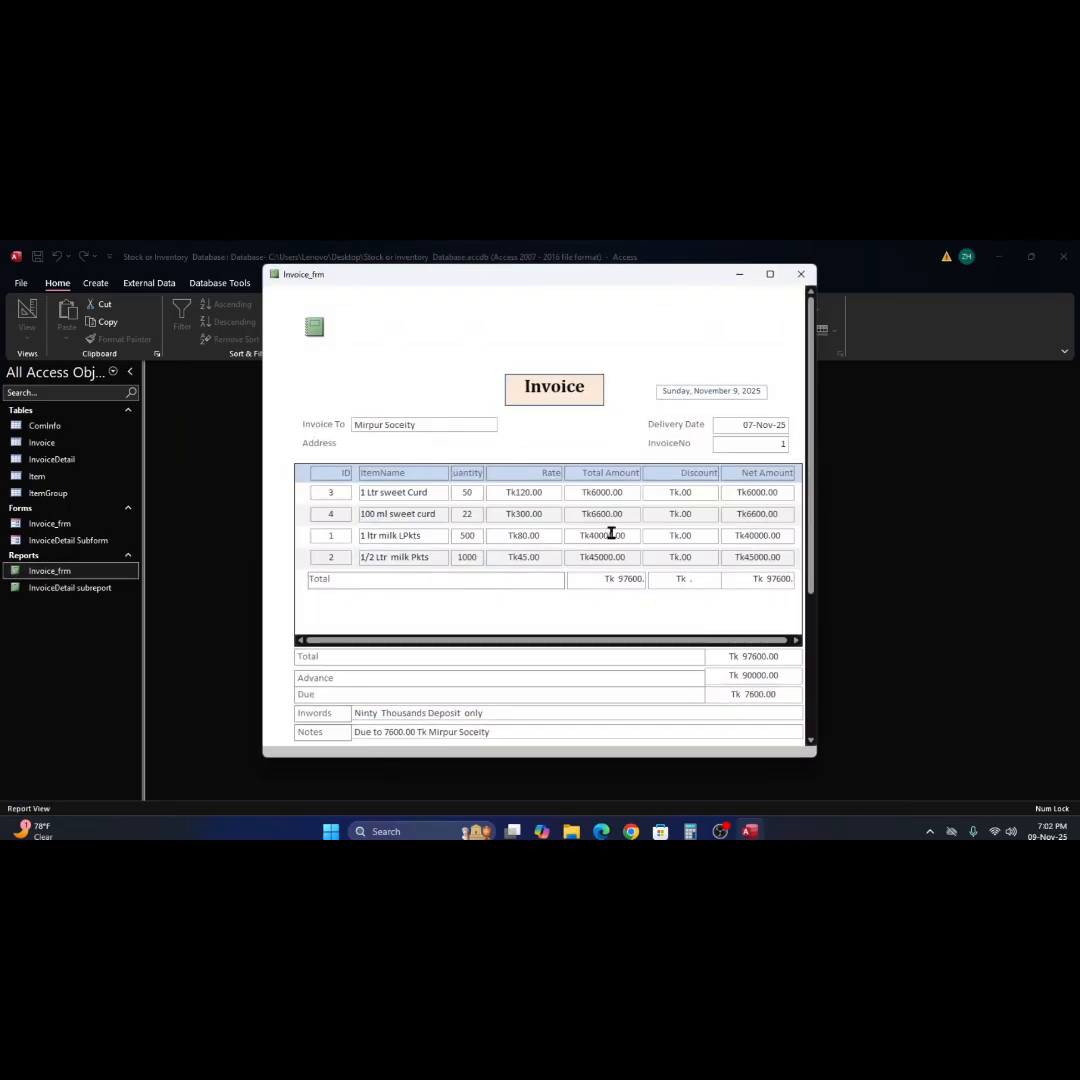
scroll(688, 517, "down", 1)
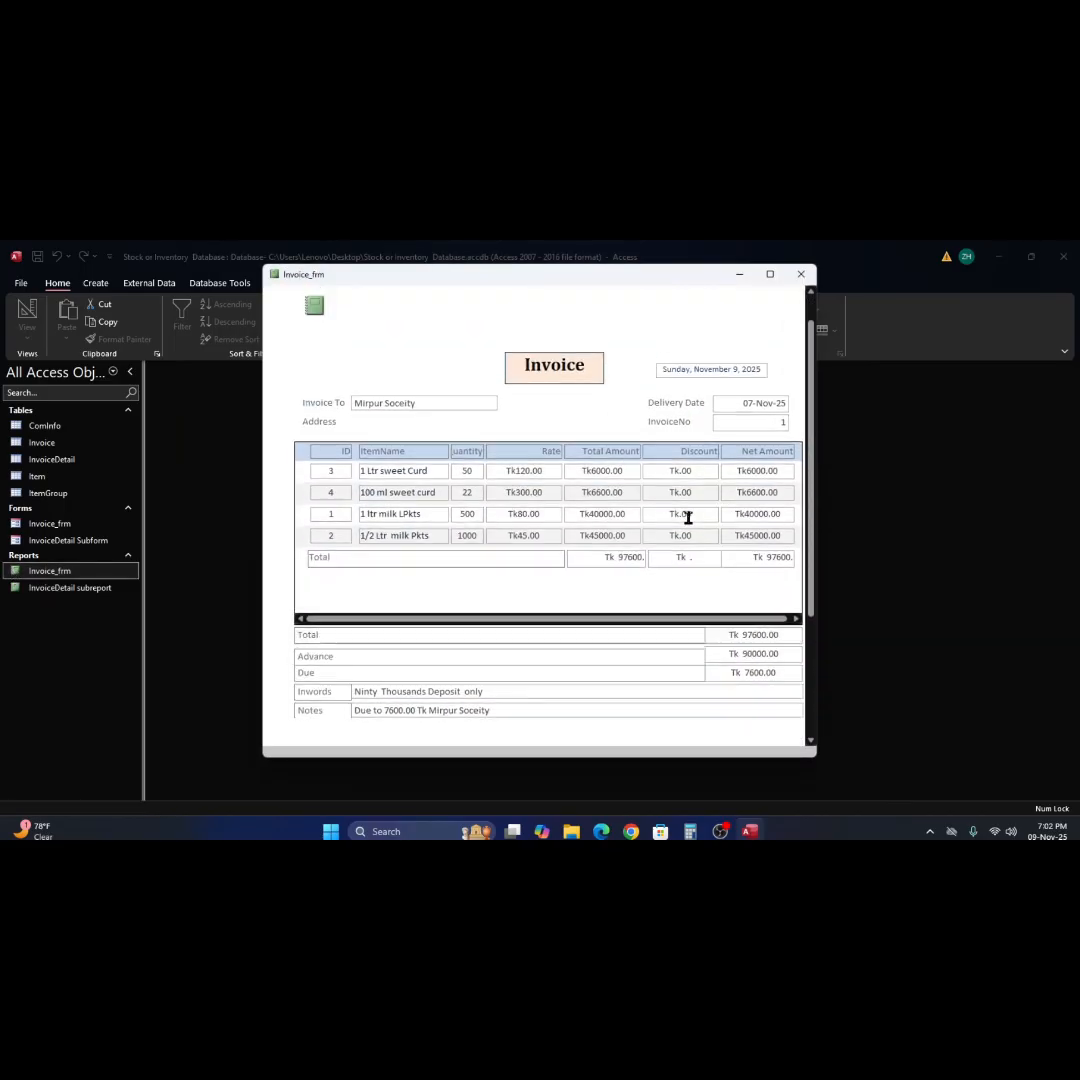
scroll(688, 517, "up", 1)
scroll(688, 517, "down", 3)
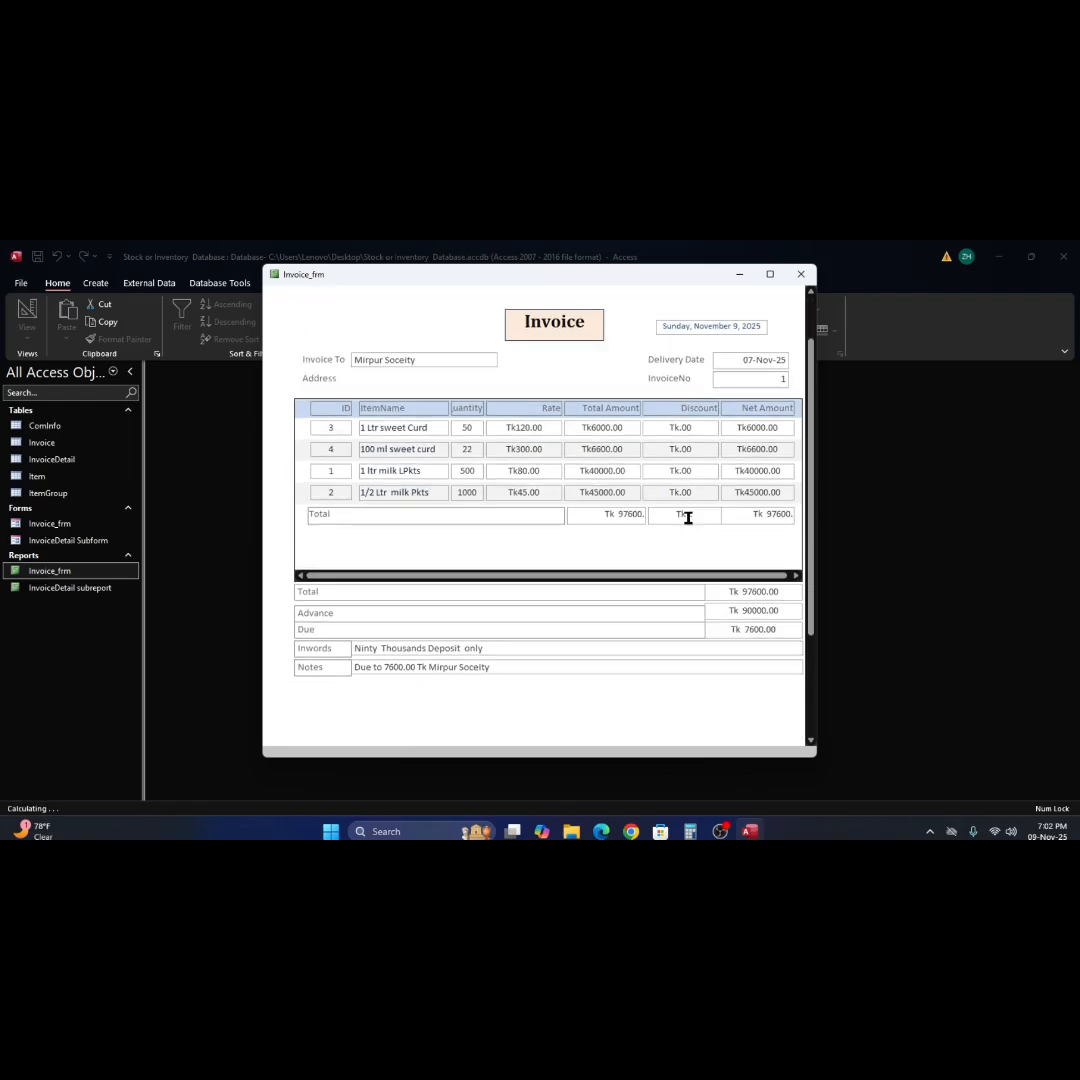
scroll(688, 517, "up", 3)
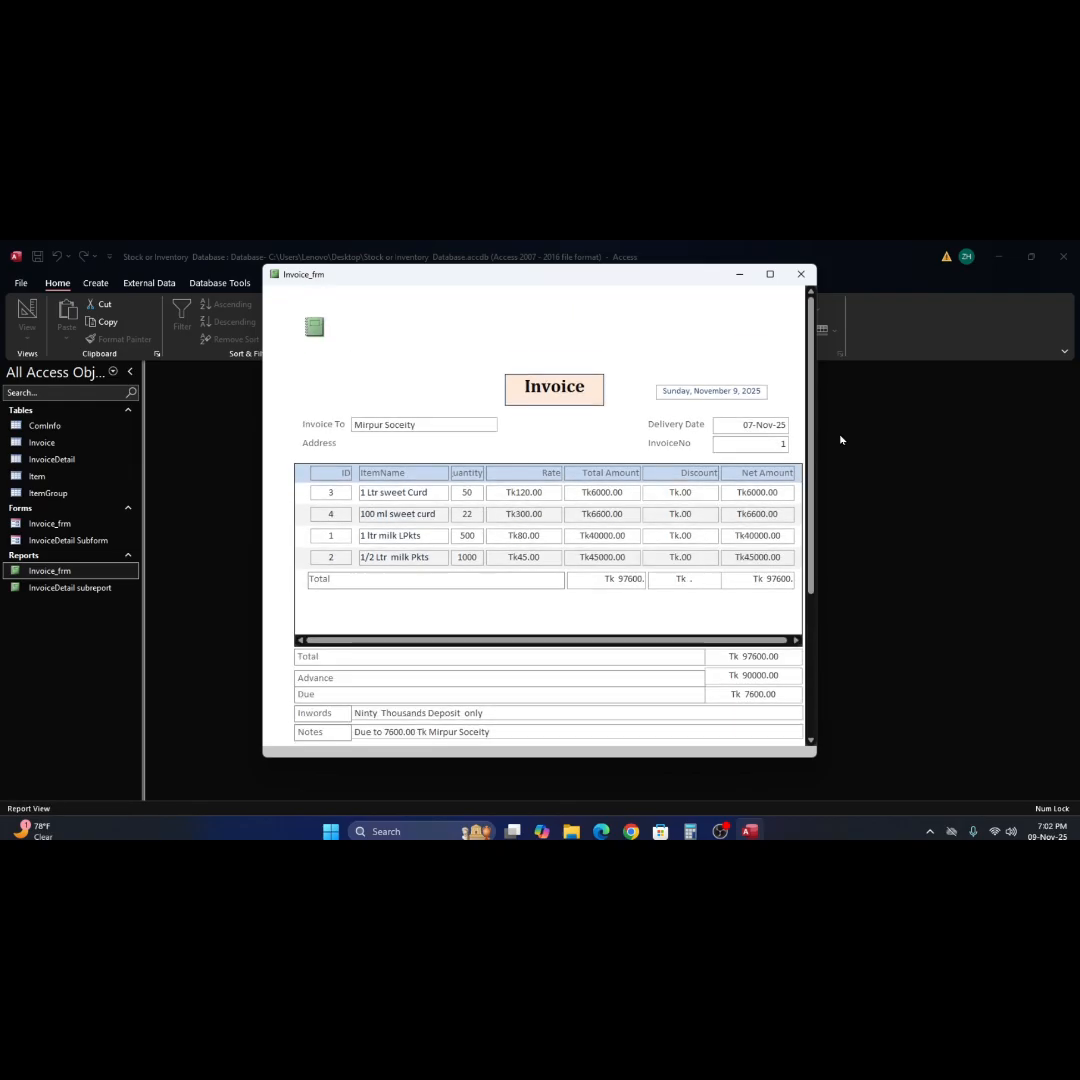
left_click_drag(819, 433, 884, 451)
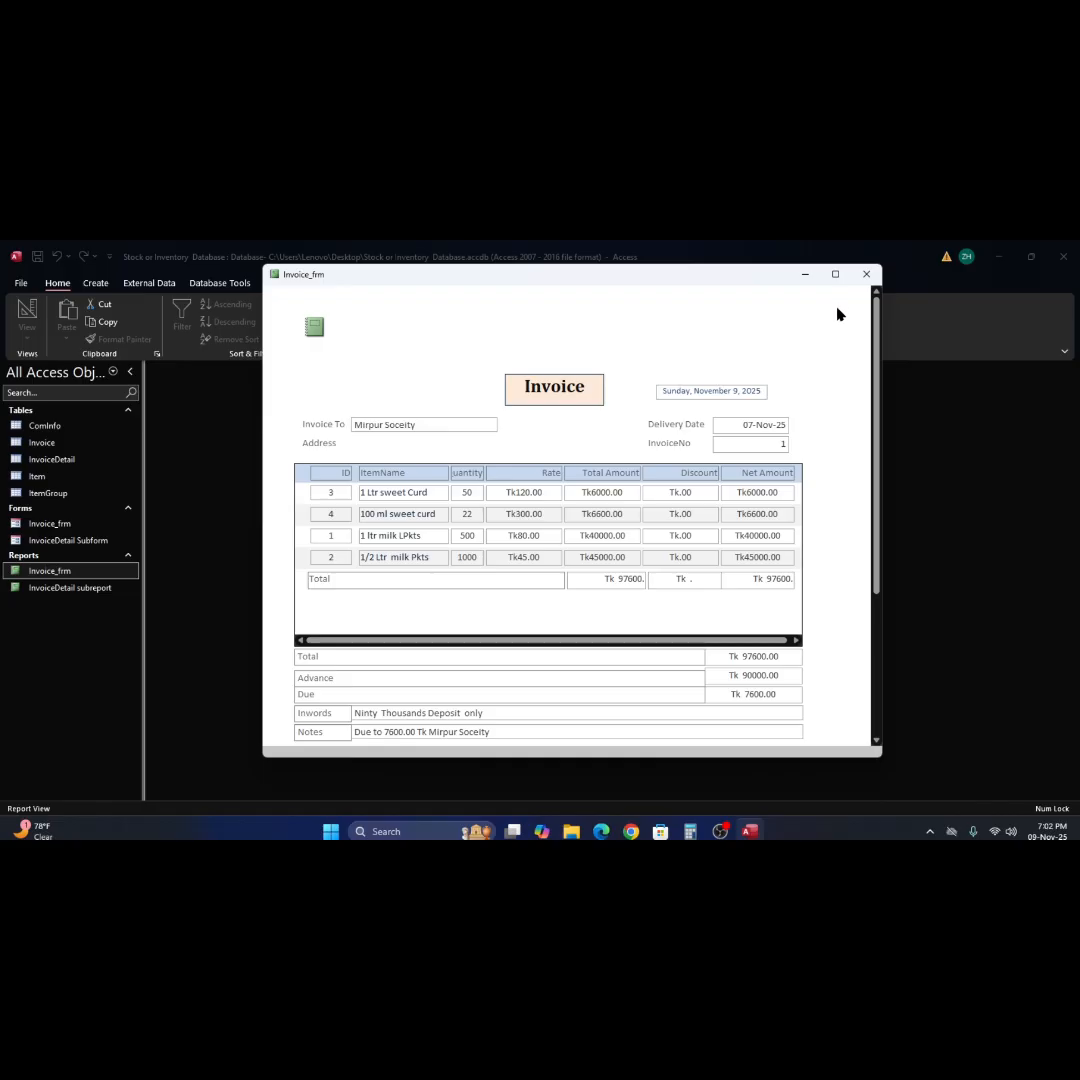
scroll(578, 637, "down", 1)
scroll(578, 635, "down", 3)
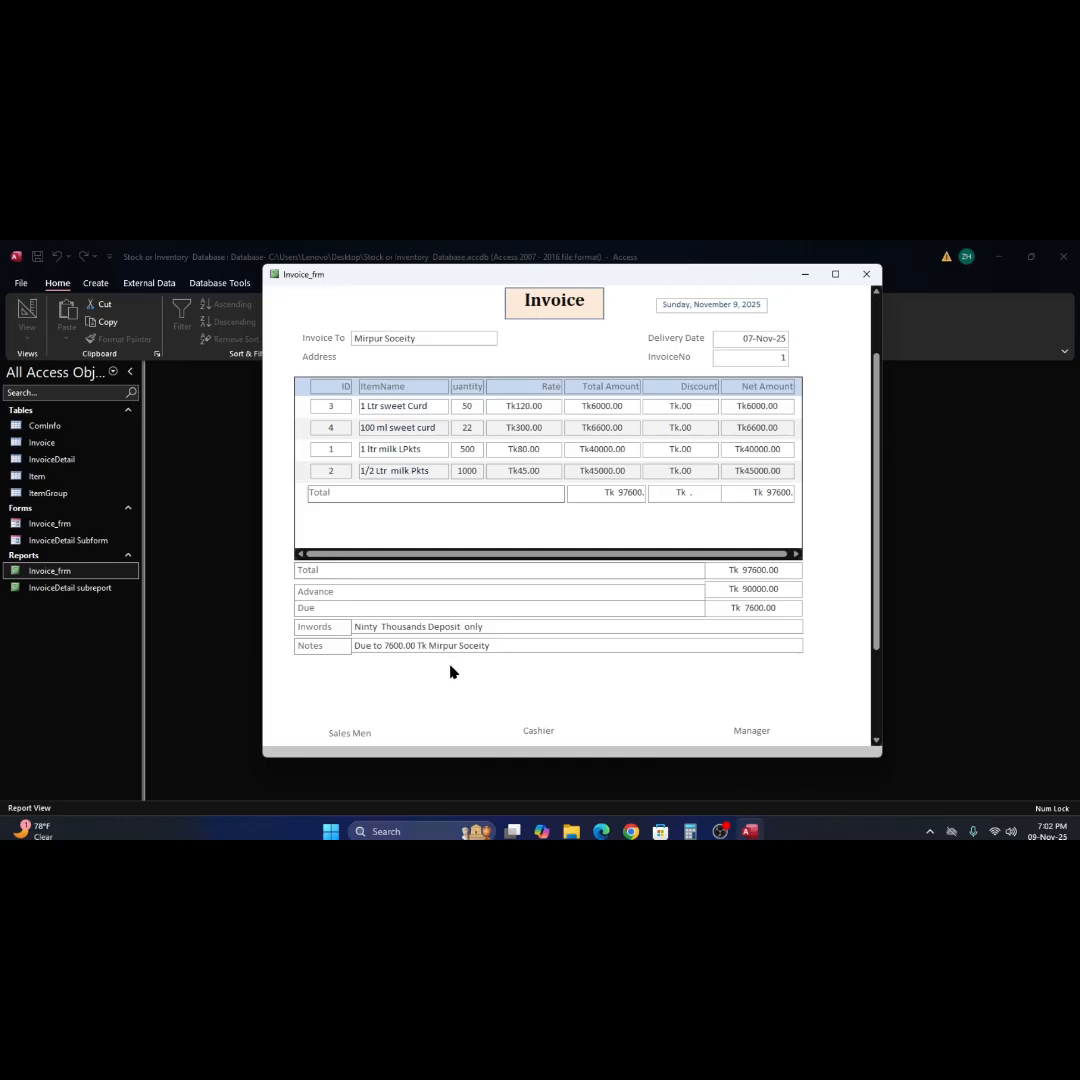
left_click(620, 628)
scroll(627, 668, "down", 1)
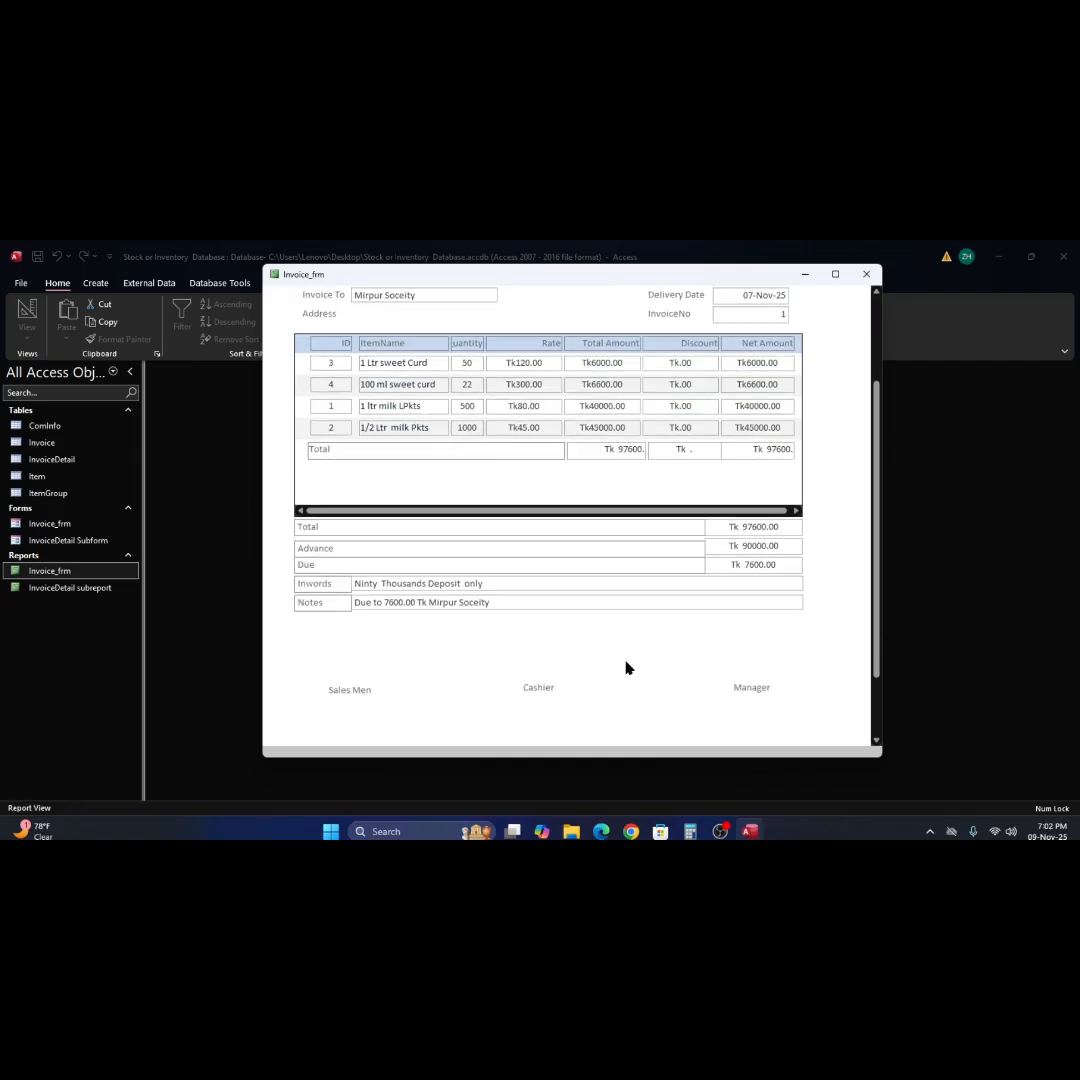
Return the report to Design View and set the Border Style of the three signature labels to Solid.
right_click(686, 643)
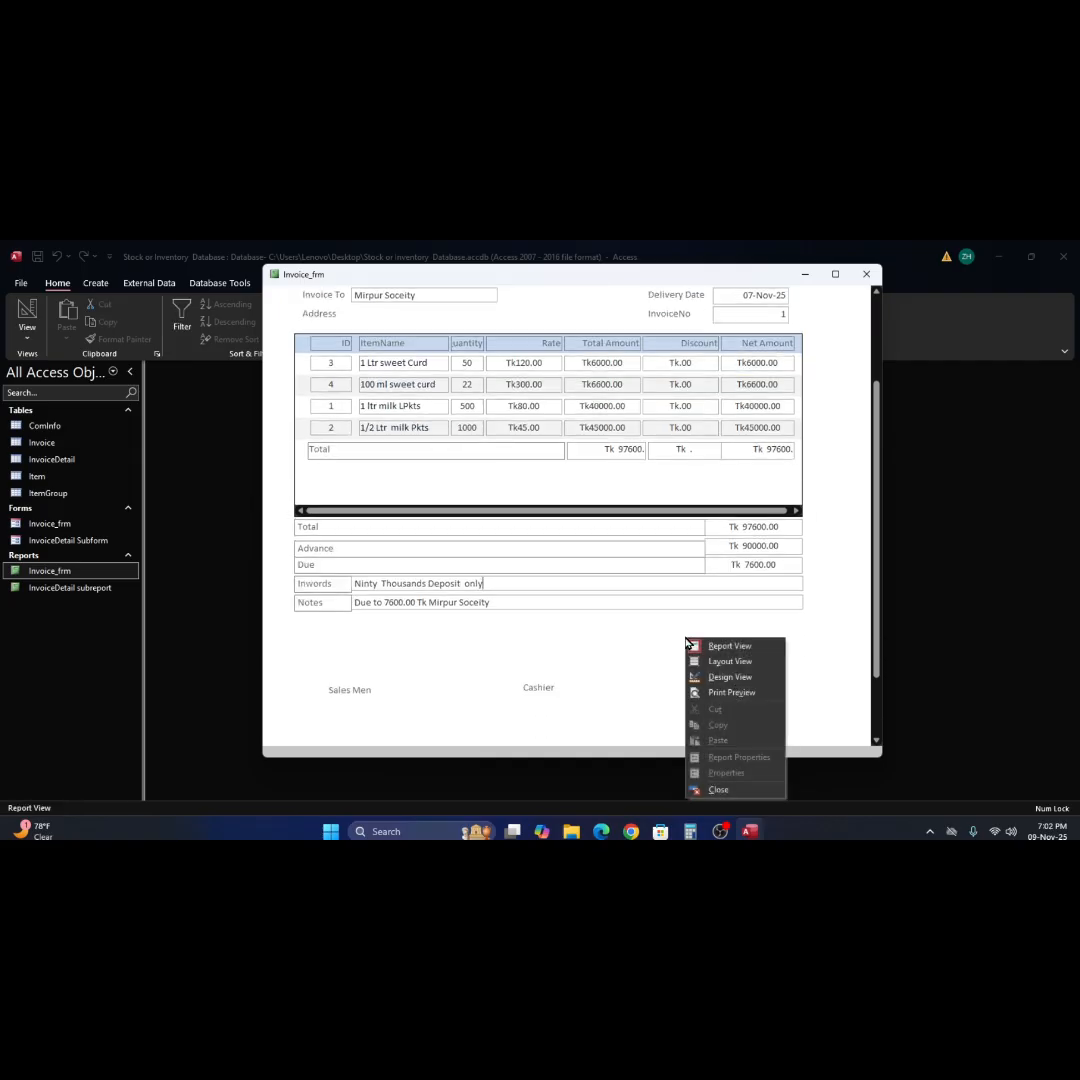
left_click(730, 678)
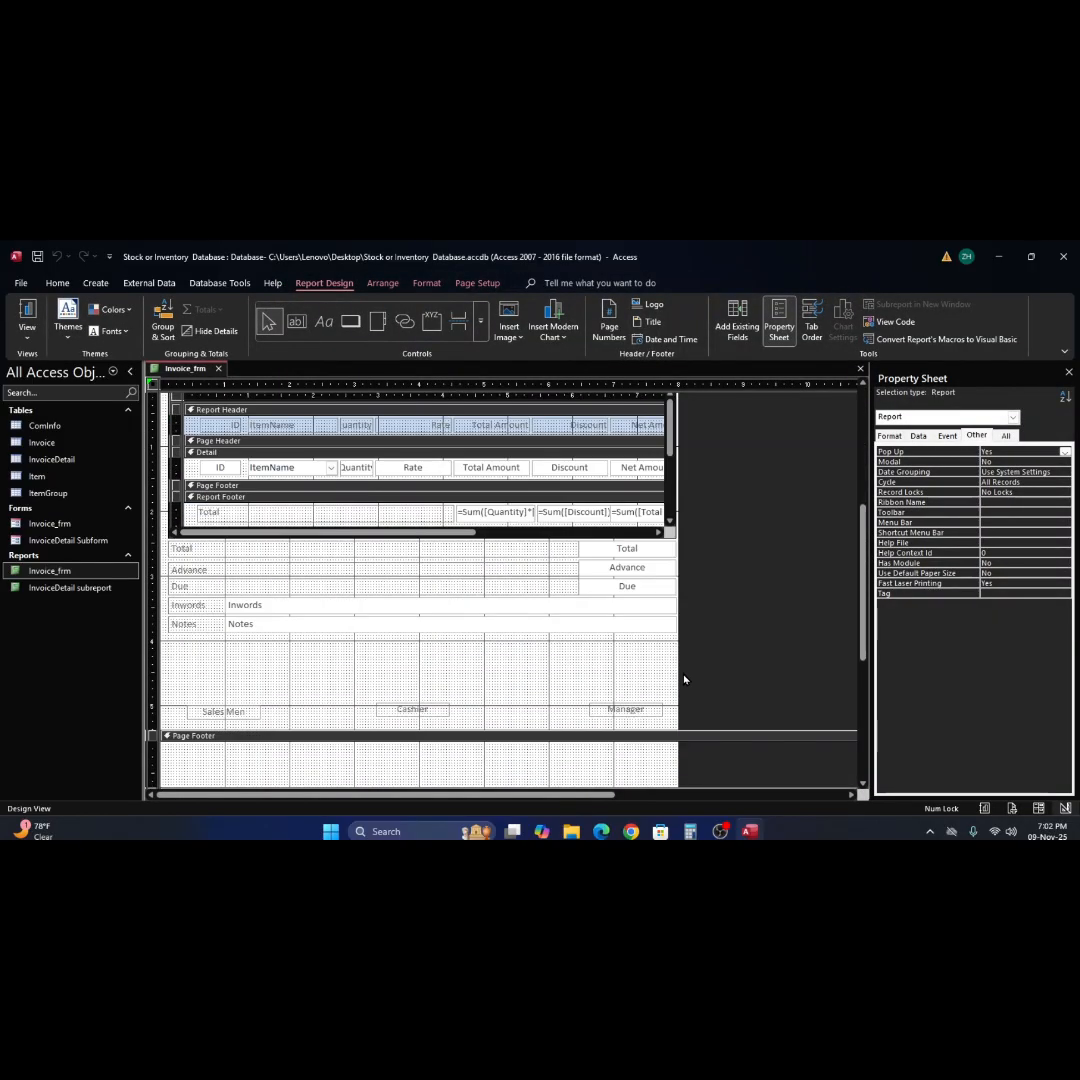
scroll(684, 680, "down", 1)
left_click(148, 648)
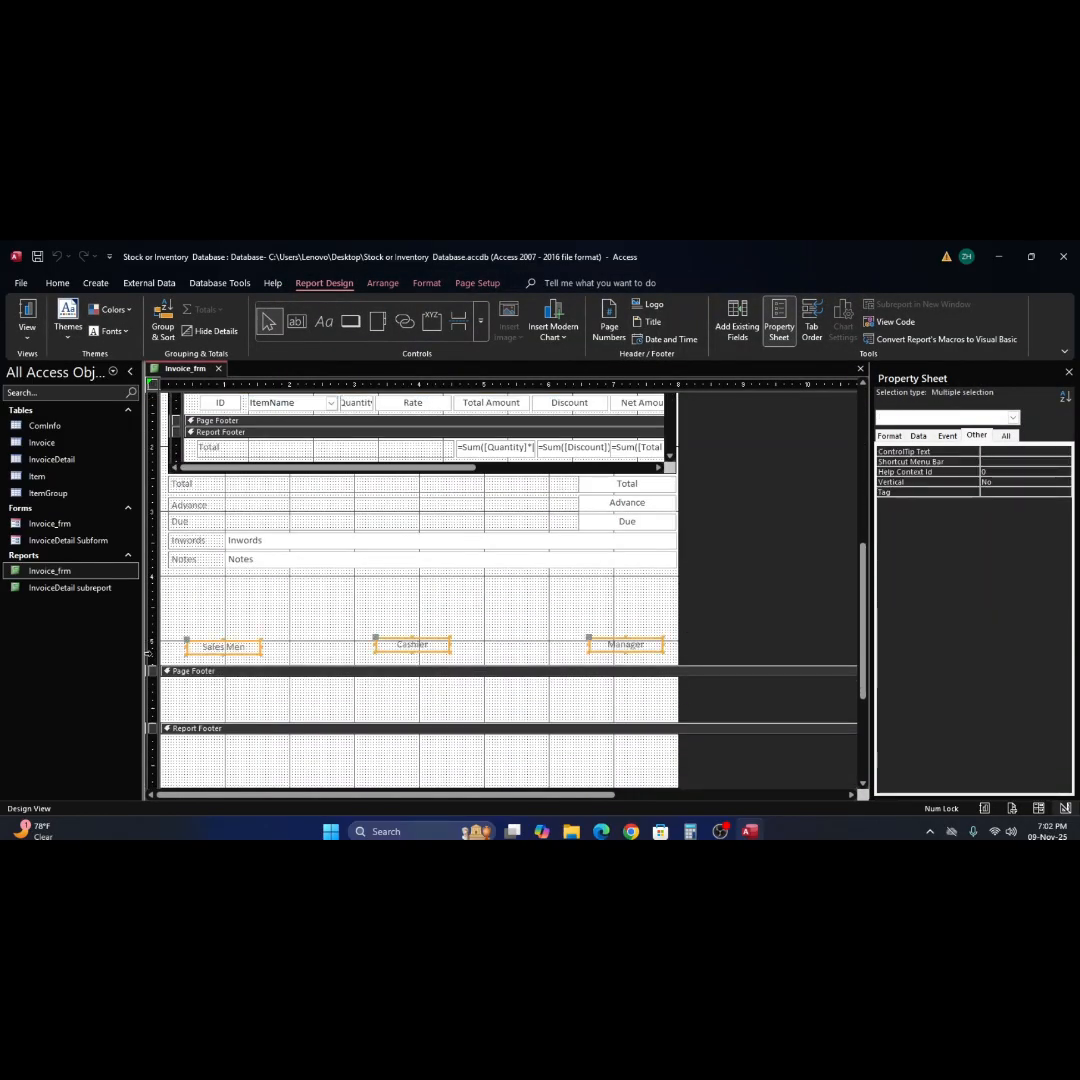
left_click(889, 436)
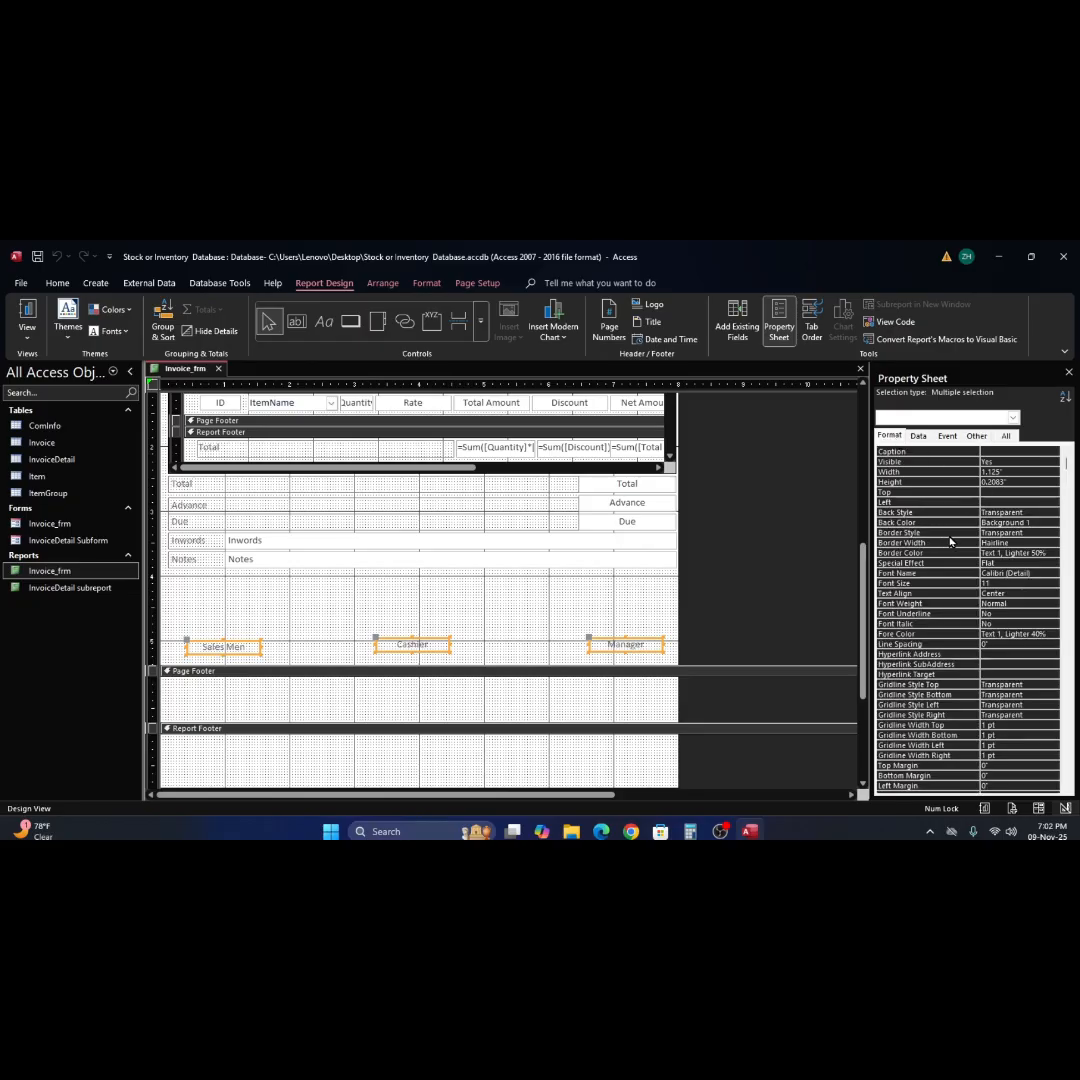
left_click(1053, 535)
left_click(1053, 535)
left_click(1000, 551)
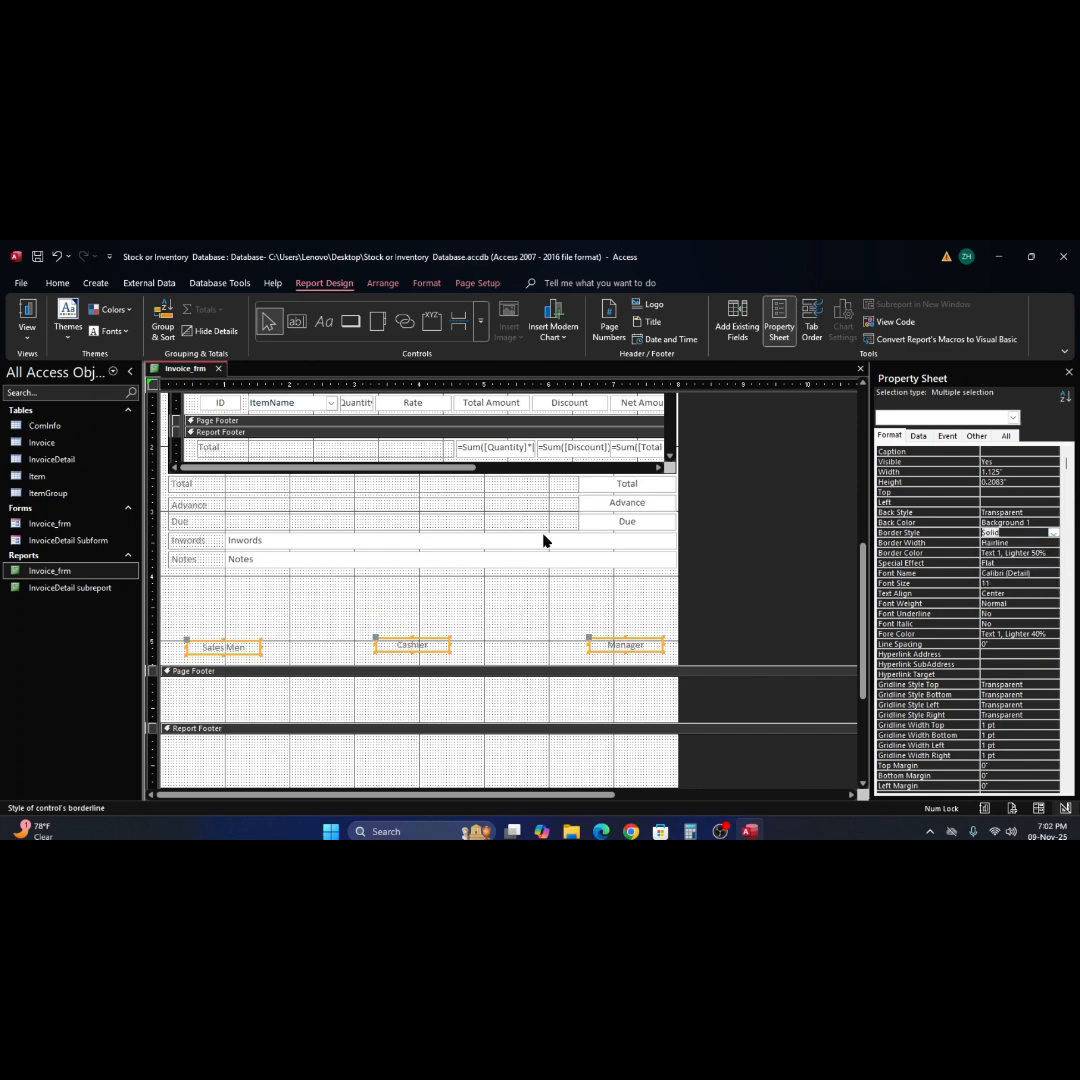
Check the signature label borders in Report View and close Invoice_frm, saving the design changes.
left_click(30, 314)
scroll(575, 503, "down", 2)
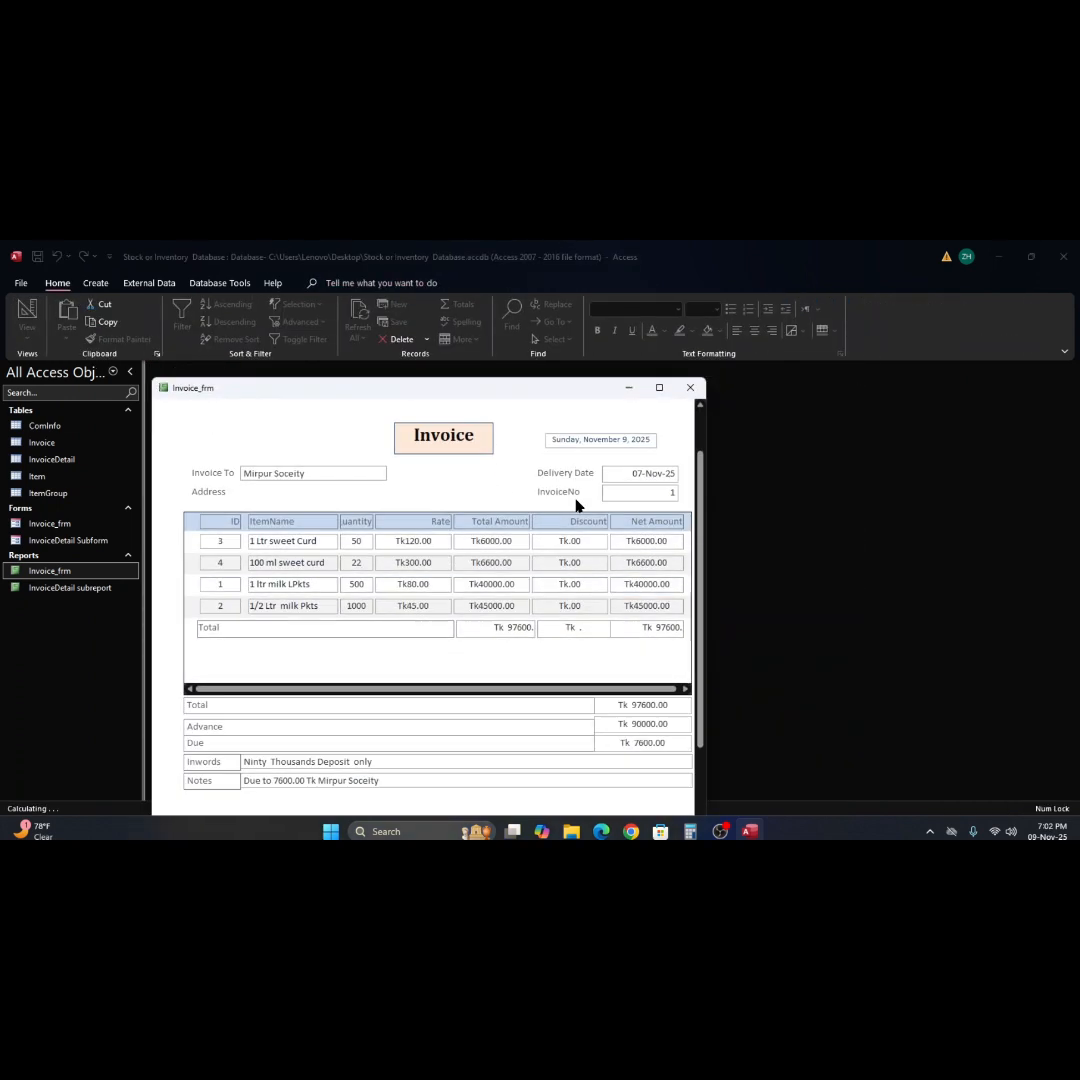
scroll(576, 500, "down", 3)
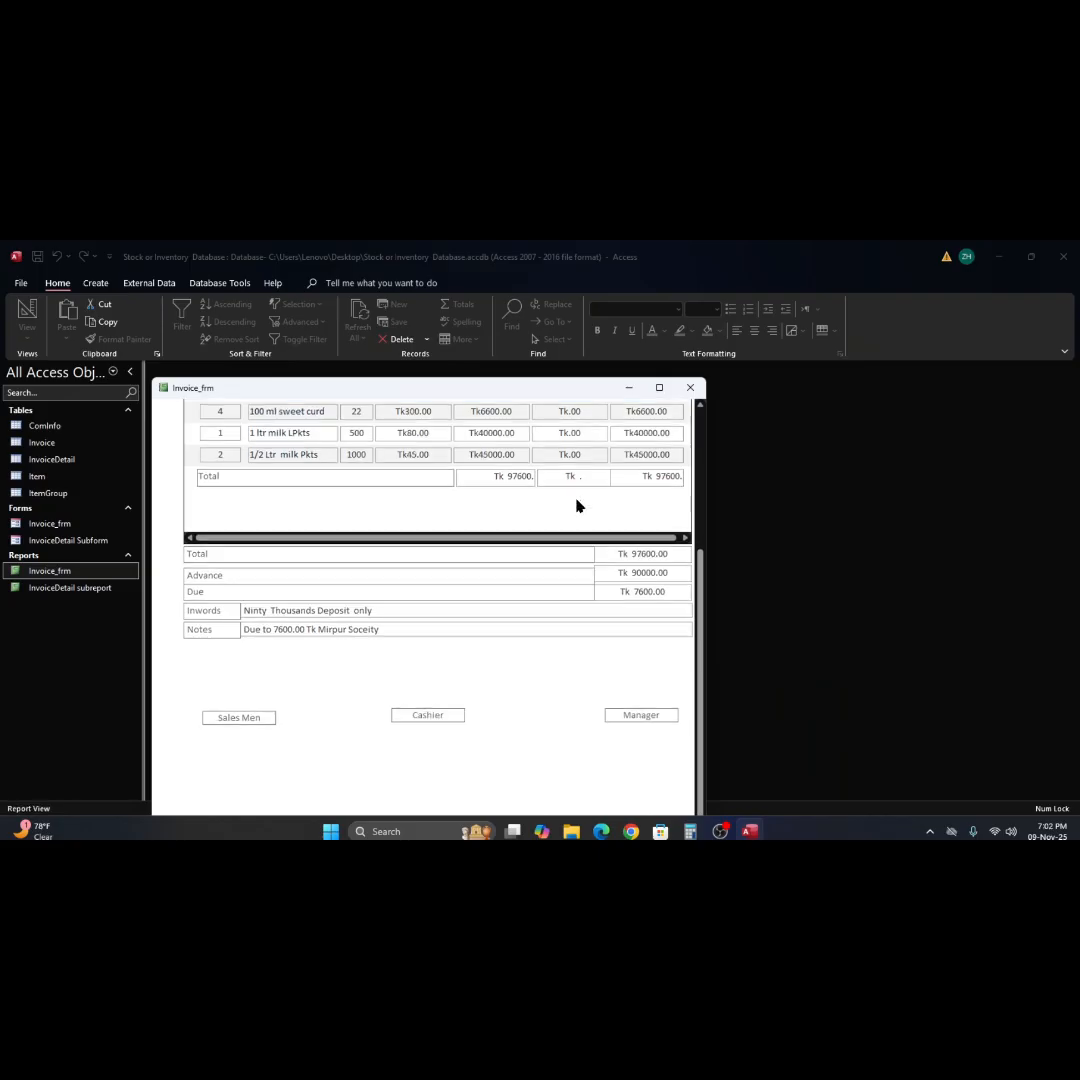
scroll(577, 507, "up", 5)
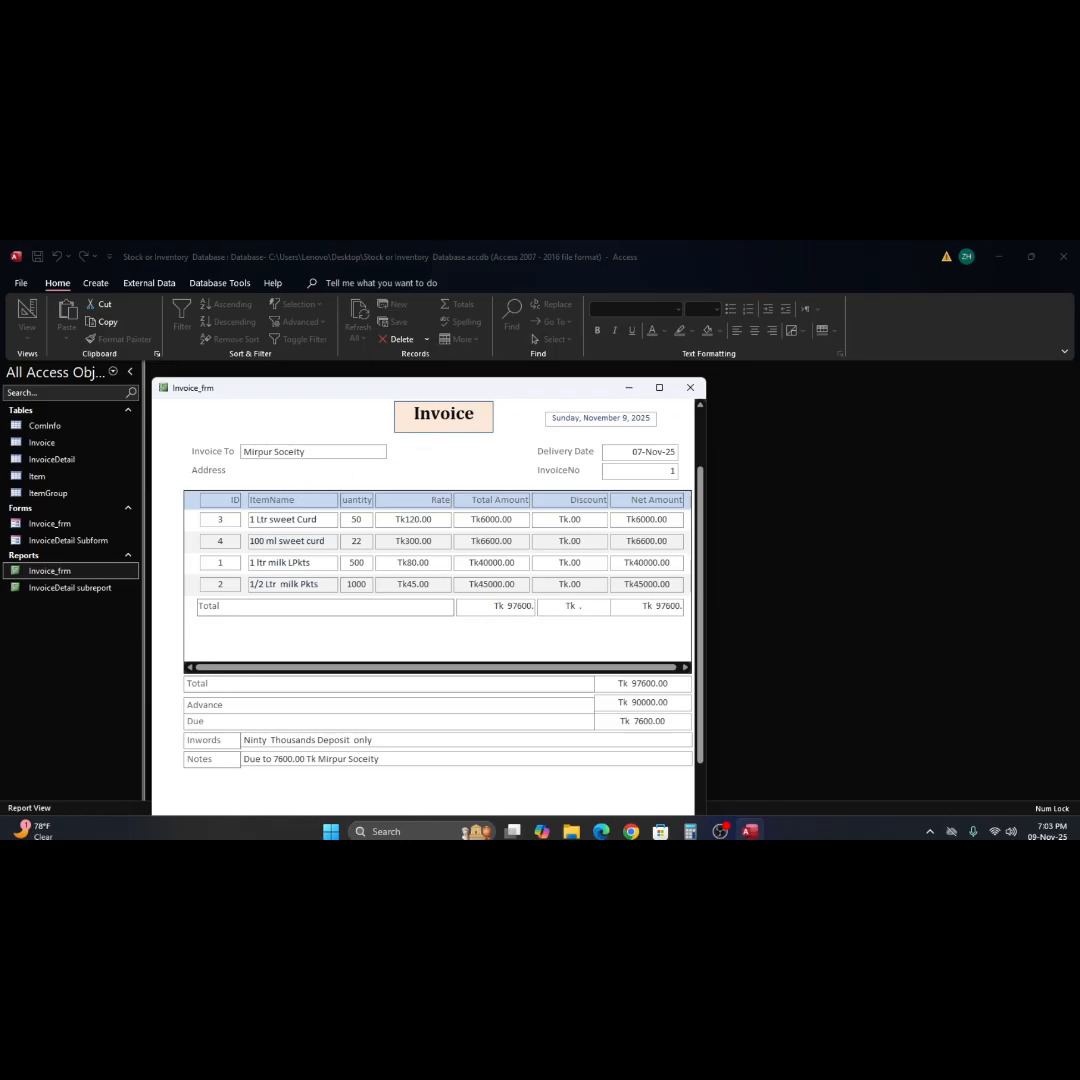
left_click(1063, 354)
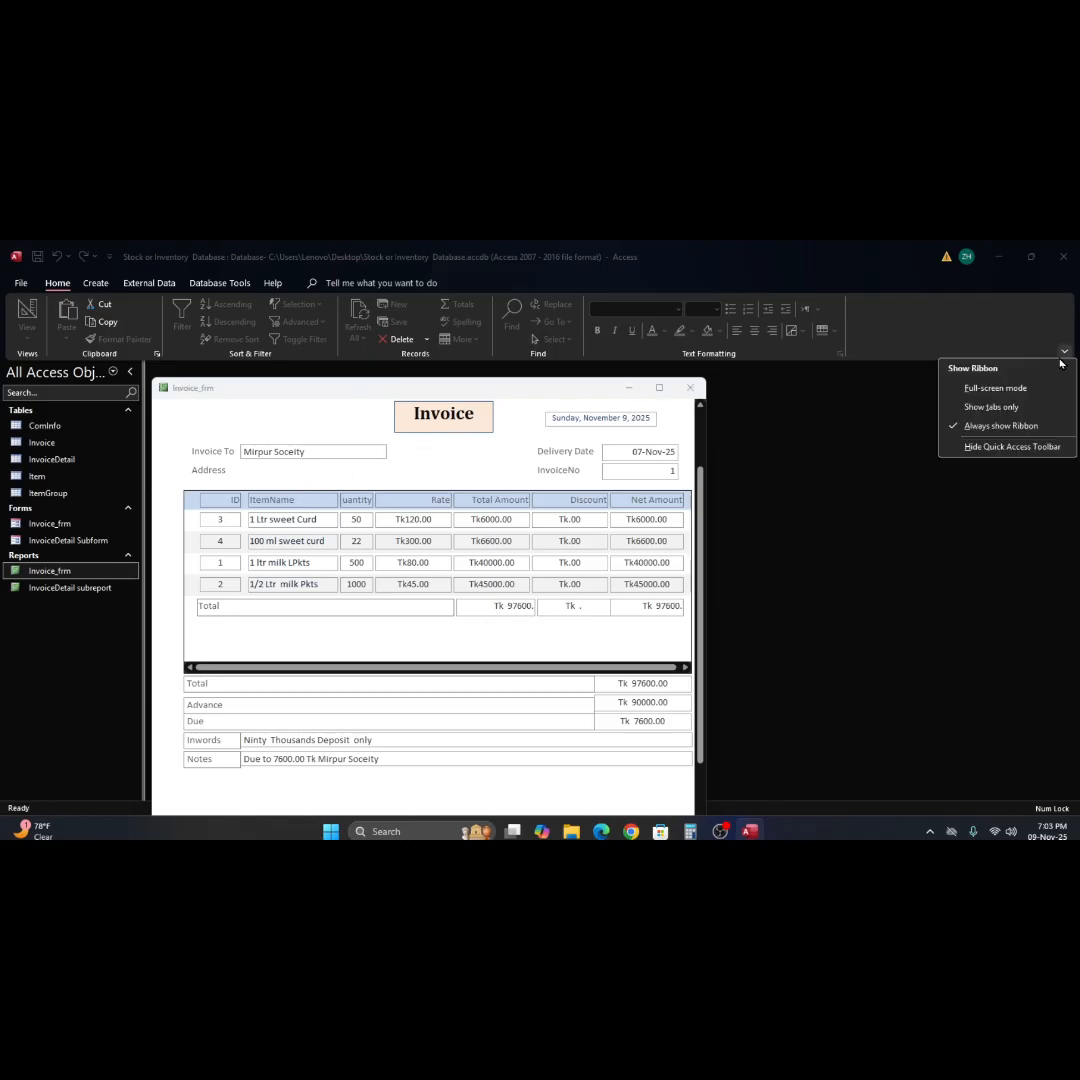
left_click(808, 410)
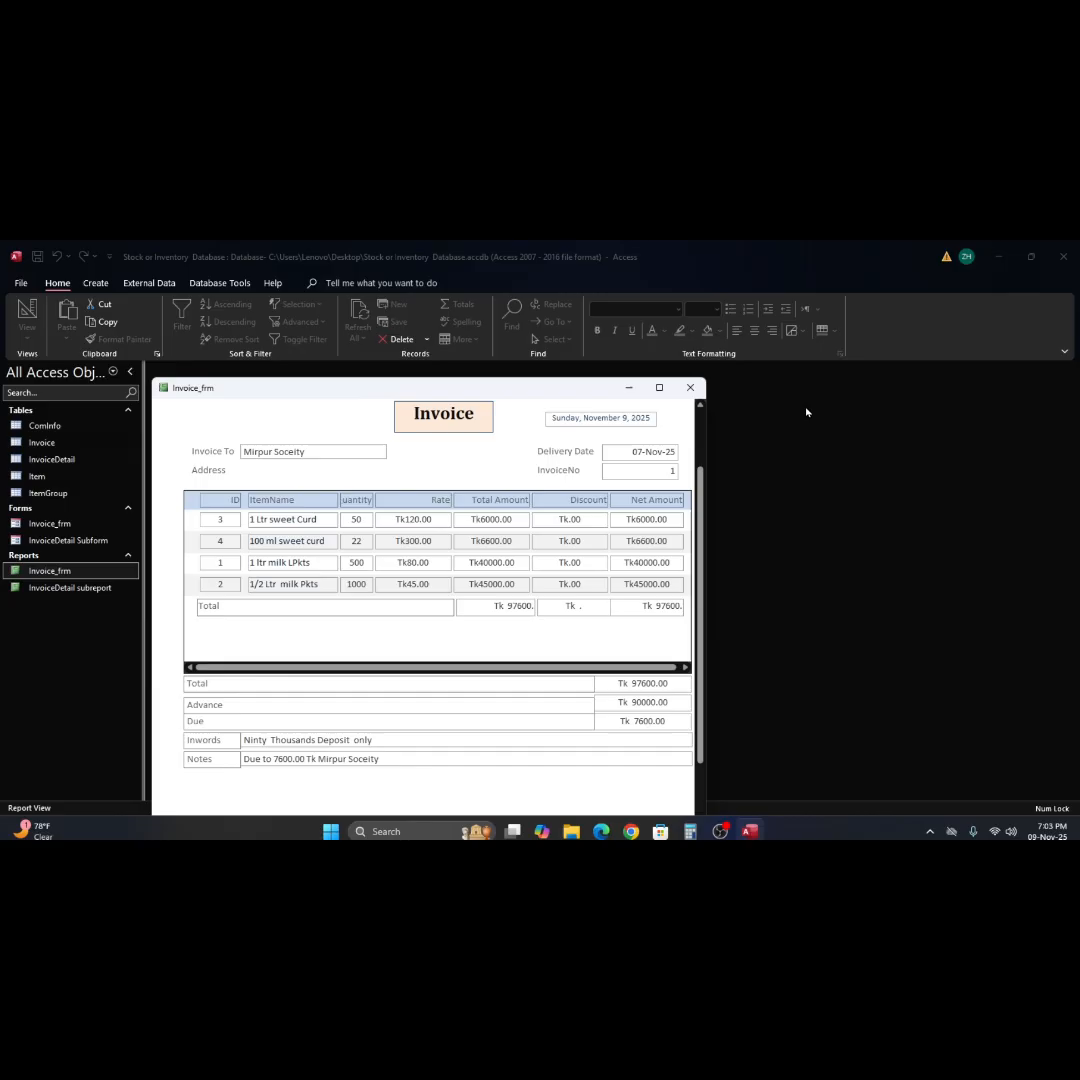
left_click(691, 388)
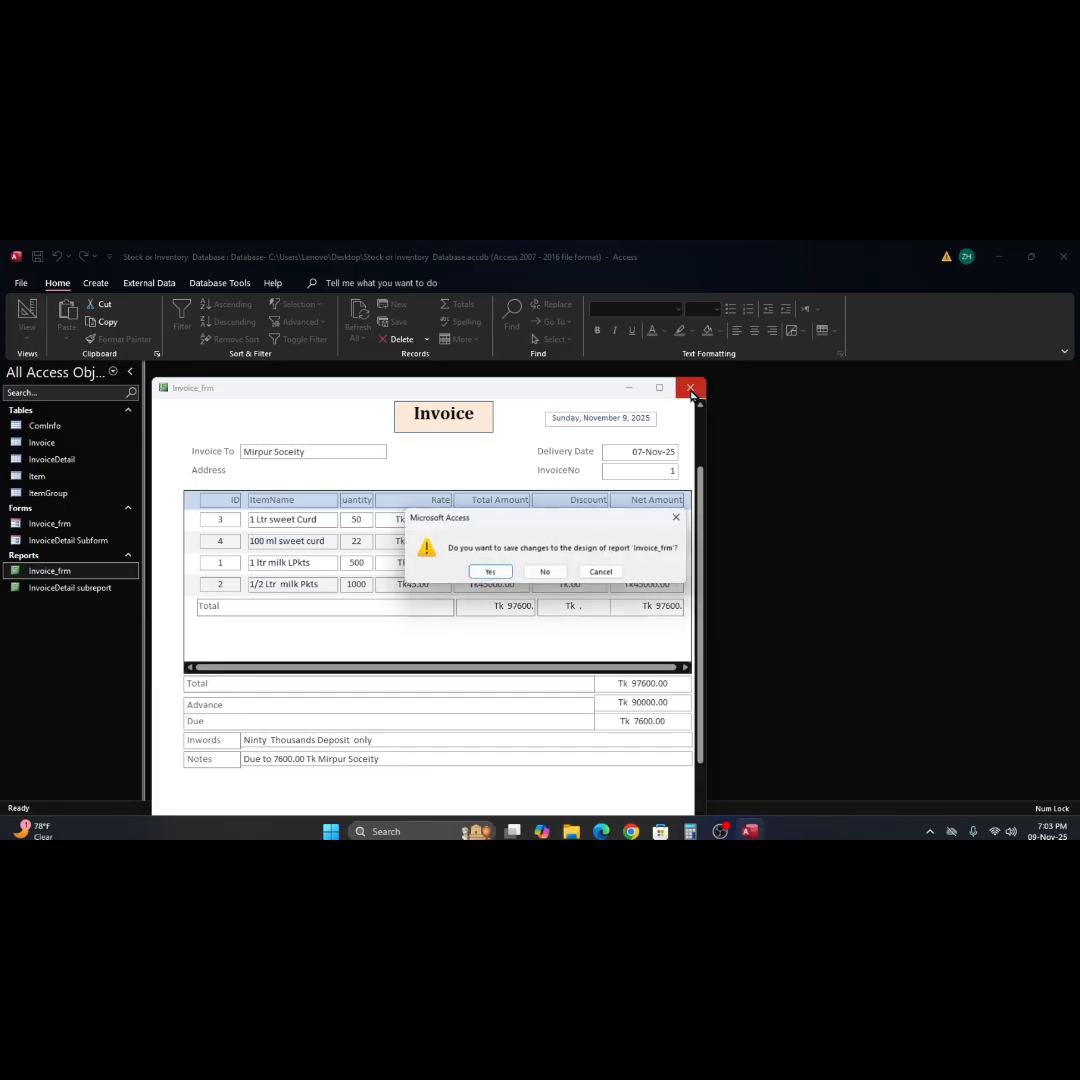
left_click(479, 575)
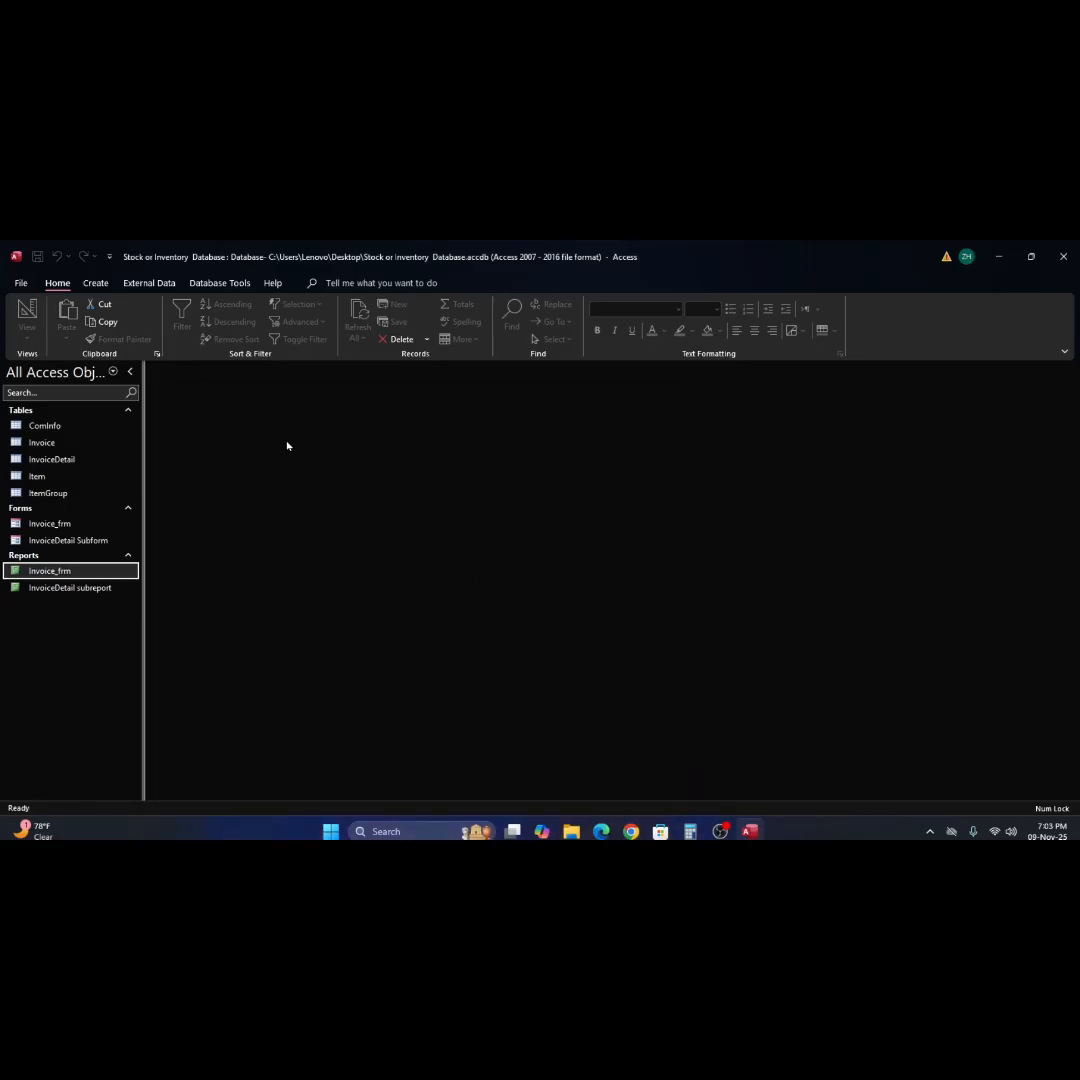
Open Invoice_frm in Print Preview, zoom in to examine how the invoice fits the page, and close it.
right_click(16, 572)
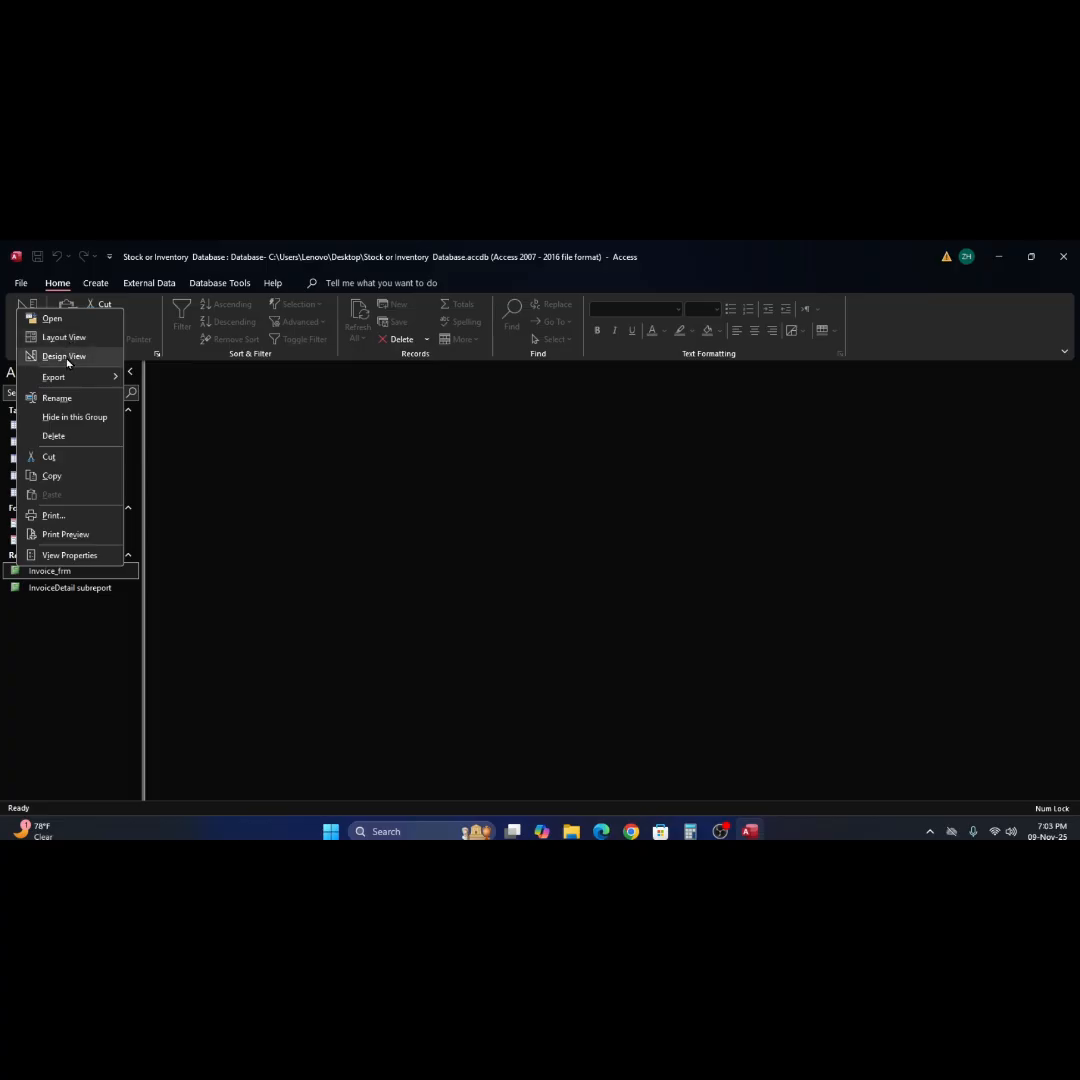
left_click(64, 535)
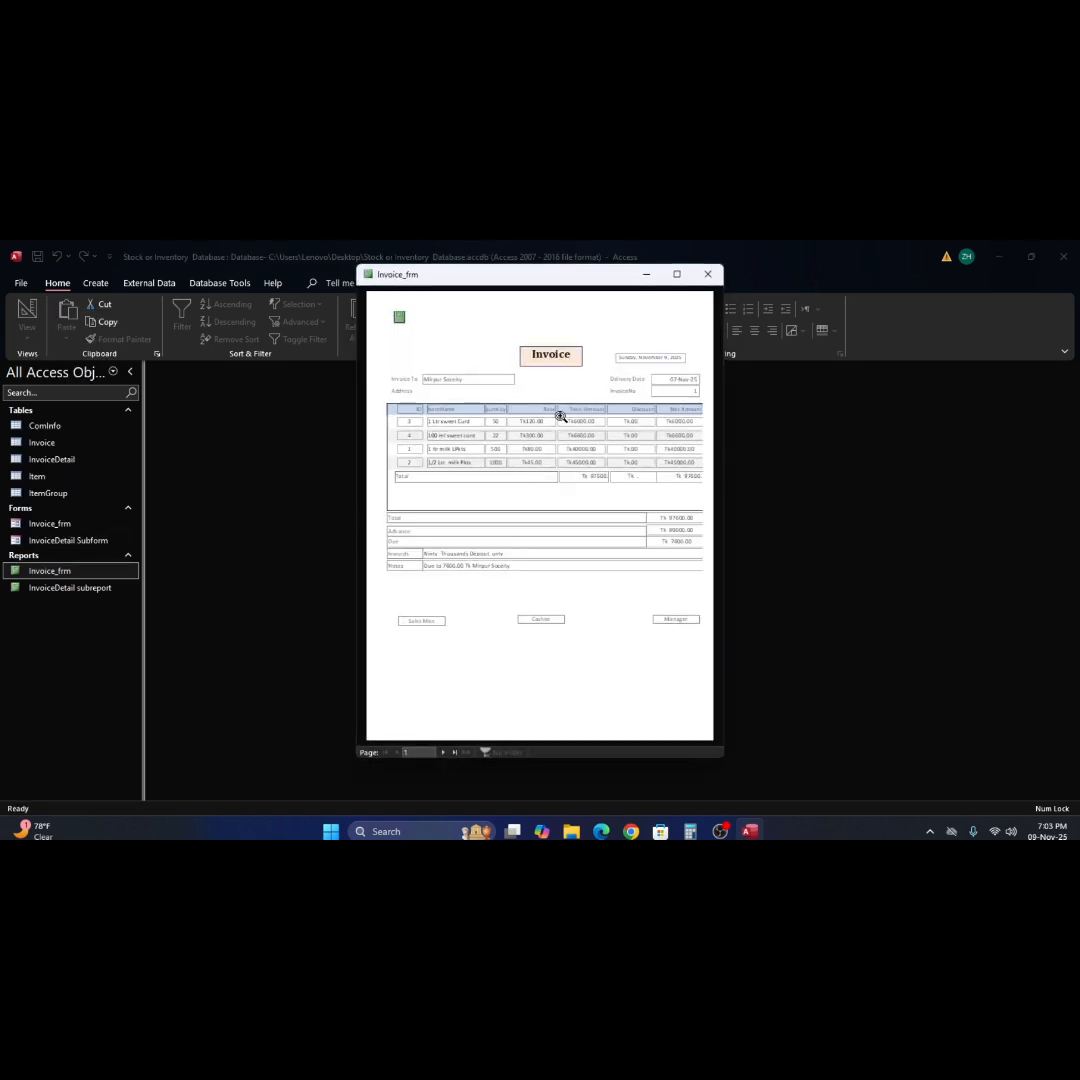
left_click(560, 408)
left_click(559, 410)
left_click(559, 410)
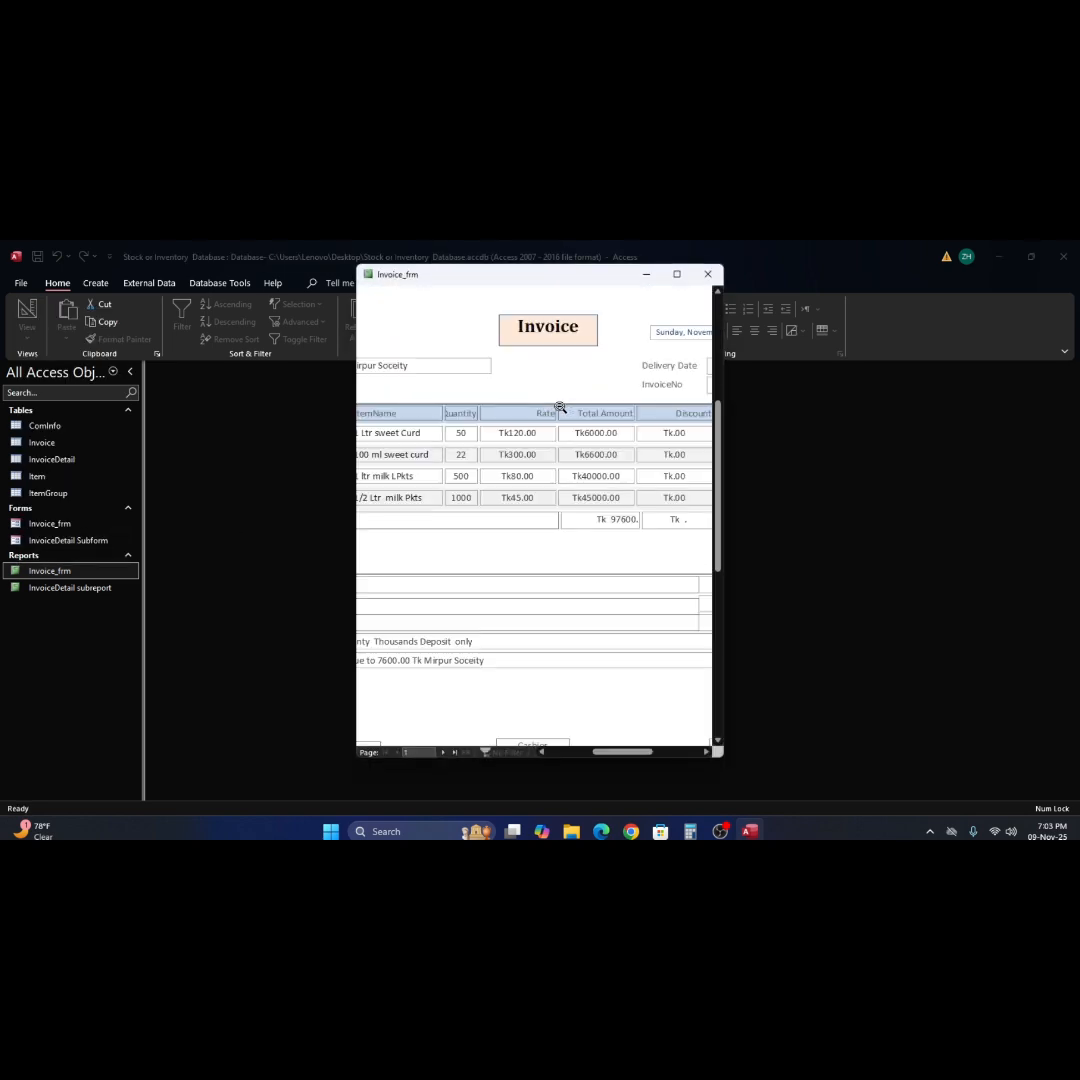
left_click(565, 402)
left_click(571, 410)
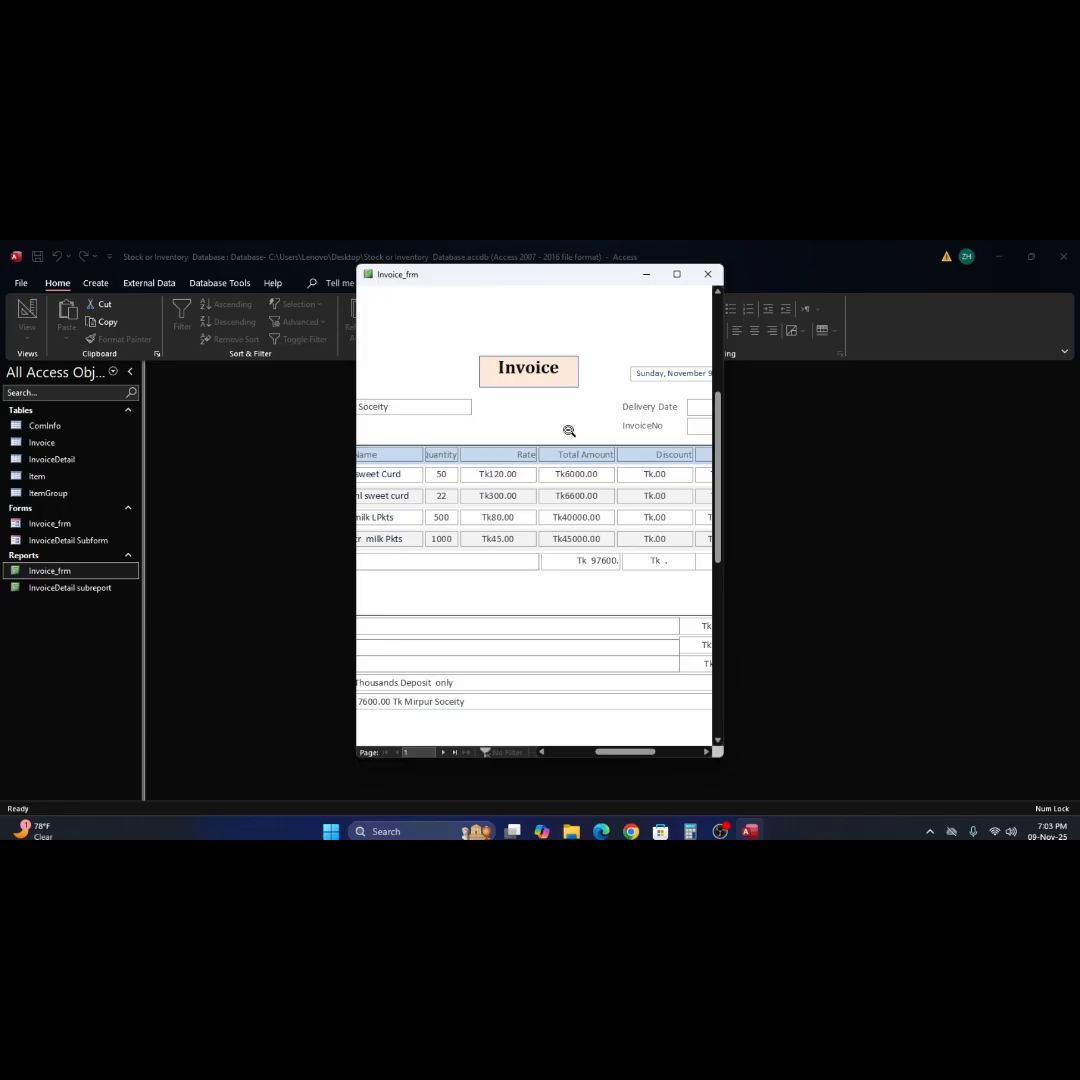
left_click(568, 430)
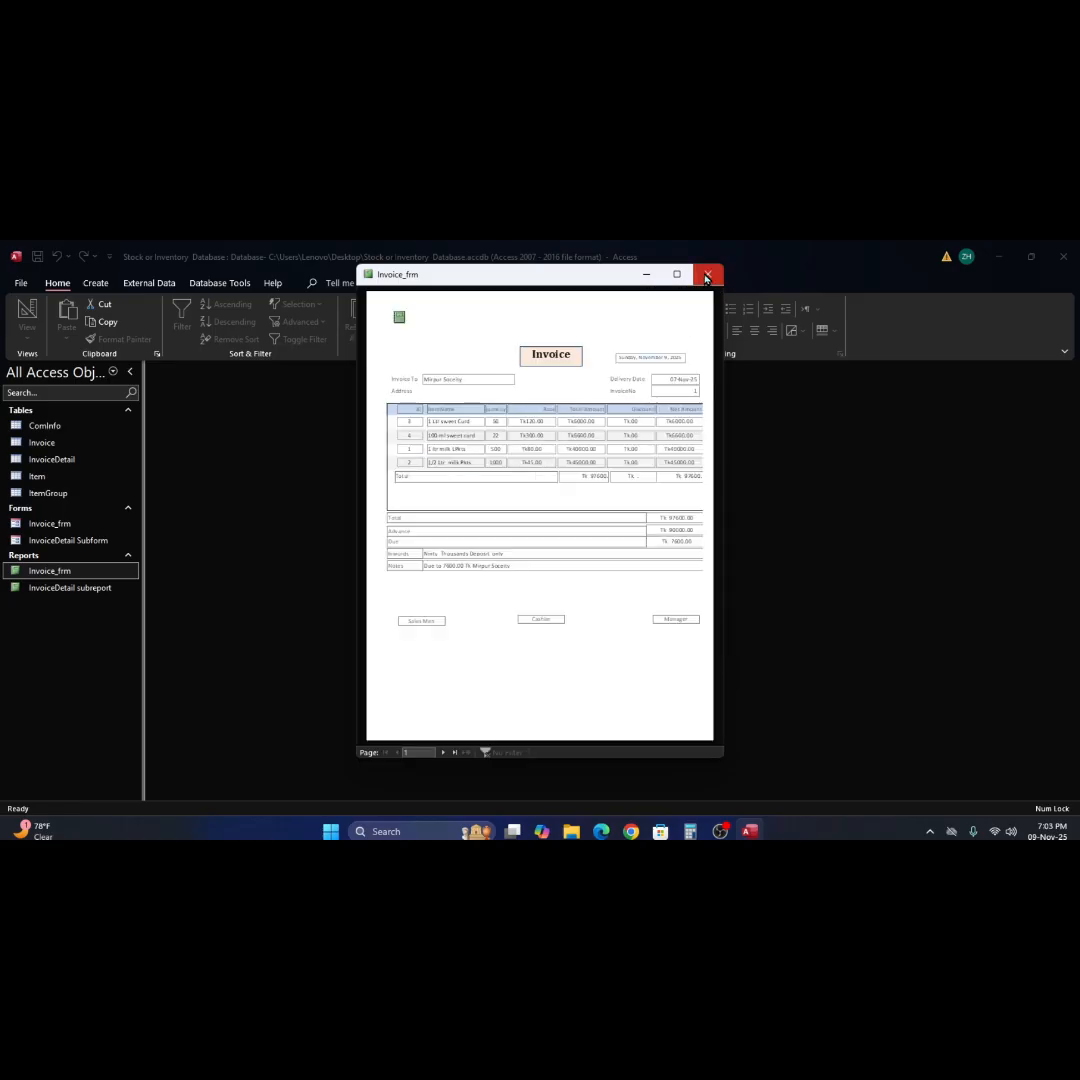
left_click(706, 276)
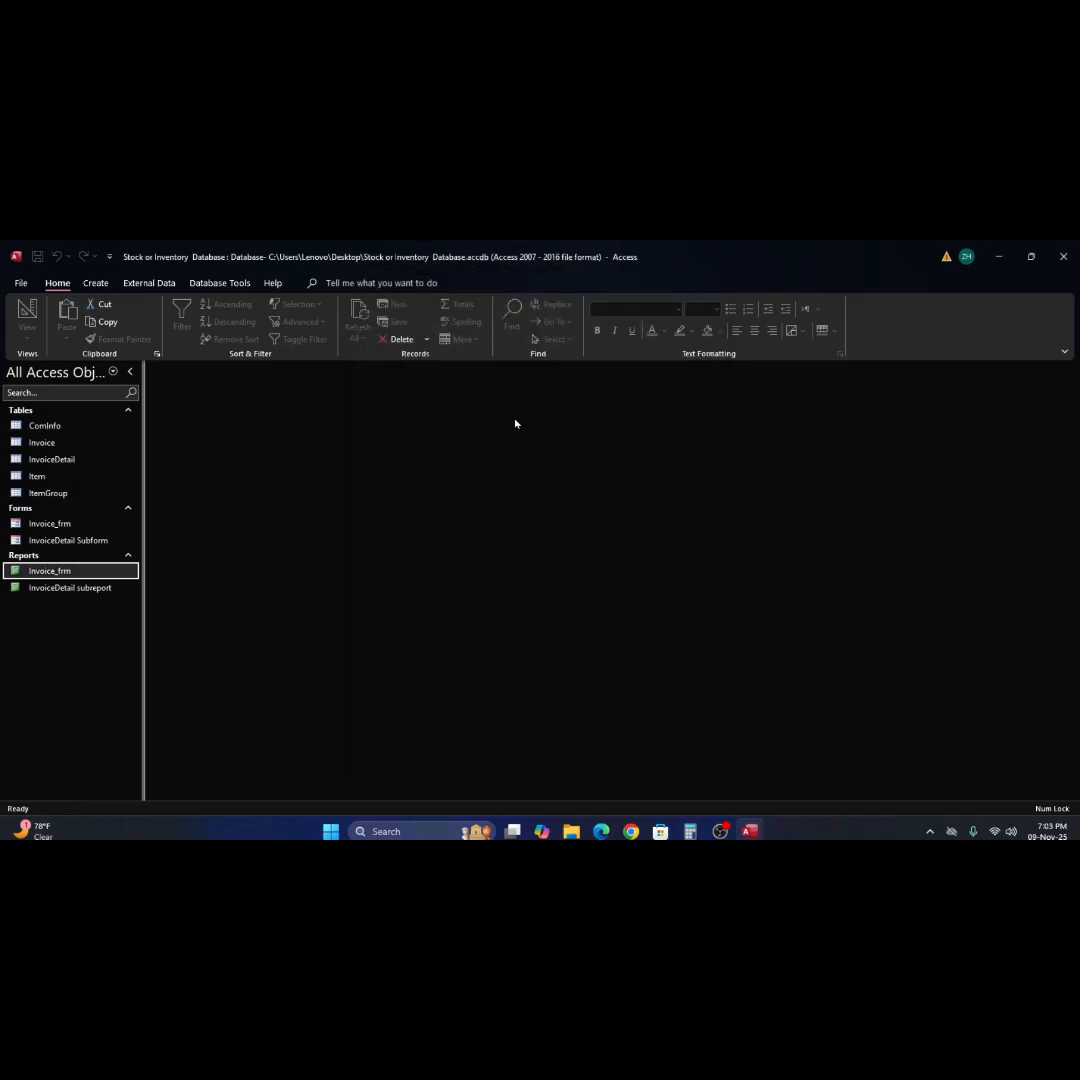
Open Invoice_frm in Design View and display its print preview to check the page layout.
right_click(36, 576)
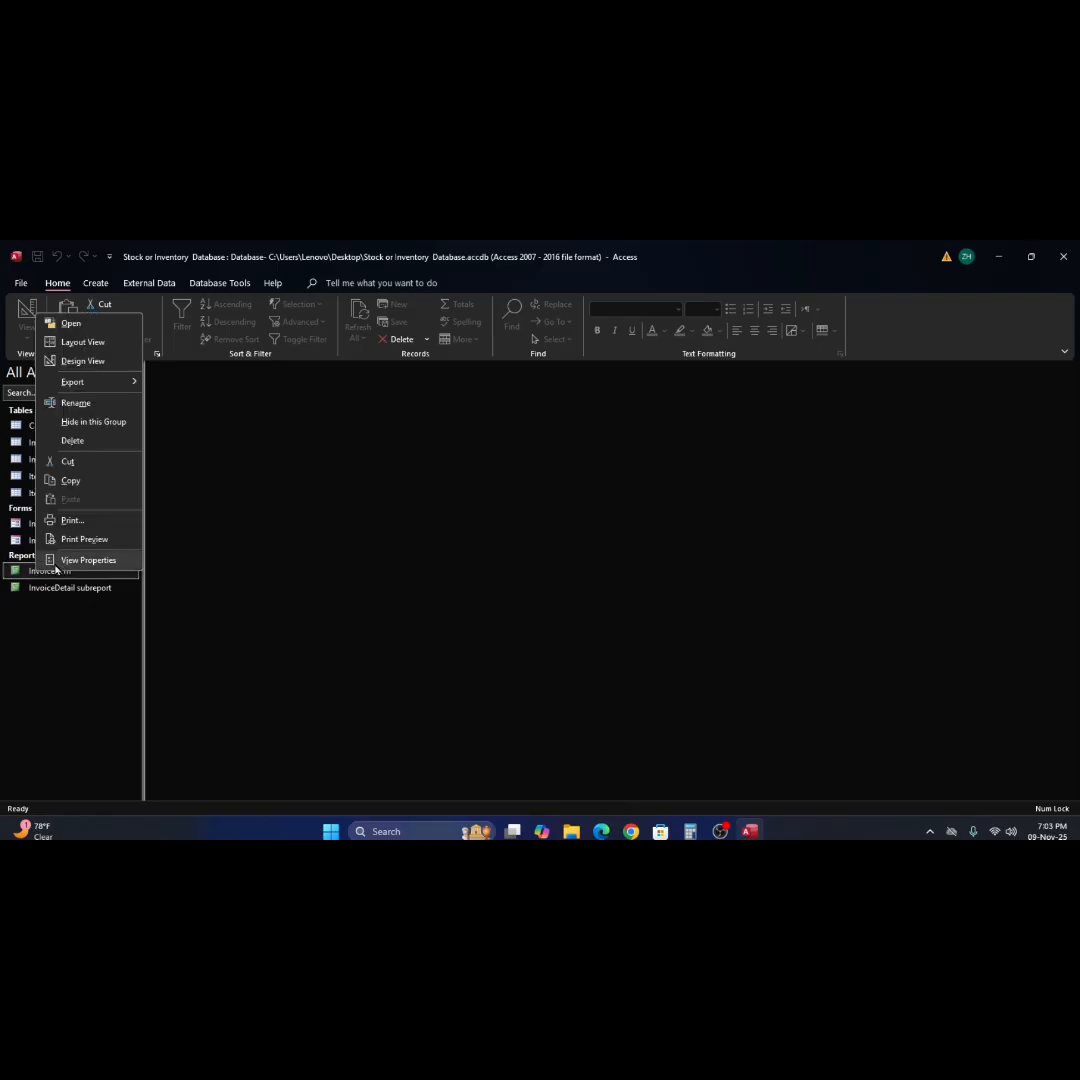
left_click(82, 362)
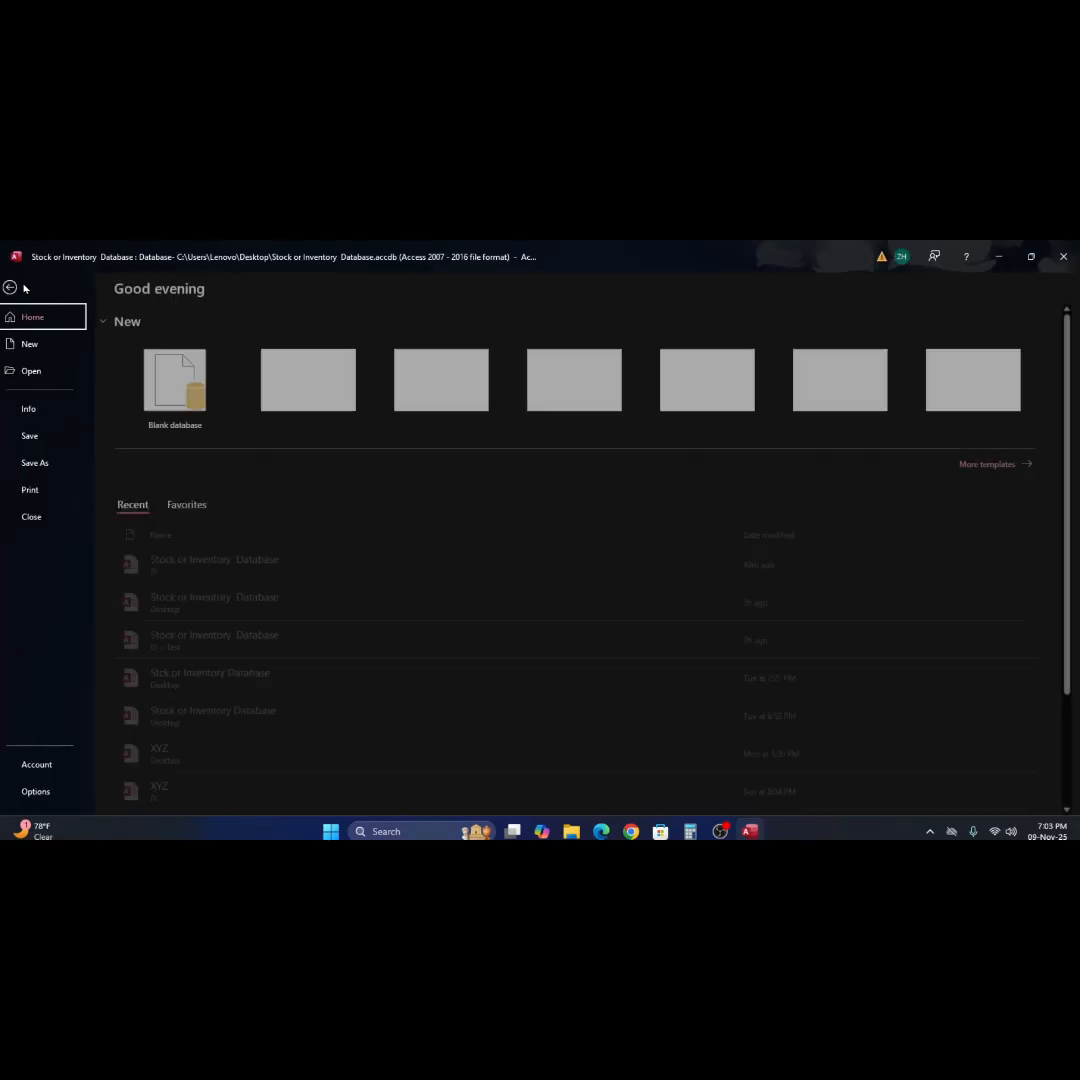
left_click(20, 283)
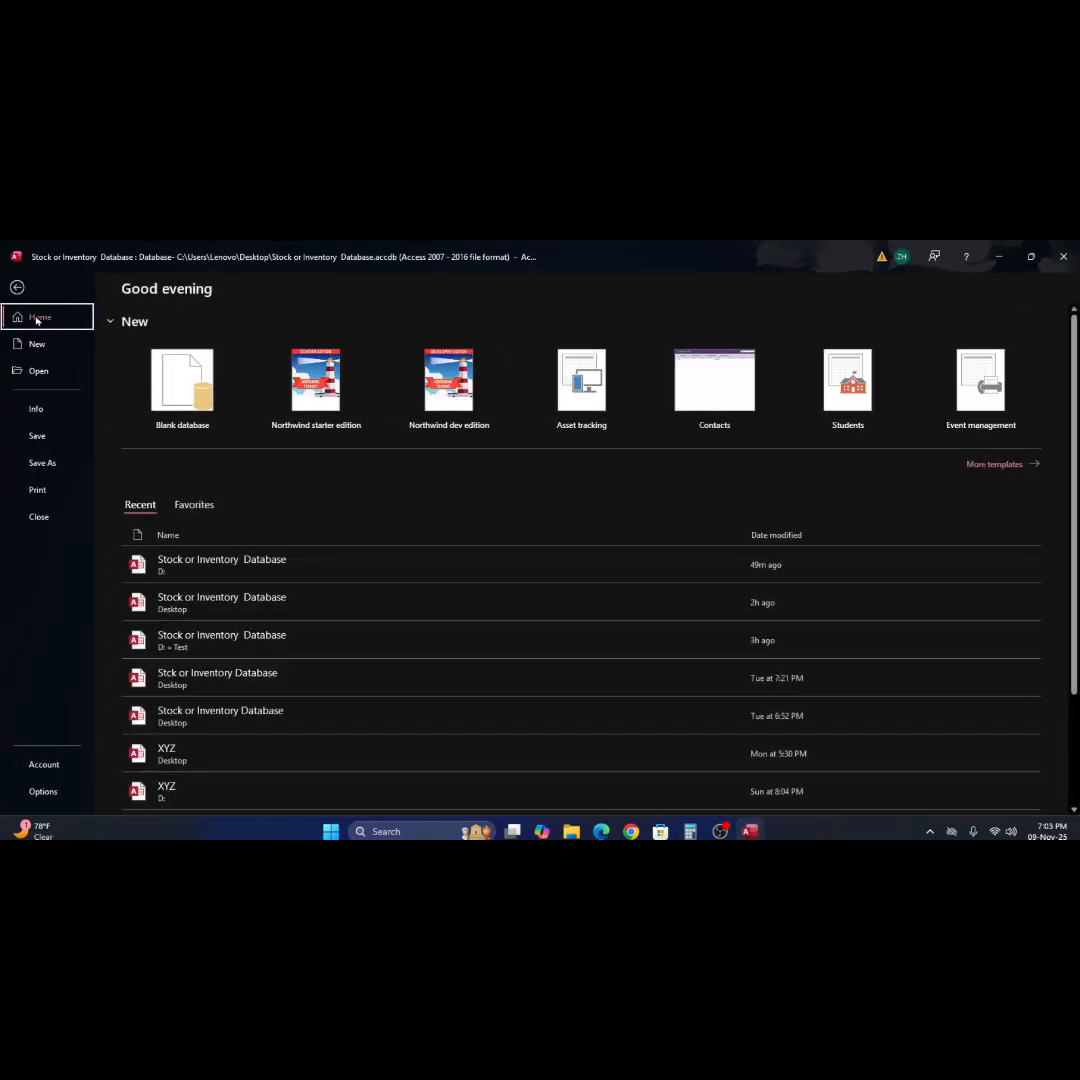
left_click(51, 495)
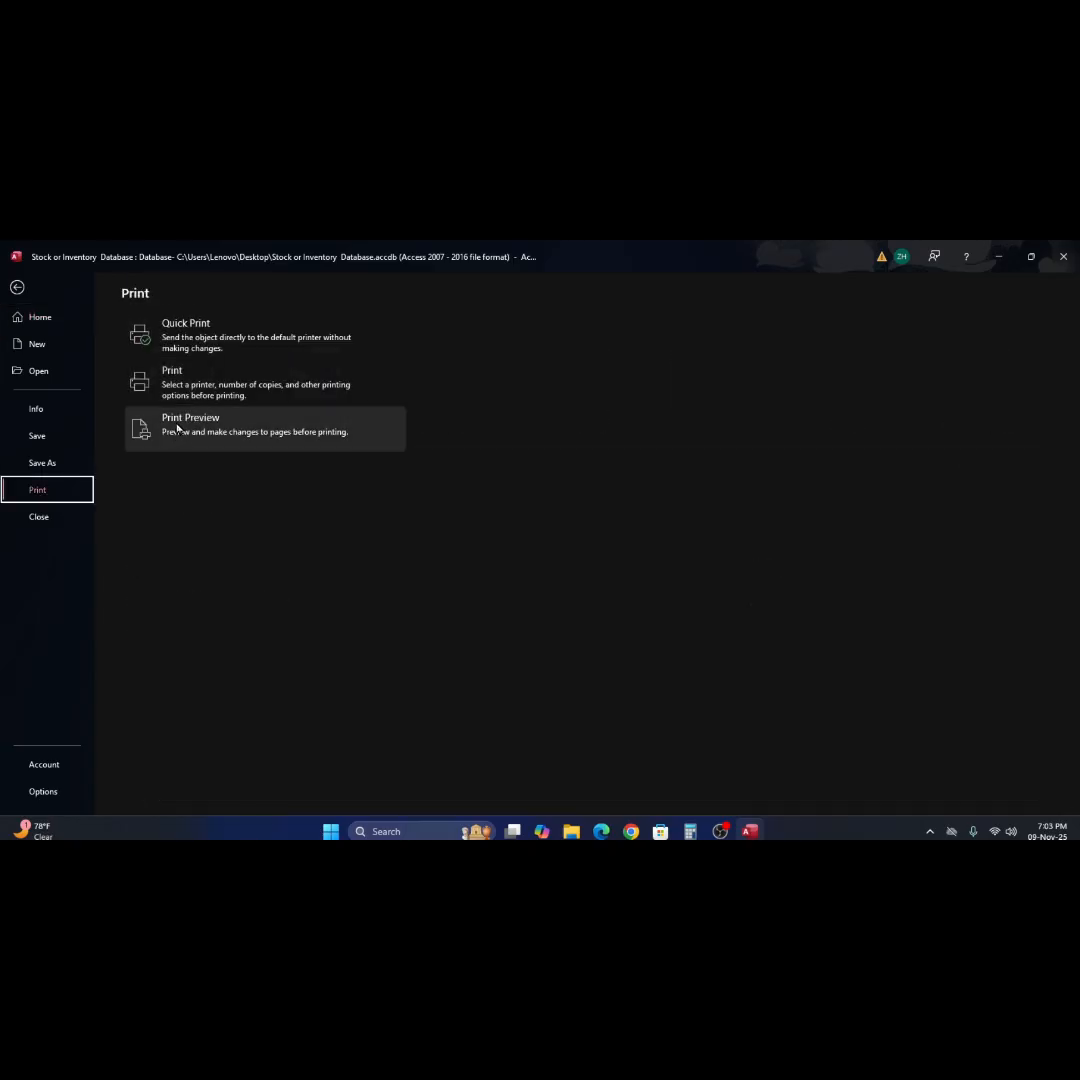
left_click(176, 422)
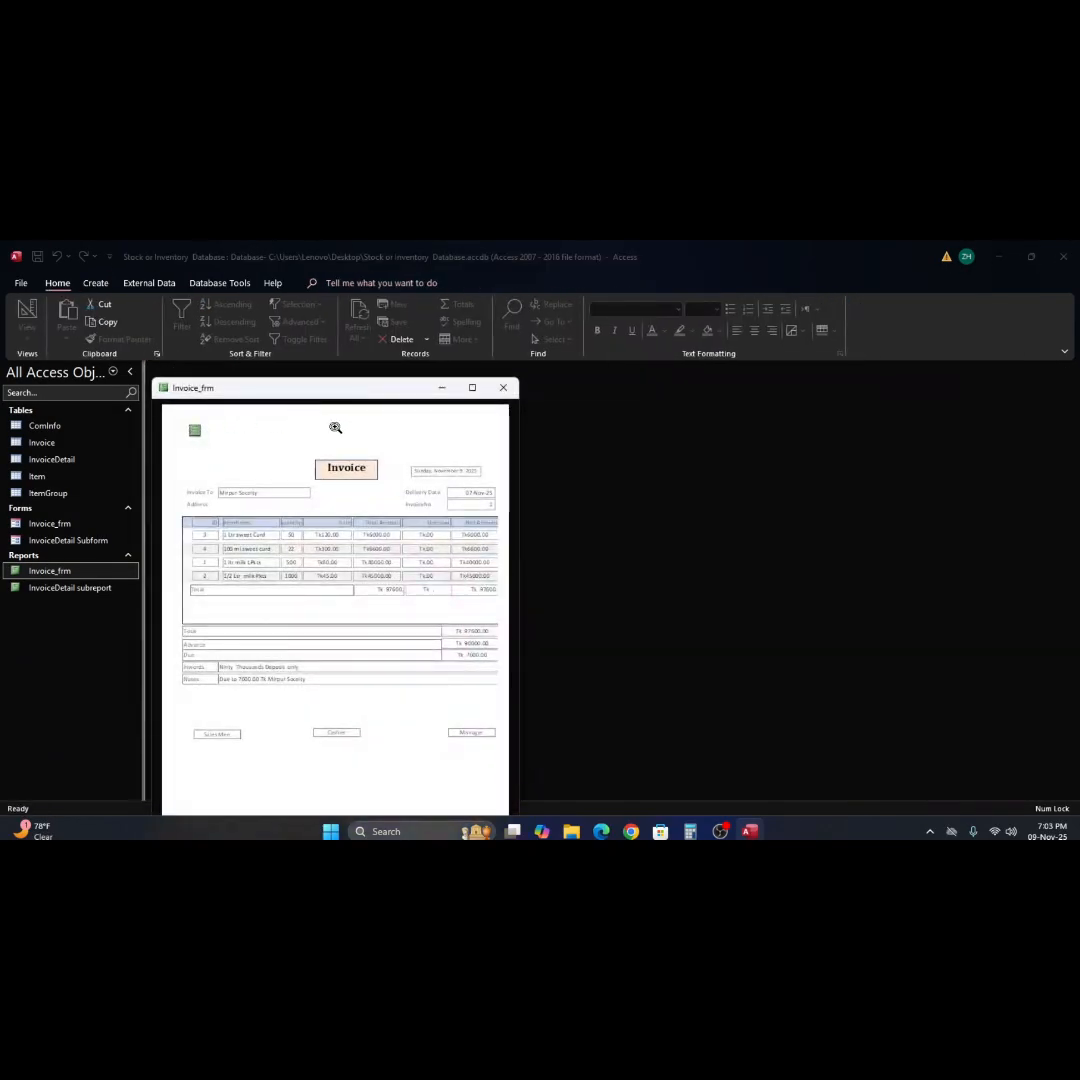
left_click(335, 427)
left_click(148, 284)
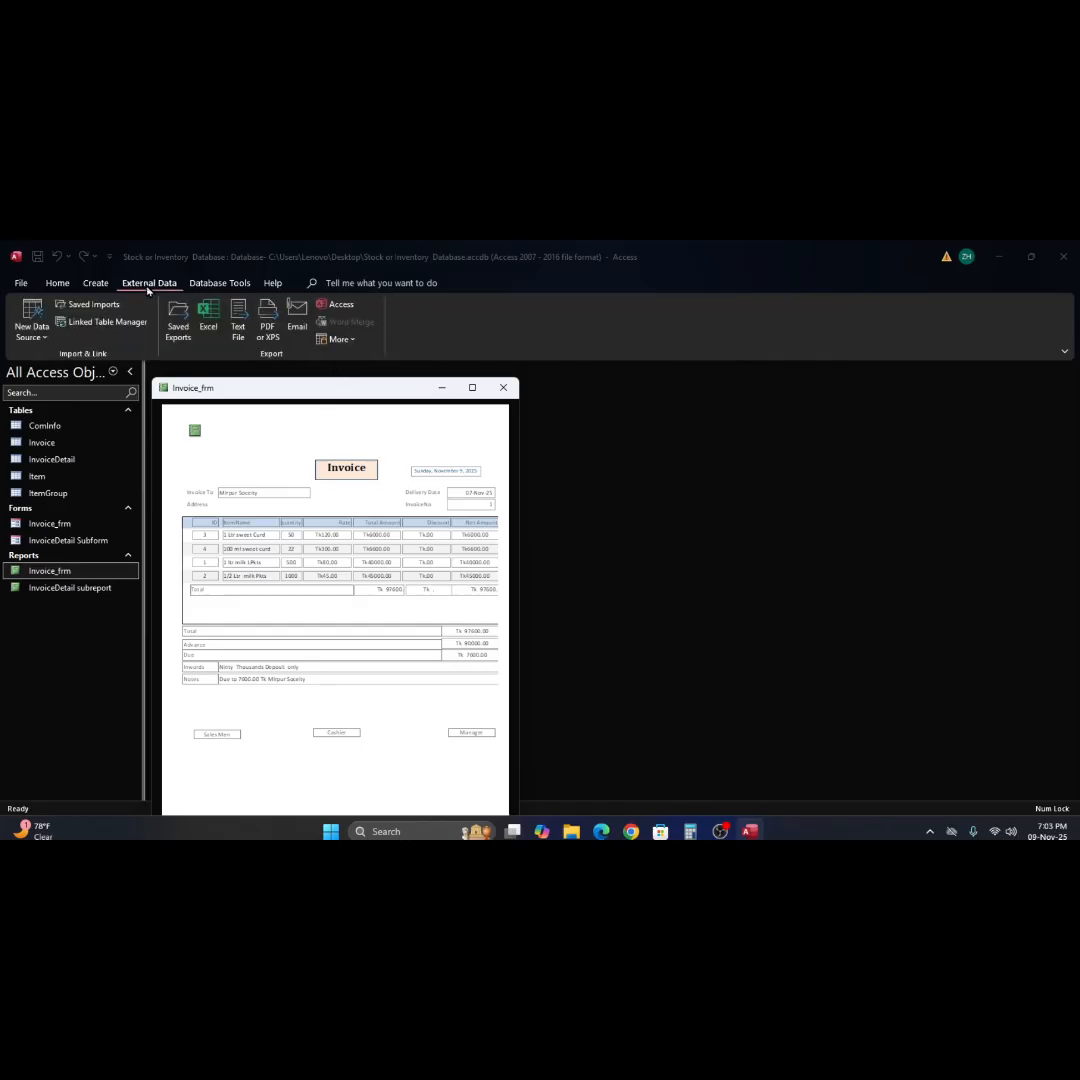
left_click(219, 284)
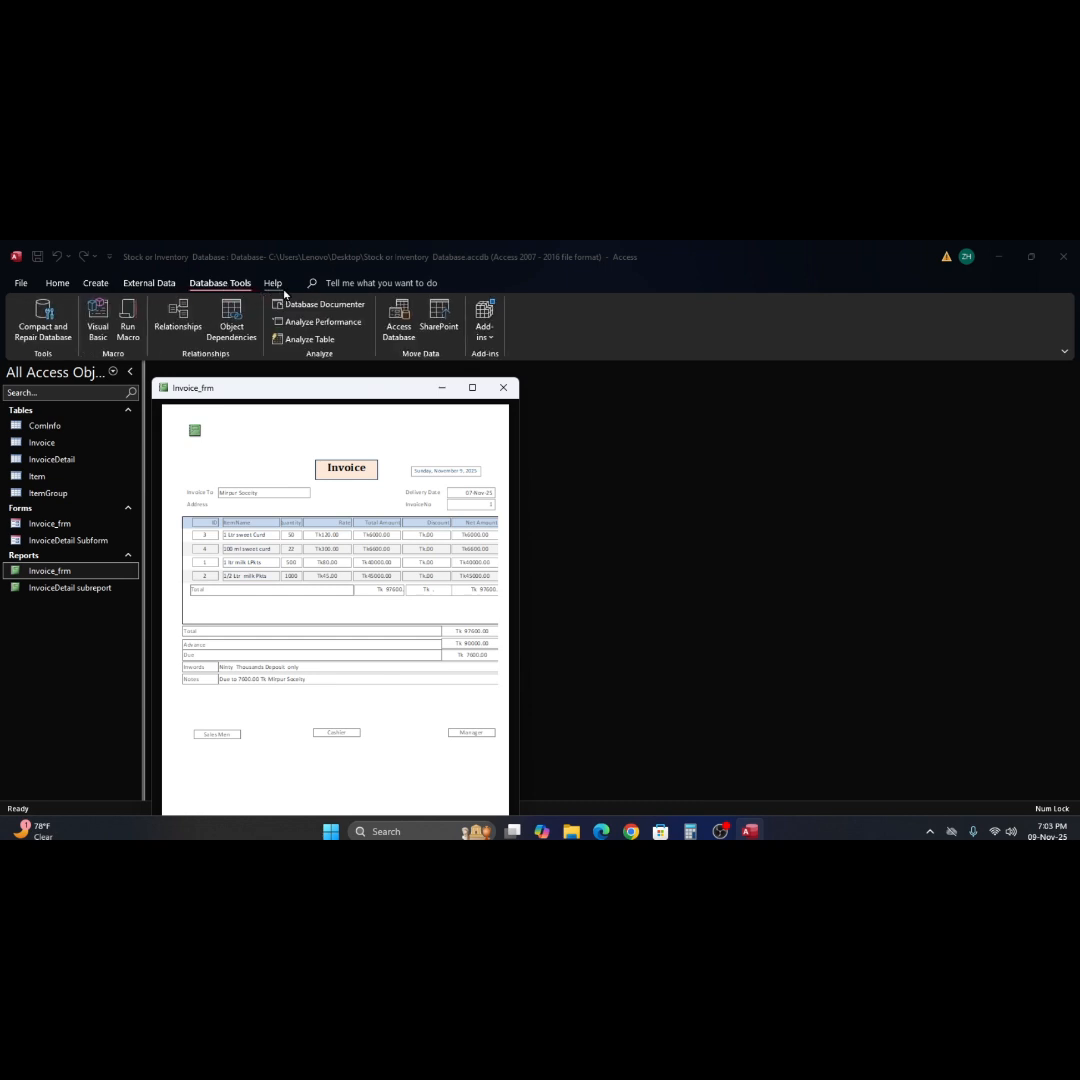
left_click(56, 286)
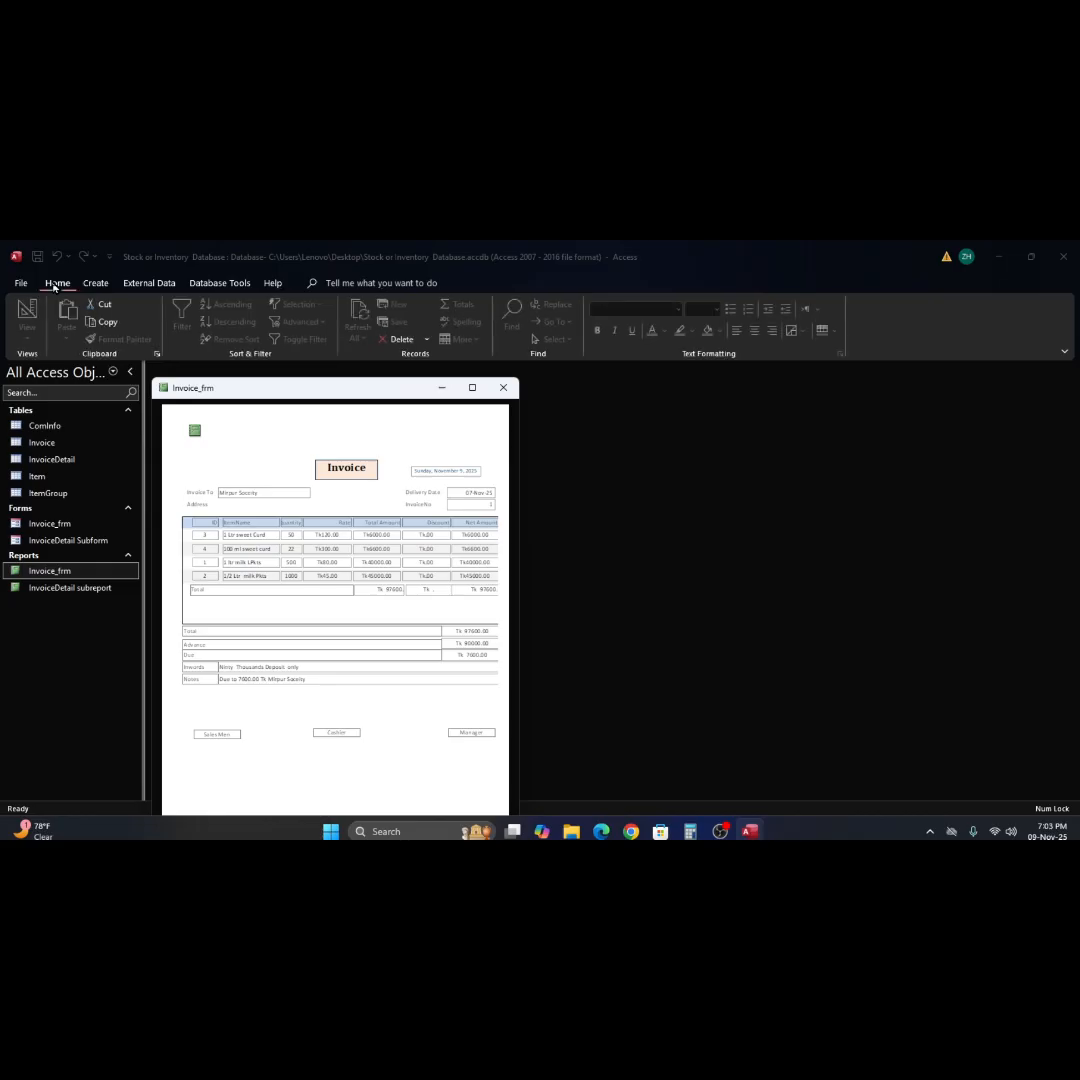
Request Print Preview again for the open Invoice_frm report to check its page layout.
left_click(21, 285)
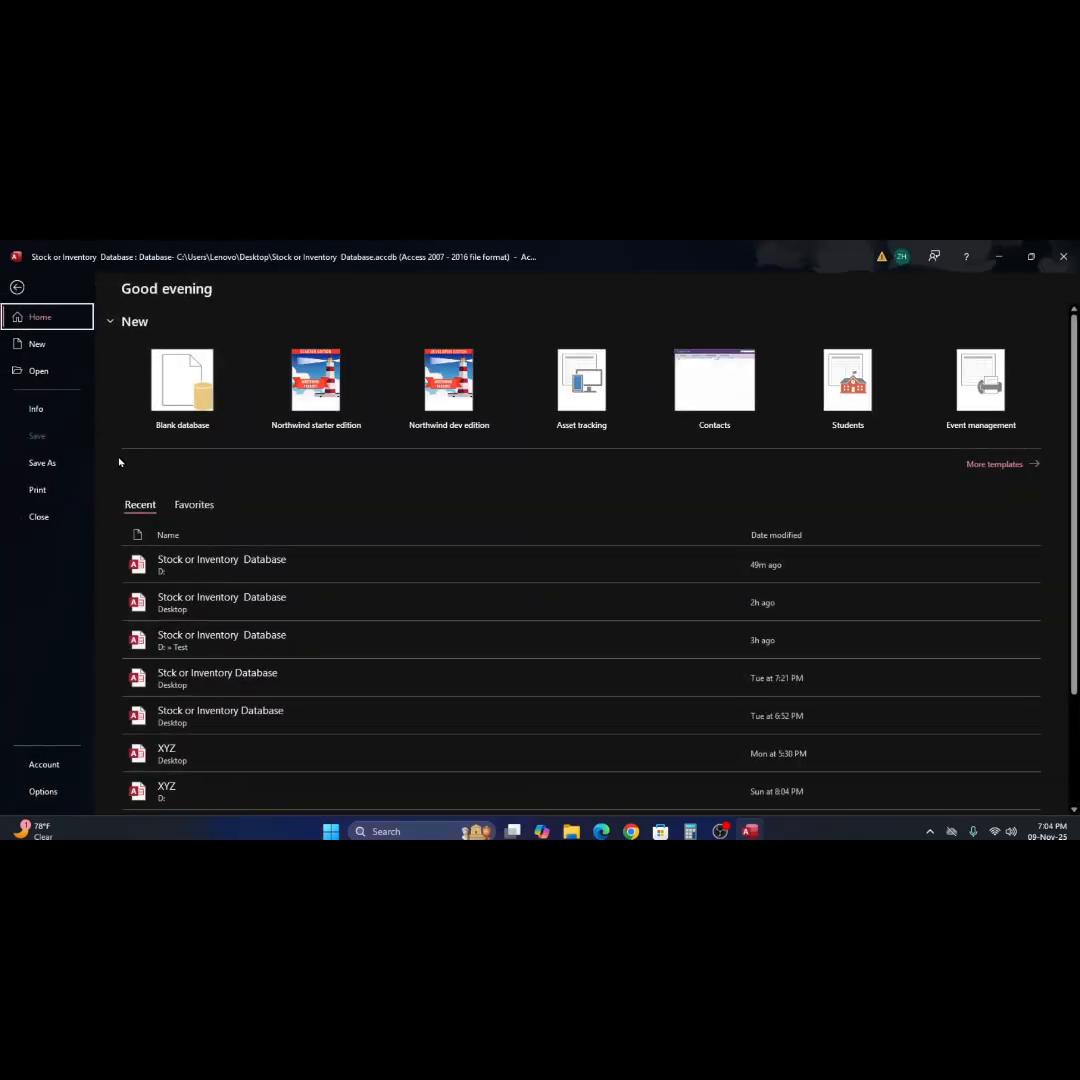
left_click(37, 492)
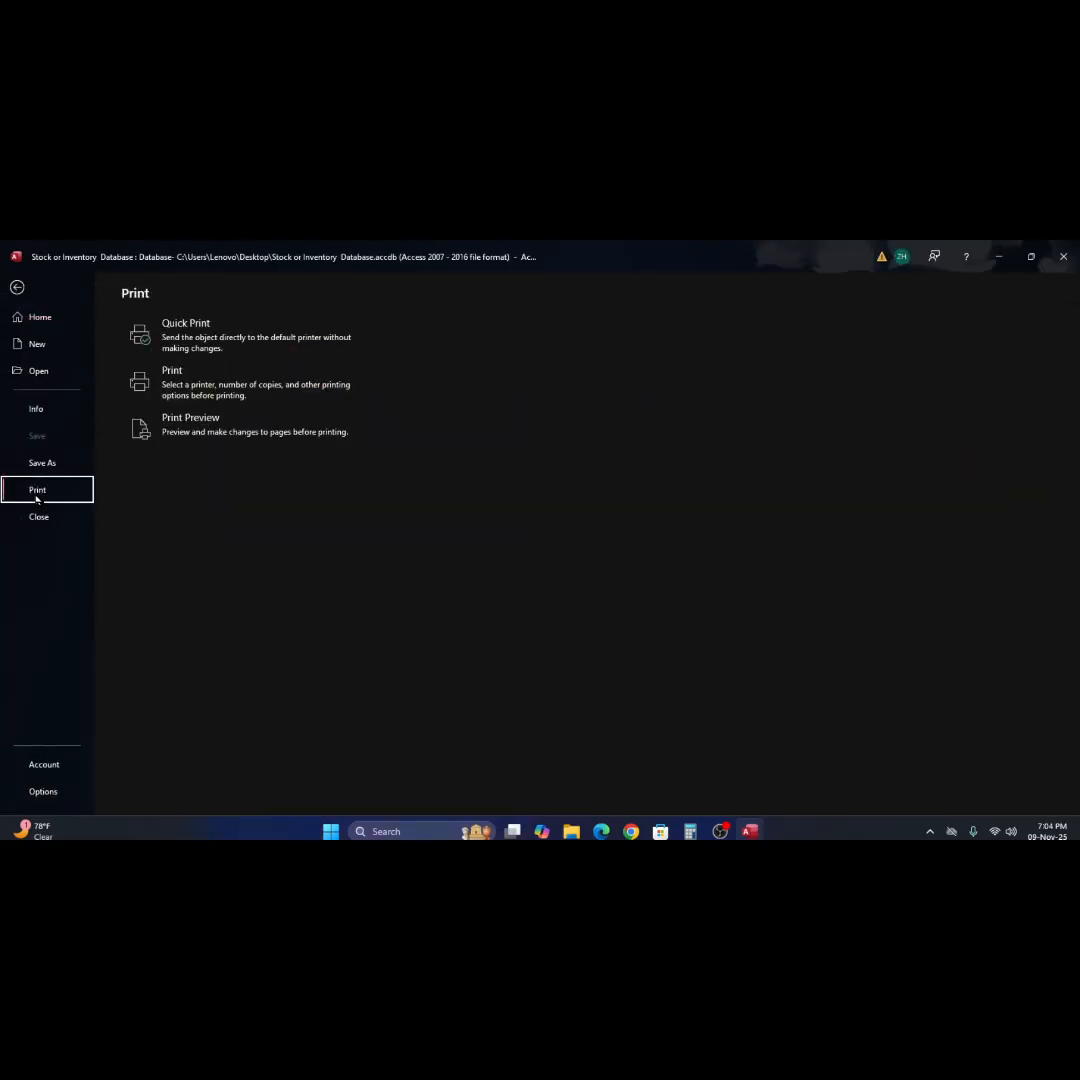
left_click(172, 424)
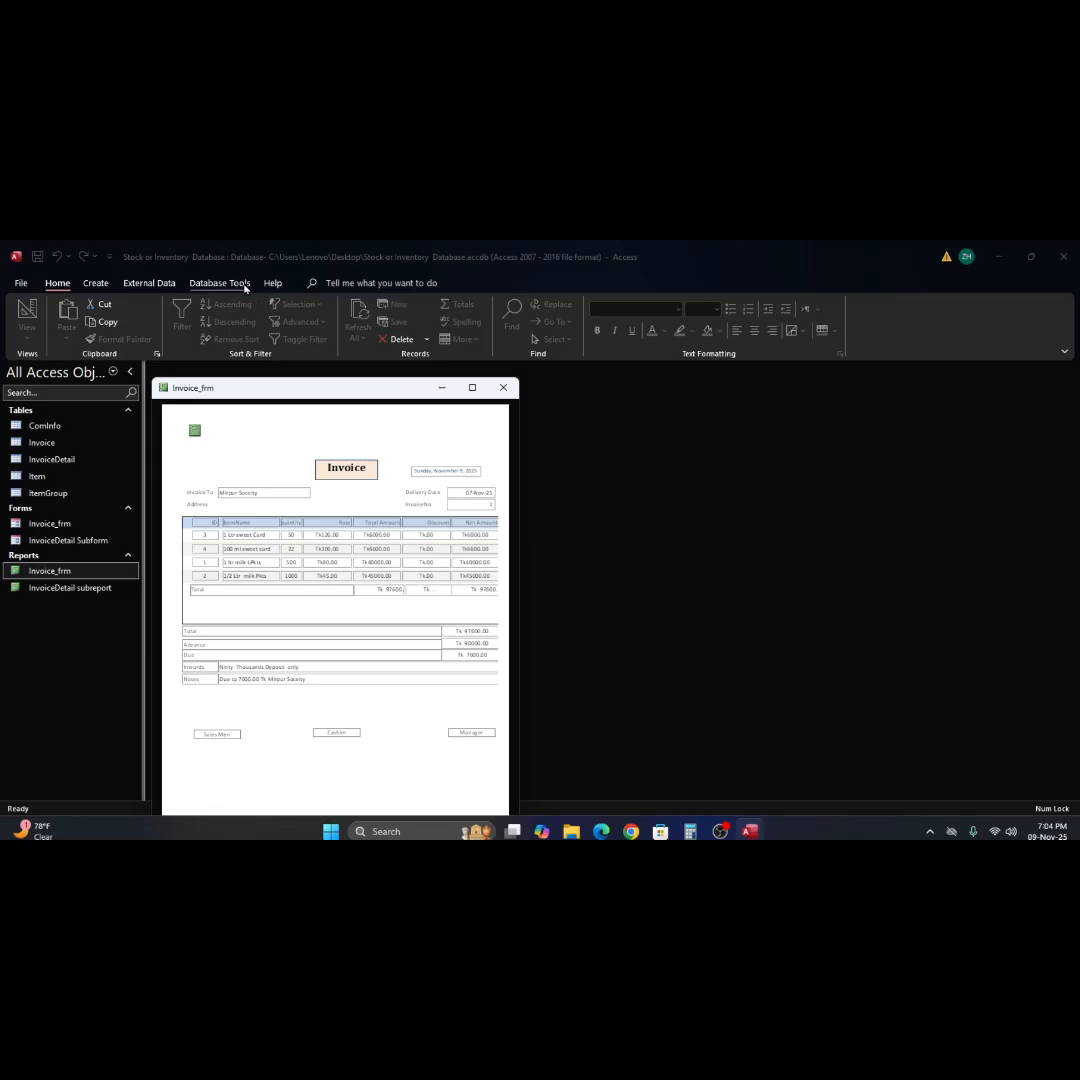
left_click(245, 288)
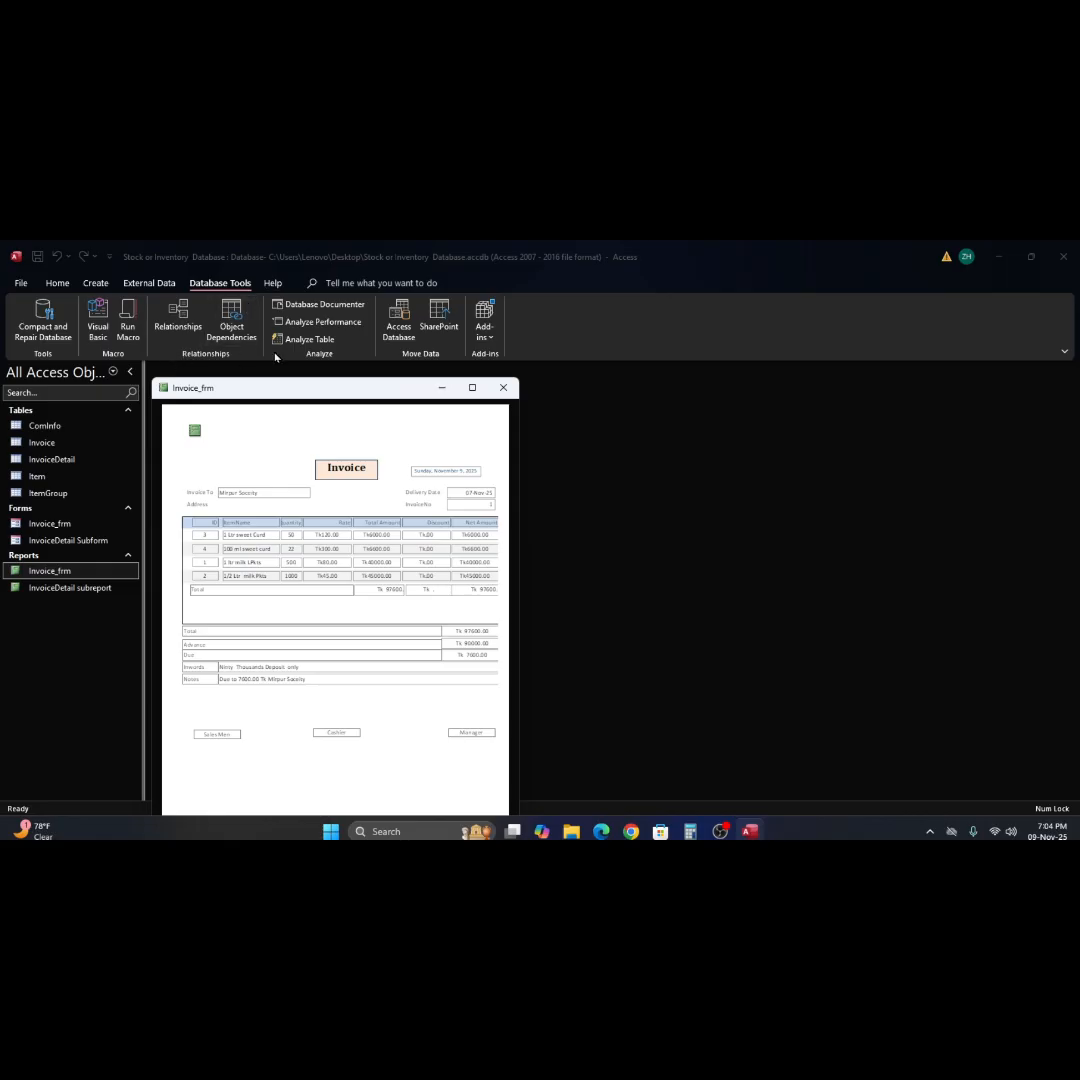
Check the Invoice_frm report's print preview up close, then close it.
left_click(352, 466)
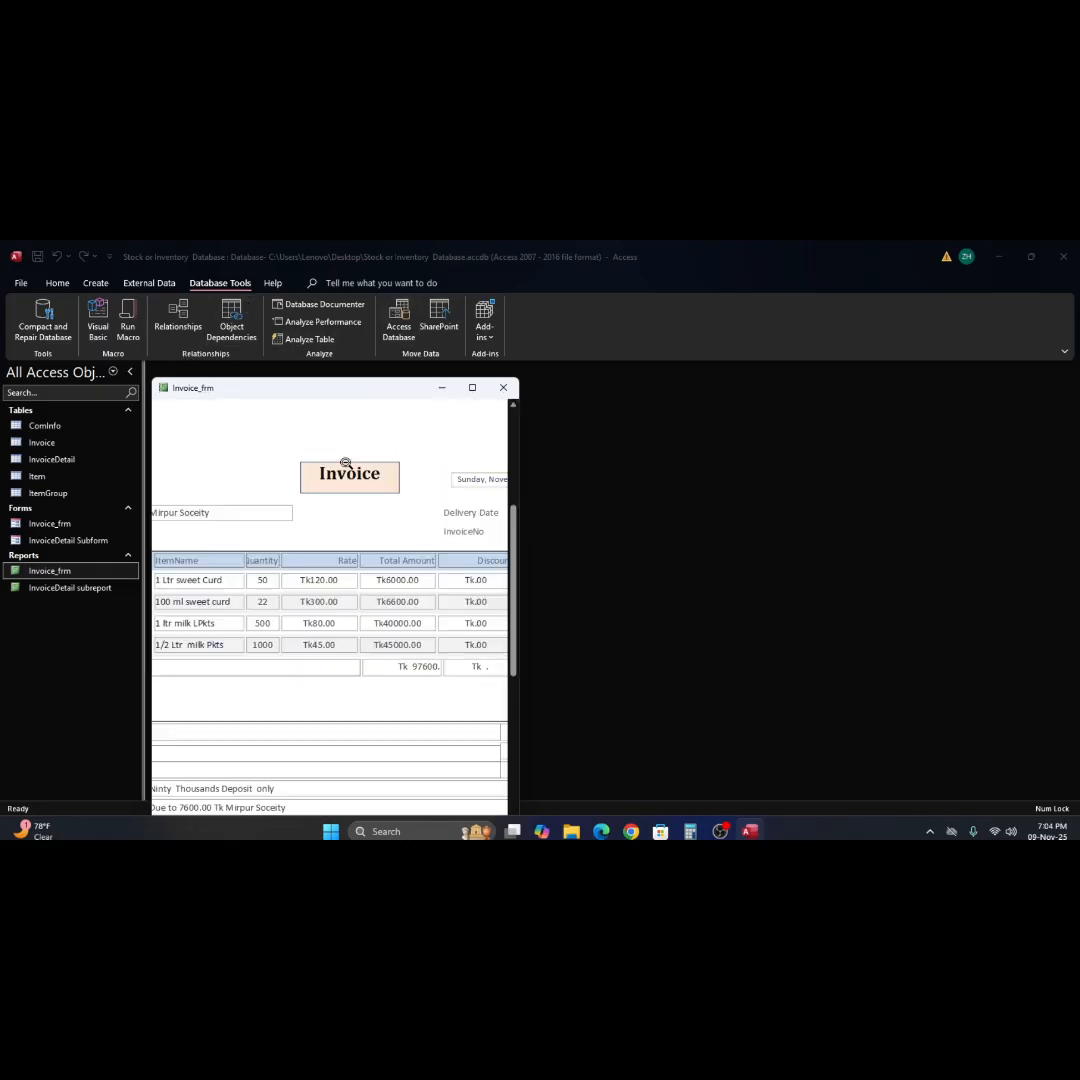
left_click(352, 466)
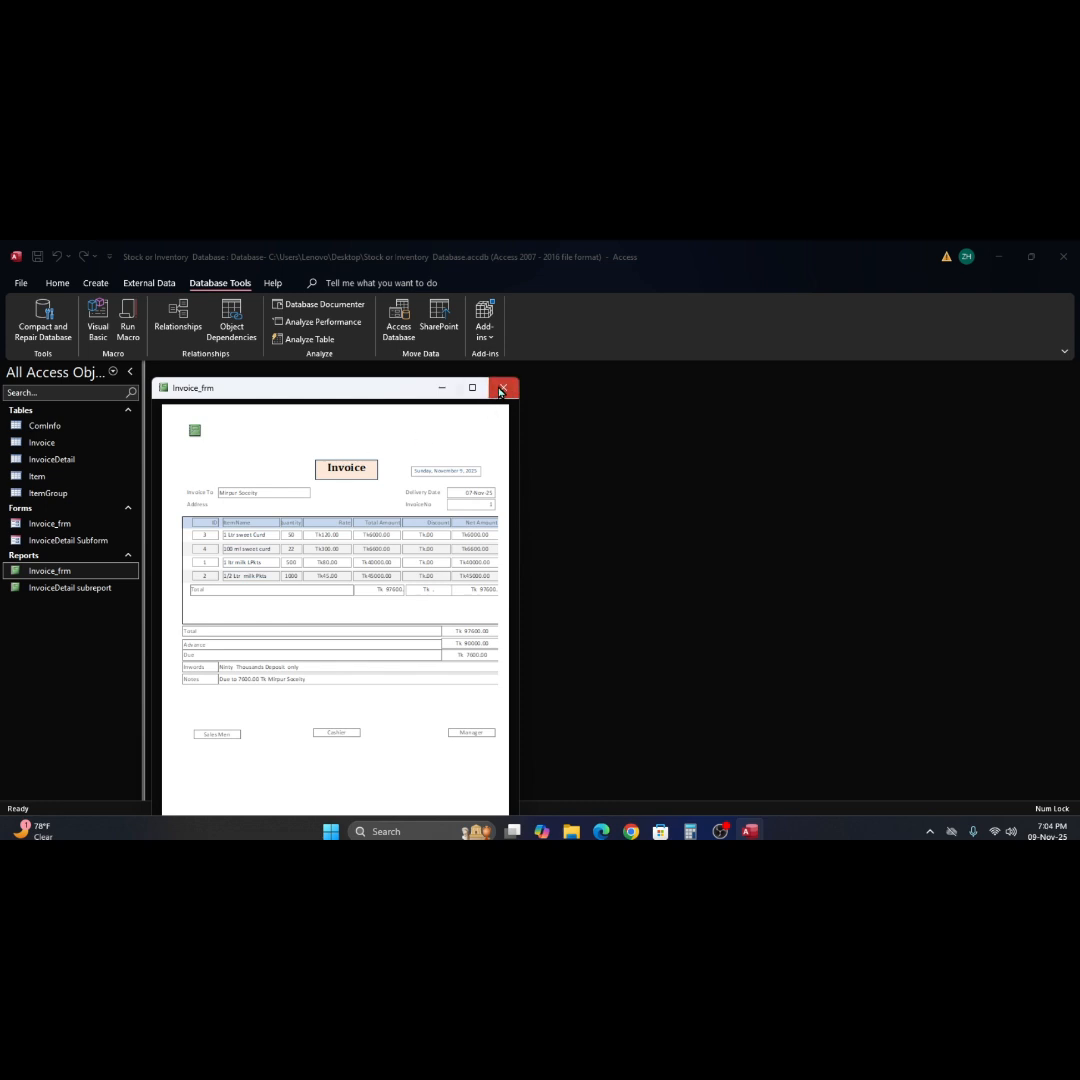
left_click(497, 391)
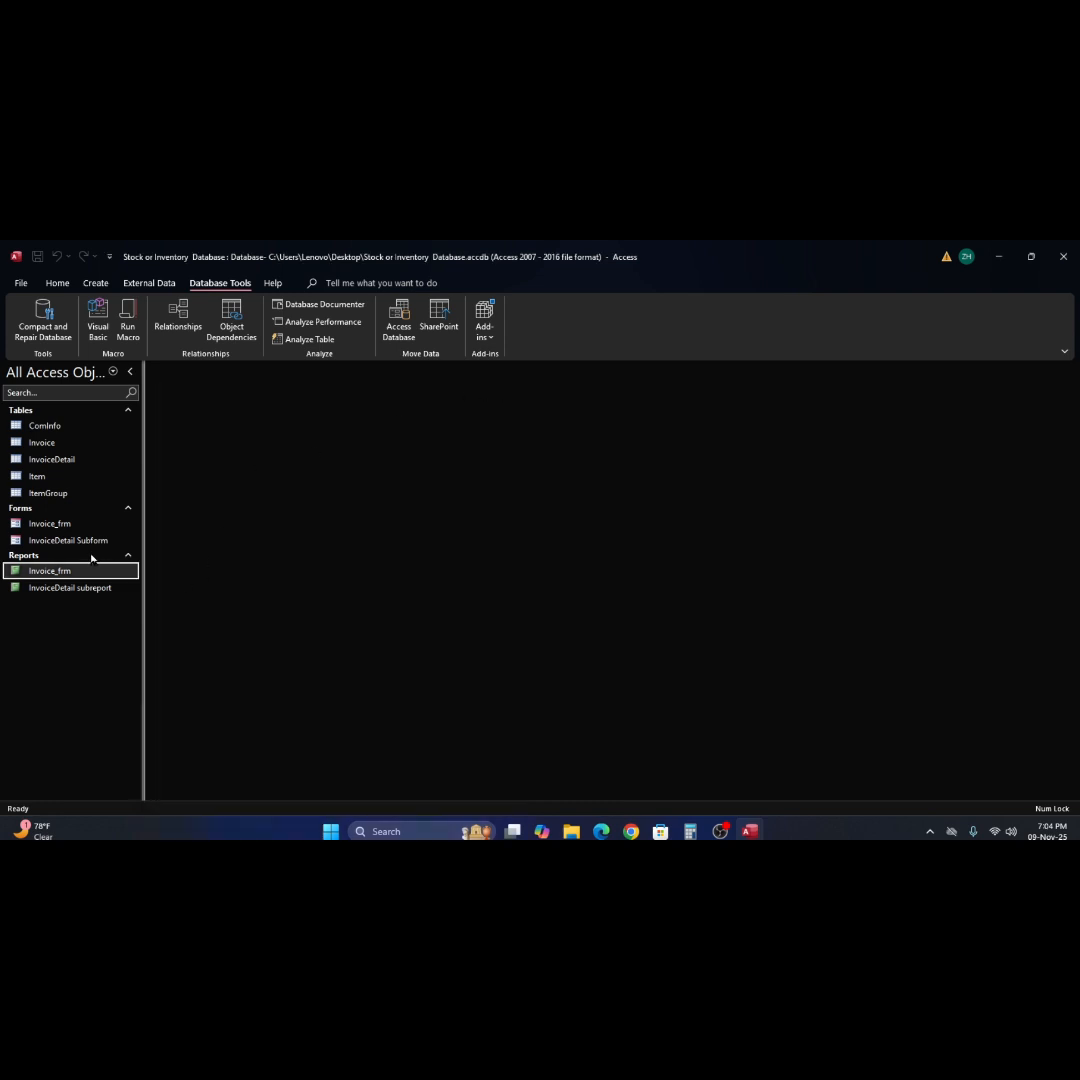
Reopen the Invoice_frm report in Print Preview and reposition its window below the ribbon.
double_click(15, 573)
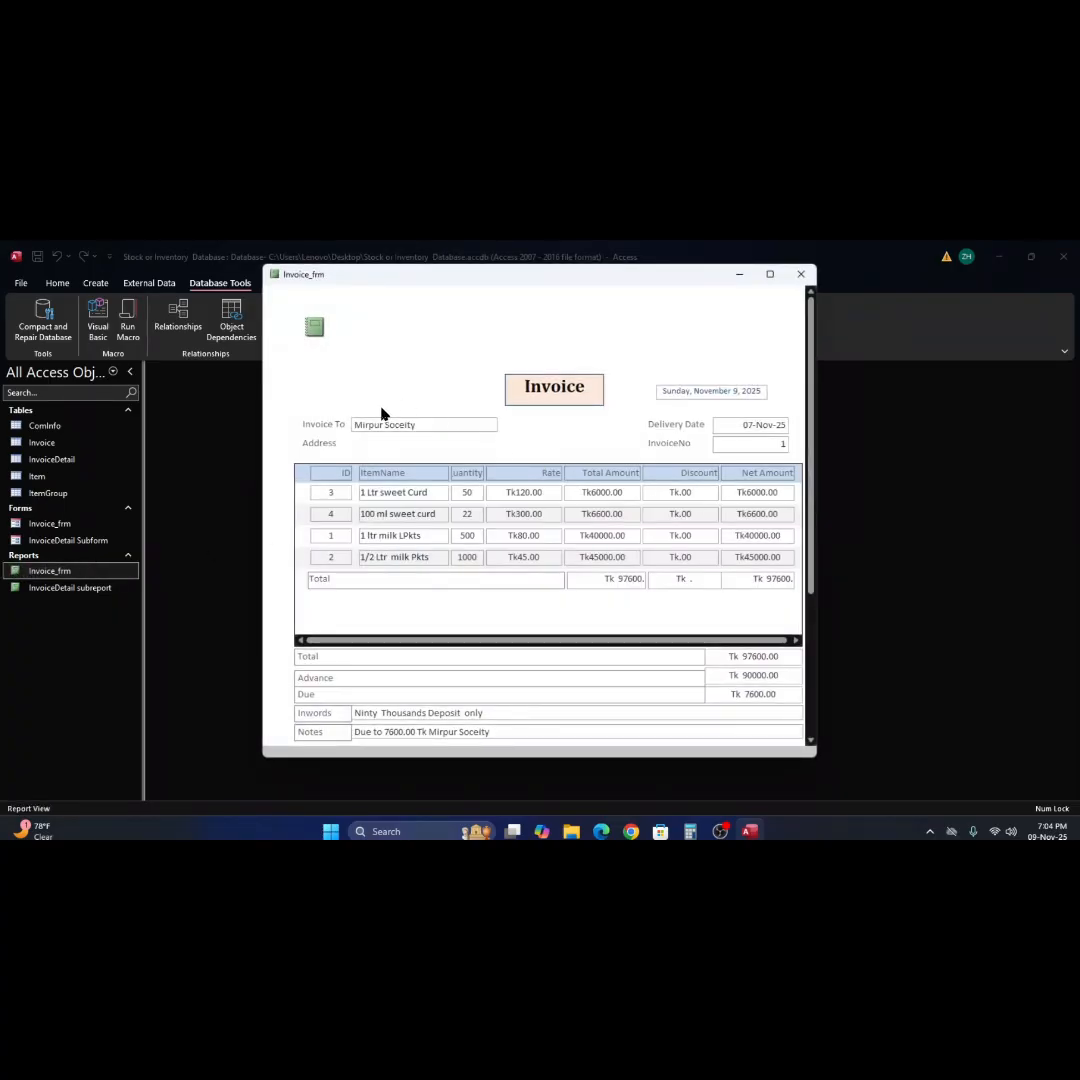
left_click(24, 286)
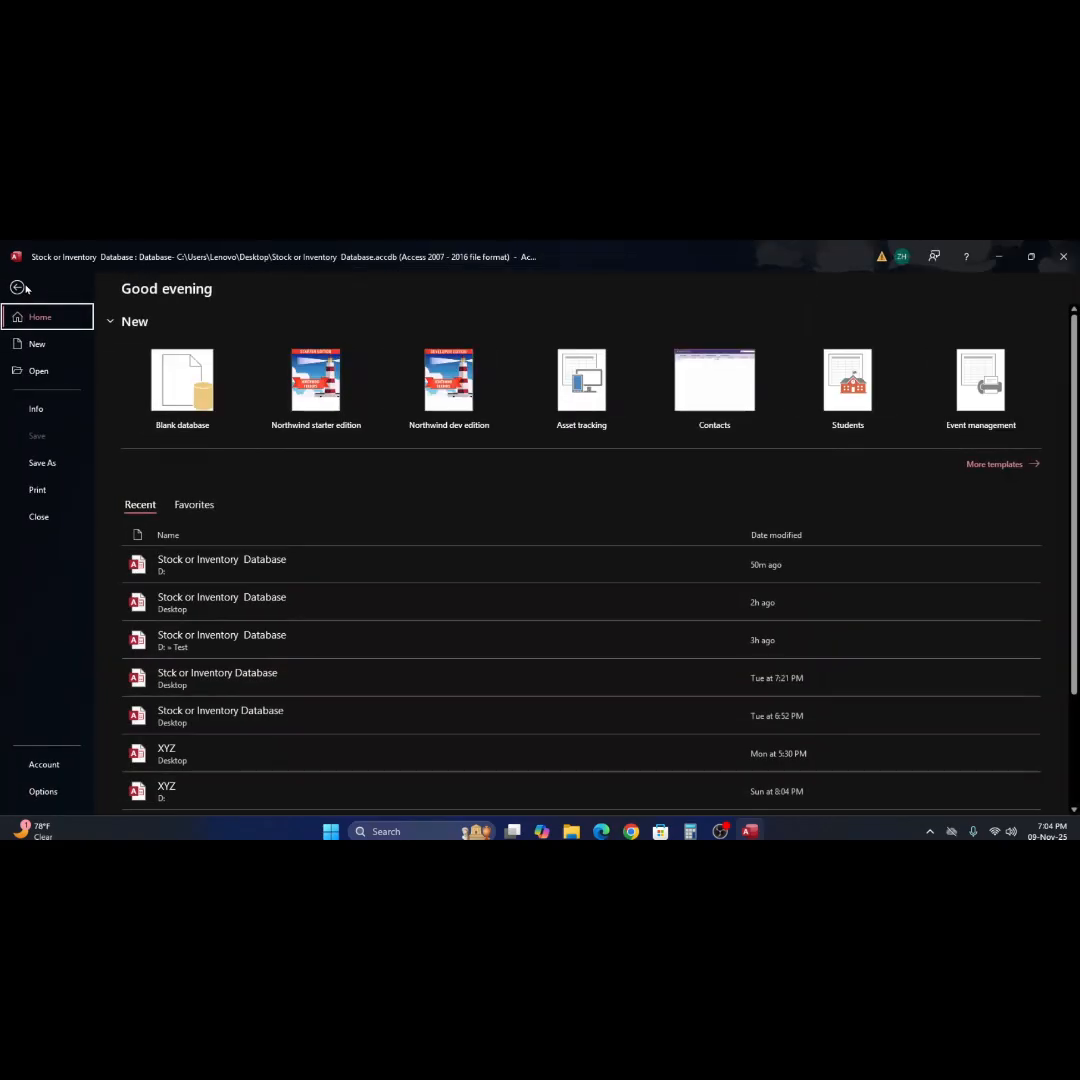
left_click(37, 493)
left_click(168, 429)
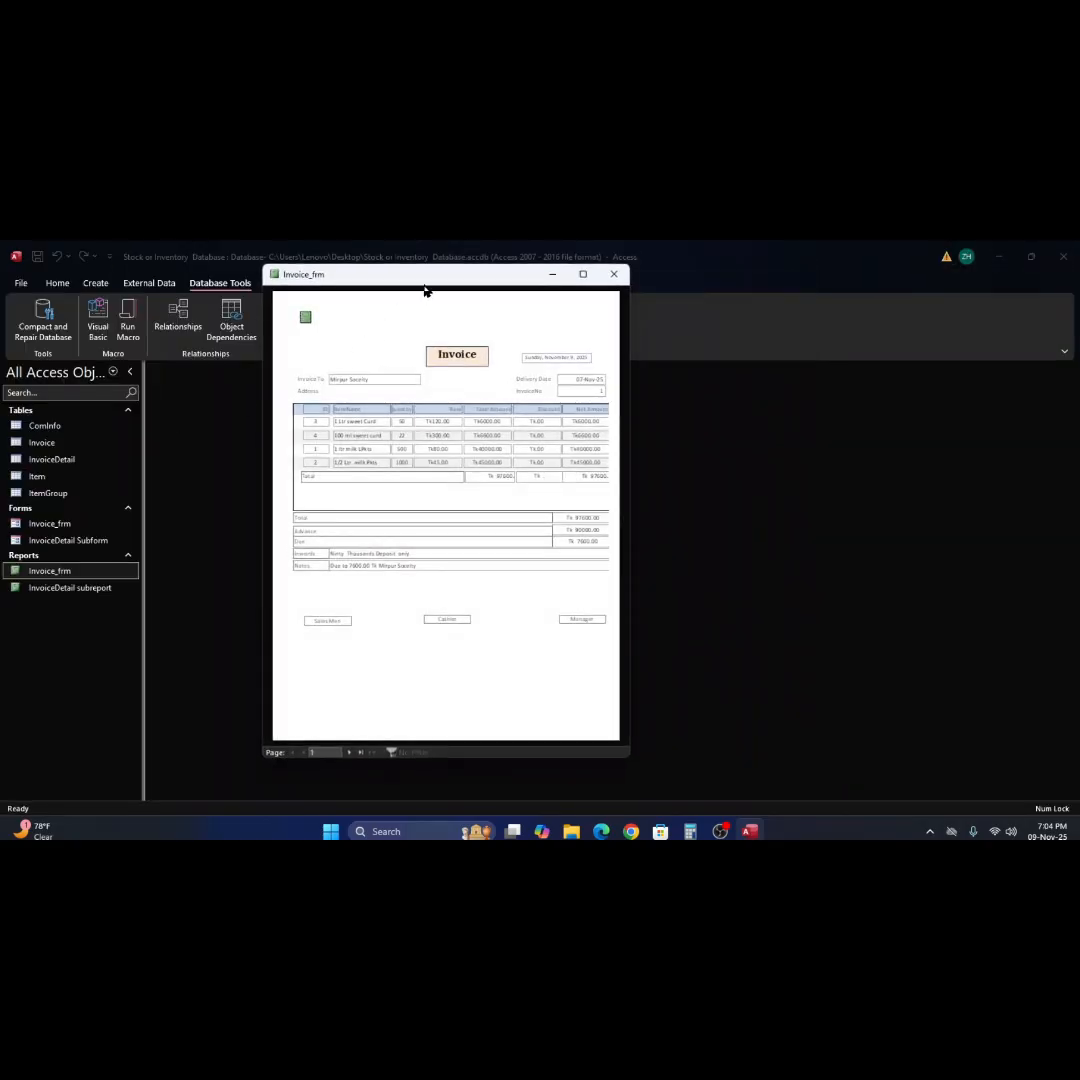
left_click_drag(424, 280, 434, 417)
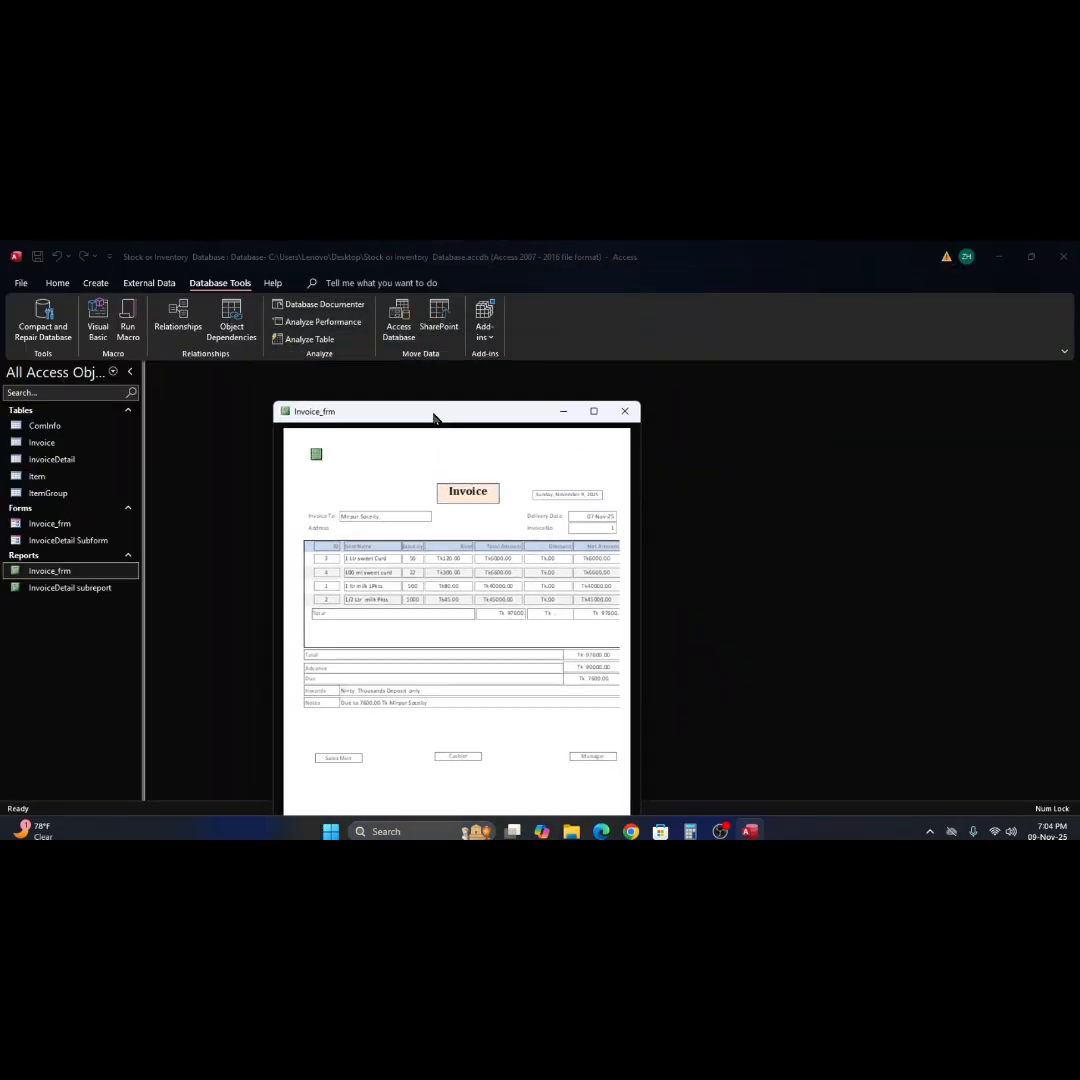
left_click(426, 463)
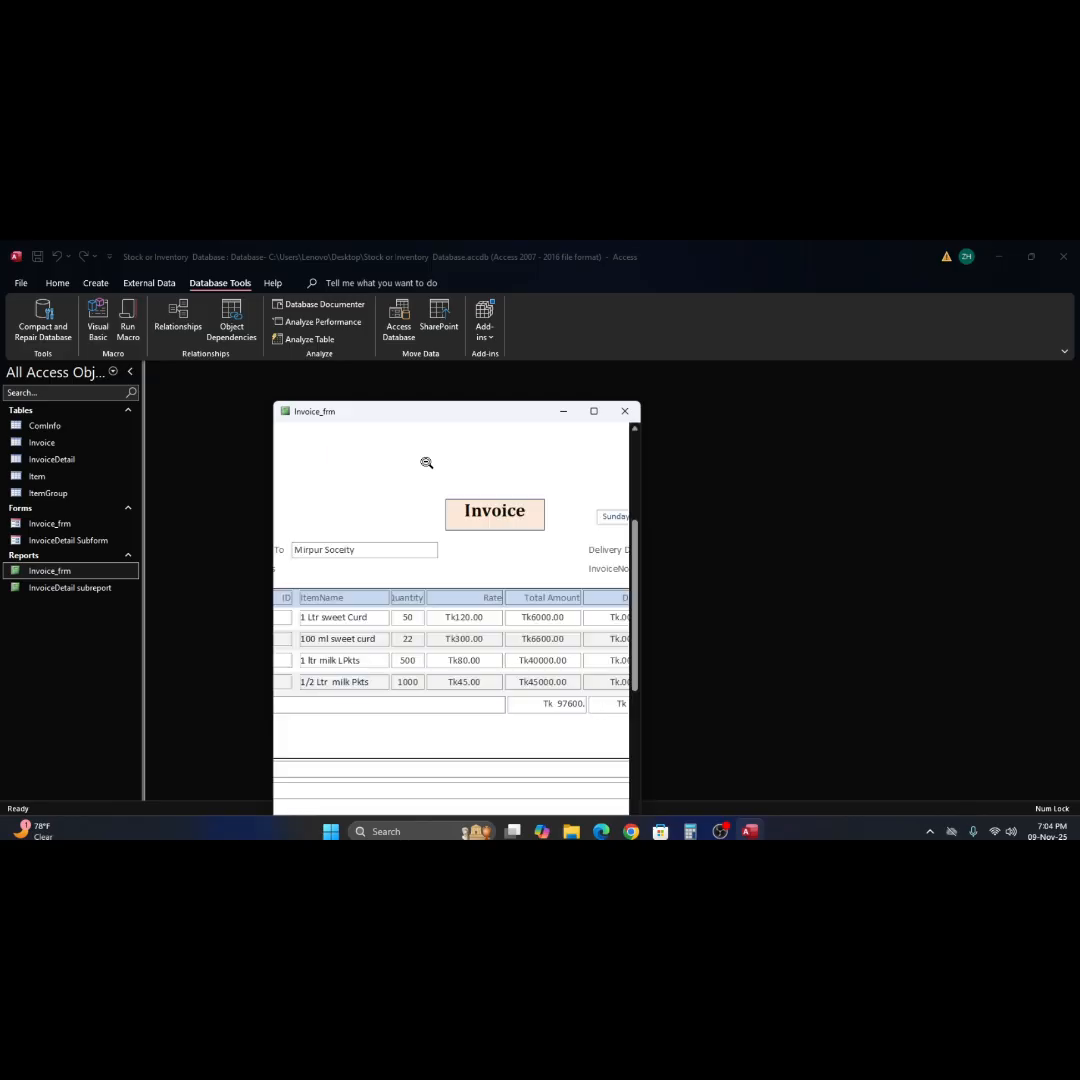
left_click(426, 463)
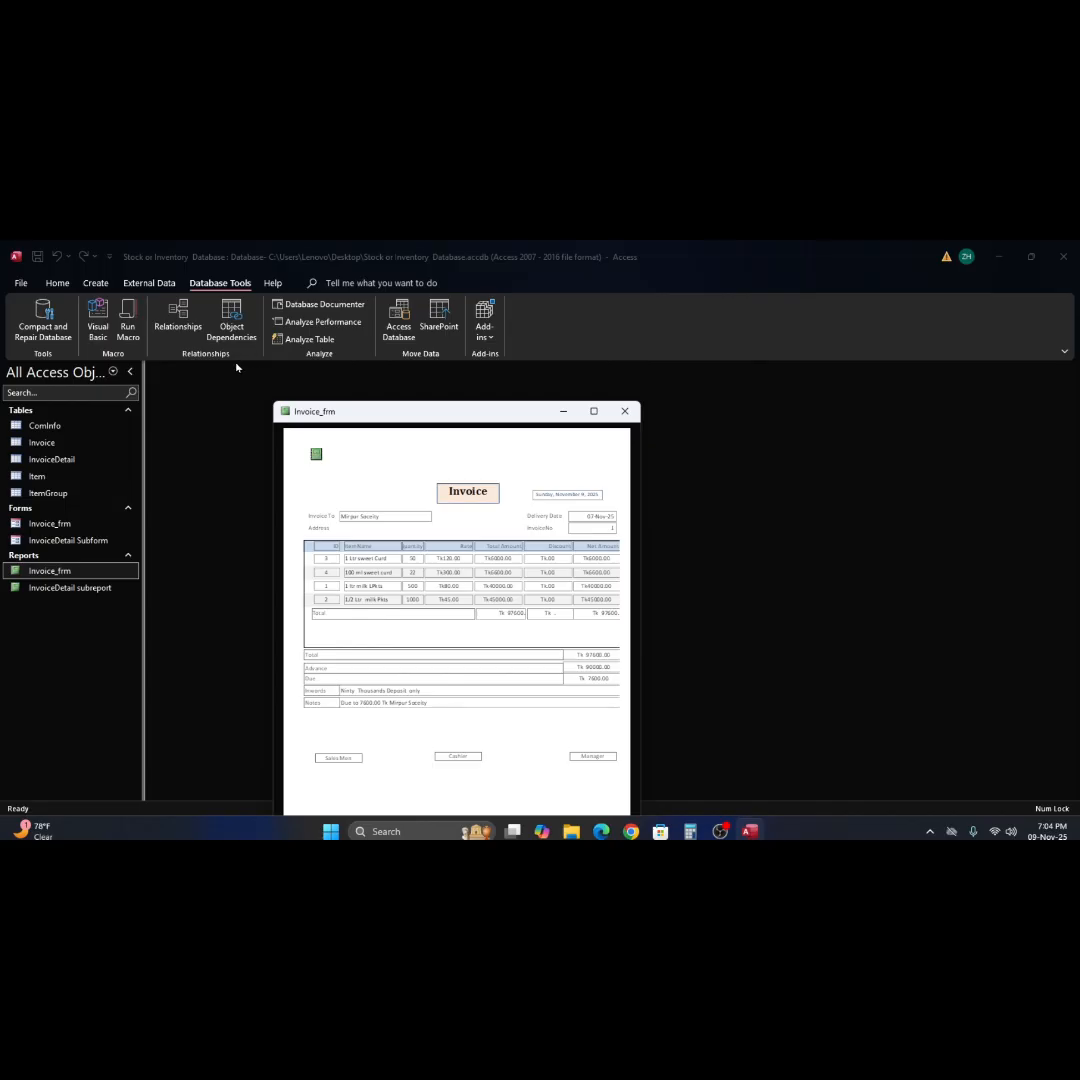
left_click(161, 286)
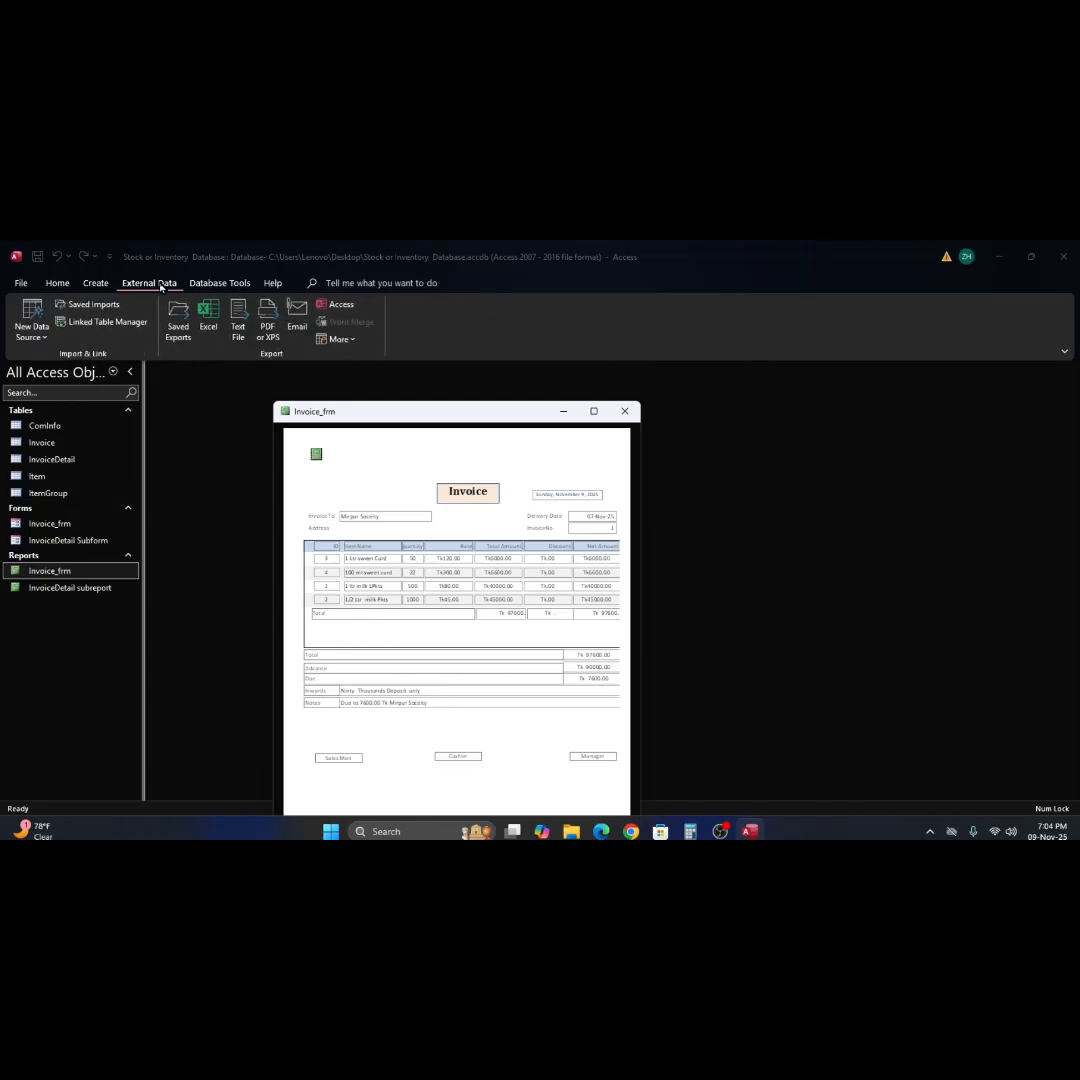
left_click(213, 286)
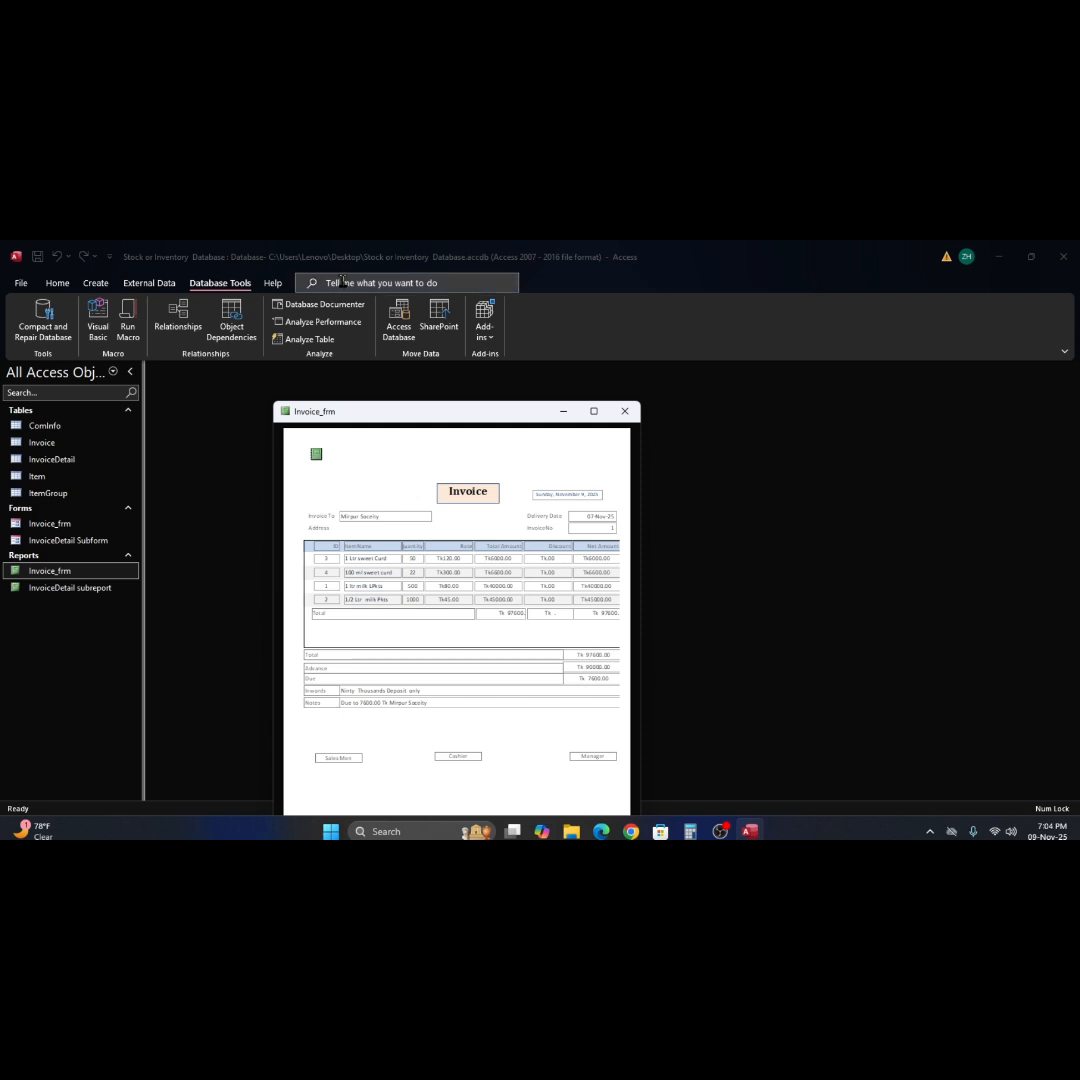
left_click(57, 284)
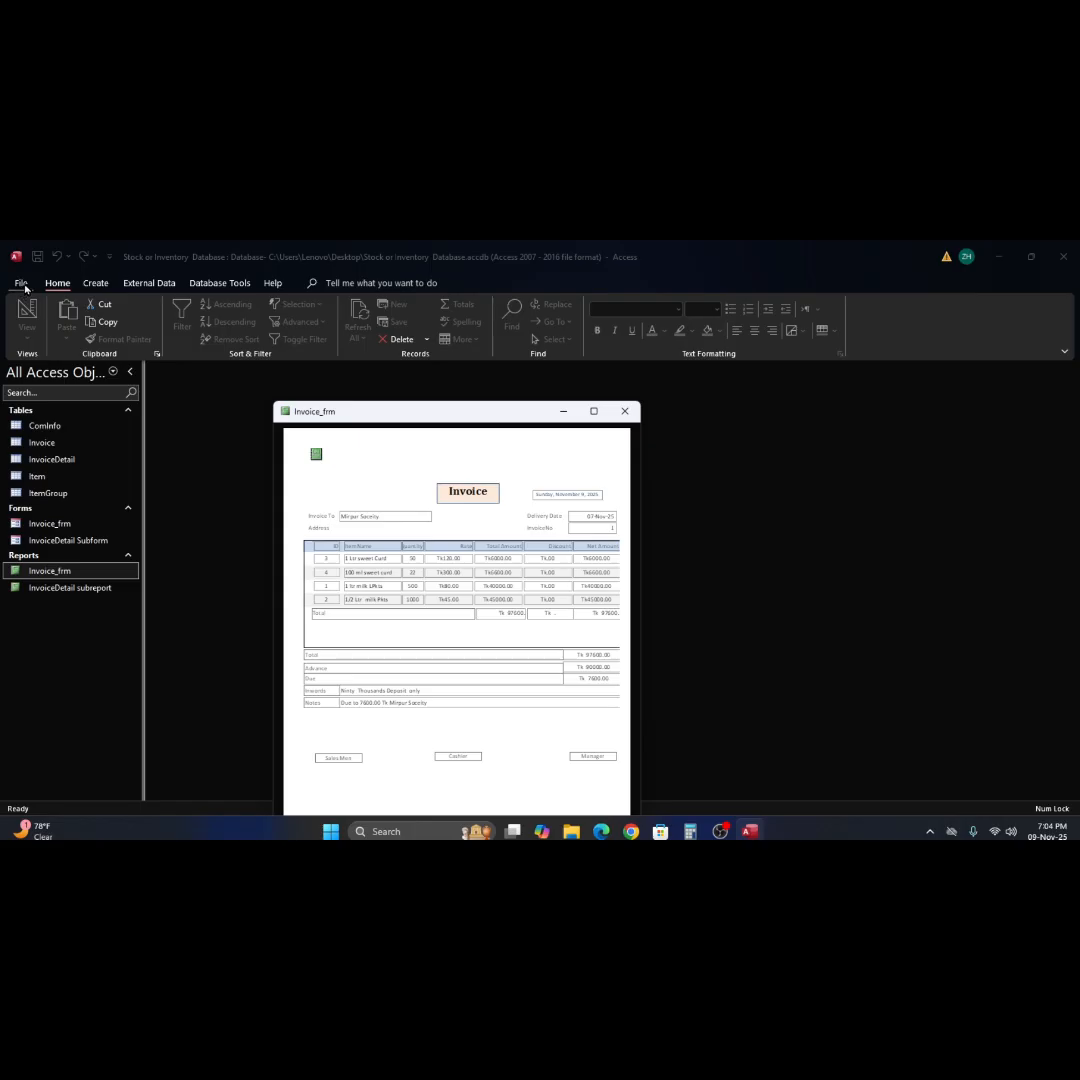
Examine the previewed invoice's delivery details, totals and signature boxes, looking for content cut off at the page edge.
left_click(541, 510)
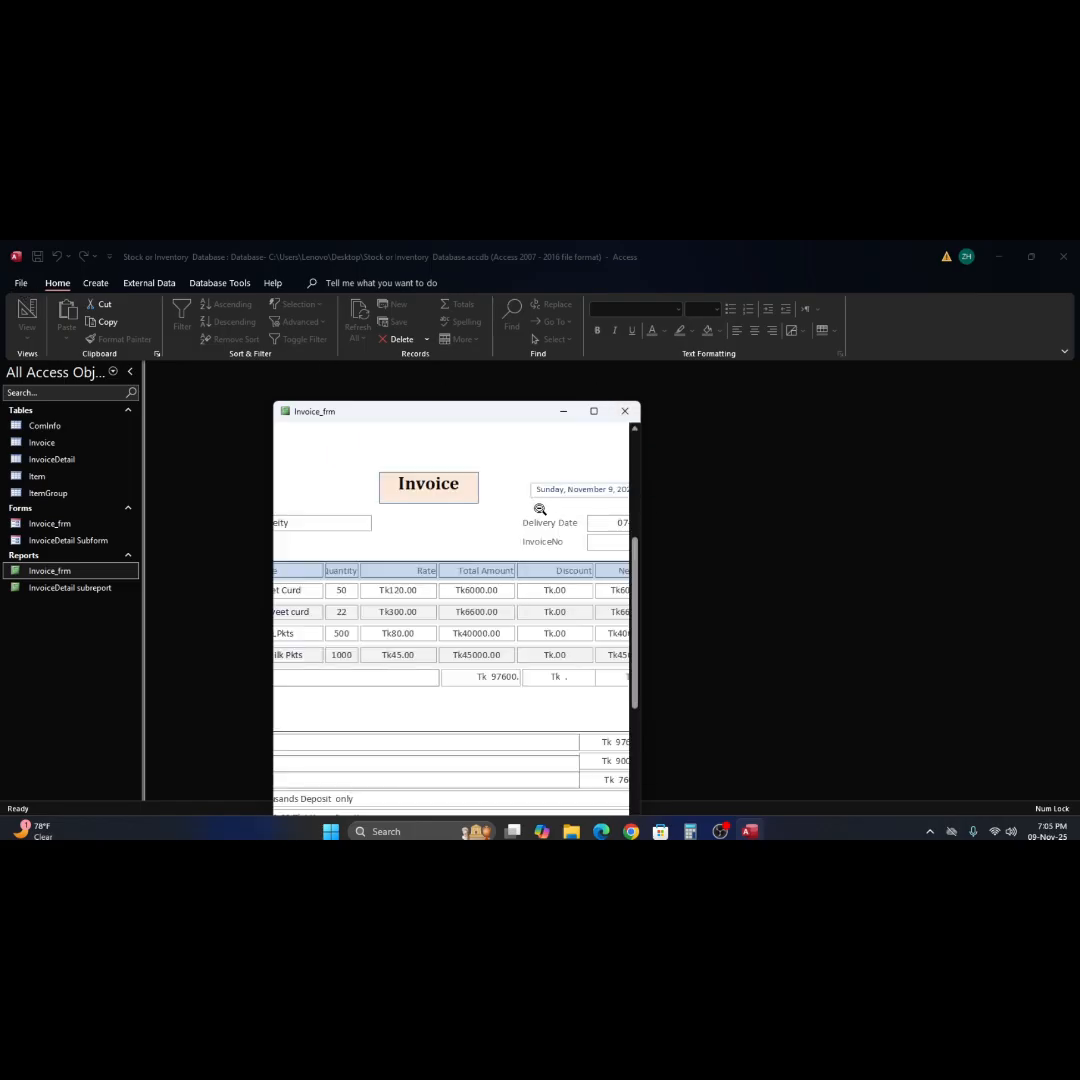
left_click(540, 512)
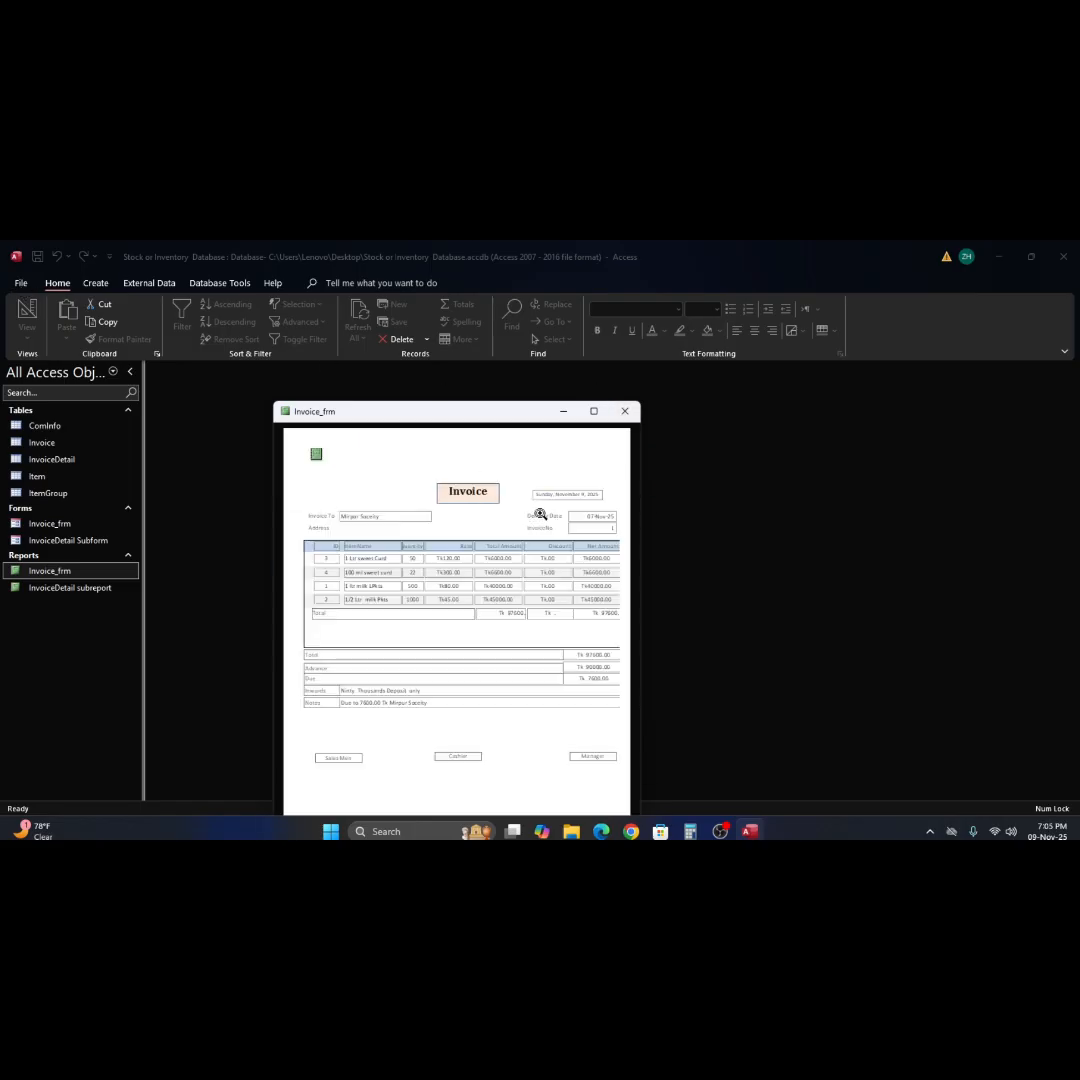
left_click(531, 667)
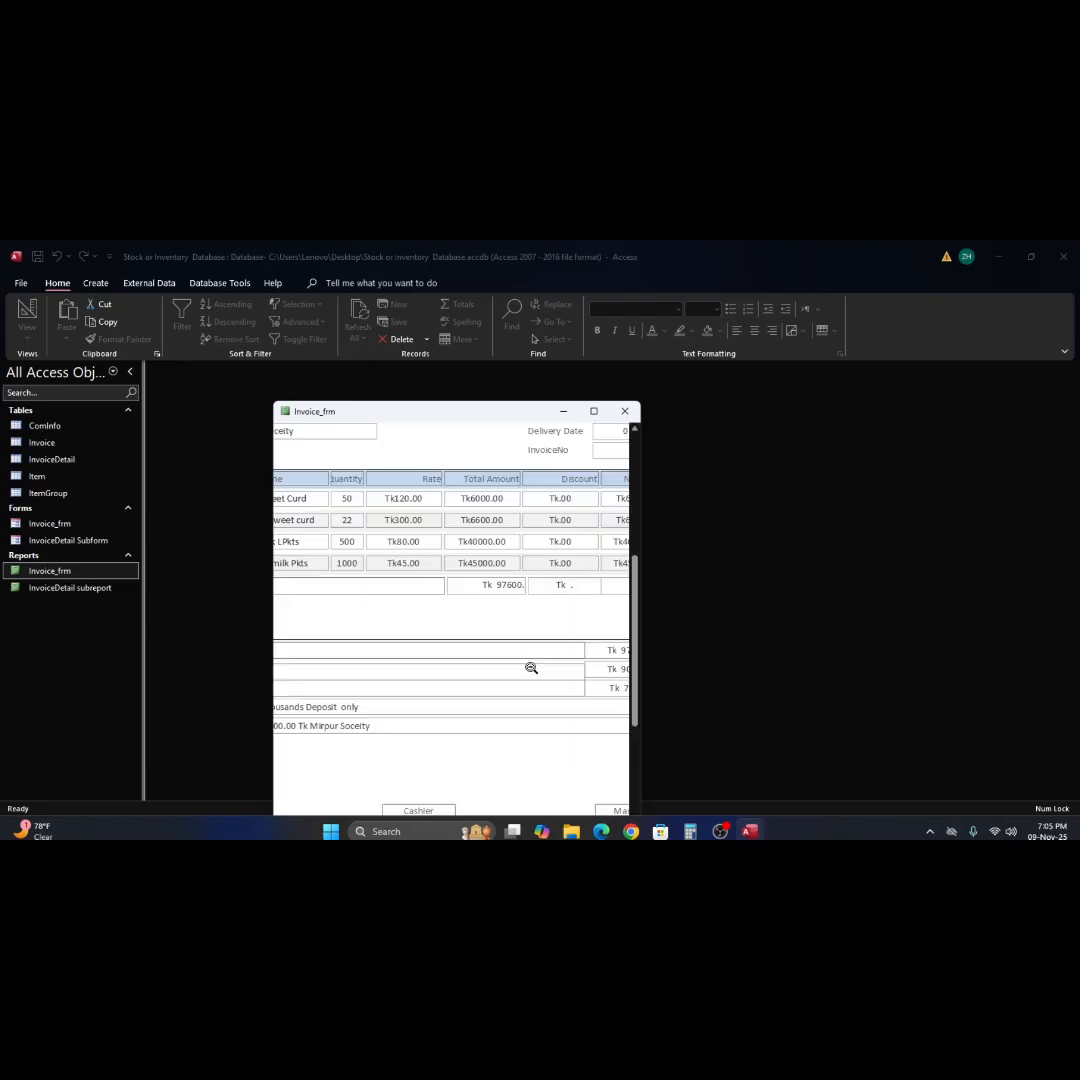
scroll(531, 667, "down", 3)
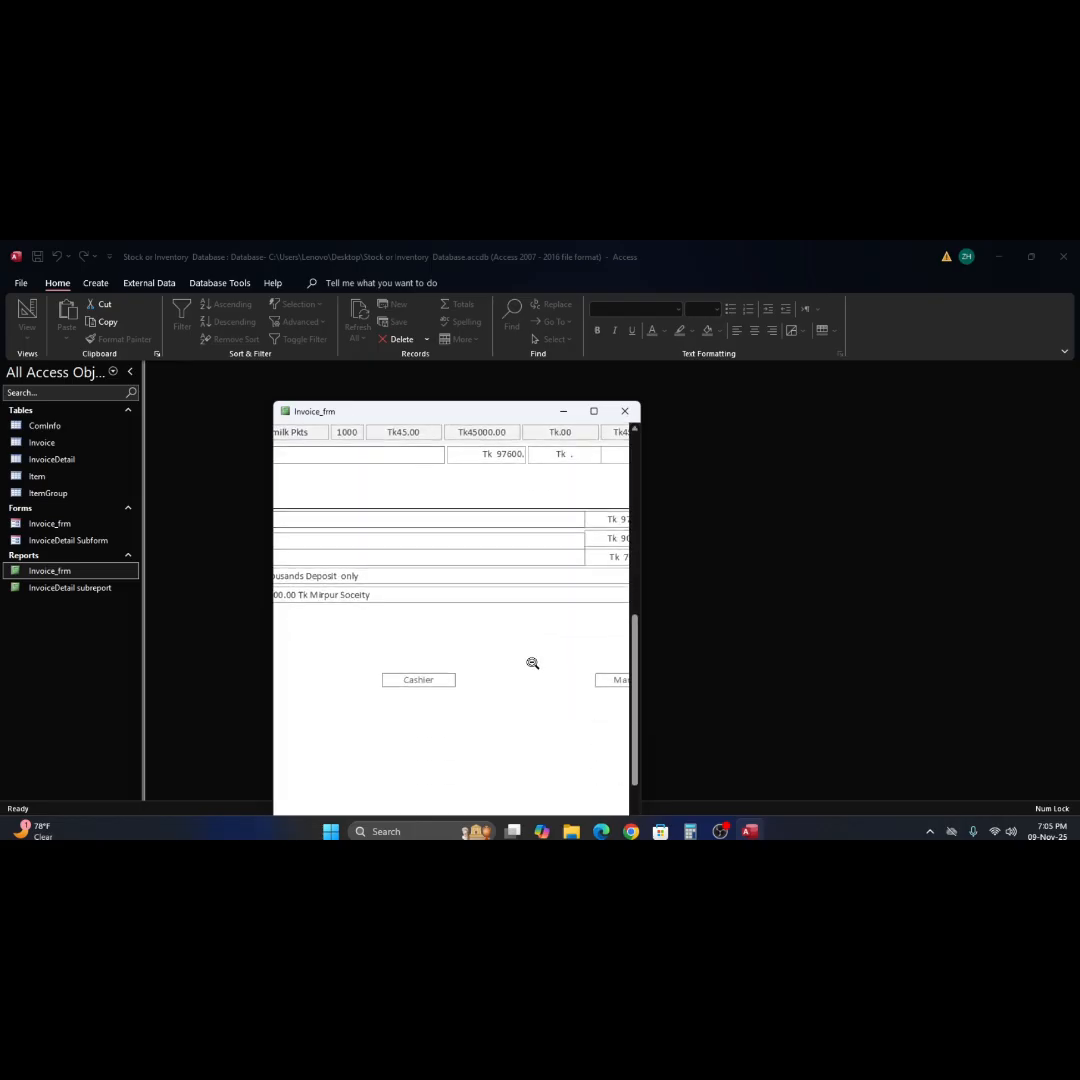
left_click(533, 665)
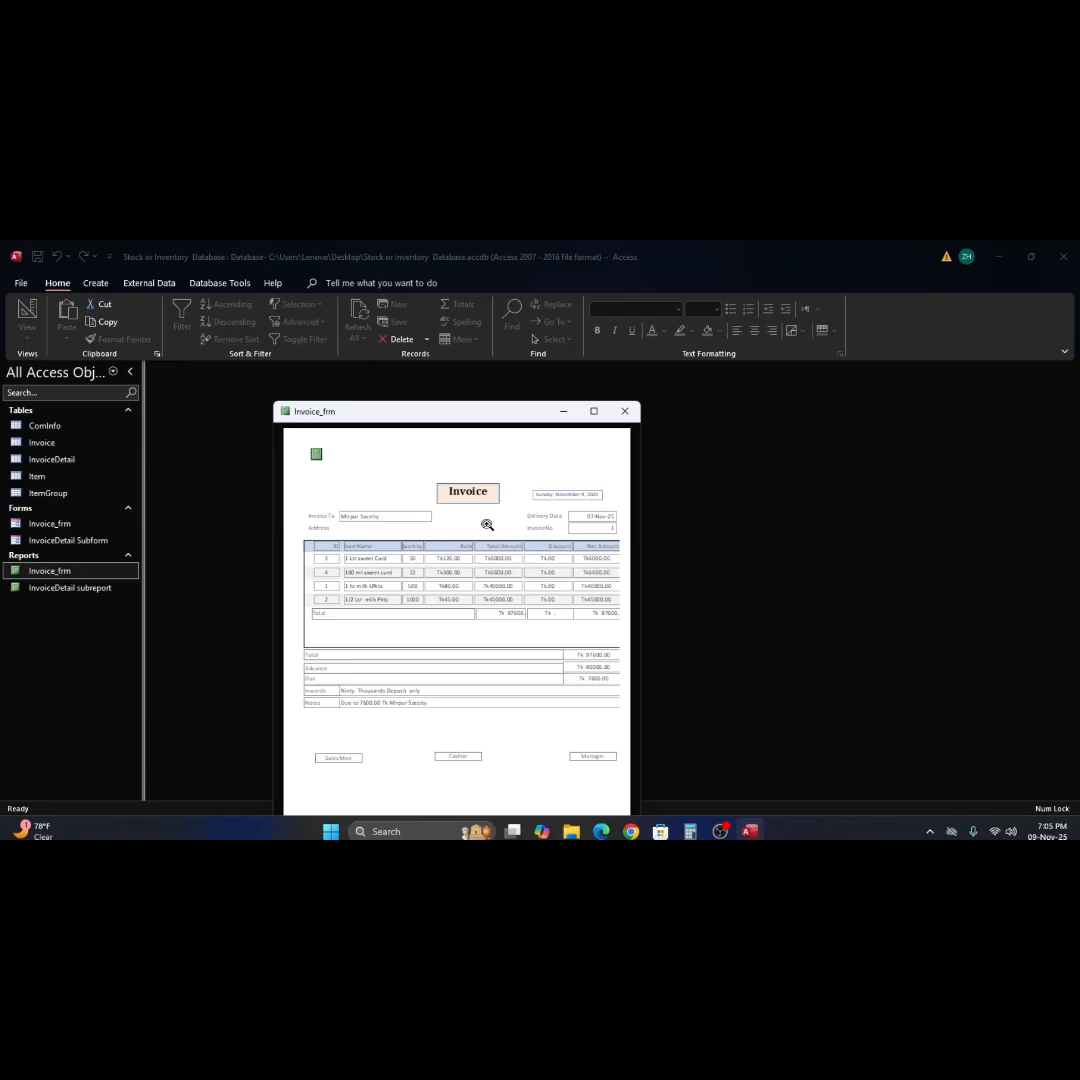
Open the page setup for printing the invoice and set the top margin to 0.8 and the bottom margin to 0.6 inches.
key("ctrl+p")
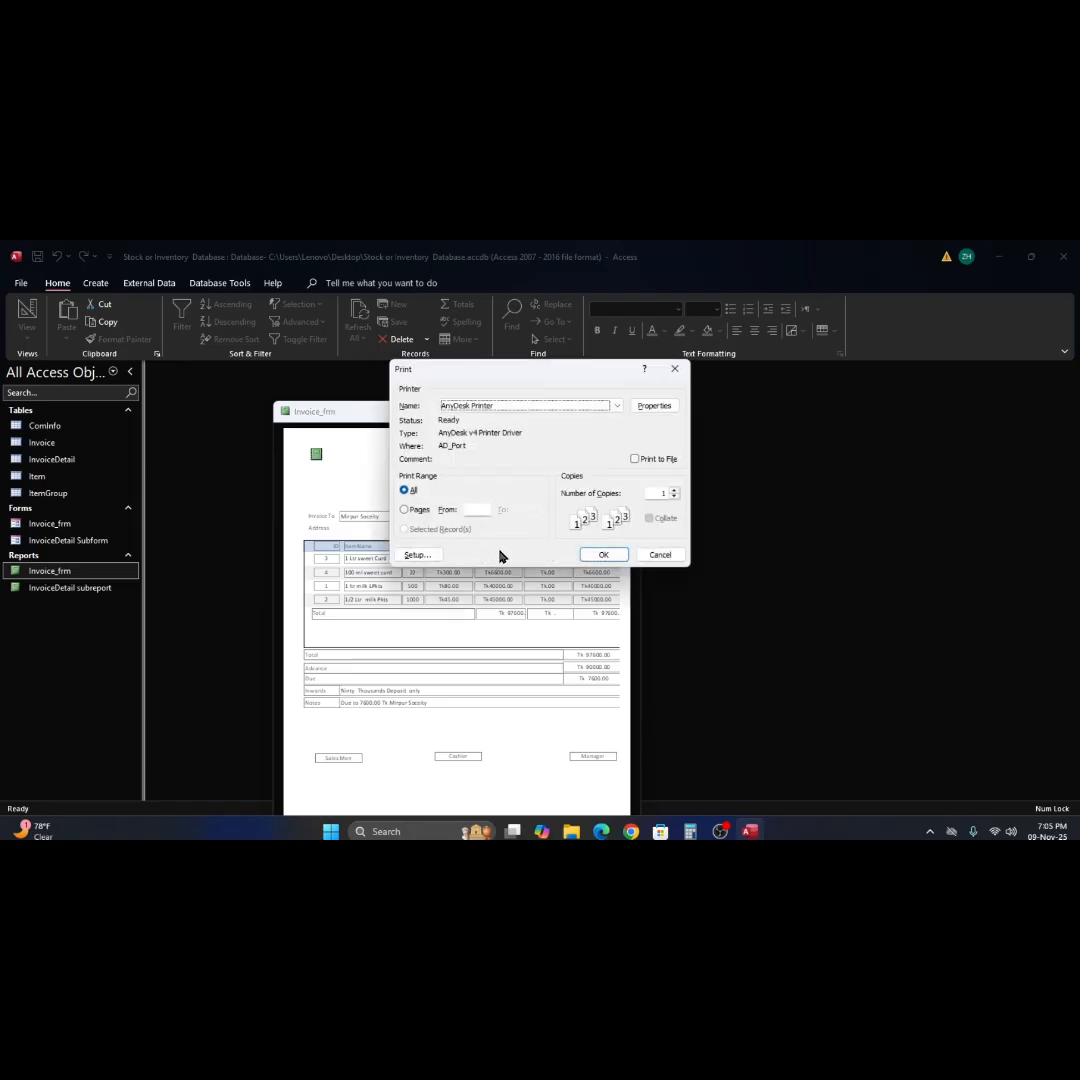
left_click(413, 558)
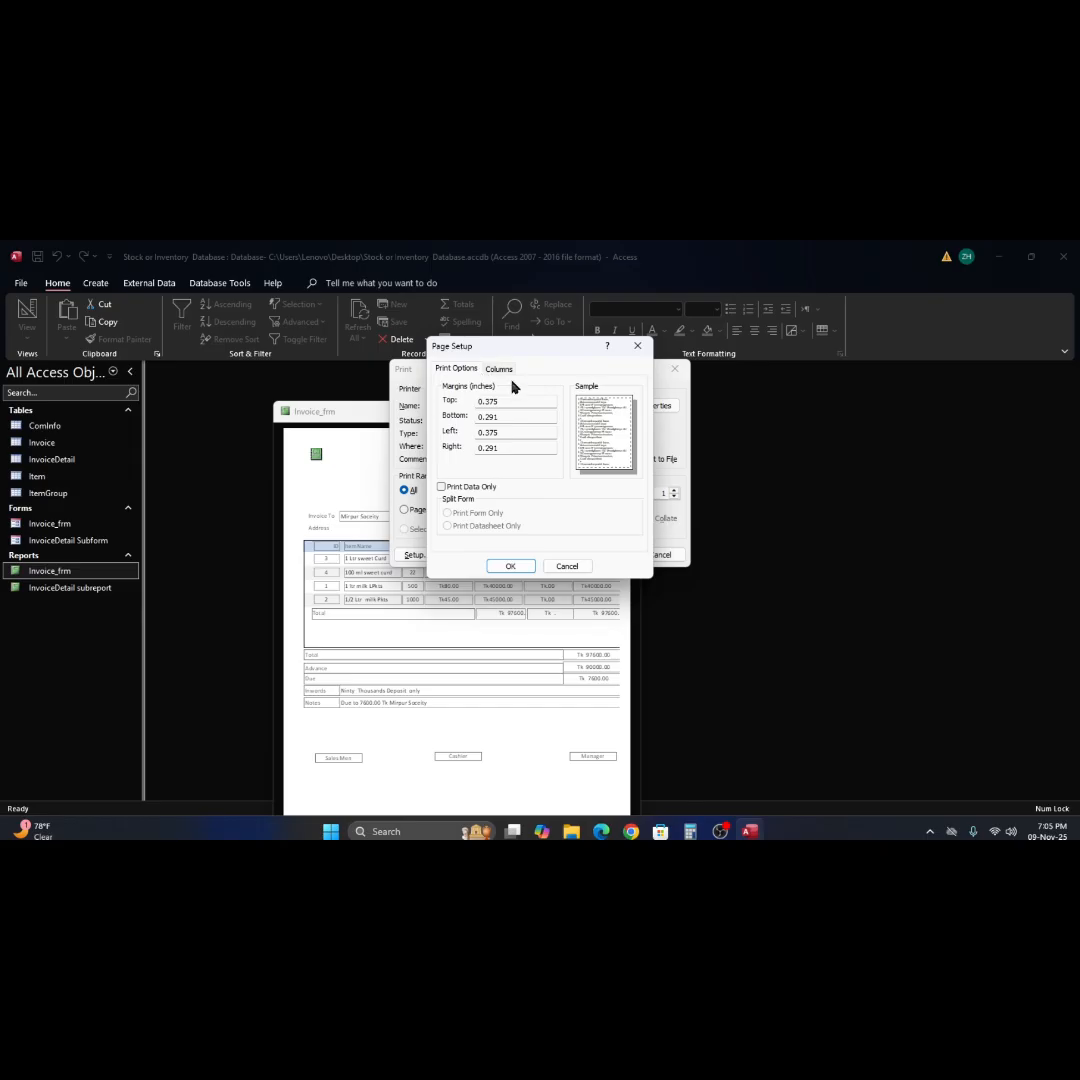
left_click(500, 370)
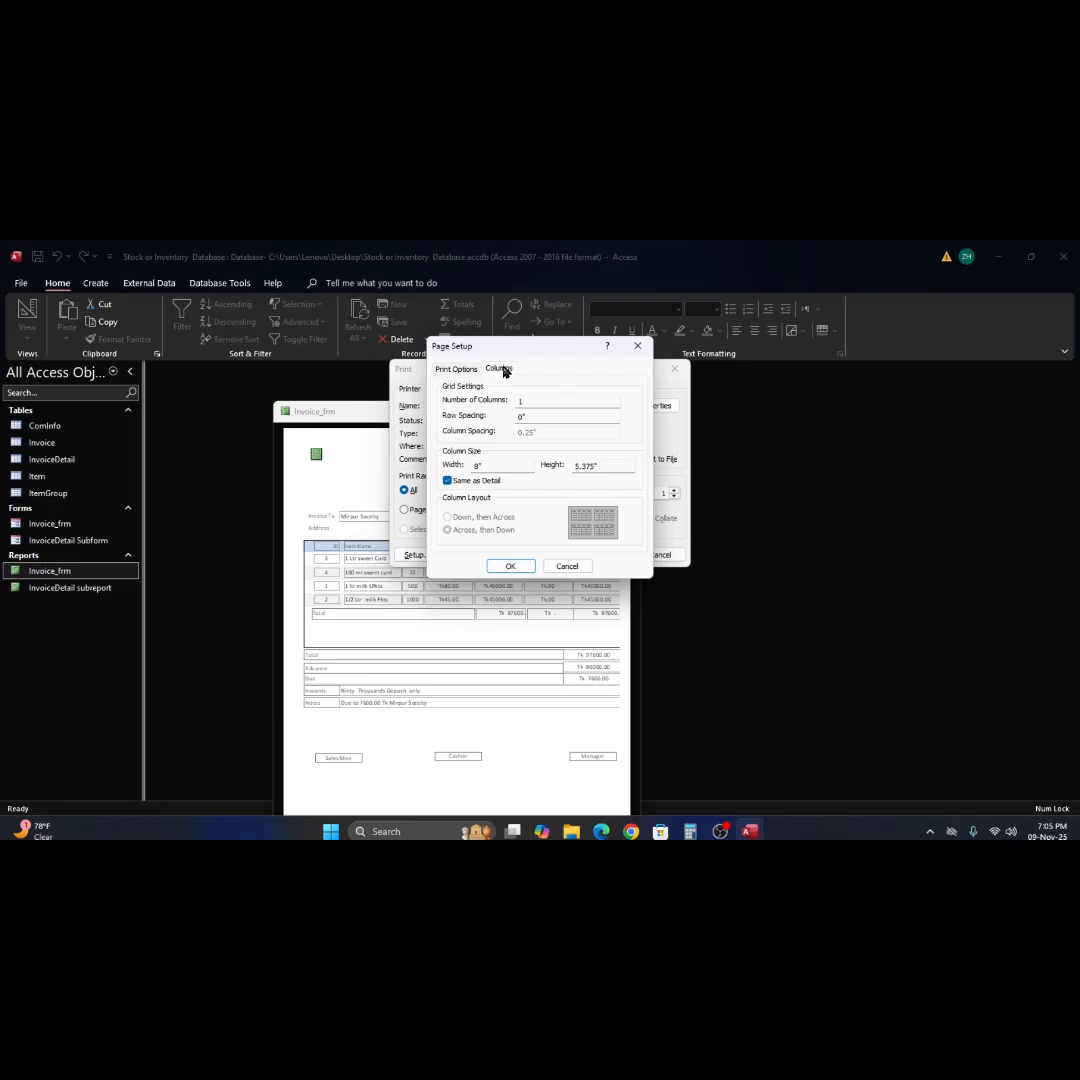
left_click(457, 370)
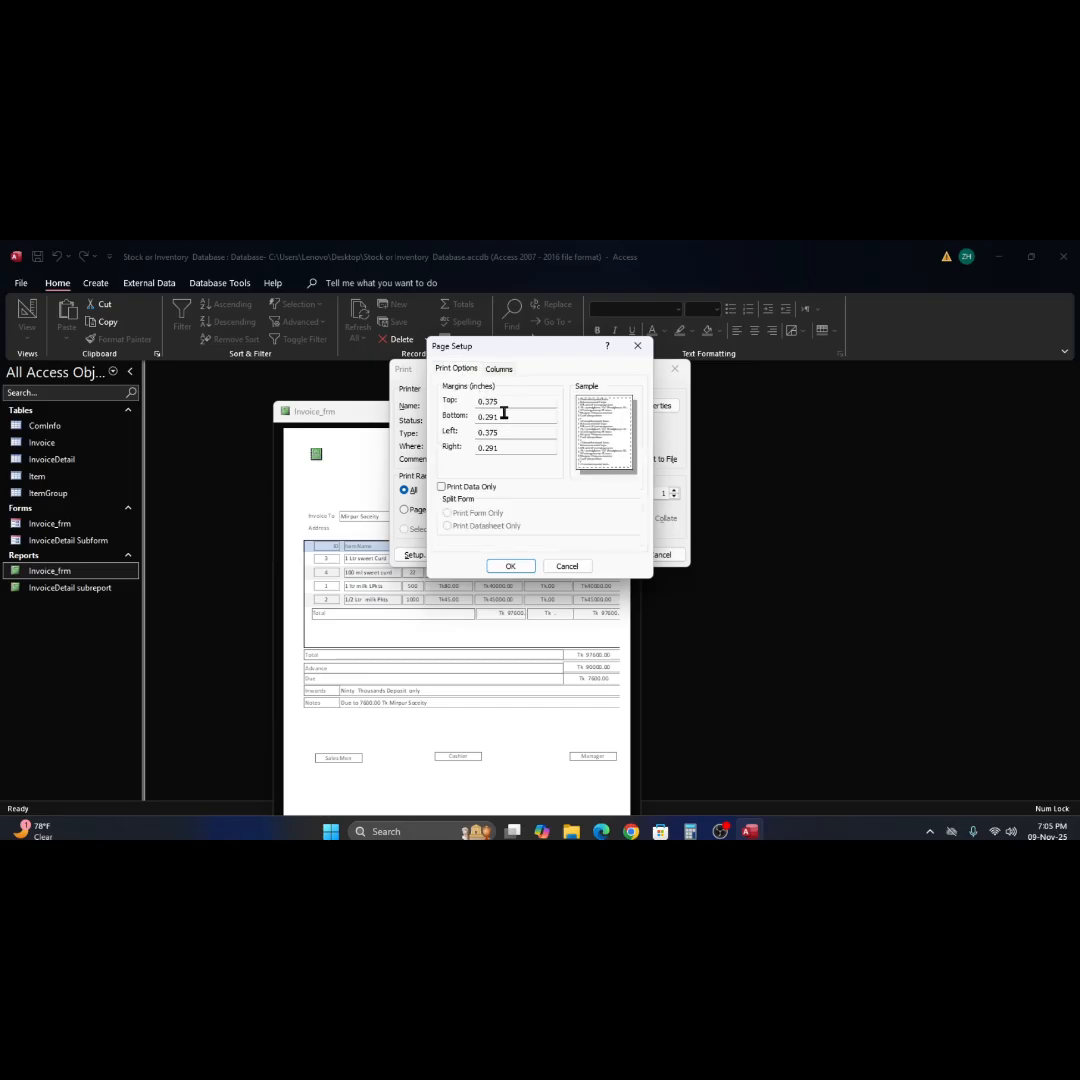
left_click(488, 404)
left_click_drag(488, 403, 505, 402)
type("8")
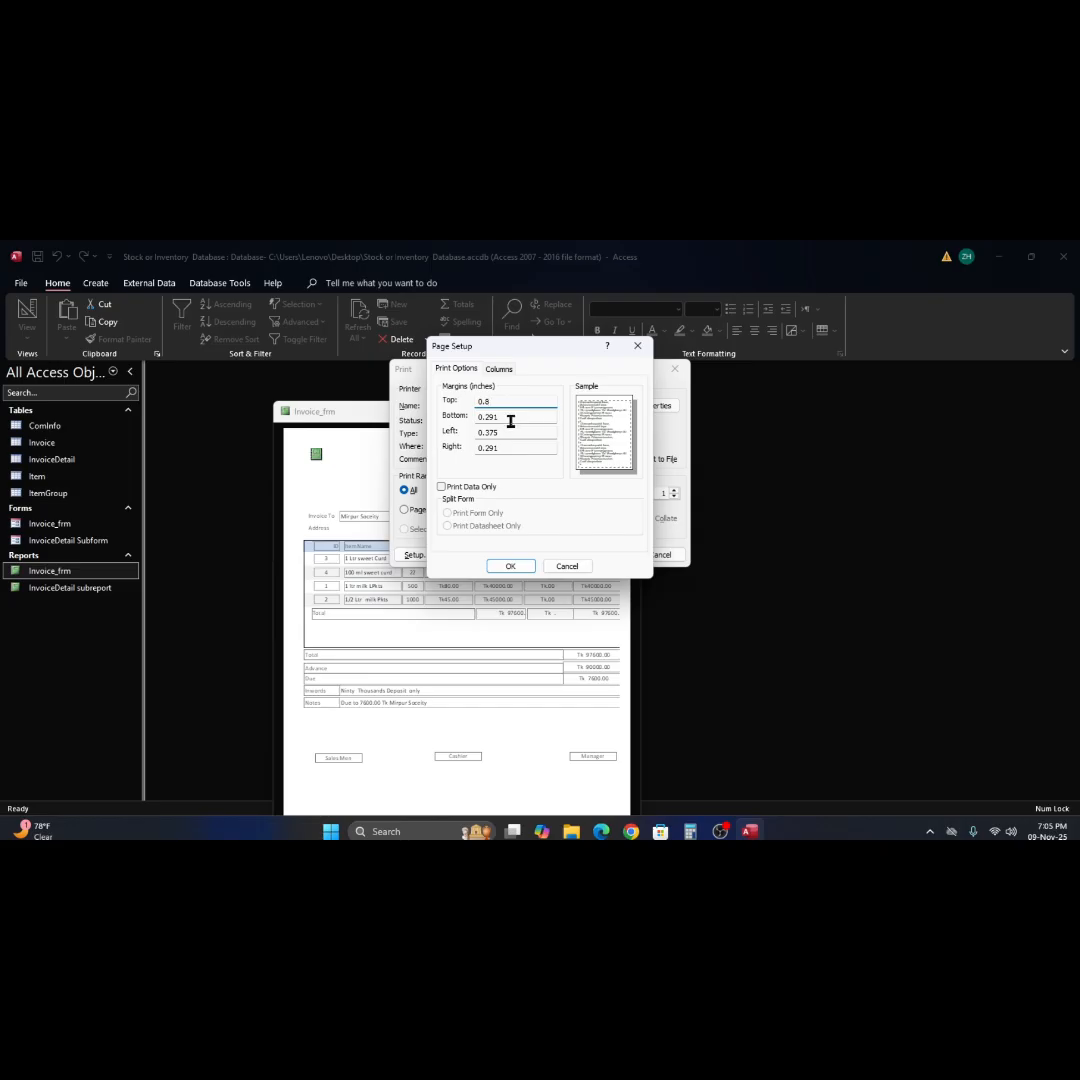
left_click(493, 420)
left_click_drag(486, 418, 555, 420)
type("6")
Set the left margin to 0.8 and the right margin to 0.6 inches, review the column settings and apply the page setup.
left_click_drag(499, 434, 485, 436)
type("8")
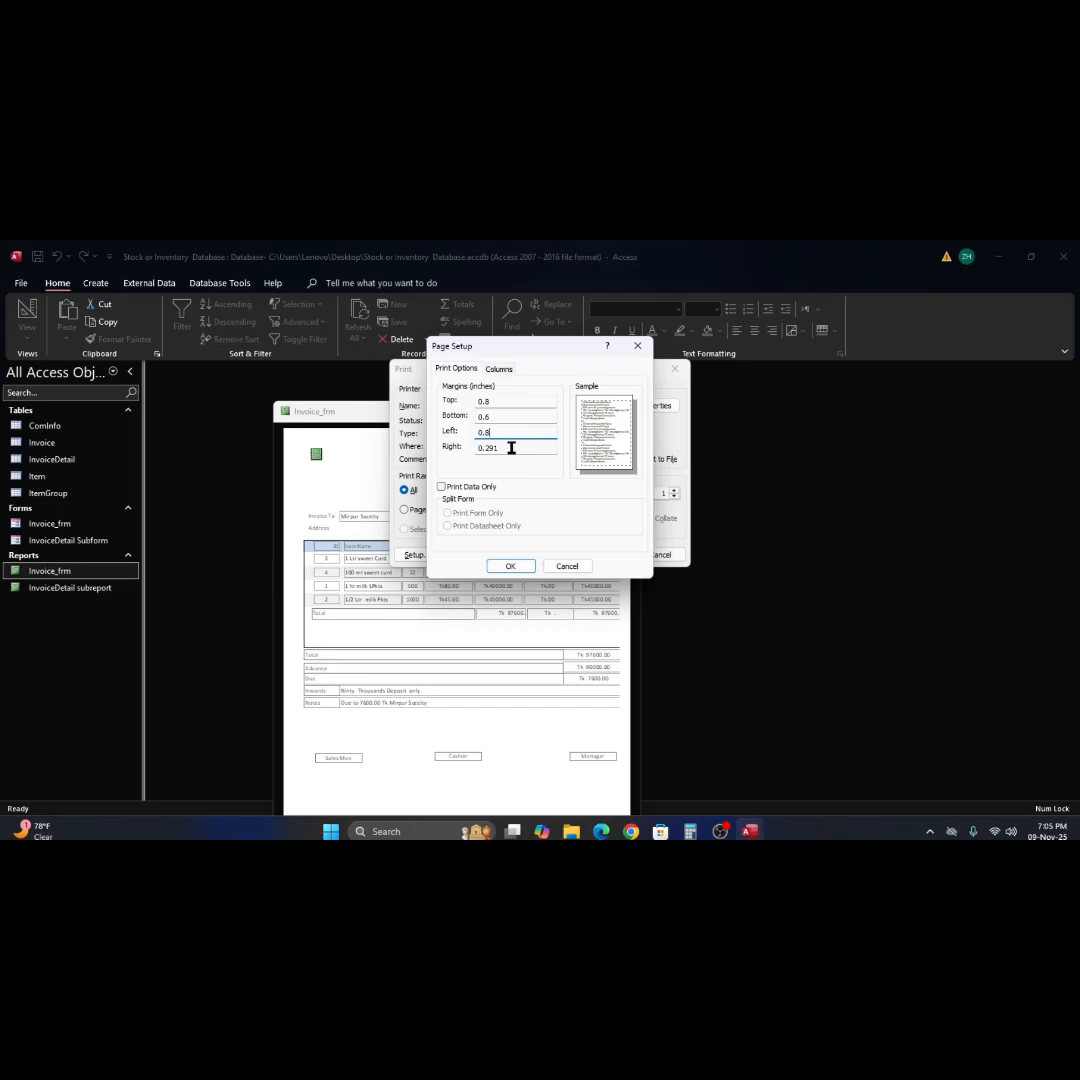
left_click_drag(499, 448, 484, 449)
type("6")
left_click(502, 373)
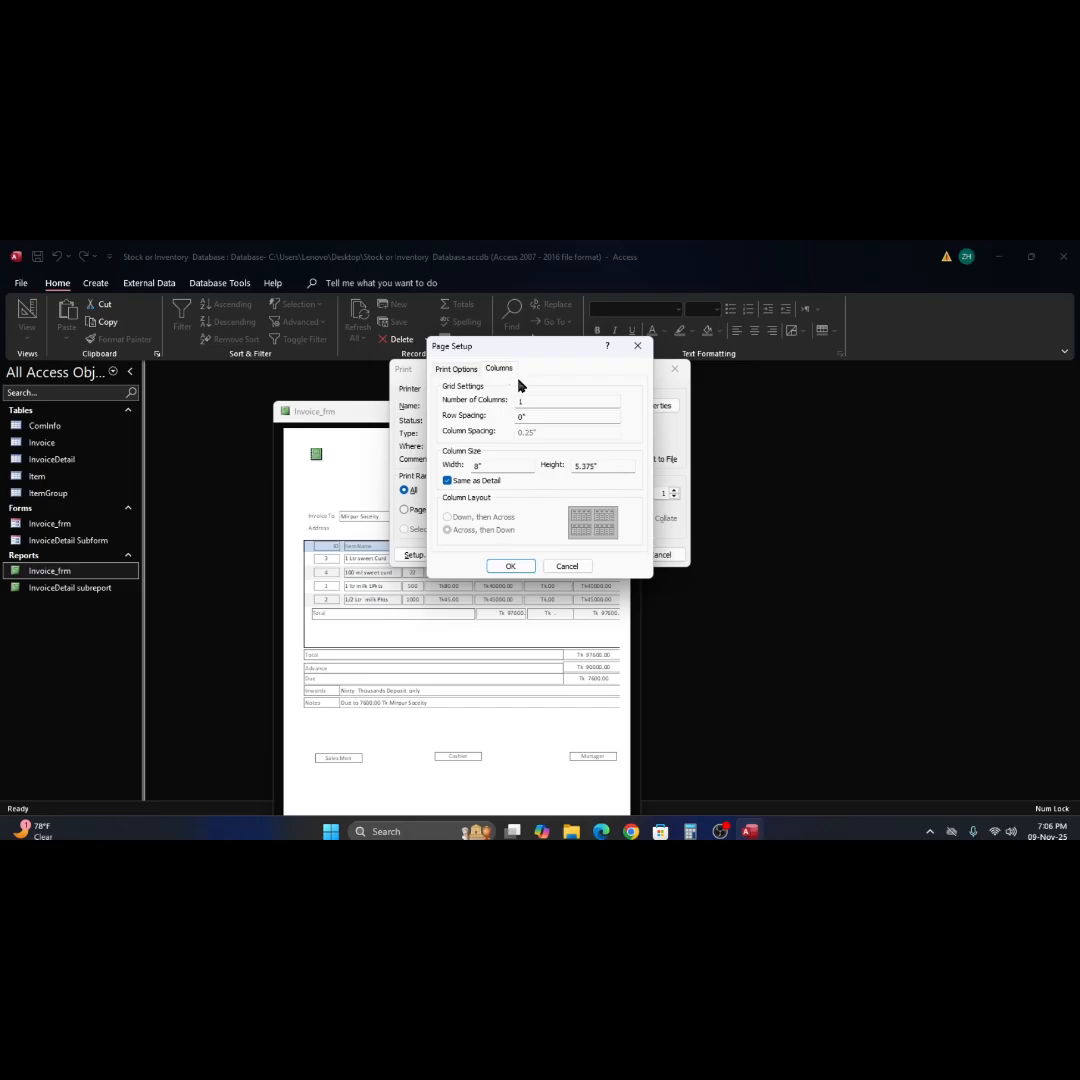
left_click(472, 370)
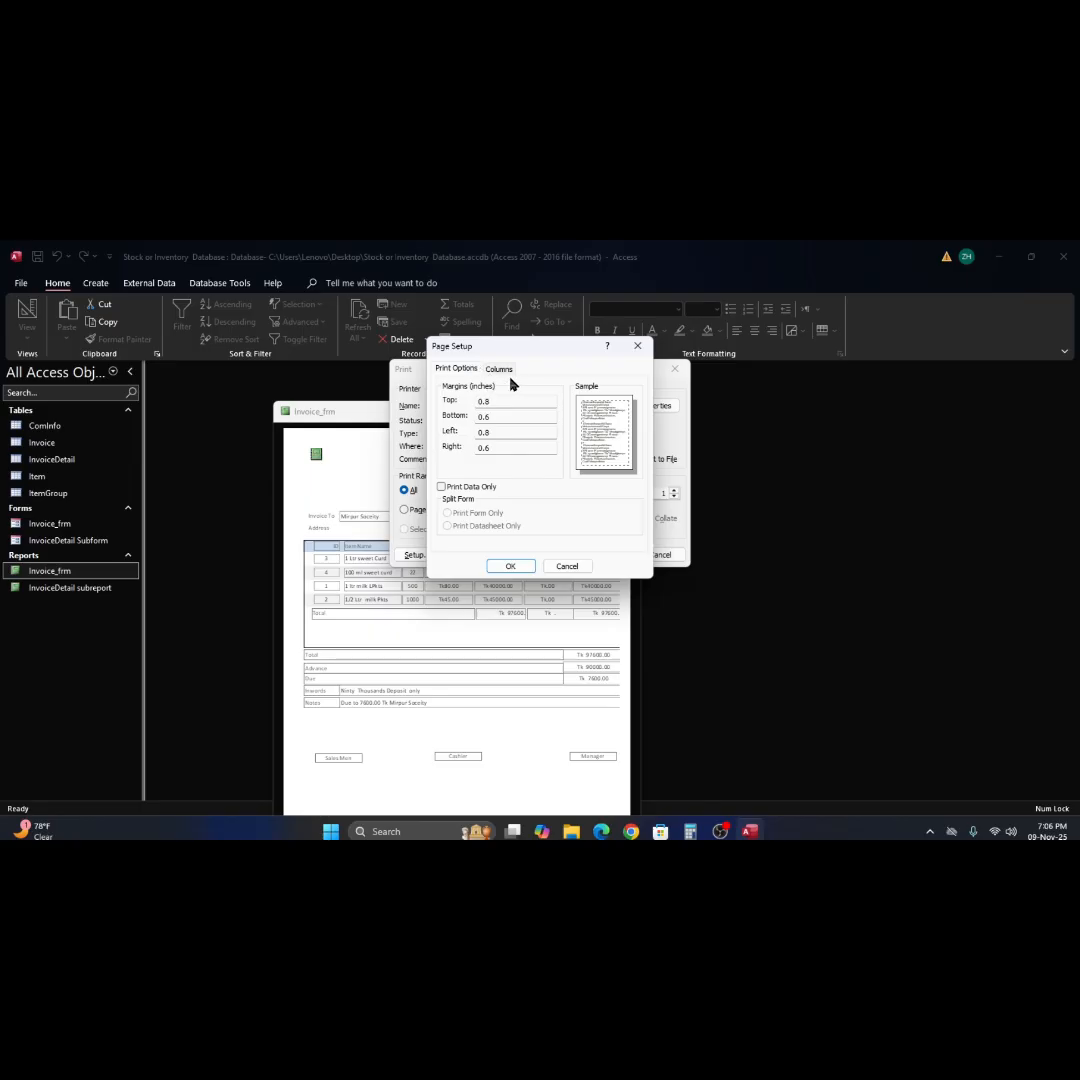
left_click(500, 369)
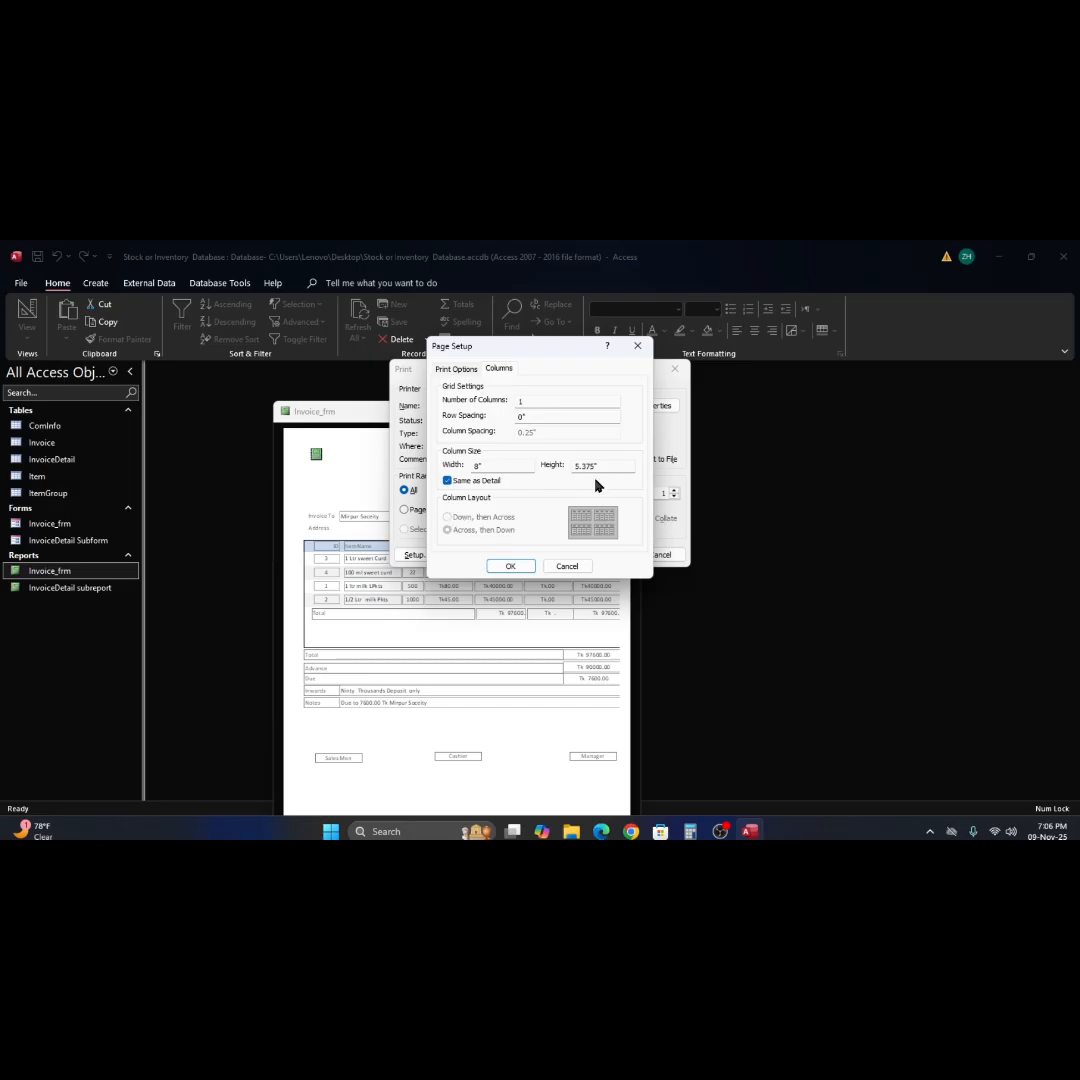
left_click(540, 419)
left_click(513, 566)
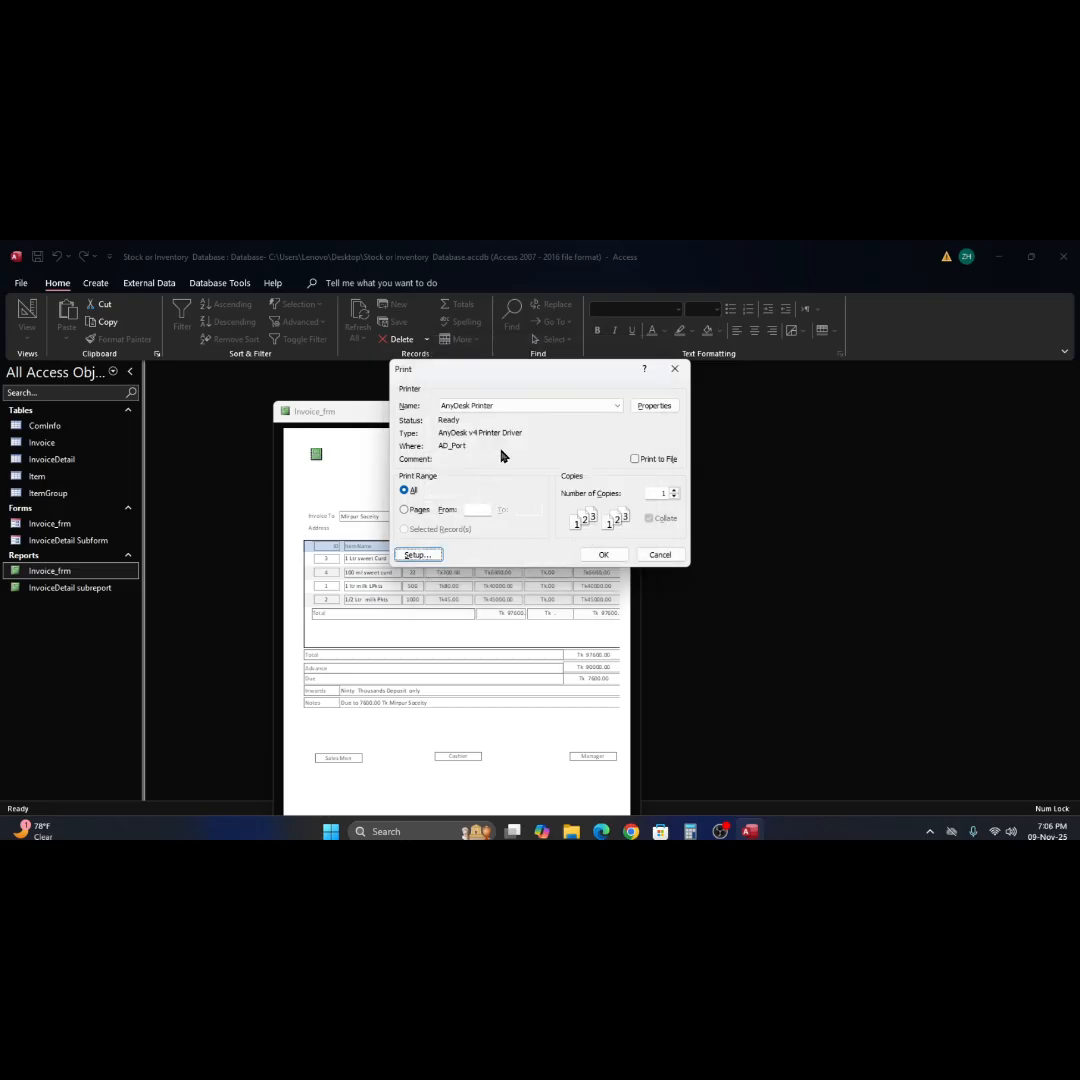
Review the available printers and page margins, and print all pages of the invoice report to the AnyDesk Printer.
left_click(619, 406)
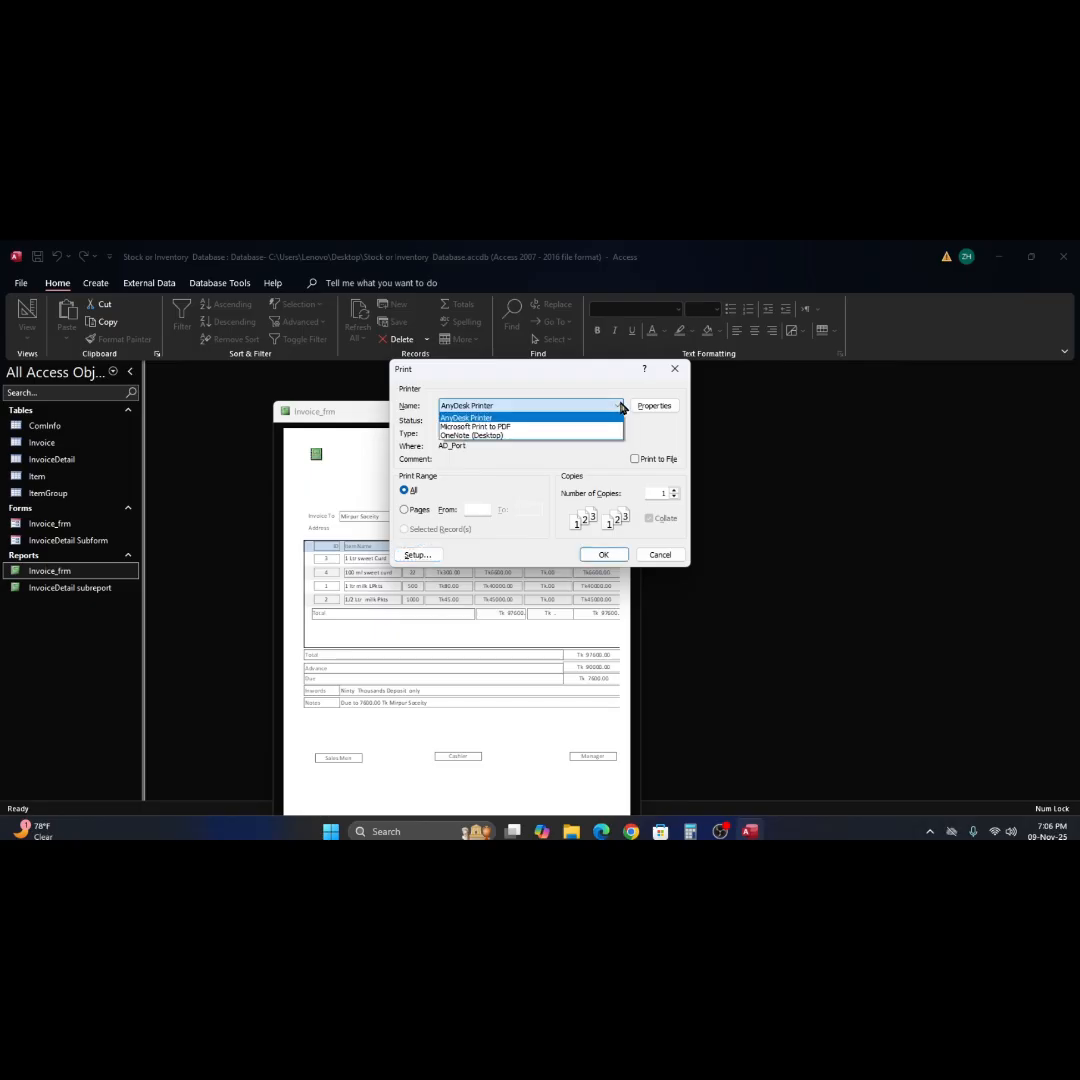
left_click(620, 406)
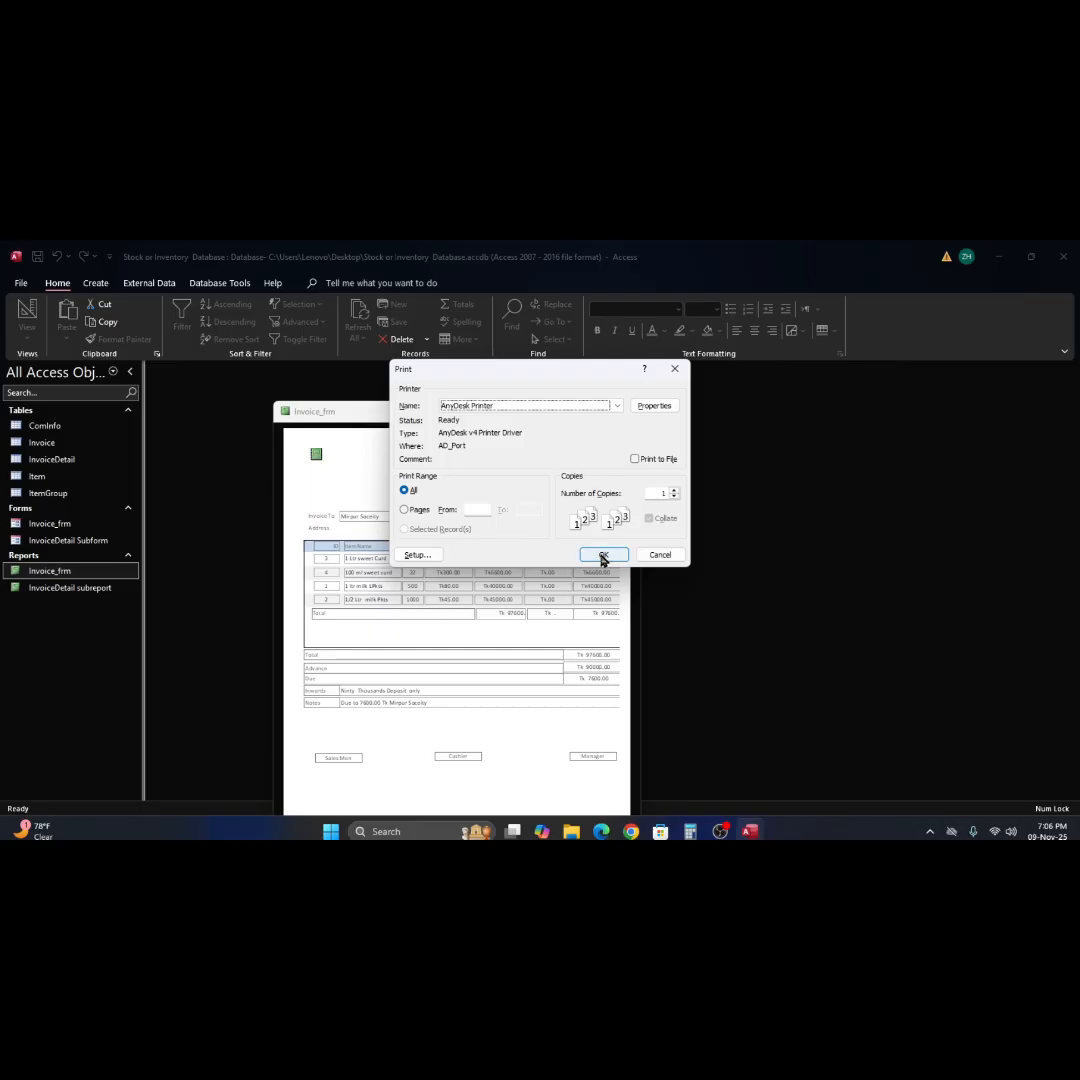
left_click(418, 556)
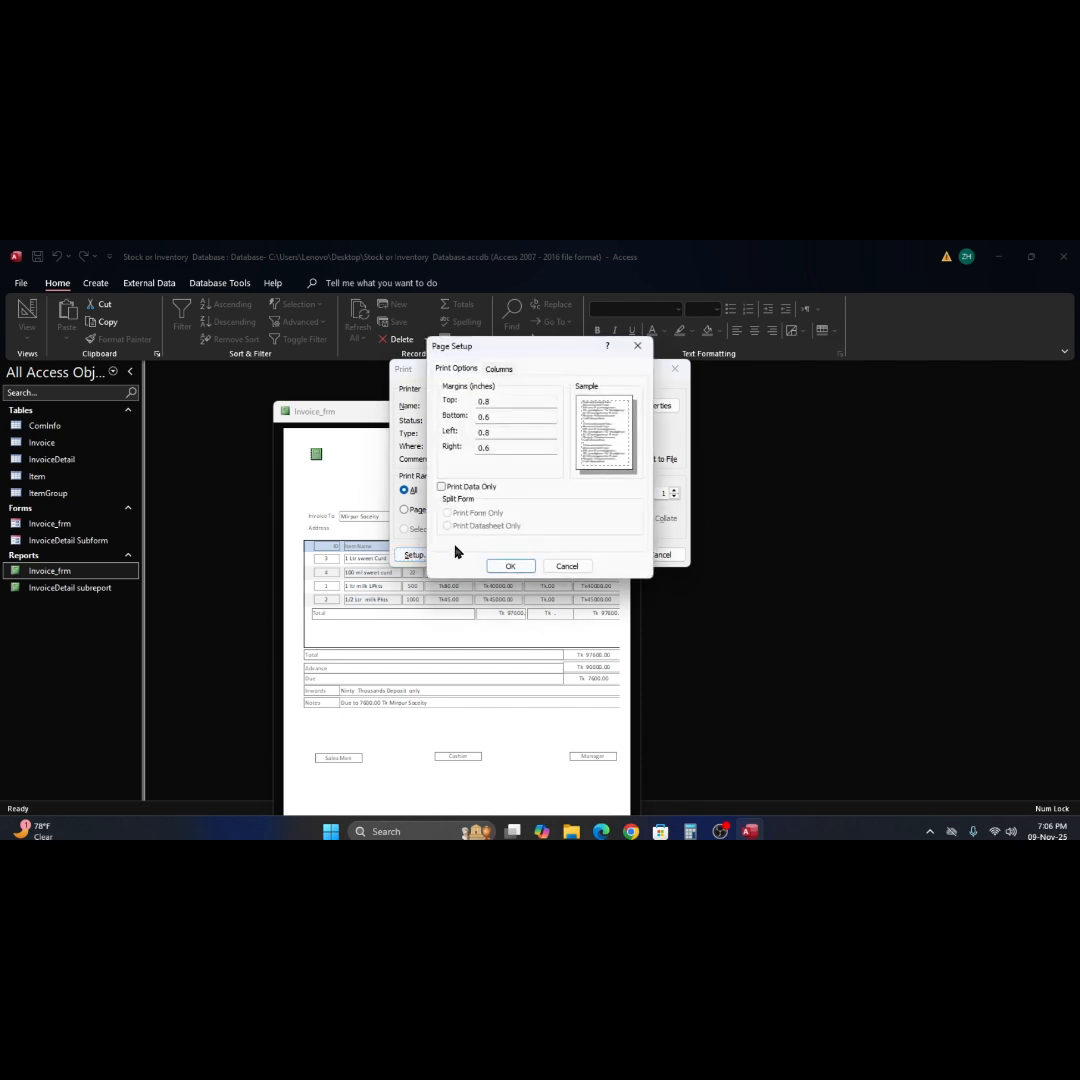
left_click(511, 567)
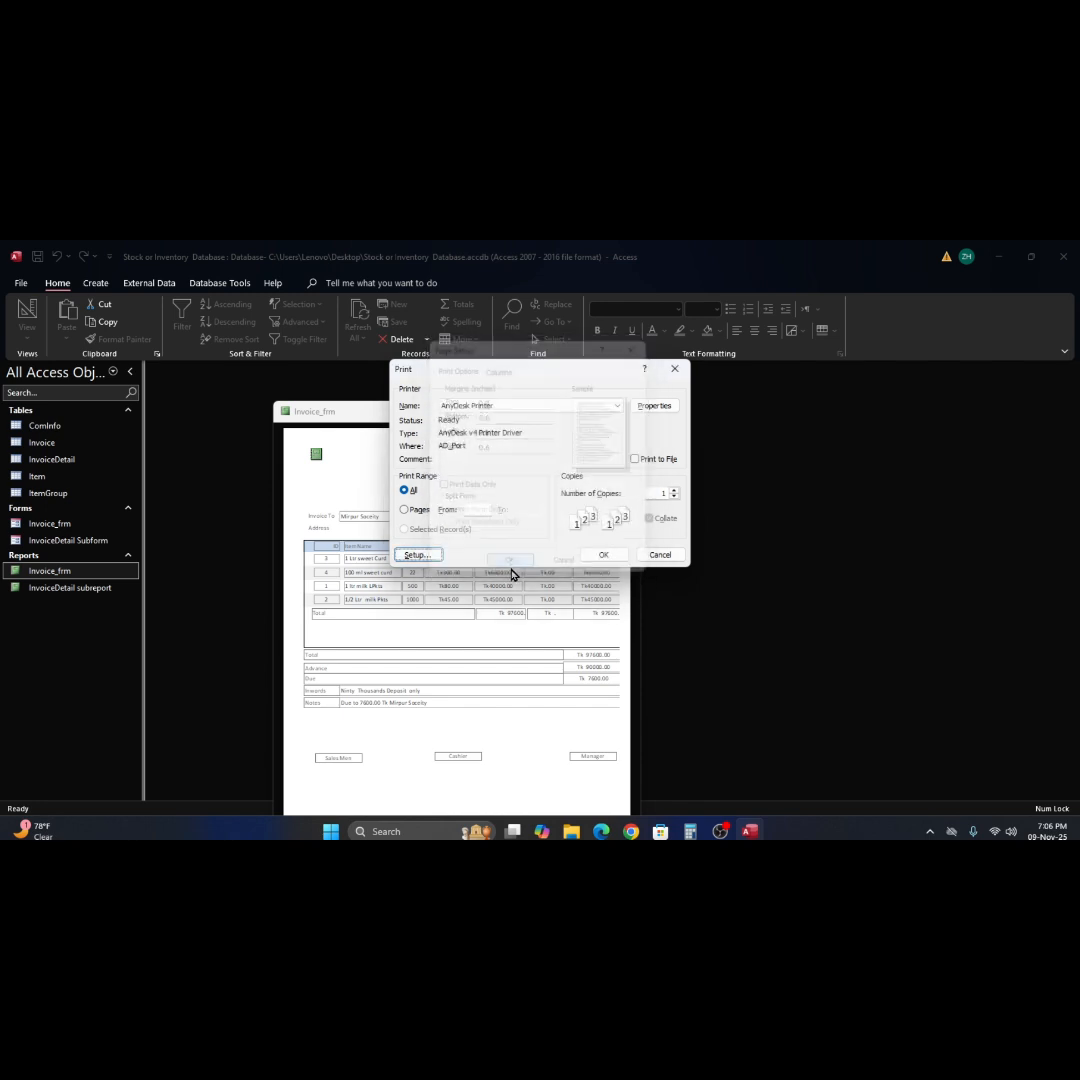
left_click(612, 559)
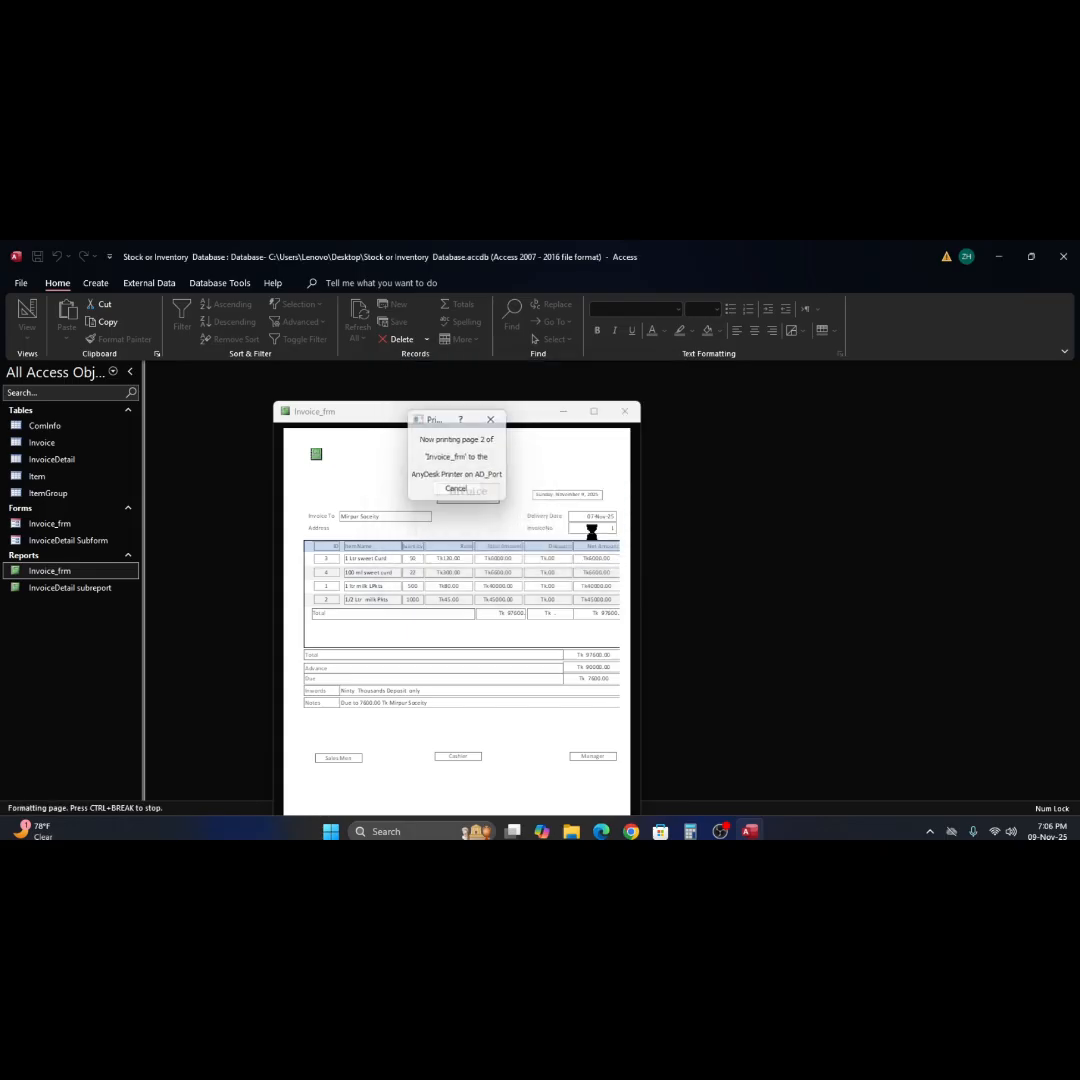
Check the invoice preview with its new margins and switch the Invoice_frm report to Design View.
left_click(553, 463)
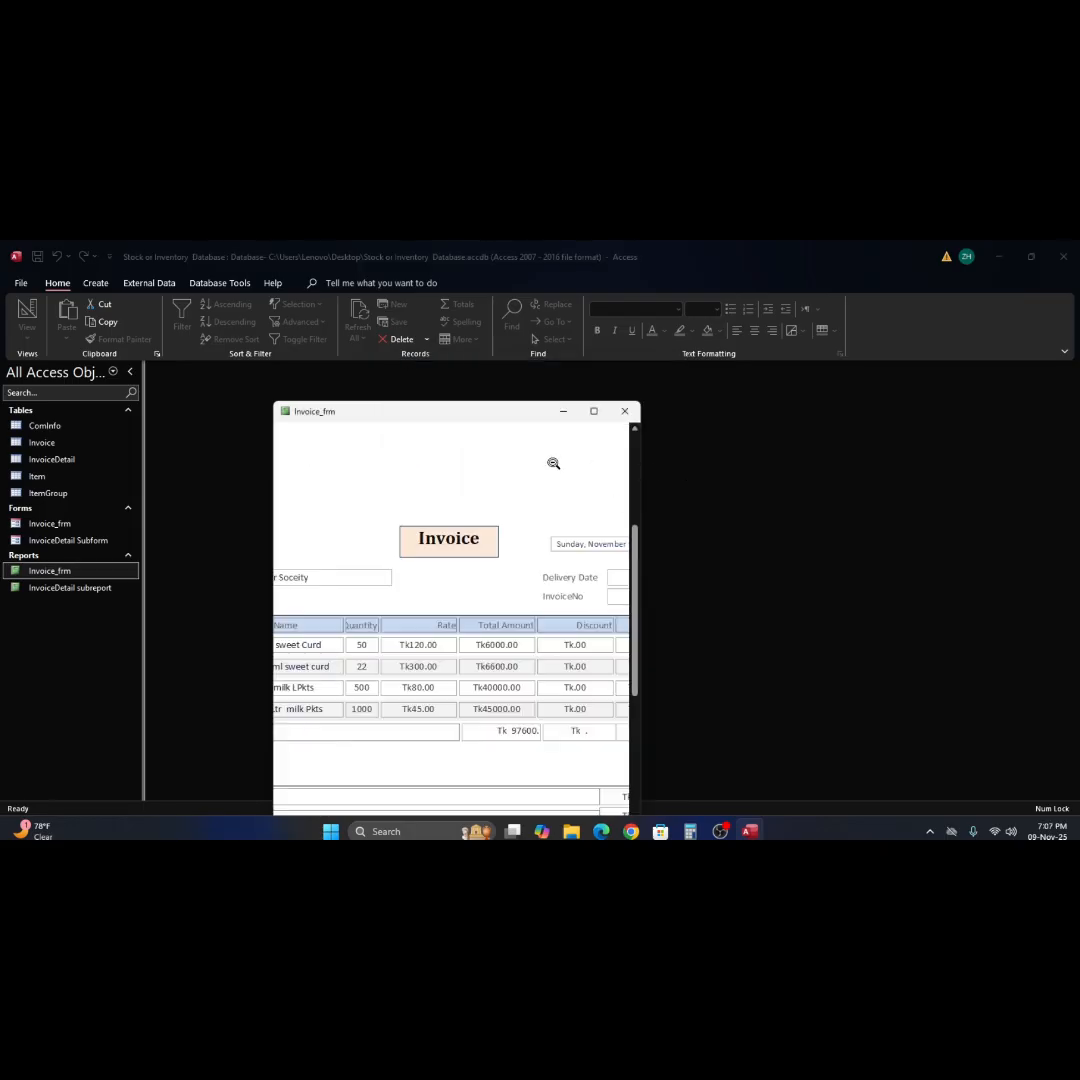
left_click(553, 463)
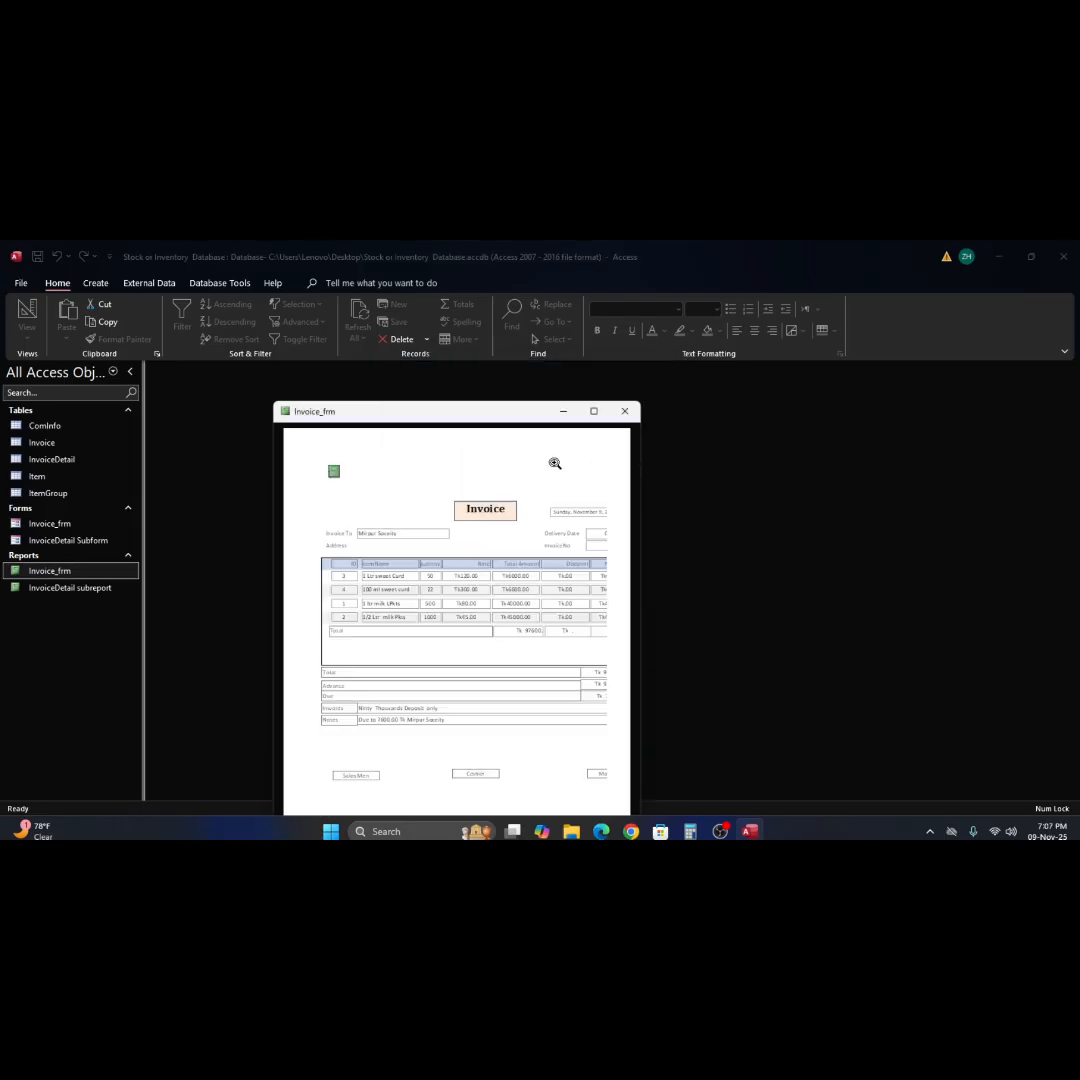
right_click(562, 520)
left_click(590, 556)
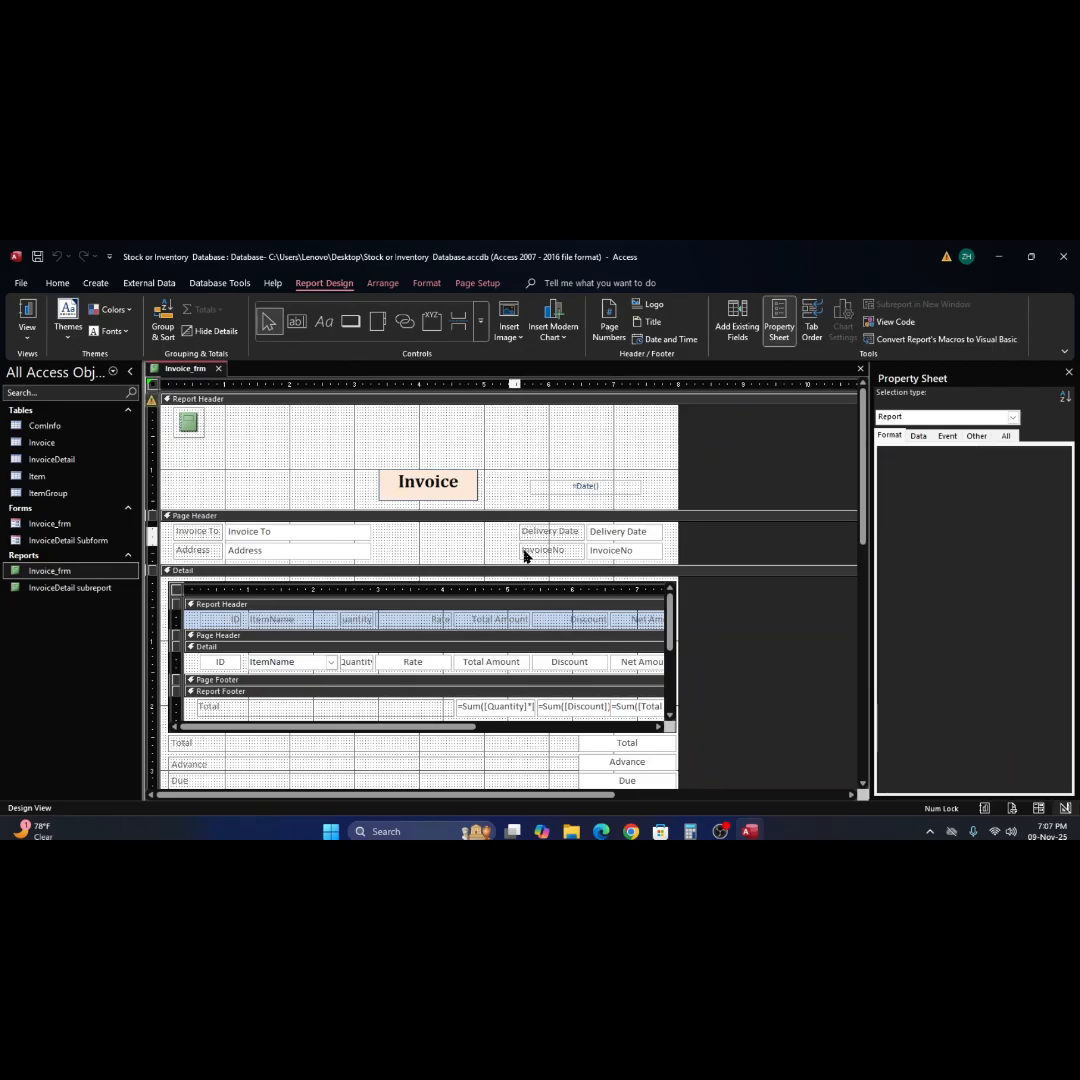
Nudge the Delivery Date and InvoiceNo labels and fields in the page header slightly left, and narrow the report's width slightly.
left_click_drag(514, 529, 646, 557)
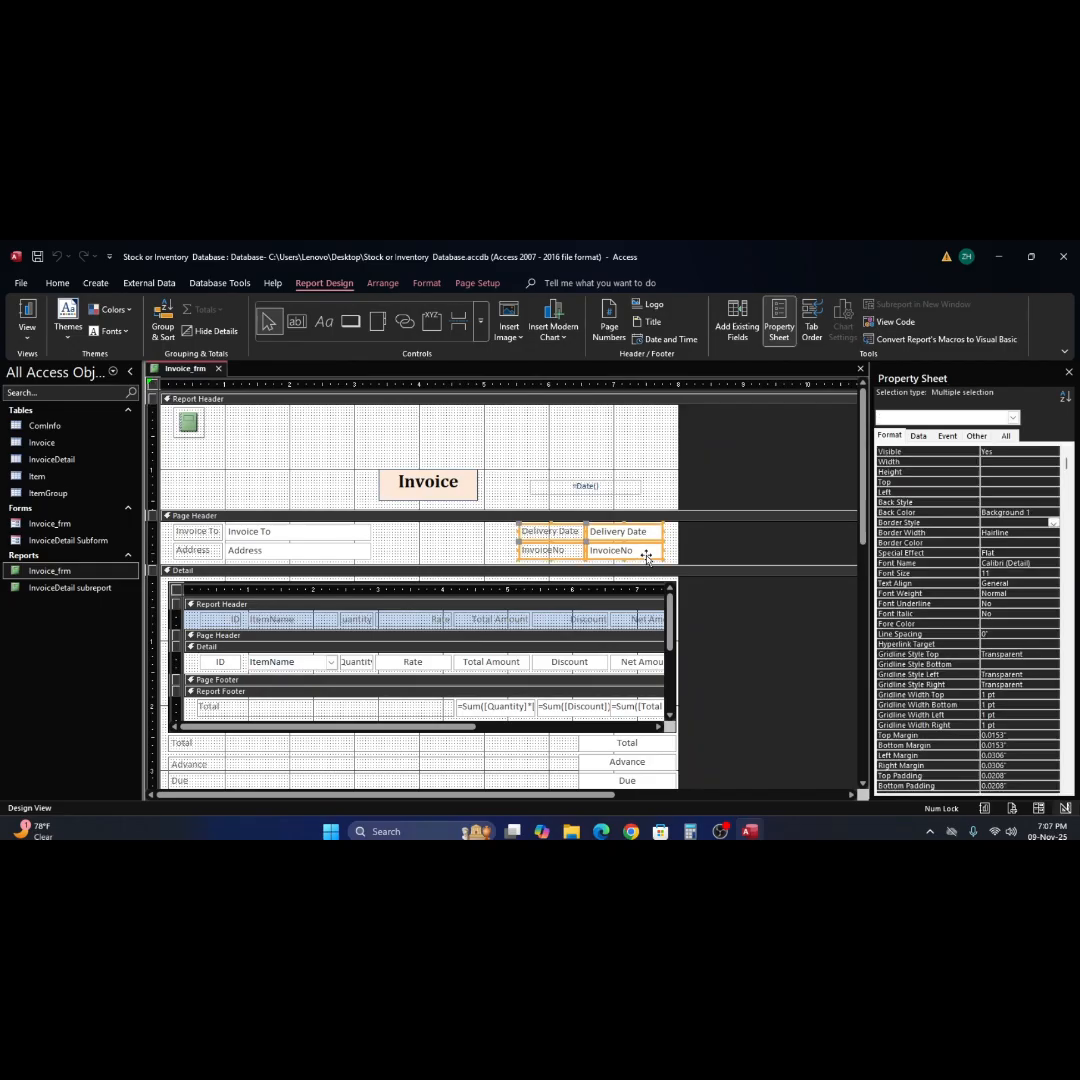
key("Left")
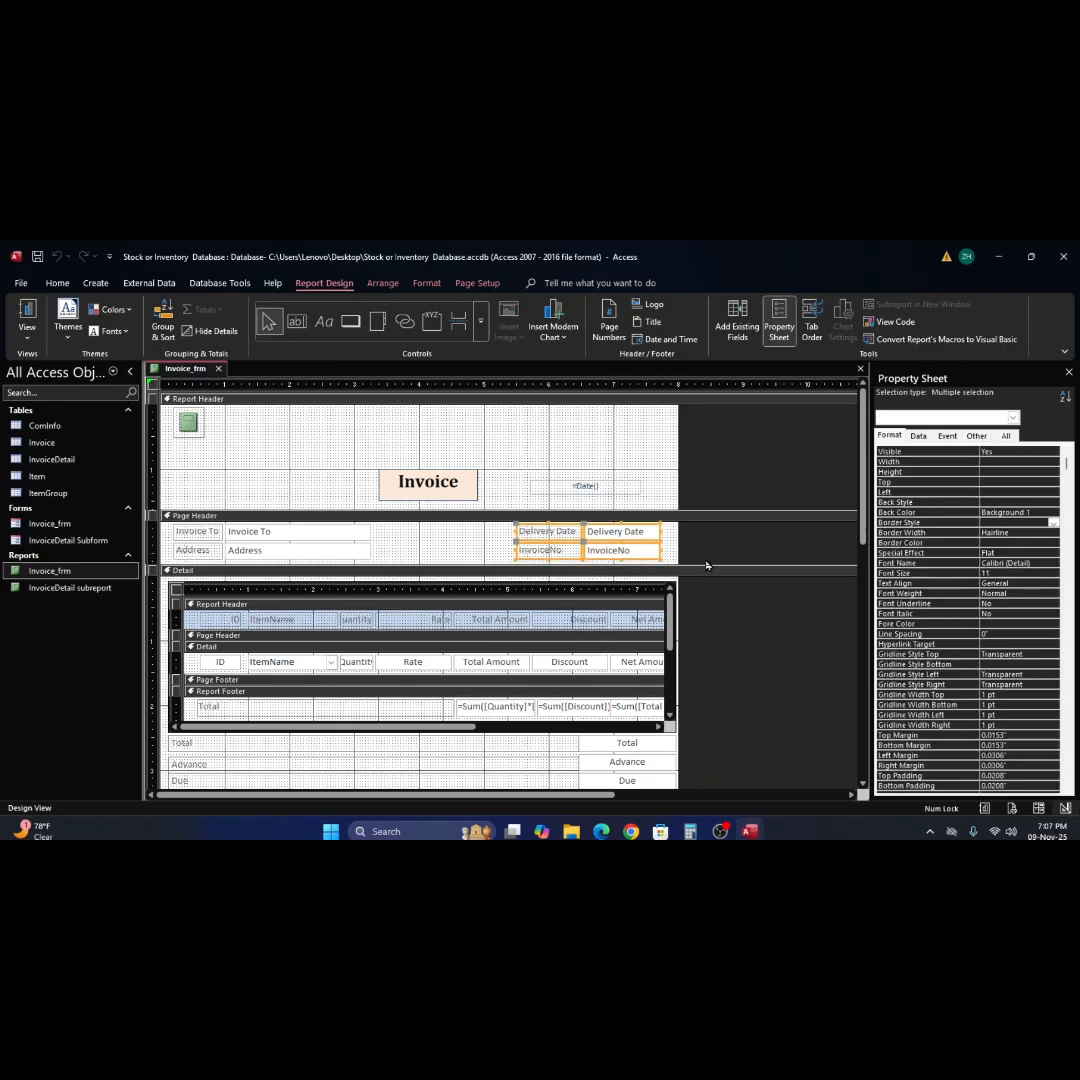
key("Left")
key("Left")
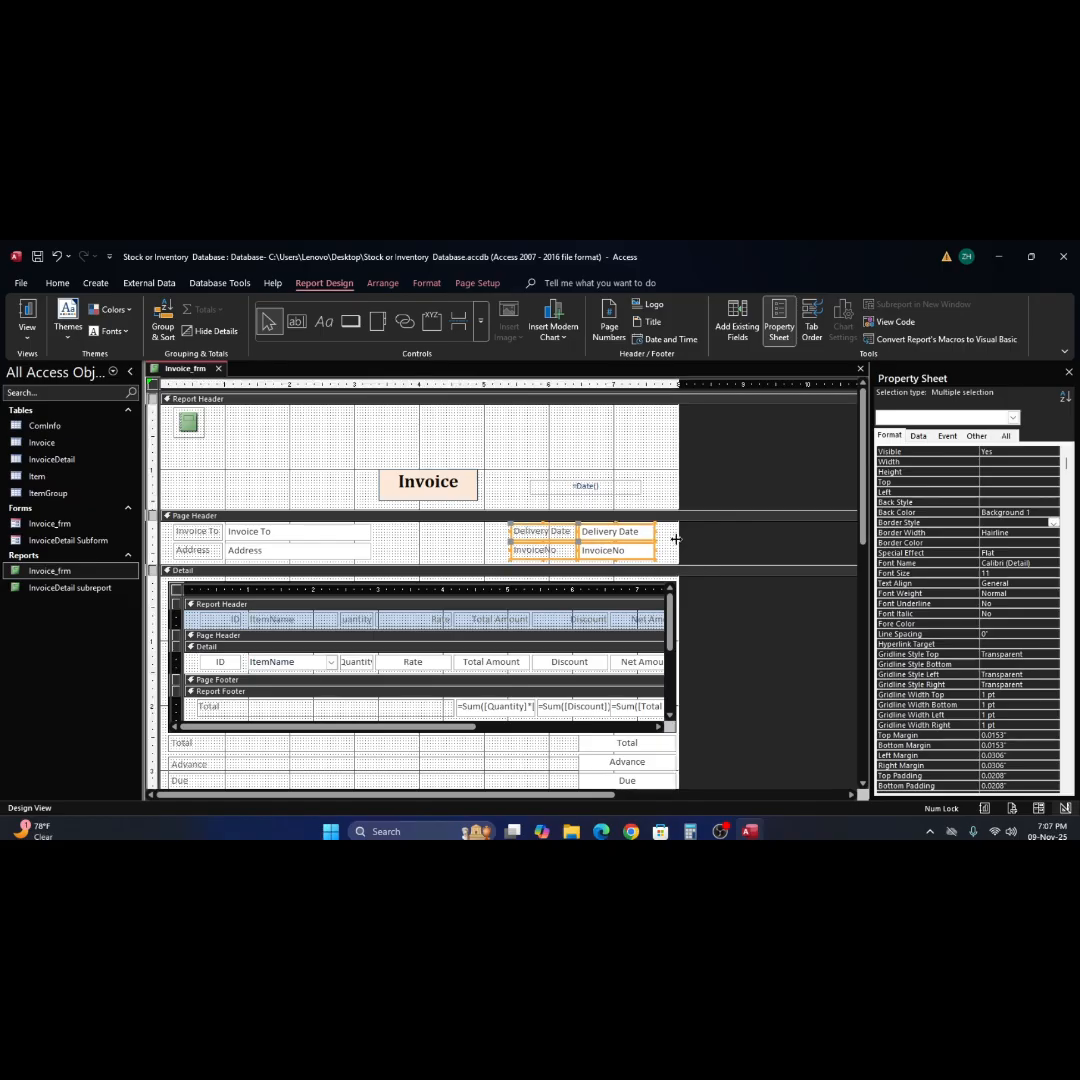
left_click_drag(677, 539, 675, 539)
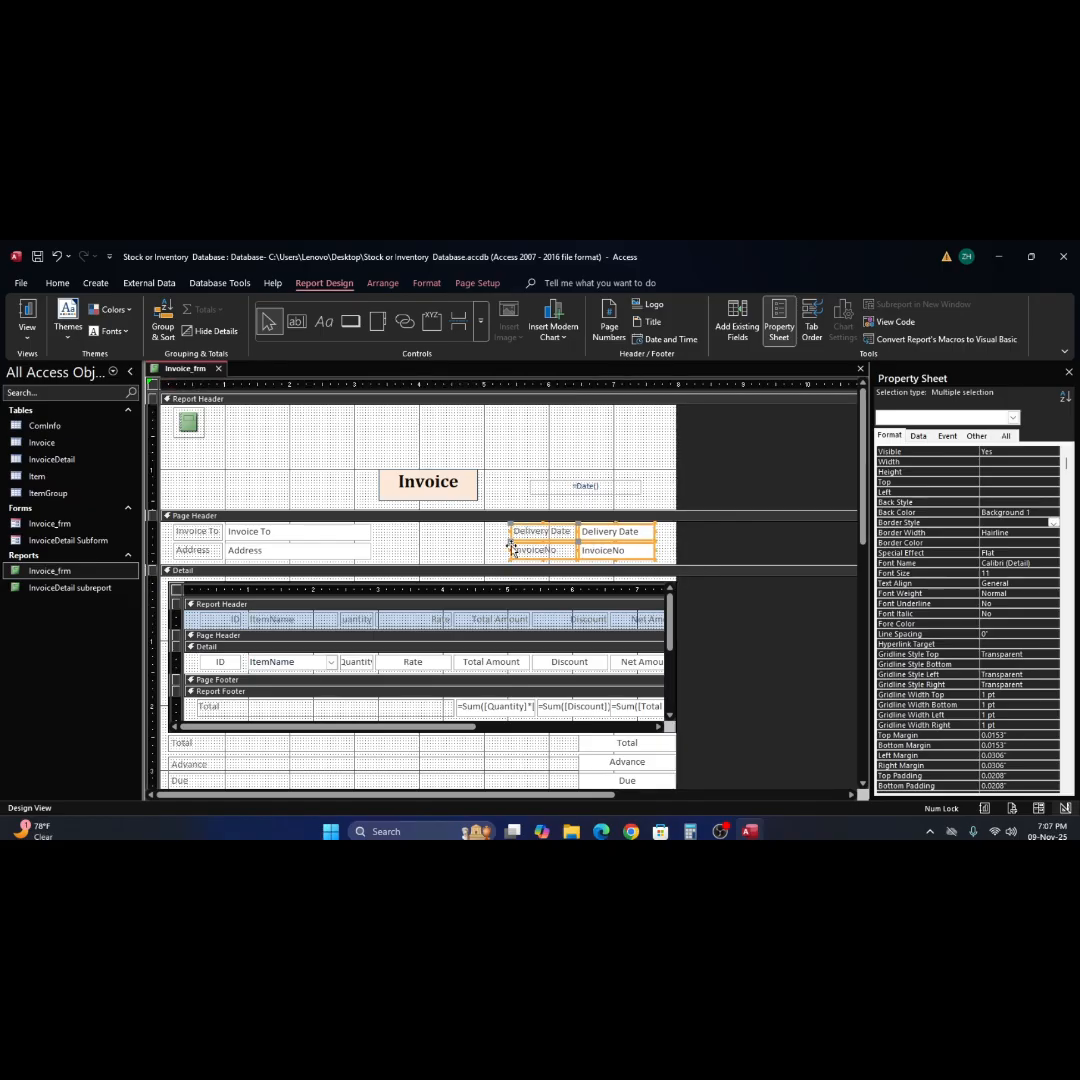
left_click(477, 547)
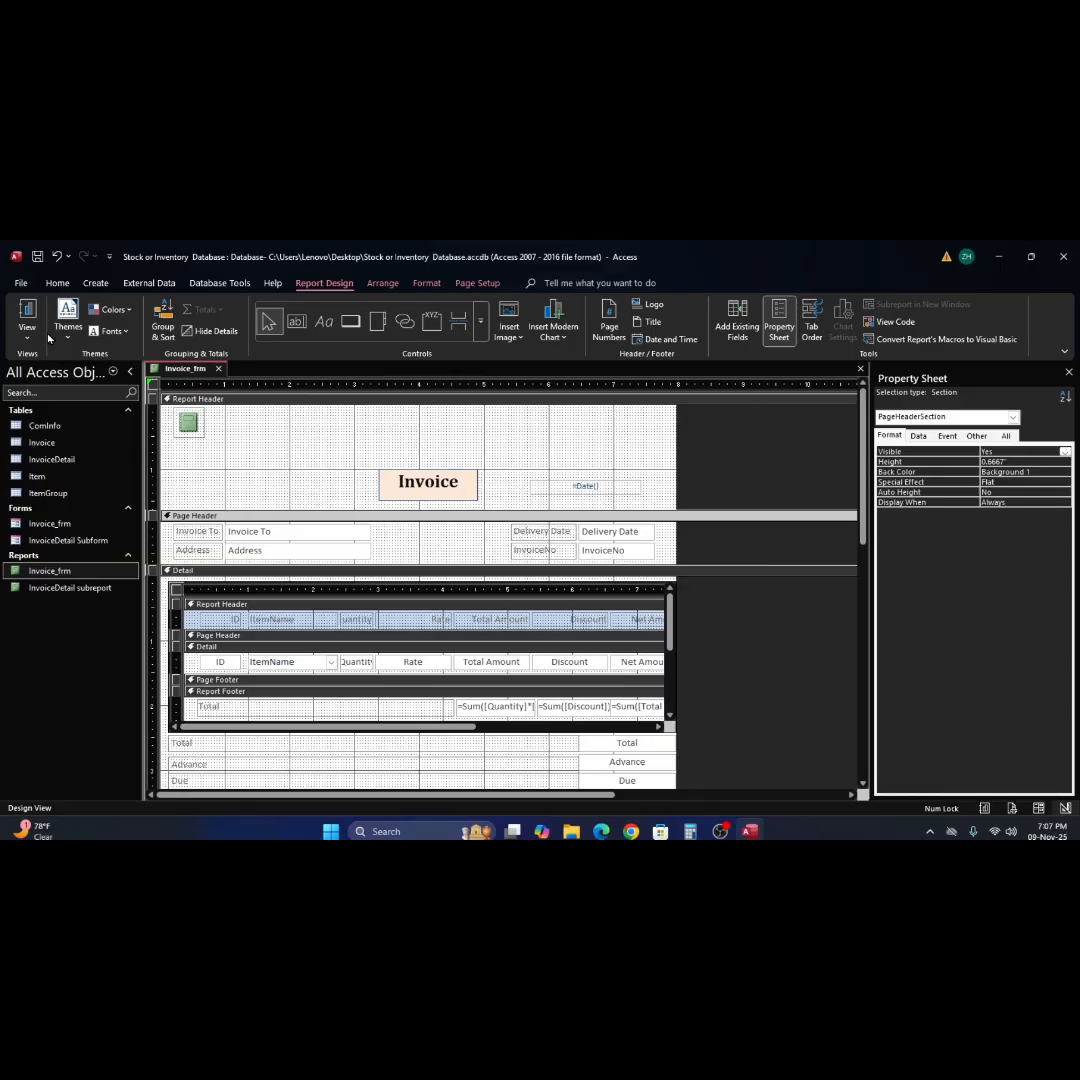
Switch Invoice_frm to Report View and review the invoice's header fields, item table, totals and signature boxes.
left_click(28, 308)
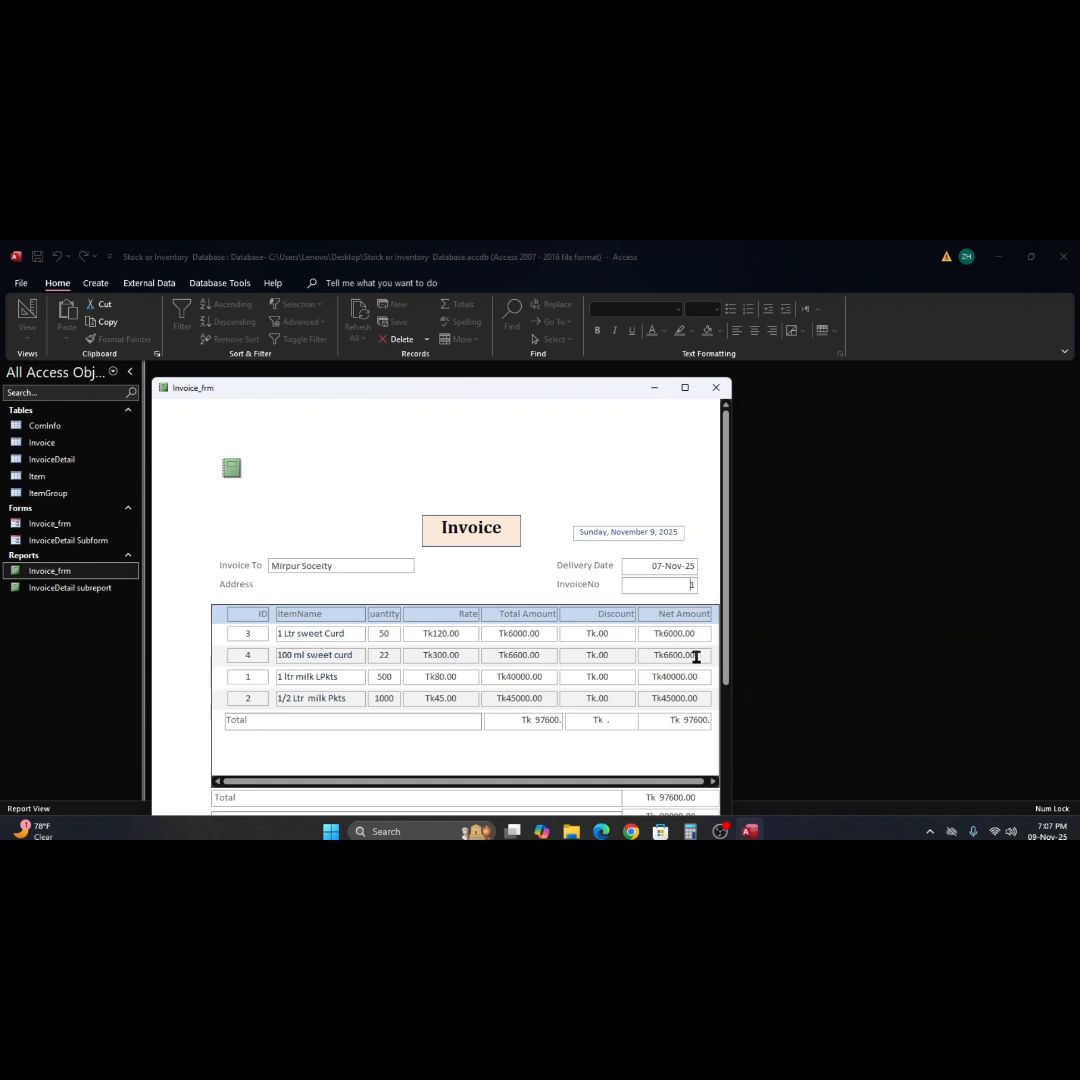
scroll(697, 655, "down", 3)
scroll(697, 660, "down", 3)
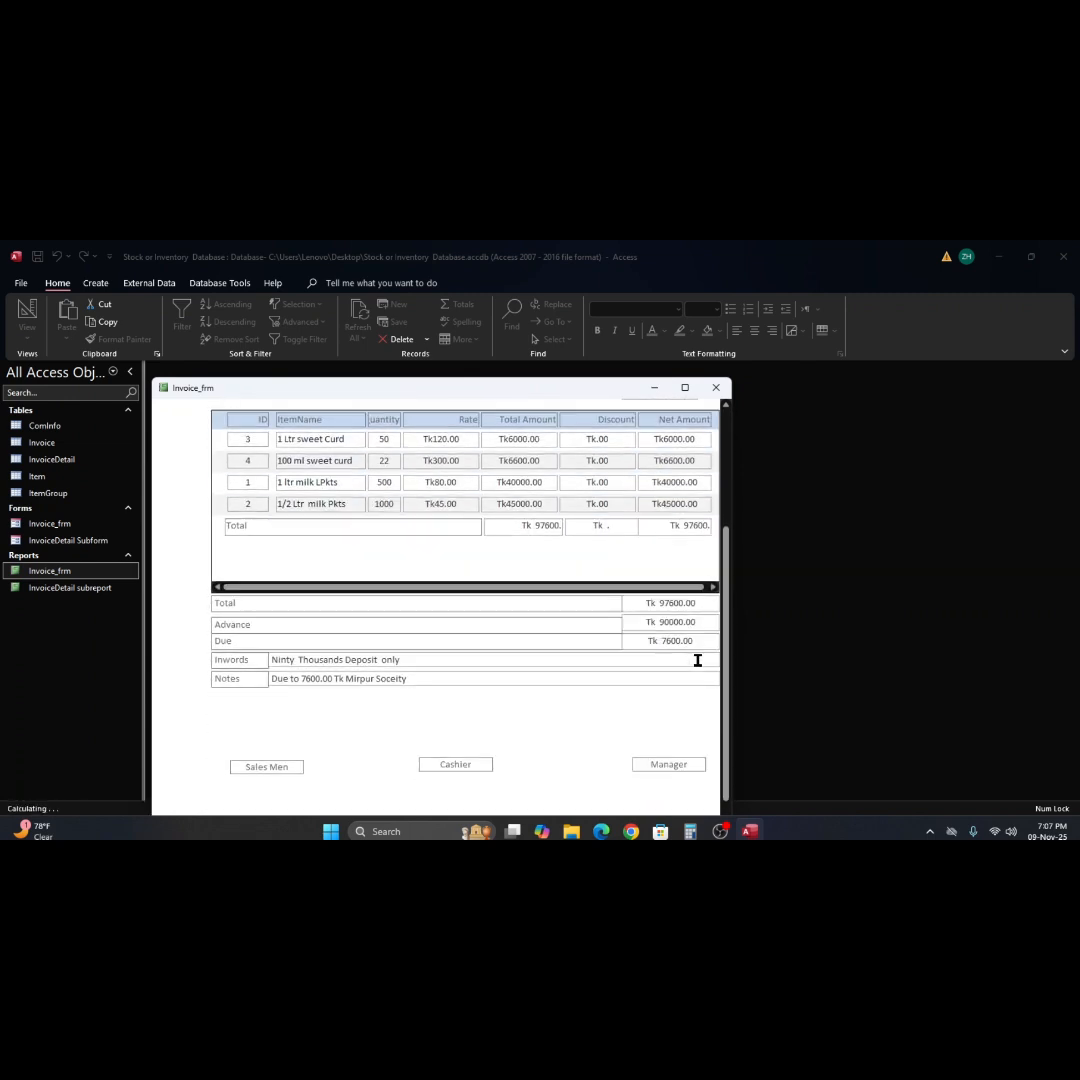
scroll(546, 682, "up", 5)
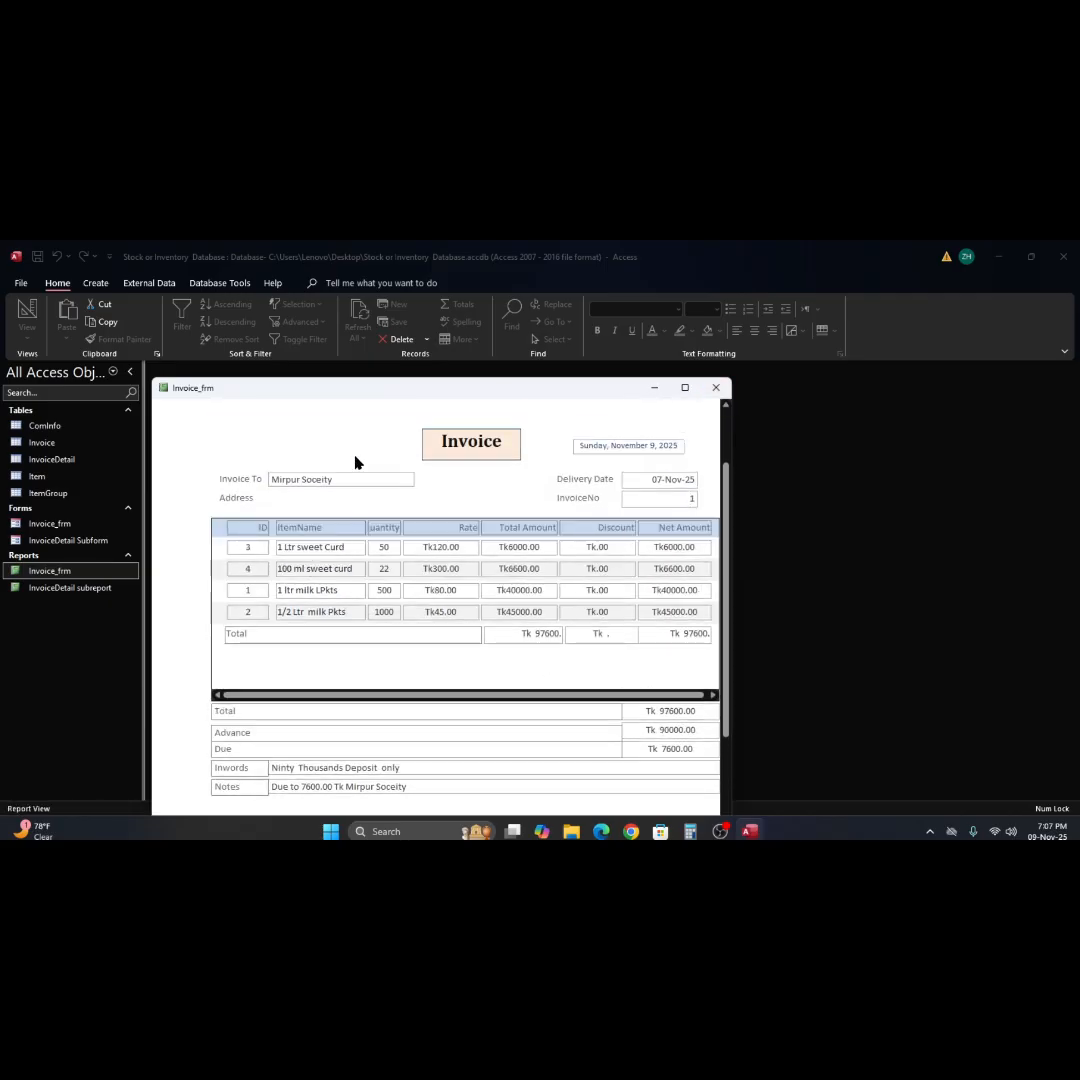
left_click(364, 486)
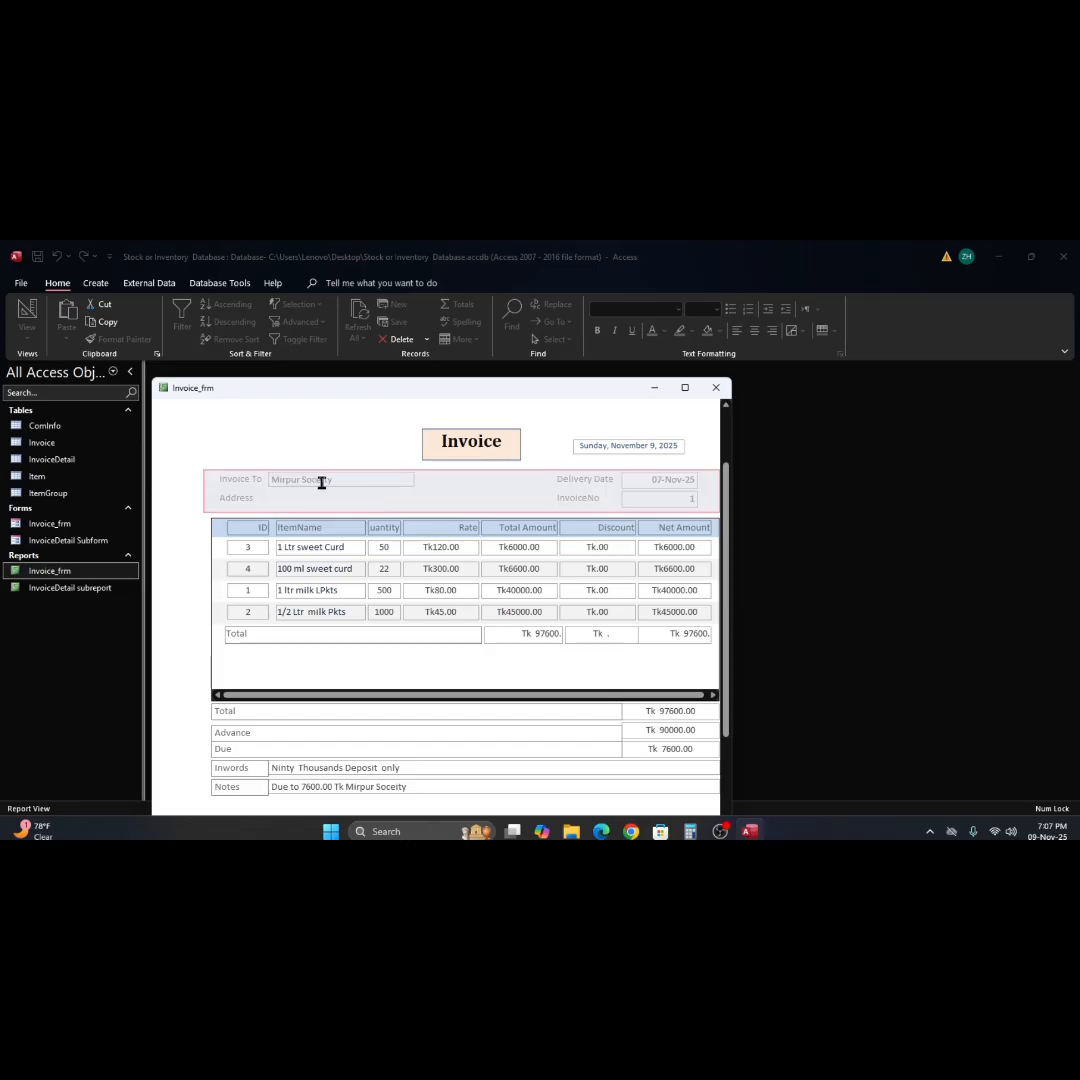
left_click(341, 483)
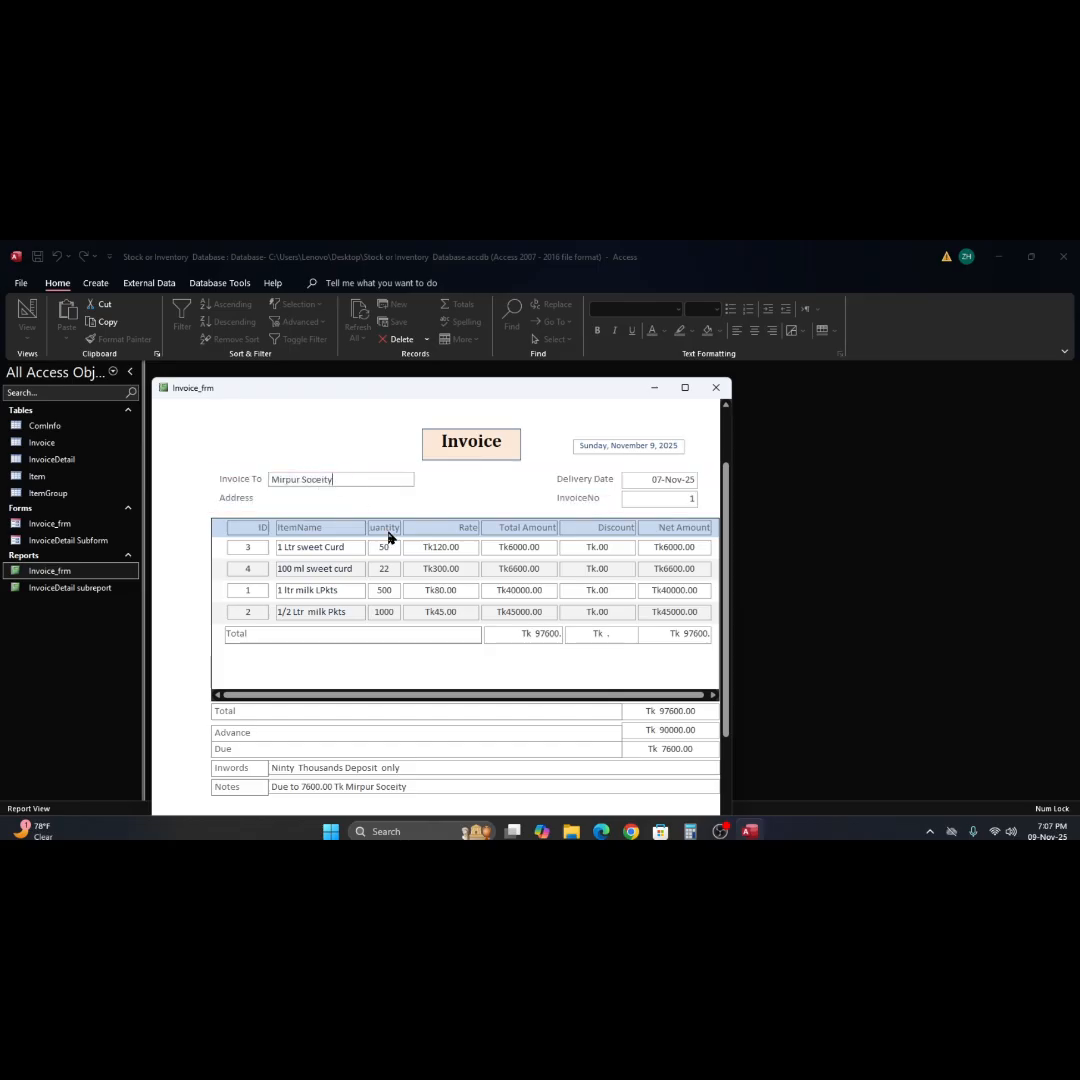
Close the Invoice_frm report and exit the Stock or Inventory Database.
left_click(716, 389)
left_click(492, 572)
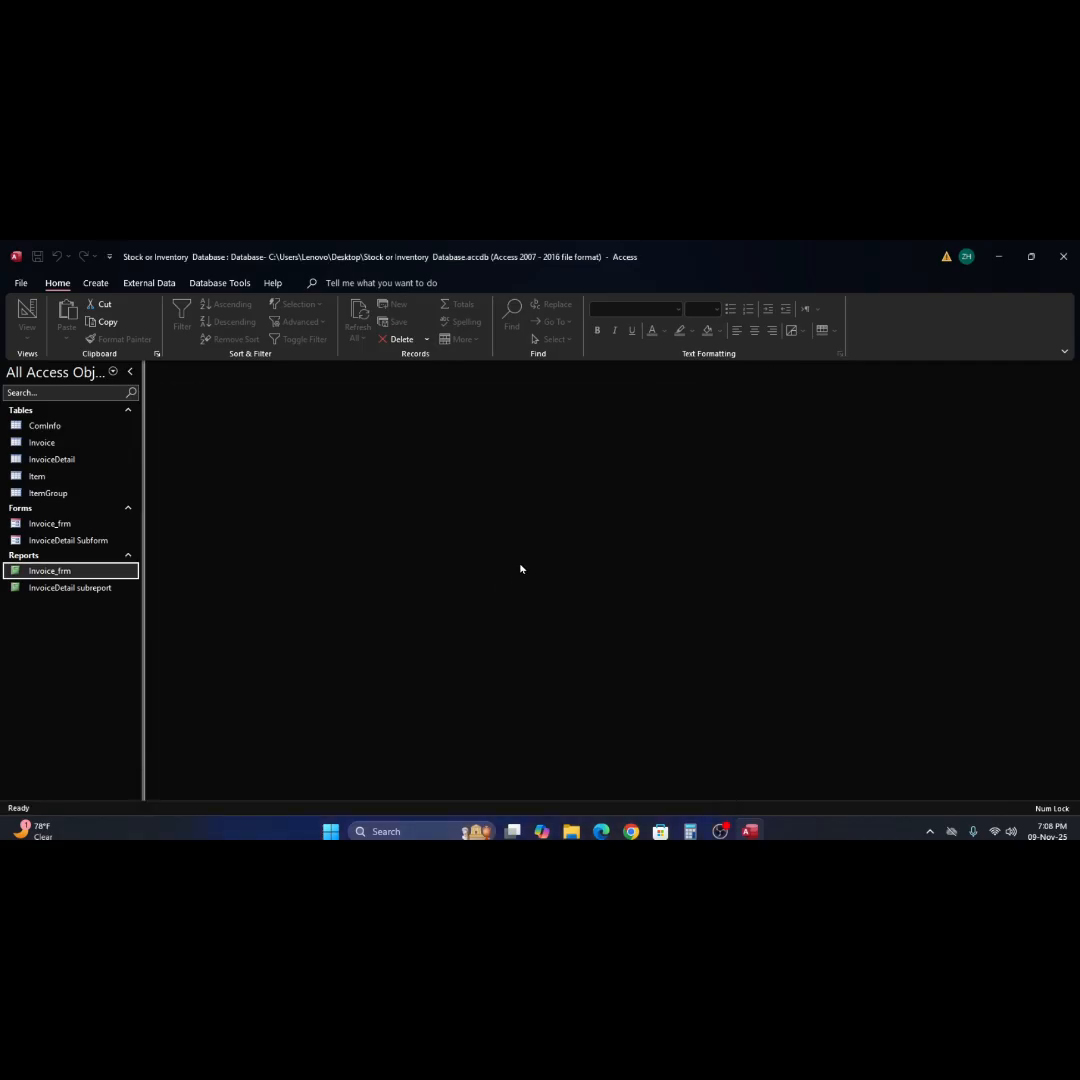
left_click(1063, 259)
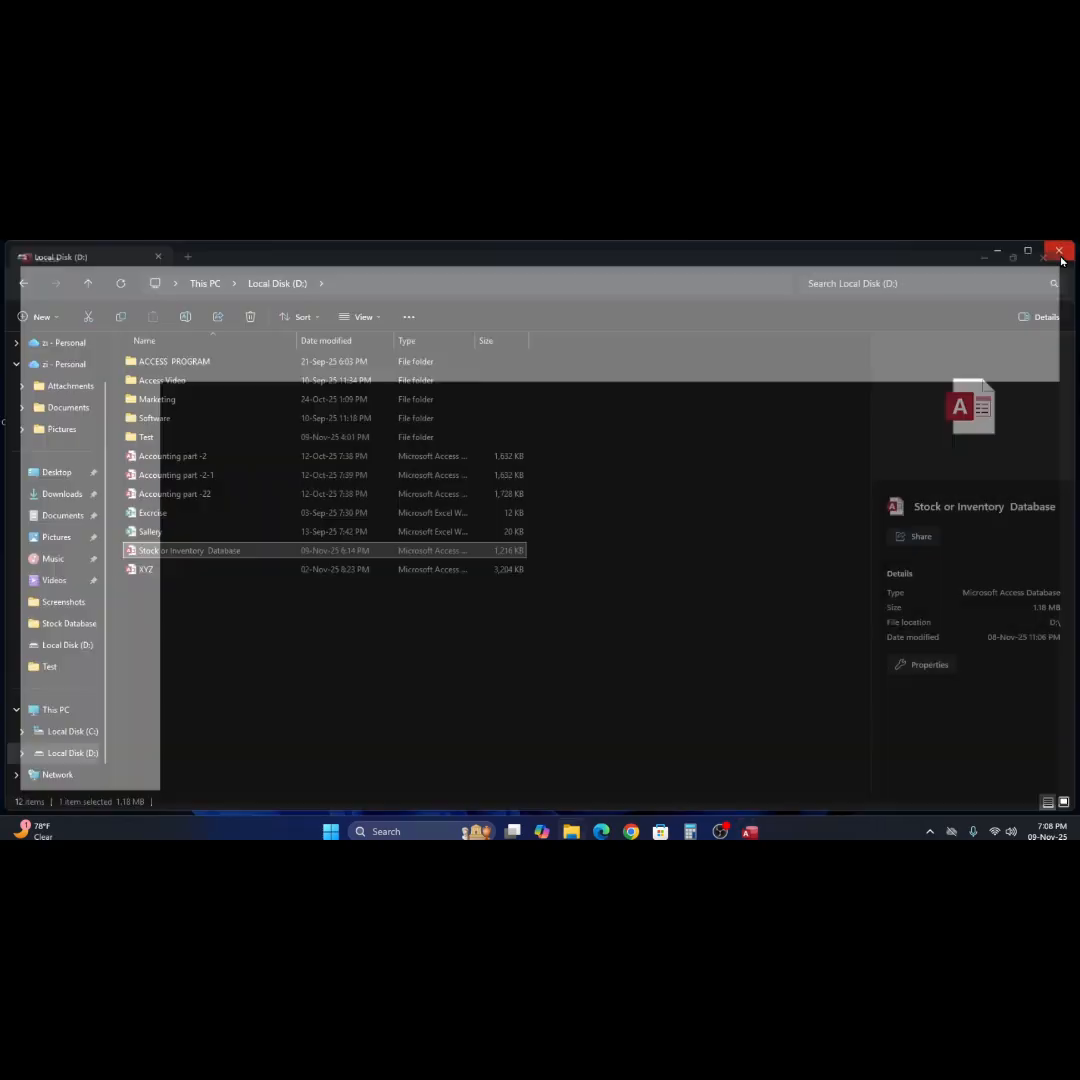